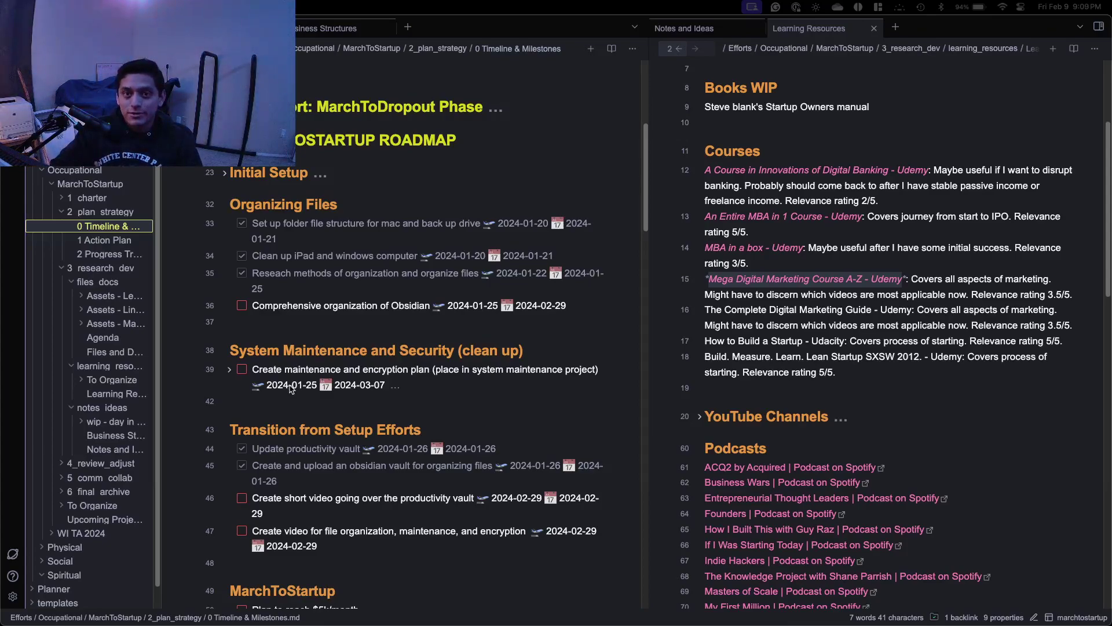
Expand the Initial Setup section of the MarchToStartup roadmap and review its tasks and dates.
click(225, 174)
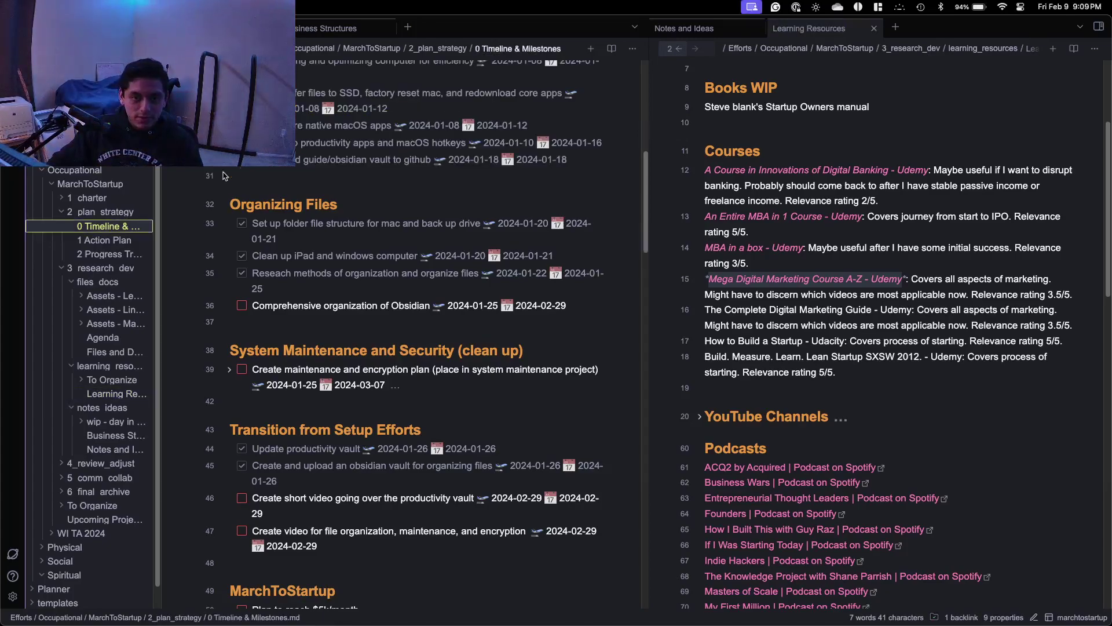
scroll(227, 185, up, 5)
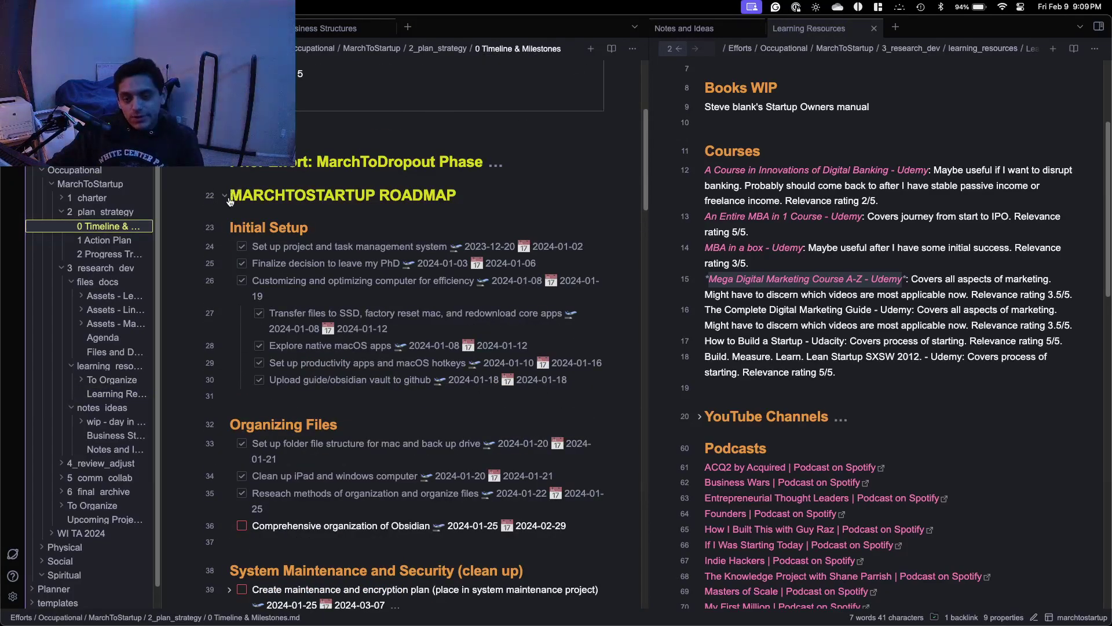
scroll(259, 231, down, 1)
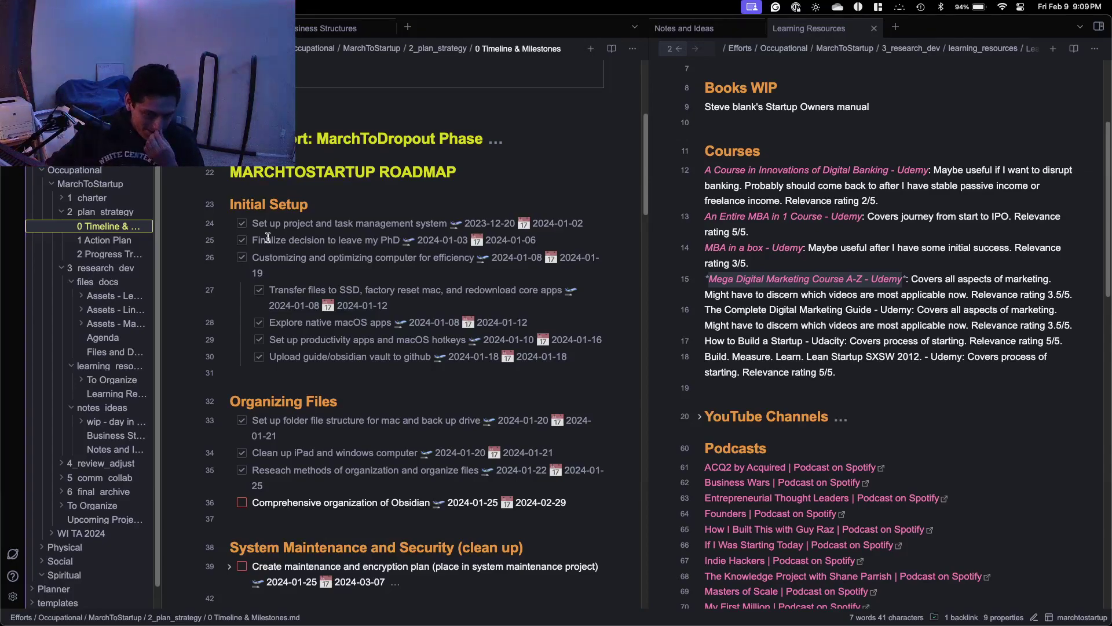
scroll(283, 191, down, 1)
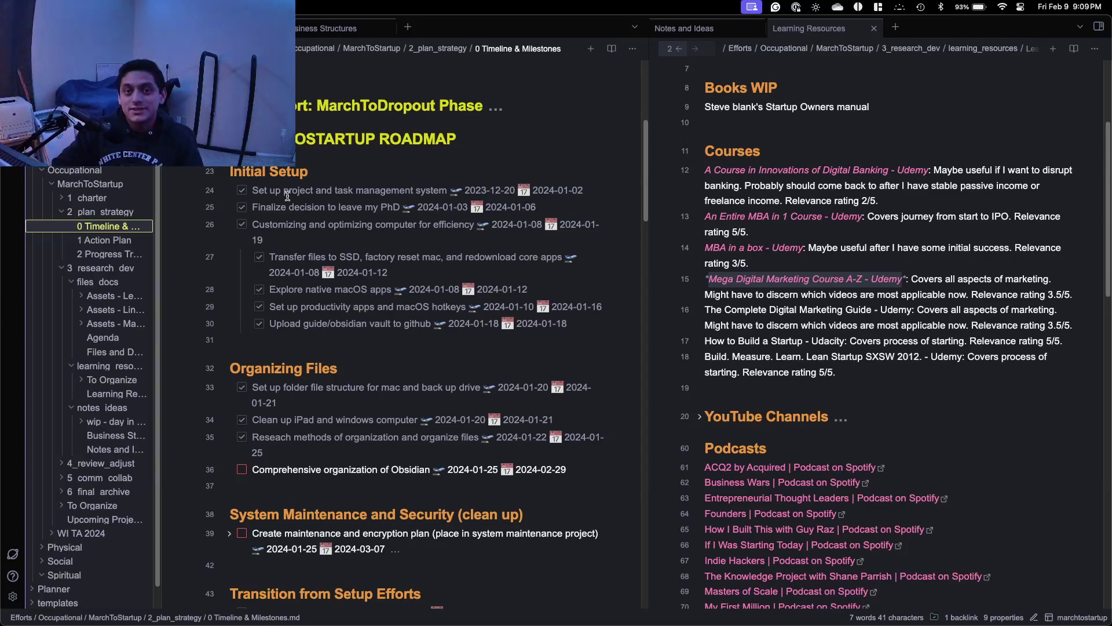
scroll(287, 196, down, 5)
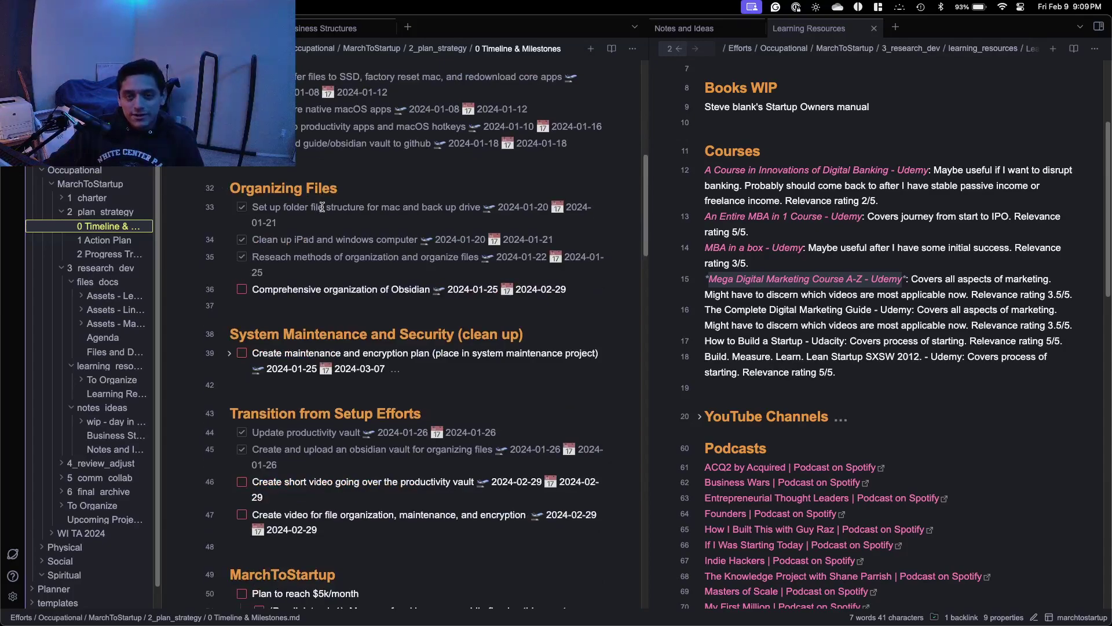
scroll(313, 203, down, 1)
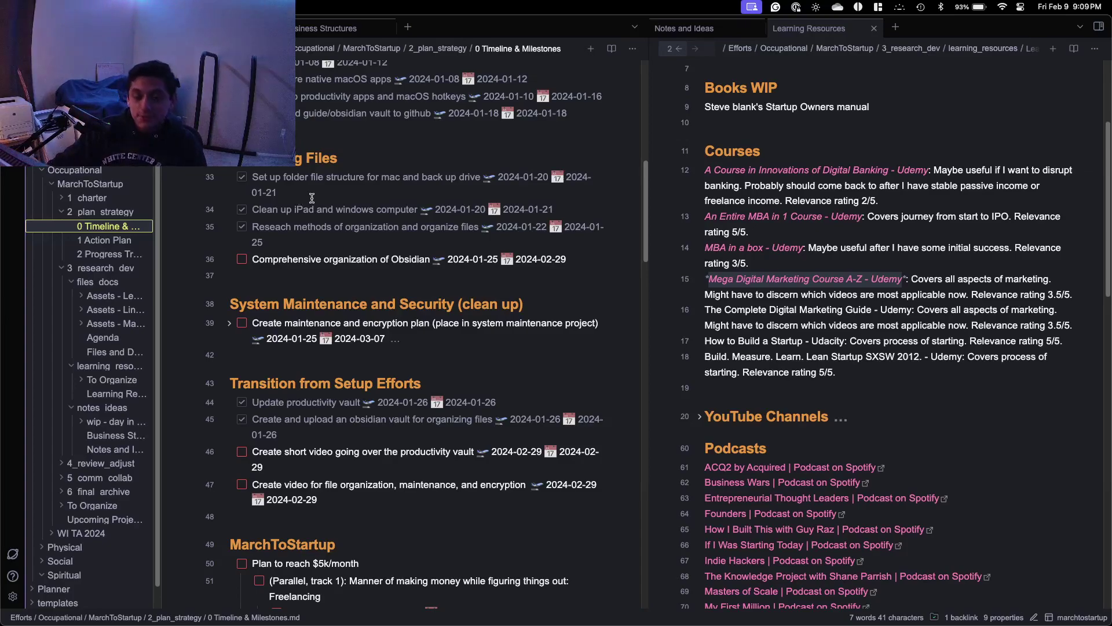
Review the Organizing Files tasks, including the open Comprehensive organization of Obsidian item.
scroll(311, 198, down, 3)
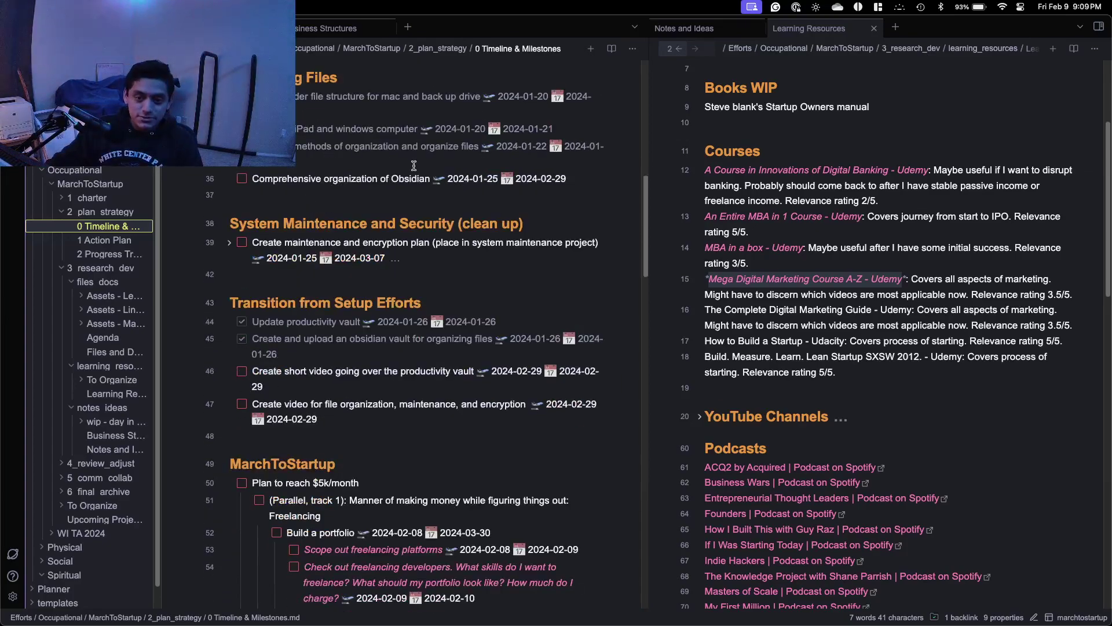
scroll(406, 174, down, 1)
scroll(374, 165, up, 2)
scroll(374, 168, down, 1)
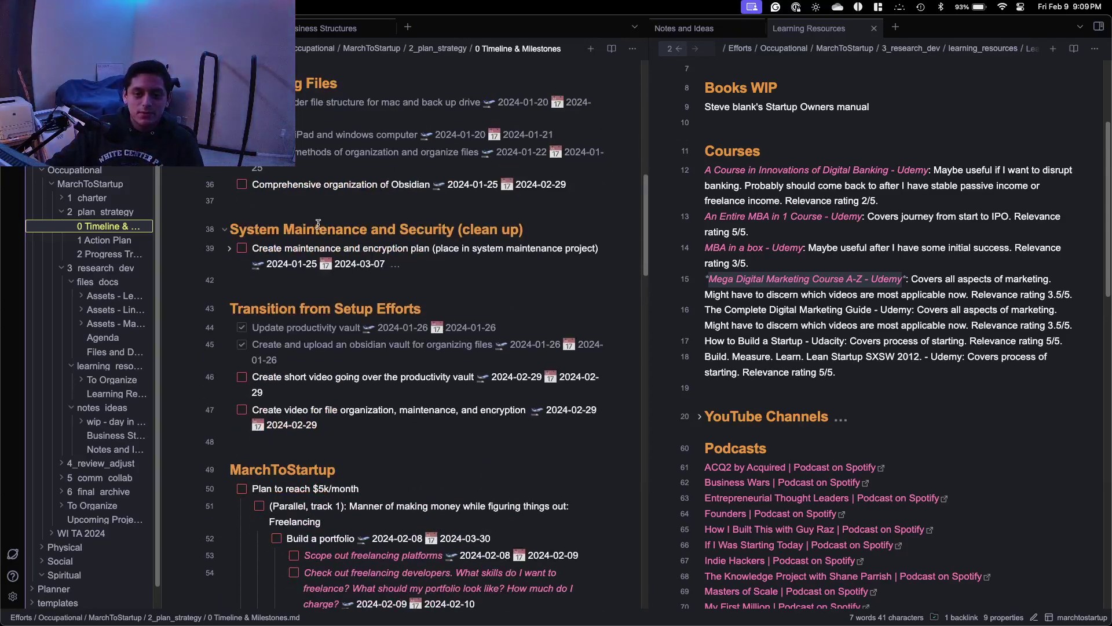
scroll(371, 227, up, 3)
scroll(368, 228, down, 2)
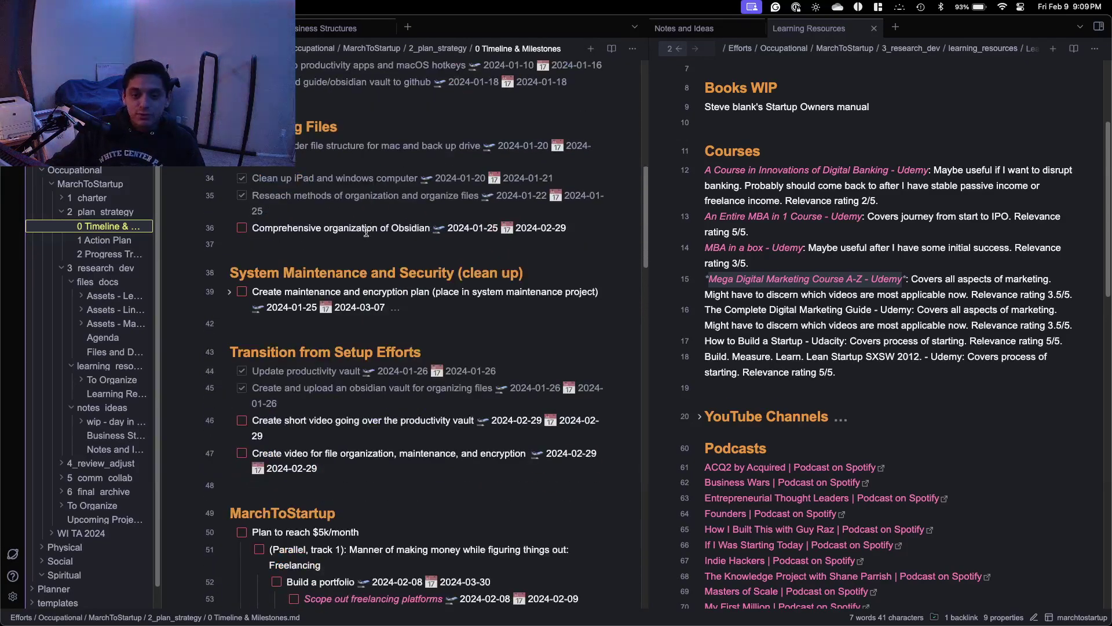
Examine the System Maintenance and Security section, highlighting words in its heading, and compare it with the neighbouring setup sections.
scroll(320, 276, down, 1)
double_click(310, 252)
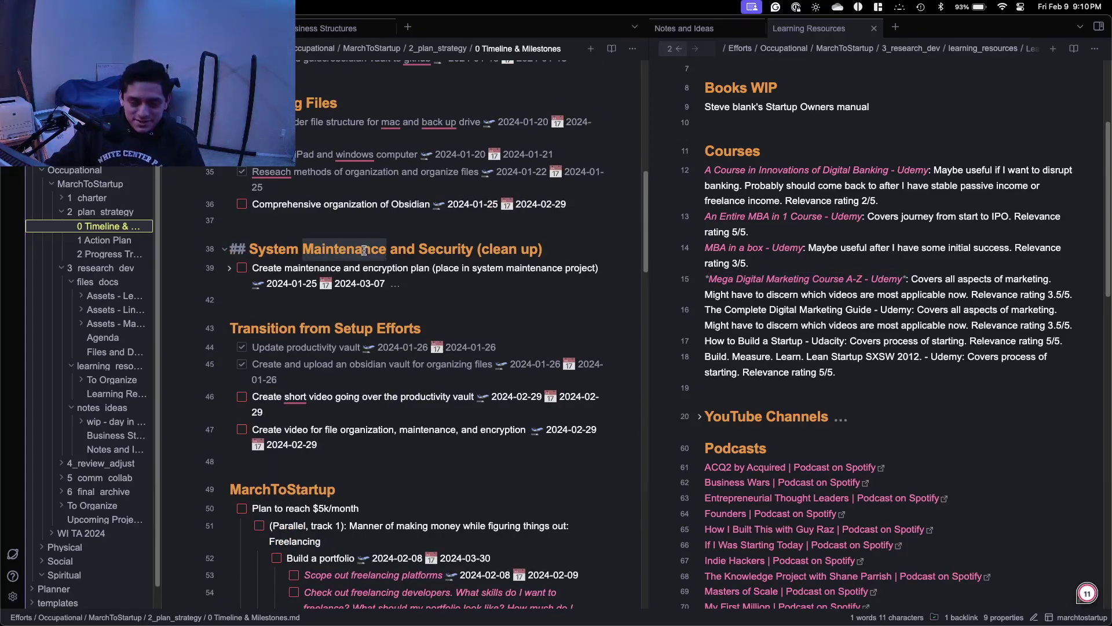
scroll(364, 251, down, 1)
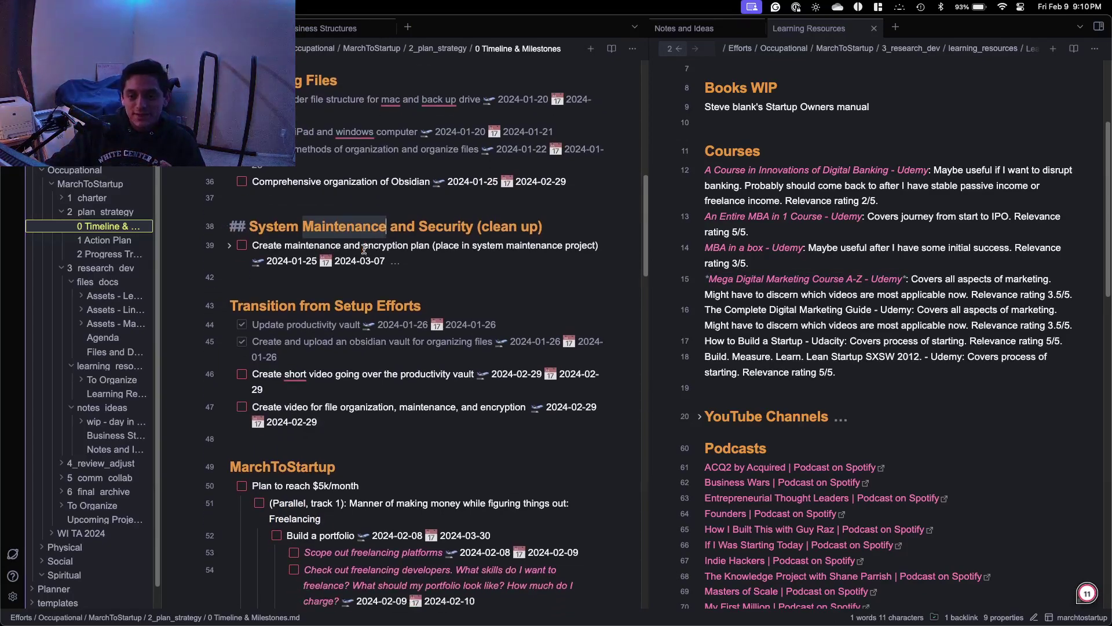
double_click(455, 228)
click(355, 250)
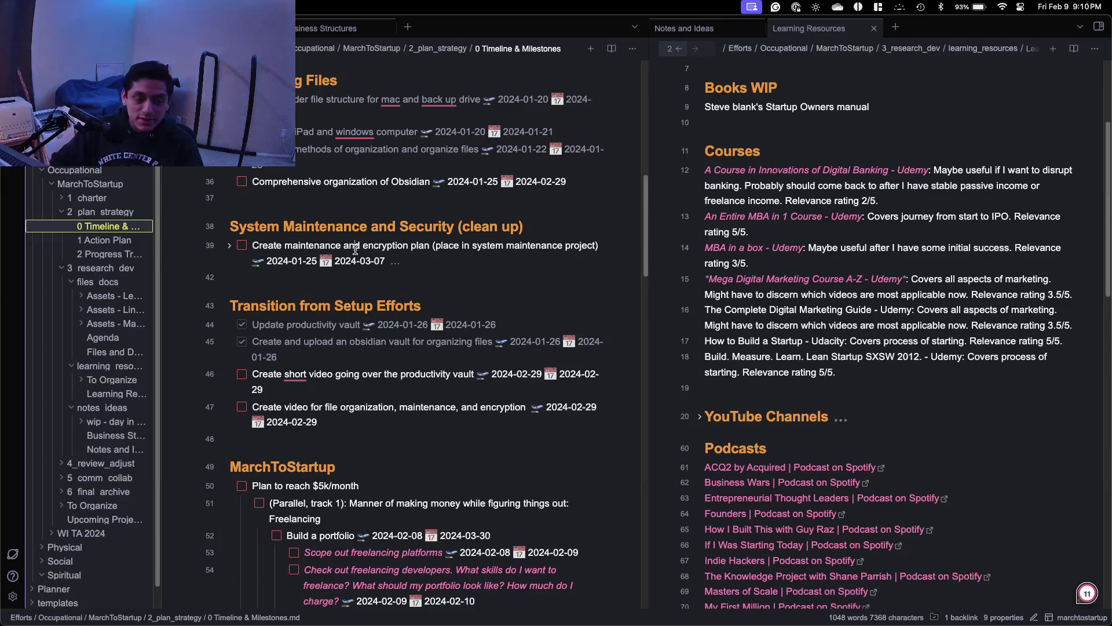
scroll(336, 247, down, 3)
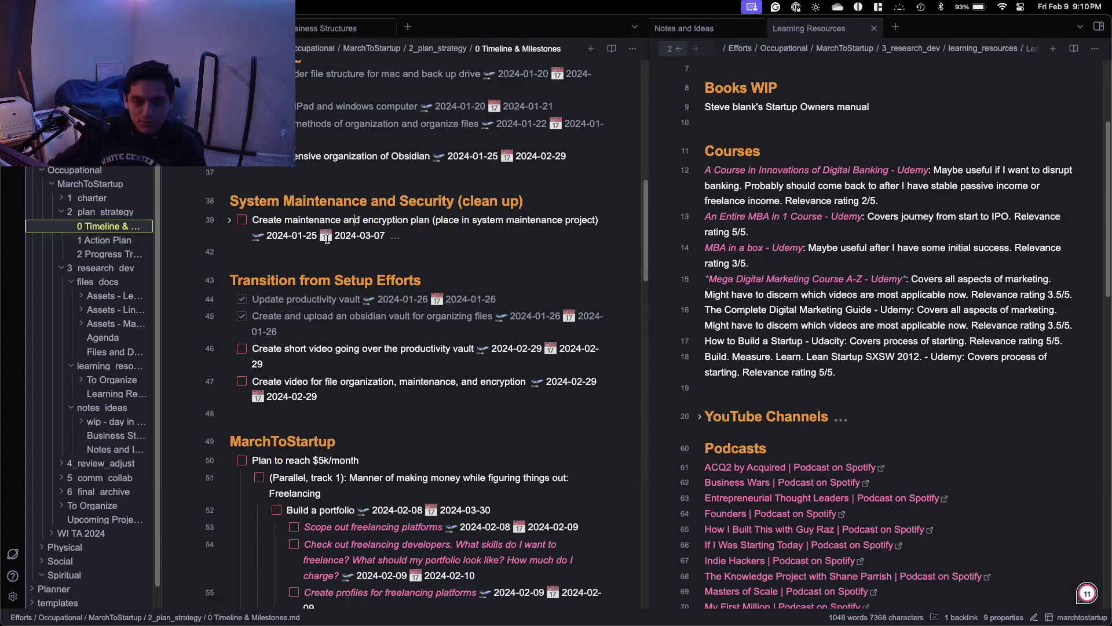
scroll(322, 256, up, 10)
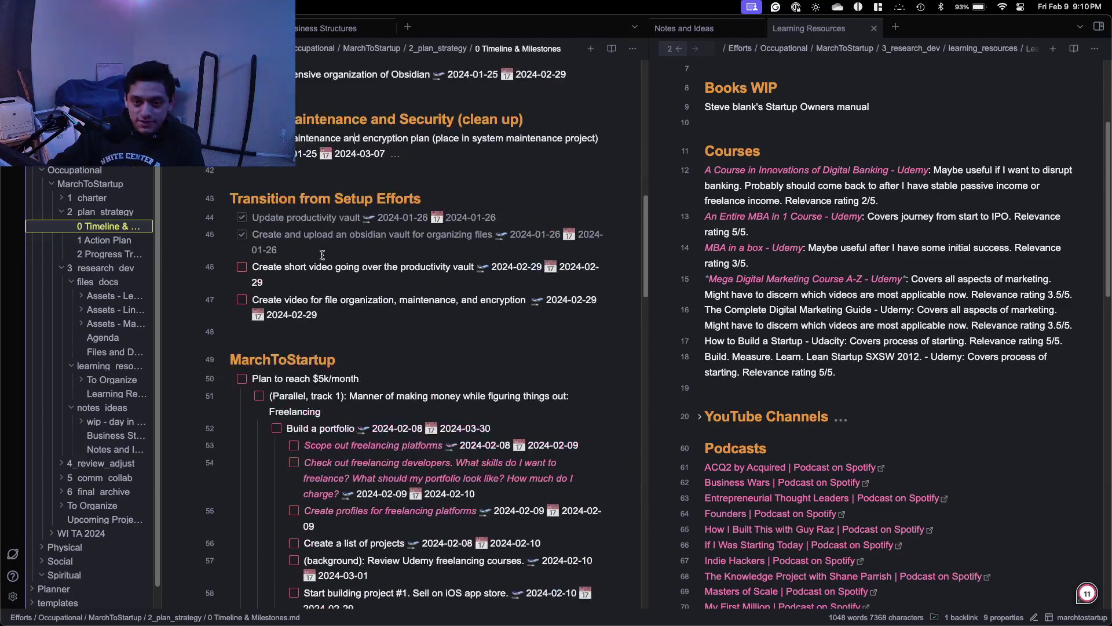
scroll(330, 256, up, 1)
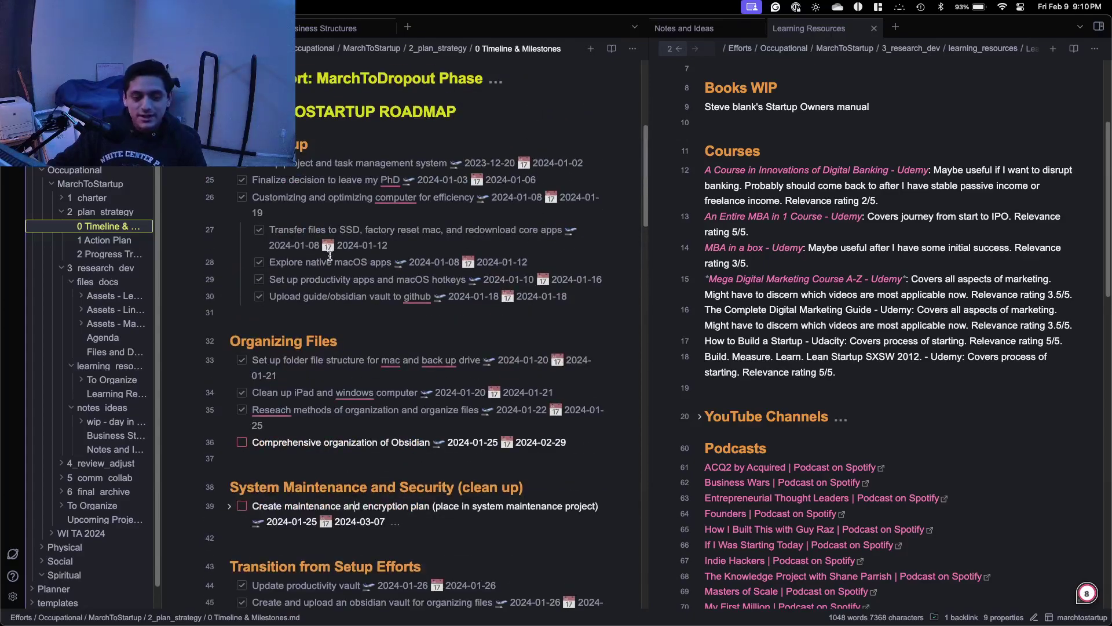
scroll(329, 255, down, 12)
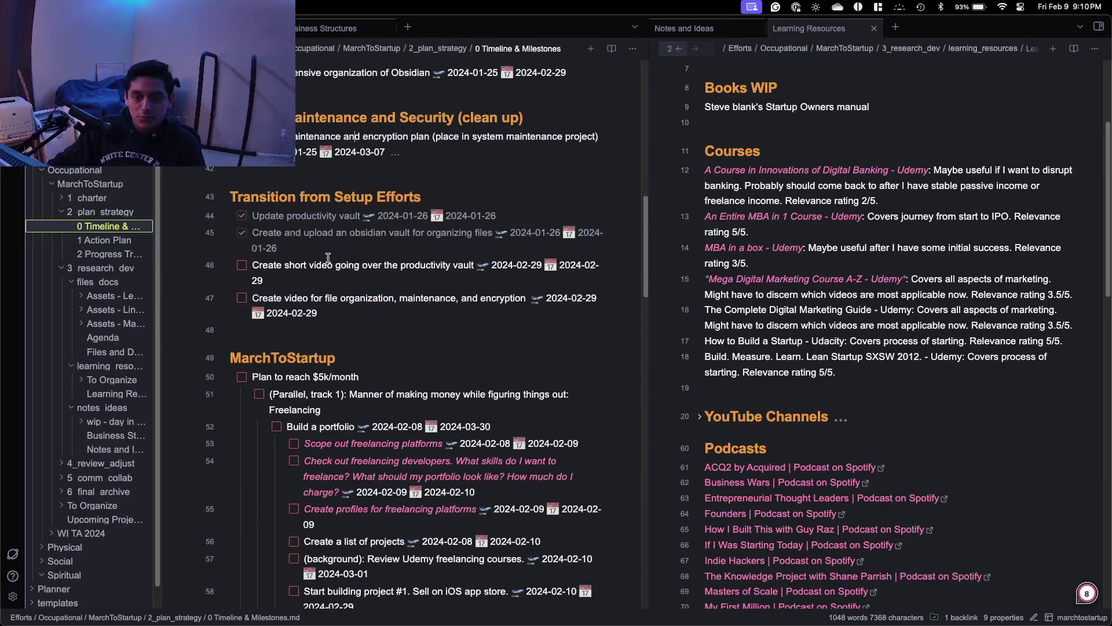
Collapse the track 1 Freelancing and track 2 Starting up! tasks under Plan to reach $5k/month.
scroll(327, 257, down, 7)
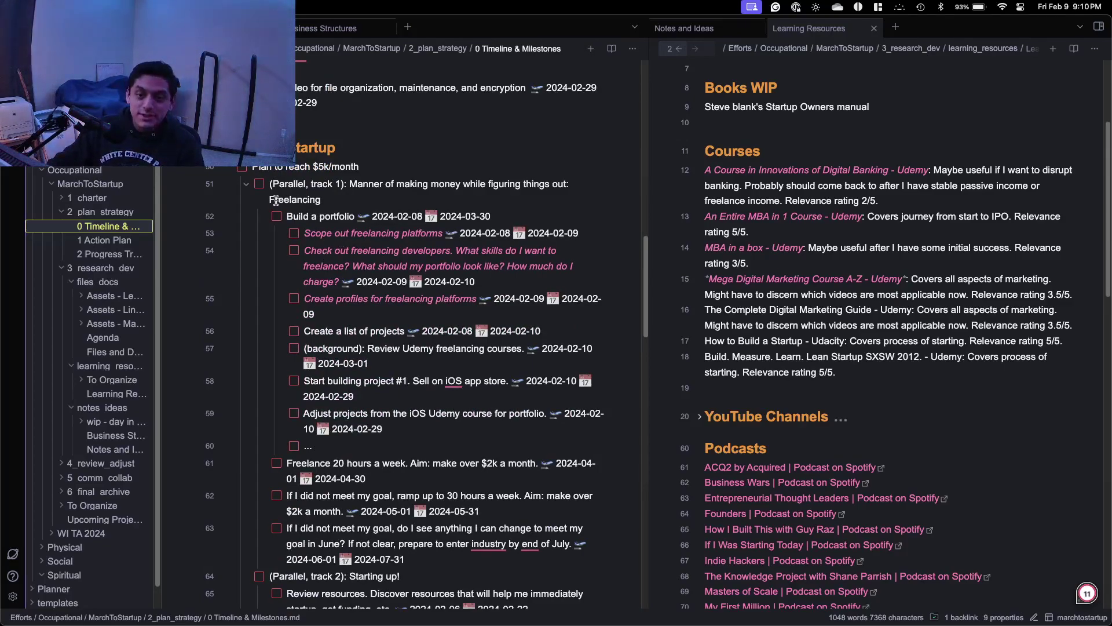
click(248, 187)
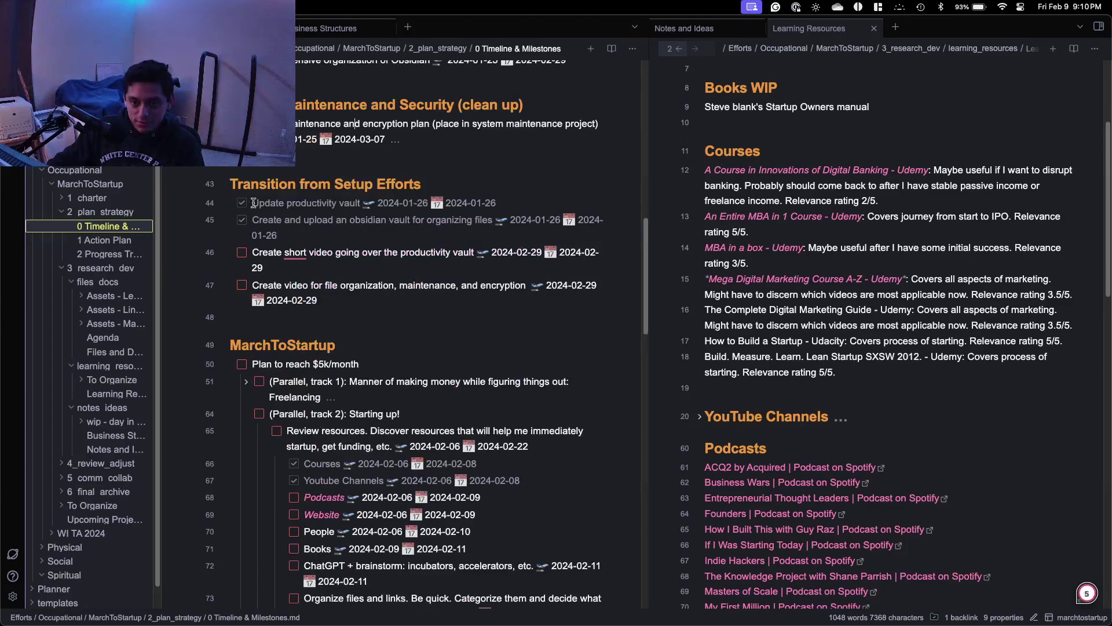
click(247, 413)
scroll(269, 399, down, 3)
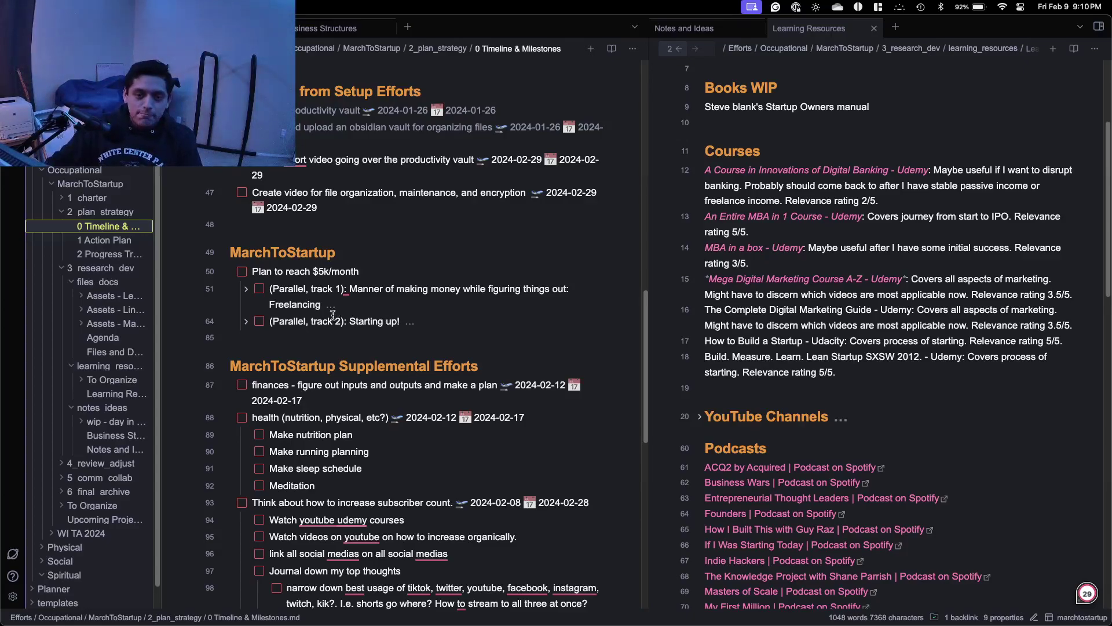
Expand the track 1 Freelancing task, review its portfolio and freelancing subtasks, and collapse it again.
click(246, 288)
scroll(313, 214, down, 3)
scroll(313, 214, up, 8)
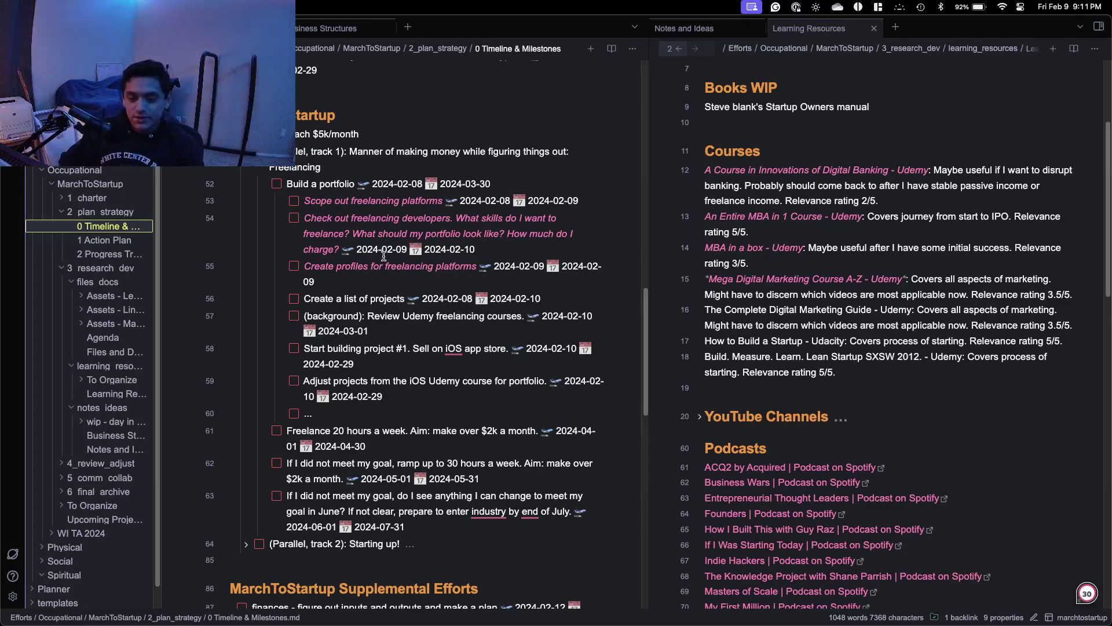
scroll(383, 256, down, 1)
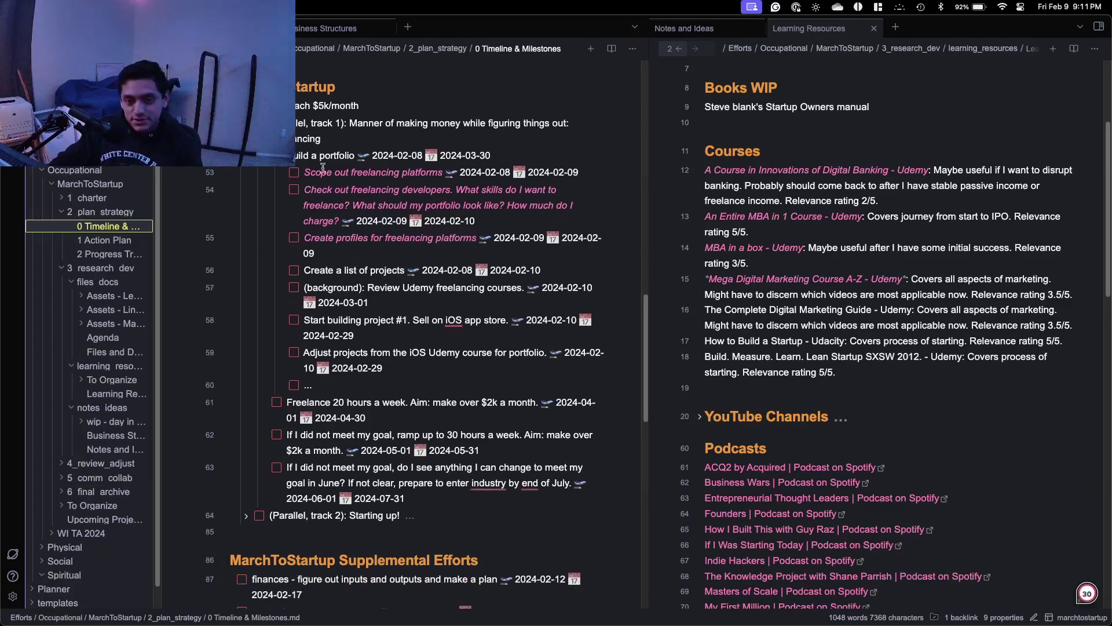
click(245, 138)
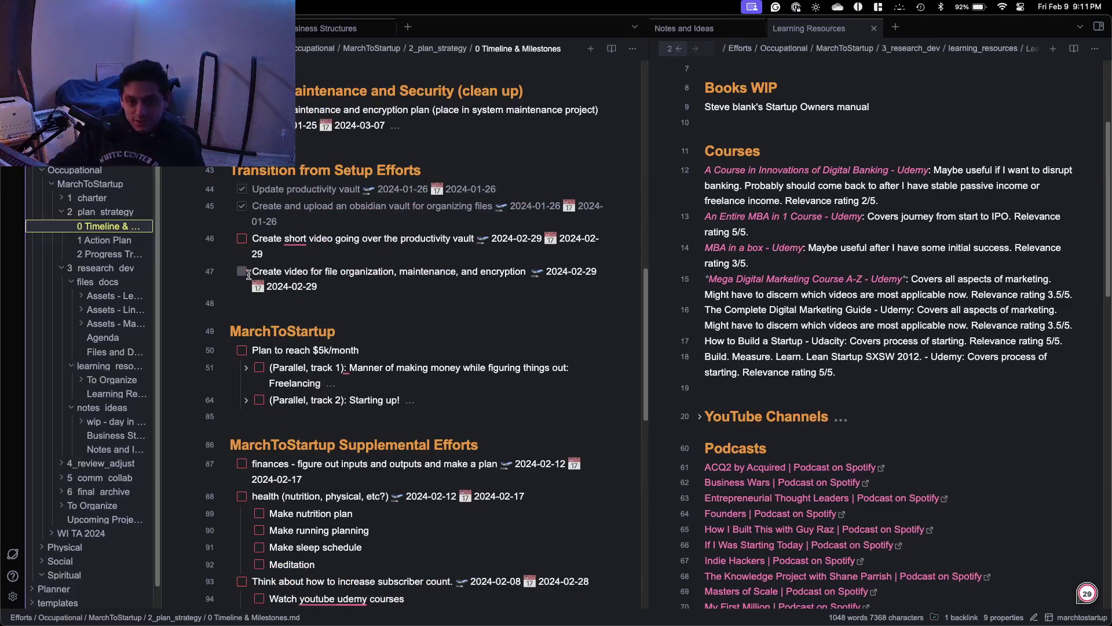
Expand the track 2 Starting up! task and review the subtasks under Review resources.
scroll(246, 266, up, 3)
scroll(249, 289, down, 7)
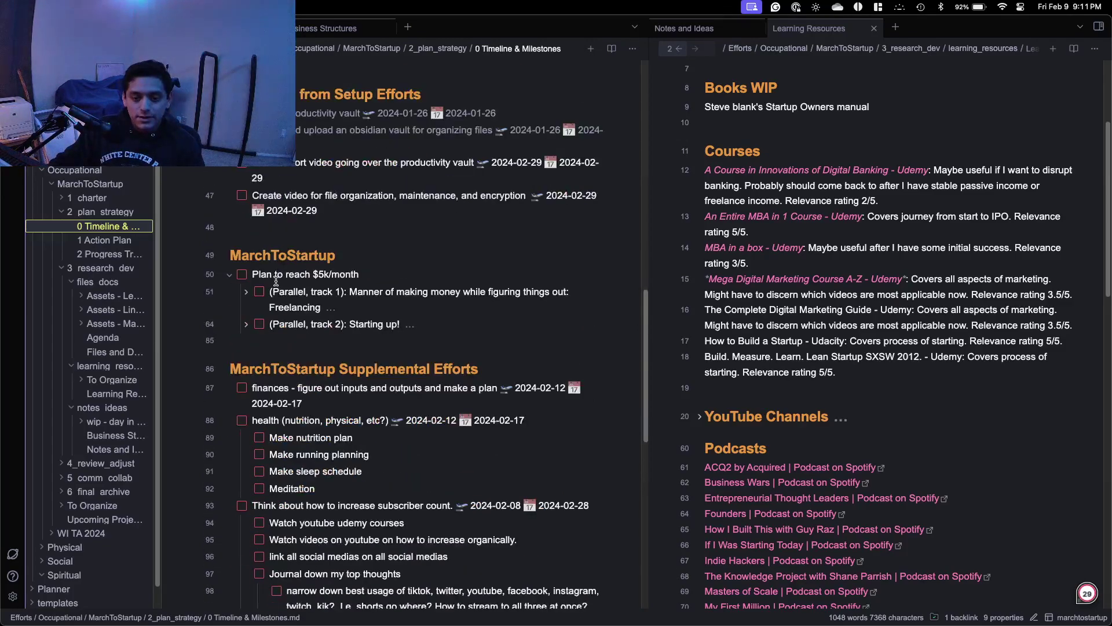
click(250, 324)
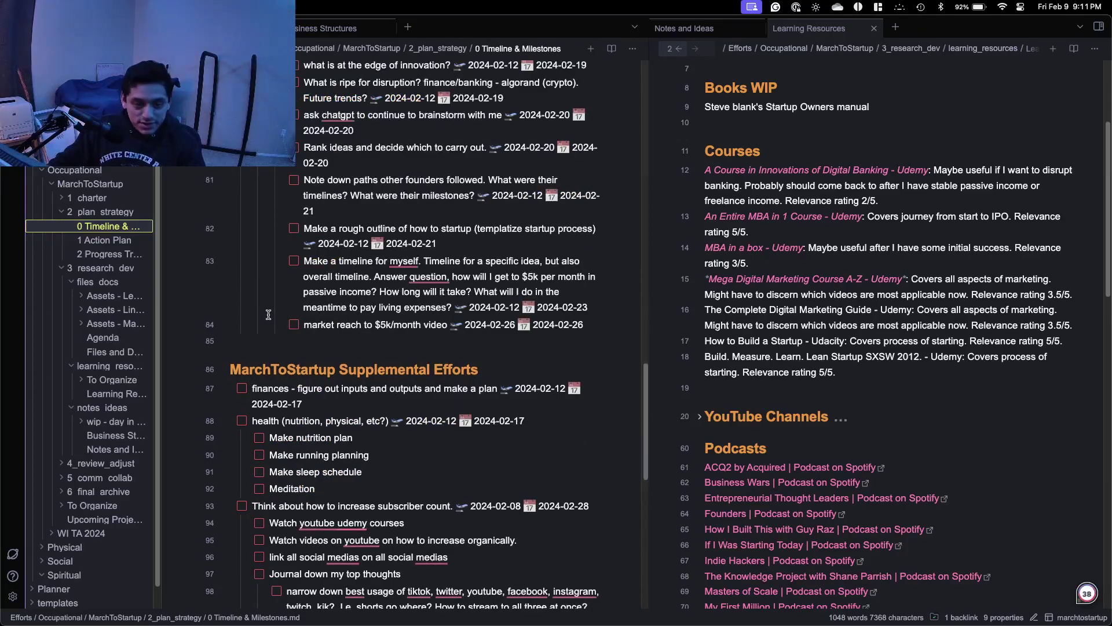
scroll(270, 314, up, 3)
scroll(347, 307, up, 20)
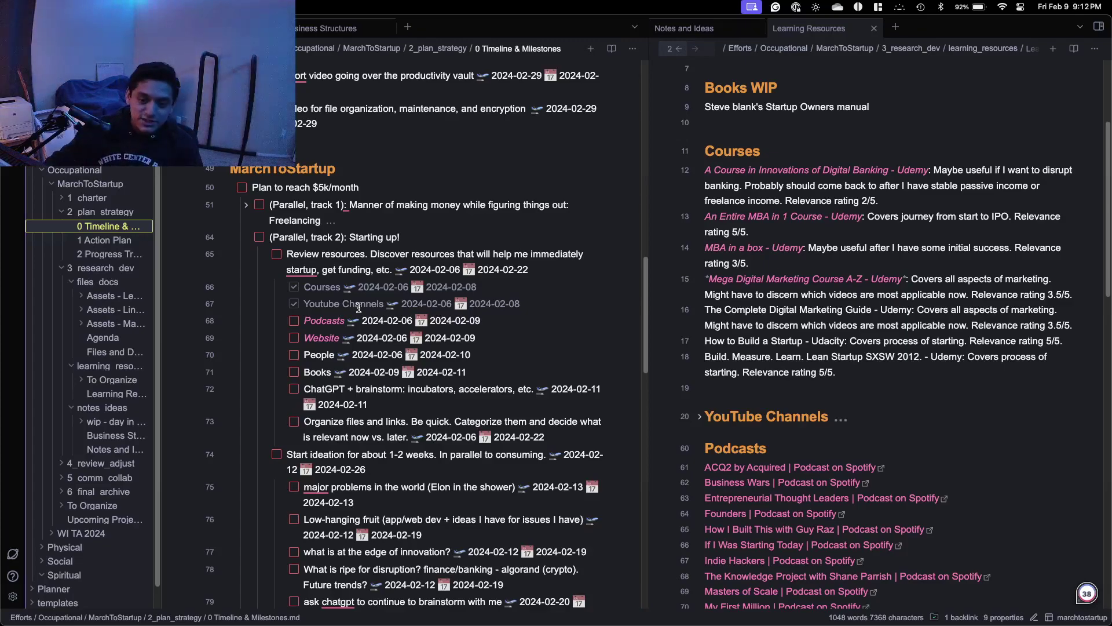
scroll(358, 308, down, 3)
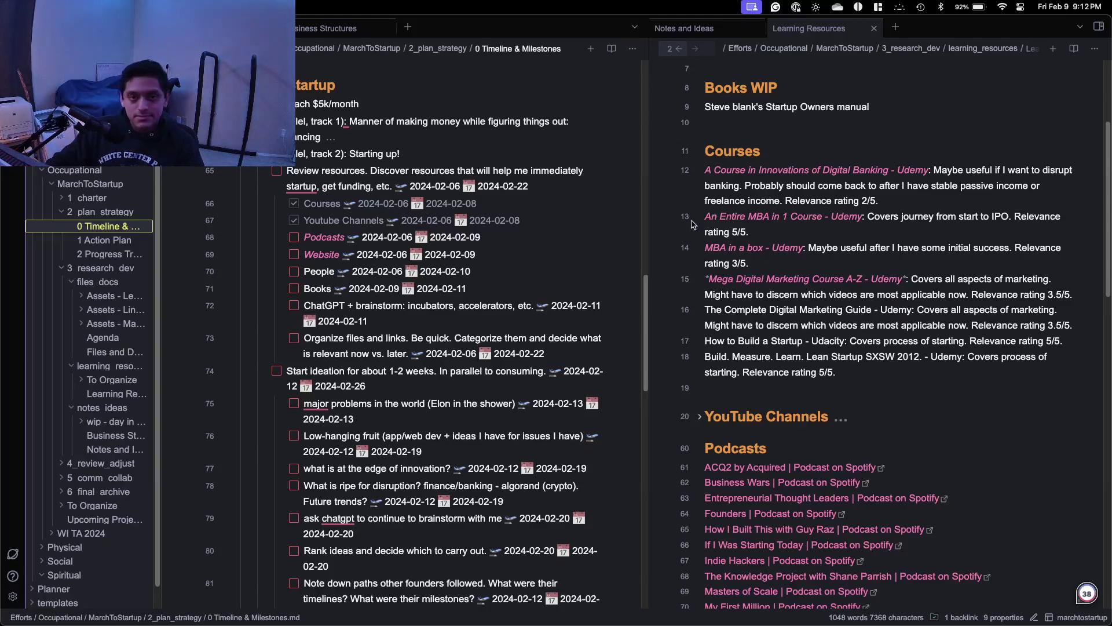
scroll(418, 251, down, 1)
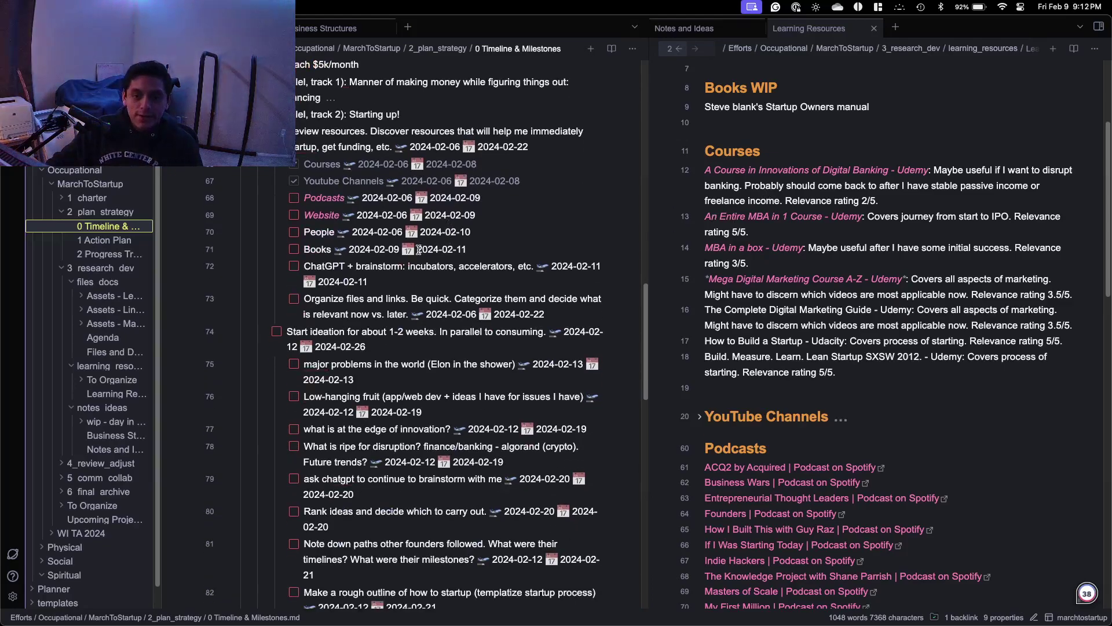
Review the Start ideation subtasks, highlighting the low-hanging fruit and edge of innovation items.
scroll(418, 250, down, 3)
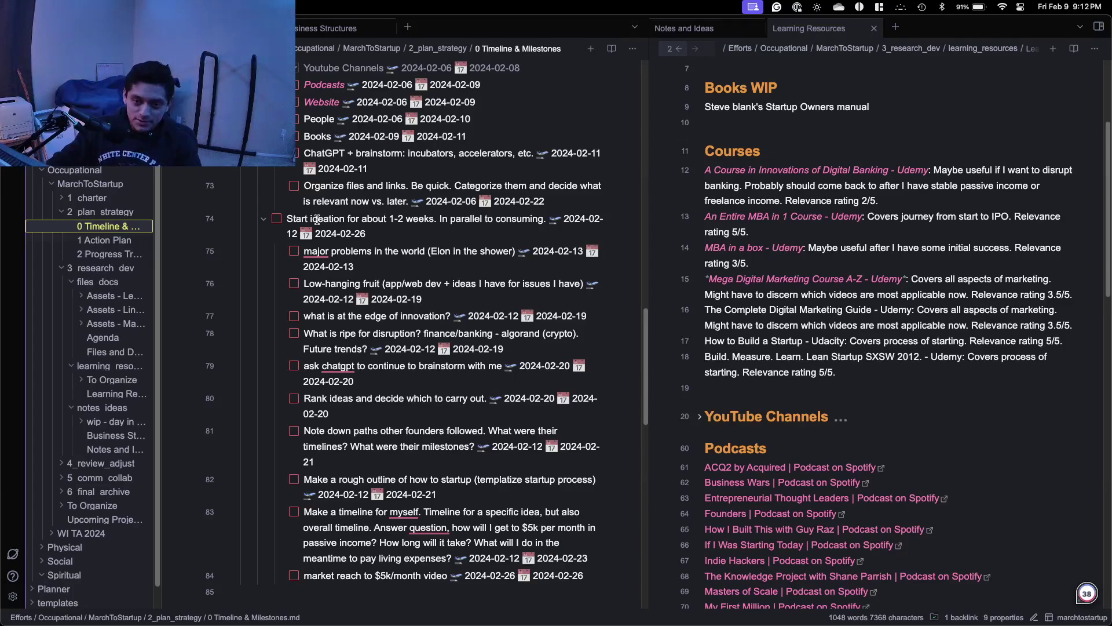
drag(303, 284, 452, 281)
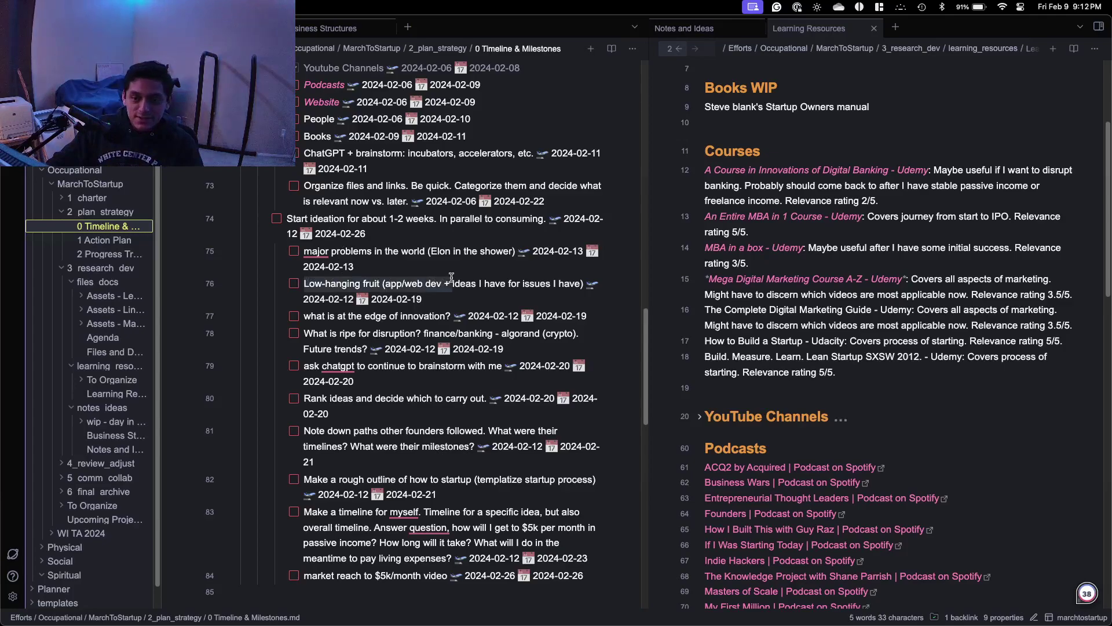
click(512, 281)
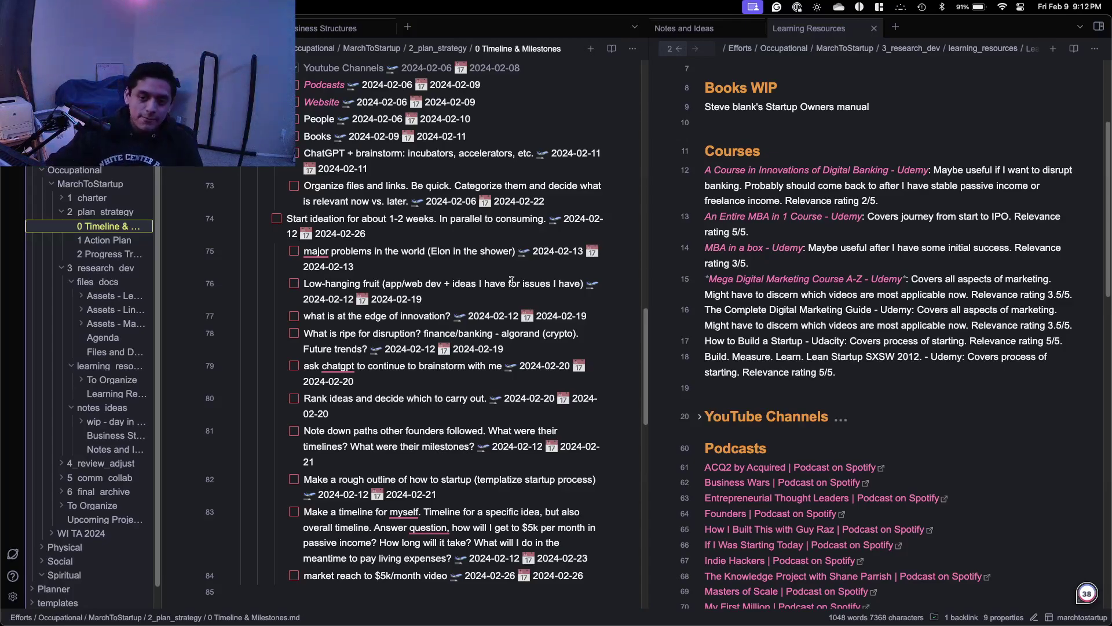
drag(313, 320, 443, 318)
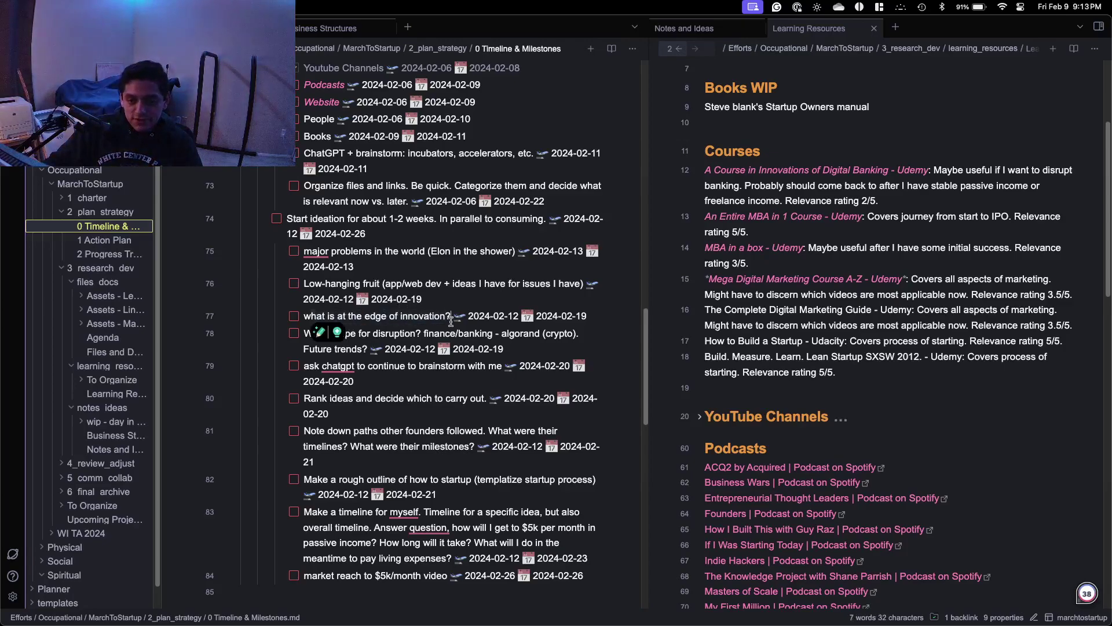
click(455, 321)
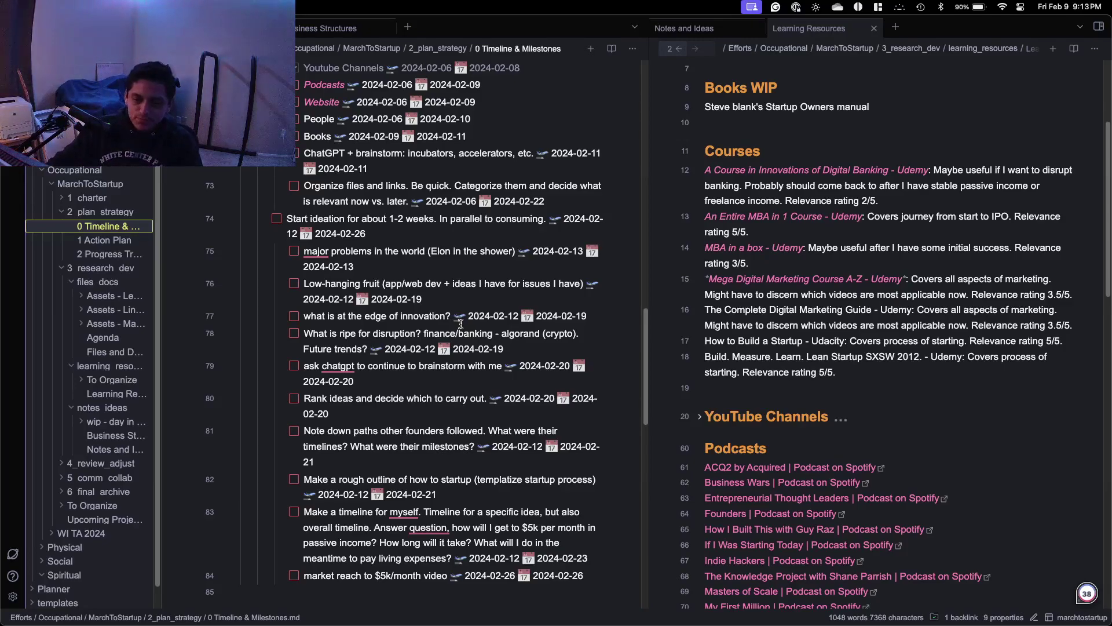
scroll(461, 324, down, 3)
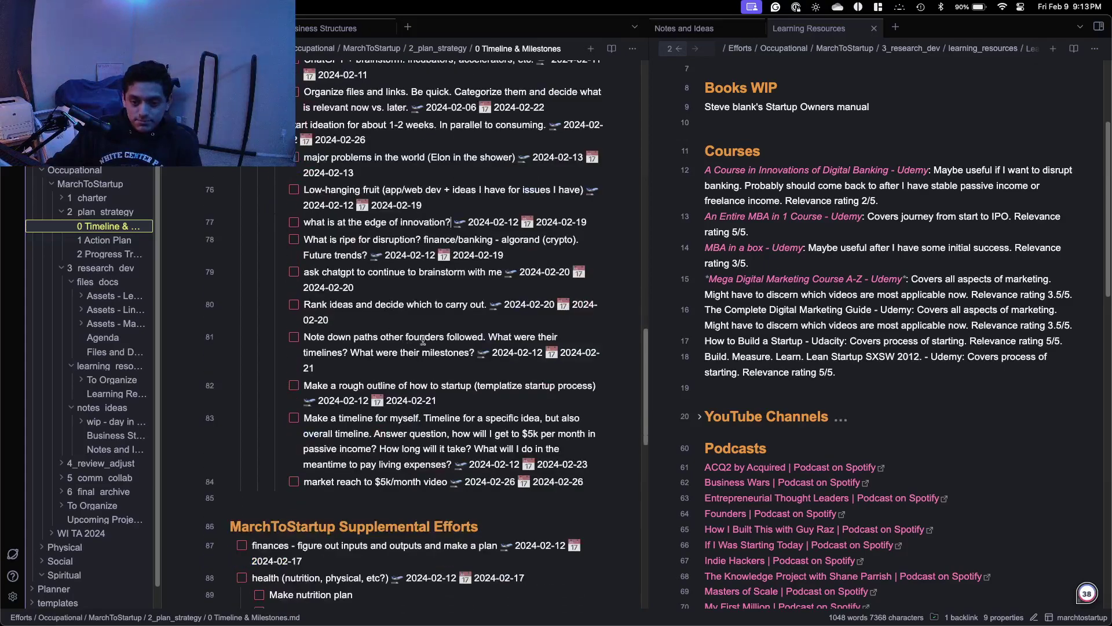
scroll(361, 235, up, 1)
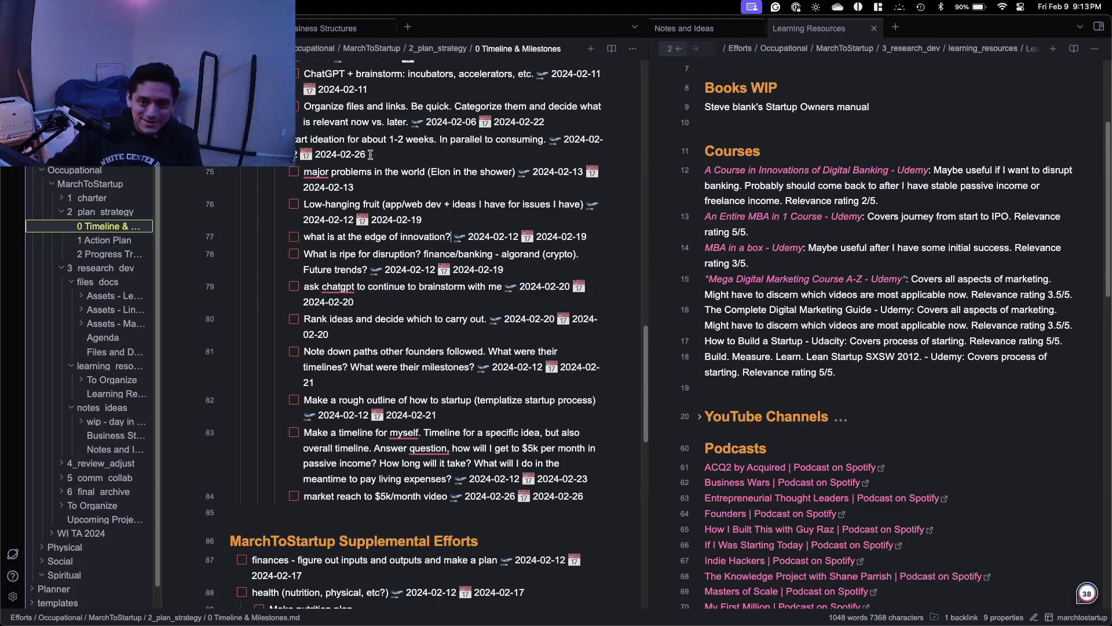
scroll(590, 473, down, 1)
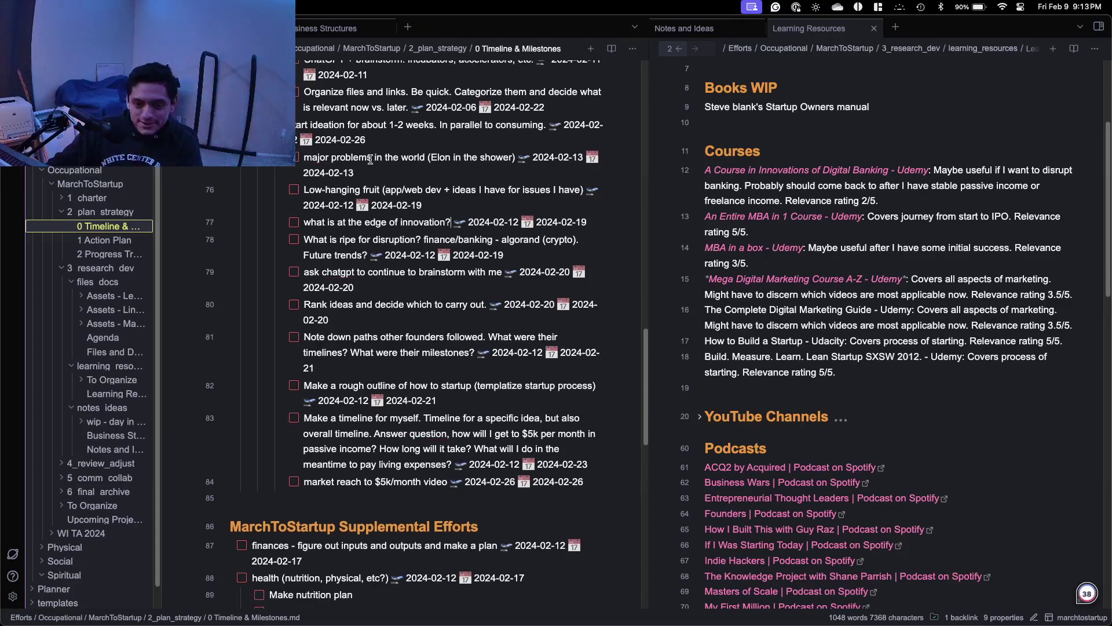
Highlight the due date of the Start ideation subtask about making a personal timeline, and return to the track 1 Freelancing task.
double_click(508, 465)
double_click(582, 466)
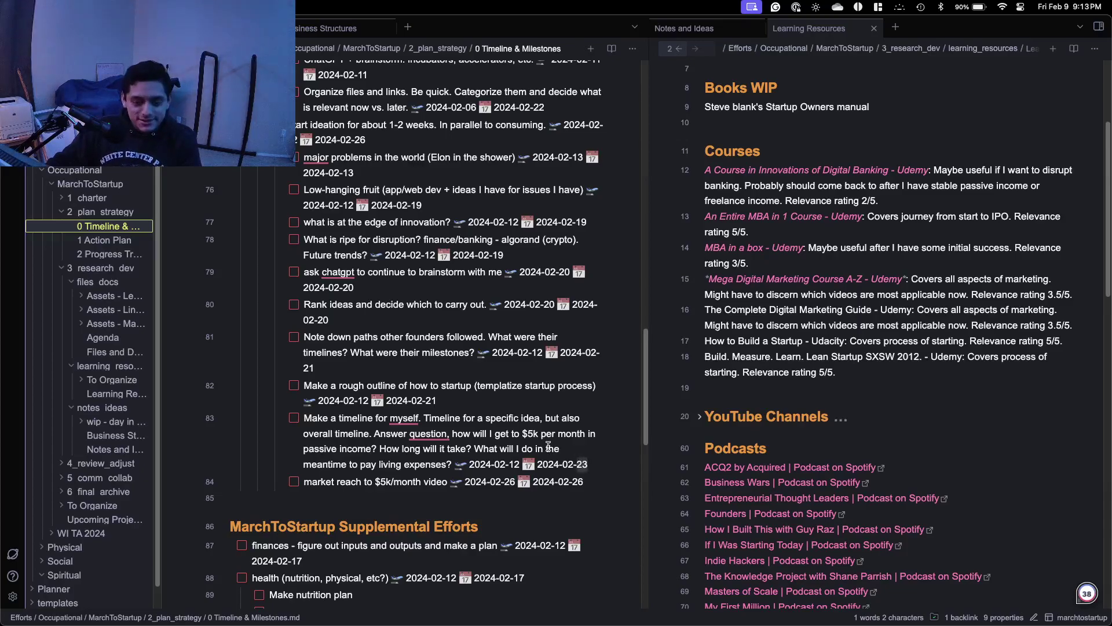
scroll(538, 425, up, 10)
scroll(526, 406, down, 5)
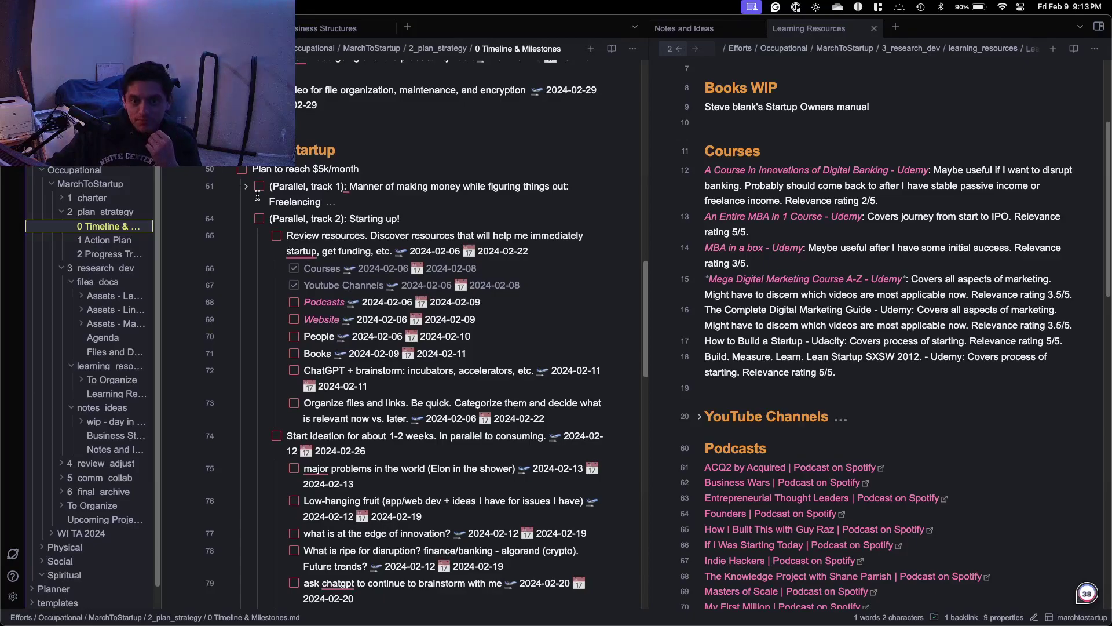
Expand the track 1 Freelancing task and highlight the dates of the Start building project #1 subtask.
click(247, 187)
scroll(291, 197, up, 6)
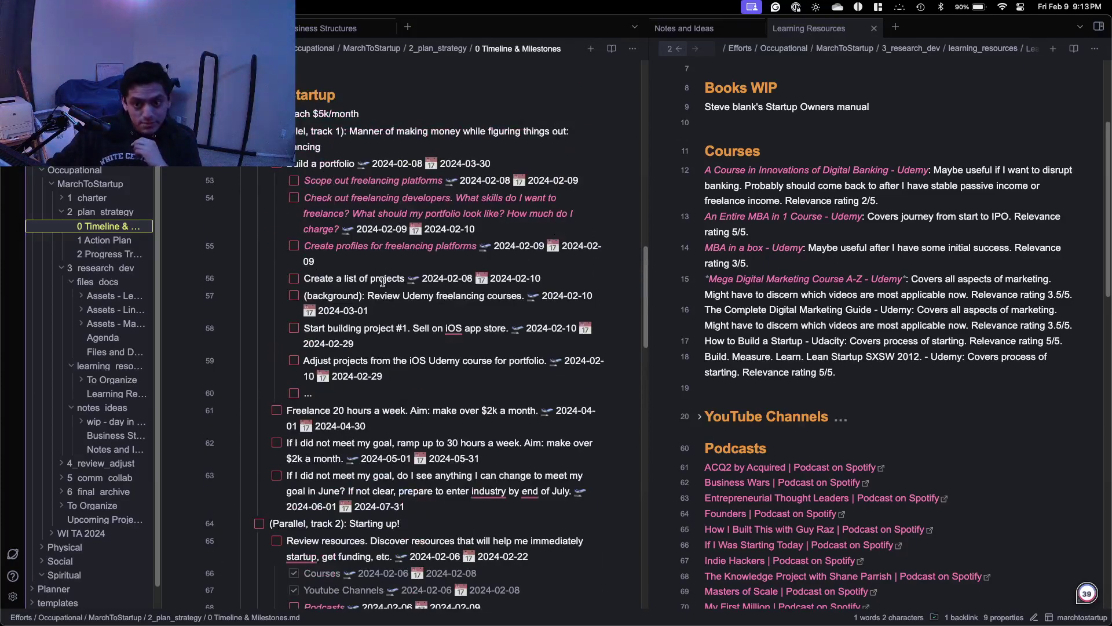
drag(563, 272, 392, 330)
click(394, 345)
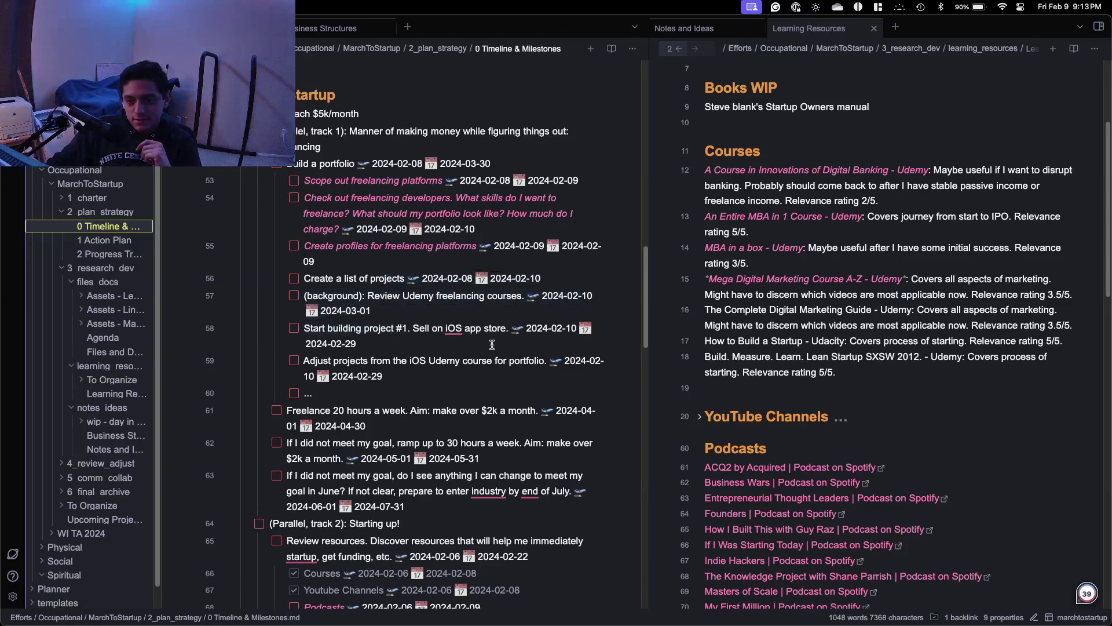
drag(480, 342, 528, 323)
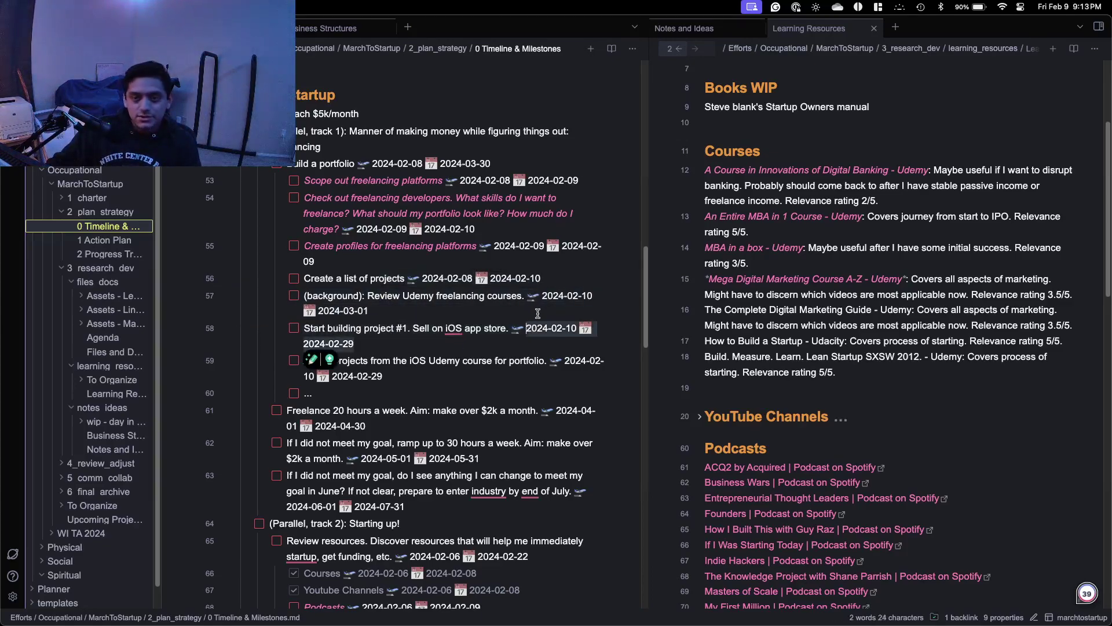
click(535, 345)
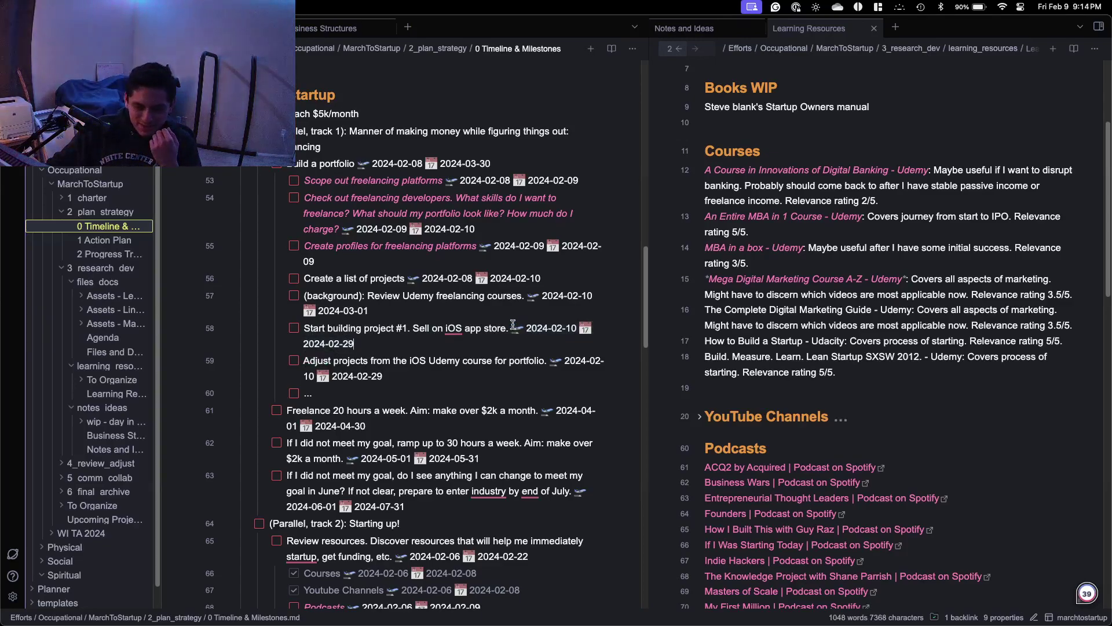
Skim the remaining track 2 Starting up! subtasks and review the finances and health tasks under MarchToStartup Supplemental Efforts.
scroll(509, 324, down, 10)
scroll(457, 307, down, 8)
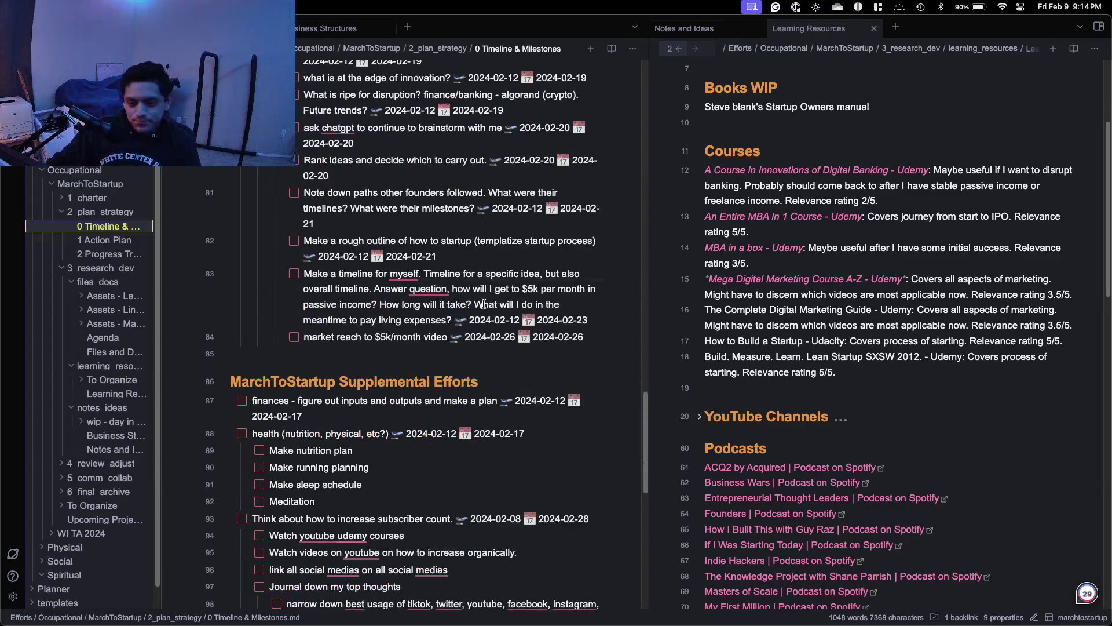
scroll(384, 319, up, 13)
key(Escape)
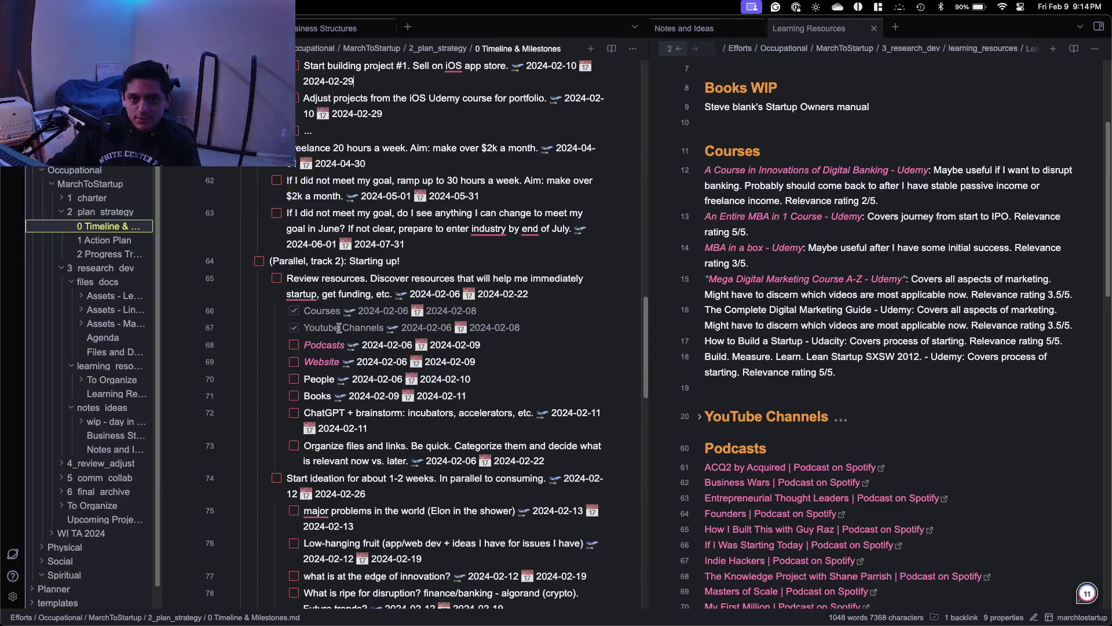
scroll(336, 327, down, 3)
scroll(330, 318, down, 10)
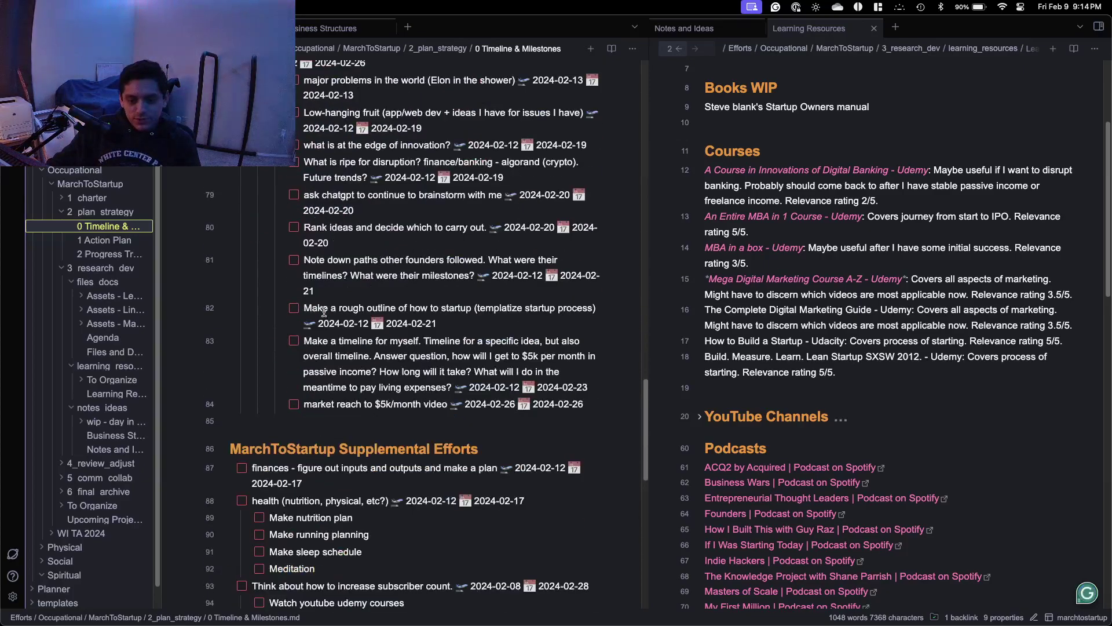
scroll(337, 330, down, 2)
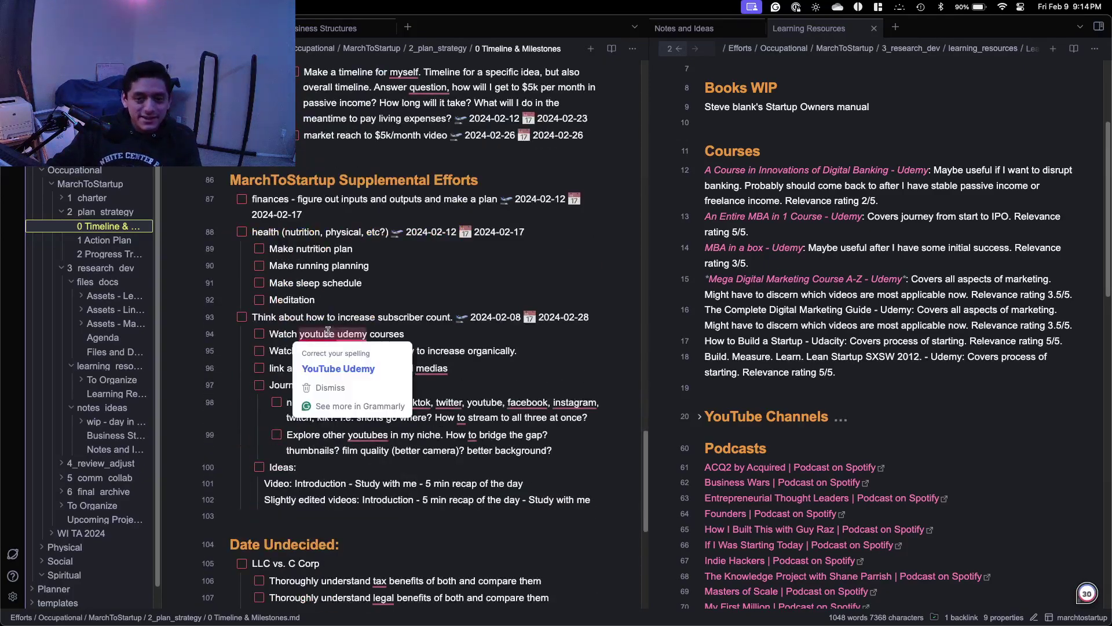
click(424, 288)
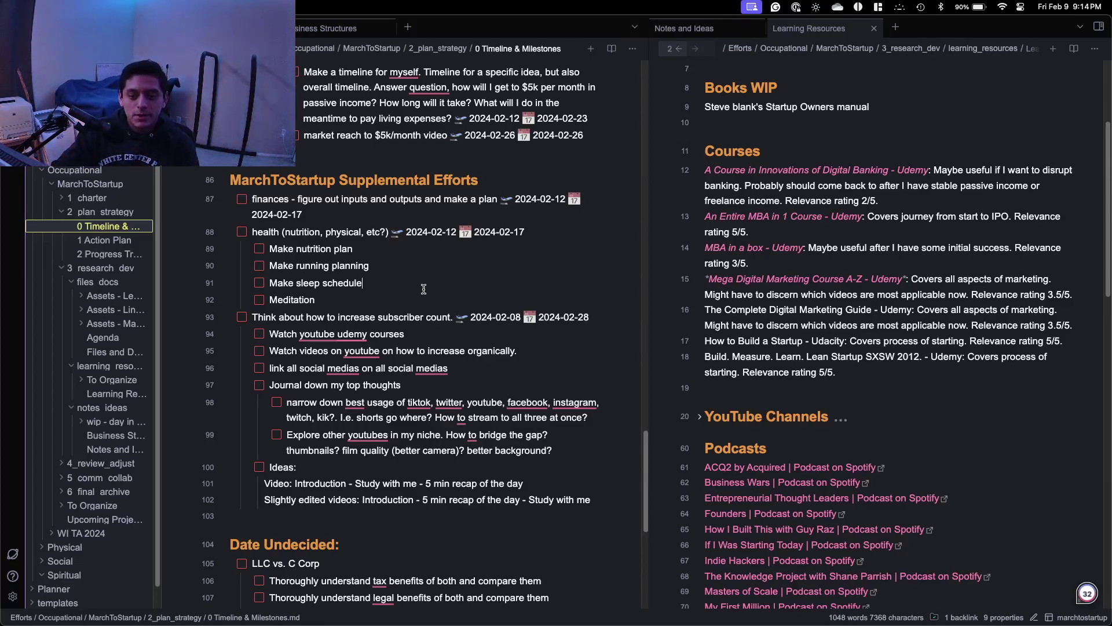
Review the task about increasing subscriber count and its subtasks, highlighting the task's title.
scroll(423, 288, down, 4)
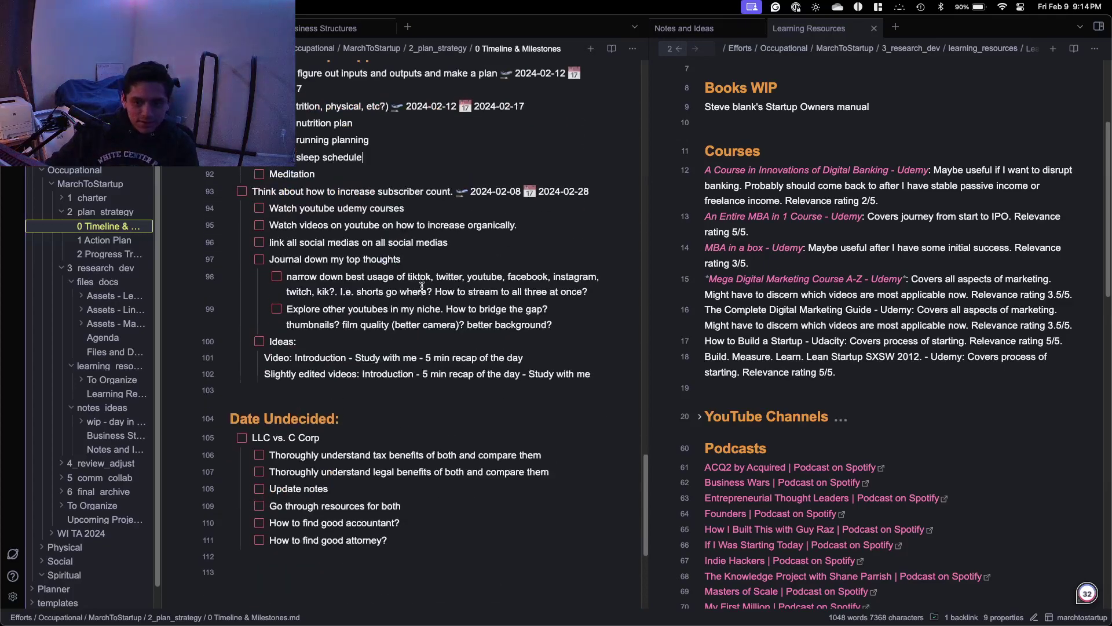
drag(251, 190, 453, 189)
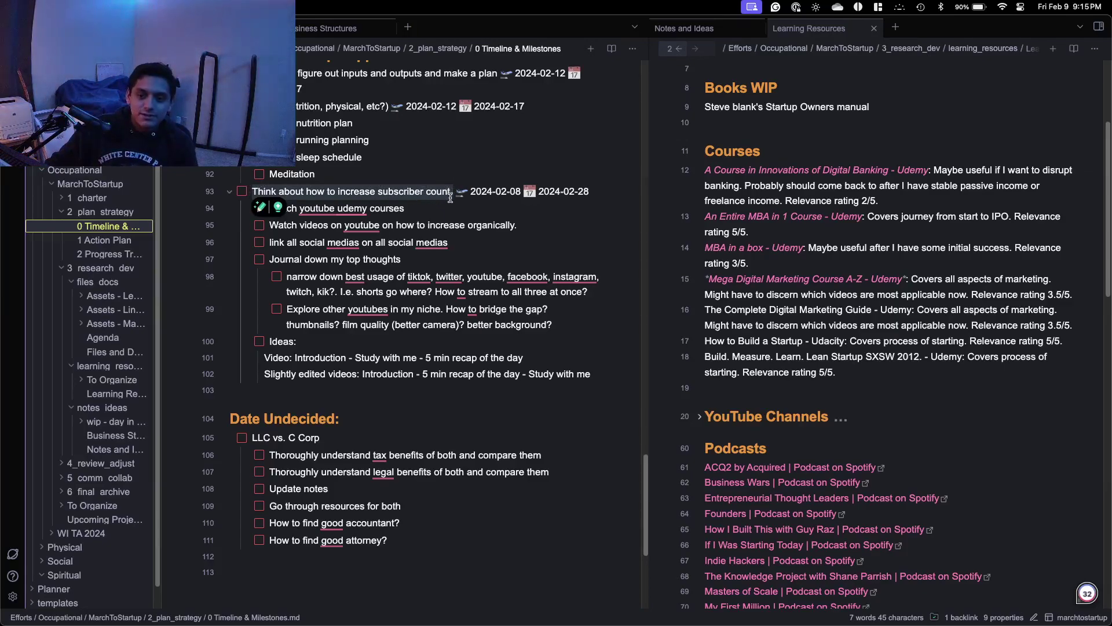
click(437, 204)
drag(453, 191, 251, 191)
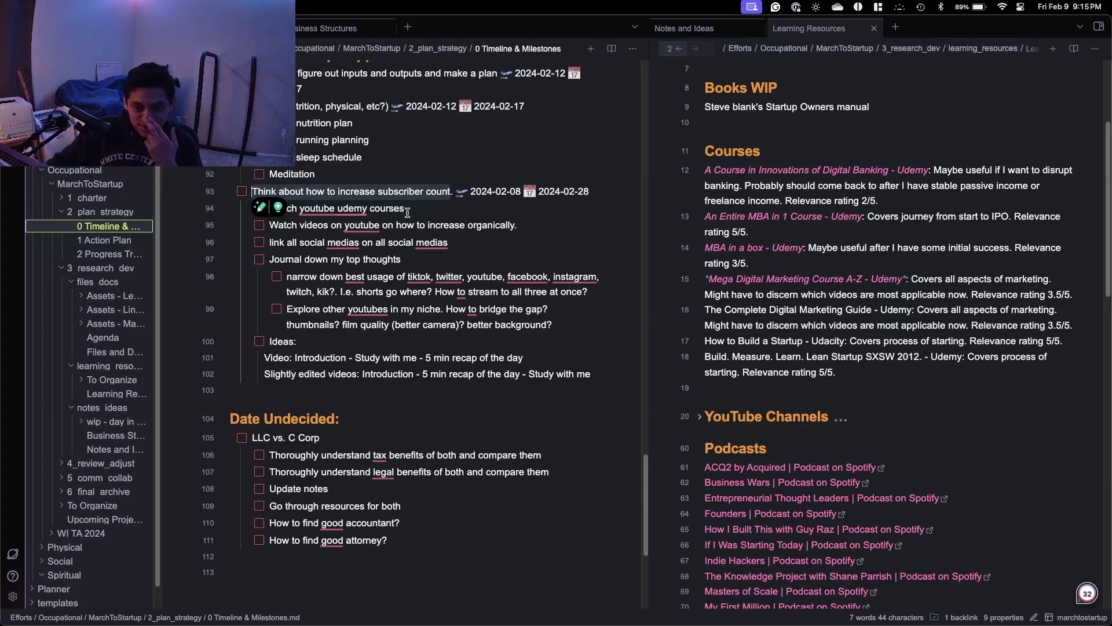
click(432, 207)
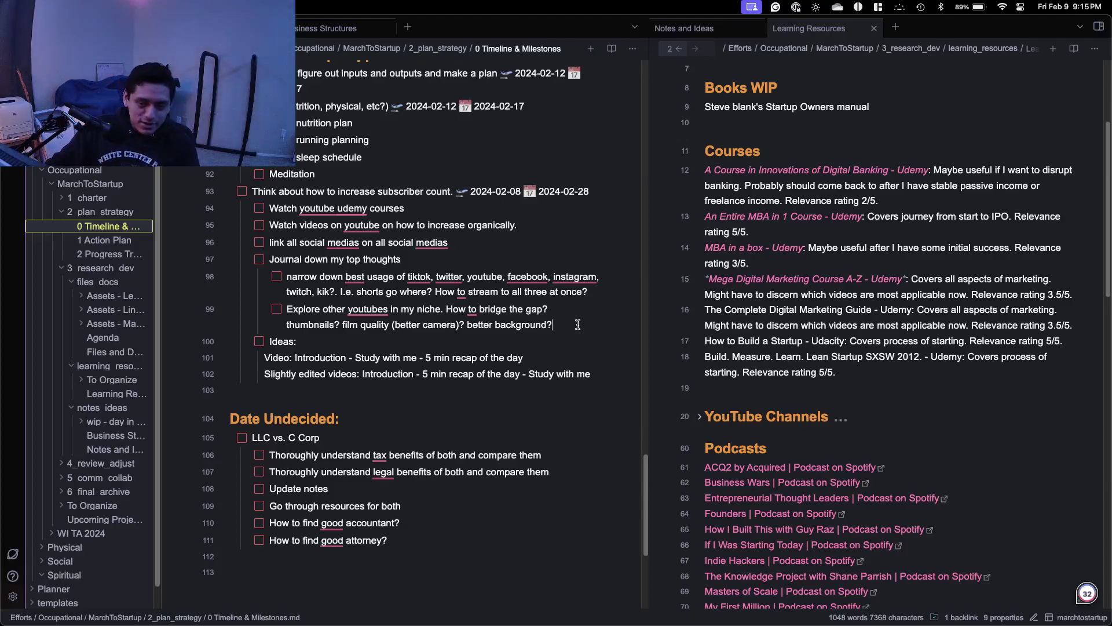
Look back over the ideation and supplemental tasks, and highlight the entire Date Undecided section.
scroll(573, 324, up, 5)
scroll(537, 325, up, 10)
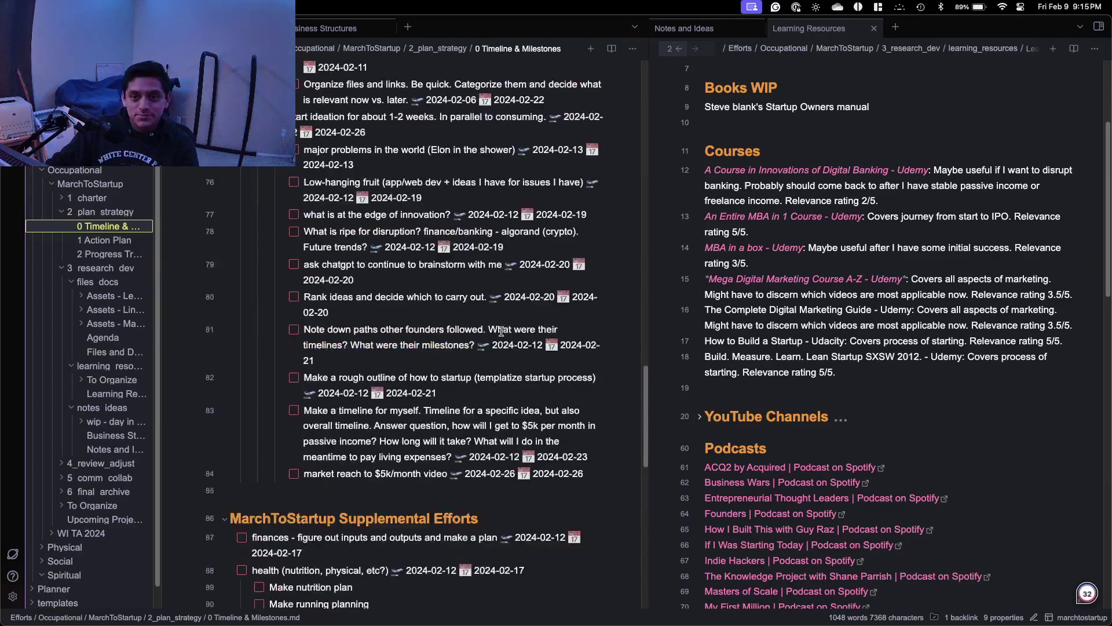
scroll(409, 236, up, 5)
scroll(410, 237, down, 15)
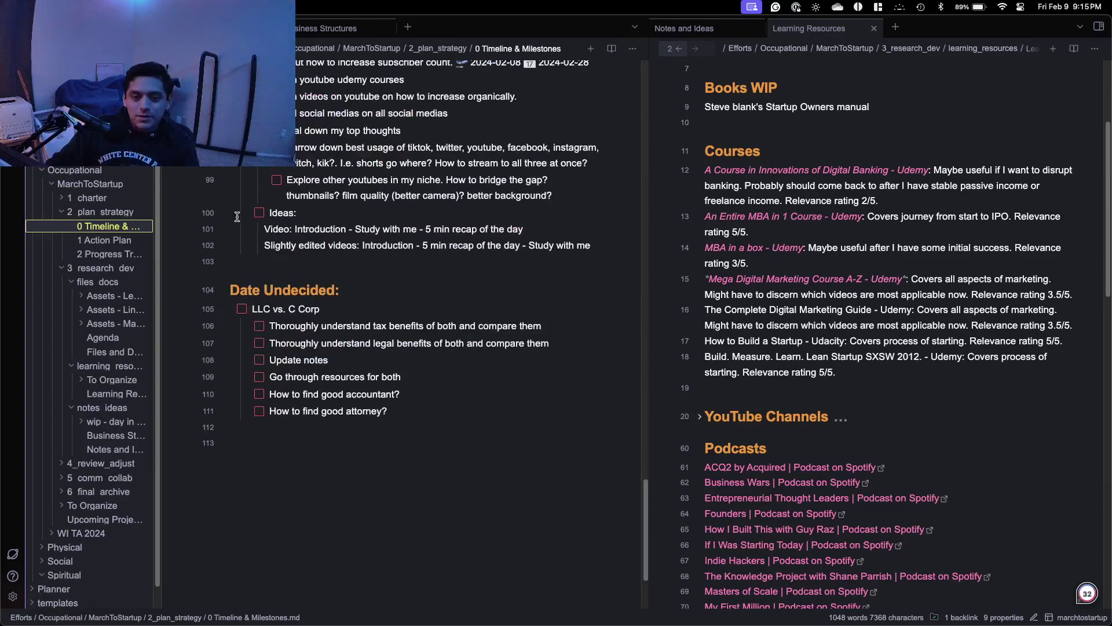
scroll(325, 281, up, 4)
scroll(306, 284, down, 3)
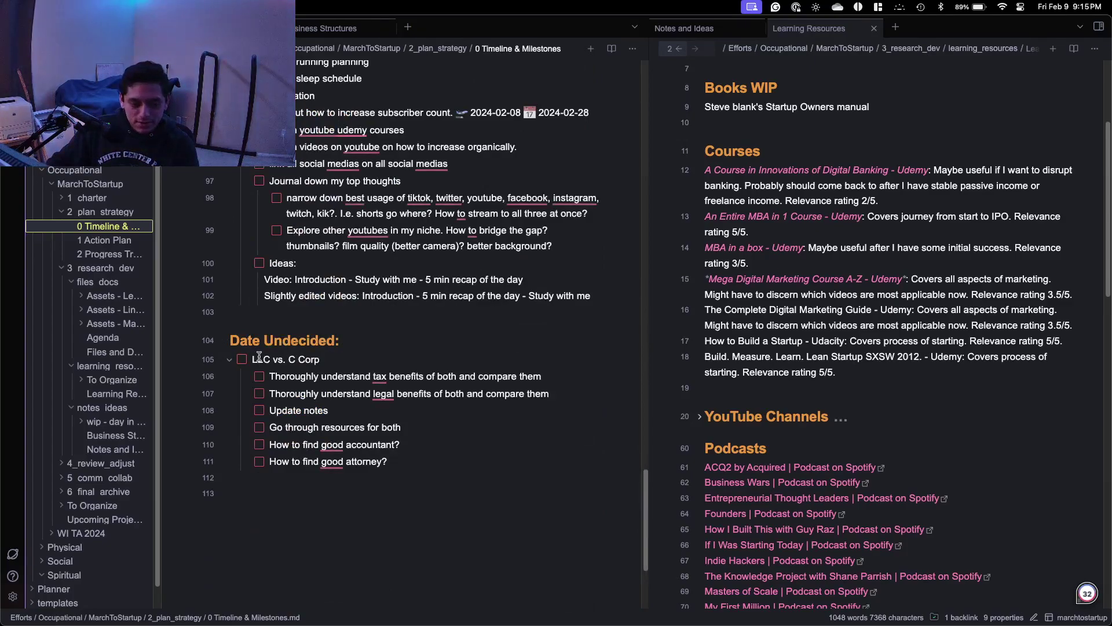
scroll(279, 347, down, 2)
click(387, 372)
drag(385, 366, 171, 249)
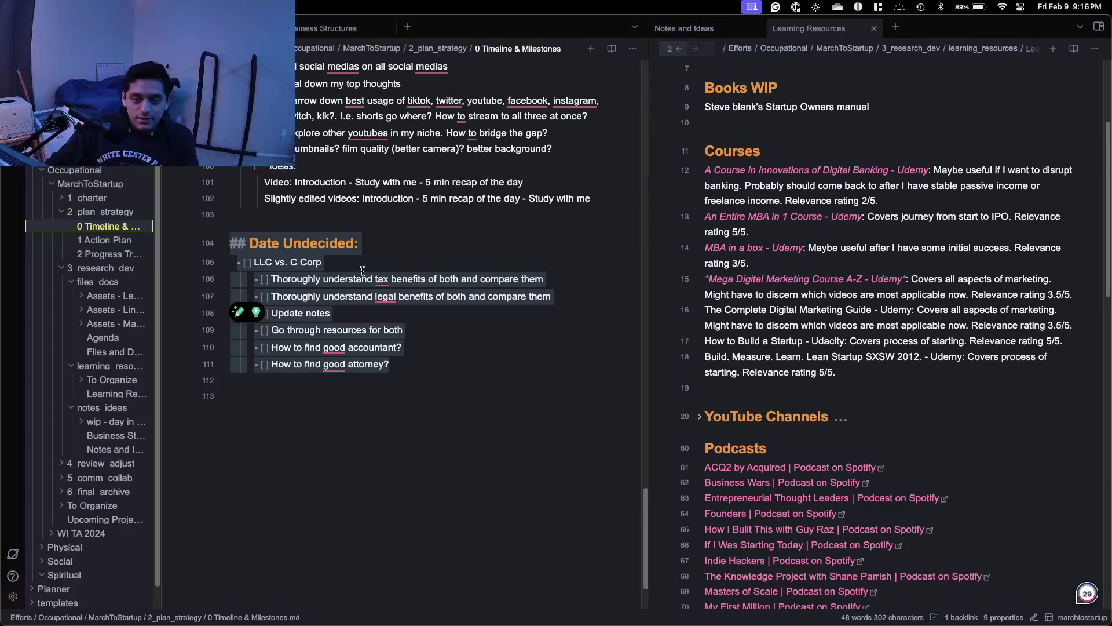
Highlight the LLC vs. C Corp task title and its subtasks from legal benefits through finding a good attorney.
drag(358, 267, 253, 260)
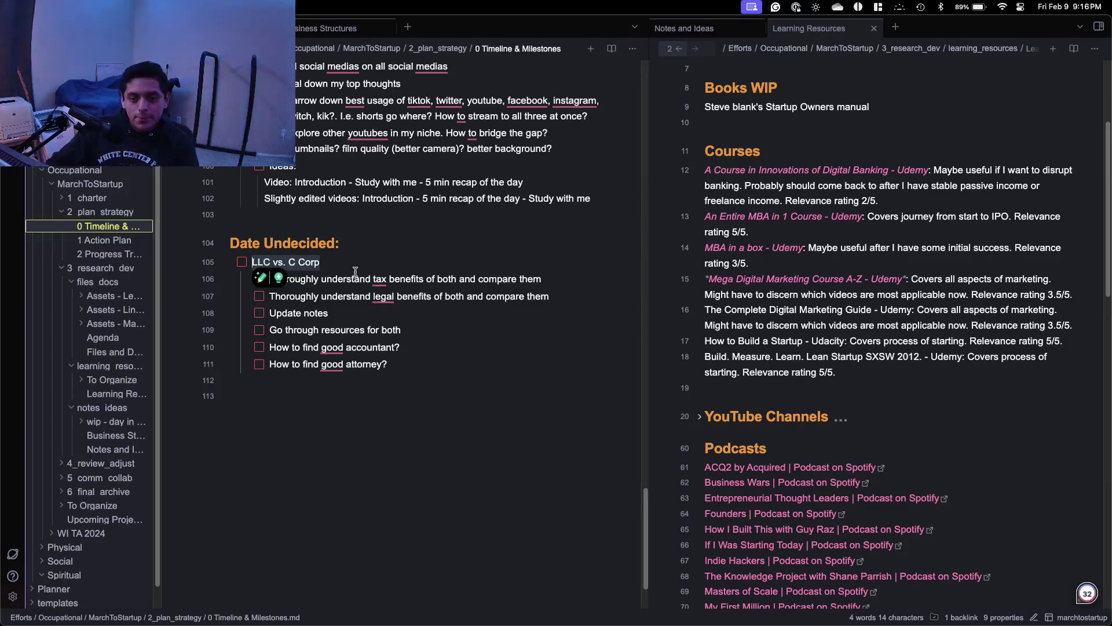
click(355, 296)
drag(400, 359, 235, 295)
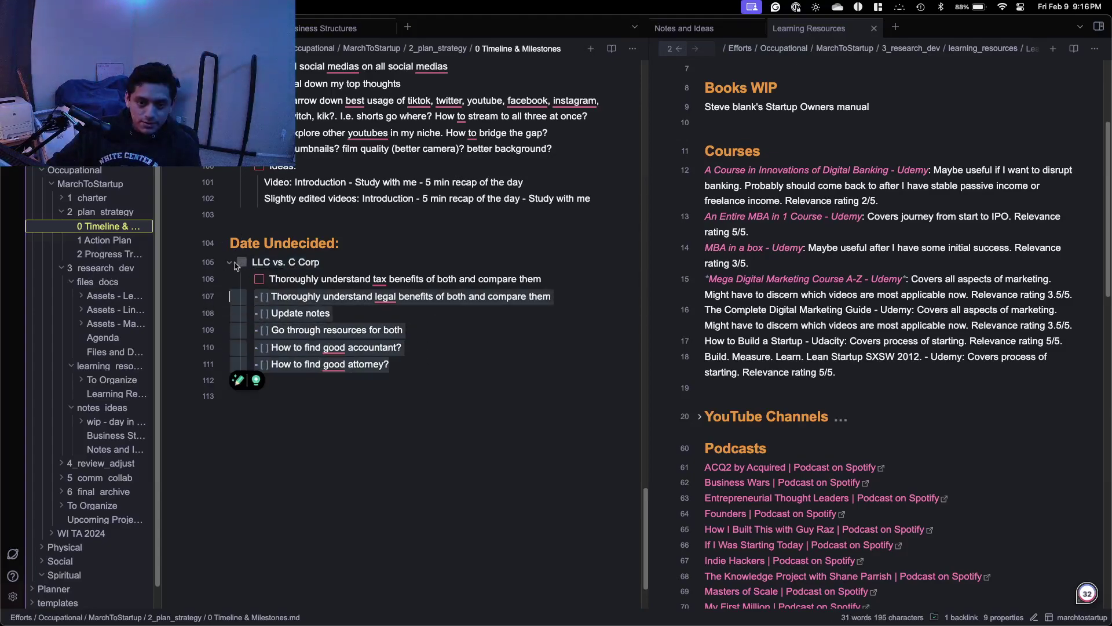
Collapse the Date Undecided and MarchToStartup Supplemental Efforts sections.
click(225, 243)
scroll(228, 260, up, 1)
scroll(226, 260, up, 5)
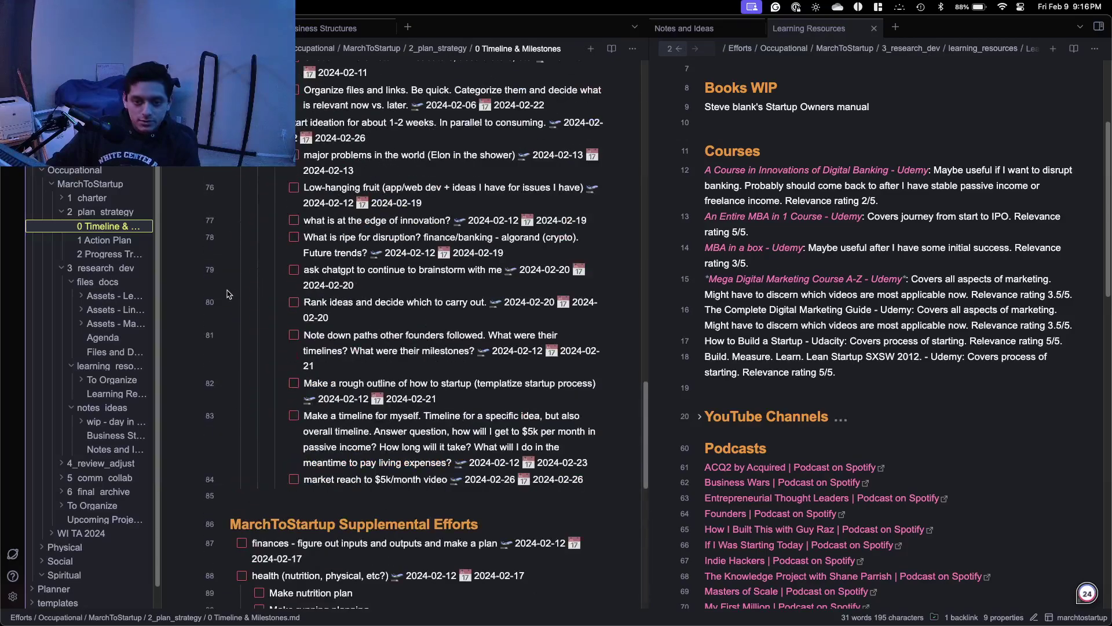
click(224, 523)
Review the track 1 Freelancing and track 2 Starting up! subtasks side by side under Plan to reach $5k/month.
scroll(258, 374, up, 6)
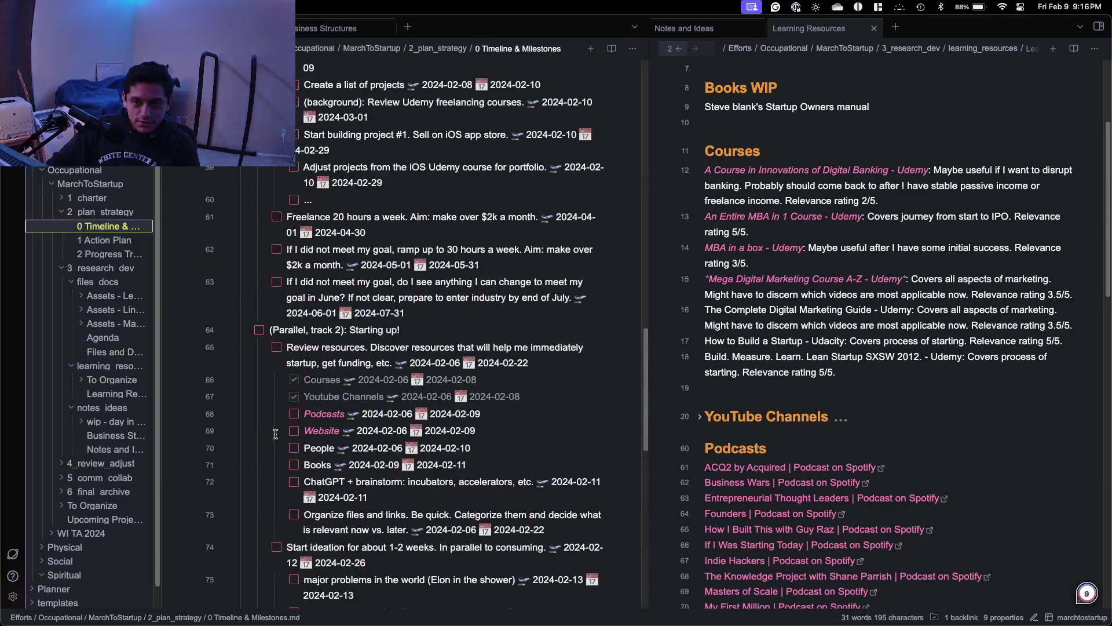
scroll(257, 374, down, 4)
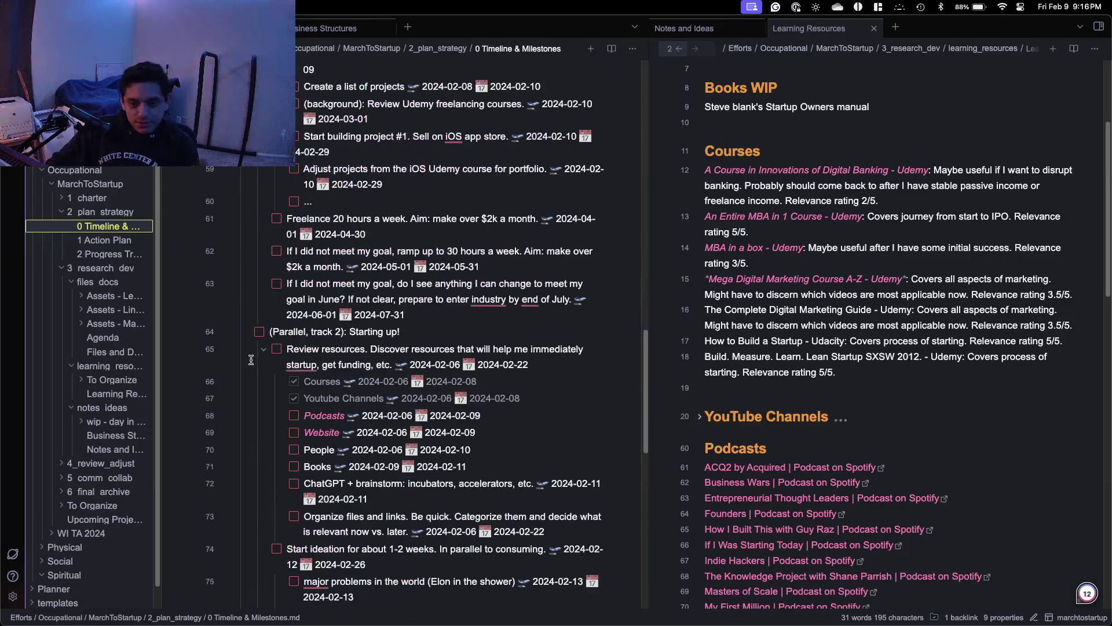
scroll(296, 316, up, 6)
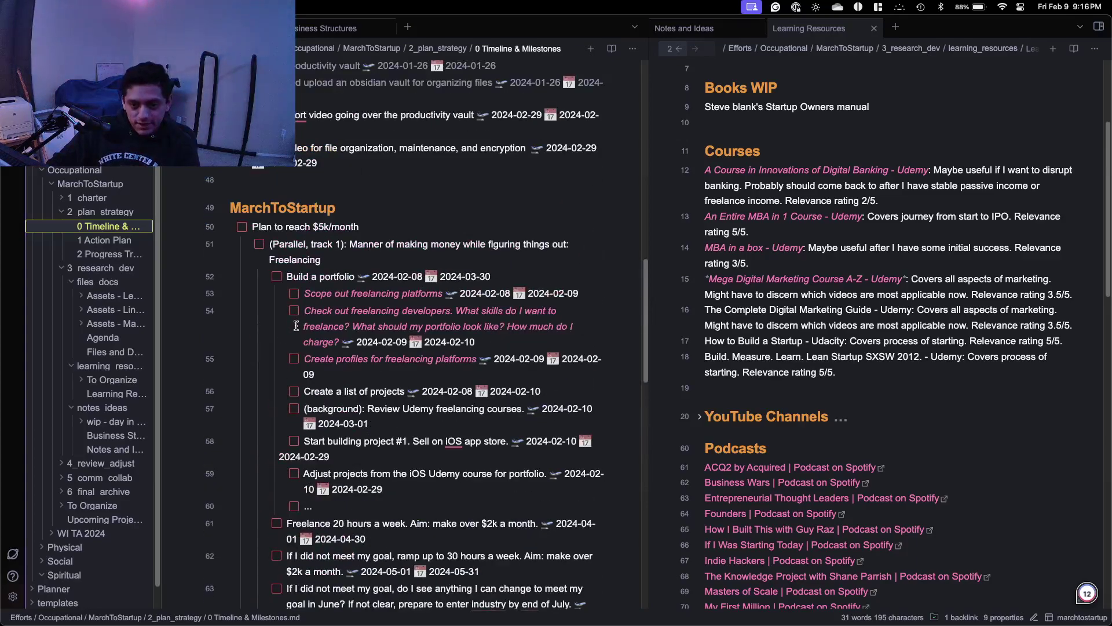
scroll(295, 328, down, 2)
scroll(295, 330, down, 3)
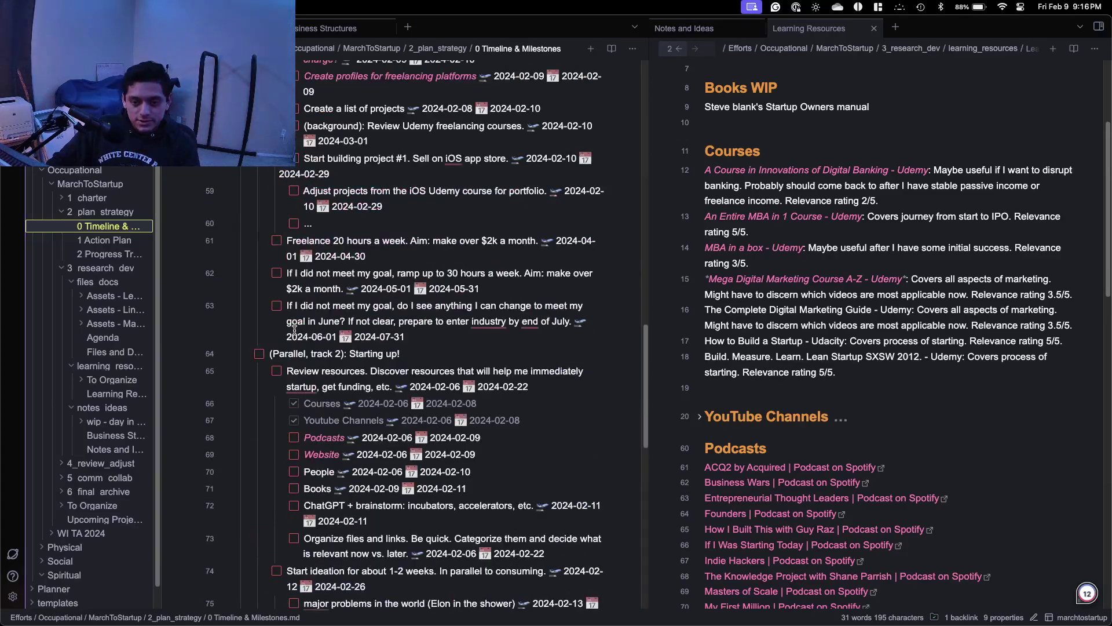
scroll(353, 332, up, 5)
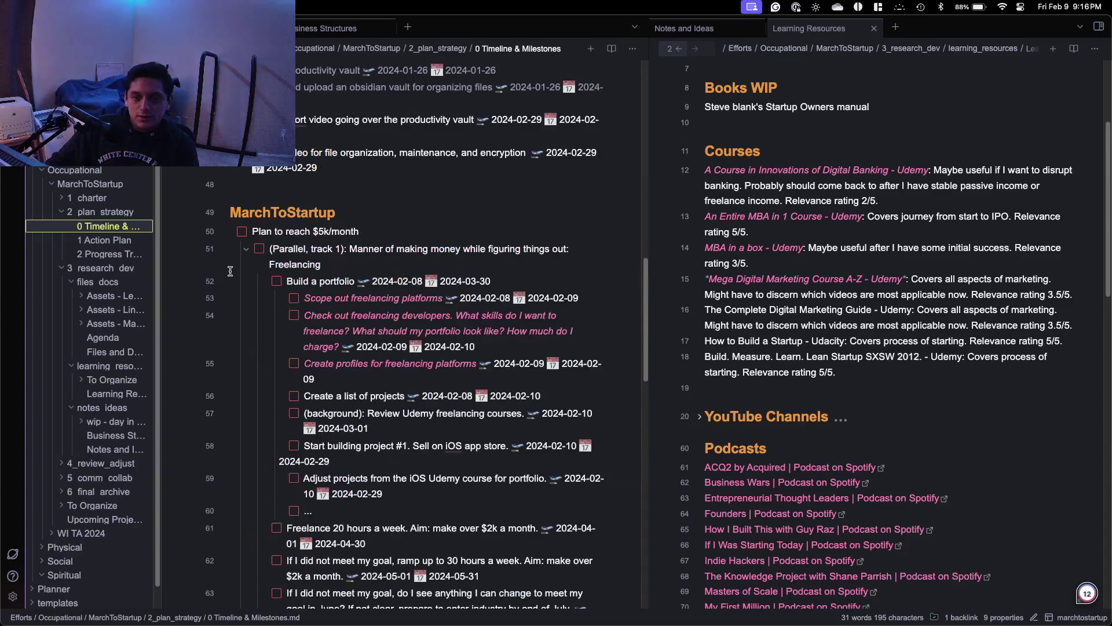
scroll(315, 378, down, 5)
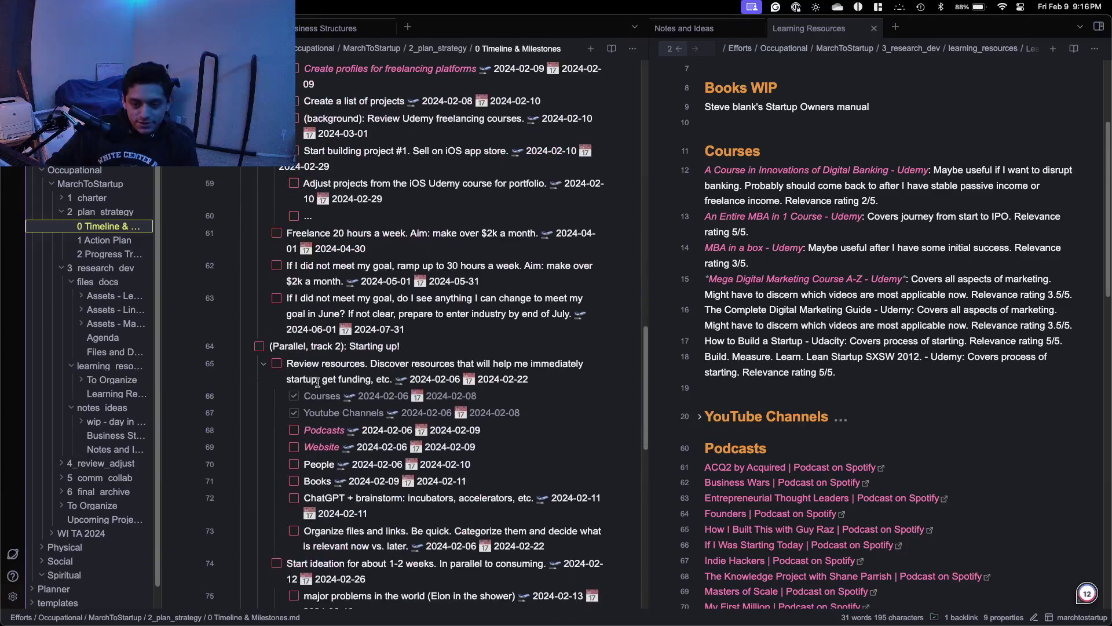
scroll(286, 414, up, 1)
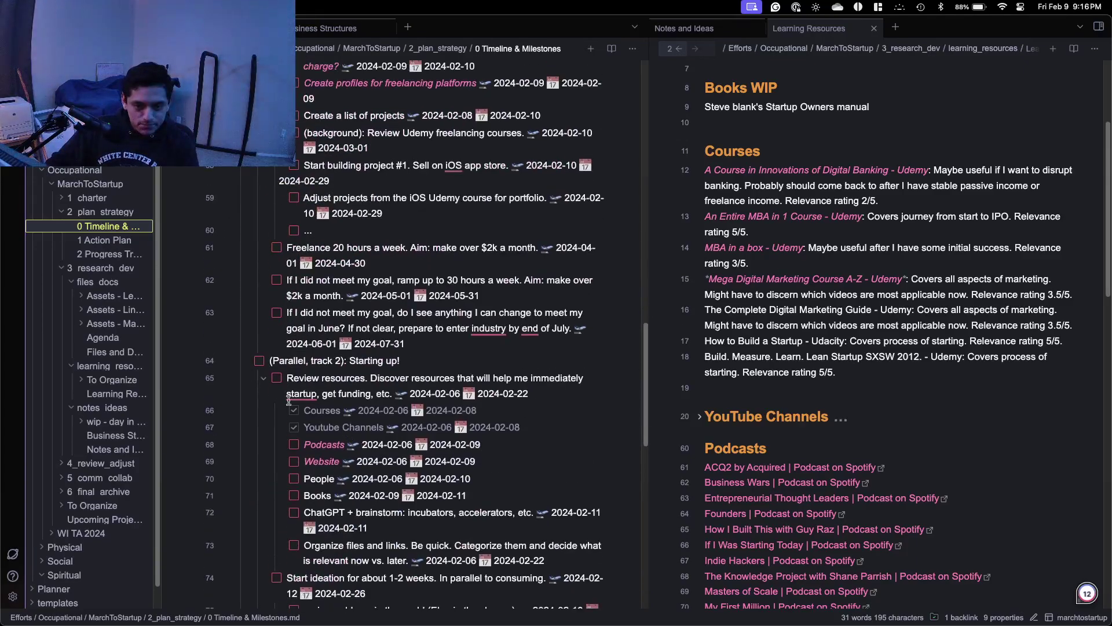
Highlight the Website subtask, and the Build a portfolio subtasks from scoping out freelancing platforms through creating profiles.
double_click(322, 461)
scroll(343, 270, up, 4)
drag(313, 232, 488, 300)
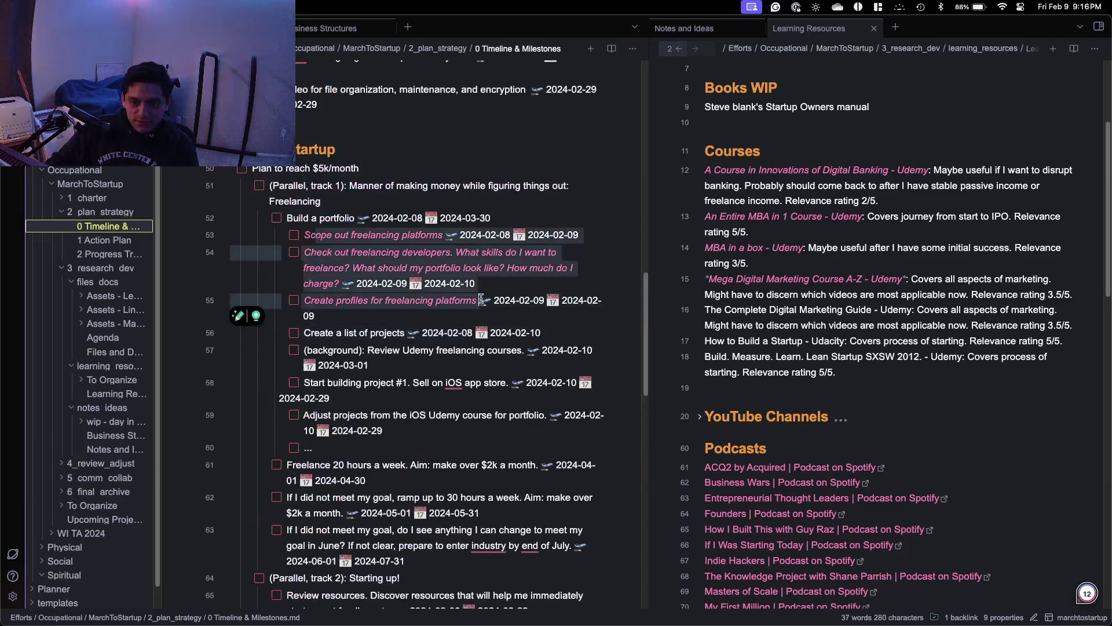
click(480, 330)
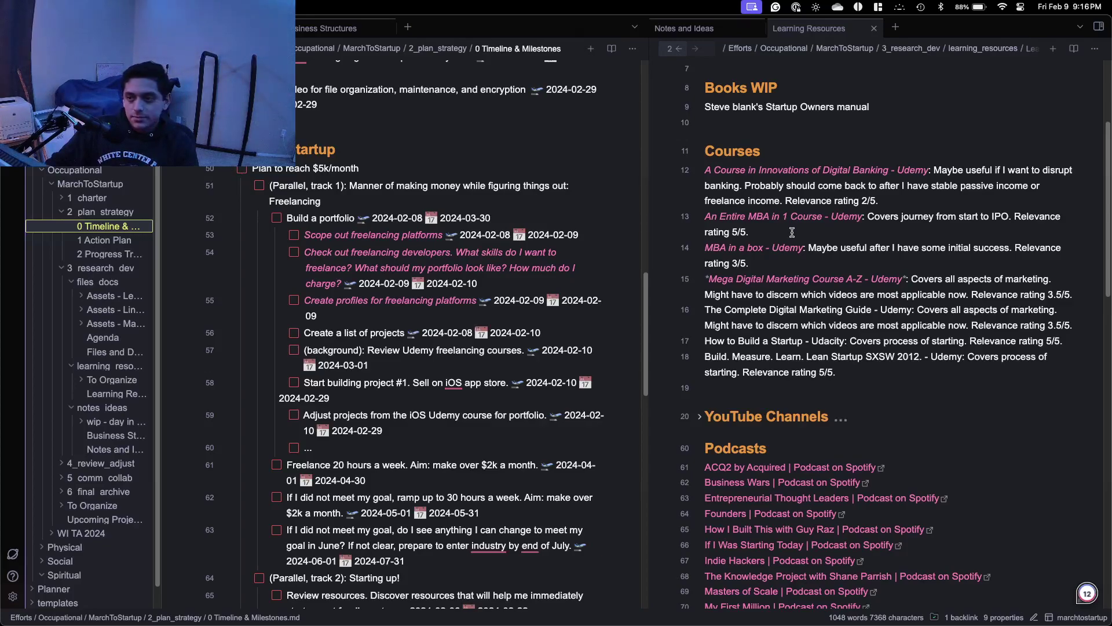
Widen the Learning Resources note's pane and show the note from its beginning.
click(650, 221)
drag(649, 221, 466, 232)
scroll(734, 264, up, 3)
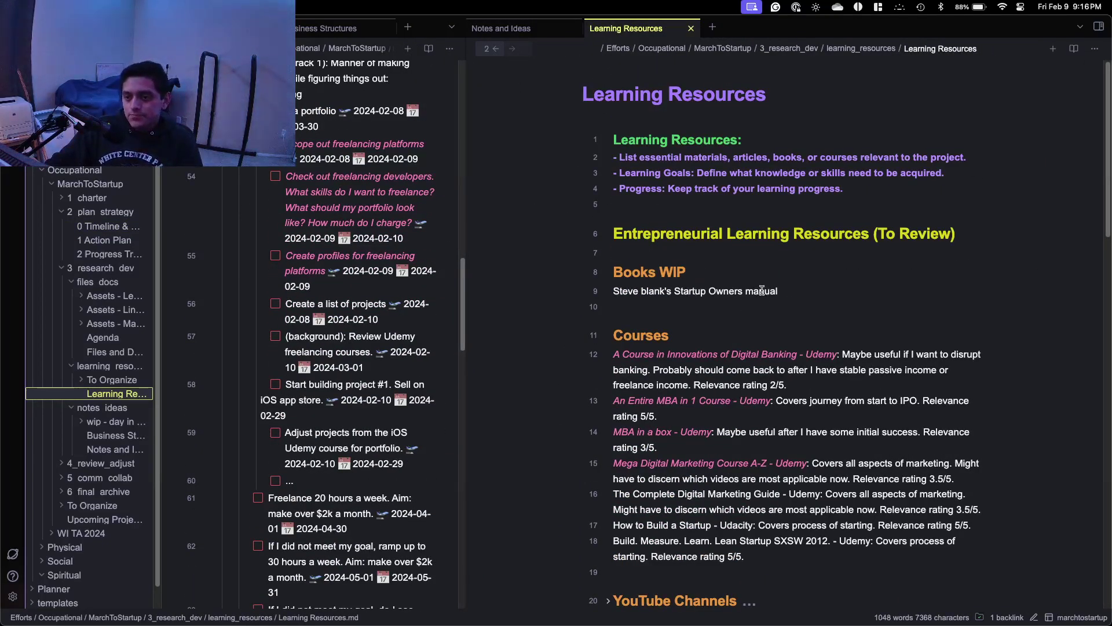
Review the Learning Resources note from Books and Courses through the Podcasts, Reddit and Websites link lists.
scroll(762, 290, down, 5)
scroll(762, 290, up, 5)
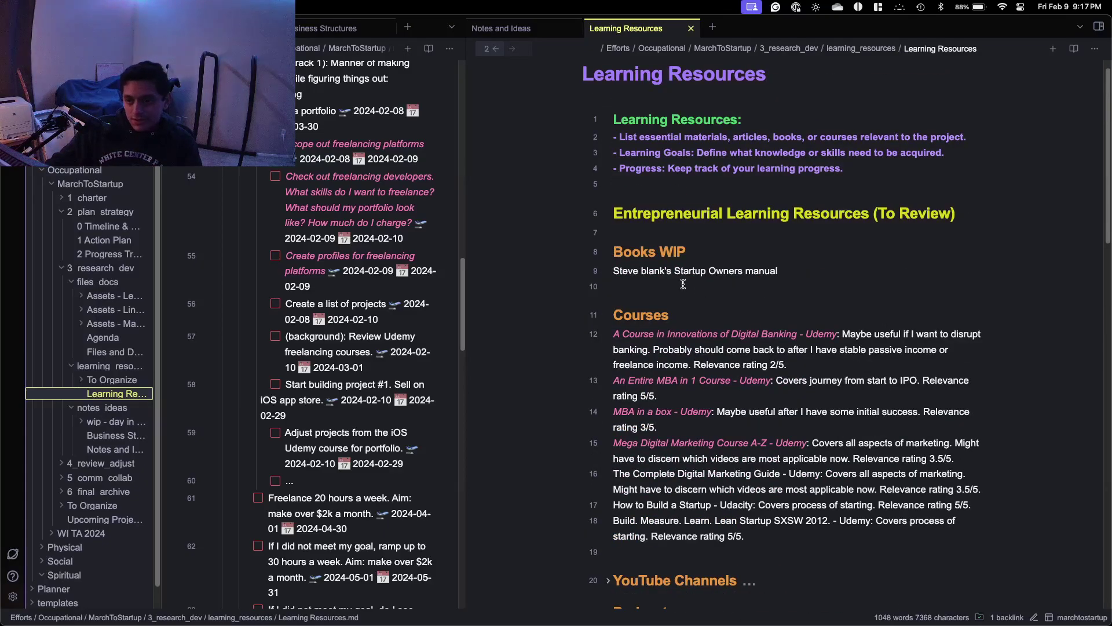
scroll(682, 284, down, 6)
scroll(686, 290, down, 12)
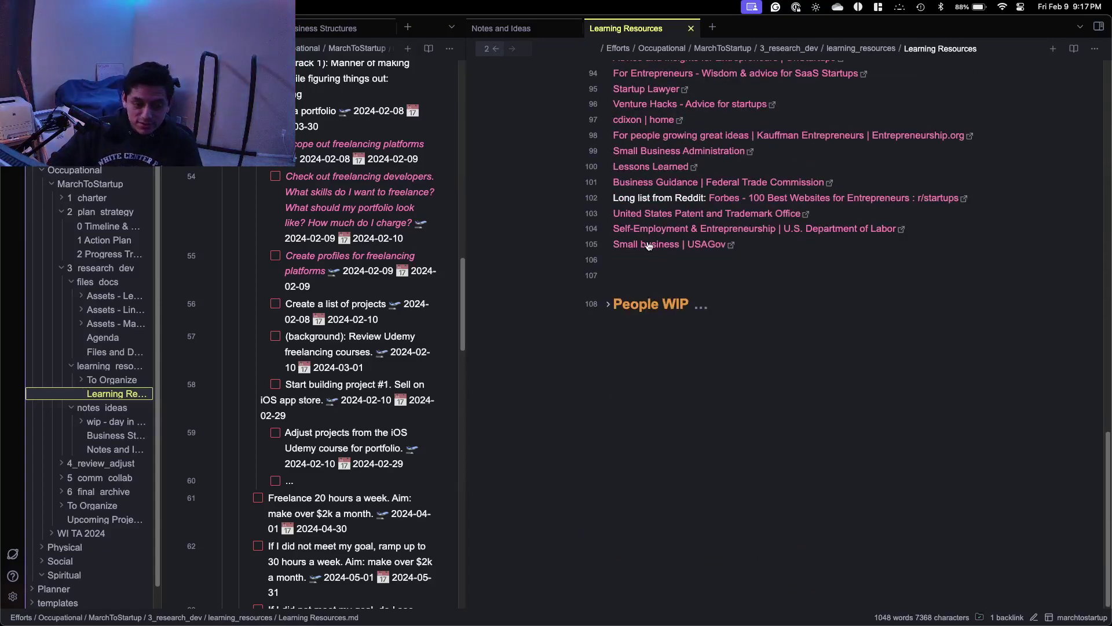
scroll(648, 248, up, 6)
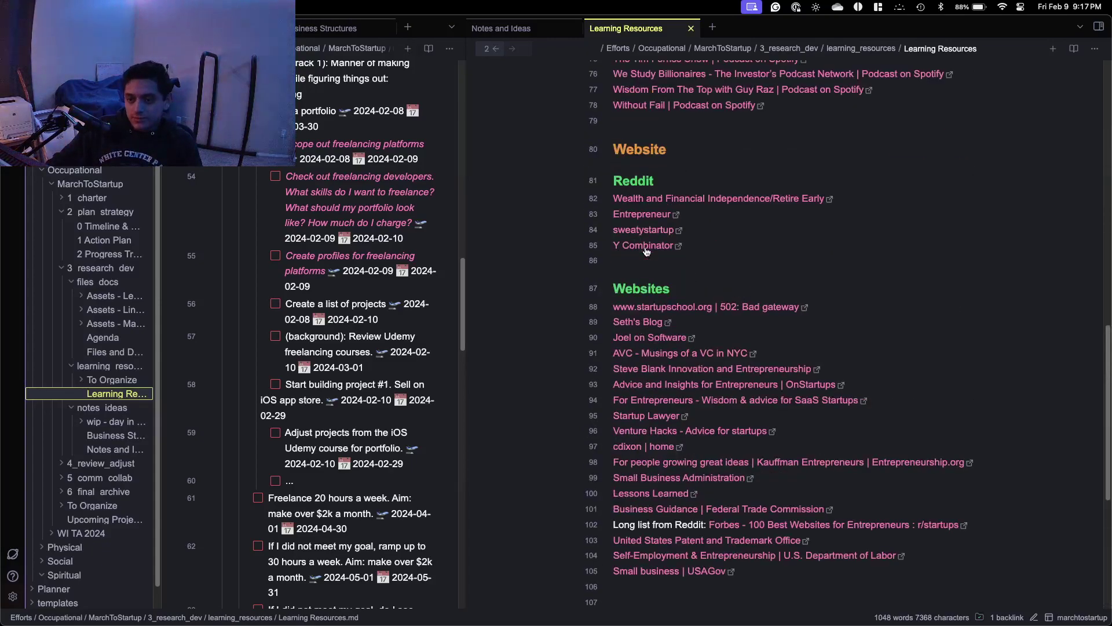
Look over the Learning Resources note again, from the Websites links to its beginning, and compare the Courses, Podcasts and Reddit lists.
scroll(647, 252, up, 7)
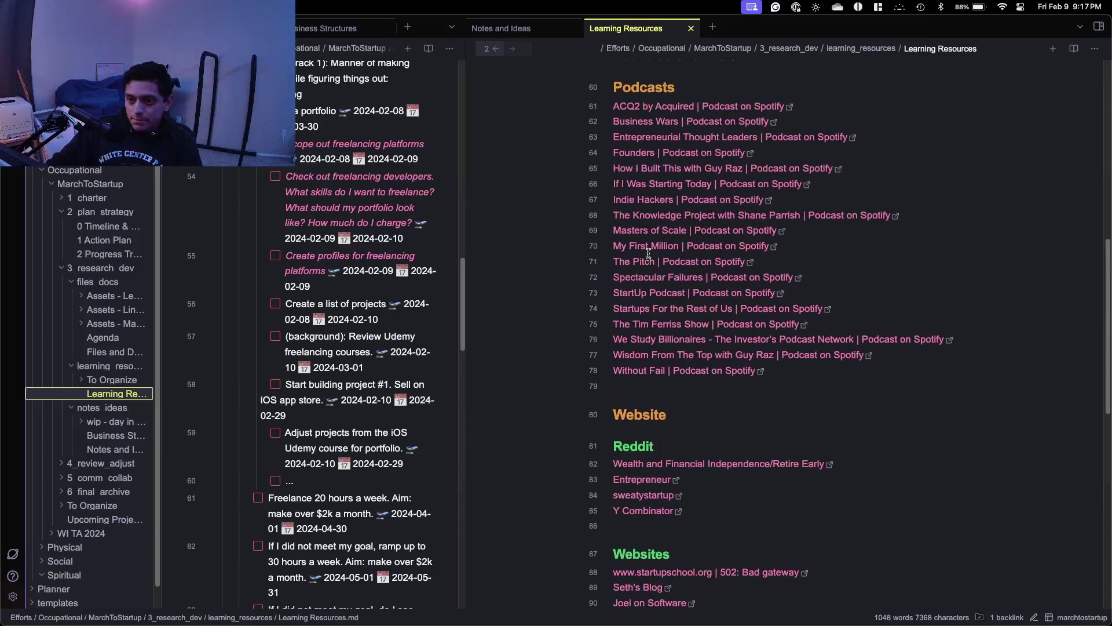
scroll(647, 252, up, 8)
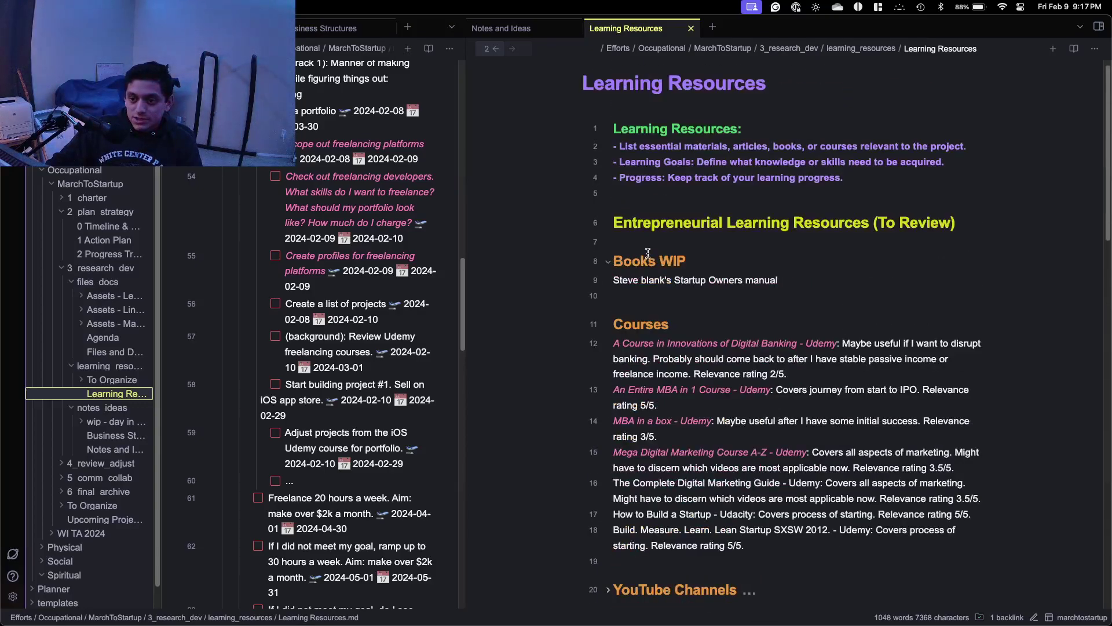
scroll(648, 253, down, 3)
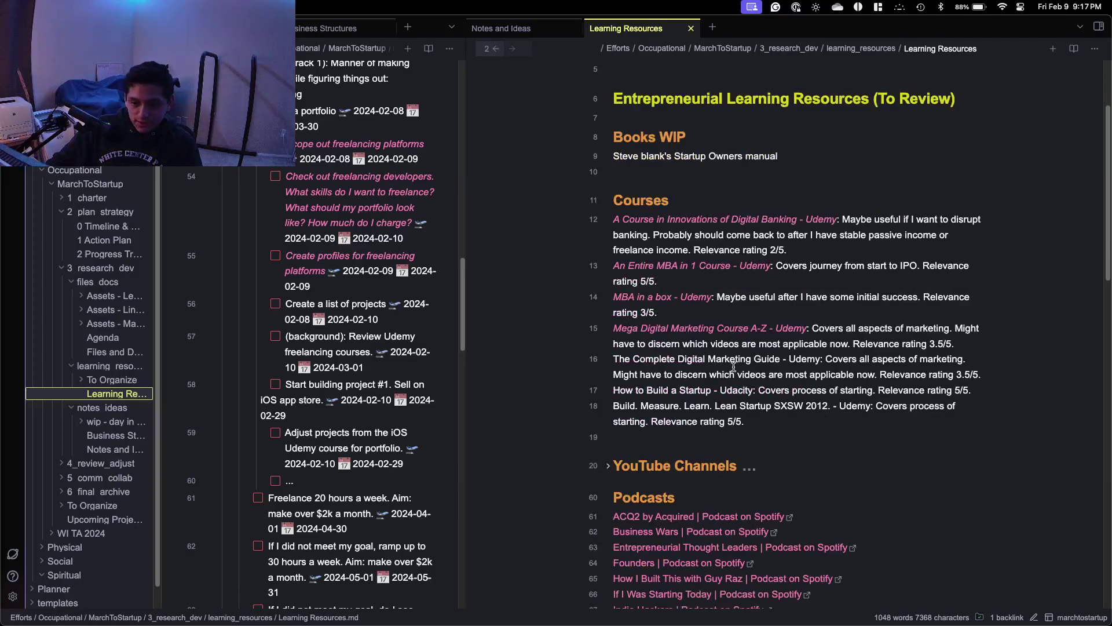
scroll(734, 367, down, 1)
scroll(733, 366, down, 4)
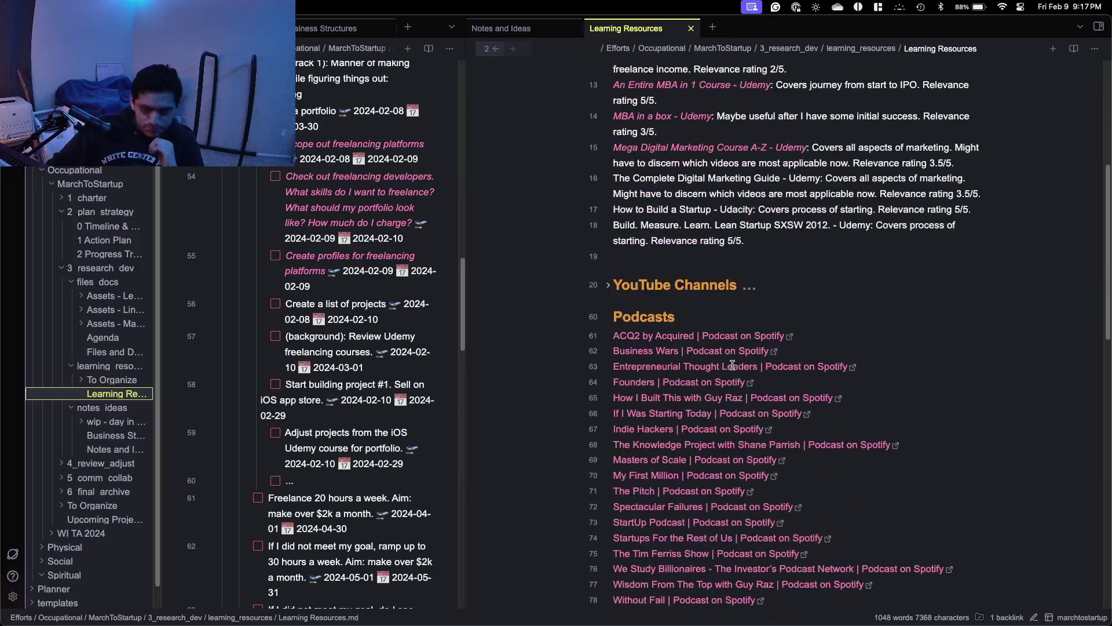
scroll(720, 231, down, 10)
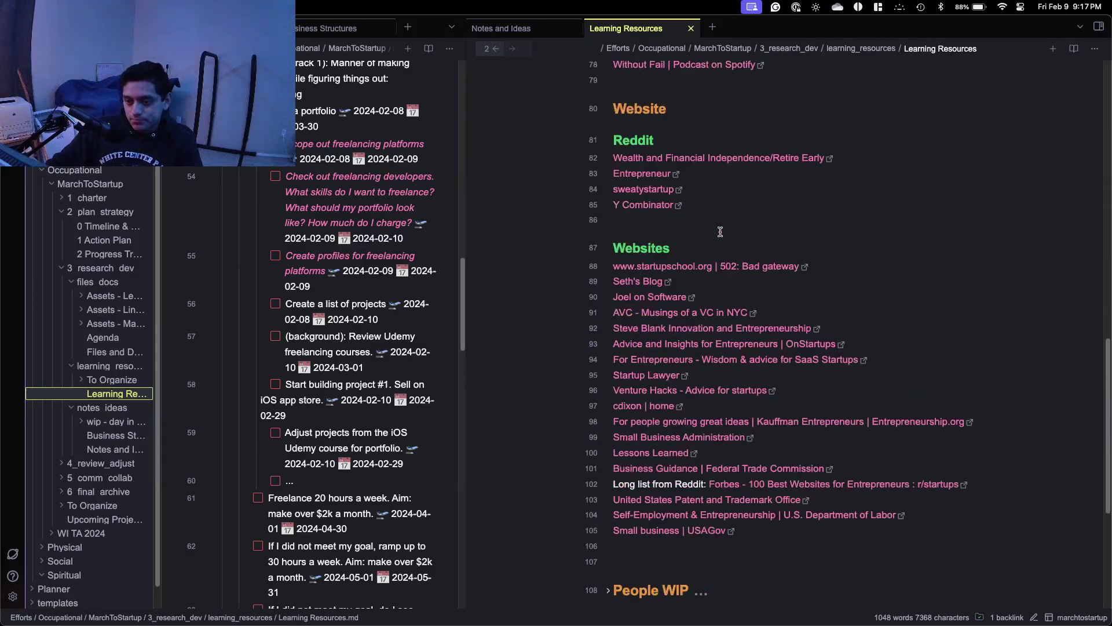
scroll(722, 232, up, 10)
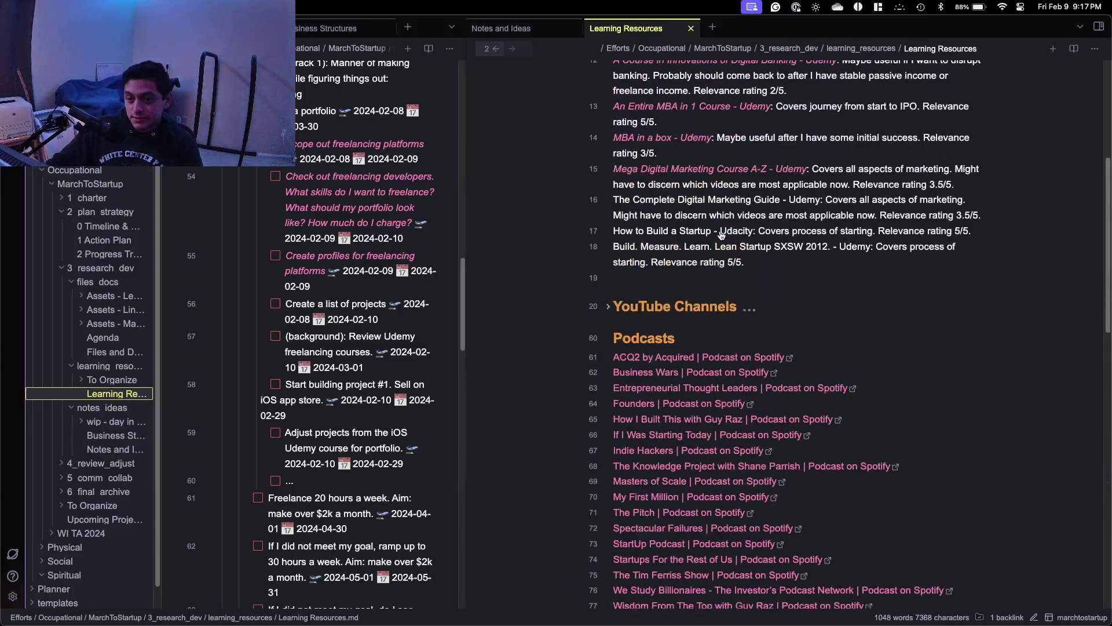
scroll(690, 290, up, 4)
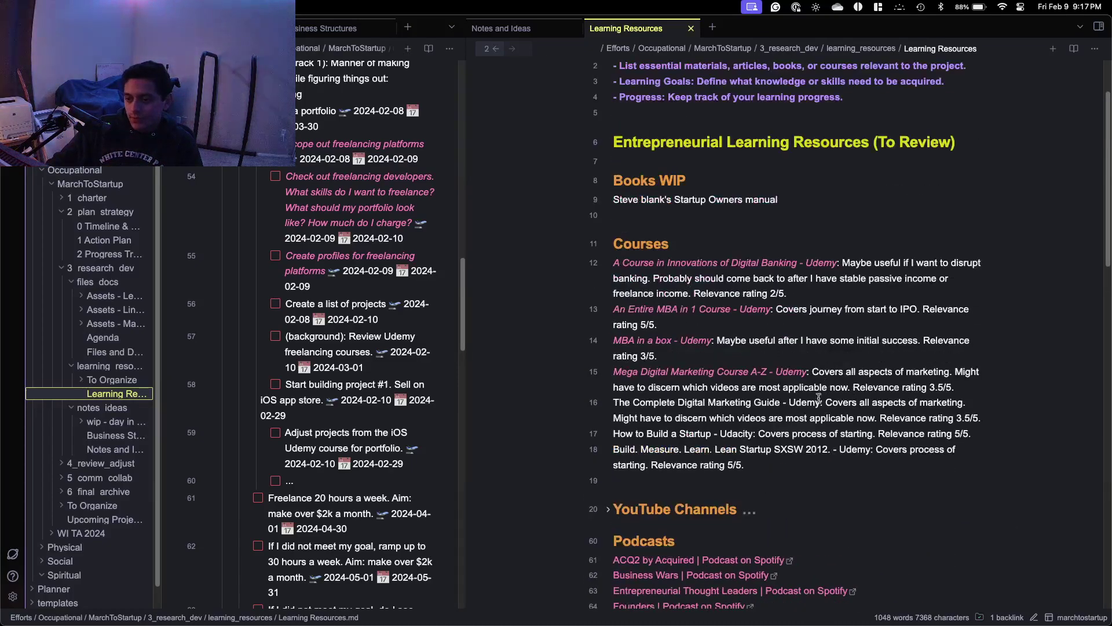
Italicize the course titles The Complete Digital Marketing Guide - Udemy, How to Build a Startup - Udacity, and Build. Measure. Learn. Lean Startup SXSW 2012. - Udemy.
drag(821, 403, 601, 399)
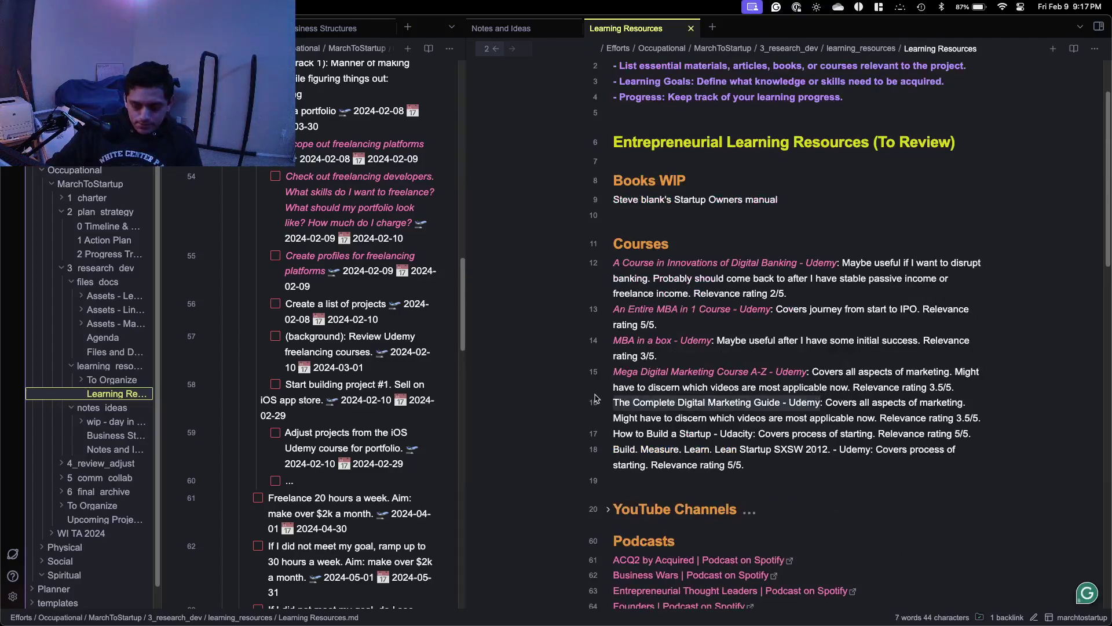
key(super+i)
click(805, 419)
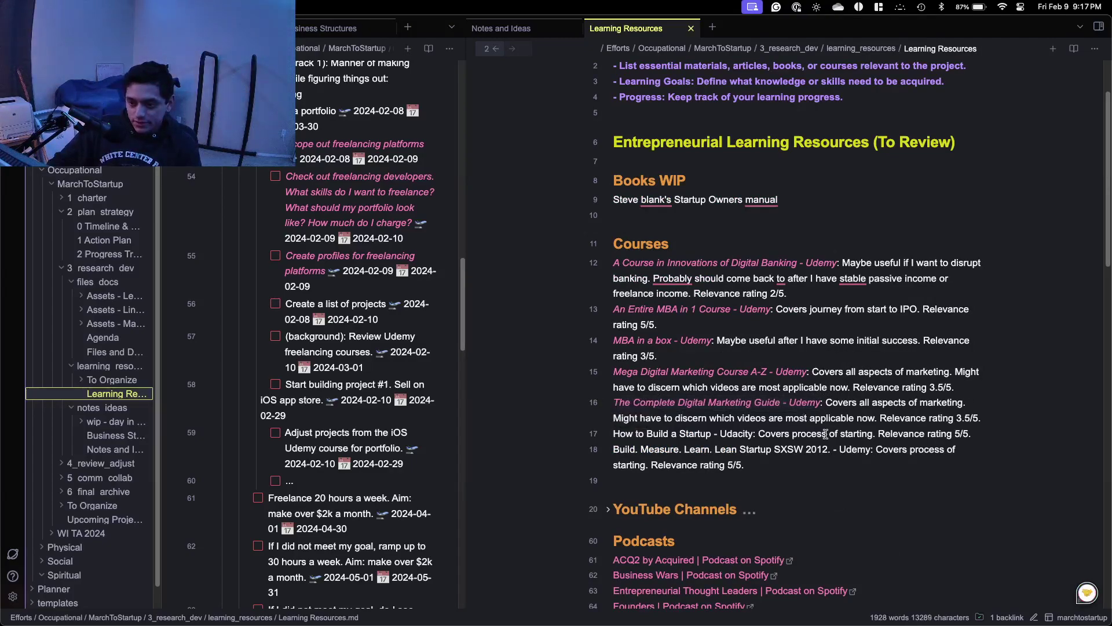
drag(752, 435, 613, 434)
key(super+i)
click(818, 454)
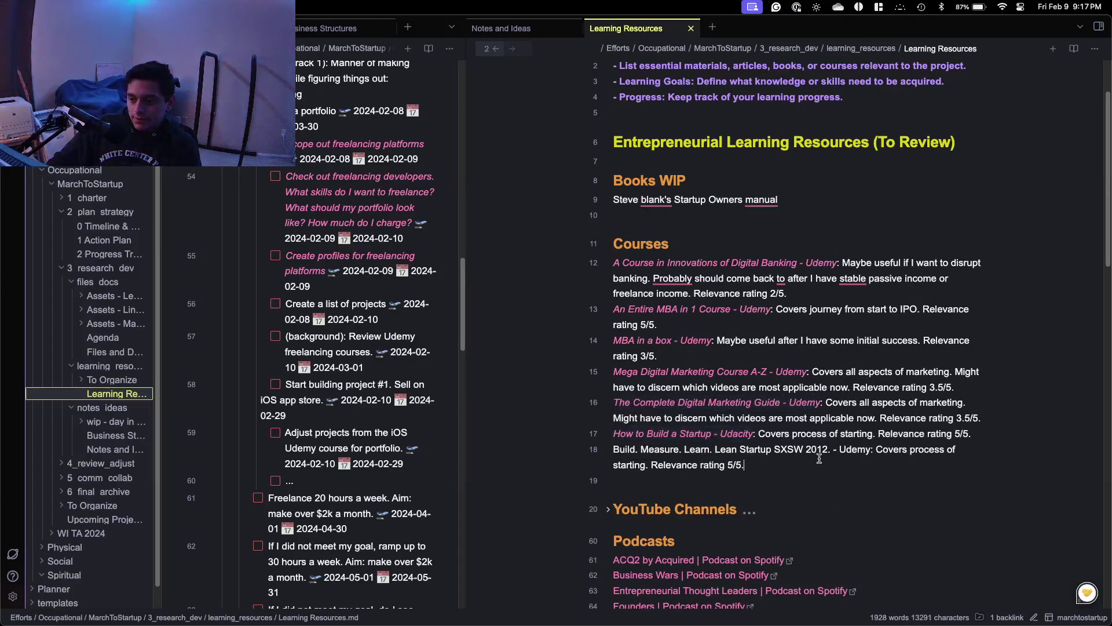
drag(871, 450, 613, 449)
key(super+i)
click(808, 457)
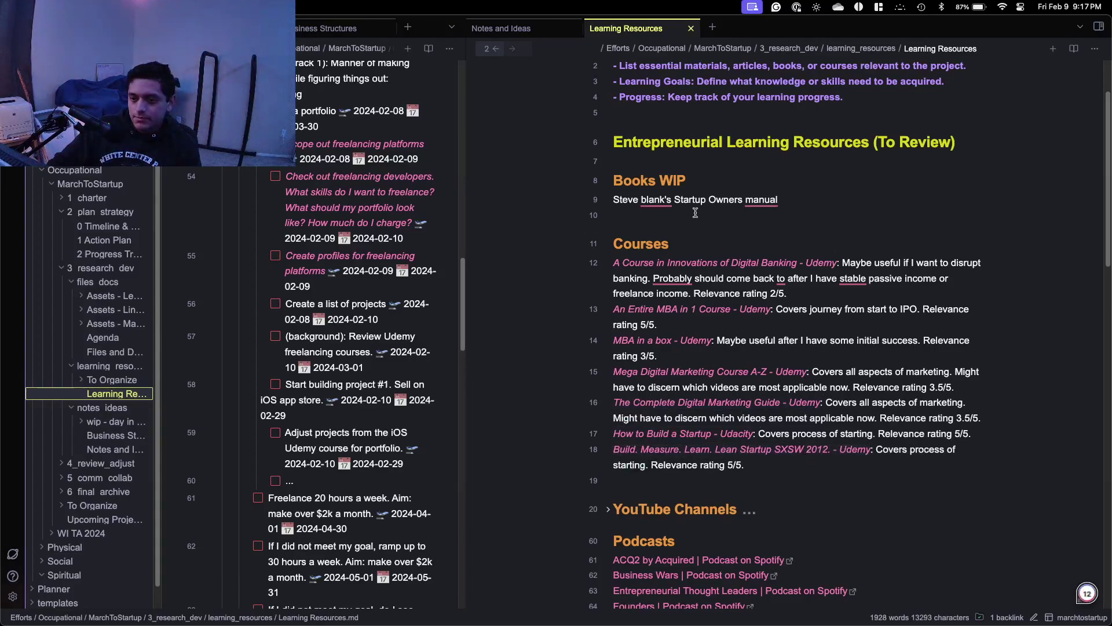
Fold the Courses section and open the ACQ2 by Acquired podcast link from the Podcasts list in the browser.
click(608, 243)
scroll(646, 168, down, 3)
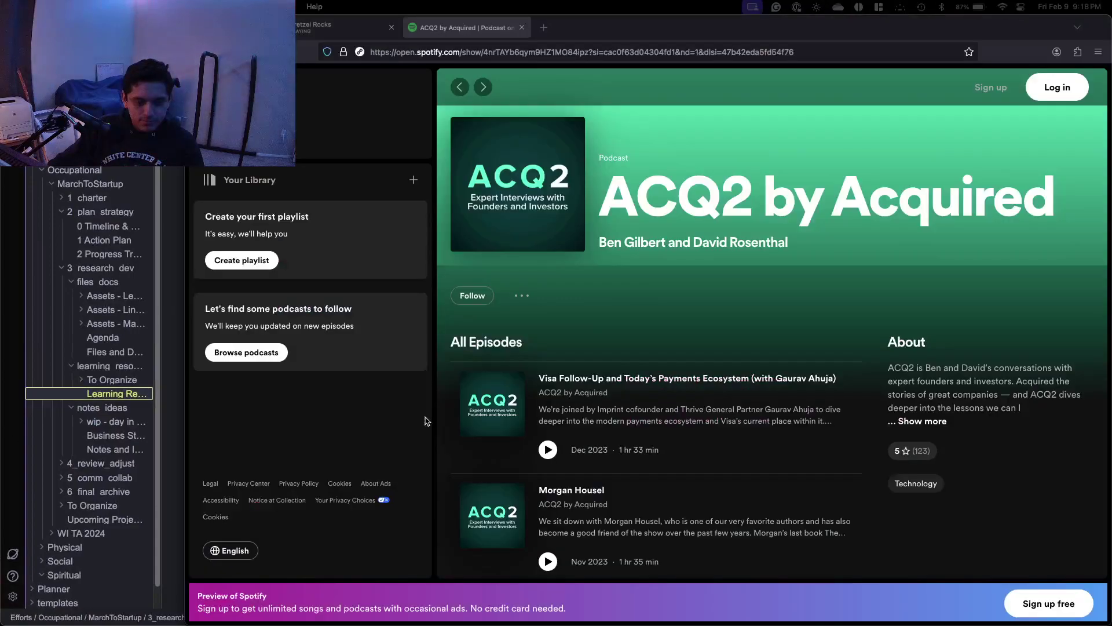
View the ACQ2 by Acquired podcast page on Spotify and expand its full About description.
scroll(739, 236, down, 3)
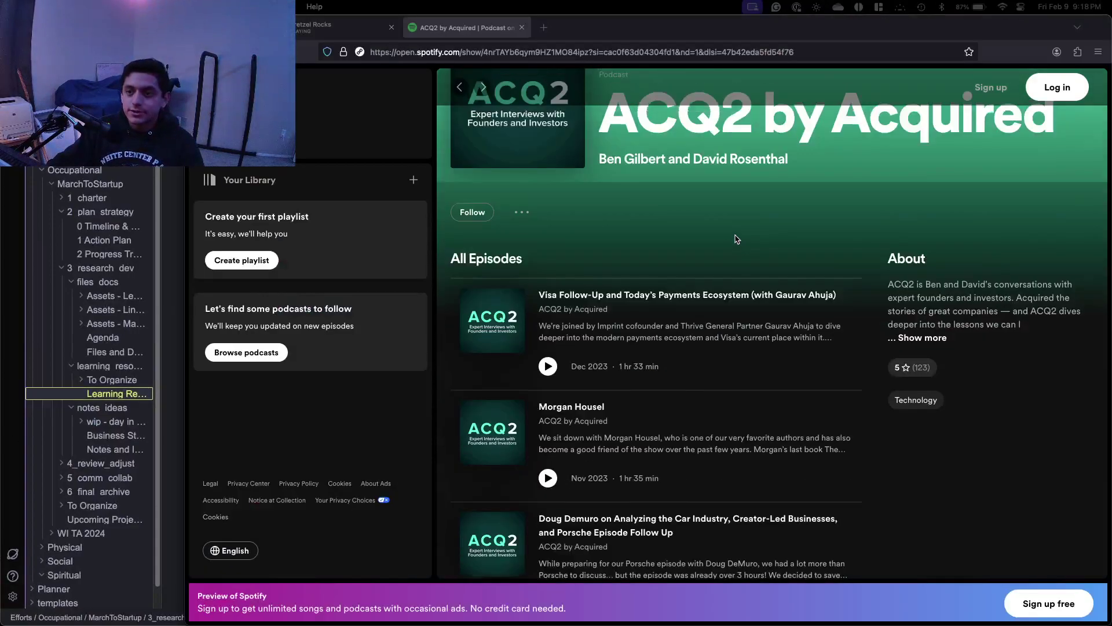
scroll(727, 251, up, 3)
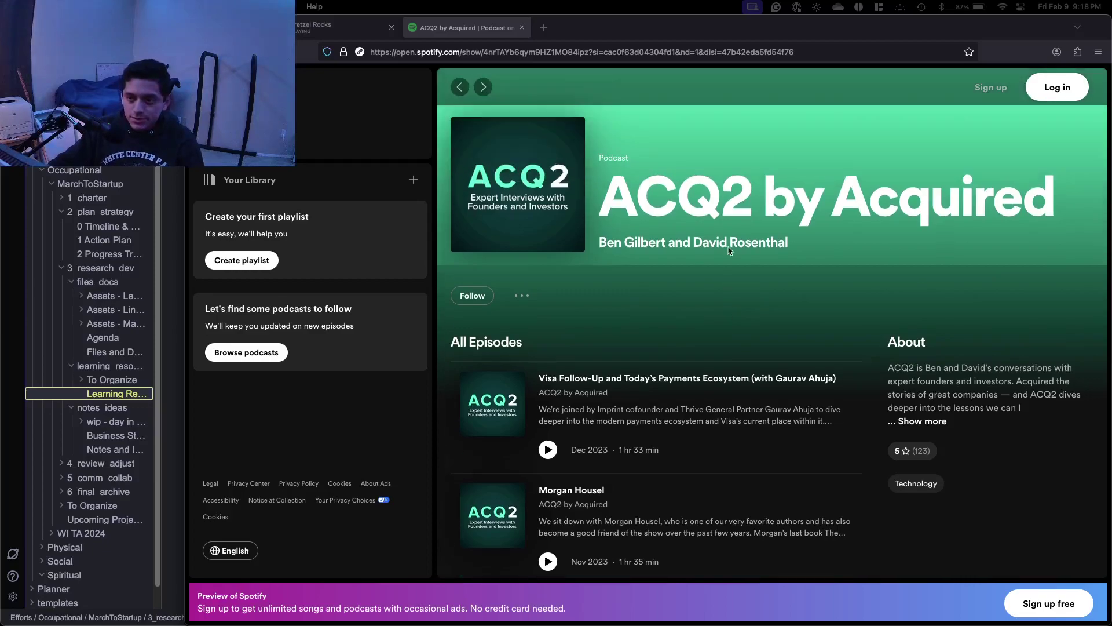
scroll(766, 227, down, 1)
scroll(765, 221, down, 1)
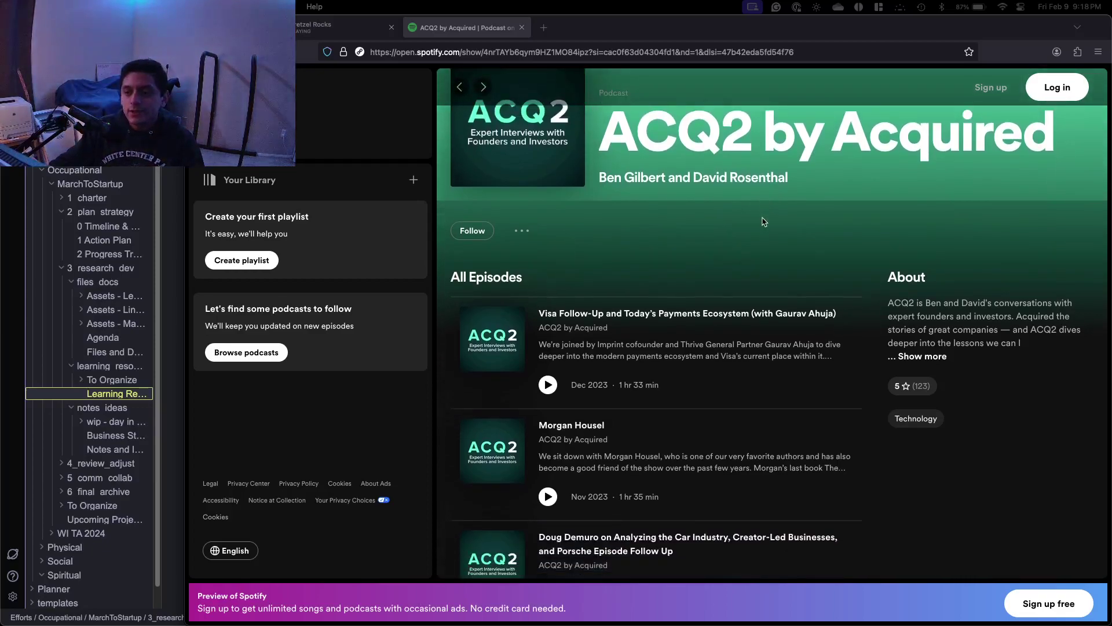
click(927, 356)
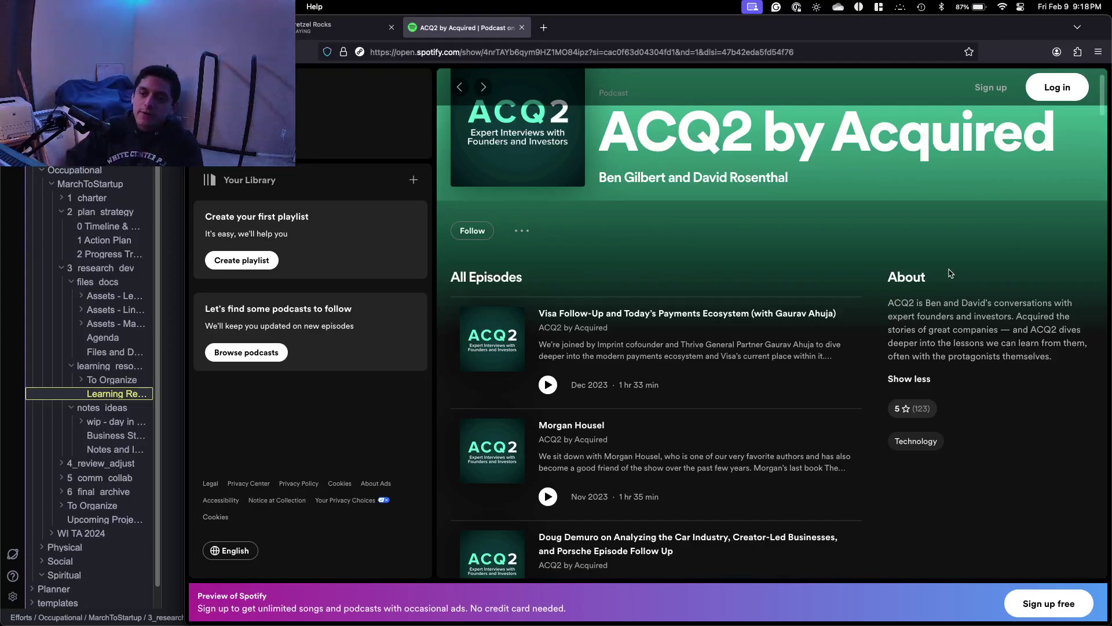
Browse the ACQ2 by Acquired episode list from the 2023 episodes back to those from September 2020, checking titles and topics.
scroll(701, 351, down, 5)
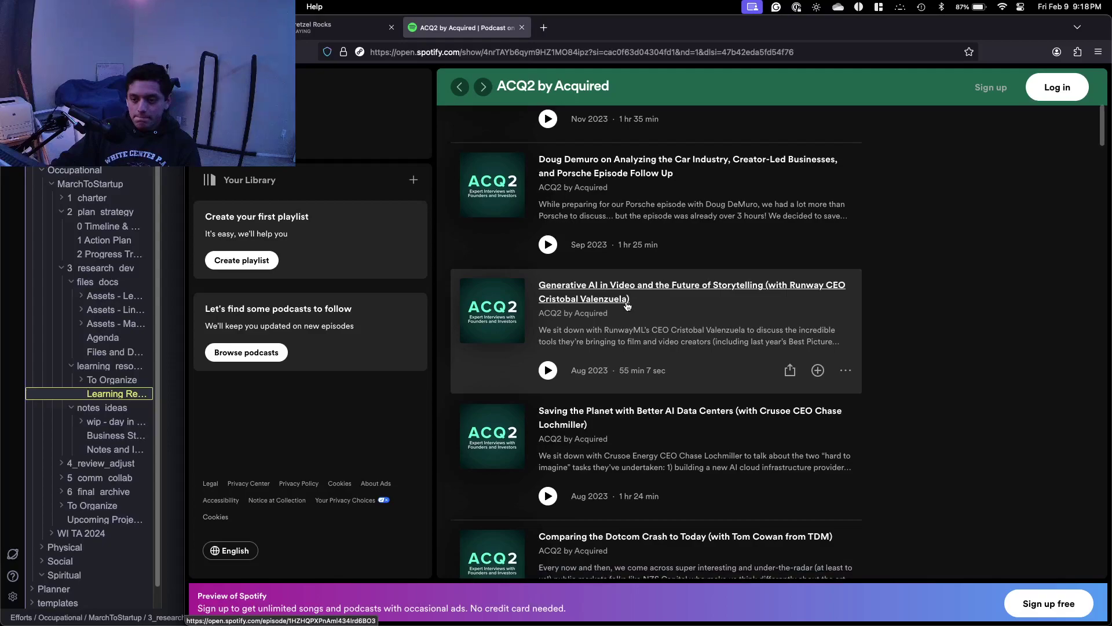
scroll(627, 325, down, 2)
scroll(639, 354, down, 3)
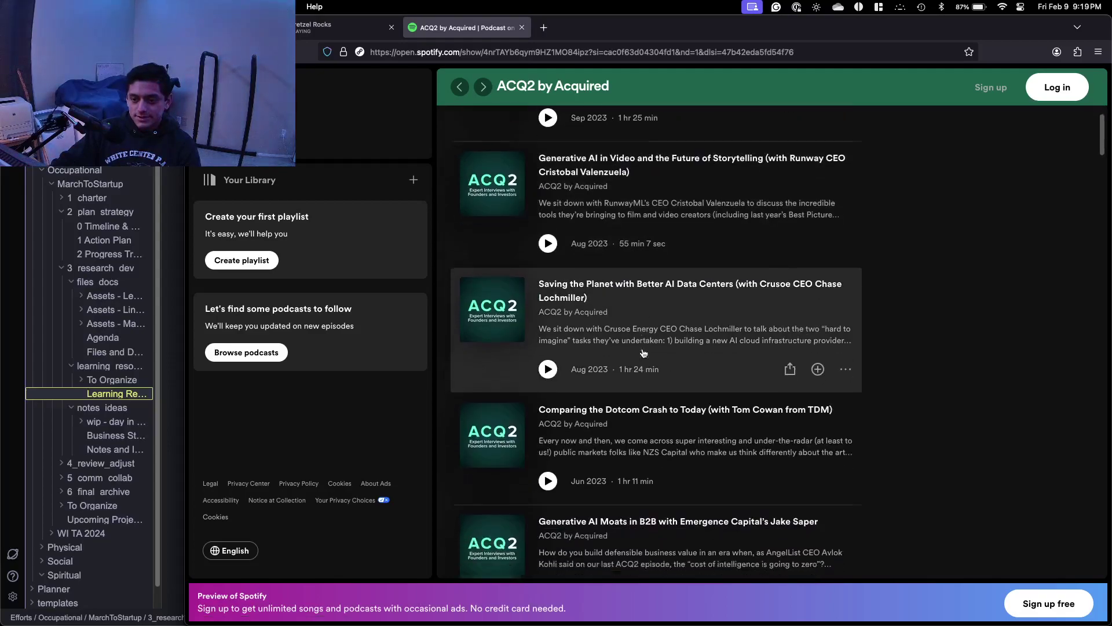
scroll(632, 377, down, 3)
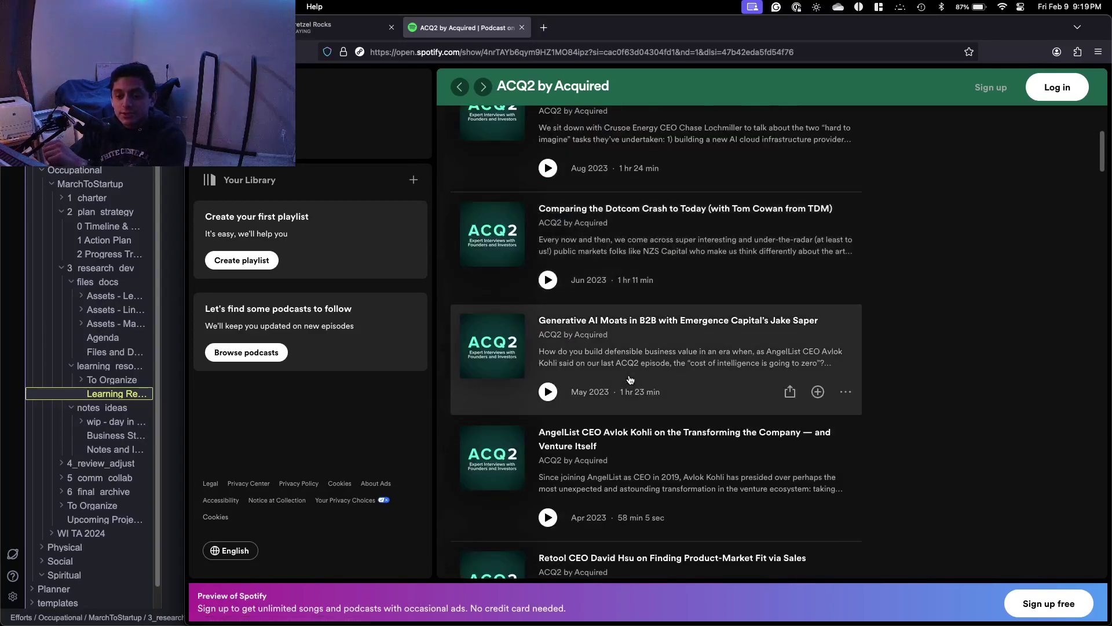
scroll(630, 378, down, 2)
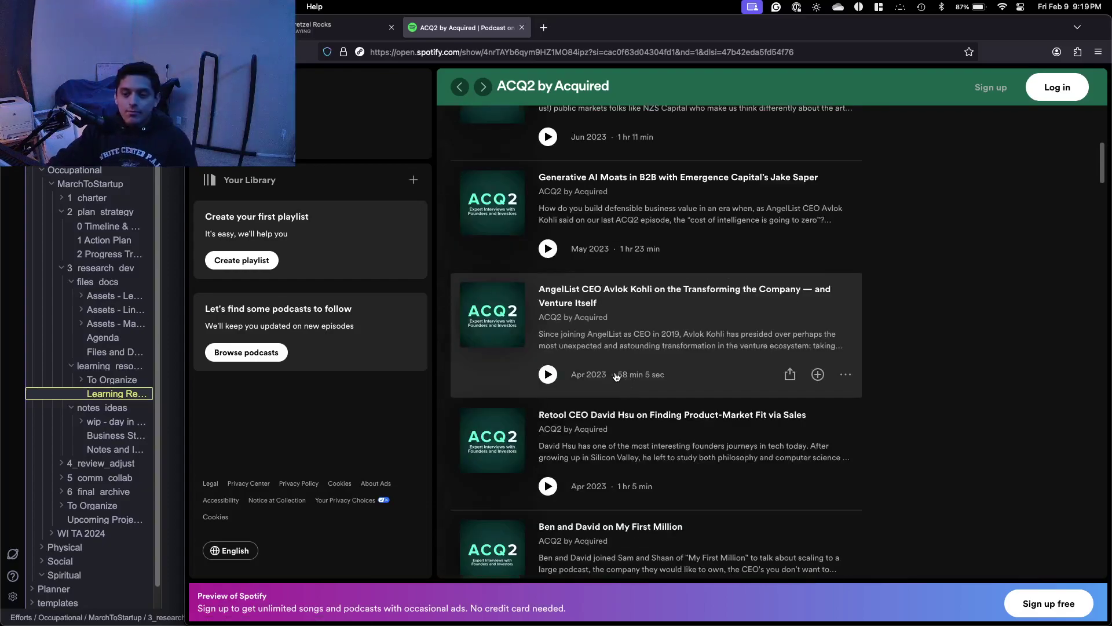
scroll(600, 380, down, 2)
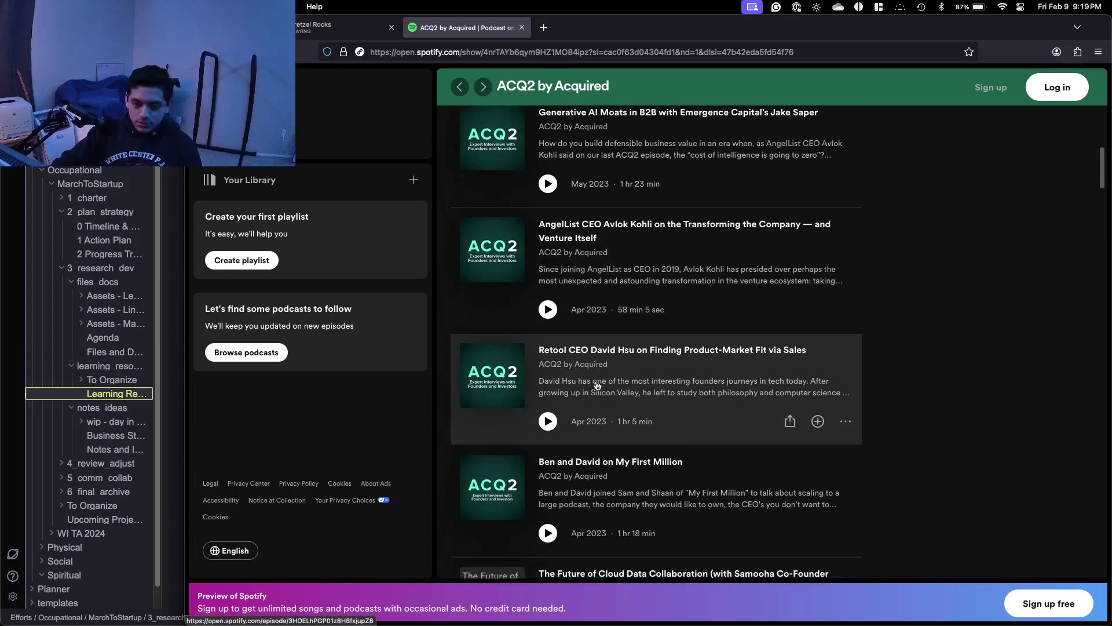
scroll(592, 387, down, 2)
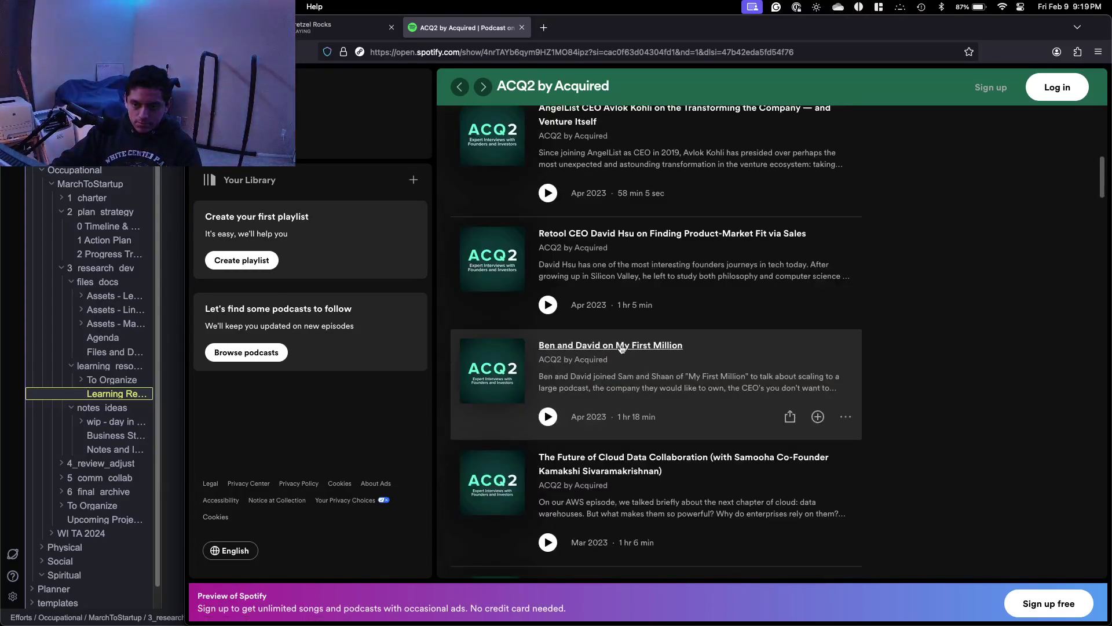
scroll(615, 366, down, 2)
scroll(614, 369, down, 1)
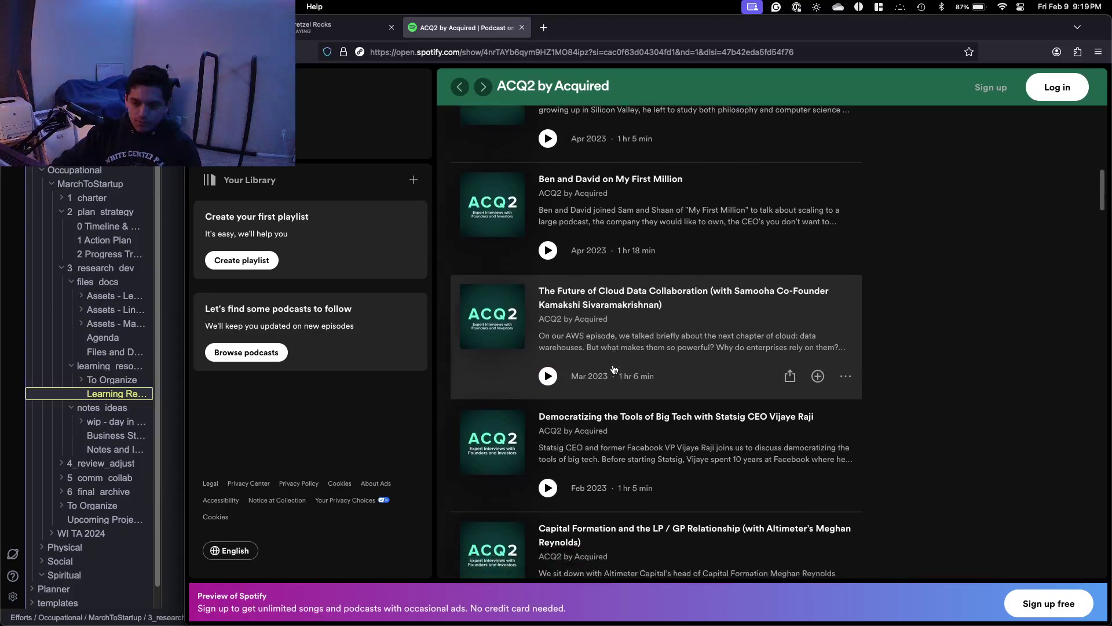
scroll(615, 369, down, 2)
scroll(613, 369, down, 2)
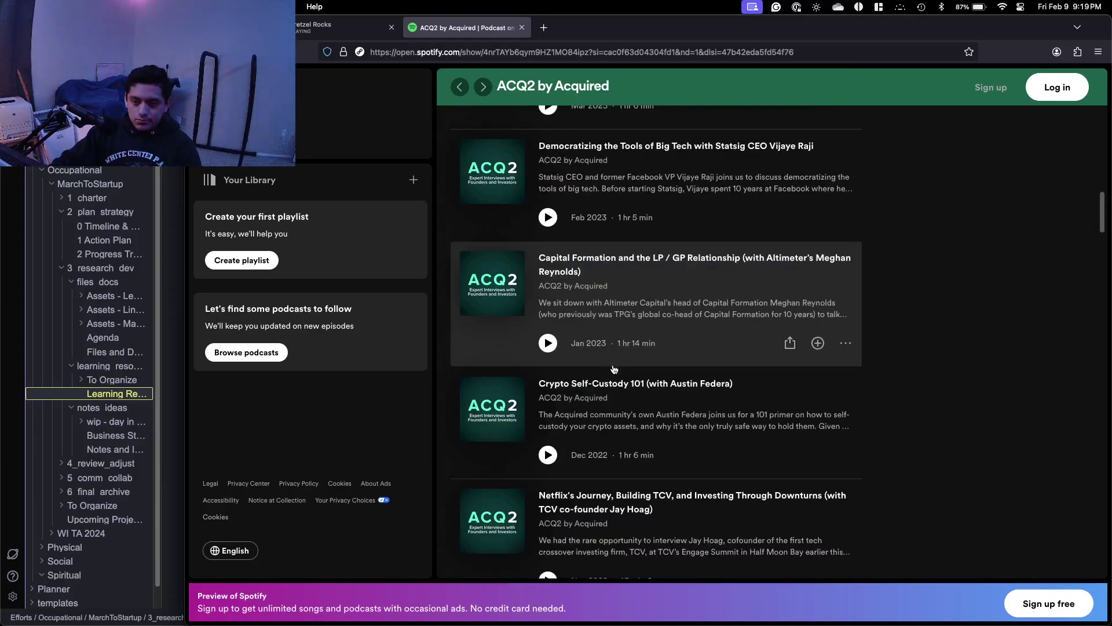
scroll(613, 370, down, 2)
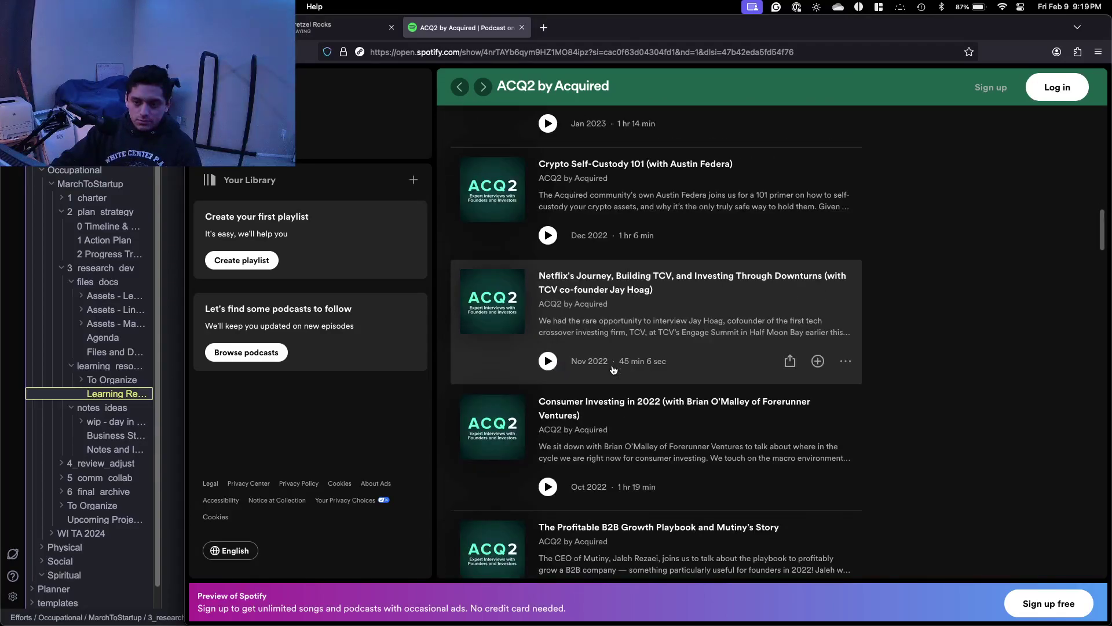
scroll(614, 369, down, 2)
scroll(612, 371, down, 5)
scroll(610, 372, down, 10)
scroll(608, 371, down, 5)
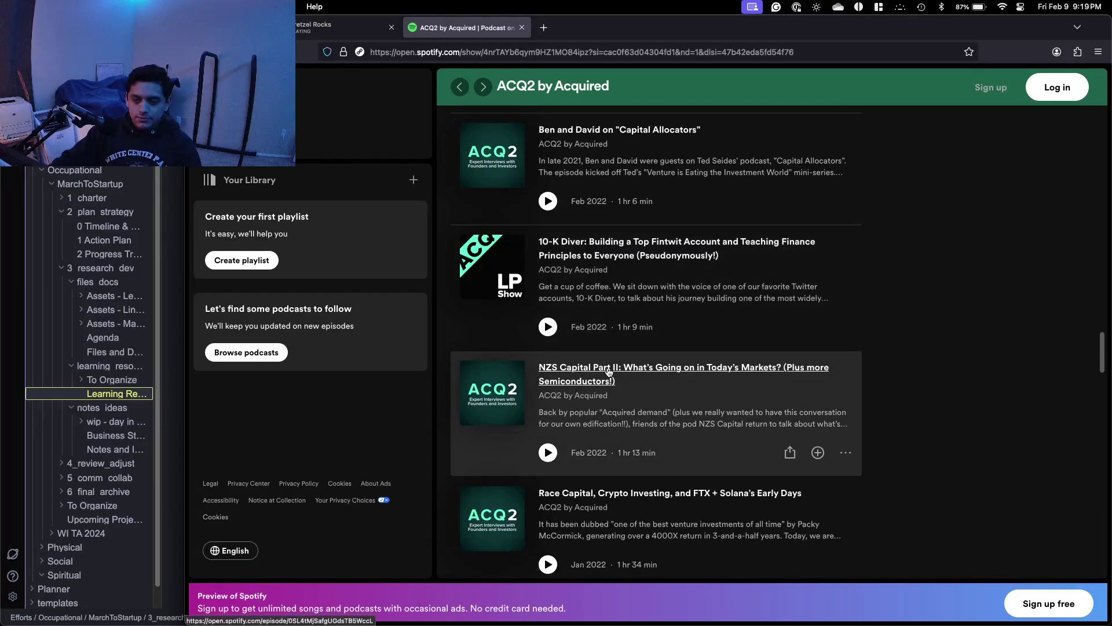
scroll(609, 372, down, 2)
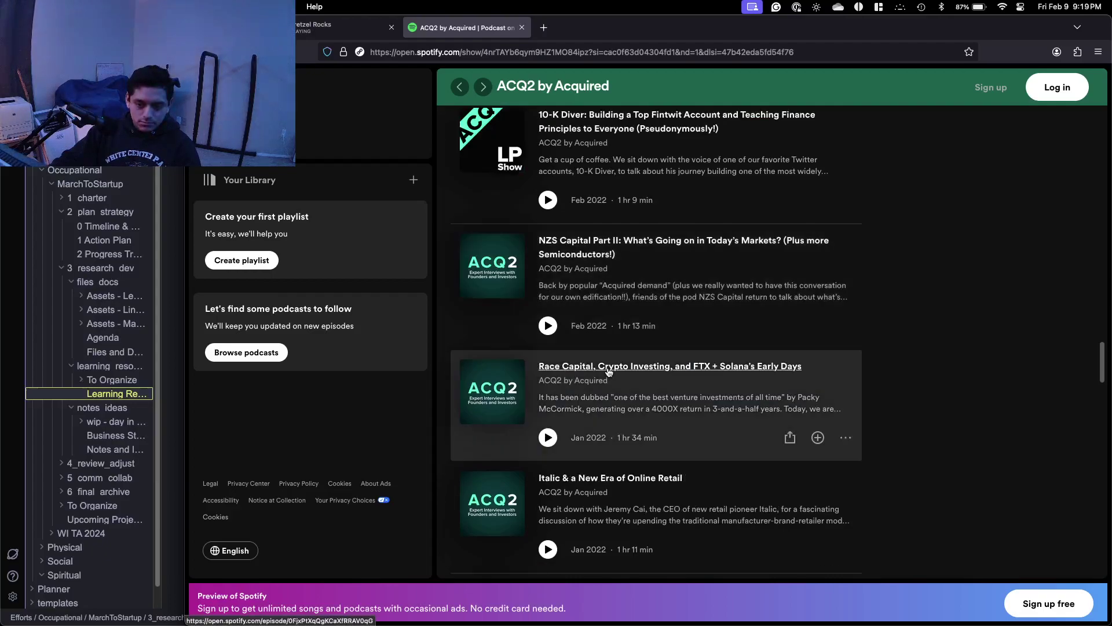
scroll(609, 371, down, 6)
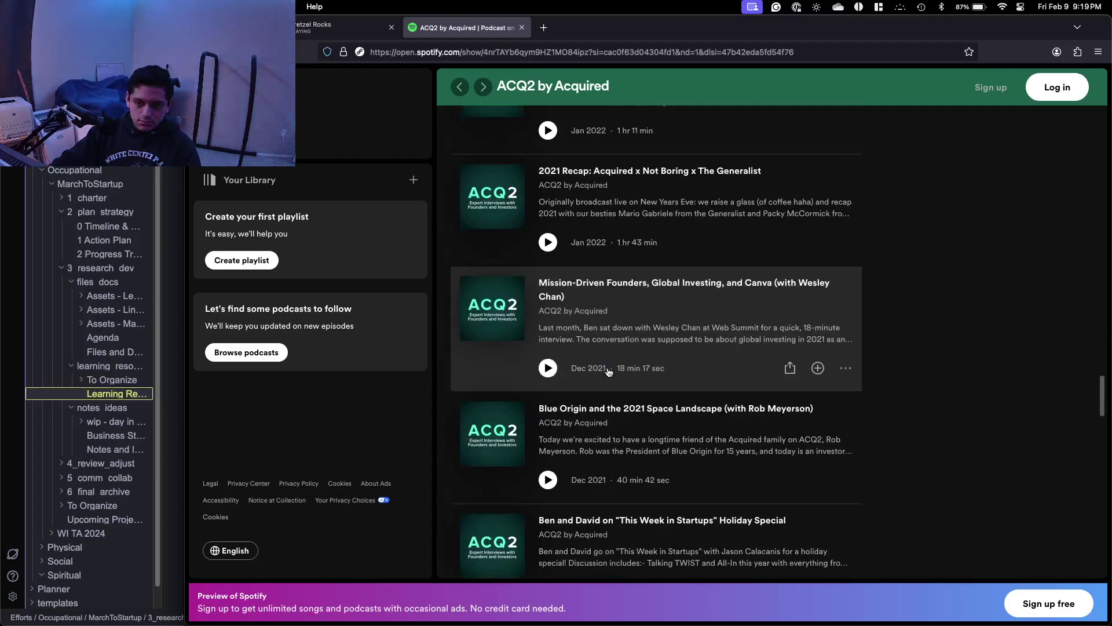
scroll(609, 371, down, 4)
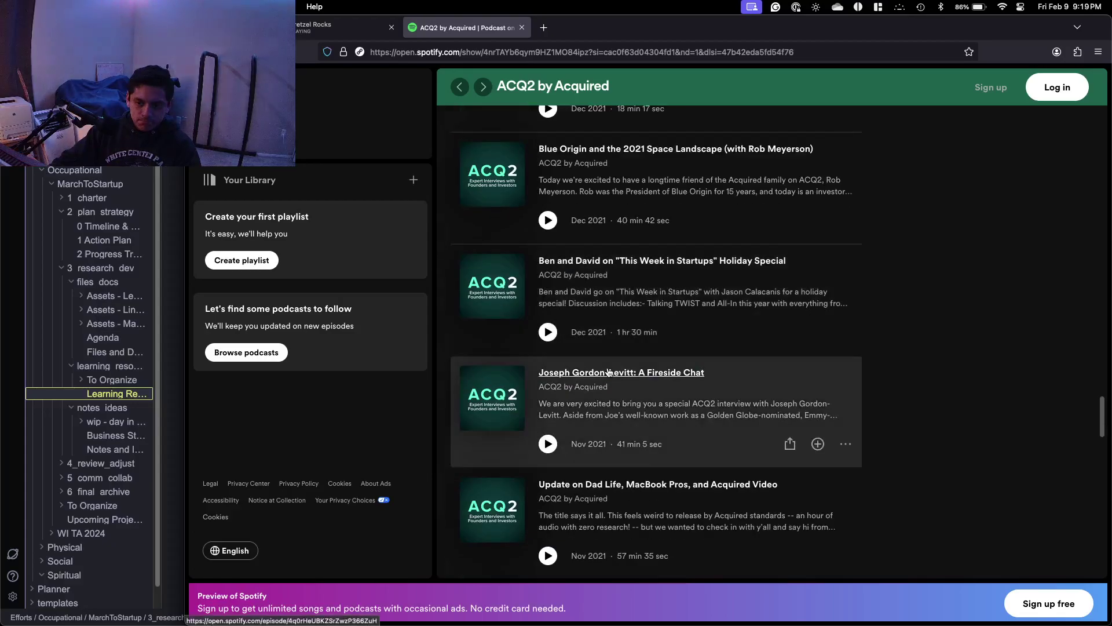
scroll(608, 371, down, 4)
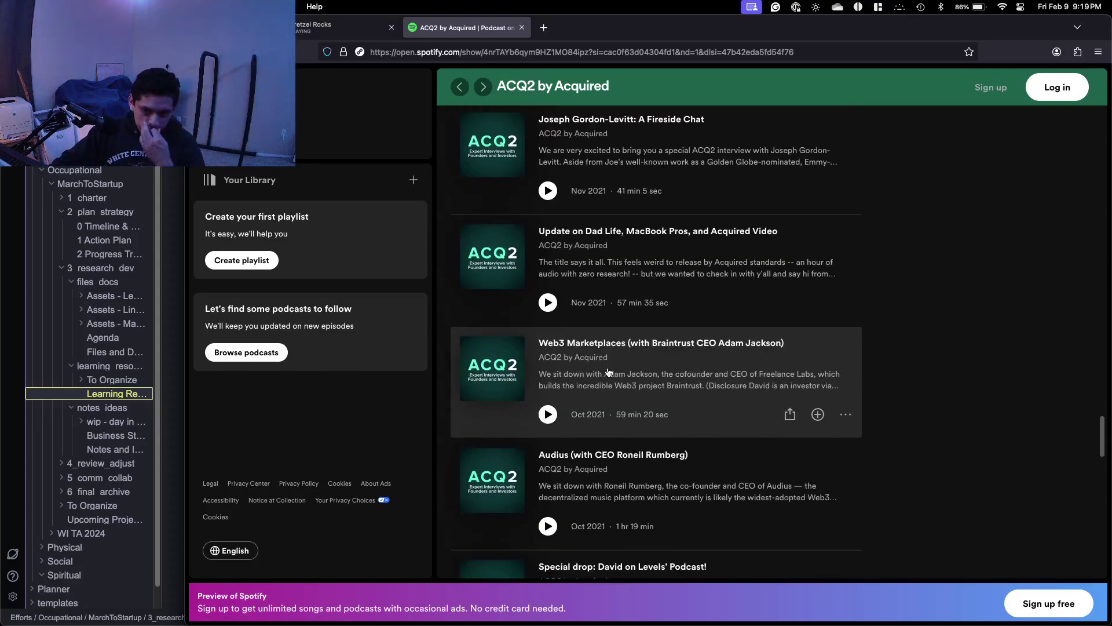
scroll(608, 371, down, 5)
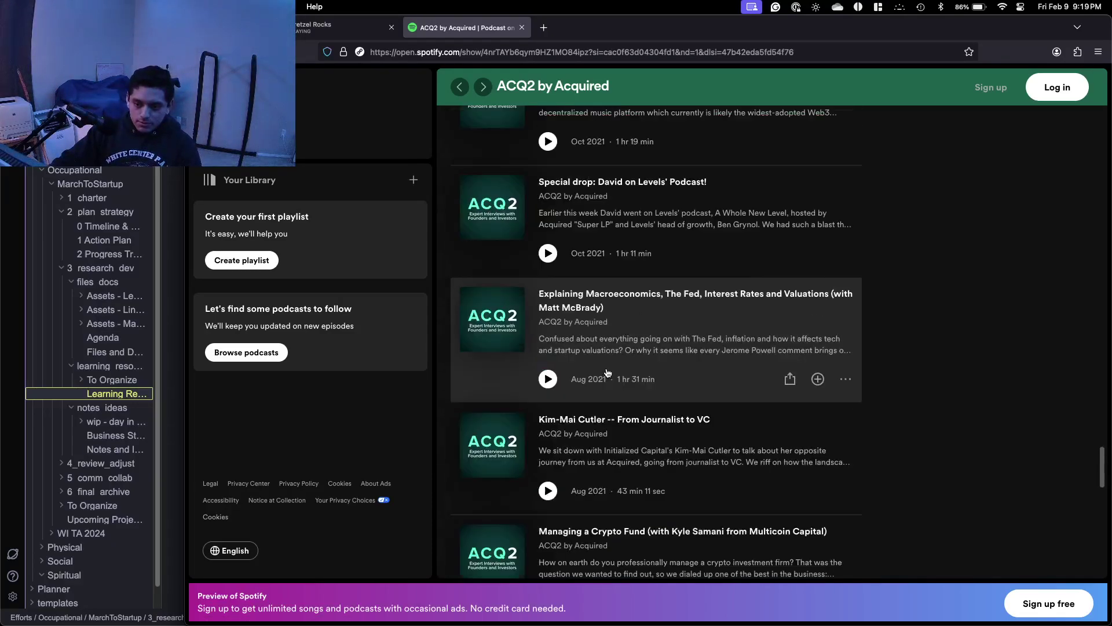
scroll(607, 373, down, 2)
scroll(607, 373, down, 6)
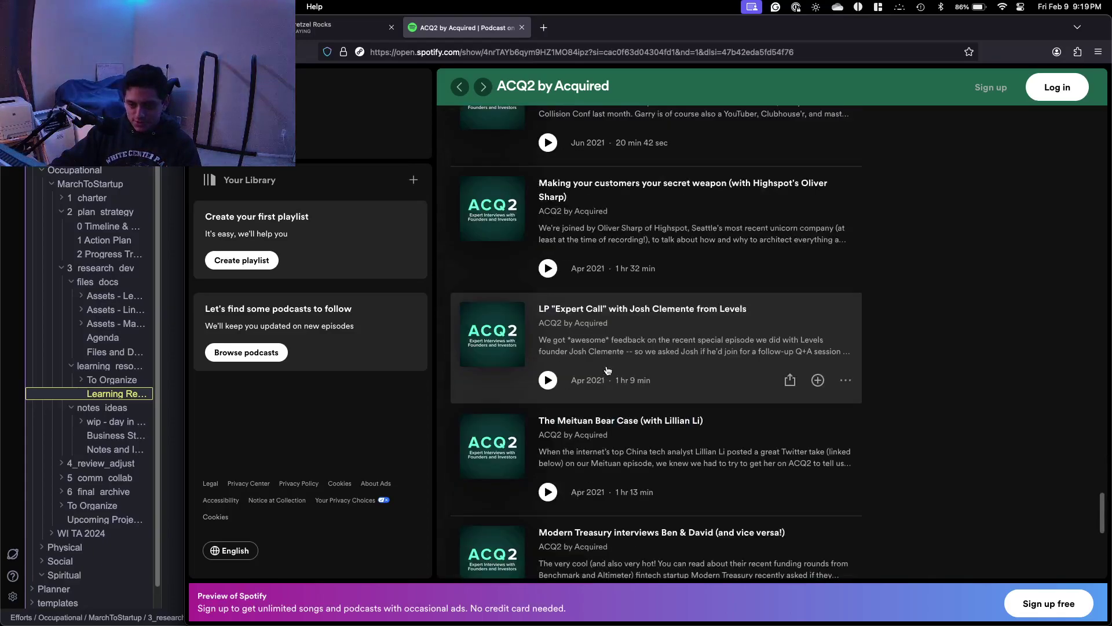
scroll(607, 372, down, 13)
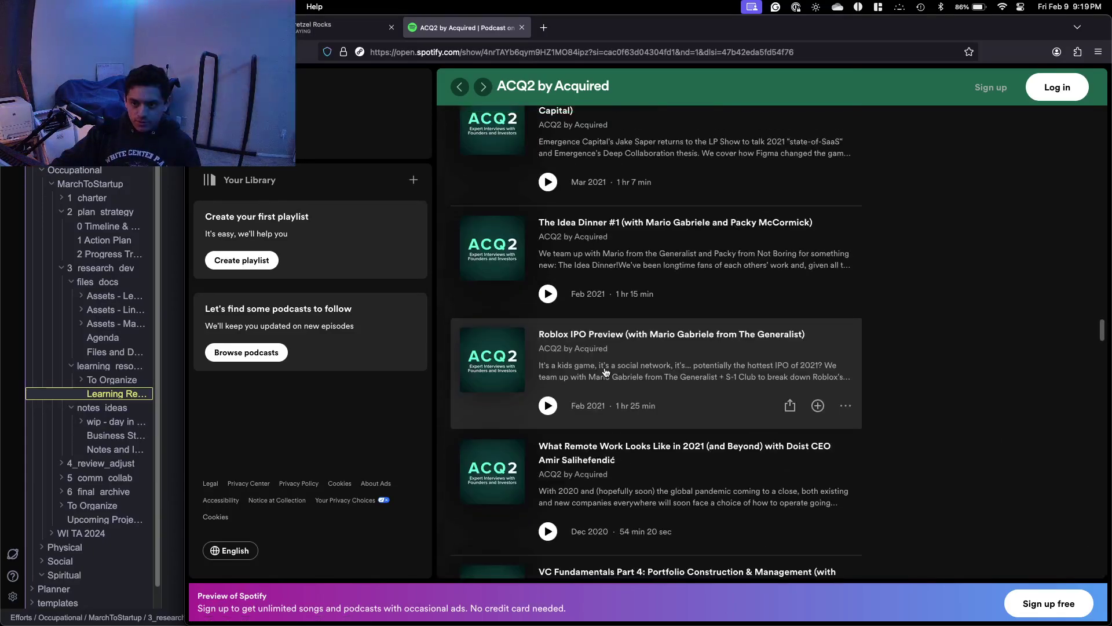
scroll(607, 373, down, 5)
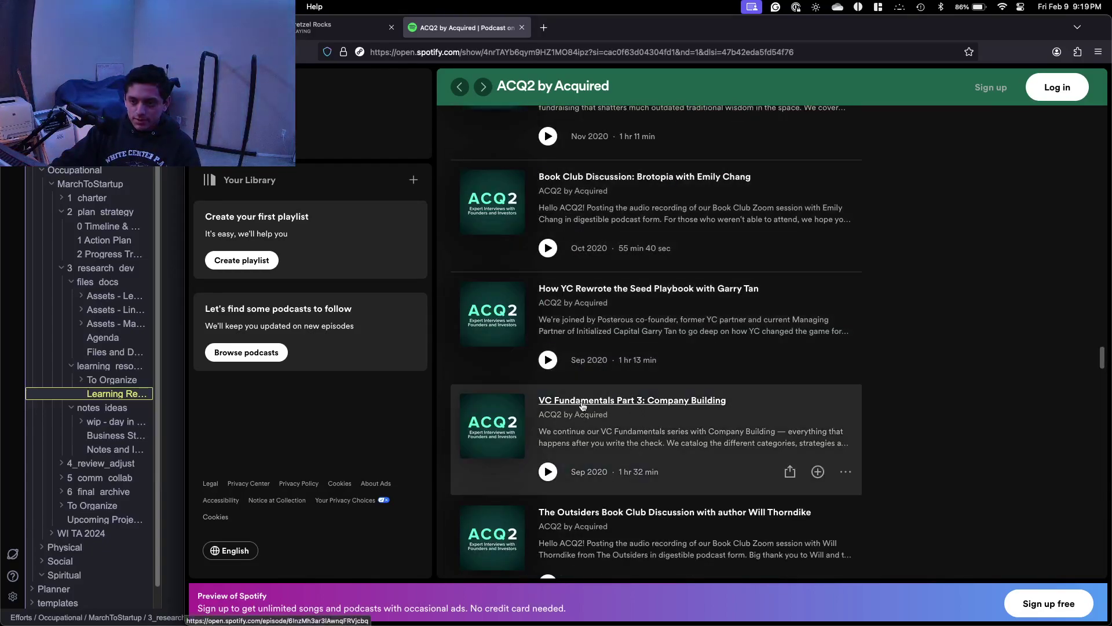
scroll(605, 408, down, 1)
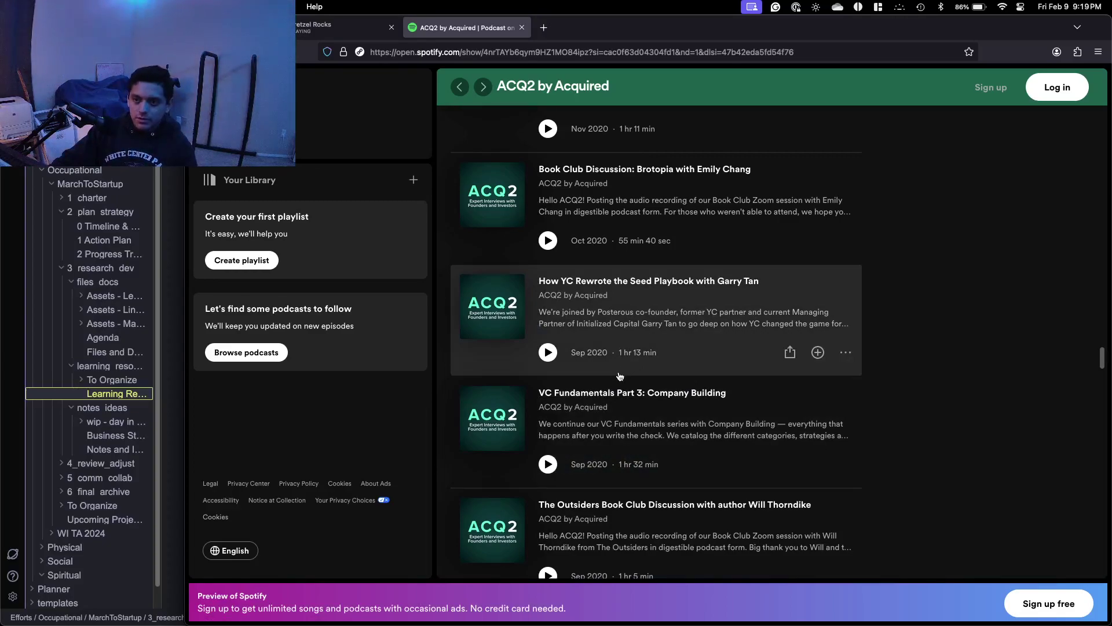
Browse the older ACQ2 by Acquired episodes from September 2020 back to May 2020, checking titles and topics.
scroll(619, 382, down, 4)
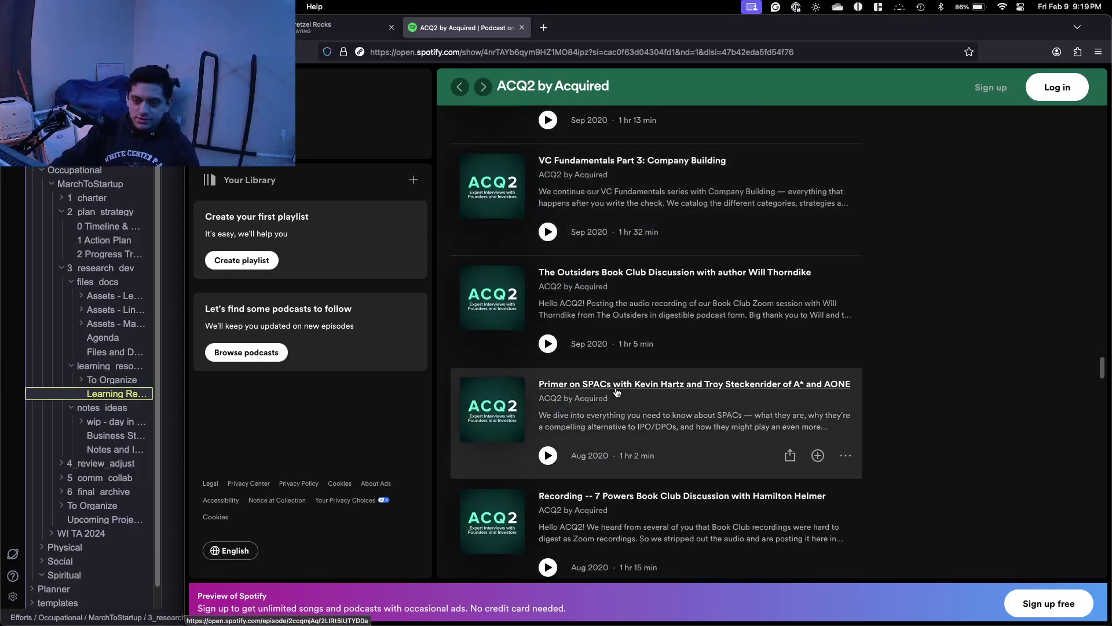
scroll(617, 391, down, 5)
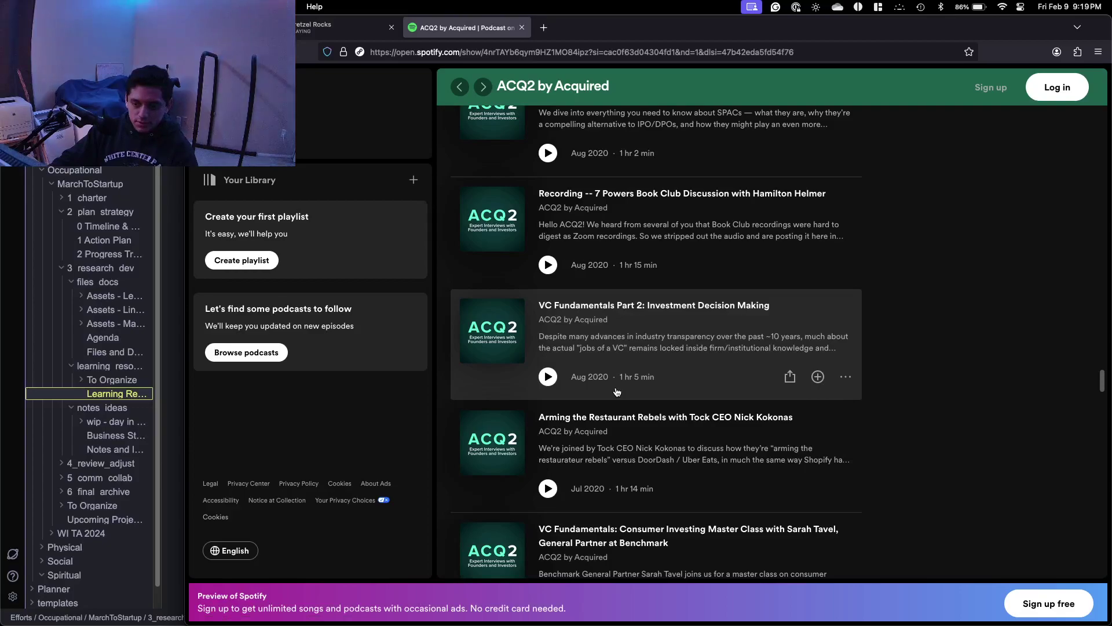
scroll(616, 391, down, 1)
scroll(617, 392, down, 2)
scroll(686, 391, down, 2)
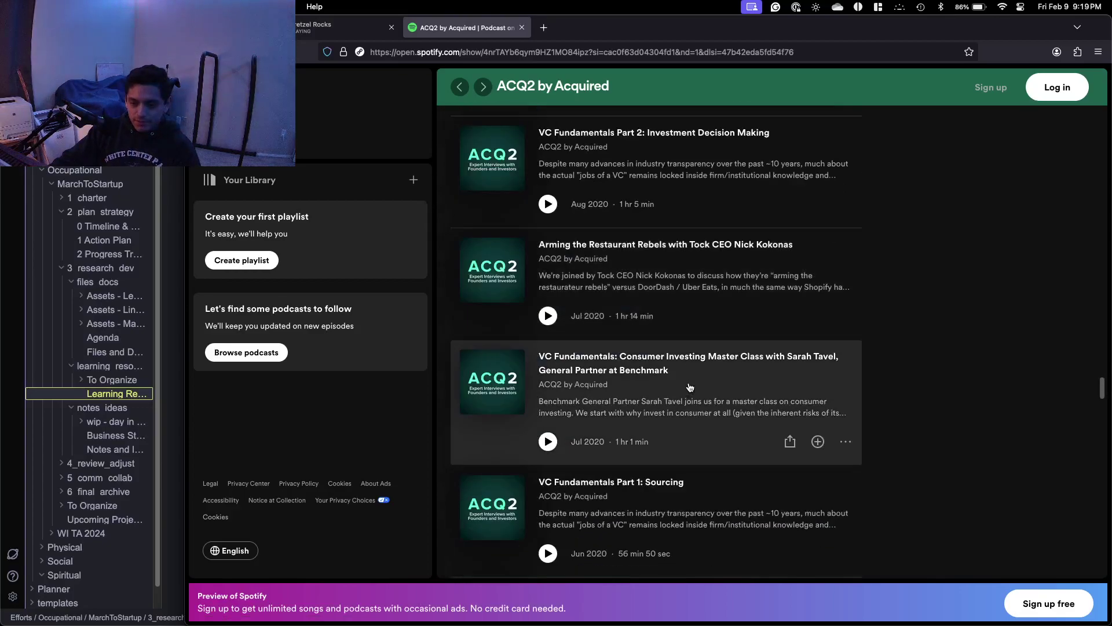
scroll(724, 381, down, 1)
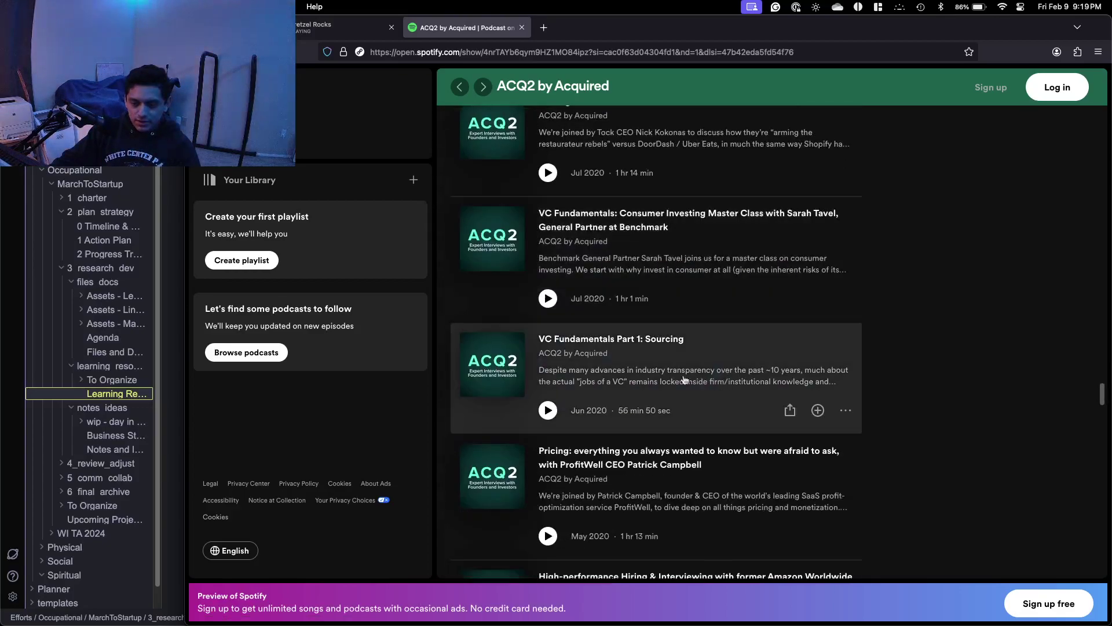
Return to the Learning Resources note, add a colon after the ACQ2 by Acquired link and unfold the YouTube Channels section for reference.
click(14, 412)
scroll(877, 233, up, 1)
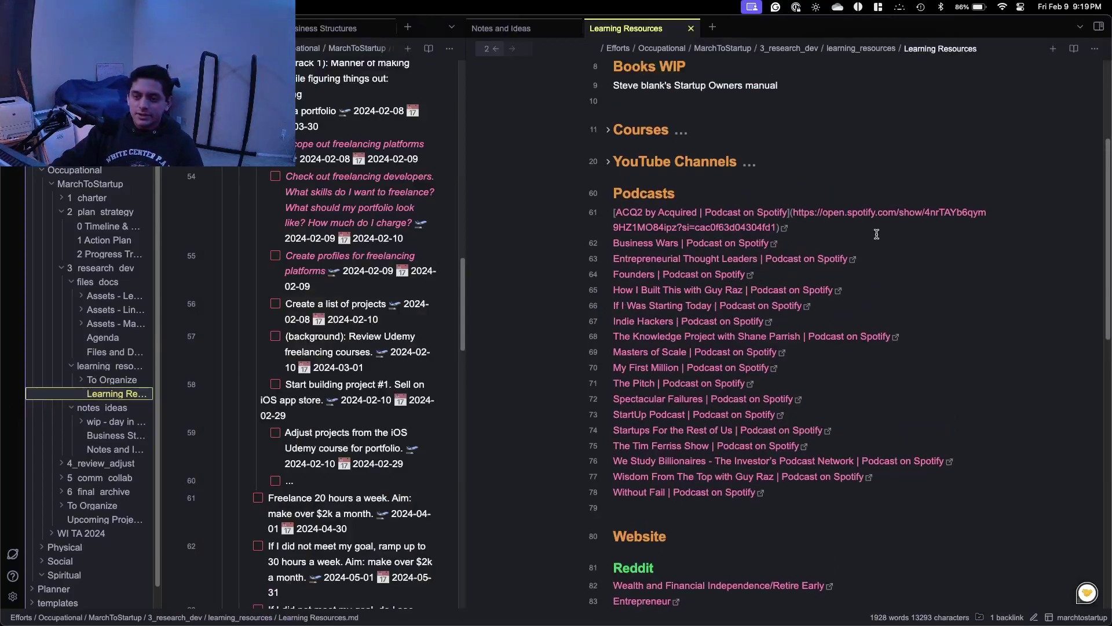
text(:)
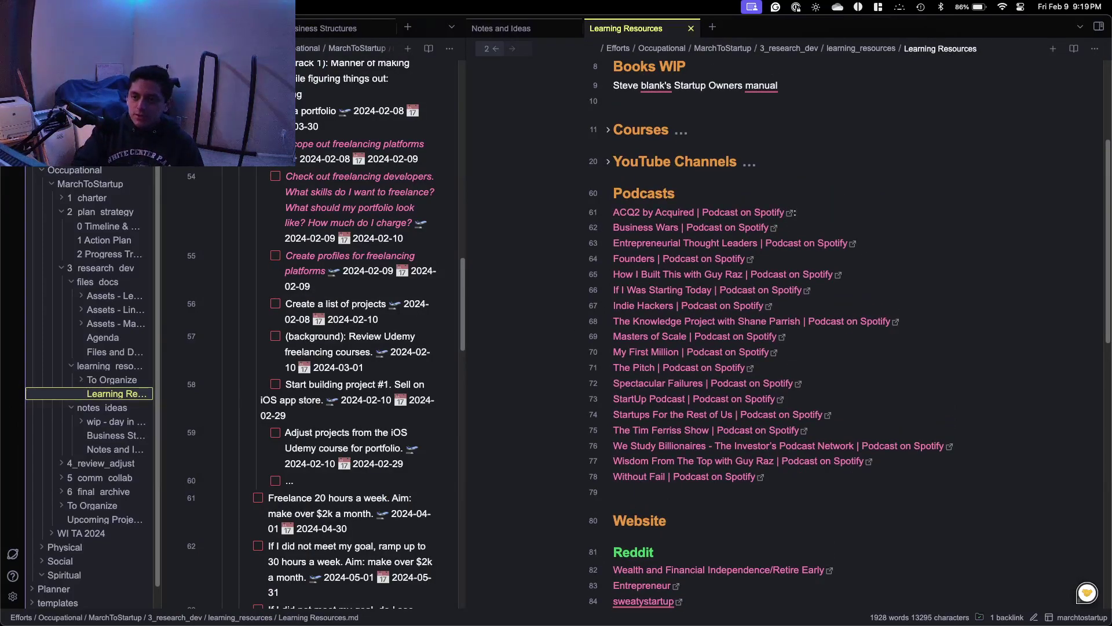
click(609, 162)
scroll(617, 164, down, 20)
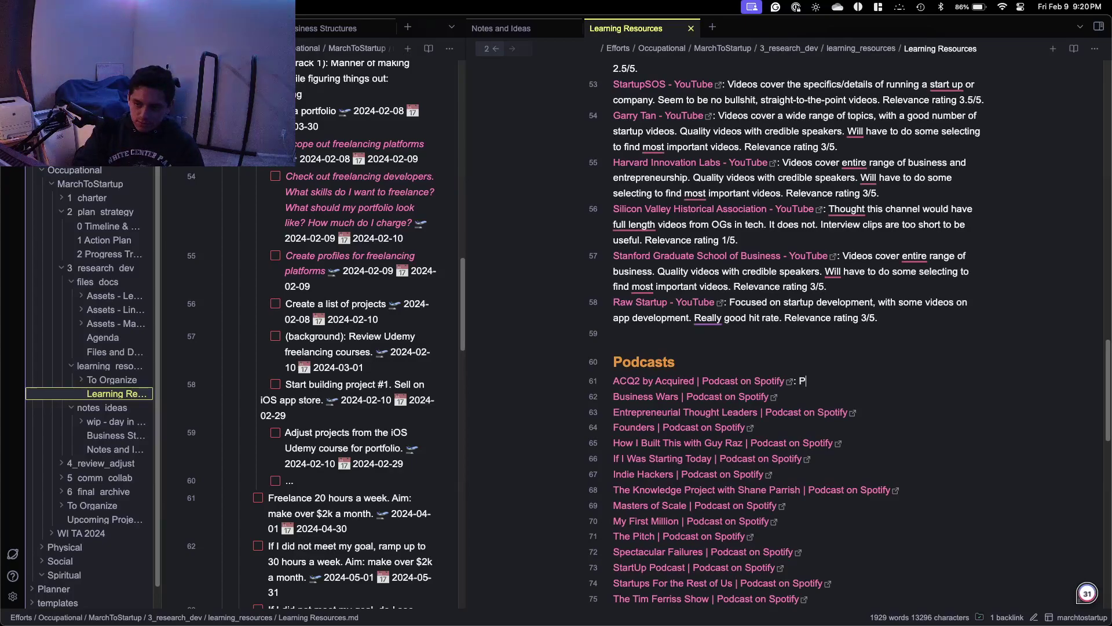
Begin the ACQ2 by Acquired description with "Podcasts cover a broad range of startup/business topics".
text(Podcast)
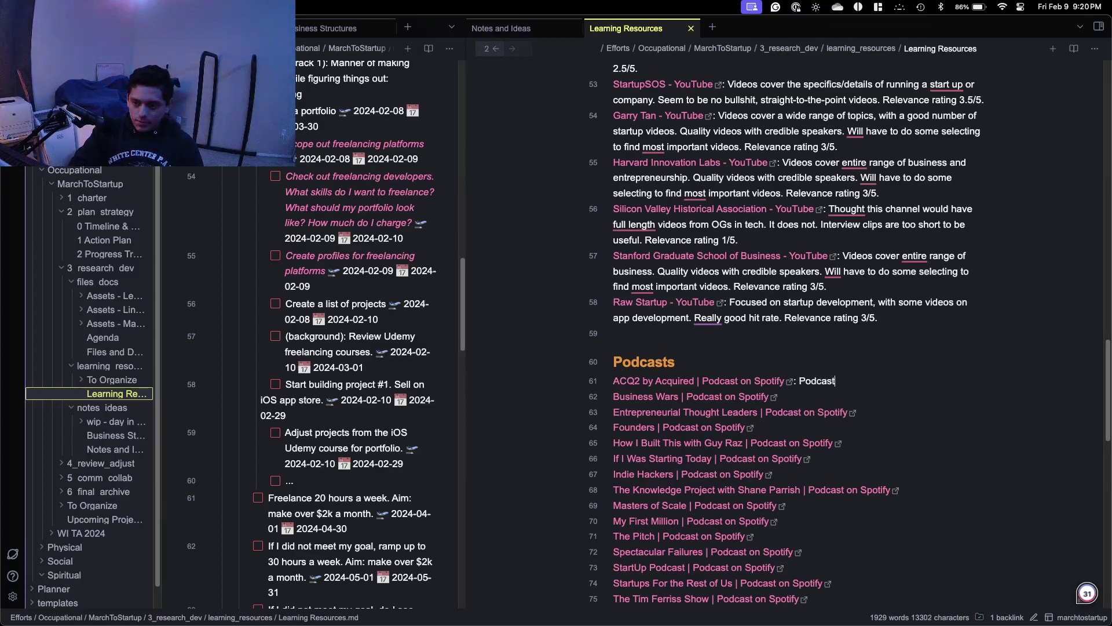
text(s tal)
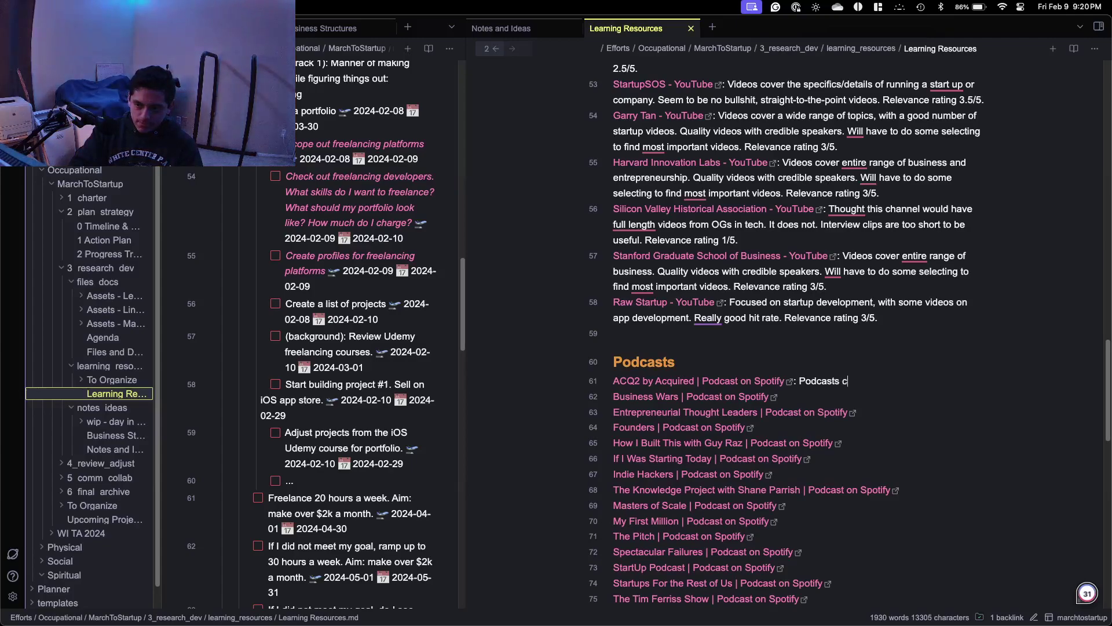
key(BackSpace)
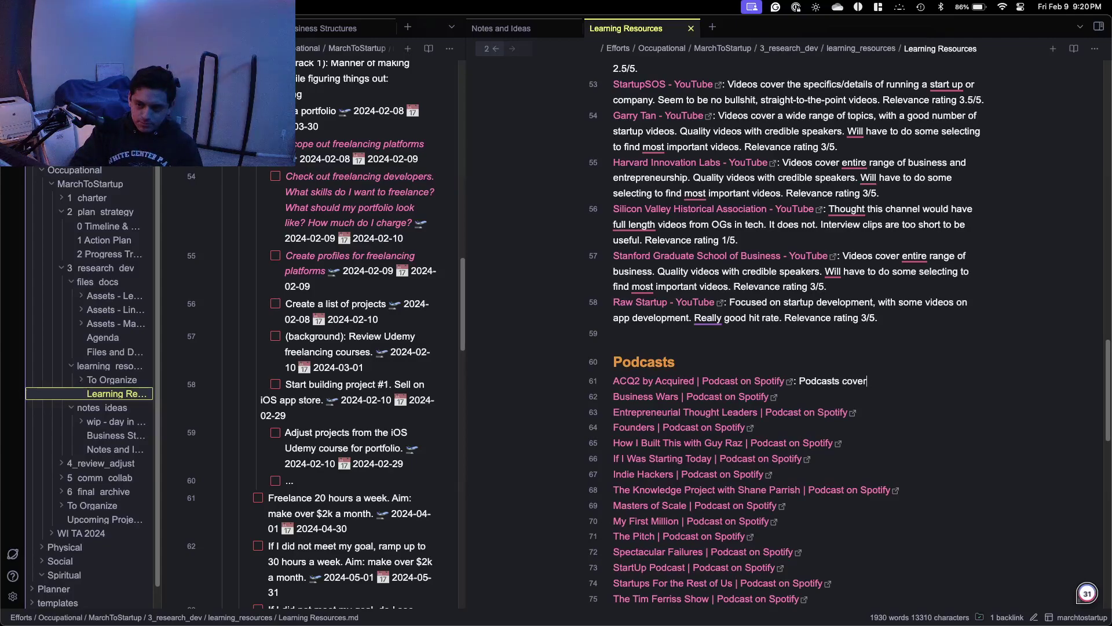
text(a br)
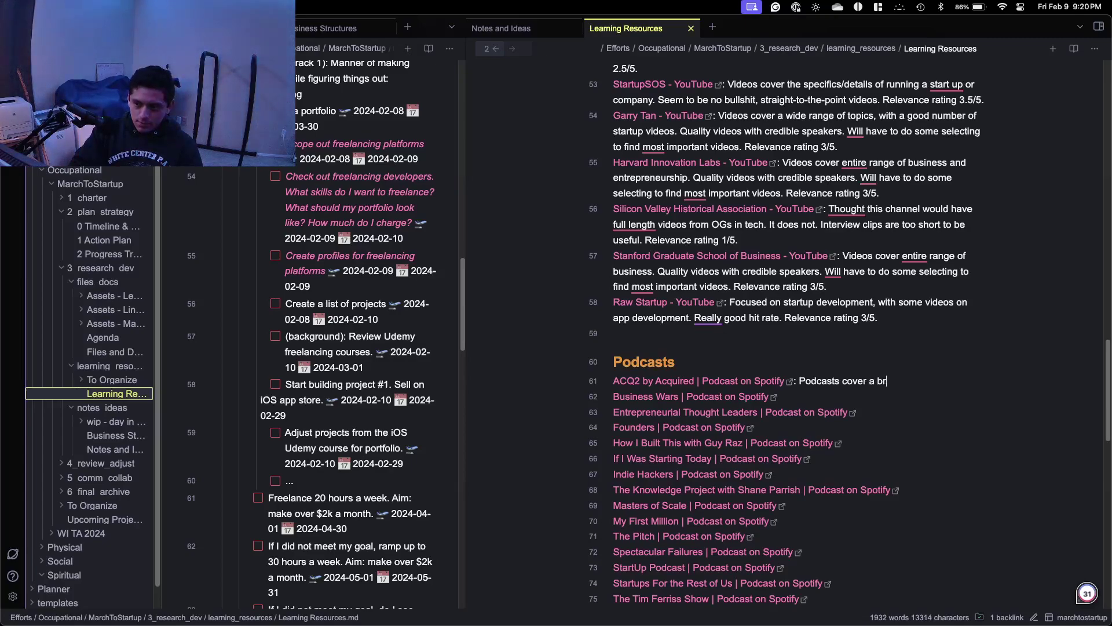
text(oad rant)
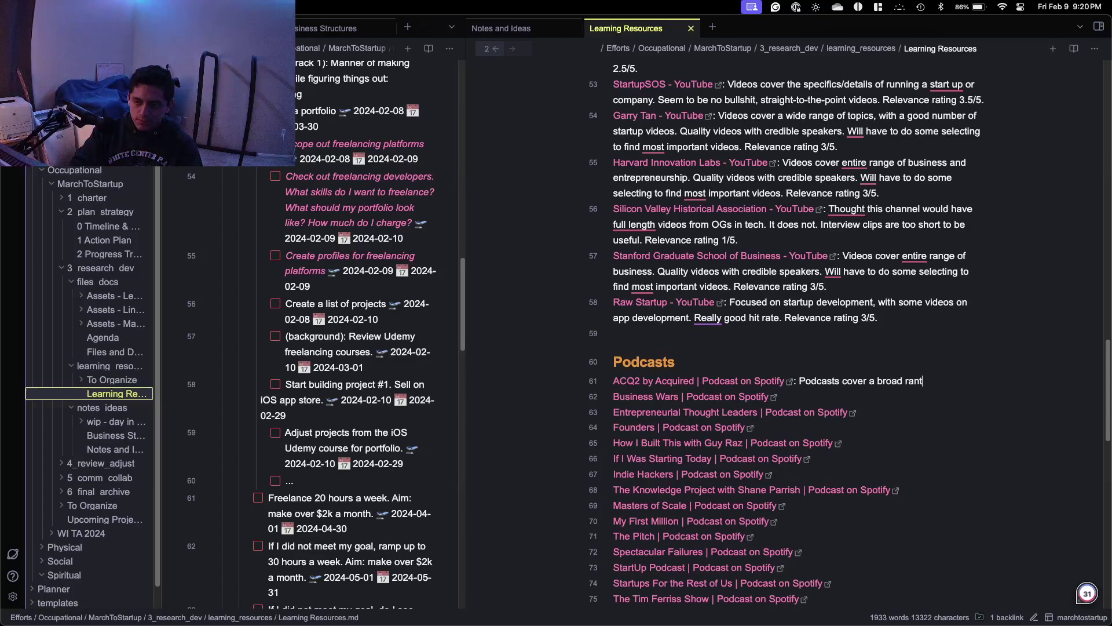
key(BackSpace)
text(ge of startup/business )
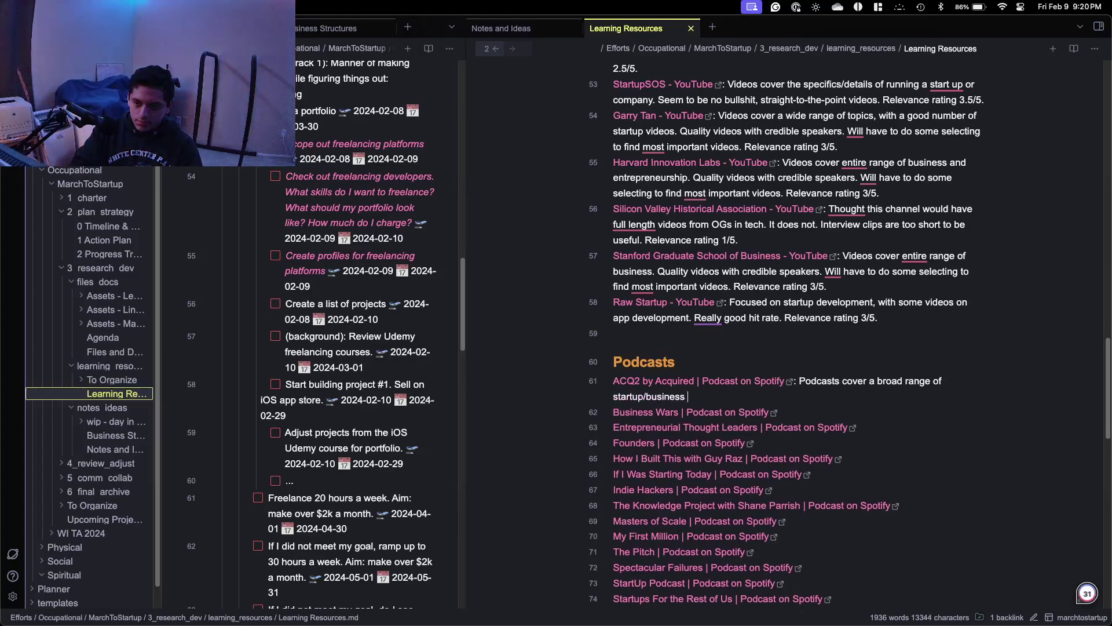
text(topics, with a)
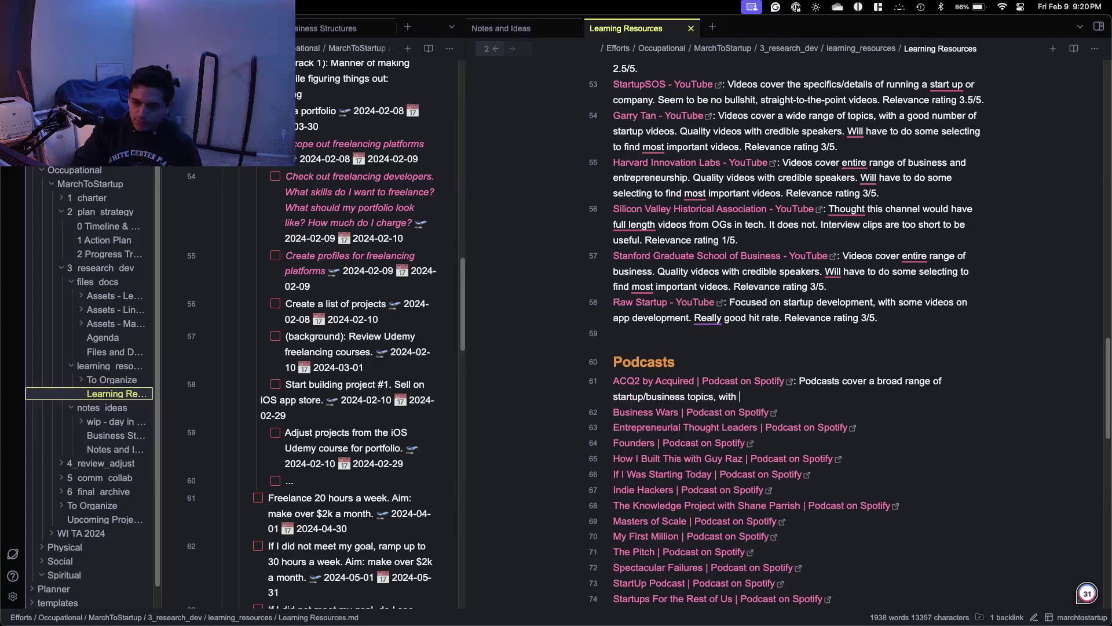
key(BackSpace)
key(BackSpace)
key(BackSpace)
key(BackSpace)
key(BackSpace)
key(BackSpace)
key(BackSpace)
key(BackSpace)
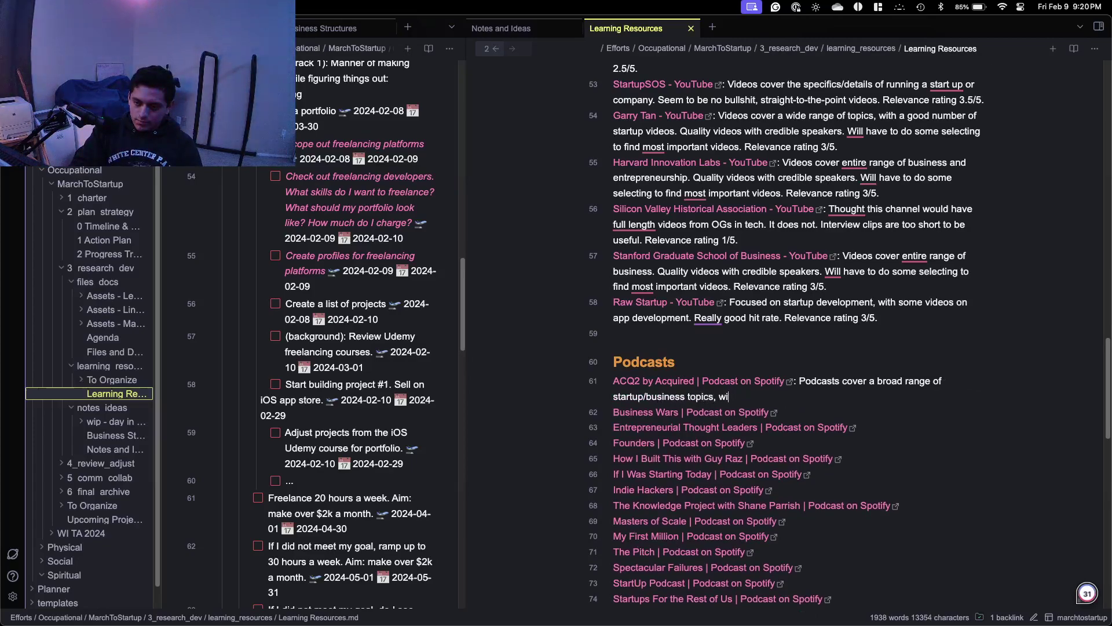
Continue the ACQ2 by Acquired description with "with a focus on founders and investors of acquired companies.".
text(with a focus on )
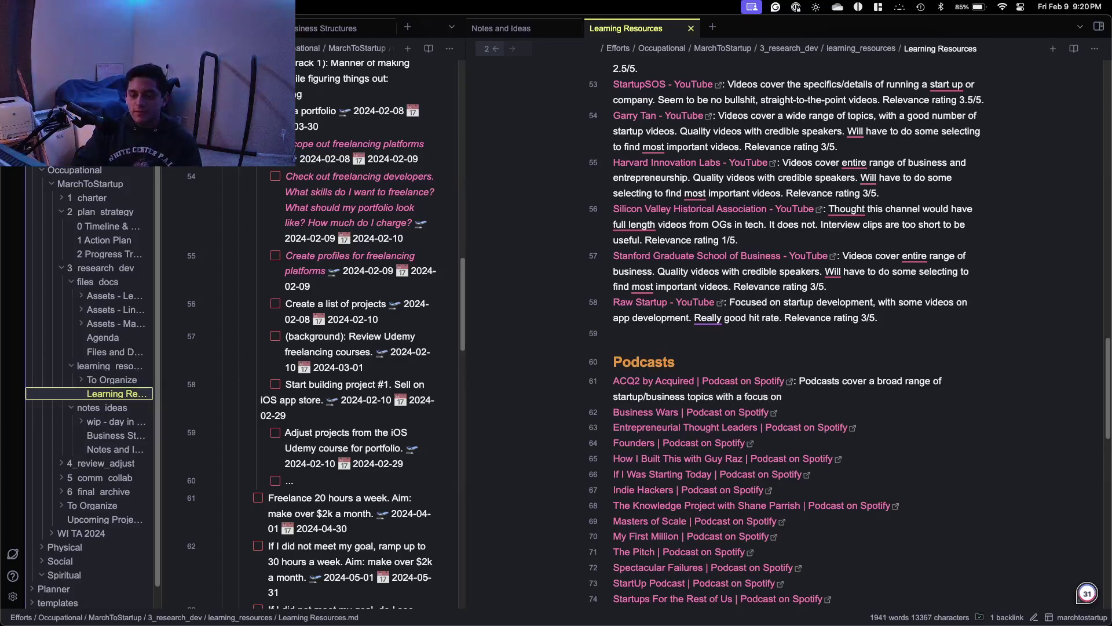
text(founders )
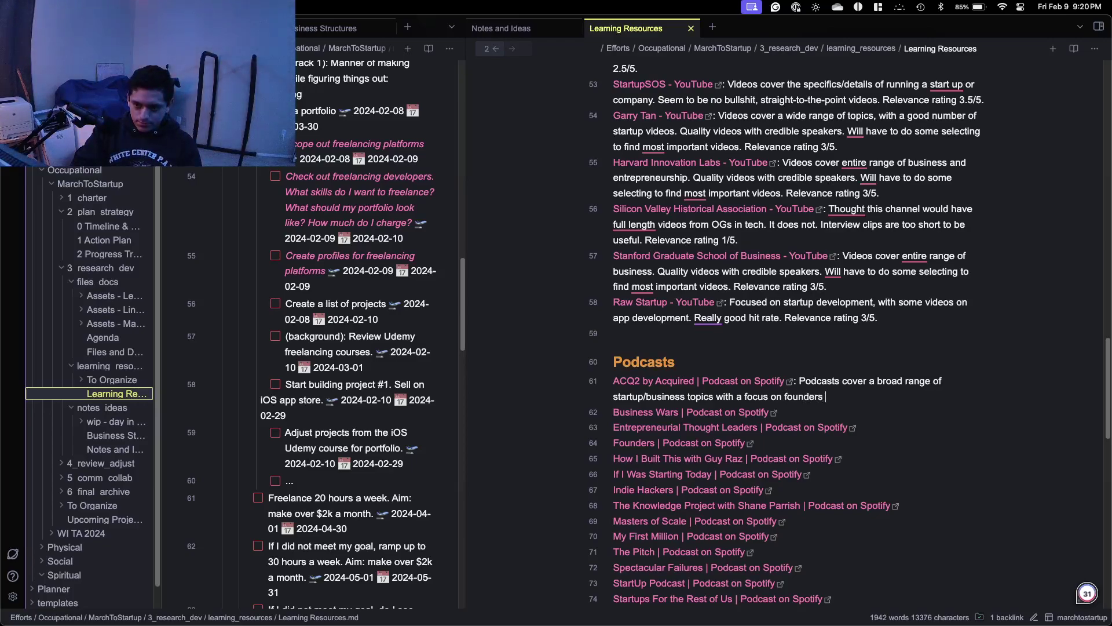
text(and investors )
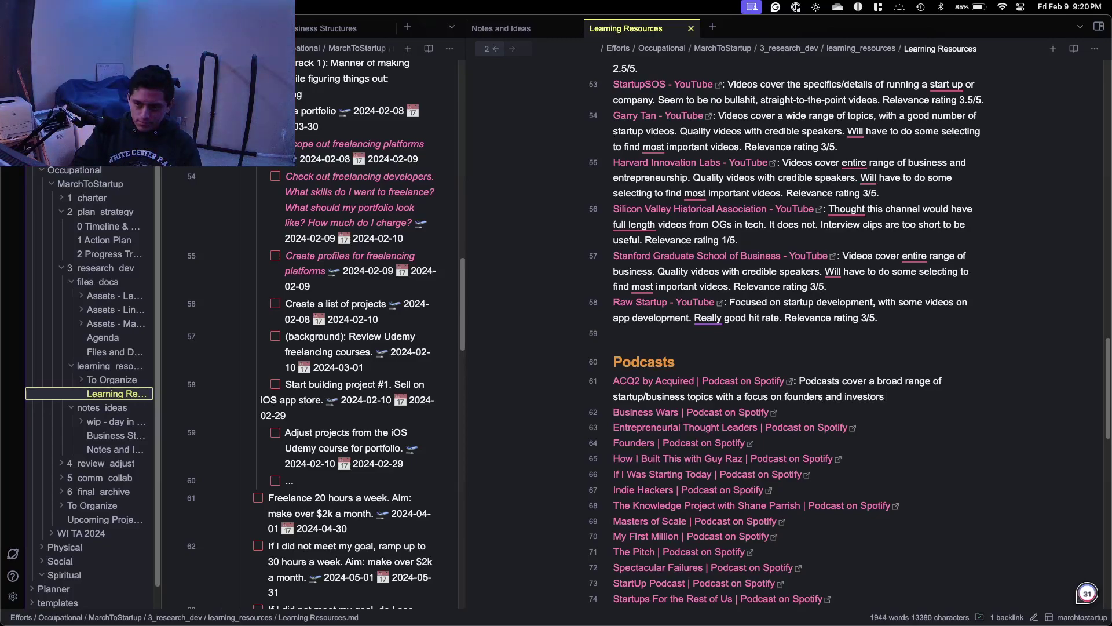
text(of accqui)
key(BackSpace)
key(BackSpace)
key(BackSpace)
key(BackSpace)
text(quired companies.)
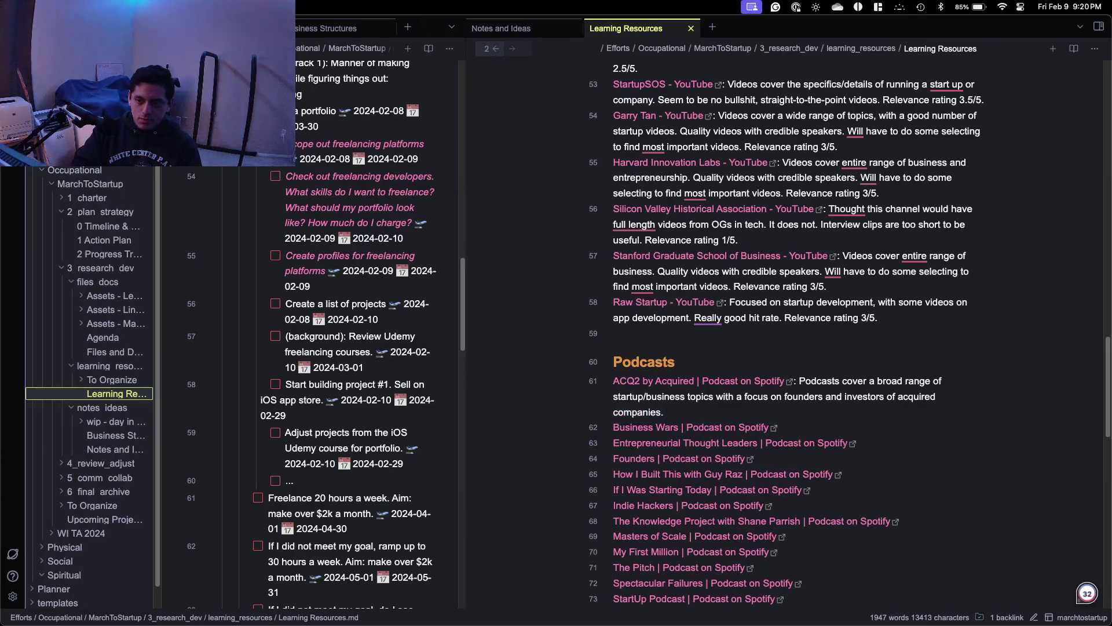
Finish the ACQ2 by Acquired entry with "Pretty good hit rate. Relevance rating 3/5.".
text( PRet)
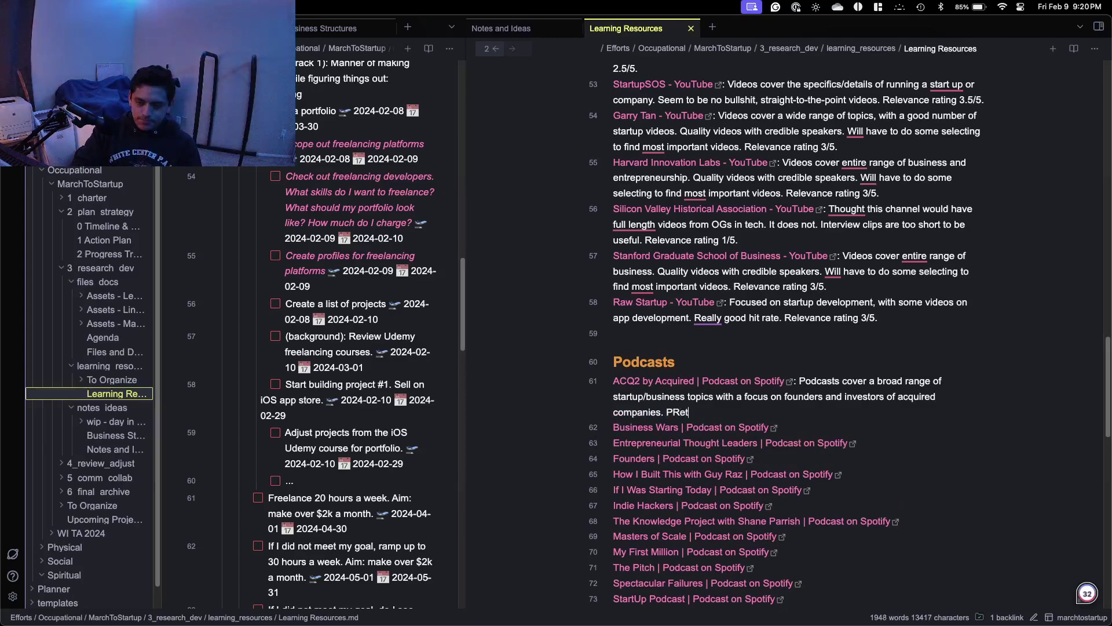
text(ty good)
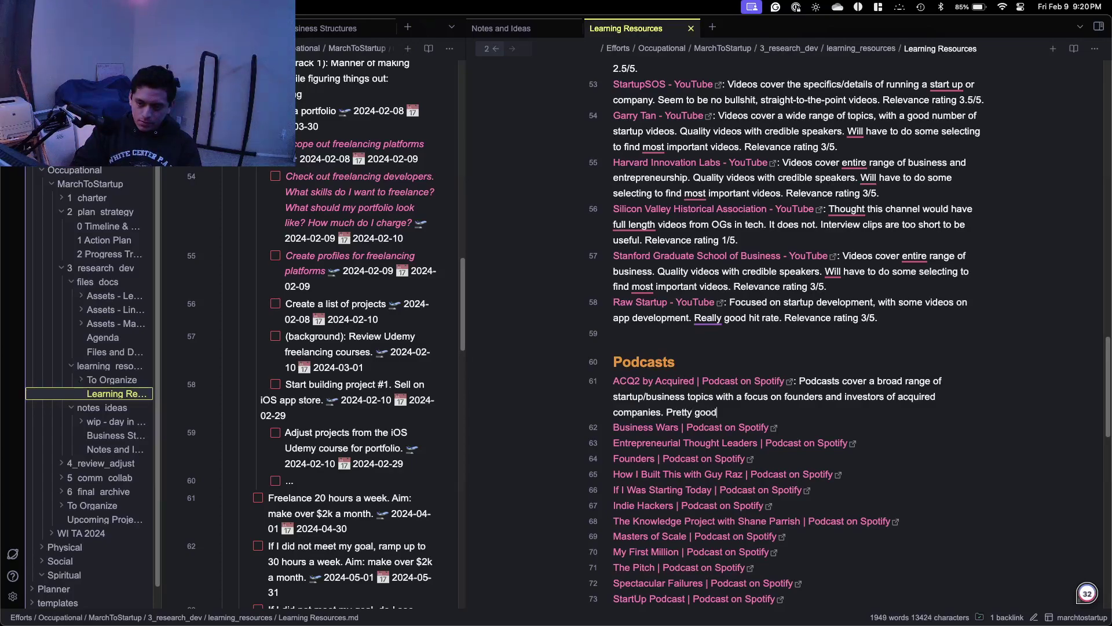
text( hit rate. Relevance rating )
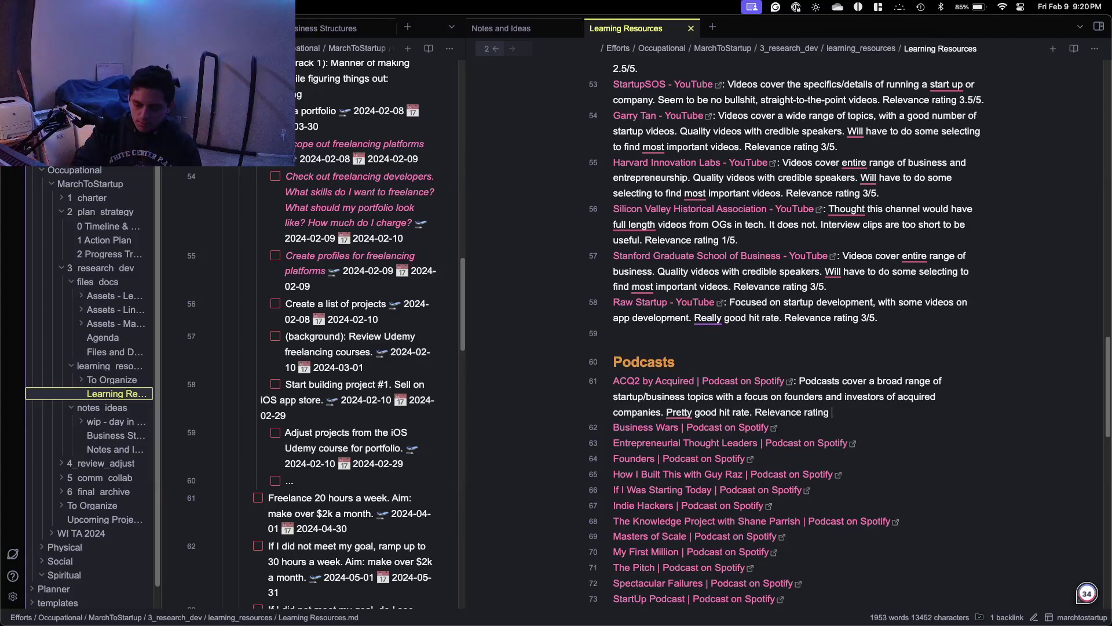
text(33/5)
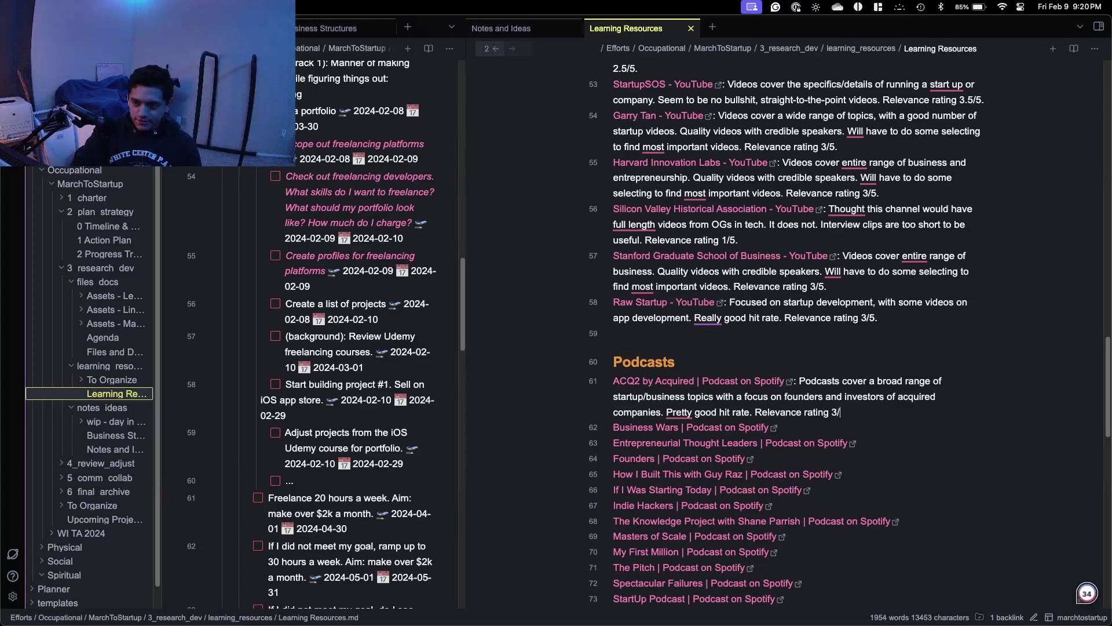
text(.)
Open the Business Wars podcast link in the browser, decline opening it in the Spotify application, and close the ACQ2 by Acquired page.
scroll(840, 293, down, 2)
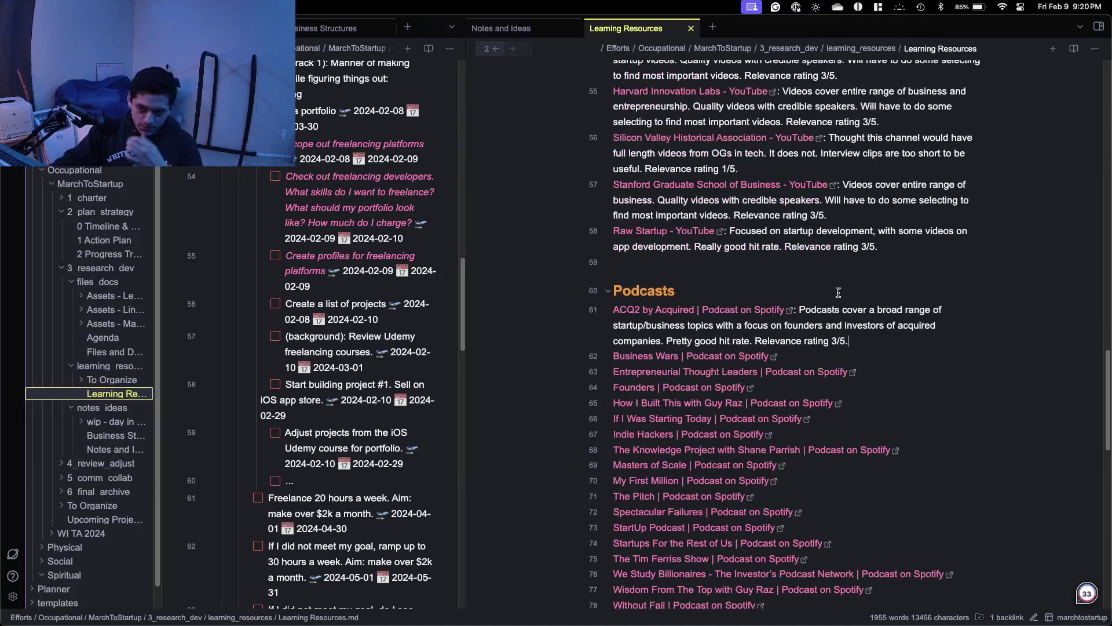
click(774, 357)
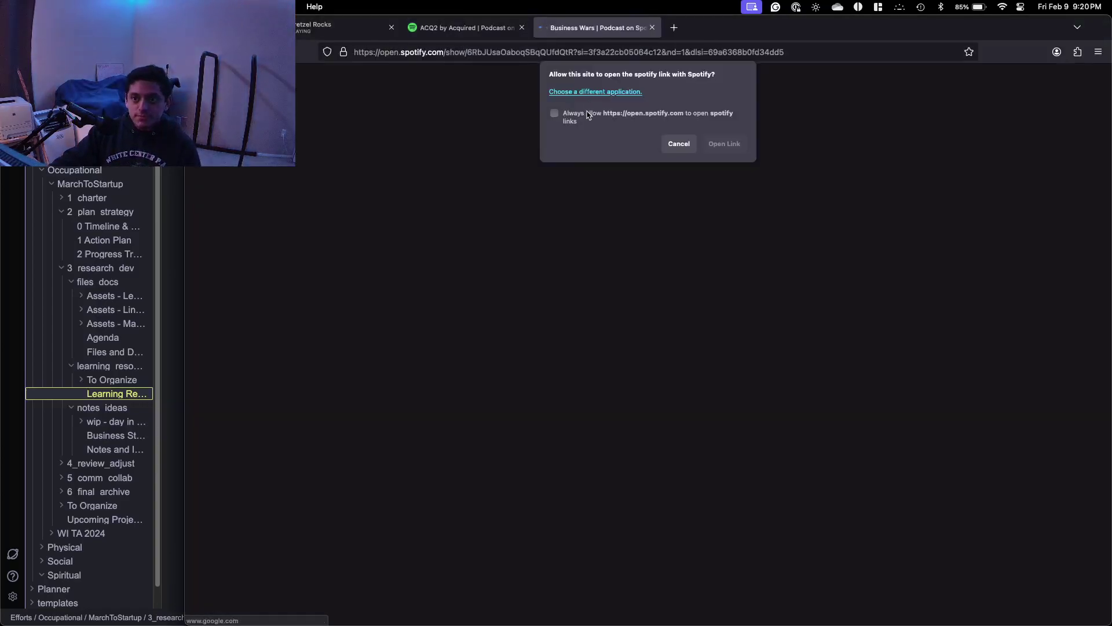
click(679, 143)
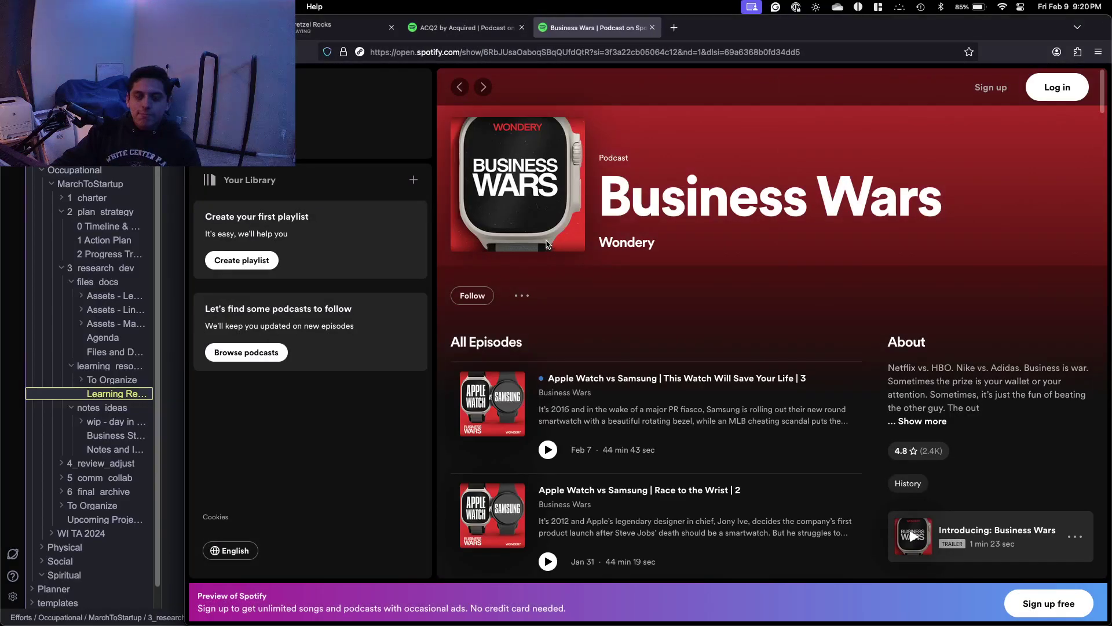
click(522, 27)
Expand the full About description of the Business Wars podcast and read it.
scroll(926, 320, down, 2)
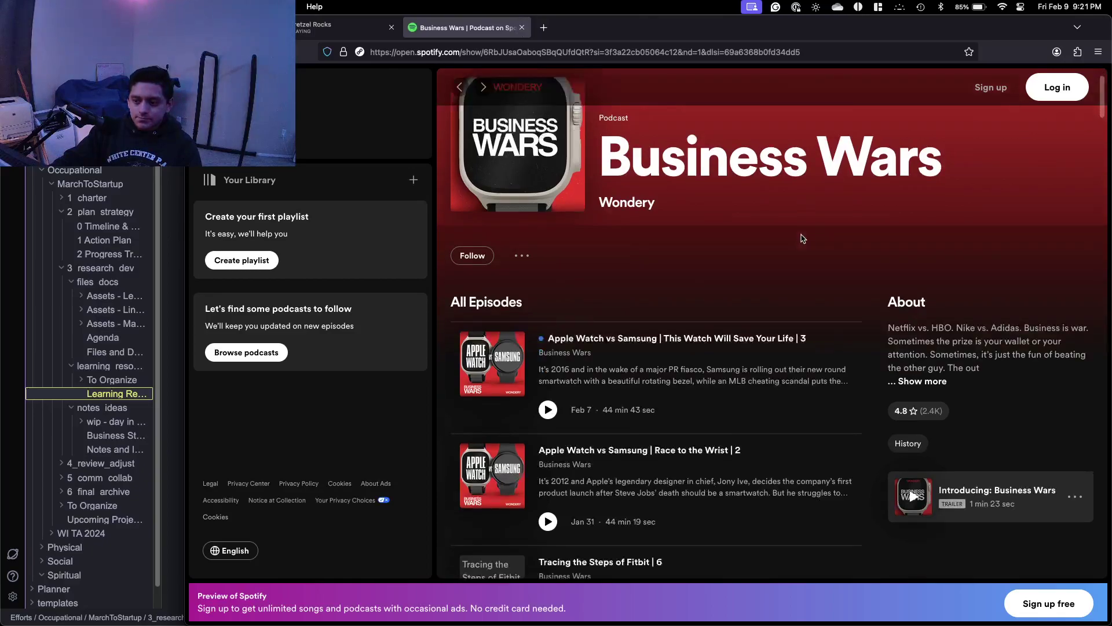
click(930, 345)
scroll(921, 307, down, 1)
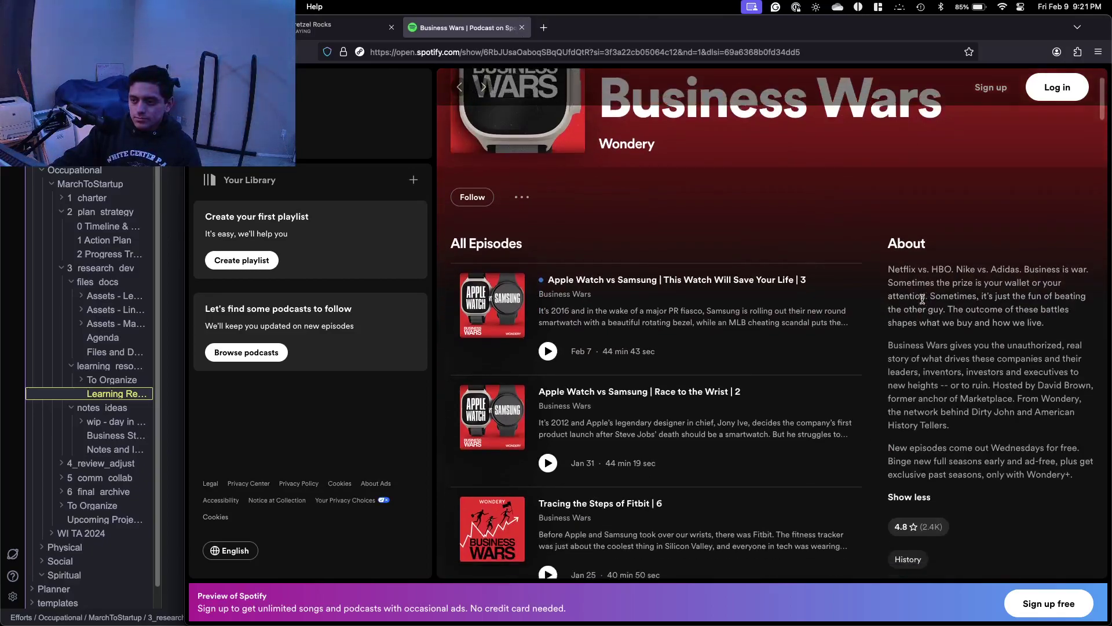
scroll(918, 297, down, 2)
scroll(919, 298, up, 3)
scroll(918, 298, down, 4)
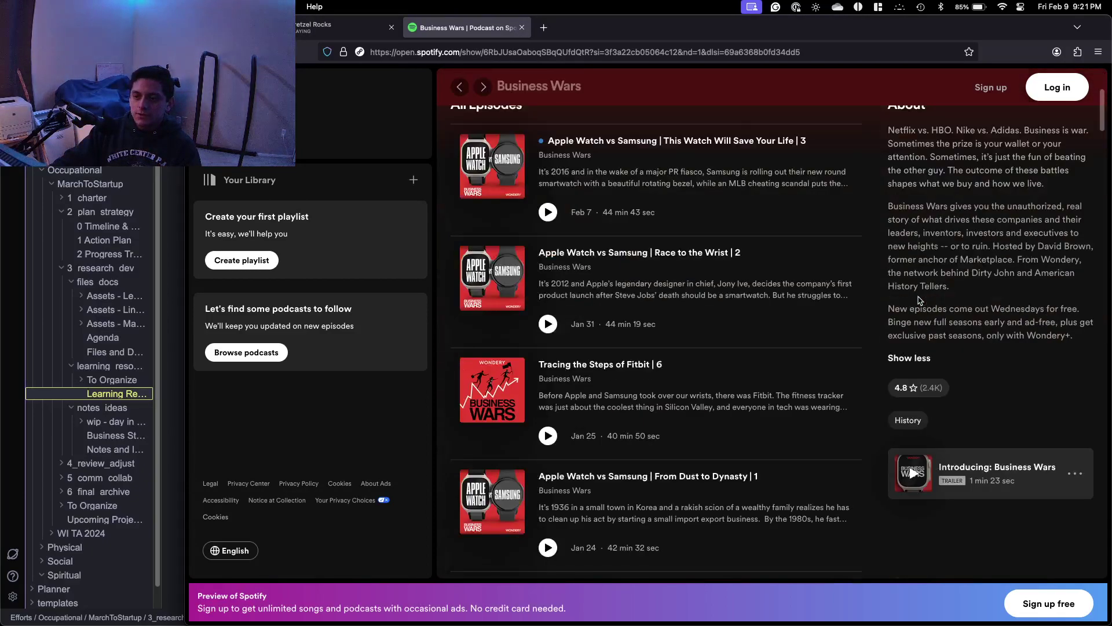
scroll(918, 297, up, 3)
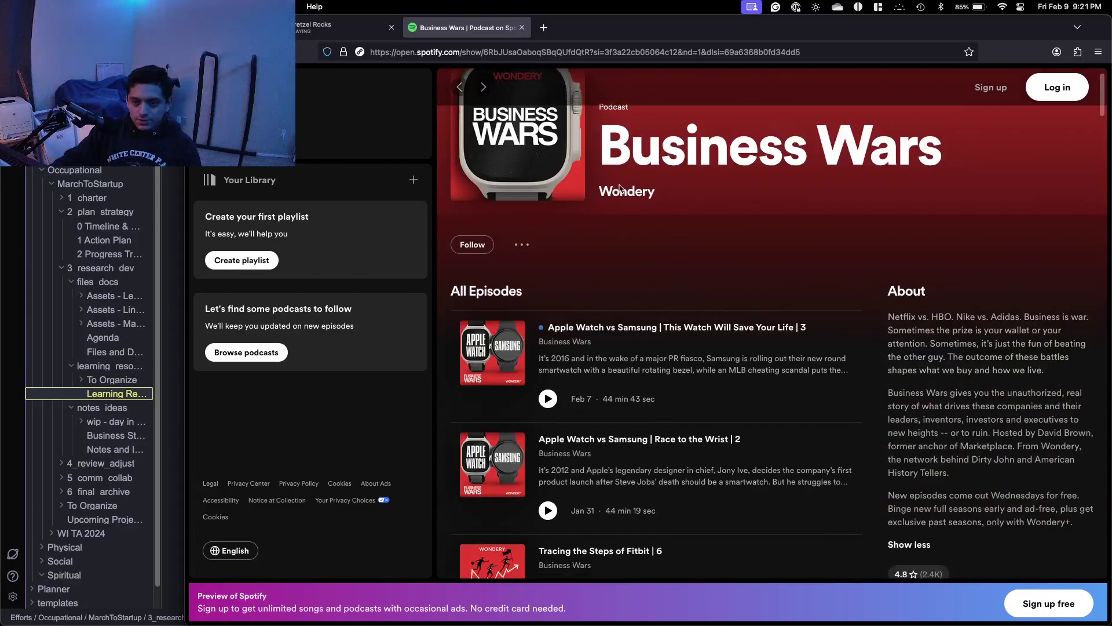
Skim the recent Business Wars episodes, reading titles and summaries back to the 2023 Crypto Wars series to judge their relevance.
scroll(771, 244, down, 10)
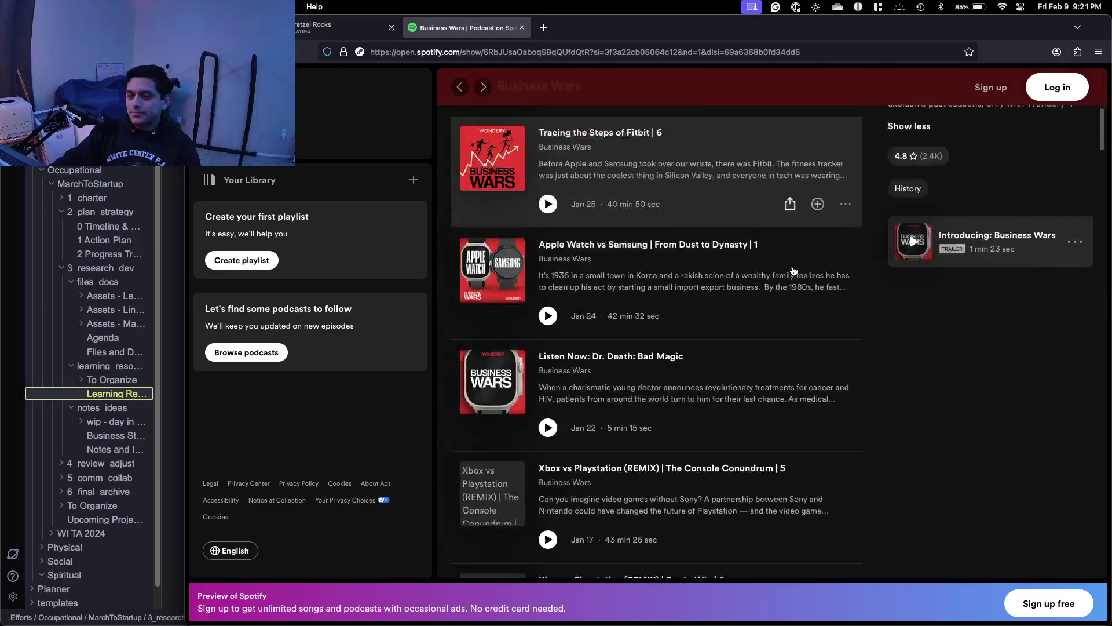
scroll(811, 290, up, 10)
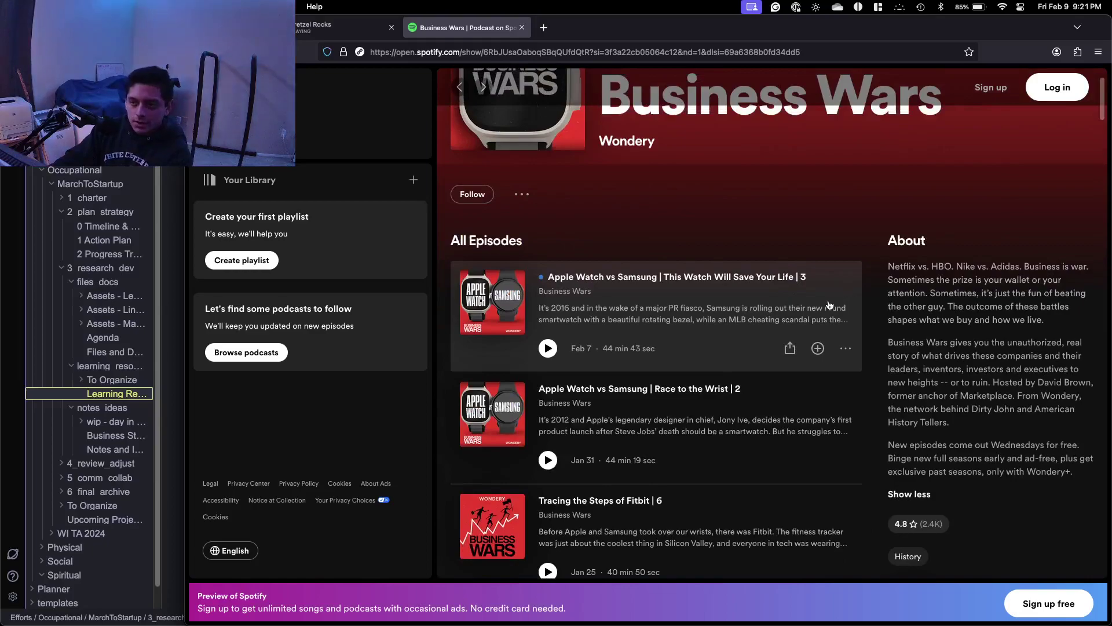
scroll(829, 306, down, 1)
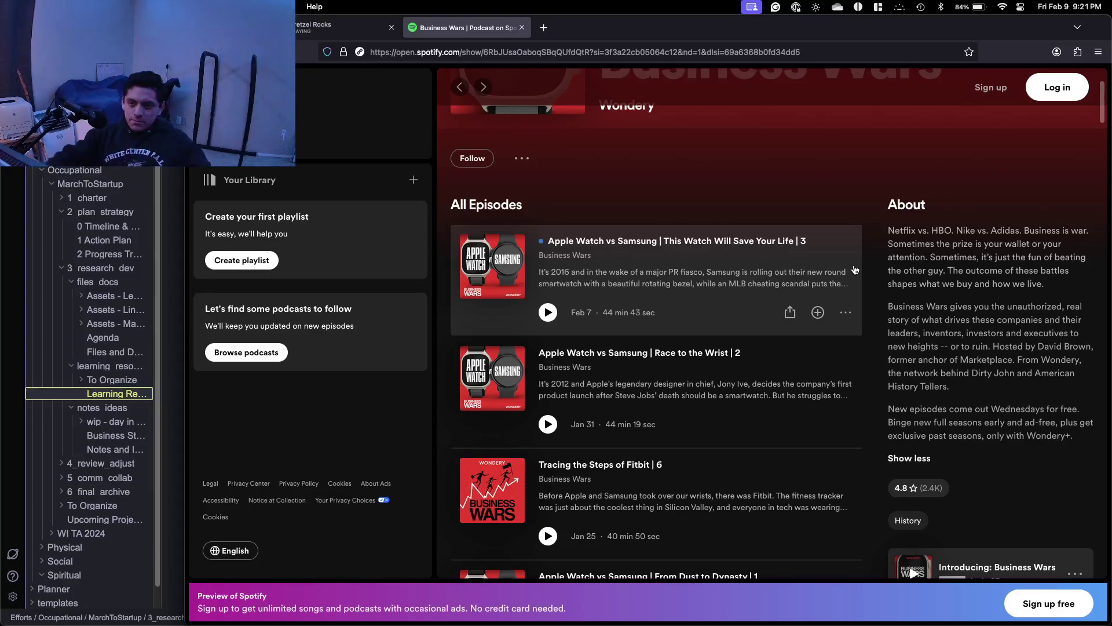
scroll(723, 271, down, 2)
scroll(723, 271, down, 5)
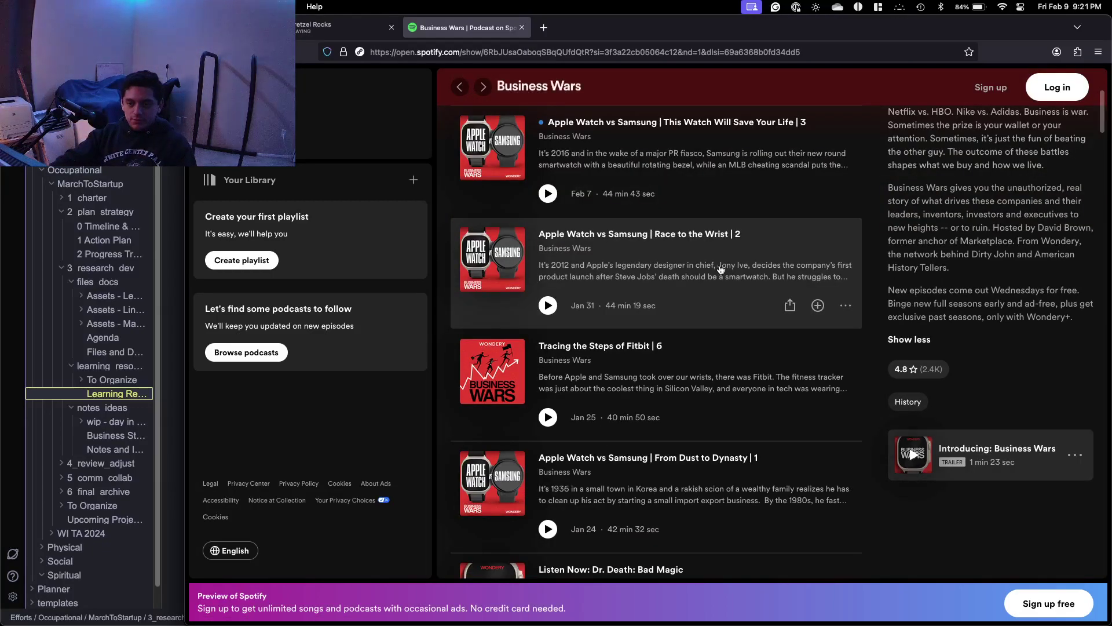
scroll(704, 284, down, 20)
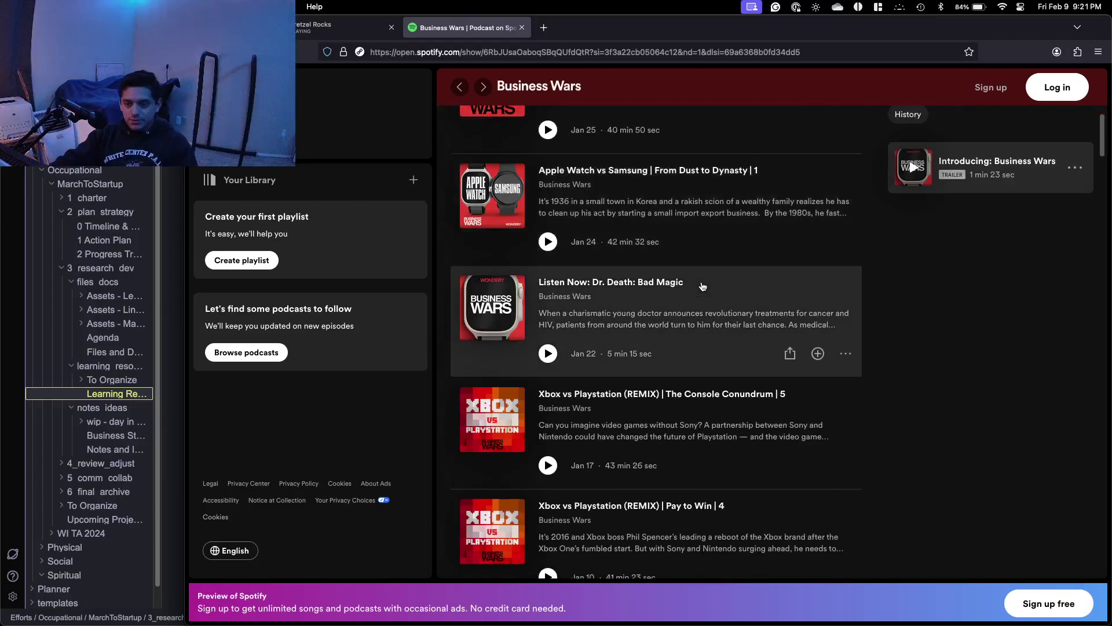
scroll(703, 286, down, 16)
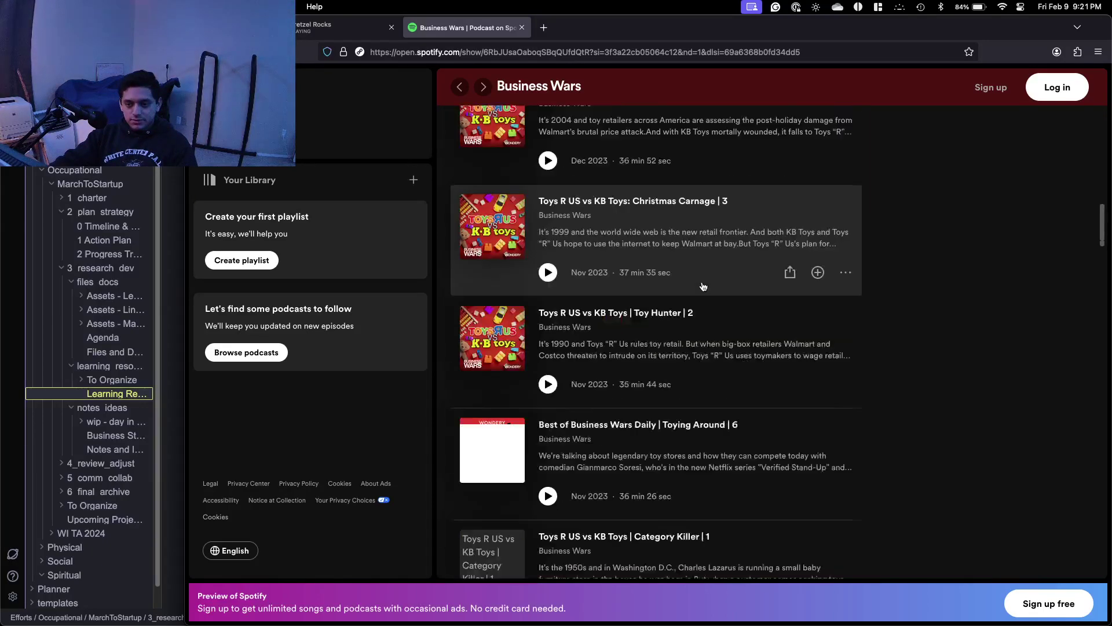
scroll(703, 286, up, 4)
scroll(704, 286, down, 20)
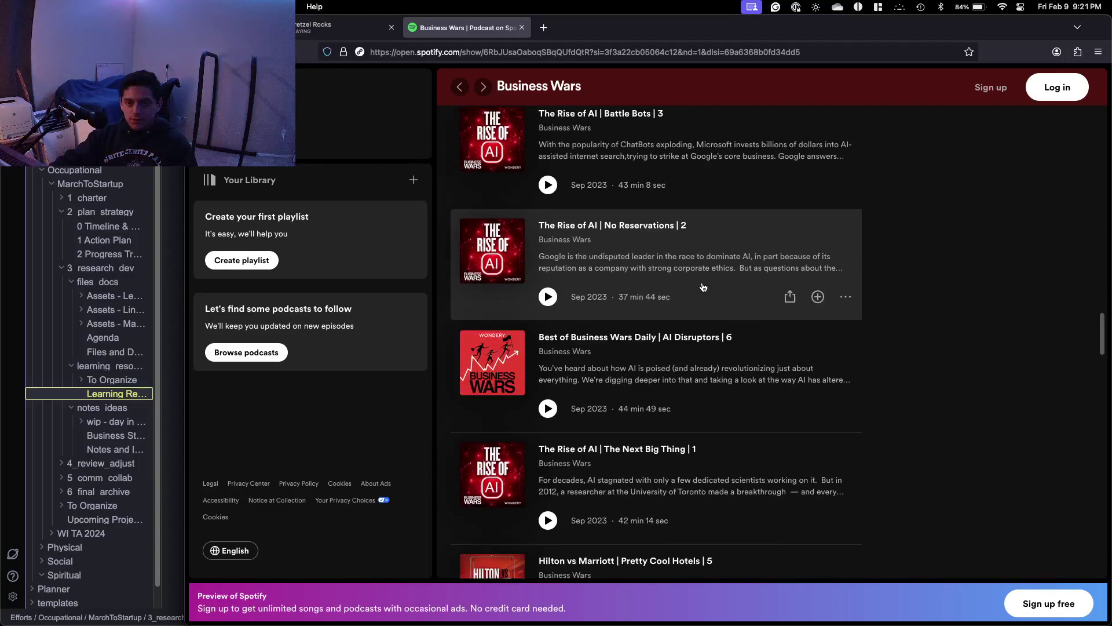
scroll(703, 286, down, 2)
scroll(704, 286, down, 18)
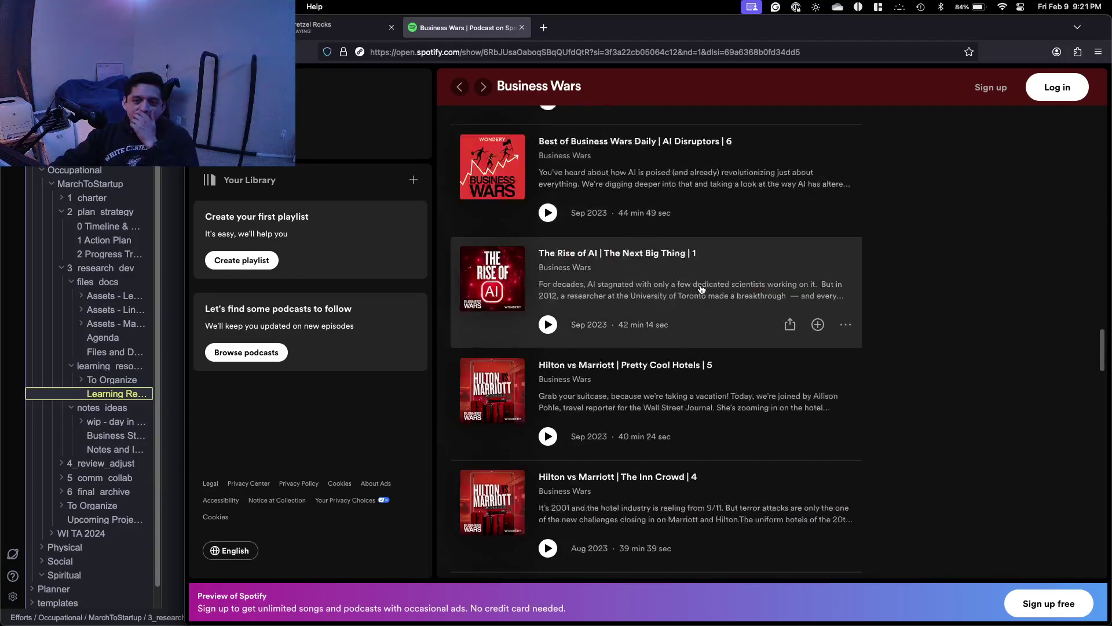
scroll(701, 291, down, 20)
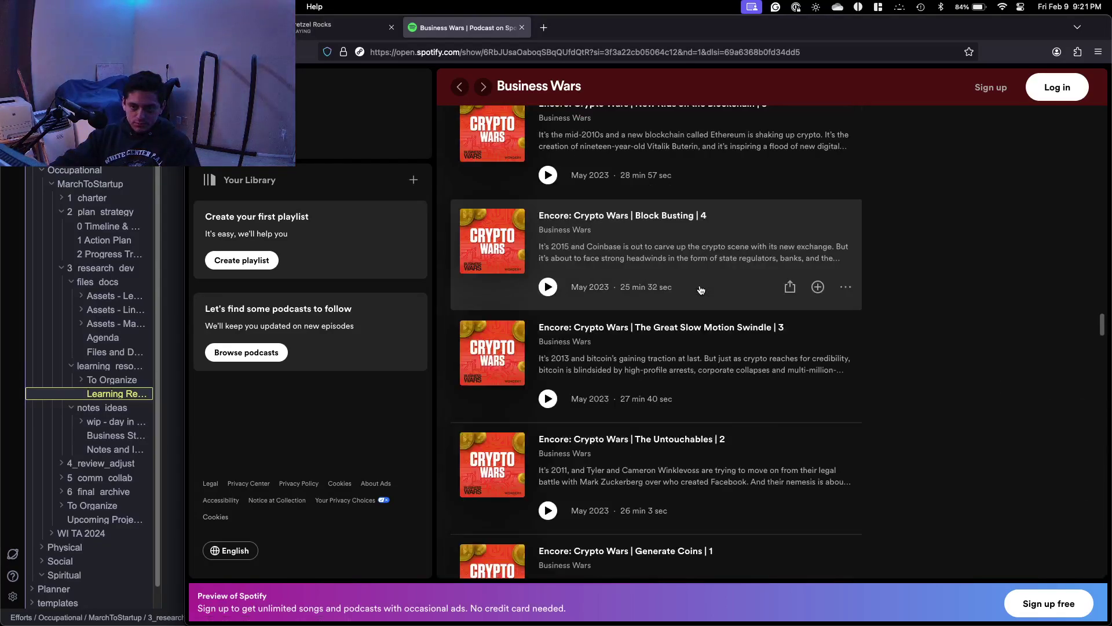
scroll(701, 290, down, 20)
scroll(672, 298, up, 20)
scroll(671, 297, up, 15)
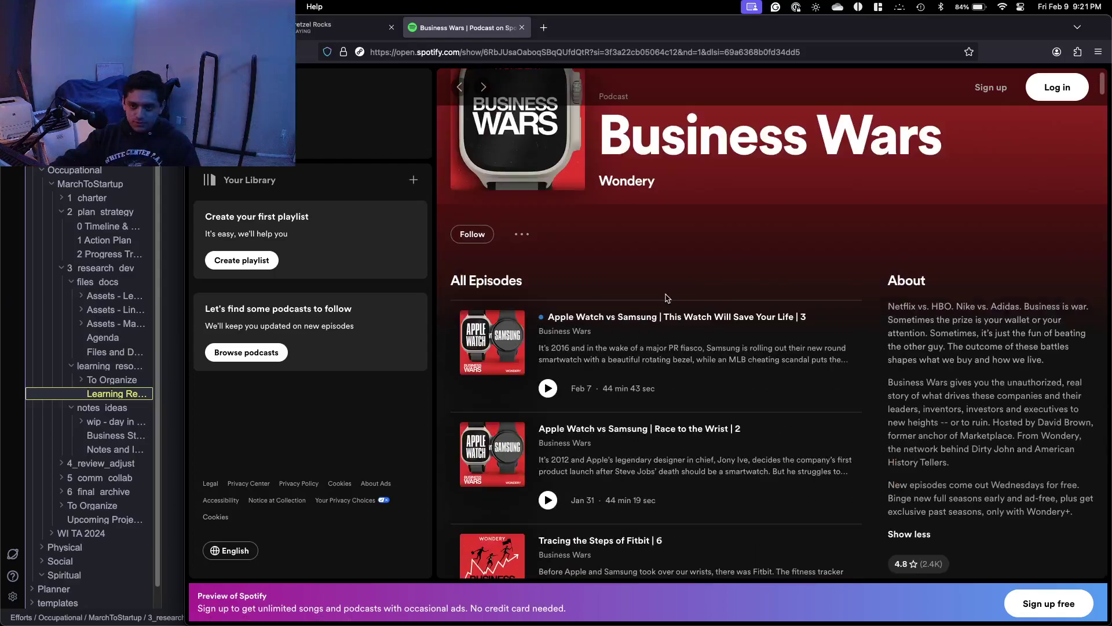
Look through the older Business Wars episodes from 2022 back to the 2020 Uber vs Lyft series to see which business topics they cover.
click(521, 234)
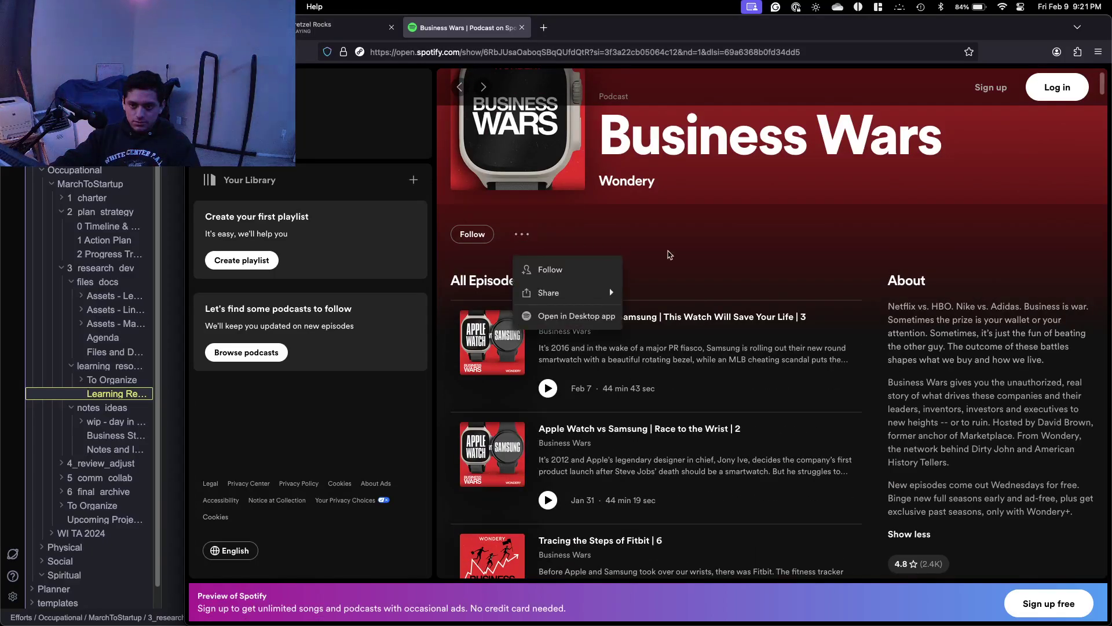
scroll(652, 270, down, 20)
scroll(651, 271, down, 20)
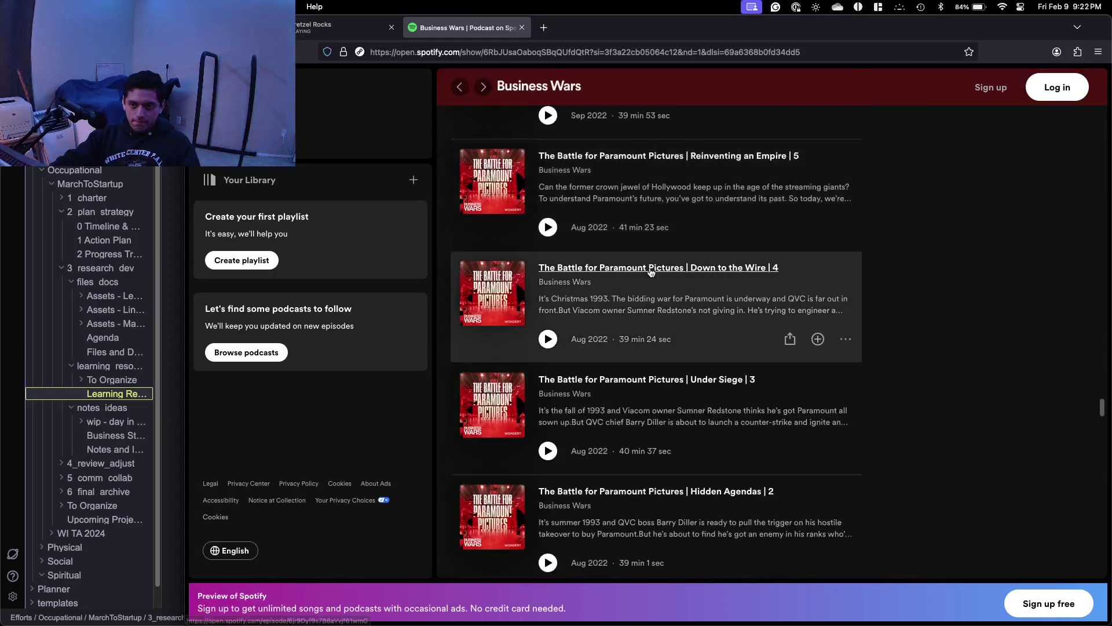
scroll(647, 276, down, 20)
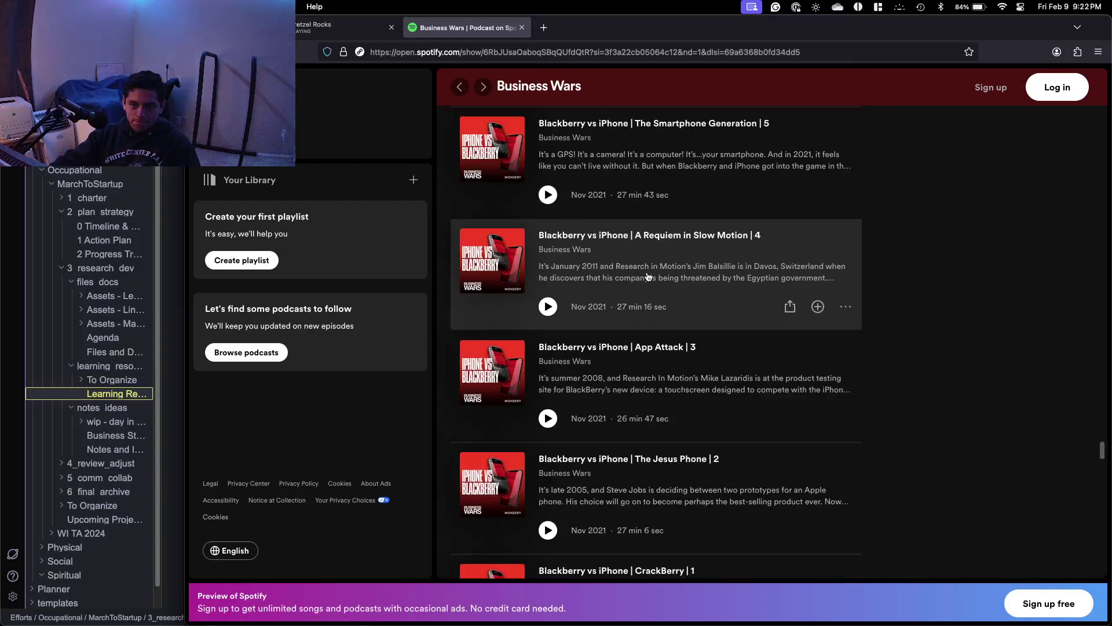
scroll(648, 277, down, 20)
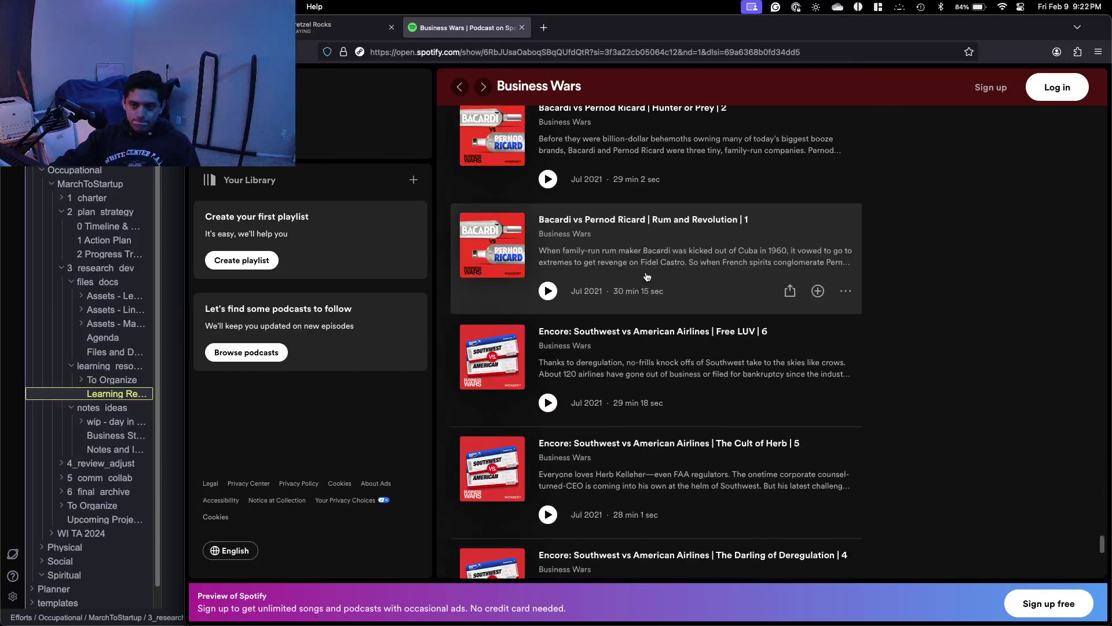
scroll(647, 276, down, 20)
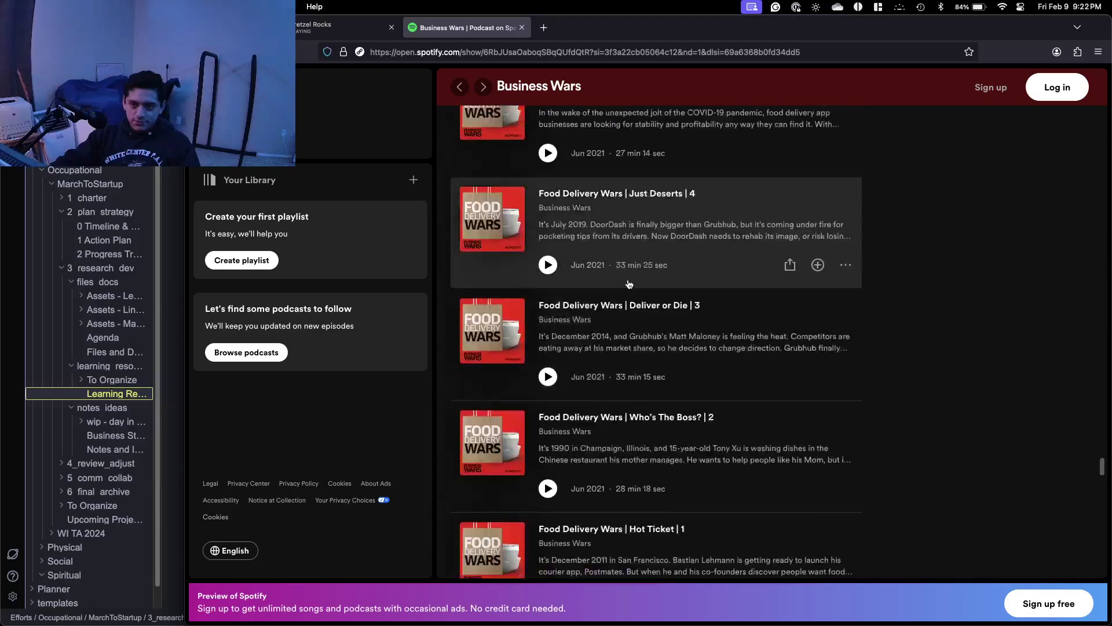
scroll(604, 312, up, 15)
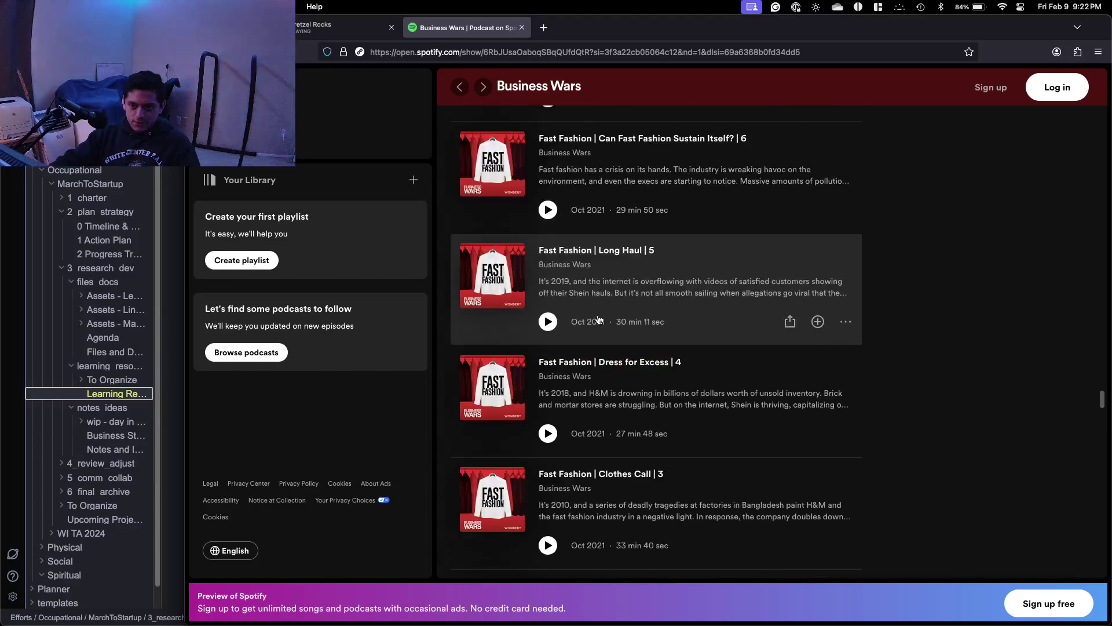
scroll(598, 320, up, 10)
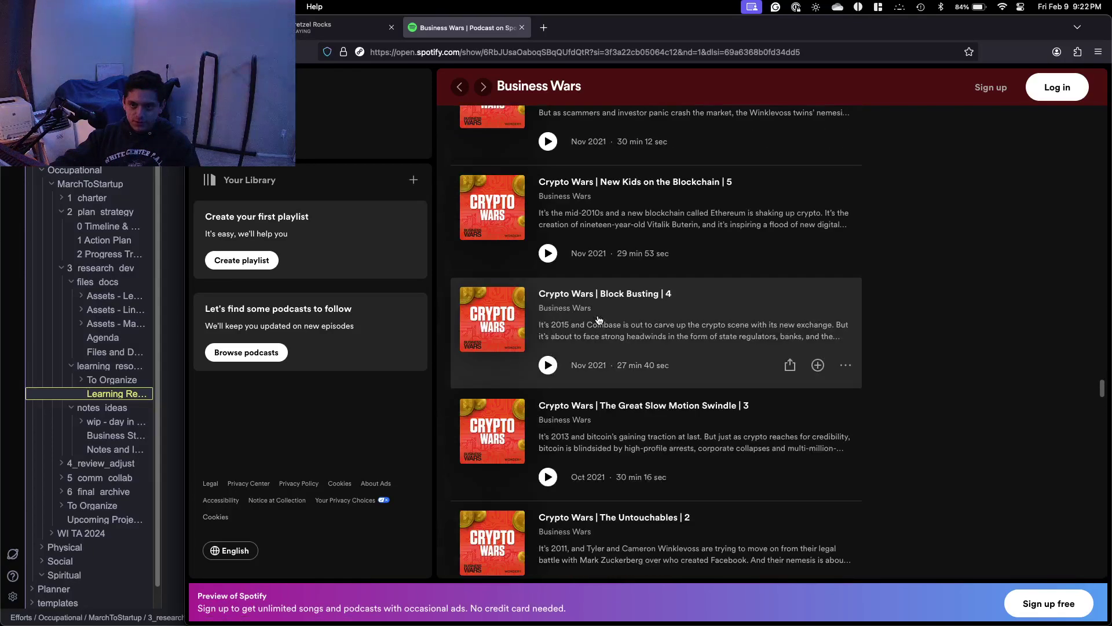
scroll(598, 320, down, 13)
scroll(599, 319, down, 4)
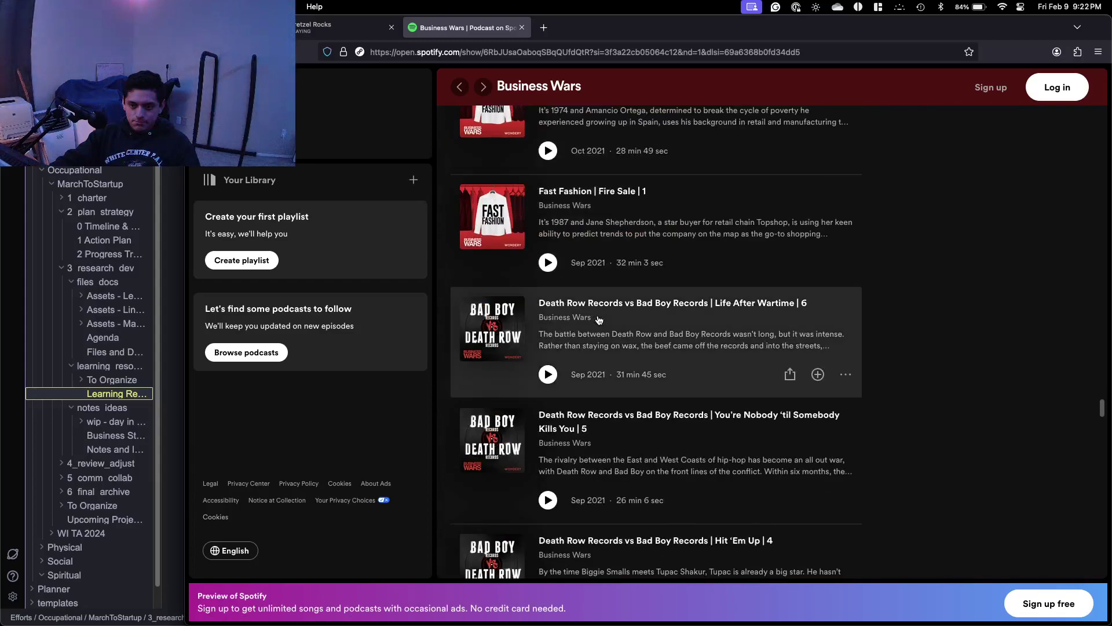
scroll(599, 319, down, 15)
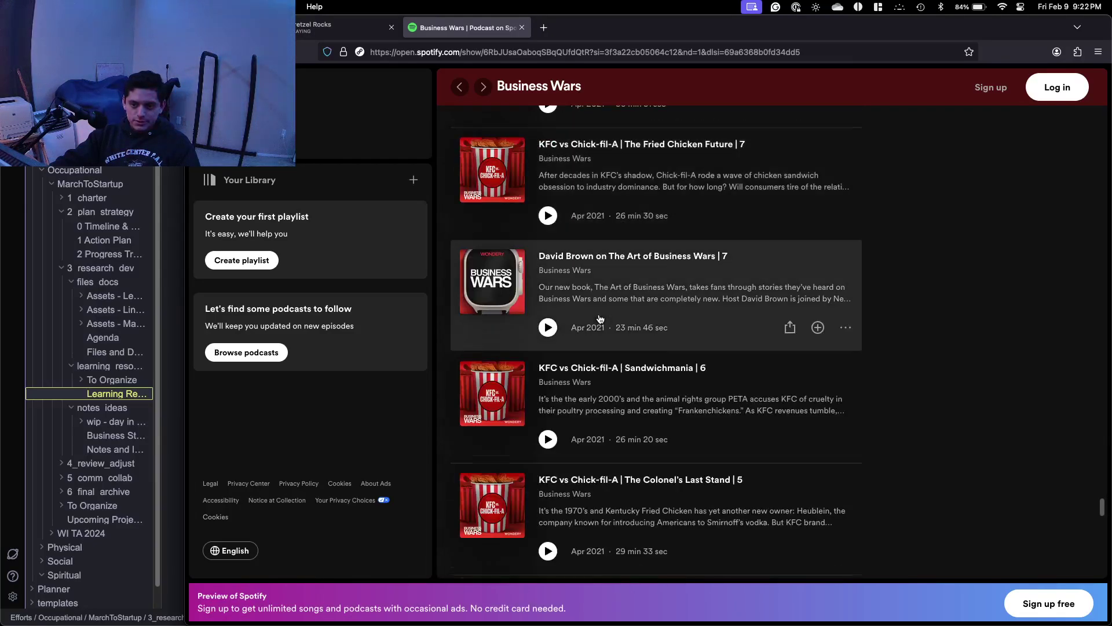
scroll(600, 320, down, 20)
scroll(600, 319, down, 20)
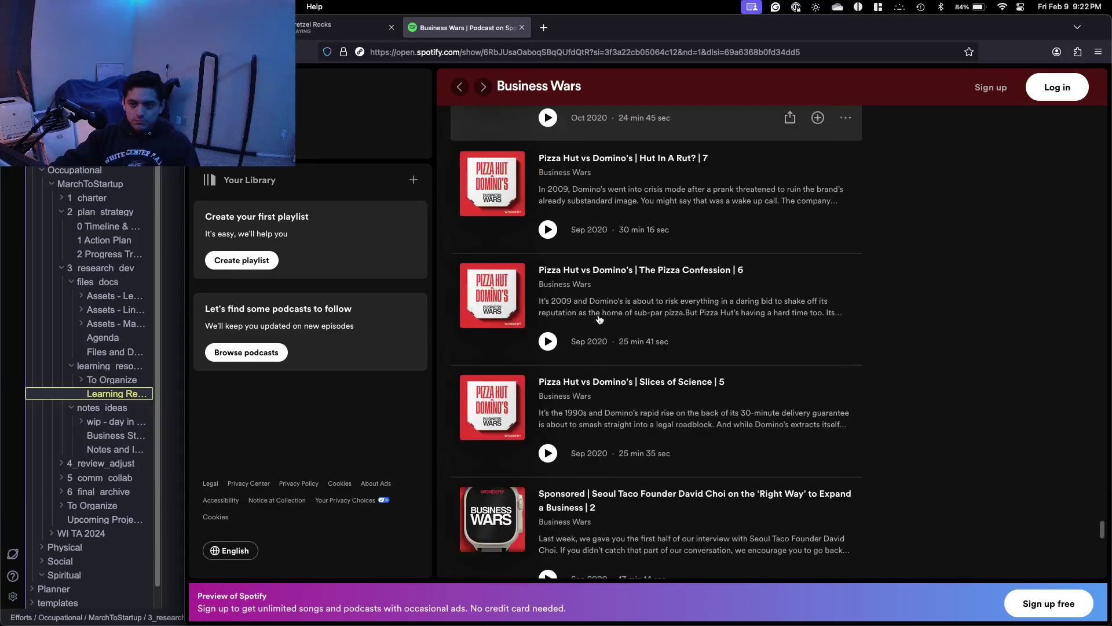
scroll(598, 319, down, 7)
scroll(598, 321, down, 5)
scroll(597, 322, down, 10)
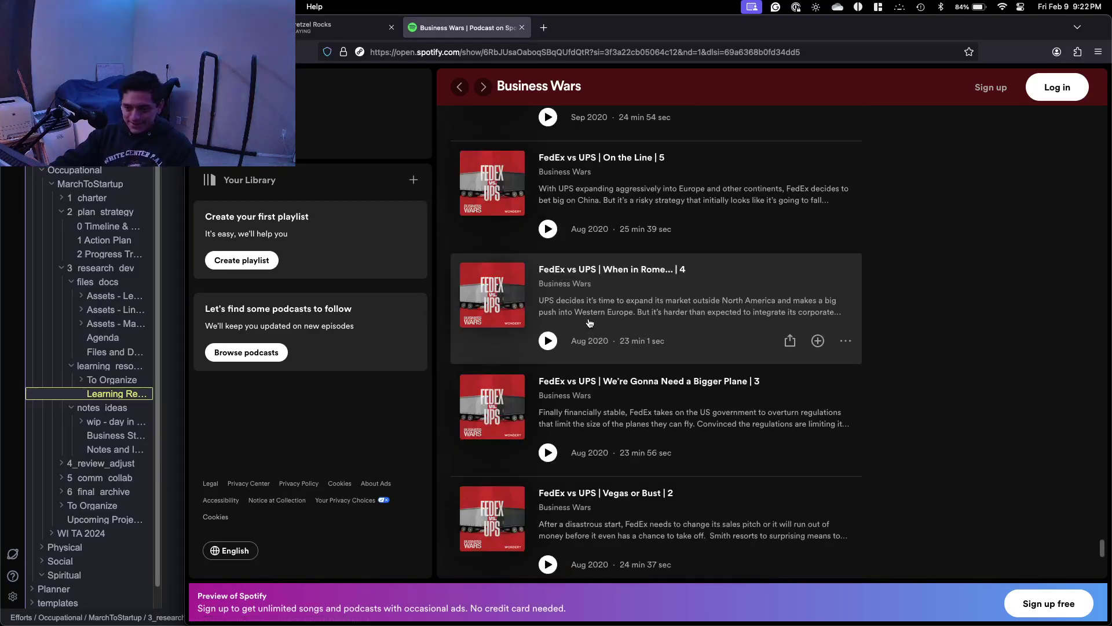
scroll(588, 318, down, 8)
scroll(584, 315, down, 8)
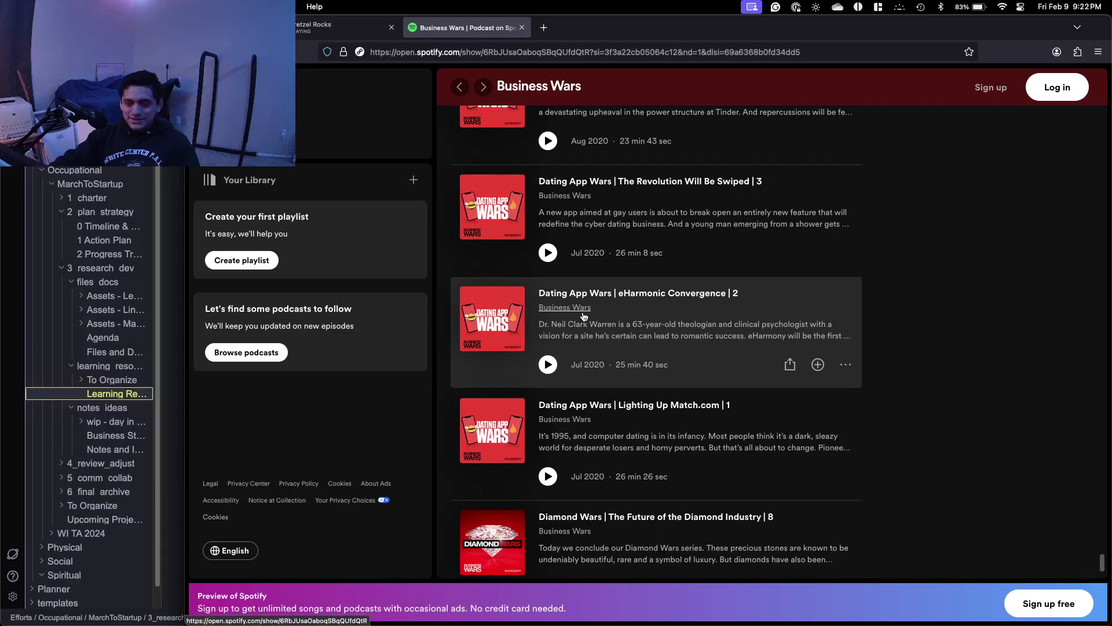
scroll(584, 315, down, 10)
scroll(581, 342, down, 2)
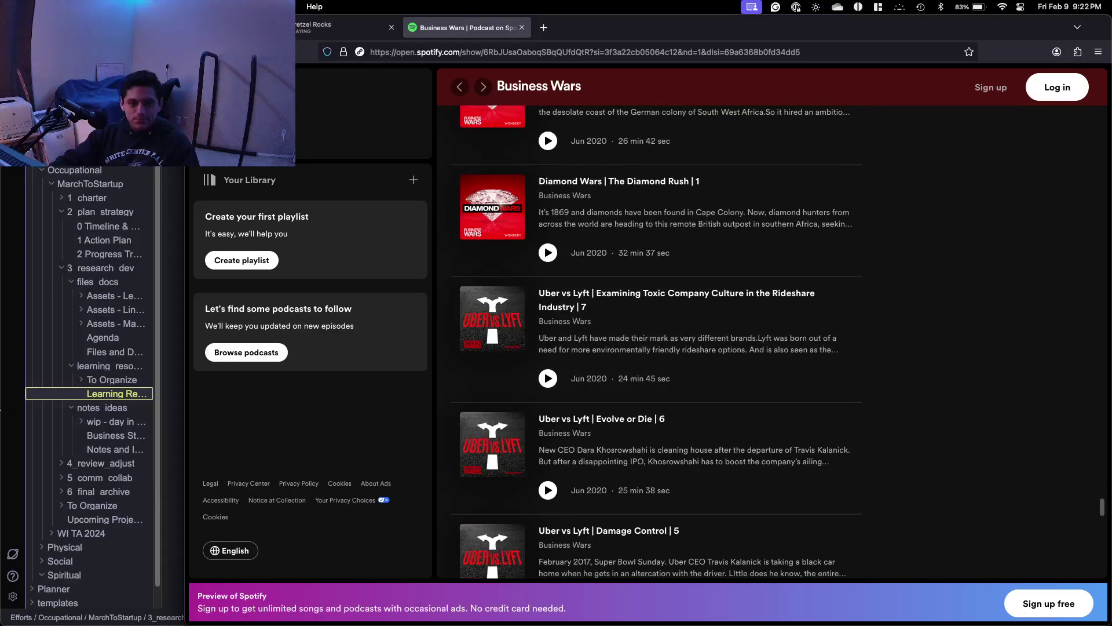
Return to the Learning Resources note in Obsidian and describe Business Wars with ": Podcasts focus on stories of business "wars".".
click(2, 408)
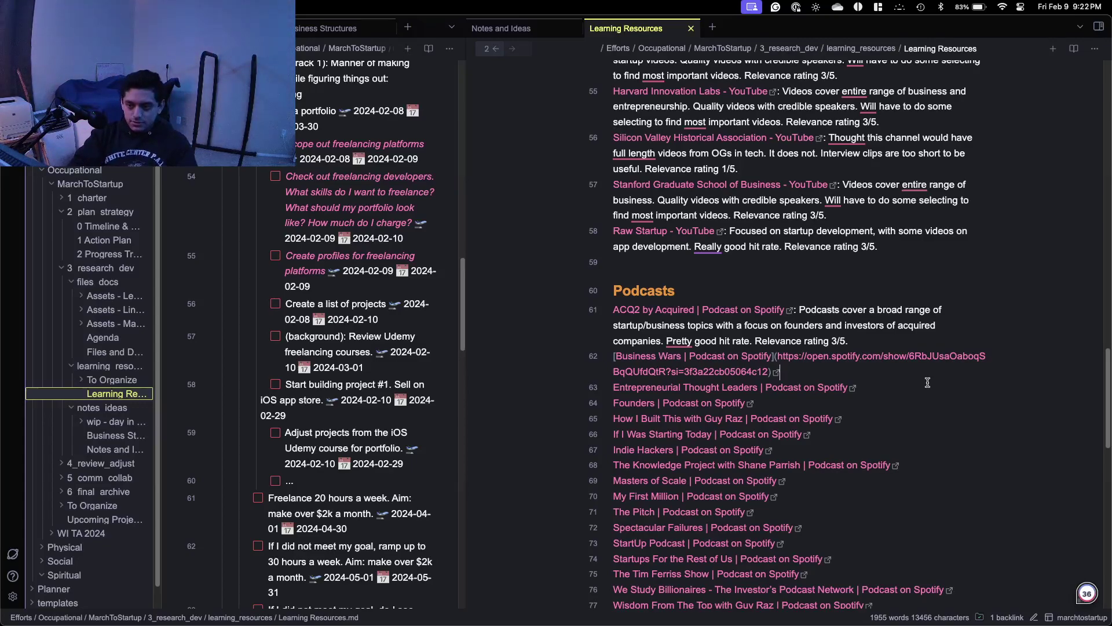
text(: Pa)
key(BackSpace)
text(odcasts)
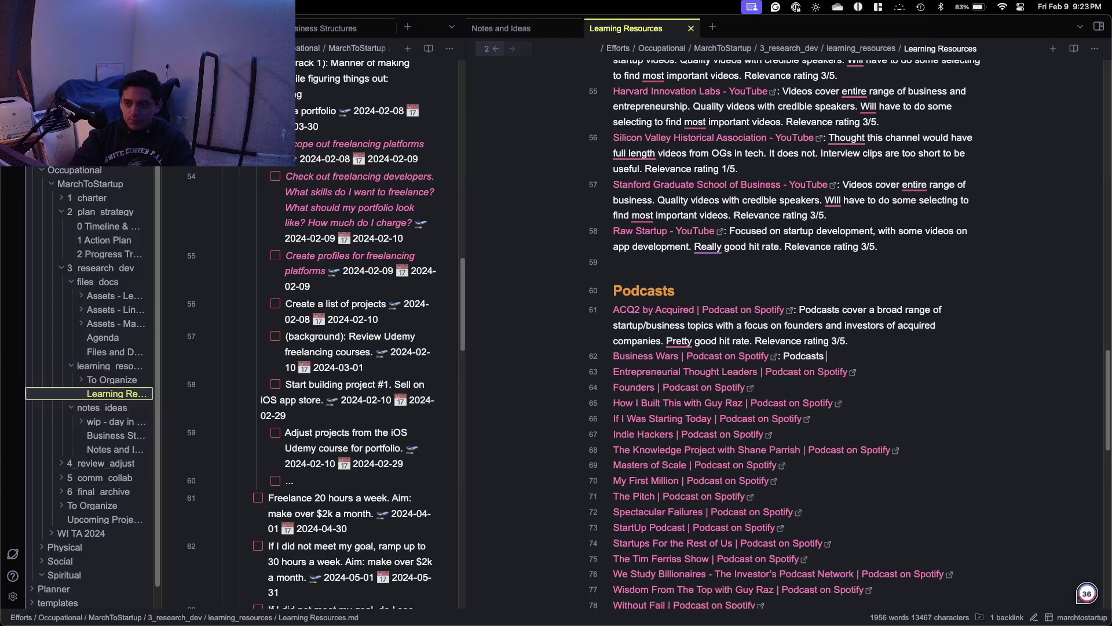
text(focus on stories of business)
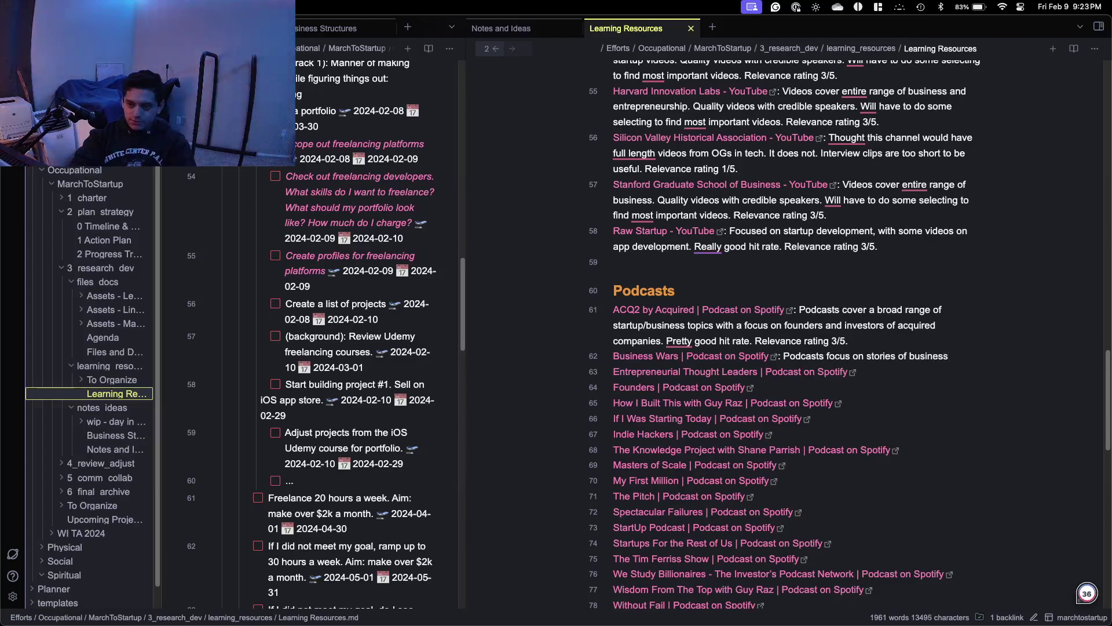
text( "wars".)
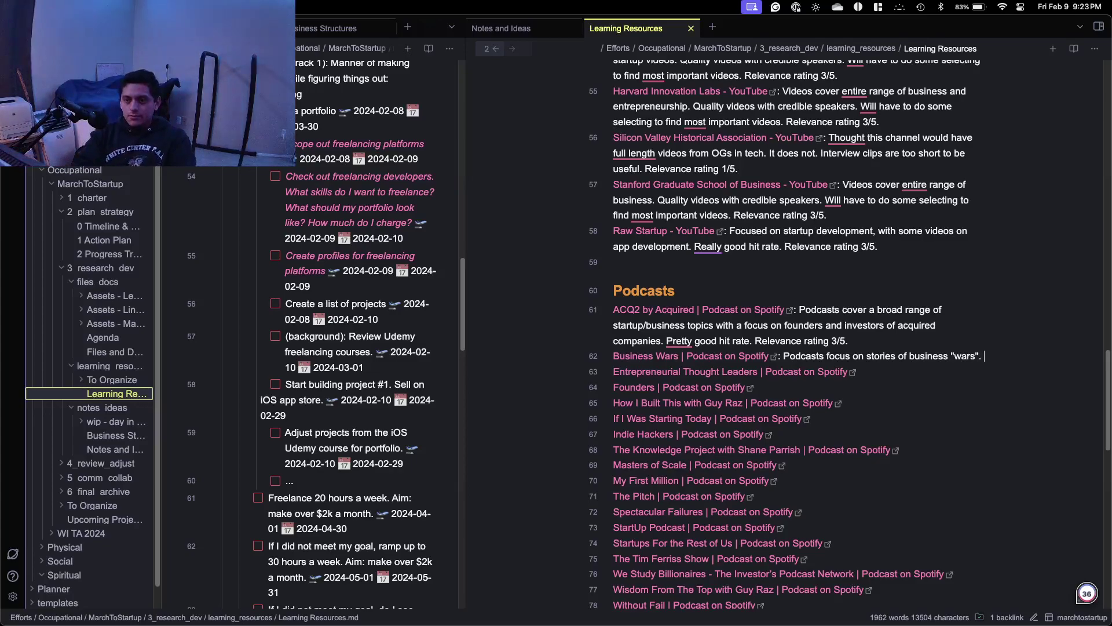
Add a second sentence to the Business Wars entry beginning "I think this is most important around the".
text( Ithi)
key(BackSpace)
key(BackSpace)
key(BackSpace)
text(t)
text(hink tth)
key(BackSpace)
key(BackSpace)
text(his is mo)
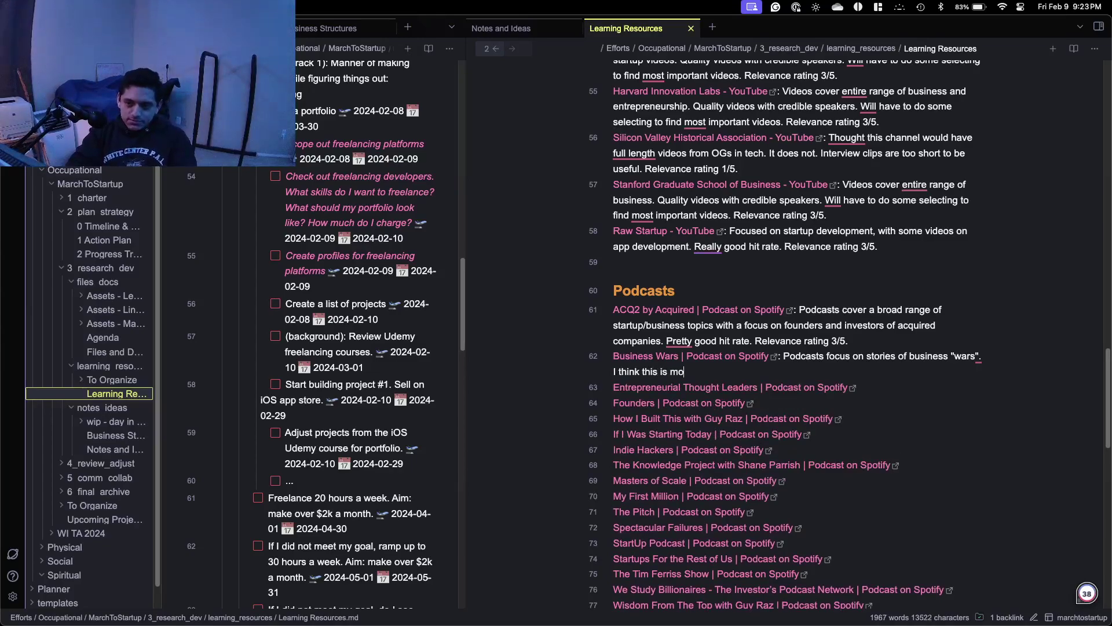
text(st important )
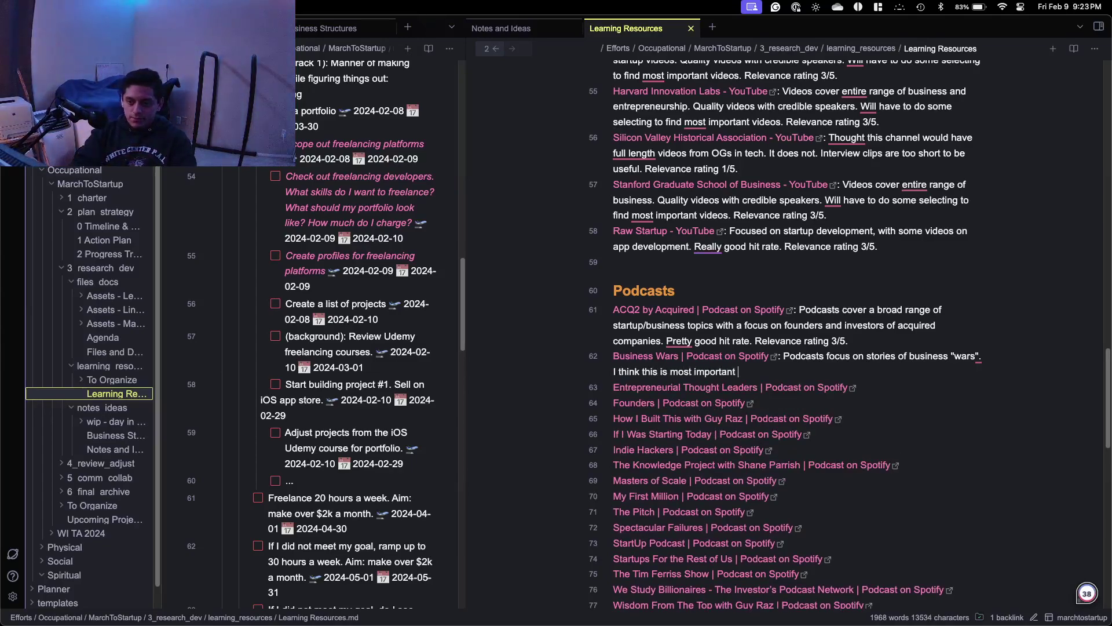
text(around the )
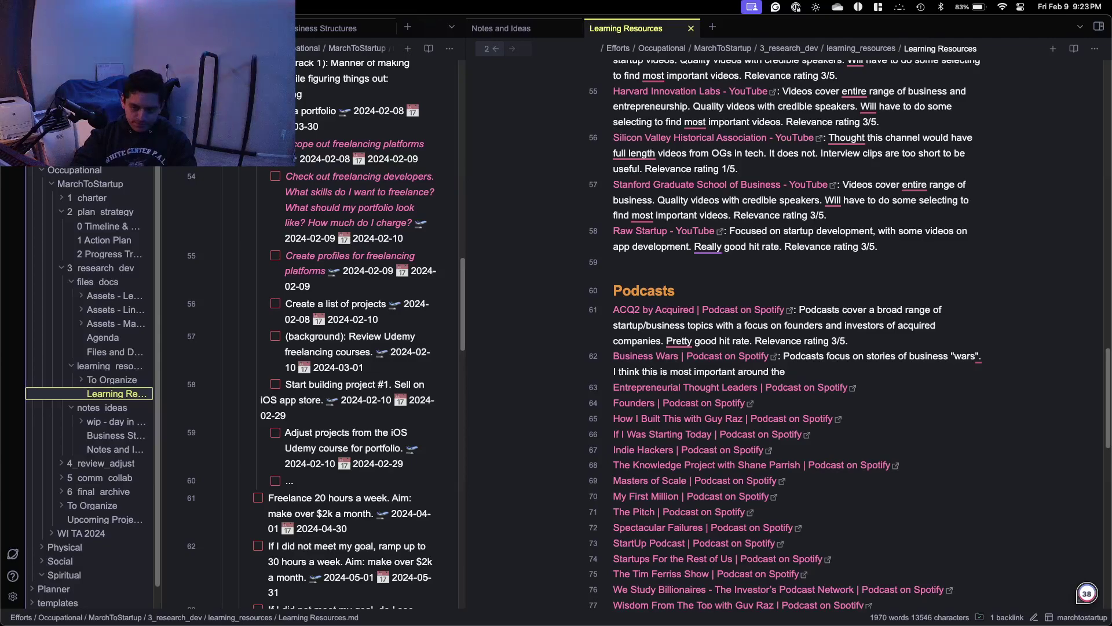
Finish the Business Wars entry with "funding phase after I have learned all the fundamentals. Relevance rating 2/5.".
text(funding)
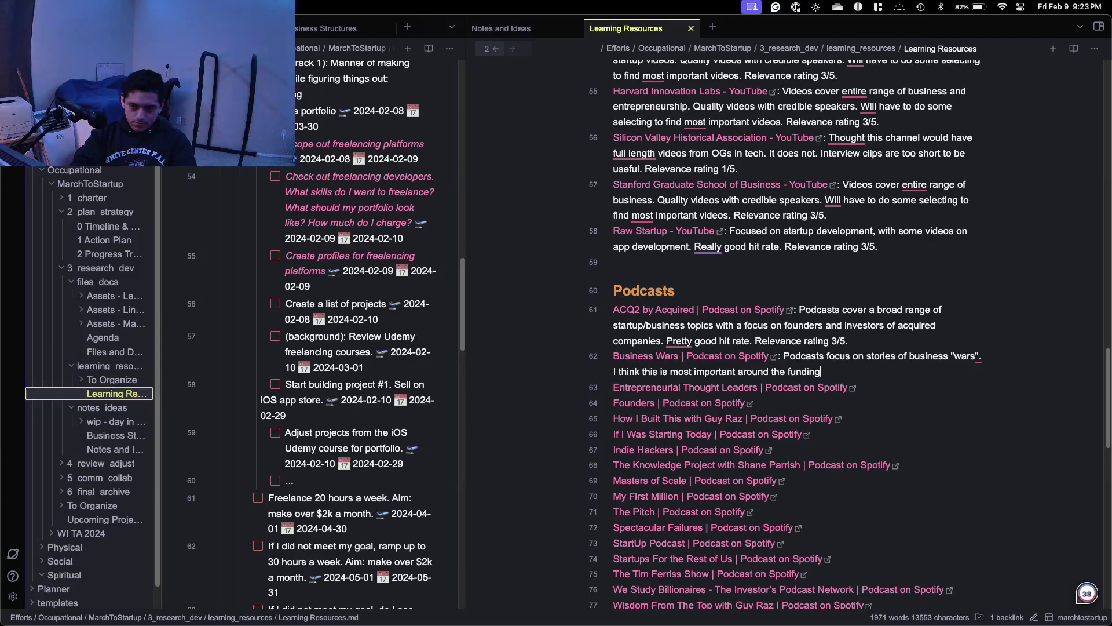
text( phase, wonce)
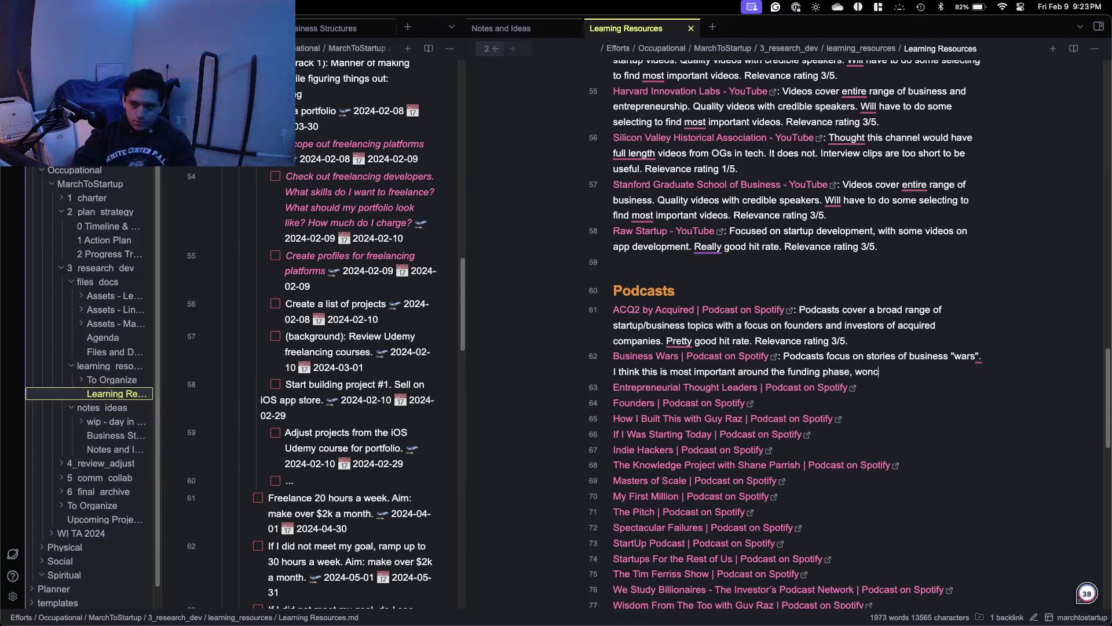
key(BackSpace)
key(BackSpace)
key(BackSpace)
text(around the )
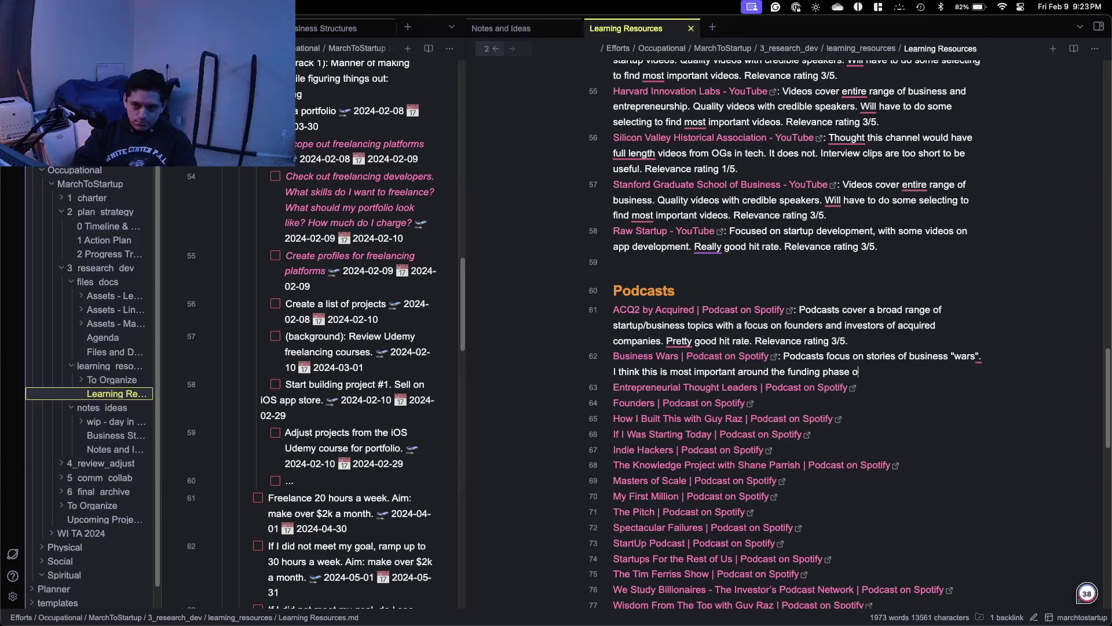
text(funding phase after I have )
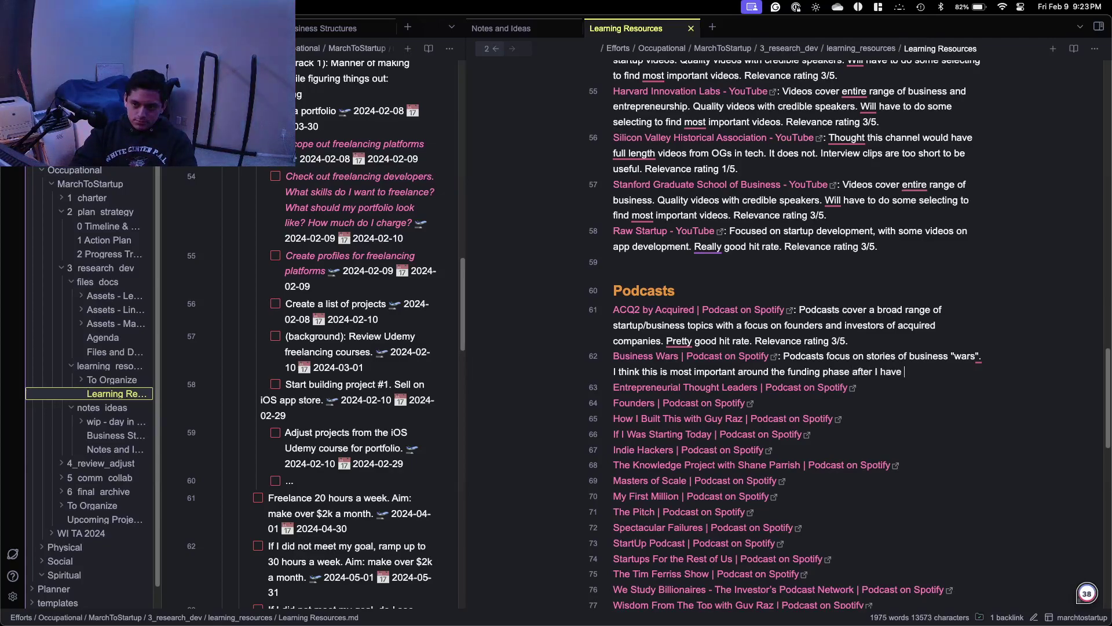
text(learned all the fun)
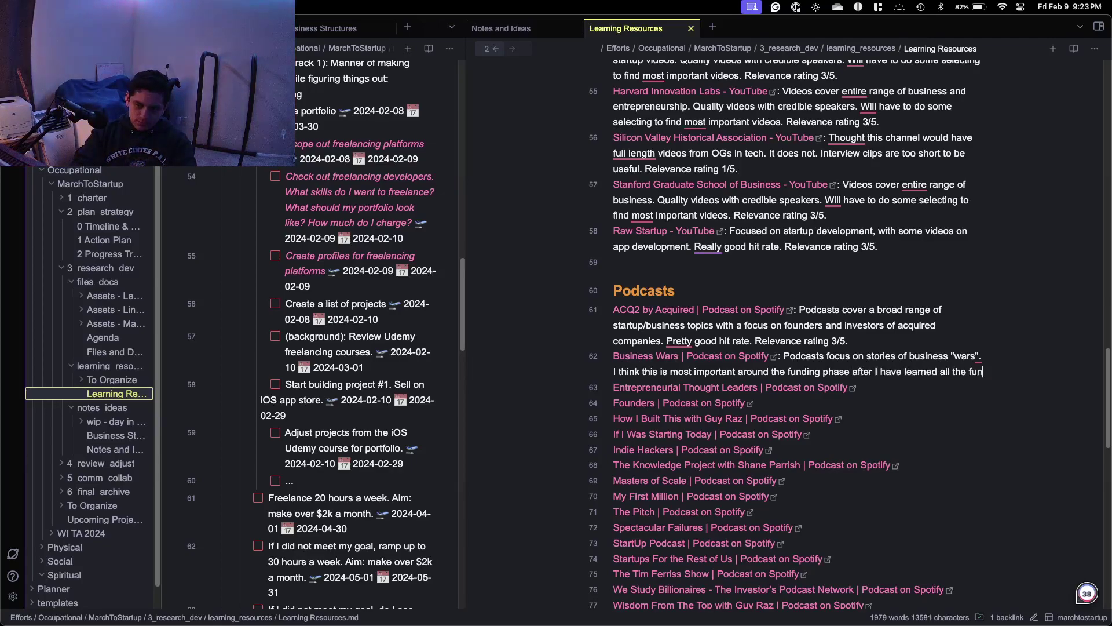
text(damentals)
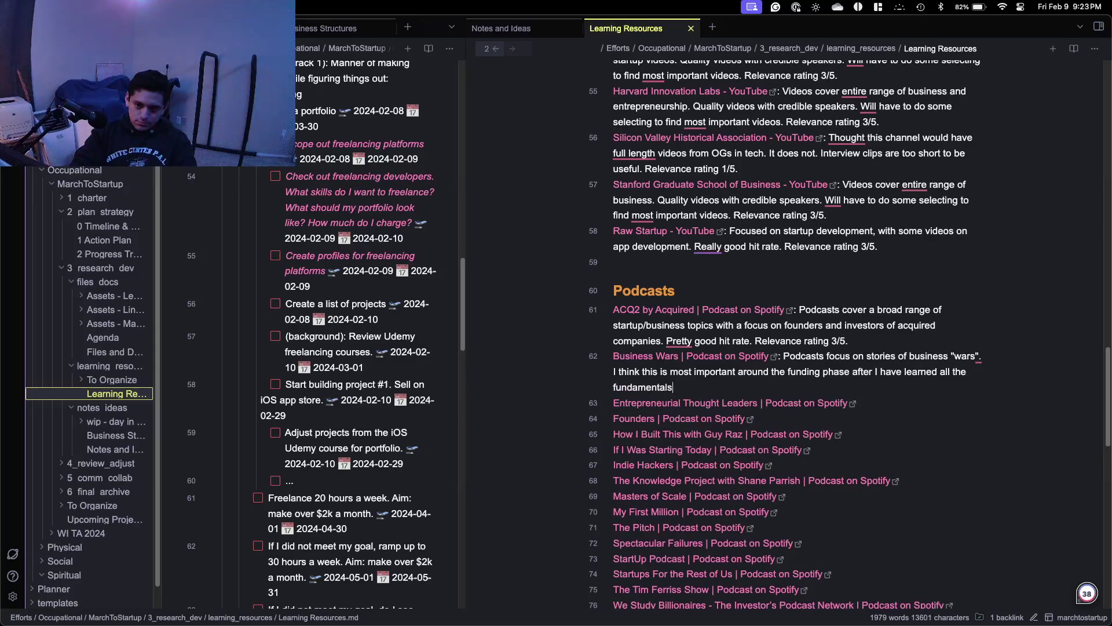
text(. Relevance r)
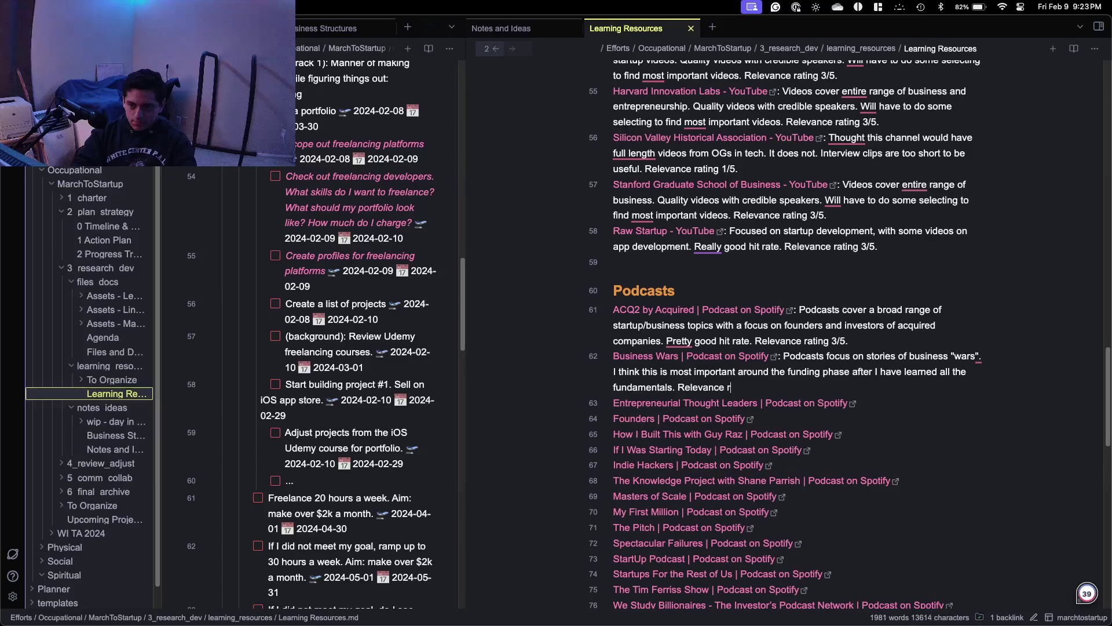
text(ating 2/5.)
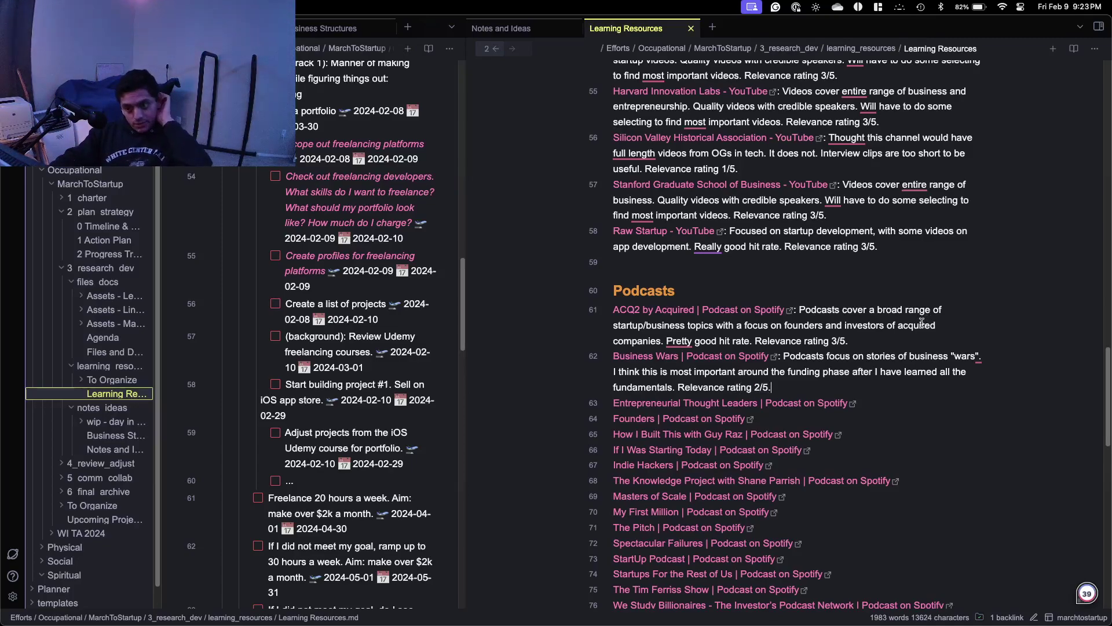
Open the Entrepreneurial Thought Leaders link in the browser, decline launching the Spotify app and close the Business Wars page.
scroll(914, 327, down, 2)
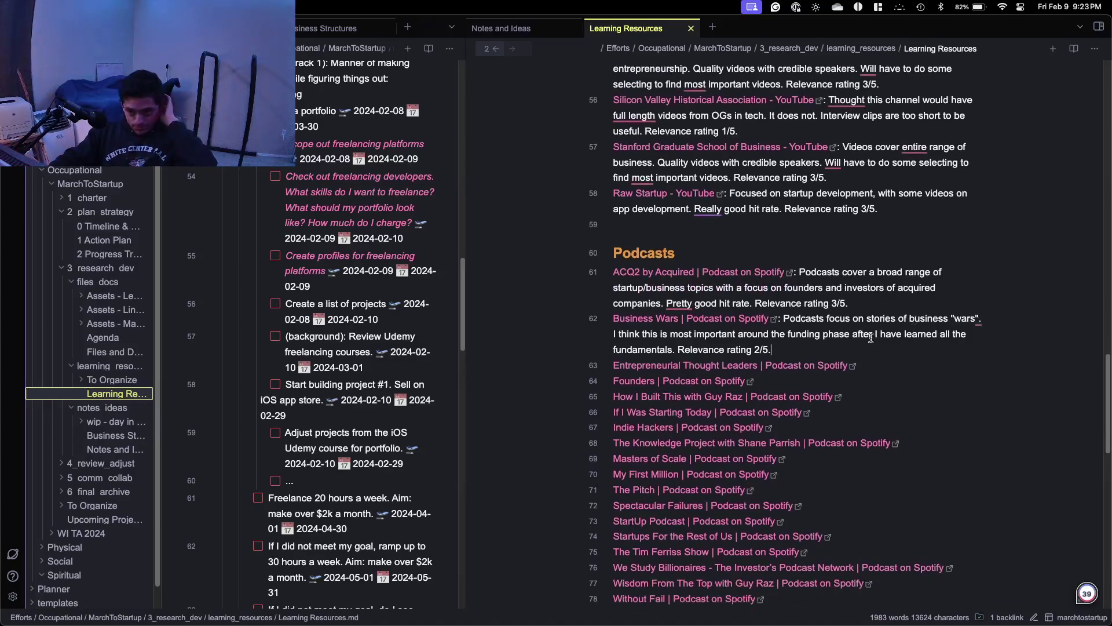
click(854, 366)
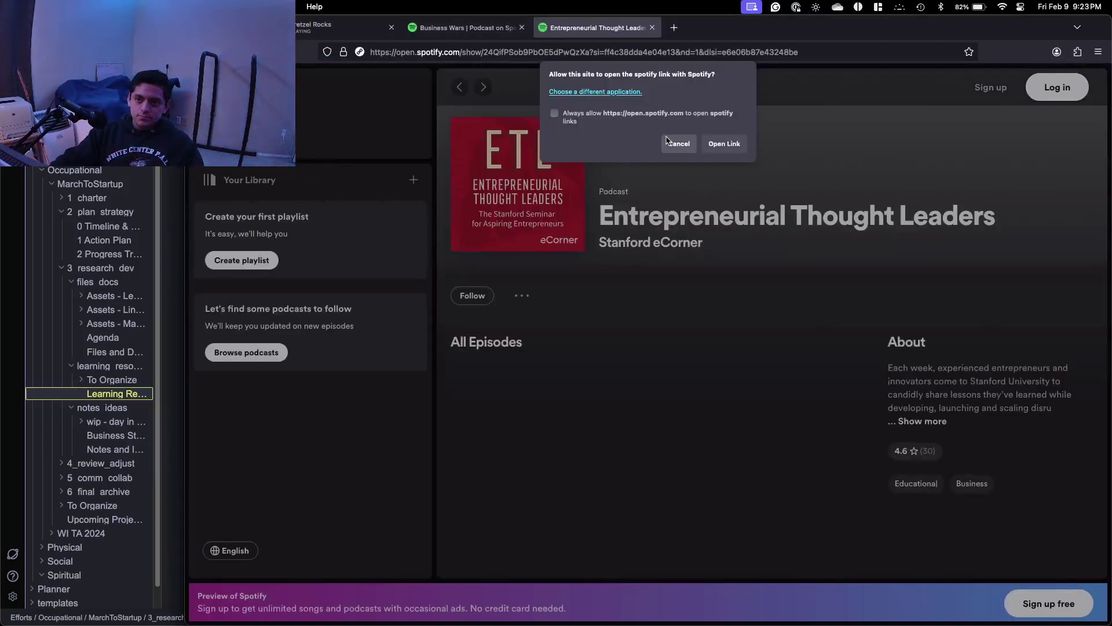
click(675, 143)
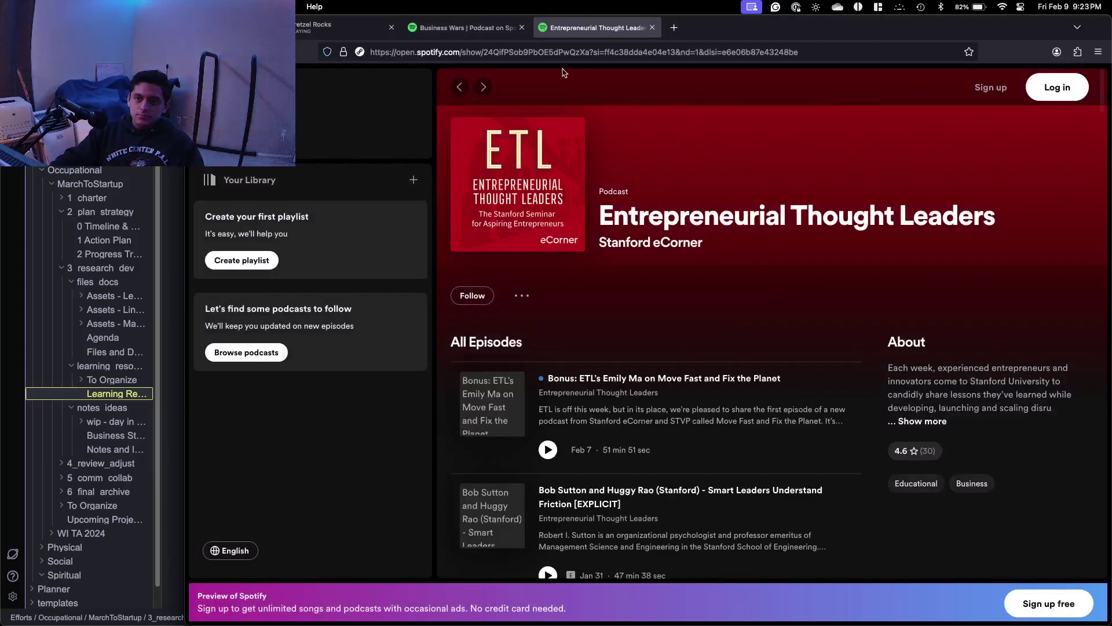
click(522, 27)
Read the full About description of Entrepreneurial Thought Leaders and look over its newest episodes.
scroll(599, 208, down, 1)
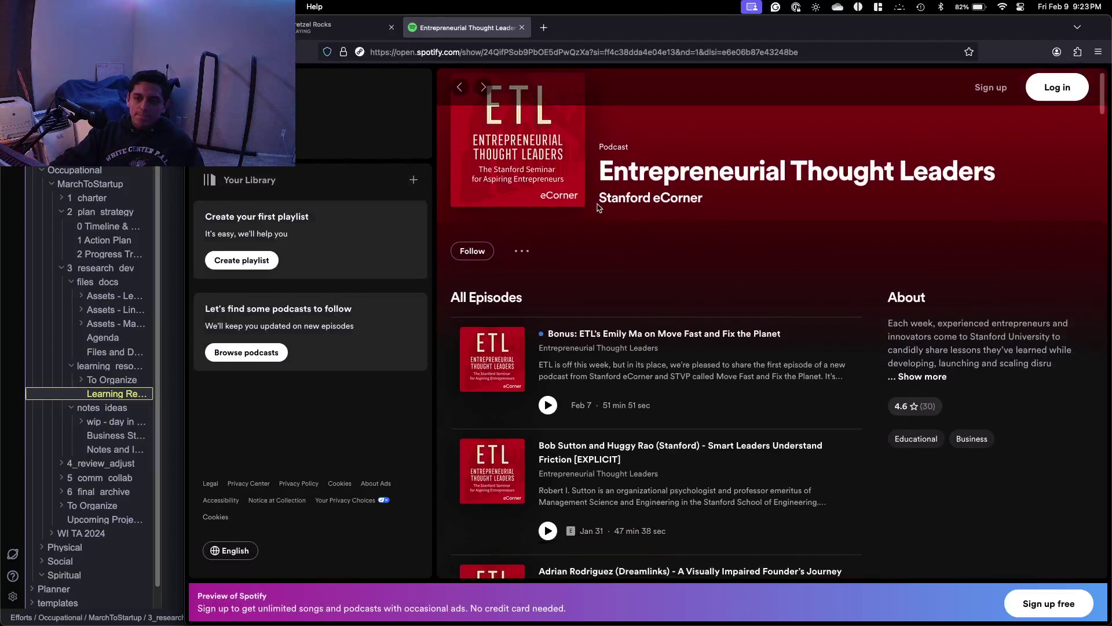
click(930, 377)
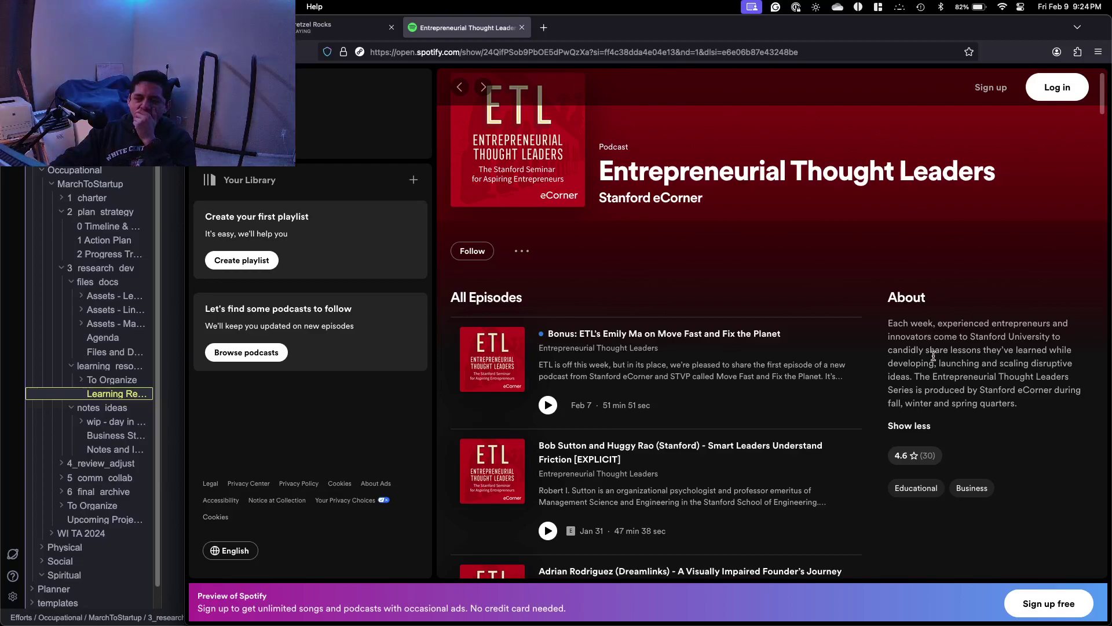
scroll(928, 363, up, 1)
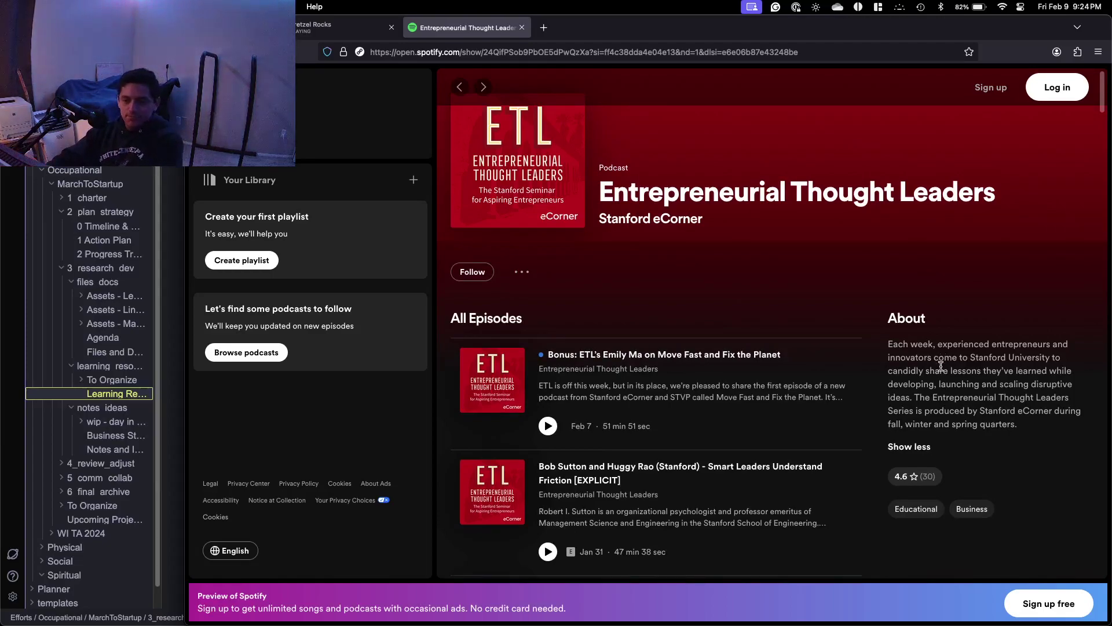
scroll(778, 365, down, 3)
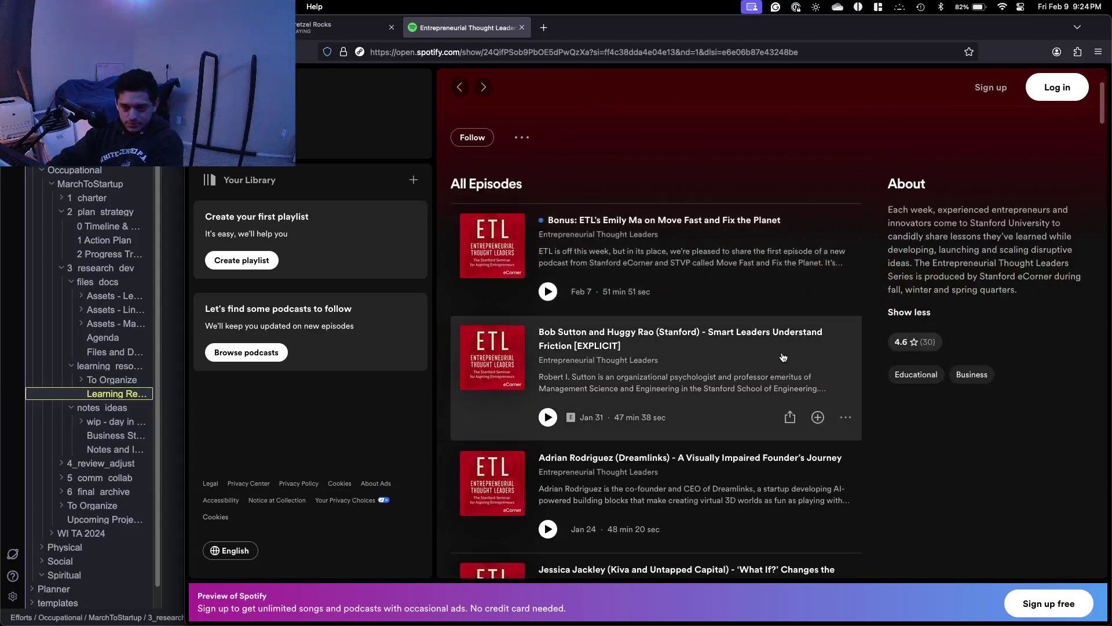
scroll(783, 357, down, 2)
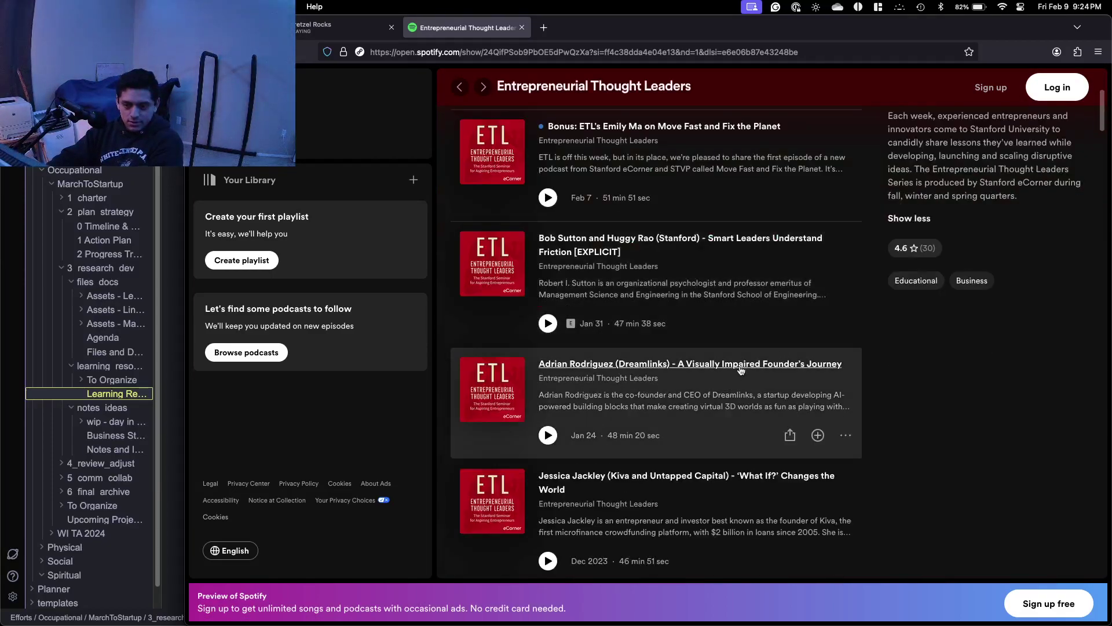
scroll(740, 371, down, 3)
scroll(740, 370, up, 5)
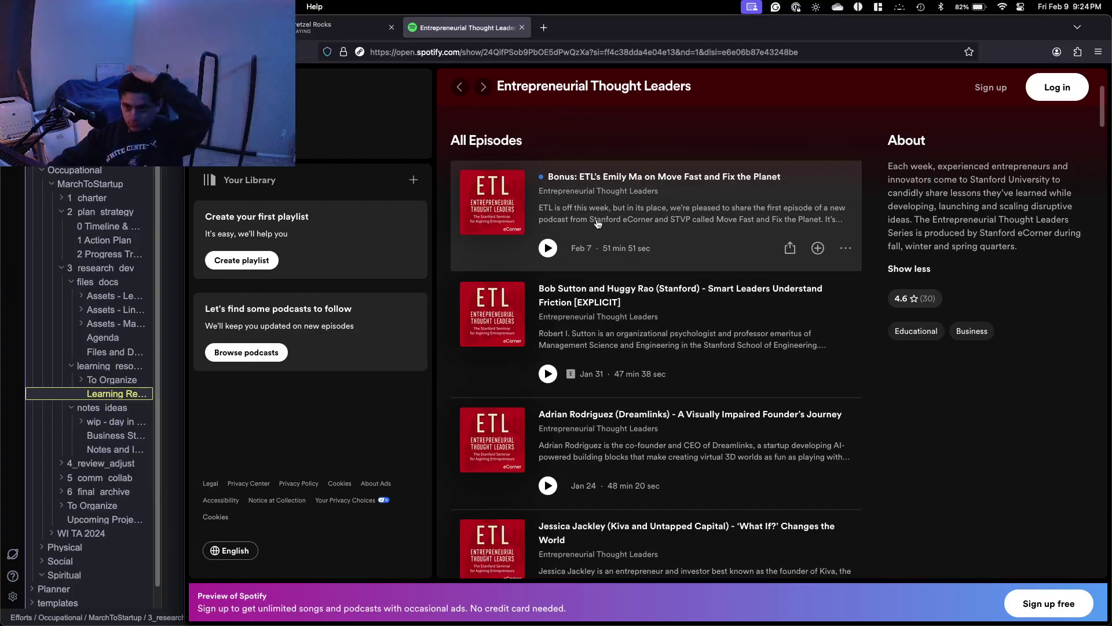
click(846, 249)
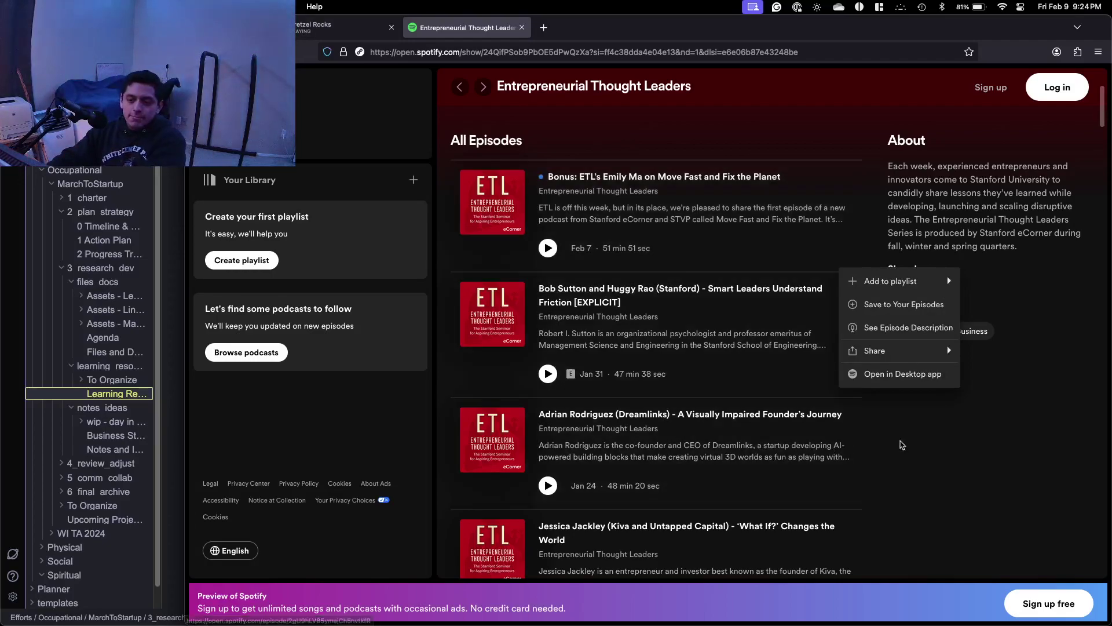
click(894, 445)
Skim the Entrepreneurial Thought Leaders episodes from January 2024 back to October 2023, reading titles and guest summaries.
scroll(736, 409, down, 5)
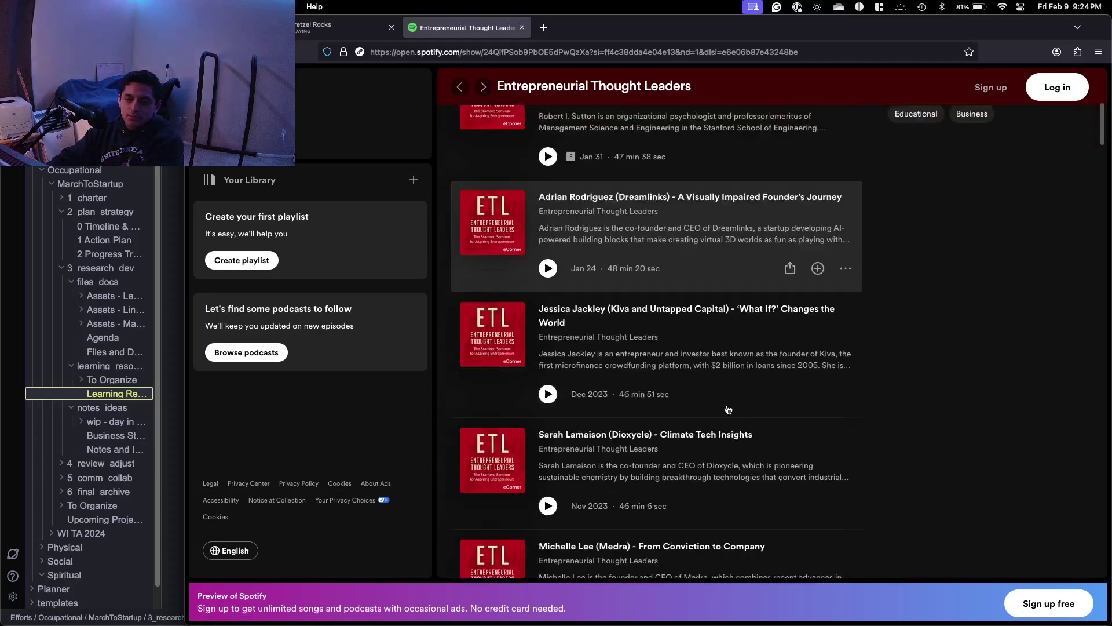
scroll(712, 410, down, 1)
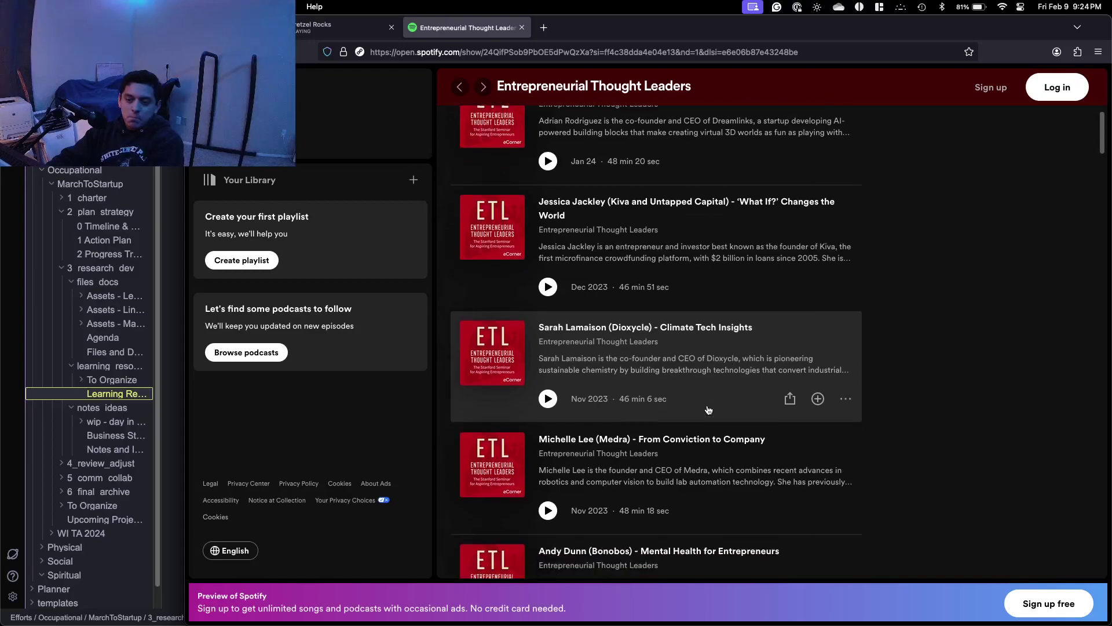
scroll(708, 410, down, 3)
scroll(708, 409, down, 1)
scroll(708, 410, down, 2)
scroll(708, 410, down, 2)
scroll(734, 404, down, 2)
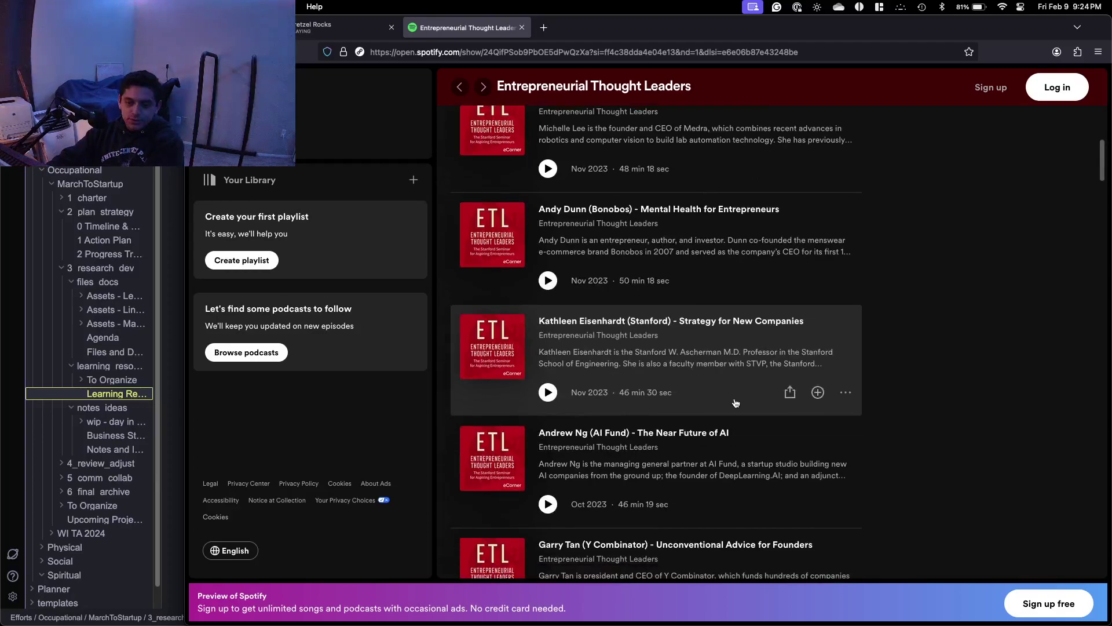
scroll(735, 404, down, 2)
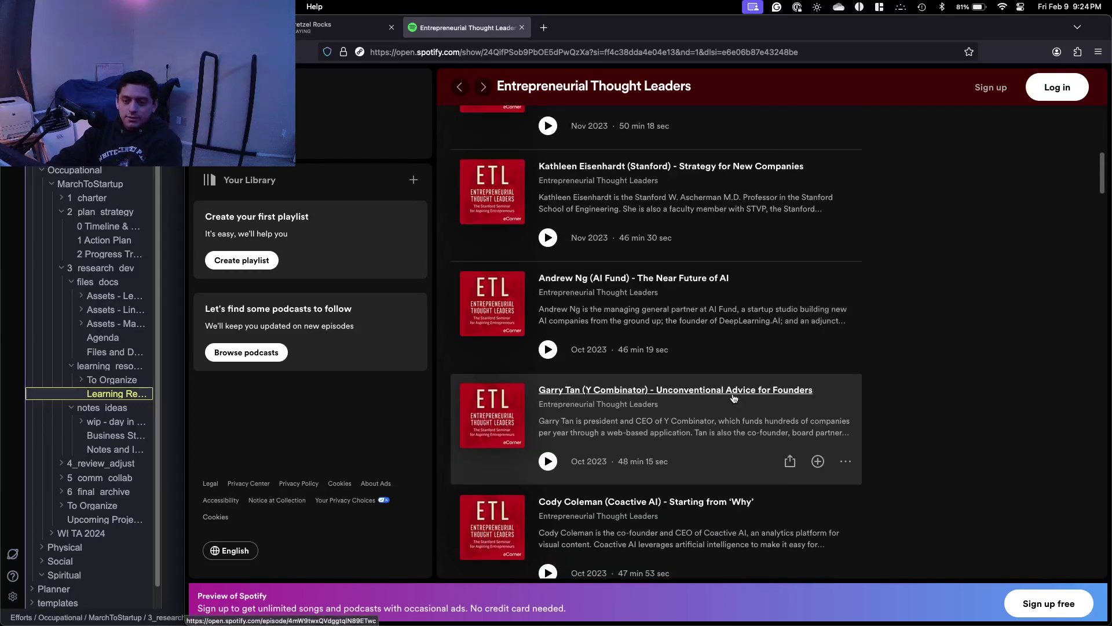
scroll(733, 398, down, 2)
scroll(733, 397, down, 4)
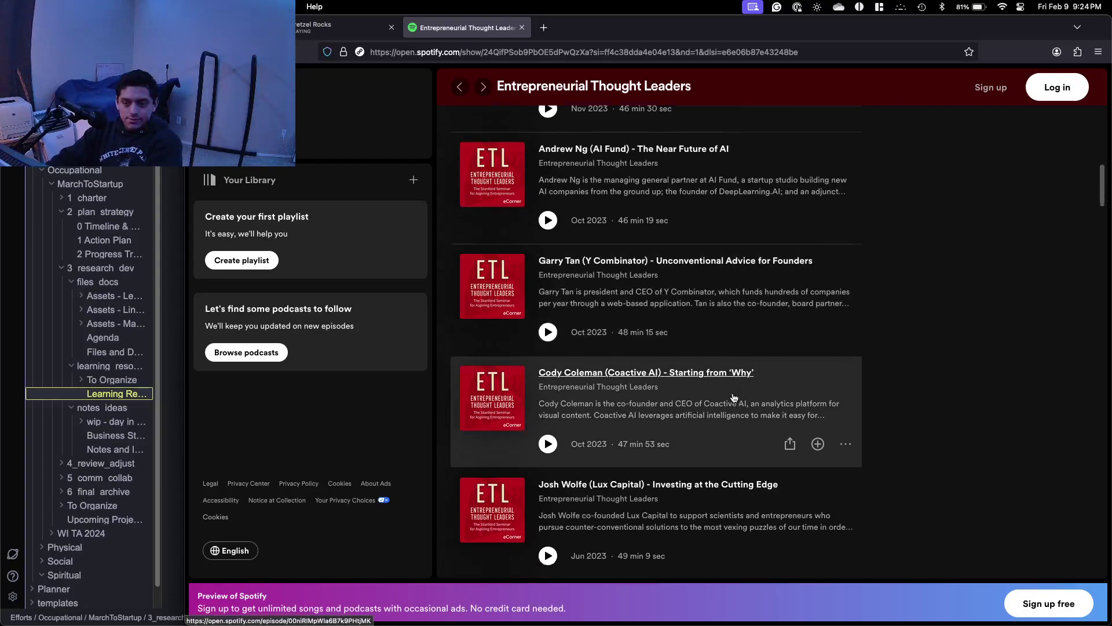
Continue through the Entrepreneurial Thought Leaders episodes from June back to February 2023 to judge their relevance to startups.
scroll(734, 397, down, 3)
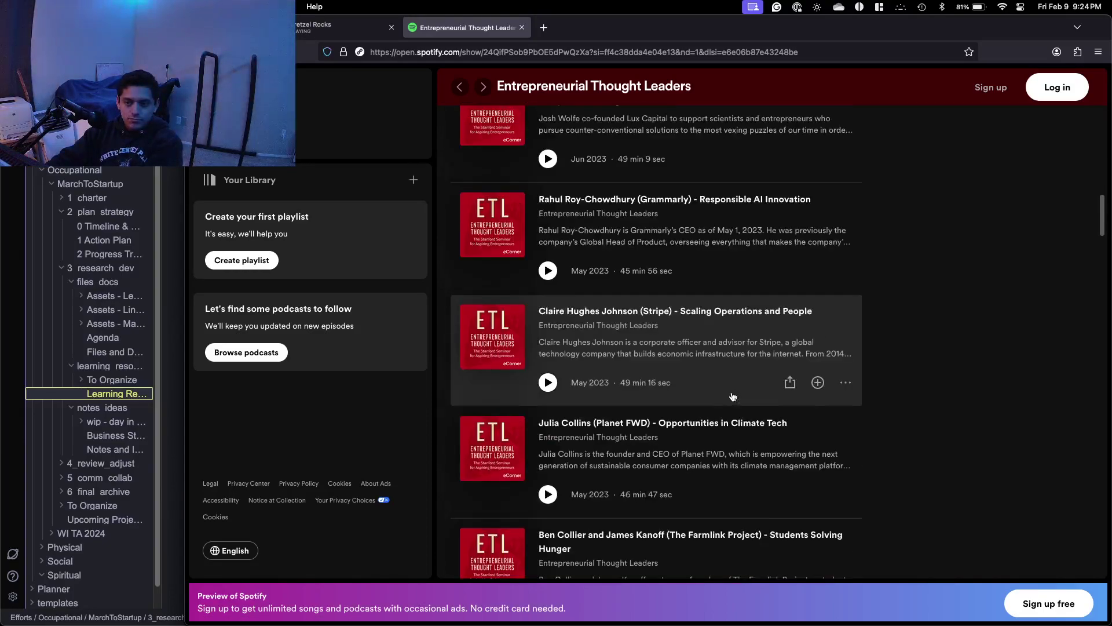
scroll(734, 397, down, 4)
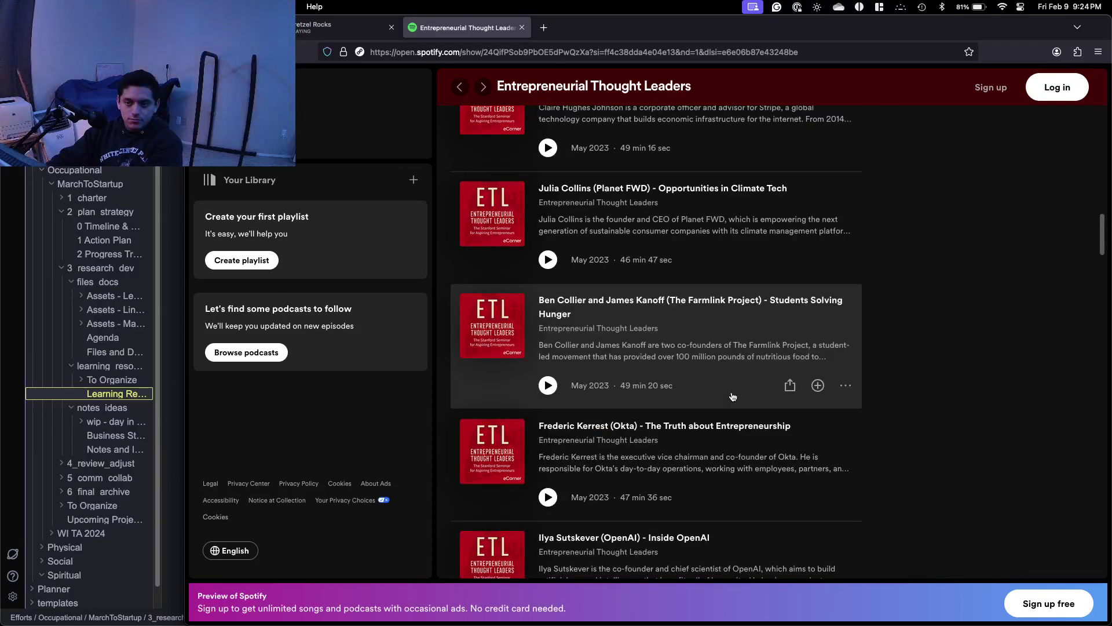
scroll(733, 397, down, 3)
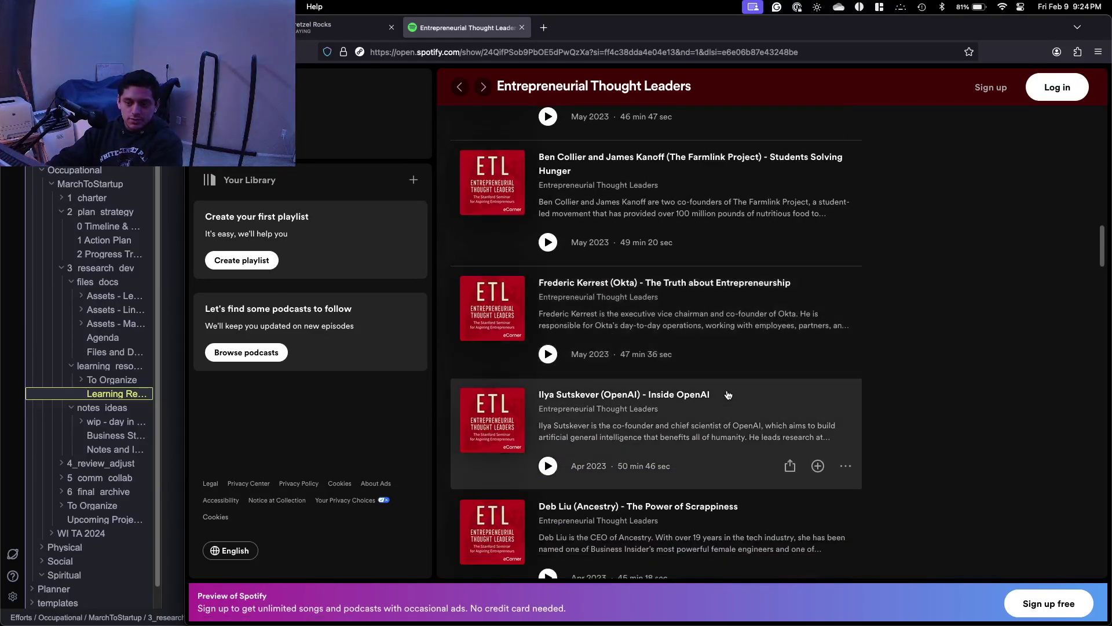
scroll(728, 395, down, 3)
scroll(728, 395, down, 4)
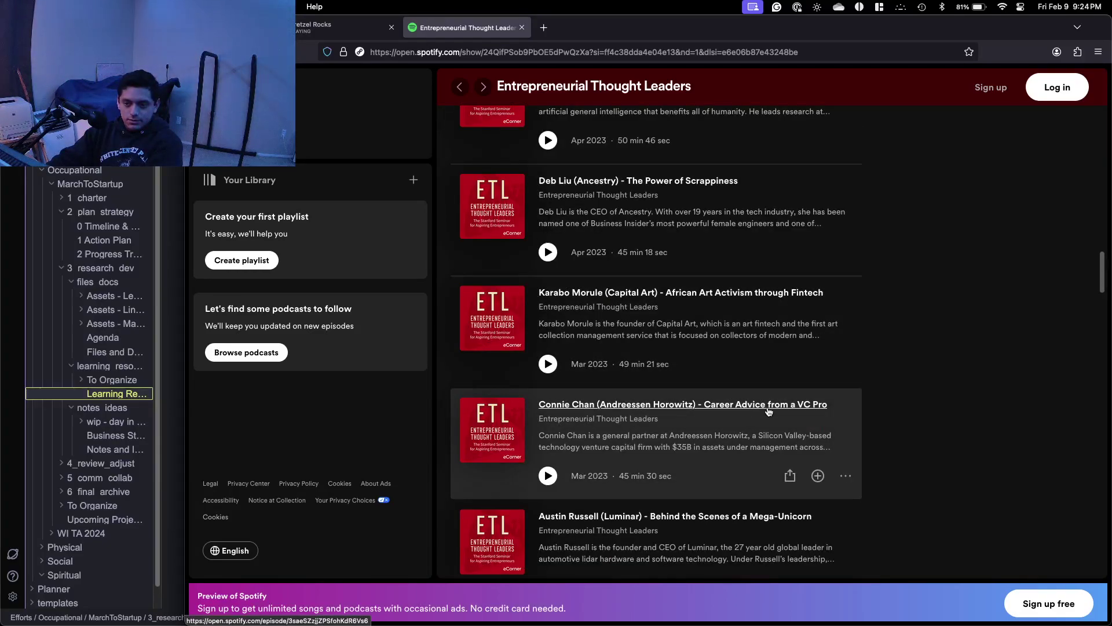
scroll(769, 411, down, 1)
scroll(765, 413, down, 4)
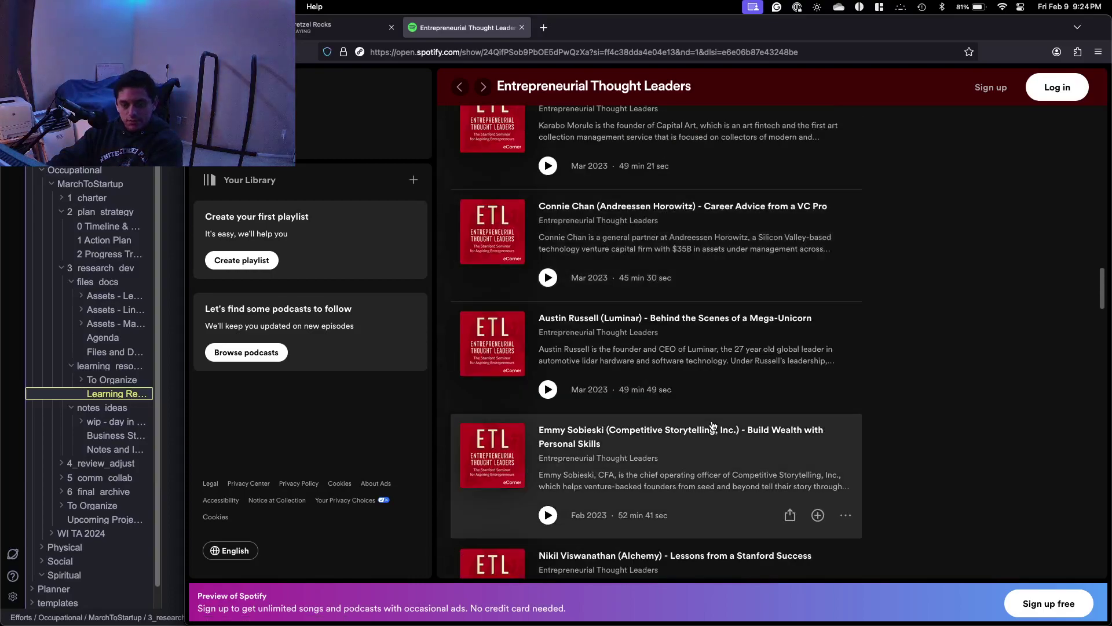
scroll(712, 426, down, 3)
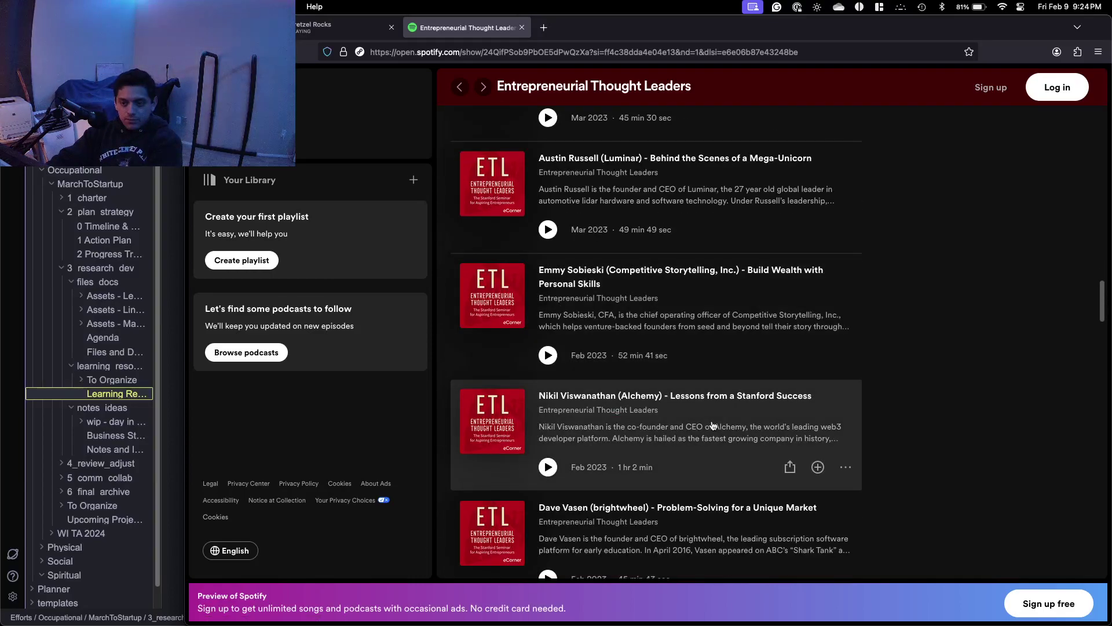
scroll(713, 425, down, 2)
scroll(698, 440, down, 4)
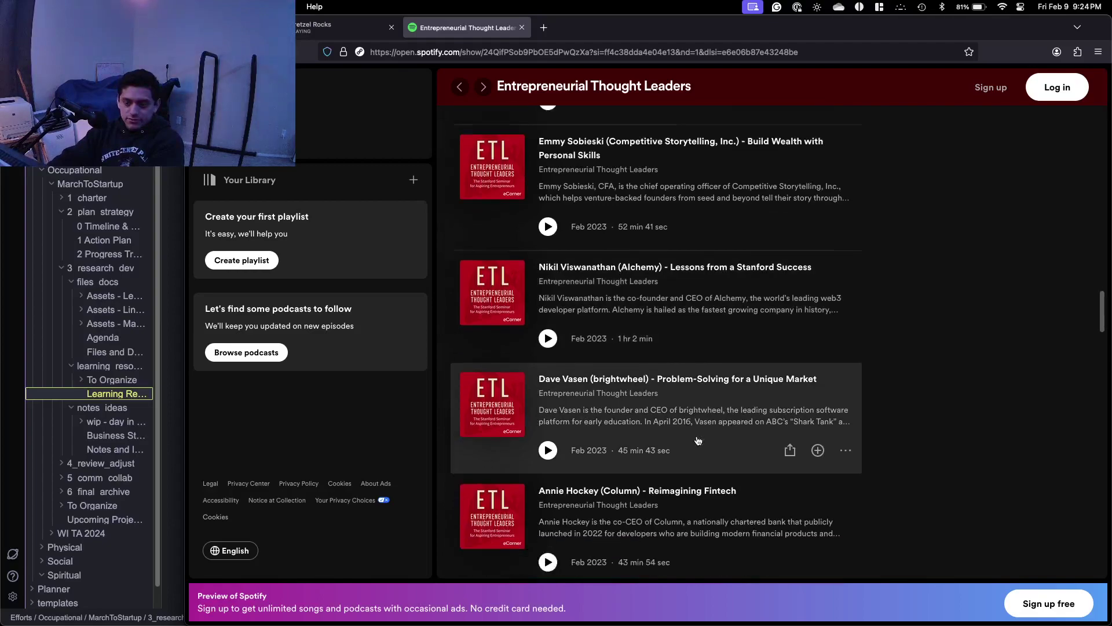
Look through the older Entrepreneurial Thought Leaders episodes from 2022 back to November 2021 to see which topics they cover.
scroll(696, 442, down, 6)
scroll(696, 444, down, 8)
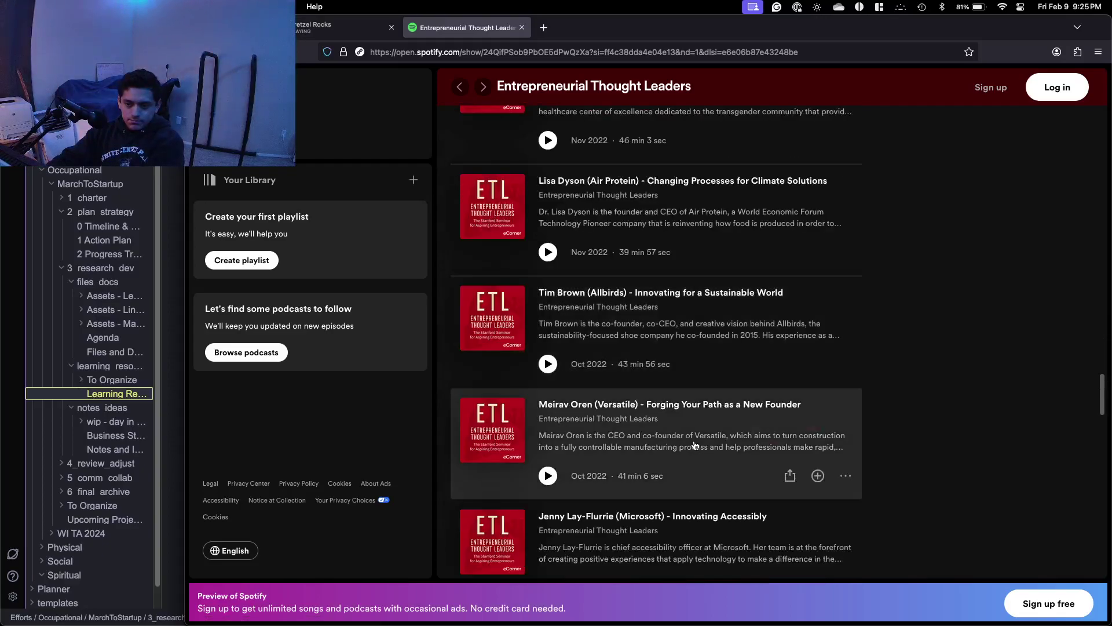
scroll(695, 444, down, 4)
scroll(695, 444, down, 4)
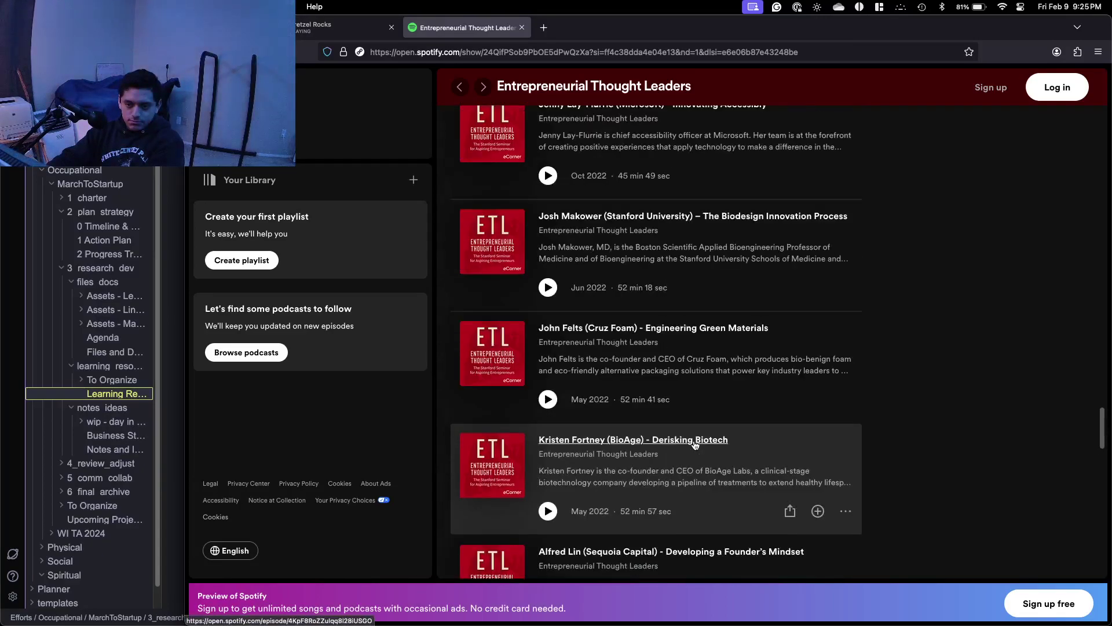
scroll(695, 445, down, 13)
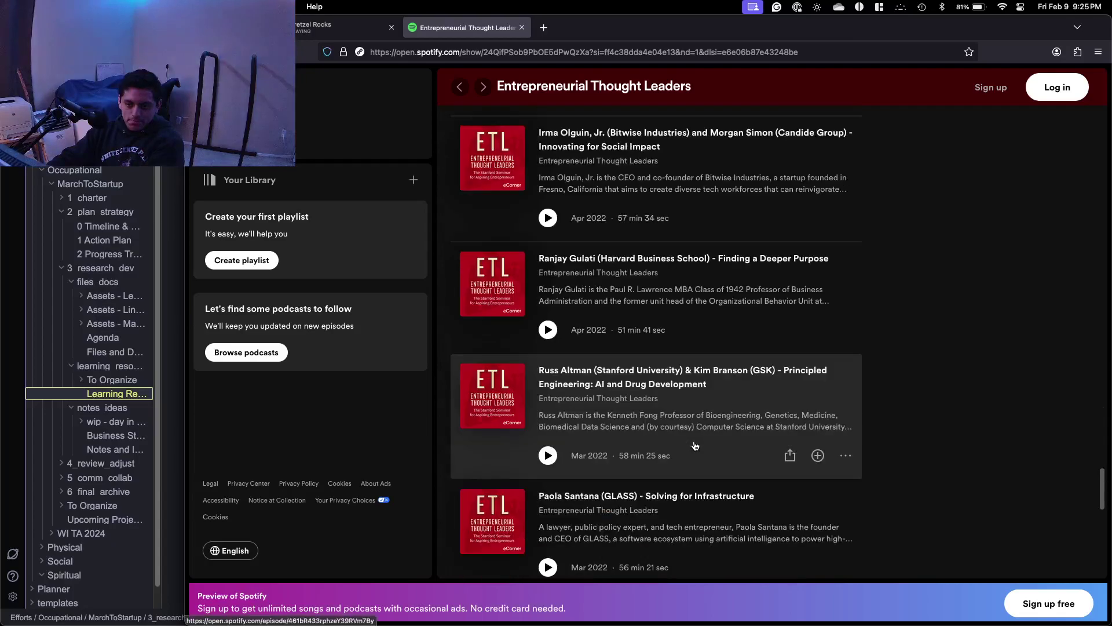
scroll(695, 445, down, 8)
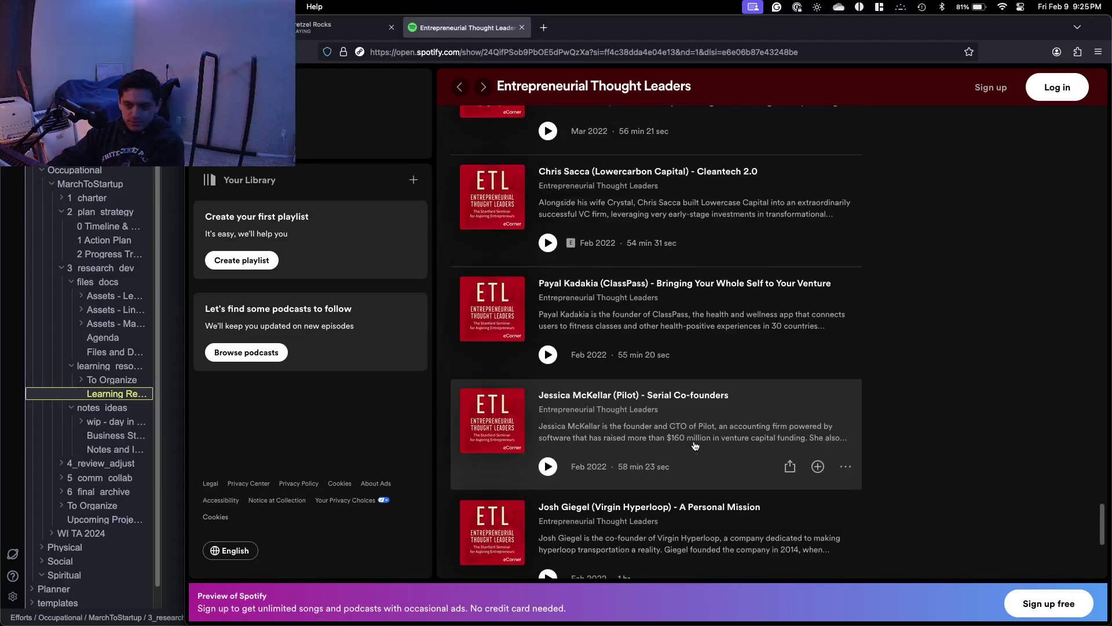
scroll(695, 445, down, 5)
scroll(695, 446, down, 4)
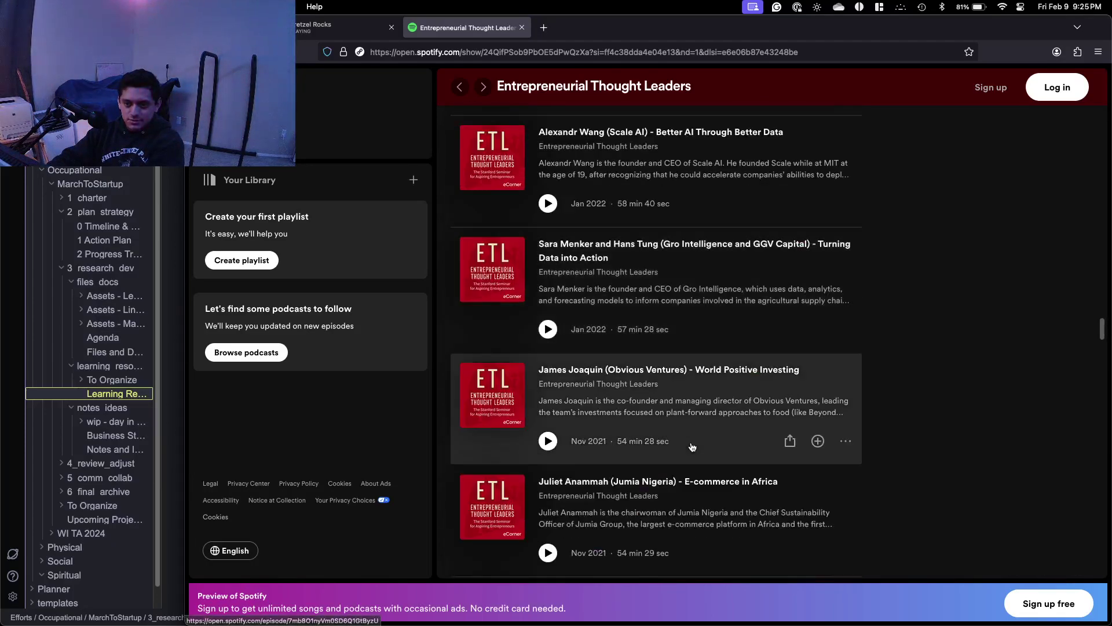
Skim the Entrepreneurial Thought Leaders episodes from November back to May 2021, reading titles and guest summaries.
scroll(693, 446, down, 4)
scroll(693, 447, down, 4)
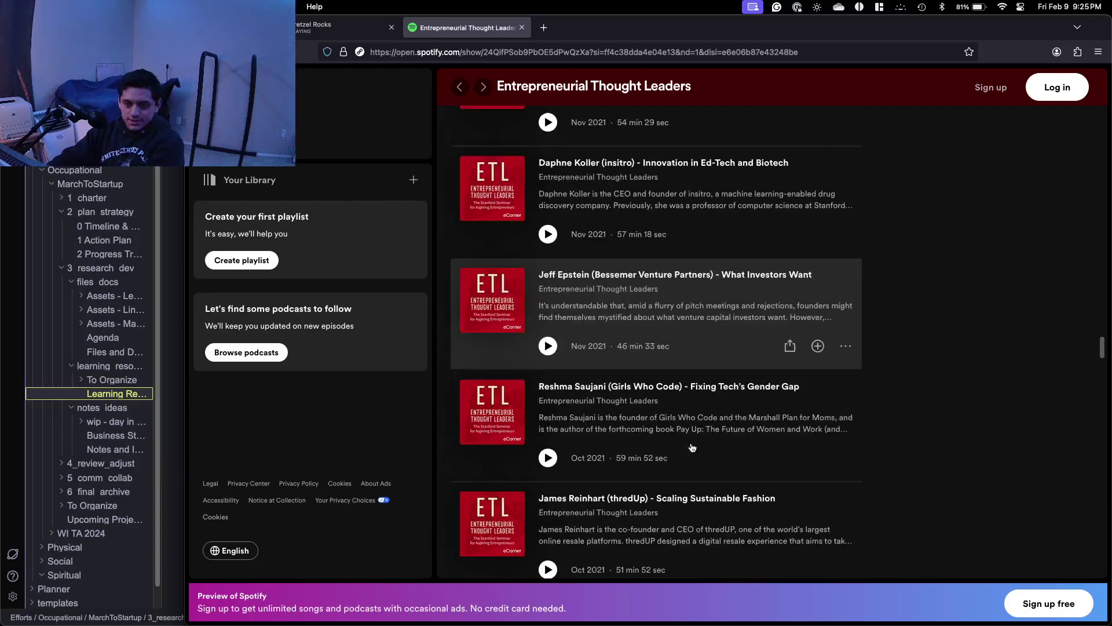
scroll(693, 446, down, 3)
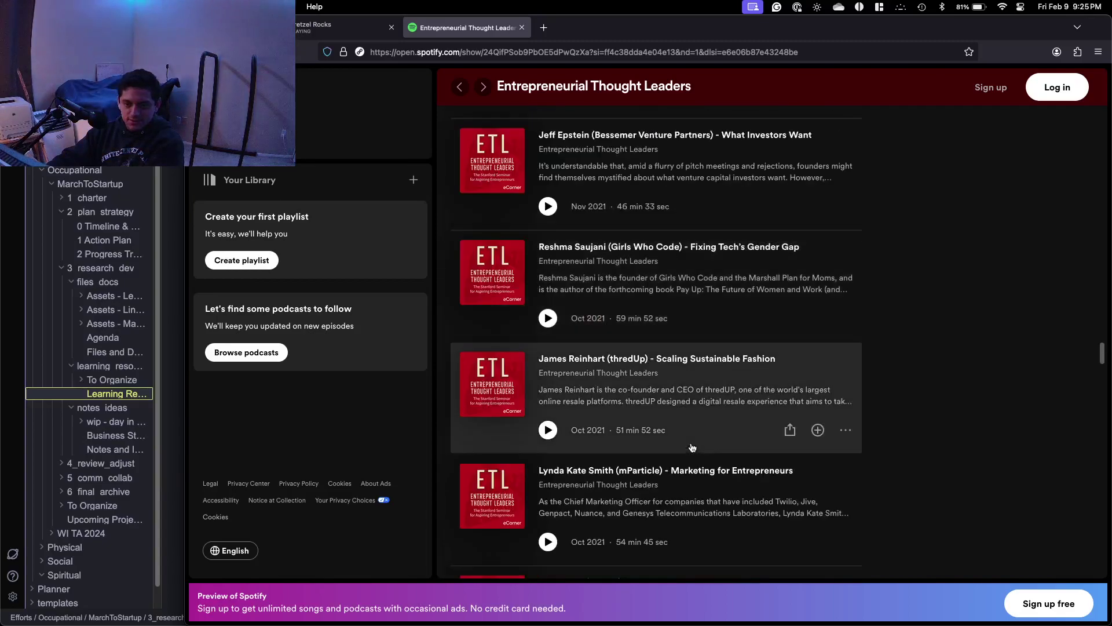
scroll(692, 447, down, 3)
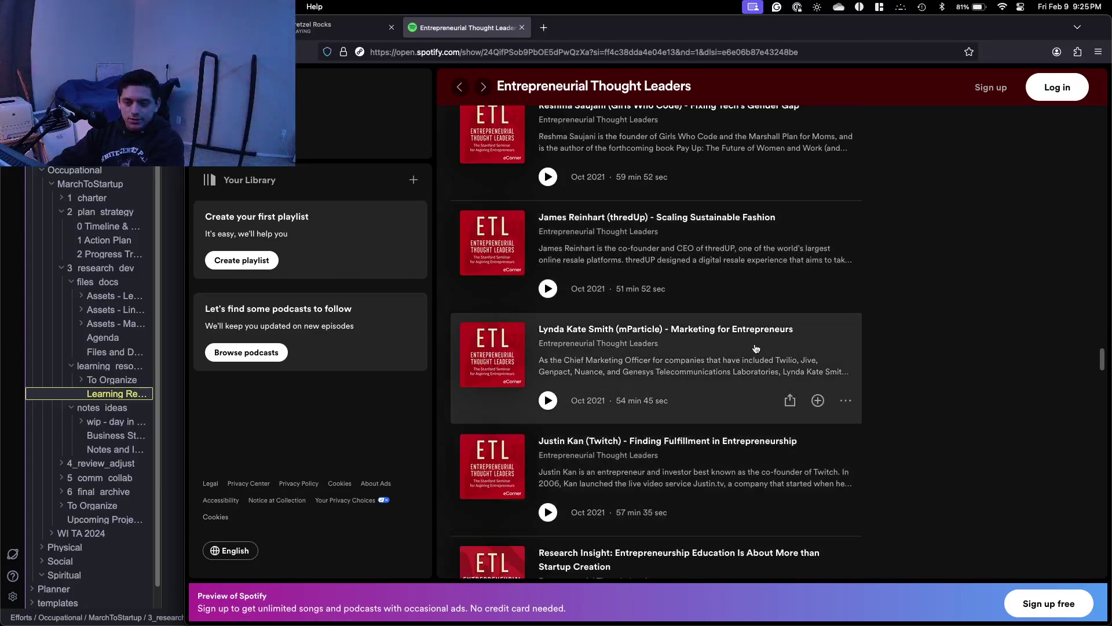
scroll(756, 349, down, 2)
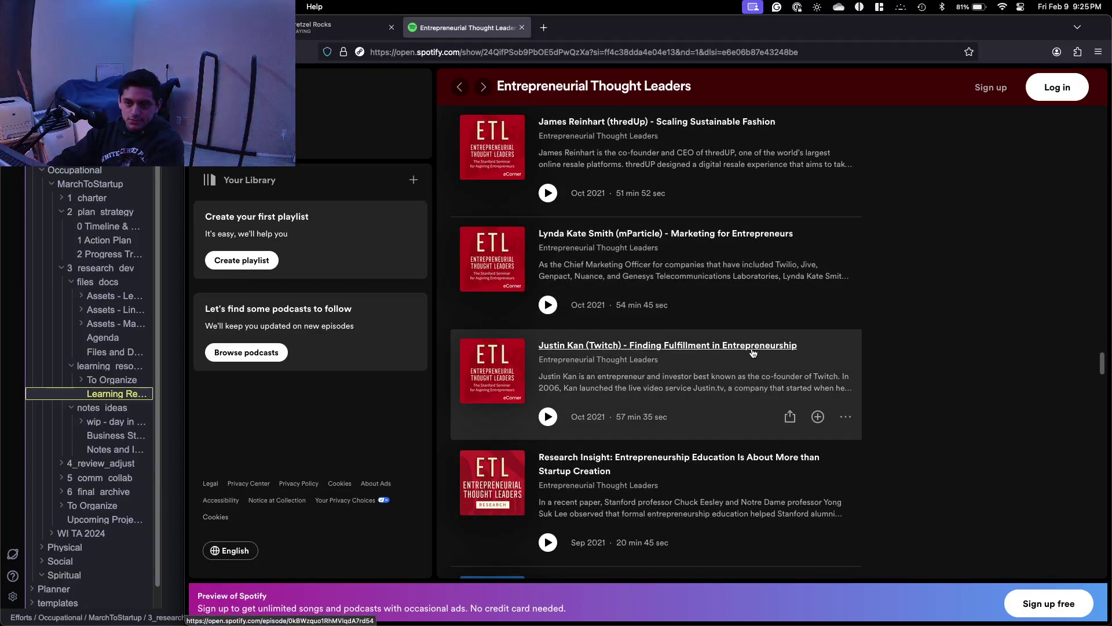
scroll(746, 356, down, 2)
scroll(746, 356, down, 6)
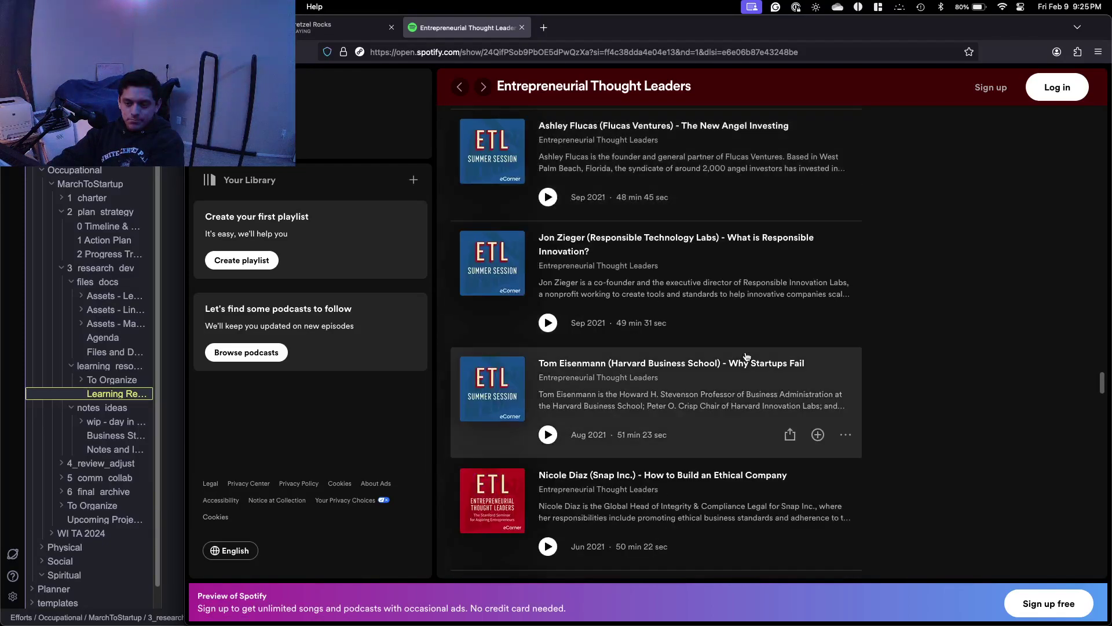
scroll(747, 356, down, 3)
scroll(747, 356, down, 7)
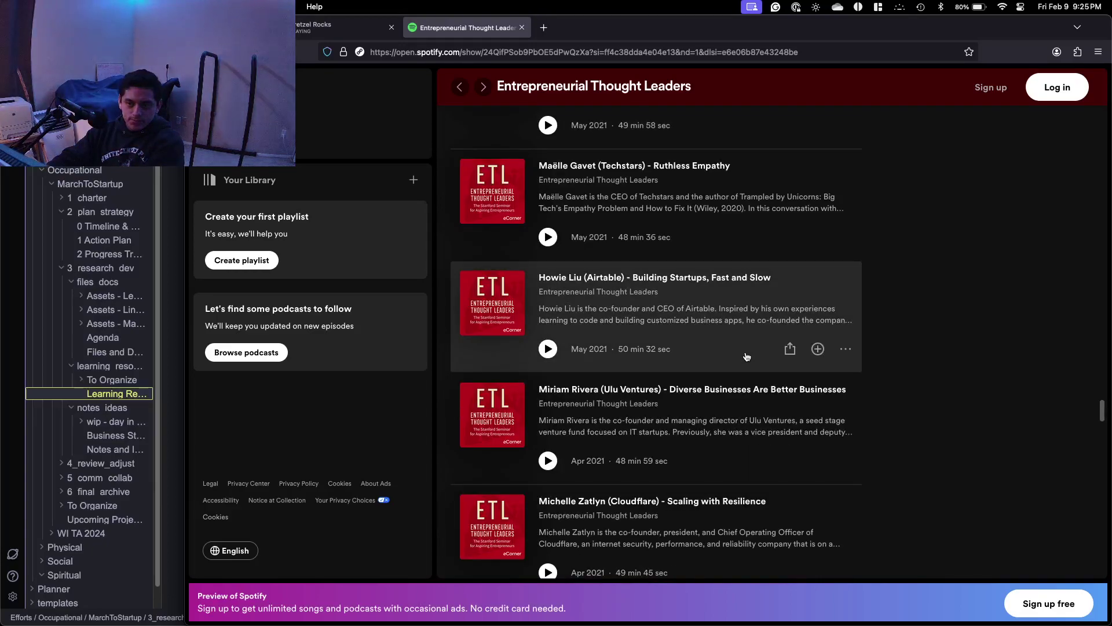
Look through the Entrepreneurial Thought Leaders episodes from April 2021 back to November 2020, including the 2020 Insight micro-episodes.
scroll(747, 356, down, 3)
scroll(747, 357, down, 4)
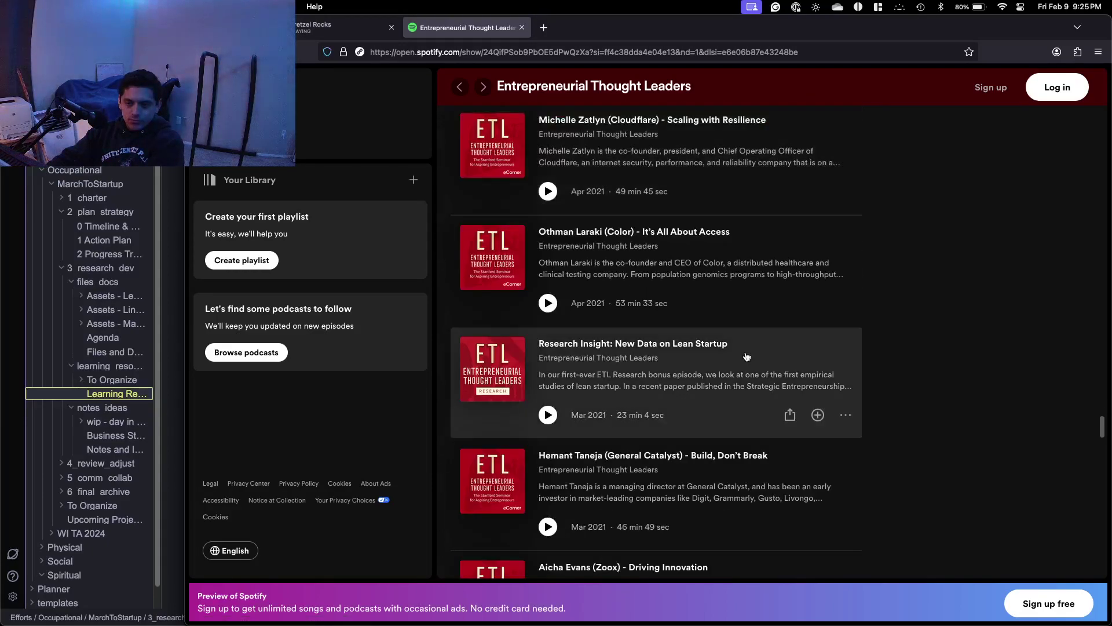
scroll(746, 357, down, 3)
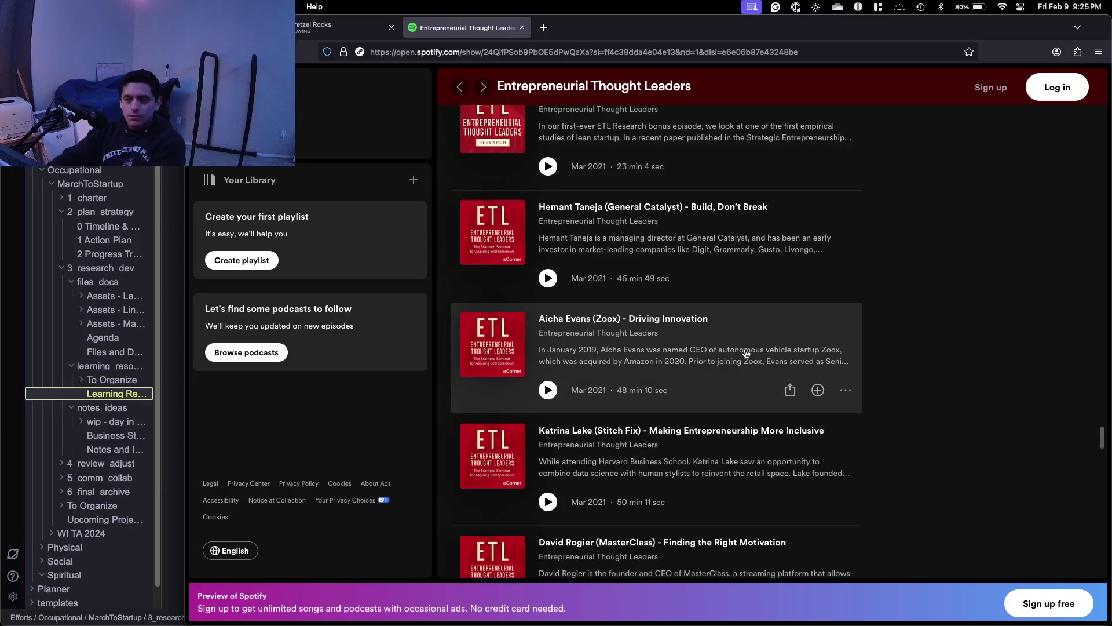
scroll(746, 354, down, 3)
scroll(743, 351, down, 5)
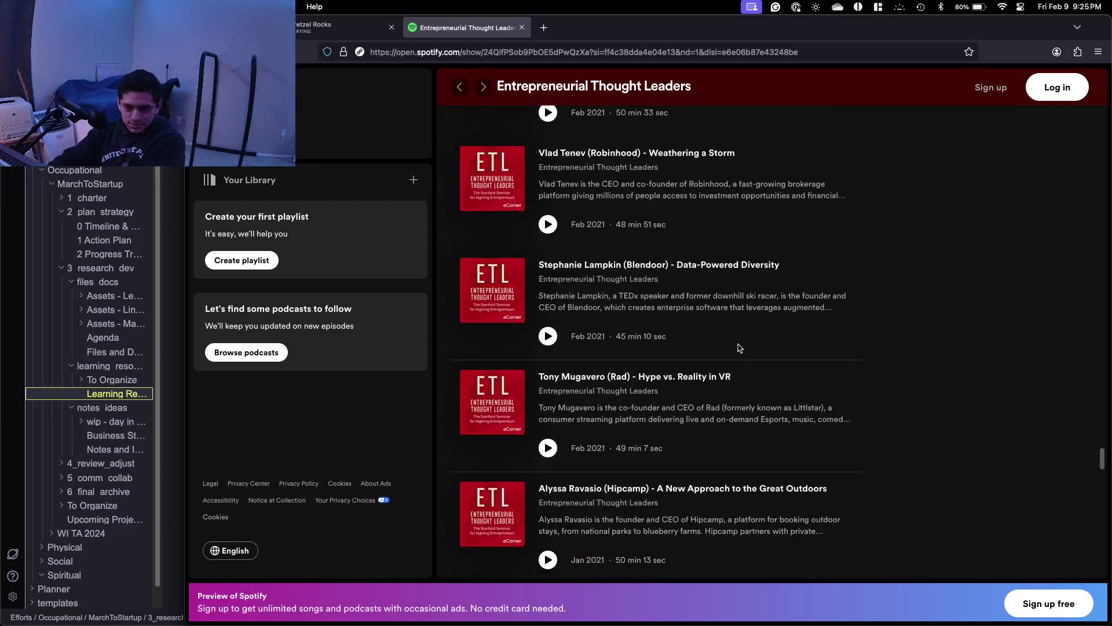
scroll(739, 355, down, 3)
scroll(737, 357, down, 4)
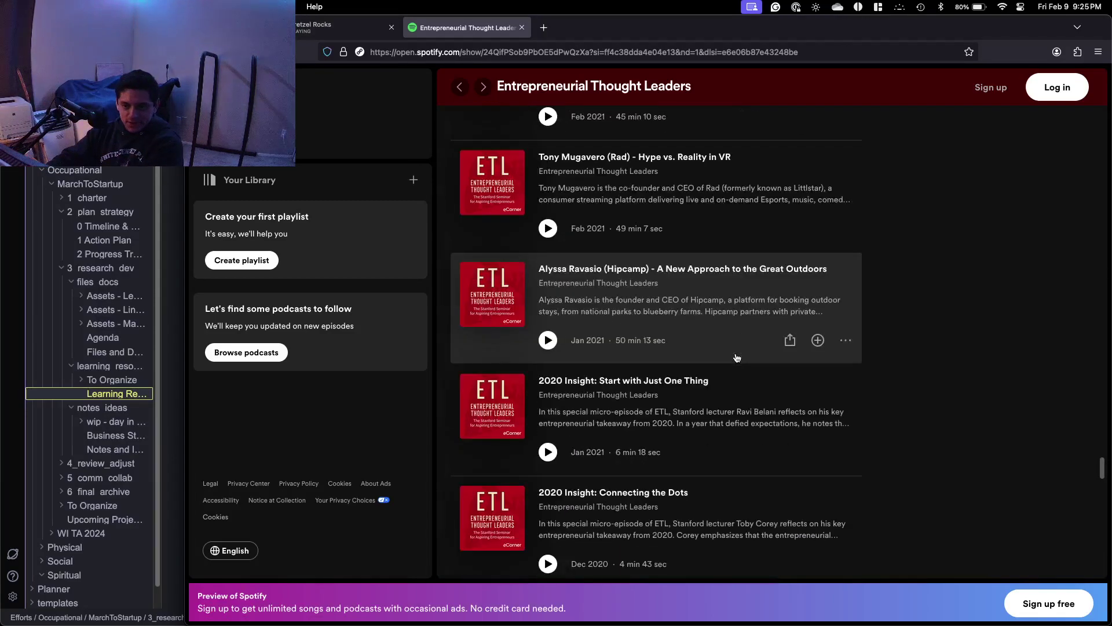
scroll(736, 353, down, 6)
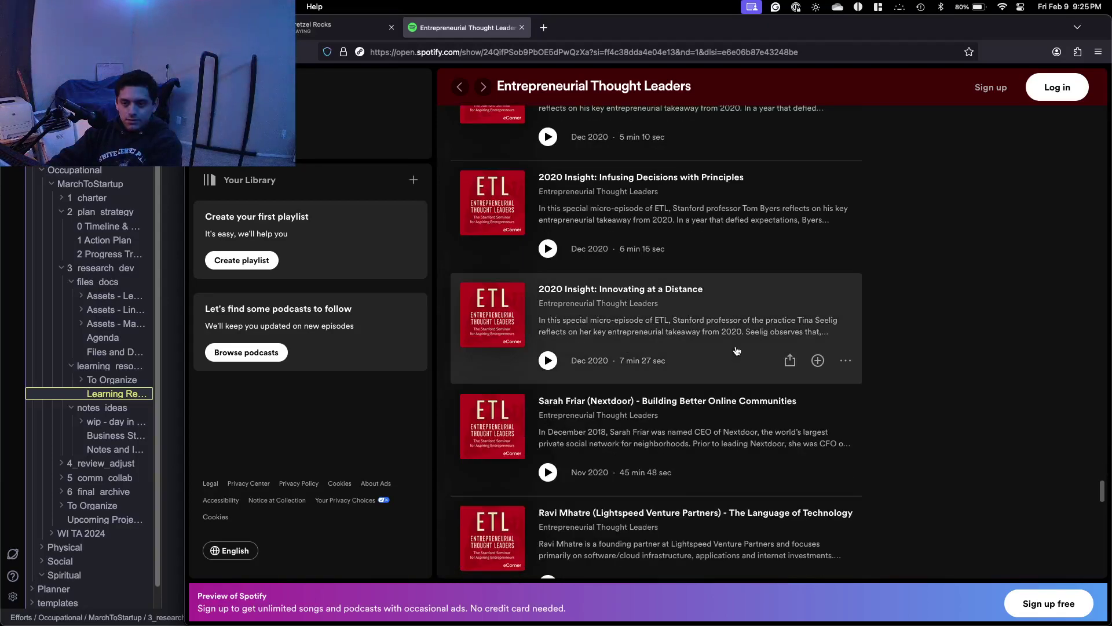
scroll(737, 351, down, 4)
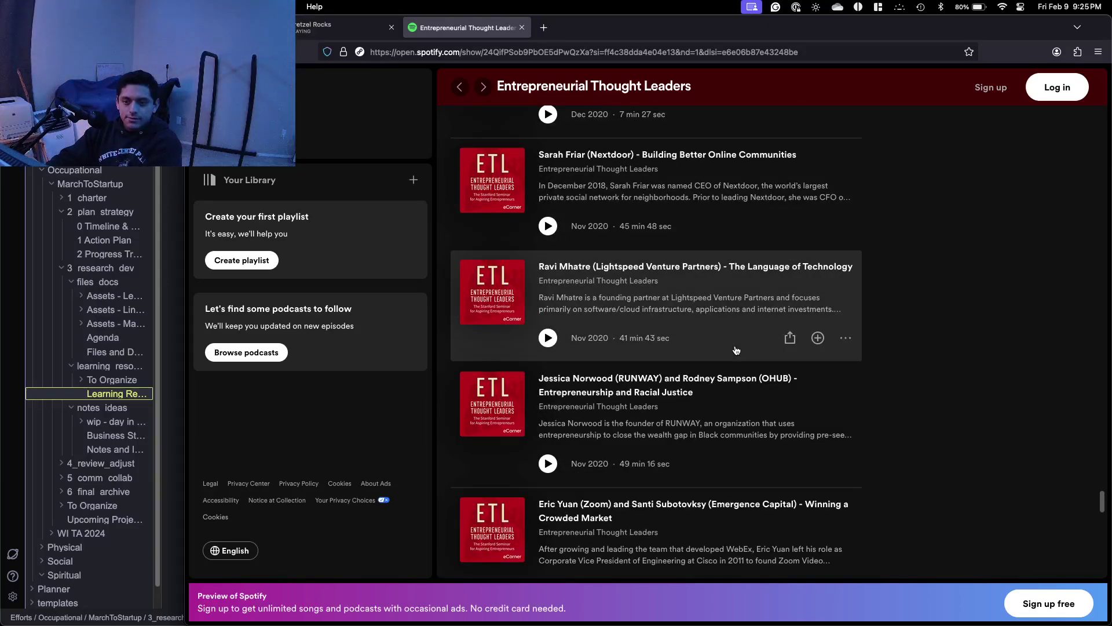
Check the Entrepreneurial Thought Leaders episodes from the rest of 2020 back to March for startup and venture capital topics.
scroll(737, 350, down, 13)
scroll(737, 350, down, 12)
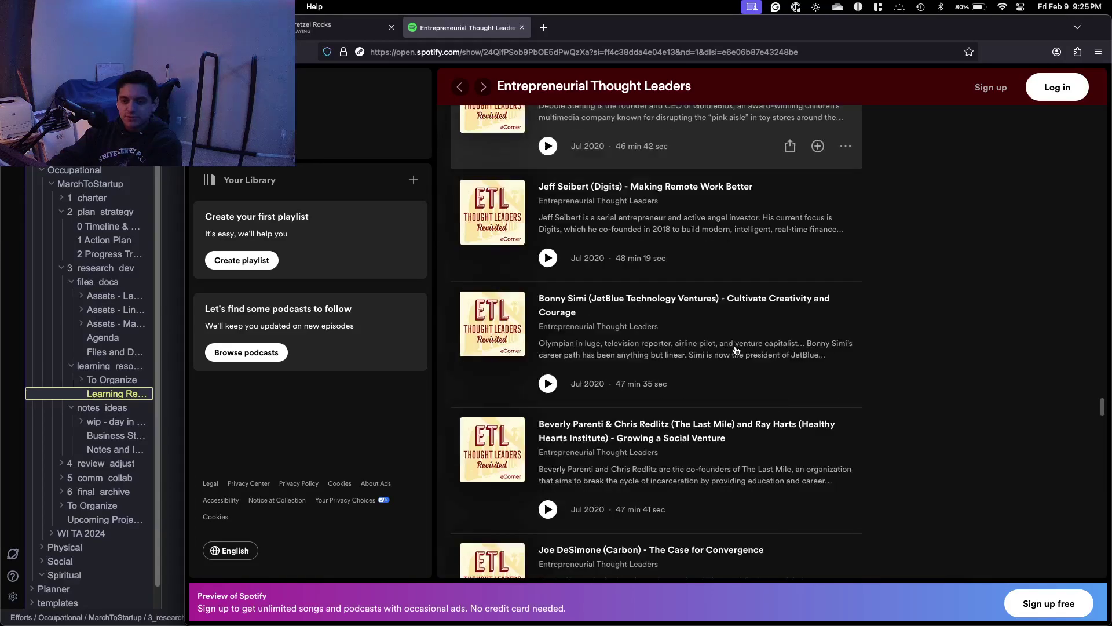
scroll(736, 350, down, 5)
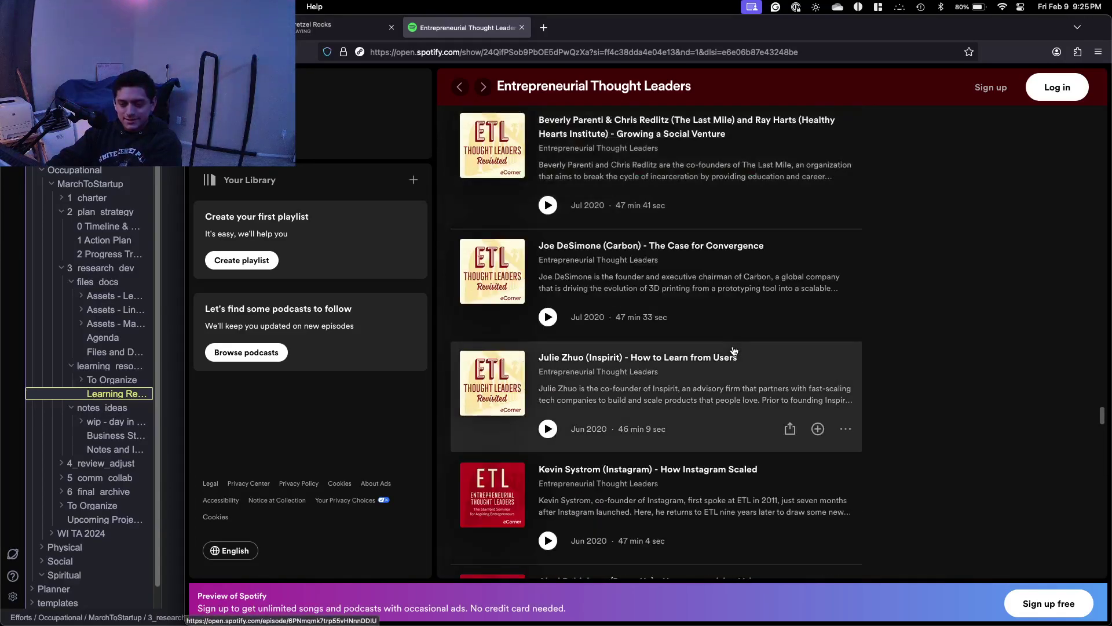
scroll(734, 351, down, 3)
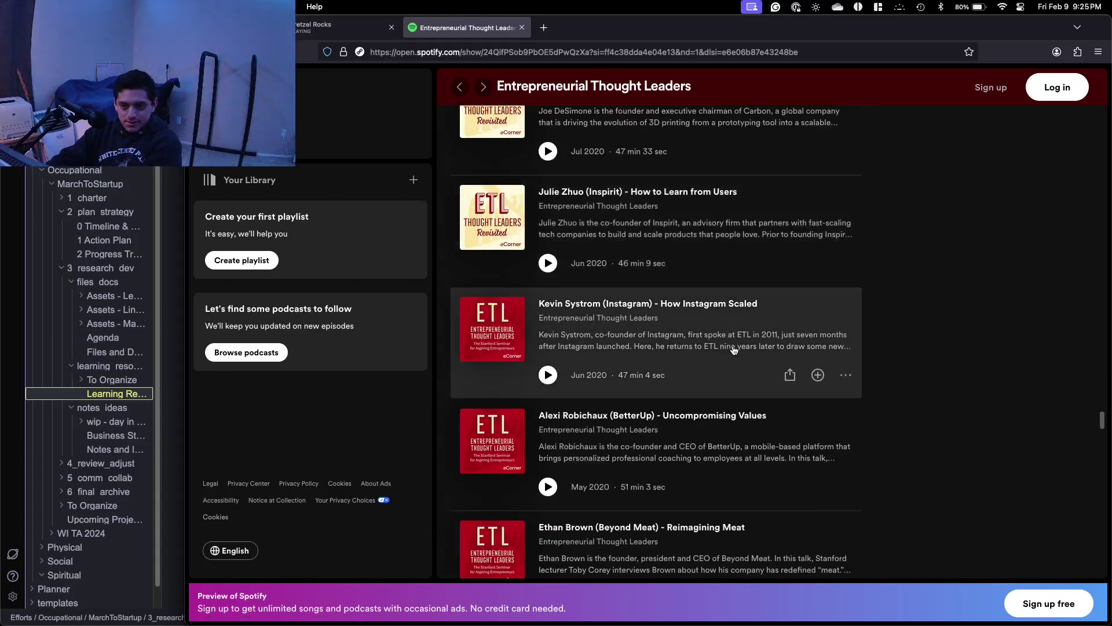
scroll(734, 350, down, 2)
scroll(755, 290, down, 2)
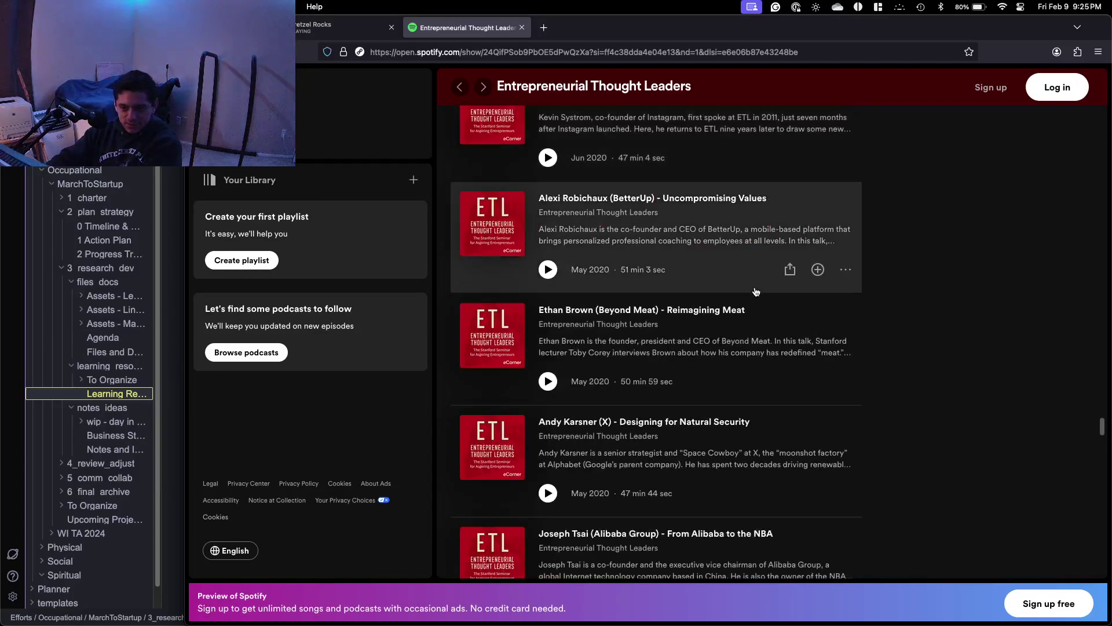
scroll(755, 292, down, 2)
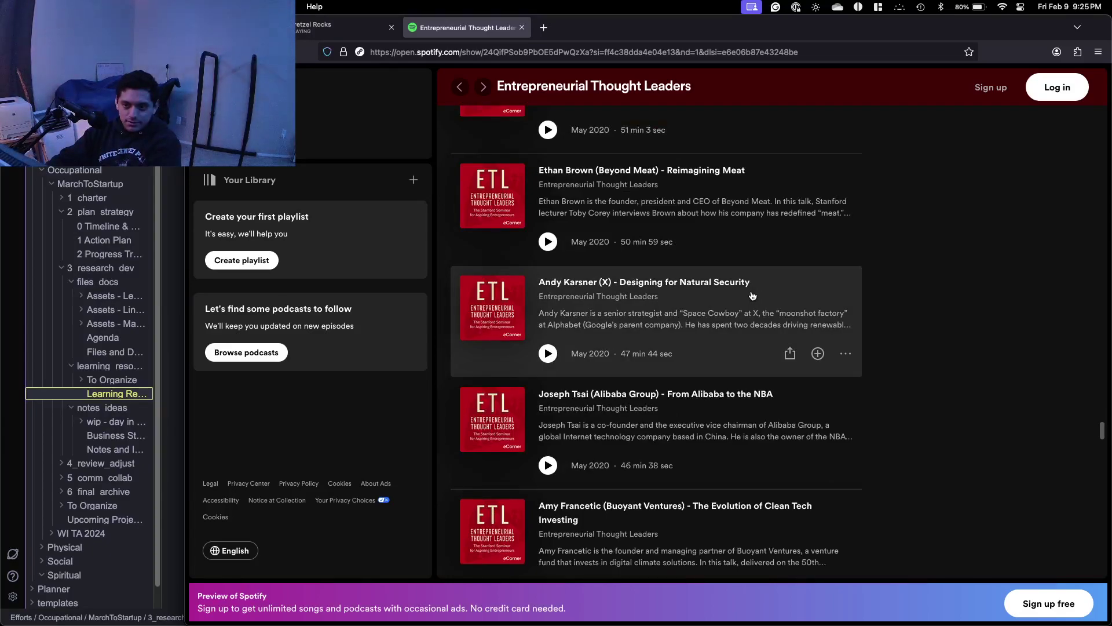
scroll(750, 296, down, 4)
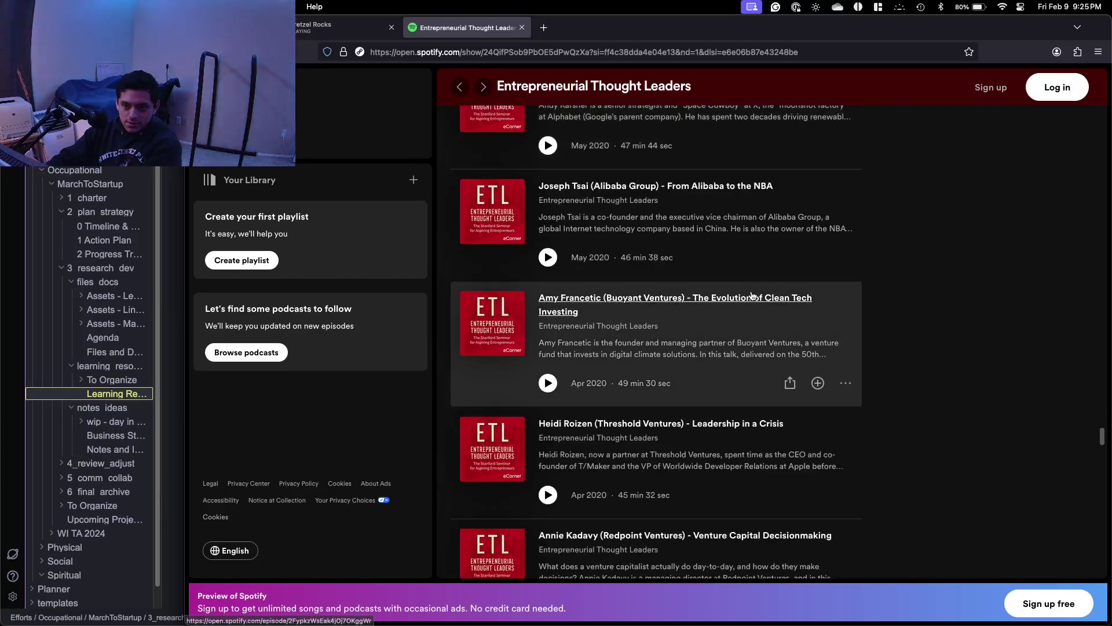
scroll(747, 295, down, 1)
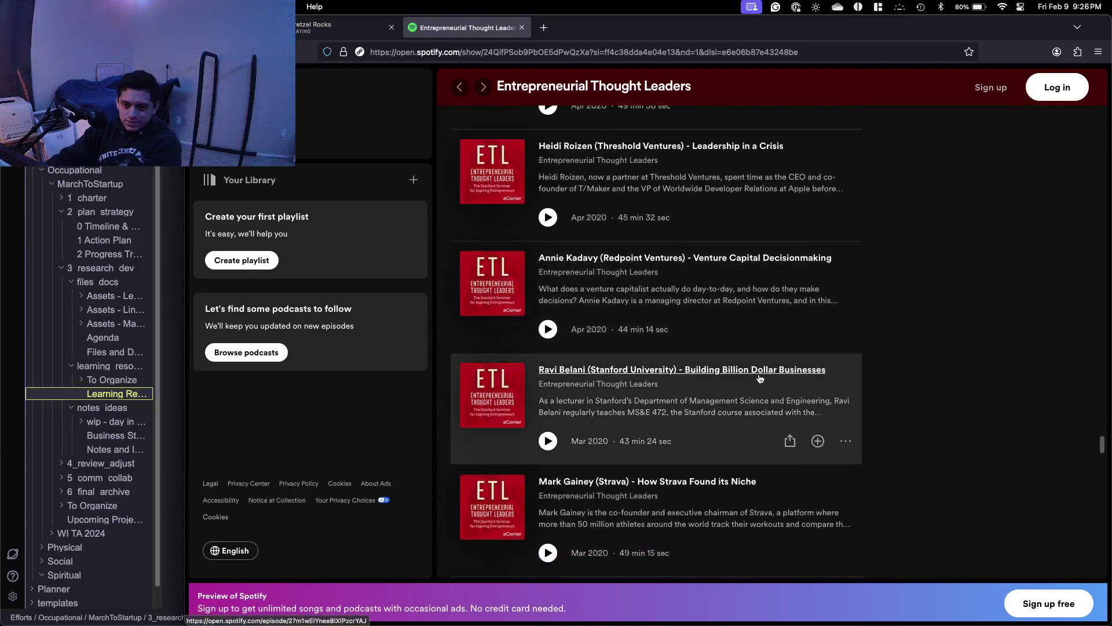
Scan the oldest stretch of Entrepreneurial Thought Leaders episodes, from early 2020 back to April 2019, to judge their relevance.
scroll(748, 383, down, 3)
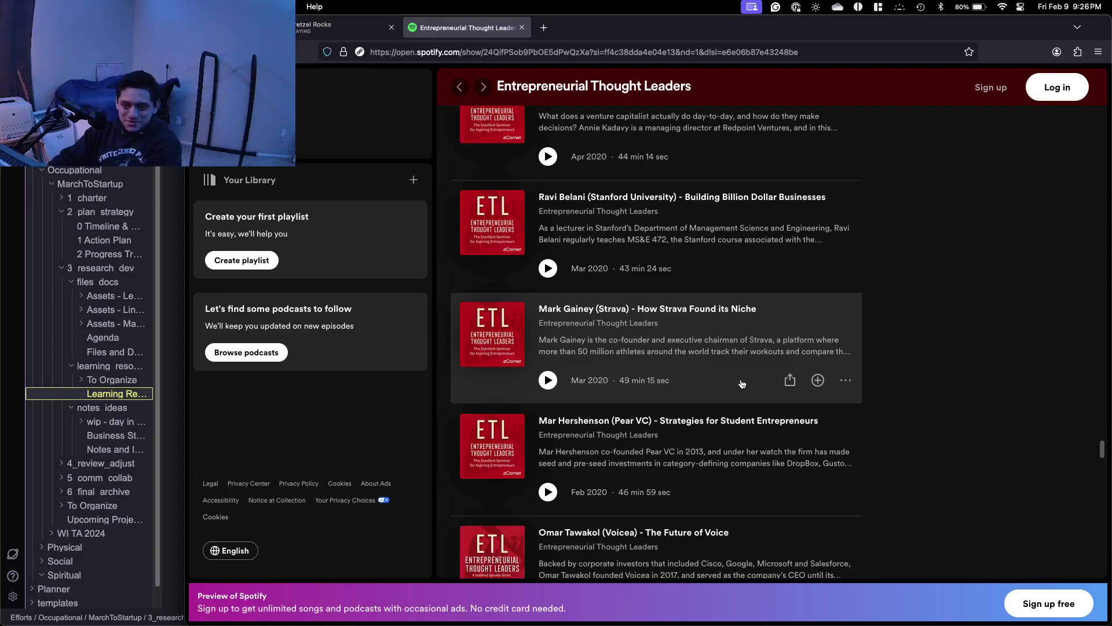
scroll(743, 384, down, 7)
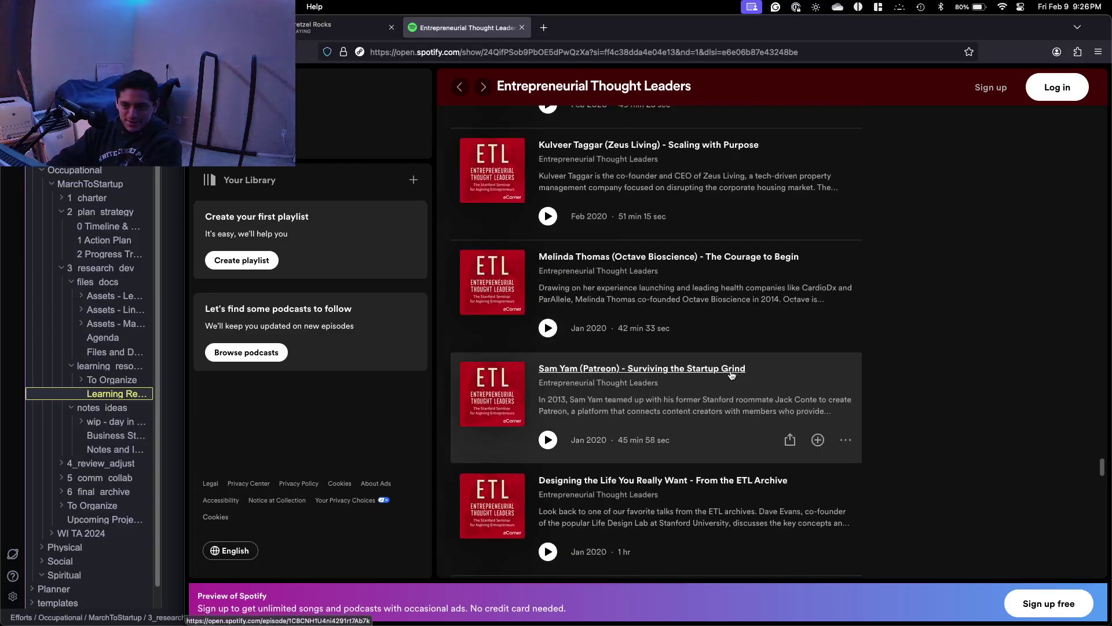
scroll(727, 379, down, 6)
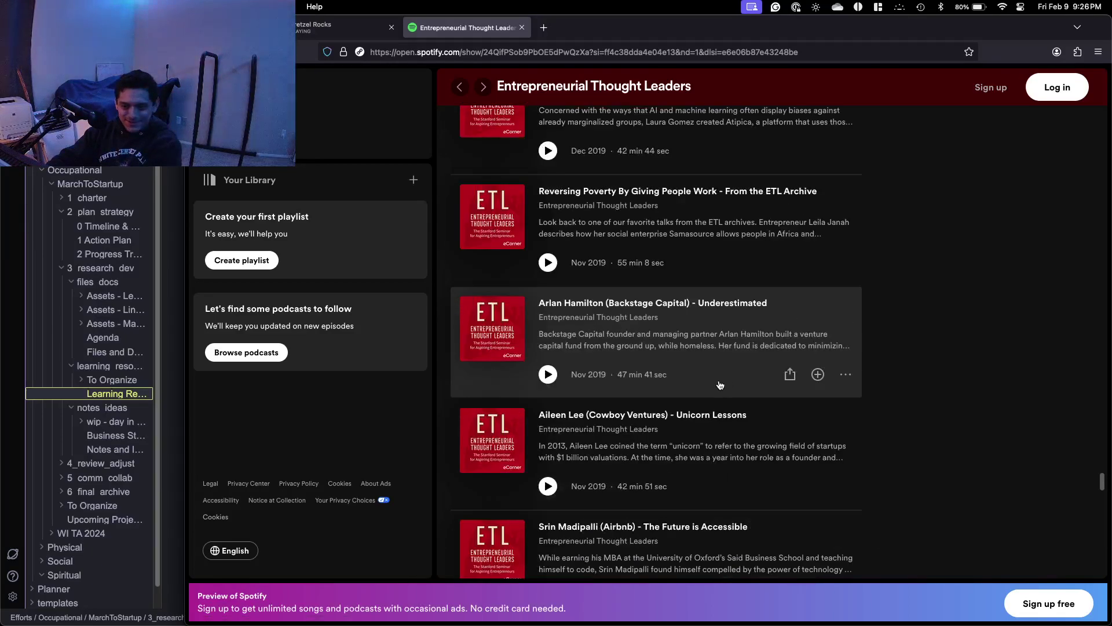
scroll(717, 387, down, 5)
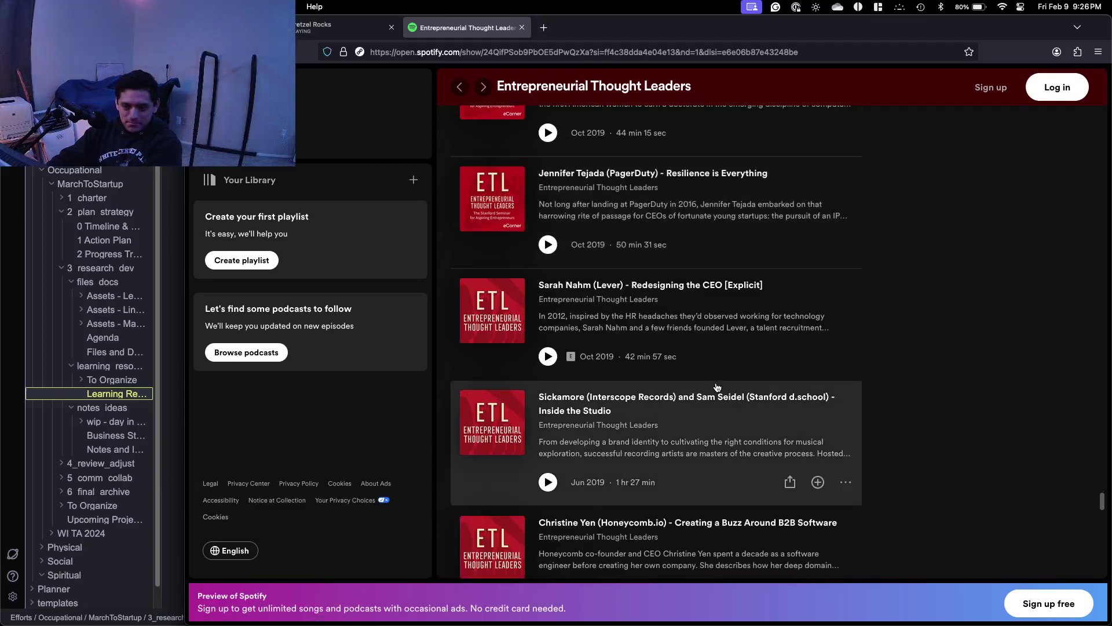
scroll(717, 387, down, 2)
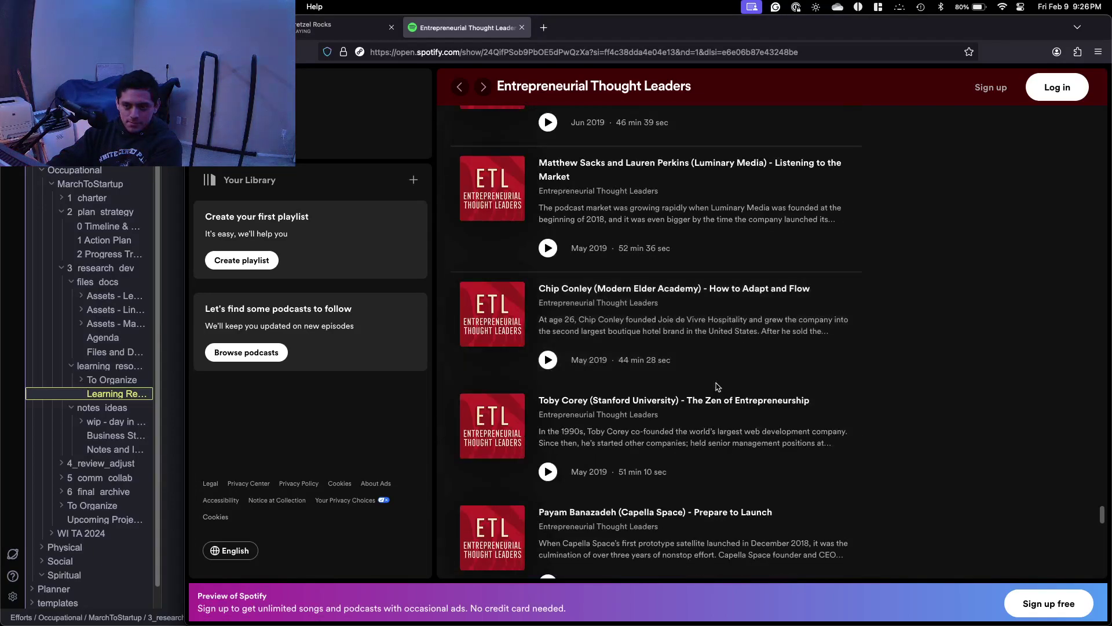
scroll(717, 387, down, 3)
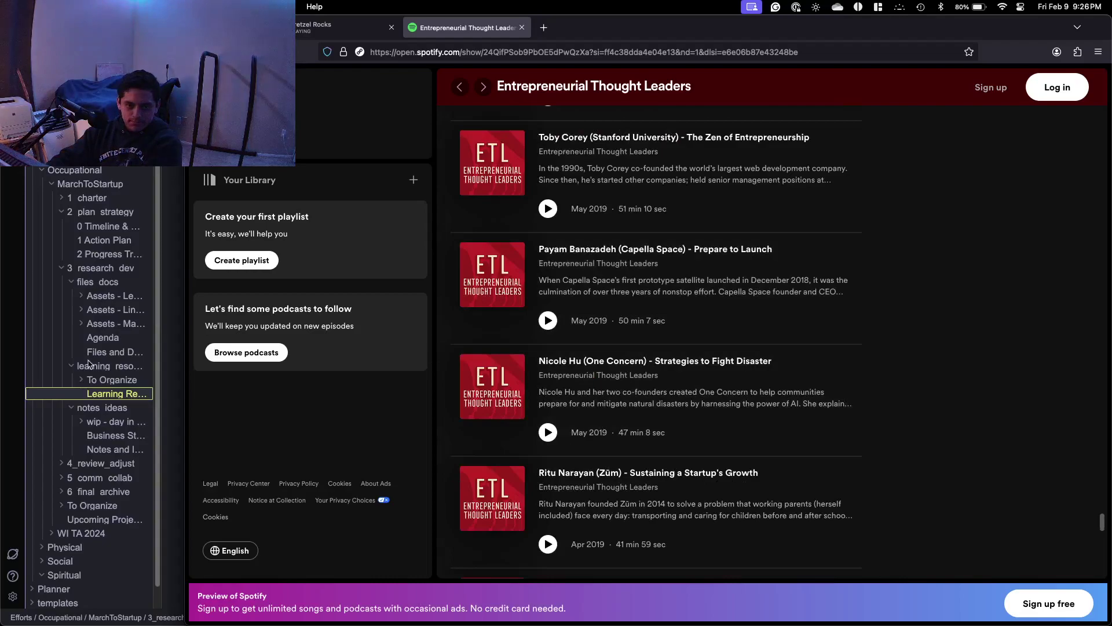
Switch to the Learning Resources note in Obsidian and begin the Entrepreneurial Thought Leaders description with ": Podcasts".
click(5, 401)
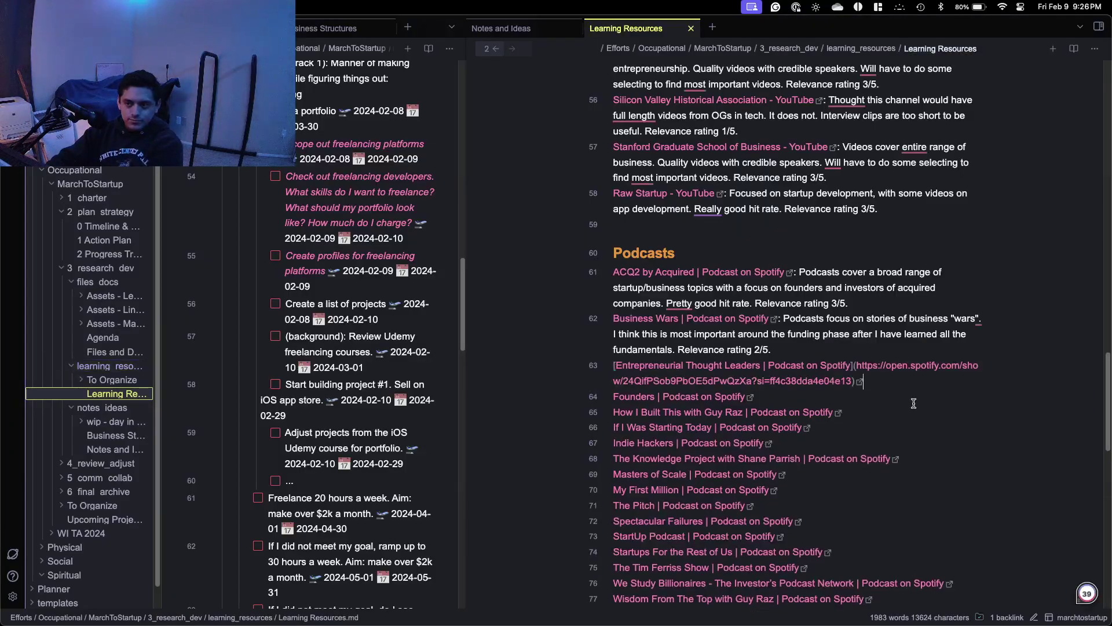
text(: Podc)
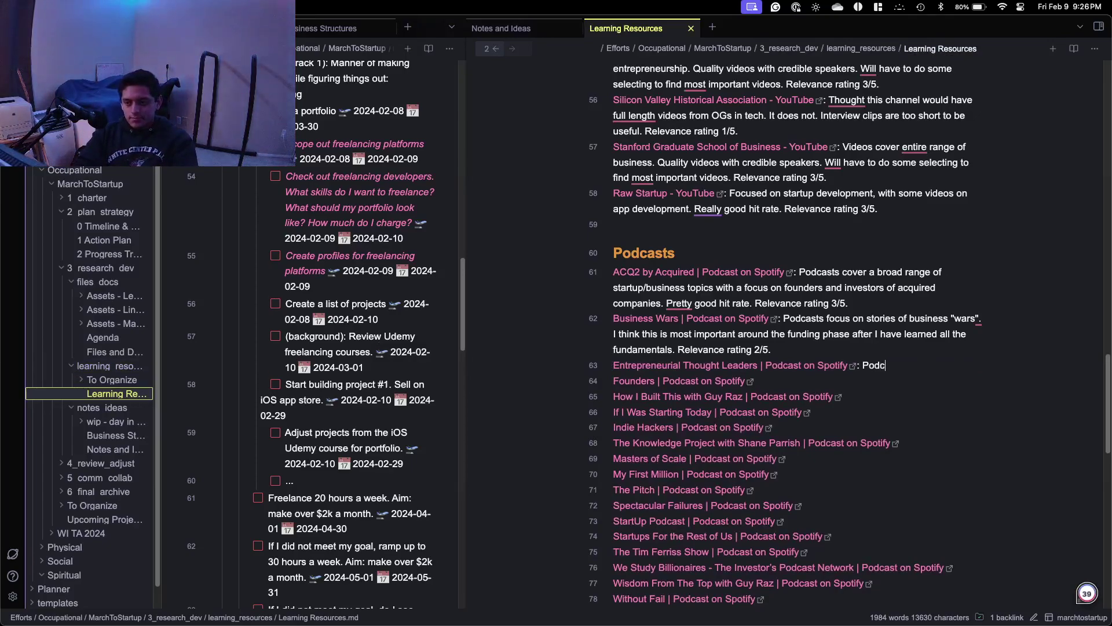
text(asts cover)
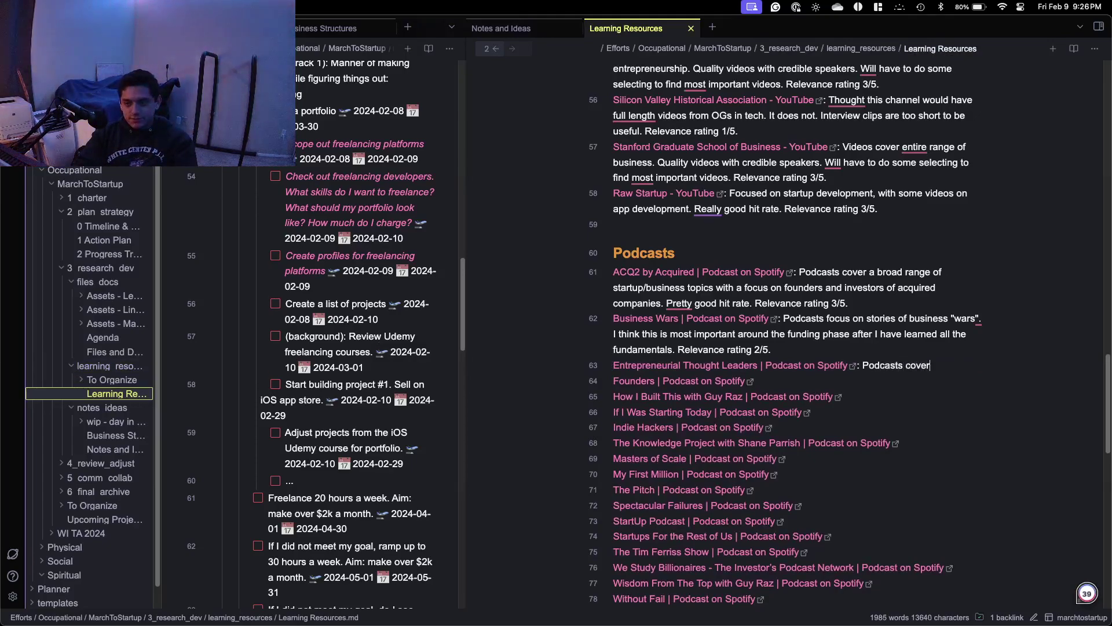
key(BackSpace)
key(BackSpace)
key(BackSpace)
key(BackSpace)
key(BackSpace)
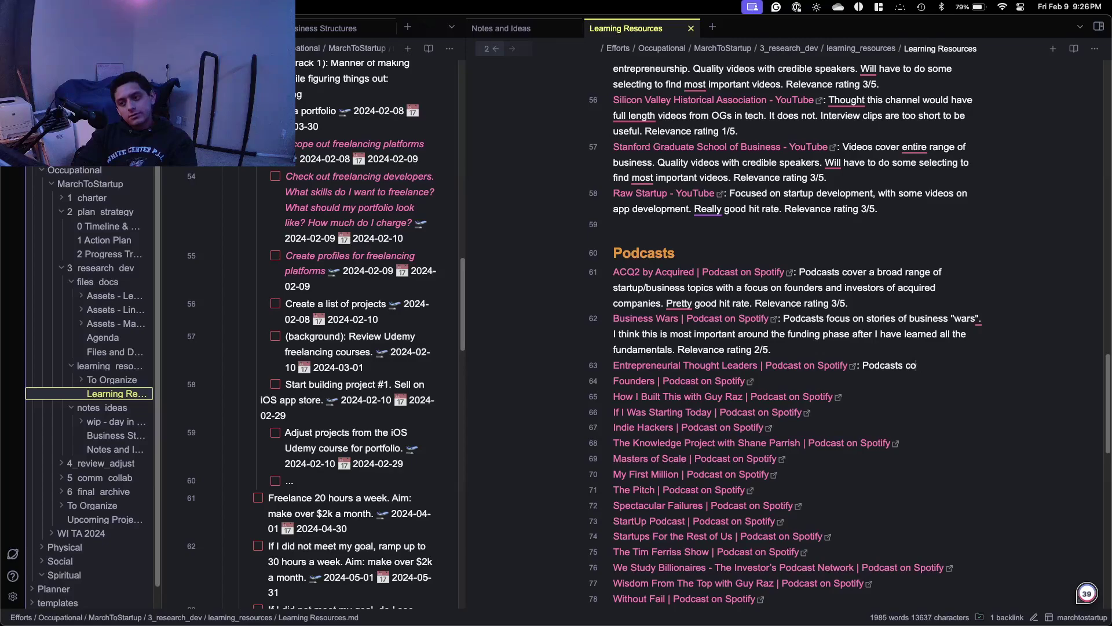
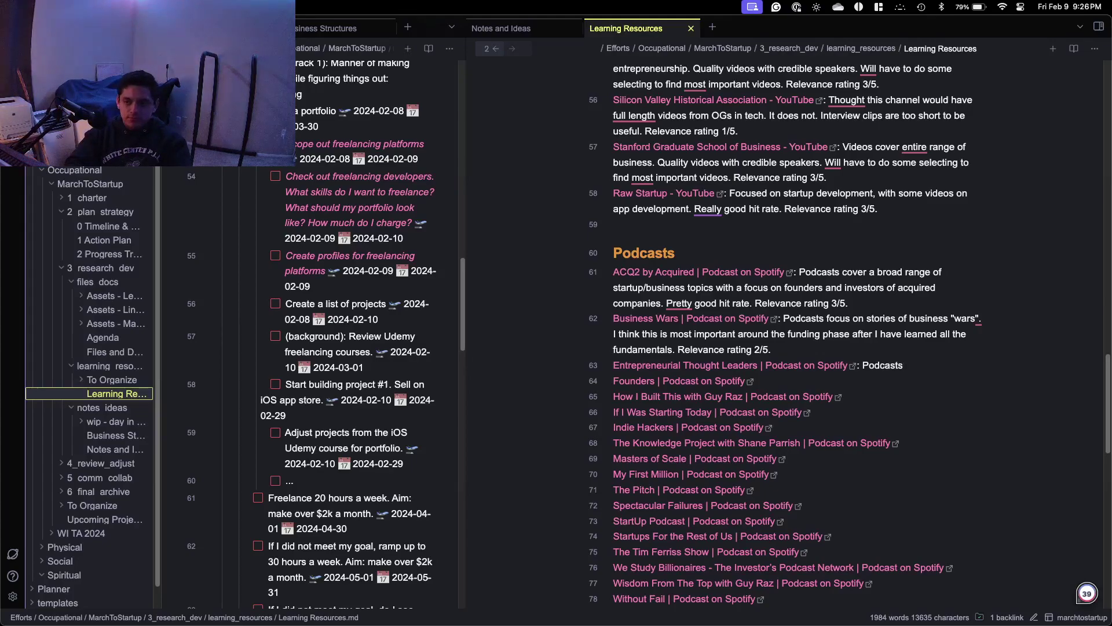
Continue the Entrepreneurial Thought Leaders description with "tetter between abstract entrepreneurship topics and specific case studies/startup information.".
text(are)
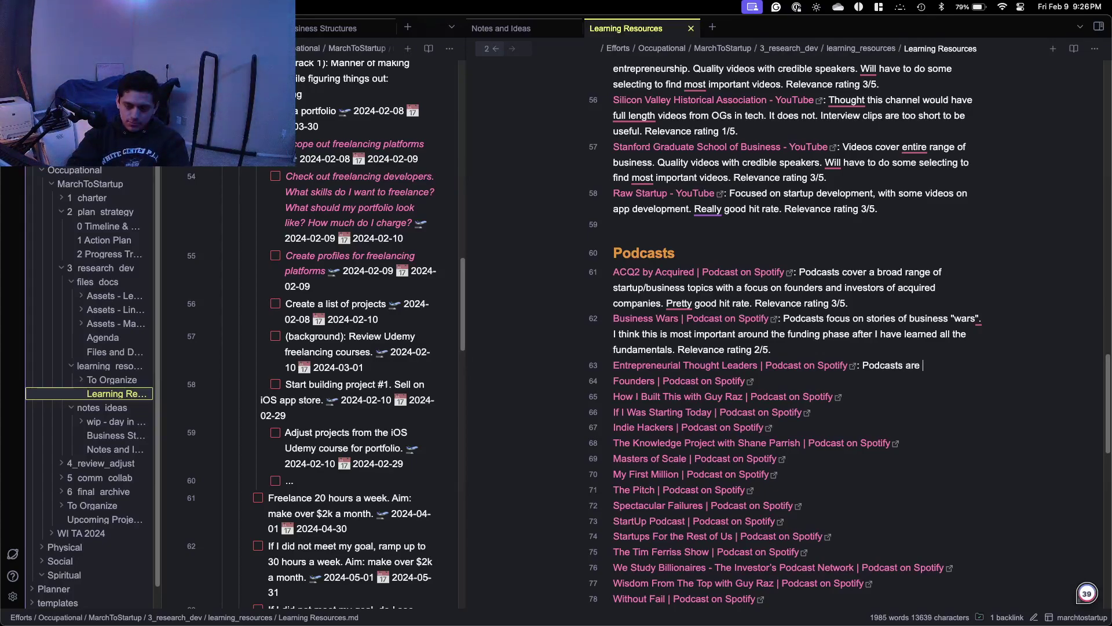
key(BackSpace)
key(BackSpace)
key(BackSpace)
key(BackSpace)
text(tetter between)
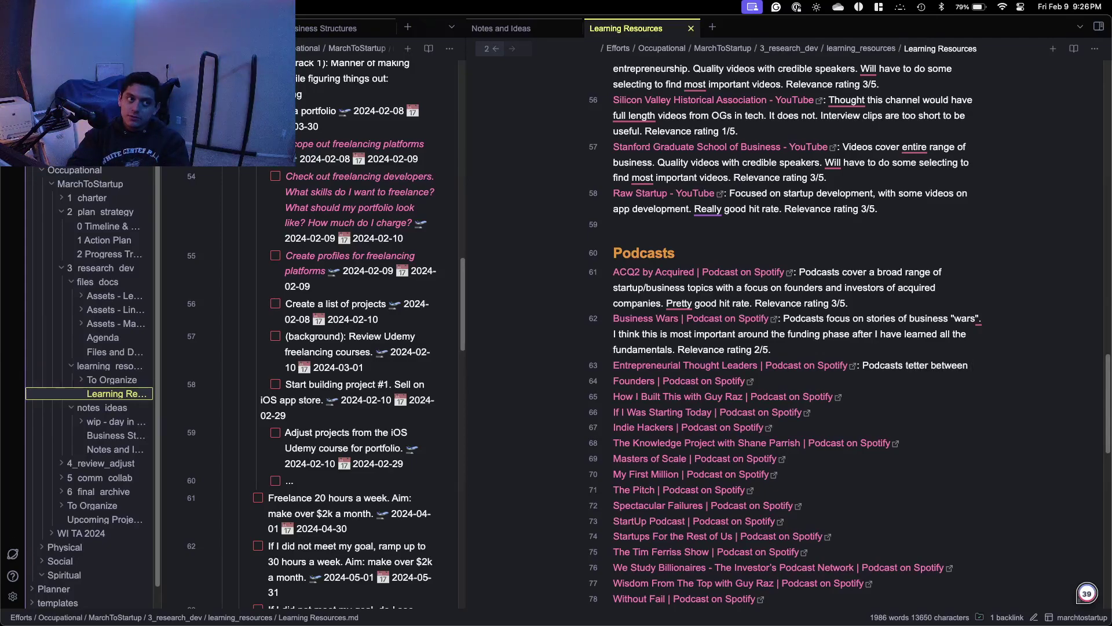
text( abstract b)
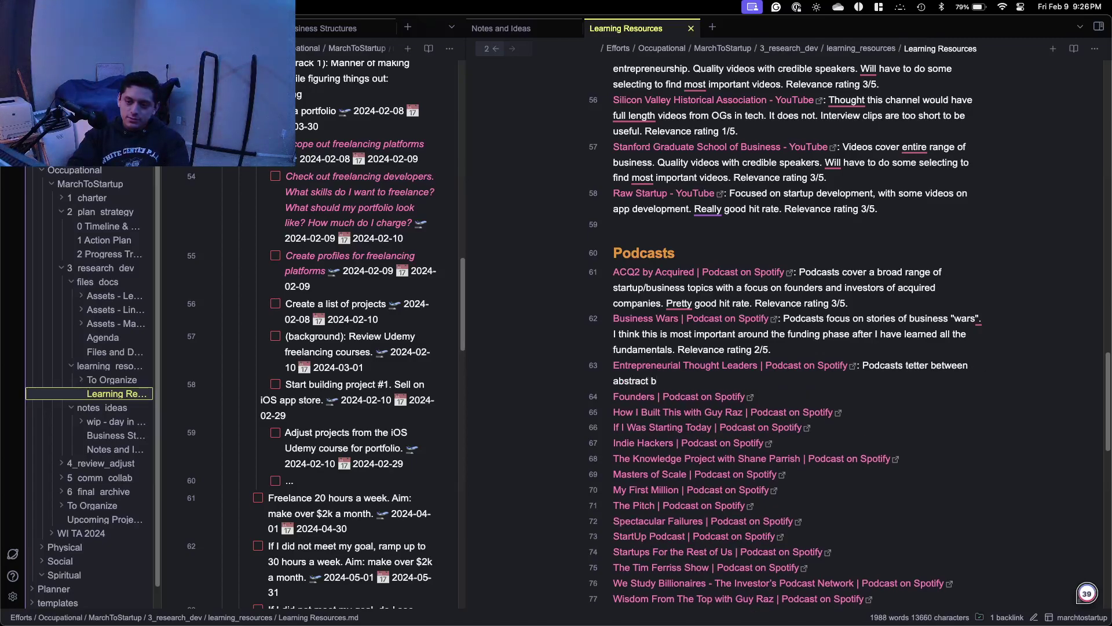
key(BackSpace)
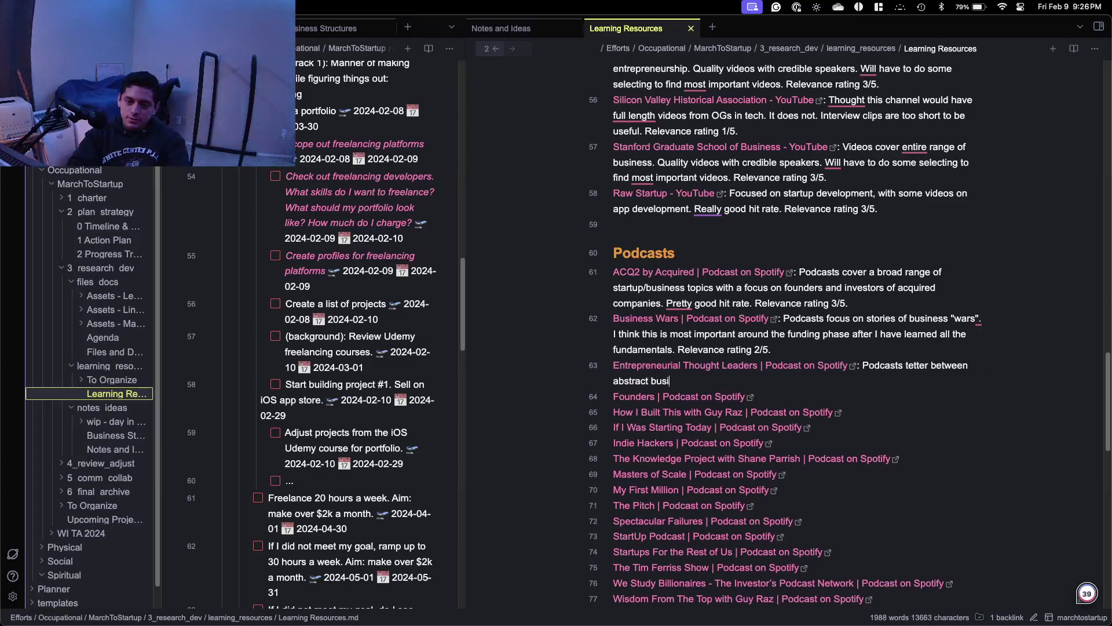
text(entre)
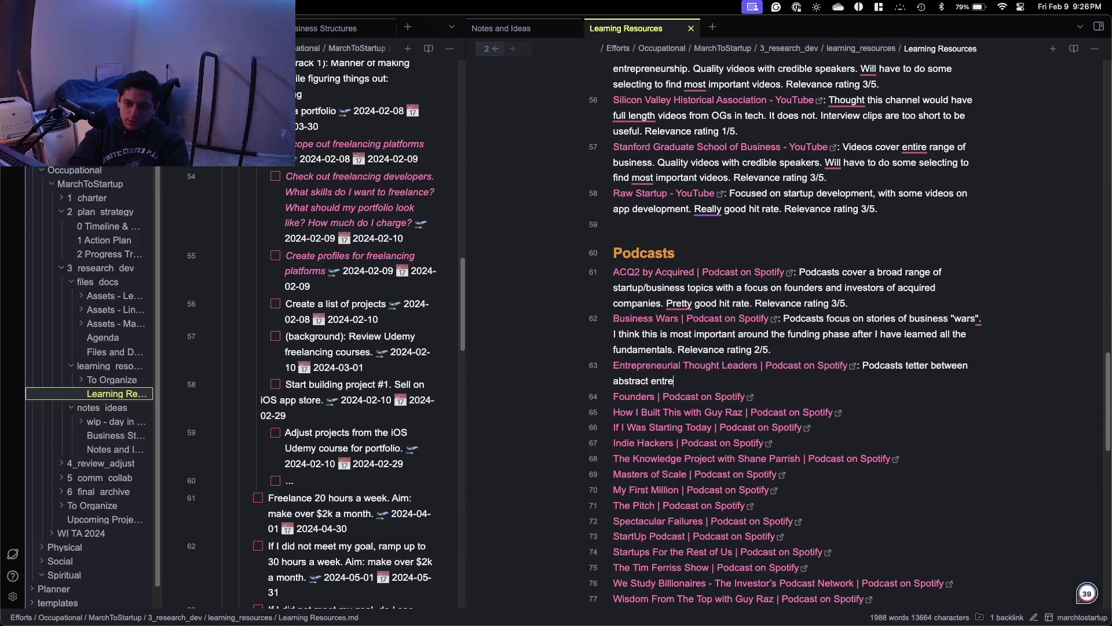
text(s)
text(preneur)
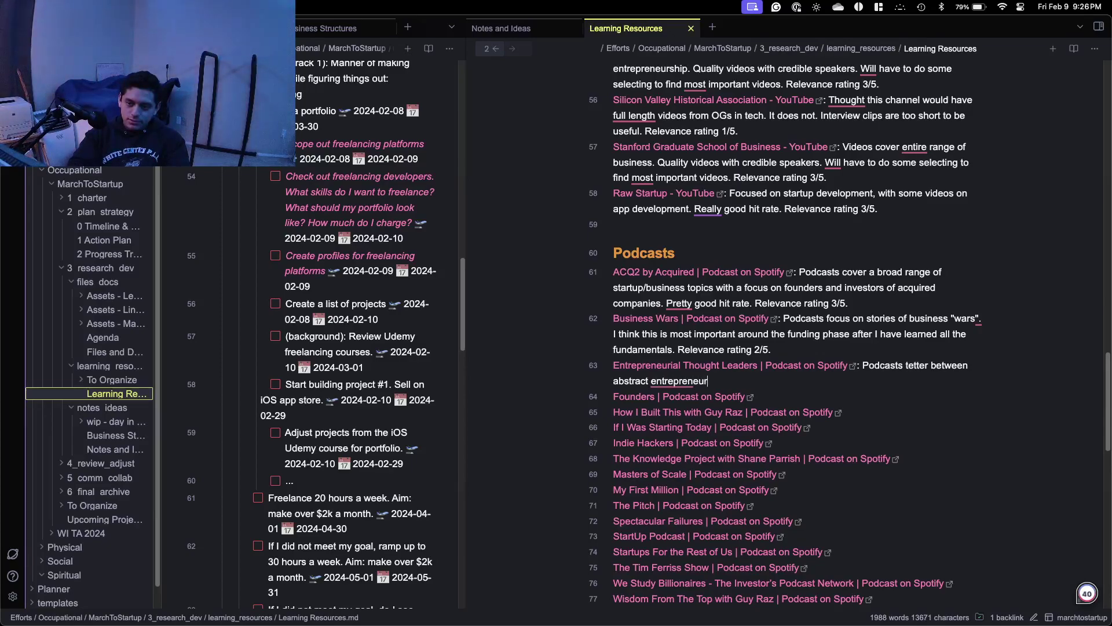
text(ship)
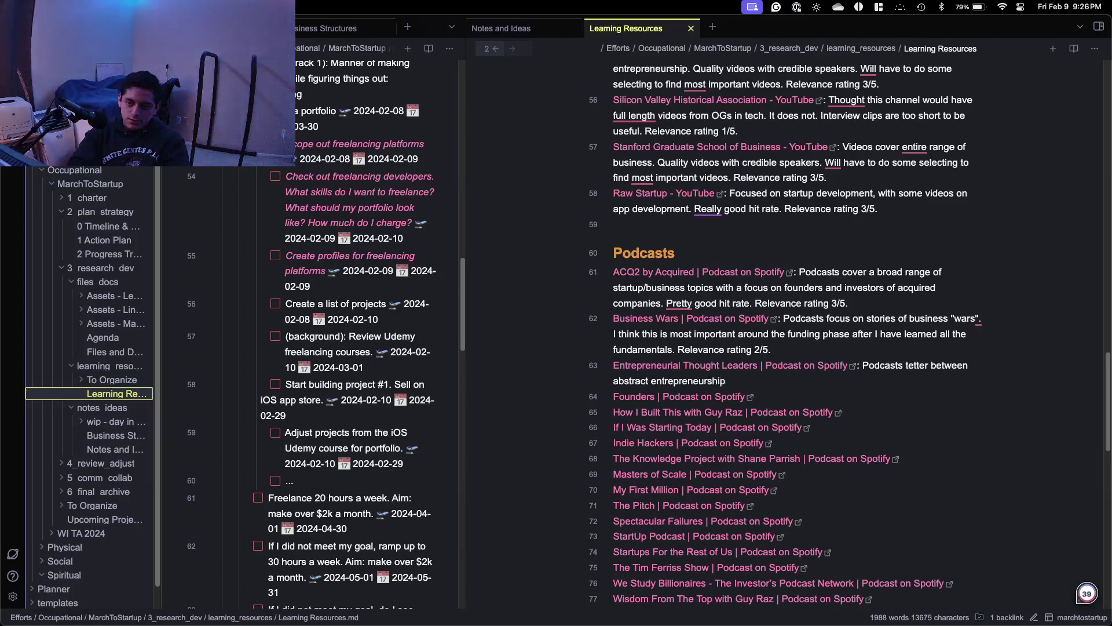
text( topics and)
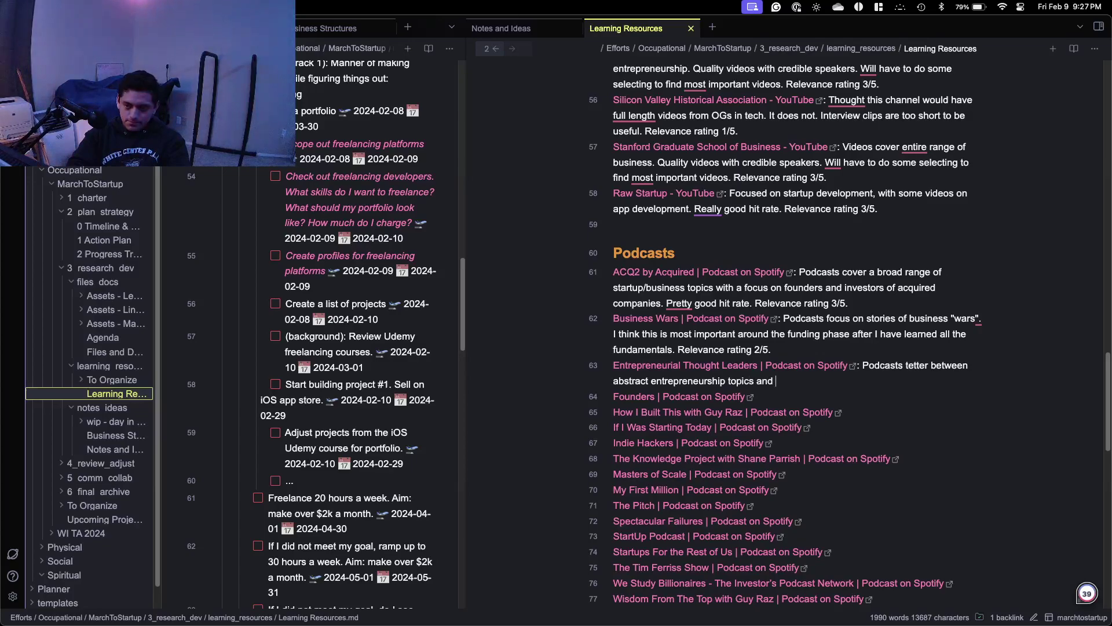
text( specific case)
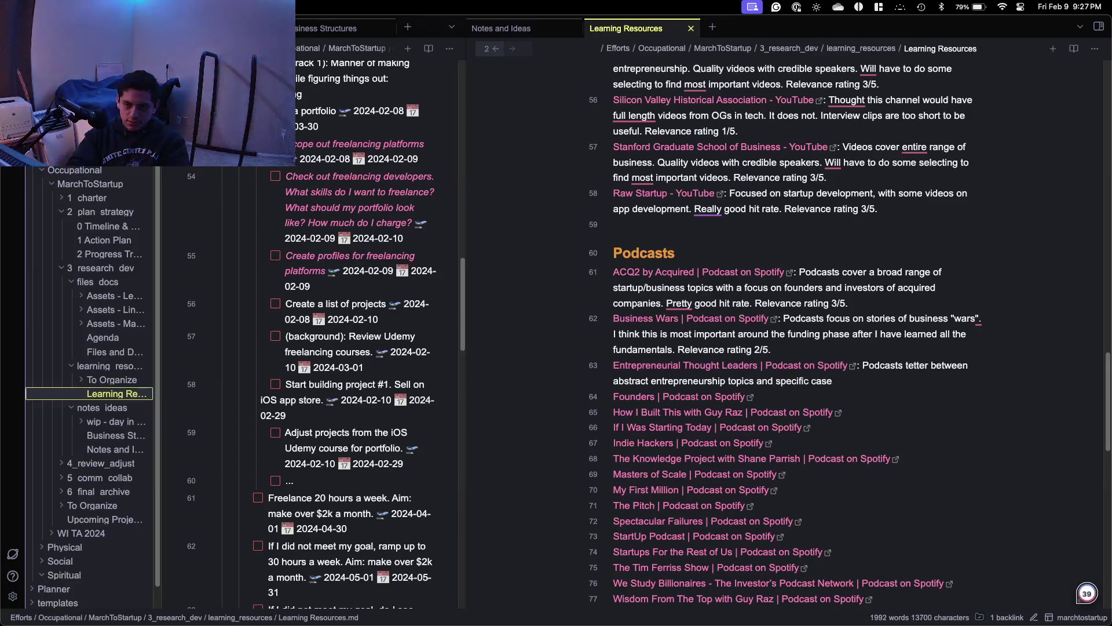
text( studies/startup inf)
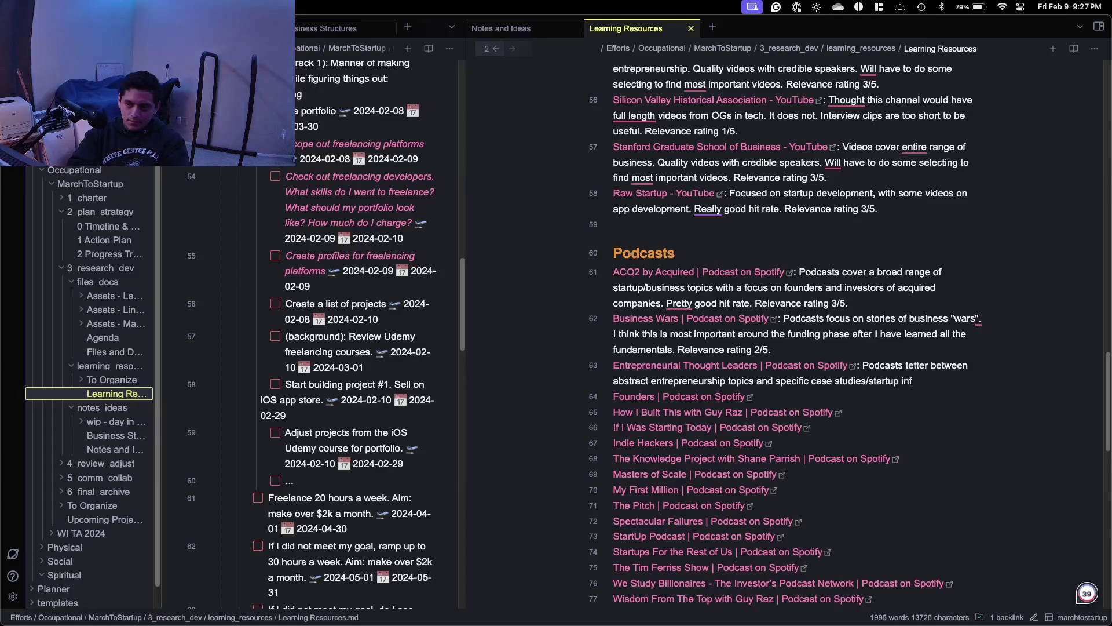
text(ormation. )
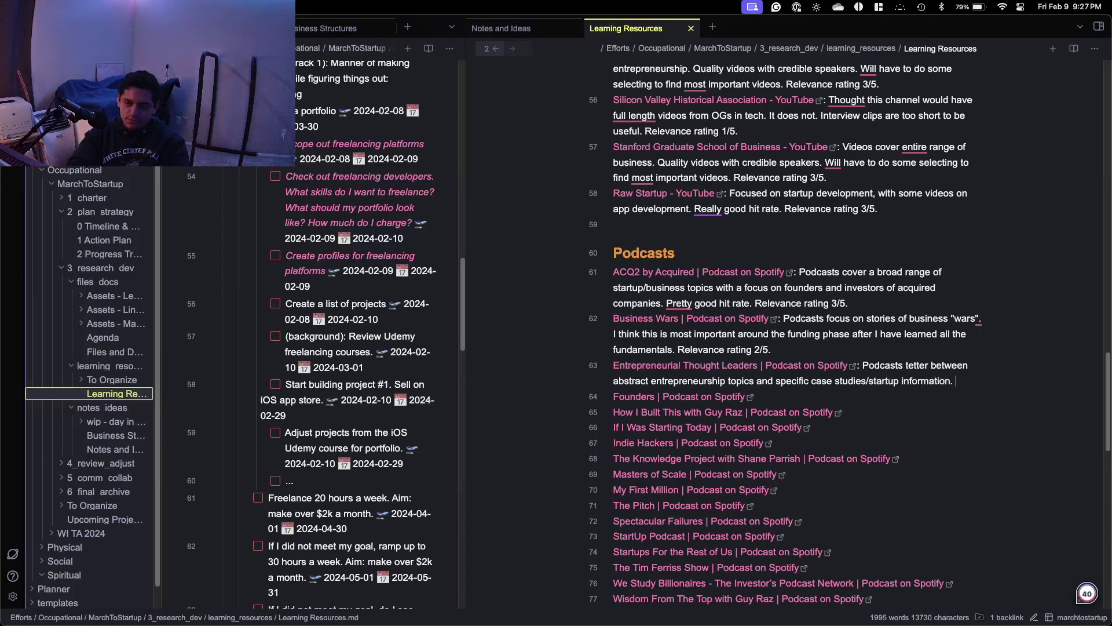
Finish the Entrepreneurial Thought Leaders entry with "50/50 hit rate. Relevance rating 2.5/5.".
text(50)
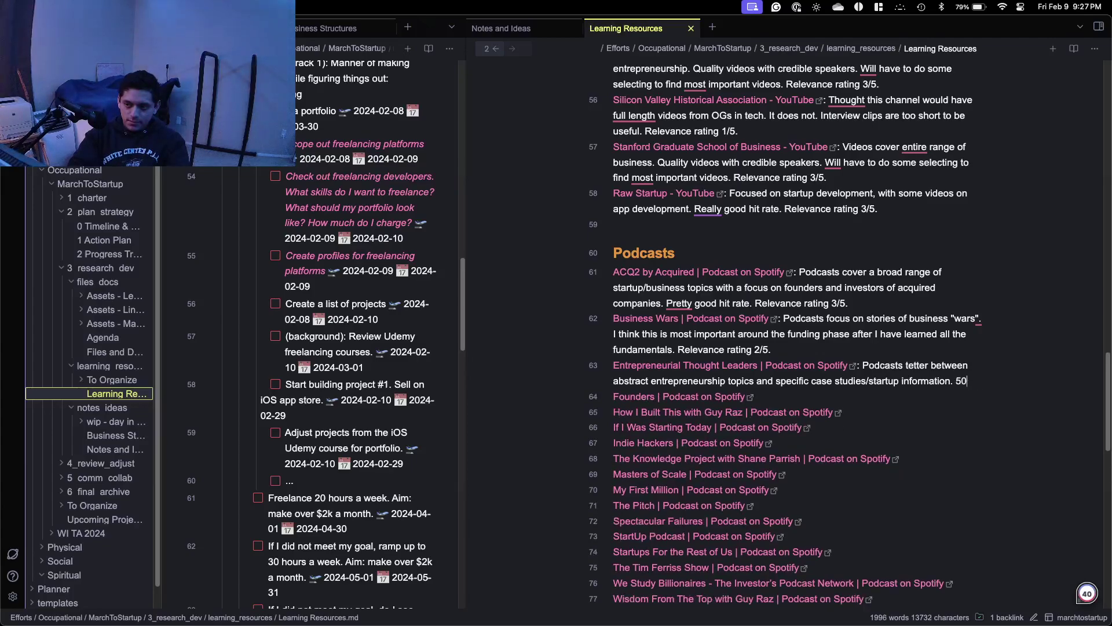
text(%/50/50 hit r)
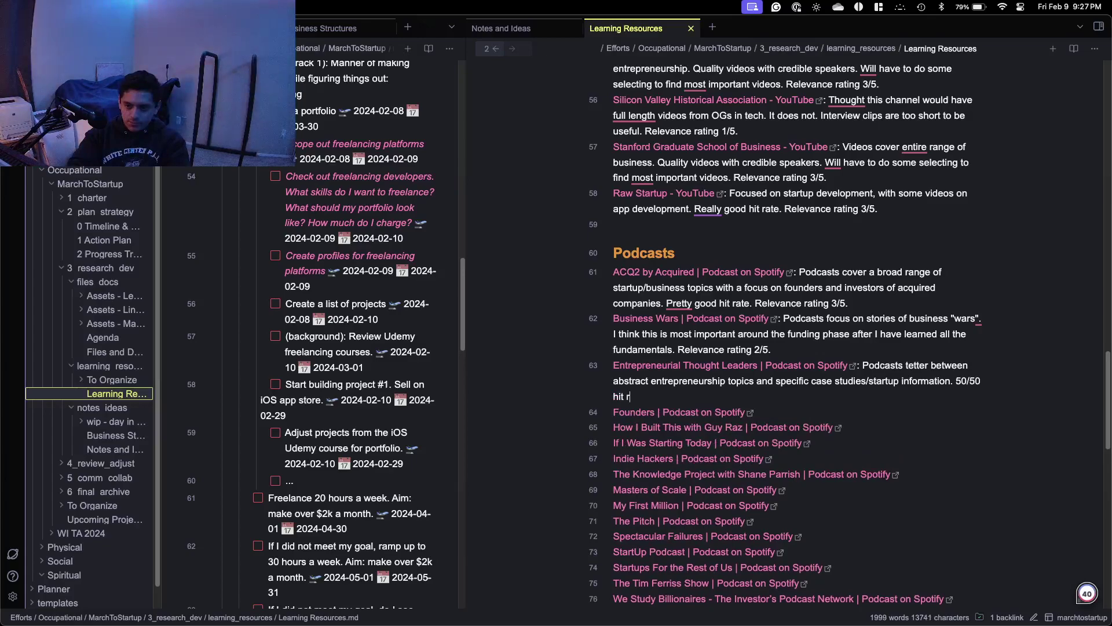
text(ate. Relevance)
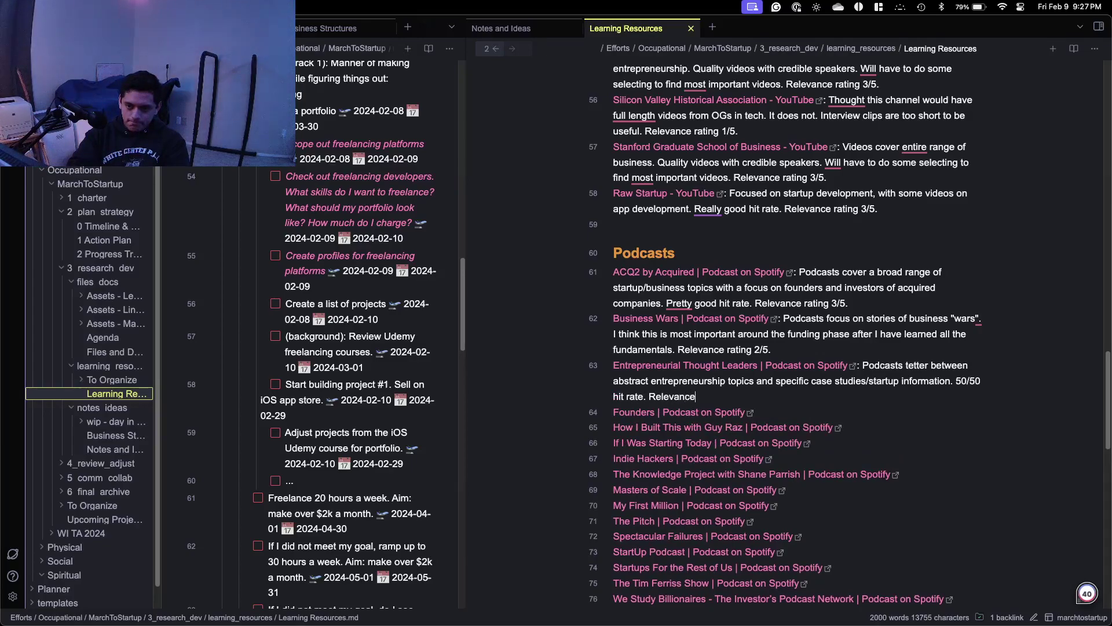
text( rating 2.5/5.)
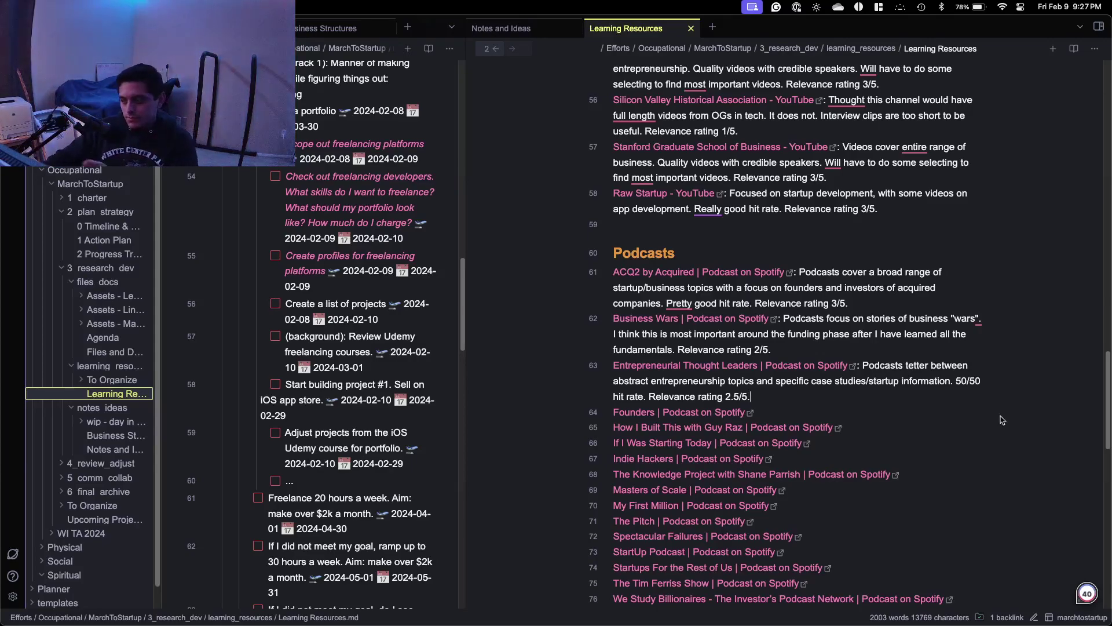
Open the Founders podcast link in the browser, decline launching the Spotify app, and scan its episodes back to August 2021.
click(750, 412)
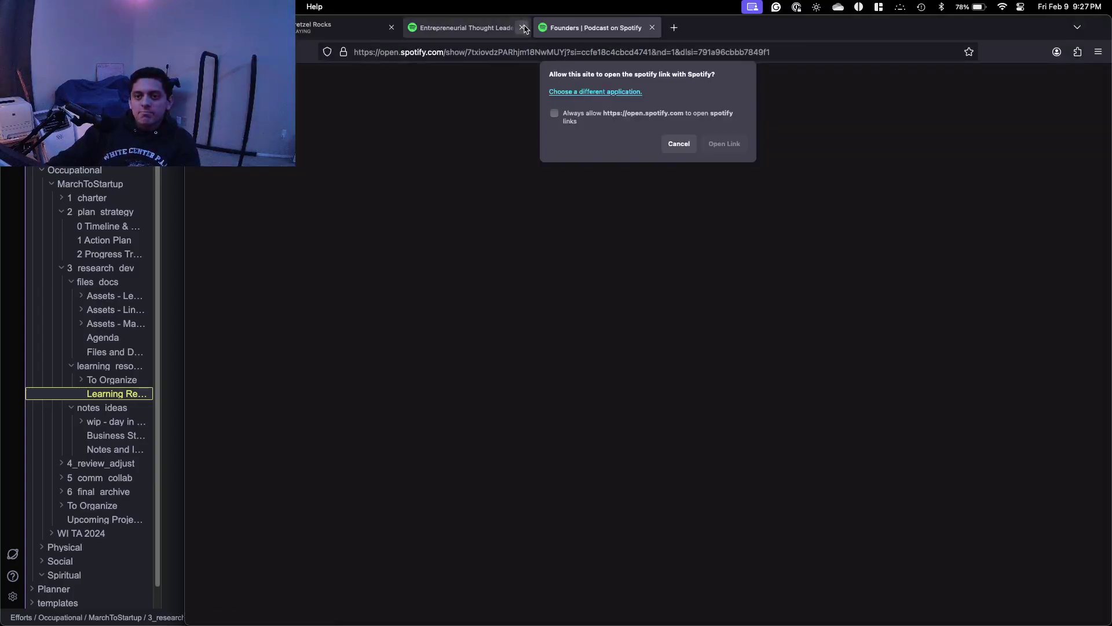
click(681, 144)
scroll(700, 285, down, 3)
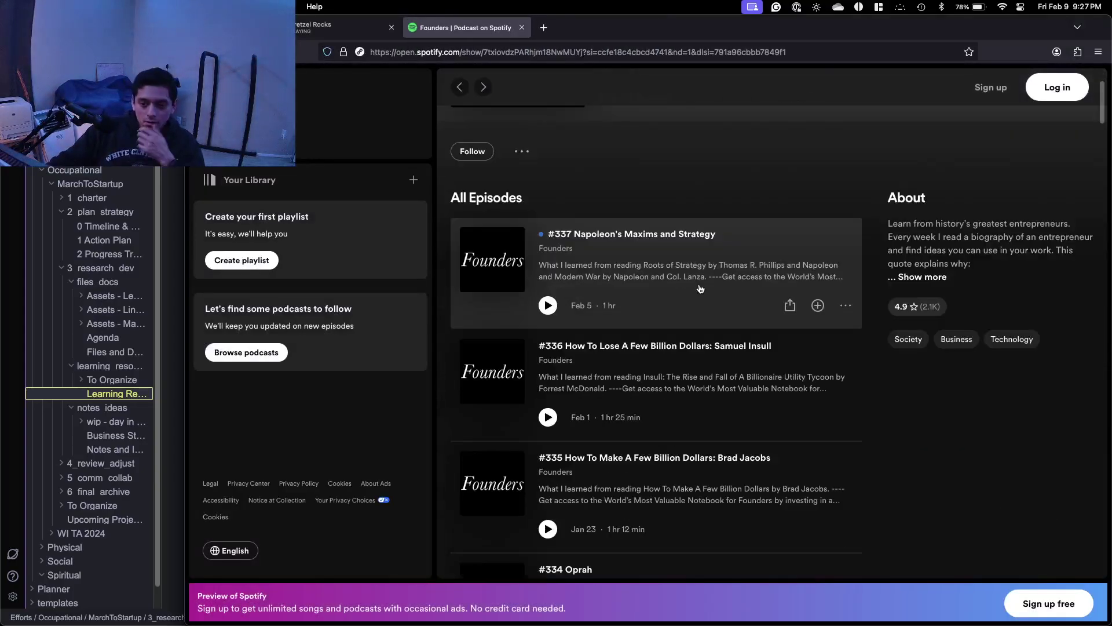
scroll(687, 291, down, 2)
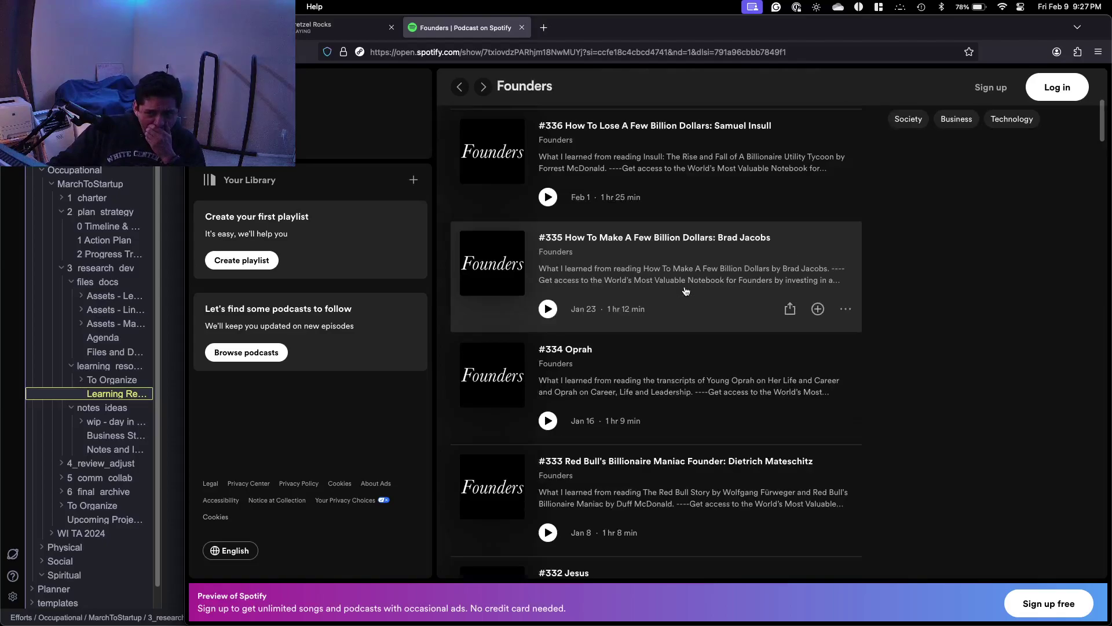
scroll(686, 291, down, 6)
scroll(685, 291, down, 17)
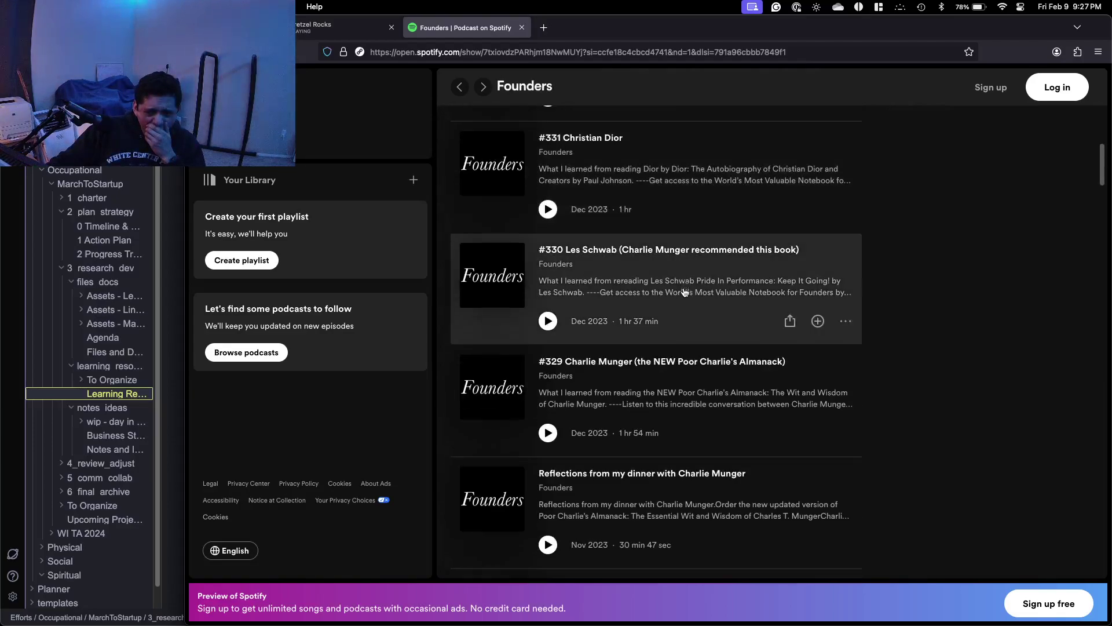
scroll(682, 293, down, 20)
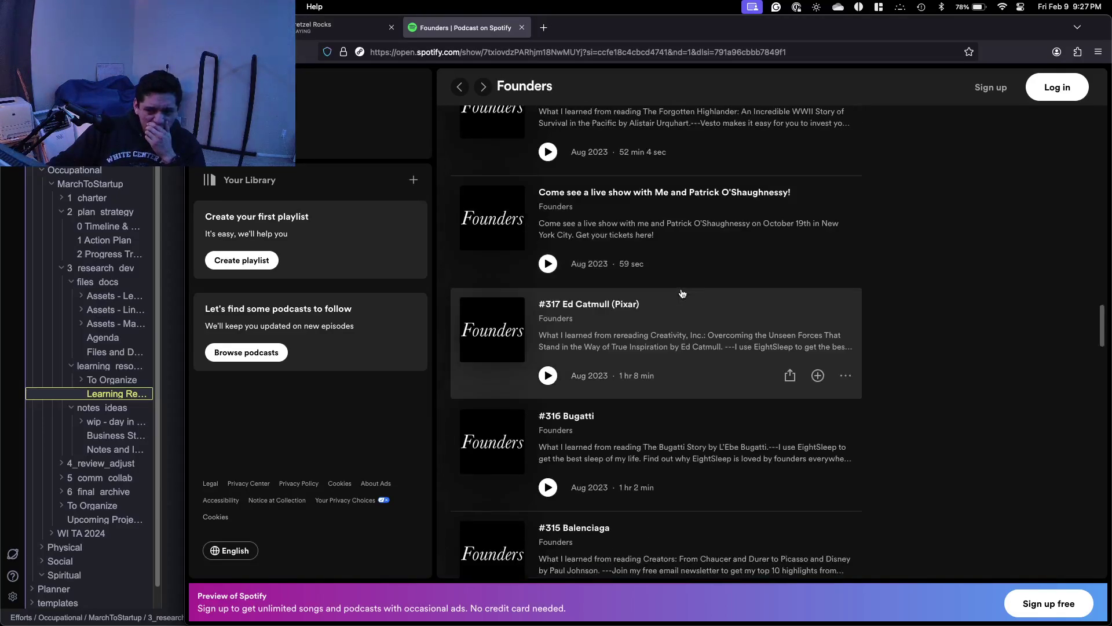
scroll(678, 291, down, 20)
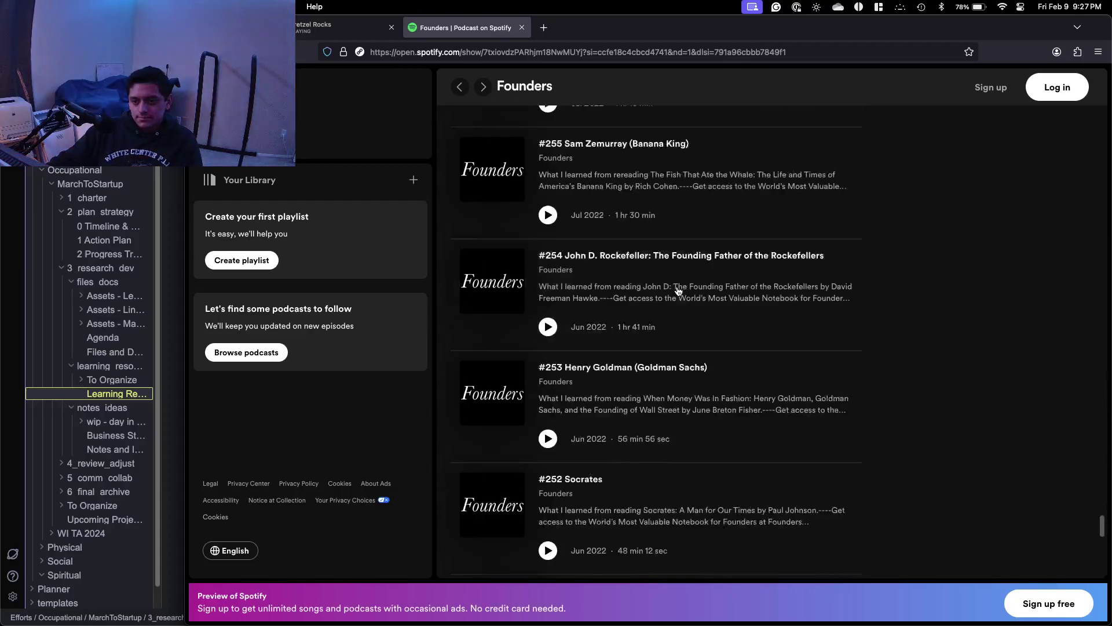
scroll(676, 291, down, 20)
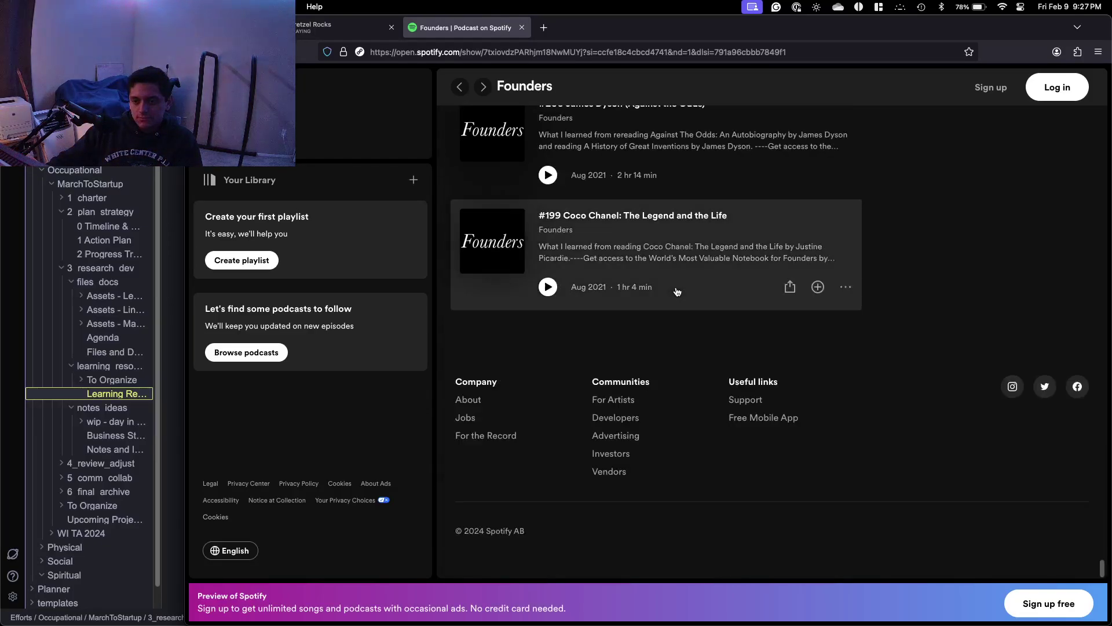
Scan the older Founders episodes from 2021 back to episode #1 from September 2016.
scroll(676, 292, down, 20)
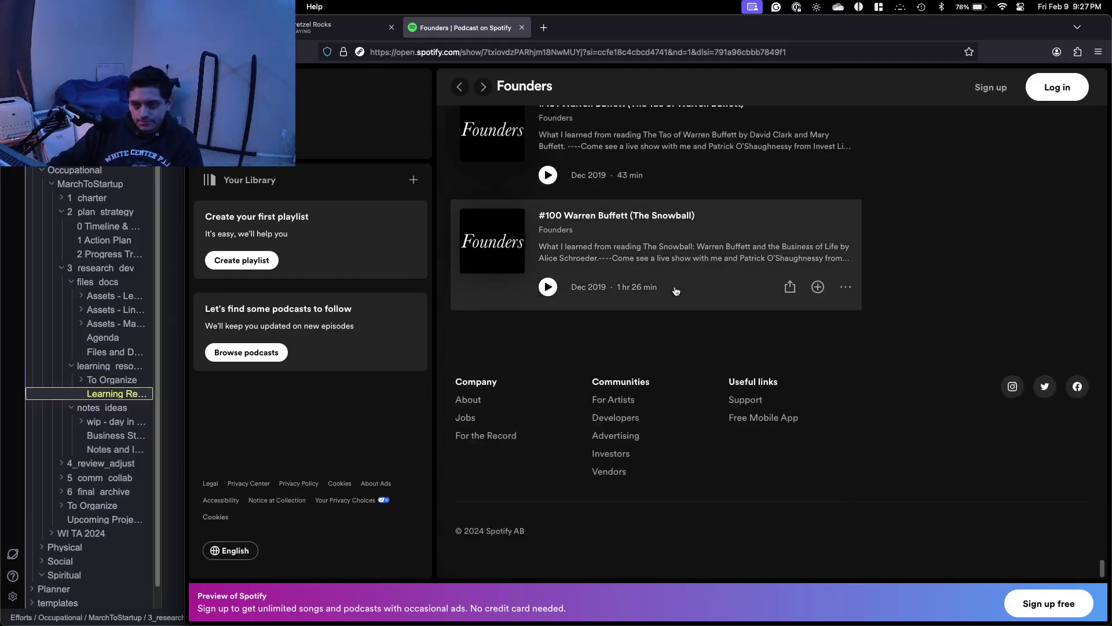
scroll(676, 291, down, 20)
scroll(677, 291, down, 10)
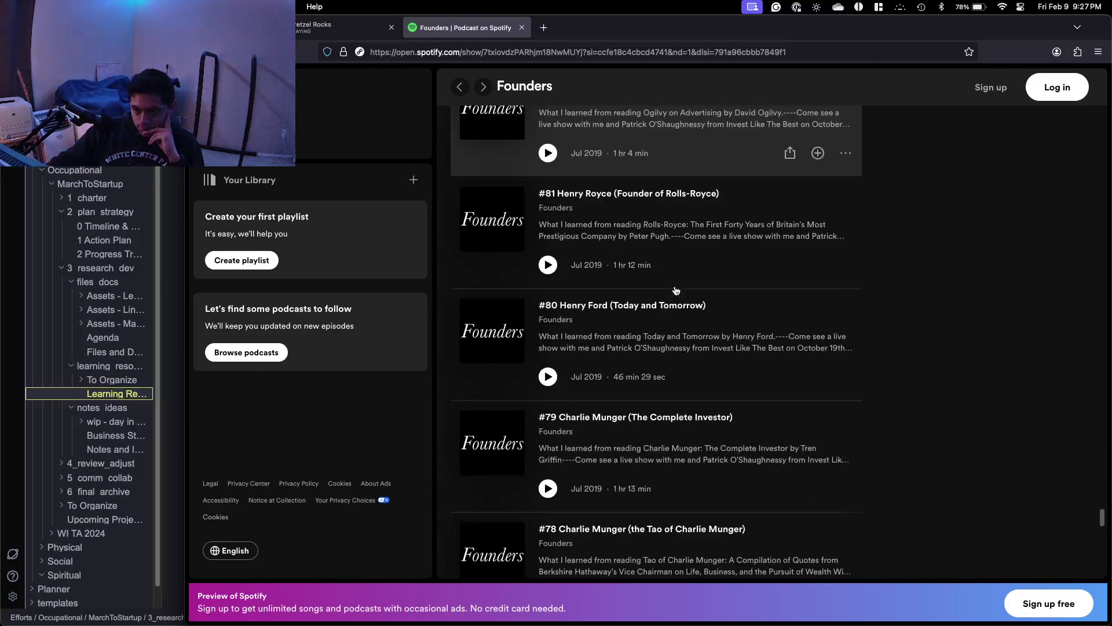
scroll(676, 290, down, 20)
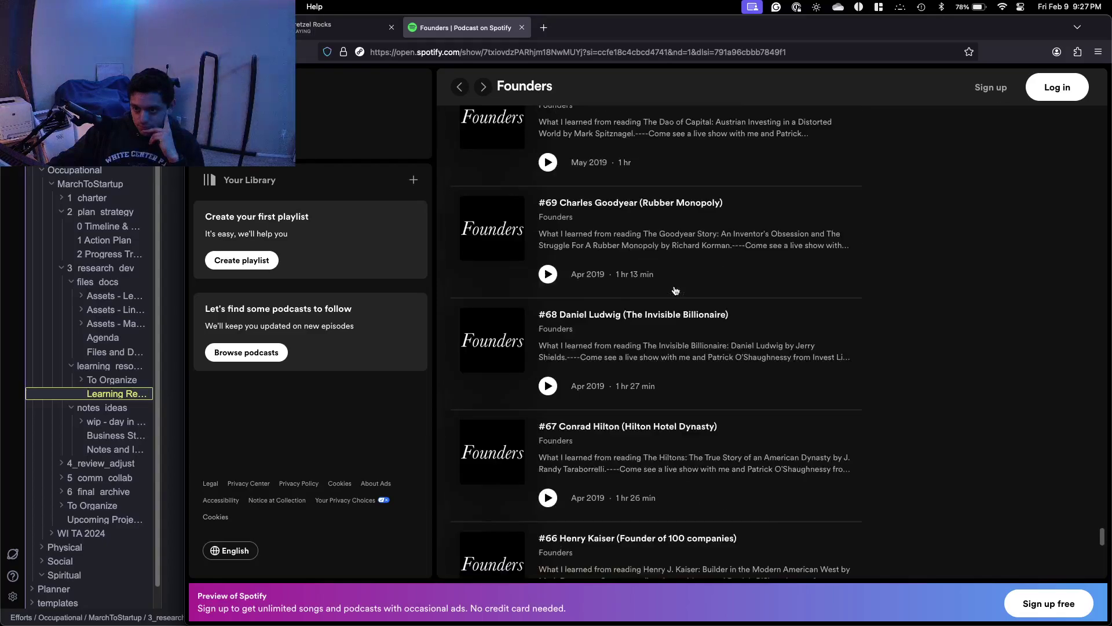
scroll(676, 290, down, 20)
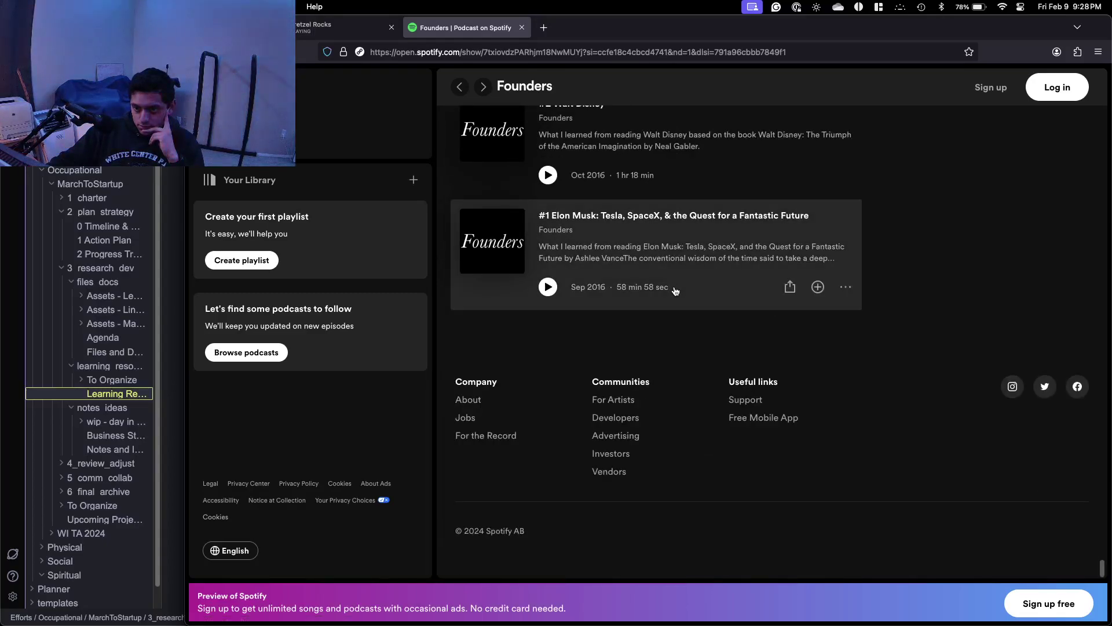
Skim back up through the Founders episodes to the newest ones and read the podcast's full About description.
scroll(687, 325, up, 5)
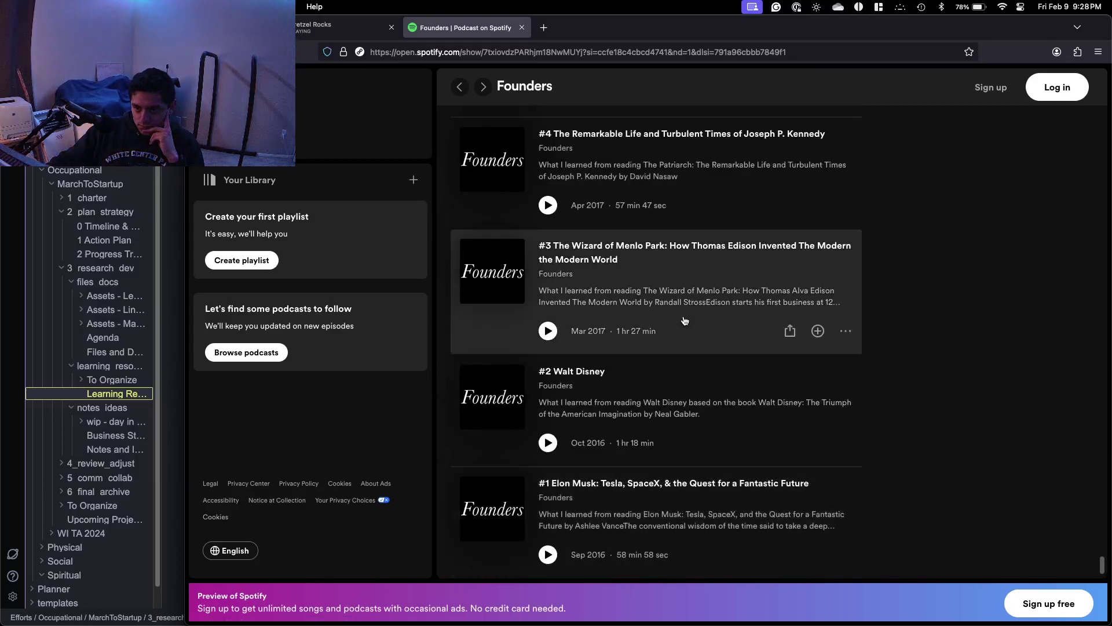
scroll(683, 320, up, 20)
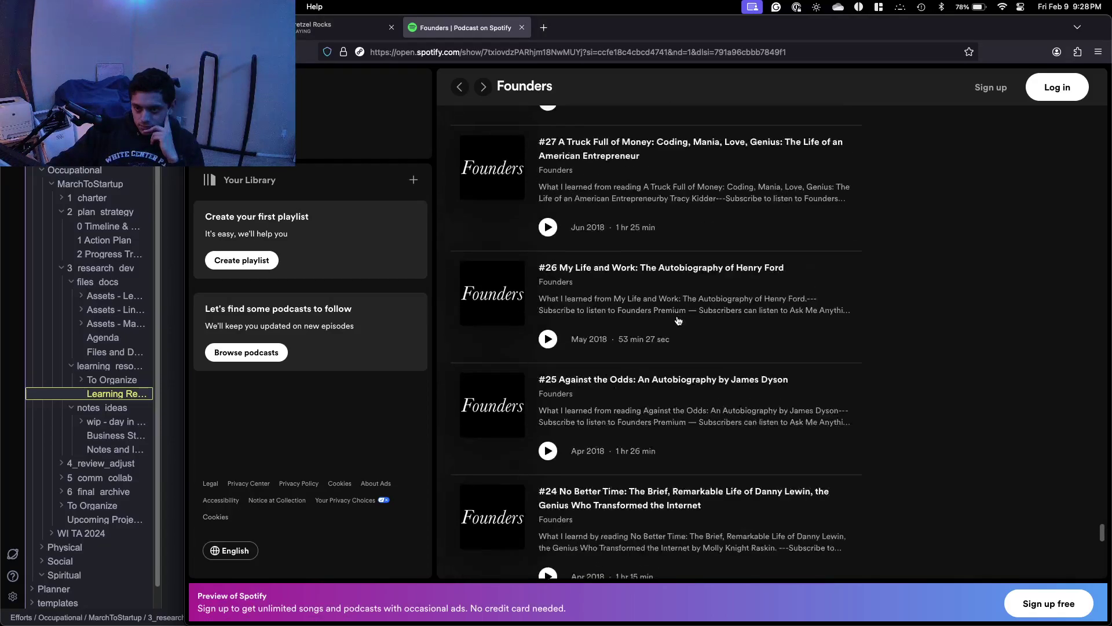
scroll(674, 322, up, 20)
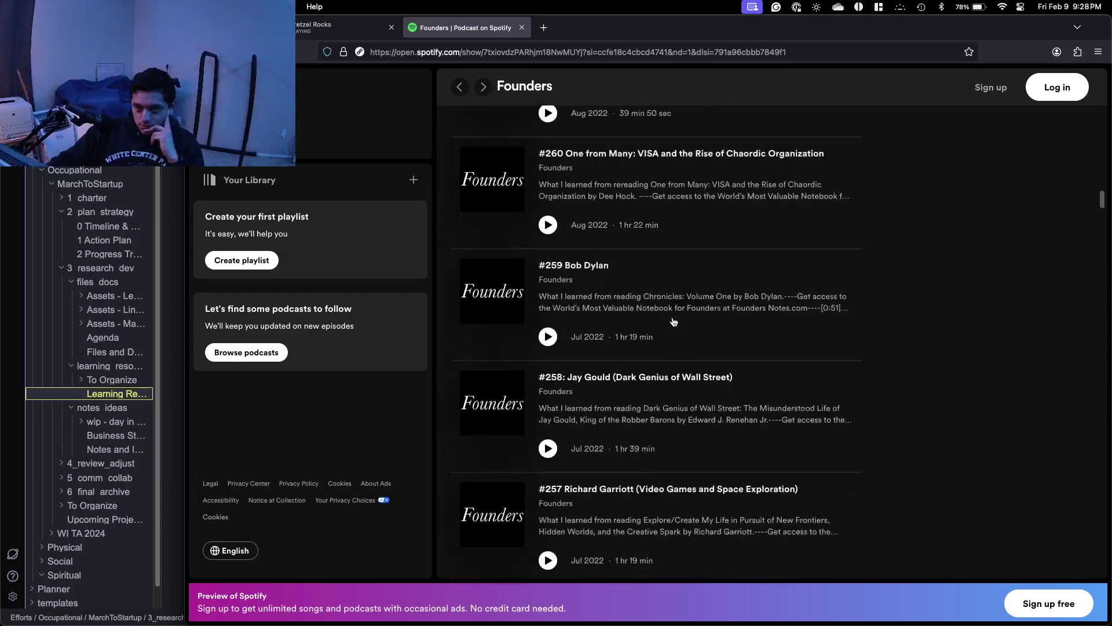
scroll(672, 323, up, 20)
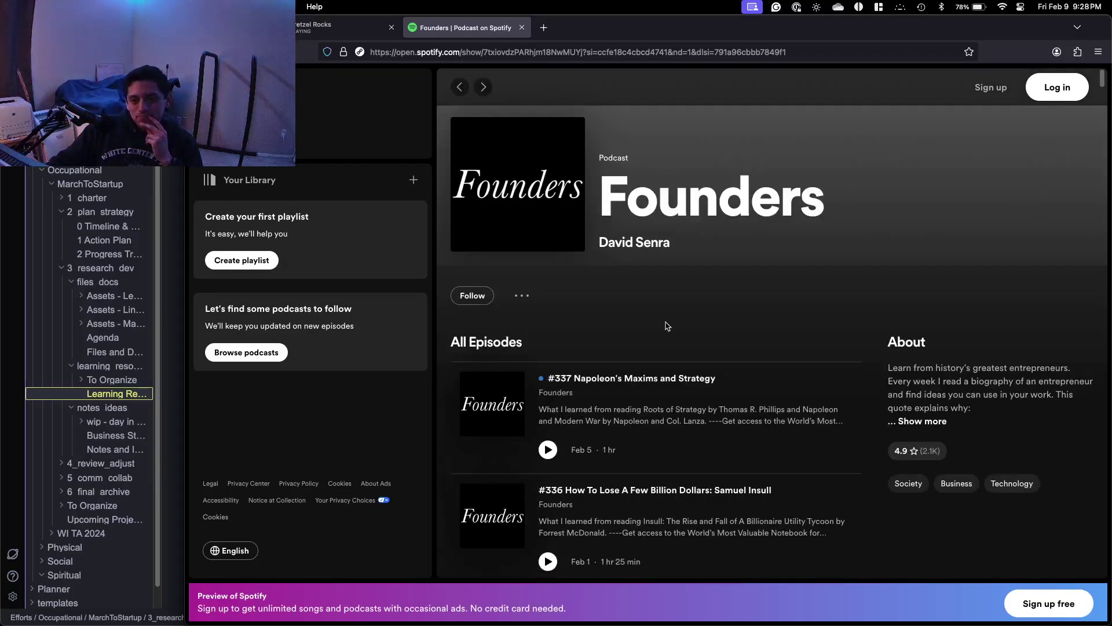
click(929, 420)
scroll(921, 373, down, 5)
scroll(921, 373, up, 3)
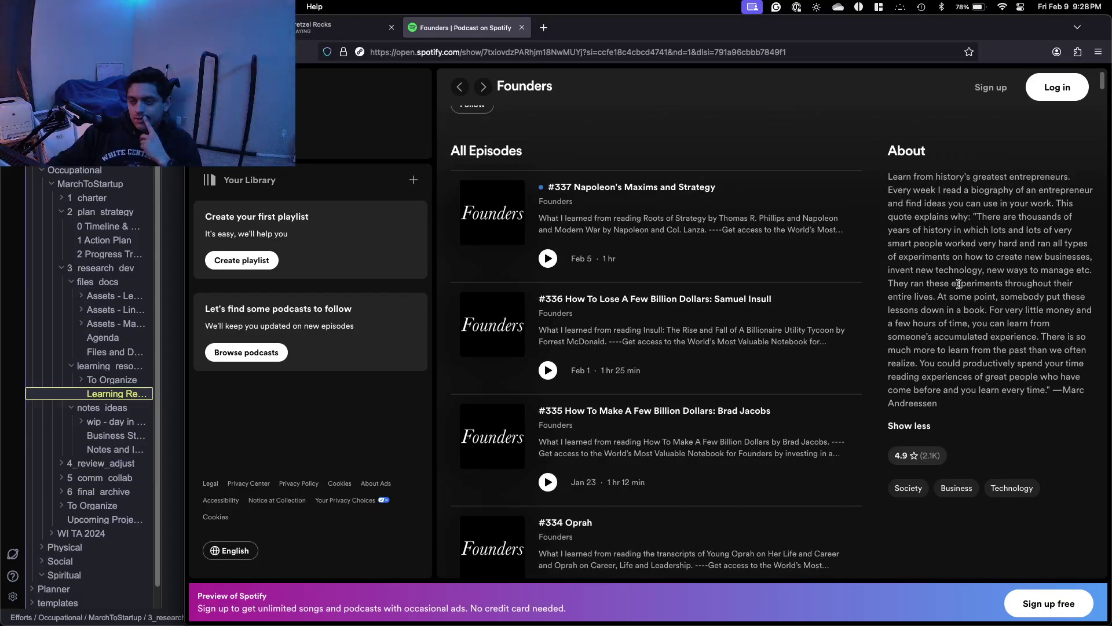
Switch to the Learning Resources note in Obsidian and begin the Founders description with ": Each podcast covers a founder or".
key(ctrl+Up)
click(530, 217)
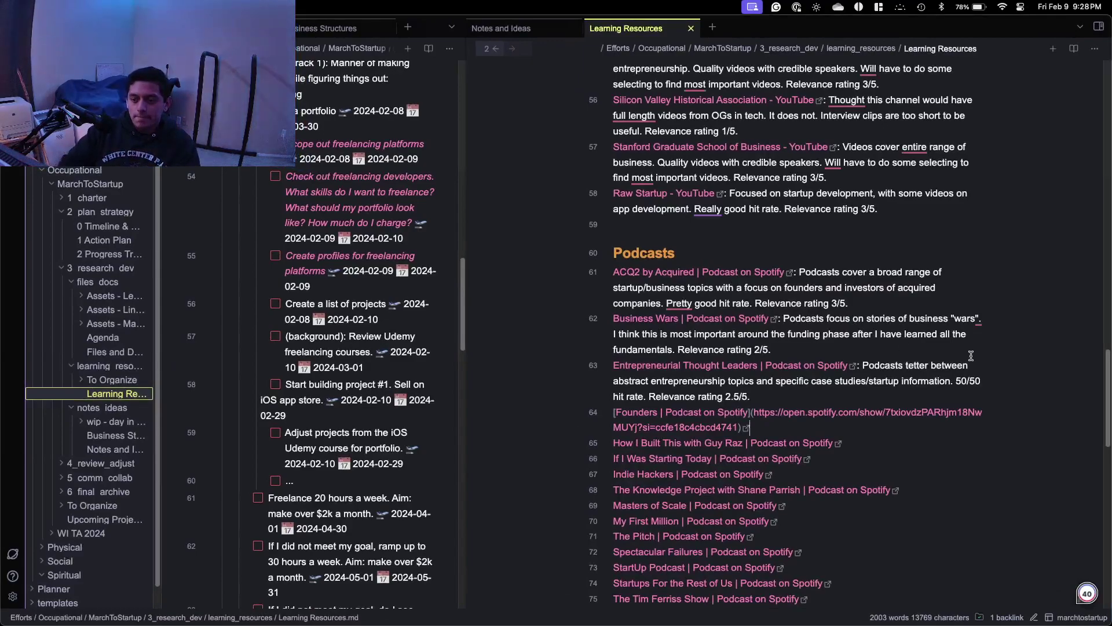
text(: )
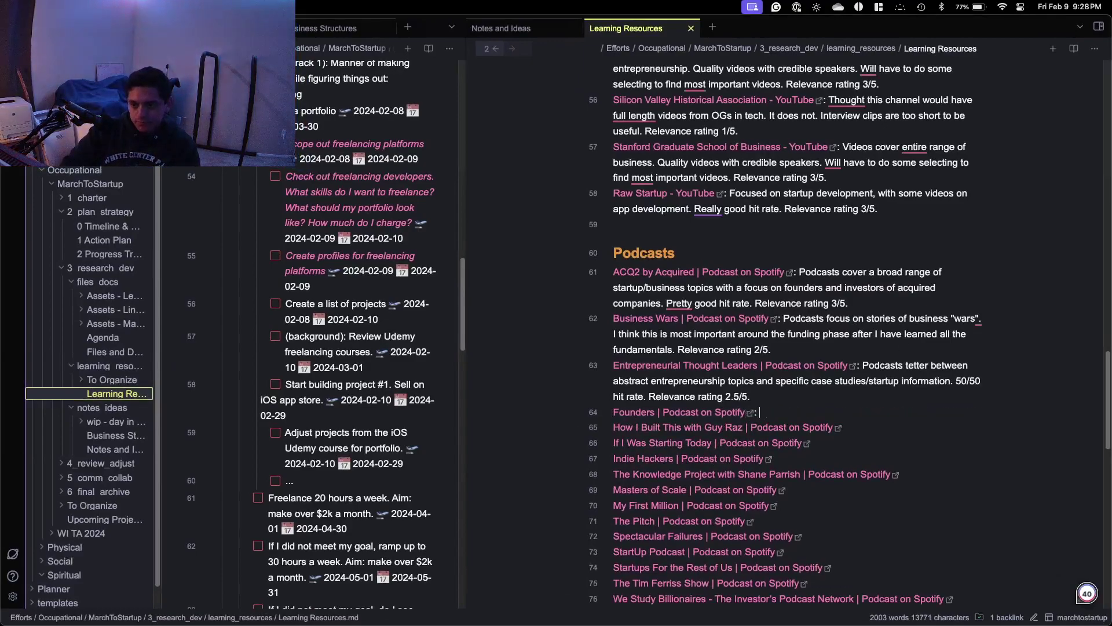
text(Each paodcast covers a founder or)
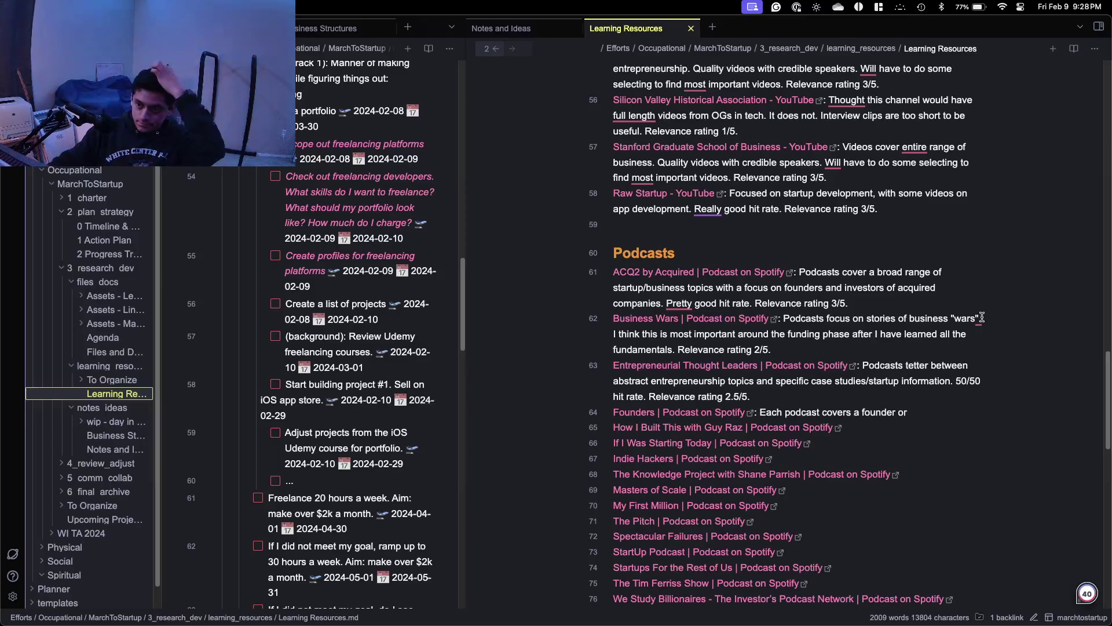
Recheck the Founders page in the browser, then reword its description in the note to "Each podcast covers an entrepreneur.".
key(ctrl+Up)
click(853, 217)
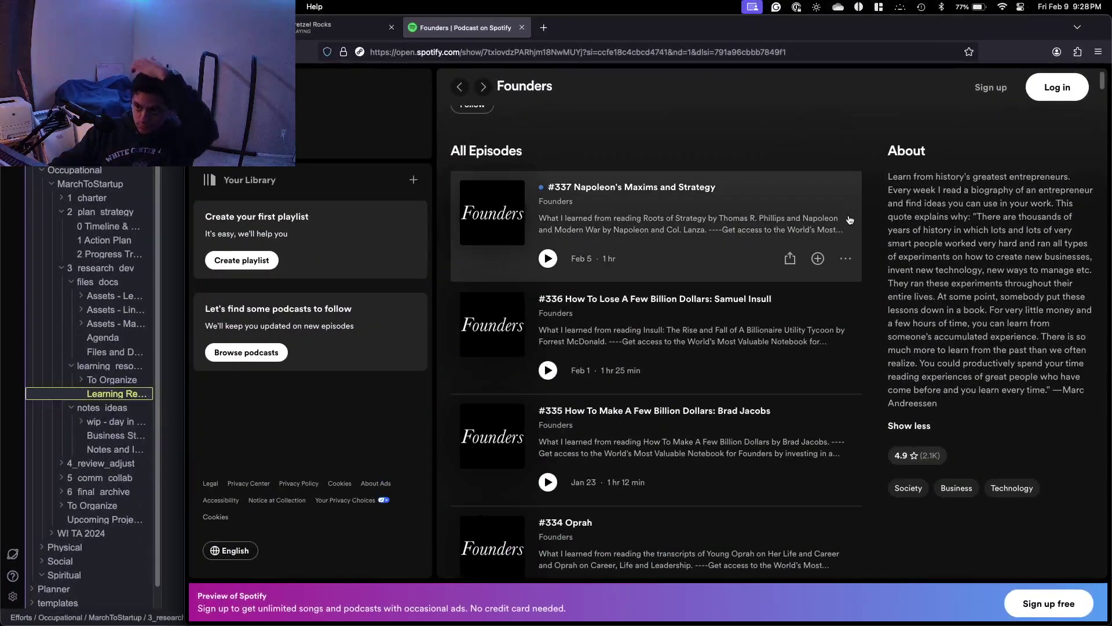
key(ctrl+Up)
click(535, 217)
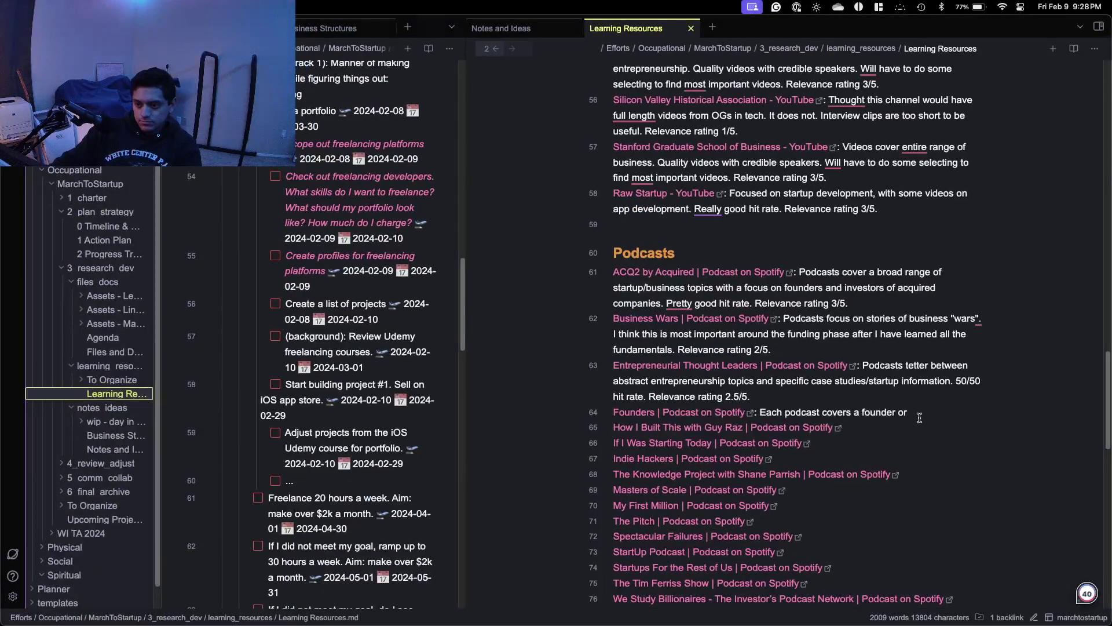
drag(862, 412, 908, 413)
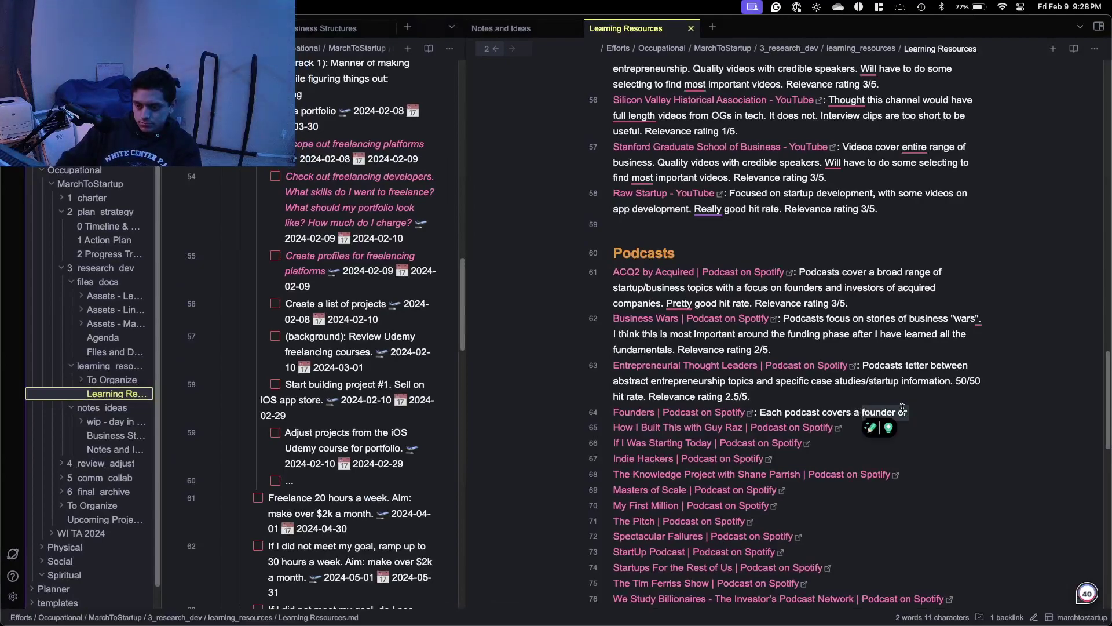
key(BackSpace)
text(n entrepreneur)
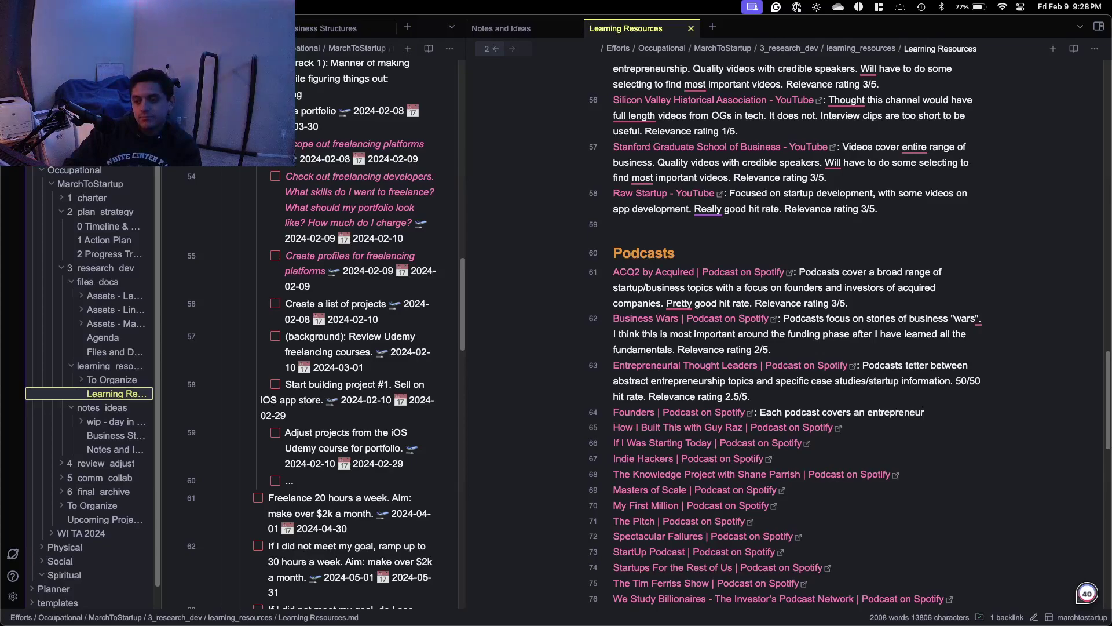
text(. )
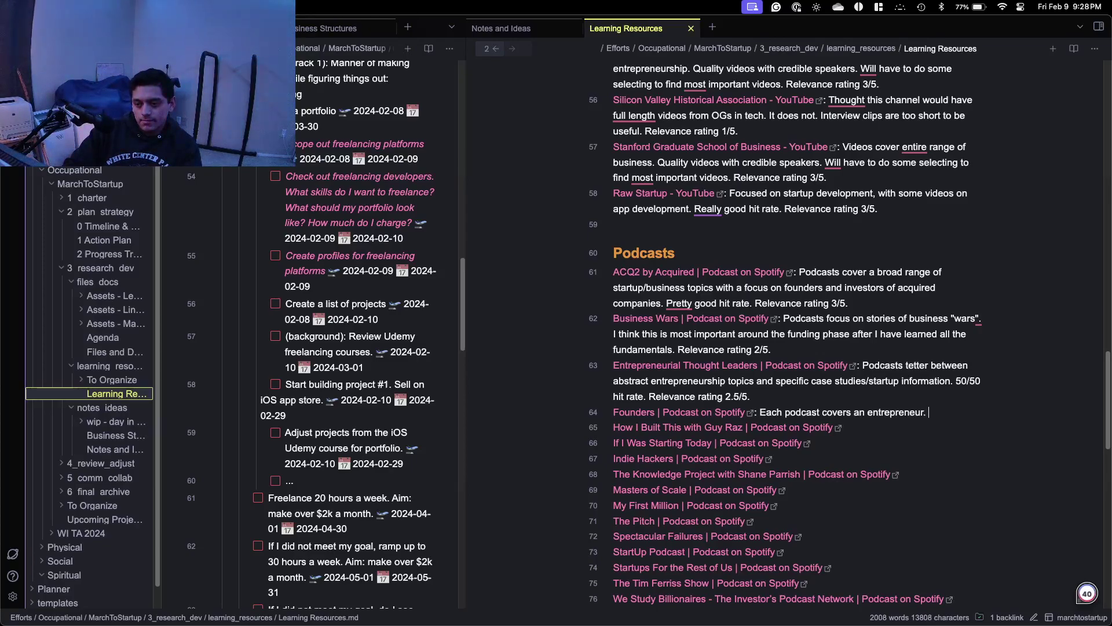
Extend the Founders description with "Has lots of podcasts. Will have to find ones that are most relevant.".
text(Will have to)
key(BackSpace)
key(BackSpace)
key(BackSpace)
key(BackSpace)
key(BackSpace)
key(BackSpace)
key(BackSpace)
key(BackSpace)
key(BackSpace)
key(BackSpace)
key(BackSpace)
text(Has lots of)
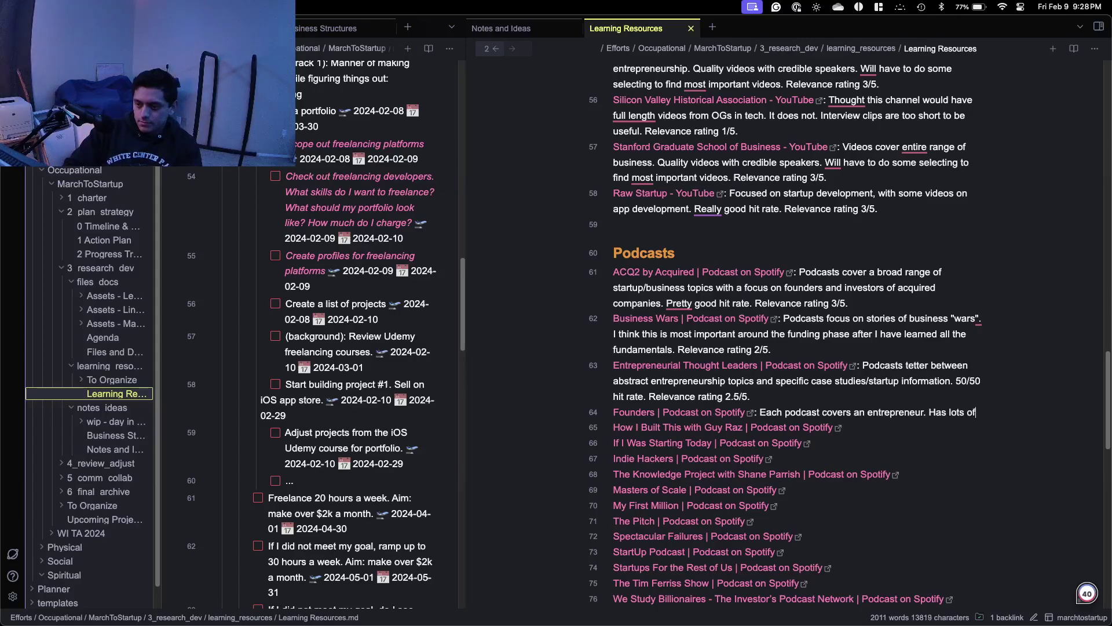
text( podcasts.)
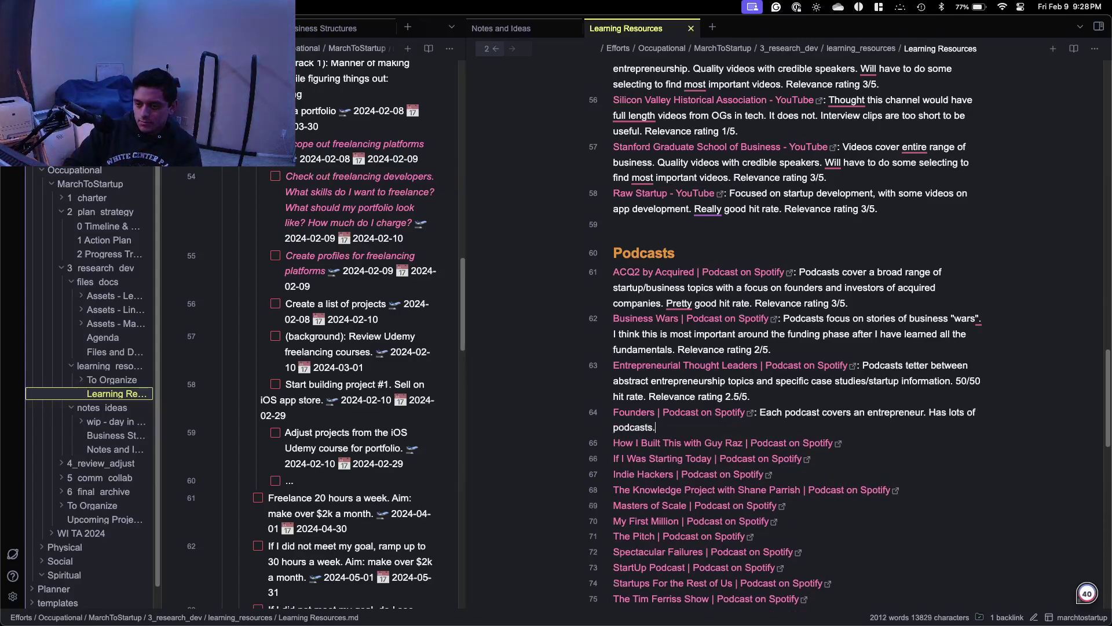
text( iill hav)
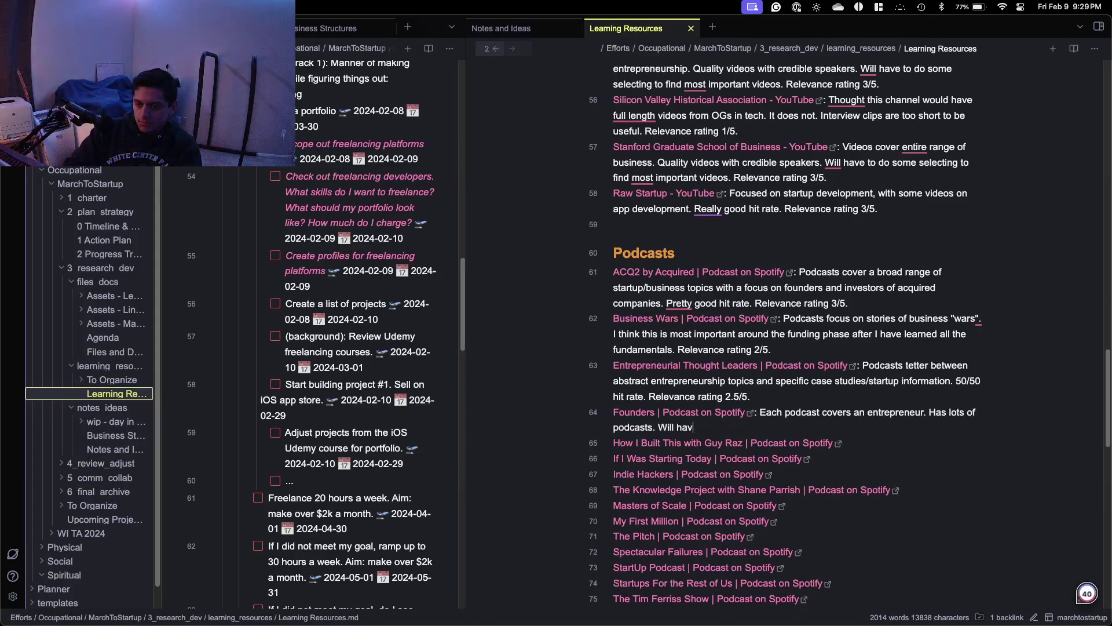
text(e to find ones that are most relevant. Releva)
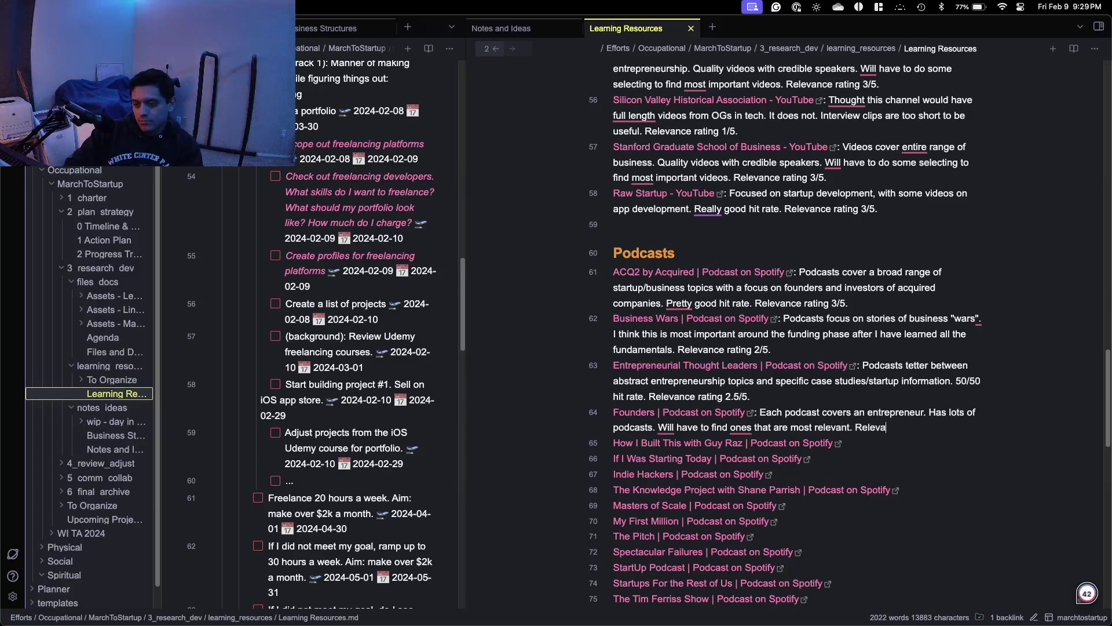
Finish the Founders entry with "Relevance rating 2.75/5.".
text(nce rati)
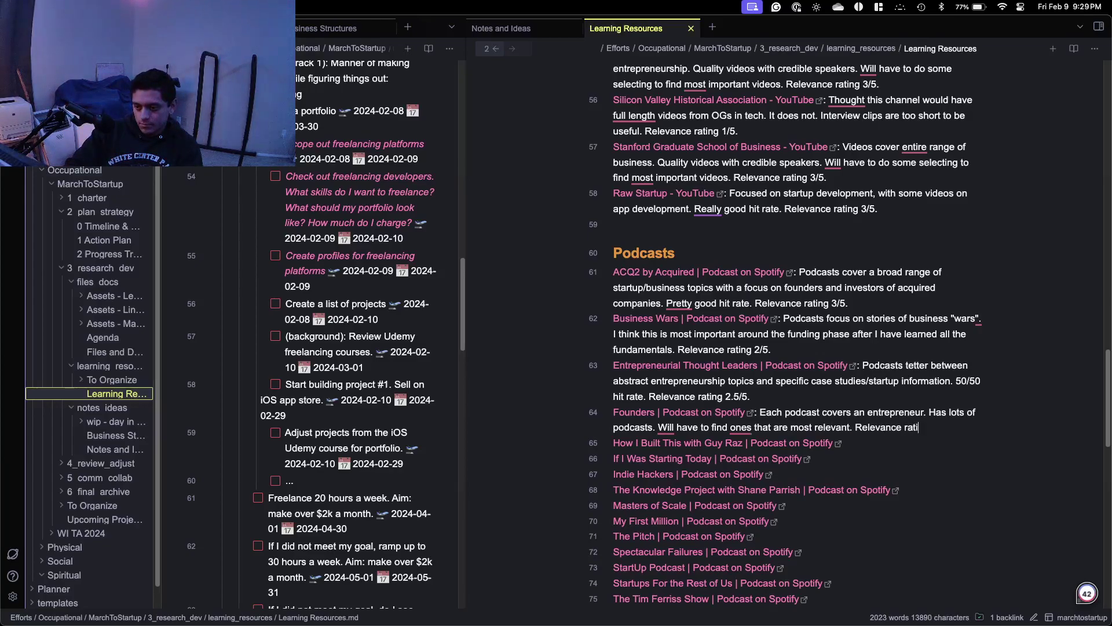
text(ng 3/5)
text(2.85)
text(75/5.)
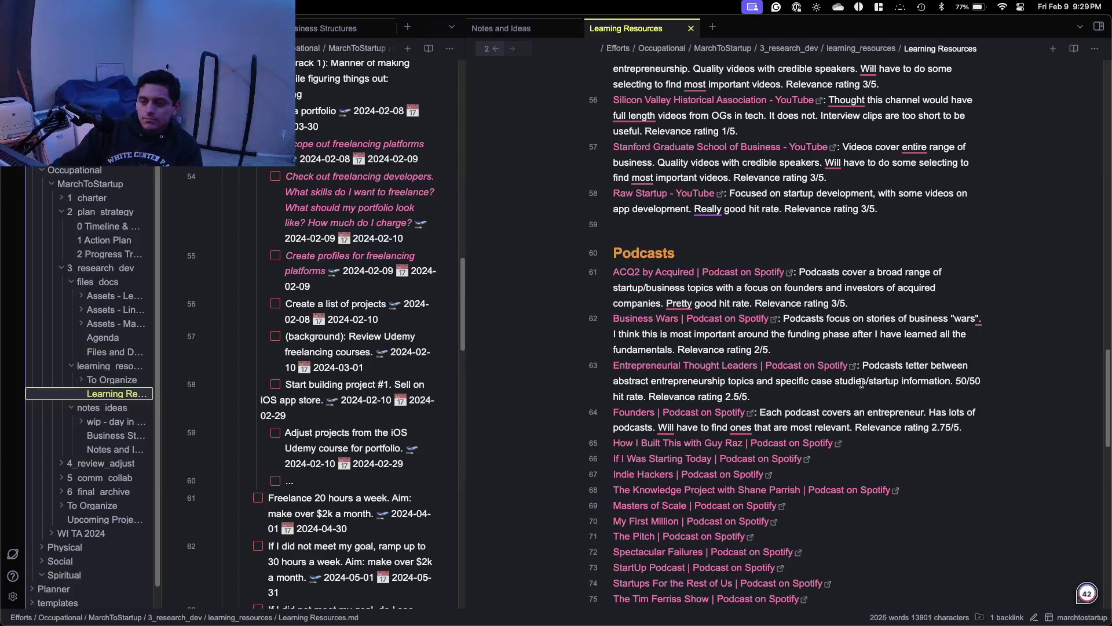
Begin the How I Built This description in the Podcasts list with ": Each podcast cost".
click(869, 449)
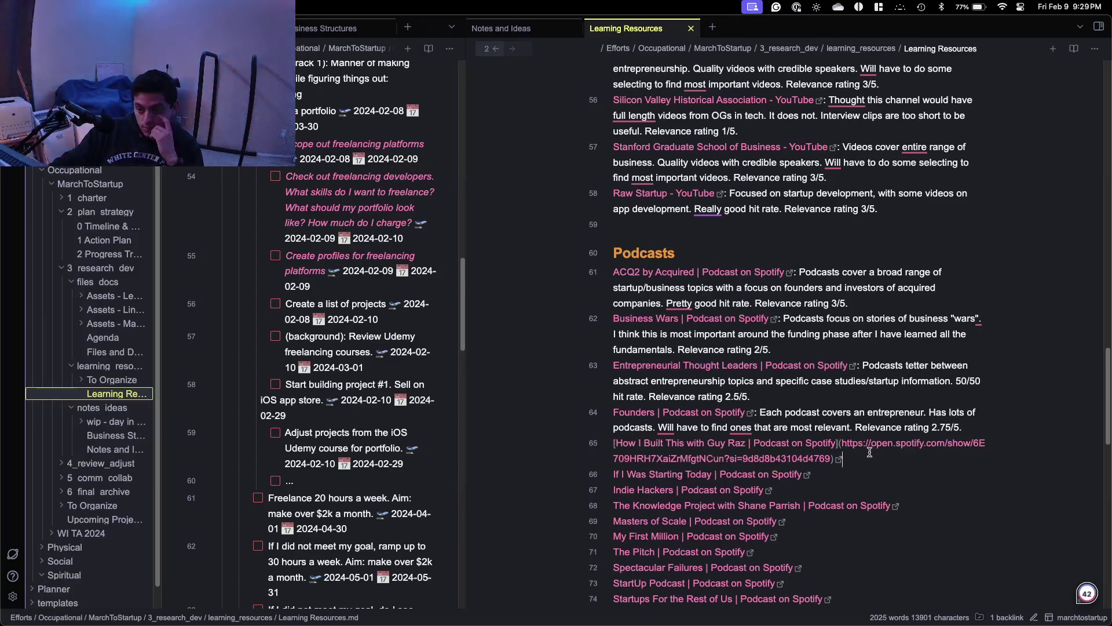
text(:)
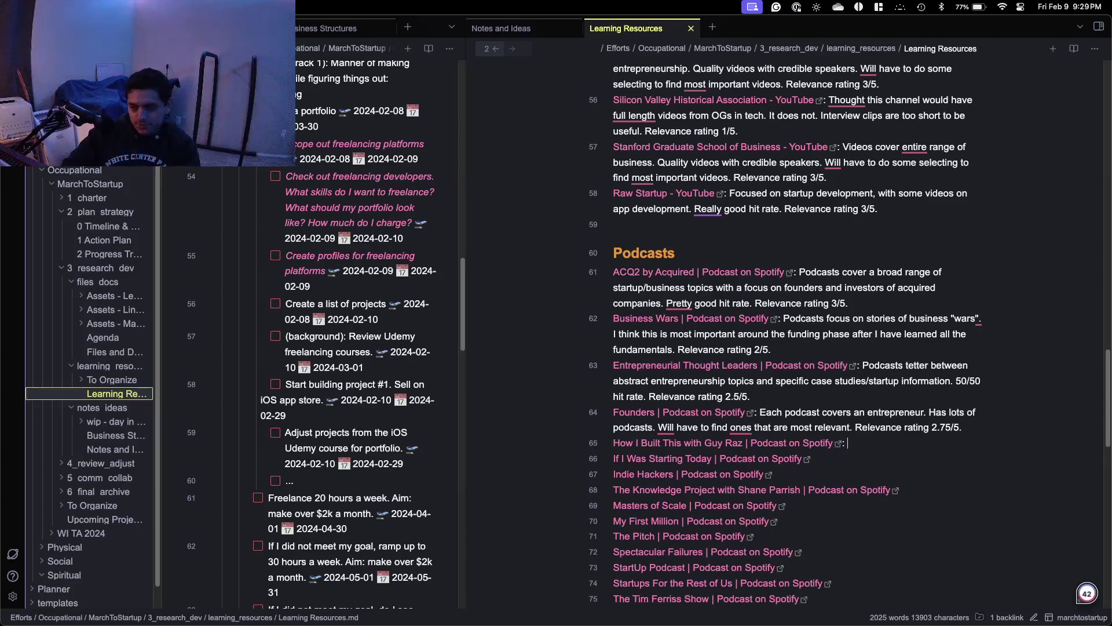
key(BackSpace)
key(BackSpace)
text(dt)
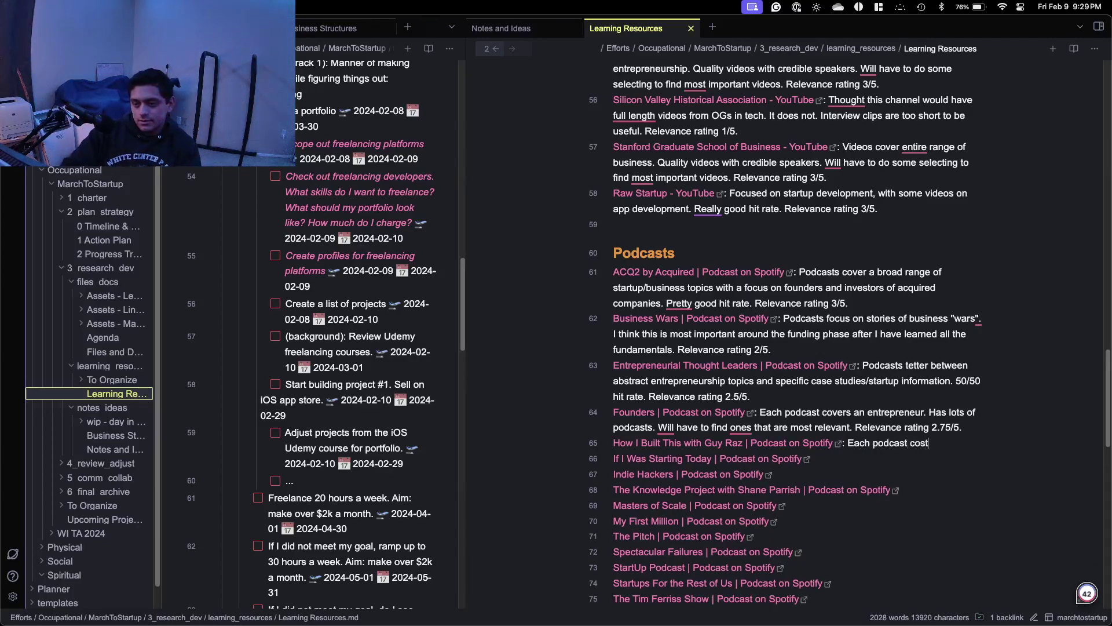
Open the How I Built This podcast link, decline launching the Spotify app, and skim its newest episodes back to mid-January.
click(836, 444)
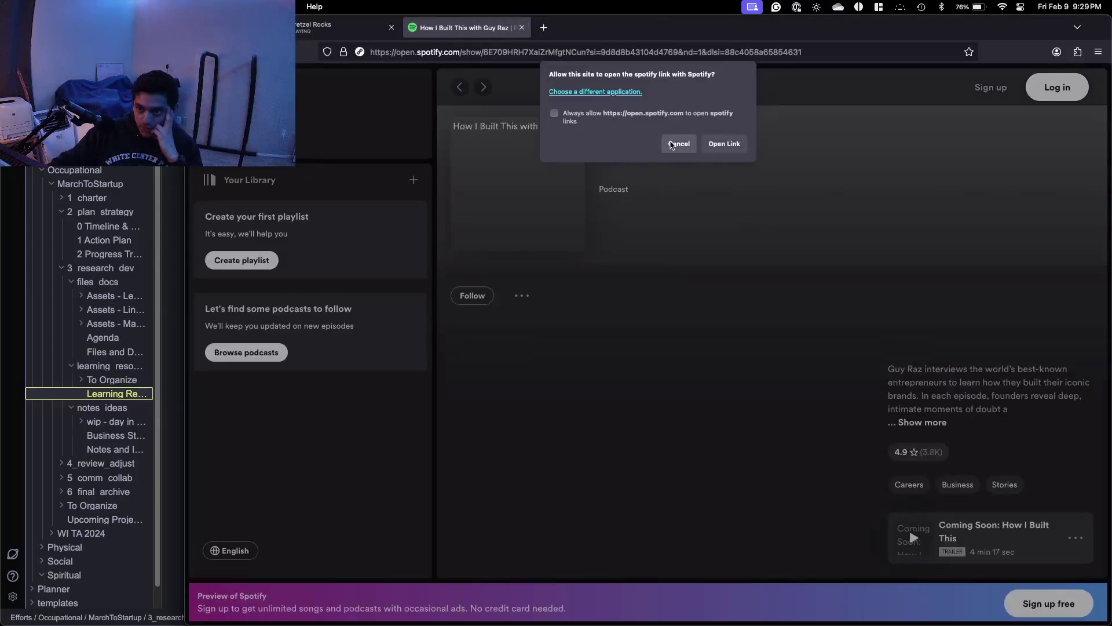
click(670, 145)
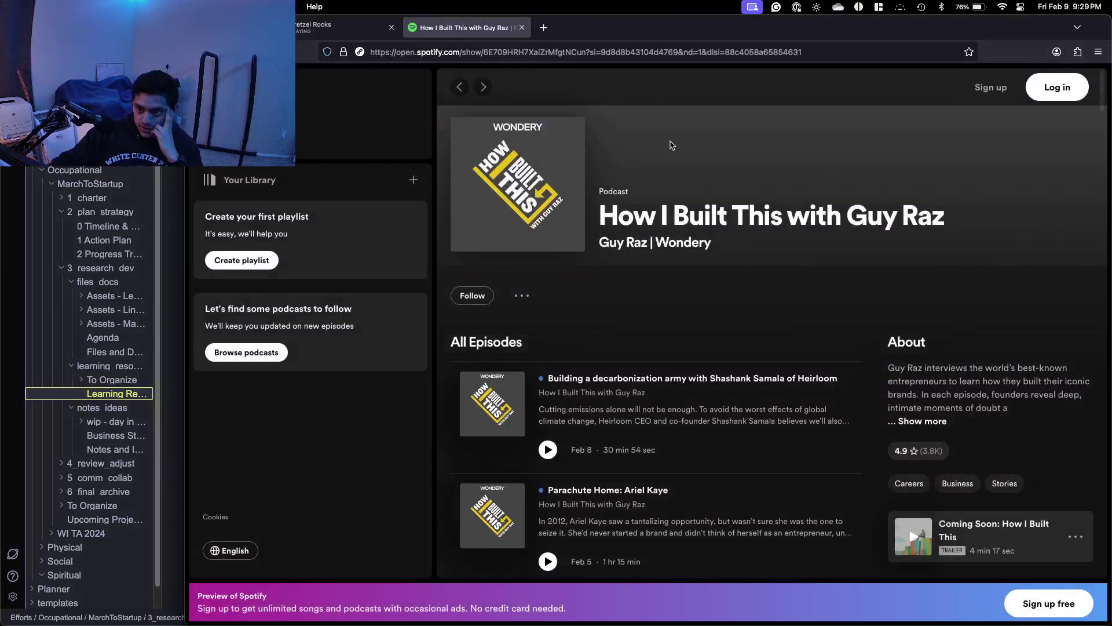
scroll(673, 191, down, 3)
scroll(677, 232, up, 3)
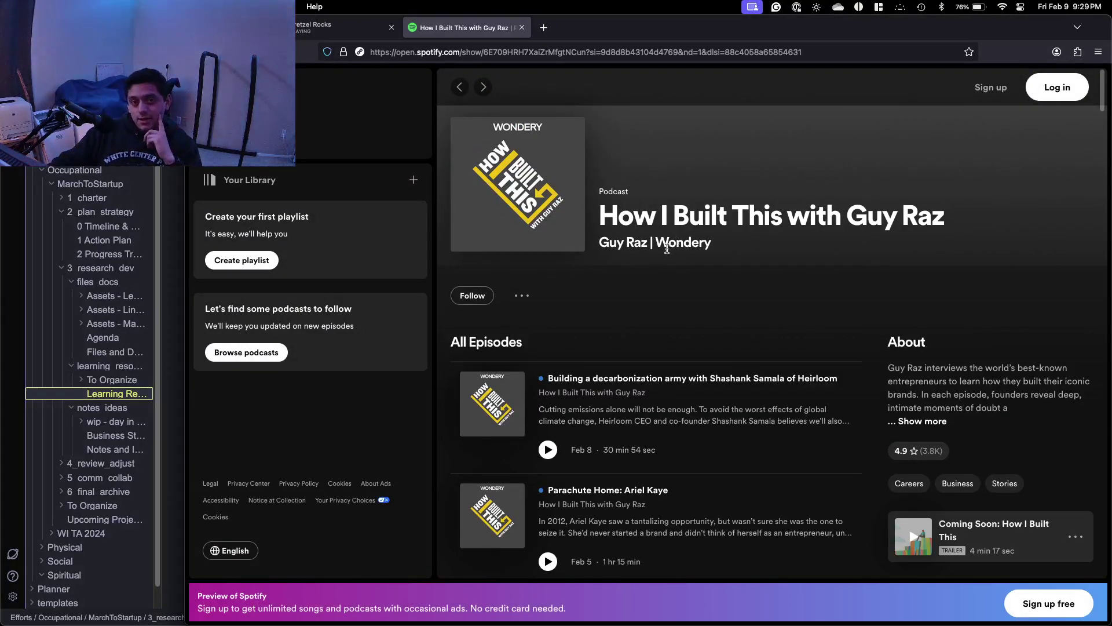
scroll(655, 258, down, 3)
scroll(655, 259, down, 2)
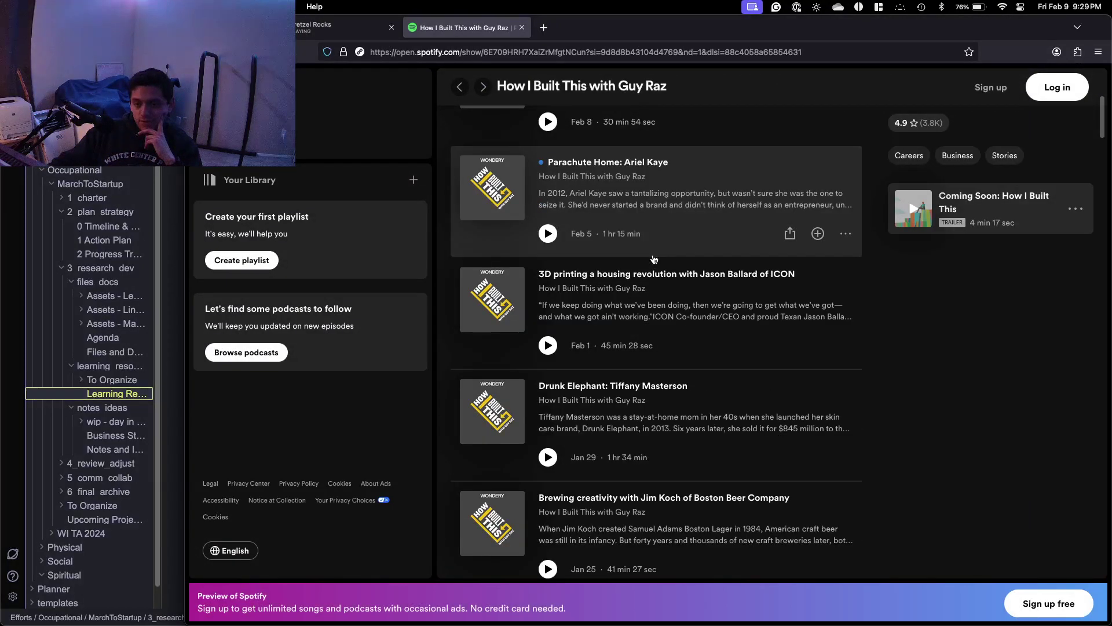
scroll(646, 265, down, 5)
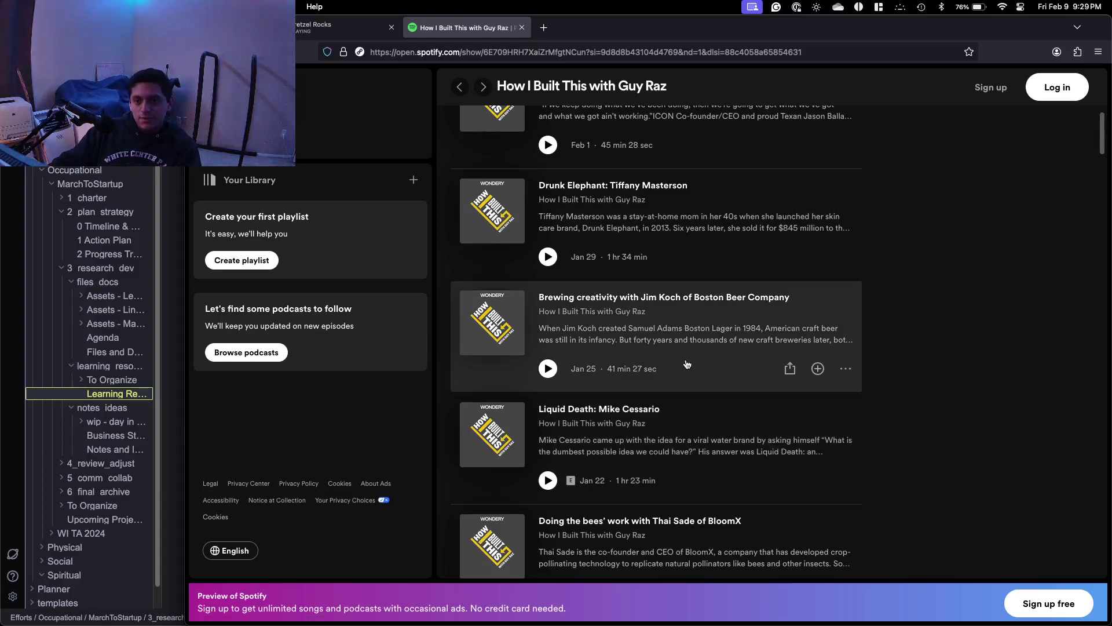
scroll(686, 365, up, 4)
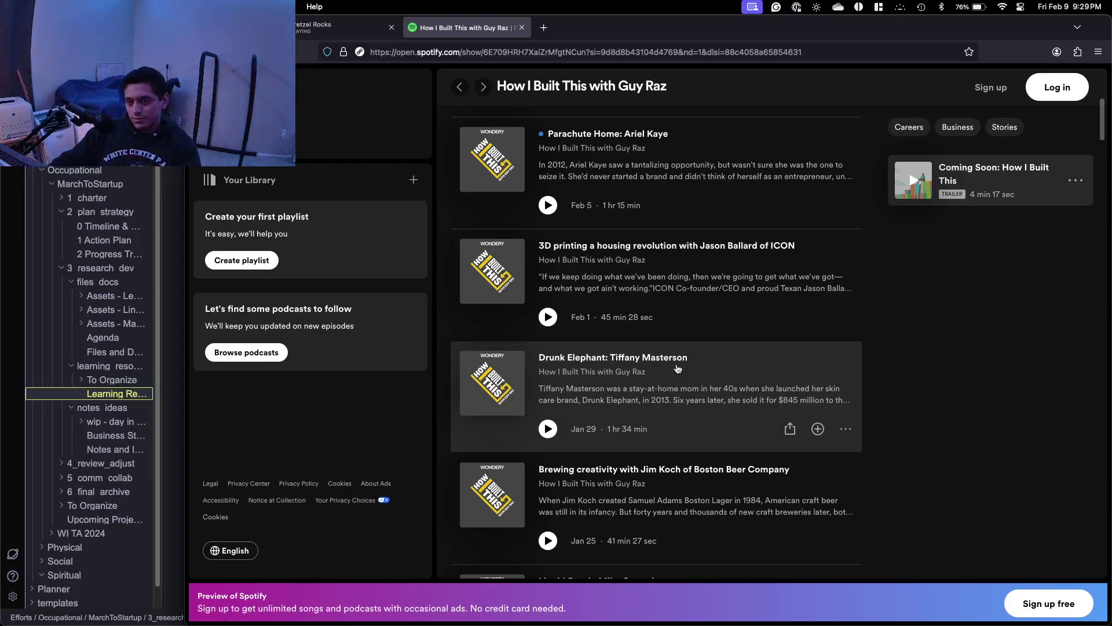
scroll(678, 371, down, 5)
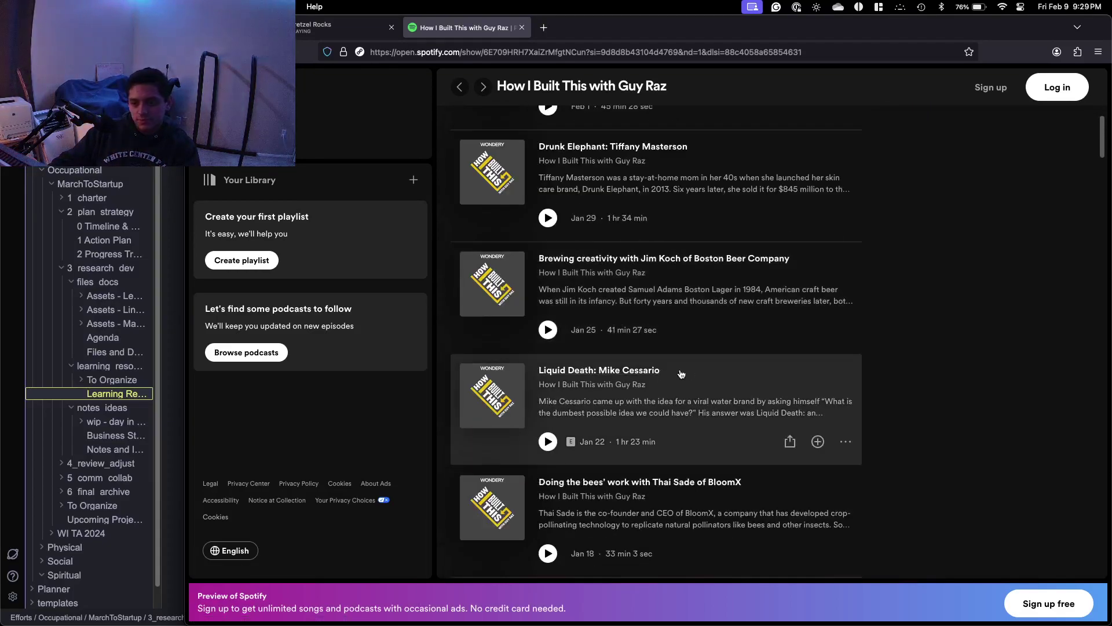
scroll(617, 374, down, 4)
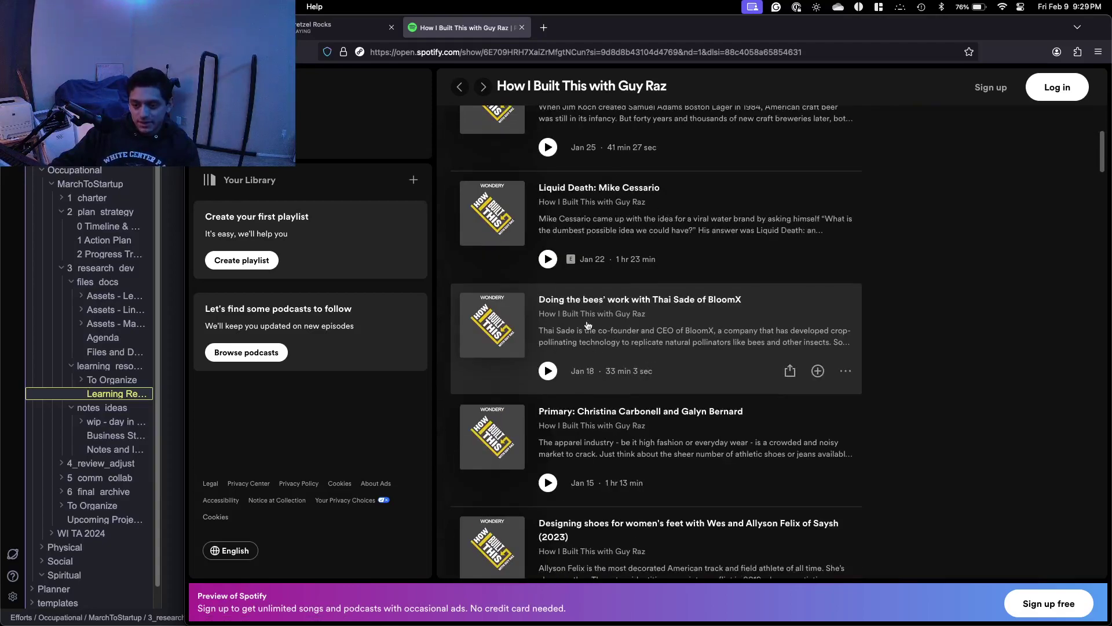
Scan the How I Built This episodes from early January back to September 2023.
scroll(589, 331, down, 9)
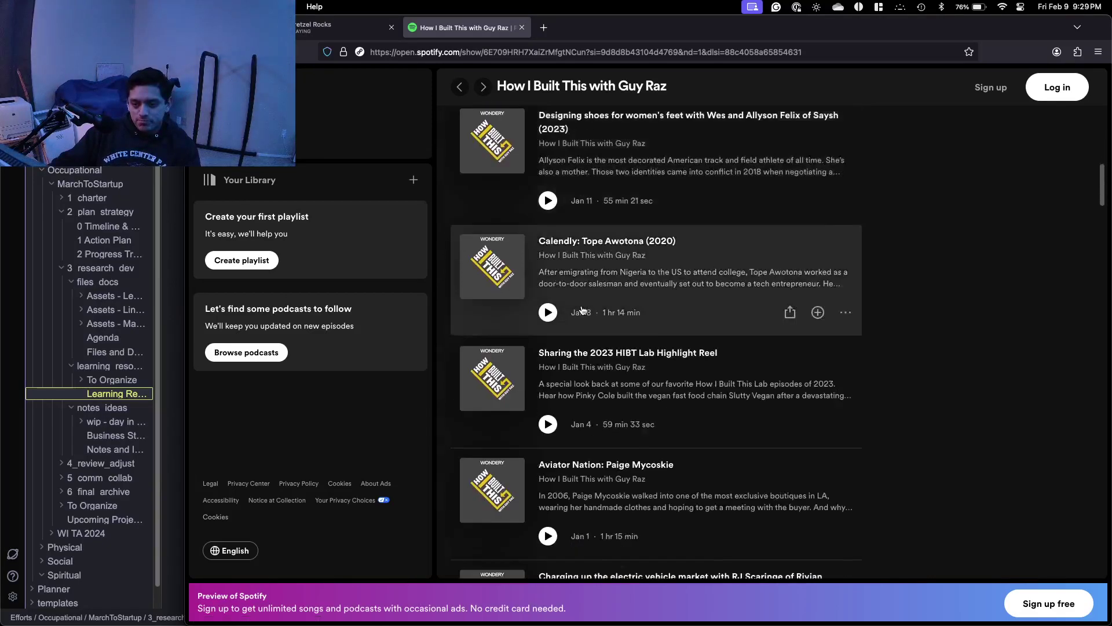
scroll(582, 310, down, 1)
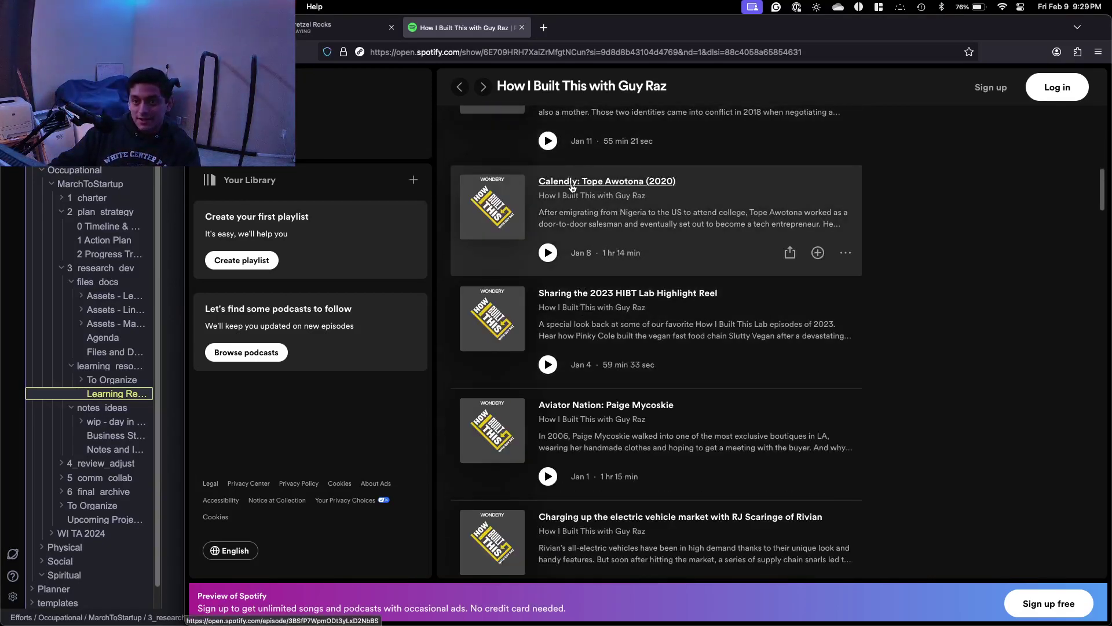
scroll(570, 186, down, 7)
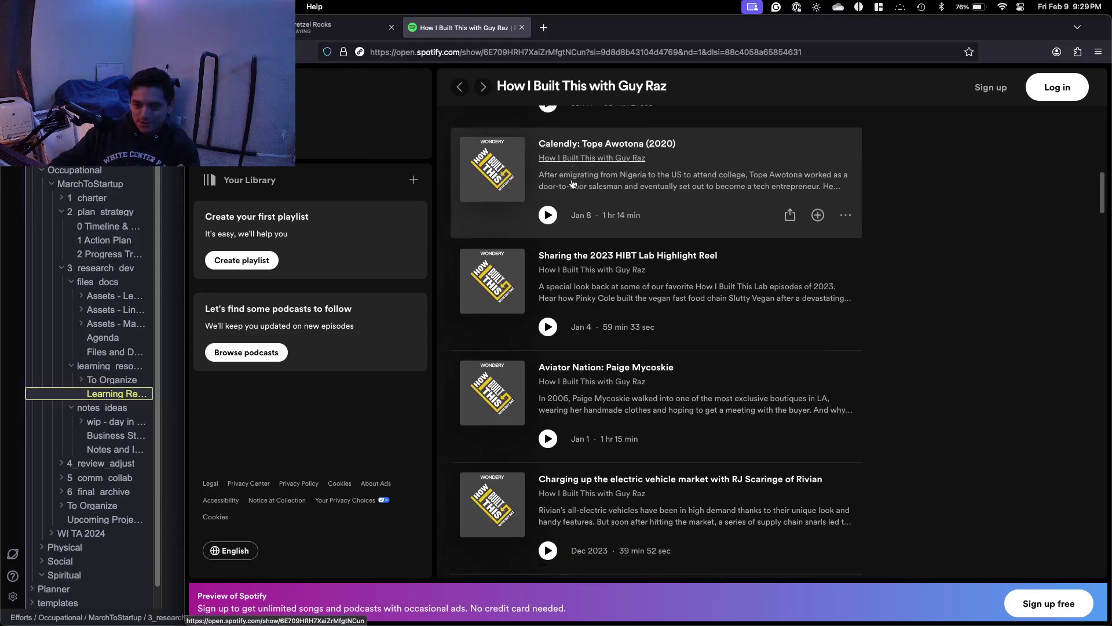
scroll(571, 186, down, 5)
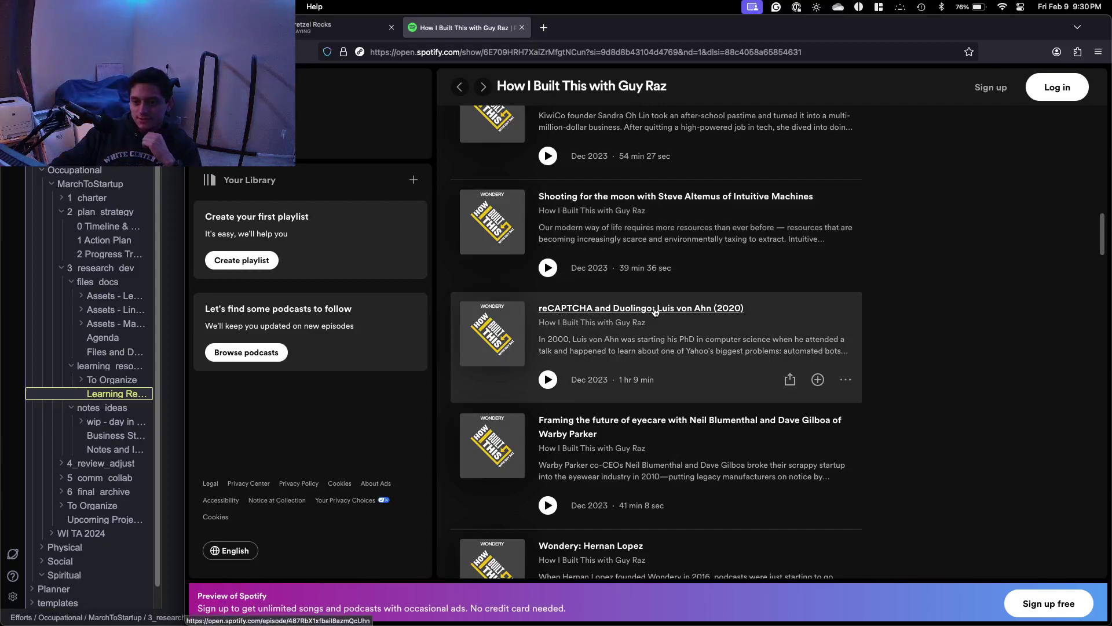
scroll(654, 311, down, 6)
scroll(654, 311, down, 15)
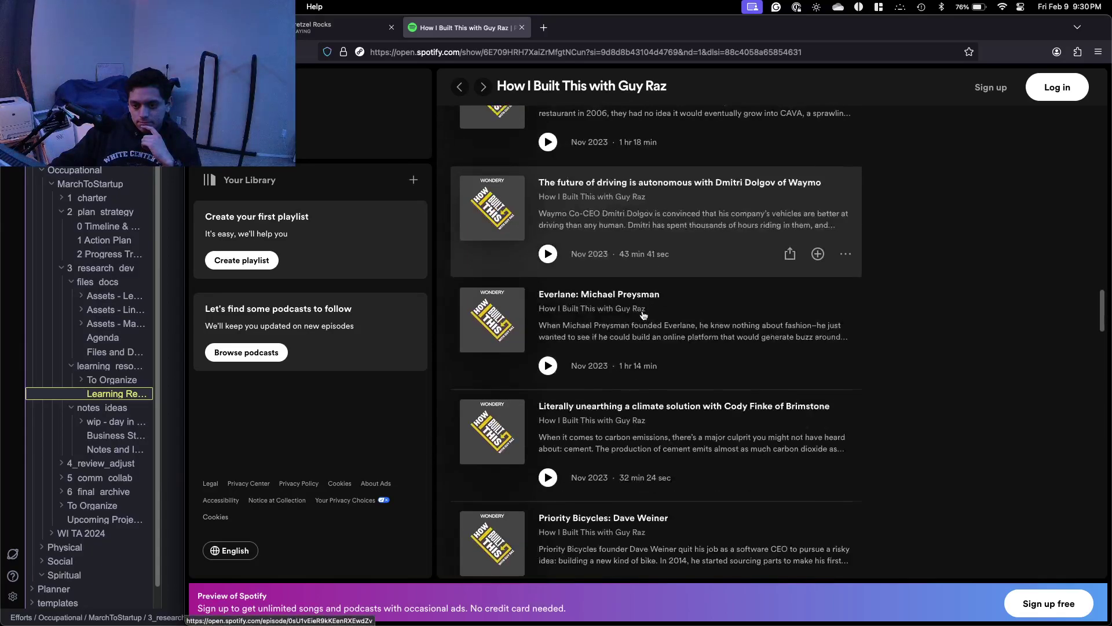
scroll(643, 315, down, 10)
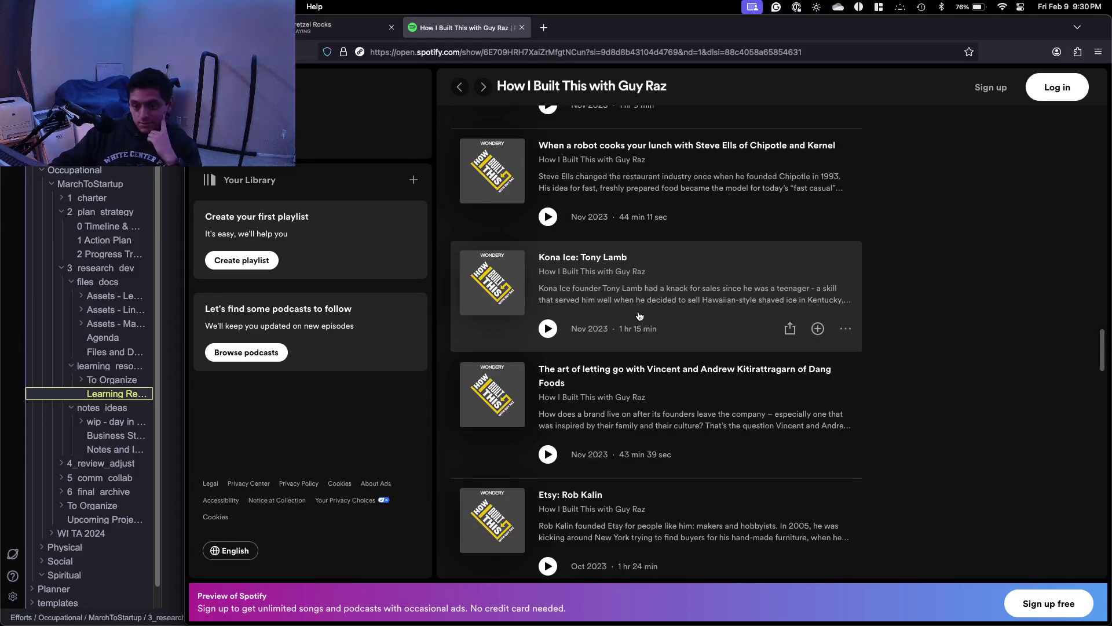
scroll(640, 315, down, 8)
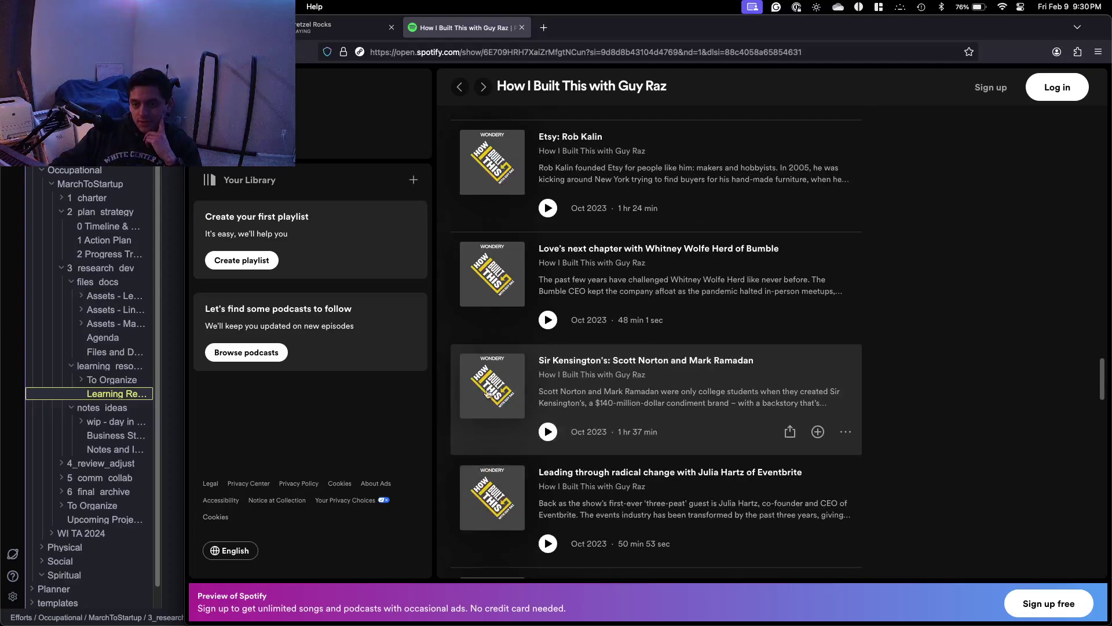
scroll(533, 387, down, 16)
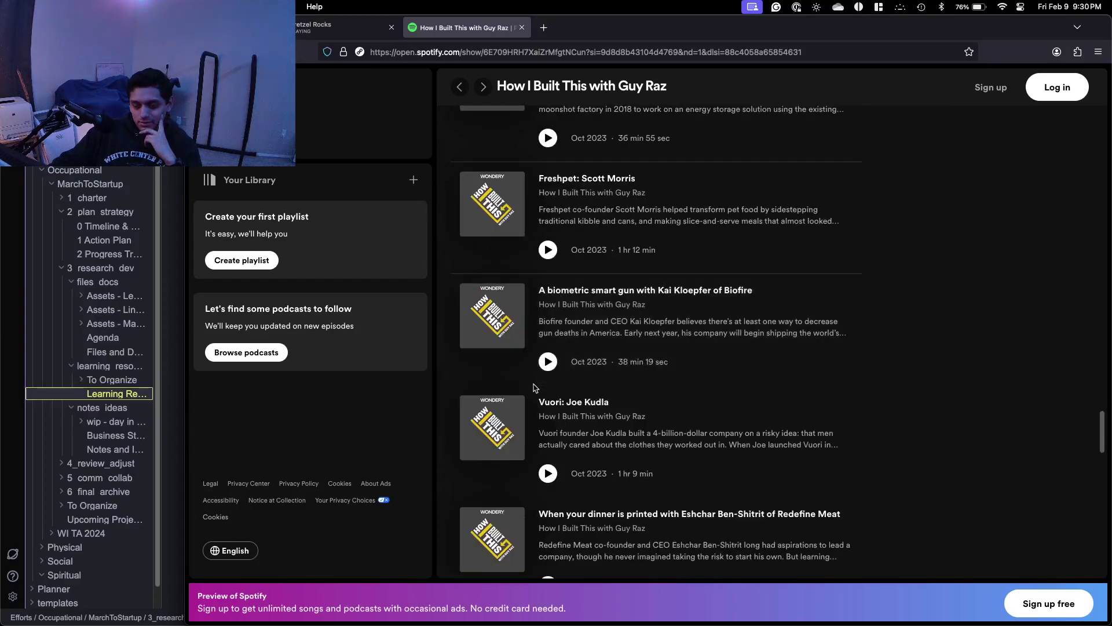
scroll(534, 387, down, 7)
scroll(534, 387, down, 4)
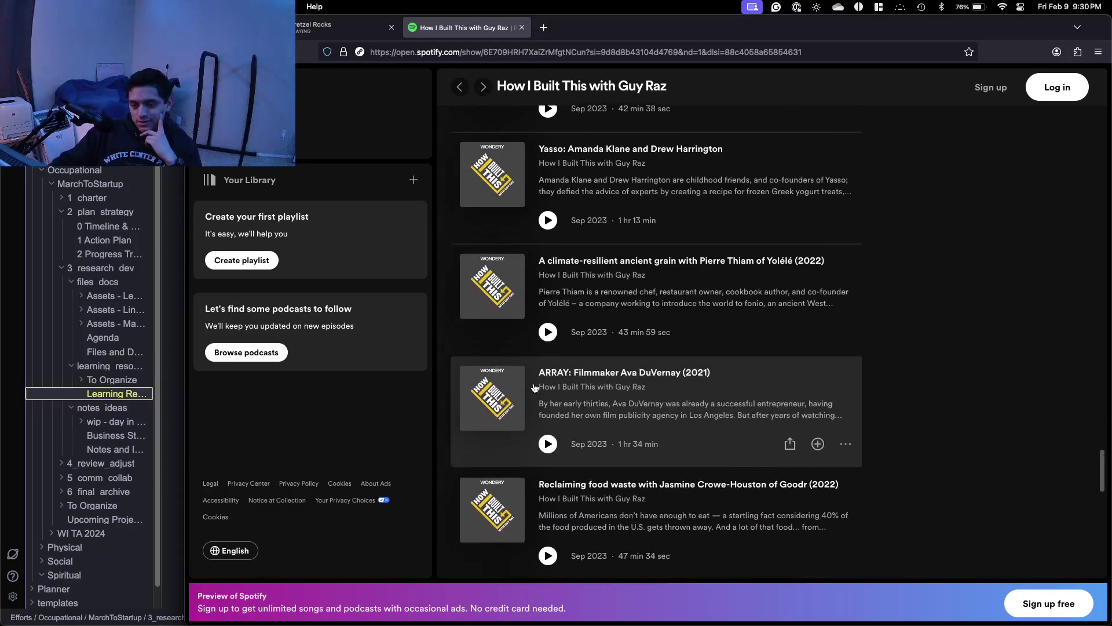
Scan the How I Built This episodes from September 2023 back to January 2023 and return to the start of the show page.
scroll(534, 387, down, 15)
scroll(534, 387, down, 10)
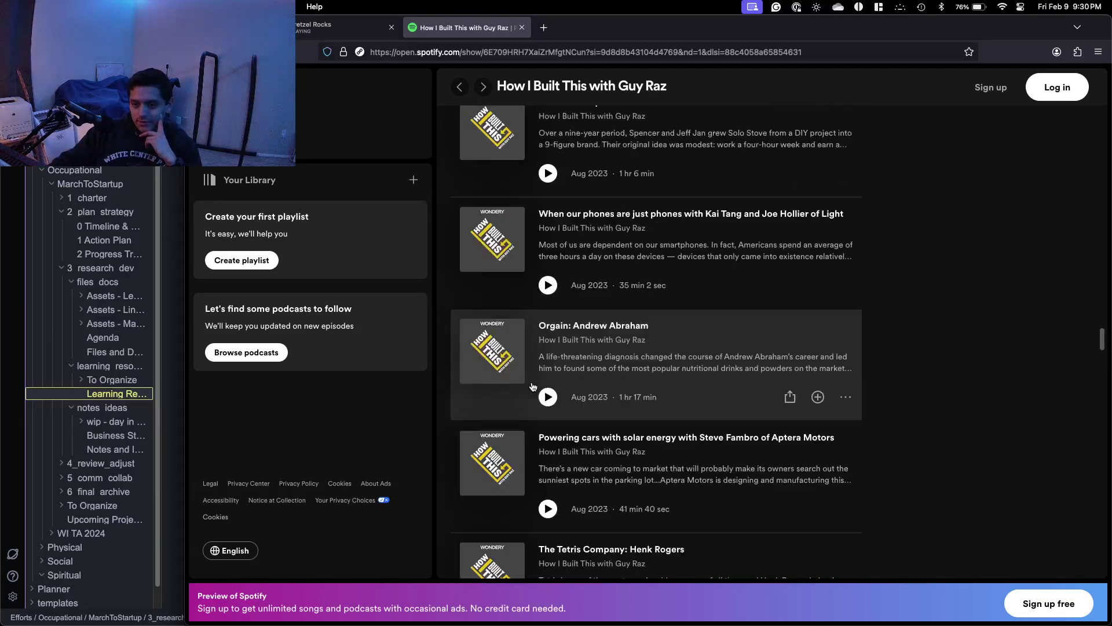
scroll(534, 385, down, 8)
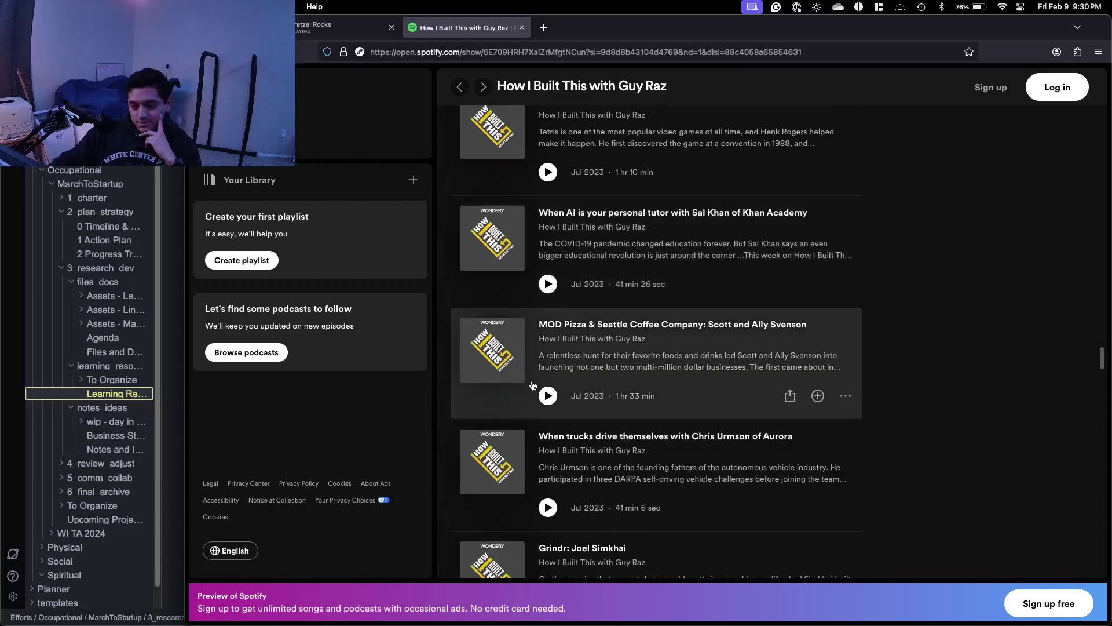
scroll(534, 385, down, 5)
scroll(533, 385, down, 13)
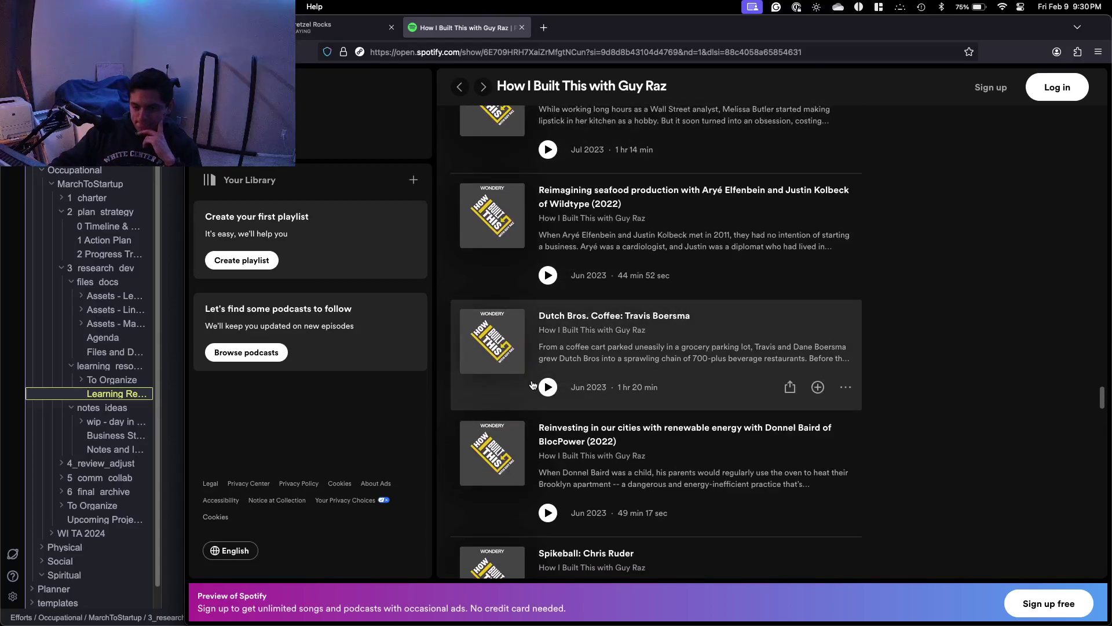
scroll(534, 386, down, 11)
scroll(541, 327, down, 11)
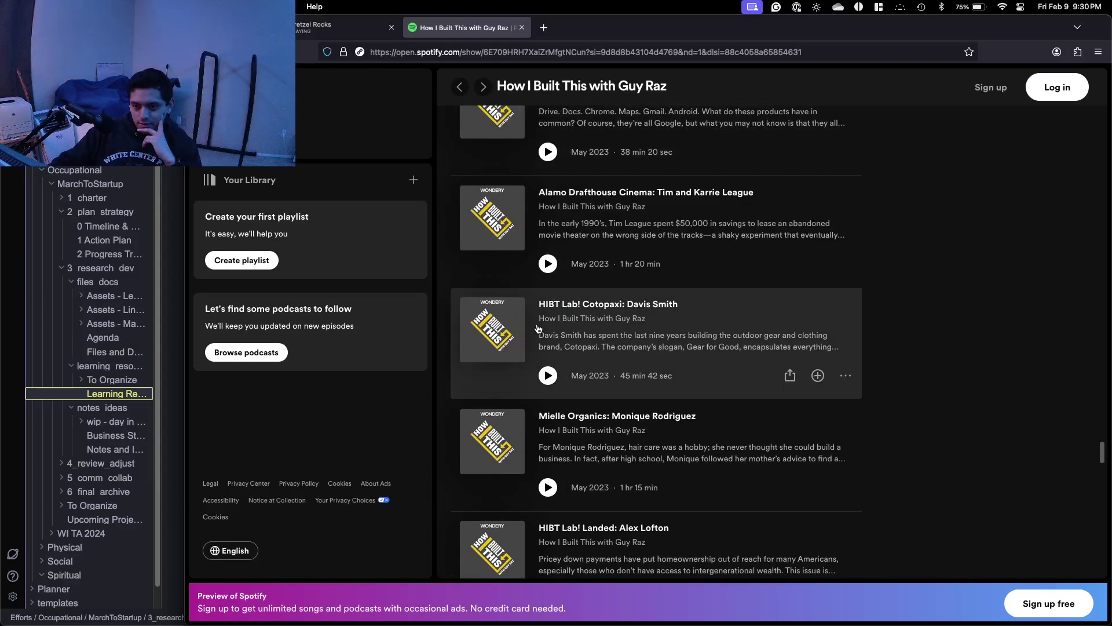
scroll(537, 328, down, 16)
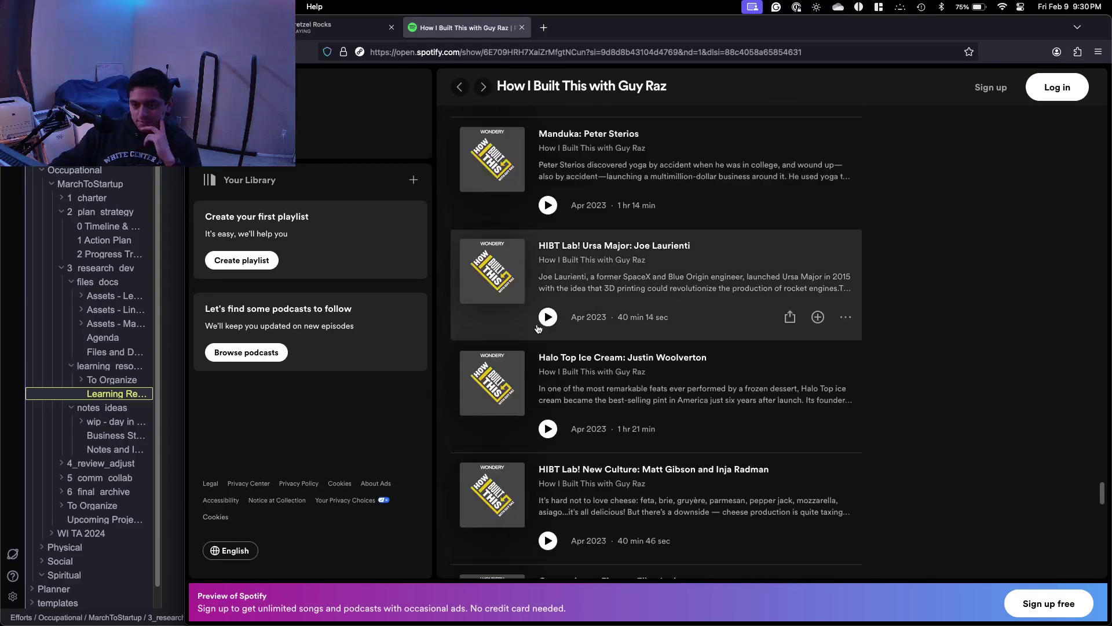
scroll(538, 329, down, 3)
scroll(537, 328, down, 15)
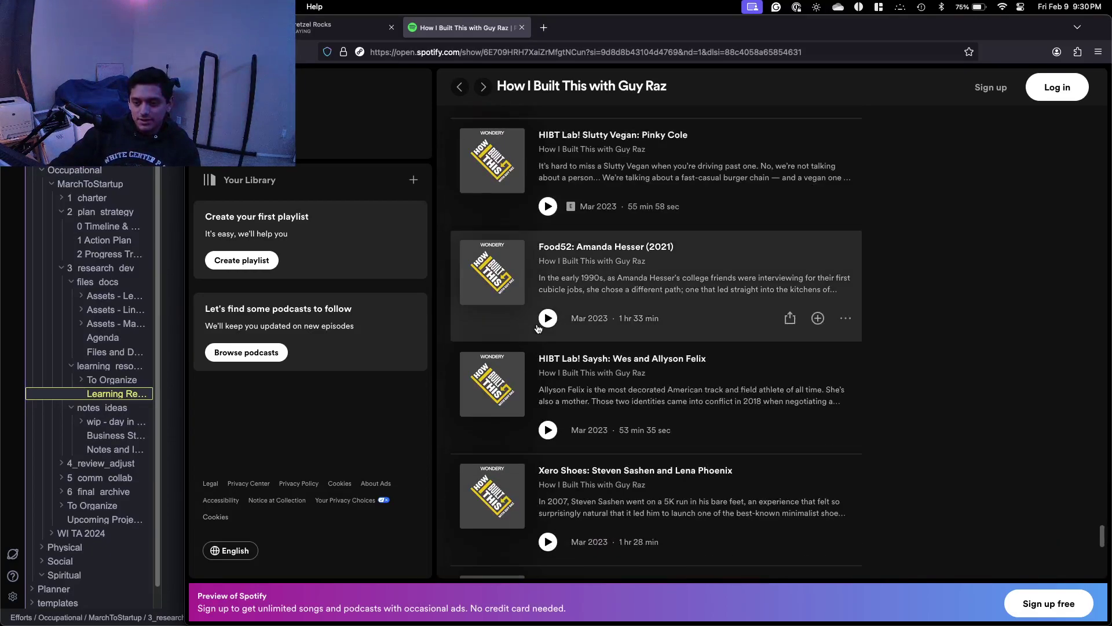
scroll(538, 328, down, 10)
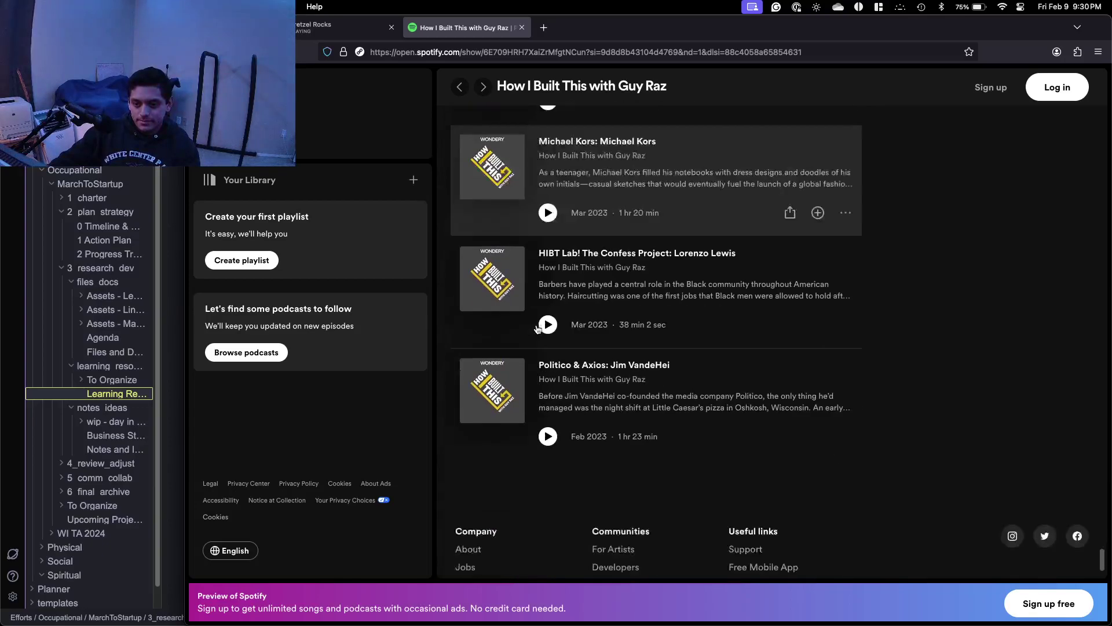
scroll(551, 336, down, 7)
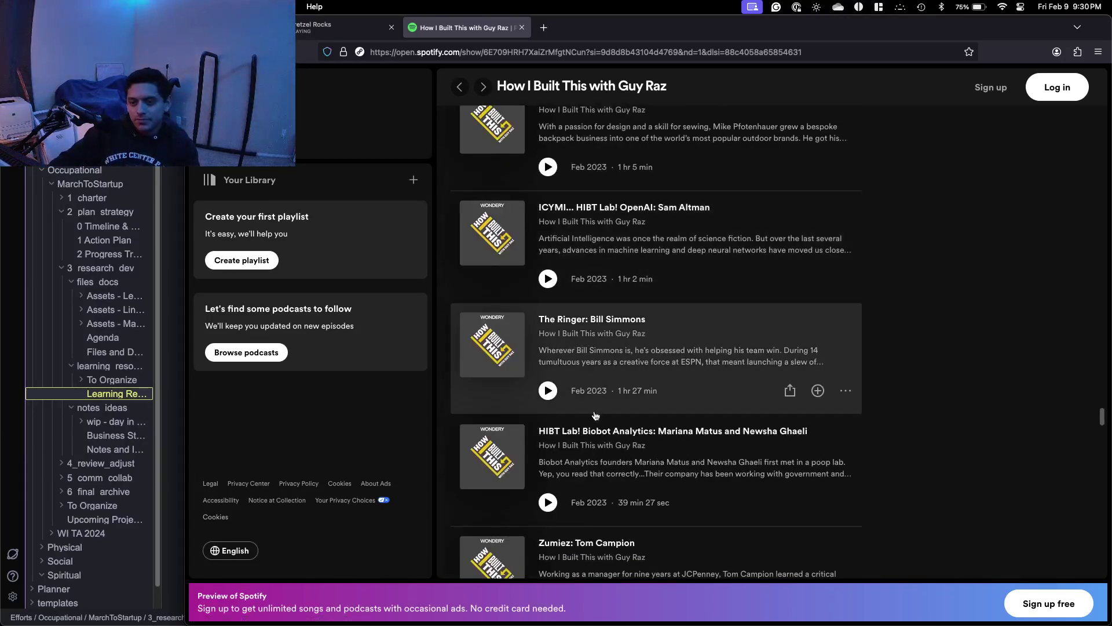
scroll(595, 413, down, 6)
scroll(747, 357, down, 5)
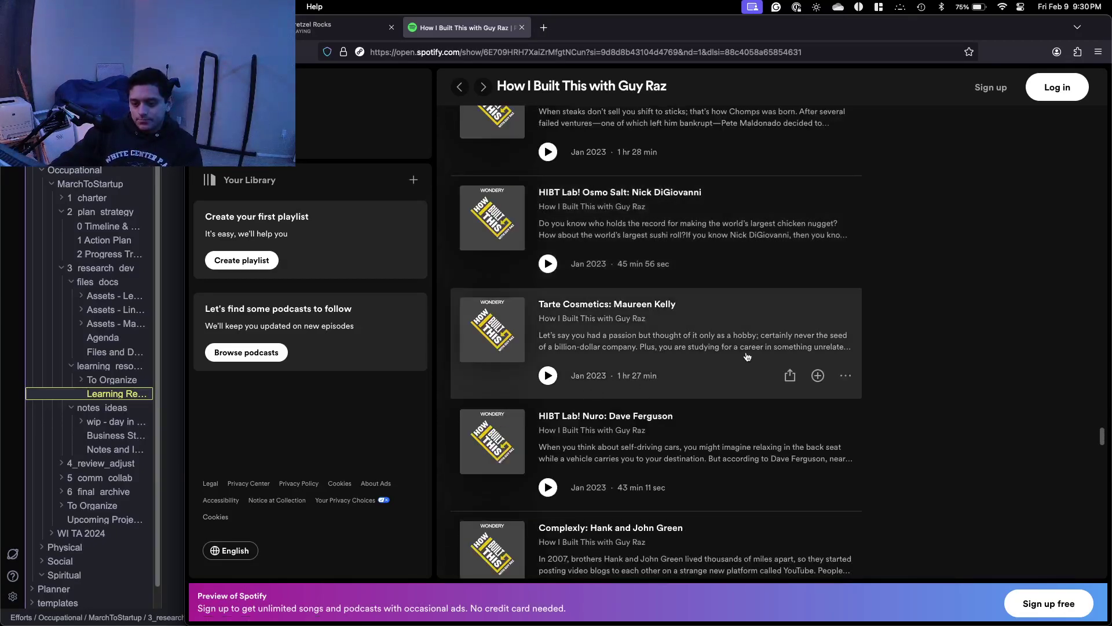
scroll(748, 358, up, 15)
In the Obsidian note, complete the How I Built This description: "Each podcast covers the story of how a founder created their company from idea to present moment.".
key(ctrl+Up)
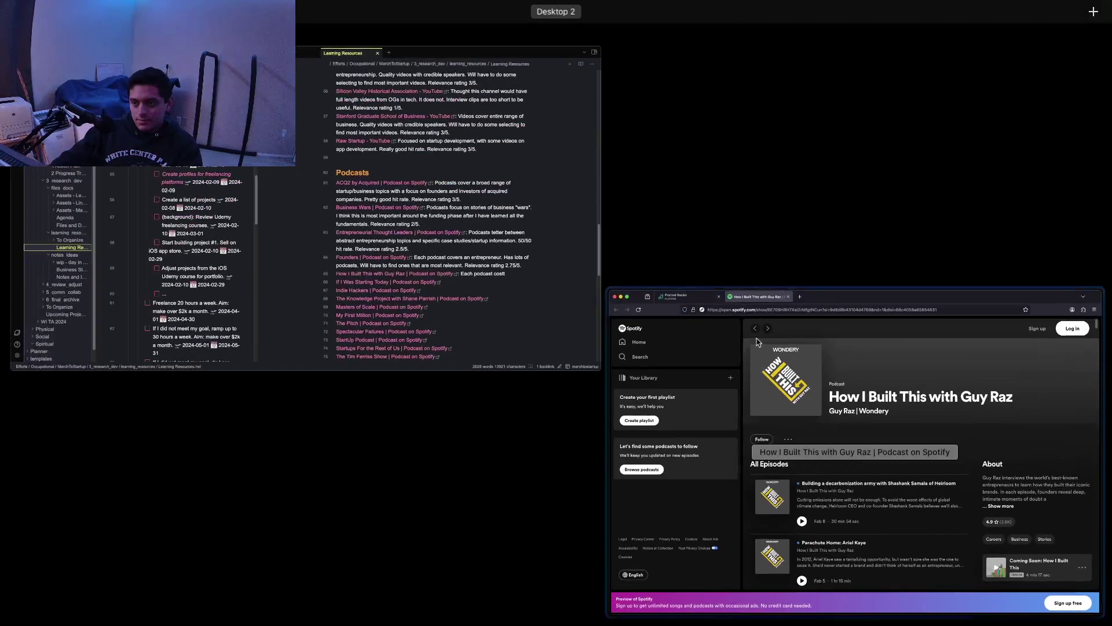
click(501, 241)
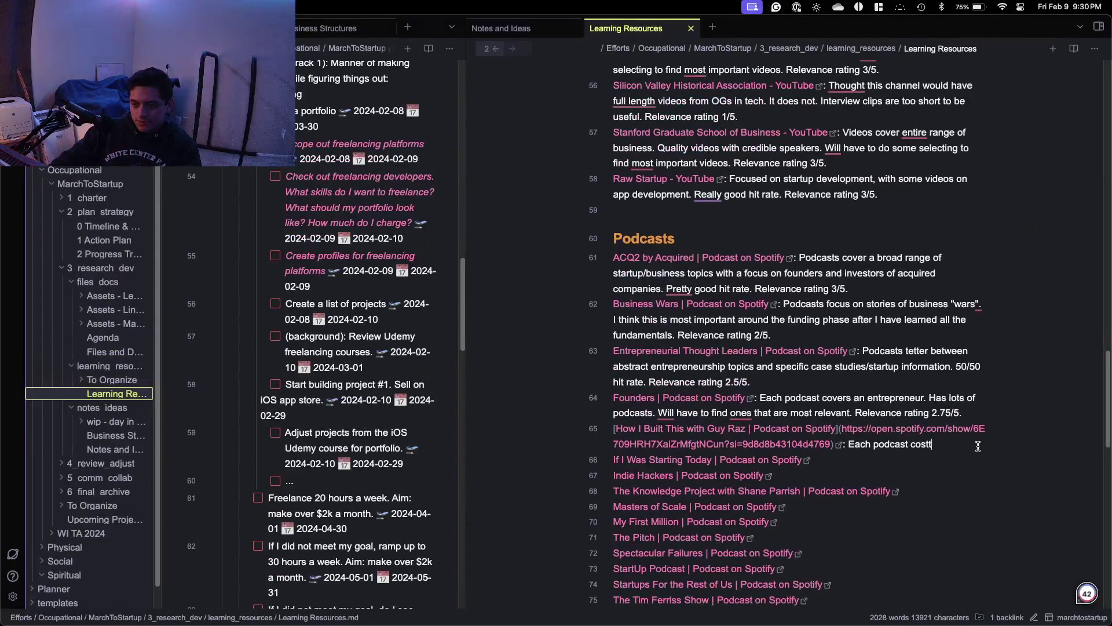
text(s the story of a founder a)
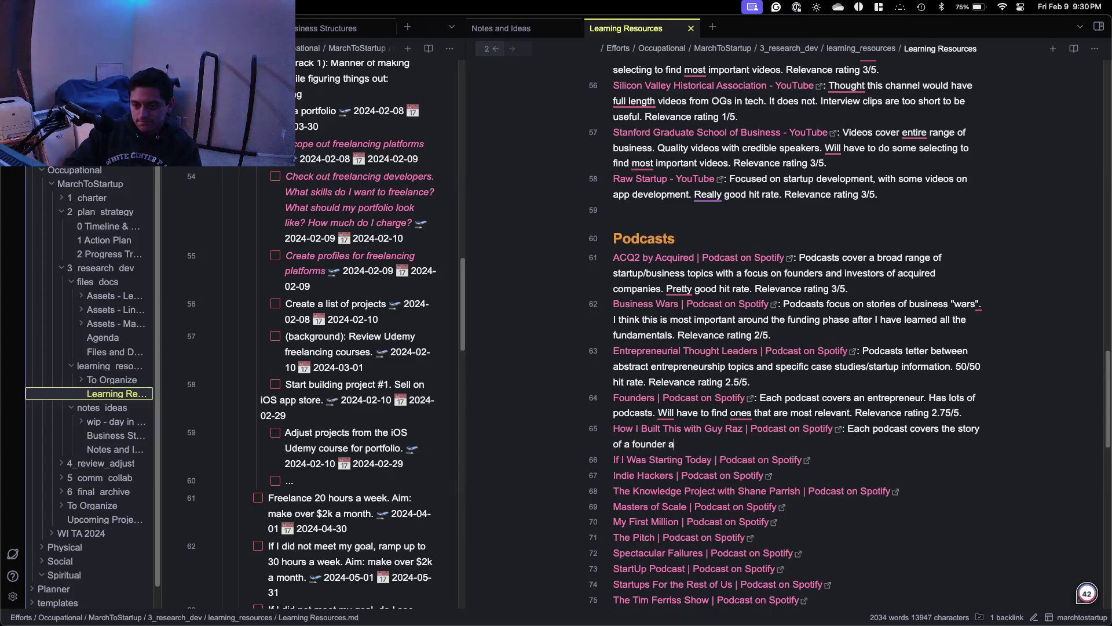
key(BackSpace)
key(BackSpace)
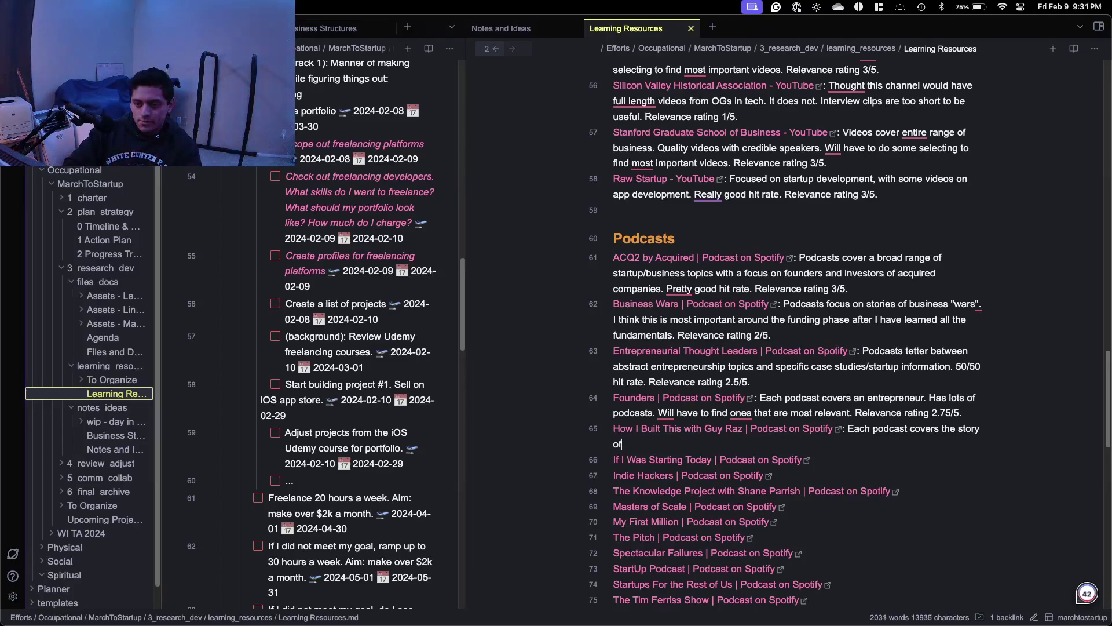
text(how a founder created th)
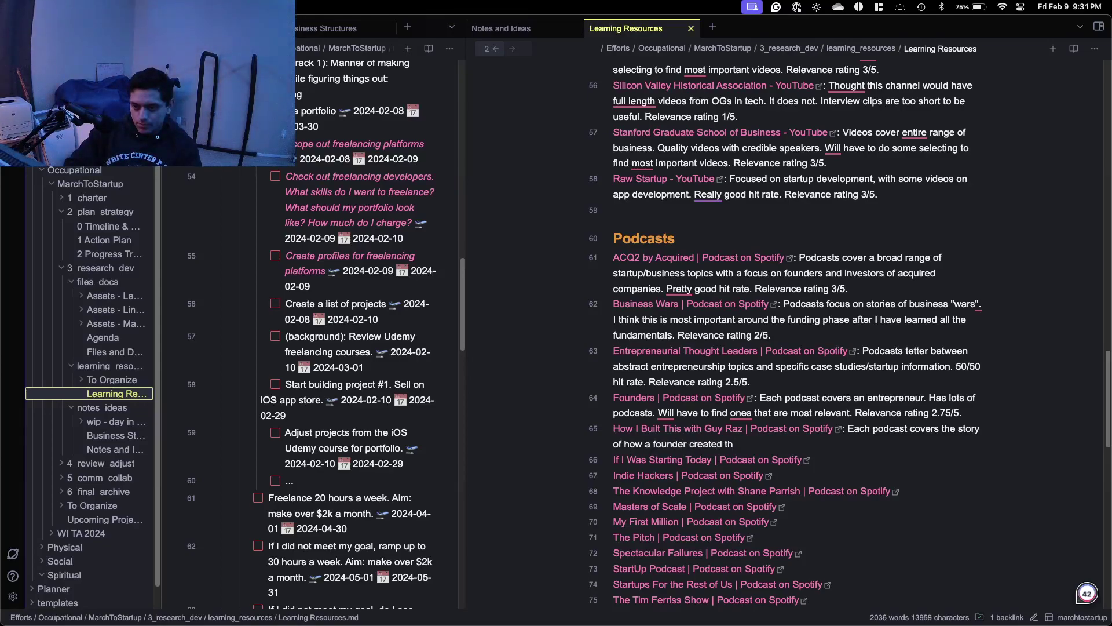
key(BackSpace)
key(BackSpace)
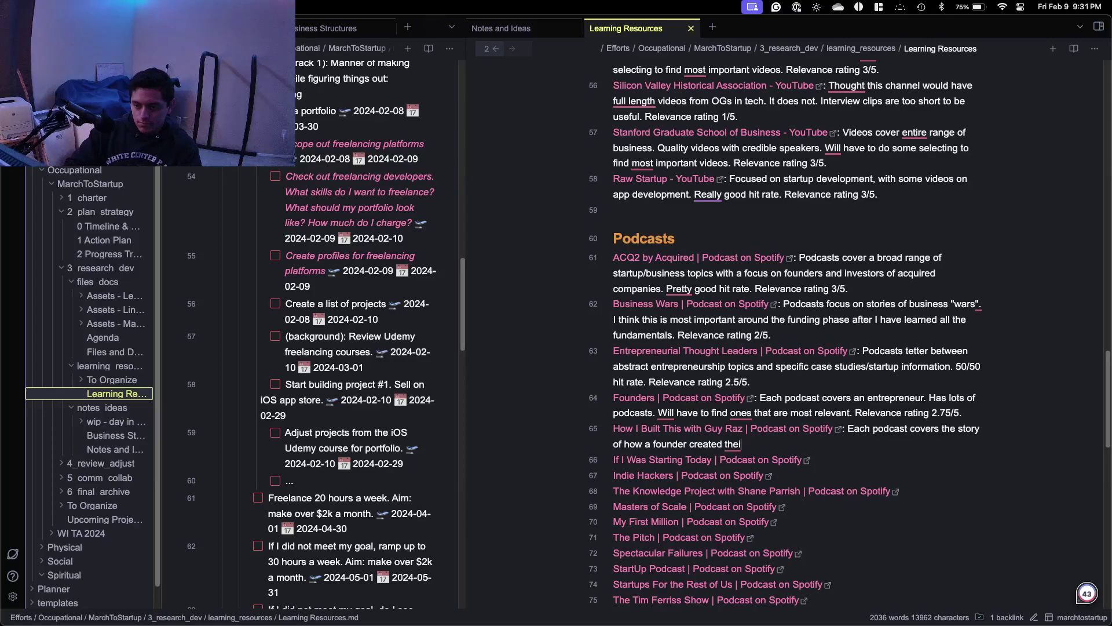
text(r company f)
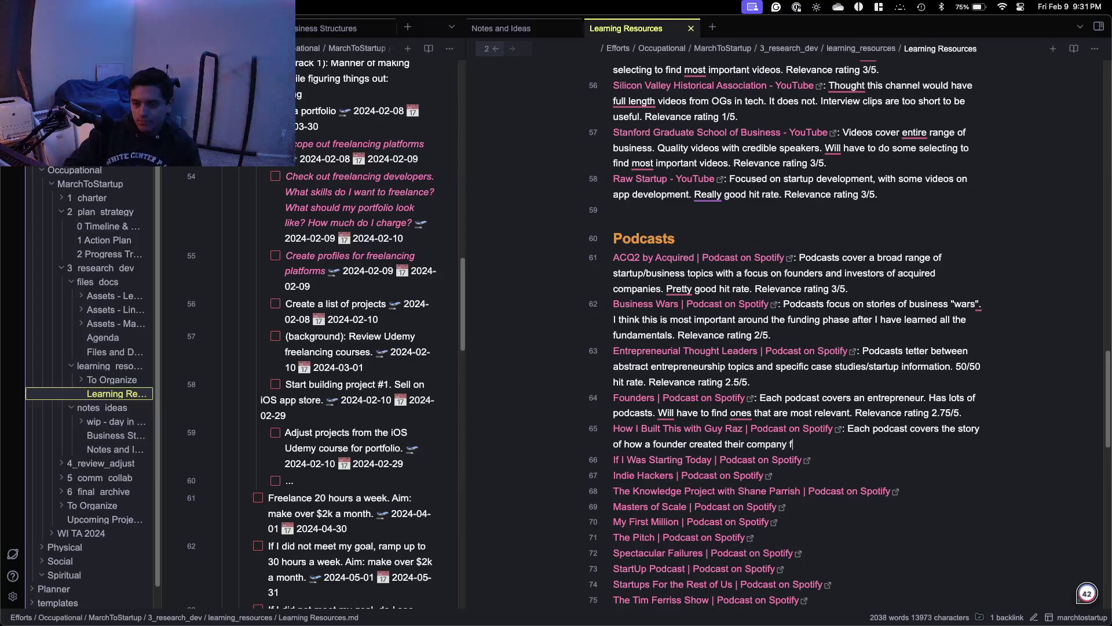
text(rom idea t)
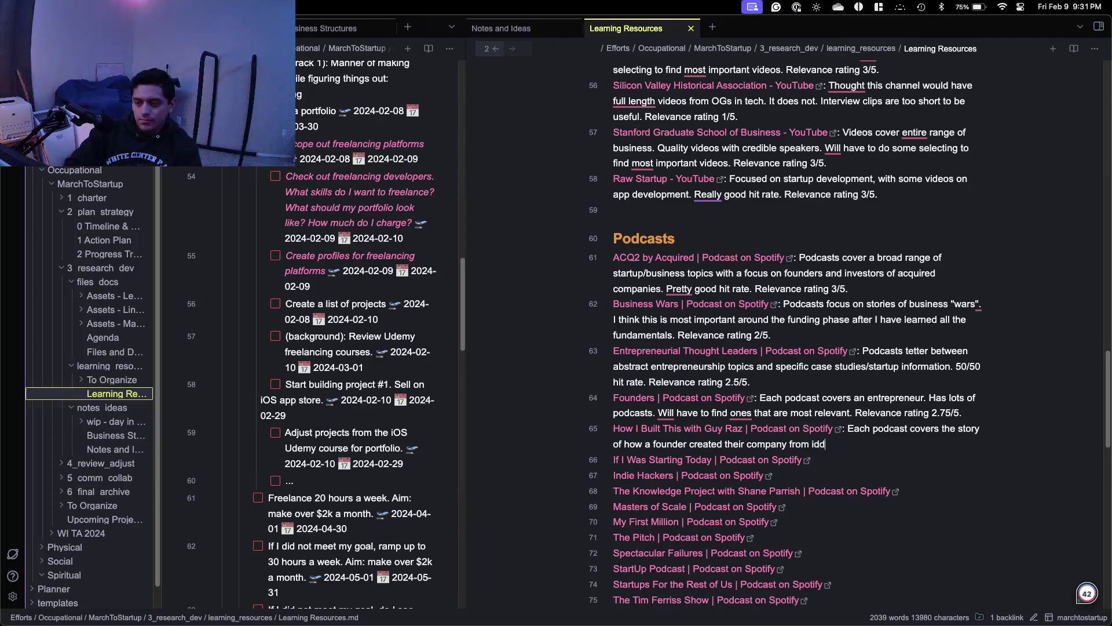
text(o pres)
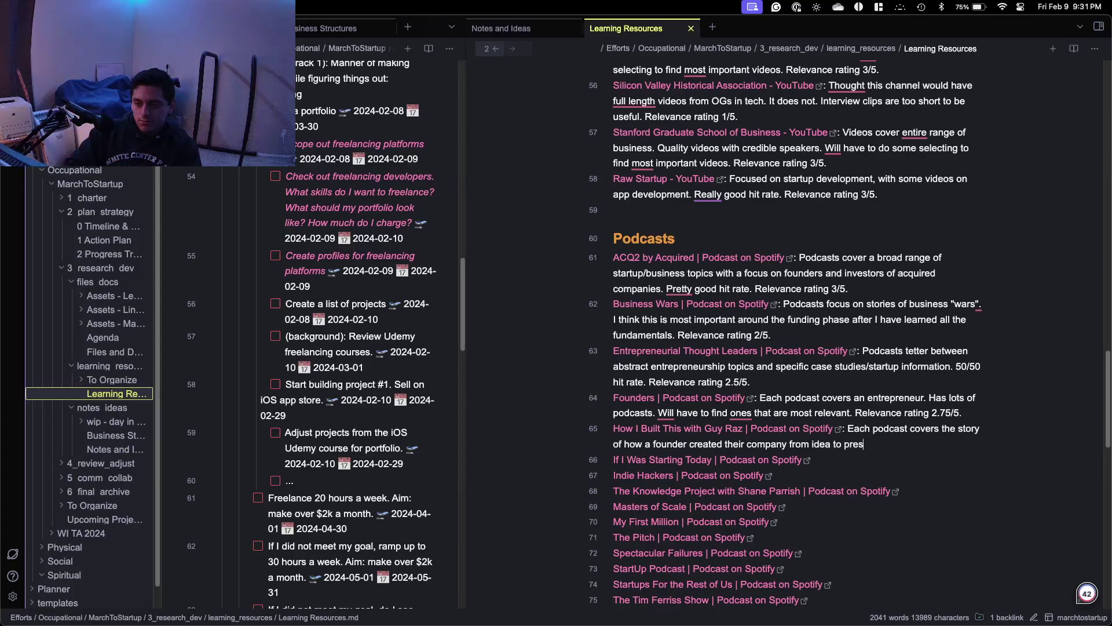
text(ent moment.)
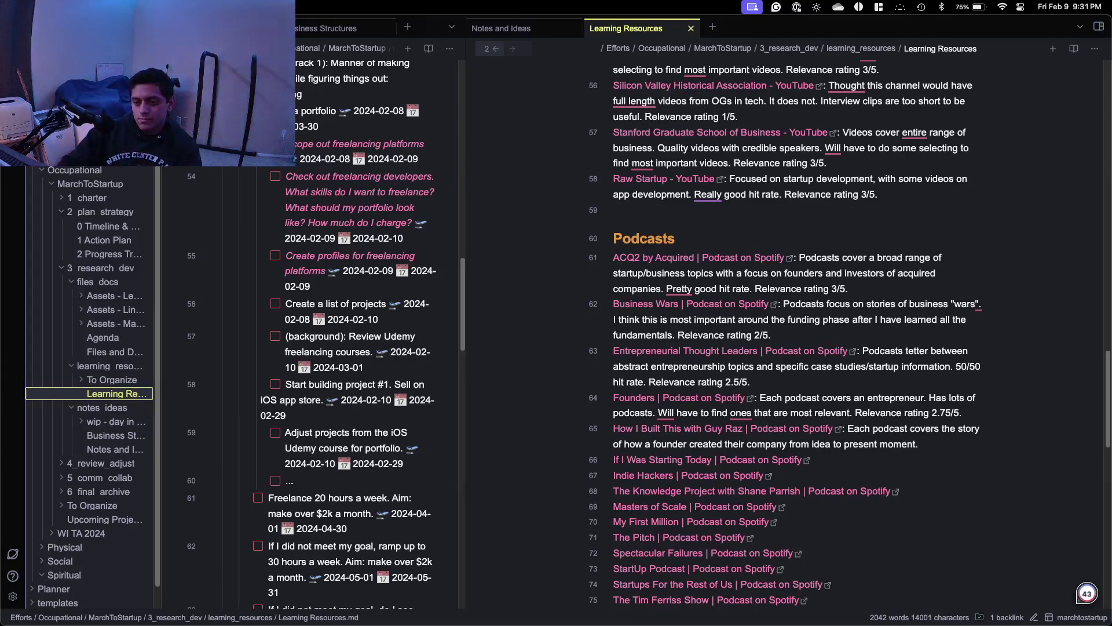
drag(965, 412, 930, 397)
click(931, 396)
click(959, 447)
text(Founders | Podcast on Spotify: Each podcast covers an entrepreneur. Has lots of podcasts. Will have to find ones that are most relevant. Relevance rating 2.75/5.)
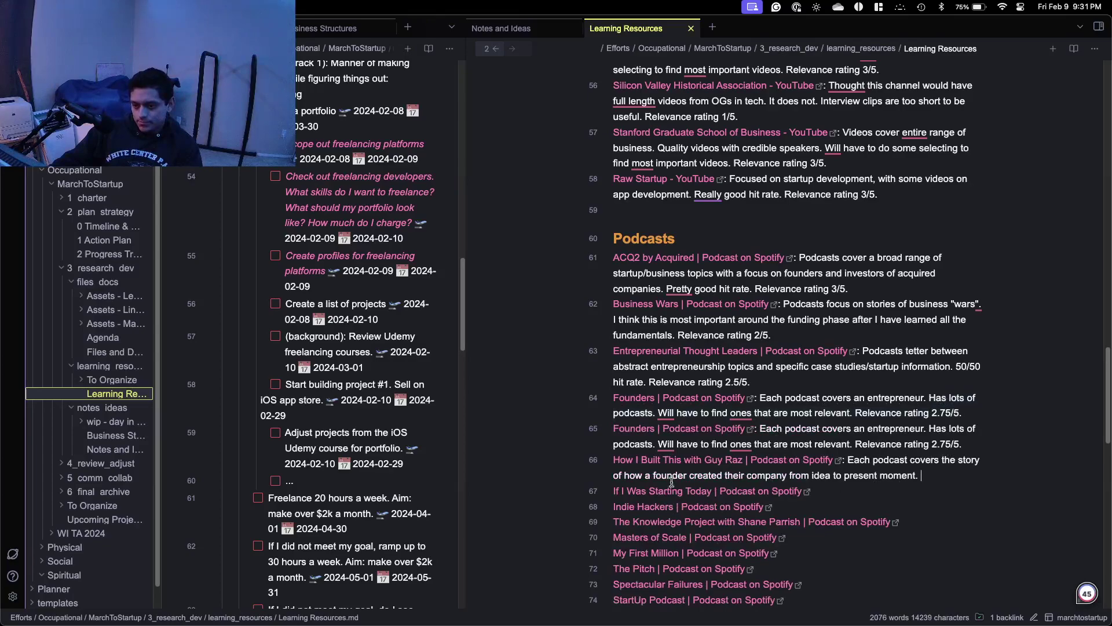
key(super+z)
Copy the Founders text from "Has lots of podcasts." through its relevance rating to the end of the How I Built This entry, changing the rating to 3/5.
drag(963, 416, 932, 398)
key(super+c)
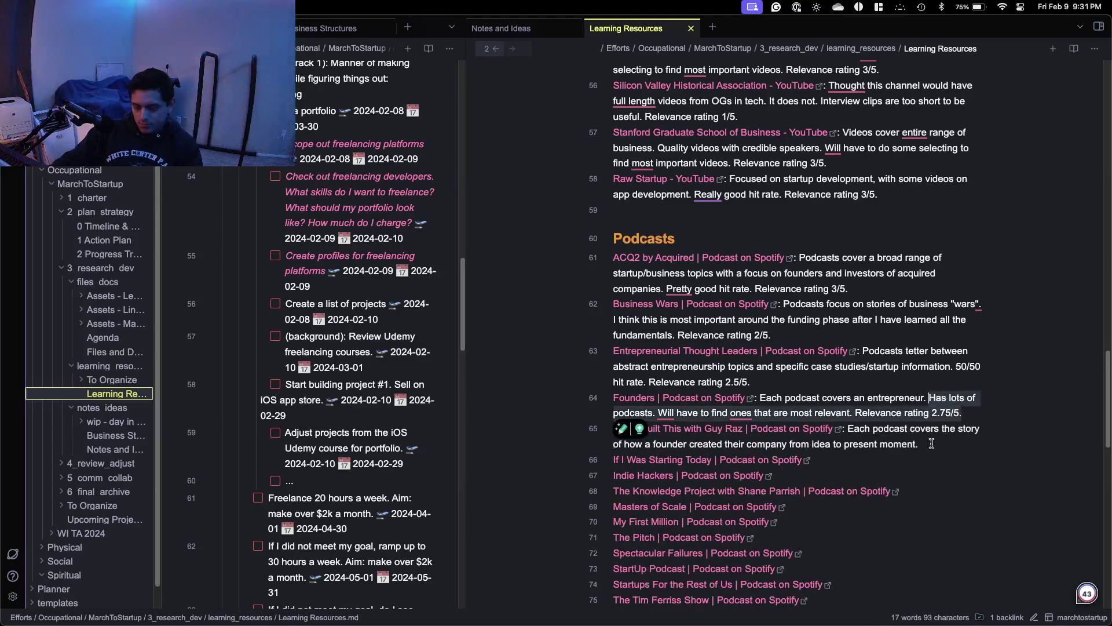
click(942, 445)
key(super+v)
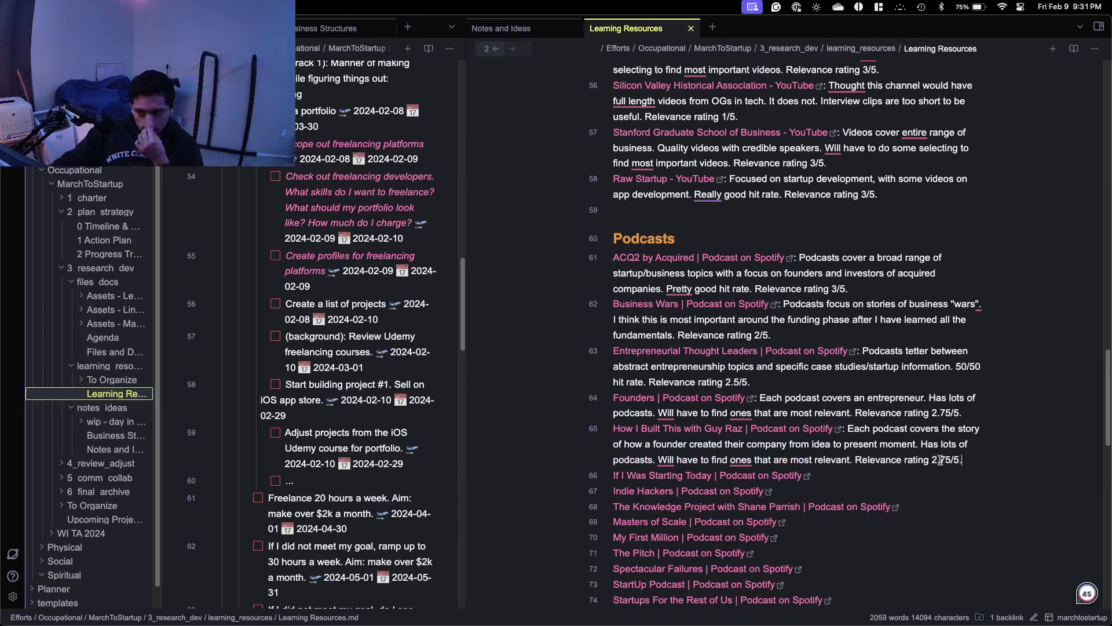
drag(950, 460, 933, 460)
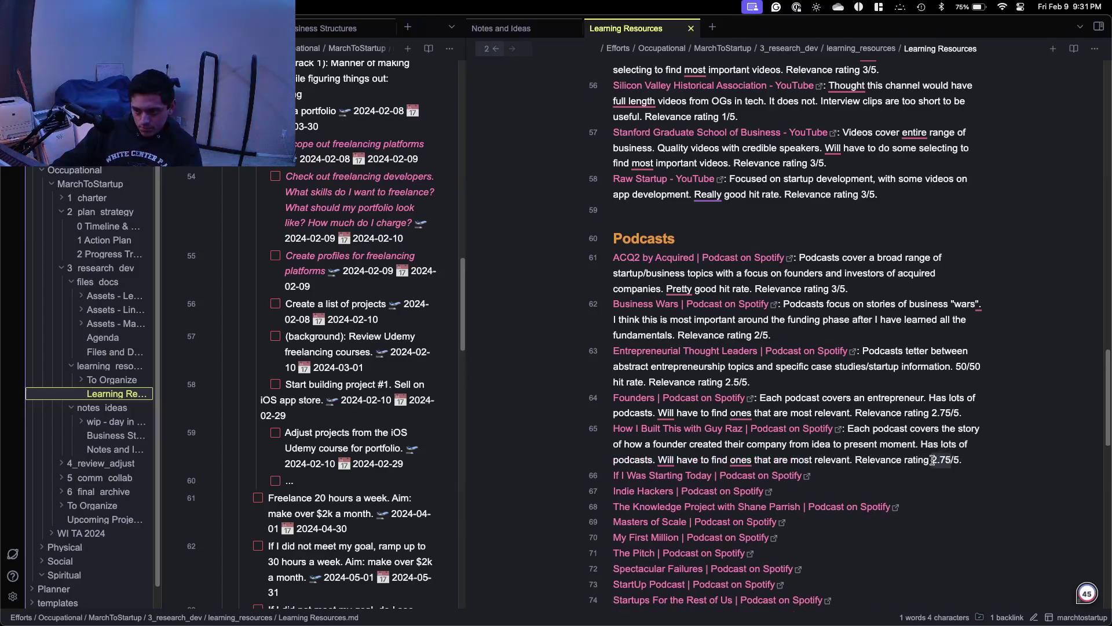
text(3)
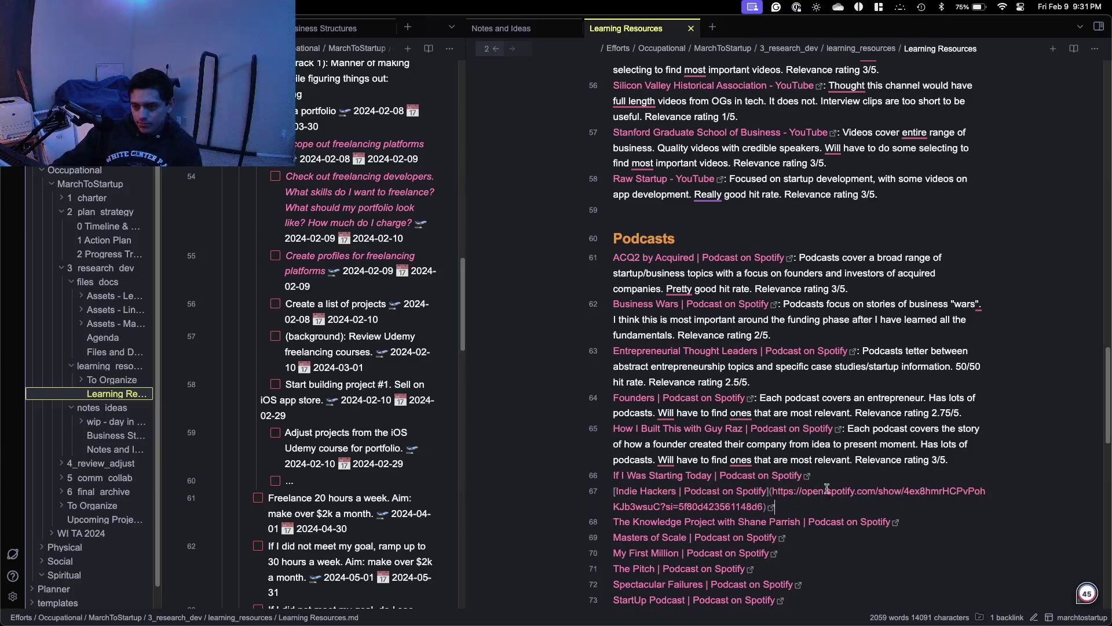
Open the If I Was Starting Today podcast link, decline launching the Spotify app, and read the full About description.
click(806, 476)
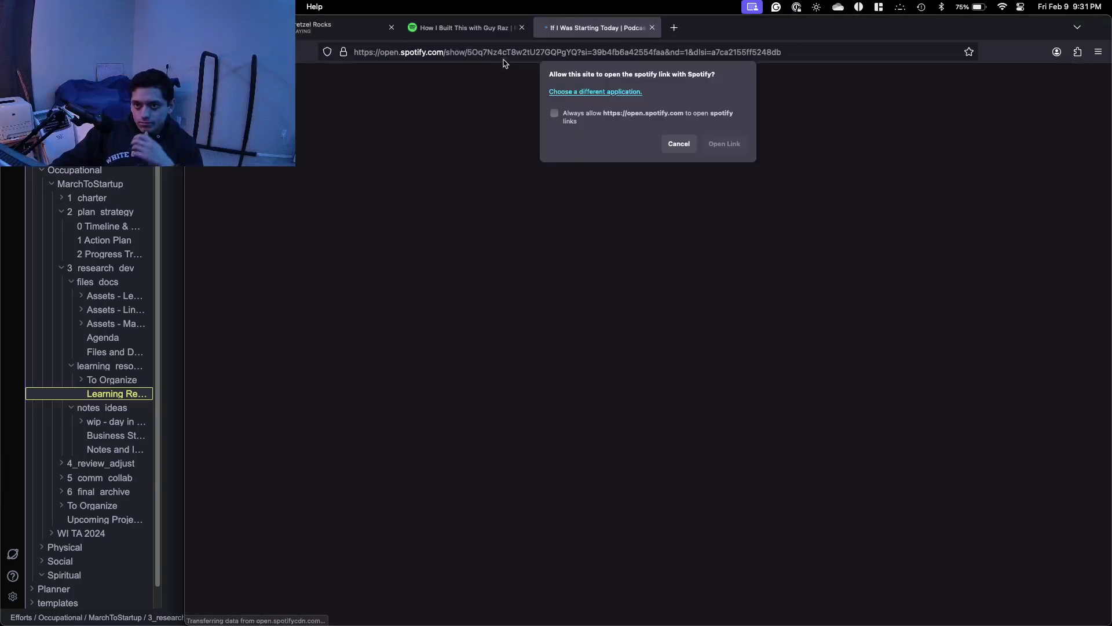
click(666, 139)
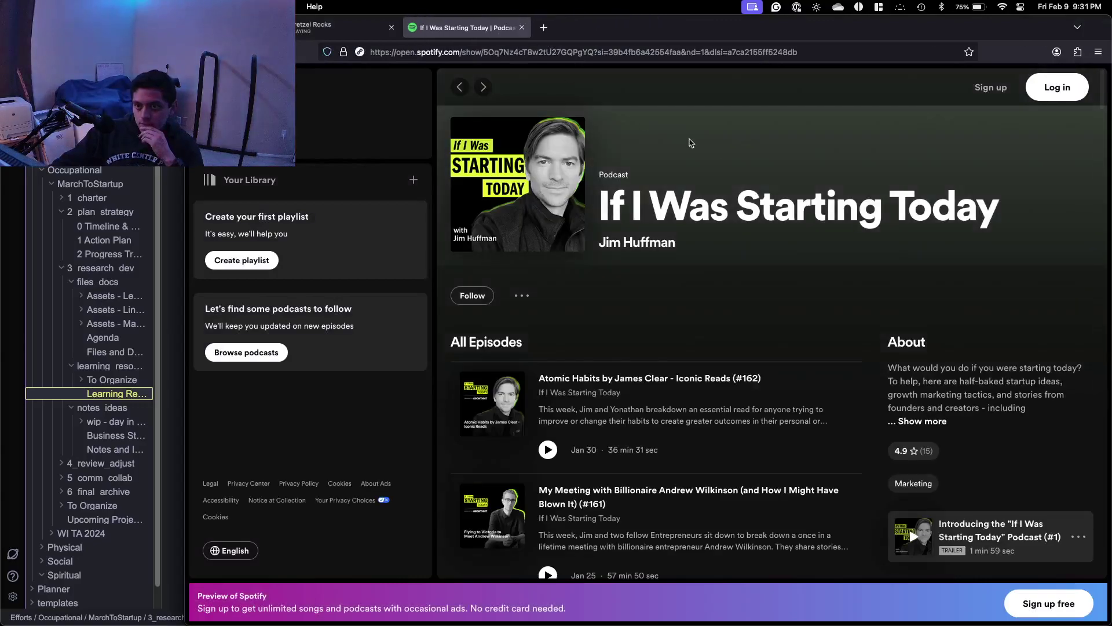
scroll(918, 328, down, 2)
click(922, 351)
scroll(893, 242, down, 2)
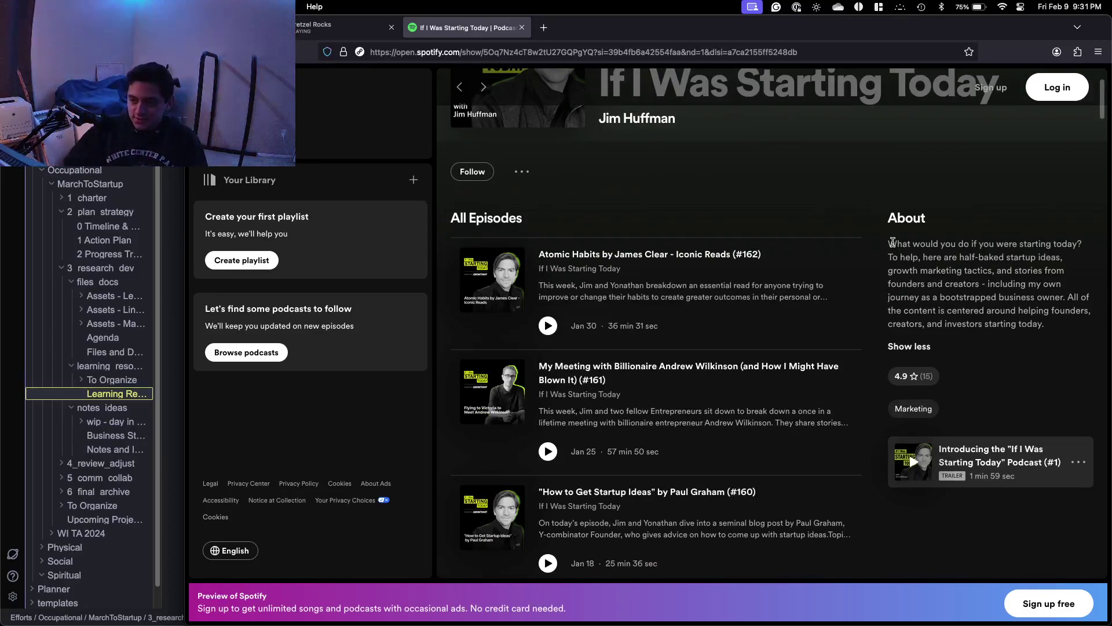
scroll(657, 216, down, 1)
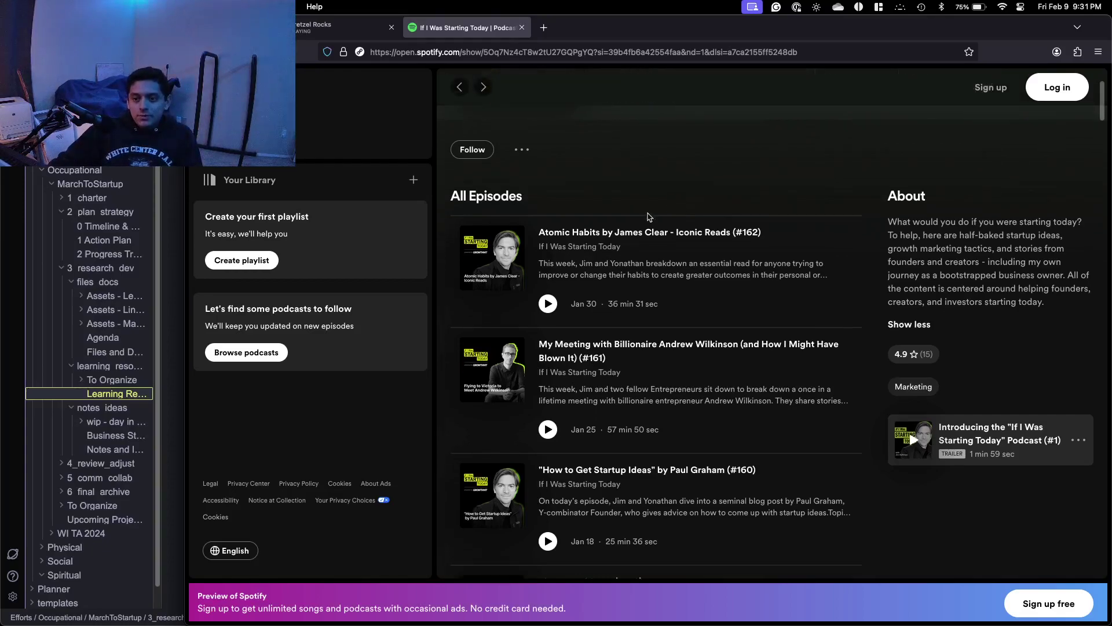
Scan the If I Was Starting Today episode titles and summaries from #162 back to #153 in November 2023.
scroll(591, 269, down, 2)
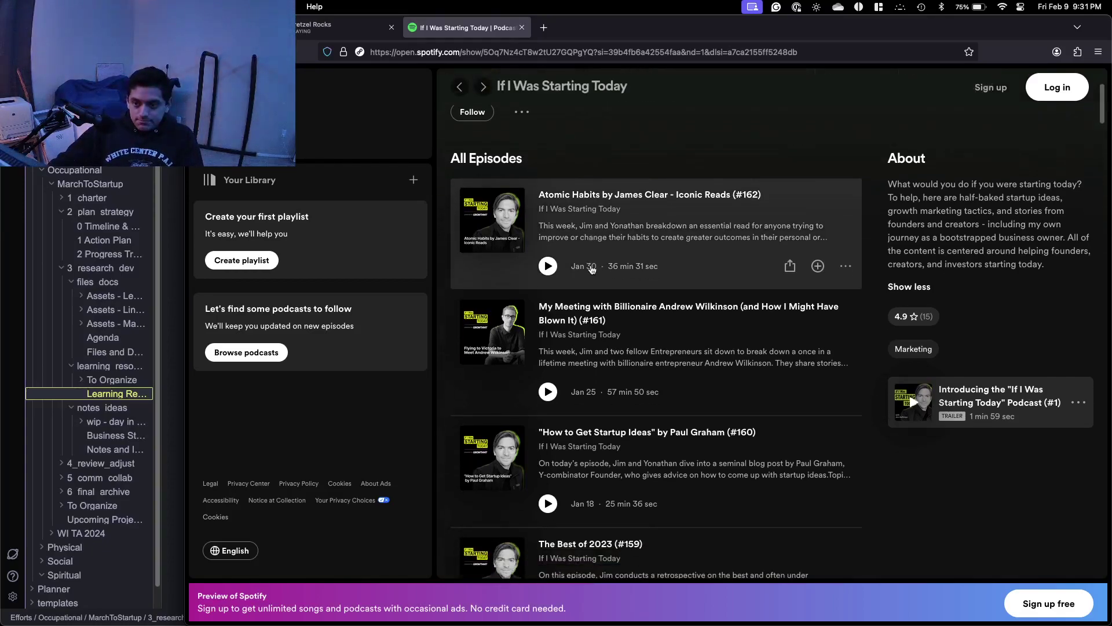
scroll(590, 269, down, 1)
scroll(591, 268, down, 4)
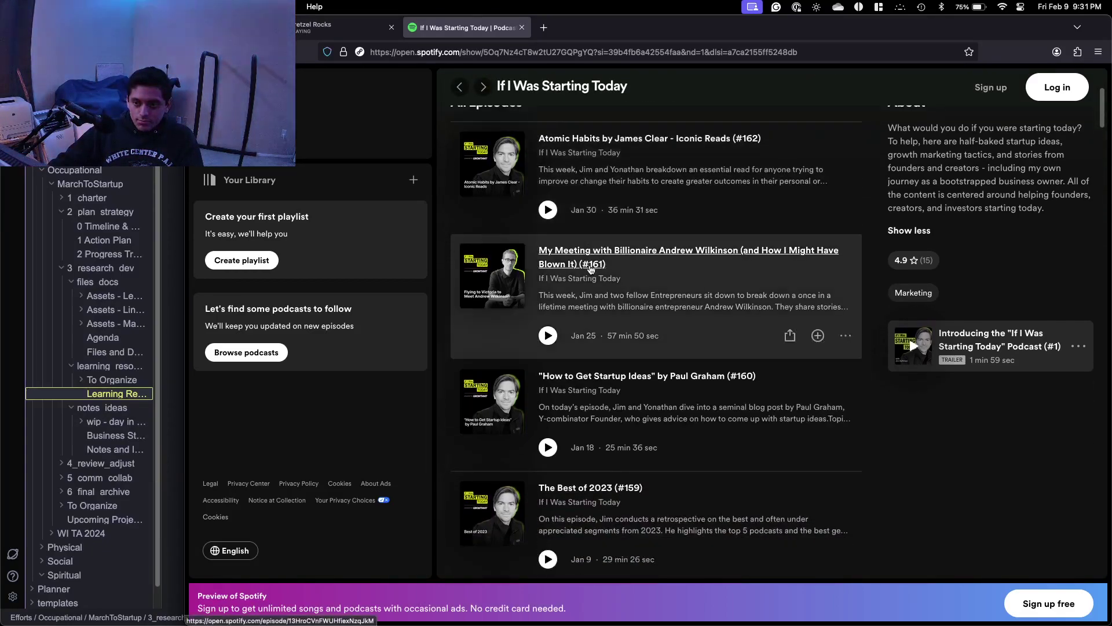
scroll(589, 270, down, 6)
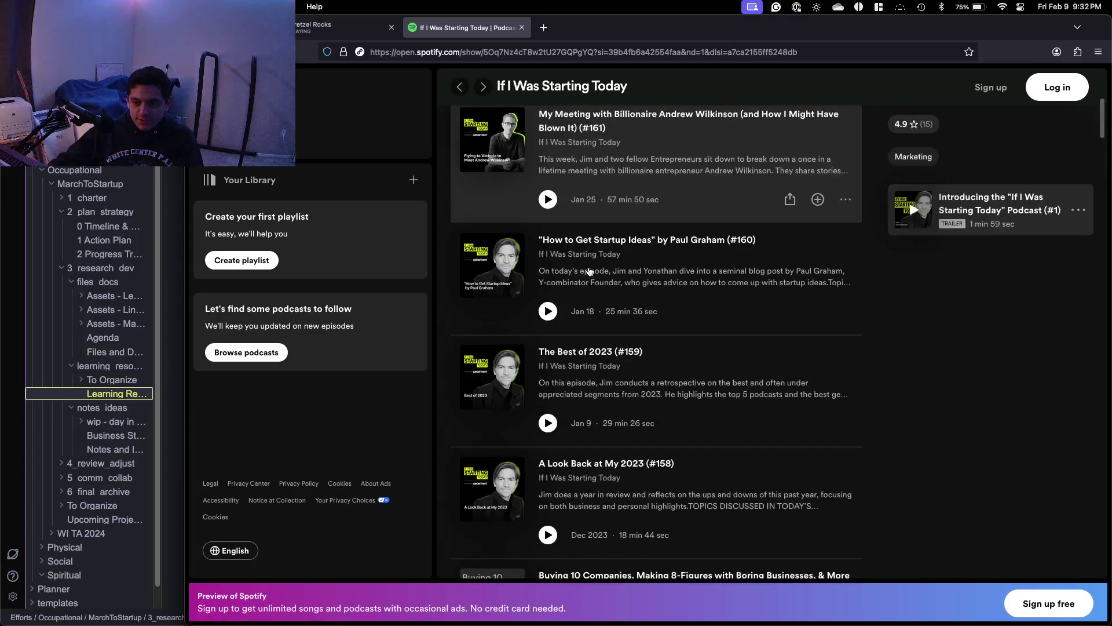
scroll(589, 332, down, 8)
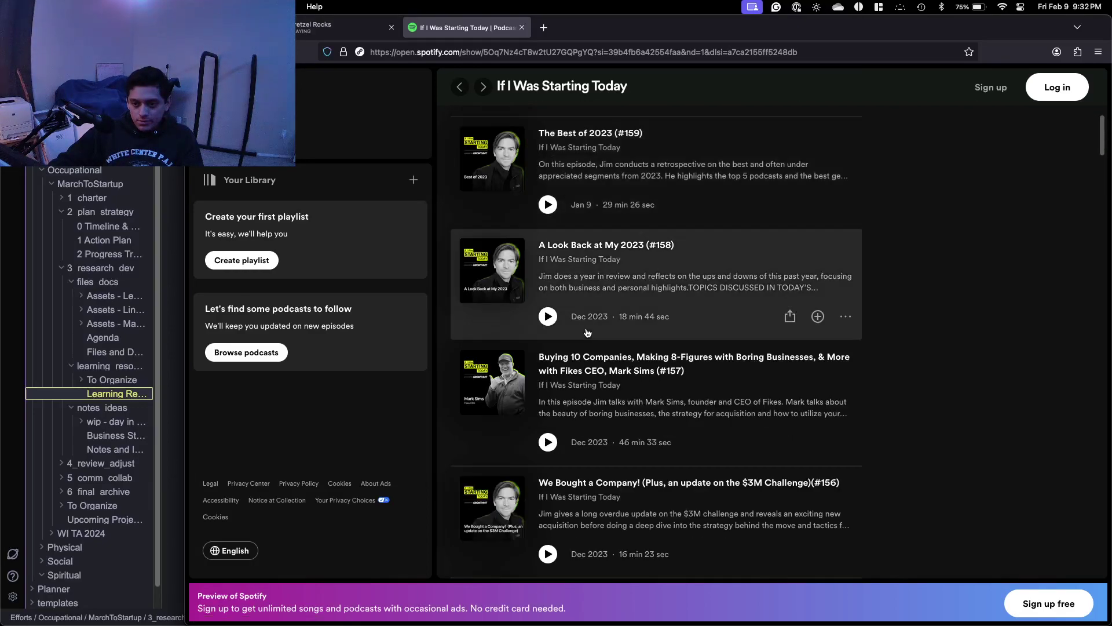
scroll(587, 332, down, 2)
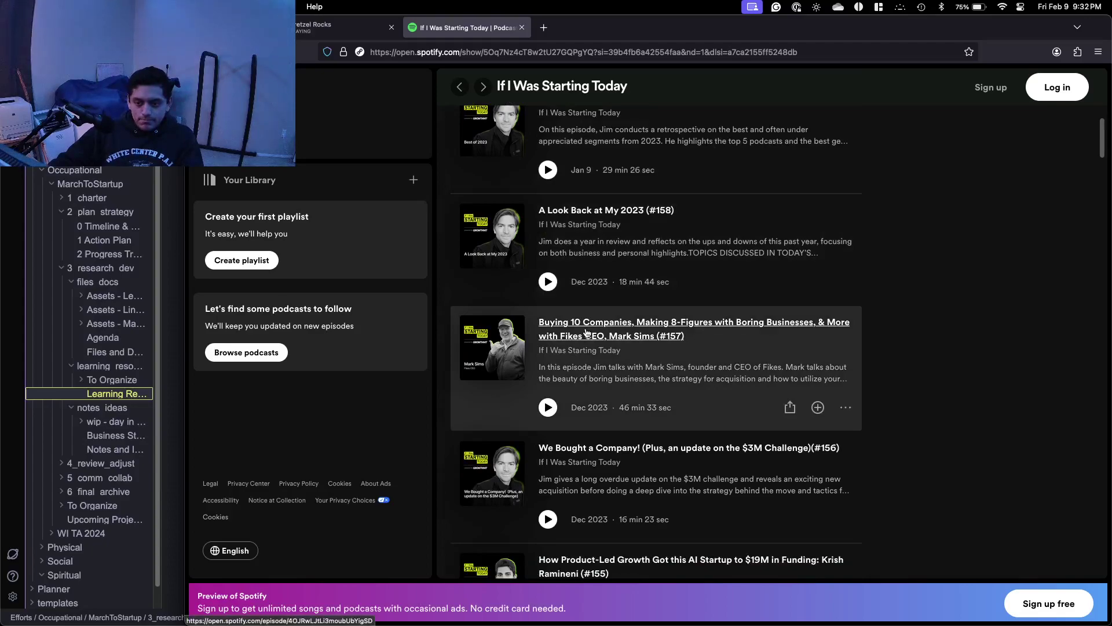
scroll(587, 332, down, 6)
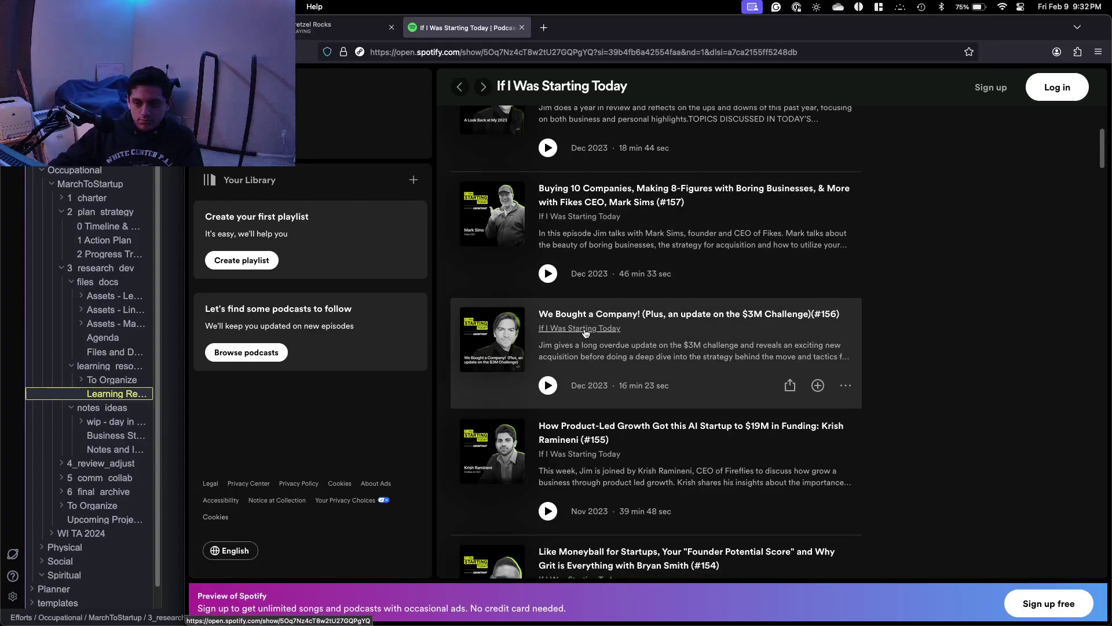
scroll(586, 333, down, 8)
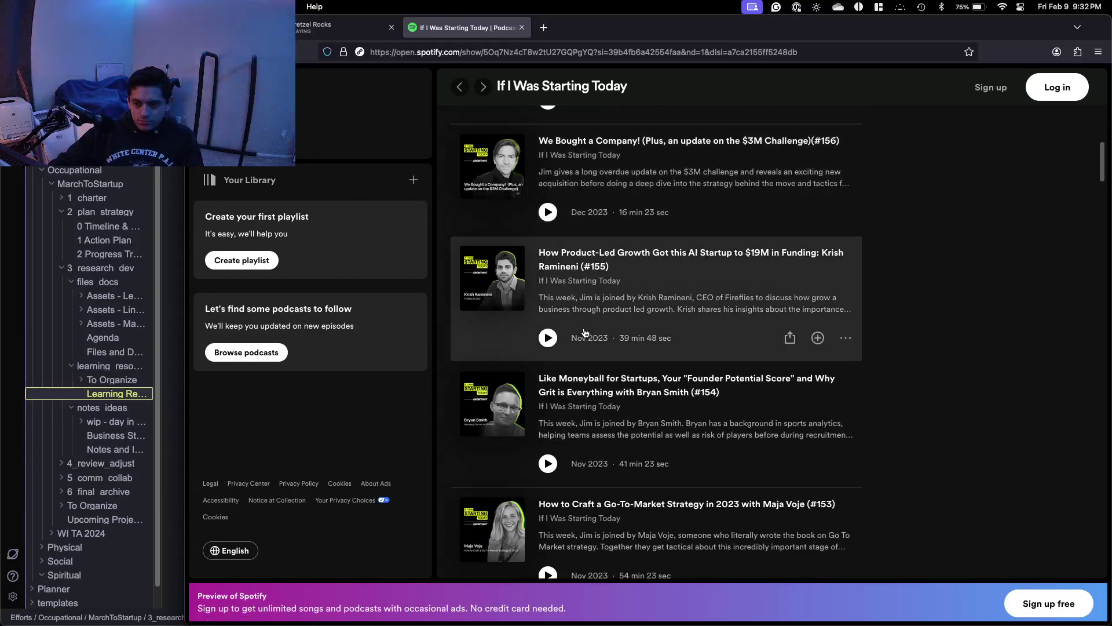
Scan the If I Was Starting Today episode titles and summaries from #155 in November 2023 back to #1 in April 2021.
scroll(585, 332, down, 10)
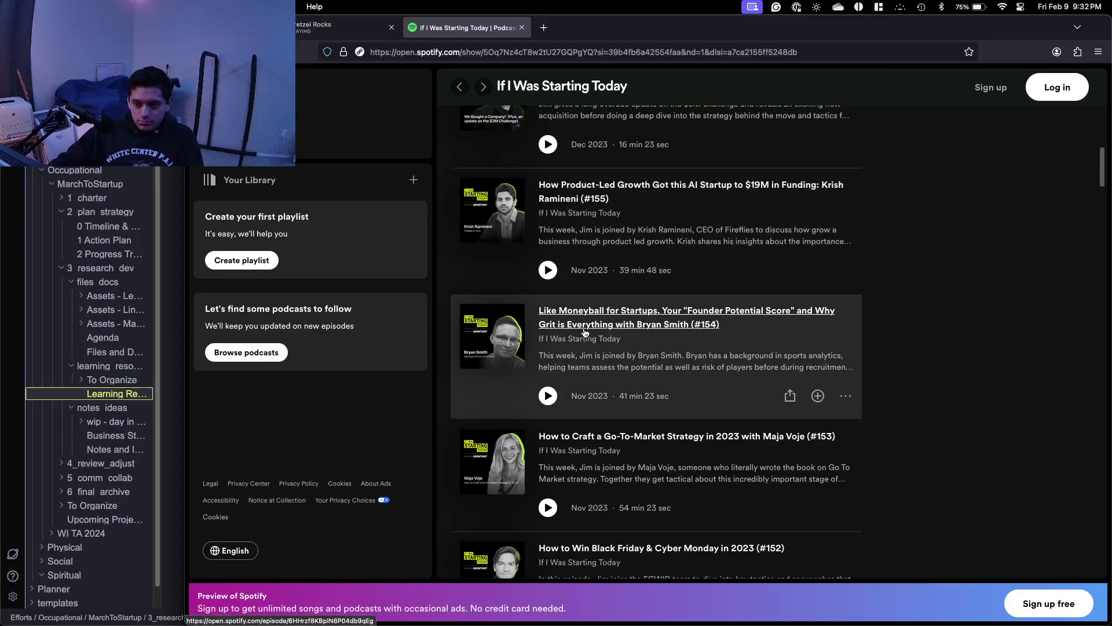
scroll(585, 332, down, 5)
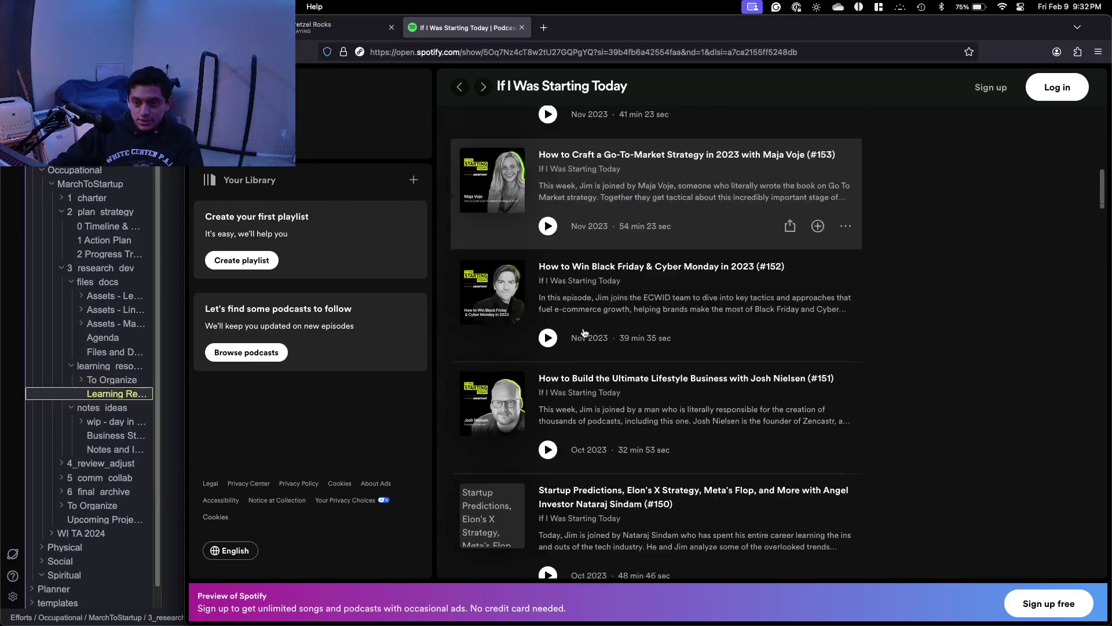
scroll(584, 332, down, 3)
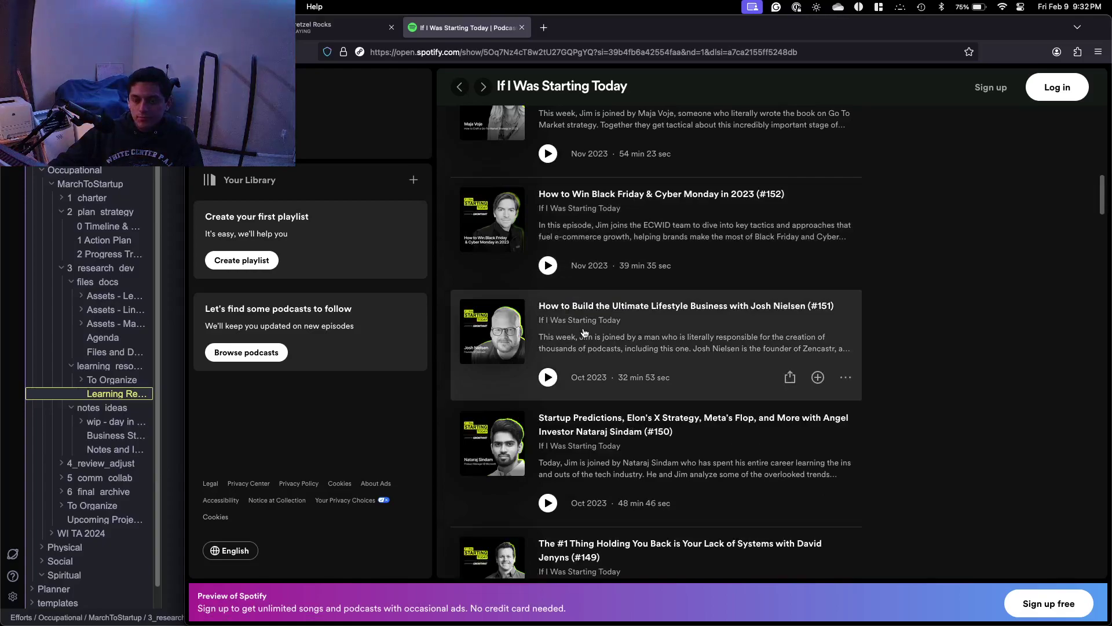
scroll(584, 333, down, 3)
scroll(584, 332, down, 3)
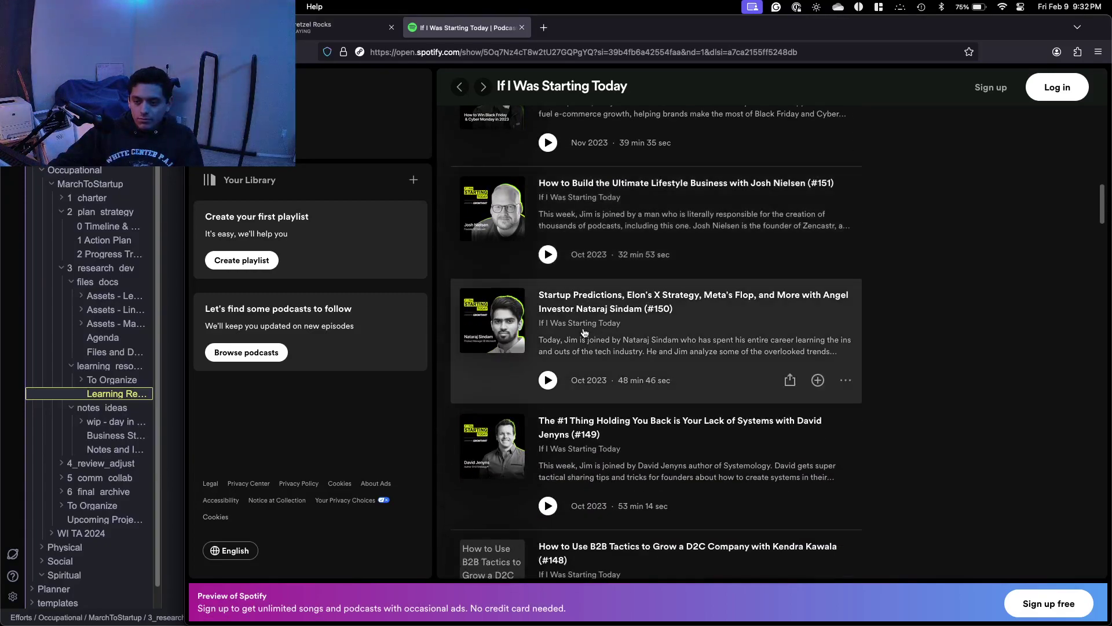
scroll(584, 333, down, 3)
scroll(584, 333, down, 3)
scroll(584, 332, down, 9)
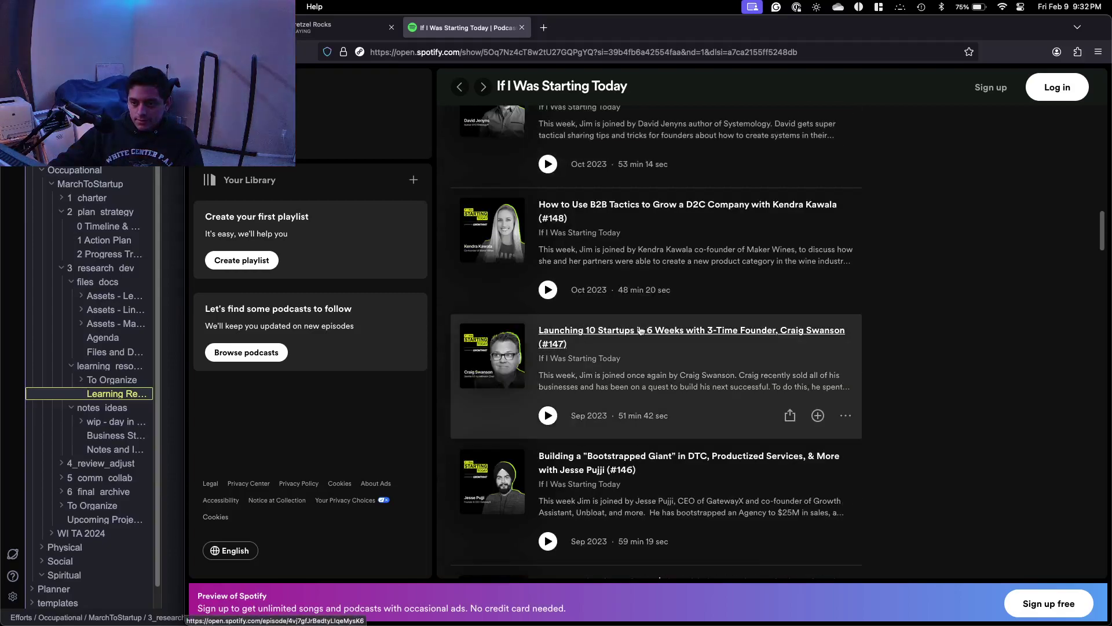
scroll(637, 330, down, 6)
scroll(639, 330, down, 15)
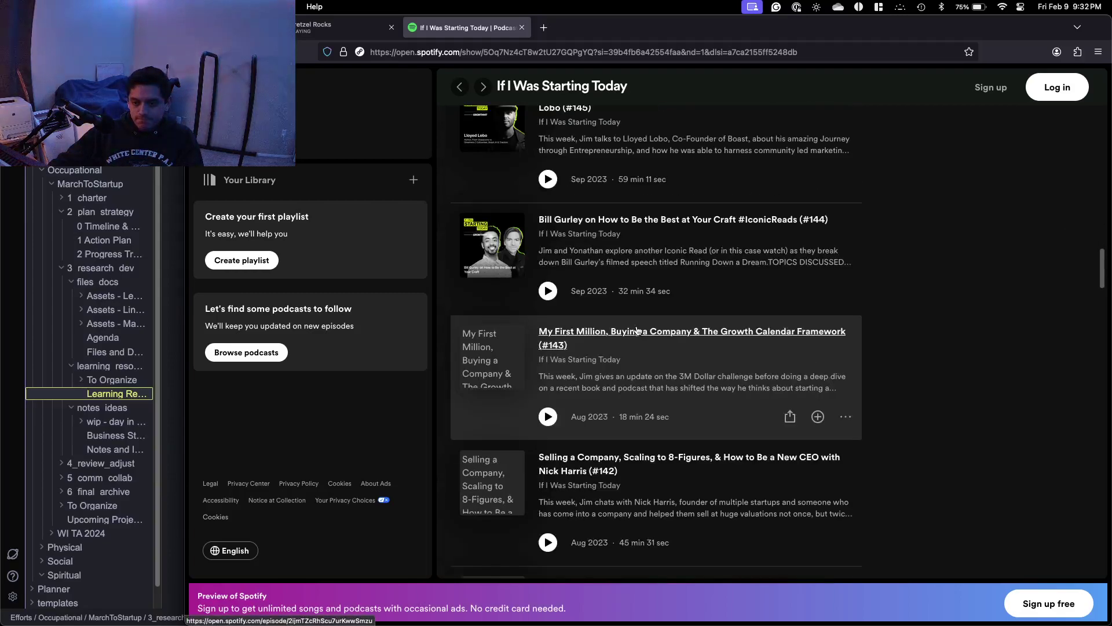
scroll(673, 371, down, 3)
scroll(672, 369, down, 13)
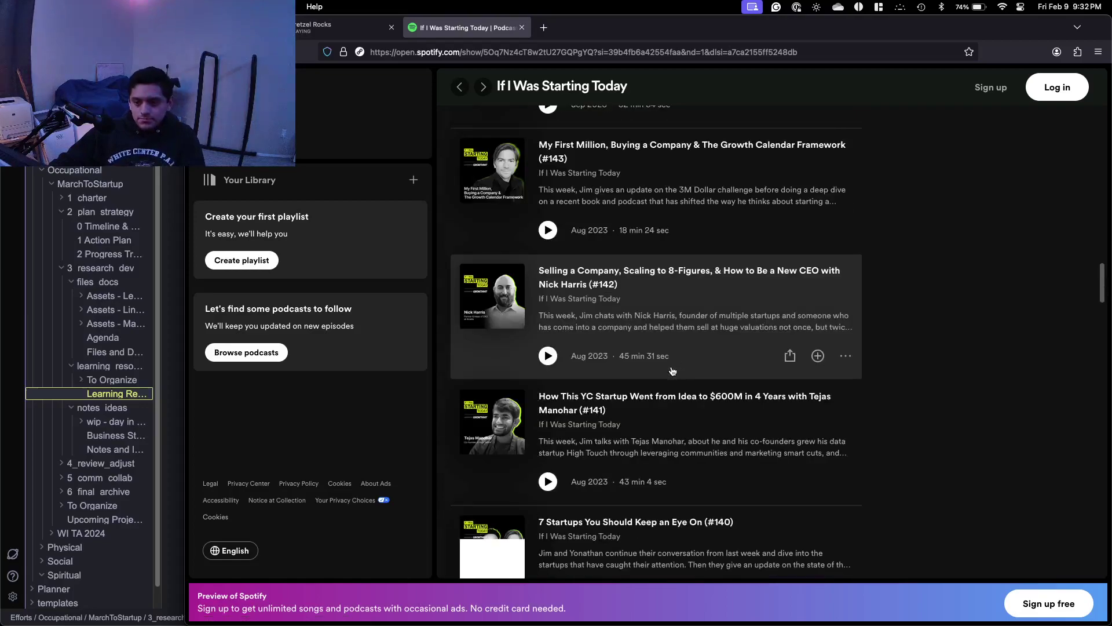
scroll(670, 368, down, 10)
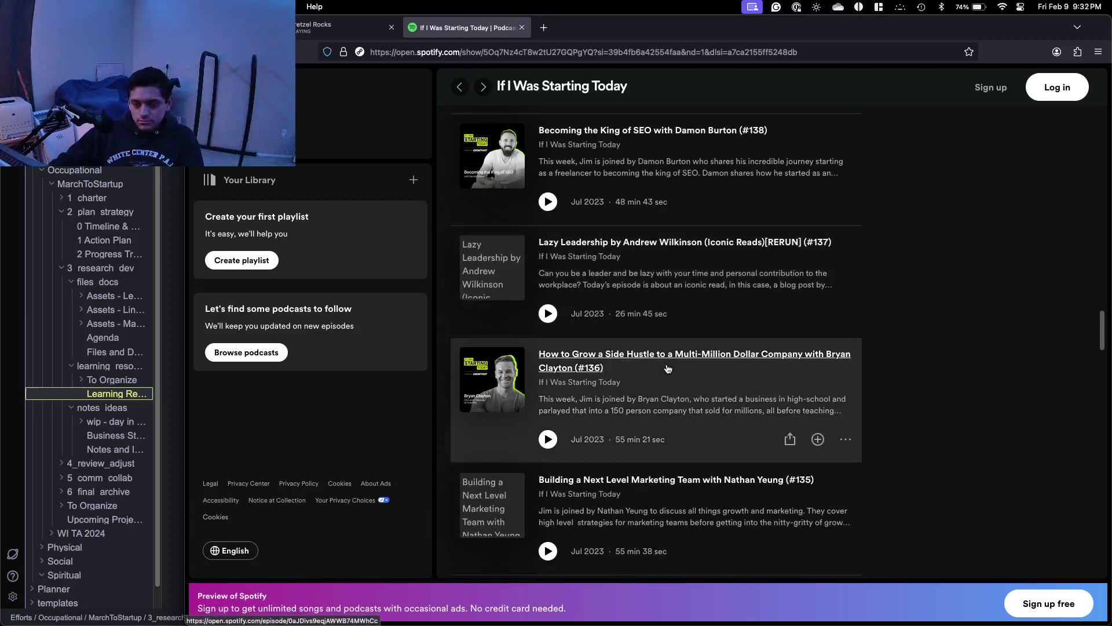
scroll(669, 369, down, 6)
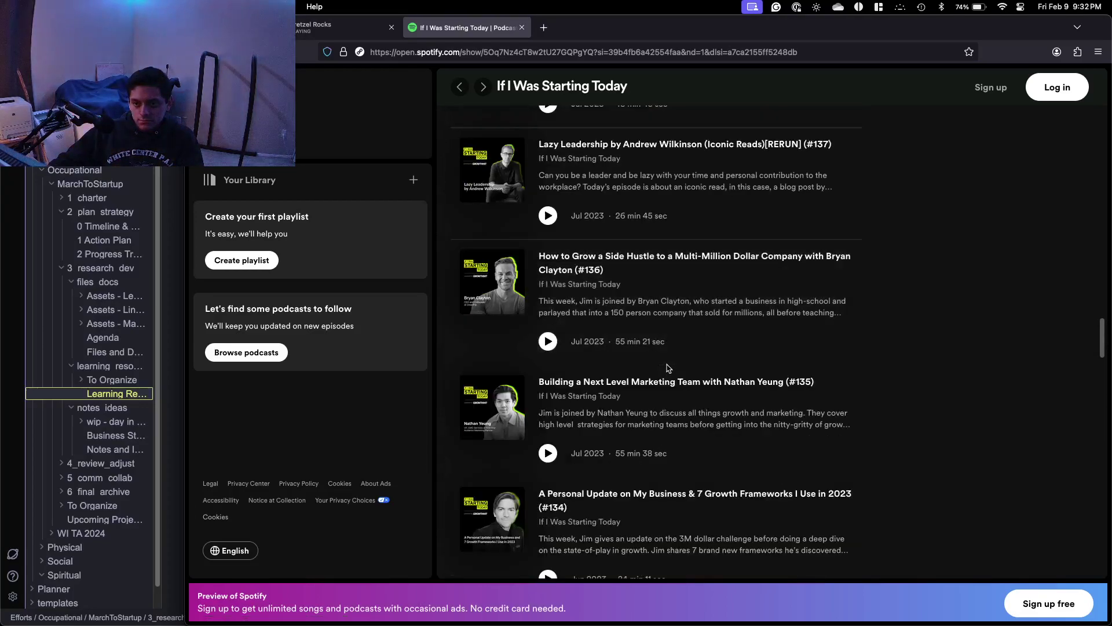
scroll(669, 368, down, 1)
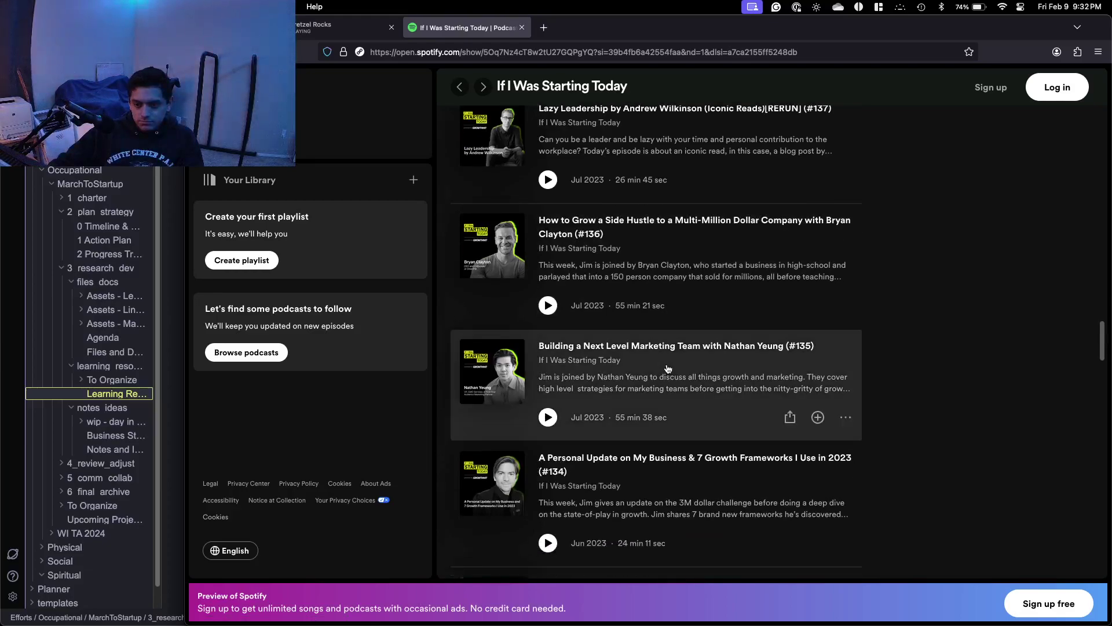
scroll(667, 369, down, 7)
scroll(667, 368, down, 5)
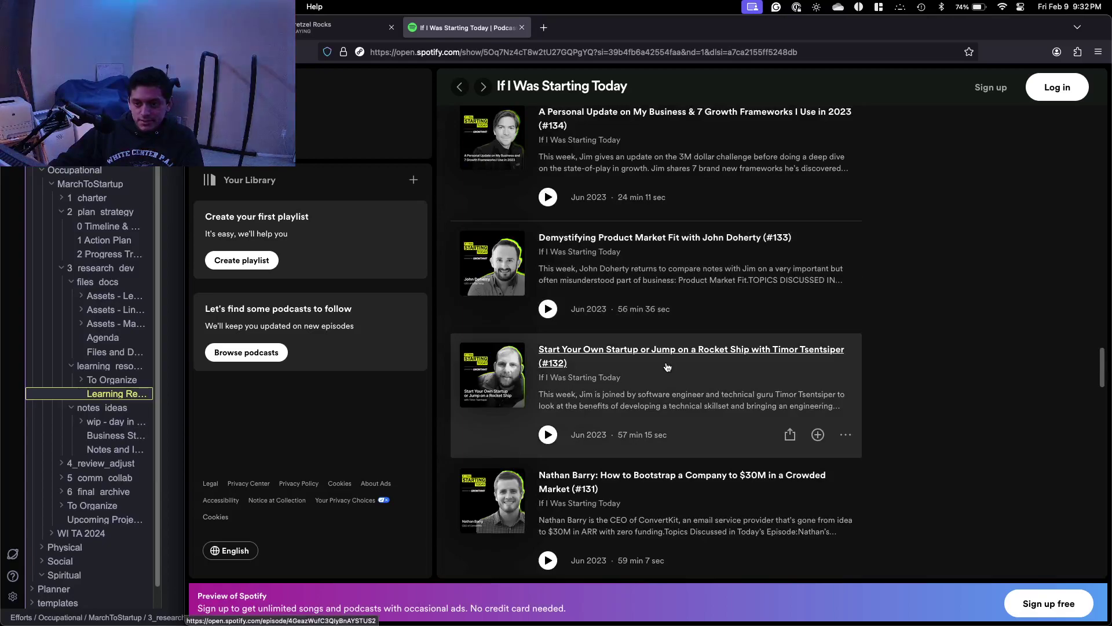
scroll(666, 366, down, 3)
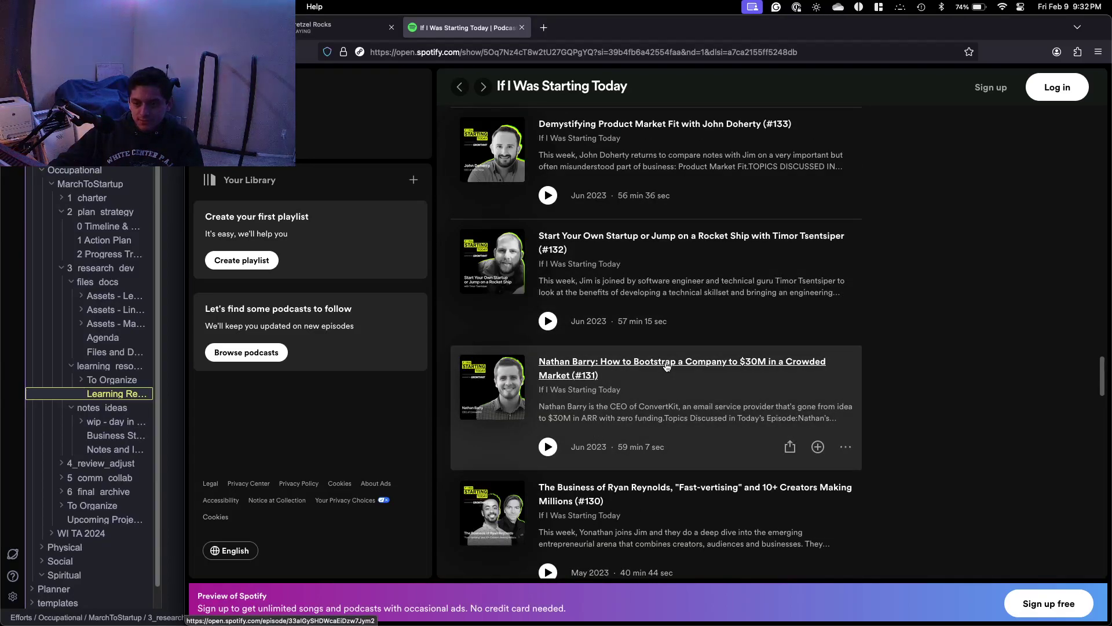
scroll(667, 367, down, 5)
scroll(667, 366, down, 10)
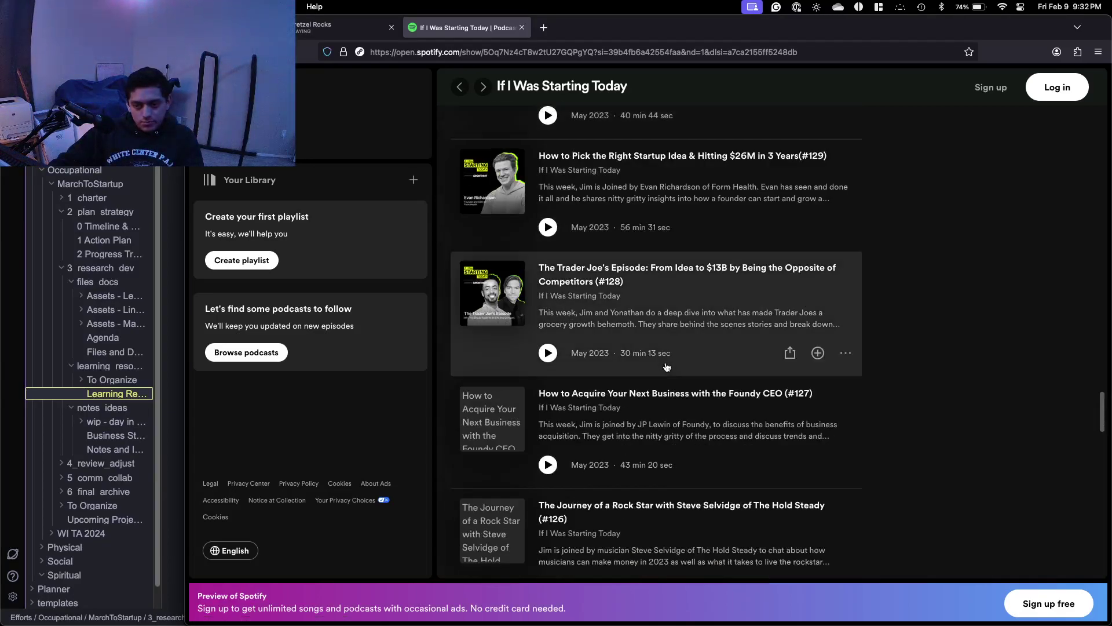
scroll(667, 366, down, 5)
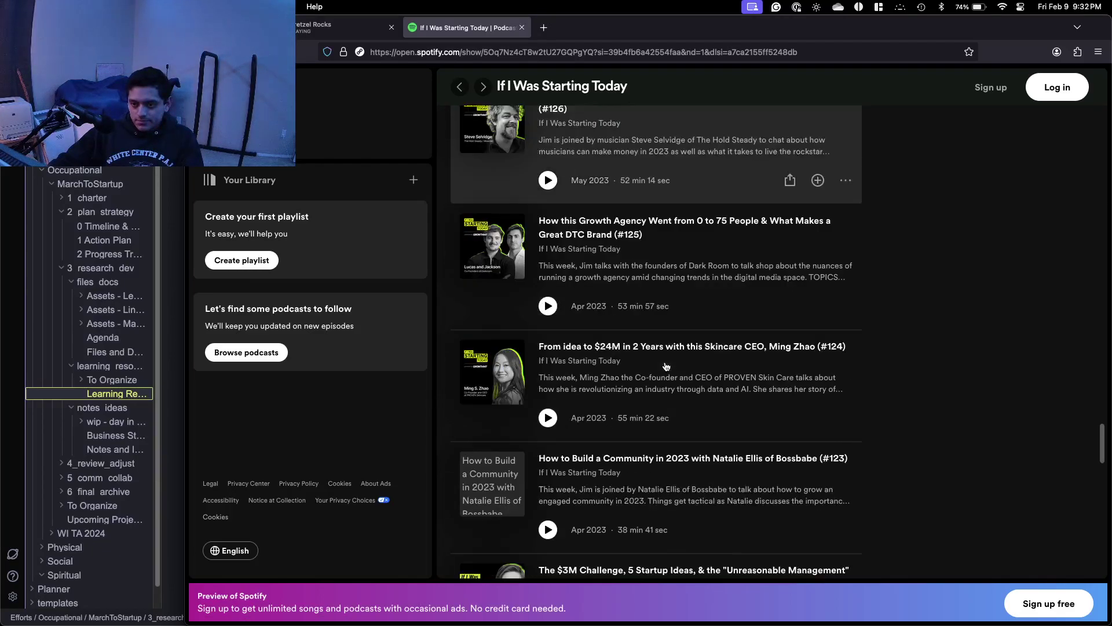
scroll(666, 366, down, 2)
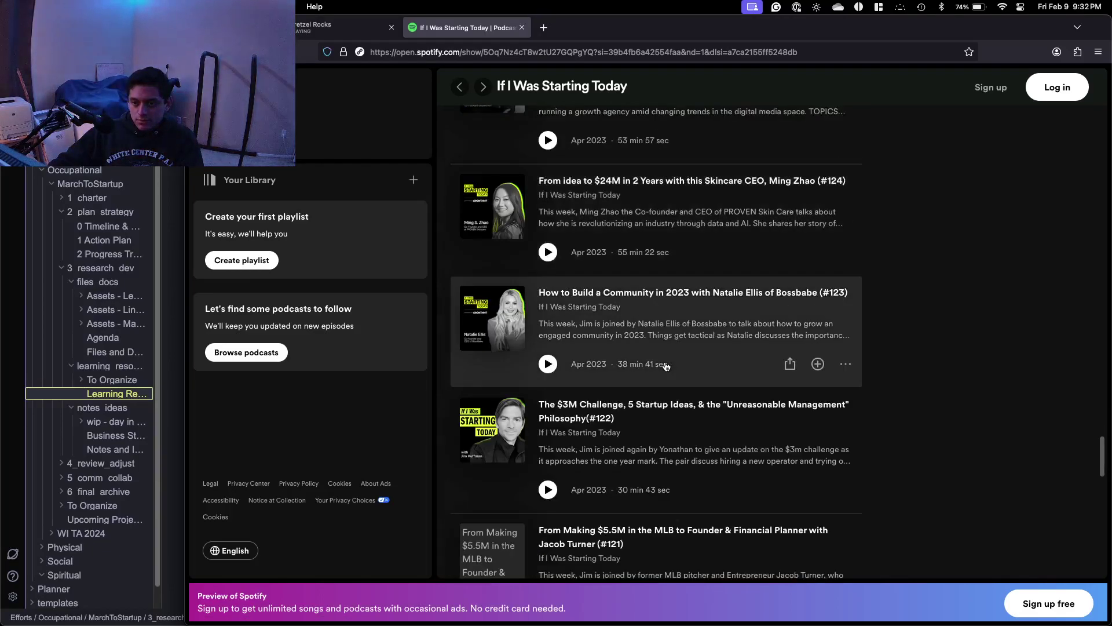
scroll(666, 366, down, 6)
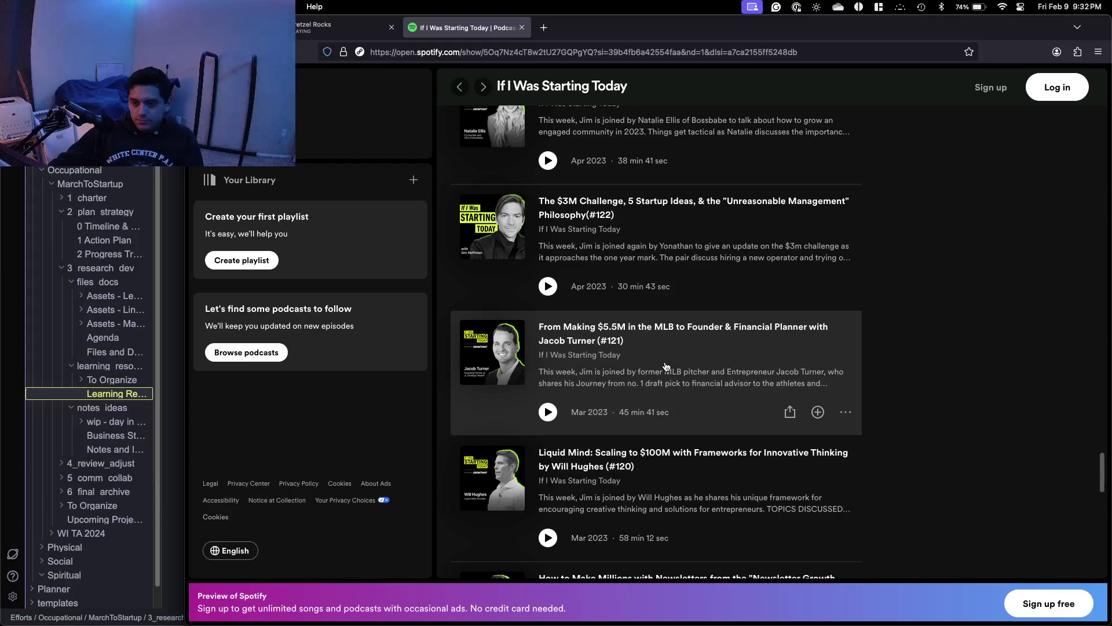
scroll(666, 366, down, 2)
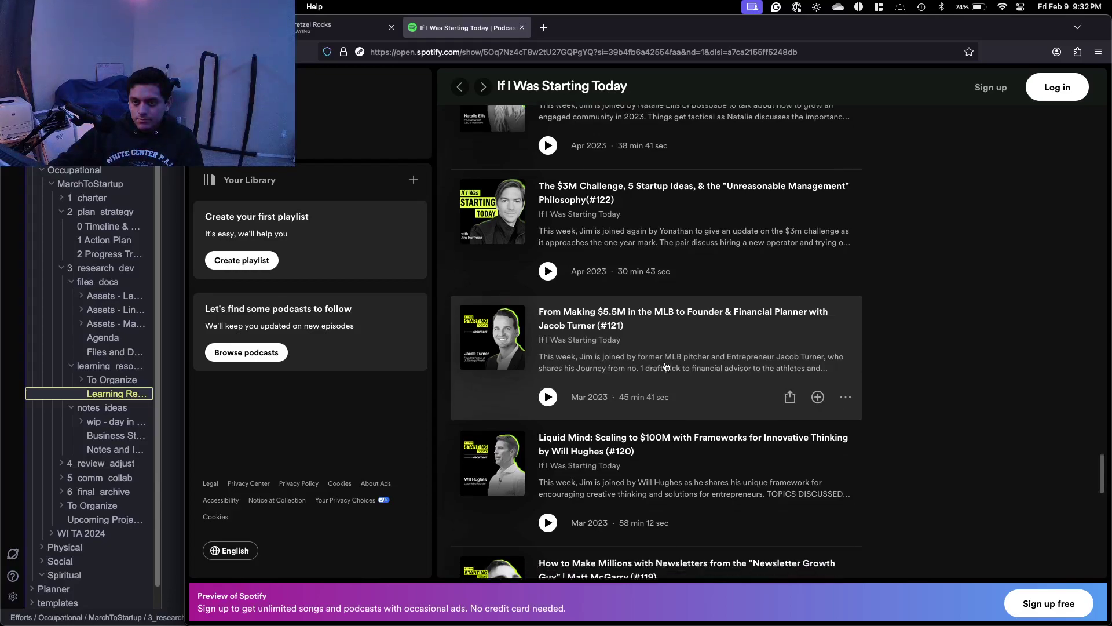
scroll(666, 366, down, 7)
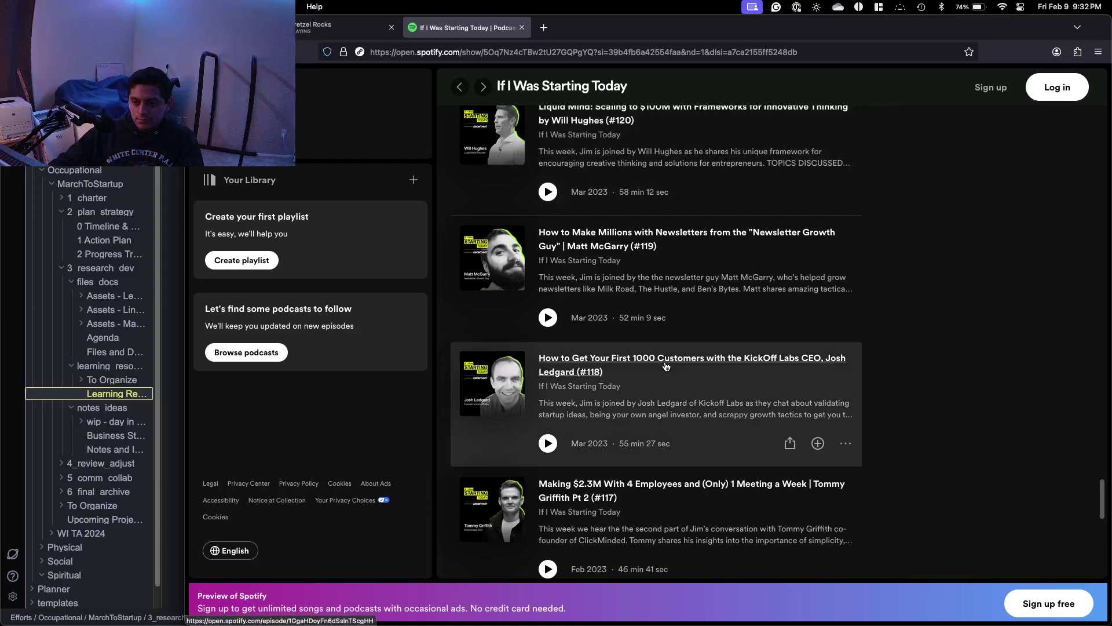
scroll(667, 366, down, 6)
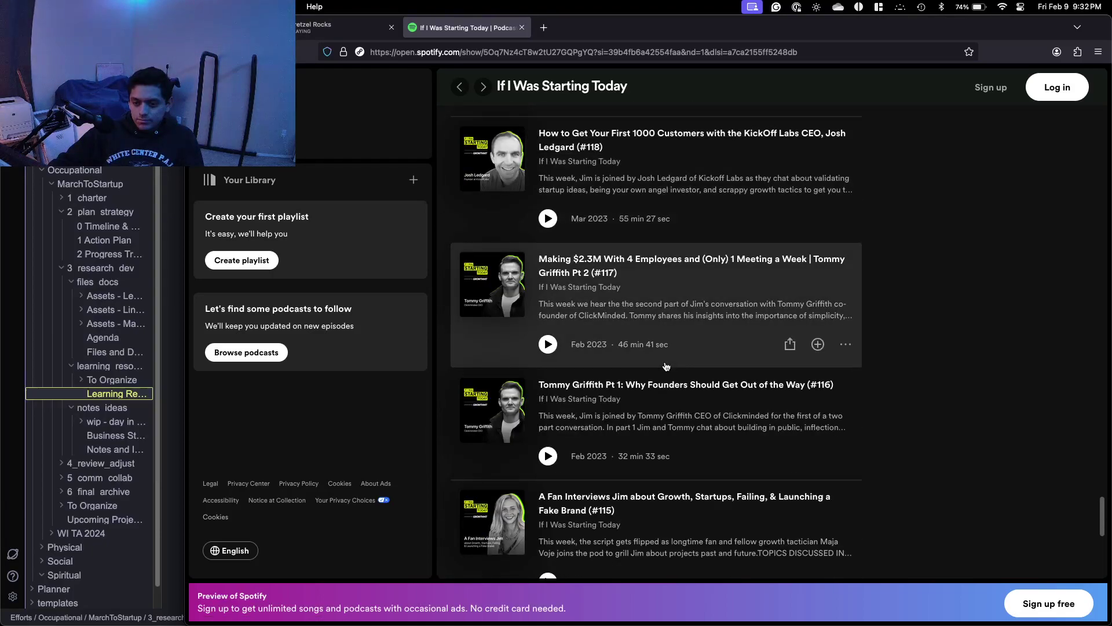
scroll(666, 366, down, 8)
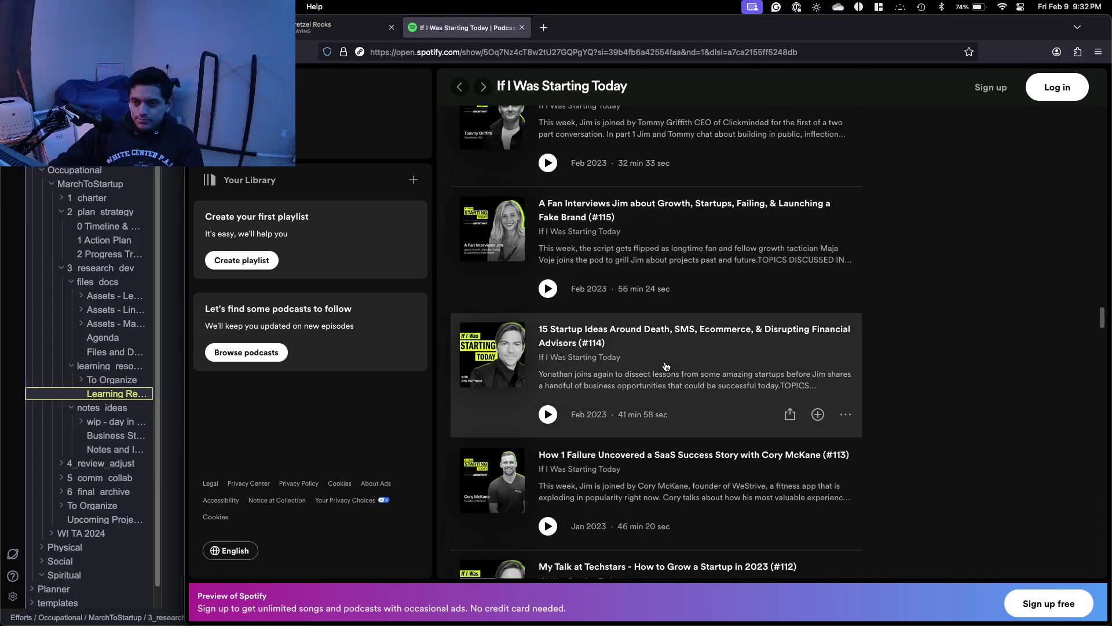
scroll(667, 366, down, 6)
scroll(666, 367, down, 20)
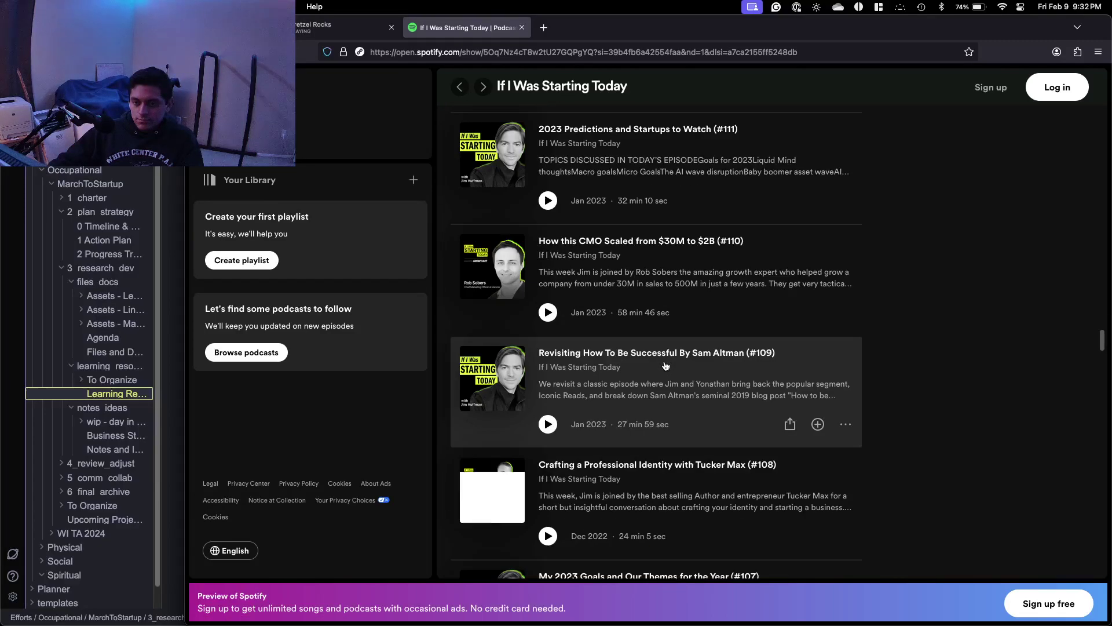
scroll(675, 360, down, 20)
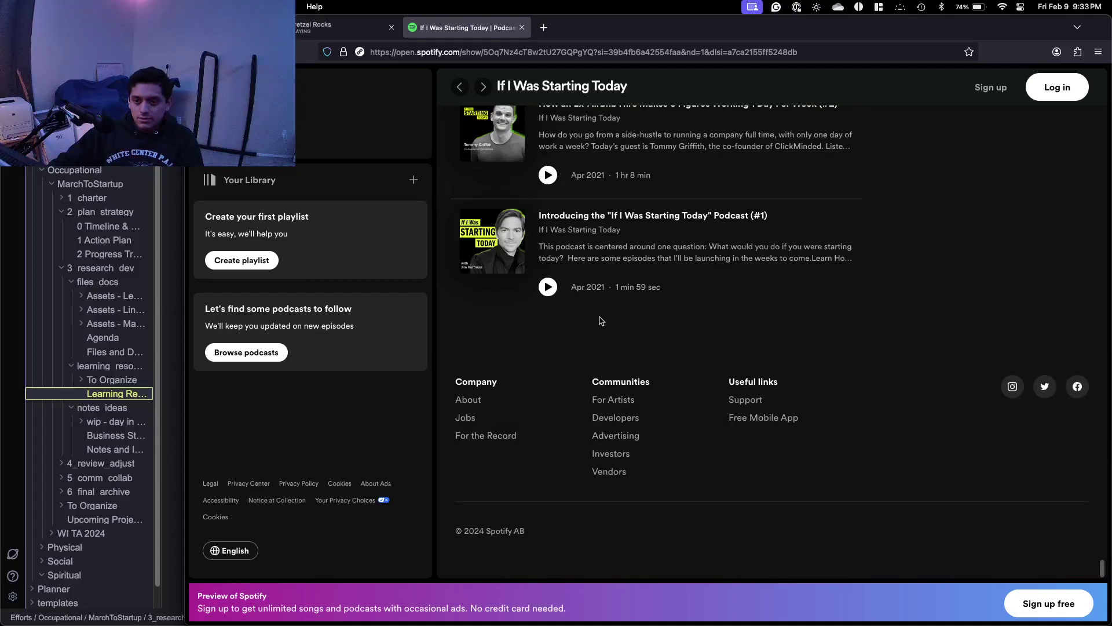
Review the early If I Was Starting Today episodes in ascending order, from #1 up to #34 in August 2021.
scroll(603, 320, up, 7)
scroll(607, 322, up, 10)
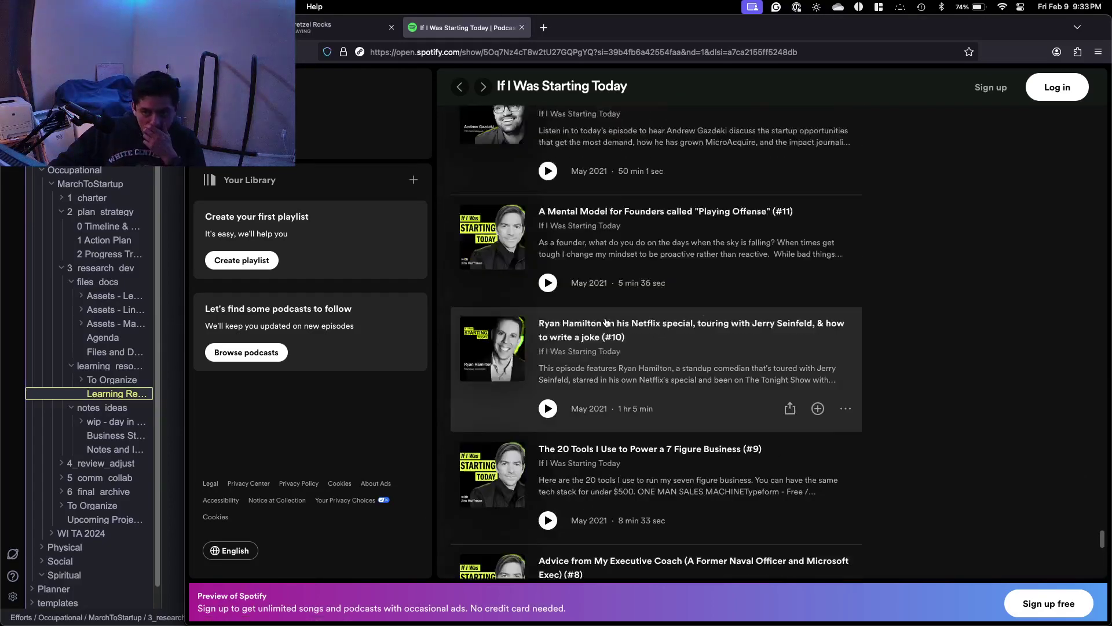
scroll(607, 322, up, 10)
scroll(607, 322, up, 15)
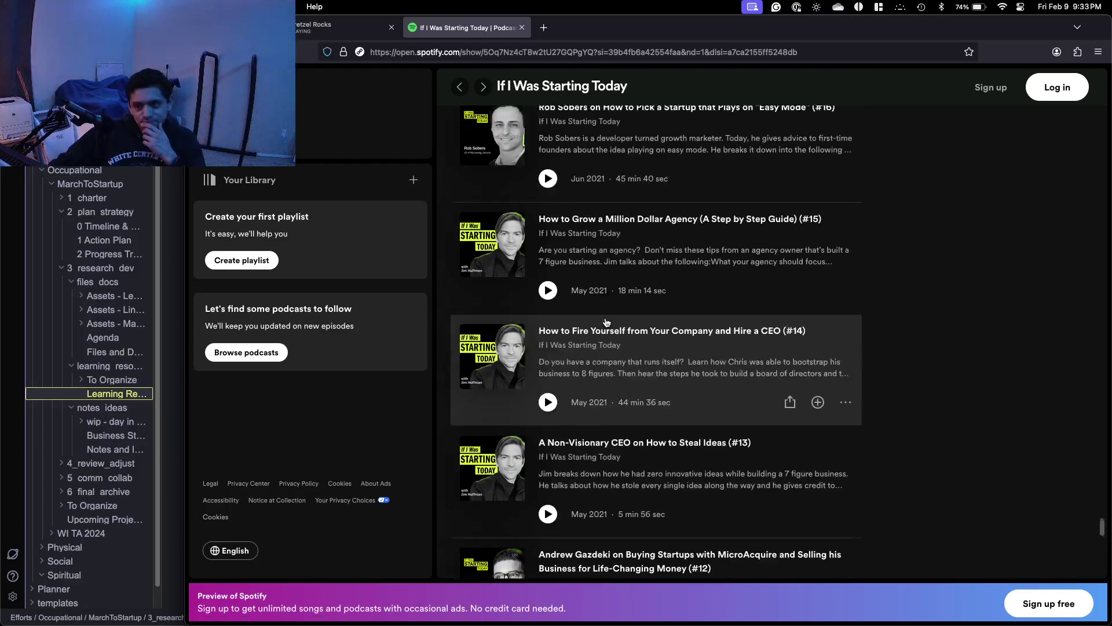
scroll(605, 326, up, 12)
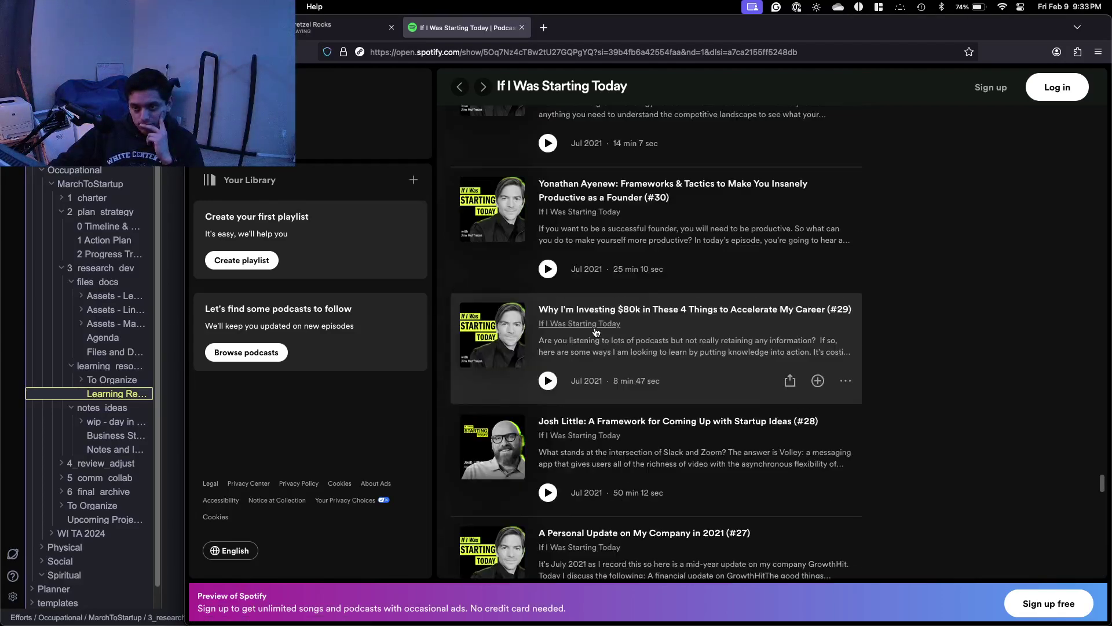
scroll(595, 331, up, 8)
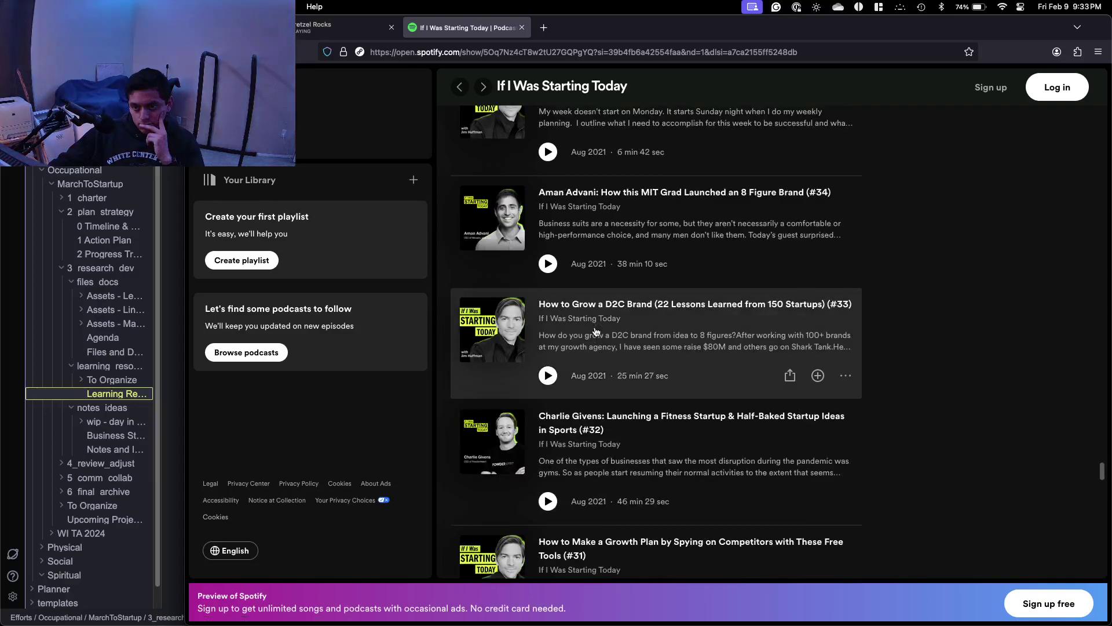
Switch to the Learning Resources note in Obsidian and reread the Entrepreneurial Thought Leaders description and relevance rating.
key(ctrl+Up)
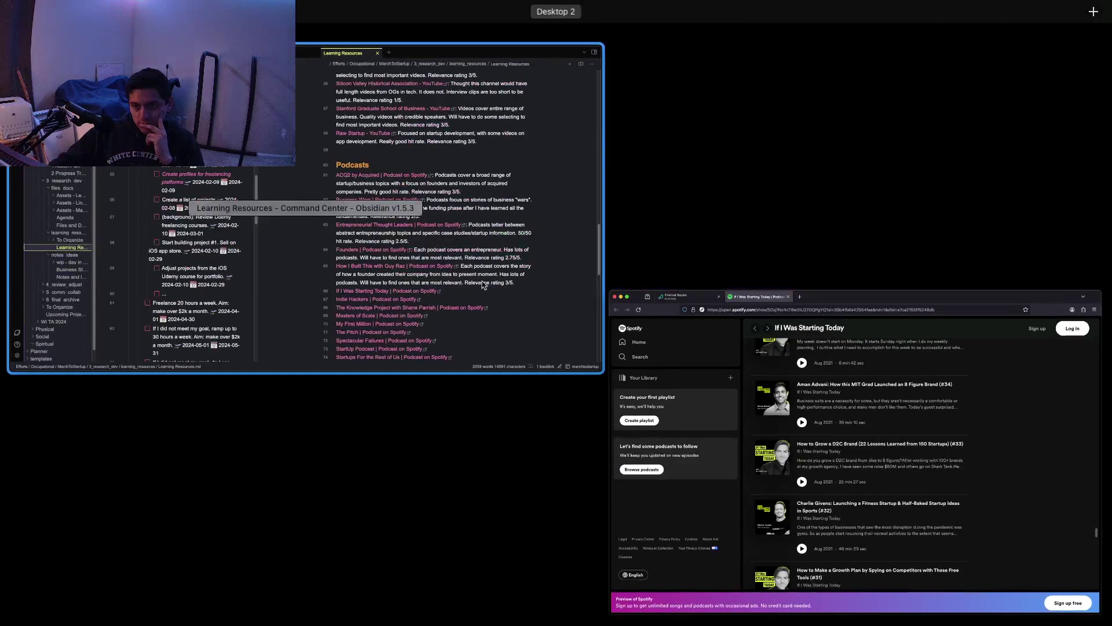
click(487, 289)
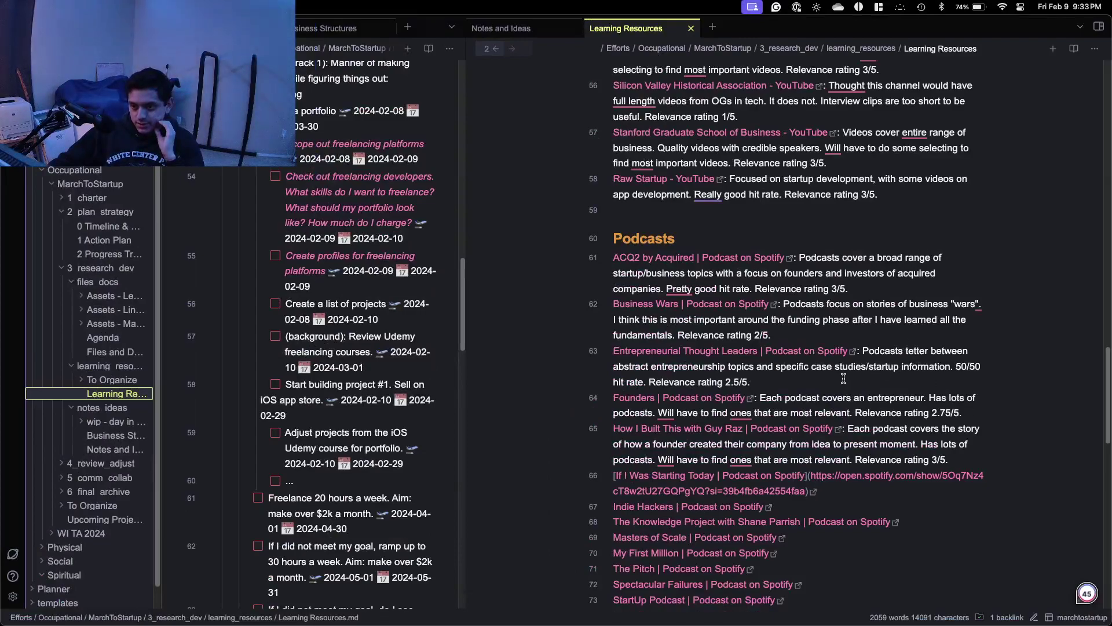
drag(843, 378, 878, 355)
click(892, 392)
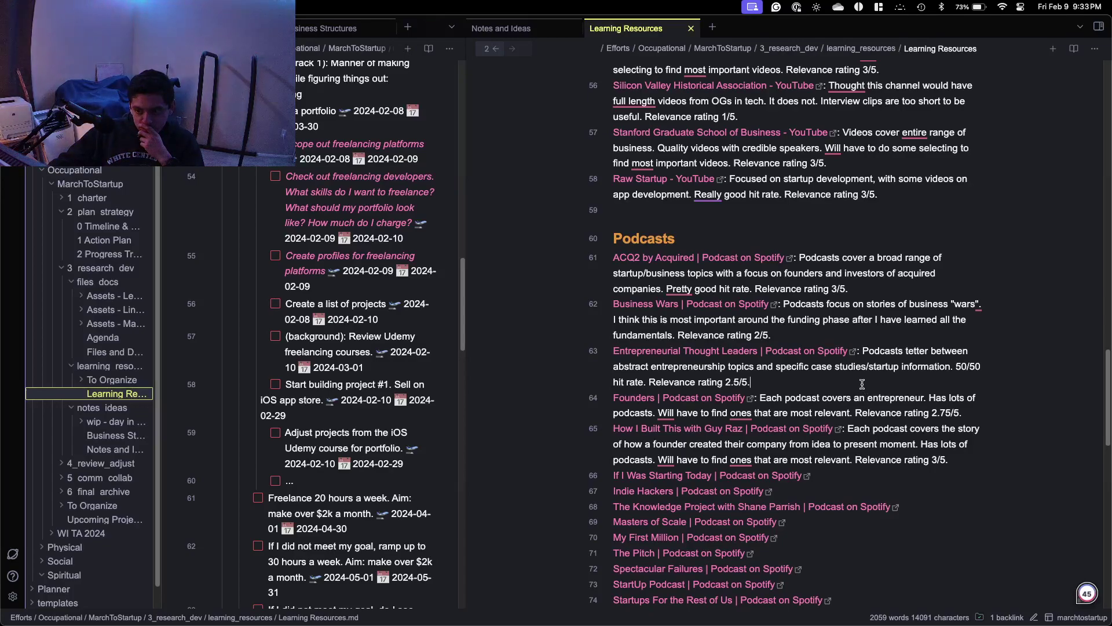
drag(862, 383, 858, 355)
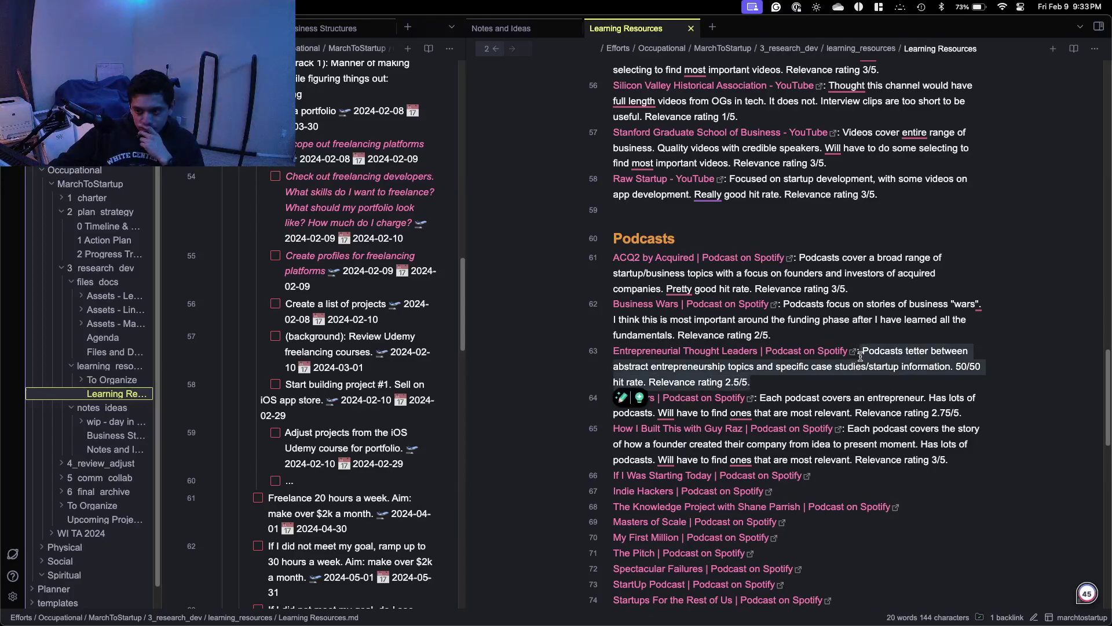
Describe the If I Was Starting Today entry with ": Podcasts focus on the starting up phase of startups.".
click(846, 490)
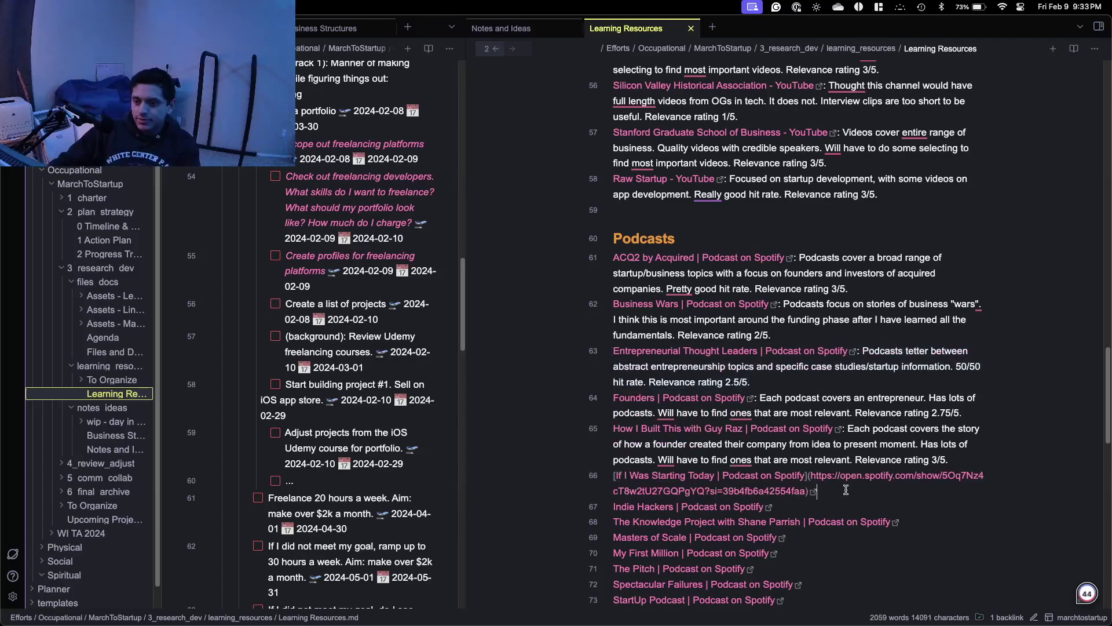
text(: P)
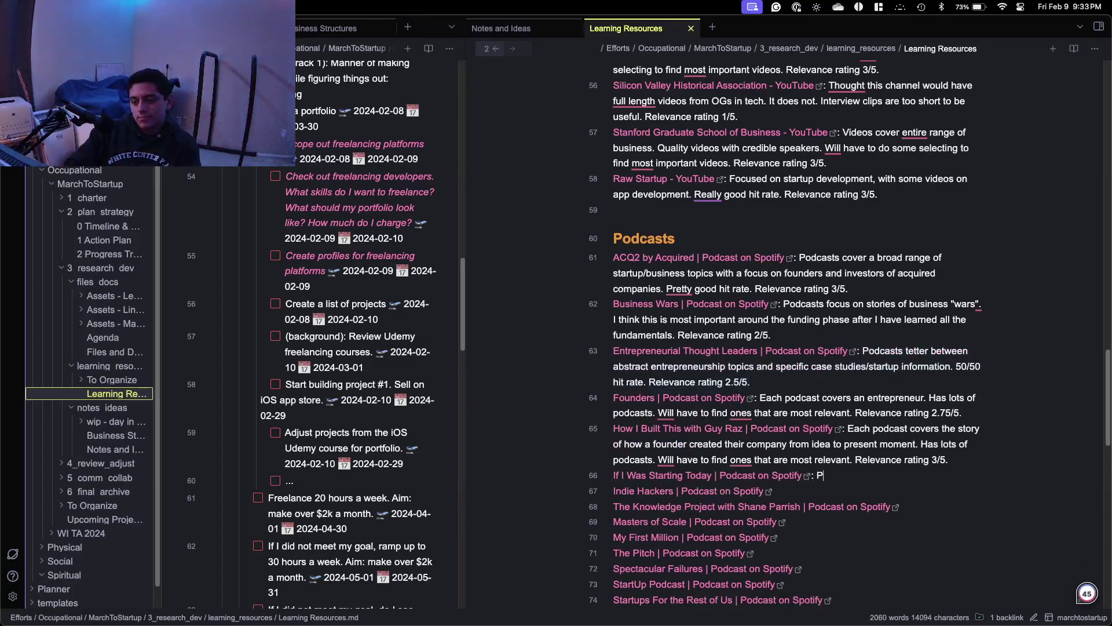
text(odcasts )
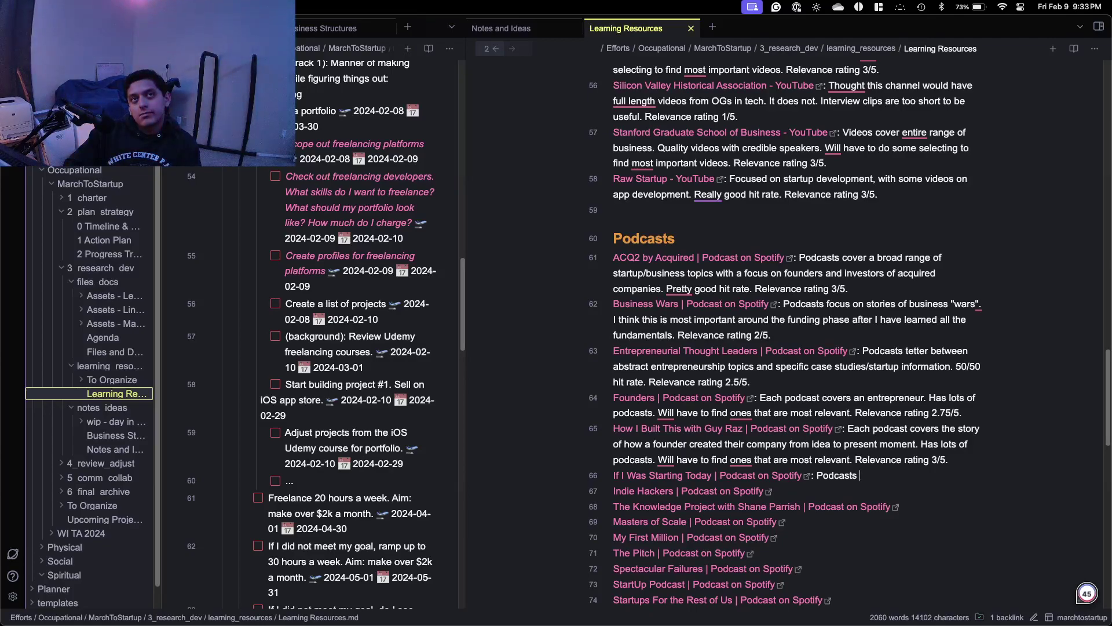
text(f)
key(BackSpace)
text(focus on )
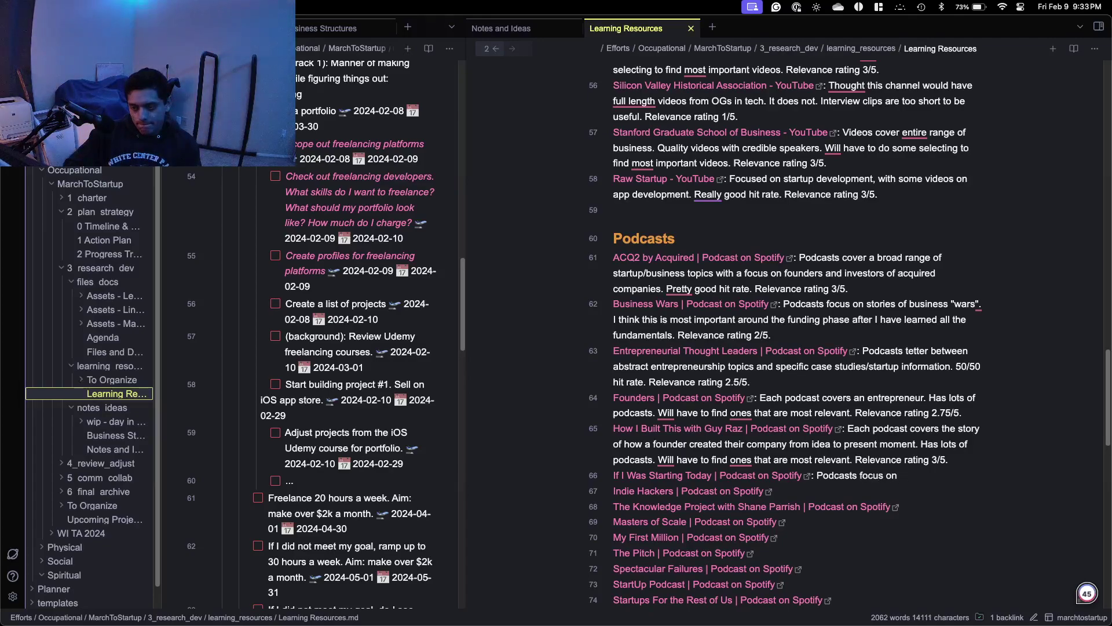
text(th)
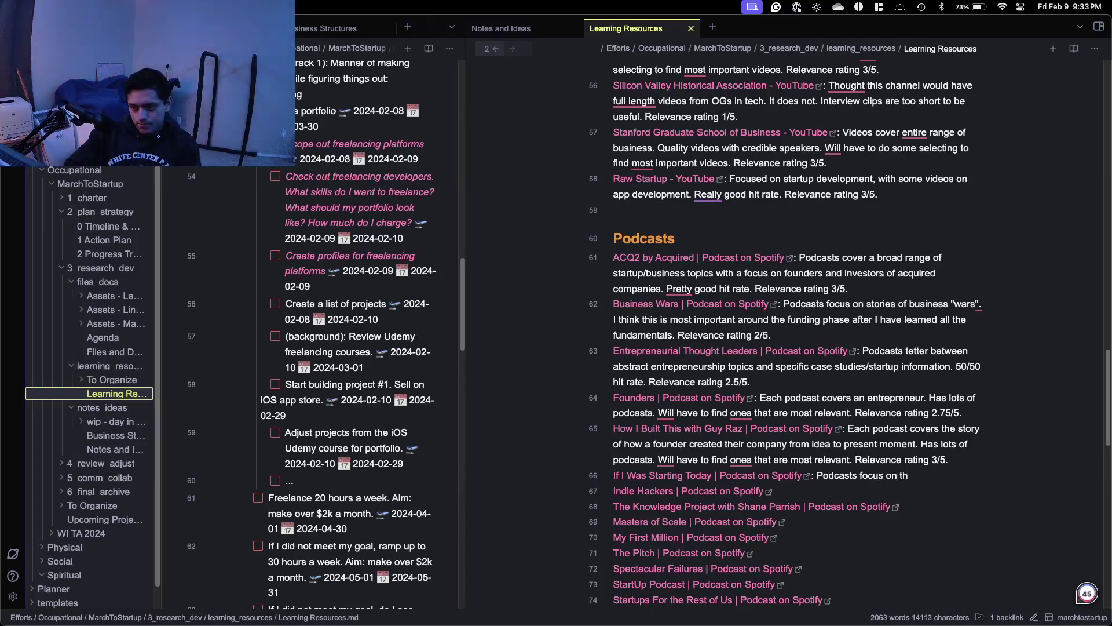
text(e starting up )
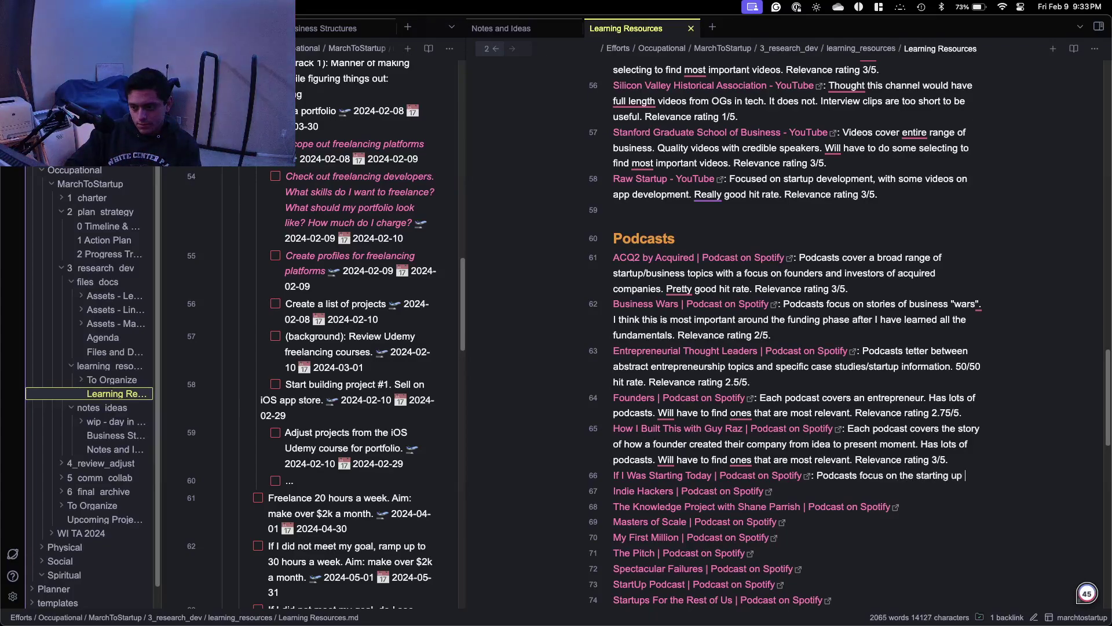
text(phase of startups. )
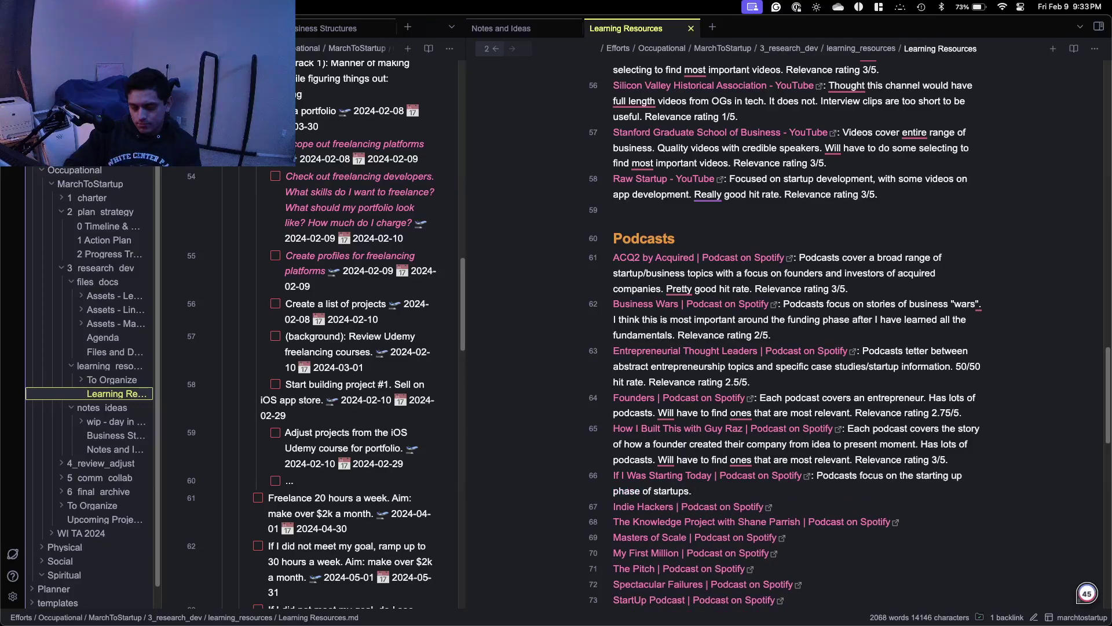
Add the sentence "Some guests are unknown but likely credible." to the If I Was Starting Today description.
text(G)
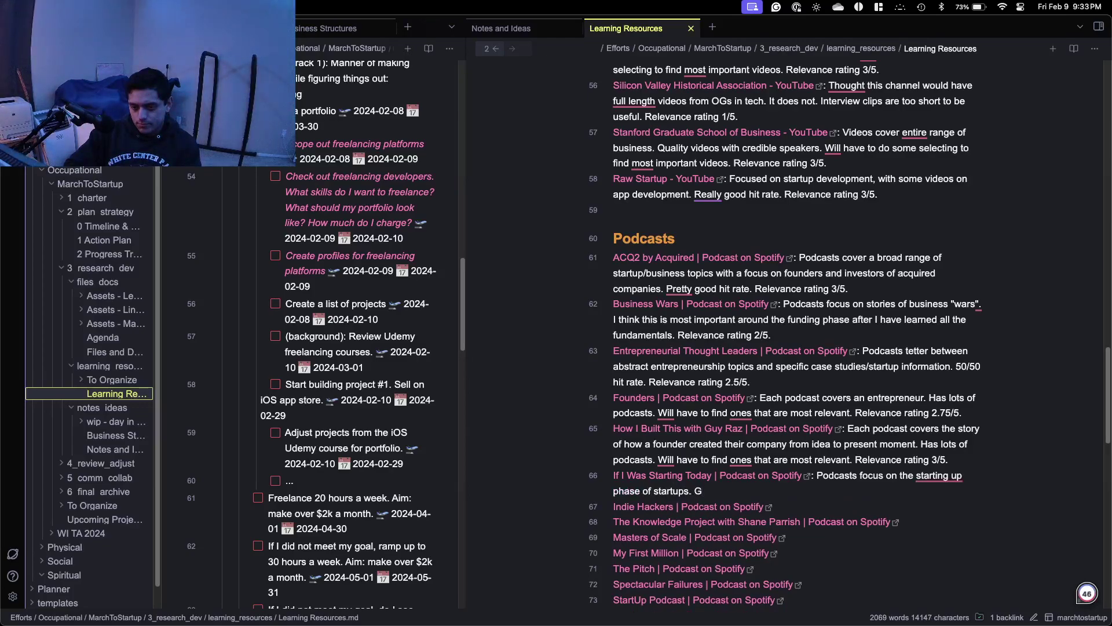
text(uests are u)
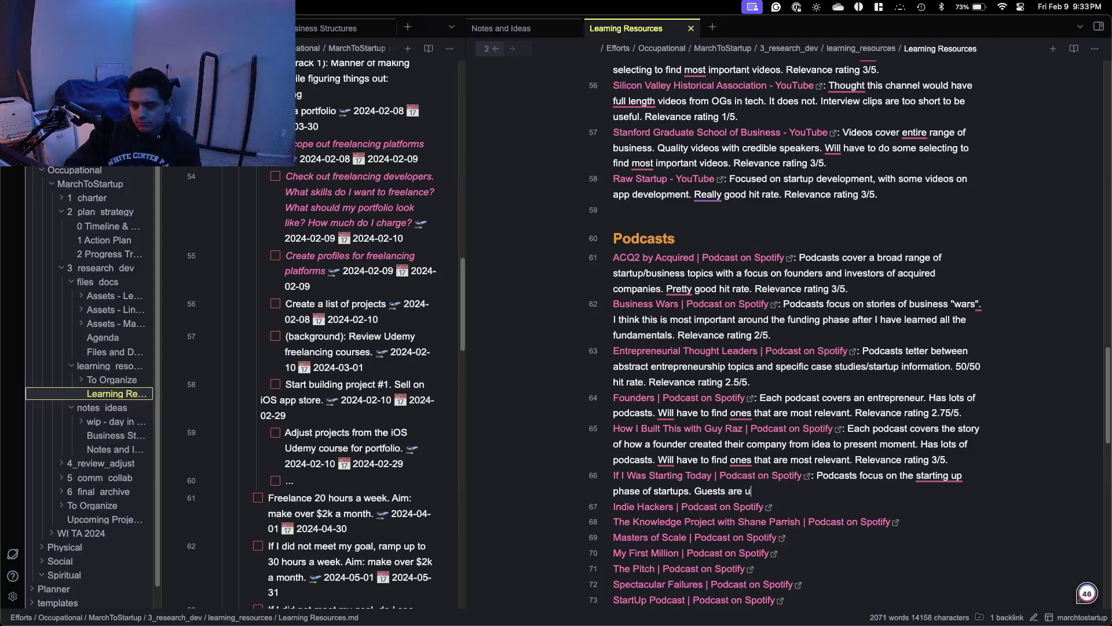
key(BackSpace)
key(BackSpace)
key(BackSpace)
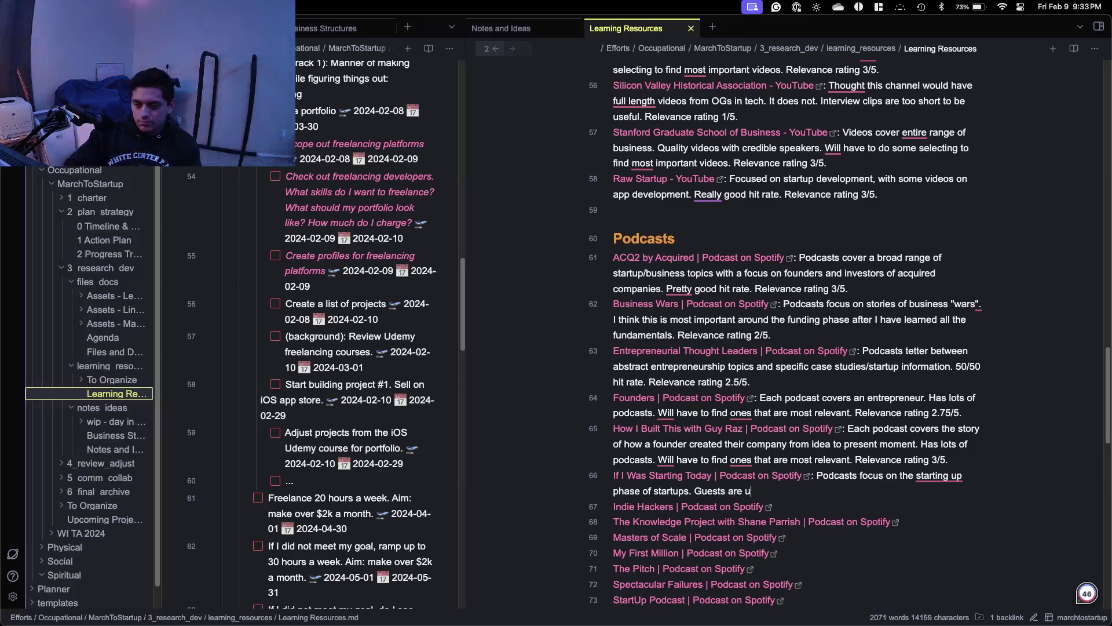
text(Some guests are uno)
text(nown, but I)
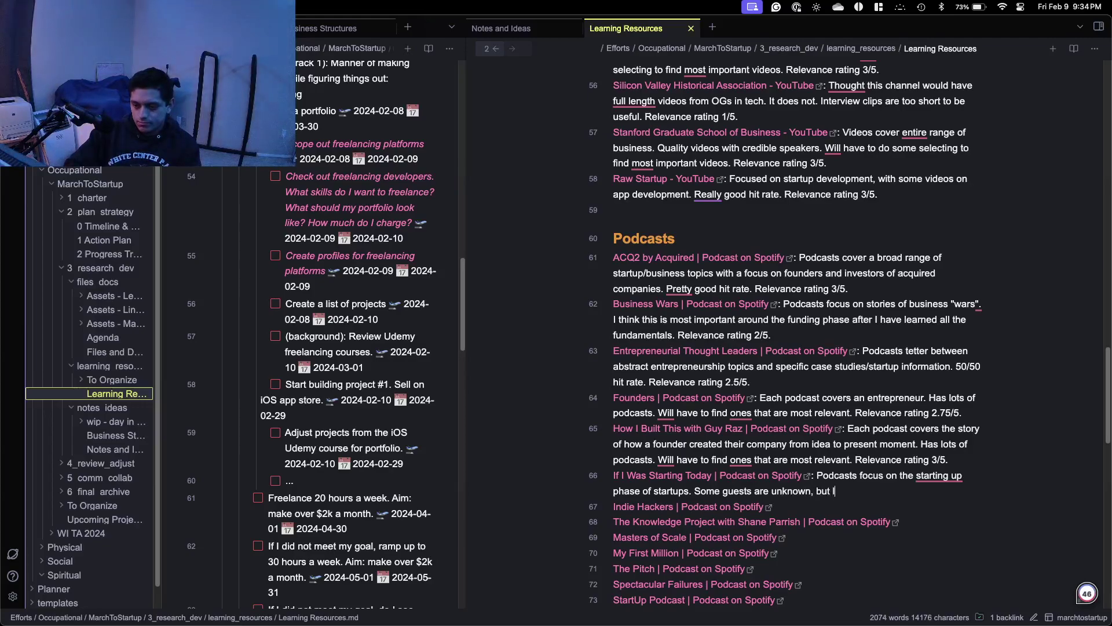
key(BackSpace)
key(BackSpace)
key(BackSpace)
key(BackSpace)
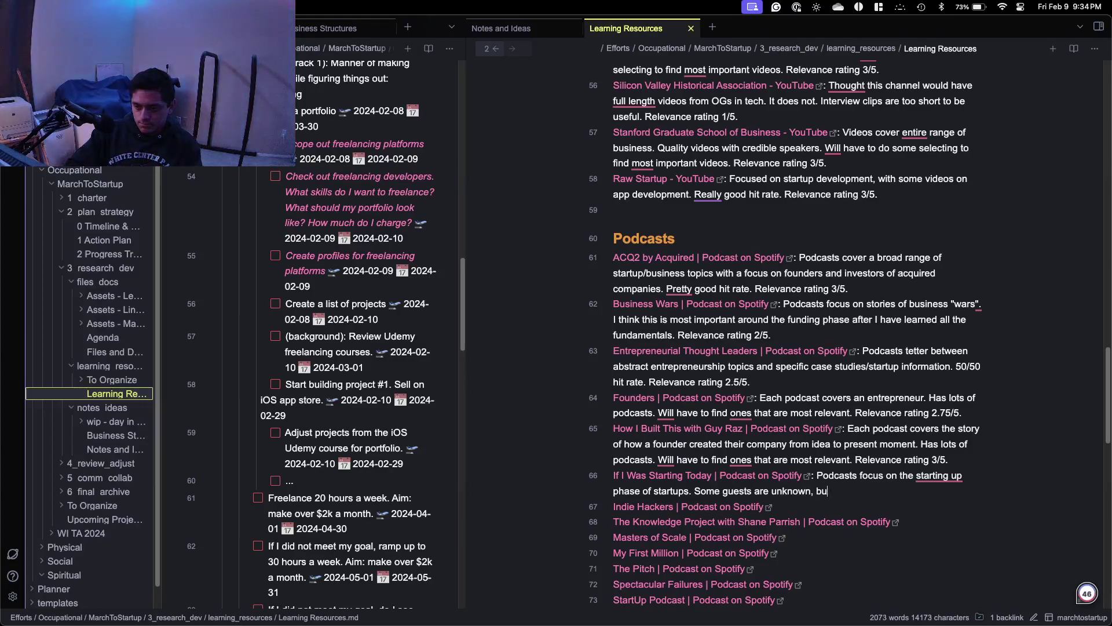
text(ut liekly)
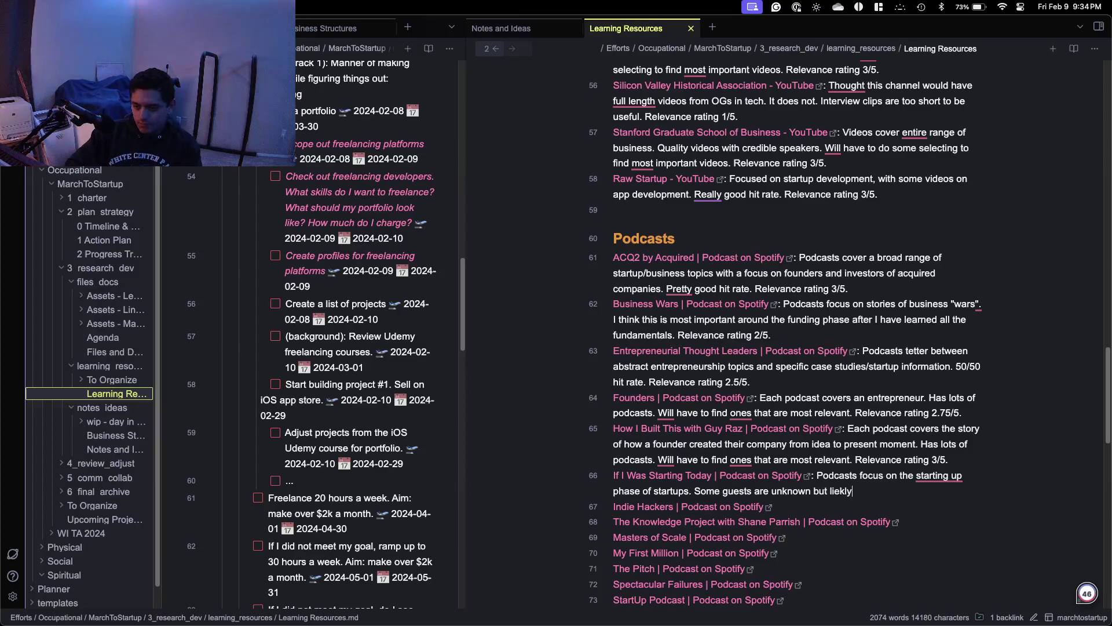
key(BackSpace)
key(BackSpace)
key(BackSpace)
key(BackSpace)
text(kely credible.)
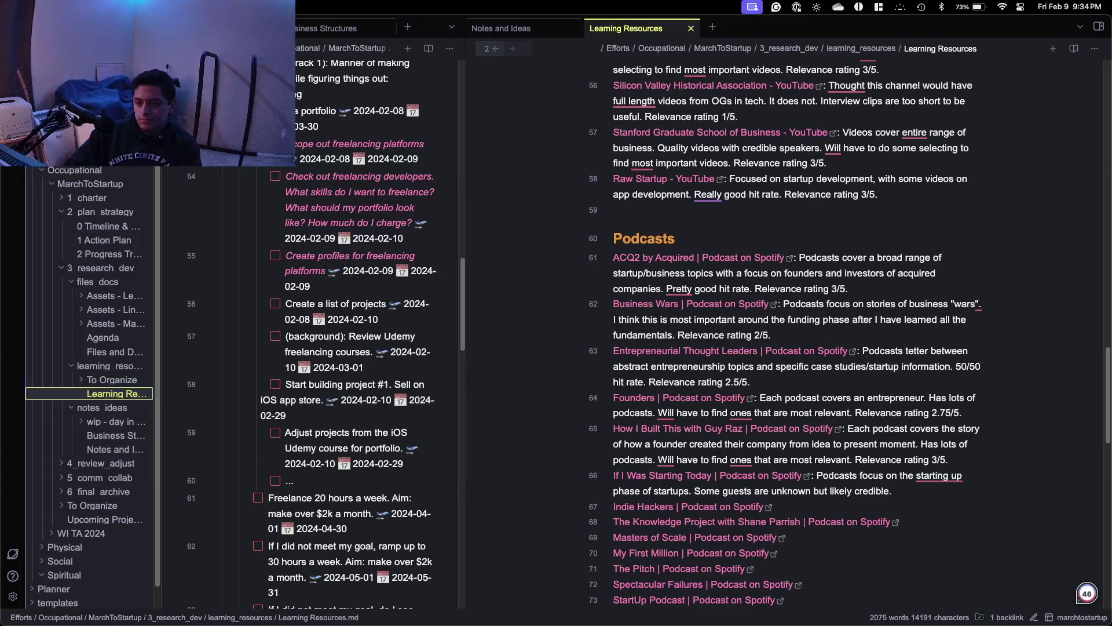
Copy "Will have to find ones that are most relevant. Relevance rating 3/5." from the How I Built This entry to the If I Was Starting Today entry's end.
drag(955, 459, 659, 458)
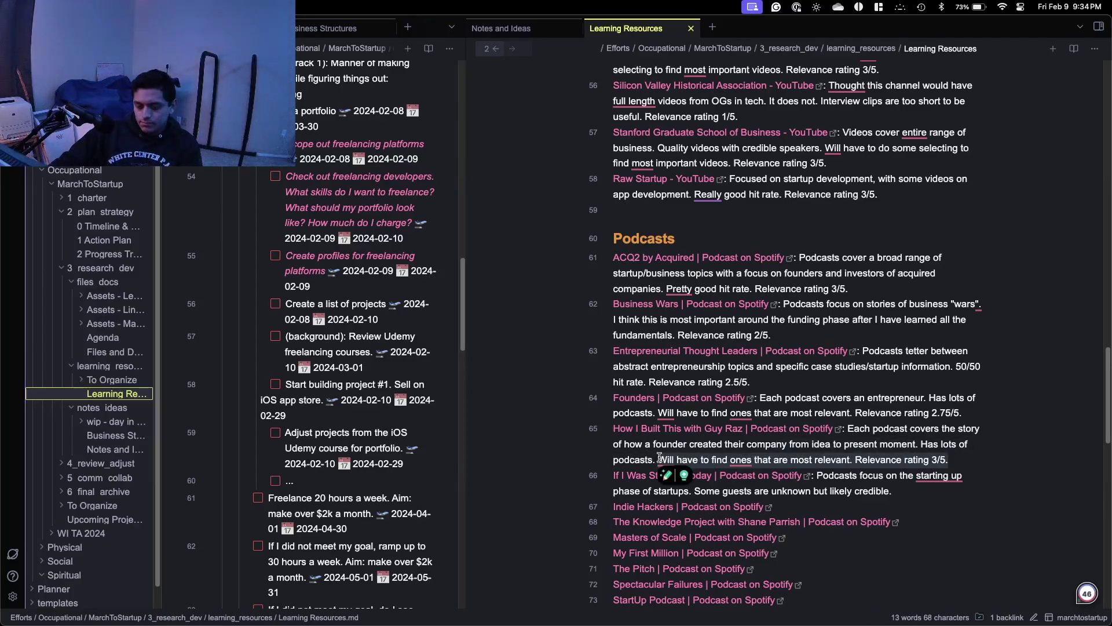
key(super+c)
click(897, 491)
key(super+v)
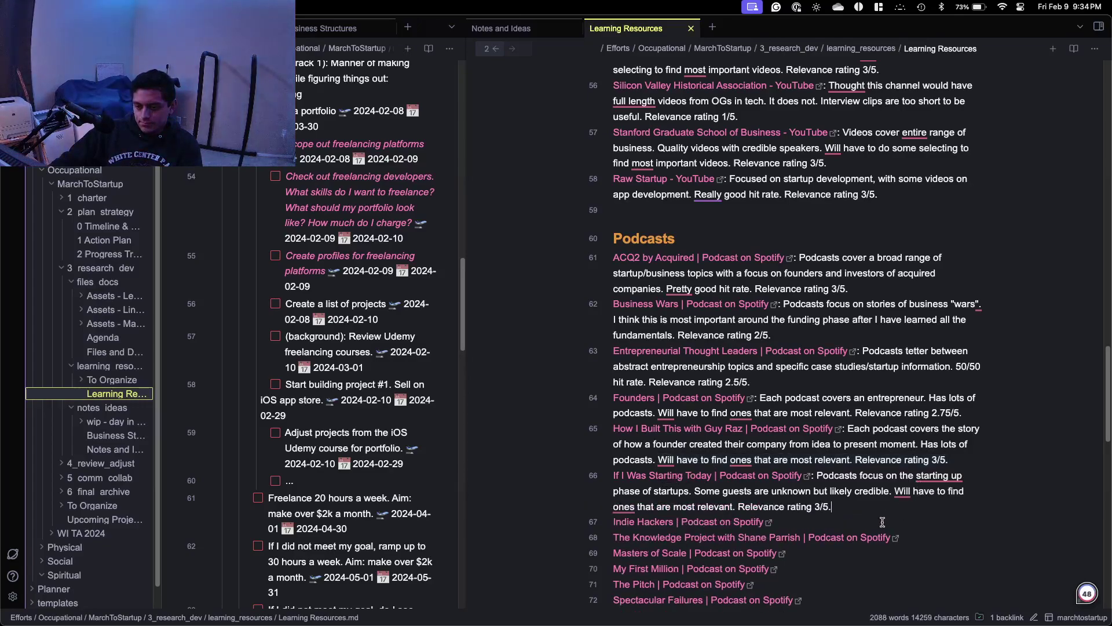
Set the relevance rating of the If I Was Starting Today entry to 2.5/5.
click(819, 506)
key(BackSpace)
text(2)
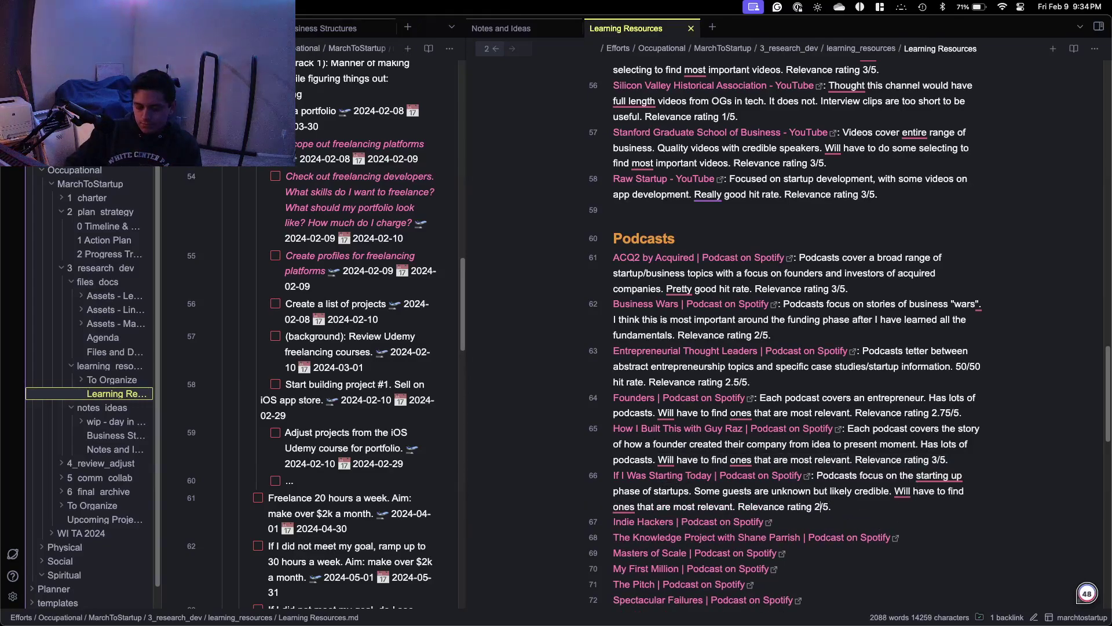
text(.)
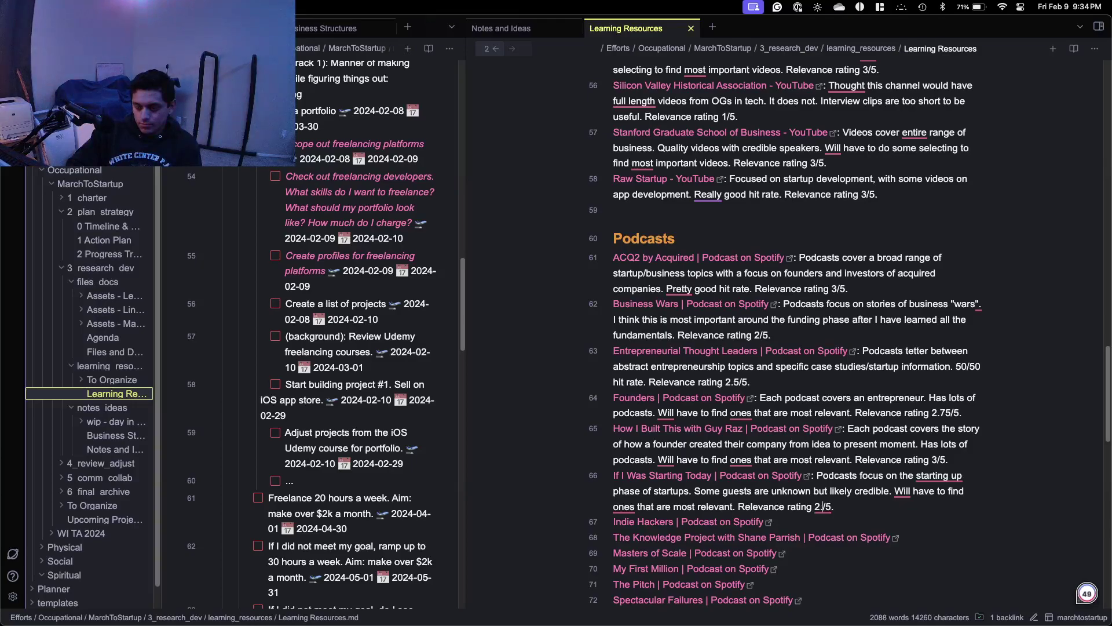
text(5)
Open the note's Indie Hackers podcast link in the browser, decline opening it in the Spotify app, and expand the full show description.
scroll(821, 484, down, 3)
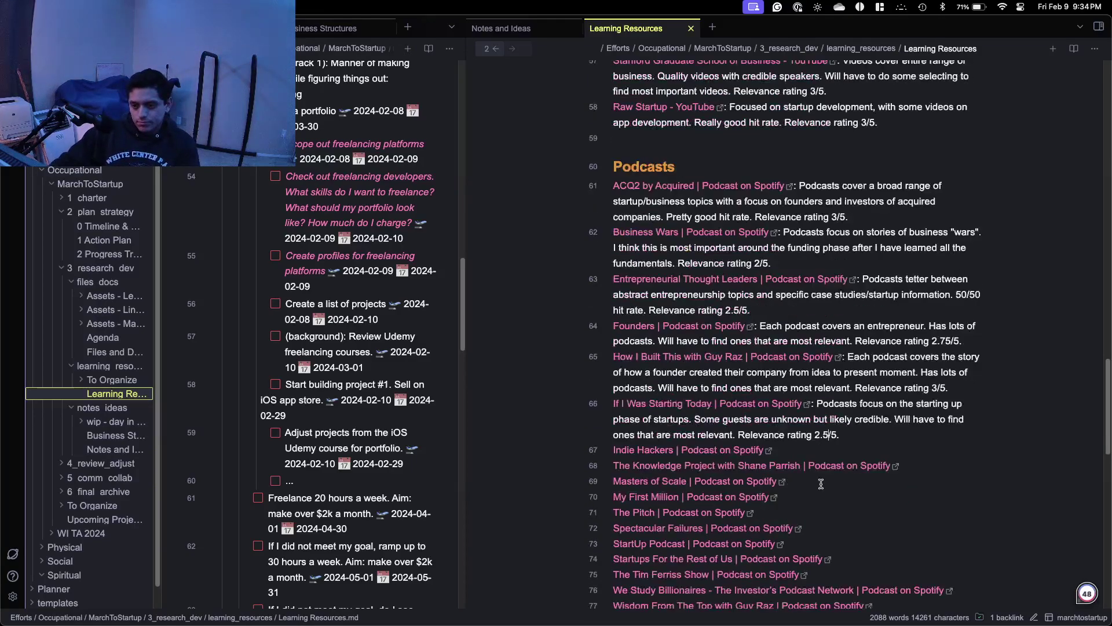
scroll(821, 484, down, 3)
click(770, 331)
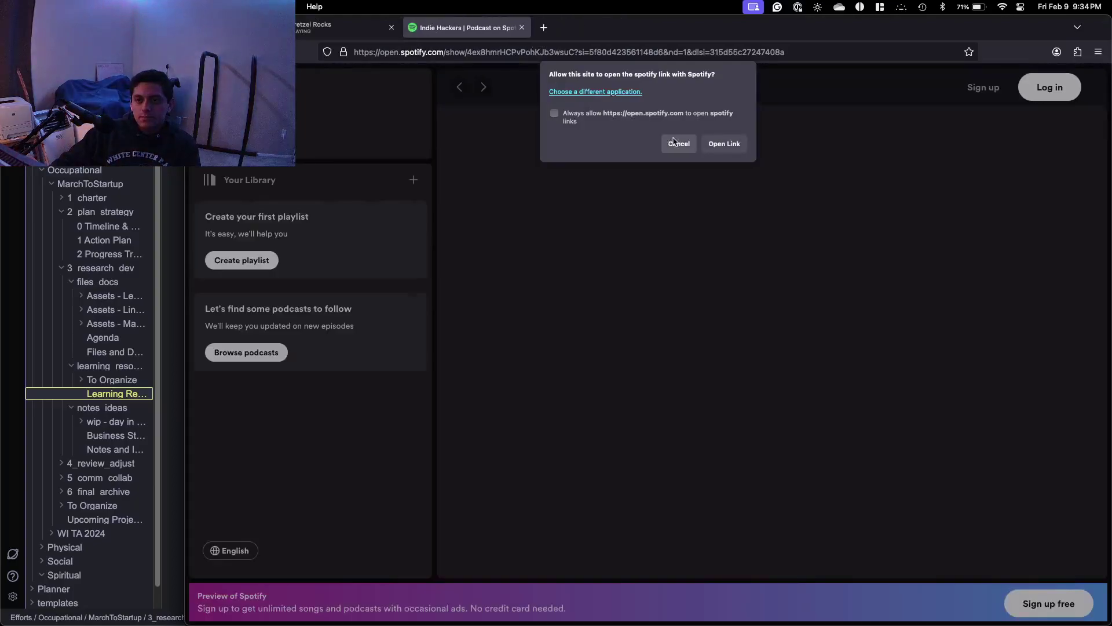
click(679, 144)
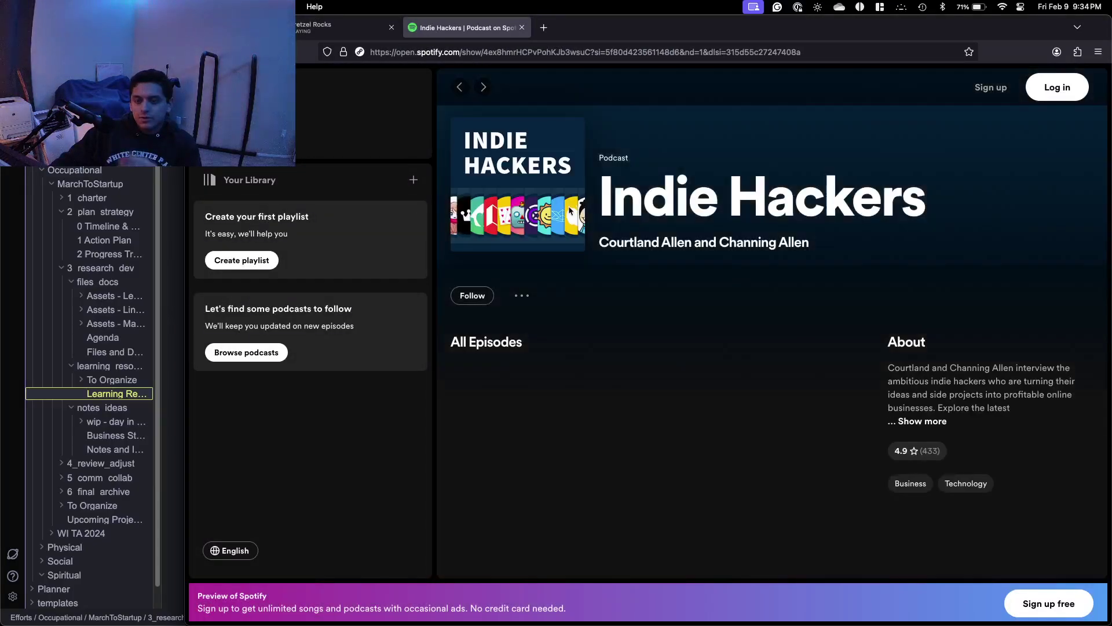
scroll(830, 273, down, 1)
click(941, 397)
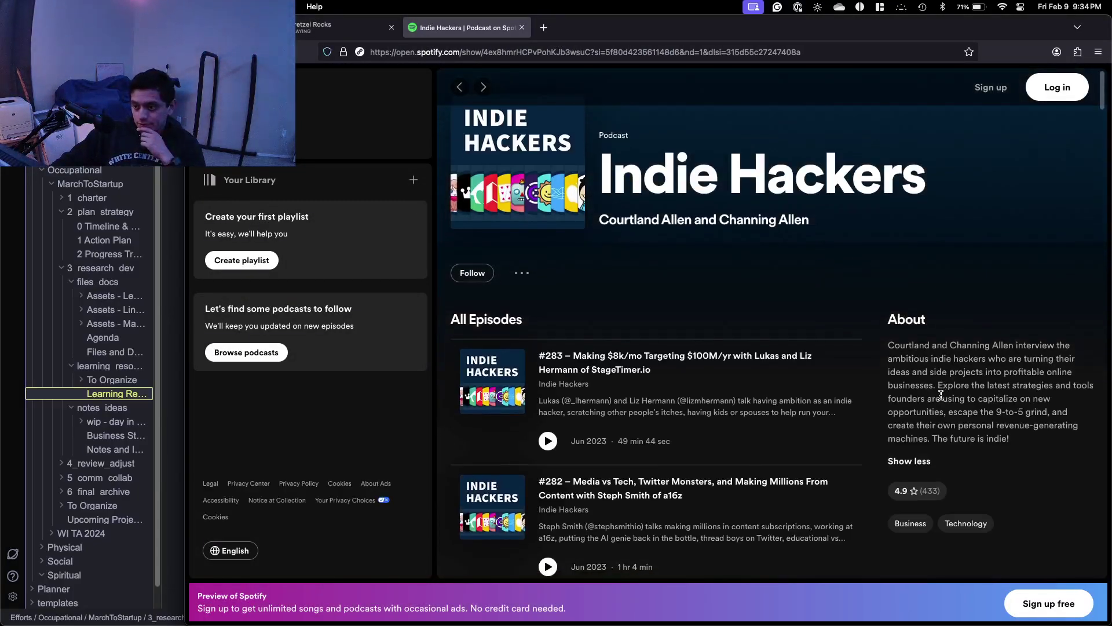
Review the Indie Hackers show description and look through its episode titles to judge their relevance to startups.
scroll(942, 383, down, 1)
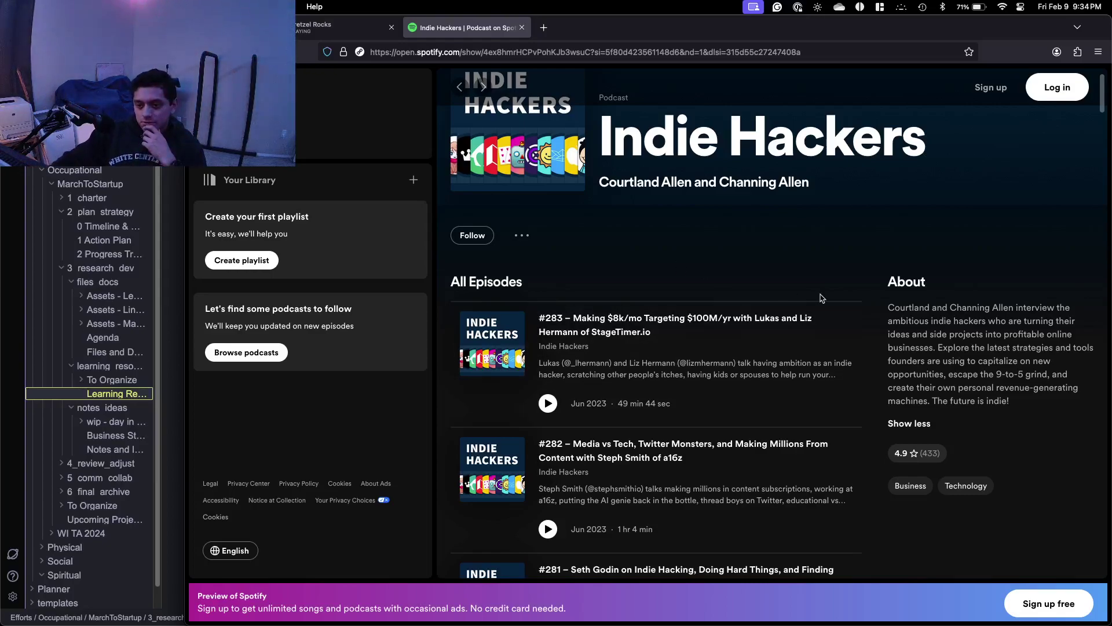
scroll(619, 319, down, 1)
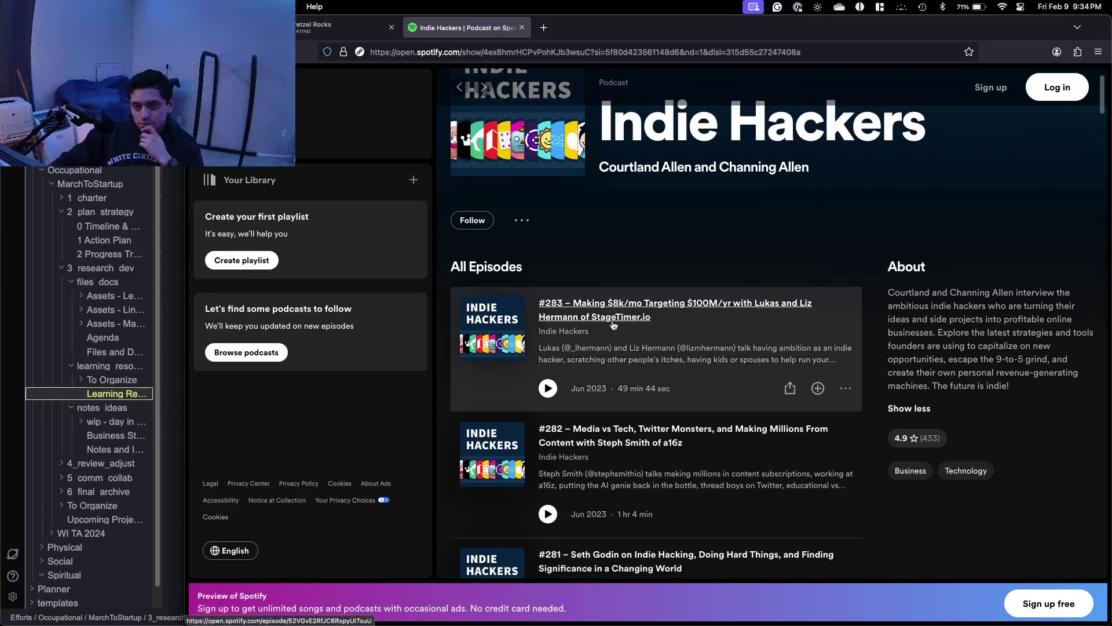
scroll(613, 325, down, 3)
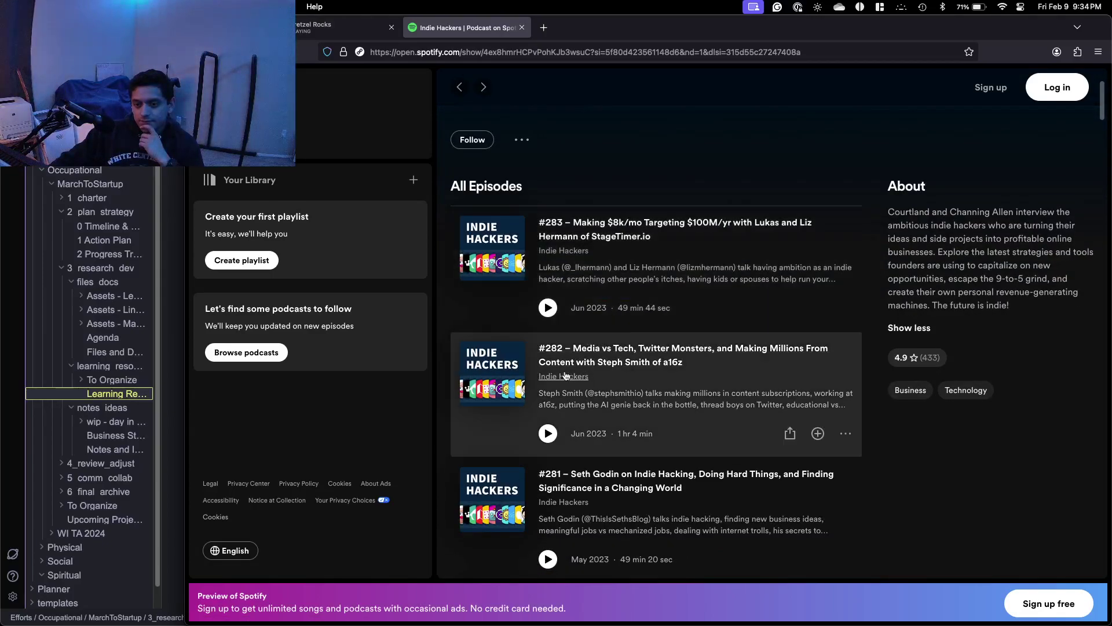
scroll(580, 362, down, 5)
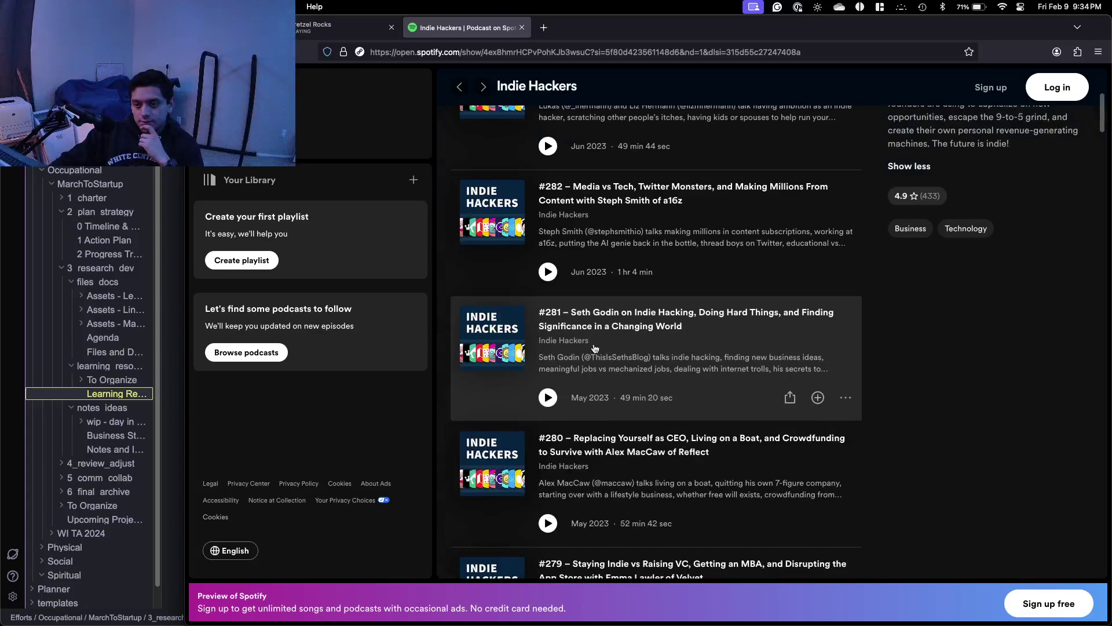
scroll(634, 345, down, 3)
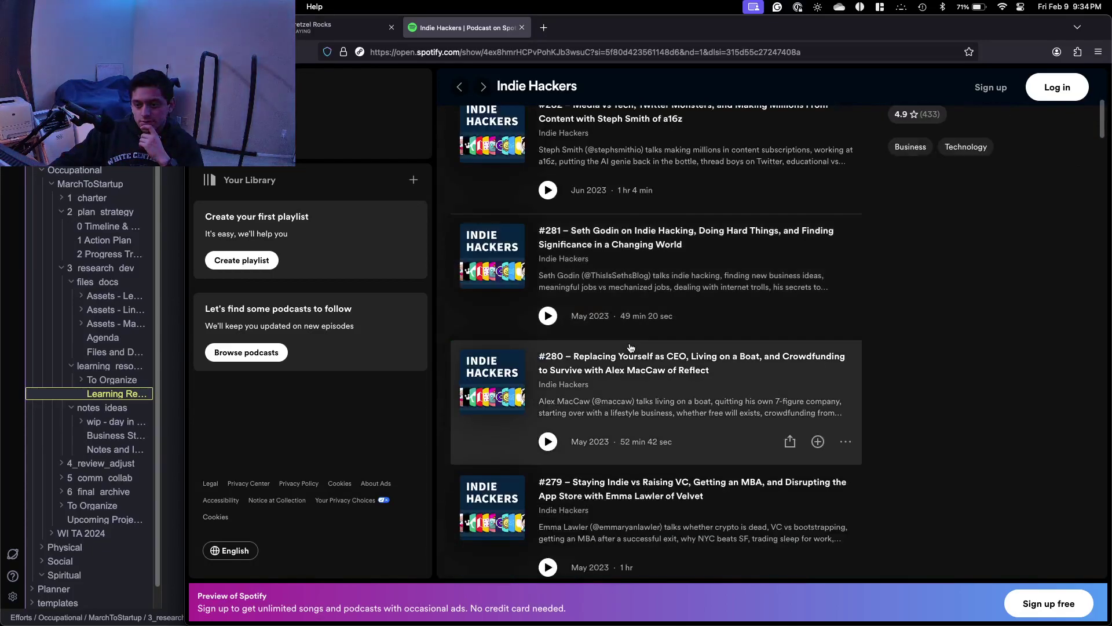
scroll(628, 349, down, 1)
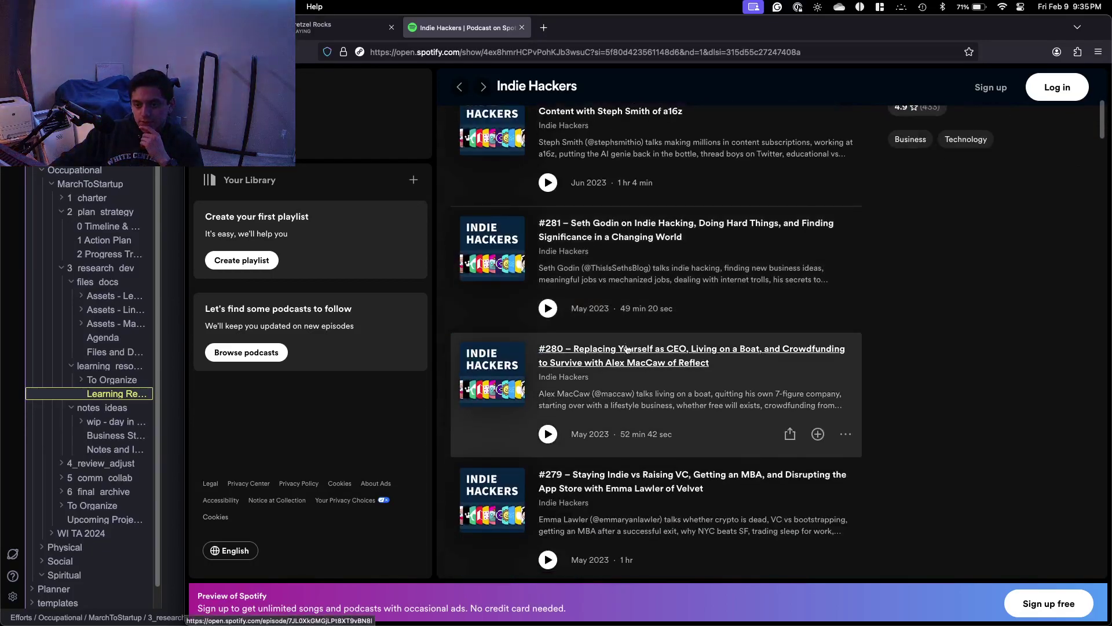
scroll(631, 350, down, 3)
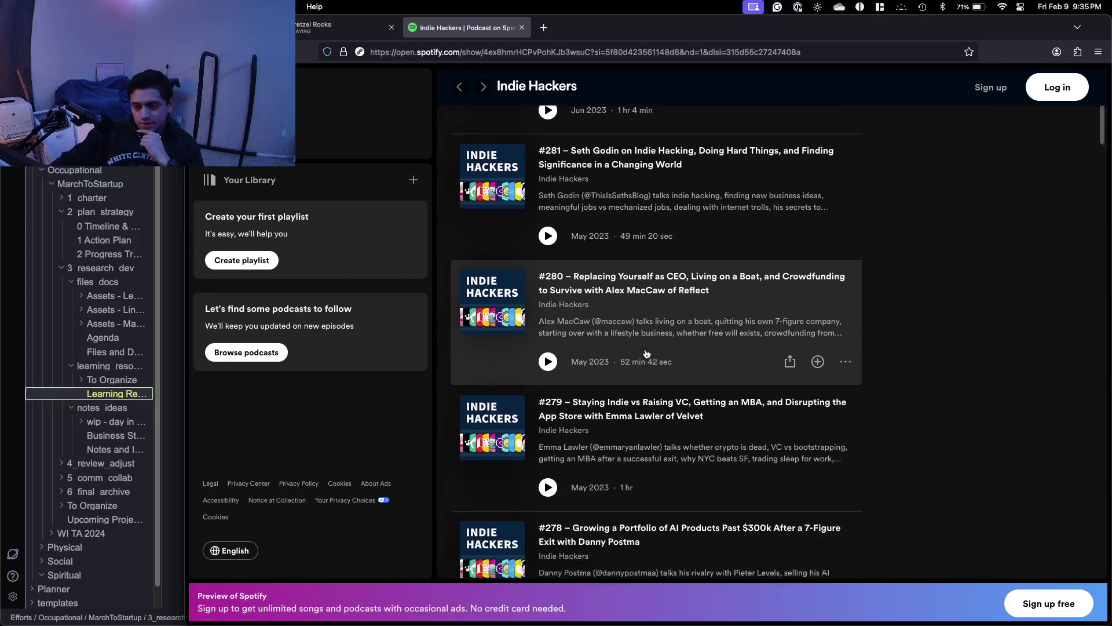
scroll(647, 354, down, 4)
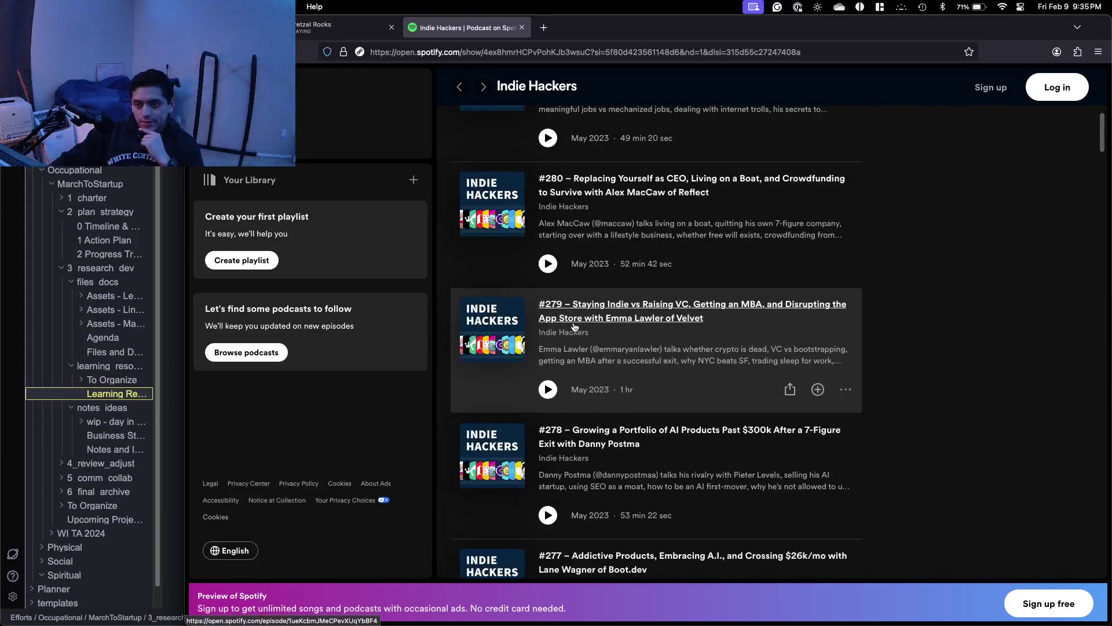
scroll(570, 329, down, 4)
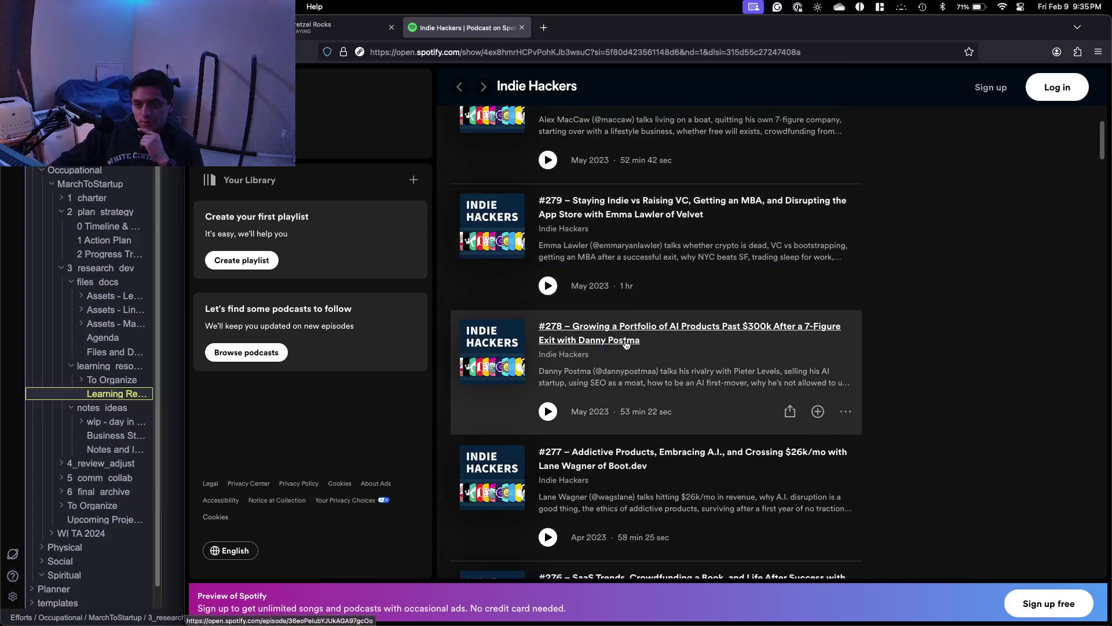
scroll(626, 341, down, 13)
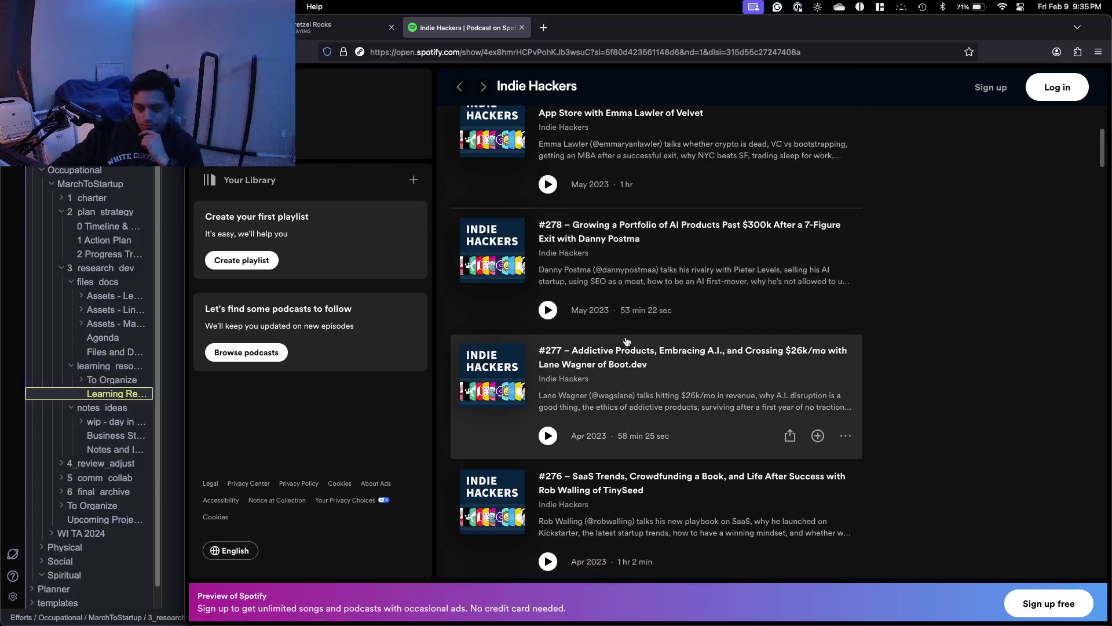
scroll(627, 340, down, 17)
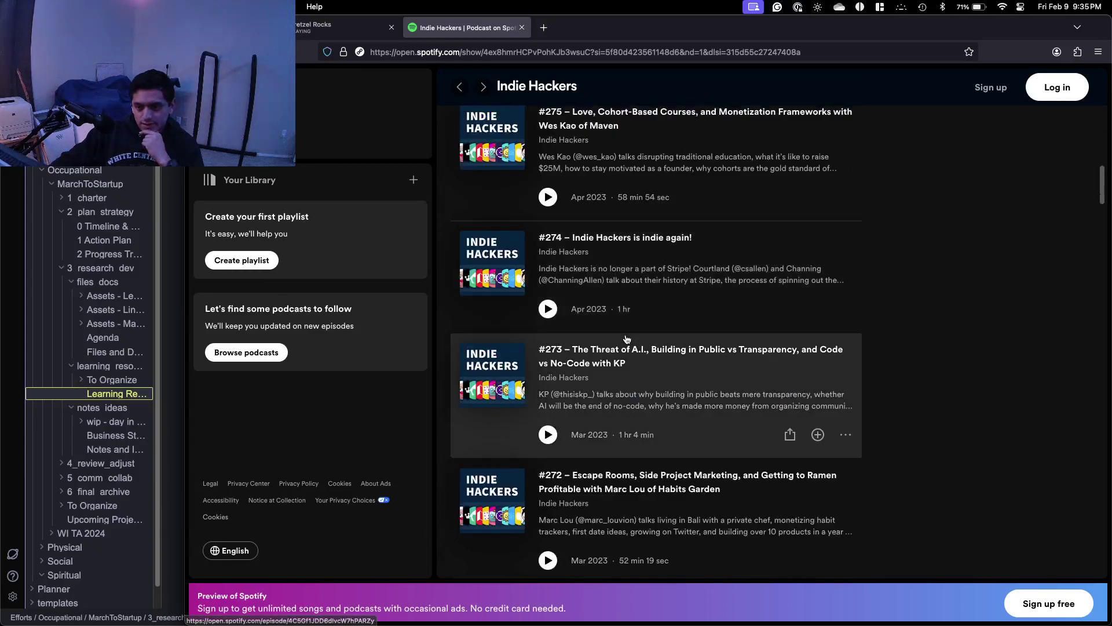
scroll(627, 340, down, 20)
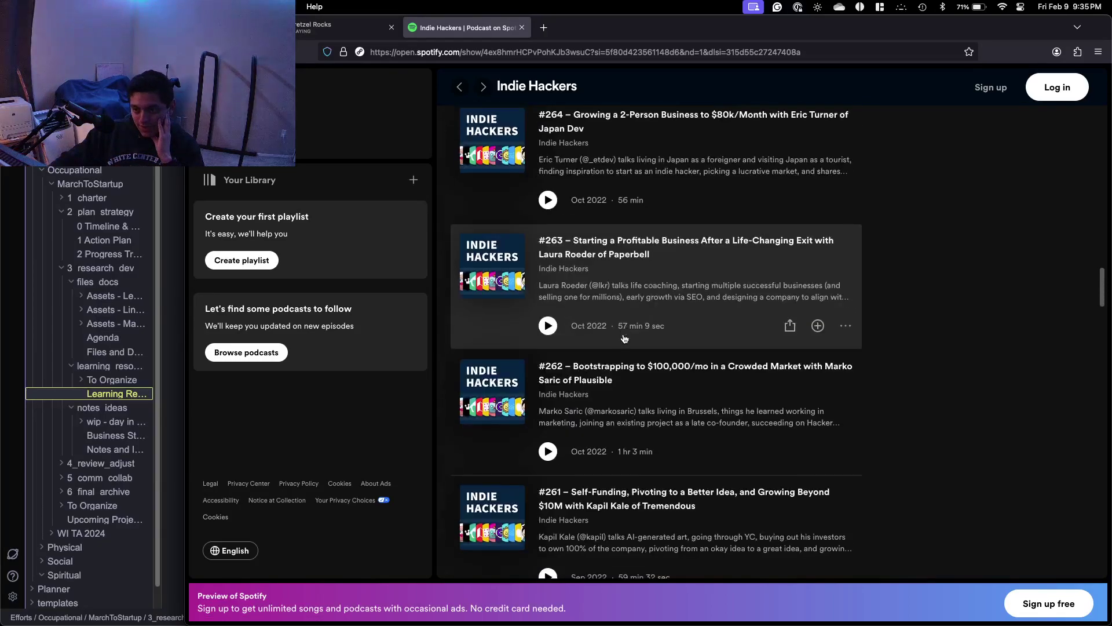
scroll(624, 339, down, 20)
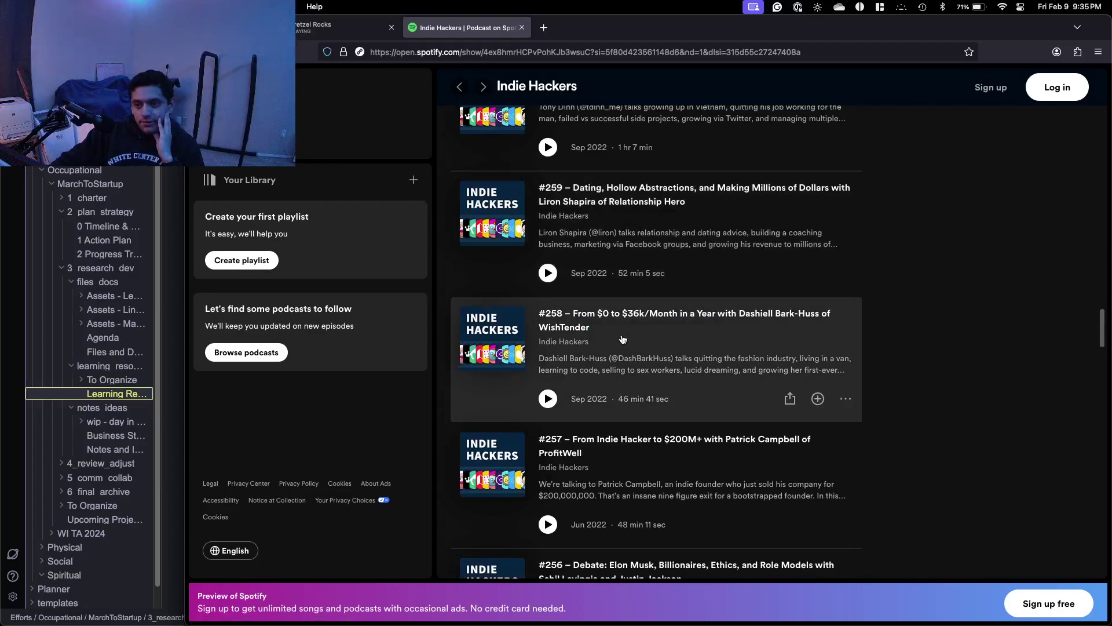
scroll(623, 341, down, 9)
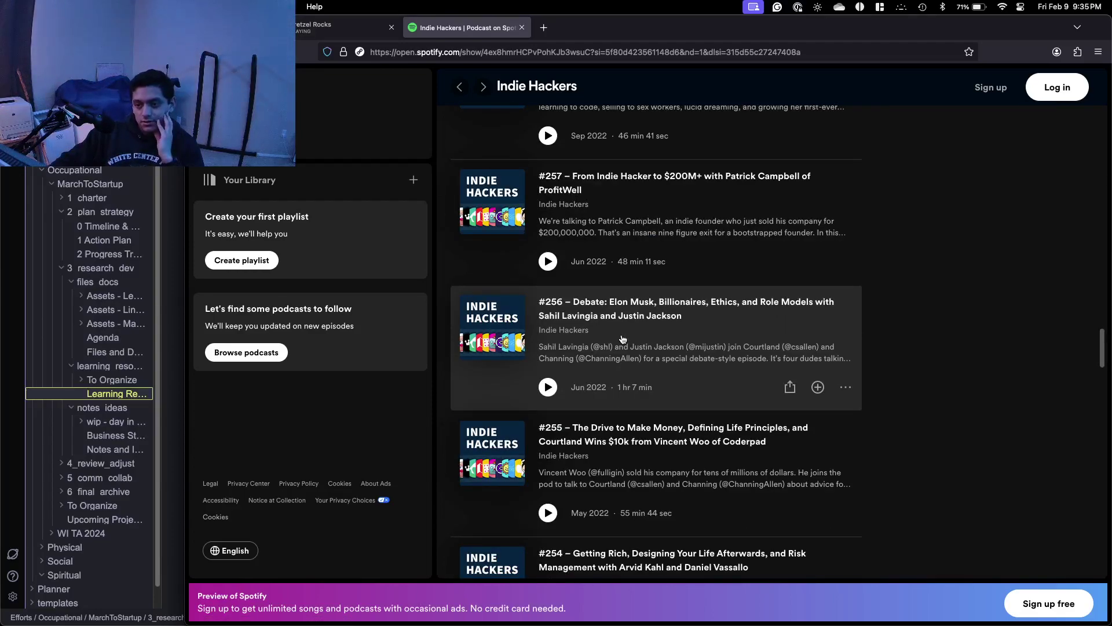
scroll(622, 339, down, 15)
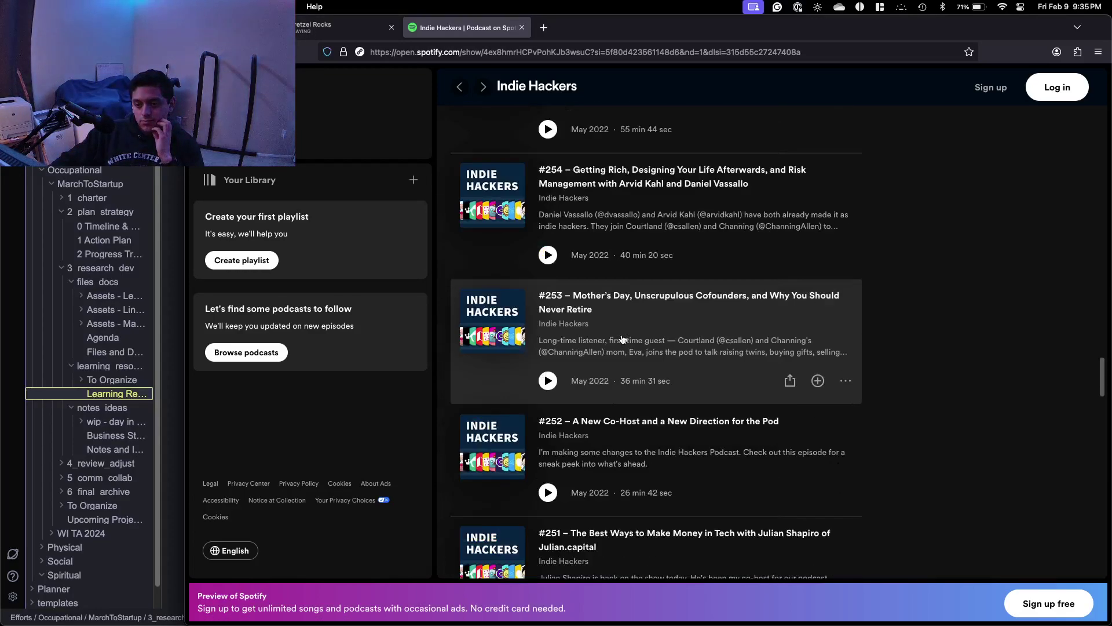
scroll(623, 338, down, 4)
scroll(623, 337, down, 8)
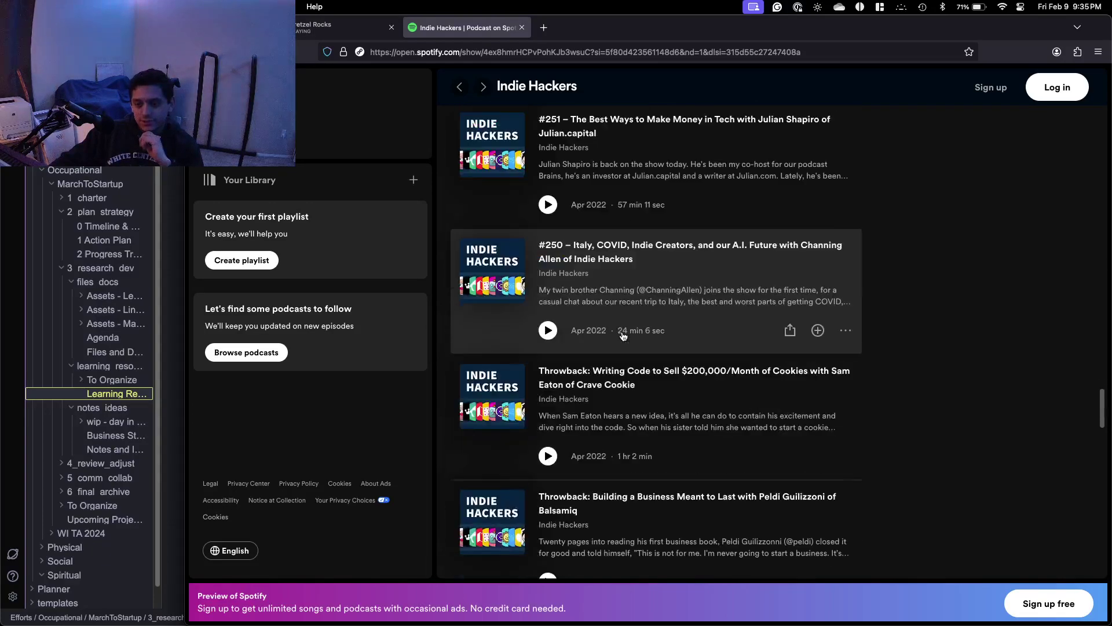
scroll(622, 336, down, 20)
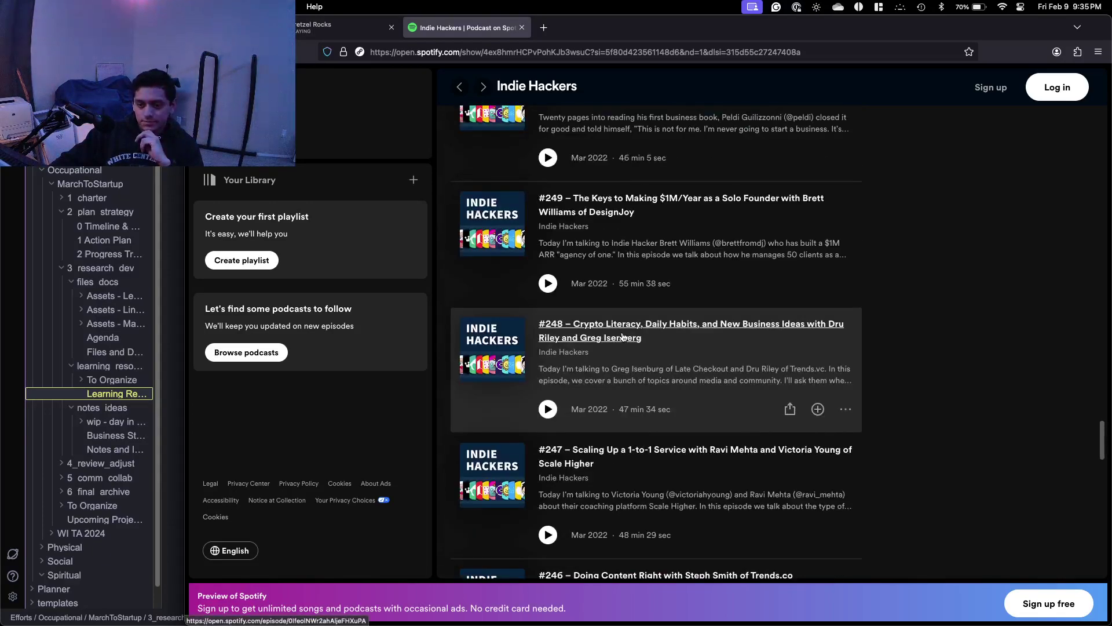
scroll(622, 338, down, 7)
scroll(614, 335, down, 17)
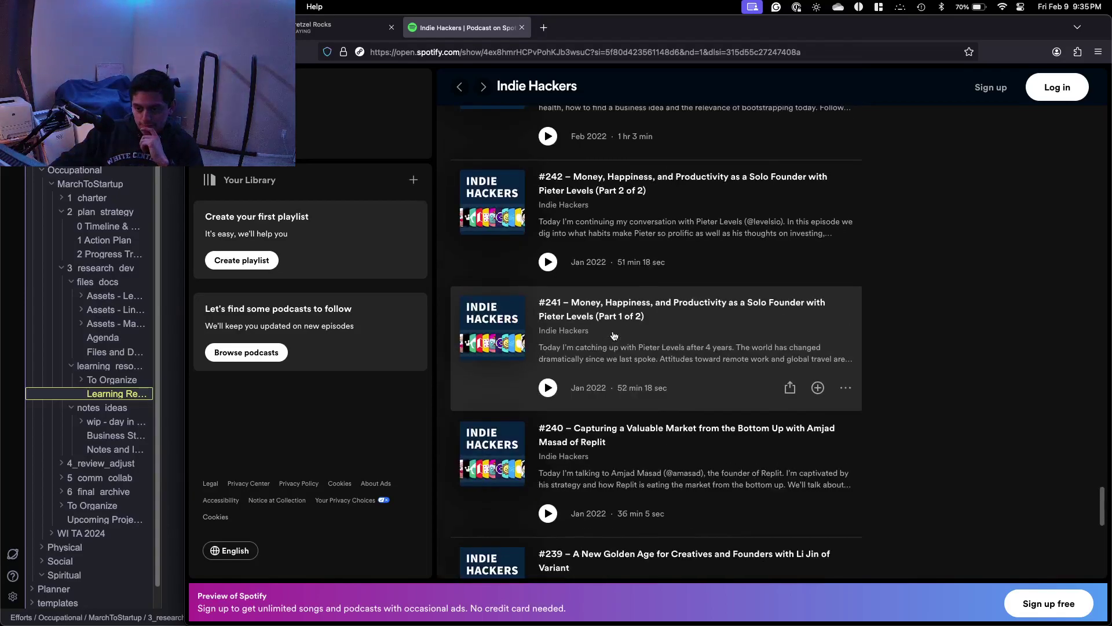
scroll(614, 335, down, 16)
scroll(614, 335, down, 7)
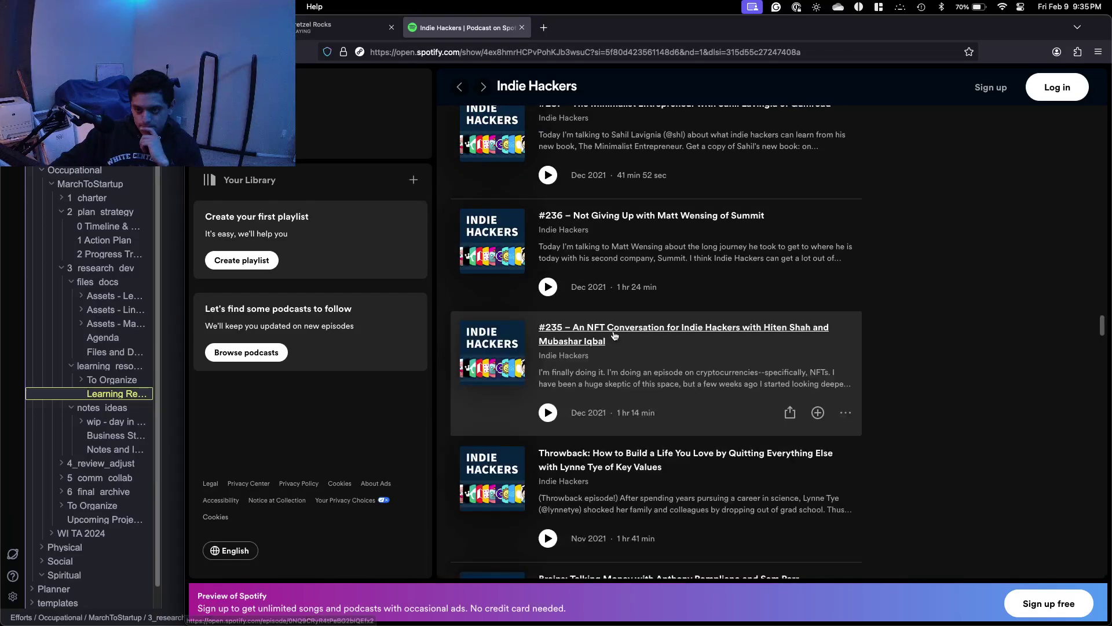
scroll(614, 335, down, 15)
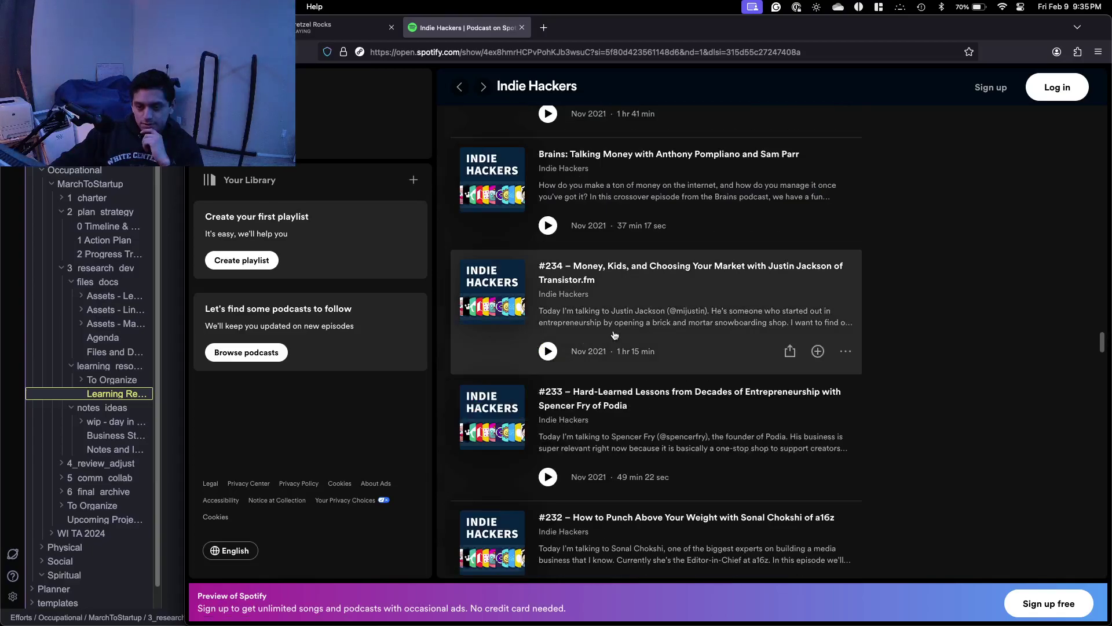
scroll(614, 336, down, 11)
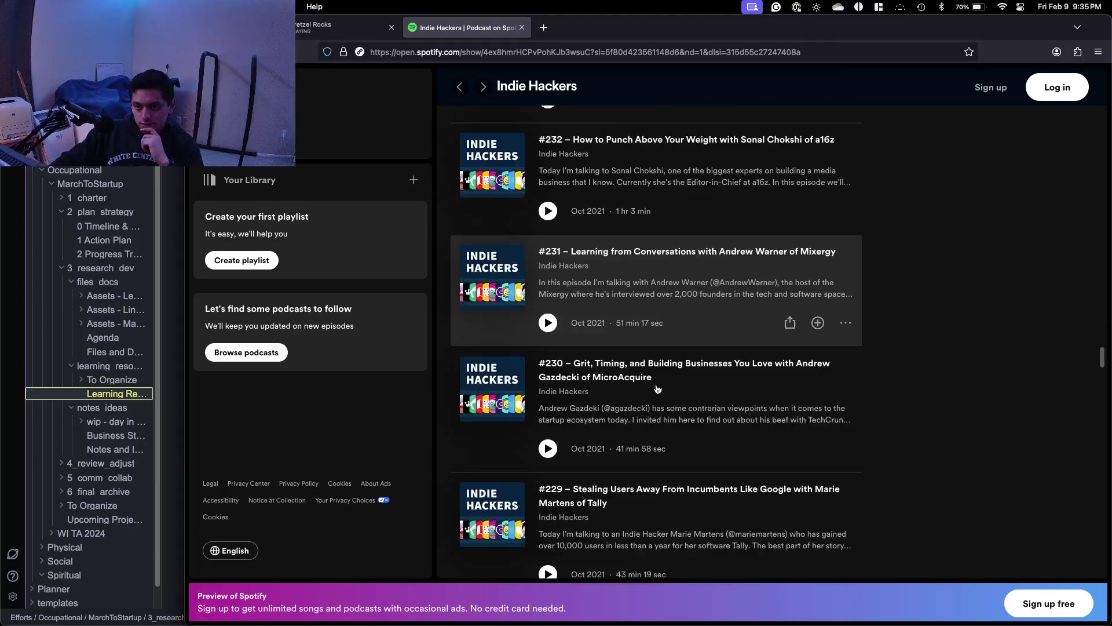
scroll(652, 387, down, 20)
scroll(656, 387, down, 20)
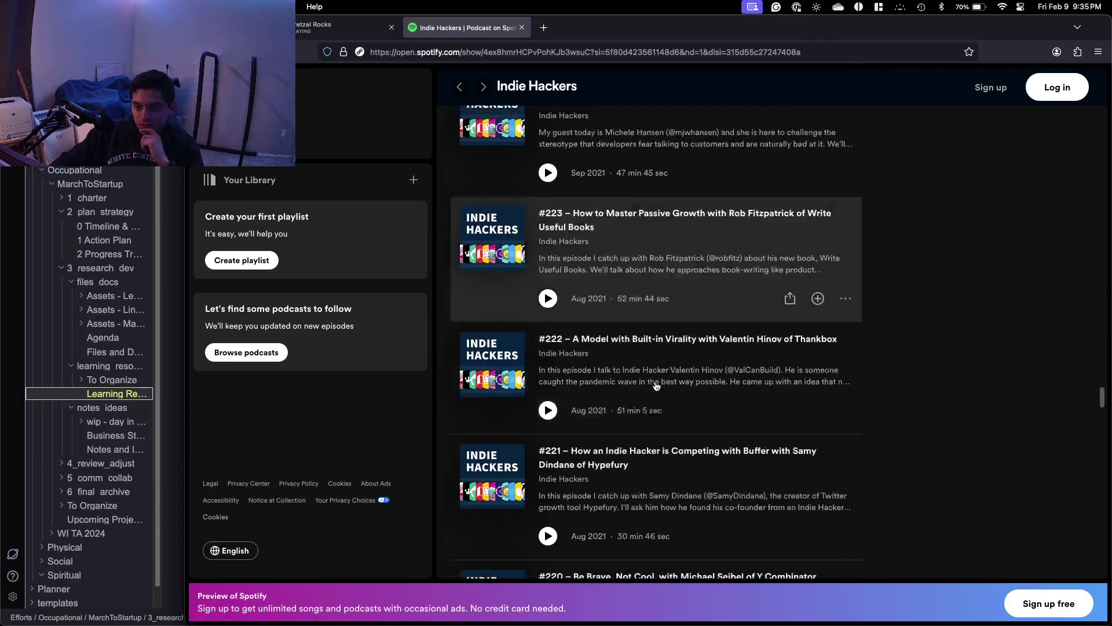
scroll(657, 387, down, 20)
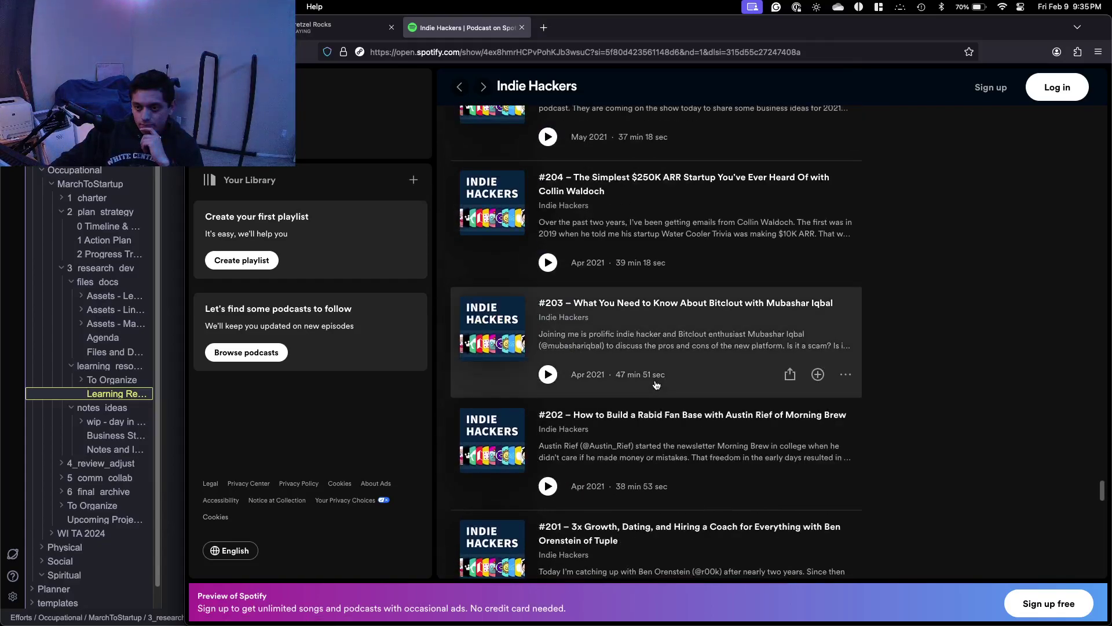
scroll(657, 387, down, 12)
scroll(657, 385, down, 6)
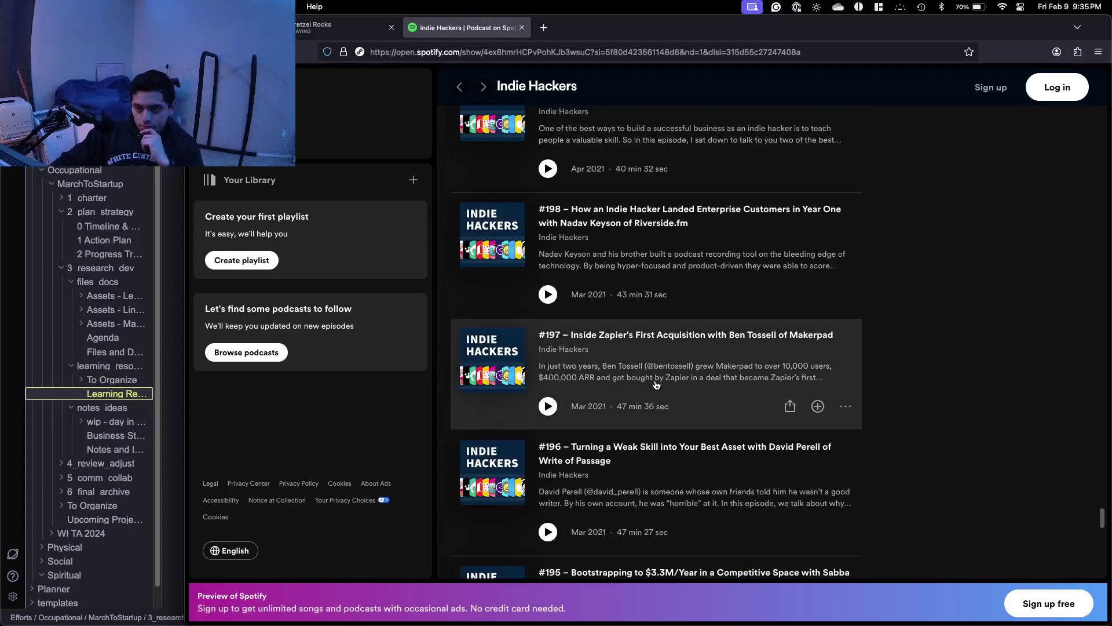
scroll(657, 385, down, 12)
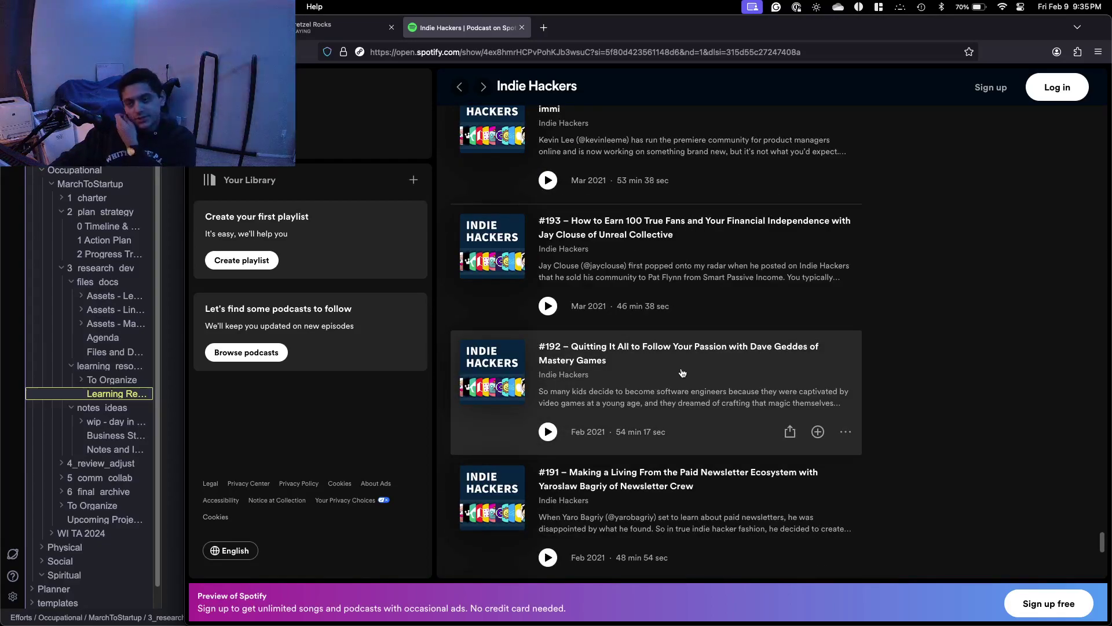
Return to the Learning Resources note and copy the If I Was Starting Today annotation to the Indie Hackers entry, keeping a single colon before it.
key(ctrl+Up)
click(559, 265)
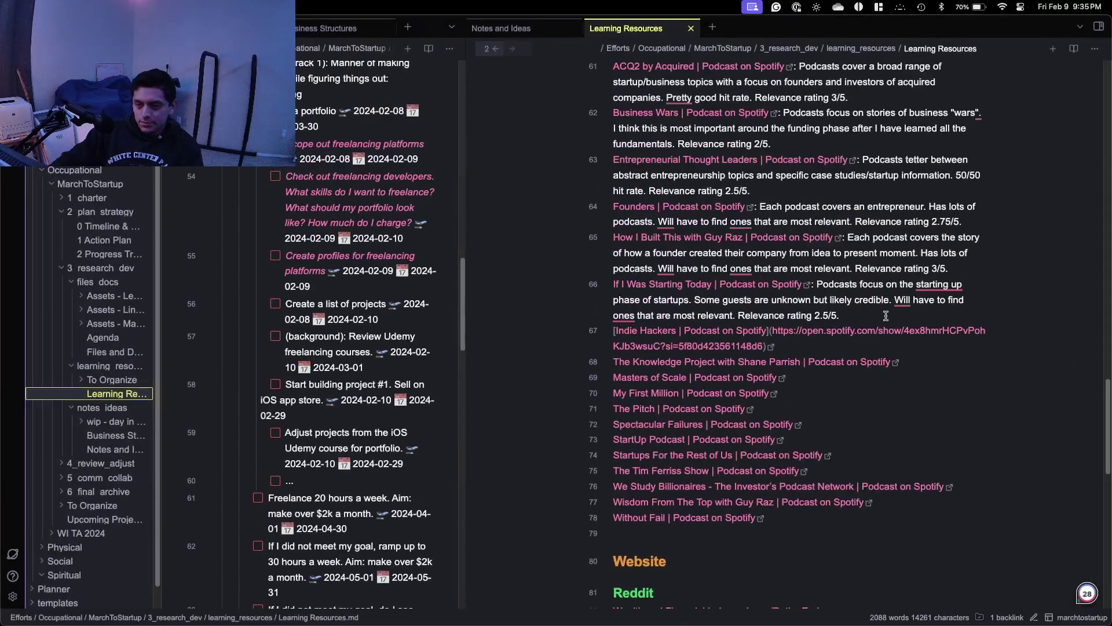
drag(855, 318, 816, 285)
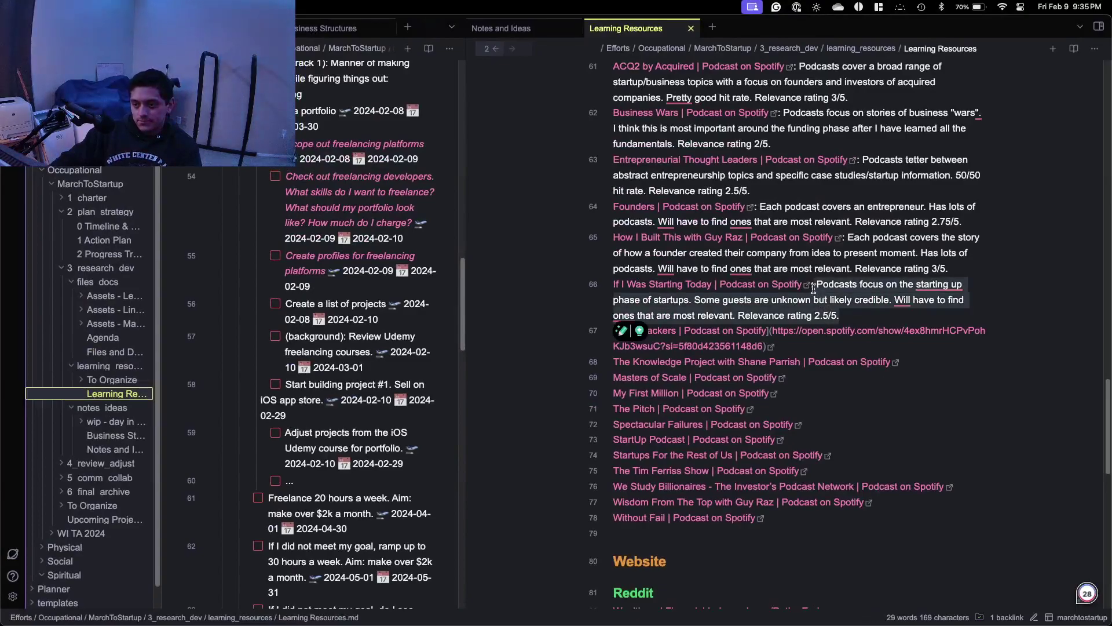
key(shift+Left)
key(super+c)
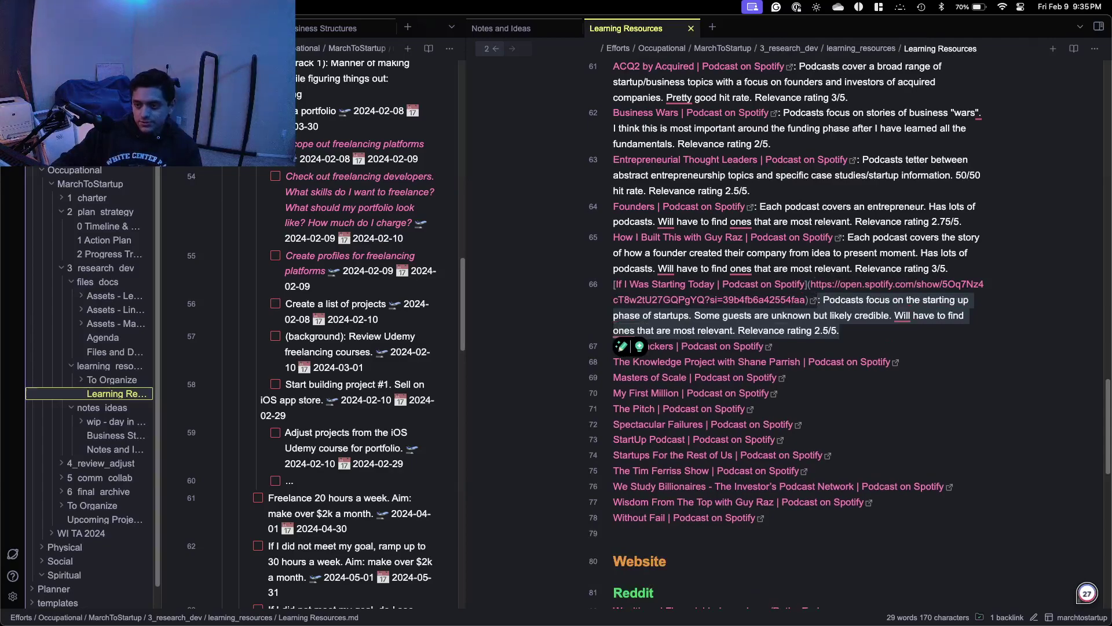
click(856, 344)
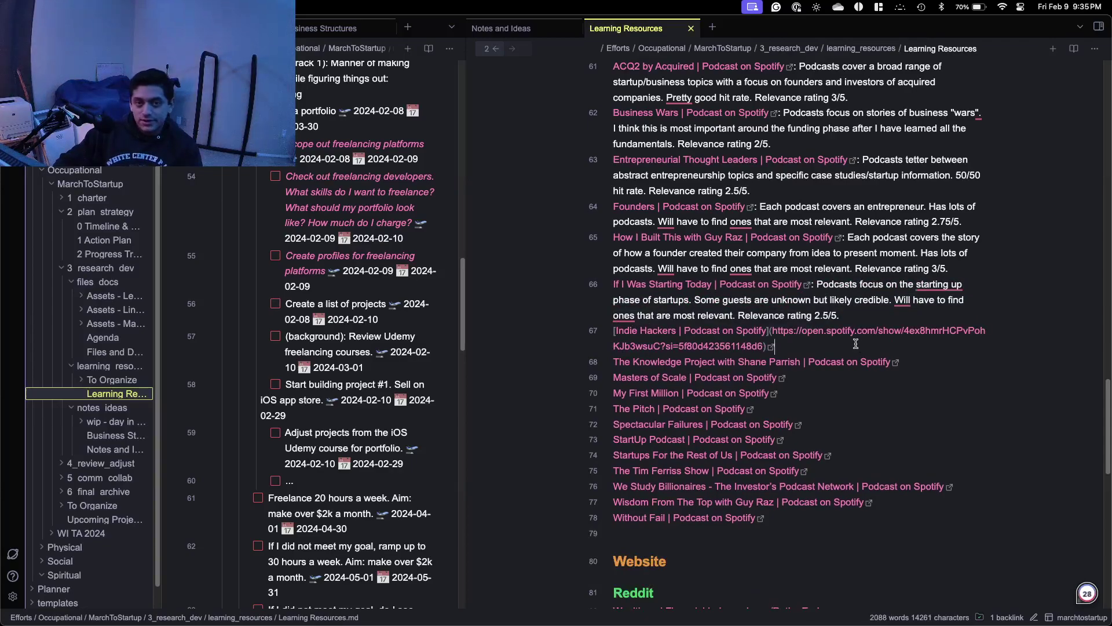
text(:)
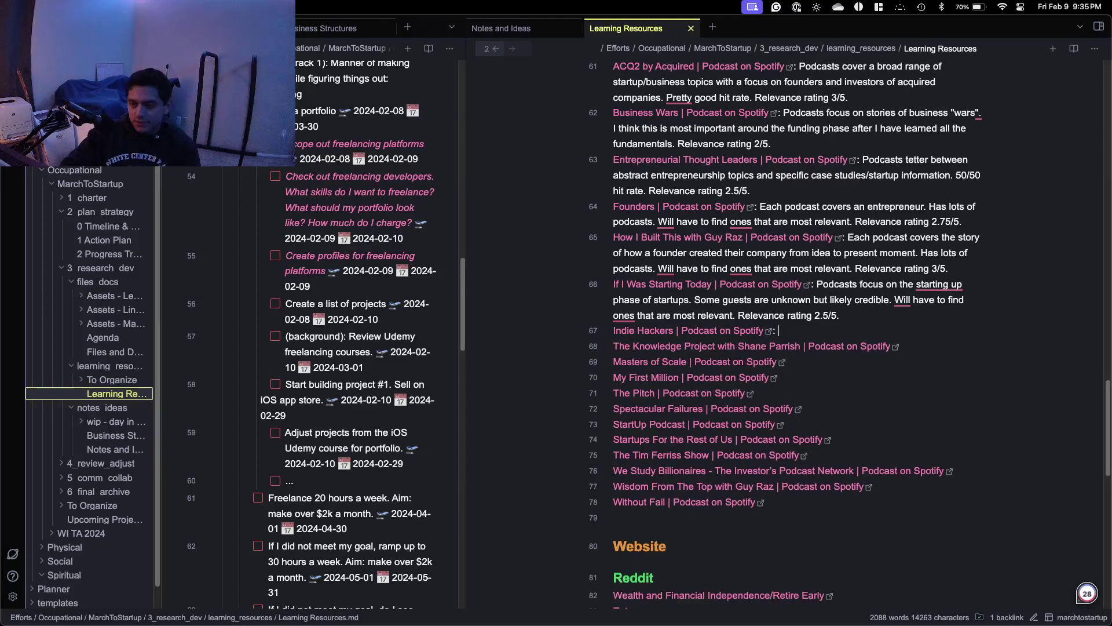
key(super+v)
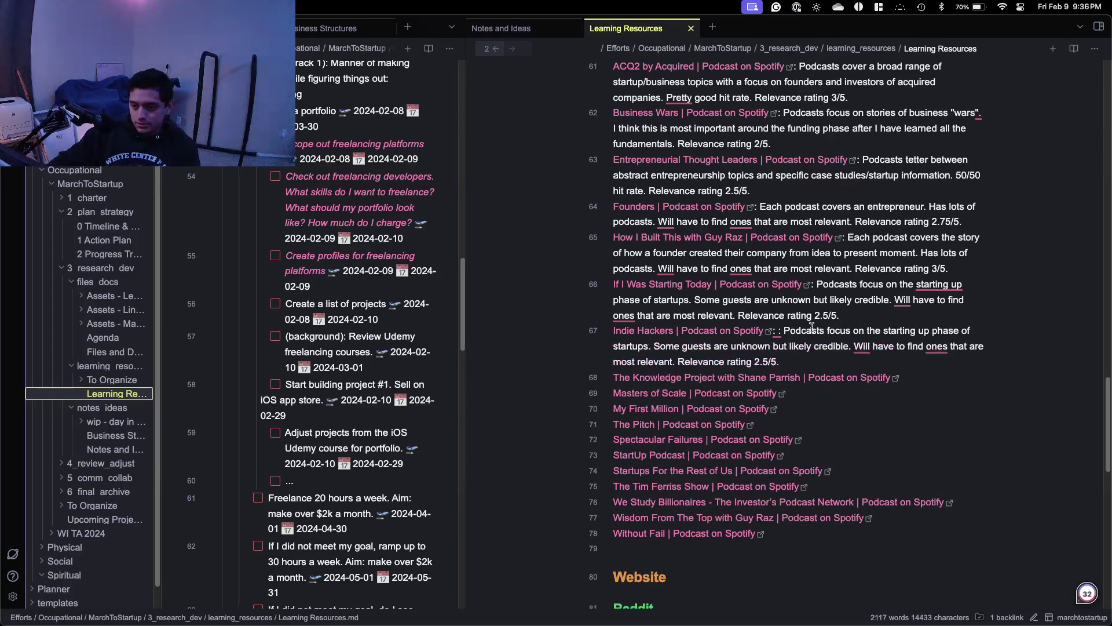
click(787, 330)
key(BackSpace)
key(BackSpace)
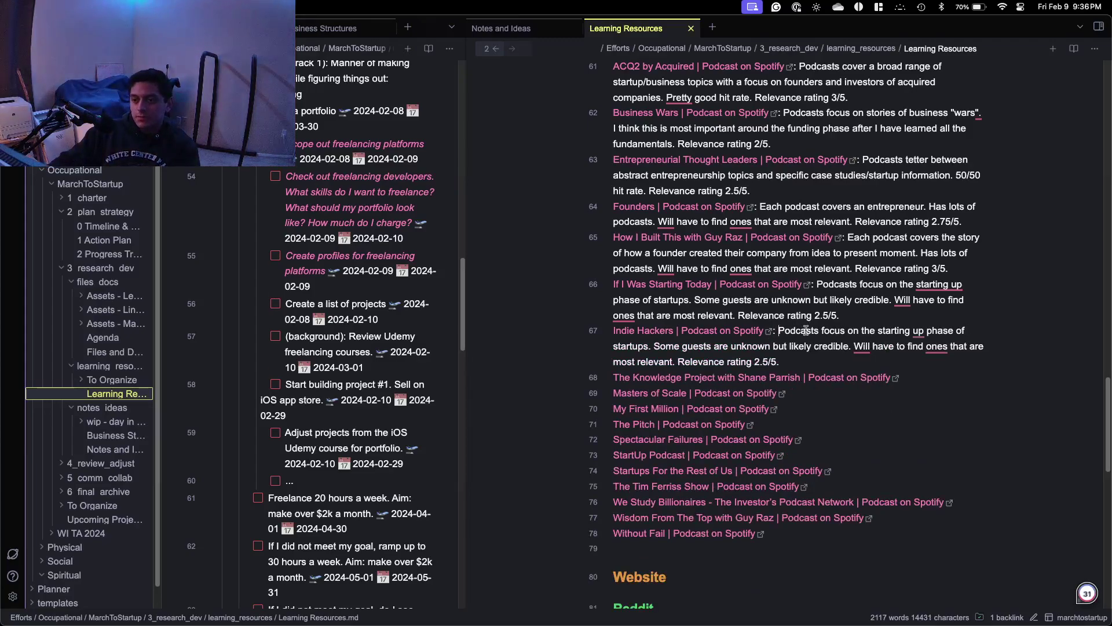
Split the Indie Hackers annotation after "Podcasts focus on", moving the rest to a separate line, and continue the first part with "indie hackers".
click(861, 330)
key(Return)
key(Return)
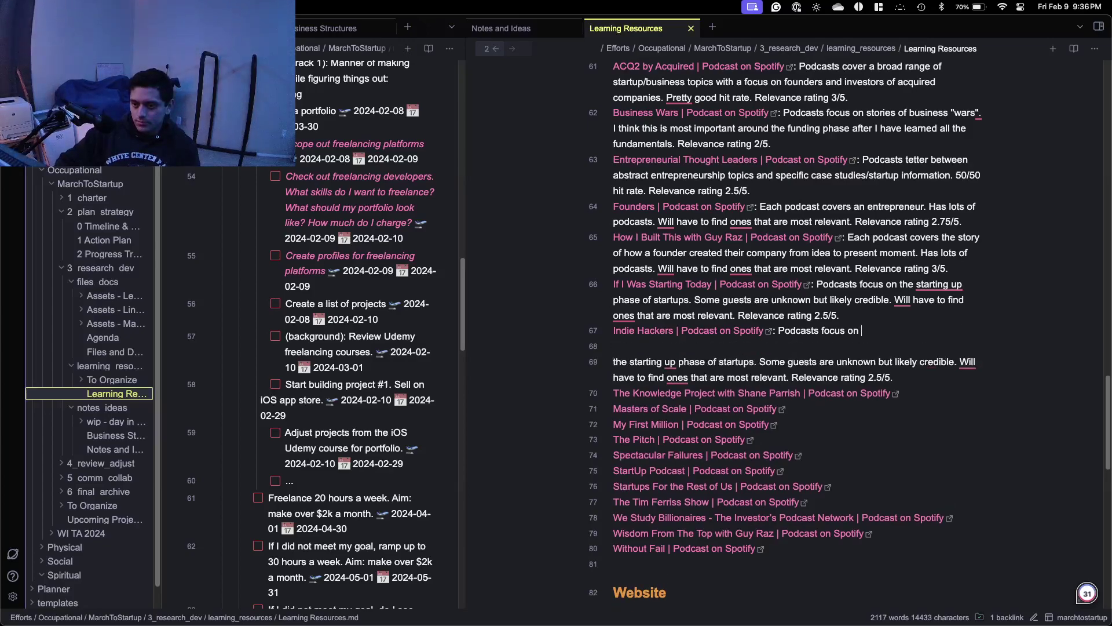
text(indie har)
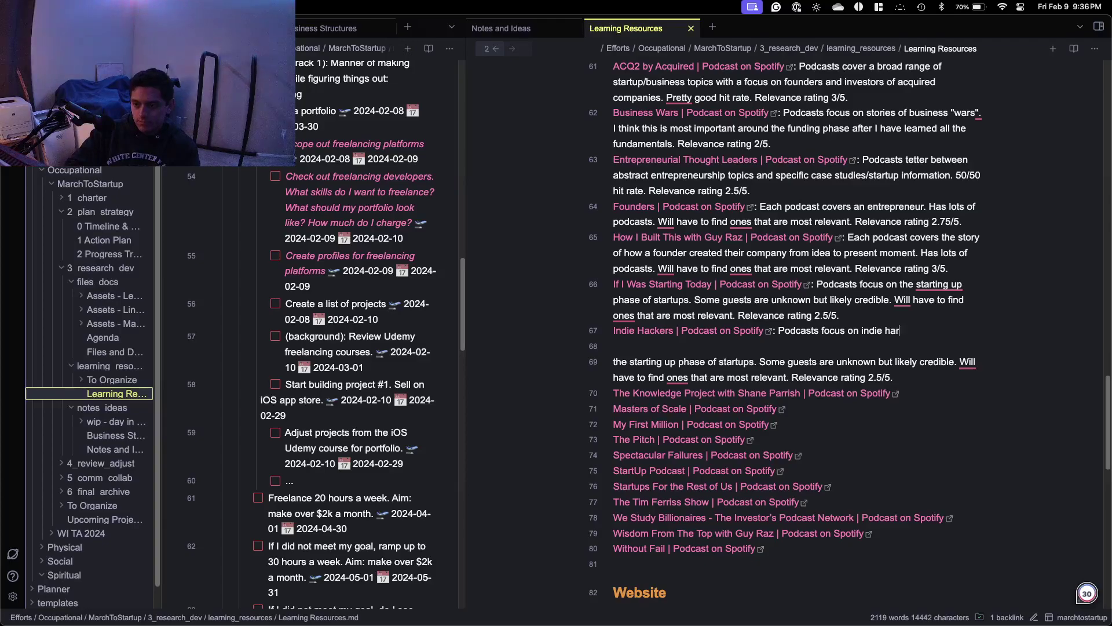
text(ker)
key(BackSpace)
key(BackSpace)
text(ckers)
Recheck the show's About text on Spotify and continue the Indie Hackers annotation with "who make money from their software. Has lots of podcasts.".
key(ctrl+Up)
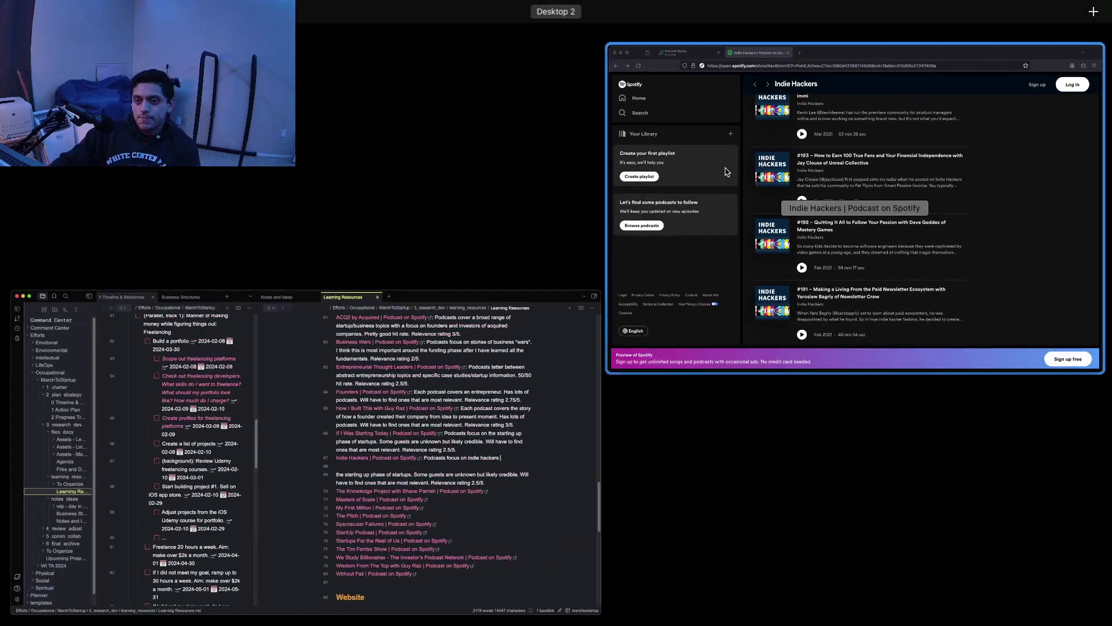
click(849, 243)
scroll(825, 265, up, 20)
scroll(824, 266, up, 15)
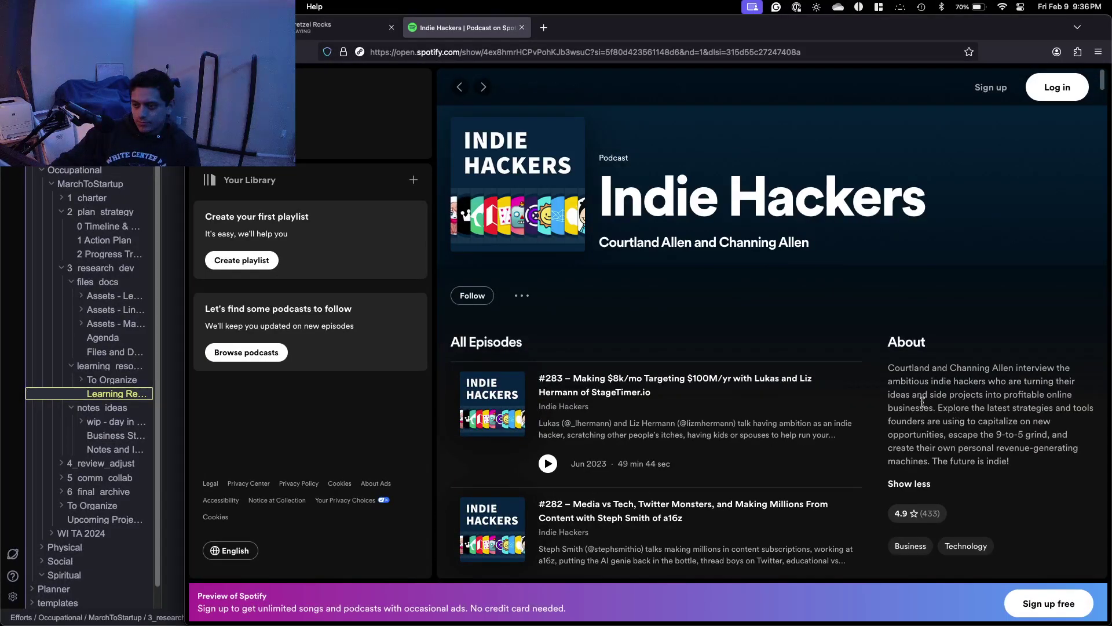
key(ctrl+Up)
click(289, 232)
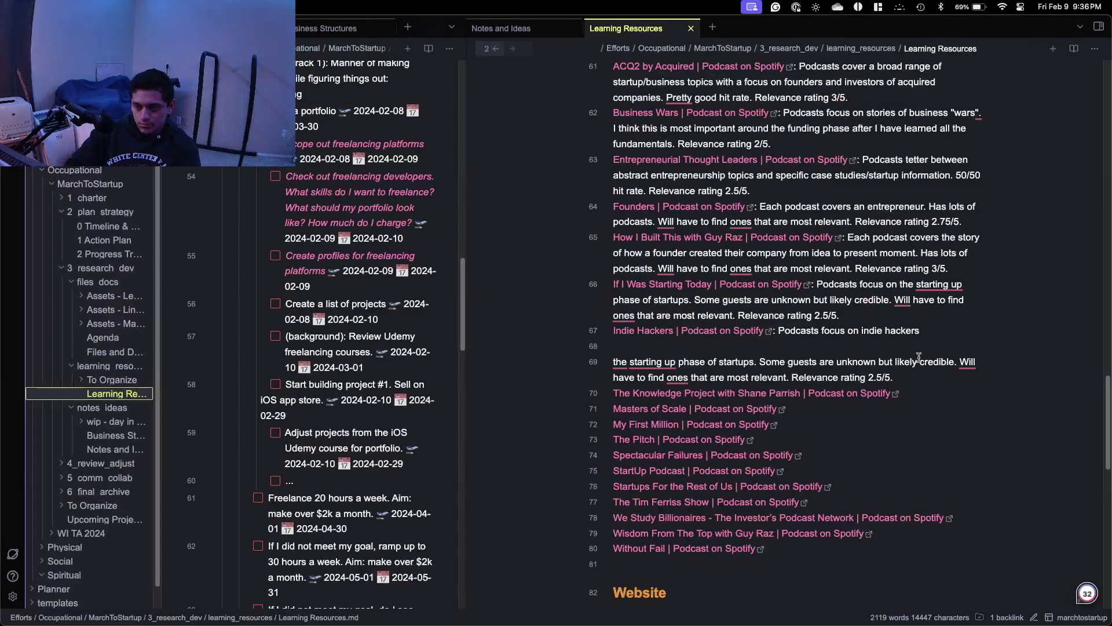
text(who)
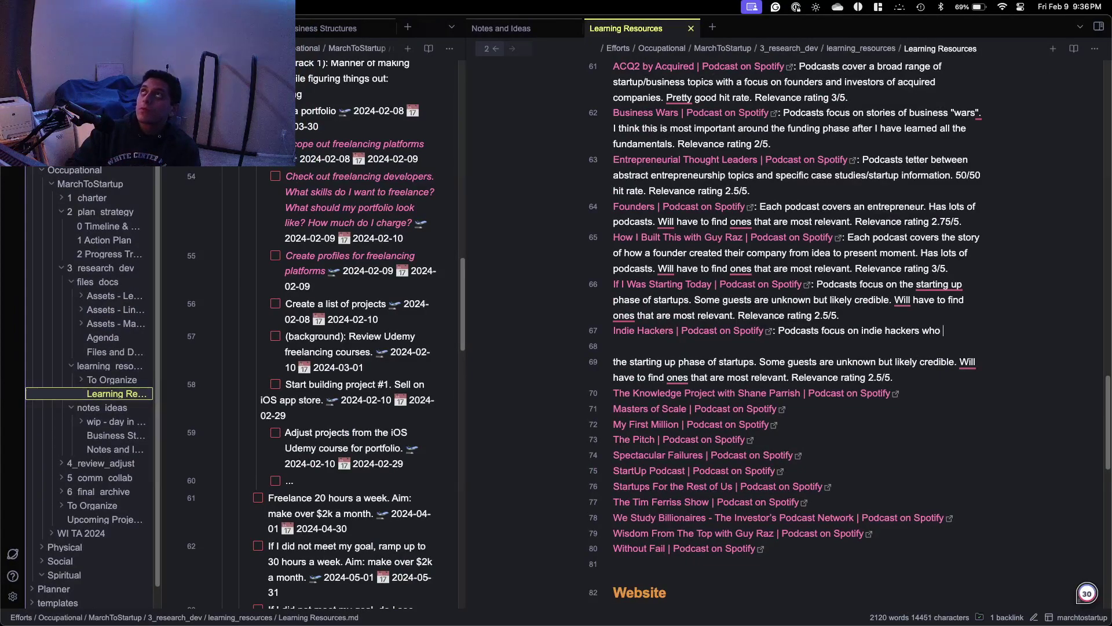
text( make mo)
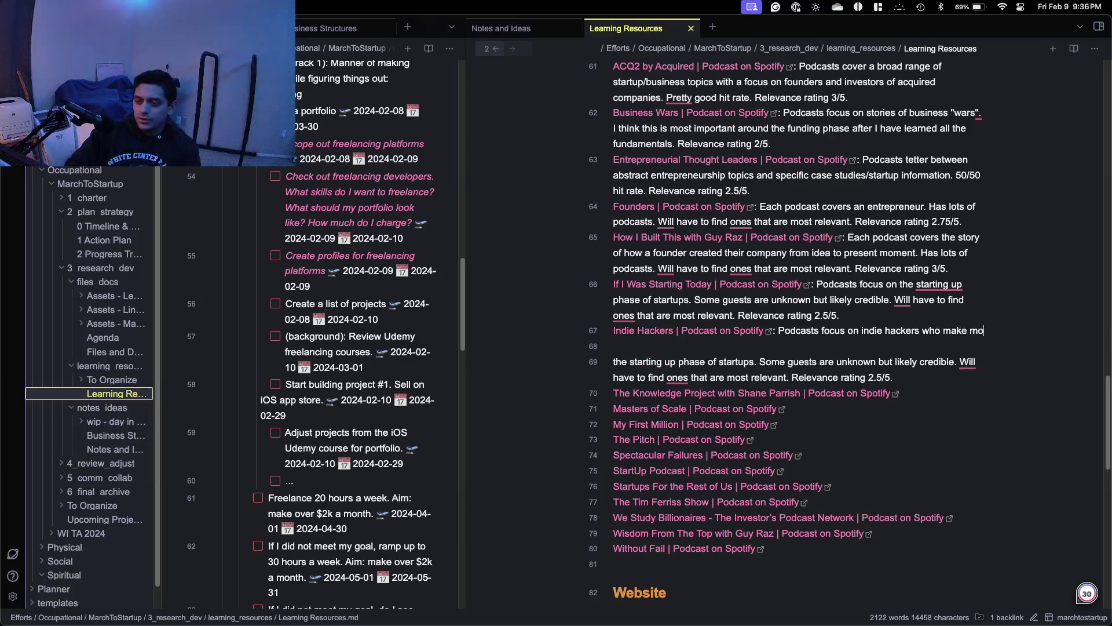
text(ney from their )
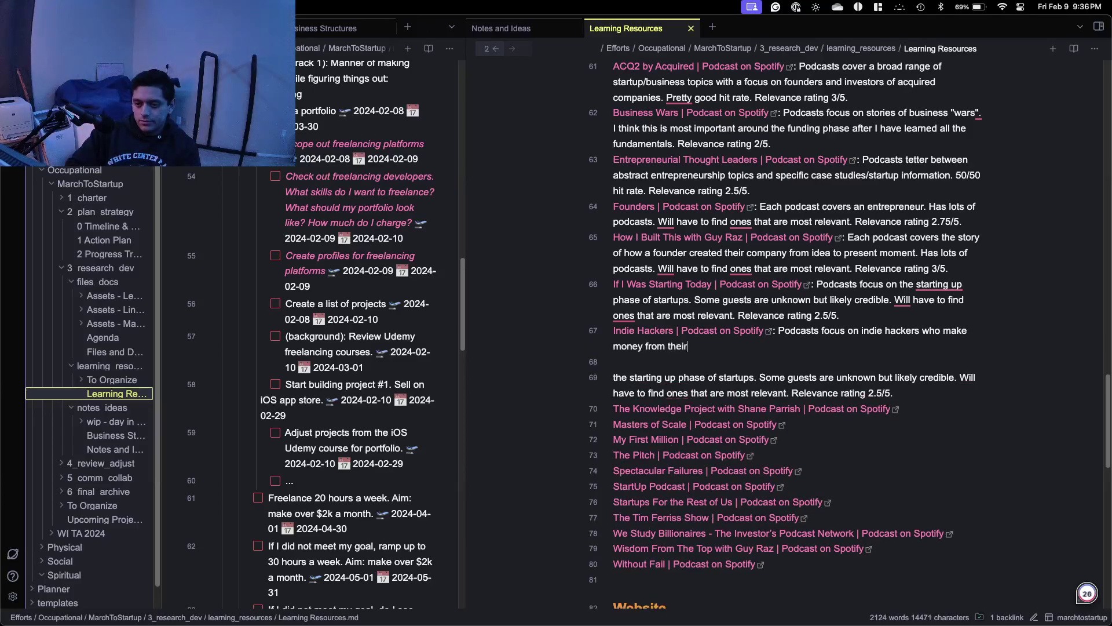
text(sof)
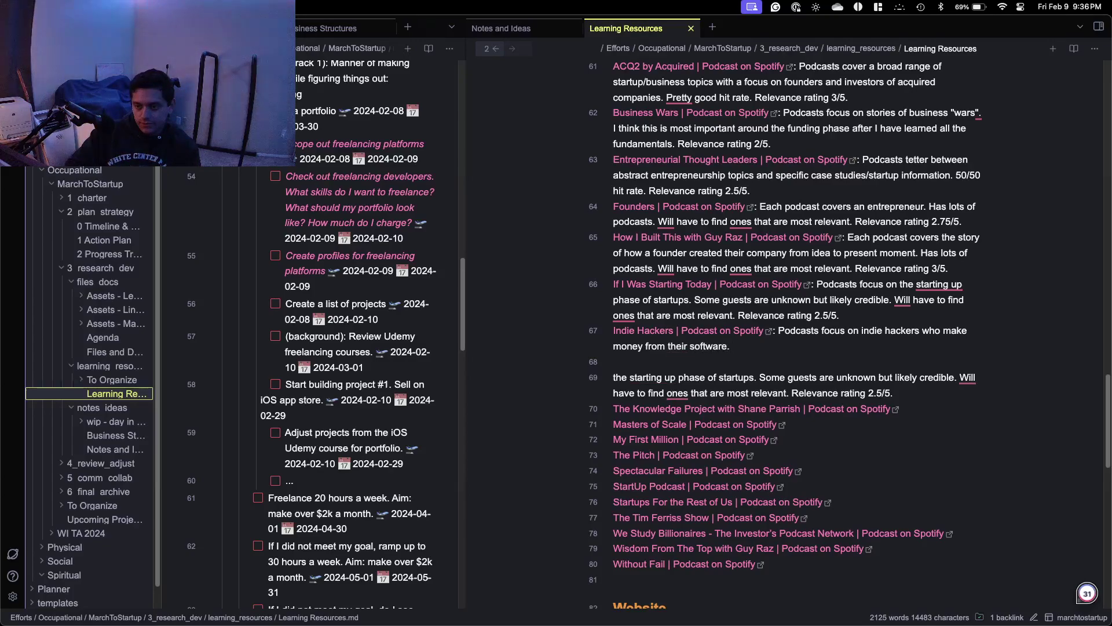
text(tware. )
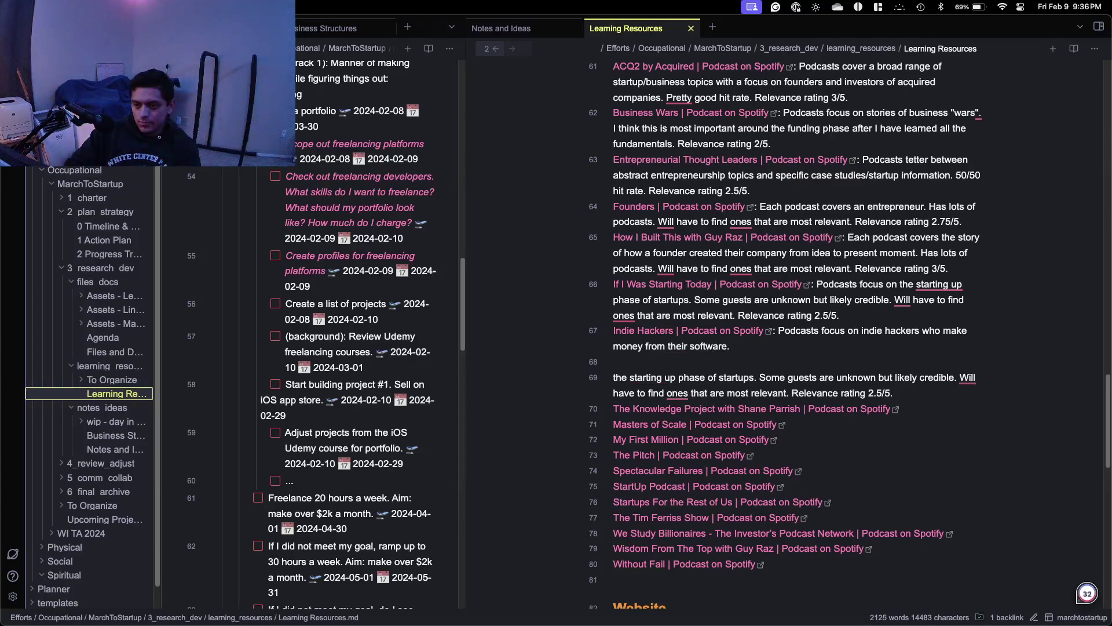
text(Has )
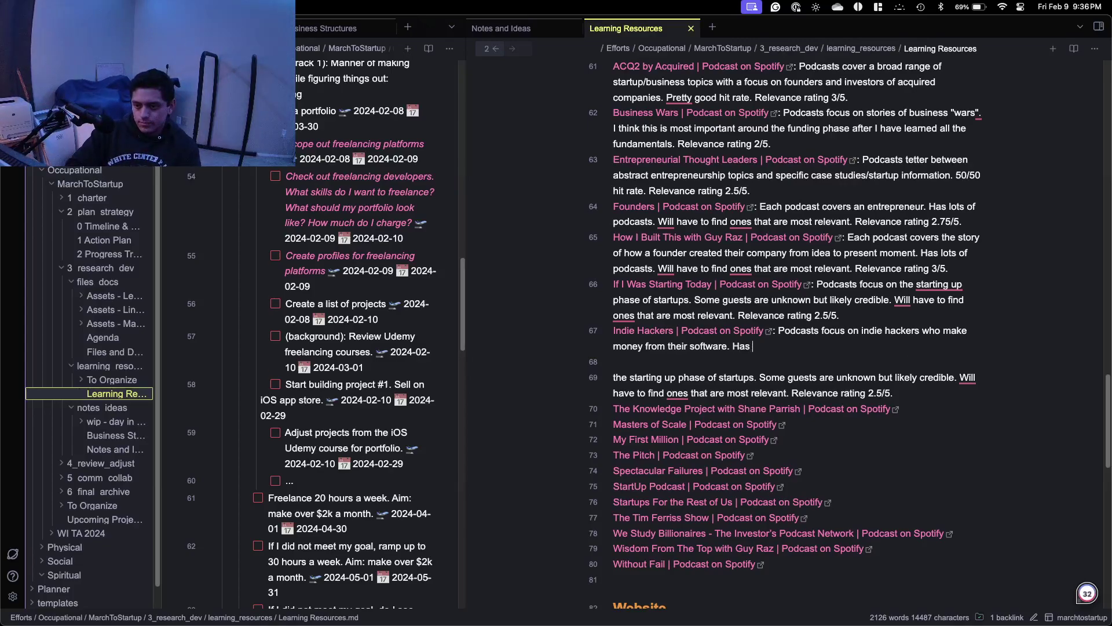
text(losts o podcasts.)
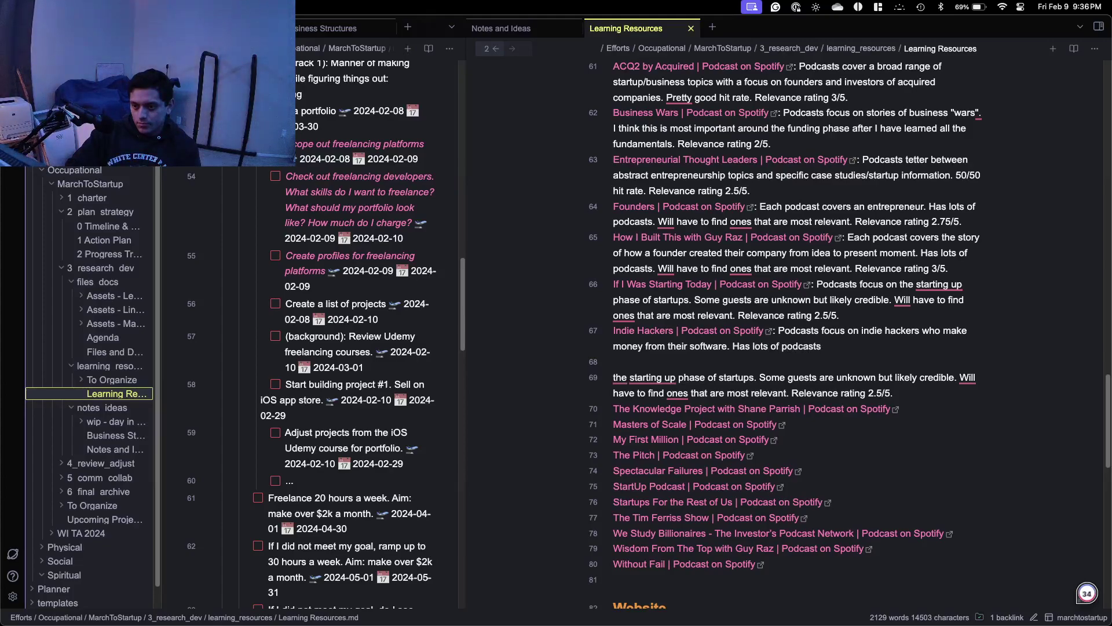
Remove the leftover copied text before "Will have to find ones" in the Indie Hackers entry and set its relevance rating to 3/5.
shift+click(960, 375)
key(BackSpace)
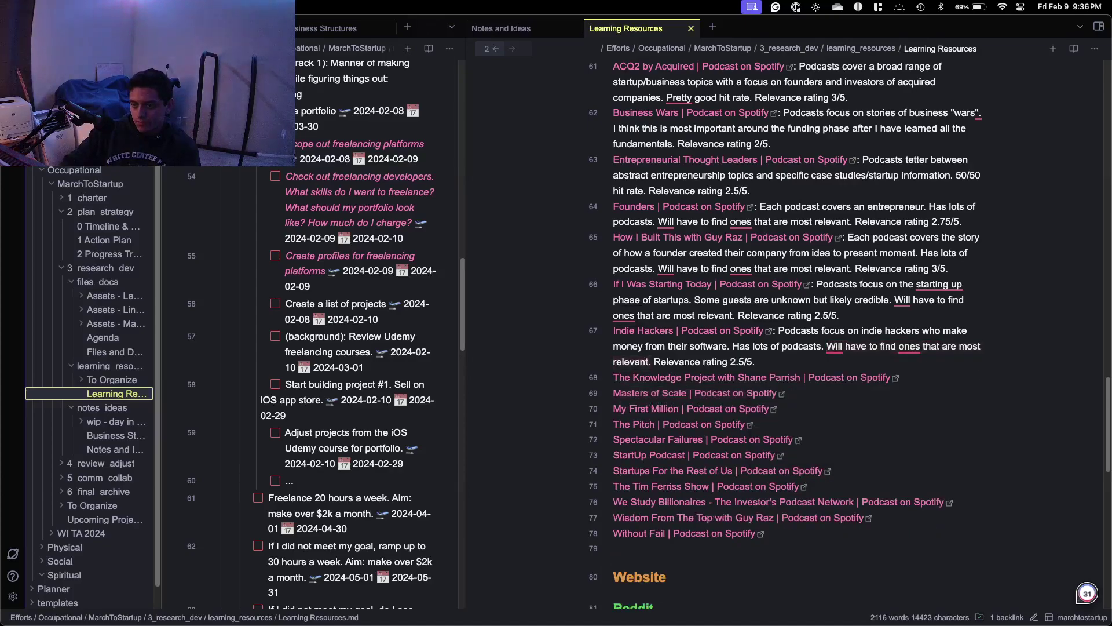
drag(744, 363, 729, 364)
text(3)
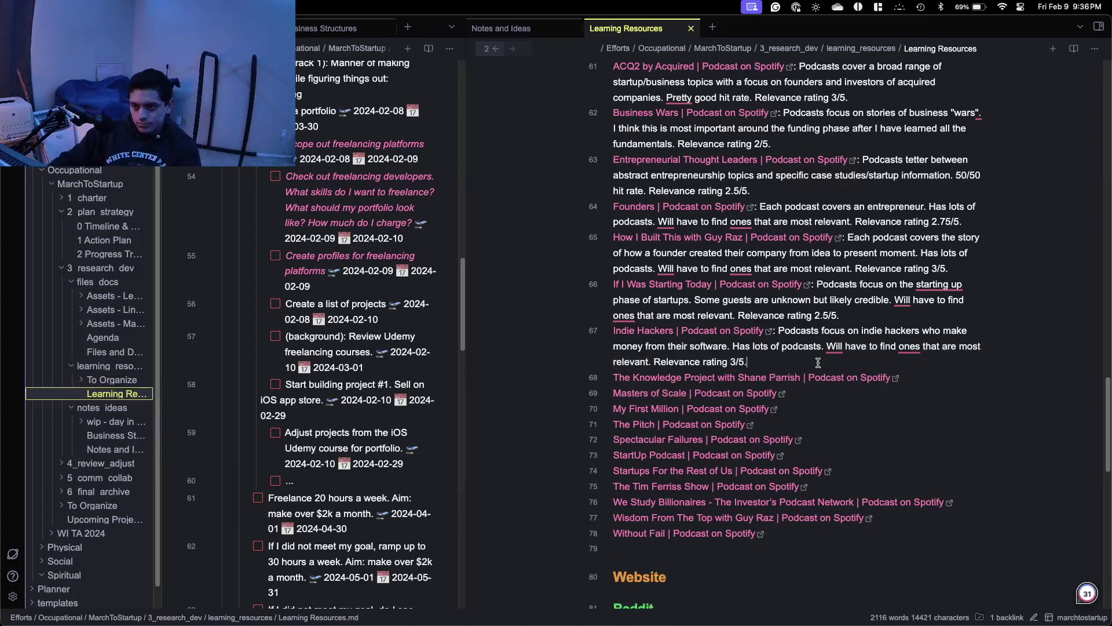
Open the note's The Knowledge Project link in the browser instead of the Spotify app, close the Indie Hackers page, and expand the full show description.
click(897, 382)
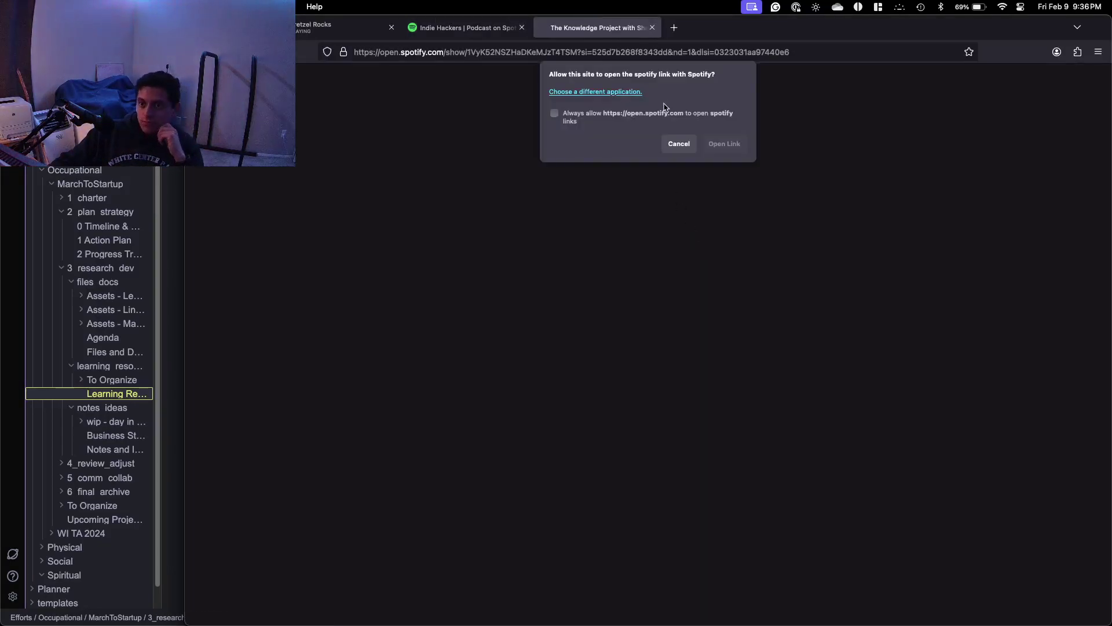
click(667, 143)
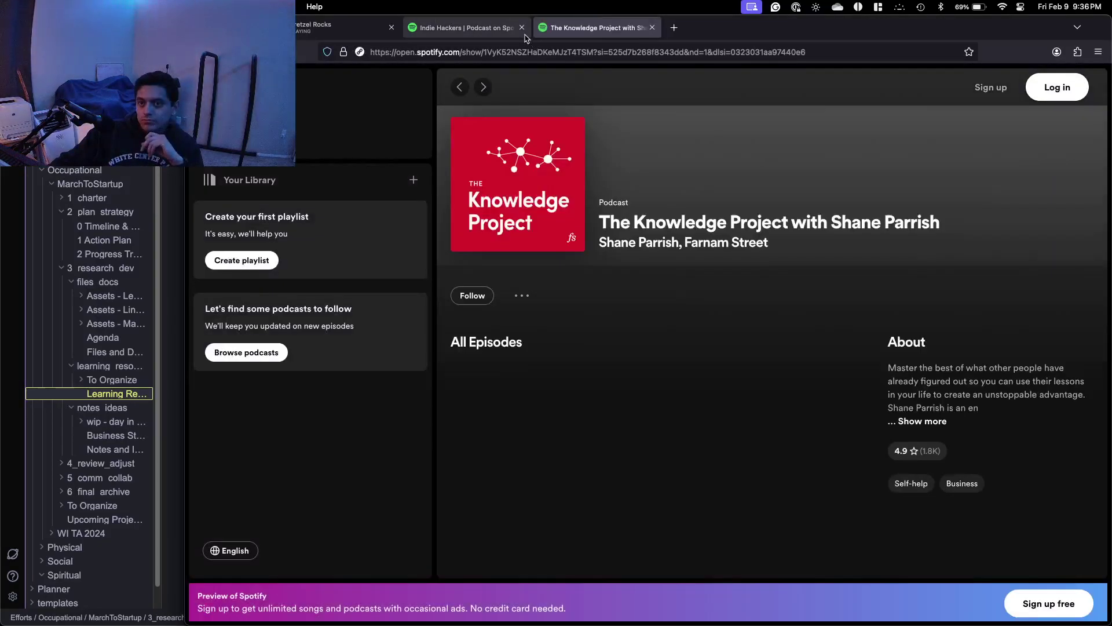
click(522, 27)
scroll(650, 240, down, 1)
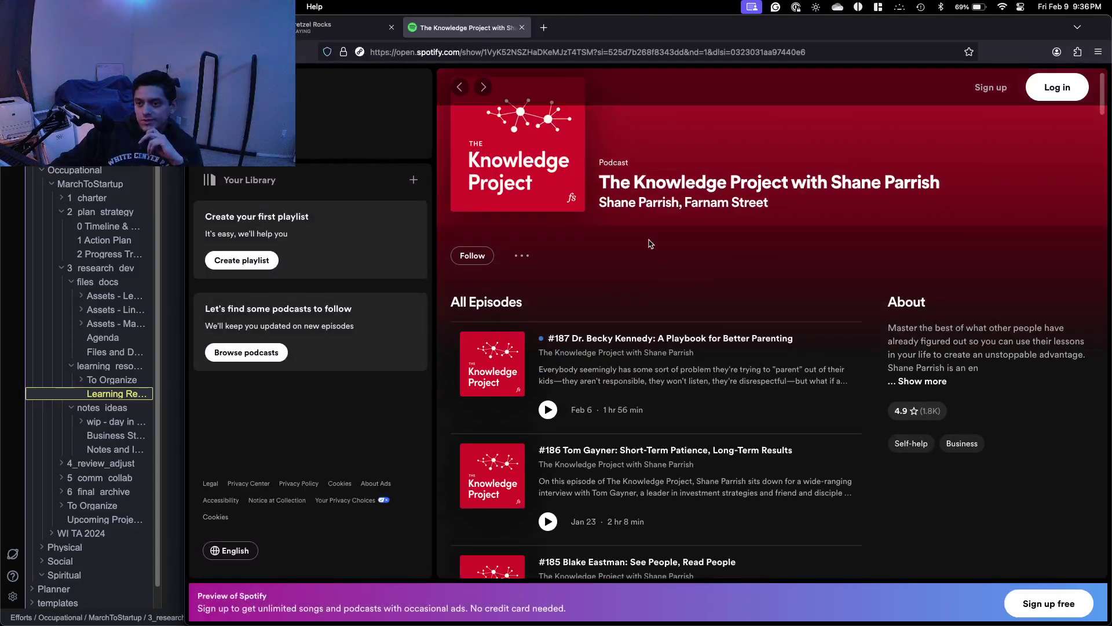
click(916, 381)
Read the full About description of The Knowledge Project podcast, including its focus, guests, rating and category tags.
scroll(915, 348, down, 2)
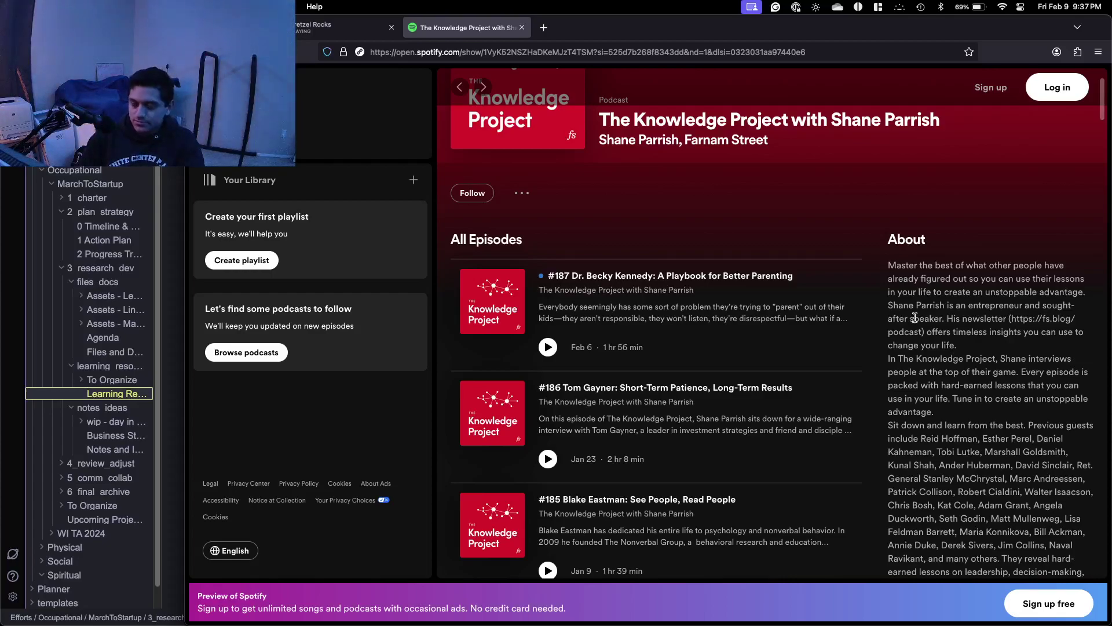
scroll(915, 316, down, 3)
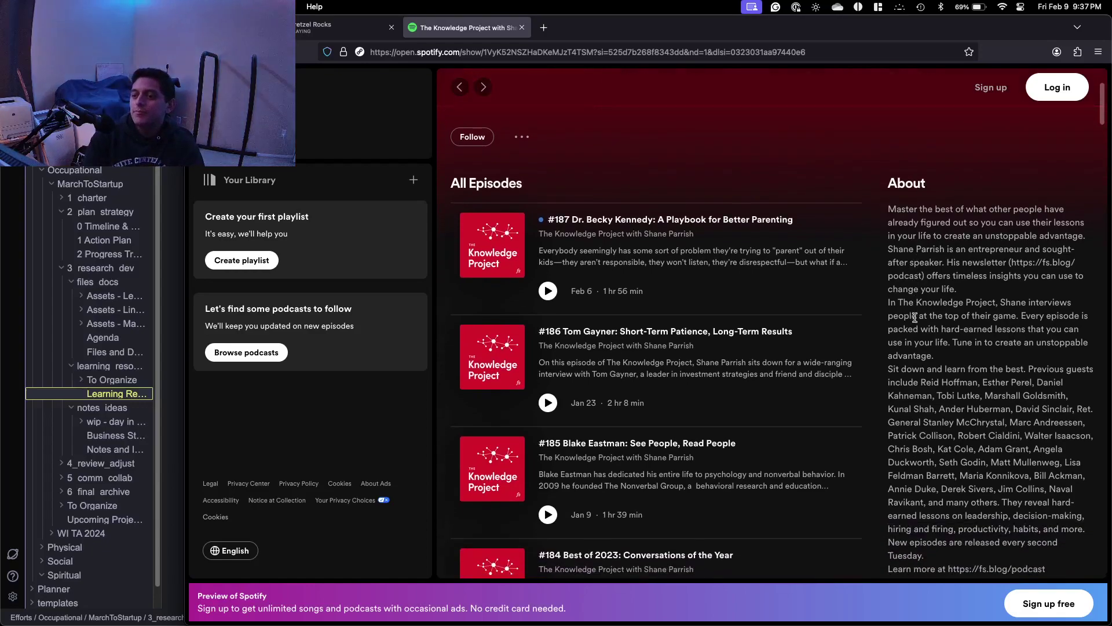
scroll(915, 317, down, 3)
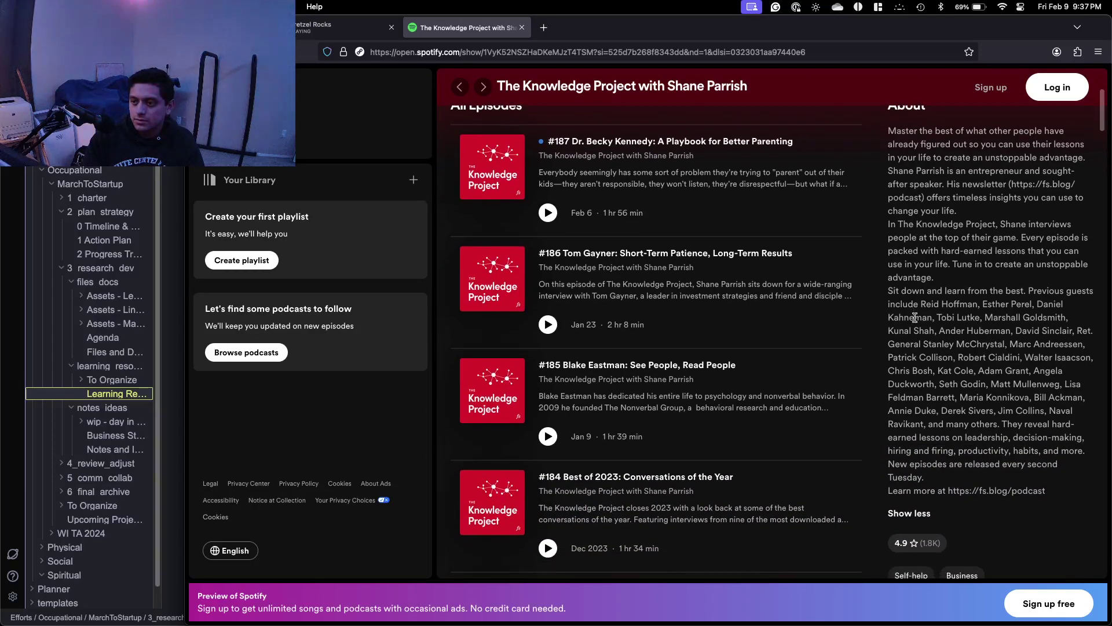
scroll(915, 317, down, 1)
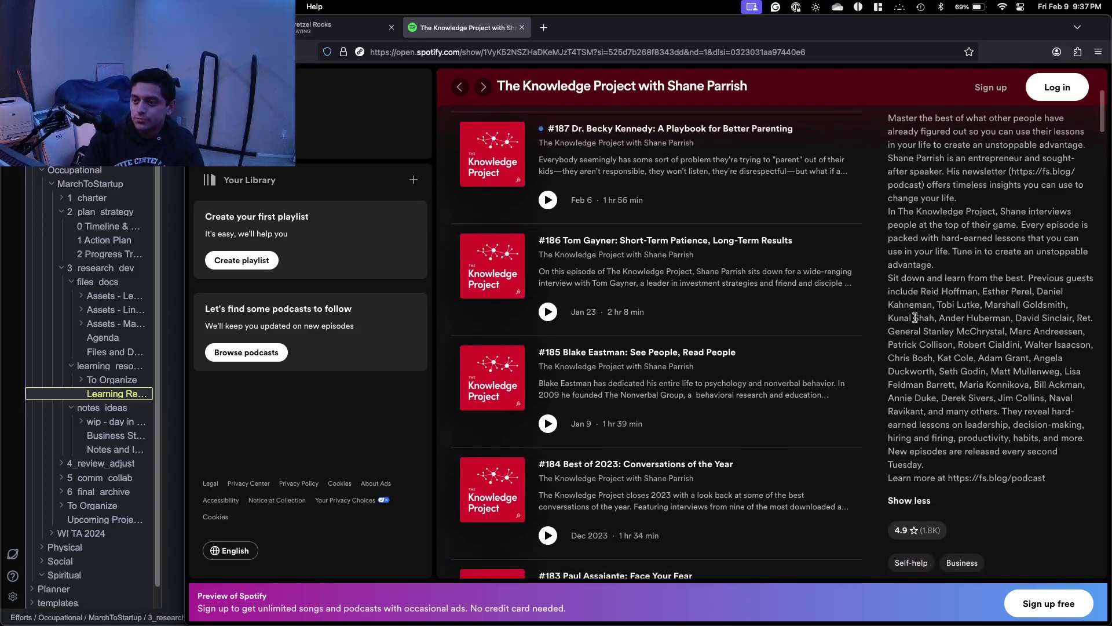
scroll(915, 317, down, 2)
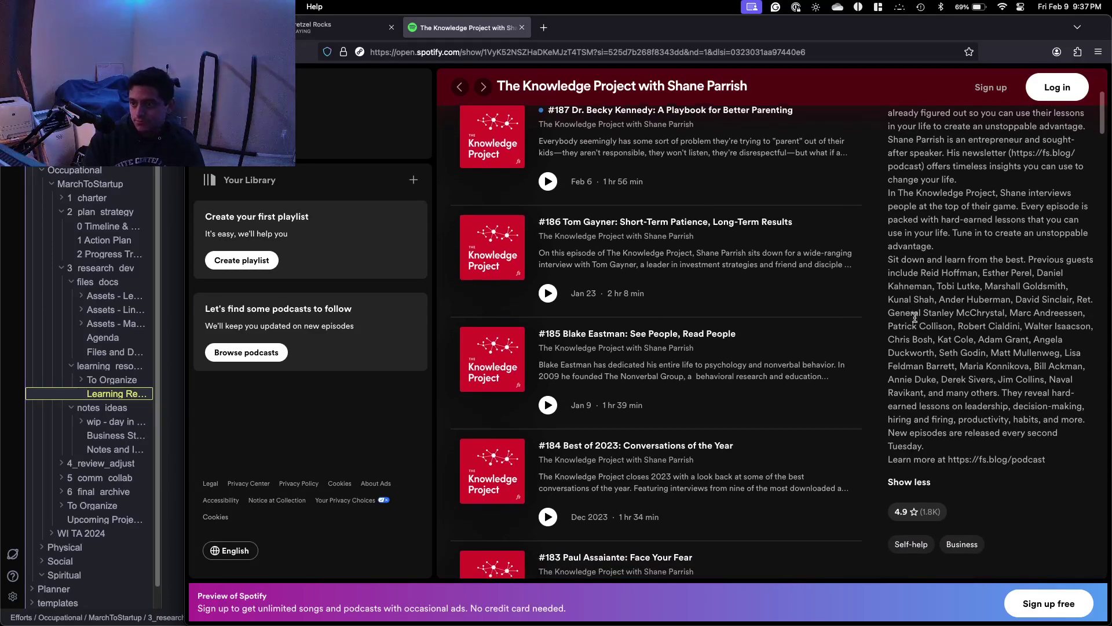
scroll(915, 317, down, 1)
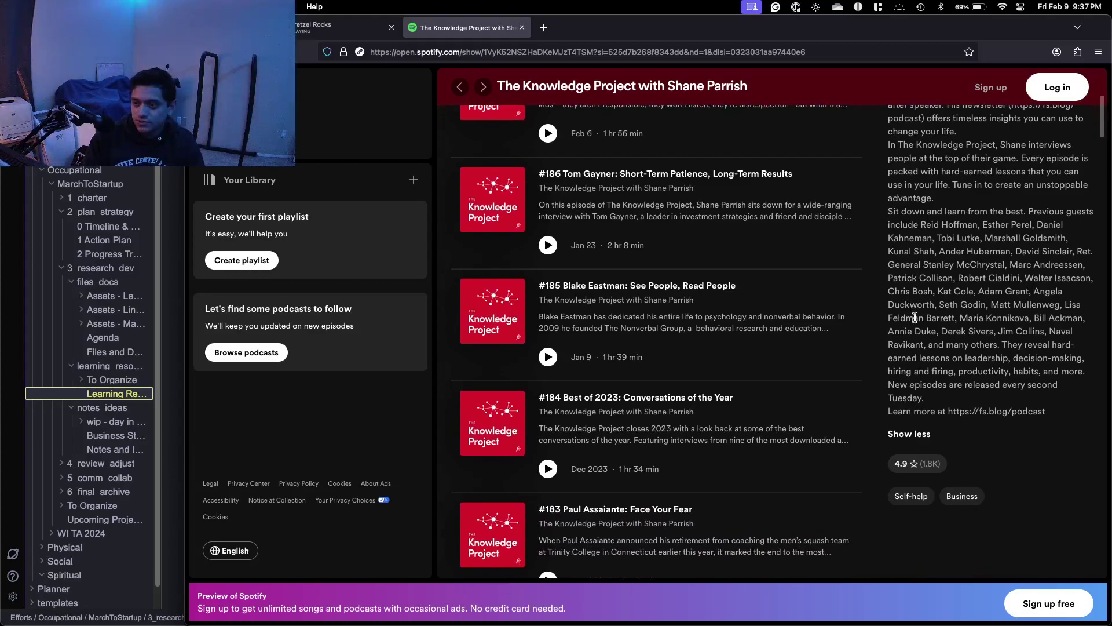
scroll(915, 317, up, 6)
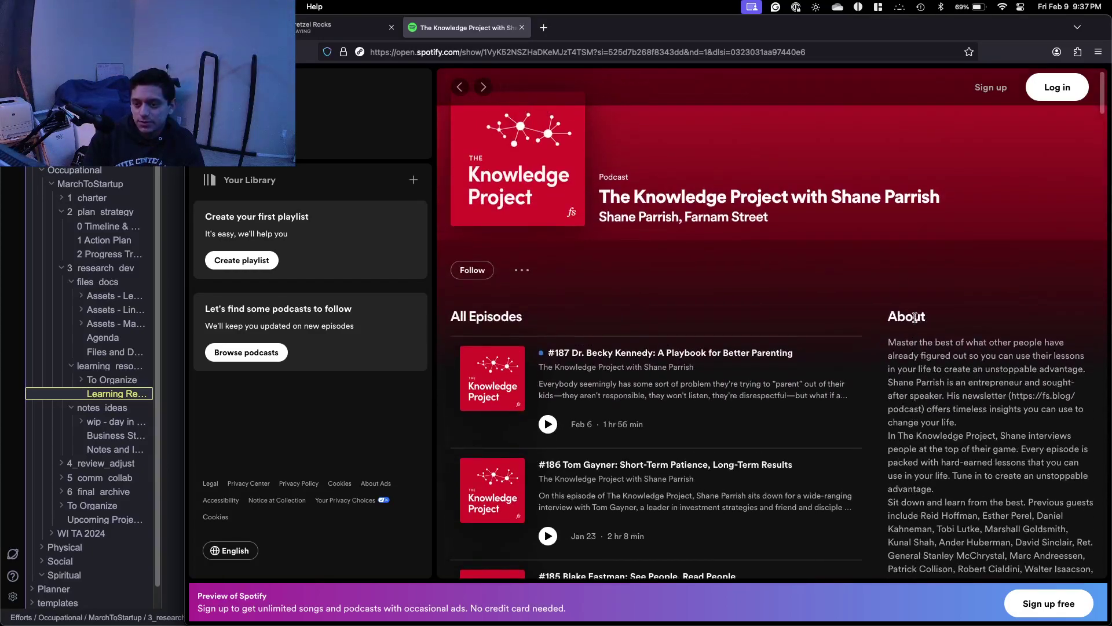
scroll(914, 317, down, 4)
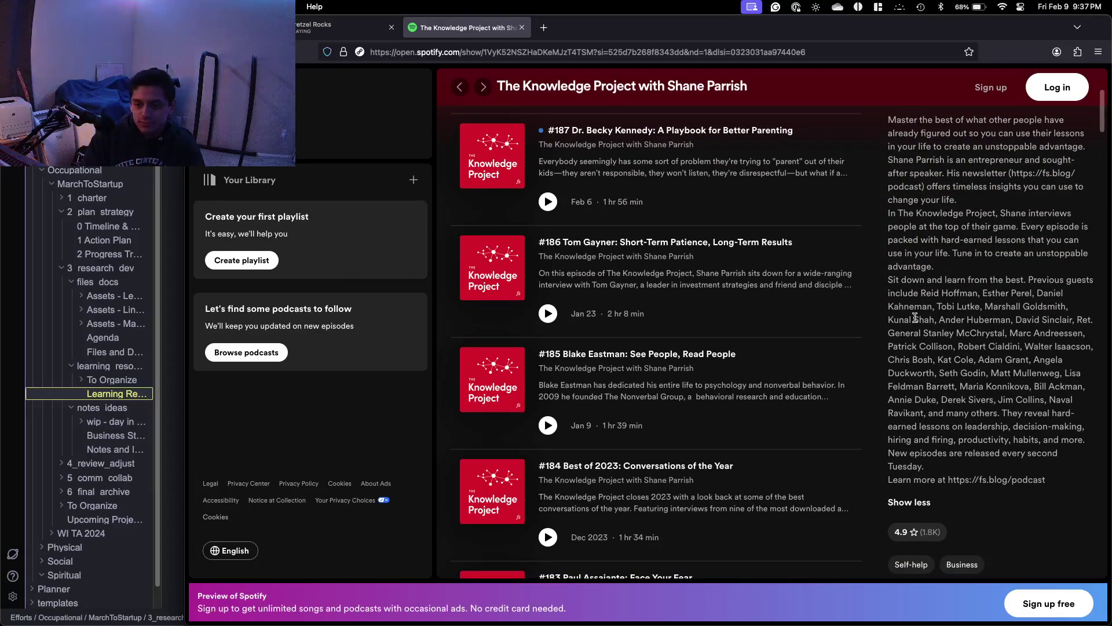
scroll(915, 317, down, 5)
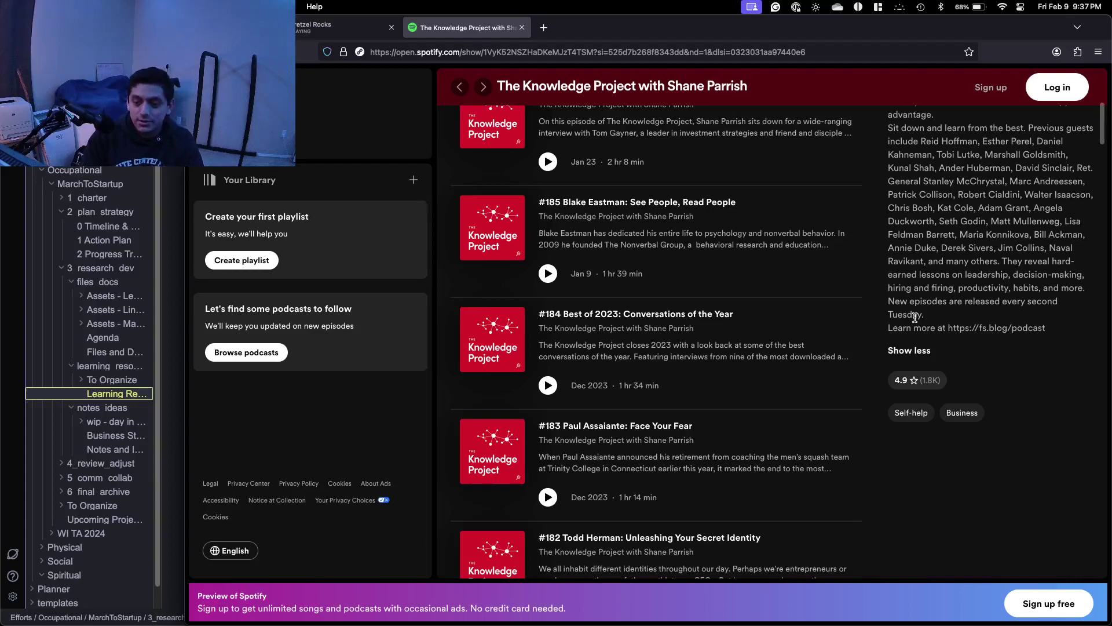
scroll(915, 317, down, 4)
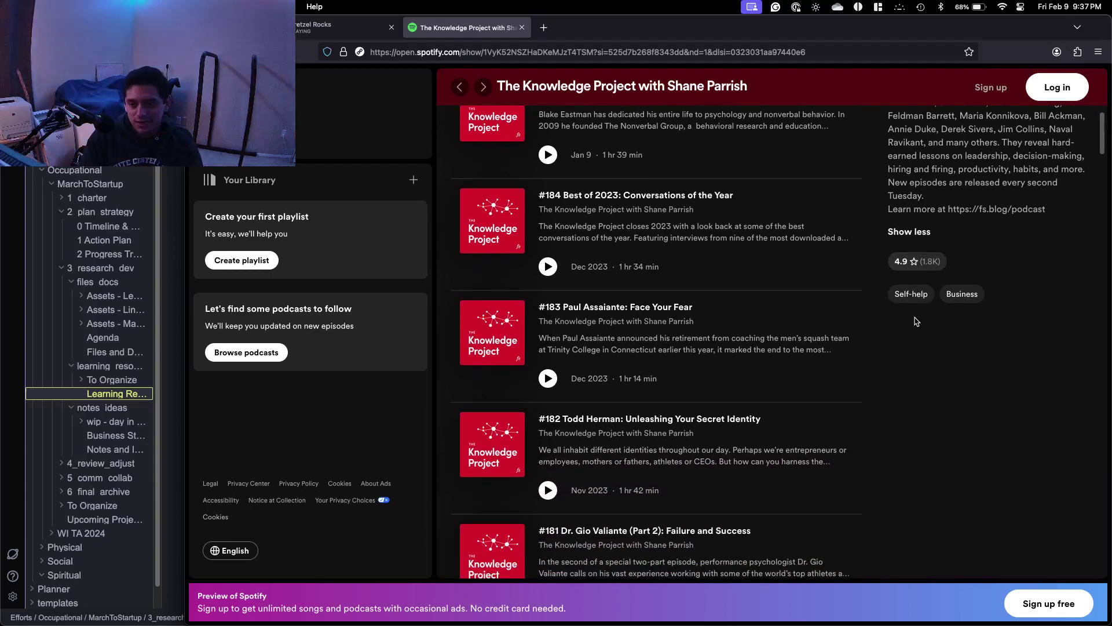
Browse The Knowledge Project's episode list back to the 2020 episodes to judge its topics and guests, and return to the show's About text.
scroll(915, 320, down, 9)
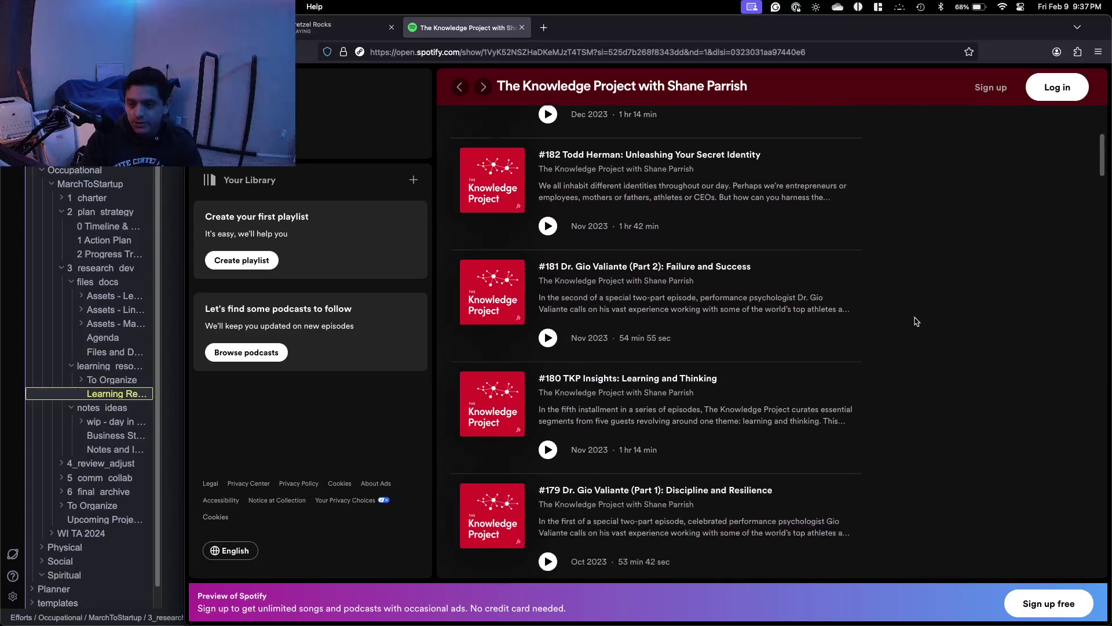
scroll(636, 382, down, 5)
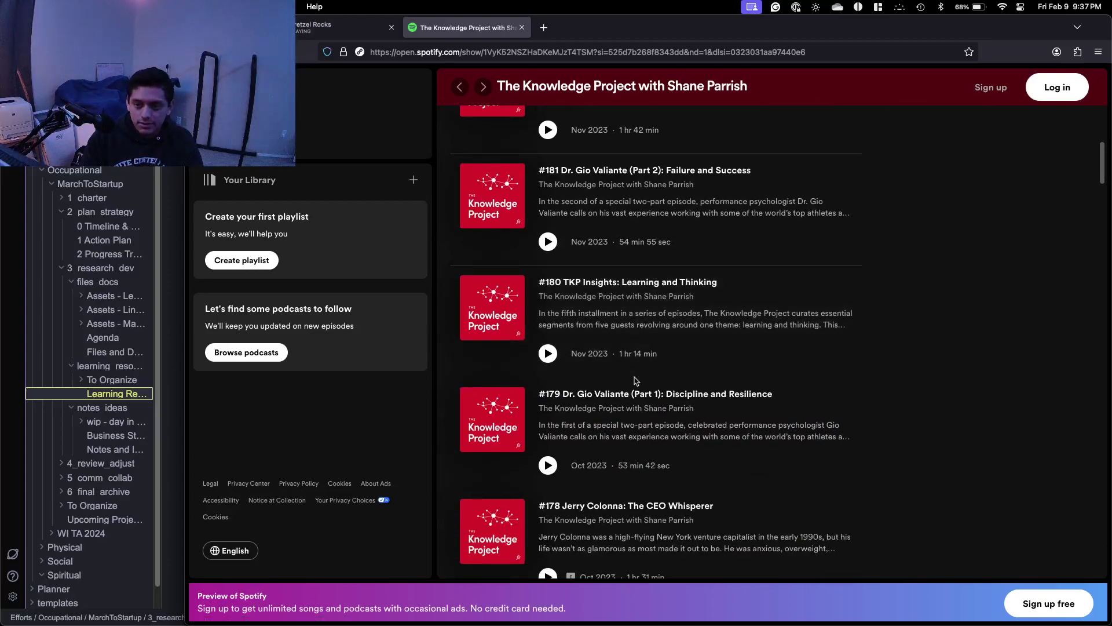
scroll(635, 383, down, 1)
scroll(630, 382, down, 8)
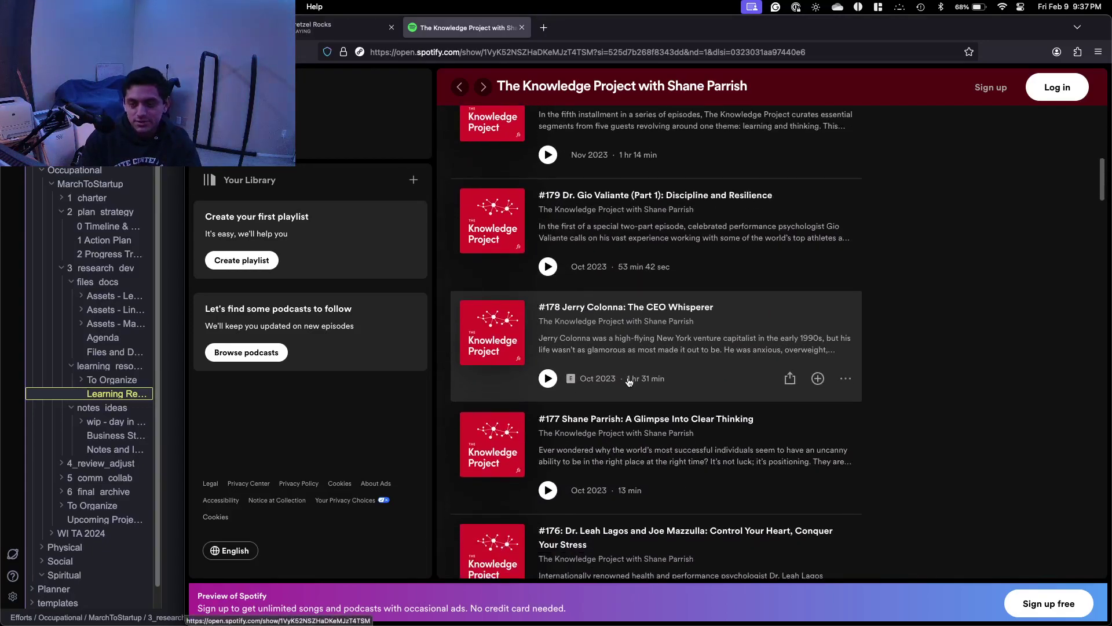
scroll(629, 382, down, 9)
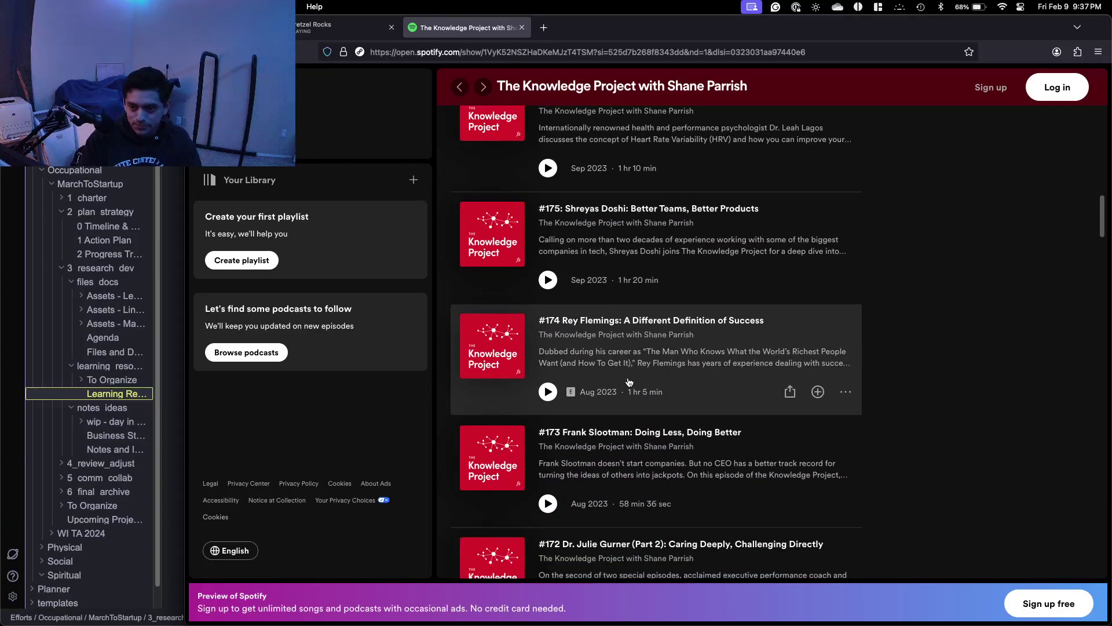
scroll(629, 382, down, 6)
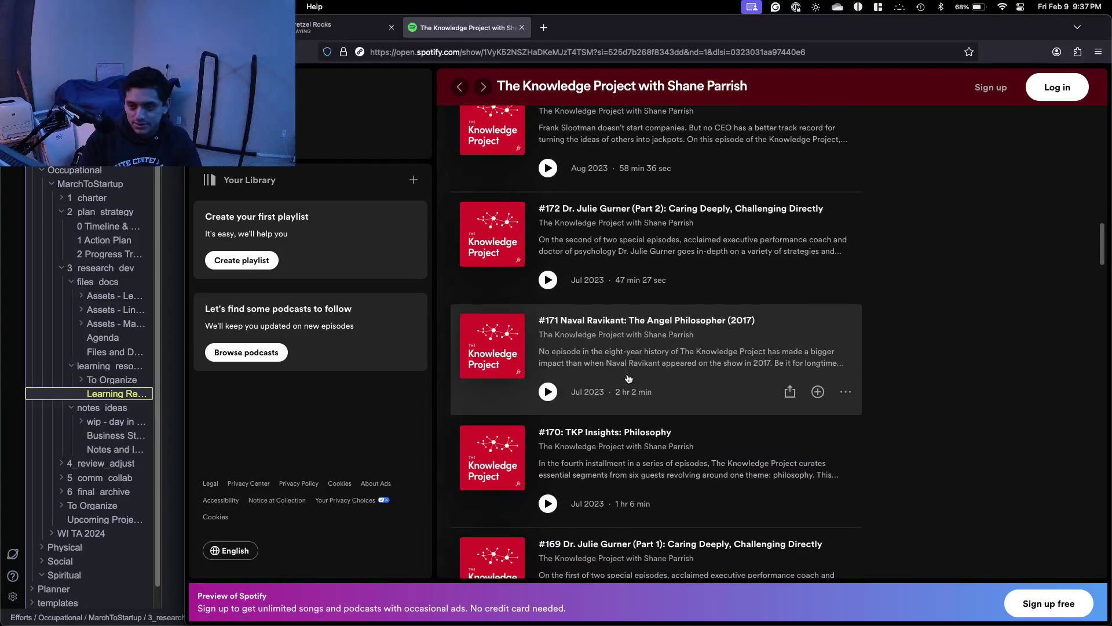
scroll(629, 378, down, 4)
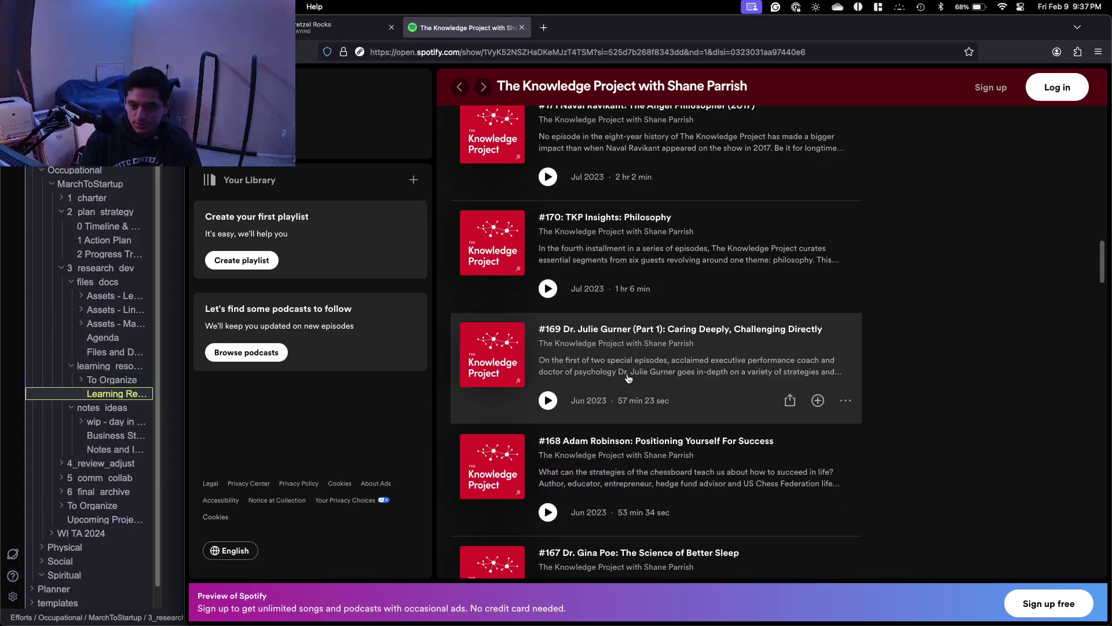
scroll(629, 378, down, 10)
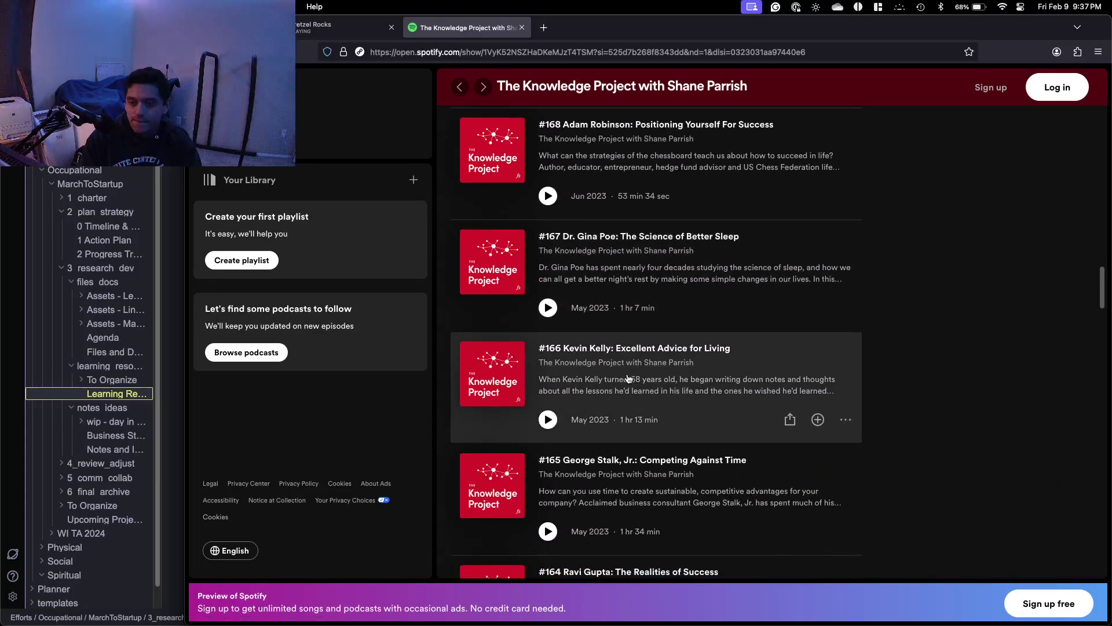
scroll(628, 378, down, 7)
scroll(630, 378, down, 20)
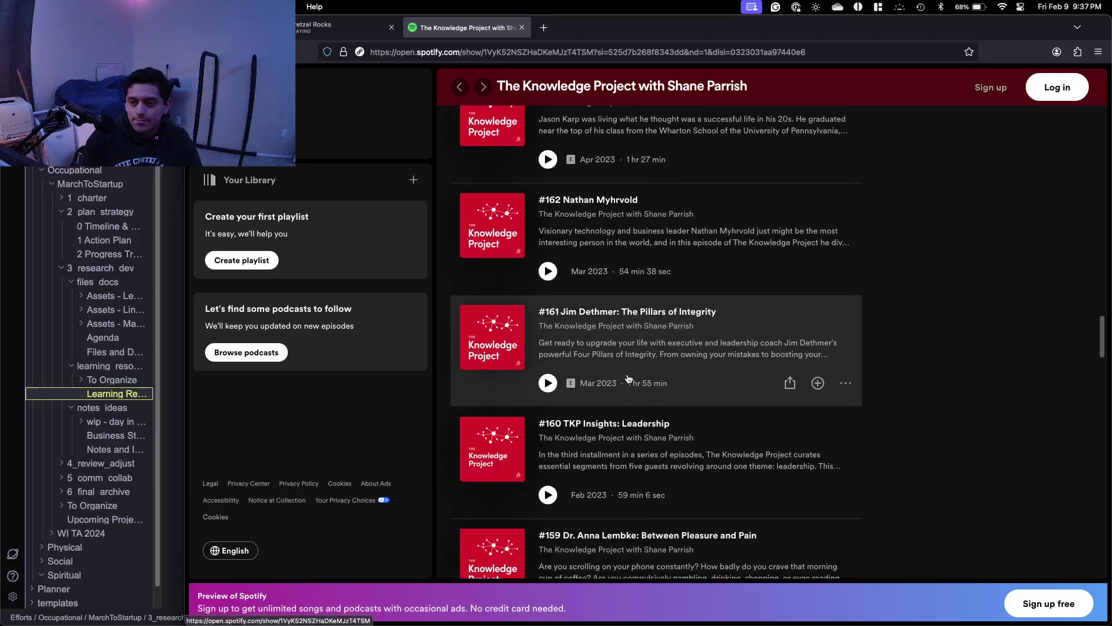
scroll(627, 369, down, 20)
scroll(627, 369, down, 18)
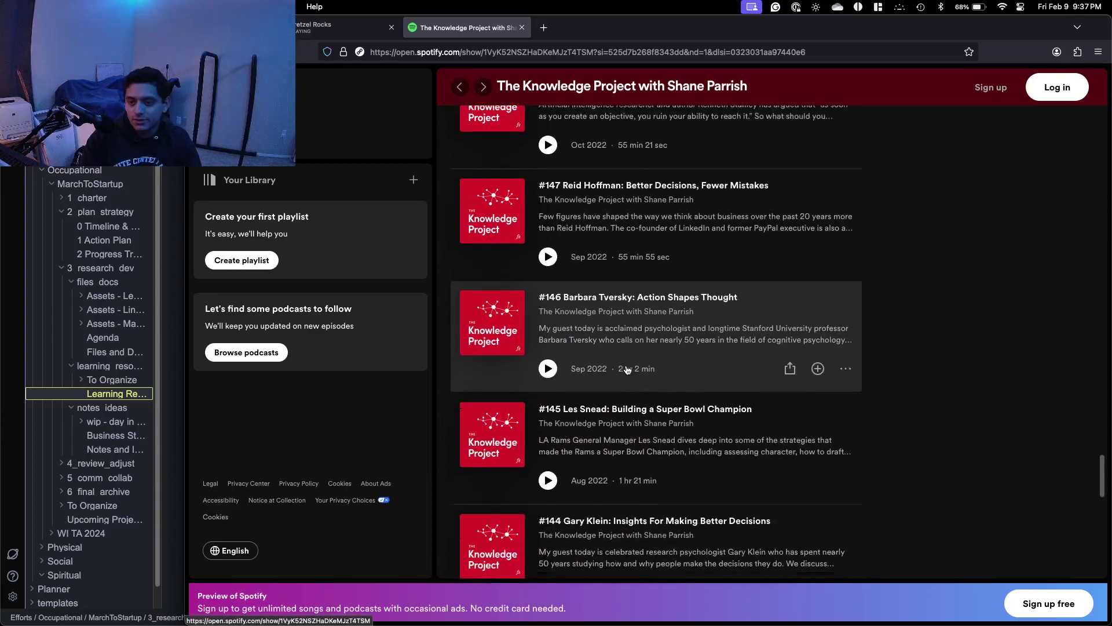
scroll(627, 369, down, 12)
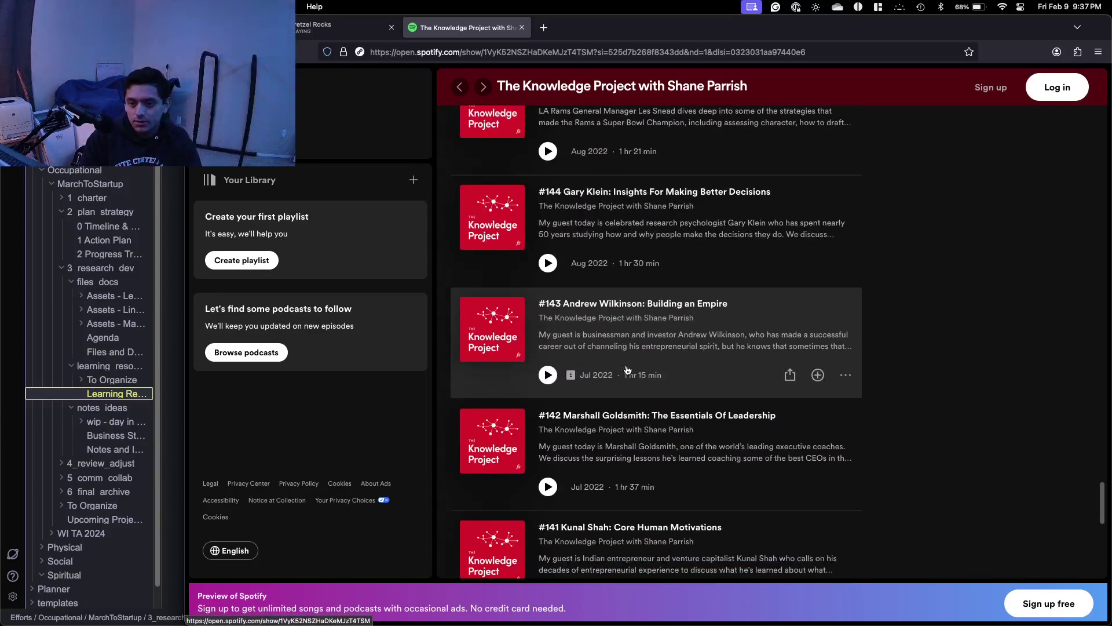
scroll(627, 369, down, 20)
scroll(627, 369, down, 5)
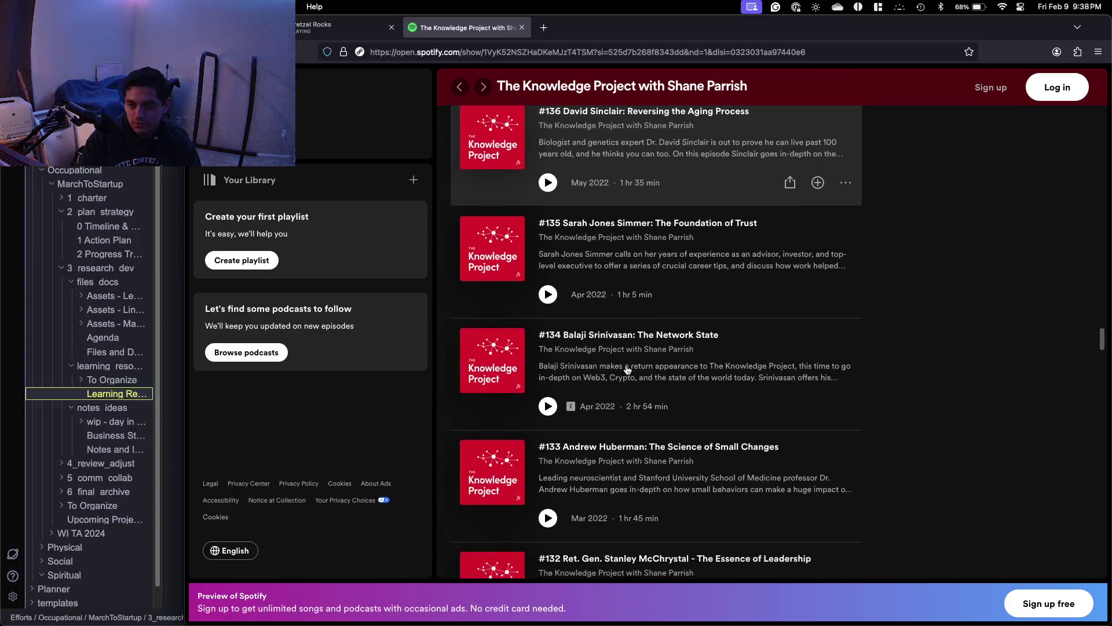
scroll(627, 369, down, 15)
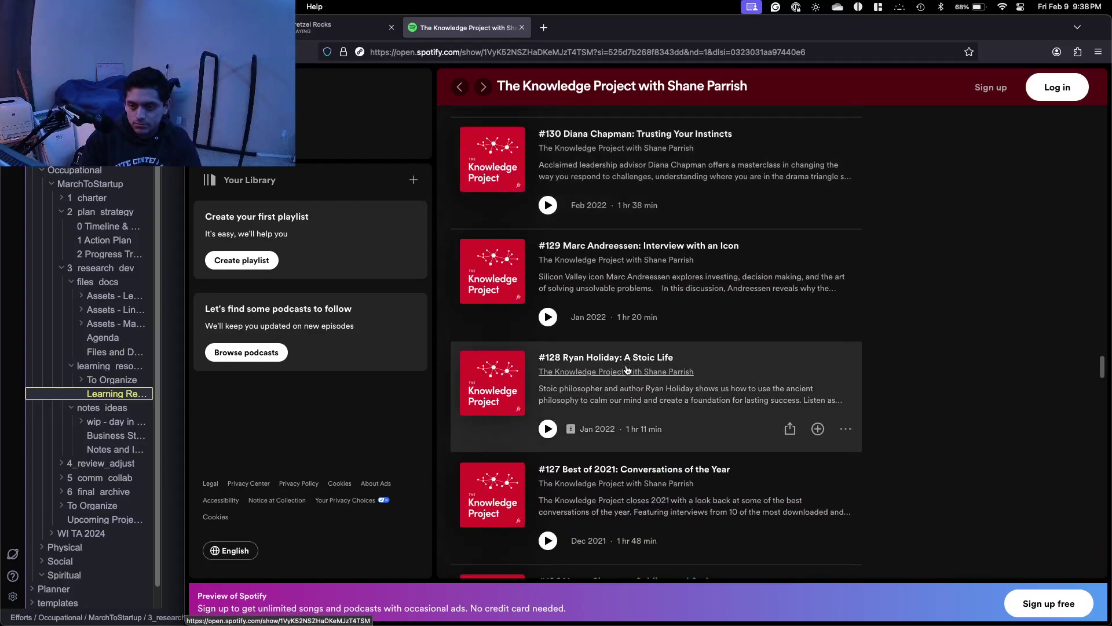
scroll(627, 369, down, 5)
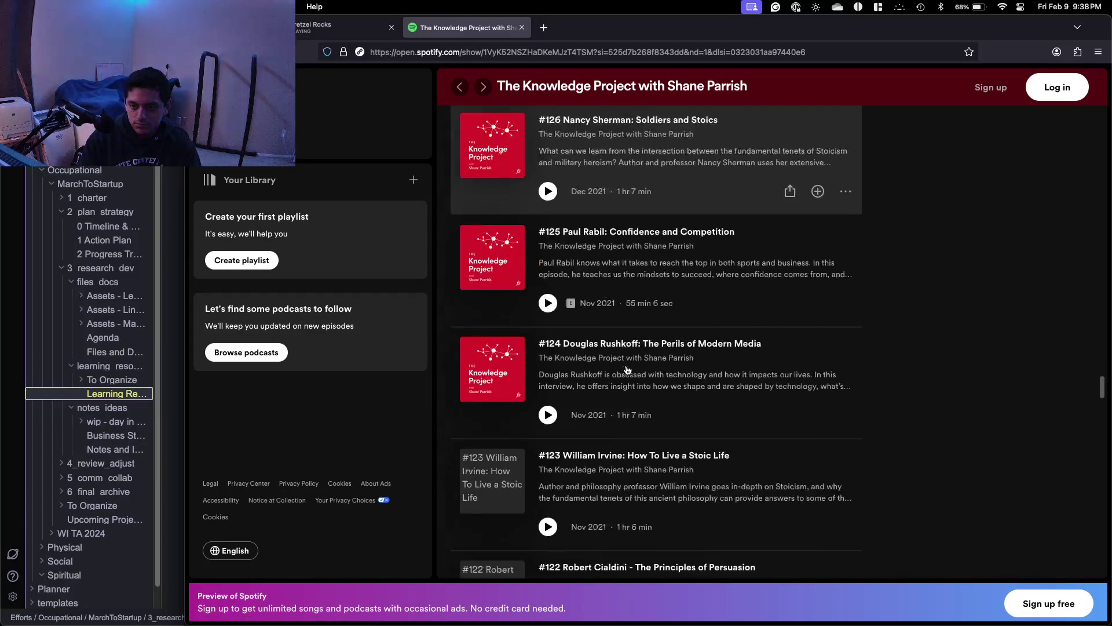
scroll(627, 369, down, 15)
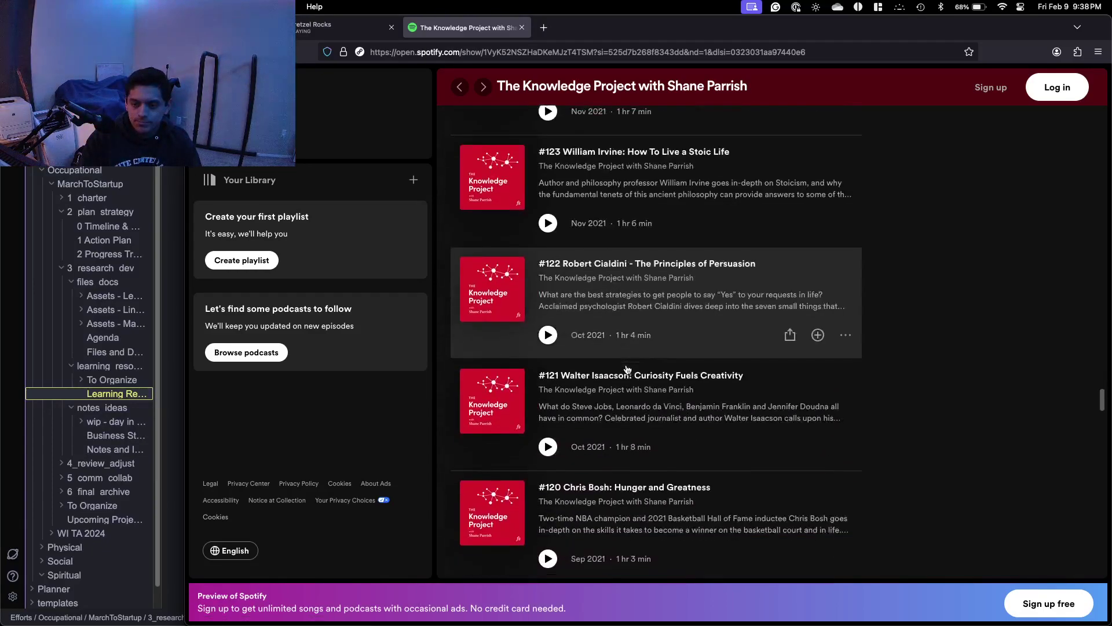
scroll(626, 369, down, 15)
scroll(627, 369, down, 18)
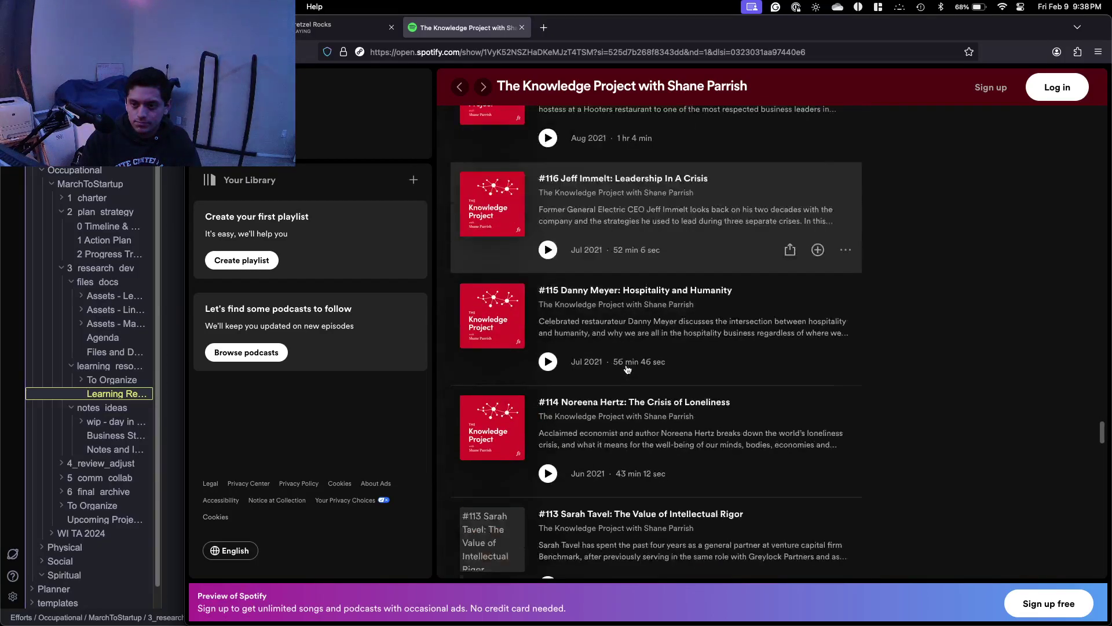
scroll(627, 369, down, 18)
scroll(627, 369, down, 10)
scroll(627, 369, down, 20)
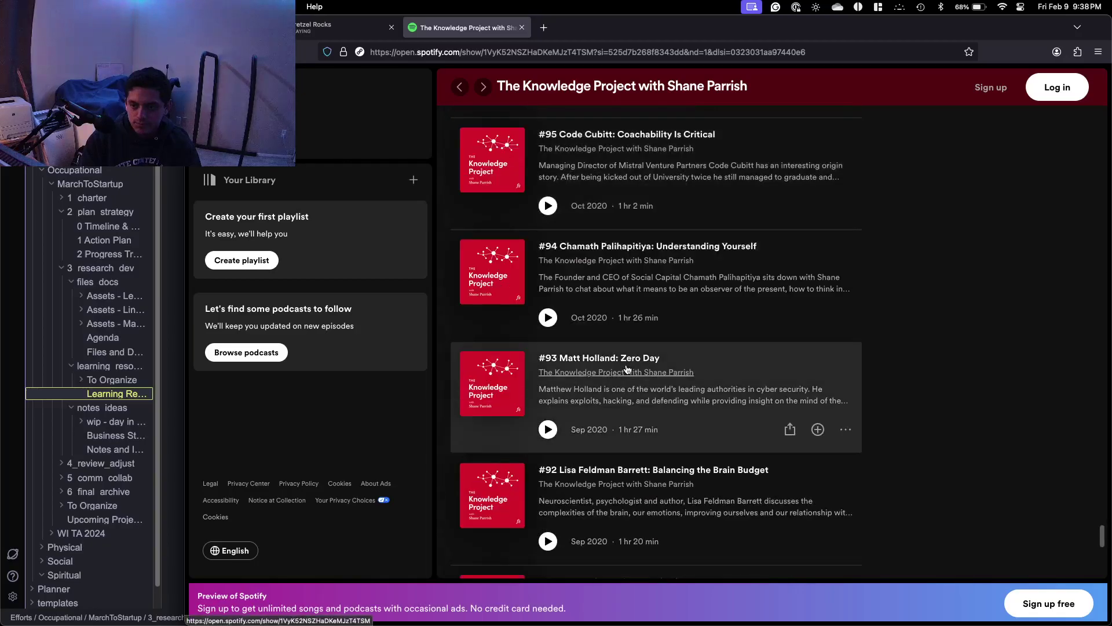
scroll(627, 369, down, 10)
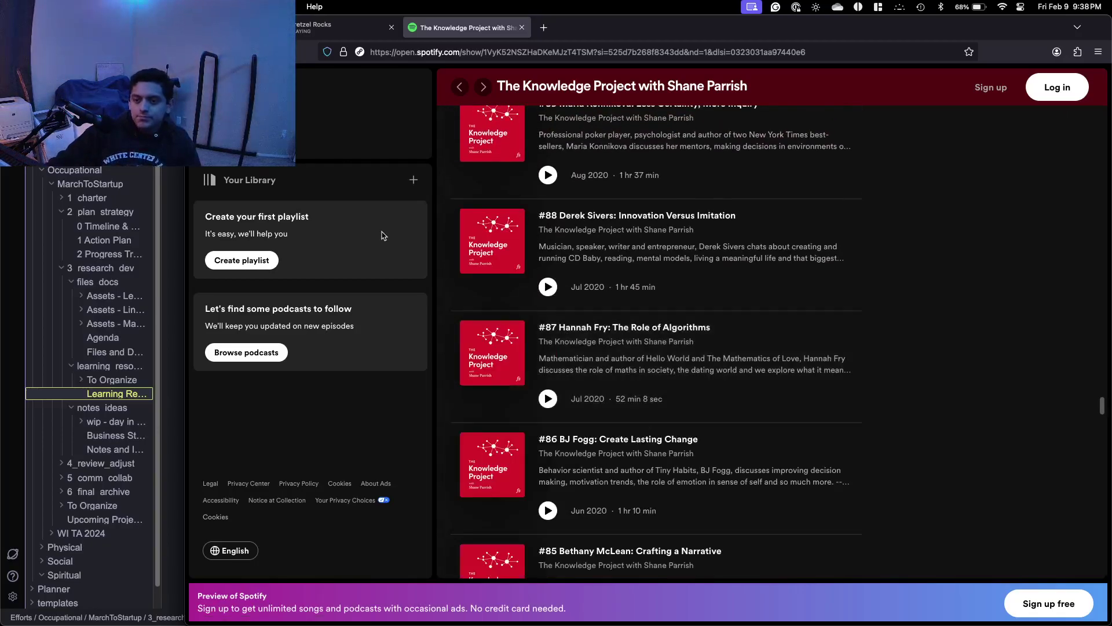
scroll(840, 324, up, 20)
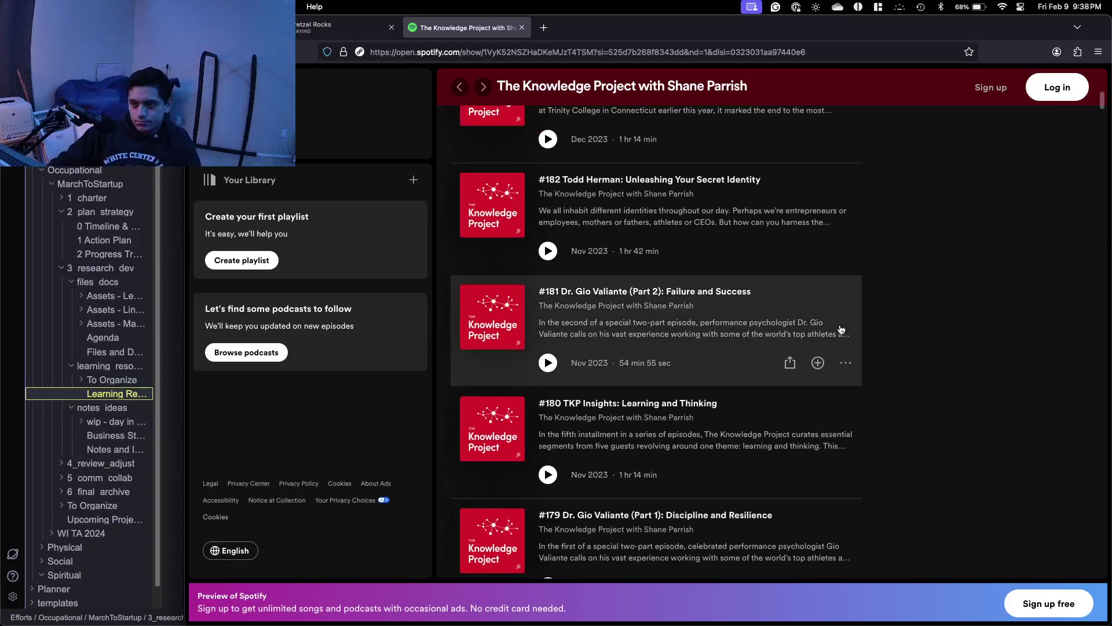
scroll(840, 329, up, 15)
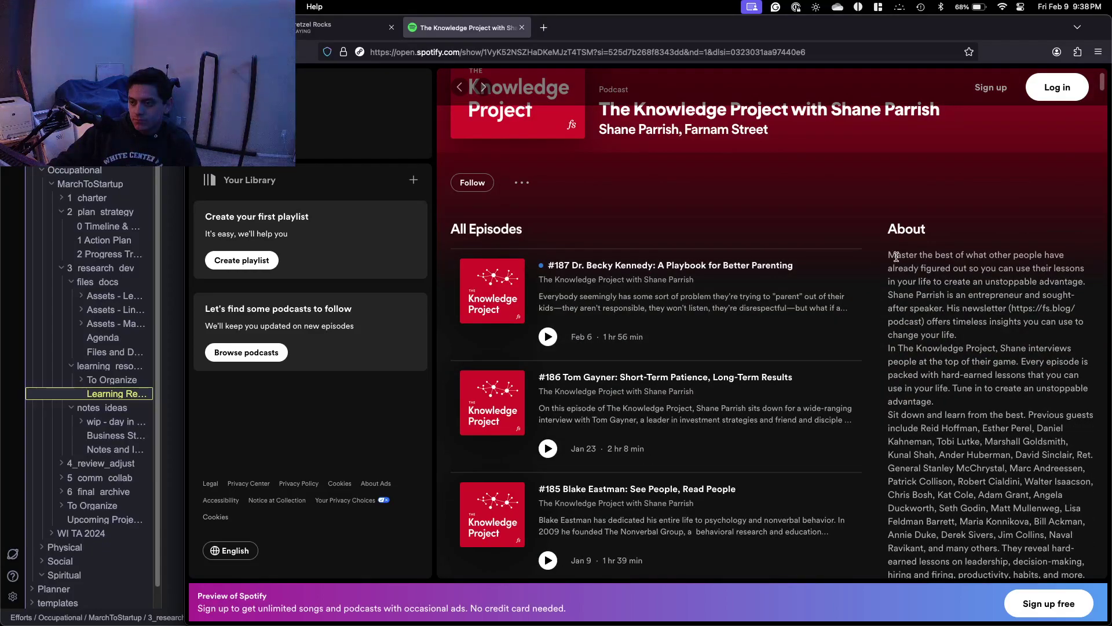
Switch to the Learning Resources note in Obsidian and describe The Knowledge Project entry as ": Each podcast is an interview with a leader in their respective area".
key(super+Tab)
text([The Knowledge Project with Shane Parrish | Podcast on Spotify](https://open.spotify.com/show/1VyK52NSZHaDKeMJzT4TSM?si=525d7b268f8343dd))
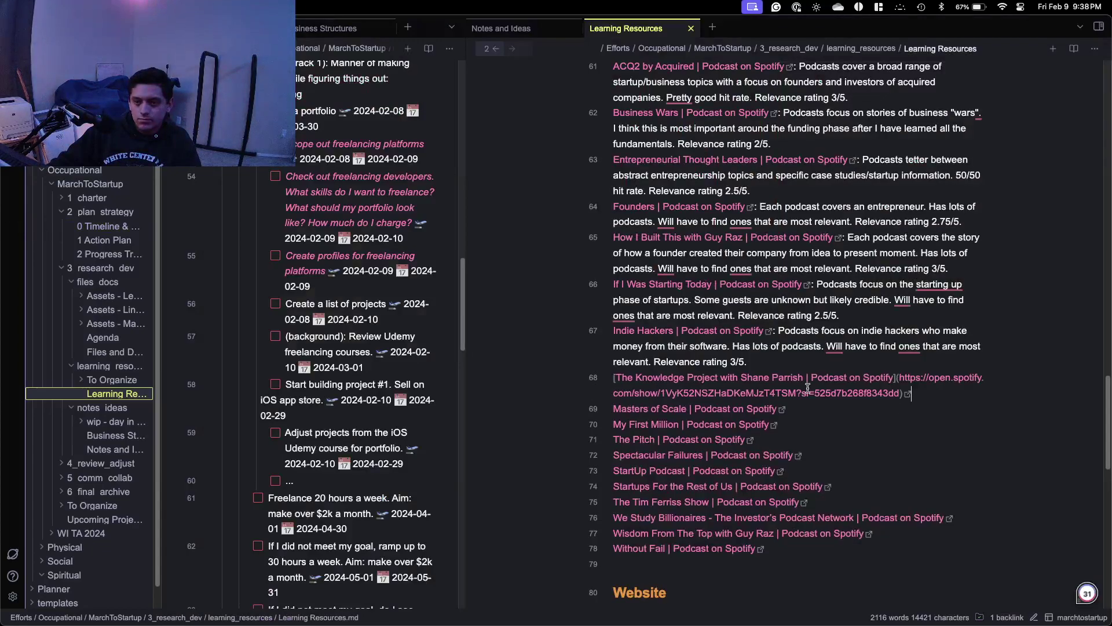
text(: E)
key(BackSpace)
text(P)
key(BackSpace)
text(Each pos)
text(cast is a)
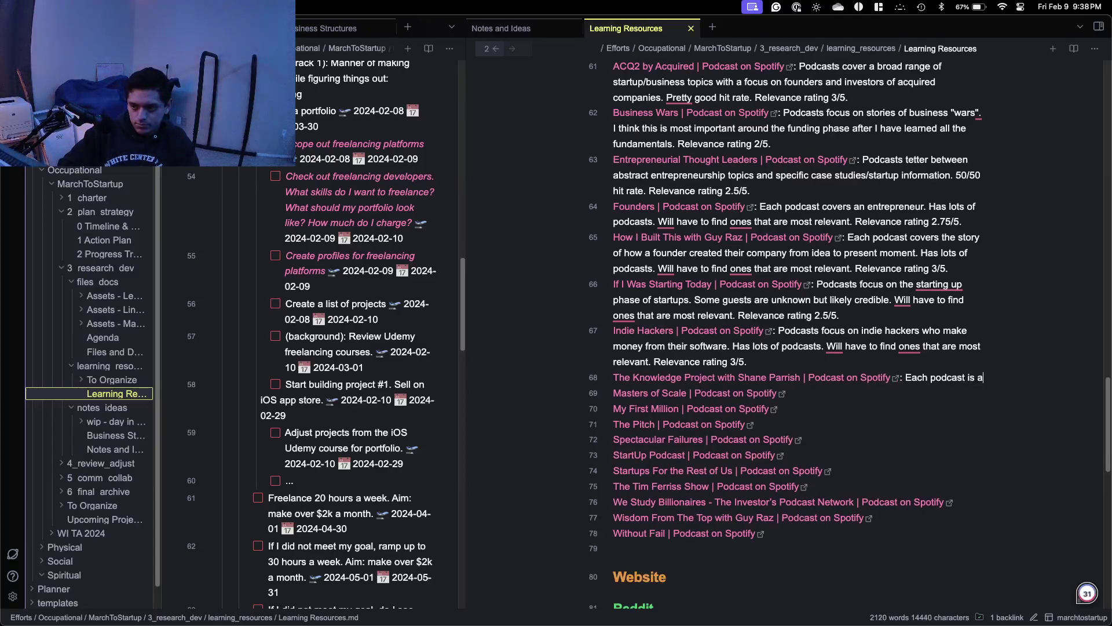
text(n interview w)
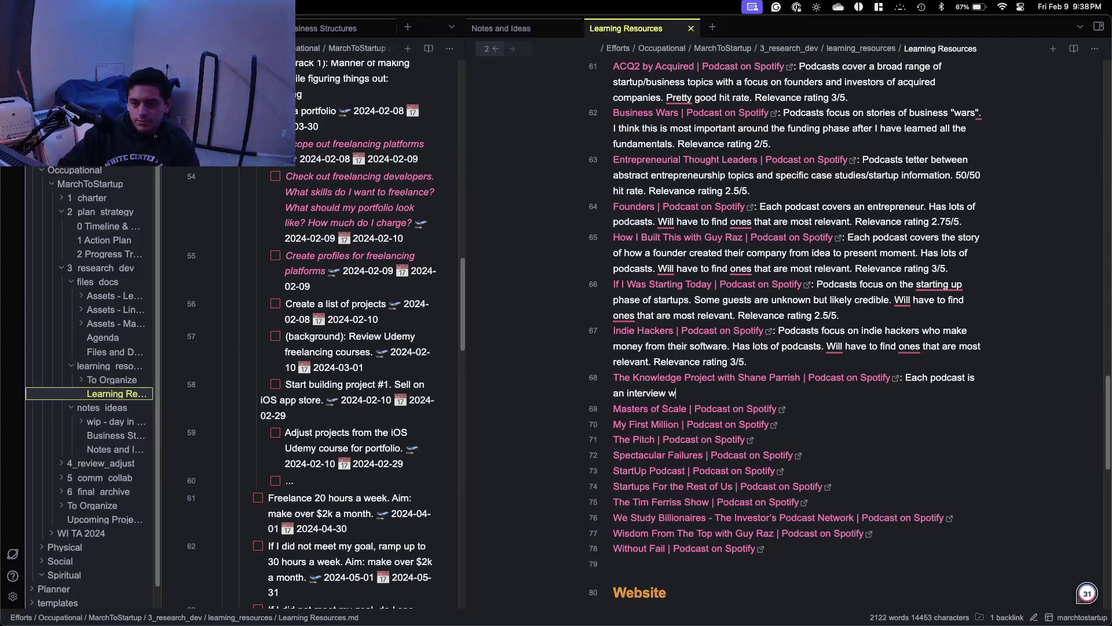
text(ti ha lead)
text(r )
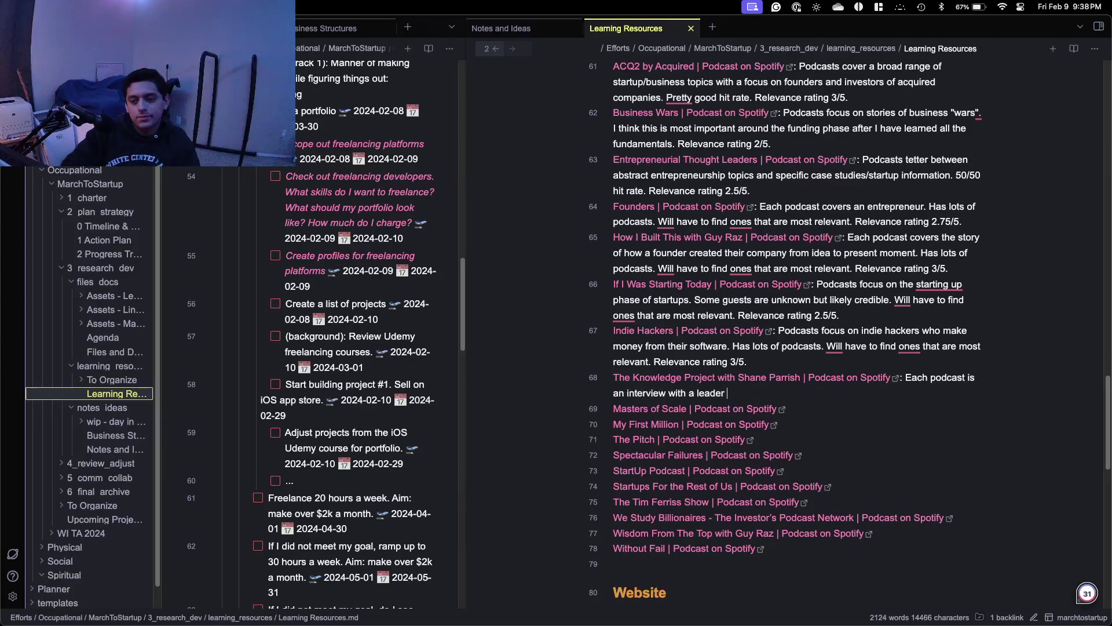
text(in their respective)
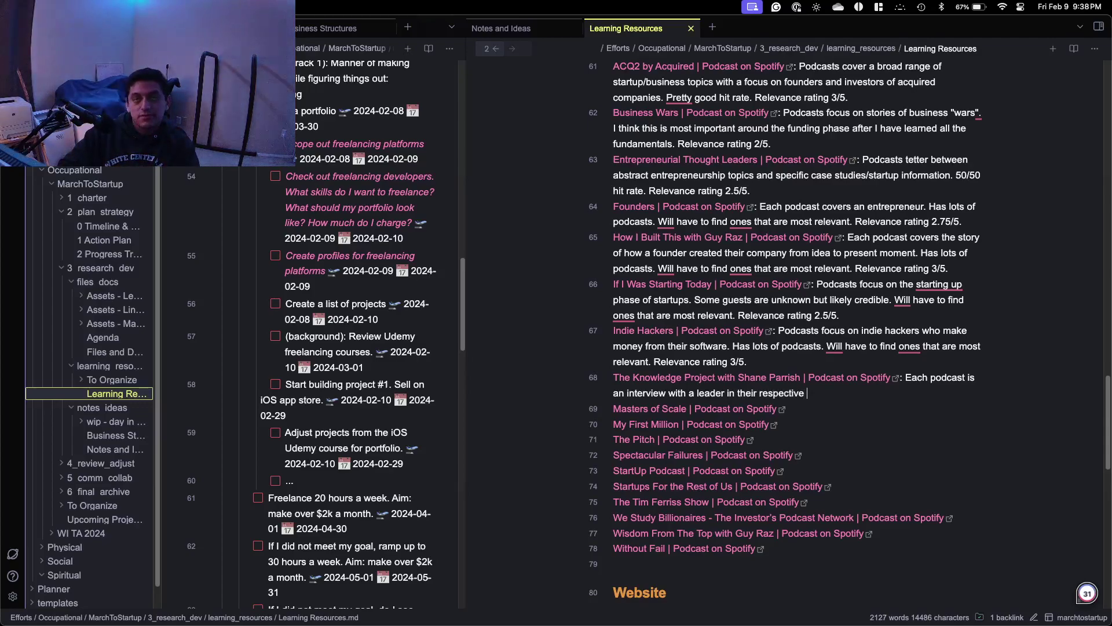
text( area)
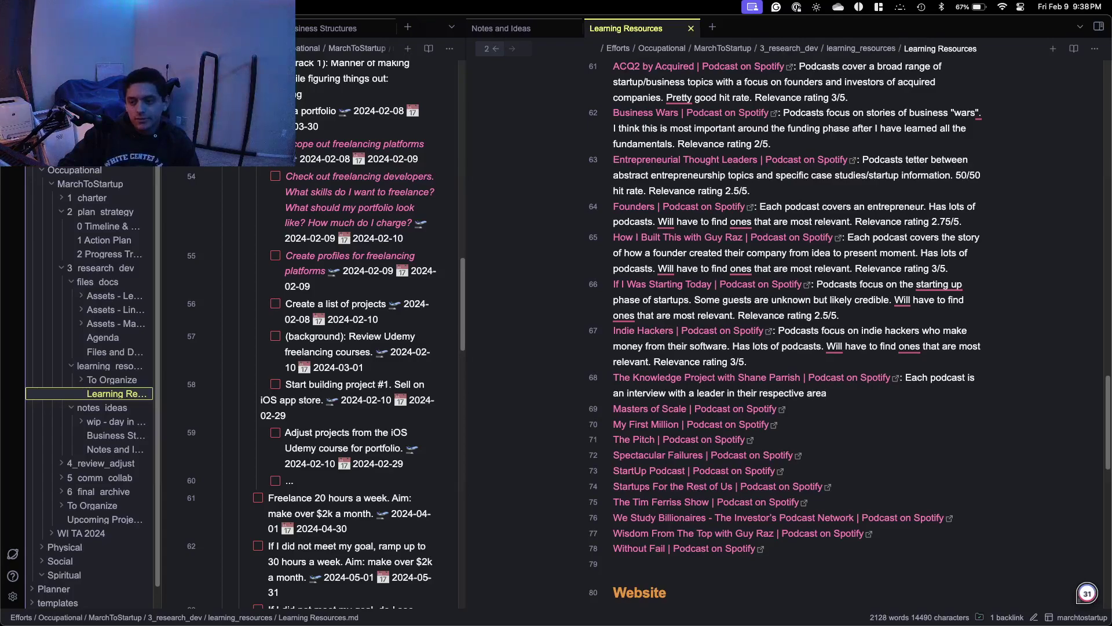
key(BackSpace)
key(BackSpace)
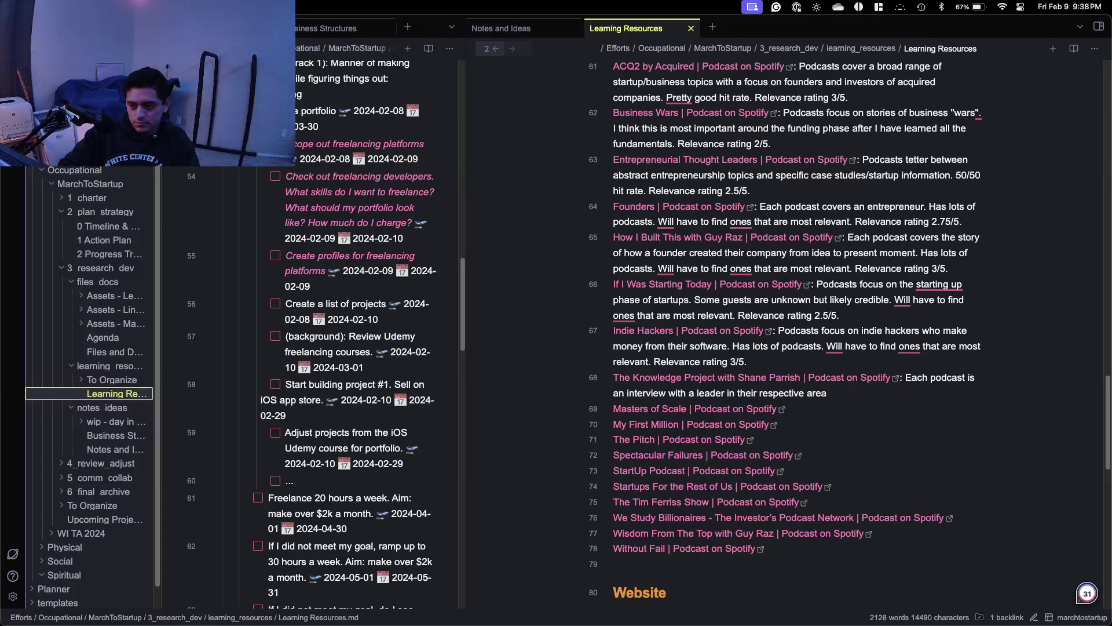
Continue The Knowledge Project description with "to help others improve all aspects of their life. E.g., discipline, sleep,".
text(to help others improve all)
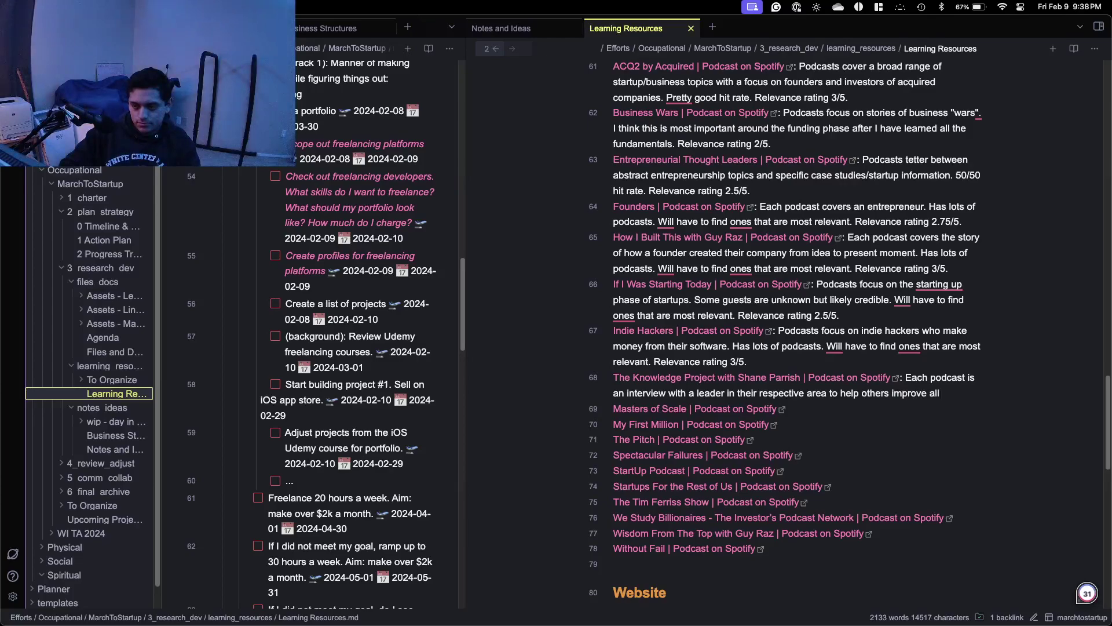
text( aspects of )
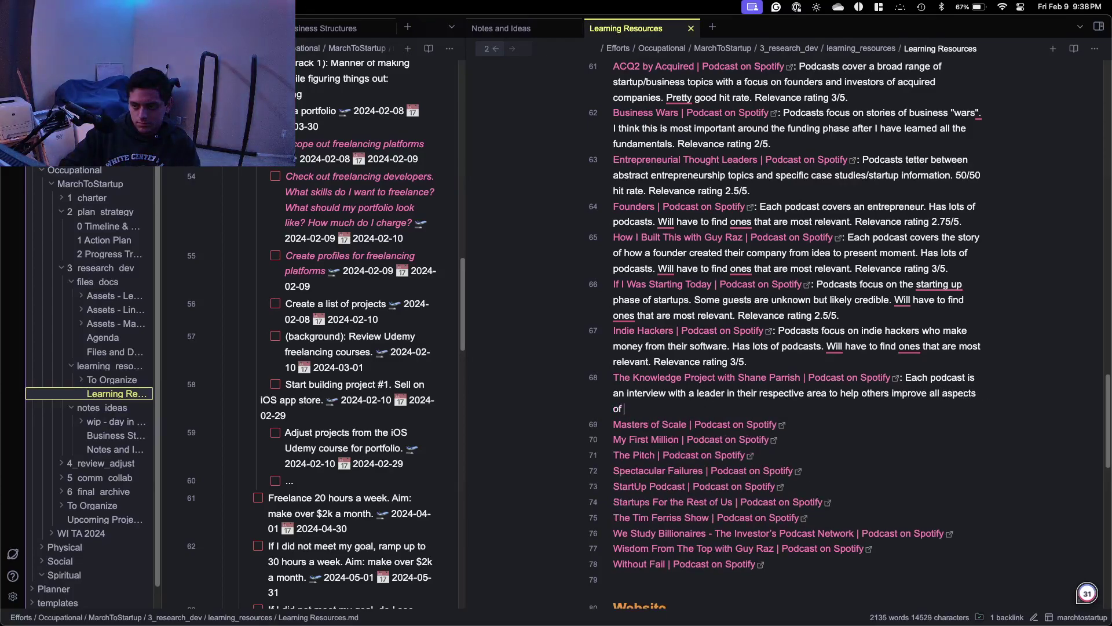
text(their life)
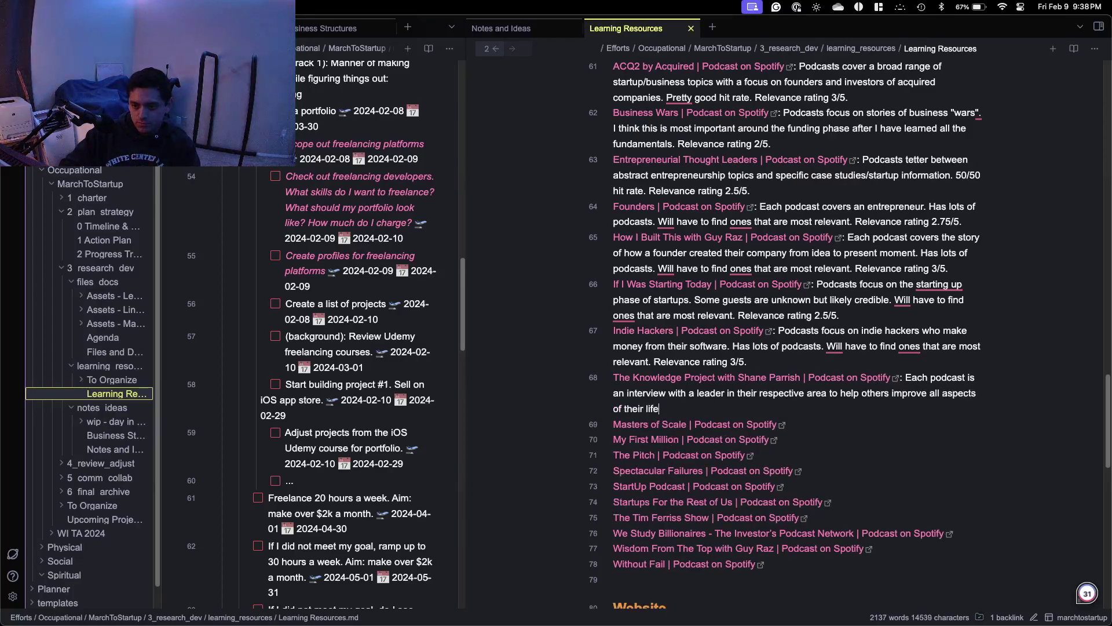
text(. E.g., discpli)
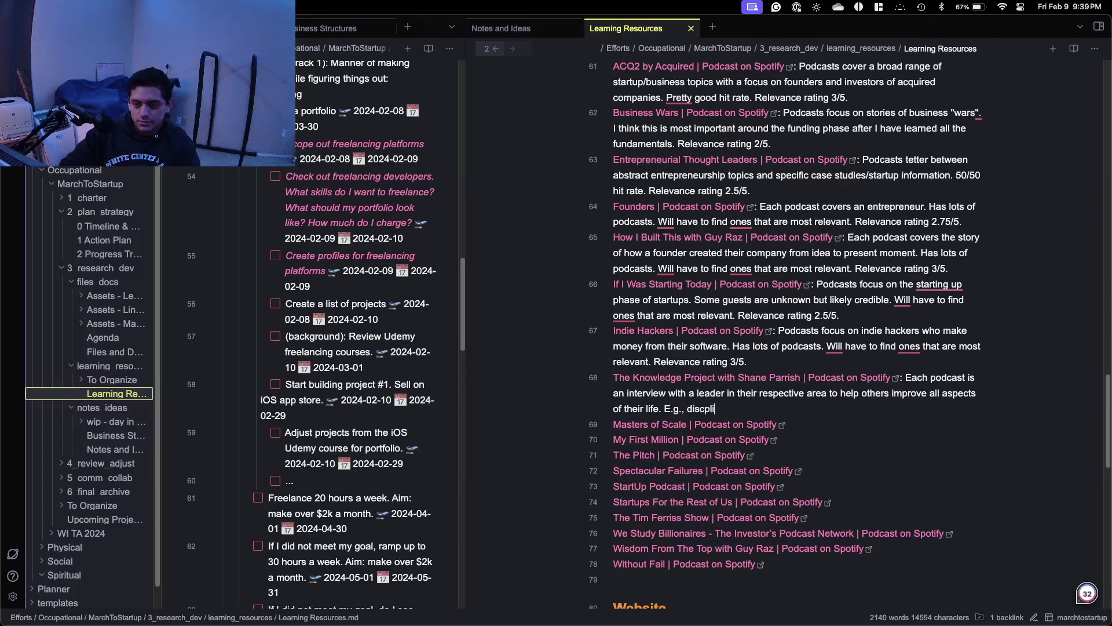
key(BackSpace)
key(BackSpace)
text(pline,)
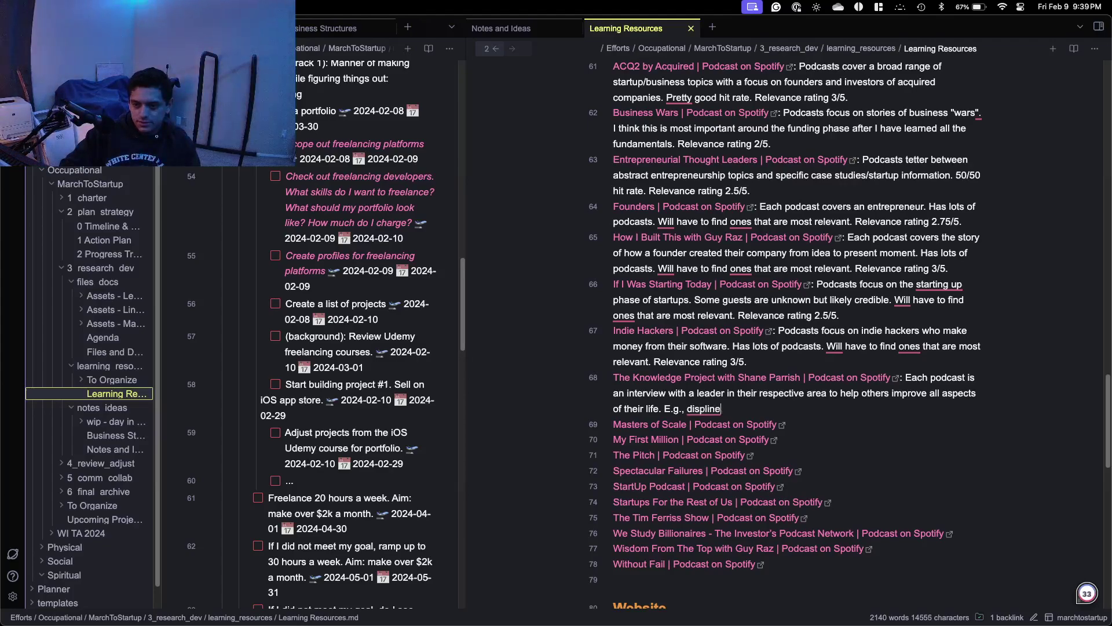
key(BackSpace)
key(BackSpace)
text(ciplin)
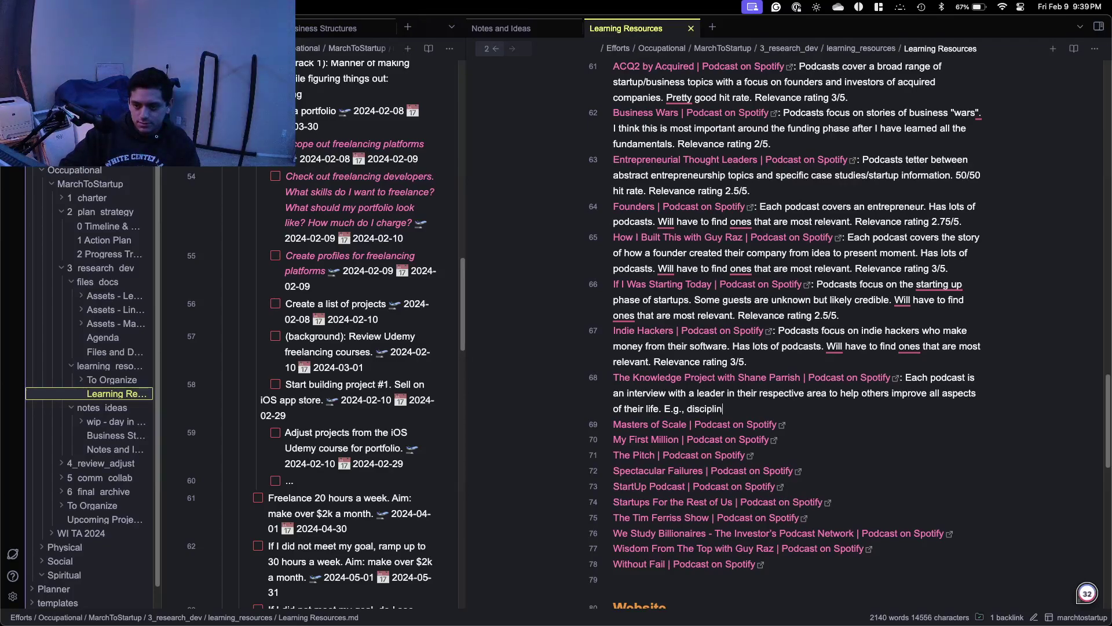
text(e, sleep, )
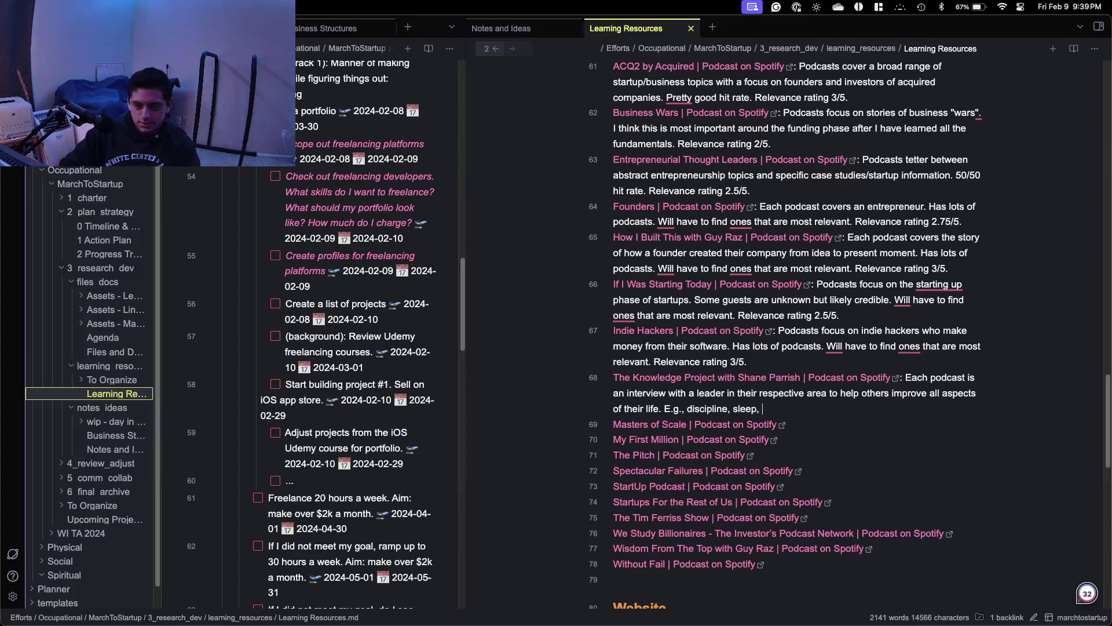
Finish The Knowledge Project entry with "leadership, etc. Will want to come back to in 8-12 months. Relevance rating 2/5.".
text(leadership, etc. Will want to come back to. Relevance rating )
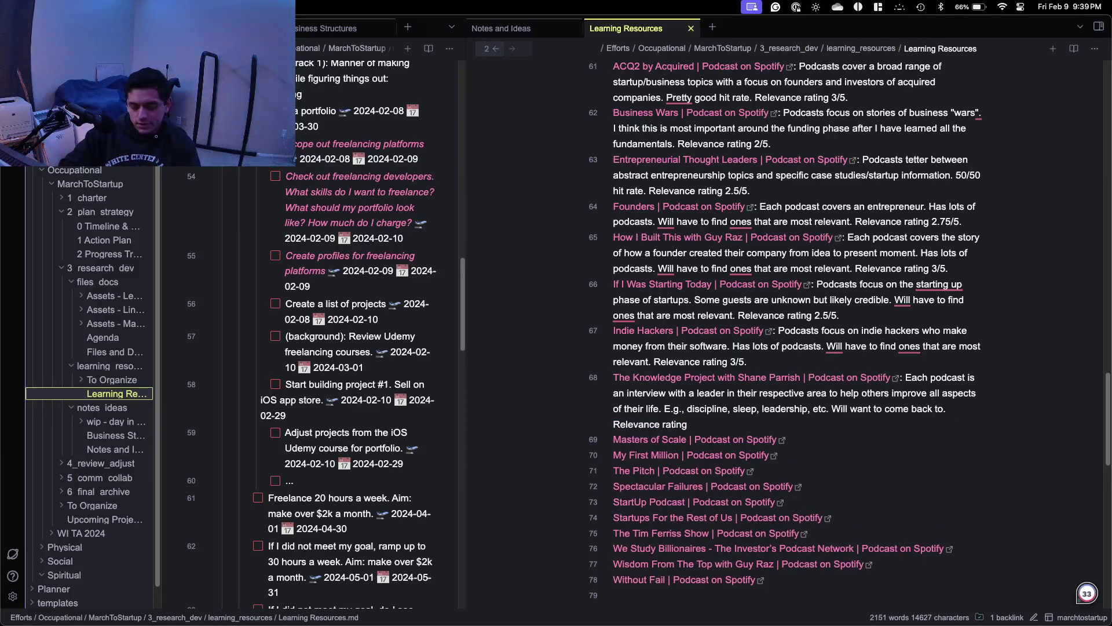
text(2/5.)
key(Left)
text(in)
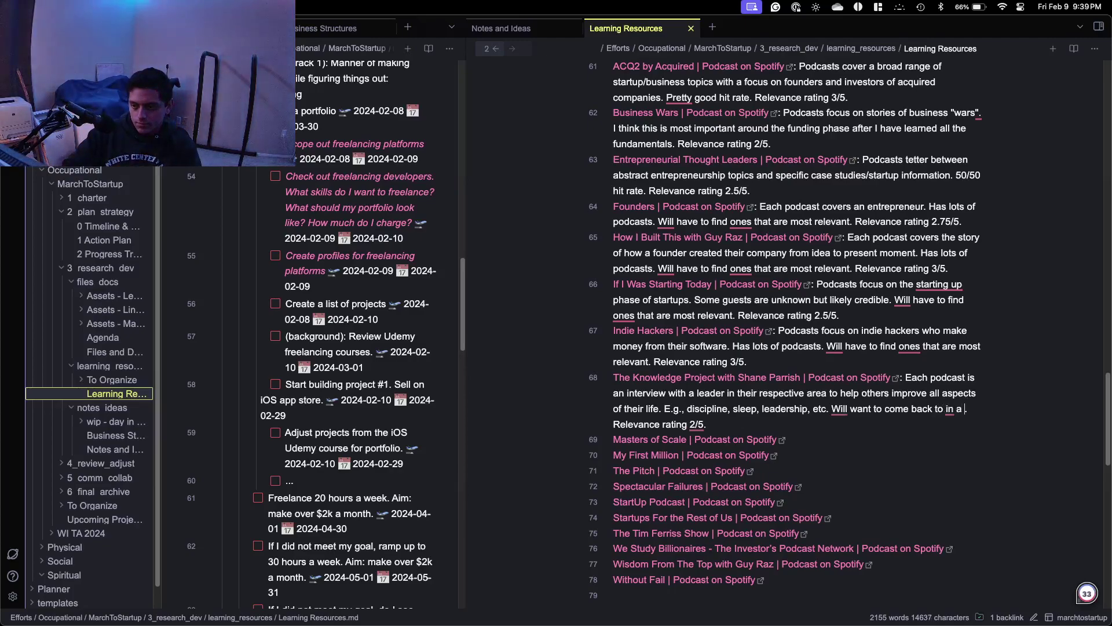
text( 8-)
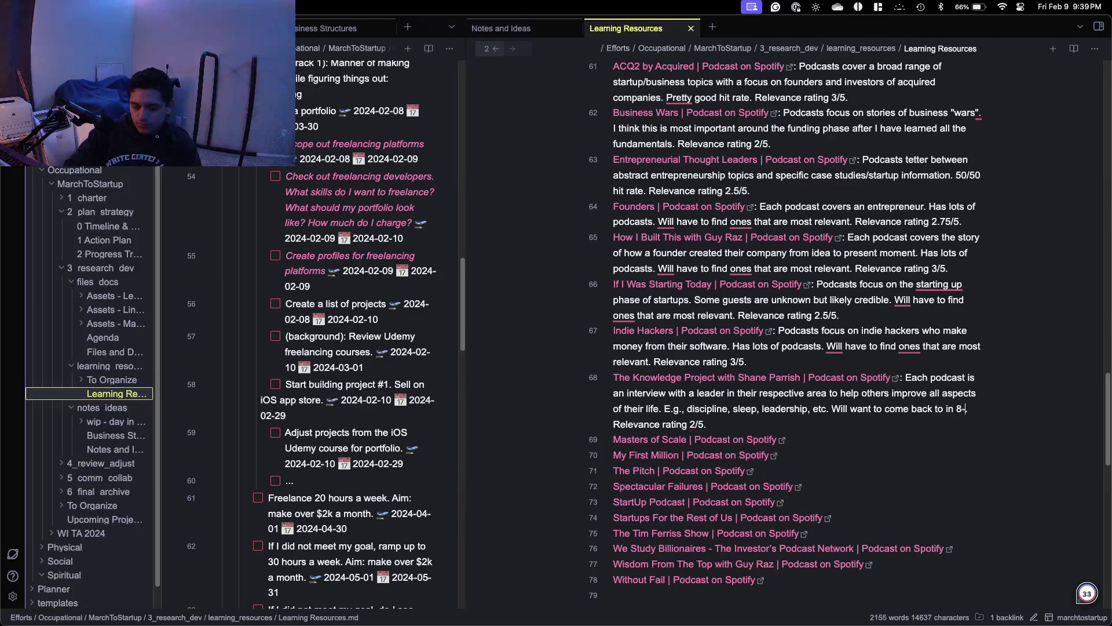
text(s.)
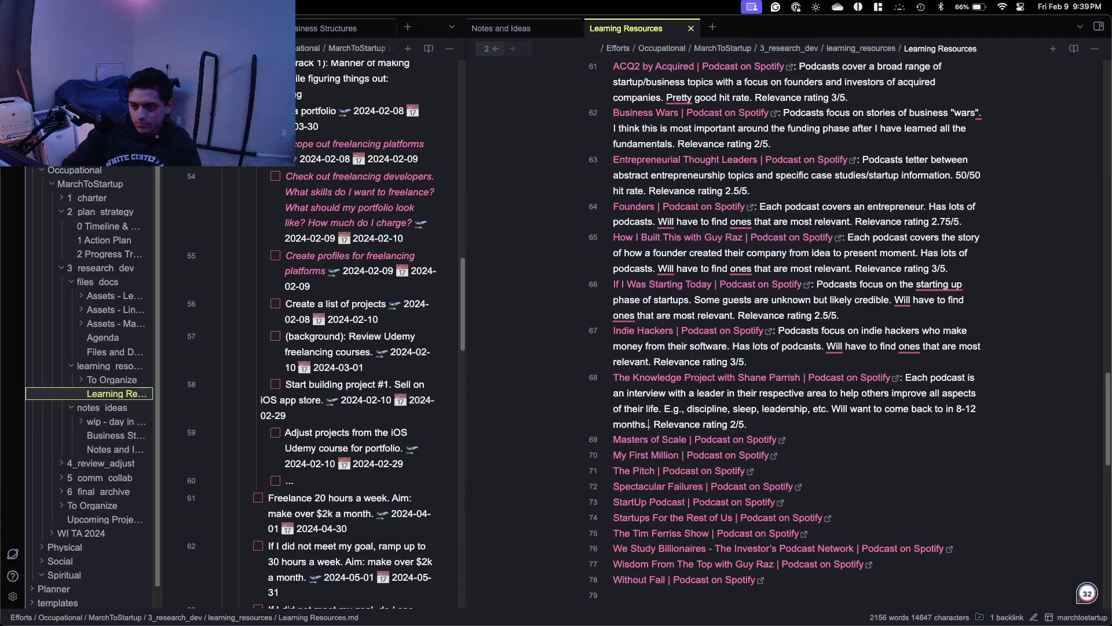
key(BackSpace)
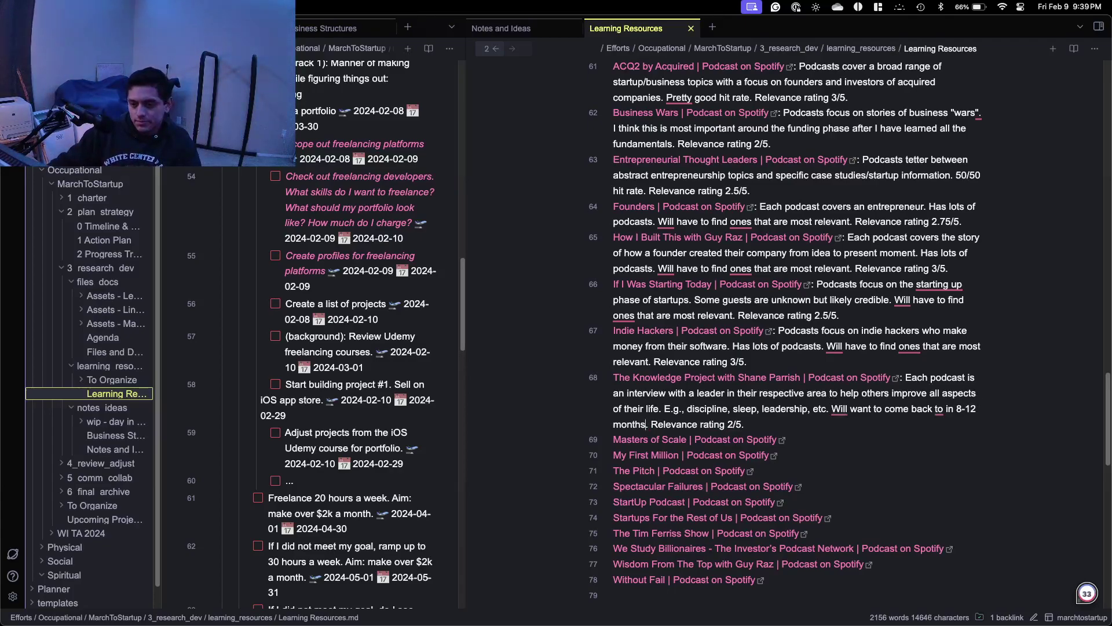
Open the note's Masters of Scale link in the browser instead of the Spotify app, and close The Knowledge Project page.
scroll(800, 399, down, 2)
click(777, 405)
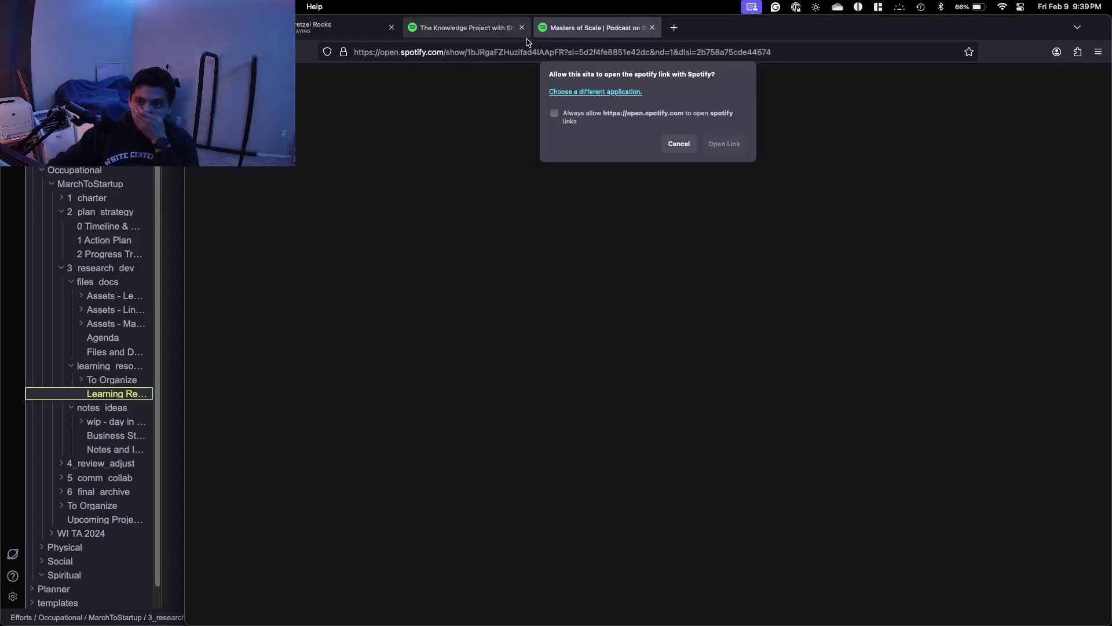
click(522, 28)
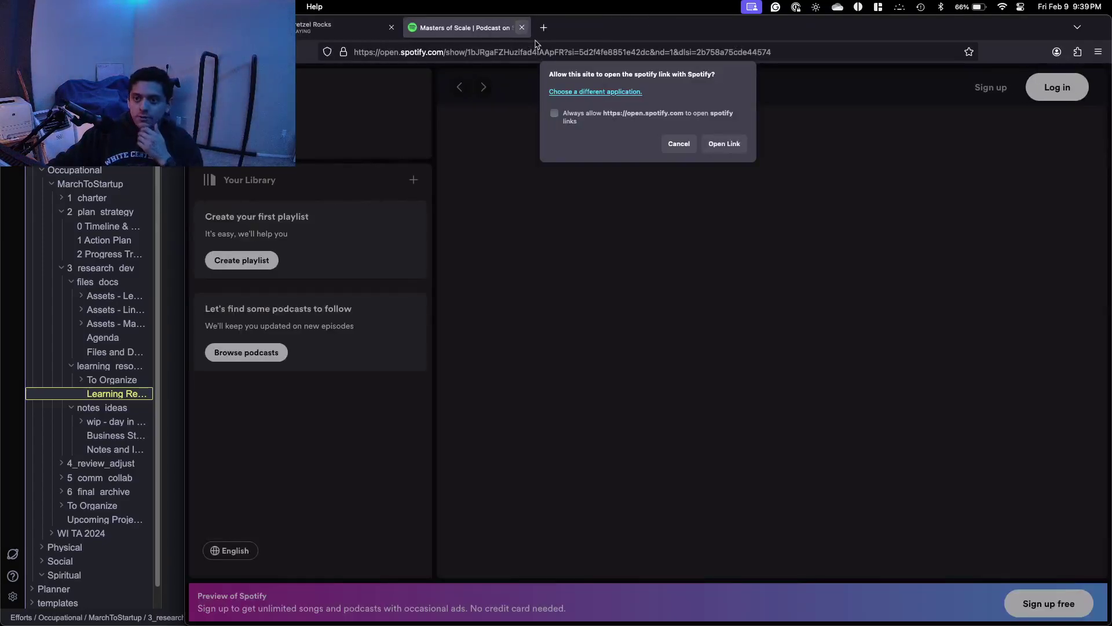
click(679, 144)
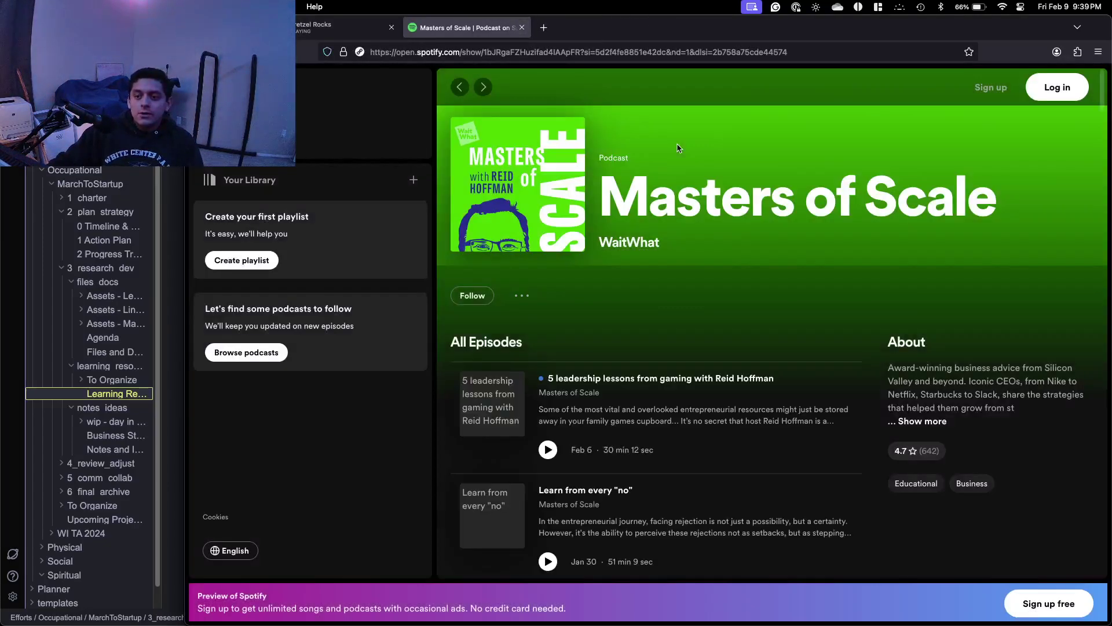
Expand and read the full About description of Masters of Scale, including its two formats, guests and business topics.
click(936, 421)
scroll(950, 348, down, 6)
scroll(967, 255, up, 4)
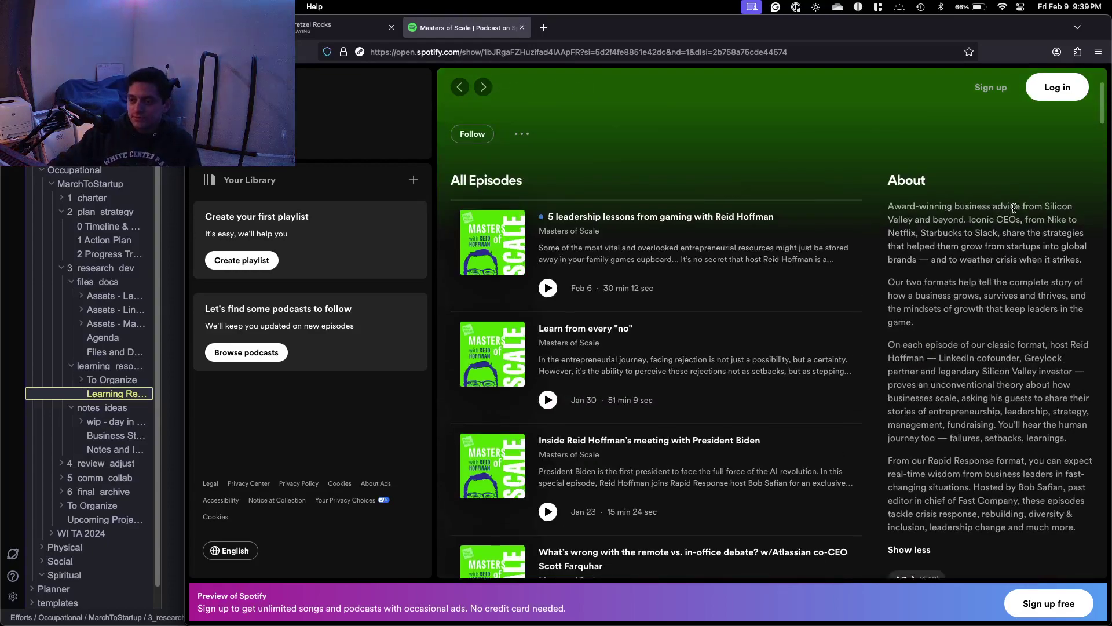
drag(1015, 207, 1002, 283)
scroll(961, 274, down, 1)
click(950, 279)
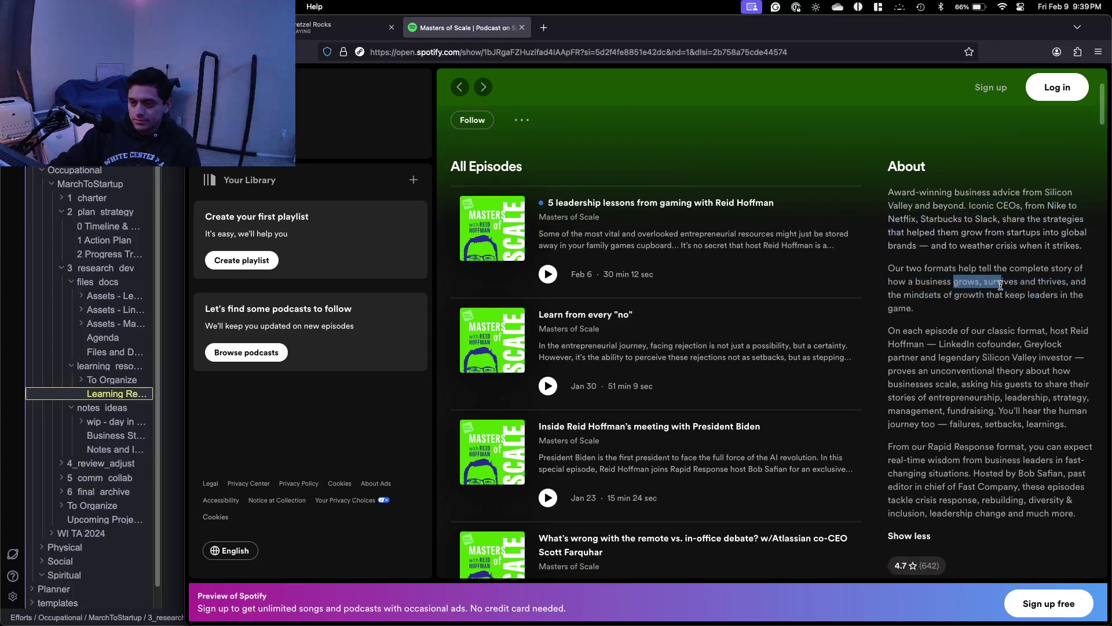
click(773, 162)
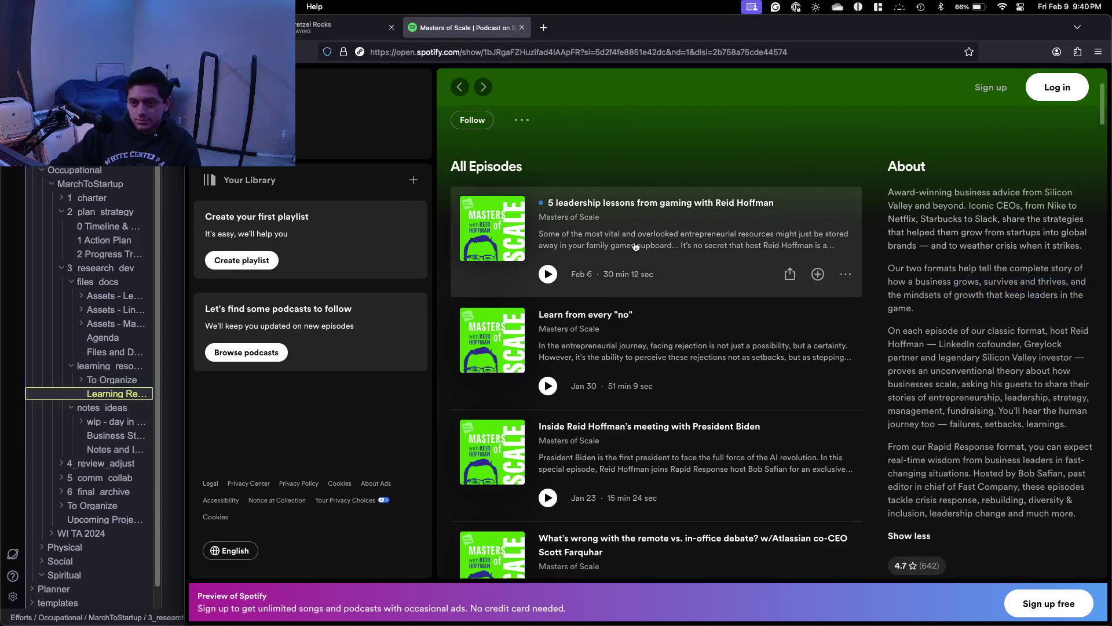
Review the newest Masters of Scale episodes, reading titles and summaries from February 2024 back through December 2023 to judge their startup relevance.
scroll(632, 253, down, 2)
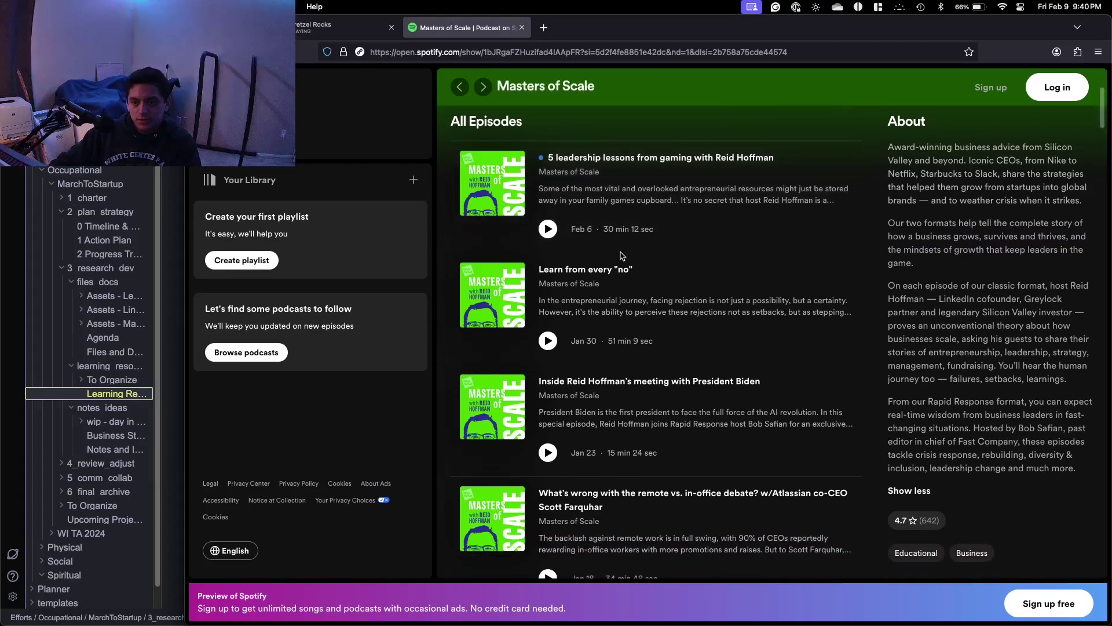
scroll(620, 255, down, 3)
scroll(621, 257, up, 2)
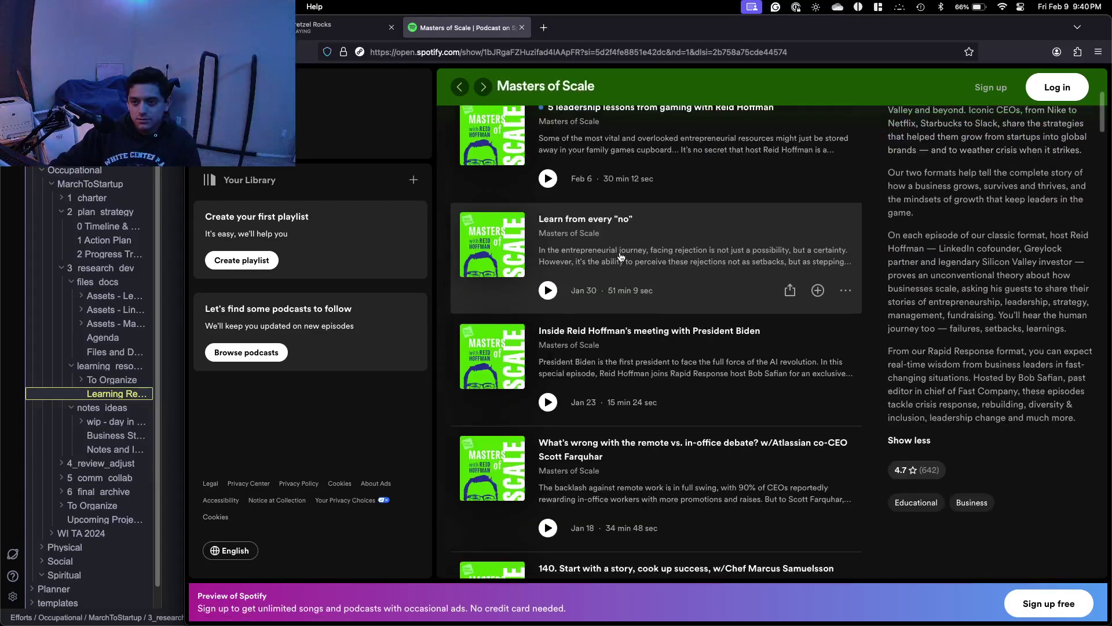
scroll(620, 257, down, 1)
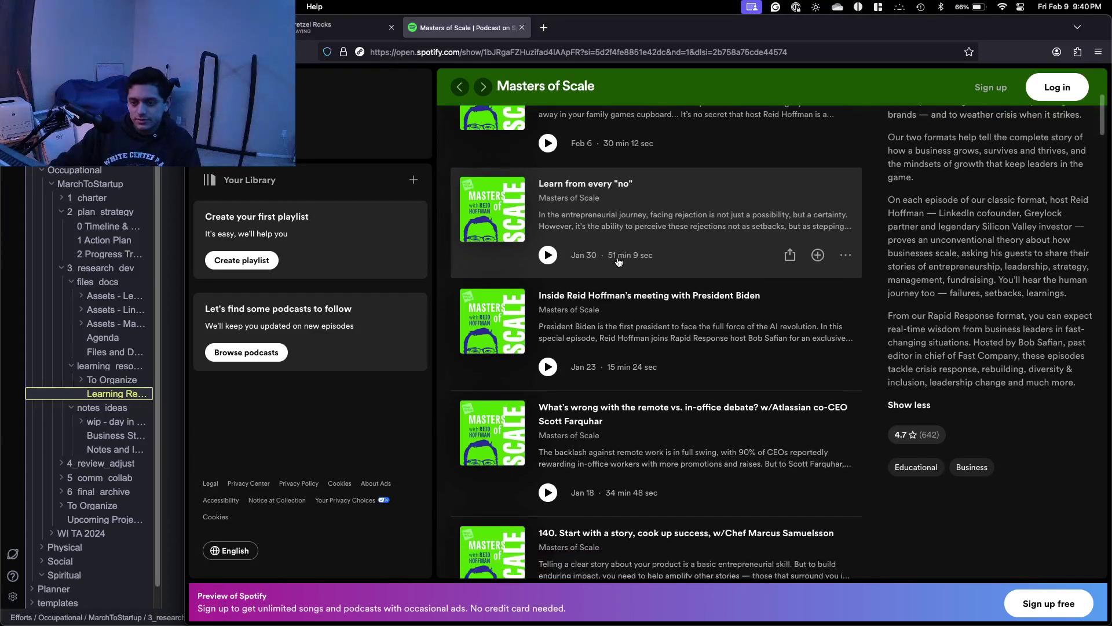
scroll(618, 262, down, 1)
scroll(618, 262, down, 2)
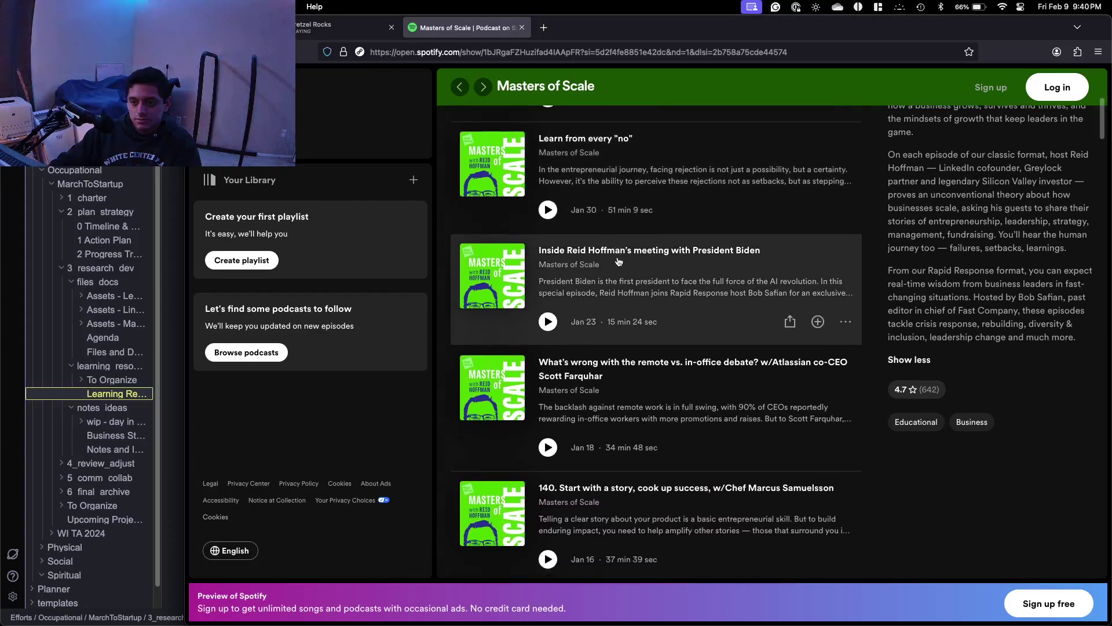
scroll(619, 262, down, 5)
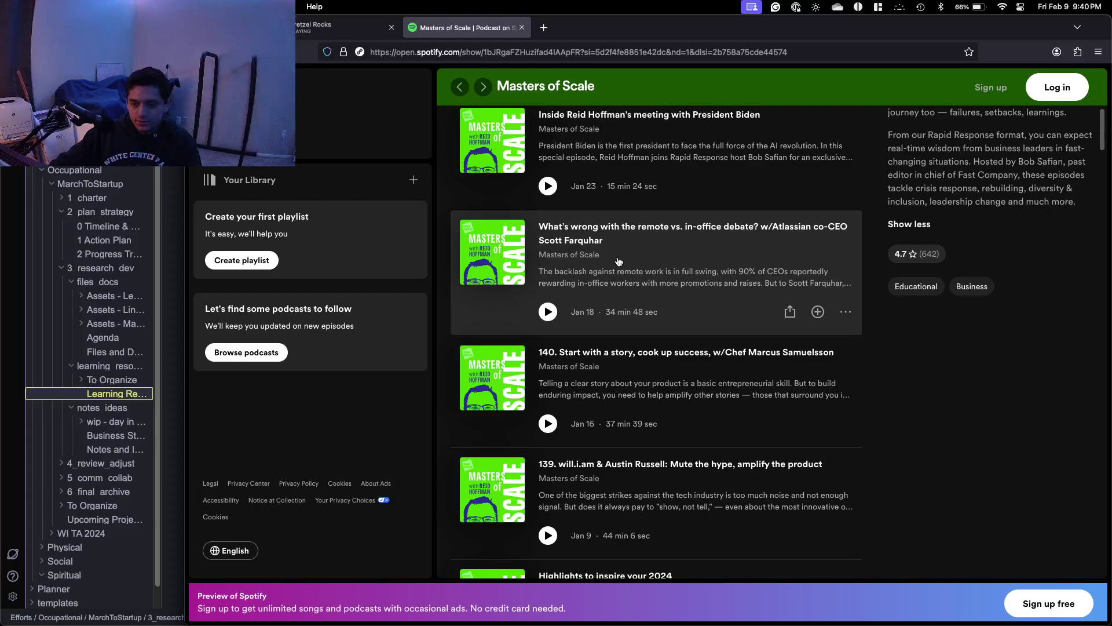
scroll(618, 262, down, 6)
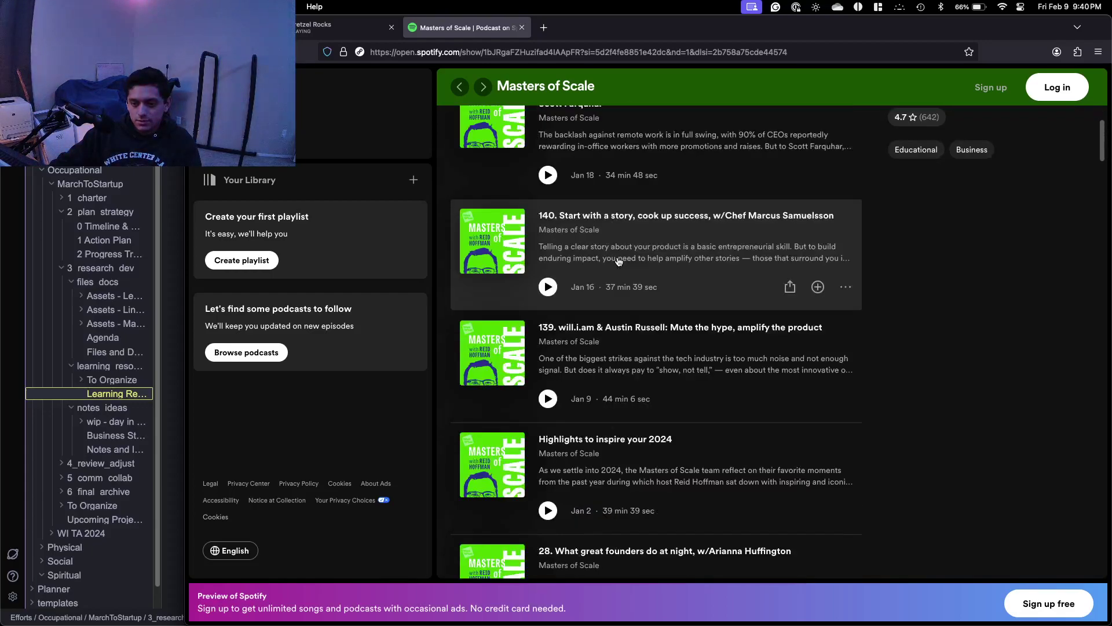
scroll(618, 262, down, 2)
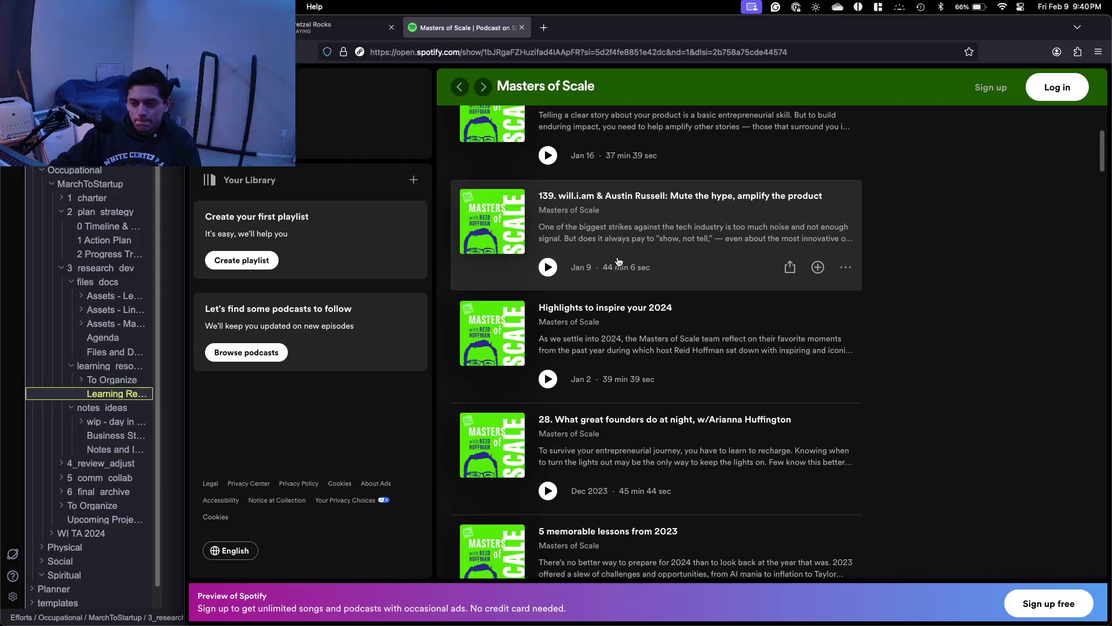
scroll(618, 262, down, 3)
scroll(618, 262, down, 4)
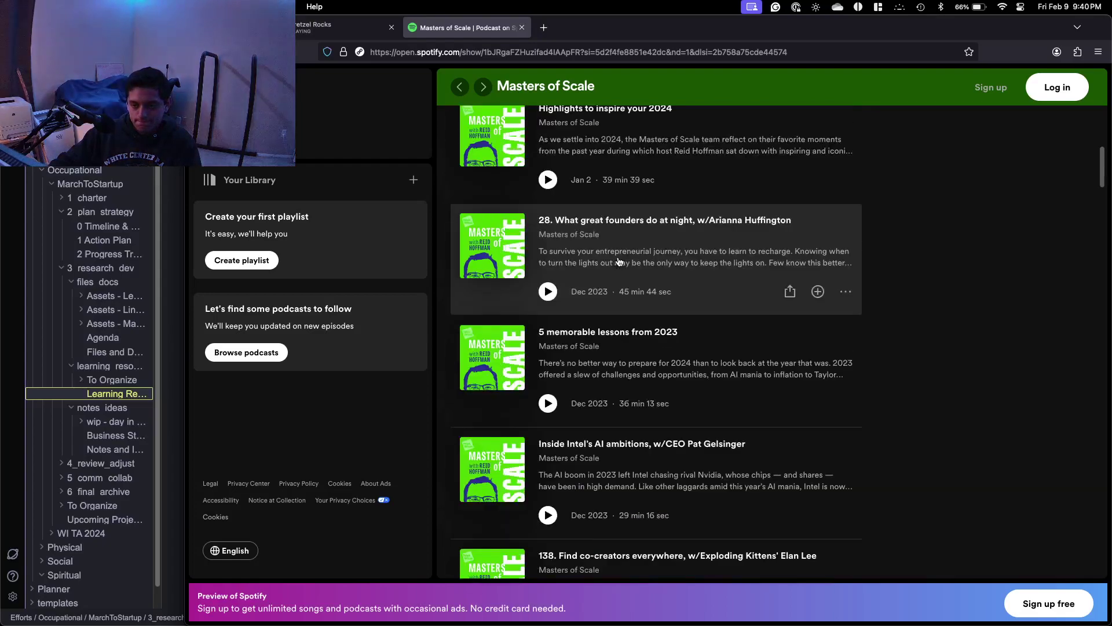
scroll(618, 262, down, 4)
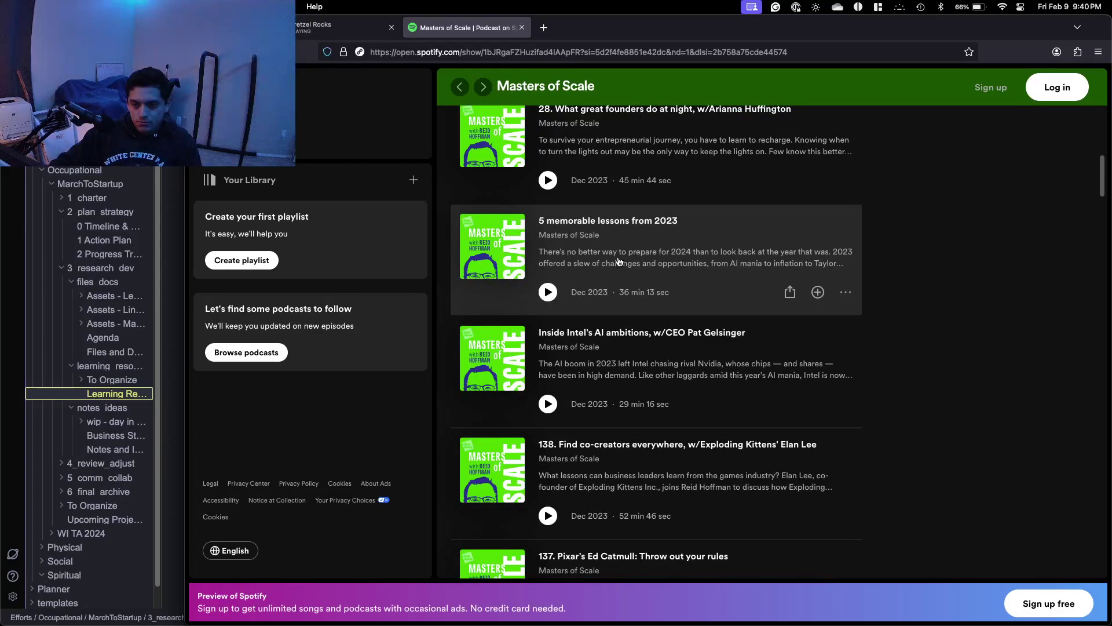
scroll(618, 262, down, 4)
scroll(618, 262, down, 7)
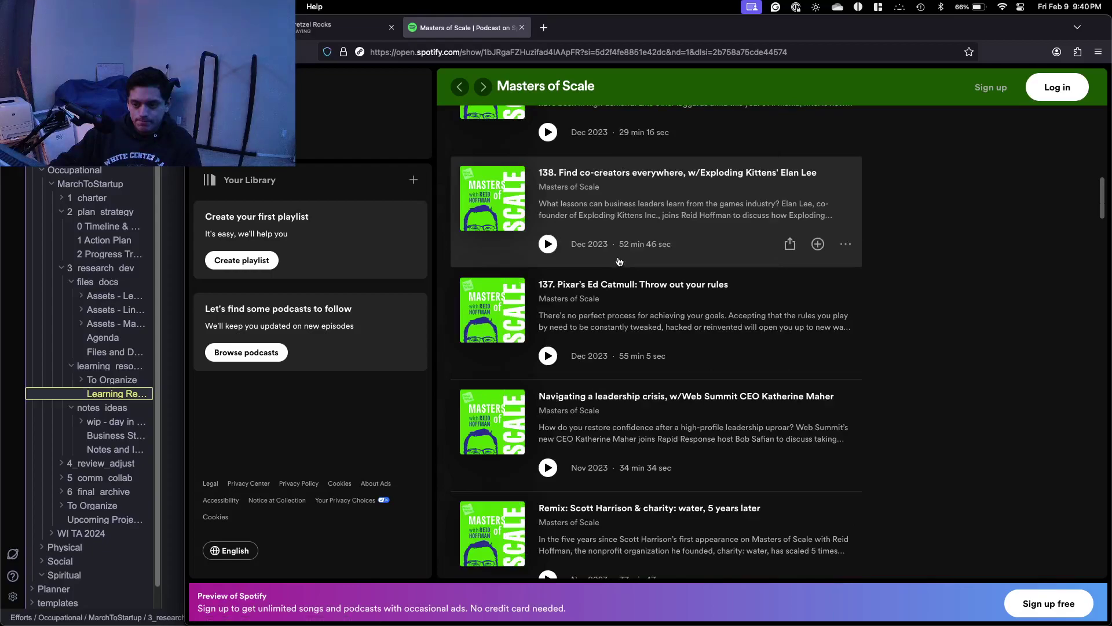
Continue through the older Masters of Scale episodes from November back to September 2023, checking which business topics and guests they cover.
scroll(619, 262, down, 7)
scroll(618, 262, down, 6)
scroll(619, 261, down, 7)
scroll(619, 261, down, 7)
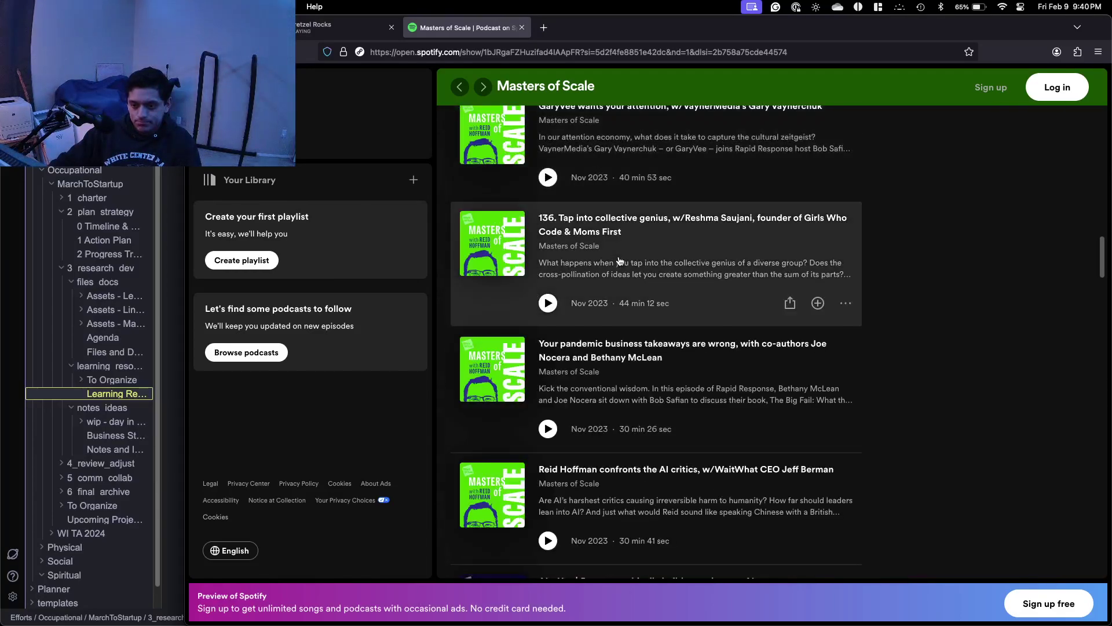
scroll(619, 261, down, 7)
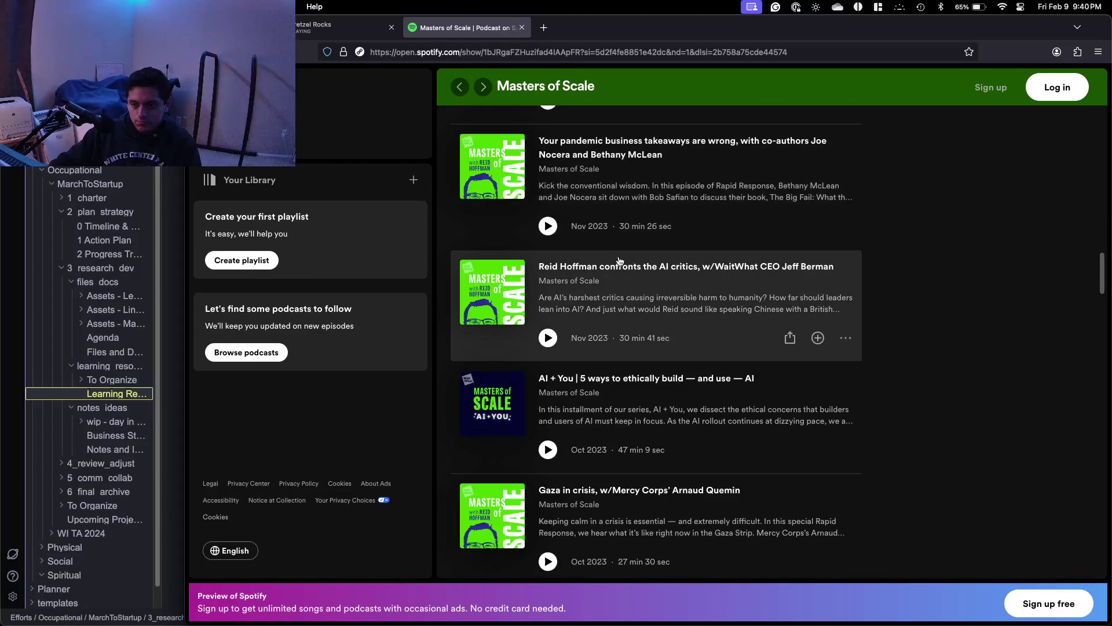
scroll(619, 261, down, 7)
scroll(619, 260, down, 18)
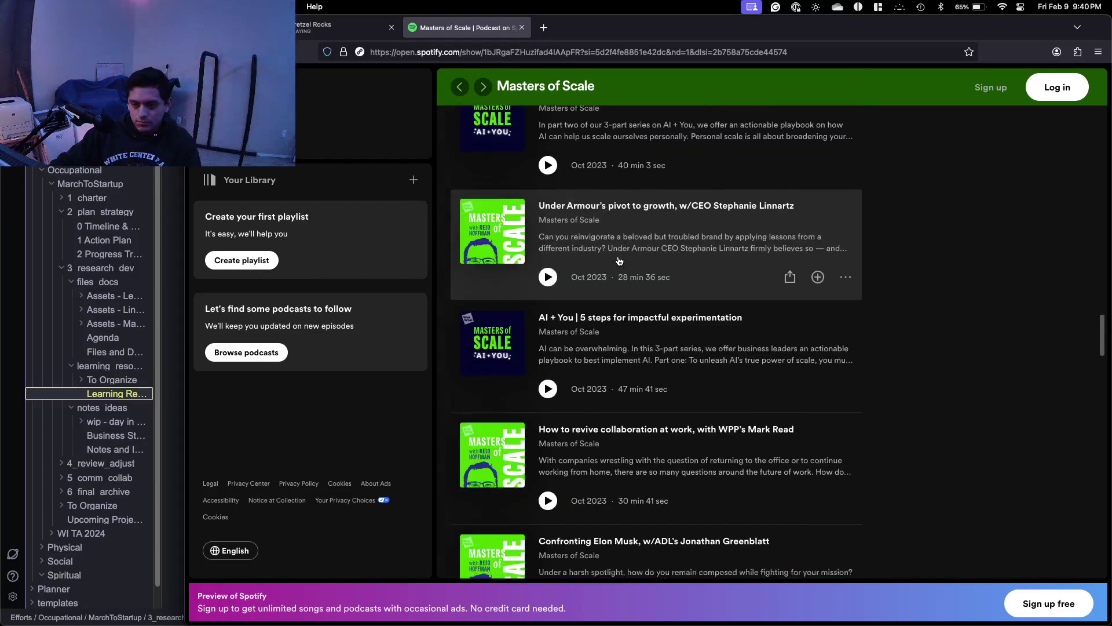
scroll(619, 261, down, 5)
scroll(618, 261, down, 3)
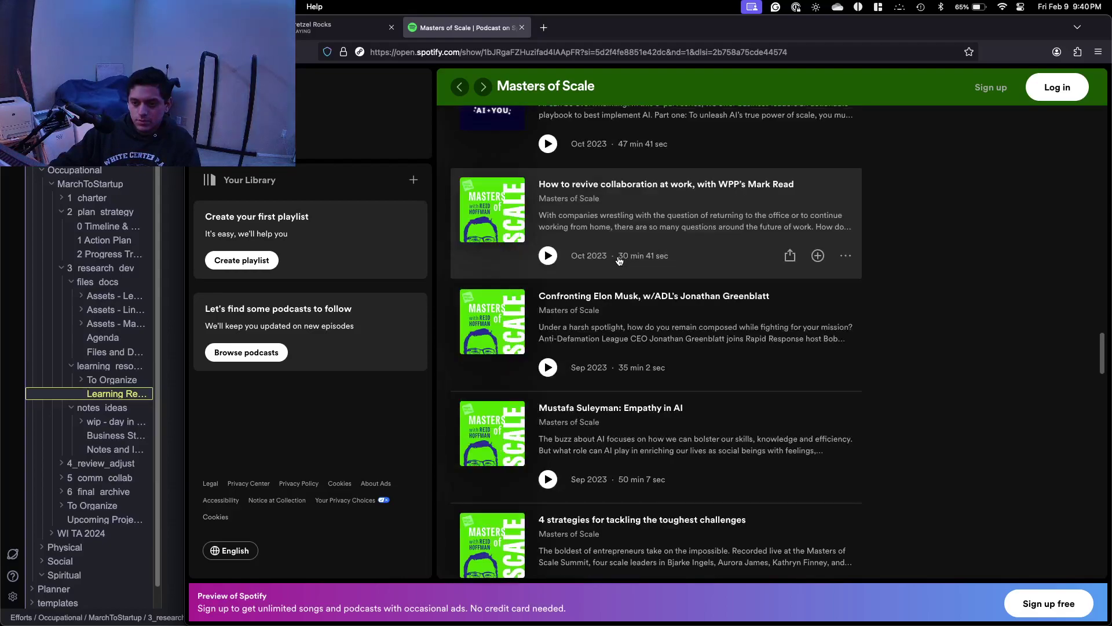
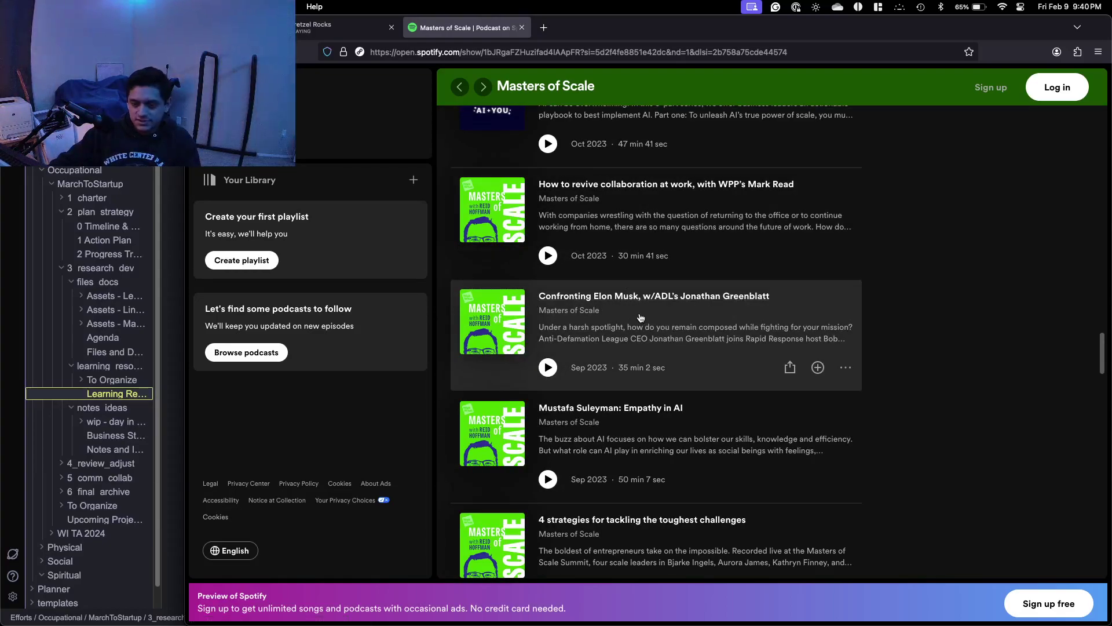
Examine the Masters of Scale episode titles and summaries from September back to June 2023 for entrepreneurship and company-culture topics.
scroll(643, 371, down, 1)
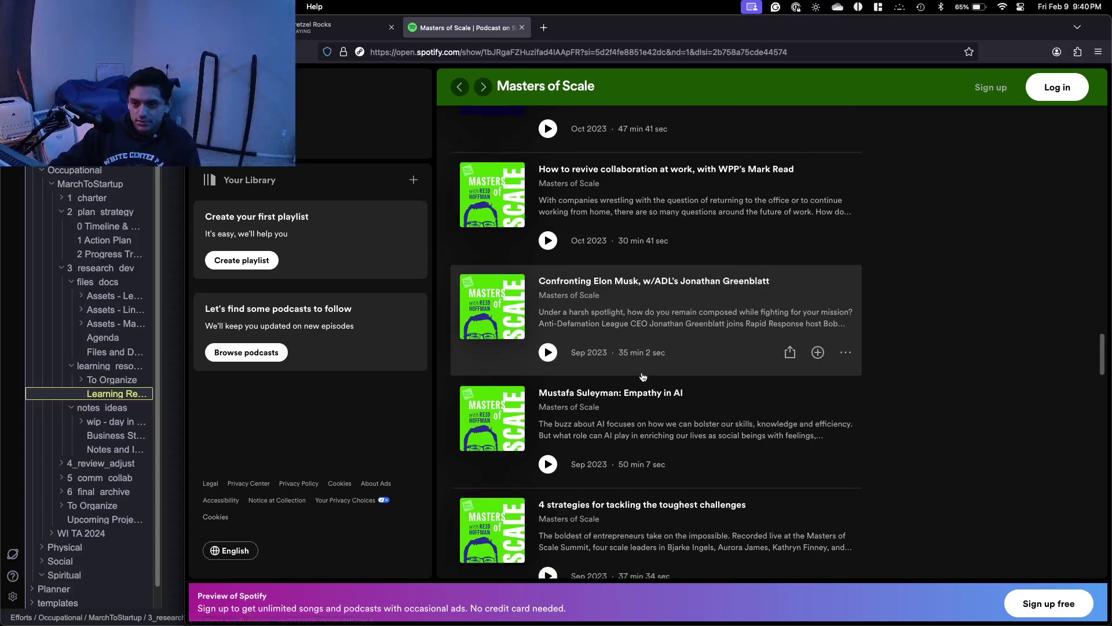
scroll(643, 376, down, 5)
scroll(642, 373, down, 5)
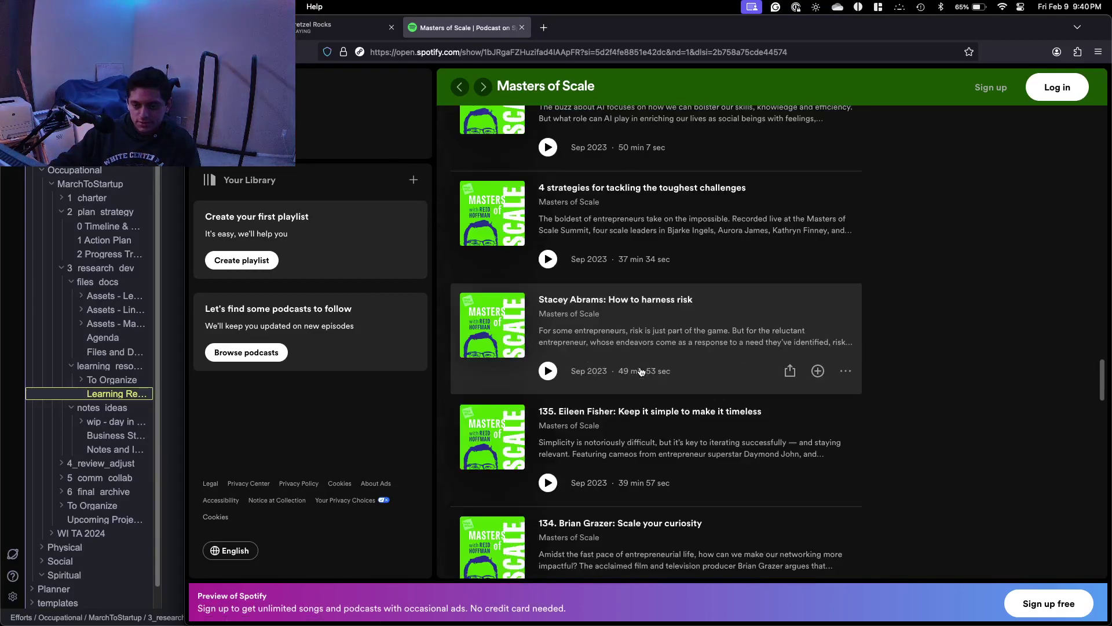
scroll(640, 370, down, 5)
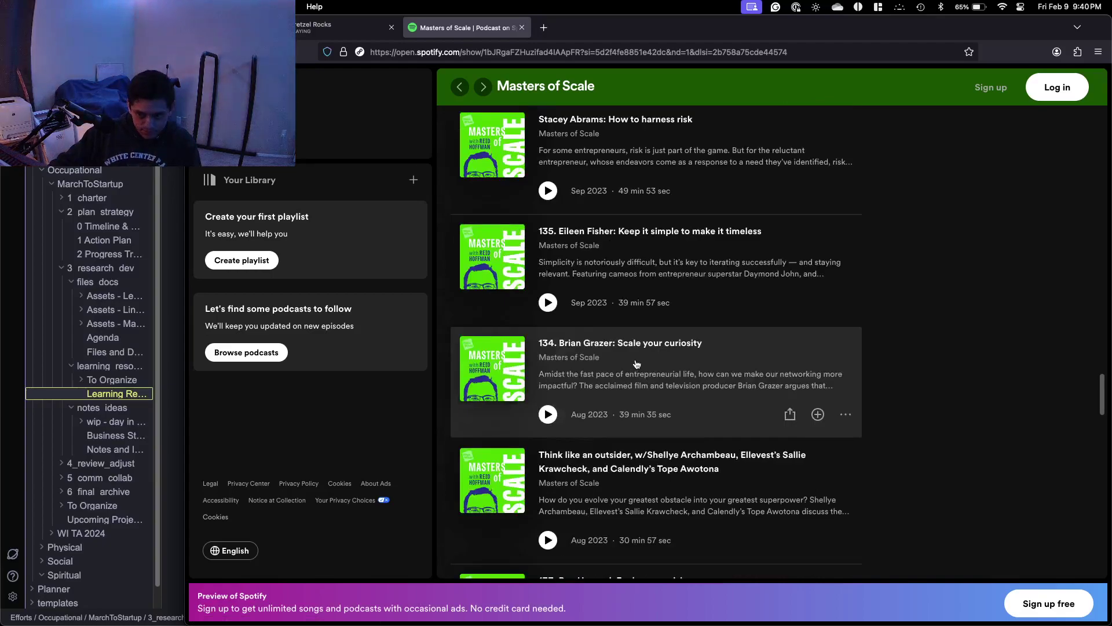
scroll(635, 365, down, 2)
scroll(633, 366, down, 7)
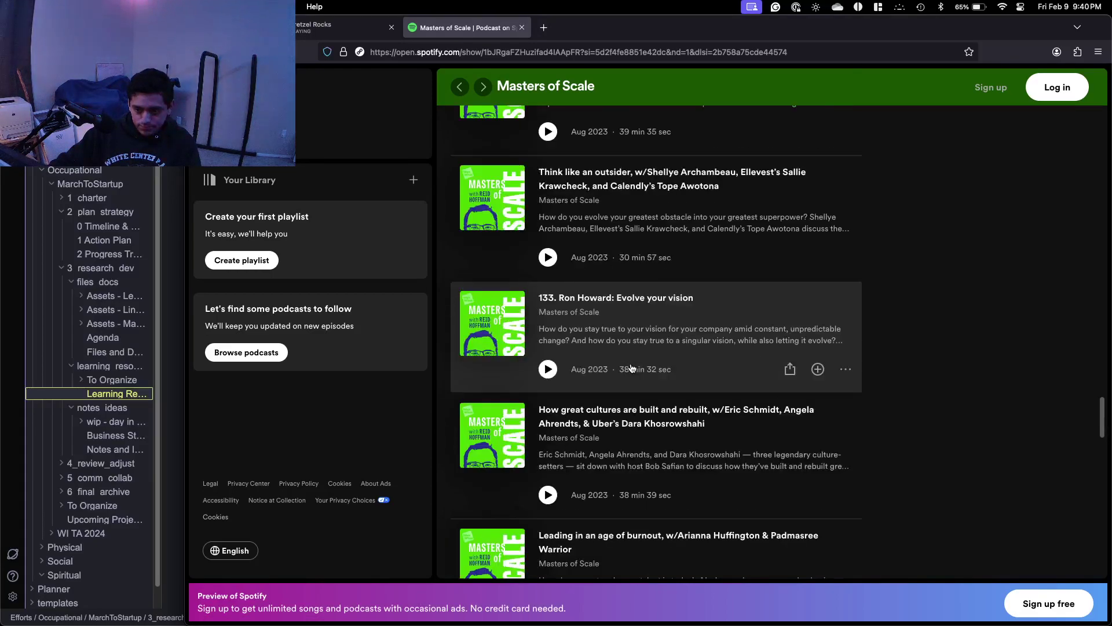
scroll(632, 369, down, 6)
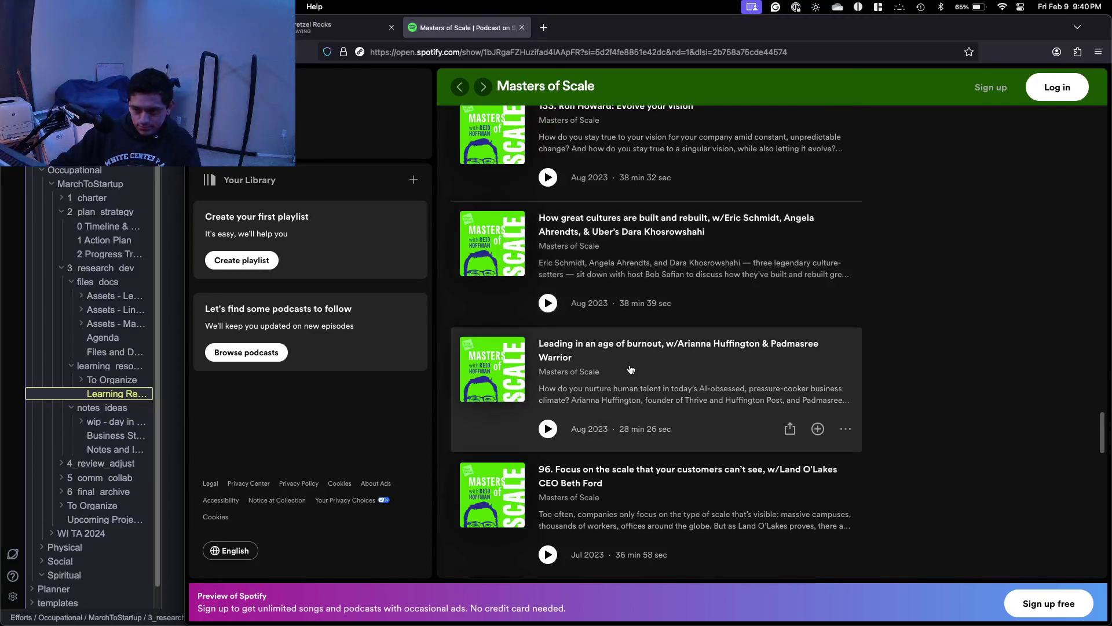
scroll(630, 369, down, 7)
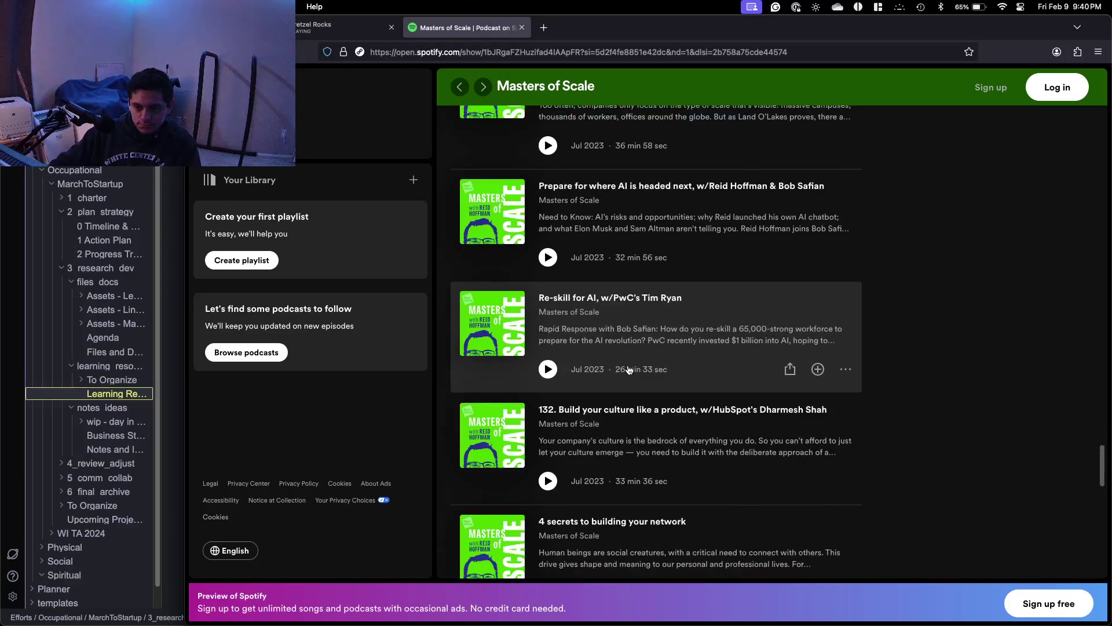
scroll(628, 369, down, 4)
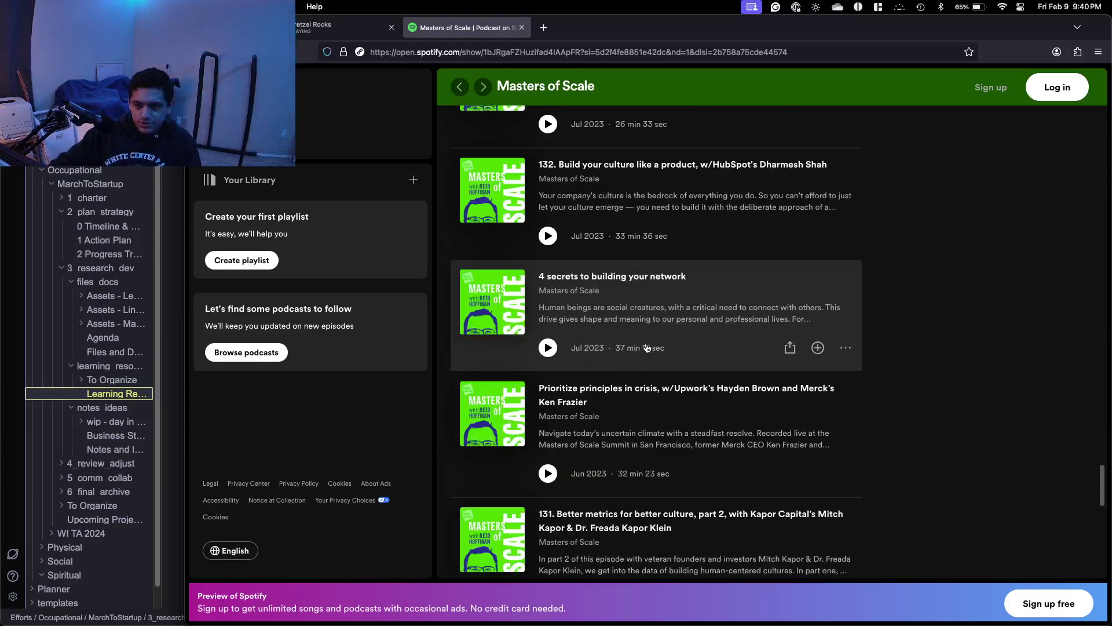
scroll(646, 347, down, 4)
scroll(645, 352, down, 2)
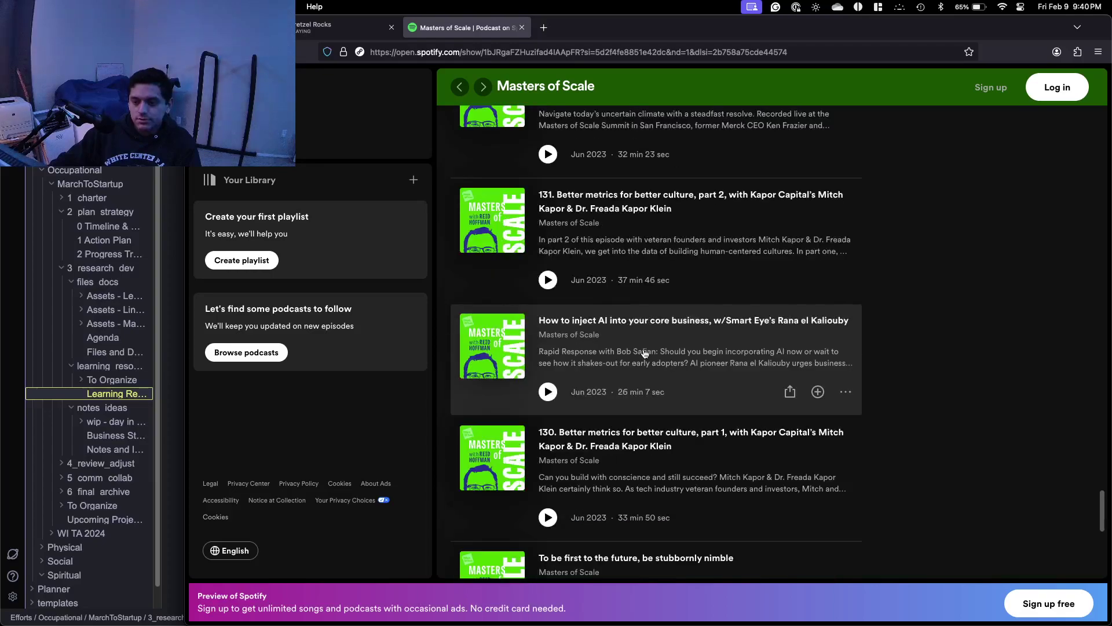
scroll(645, 353, down, 2)
scroll(645, 353, down, 3)
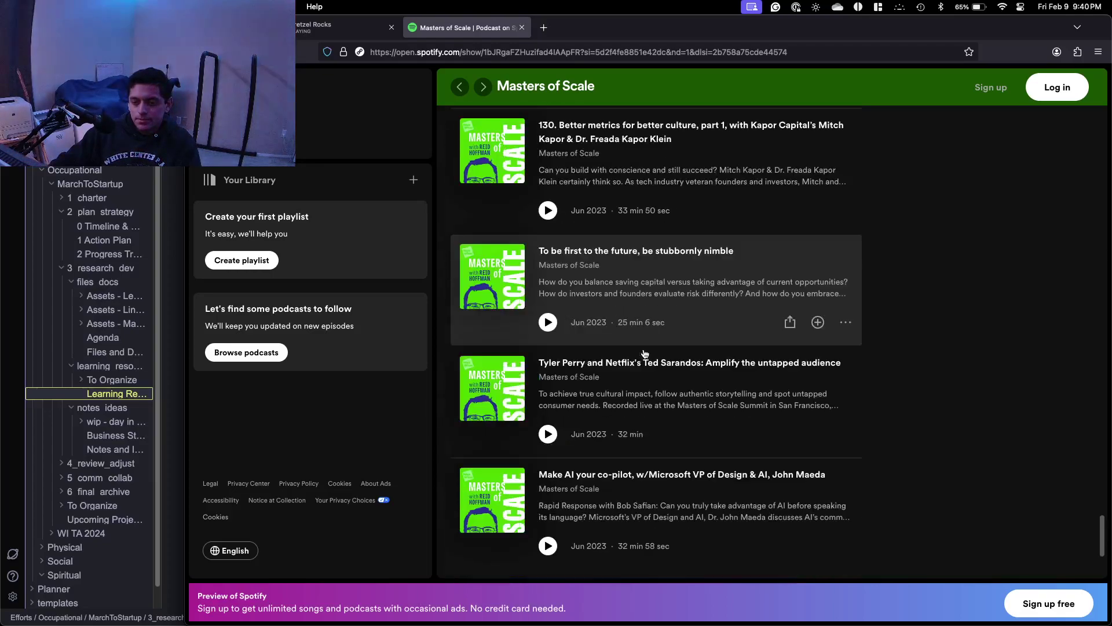
Look over the Masters of Scale episodes from June back to January 2023, including the All-Star, Rapid Response and Strategy Session ones.
scroll(644, 353, down, 2)
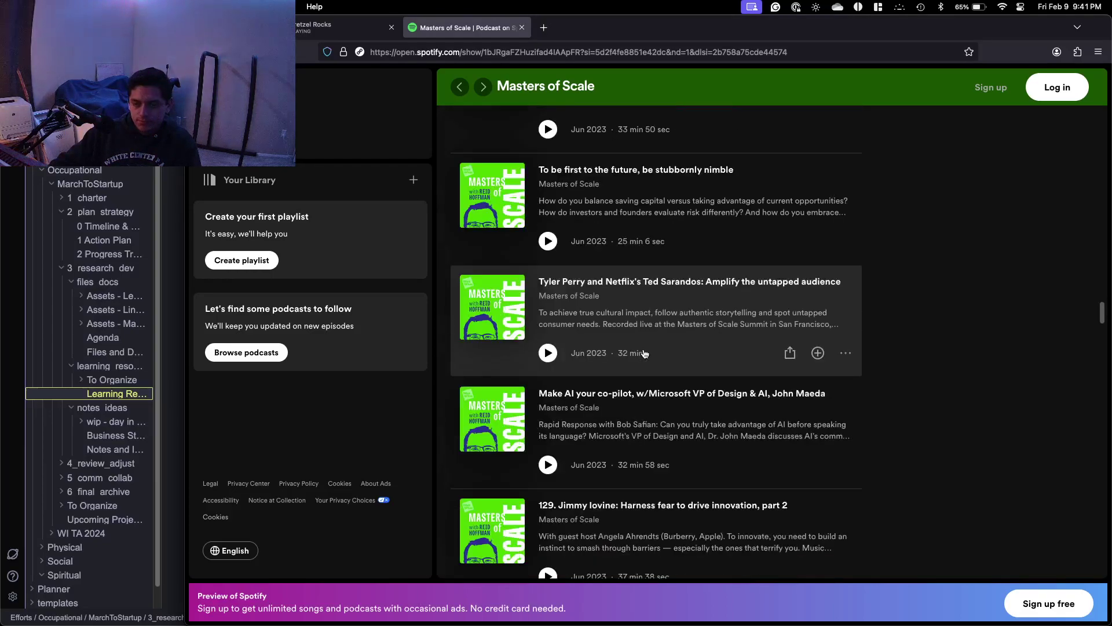
scroll(645, 352, down, 3)
scroll(644, 353, down, 4)
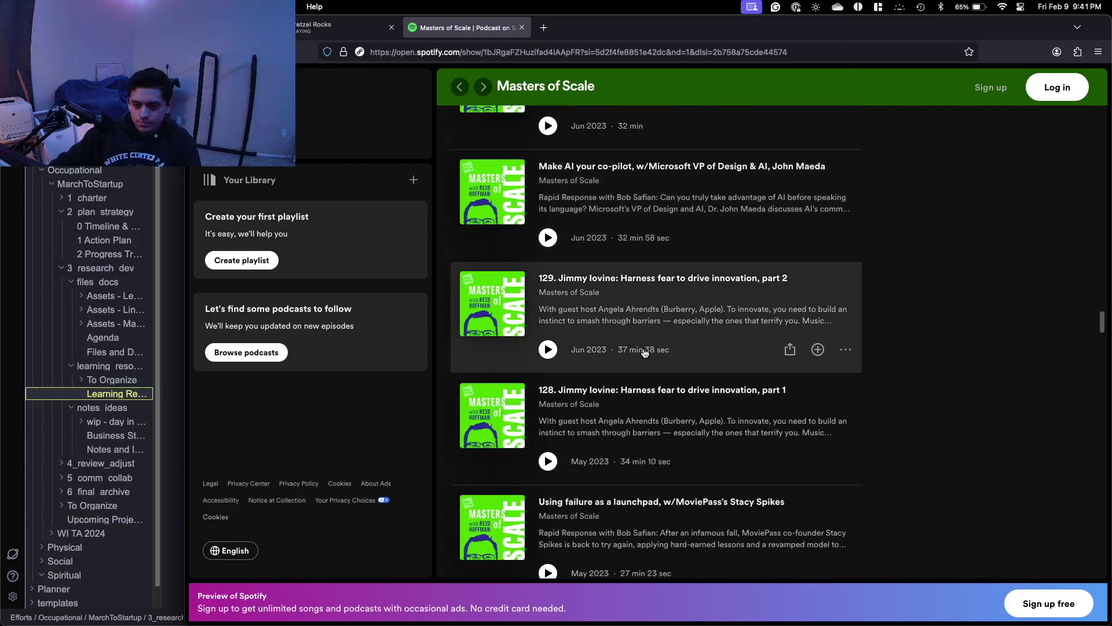
scroll(645, 353, down, 4)
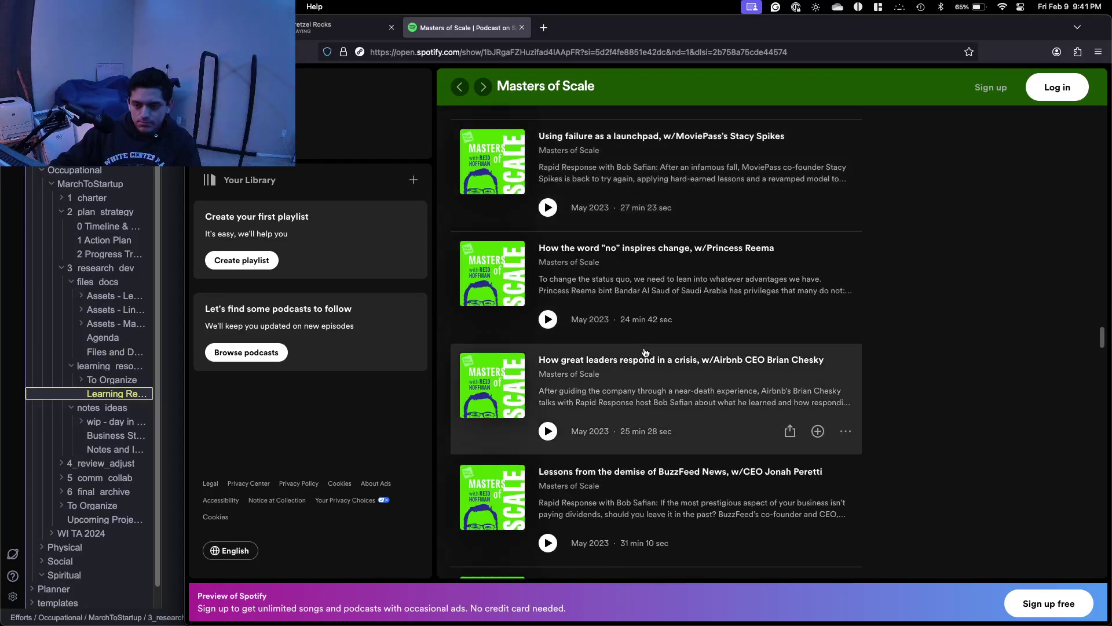
scroll(645, 353, down, 2)
scroll(645, 353, down, 4)
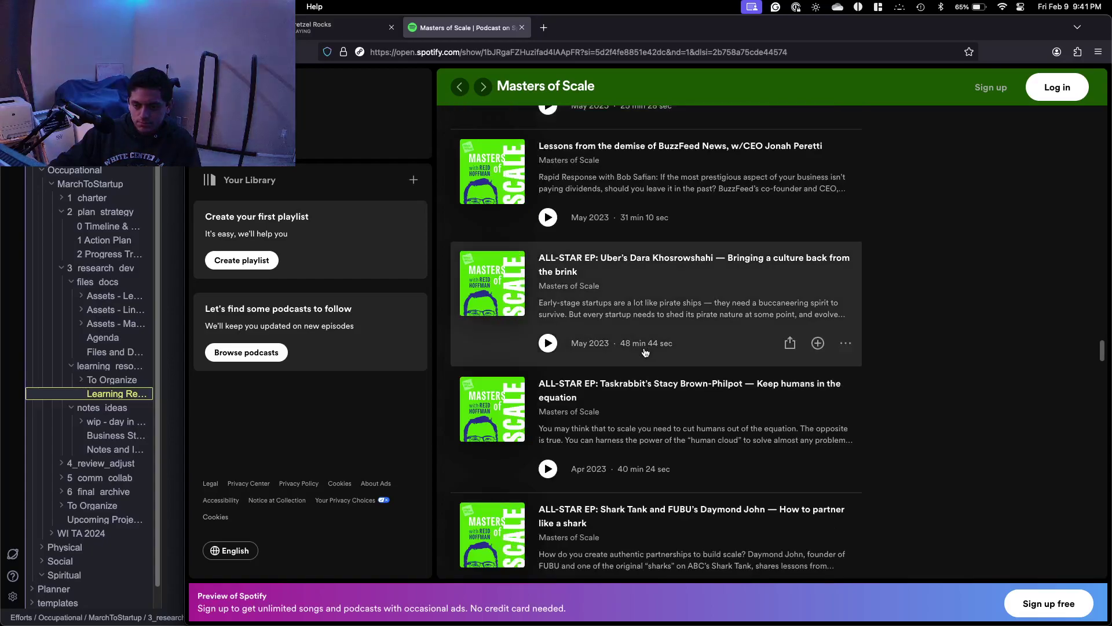
scroll(645, 353, down, 8)
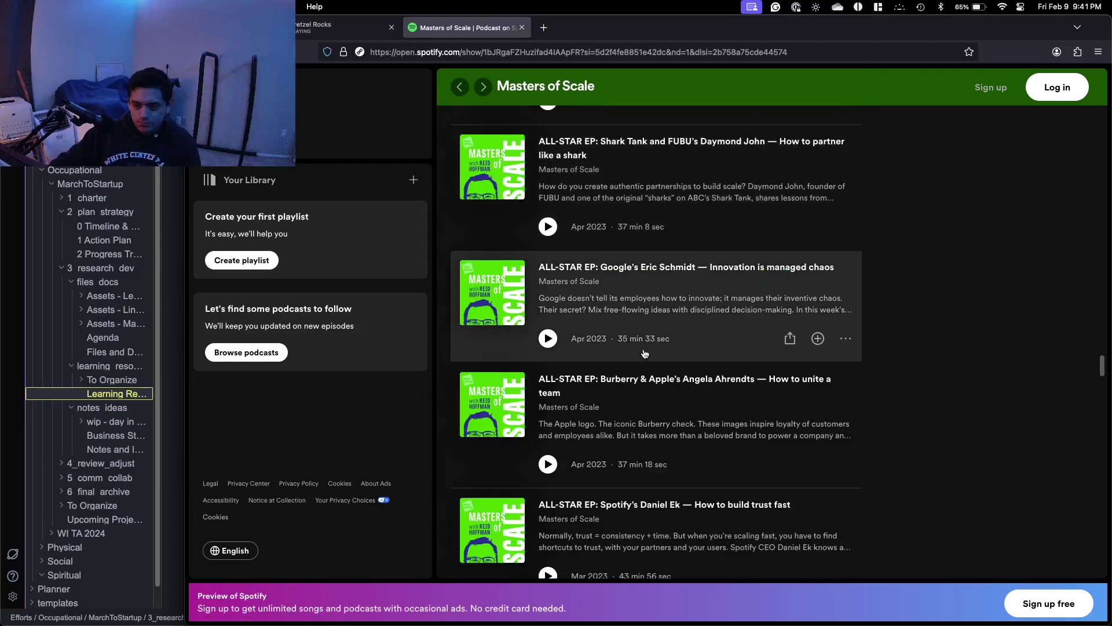
scroll(645, 353, down, 5)
scroll(645, 353, down, 4)
scroll(645, 355, down, 10)
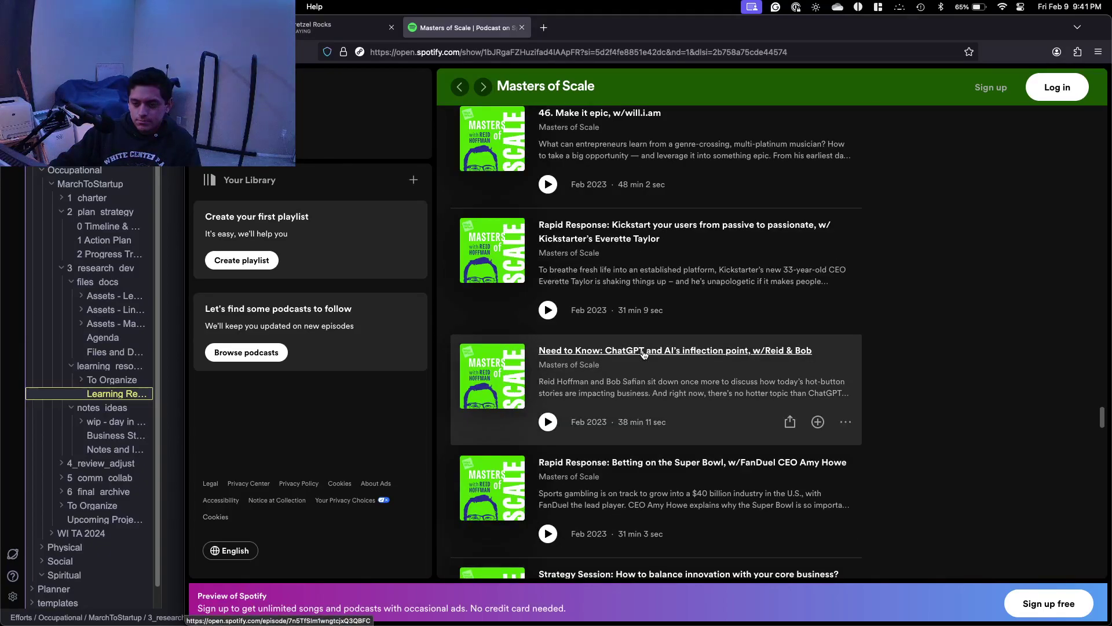
scroll(644, 352, down, 8)
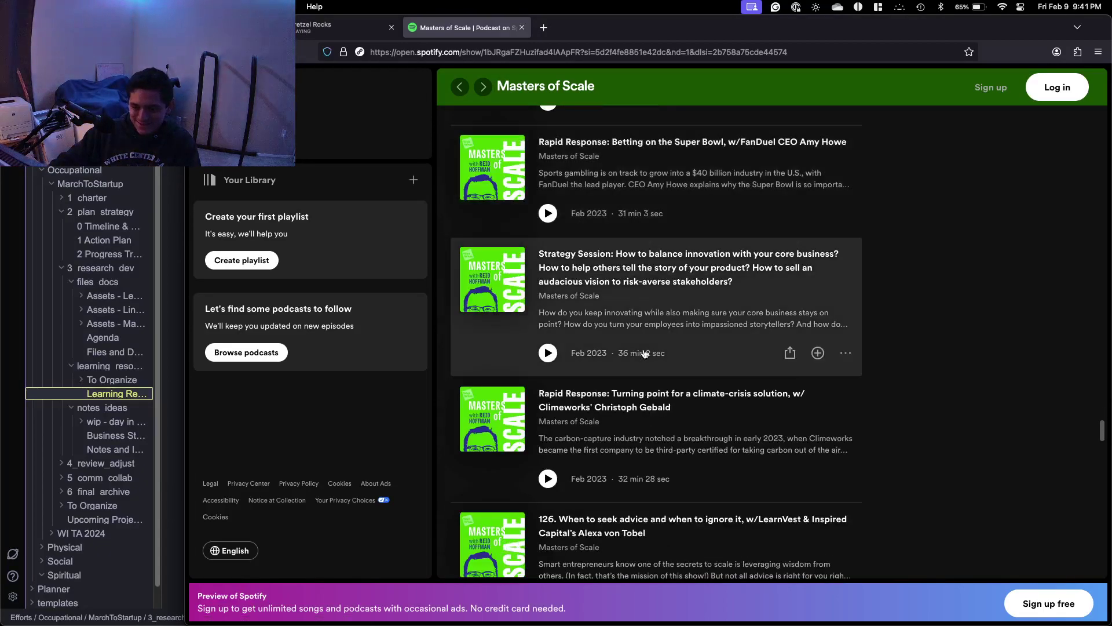
scroll(645, 353, down, 4)
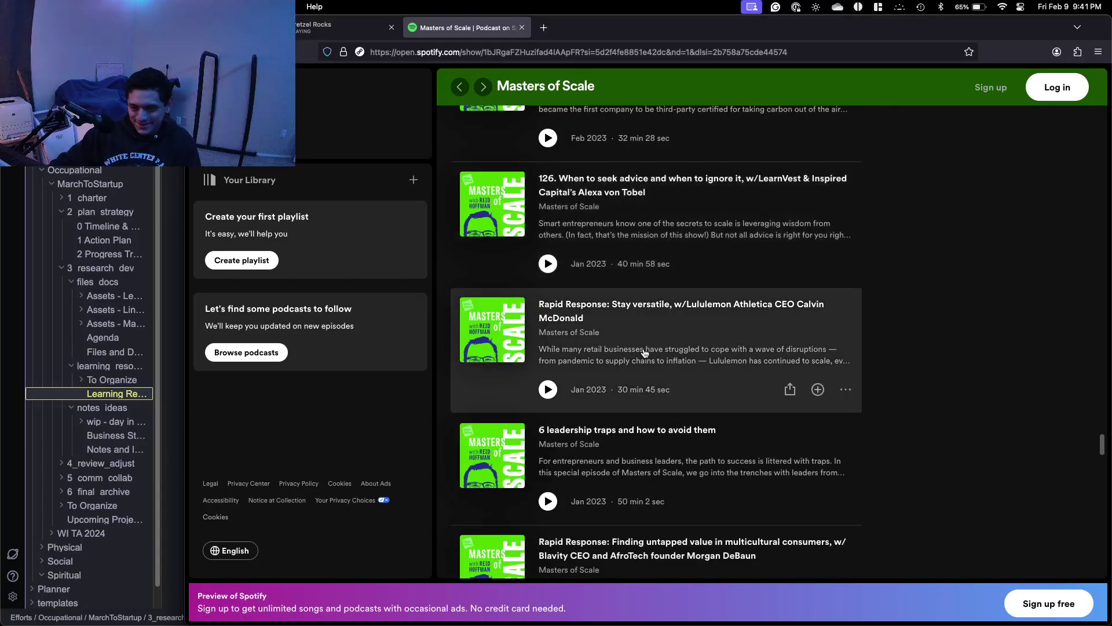
scroll(645, 353, down, 6)
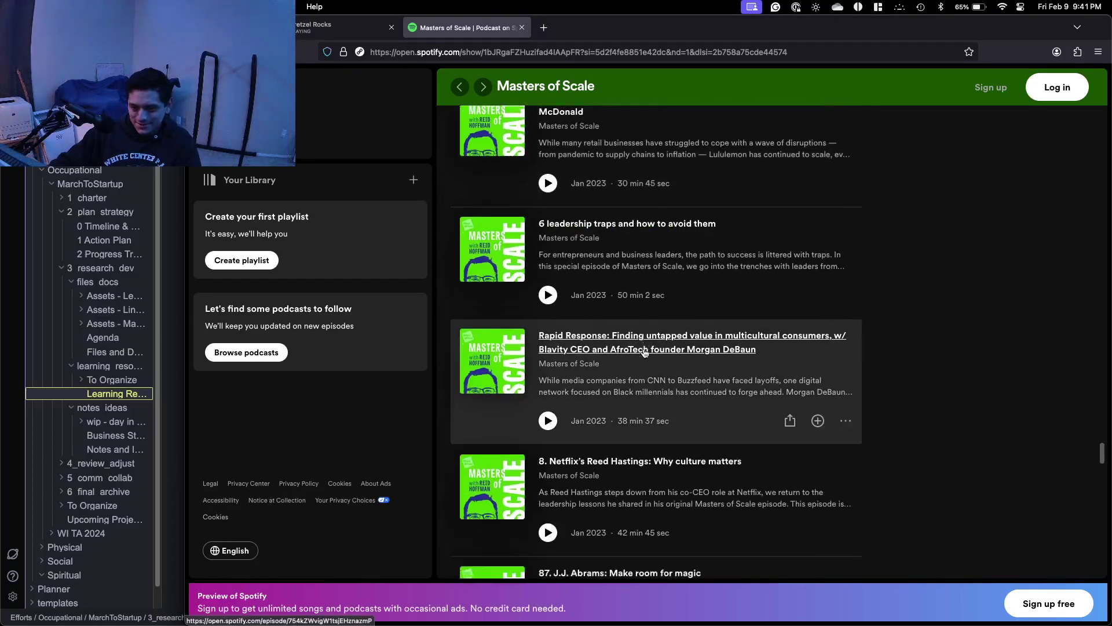
scroll(645, 353, down, 3)
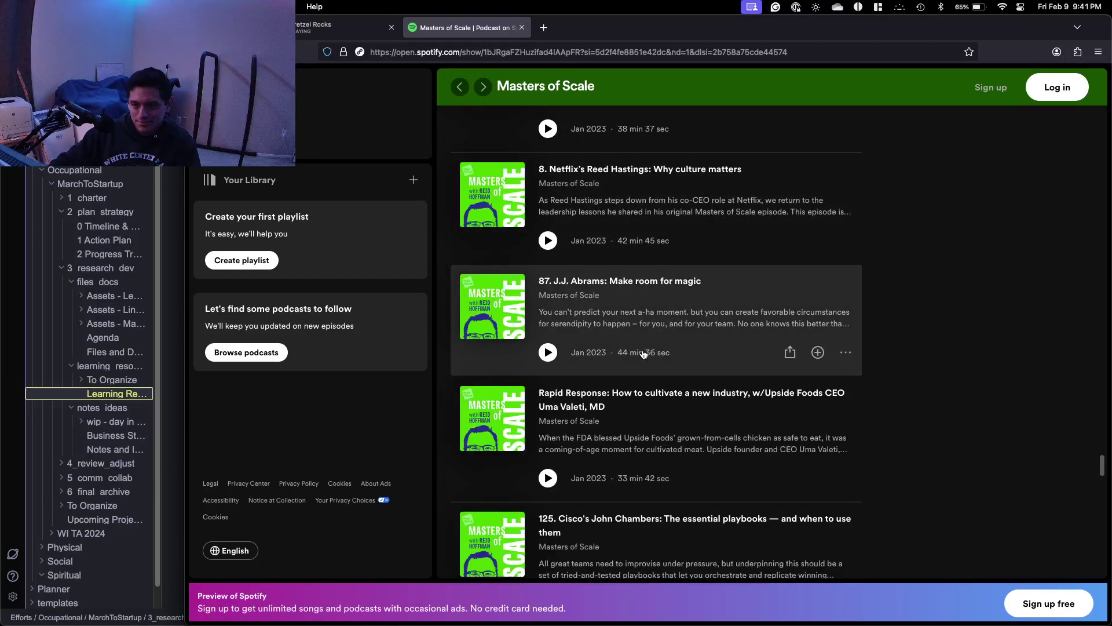
scroll(643, 355, down, 8)
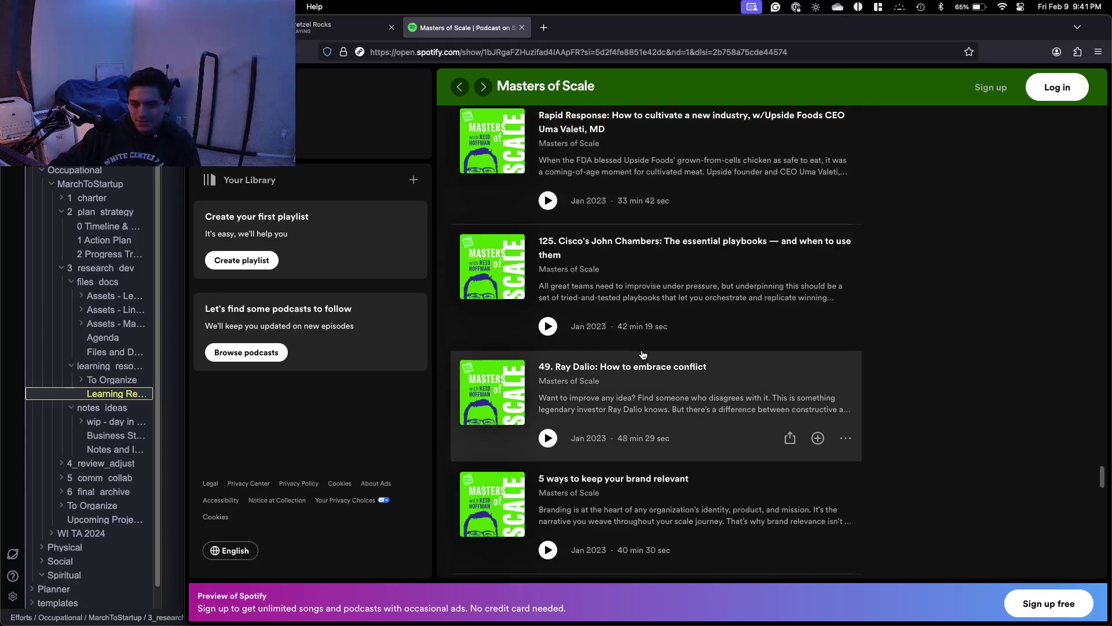
Review the Masters of Scale episodes from January 2023 back to November 2022, checking titles and summaries for leadership, branding and scaling topics.
scroll(642, 354, down, 5)
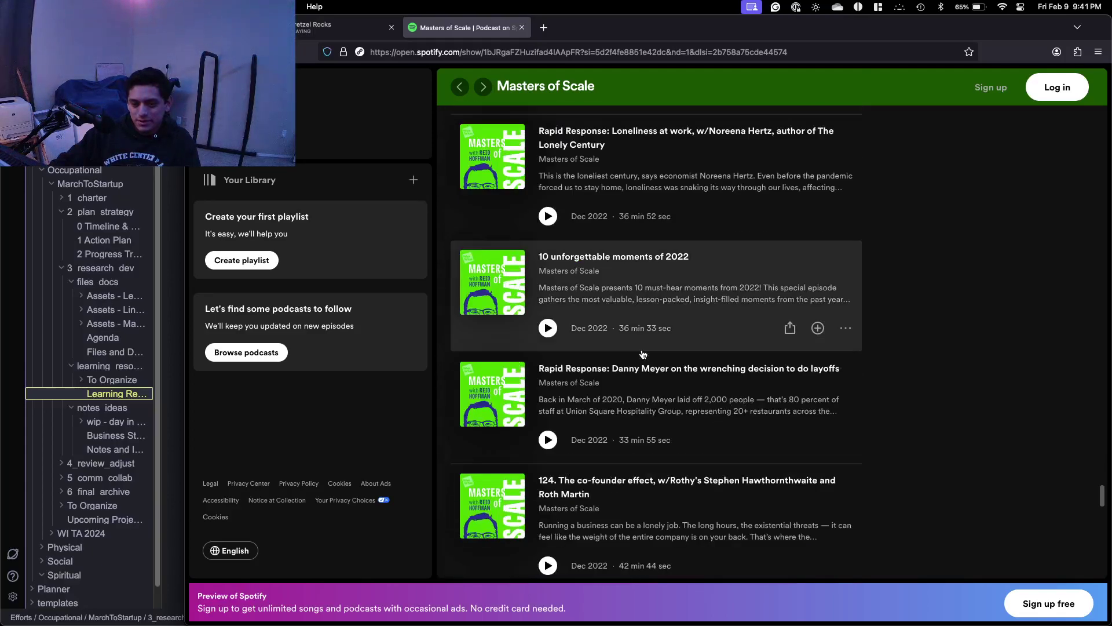
scroll(644, 353, down, 4)
scroll(643, 353, down, 2)
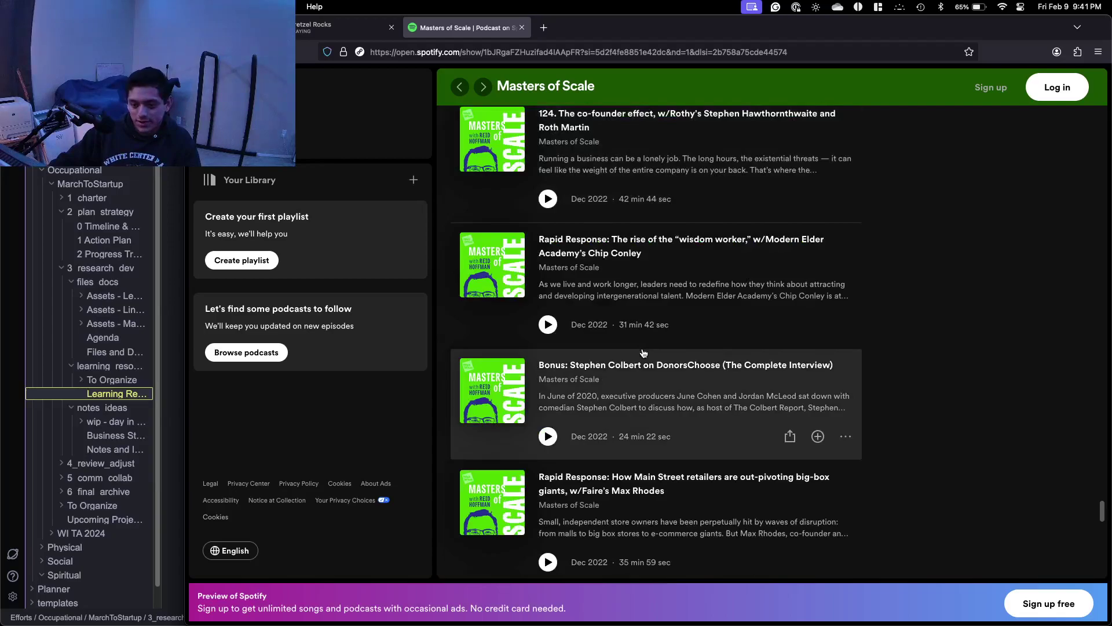
scroll(642, 353, down, 5)
scroll(642, 352, down, 3)
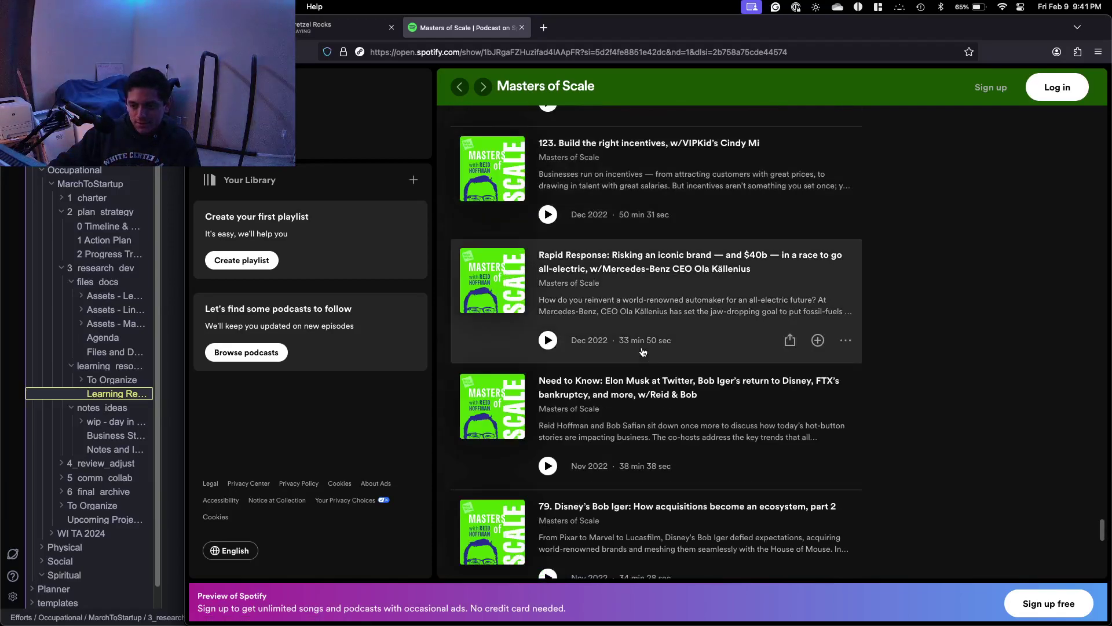
scroll(642, 352, down, 4)
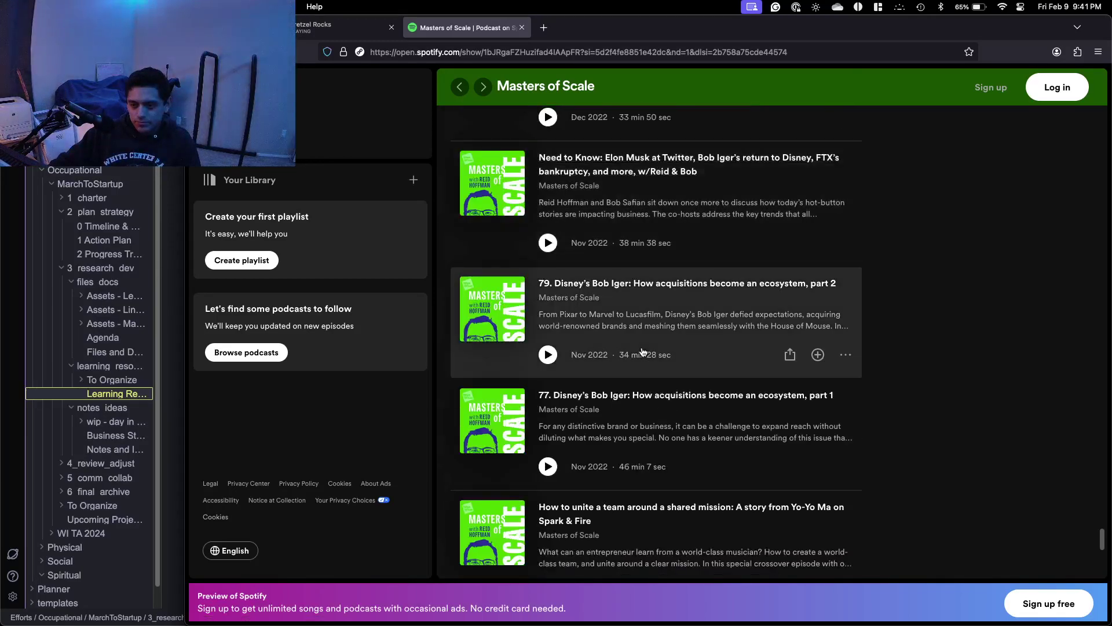
scroll(642, 351, down, 4)
scroll(642, 352, down, 3)
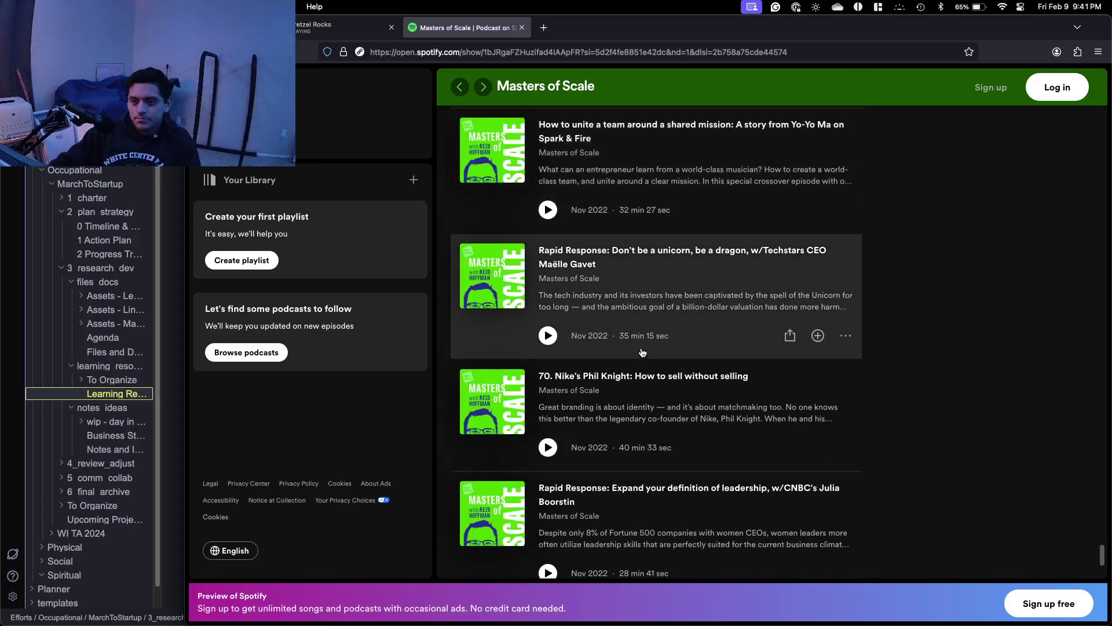
scroll(642, 352, down, 4)
scroll(642, 352, up, 4)
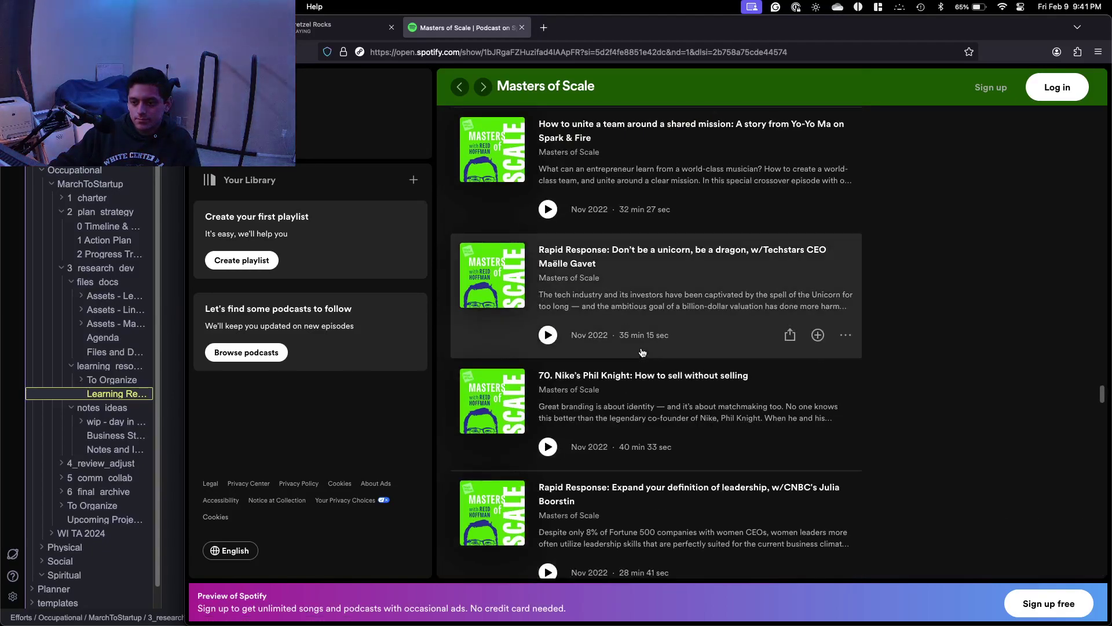
scroll(643, 352, down, 3)
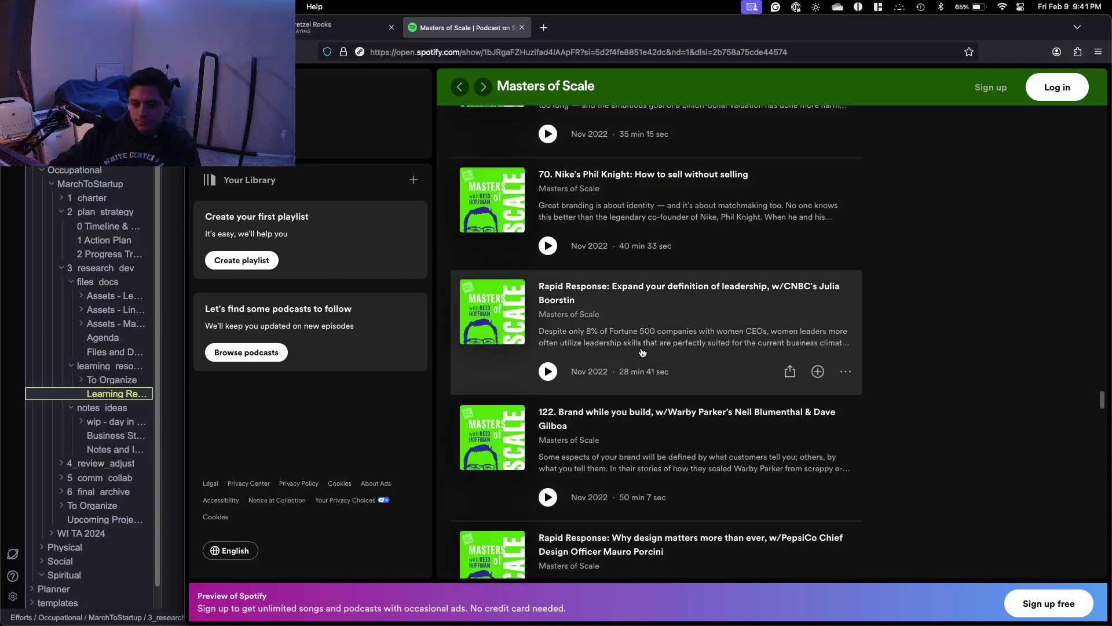
scroll(642, 352, down, 3)
scroll(642, 352, down, 6)
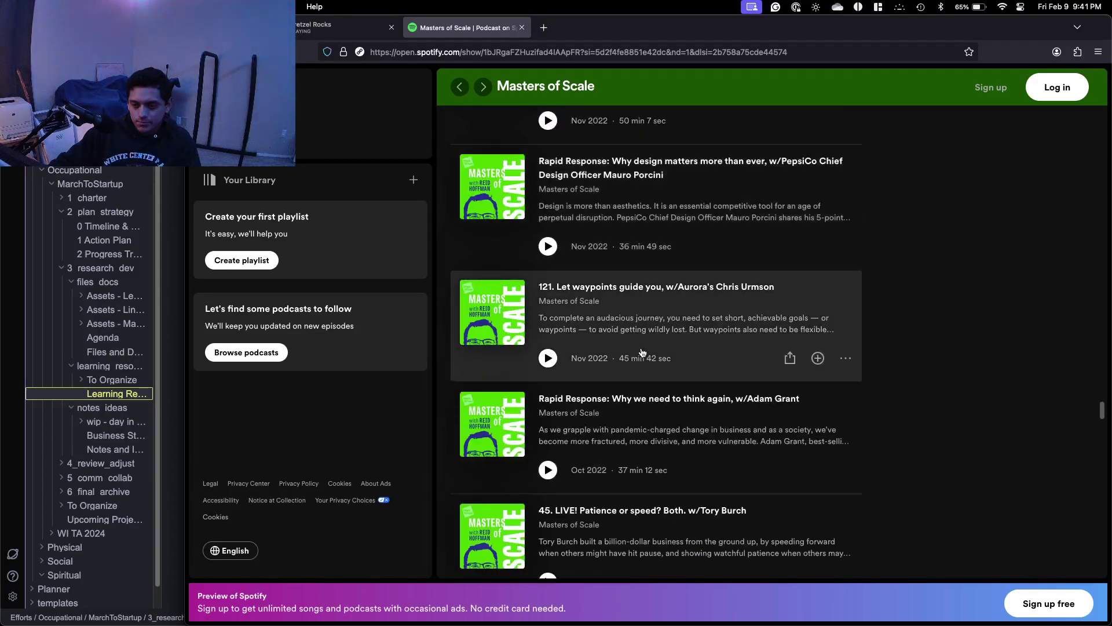
Skim the older Masters of Scale episodes from October 2022 back to November 2020 to judge their business topics and guests.
scroll(642, 352, down, 3)
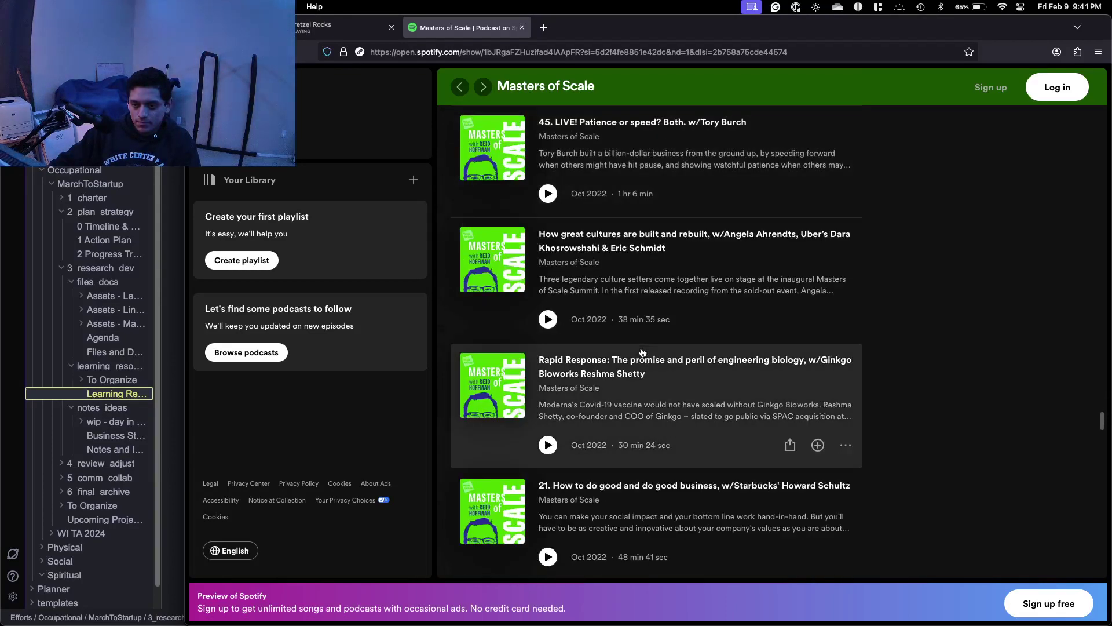
scroll(642, 351, down, 7)
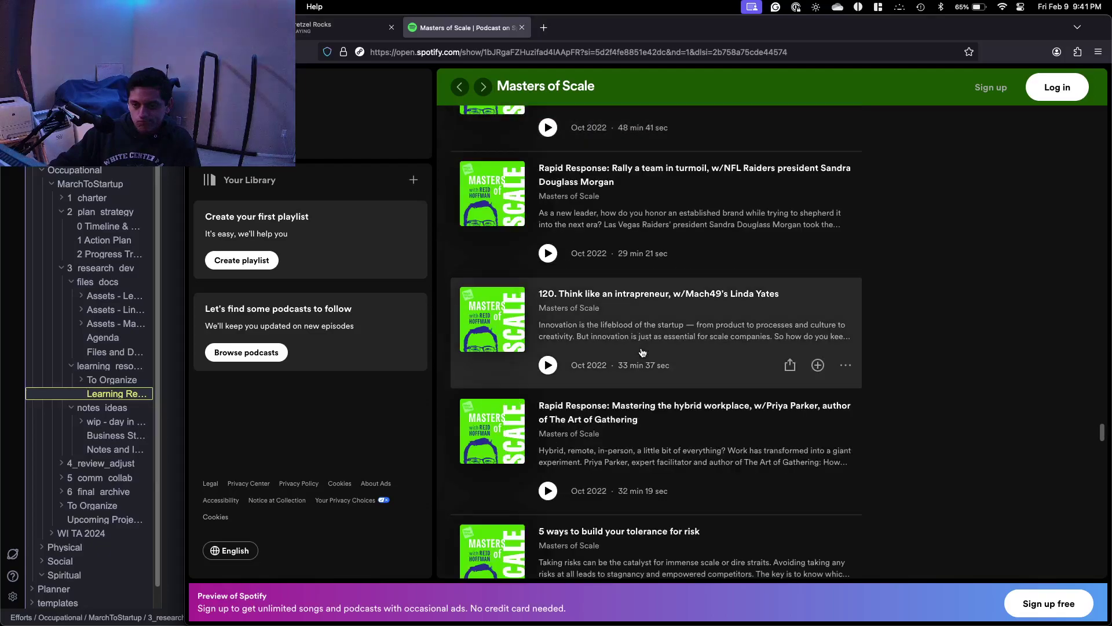
scroll(642, 351, down, 13)
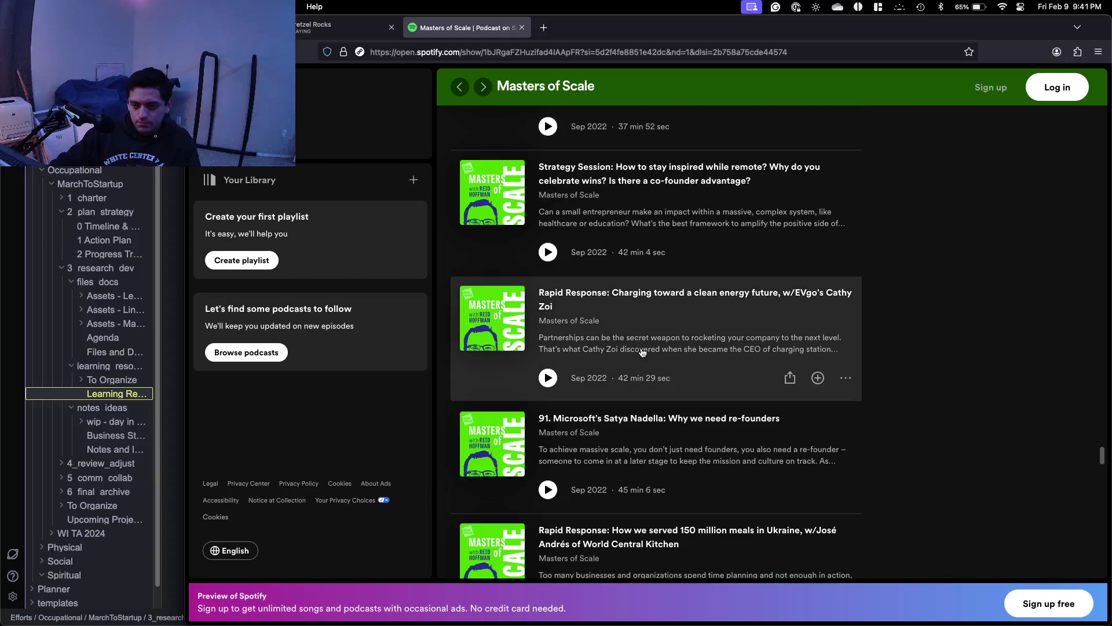
scroll(642, 351, down, 10)
scroll(641, 351, down, 8)
scroll(641, 353, down, 15)
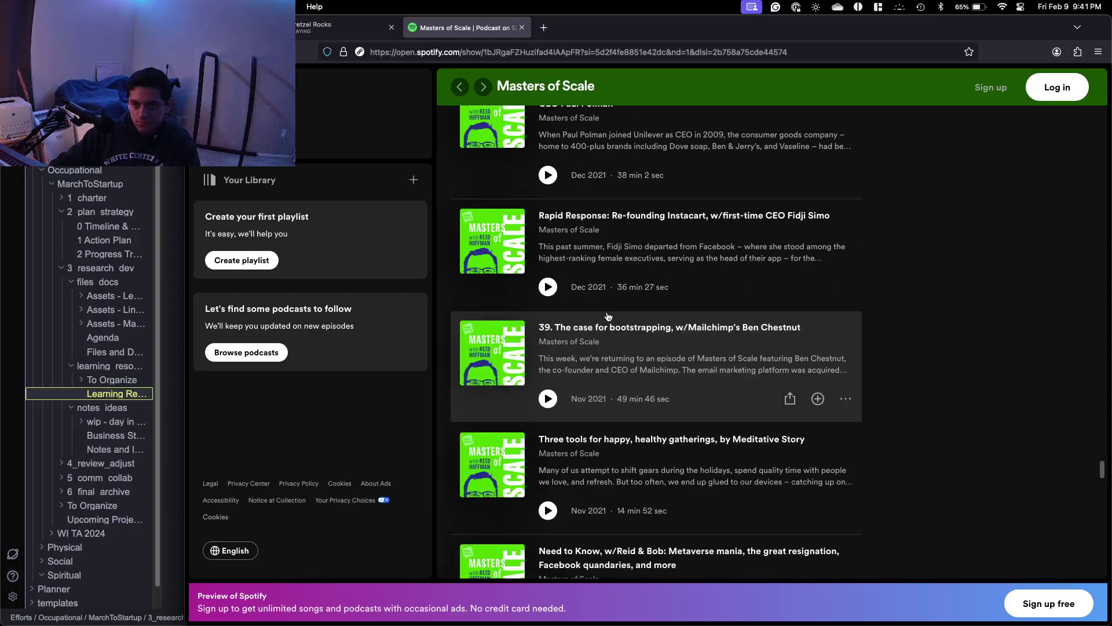
scroll(607, 316, down, 20)
scroll(607, 317, down, 15)
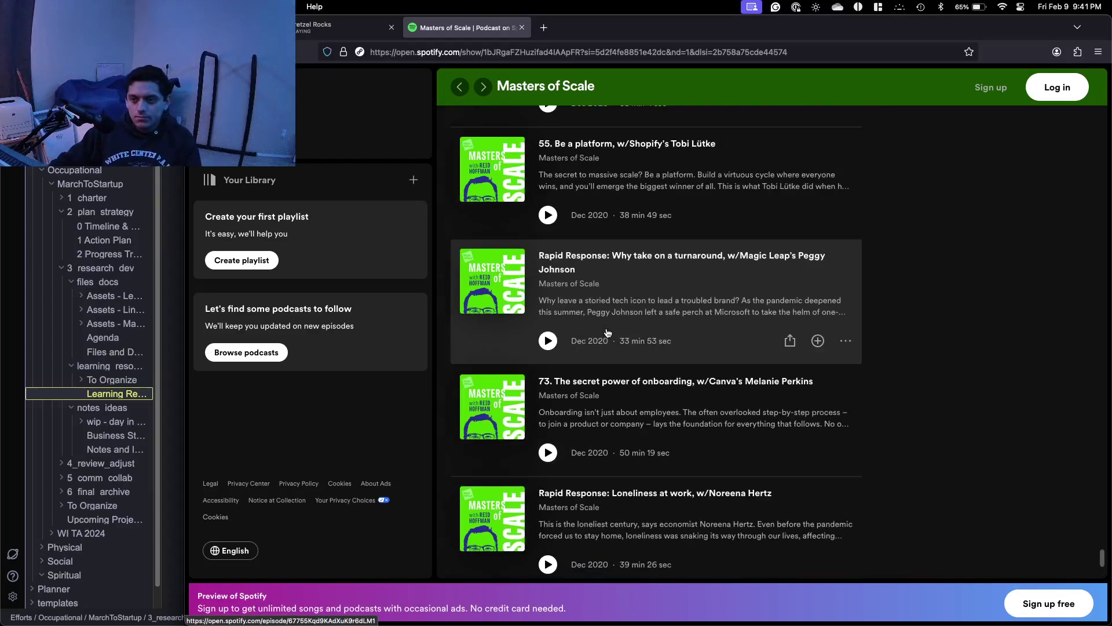
scroll(607, 332, down, 5)
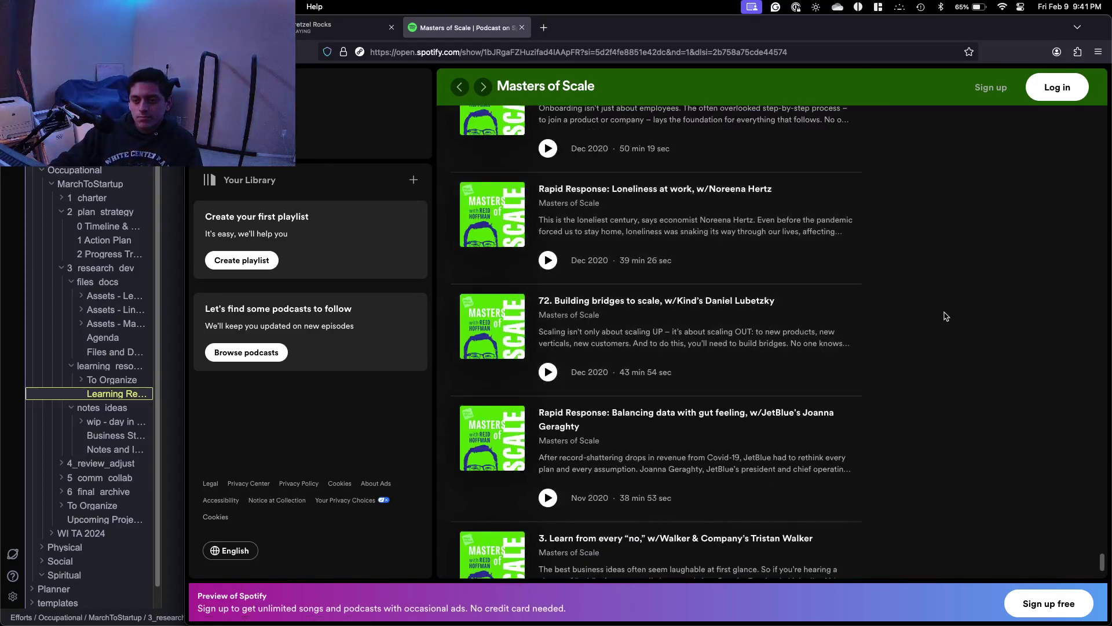
Return to the Learning Resources note in Obsidian and begin the Masters of Scale description with ": Podcasts focus on how".
key(ctrl+Up)
click(457, 229)
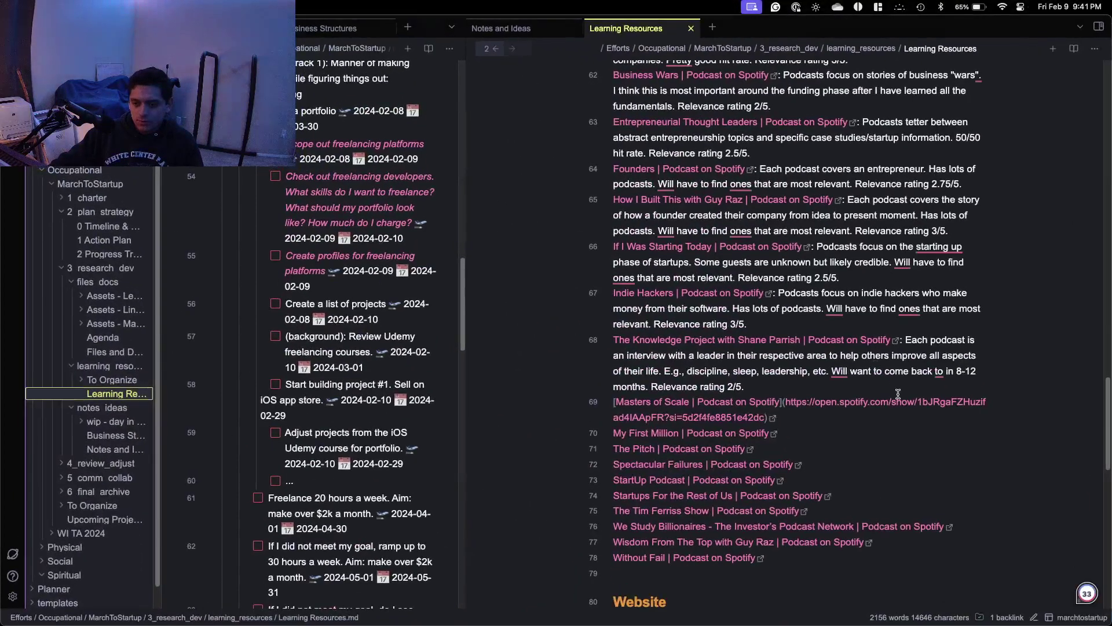
text(: Post)
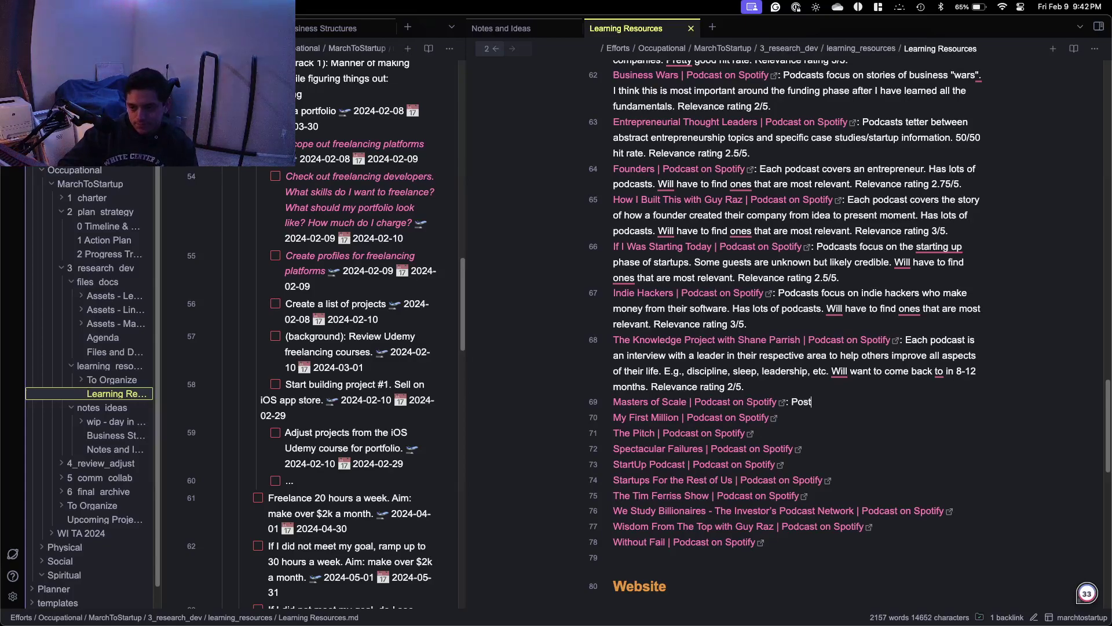
key(BackSpace)
key(BackSpace)
text(dca)
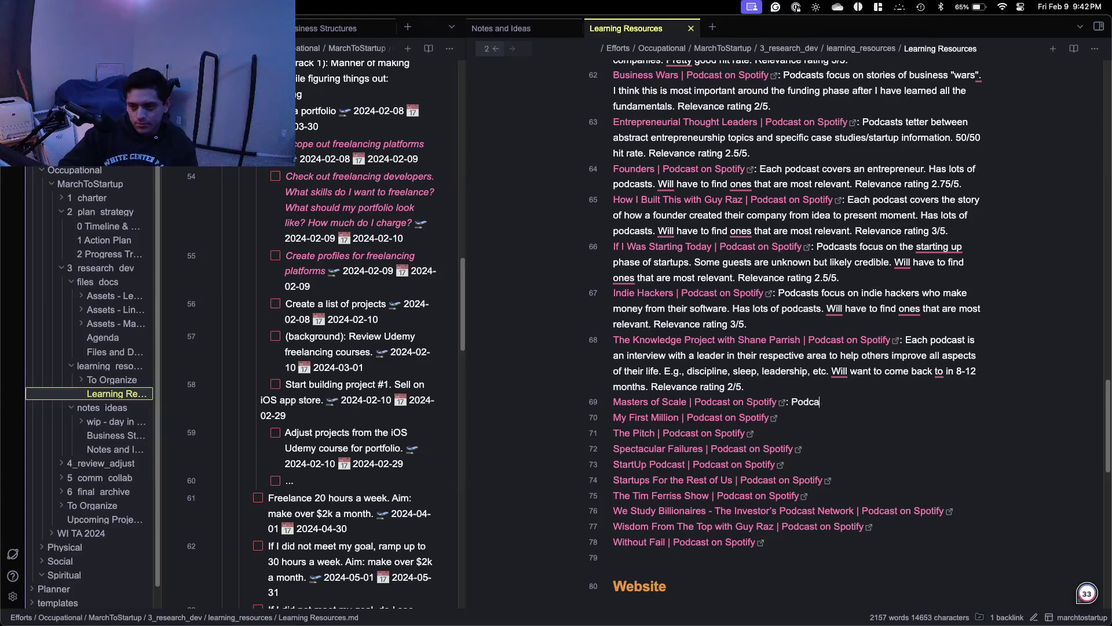
text(sts)
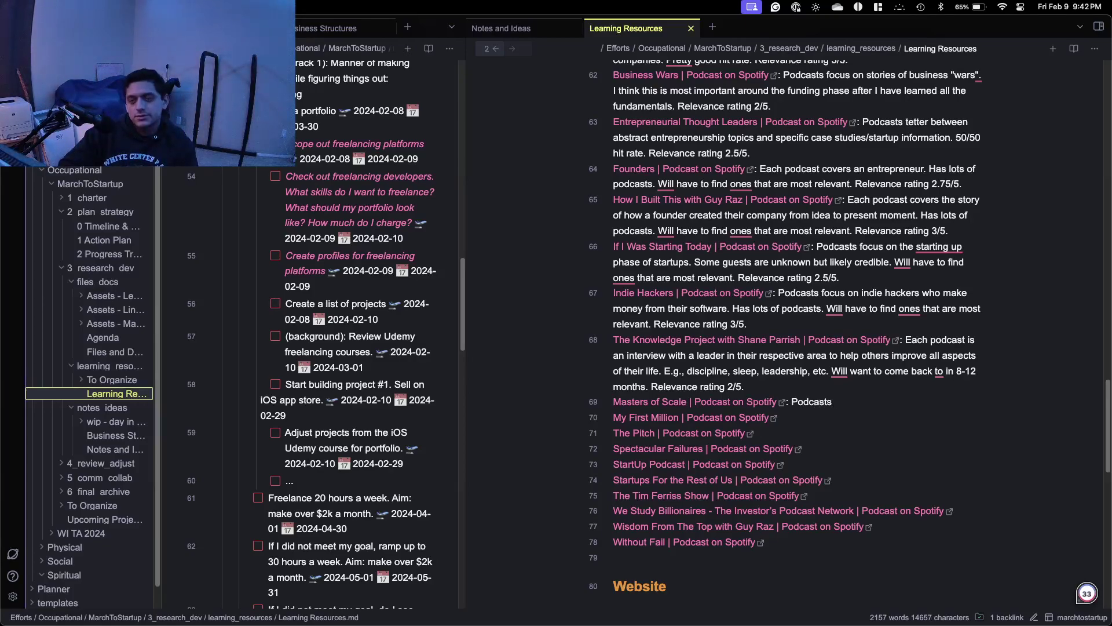
text( focus on how)
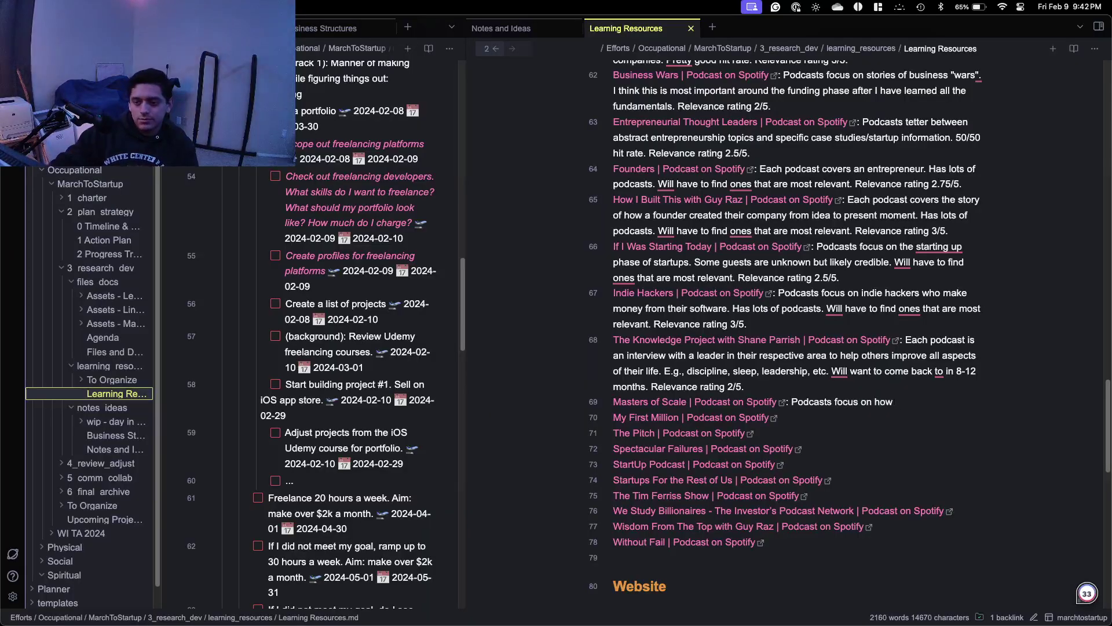
Switch back to Spotify and read the Masters of Scale About text, highlighting the passages on how businesses grow, survive and thrive.
key(ctrl+Up)
click(784, 281)
scroll(761, 322, up, 15)
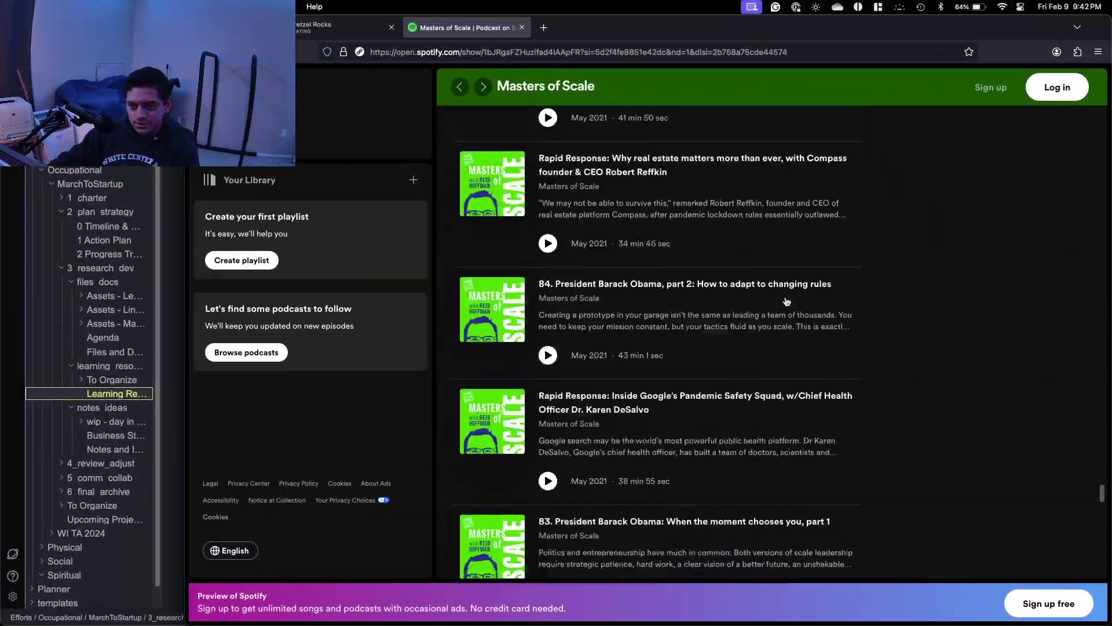
scroll(761, 322, up, 15)
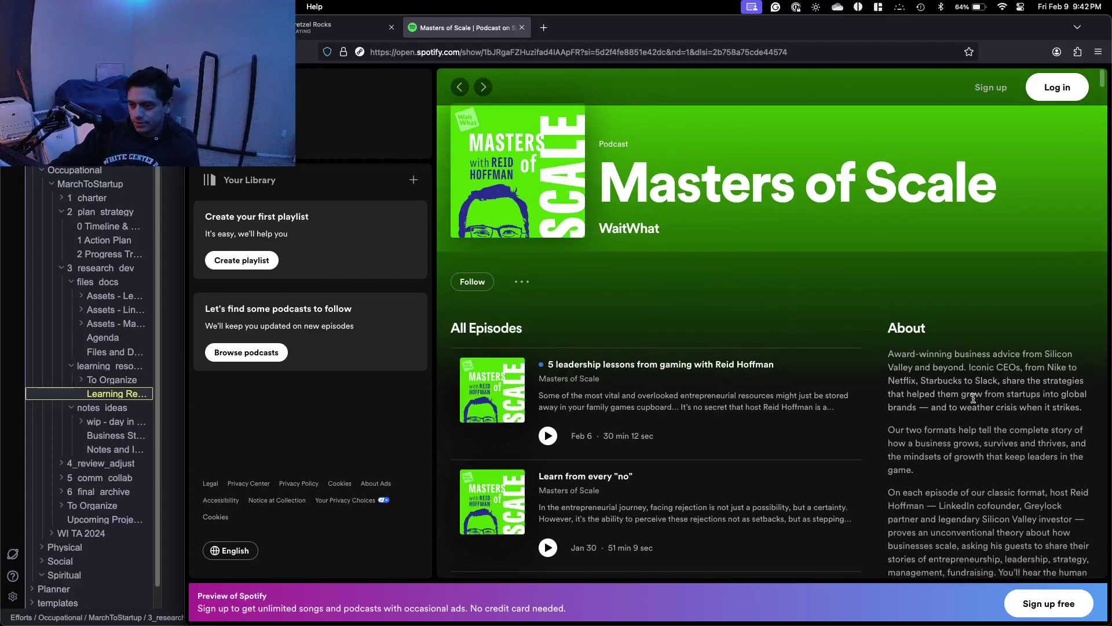
drag(963, 393, 1058, 408)
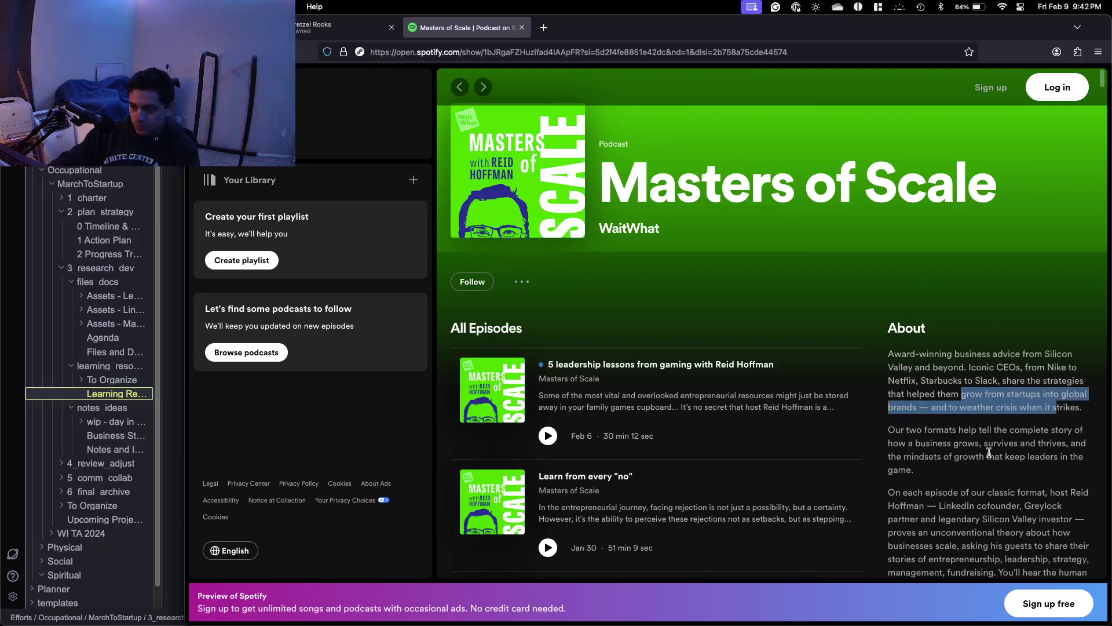
drag(895, 444, 1069, 445)
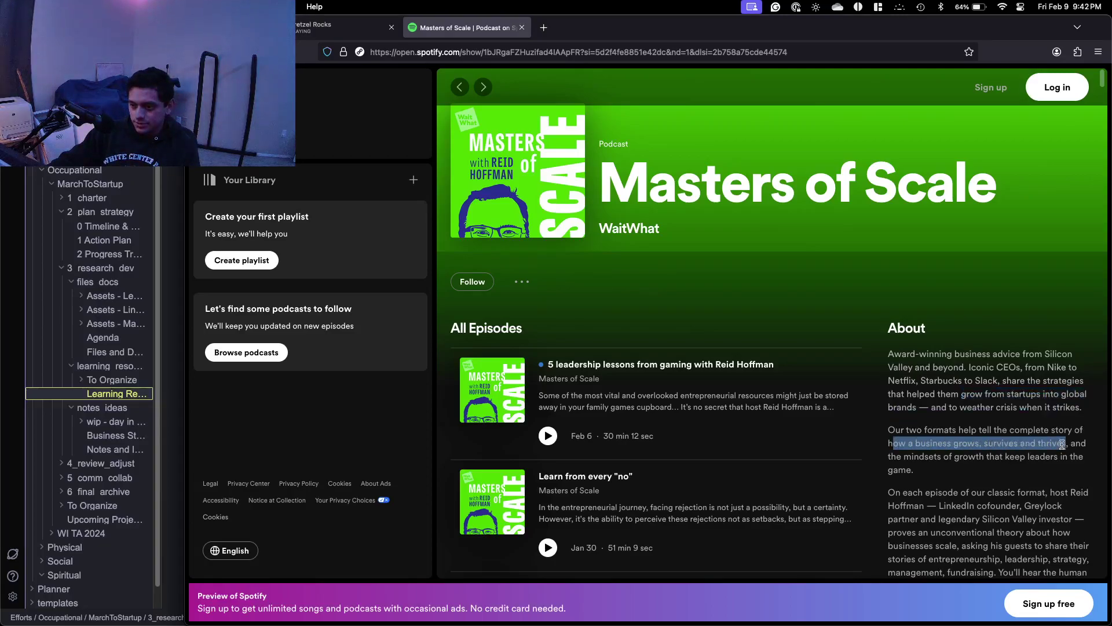
Back in the Obsidian note, finish the Masters of Scale sentence with "businesses scale.".
key(ctrl+Up)
click(445, 265)
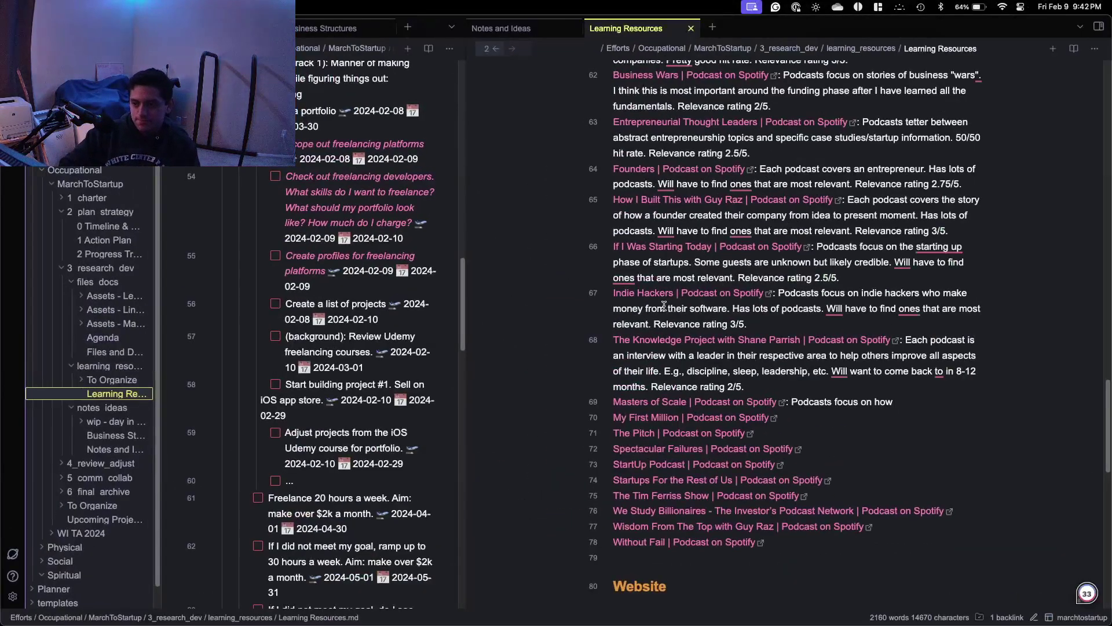
text(usinesses scale.)
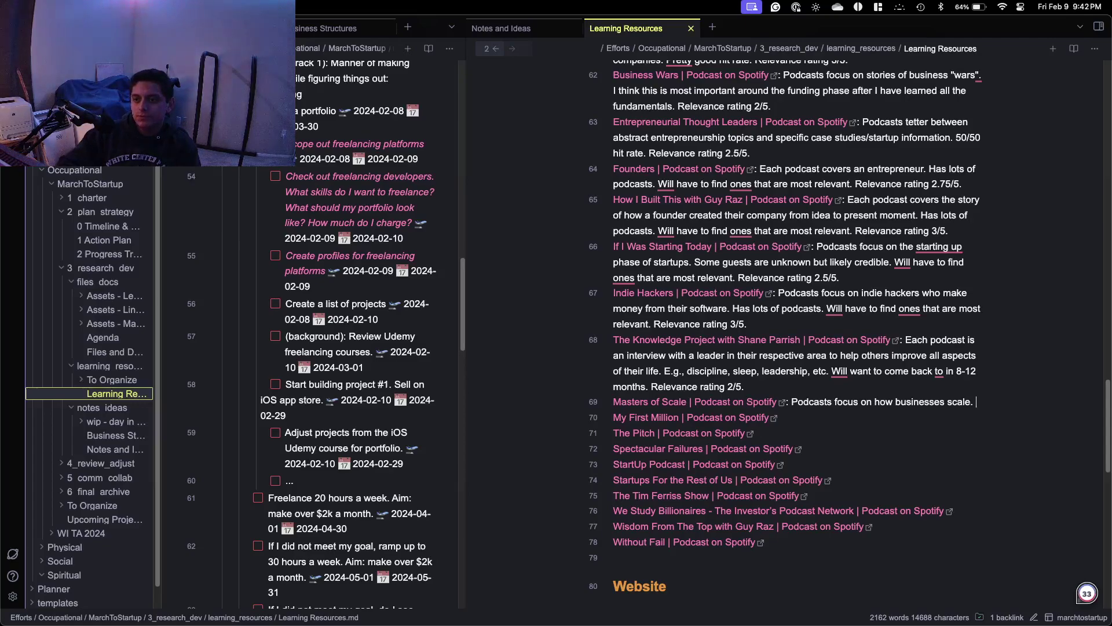
Copy the funding-phase remark and "Relevance rating 2/5." from the Business Wars entry to the end of the Masters of Scale entry.
scroll(787, 156, up, 1)
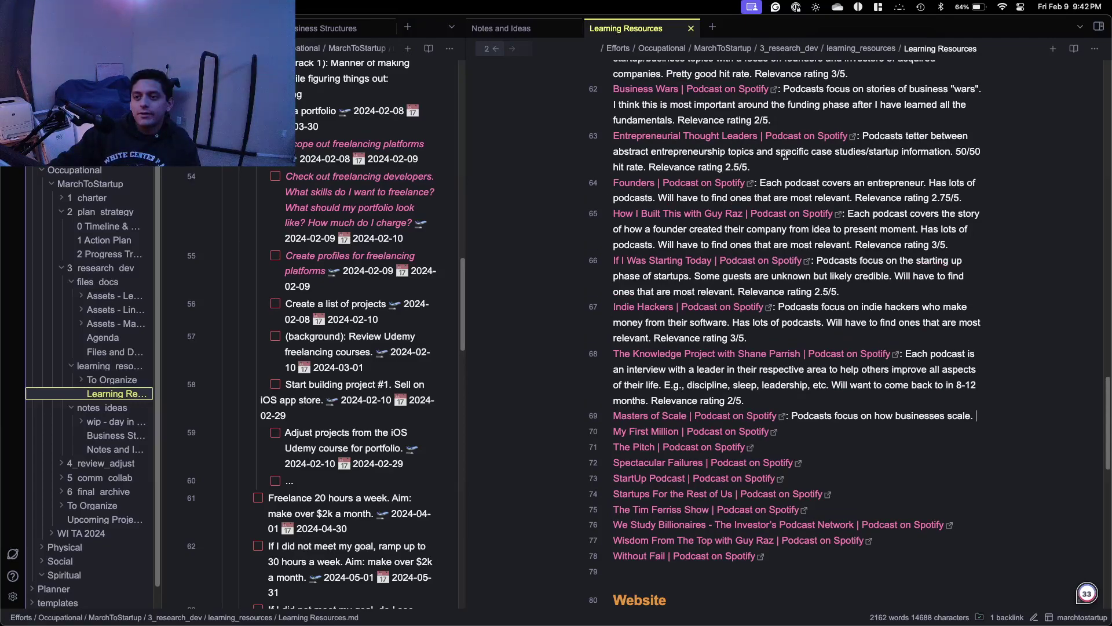
drag(786, 115, 611, 112)
key(super+c)
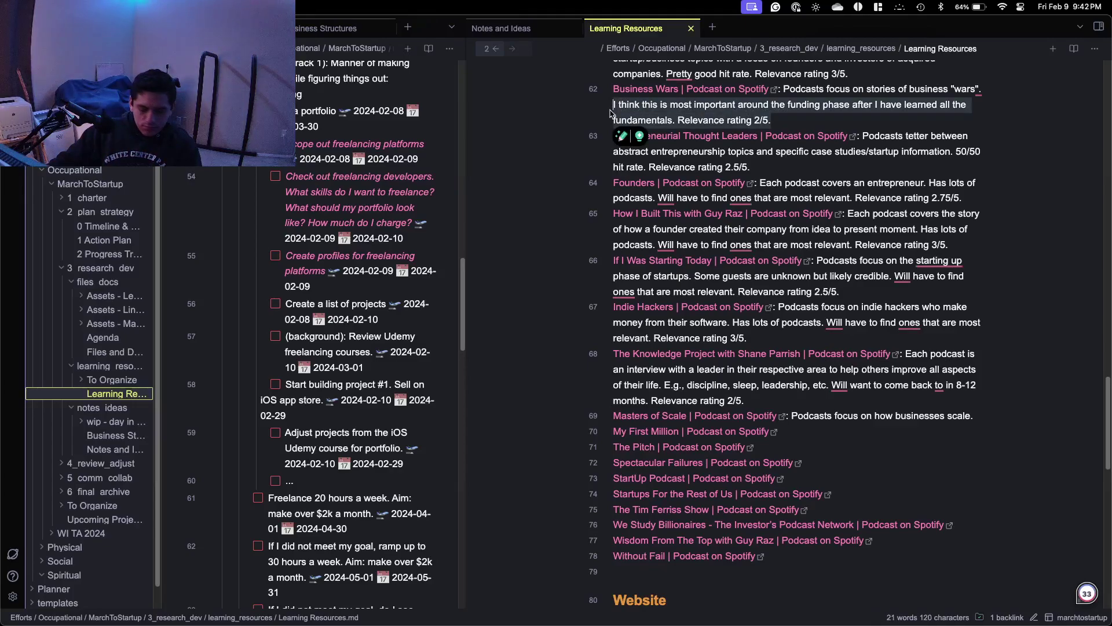
click(983, 416)
key(super+v)
Open the My First Million podcast page from the note in the browser, declining to launch the Spotify application.
scroll(820, 336, down, 2)
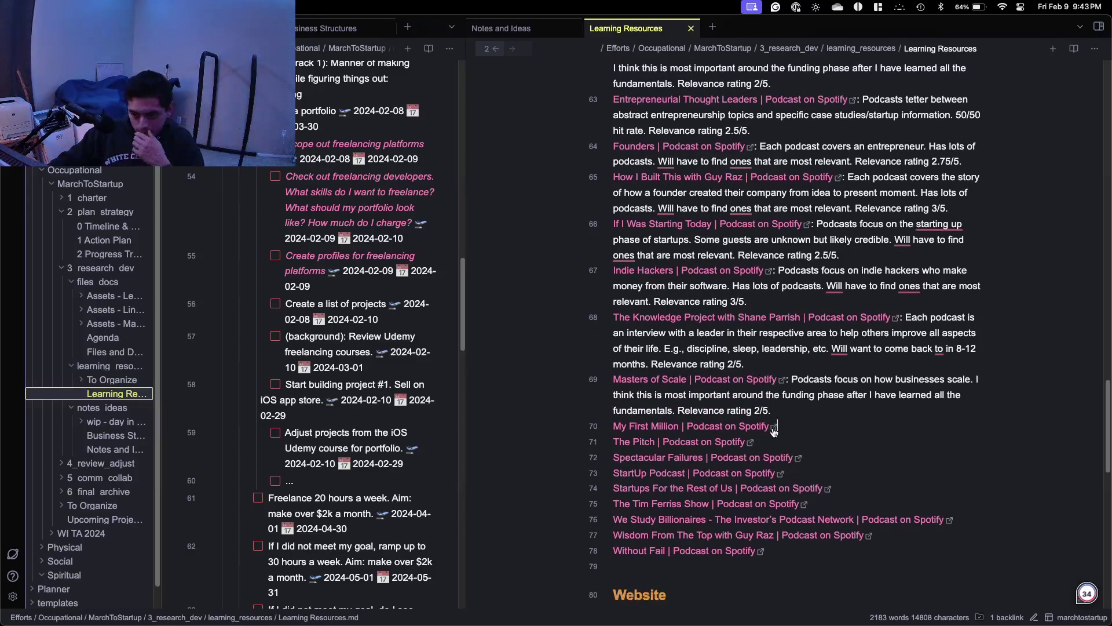
click(770, 428)
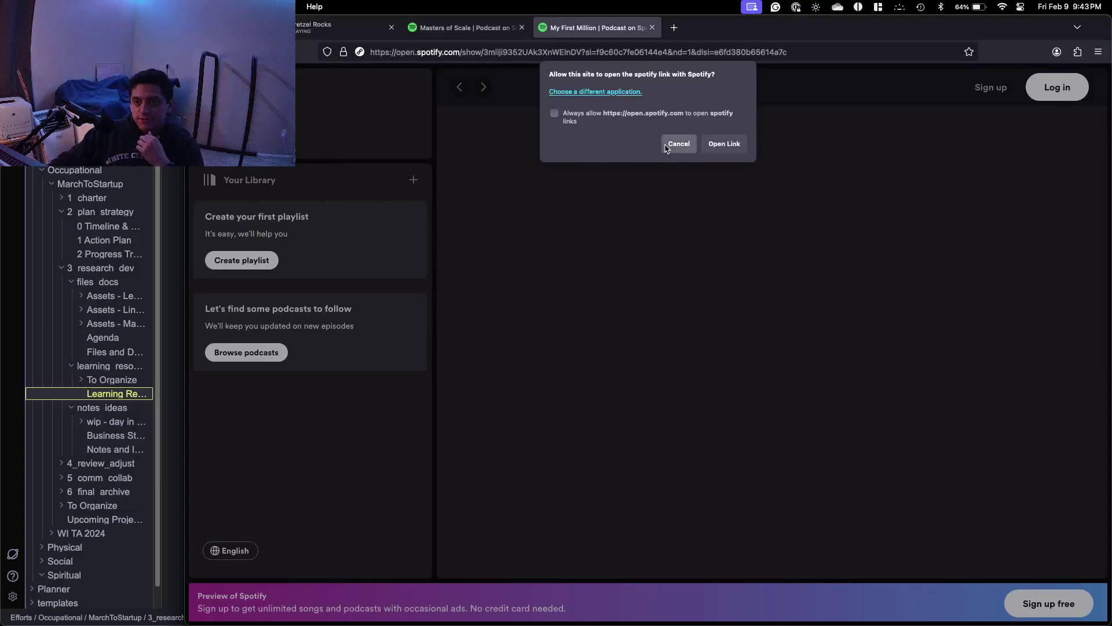
click(678, 144)
Look through the My First Million episode list and the podcast's About text on Spotify.
scroll(768, 256, down, 5)
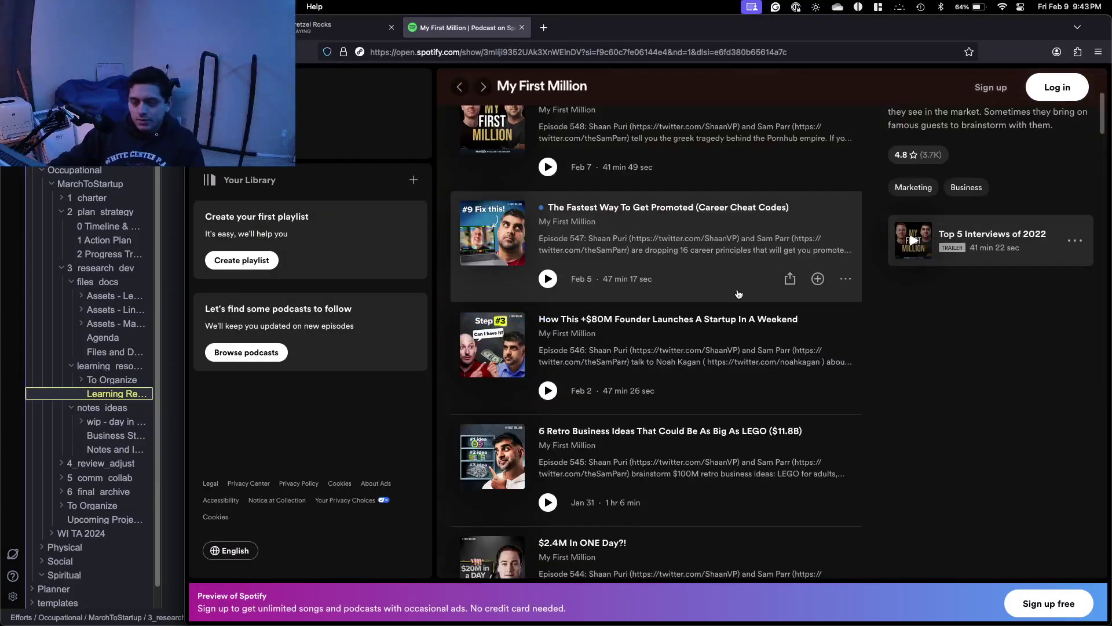
scroll(739, 294, down, 2)
scroll(577, 325, down, 4)
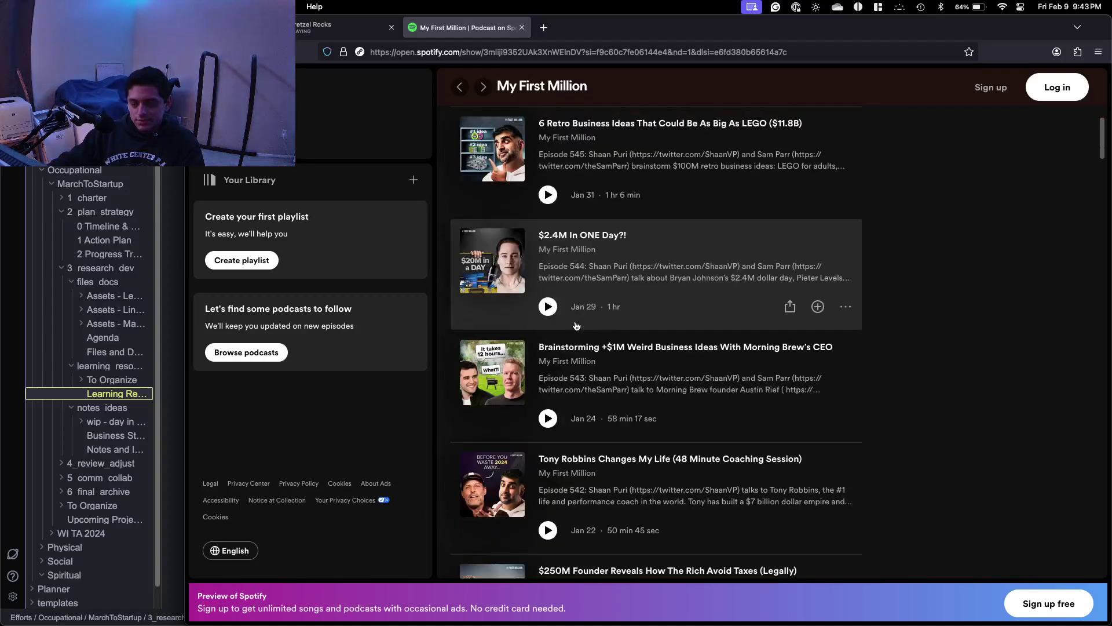
scroll(577, 325, down, 2)
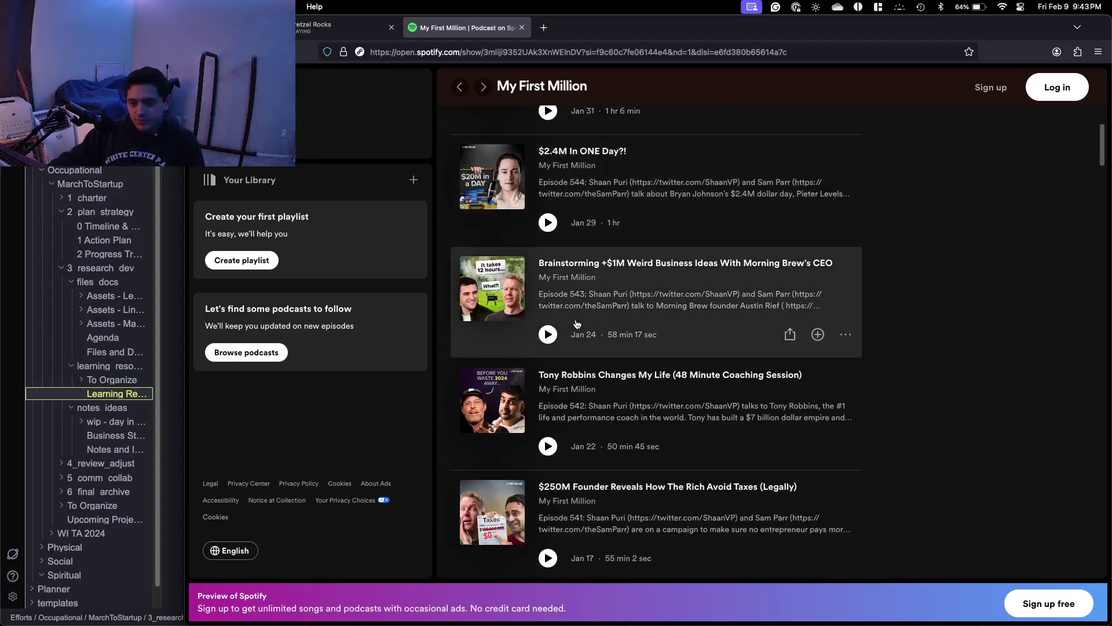
scroll(621, 270, up, 5)
scroll(673, 252, down, 1)
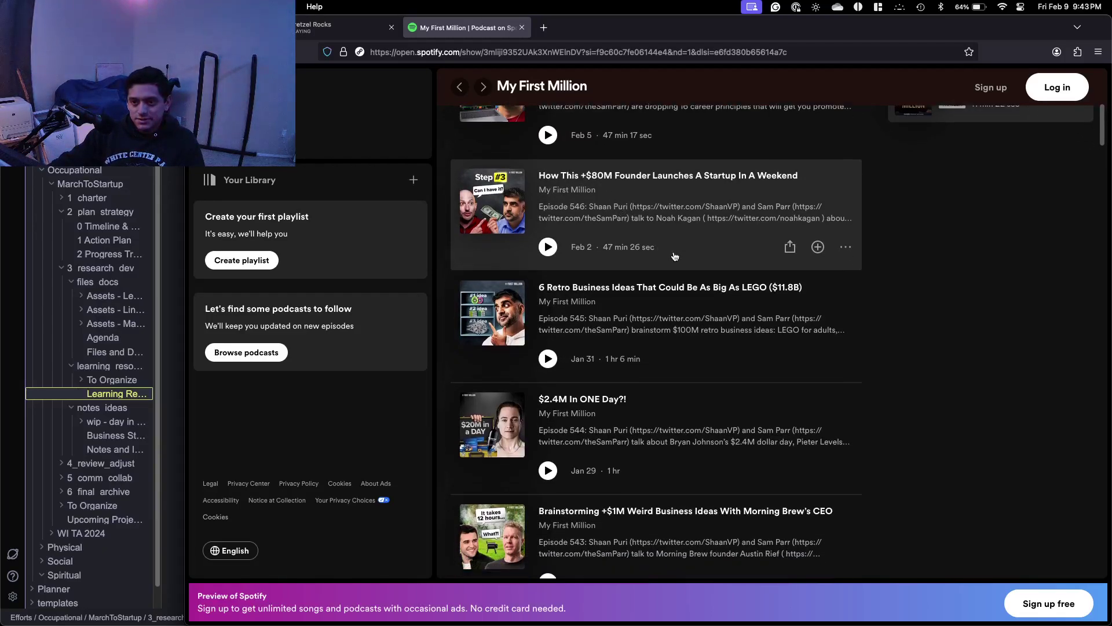
scroll(673, 257, down, 4)
scroll(674, 257, down, 4)
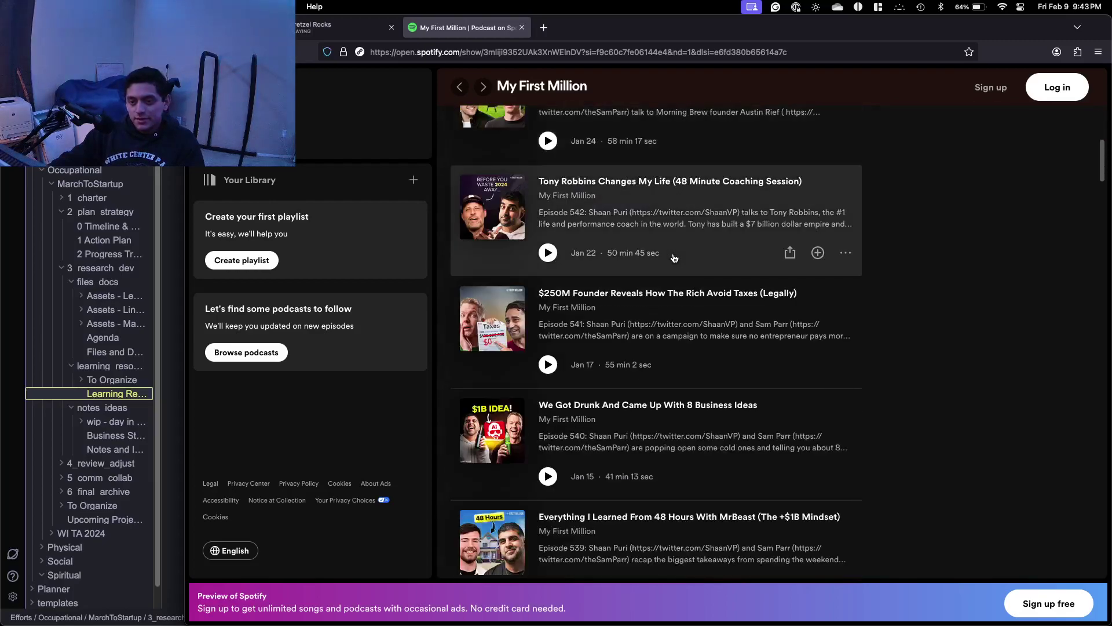
scroll(674, 258, down, 1)
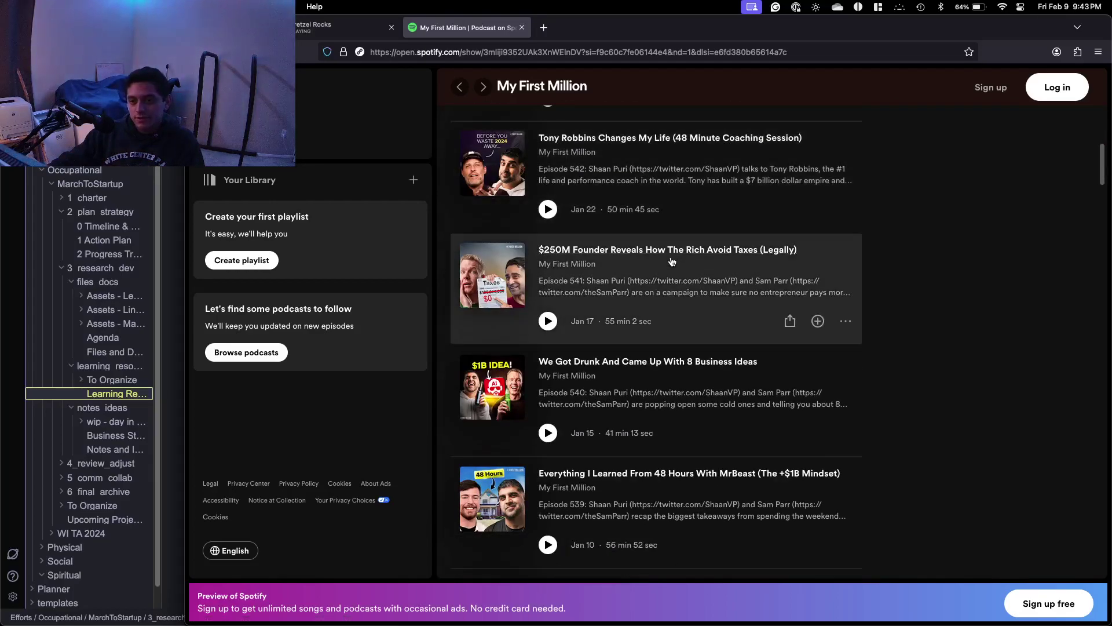
scroll(668, 264, down, 1)
scroll(667, 262, down, 4)
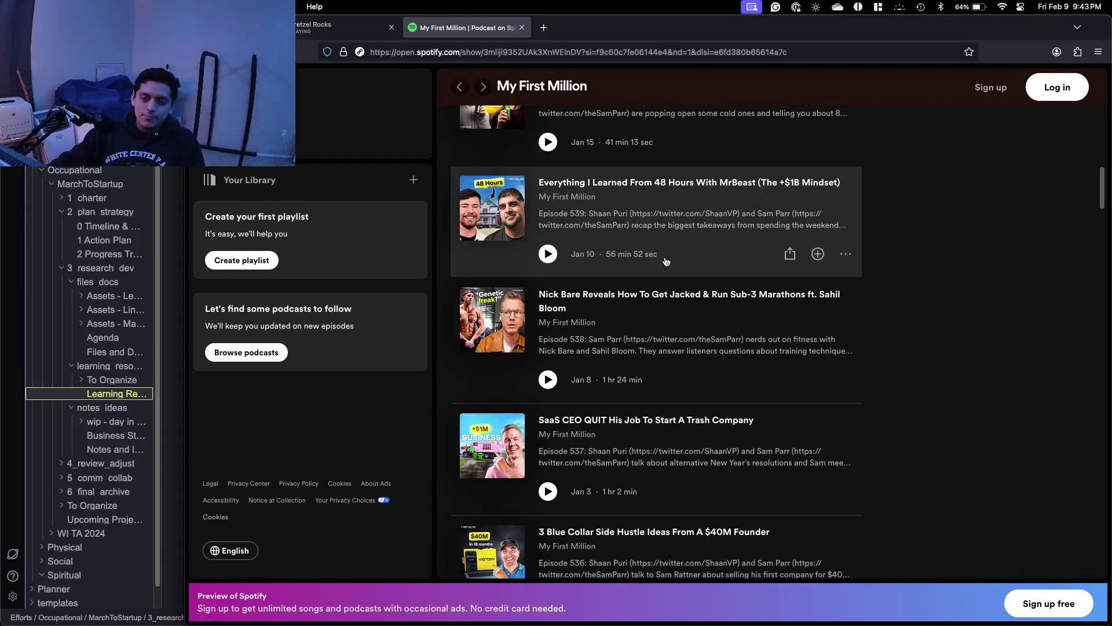
scroll(667, 262, down, 2)
scroll(666, 262, down, 1)
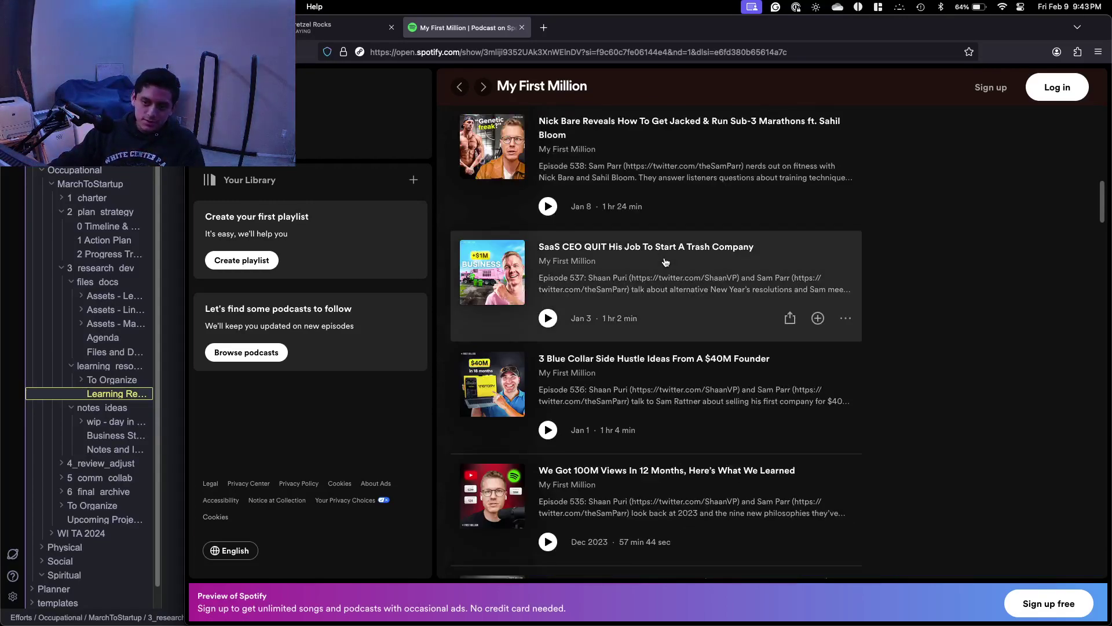
scroll(665, 263, down, 2)
scroll(647, 277, down, 1)
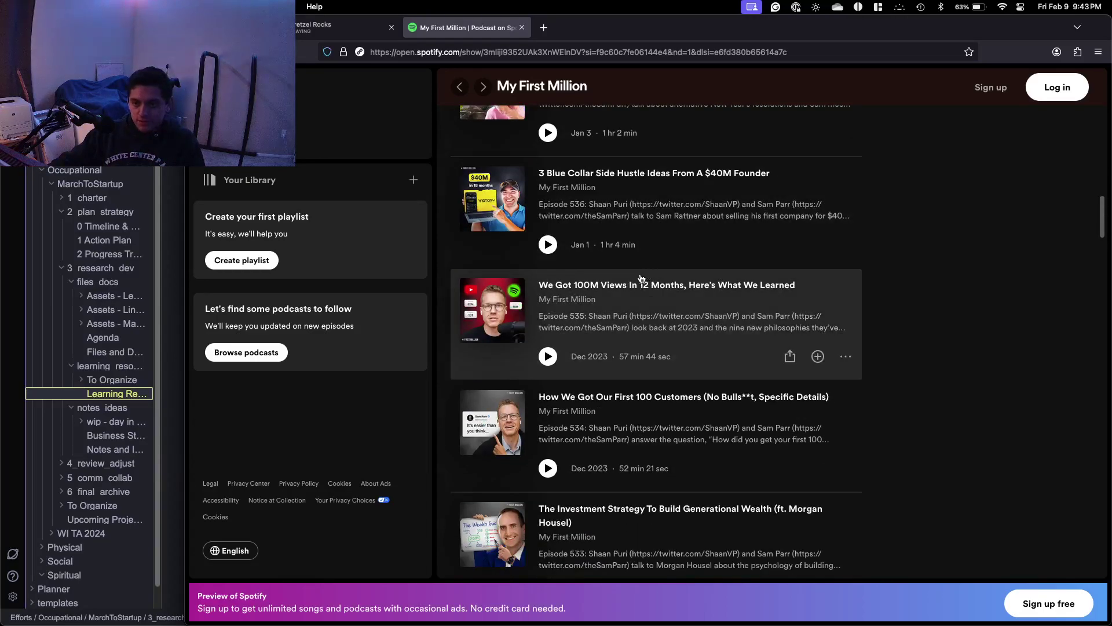
scroll(640, 278, down, 1)
scroll(640, 278, down, 3)
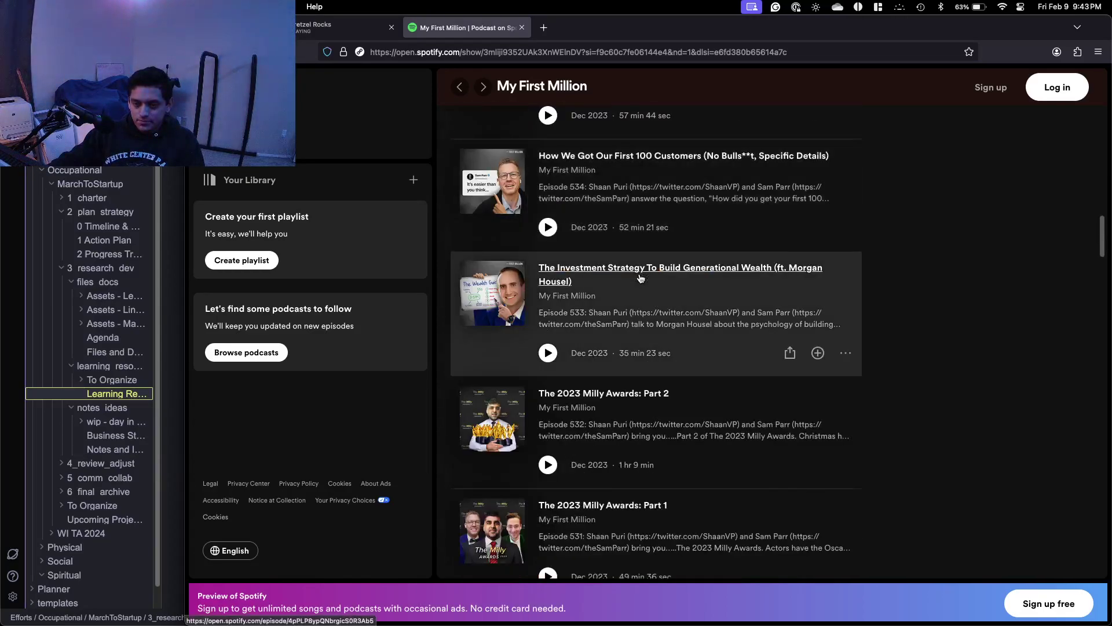
scroll(641, 278, down, 5)
scroll(641, 278, down, 6)
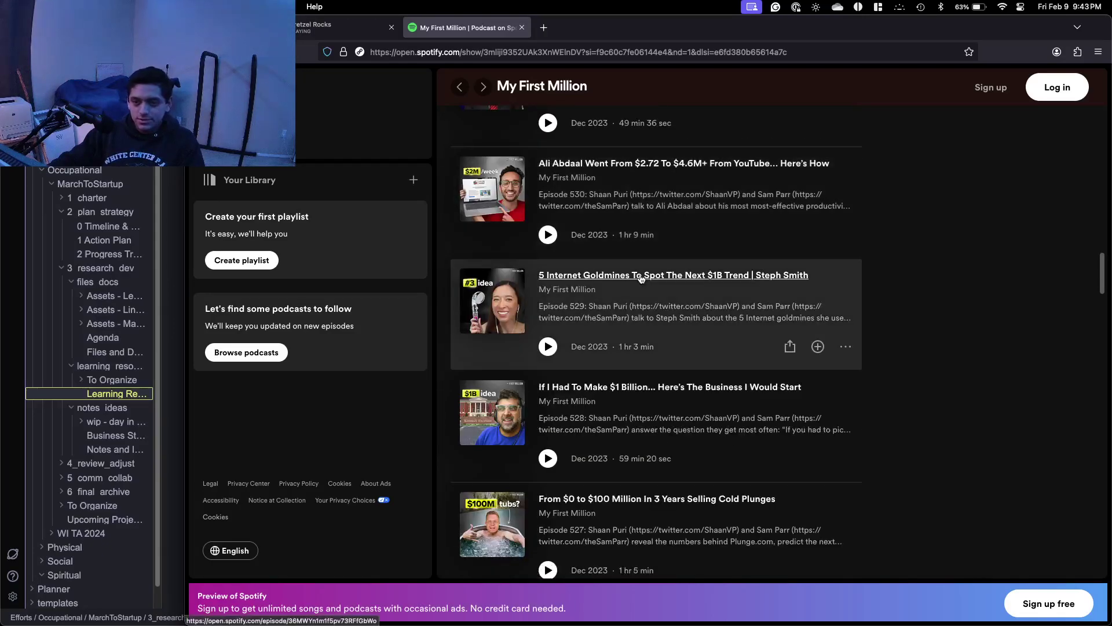
scroll(640, 278, down, 12)
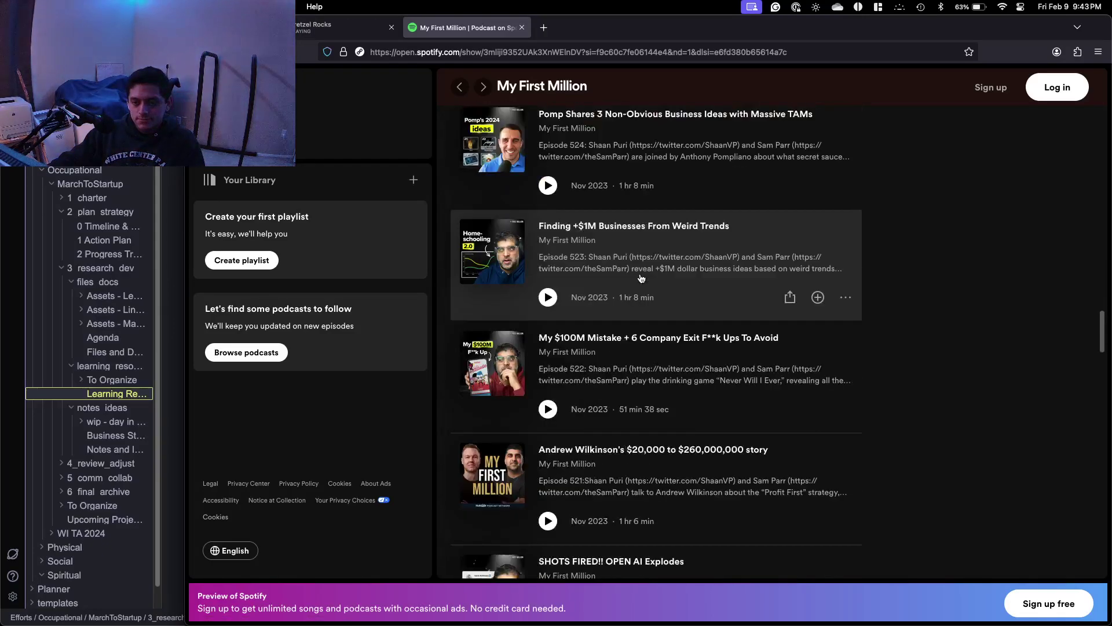
scroll(641, 278, down, 4)
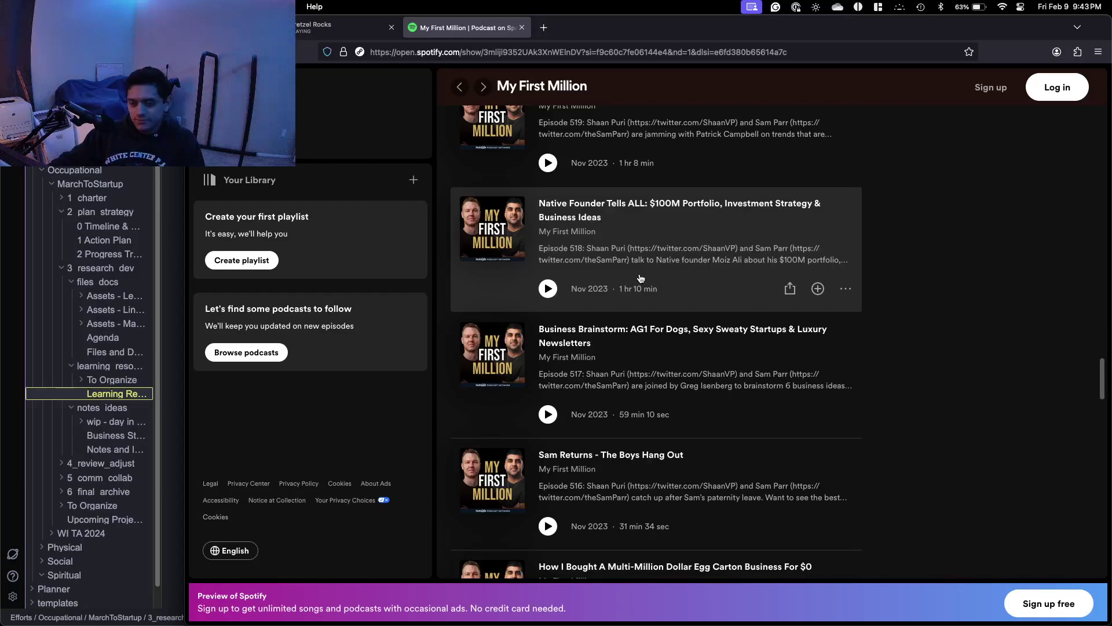
scroll(641, 278, down, 4)
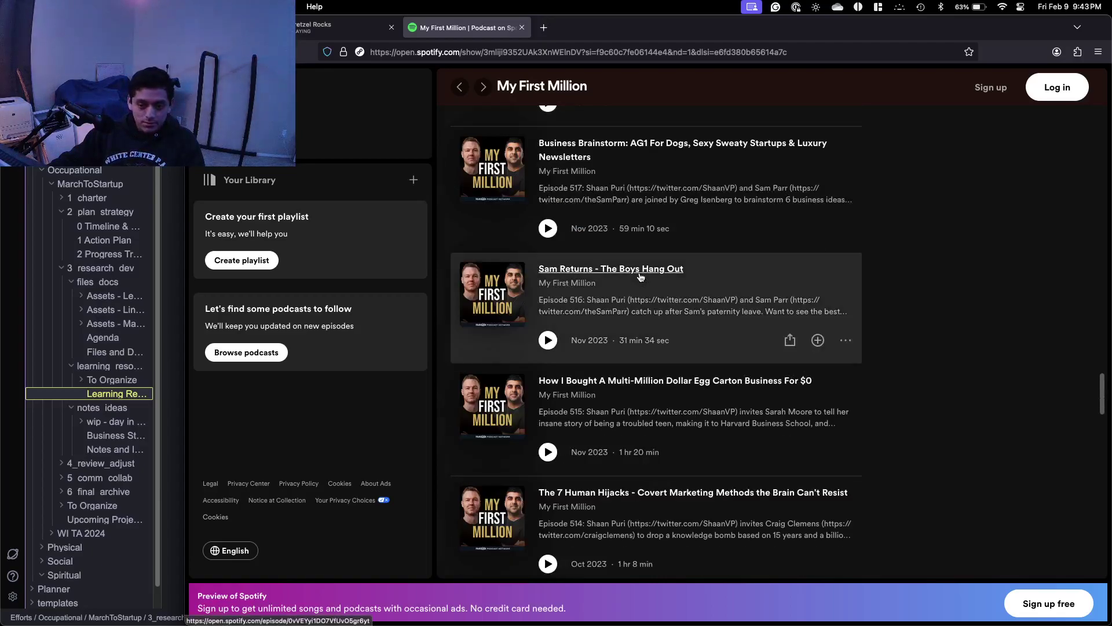
scroll(640, 277, down, 20)
scroll(641, 276, down, 3)
scroll(641, 276, up, 20)
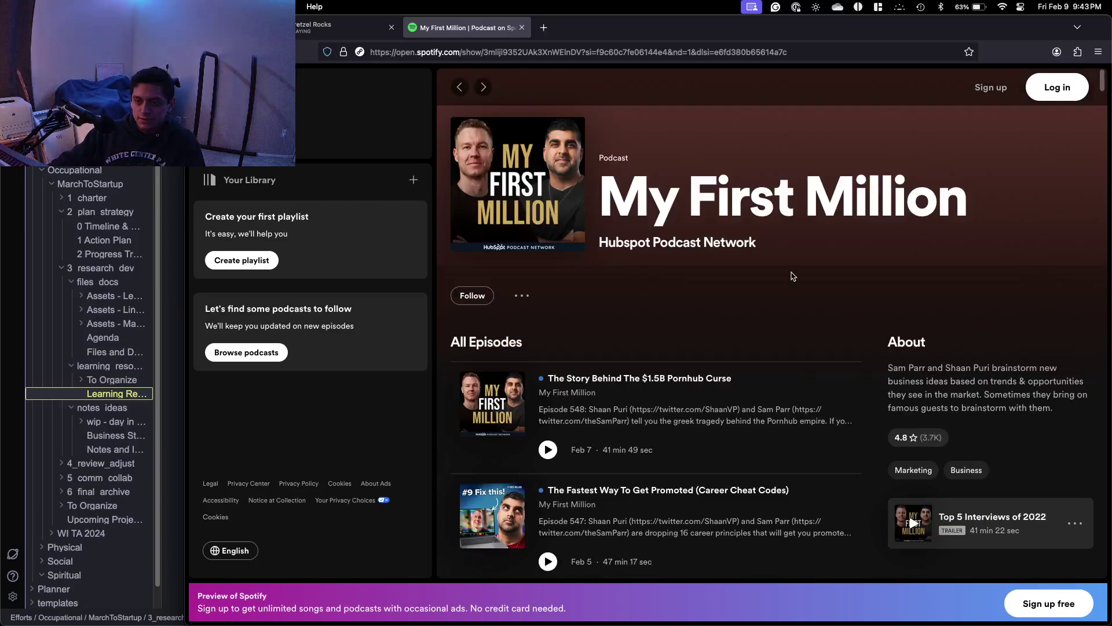
Switch back to the Obsidian note and begin the My First Million description with ": Podcasts focus on".
key(ctrl+Up)
click(510, 247)
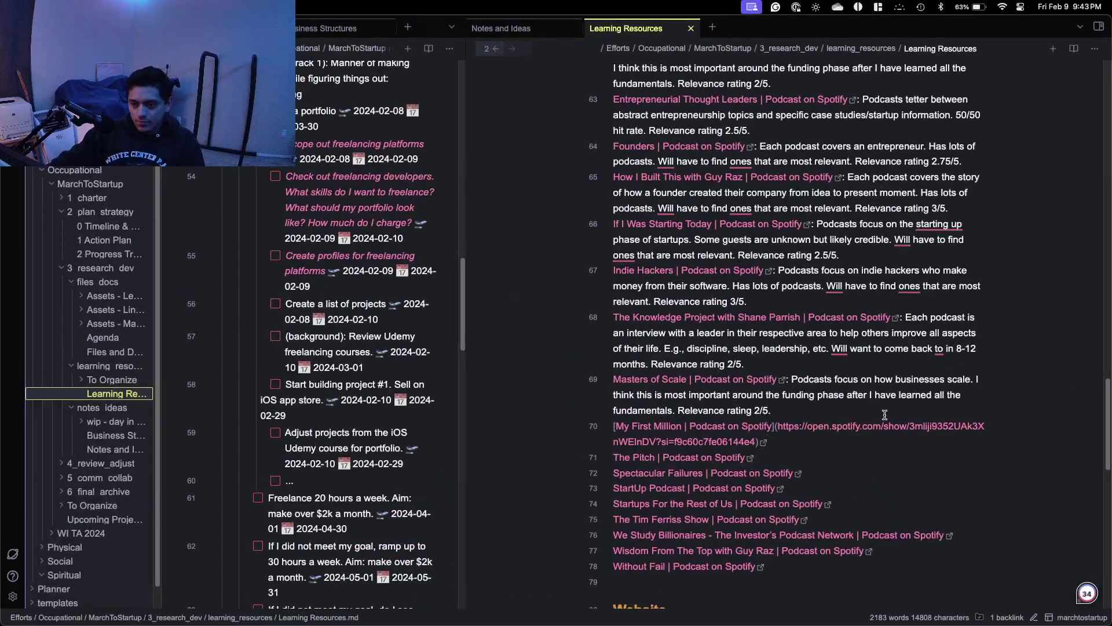
text(: Pdo)
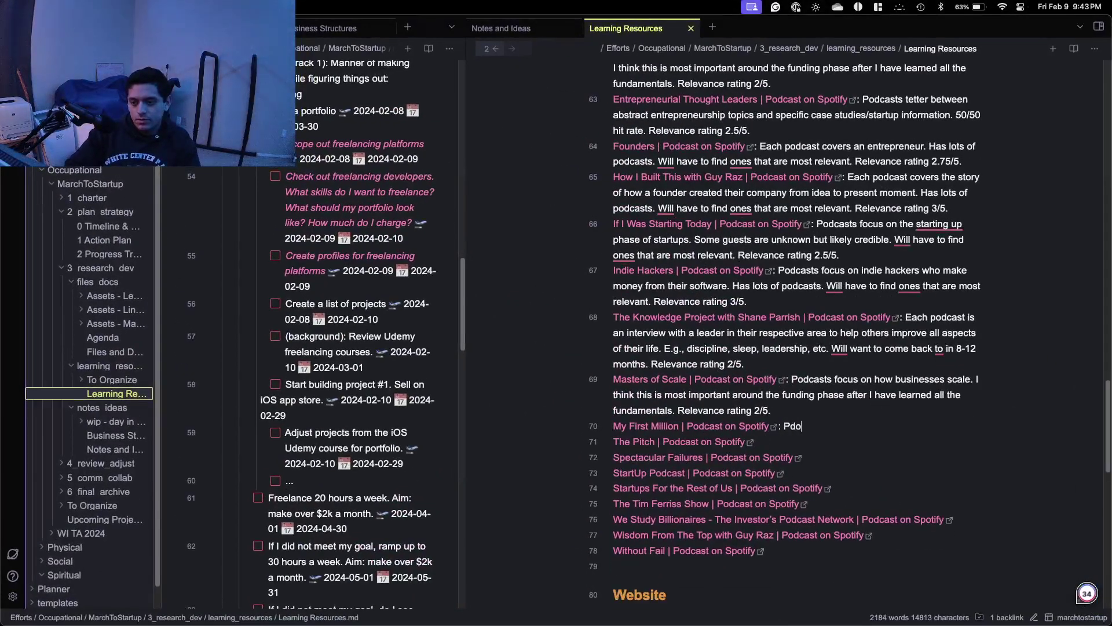
key(BackSpace)
key(BackSpace)
text(odcas)
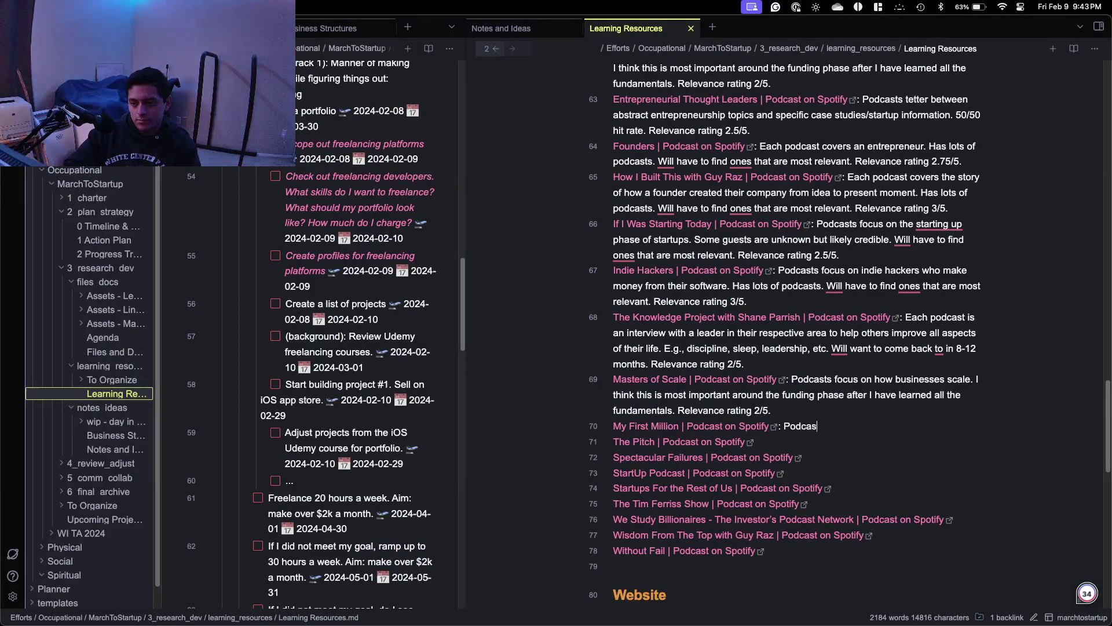
text(ts focus on)
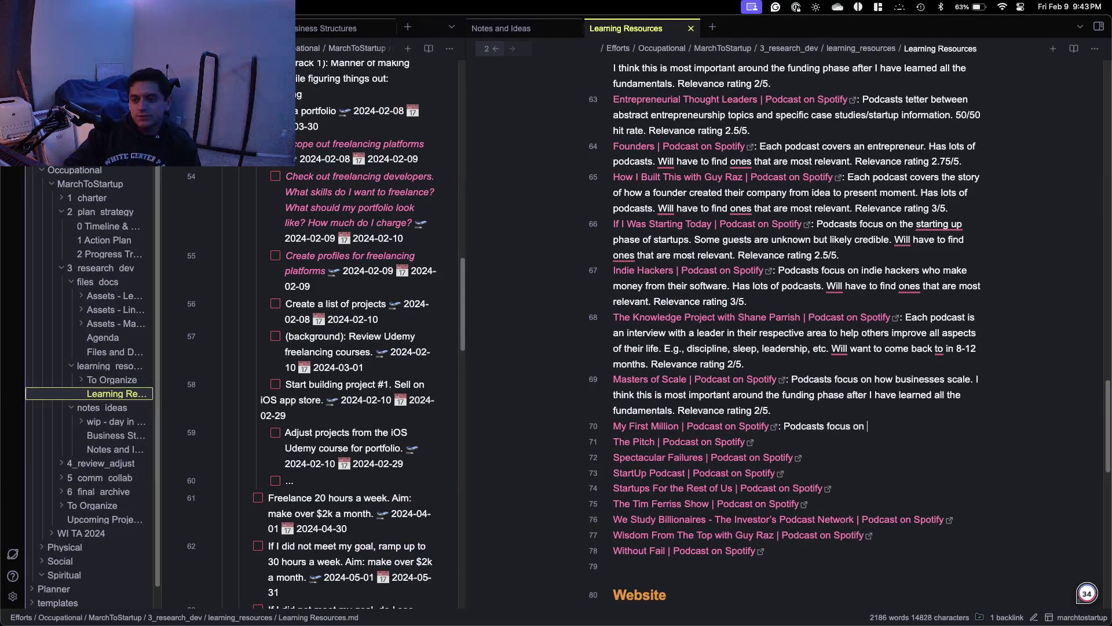
Replace "focus on" in the My First Million entry with "cover broad range of entrepreneurship topics.".
key(BackSpace)
key(BackSpace)
key(BackSpace)
key(BackSpace)
key(BackSpace)
key(BackSpace)
key(BackSpace)
key(BackSpace)
key(BackSpace)
text(cov)
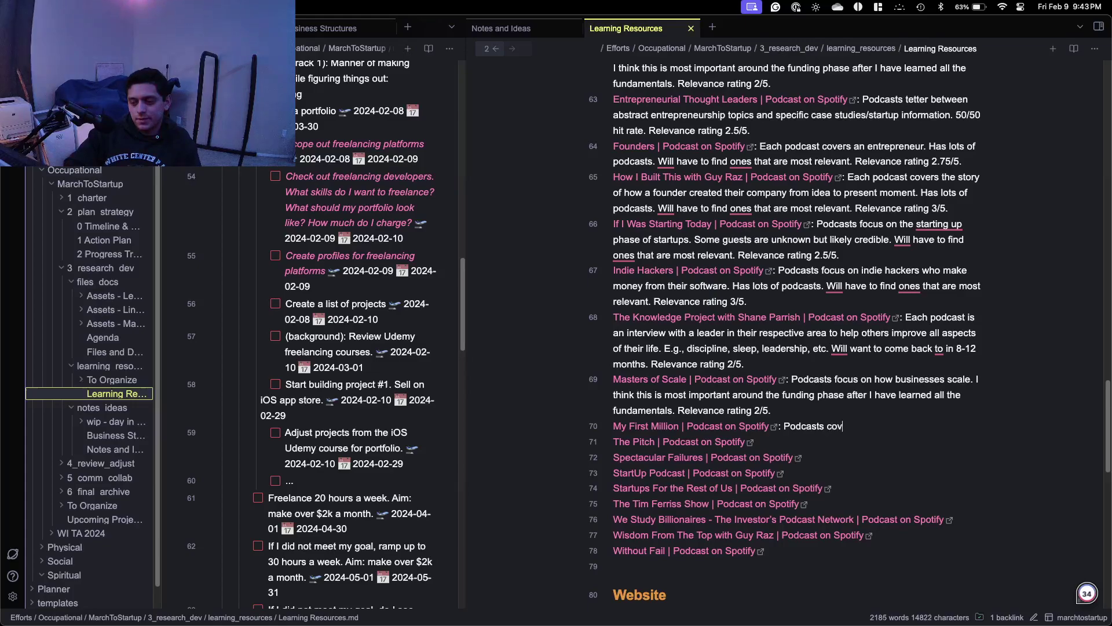
text(er broad range of entrepreneur)
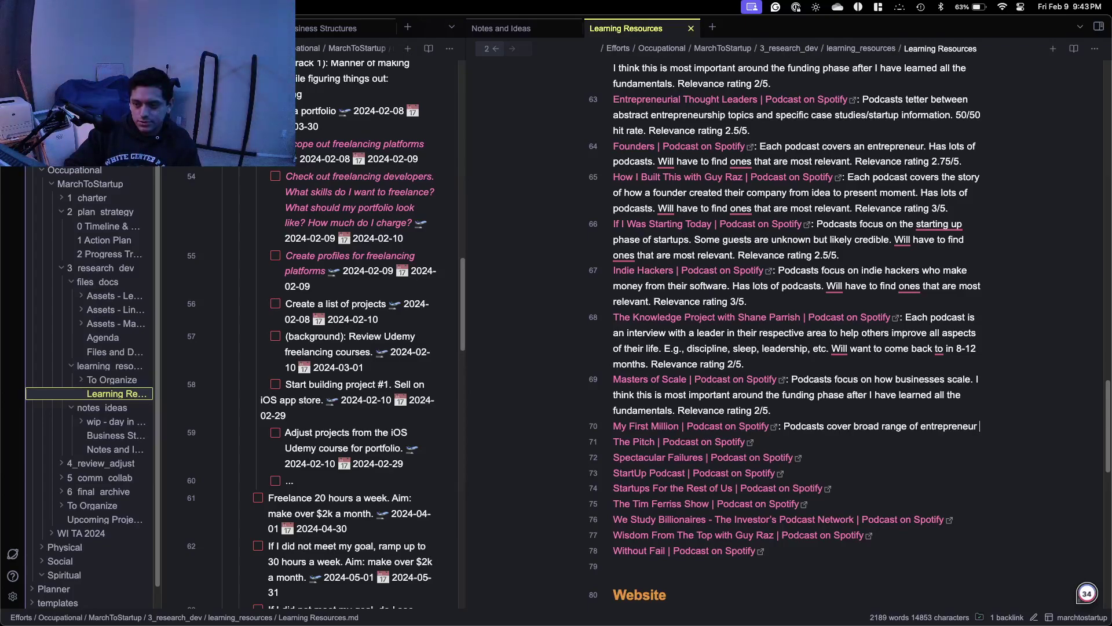
text(ship topi)
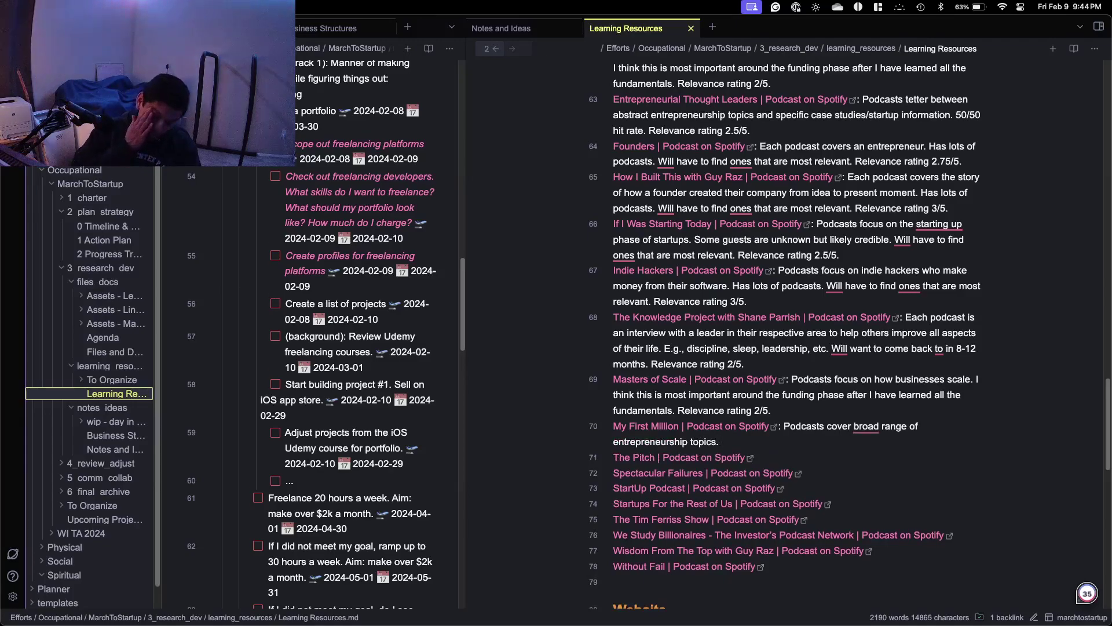
Add the sentence "Founders are millionaires from software businesses." to the My First Million entry.
text(cs. Founders are millio)
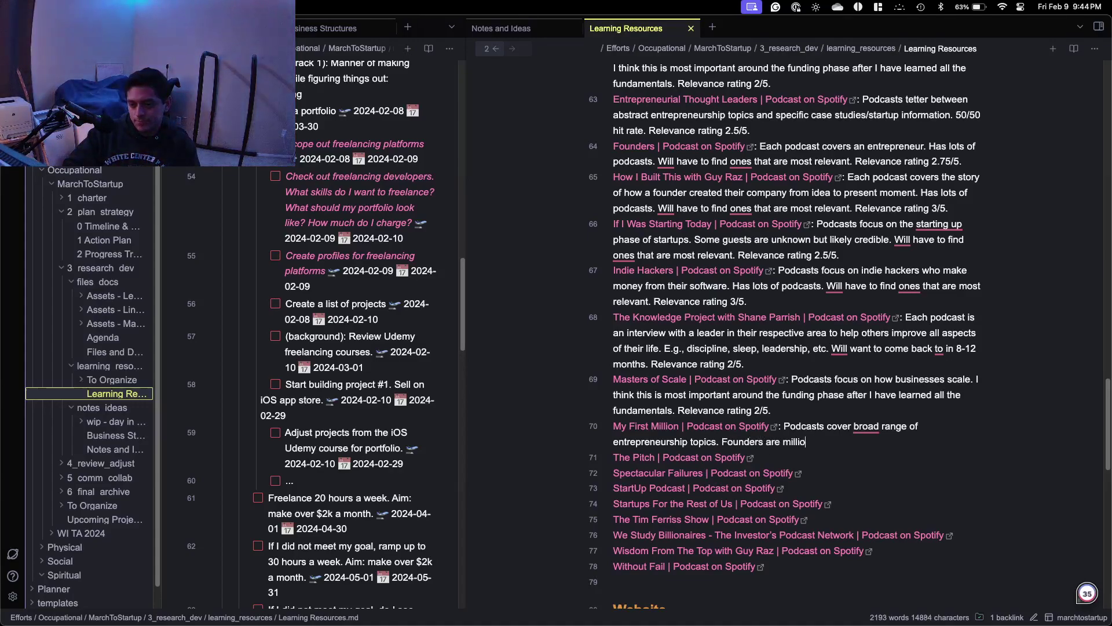
text(na)
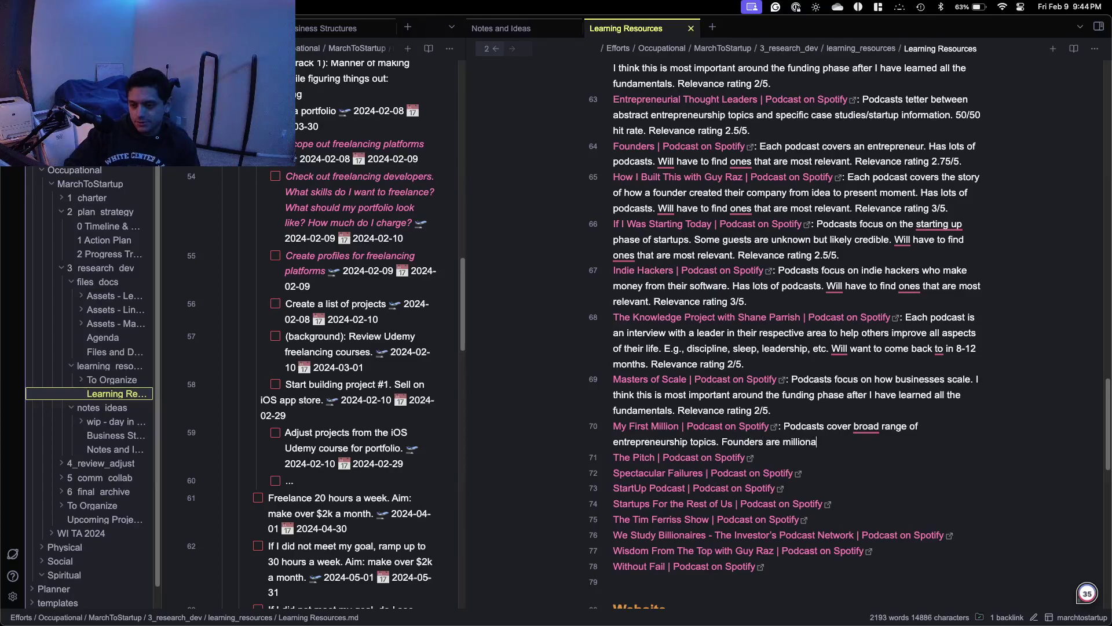
text(ires from )
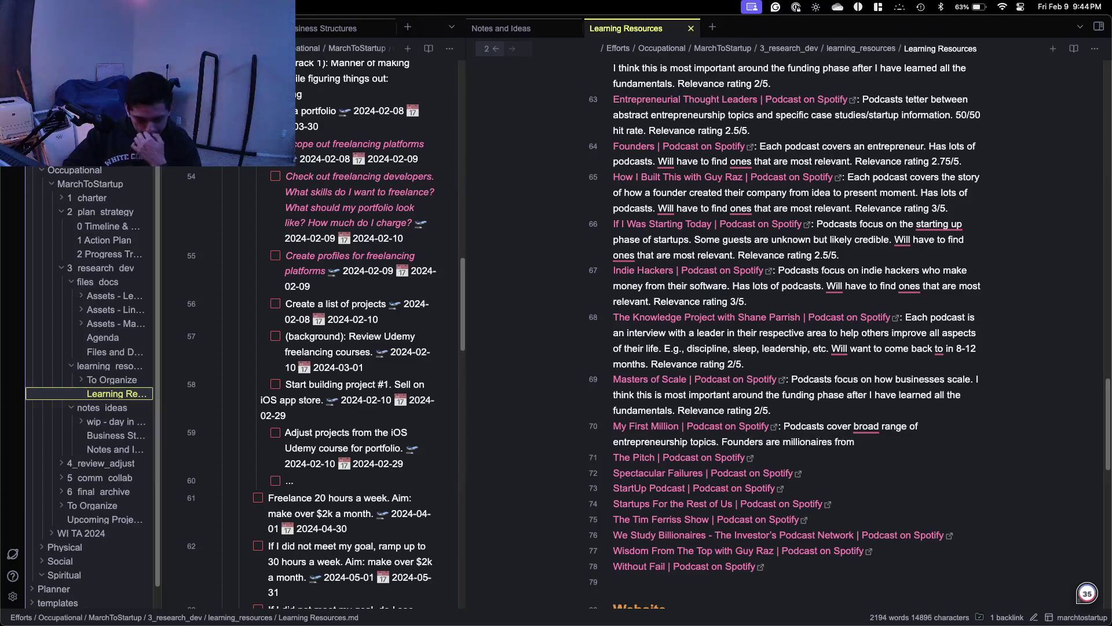
text(software)
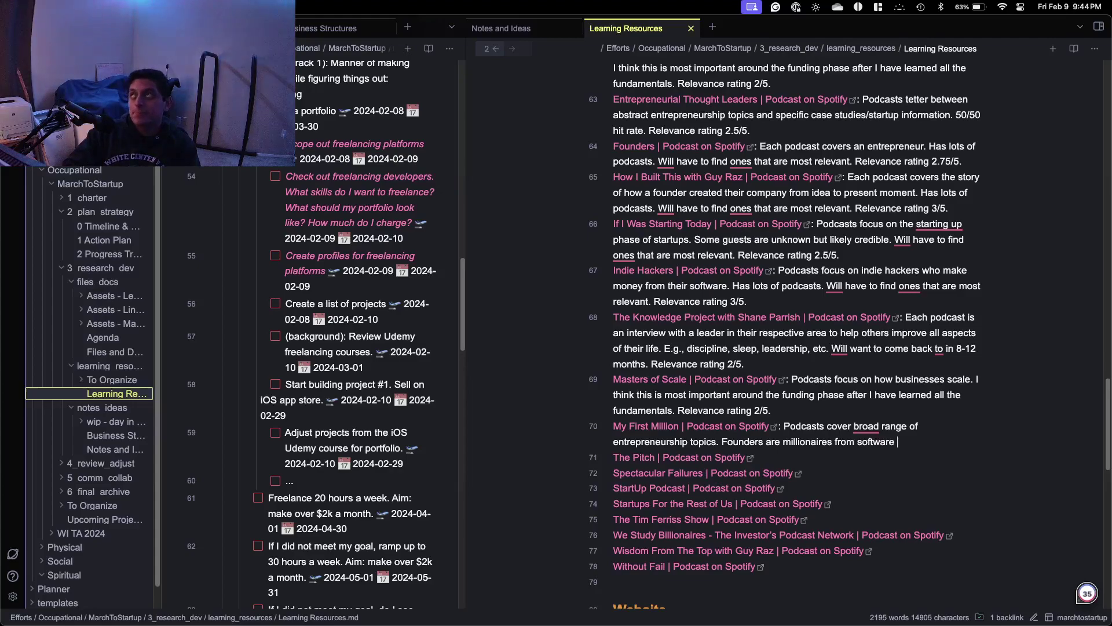
text( businesses.)
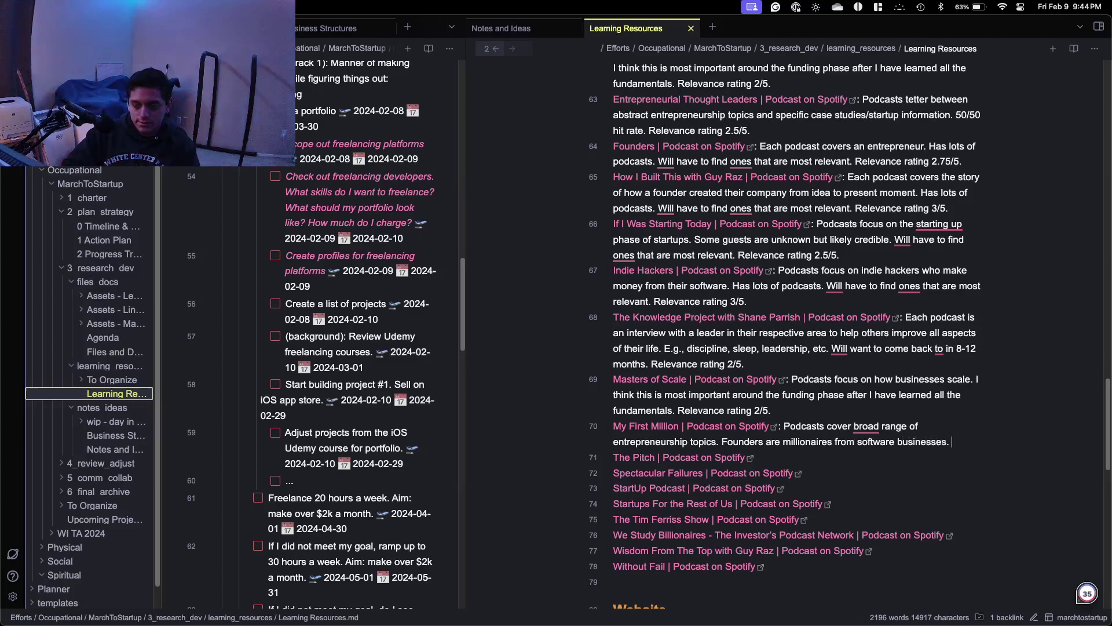
Append "Good hit rate. 2.75/5" to the end of the My First Million entry.
text(Good hit rat)
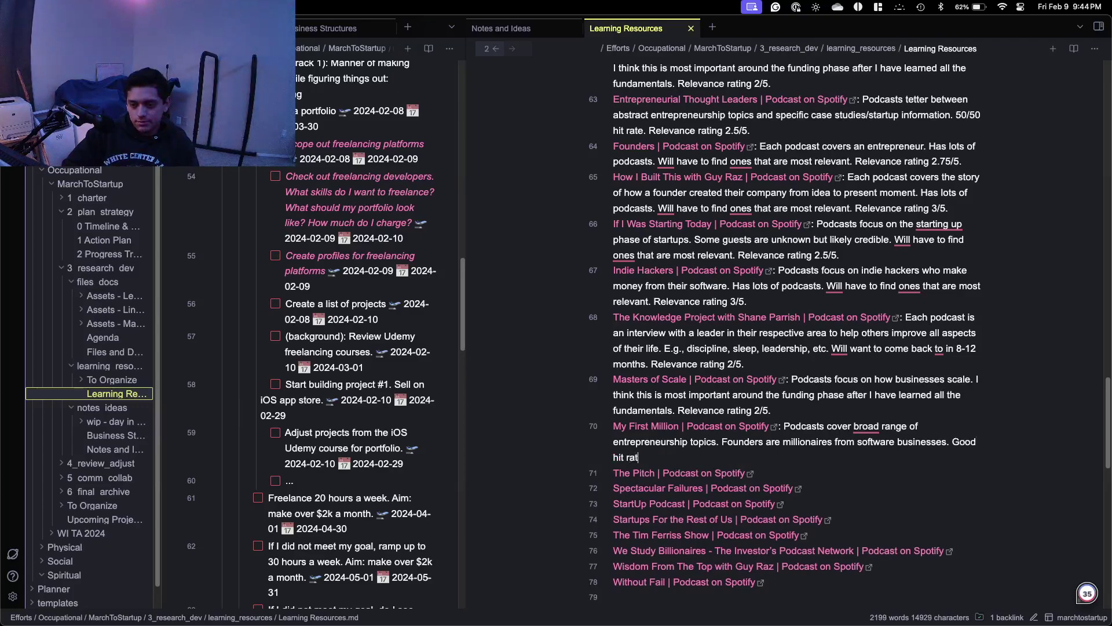
text(e. 2/)
key(BackSpace)
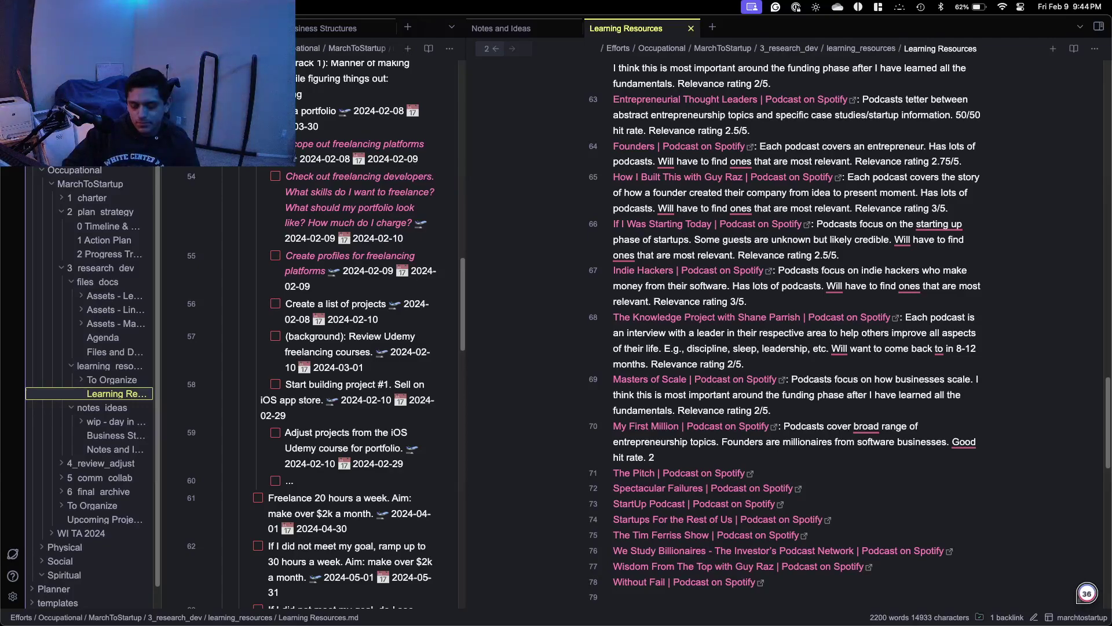
text(.74)
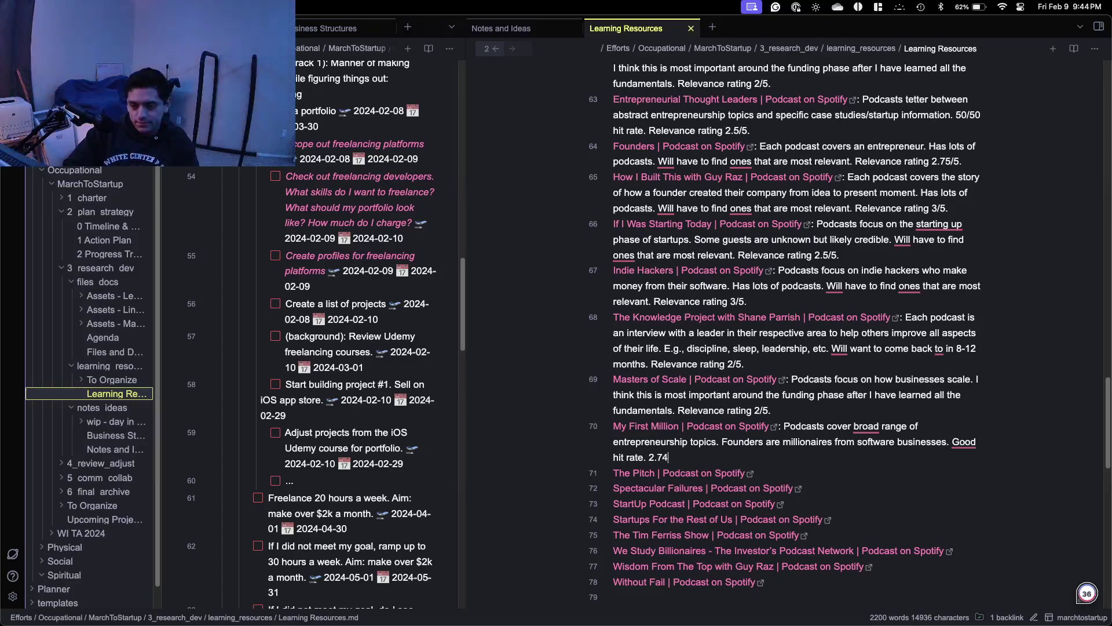
key(BackSpace)
text(5/5)
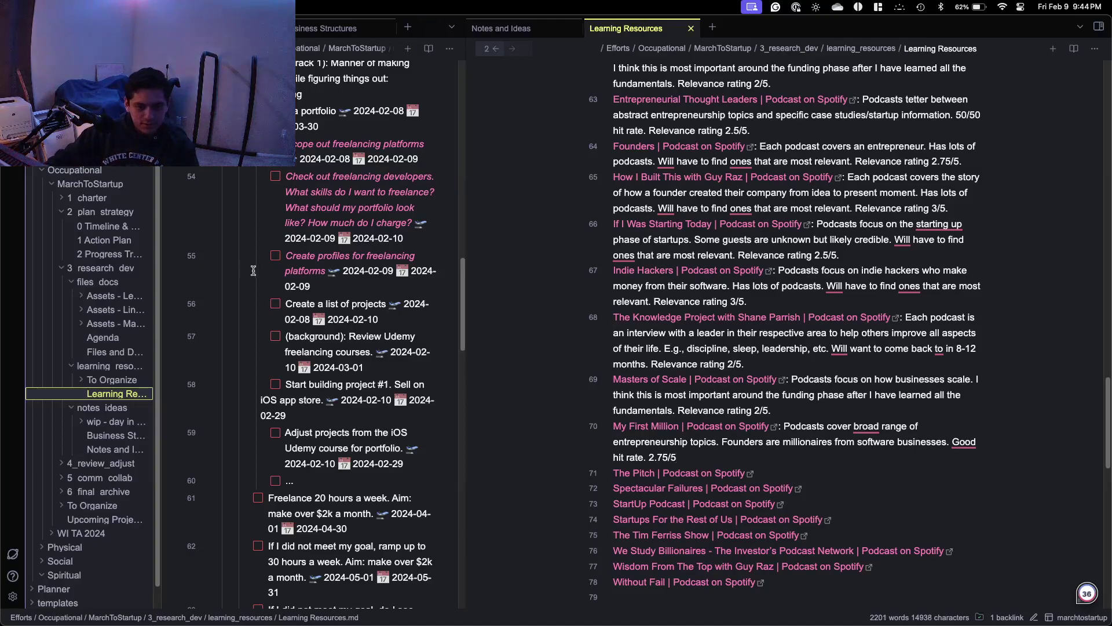
Switch to the Pretzel Rocks music player in the browser and skip to the next track.
key(ctrl+Up)
click(678, 220)
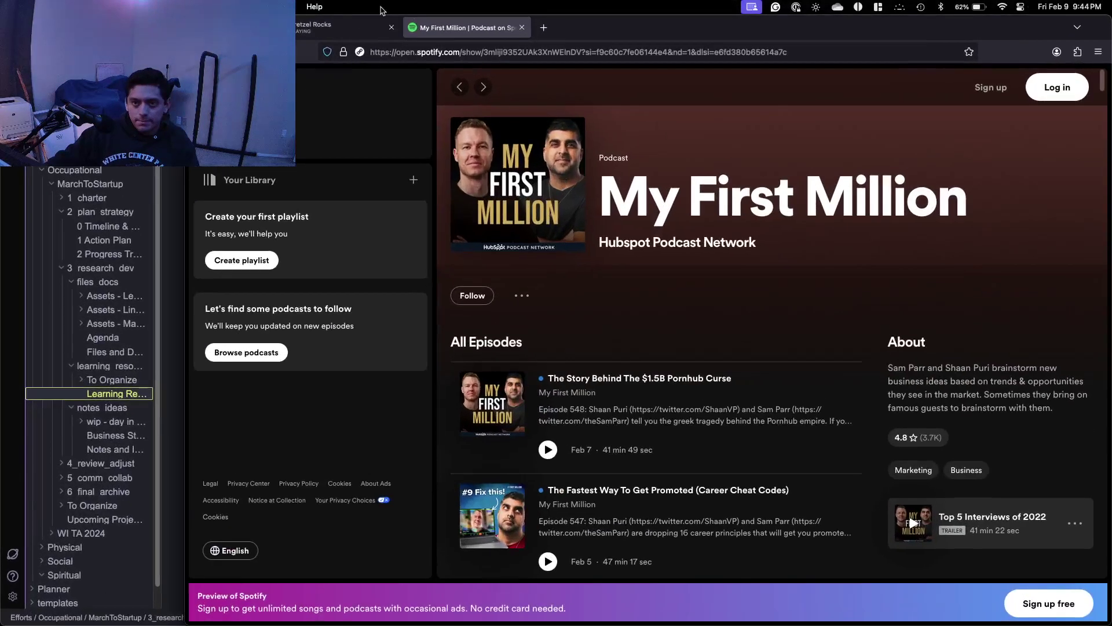
click(313, 27)
click(518, 597)
key(ctrl+Up)
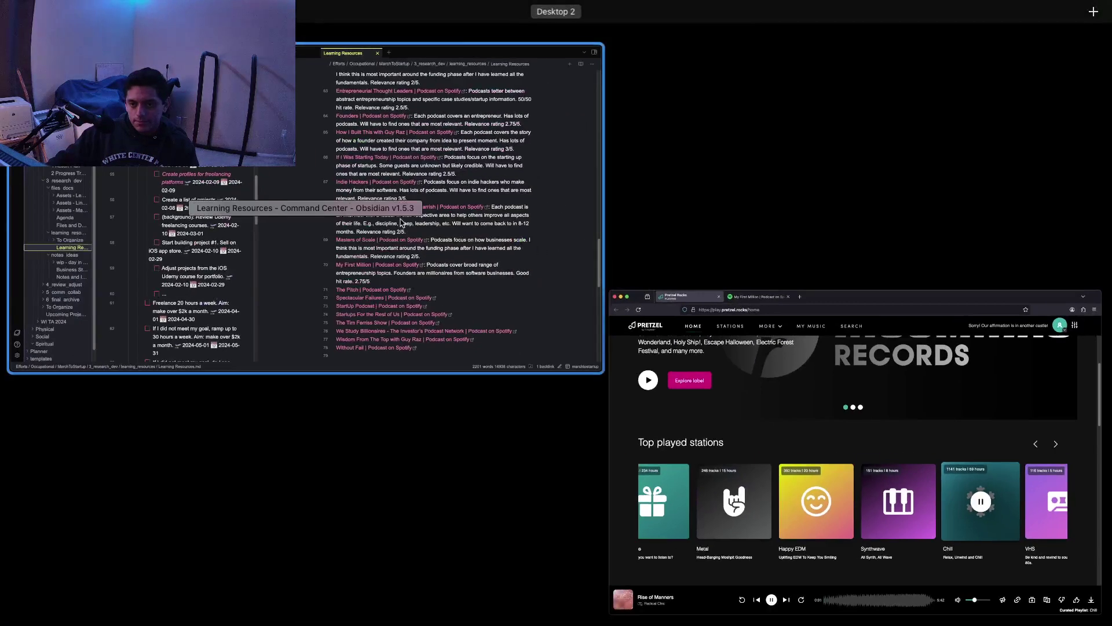
Back in the Obsidian note, insert "Relevance rating" before 2.75/5 in the My First Million entry.
click(571, 294)
click(648, 457)
text(Relevan)
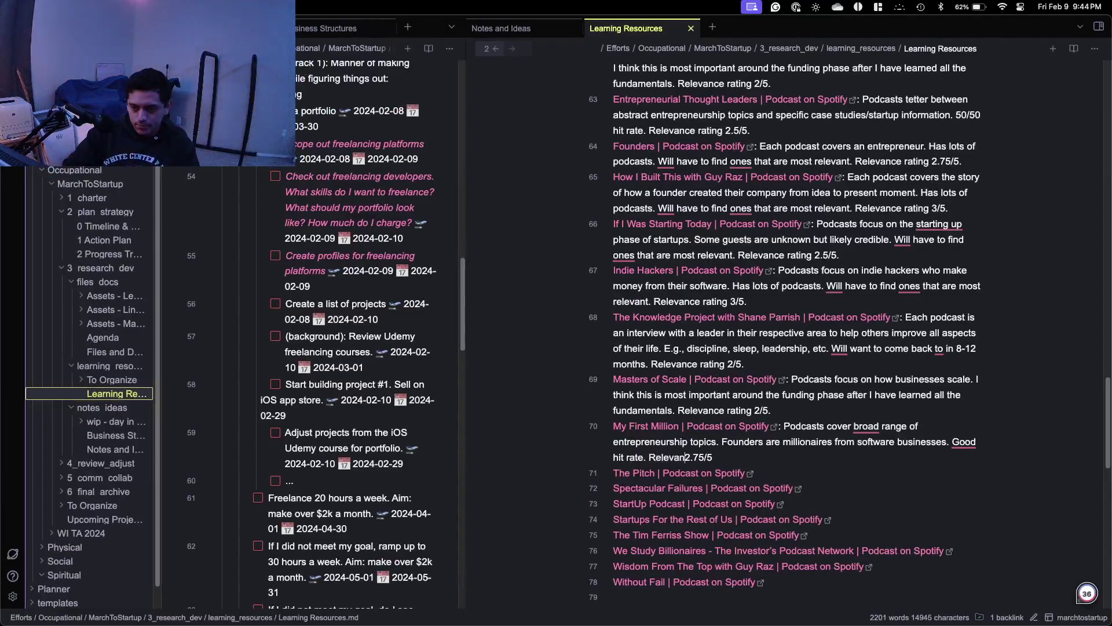
text(ce rating 2)
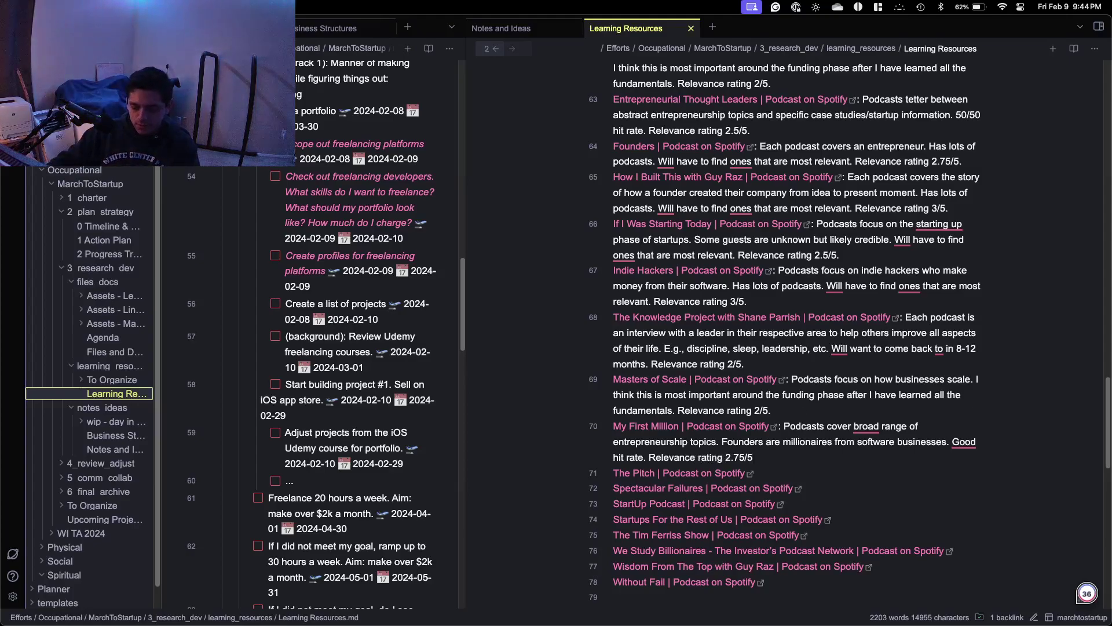
End the My First Million entry with a period, and open The Pitch's Spotify page from the note, closing the My First Million page.
text(.)
scroll(840, 397, down, 1)
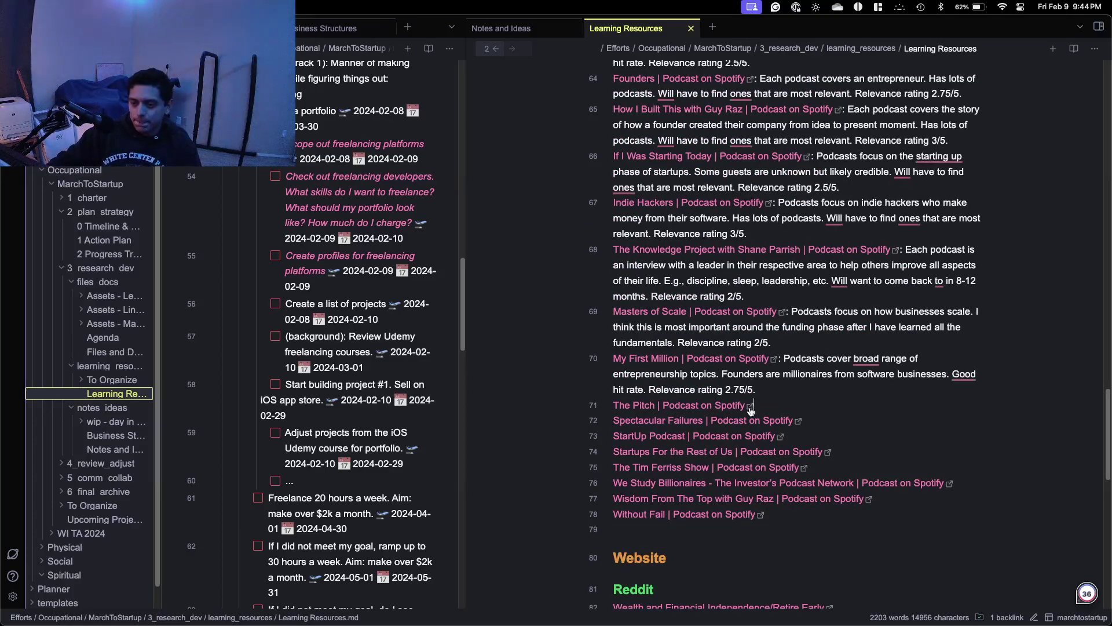
click(751, 408)
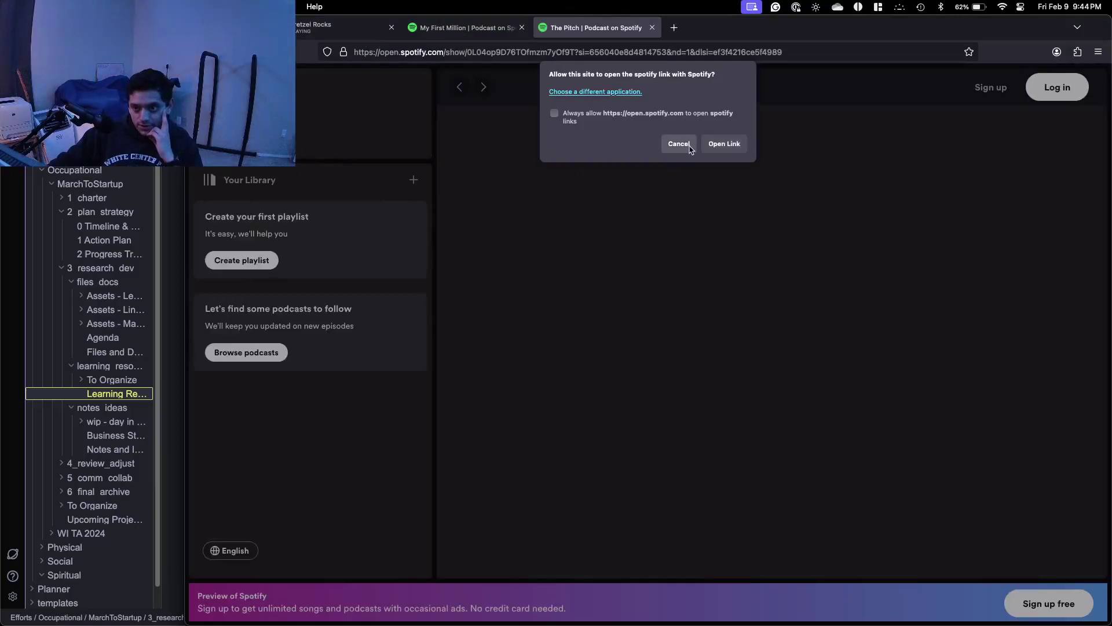
click(678, 144)
click(522, 27)
Switch to the Pretzel Rocks player, start the Chill Pop station from the top played stations, and skip slightly ahead in the track.
click(369, 25)
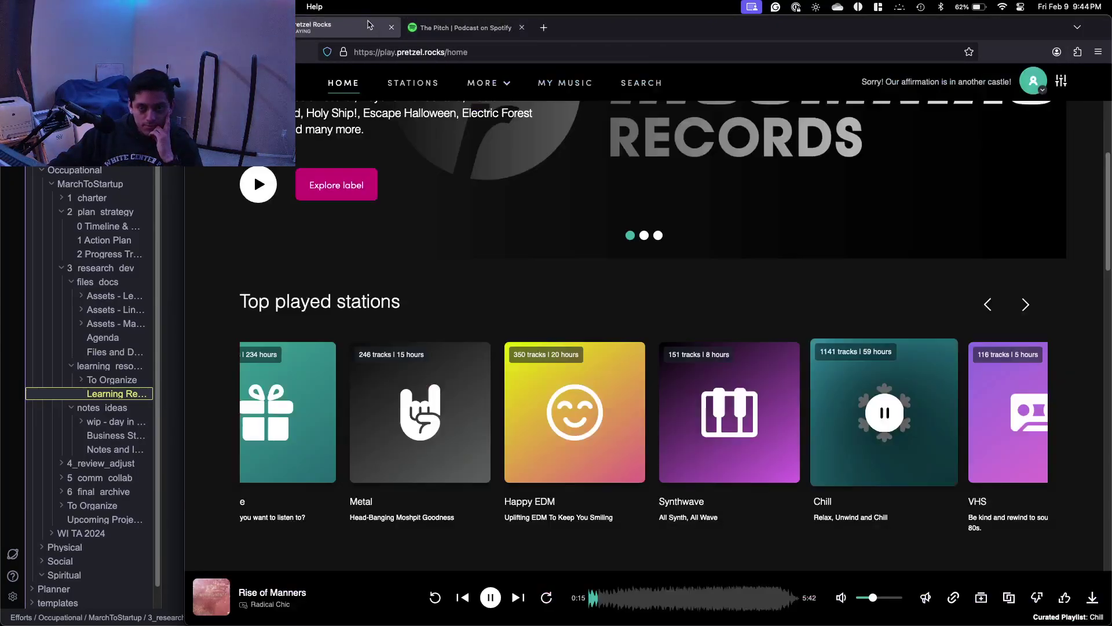
scroll(722, 380, left, 1)
scroll(723, 381, right, 3)
scroll(724, 381, right, 5)
scroll(723, 381, right, 4)
scroll(721, 380, right, 1)
click(600, 410)
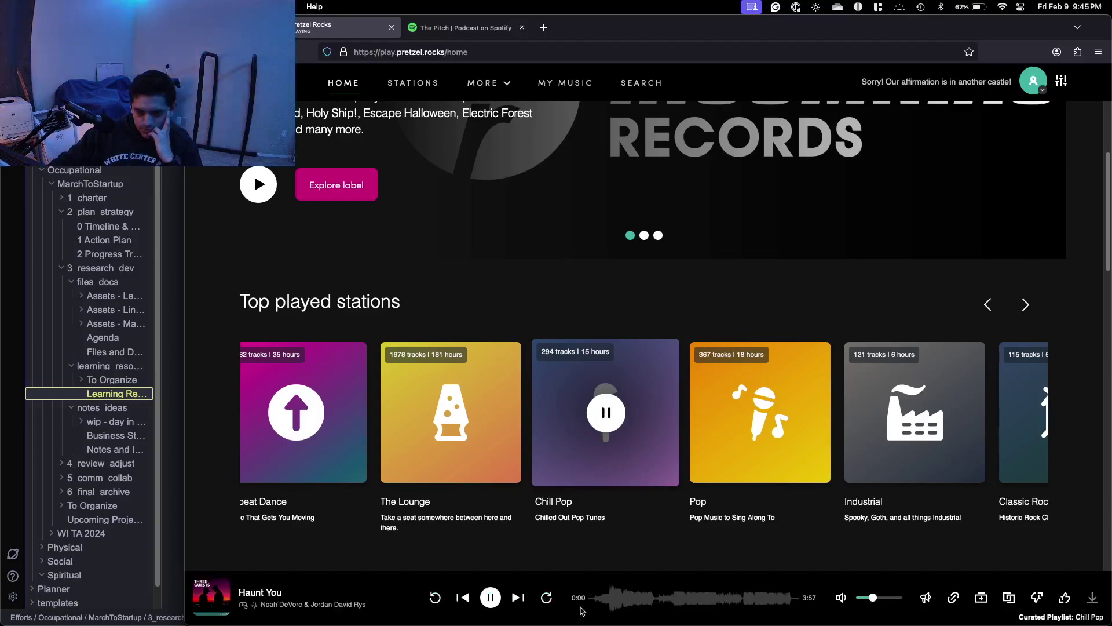
click(603, 601)
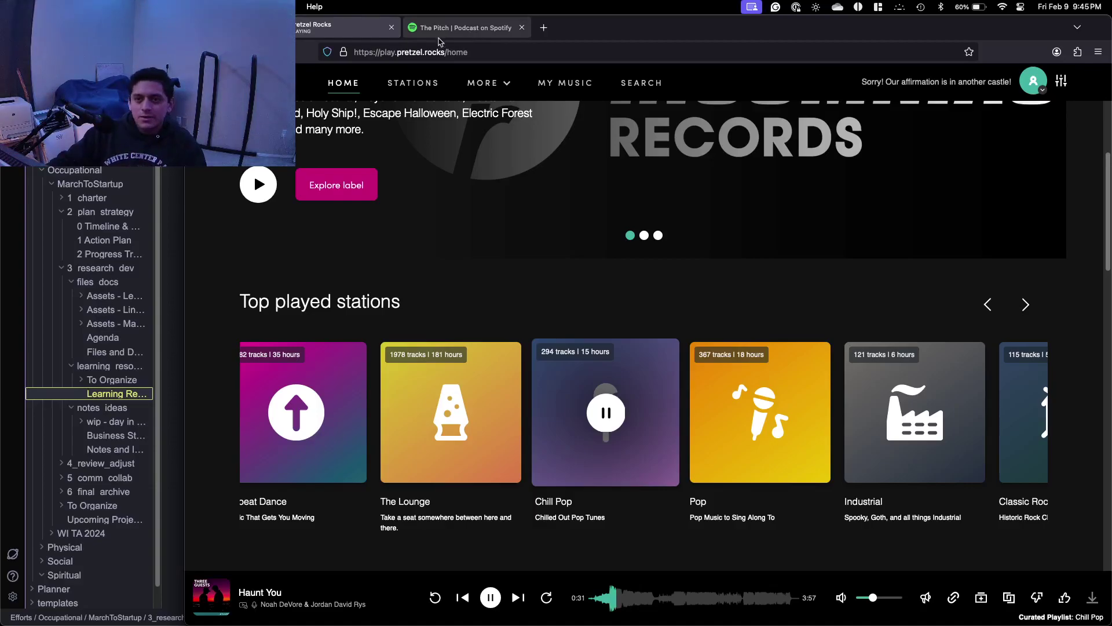
Return to The Pitch's Spotify page, skim the latest episodes, and expand the full About description to read it.
click(485, 29)
scroll(654, 243, down, 5)
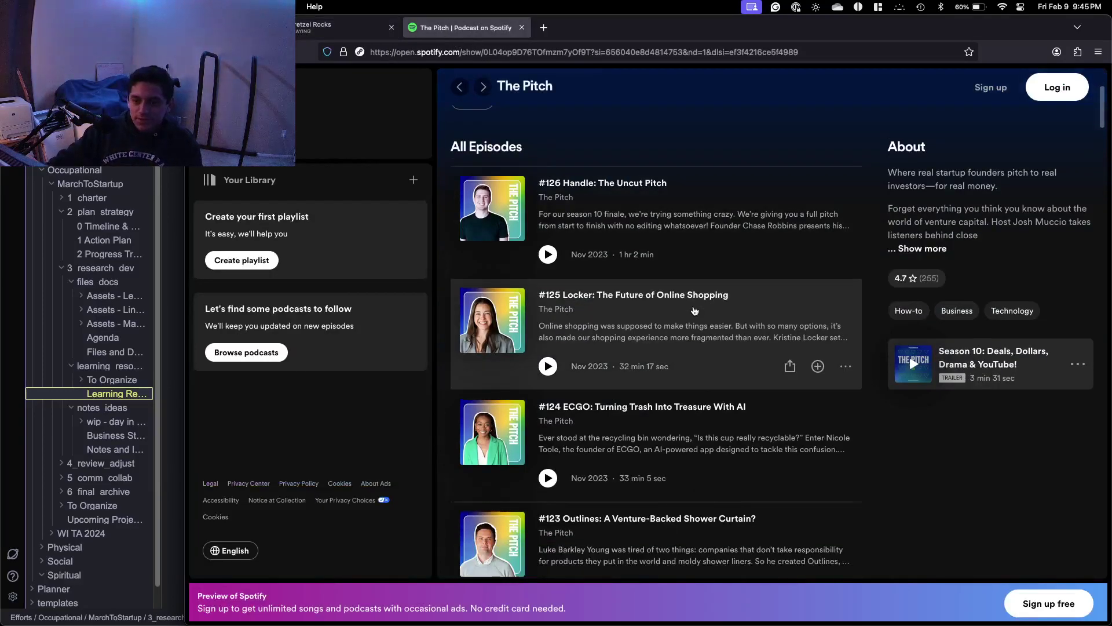
scroll(696, 315, up, 2)
scroll(695, 315, down, 4)
scroll(724, 327, up, 8)
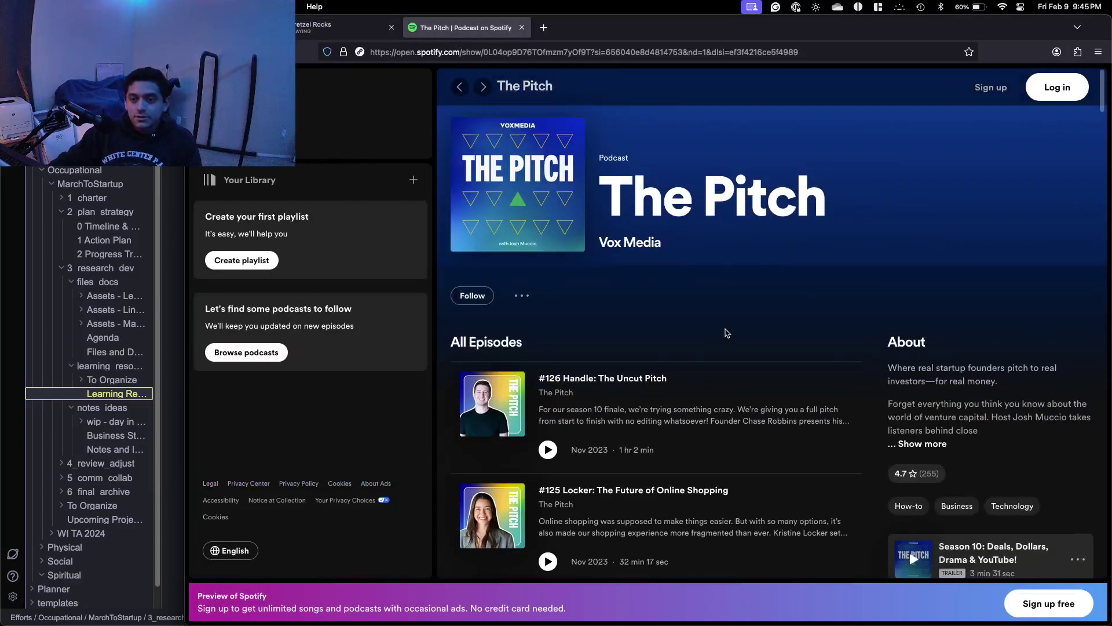
click(936, 439)
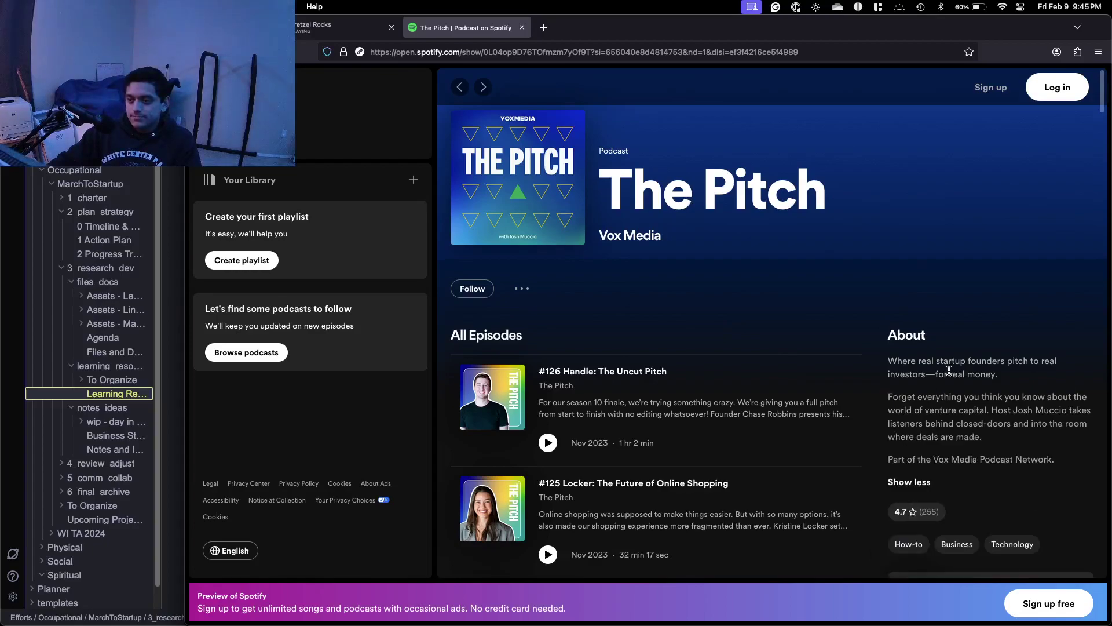
drag(922, 362, 1032, 365)
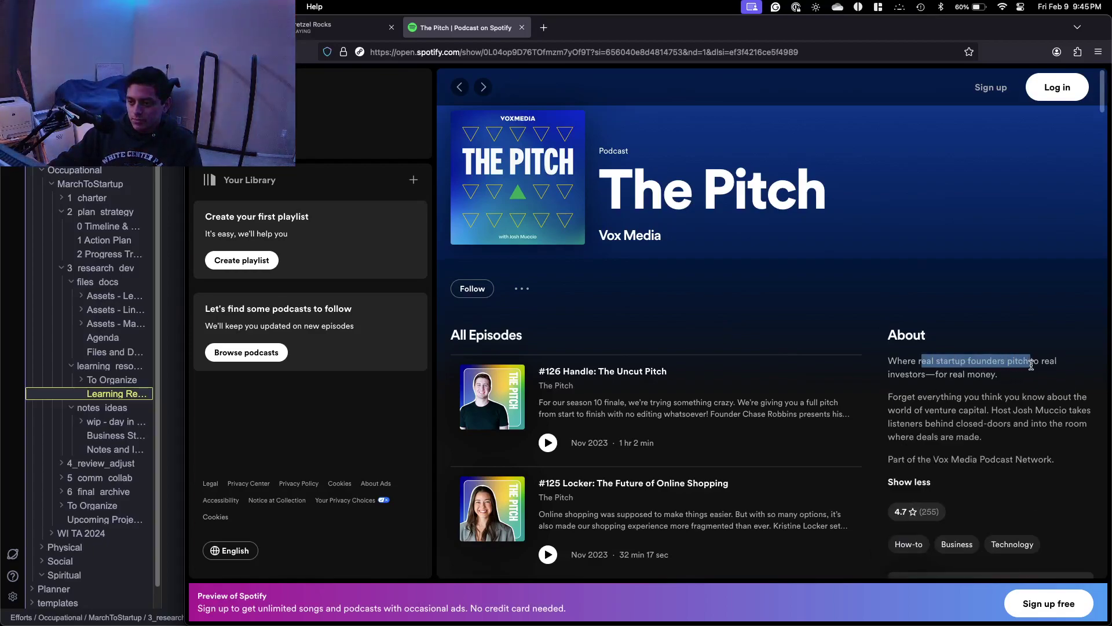
Examine The Pitch's episode list from newest to oldest to judge what topics the episodes cover.
scroll(716, 398, down, 20)
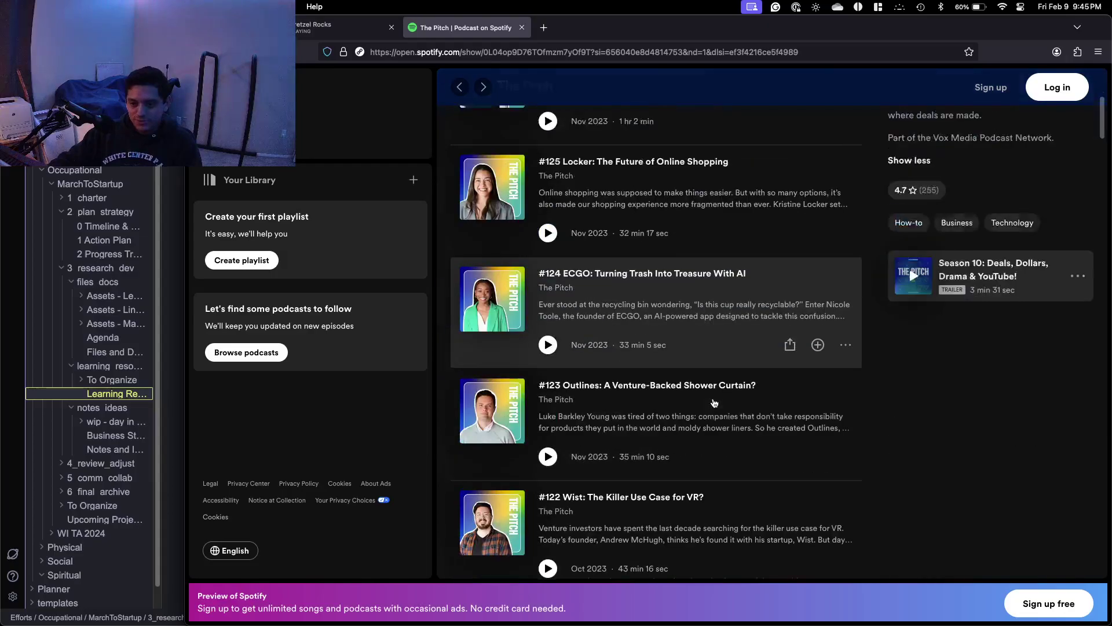
scroll(715, 398, down, 20)
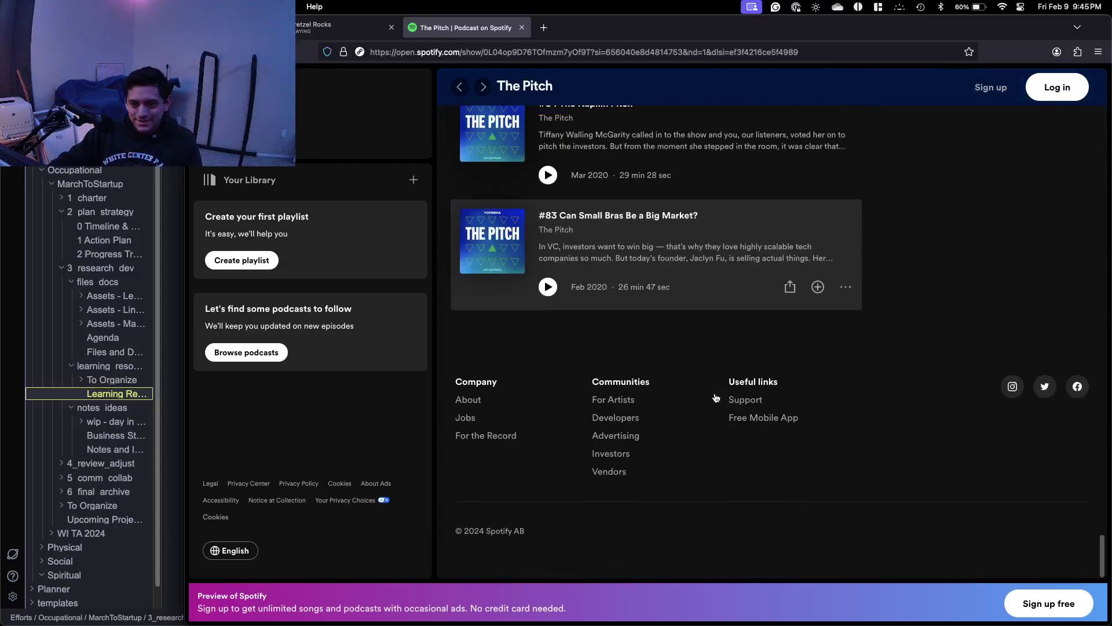
scroll(716, 398, up, 20)
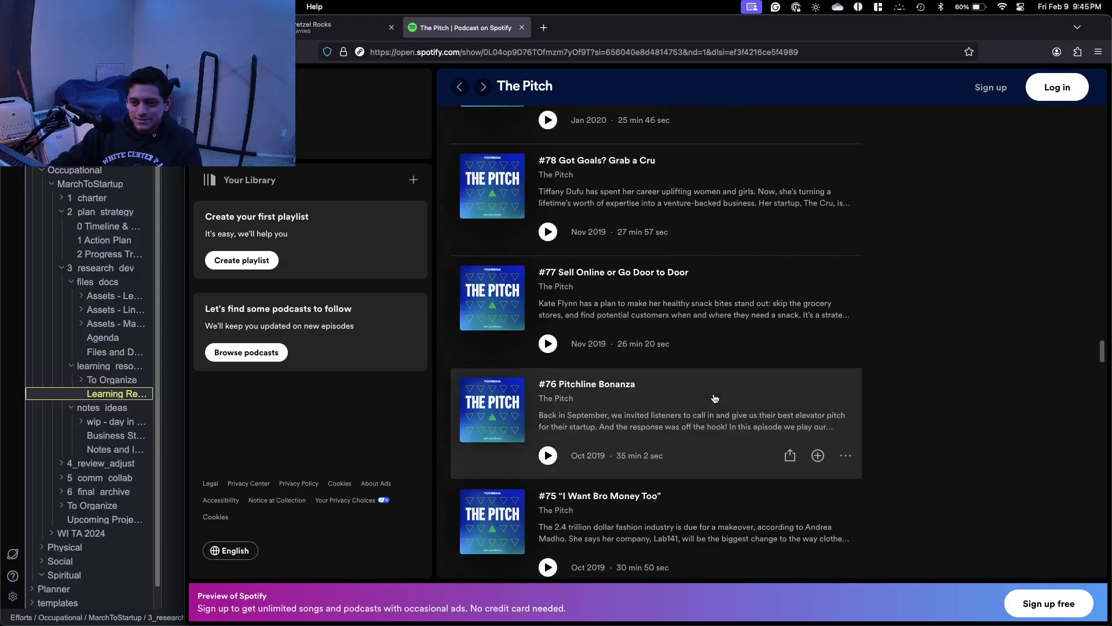
scroll(716, 398, down, 18)
scroll(715, 398, down, 20)
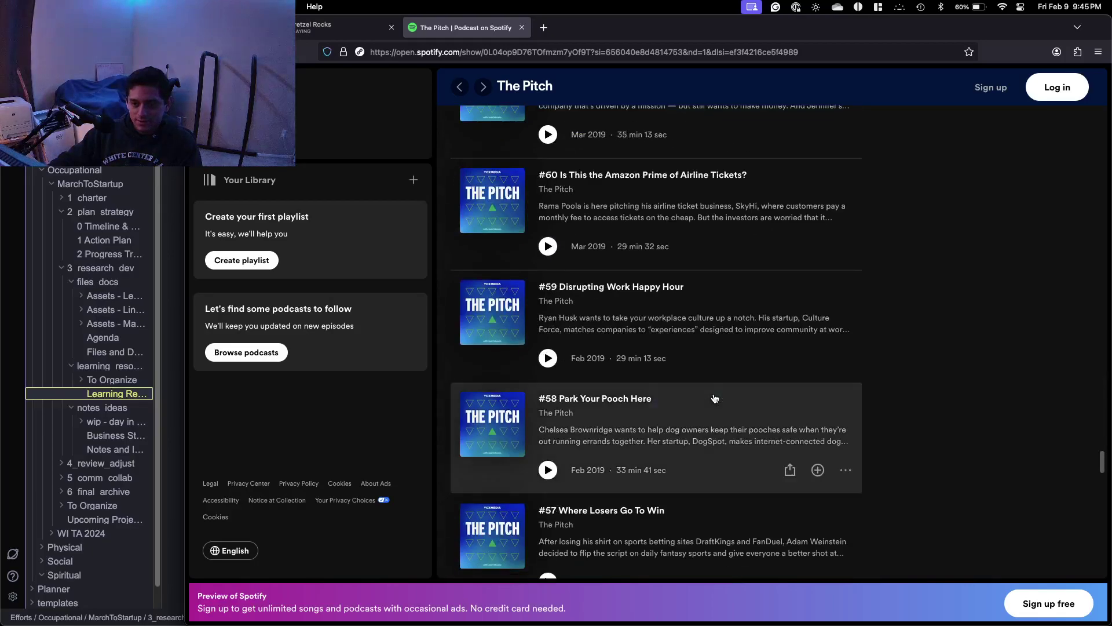
scroll(715, 398, down, 20)
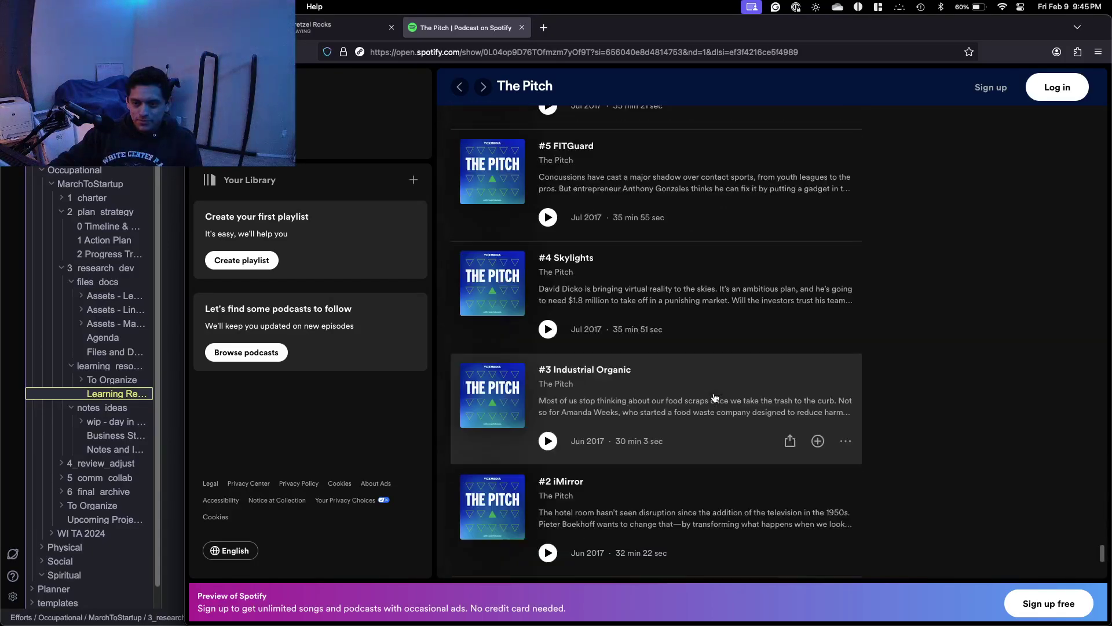
scroll(716, 398, up, 5)
scroll(716, 398, down, 2)
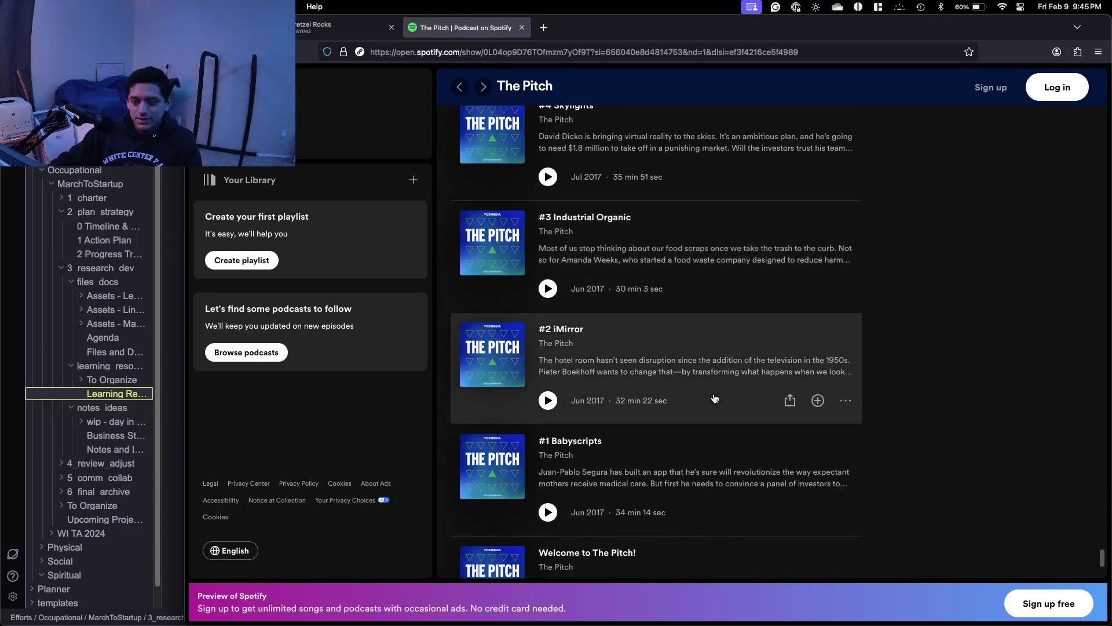
scroll(716, 398, up, 20)
scroll(715, 396, up, 20)
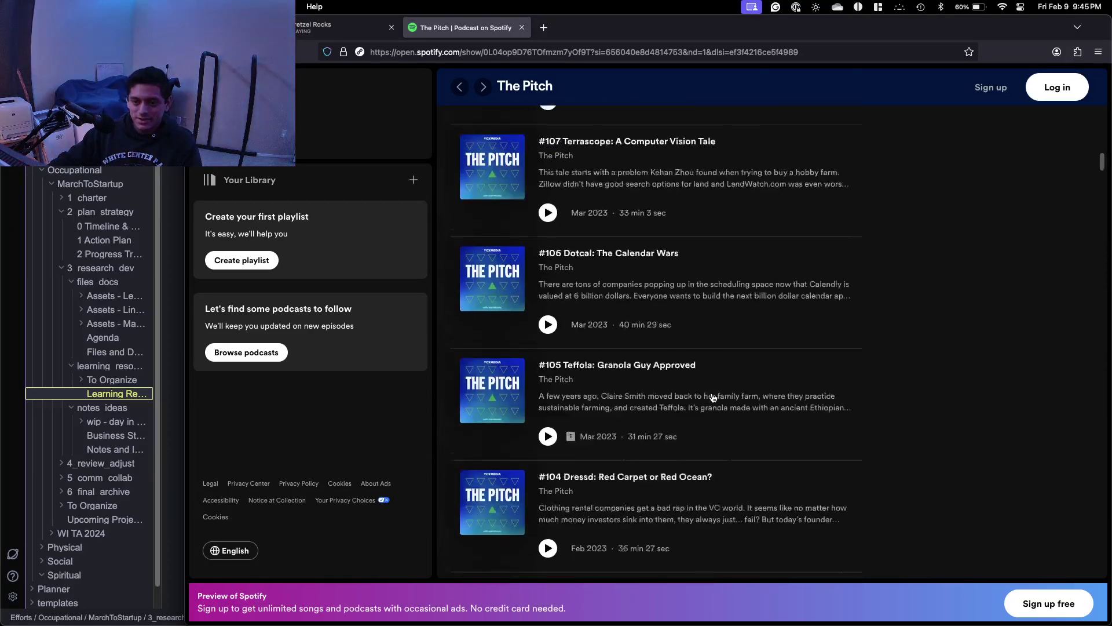
scroll(712, 398, down, 2)
scroll(712, 398, down, 10)
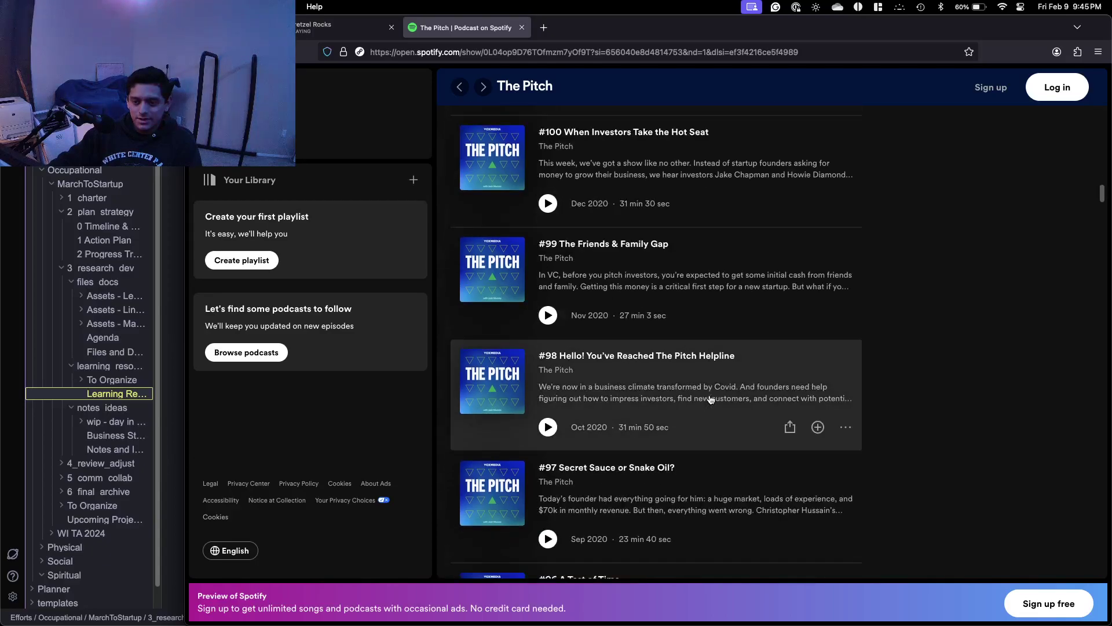
scroll(712, 399, up, 15)
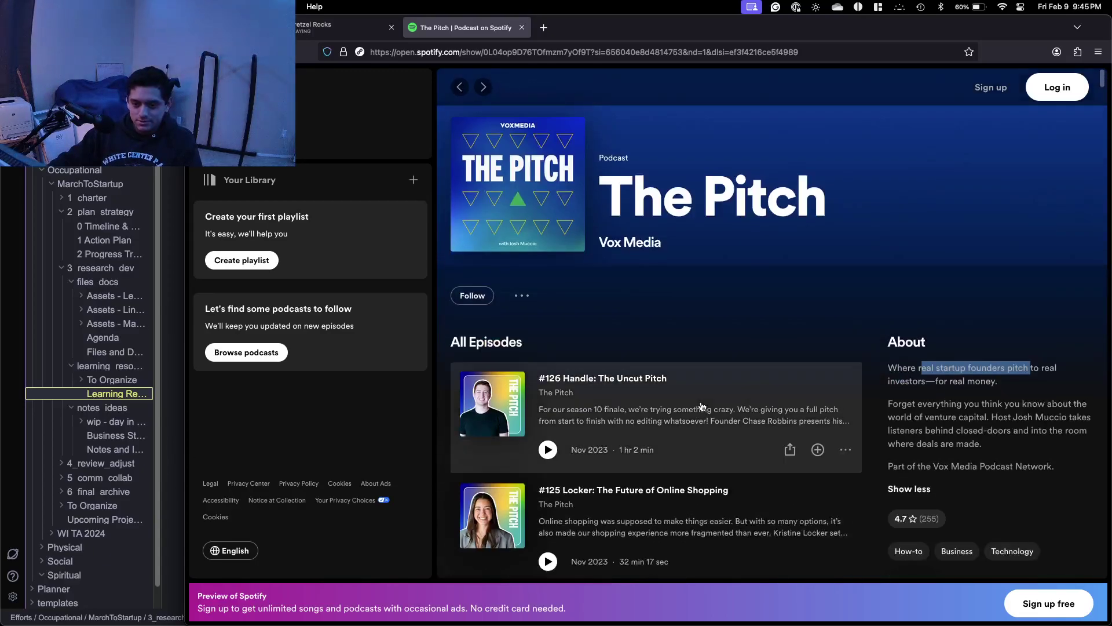
Copy "real startup founders pitch to real investors—for real money" from the About text into The Pitch entry of the Obsidian note after a colon.
click(955, 402)
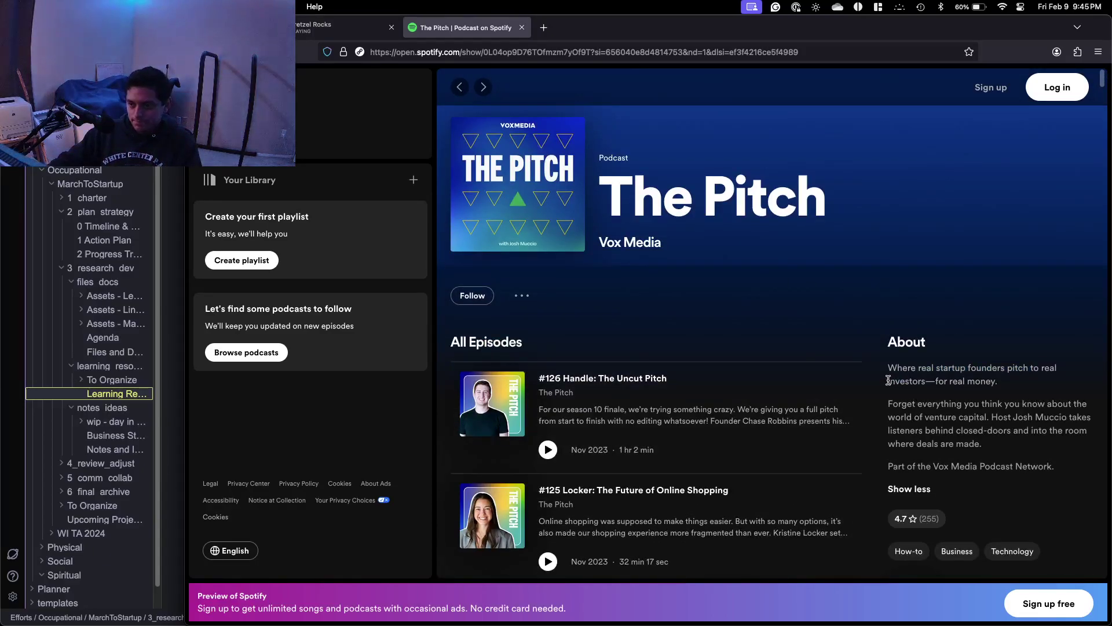
drag(918, 369, 996, 377)
key(super+c)
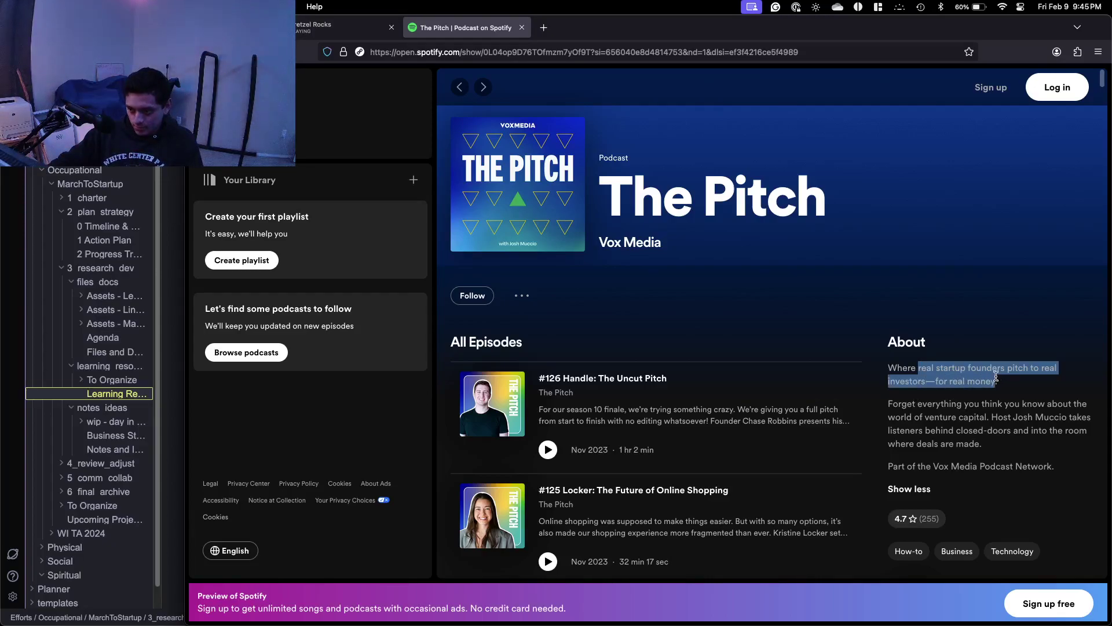
key(ctrl+Up)
click(589, 251)
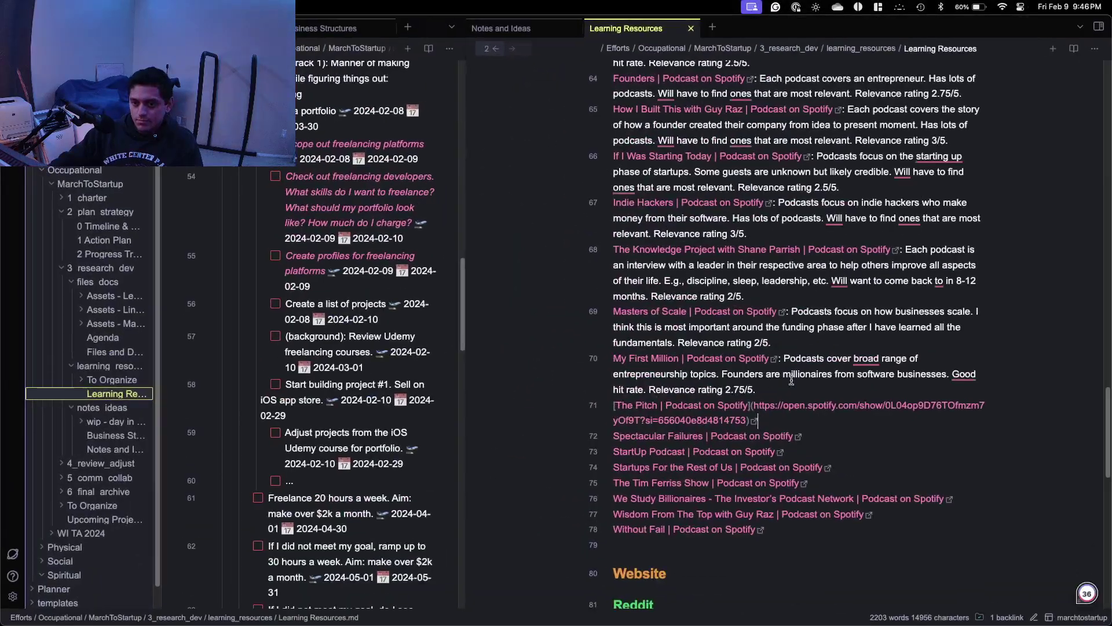
text(:)
key(super+v)
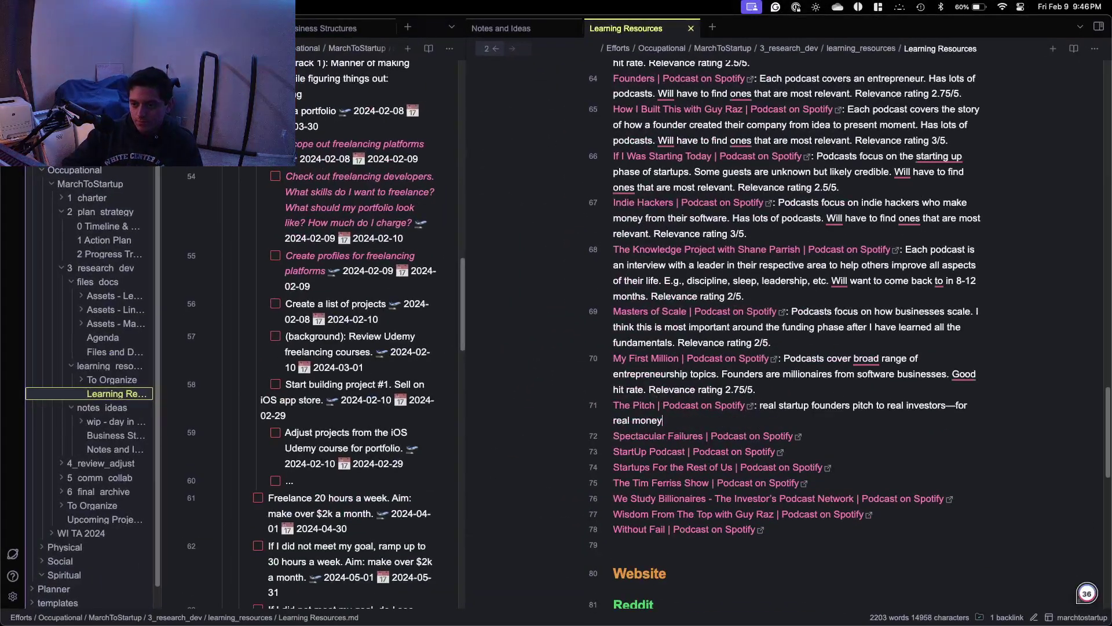
Capitalize "Real" in The Pitch description, replace the dash before "for" with a space, and end the sentence with a period.
click(762, 405)
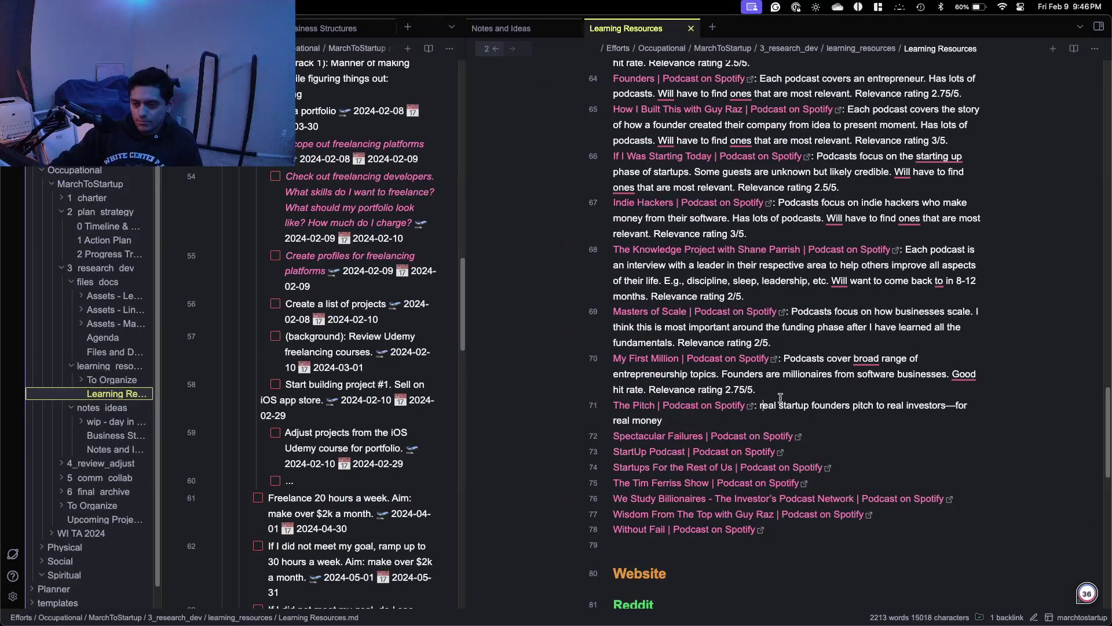
key(Delete)
text(R)
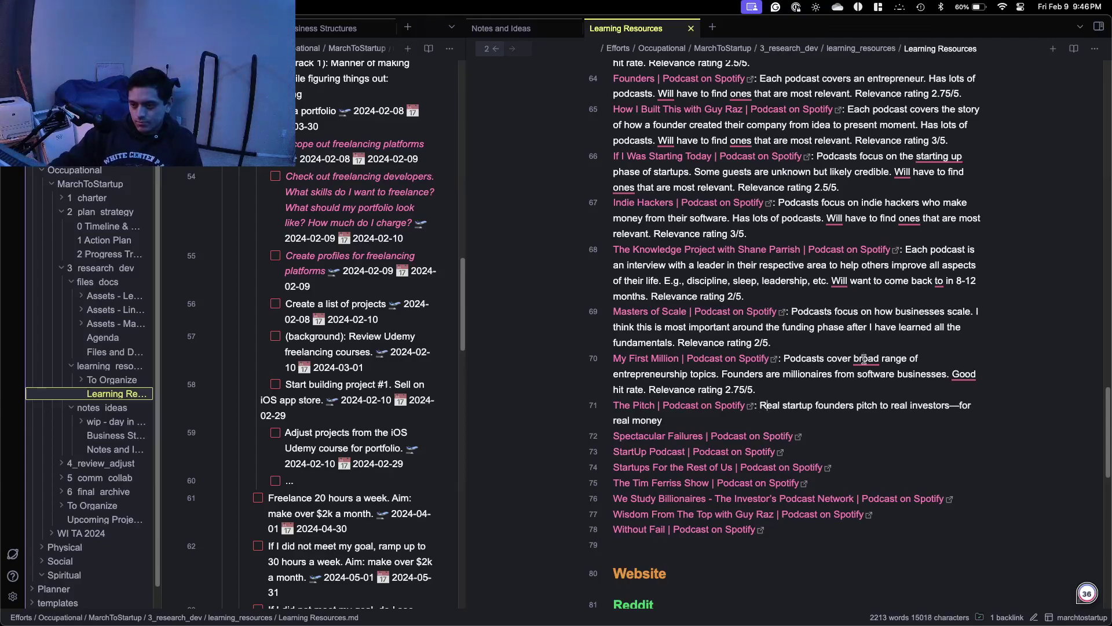
click(959, 405)
key(BackSpace)
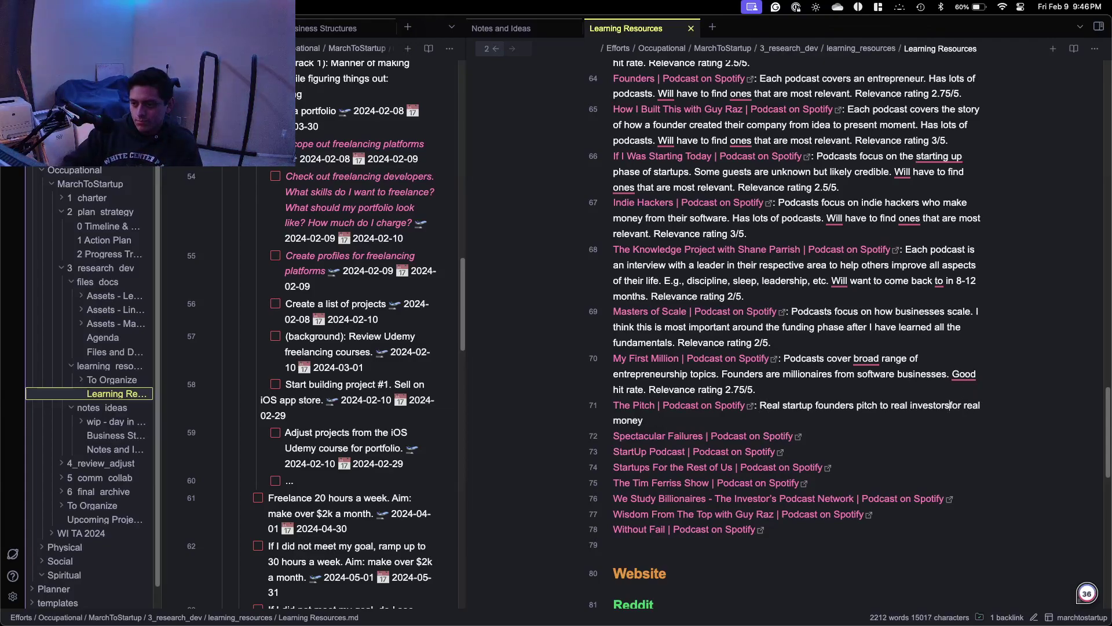
click(644, 420)
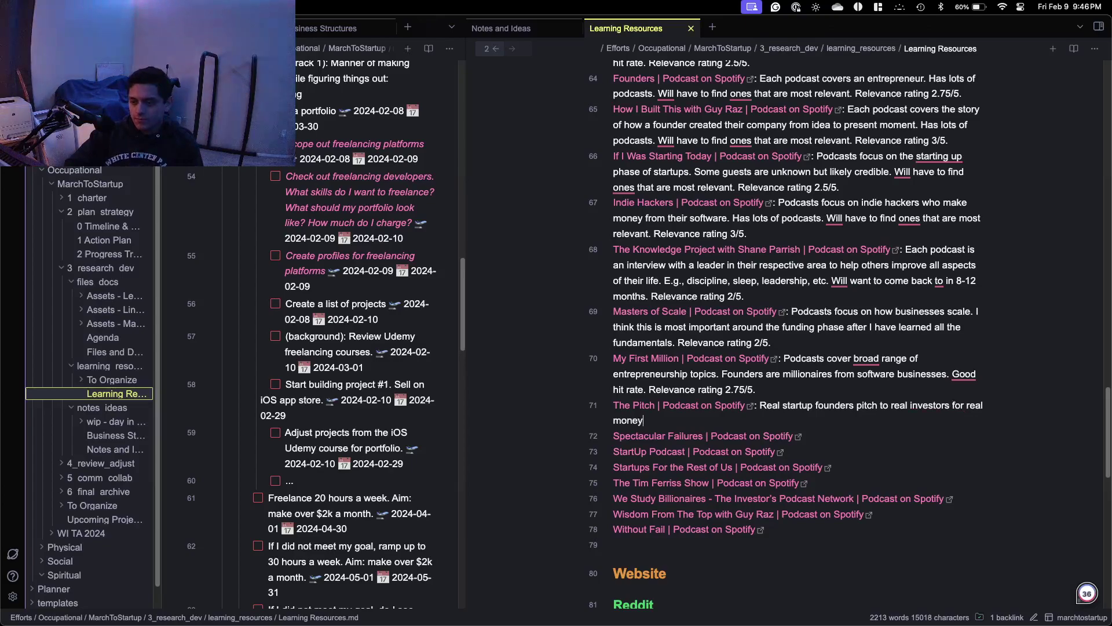
text(. Good)
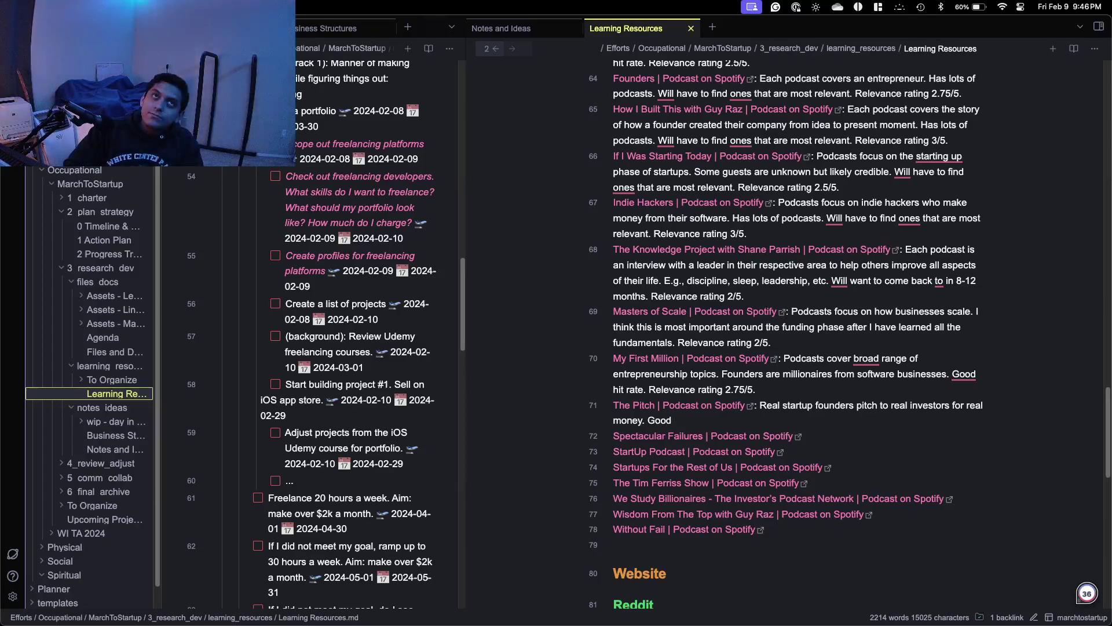
key(BackSpace)
key(BackSpace)
key(BackSpace)
key(BackSpace)
key(BackSpace)
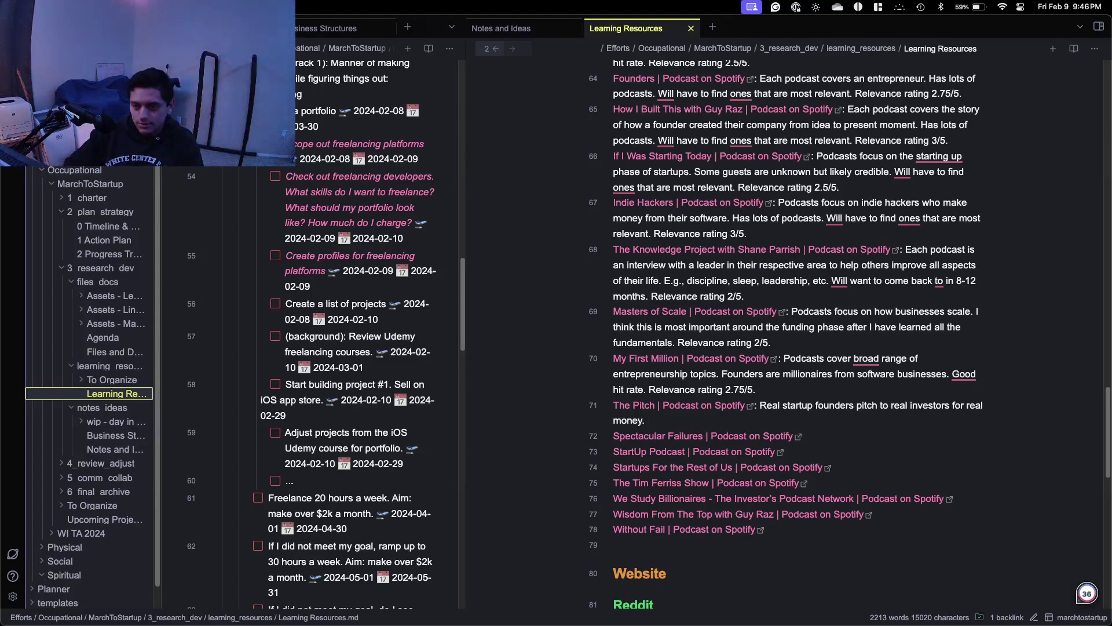
Begin a second sentence in The Pitch entry with "All podcast".
text(All pdo)
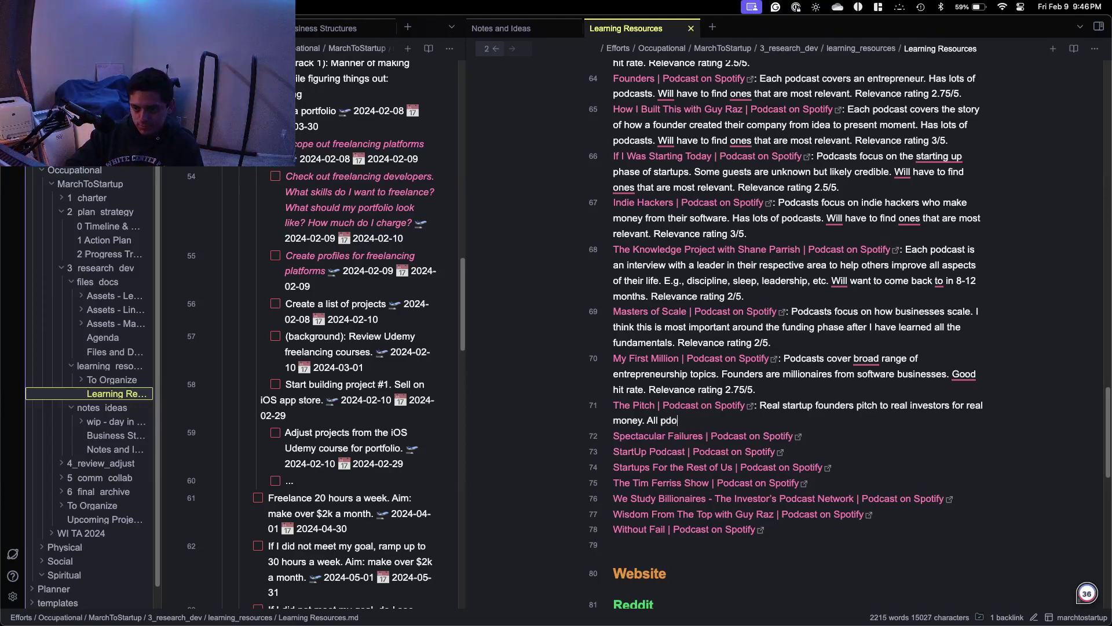
key(BackSpace)
key(BackSpace)
key(BackSpace)
text(odcast)
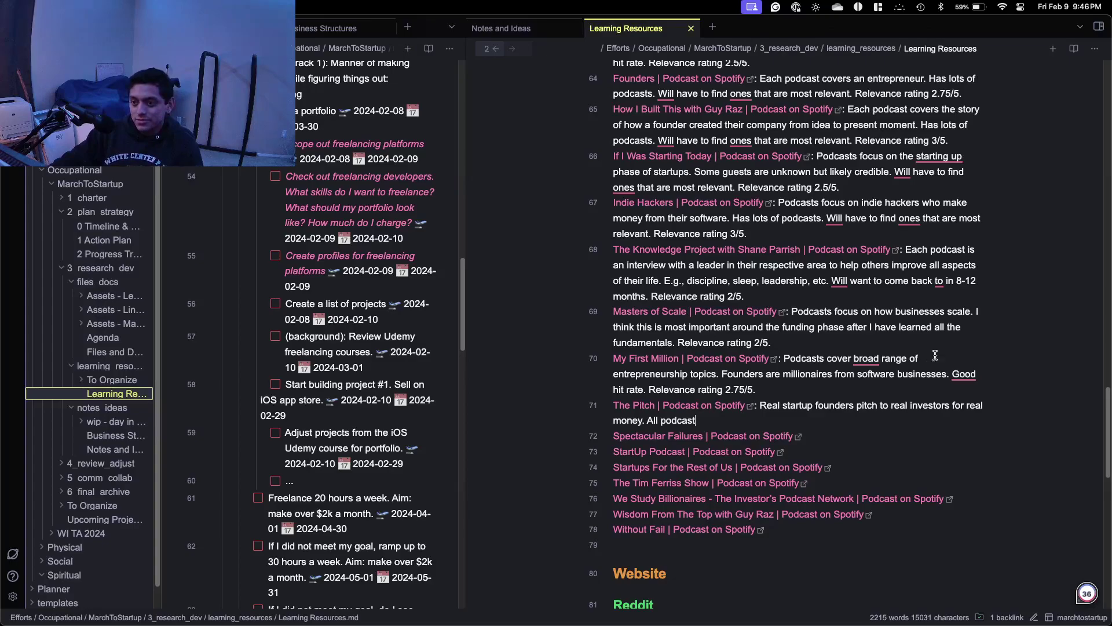
Recheck The Pitch's recent episodes in the browser, and continue its second sentence in the Obsidian note with "can help improve skill".
key(ctrl+Up)
click(772, 272)
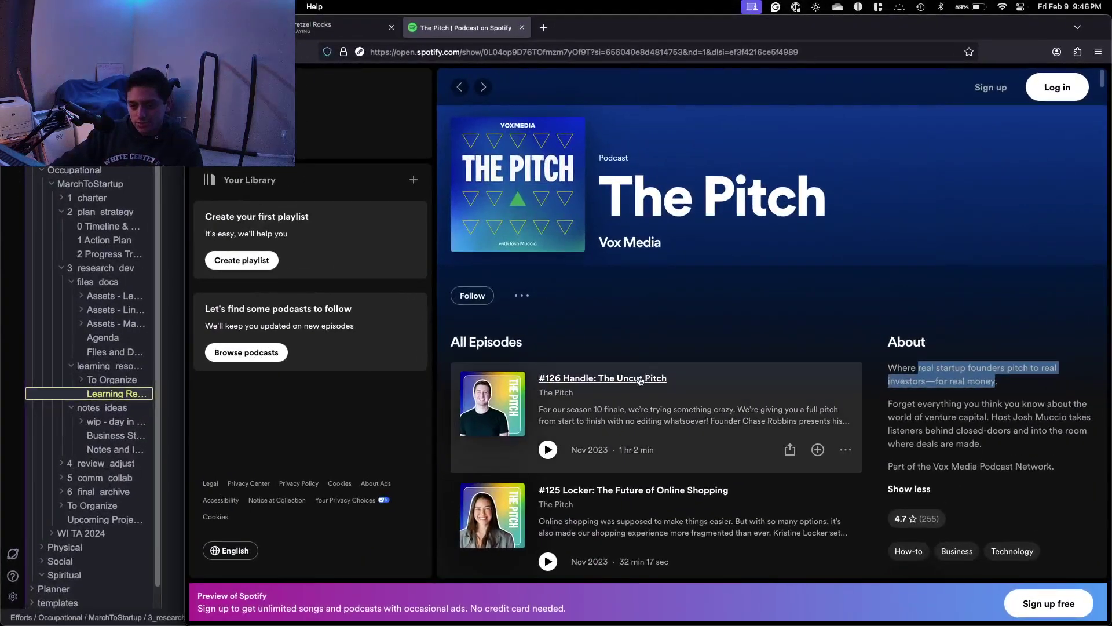
scroll(653, 397, down, 5)
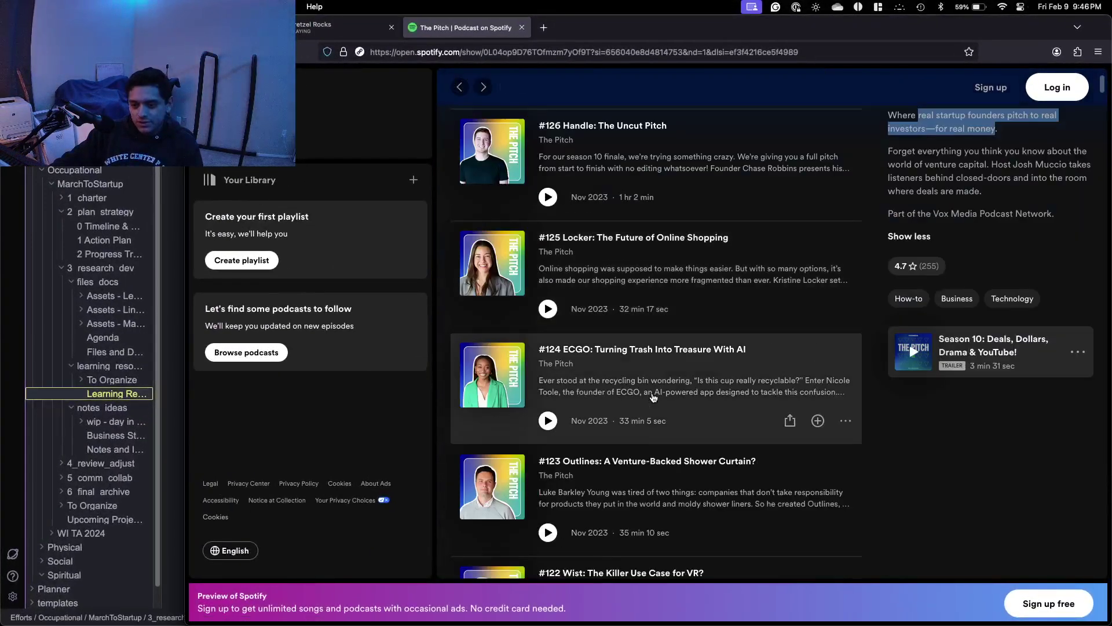
scroll(653, 398, down, 5)
scroll(654, 389, down, 2)
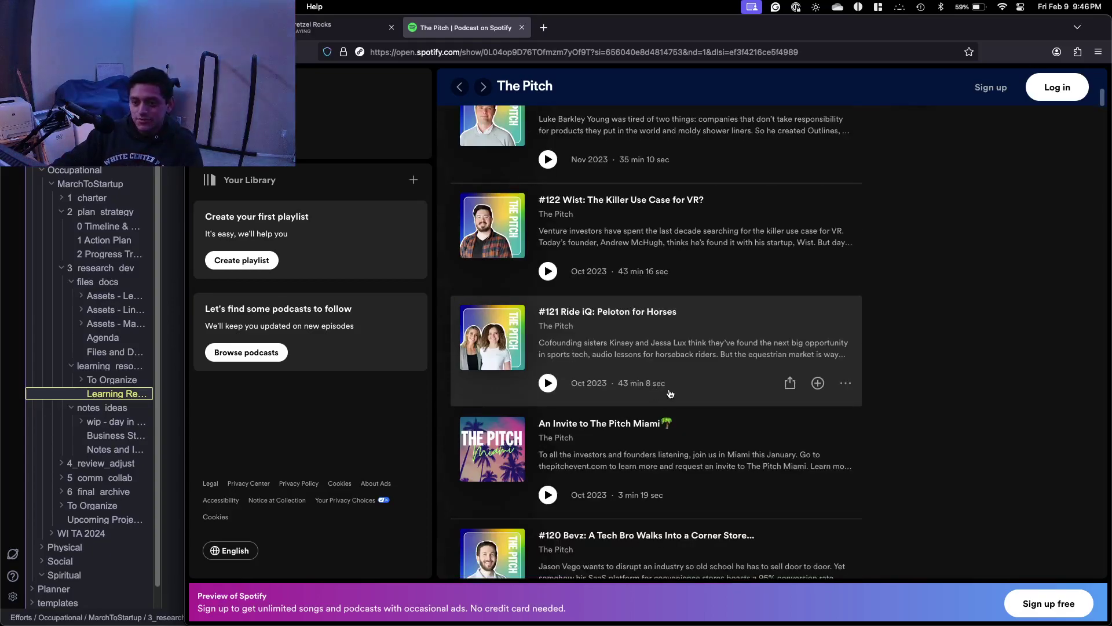
click(24, 331)
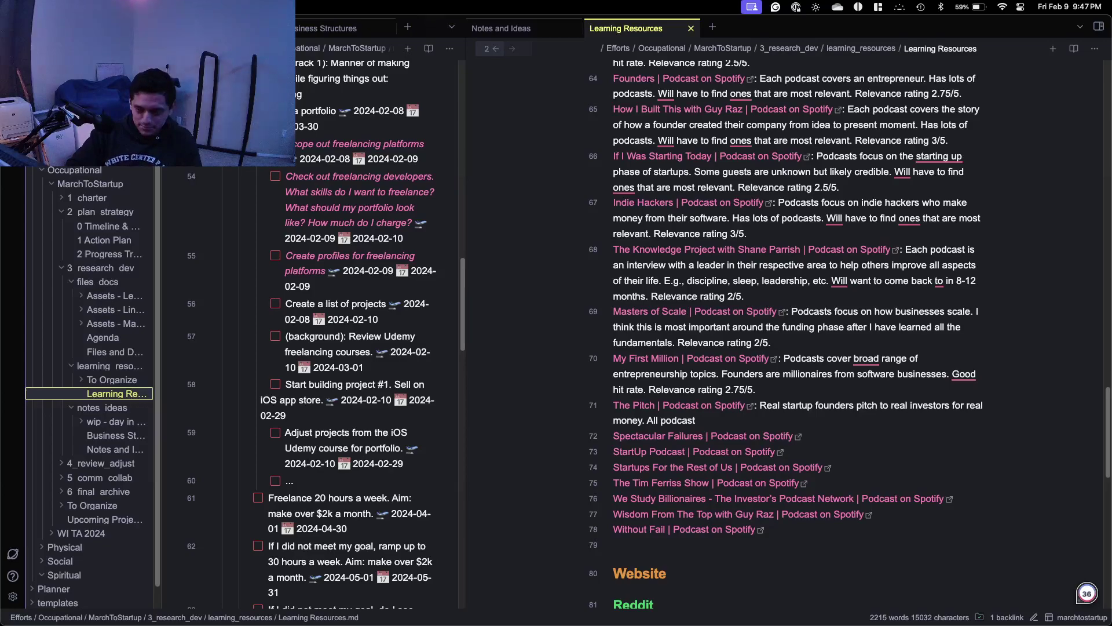
text(can )
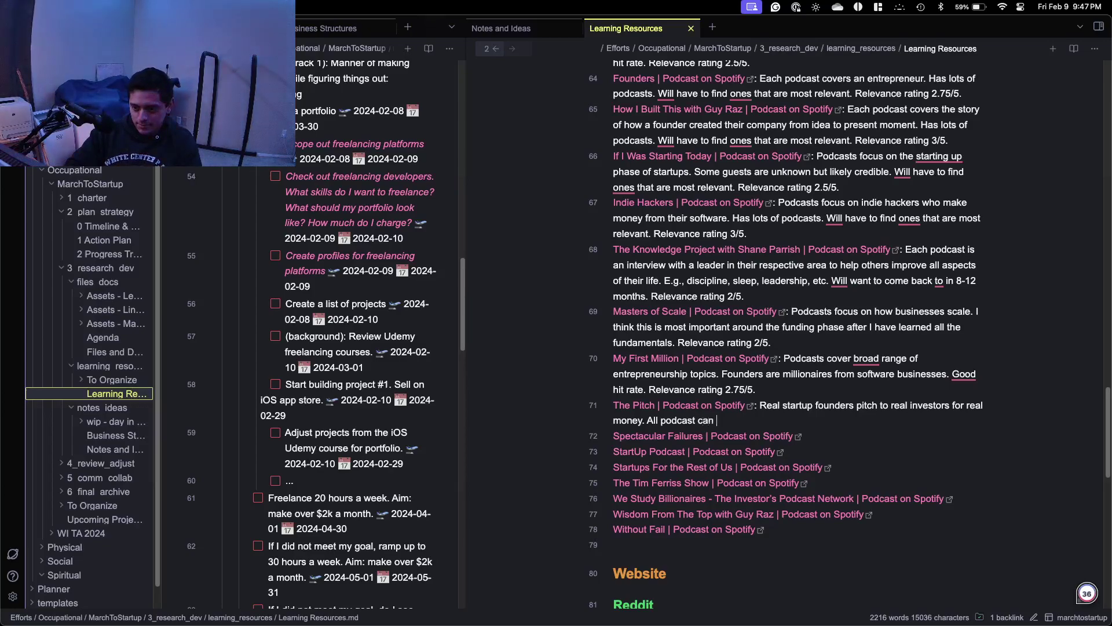
text(help improve skill)
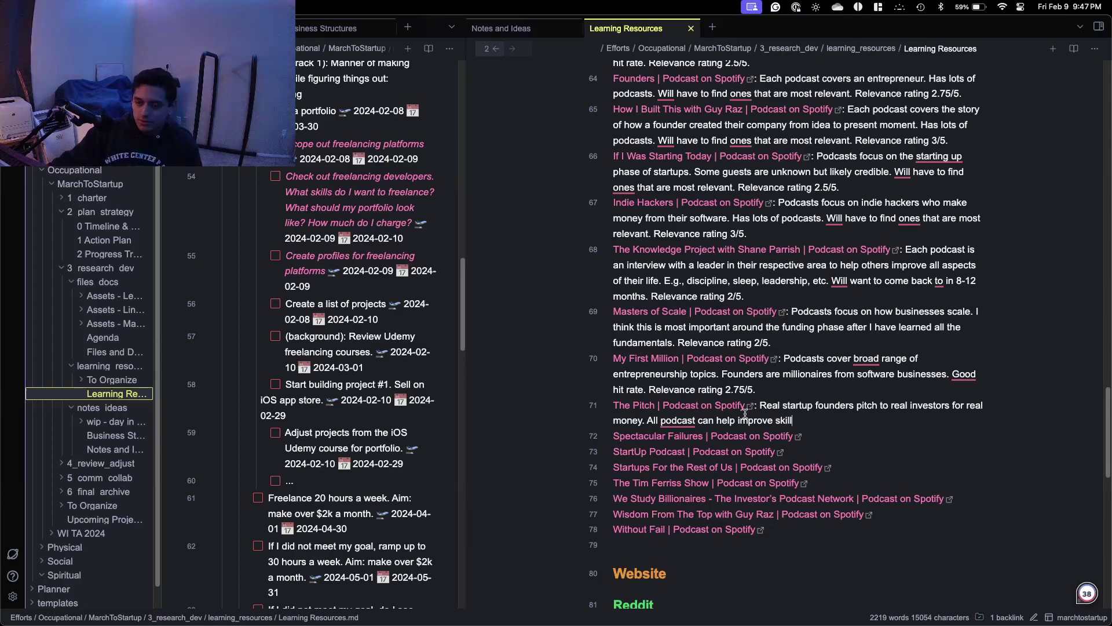
Correct "podcast" to "podcasts" in The Pitch entry, end the sentence with a period, and add "Relevance rating 3/5.".
mouse_move(677, 421)
click(694, 454)
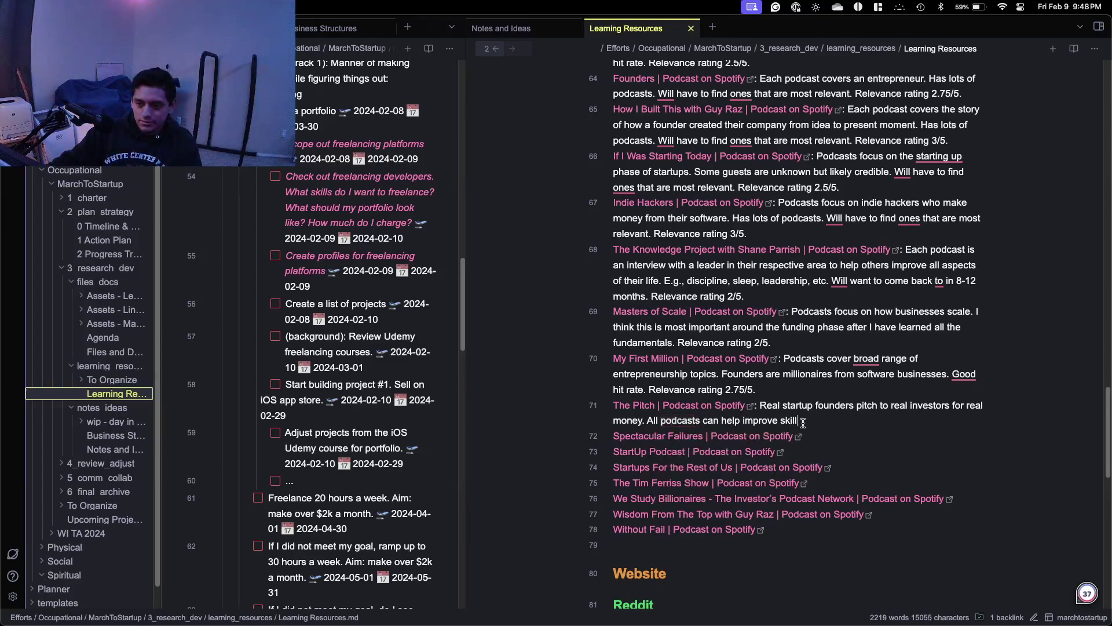
click(803, 420)
text(and)
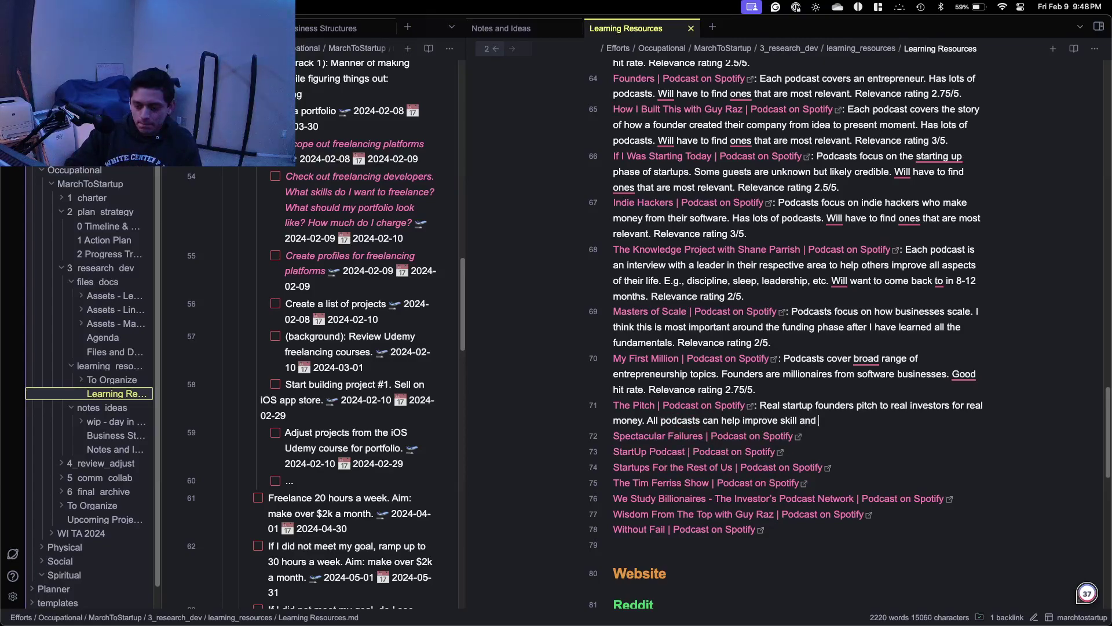
key(BackSpace)
key(BackSpace)
key(BackSpace)
text(. Relevance rating)
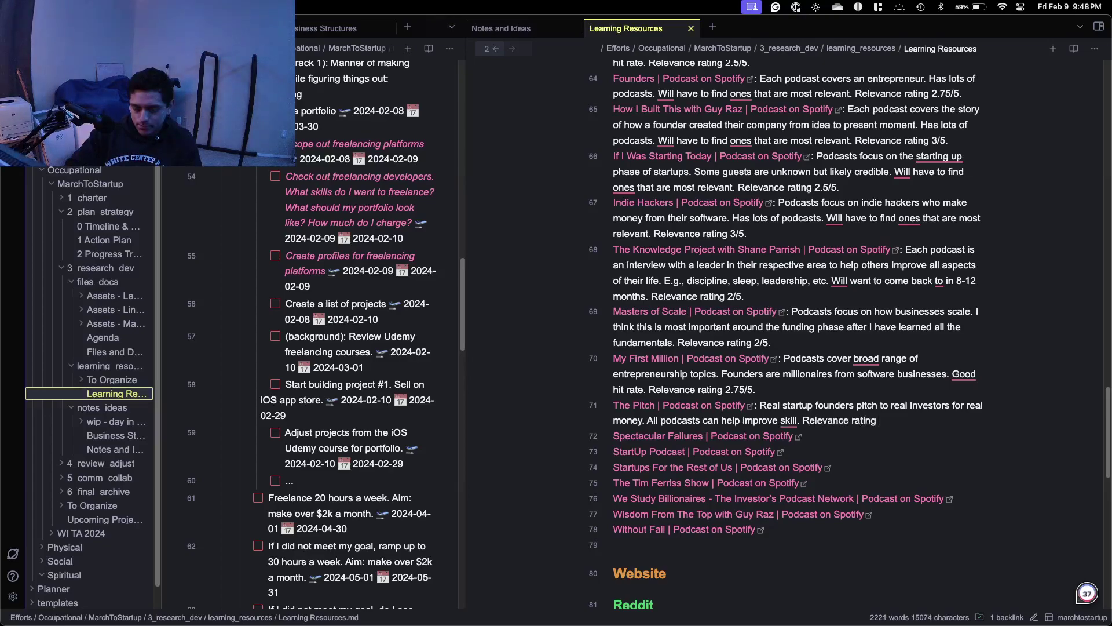
text( 3/5.)
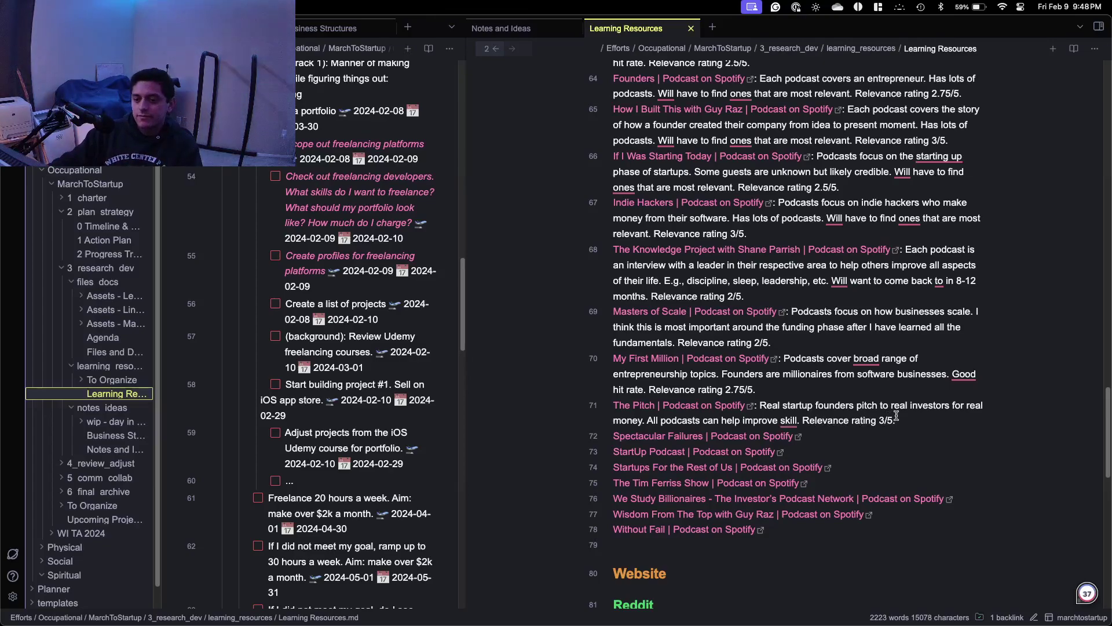
Open the Spectacular Failures link in the browser, decline launching the Spotify app, and expand the full About text to read it.
click(797, 436)
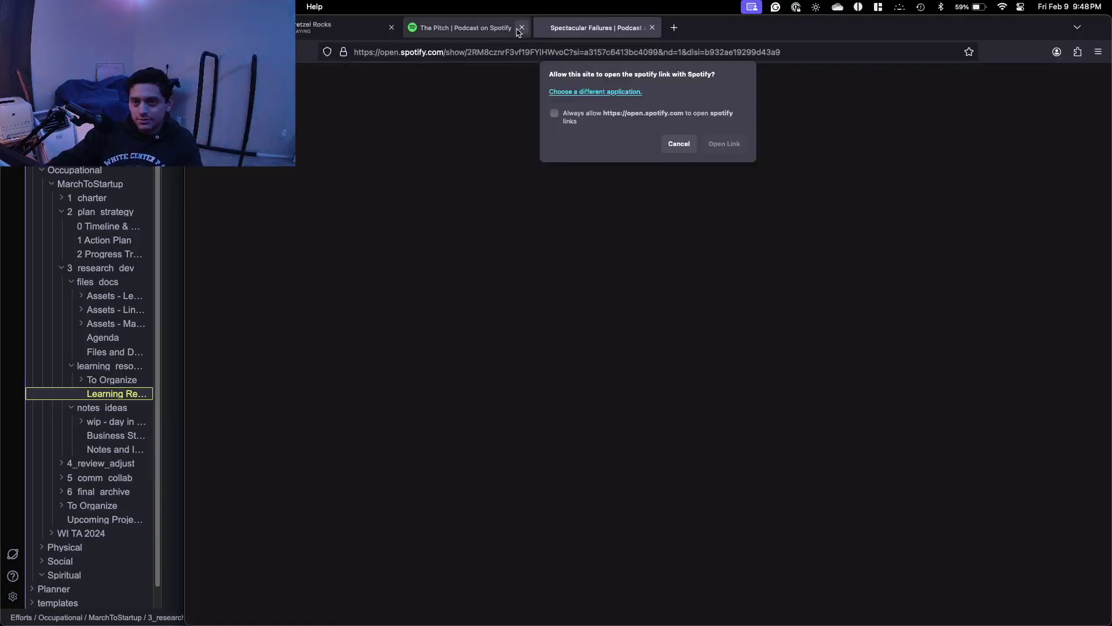
click(675, 142)
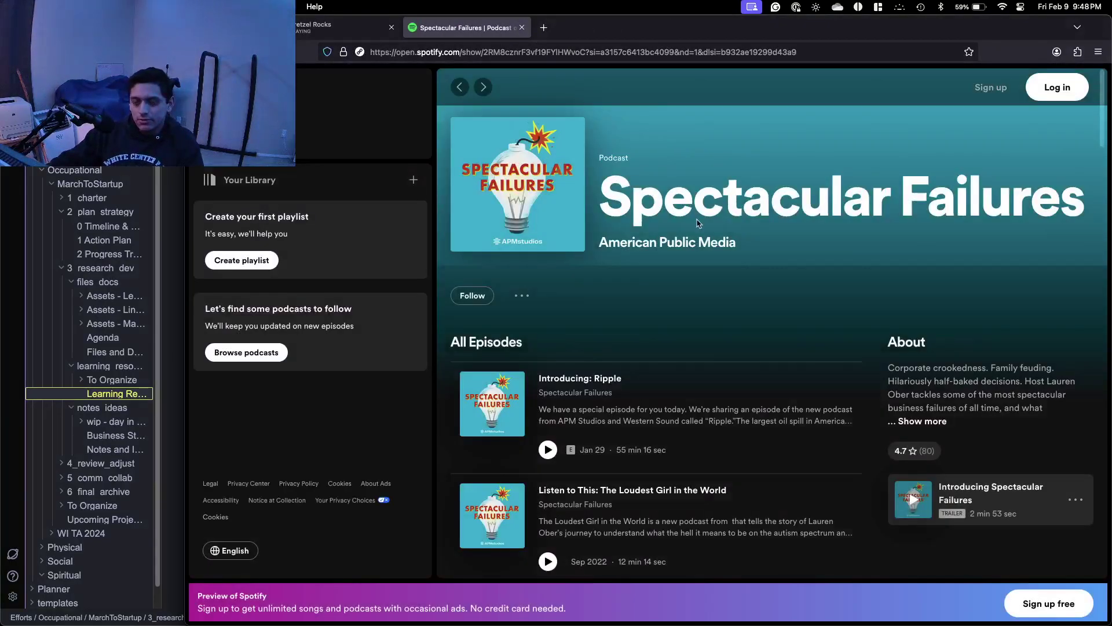
scroll(817, 291, down, 3)
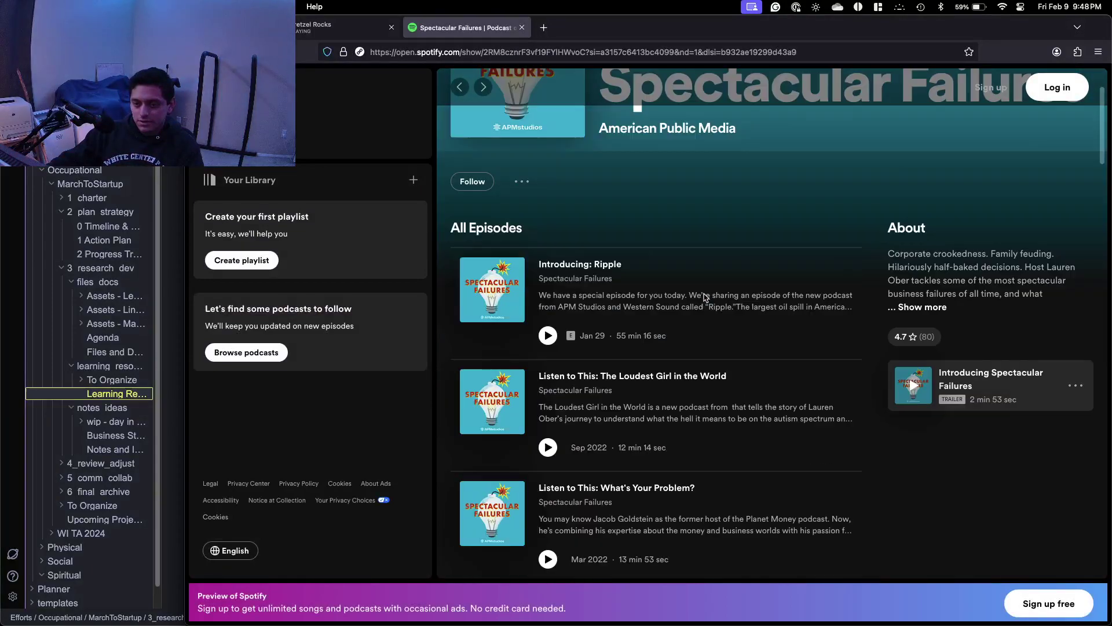
click(922, 306)
scroll(917, 216, up, 2)
scroll(917, 216, down, 2)
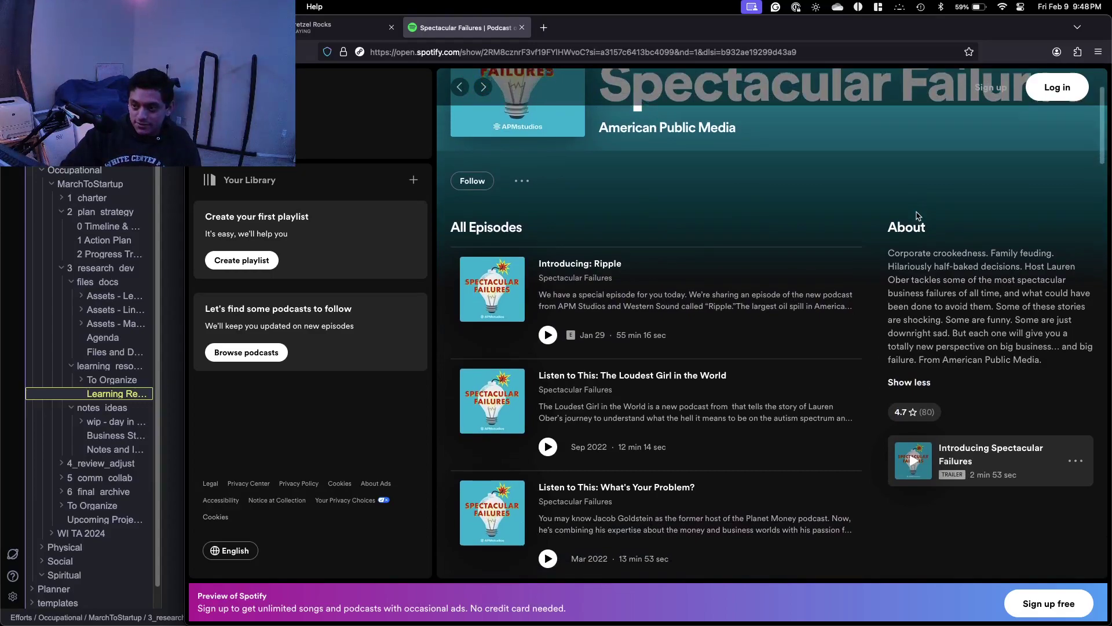
scroll(917, 216, down, 2)
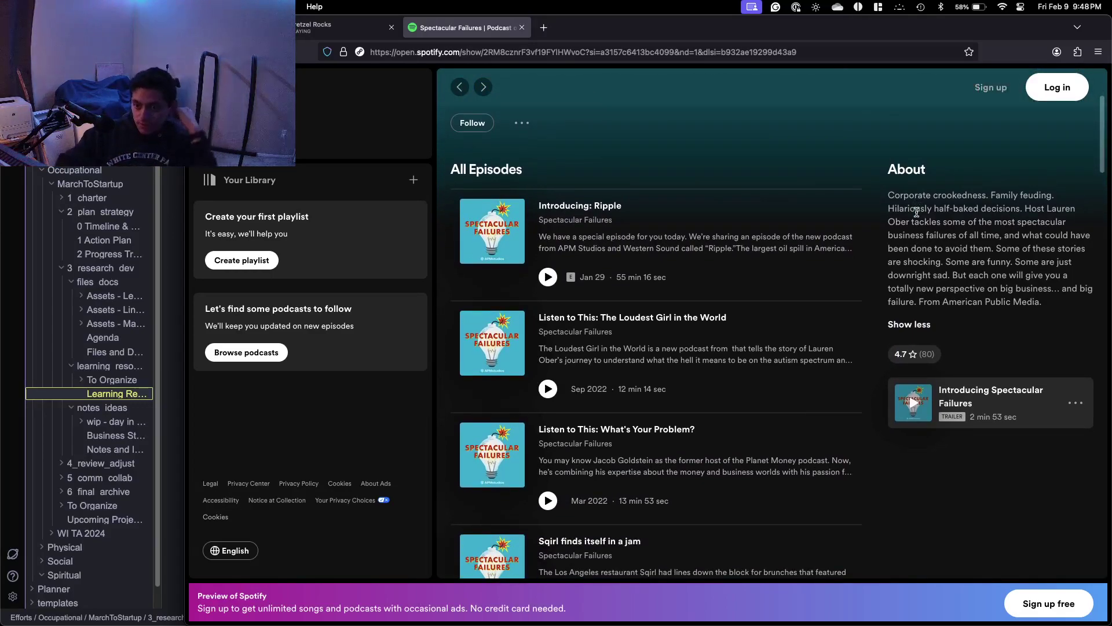
Skim the Spectacular Failures episode list from newest to oldest to judge what topics it covers.
scroll(819, 261, down, 15)
scroll(738, 277, down, 20)
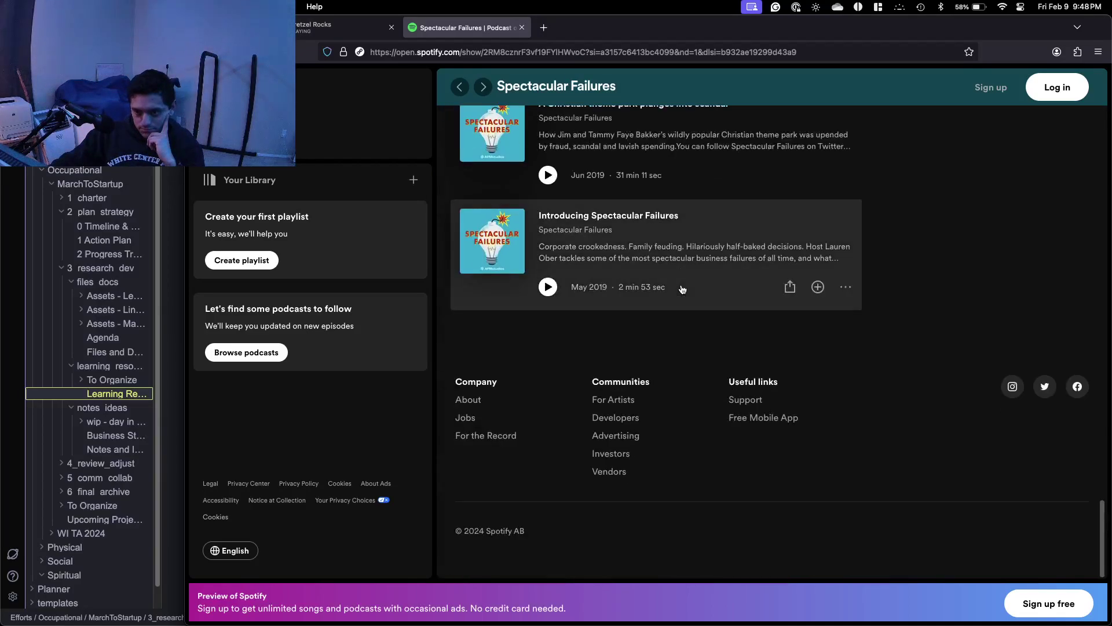
scroll(701, 330, up, 20)
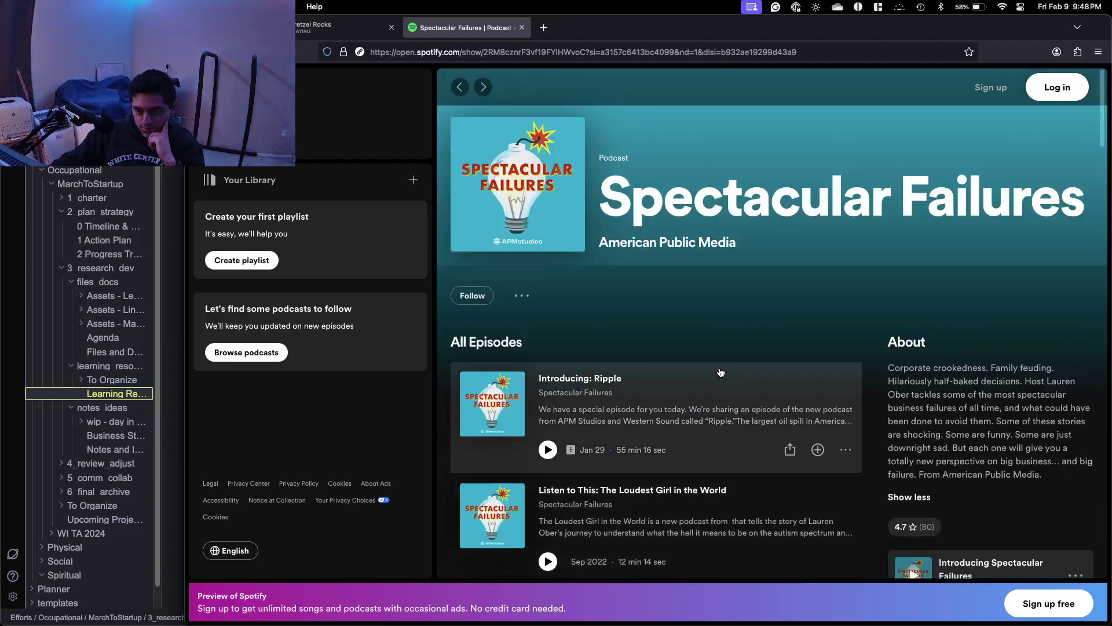
scroll(720, 372, down, 20)
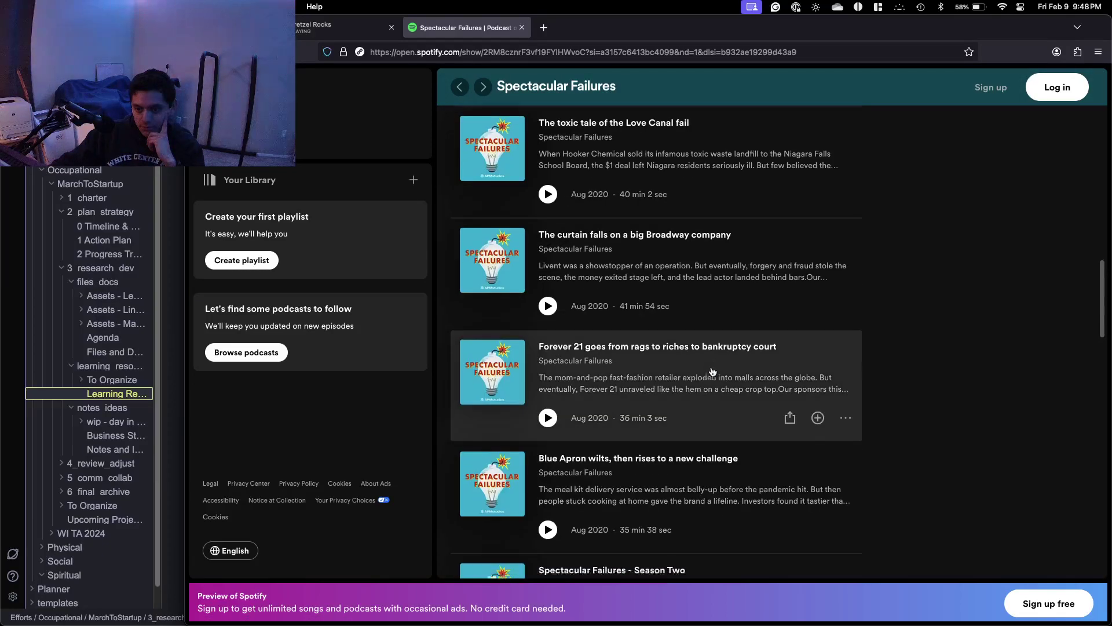
scroll(711, 371, up, 20)
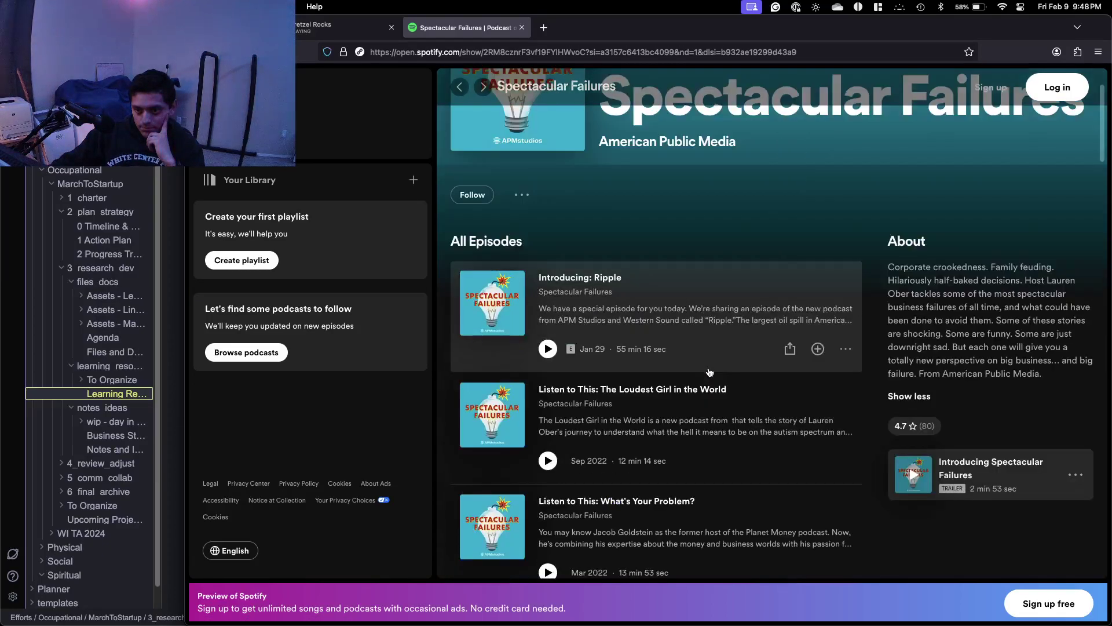
scroll(696, 371, up, 3)
Return to the Obsidian note and copy the Business Wars description and rating into the Spectacular Failures entry after a colon.
key(ctrl+Up)
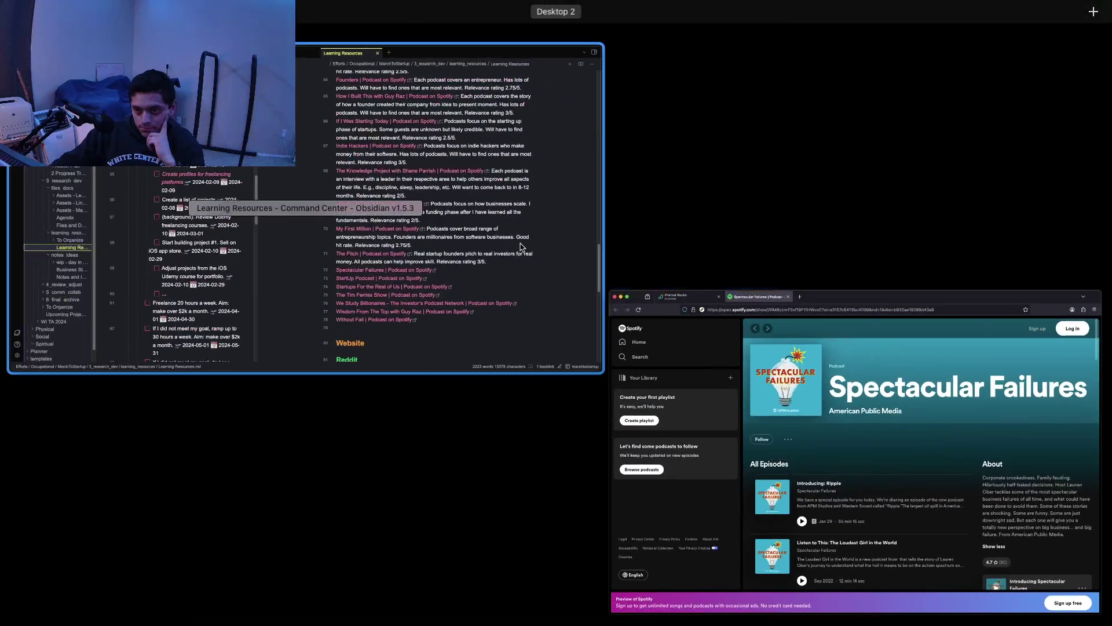
click(522, 246)
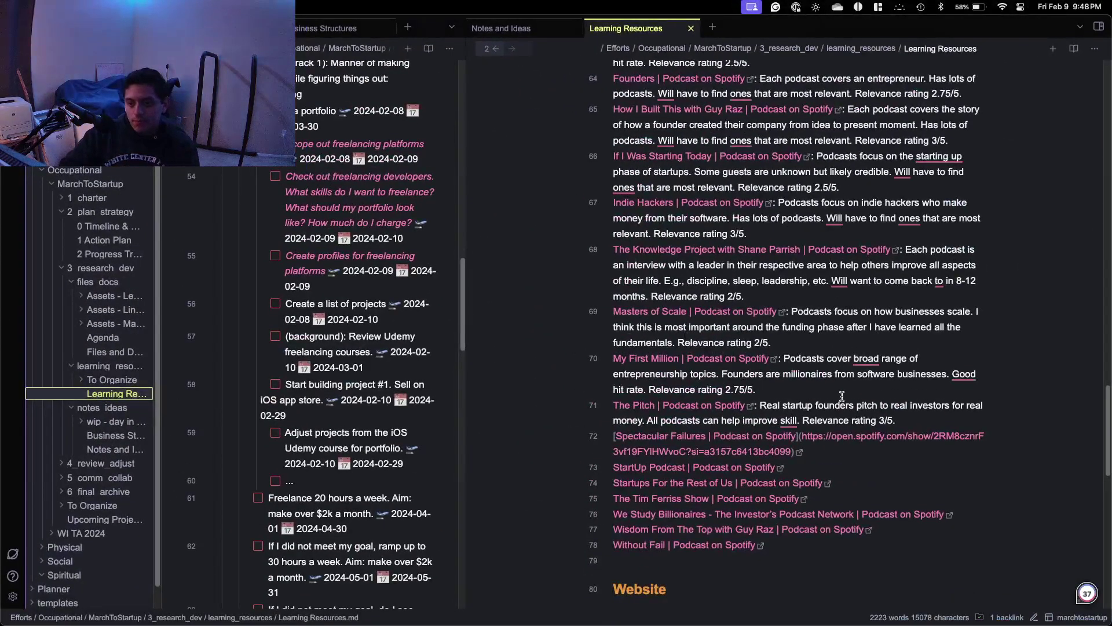
text(:)
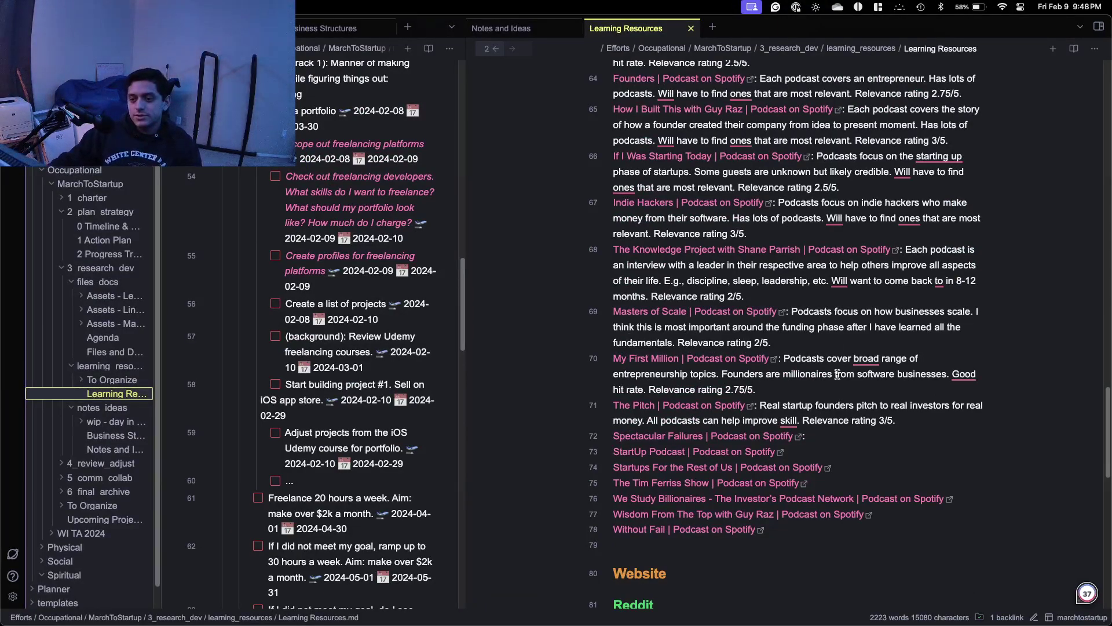
scroll(728, 281, up, 4)
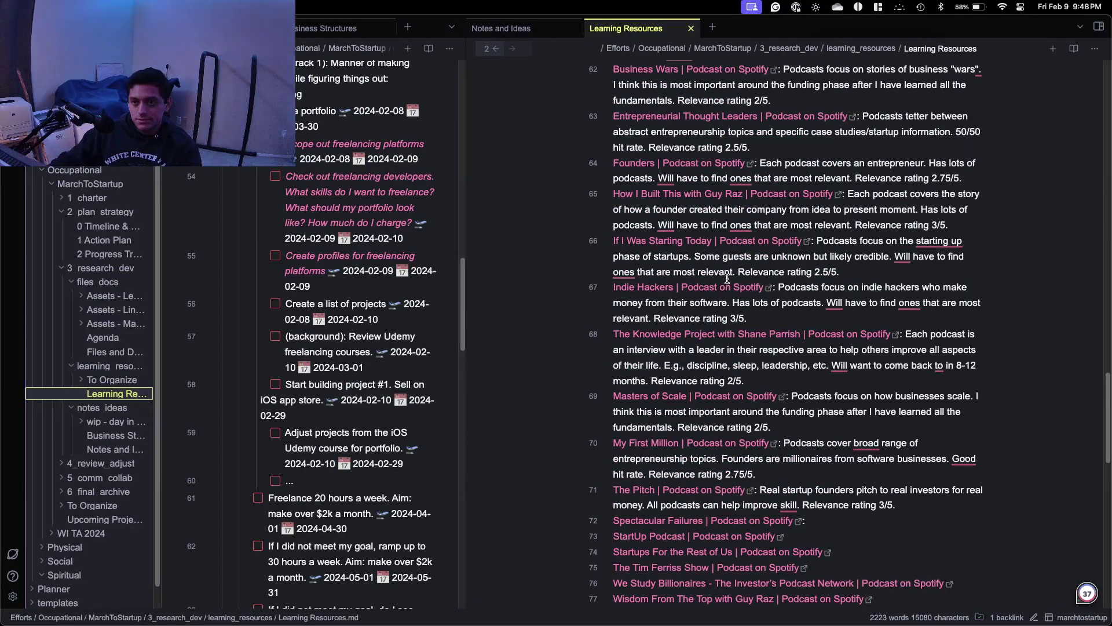
triple_click(807, 111)
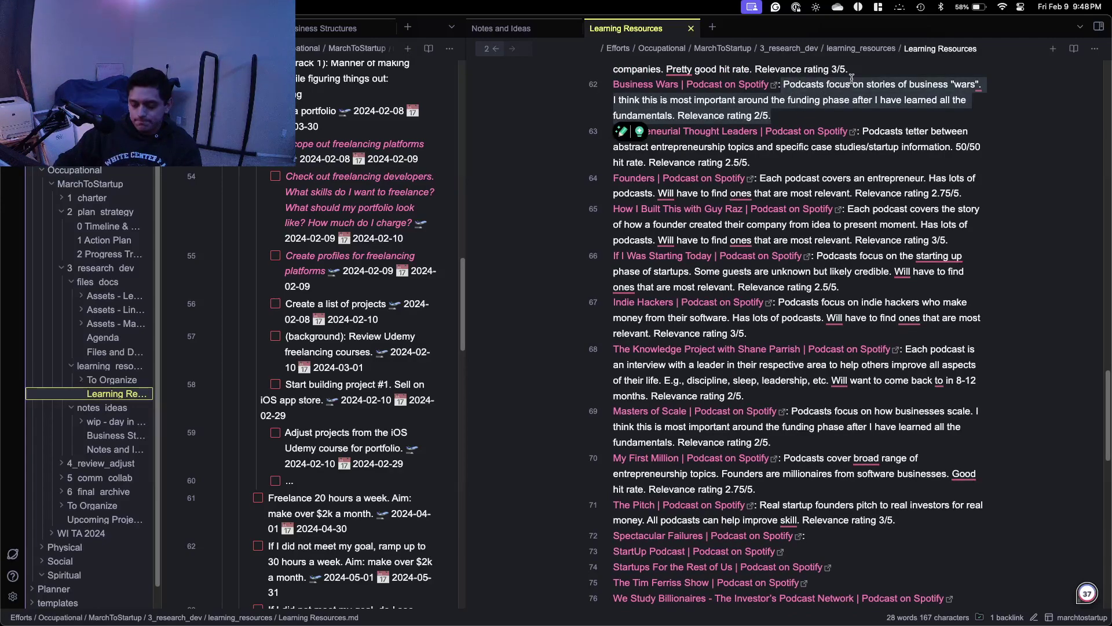
key(shift+Left)
key(super+c)
click(873, 552)
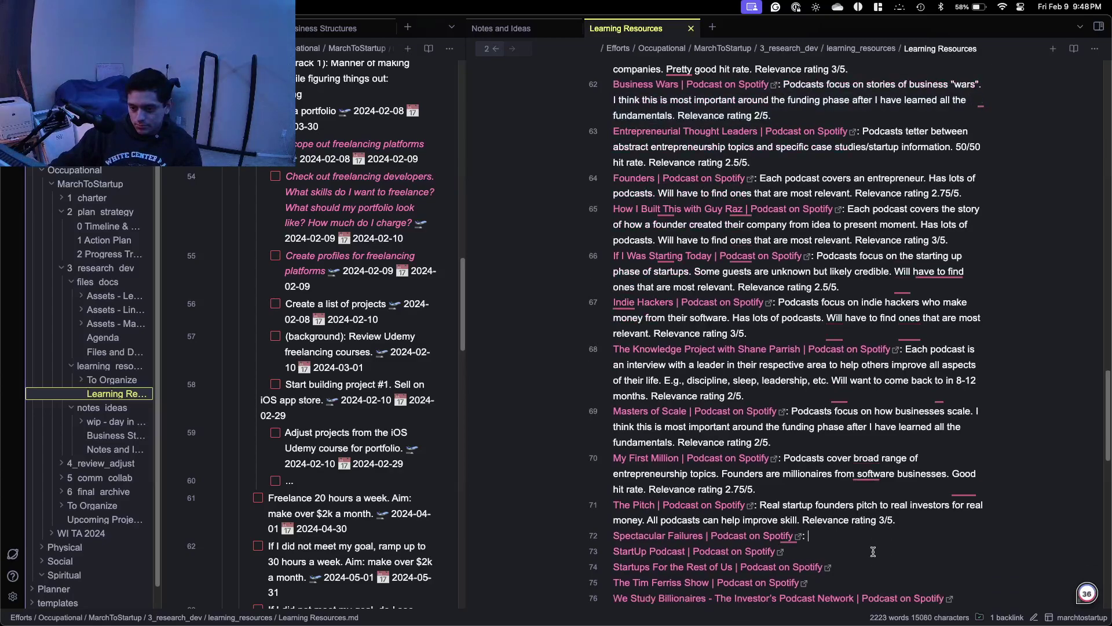
key(super+v)
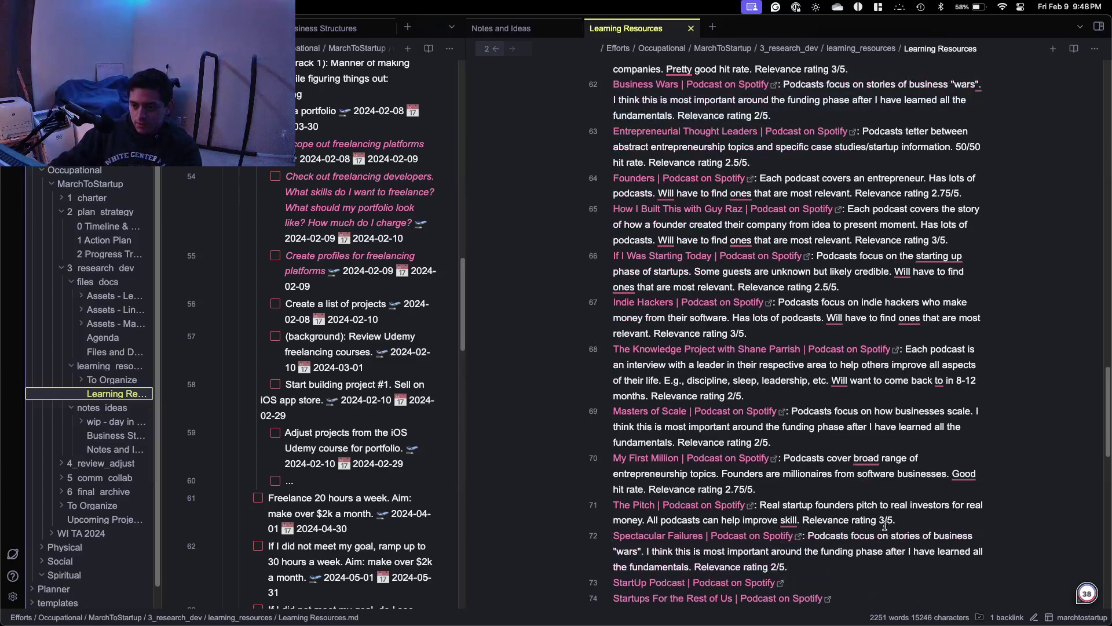
Reword the first sentence of the Spectacular Failures description to "Podcasts focus on stories of how businesses have failed.".
scroll(916, 525, down, 1)
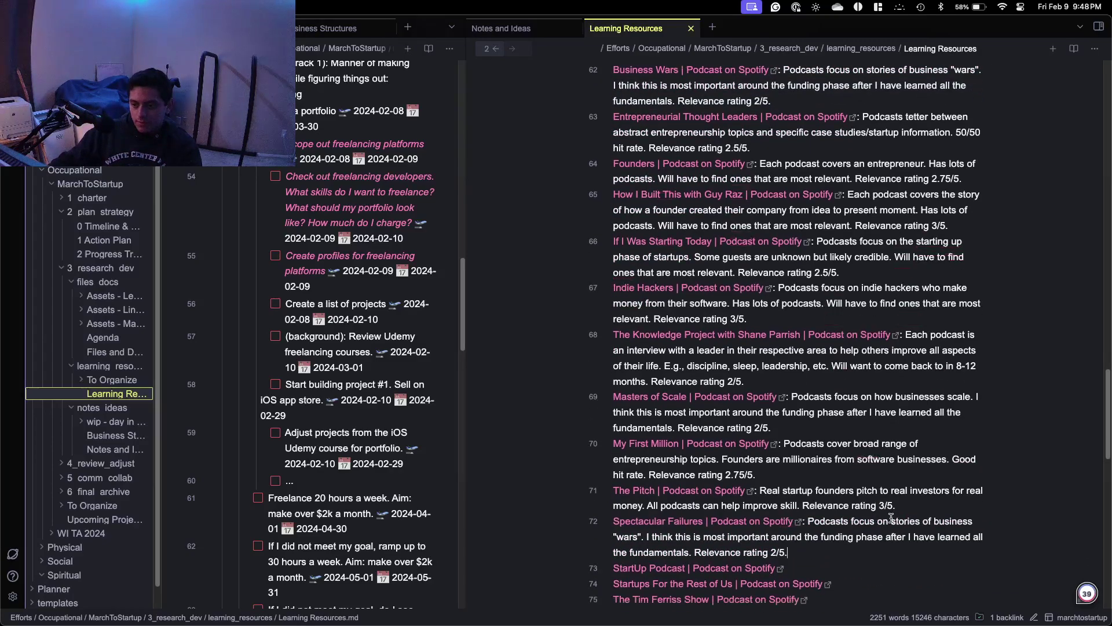
click(931, 521)
text(how)
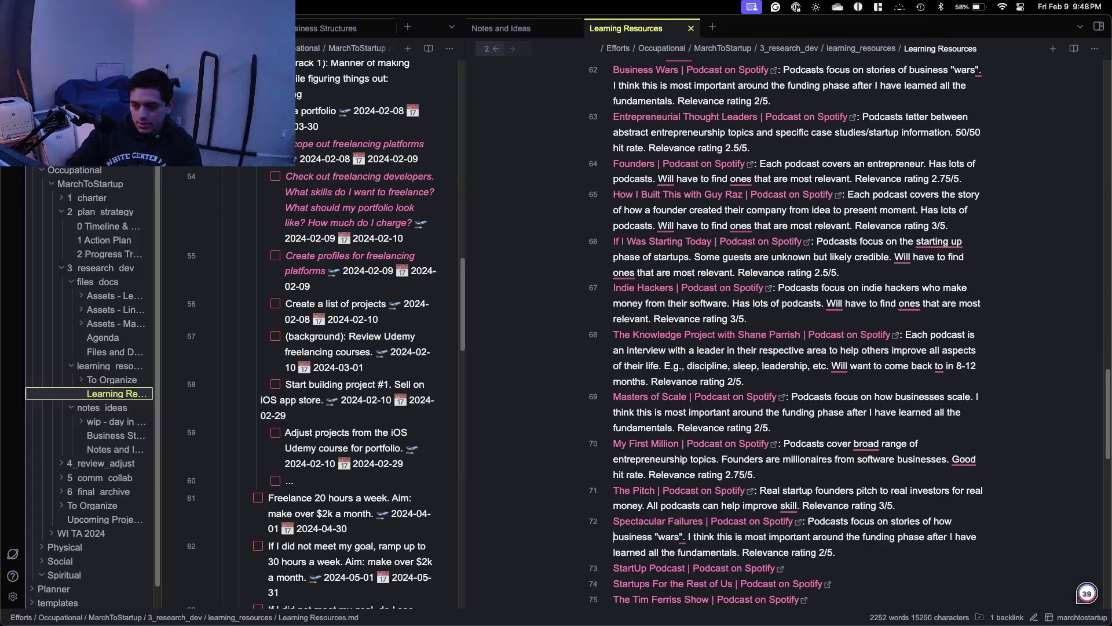
drag(684, 538, 649, 536)
text(ses )
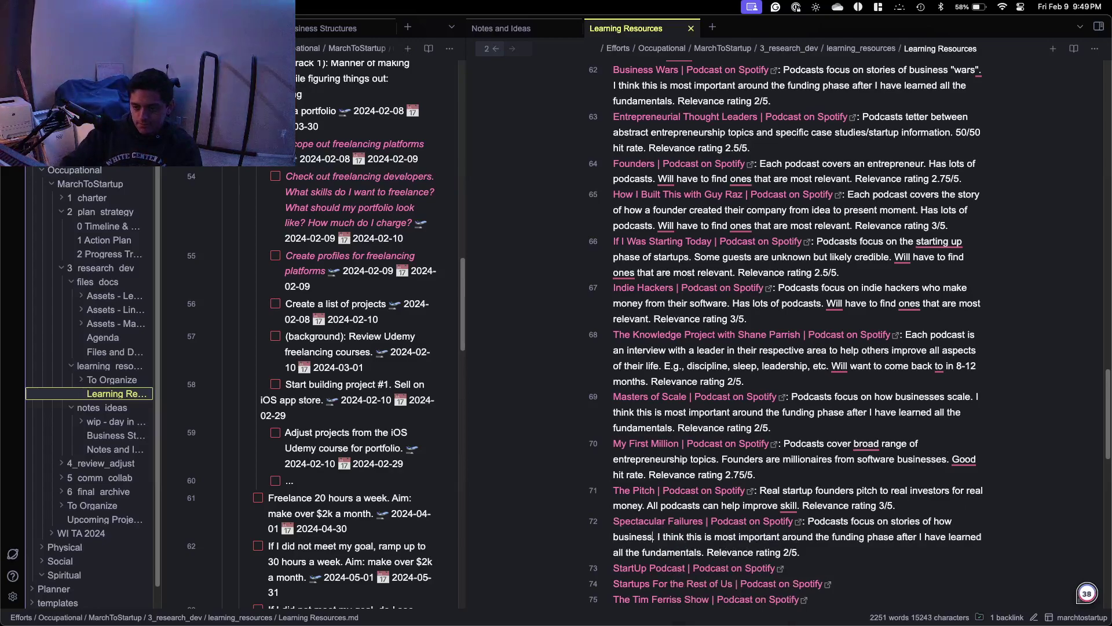
text(have failed)
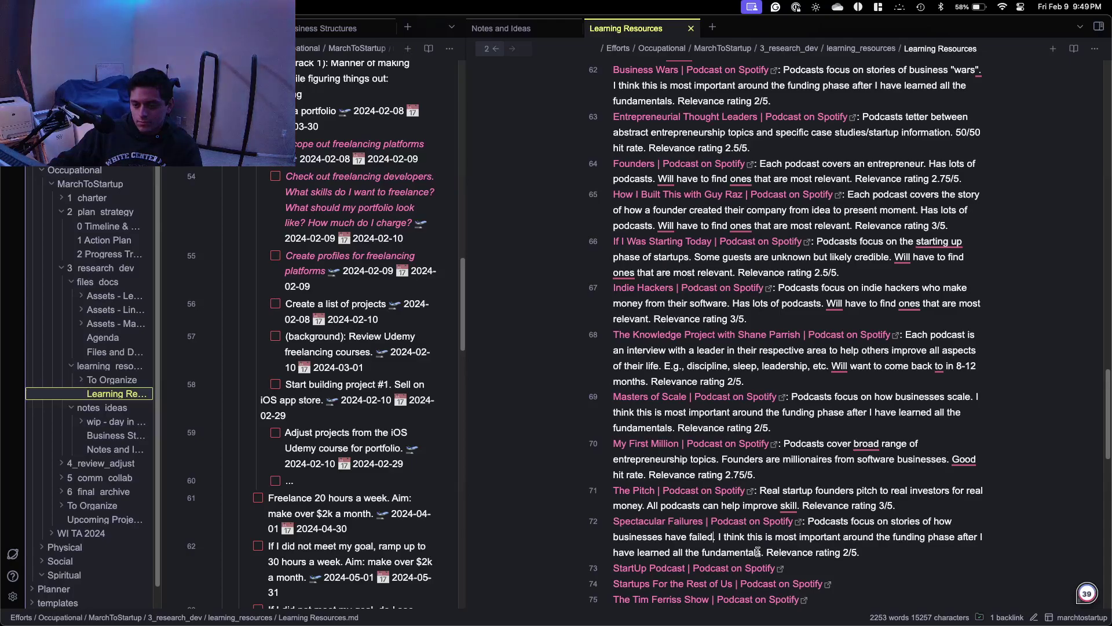
click(867, 550)
Open the StartUp Podcast link from the note in the browser, decline launching the Spotify app, and skim its About text and episodes.
scroll(816, 395, down, 4)
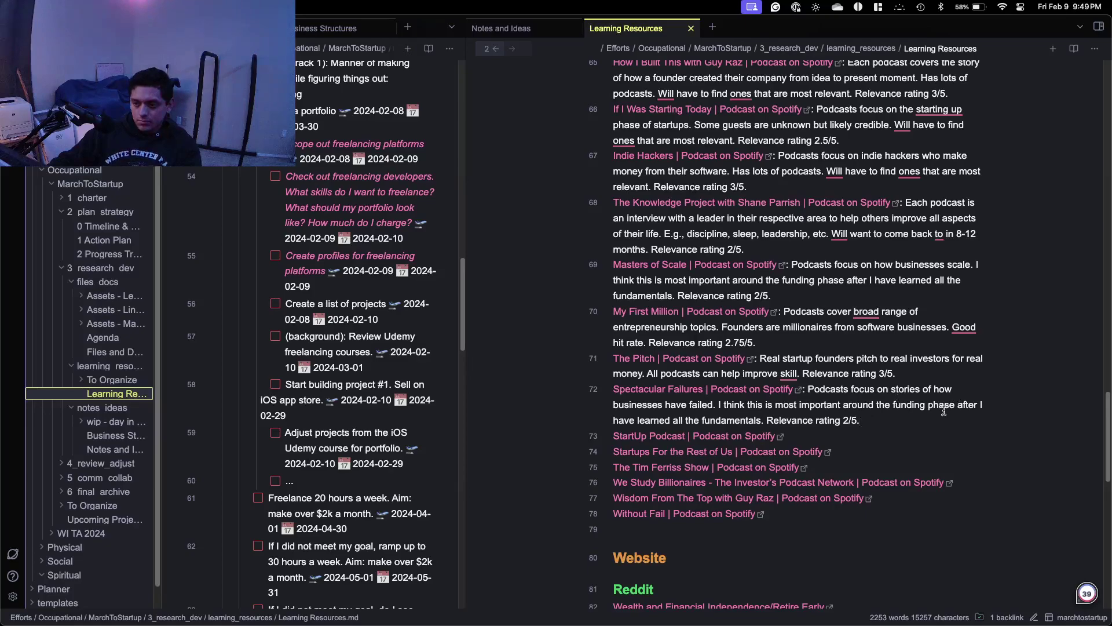
drag(954, 405, 877, 400)
click(922, 418)
scroll(916, 419, down, 2)
scroll(916, 420, down, 1)
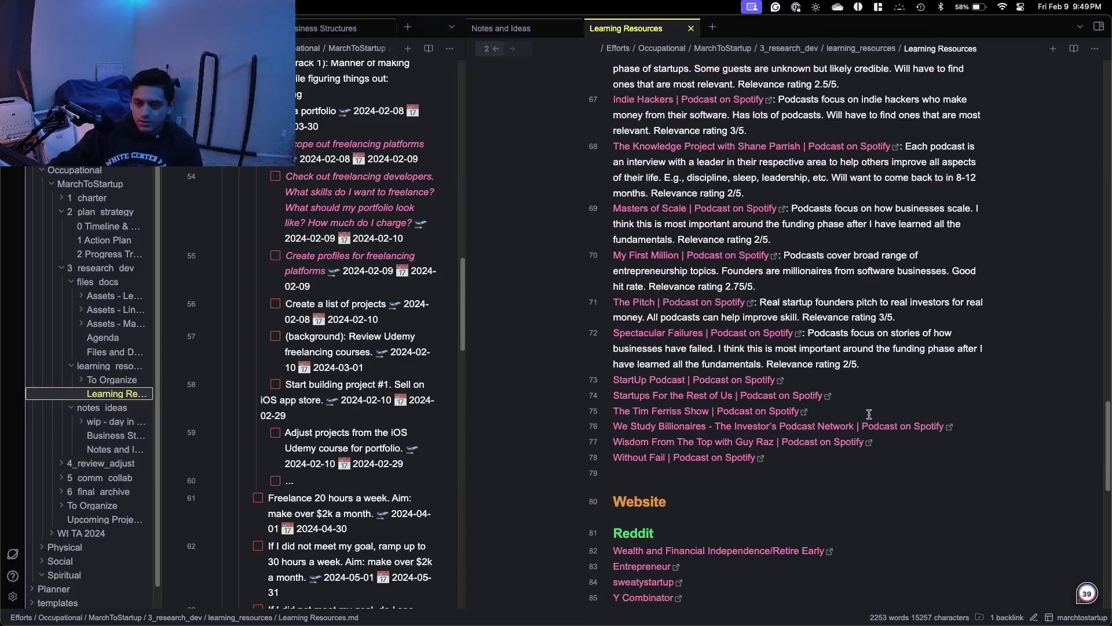
click(782, 381)
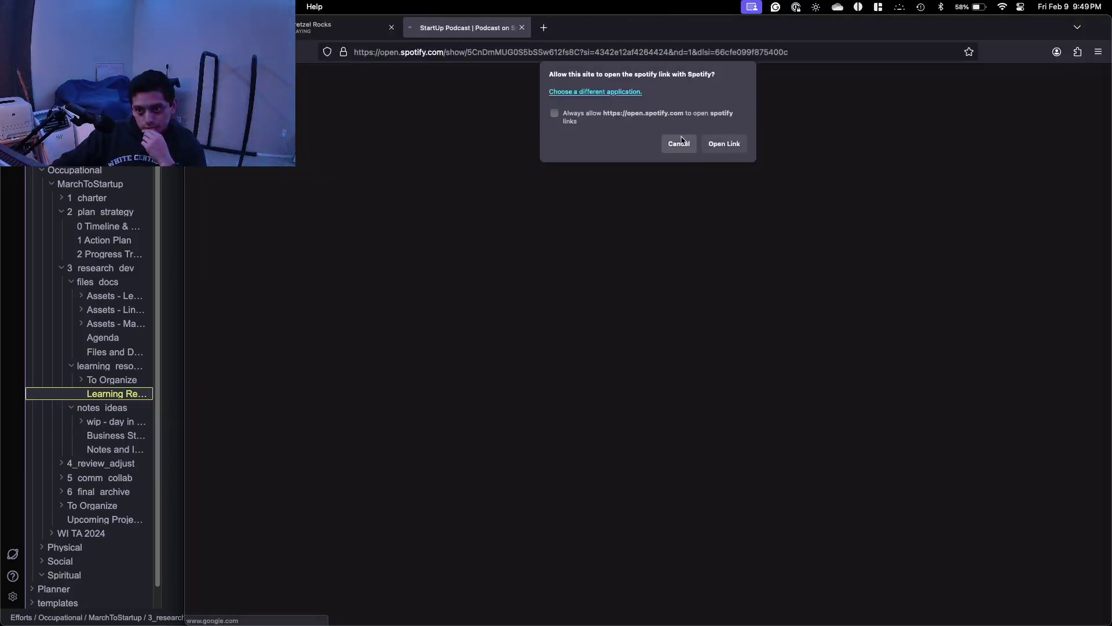
click(679, 143)
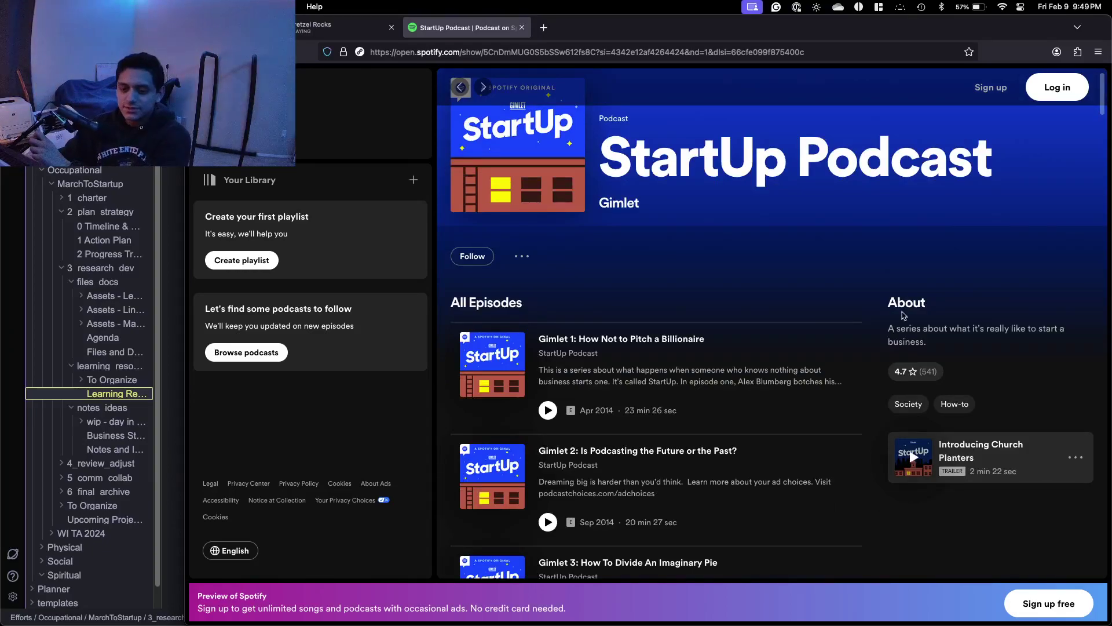
scroll(892, 296, down, 5)
scroll(660, 332, down, 4)
scroll(638, 341, up, 10)
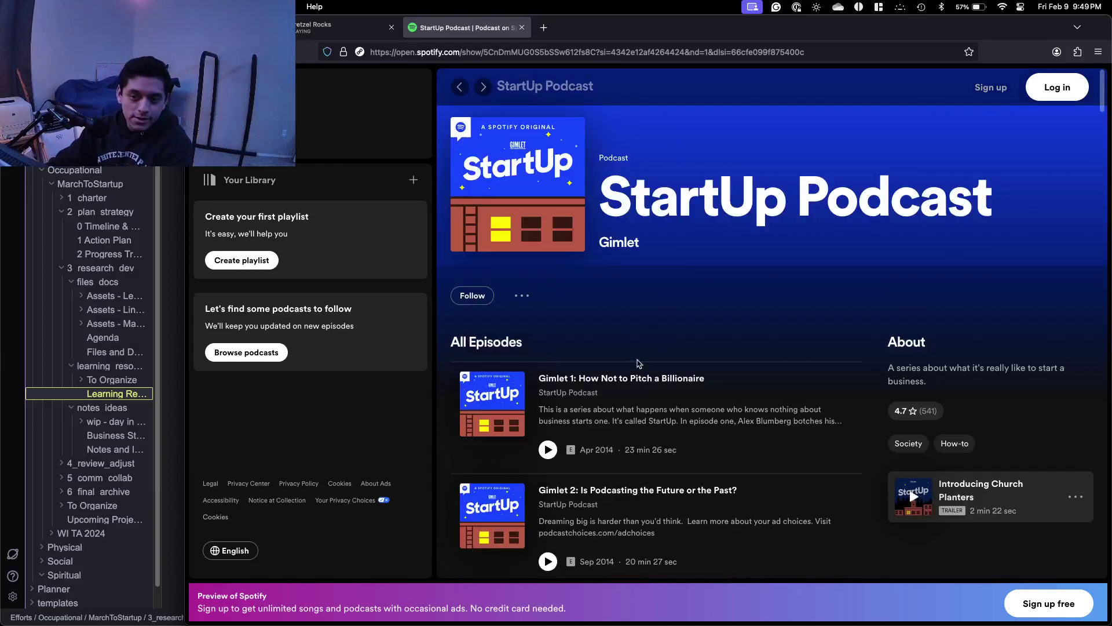
Skim the early Gimlet and Dating Ring episodes of StartUp Podcast, reading their titles and summaries alongside the About text.
scroll(636, 358, down, 5)
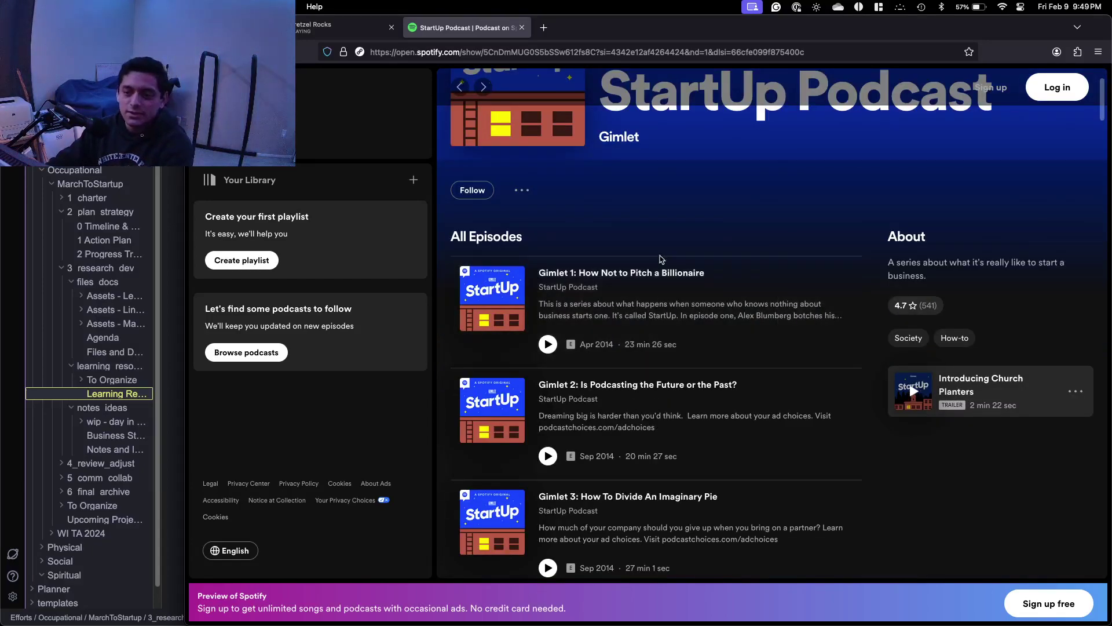
scroll(659, 284, up, 5)
scroll(660, 284, down, 2)
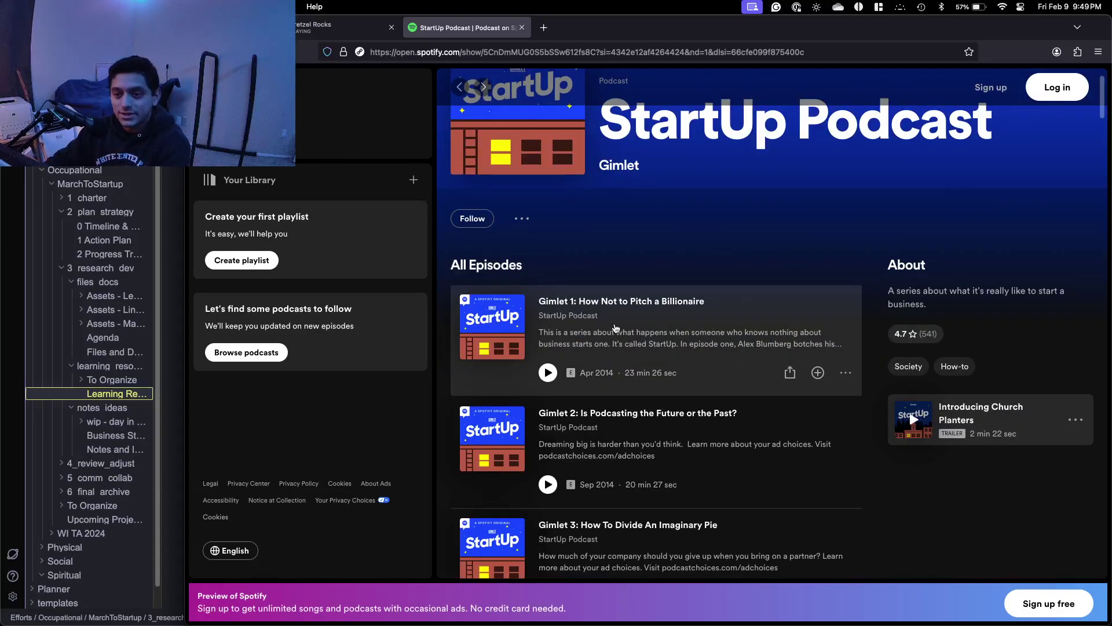
scroll(616, 329, down, 1)
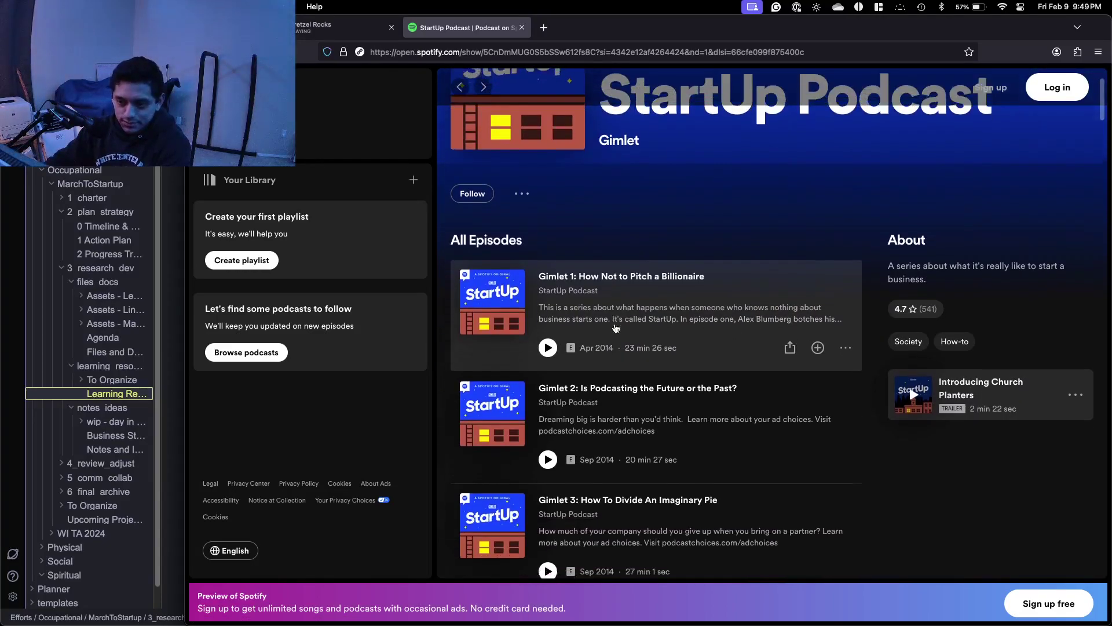
scroll(629, 305, down, 1)
scroll(597, 293, down, 12)
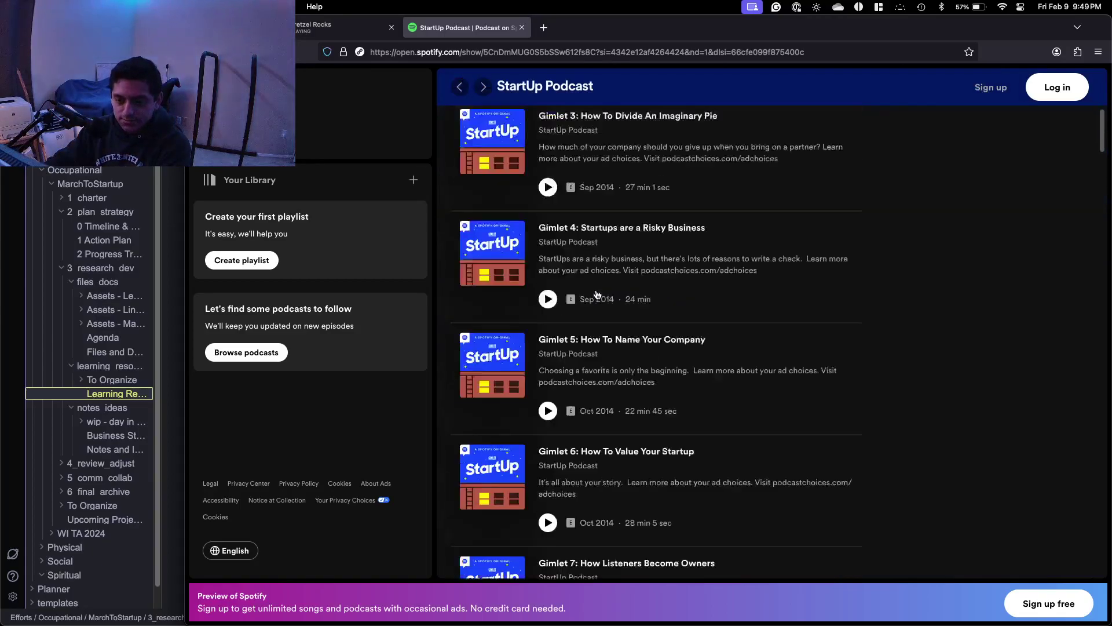
scroll(595, 294, down, 14)
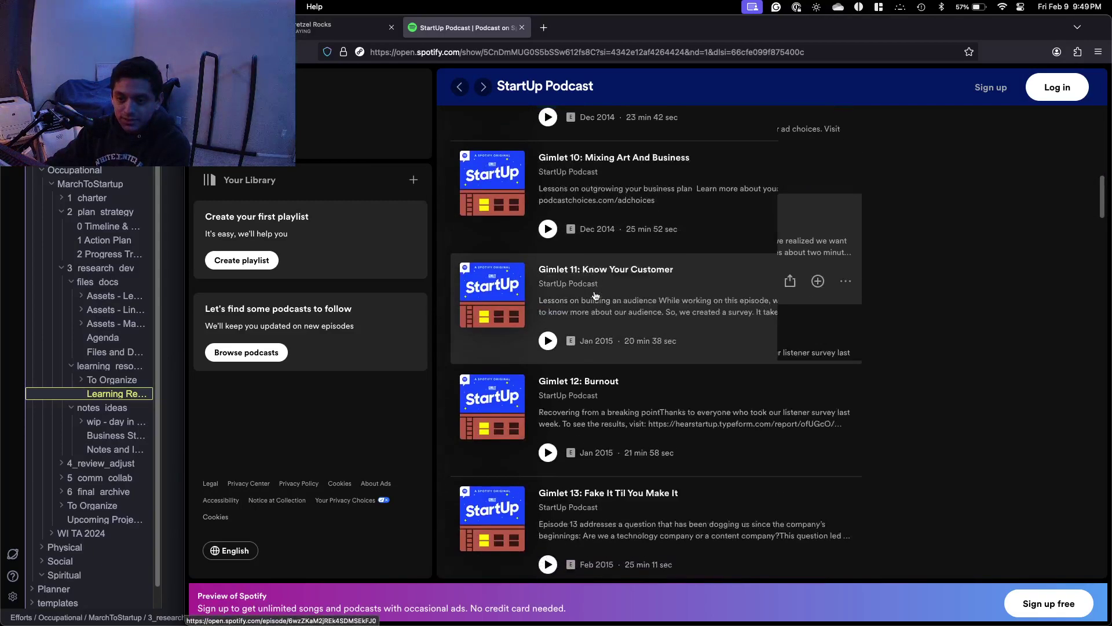
scroll(595, 297, down, 2)
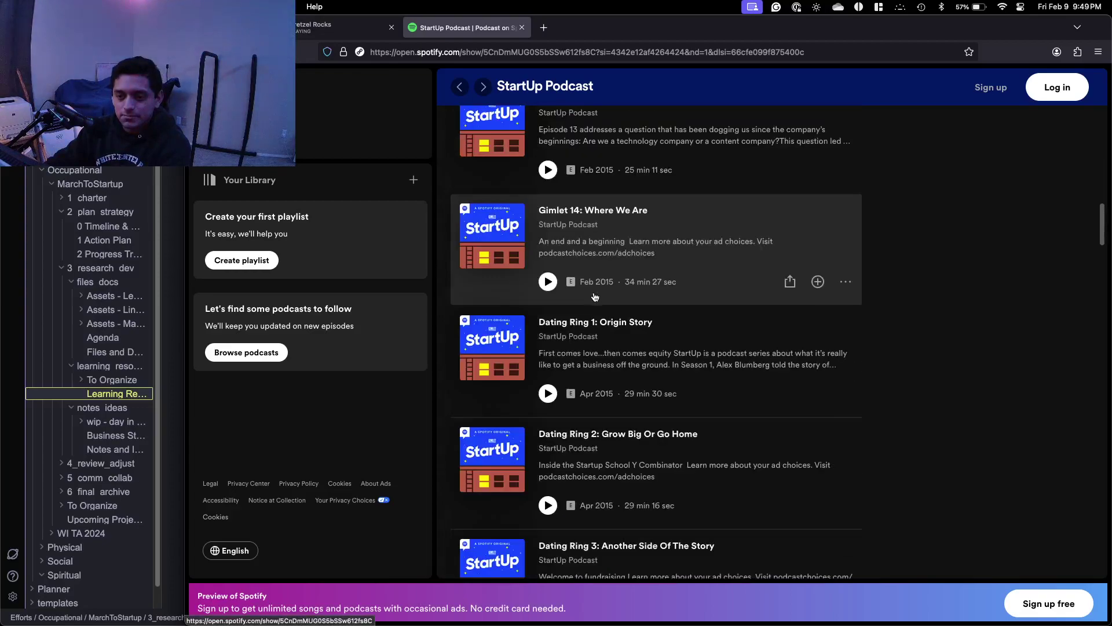
scroll(595, 297, up, 10)
scroll(637, 243, up, 12)
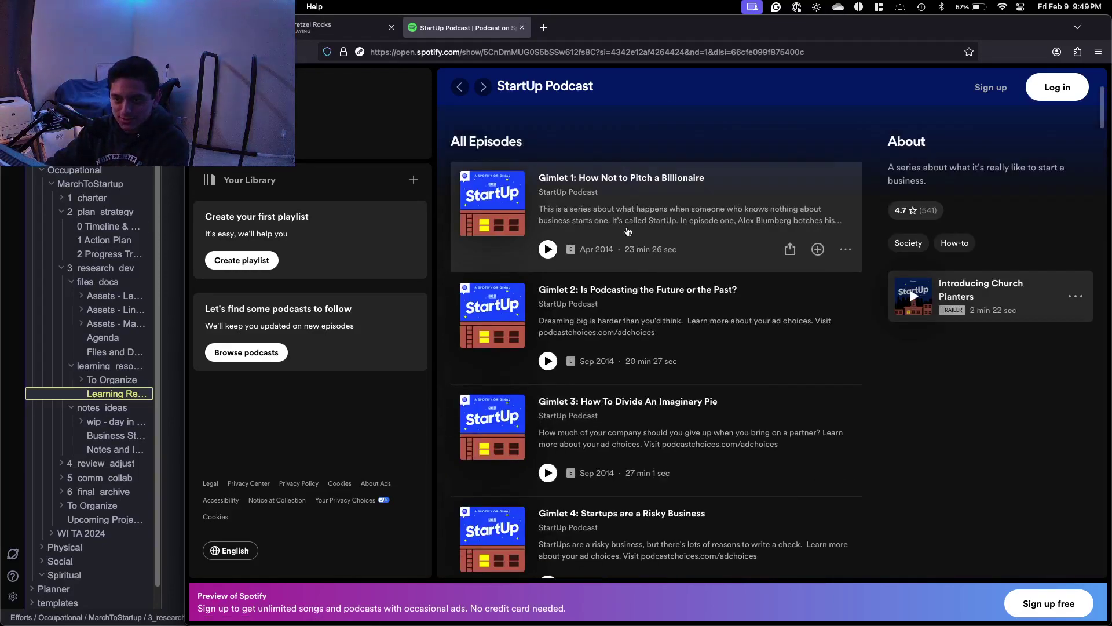
Skim the rest of the StartUp Podcast episode list through to the most recent entries to judge what topics it covers.
scroll(611, 219, down, 15)
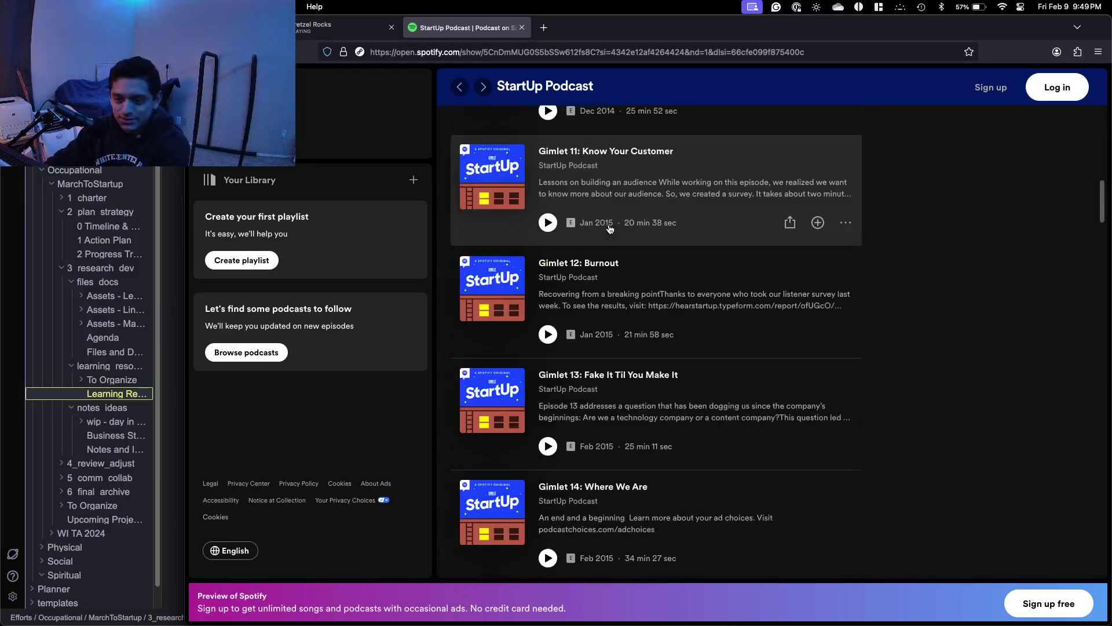
scroll(608, 231, down, 15)
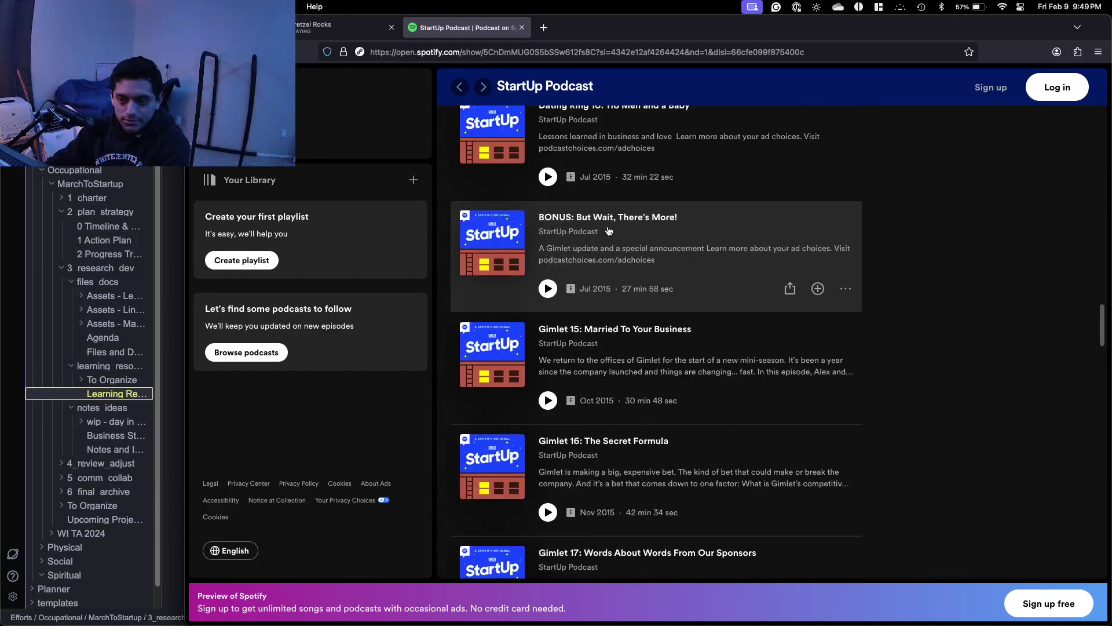
scroll(608, 231, down, 15)
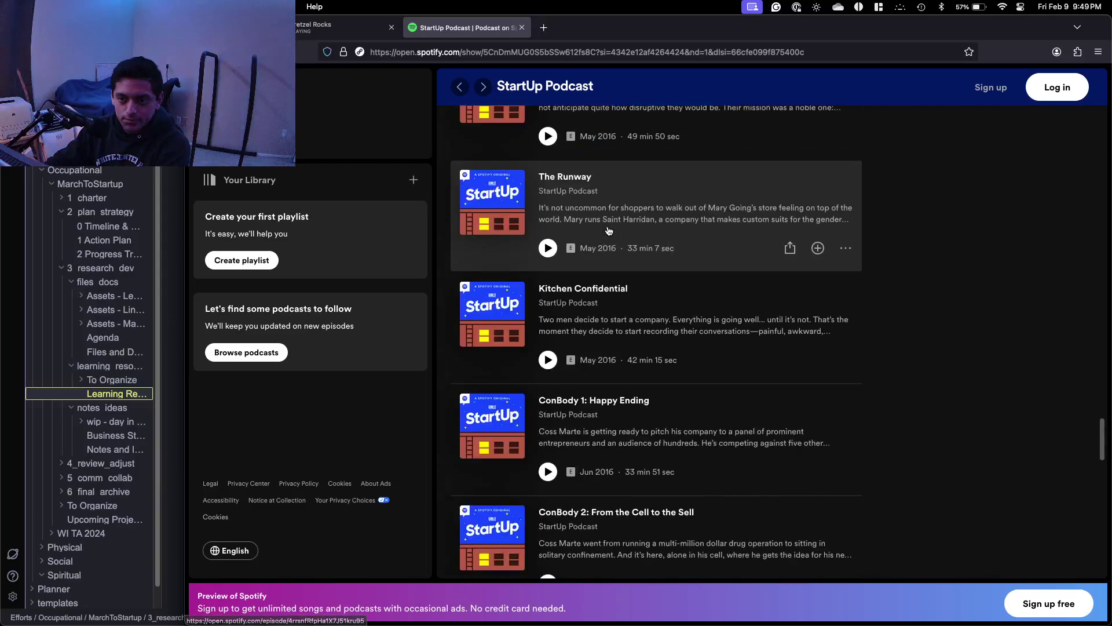
scroll(608, 231, down, 10)
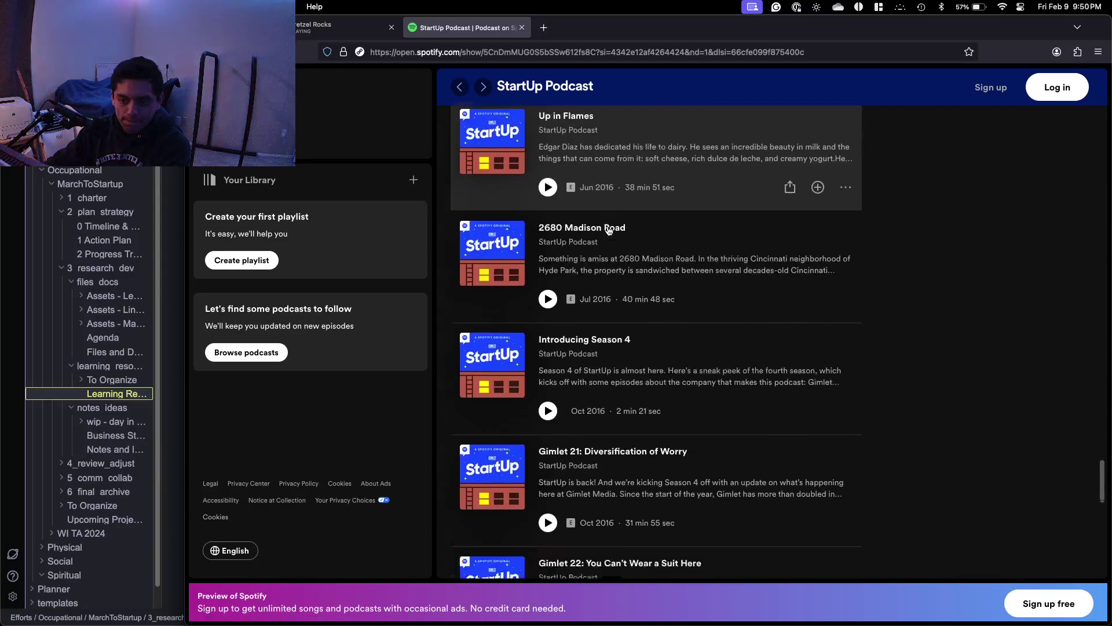
scroll(609, 232, down, 15)
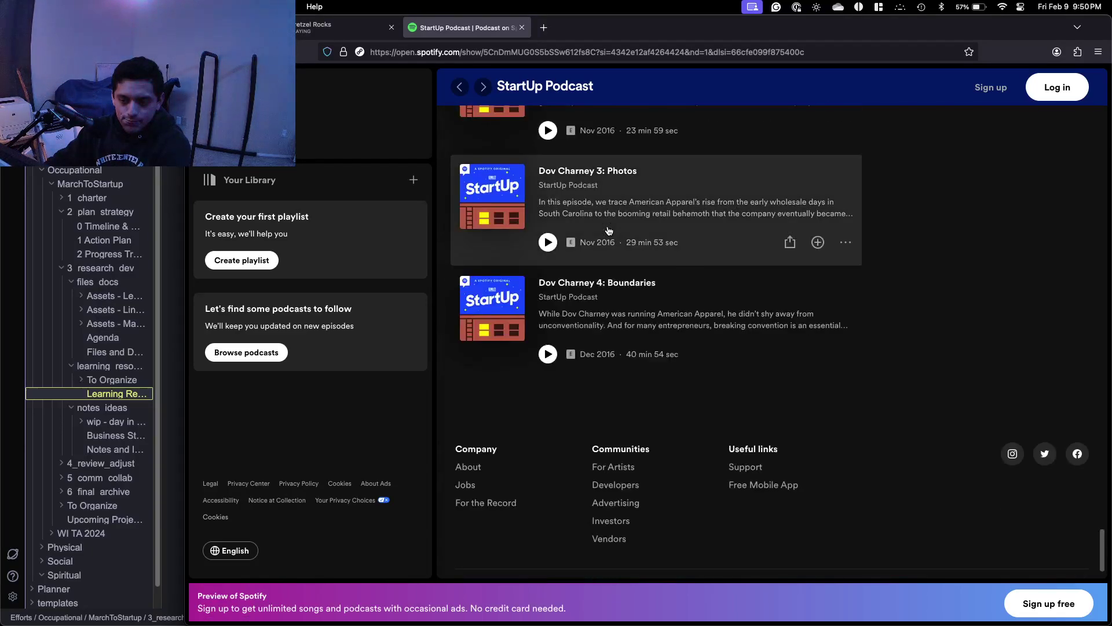
scroll(608, 231, down, 20)
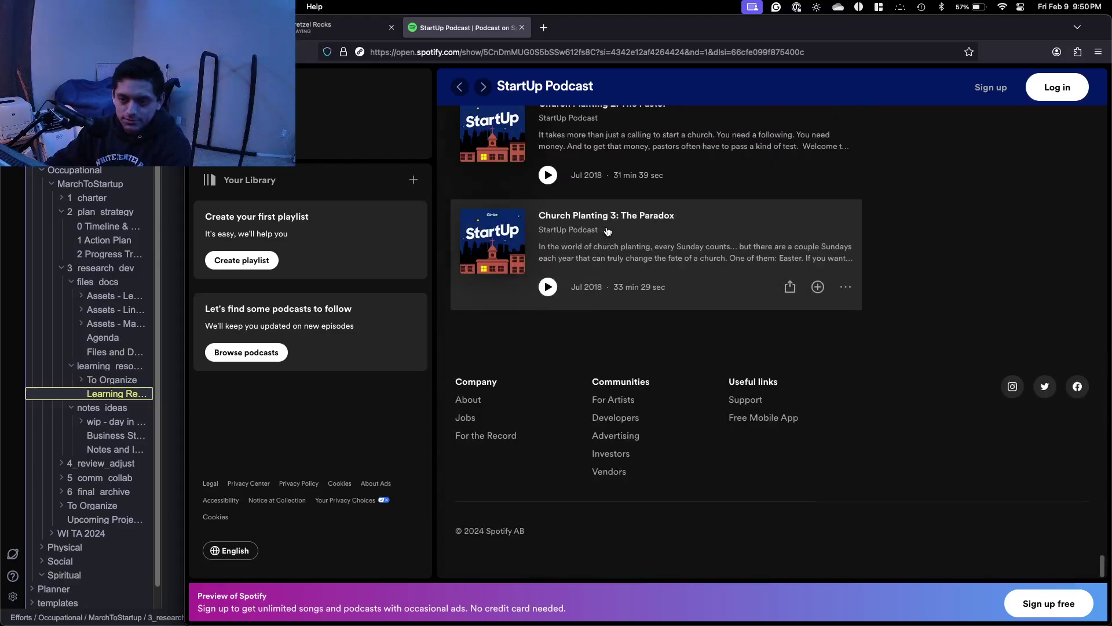
scroll(607, 231, down, 10)
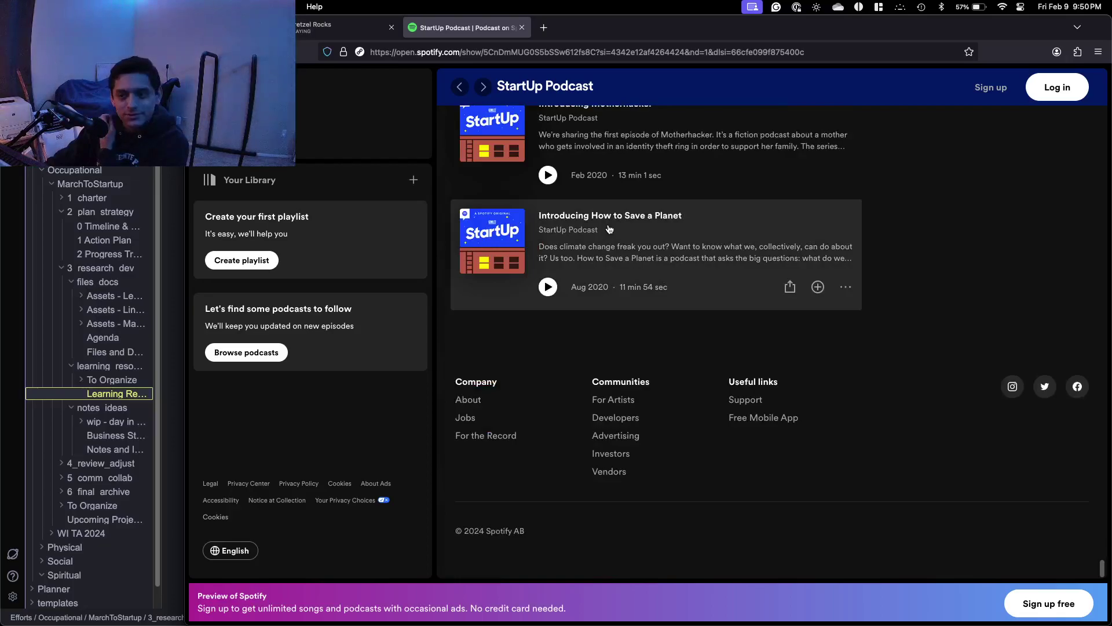
scroll(610, 230, up, 5)
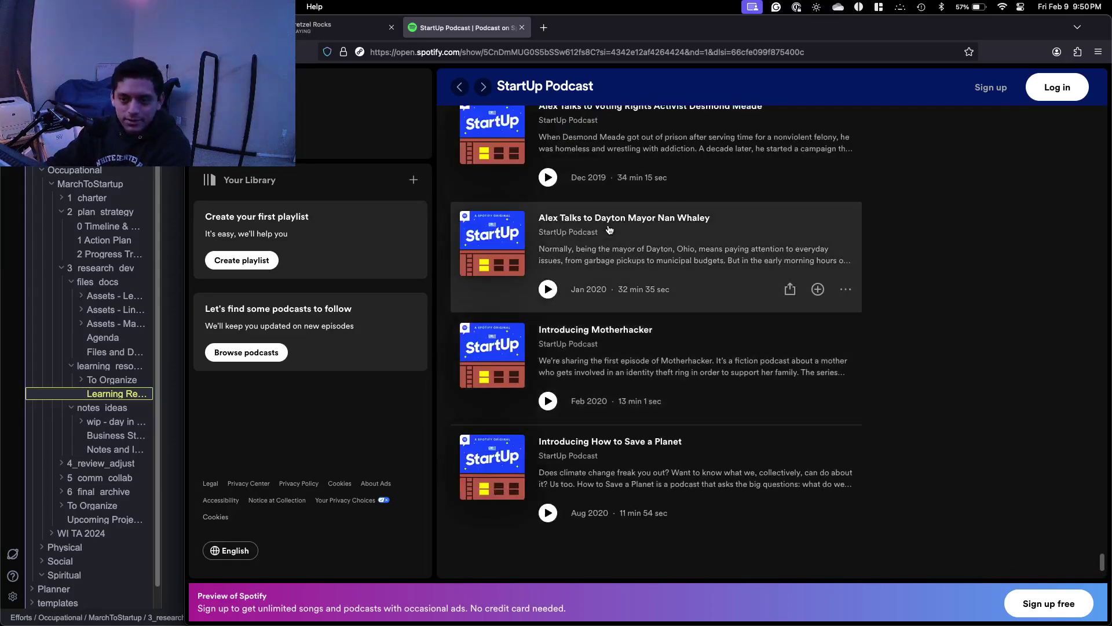
scroll(610, 229, up, 9)
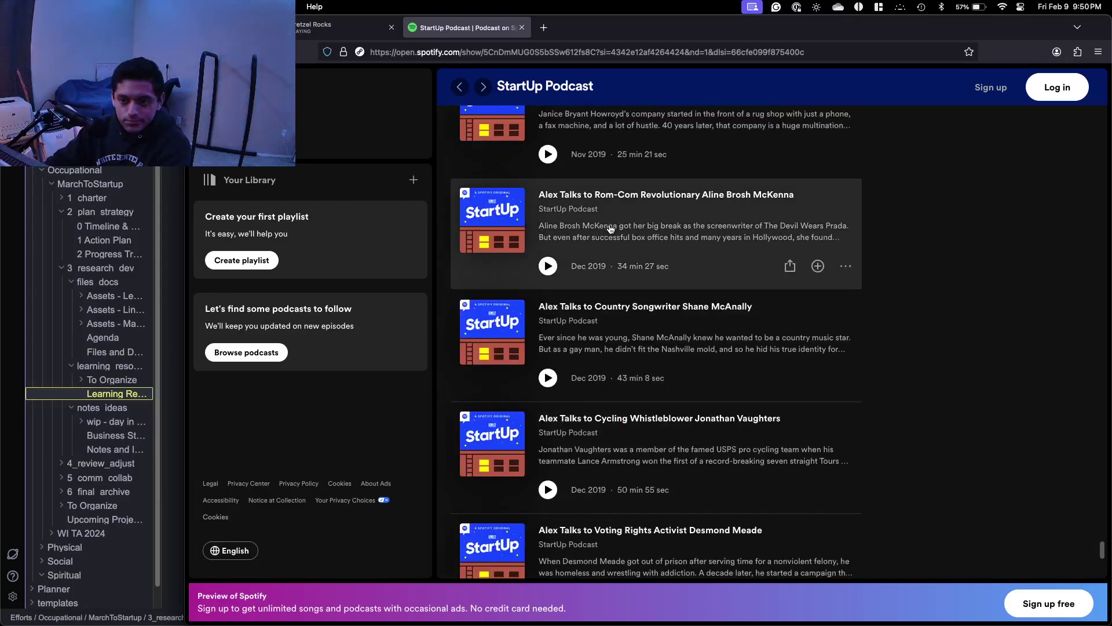
In the Obsidian note, annotate StartUp Podcast with "Shares the journey of how the podcaster made his podcasting business. His journey follows a startup route. Relevance rating 3/5.".
key(ctrl+Up)
click(498, 237)
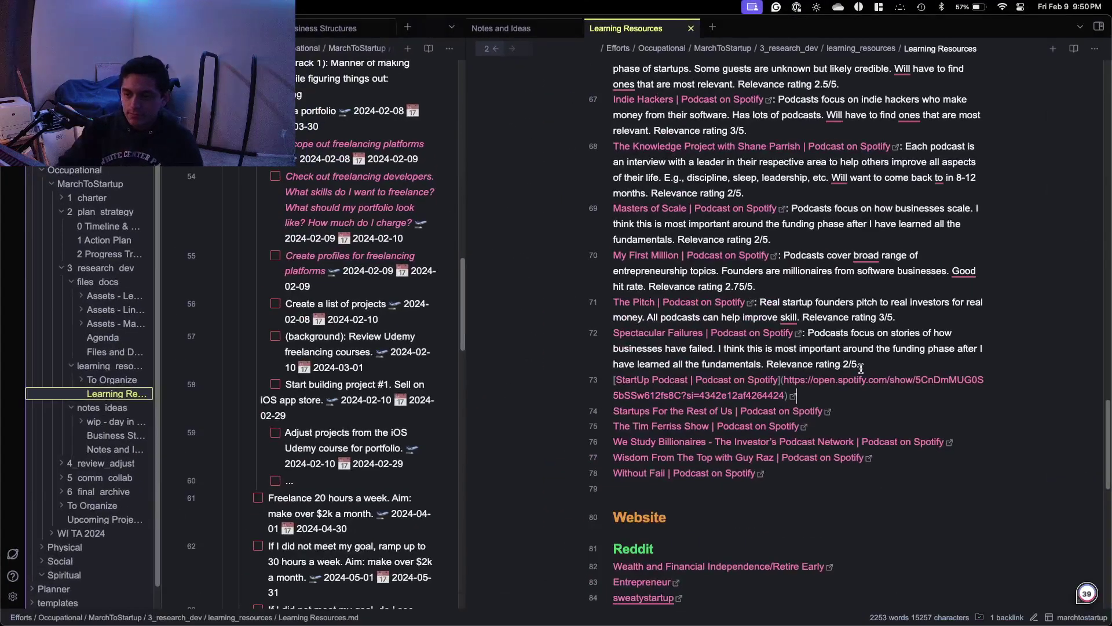
text(: Shares the journey of the)
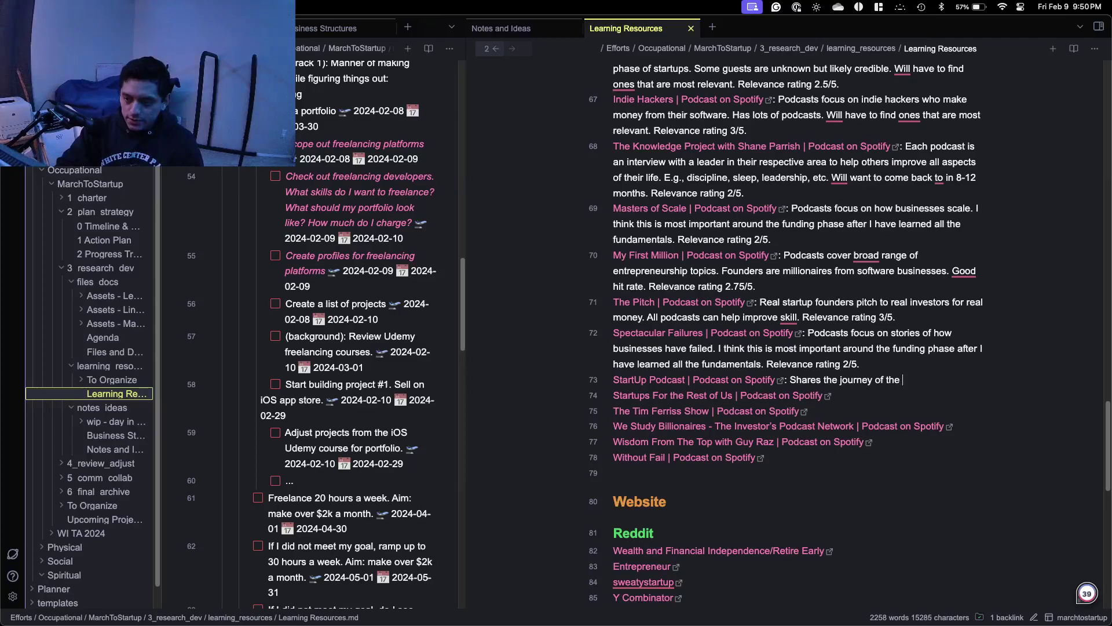
key(BackSpace)
key(BackSpace)
key(BackSpace)
key(BackSpace)
text(how the)
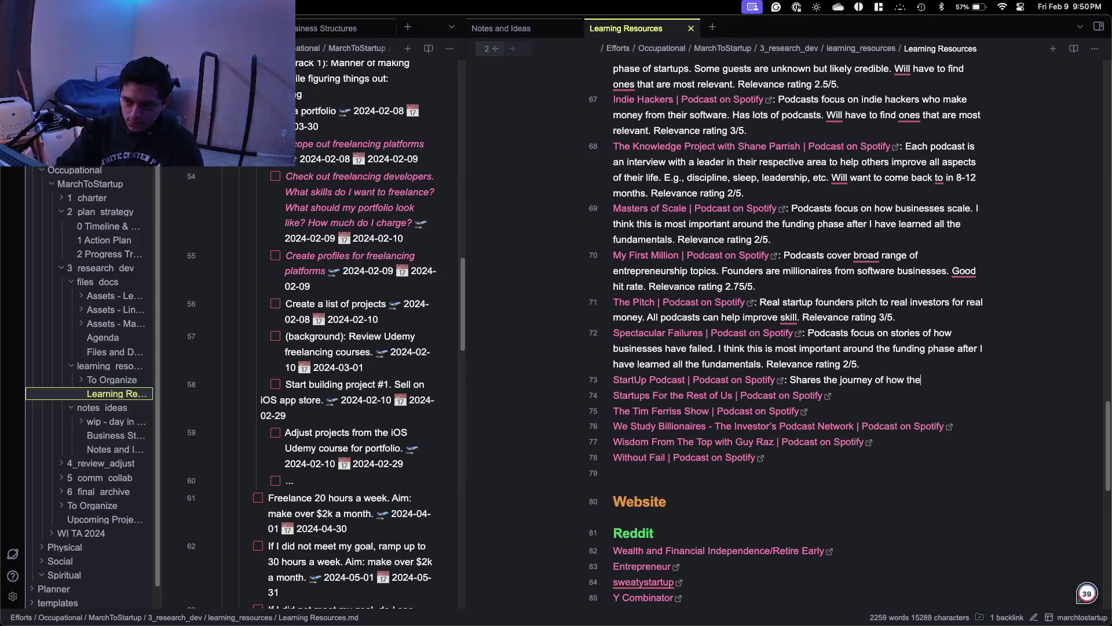
text( podcaster made h)
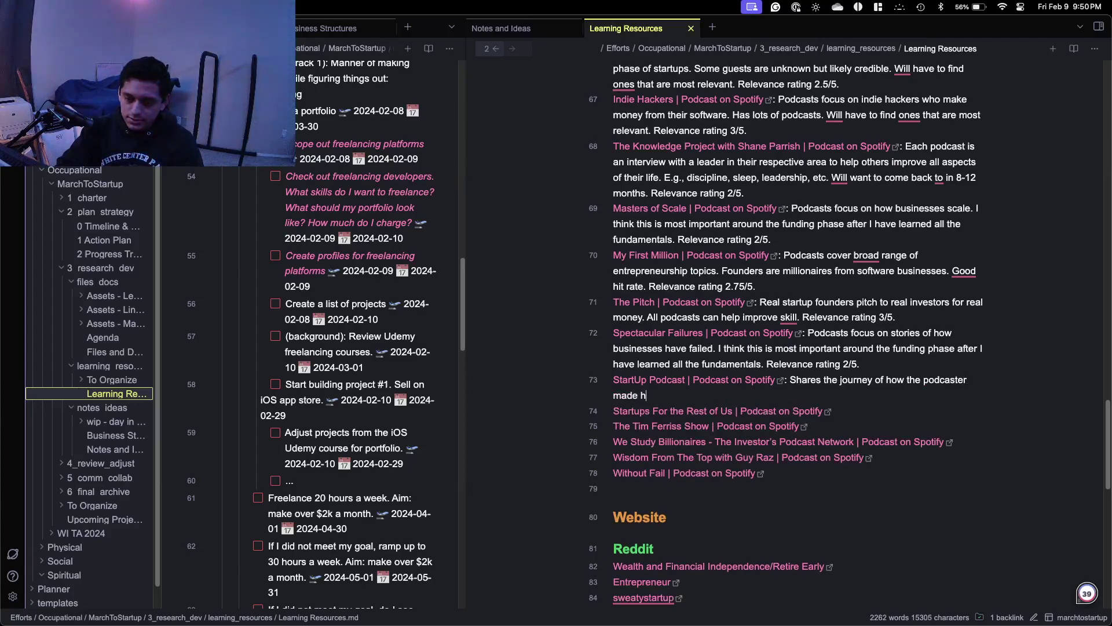
text(is podcasting business. His journe)
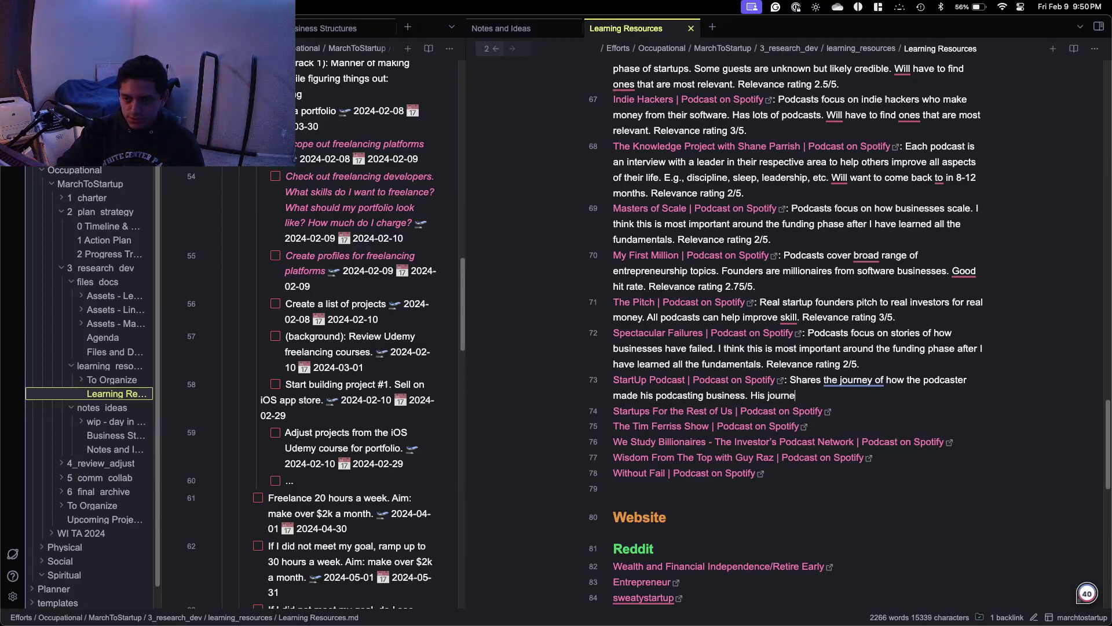
text(y follows a )
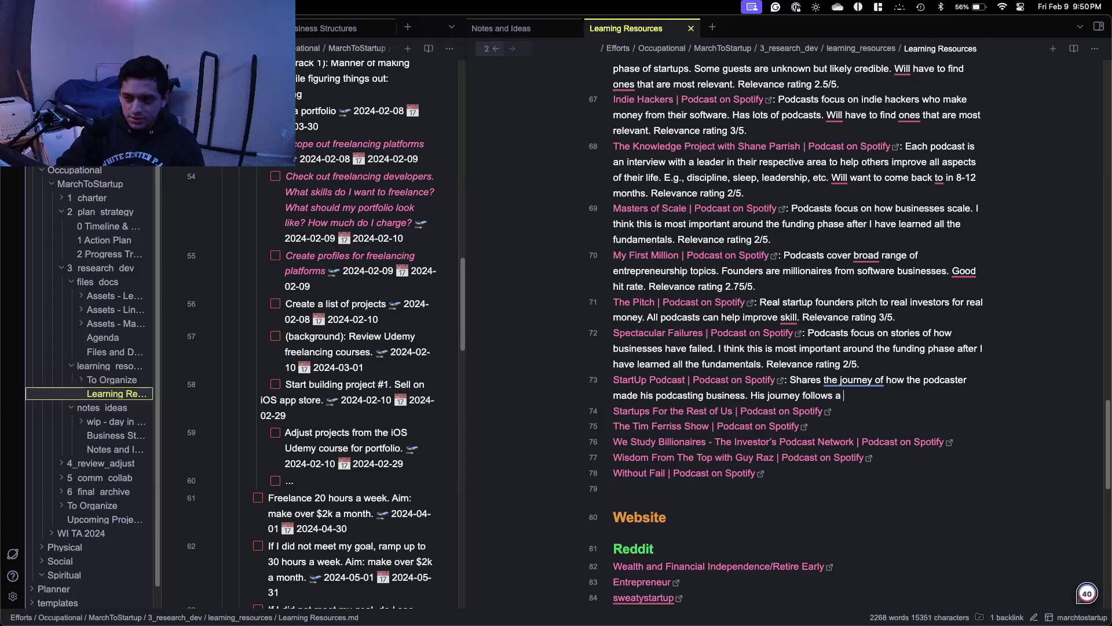
text(startup route. Relevance r)
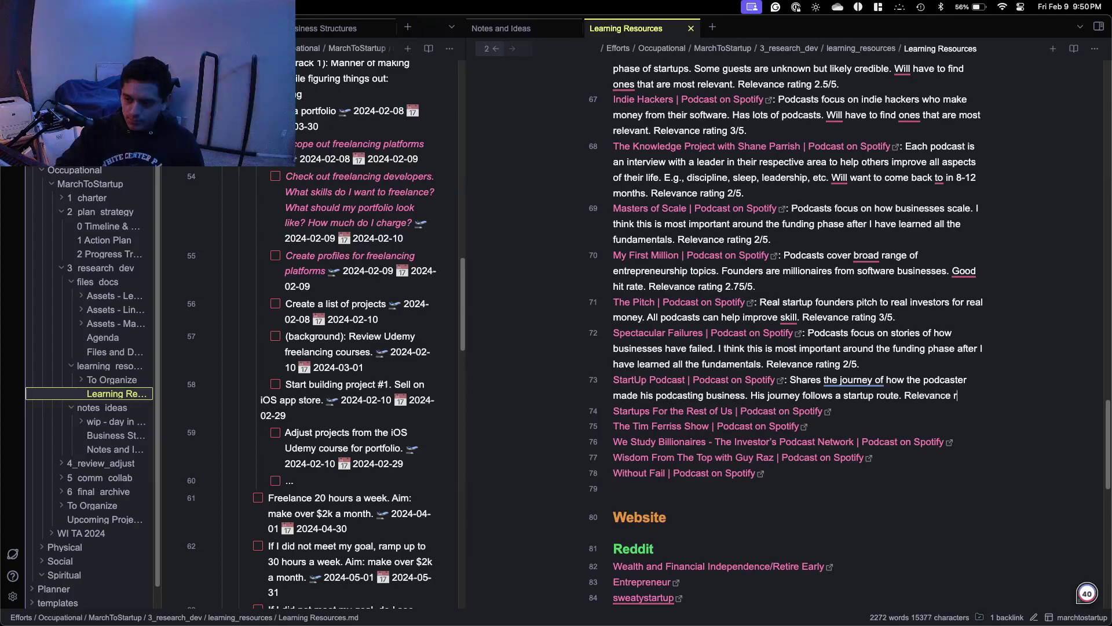
text(ating 3/5.)
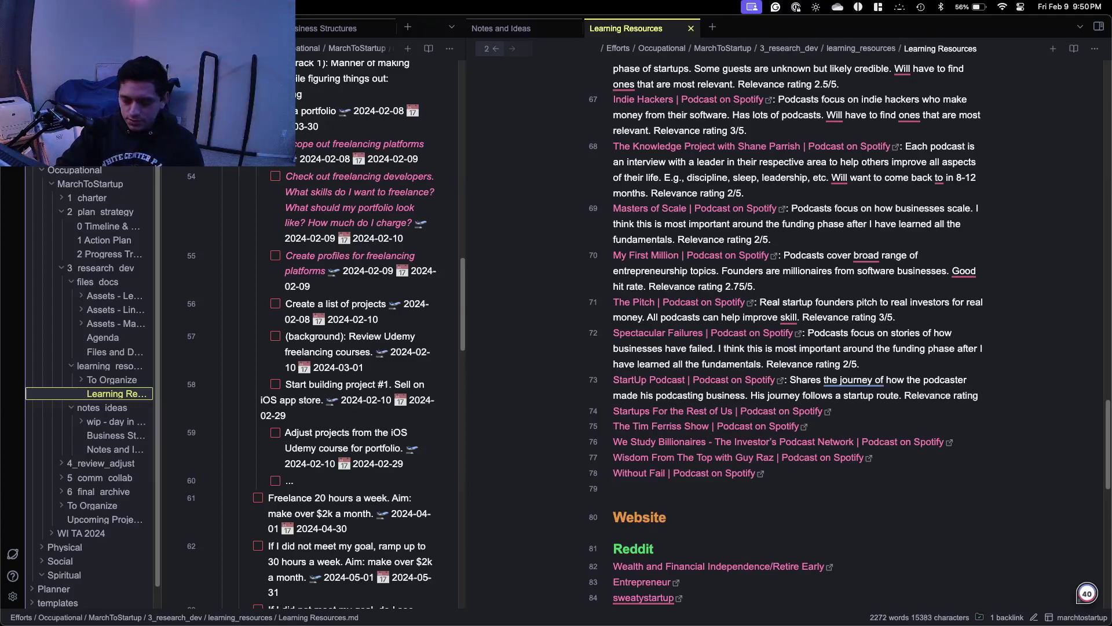
Open the Startups For the Rest of Us link from the note in the browser and decline launching the Spotify app.
click(833, 426)
click(839, 442)
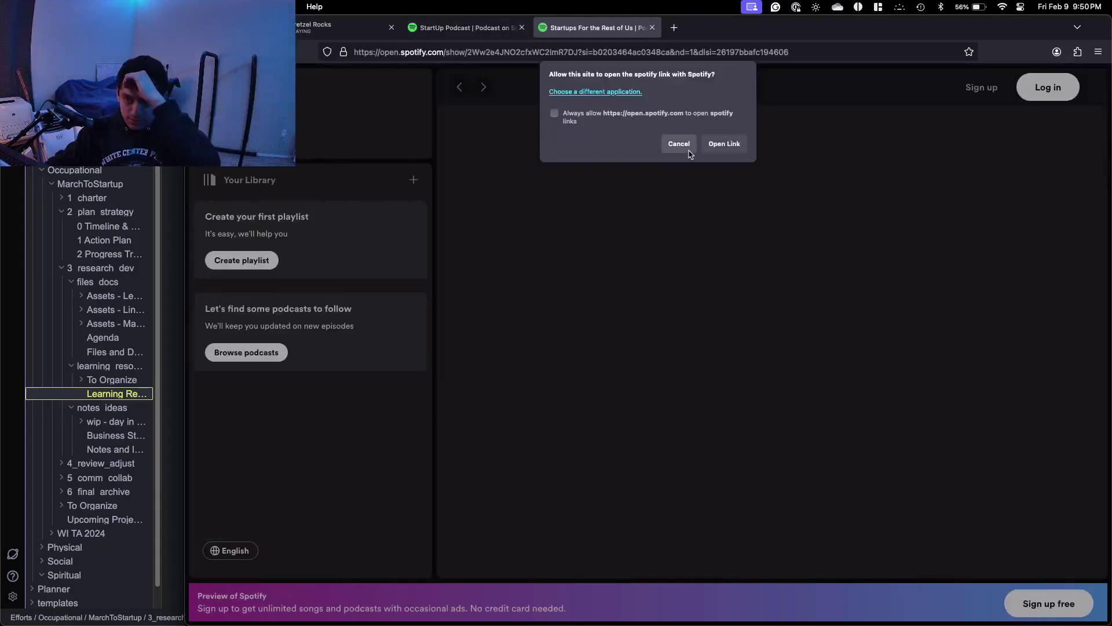
click(688, 151)
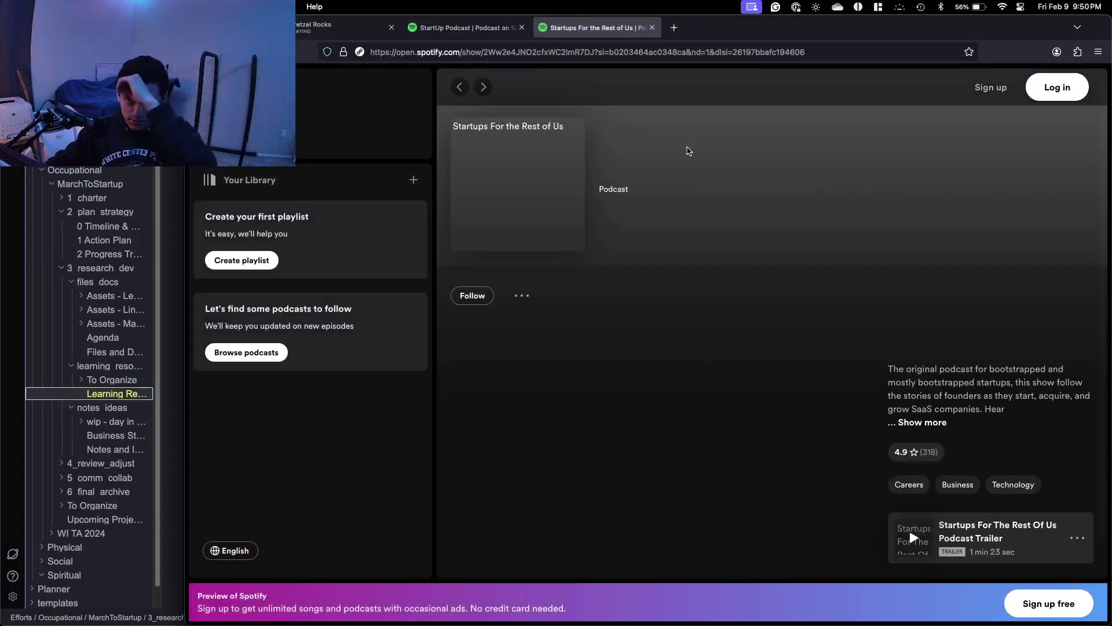
Go back to the StartUp Podcast page to recheck its first episodes, and close that page.
click(500, 35)
scroll(578, 241, down, 20)
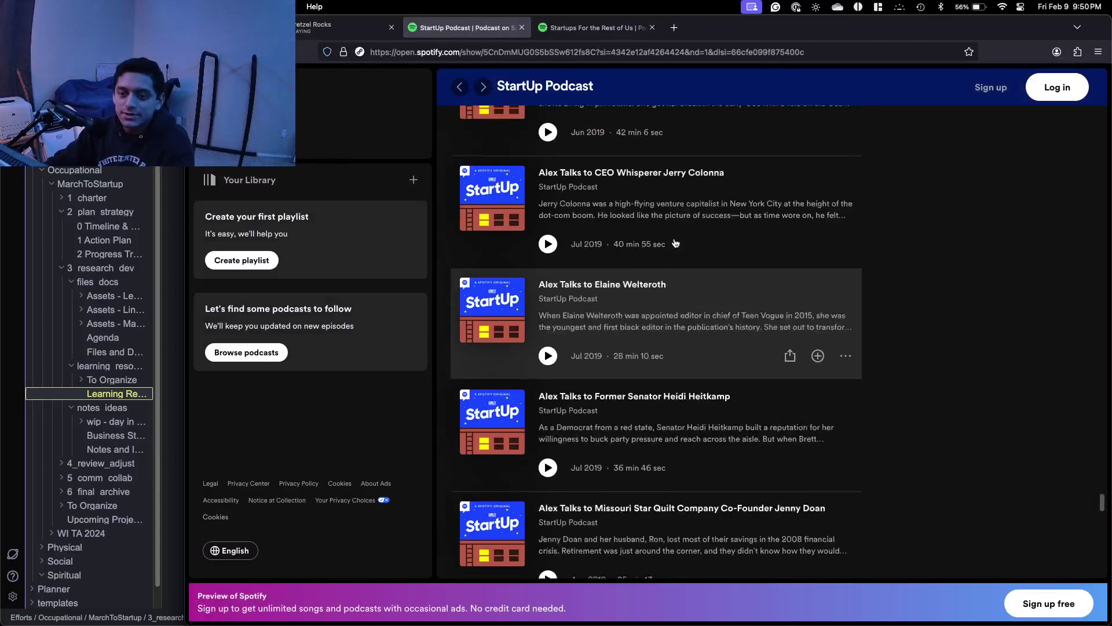
scroll(668, 243, up, 20)
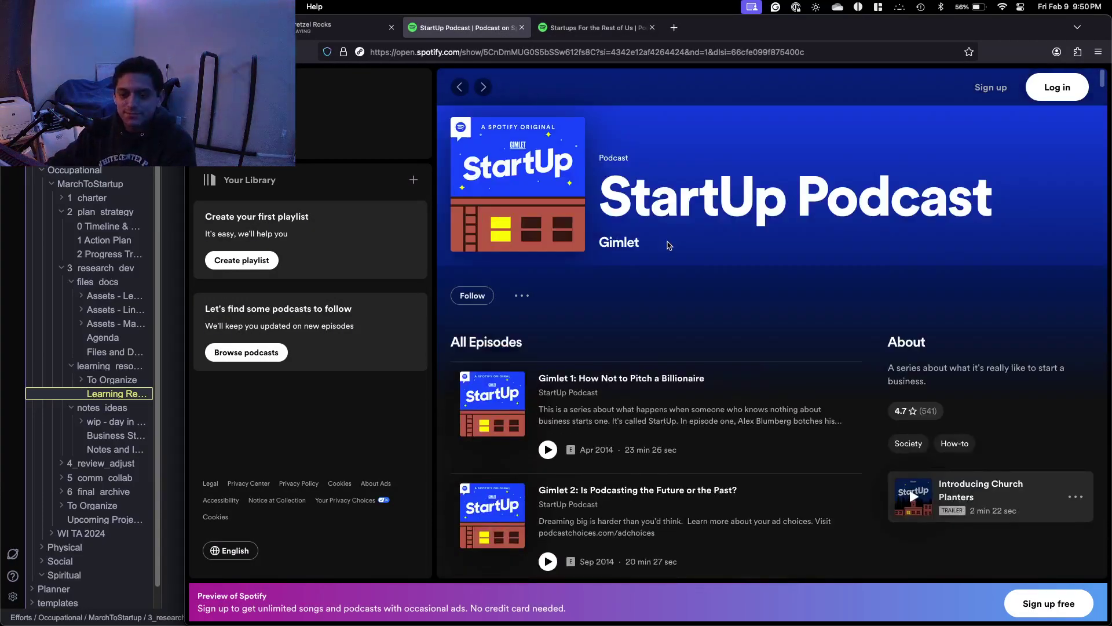
scroll(668, 245, down, 3)
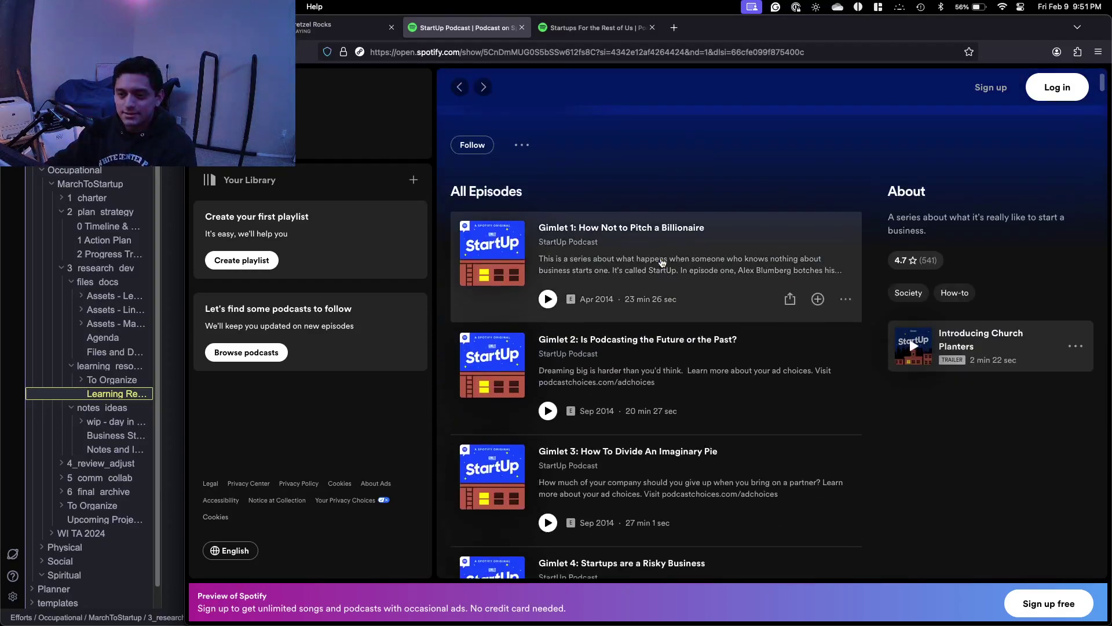
scroll(639, 249, down, 2)
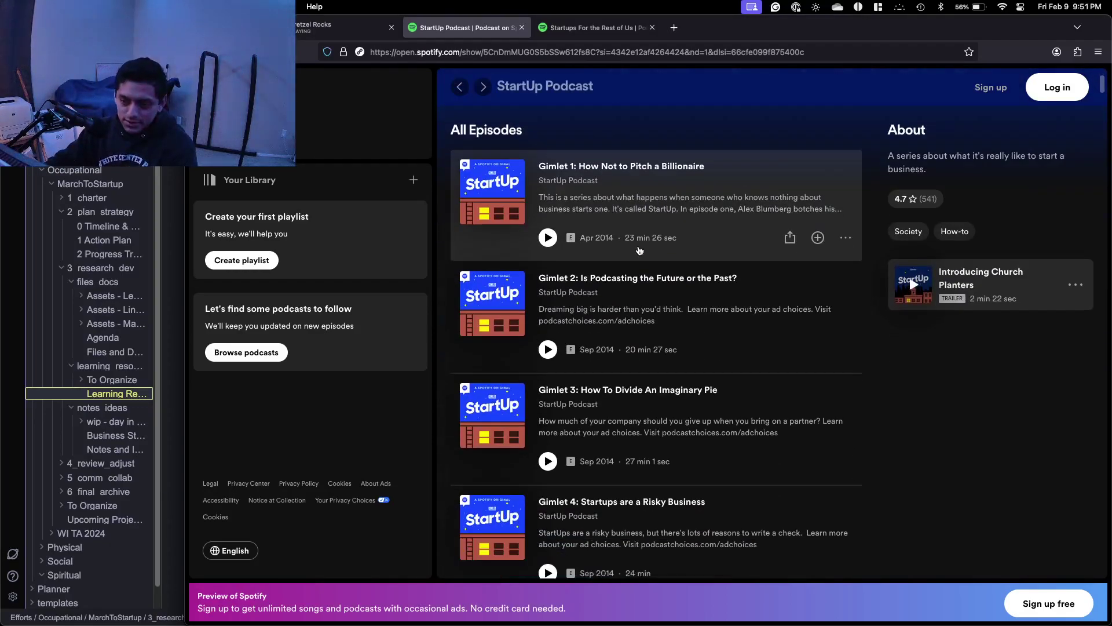
click(579, 27)
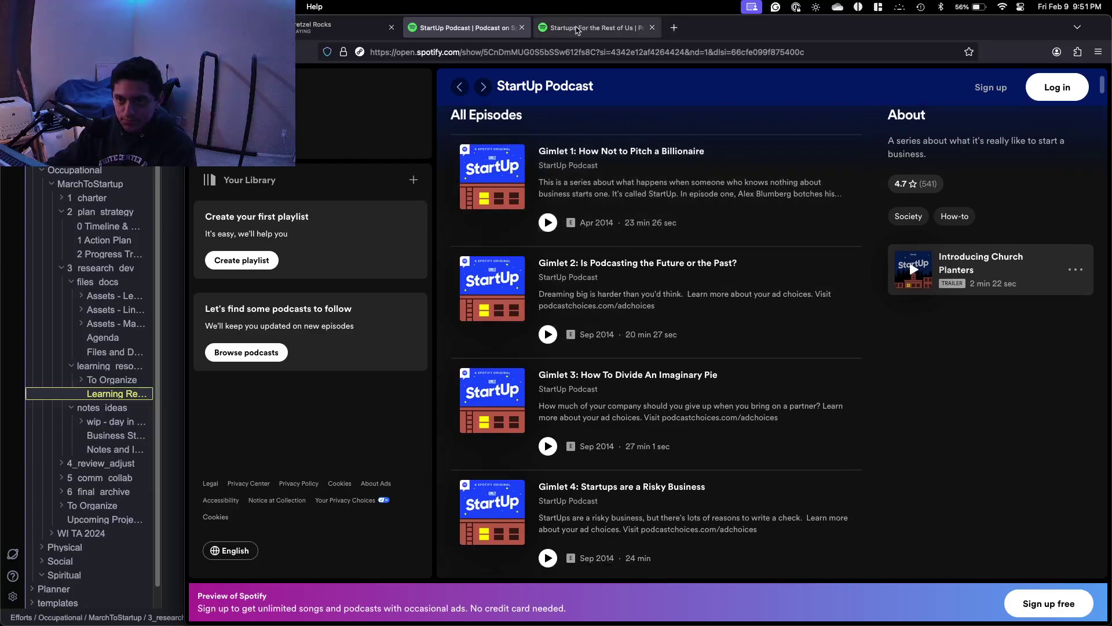
click(498, 29)
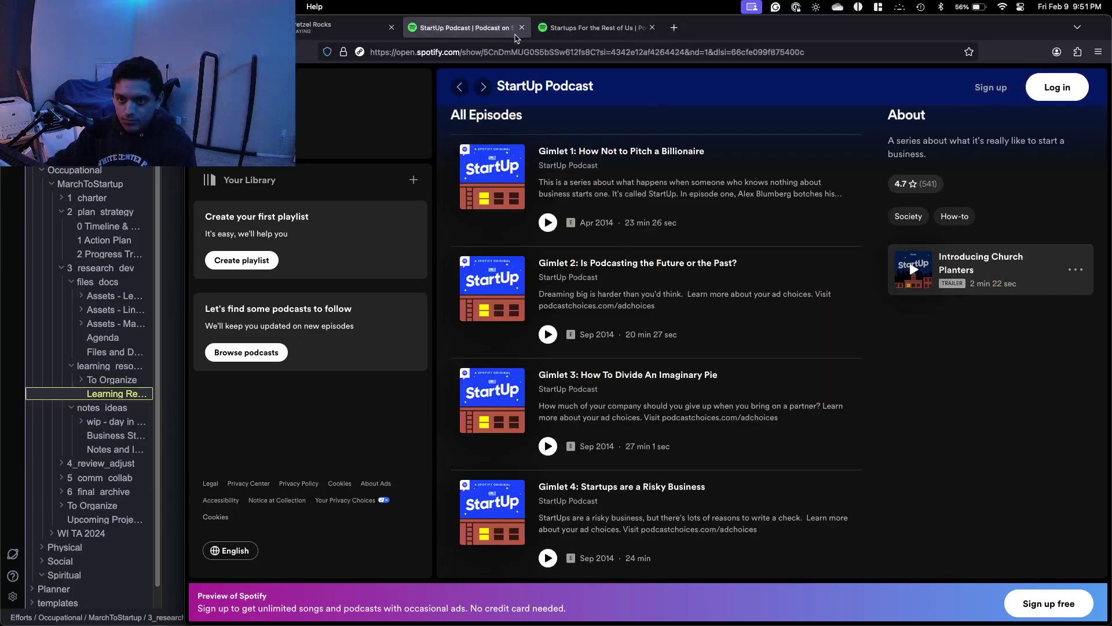
scroll(637, 191, down, 5)
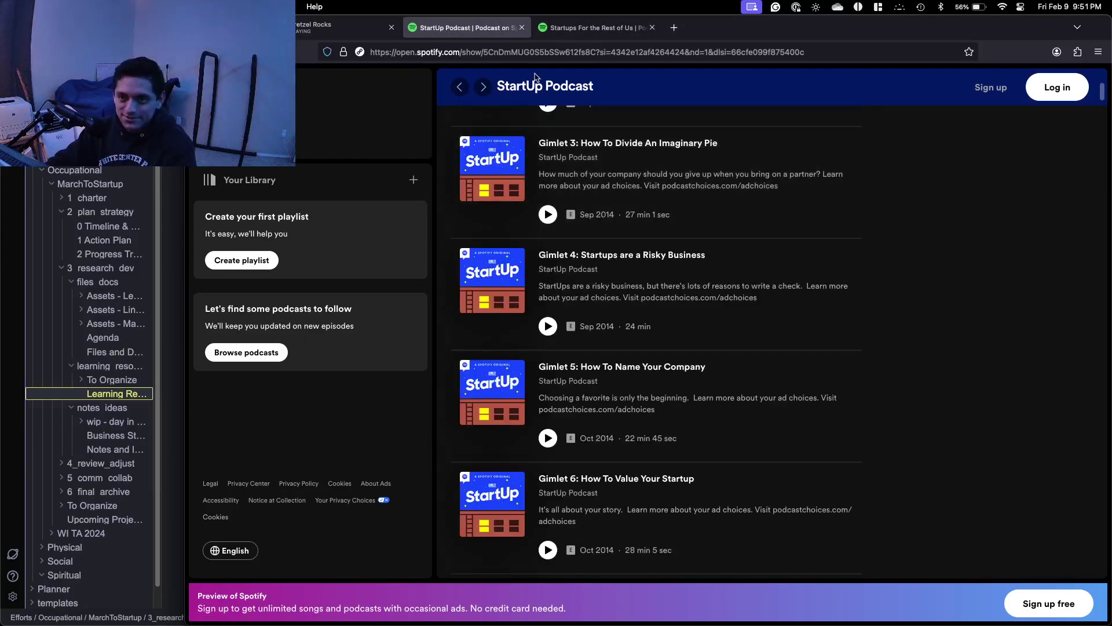
click(522, 28)
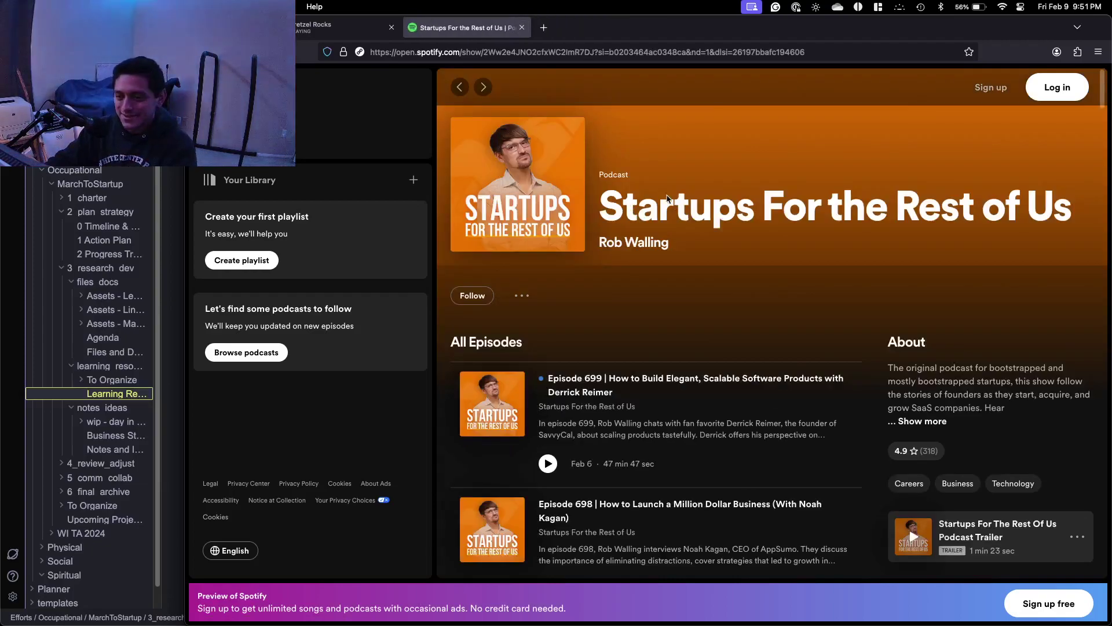
Expand the full About text of Startups For the Rest of Us and read it alongside the newest episodes.
click(926, 422)
scroll(921, 411, down, 3)
scroll(910, 402, up, 2)
scroll(907, 400, up, 2)
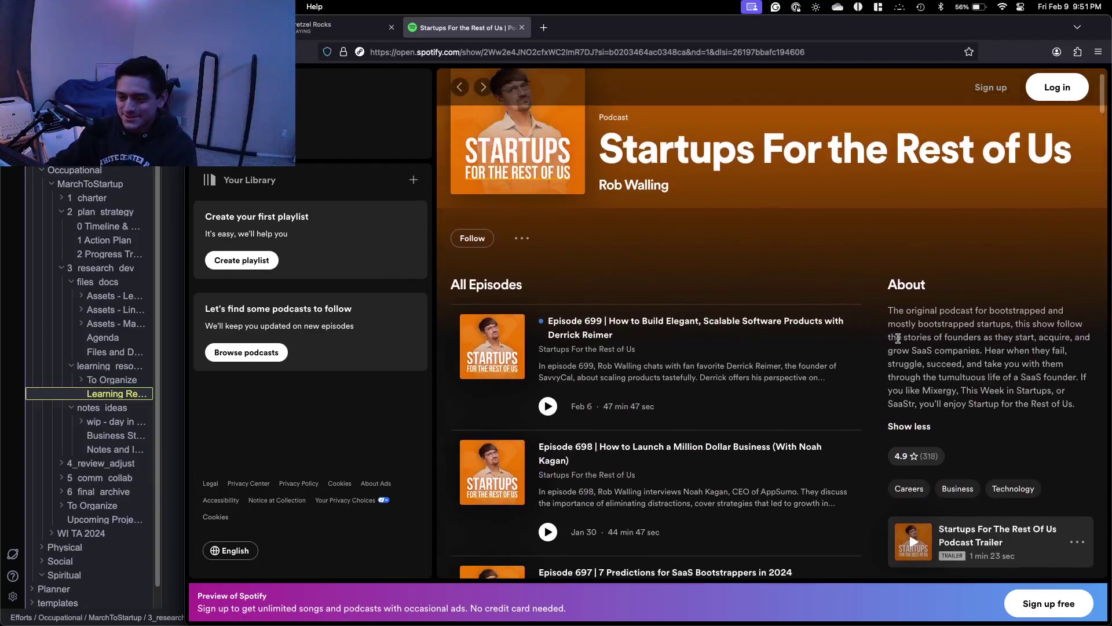
Reread the About text of Startups For the Rest of Us and skim its episode titles back through 2022.
drag(913, 312, 1000, 325)
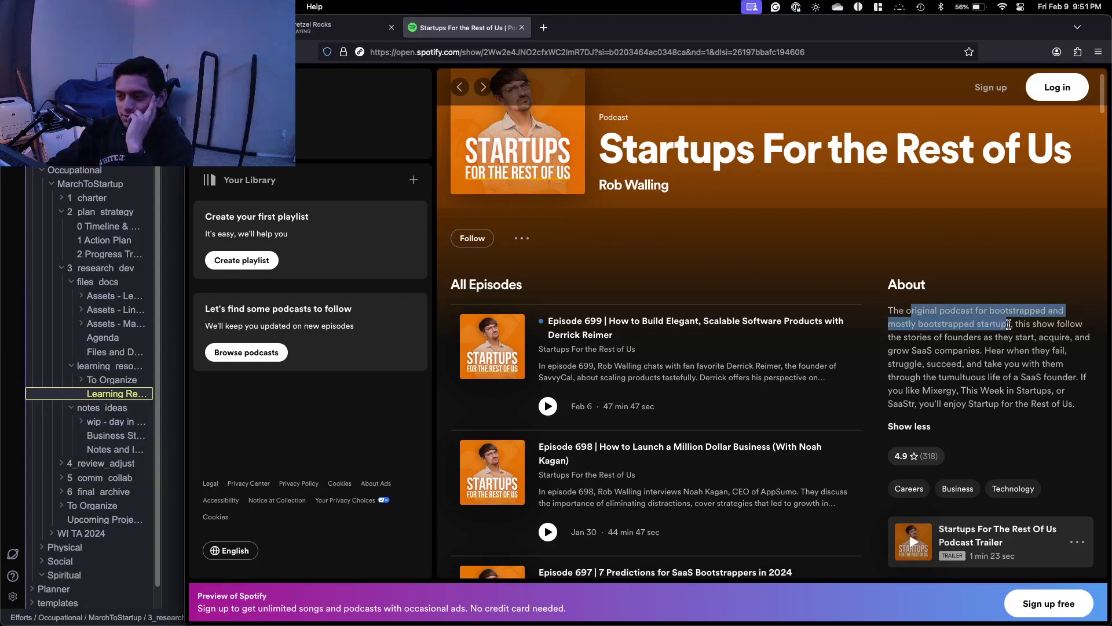
drag(1009, 326, 977, 388)
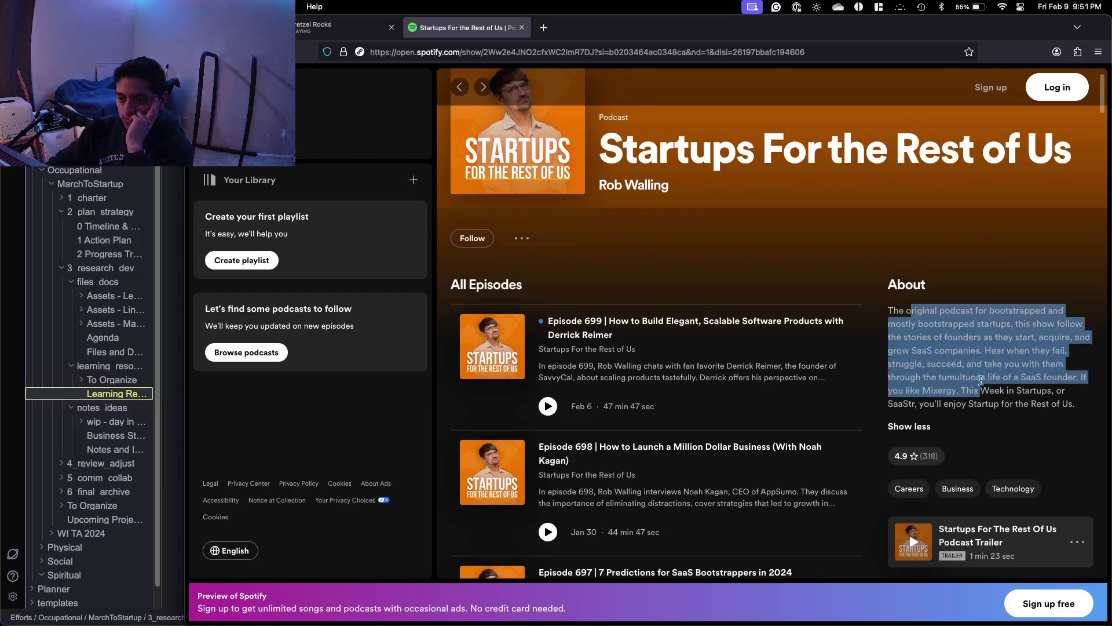
click(749, 285)
scroll(741, 298, down, 2)
scroll(724, 297, down, 15)
scroll(713, 297, down, 20)
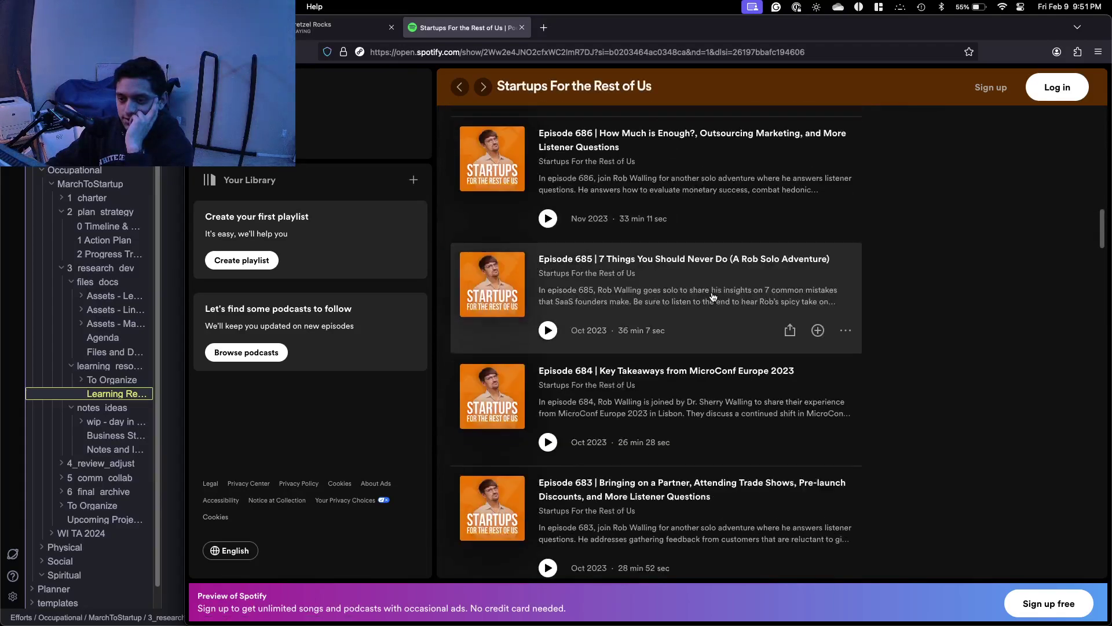
scroll(712, 297, down, 3)
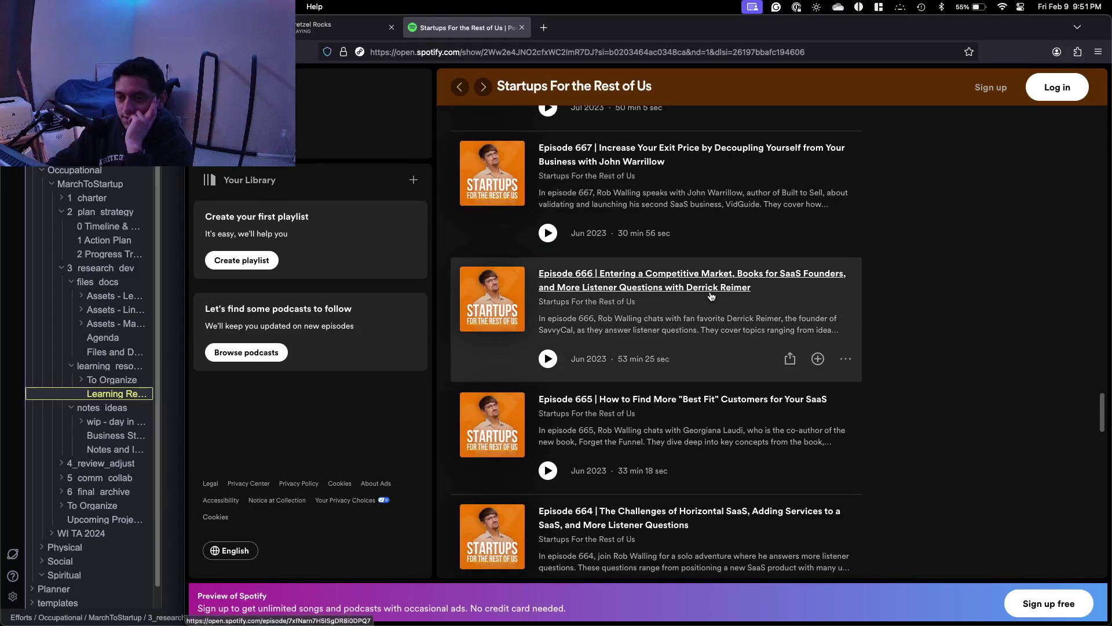
scroll(712, 296, down, 15)
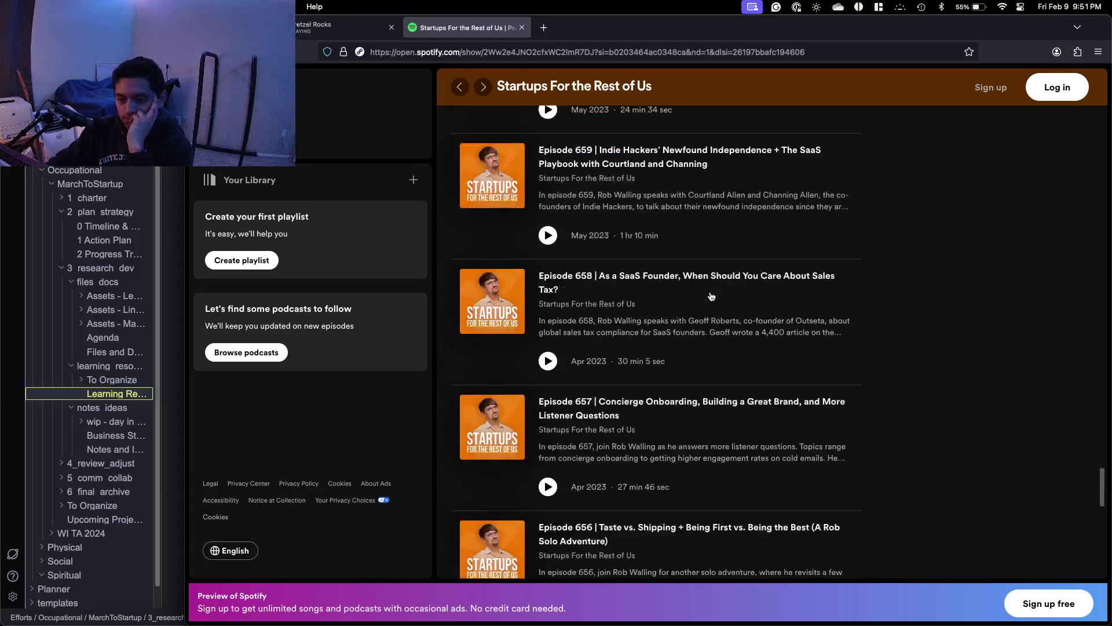
scroll(711, 297, down, 5)
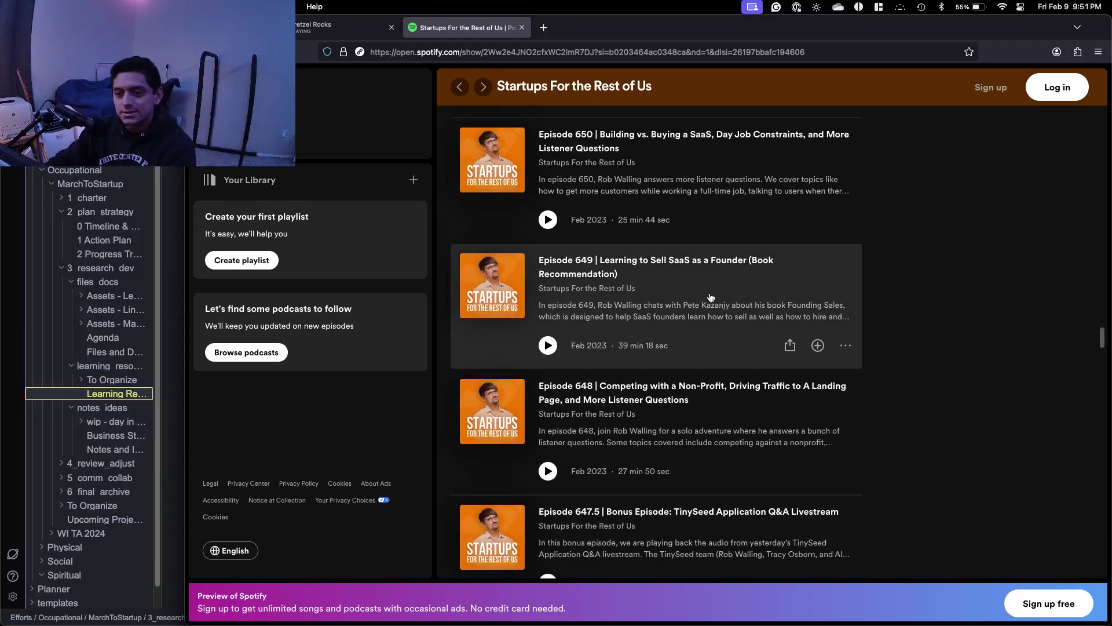
scroll(711, 297, down, 8)
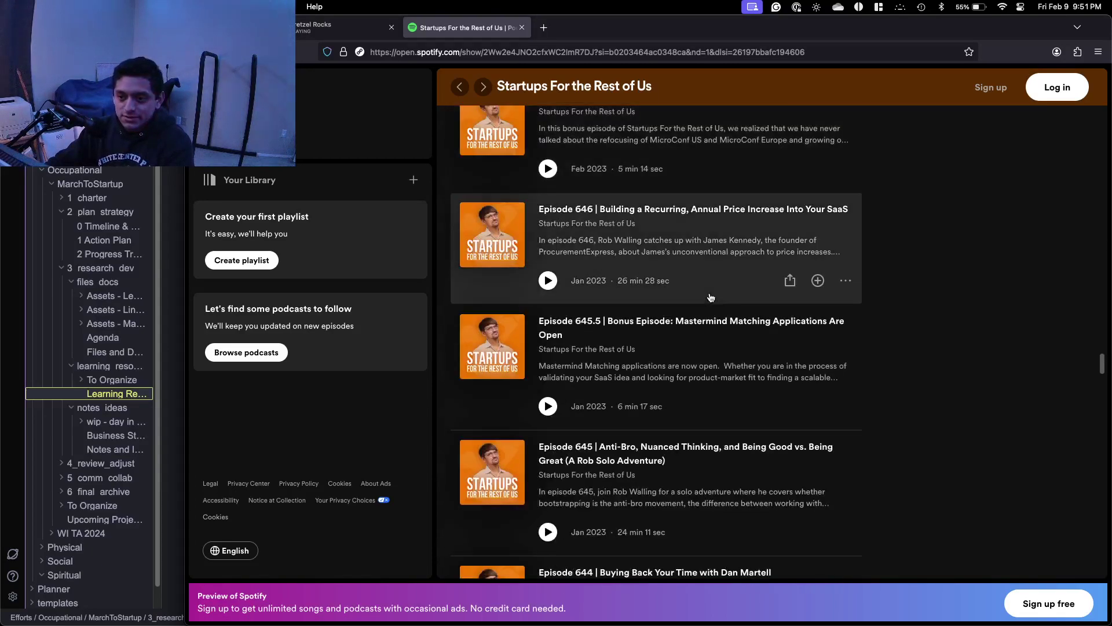
scroll(706, 298, down, 8)
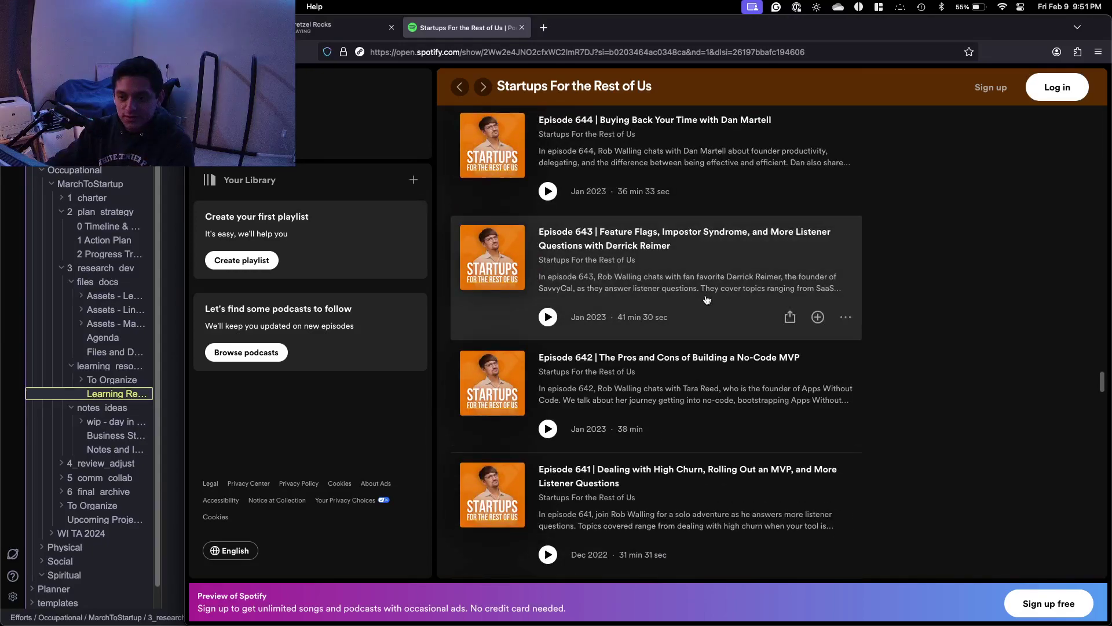
scroll(707, 299, down, 5)
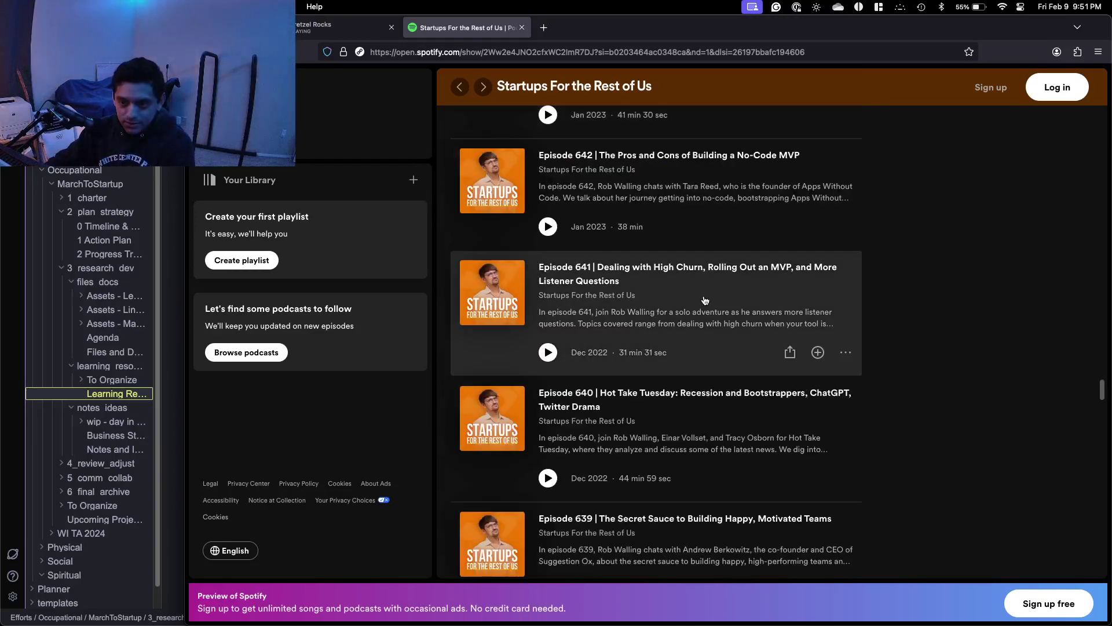
scroll(705, 300, down, 15)
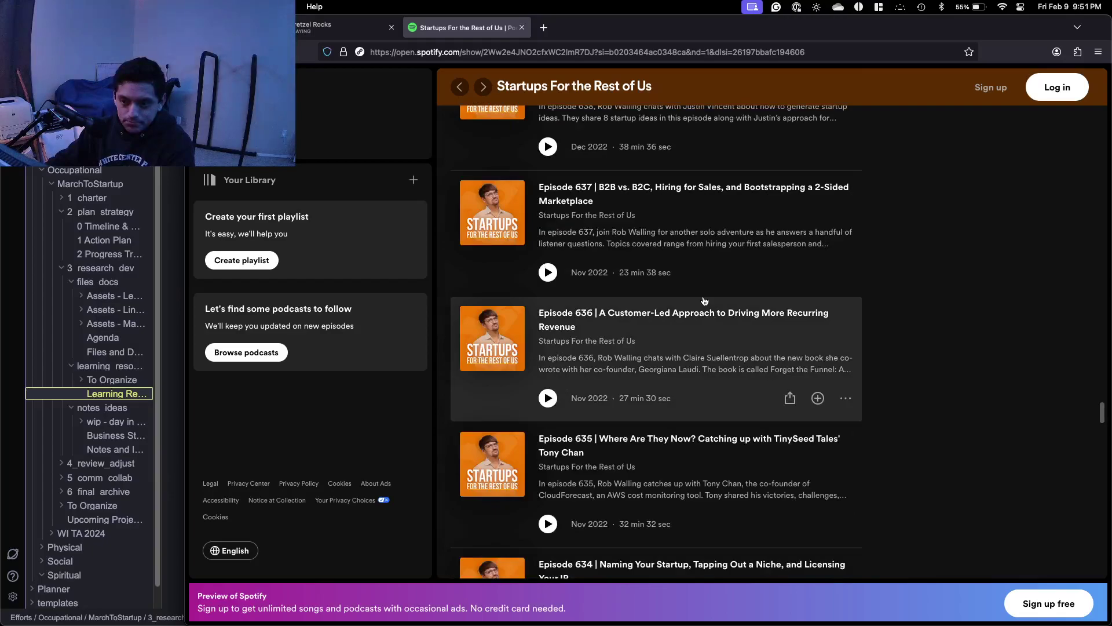
scroll(704, 300, down, 10)
scroll(651, 330, down, 8)
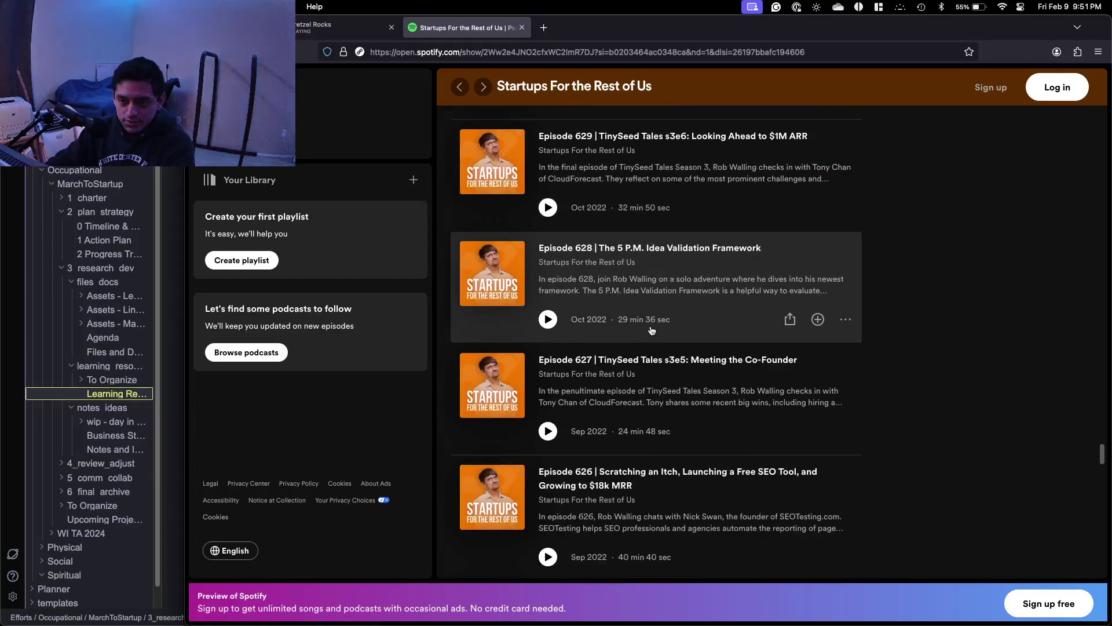
scroll(651, 331, down, 14)
scroll(651, 330, down, 4)
scroll(651, 330, down, 3)
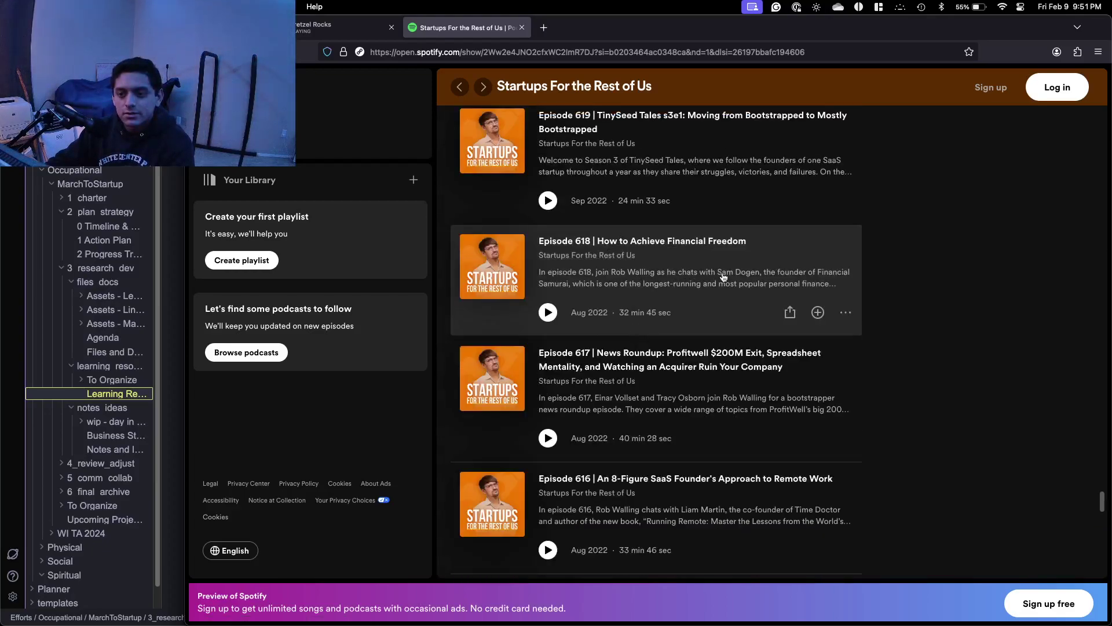
scroll(723, 277, down, 2)
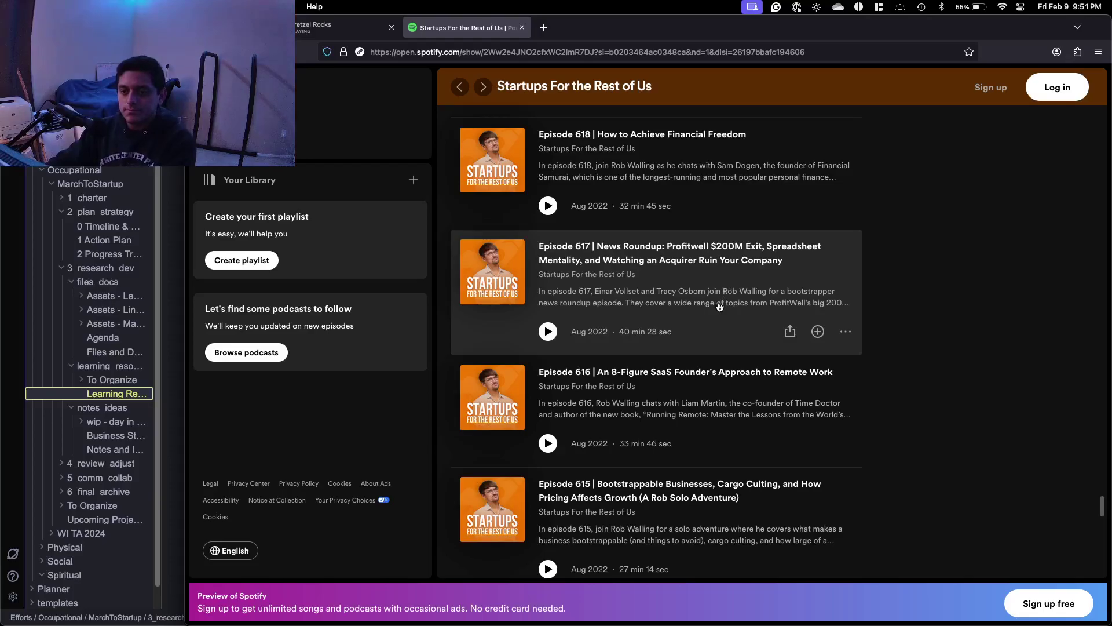
scroll(720, 306, down, 15)
Copy the phrase "the stories of founders as they start, acquire, and grow SaaS companies" from the podcast's About text.
scroll(713, 301, up, 20)
scroll(712, 300, up, 20)
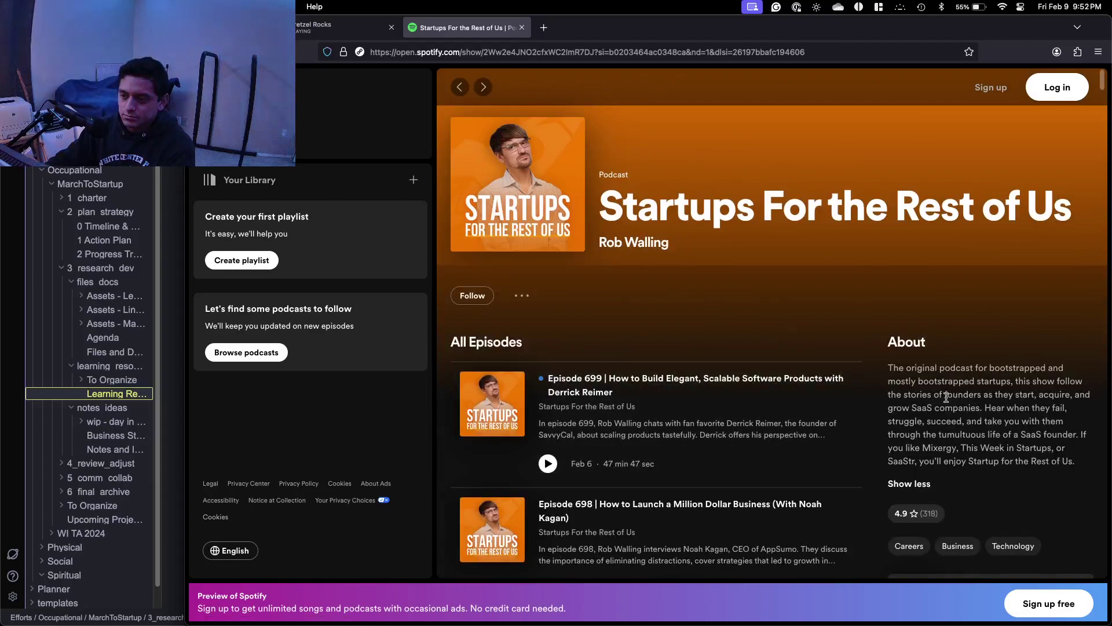
drag(1057, 381, 981, 406)
key(super+c)
click(916, 399)
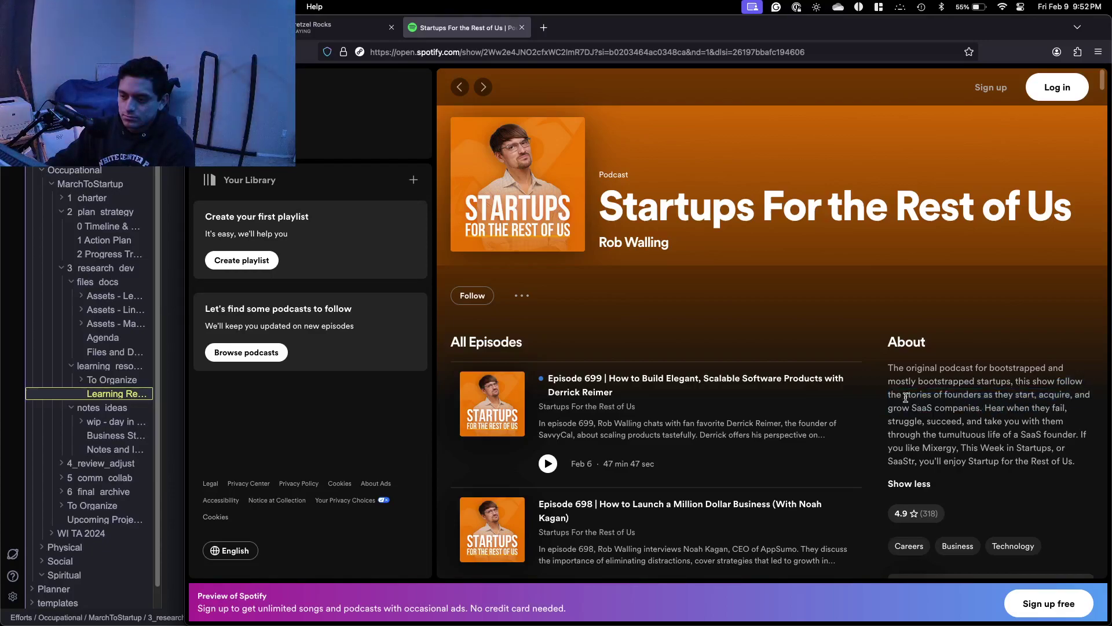
drag(892, 395, 979, 405)
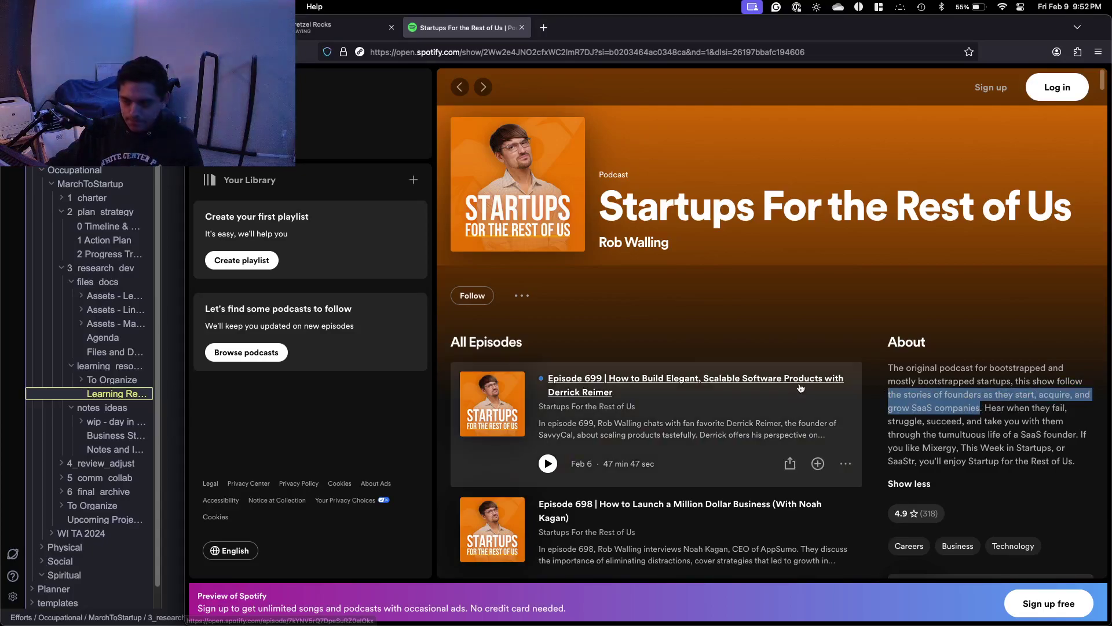
In the Obsidian note, annotate Startups For the Rest of Us with the copied phrase followed by "Relevance rating 3.25/5.".
key(ctrl+Up)
click(400, 271)
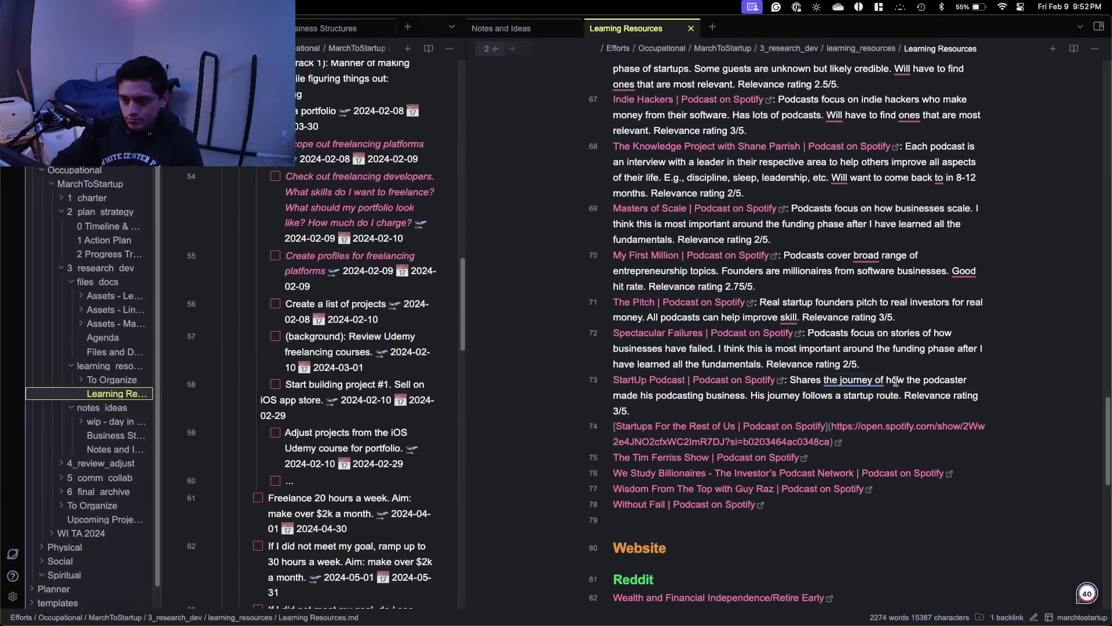
text(:)
key(super+v)
text(.)
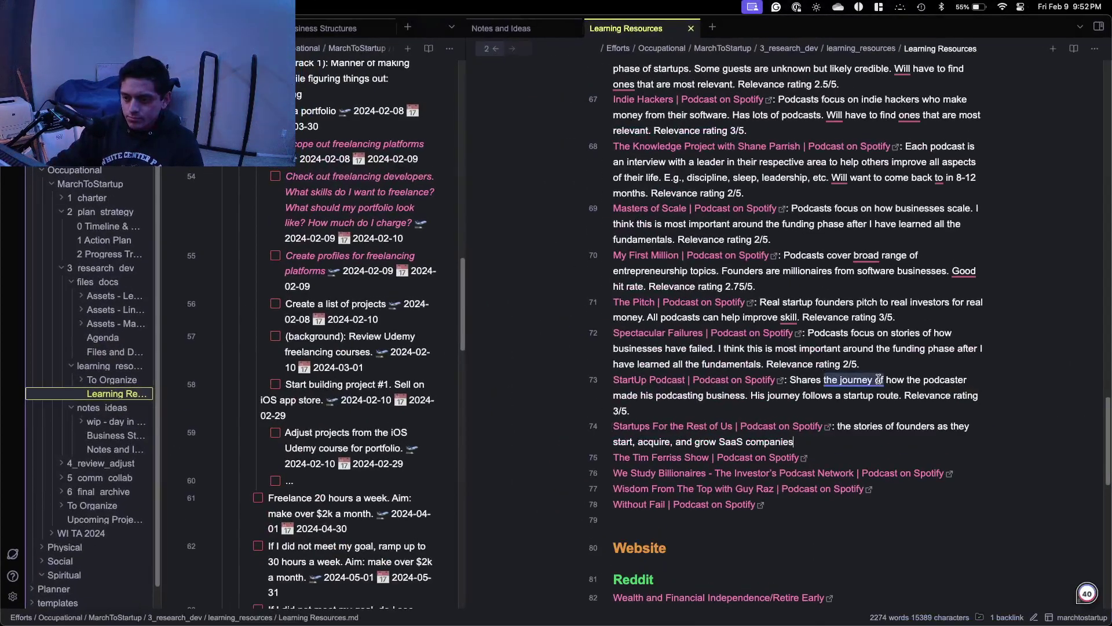
text( Relevance rating 3/5.)
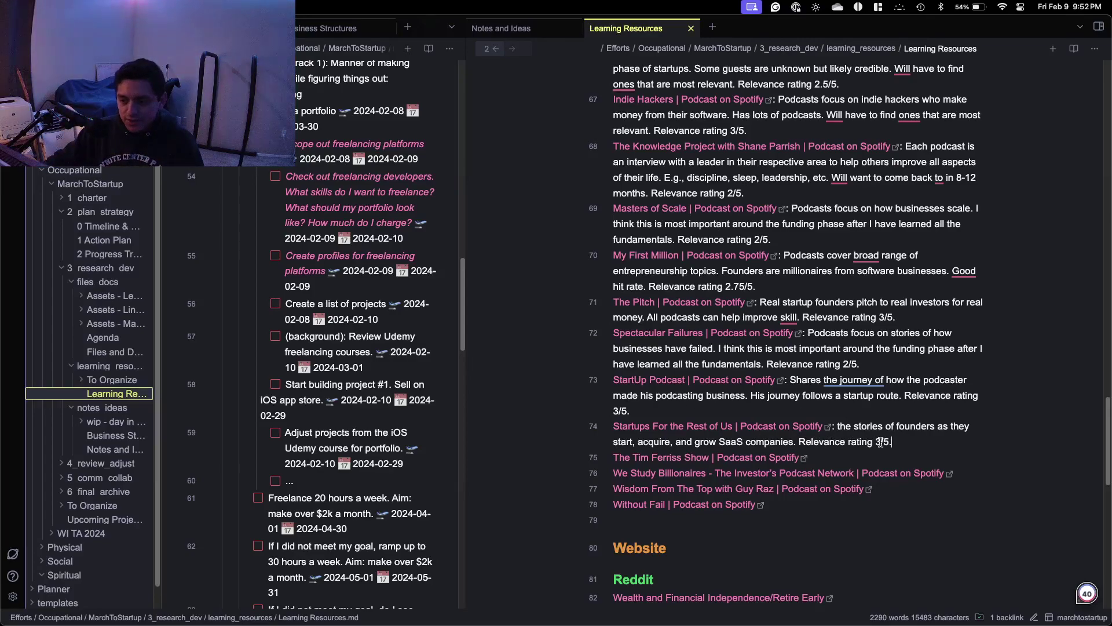
text(.25)
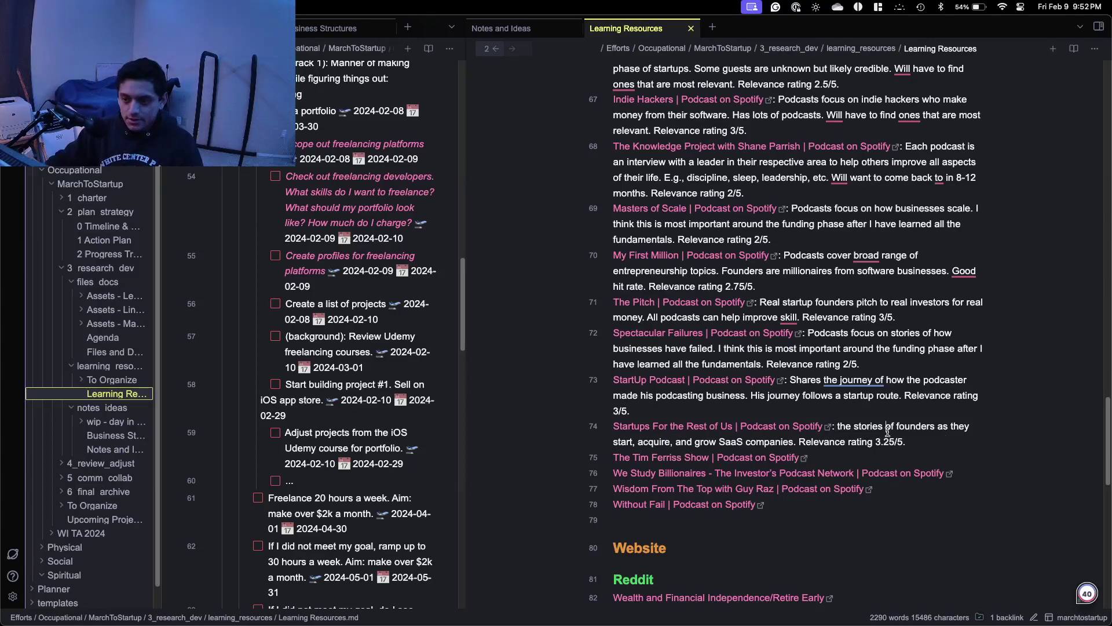
Open The Tim Ferriss Show link from the note in the browser and decline launching the Spotify app.
click(805, 458)
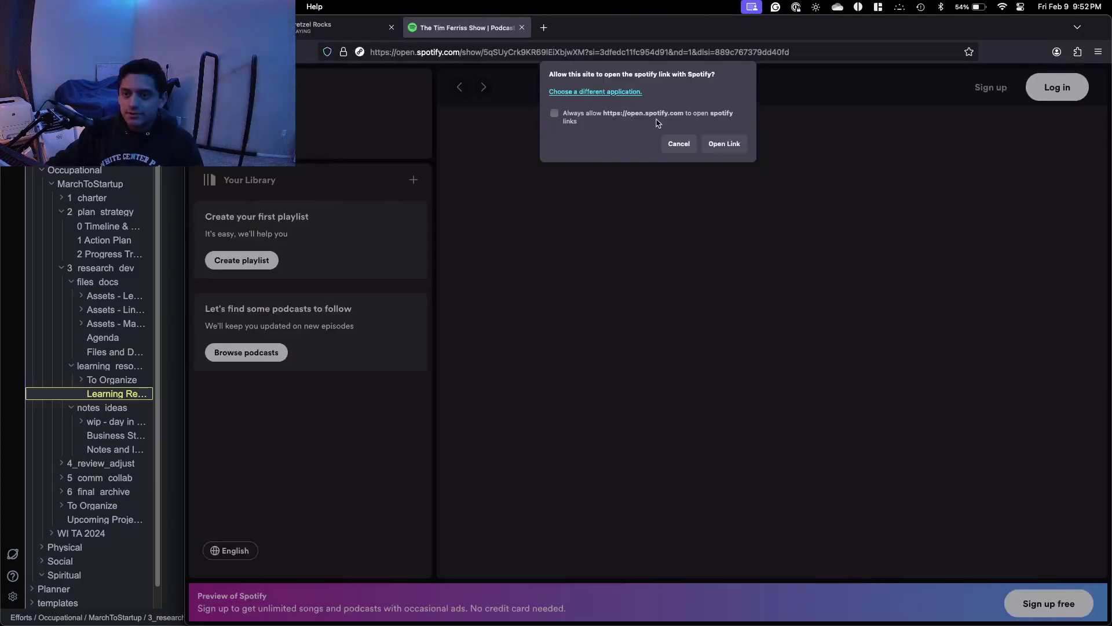
click(688, 142)
scroll(719, 137, down, 1)
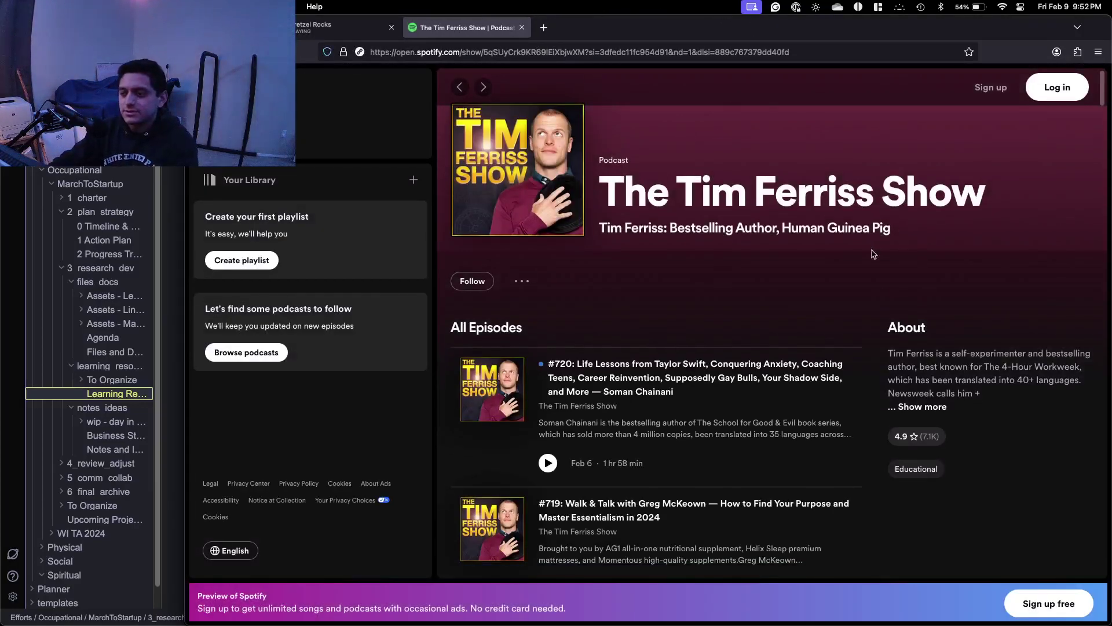
Expand and read the full About text of The Tim Ferriss Show, and skim its episode titles back to spring 2023.
click(927, 408)
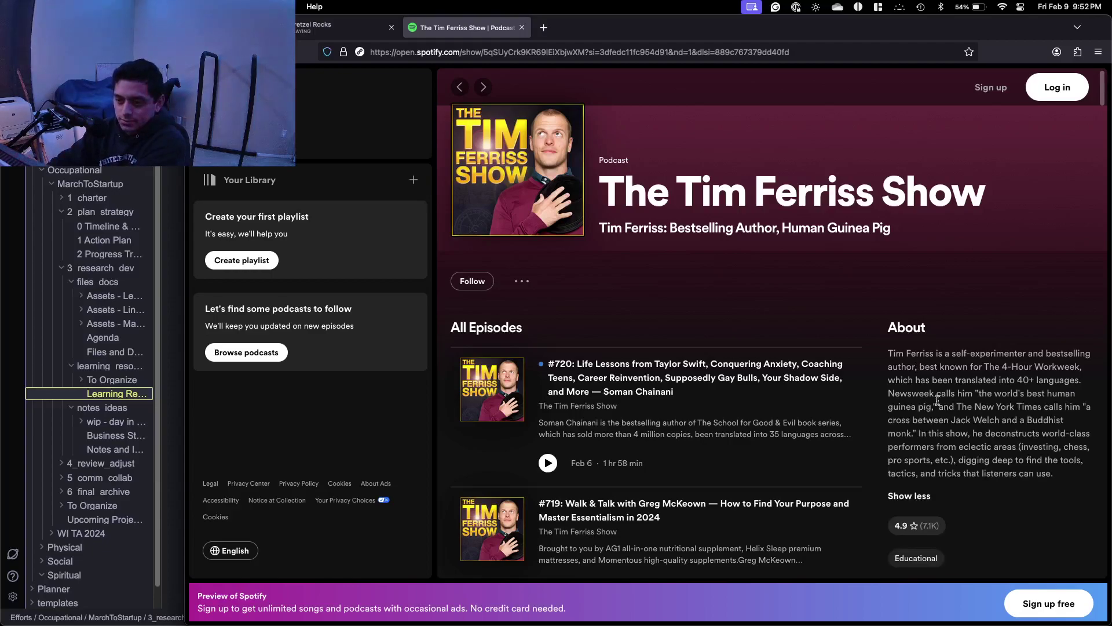
scroll(977, 398, down, 1)
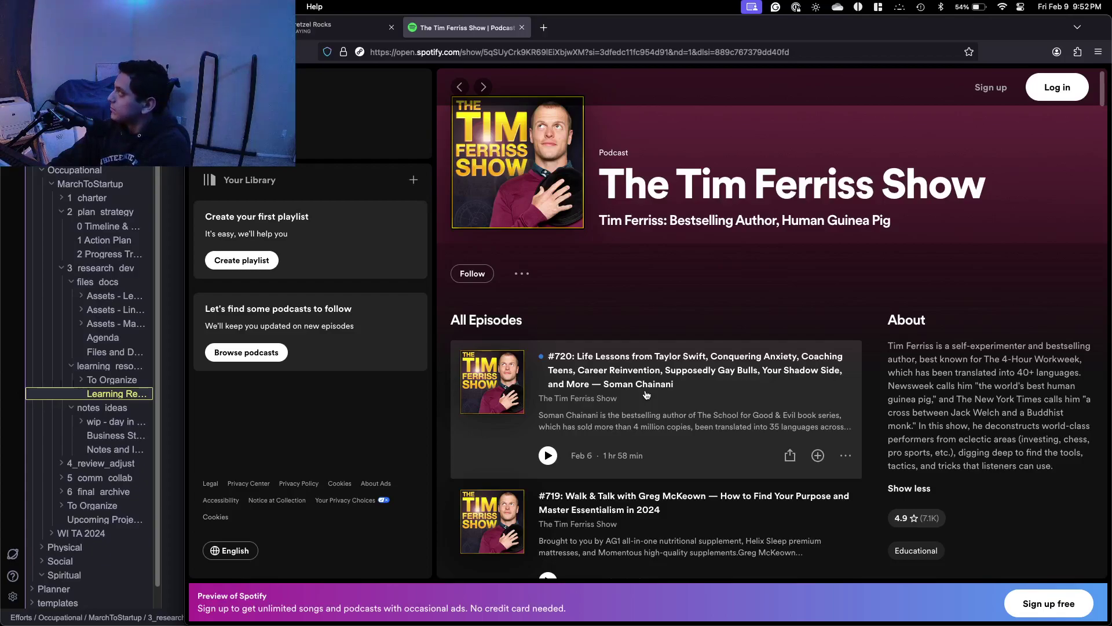
scroll(647, 394, down, 3)
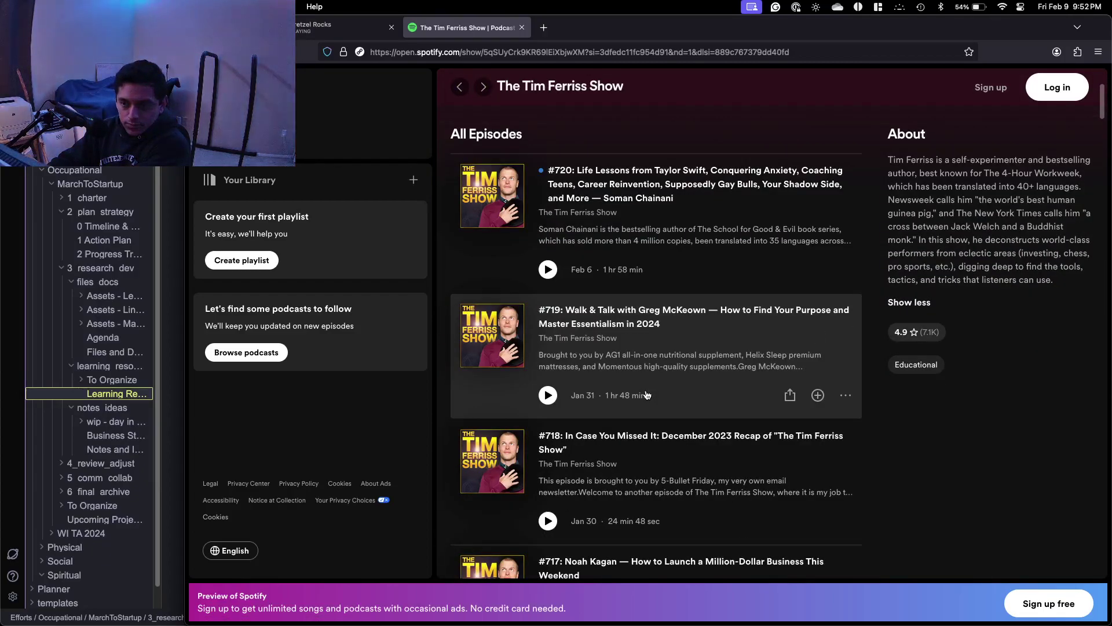
scroll(647, 395, down, 1)
scroll(648, 394, down, 4)
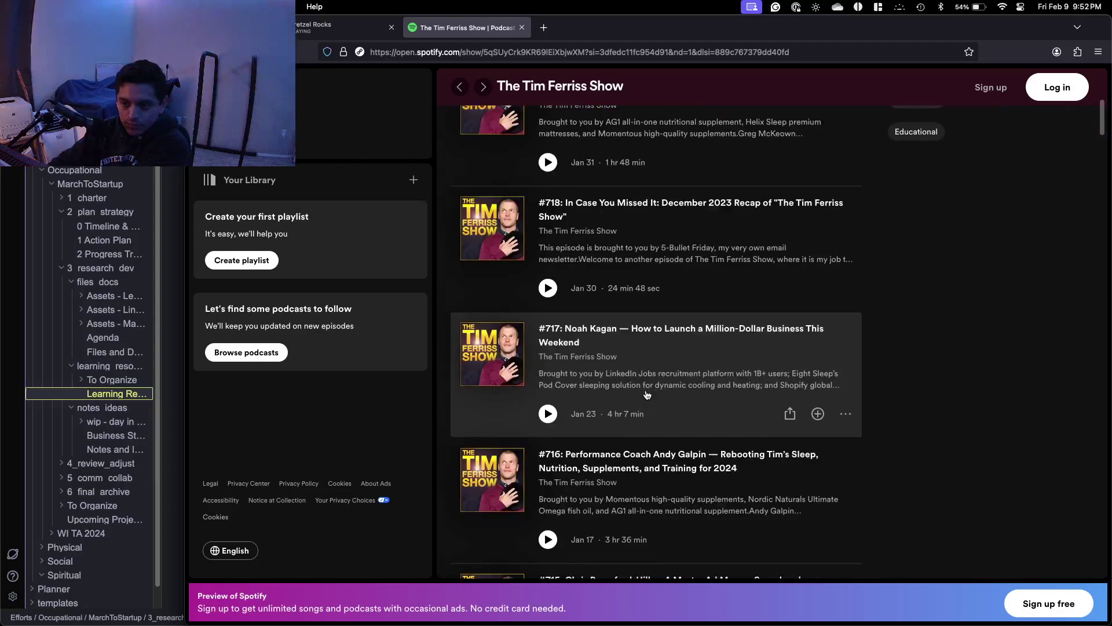
scroll(647, 394, down, 5)
scroll(647, 394, up, 4)
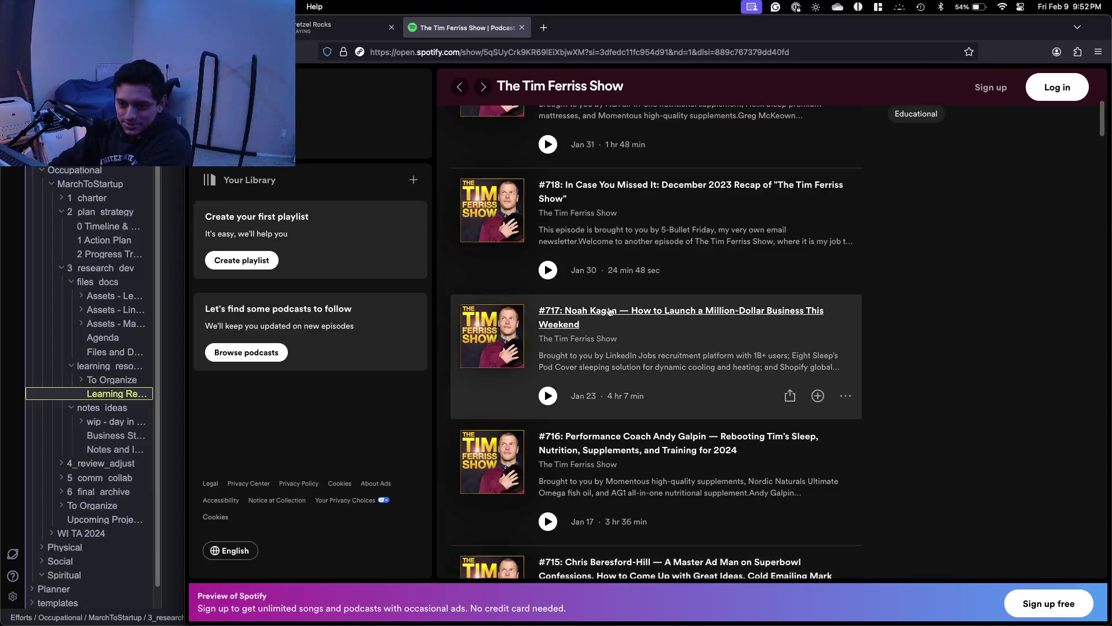
scroll(609, 316, down, 7)
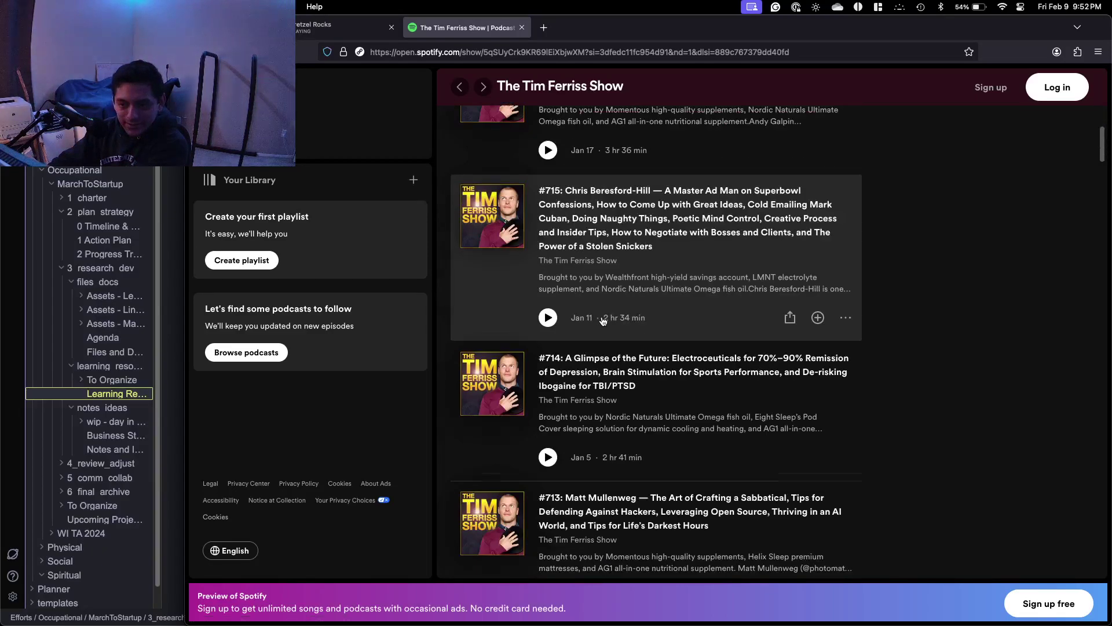
scroll(603, 321, down, 15)
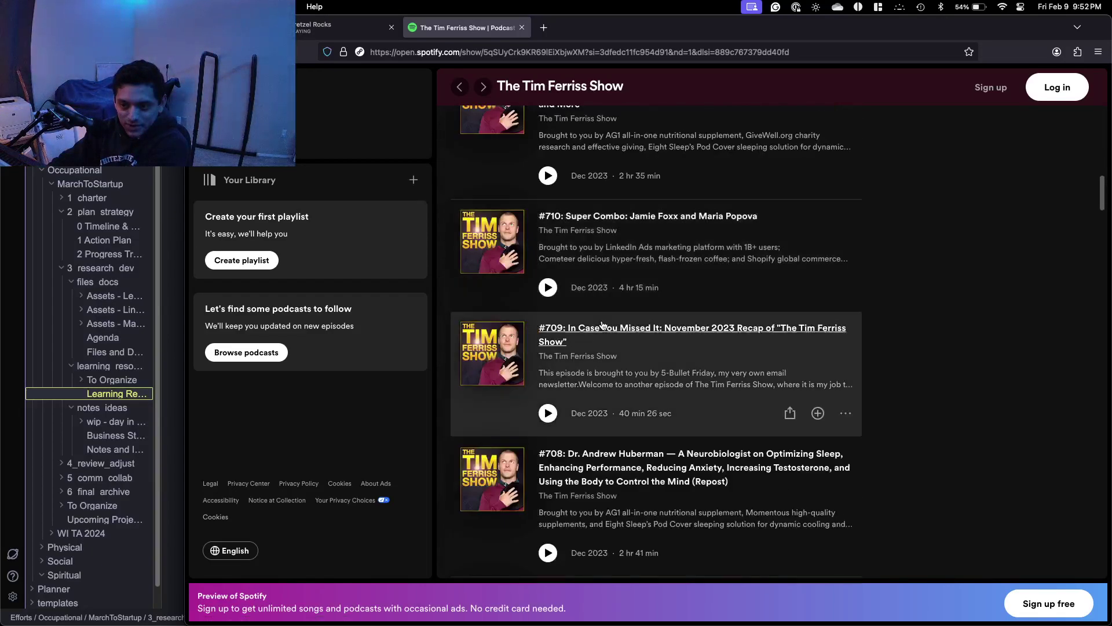
scroll(602, 326, down, 3)
scroll(602, 326, down, 3)
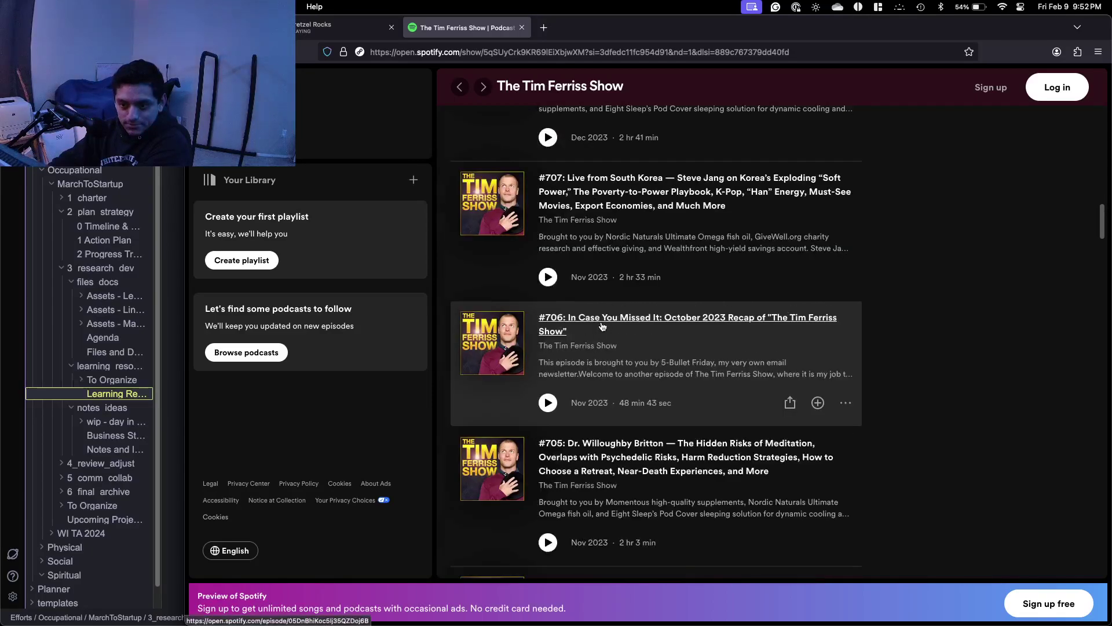
scroll(602, 326, down, 2)
scroll(631, 324, down, 3)
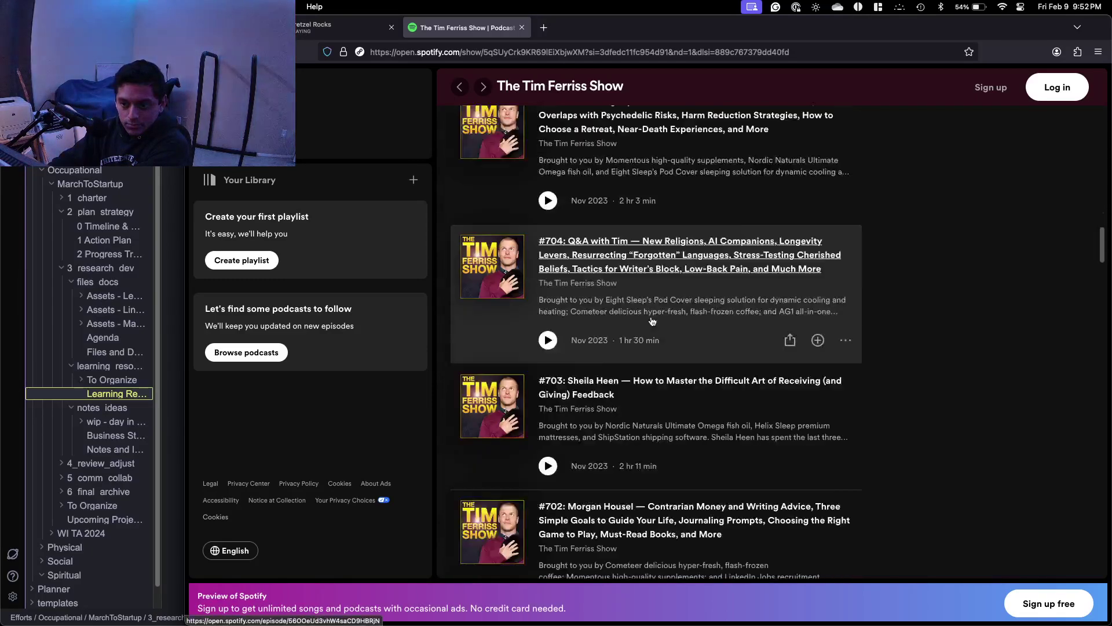
scroll(651, 320, up, 2)
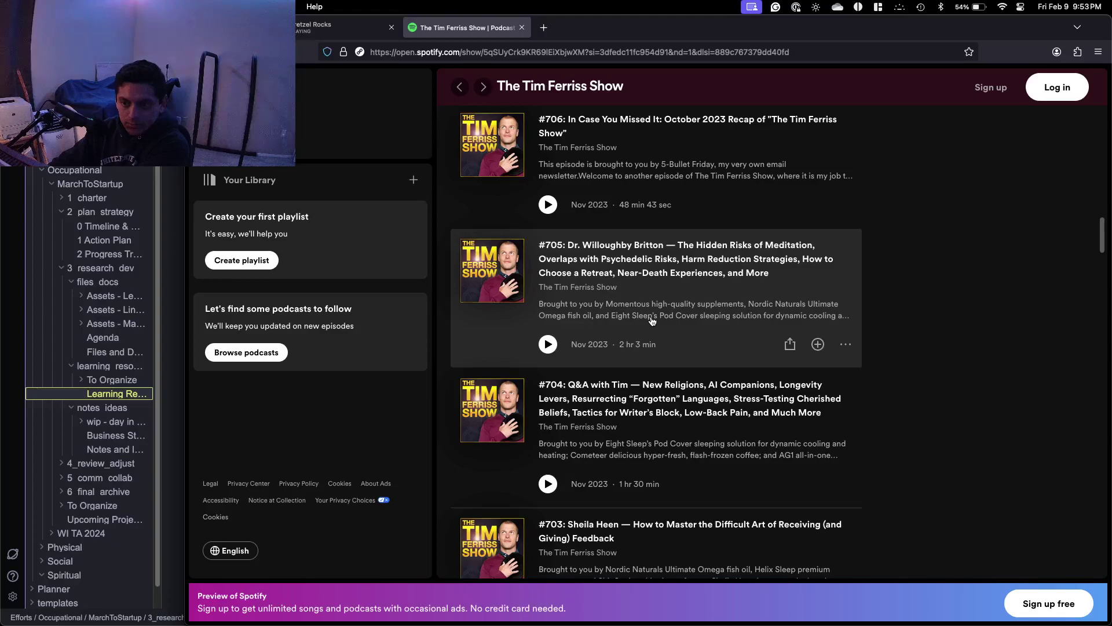
scroll(651, 321, down, 15)
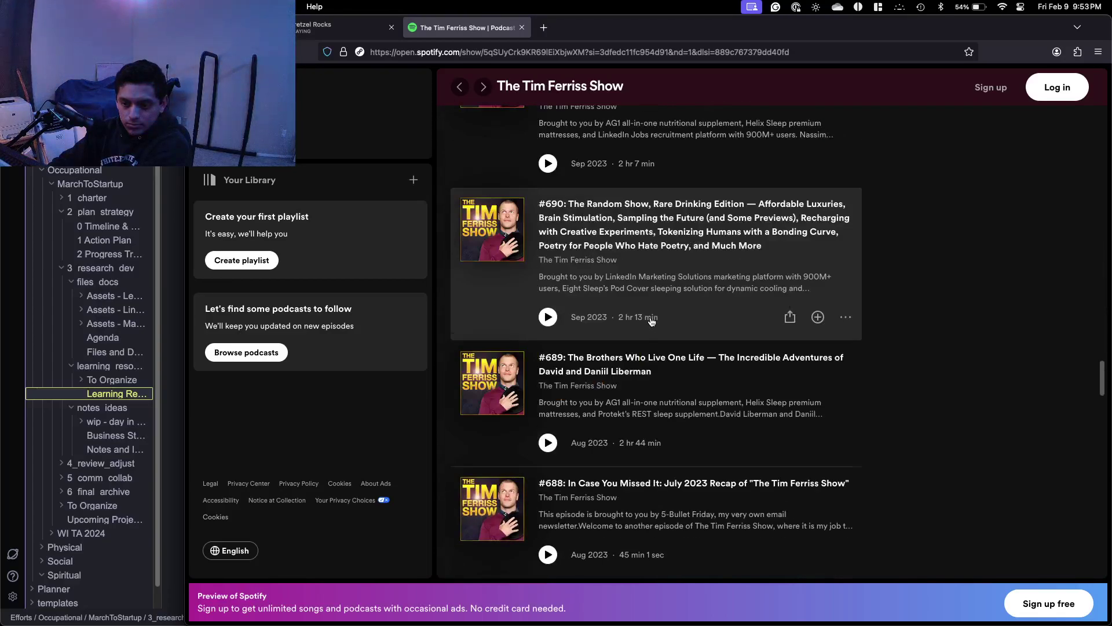
scroll(652, 321, down, 20)
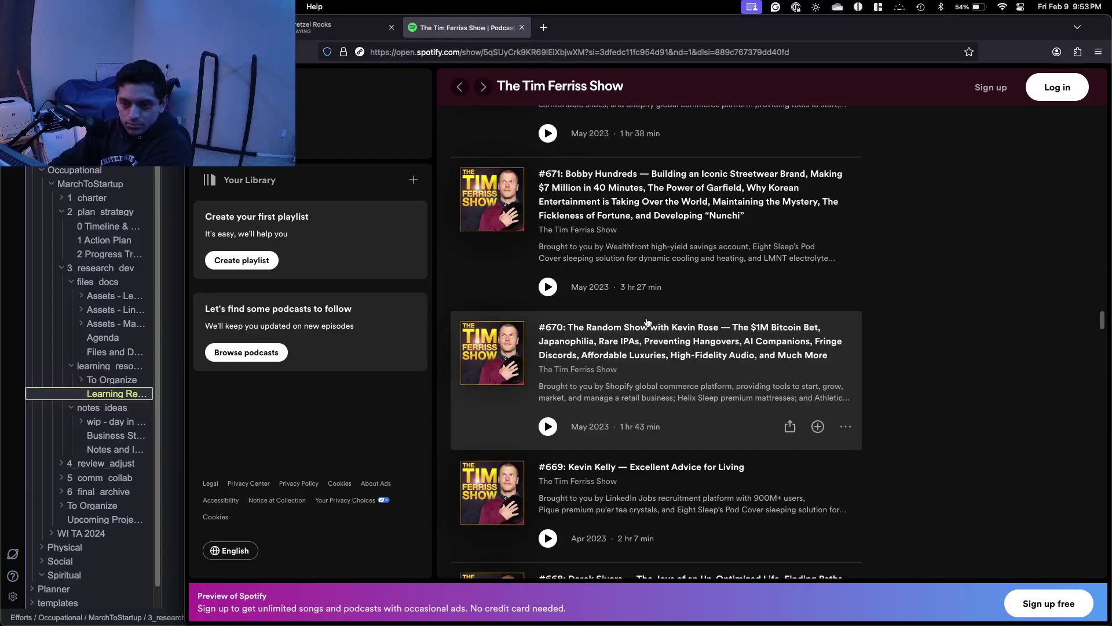
Return to the Obsidian note and begin The Tim Ferriss Show's annotation with ": Podcasts cover a broad range of".
key(ctrl+Up)
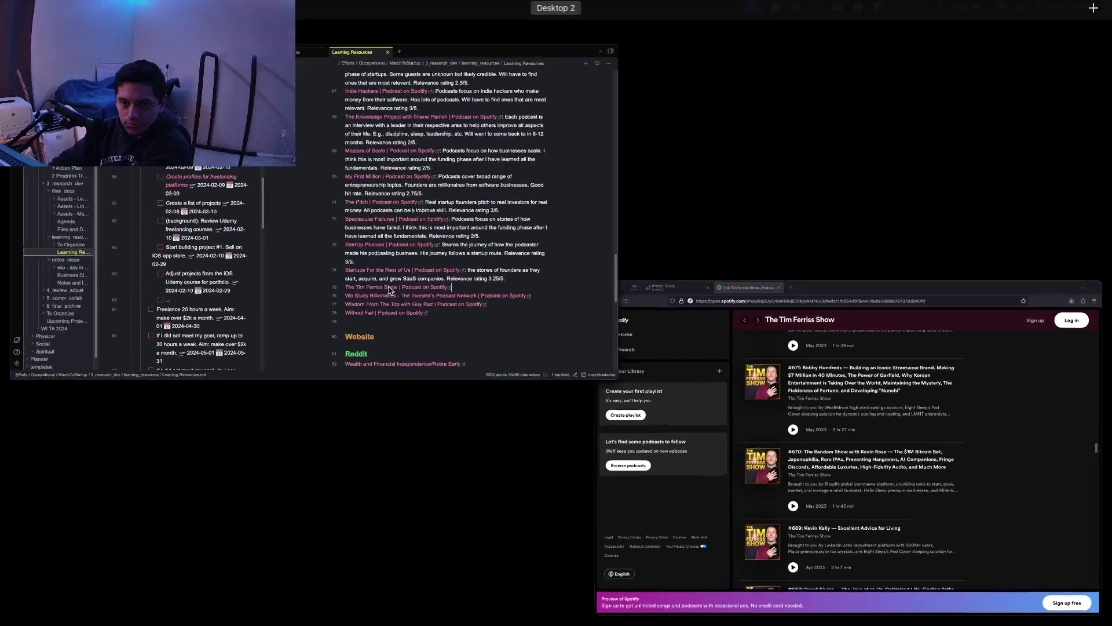
click(406, 293)
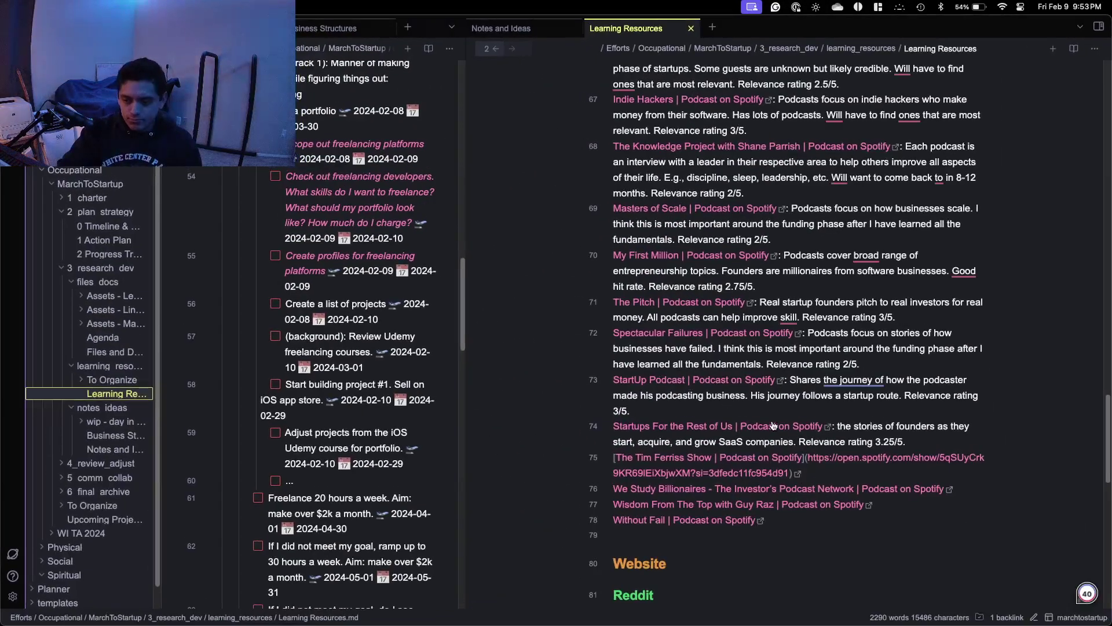
text(: )
text(Pdo)
key(BackSpace)
key(BackSpace)
text(odc)
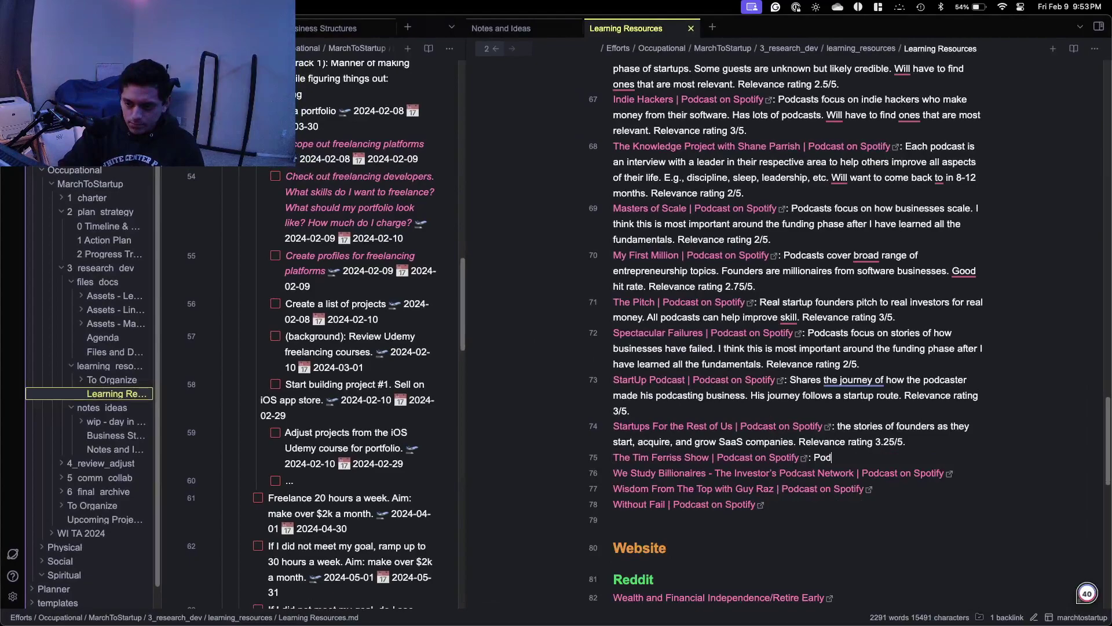
text(asts ar)
text(ver )
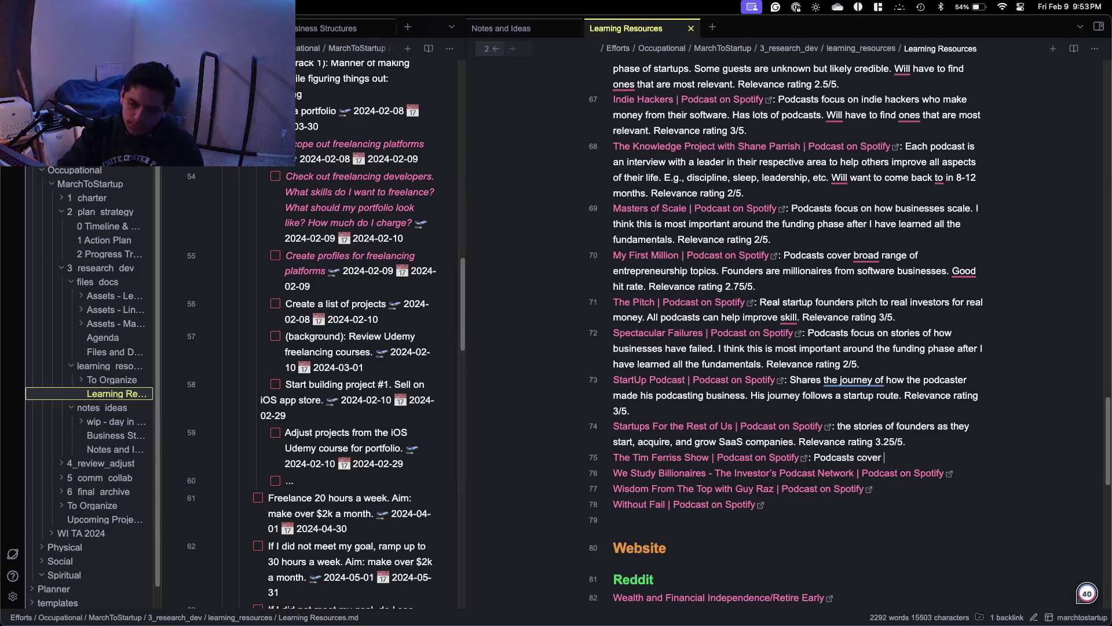
text(a broad range of )
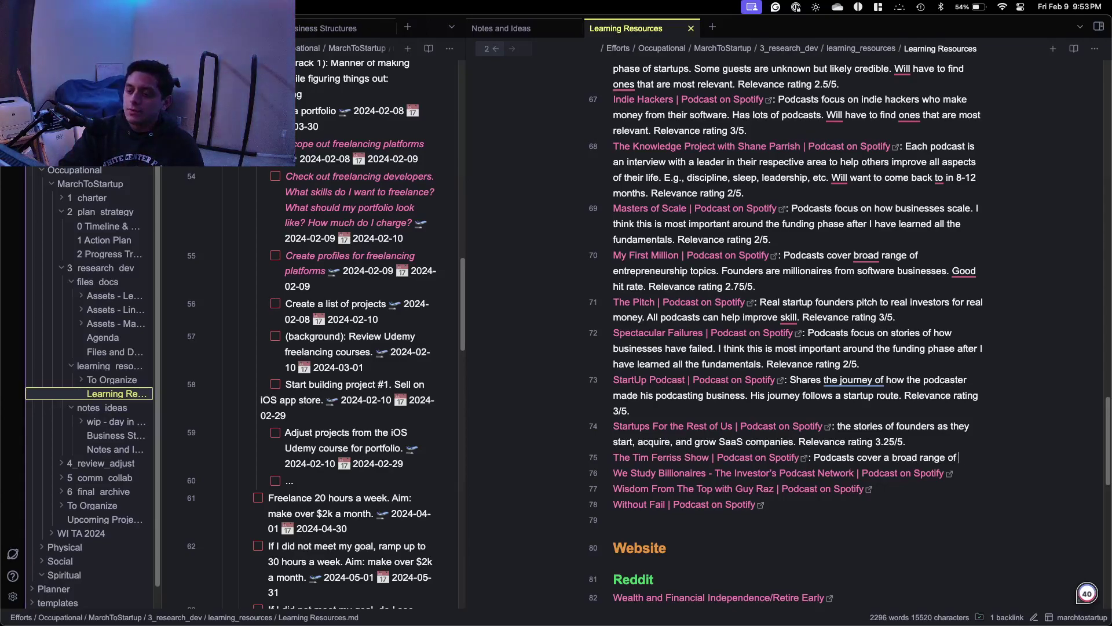
text(stimprove)
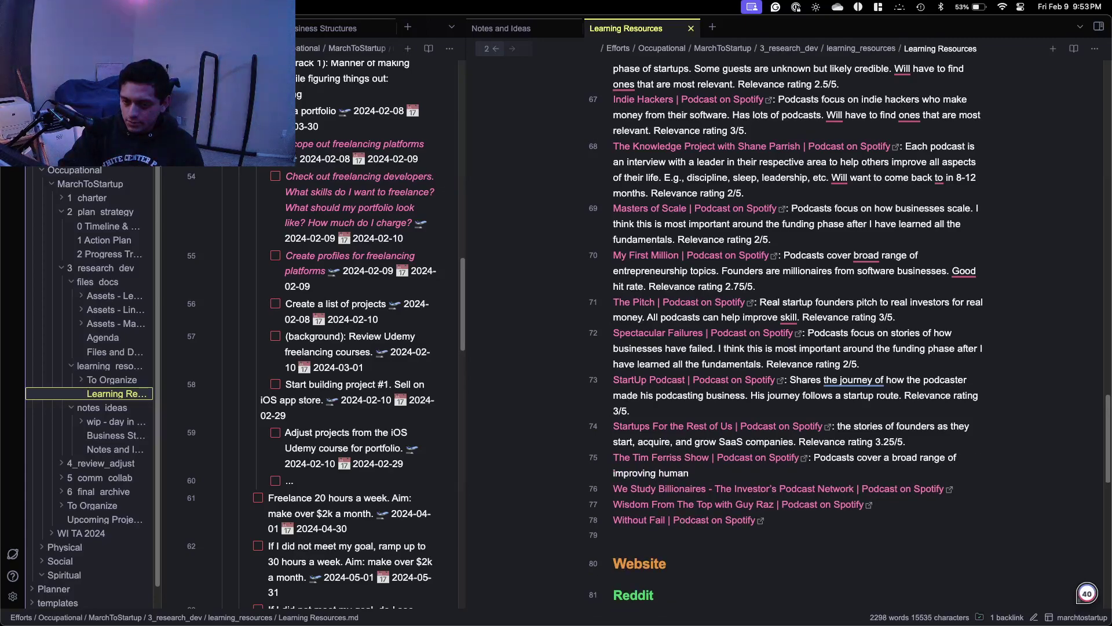
text(r life.)
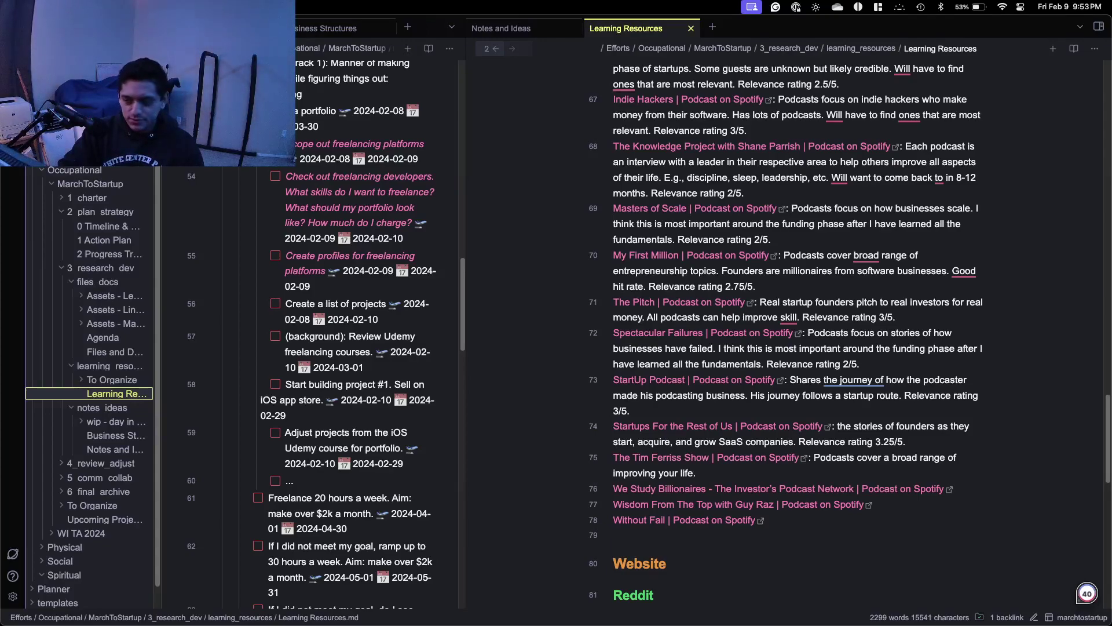
key(BackSpace)
key(BackSpace)
key(BackSpace)
key(BackSpace)
key(BackSpace)
key(BackSpace)
key(BackSpace)
key(BackSpace)
key(BackSpace)
key(BackSpace)
key(BackSpace)
key(BackSpace)
key(BackSpace)
key(BackSpace)
key(BackSpace)
key(BackSpace)
key(BackSpace)
key(BackSpace)
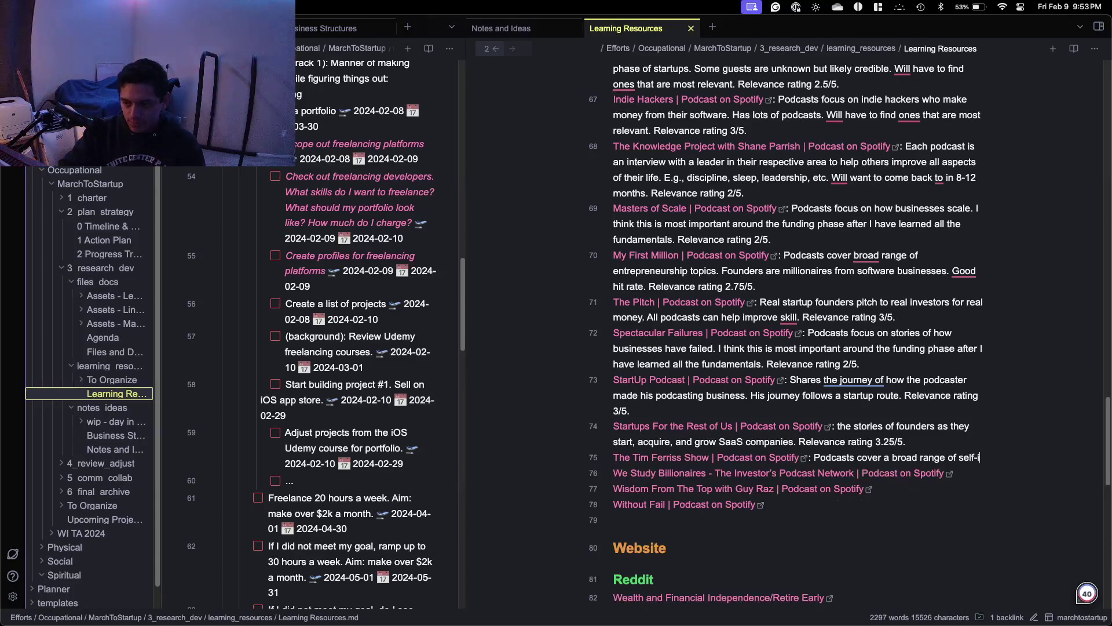
Complete the Tim Ferriss Show annotation with "self-improvement topics. Some are applicable to startups and entrepreneurs. Will have to find relevant ones. 2.5/5.".
text(mprovement topics. Som)
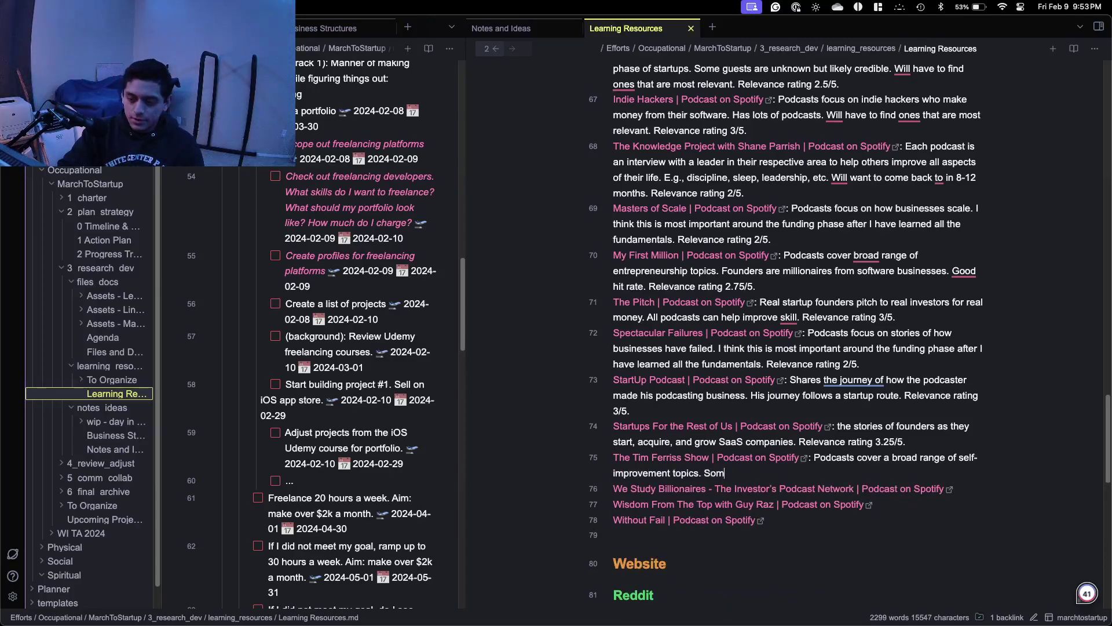
text(e are ap)
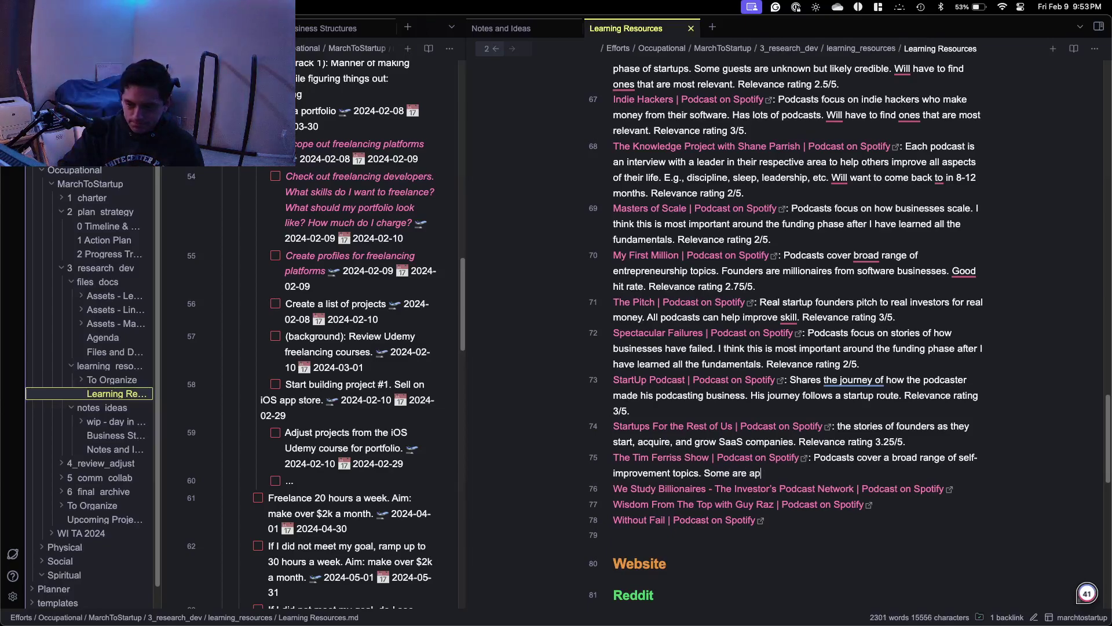
text(plicable to )
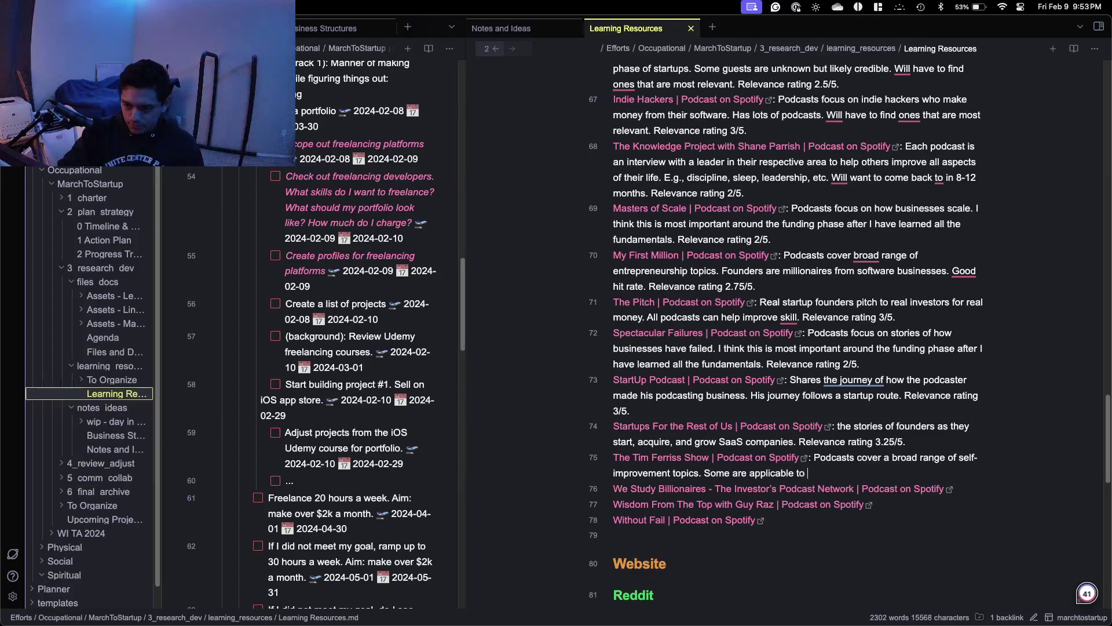
text(sta)
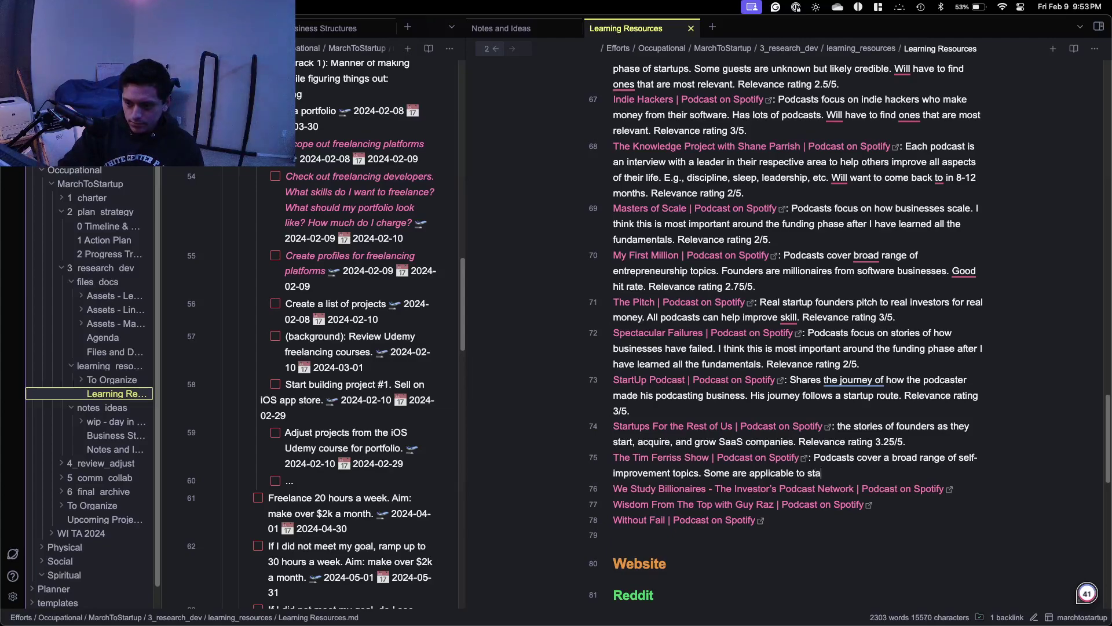
text(rtups and en)
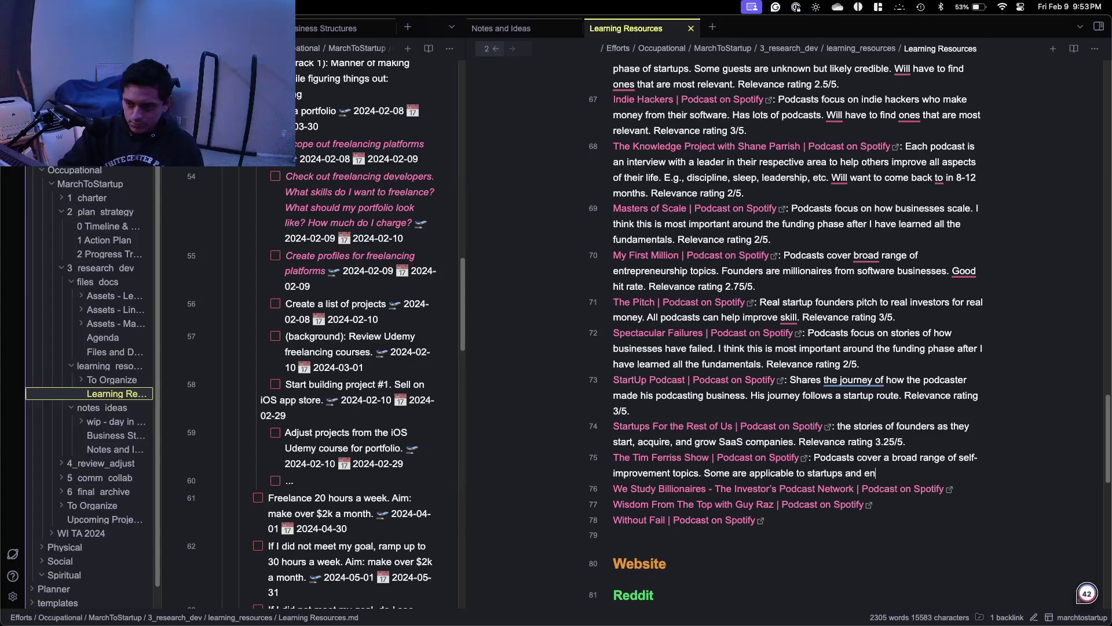
text(trepreneurs. IWill have to find )
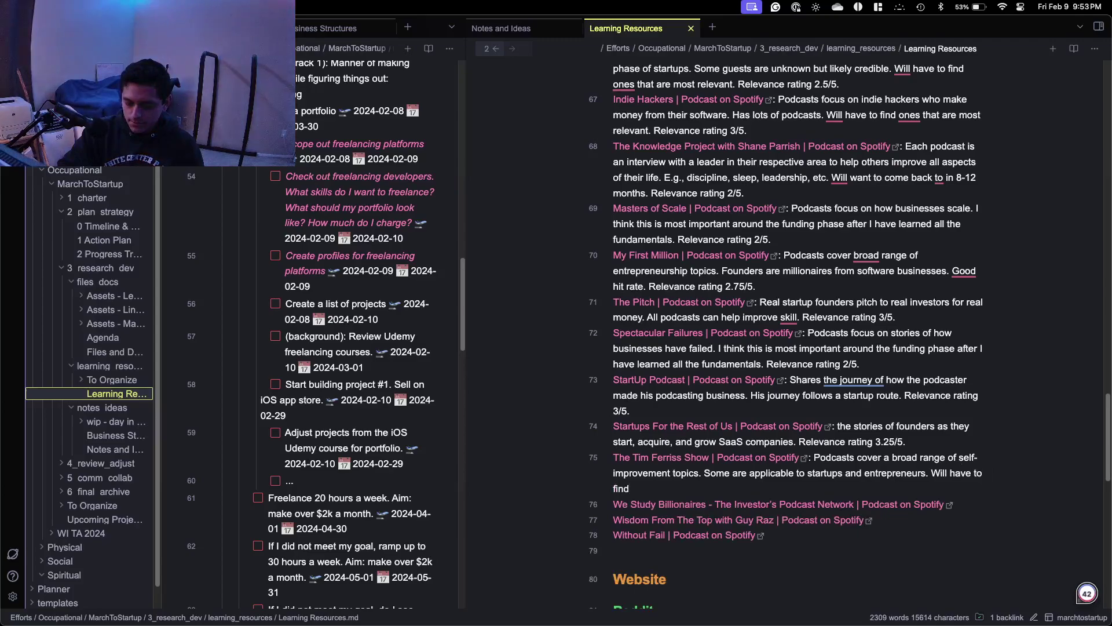
text(relevant o)
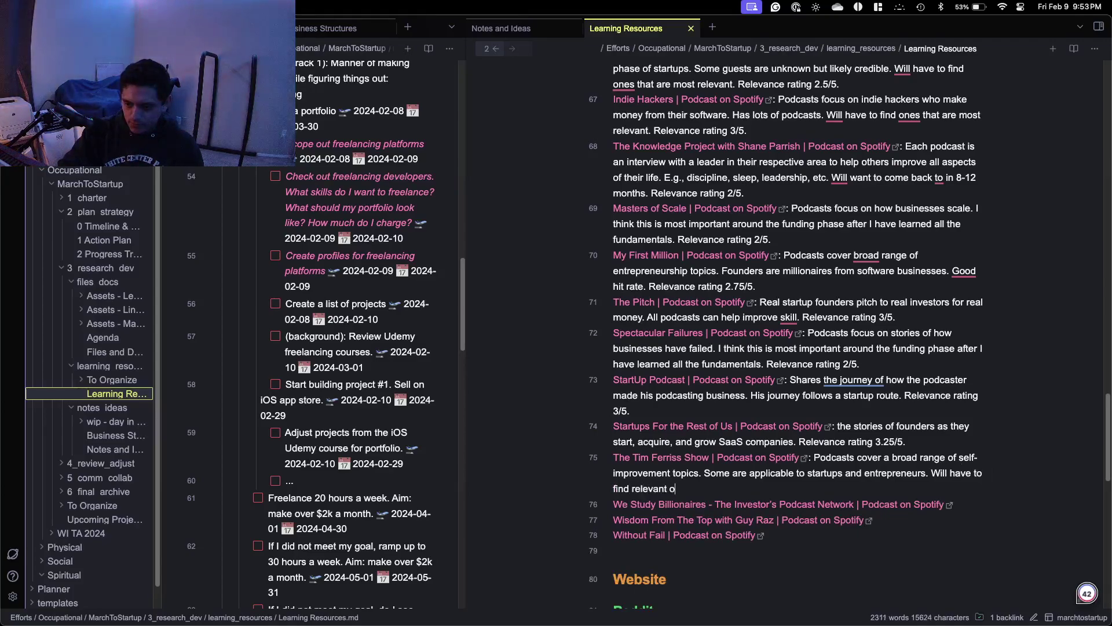
text(nes. 2)
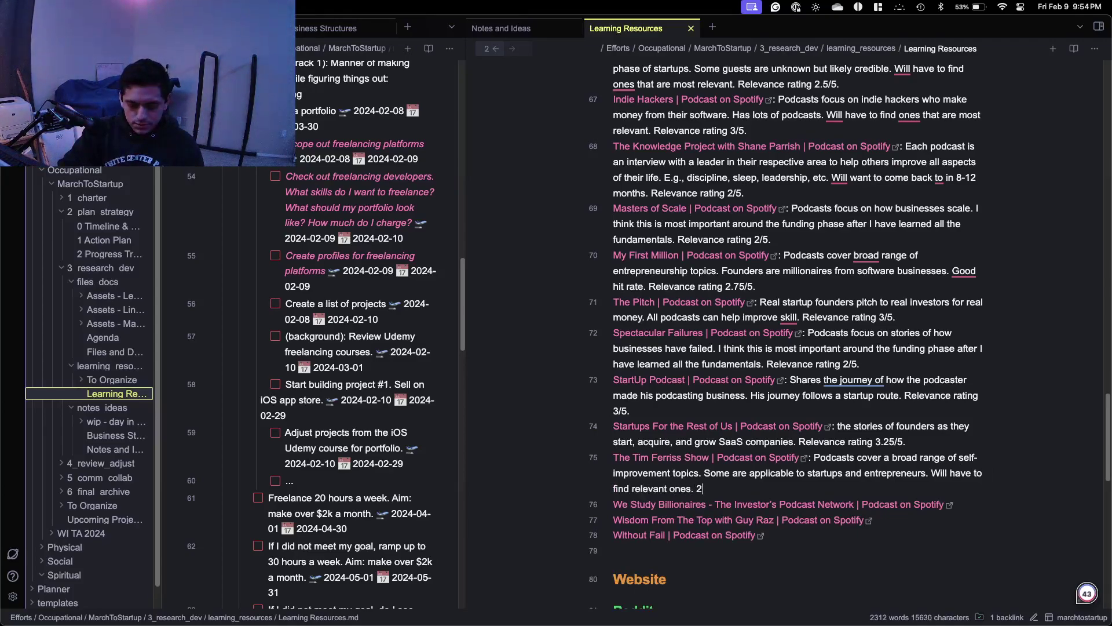
text(/55/5.)
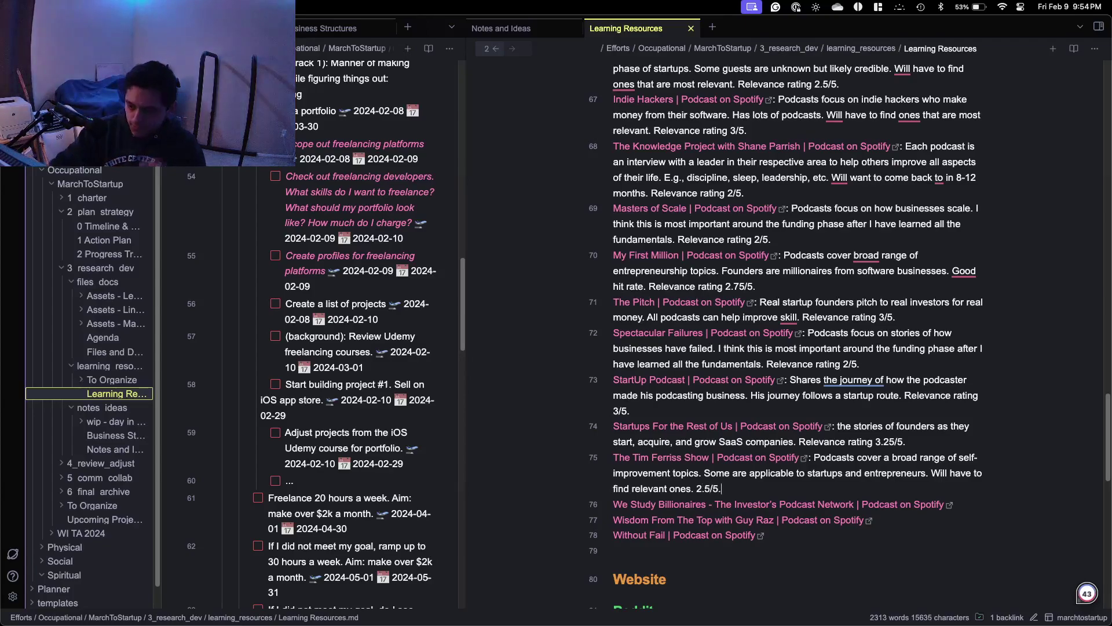
Open the We Study Billionaires link from the note, close the Tim Ferriss Show page and decline launching the Spotify app.
click(949, 506)
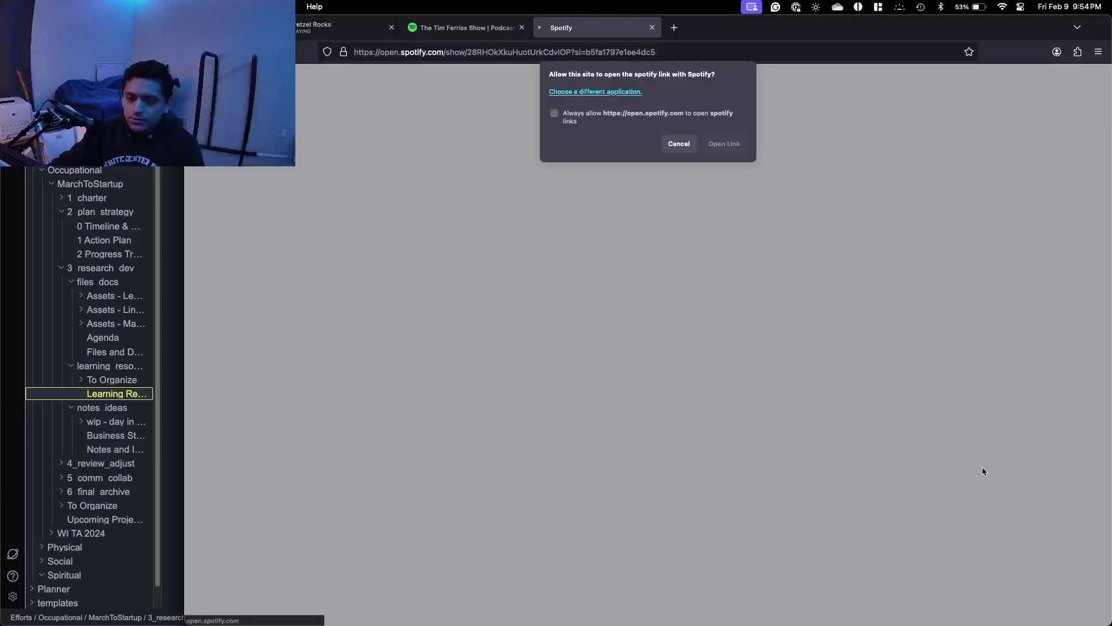
click(504, 27)
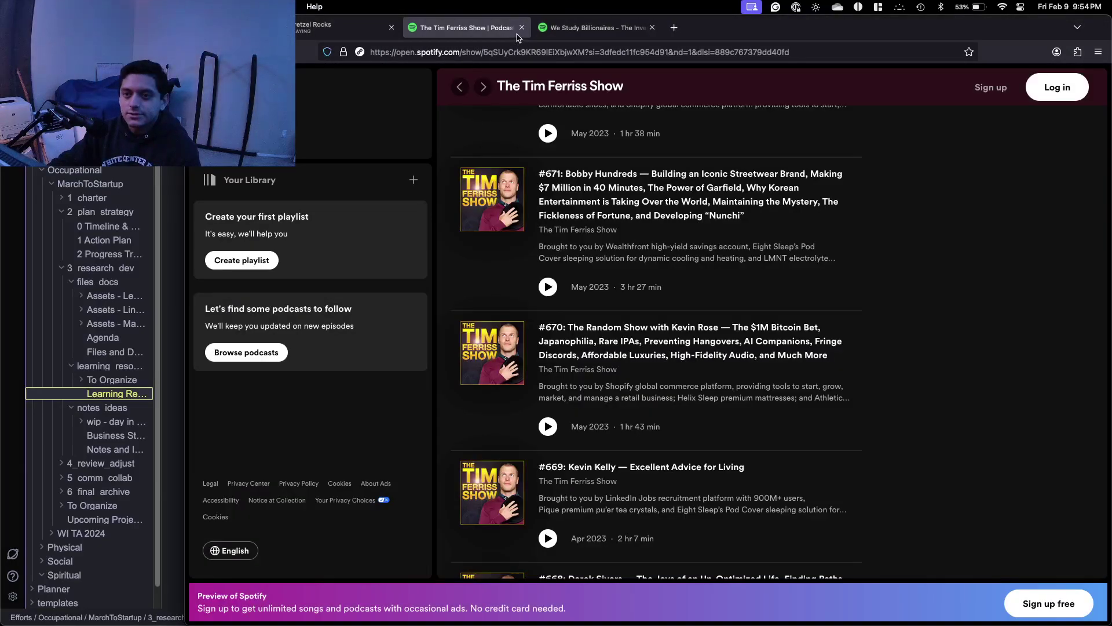
click(521, 27)
click(679, 146)
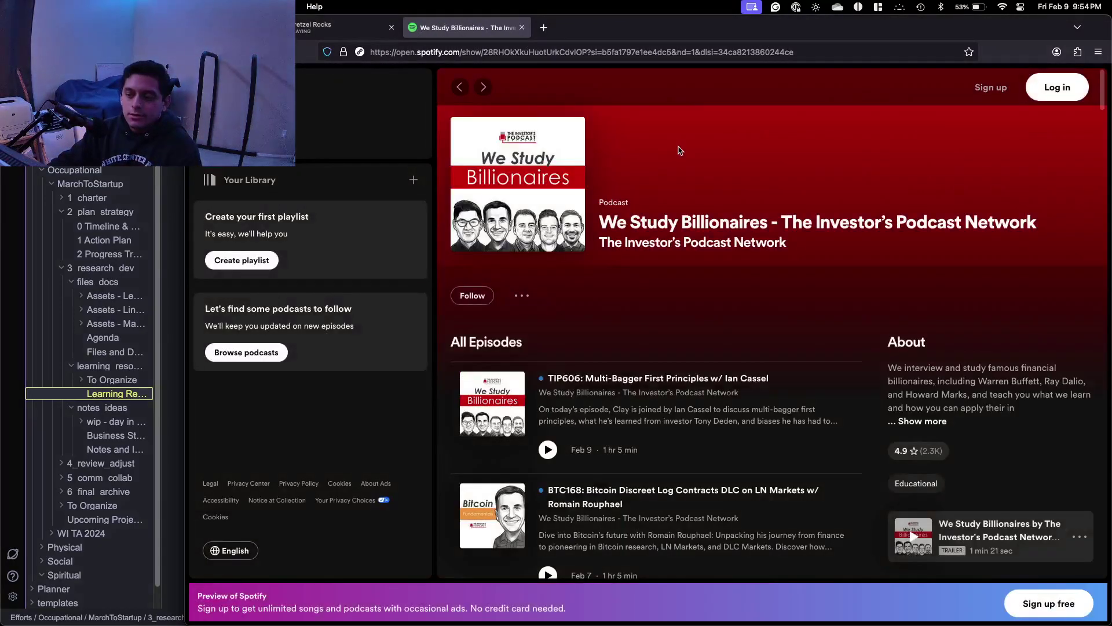
Expand and read the full About text of We Study Billionaires, and skim its episode titles back to mid-January.
click(941, 428)
scroll(940, 427, down, 5)
scroll(1021, 329, up, 4)
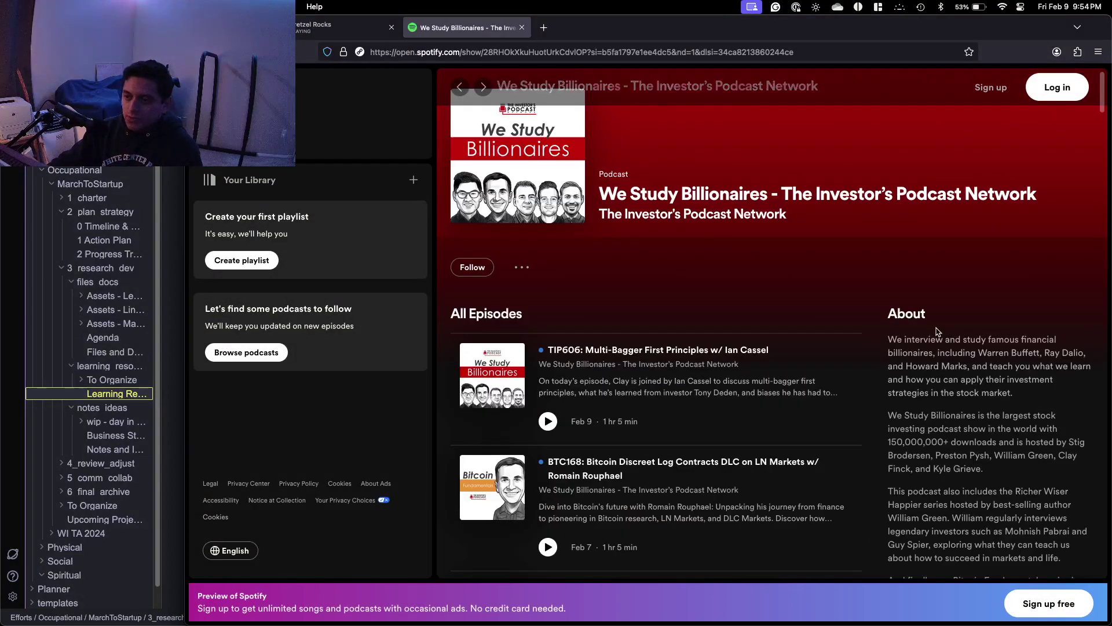
scroll(1021, 329, down, 1)
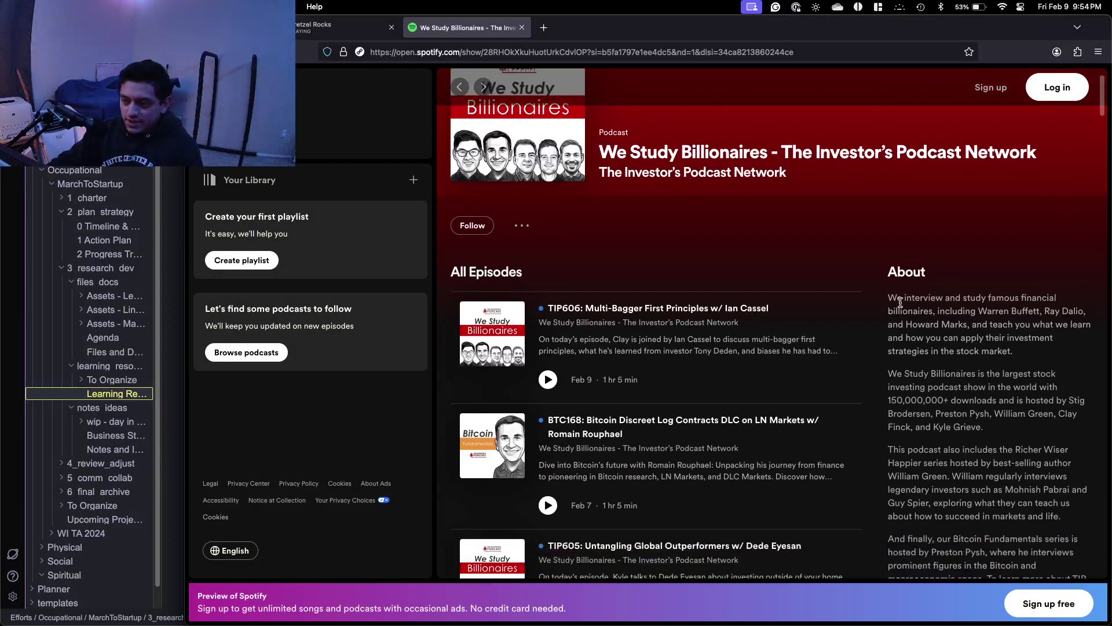
scroll(901, 301, down, 1)
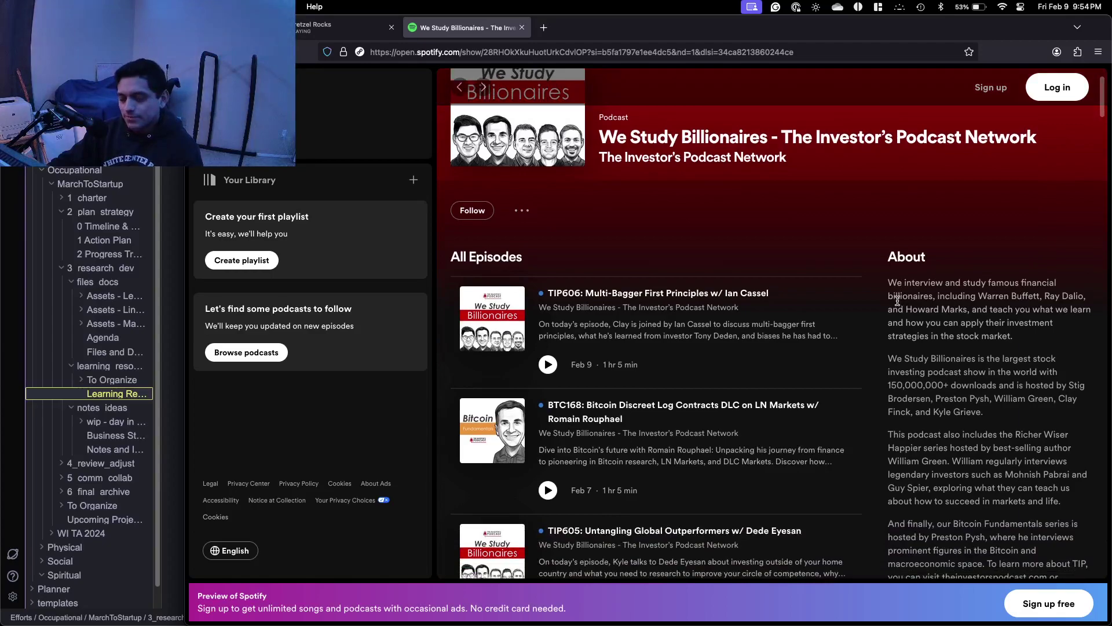
scroll(897, 299, down, 1)
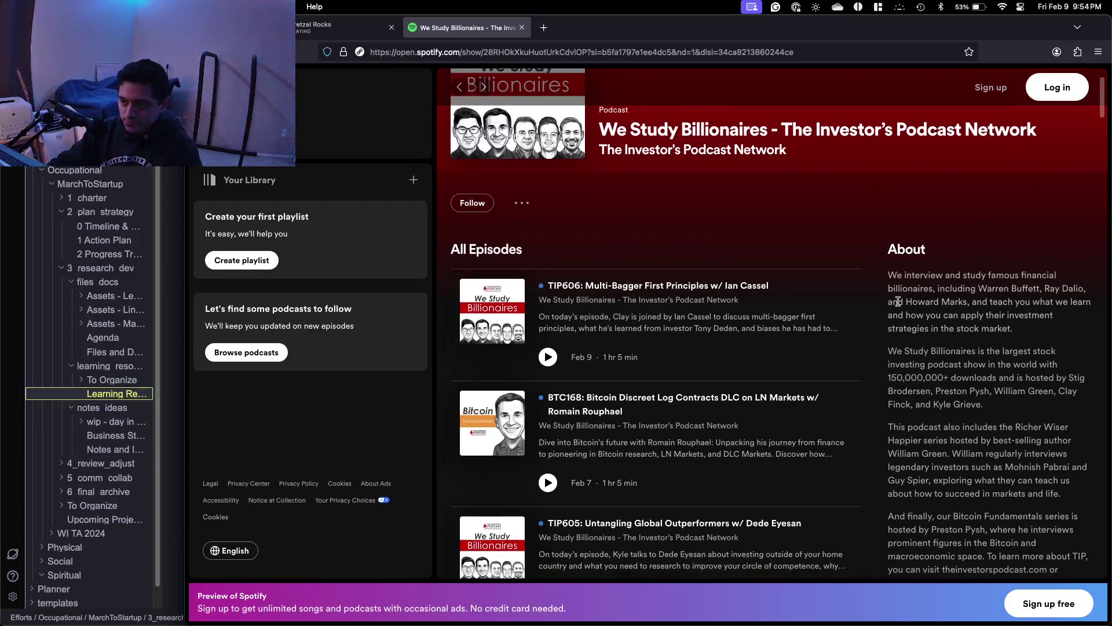
scroll(898, 300, down, 5)
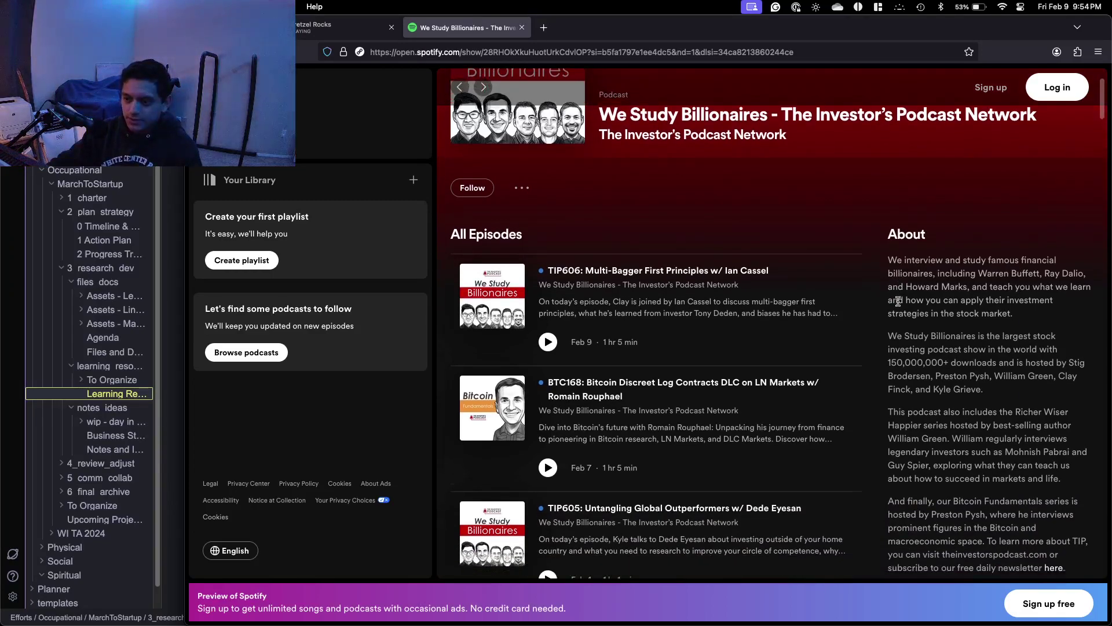
scroll(898, 301, down, 5)
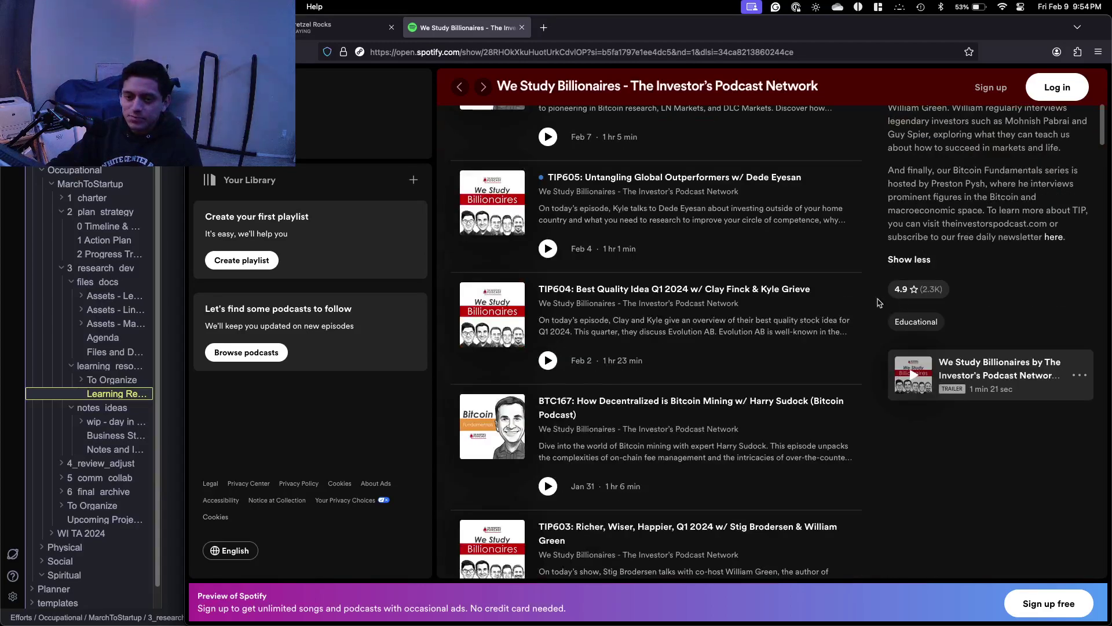
scroll(562, 320, up, 10)
scroll(564, 323, up, 2)
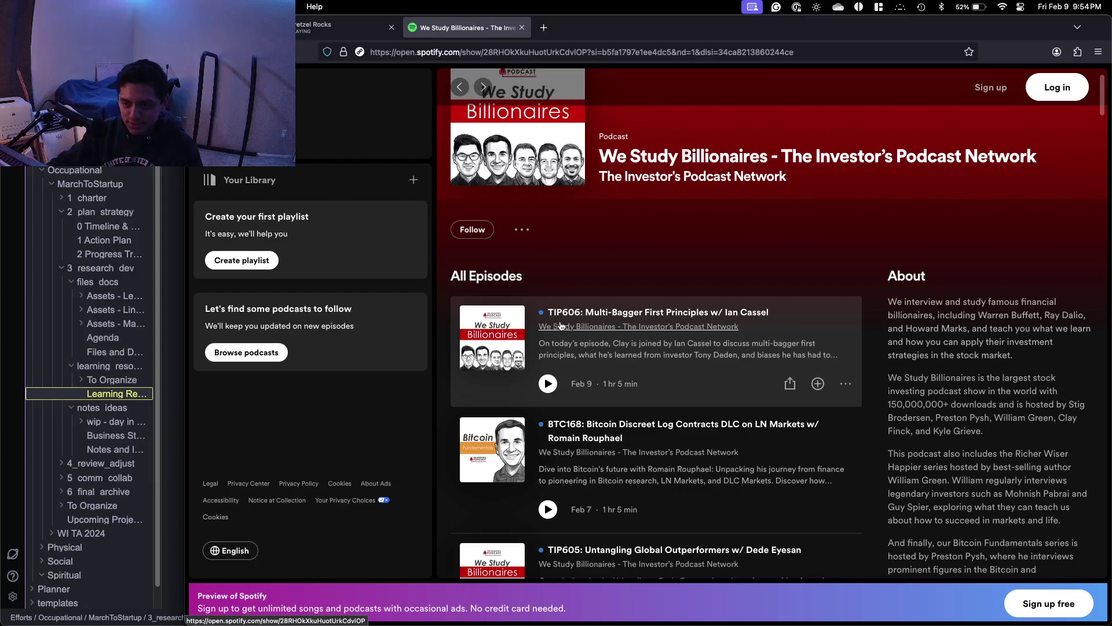
scroll(562, 323, down, 10)
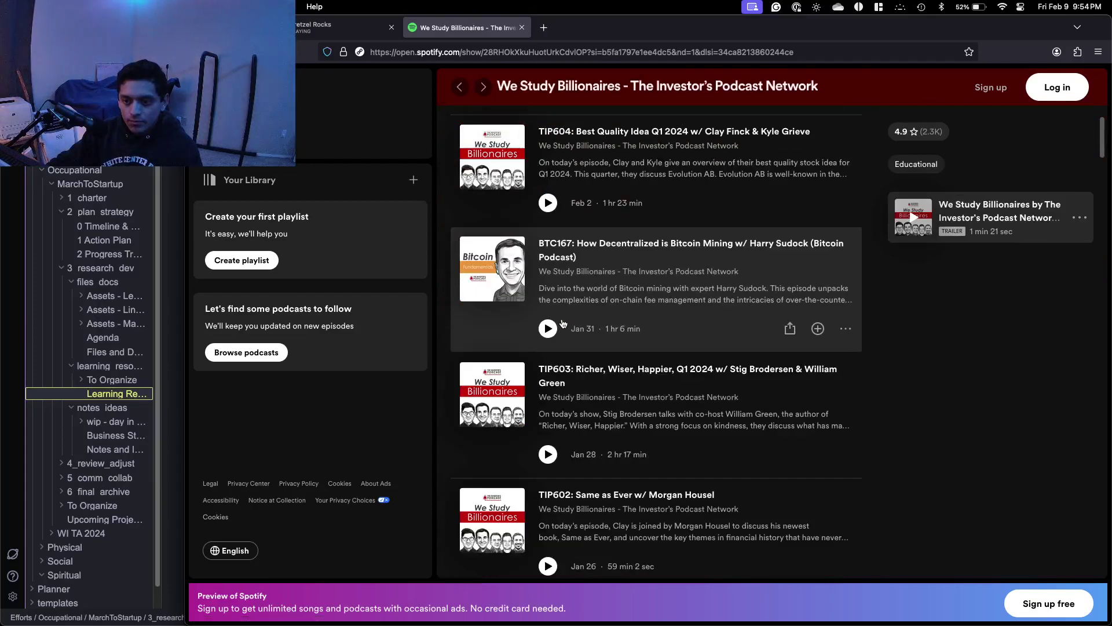
scroll(563, 324, down, 12)
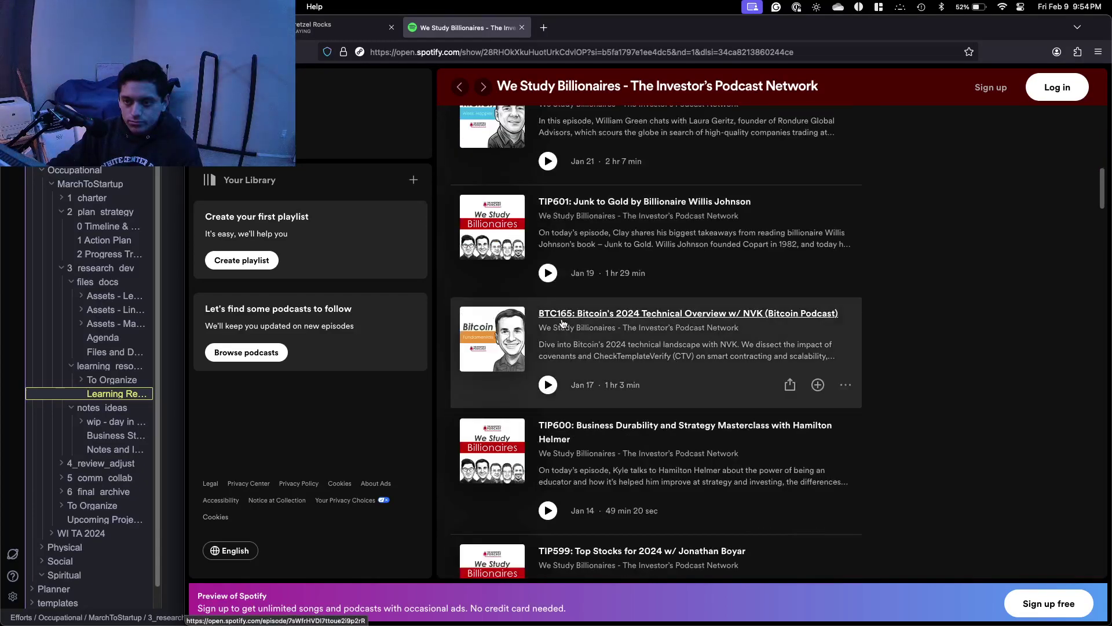
Copy the first About paragraph from the We Study Billionaires page and paste it after the podcast's link and a colon in the Learning Resources note.
scroll(562, 323, down, 12)
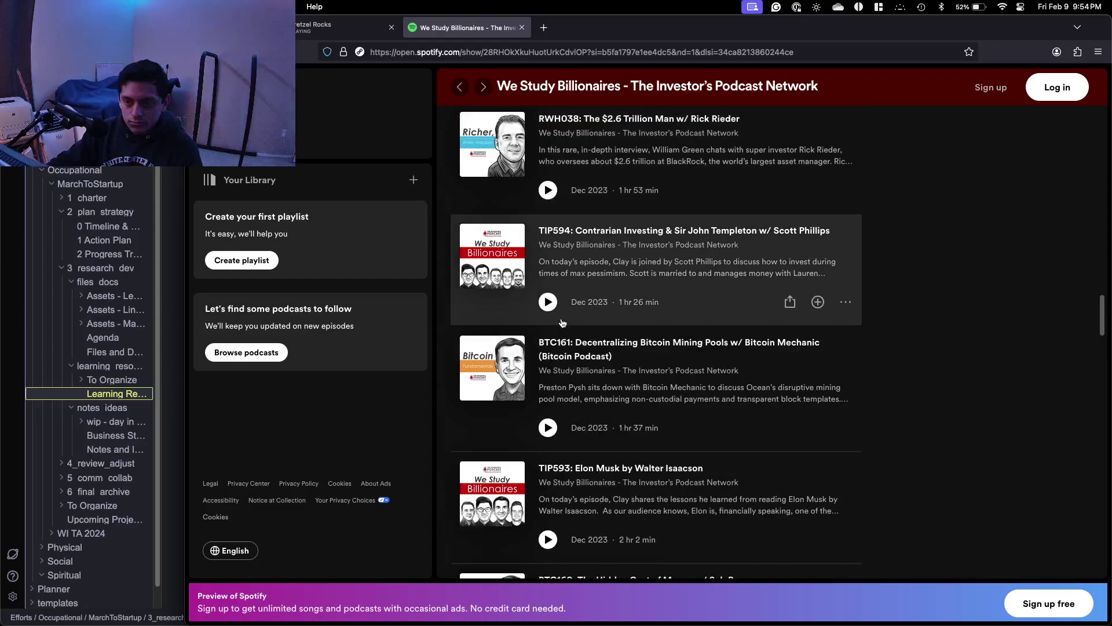
scroll(562, 323, down, 20)
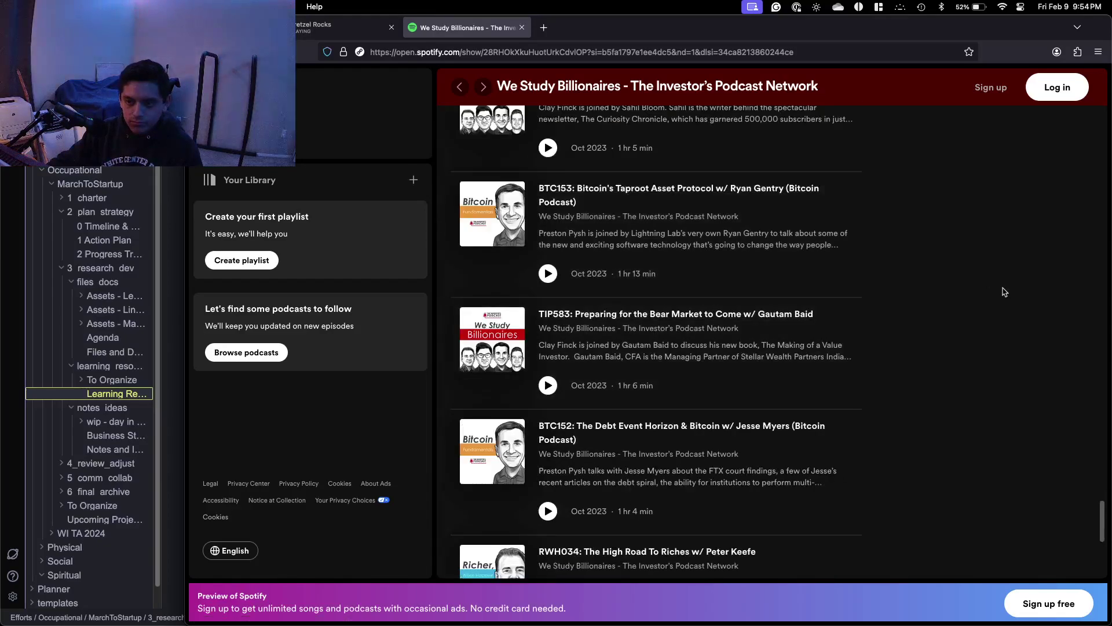
scroll(992, 296, up, 20)
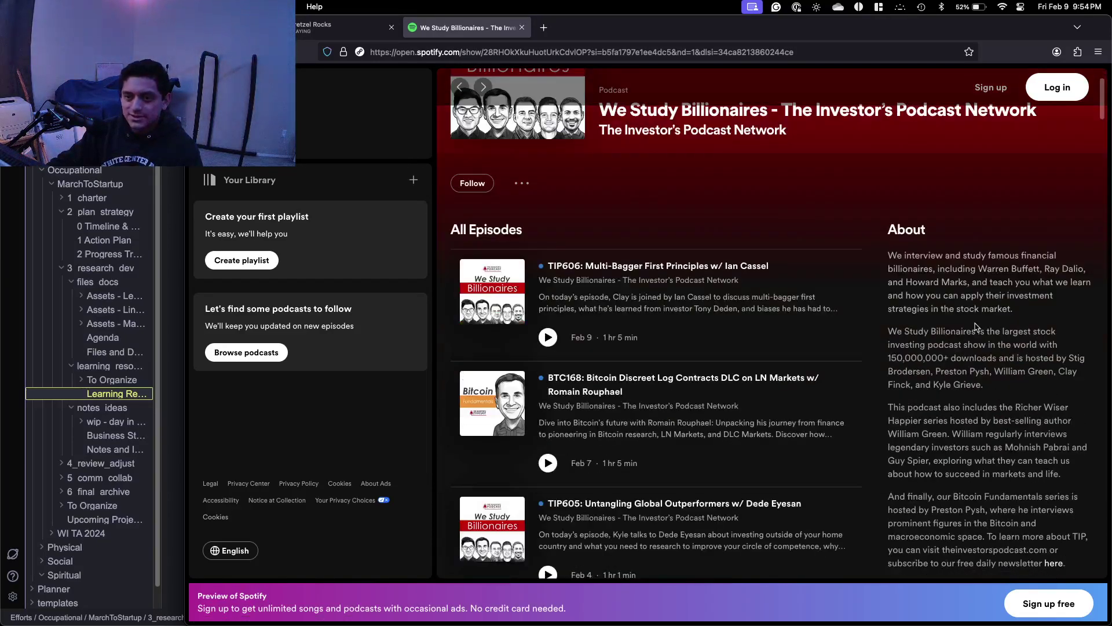
scroll(976, 326, up, 3)
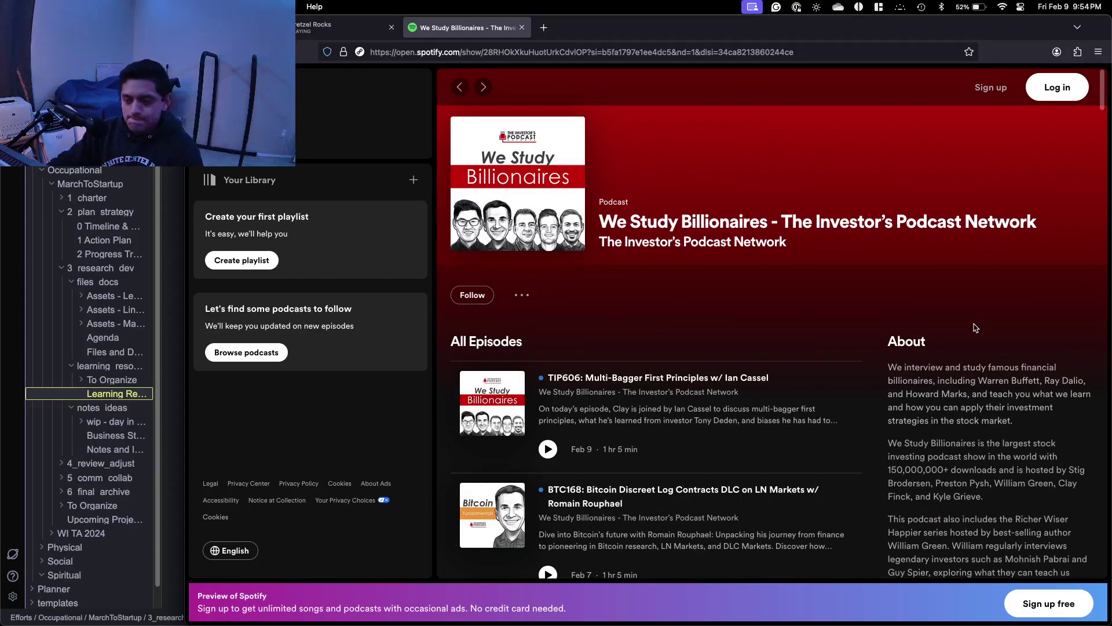
scroll(825, 326, down, 4)
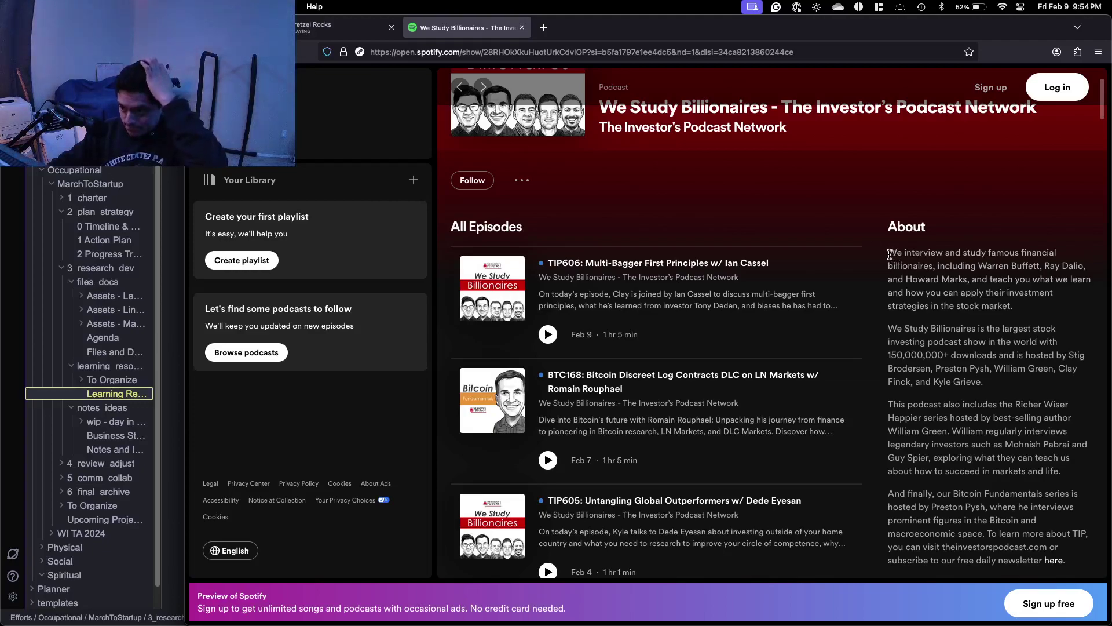
drag(888, 251, 1041, 310)
key(super+c)
key(ctrl+Up)
click(567, 293)
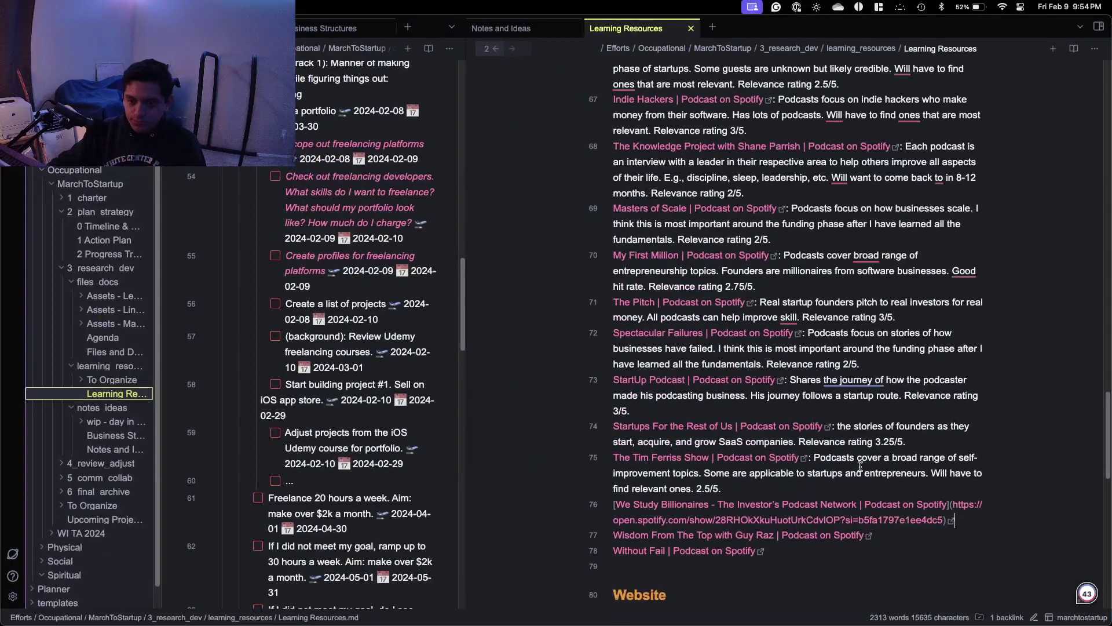
text(:)
key(super+v)
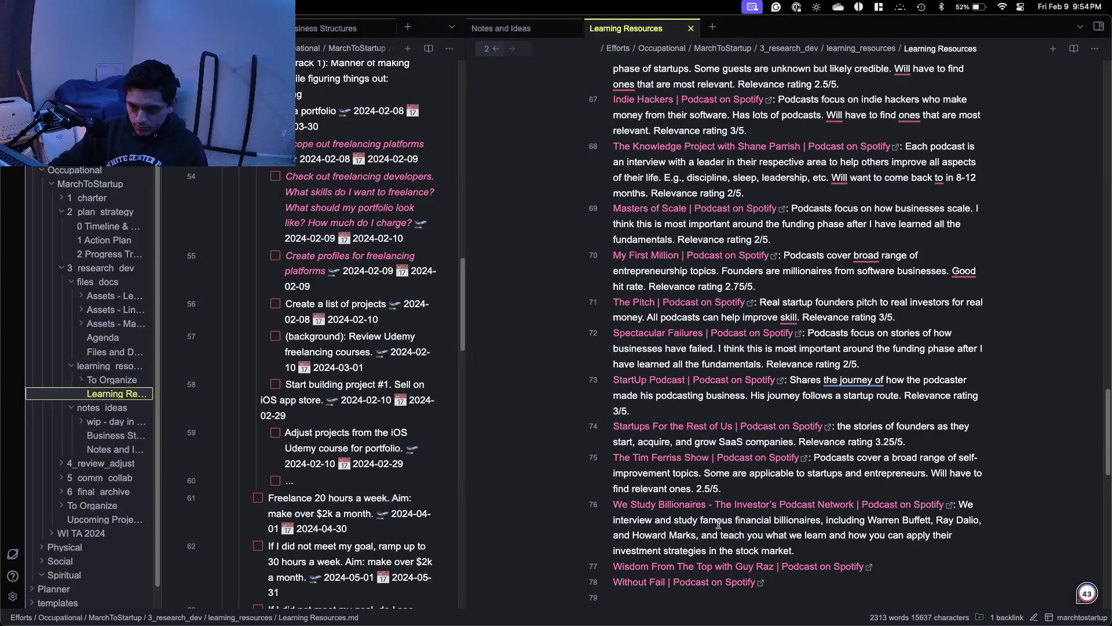
Shorten the pasted We Study Billionaires description by replacing the list of example billionaires with "and".
drag(820, 517, 724, 535)
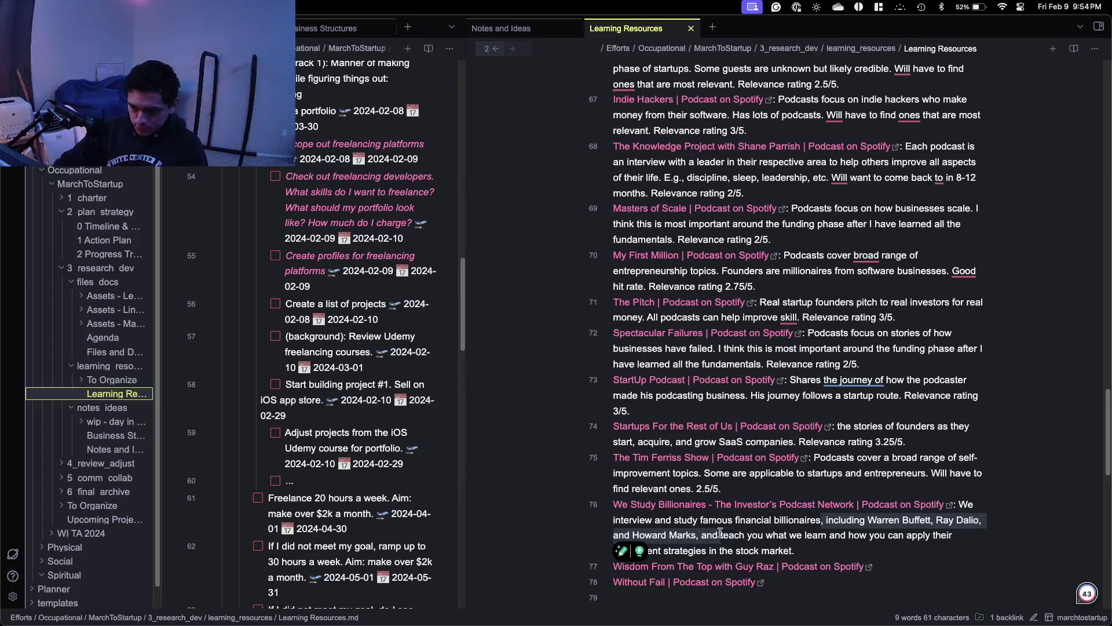
key(BackSpace)
text(and)
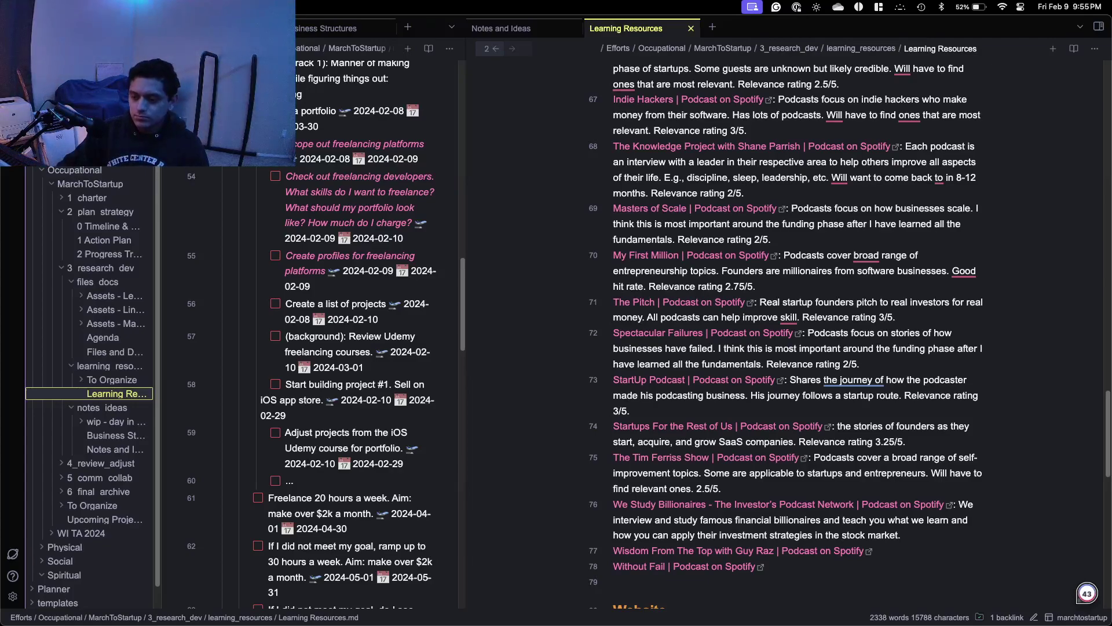
Add "Relevance rating 2.25/5." at the end of the We Study Billionaires entry.
key(super+Right)
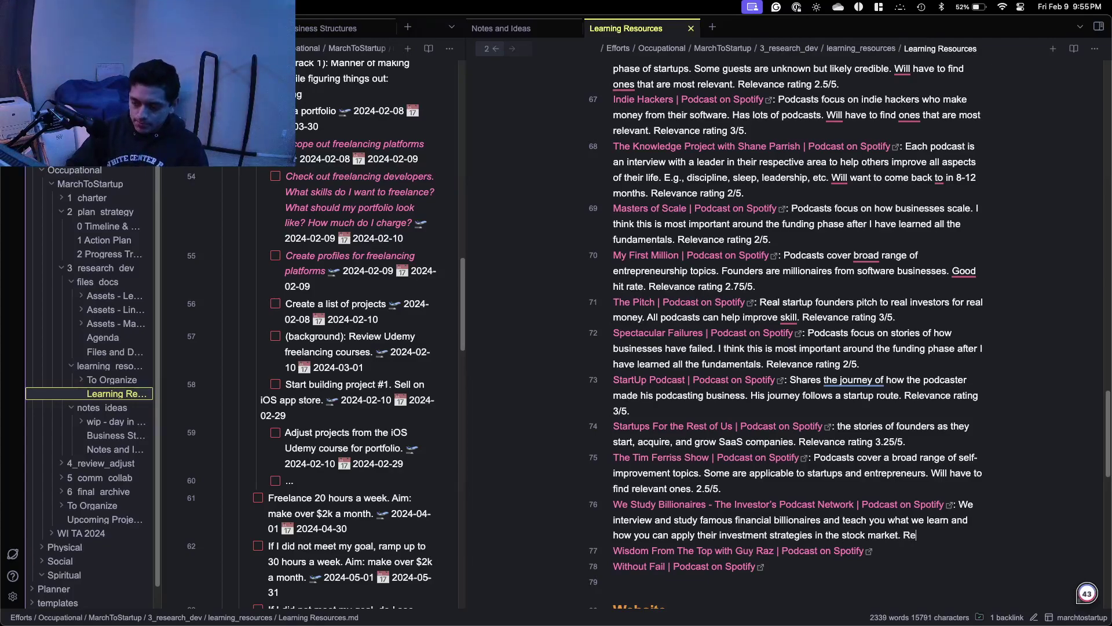
text(Relevance ran)
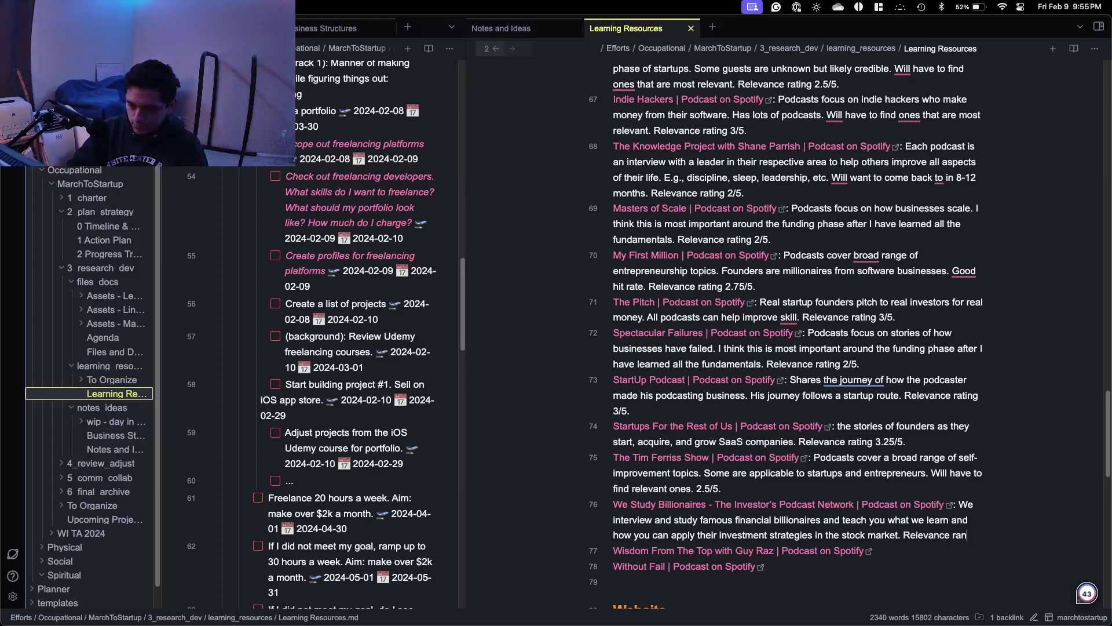
key(BackSpace)
text(ting)
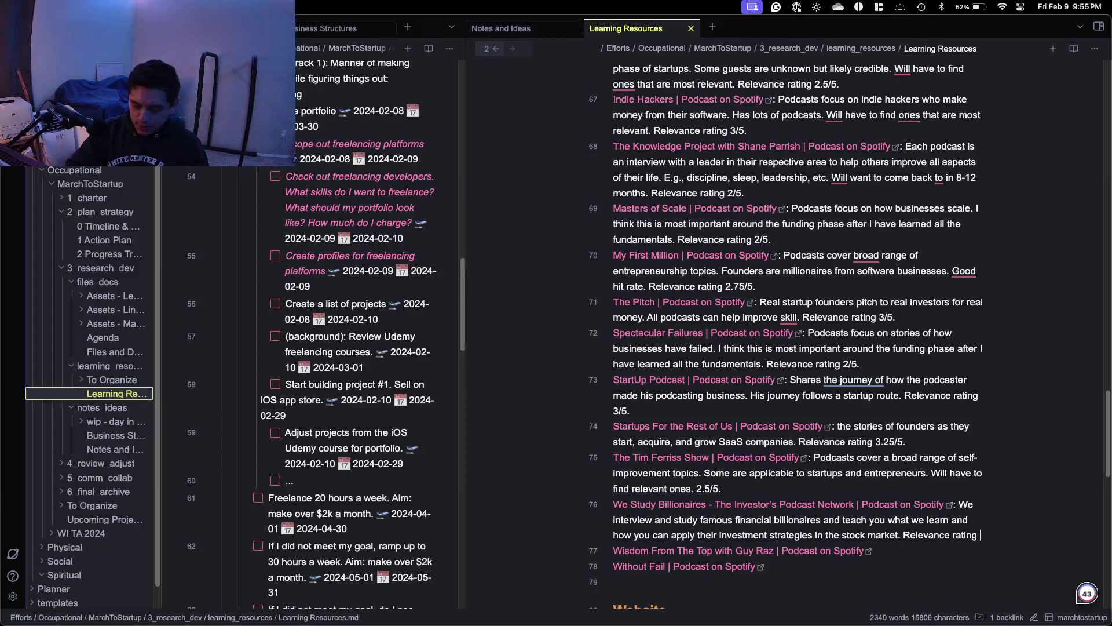
text( 2.25/5.)
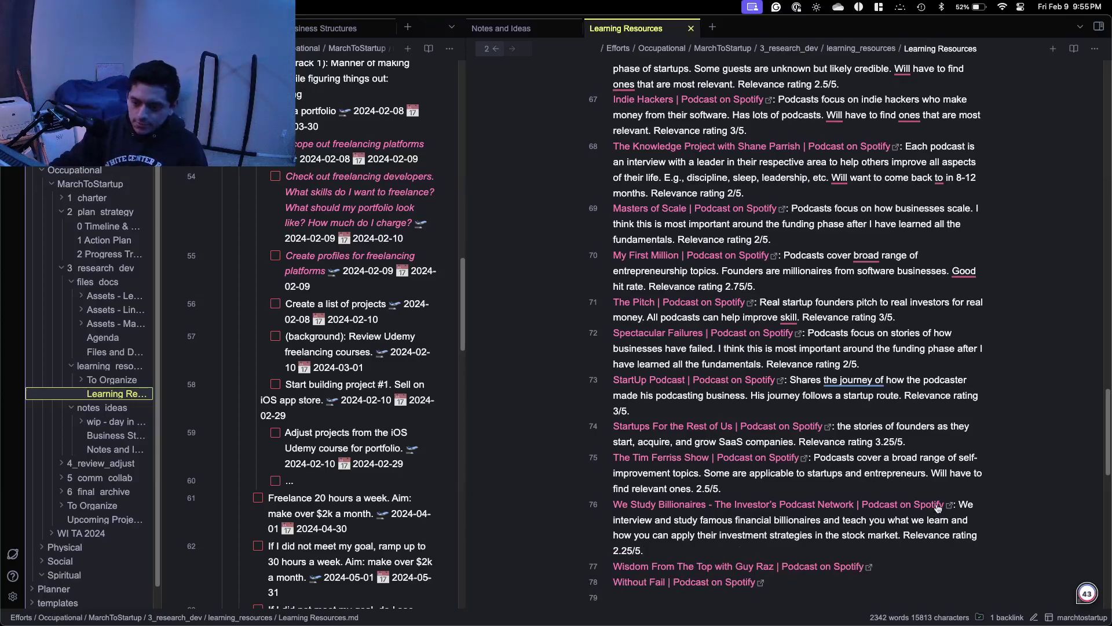
Return to the podcast's Spotify page and examine its description and episode topics, from the newest back to early 2021, to judge their relevance.
scroll(939, 508, down, 3)
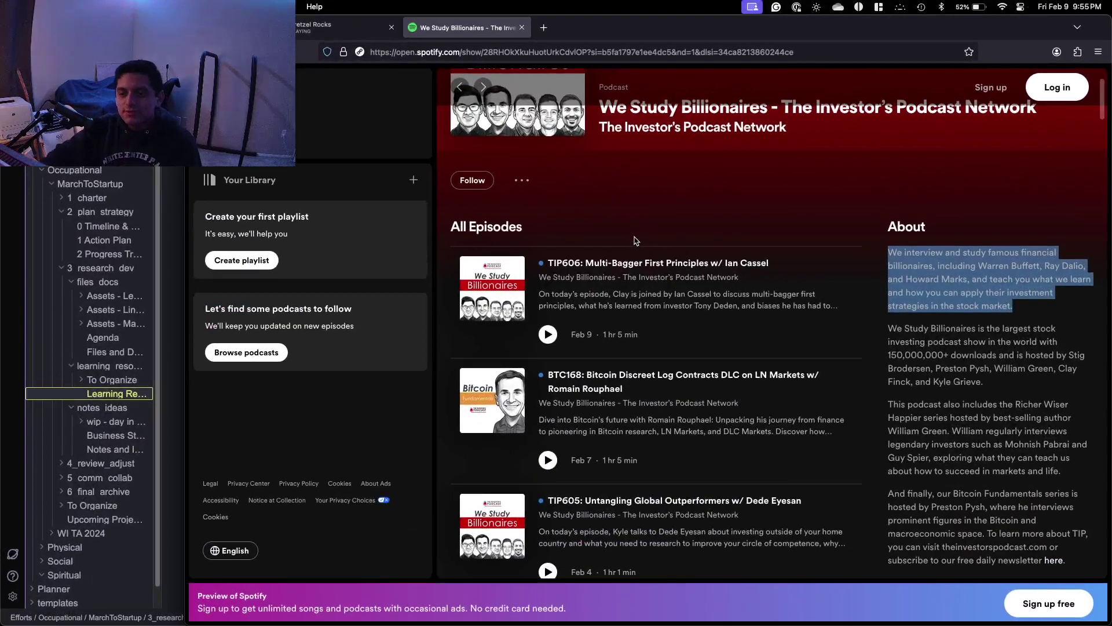
scroll(973, 249, down, 5)
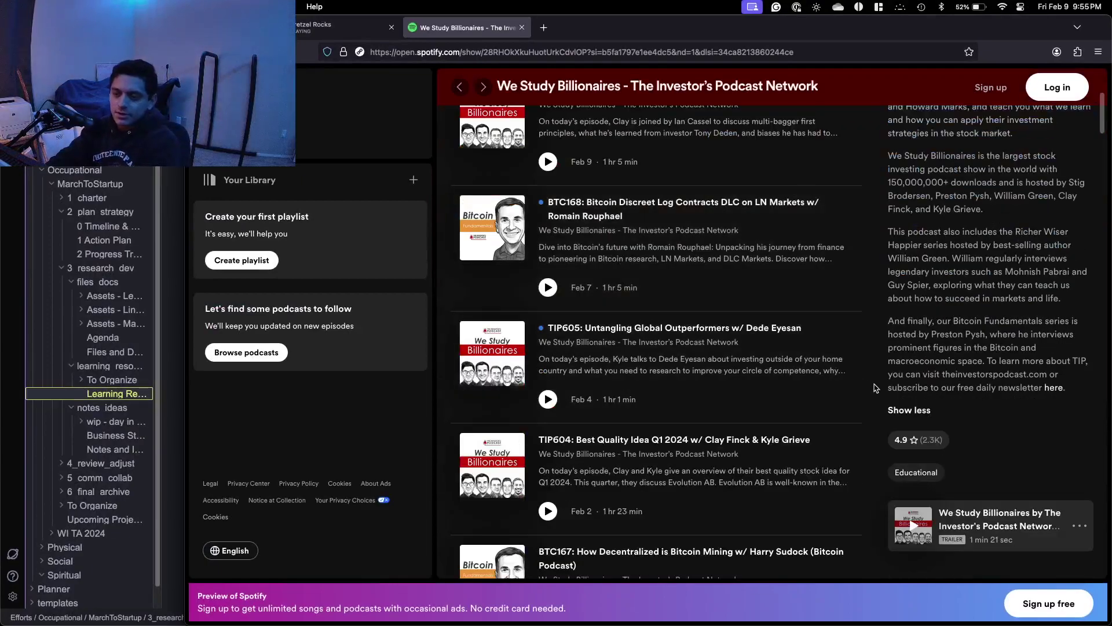
scroll(840, 405, down, 2)
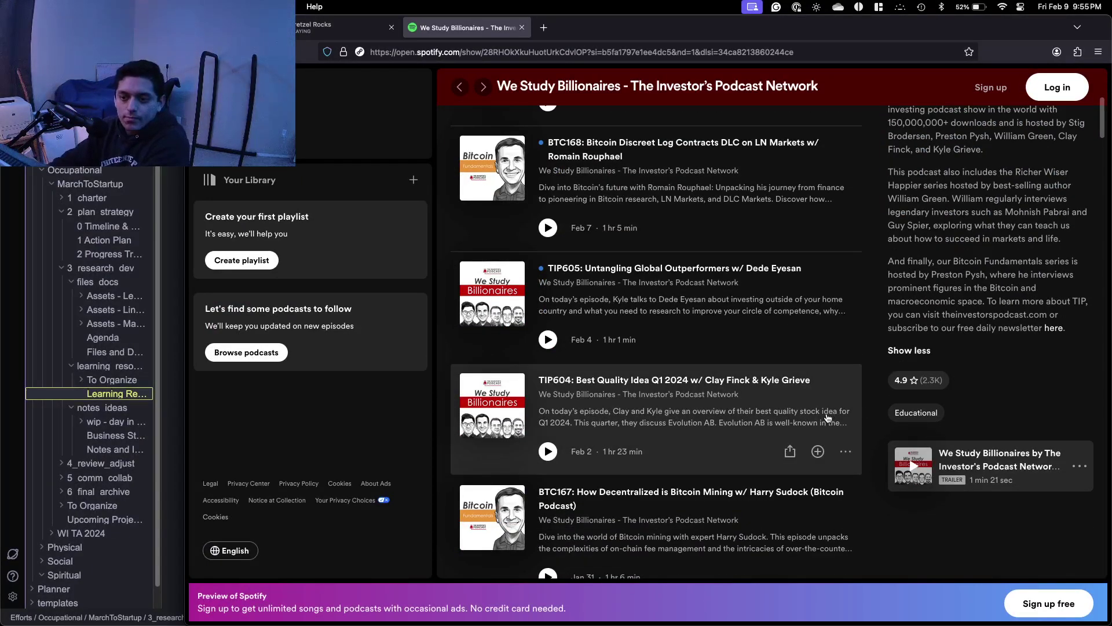
scroll(828, 423, down, 6)
scroll(709, 378, down, 4)
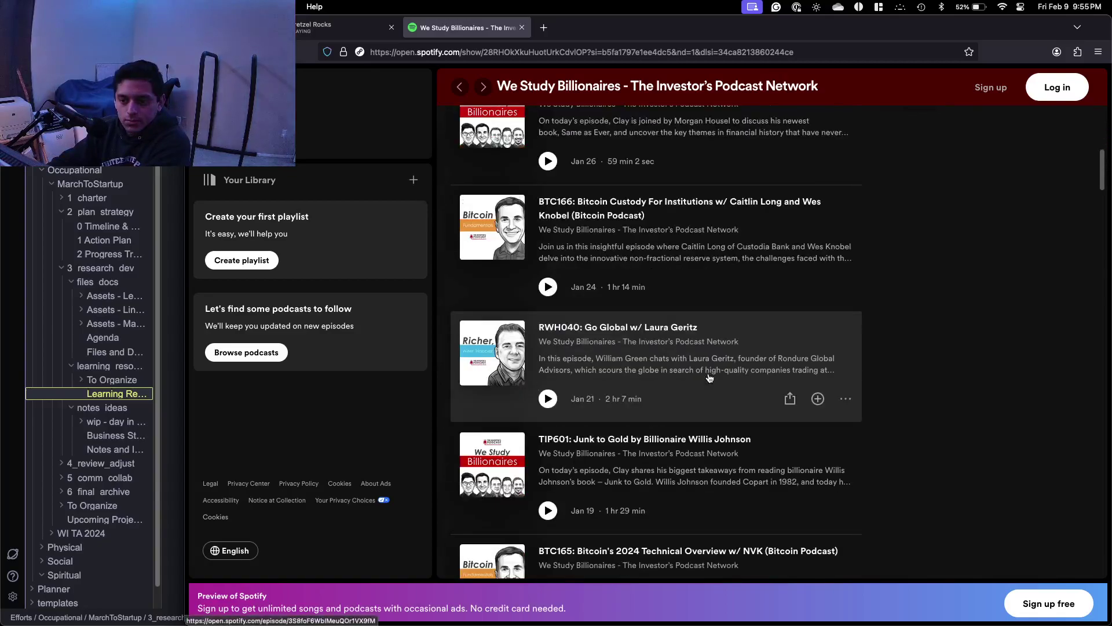
scroll(708, 376, down, 6)
scroll(709, 376, down, 4)
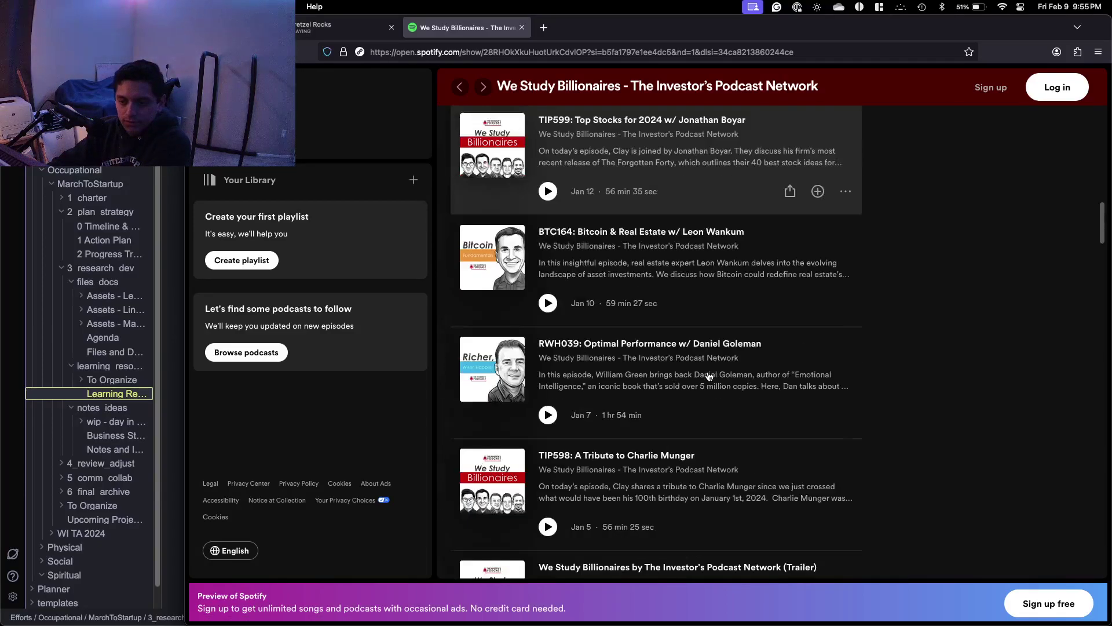
scroll(707, 377, down, 6)
scroll(708, 377, down, 6)
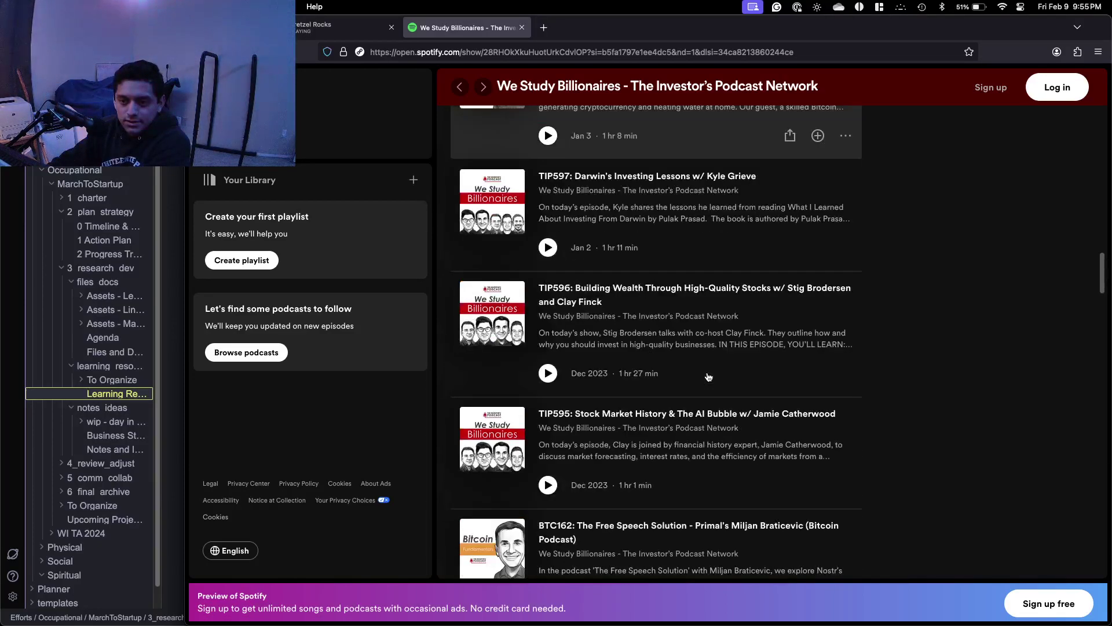
scroll(708, 377, down, 5)
scroll(708, 377, down, 6)
scroll(703, 376, up, 20)
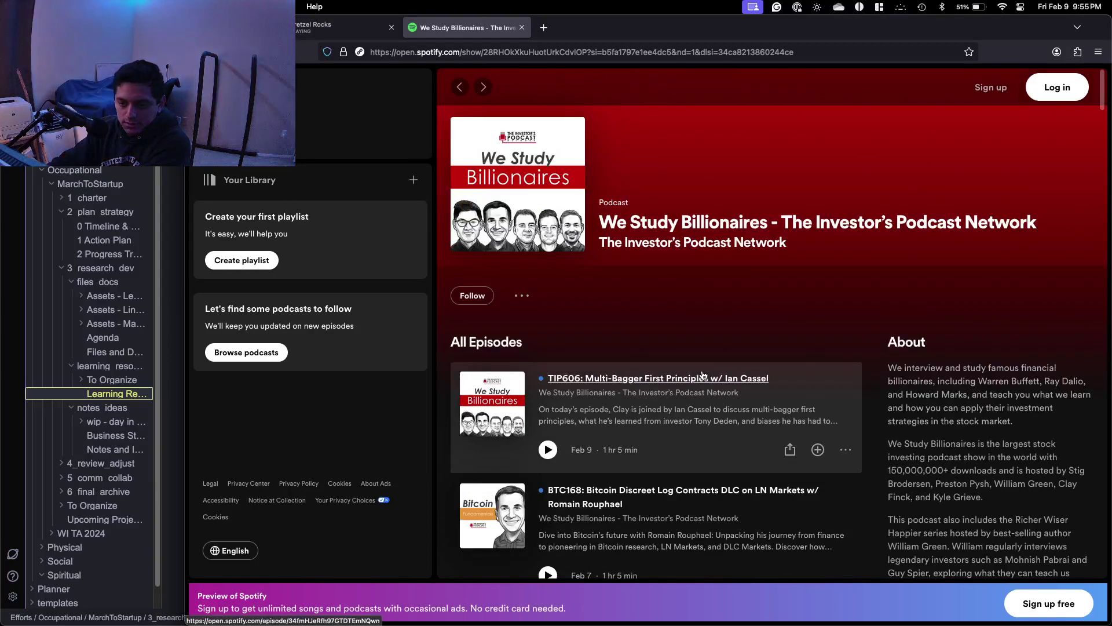
scroll(703, 375, down, 20)
scroll(627, 307, down, 20)
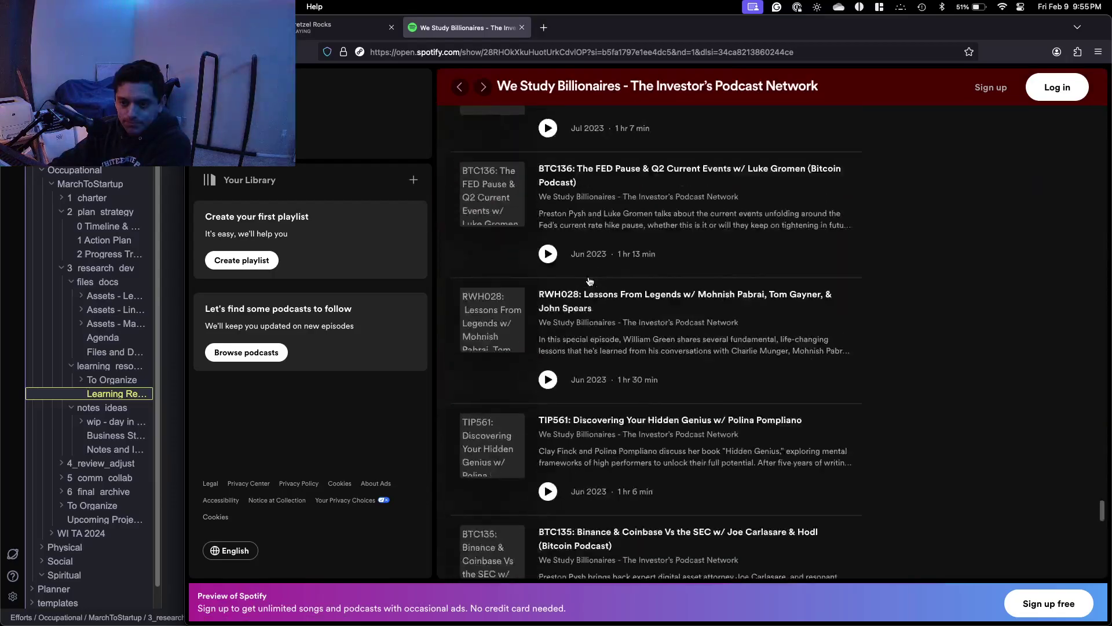
scroll(589, 282, down, 20)
scroll(588, 282, down, 20)
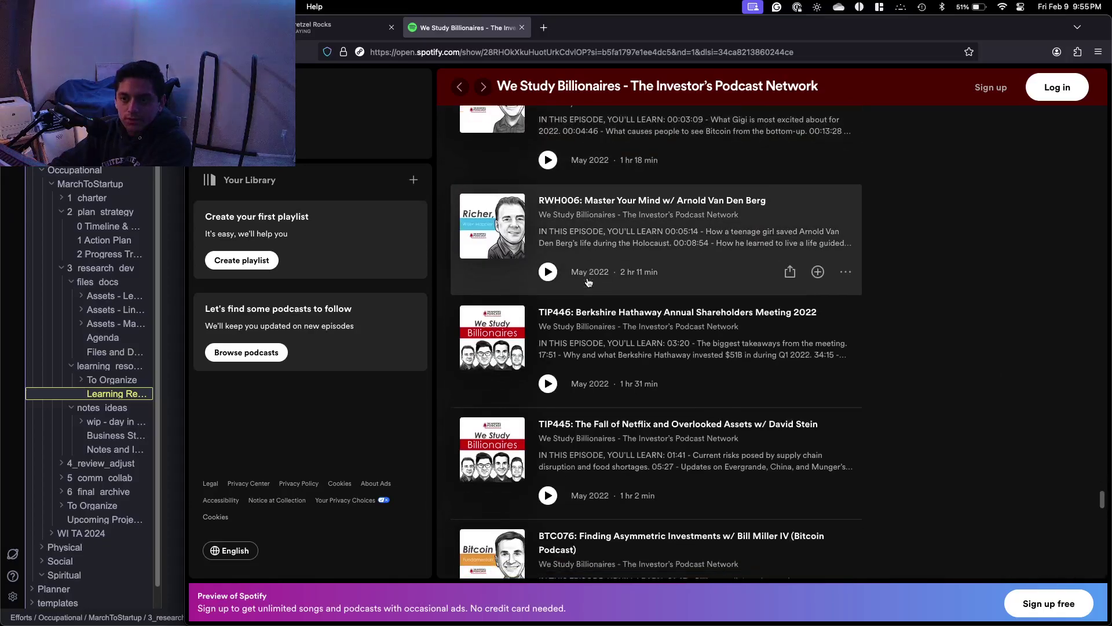
scroll(589, 282, down, 20)
scroll(589, 282, down, 20)
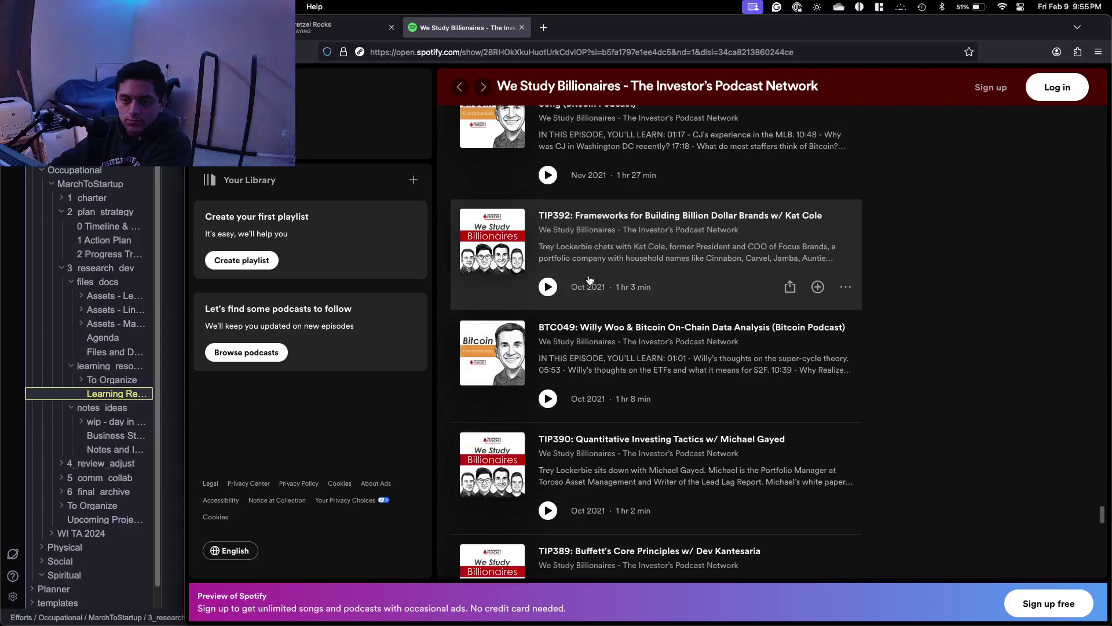
scroll(590, 280, down, 20)
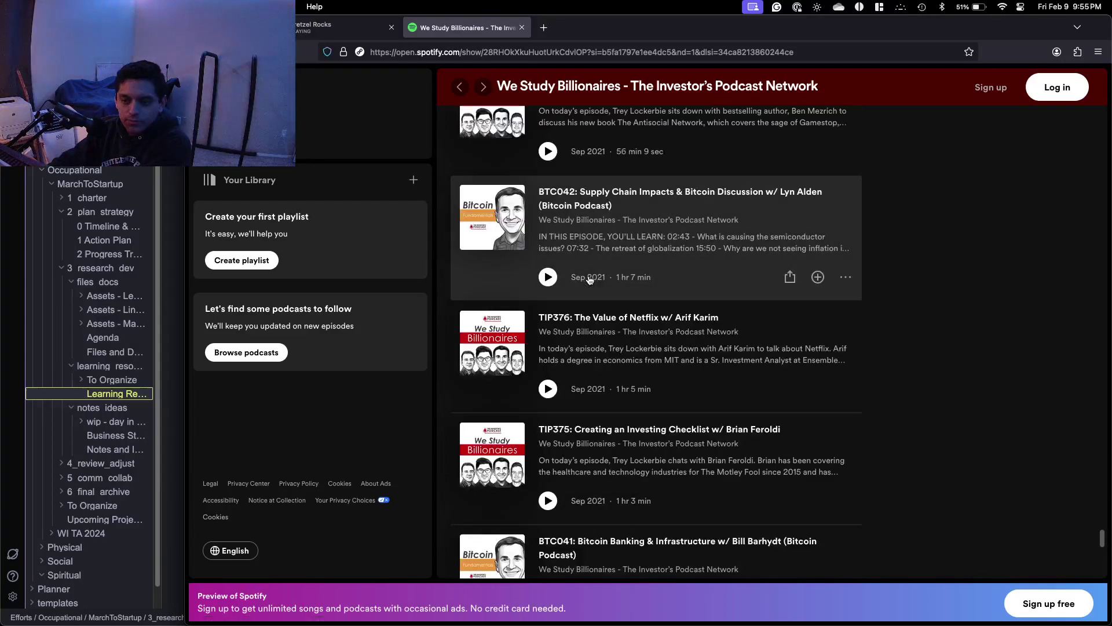
scroll(659, 250, down, 10)
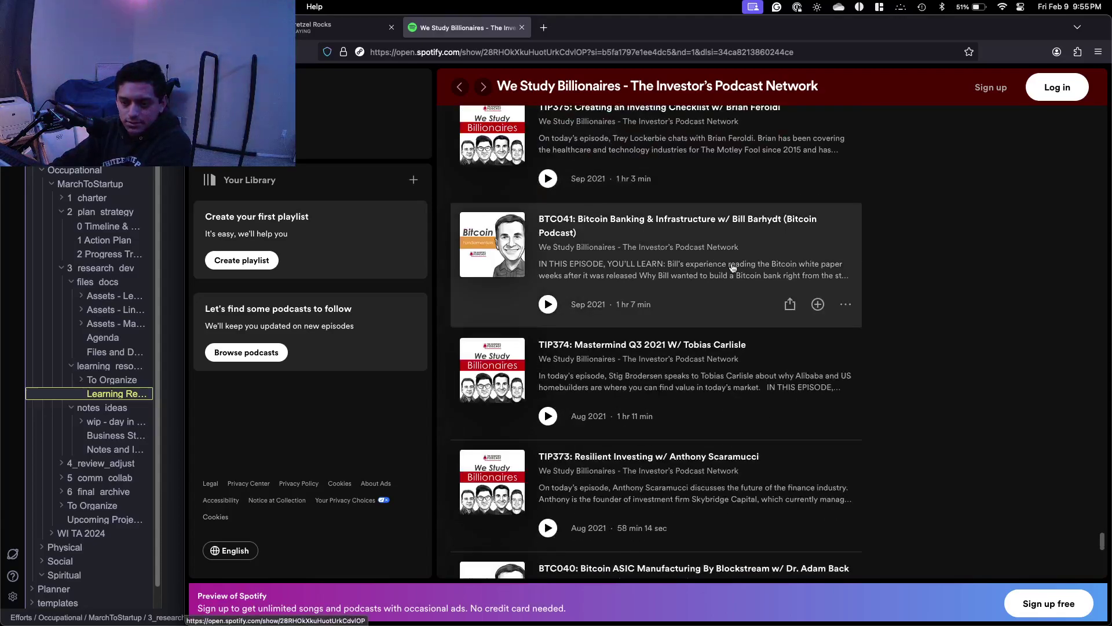
scroll(722, 286, down, 10)
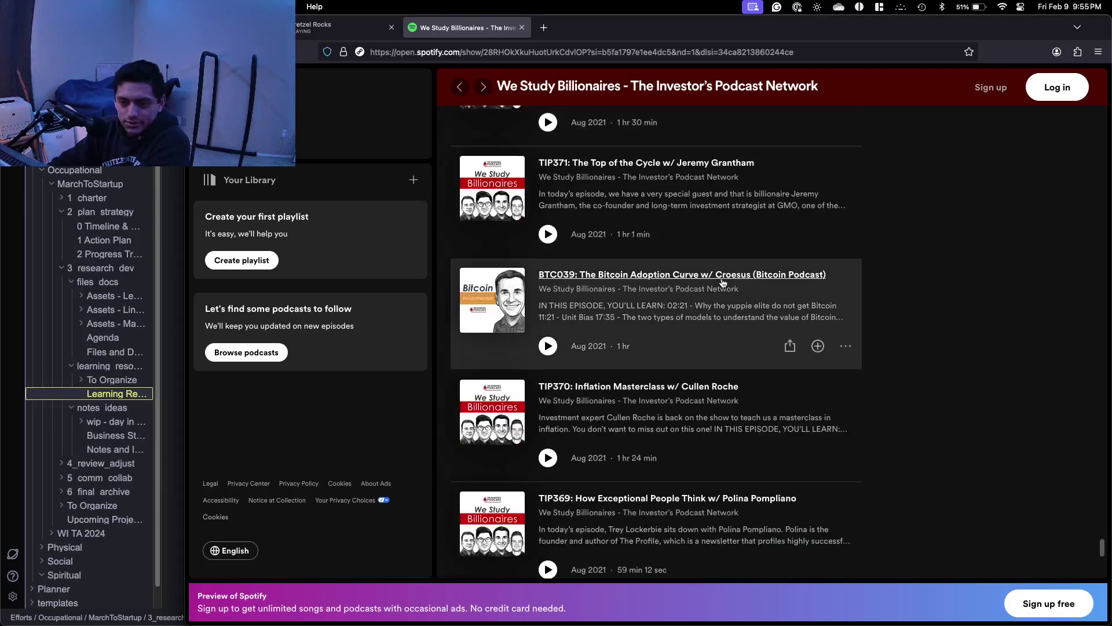
scroll(722, 282, down, 7)
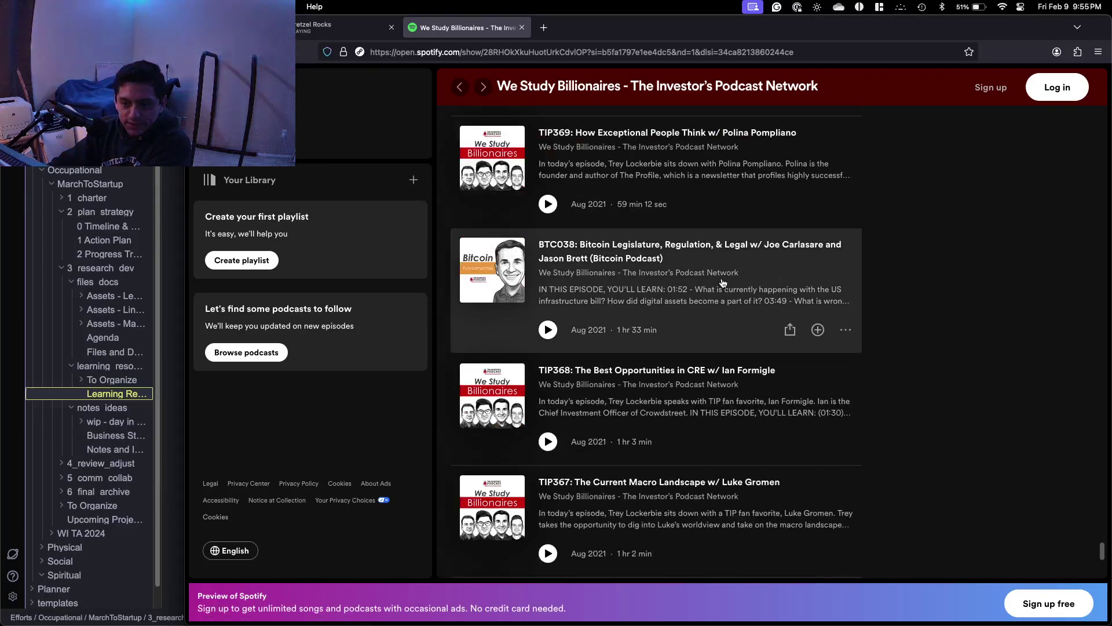
scroll(674, 285, down, 10)
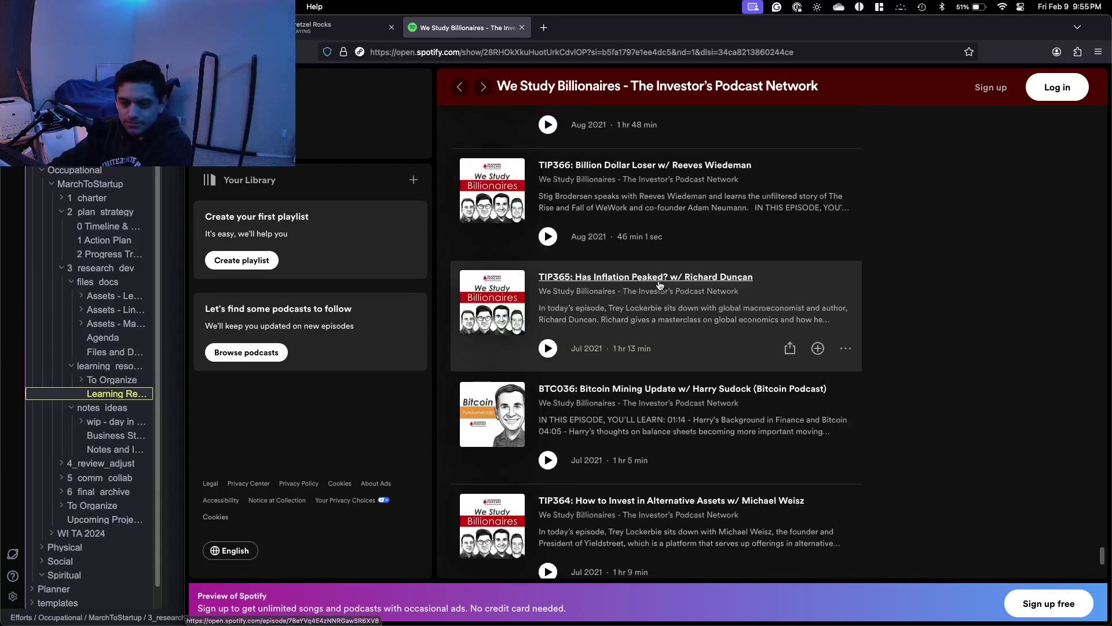
scroll(659, 285, down, 10)
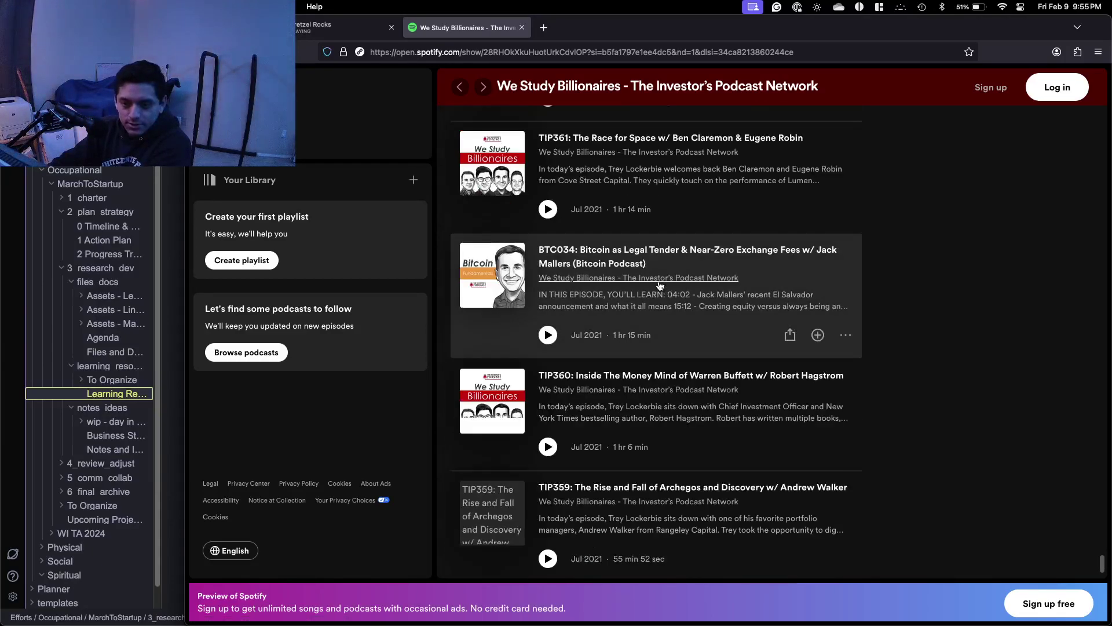
scroll(655, 232, up, 3)
scroll(653, 181, down, 10)
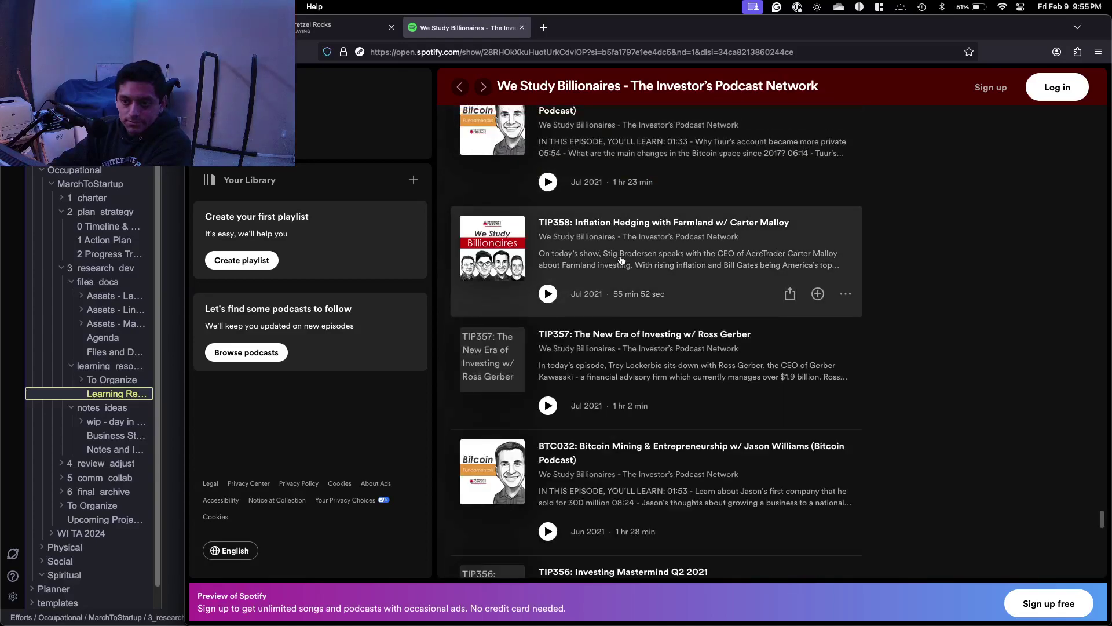
scroll(621, 260, down, 3)
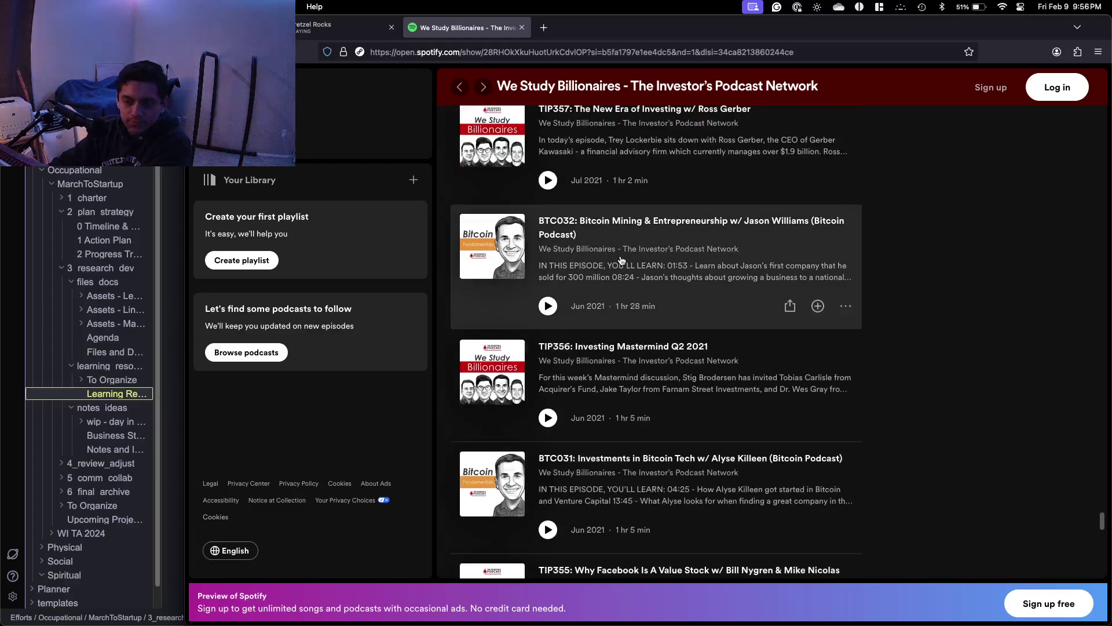
scroll(620, 260, down, 3)
scroll(621, 262, down, 5)
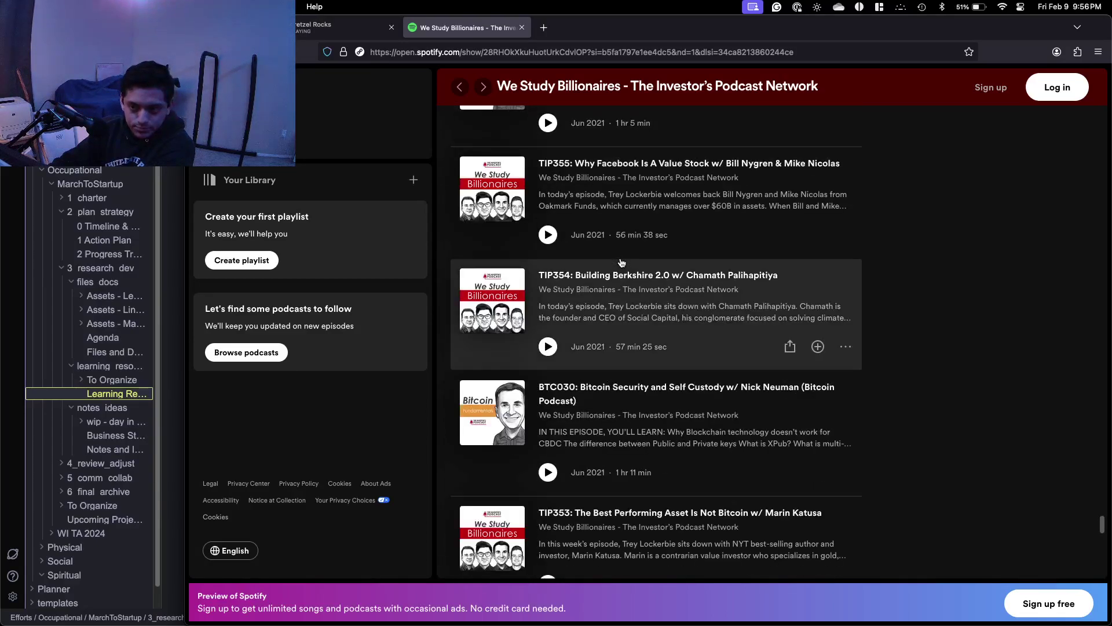
scroll(679, 183, down, 8)
scroll(678, 182, down, 8)
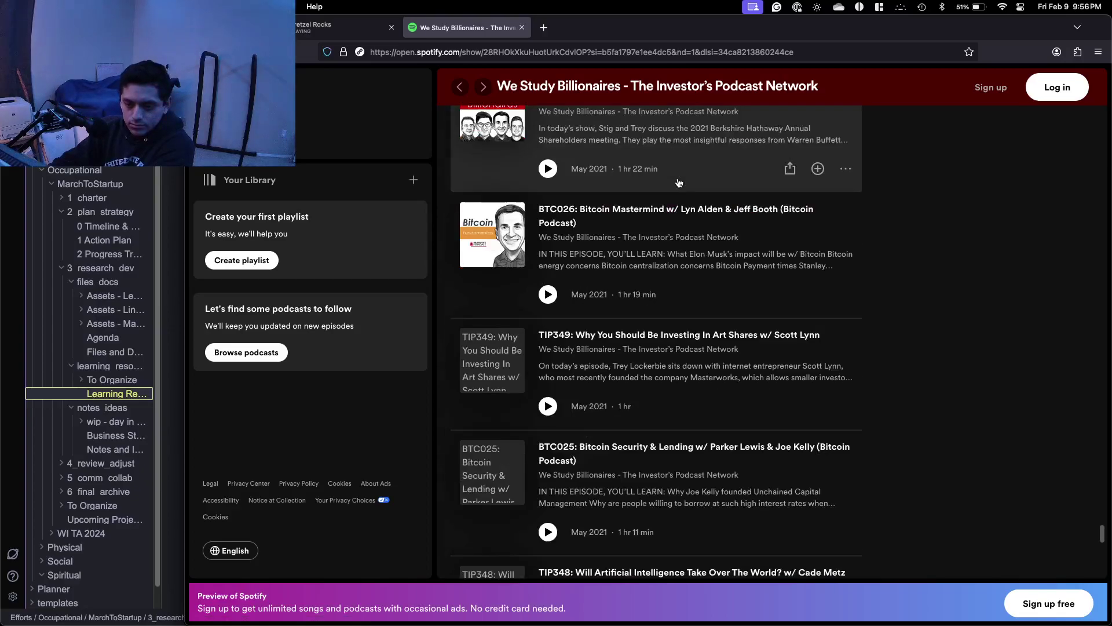
scroll(731, 223, down, 3)
scroll(731, 224, down, 18)
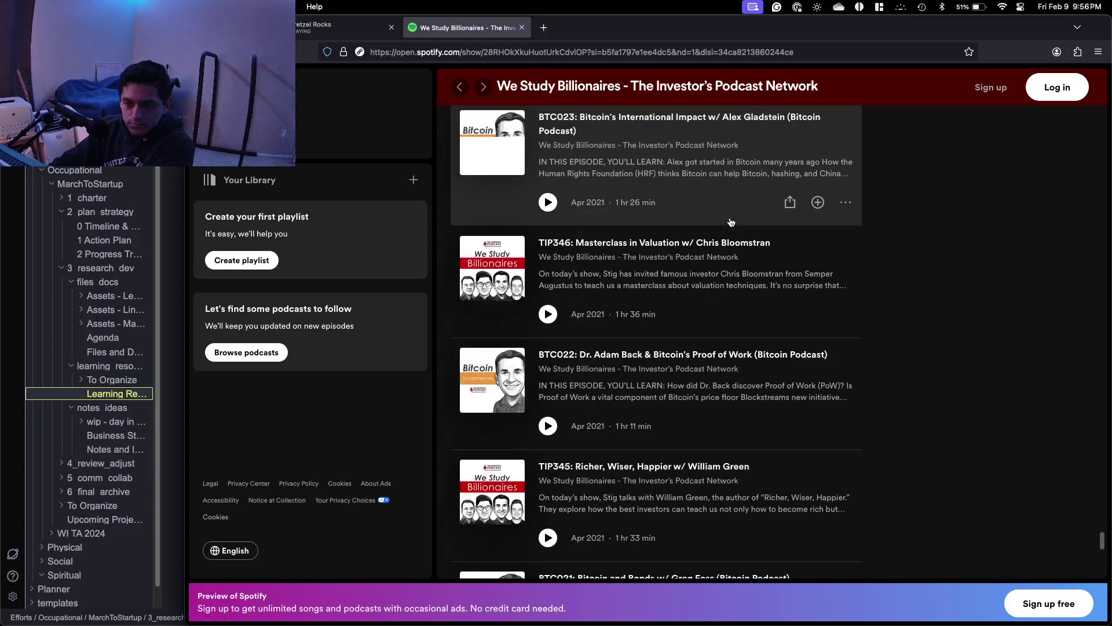
scroll(725, 221, down, 10)
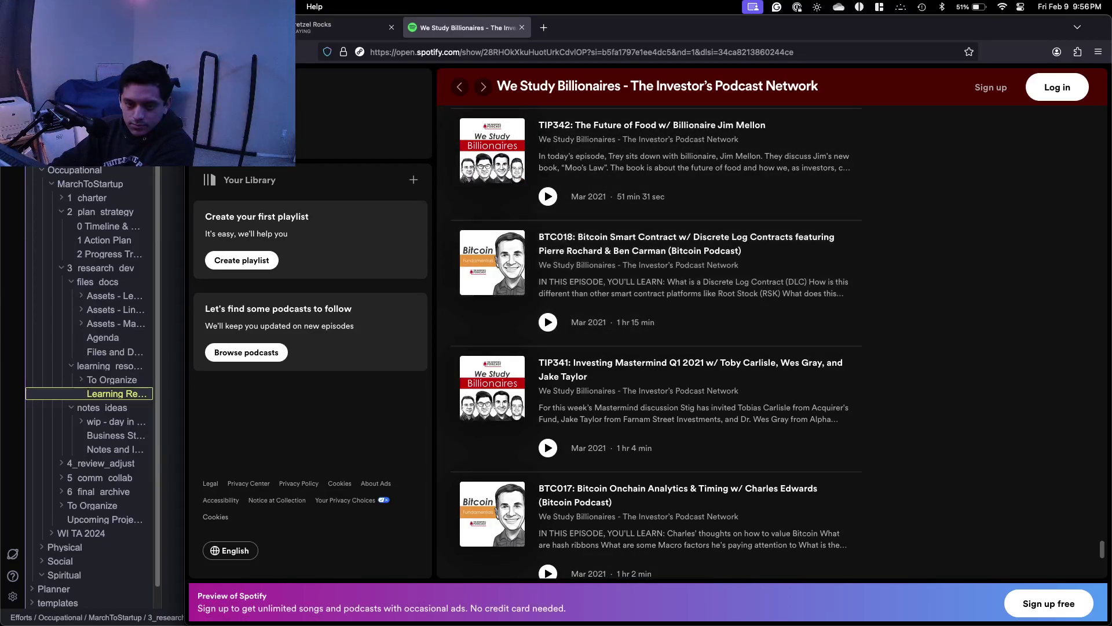
Insert "Undecided. Might be more relevant once I am making $5k a month and want to invest." before the rating in the We Study Billionaires note entry.
key(super+Tab)
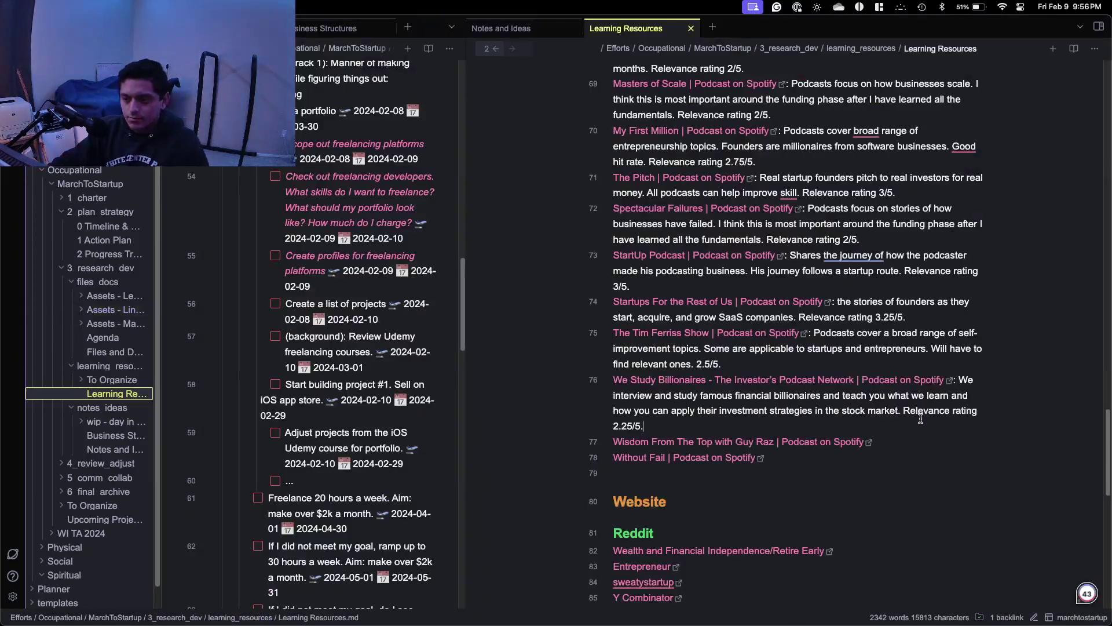
click(903, 411)
text(Undecid)
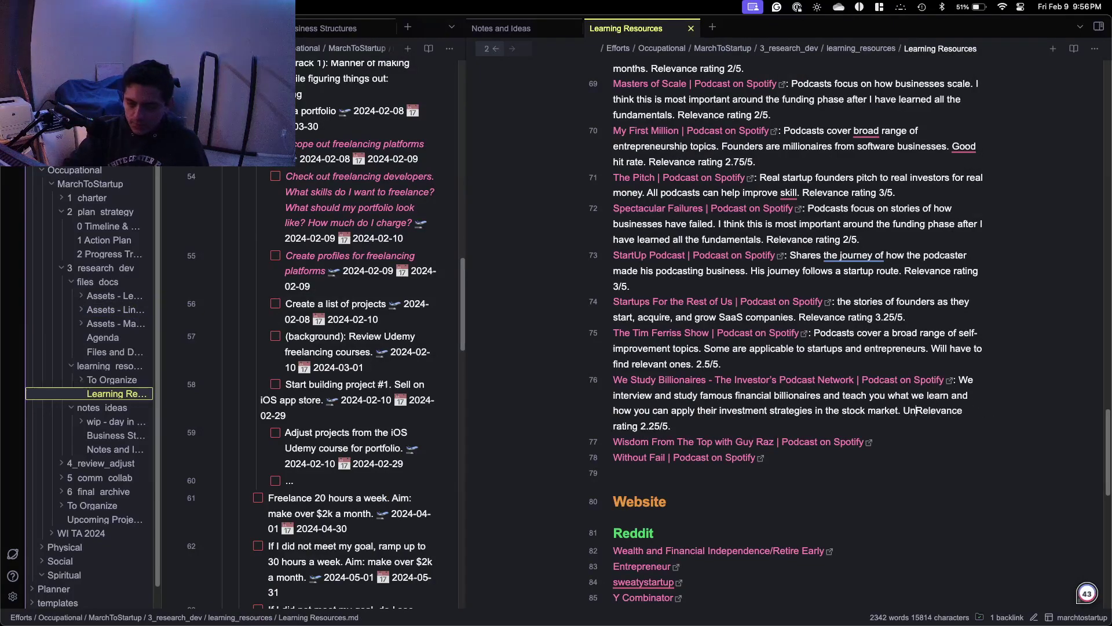
text(. Might b)
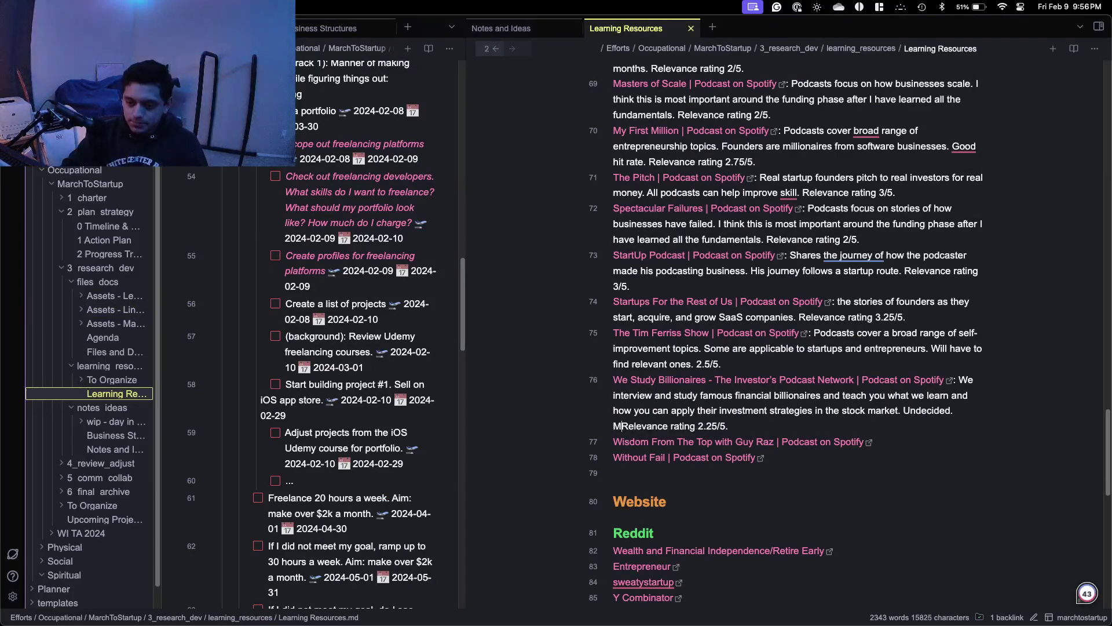
text(e more relev)
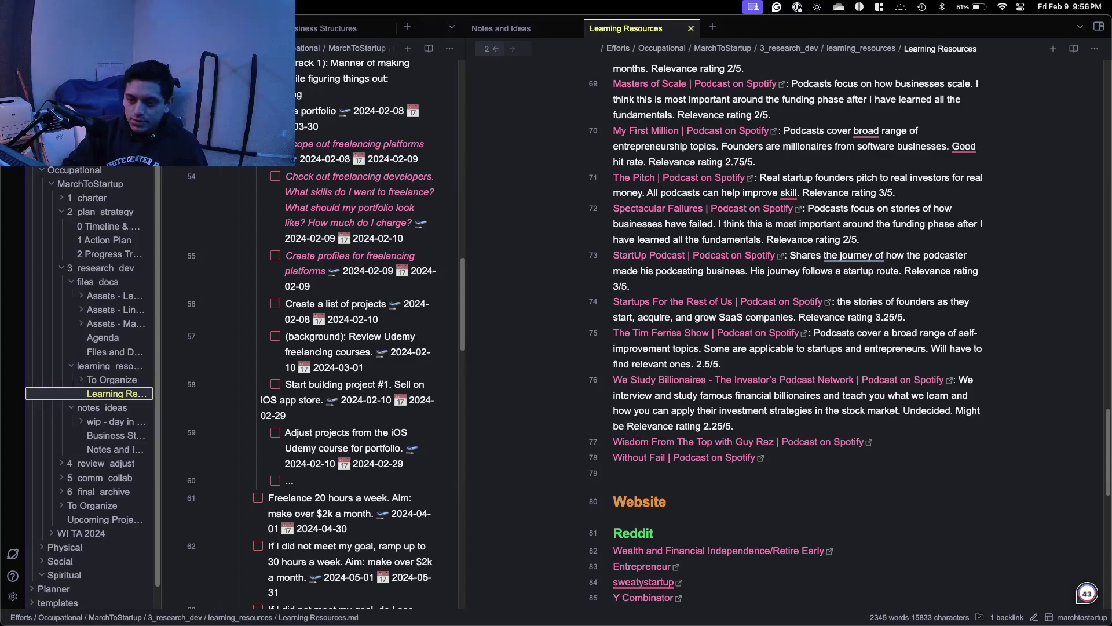
text(ant once )
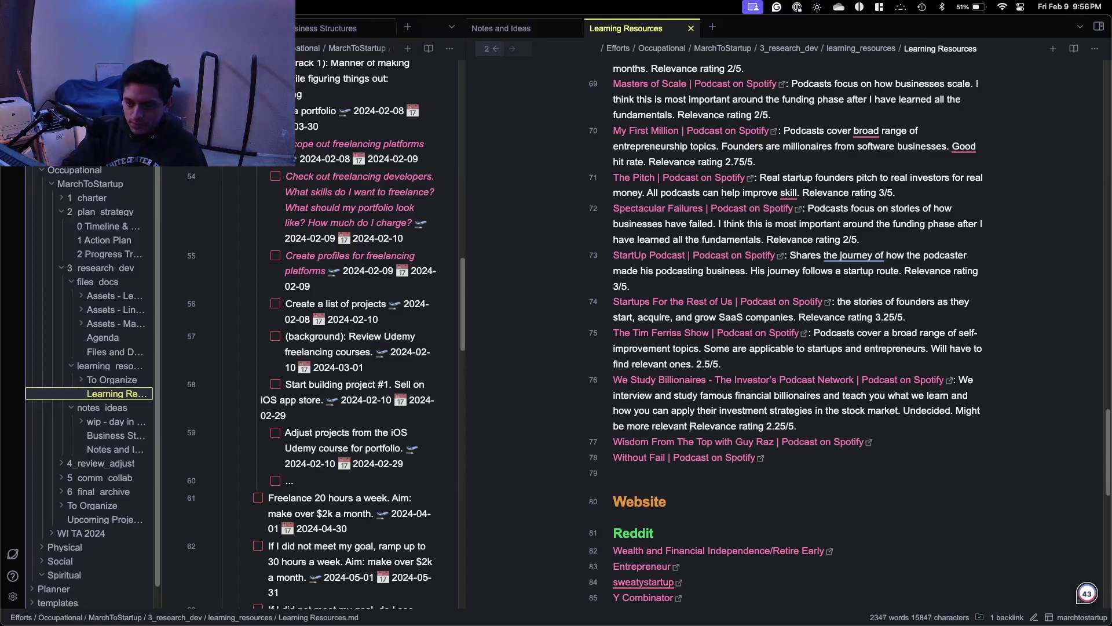
text(I am making )
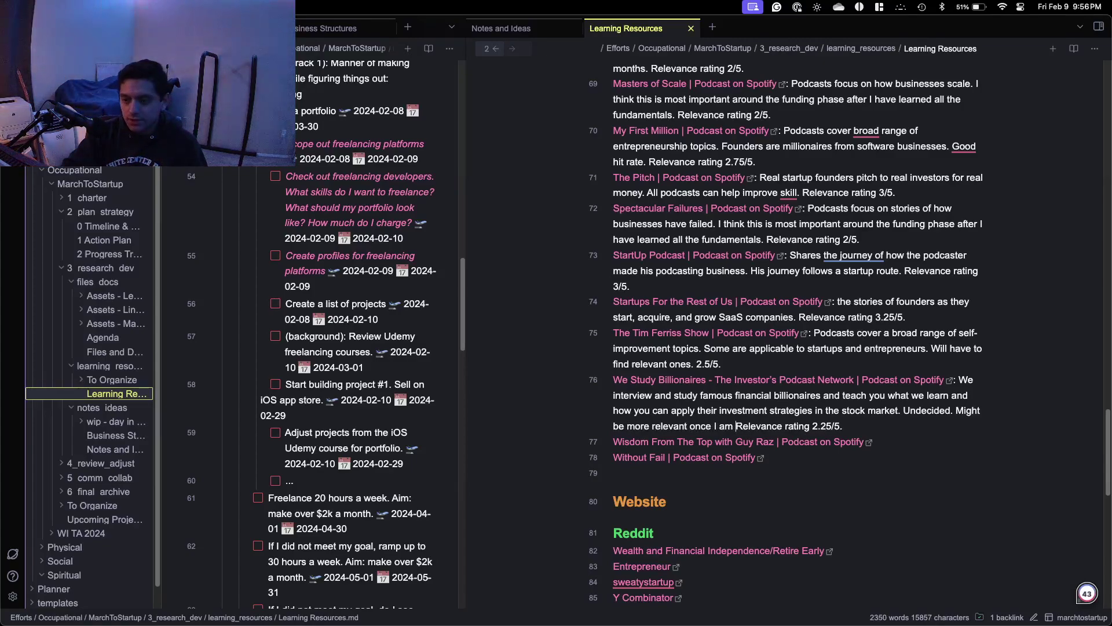
text($5k a mon)
text(th and want to )
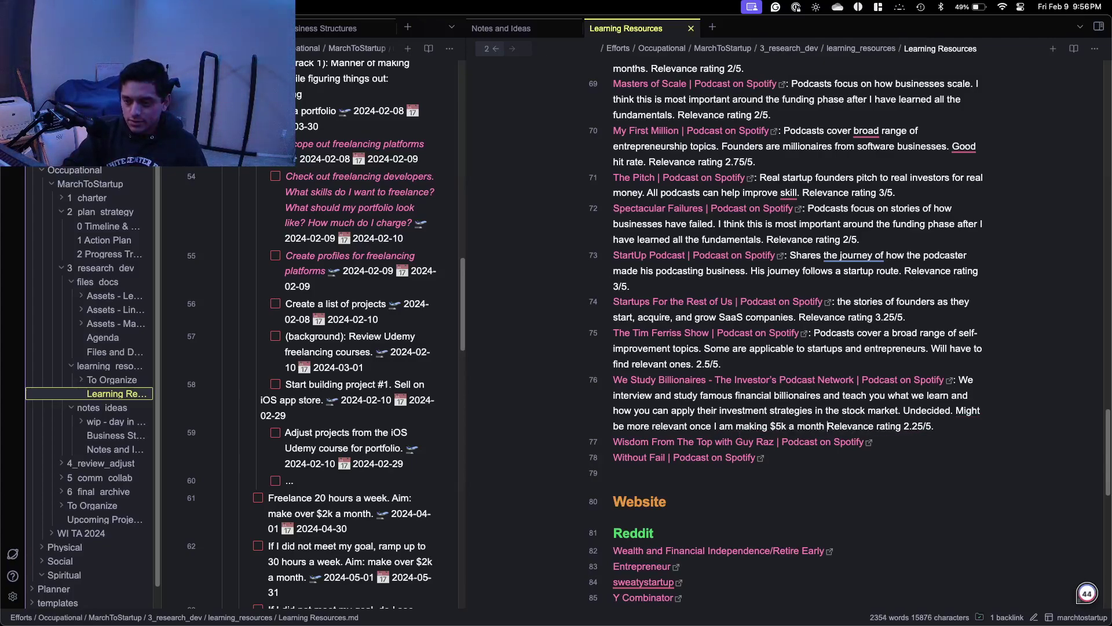
text(invest.)
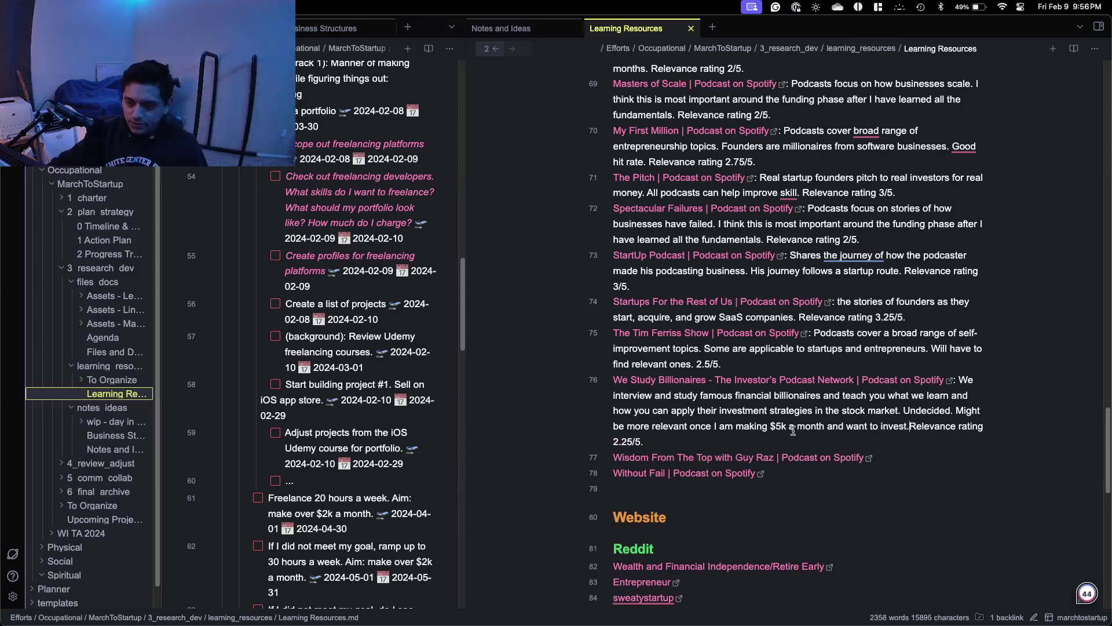
Add "(or maybe more)" after "$5k a month" in the We Study Billionaires entry.
click(824, 426)
text(()or may)
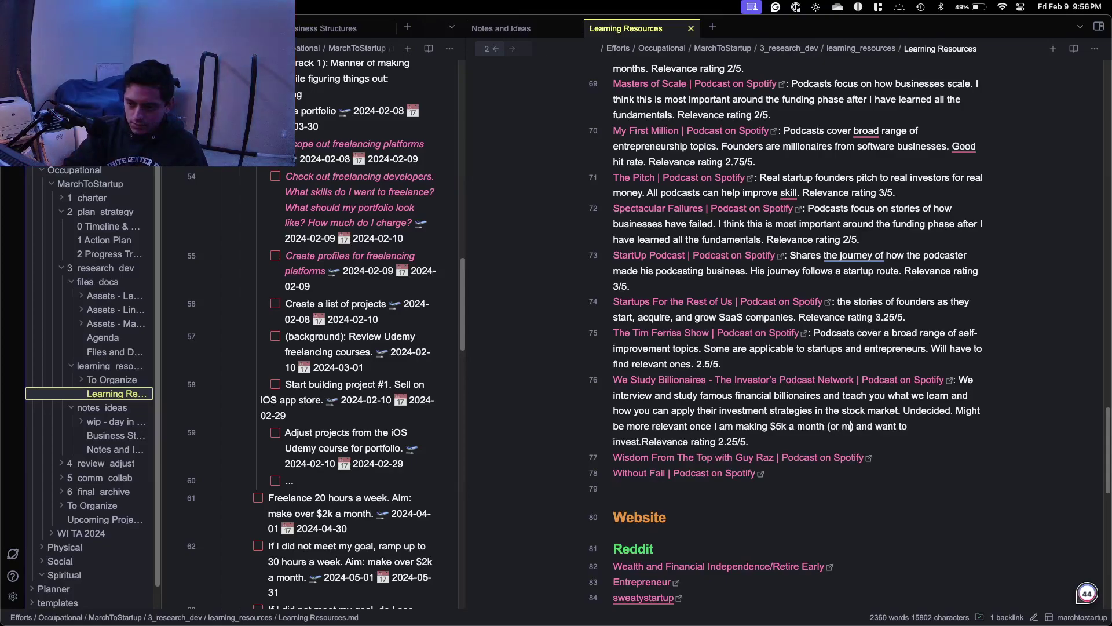
text(be more)
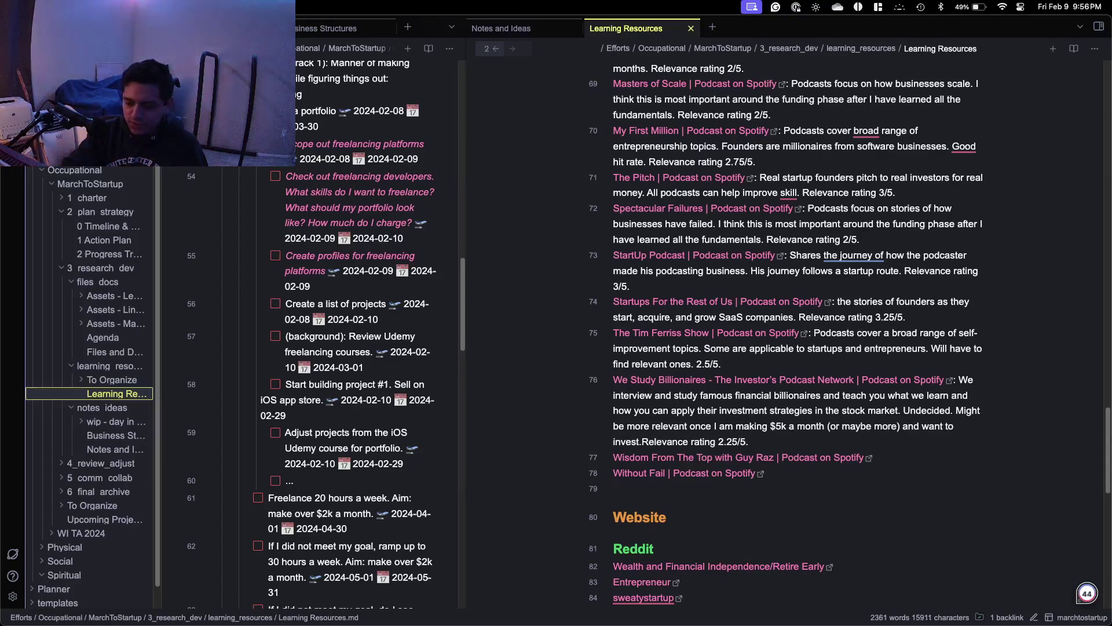
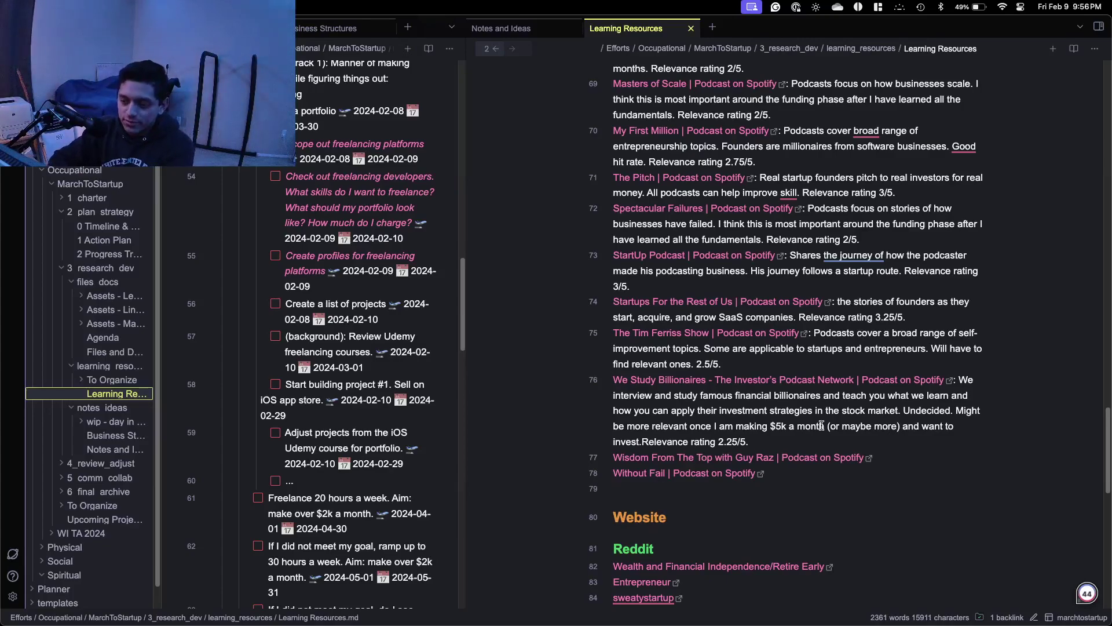
Open the Wisdom From The Top podcast link in the browser, decline launching the Spotify app, and close the We Study Billionaires page.
click(870, 457)
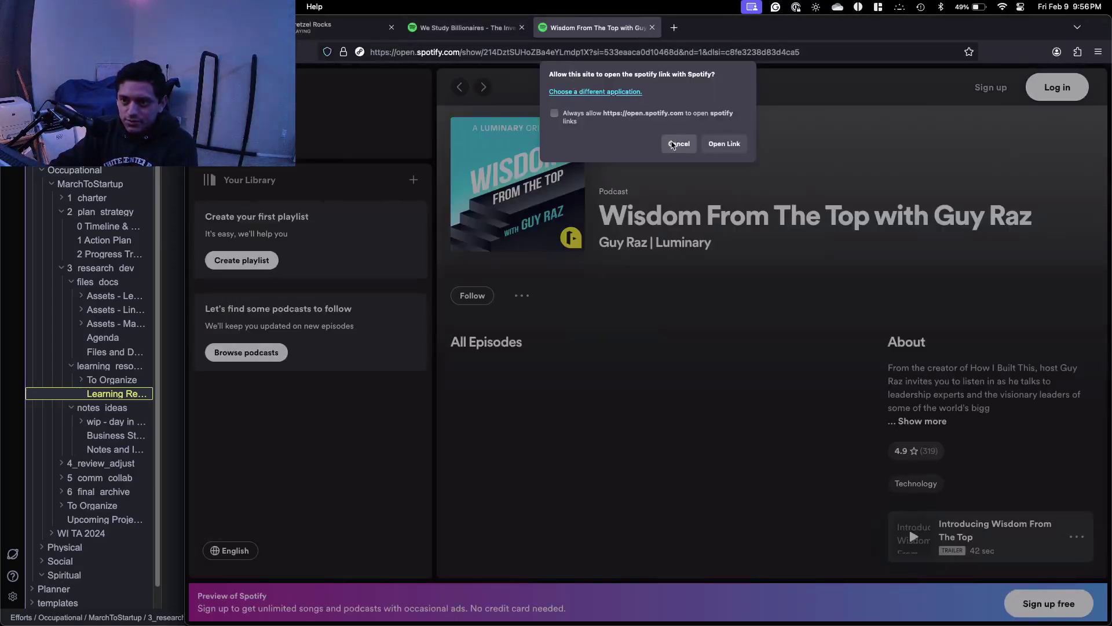
click(679, 143)
click(522, 28)
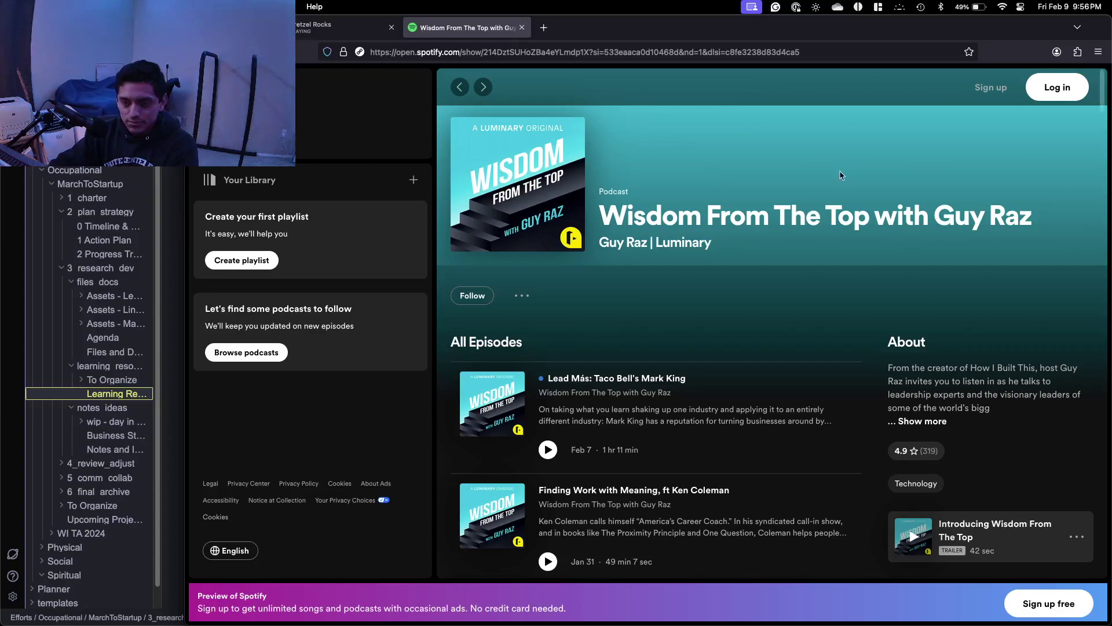
Expand the Wisdom From The Top description and examine it with the episode topics from the newest back to June 2023 to judge their relevance.
scroll(841, 175, down, 3)
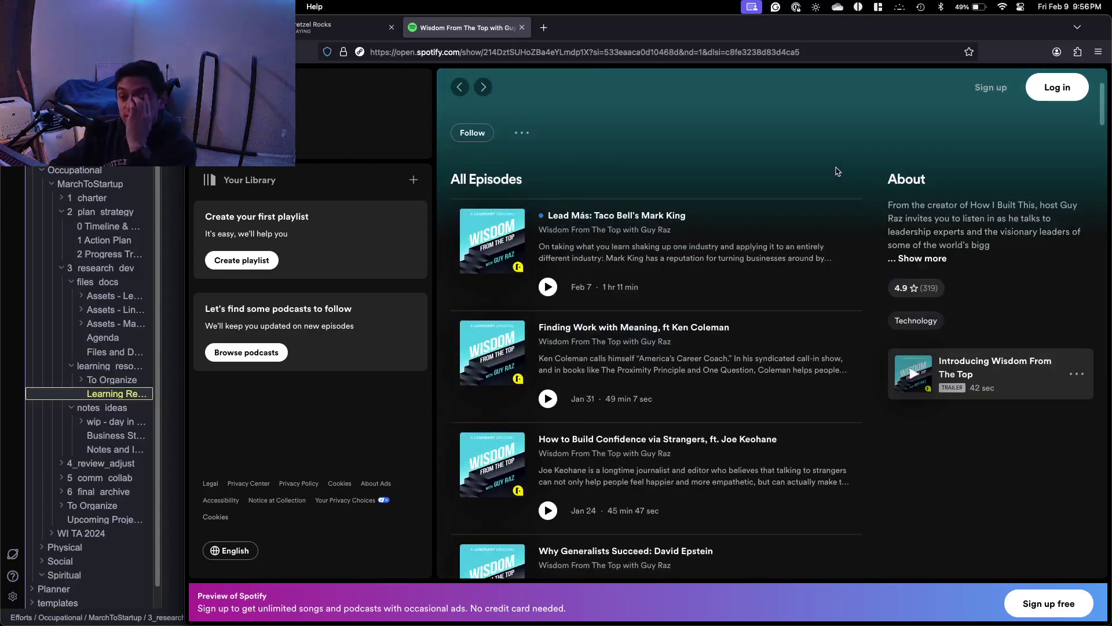
mouse_move(795, 259)
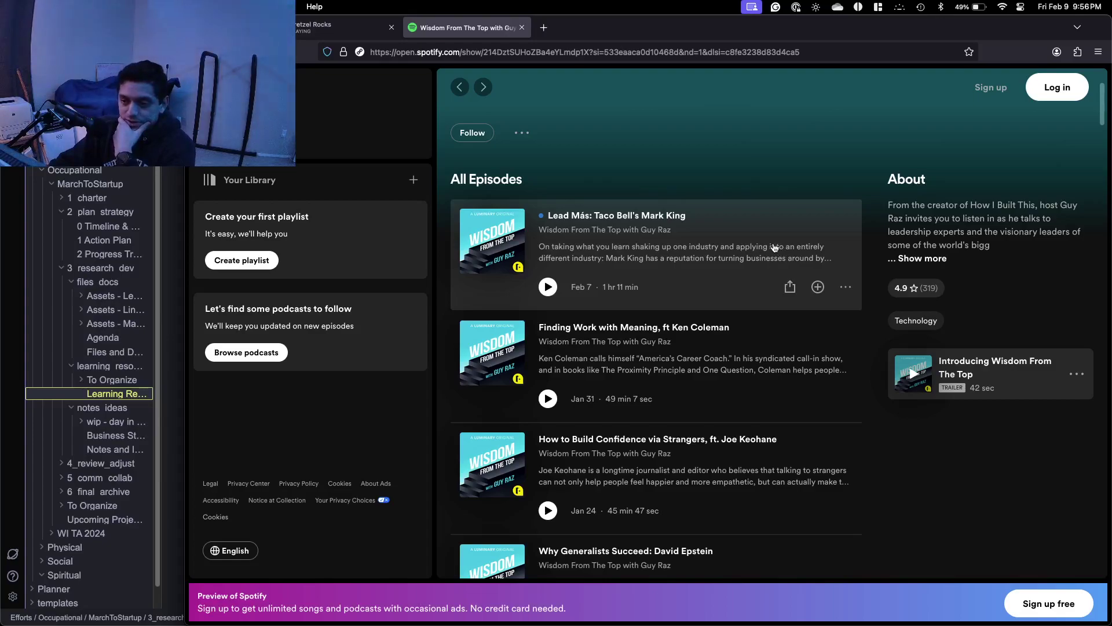
click(911, 259)
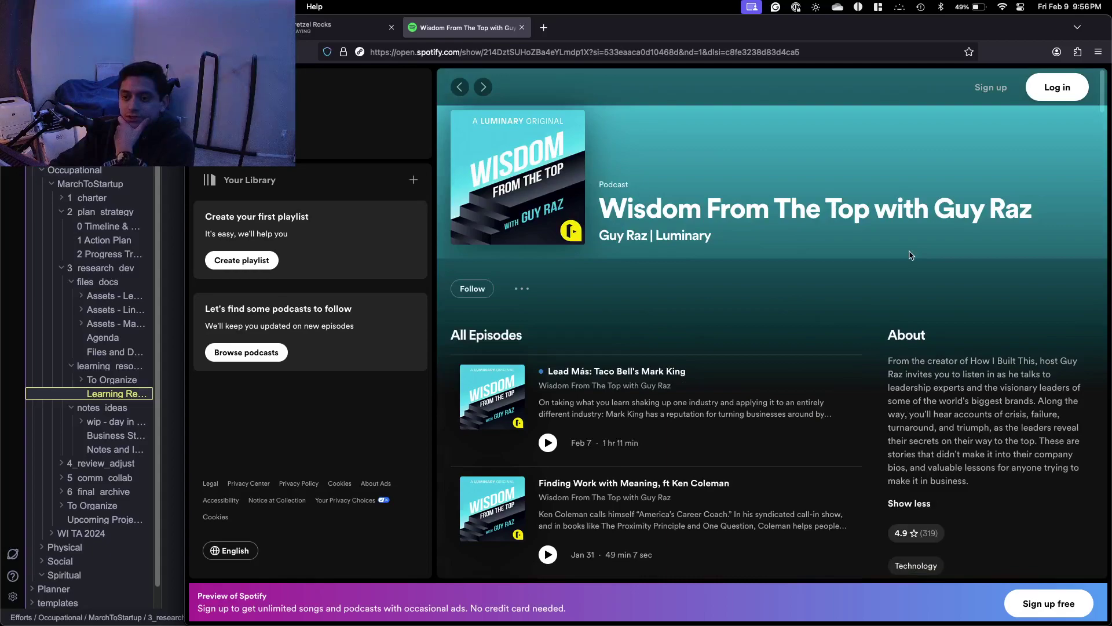
scroll(910, 255, down, 3)
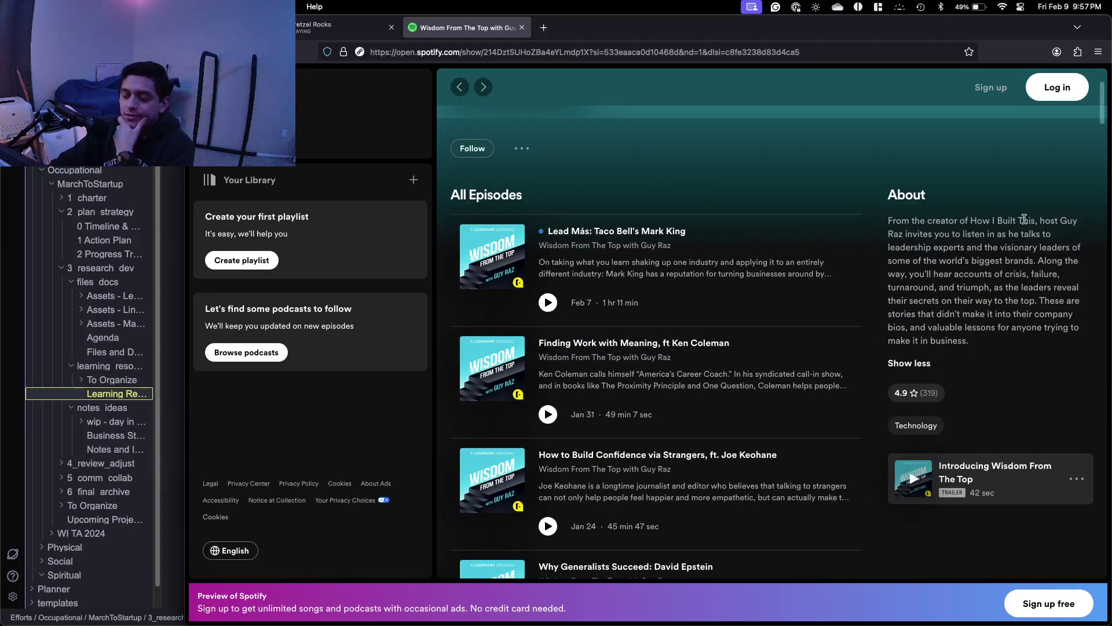
drag(914, 247, 1035, 263)
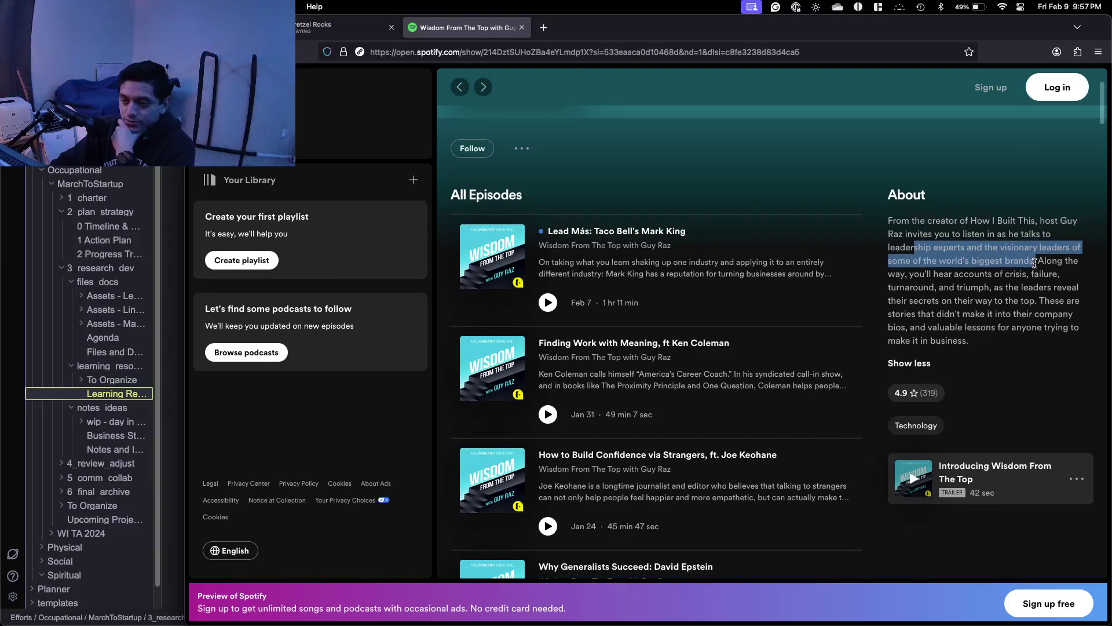
scroll(811, 278, down, 4)
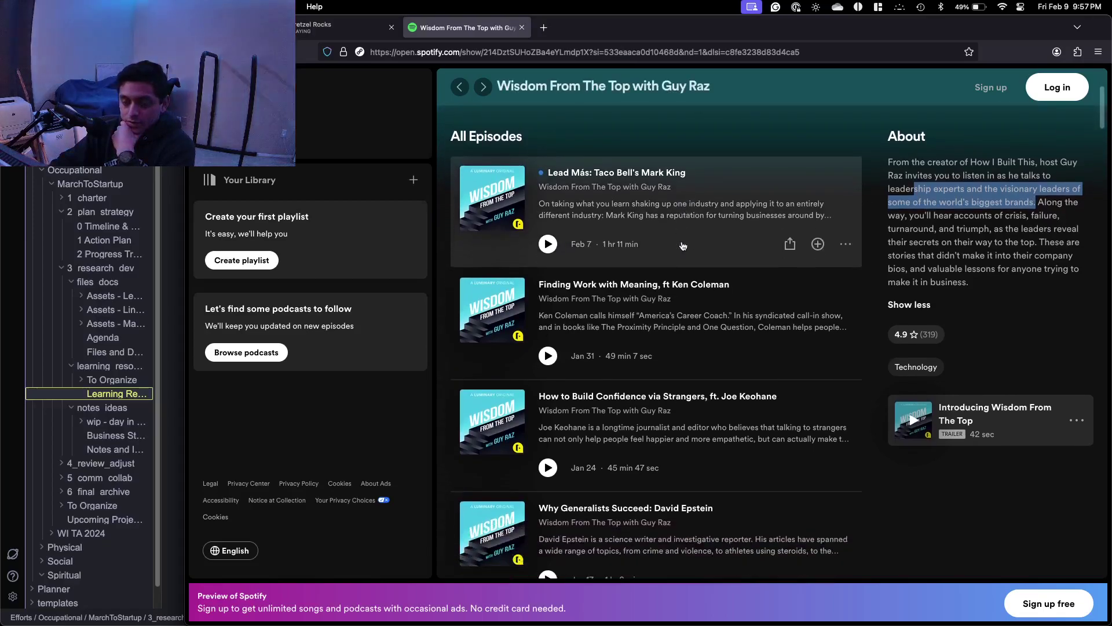
scroll(683, 245, up, 6)
scroll(683, 246, down, 2)
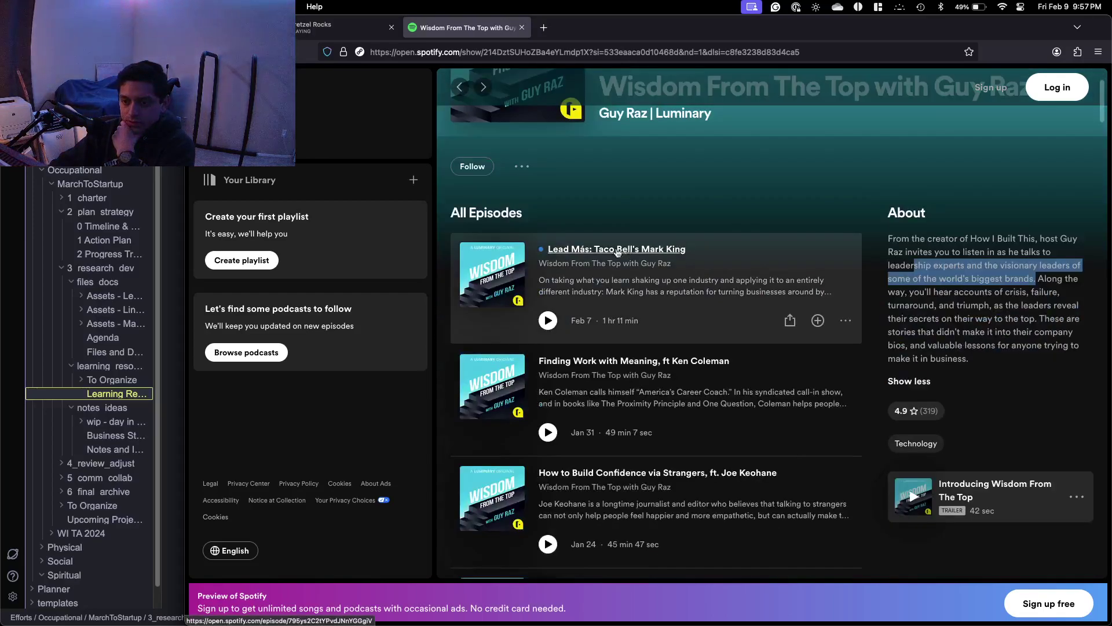
scroll(596, 255, down, 4)
scroll(596, 255, up, 5)
scroll(597, 255, down, 6)
scroll(596, 255, down, 10)
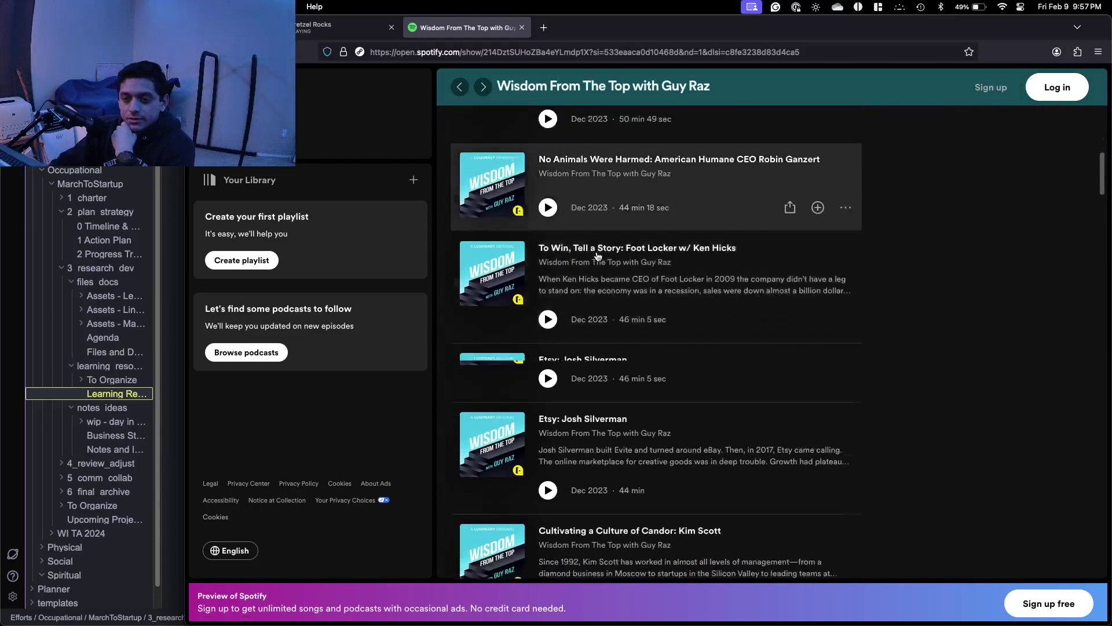
scroll(596, 256, down, 10)
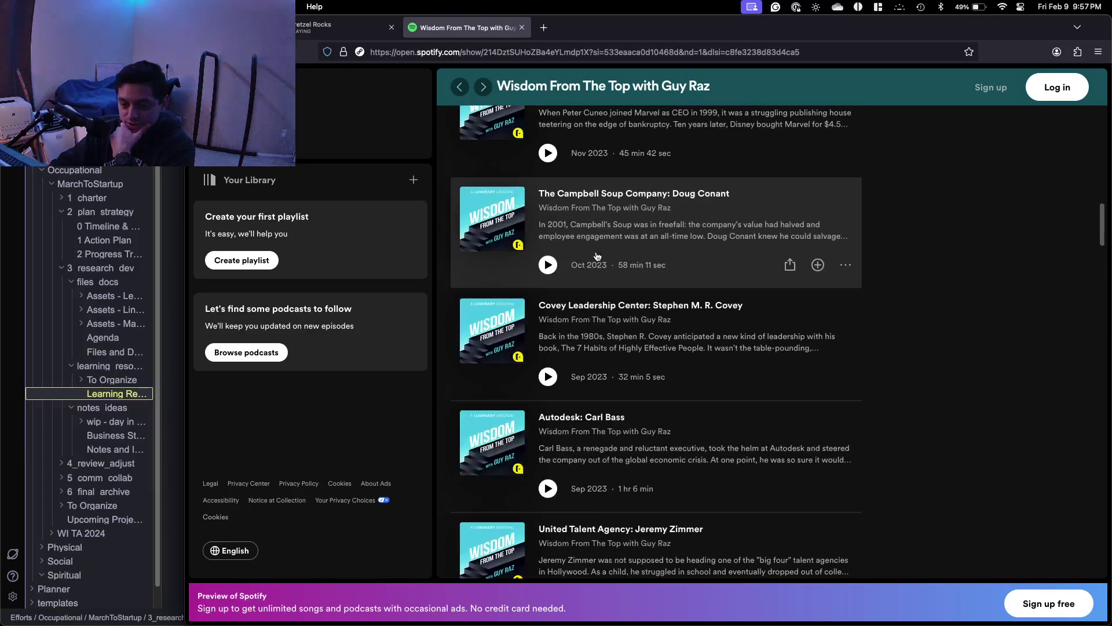
scroll(597, 256, down, 9)
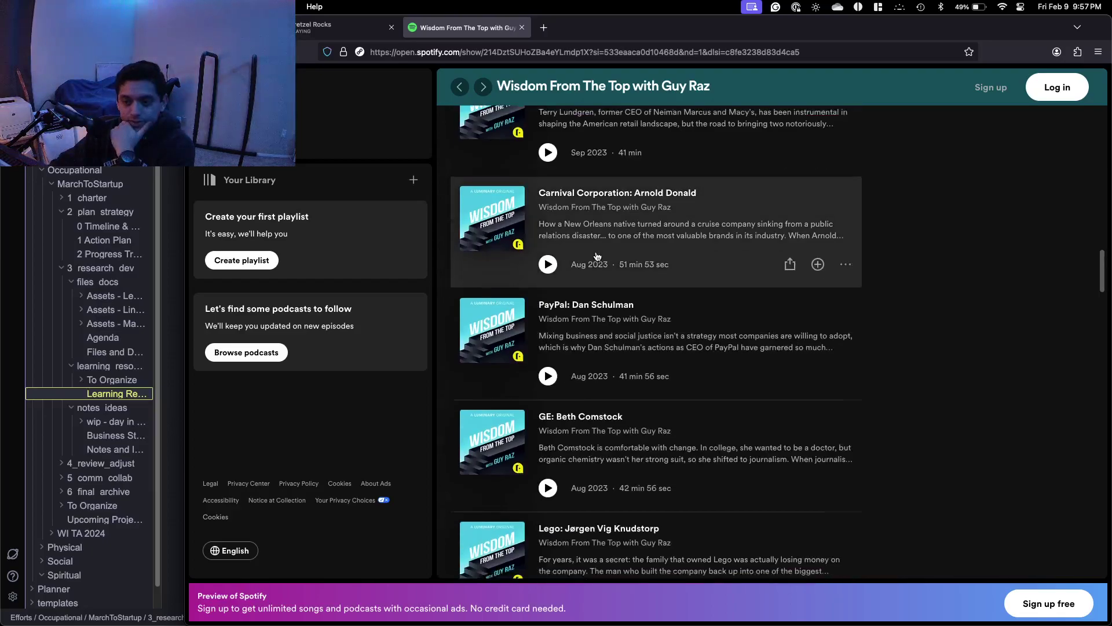
scroll(596, 256, down, 6)
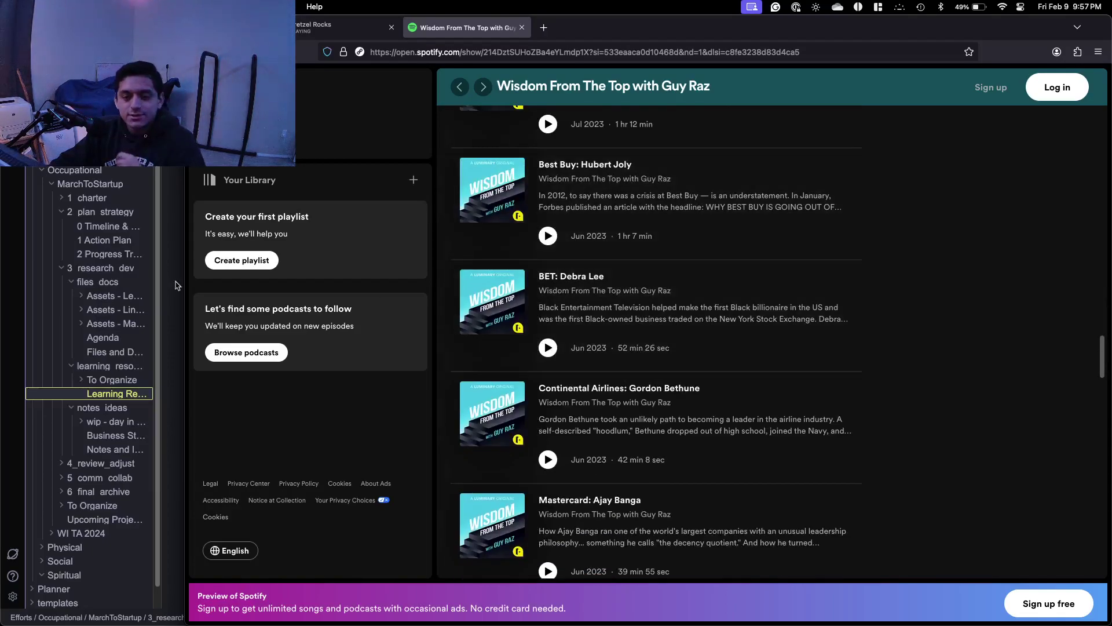
In the Learning Resources note, copy the Masters of Scale description and rating and paste them after the Wisdom From The Top link and a colon.
click(22, 347)
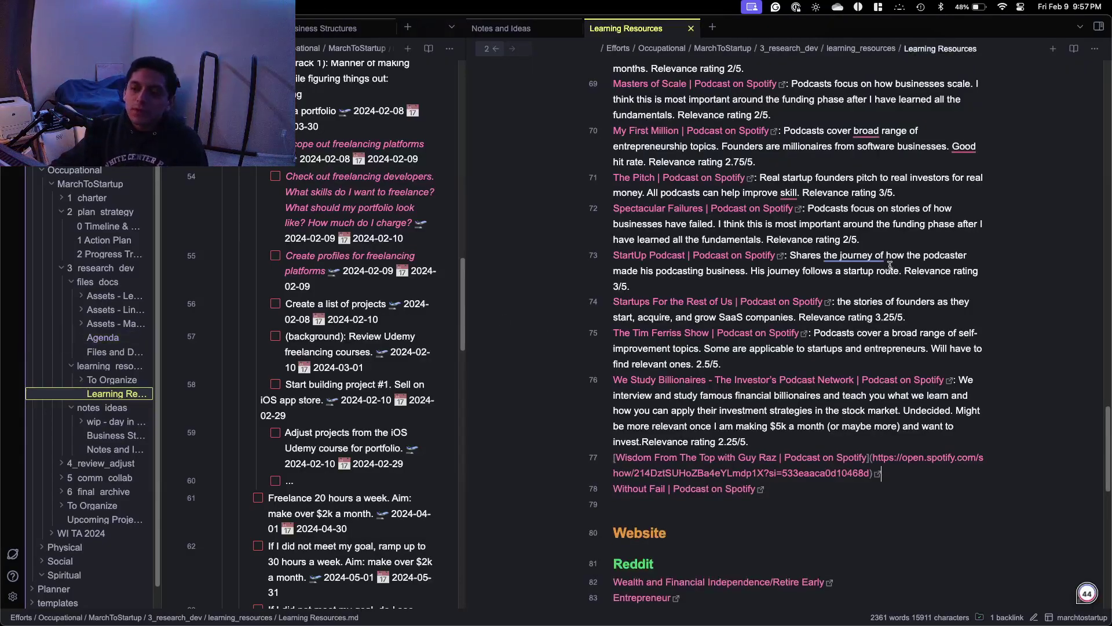
scroll(807, 320, up, 7)
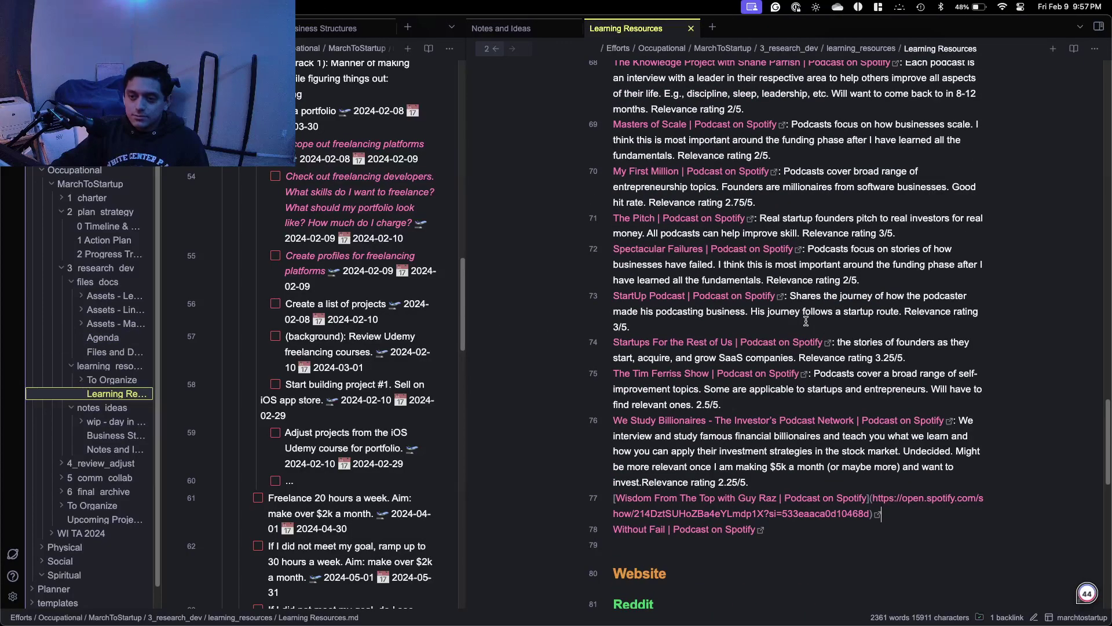
scroll(773, 325, up, 2)
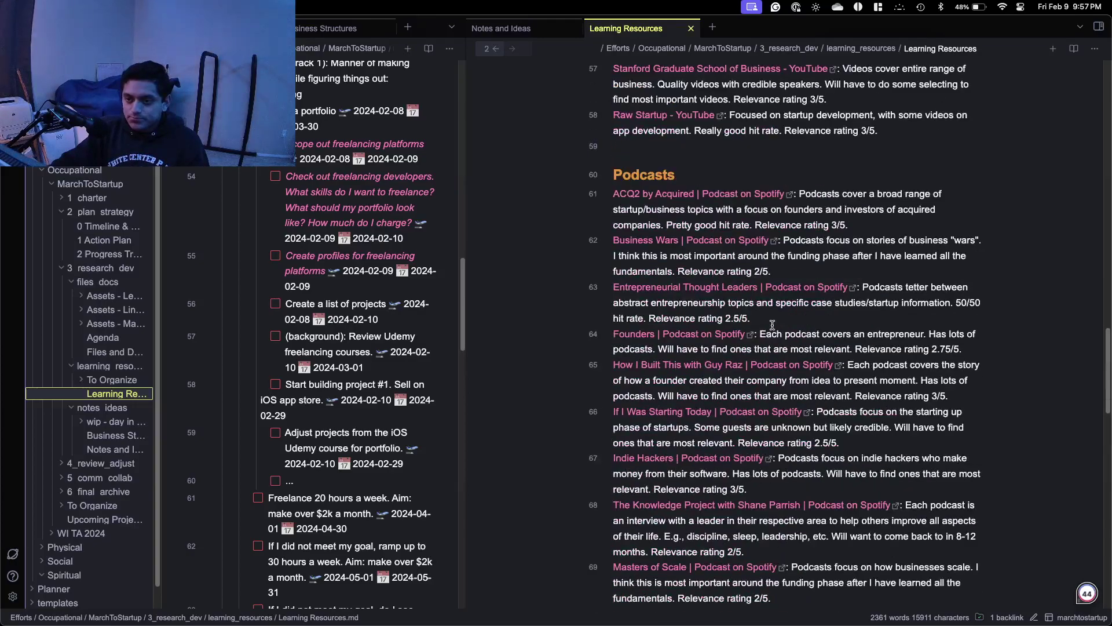
scroll(759, 319, down, 1)
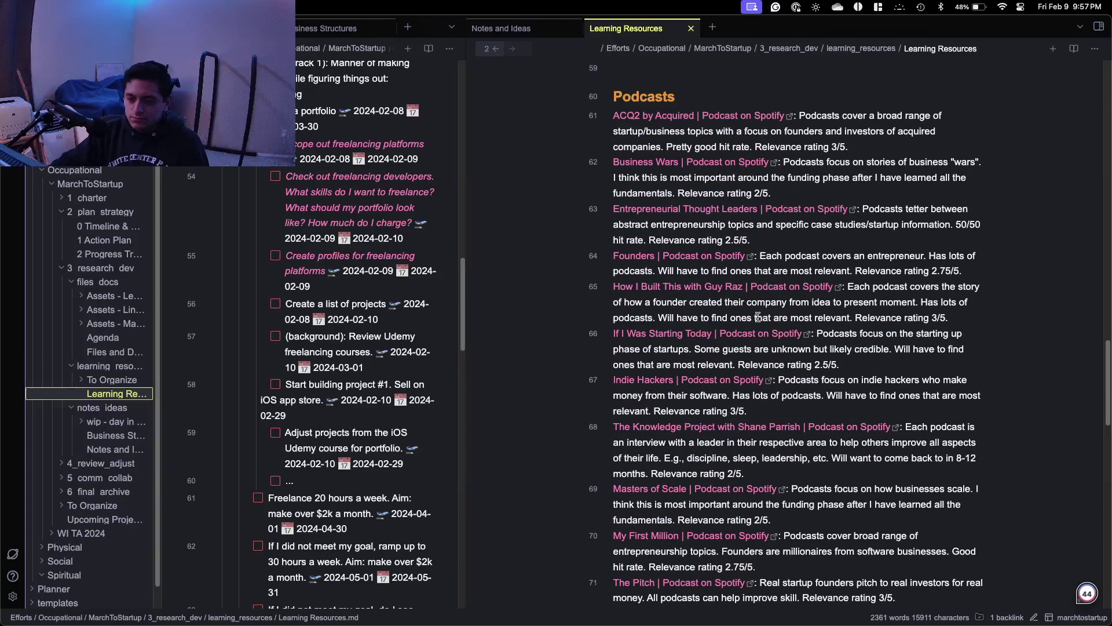
scroll(757, 317, down, 3)
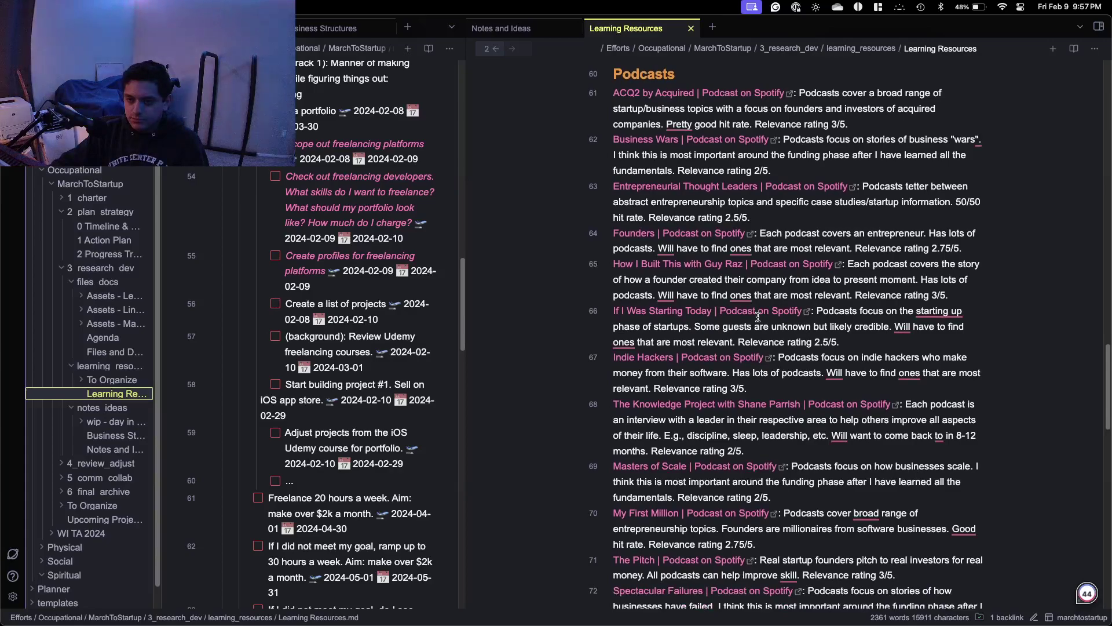
scroll(757, 317, down, 1)
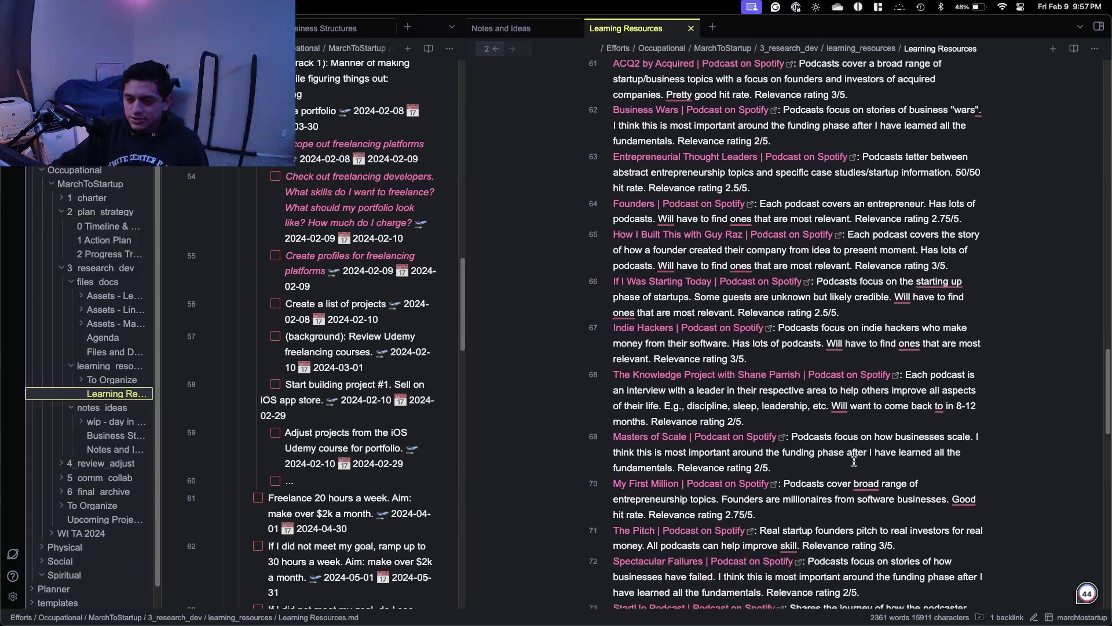
drag(771, 468, 792, 441)
key(super+c)
scroll(897, 427, down, 13)
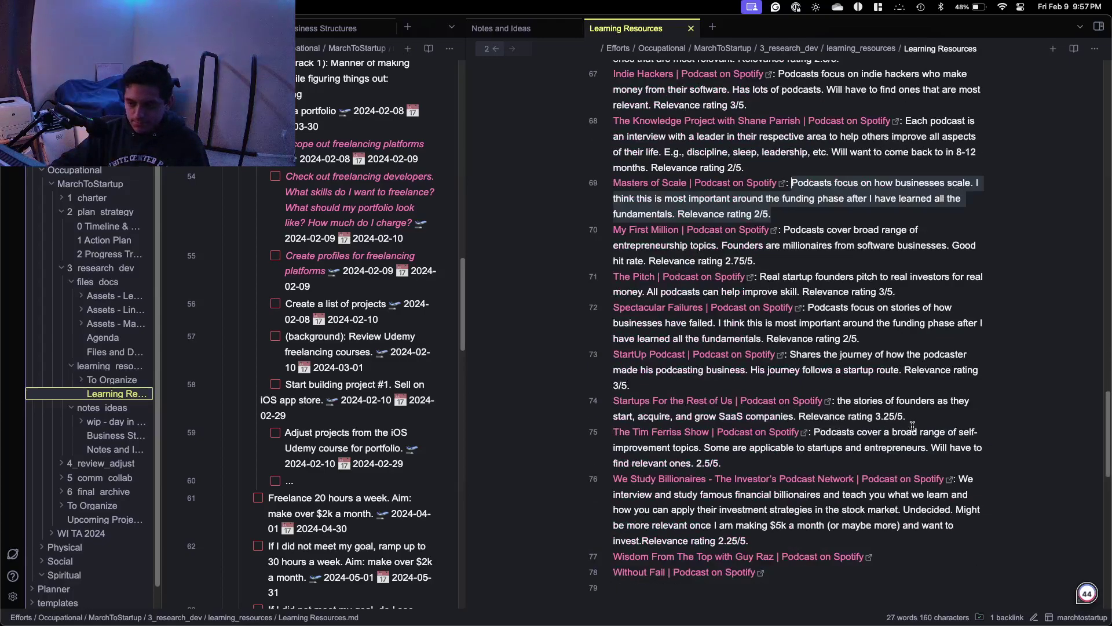
click(894, 432)
text(:)
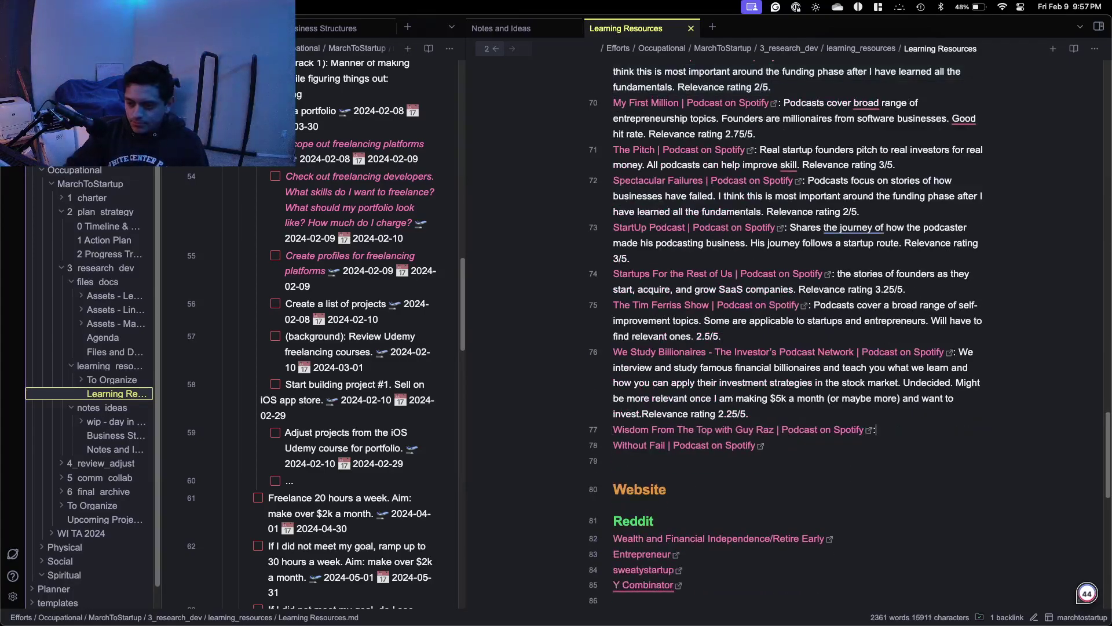
key(super+v)
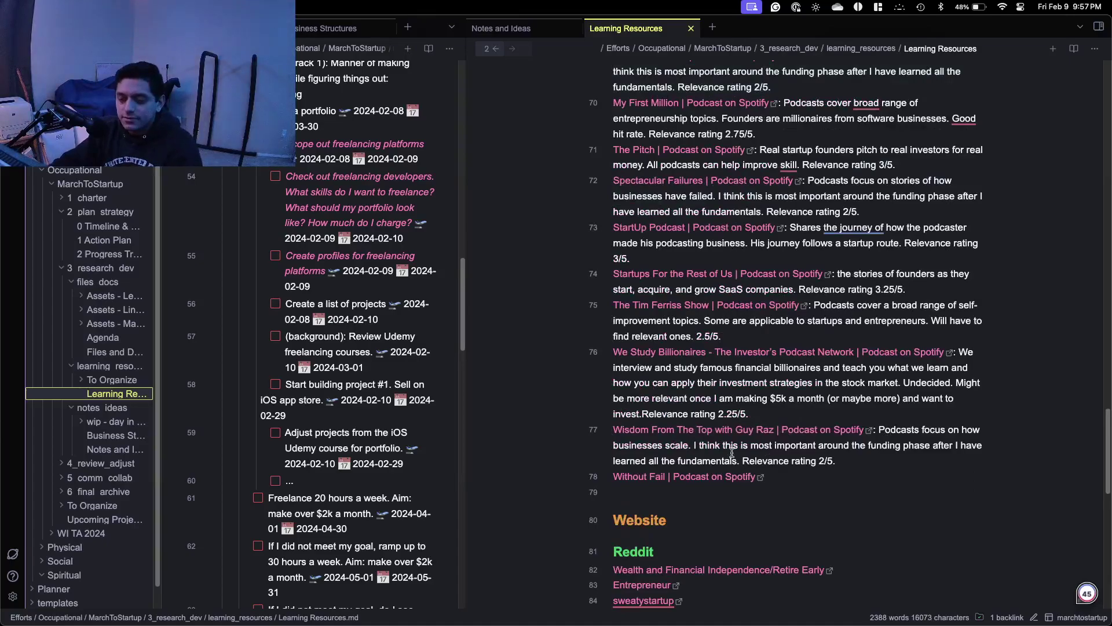
Recheck the Wisdom From The Top description on Spotify and reword its note entry after "Podcasts focus on how" as "business growth and leadership.".
drag(690, 446, 613, 446)
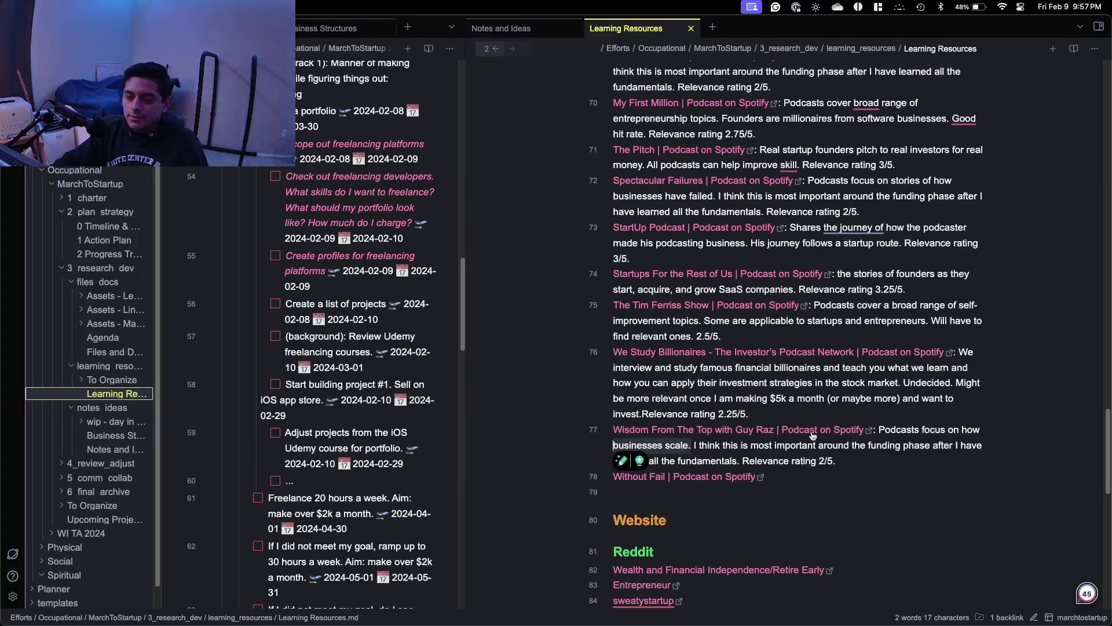
key(ctrl+Up)
click(842, 319)
scroll(842, 319, up, 15)
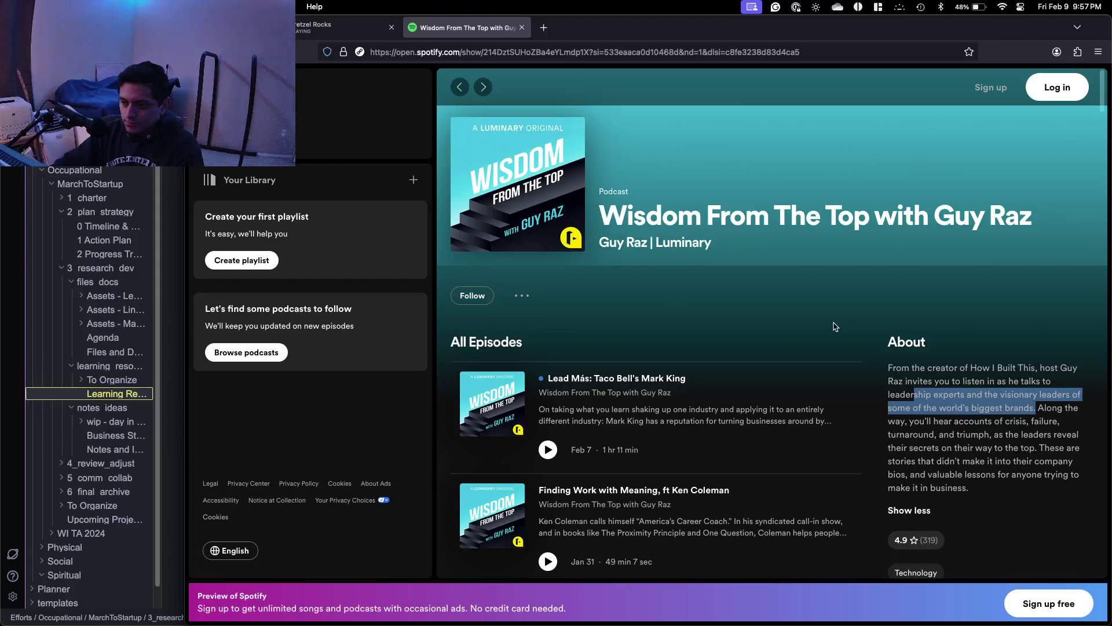
key(ctrl+Up)
click(554, 261)
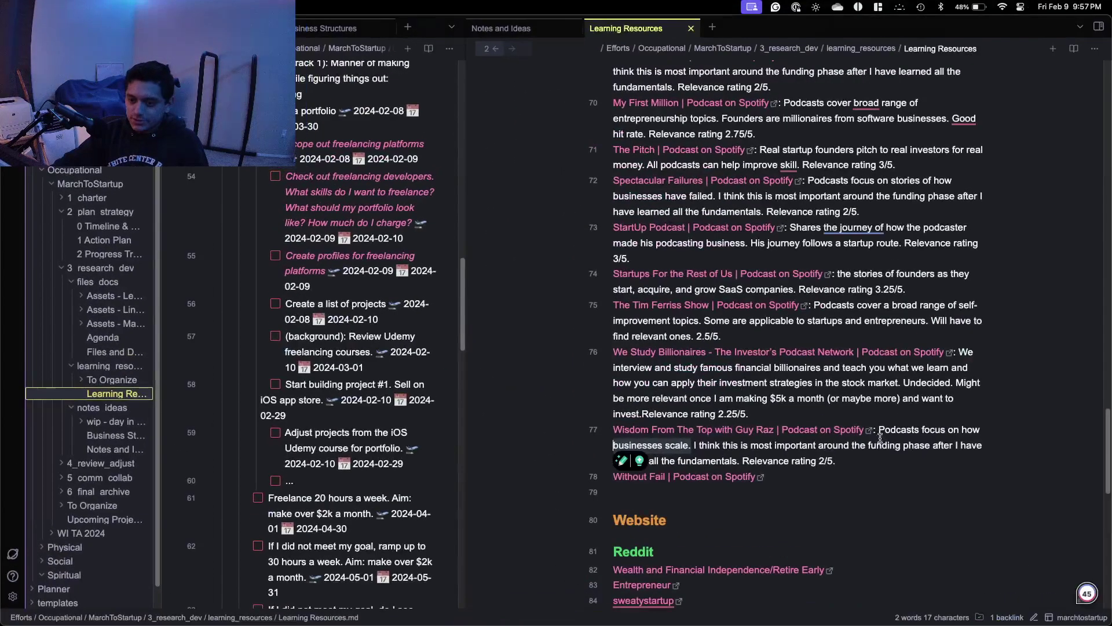
text(compan)
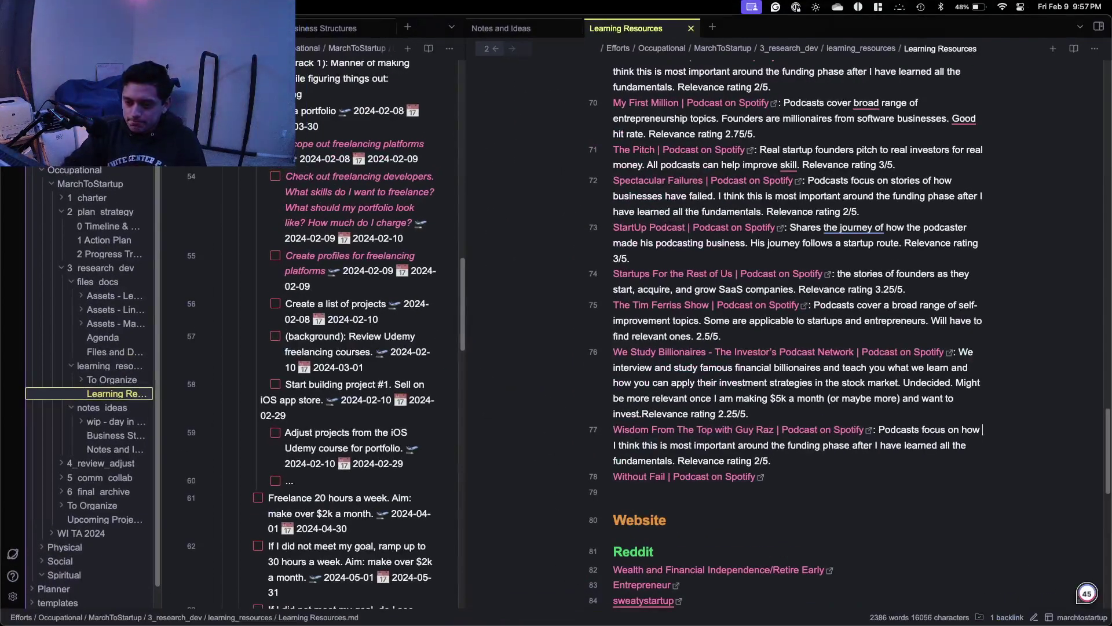
key(BackSpace)
key(BackSpace)
key(BackSpace)
key(BackSpace)
key(BackSpace)
key(BackSpace)
text(business growth and leadership.)
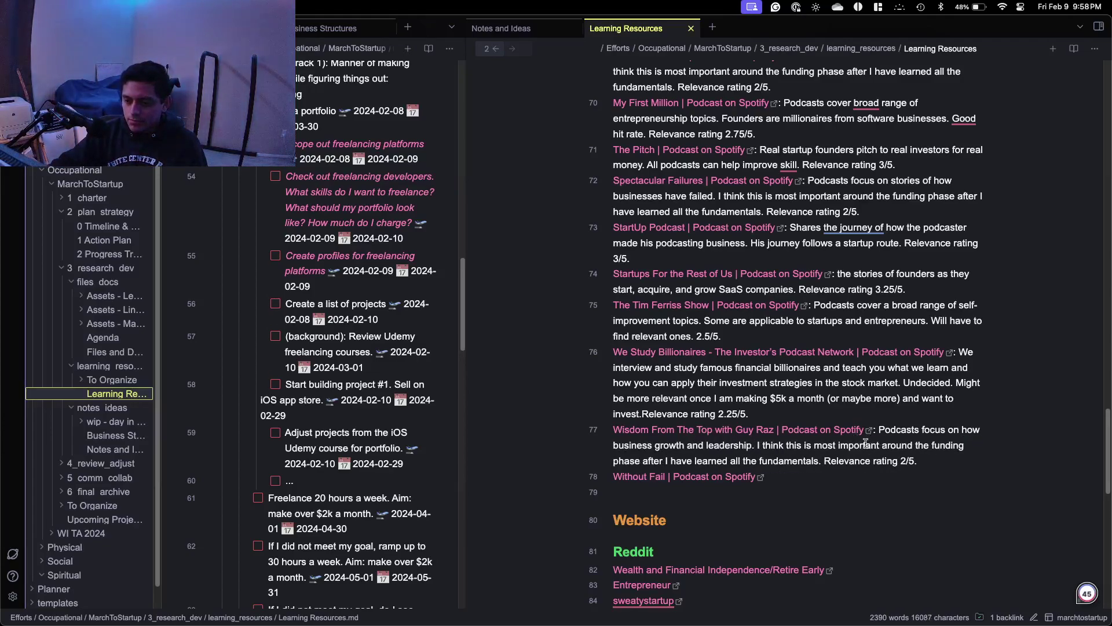
Change "around" to "around/after" before "the funding phase" in the Wisdom From The Top entry.
double_click(905, 445)
text(aft)
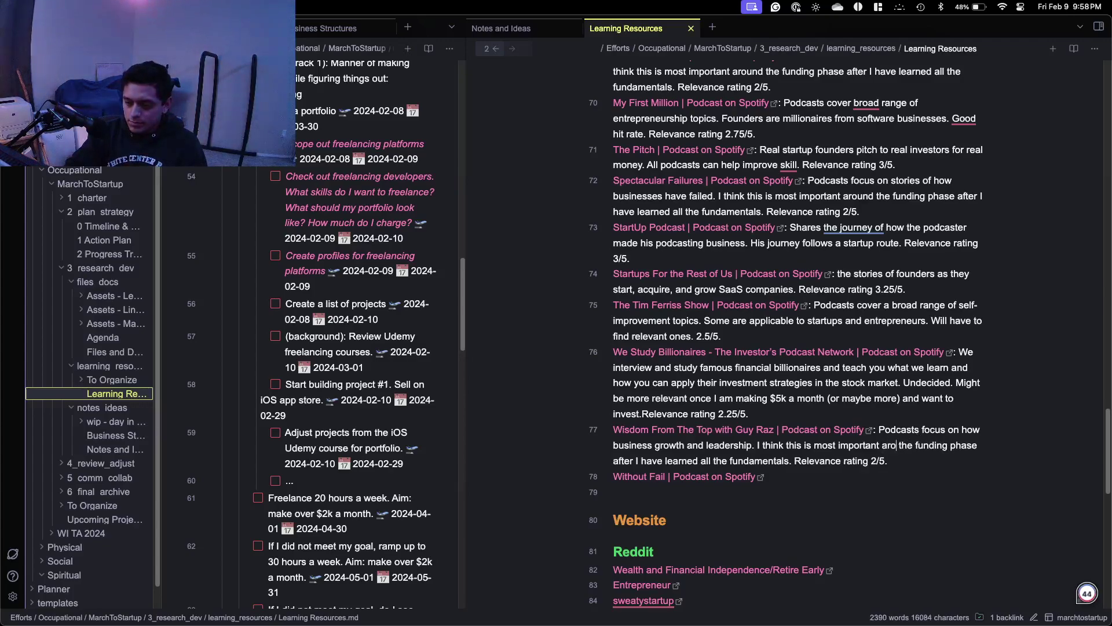
key(super+z)
text(.after)
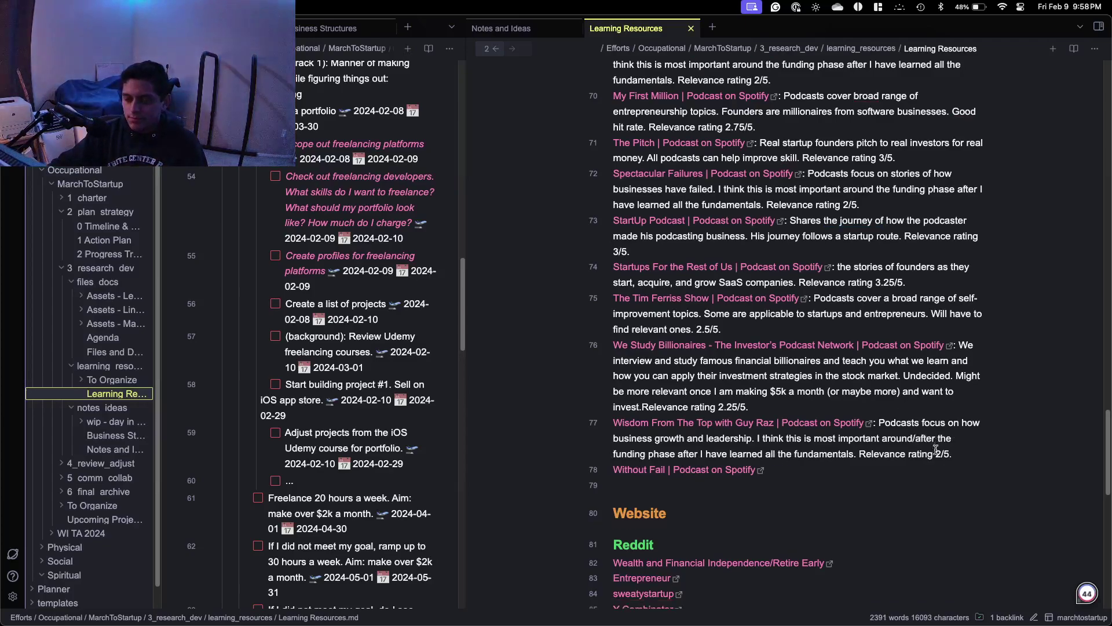
Open the Without Fail podcast link in the browser, decline launching the Spotify app, and close the Wisdom From The Top page.
click(741, 429)
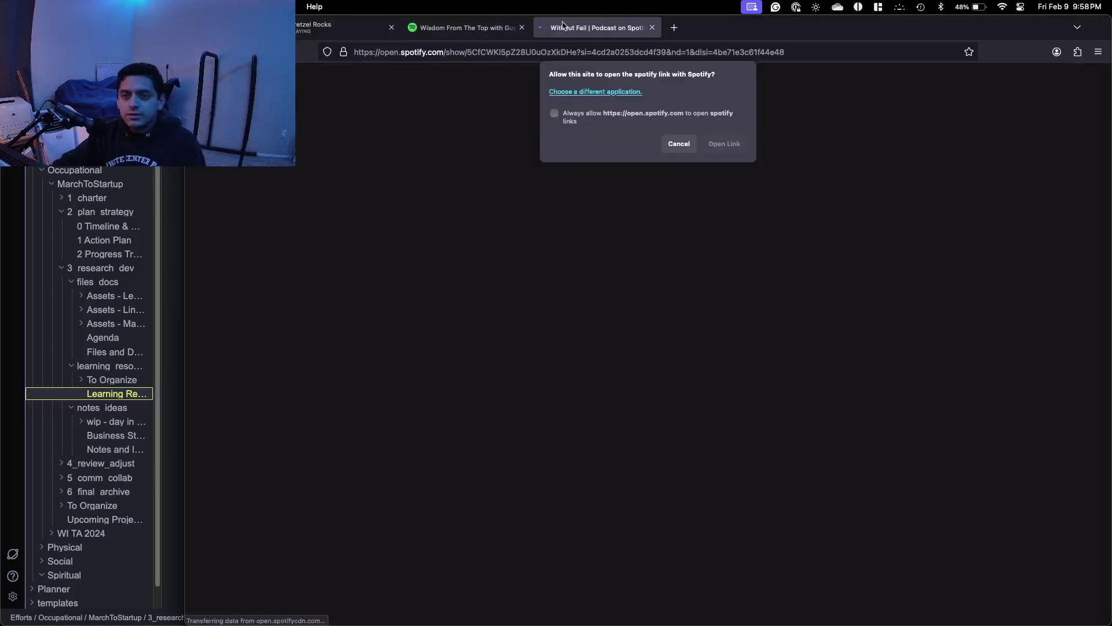
click(669, 144)
scroll(945, 252, down, 2)
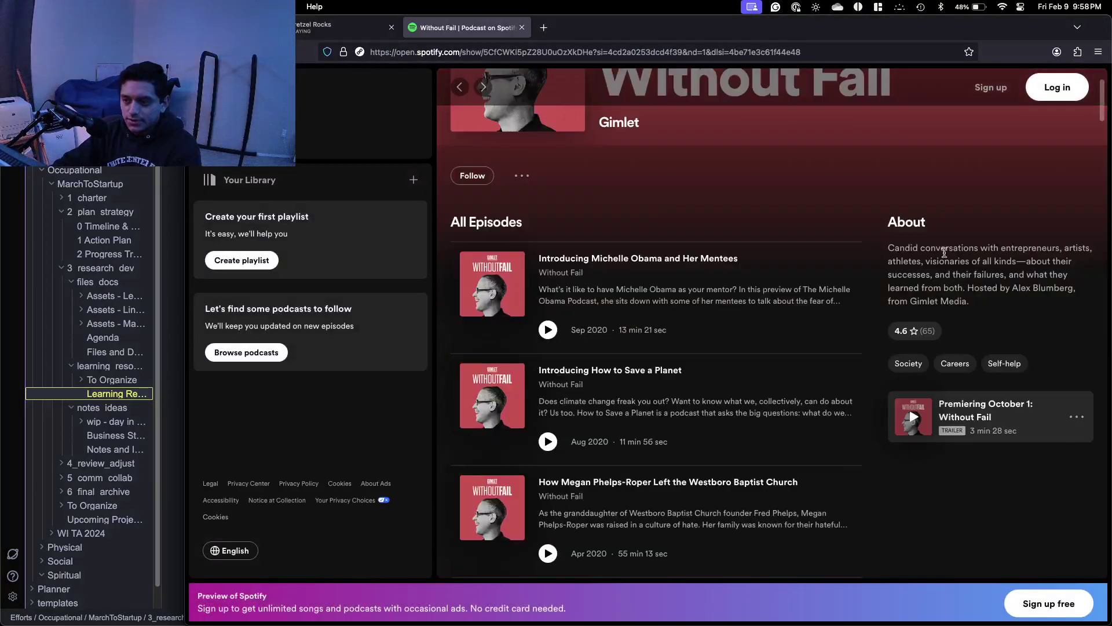
Examine the Without Fail description and skim its episode topics from the newest down to the first 2018 episode.
drag(920, 246, 1043, 249)
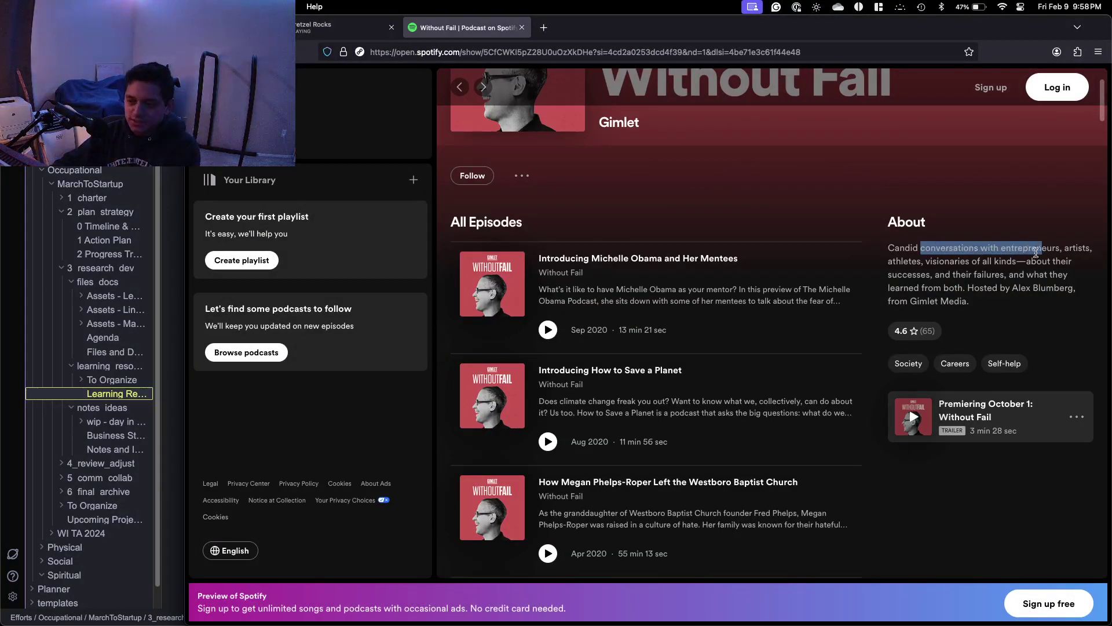
scroll(733, 273, down, 5)
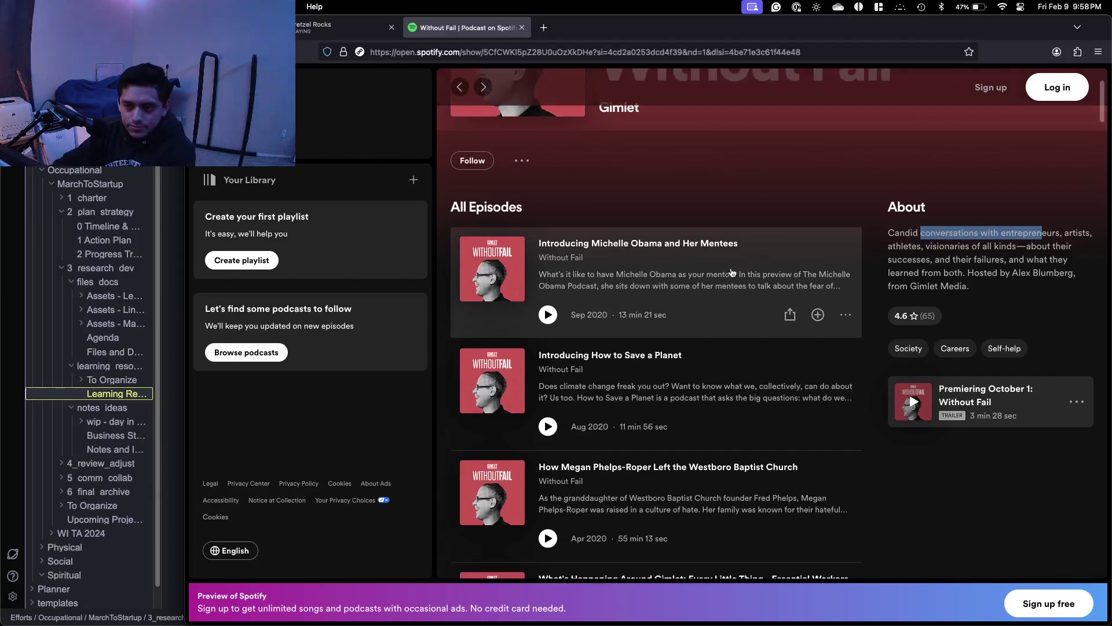
scroll(732, 272, down, 10)
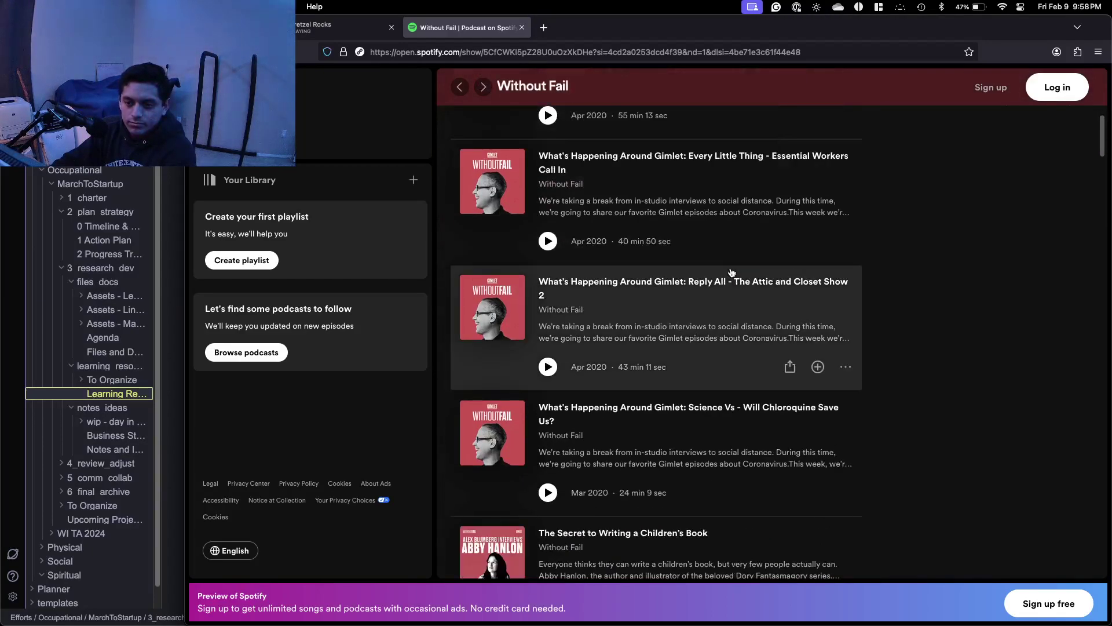
scroll(732, 272, down, 4)
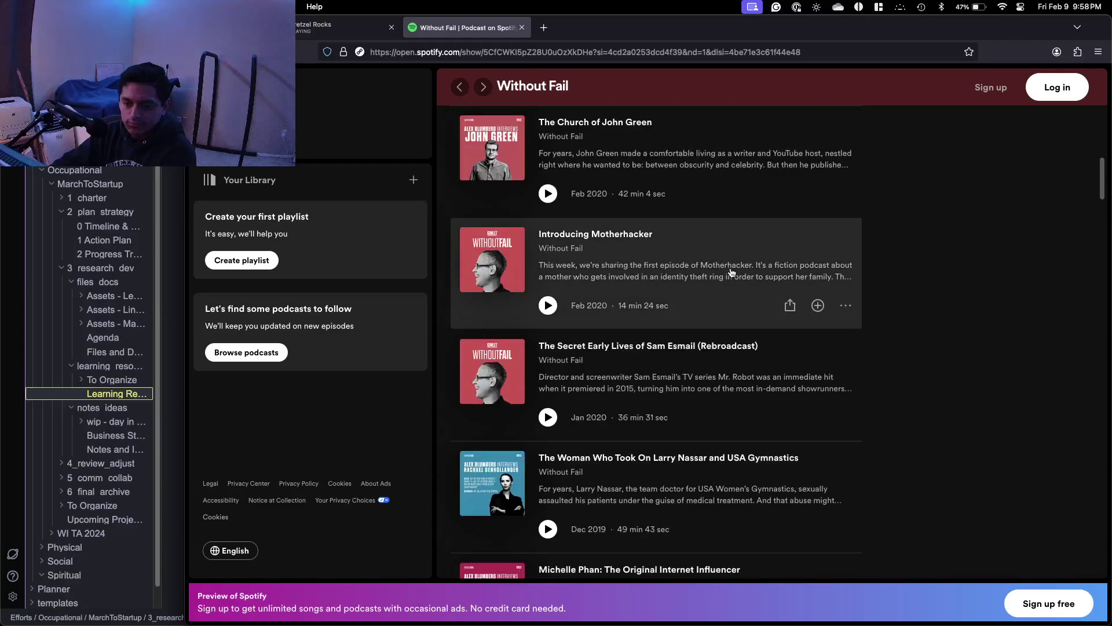
scroll(731, 272, down, 10)
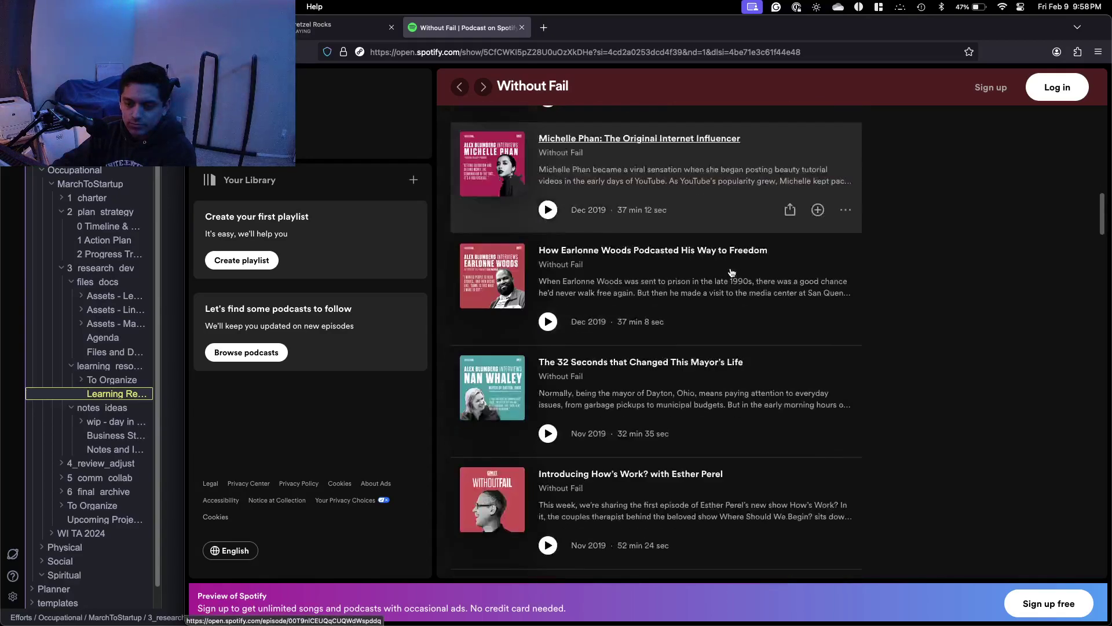
scroll(731, 273, down, 4)
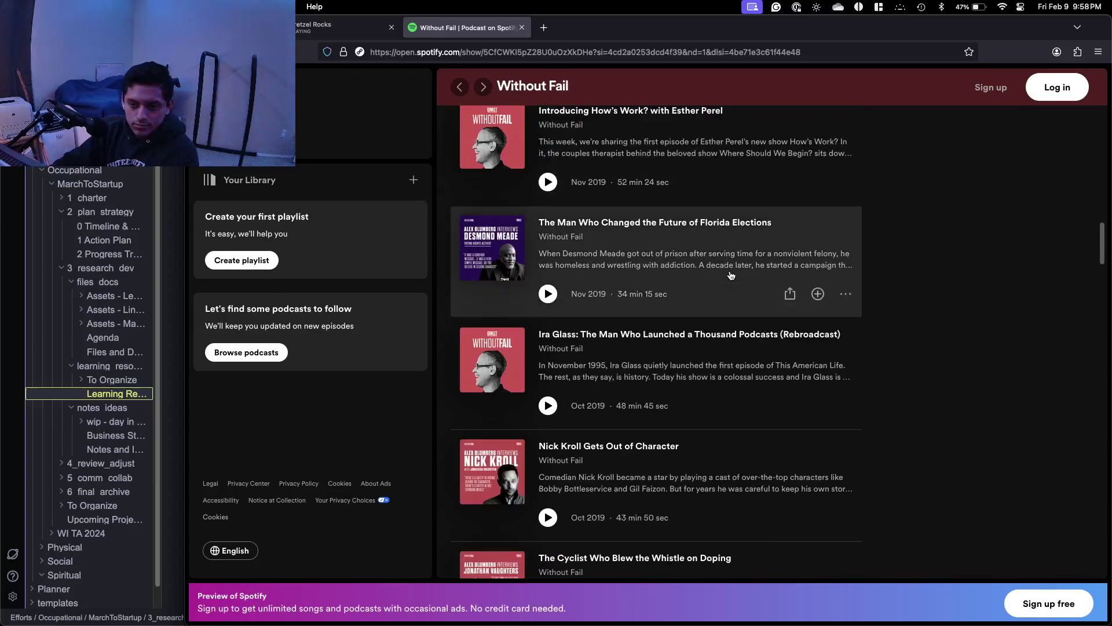
scroll(731, 275, up, 20)
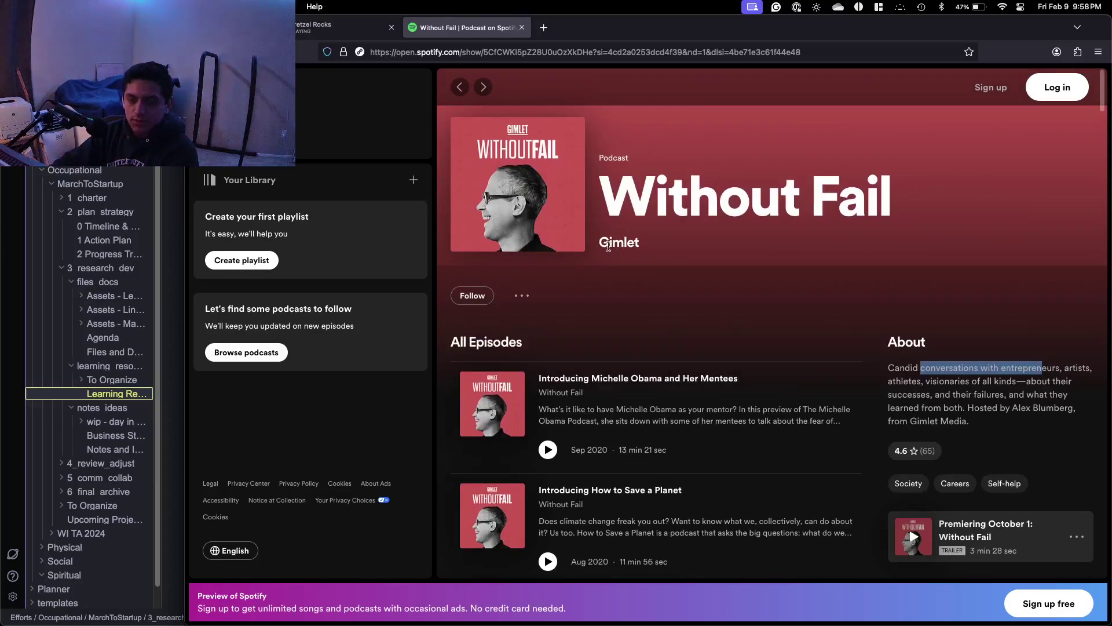
scroll(637, 232, down, 20)
scroll(638, 227, down, 20)
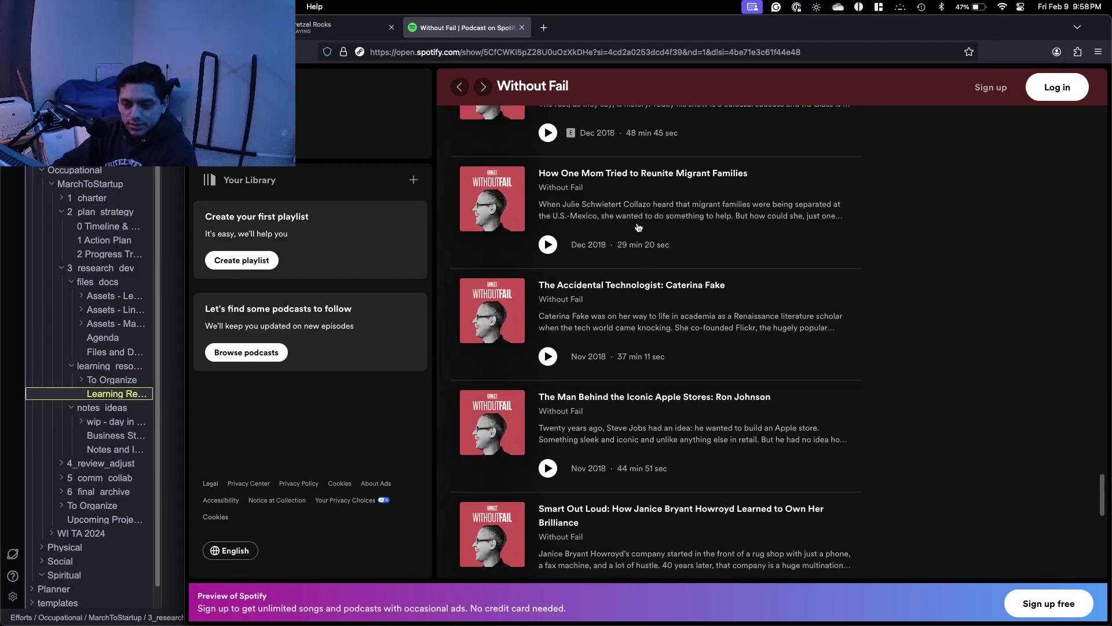
scroll(638, 227, down, 4)
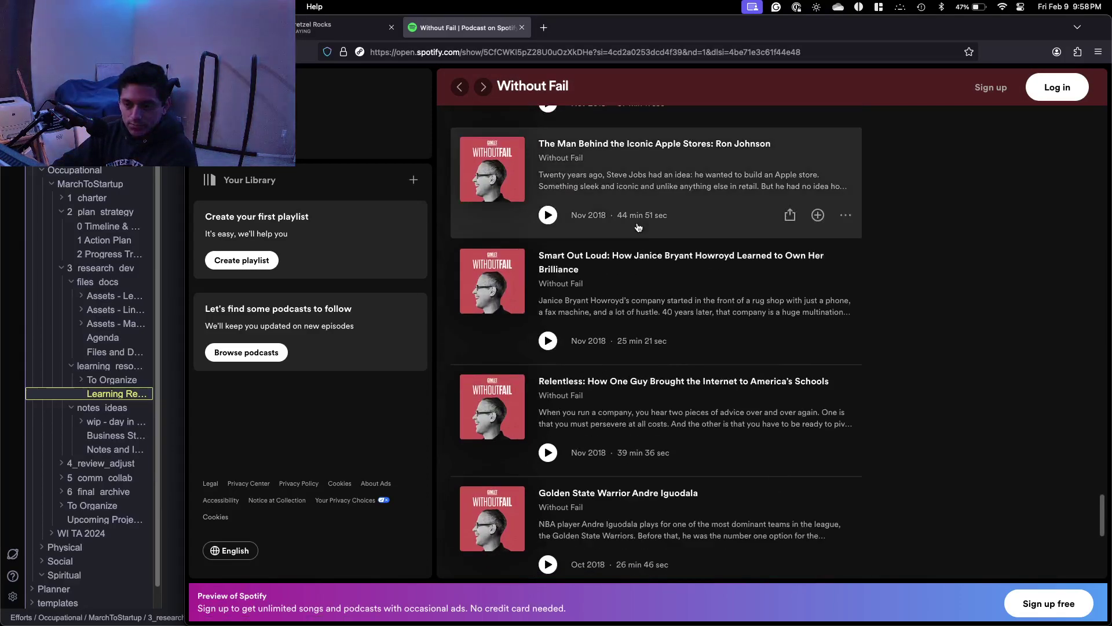
scroll(638, 226, down, 10)
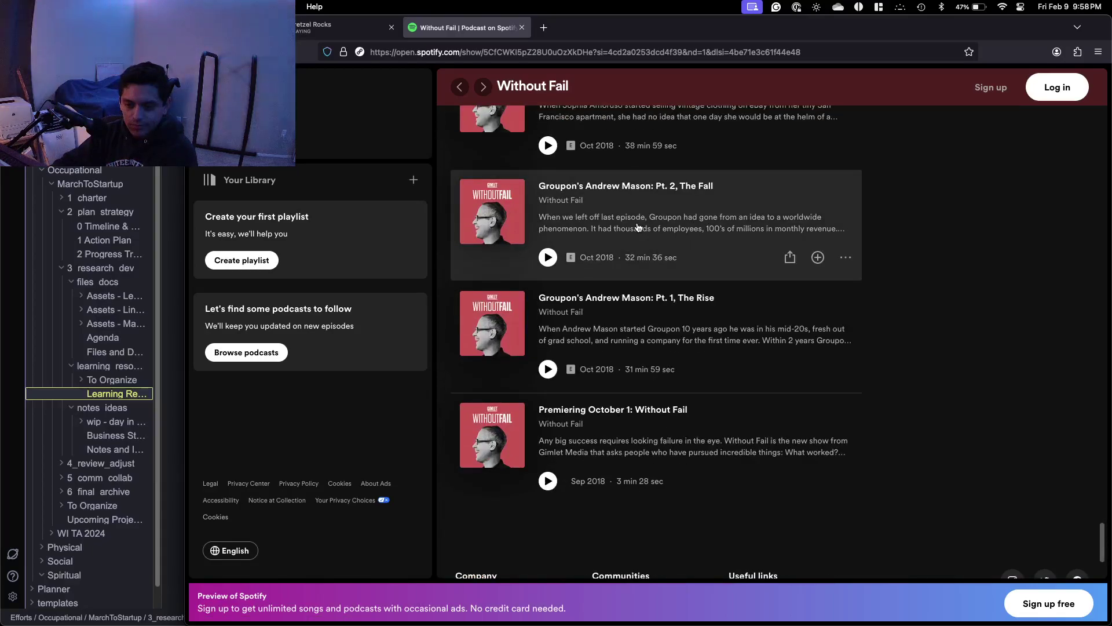
scroll(638, 226, down, 4)
Return to the newer Without Fail episodes and examine the 2020 and 2019 topics more closely to judge their relevance.
scroll(638, 227, up, 20)
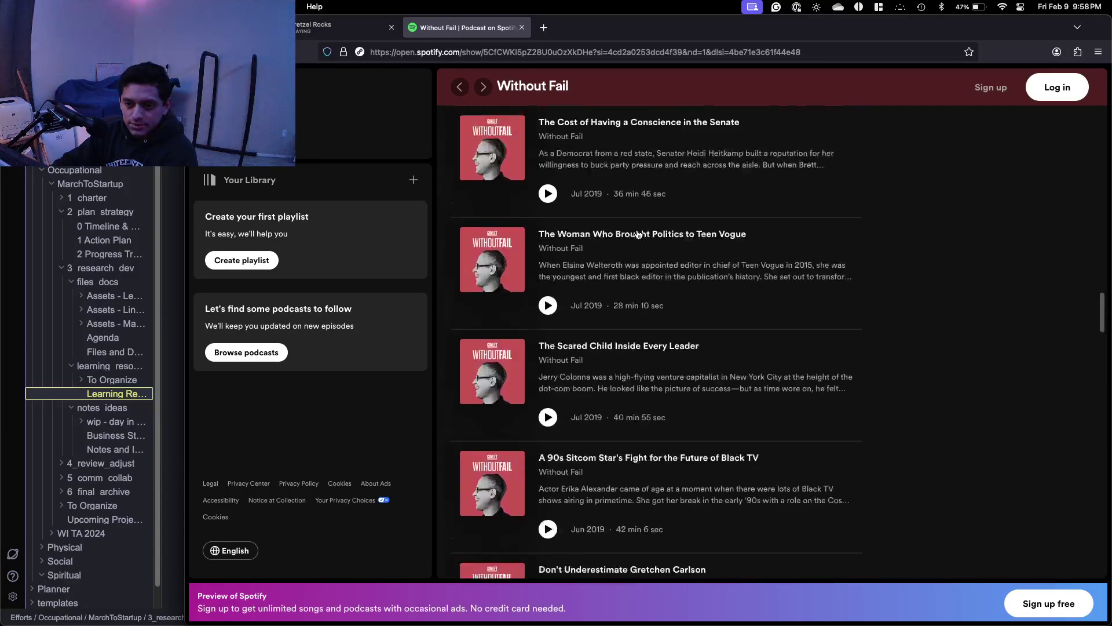
scroll(637, 234, up, 10)
scroll(625, 234, down, 3)
scroll(614, 236, up, 3)
scroll(844, 277, down, 15)
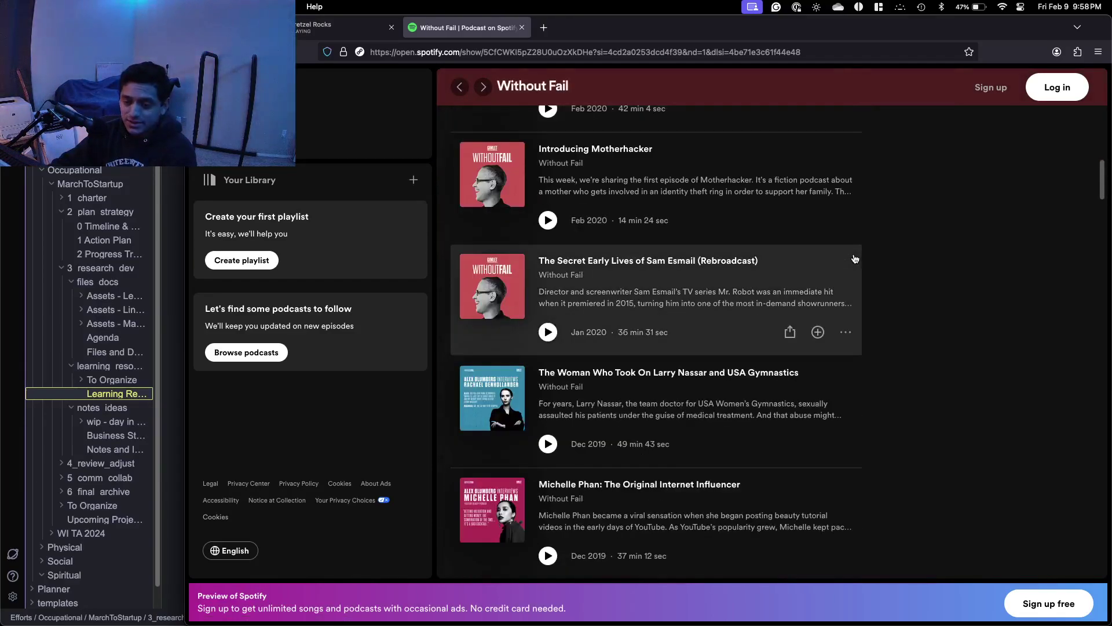
scroll(853, 258, down, 1)
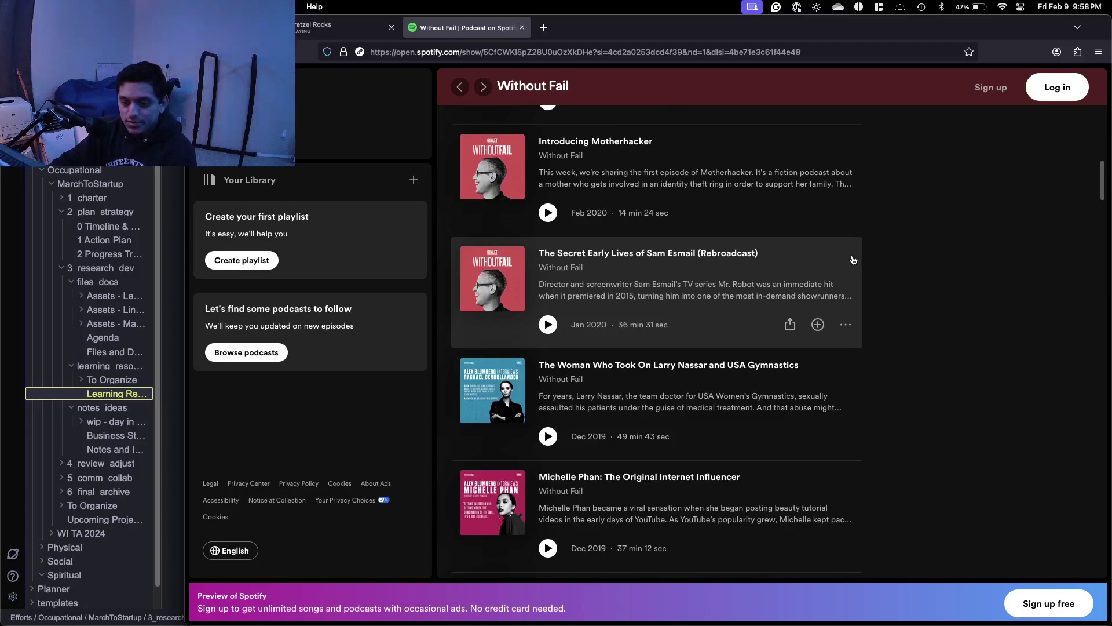
scroll(753, 284, down, 2)
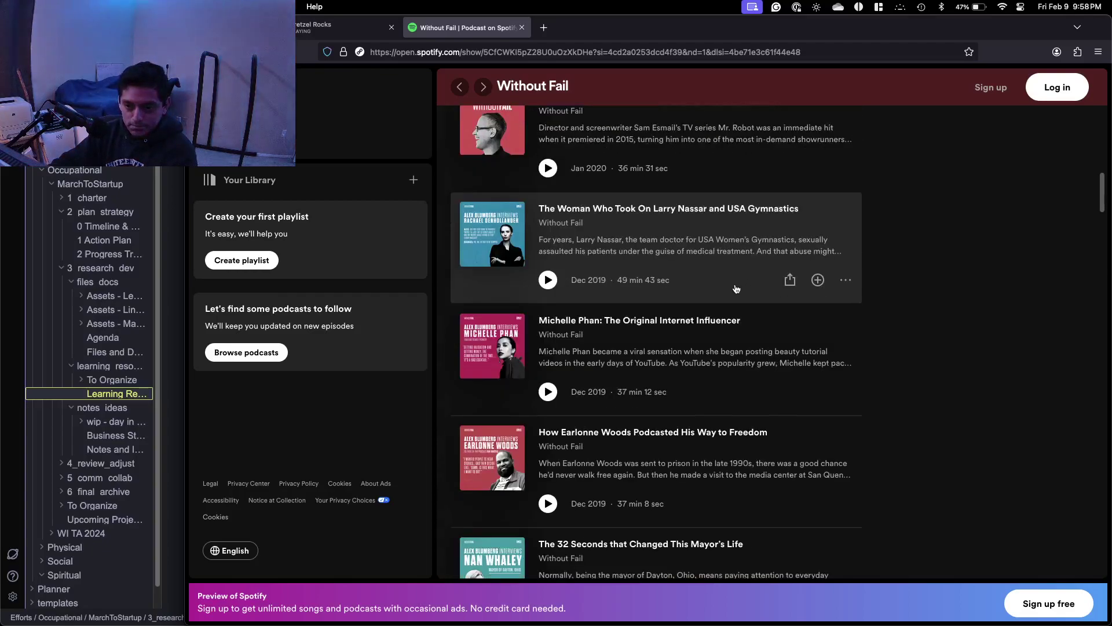
scroll(737, 288, down, 4)
scroll(729, 369, down, 3)
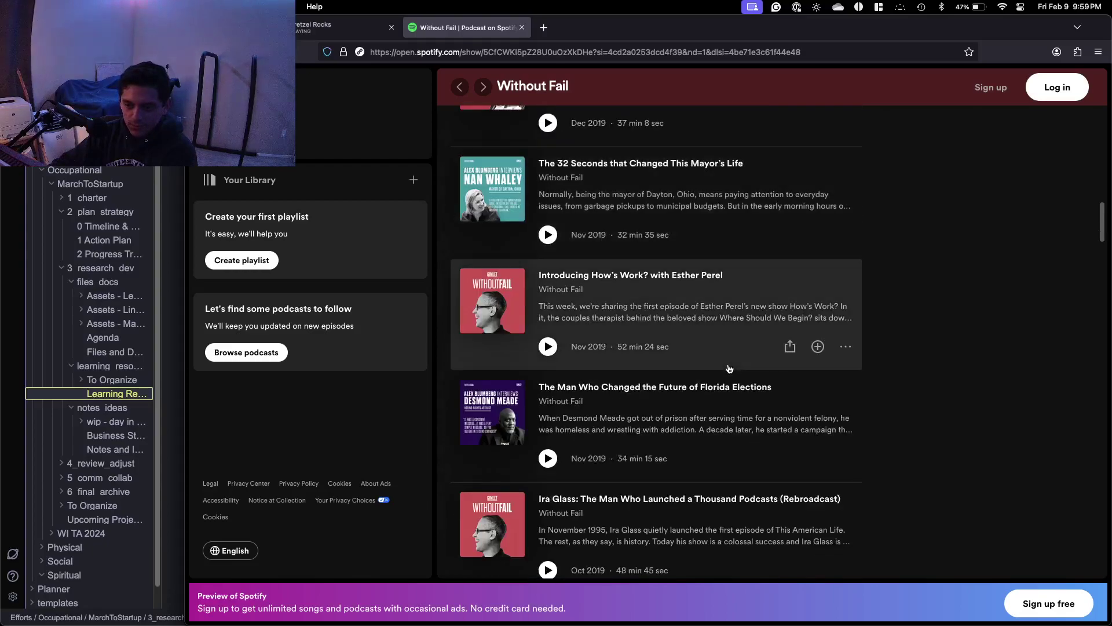
scroll(687, 373, down, 7)
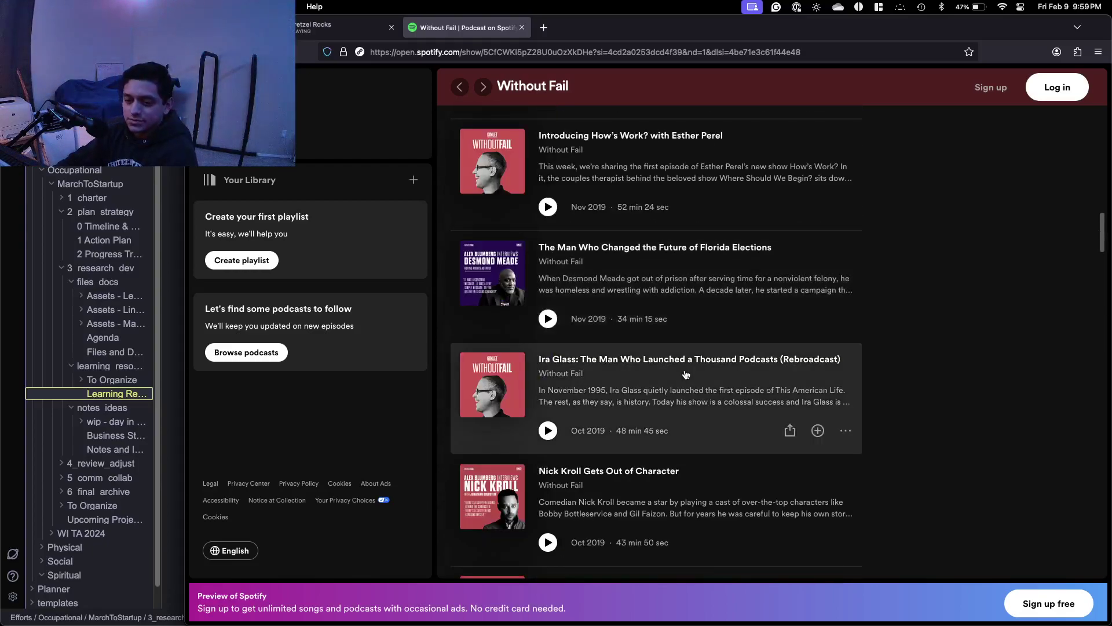
scroll(666, 371, down, 3)
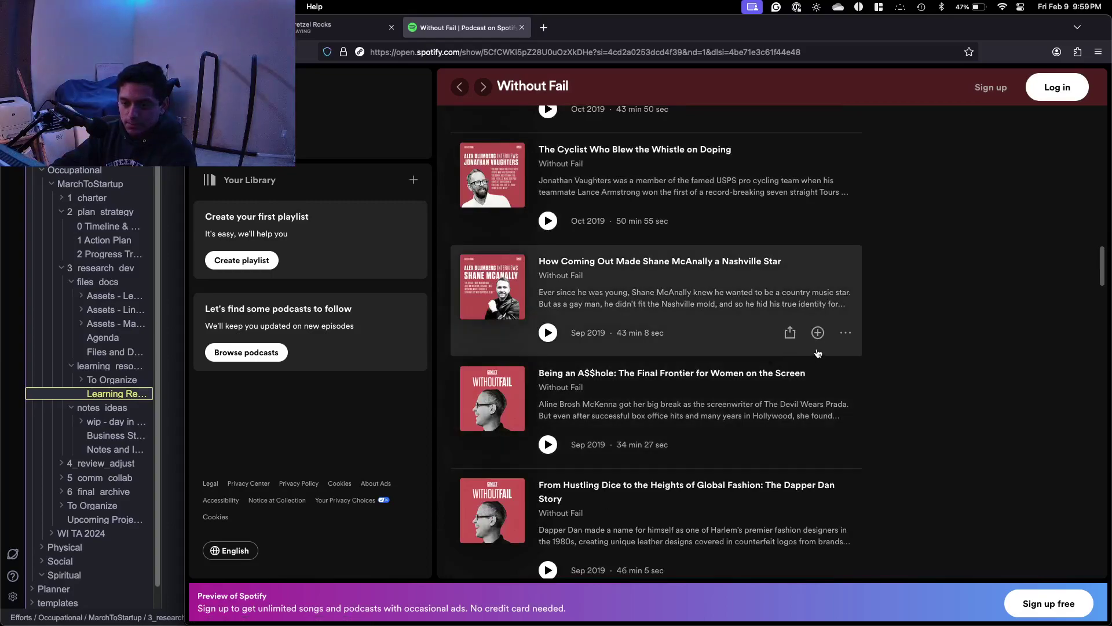
scroll(817, 353, down, 3)
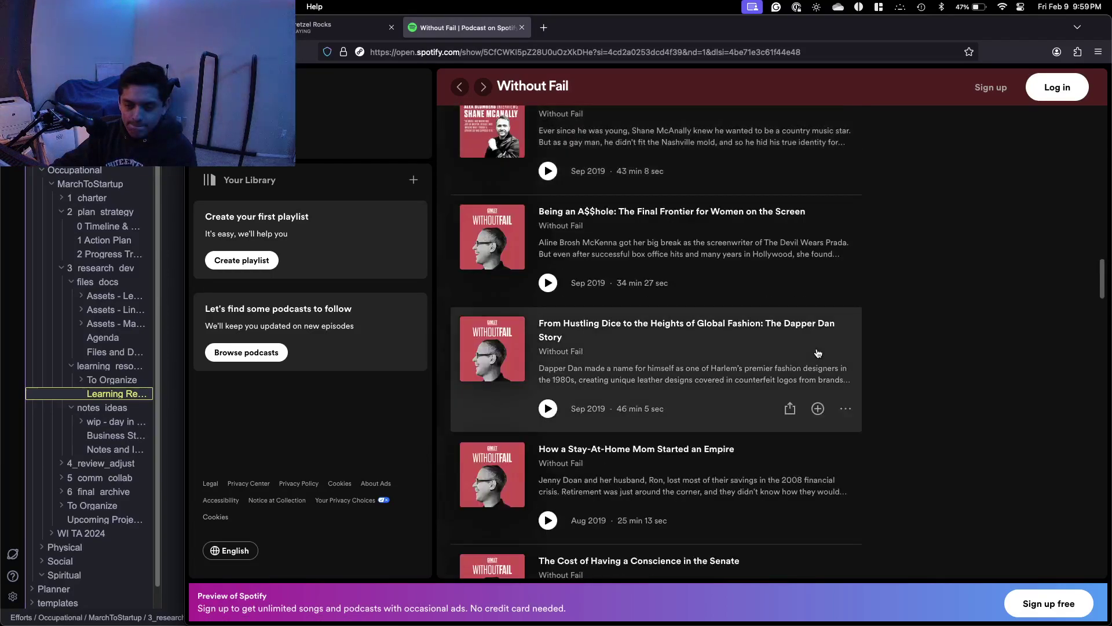
scroll(818, 353, down, 3)
Return to the Learning Resources note and start the Without Fail entry with a colon and the word "Podcast" after its link.
key(super+Tab)
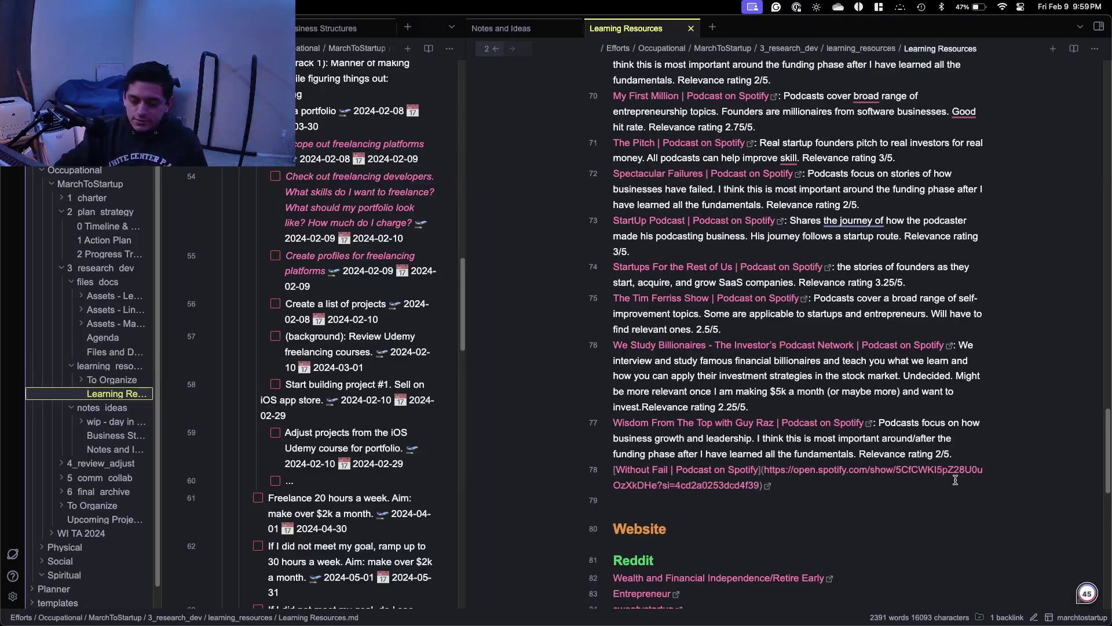
text(:)
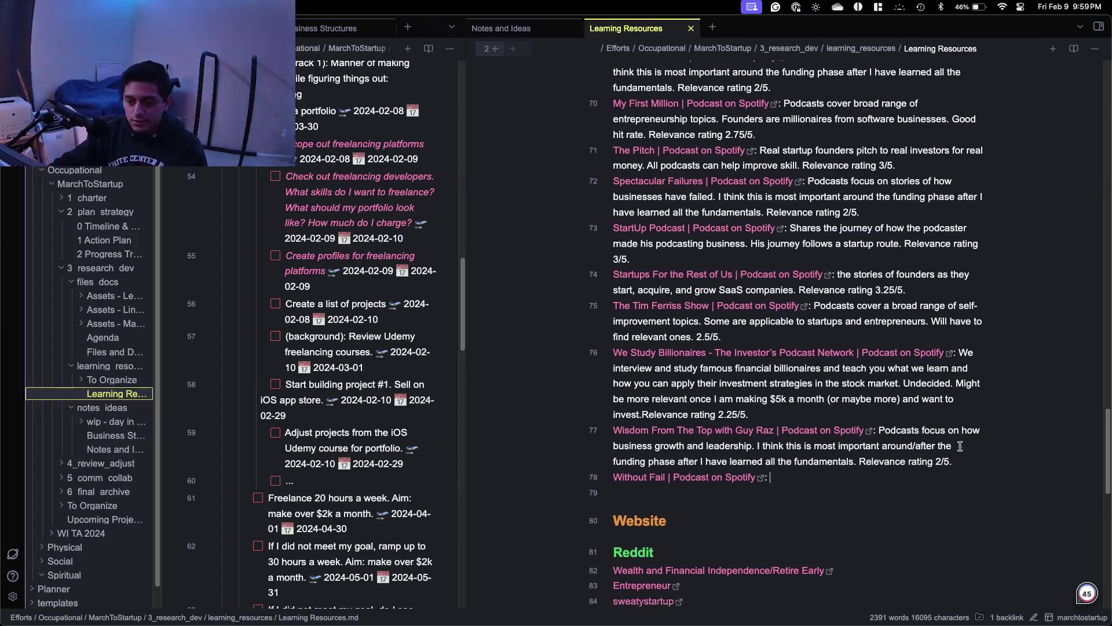
scroll(957, 446, up, 5)
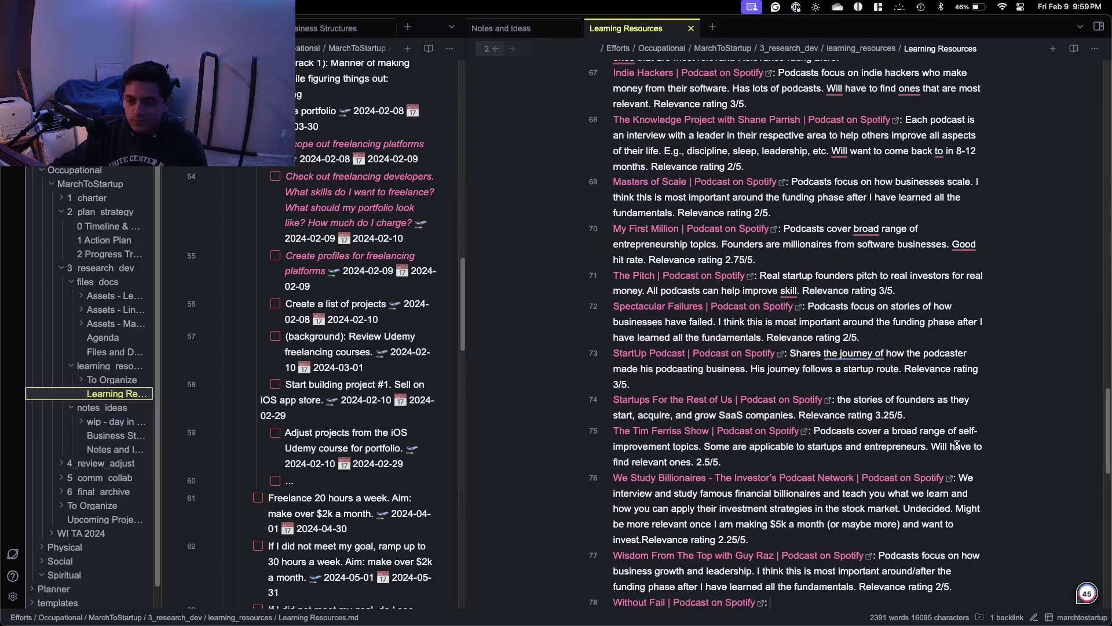
scroll(957, 444, down, 2)
text(Poa)
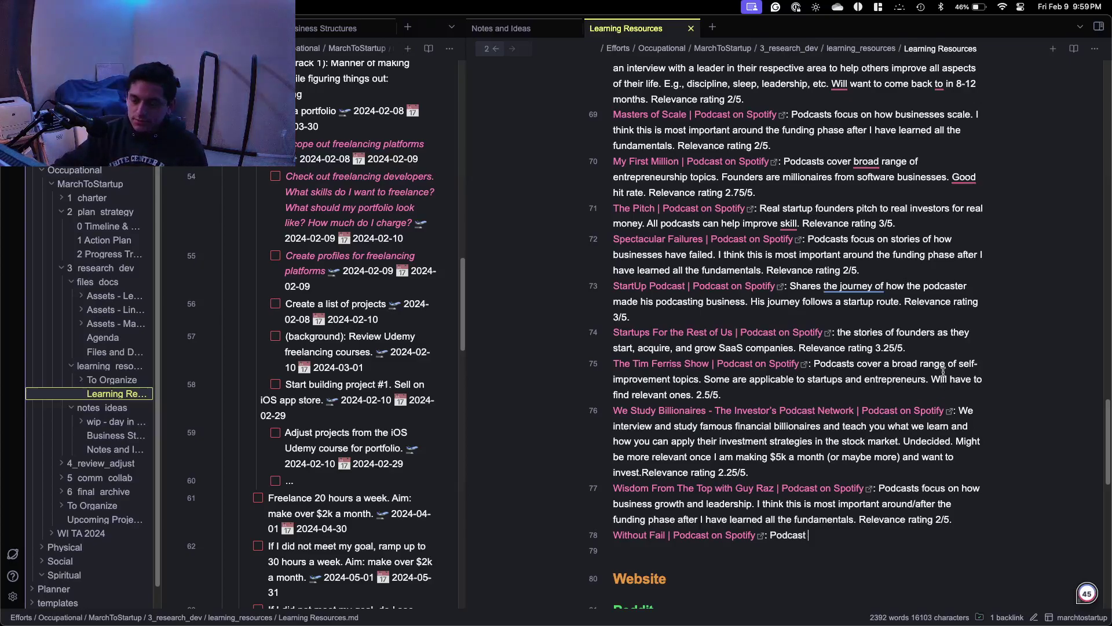
Extend the Without Fail entry to "Podcast interviews with entrepreneurs, artists, athletes, visionaries of all kinds", copying the guest phrase from its Spotify description.
key(ctrl+Up)
click(1049, 366)
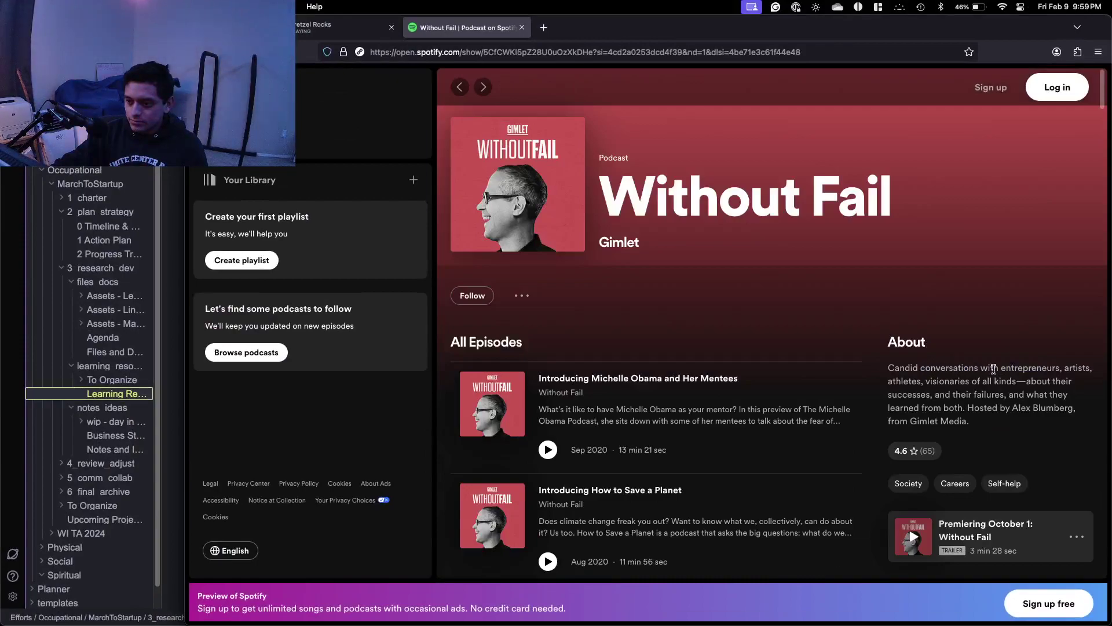
drag(998, 374, 1012, 377)
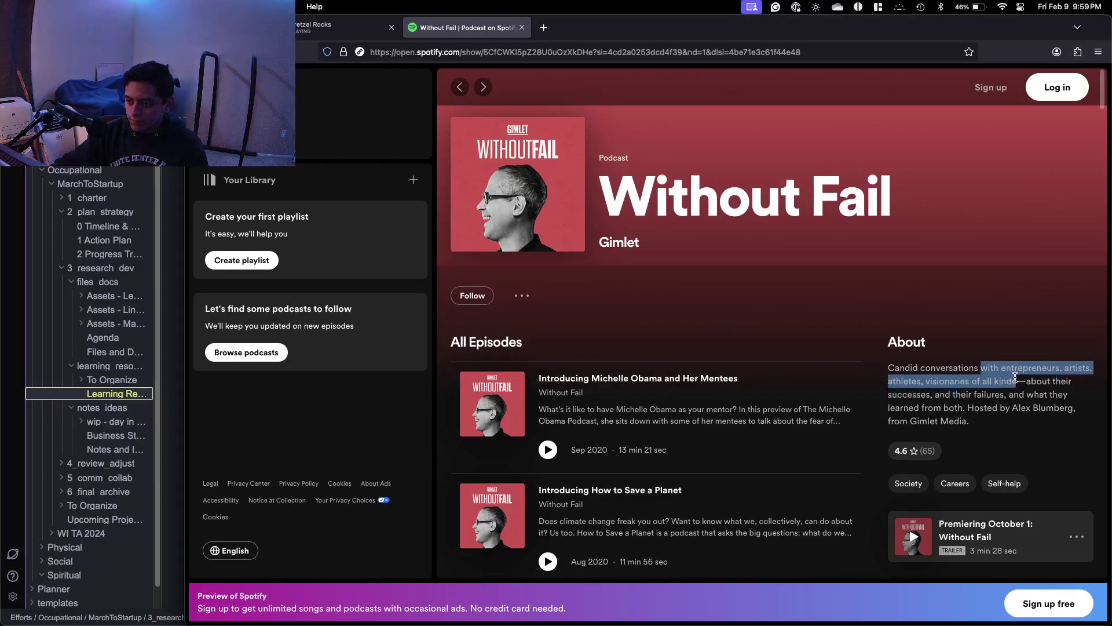
key(ctrl+Up)
click(448, 303)
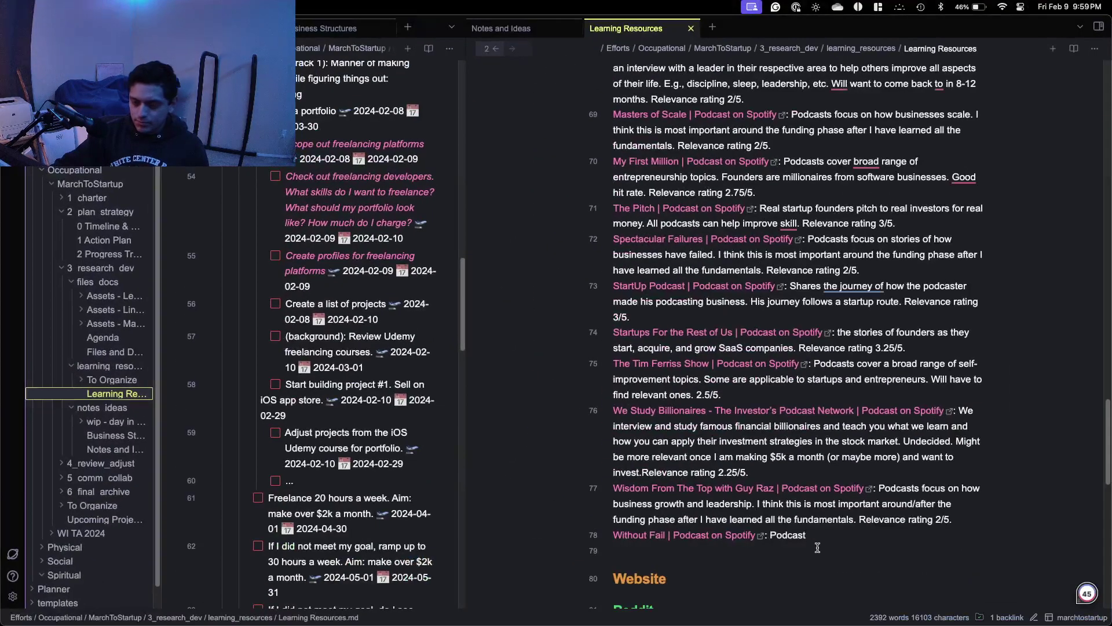
text(intev)
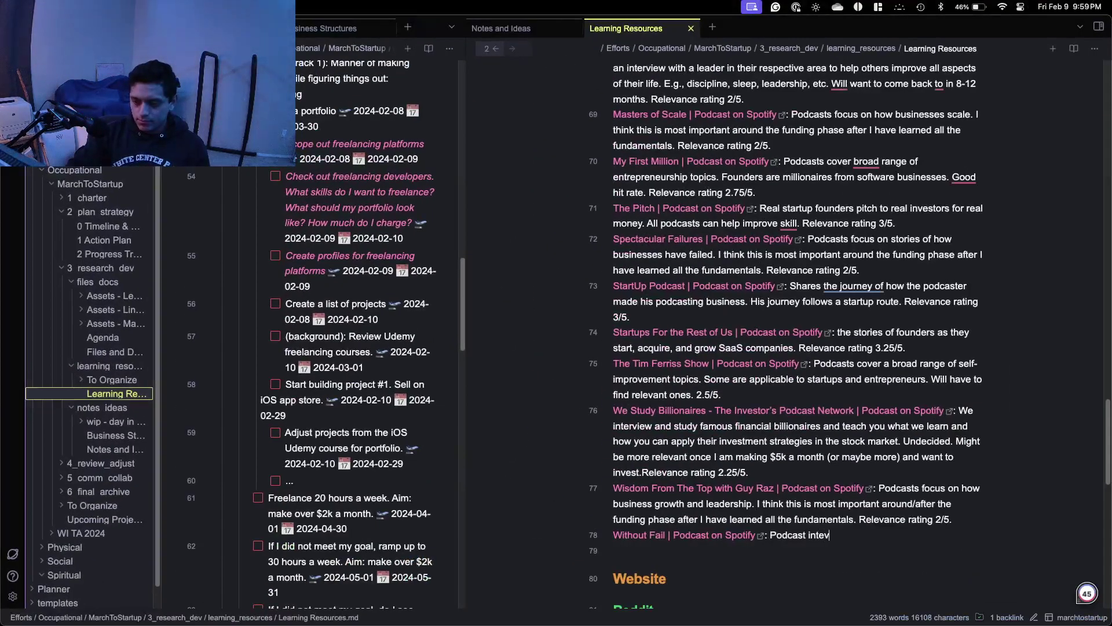
key(BackSpace)
text(rviews)
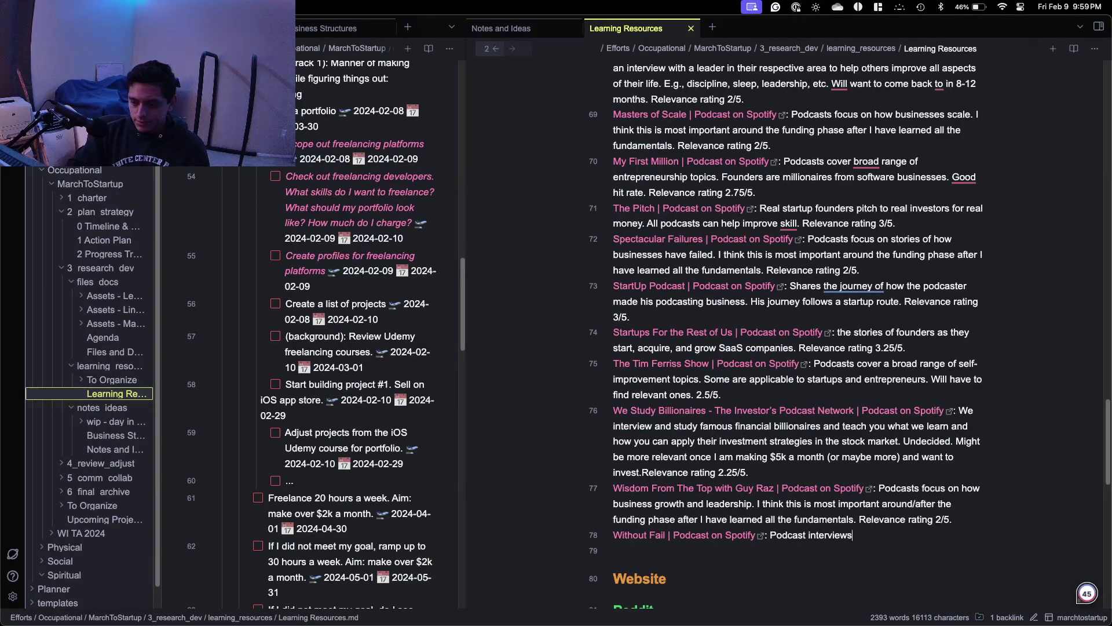
text(with entrepreneurs, artists, athletes, visionaries of all kinds)
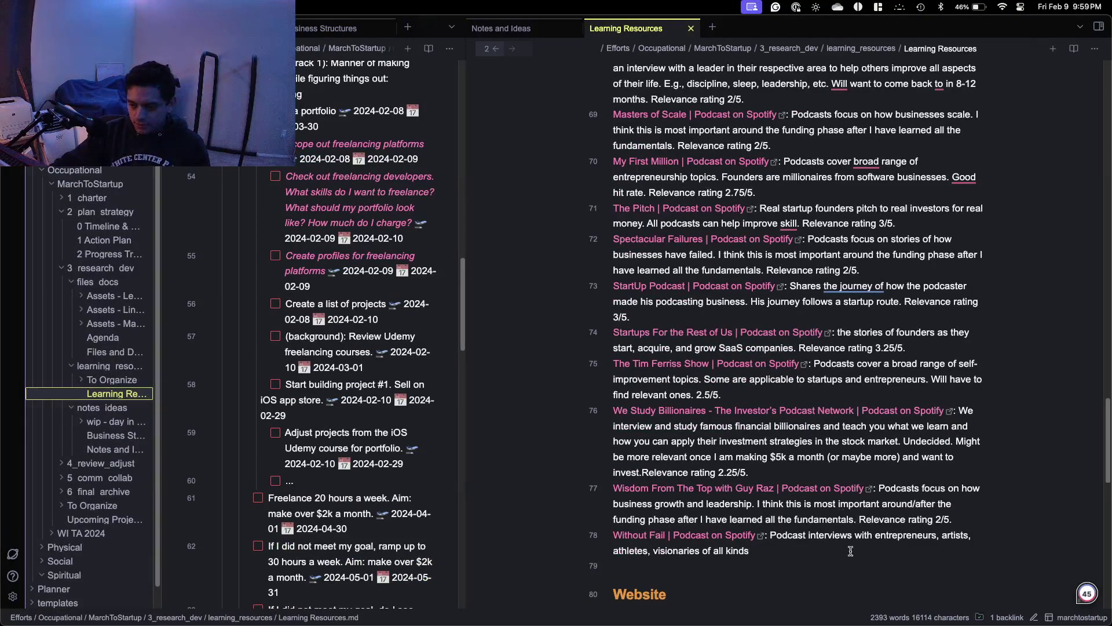
Remove "with" from the Without Fail entry, end the sentence with "on their efforts." and add "Relevance rating 1.75/5.".
double_click(865, 535)
key(BackSpace)
key(BackSpace)
click(891, 550)
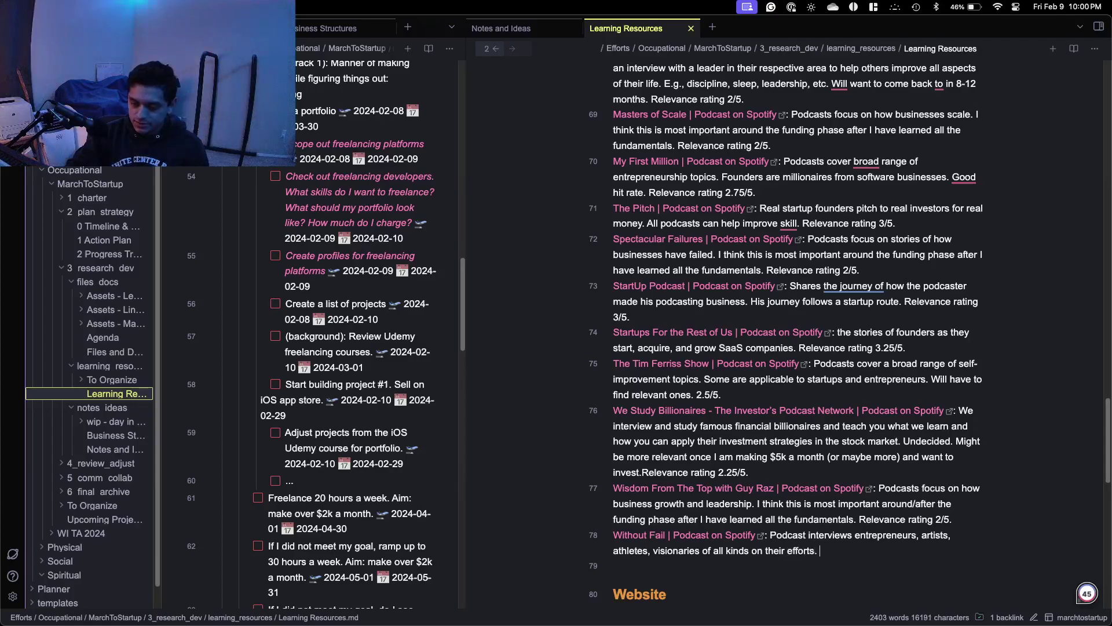
text(Relevance)
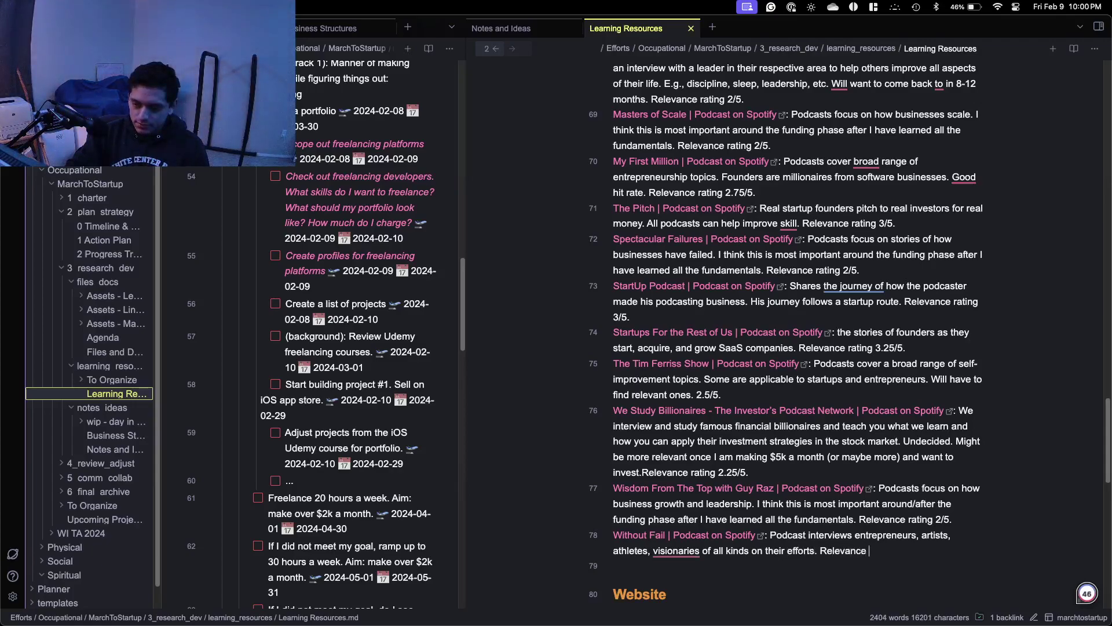
text( rating 2/5.)
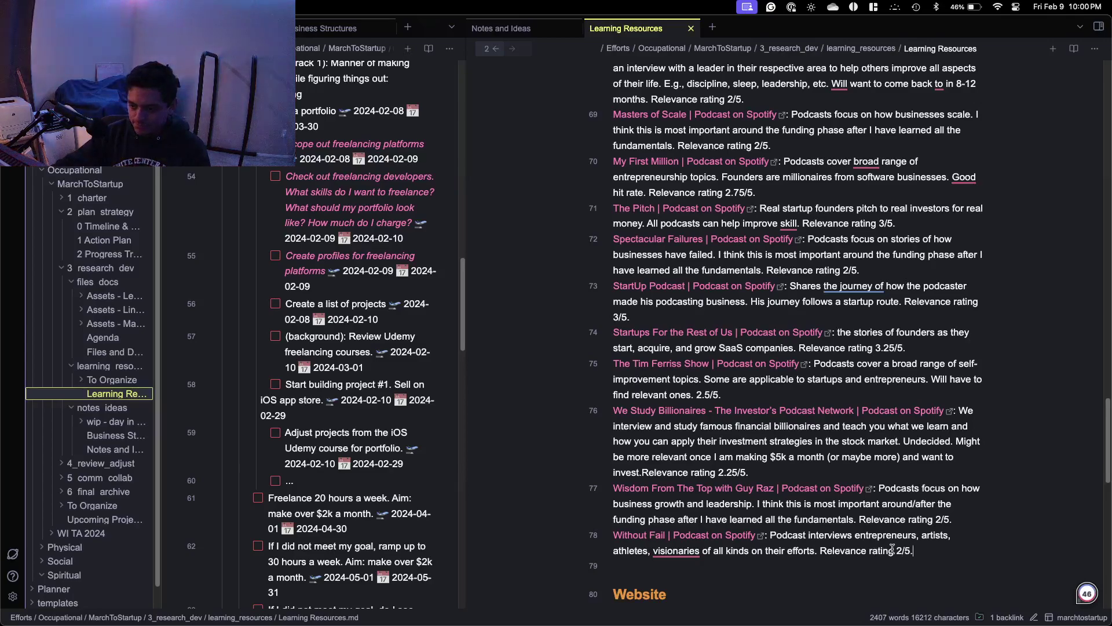
text(1.75)
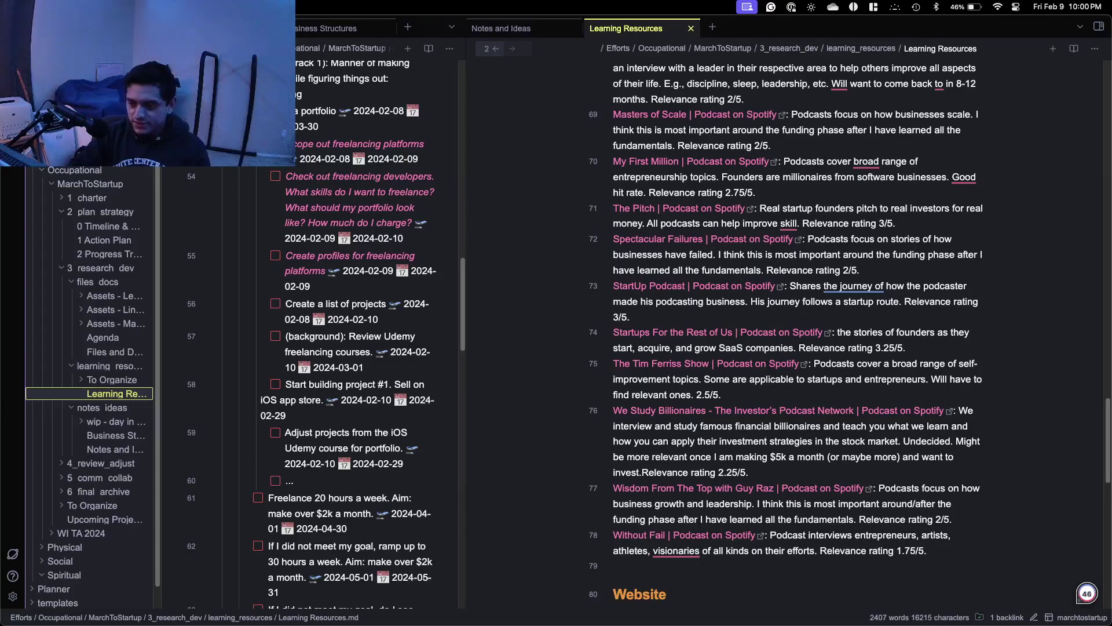
Accept the Grammarly suggestions in the Without Fail entry, changing the wording to "and visionaries" and "The podcast".
scroll(697, 447, up, 3)
scroll(697, 447, down, 5)
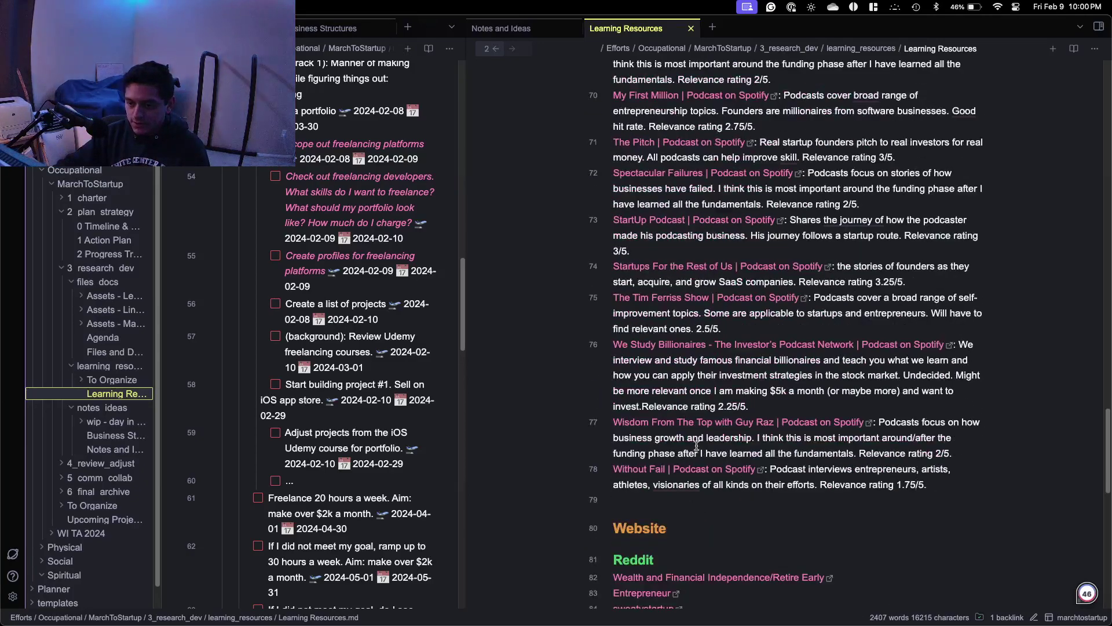
mouse_move(681, 488)
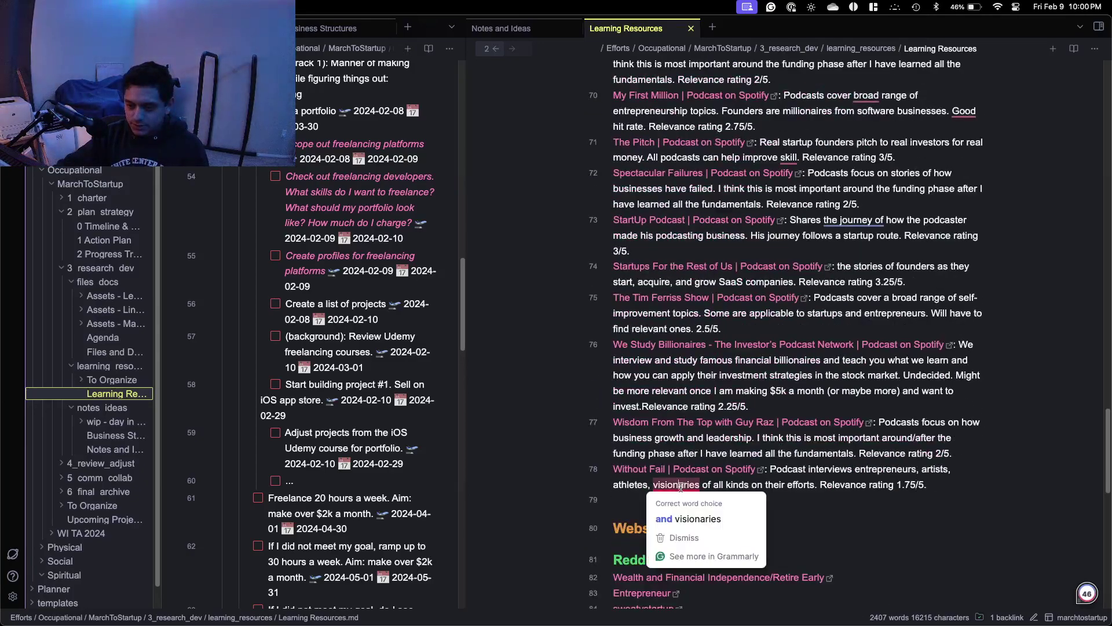
click(689, 518)
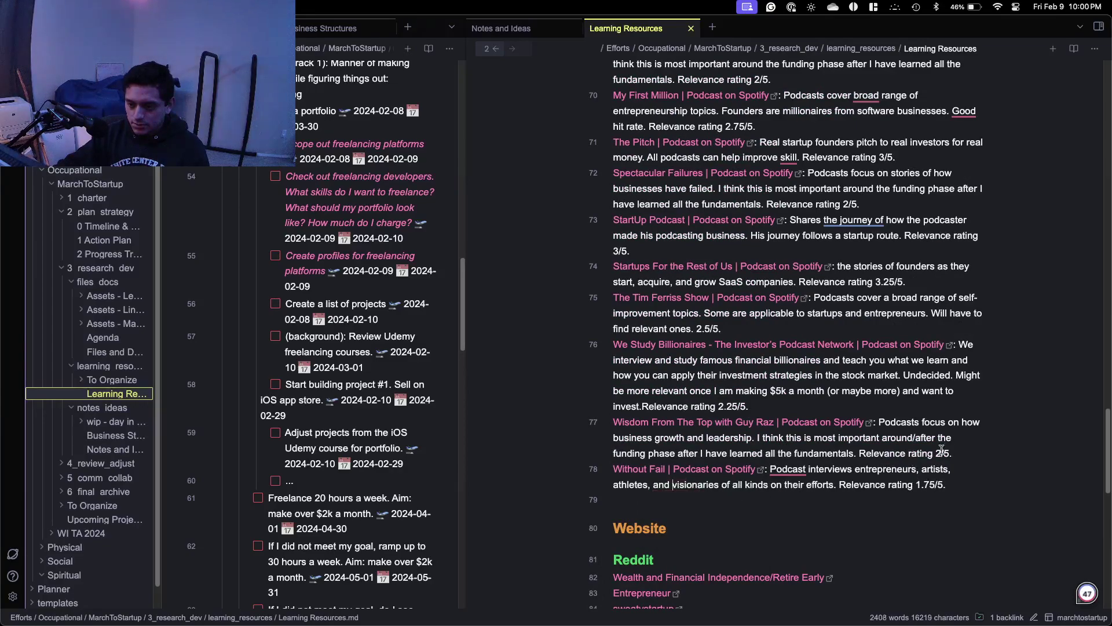
drag(959, 453, 880, 419)
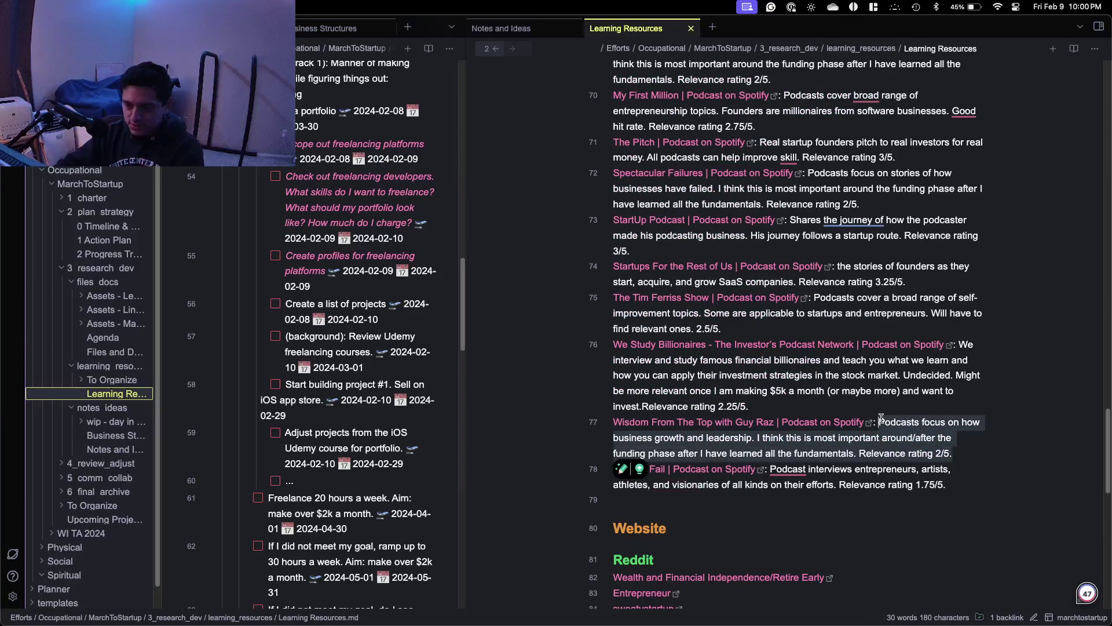
click(811, 468)
mouse_move(782, 471)
click(840, 499)
Mark the Podcasts task as complete in the timeline checklist and remove its italic formatting.
scroll(959, 485, up, 10)
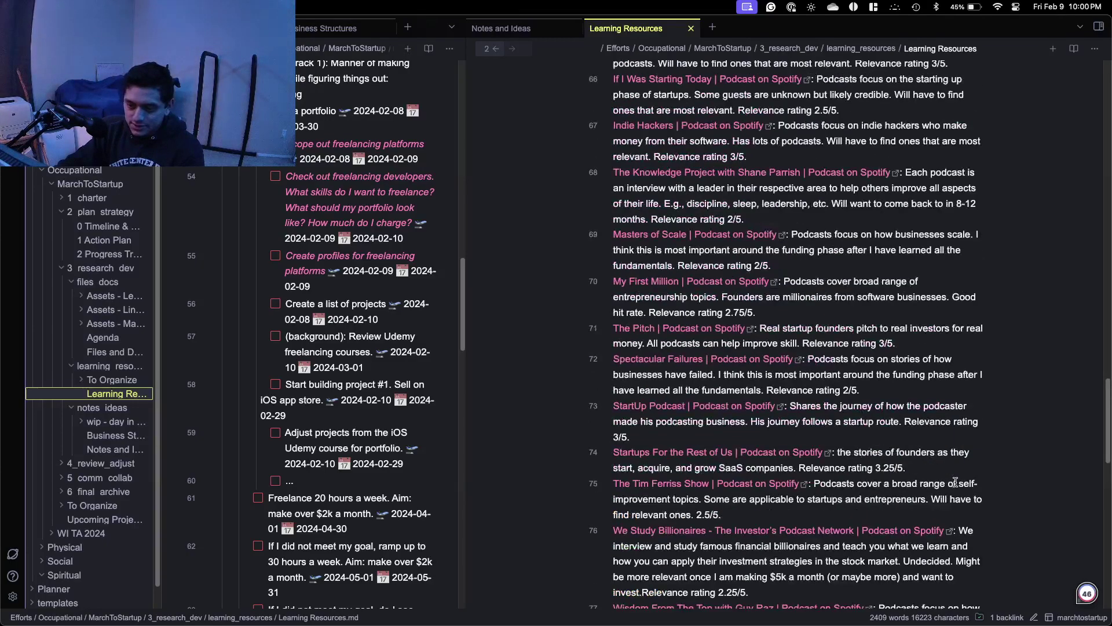
scroll(955, 482, down, 8)
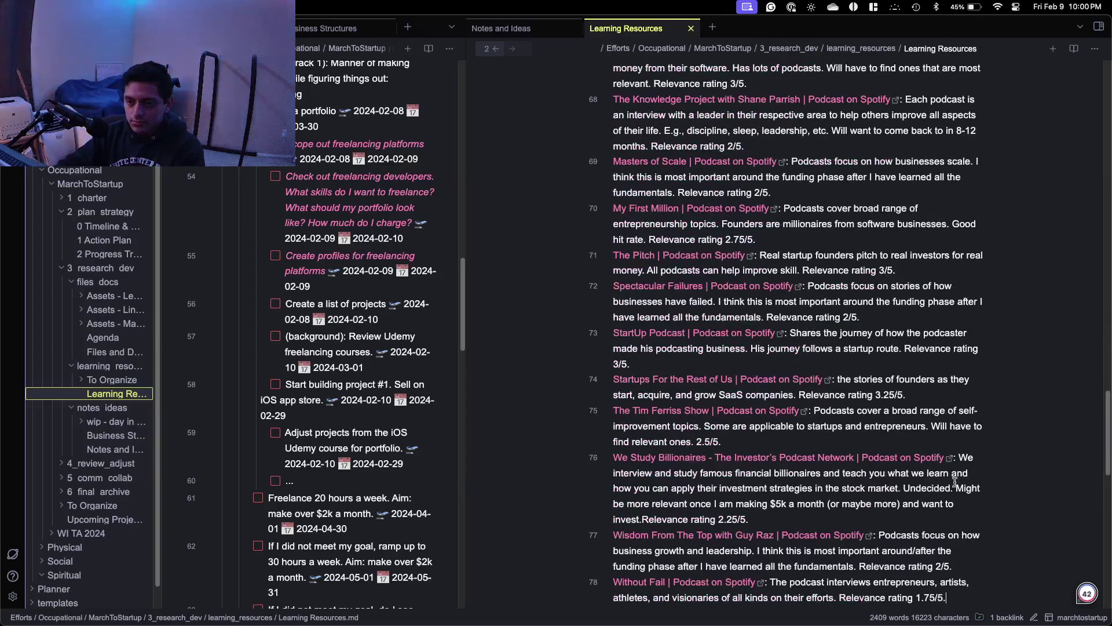
scroll(954, 482, up, 12)
scroll(405, 249, up, 5)
scroll(348, 261, down, 10)
scroll(305, 268, down, 3)
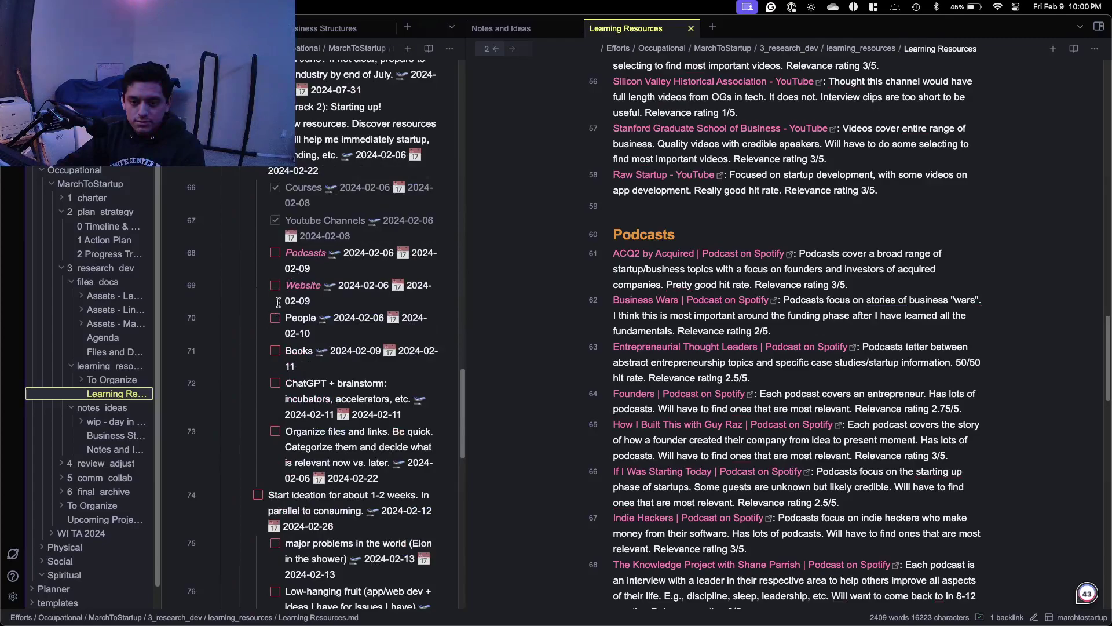
click(276, 253)
click(310, 253)
double_click(310, 252)
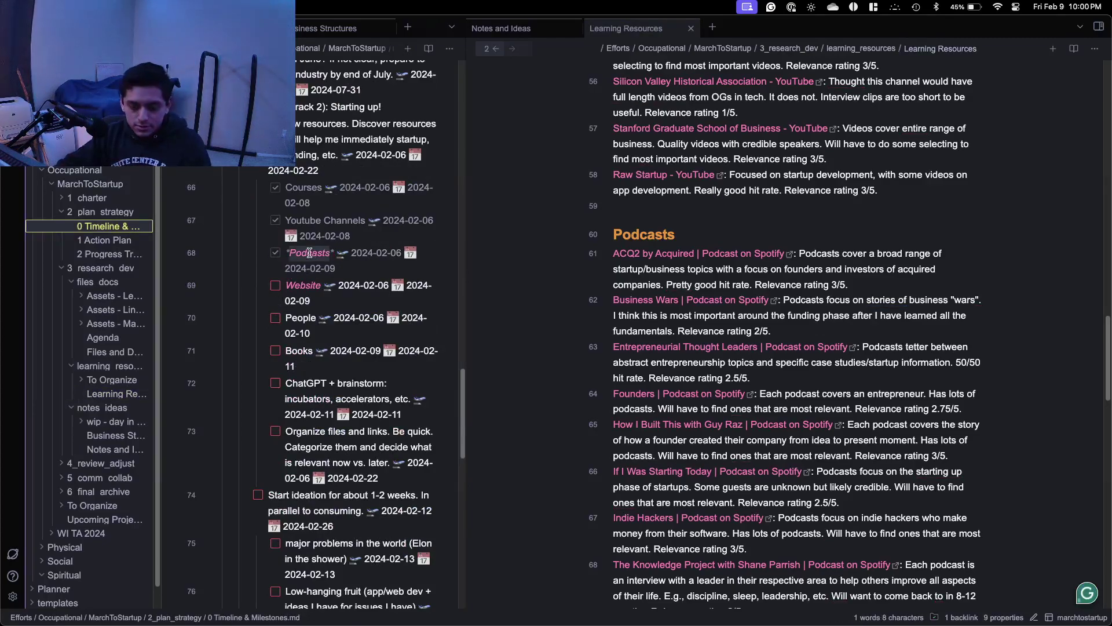
key(super+i)
Skim the rated podcast entries in Learning Resources, and collapse the Podcasts and YouTube Channels sections.
click(658, 282)
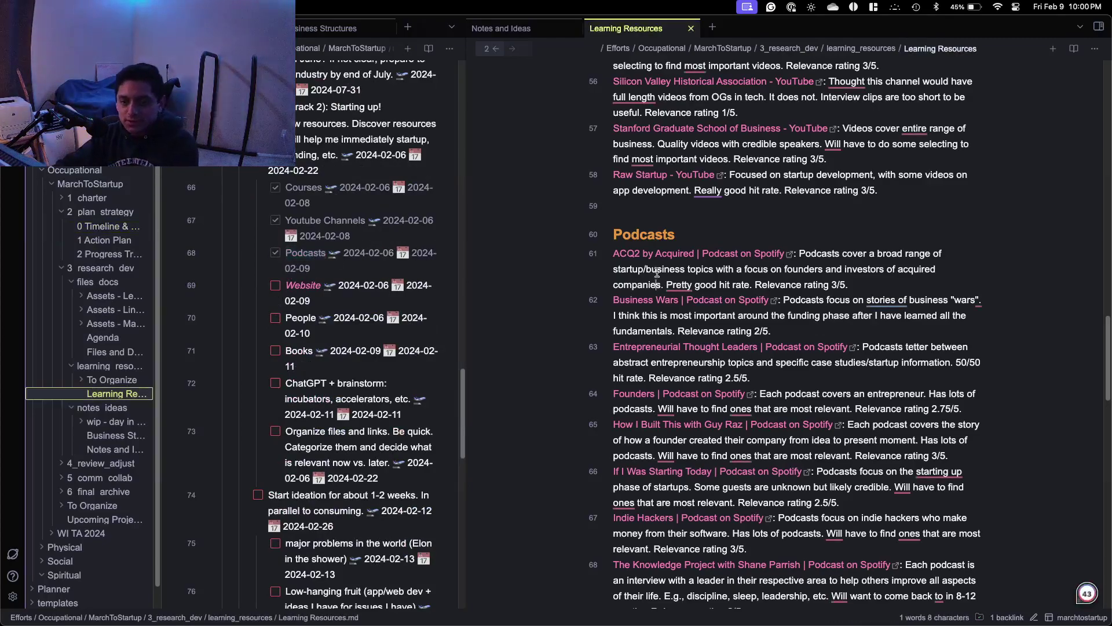
scroll(657, 275, down, 13)
scroll(639, 278, up, 8)
scroll(638, 278, up, 4)
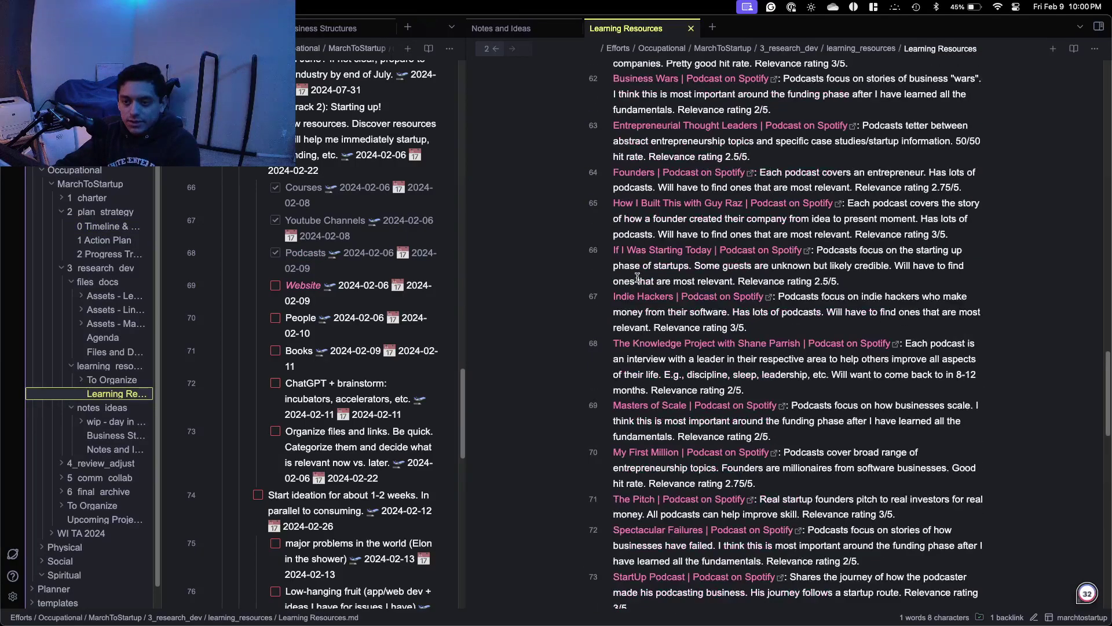
scroll(637, 278, down, 12)
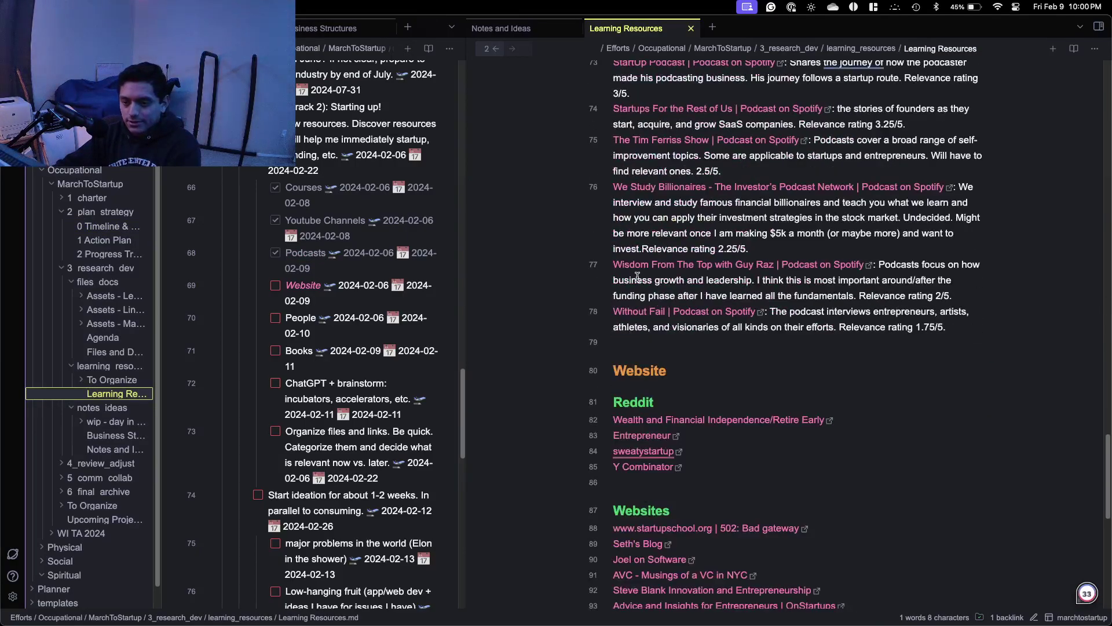
scroll(637, 277, up, 10)
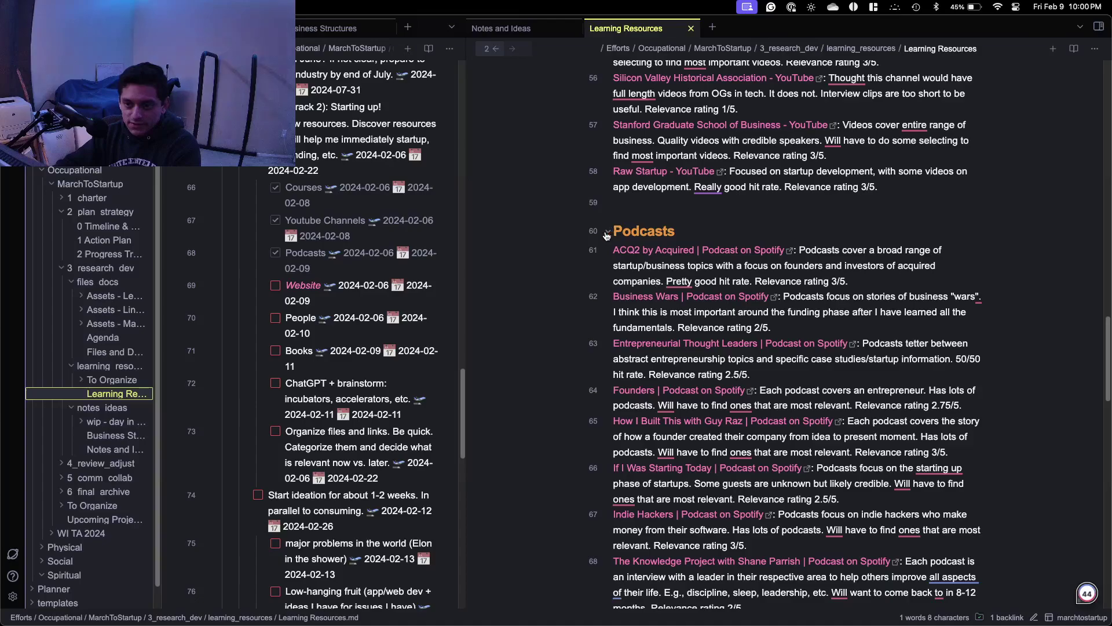
scroll(615, 234, down, 5)
scroll(638, 238, up, 12)
scroll(646, 239, up, 10)
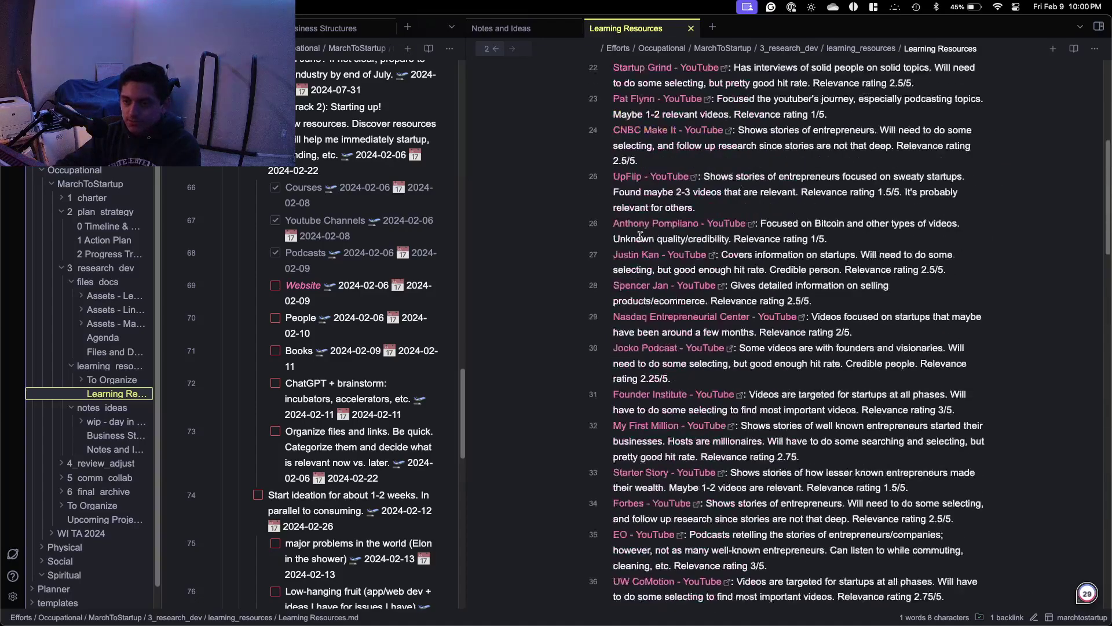
click(607, 181)
scroll(841, 233, down, 5)
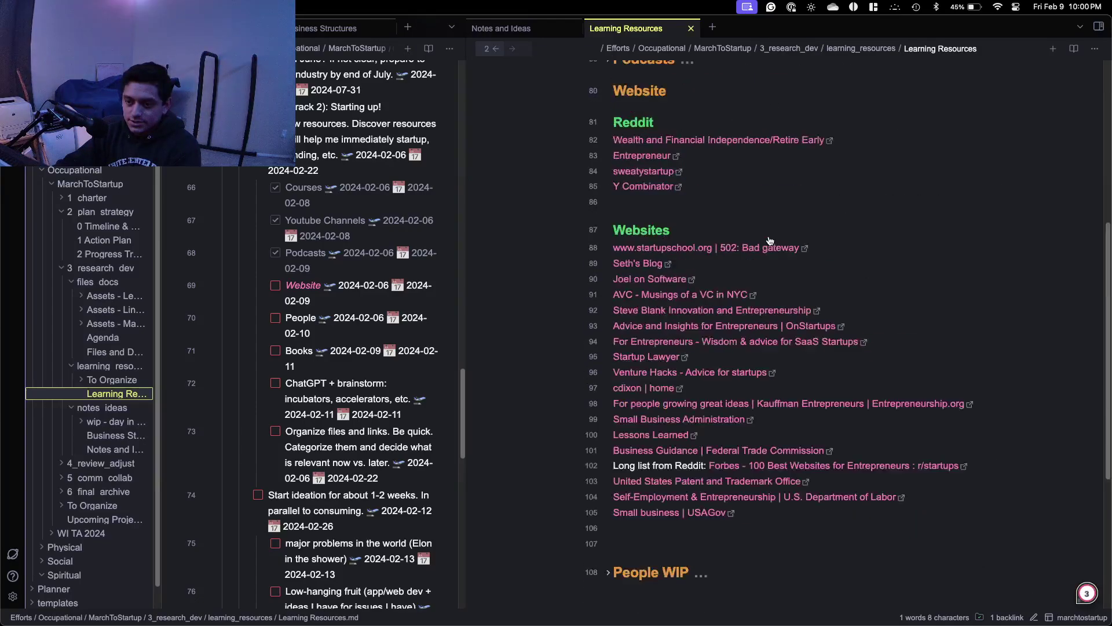
scroll(723, 214, up, 4)
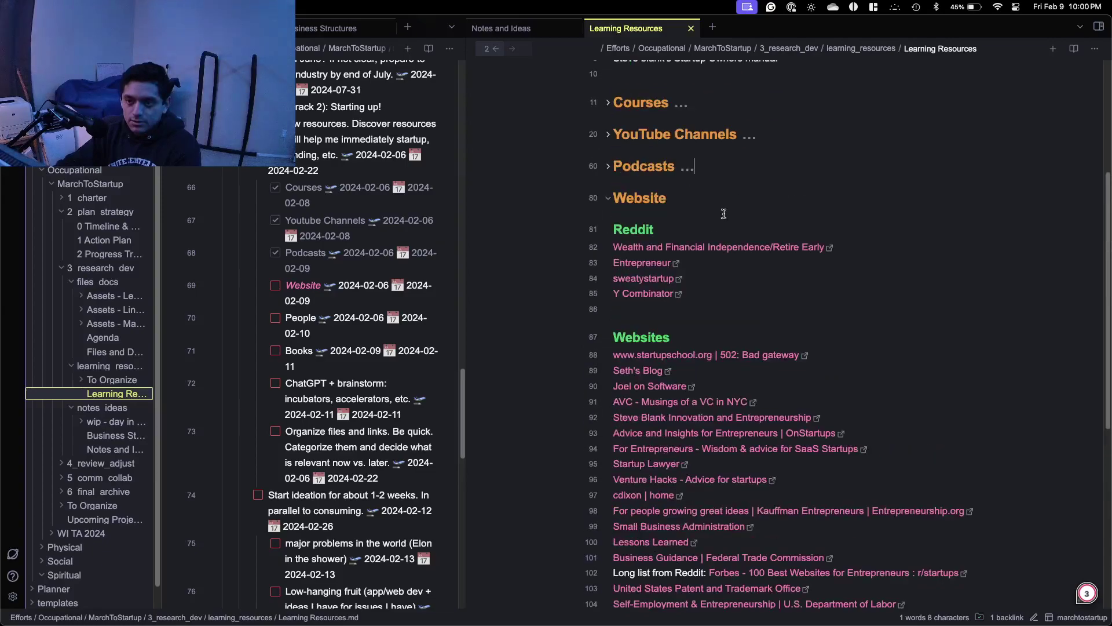
Open the Wealth and Financial Independence Reddit link, close the Without Fail page, and return to the note.
click(747, 250)
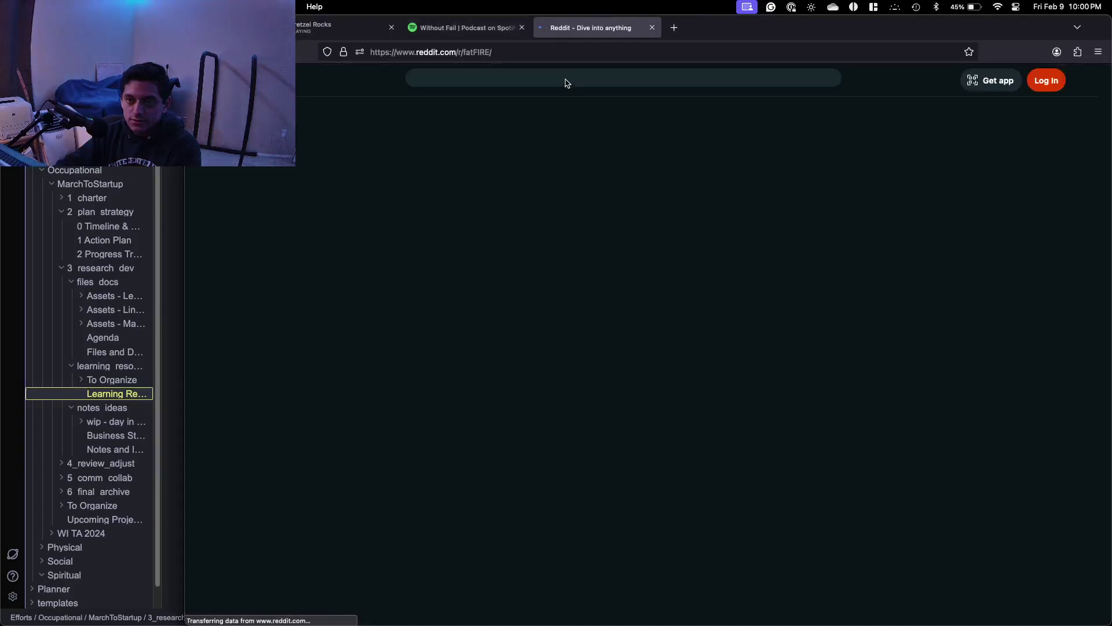
click(522, 28)
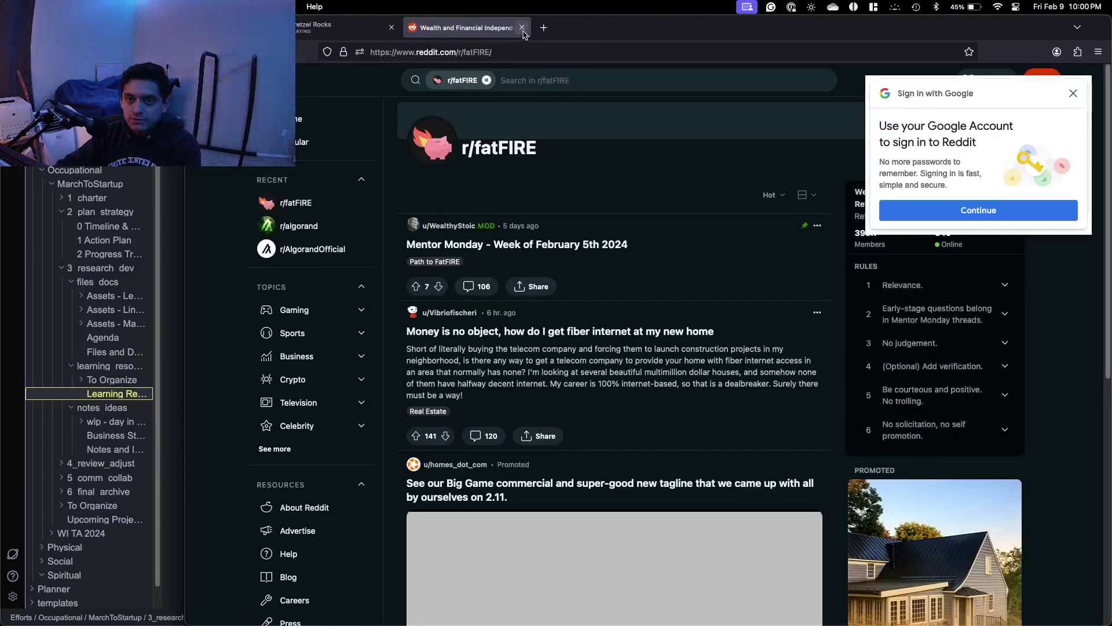
key(ctrl+Up)
click(541, 246)
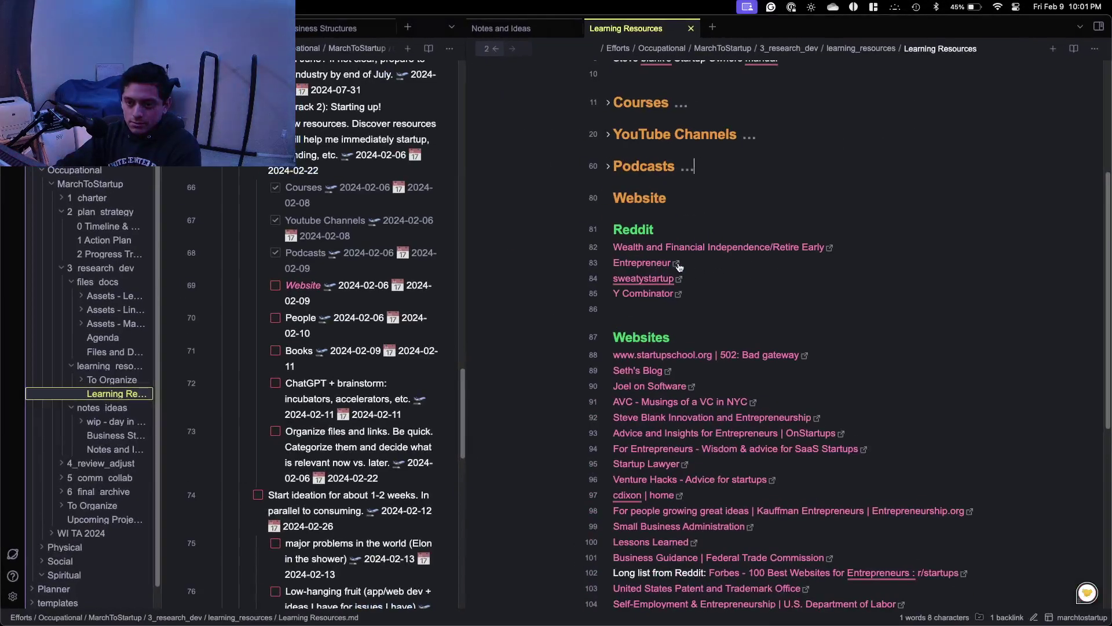
Open the Entrepreneur, sweatystartup and Y Combinator Reddit links from the Website section in the browser.
click(676, 264)
key(ctrl+Up)
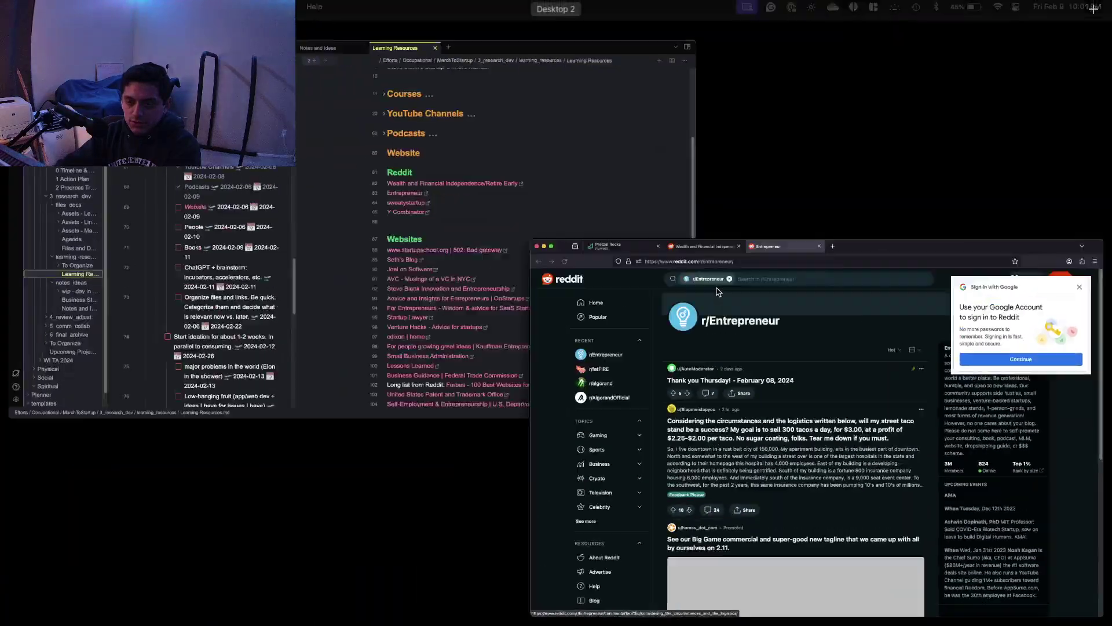
click(503, 262)
click(678, 280)
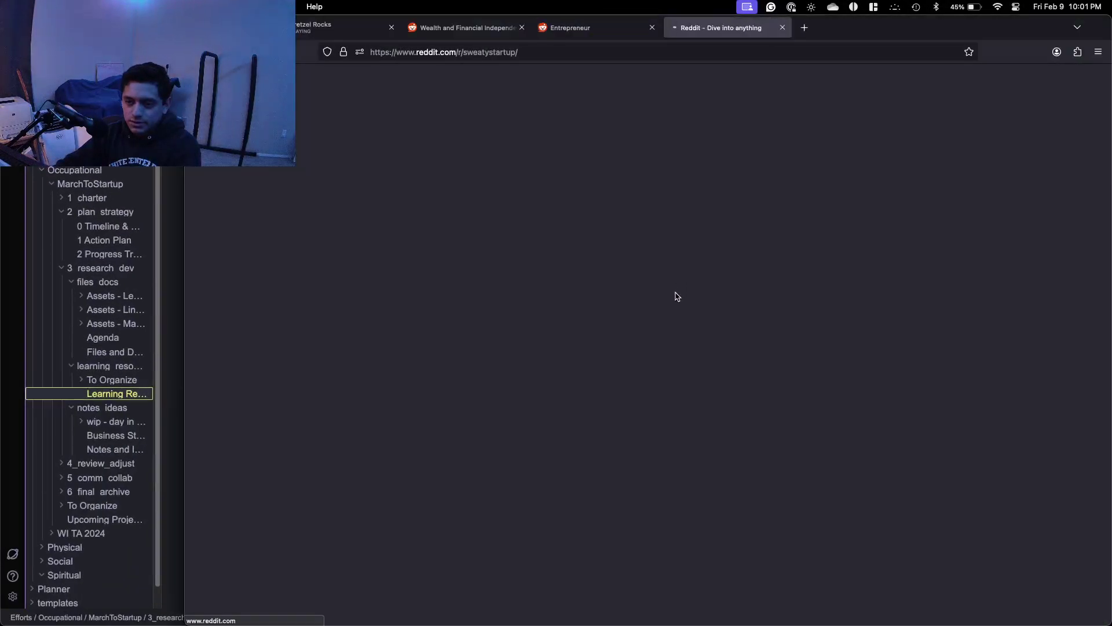
key(ctrl+Up)
click(717, 284)
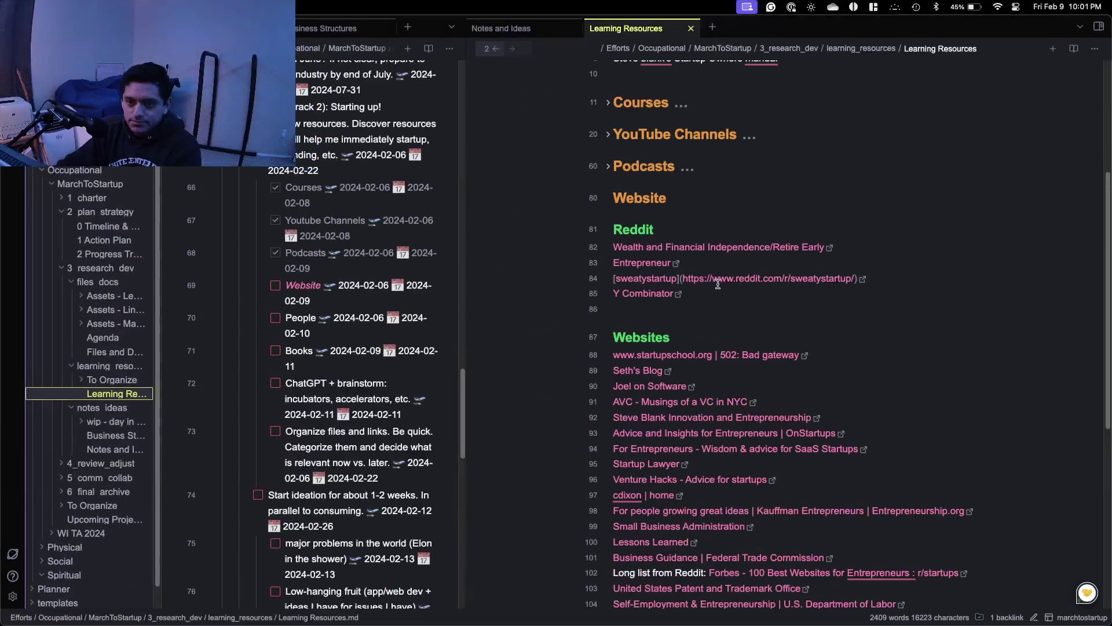
click(680, 295)
Switch to the browser, dismiss the Google sign-in prompt on the r/ycombinator page, and return to the Learning Resources note.
key(ctrl+Up)
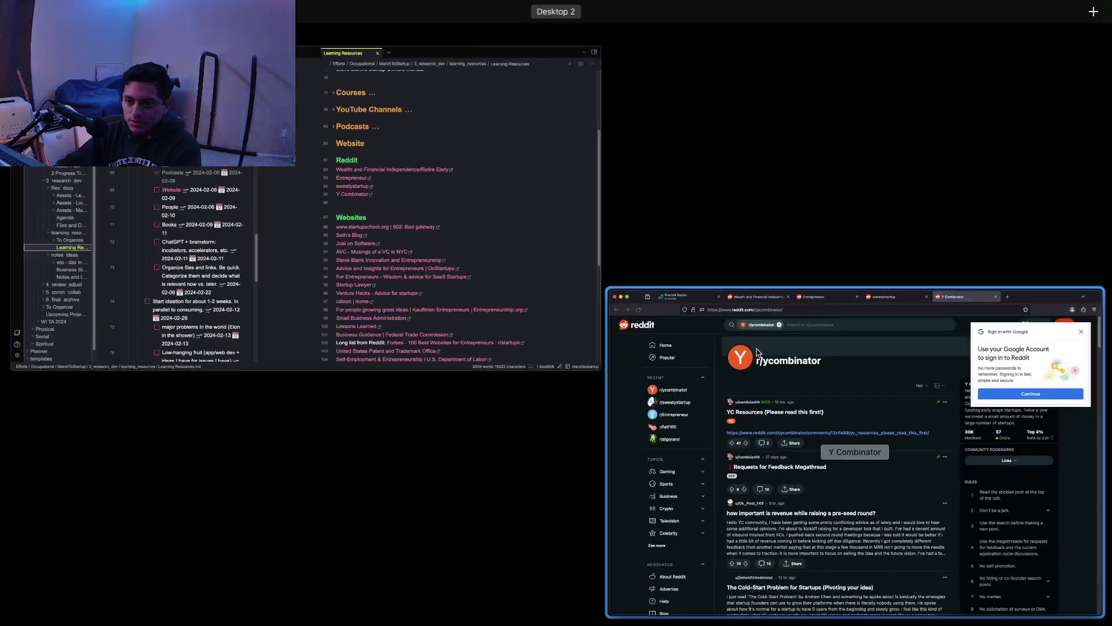
click(764, 359)
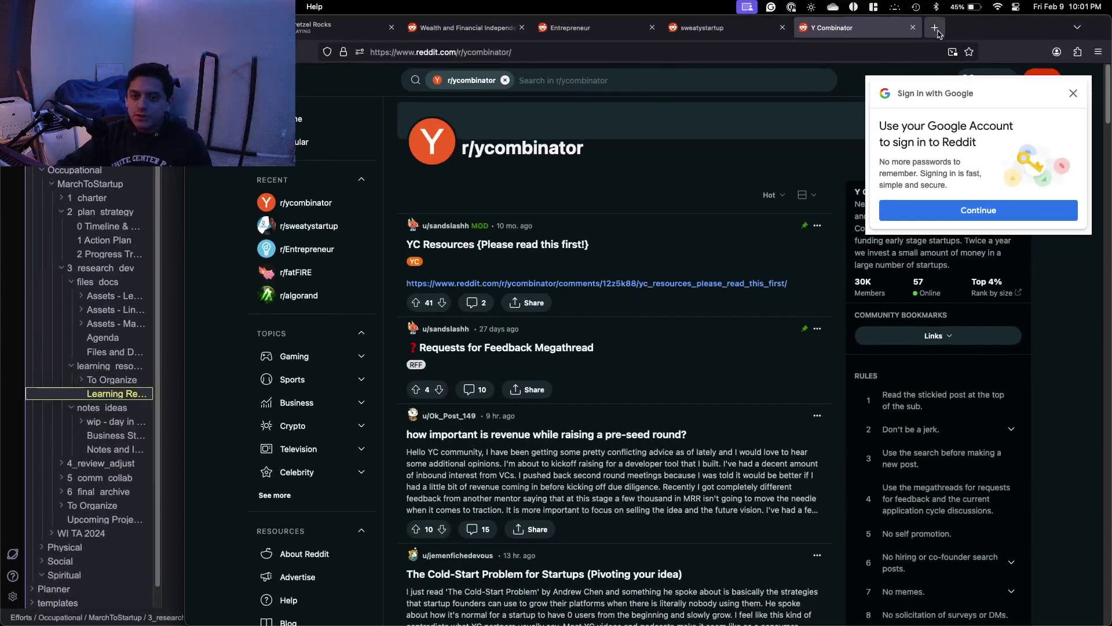
click(1073, 93)
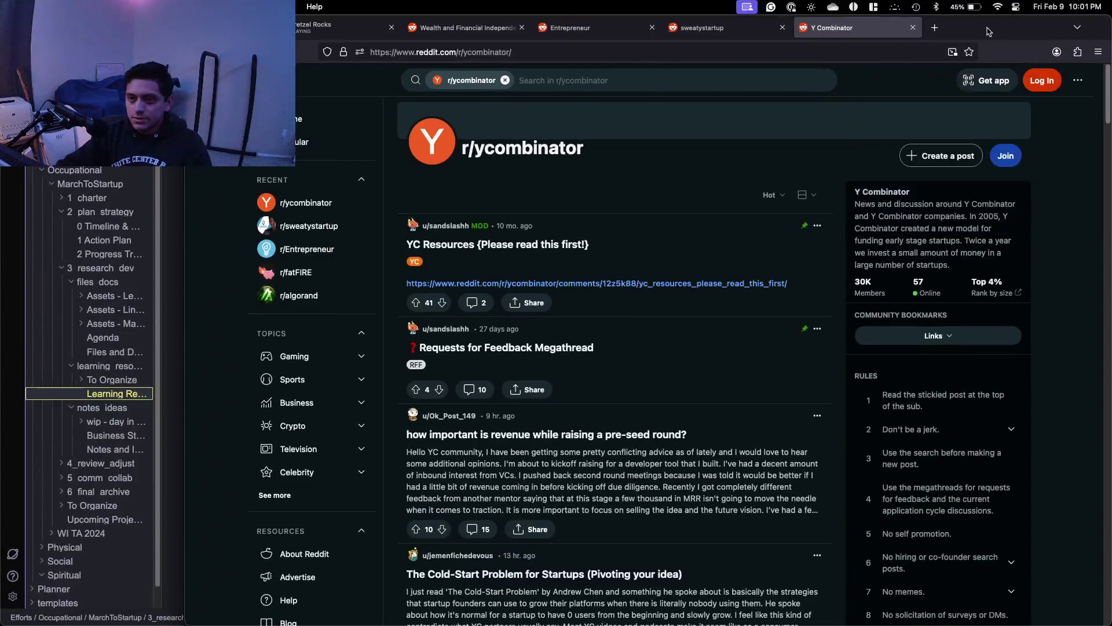
key(super+Tab)
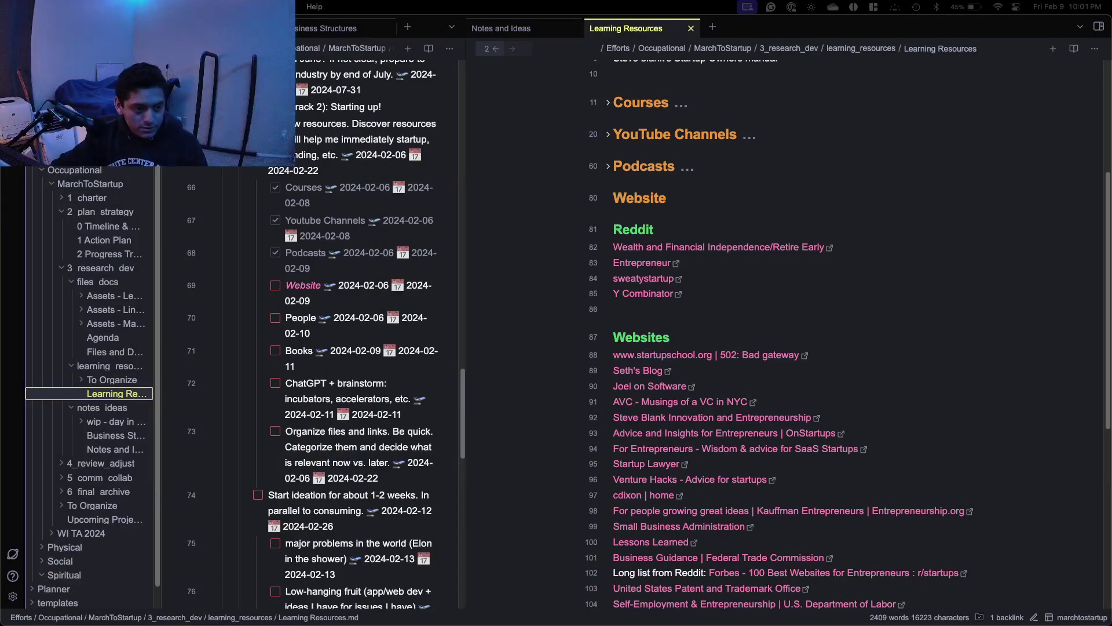
Switch to the browser, bring up the r/fatFIRE page, and skim its community description and feed posts.
key(ctrl+Up)
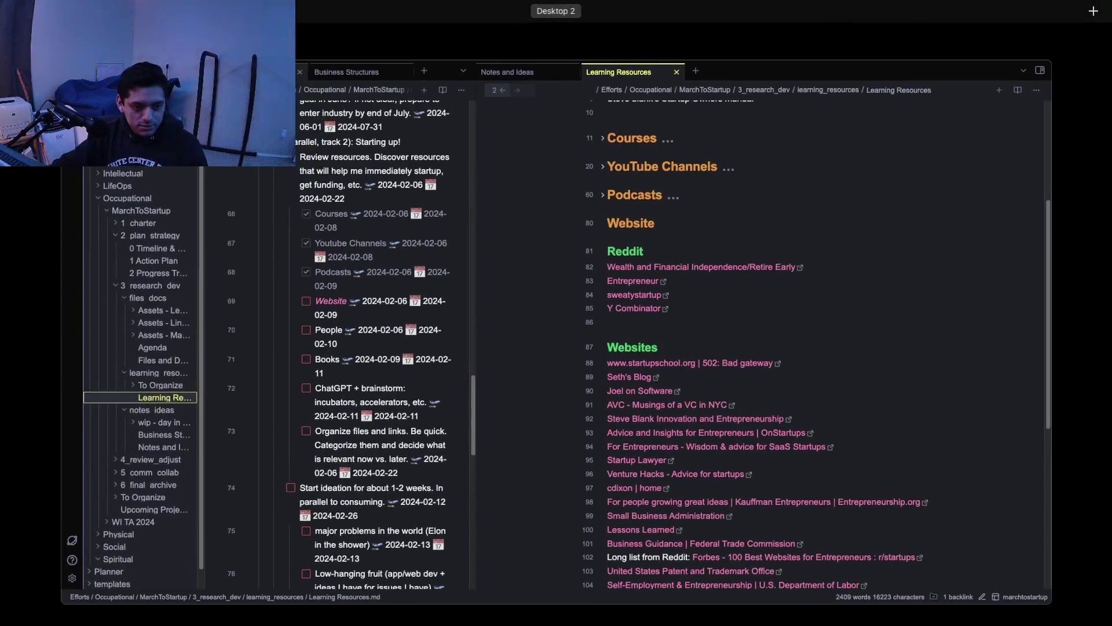
key(ctrl+Up)
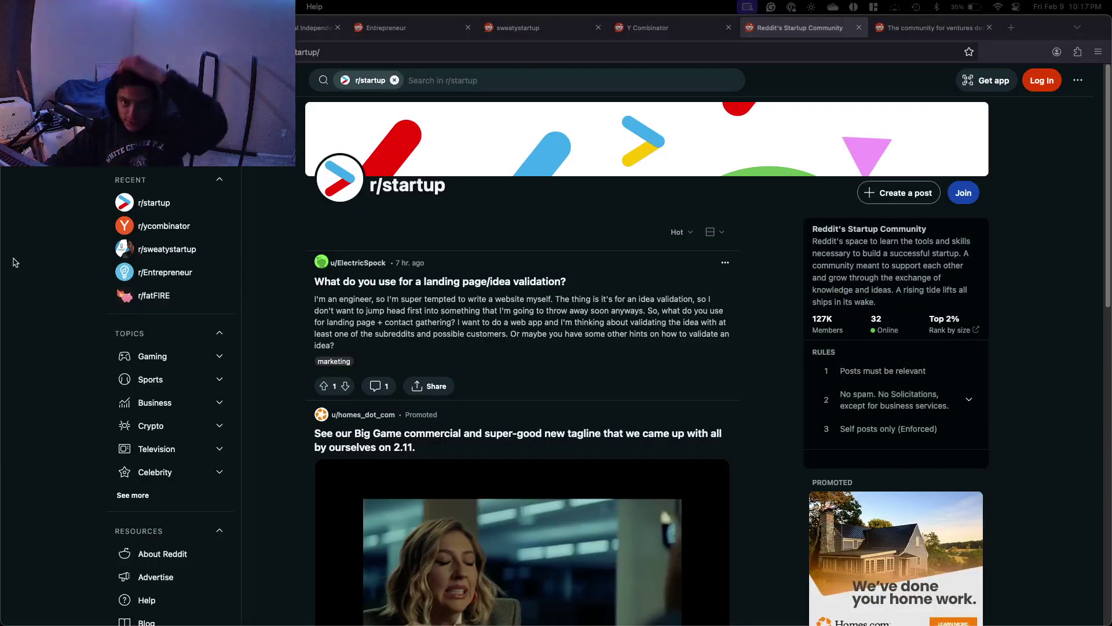
click(312, 29)
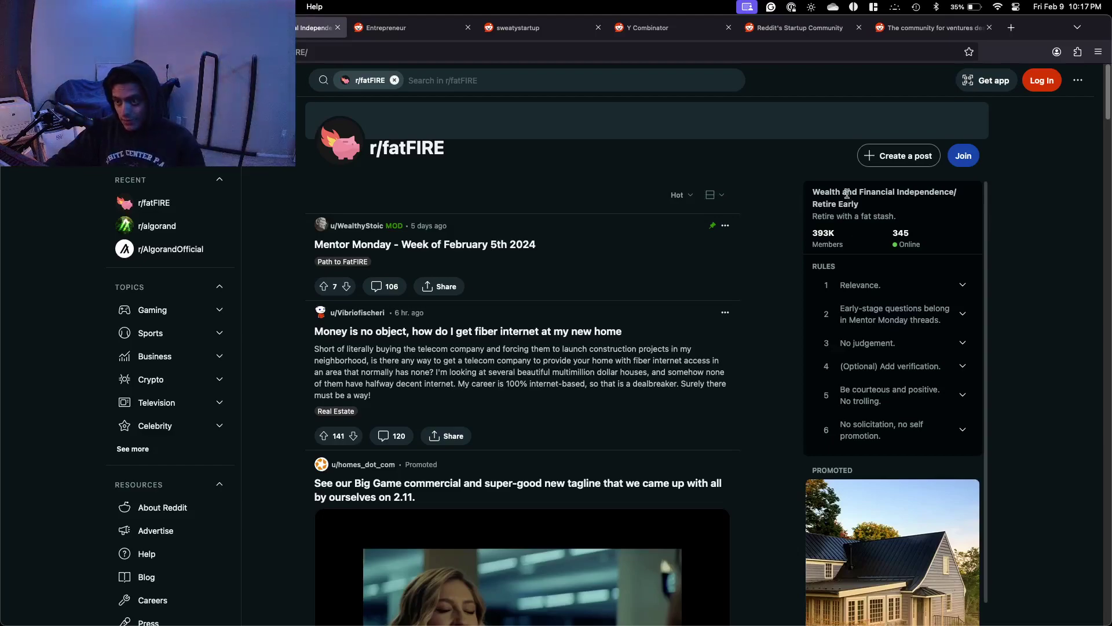
drag(845, 192, 959, 195)
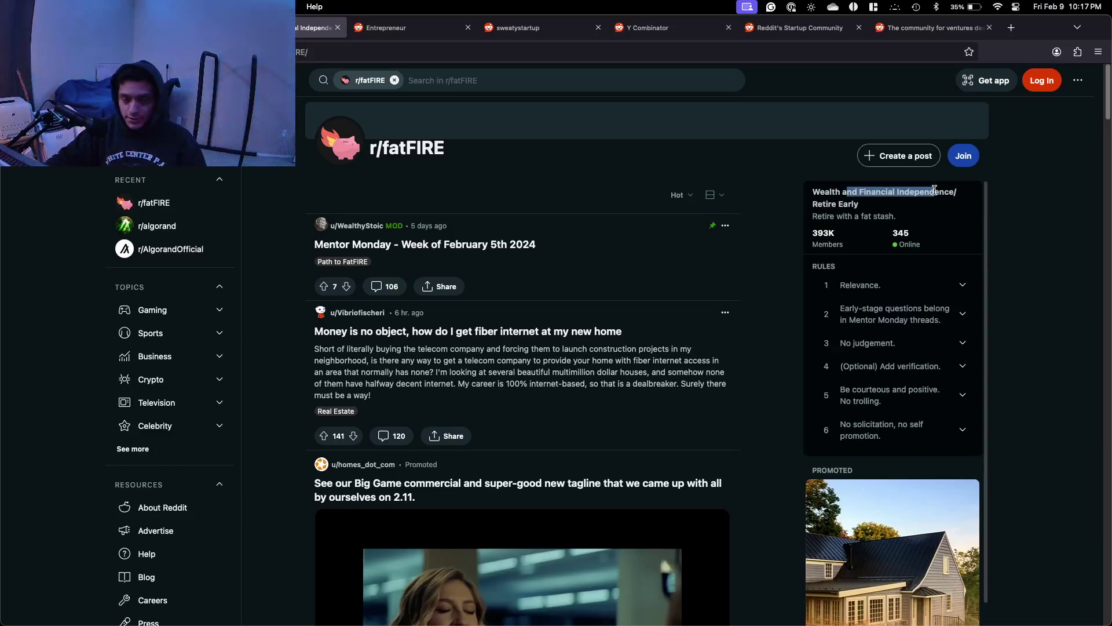
scroll(602, 238, down, 5)
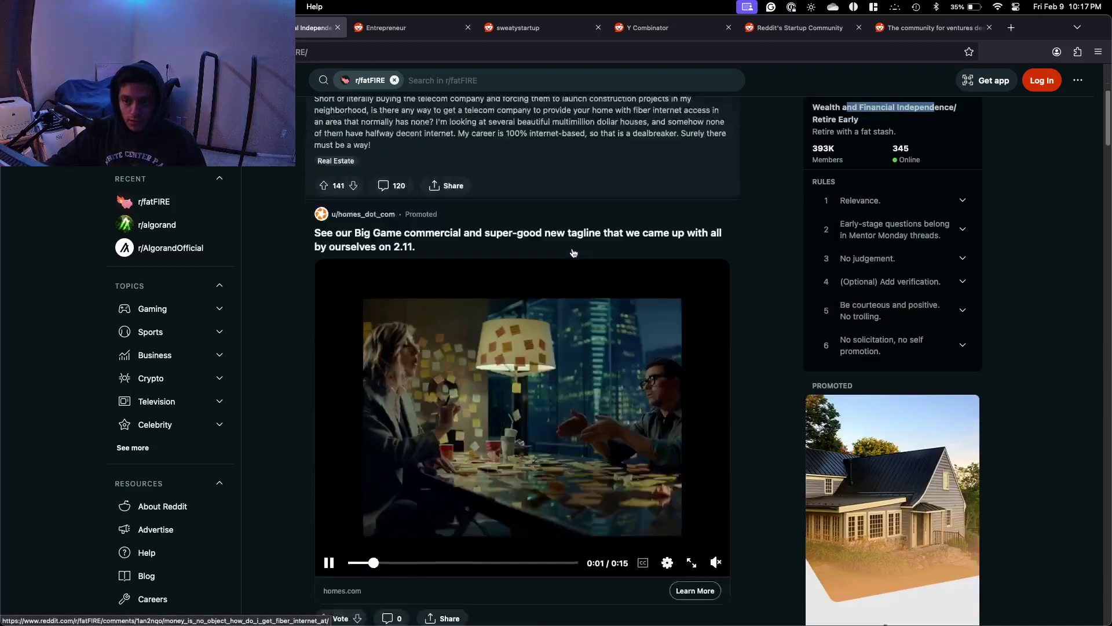
scroll(574, 254, down, 15)
scroll(573, 253, down, 12)
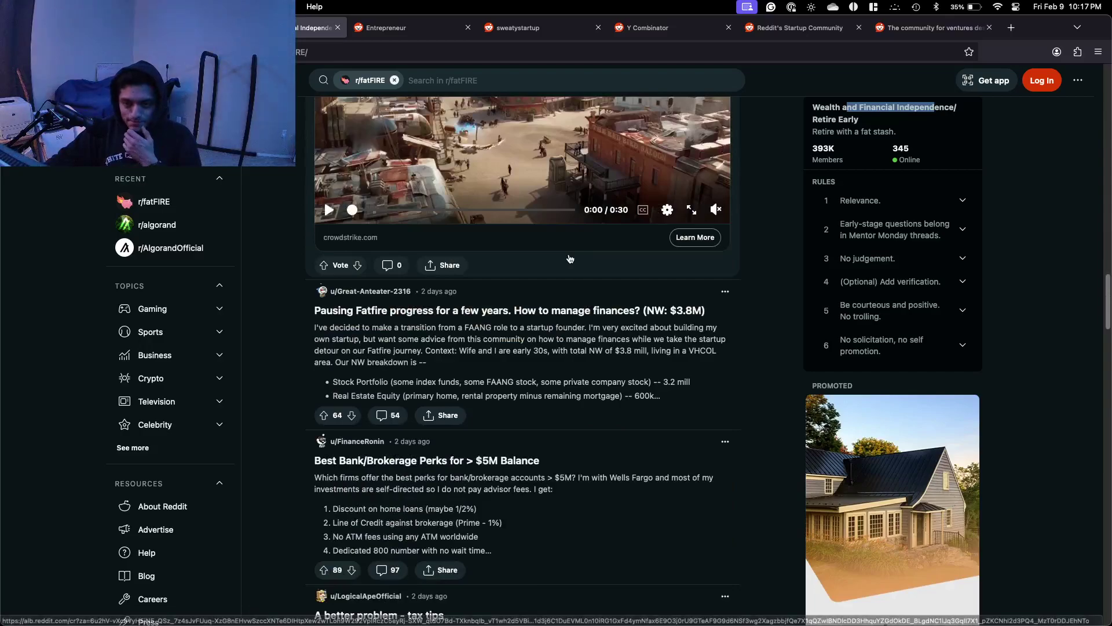
scroll(570, 259, down, 5)
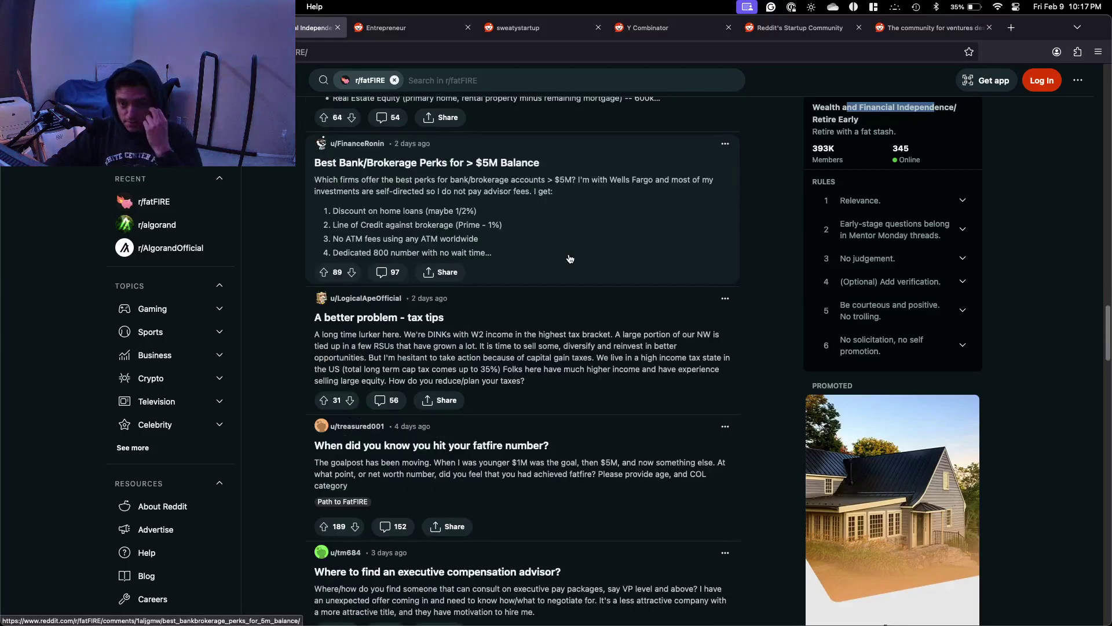
scroll(570, 259, down, 5)
scroll(570, 259, down, 4)
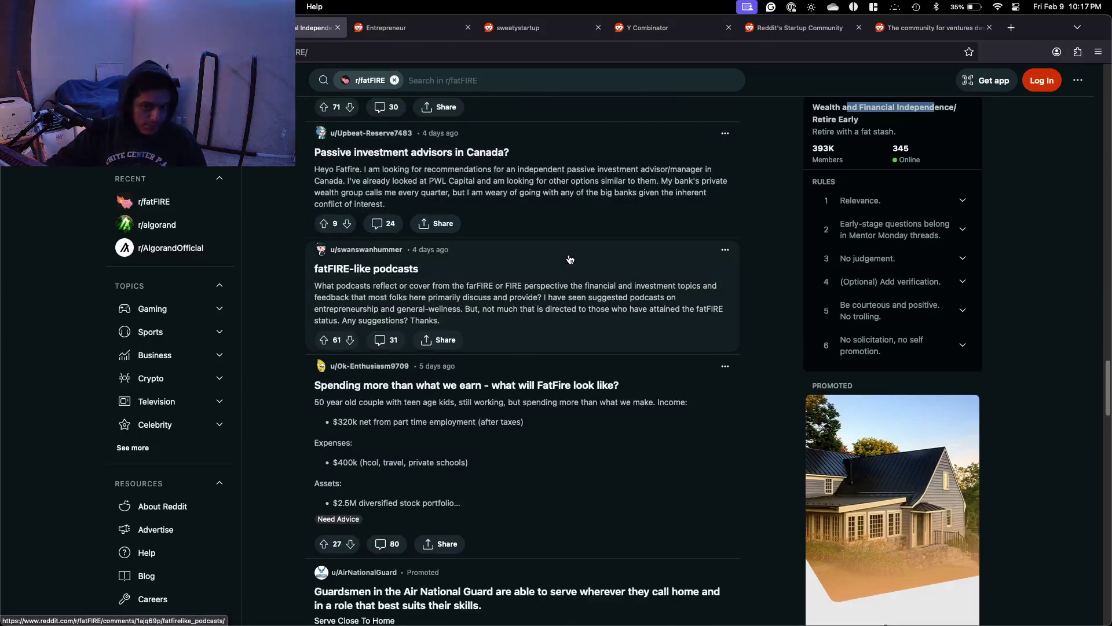
scroll(571, 259, down, 13)
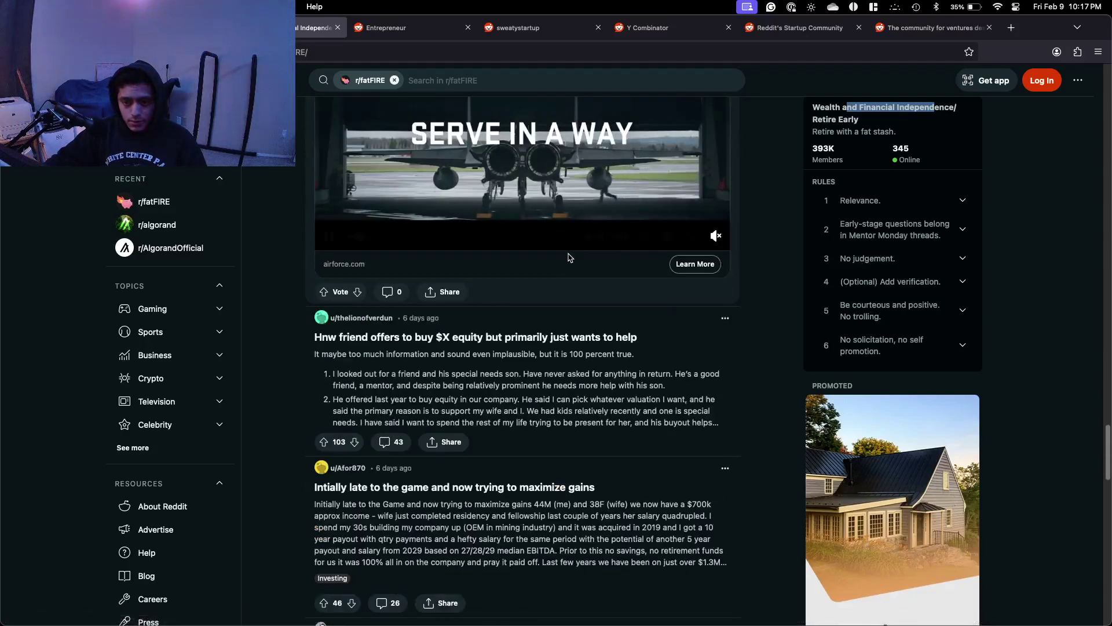
scroll(570, 259, down, 7)
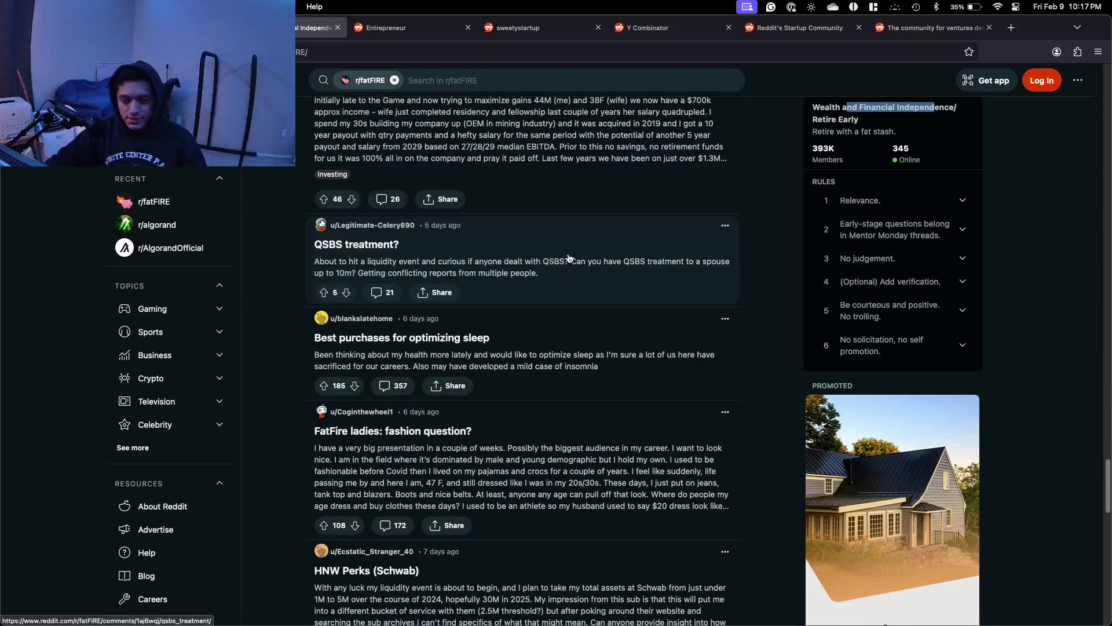
scroll(569, 259, down, 13)
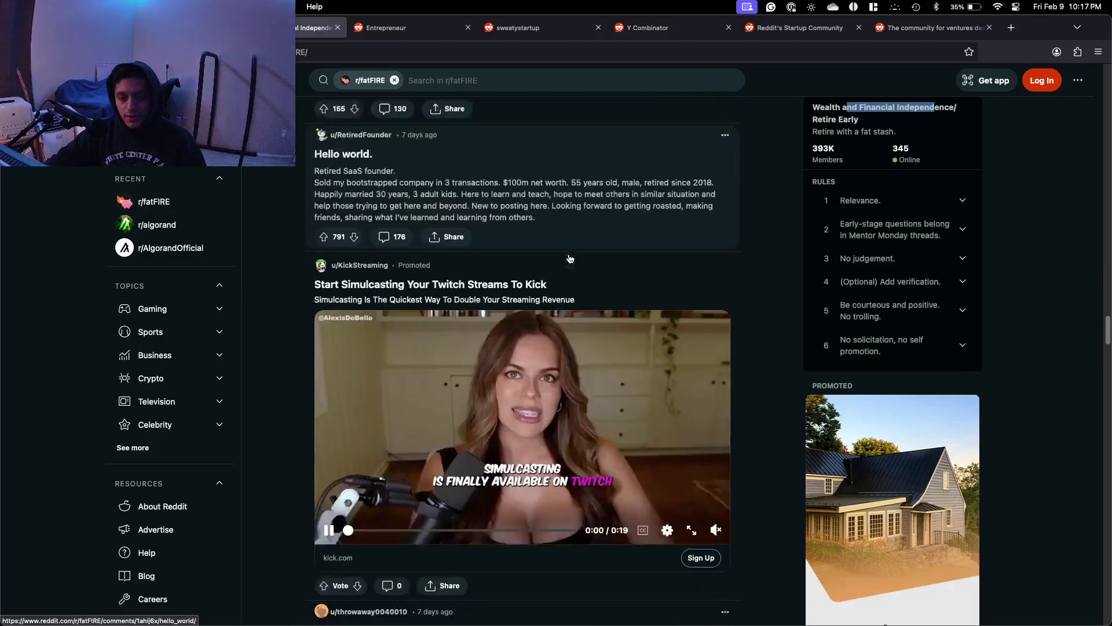
scroll(571, 259, down, 9)
scroll(722, 252, down, 1)
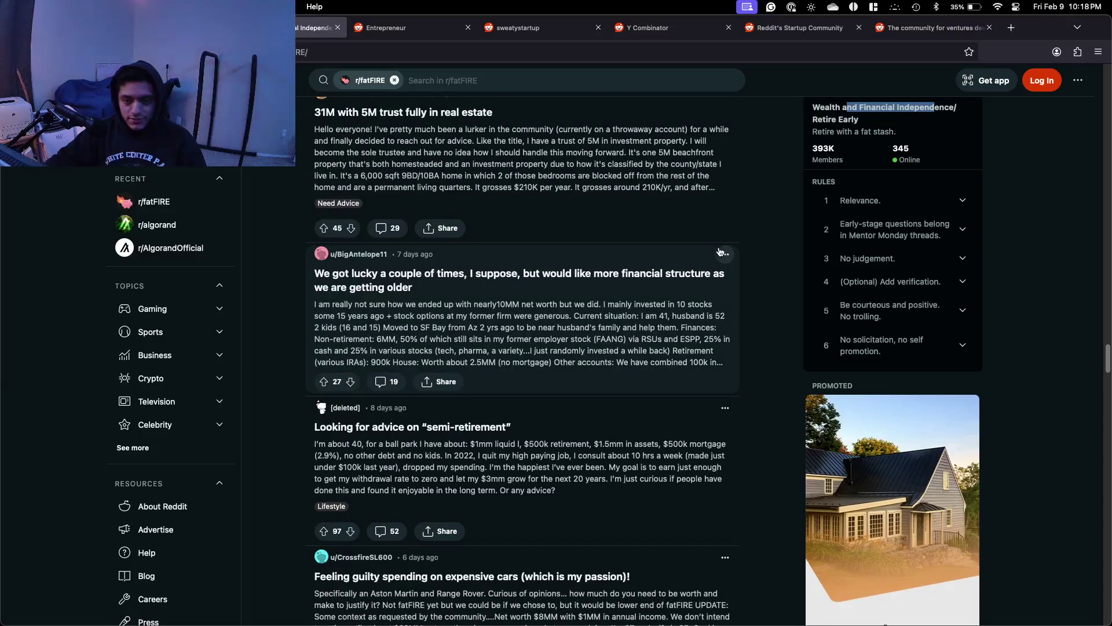
Expand the r/fatFIRE rule on early-stage questions in Mentor Monday threads and read it alongside the first feed posts.
scroll(721, 252, up, 20)
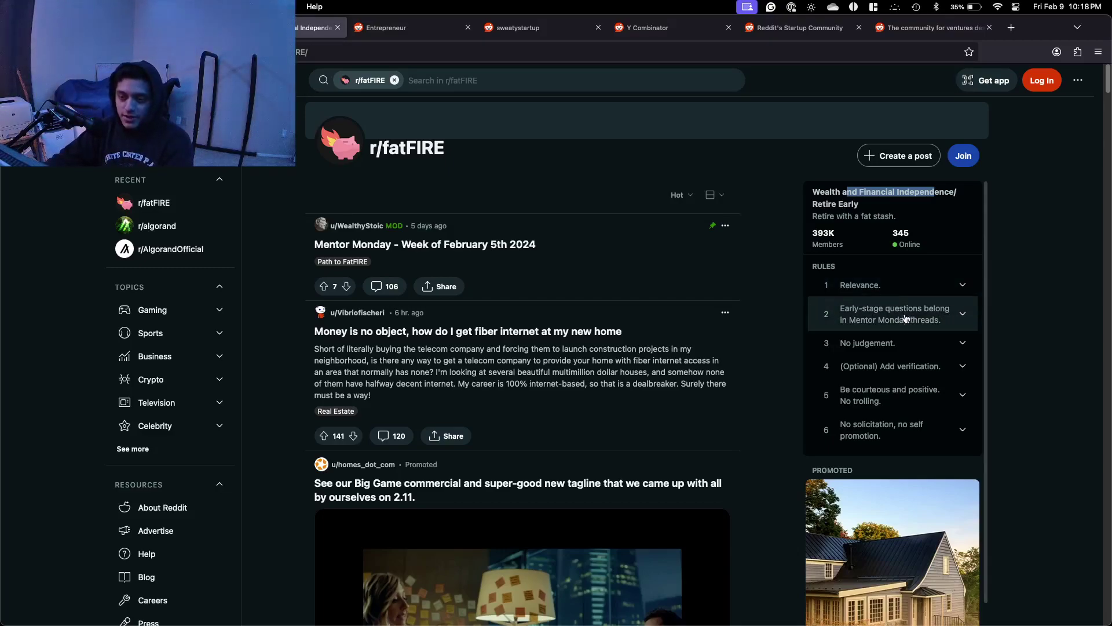
click(960, 318)
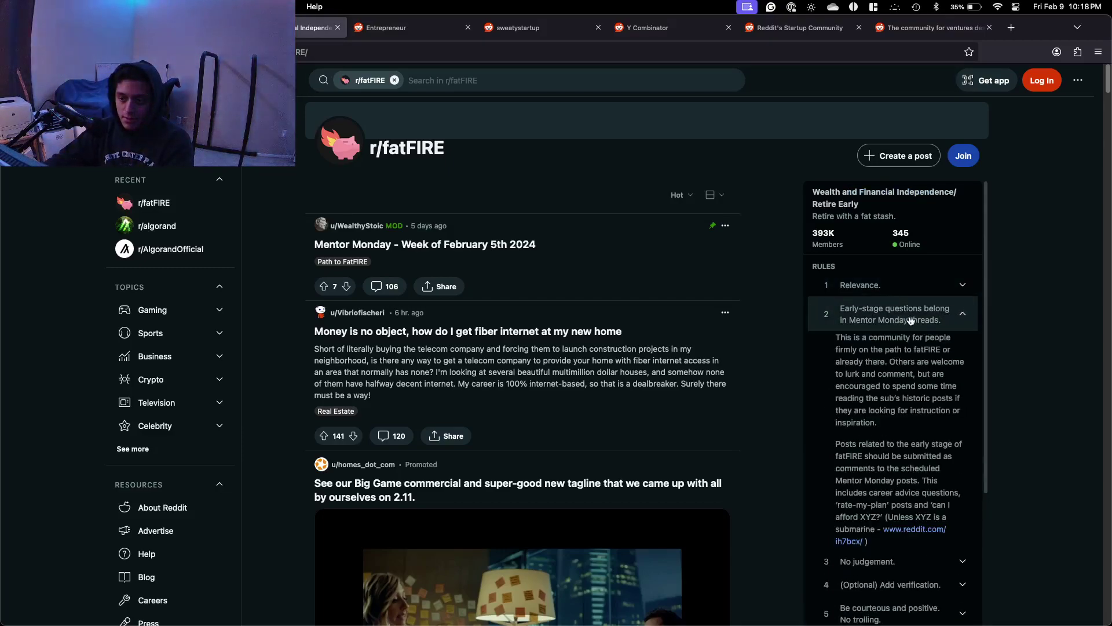
scroll(973, 307, down, 3)
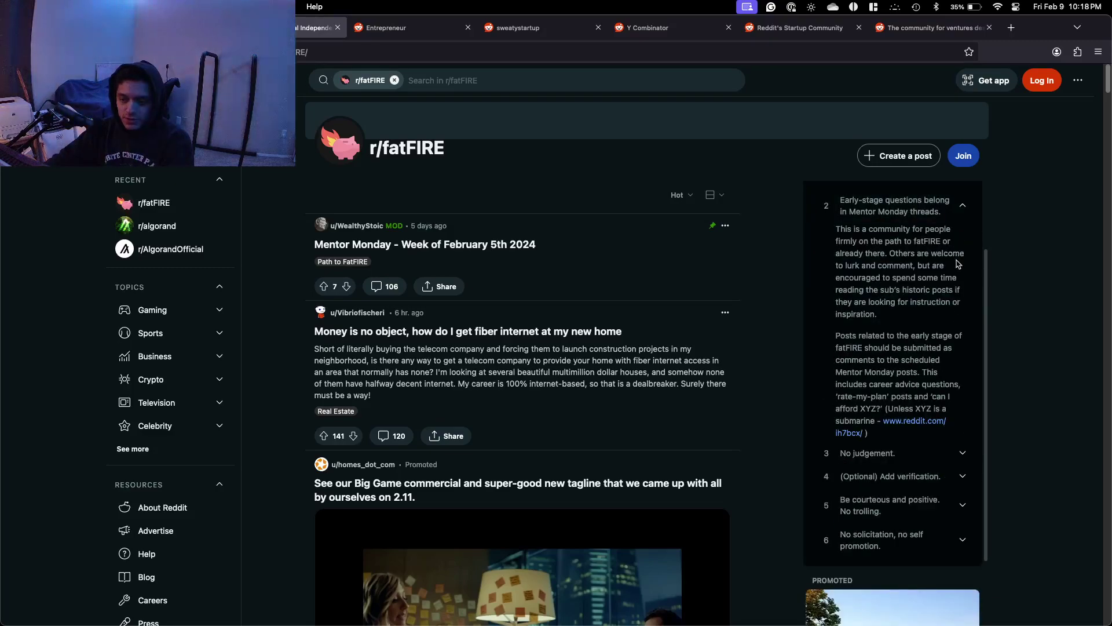
scroll(956, 249, up, 3)
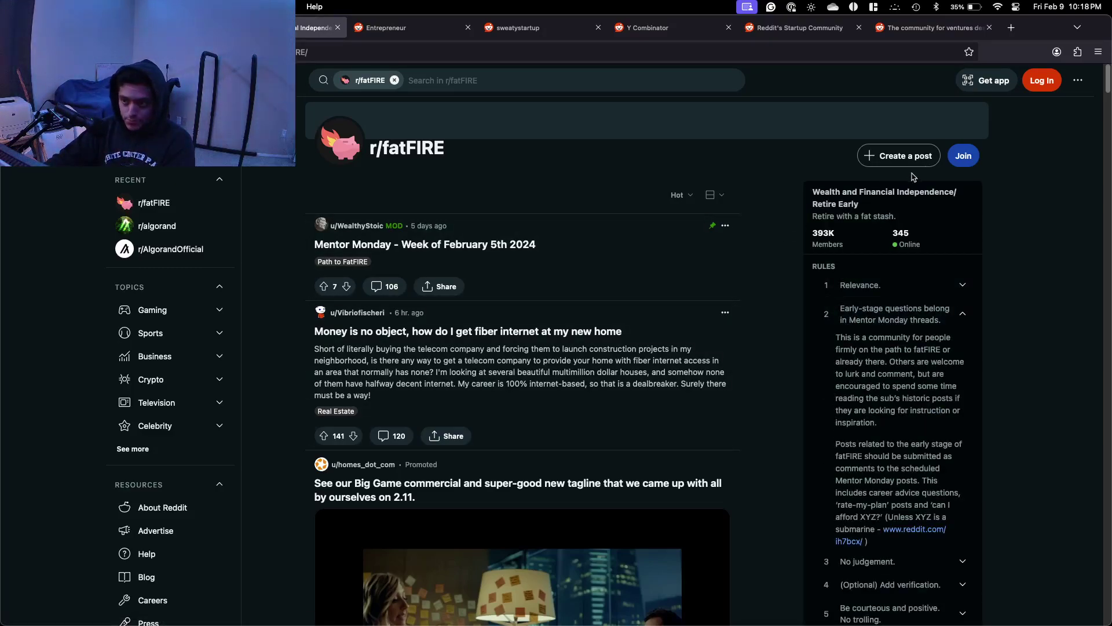
scroll(533, 198, down, 6)
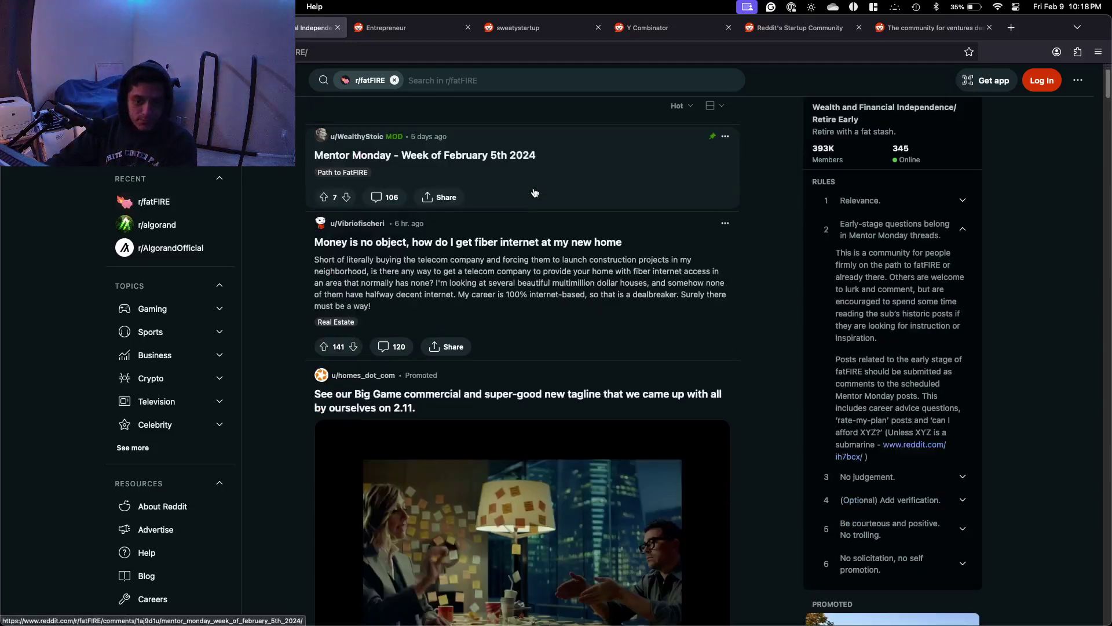
scroll(868, 303, down, 8)
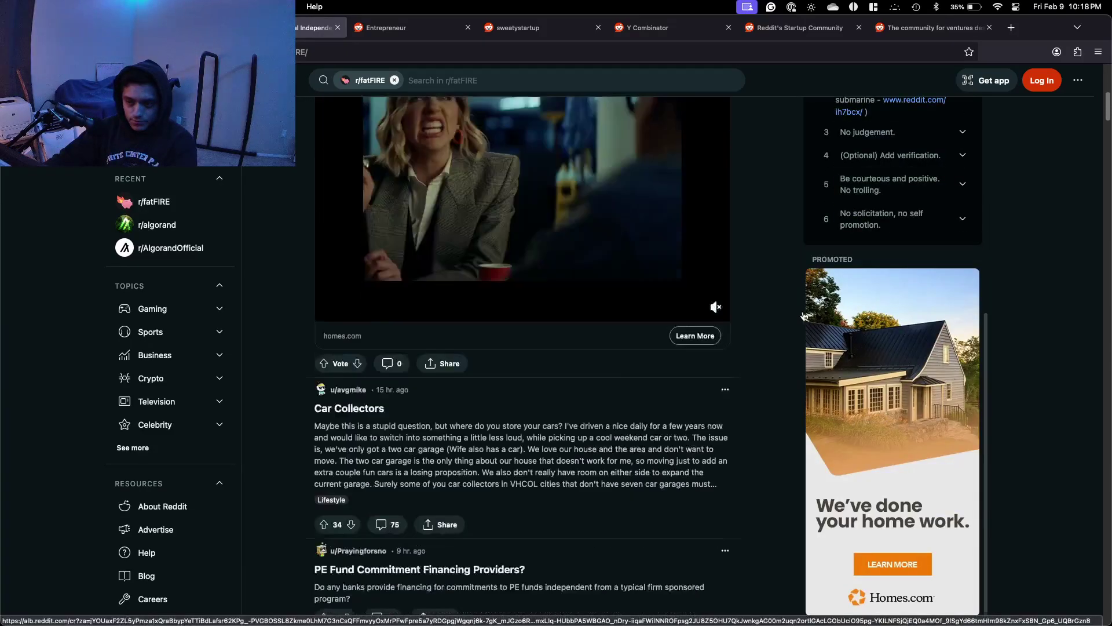
scroll(1023, 336, up, 13)
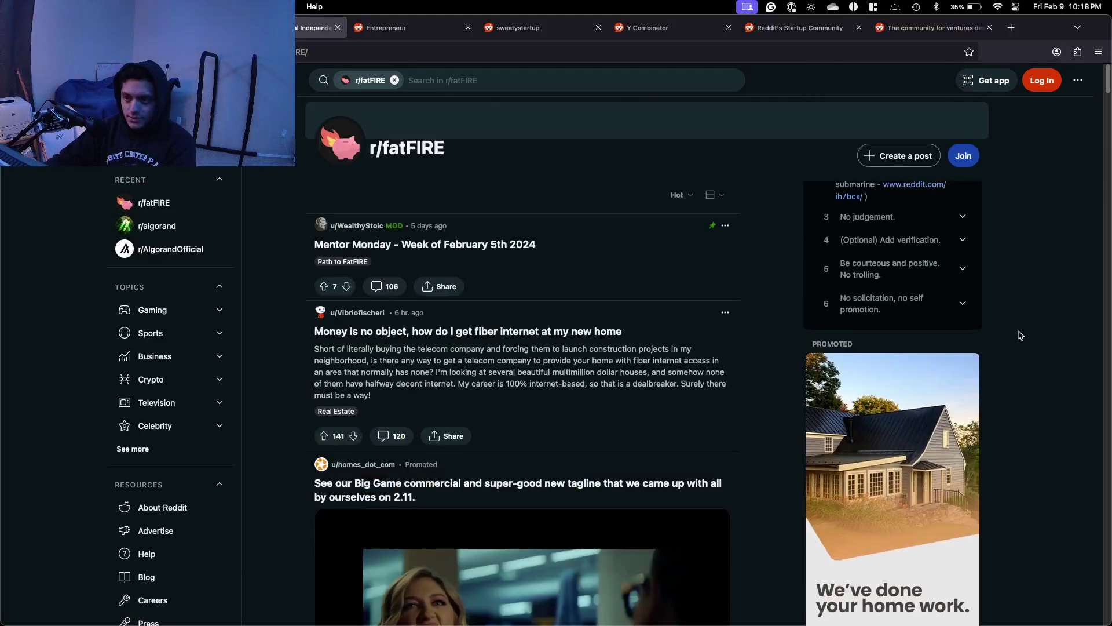
scroll(869, 278, up, 6)
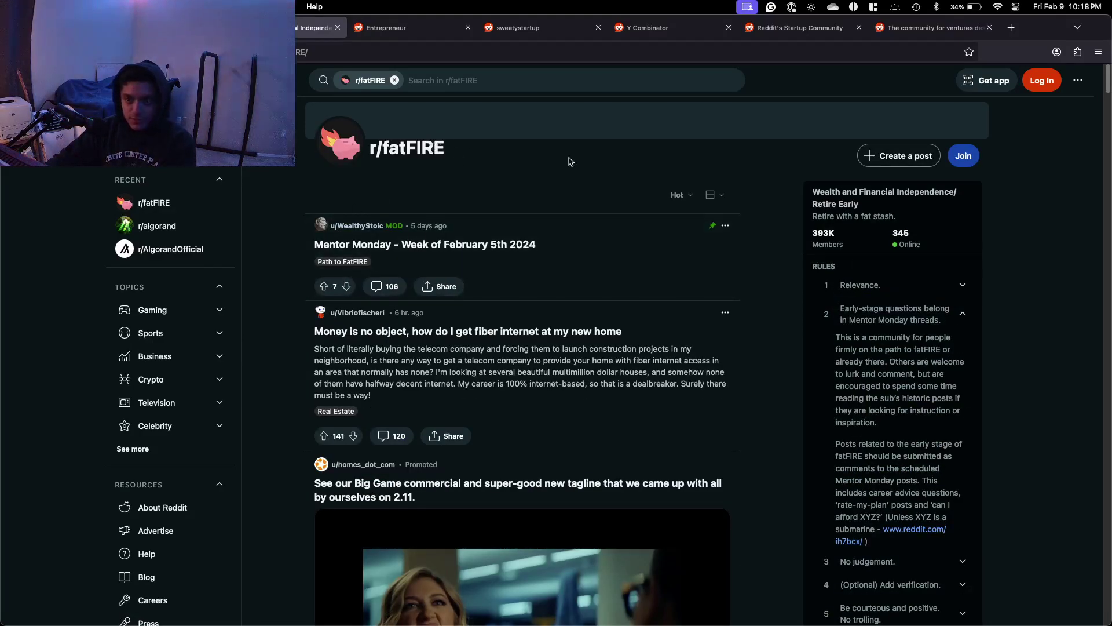
Check the r/fatFIRE feed's view and sort options, and glance over the first posts again.
scroll(985, 139, down, 1)
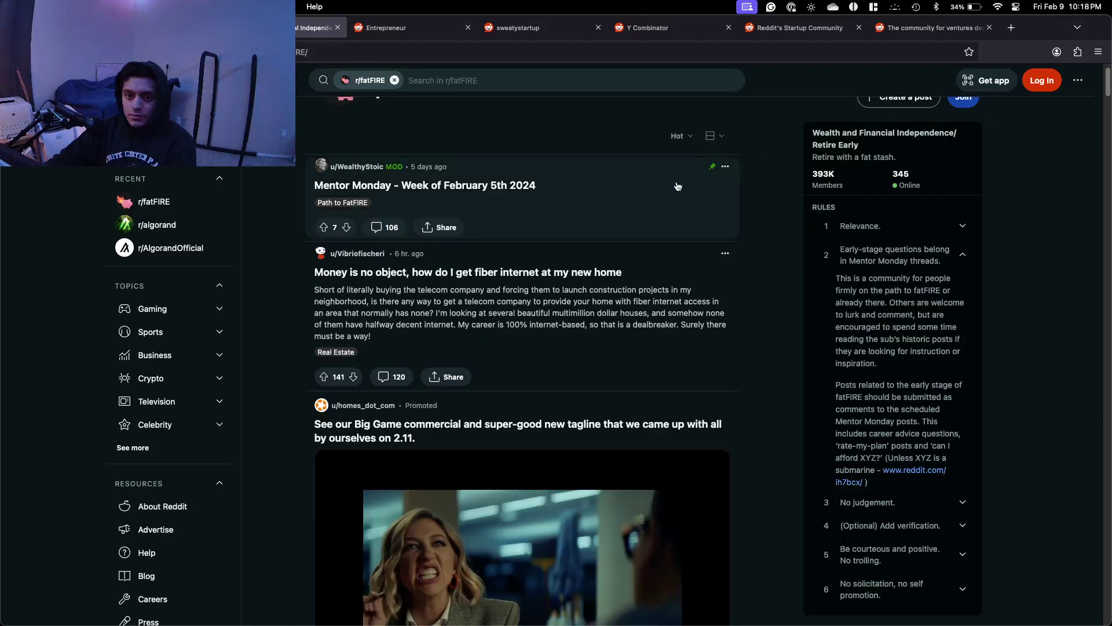
scroll(680, 186, up, 1)
click(711, 195)
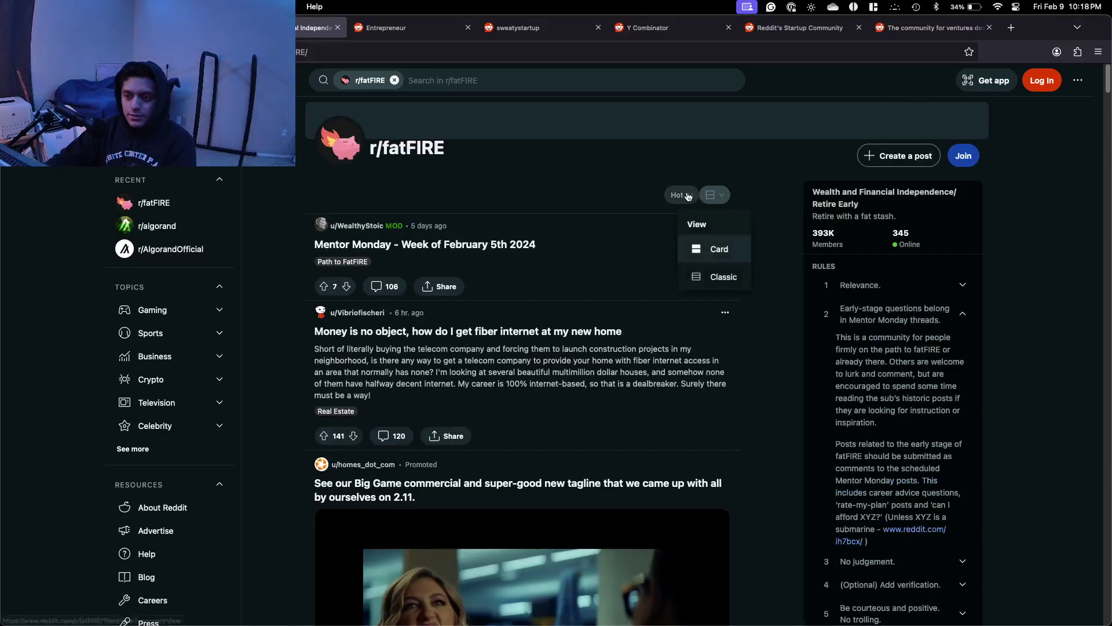
click(678, 195)
click(684, 195)
scroll(417, 201, down, 5)
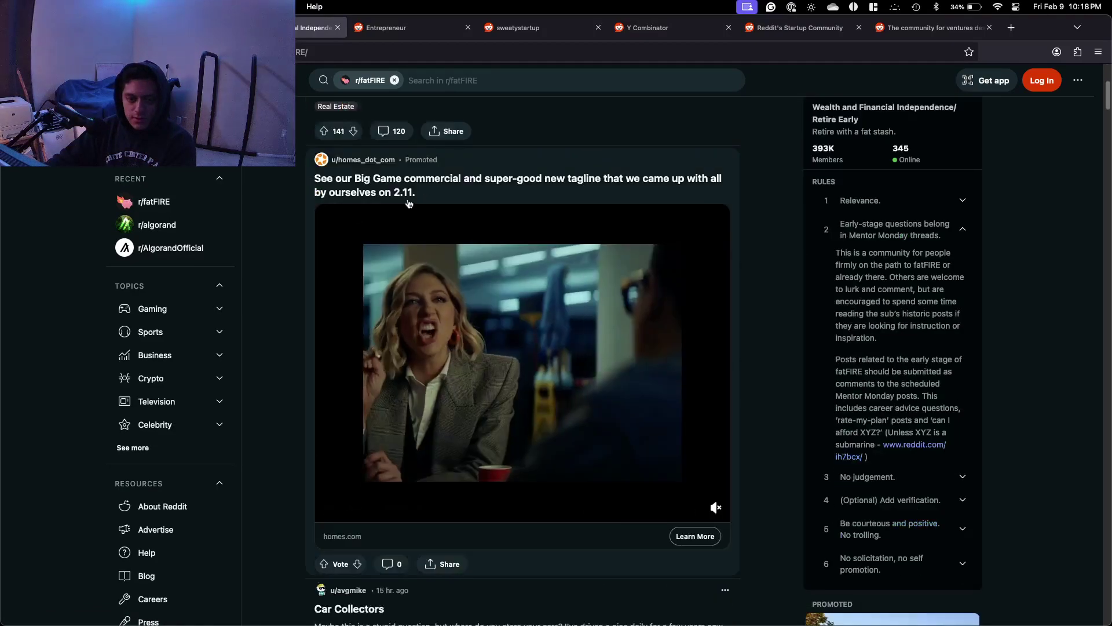
scroll(198, 253, down, 4)
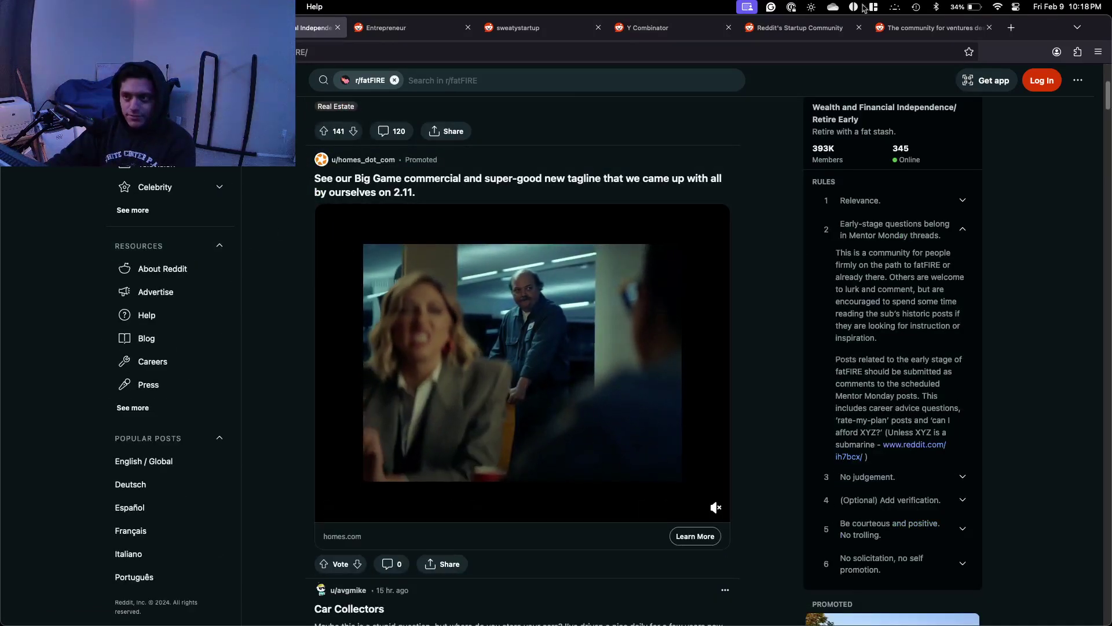
Return to the Learning Resources note and append a colon after the Wealth and Financial Independence/Retire Early link.
click(1009, 28)
drag(1001, 29, 0, 231)
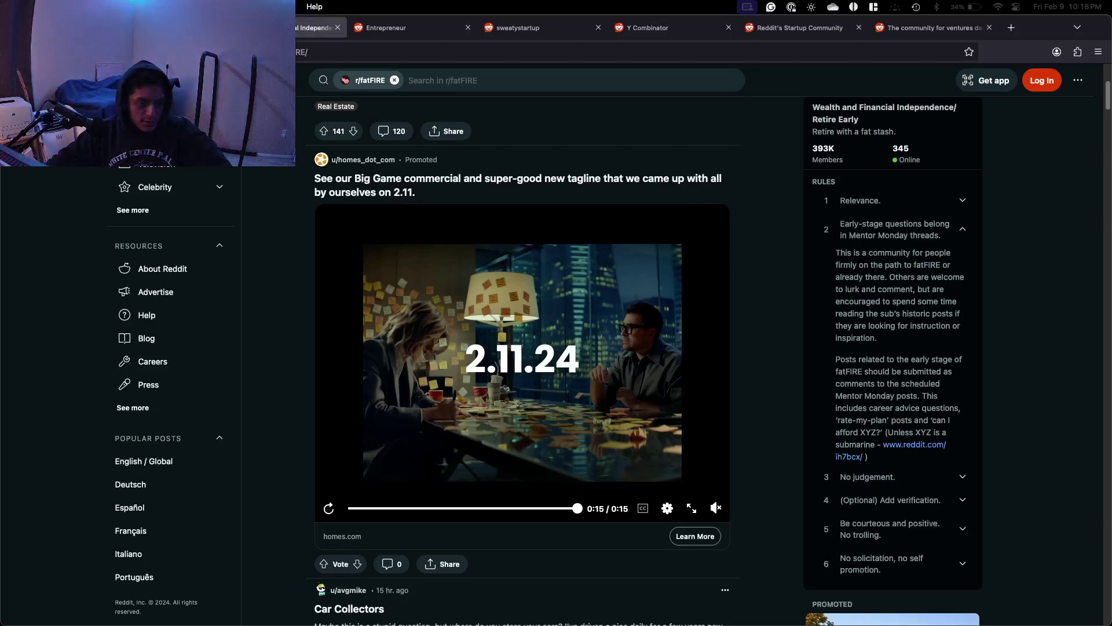
drag(1049, 27, 0, 101)
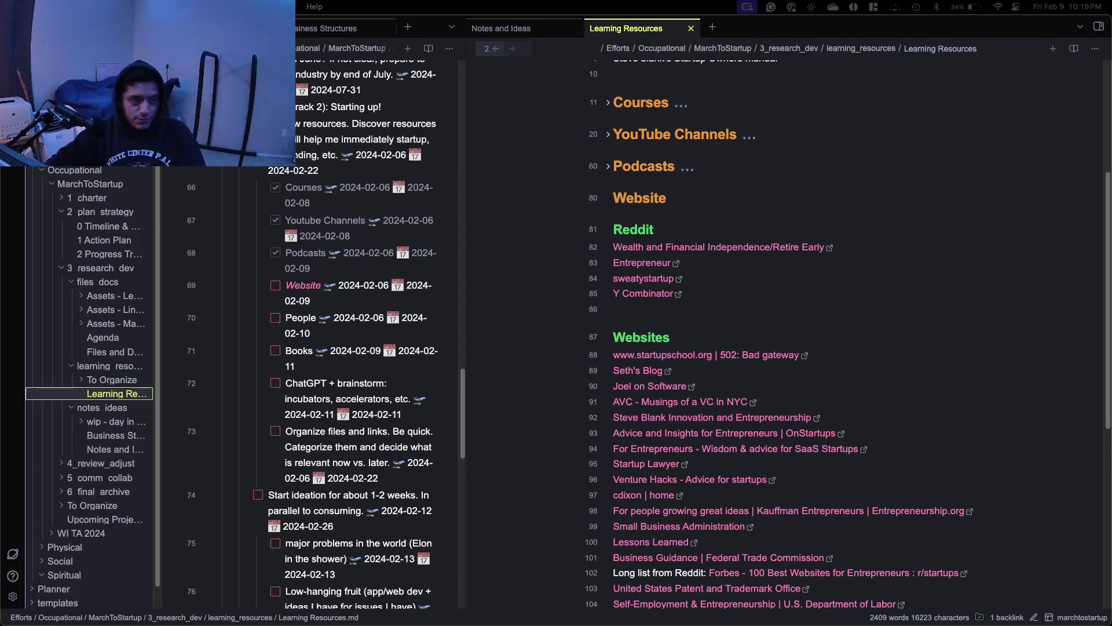
key(Up)
click(873, 248)
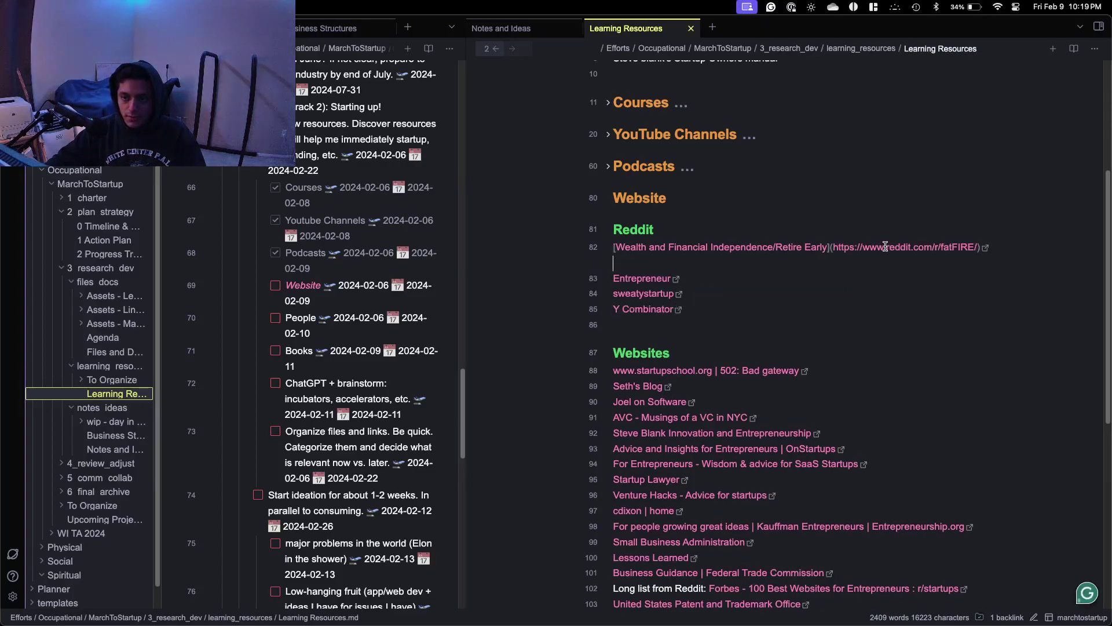
key(super+Right)
text(: )
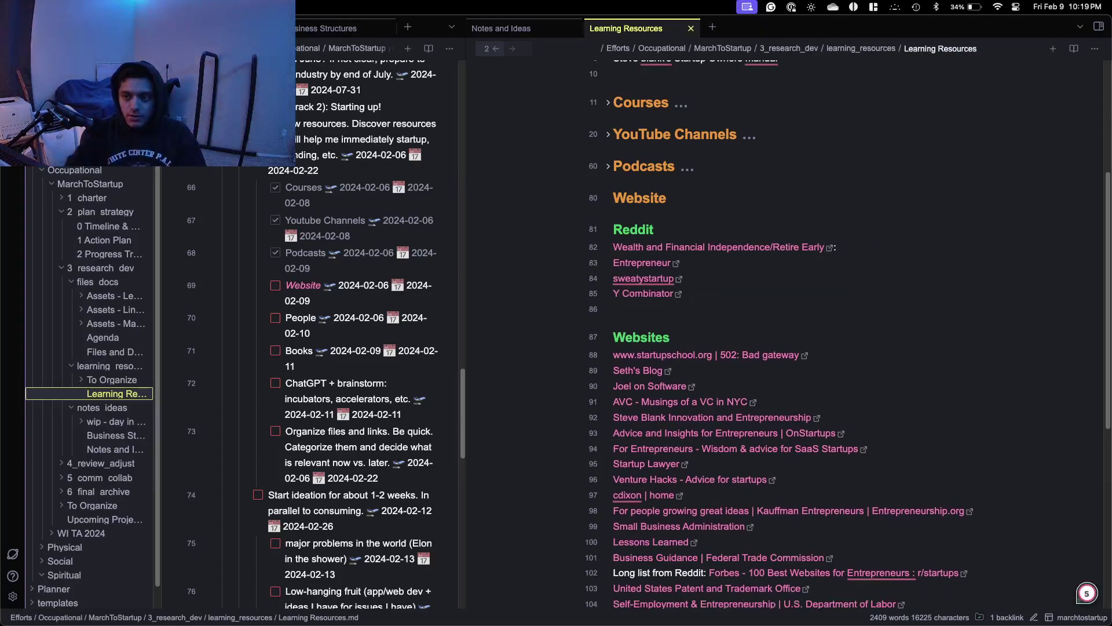
Describe the Wealth and Financial Independence/Retire Early link as "Subreddit focuses on building wealth and retiring early.".
text(Subreddit )
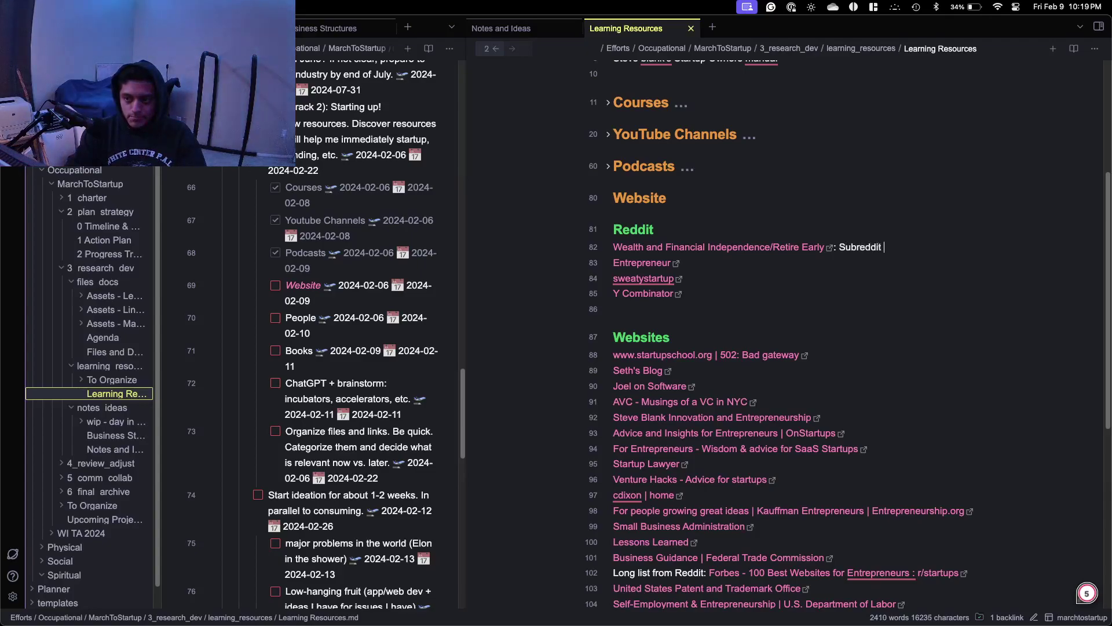
text(focused )
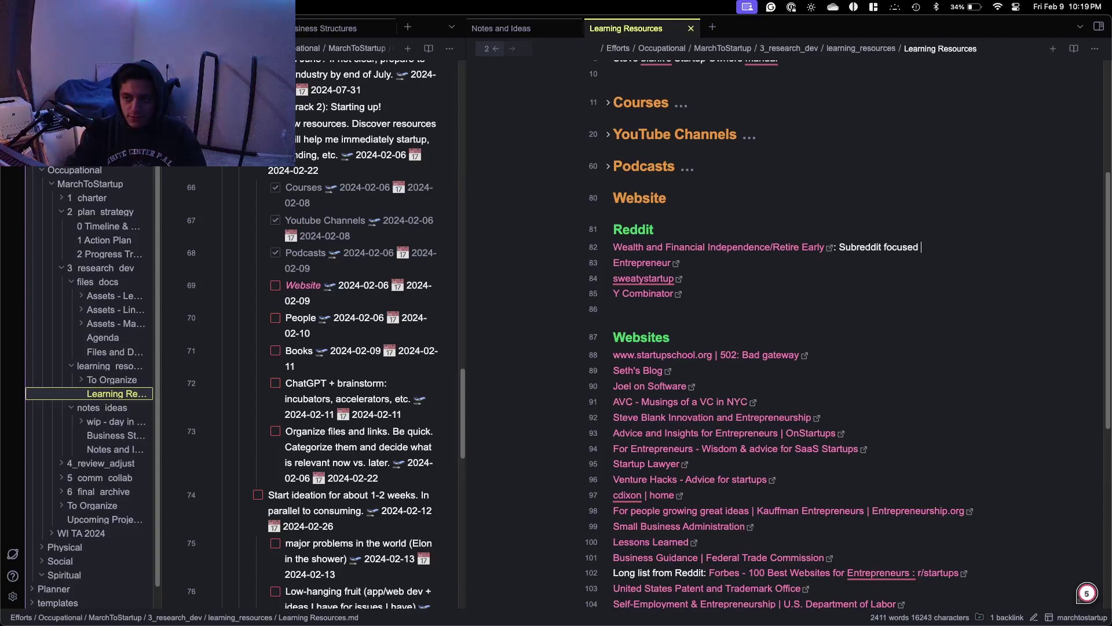
key(BackSpace)
key(BackSpace)
text(s on )
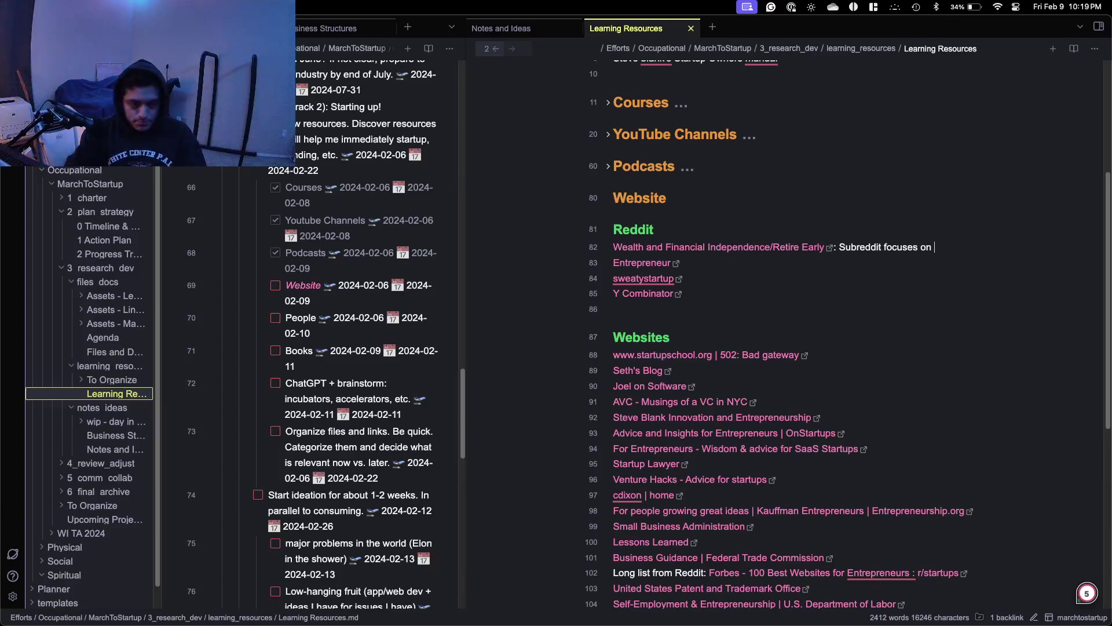
text(building wealth and rei)
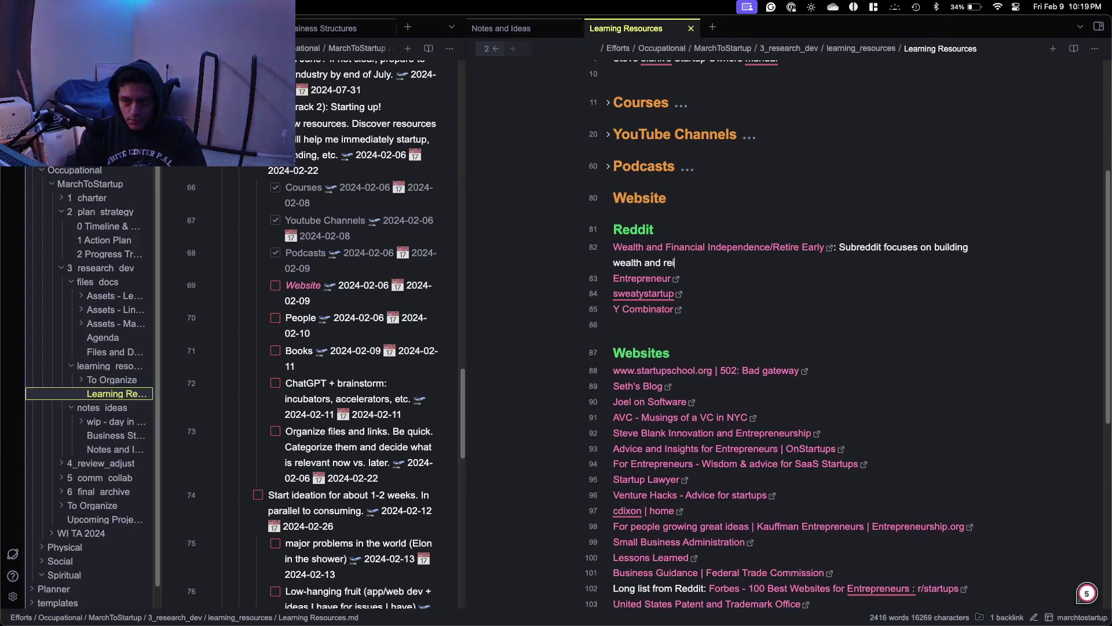
key(BackSpace)
text(tir)
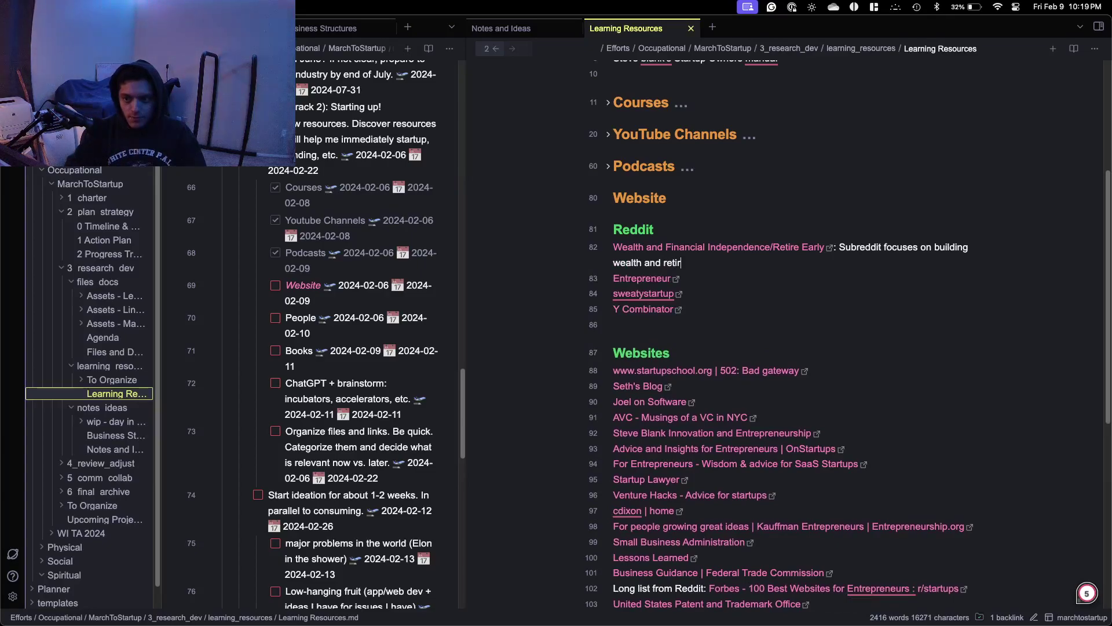
text(ing early.)
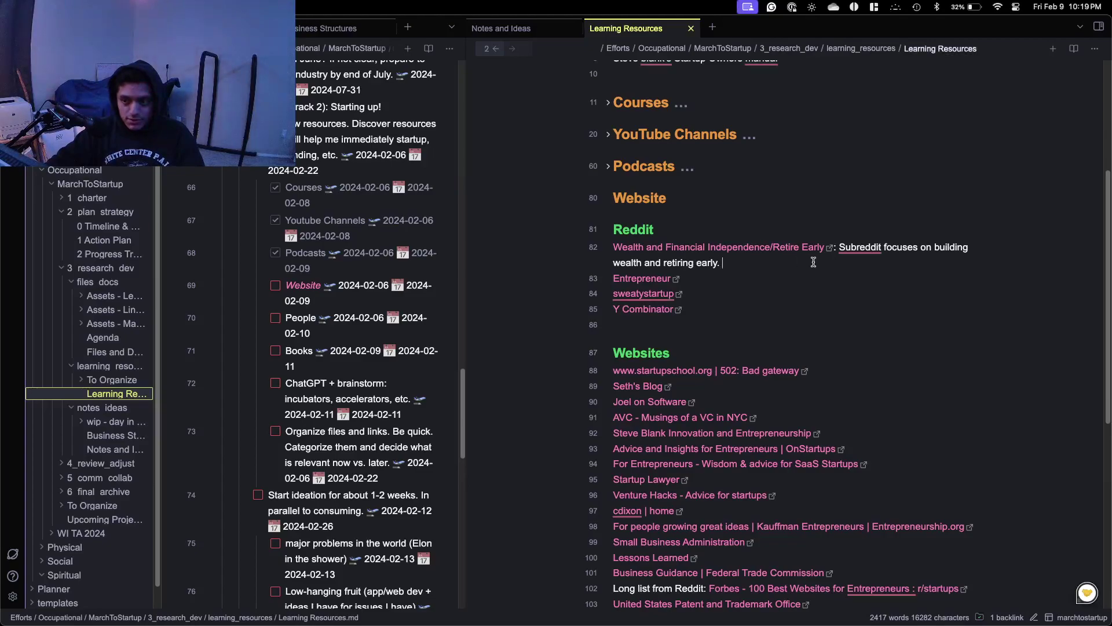
Continue the description with "I think this will be more useful once I have some wealth ($100k)".
text(I think this)
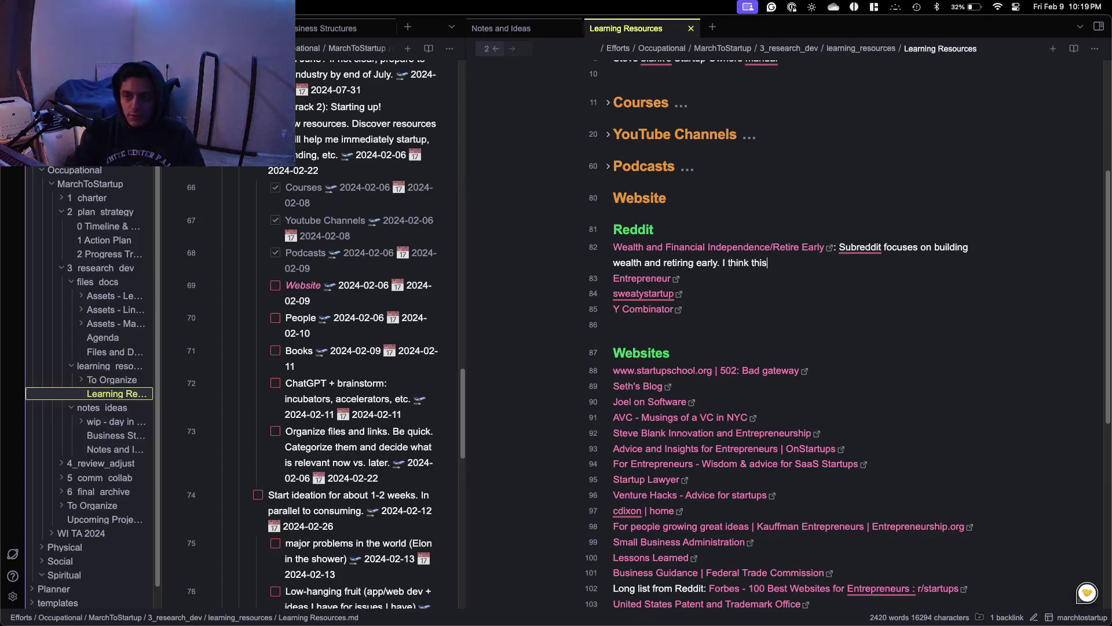
text( will be more useful once)
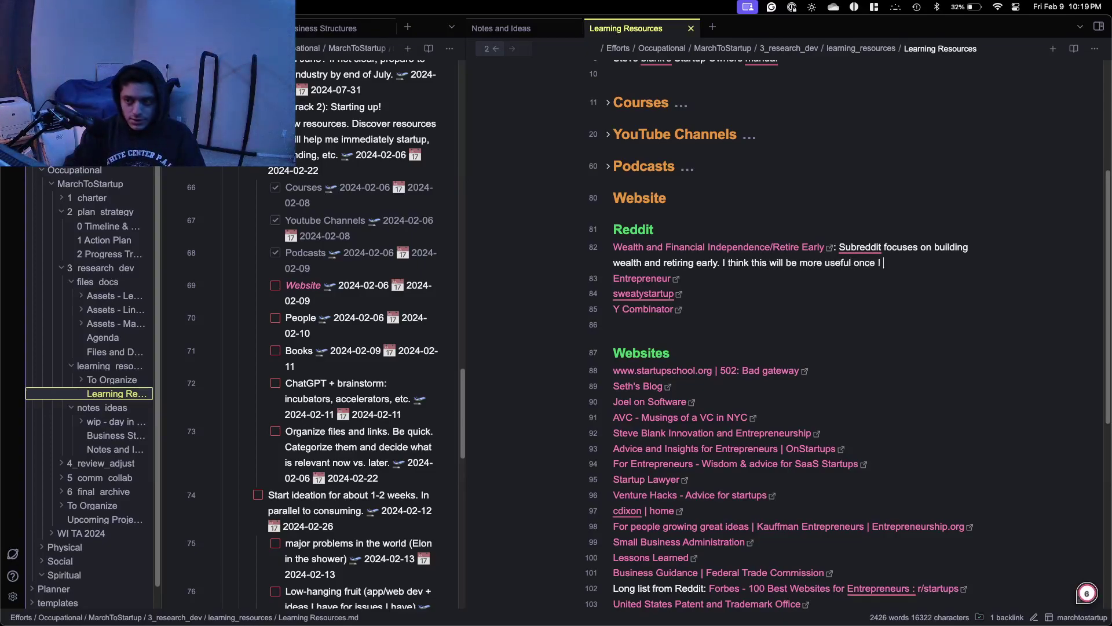
text( I)
text( hav)
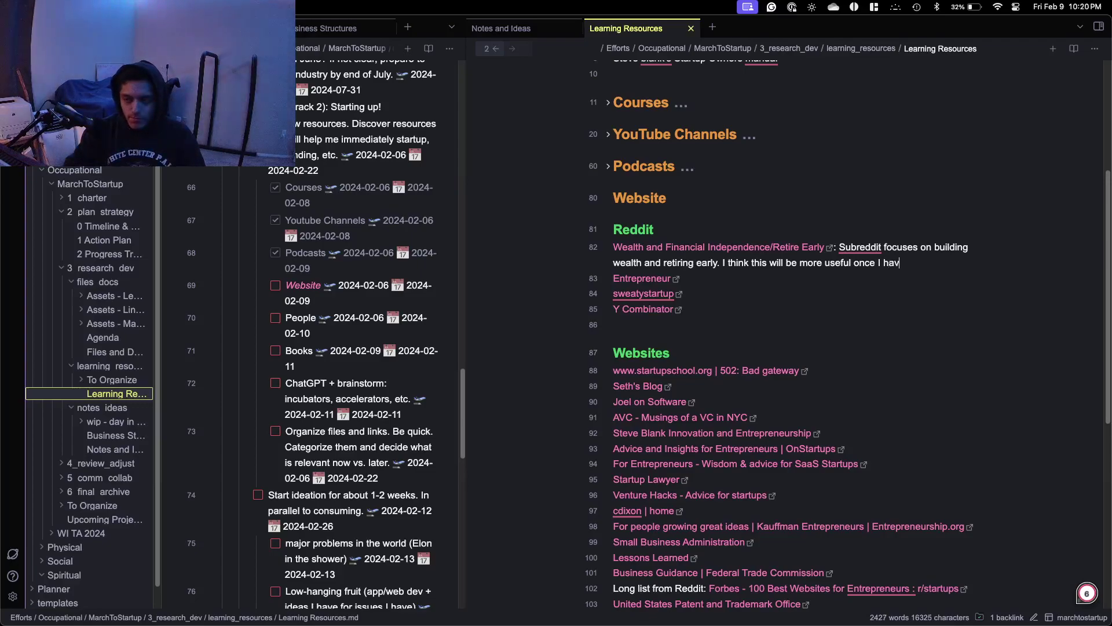
text(e star)
key(BackSpace)
key(BackSpace)
key(BackSpace)
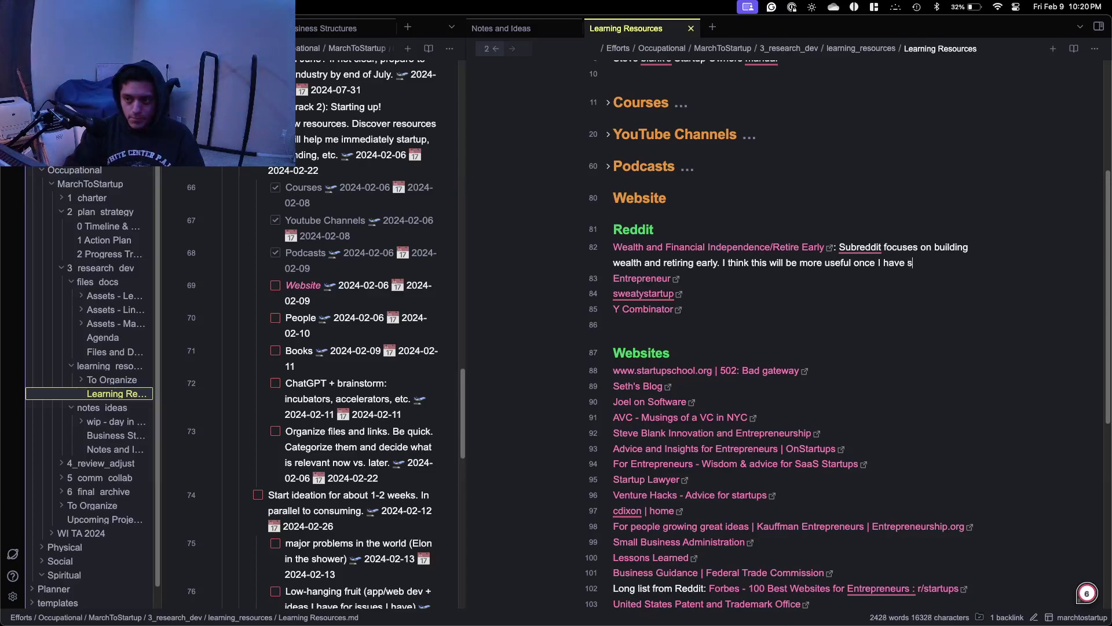
text(ome wel)
key(BackSpace)
text(alth ($)
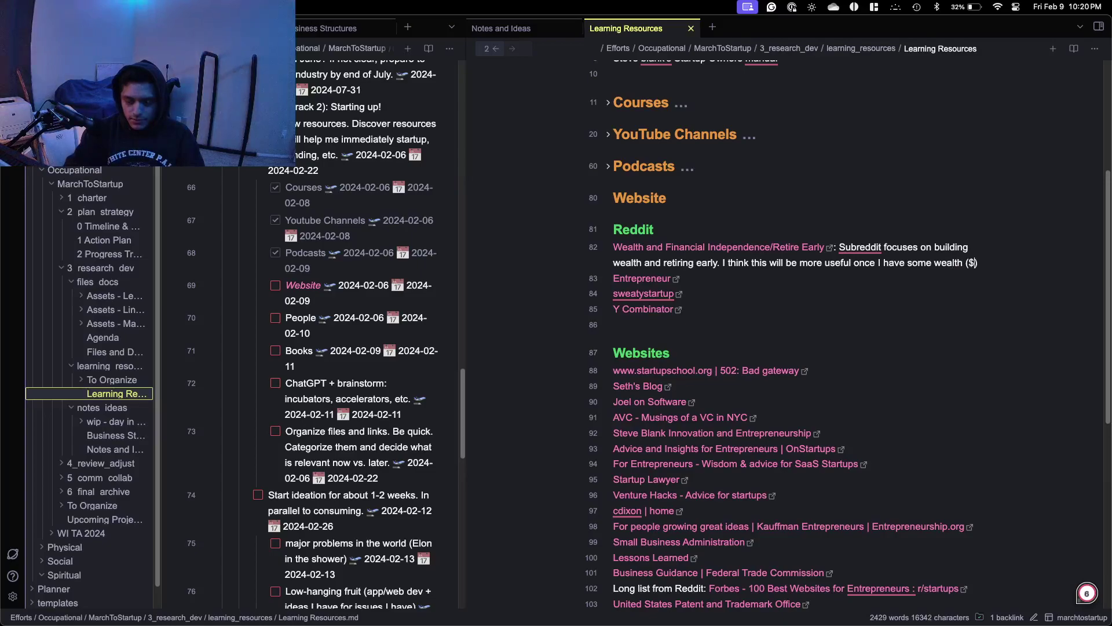
text(100k)
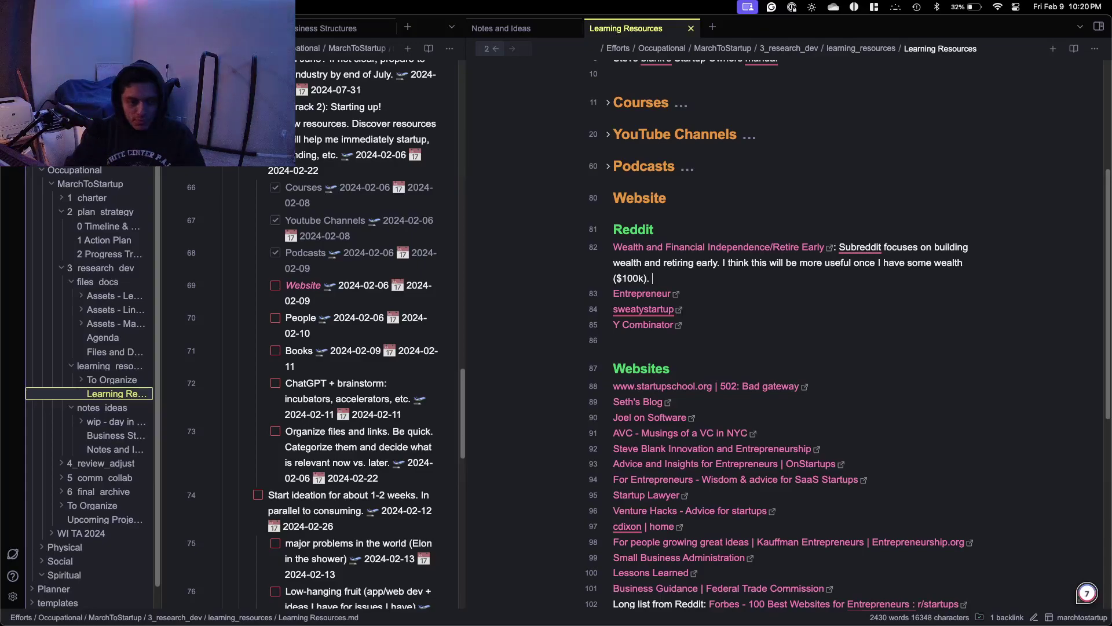
End that sentence with a period and add "Maybe spend like 30 minutes to see if they have any startup advice".
text(. May)
text(be spend like )
text(2)
key(BackSpace)
text(30 minutes to see if)
key(BackSpace)
key(BackSpace)
text(to see)
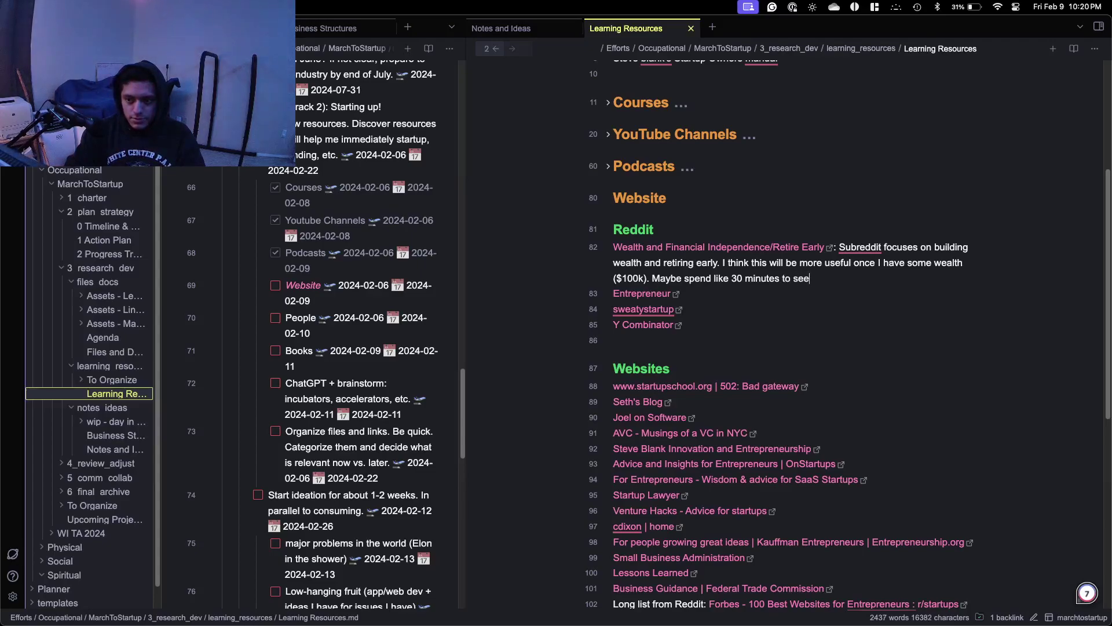
text( if they have any s)
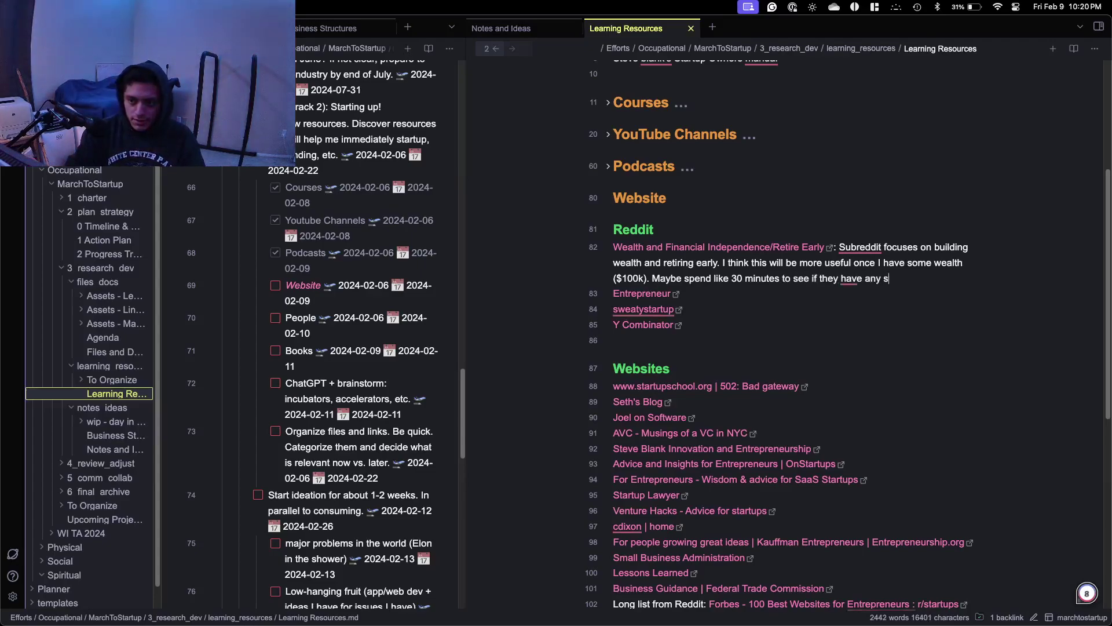
text(tartup advice)
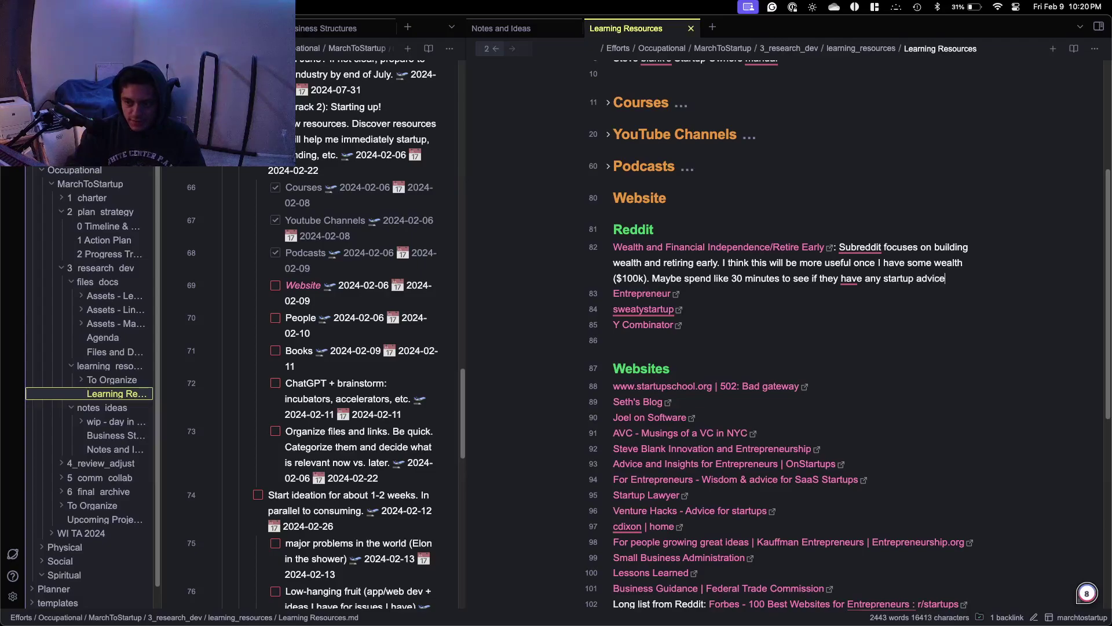
Finish the Wealth and Financial Independence/Retire Early entry with "Relevance rating 2/5.".
text(. Relevance rating)
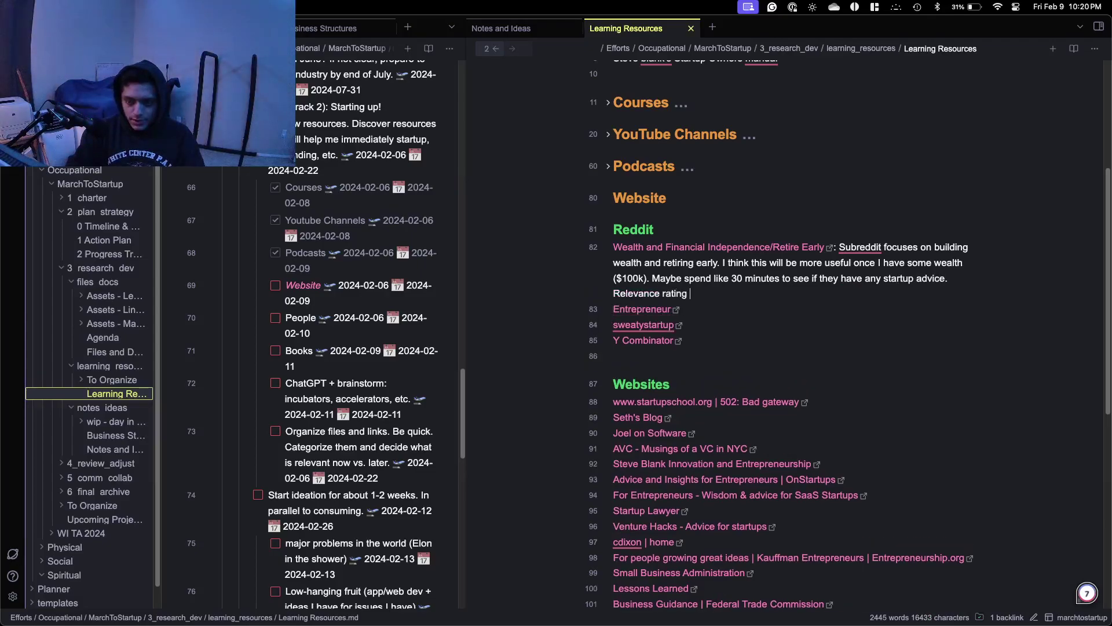
text( 25)
key(BackSpace)
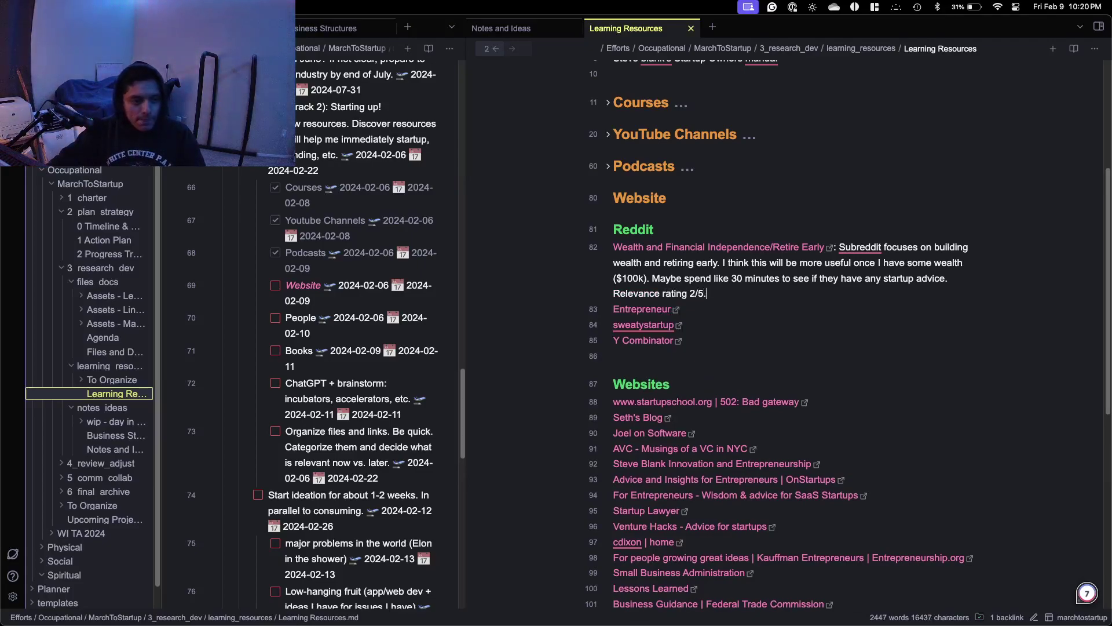
Switch to the browser's r/Entrepreneur page, glance over its feed, and sort the posts by Top.
key(super+Tab)
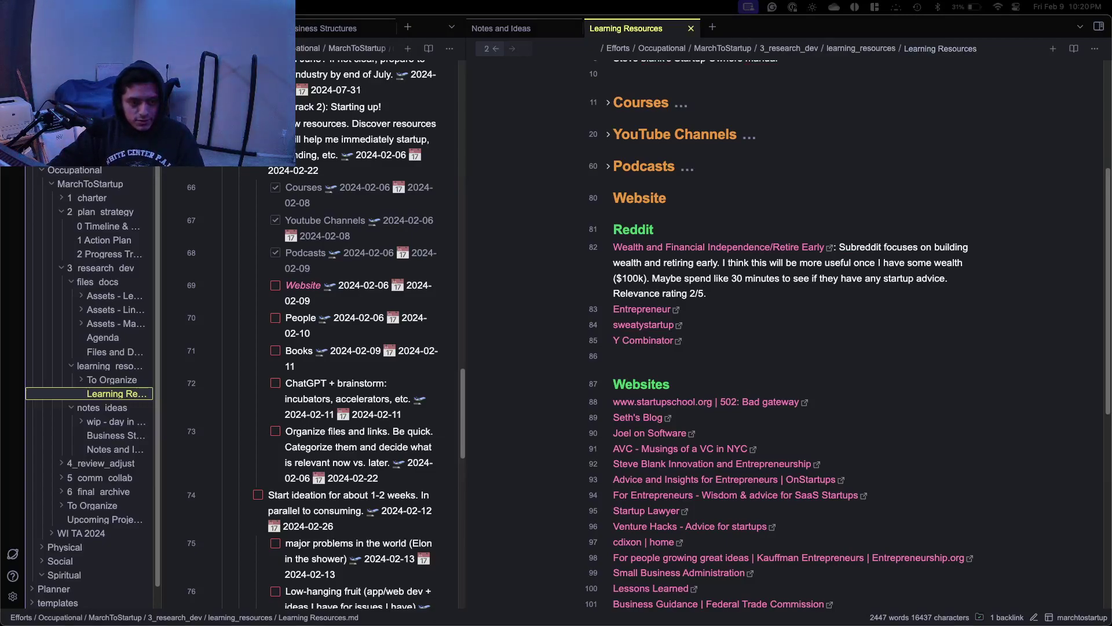
key(super+Tab)
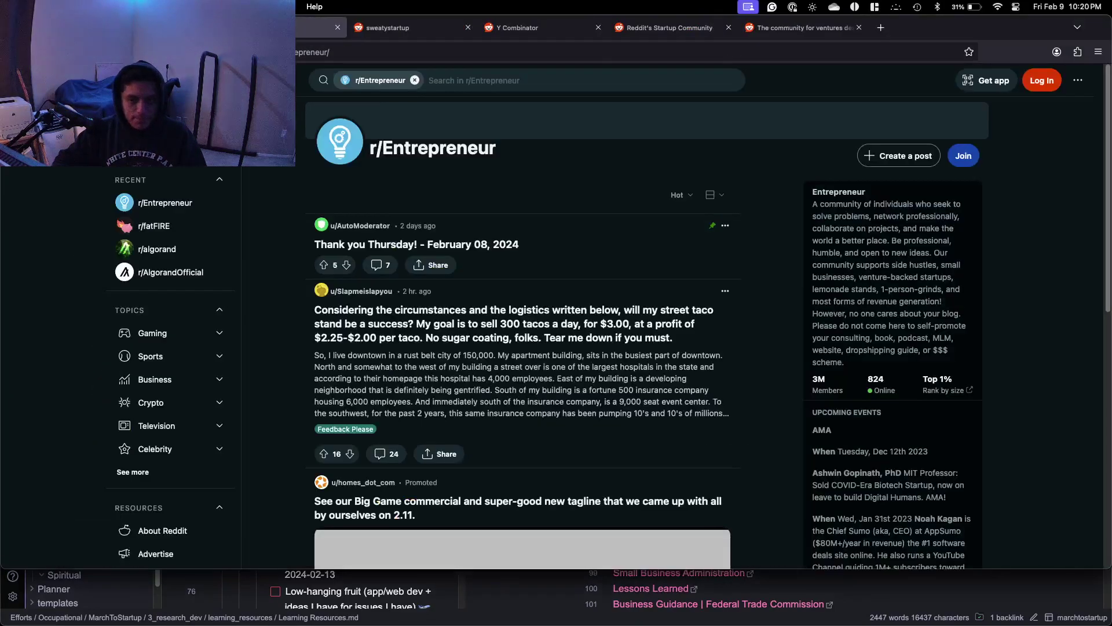
scroll(466, 284, down, 10)
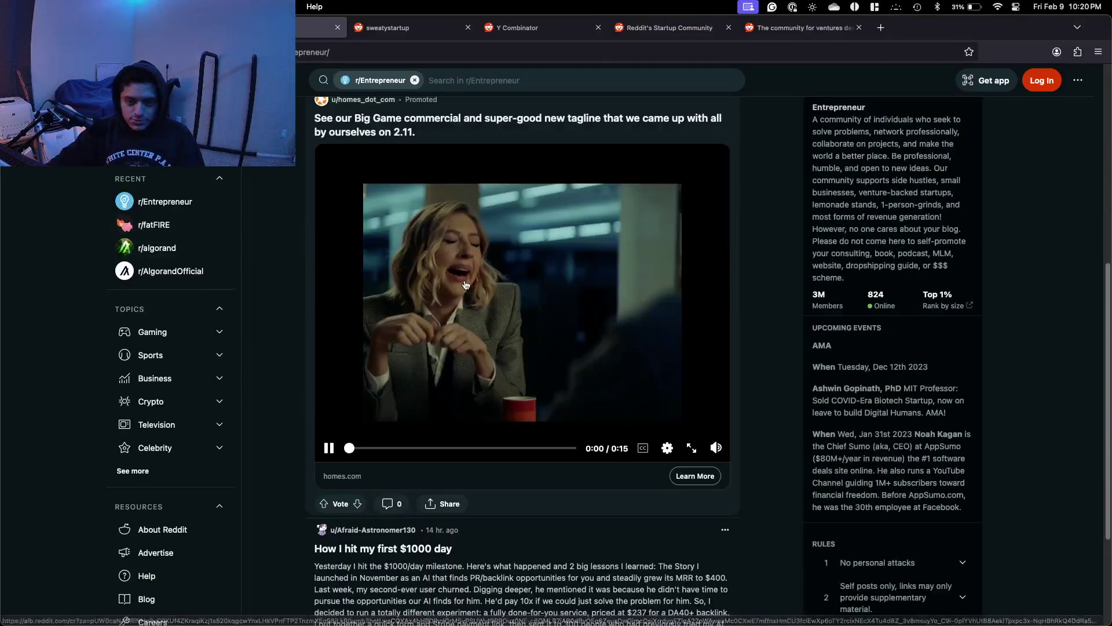
scroll(466, 284, up, 10)
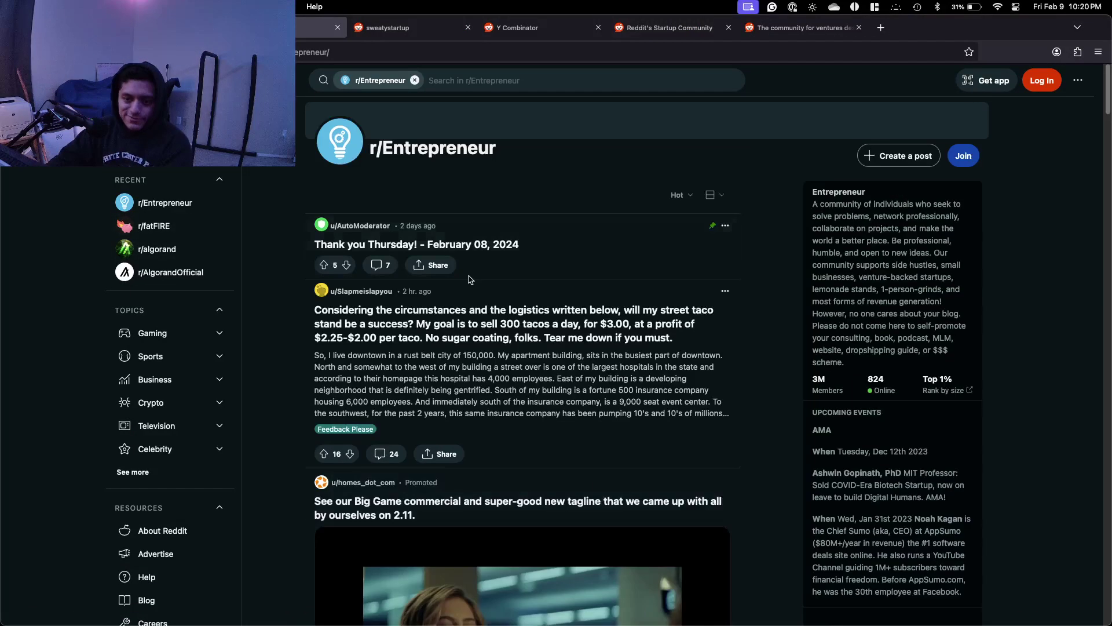
click(682, 194)
click(675, 304)
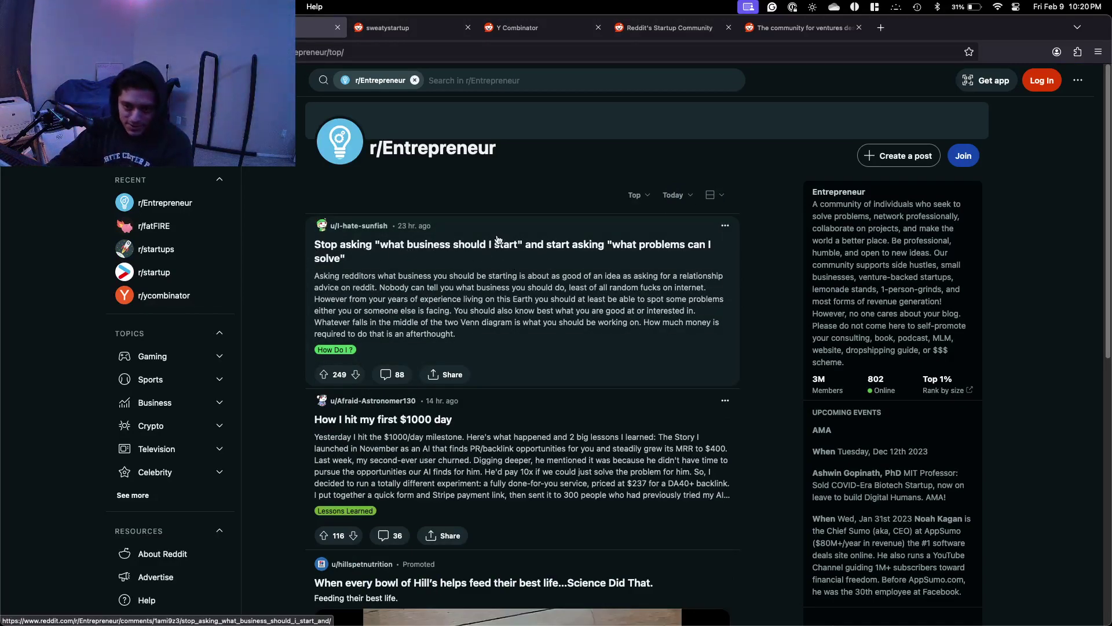
Open the post "Stop asking 'what business should I start' and start asking 'what problems can I solve'" and read through its comments.
click(389, 296)
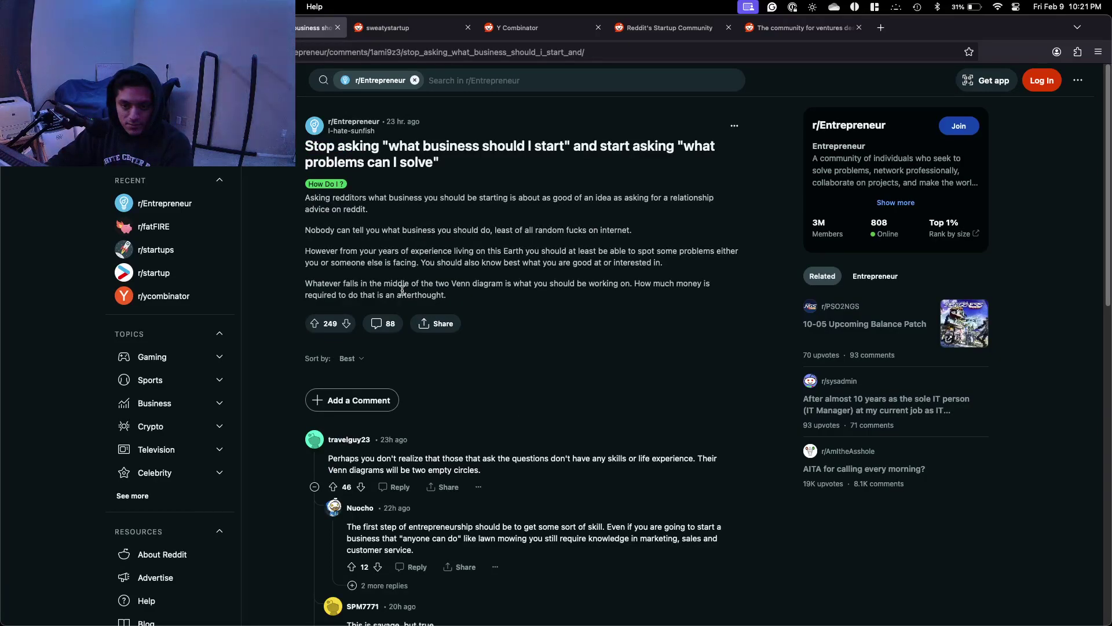
scroll(402, 290, down, 1)
scroll(404, 298, down, 1)
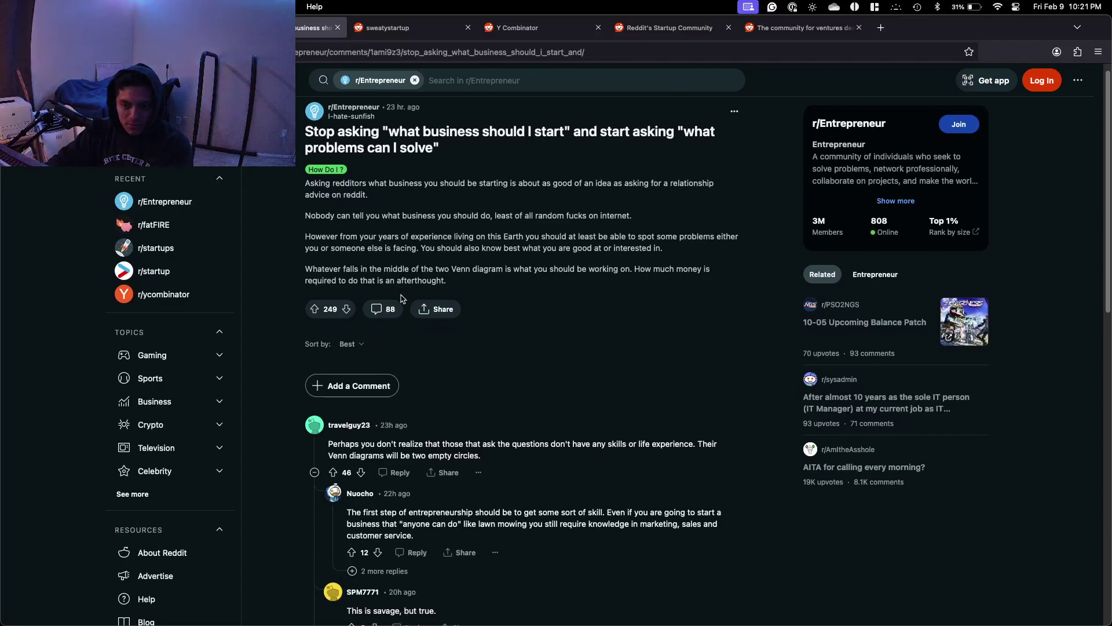
scroll(403, 299, down, 2)
scroll(402, 299, down, 5)
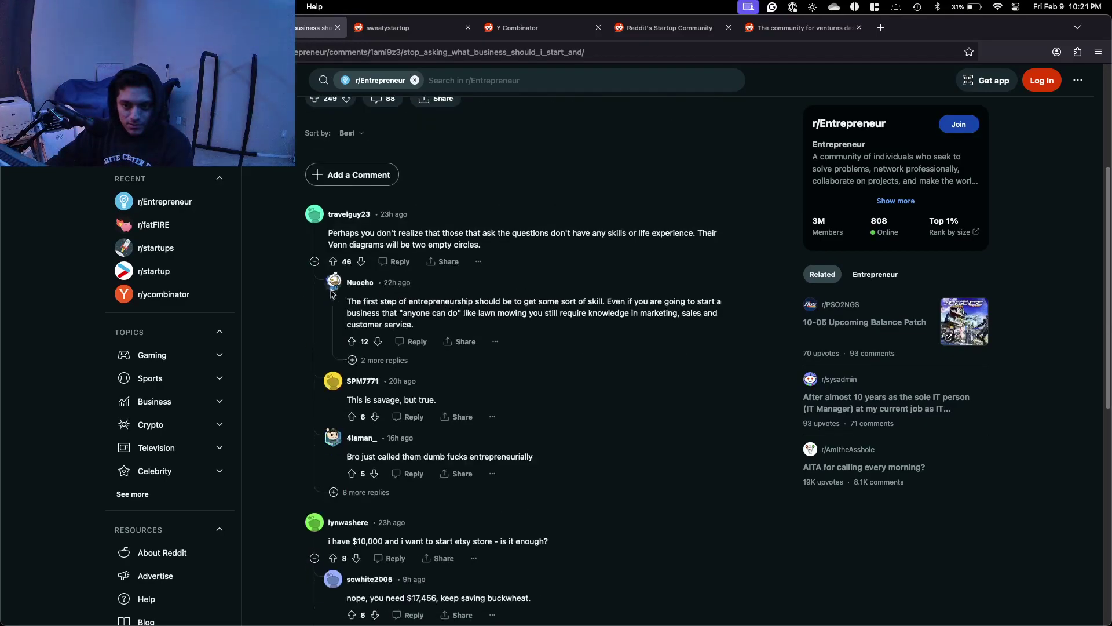
scroll(560, 293, down, 6)
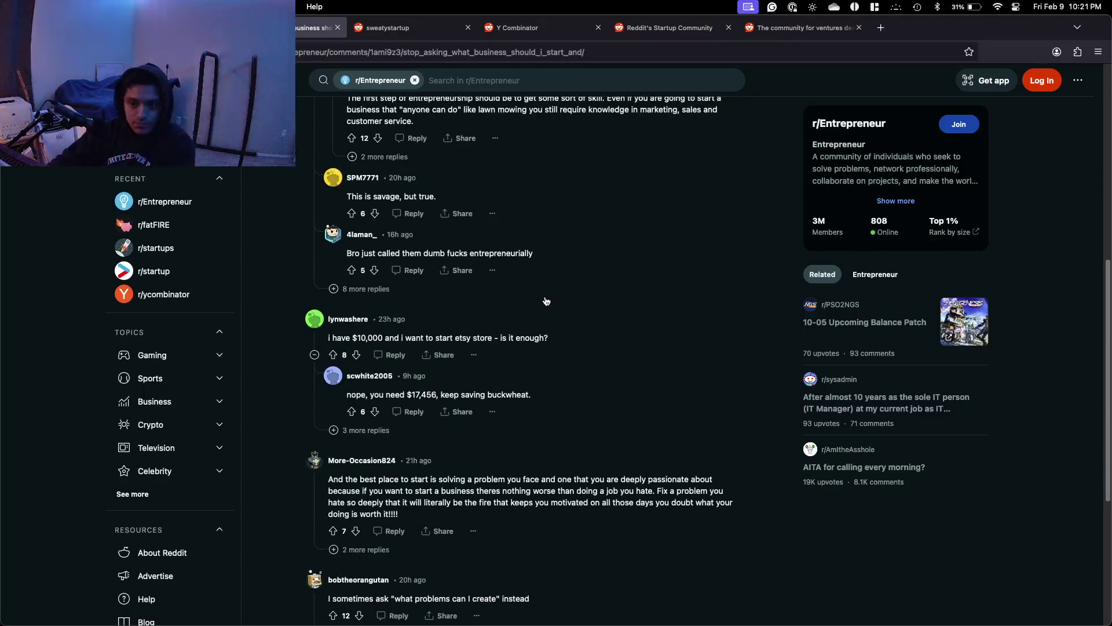
scroll(544, 300, down, 4)
scroll(536, 301, down, 20)
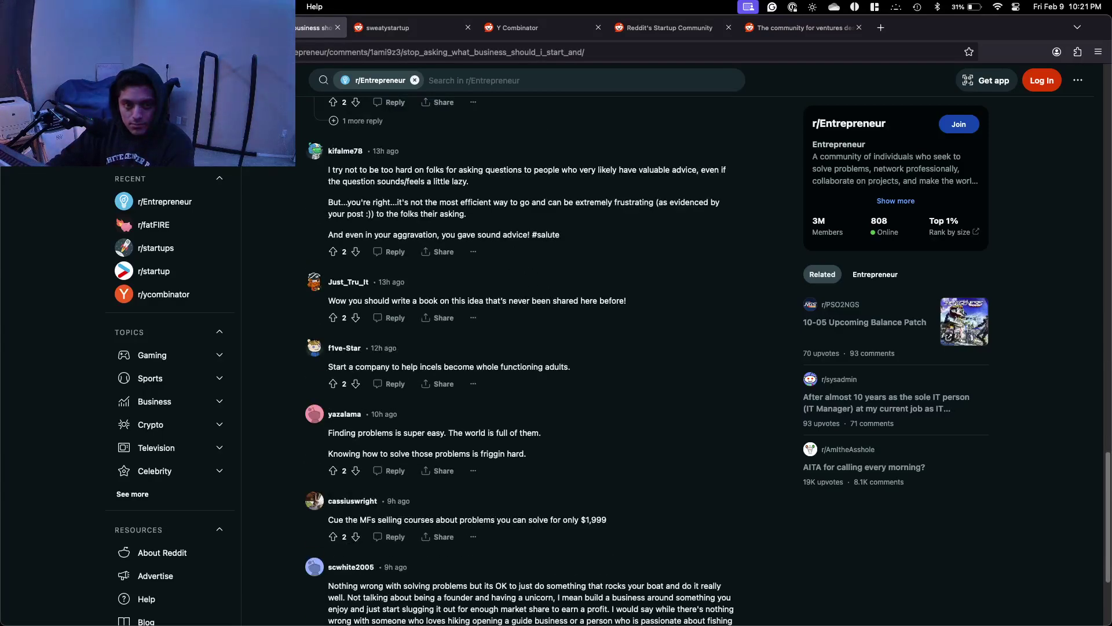
Return to the r/Entrepreneur feed and skim today's top posts to judge which topics the community discusses.
click(14, 52)
scroll(482, 303, down, 6)
scroll(482, 302, down, 5)
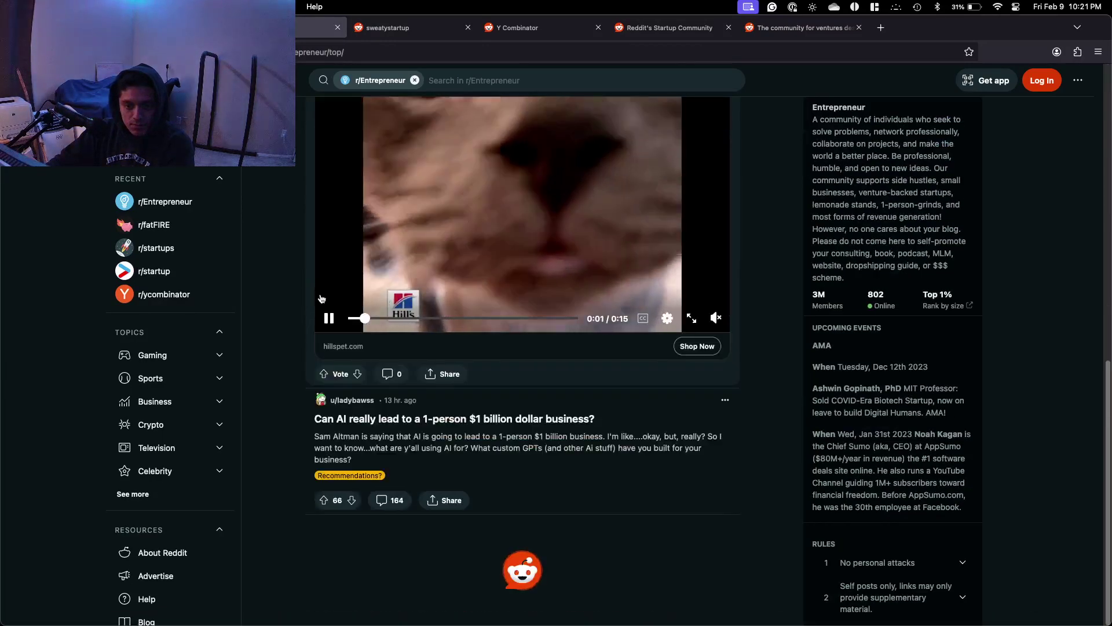
scroll(259, 395, down, 6)
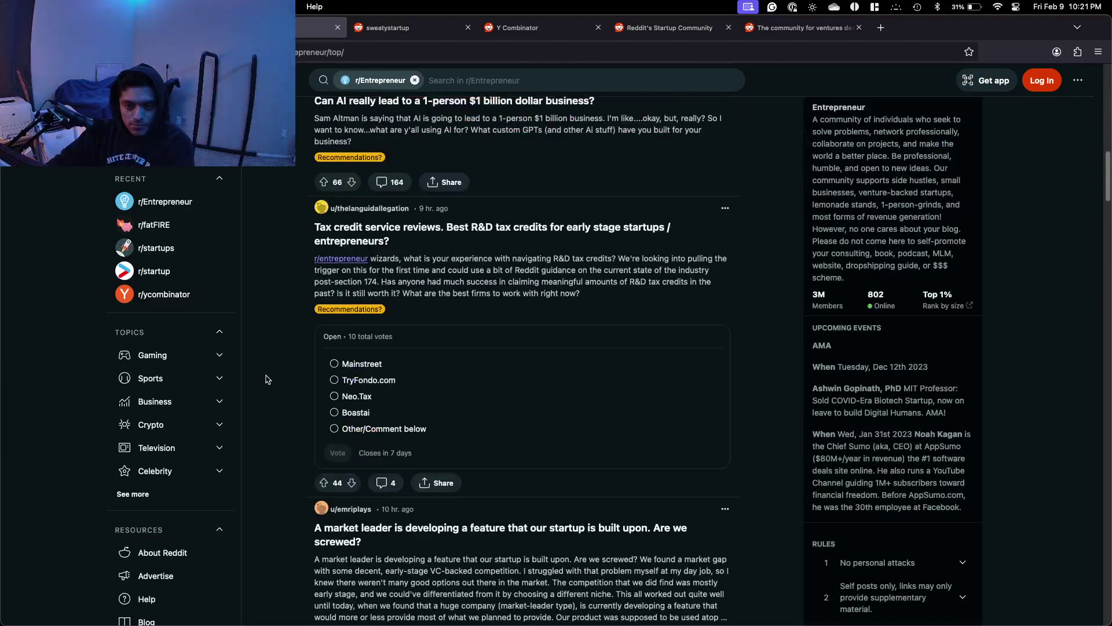
scroll(266, 380, down, 15)
scroll(266, 377, down, 6)
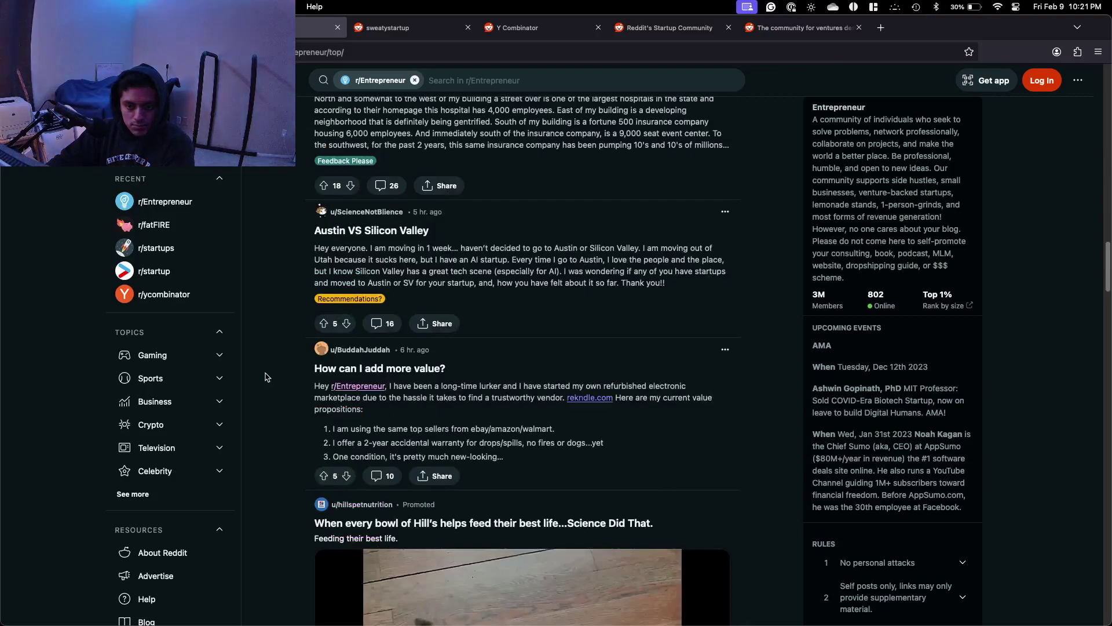
scroll(266, 377, down, 12)
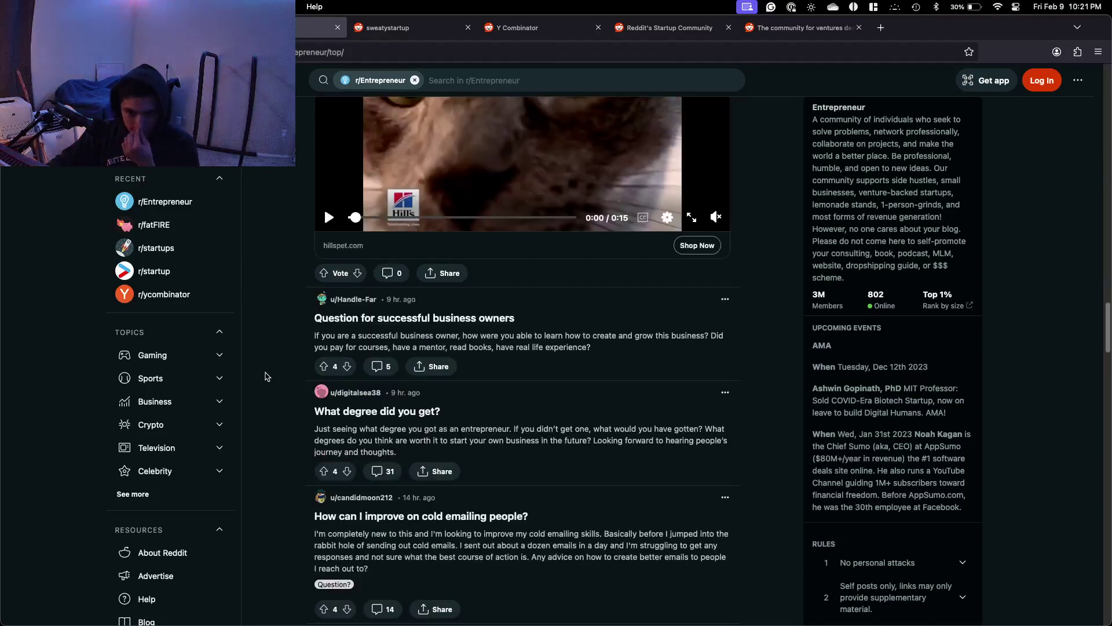
scroll(266, 377, down, 3)
scroll(613, 427, down, 9)
scroll(612, 427, up, 5)
scroll(609, 426, down, 12)
scroll(609, 425, down, 11)
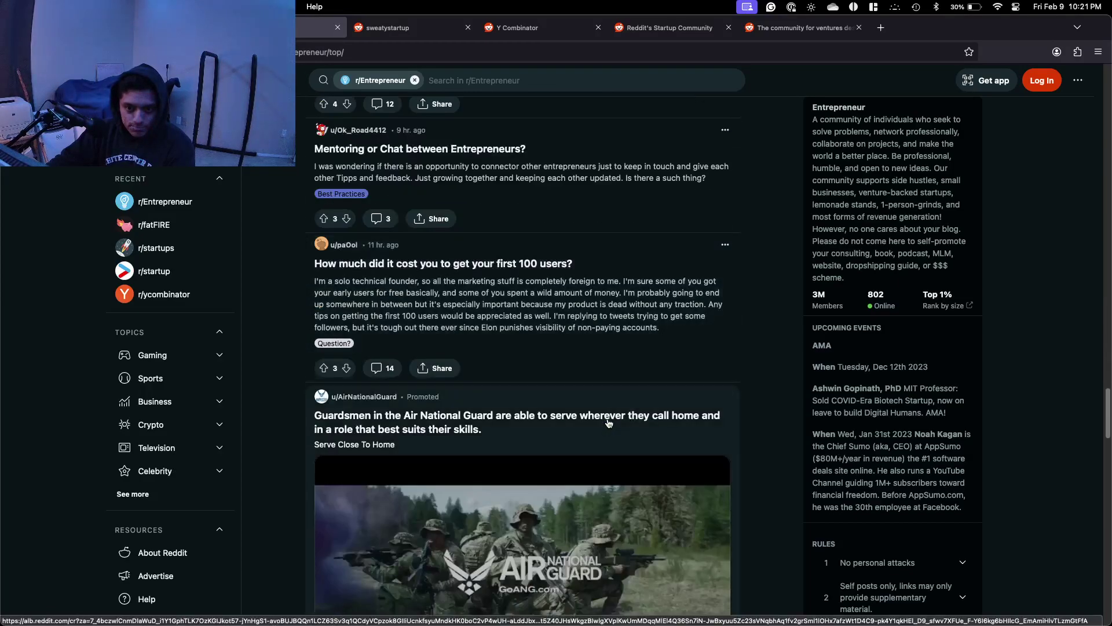
Set the time range of r/Entrepreneur's top posts to This Week.
scroll(608, 423, up, 20)
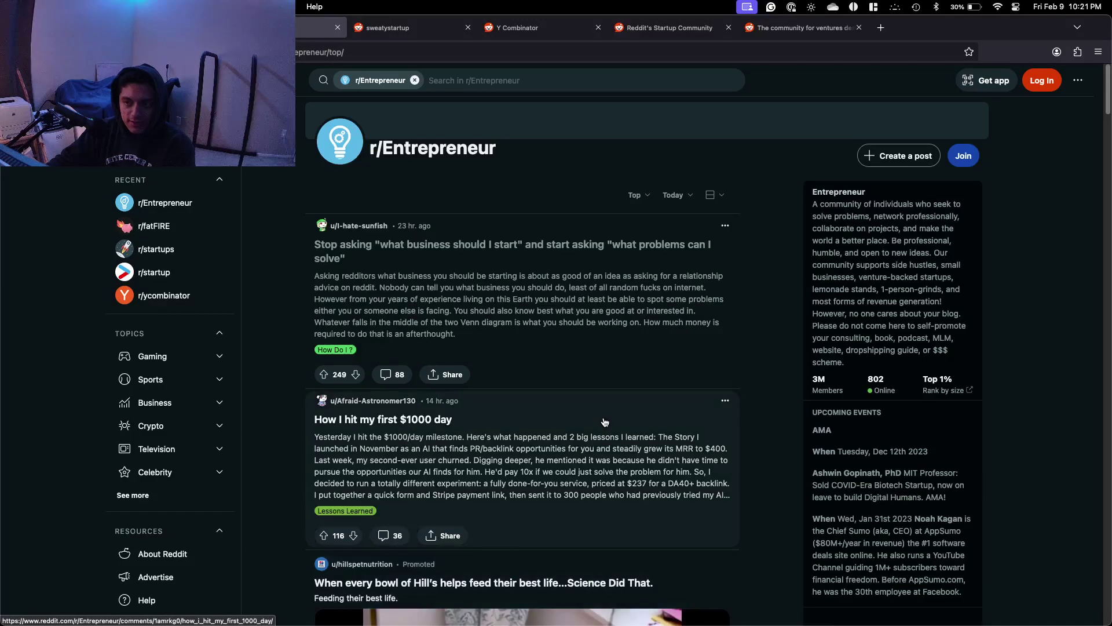
click(677, 195)
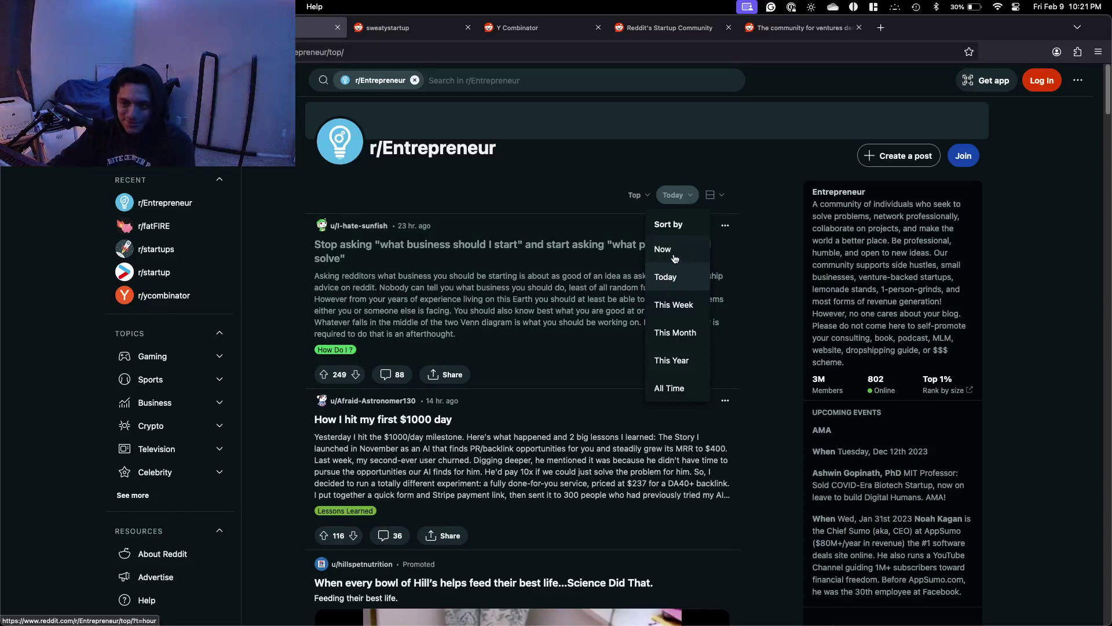
click(685, 308)
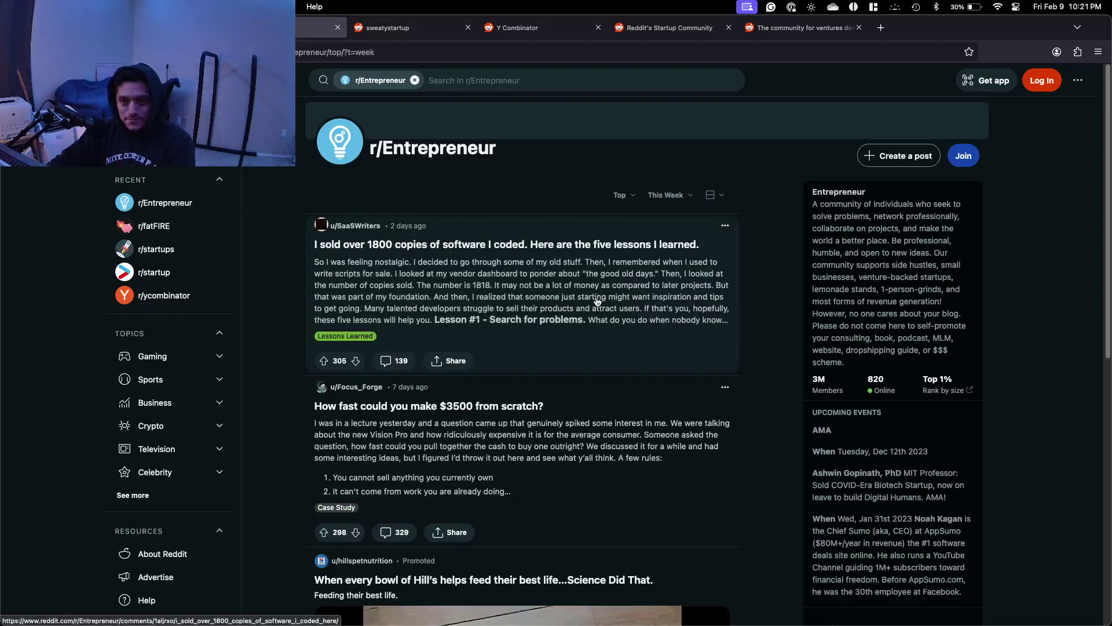
Open the post "I sold over 1800 copies of software I coded. Here are the five lessons I learned." and read its five lessons.
click(597, 300)
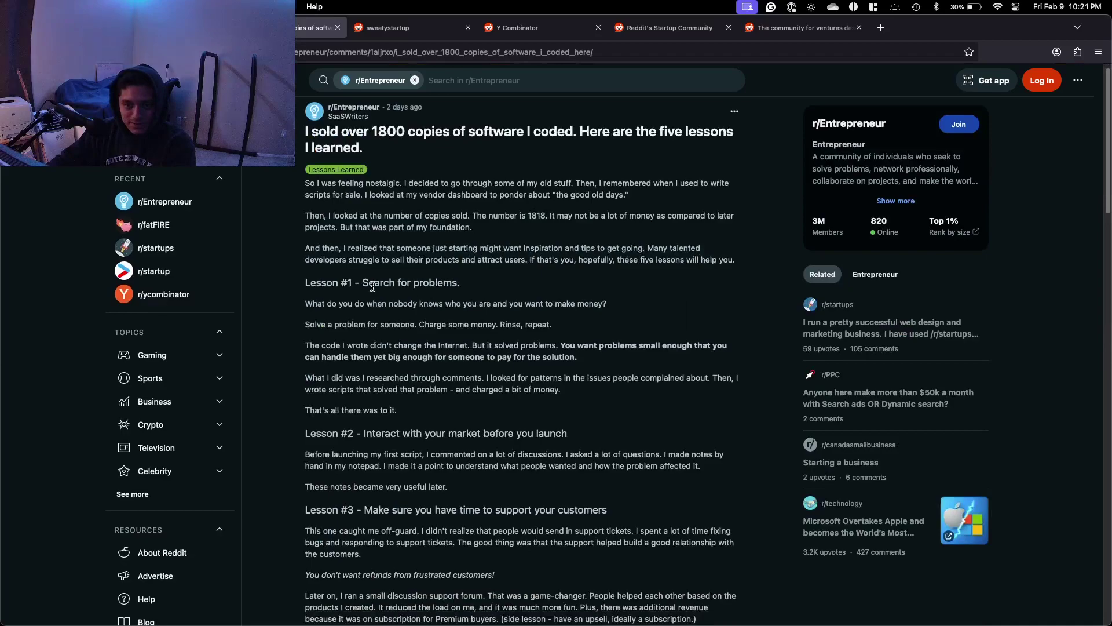
drag(326, 282, 460, 284)
scroll(544, 336, down, 2)
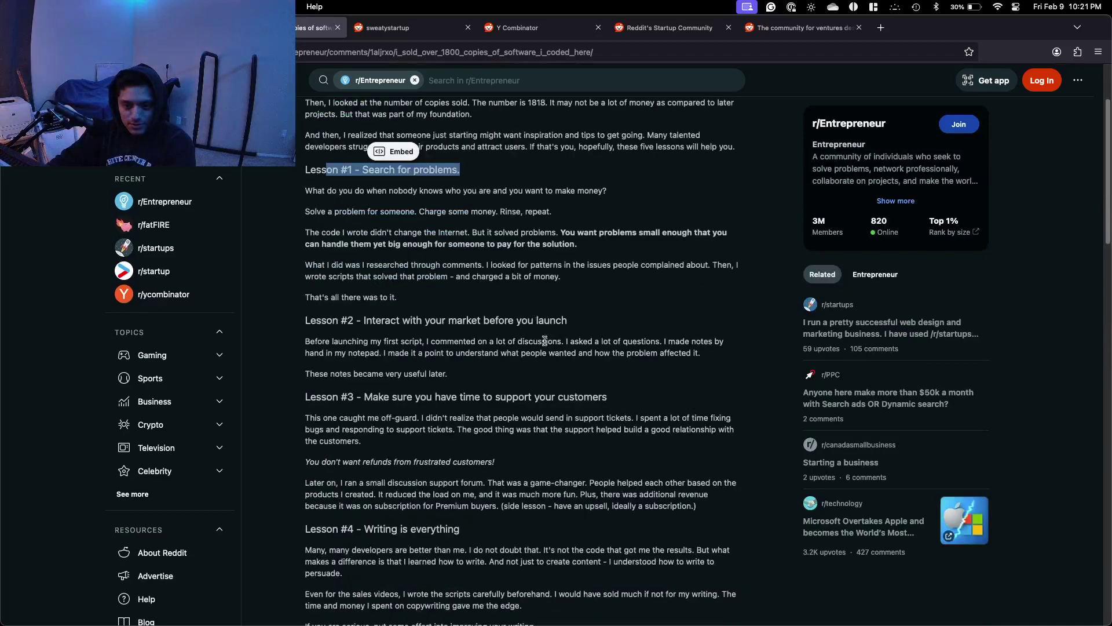
scroll(544, 362, down, 1)
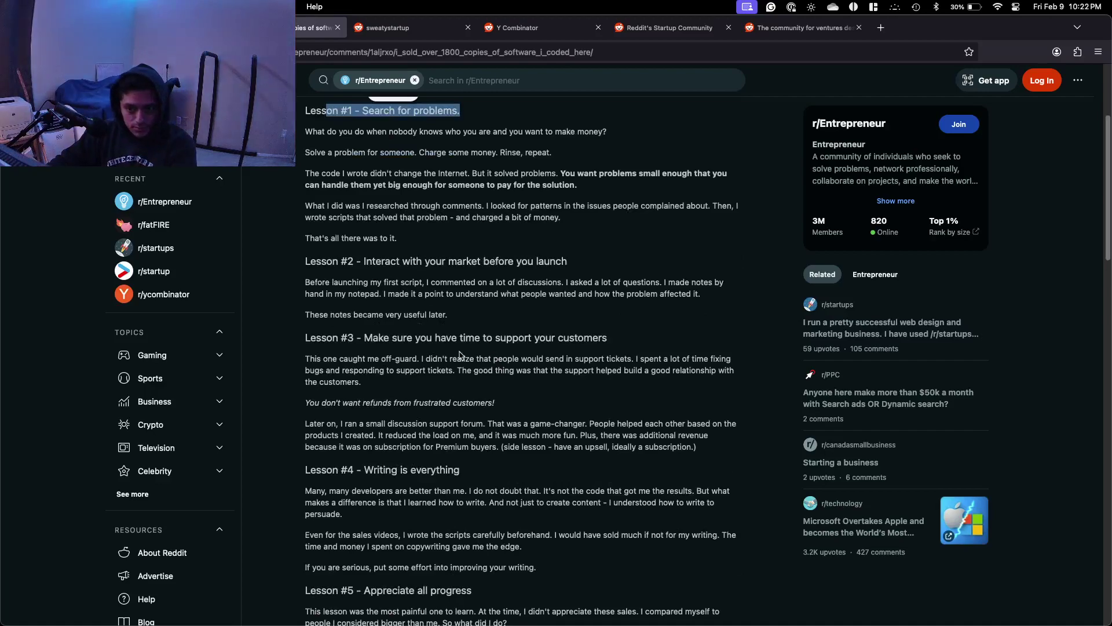
drag(417, 359, 510, 369)
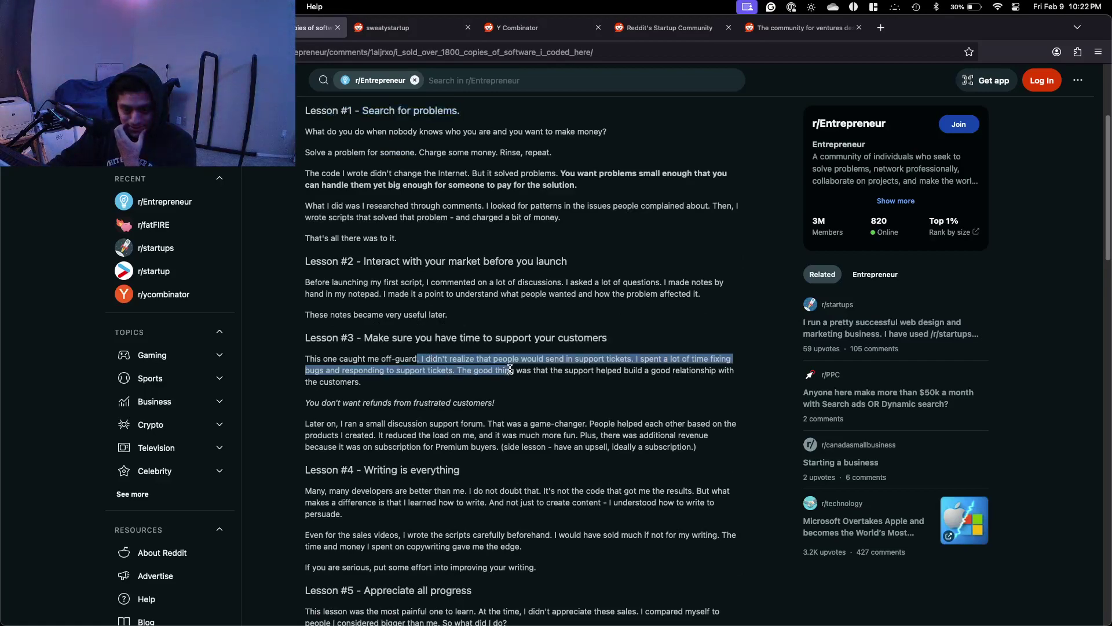
drag(509, 369, 518, 391)
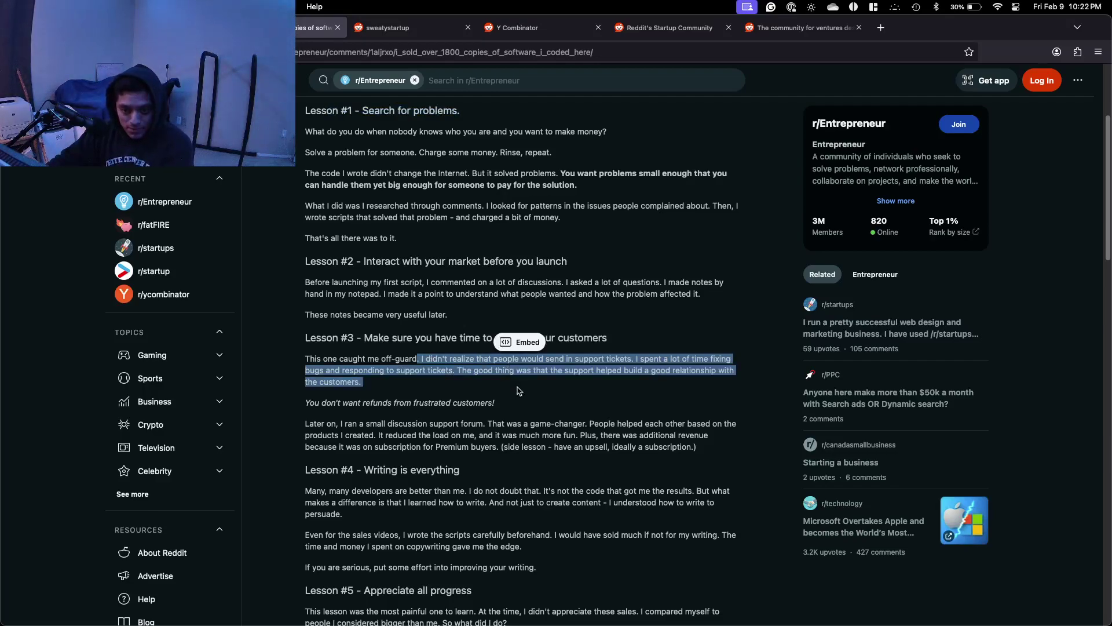
scroll(518, 391, down, 2)
click(511, 391)
scroll(507, 390, down, 3)
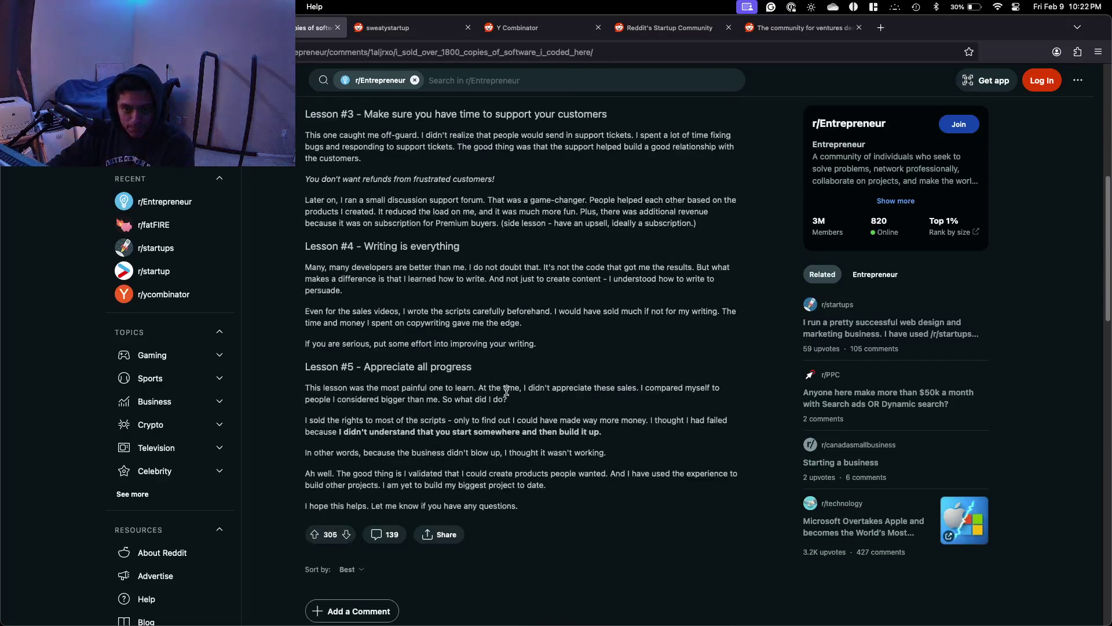
Read the comments under the software-sales lessons post and return to r/Entrepreneur's top posts of the week.
scroll(507, 390, down, 5)
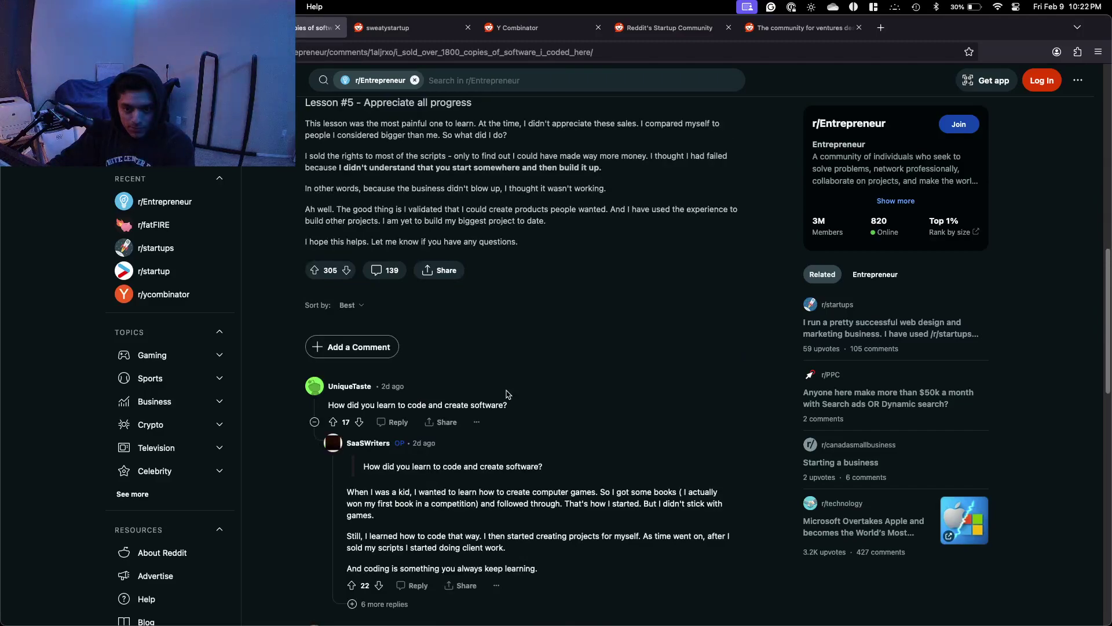
scroll(539, 398, down, 2)
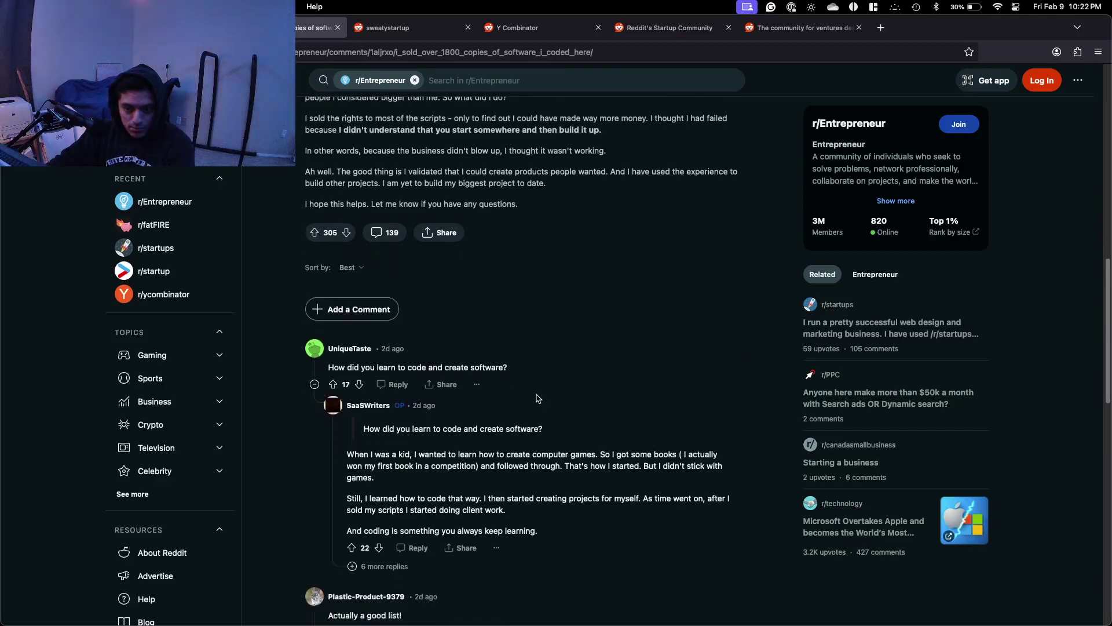
scroll(556, 394, down, 4)
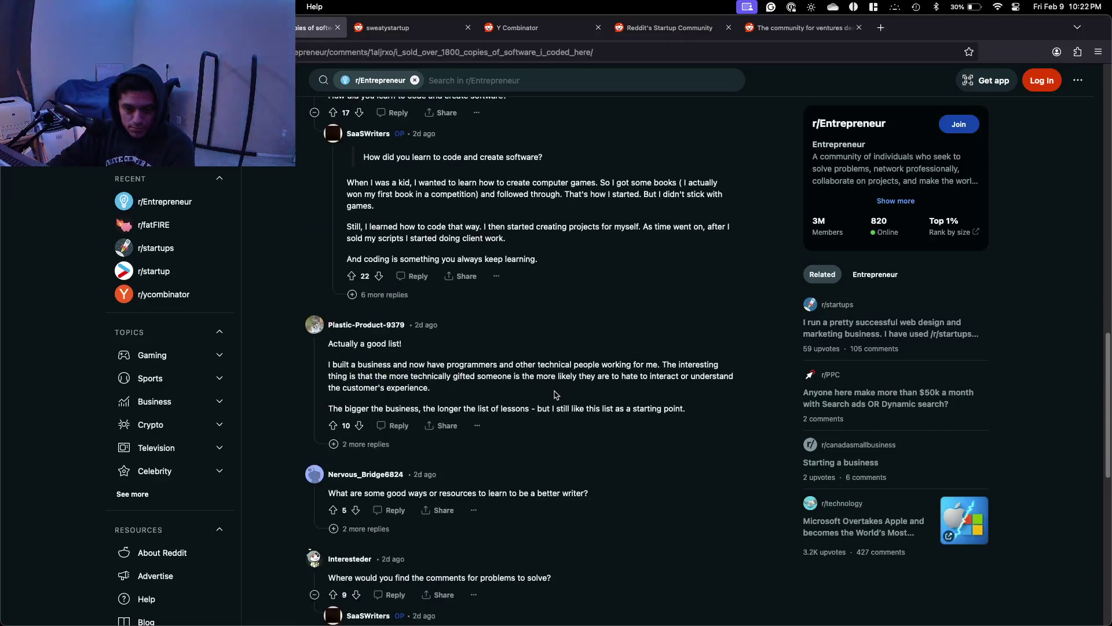
scroll(556, 394, down, 3)
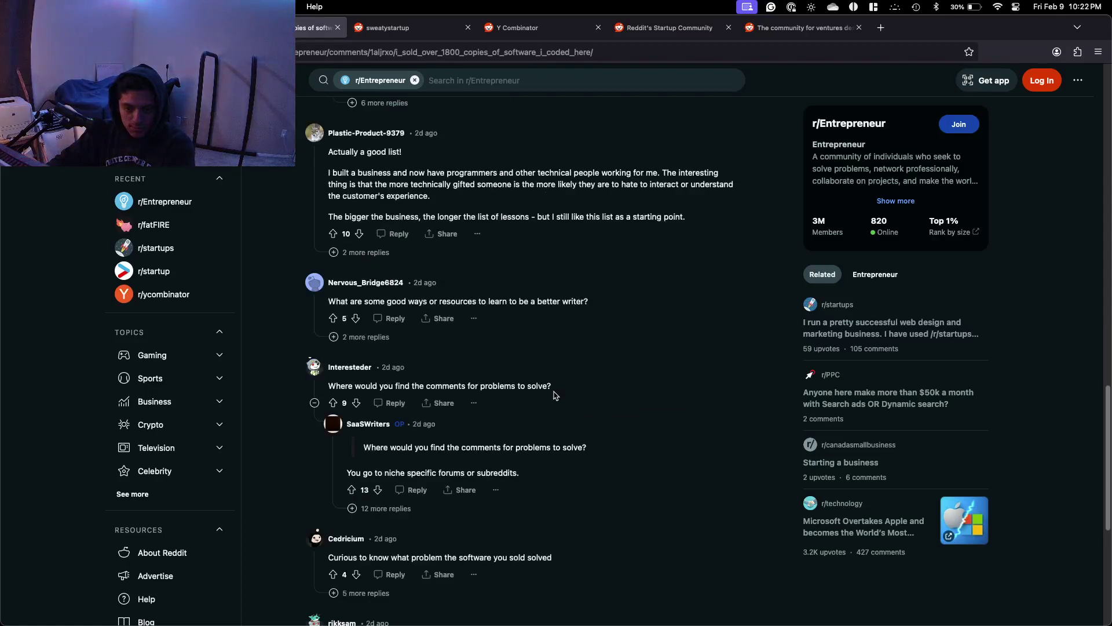
scroll(551, 398, down, 1)
scroll(551, 399, up, 20)
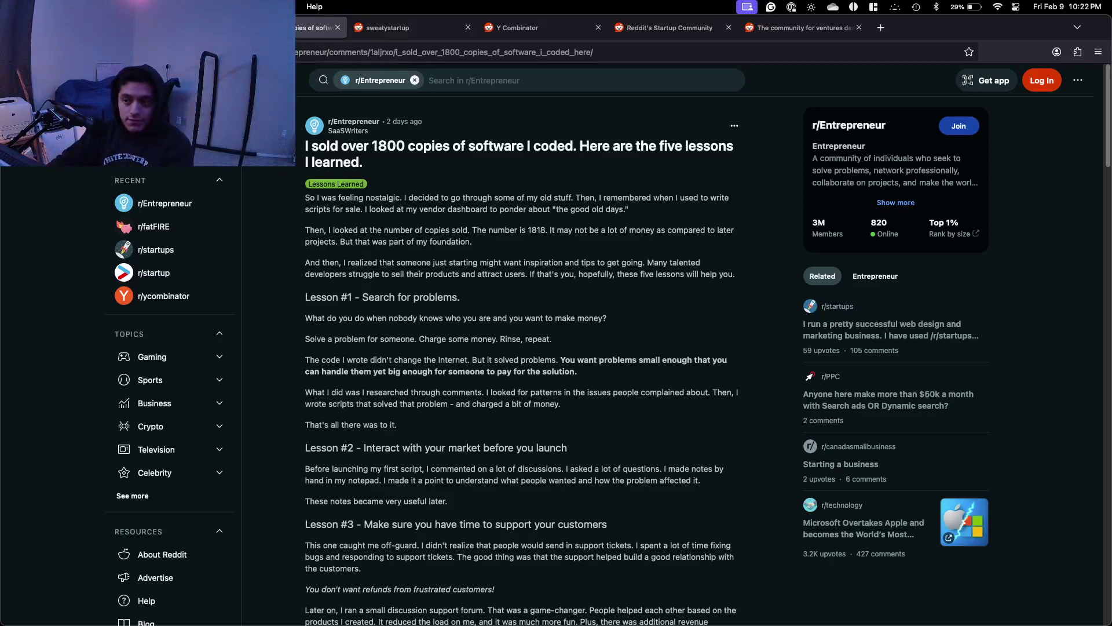
click(14, 53)
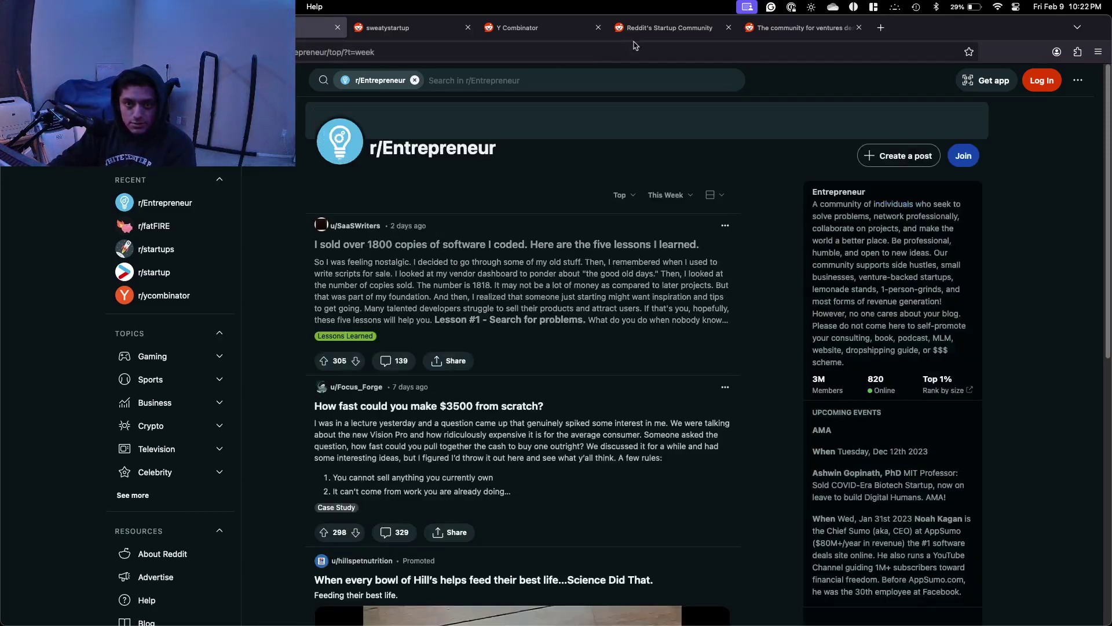
From r/Entrepreneur's community resources wiki, open Part I of the curated list of startup services and tools and skim its entries.
key(super+Tab)
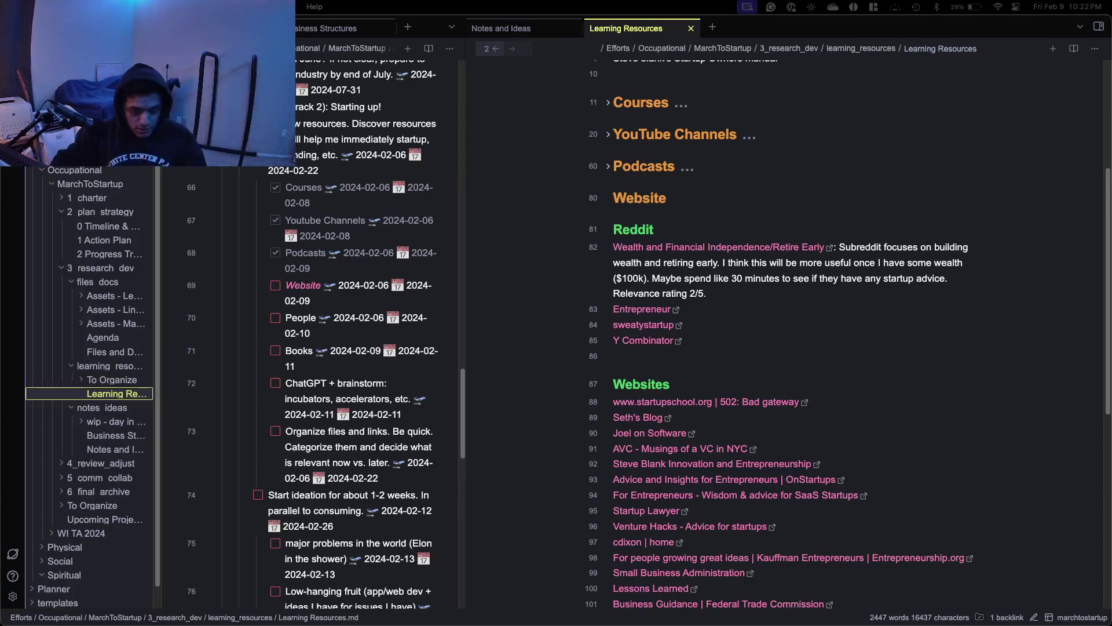
key(super+Tab)
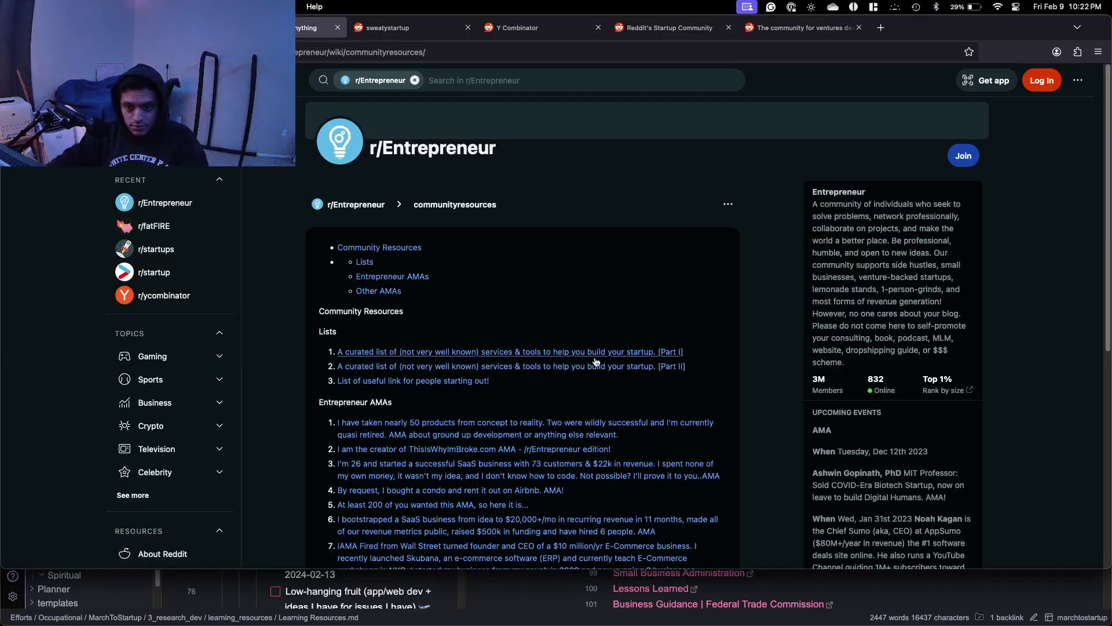
scroll(527, 347, down, 2)
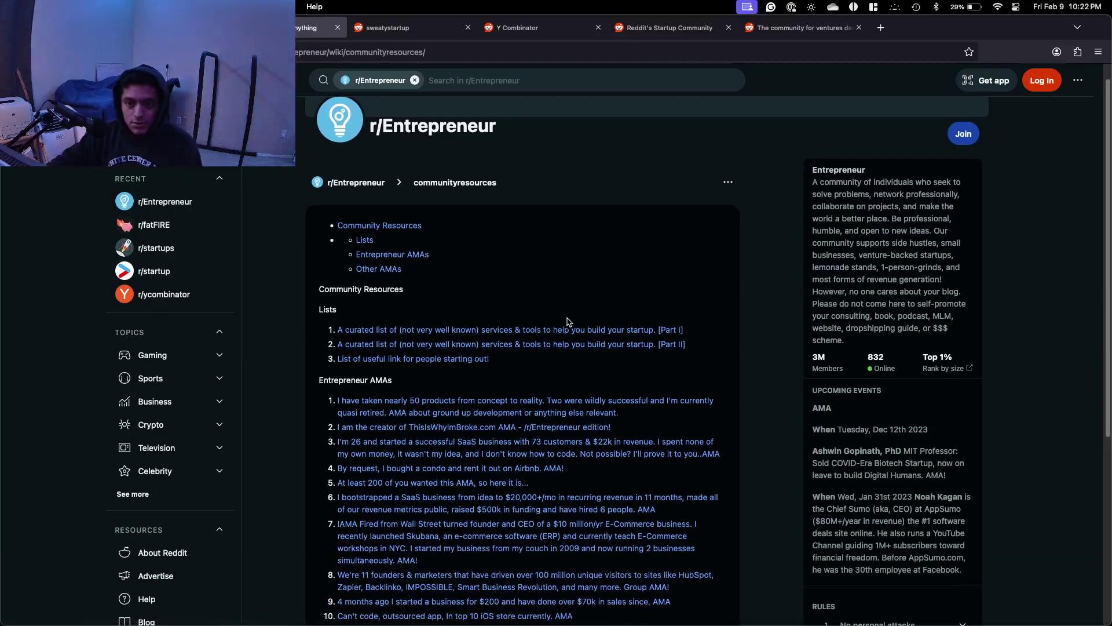
click(531, 330)
scroll(481, 304, down, 4)
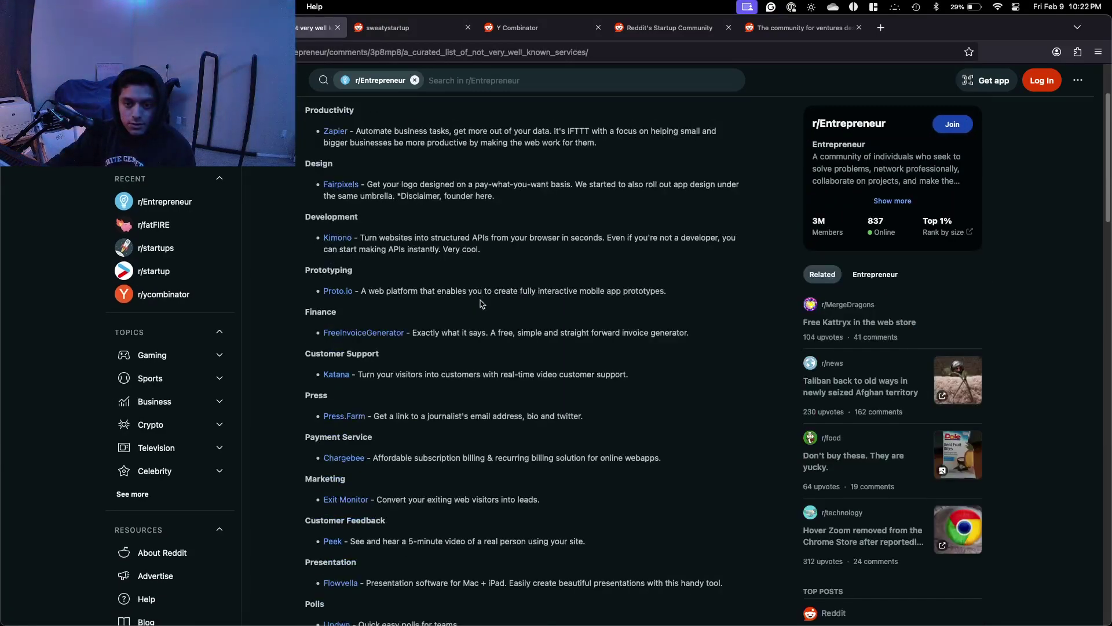
scroll(479, 304, down, 7)
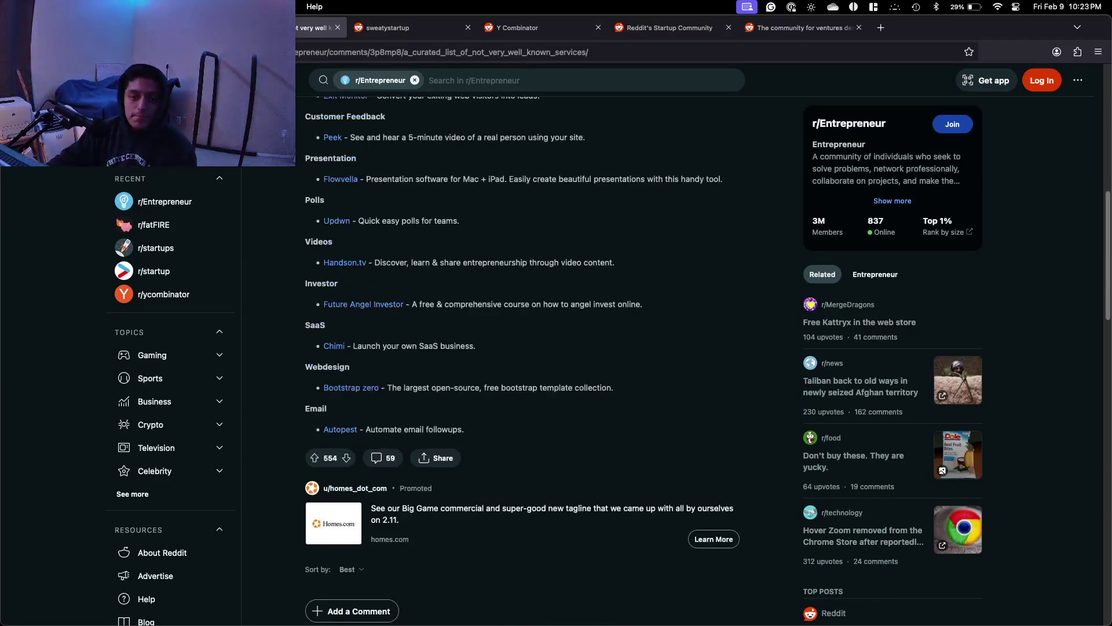
Go back to the community resources wiki and look over its lists and Entrepreneur AMAs.
key(super+bracketleft)
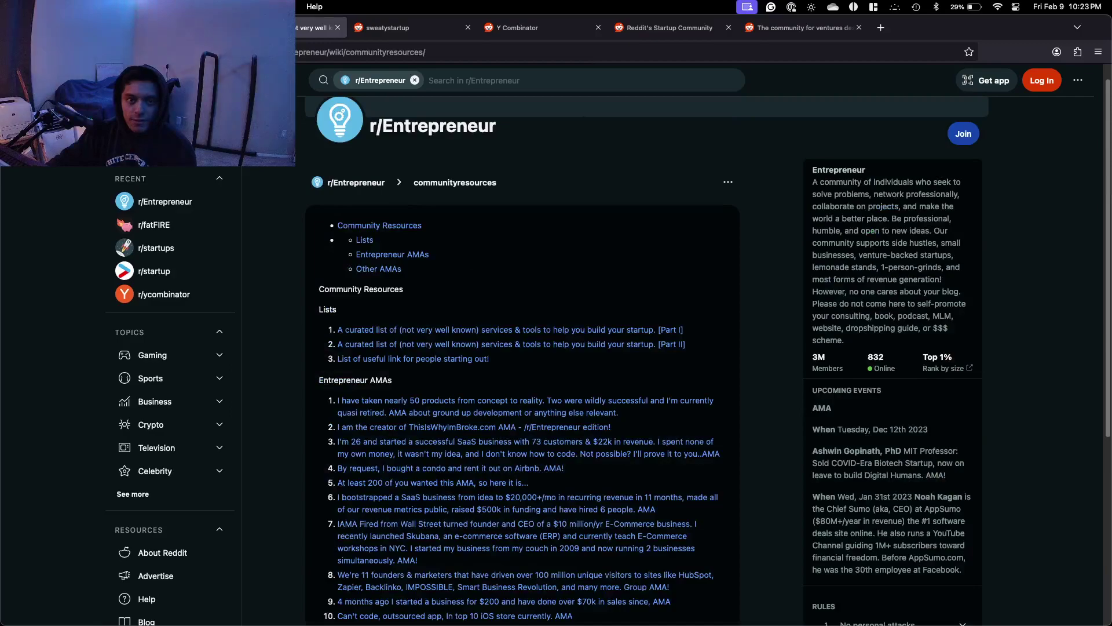
key(super+bracketright)
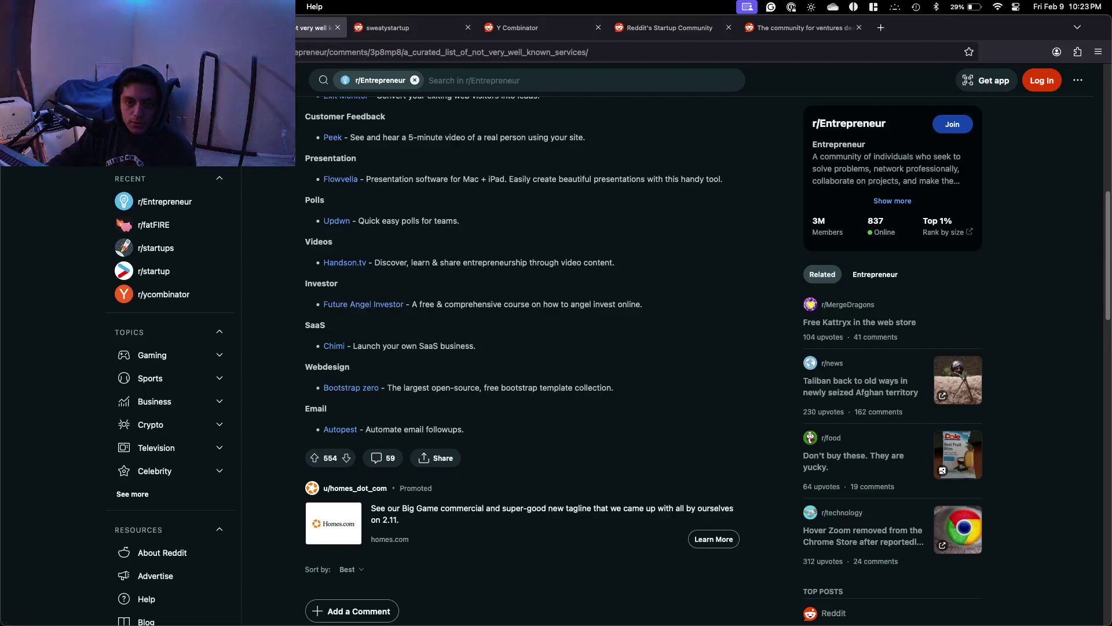
key(super+Left)
scroll(450, 297, down, 5)
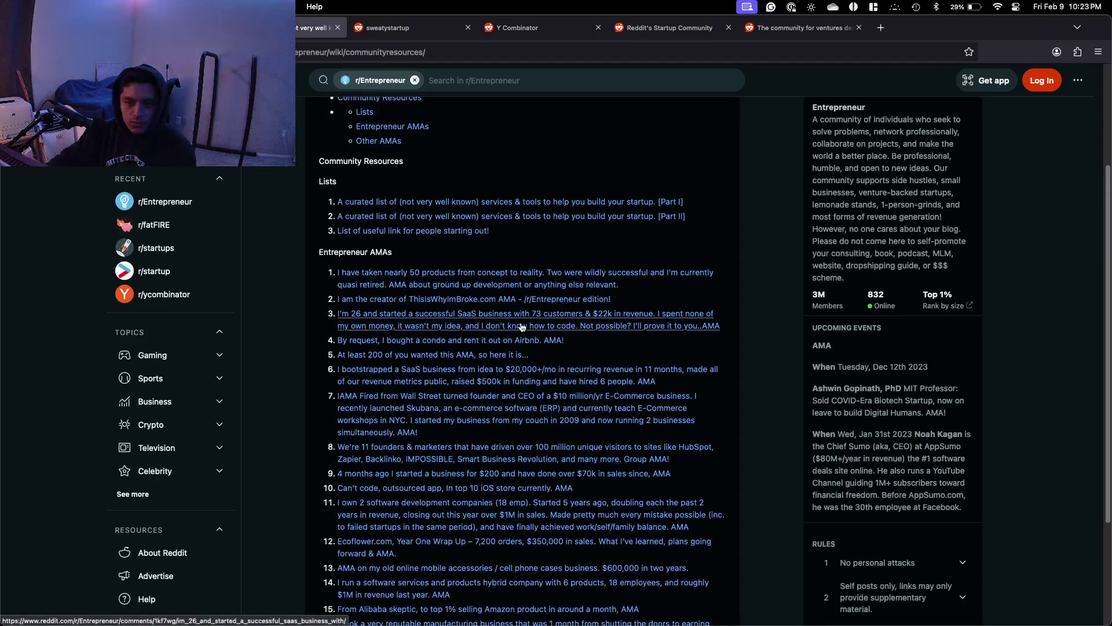
scroll(517, 326, down, 2)
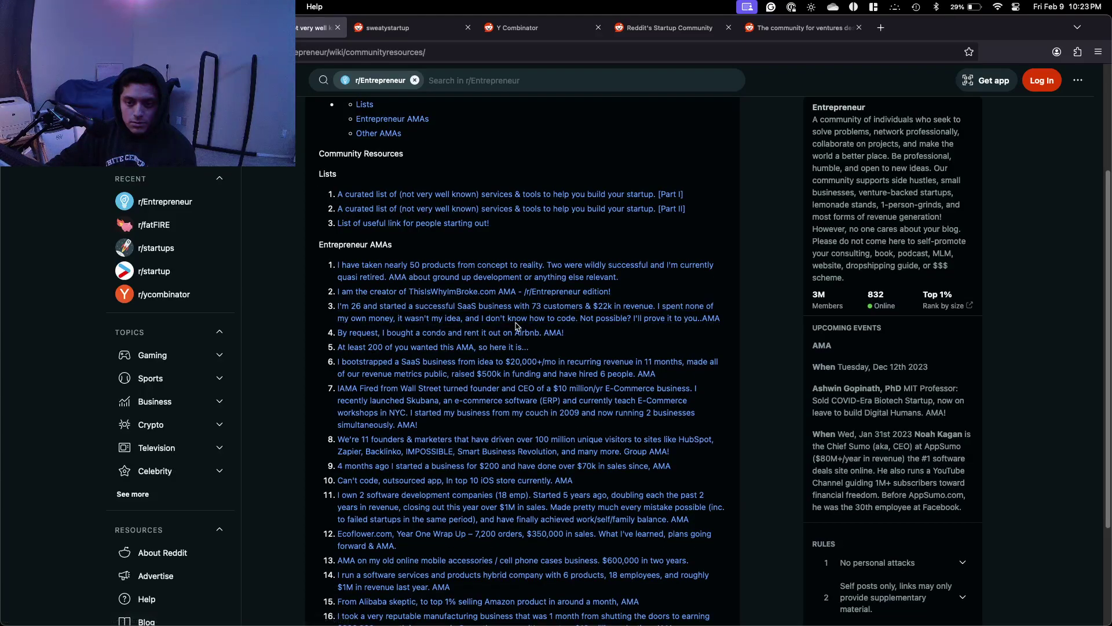
scroll(515, 325, down, 5)
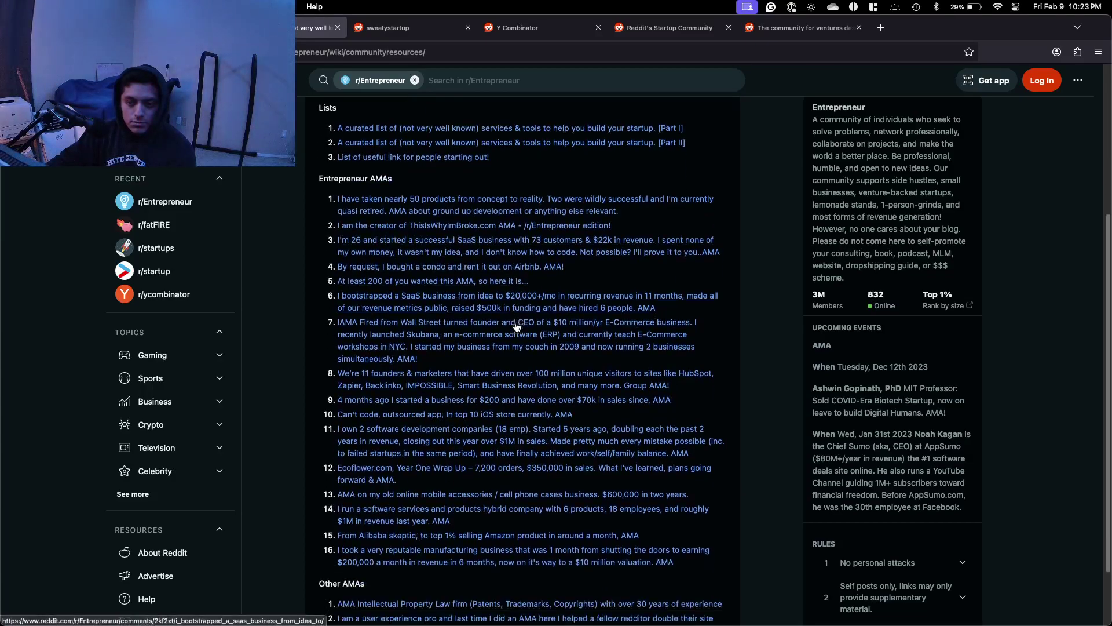
scroll(517, 327, up, 10)
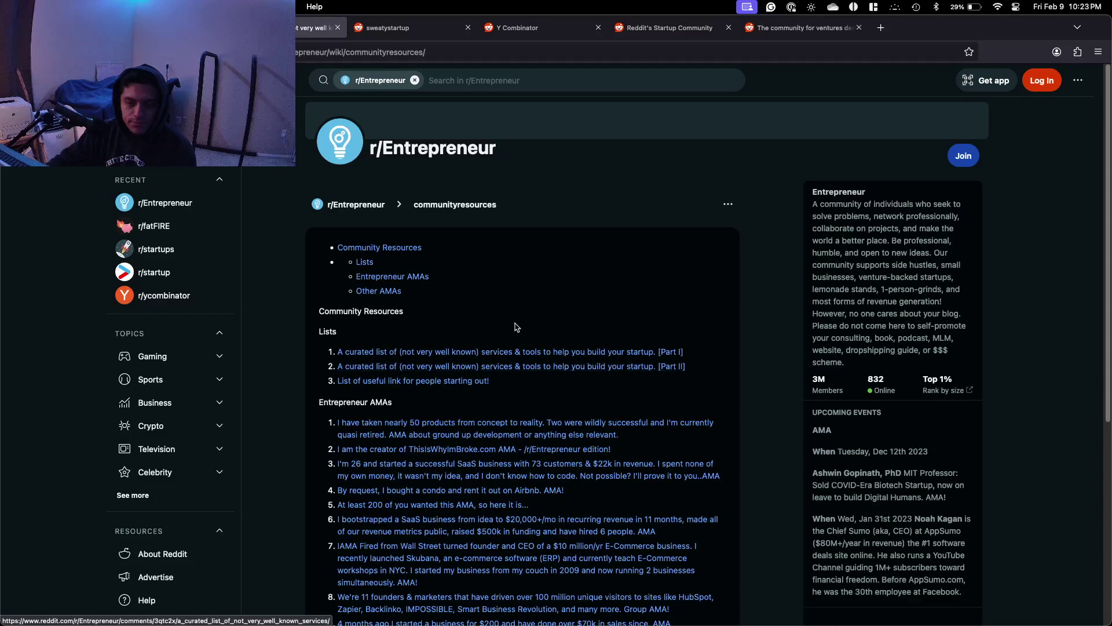
Switch to the Learning Resources note in Obsidian and describe the Entrepreneur entry with ": Subreddit covers entire range of entrepreneurship topics.".
key(ctrl+Up)
click(534, 236)
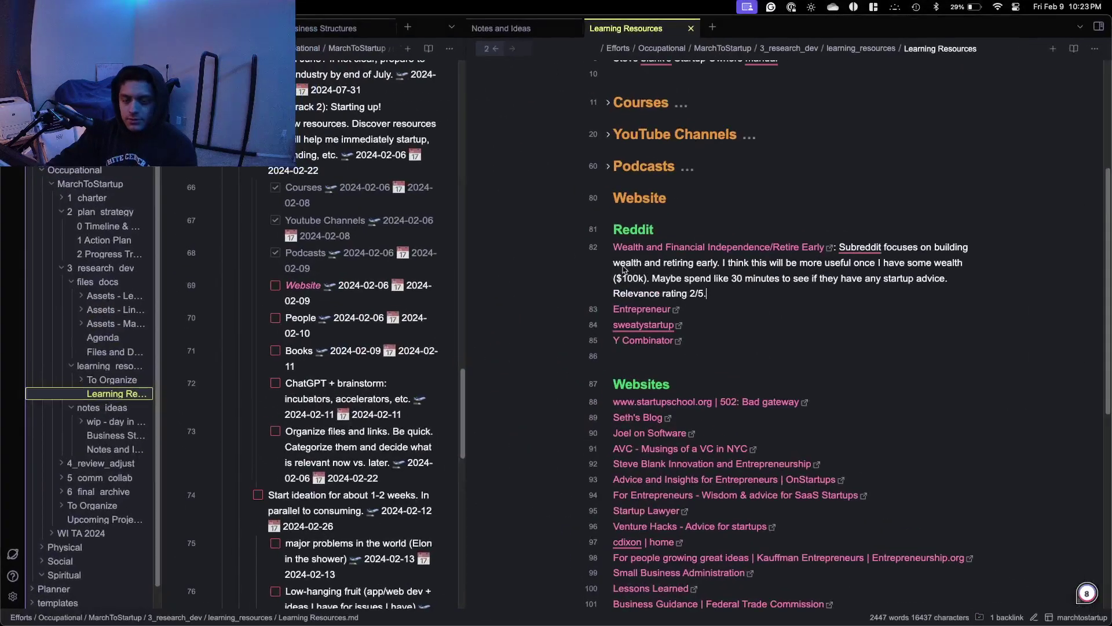
click(745, 308)
text(: )
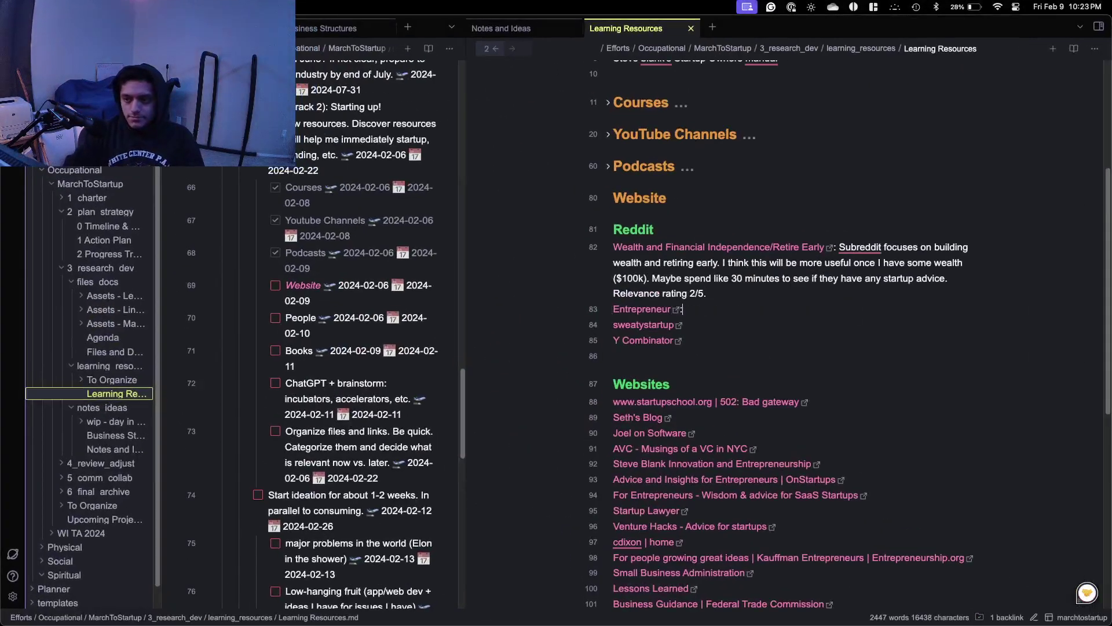
text(s)
key(BackSpace)
text(Sub)
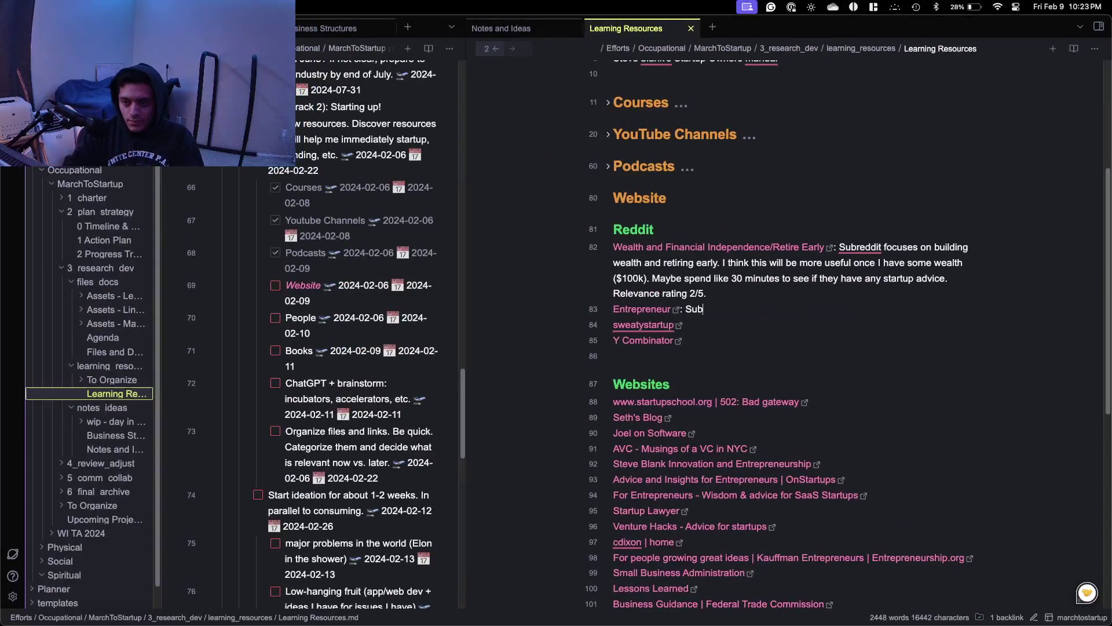
text(reddit covere)
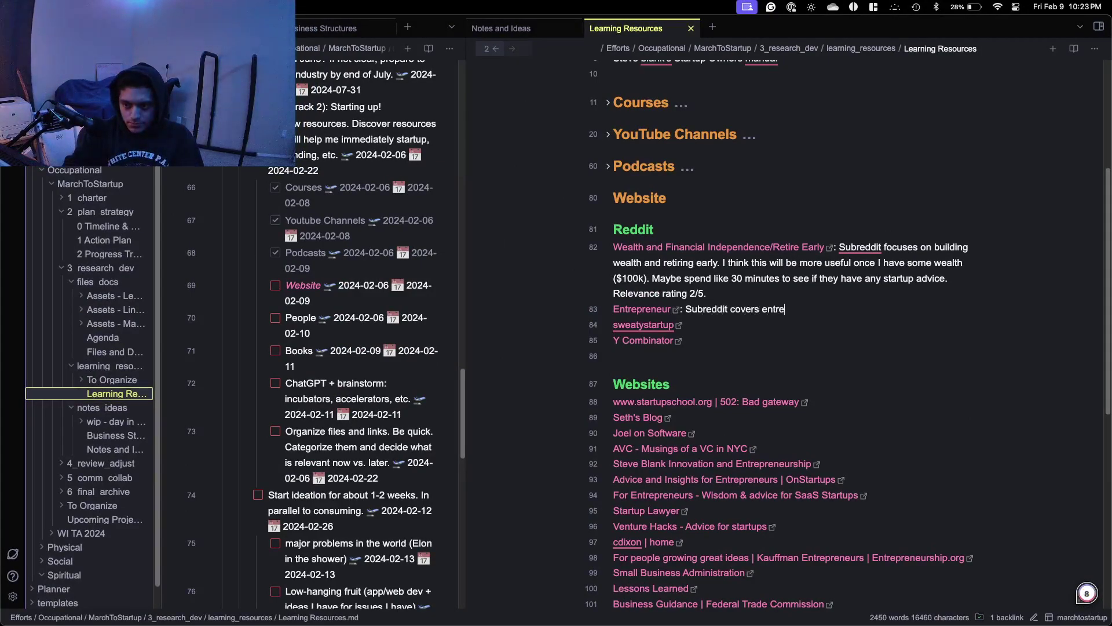
key(BackSpace)
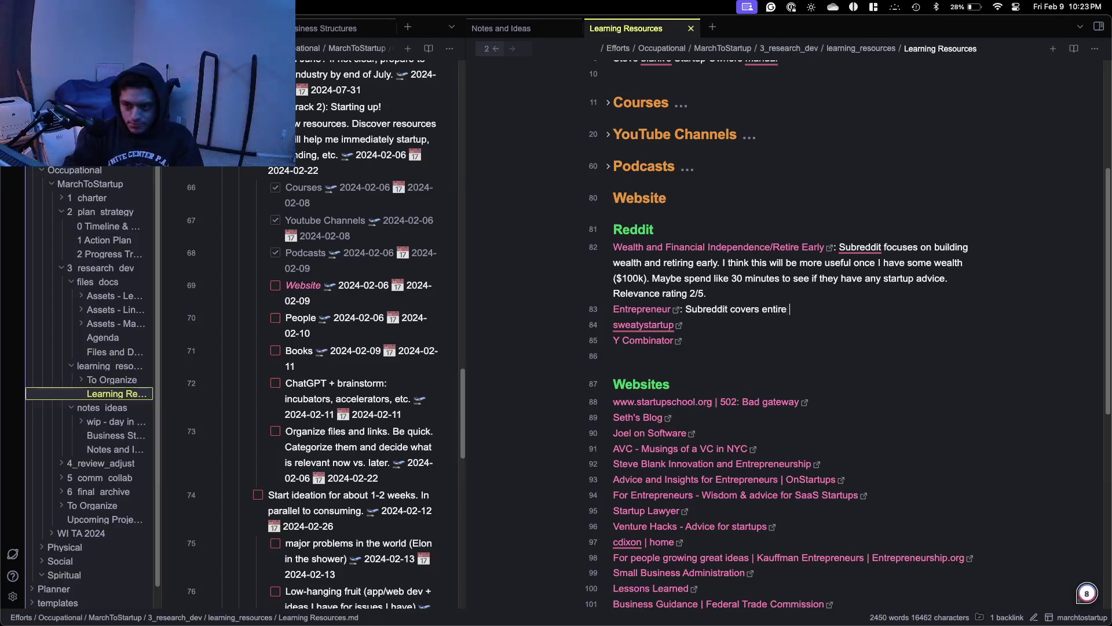
text(ire range of entre)
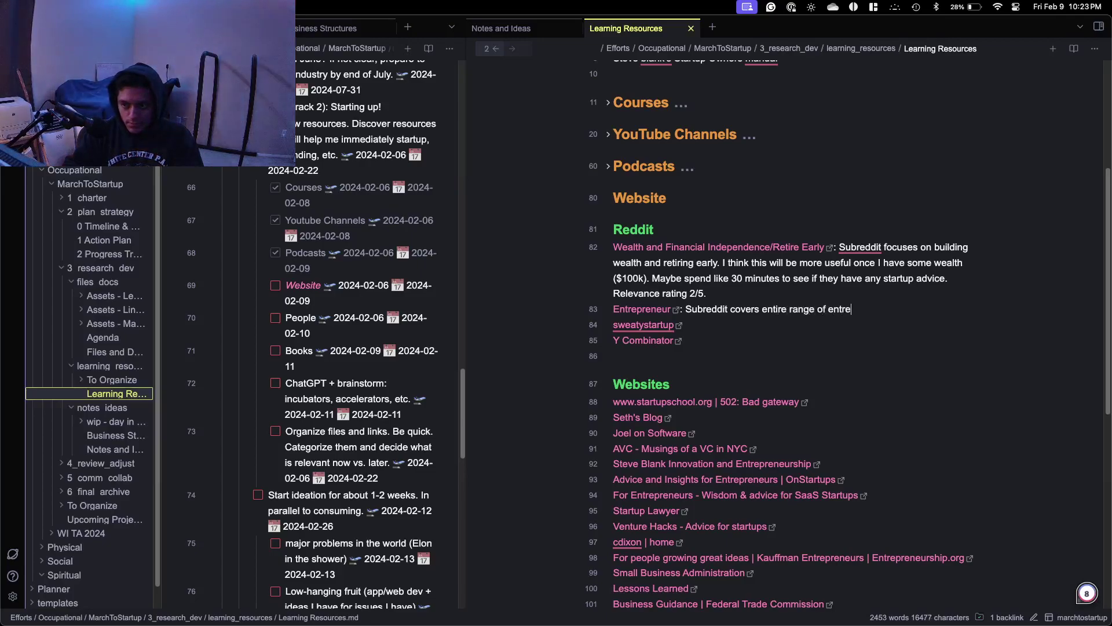
text(preenu)
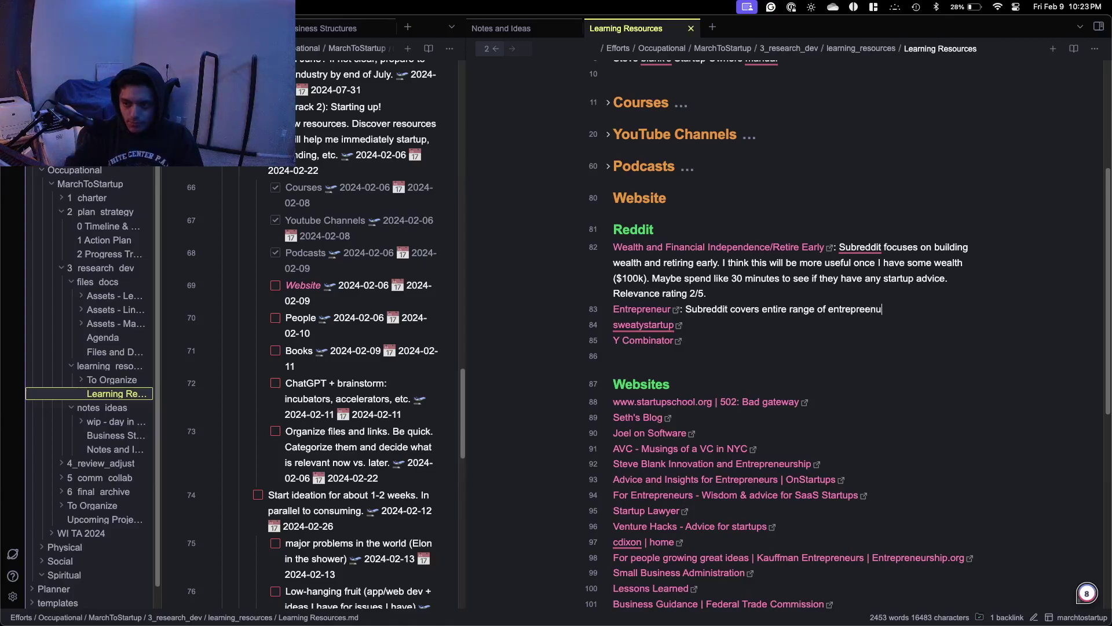
key(BackSpace)
key(BackSpace)
key(BackSpace)
text(neu)
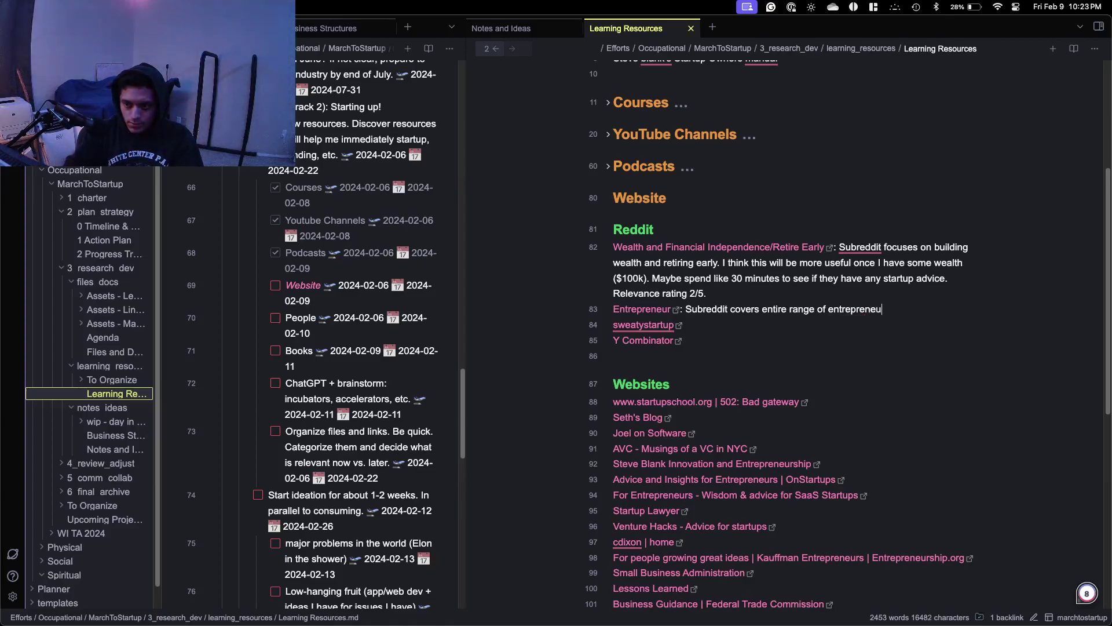
text(rship topics. )
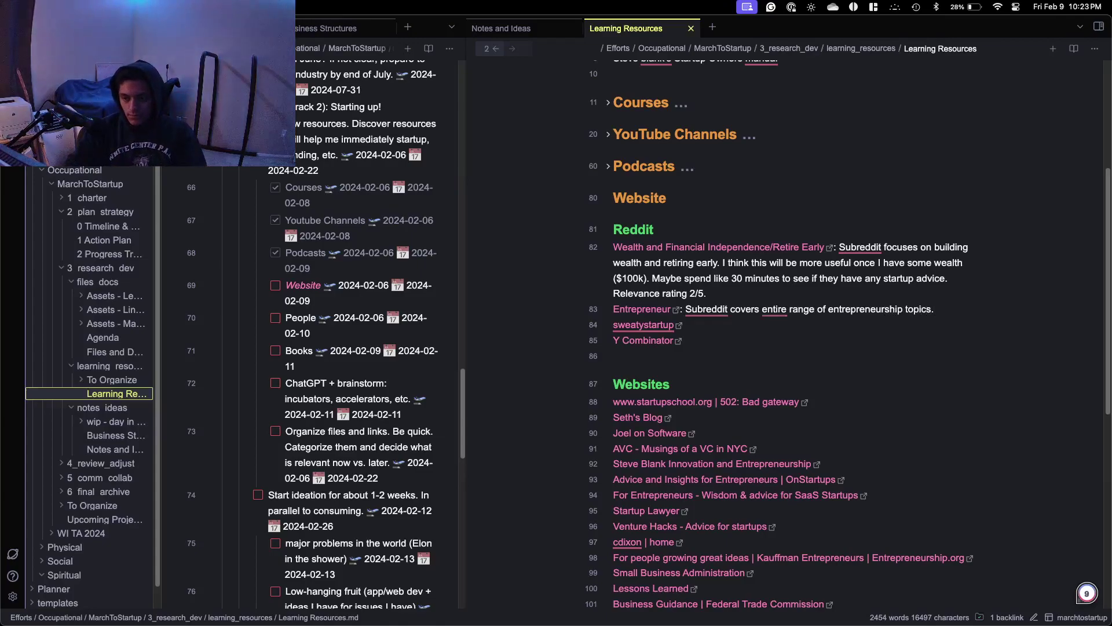
Continue the Entrepreneur description with "Really miss or hit. Maybe spend 30 minutes searching for most appliable posts.".
text(M)
key(BackSpace)
text(Really miss or hit. Maybe spend)
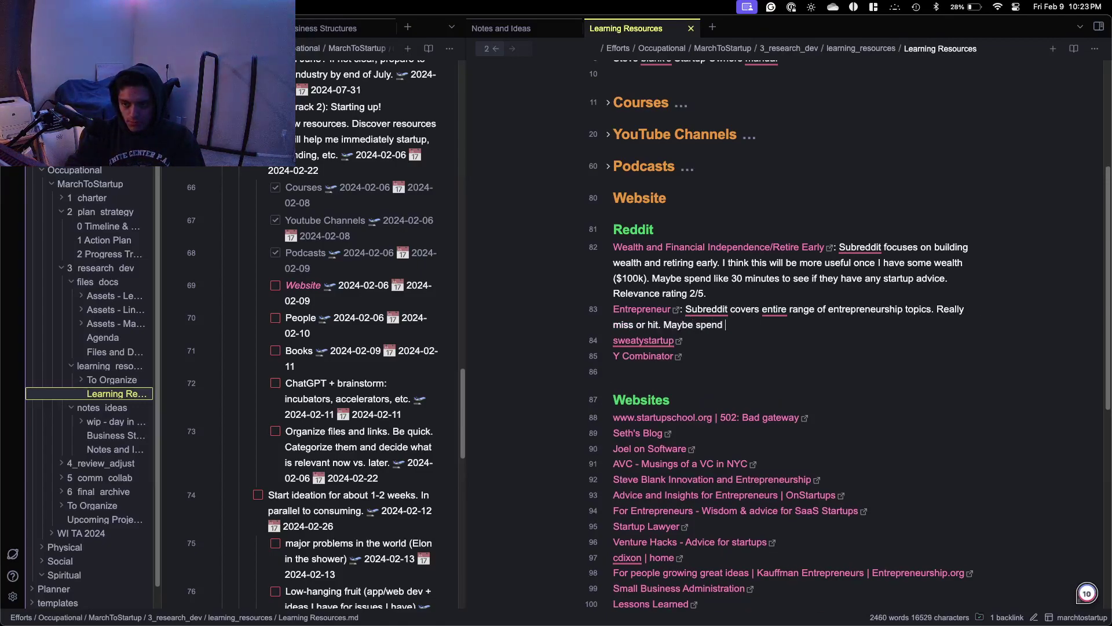
text( 30 minutes searching for most appliable)
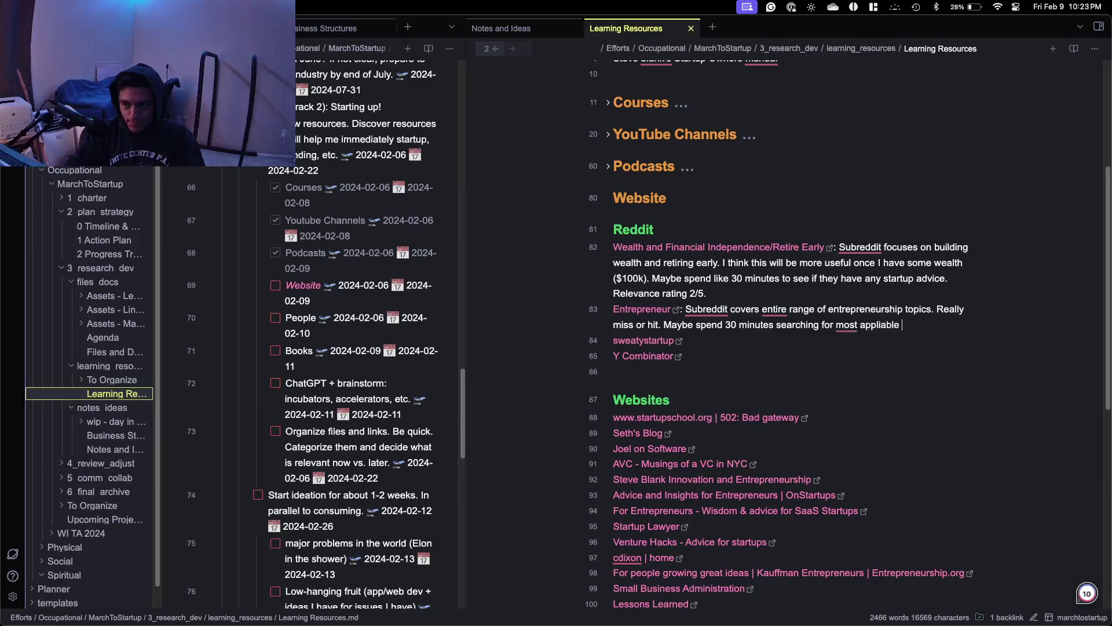
text( posts.)
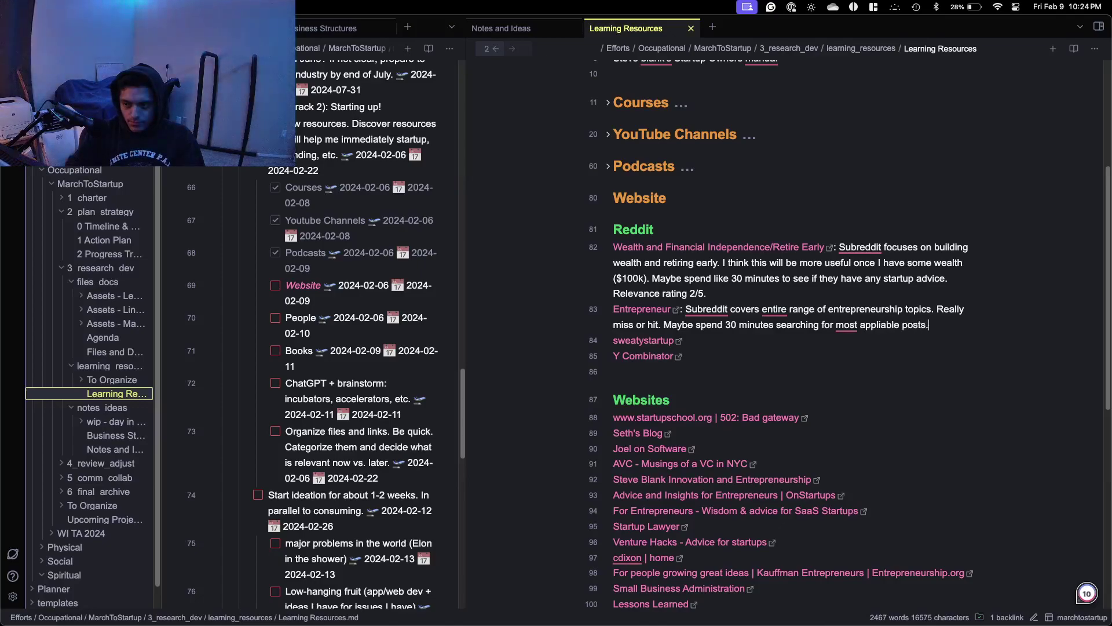
Finish the Entrepreneur description by extending its last sentence with "and look at wiki." and adding "Relevance rating 2.5/5.".
key(BackSpace)
text(and look at )
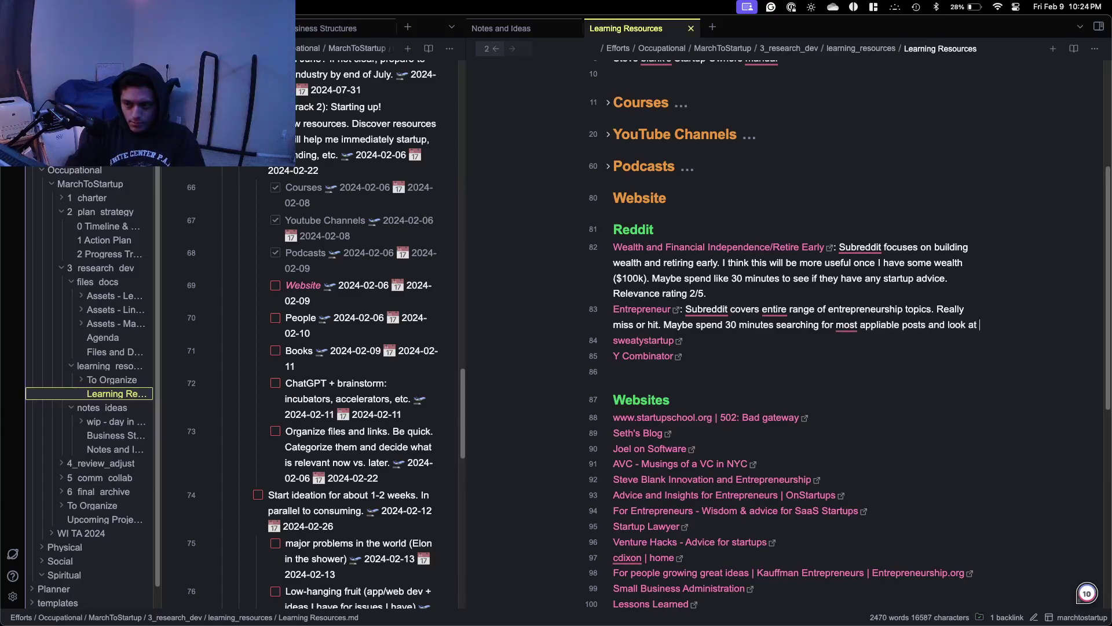
text(wiki. )
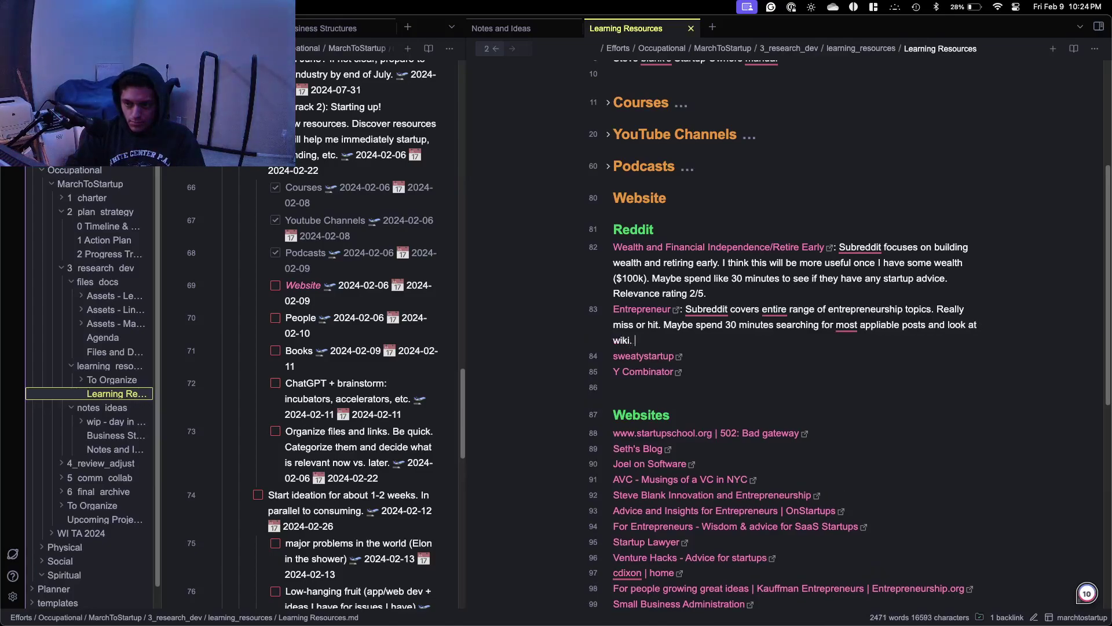
text(Relevance rating 2.)
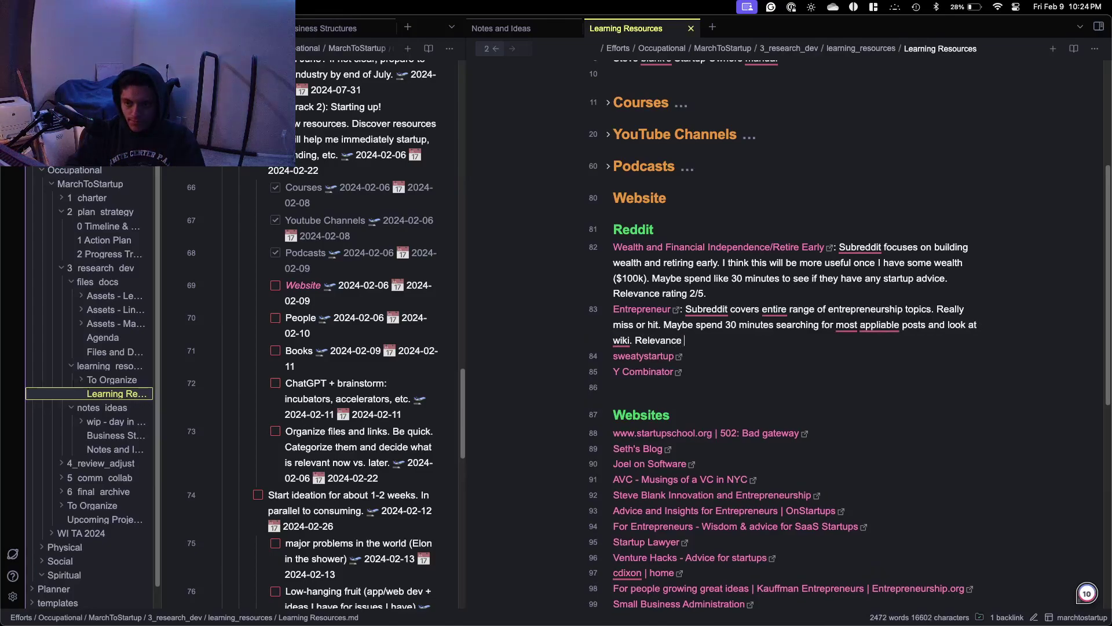
key(BackSpace)
key(BackSpace)
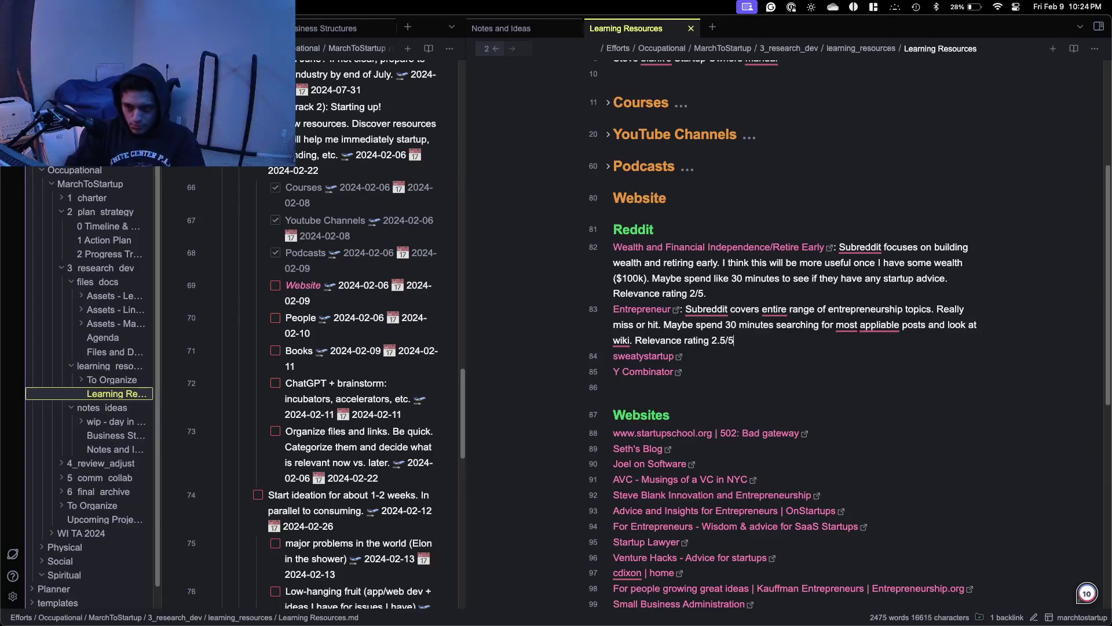
Return to the browser, close the Entrepreneur wiki page, and dismiss the Google sign-in prompt on r/sweatystartup.
key(ctrl+Up)
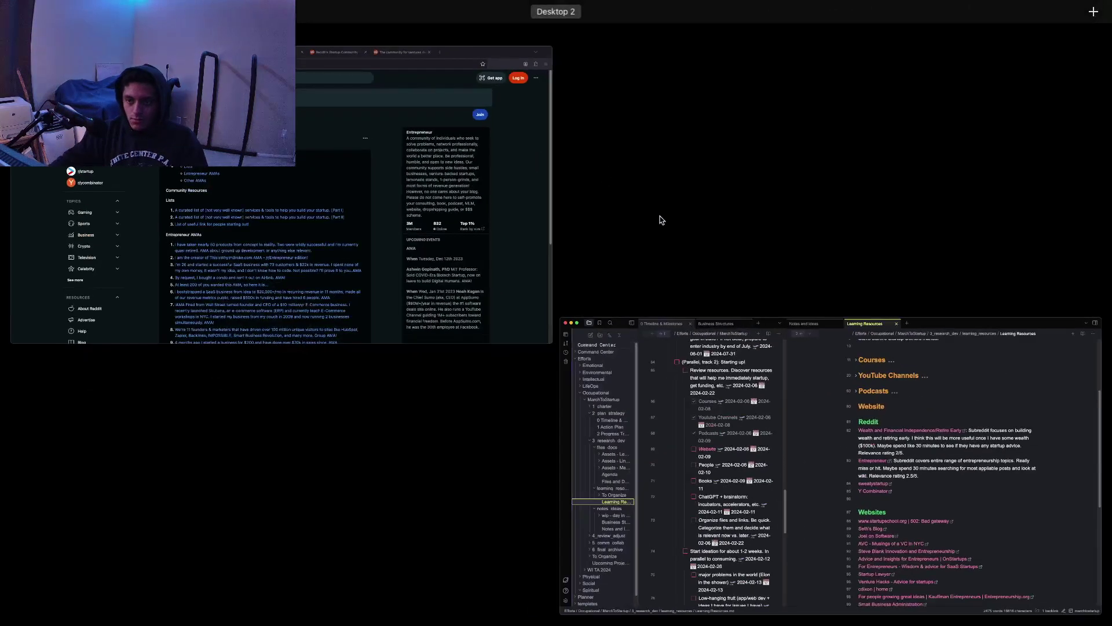
click(357, 185)
key(super+w)
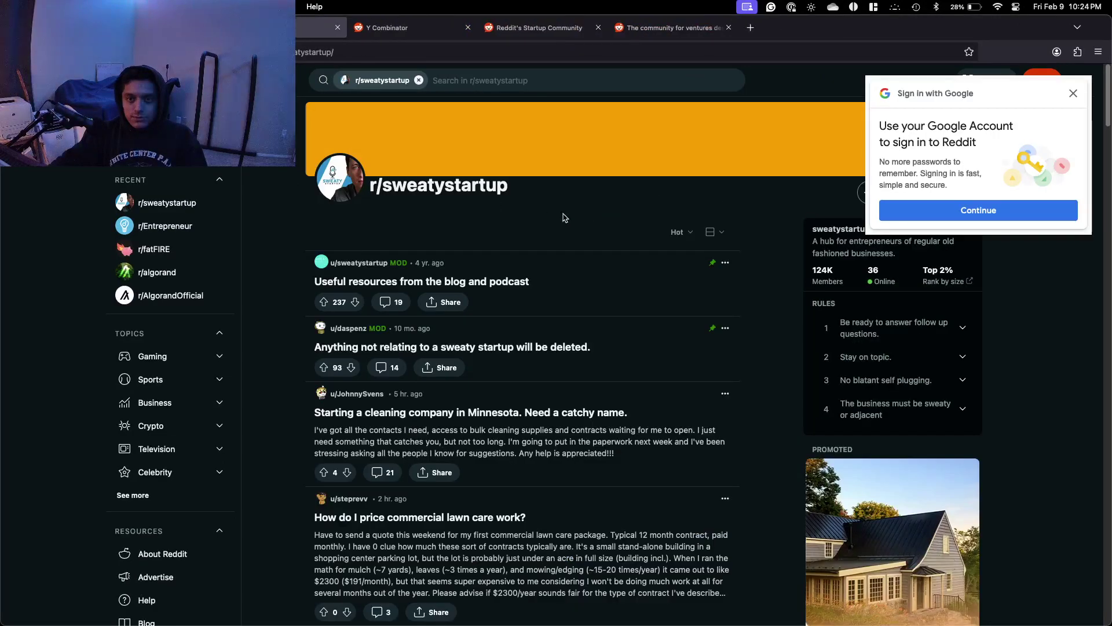
scroll(753, 151, down, 1)
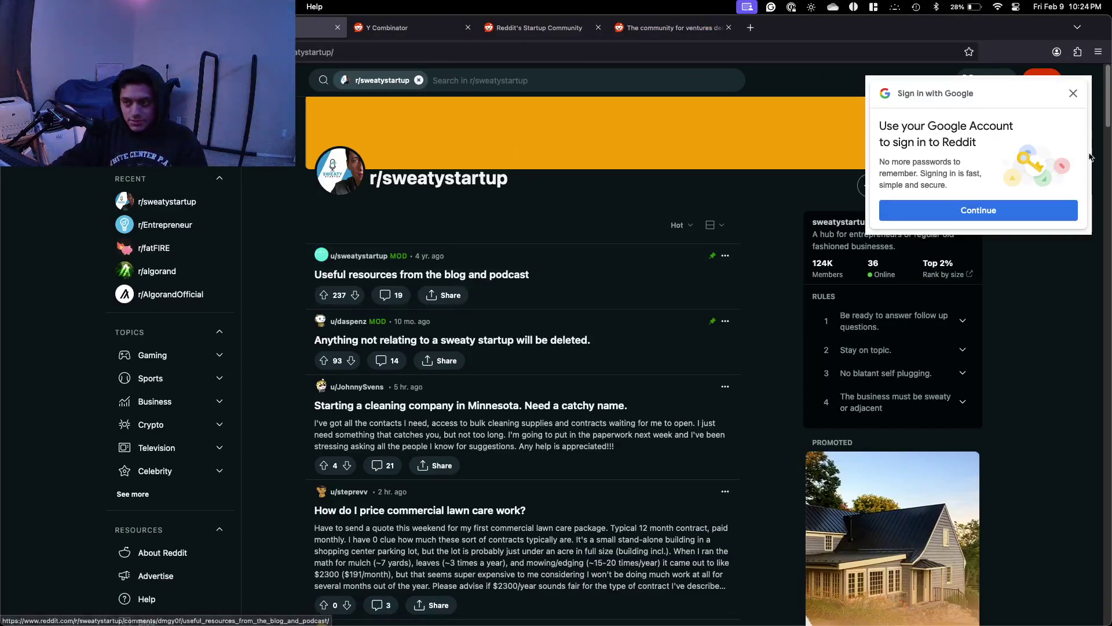
click(1072, 93)
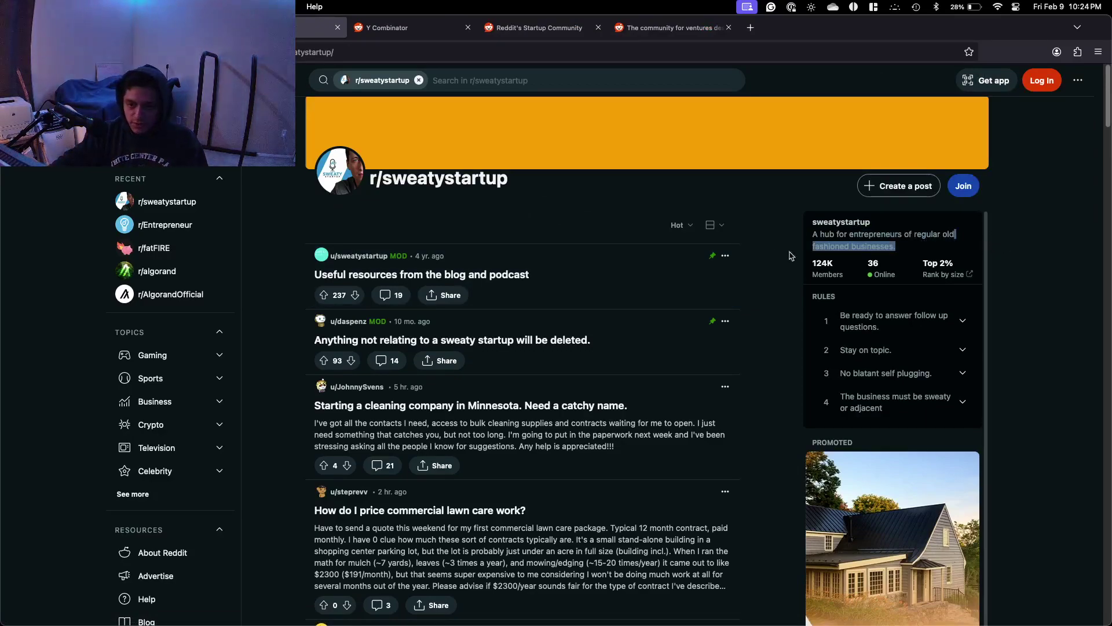
Sort the r/sweatystartup posts by Top for This Month.
click(679, 225)
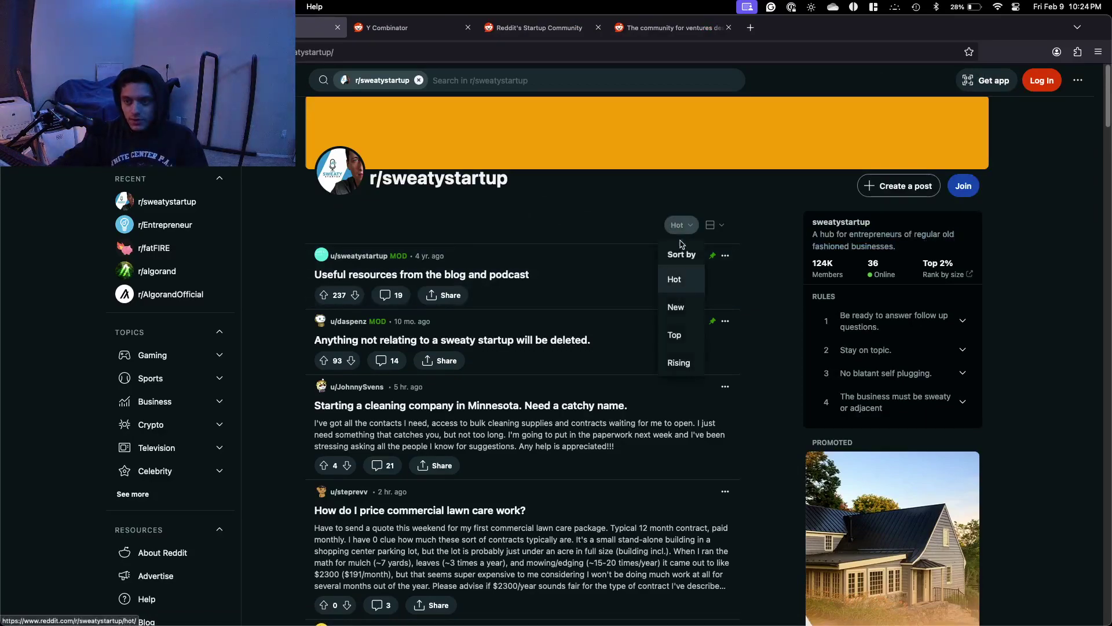
click(691, 340)
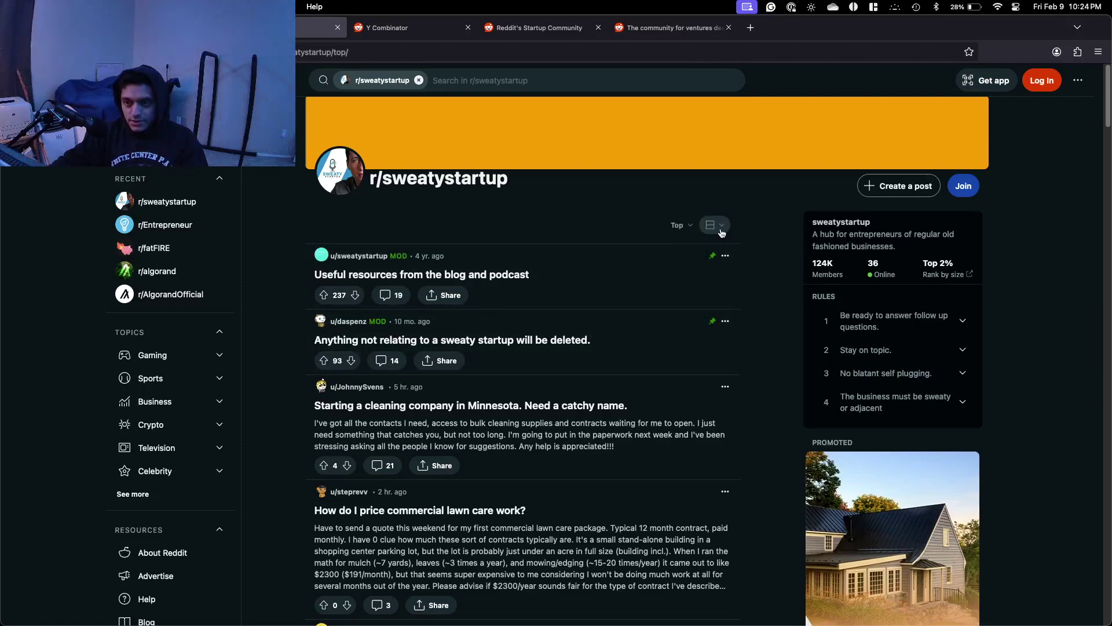
click(647, 232)
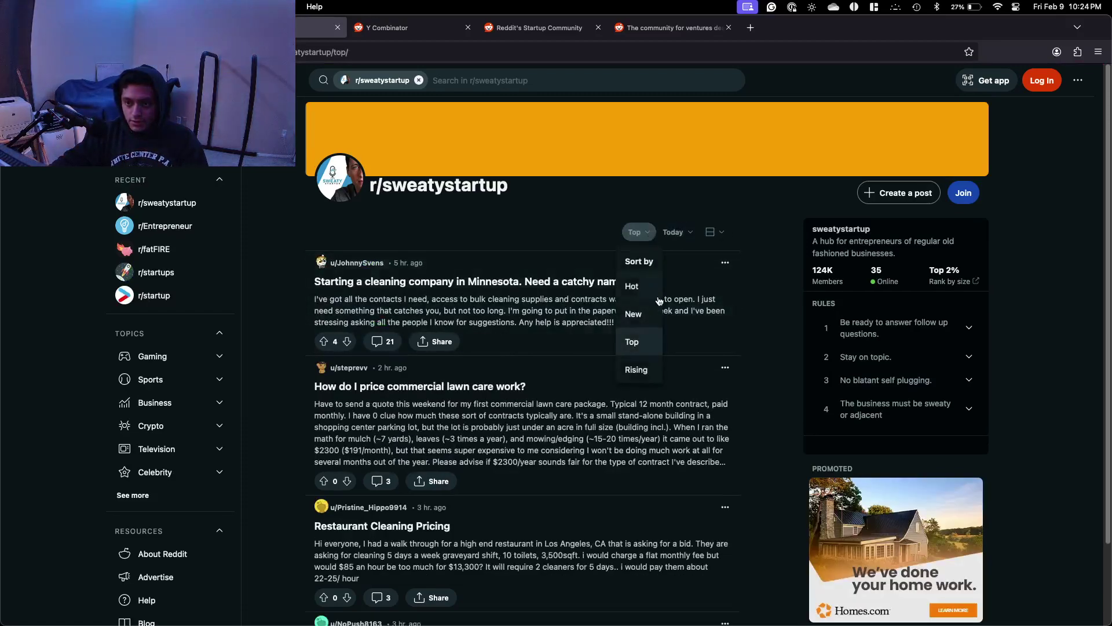
click(676, 233)
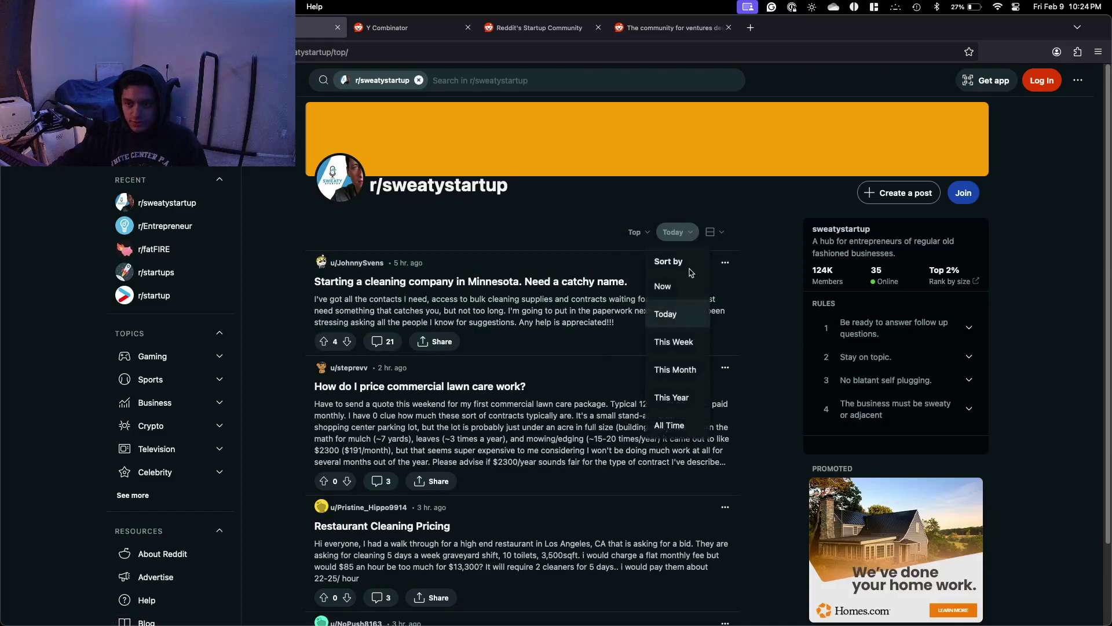
click(687, 364)
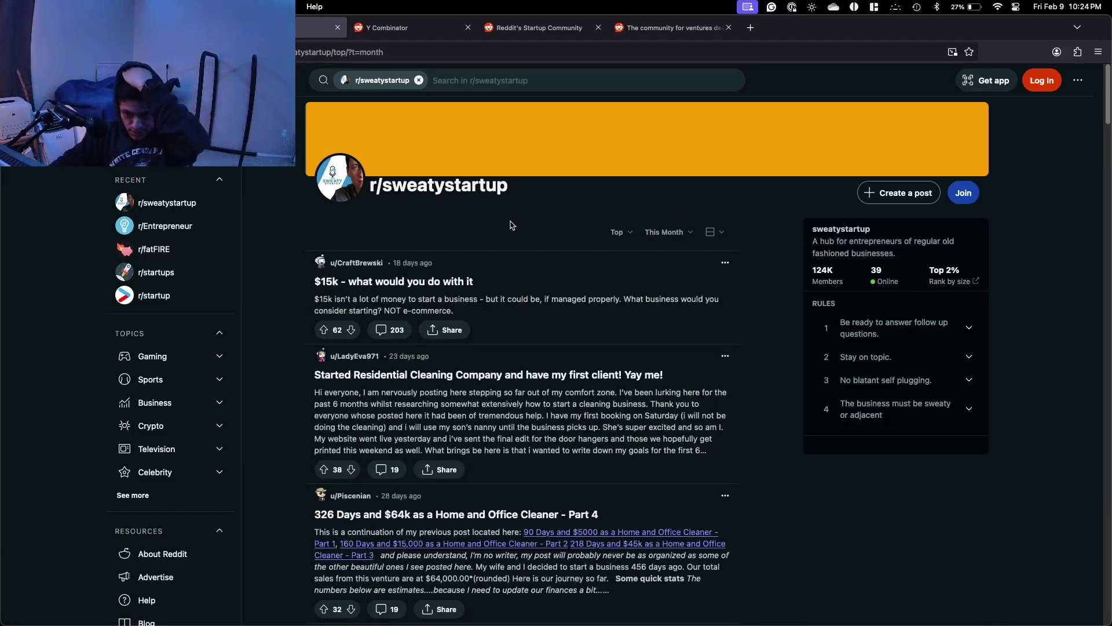
Skim this month's top r/sweatystartup posts to judge which business topics the community covers, and return to the start of the list.
scroll(550, 364, down, 3)
scroll(550, 364, down, 6)
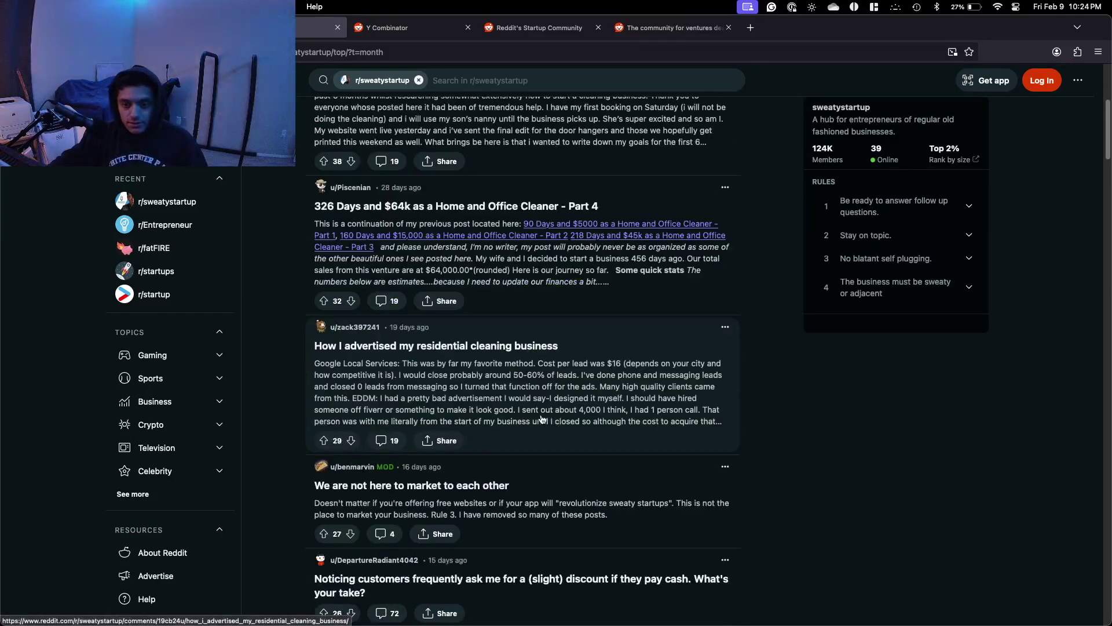
scroll(532, 412, down, 8)
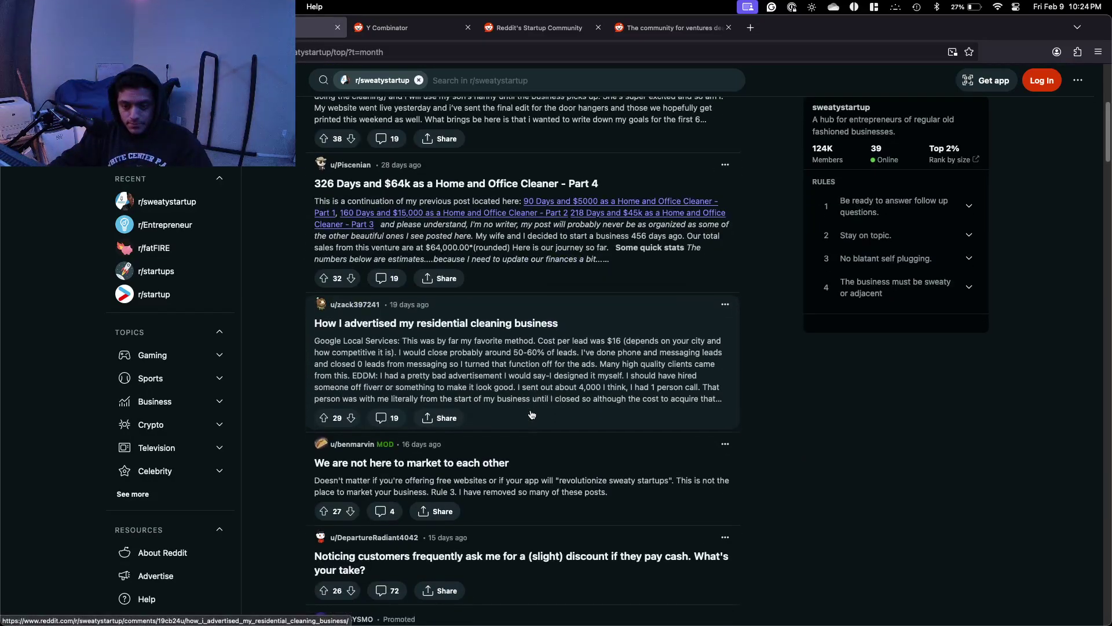
scroll(532, 412, down, 7)
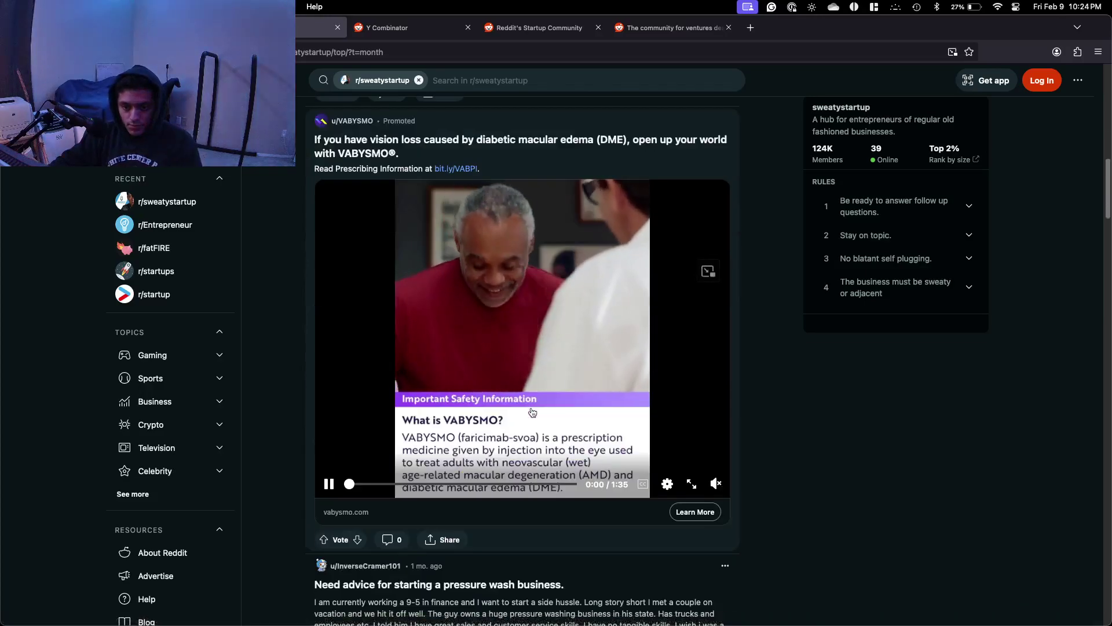
scroll(531, 412, down, 5)
scroll(532, 413, down, 9)
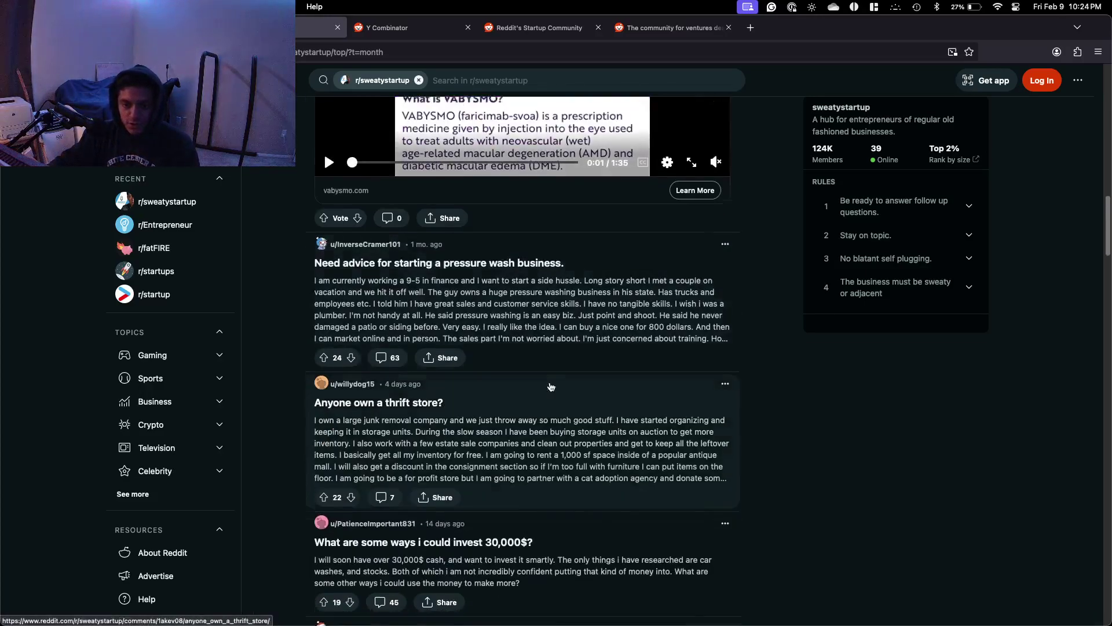
scroll(556, 394, down, 13)
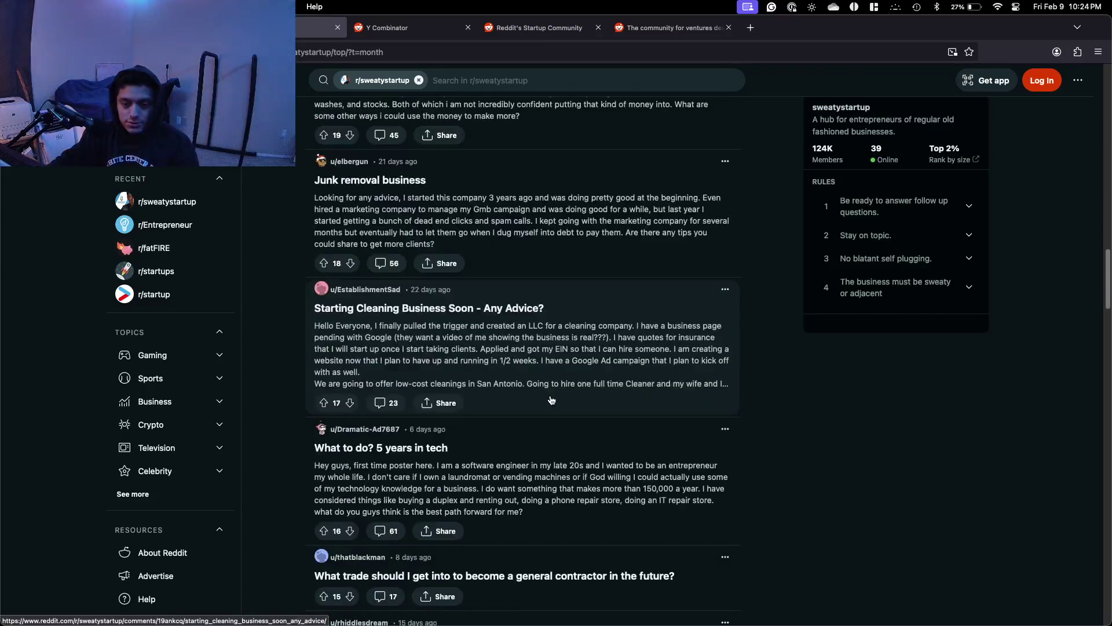
scroll(560, 401, down, 20)
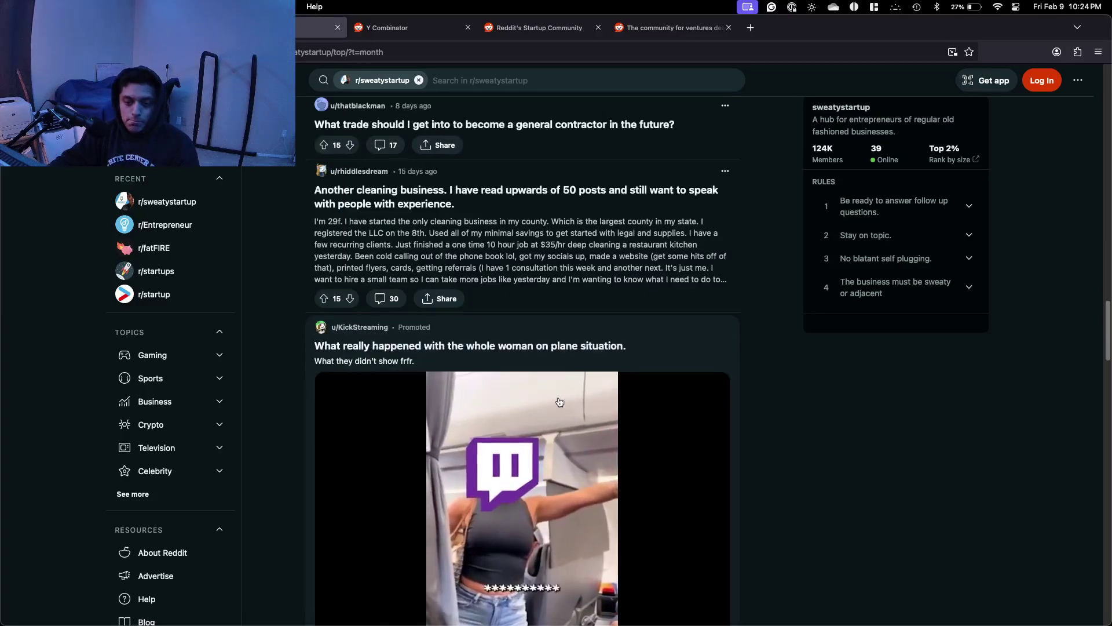
scroll(559, 402, down, 20)
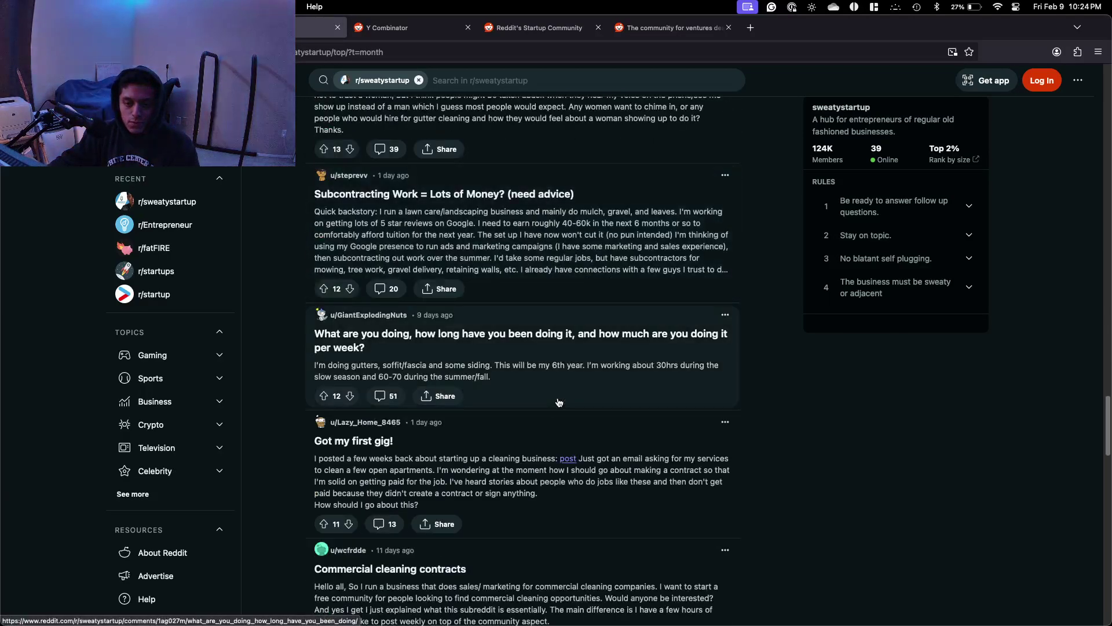
scroll(559, 402, down, 12)
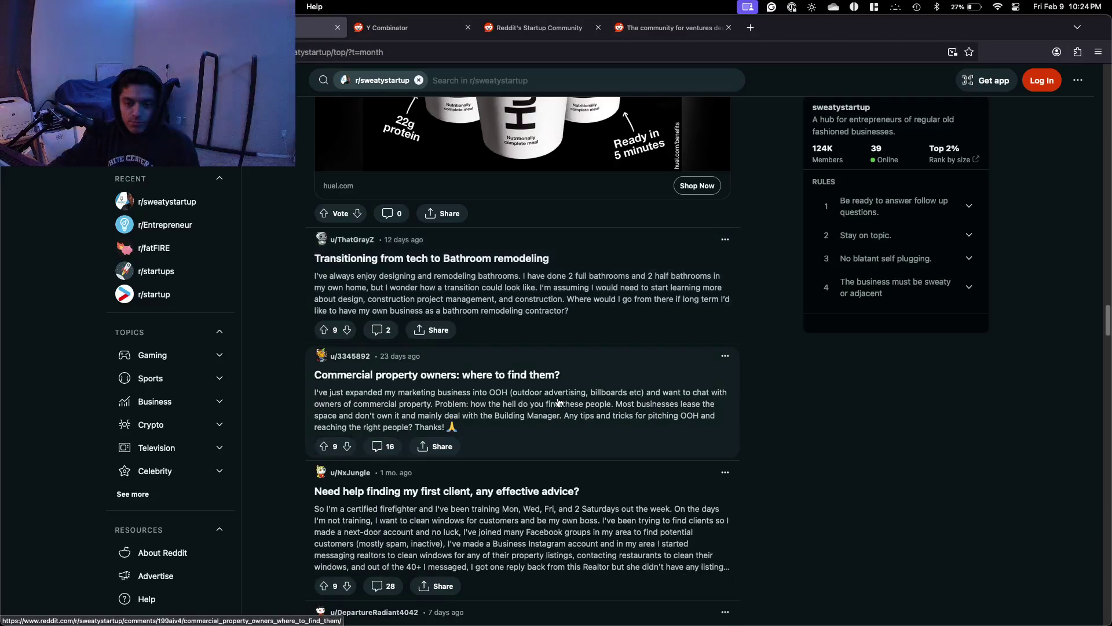
scroll(559, 402, up, 10)
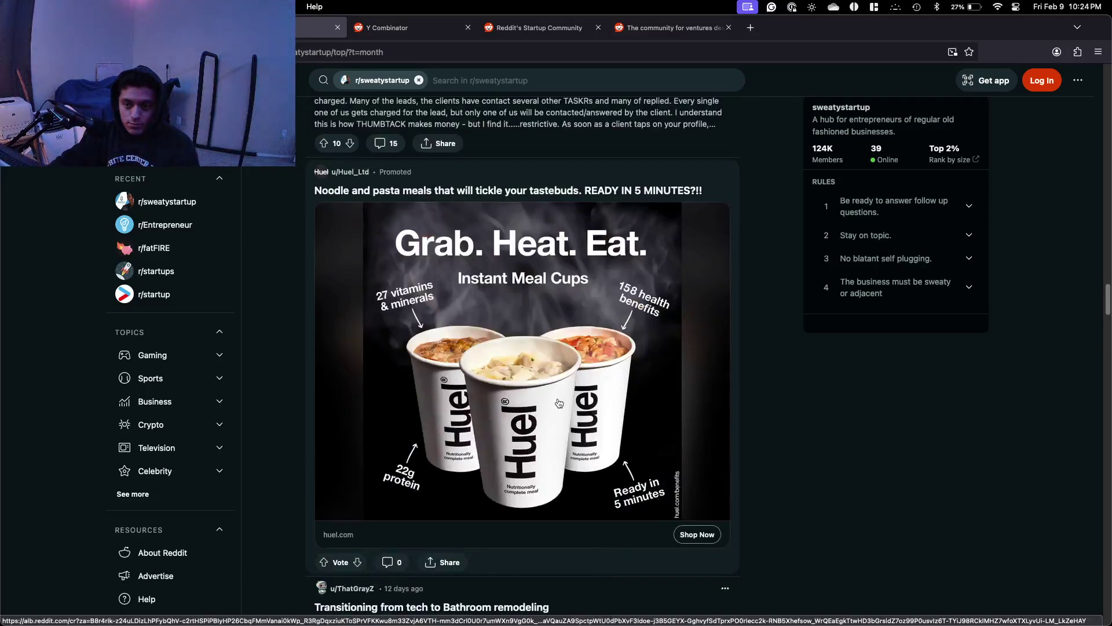
scroll(559, 402, down, 20)
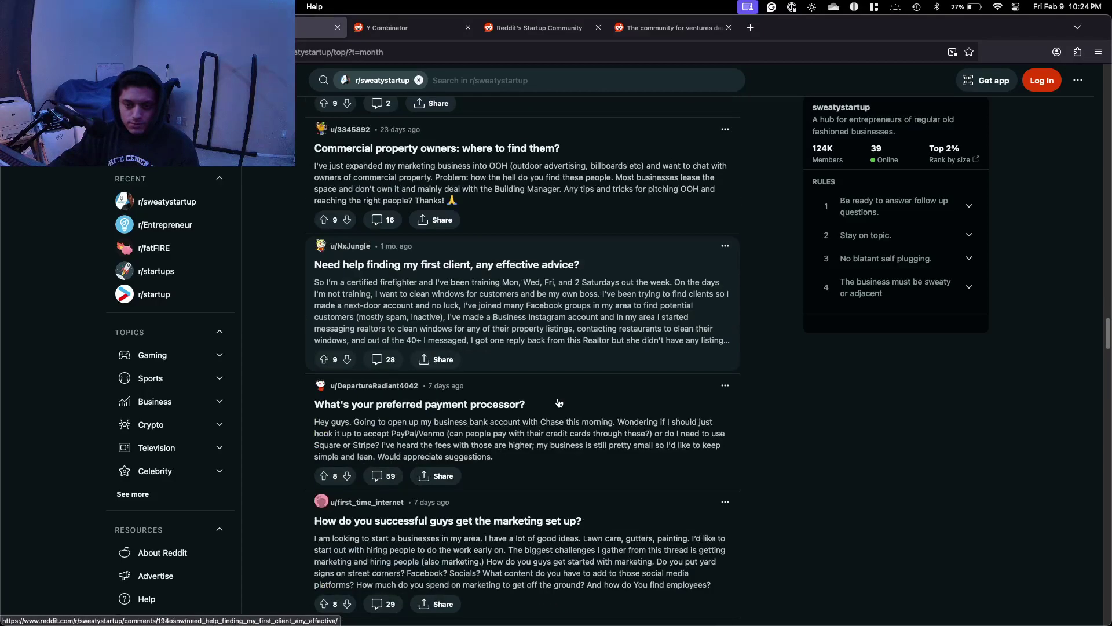
scroll(559, 402, down, 20)
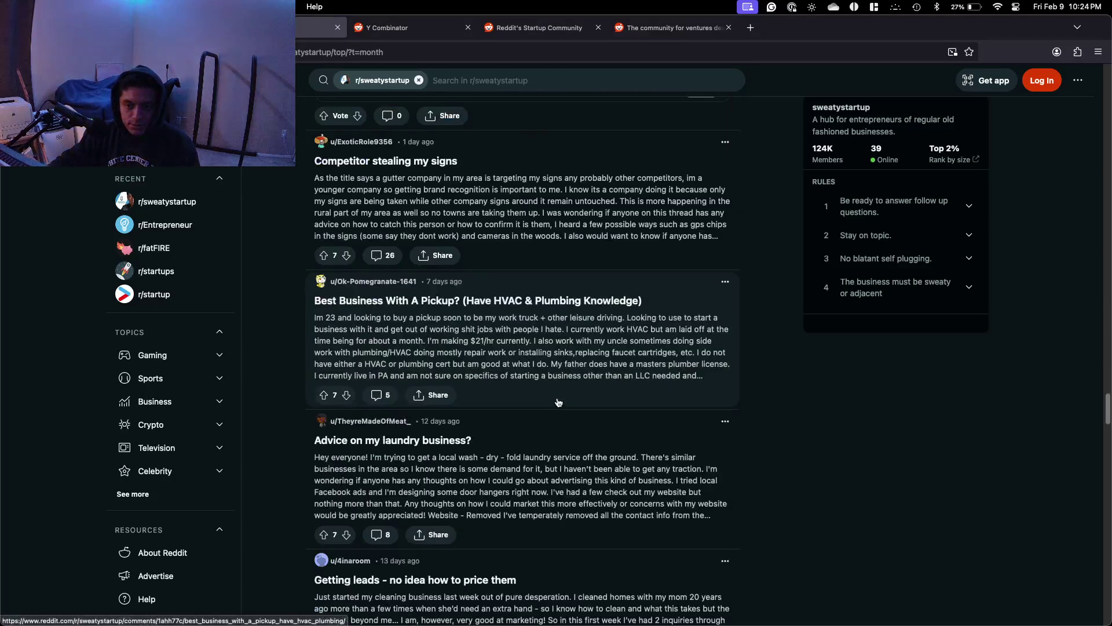
scroll(559, 402, down, 20)
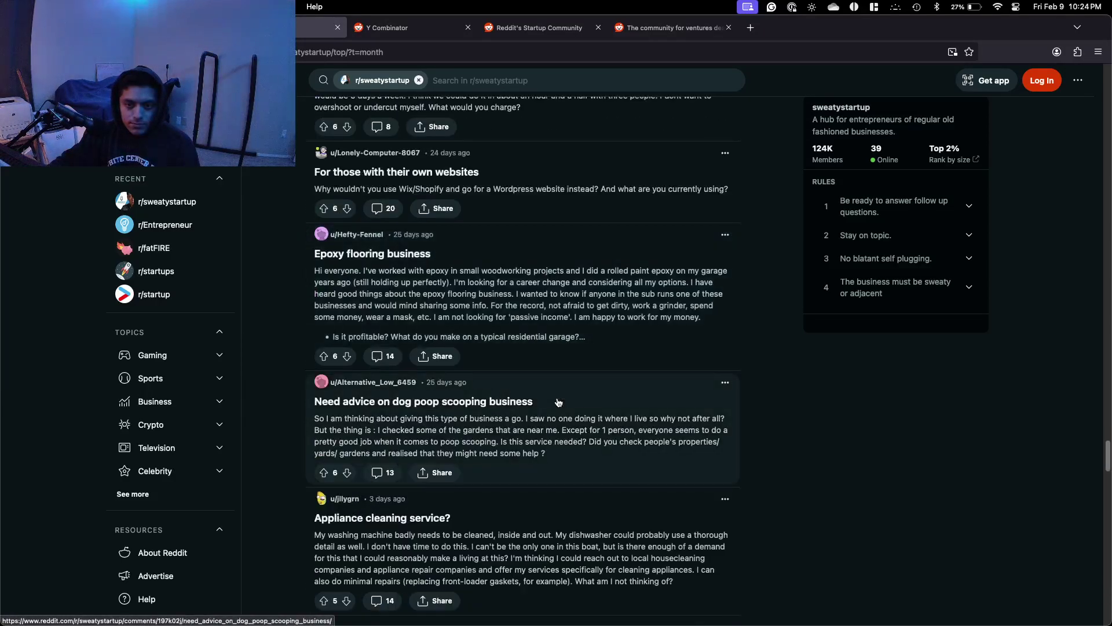
scroll(559, 402, up, 4)
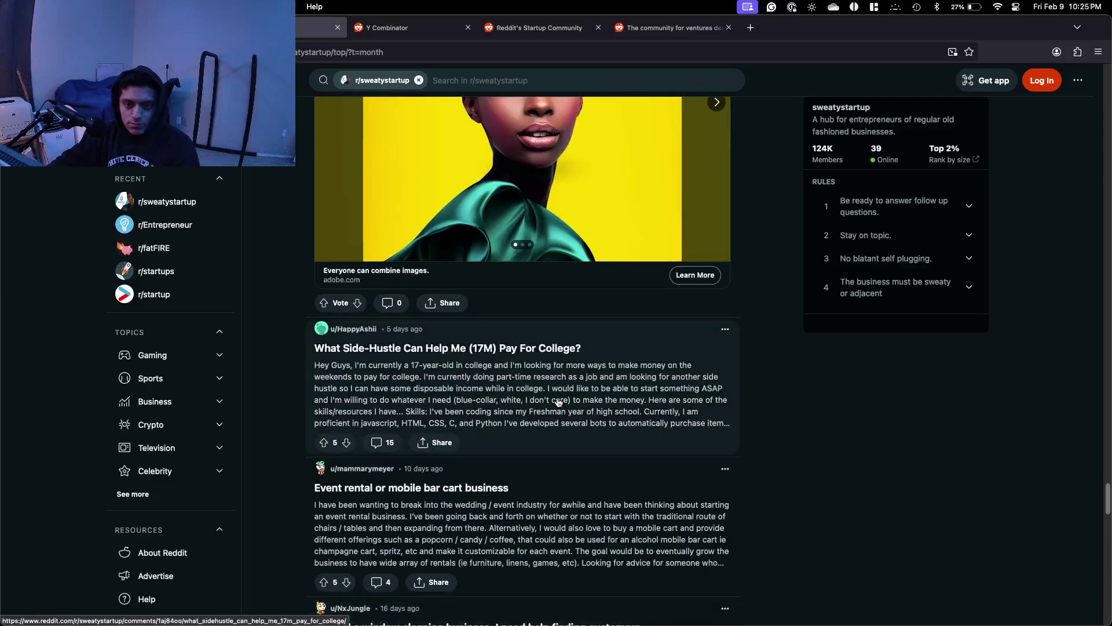
scroll(545, 364, up, 20)
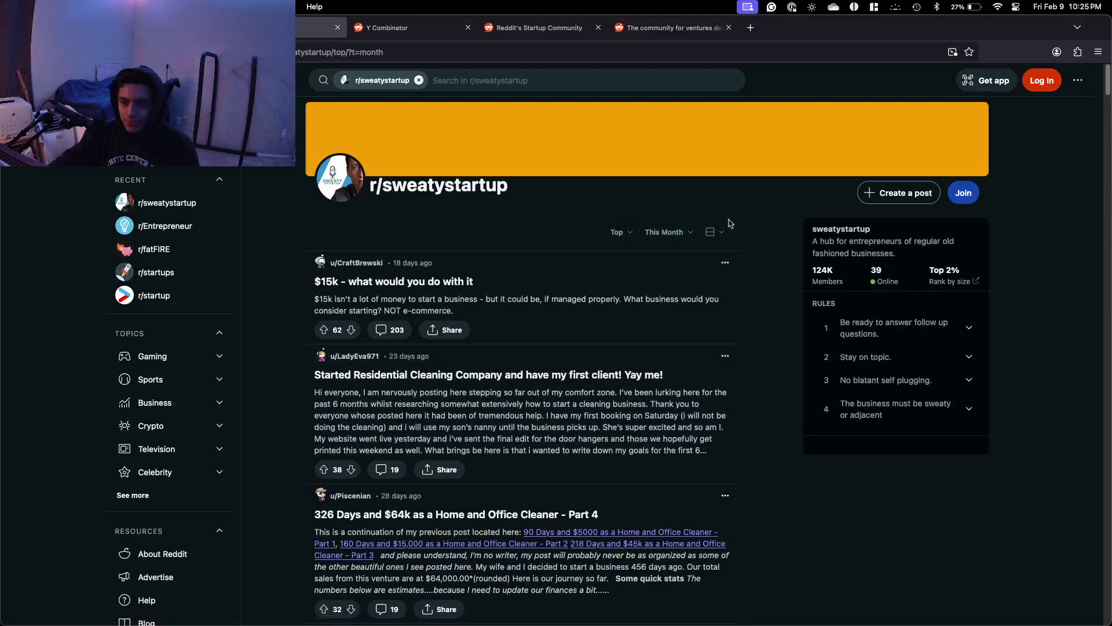
Move the browser window aside to get back to the Learning Resources note and place the cursor at the end of the sweatystartup entry.
drag(872, 39, 144, 121)
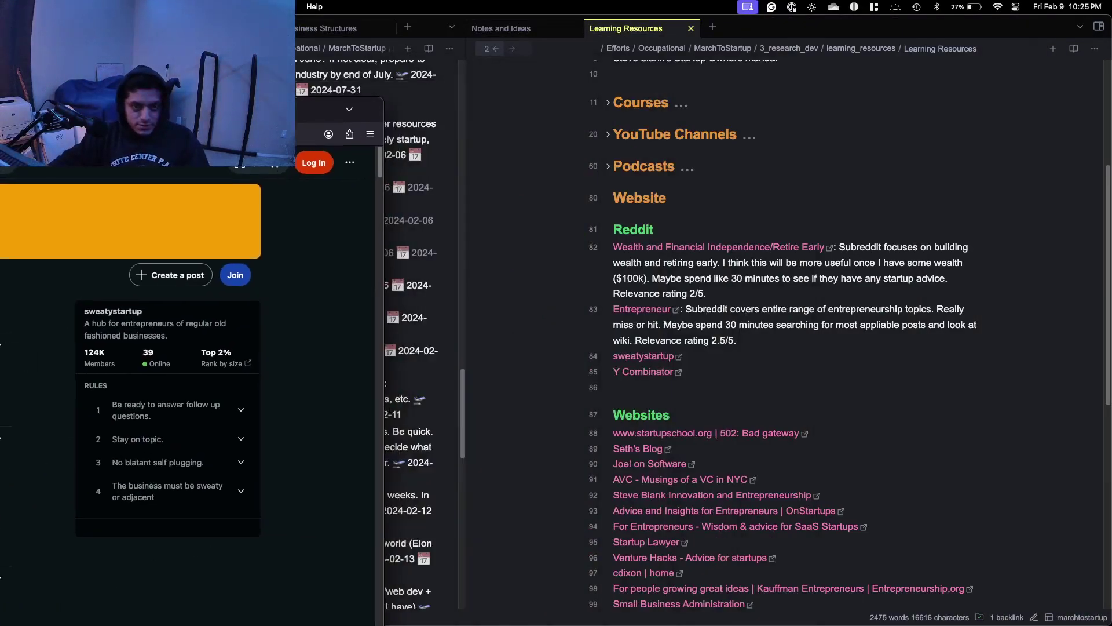
drag(144, 122, 0, 135)
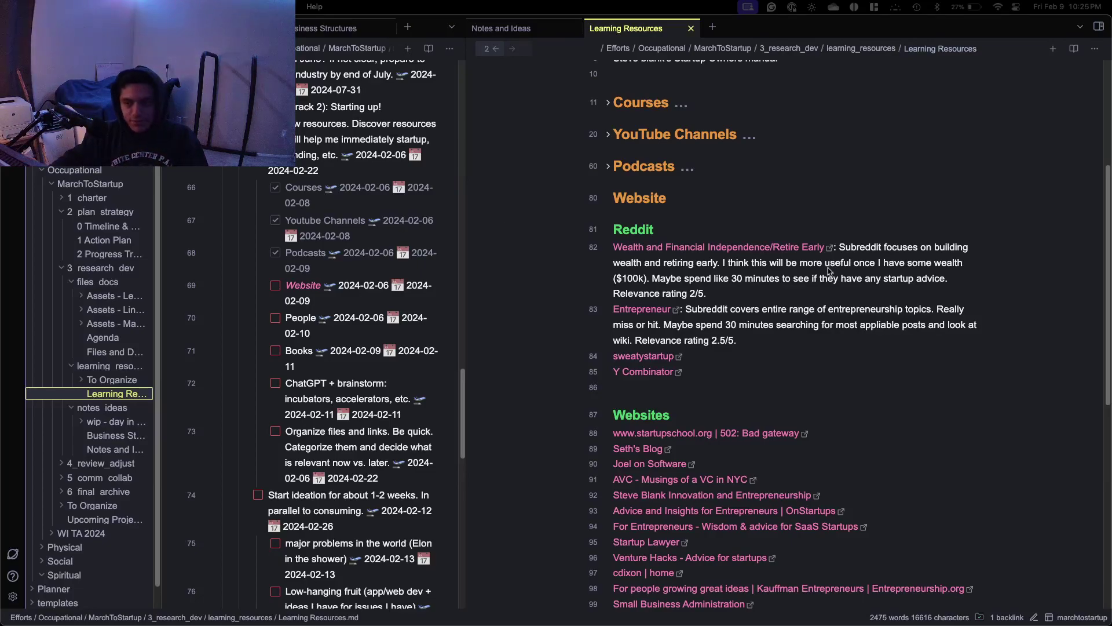
click(812, 367)
click(810, 361)
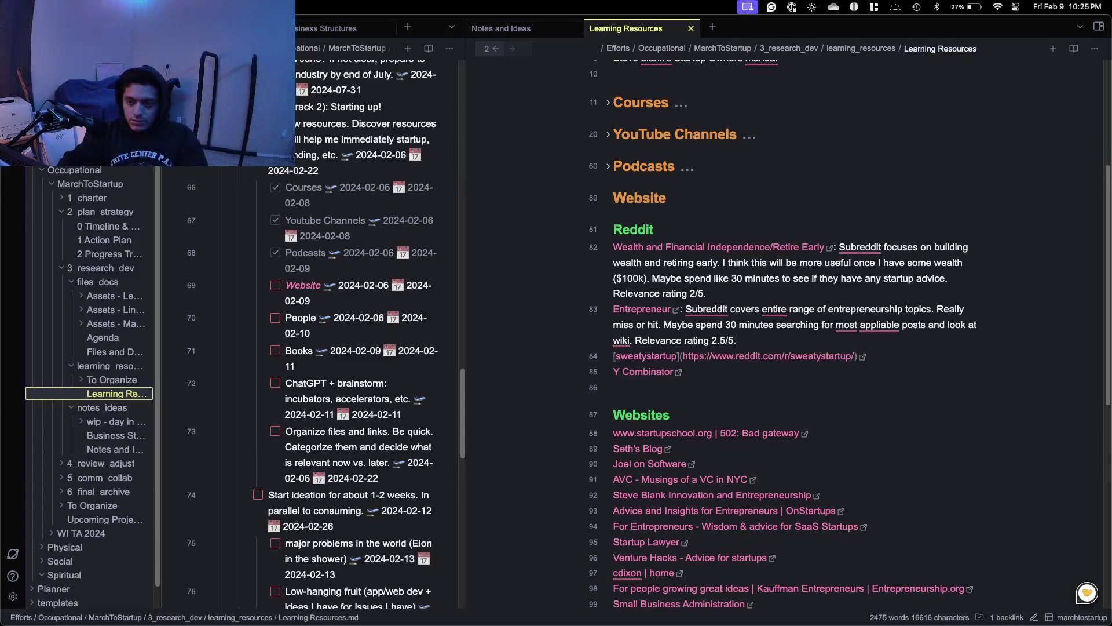
Describe the sweatystartup entry with "Subreddit covers entire range of regular/manual labor business topics.".
text(: Sub)
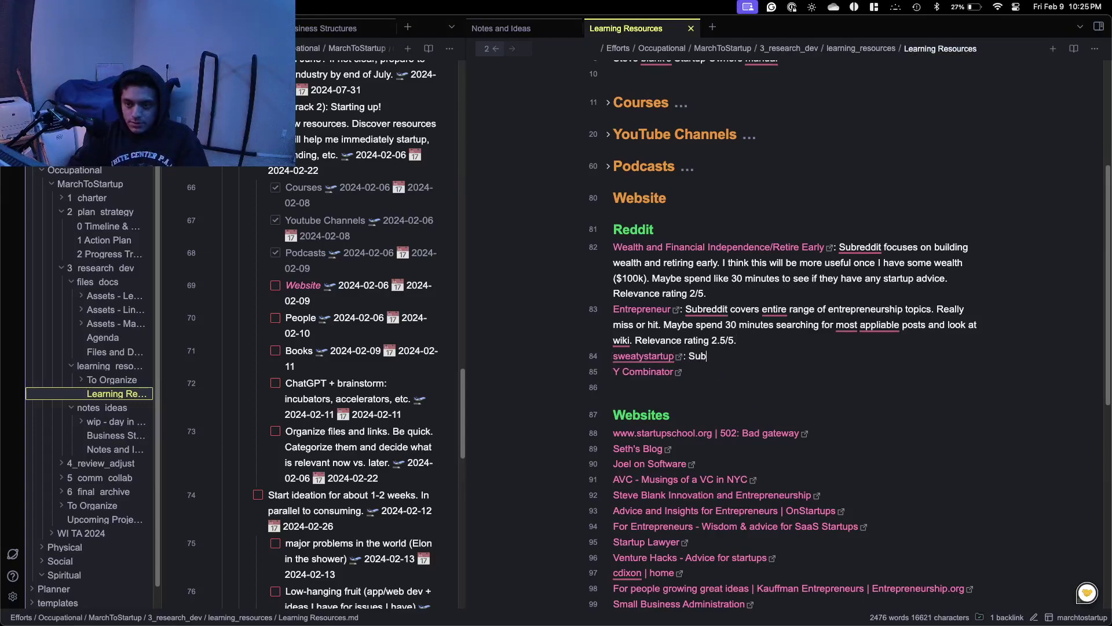
text(reedi)
key(BackSpace)
key(BackSpace)
key(BackSpace)
text(ddit covers entire range )
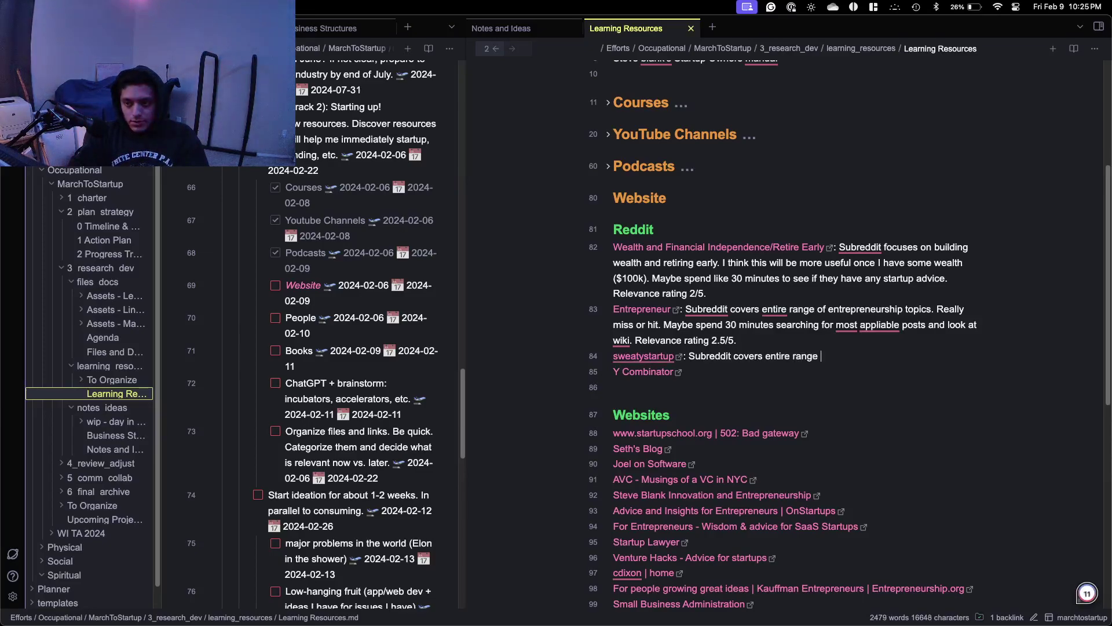
text(of regular)
key(BackSpace)
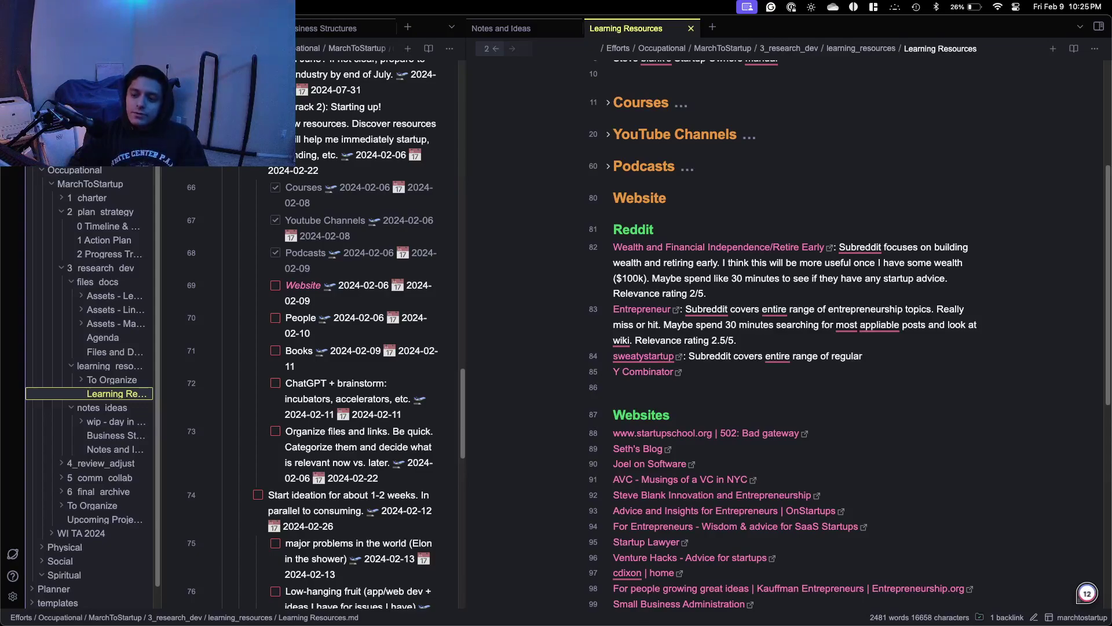
text(/manual )
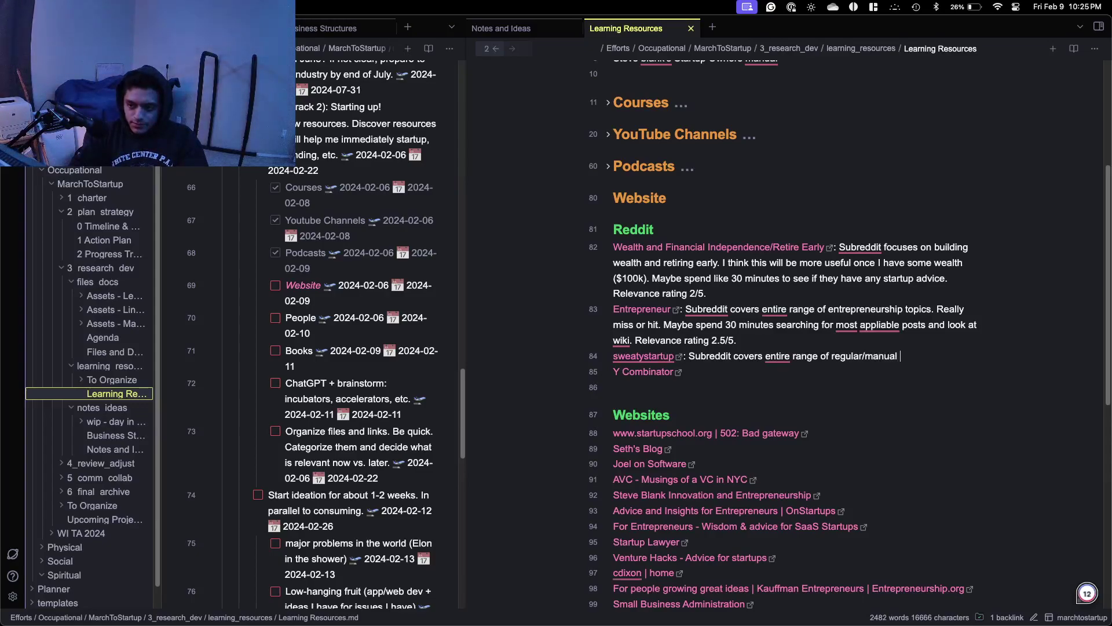
text(labor sta)
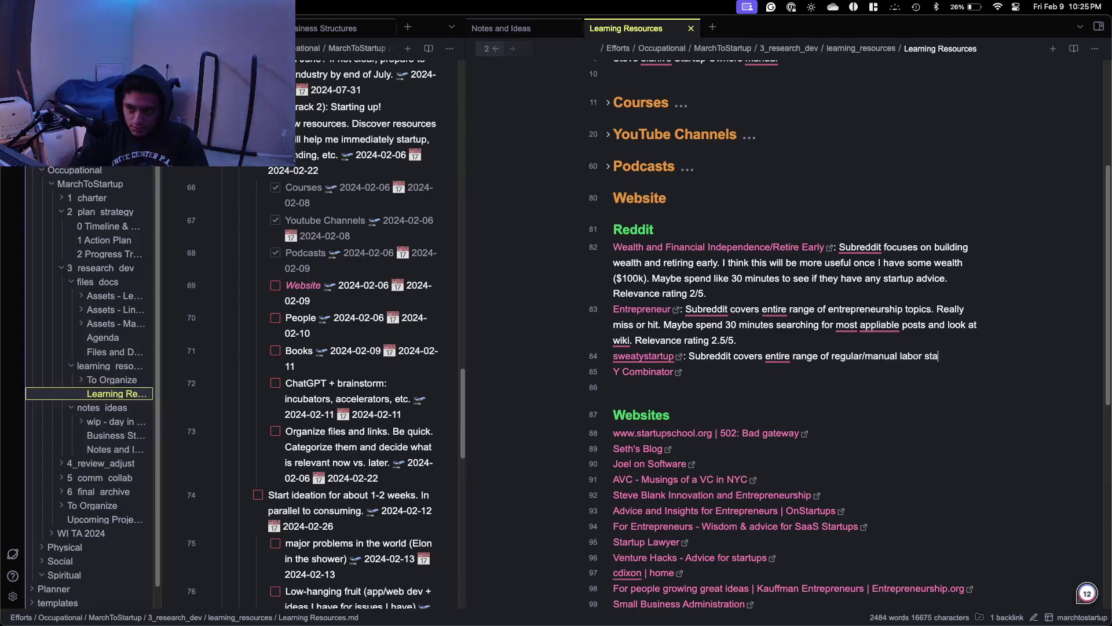
key(BackSpace)
key(BackSpace)
key(BackSpace)
text(business topics.)
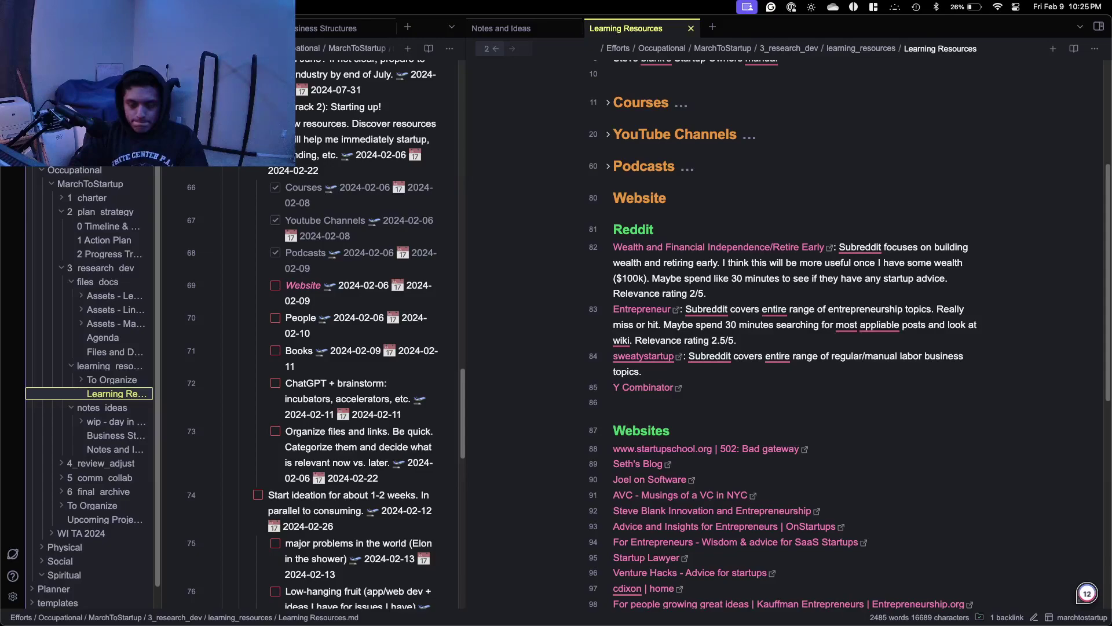
Finish the sweatystartup entry with "Not necessarily relevant to my current focus. Relevance rating 1.5/5.".
text(Not recessil)
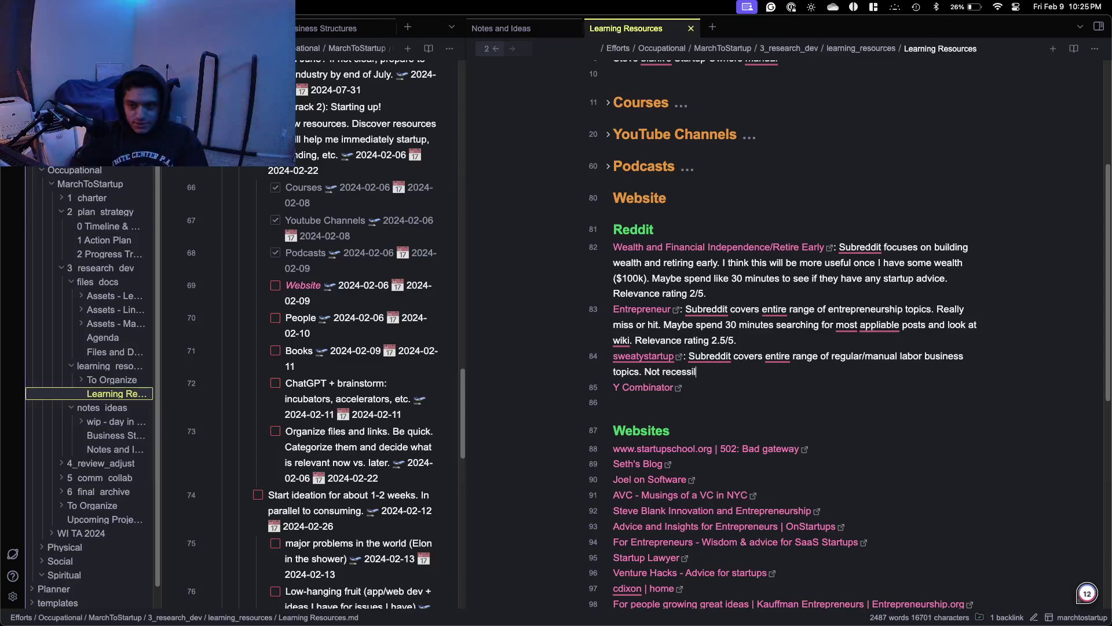
key(BackSpace)
key(BackSpace)
key(BackSpace)
key(BackSpace)
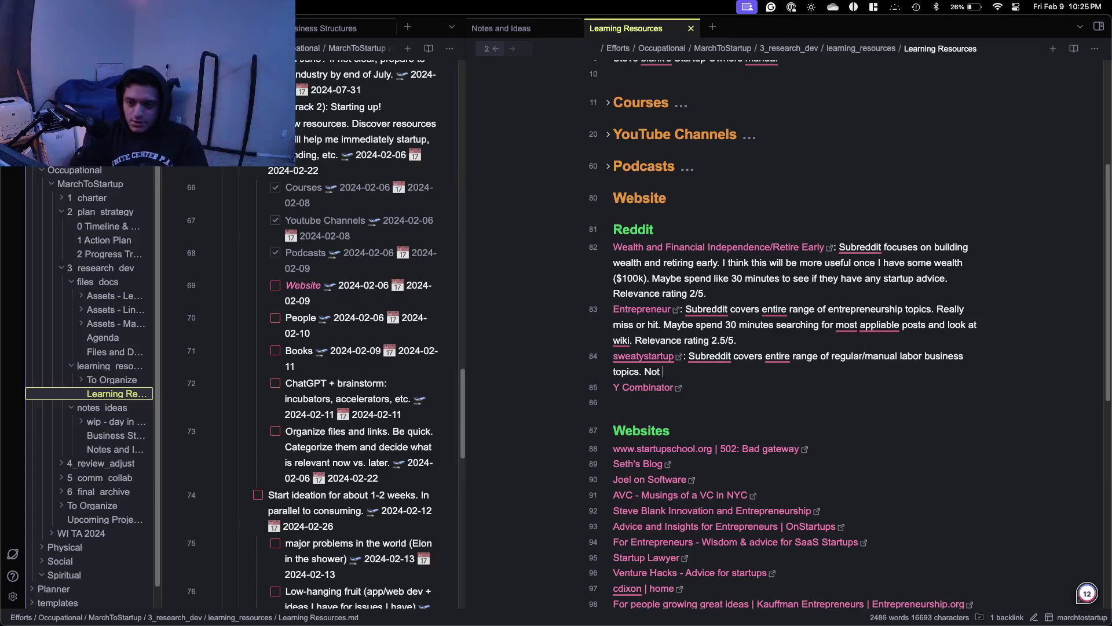
text(necessar)
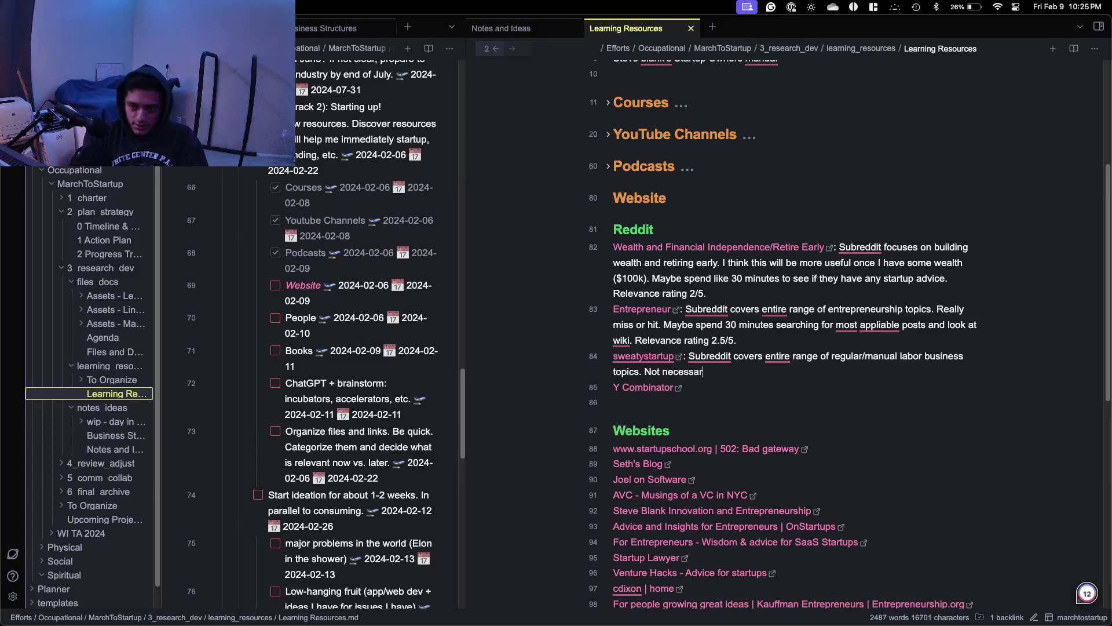
text(ily relenv)
key(BackSpace)
key(BackSpace)
text(va)
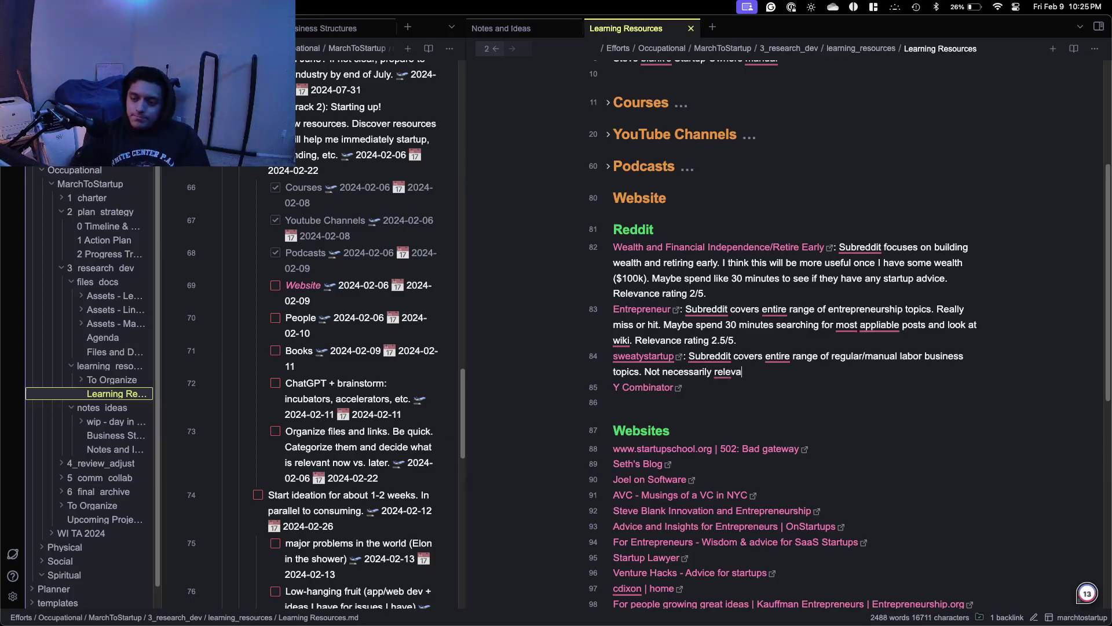
text(nt to my current focus. Rele)
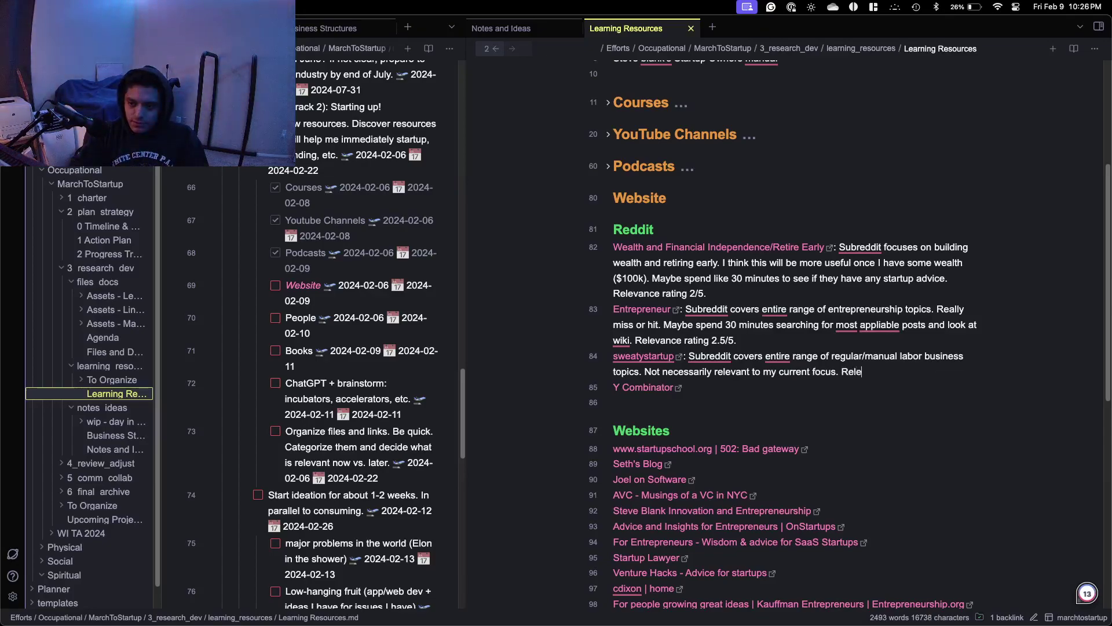
text(vance rating 1.)
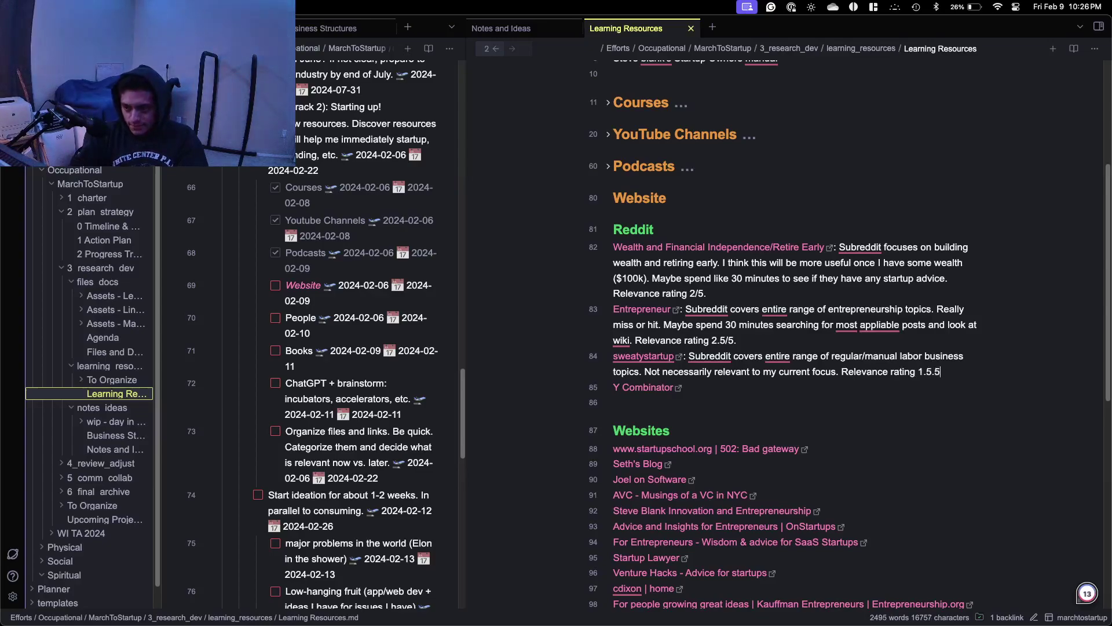
text(5/5.)
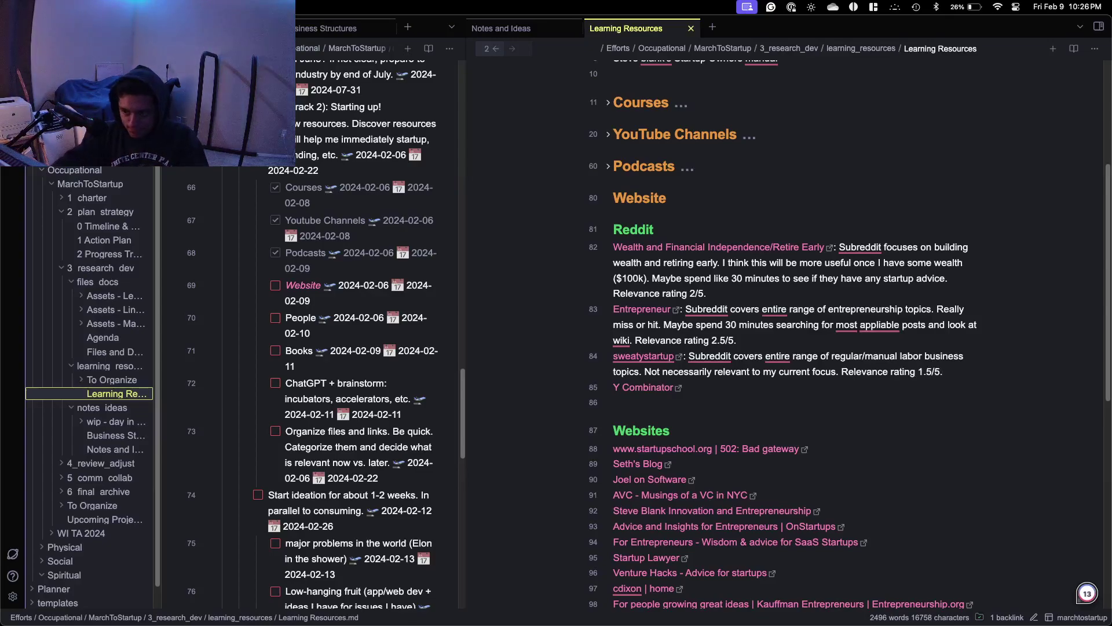
Place the cursor at the end of the Y Combinator entry, switch to the browser, and open r/ycombinator's pinned YC Resources post.
click(732, 385)
key(super+Tab)
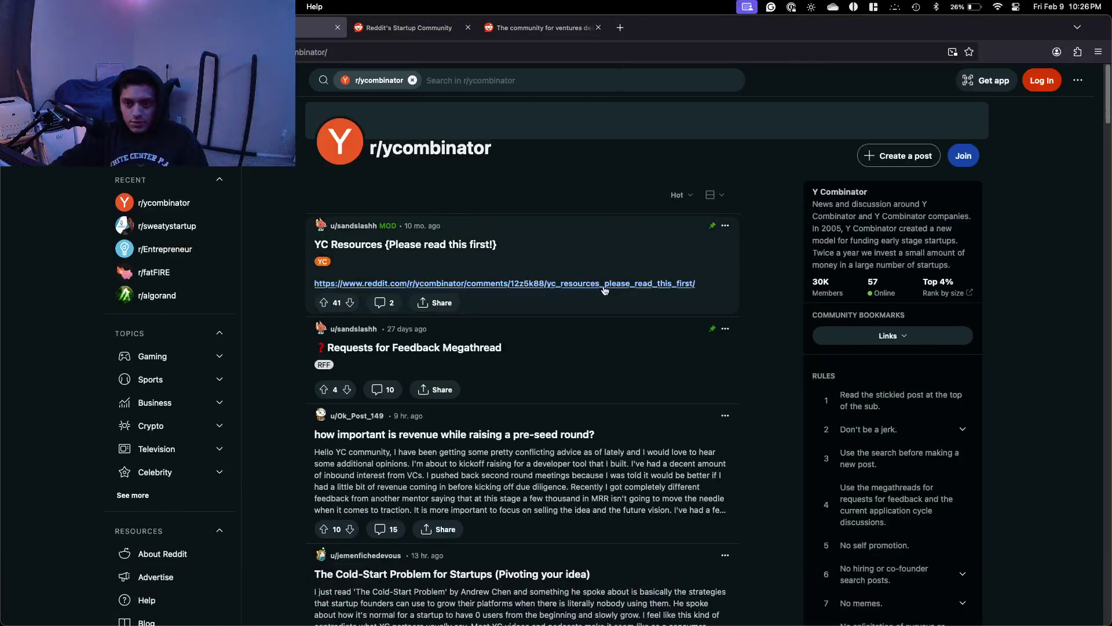
click(641, 284)
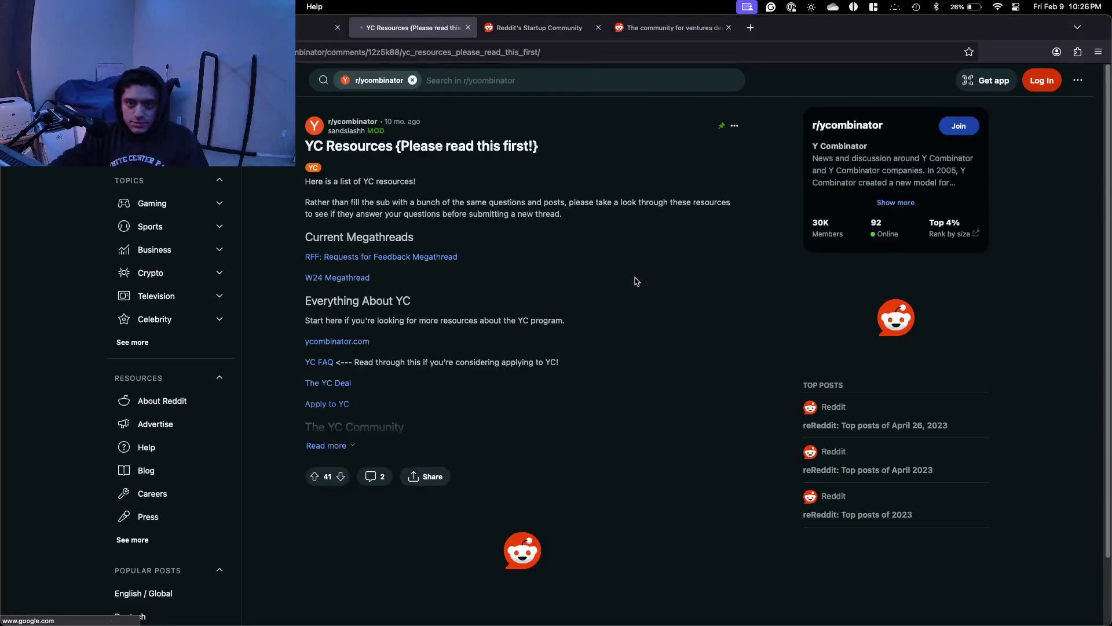
scroll(405, 267, down, 1)
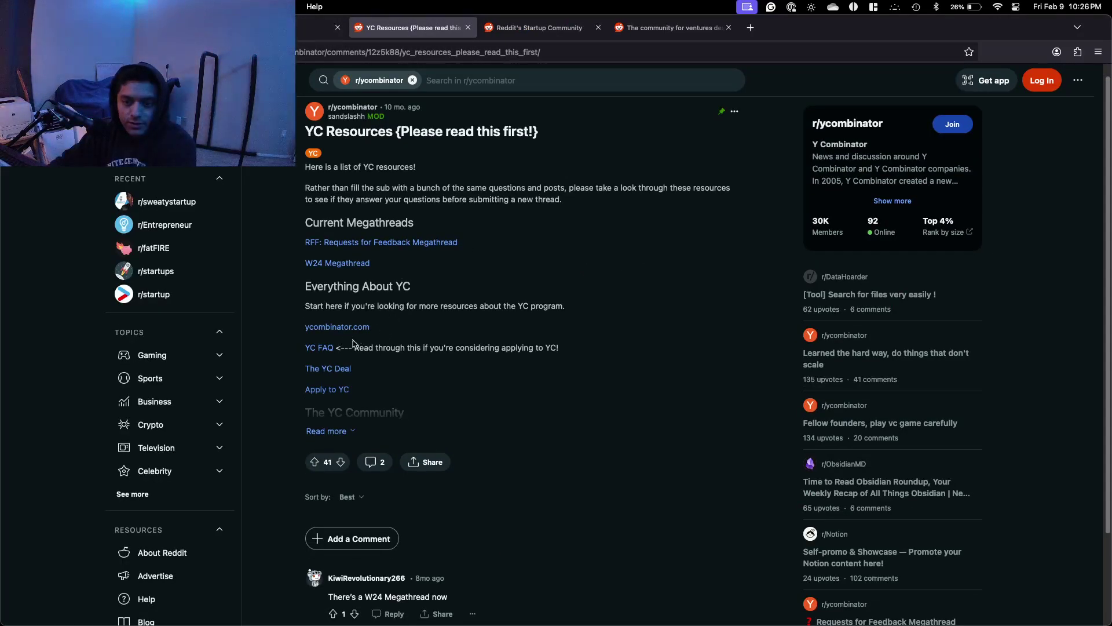
Open The YC Deal link from the resources post, skim the standard deal terms to the end, and close the page.
click(336, 375)
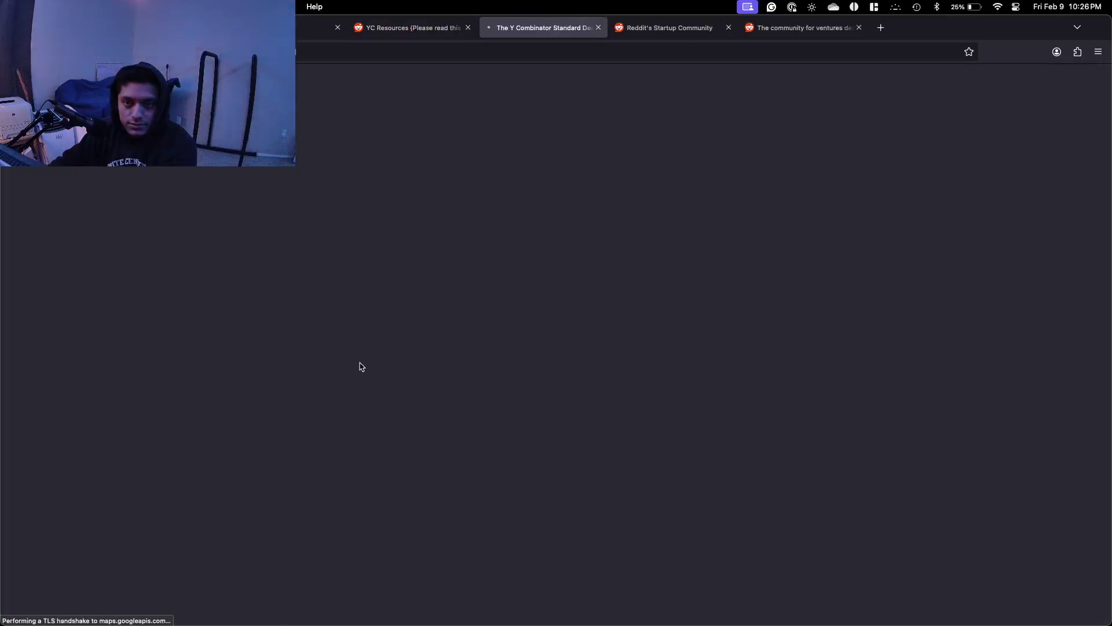
scroll(533, 125, down, 20)
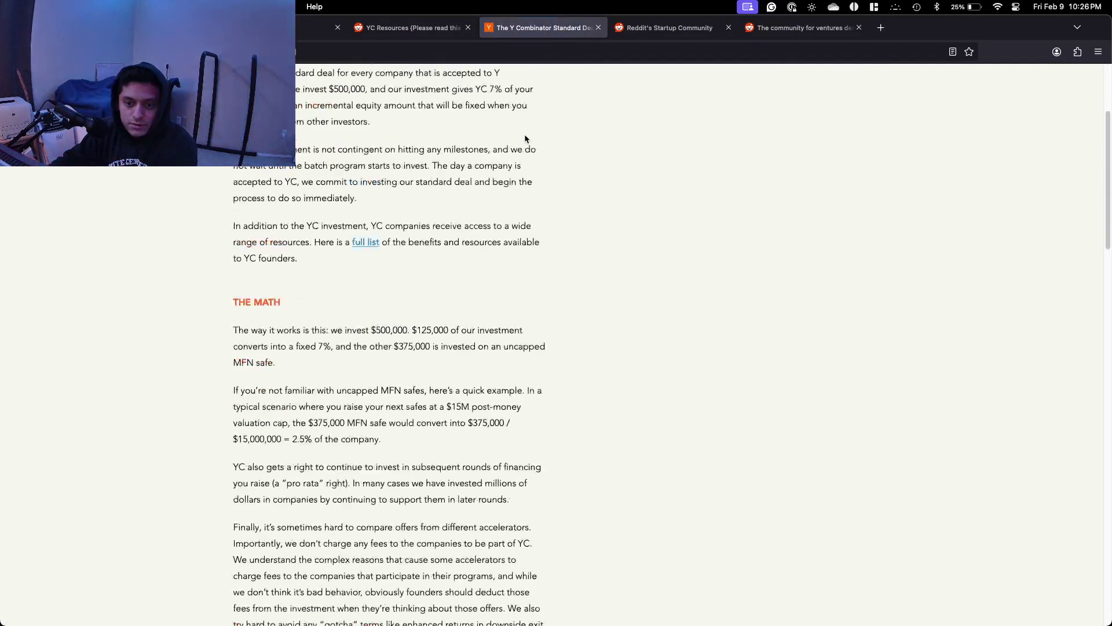
scroll(523, 138, down, 15)
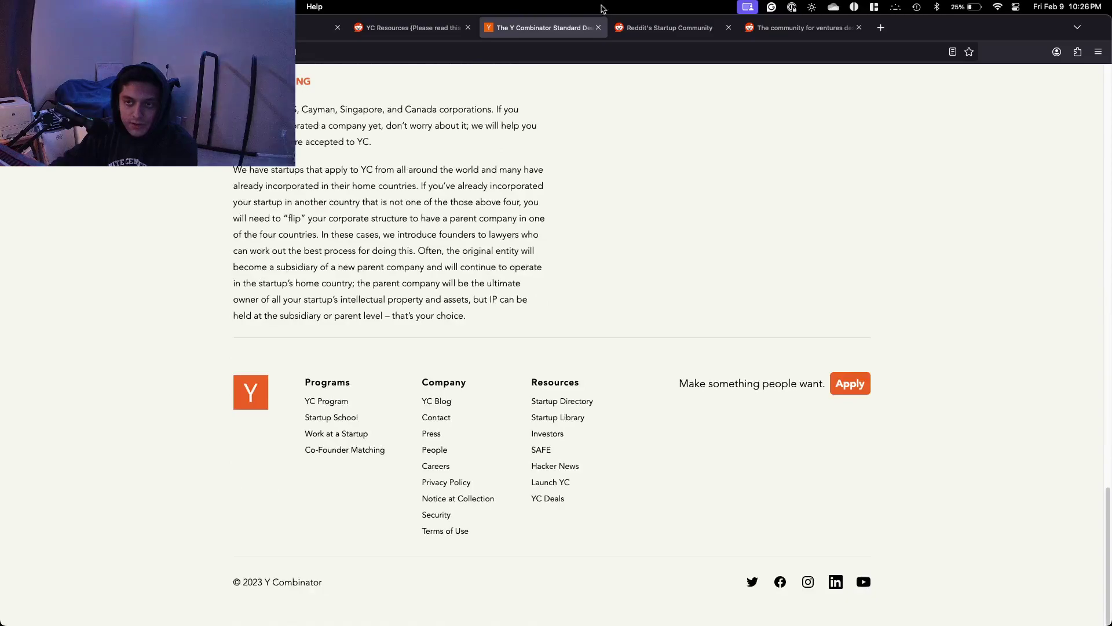
click(598, 27)
Expand the full YC Resources post, open its Startup Directory link, and close that page again.
scroll(483, 274, down, 3)
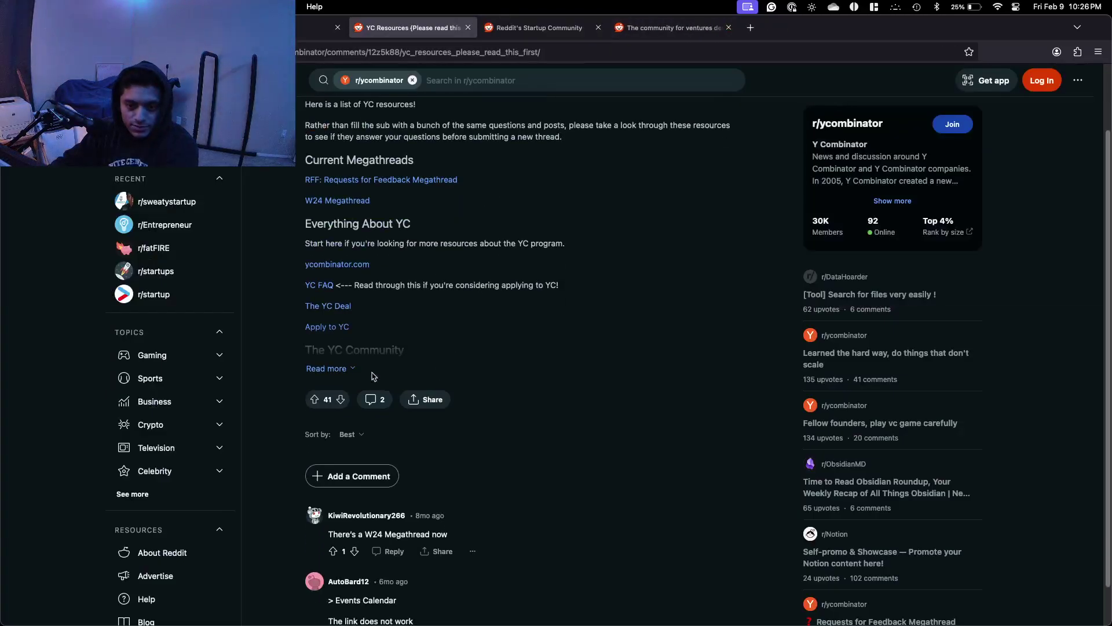
click(335, 366)
scroll(400, 317, down, 5)
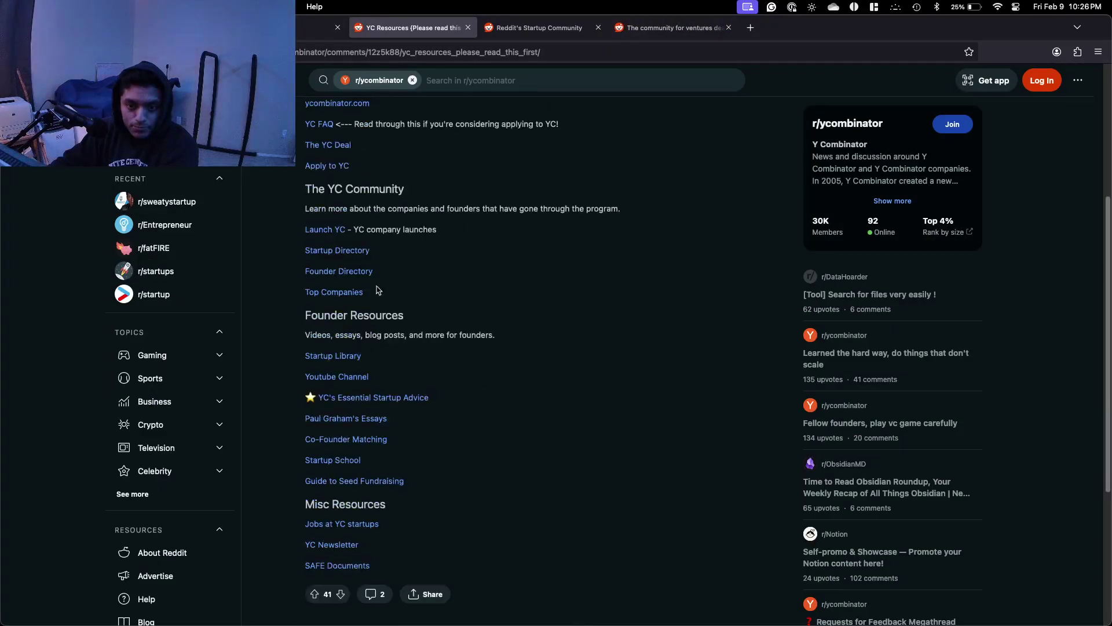
click(349, 251)
key(super+w)
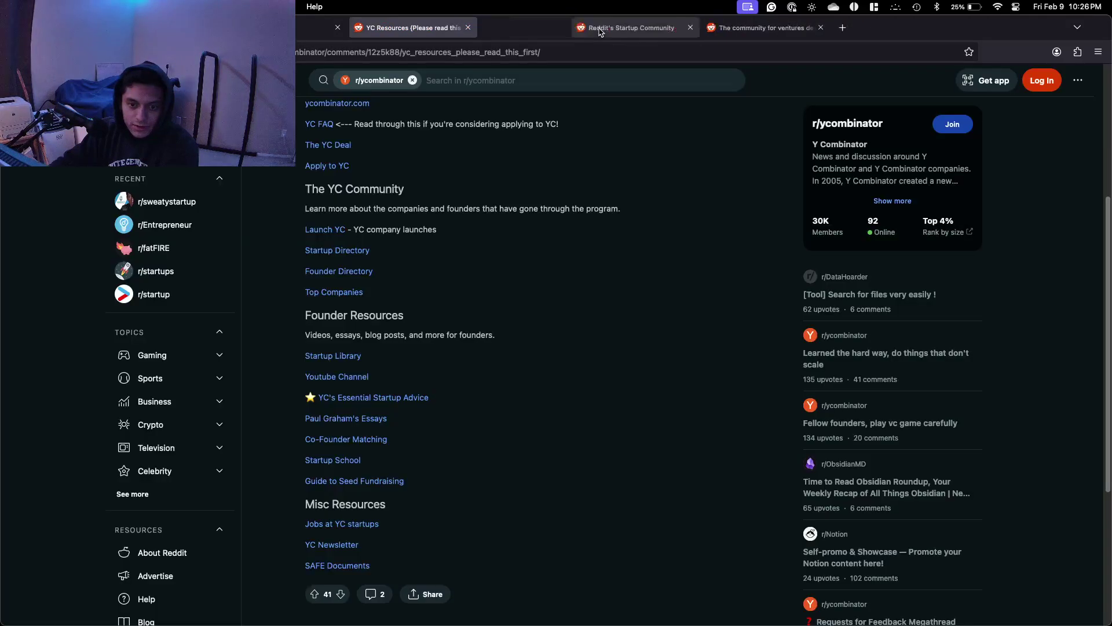
Look through the complete list of founder and miscellaneous resources in the YC Resources post, and close the post.
scroll(358, 304, down, 1)
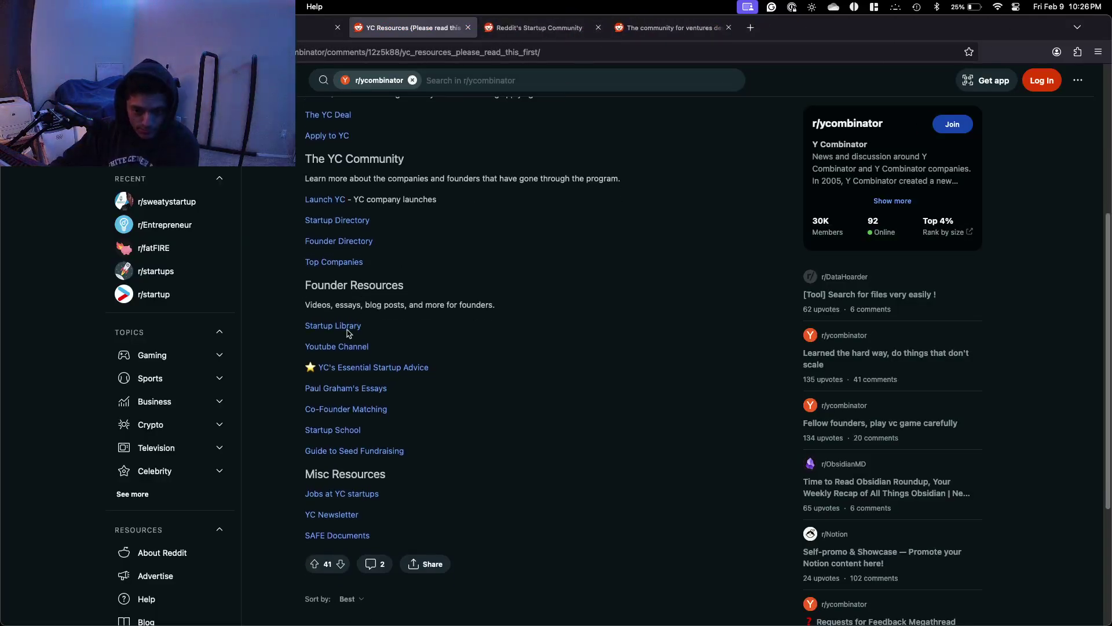
scroll(600, 326, up, 5)
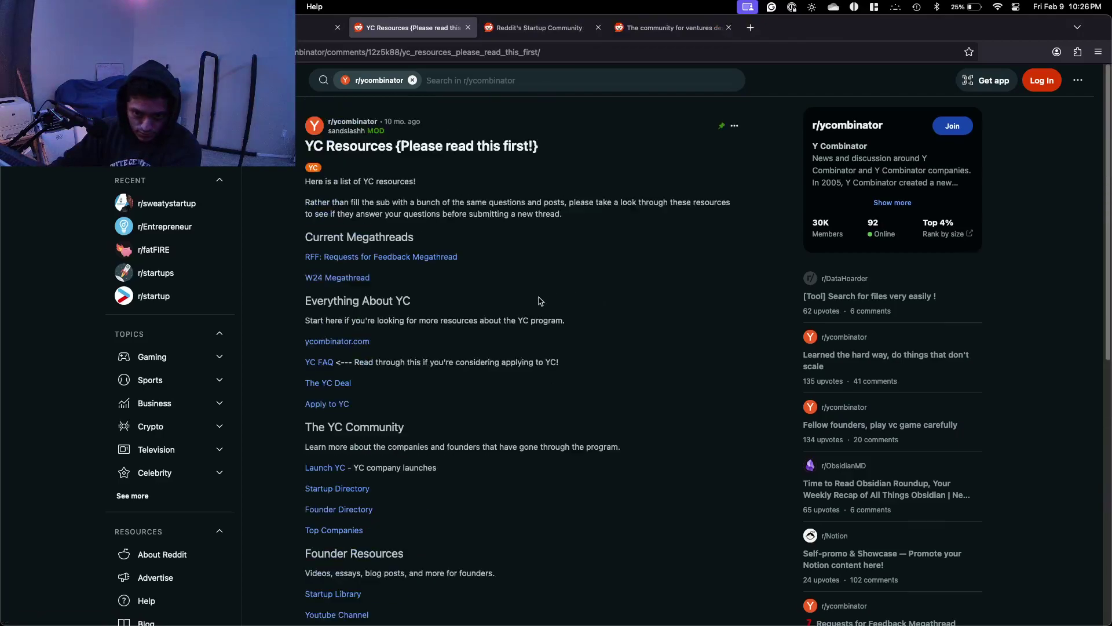
scroll(382, 190, down, 6)
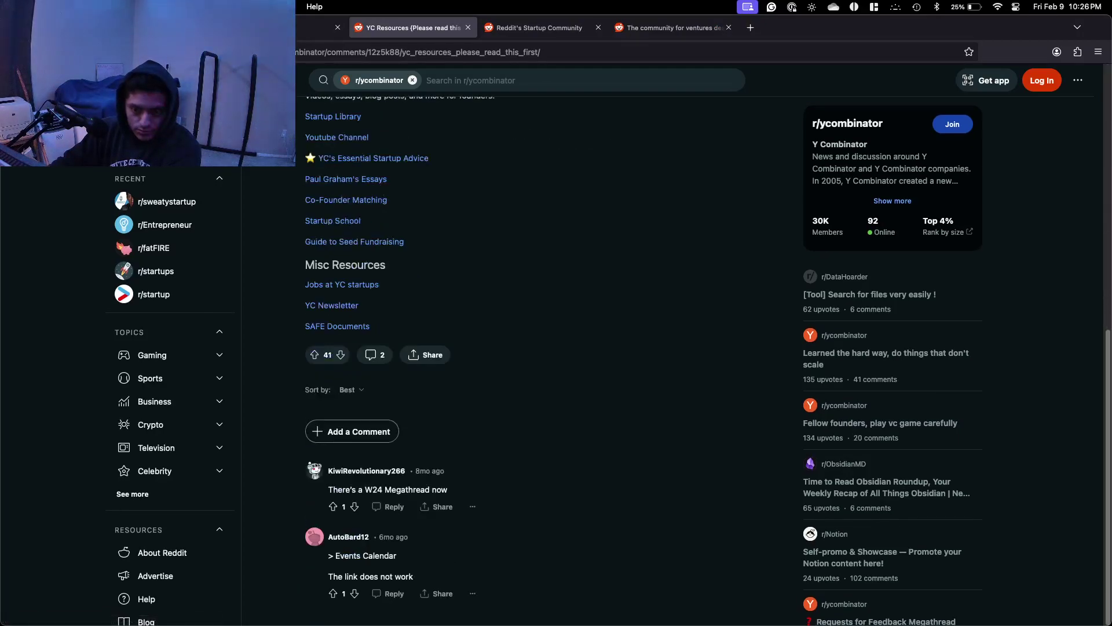
click(468, 27)
scroll(443, 222, down, 12)
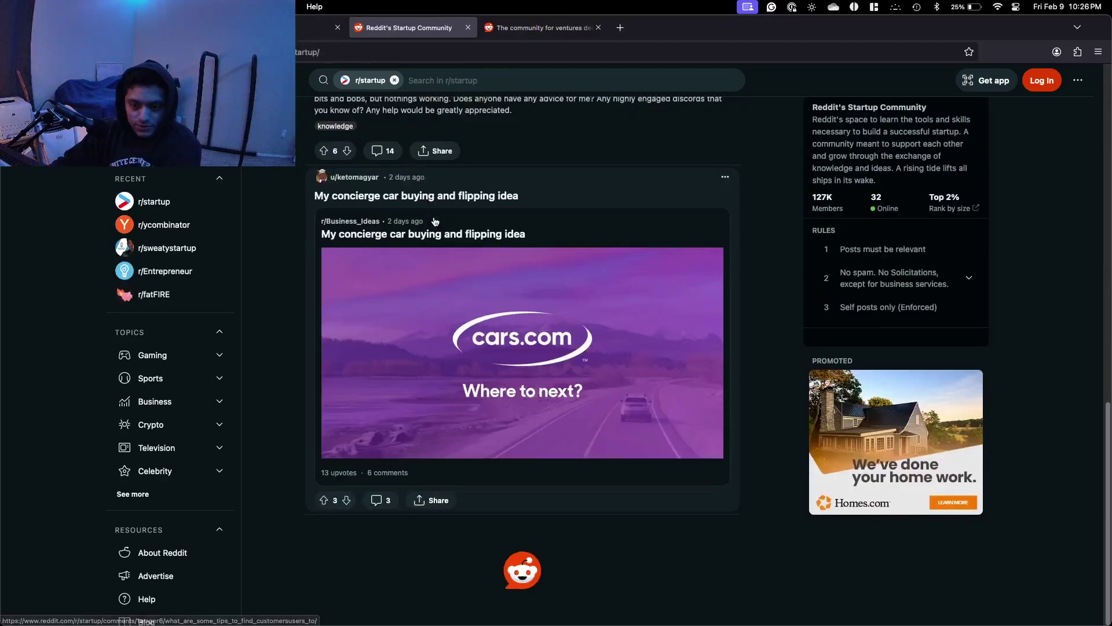
scroll(492, 228, up, 12)
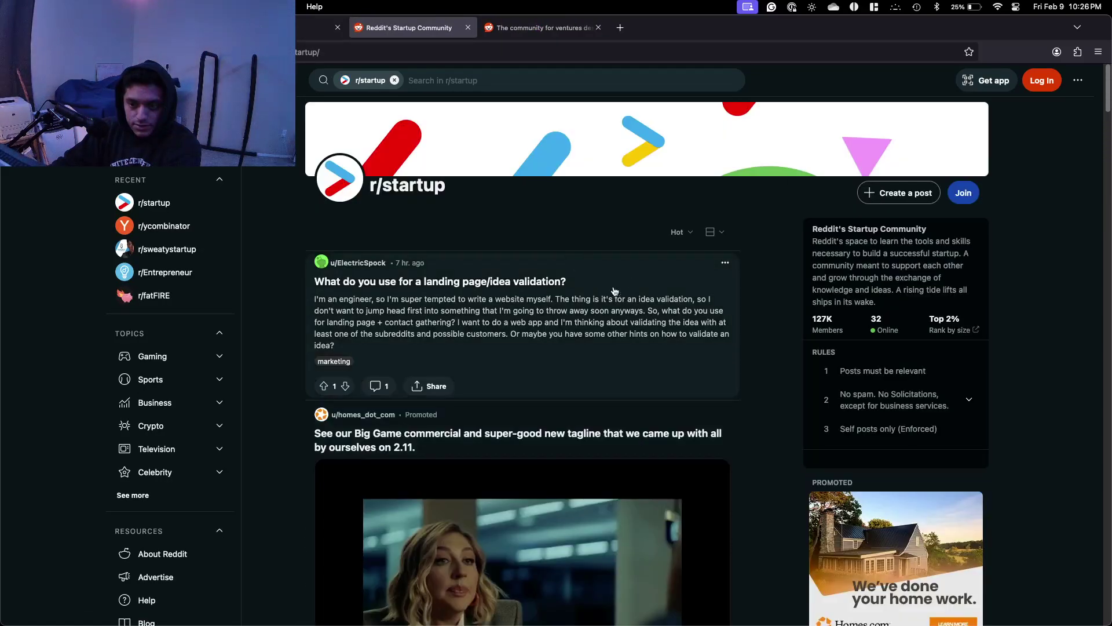
click(682, 231)
Return to the r/ycombinator page and sort its posts by Top for All Time.
click(320, 27)
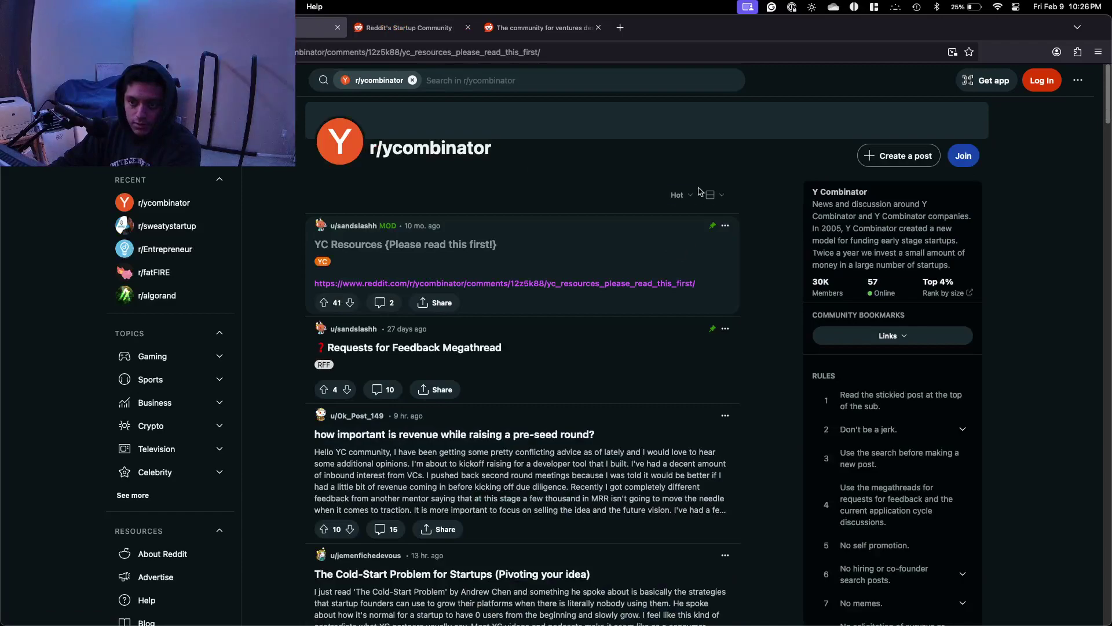
click(679, 196)
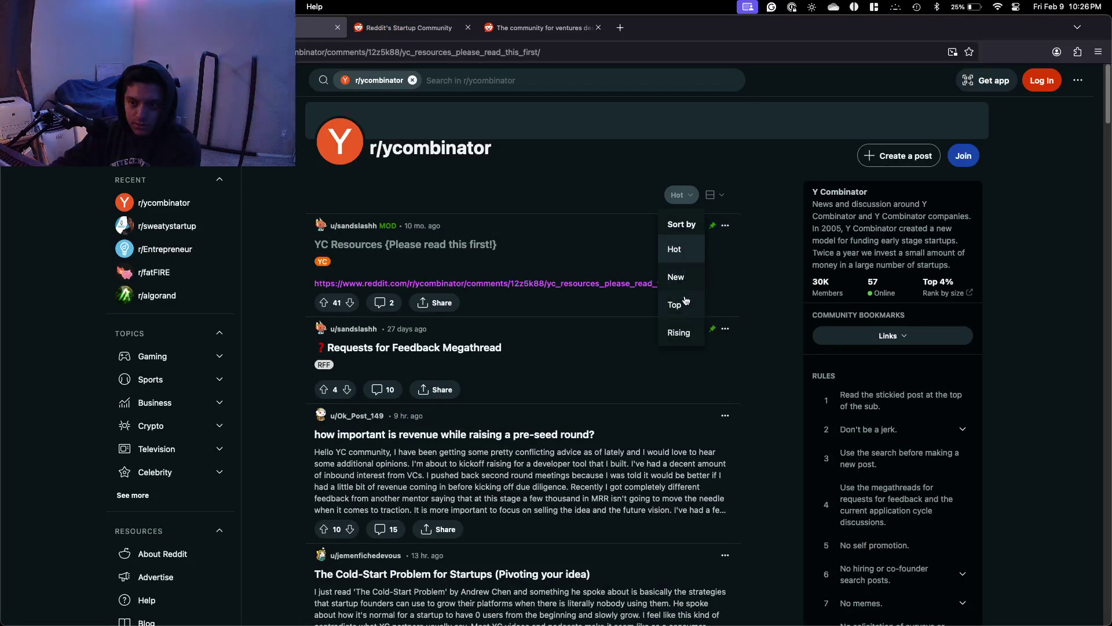
click(684, 302)
click(675, 194)
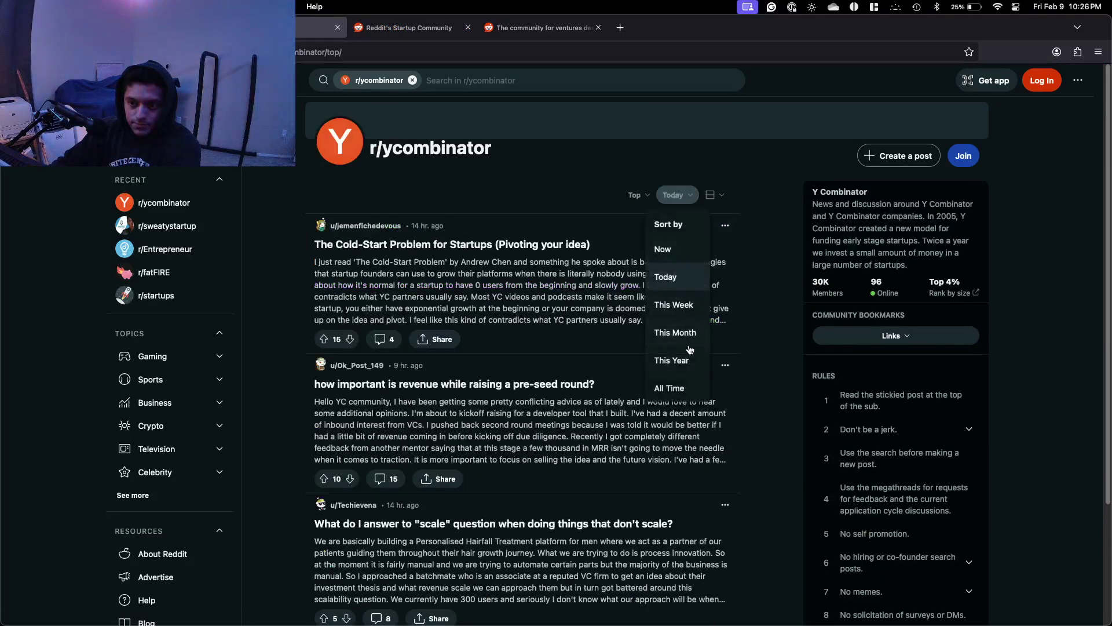
click(672, 388)
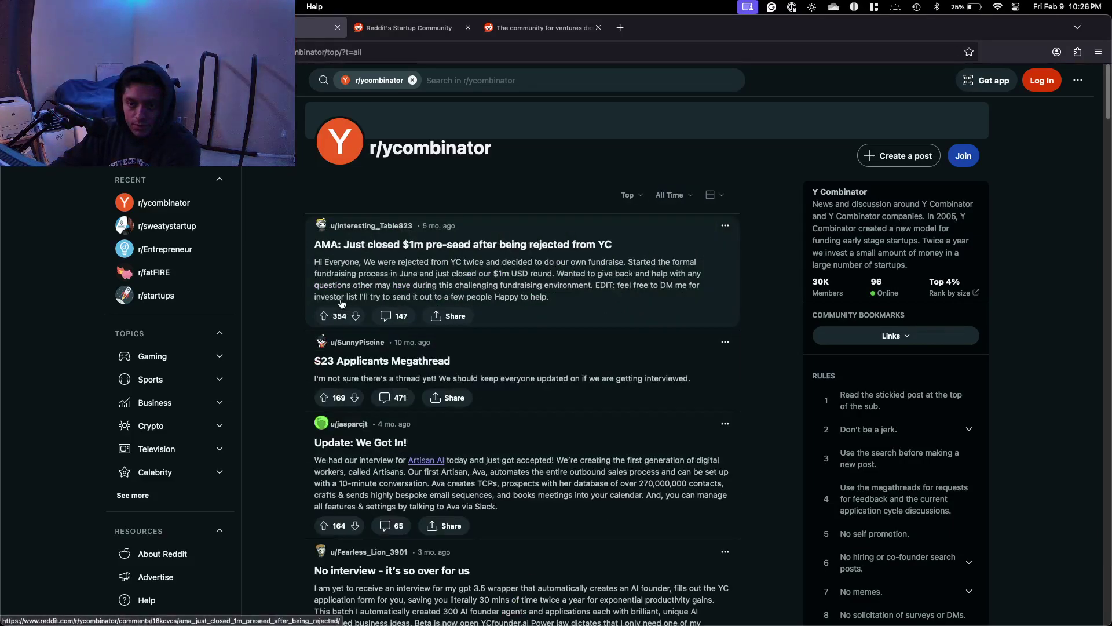
Look through the all-time top posts in r/ycombinator to judge how useful the community is for startup learning.
scroll(342, 304, down, 3)
scroll(342, 304, down, 4)
mouse_move(342, 302)
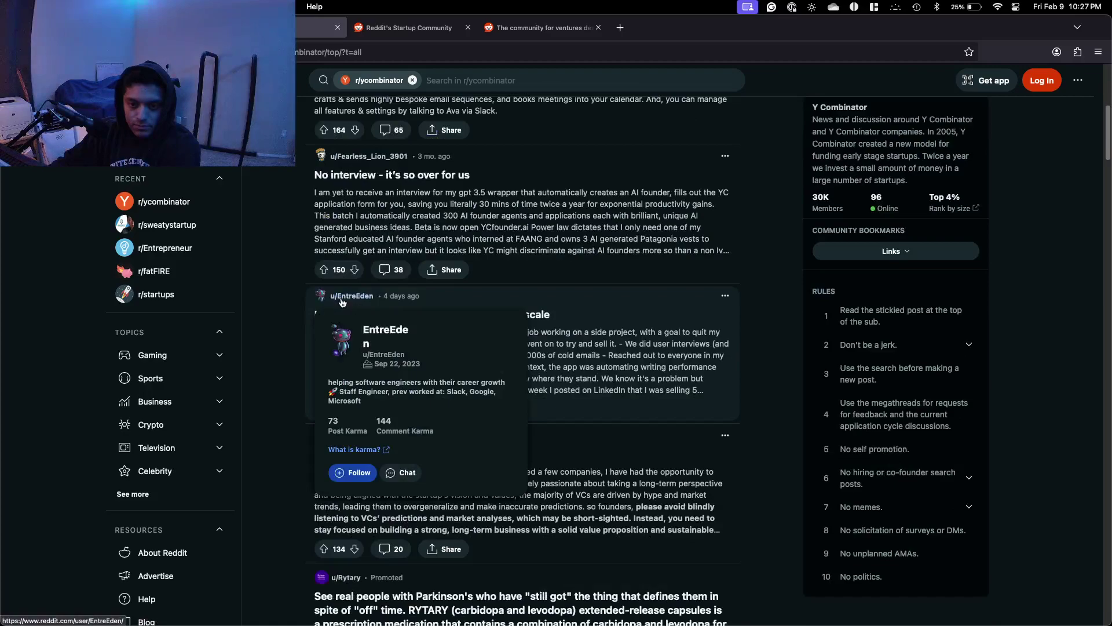
scroll(254, 351, down, 1)
scroll(254, 351, down, 1)
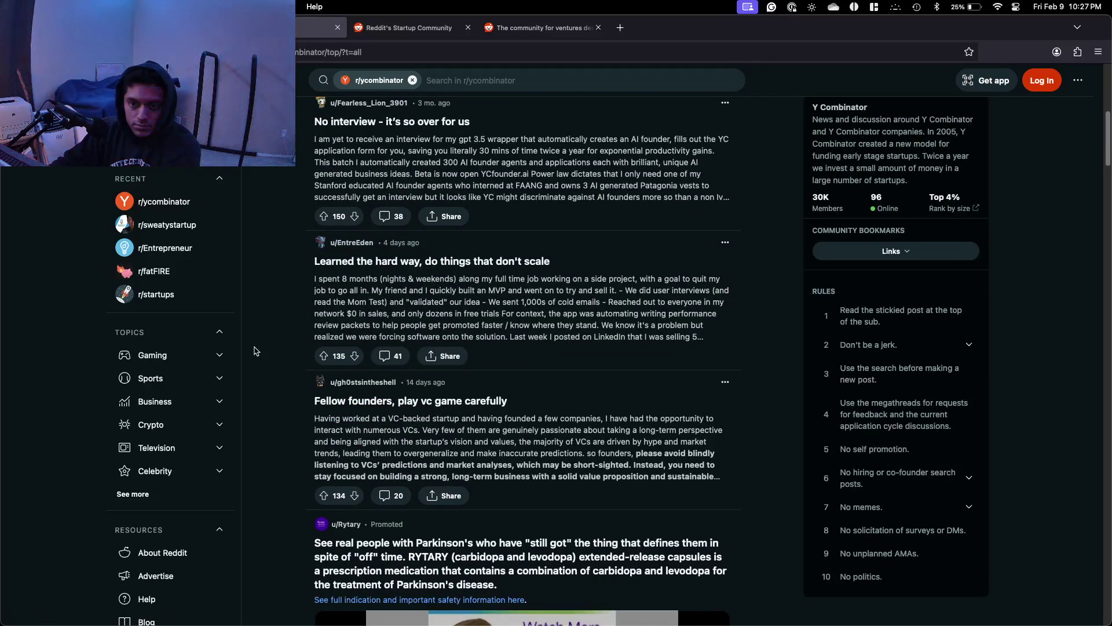
scroll(254, 352, down, 2)
scroll(255, 350, down, 7)
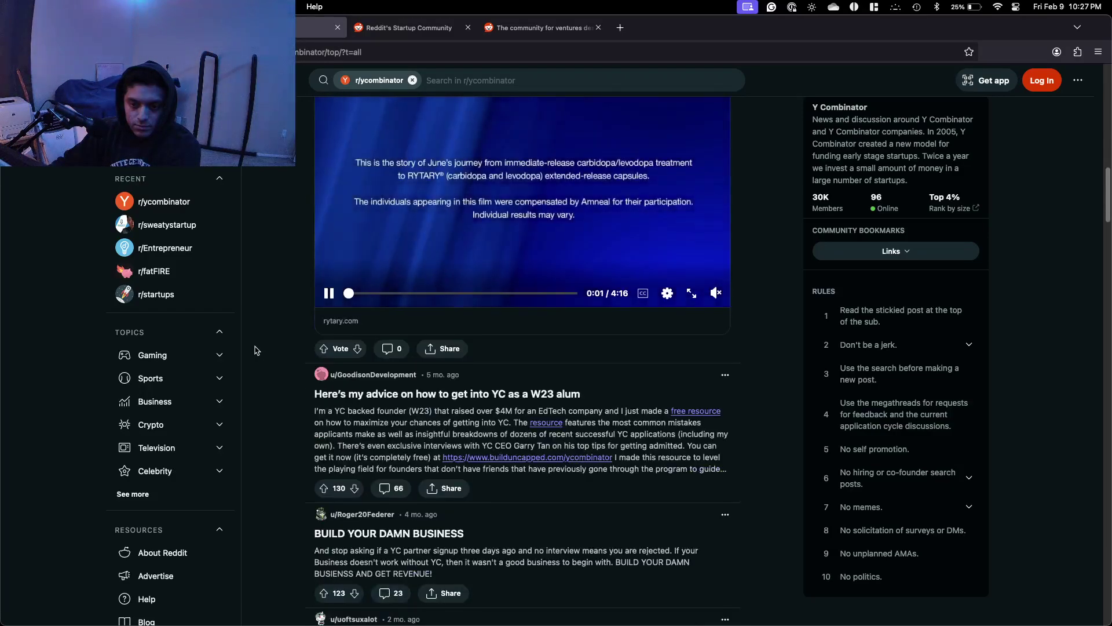
scroll(255, 351, down, 3)
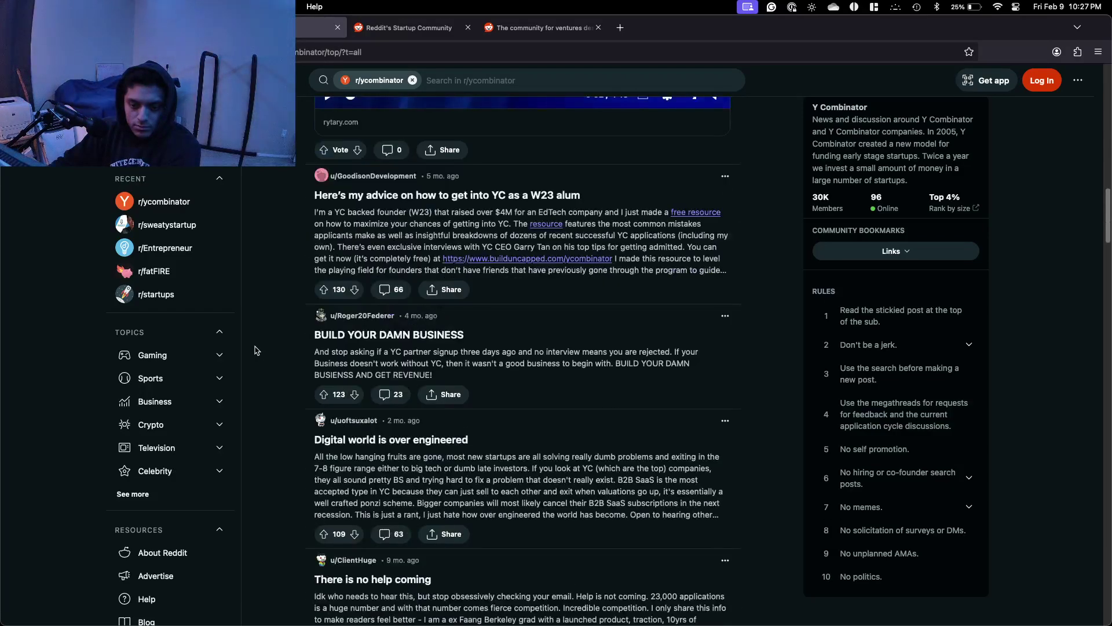
scroll(255, 351, down, 4)
scroll(258, 349, down, 15)
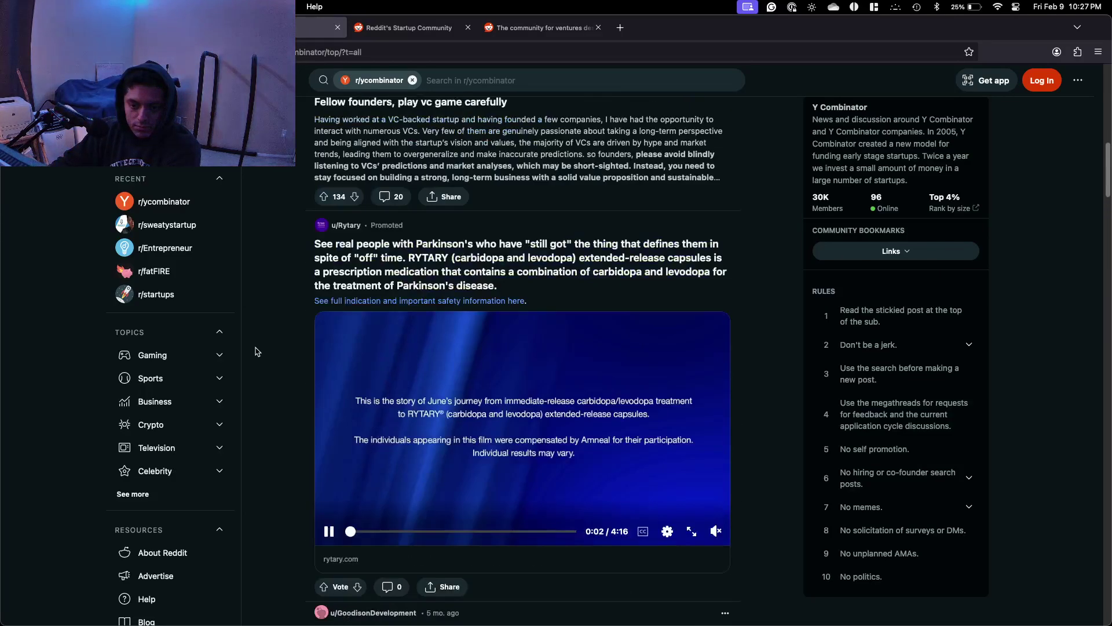
scroll(256, 351, up, 7)
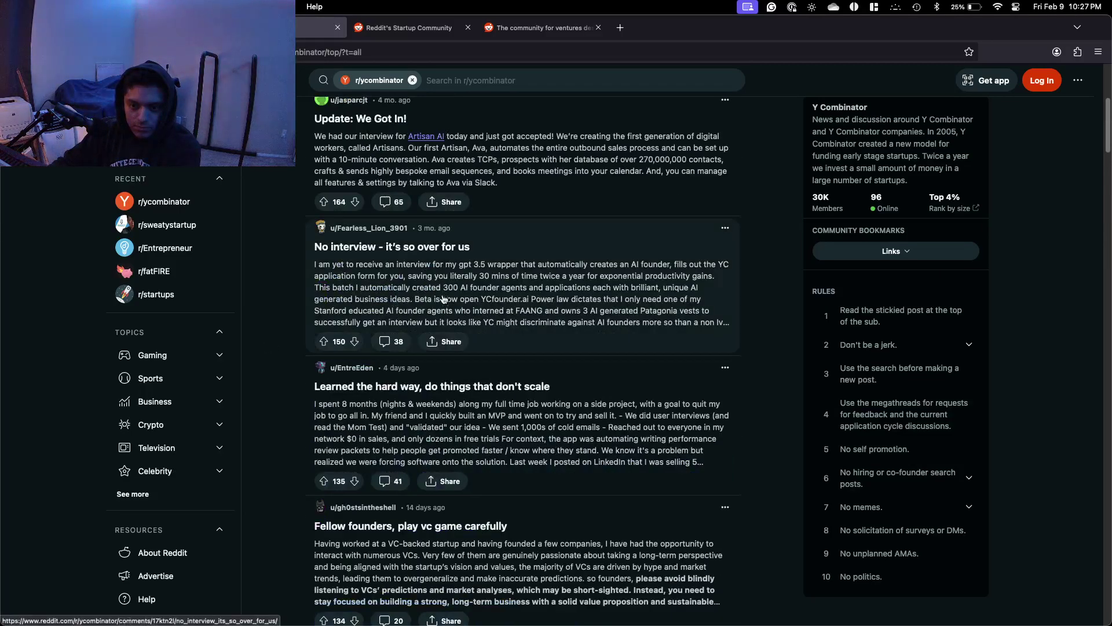
scroll(434, 385, down, 1)
scroll(567, 475, down, 1)
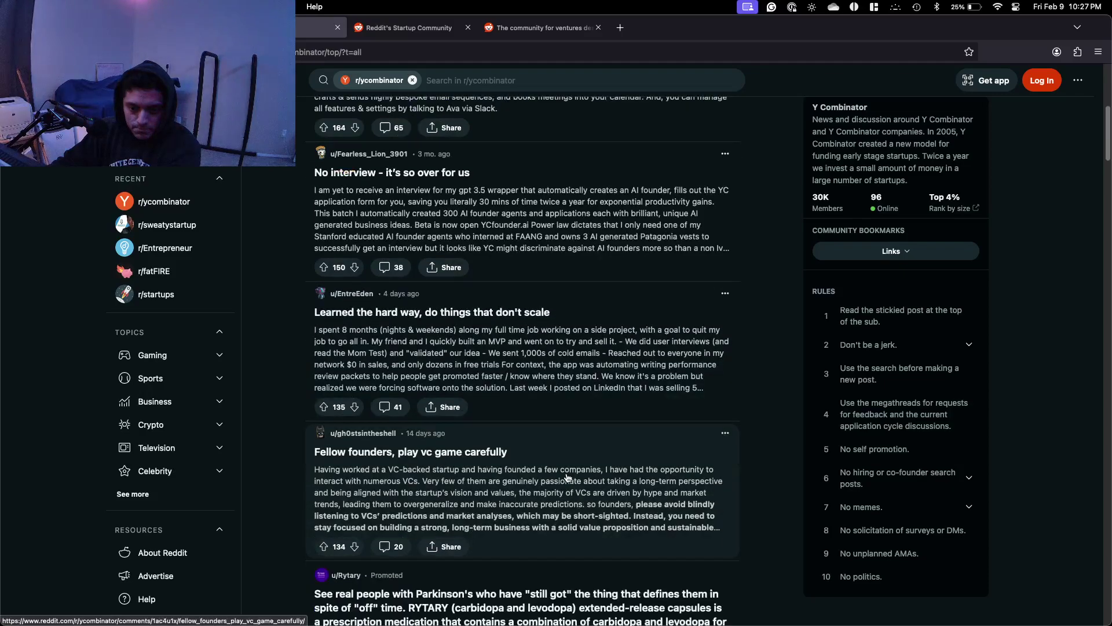
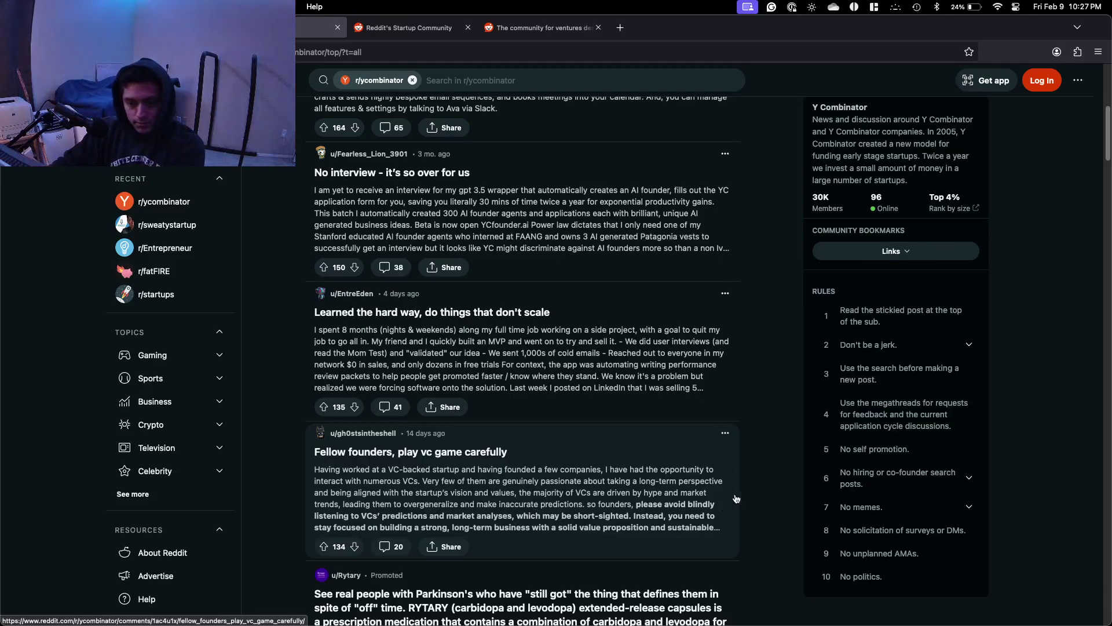
scroll(631, 423, up, 7)
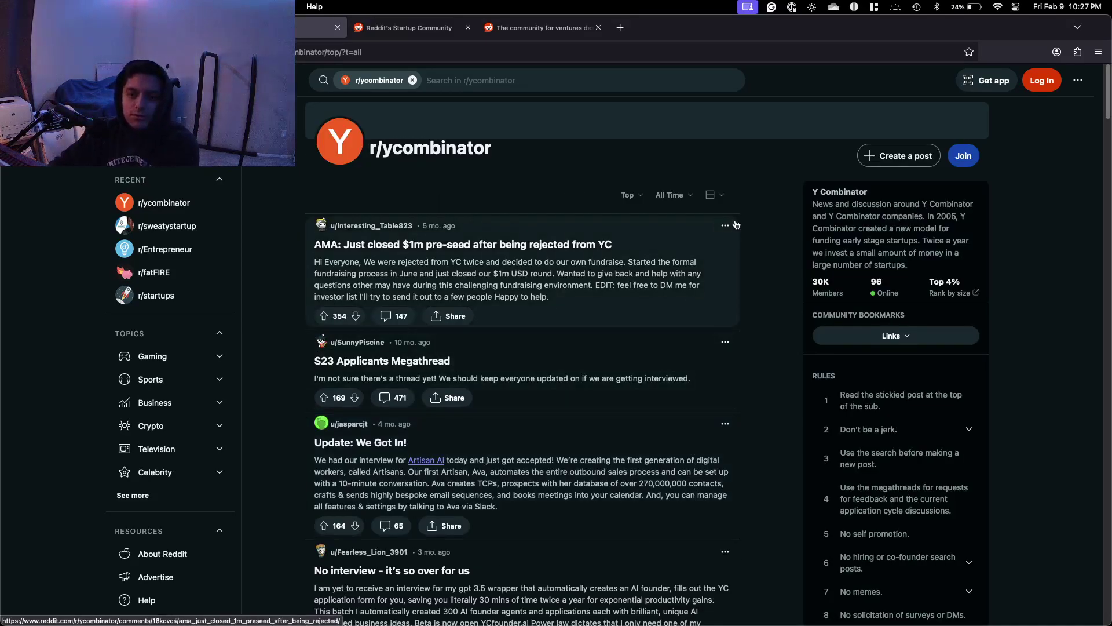
In the Learning Resources note, append to the Y Combinator entry: ": Subreddit focused on YC's community and also have startup resources. Relevance rating 3/5.".
key(ctrl+Up)
click(522, 272)
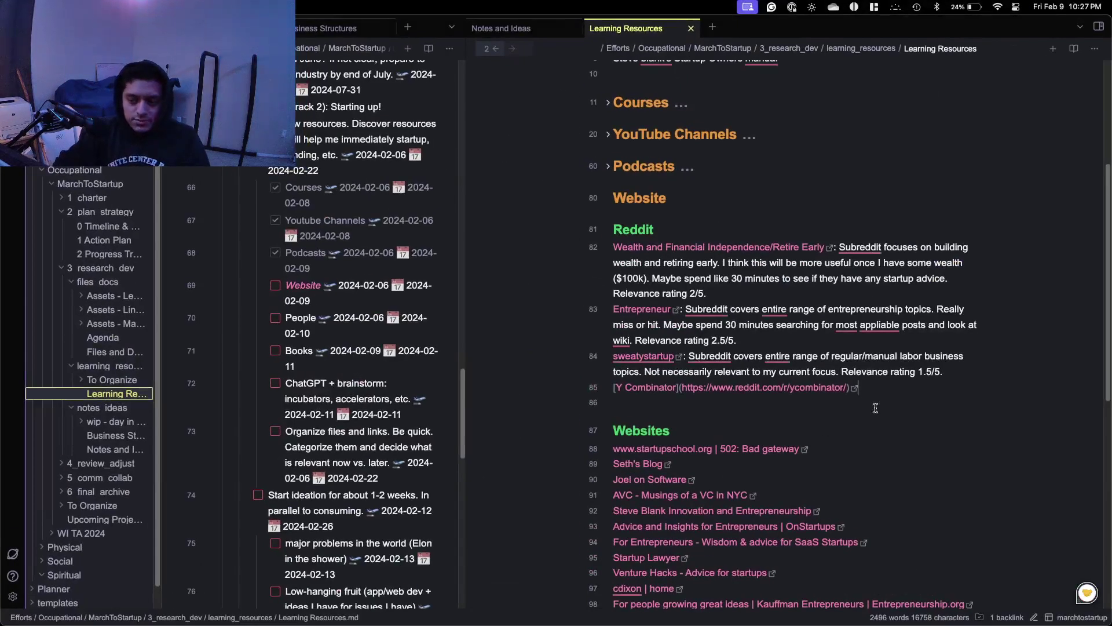
text(: Subm)
key(BackSpace)
text(reddit focused on Y)
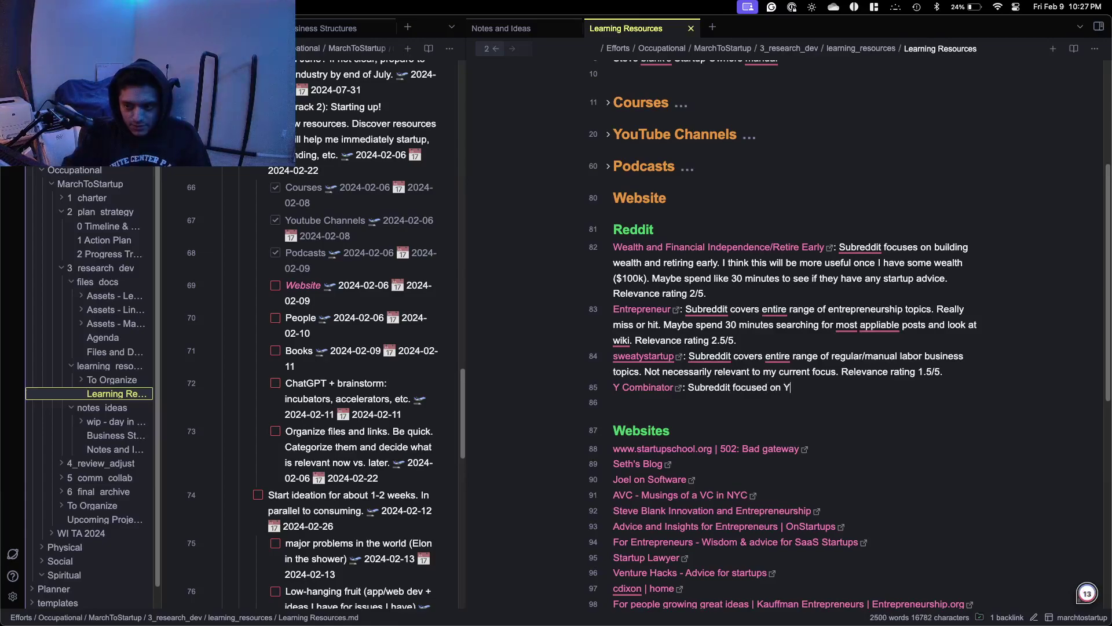
text(C's communi)
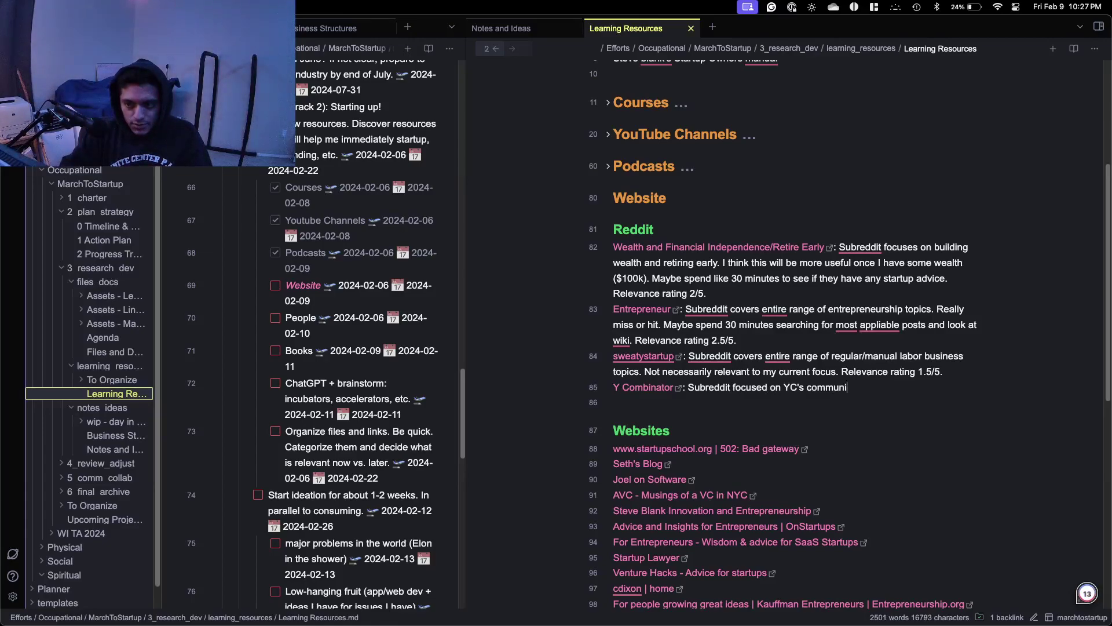
text(ty and also have startup r)
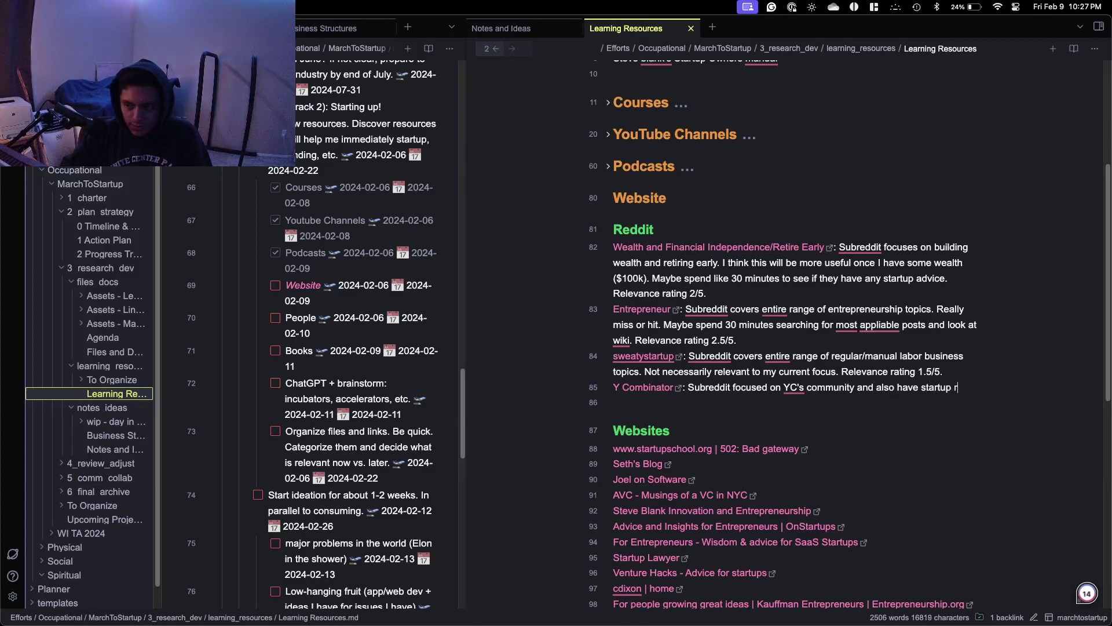
text(esources. Rele)
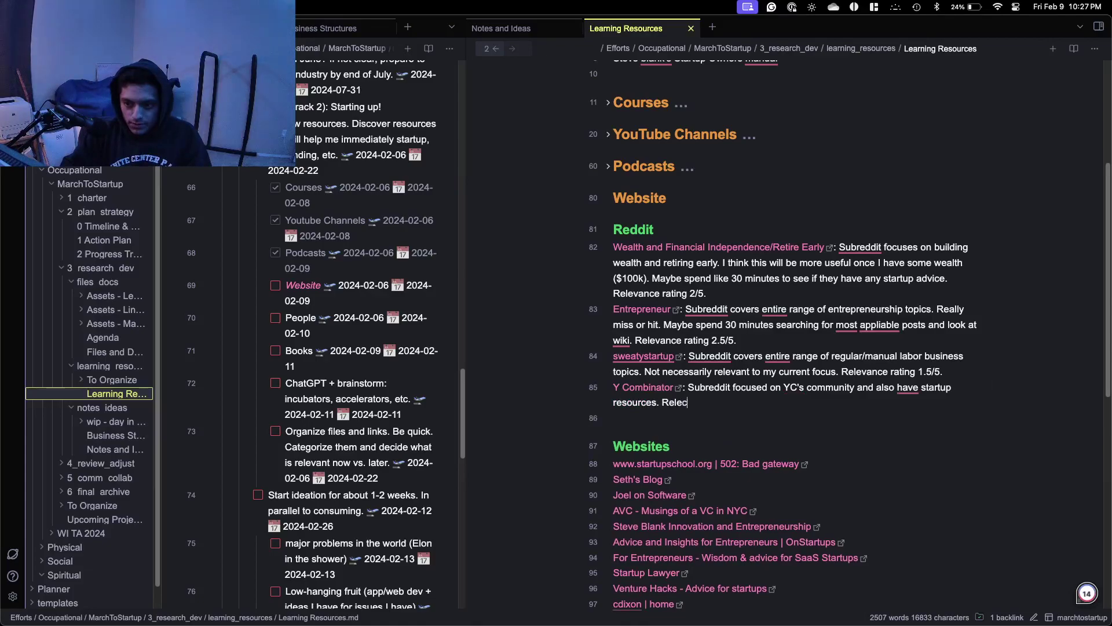
text(vance ratin)
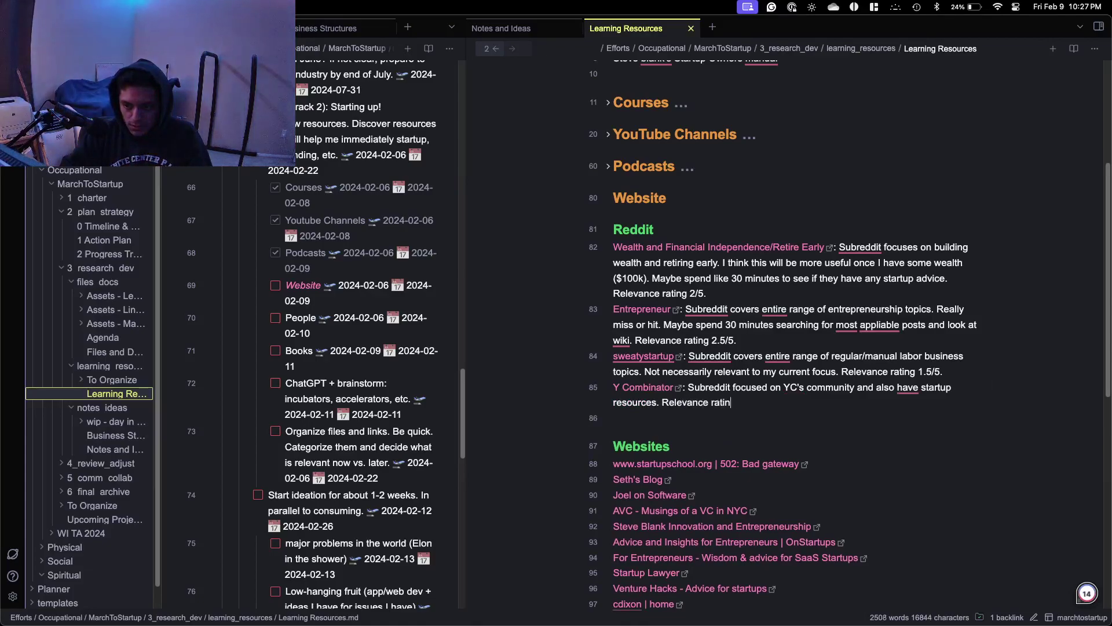
text(g 3/5.)
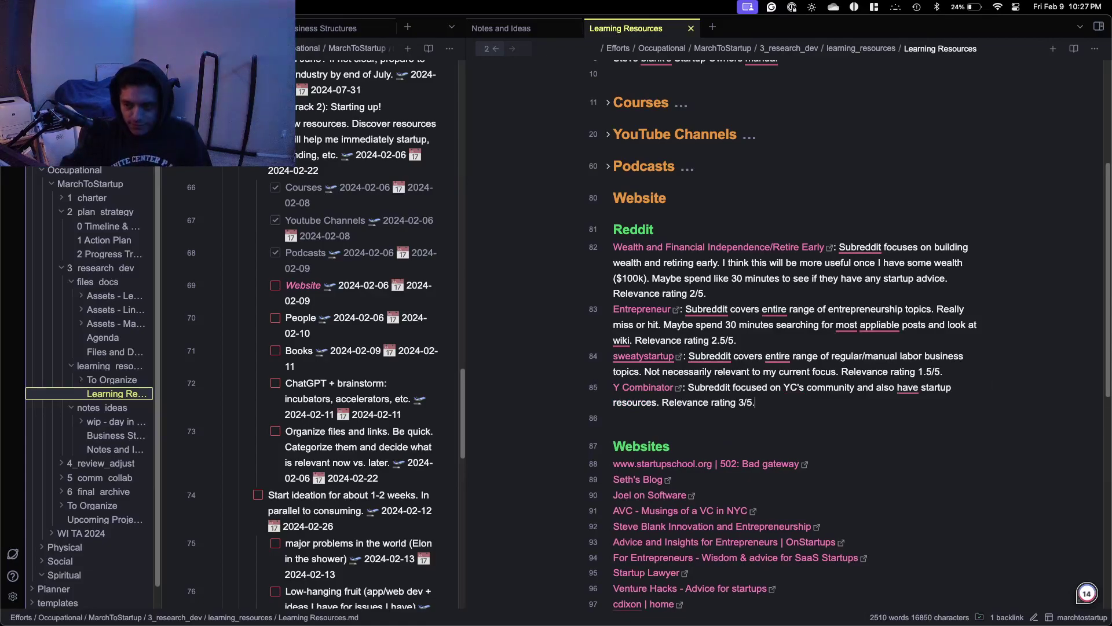
Return to the browser, move on from r/ycombinator to the r/startup page, and sort its posts by Top for All Time.
key(ctrl+Up)
click(352, 248)
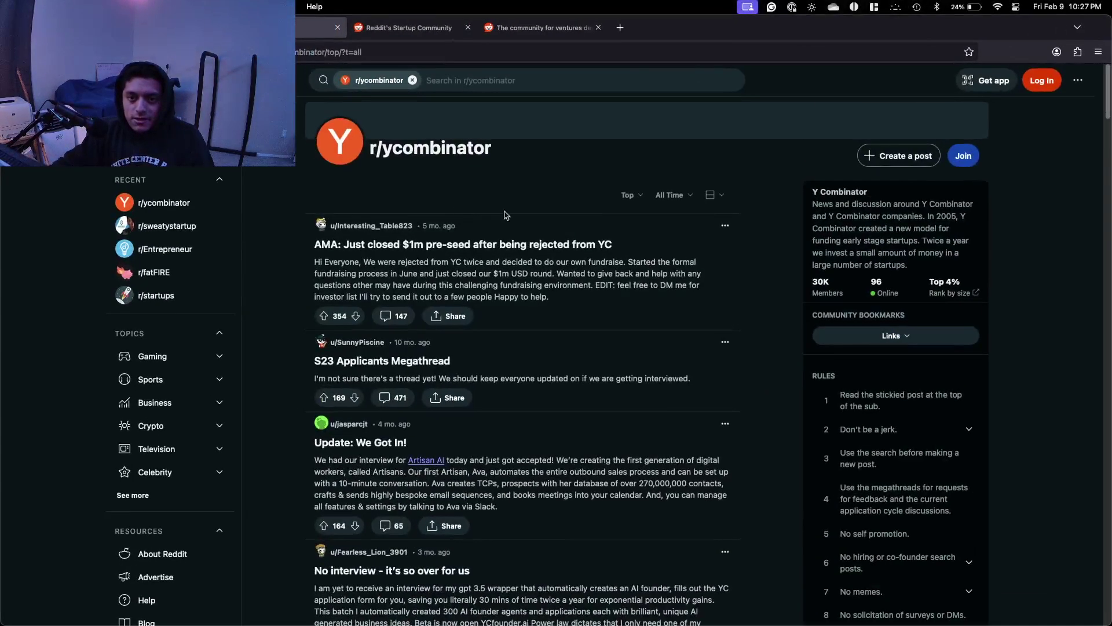
key(ctrl+Tab)
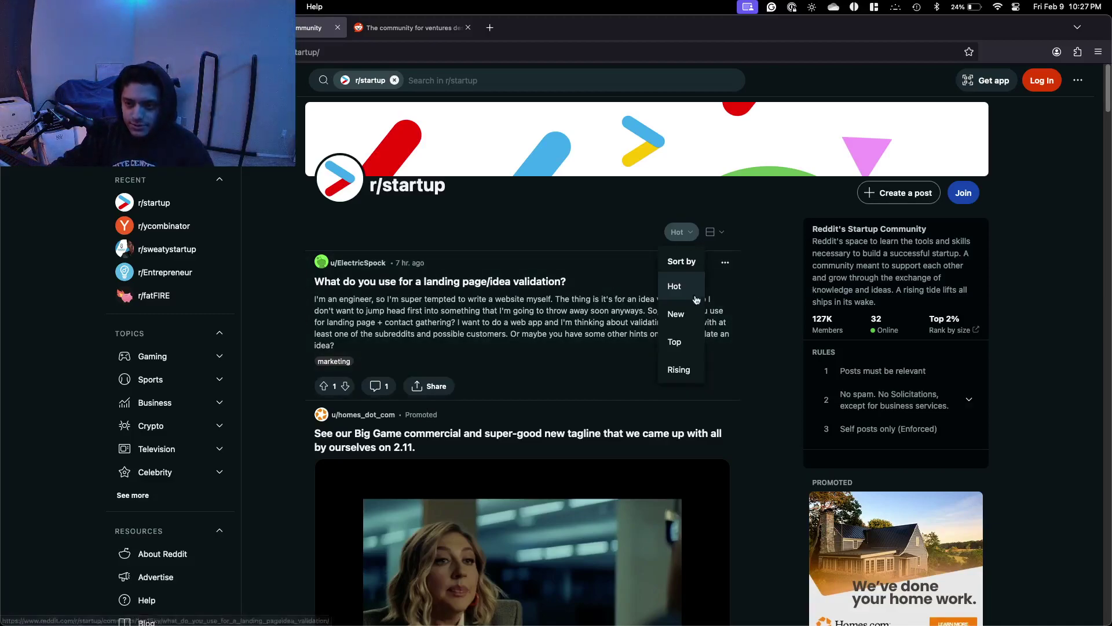
click(675, 341)
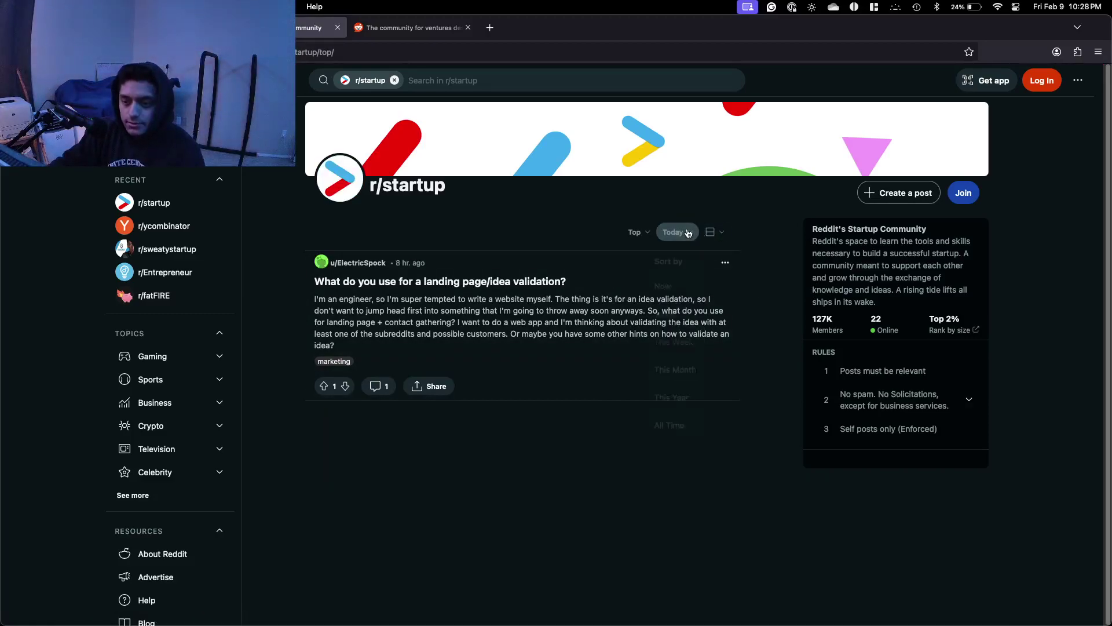
click(673, 232)
click(671, 424)
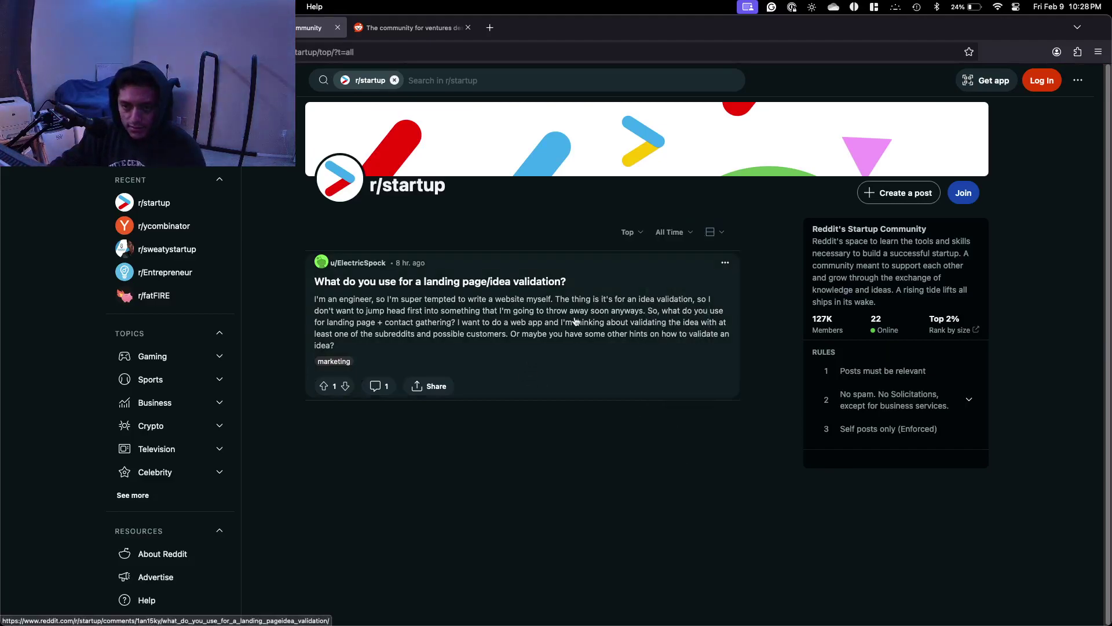
Look through the all-time top posts in r/startup to judge how relevant they are for startup learning.
scroll(452, 301, down, 1)
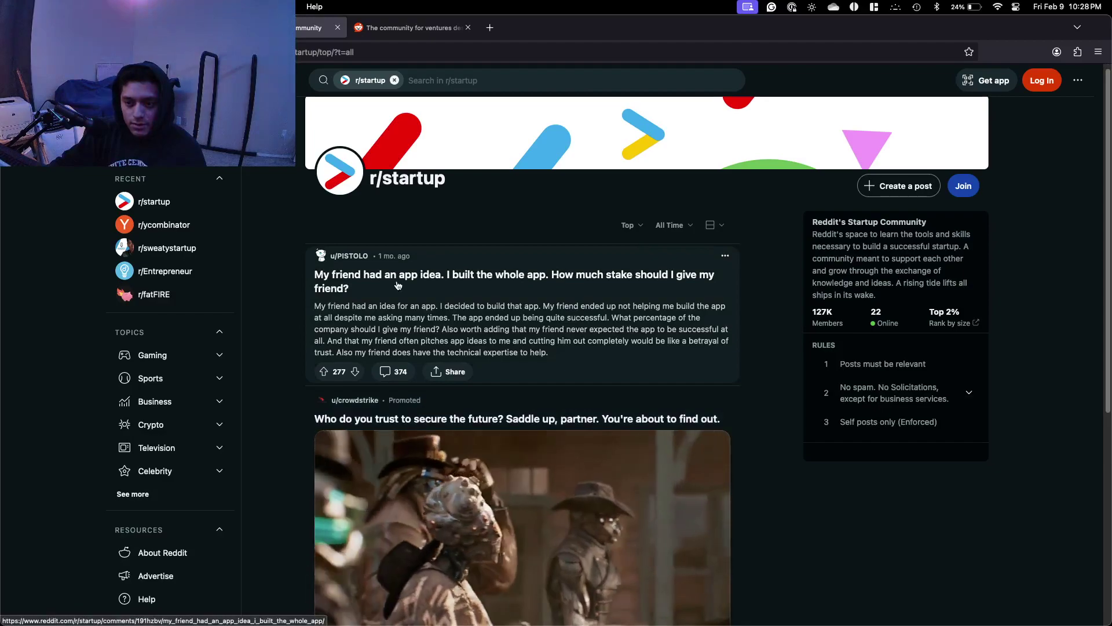
scroll(395, 292, down, 3)
scroll(396, 293, down, 5)
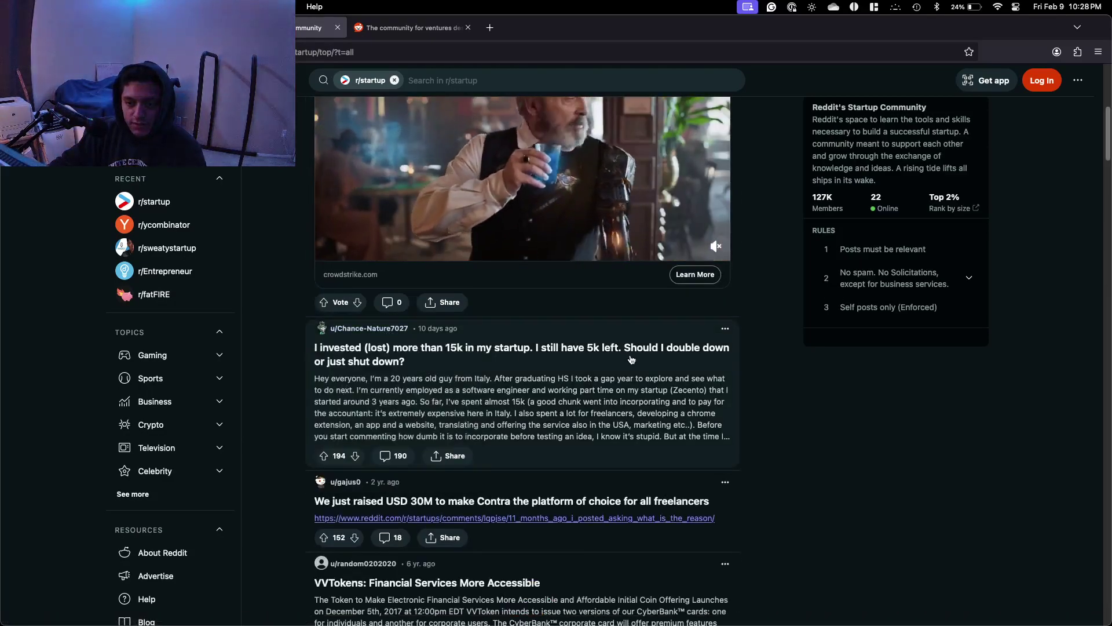
scroll(398, 369, down, 6)
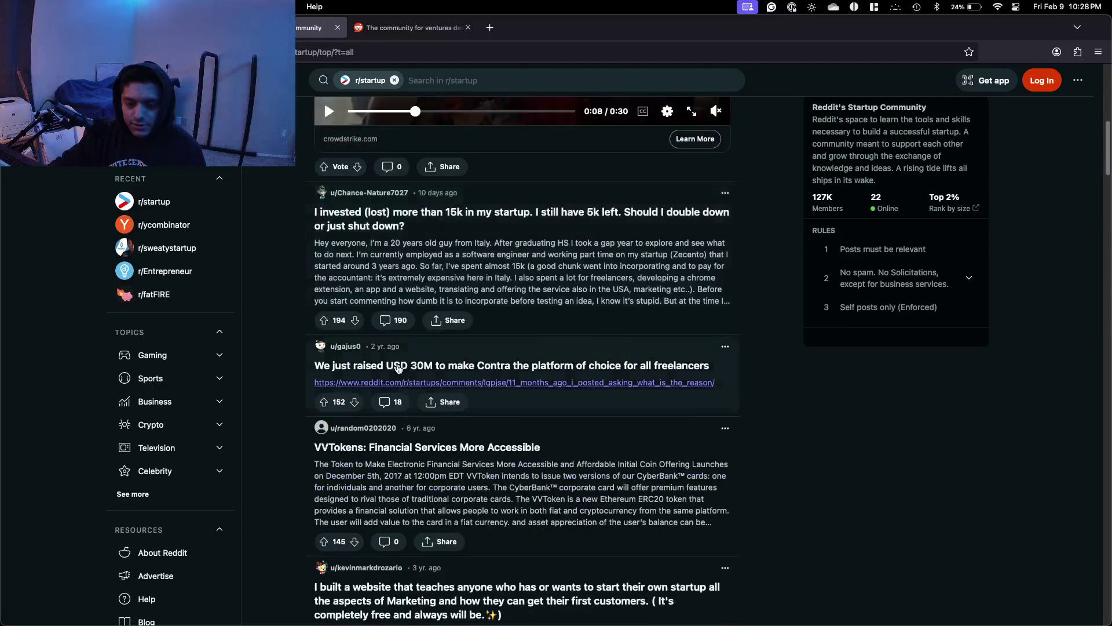
scroll(397, 369, down, 6)
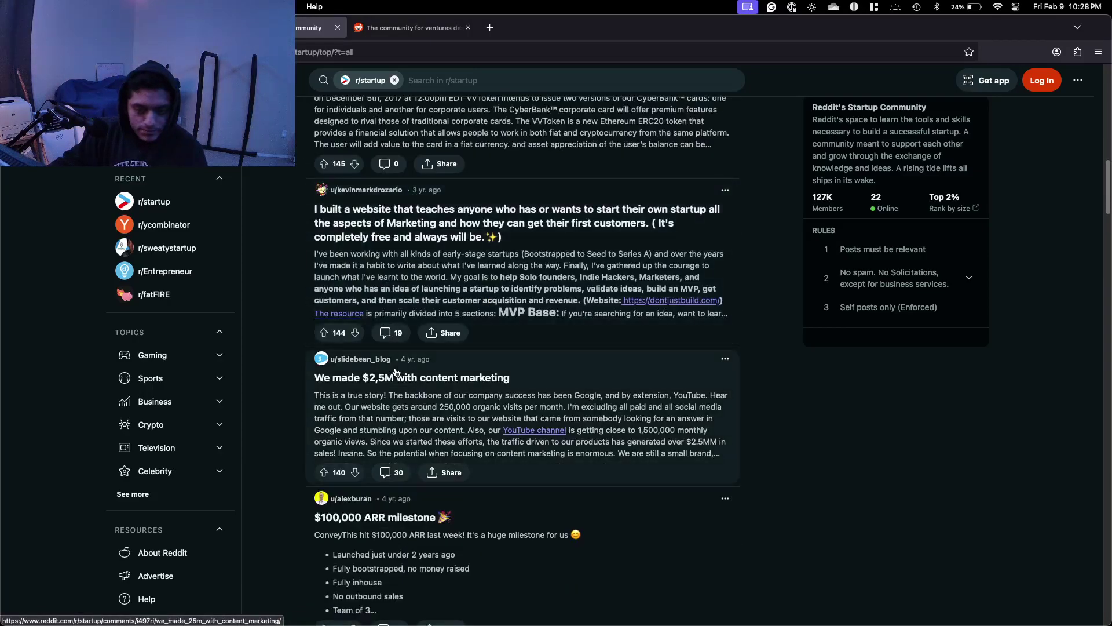
scroll(359, 365, down, 2)
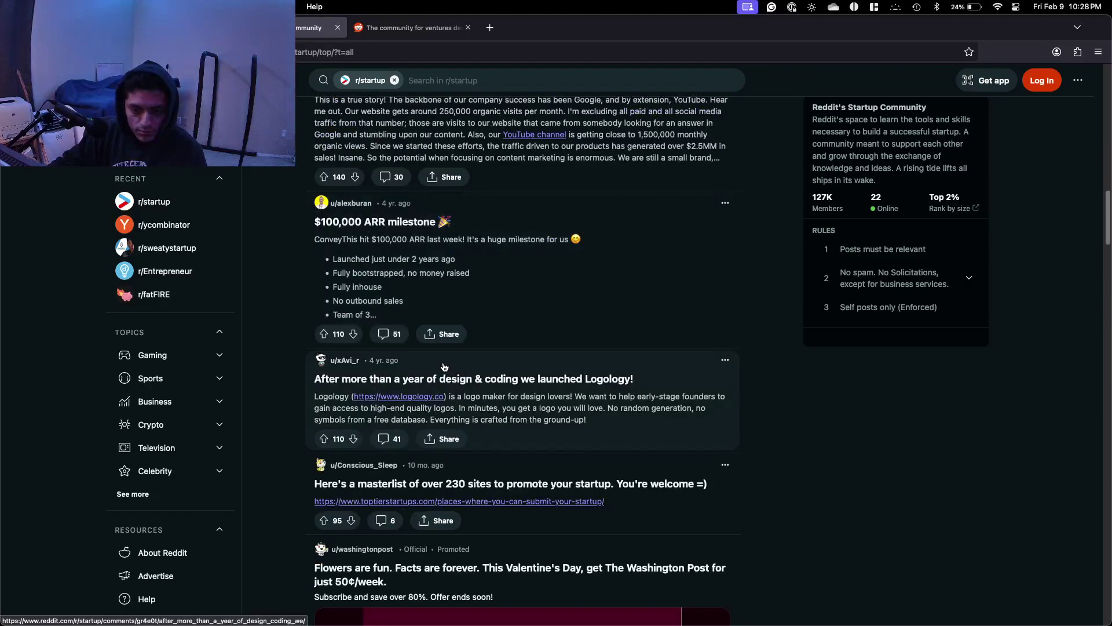
scroll(308, 377, down, 1)
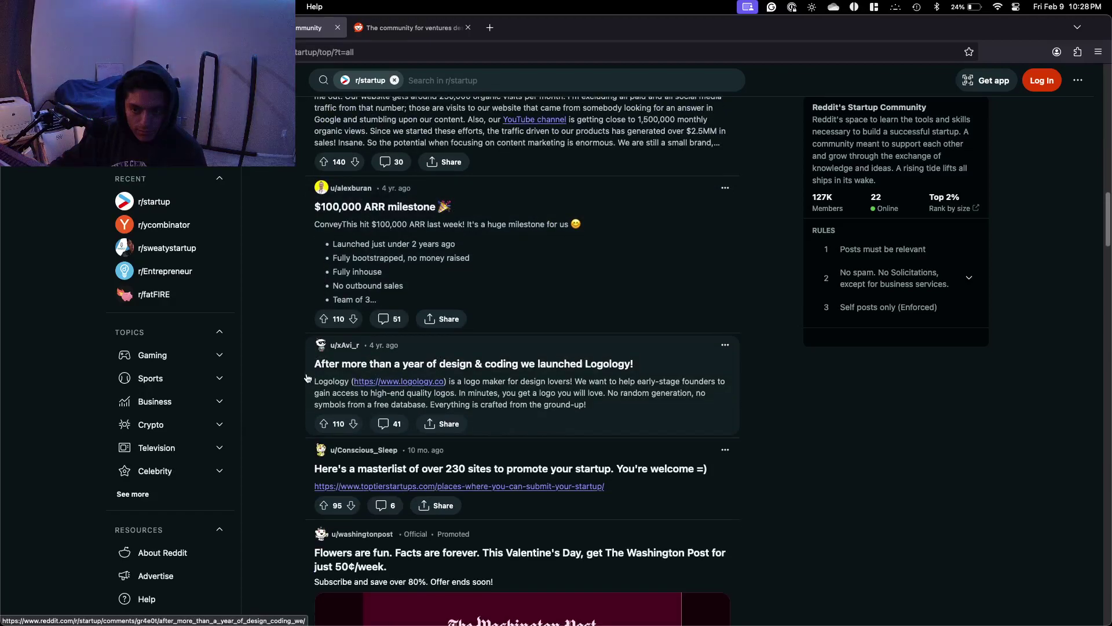
scroll(308, 378, down, 2)
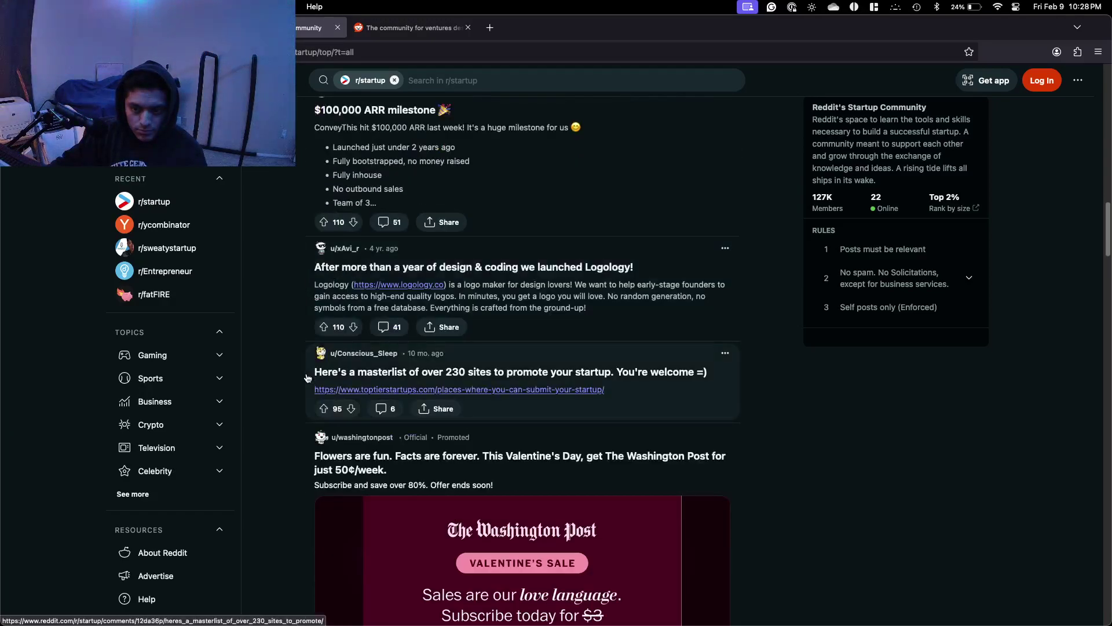
scroll(308, 378, down, 4)
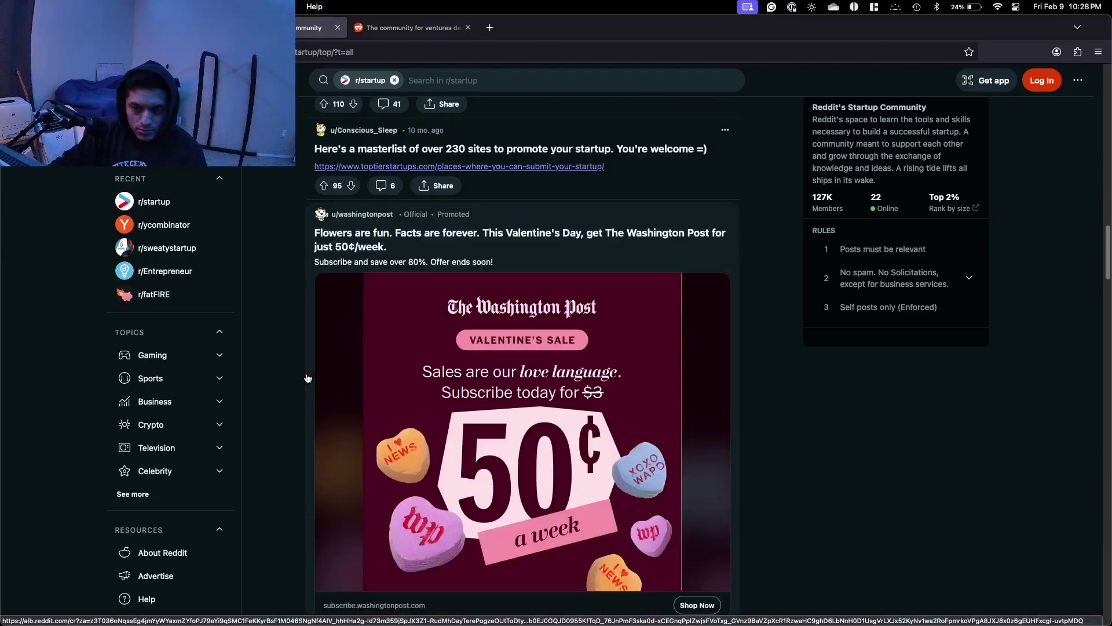
scroll(308, 378, down, 4)
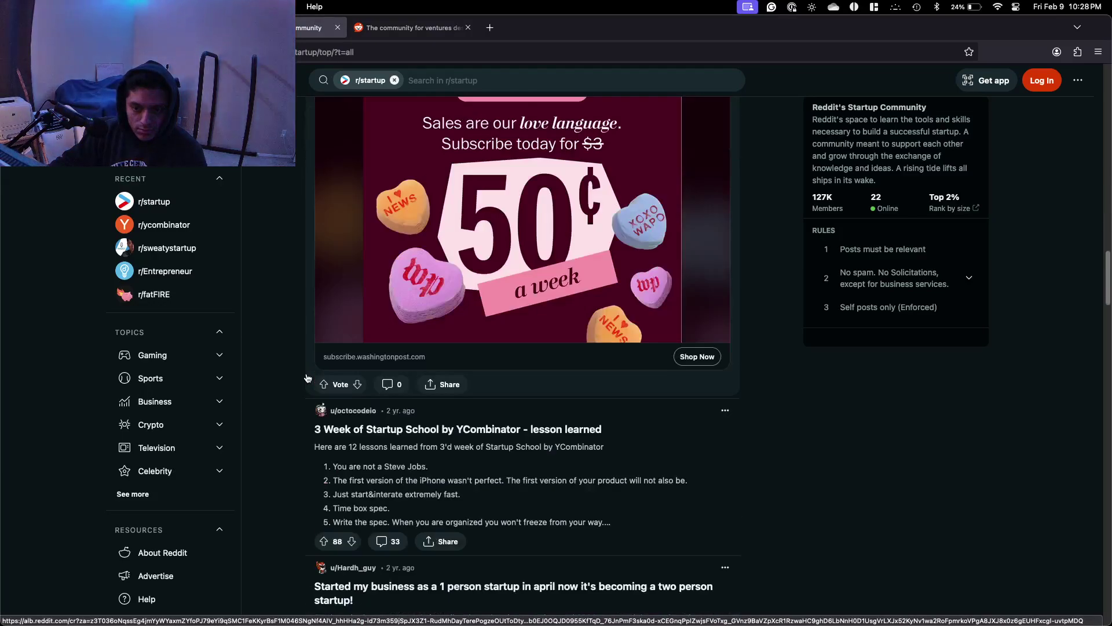
scroll(308, 378, down, 2)
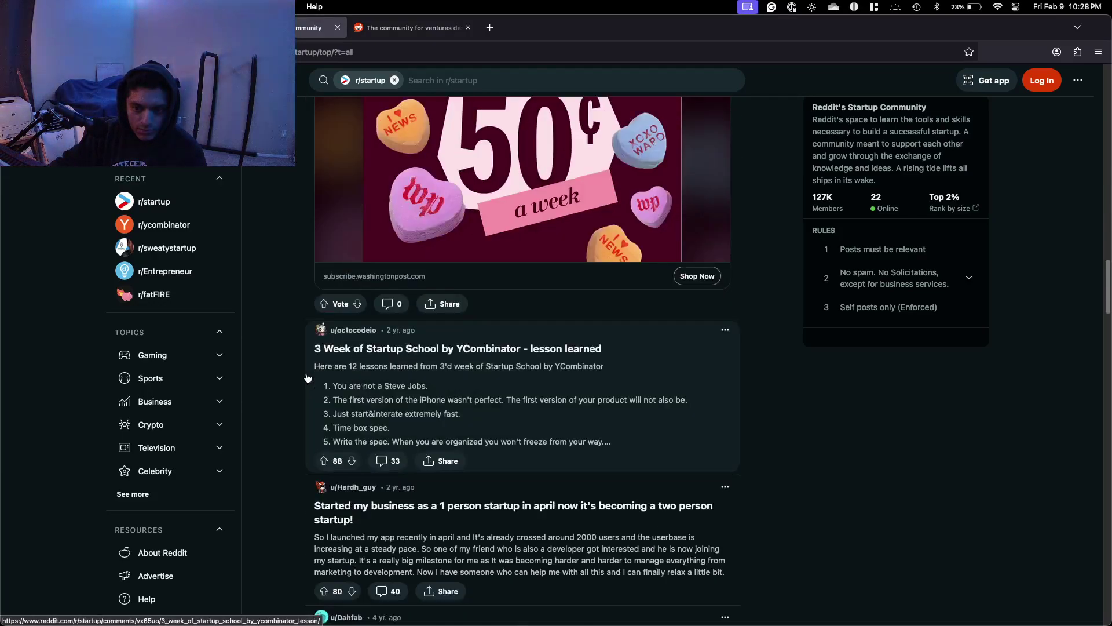
scroll(307, 378, down, 3)
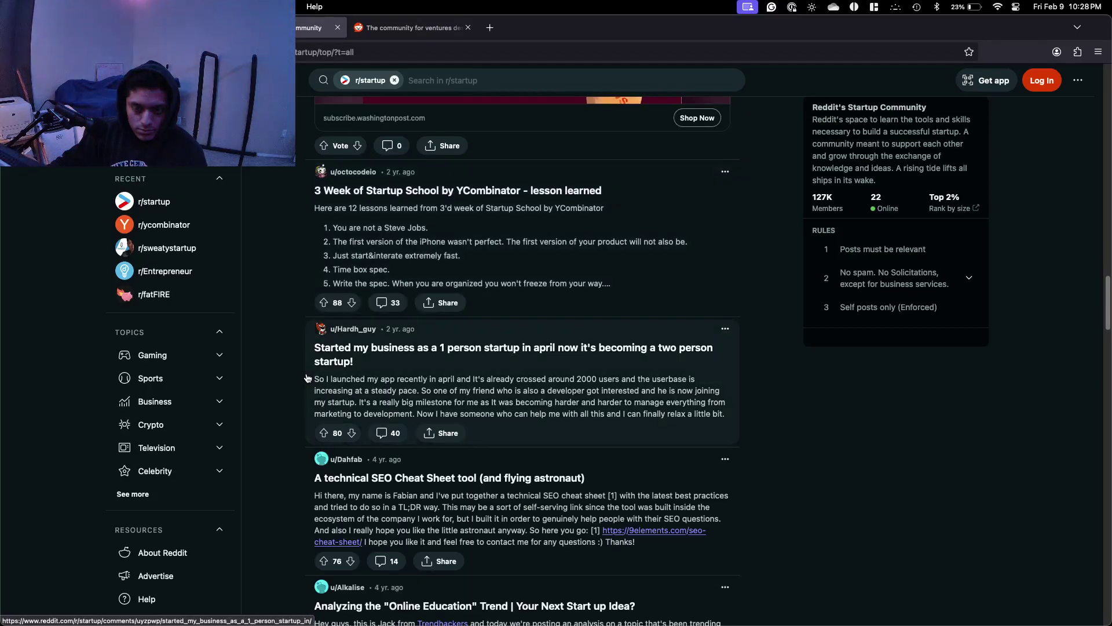
scroll(308, 378, down, 1)
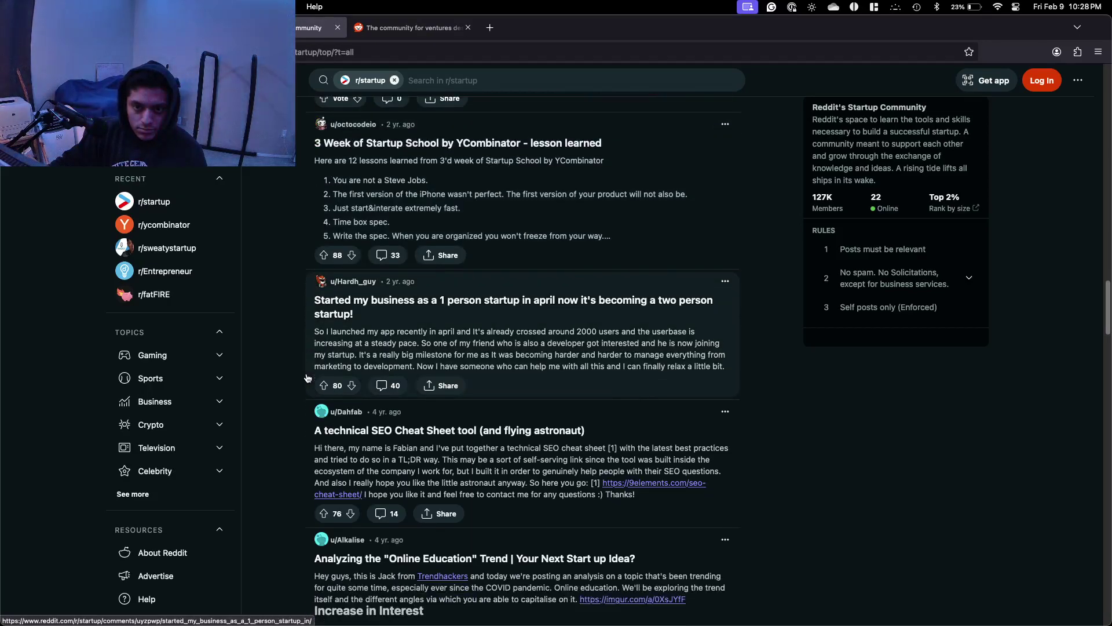
scroll(308, 378, down, 2)
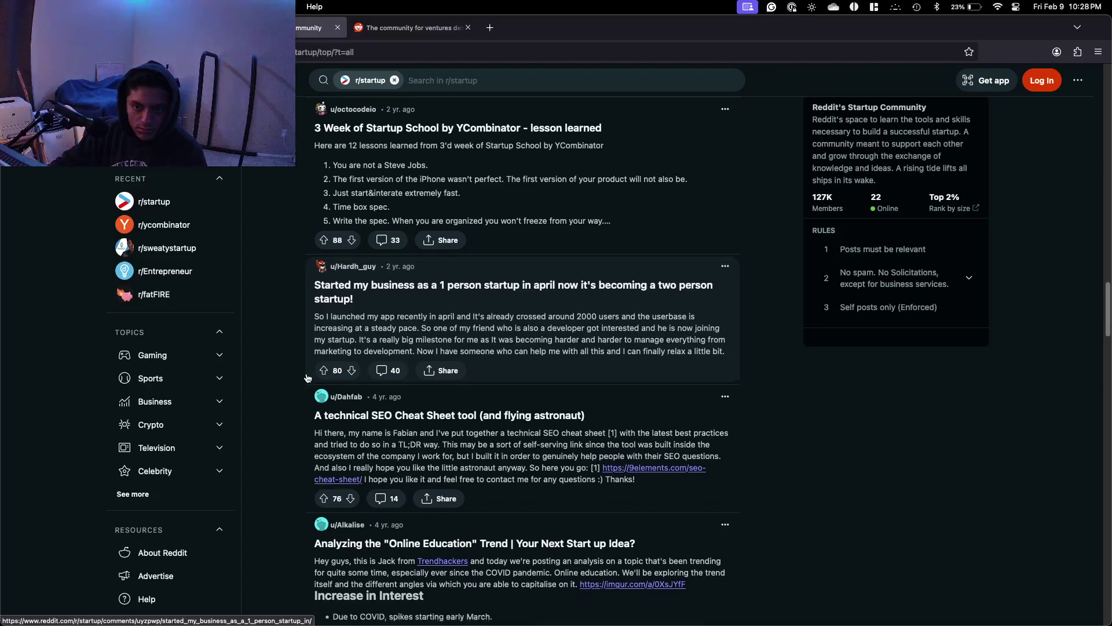
scroll(307, 378, down, 6)
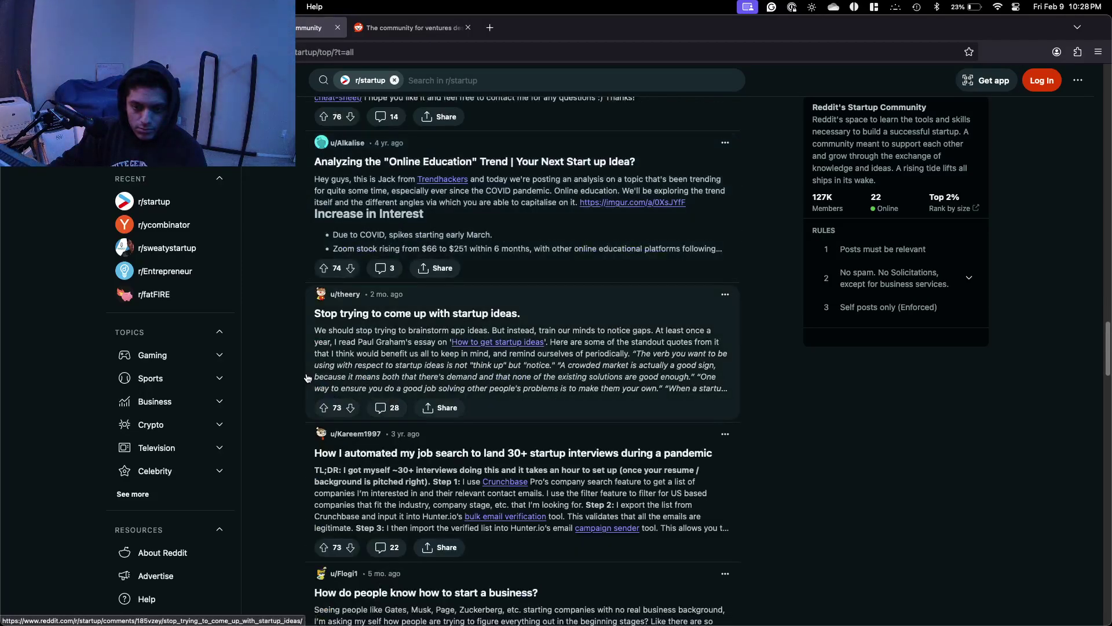
scroll(308, 378, down, 1)
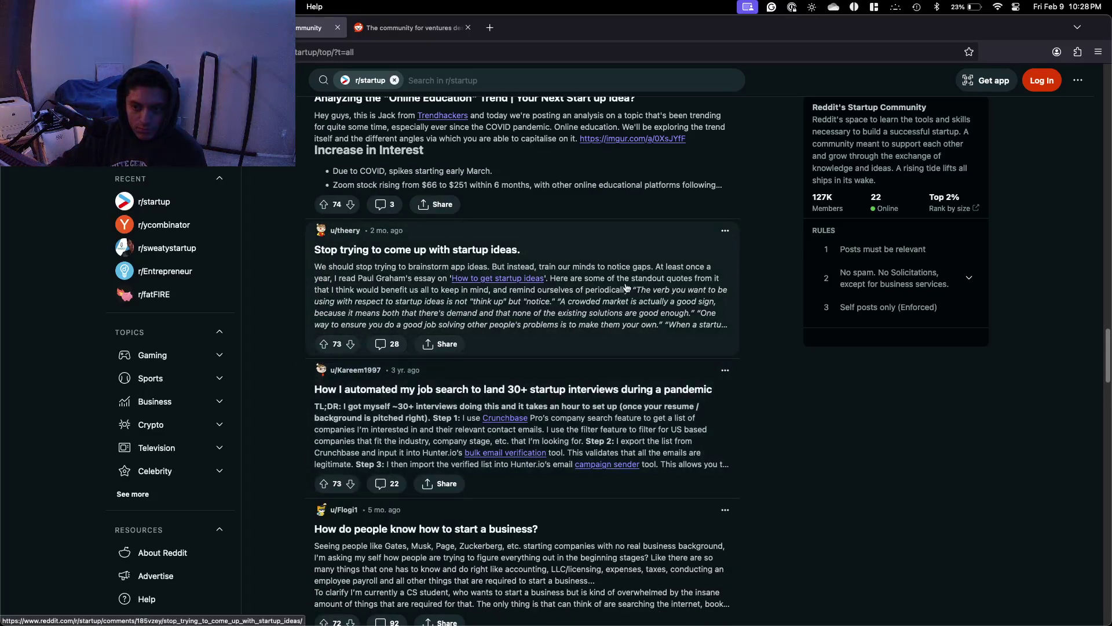
Open the r/startup post "Stop trying to come up with startup ideas." and read its quotes and takeaways.
click(606, 293)
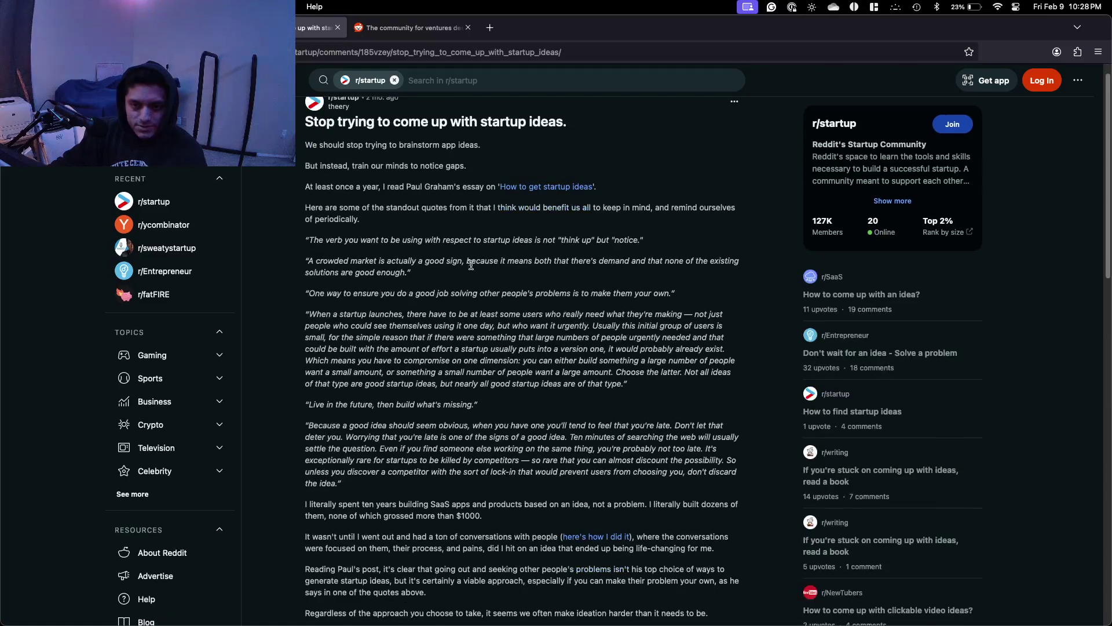
drag(343, 187, 544, 276)
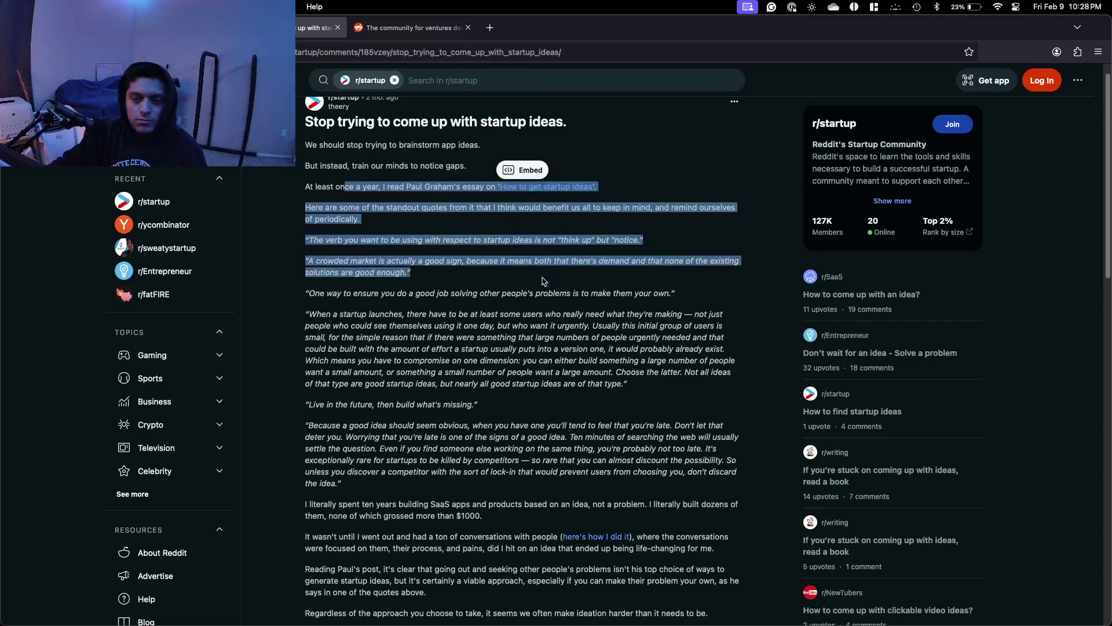
drag(477, 338, 488, 349)
click(395, 310)
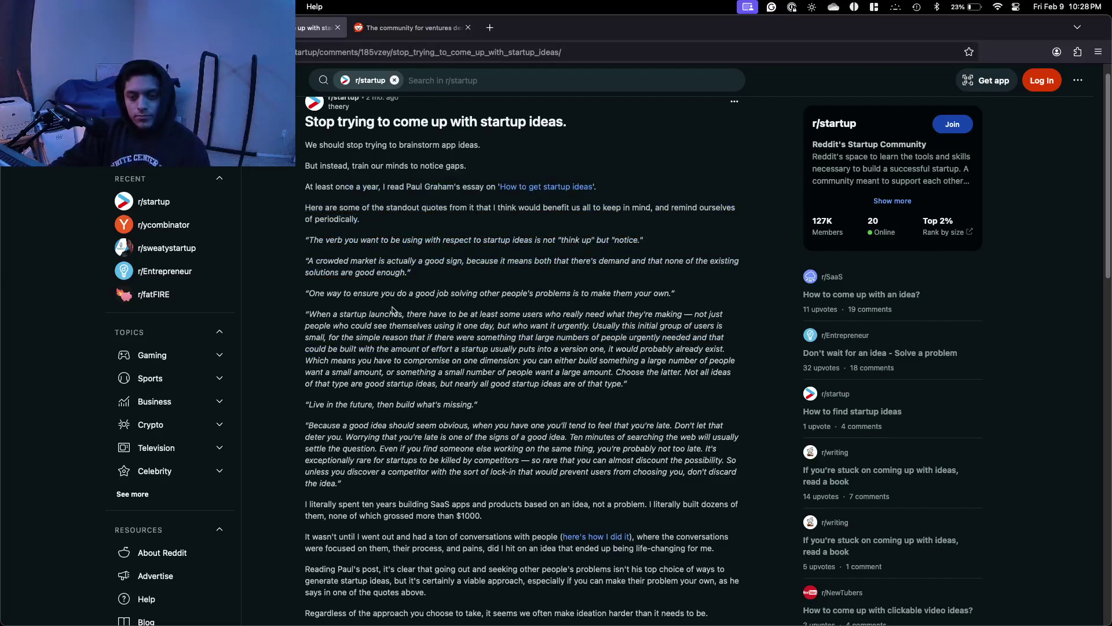
scroll(393, 308, down, 3)
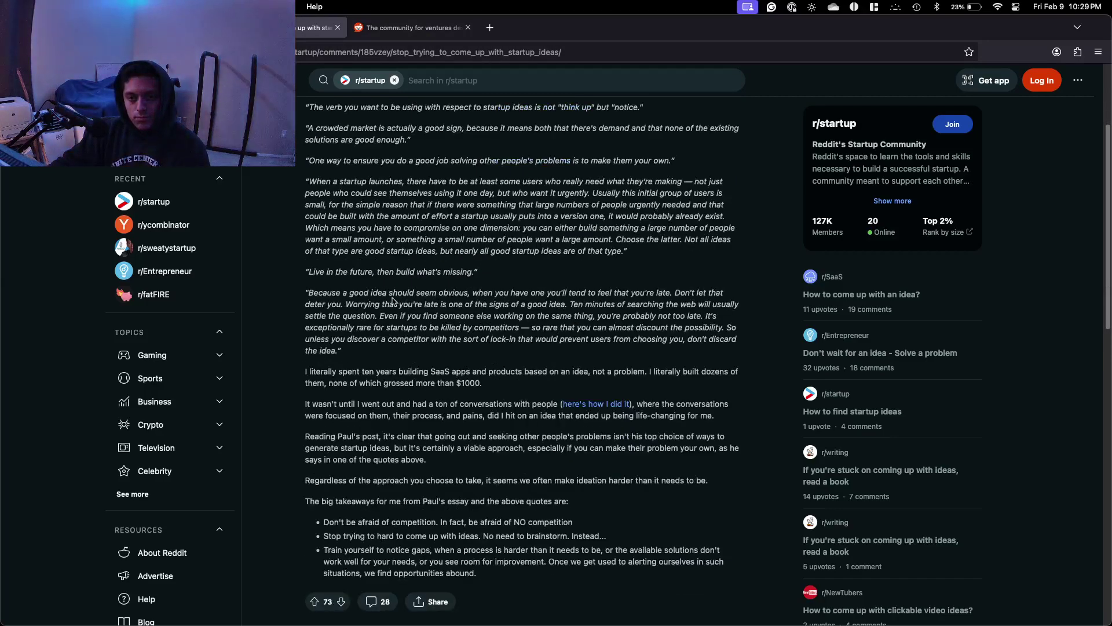
scroll(421, 294, down, 1)
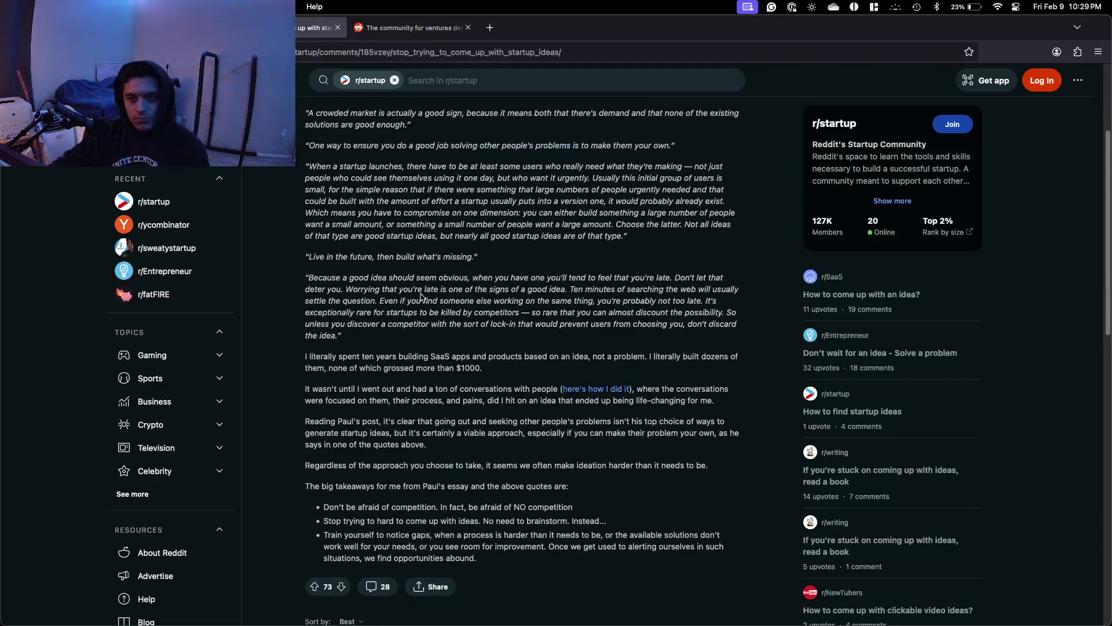
scroll(422, 297, down, 5)
scroll(411, 287, up, 9)
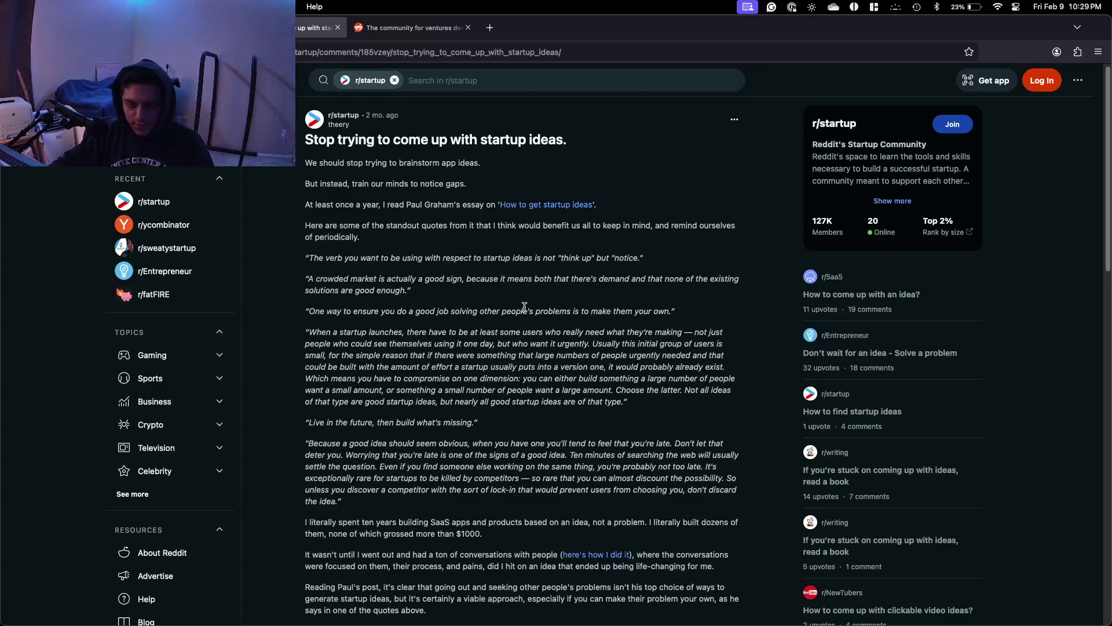
Bookmark the post "Stop trying to come up with startup ideas." and return to r/startup's all-time top posts.
drag(712, 32, 0, 46)
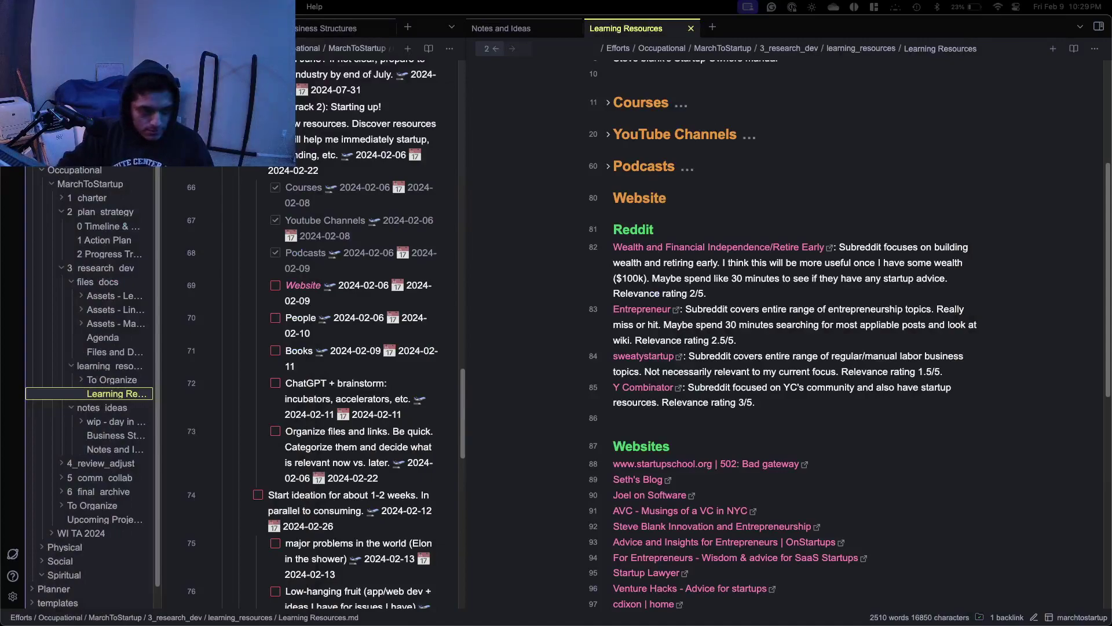
key(super+Tab)
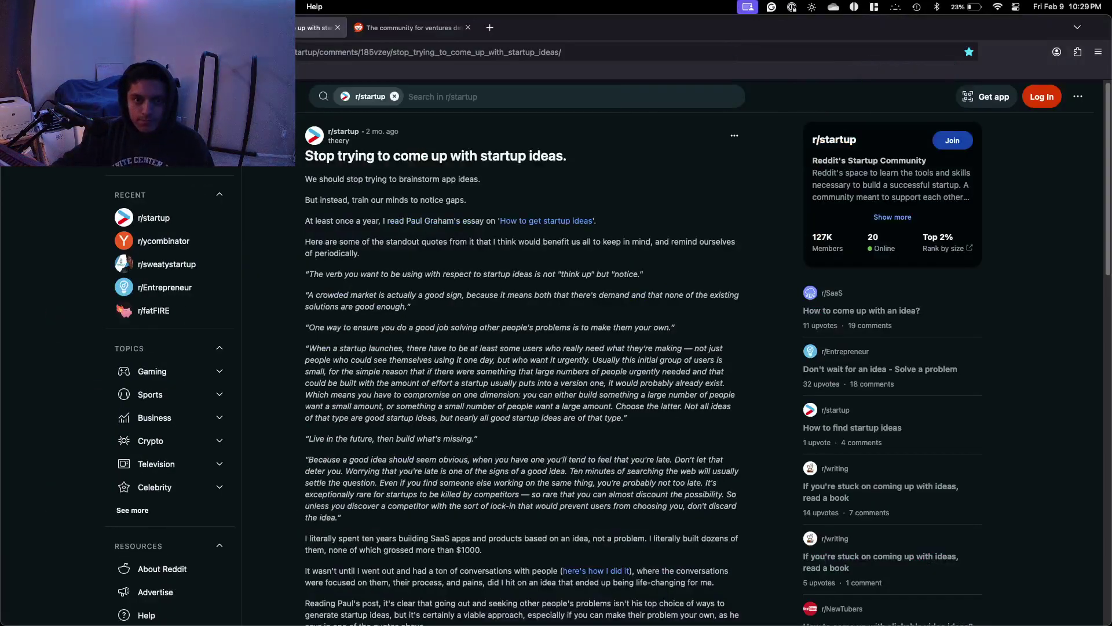
key(super+bracketleft)
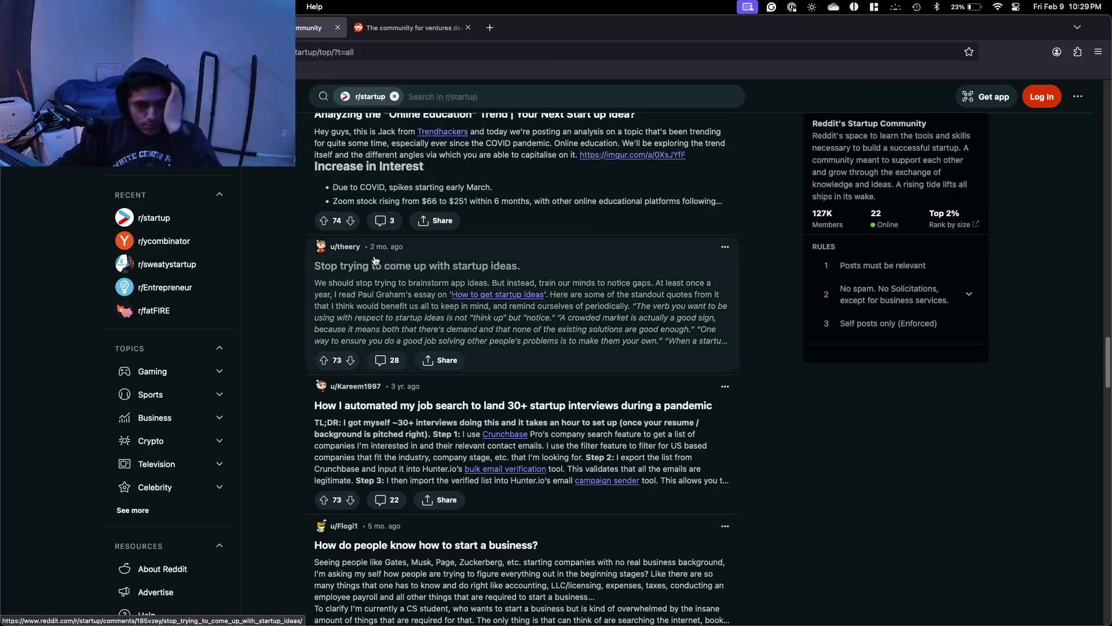
Examine the remaining all-time top posts in r/startup and go back to the beginning of the listing.
scroll(490, 341, down, 3)
scroll(481, 341, down, 4)
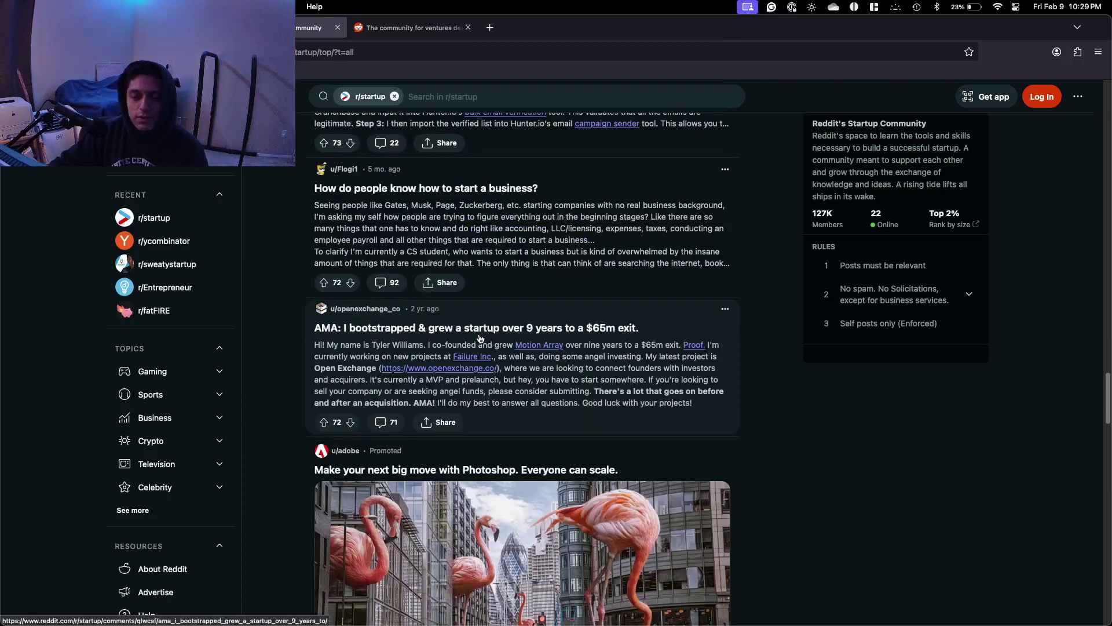
scroll(479, 341, down, 3)
scroll(502, 338, down, 5)
scroll(674, 360, up, 2)
scroll(676, 384, down, 5)
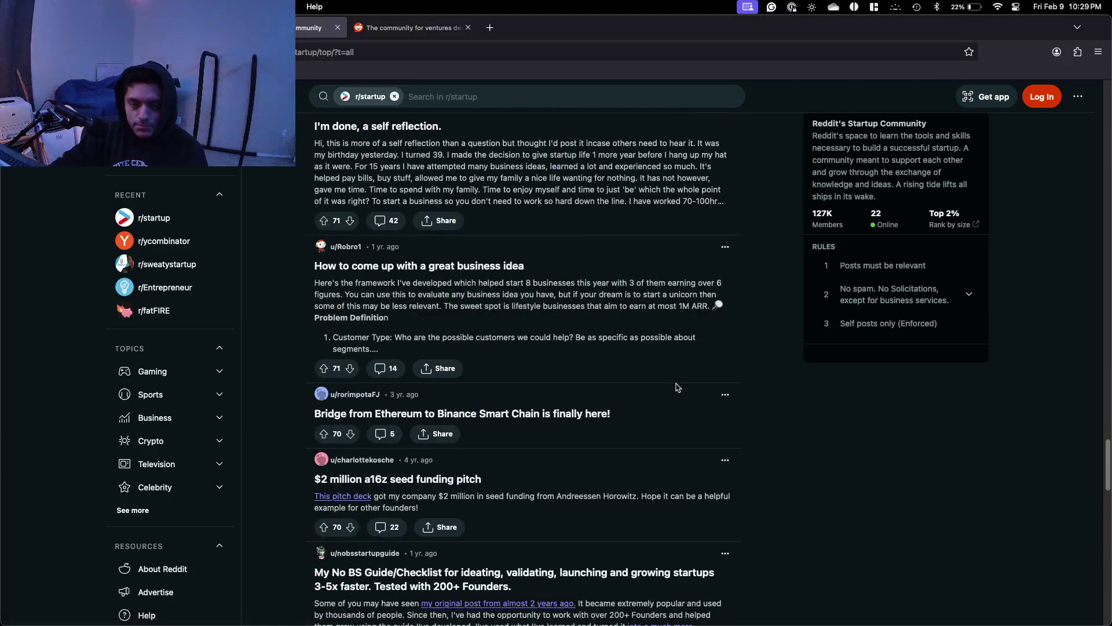
scroll(678, 387, down, 4)
scroll(677, 388, up, 15)
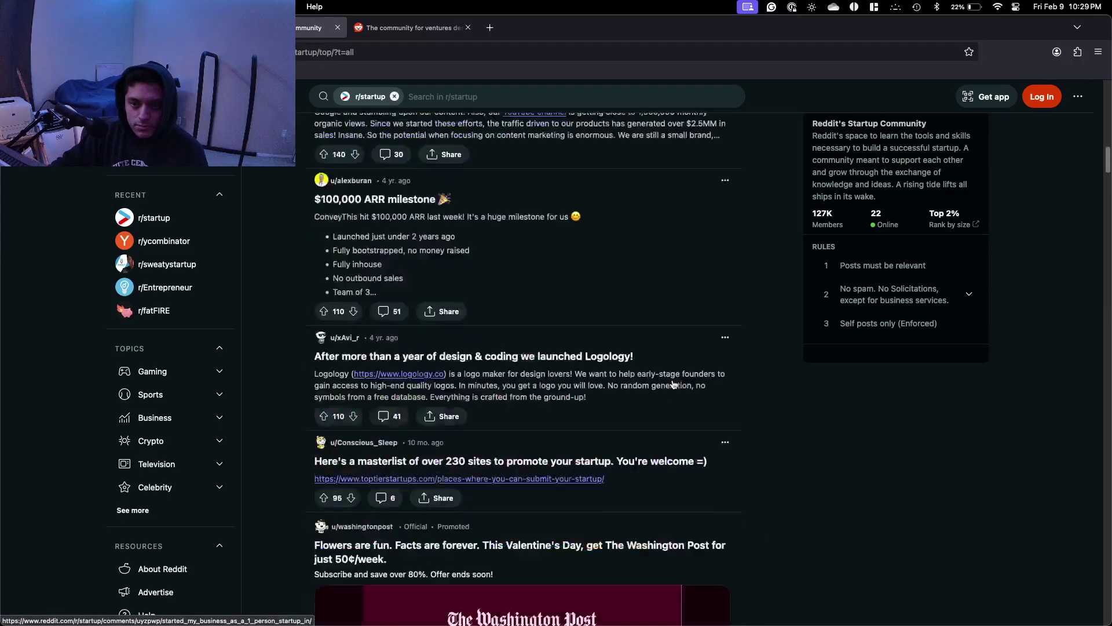
scroll(487, 226, down, 1)
scroll(487, 227, up, 1)
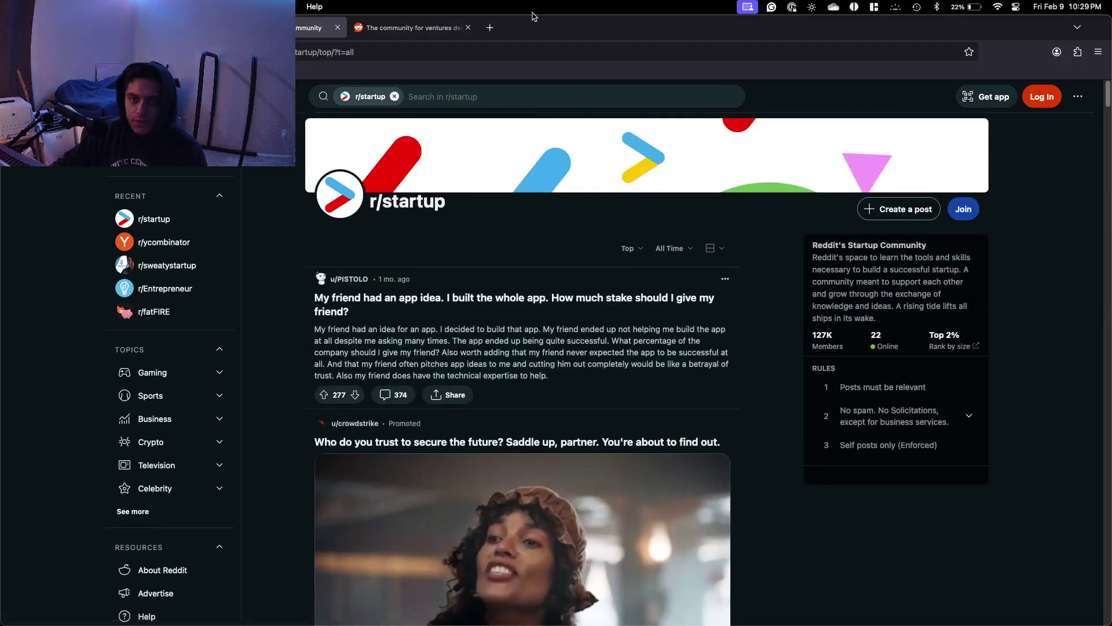
Switch to the Learning Resources note and add the r/startup all-time top page link on a new line below the Y Combinator entry.
key(super+Tab)
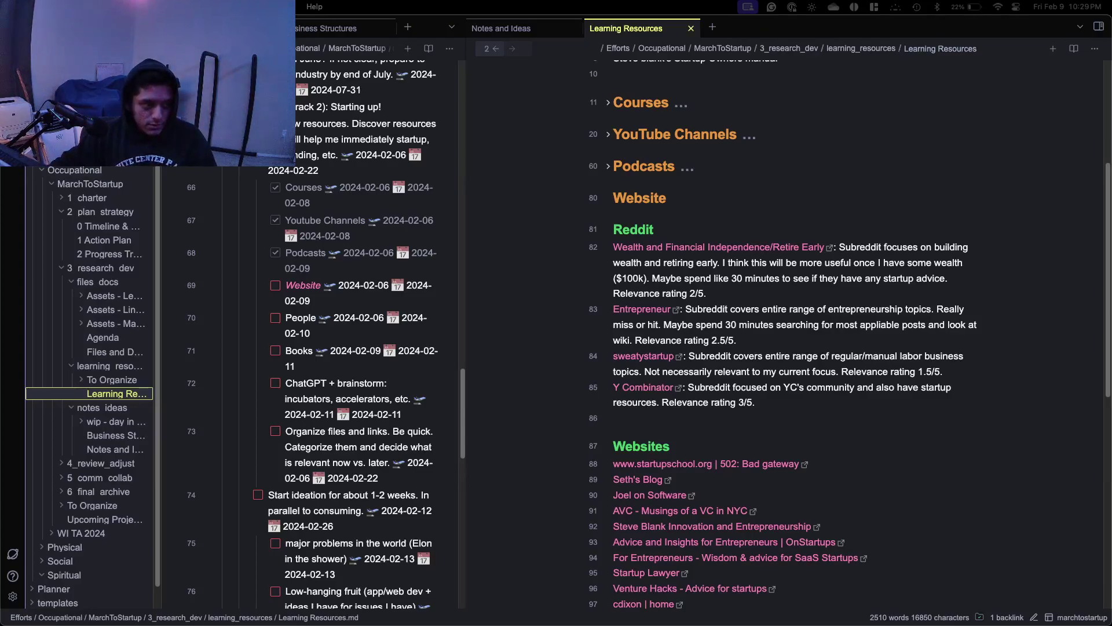
scroll(788, 331, down, 1)
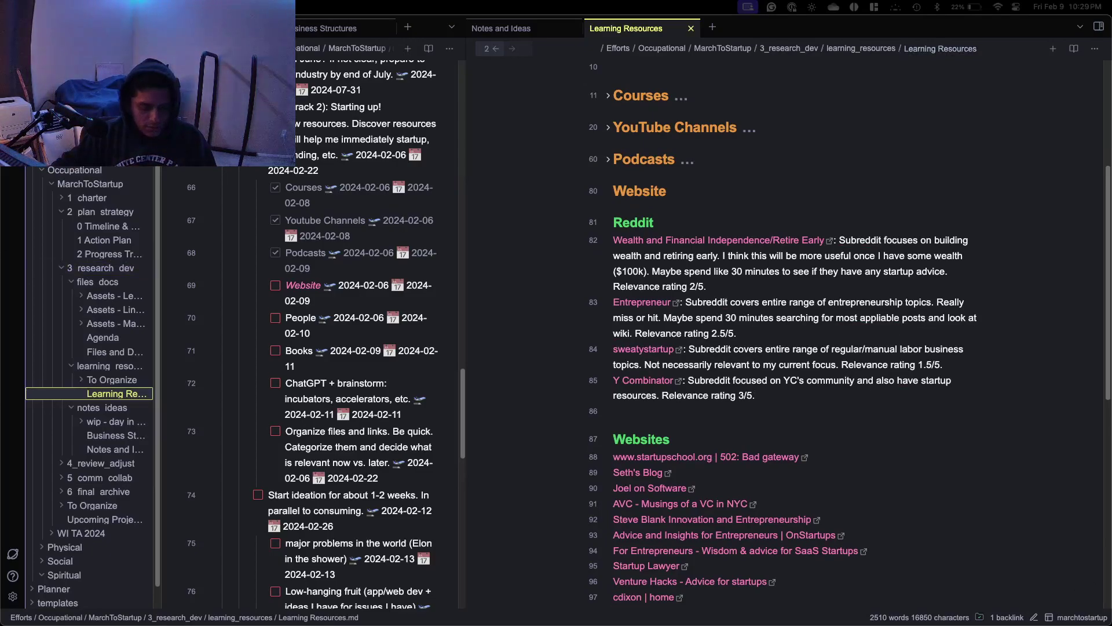
key(Return)
key(super+v)
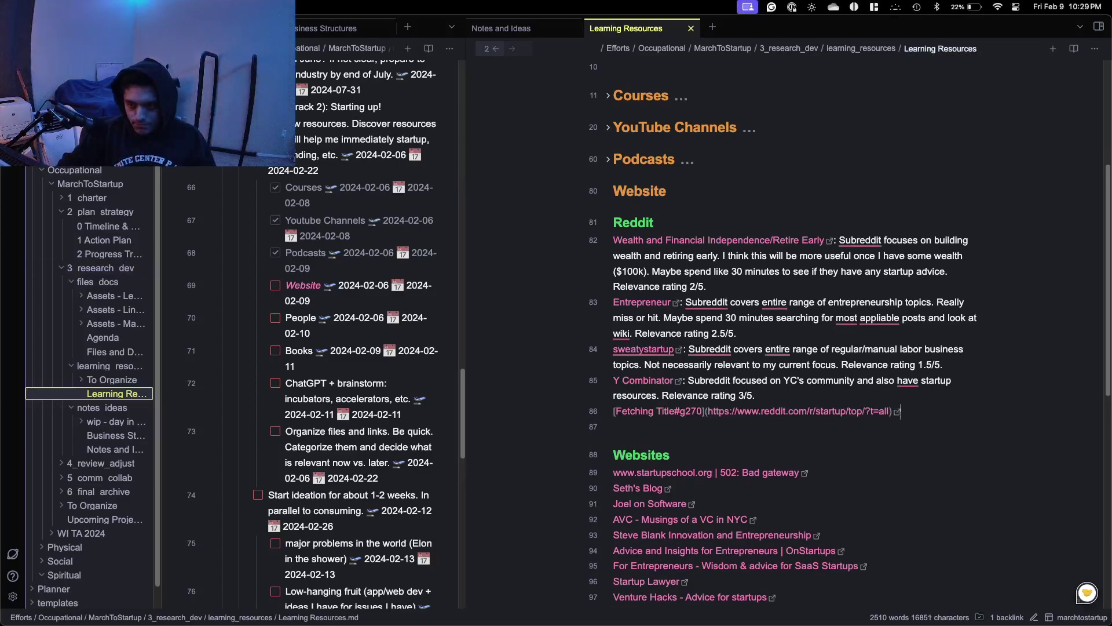
Describe the Reddit's Startup Community entry with "Subreddit covers broad range of startup topics.".
text(: Sub)
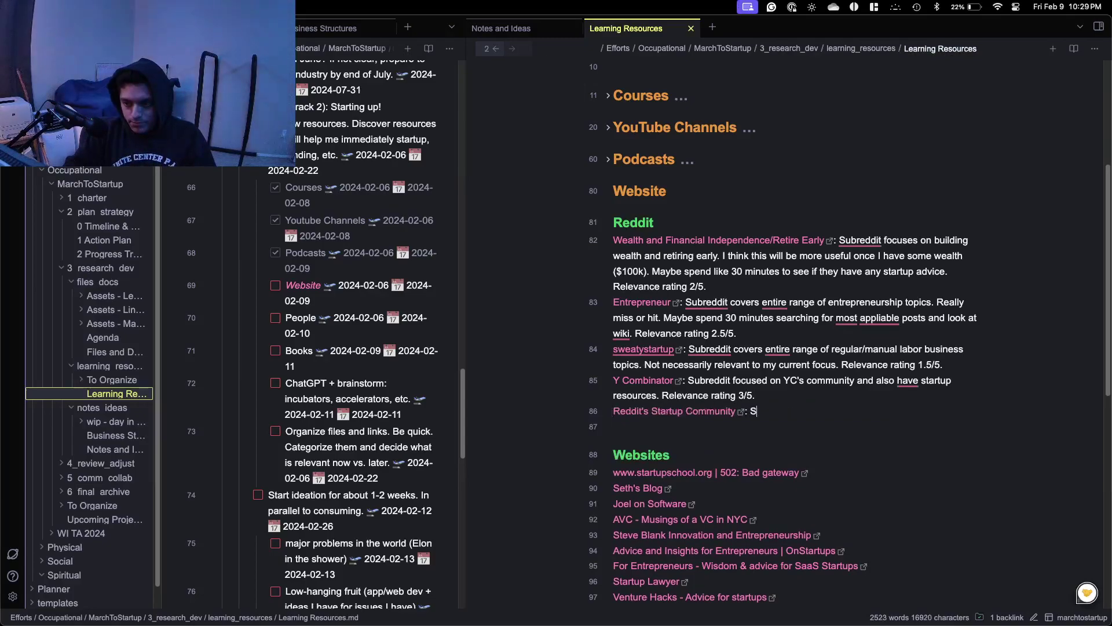
key(BackSpace)
key(BackSpace)
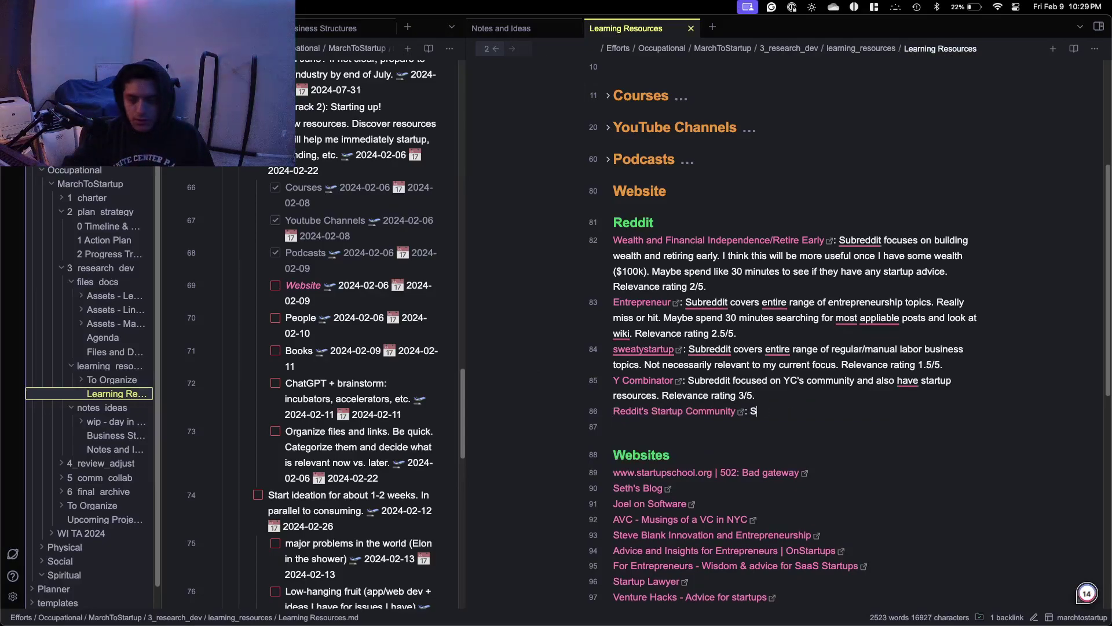
text(ubreddit cof)
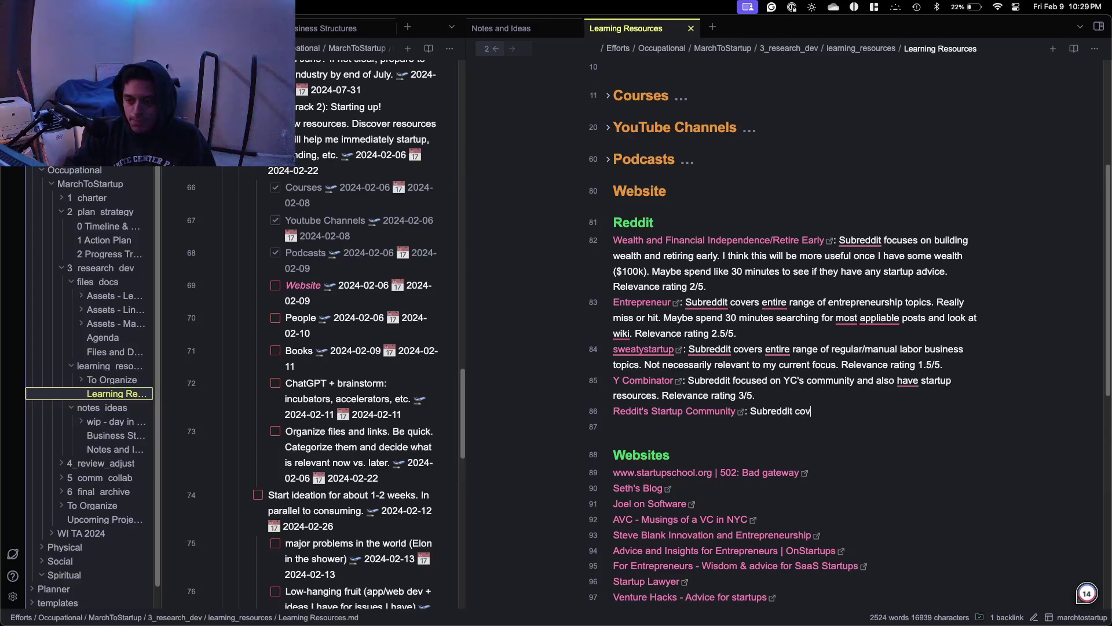
text(ers bora)
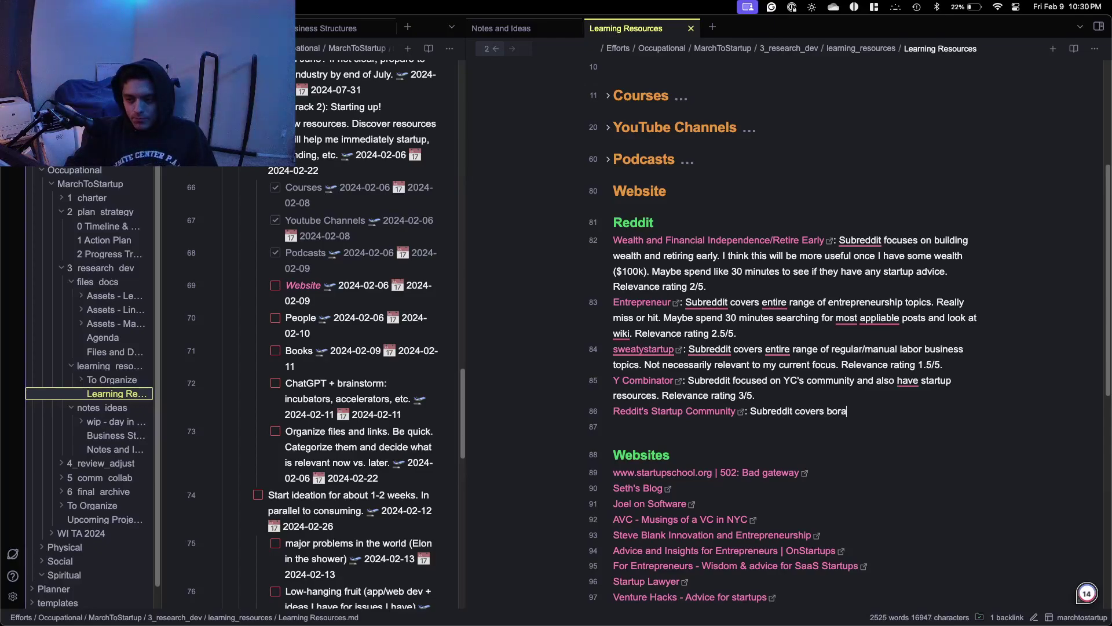
key(BackSpace)
key(BackSpace)
key(BackSpace)
text(road rang)
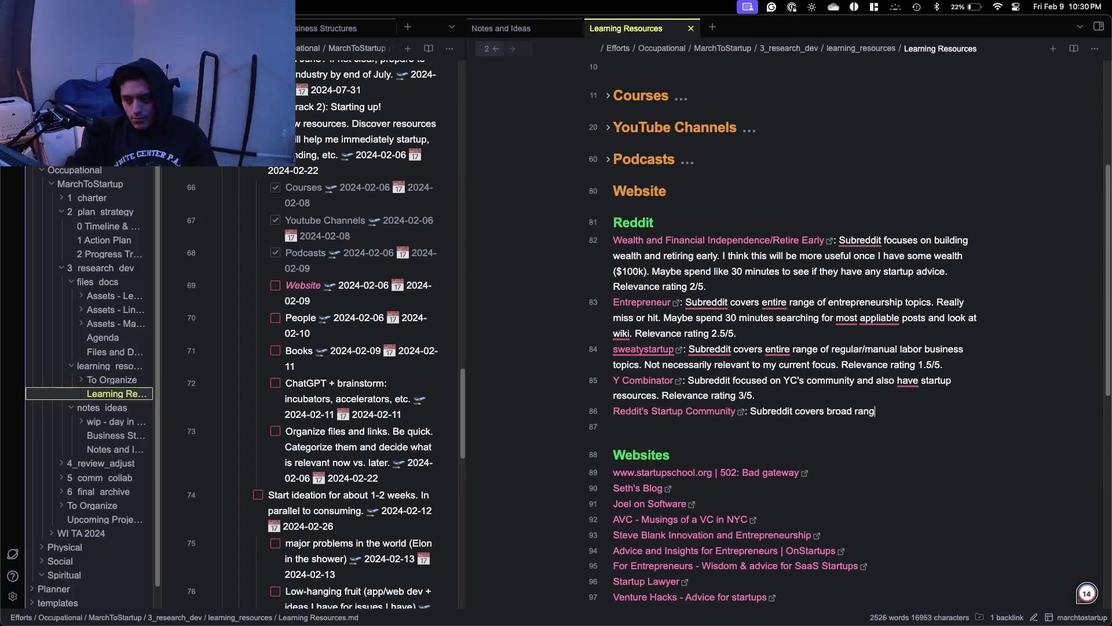
text(e of startup topics.)
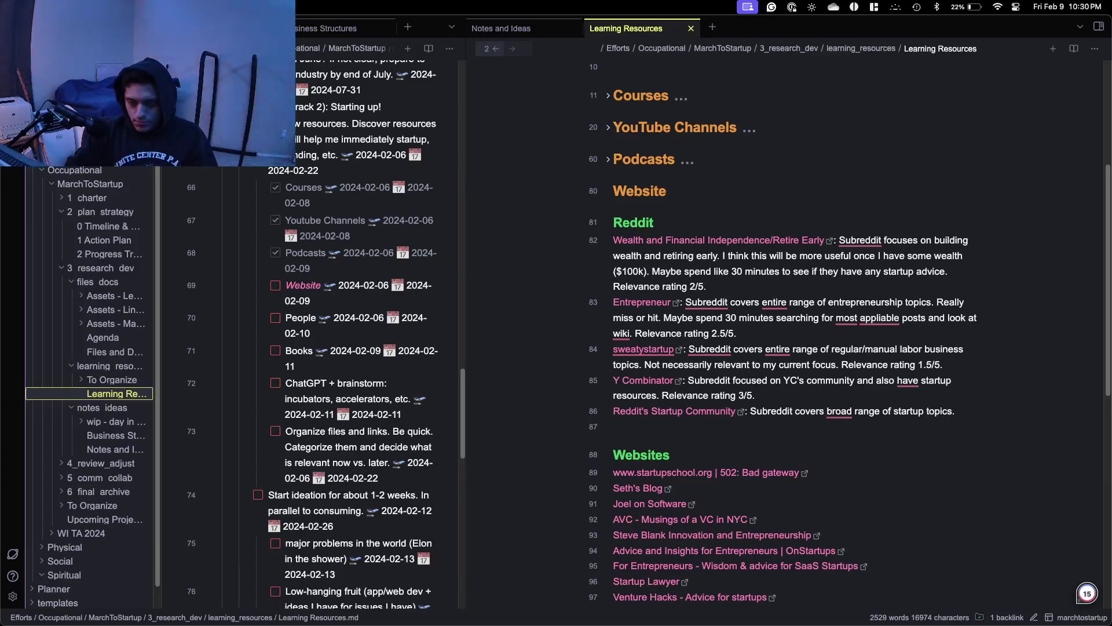
Continue the entry with "A few posts maybe useful. Spend 30 to 60 mins to search fo relevant posts.".
text(Many)
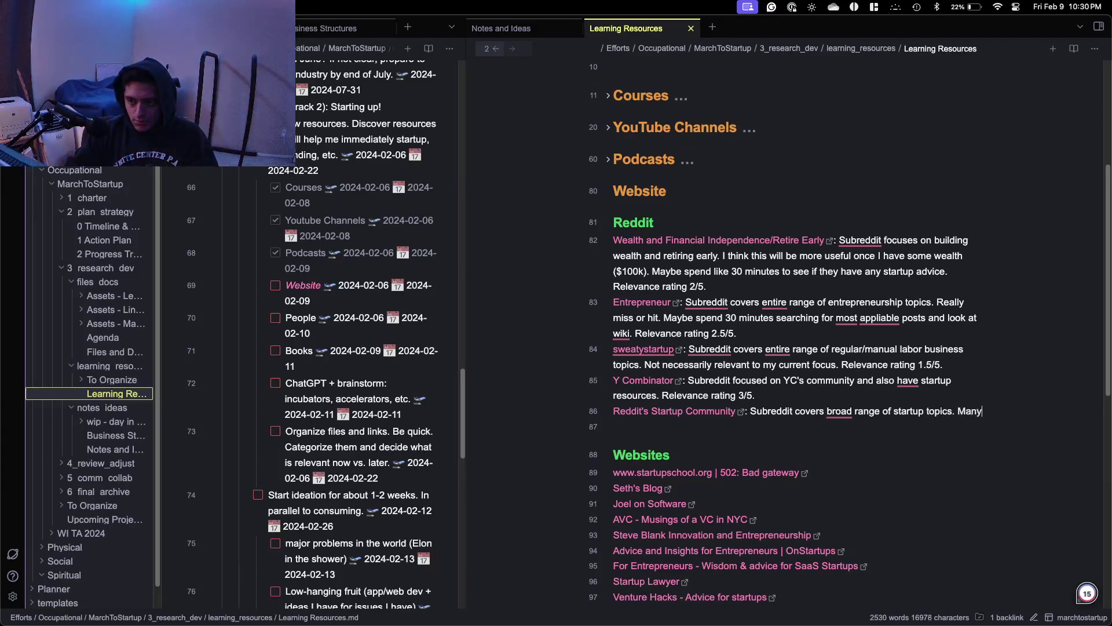
key(BackSpace)
key(BackSpace)
key(BackSpace)
key(BackSpace)
text(A fe)
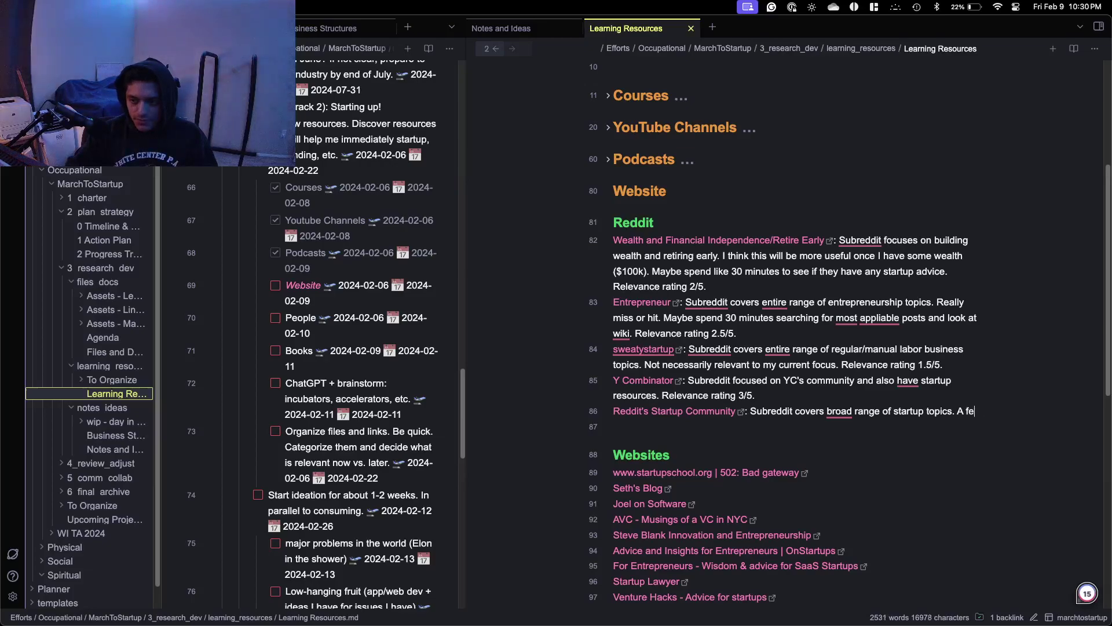
text(w)
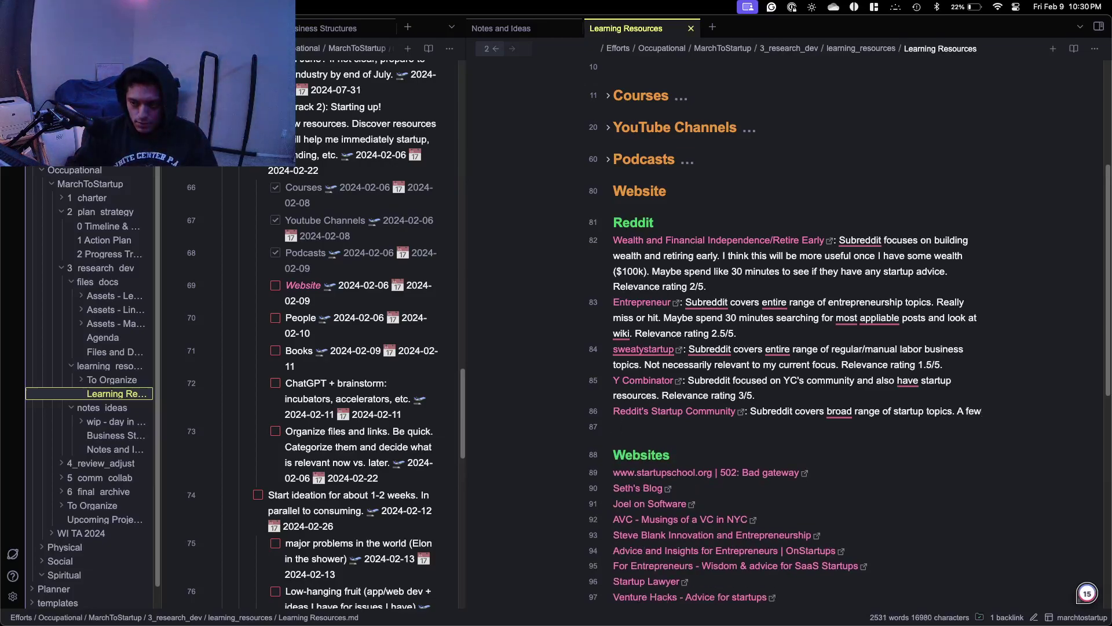
text( posts maybe useful. Spend 30 m)
key(BackSpace)
text(to )
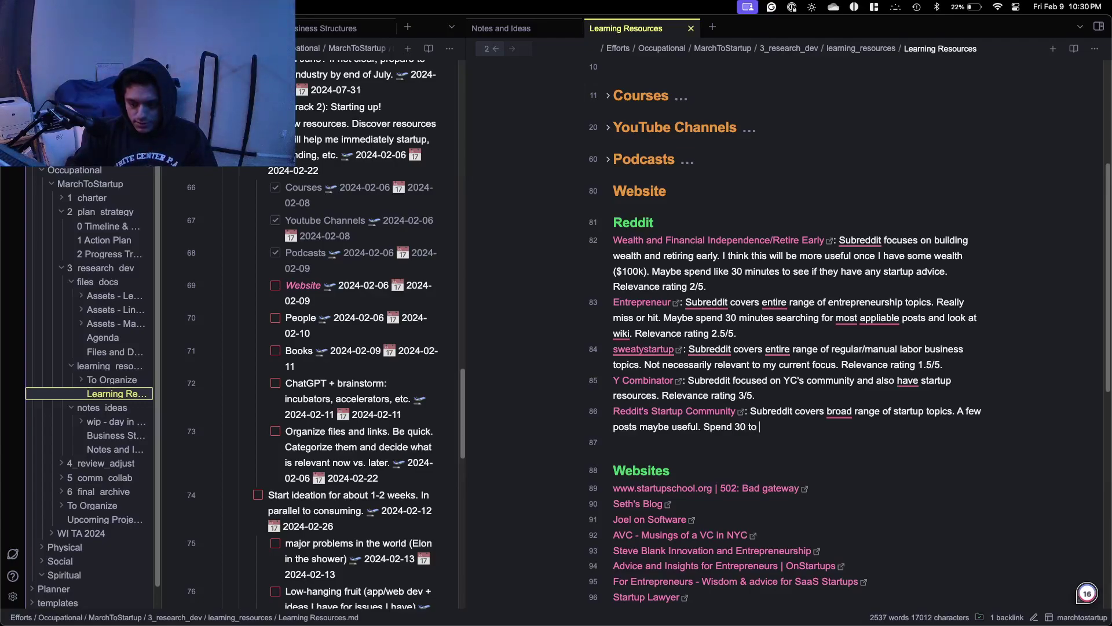
text(60 mins to search fo r)
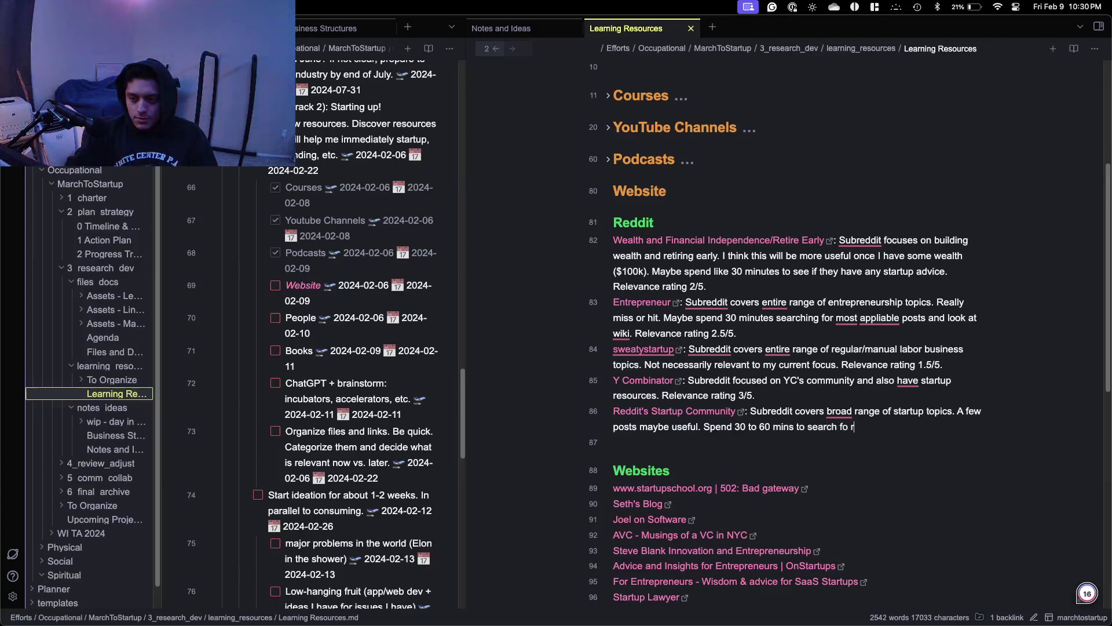
text(elevant posts. Relen)
End the Reddit's Startup Community entry with "Relevance rating 3/5." and start a new line below it.
key(BackSpace)
text(vance rating )
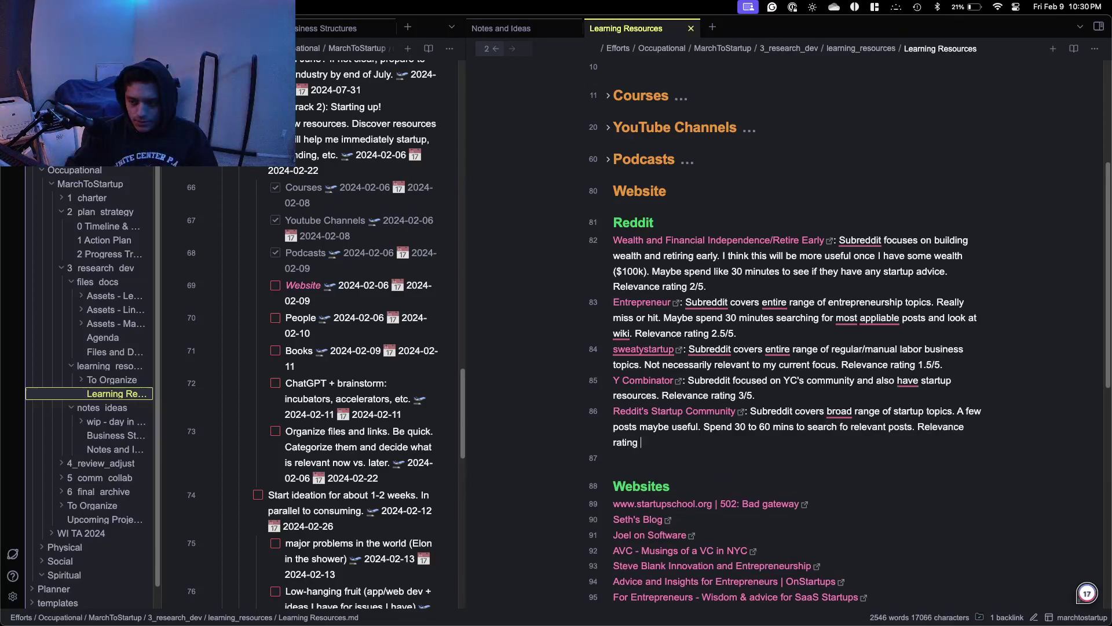
text(3/5.)
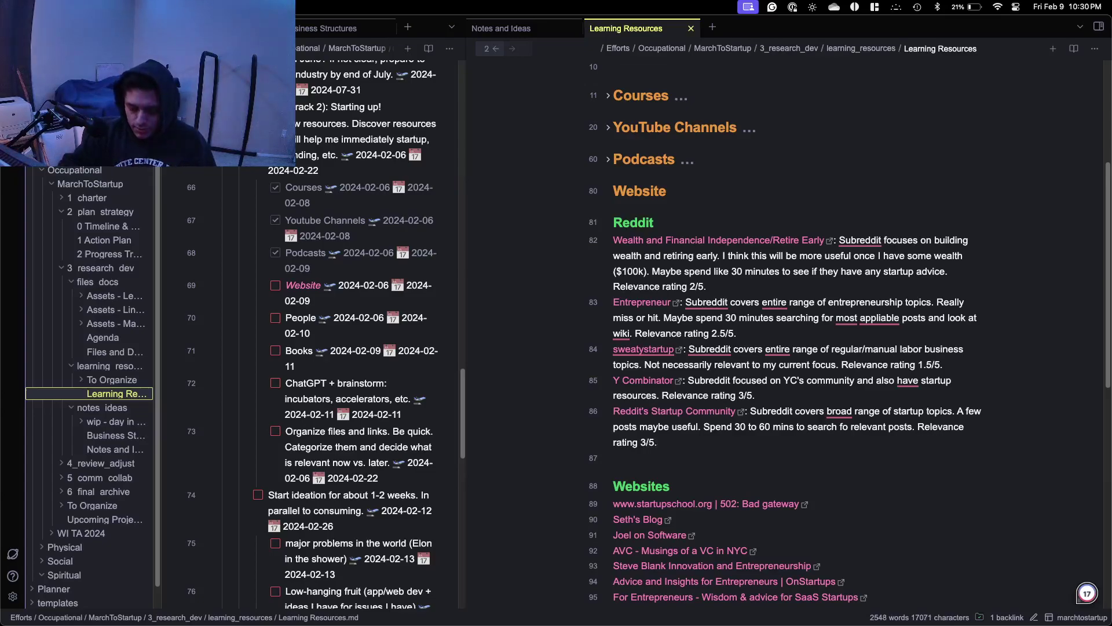
key(Return)
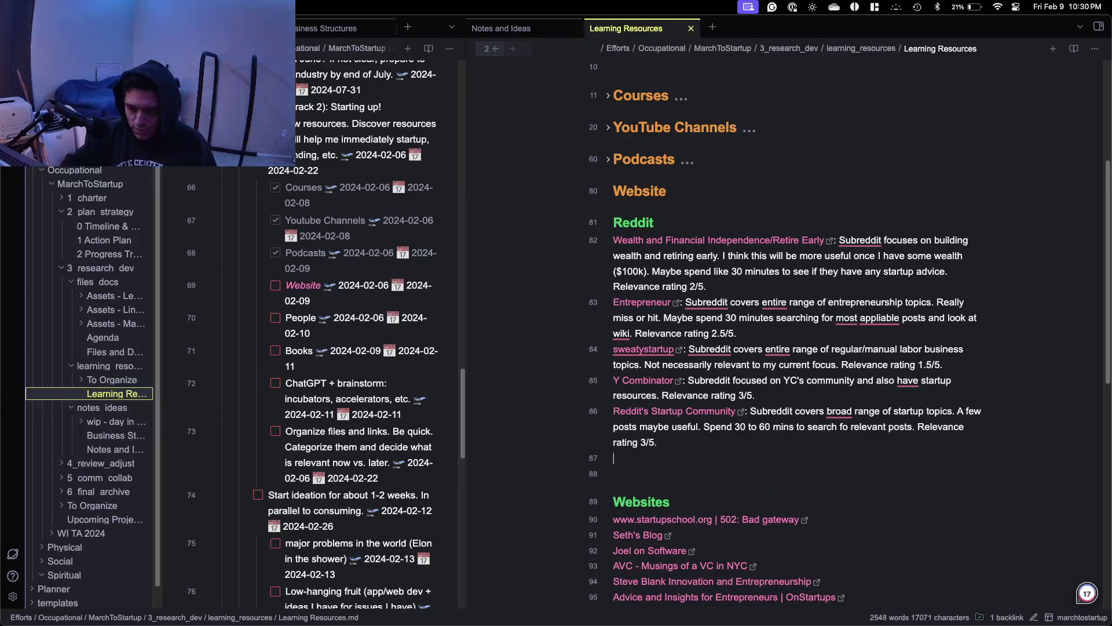
Switch to the browser's r/startups page and read the community description.
key(super+Tab)
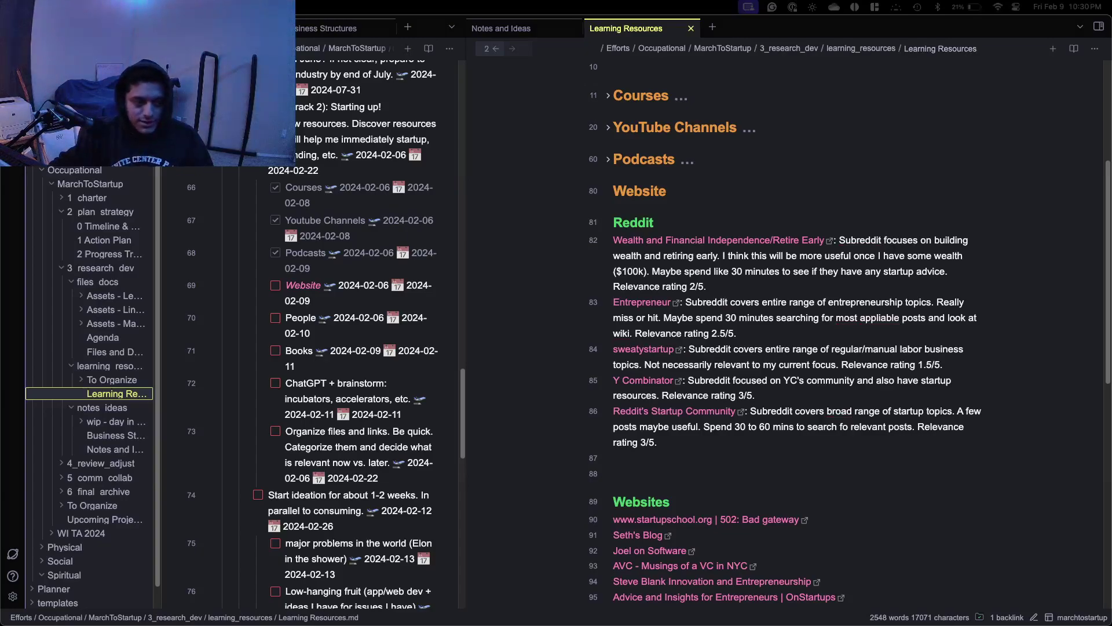
drag(440, 625, 618, 85)
key(ctrl+alt+Return)
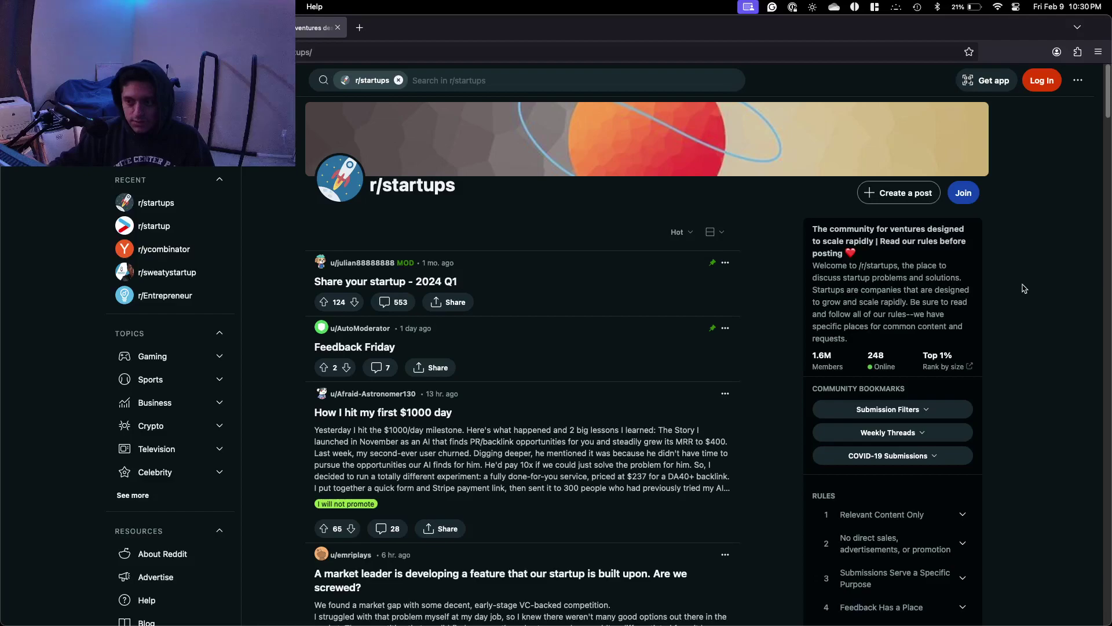
drag(858, 231, 966, 229)
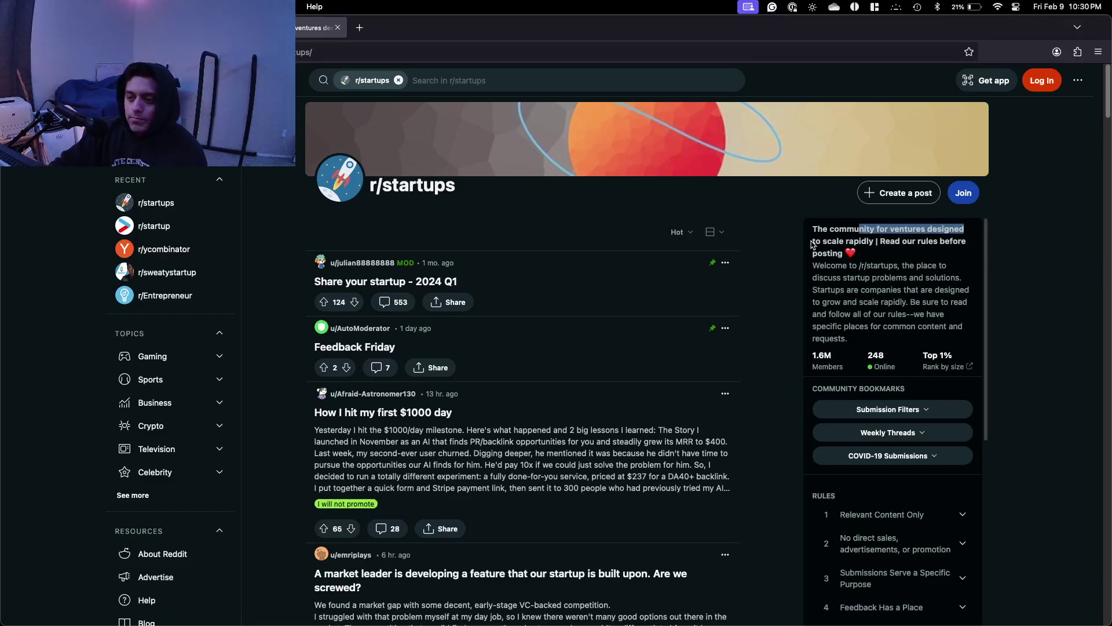
drag(836, 277, 951, 278)
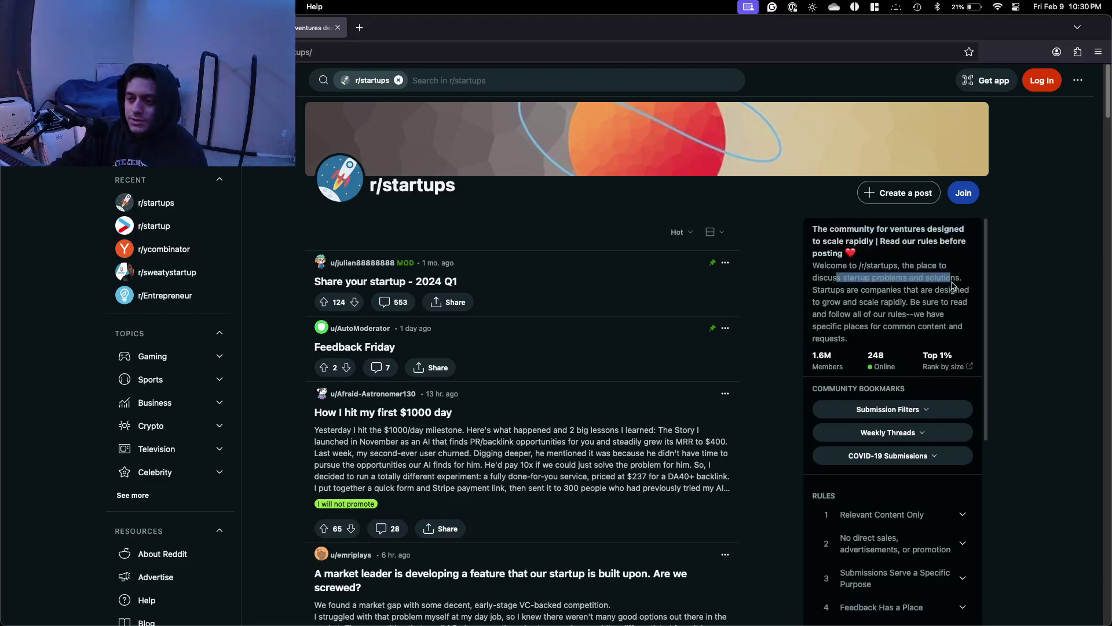
Sort the r/startups posts by Top for All Time.
click(692, 232)
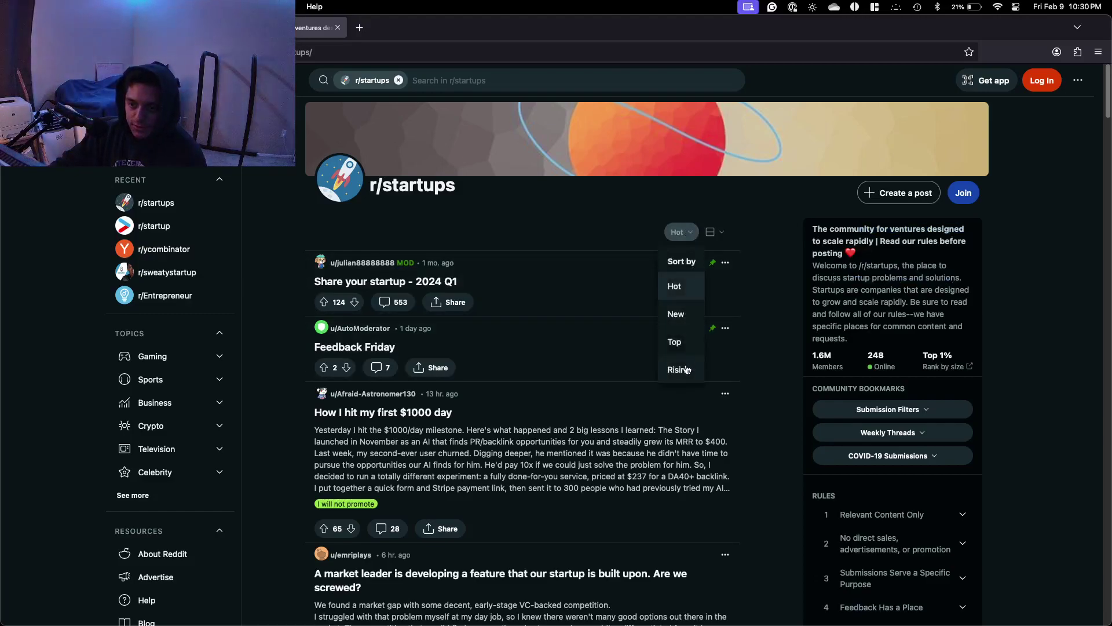
click(679, 369)
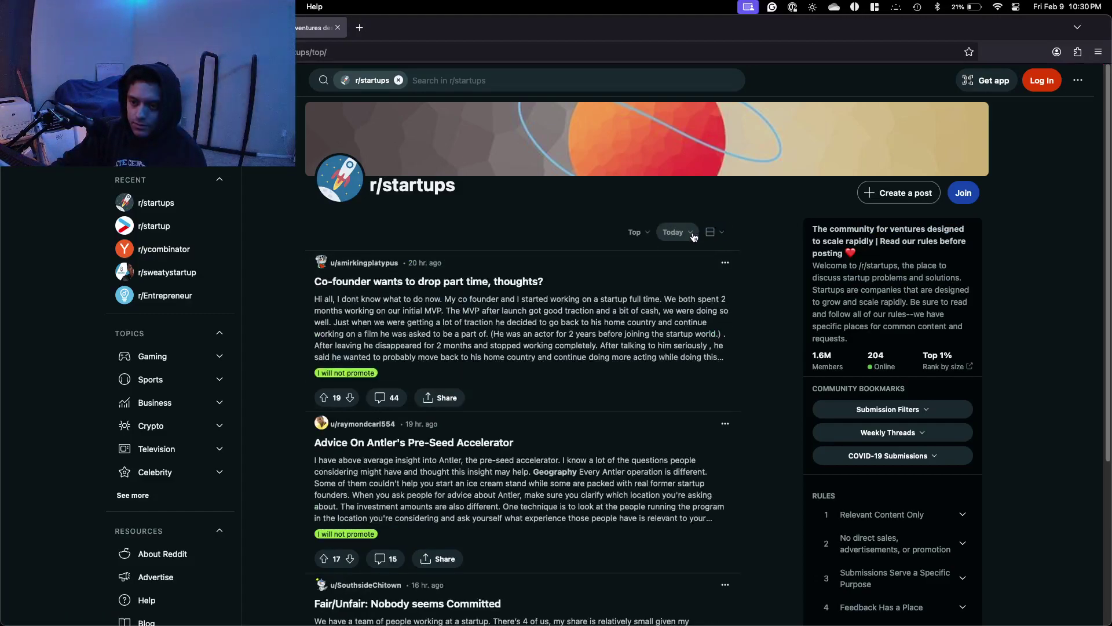
click(677, 232)
click(701, 425)
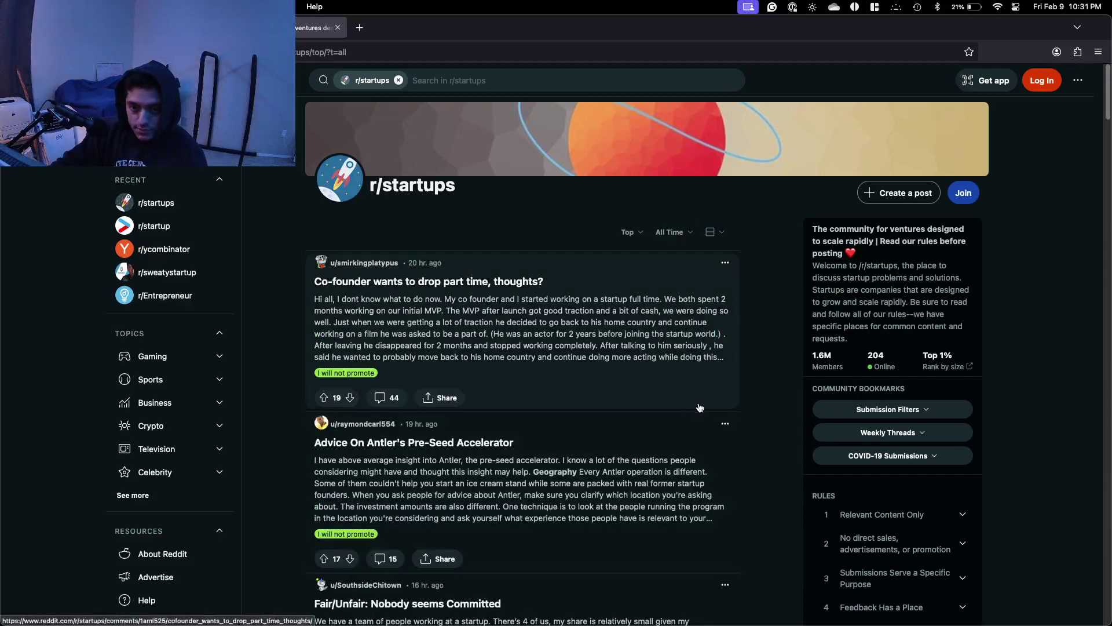
Look through the r/startups all-time top posts and open "A step-by-step guide of how I would build a SaaS company right now - part 1".
scroll(432, 300, down, 3)
scroll(433, 300, down, 3)
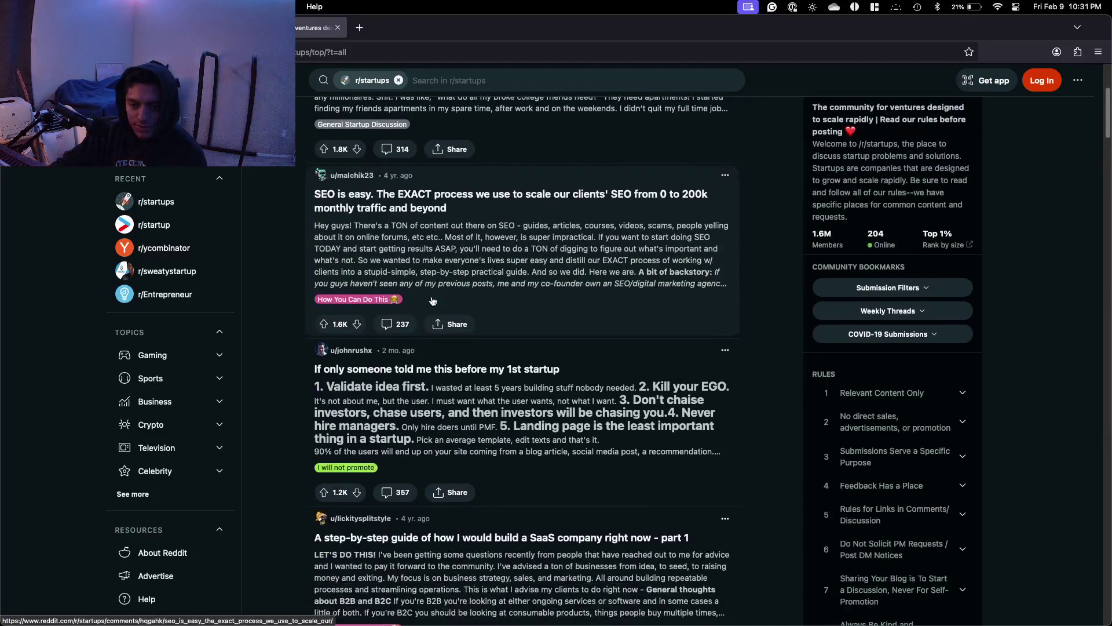
scroll(431, 301, down, 4)
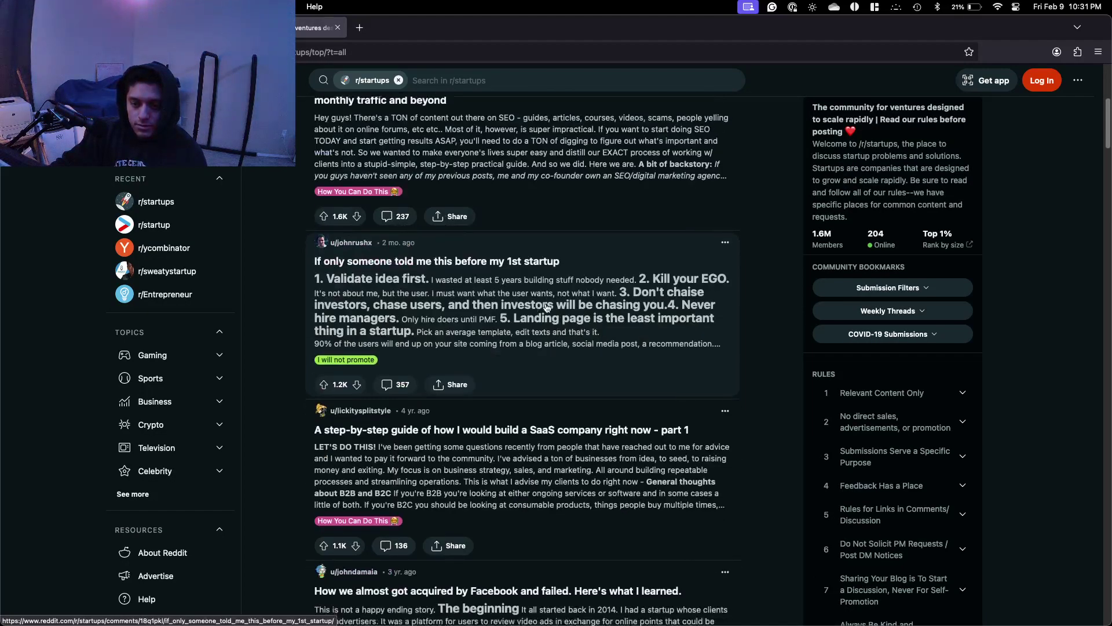
scroll(547, 307, down, 2)
click(490, 379)
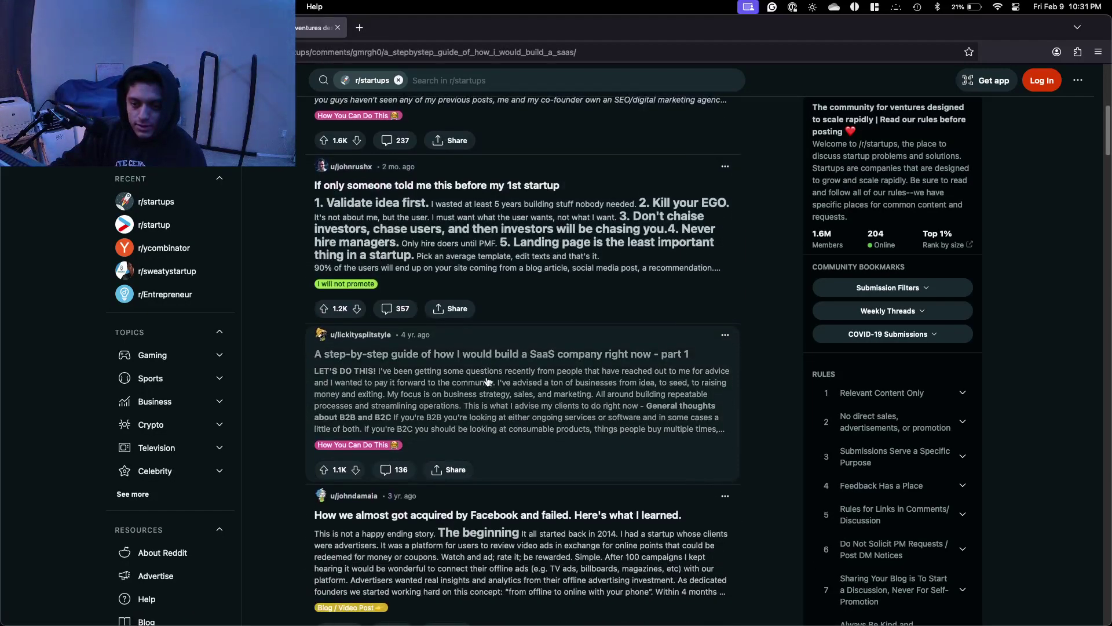
Skim the SaaS company guide down to its links to the further parts, and go back to the beginning of the post.
scroll(492, 371, down, 4)
scroll(492, 371, down, 10)
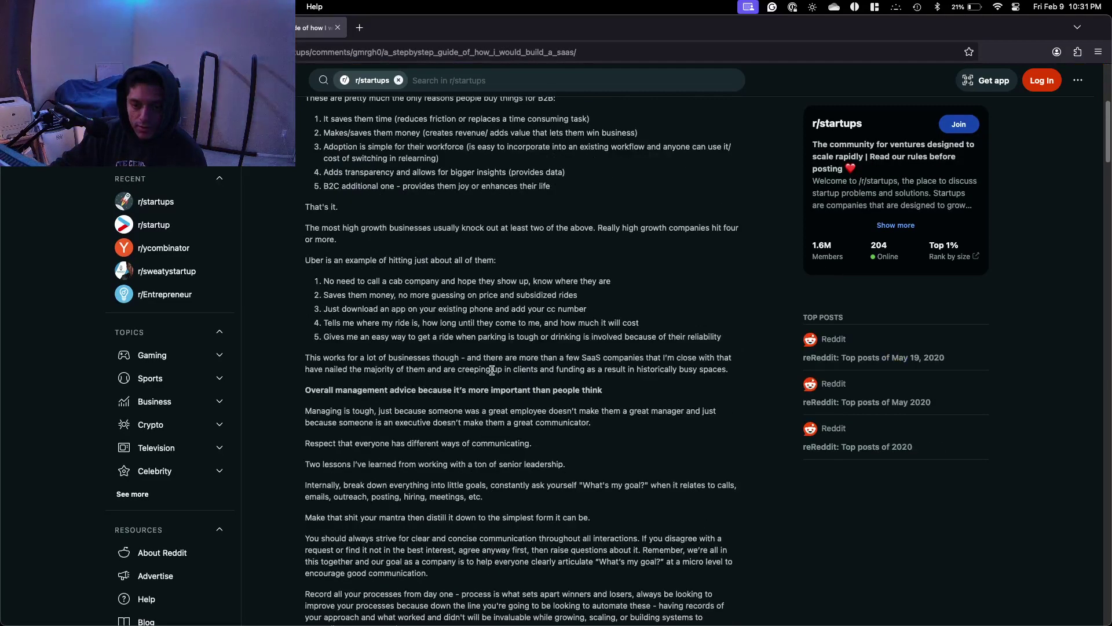
scroll(490, 373, down, 10)
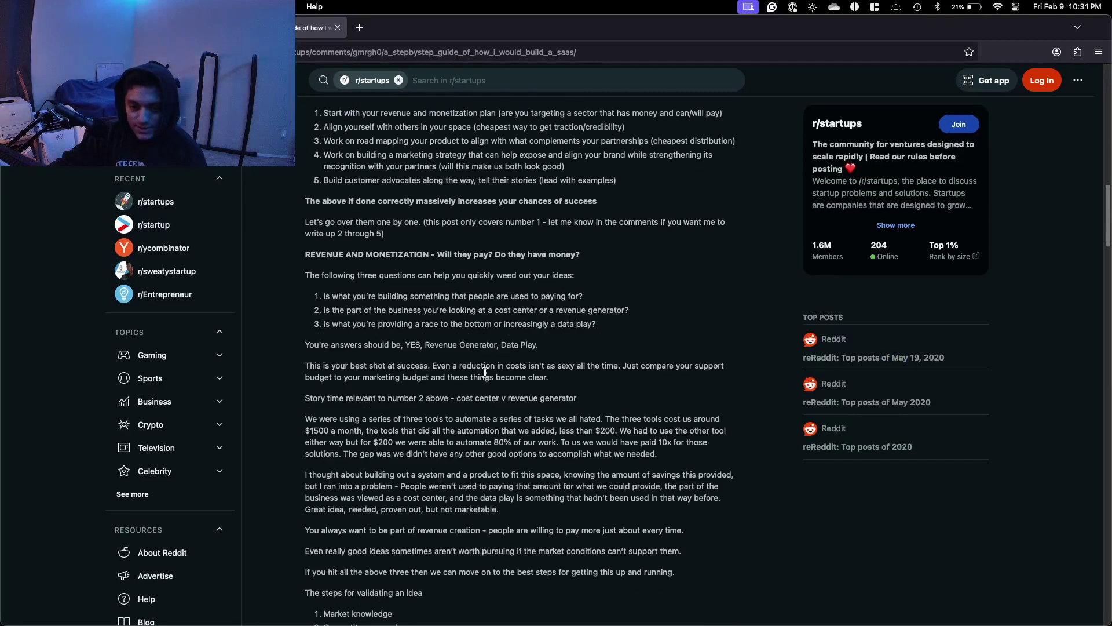
scroll(486, 369, down, 15)
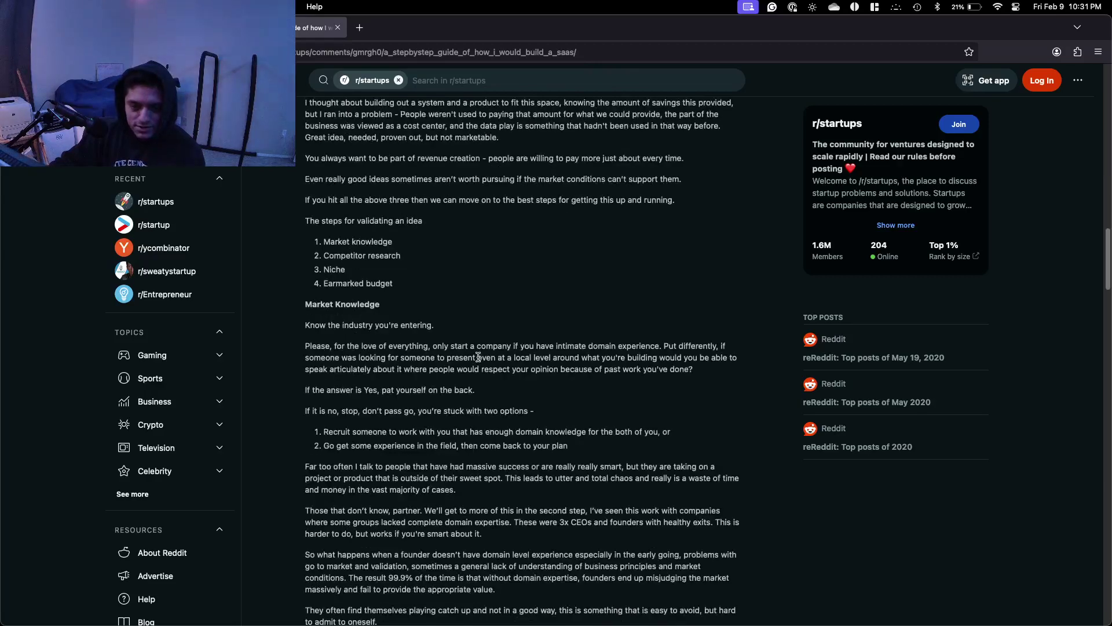
scroll(479, 356, down, 20)
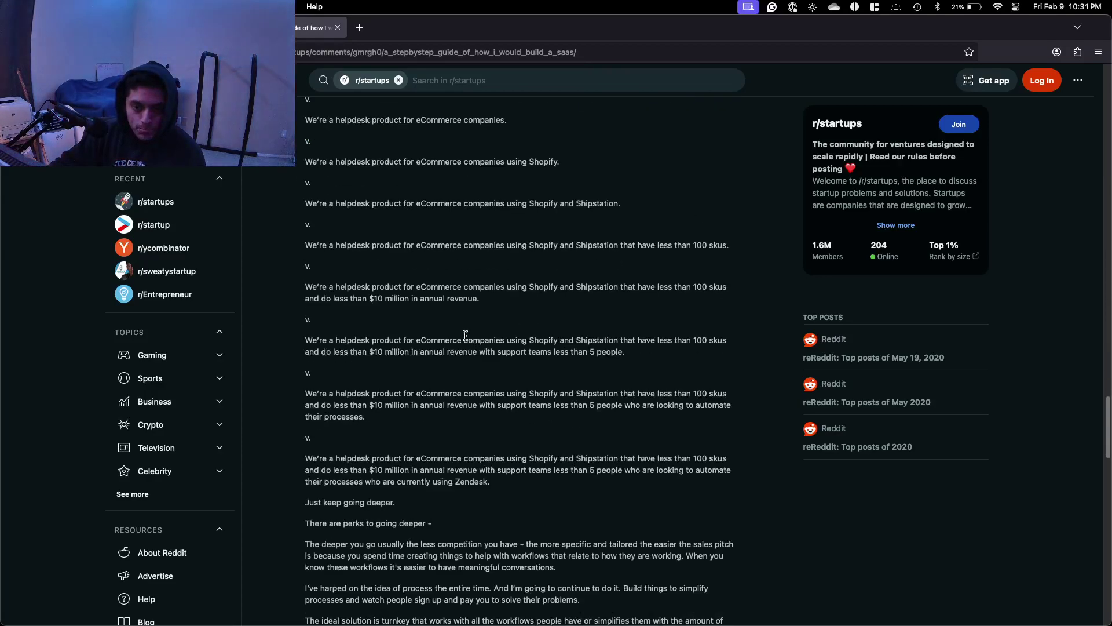
scroll(465, 334, down, 10)
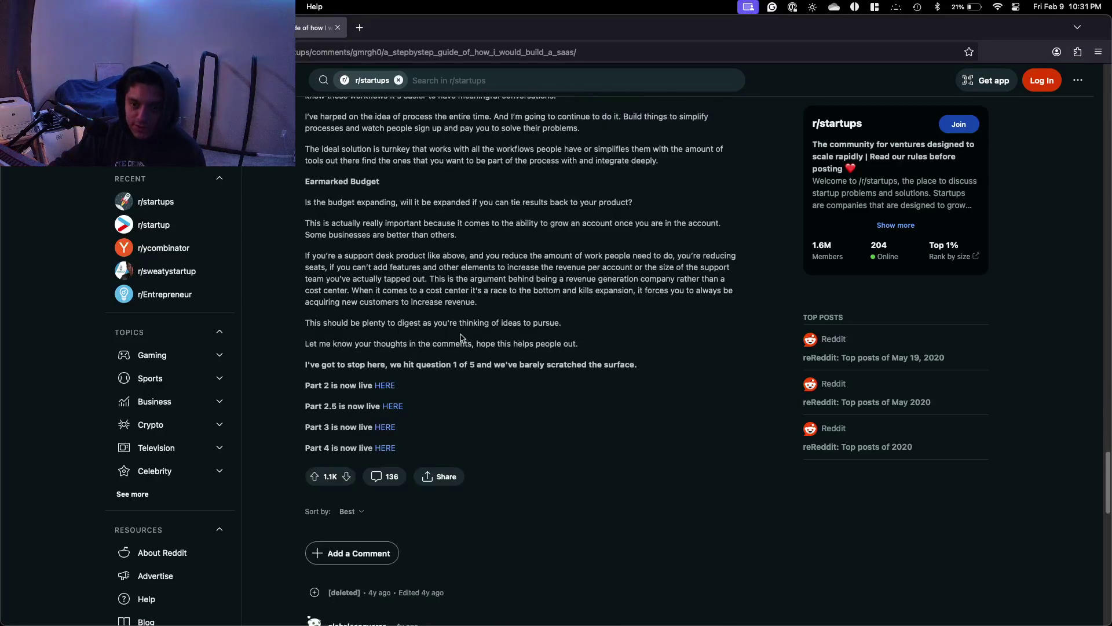
key(Home)
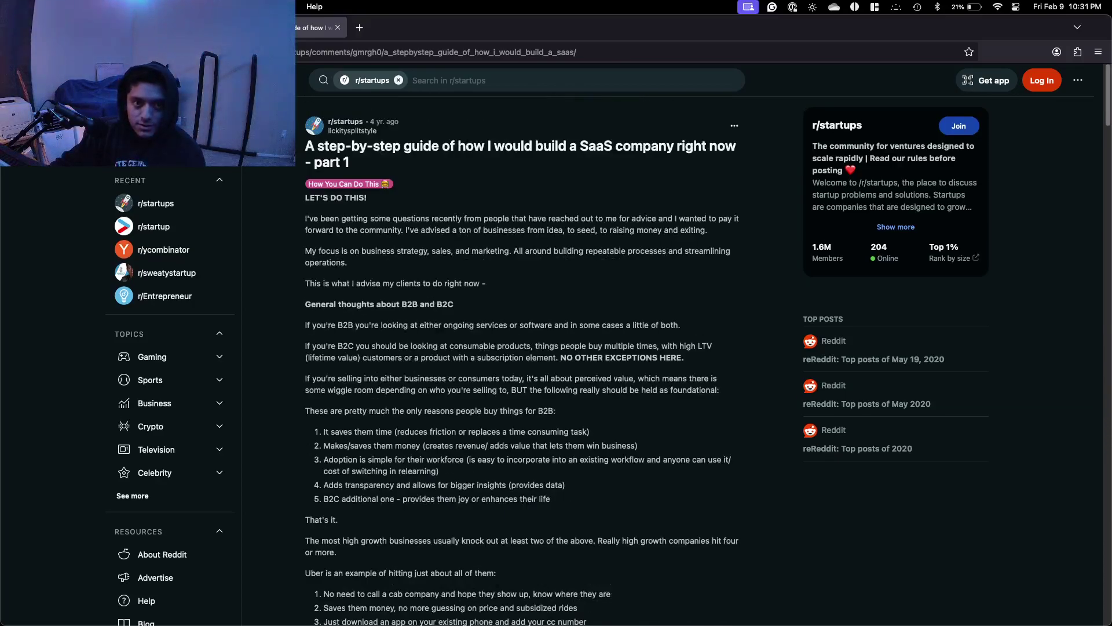
Return to the all-time top posts of r/startups and skim the list for relevant posts.
key(super+Left)
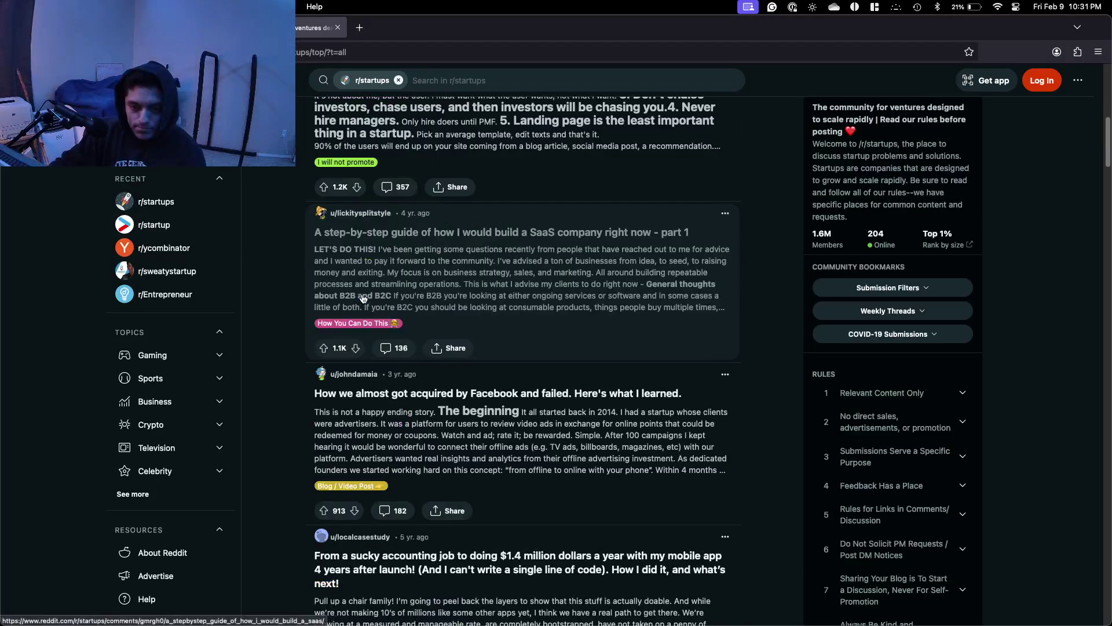
scroll(363, 298, down, 6)
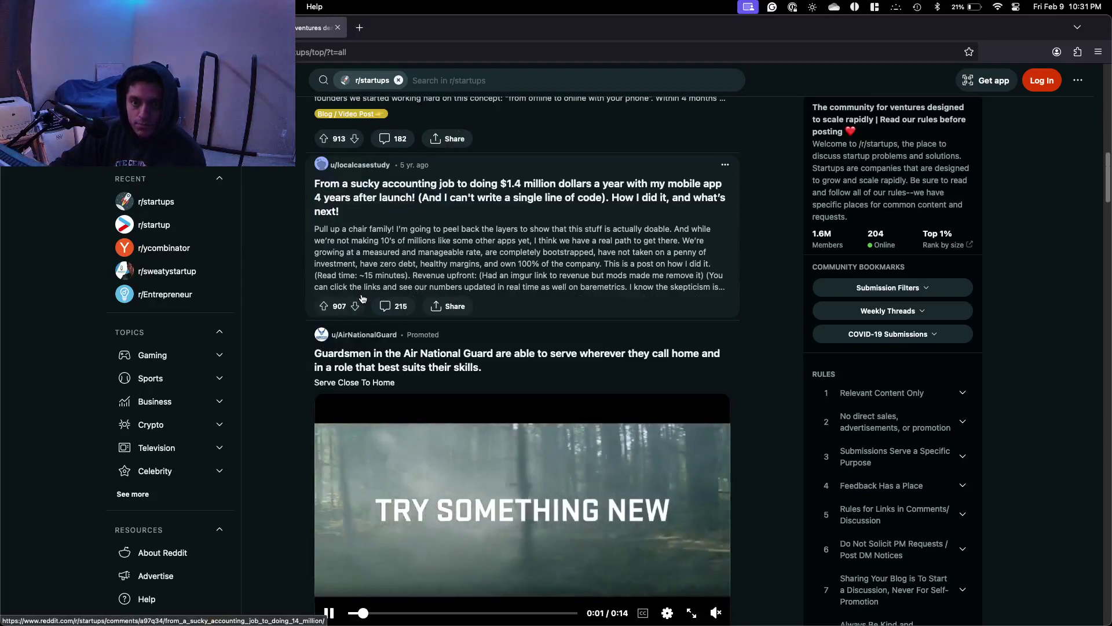
scroll(364, 298, down, 5)
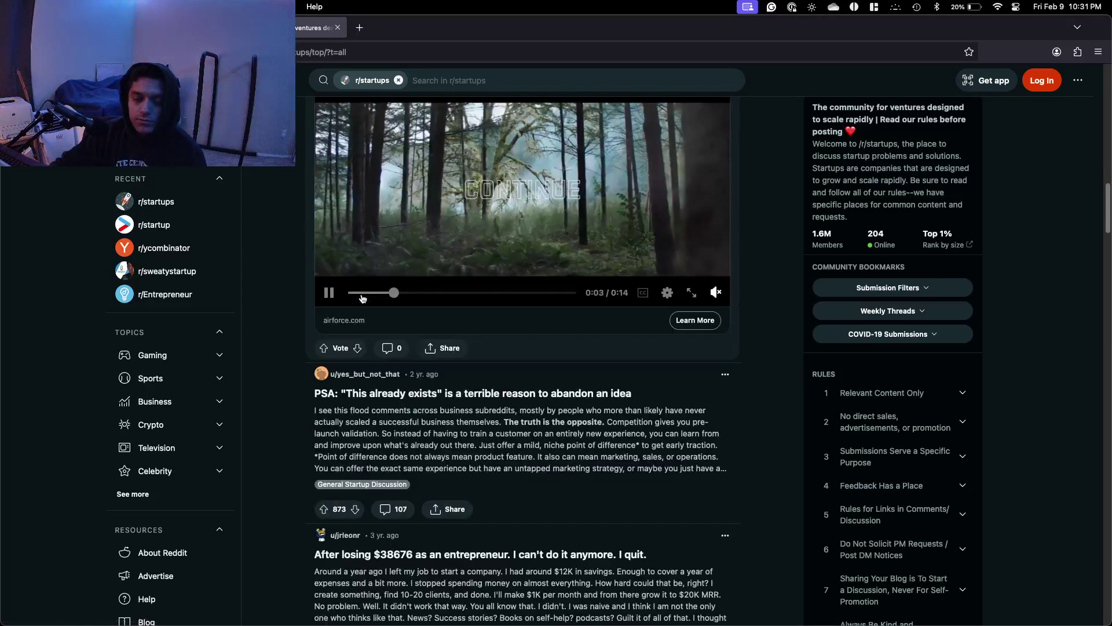
scroll(363, 298, down, 2)
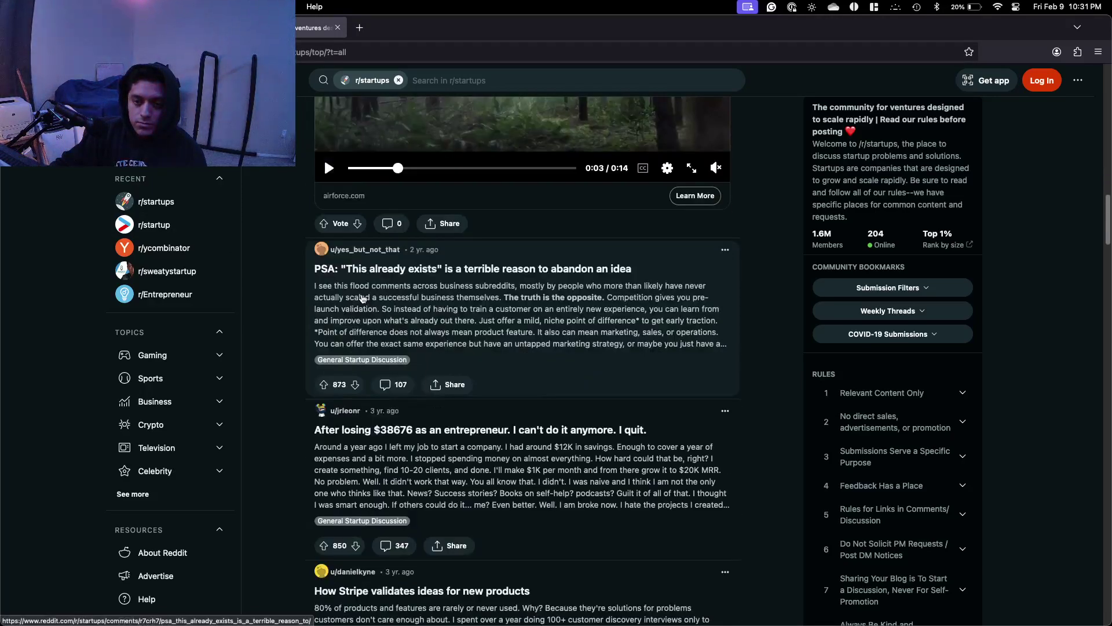
scroll(363, 299, down, 3)
scroll(363, 298, down, 3)
scroll(363, 299, down, 5)
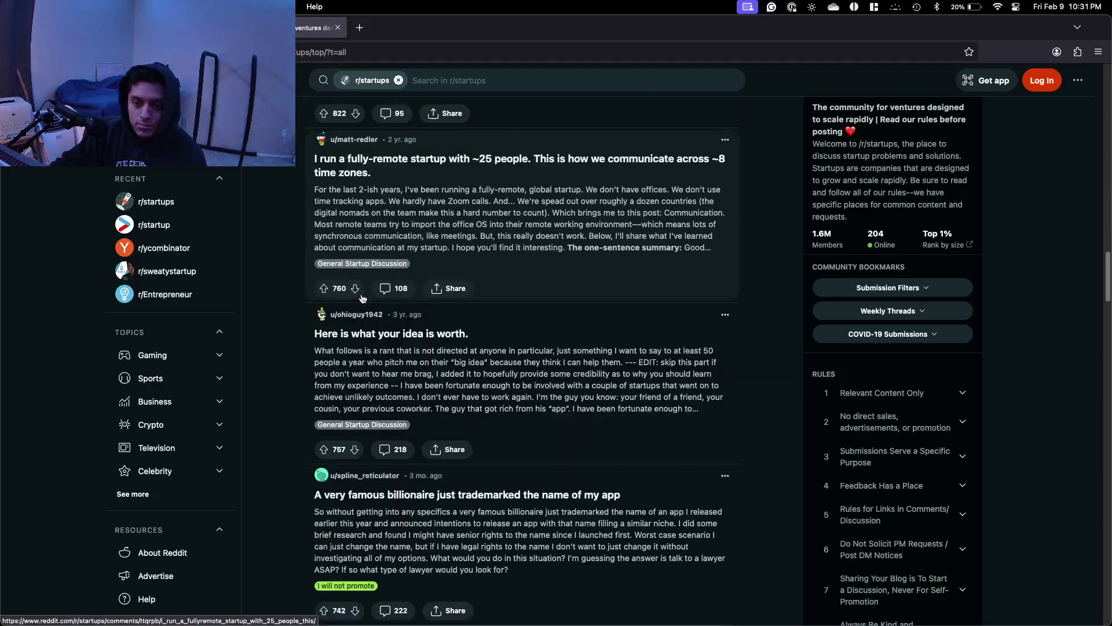
scroll(363, 299, up, 5)
scroll(363, 298, down, 7)
scroll(364, 298, down, 6)
scroll(363, 298, up, 20)
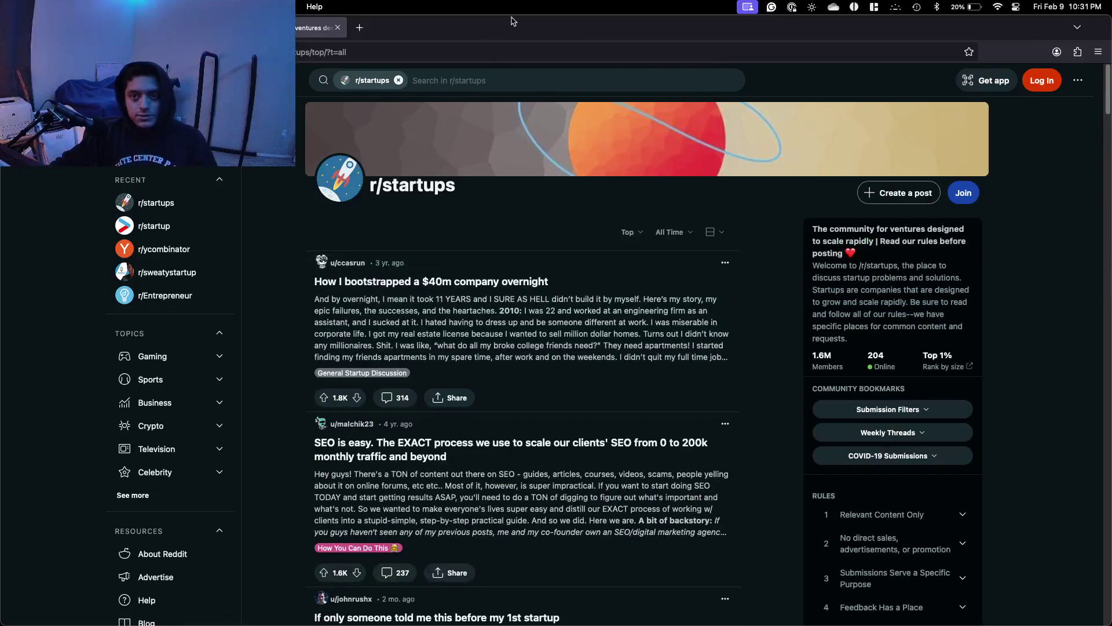
Maximise the r/startups wiki window and go to its "How to Start a Startup" resources.
key(super+Tab)
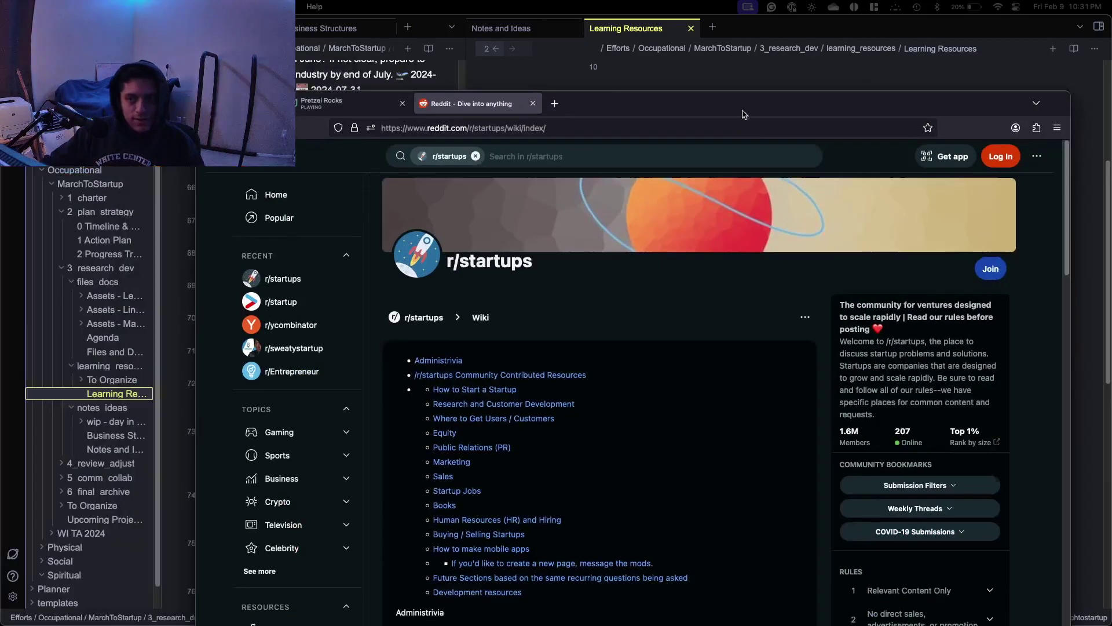
drag(745, 114, 688, 57)
double_click(688, 56)
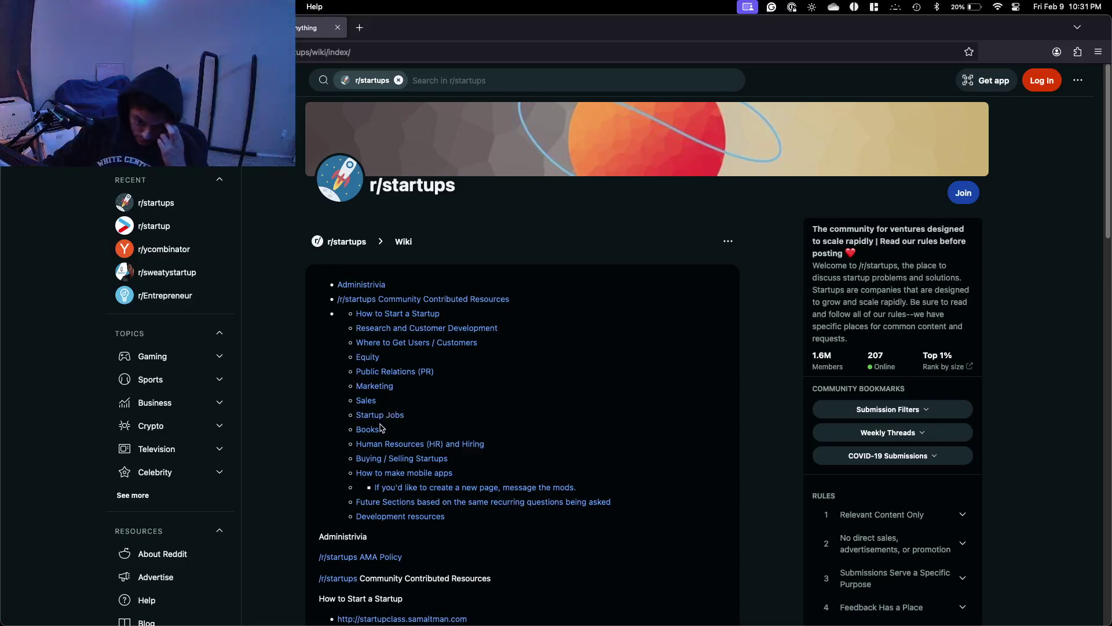
click(404, 313)
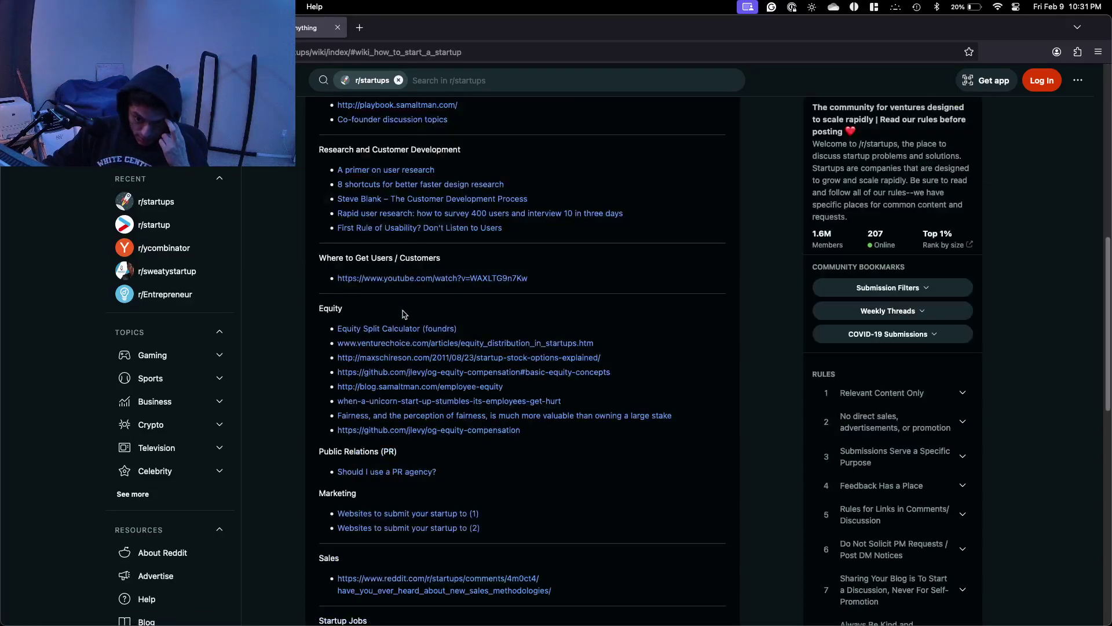
scroll(400, 243, up, 2)
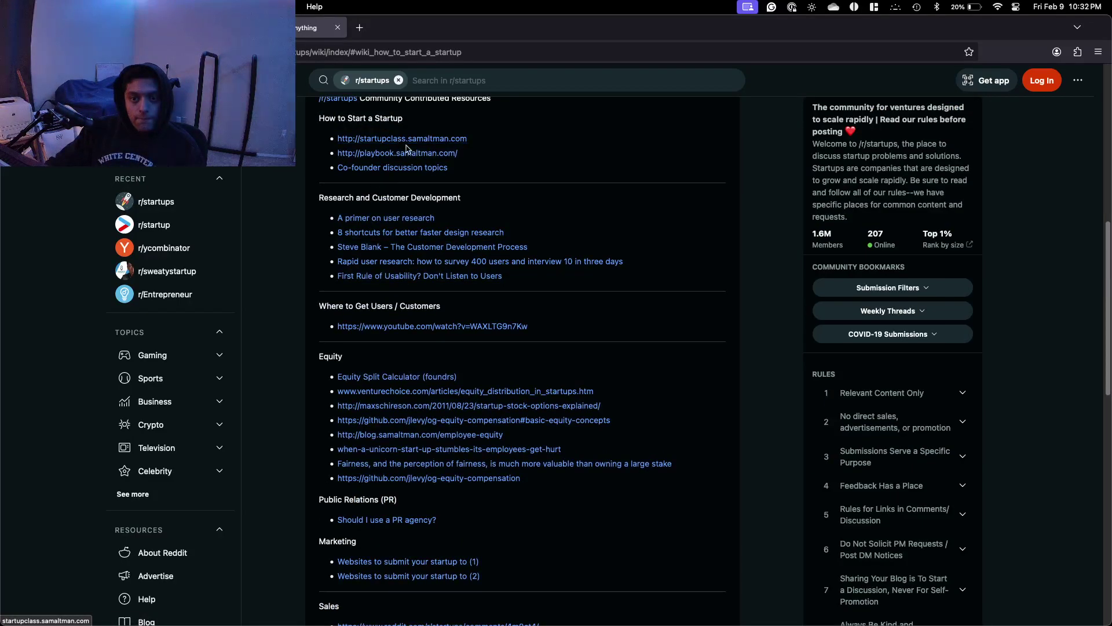
Open startupclass.samaltman.com from the wiki, look over its lecture videos, and close the page.
click(416, 142)
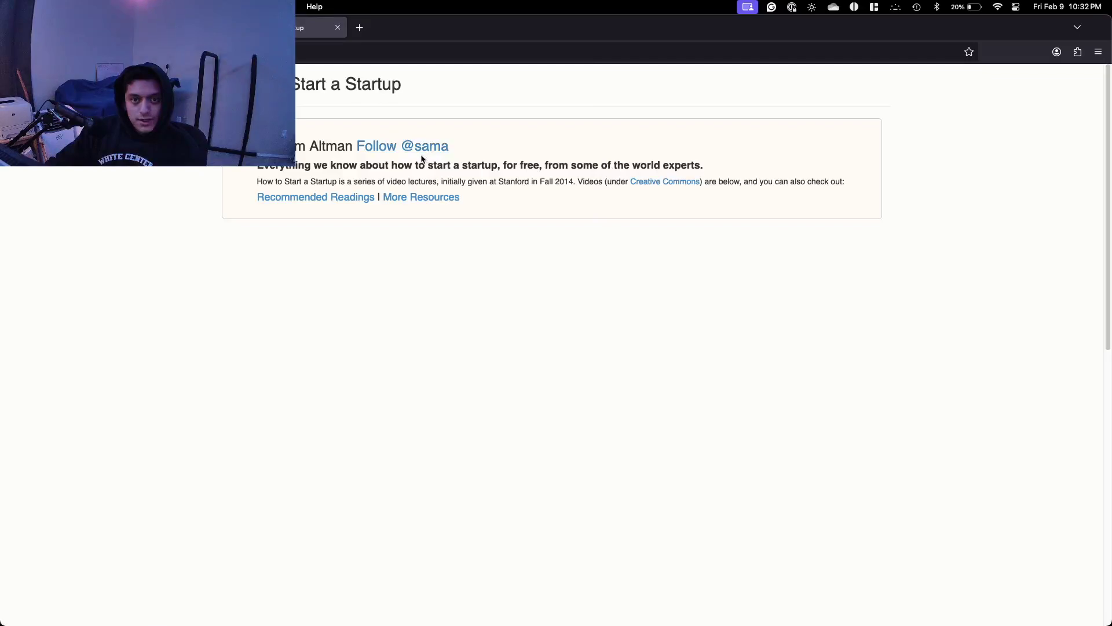
scroll(416, 164, down, 10)
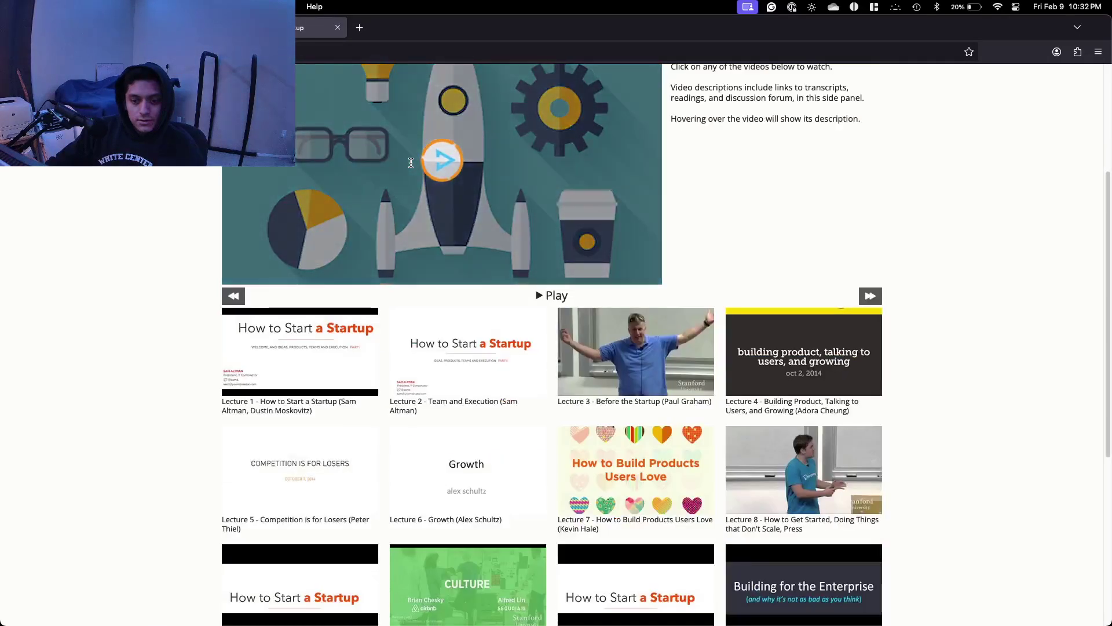
click(412, 166)
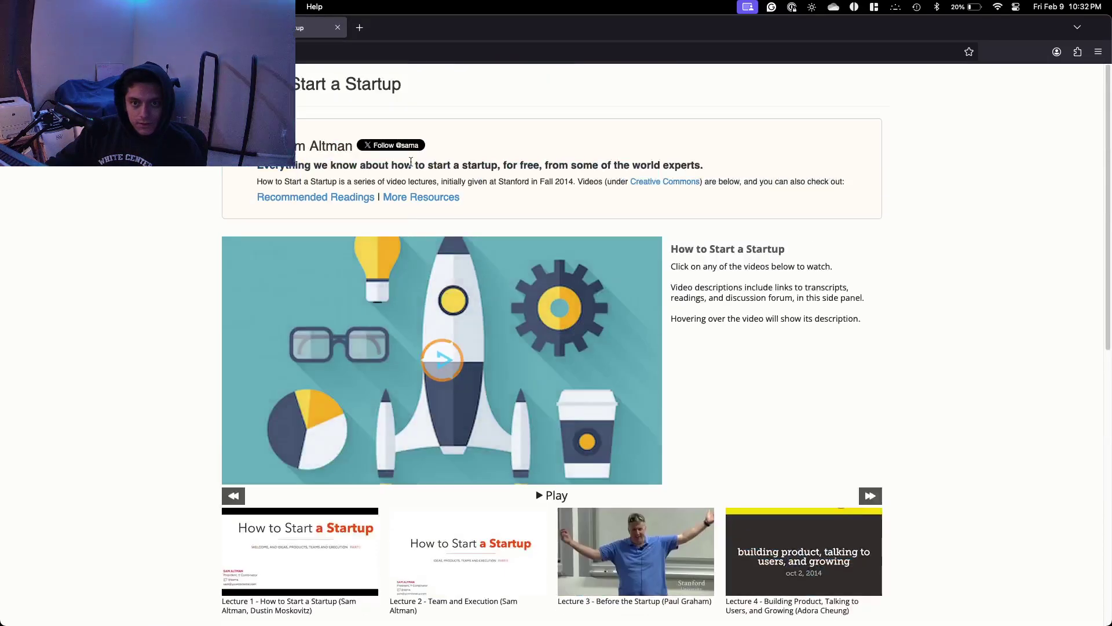
scroll(410, 161, down, 10)
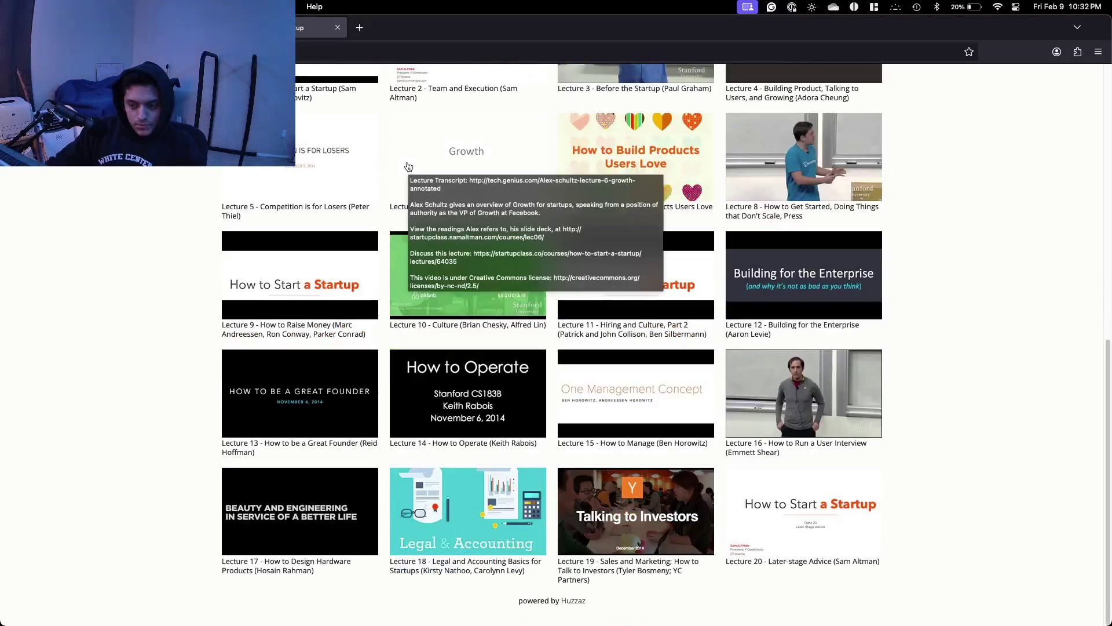
click(408, 167)
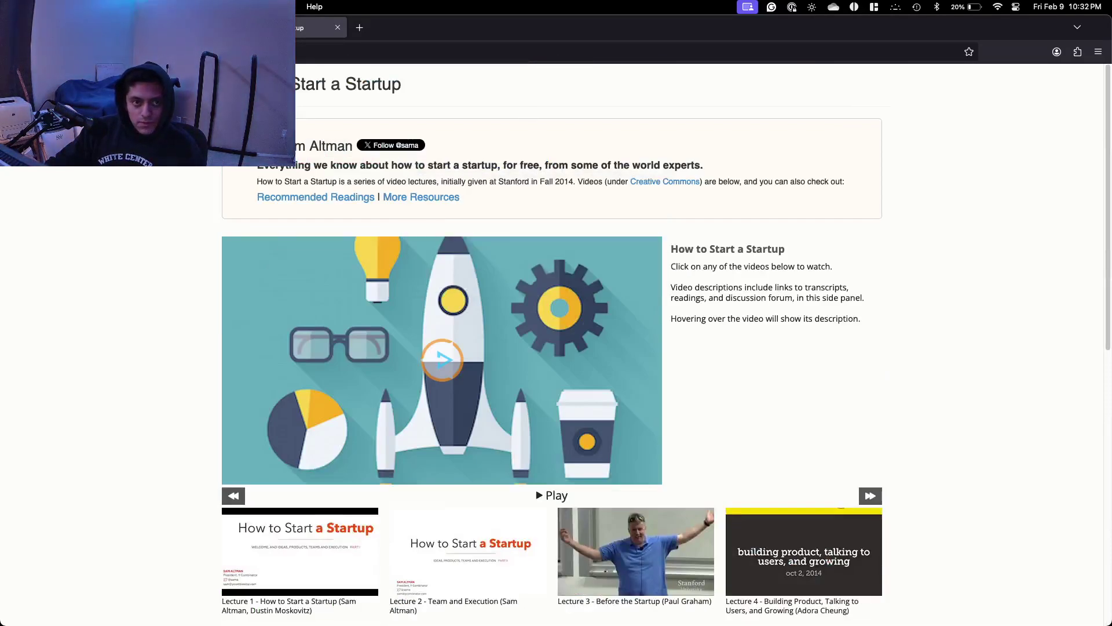
key(super+w)
Check the Reddit entries in the Learning Resources note and return to the start of the r/startups wiki.
key(ctrl+Up)
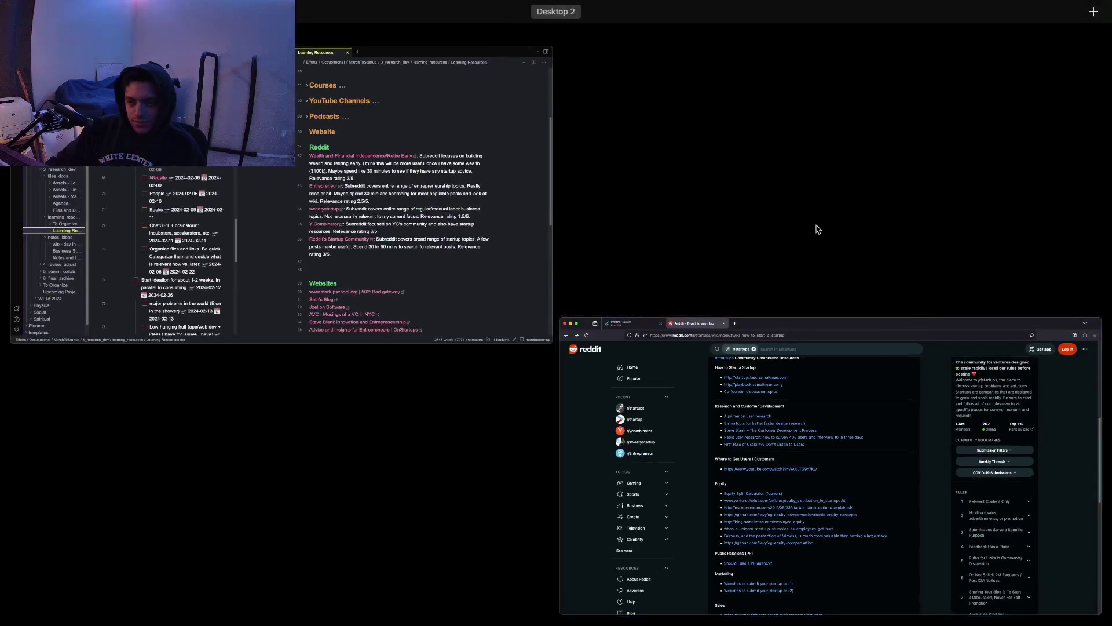
click(486, 255)
key(ctrl+Up)
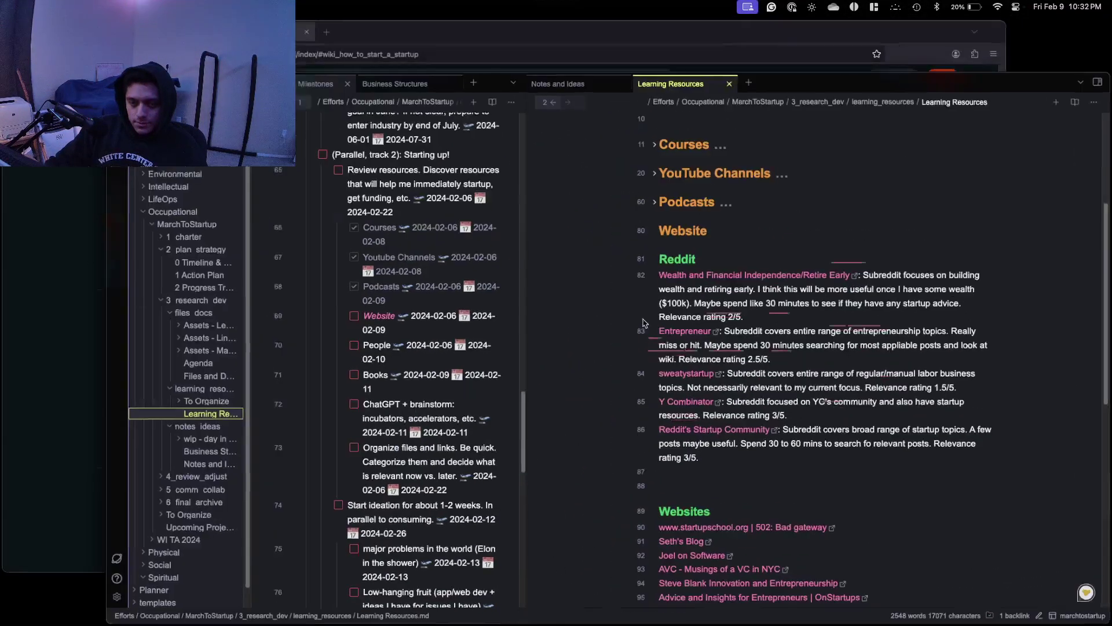
click(302, 86)
scroll(412, 188, up, 8)
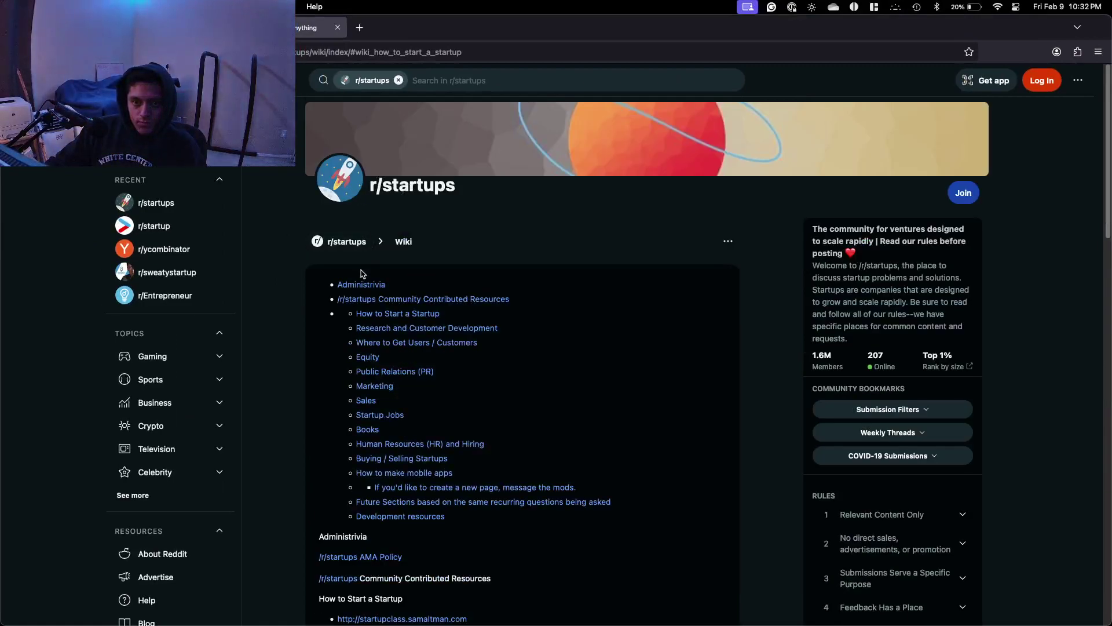
click(349, 248)
click(347, 52)
click(635, 375)
key(ctrl+Up)
click(495, 305)
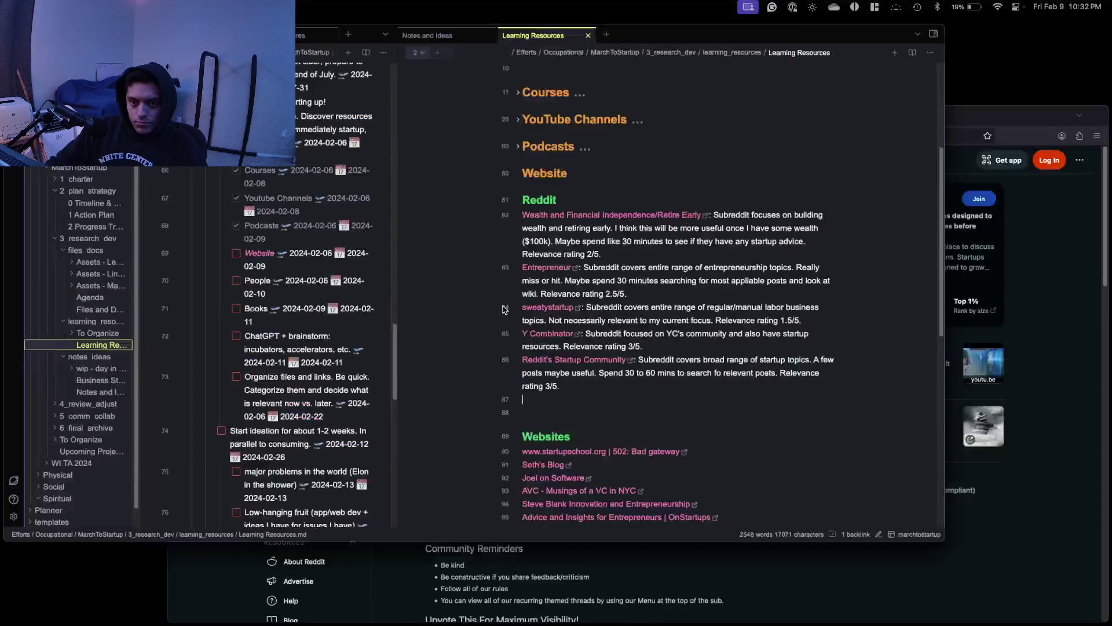
text(https://www.reddit.com/r/startups/)
text(:)
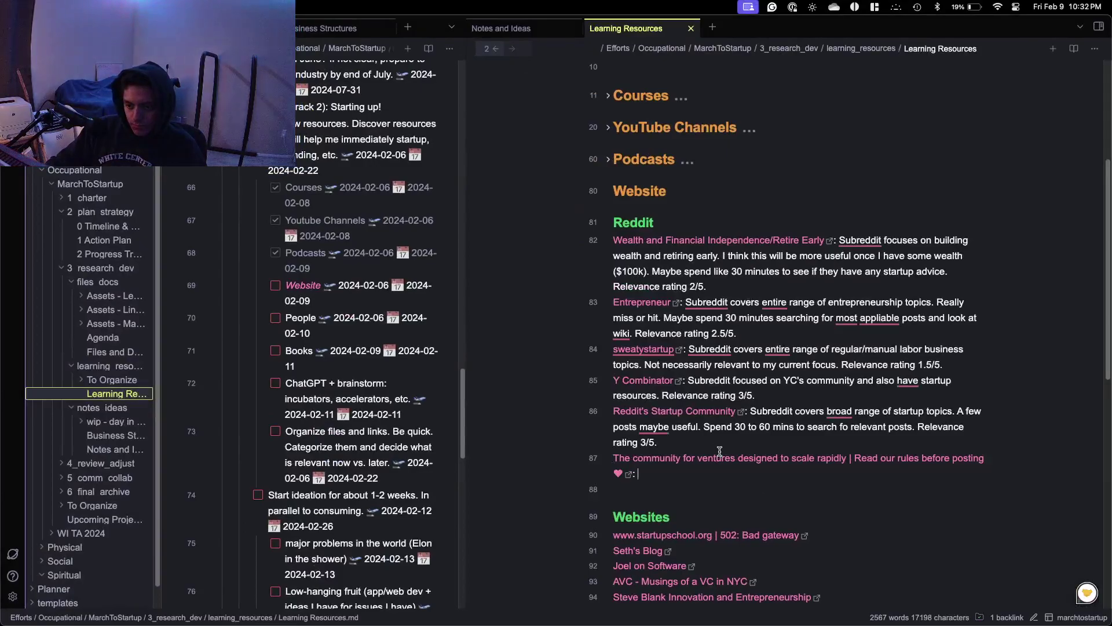
key(ctrl+Up)
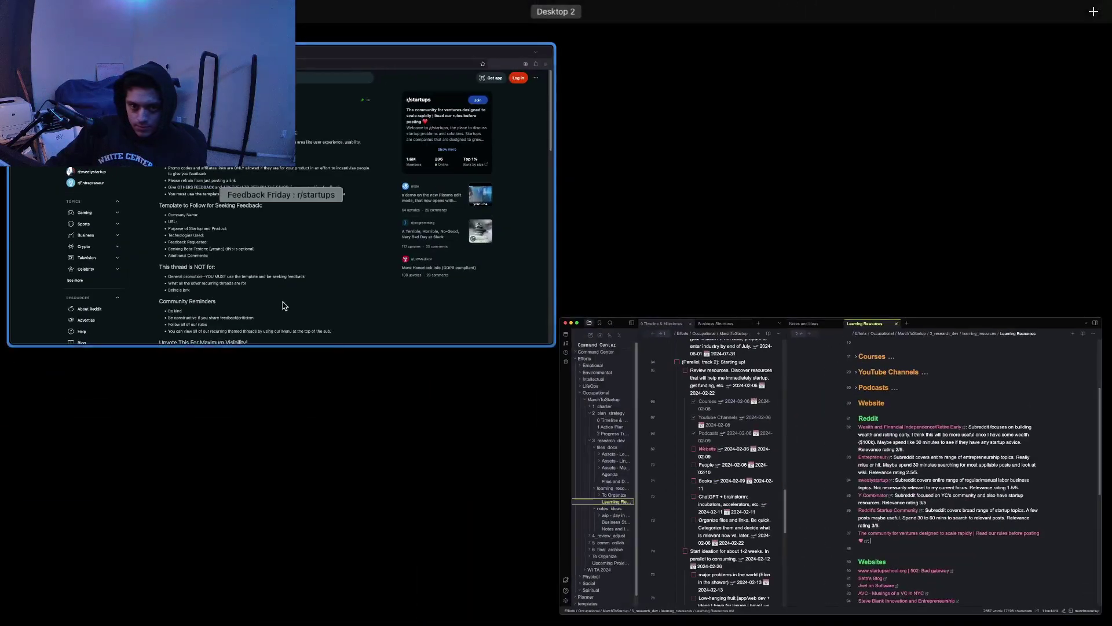
click(290, 310)
key(ctrl+Up)
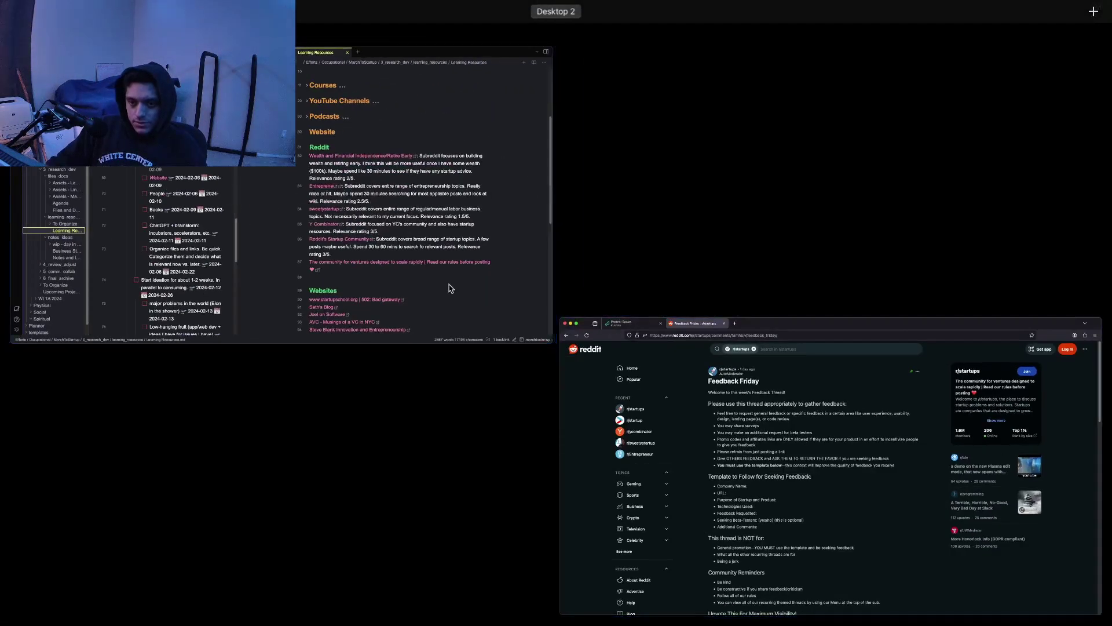
click(450, 288)
Replace the display text of the new r/startups link with "Startups".
click(641, 457)
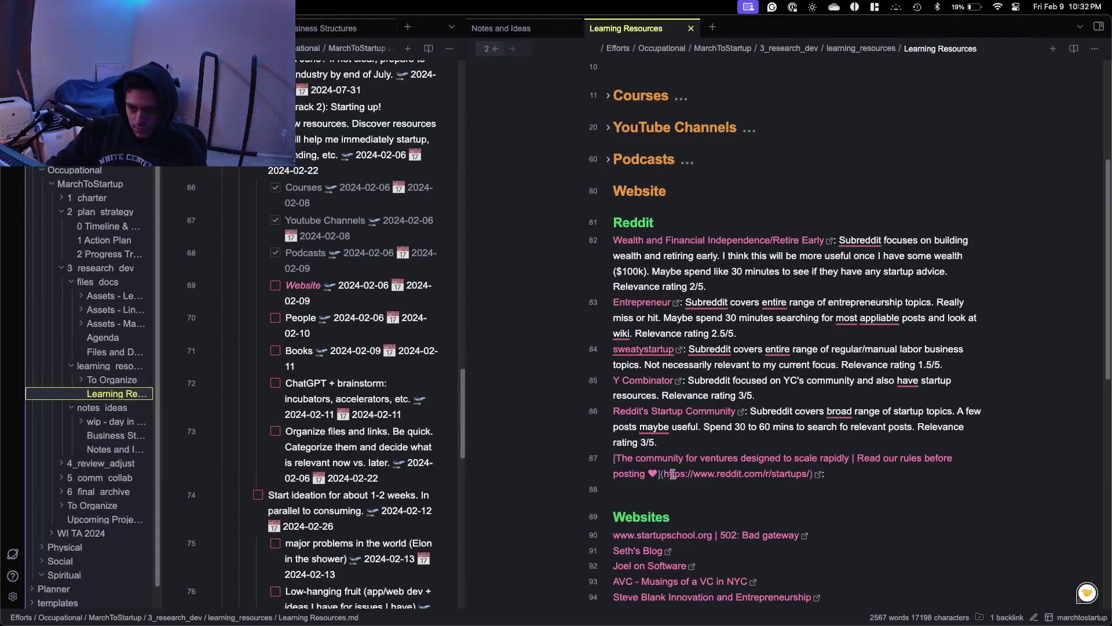
drag(655, 473, 617, 461)
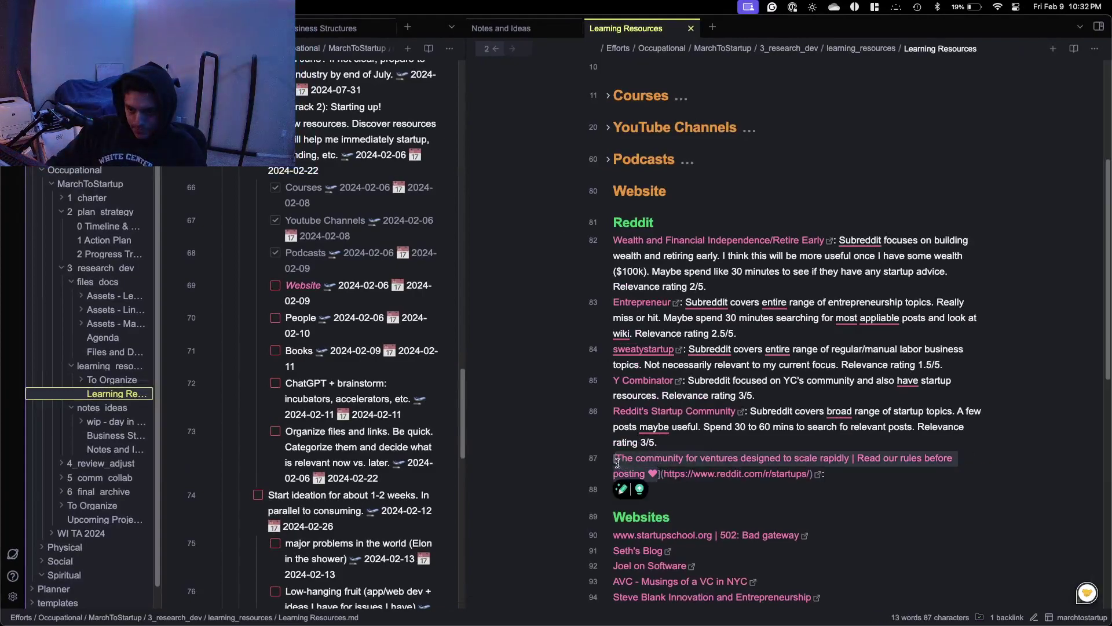
text(Startups)
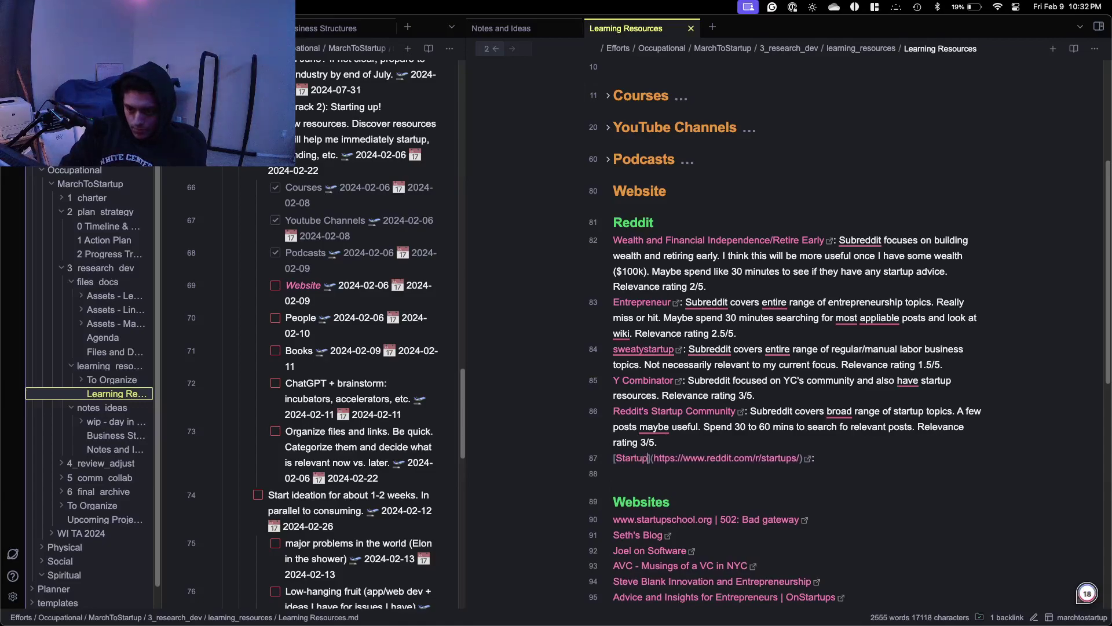
click(894, 458)
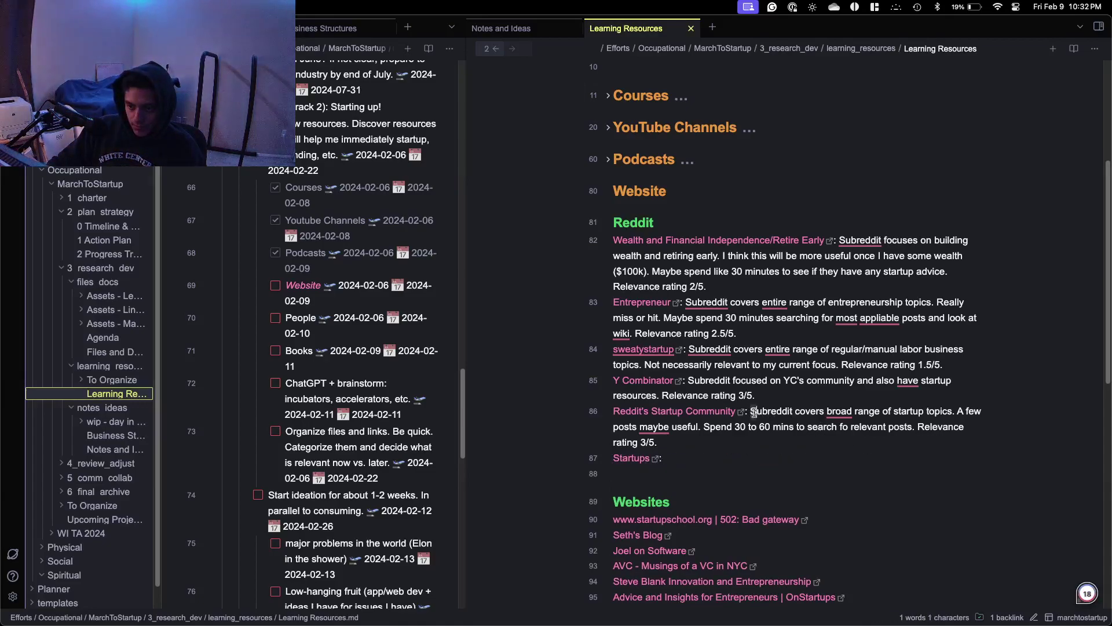
drag(751, 411, 760, 429)
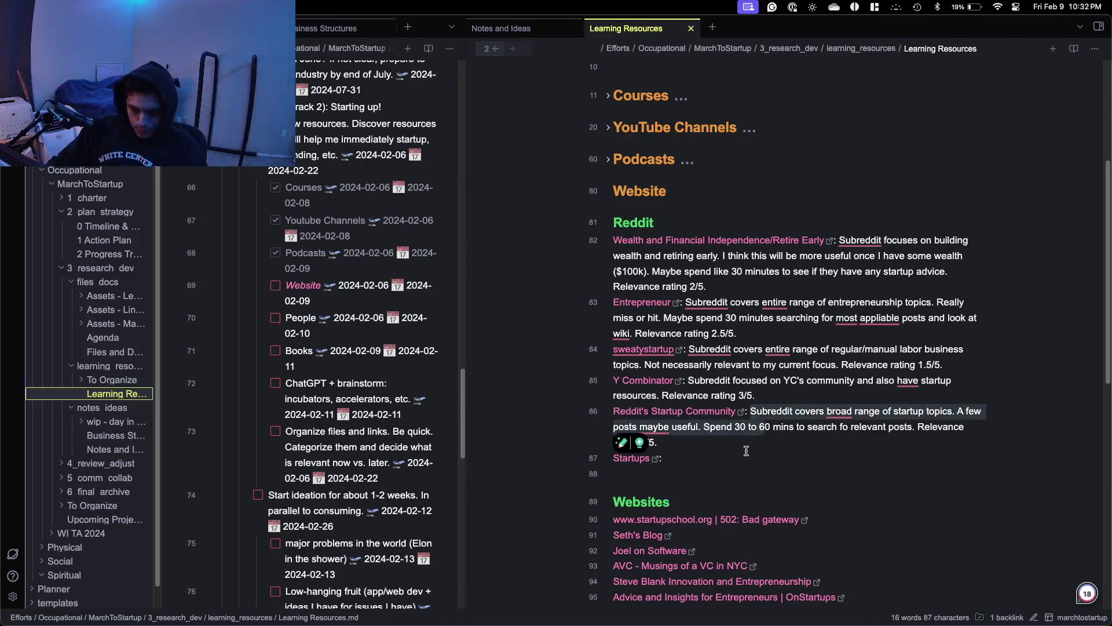
key(super+c)
click(746, 450)
key(super+v)
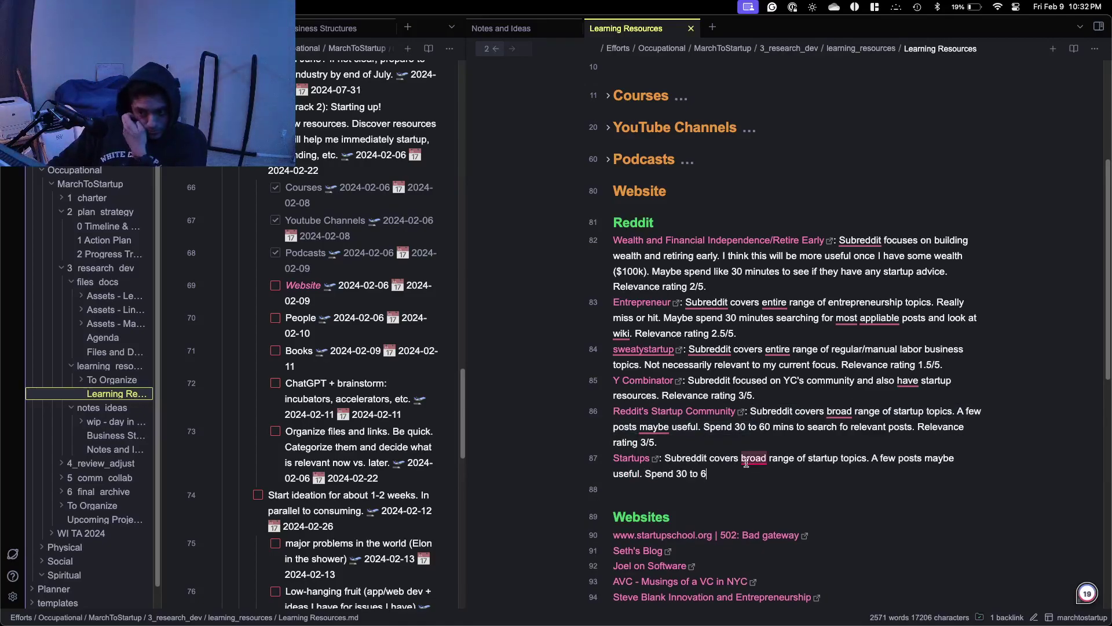
Copy the full description and rating of the "Reddit's Startup Community" entry into the Startups entry.
mouse_move(752, 460)
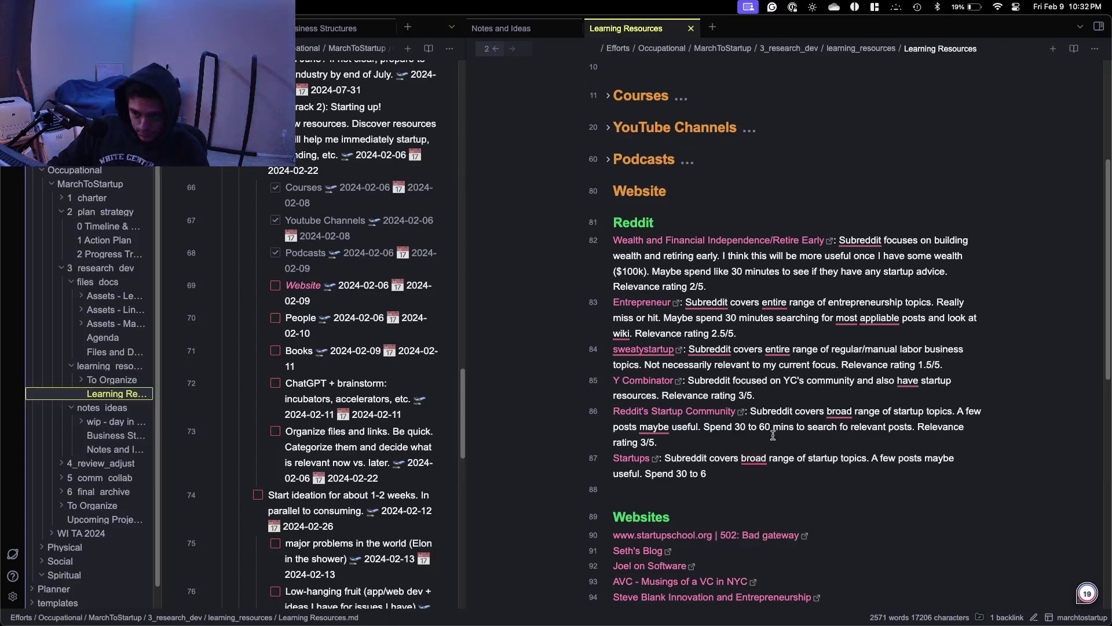
triple_click(732, 418)
shift+click(748, 417)
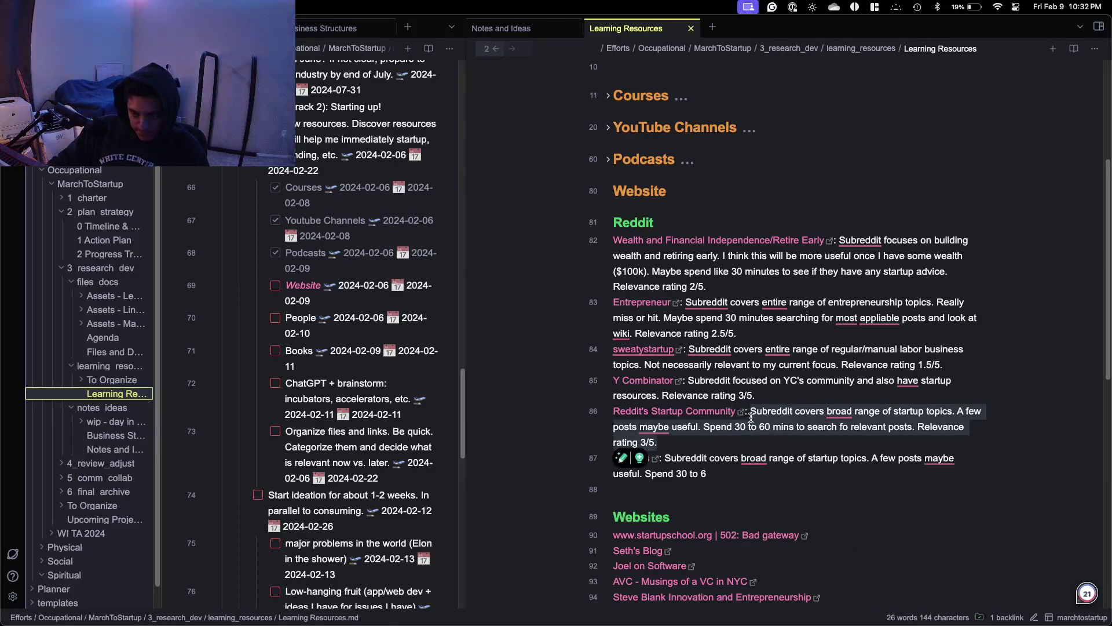
drag(708, 474, 668, 460)
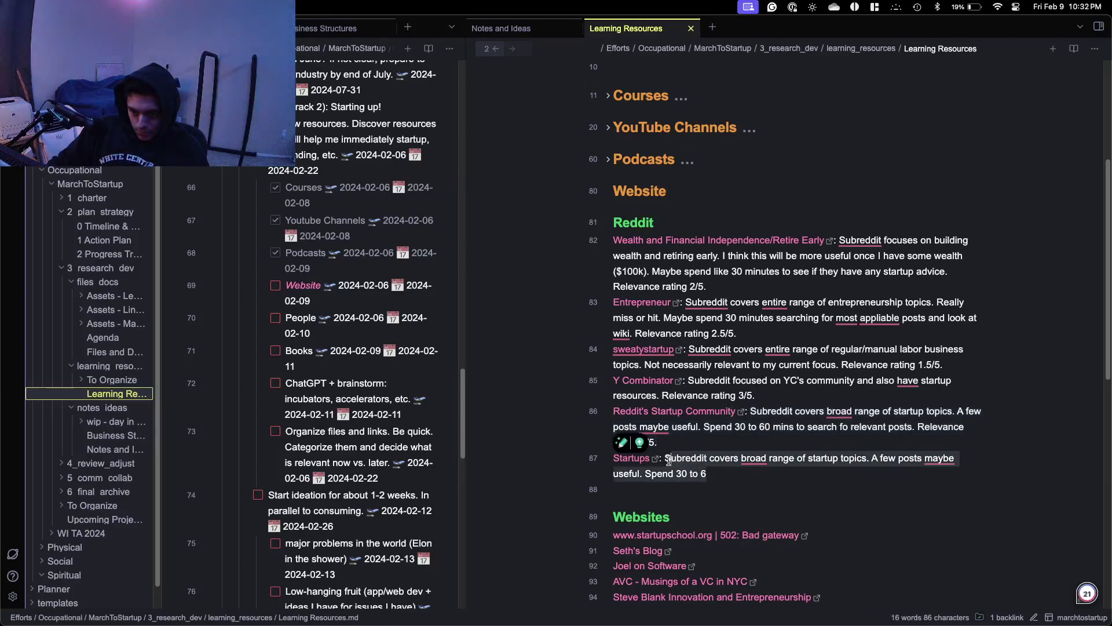
key(super+v)
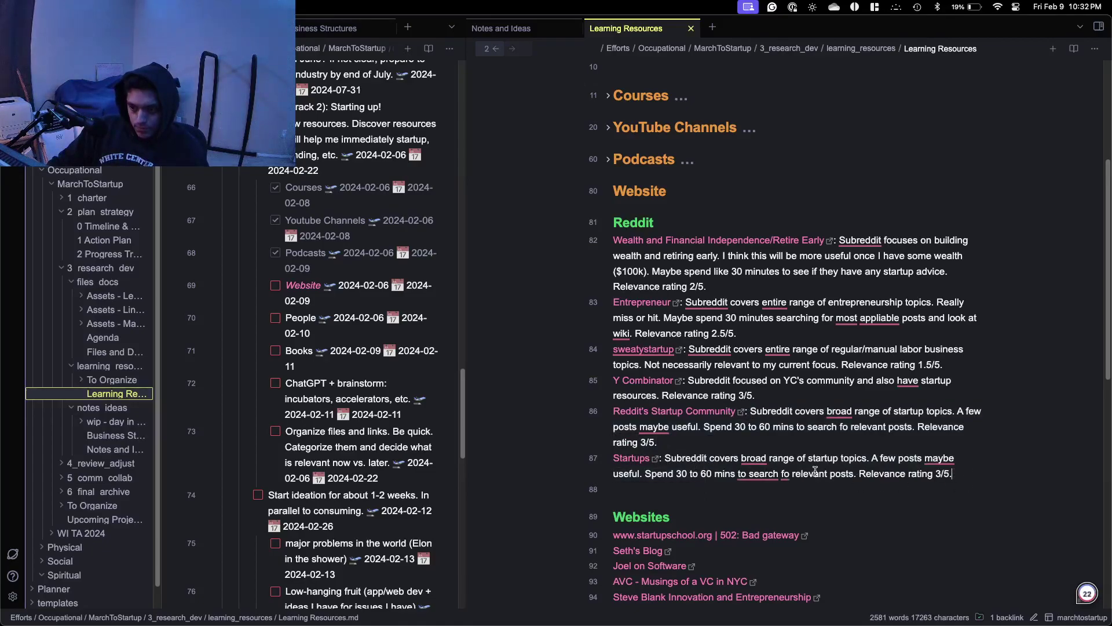
Reword the Startups entry's advice to "Spend 30 to 60 mins searching for relevant posts and through the wiki.".
mouse_move(785, 475)
click(839, 512)
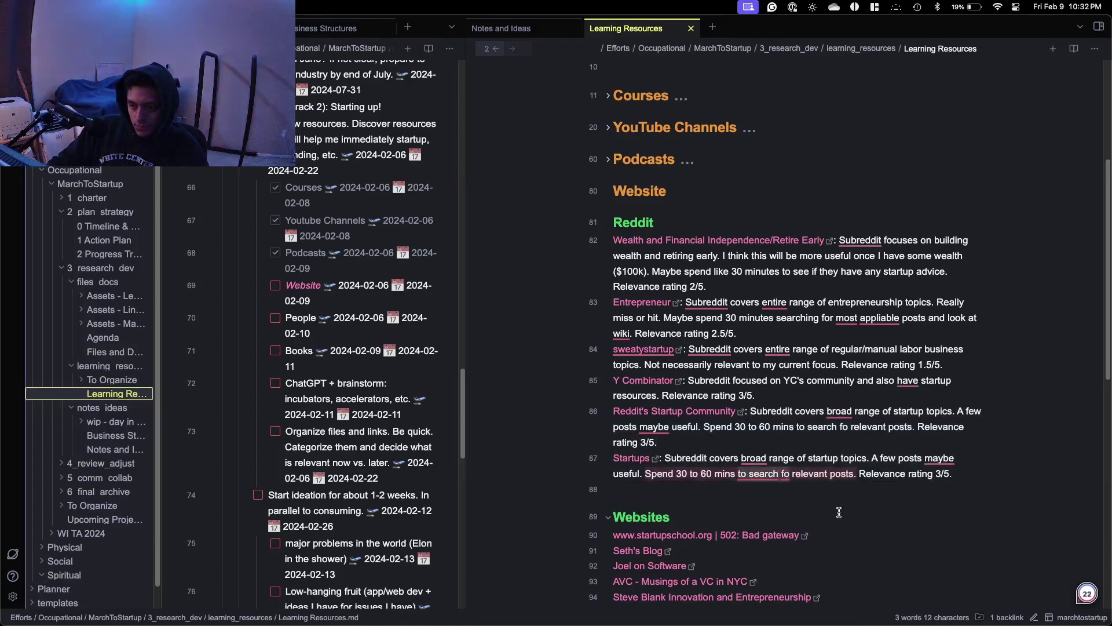
click(858, 478)
text(and through the we)
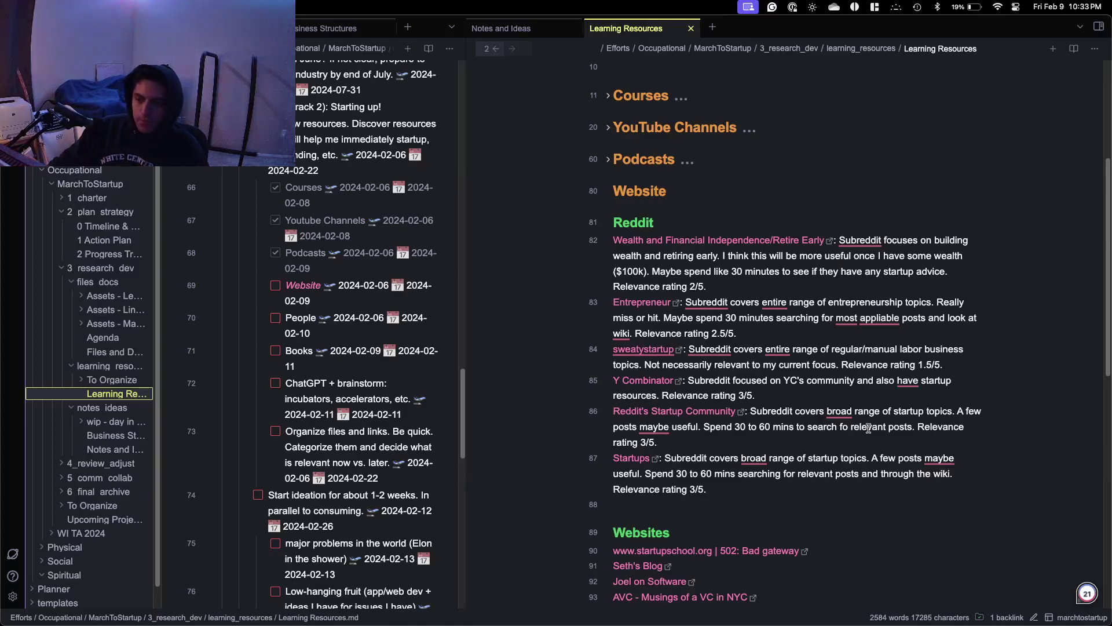
Check the r/startups Feedback Friday thread in the browser and return to the Learning Resources note.
key(ctrl+Up)
click(394, 203)
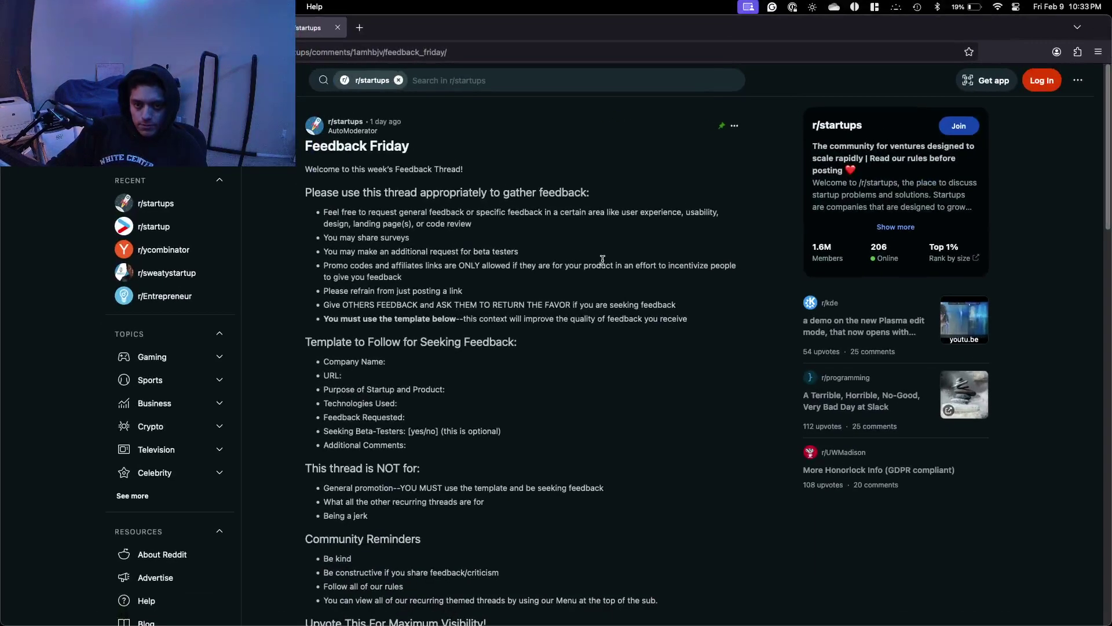
key(ctrl+Up)
click(551, 261)
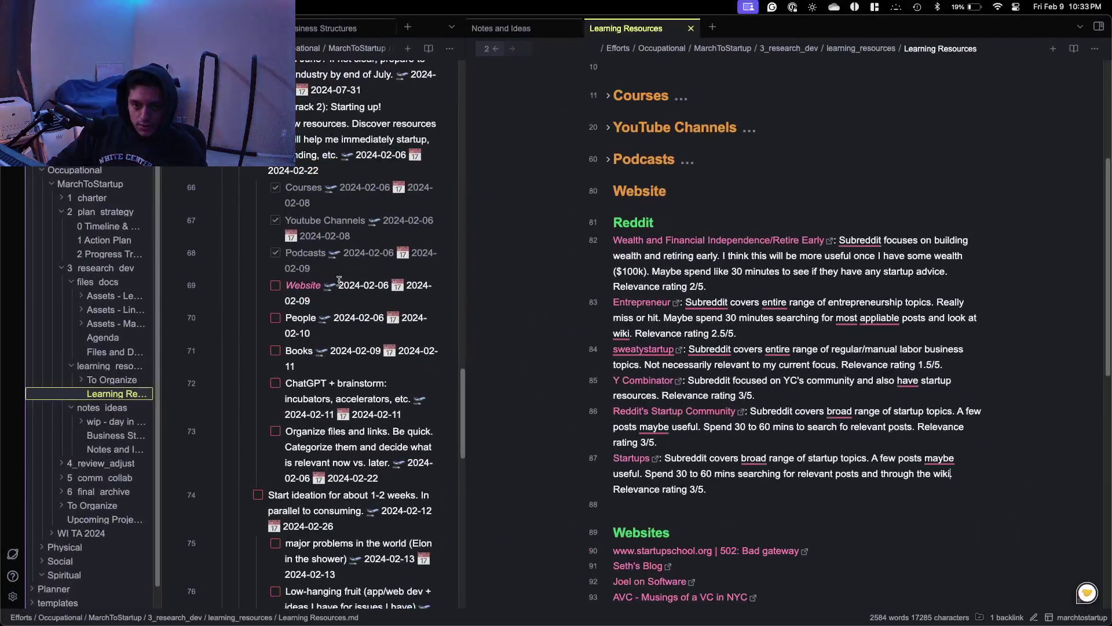
scroll(827, 317, down, 6)
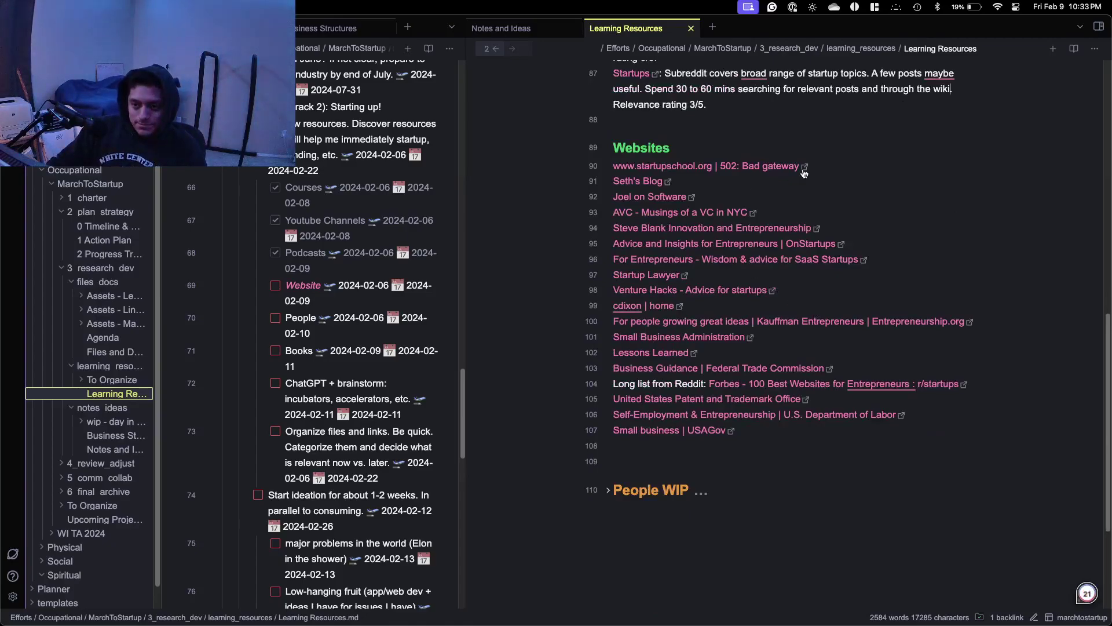
key(ctrl+Up)
click(607, 288)
key(ctrl+Up)
click(428, 240)
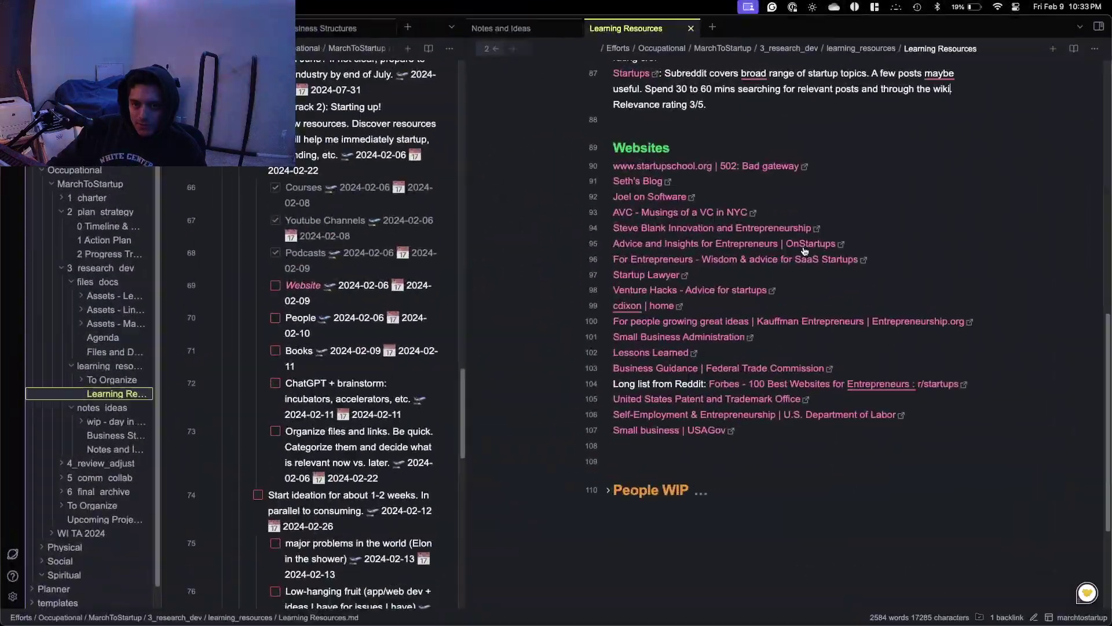
click(805, 166)
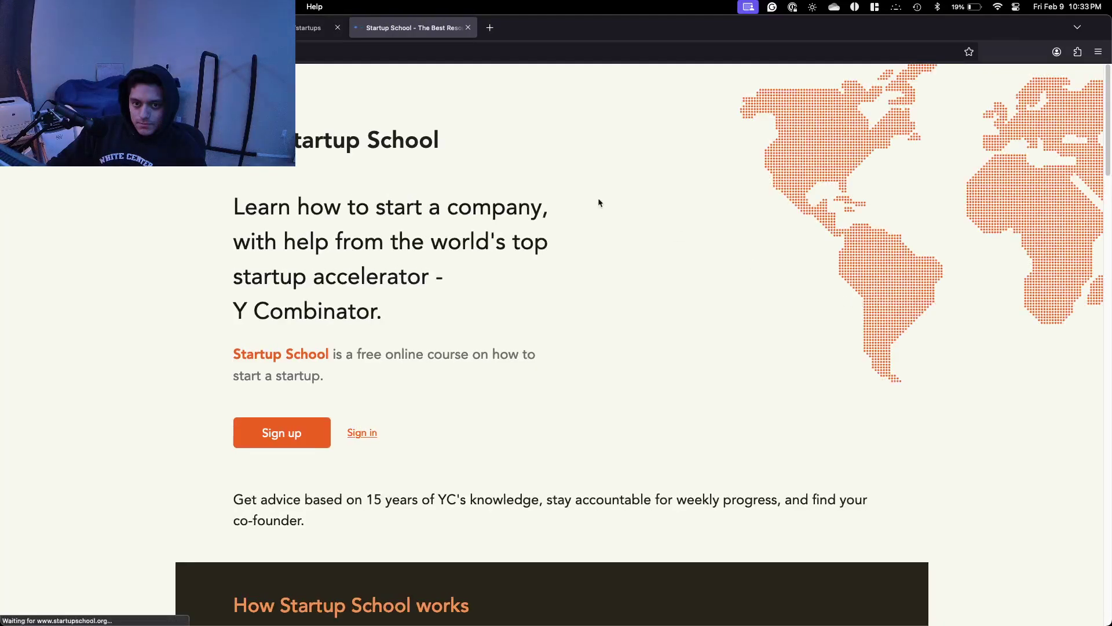
key(ctrl+Up)
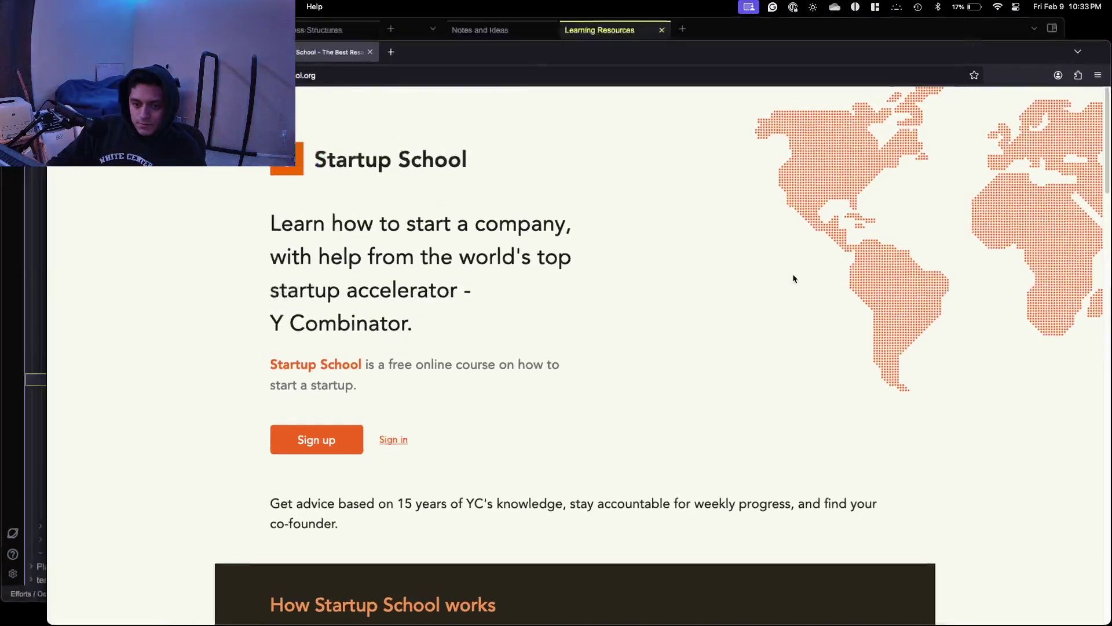
click(477, 208)
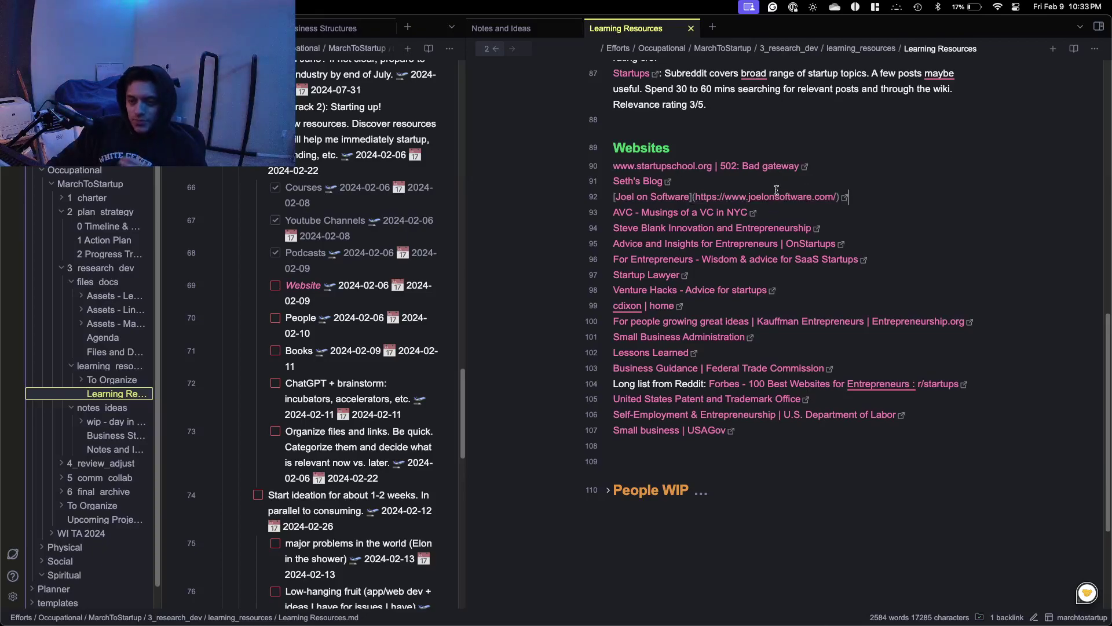
Review the Reddit and Websites entries in Learning Resources alongside the Website task in the timeline note.
click(751, 181)
scroll(717, 392, up, 5)
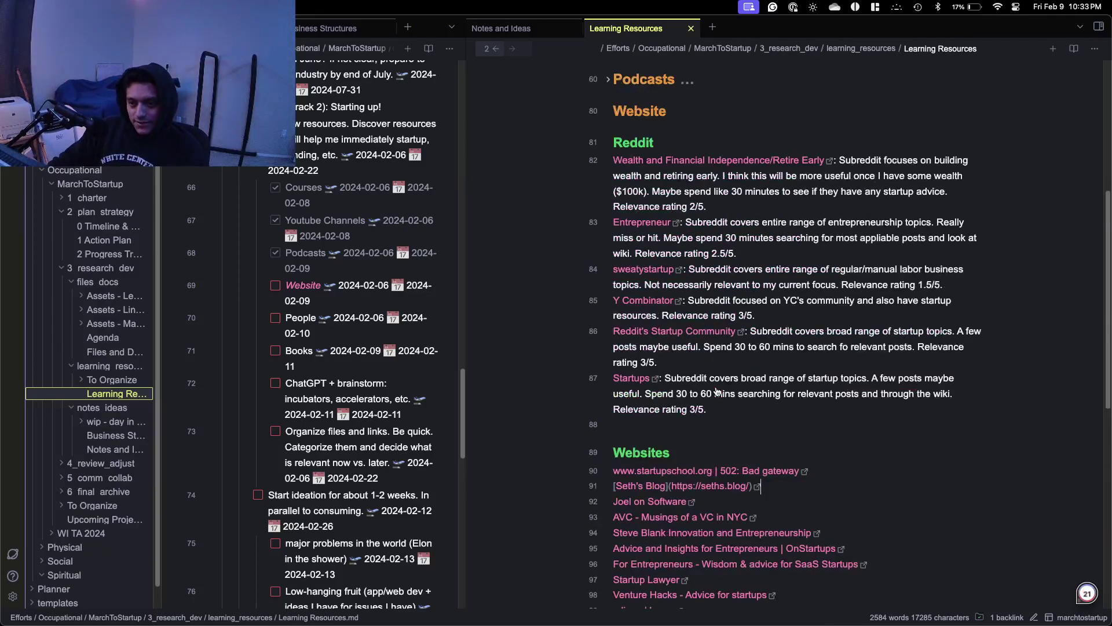
scroll(733, 377, up, 5)
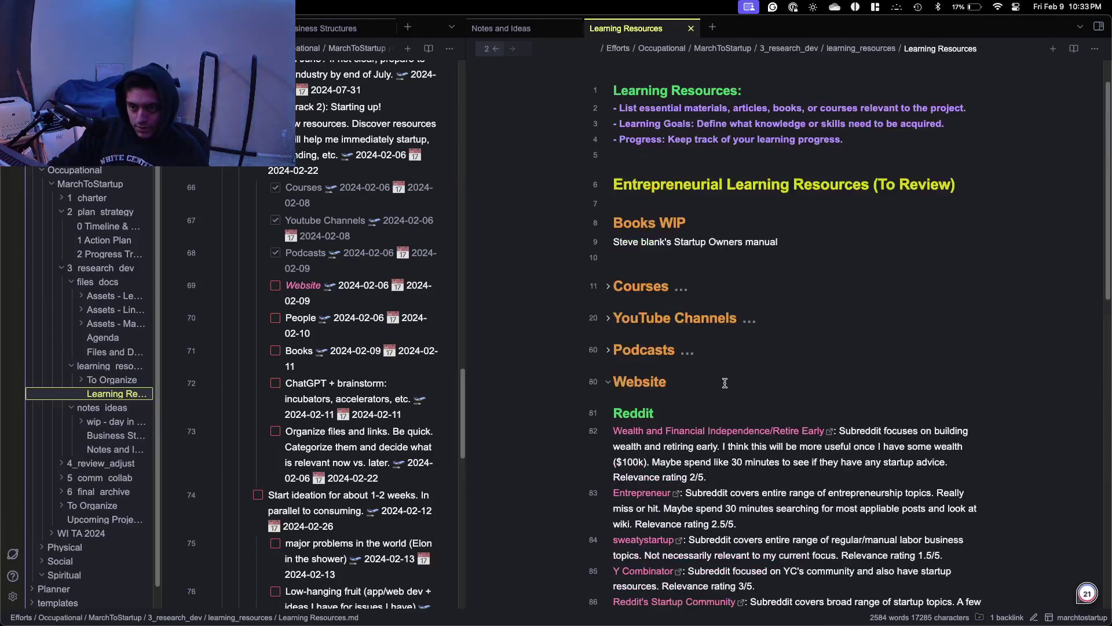
scroll(723, 380, down, 3)
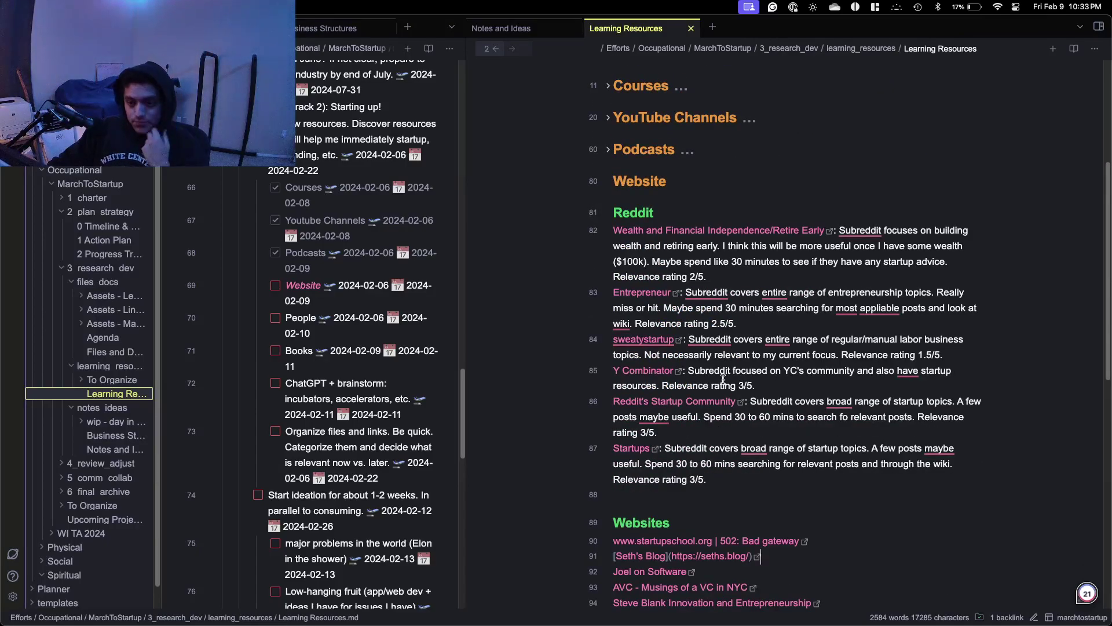
scroll(723, 380, down, 5)
scroll(723, 380, up, 2)
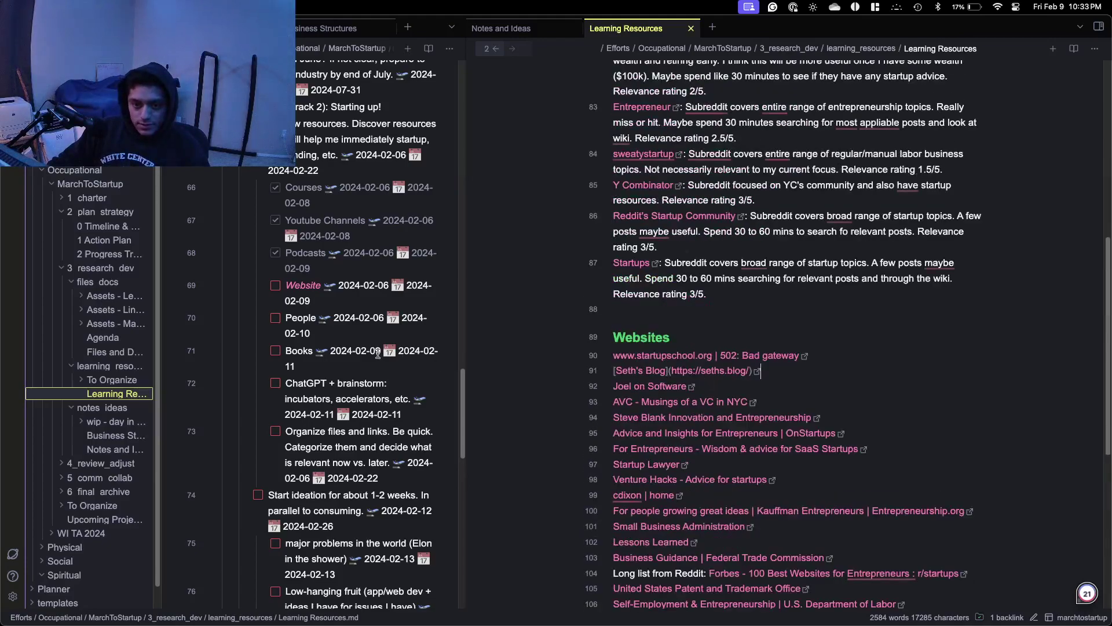
click(321, 301)
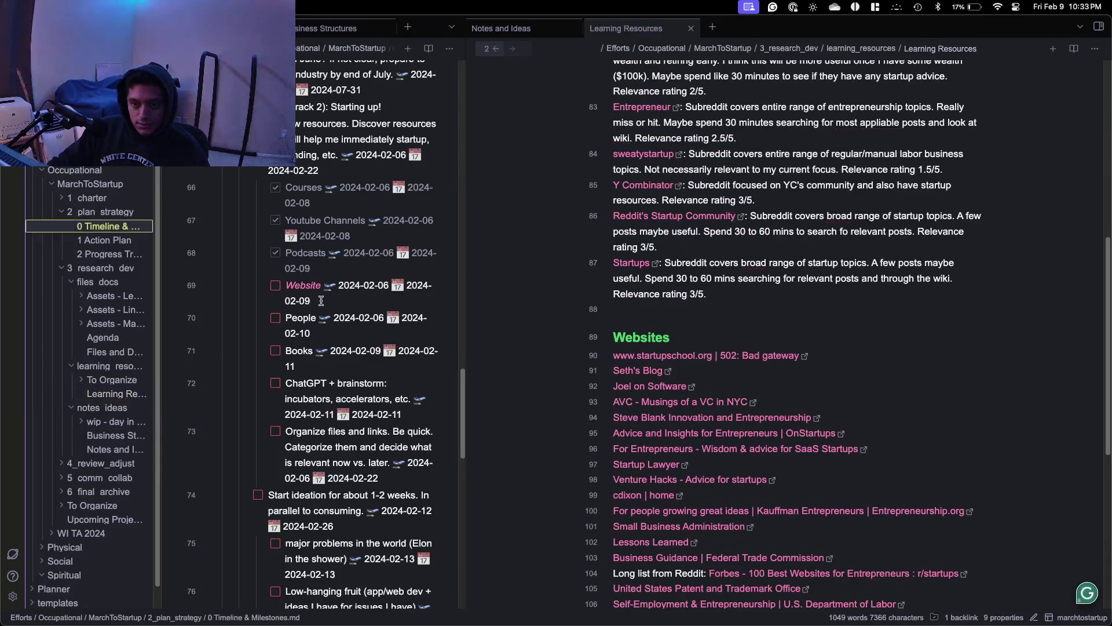
scroll(648, 320, down, 2)
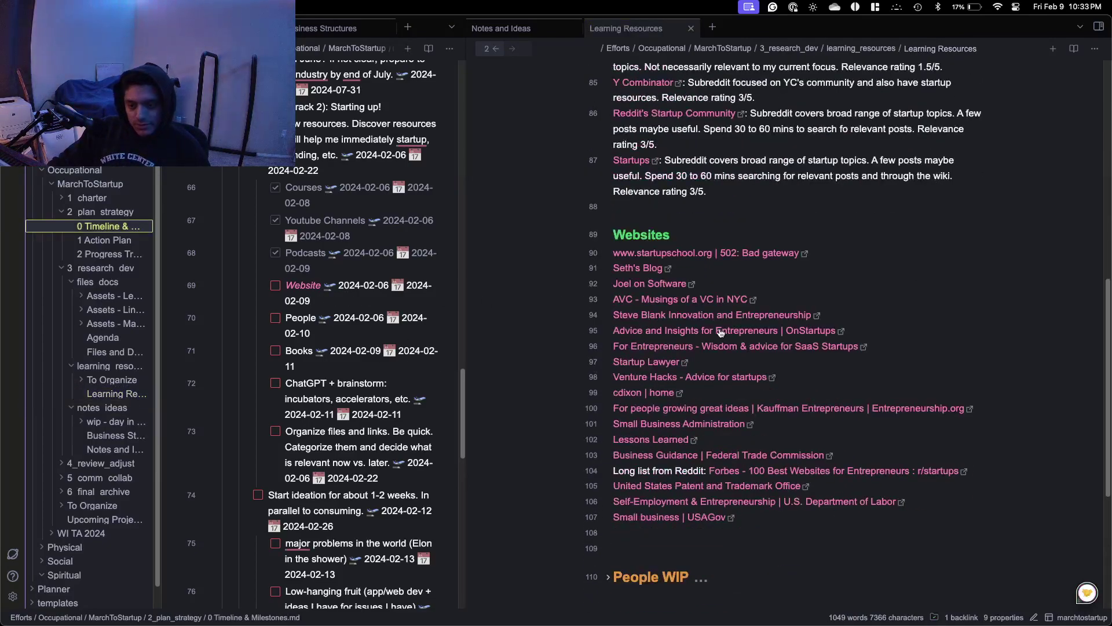
scroll(670, 258, up, 5)
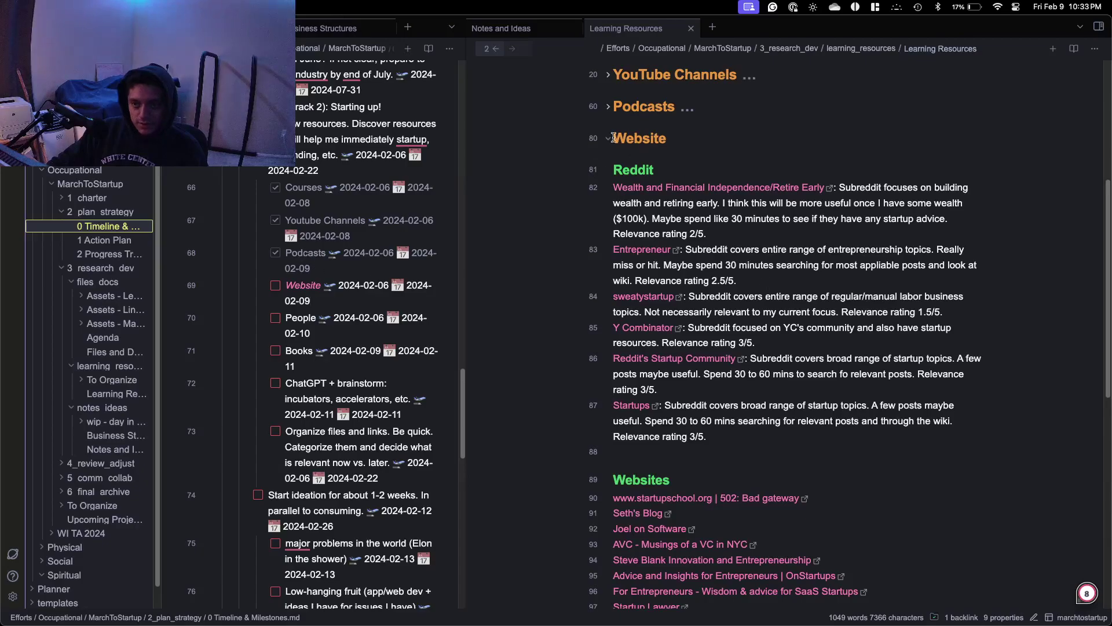
Unfold the Podcasts section to read through its rated entries and fold it again.
click(608, 109)
scroll(720, 200, up, 4)
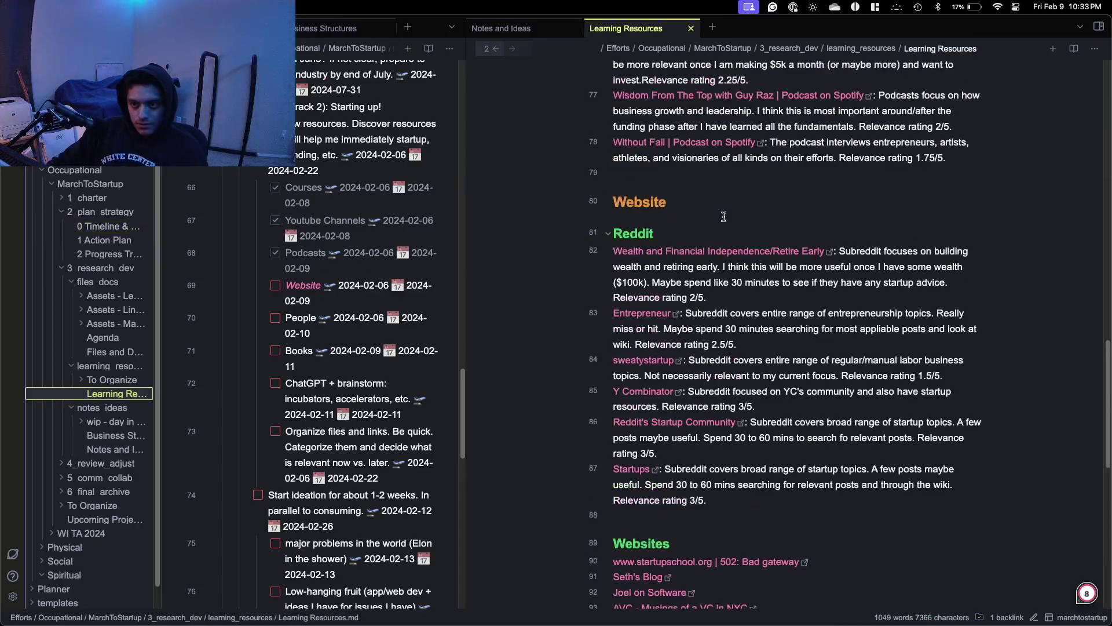
scroll(722, 223, up, 10)
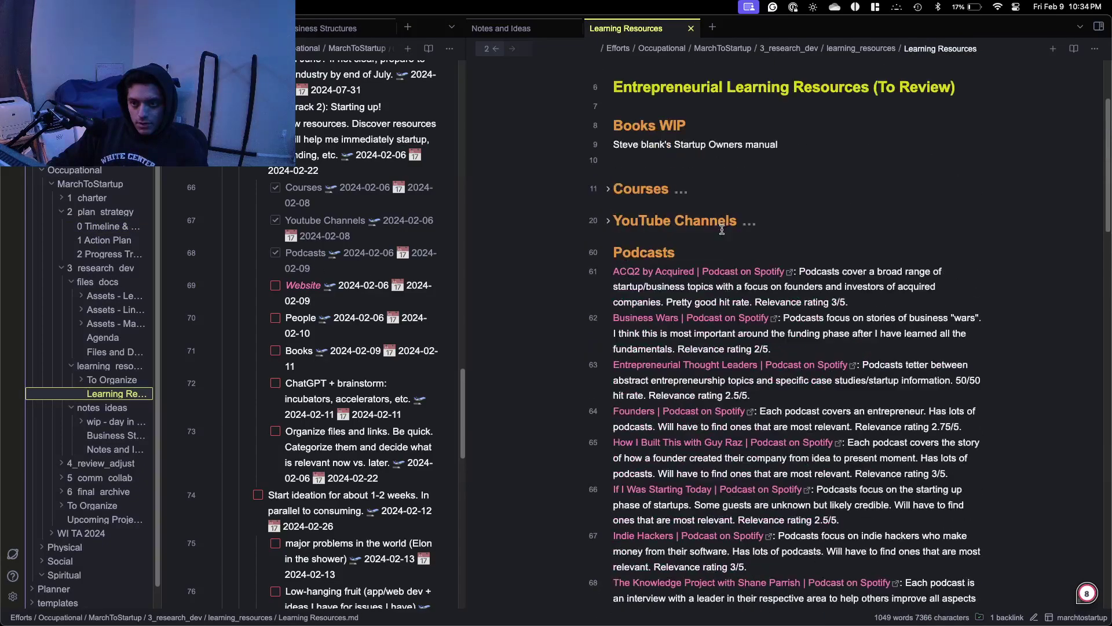
click(607, 253)
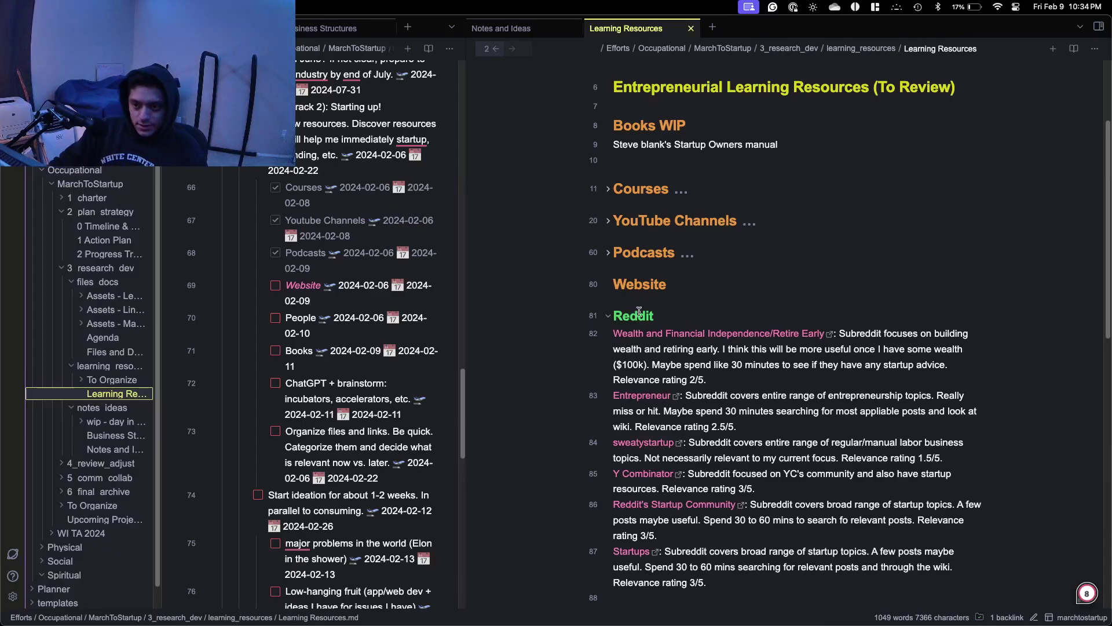
Look over the Websites list and the MarchToStartup freelancing tasks, and open the Notes and Ideas note.
scroll(639, 311, down, 5)
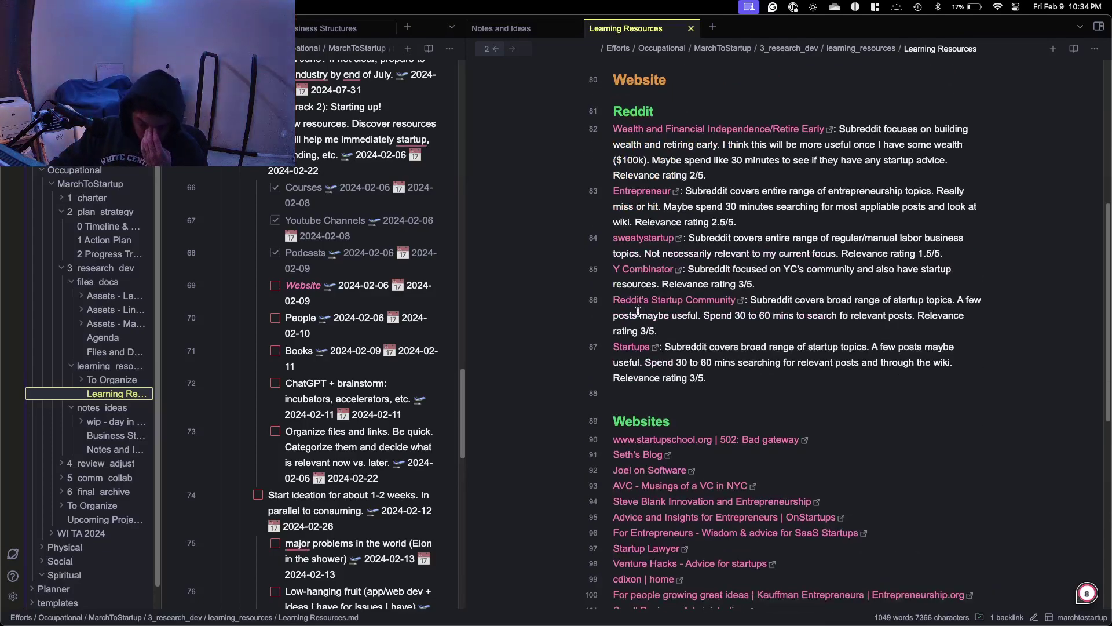
scroll(761, 350, down, 3)
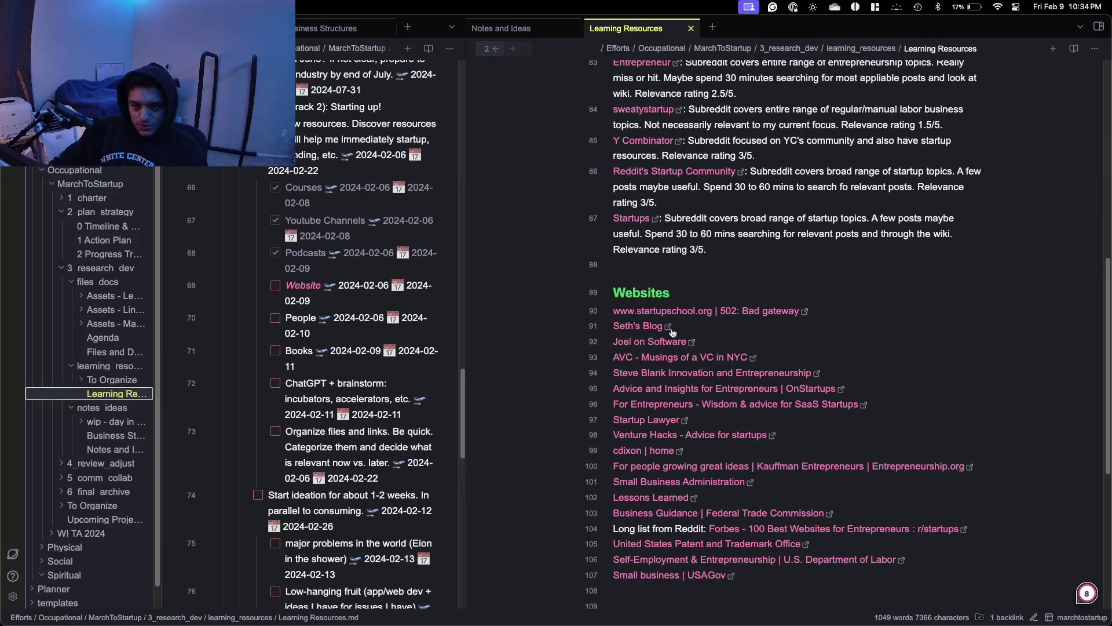
scroll(299, 282, up, 3)
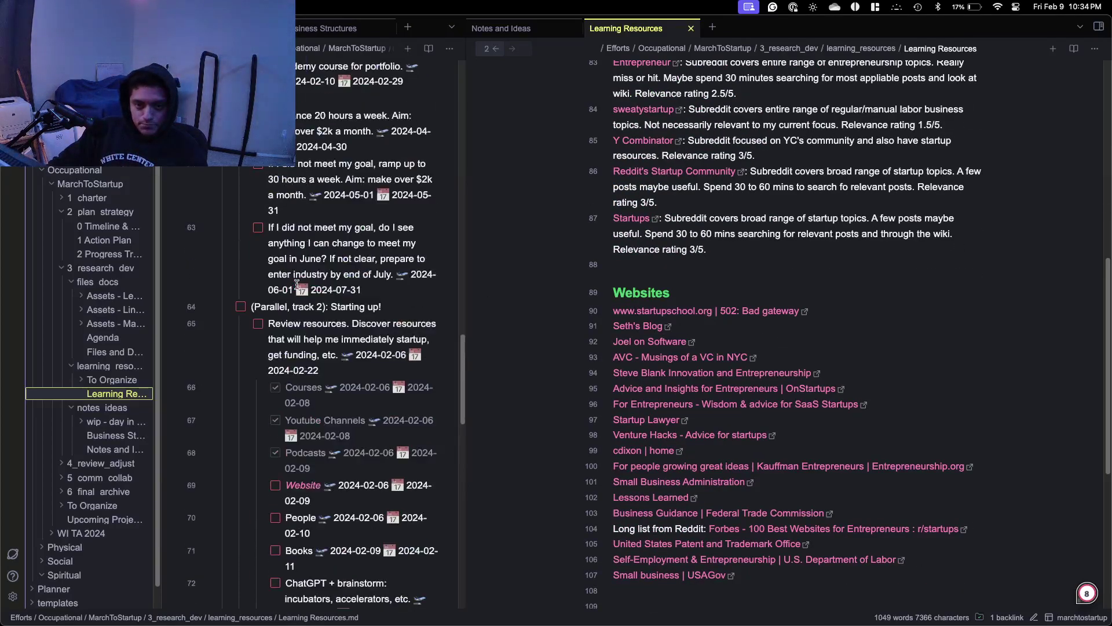
scroll(379, 274, up, 7)
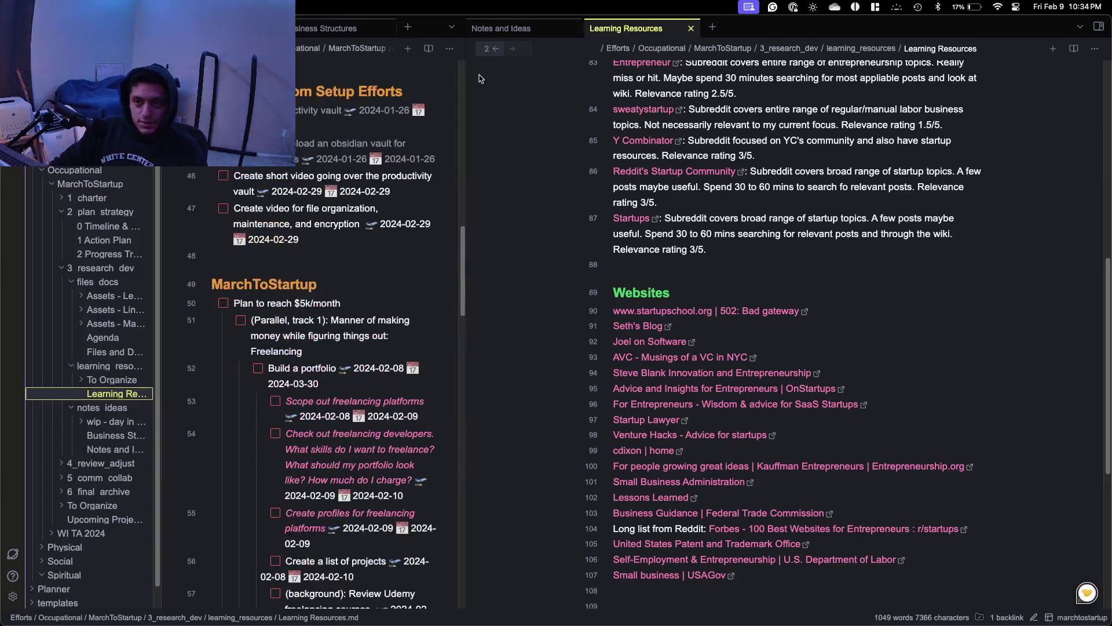
click(523, 26)
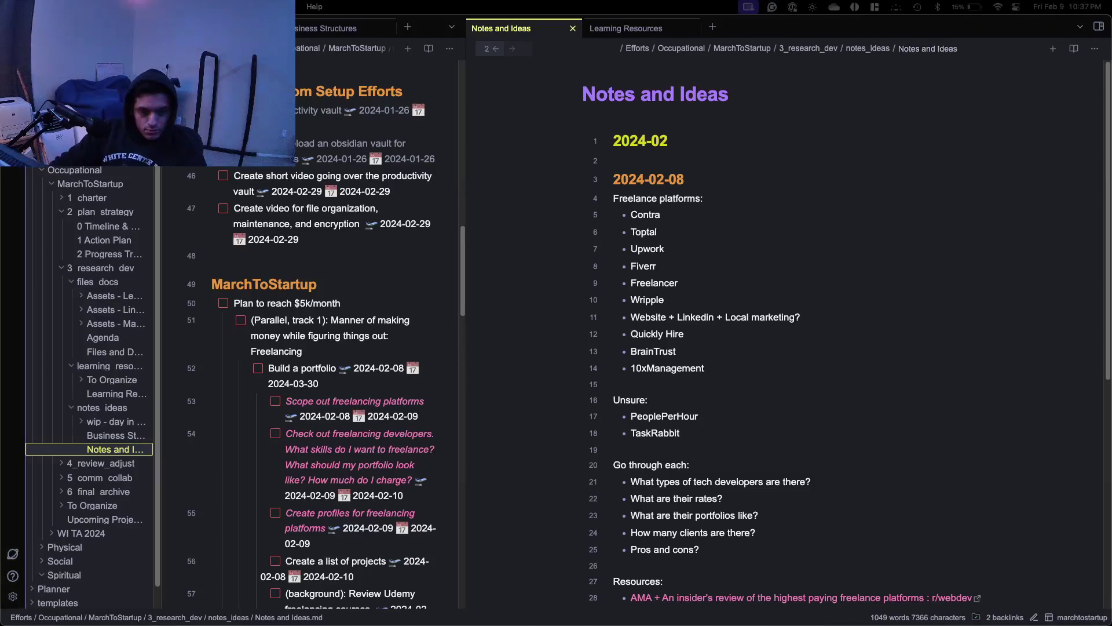
Tile an empty Firefox window beside the Notes and Ideas note so the freelance platform list remains in view.
key(ctrl+Up)
key(ctrl+Up)
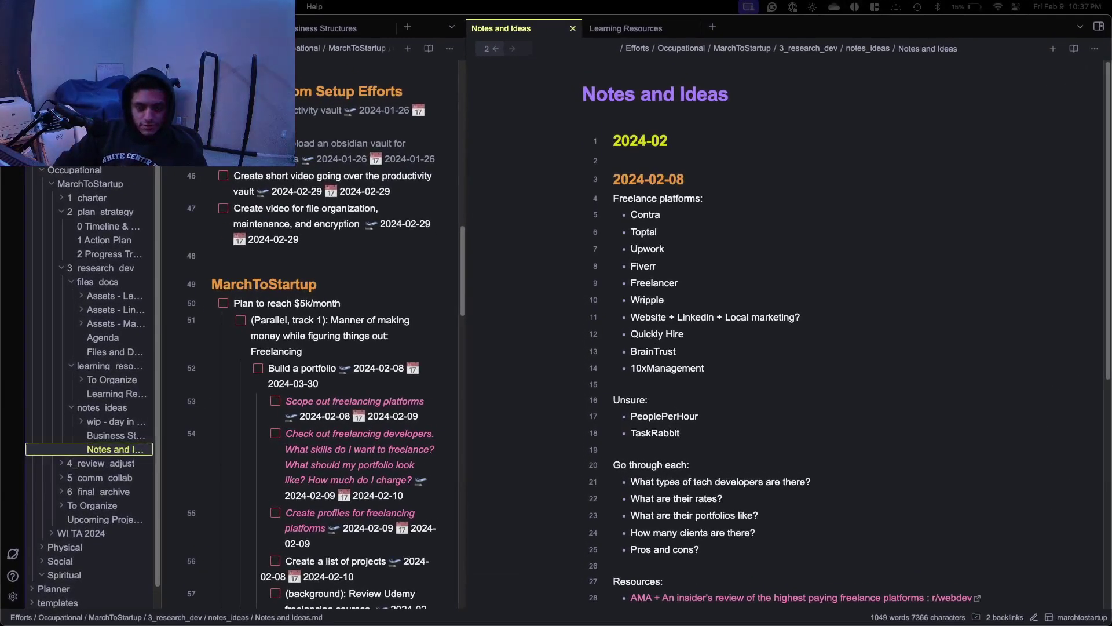
key(ctrl+alt+Left)
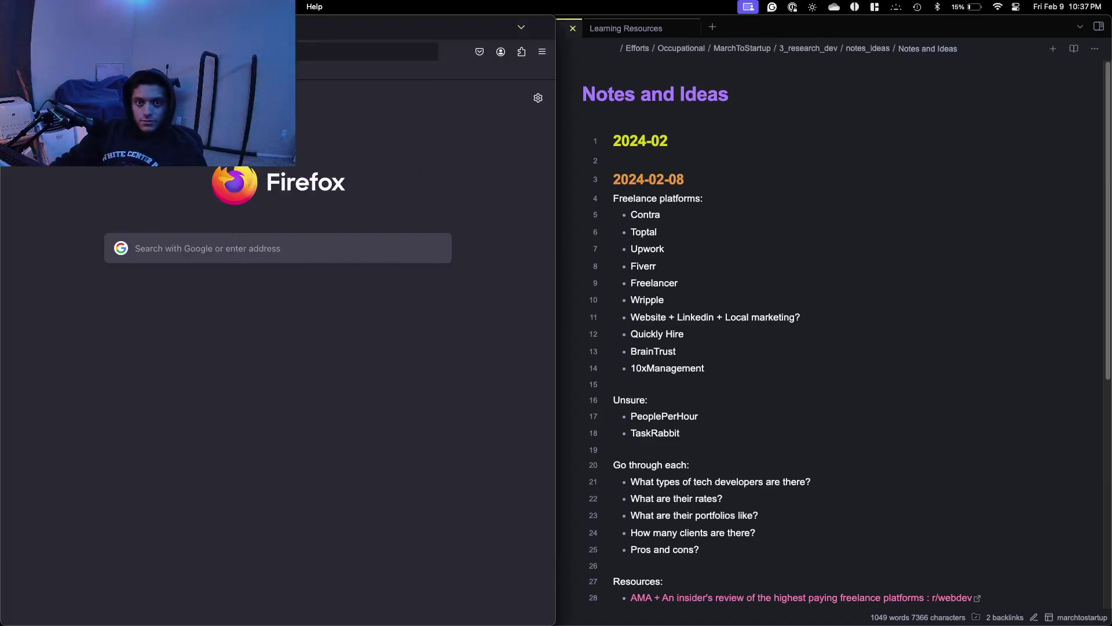
Search the web for "contra" and widen the browser window slightly.
key(ctrl+l)
text(cont)
key(BackSpace)
key(BackSpace)
key(BackSpace)
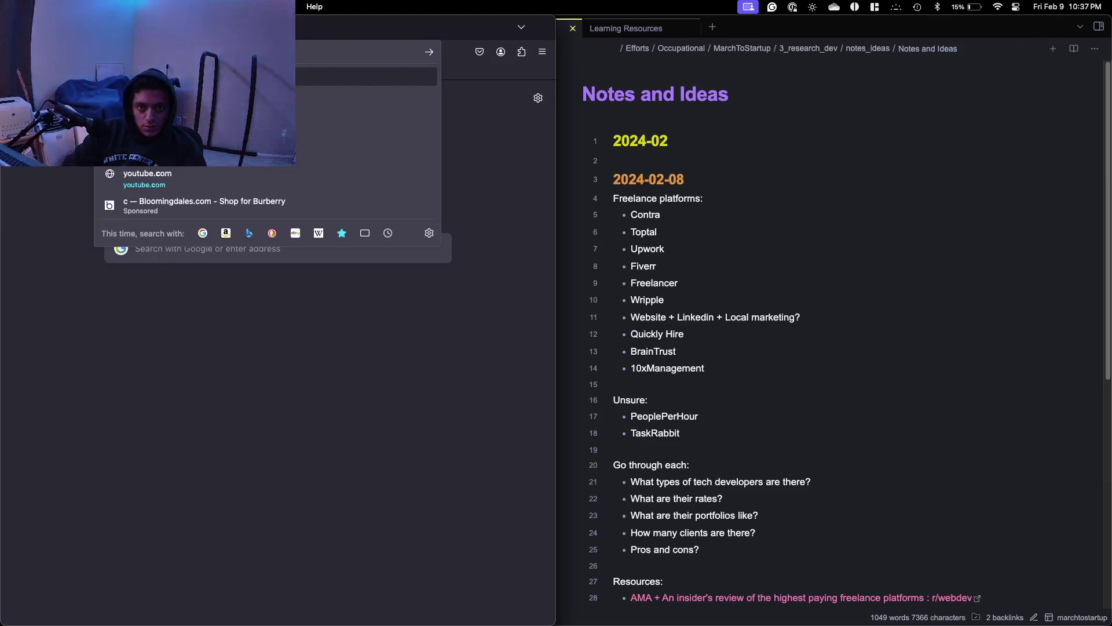
key(BackSpace)
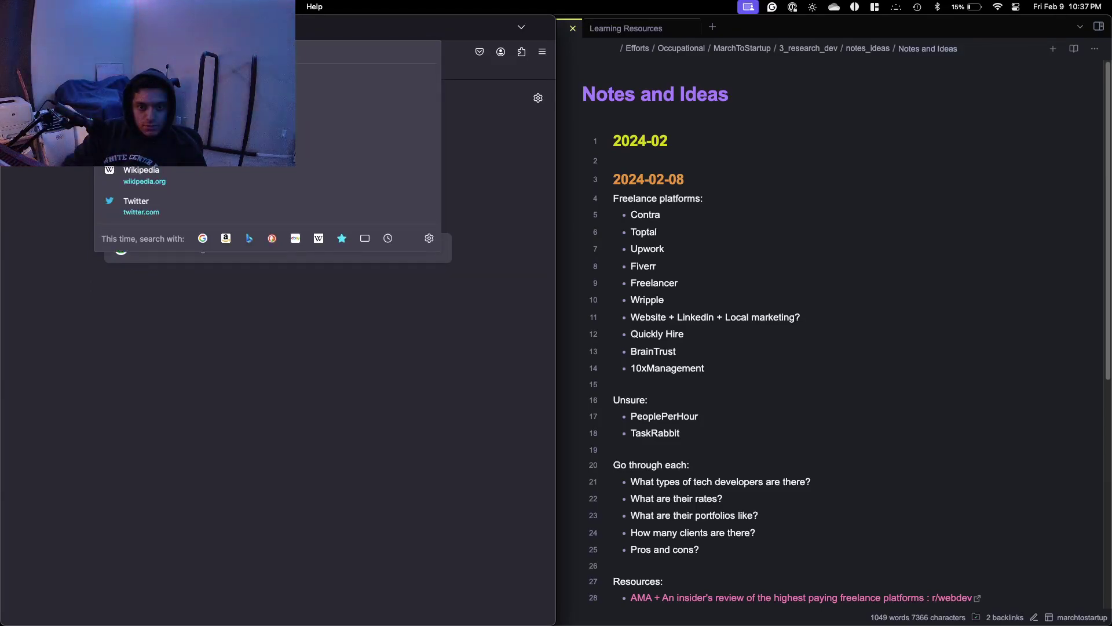
text(contra)
key(Return)
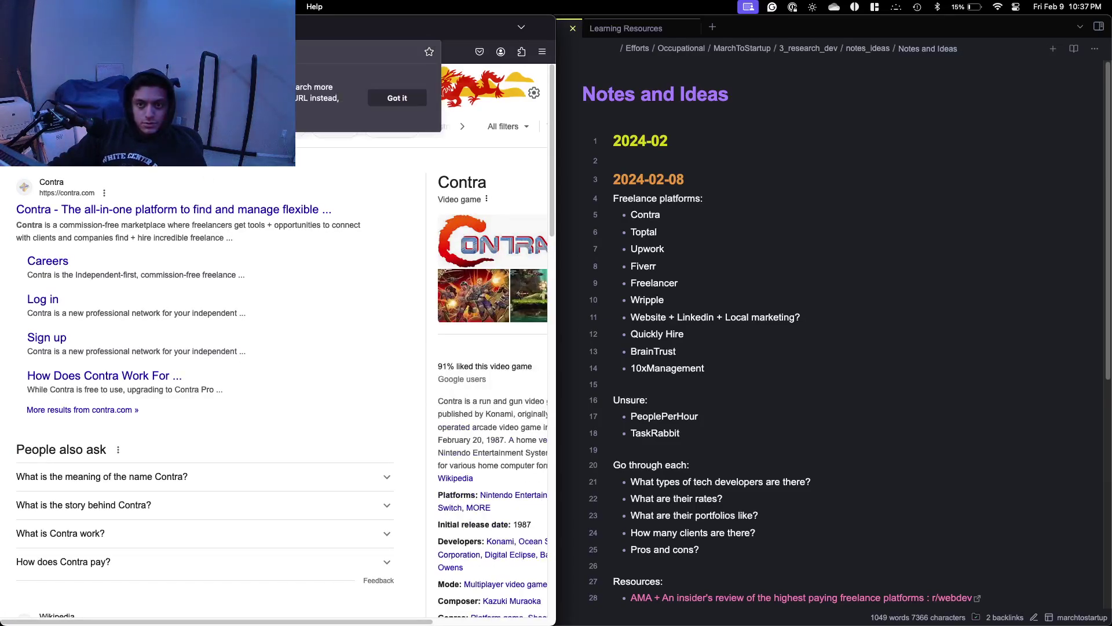
drag(556, 264, 591, 264)
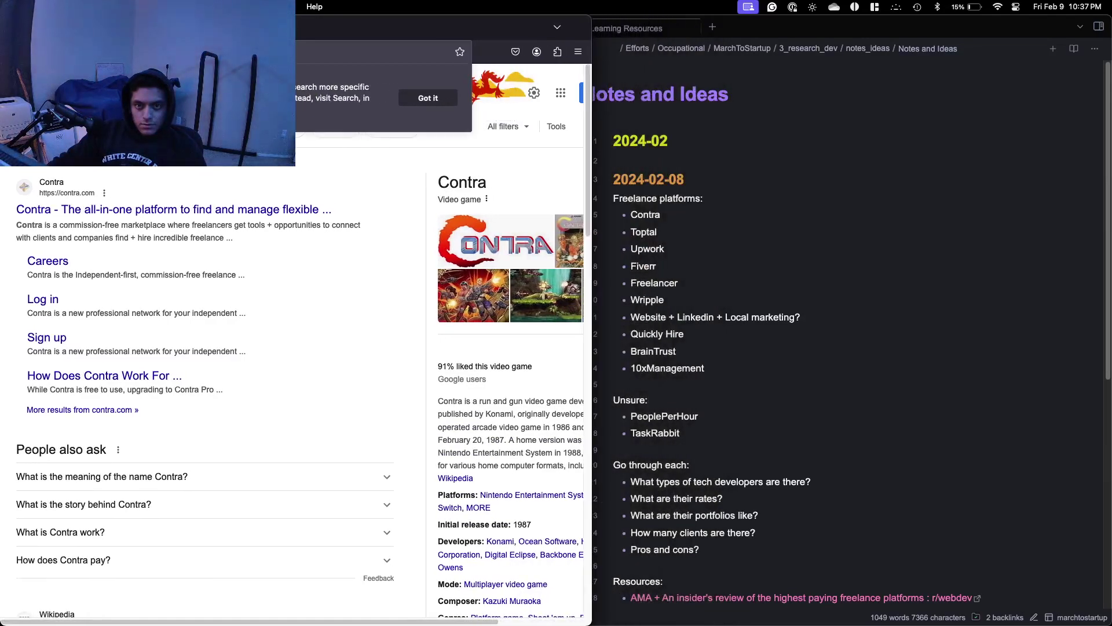
Search the web for "toptal" and "upwork", each in its own new browser tab.
key(super+t)
text(toptal)
key(Return)
click(360, 28)
text(upwork)
key(Return)
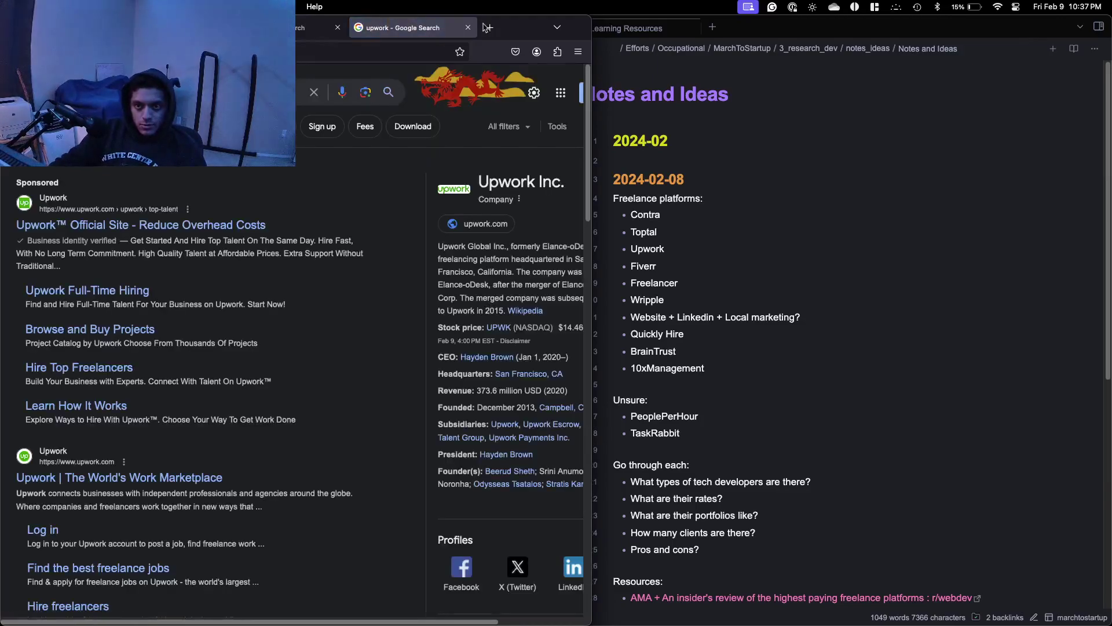
Search the web for "fiverr" and "freelancer", each in its own new browser tab.
click(487, 27)
text(fiverr)
key(Return)
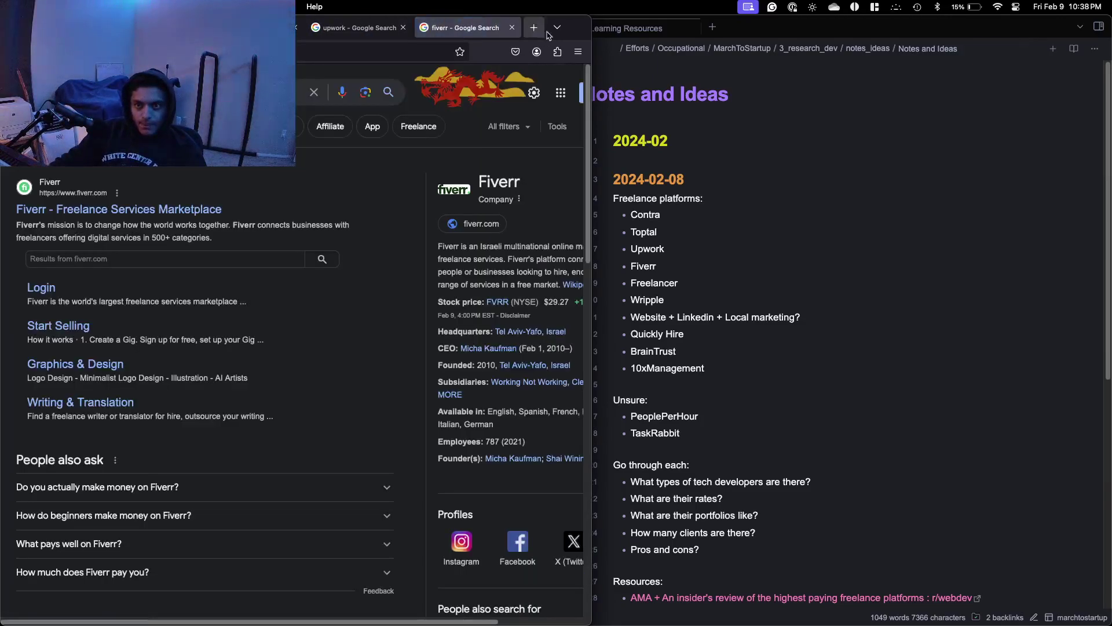
click(534, 27)
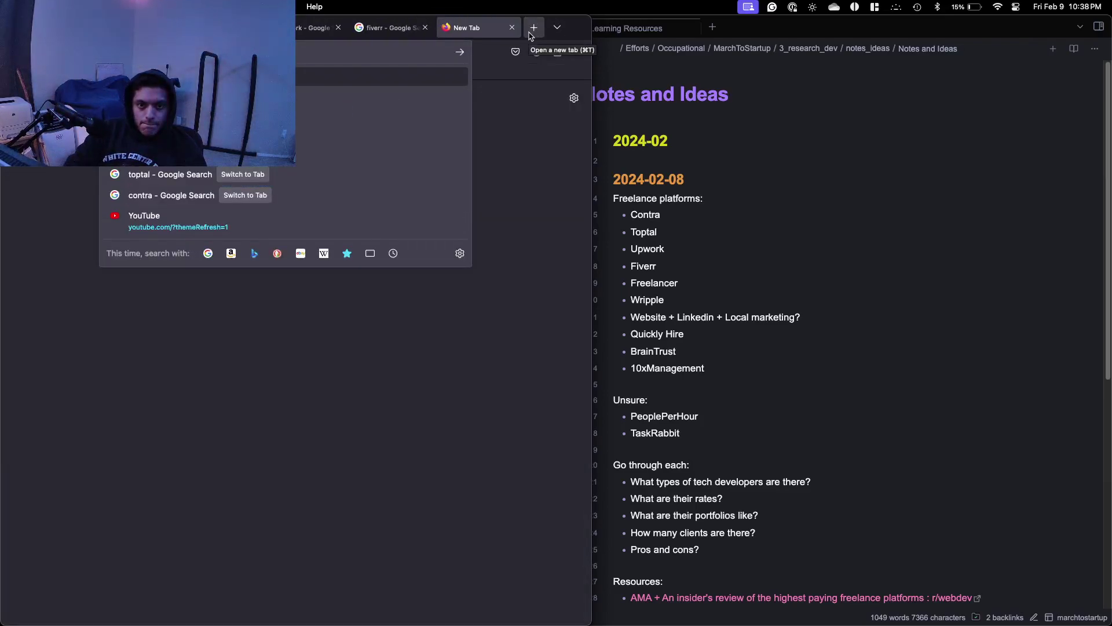
key(BackSpace)
text(freelance)
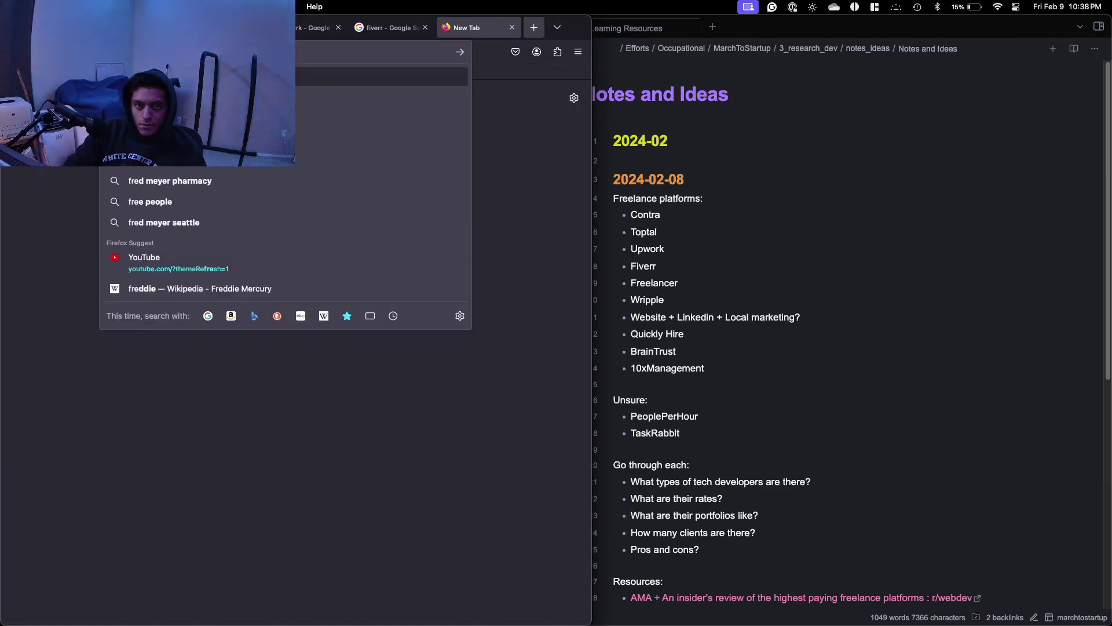
text(r)
key(Return)
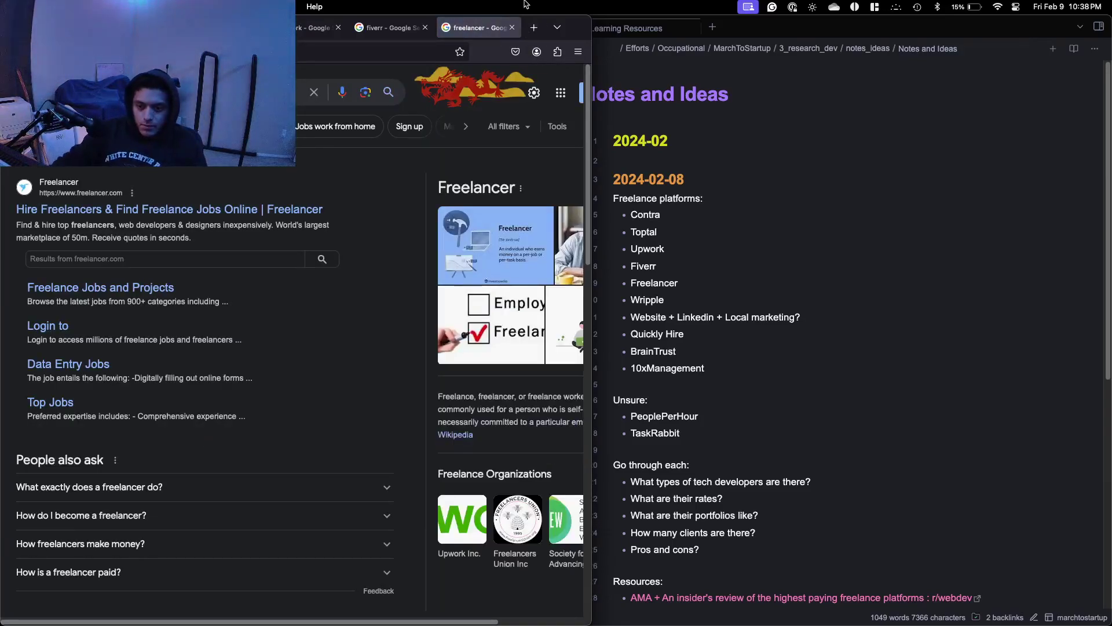
Search the web for "wripple" in a new browser tab.
click(534, 27)
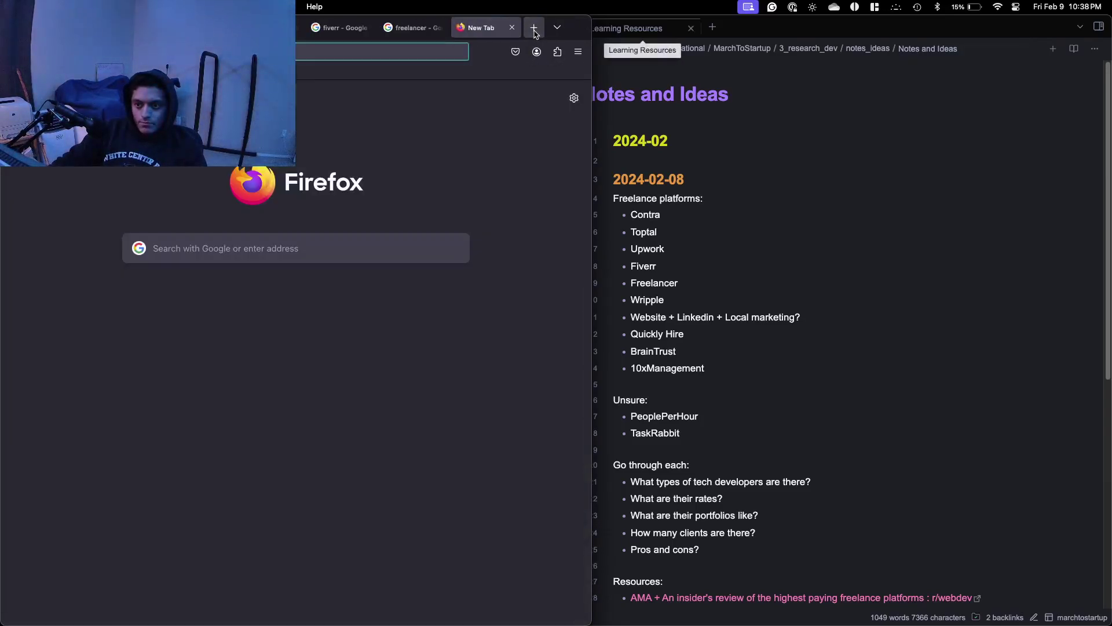
text(wripple)
key(Return)
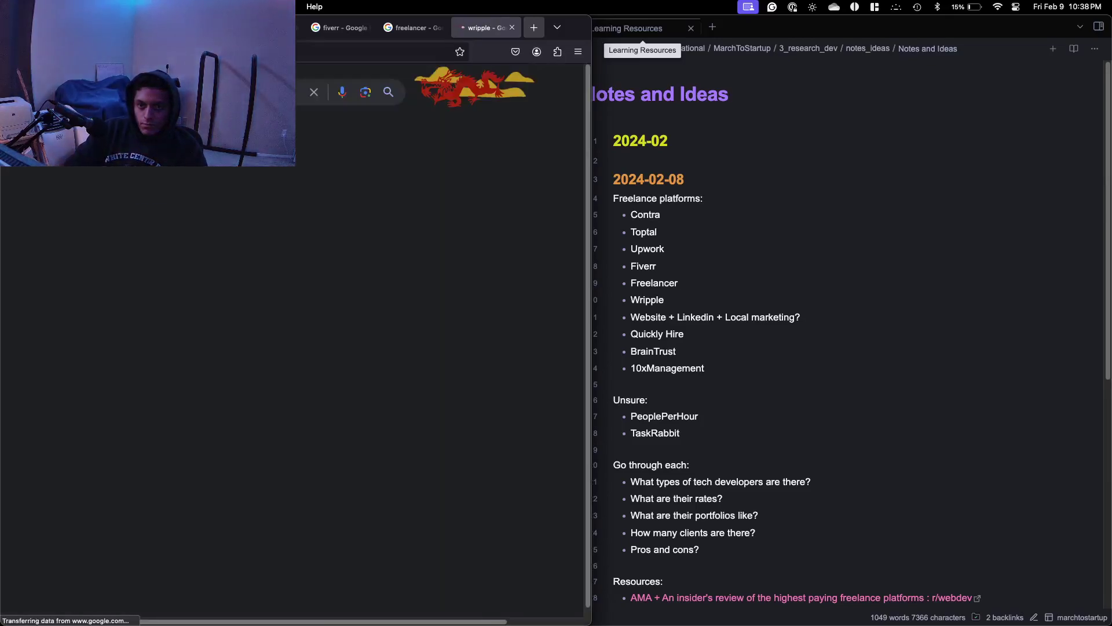
Search the web for "quickly hire" and "braintrust", each in its own new browser tab.
click(533, 29)
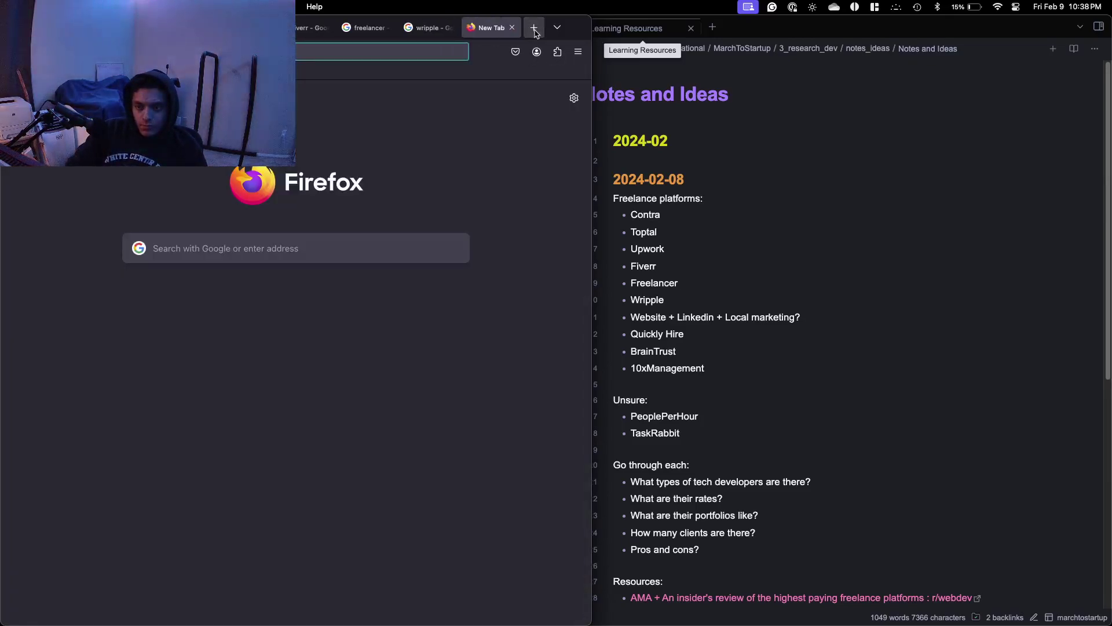
text(quickly hire)
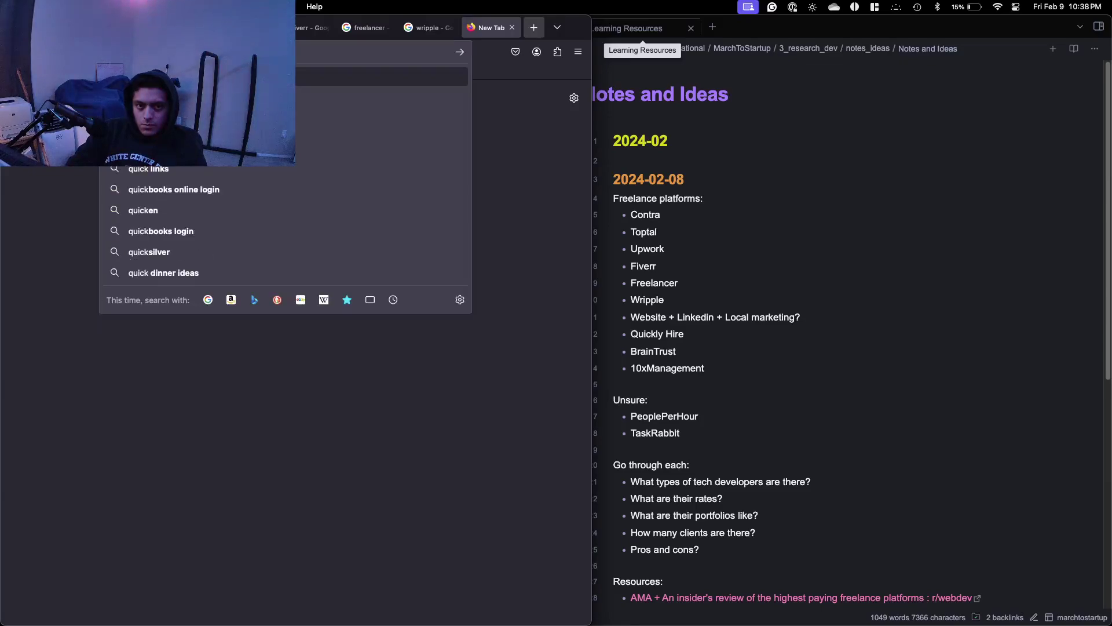
key(Return)
click(533, 28)
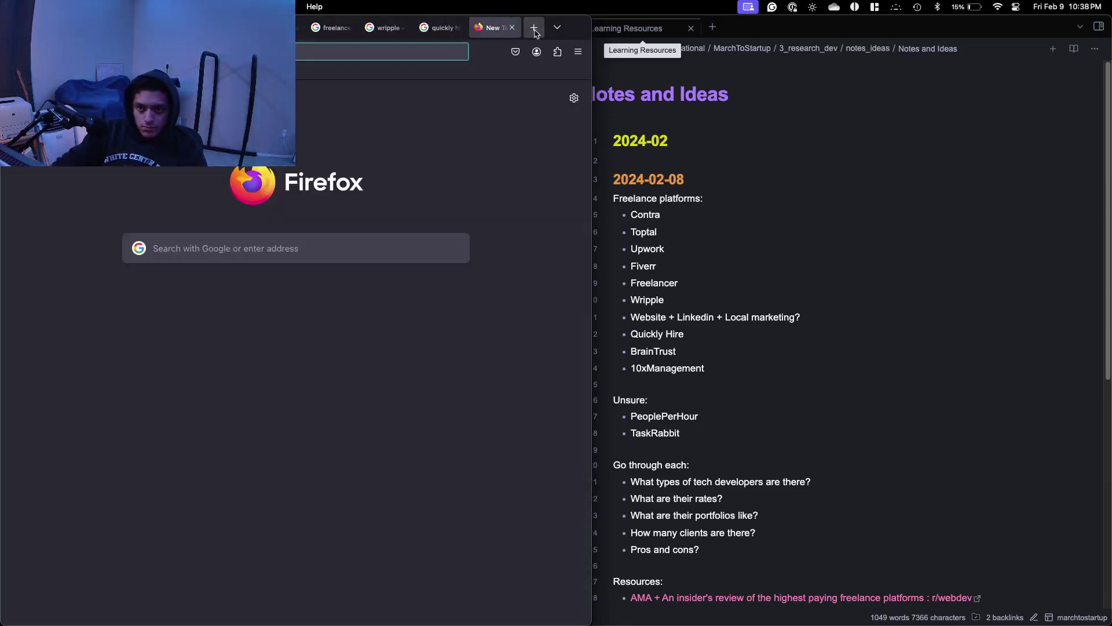
text(brainstorm)
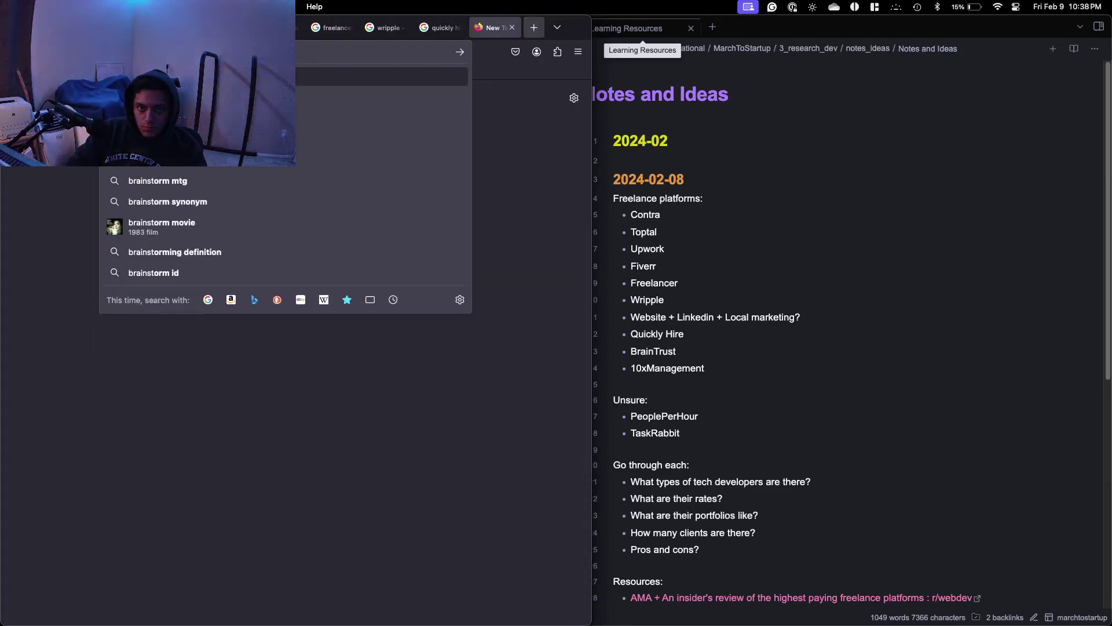
key(BackSpace)
key(BackSpace)
text(trust)
key(Return)
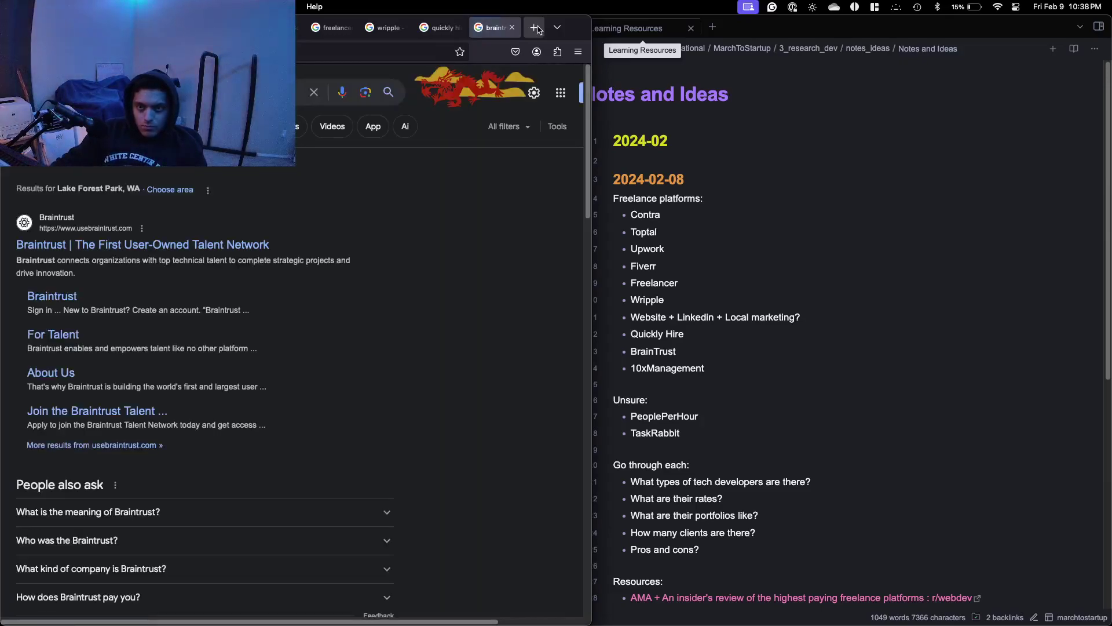
Search the web for 10xManagement and "peopleperhour", each in its own new browser tab.
click(538, 29)
text(10x)
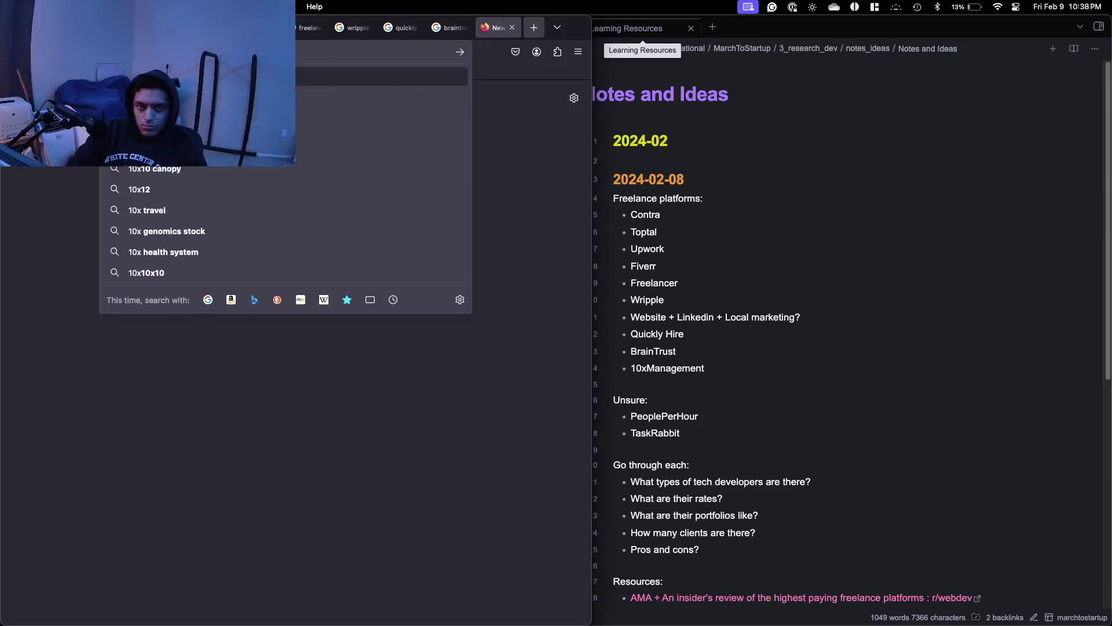
text(mana)
key(Return)
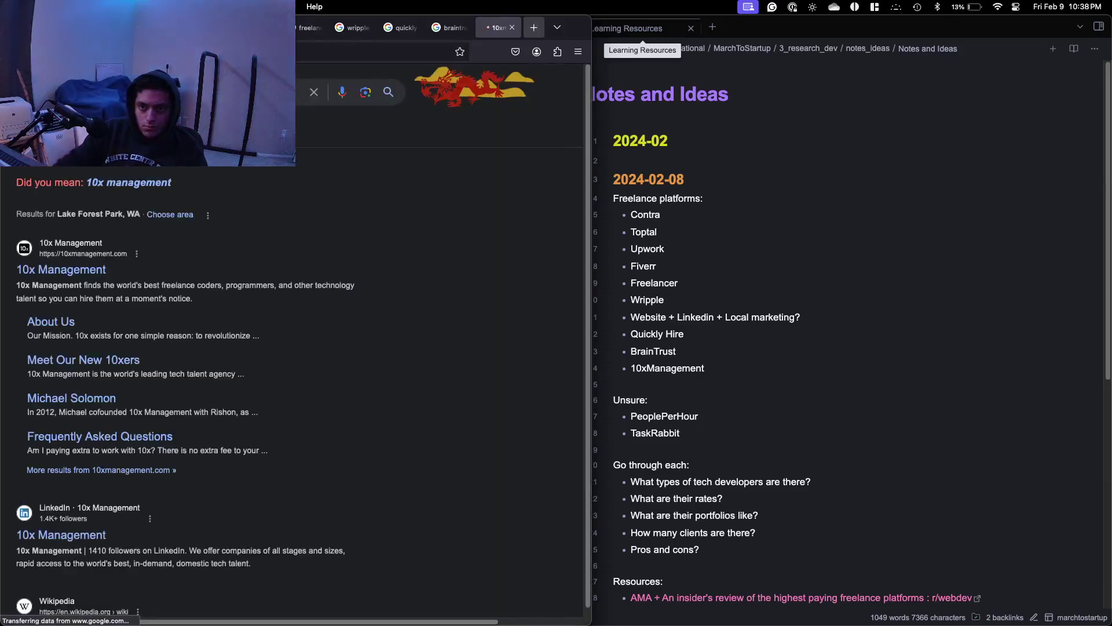
click(535, 28)
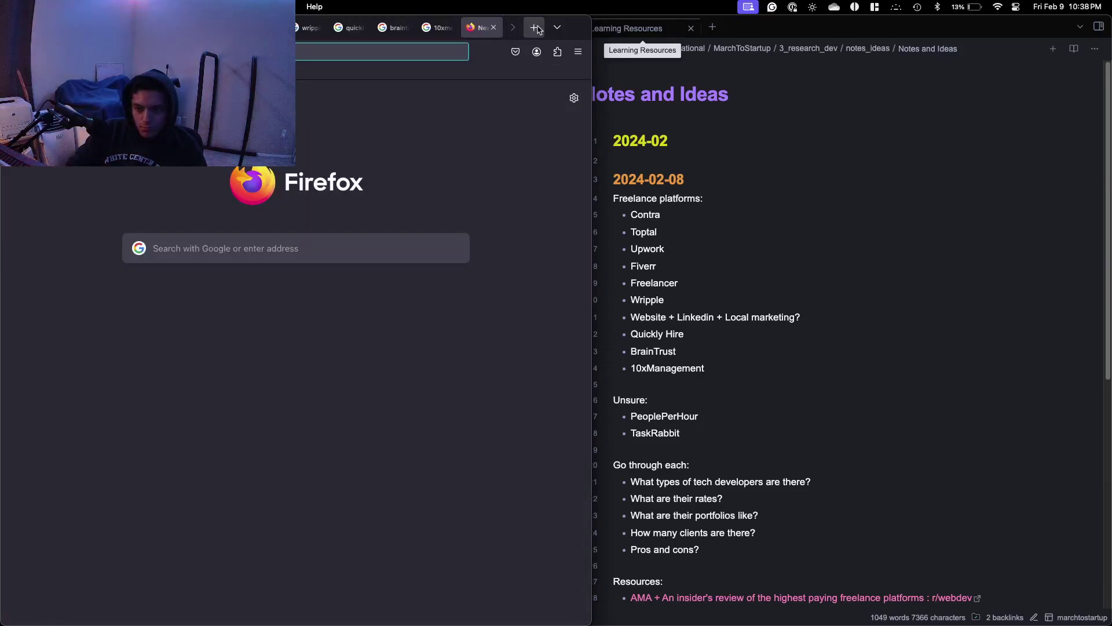
text(peopleperhour)
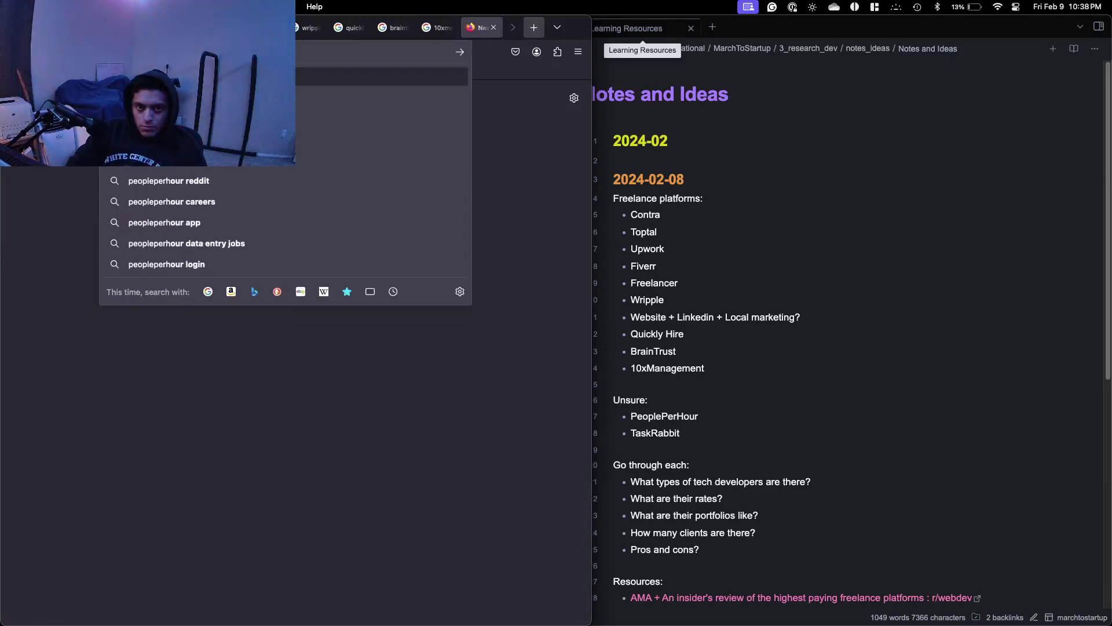
key(Return)
Search the web for "taskrabbit" in a new browser tab and block the search page's location request.
click(534, 28)
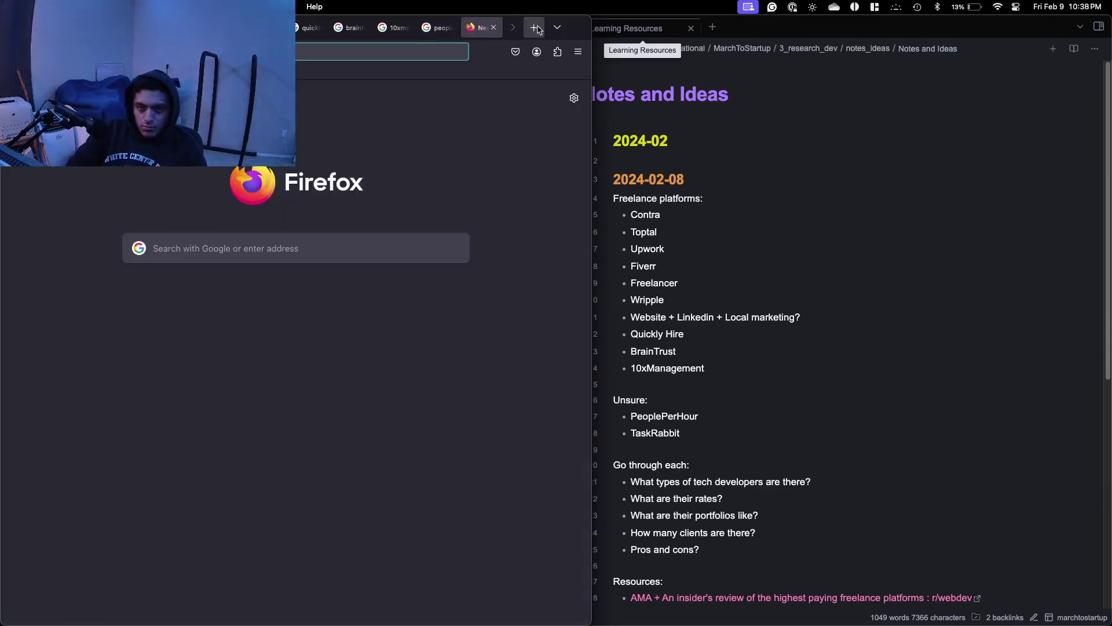
text(taskrabbit)
key(Return)
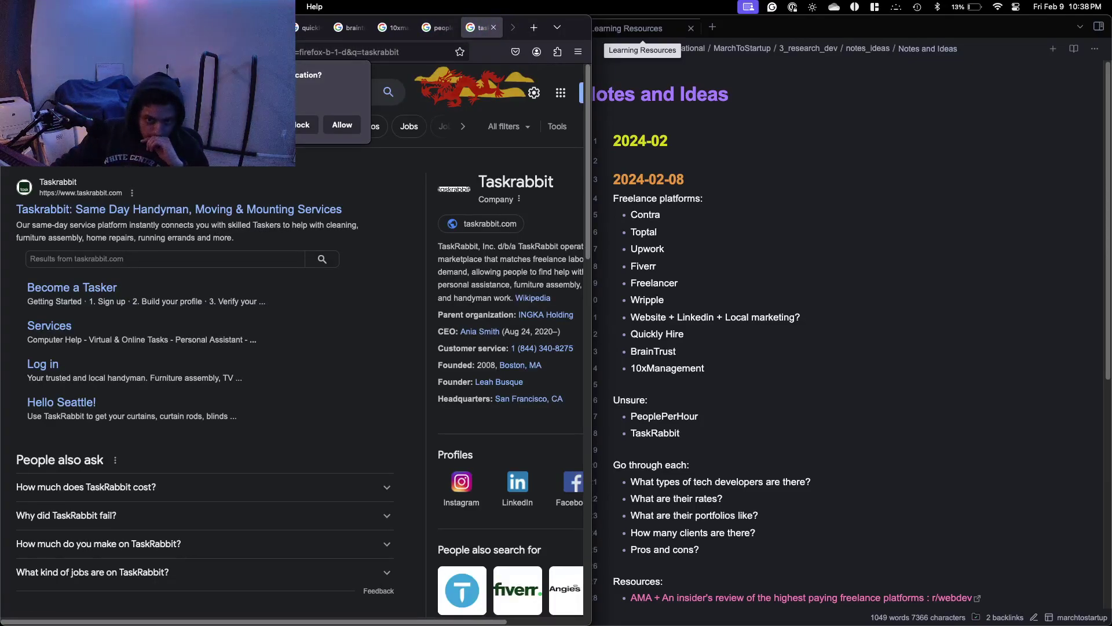
click(303, 125)
Return to the browser tab holding the "contra" search results.
scroll(400, 28, left, 2)
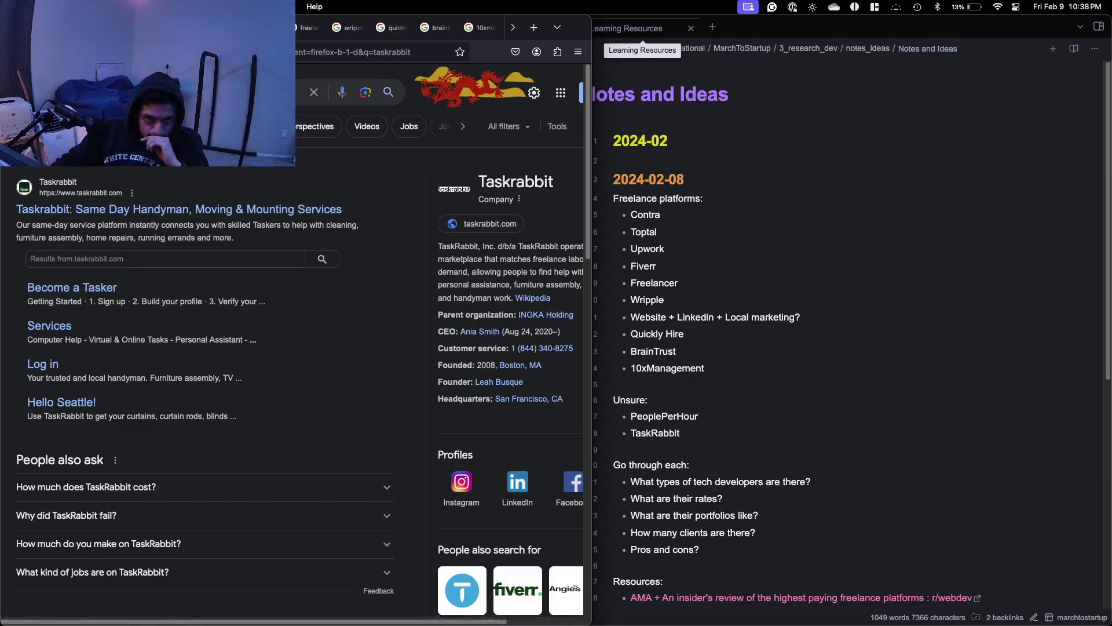
click(129, 27)
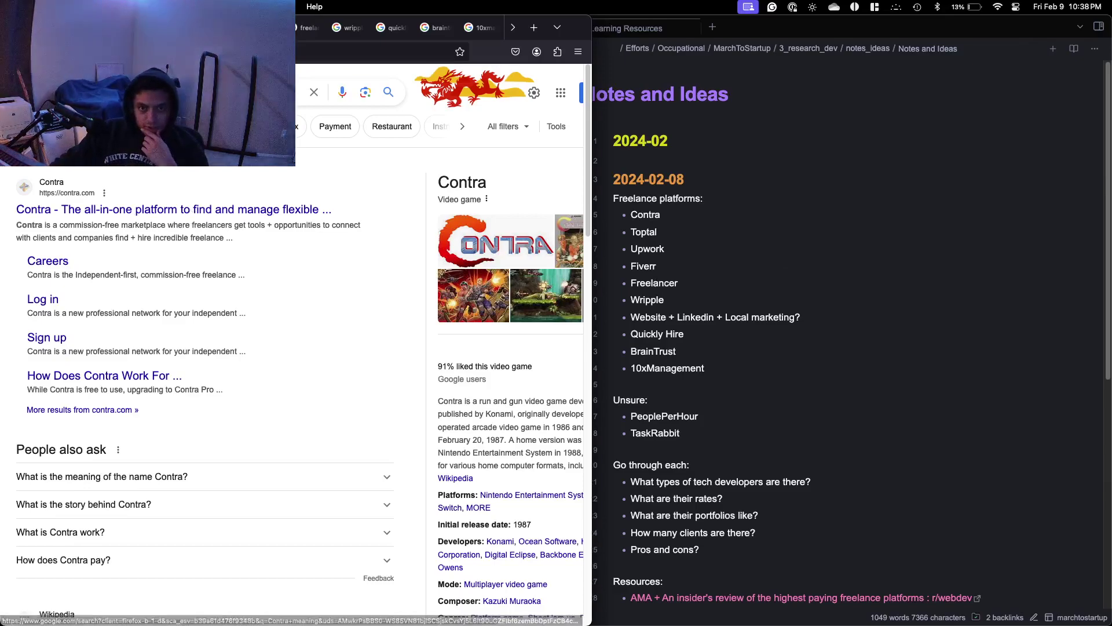
click(232, 51)
text(contra.com)
key(BackSpace)
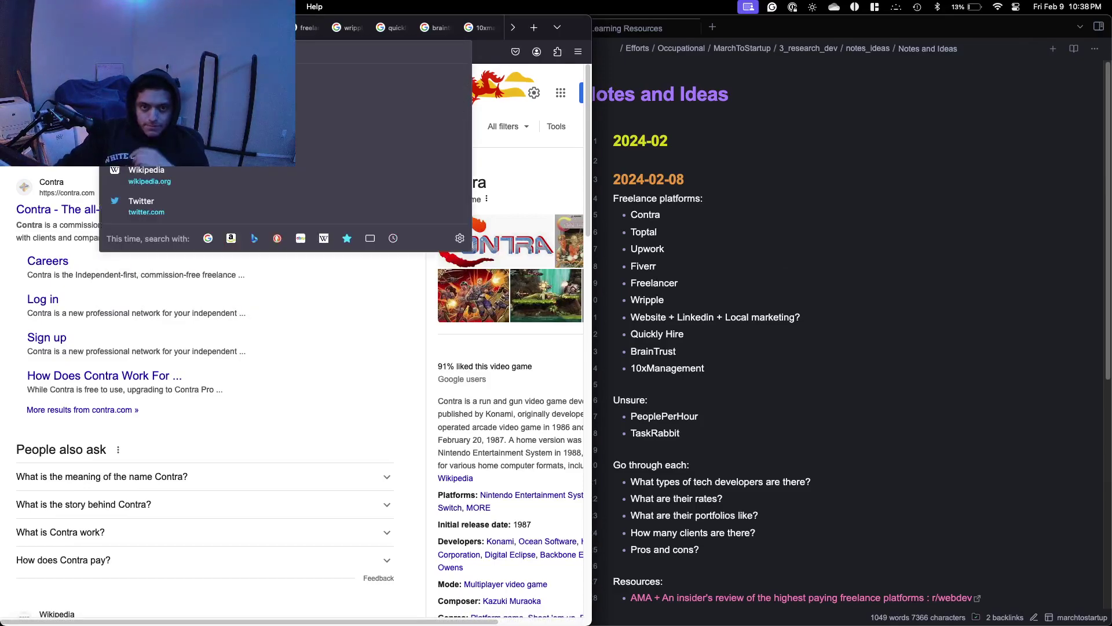
key(Escape)
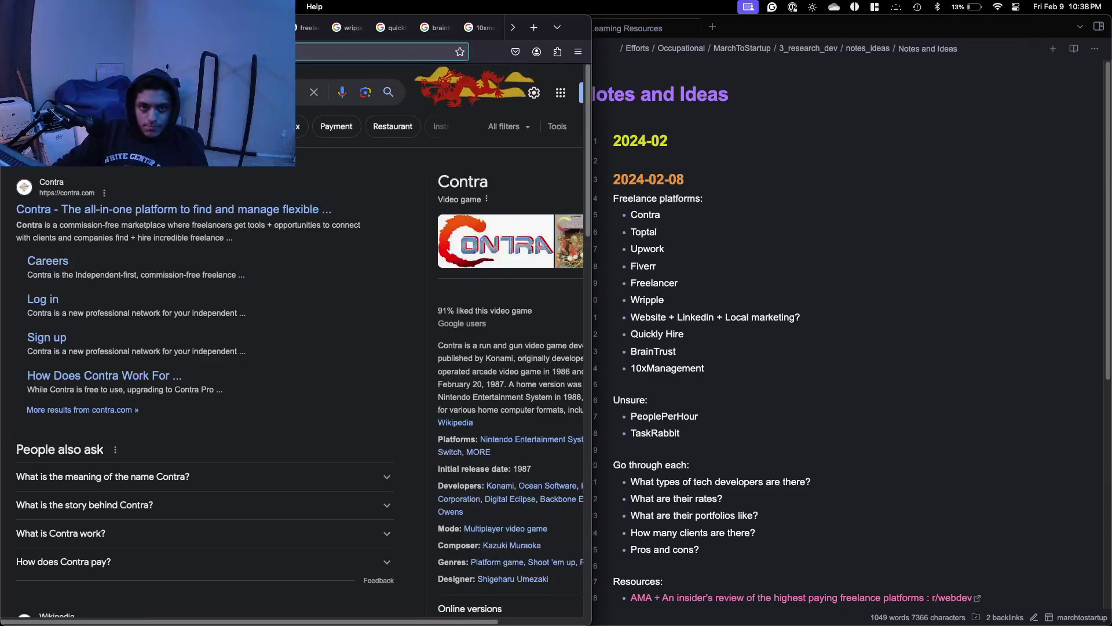
key(ctrl+Tab)
key(ctrl+shift+Tab)
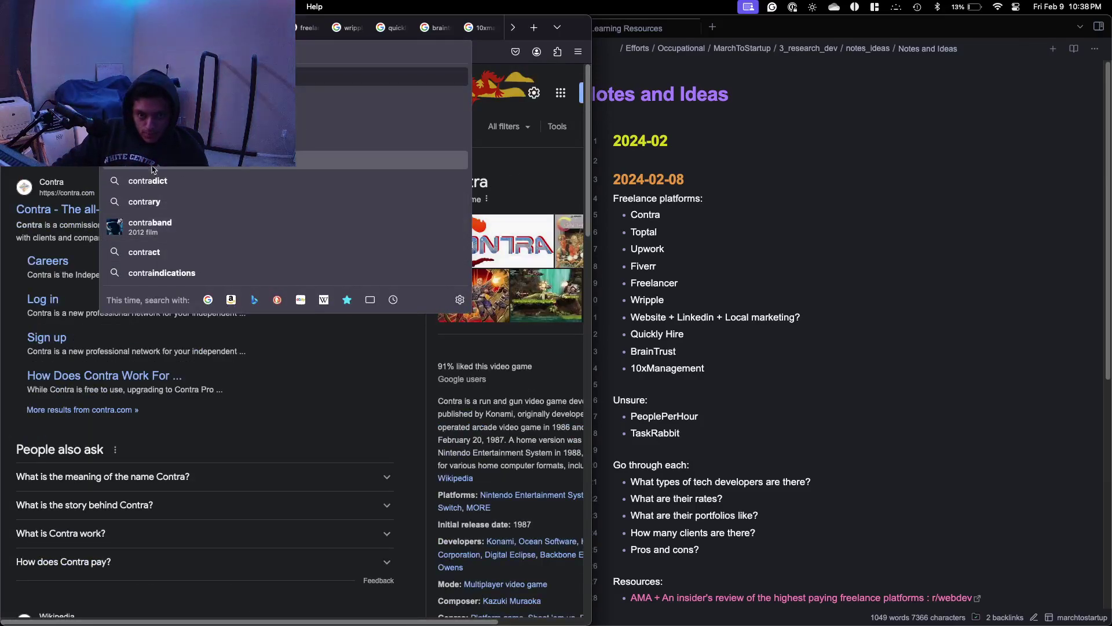
key(Escape)
Open the Contra website from the first "contra" search result.
click(112, 210)
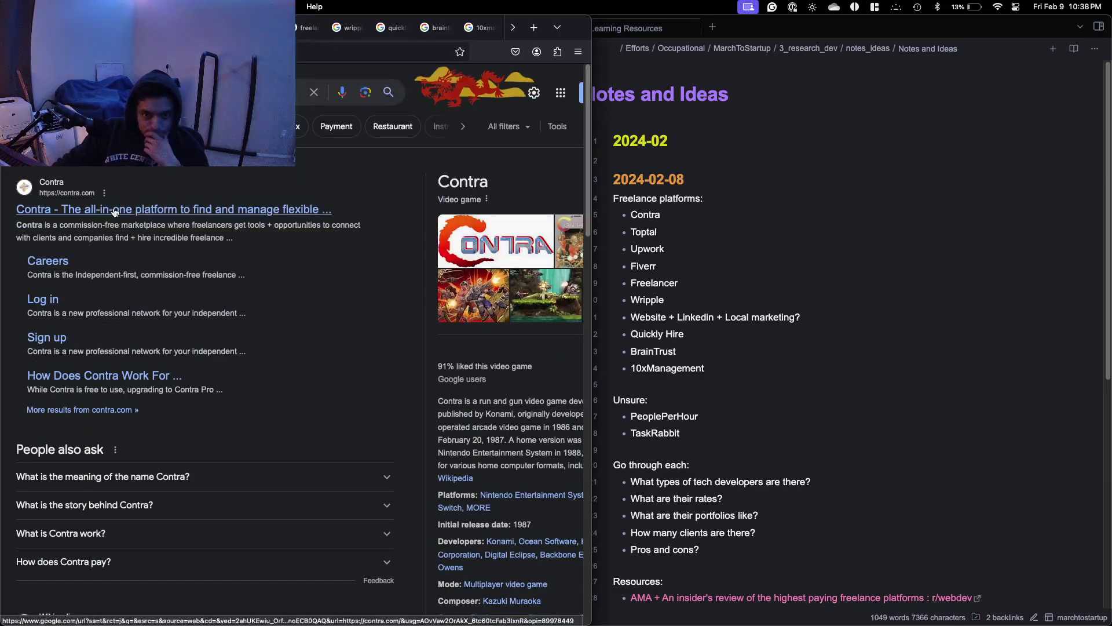
Open the r/webdev AMA review of the highest paying freelance platforms listed under Resources in the Notes and Ideas note, and skim it.
scroll(804, 232, down, 5)
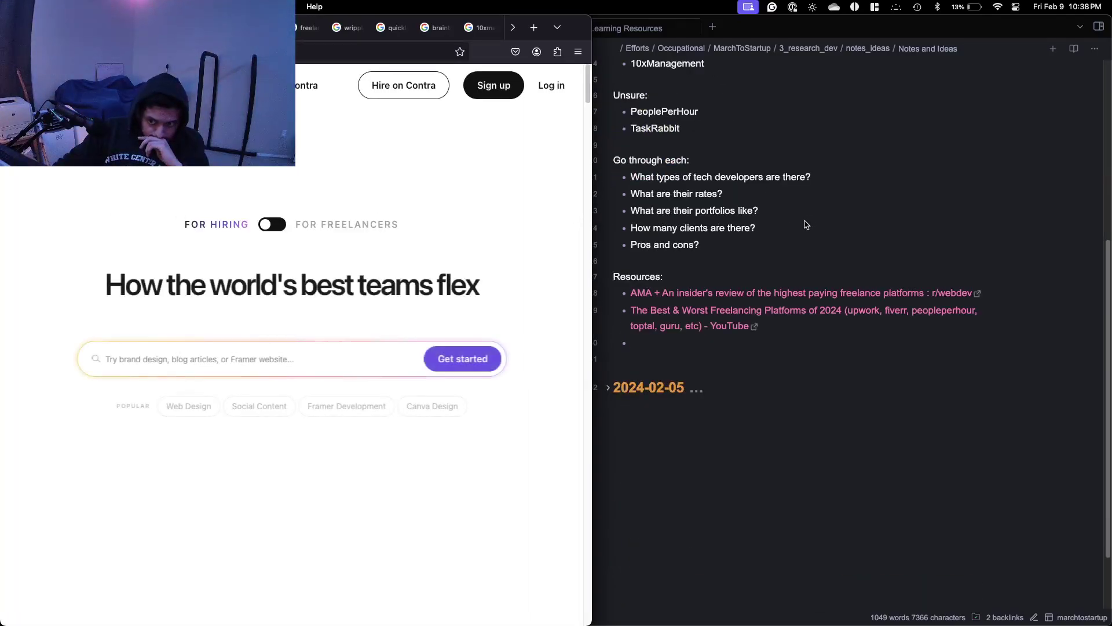
click(794, 294)
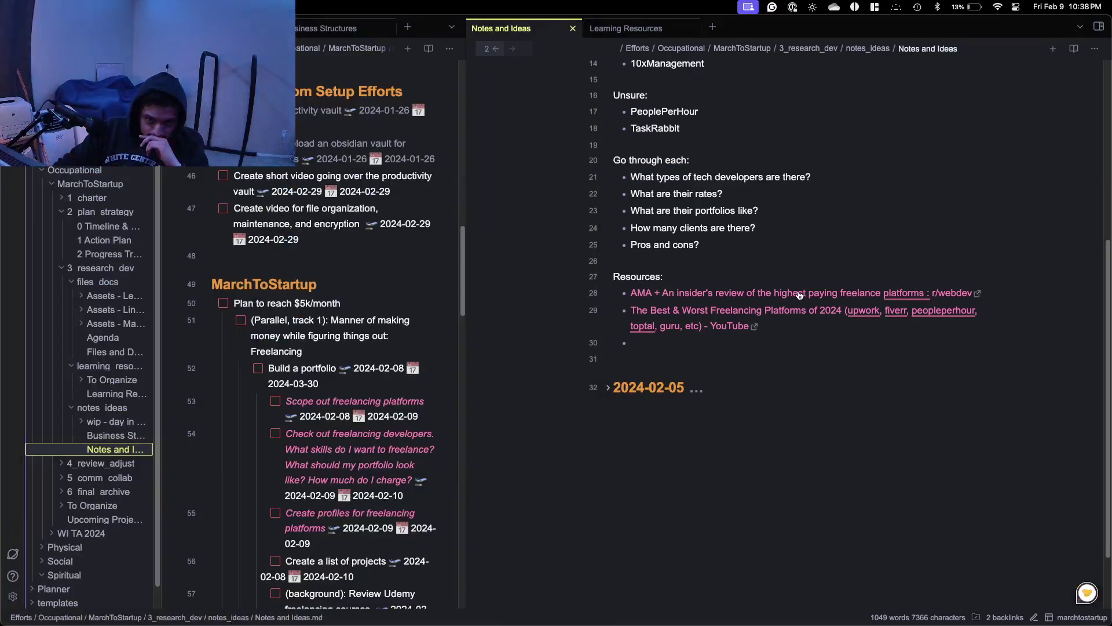
key(ctrl+Up)
click(837, 335)
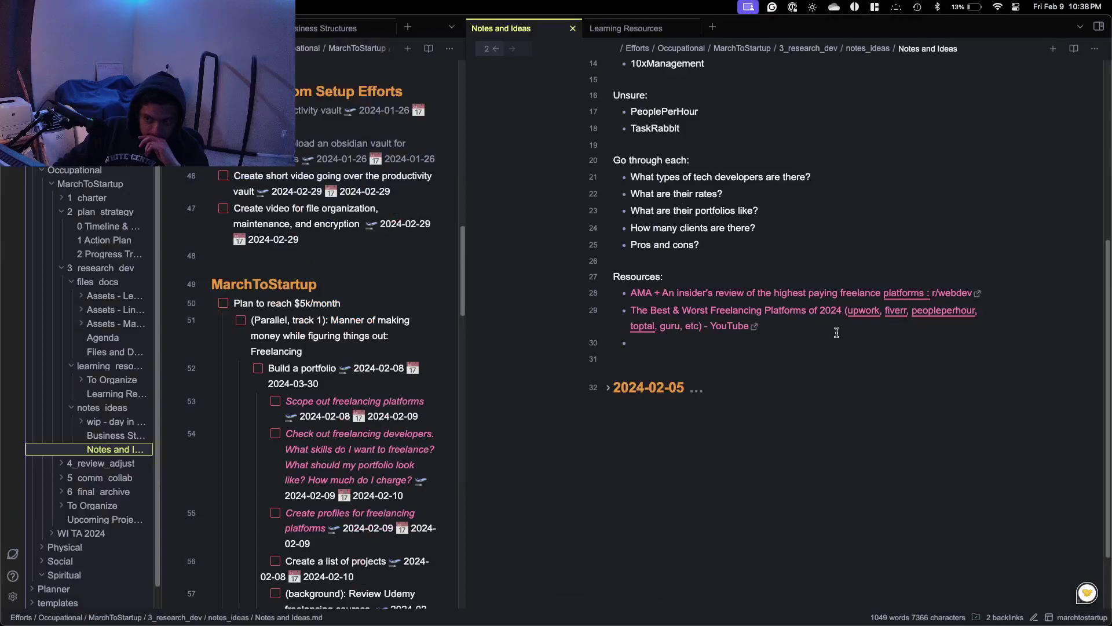
click(830, 297)
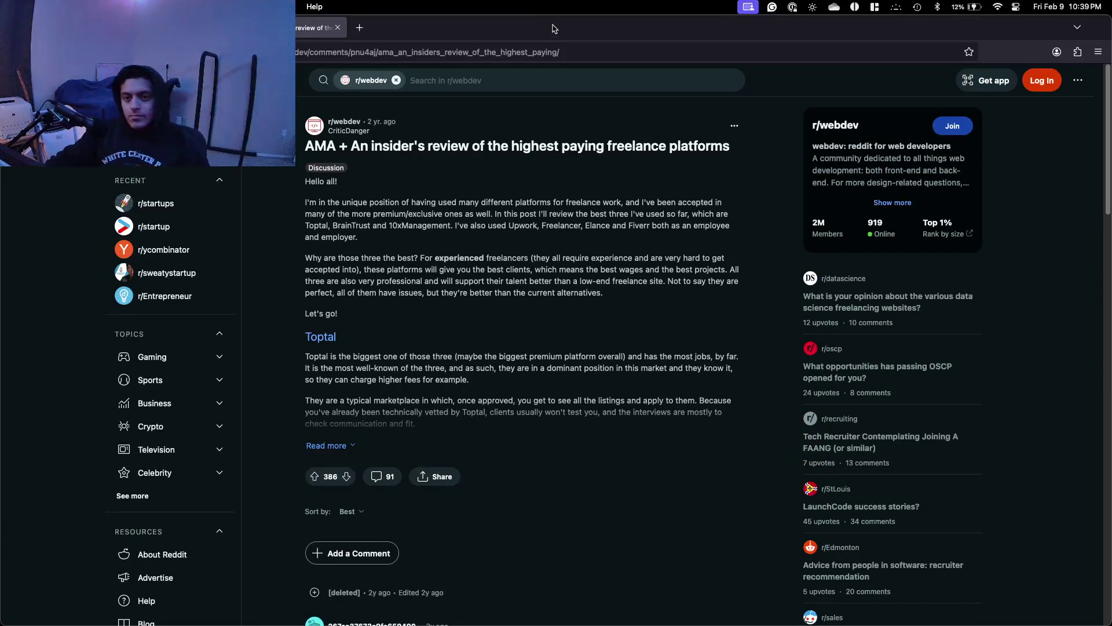
scroll(515, 145, down, 4)
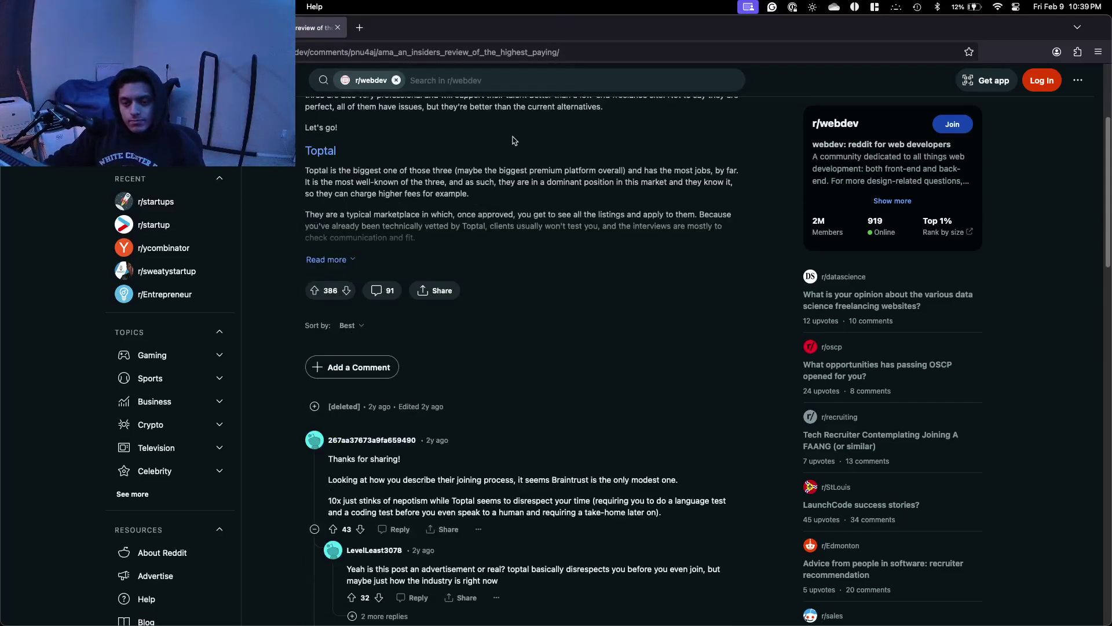
Go back to the browser window showing the Contra website and widen it to about three quarters of the screen.
key(super+Tab)
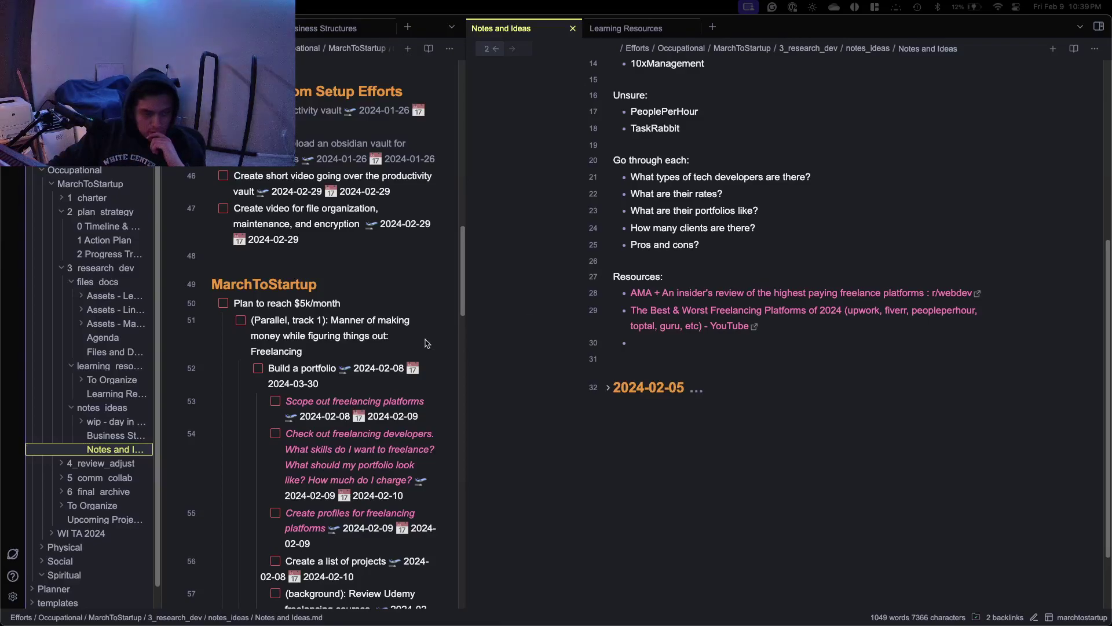
key(super+Tab)
drag(319, 311, 820, 311)
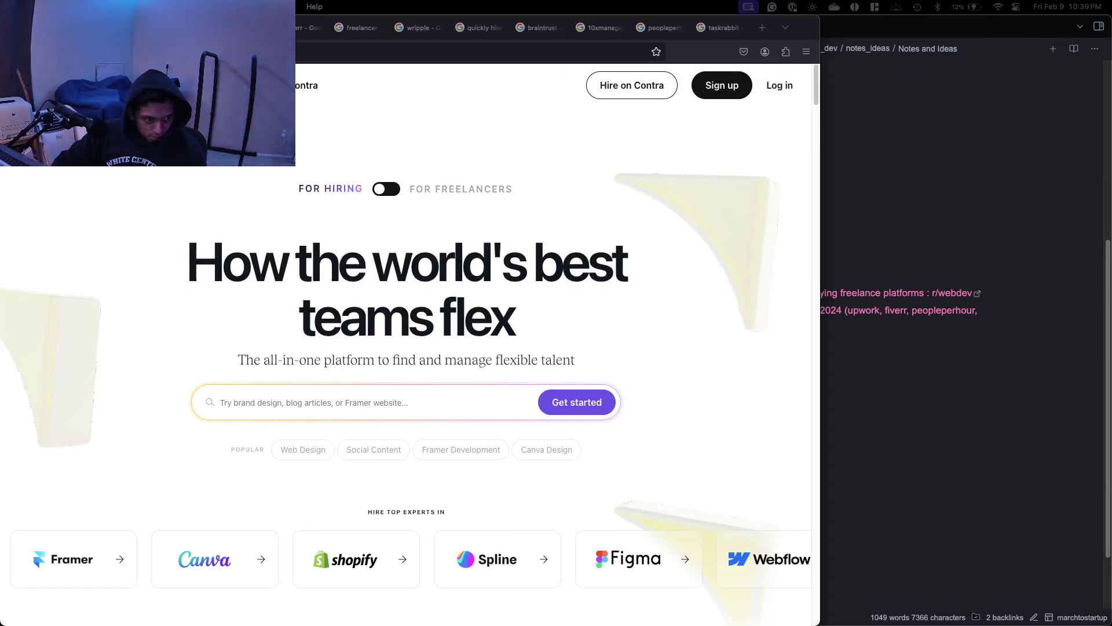
Tile the YouTube window with the freelancing platforms video on the left half of the screen and the Obsidian window on the right half.
drag(0, 87, 502, 99)
key(ctrl+alt+Left)
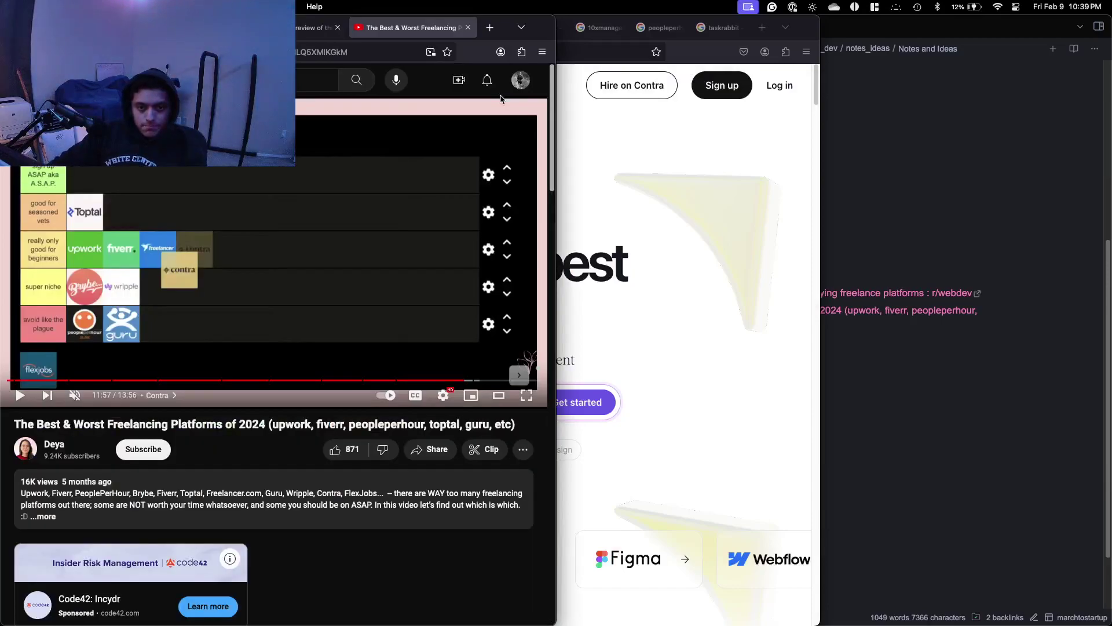
click(967, 262)
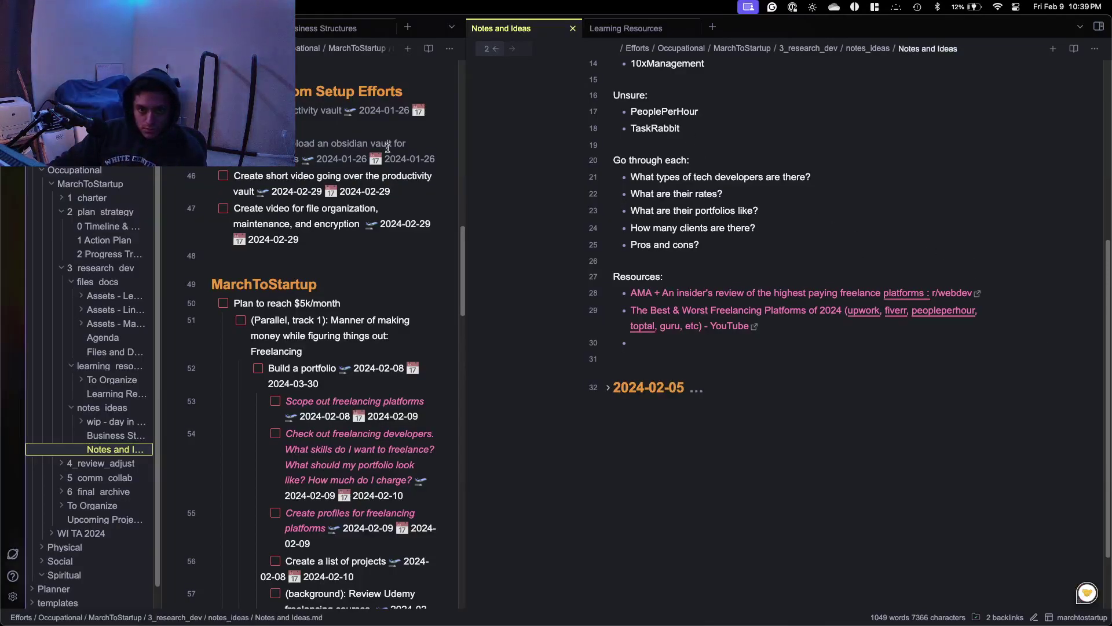
click(54, 26)
key(ctrl+alt+Right)
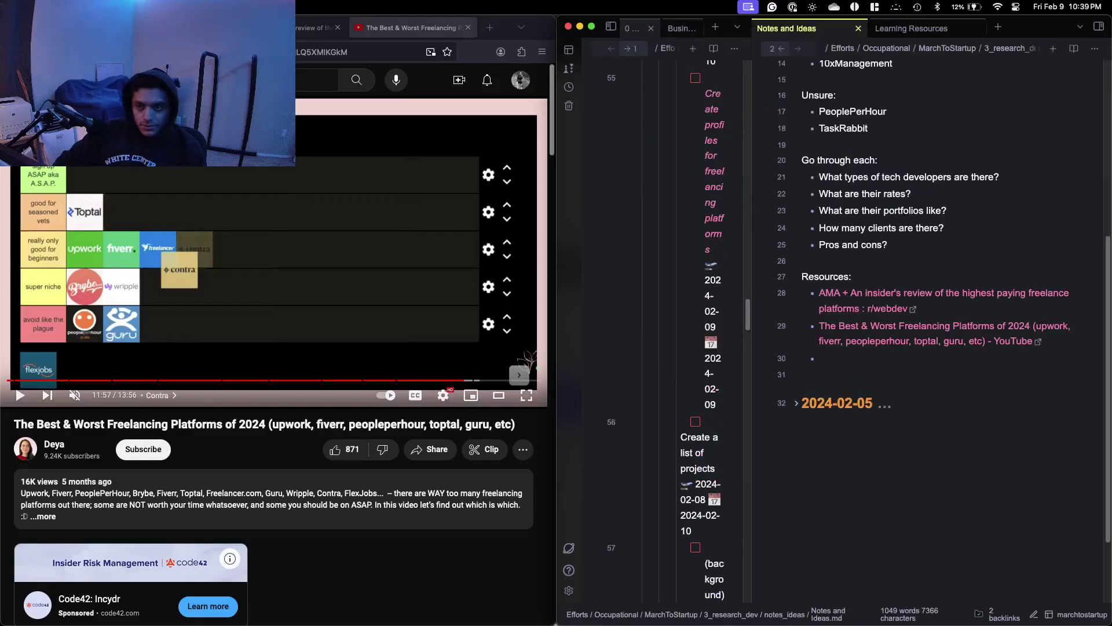
Append the rank "(#1)" to Contra in the freelance platforms list of the Notes and Ideas note.
scroll(980, 277, up, 10)
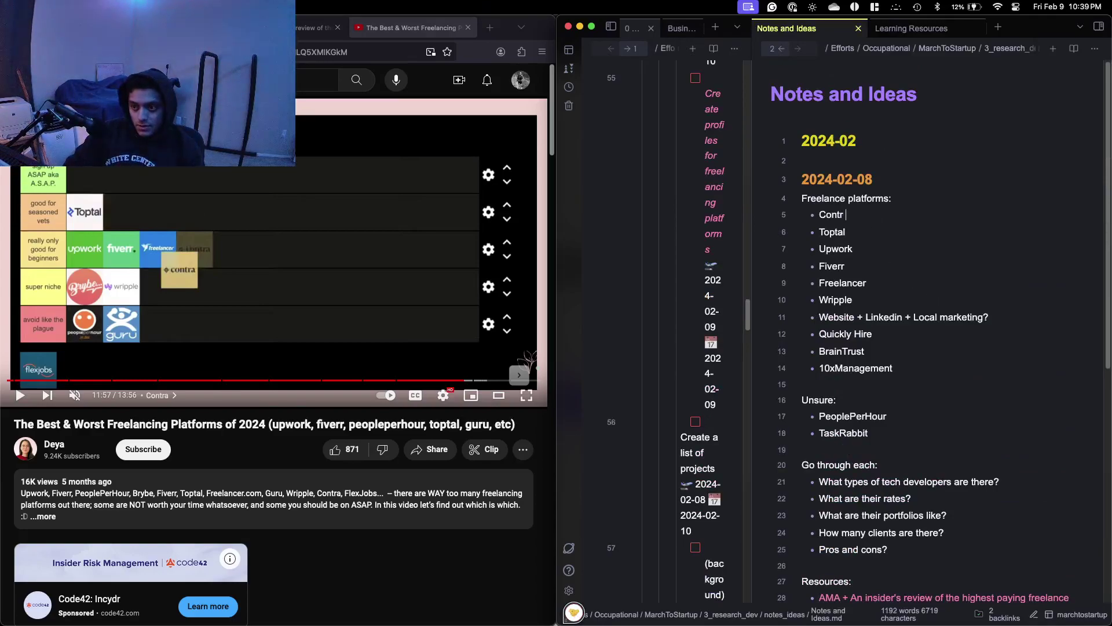
text(()
text(ta)
key(BackSpace)
key(BackSpace)
text(1)
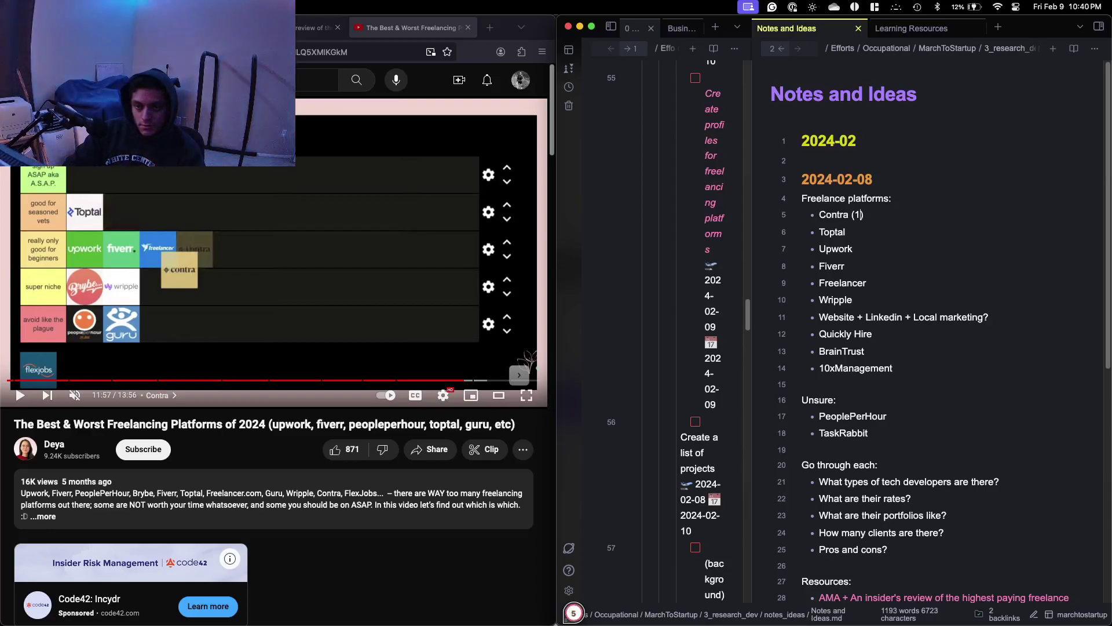
key(Down)
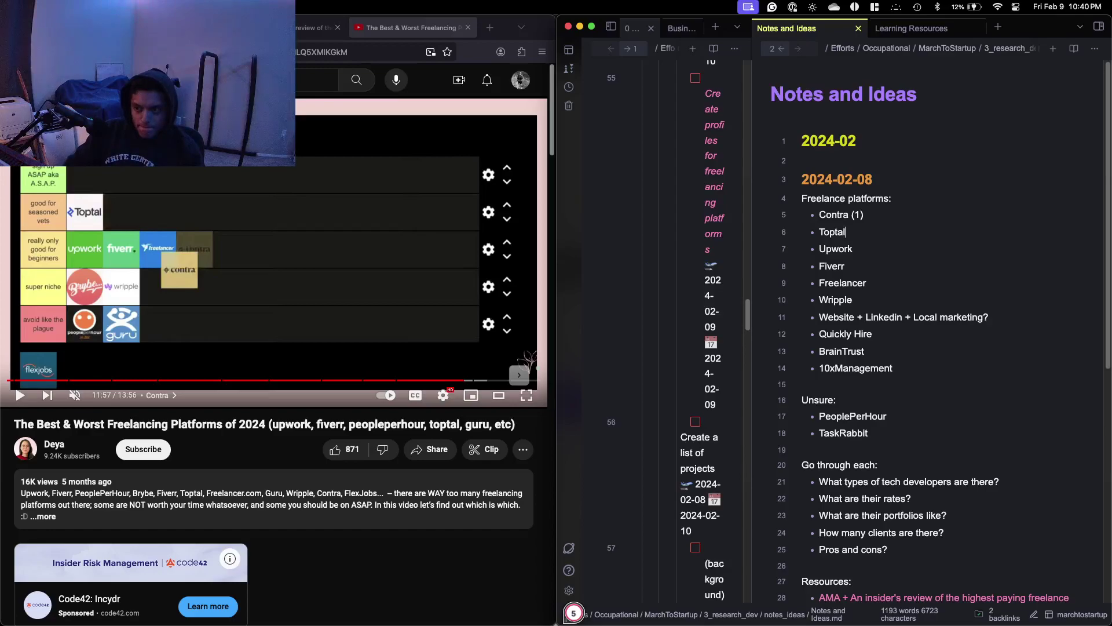
click(857, 214)
text(#)
Append the rank "(#2)" to Toptal in the freelance platforms list.
key(Down)
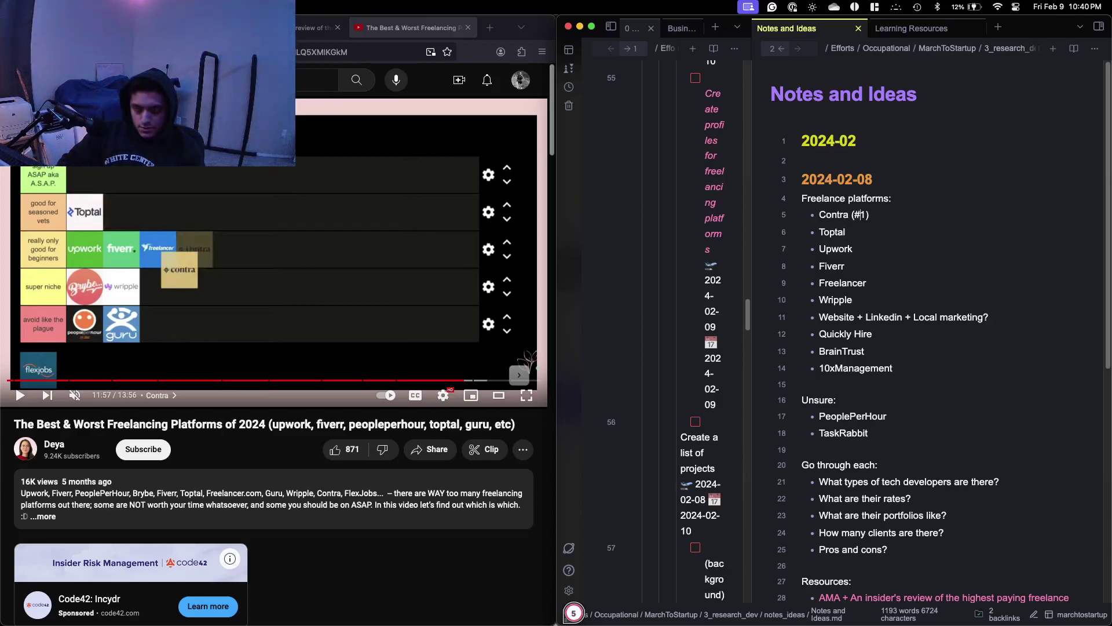
text(()
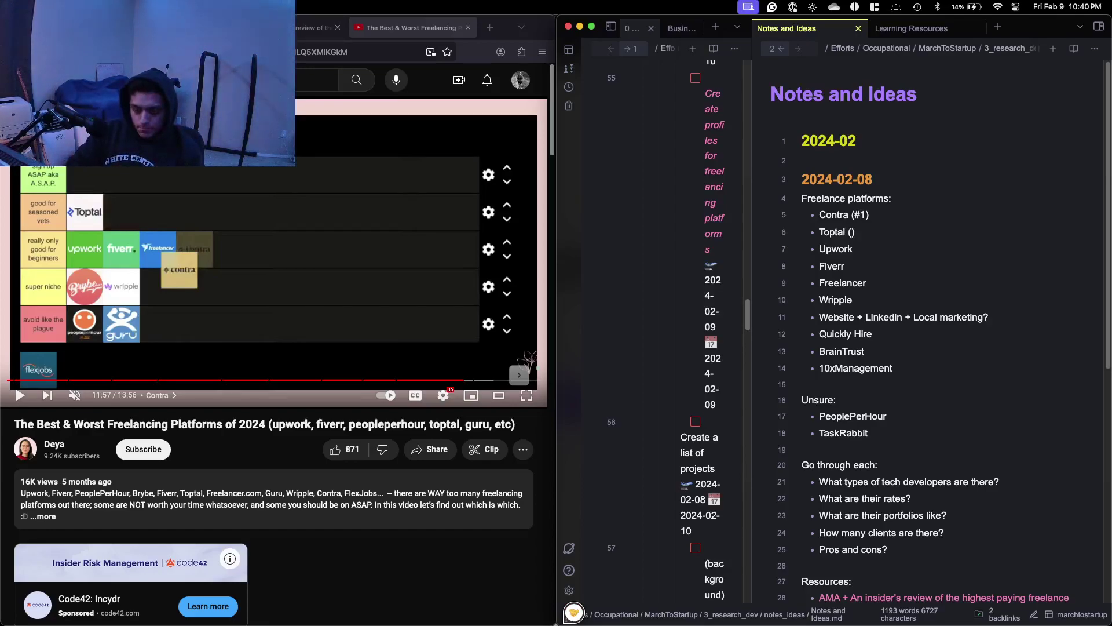
text(#2)
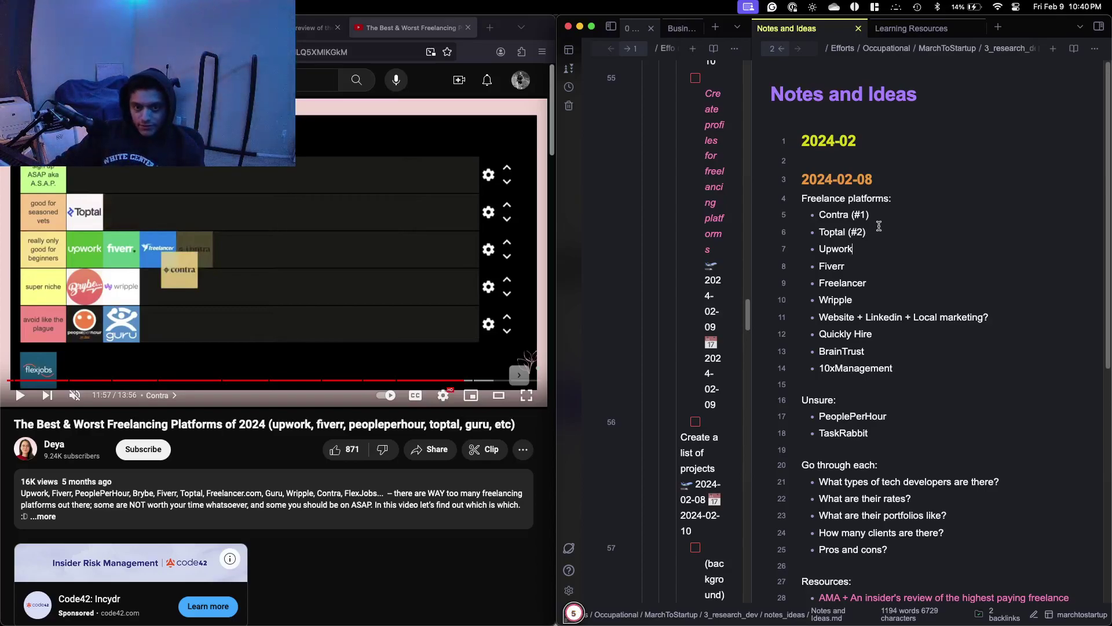
key(Down)
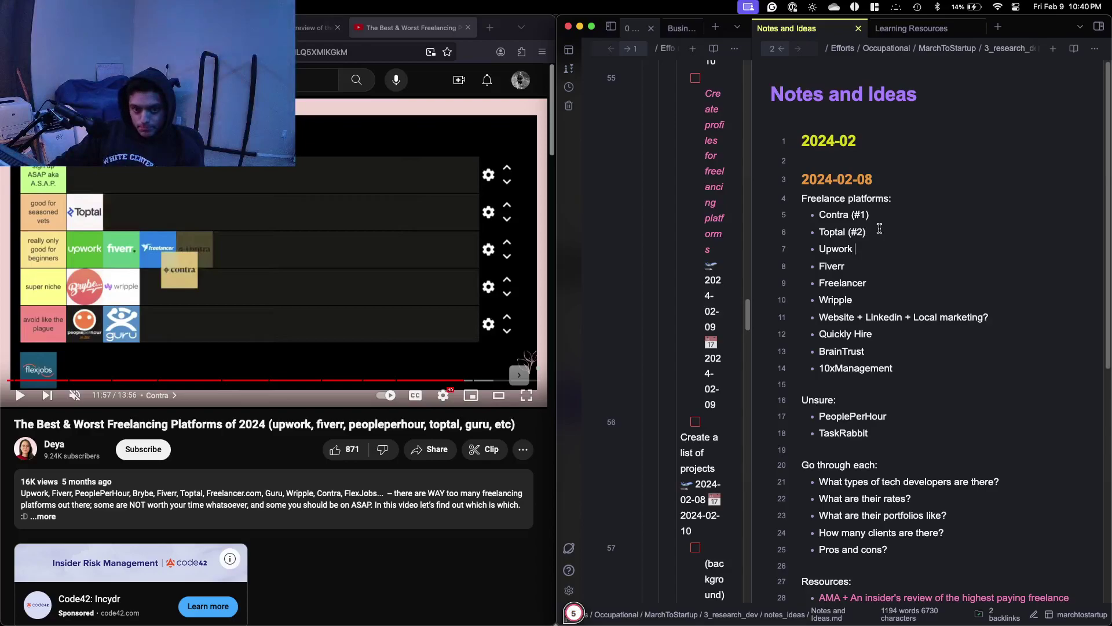
Copy the rank "(#2)" from Toptal and append it to Upwork, Fiverr and Freelancer in the freelance platforms list.
drag(876, 228, 849, 230)
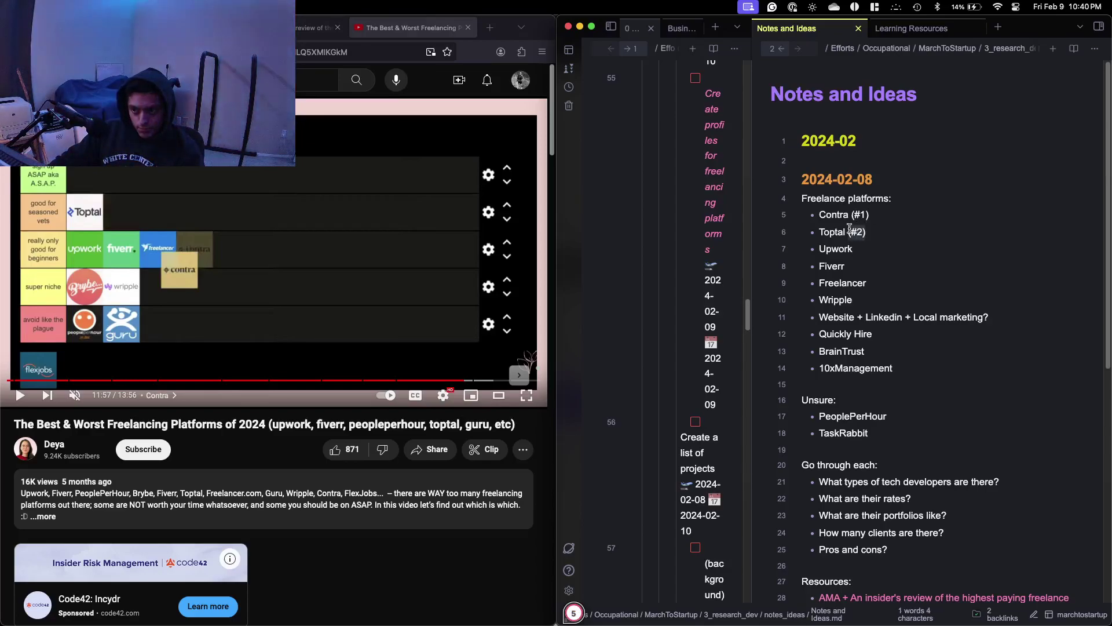
key(cmd+c)
click(875, 250)
key(cmd+v)
text(**)
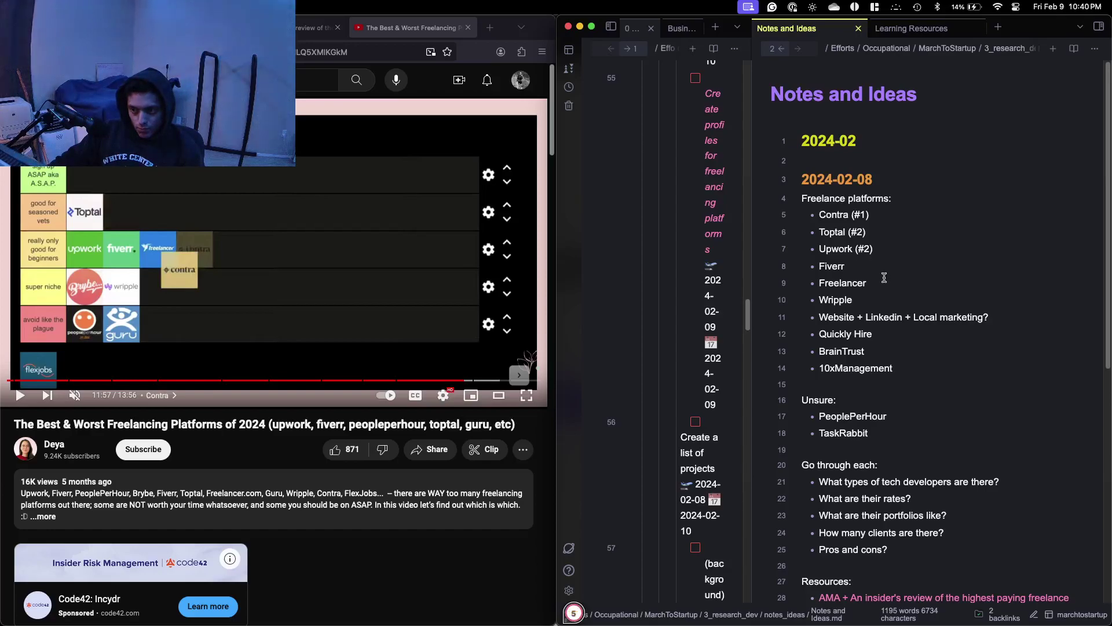
key(cmd+v)
click(888, 281)
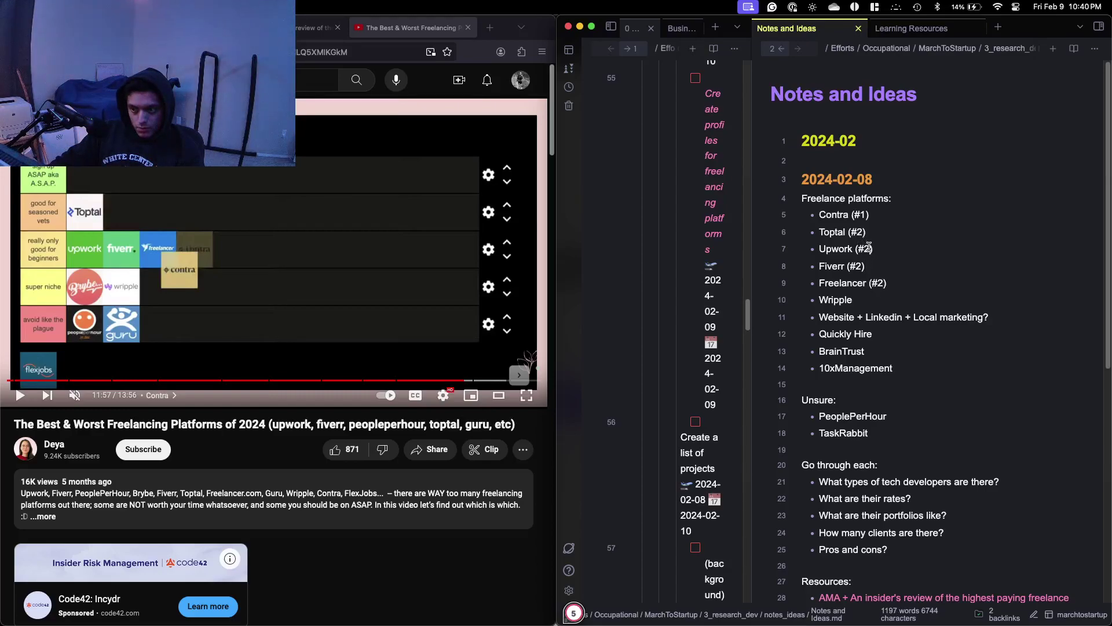
Renumber the ranks to #3 for Upwork, #4 for Fiverr and #5 for Freelancer.
key(BackSpace)
text(4)
click(884, 283)
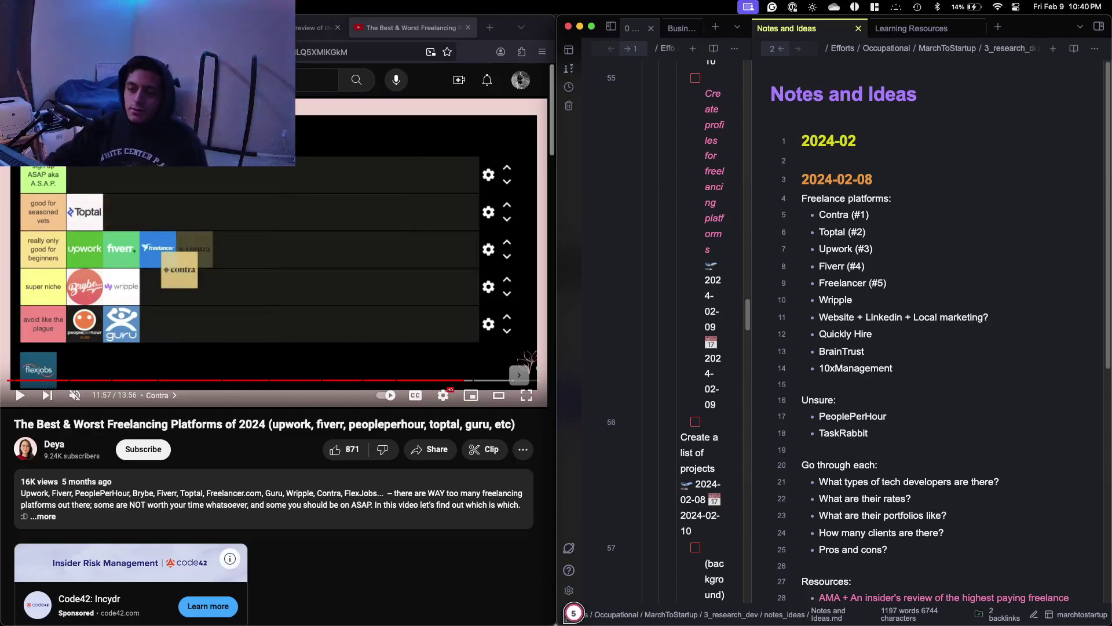
Examine the full Reddit AMA post's sections on Toptal, Braintrust and 10x Management, covering rates and joining process.
click(315, 27)
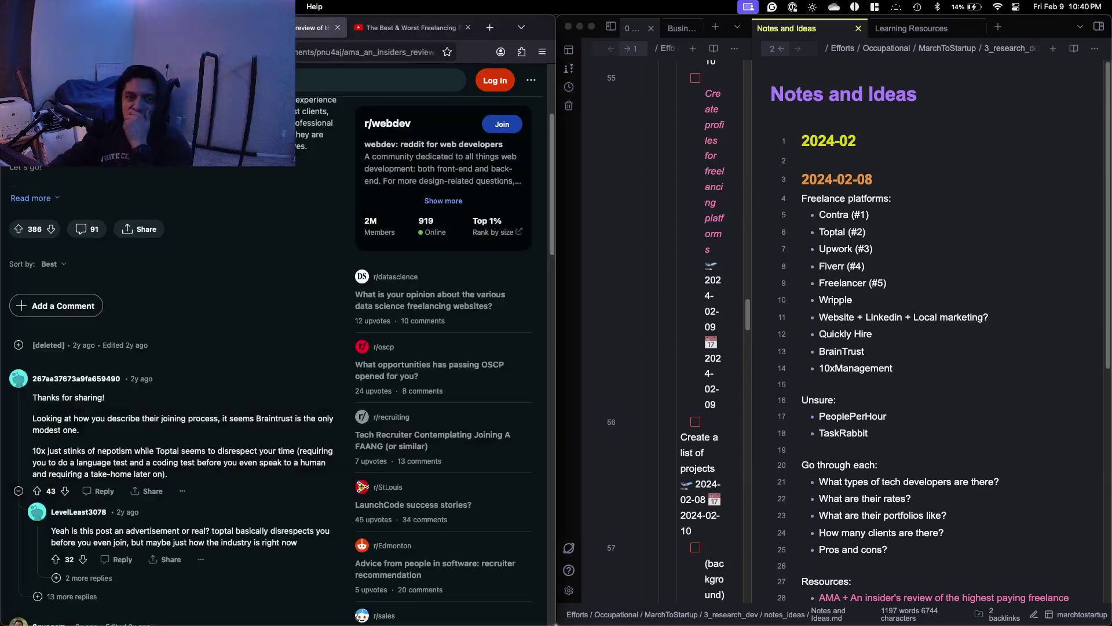
click(30, 383)
scroll(145, 277, down, 5)
scroll(146, 278, down, 10)
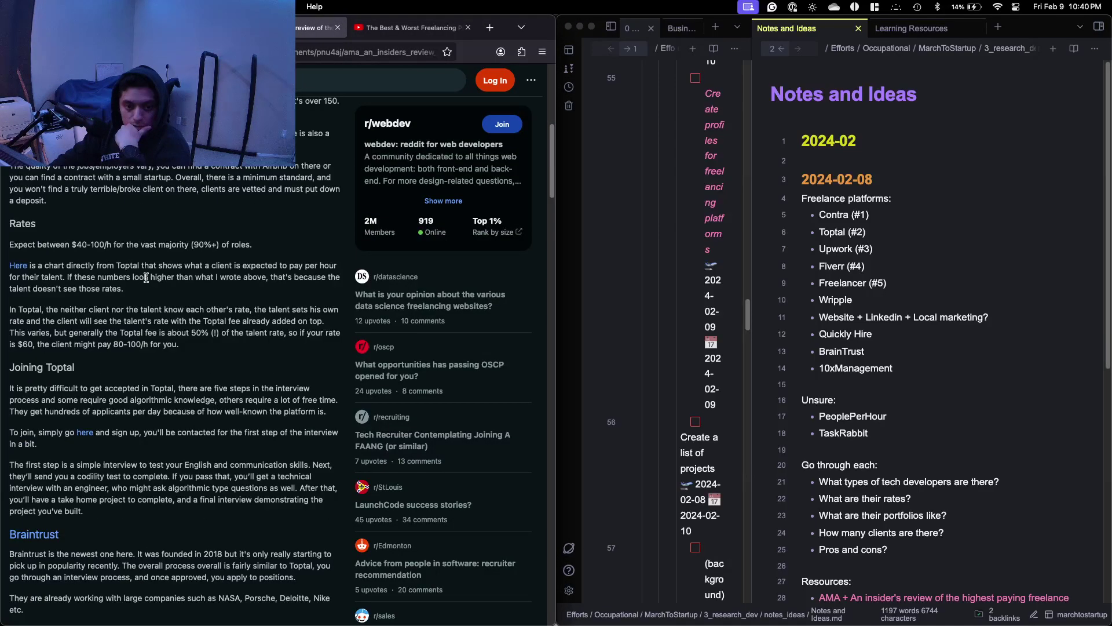
click(898, 353)
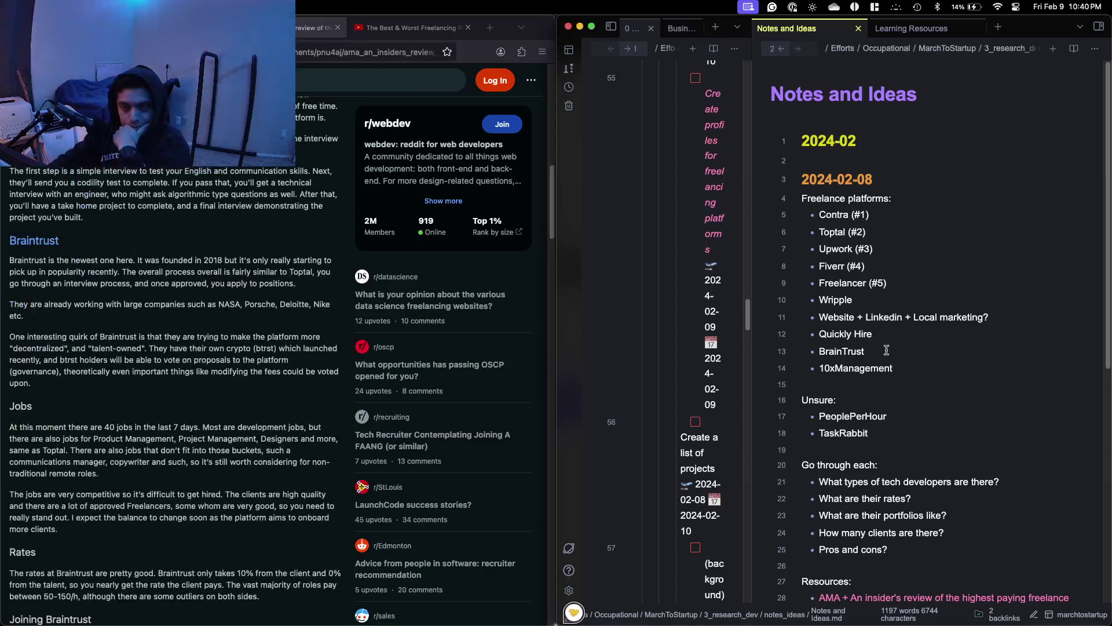
scroll(325, 297, down, 5)
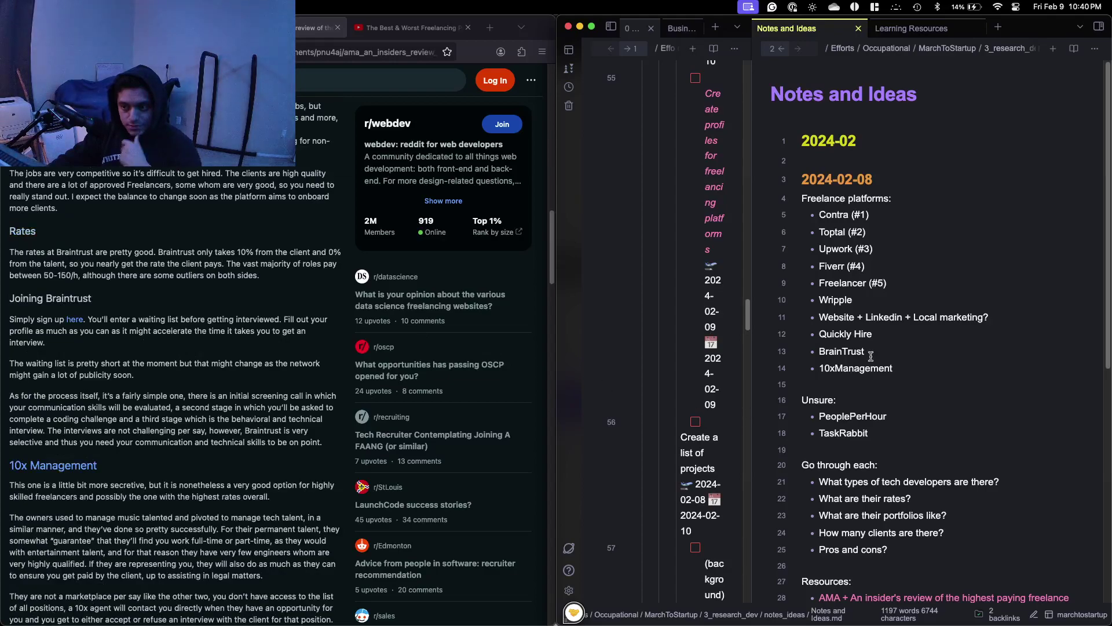
Move the BrainTrust and 10xManagement lines up the freelance platforms list to directly below Toptal.
drag(905, 365, 814, 351)
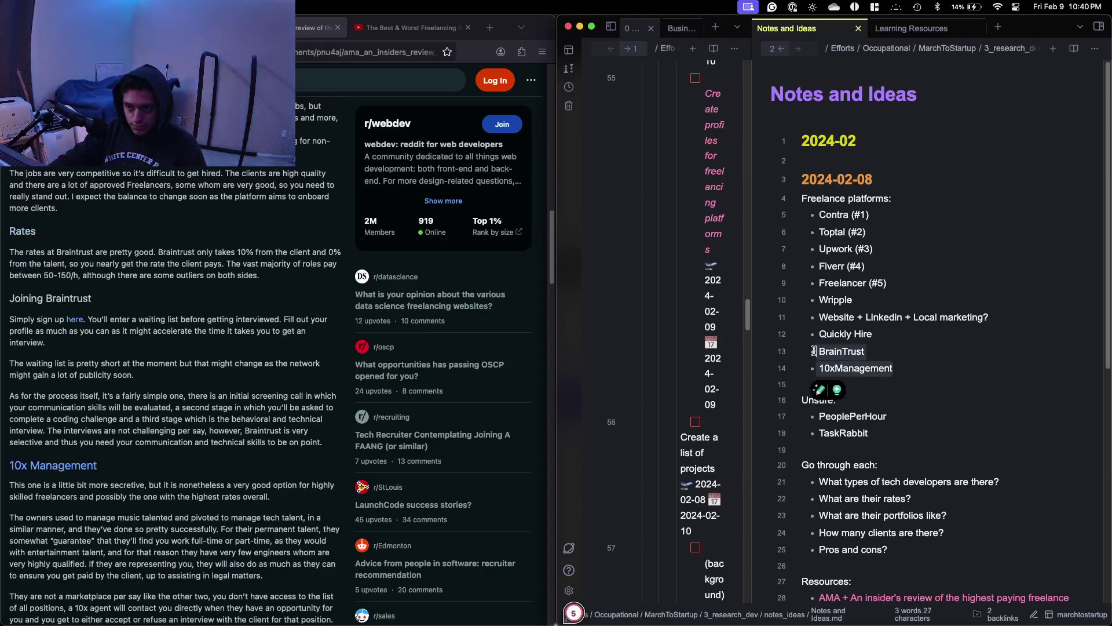
key(alt+Up)
key(alt+Up)
key(alt+Up)
key(alt+Up)
key(alt+Up)
key(alt+Up)
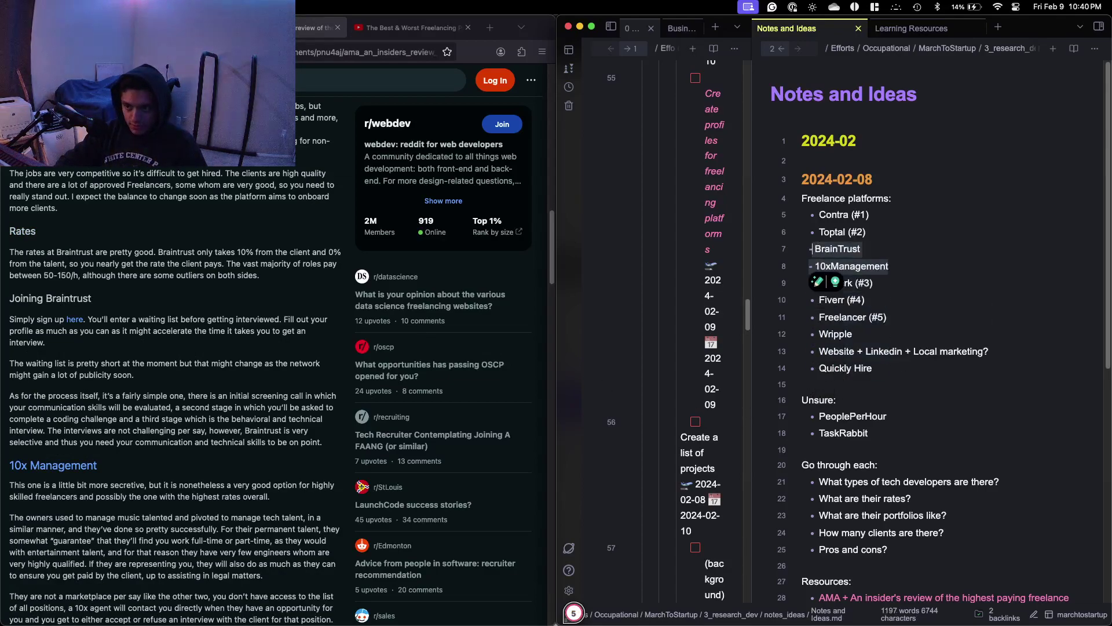
Copy Toptal's rank "(#2)" and append it to both BrainTrust and 10xManagement.
drag(867, 232, 849, 235)
key(super+c)
click(922, 249)
key(super+v)
key(super+v)
click(907, 332)
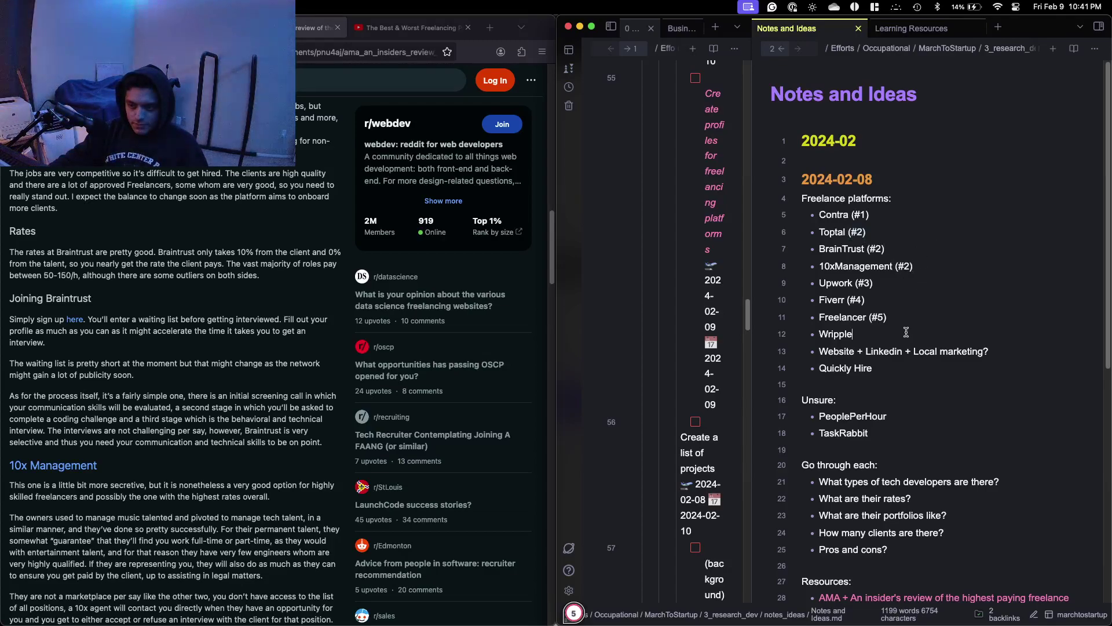
Return to the freelancing platforms video and skip through the FlexJobs section to examine the completed tier list at 13:03.
click(409, 27)
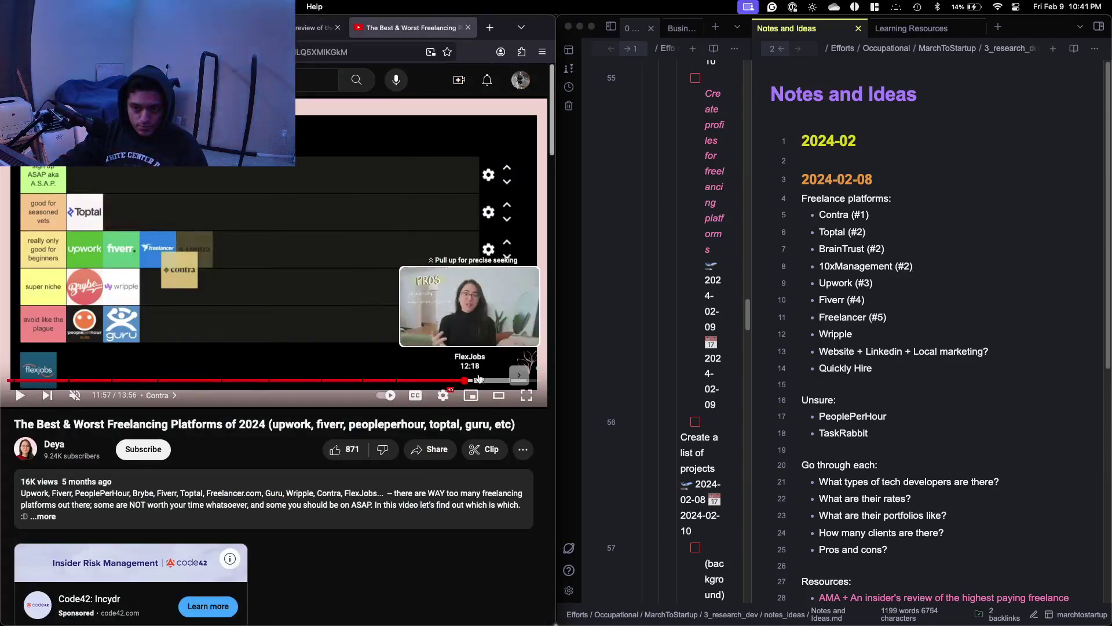
click(478, 380)
key(Right)
key(Right)
key(Right)
key(Right)
key(Right)
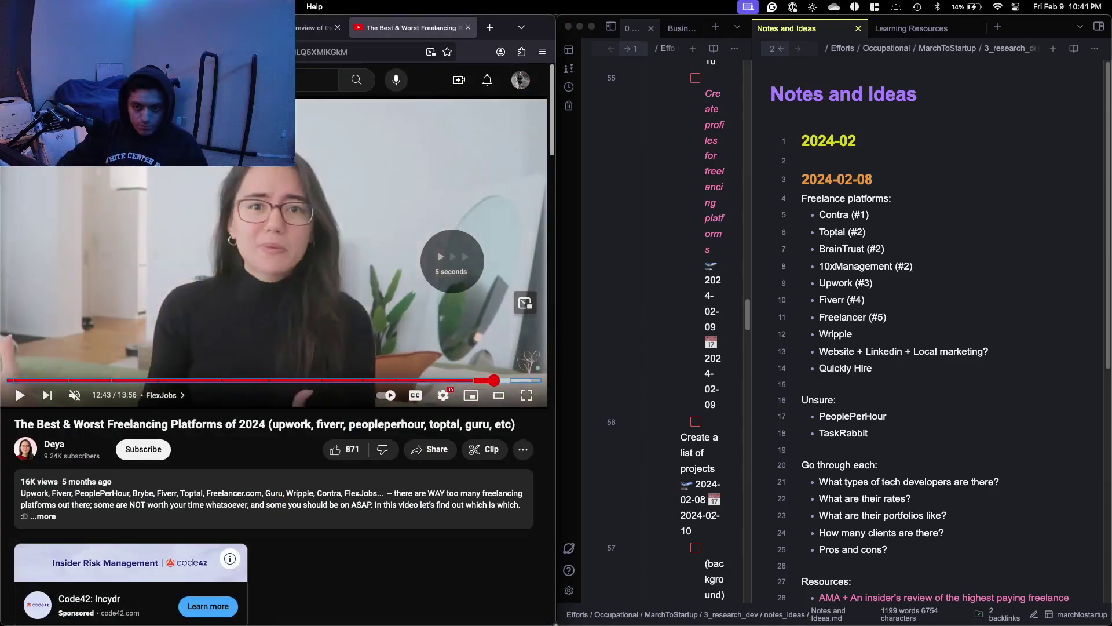
key(Right)
key(Right)
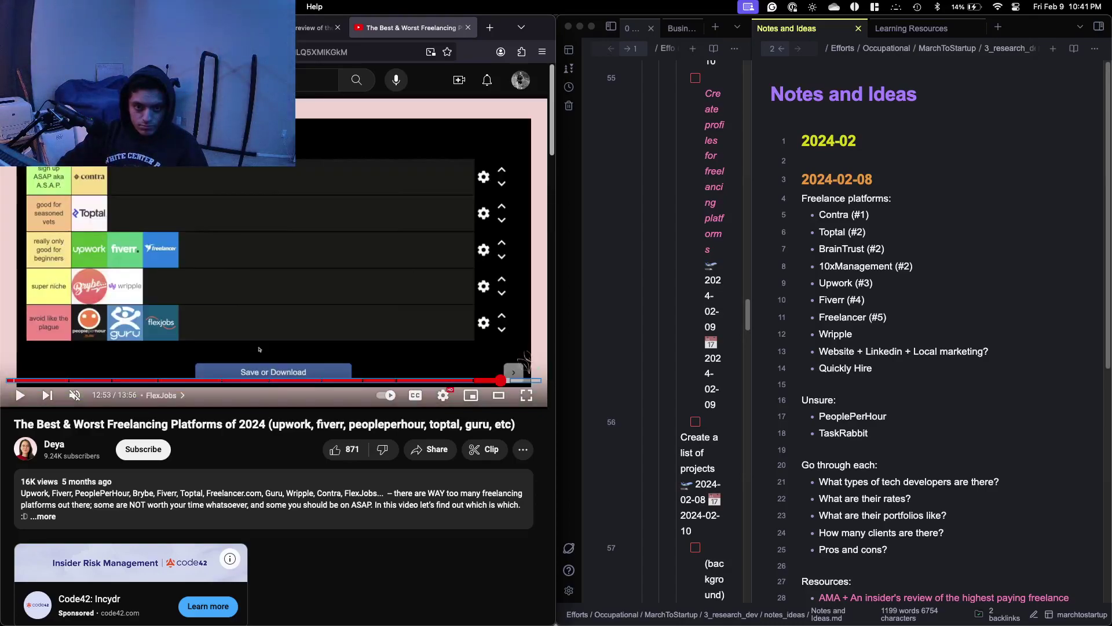
key(Right)
key(Right)
key(Right)
key(Right)
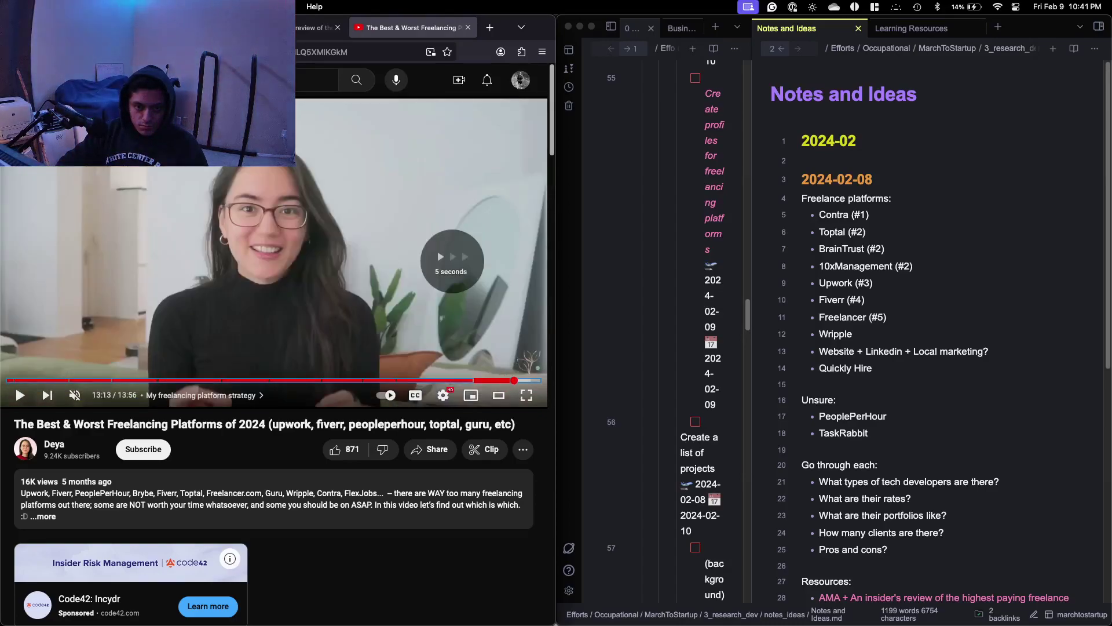
key(Left)
key(Left)
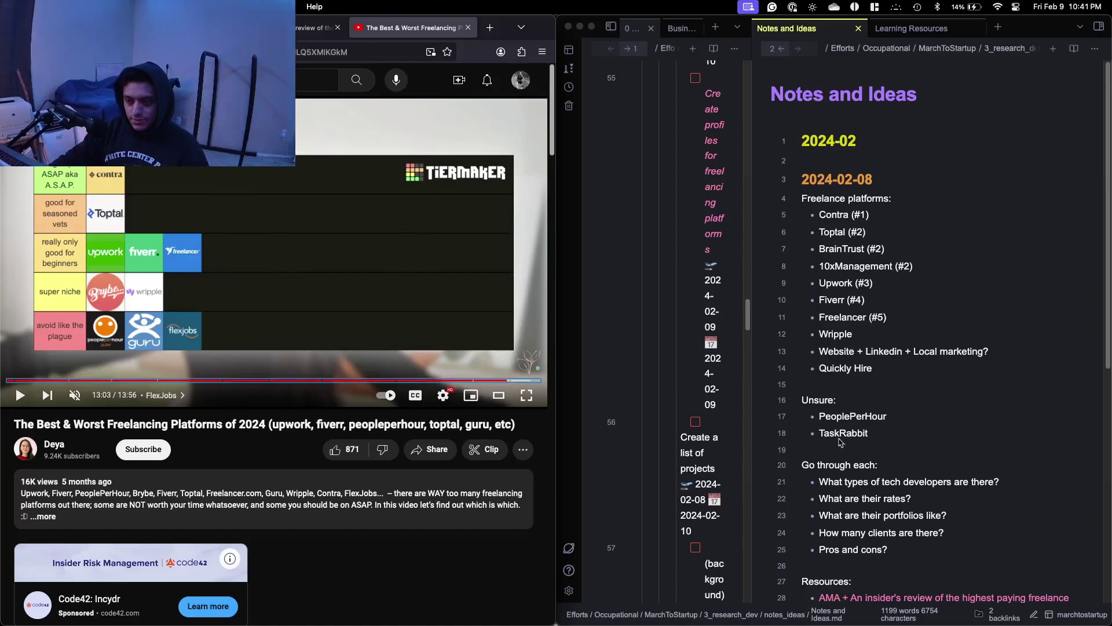
Move the "Website + Linkedin + Local marketing?" line below Quickly Hire in the freelance platforms list.
click(925, 355)
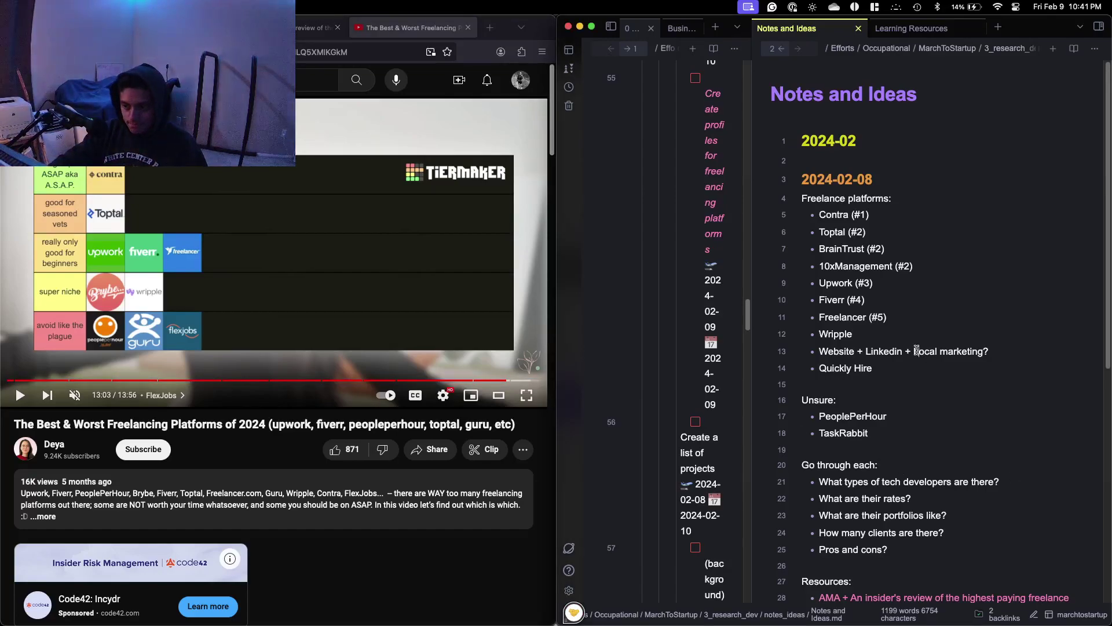
key(alt+Down)
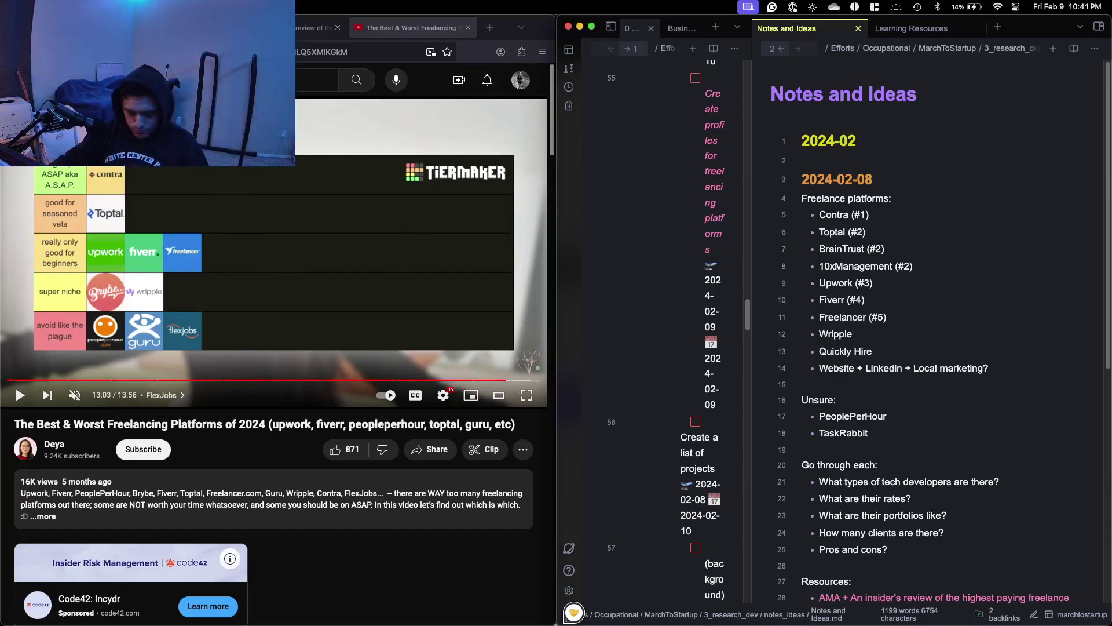
Move the YouTube browser window out of the way and bring forward the wider browser window showing the Contra website.
click(491, 27)
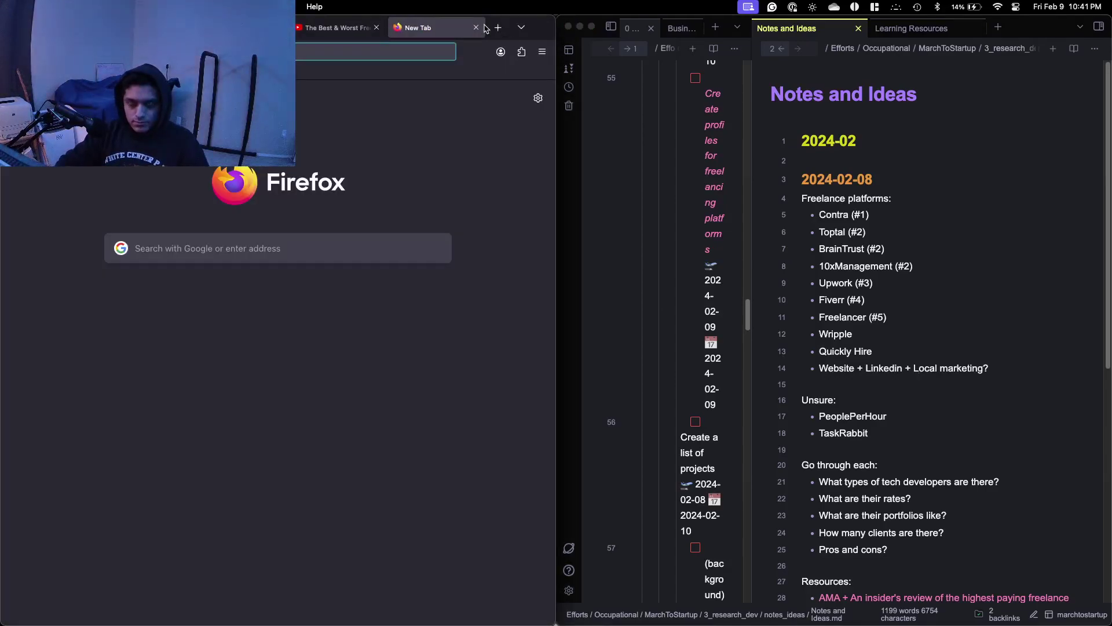
click(367, 29)
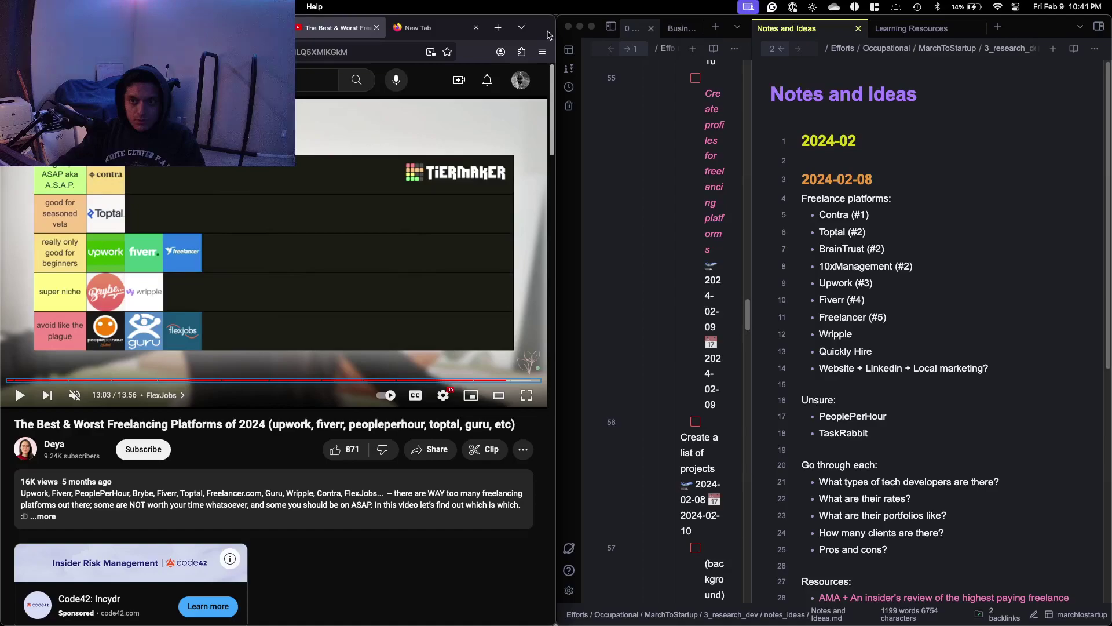
drag(546, 34, 536, 49)
key(ctrl+alt+super+Right)
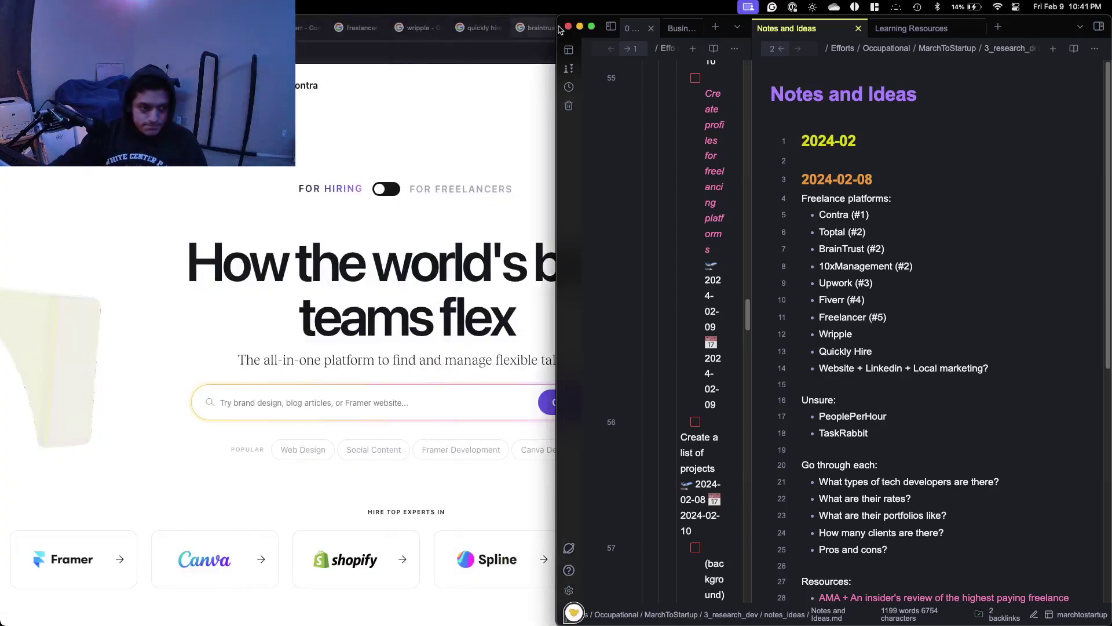
click(523, 122)
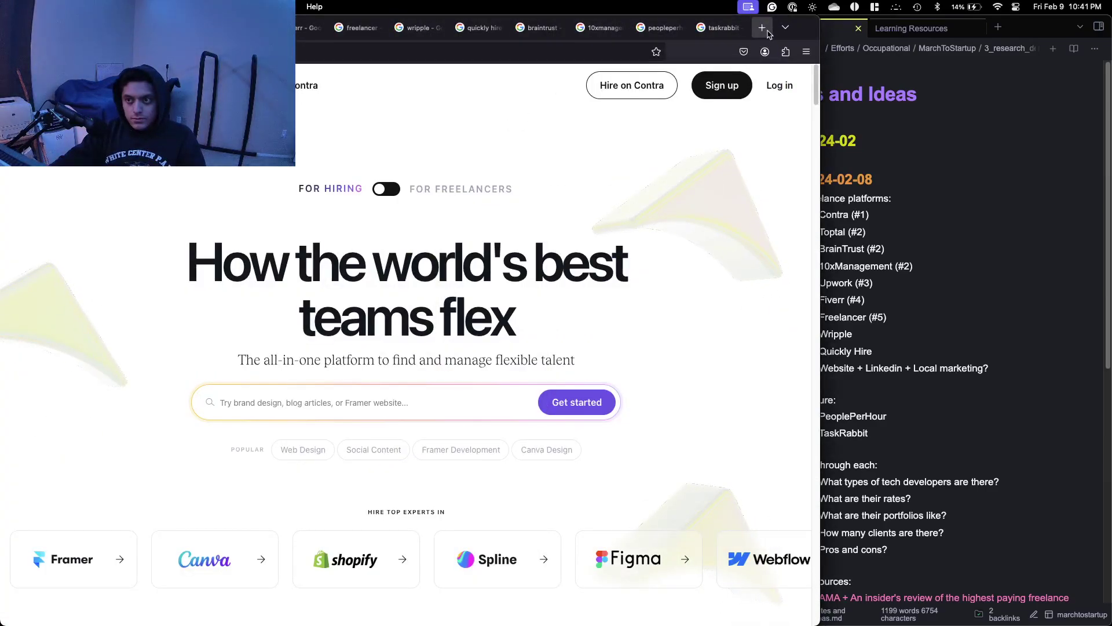
click(1039, 308)
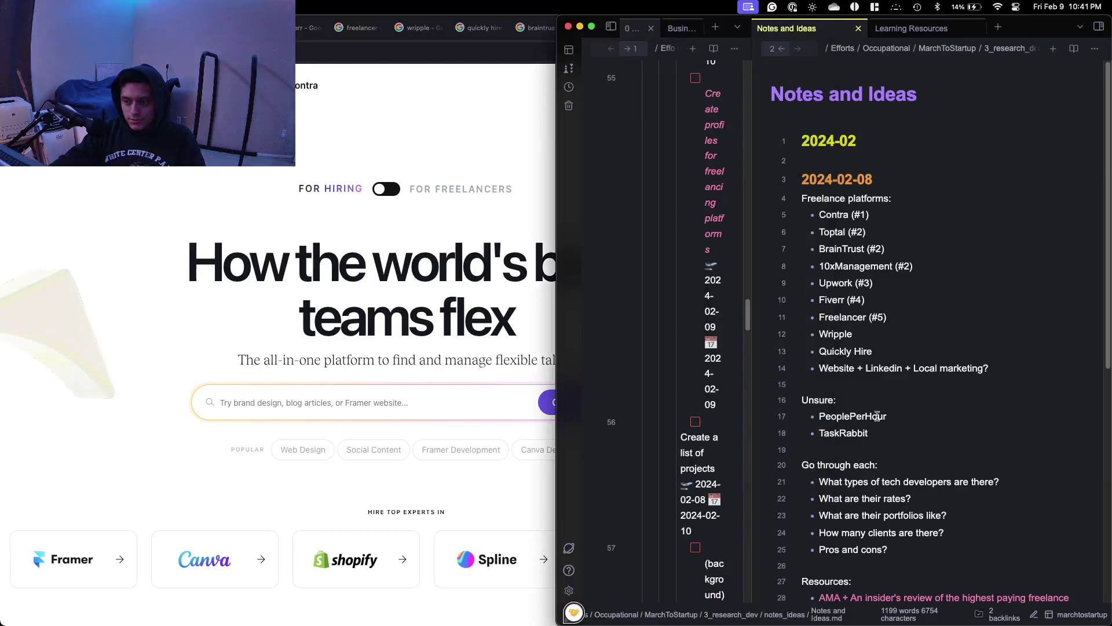
click(444, 213)
Open the official Taskrabbit and PeoplePerHour websites from their respective Google search results.
click(718, 27)
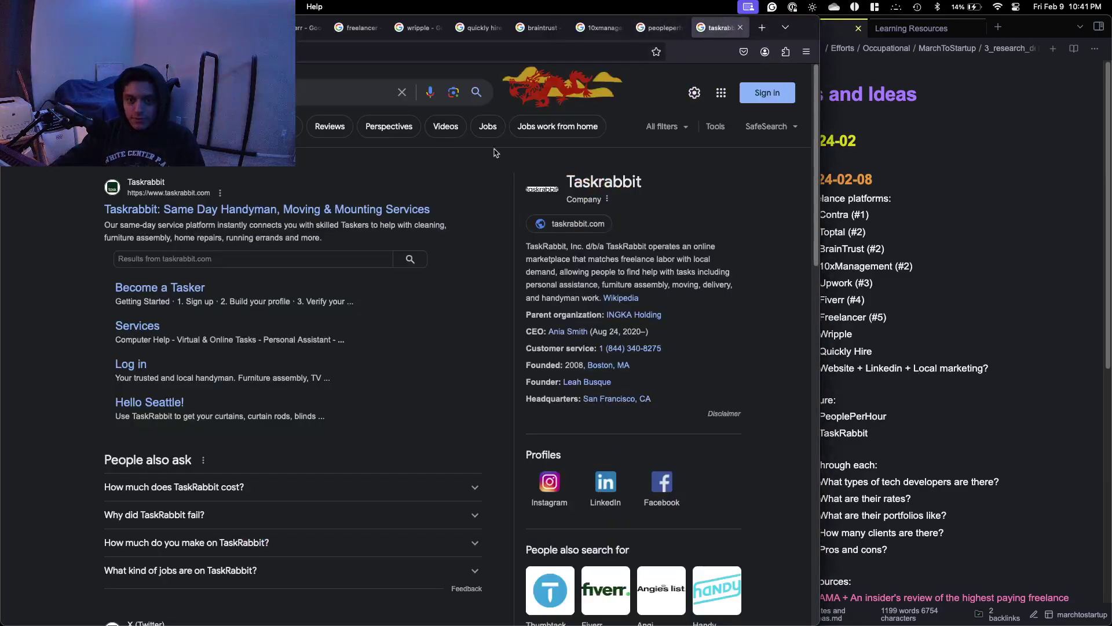
click(282, 209)
key(ctrl+shift+Tab)
click(197, 209)
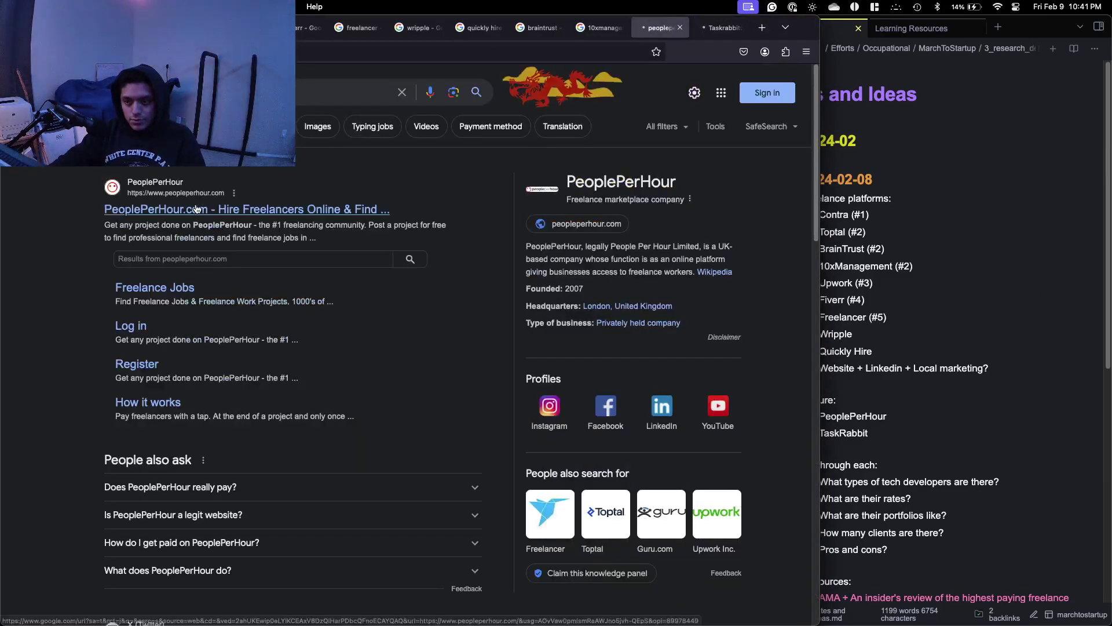
click(919, 368)
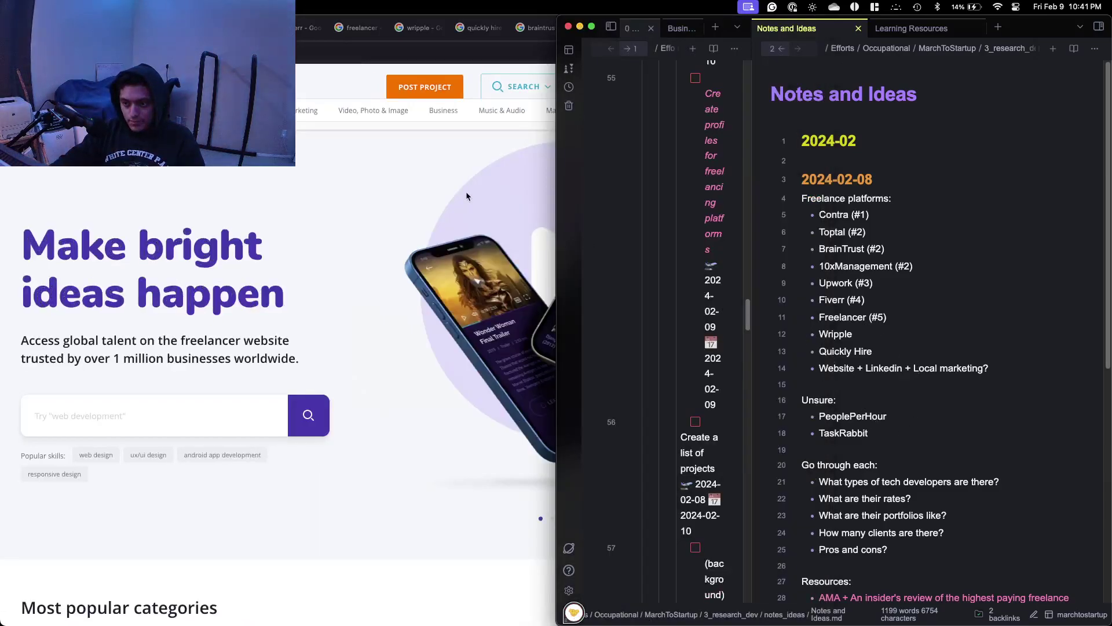
key(super+Tab)
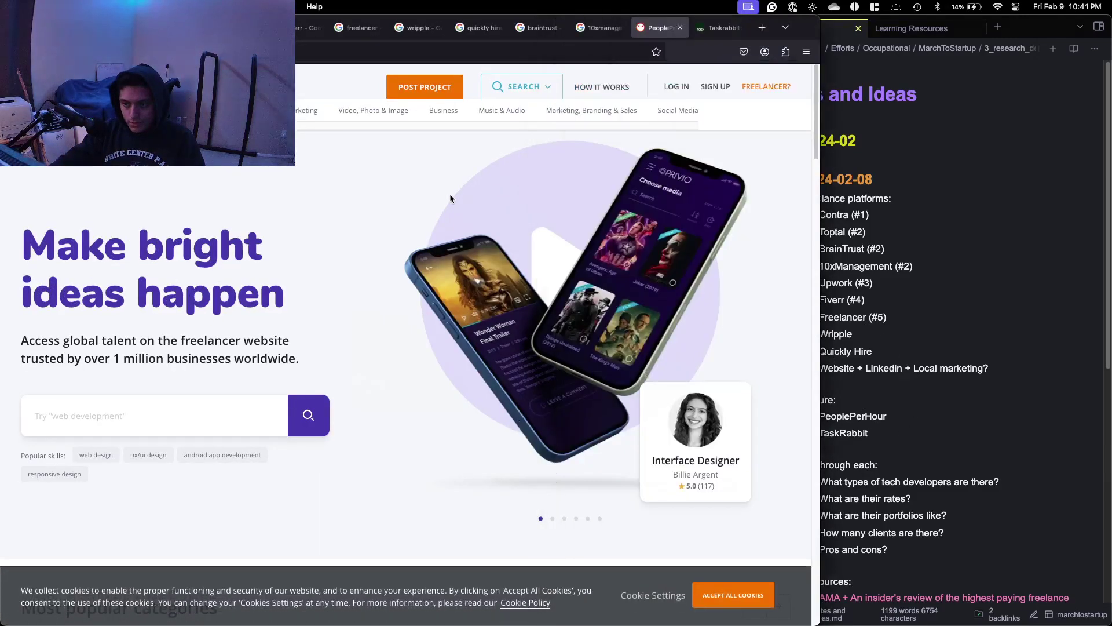
Reorder the browser tabs so the 10xmanagement and braintrust searches come right after the freelancer search.
click(599, 28)
drag(598, 29, 415, 29)
drag(607, 30, 481, 29)
Open the official Quickly Hire and Wripple websites from their respective Google search results.
click(600, 28)
scroll(290, 346, down, 5)
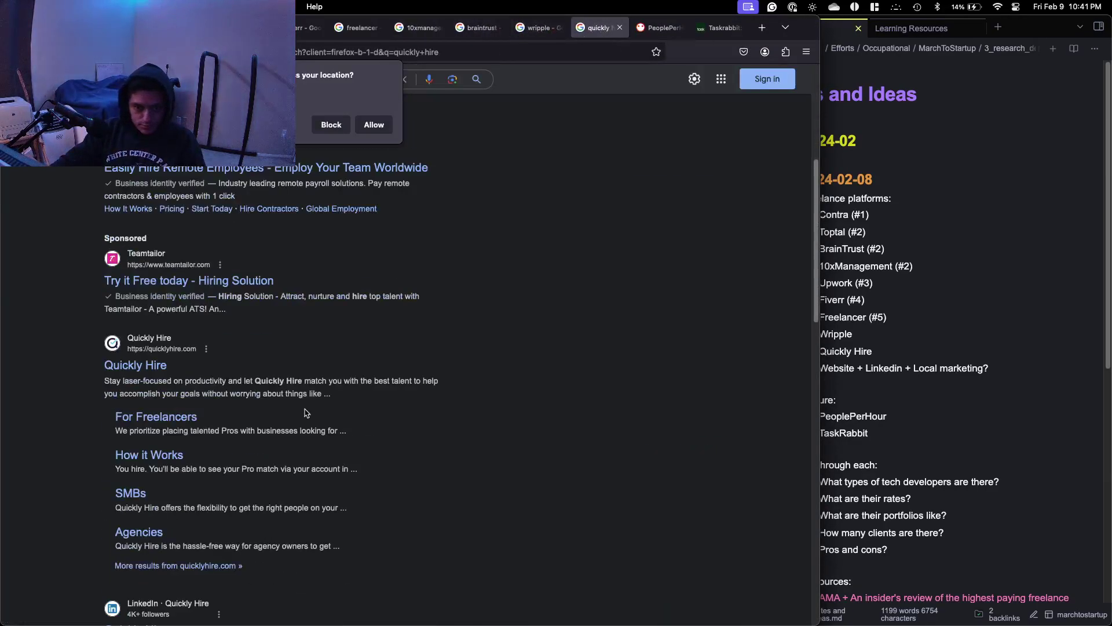
click(166, 366)
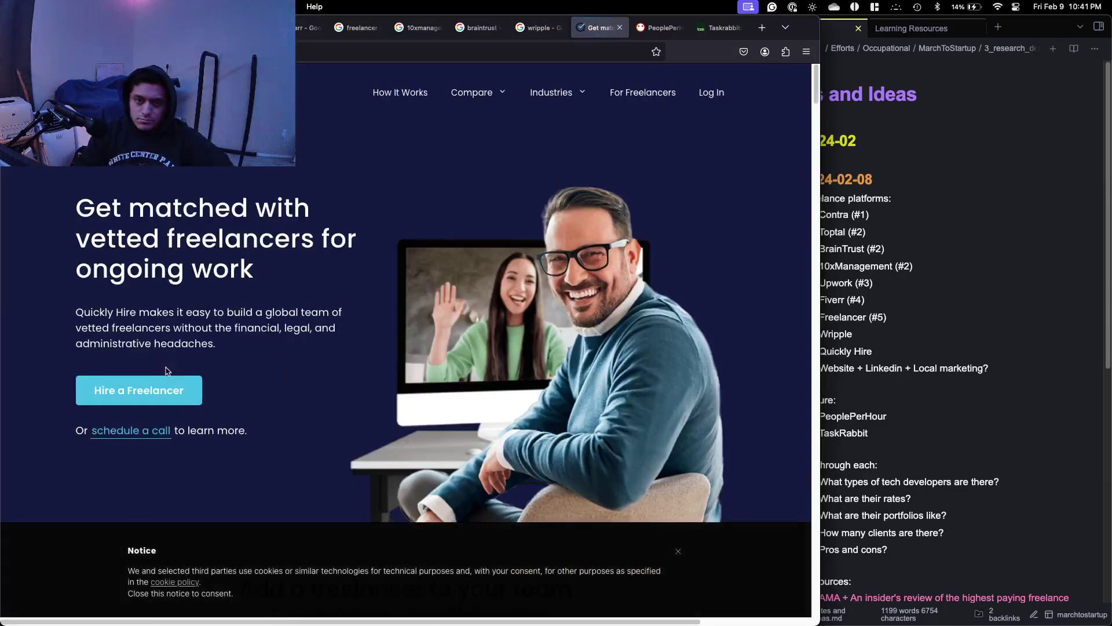
click(523, 29)
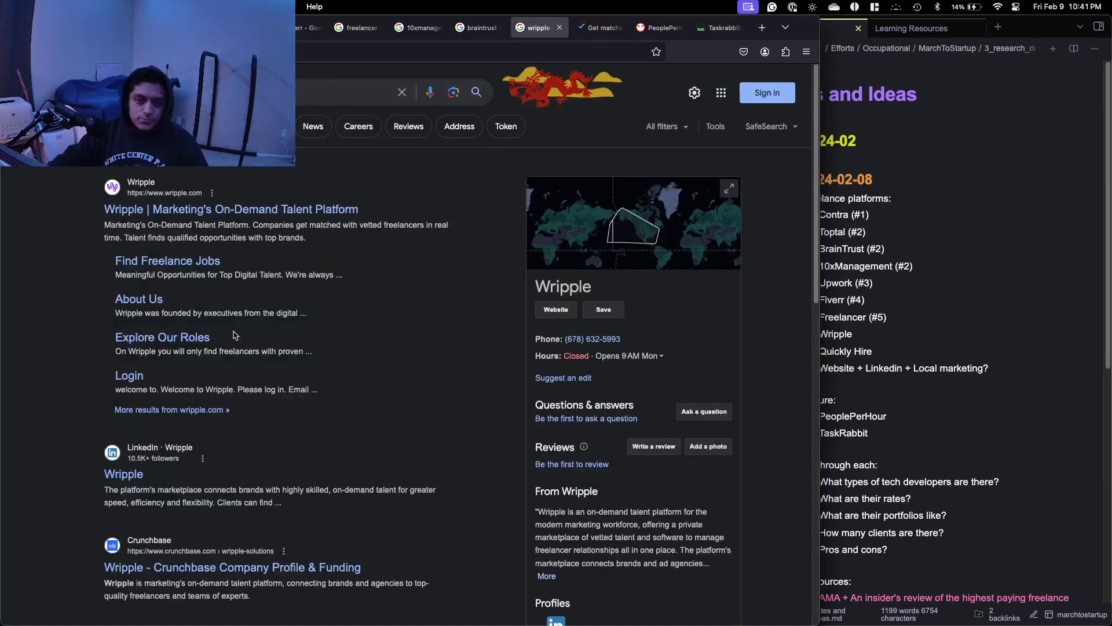
click(198, 207)
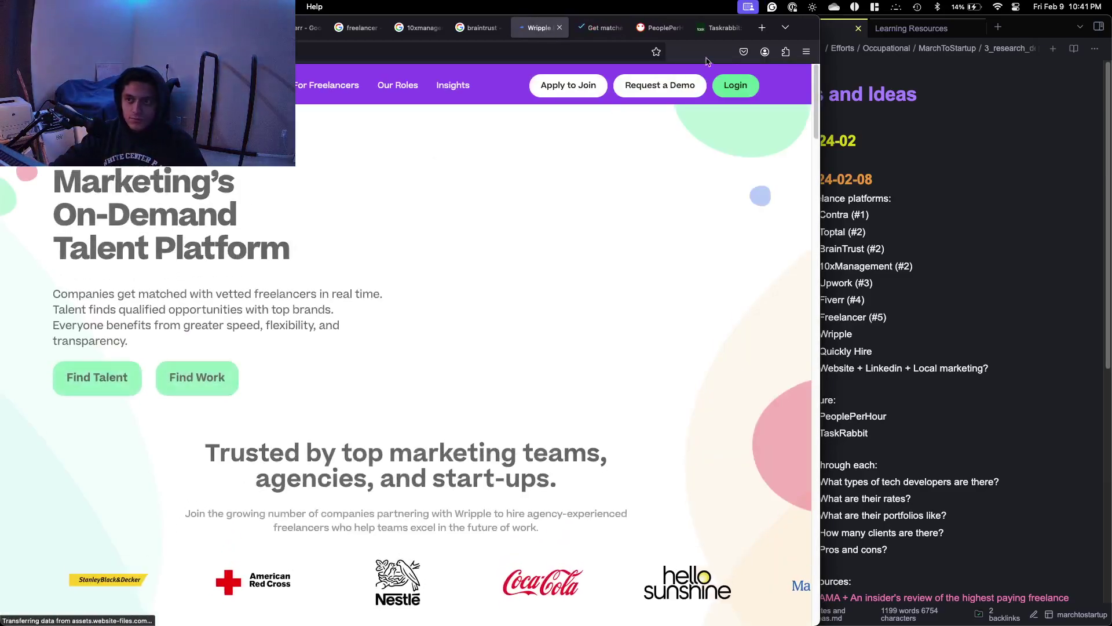
Dismiss the e-mail discount pop-up on the Taskrabbit site and look through the task categories on its Services page.
click(722, 30)
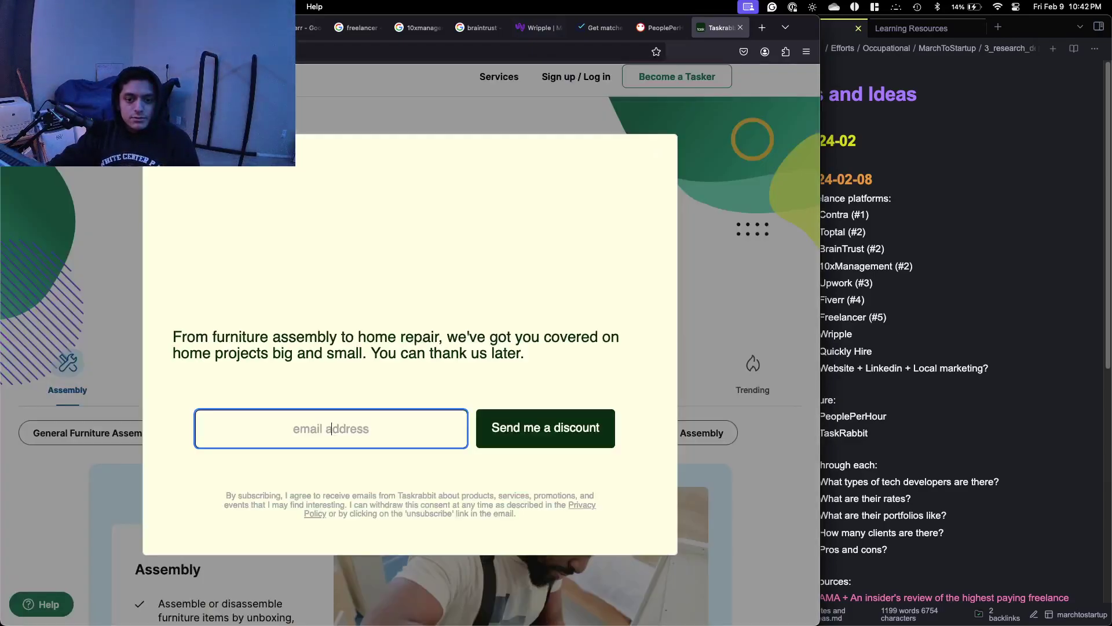
click(656, 156)
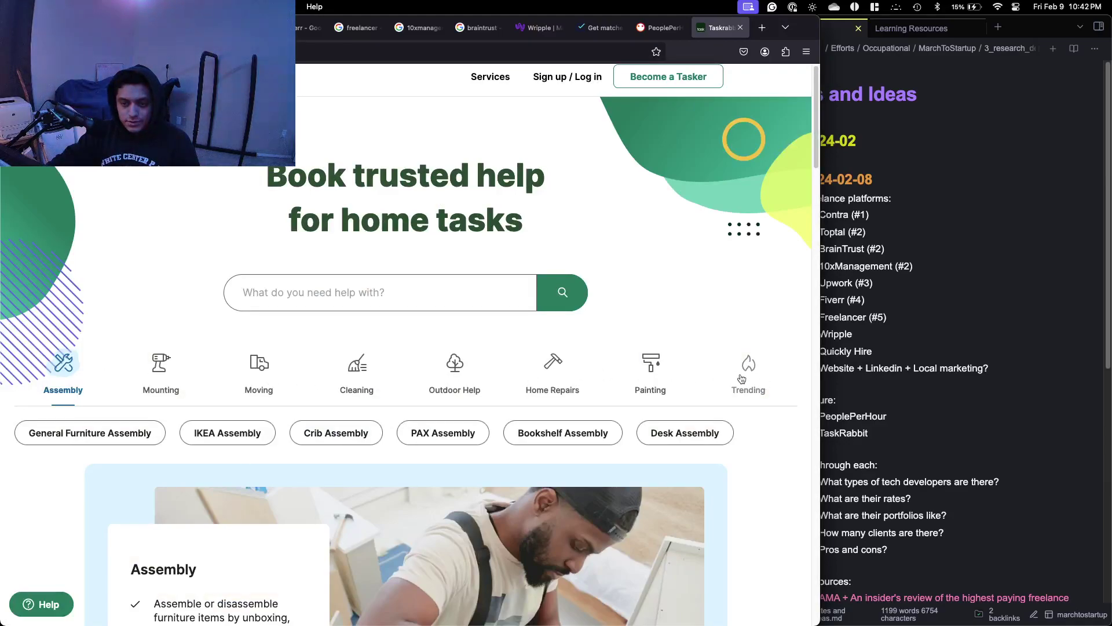
click(494, 80)
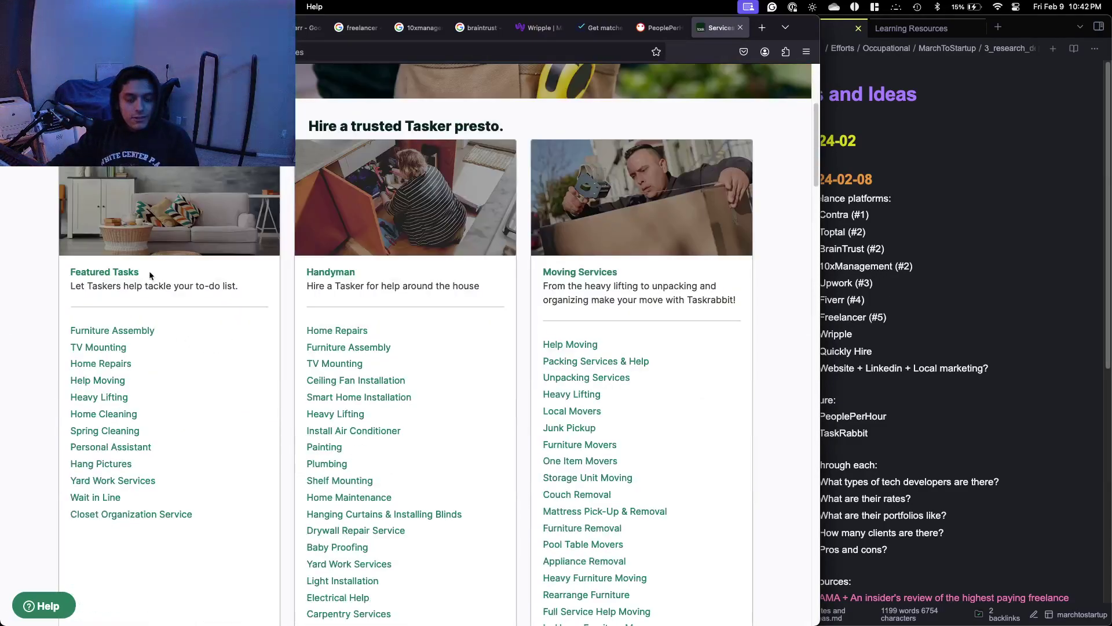
scroll(193, 329, down, 2)
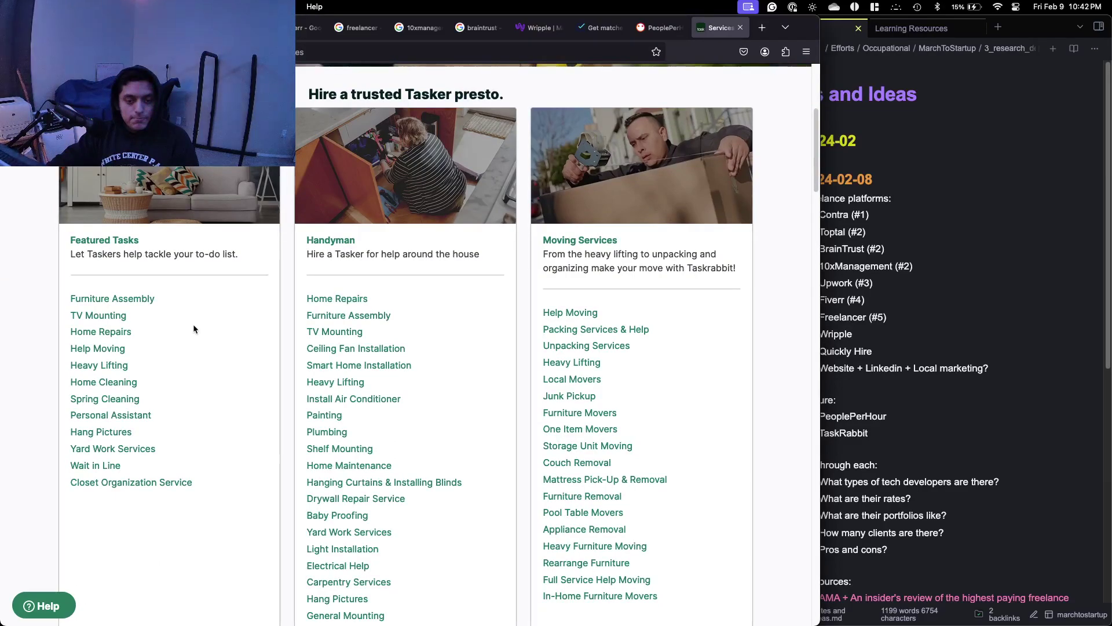
Open the Wait in Line task from Taskrabbit's Featured Tasks and look through how the service works.
scroll(194, 329, down, 1)
scroll(177, 341, down, 1)
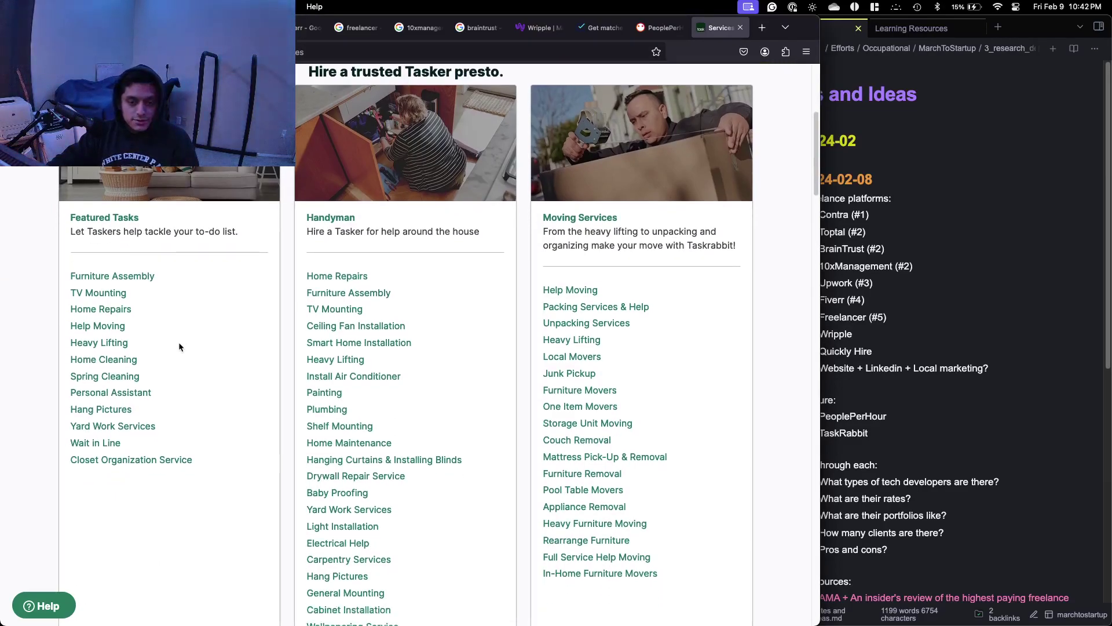
scroll(173, 345, down, 3)
click(108, 426)
scroll(165, 399, down, 10)
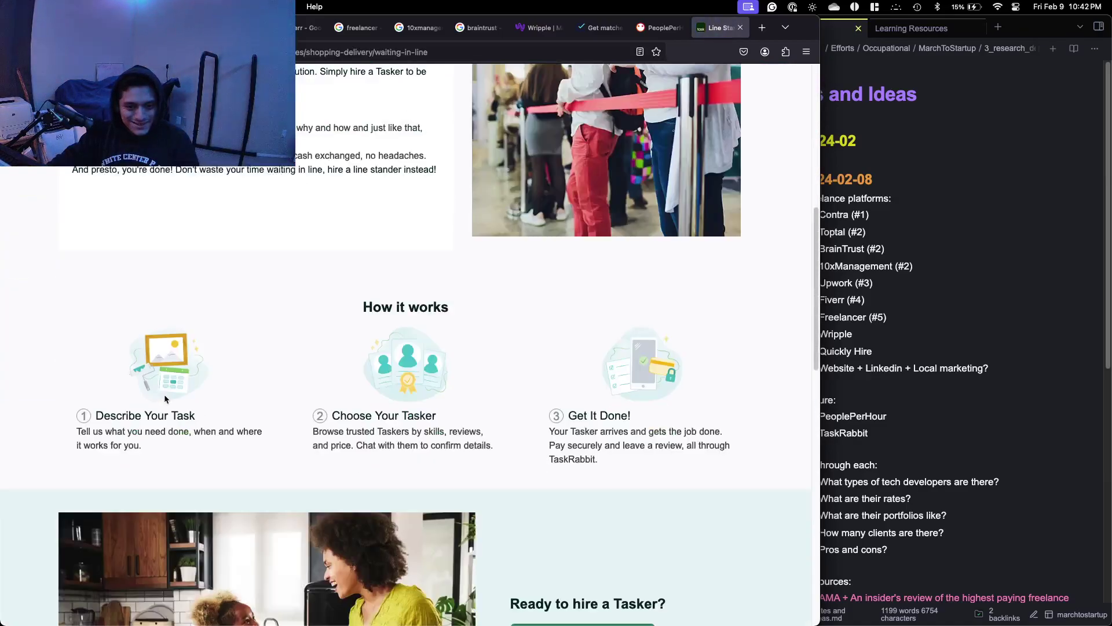
scroll(165, 398, down, 15)
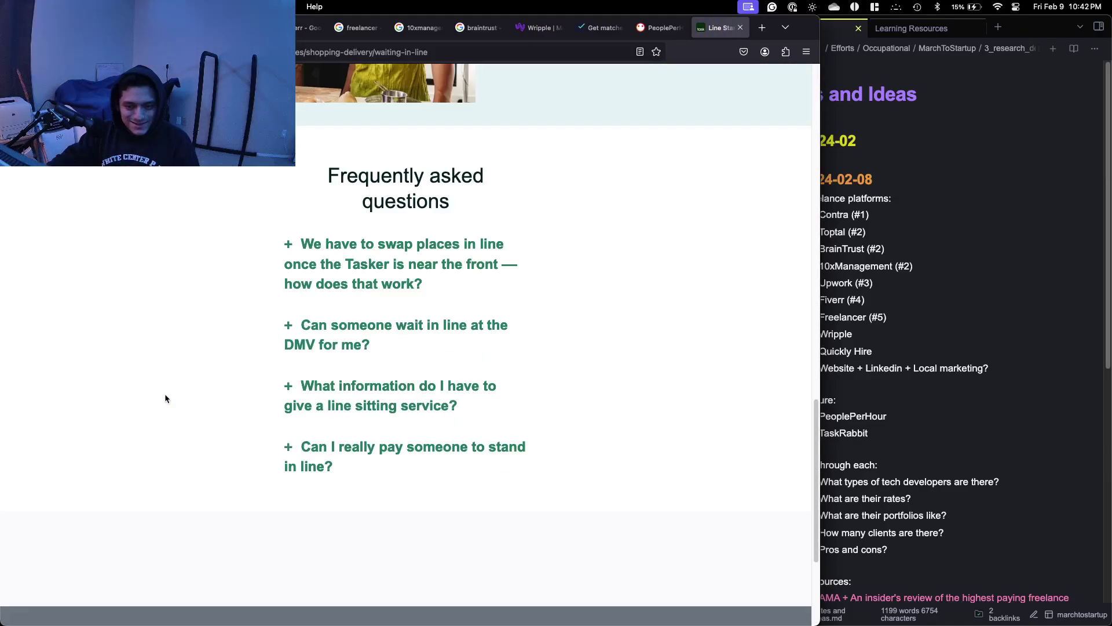
Read the Wait in Line FAQ answers on swapping places, DMV lines and paying someone to stand in line, and return to the Services page.
click(377, 279)
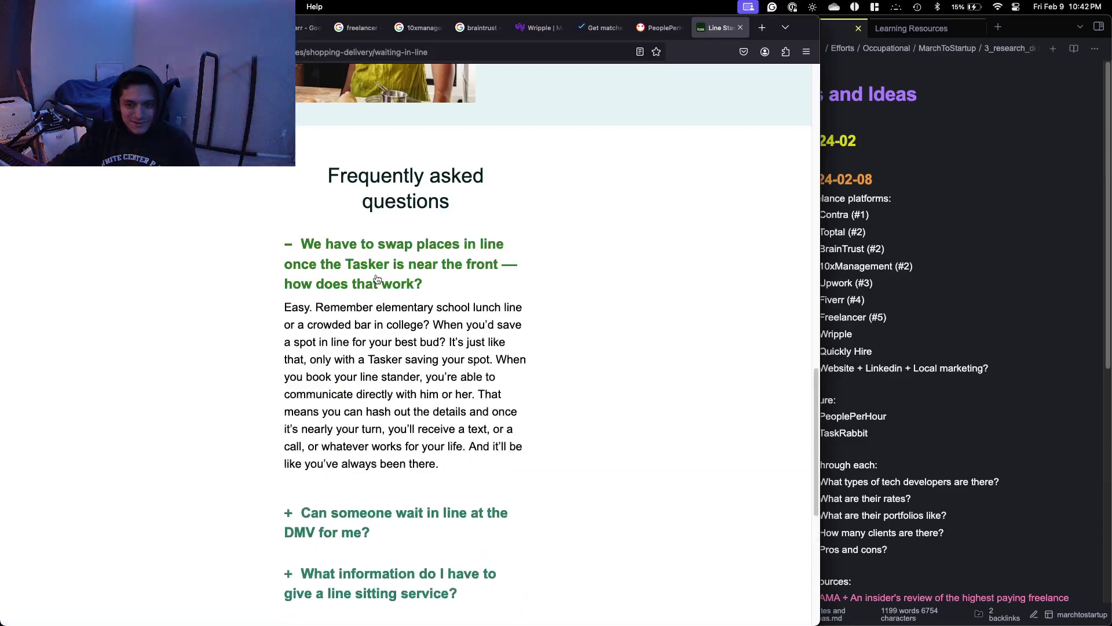
scroll(377, 280, down, 4)
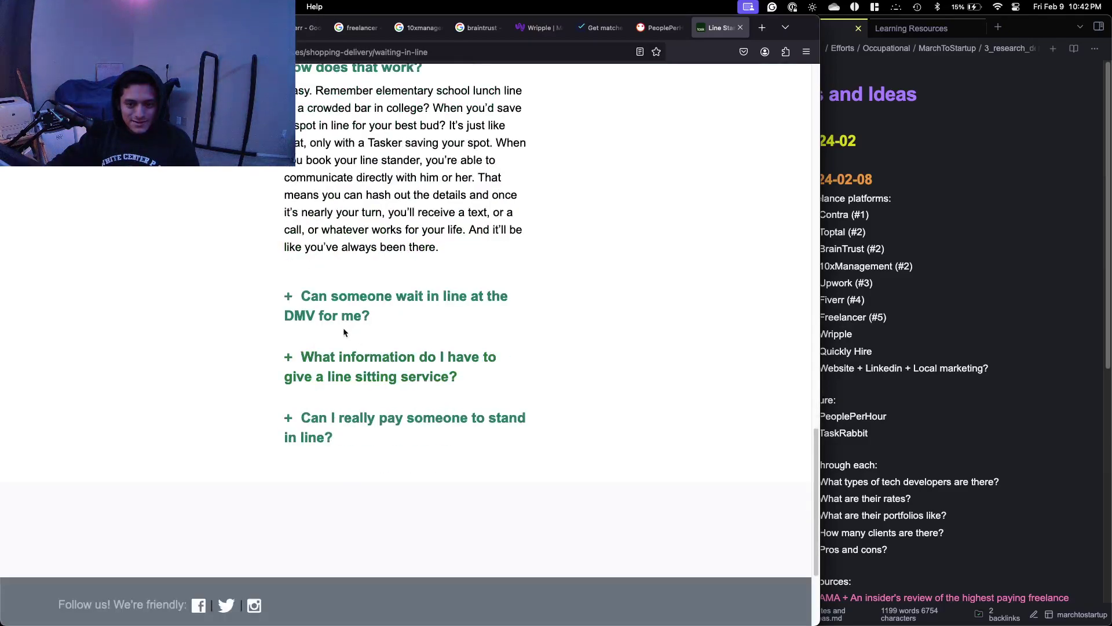
click(355, 305)
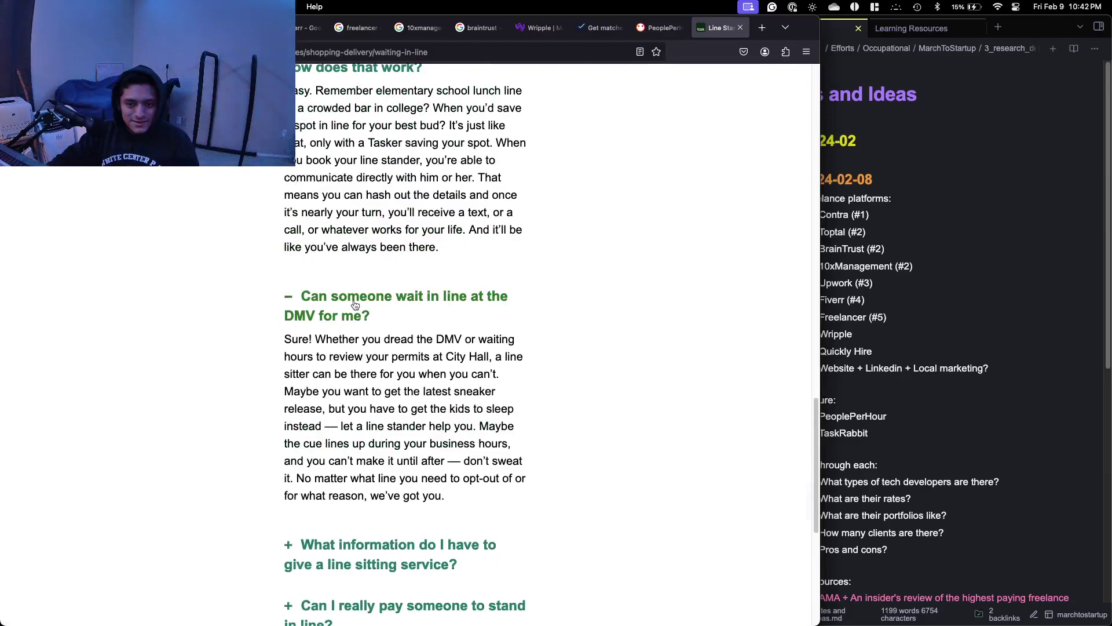
click(355, 308)
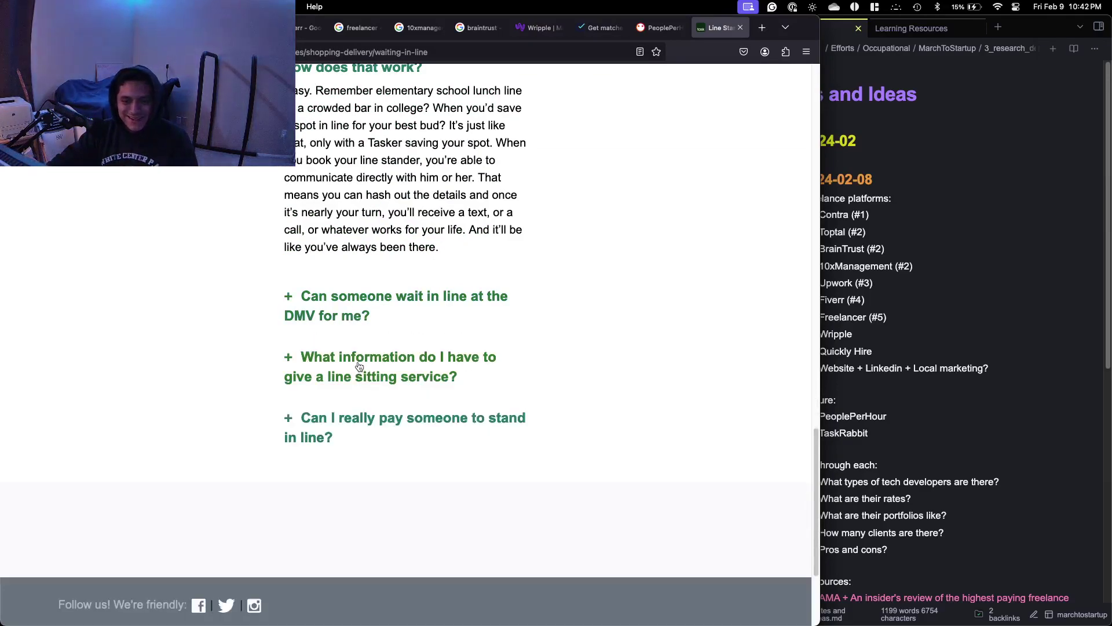
click(371, 413)
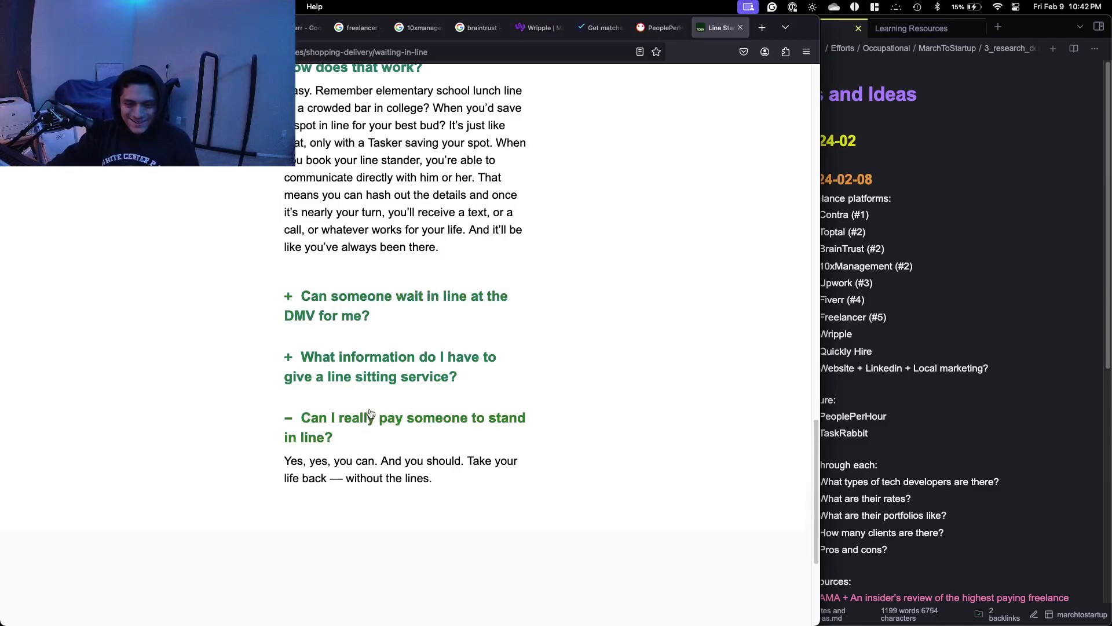
click(371, 413)
scroll(376, 408, up, 15)
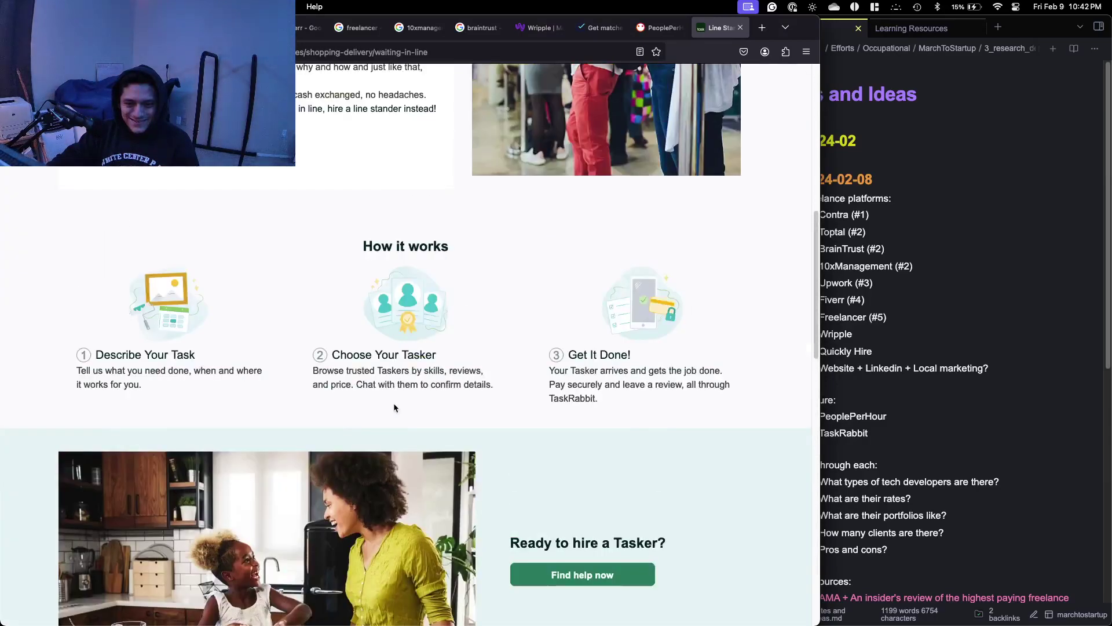
scroll(396, 417, up, 4)
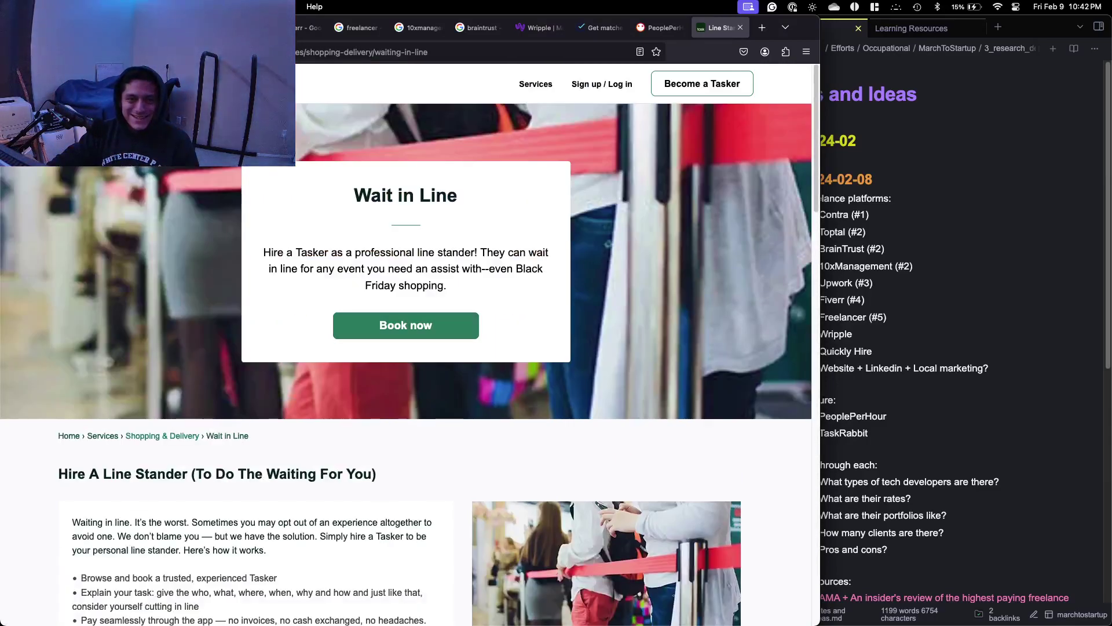
click(14, 52)
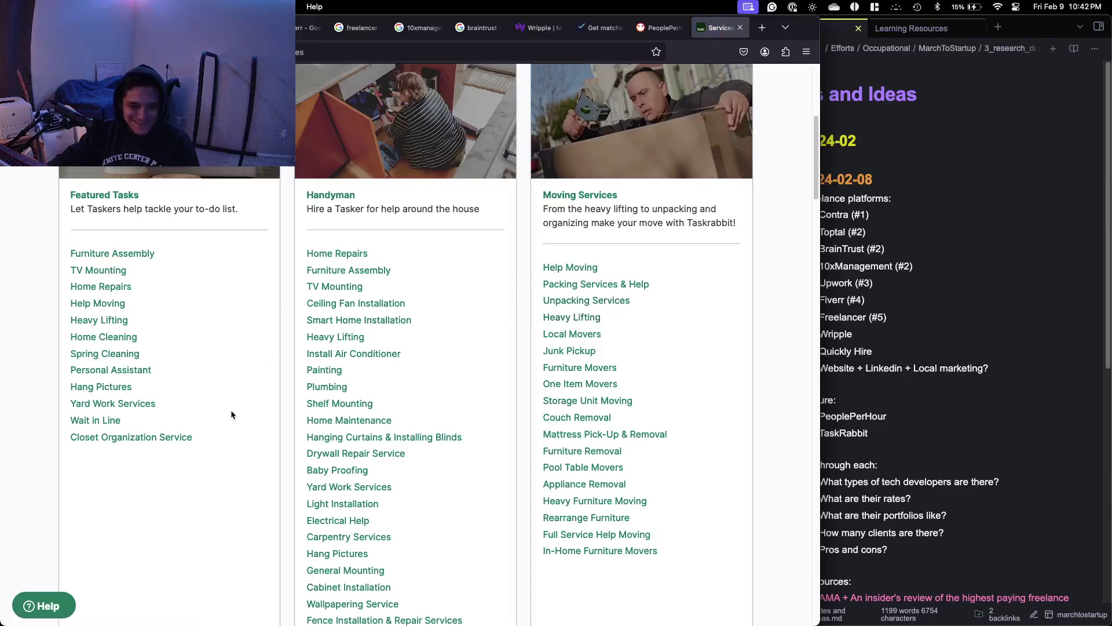
Open the Personal Assistant task from Featured Tasks and read the FAQ answer on how much a personal assistant costs.
scroll(221, 418, down, 1)
click(119, 354)
scroll(394, 373, down, 15)
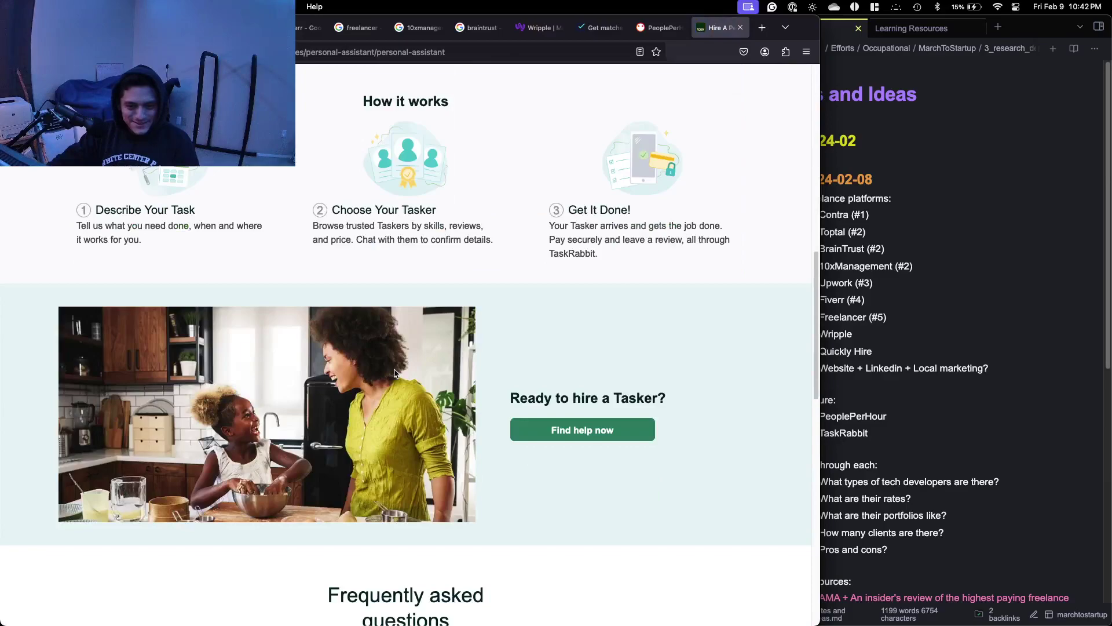
scroll(395, 374, down, 2)
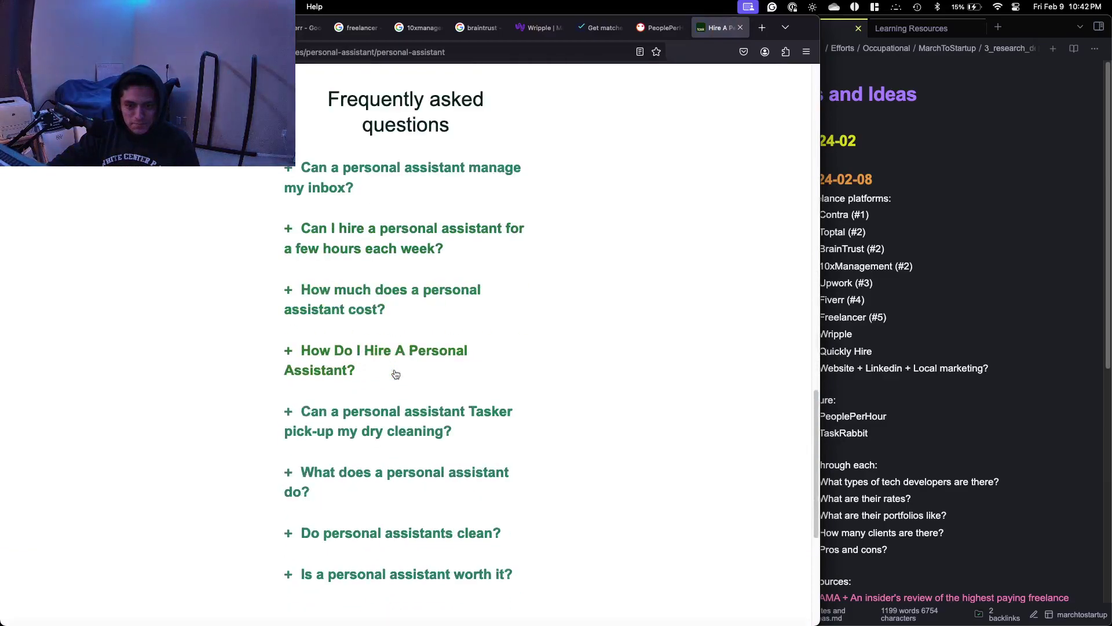
click(380, 304)
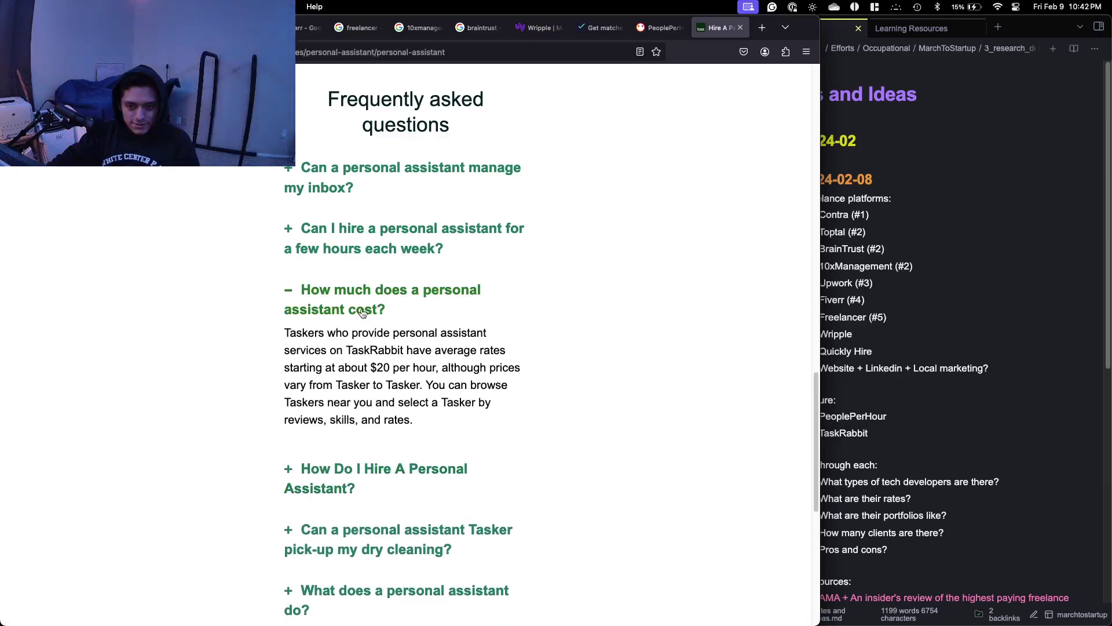
click(362, 311)
scroll(361, 313, down, 3)
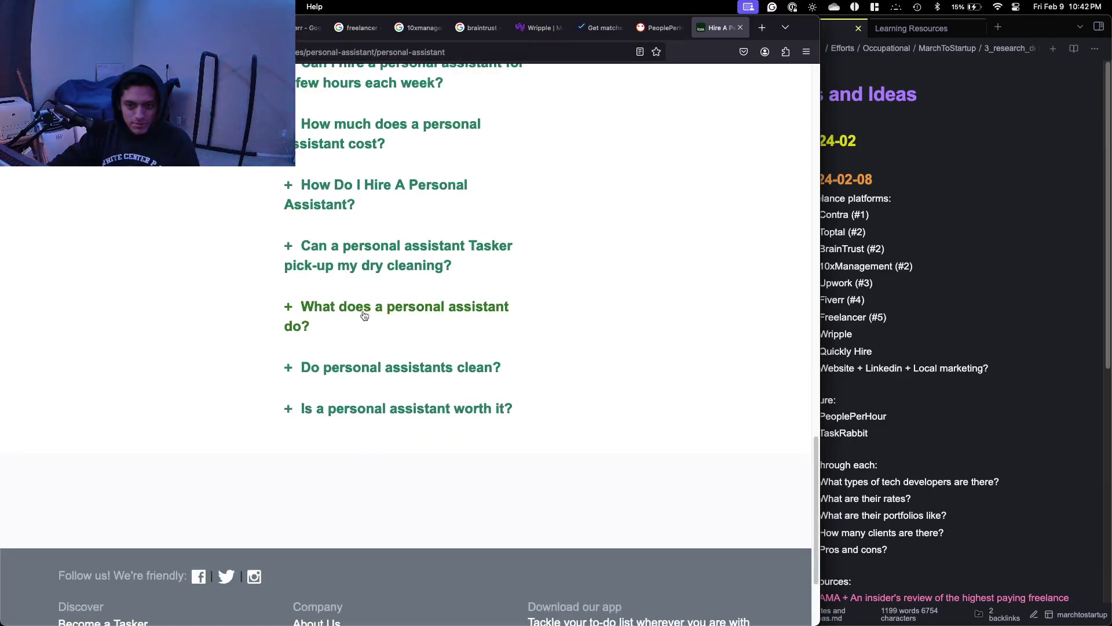
Read the FAQ answers on whether personal assistants clean and what they do, and return to the Services page.
click(367, 375)
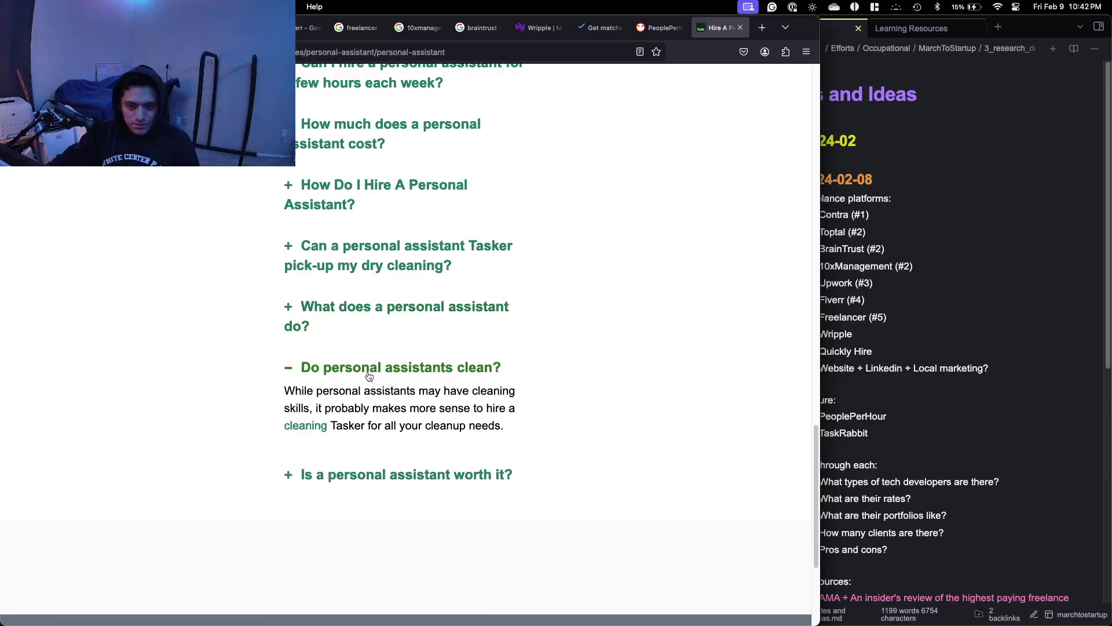
click(369, 375)
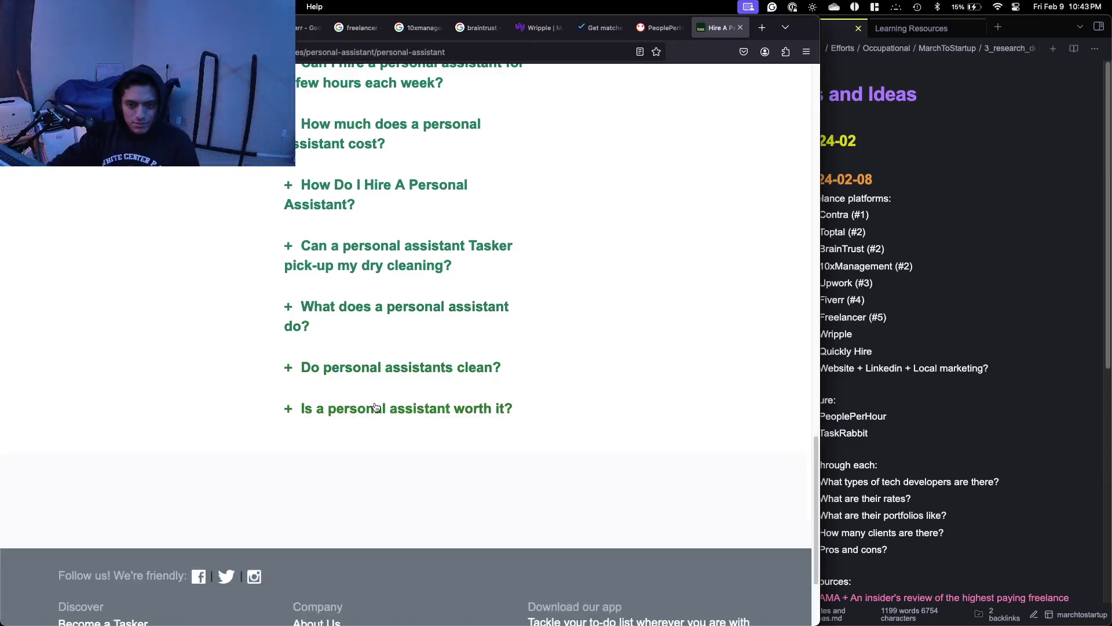
click(357, 317)
drag(334, 349, 407, 415)
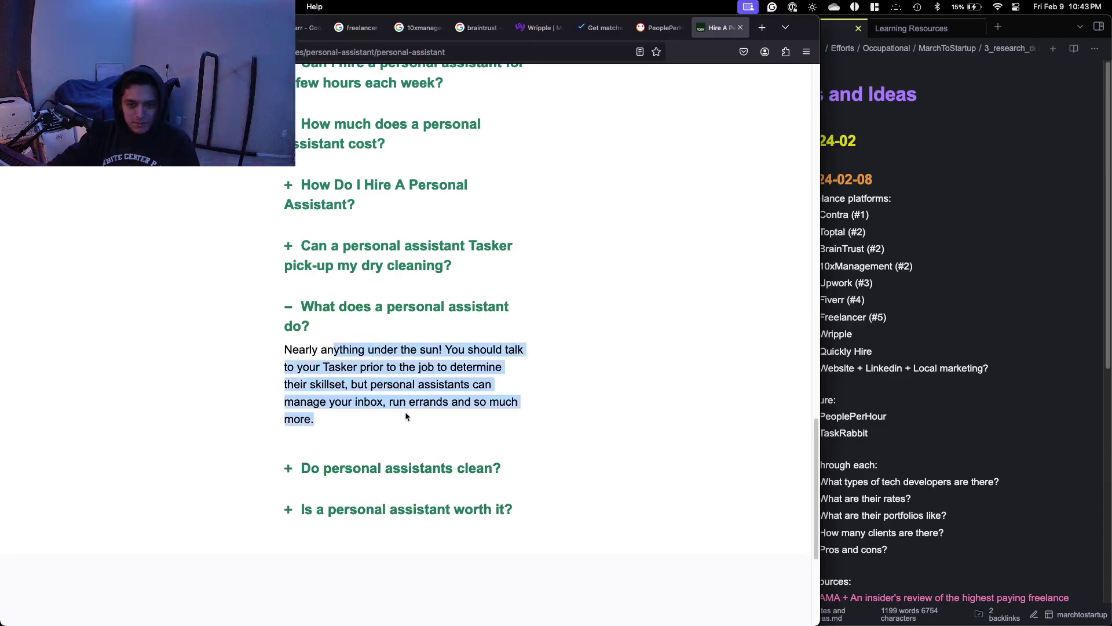
click(406, 415)
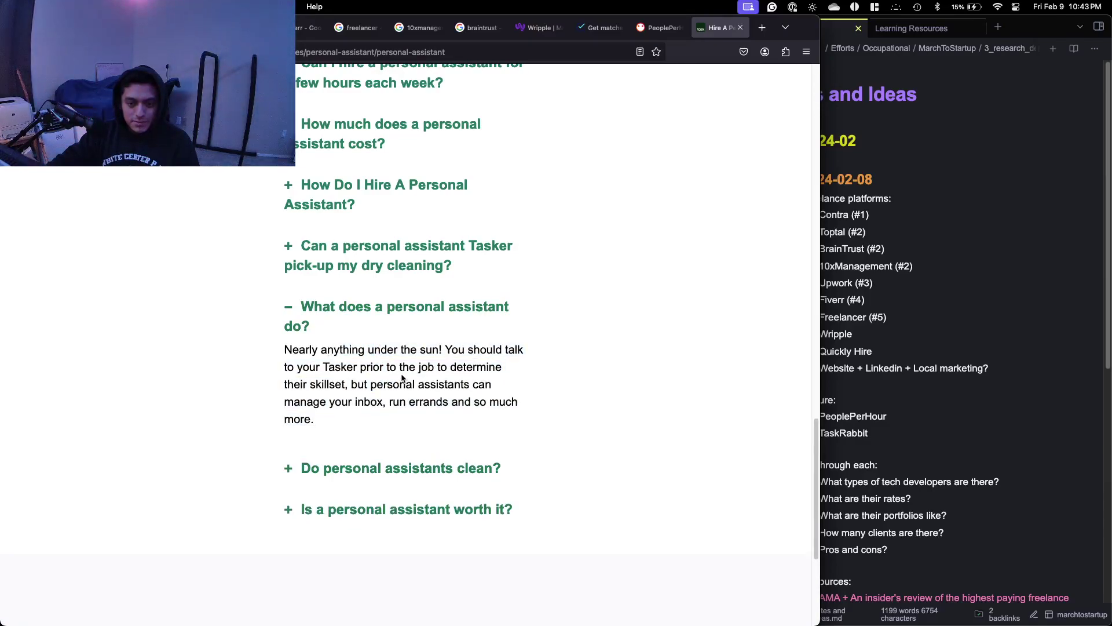
scroll(401, 377, up, 15)
scroll(395, 379, up, 8)
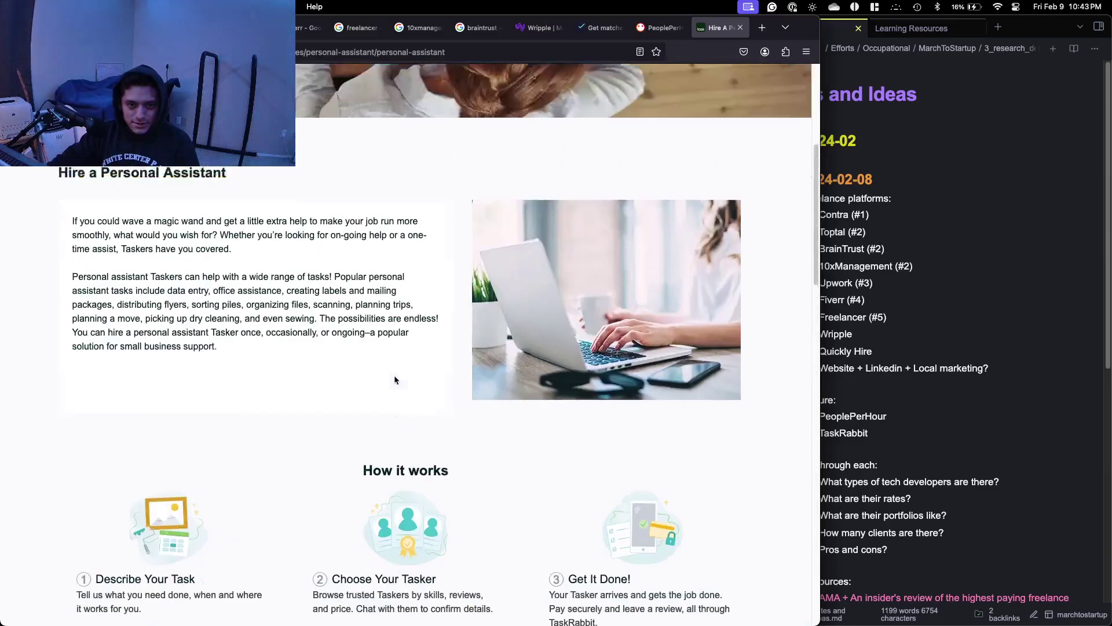
click(14, 53)
Examine the tasks listed under Handyman and Moving Services on the Taskrabbit Services page.
scroll(386, 306, down, 5)
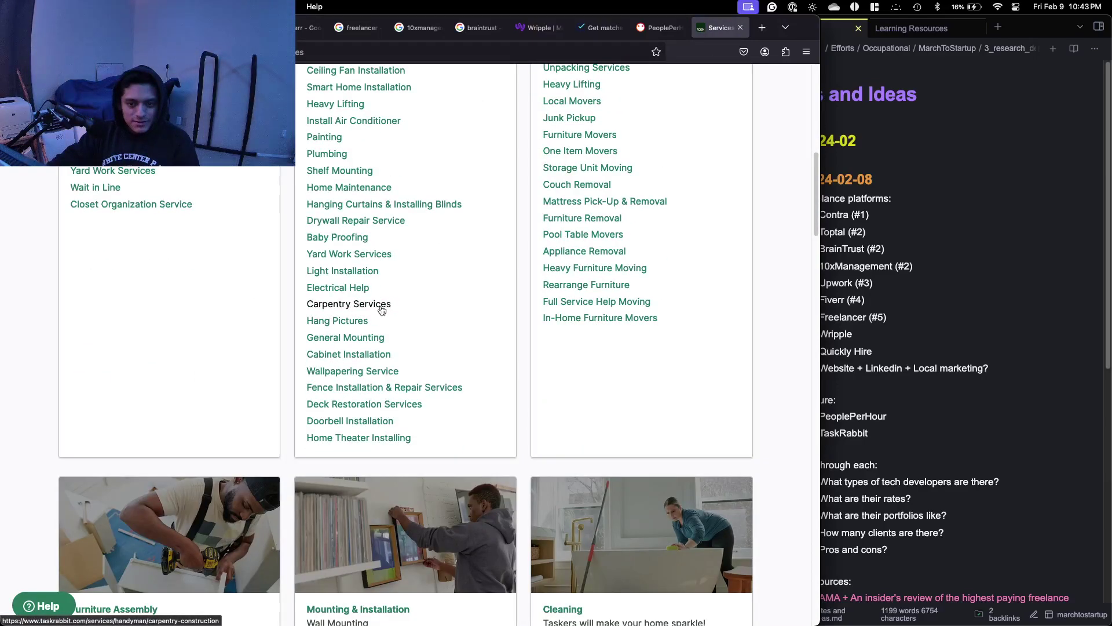
scroll(382, 310, up, 7)
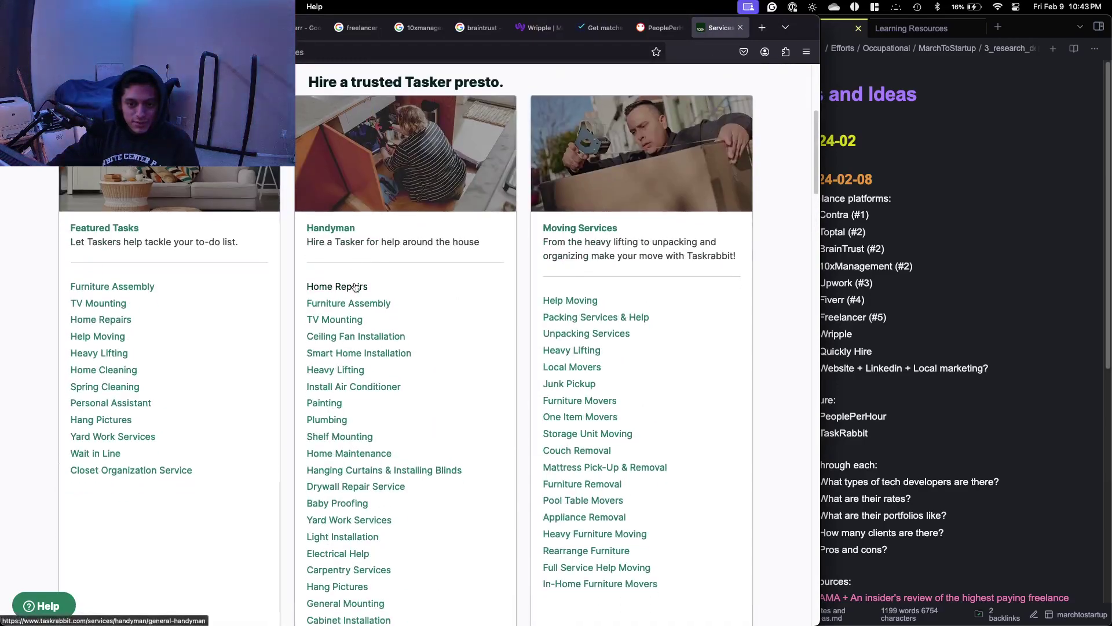
scroll(342, 310, down, 1)
scroll(338, 310, down, 1)
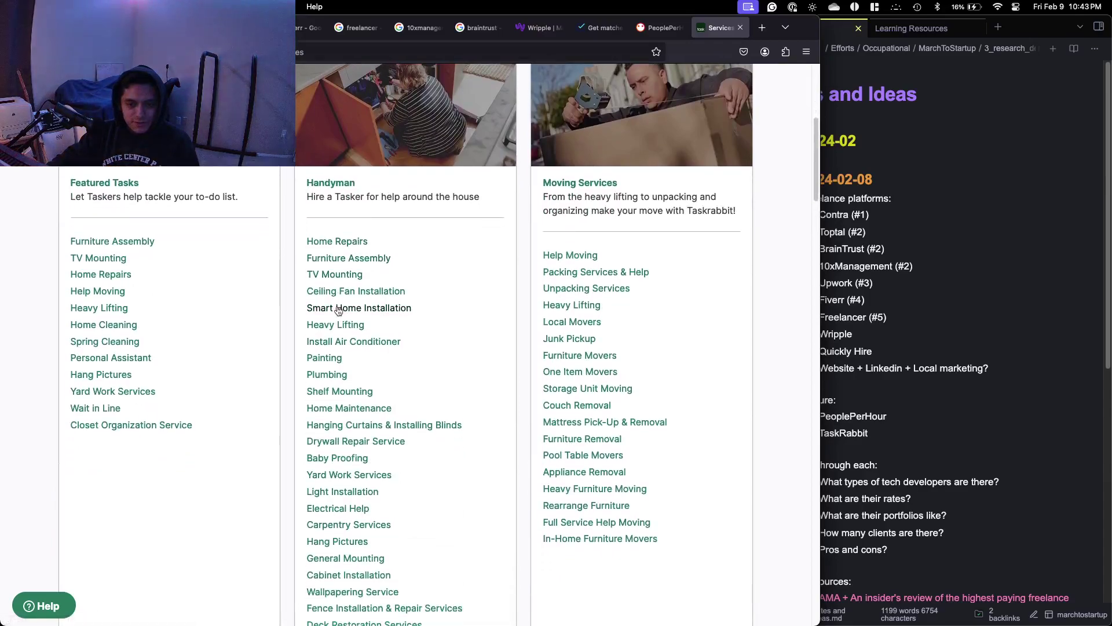
scroll(343, 329, down, 2)
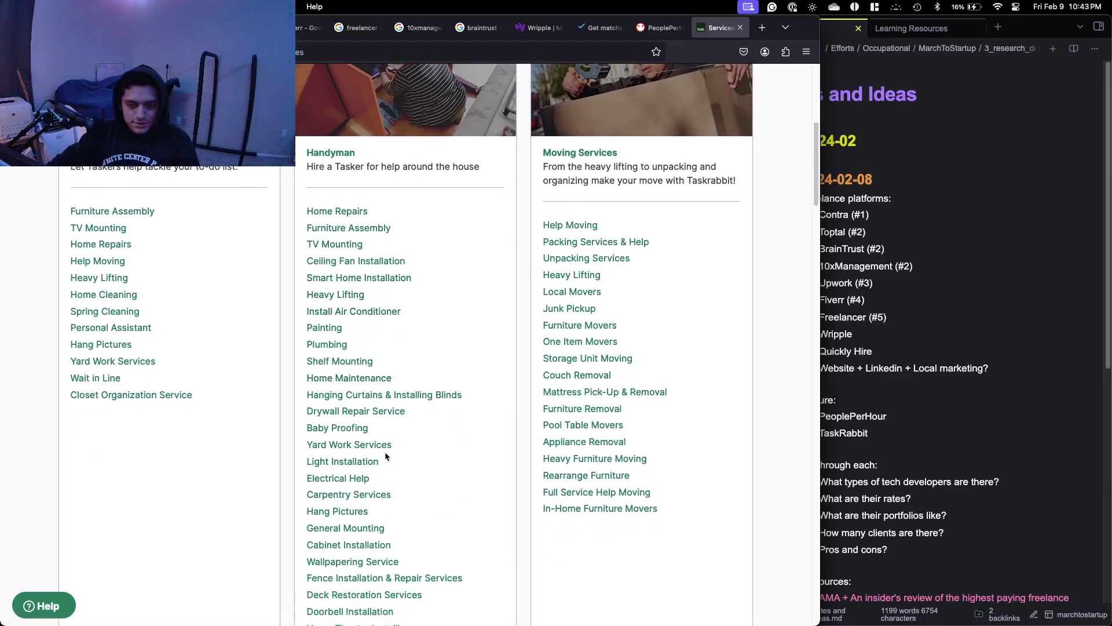
scroll(386, 456, down, 3)
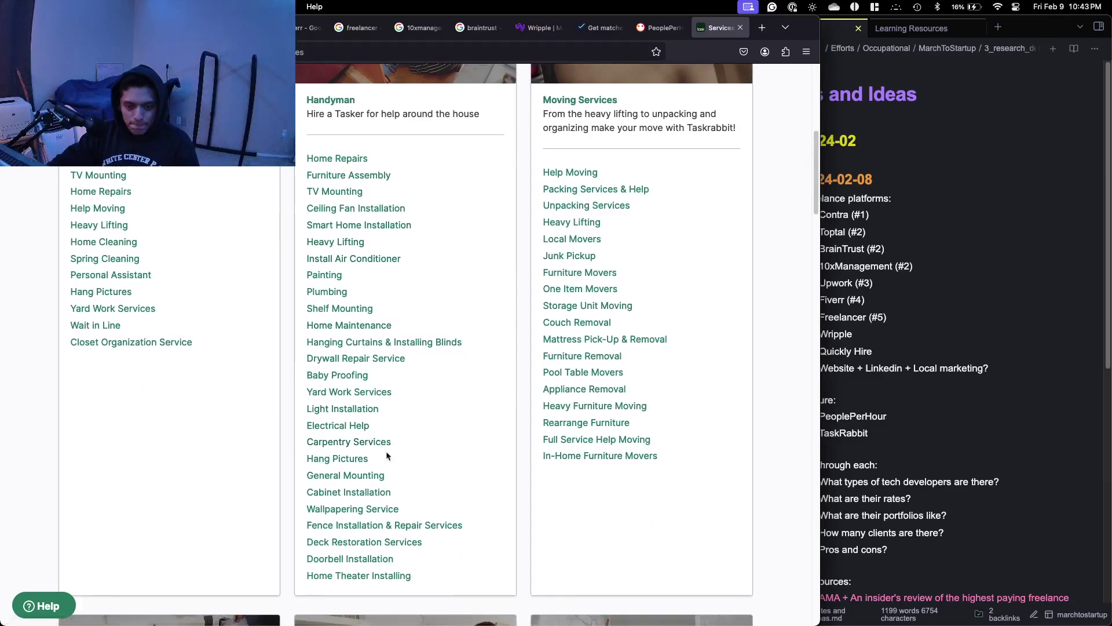
scroll(386, 457, down, 3)
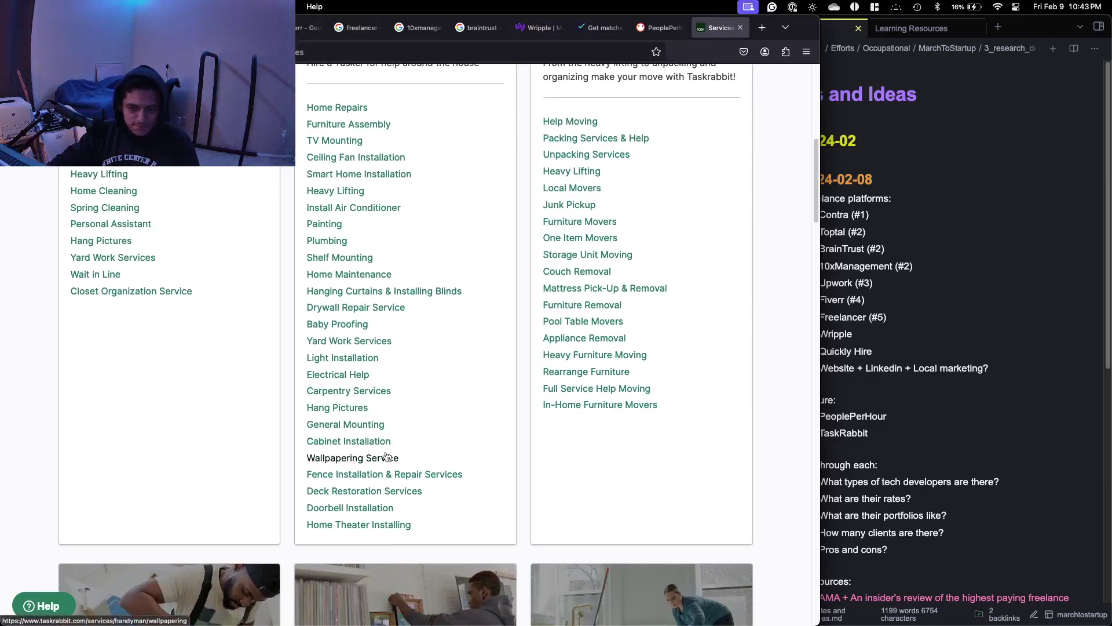
scroll(386, 456, up, 10)
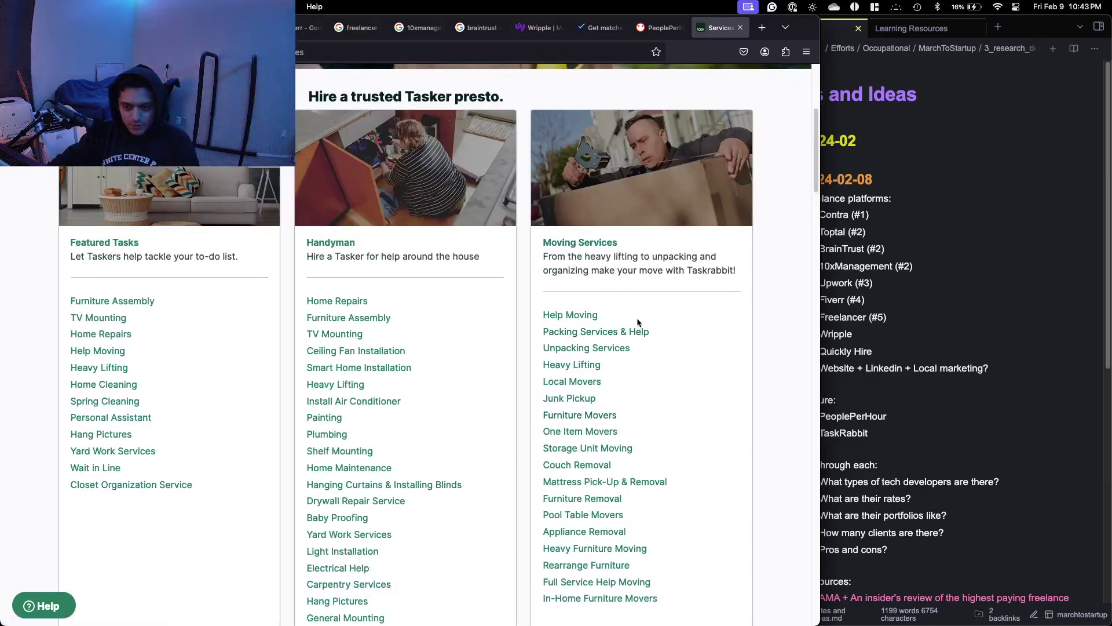
scroll(637, 322, down, 1)
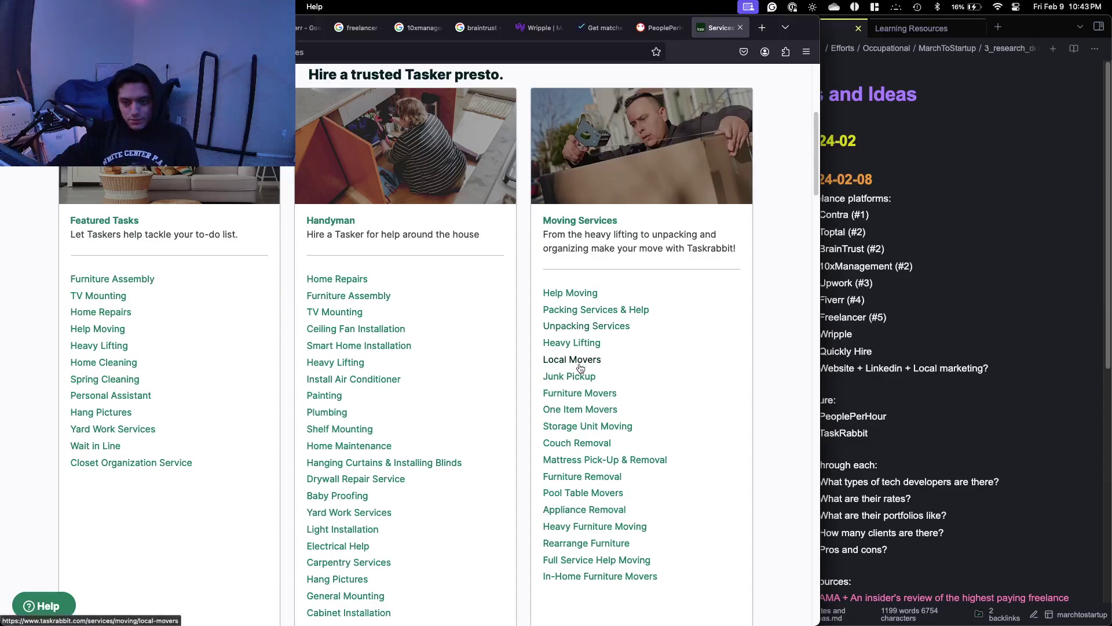
scroll(581, 369, down, 5)
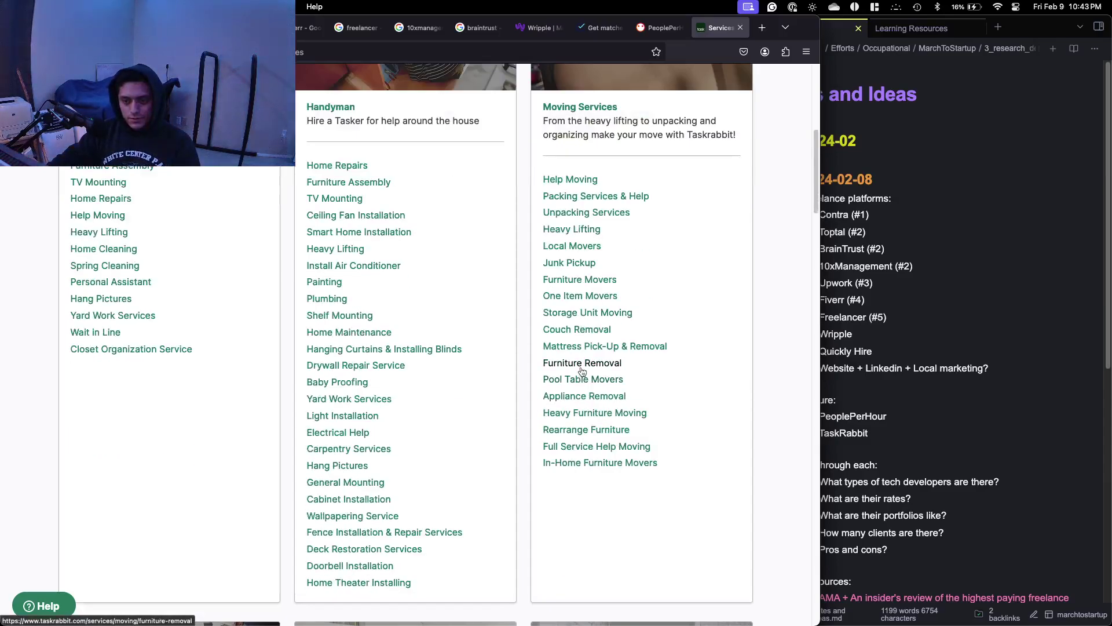
Look through the remaining Taskrabbit service categories, from Furniture Assembly and Cleaning to Virtual & Online Tasks and Office Services.
scroll(581, 371, down, 18)
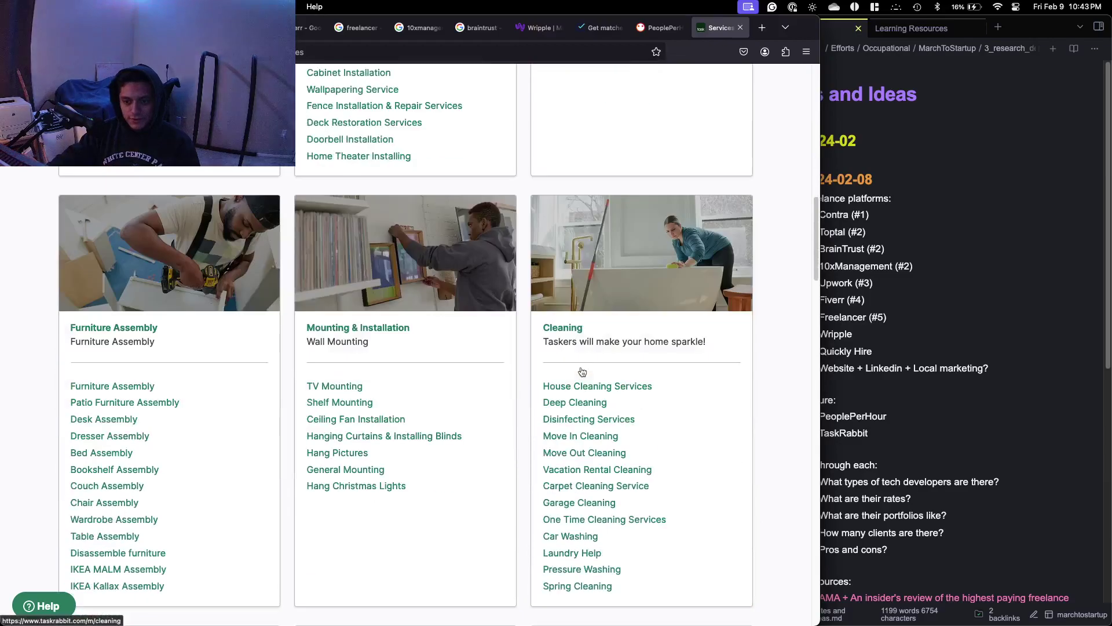
scroll(581, 371, down, 1)
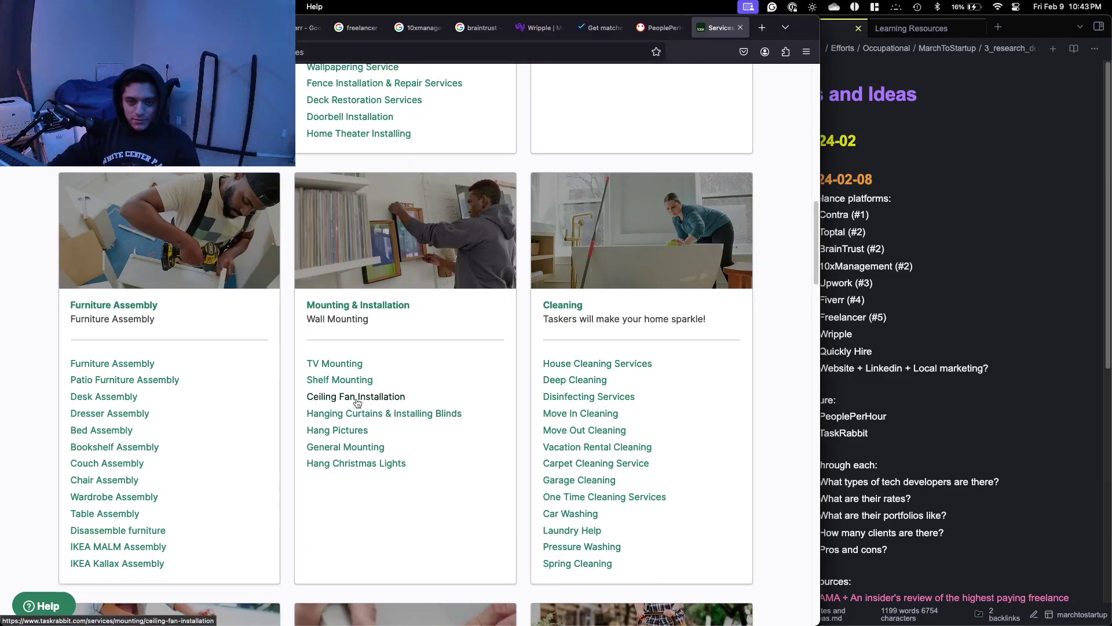
scroll(126, 376, down, 18)
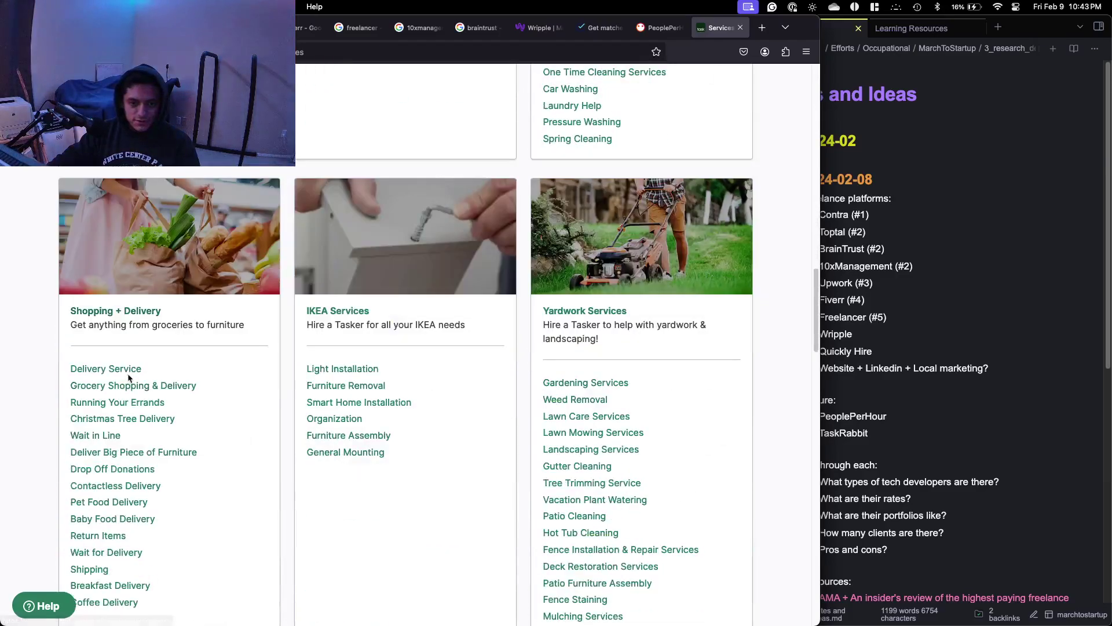
scroll(128, 378, down, 6)
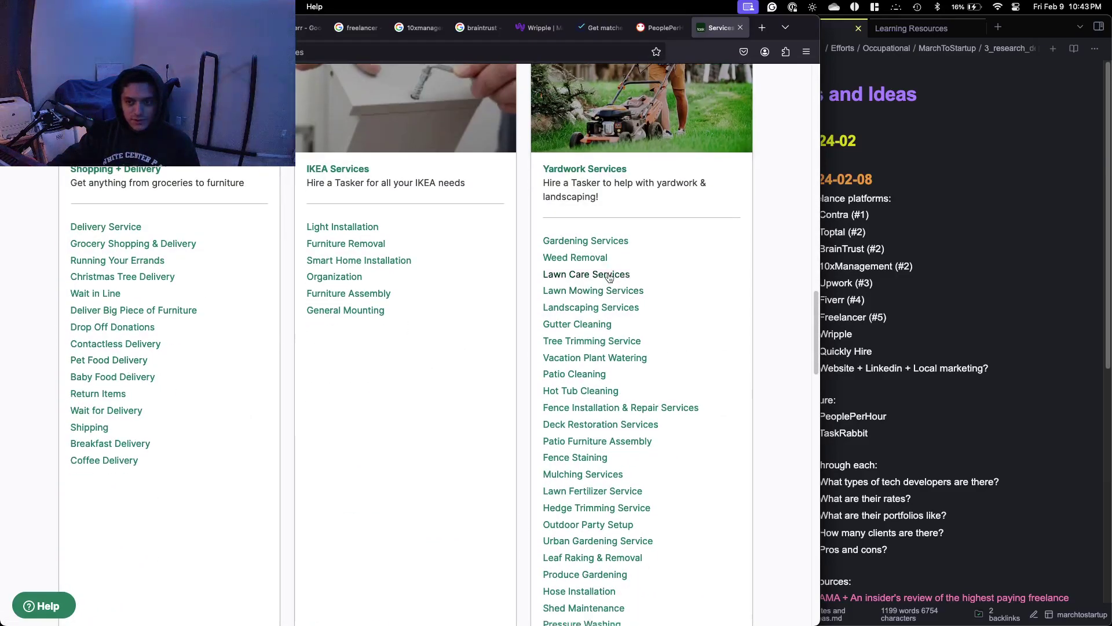
scroll(609, 277, down, 10)
scroll(609, 276, down, 14)
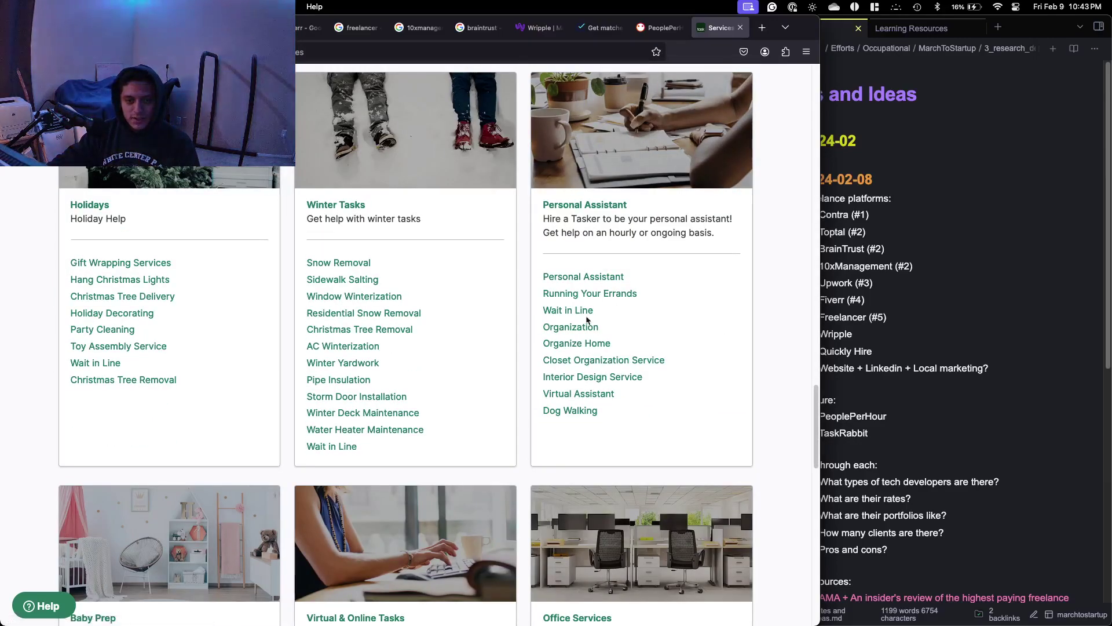
scroll(571, 326, down, 10)
scroll(571, 326, down, 1)
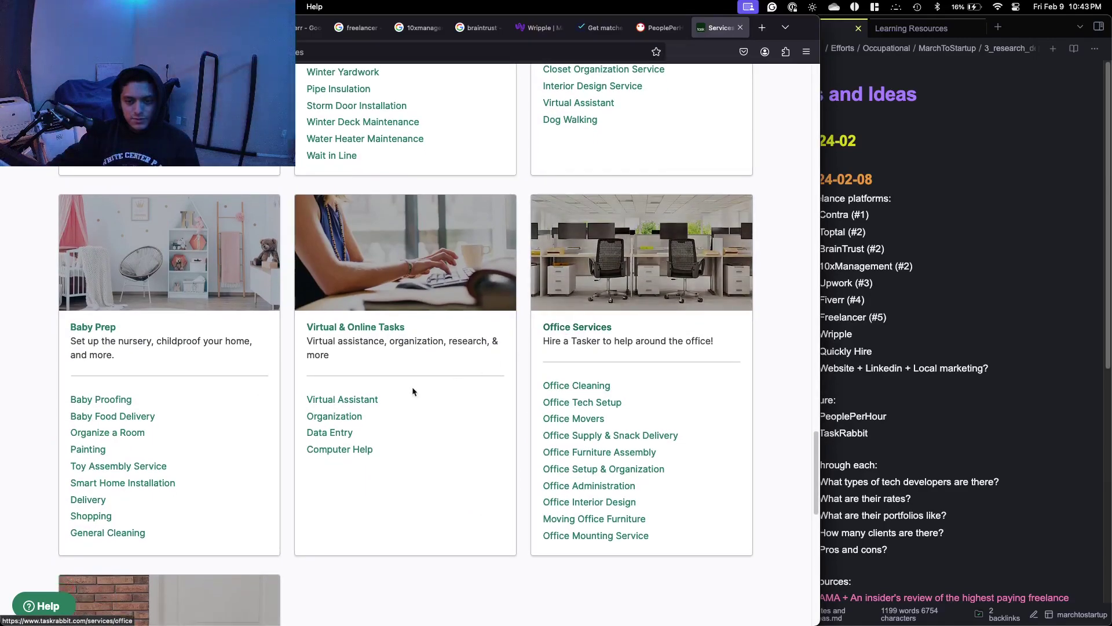
Open the Organization task under Personal Assistant, look over its description and FAQ questions, and return to the Services page.
scroll(324, 388, down, 4)
scroll(323, 388, down, 9)
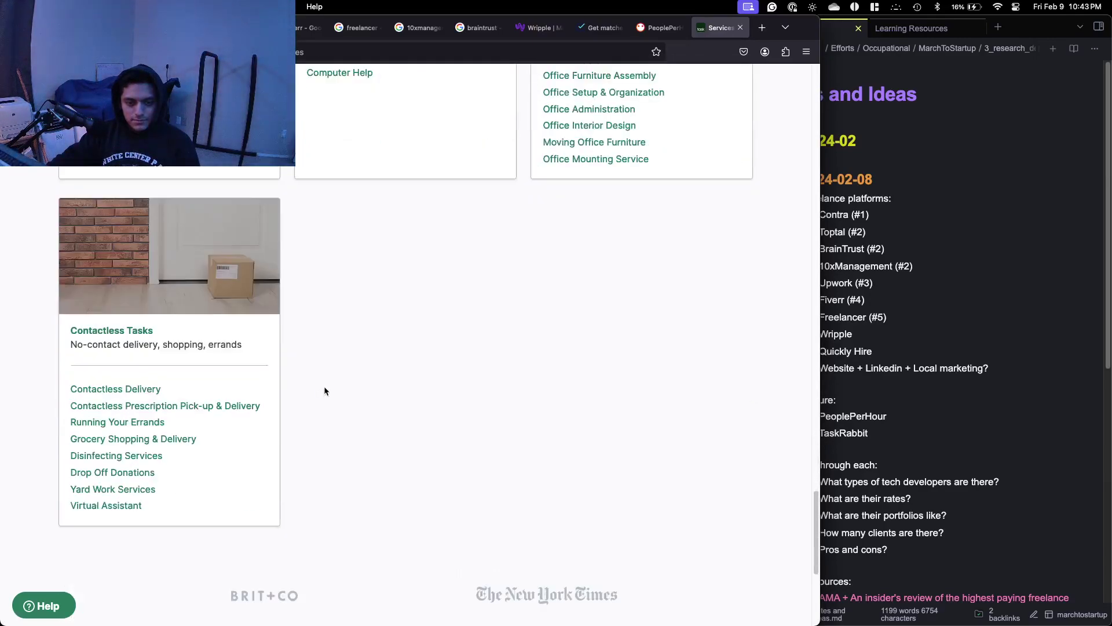
scroll(662, 359, up, 20)
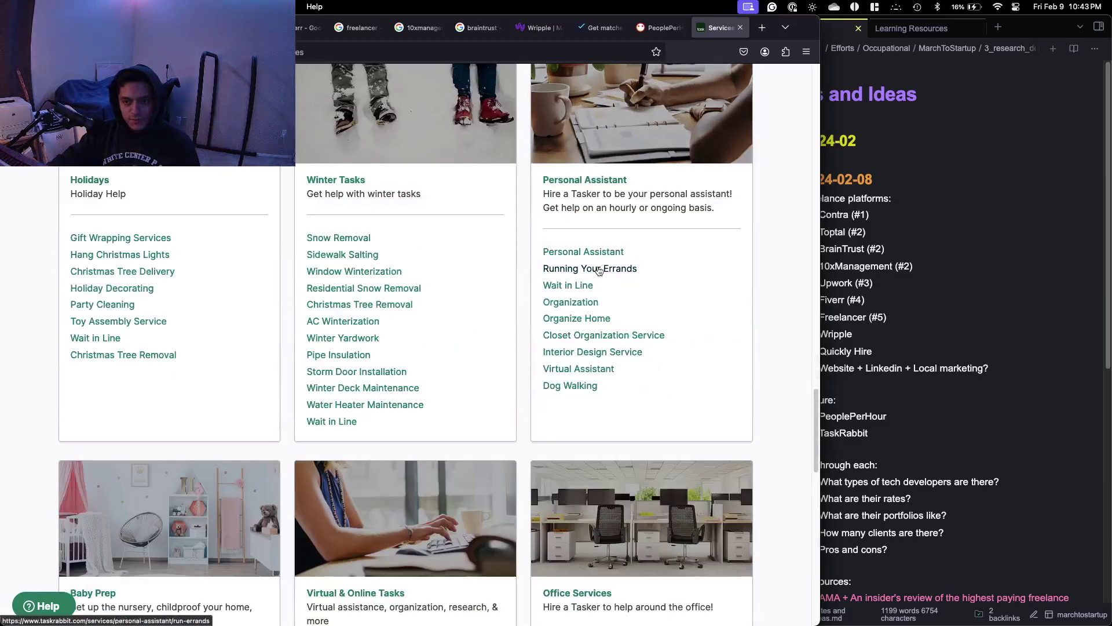
click(581, 302)
scroll(616, 300, down, 6)
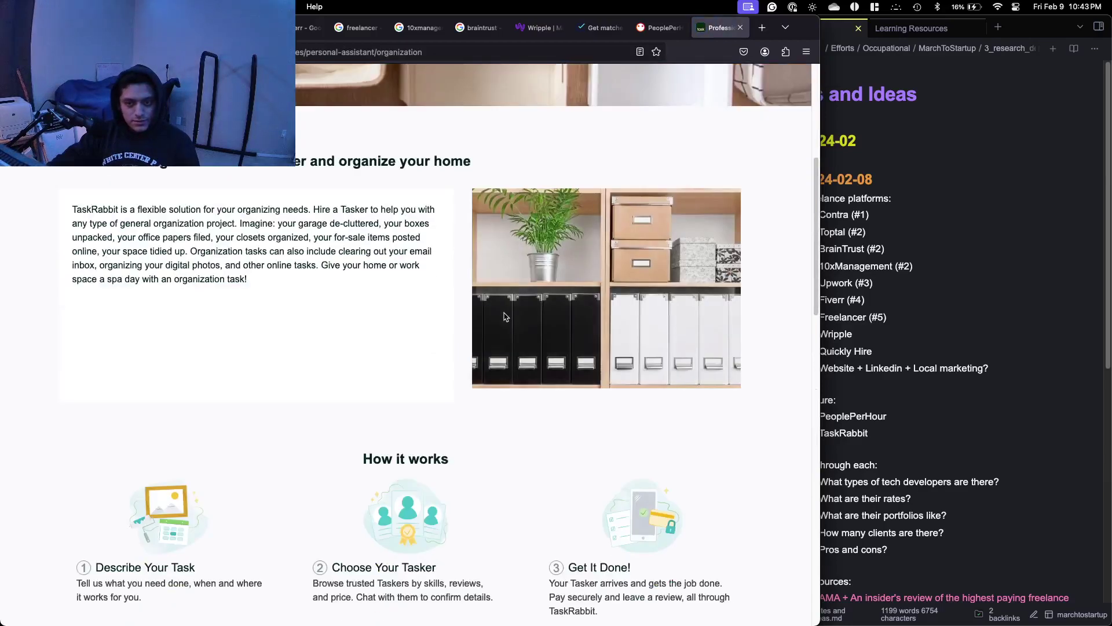
scroll(504, 316, down, 12)
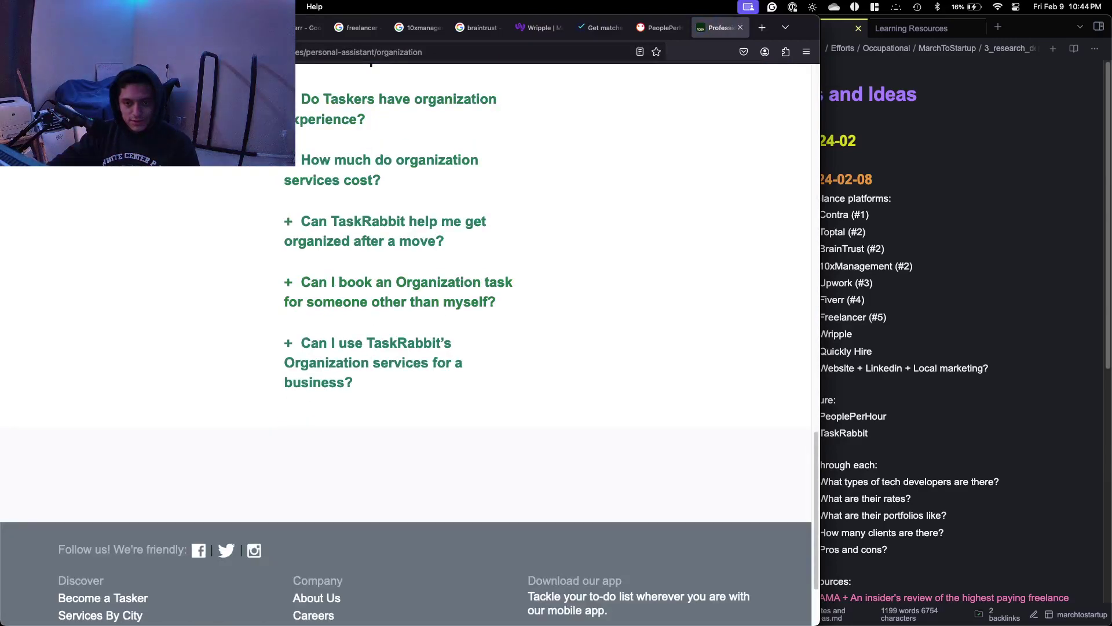
key(super+Left)
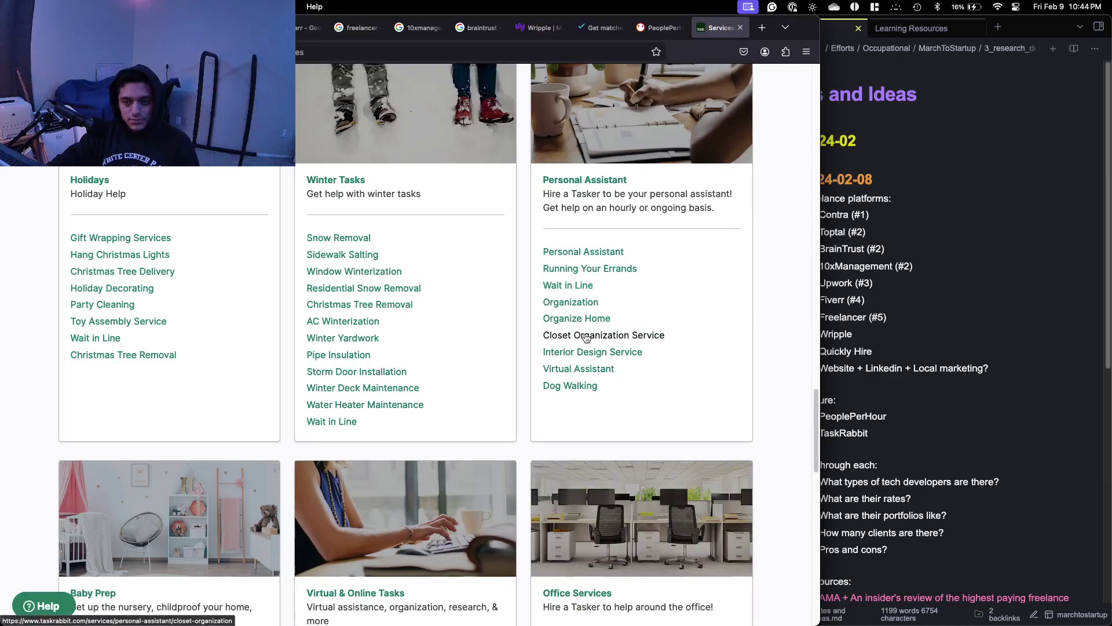
Open the Virtual Assistant task under Personal Assistant, read its FAQ answers, and return to the Services page.
click(601, 369)
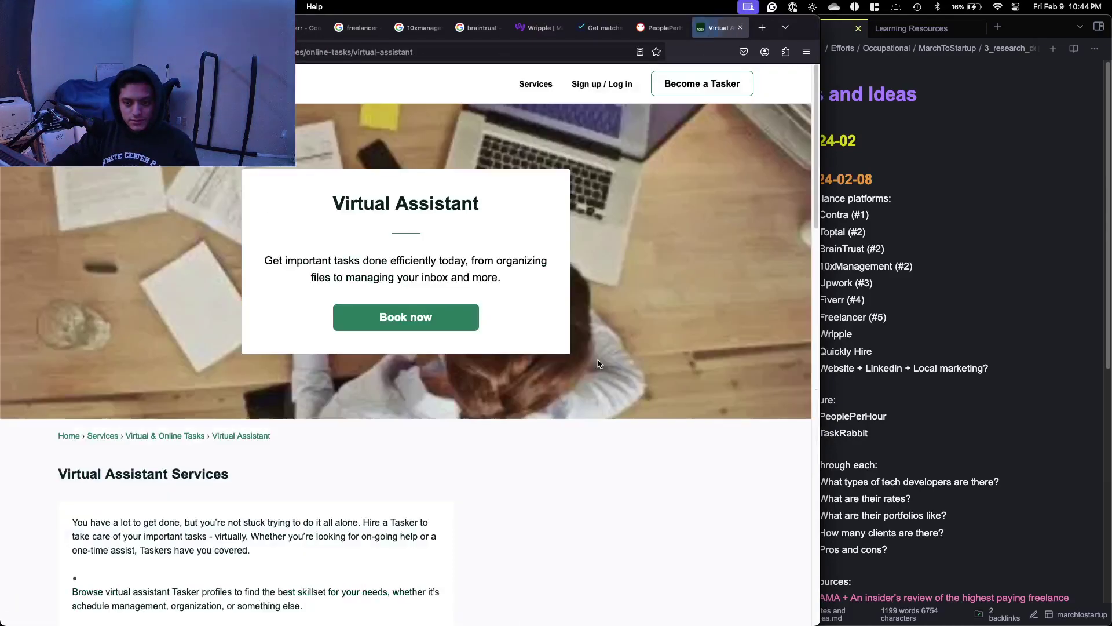
scroll(534, 366, down, 5)
scroll(522, 364, down, 8)
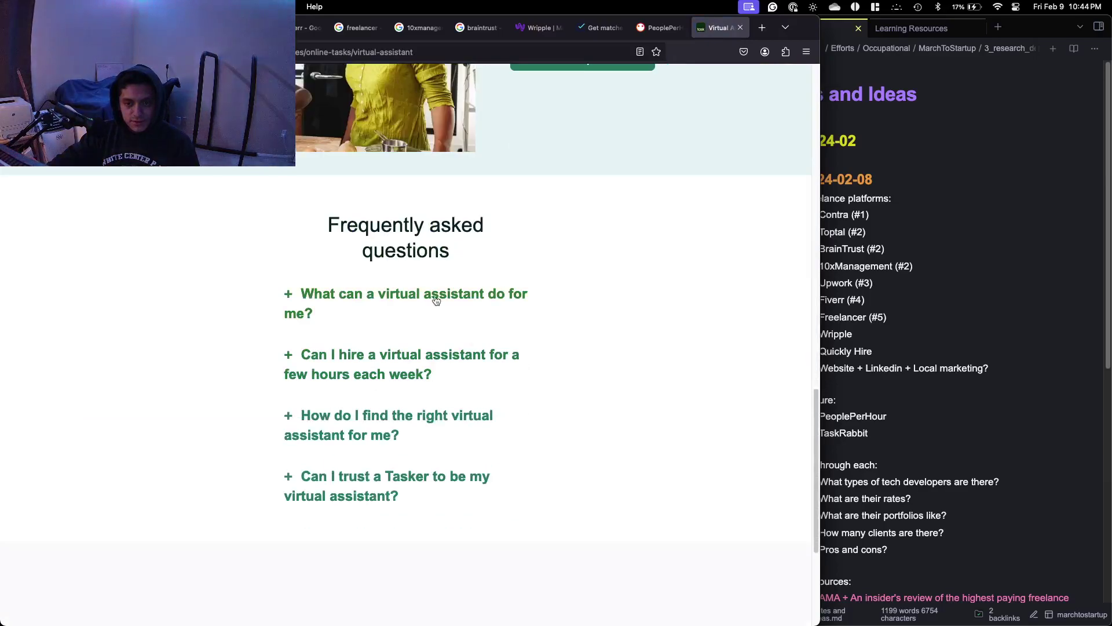
click(436, 302)
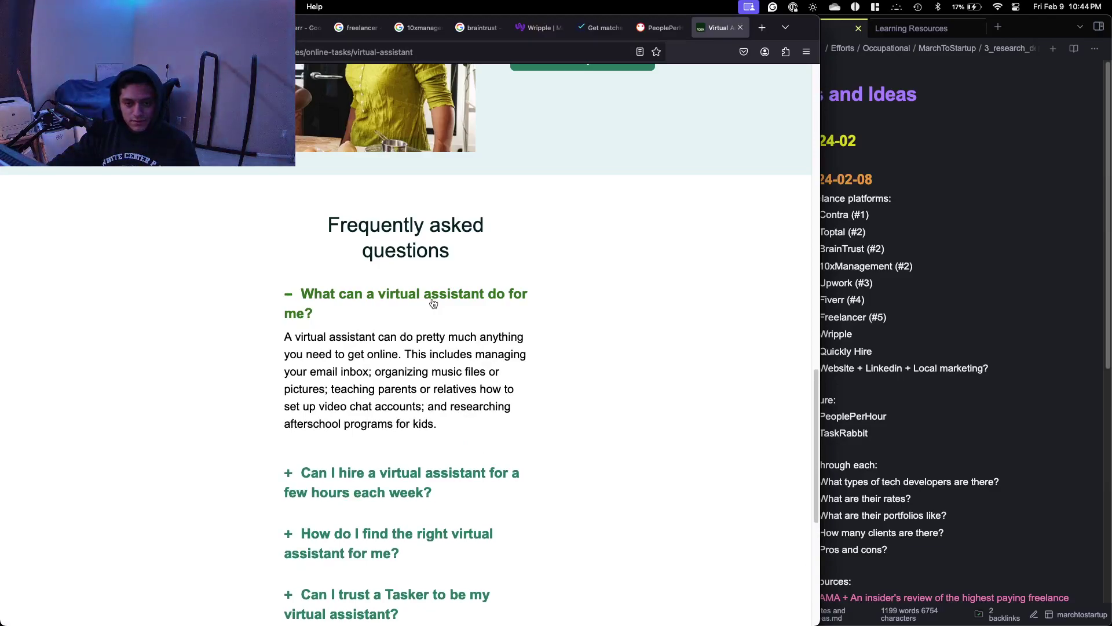
click(414, 477)
scroll(410, 463, down, 5)
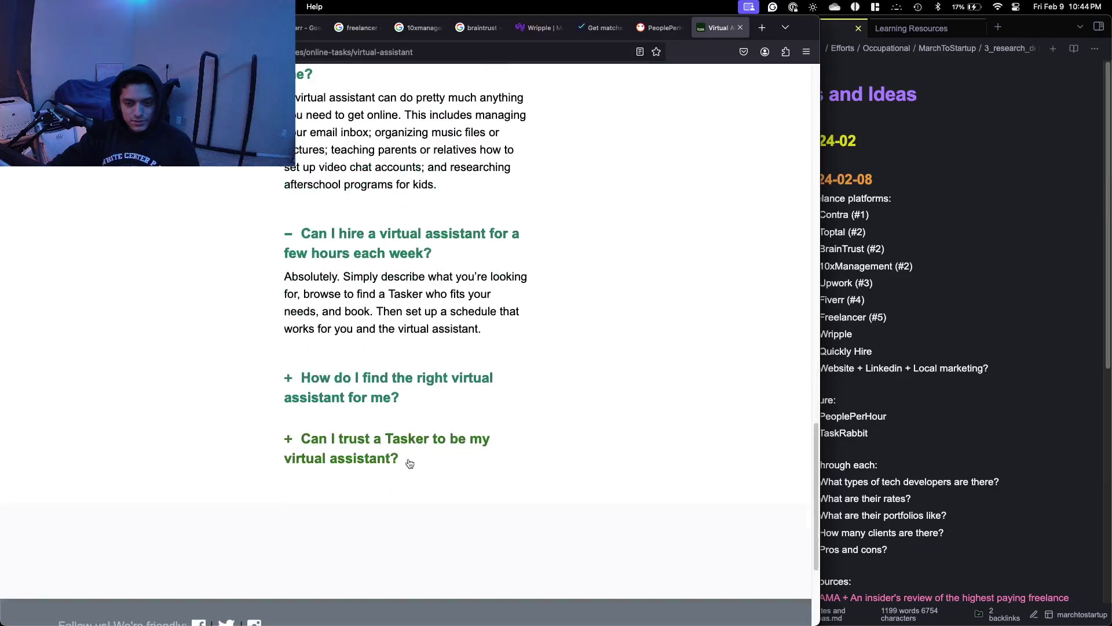
click(372, 438)
scroll(368, 480, up, 10)
scroll(369, 480, up, 6)
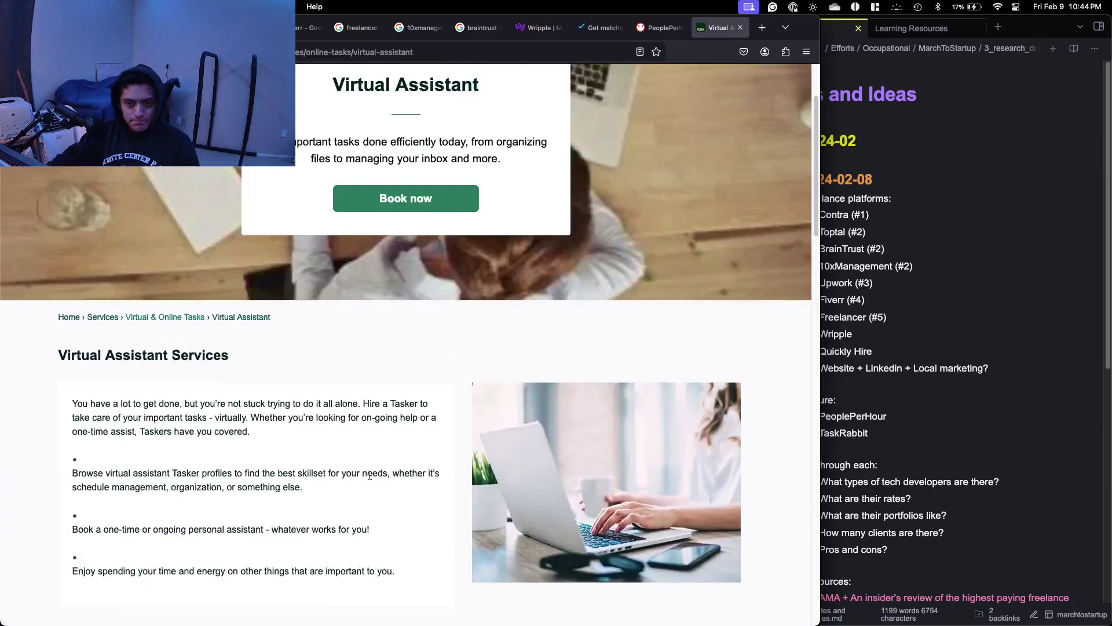
click(17, 52)
Examine the tasks listed under Personal Assistant, Virtual & Online Tasks, Office Services and Contactless Tasks, and recheck the categories above them.
scroll(614, 380, down, 2)
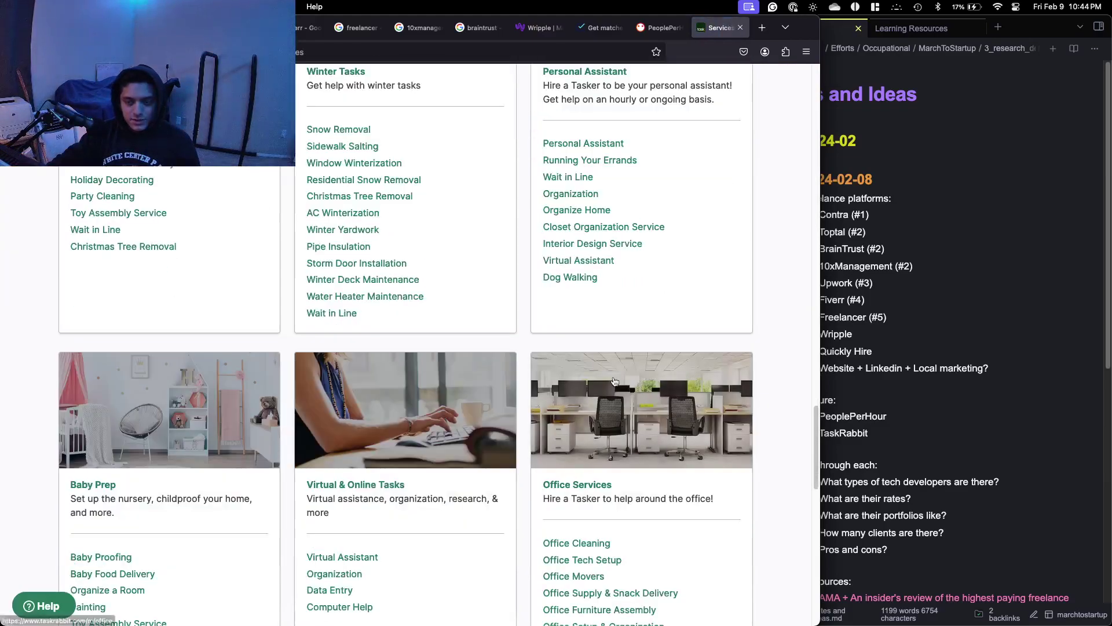
scroll(623, 197, down, 1)
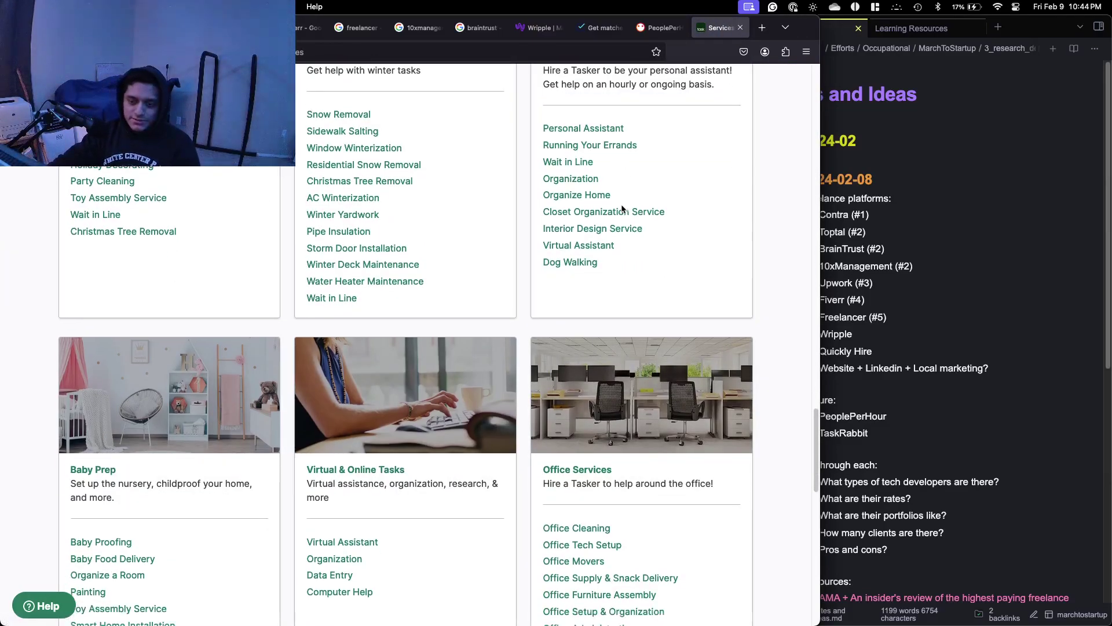
scroll(622, 208, down, 3)
scroll(620, 228, down, 1)
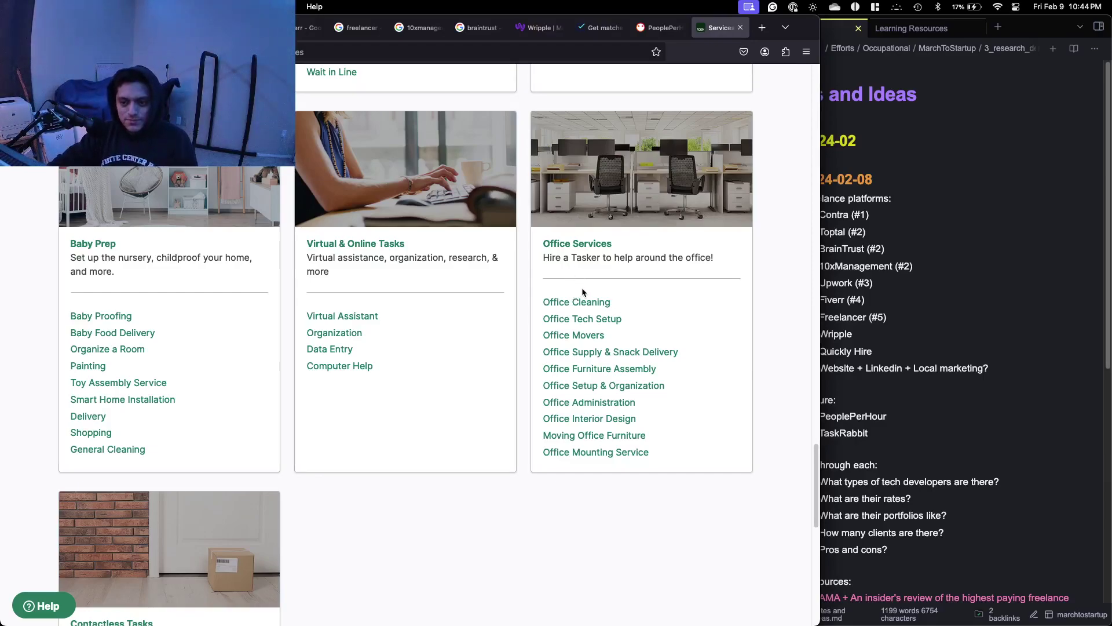
scroll(604, 303, down, 1)
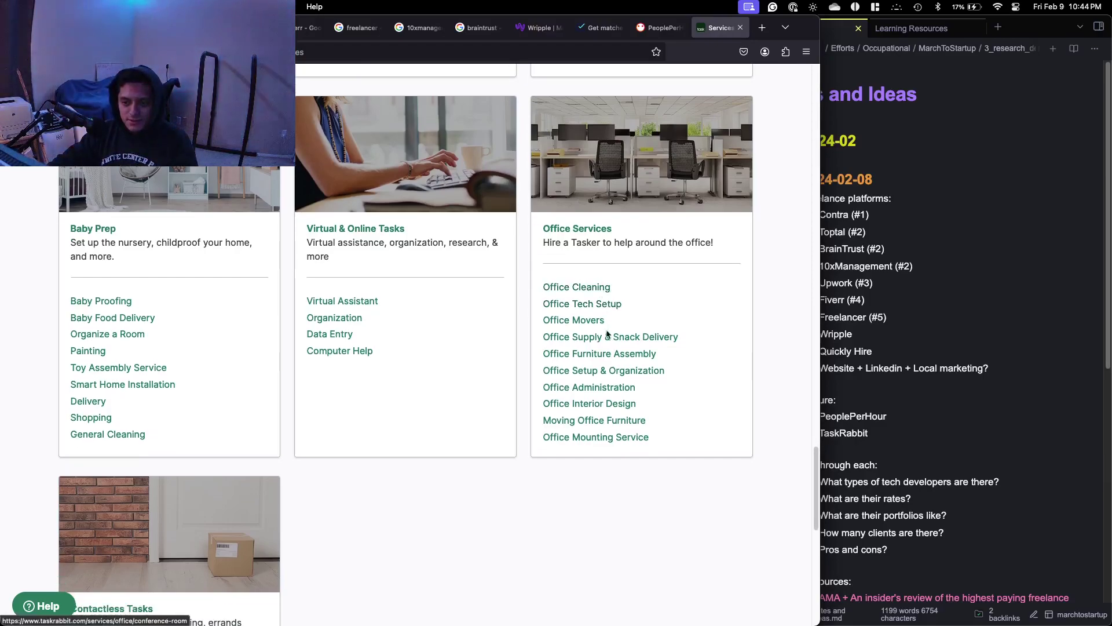
scroll(607, 329, down, 3)
scroll(221, 338, down, 1)
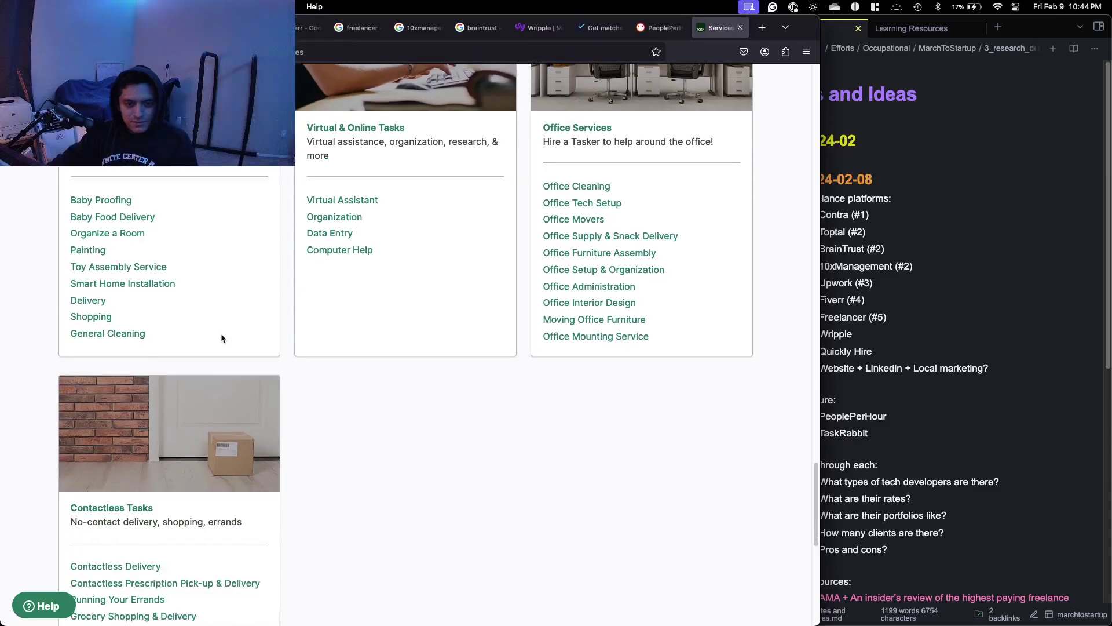
scroll(224, 336, down, 8)
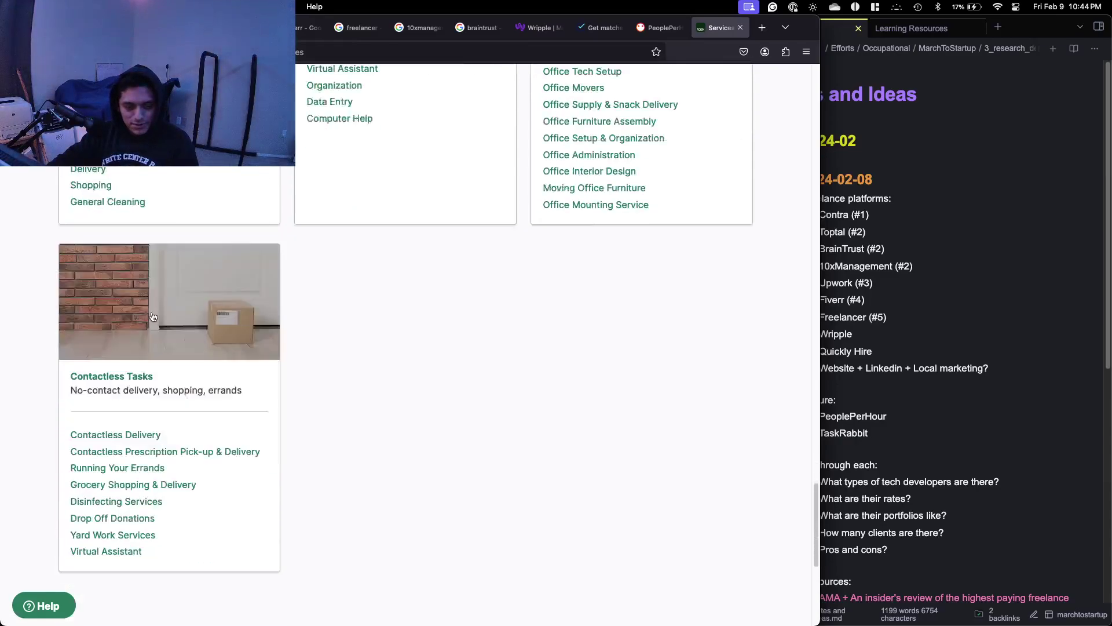
scroll(346, 493, up, 15)
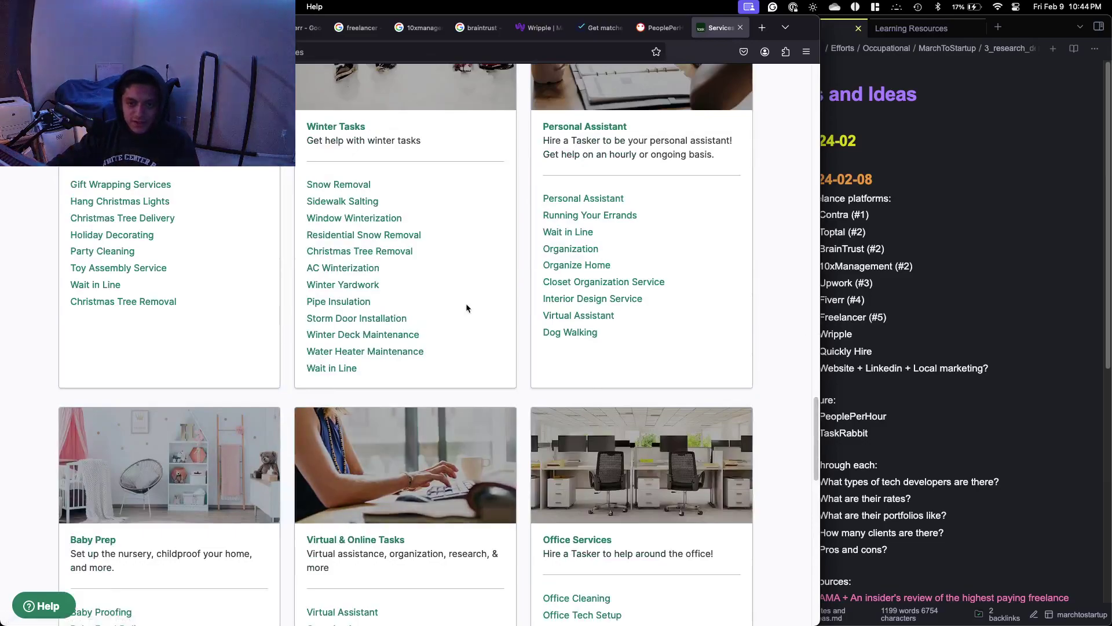
scroll(397, 315, up, 18)
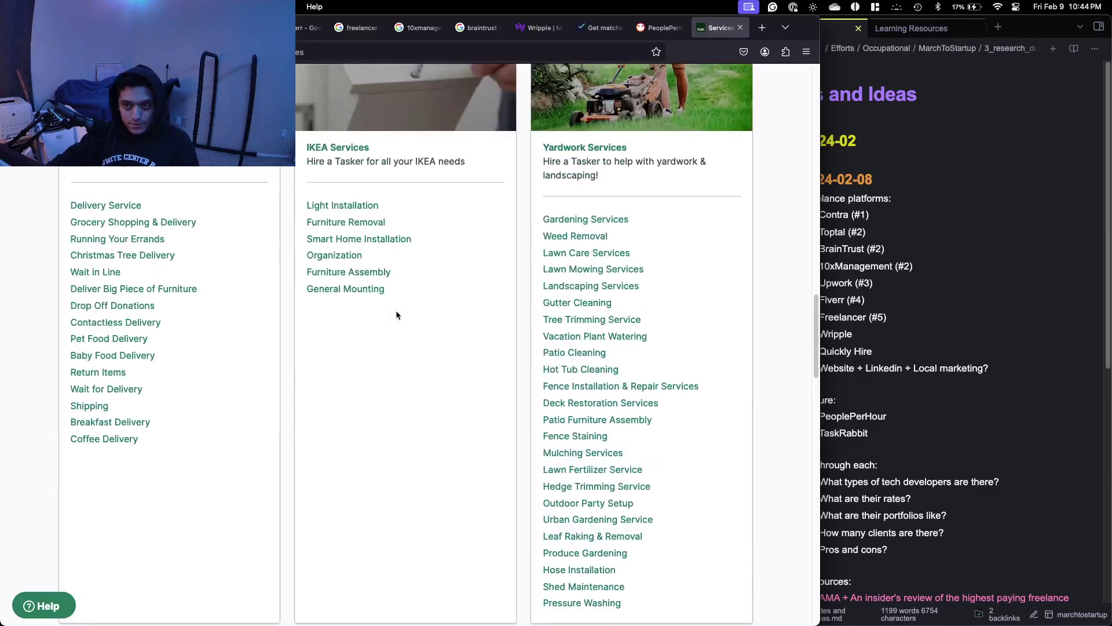
scroll(396, 315, down, 1)
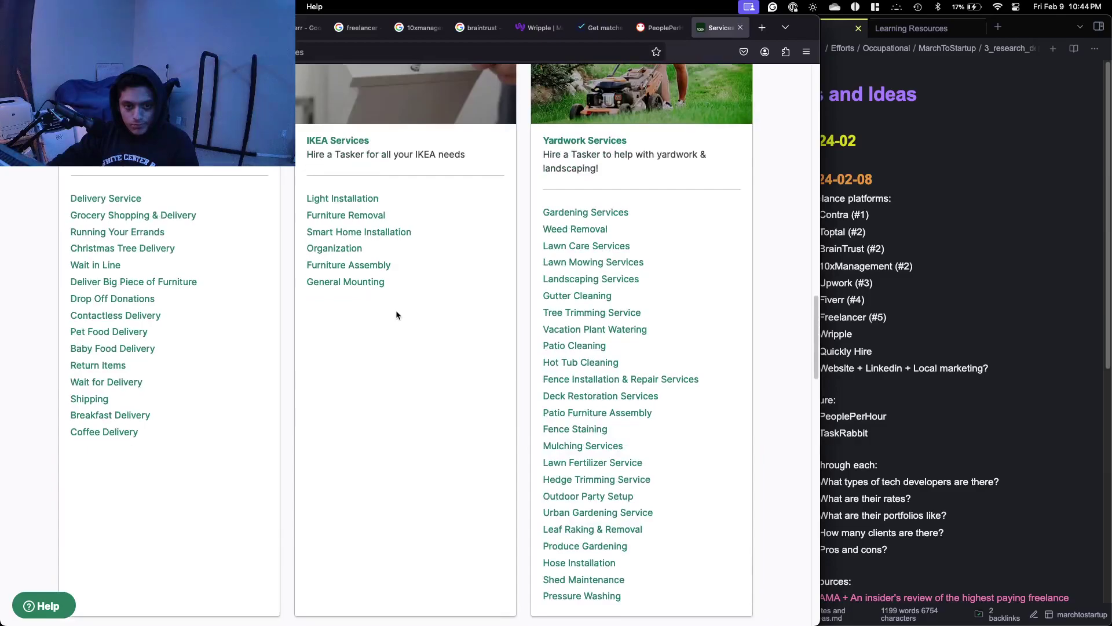
scroll(396, 314, down, 20)
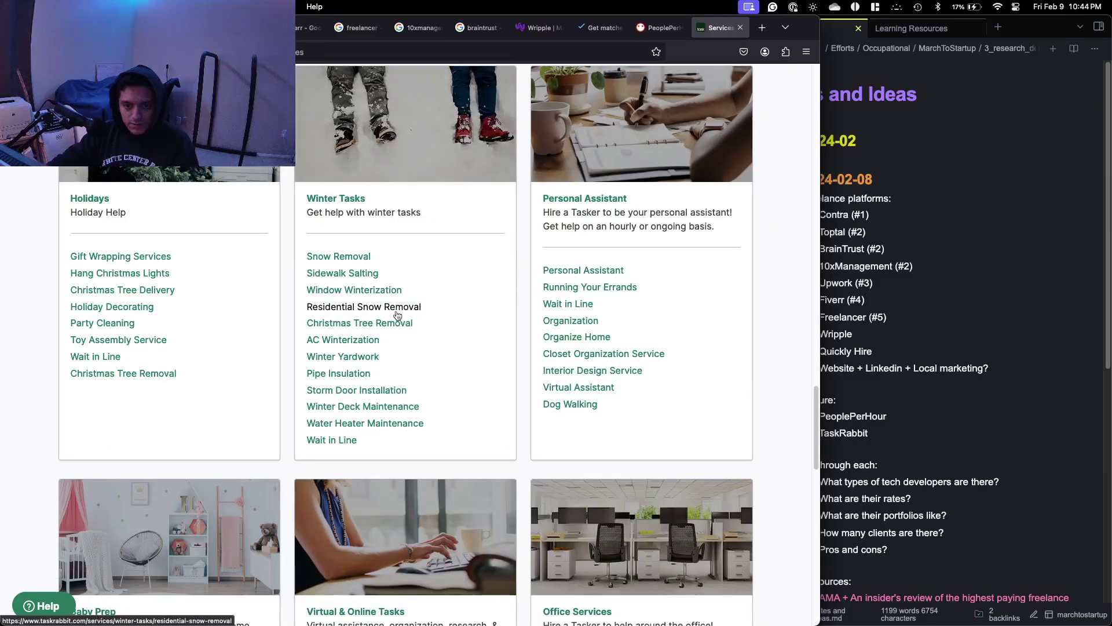
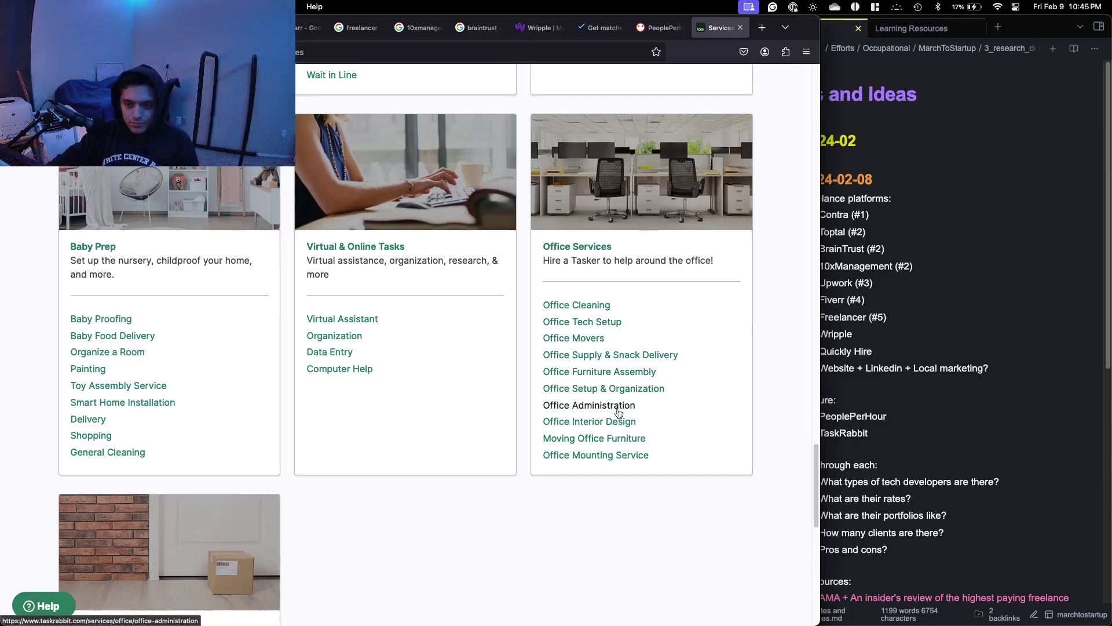
Open the Office Administration task under Office Services, look over its page, and return to the Services page.
click(619, 412)
scroll(251, 342, down, 5)
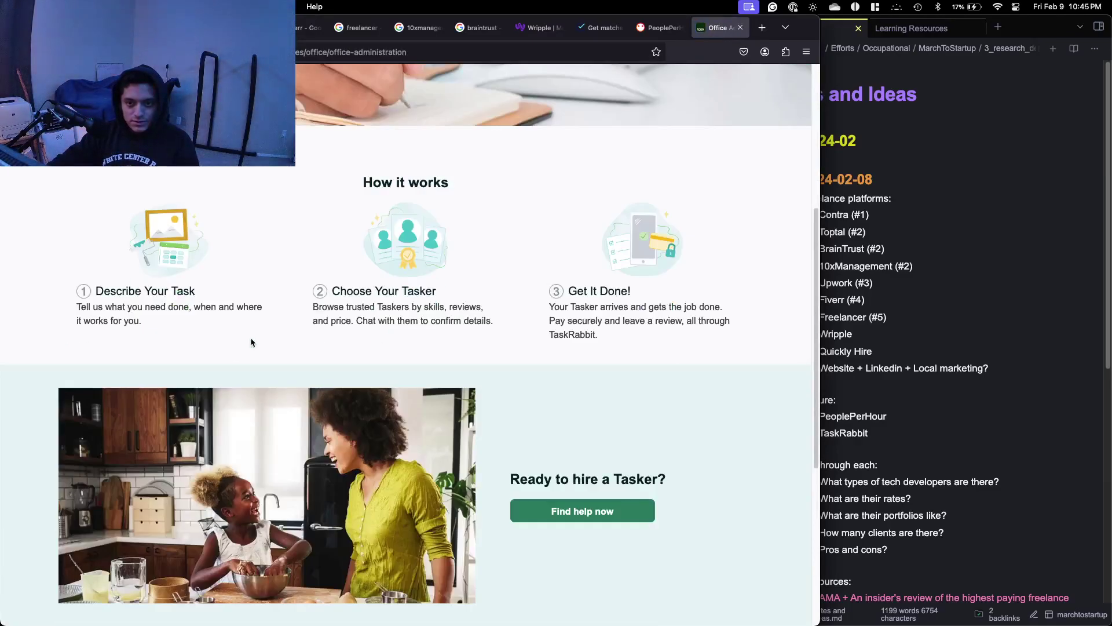
scroll(251, 343, down, 5)
scroll(250, 343, up, 10)
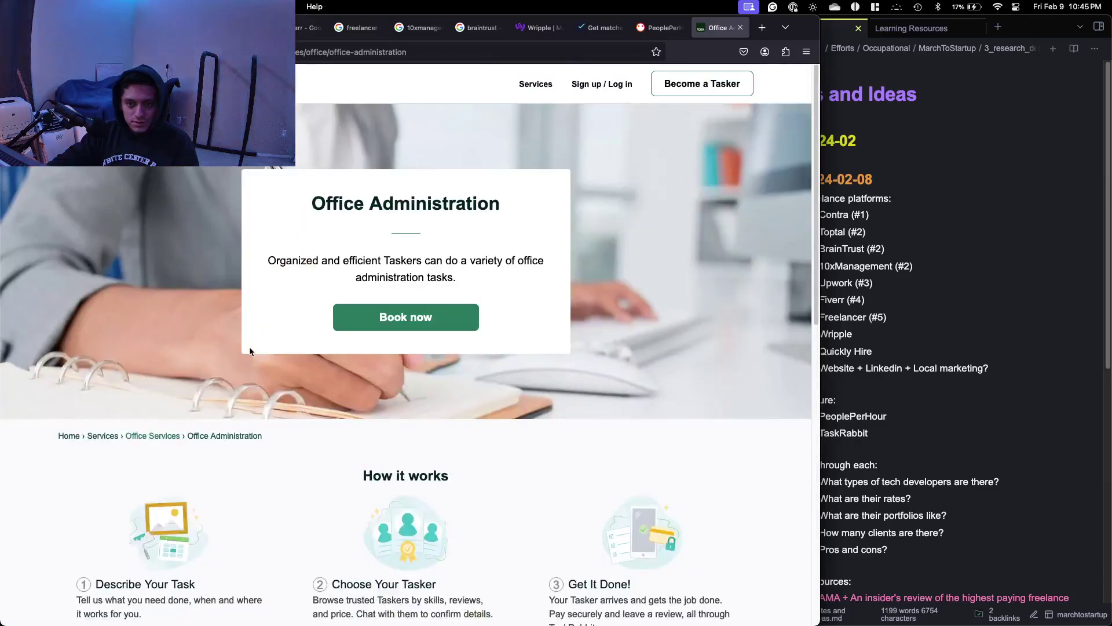
scroll(245, 349, down, 4)
scroll(245, 350, up, 4)
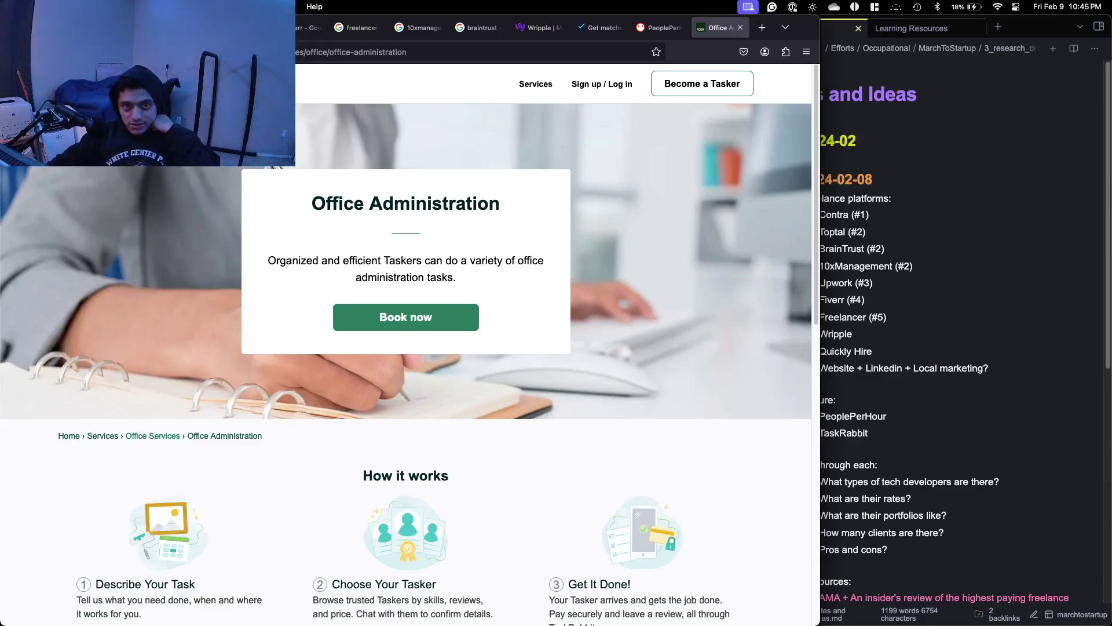
click(14, 52)
Search for "website" from the Taskrabbit home page, try to continue past the task address form, and go back.
scroll(338, 232, up, 15)
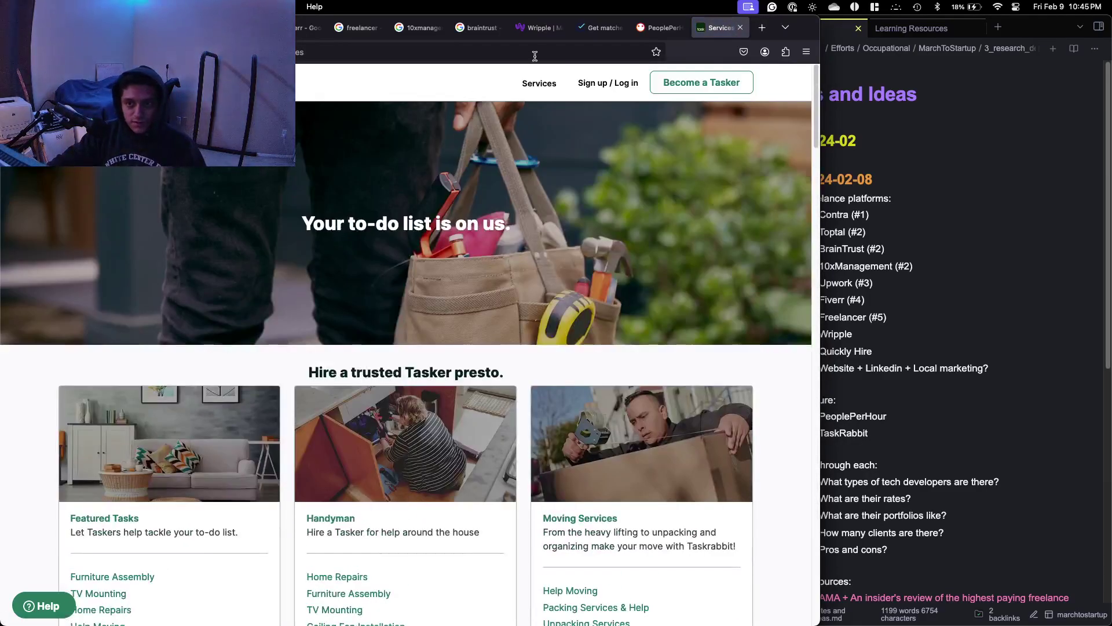
scroll(454, 167, down, 7)
scroll(454, 167, down, 10)
scroll(454, 159, up, 20)
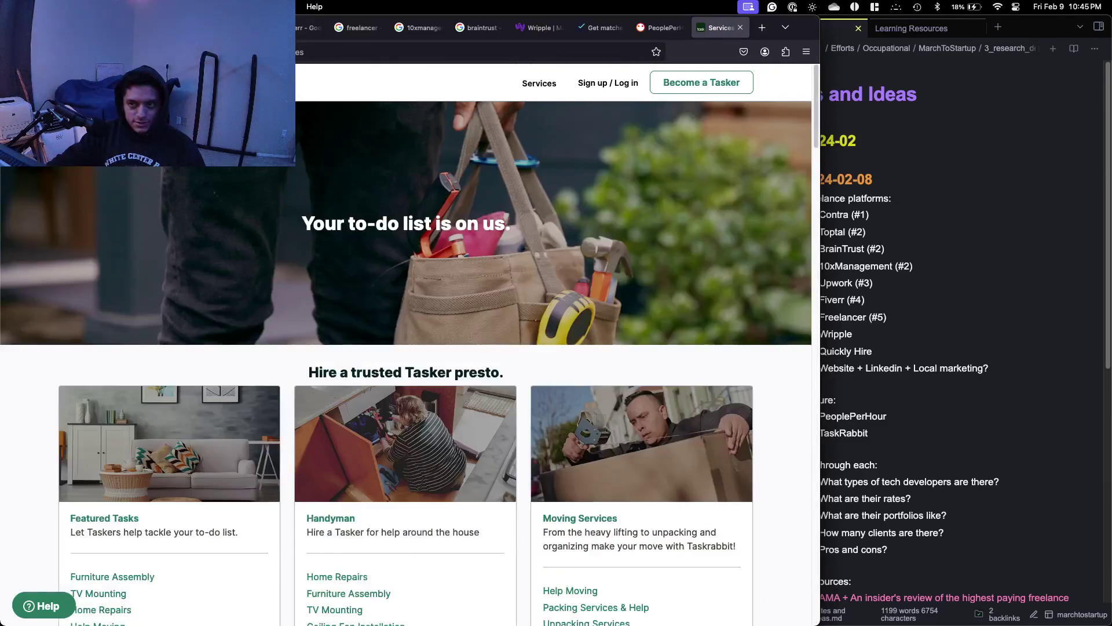
click(95, 83)
click(387, 300)
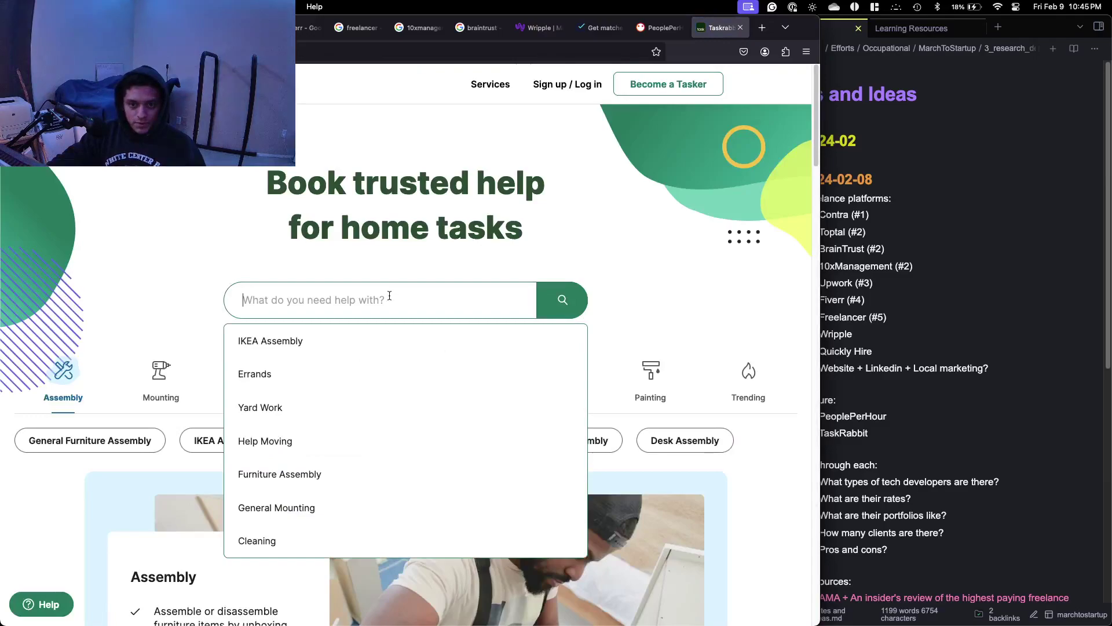
text(website)
key(Return)
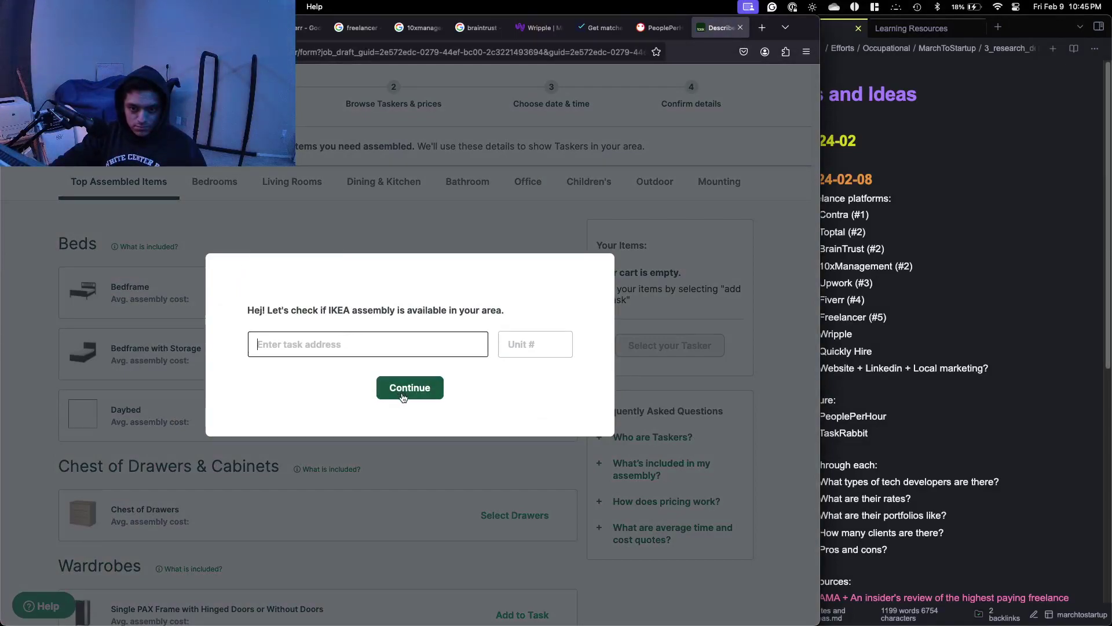
click(404, 402)
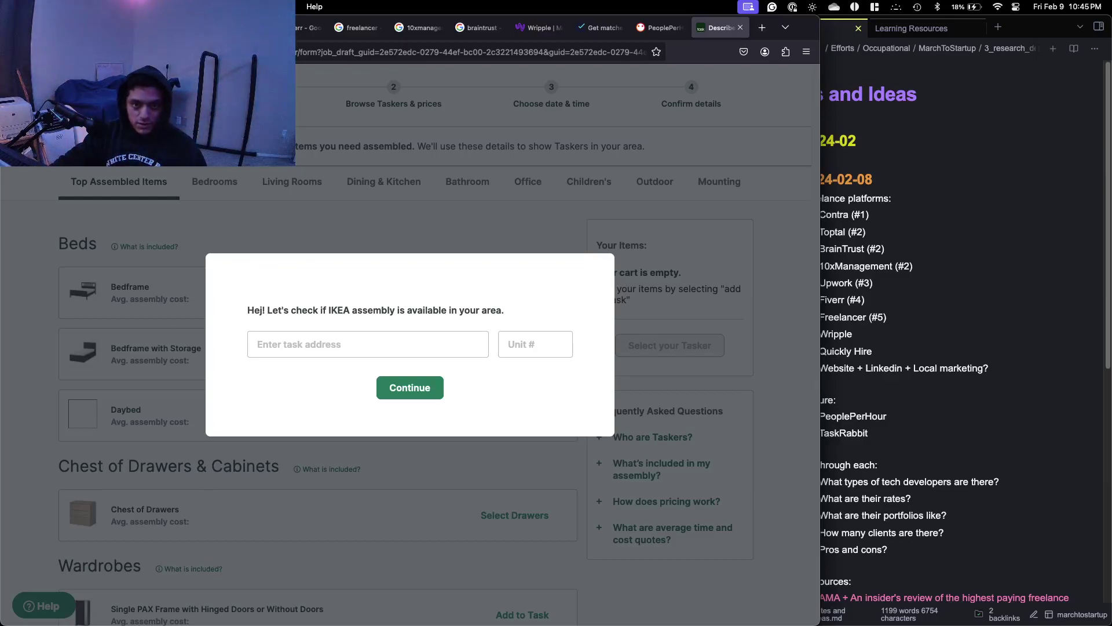
key(super+Left)
Search for "app development" from the Taskrabbit home page.
click(285, 301)
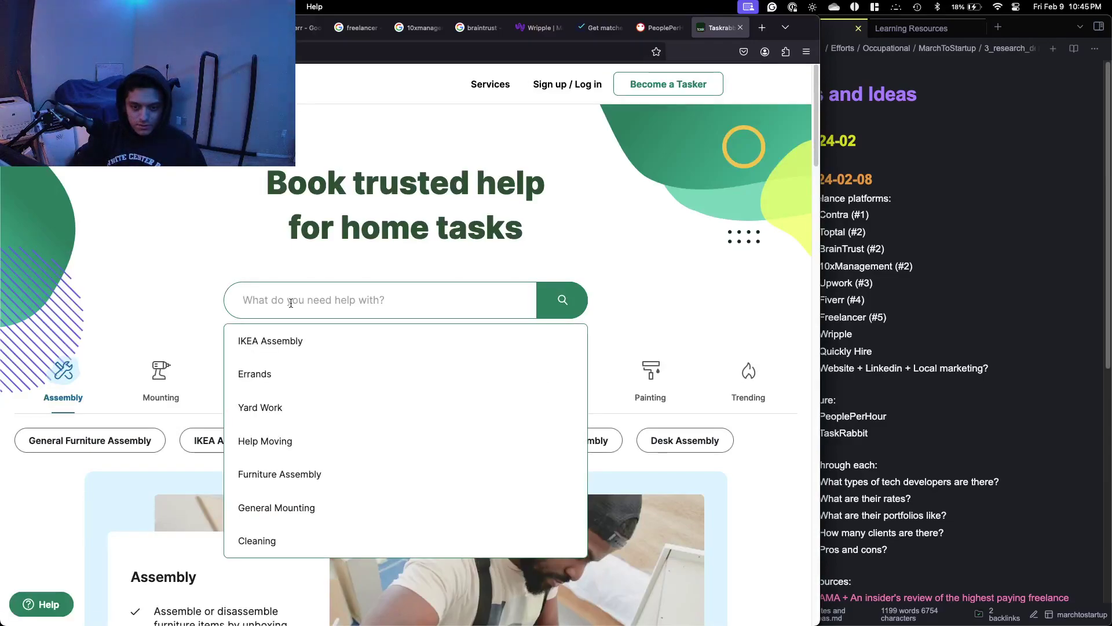
text(app de)
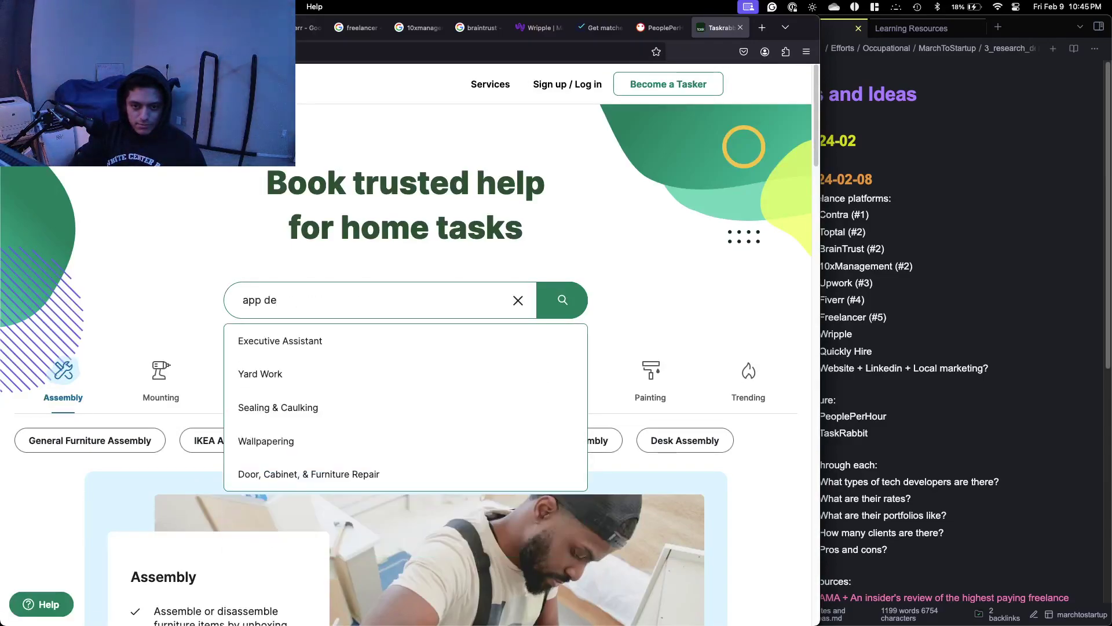
text(velop)
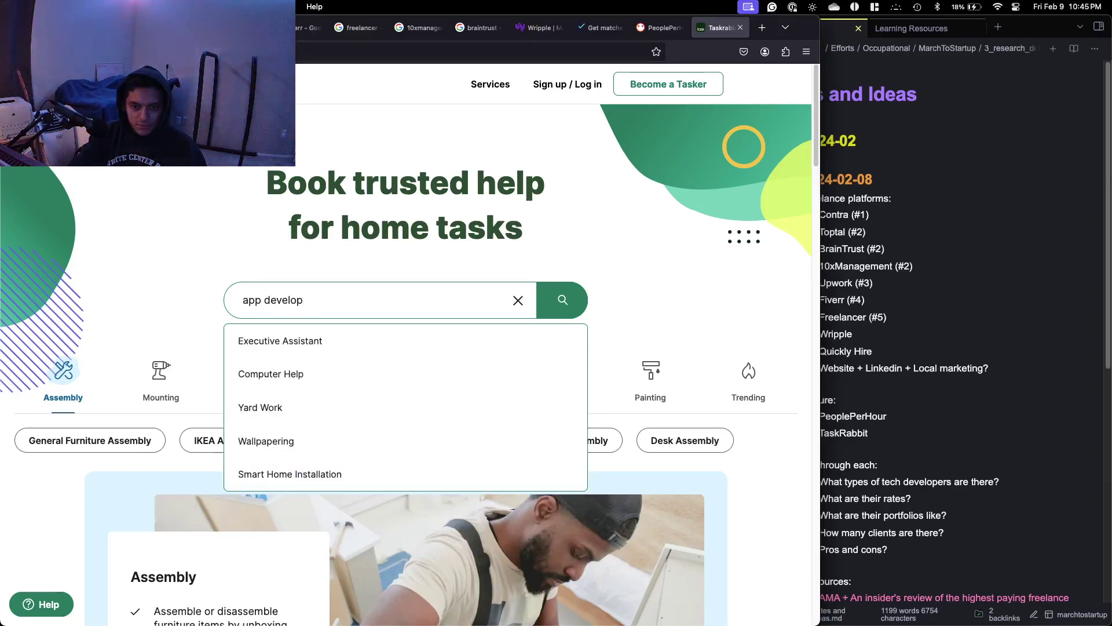
text(ment)
key(Return)
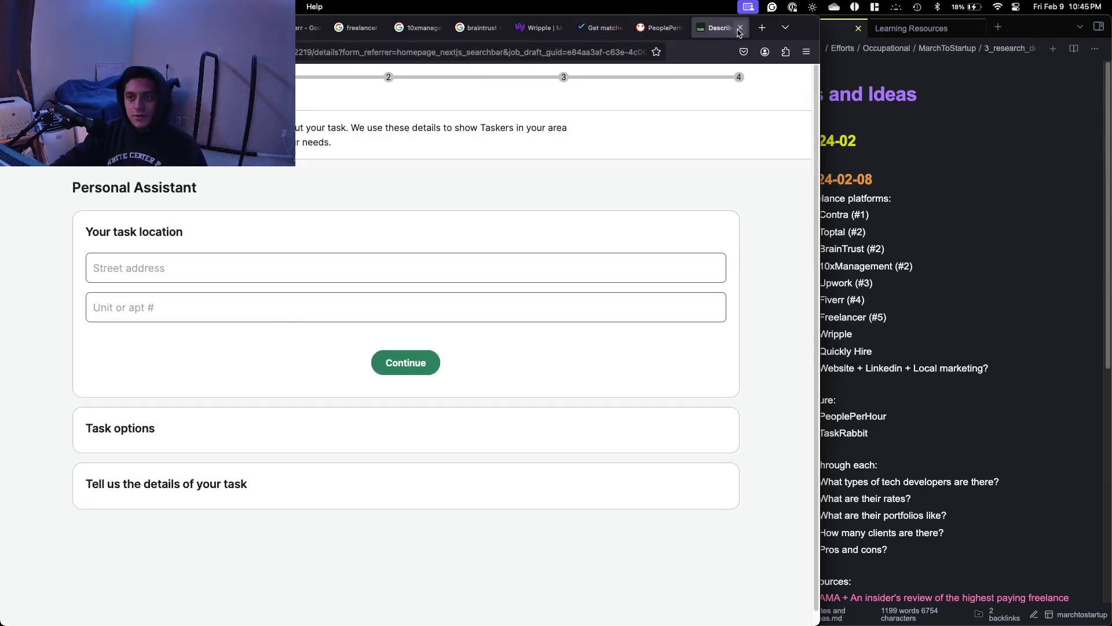
Annotate the TaskRabbit entry in the Notes and Ideas note with "- focused on manual and virtual assistance.".
click(1044, 273)
click(914, 436)
text(-)
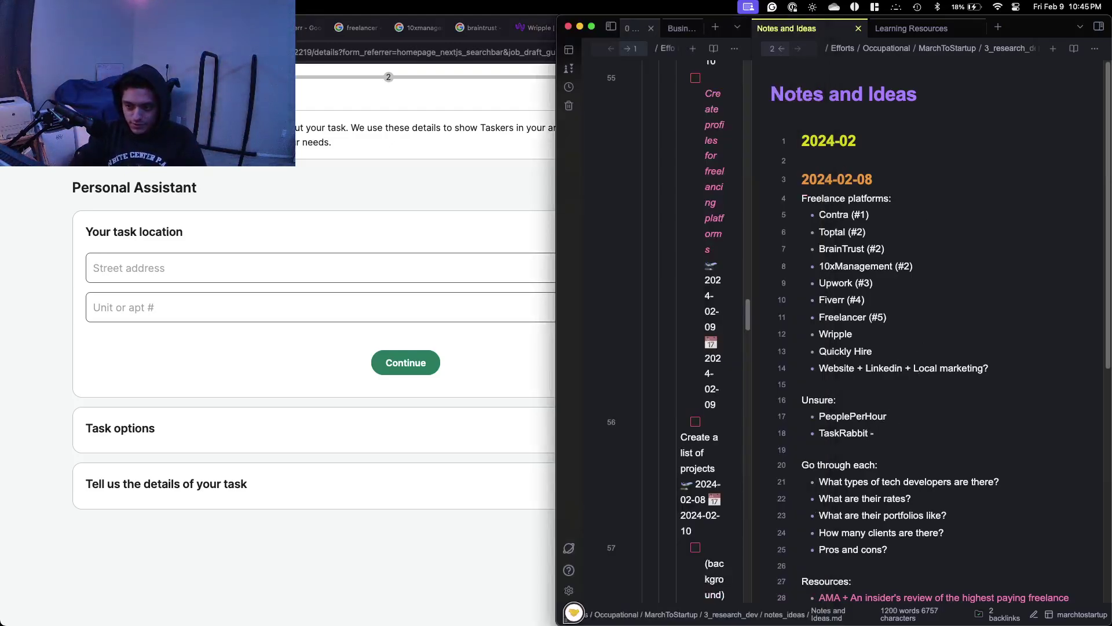
text( focused on )
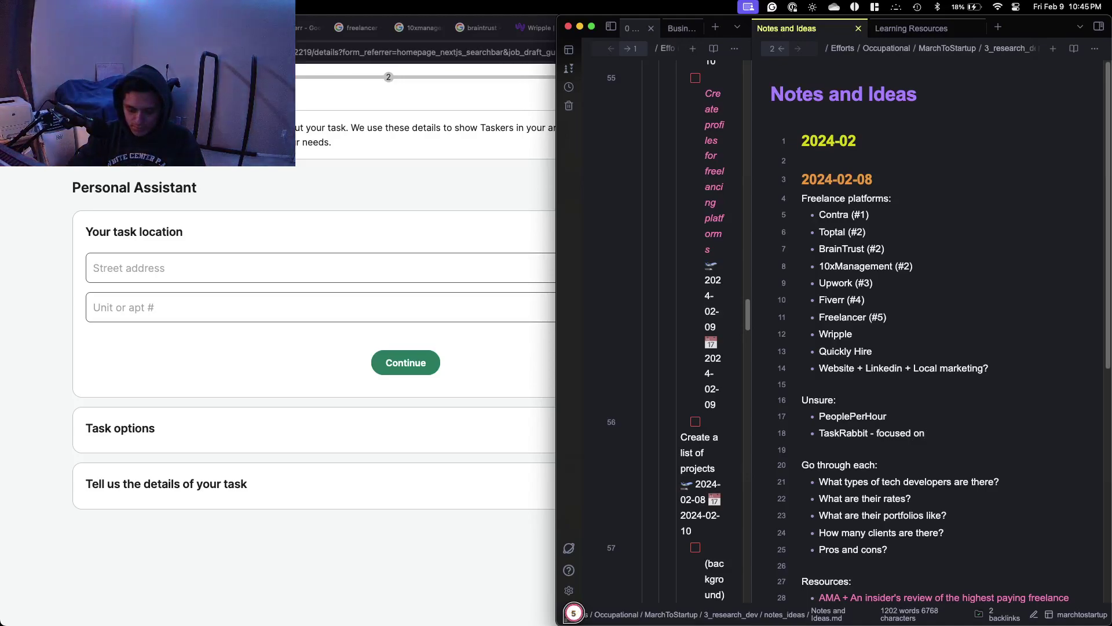
text(clean)
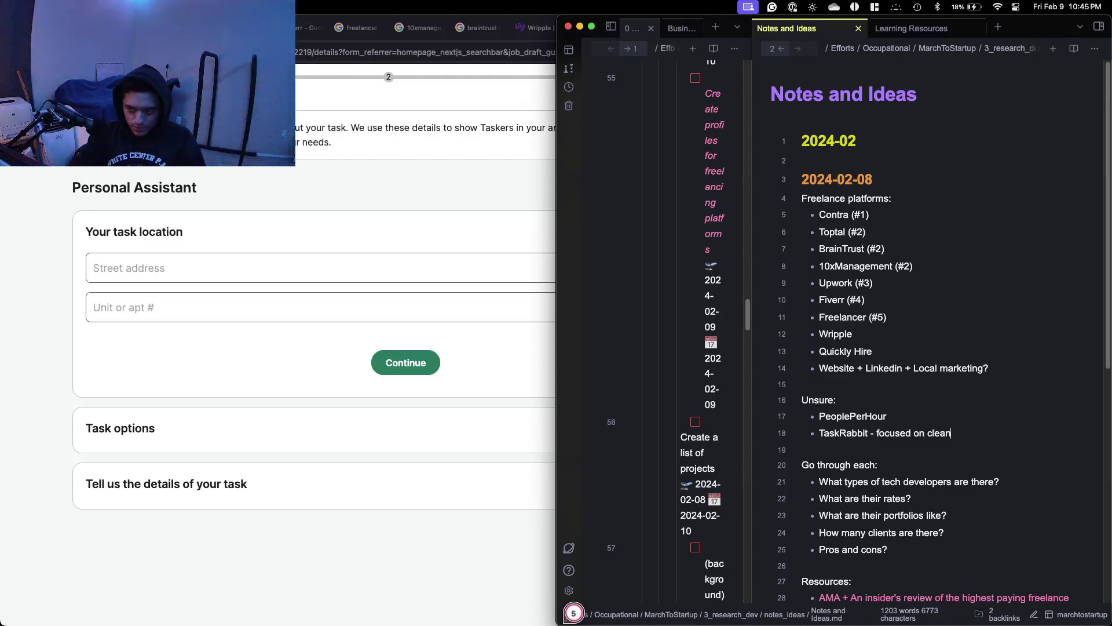
key(BackSpace)
key(BackSpace)
key(BackSpace)
key(BackSpace)
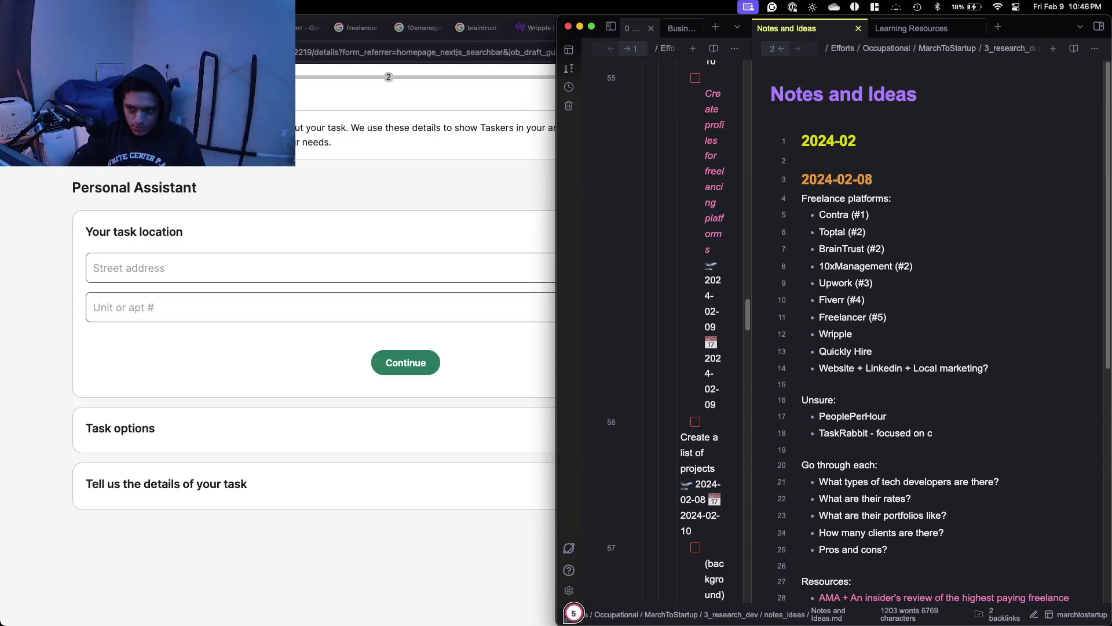
text(manual)
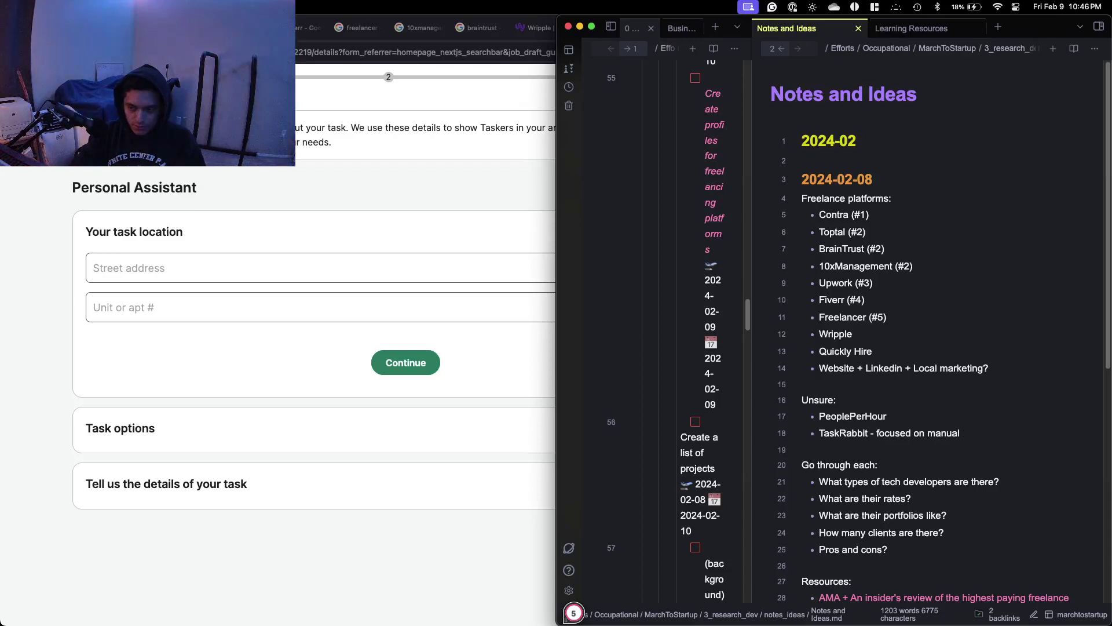
text( assist)
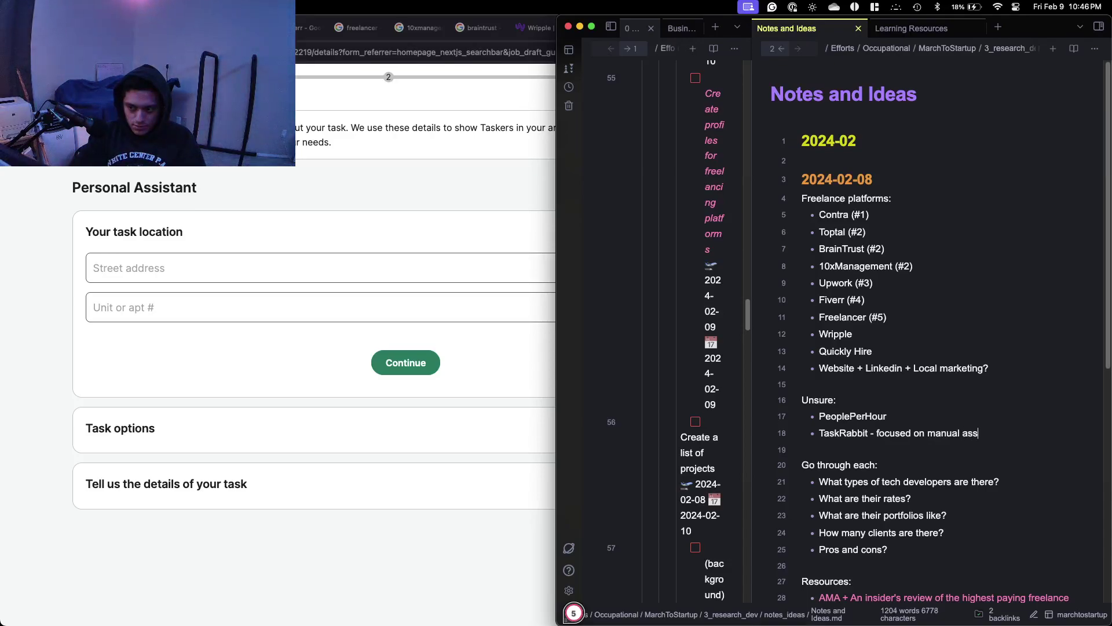
key(BackSpace)
key(BackSpace)
key(BackSpace)
key(BackSpace)
key(BackSpace)
key(BackSpace)
key(BackSpace)
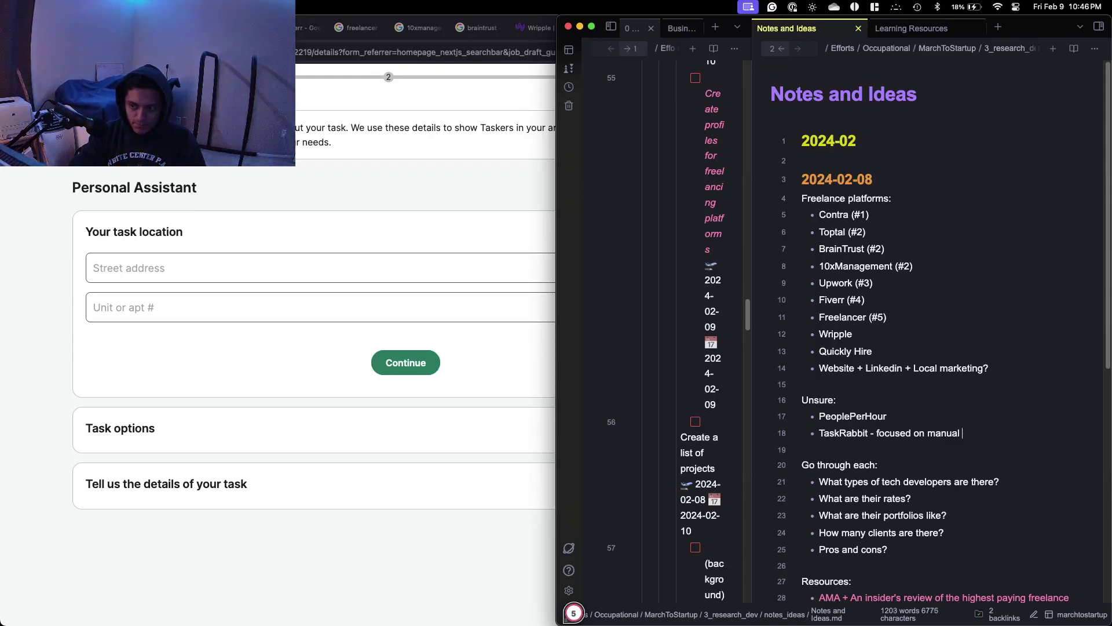
text(virtual)
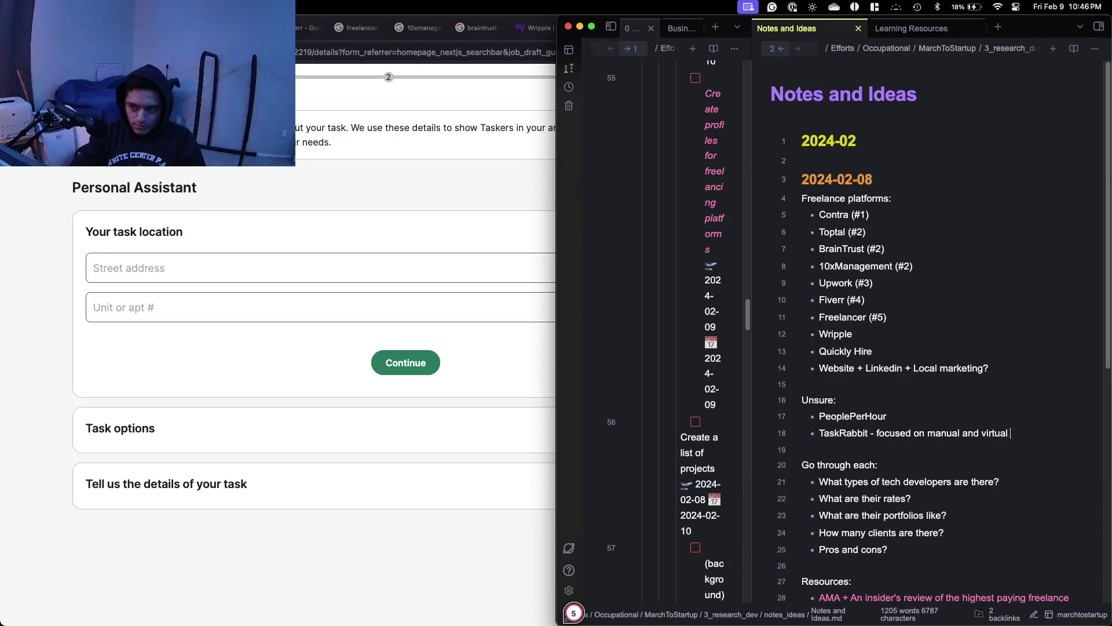
text( assitance)
key(BackSpace)
key(BackSpace)
key(BackSpace)
key(BackSpace)
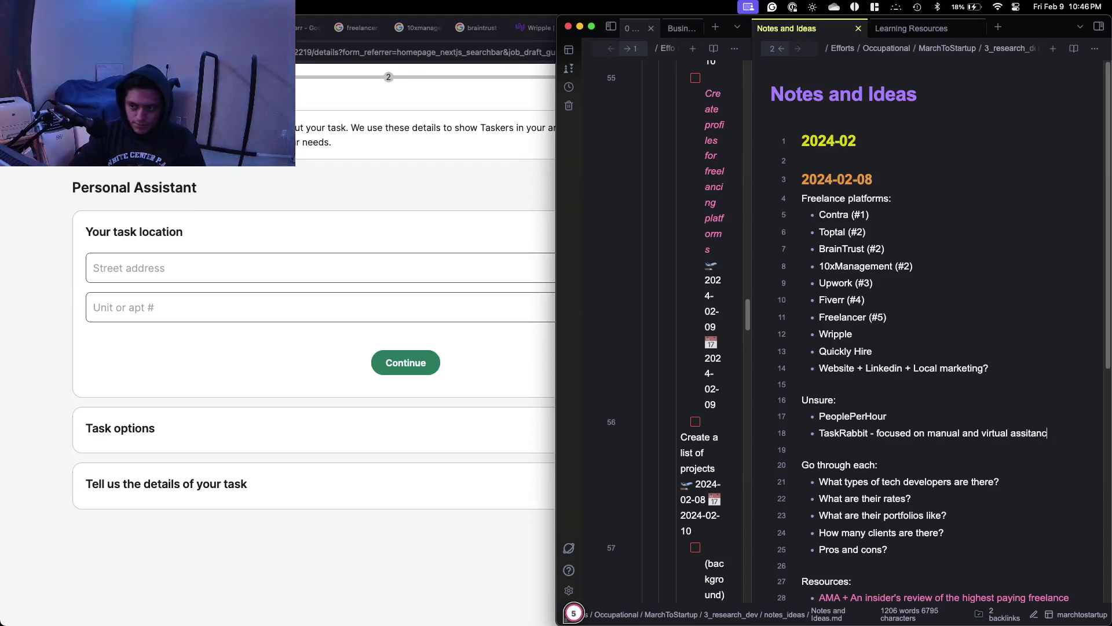
text(nce.)
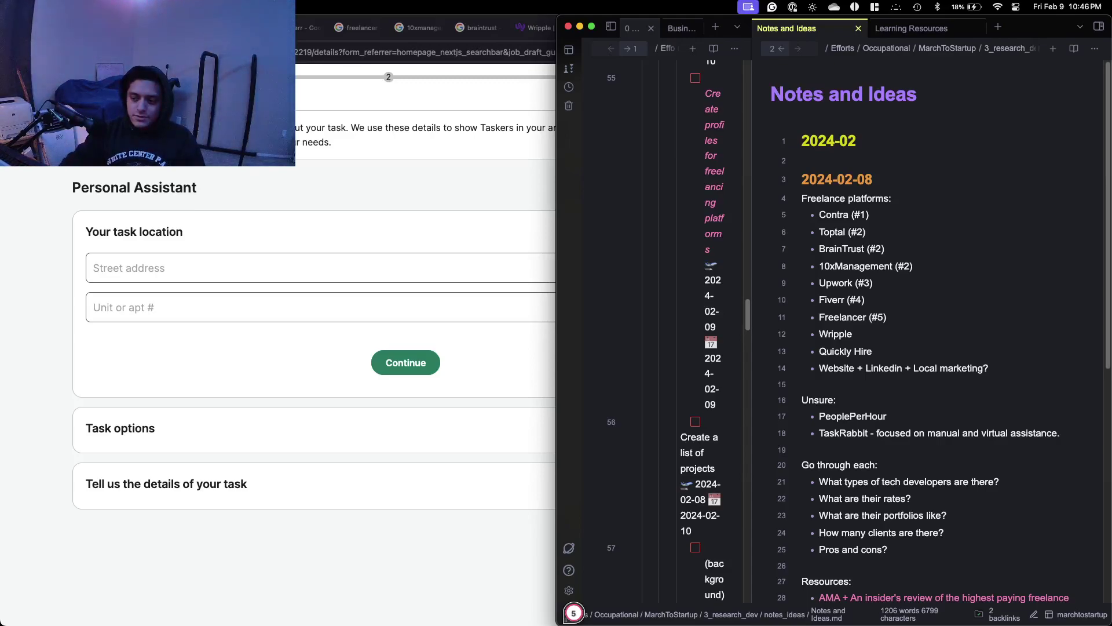
Extend the TaskRabbit remark with "for general tasks.".
key(Down)
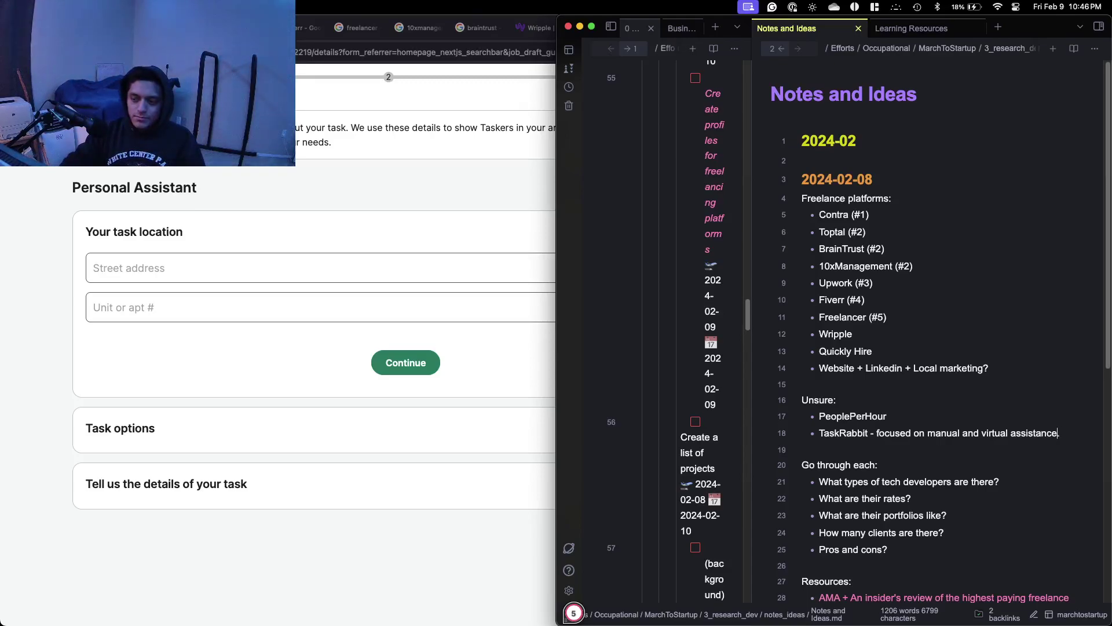
text(for genera)
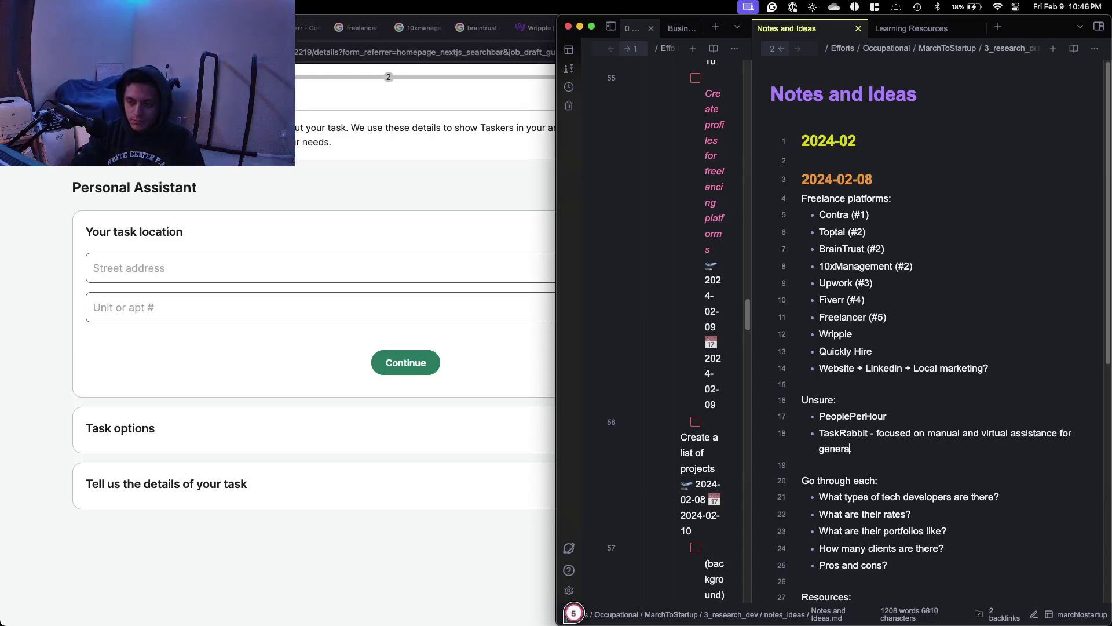
text(l tasks.)
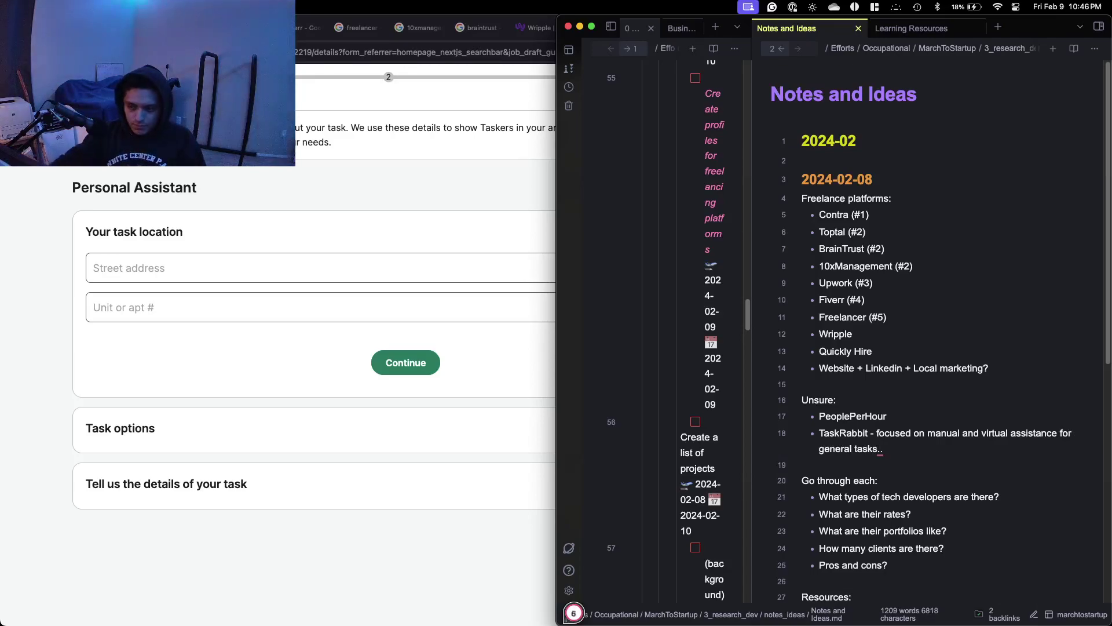
Close the Taskrabbit task form page and bring up the PeoplePerHour home page in the browser.
click(370, 510)
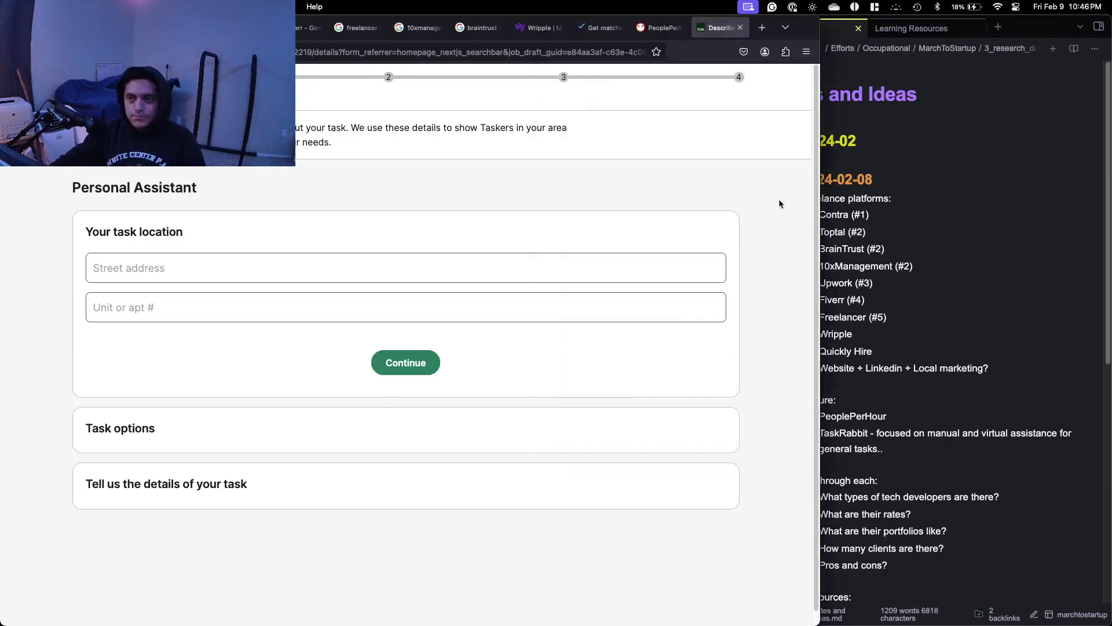
key(super+w)
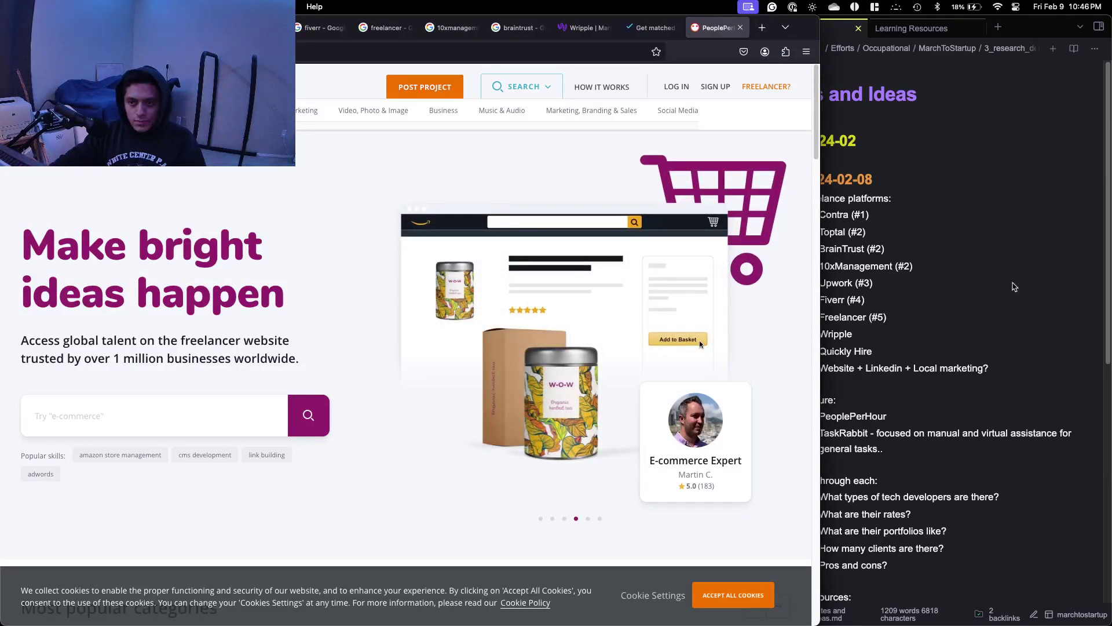
click(1003, 283)
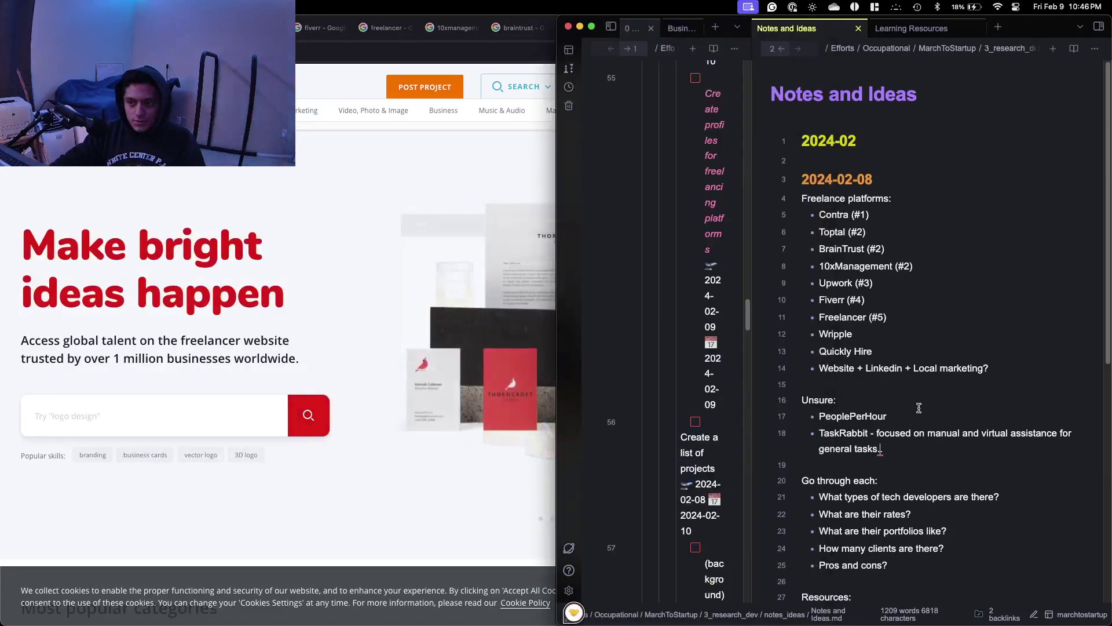
click(357, 314)
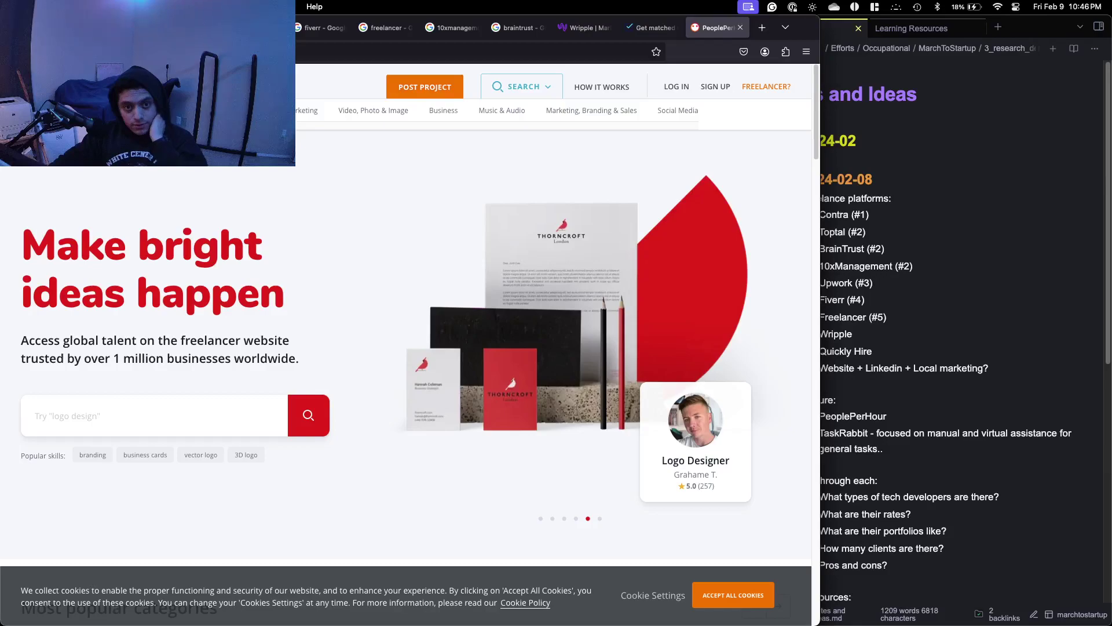
Look over PeoplePerHour's service categories and open Legal Services in the Business category.
mouse_move(62, 110)
mouse_move(691, 116)
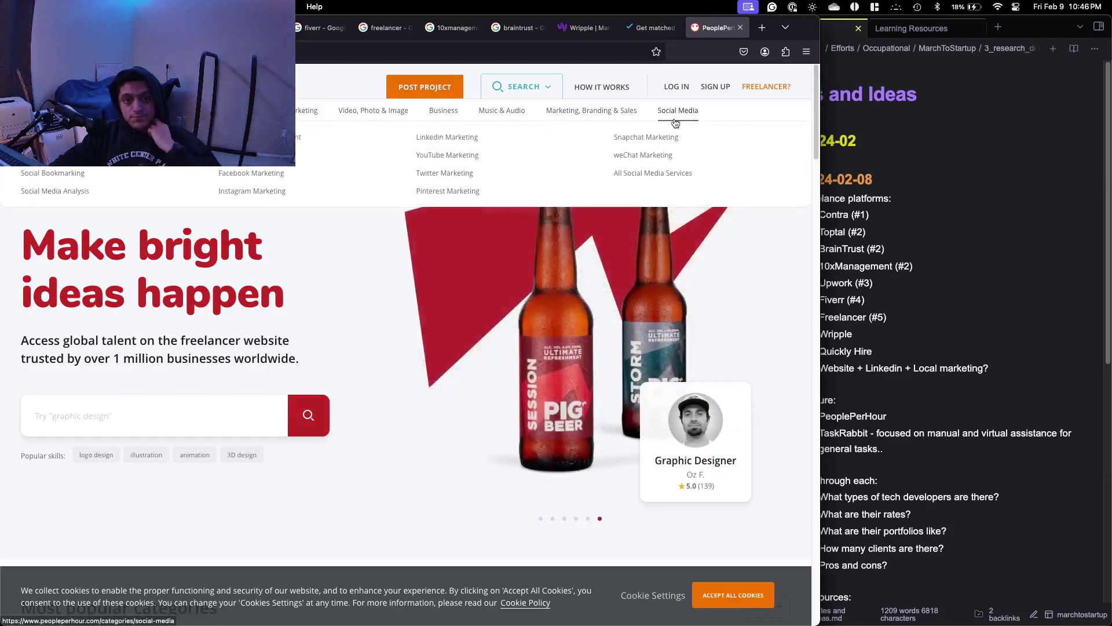
mouse_move(555, 119)
mouse_move(501, 110)
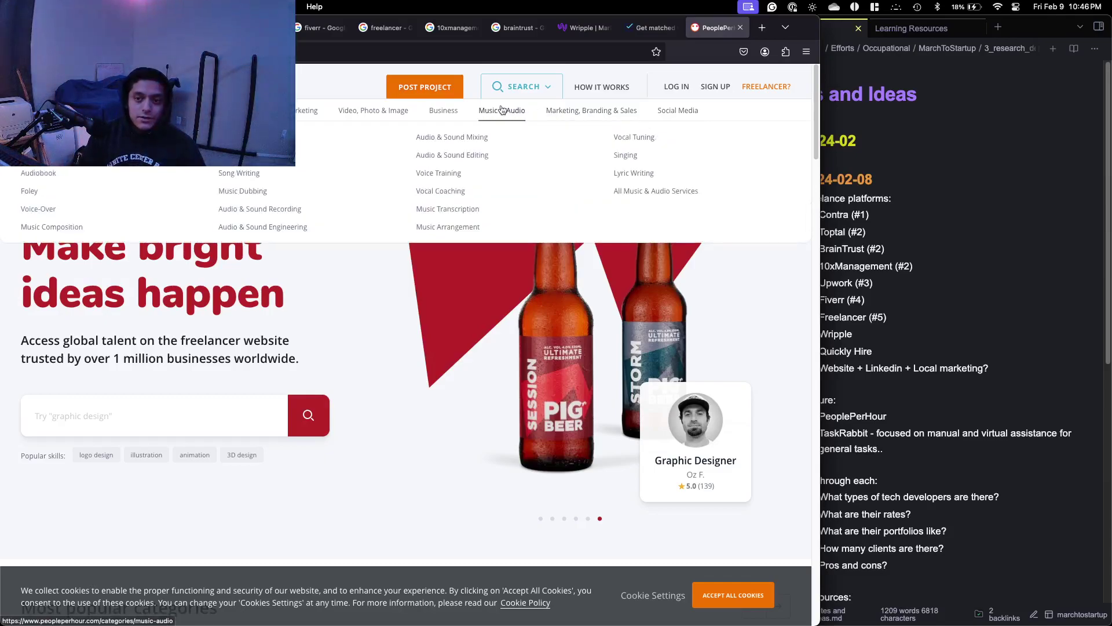
mouse_move(454, 121)
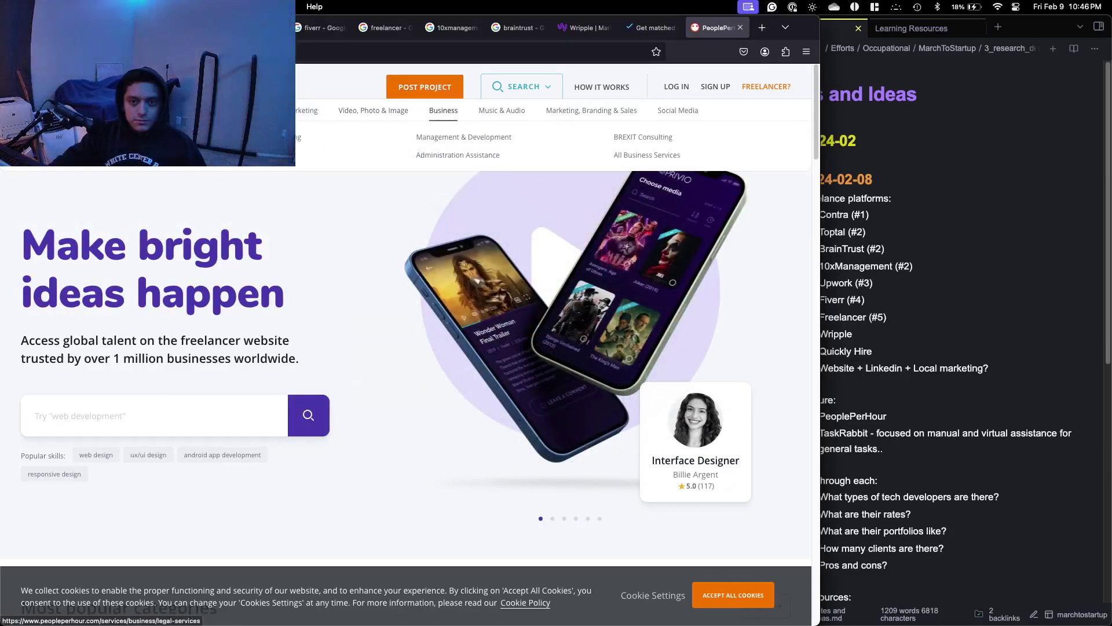
click(238, 155)
Examine the Legal Services offers and their prices down to the related guides, and return to the start of the listing.
scroll(237, 155, down, 3)
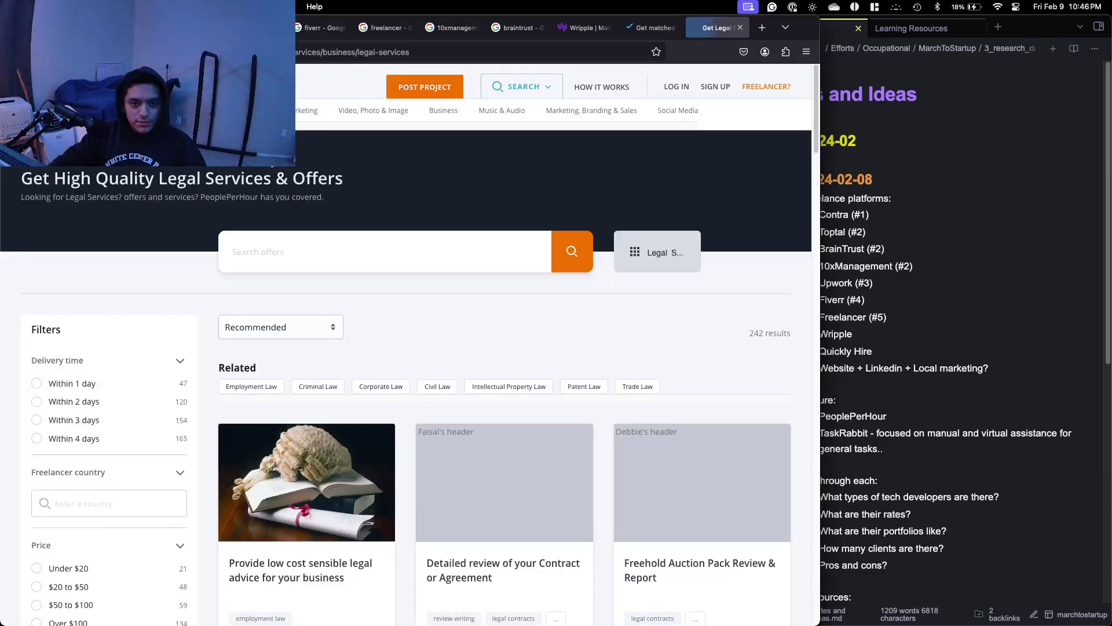
scroll(294, 181, down, 3)
scroll(294, 181, down, 4)
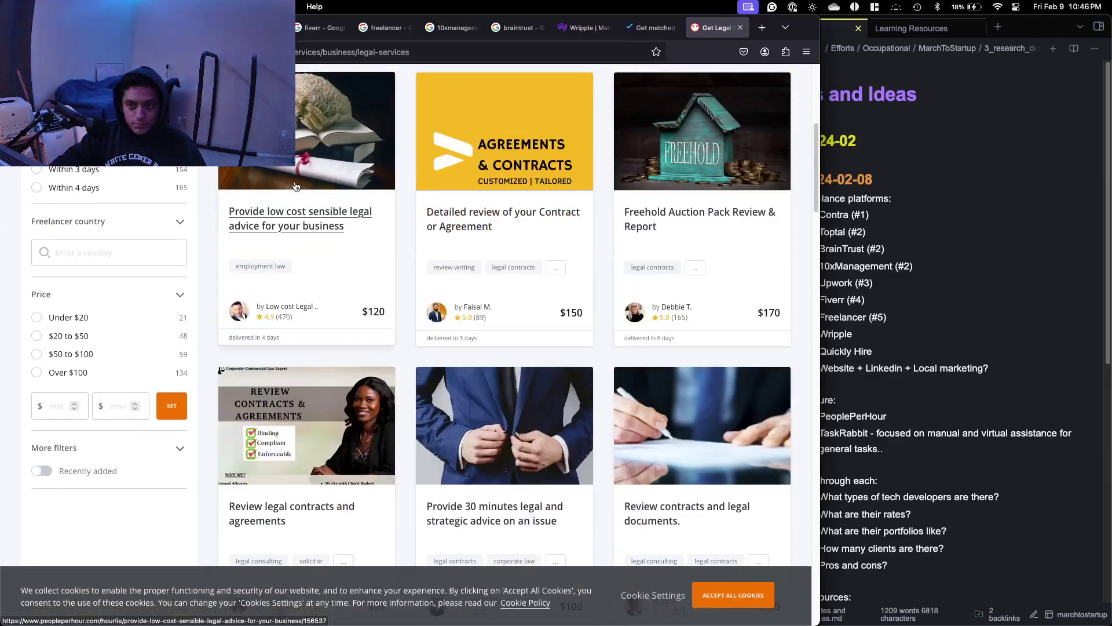
scroll(296, 186, down, 10)
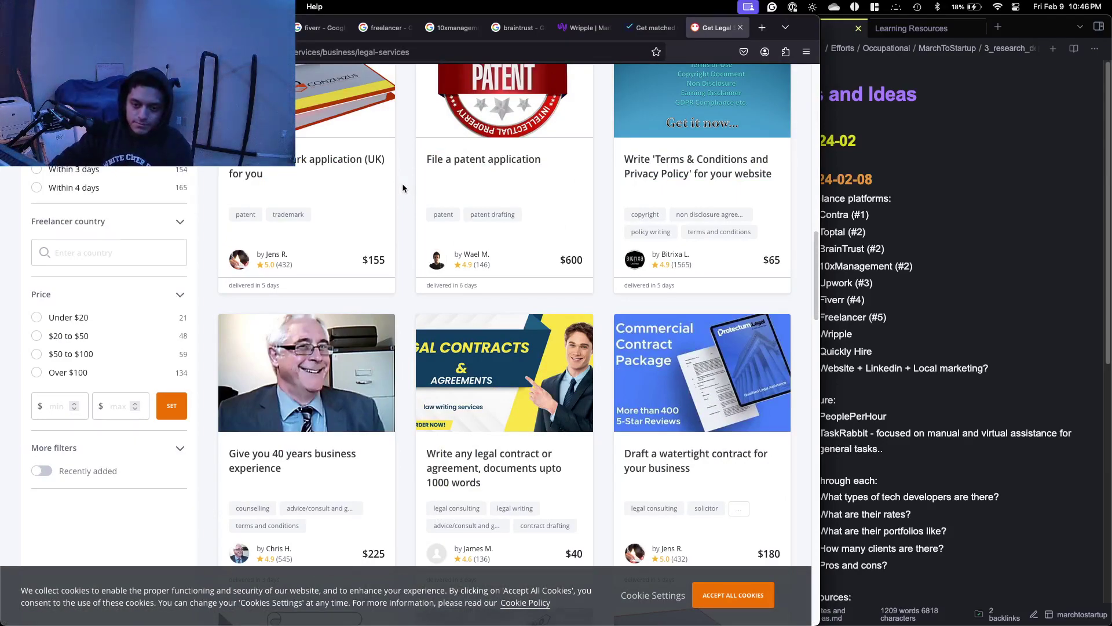
scroll(405, 185, down, 5)
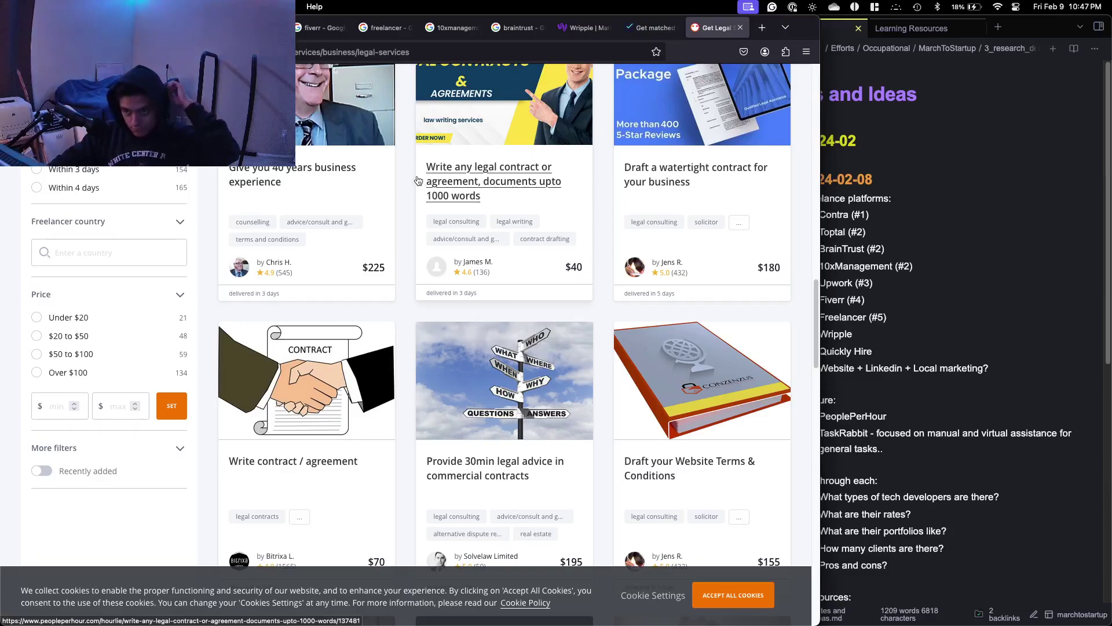
scroll(415, 180, down, 8)
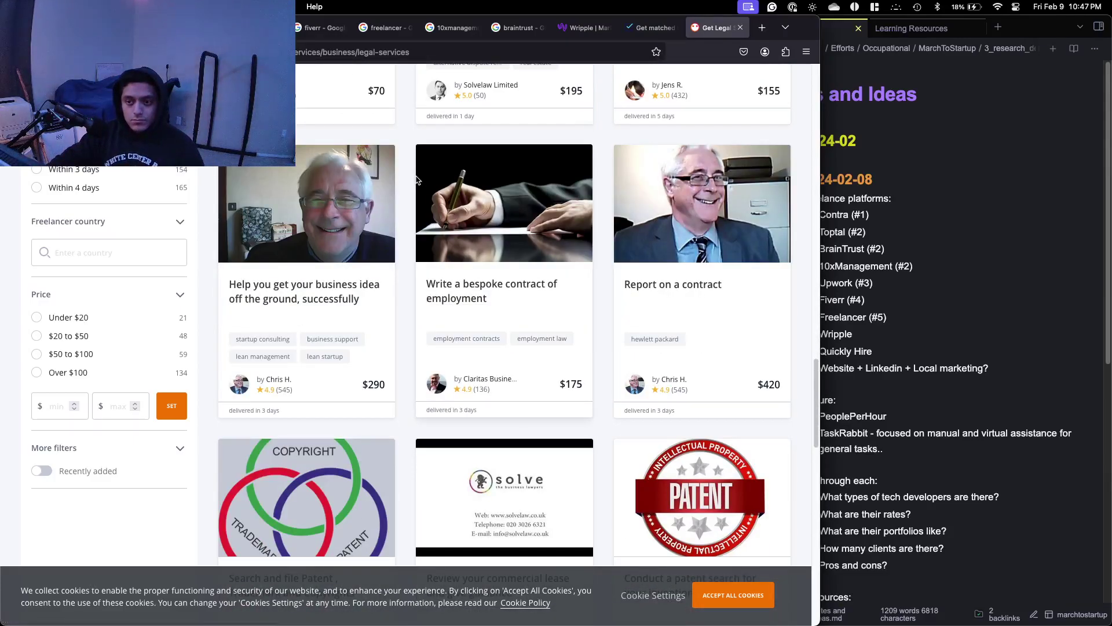
scroll(416, 179, down, 5)
scroll(415, 180, down, 7)
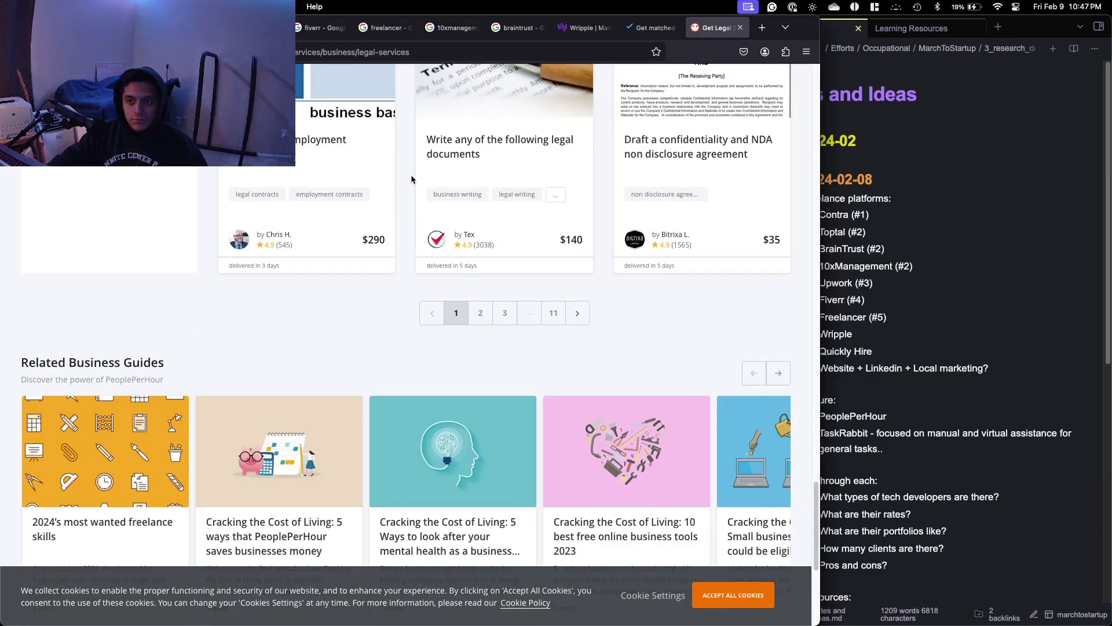
scroll(411, 179, up, 20)
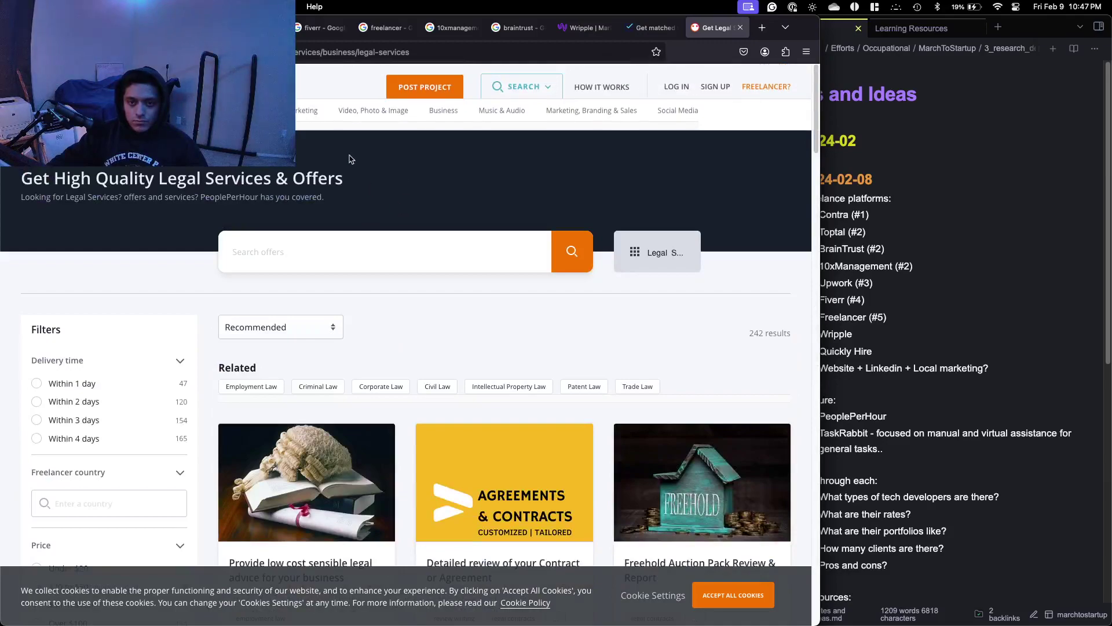
Look over the remaining service categories and open the listing of all Technology & Programming services.
mouse_move(290, 110)
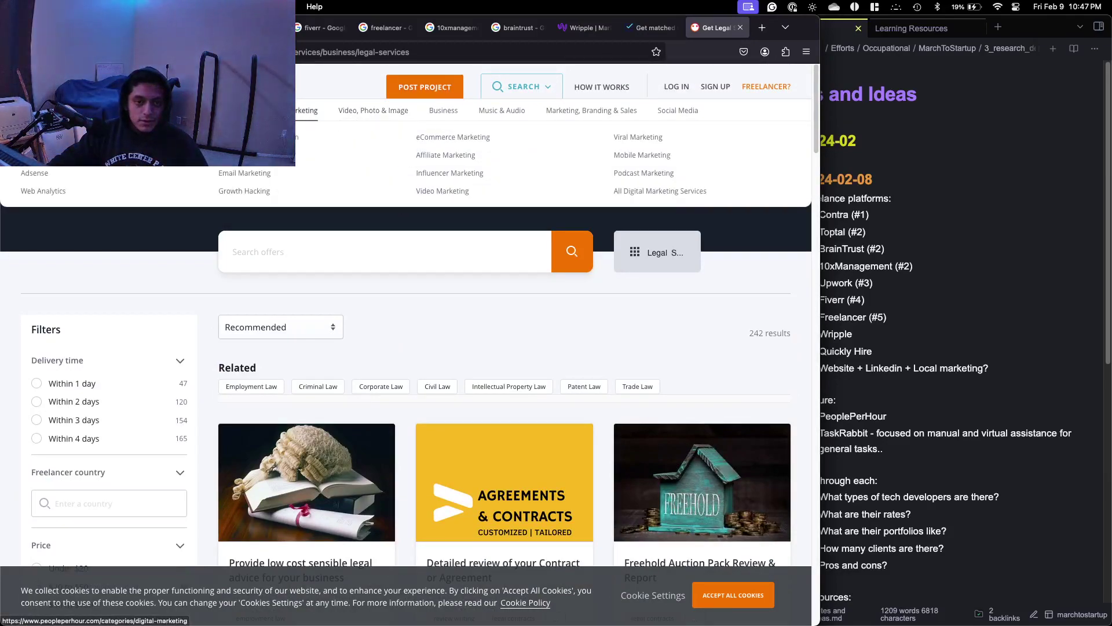
mouse_move(230, 110)
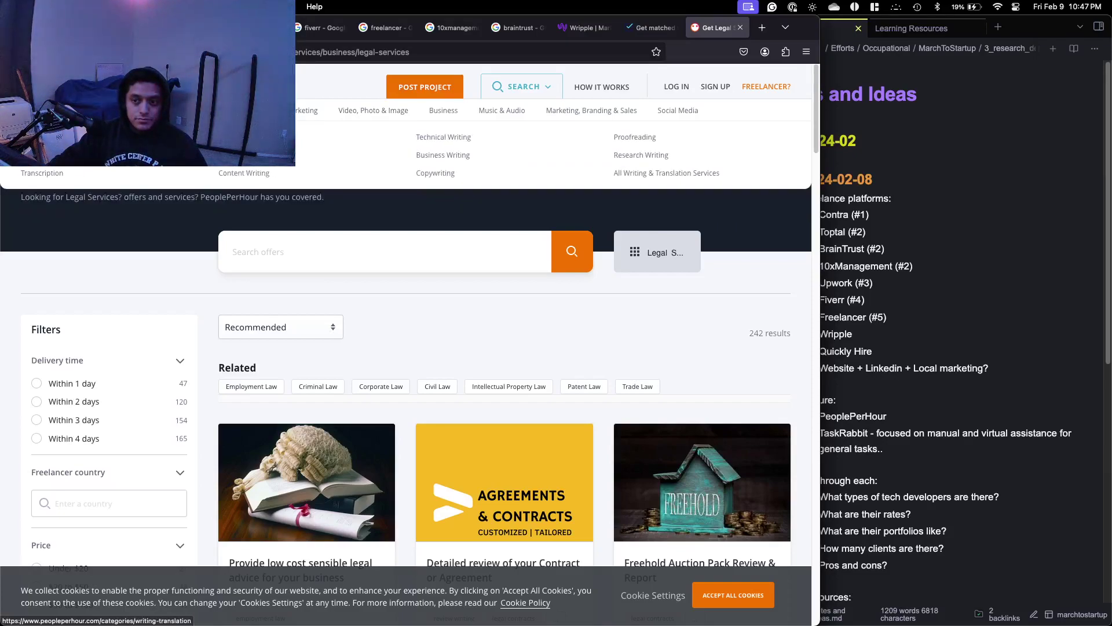
mouse_move(163, 110)
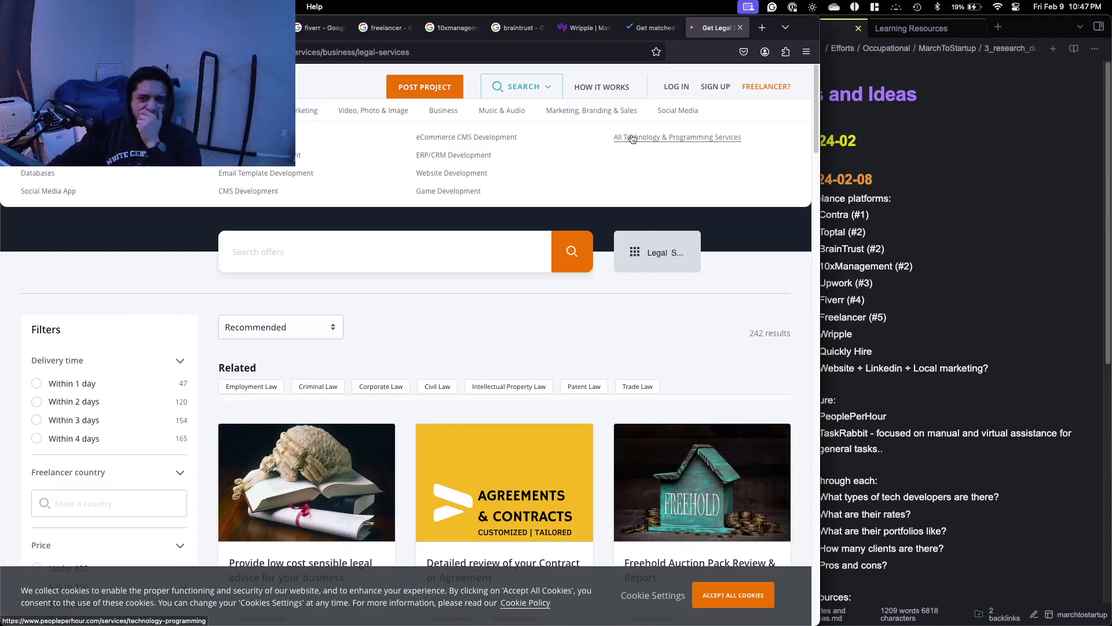
click(551, 148)
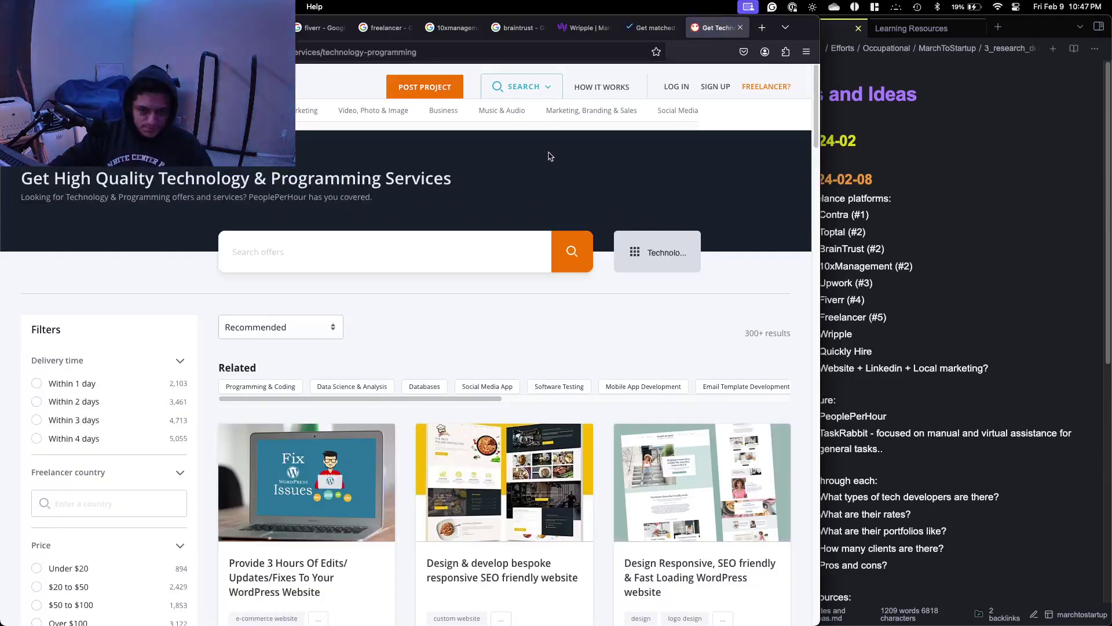
Look through the Technology & Programming offers, open the iOS/Android/Flutter mobile apps offer and widen the browser window.
scroll(547, 156, down, 5)
scroll(546, 156, down, 10)
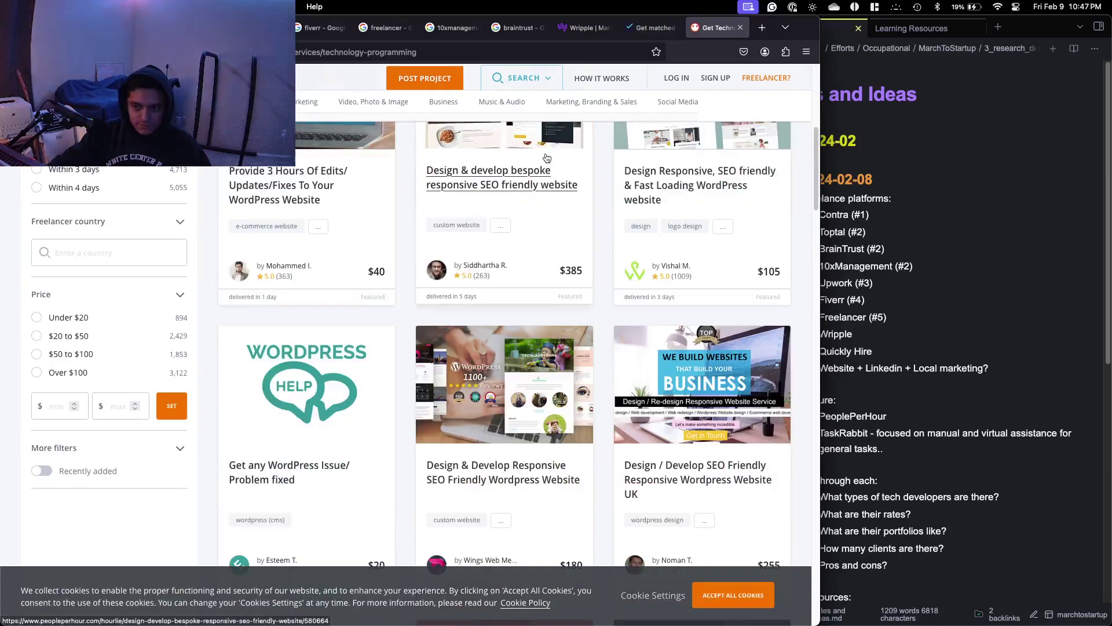
scroll(546, 158, down, 3)
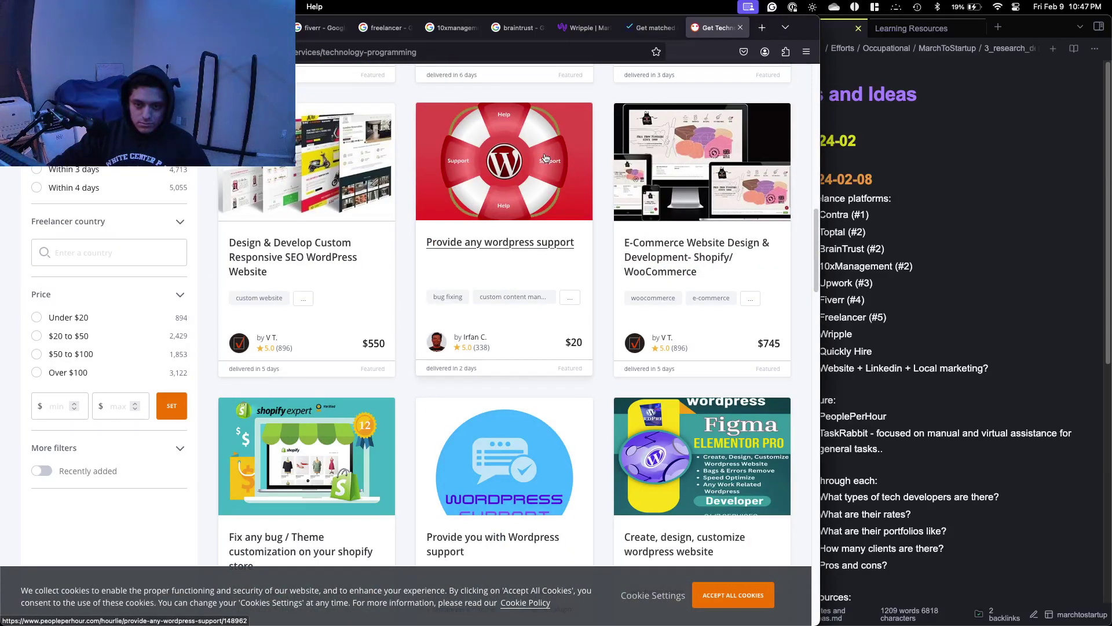
scroll(545, 157, down, 5)
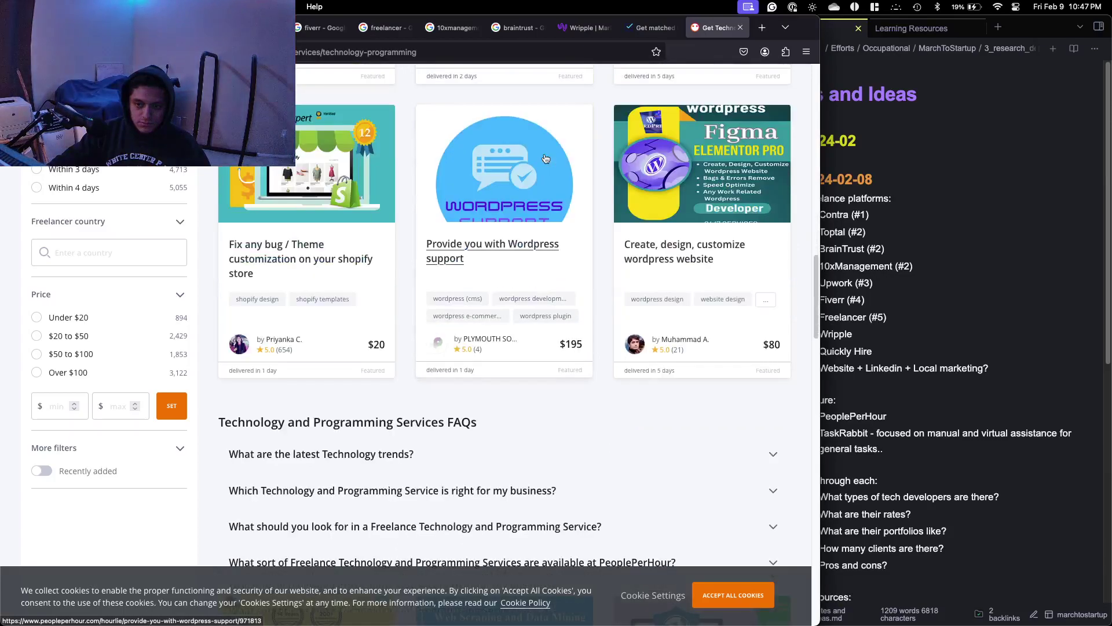
scroll(544, 158, down, 4)
scroll(544, 157, down, 5)
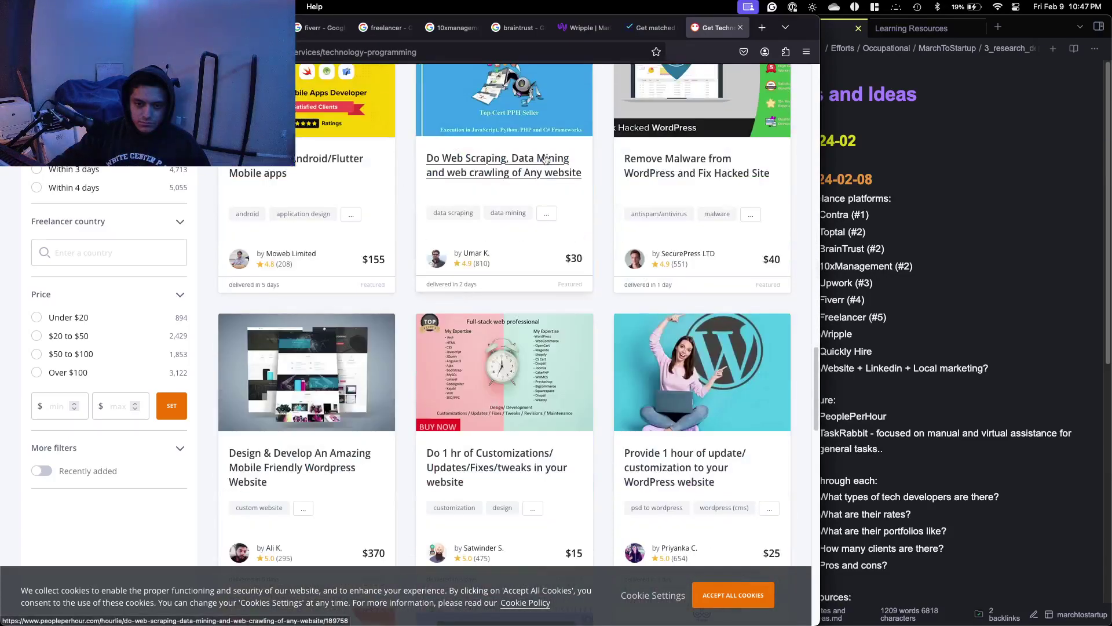
click(348, 172)
drag(820, 282, 951, 273)
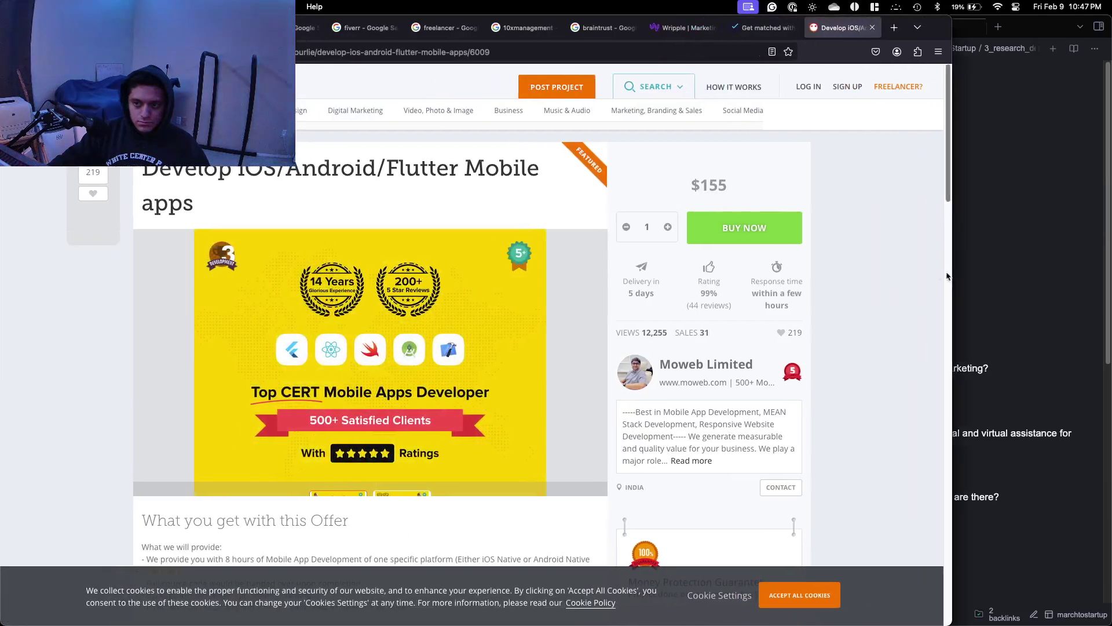
Examine the mobile apps offer's description, add-ons, reviews, sales figure and seller summary.
scroll(467, 216, down, 1)
scroll(467, 215, down, 10)
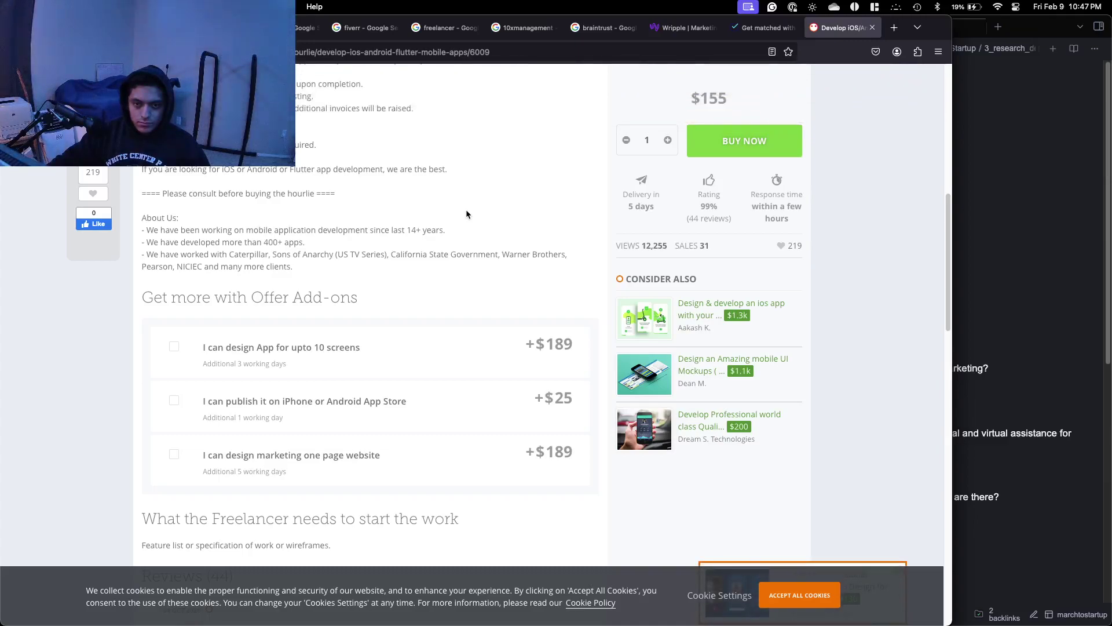
scroll(466, 211, up, 5)
scroll(466, 211, down, 9)
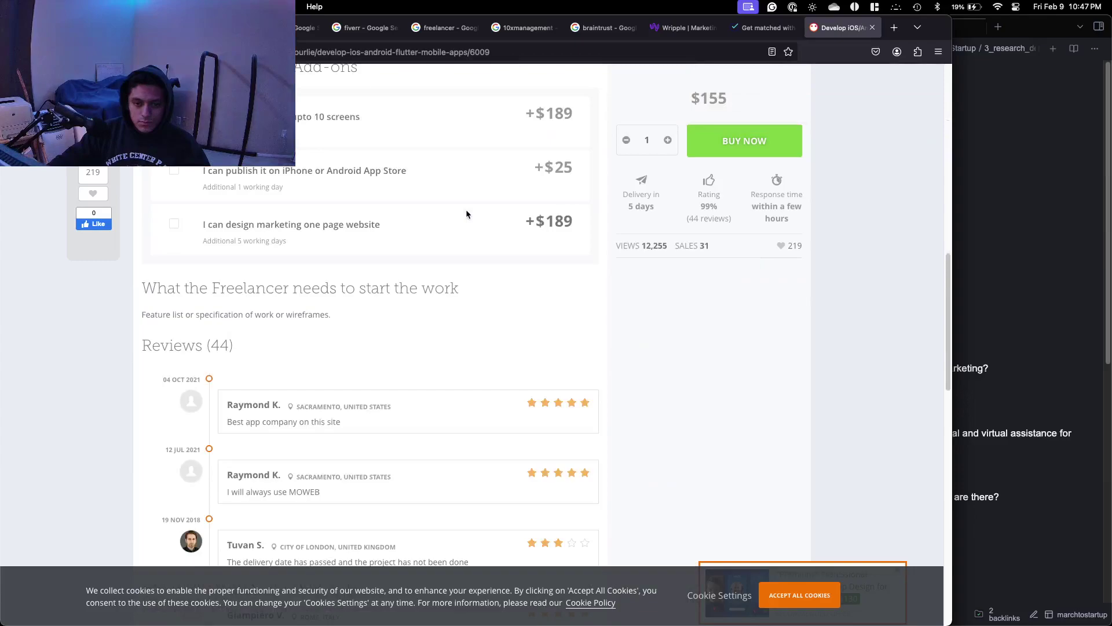
scroll(466, 213, down, 5)
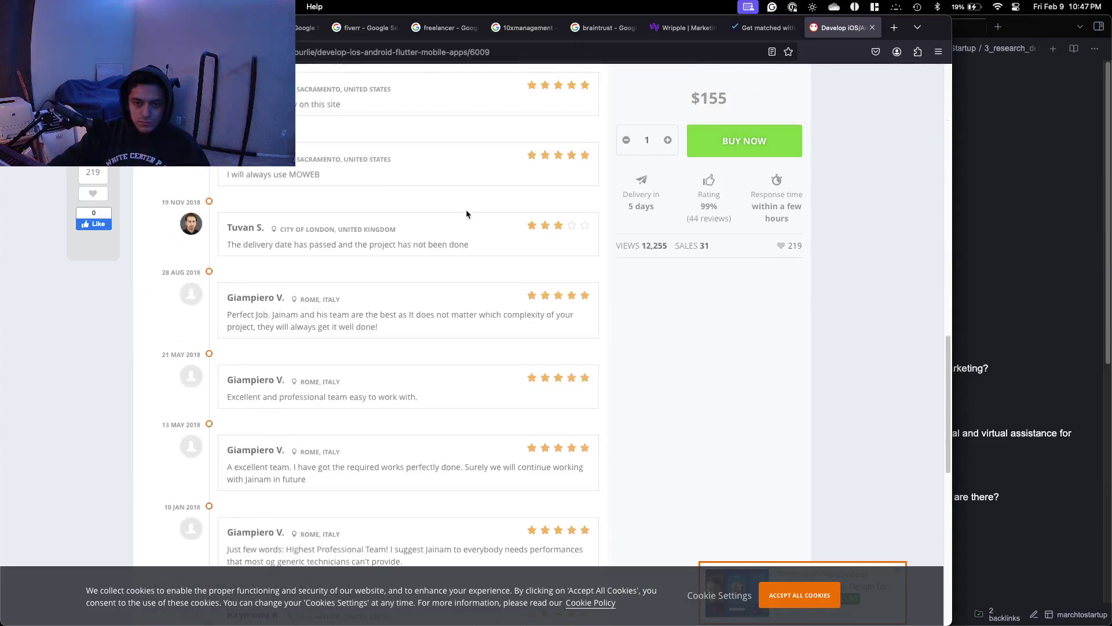
scroll(467, 213, down, 4)
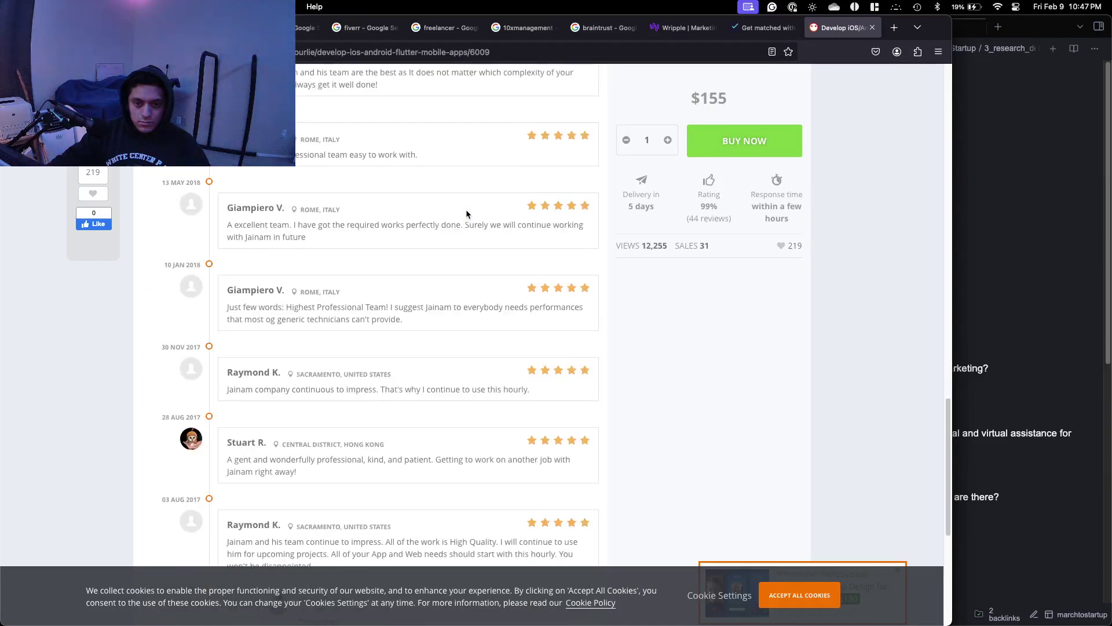
scroll(467, 213, down, 5)
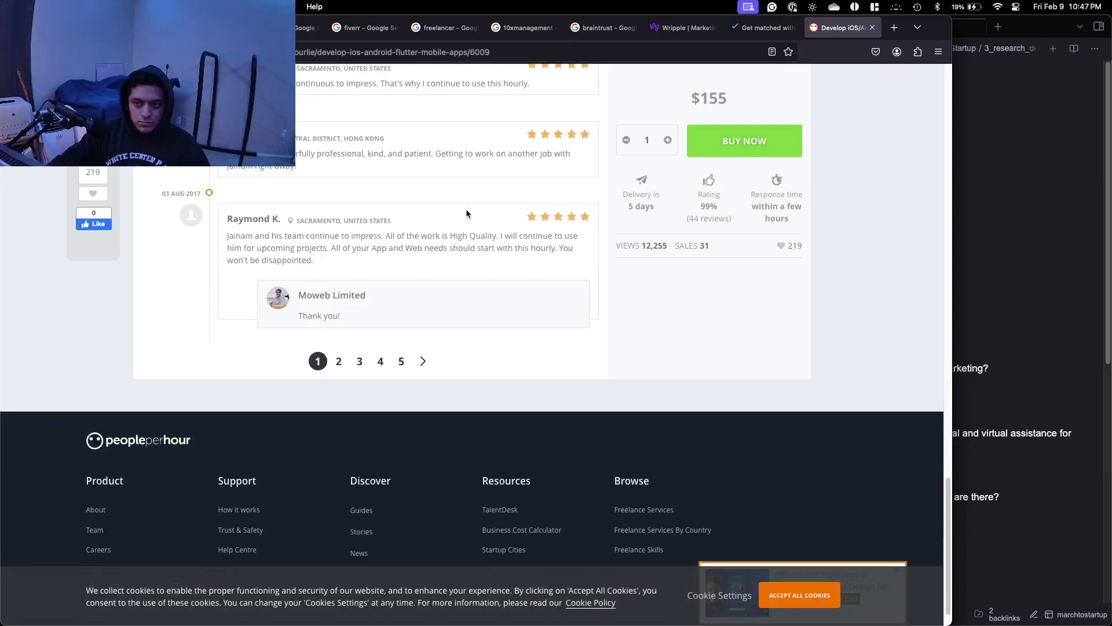
scroll(467, 214, up, 15)
scroll(466, 214, down, 1)
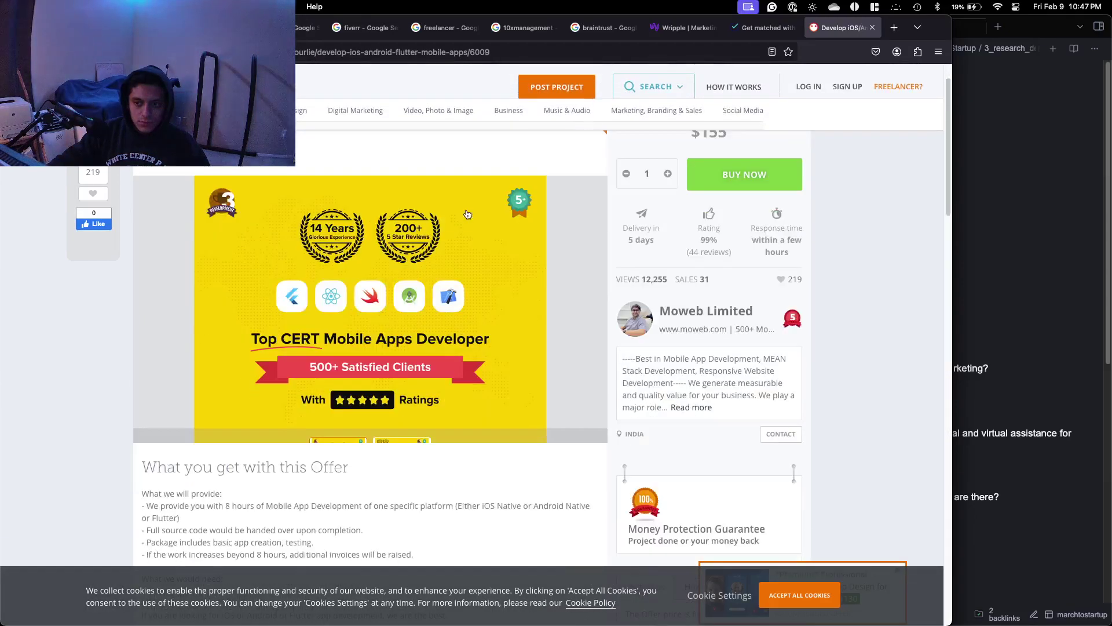
scroll(703, 279, up, 1)
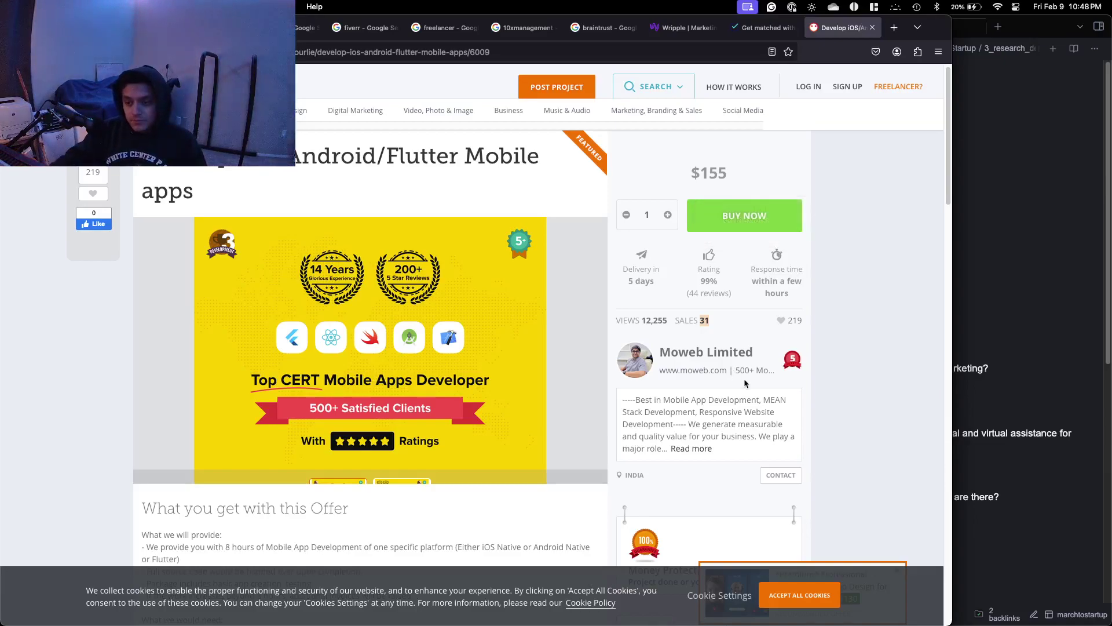
mouse_move(787, 363)
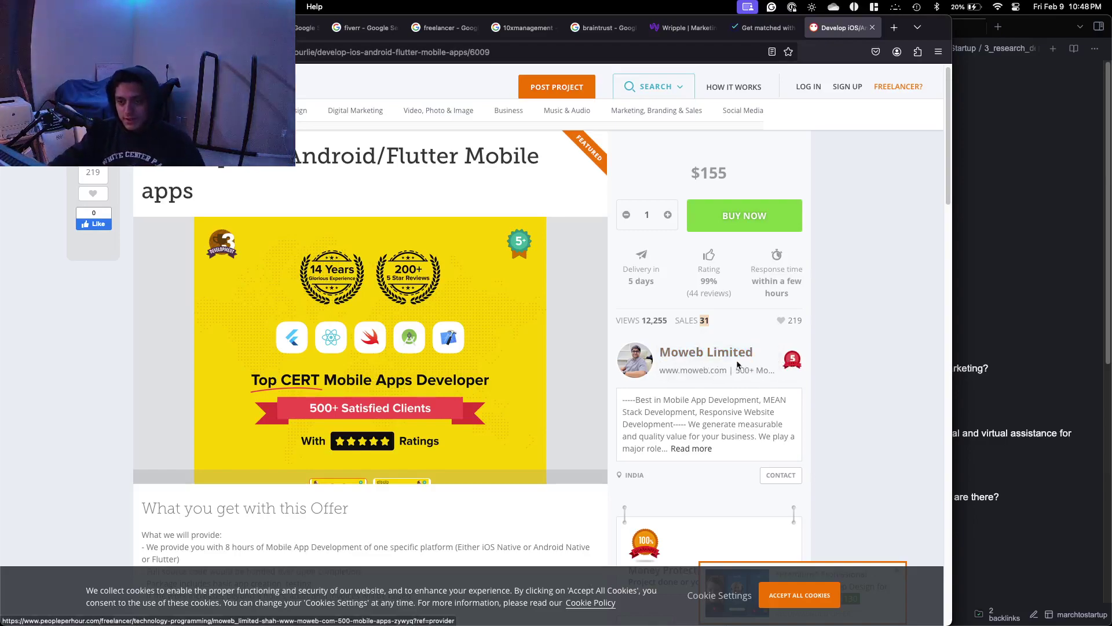
Copy Moweb Limited's truncated tagline into the empty line above Unsure in the Notes and Ideas note to read it in full, and return to the browser.
drag(951, 401, 875, 395)
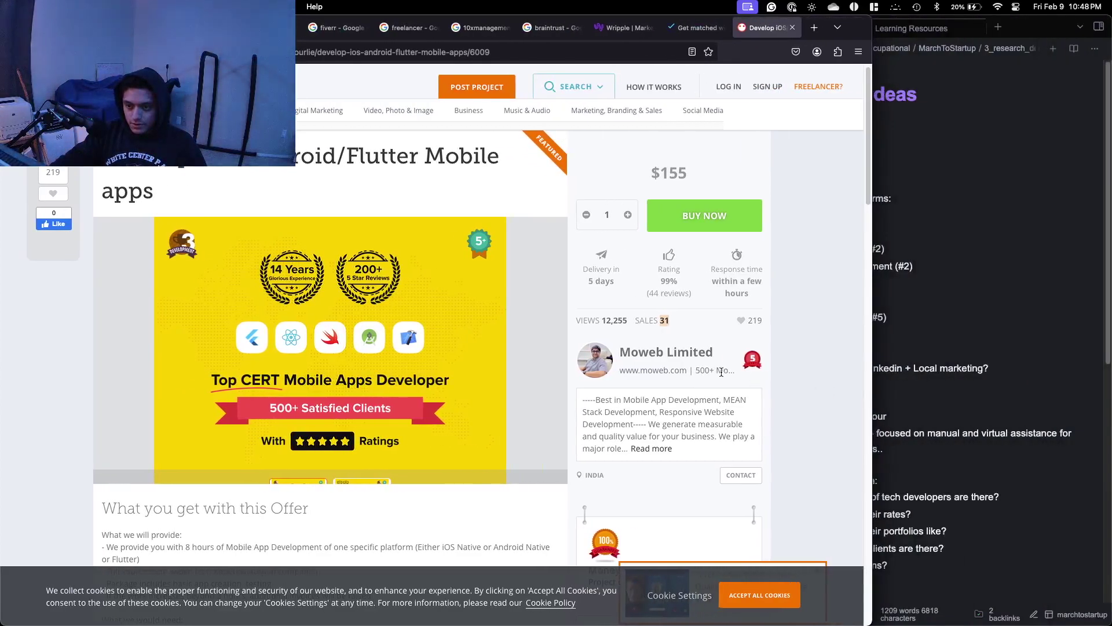
triple_click(721, 372)
right_click(722, 374)
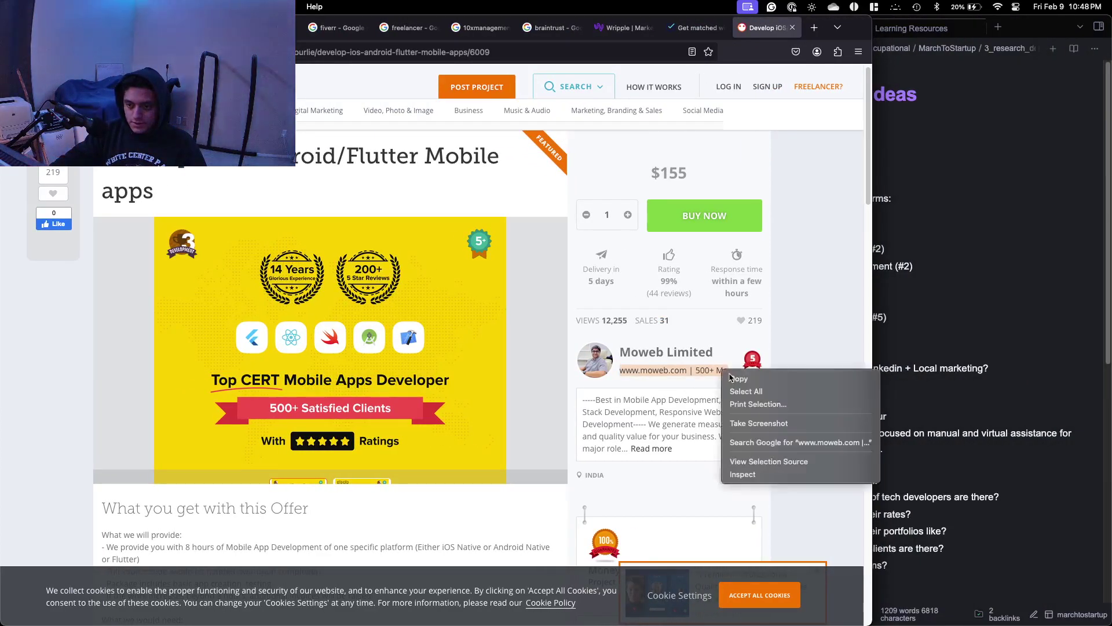
click(902, 335)
click(884, 388)
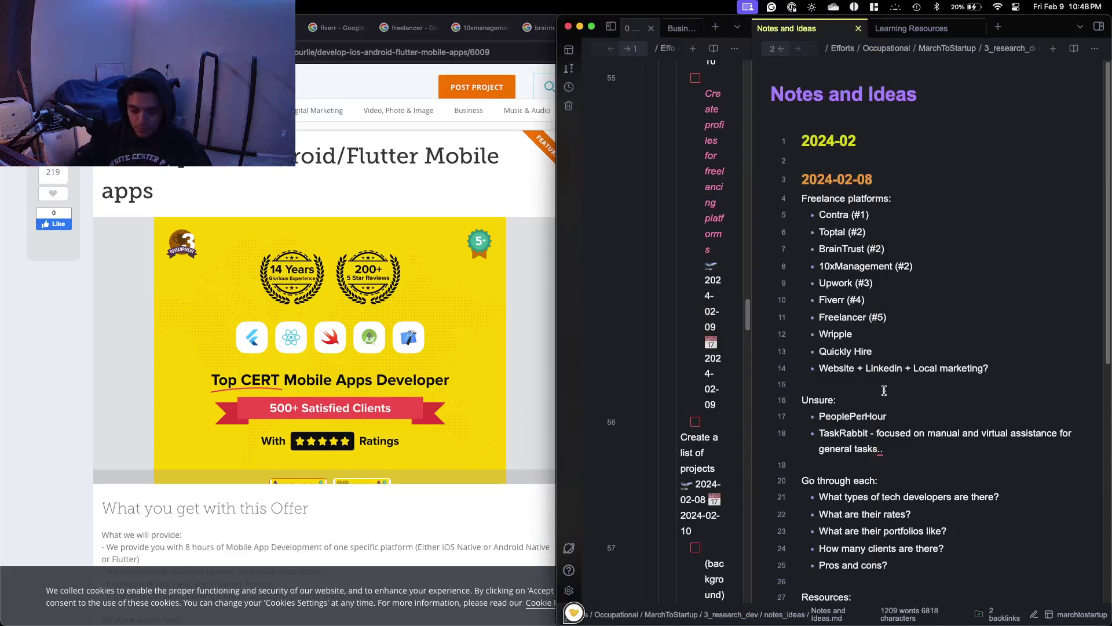
key(super+v)
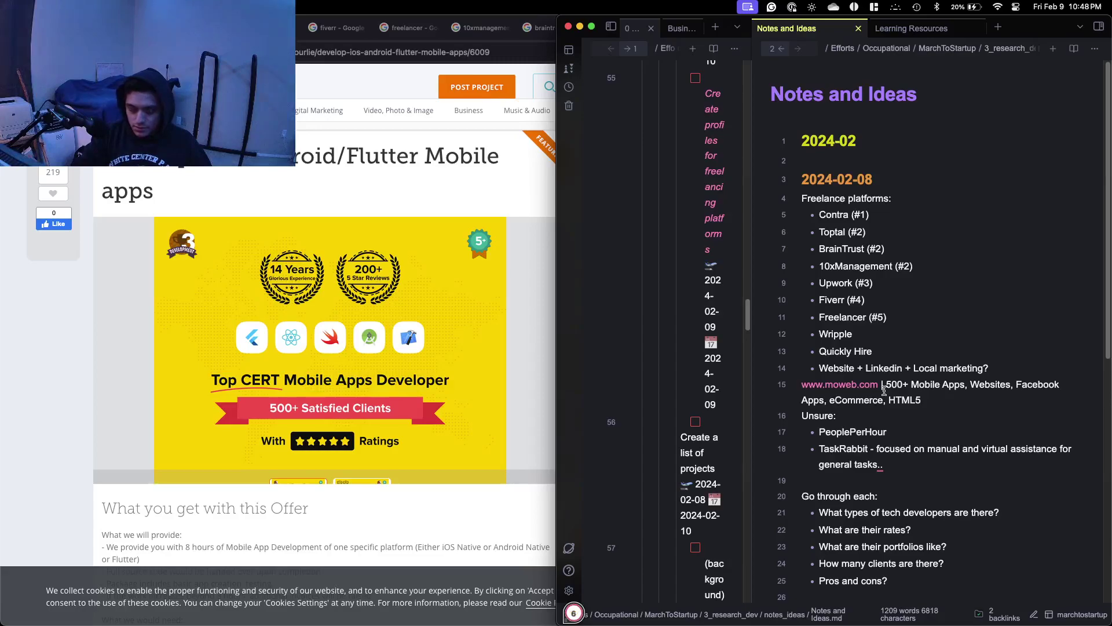
click(485, 510)
Read Moweb Limited's full seller description, from its services and skills to its work experience, and close it.
click(651, 448)
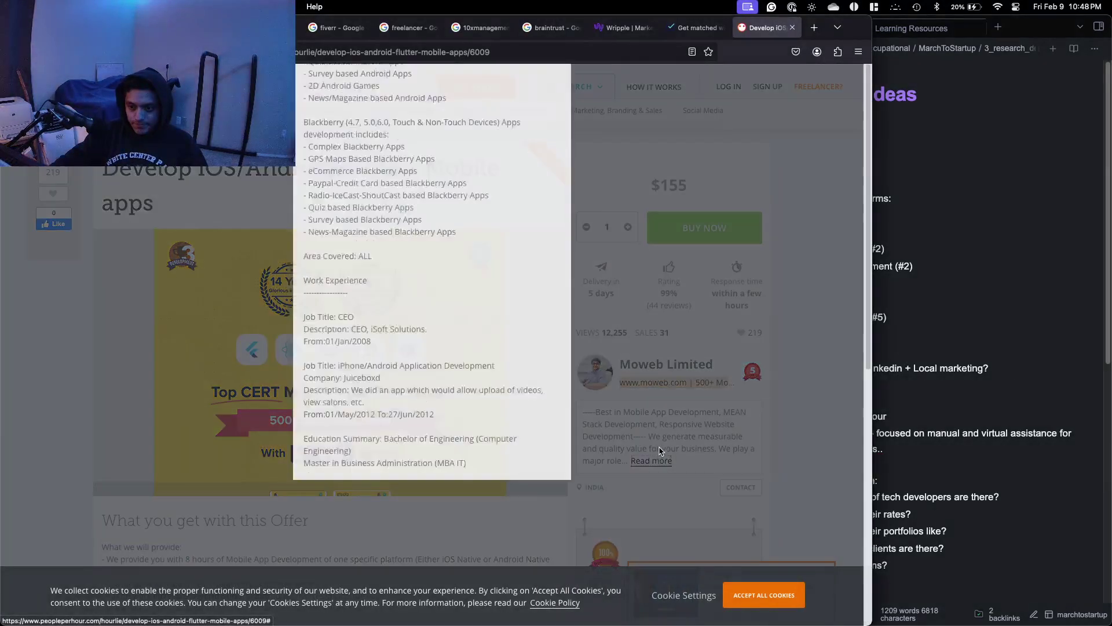
scroll(492, 394, down, 5)
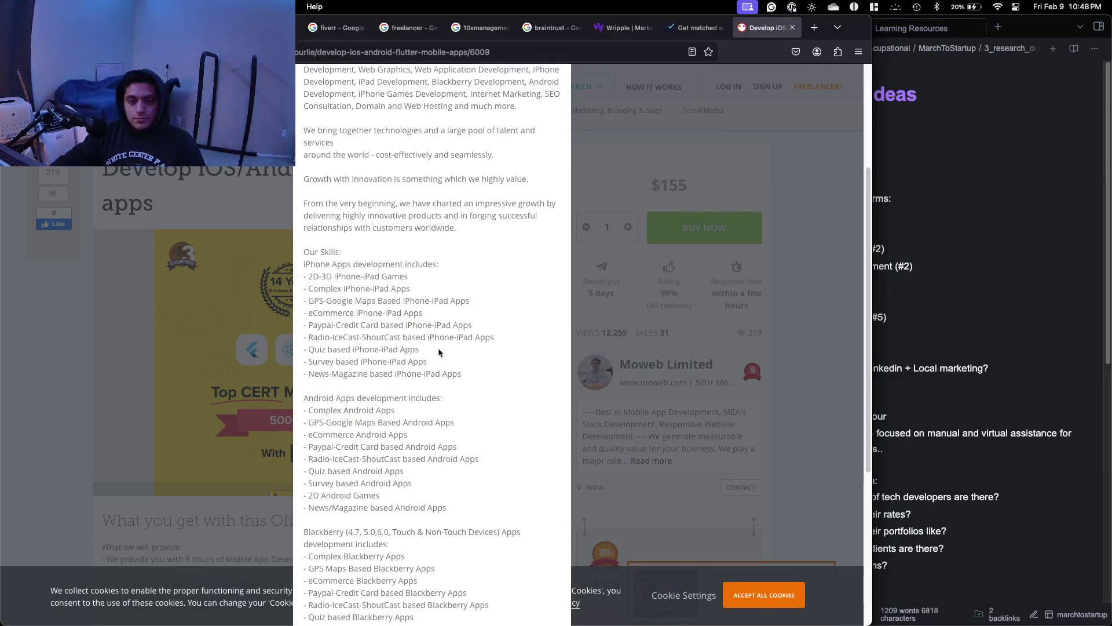
scroll(435, 351, down, 5)
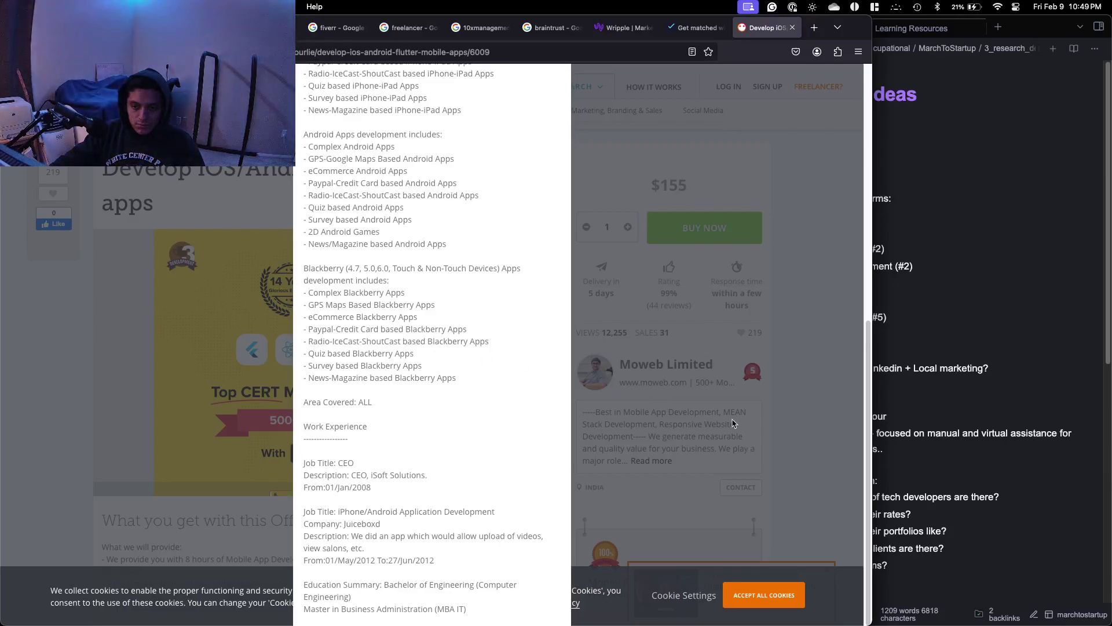
scroll(556, 174, up, 15)
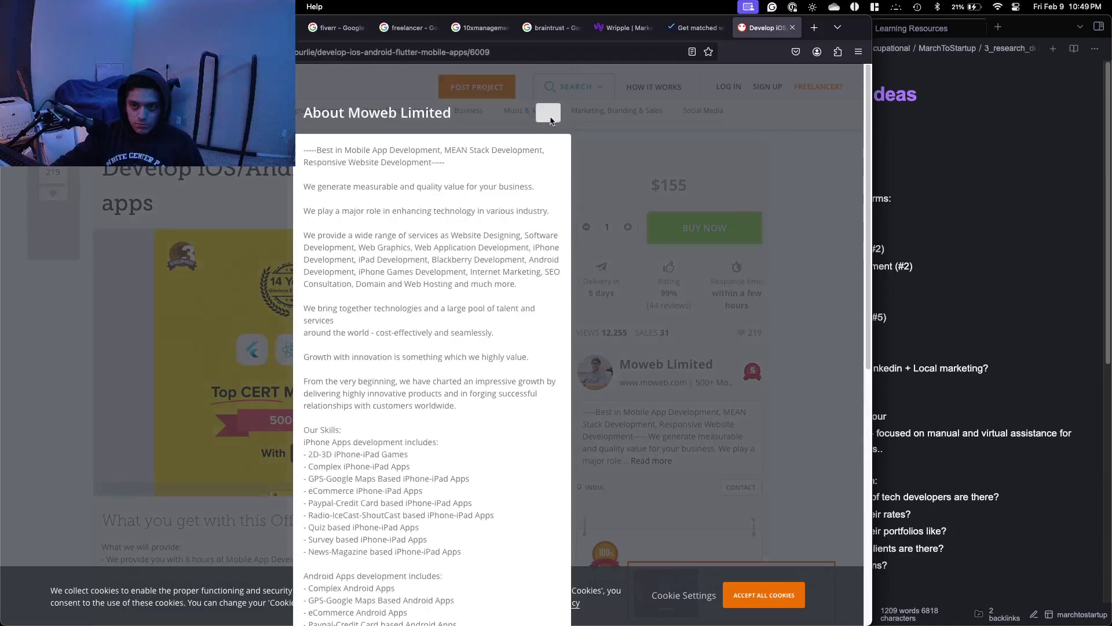
click(549, 112)
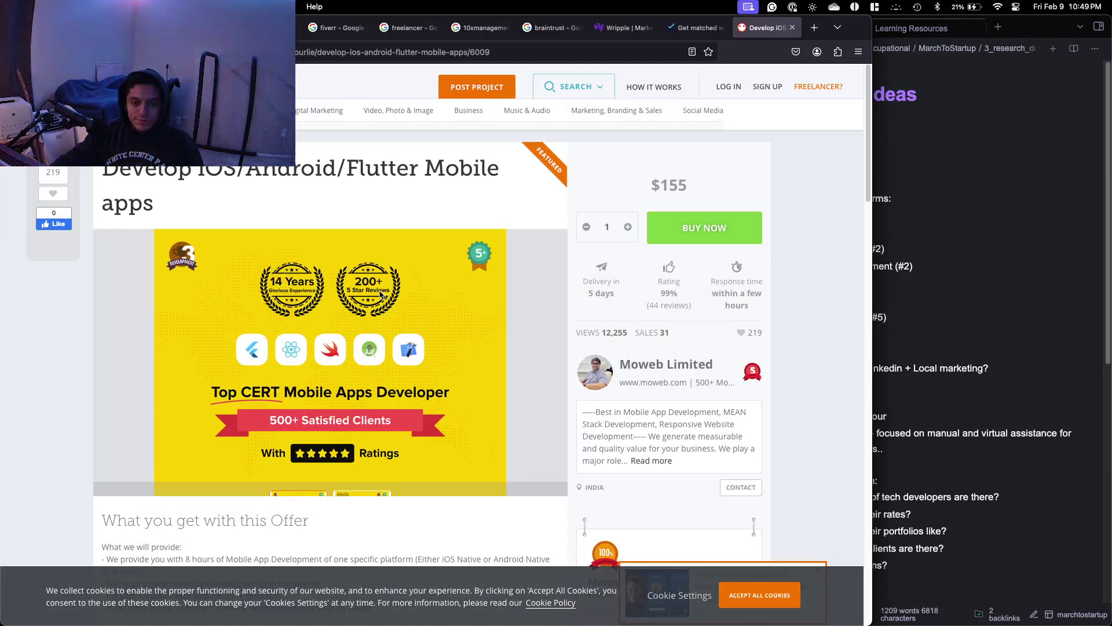
Return to the Technology & Programming listing and open Moweb Limited's freelancer profile from its mobile apps offer.
key(super+Left)
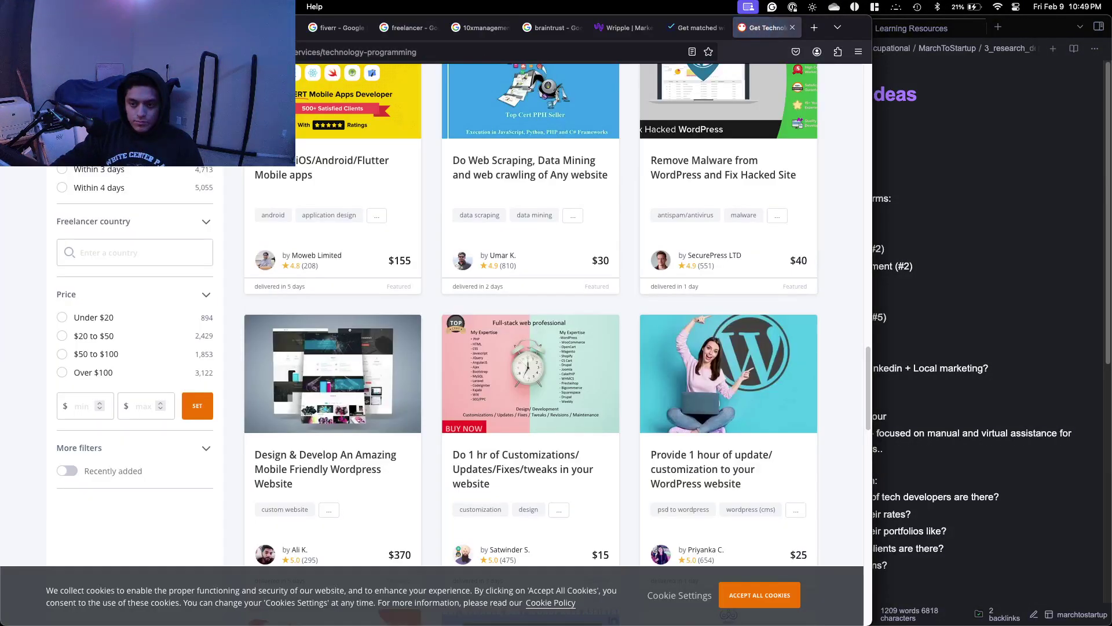
scroll(325, 191, down, 2)
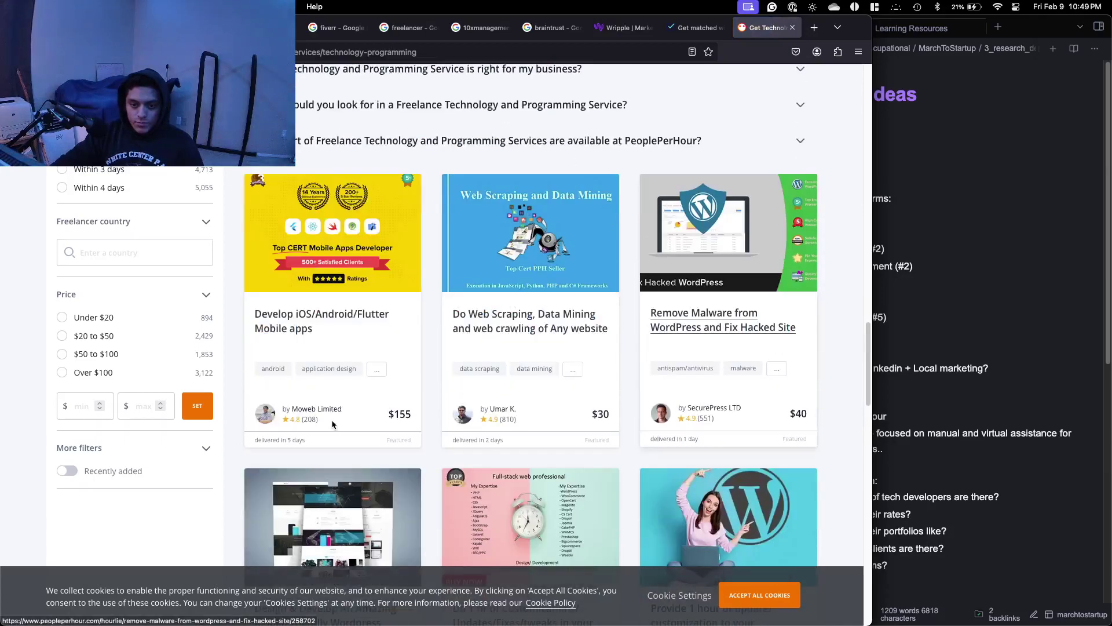
mouse_move(325, 409)
click(317, 299)
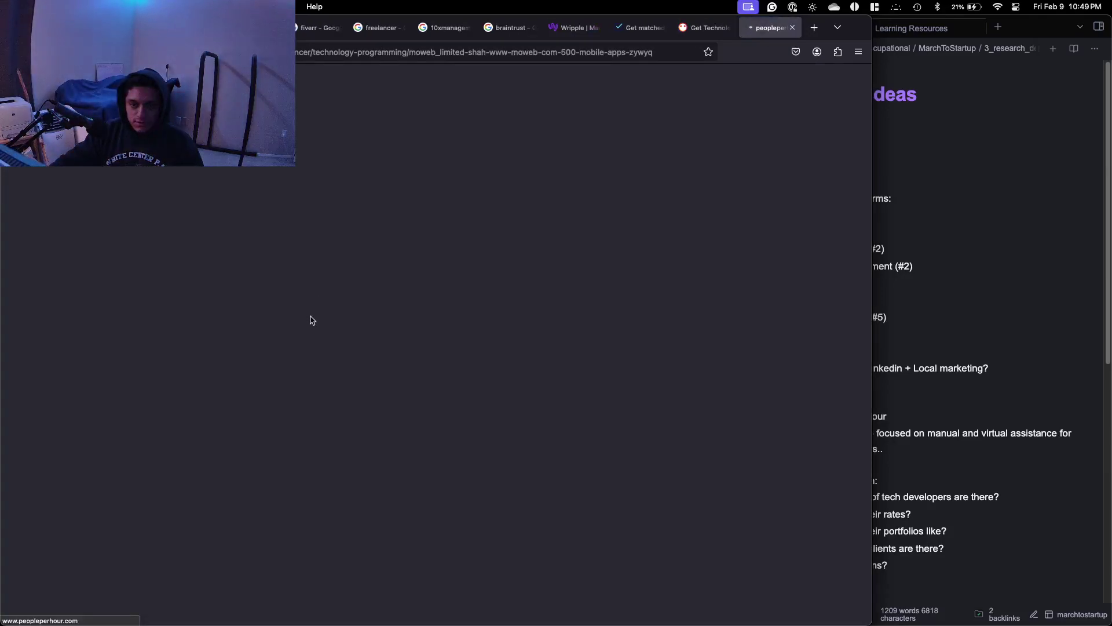
Review the Moweb Limited profile's portfolio, hourly rate, skills and customer reviews.
scroll(367, 341, down, 5)
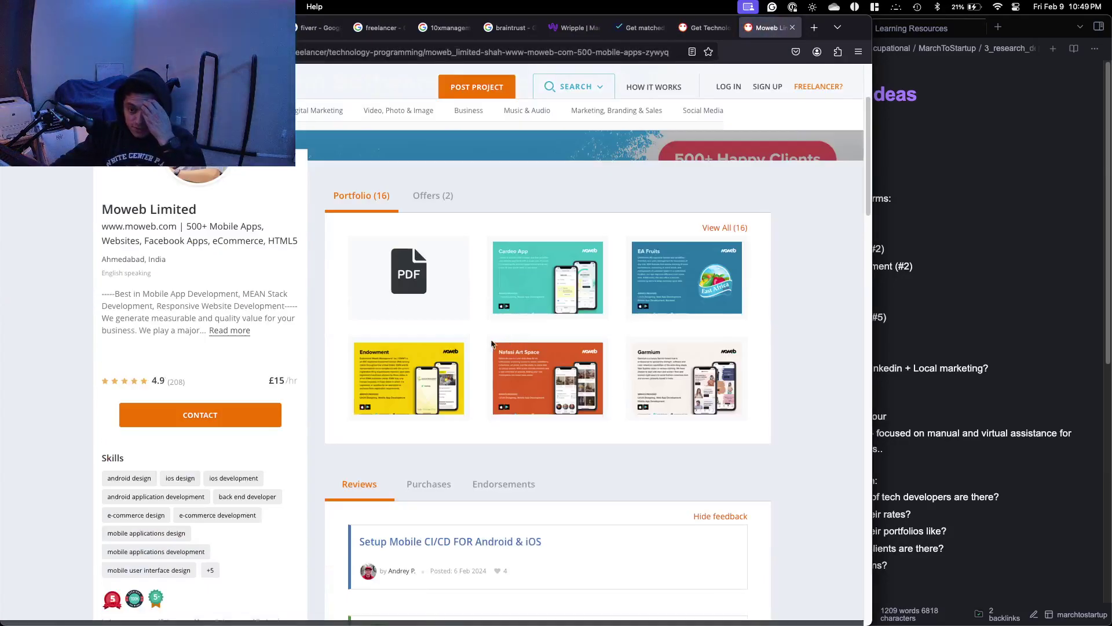
scroll(367, 341, down, 2)
scroll(368, 333, up, 5)
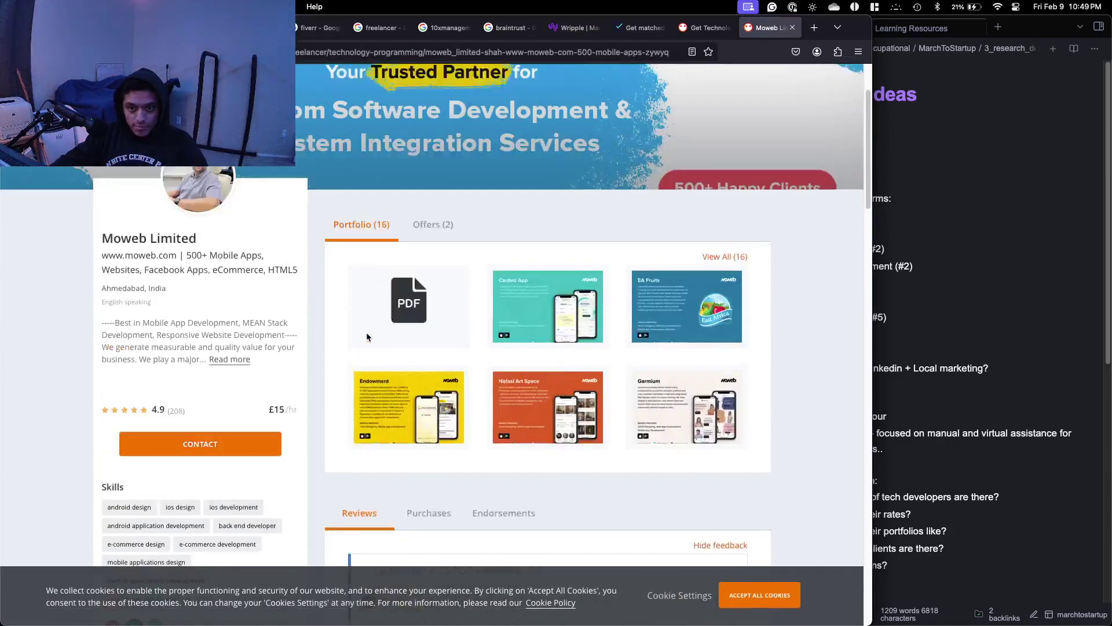
scroll(369, 331, down, 5)
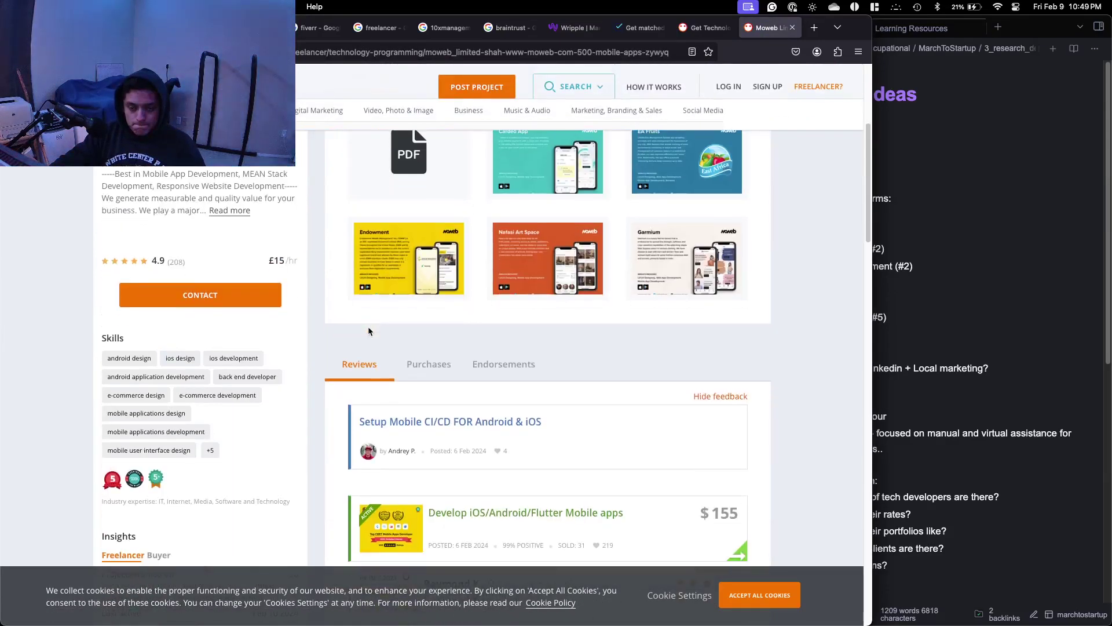
scroll(369, 330, down, 7)
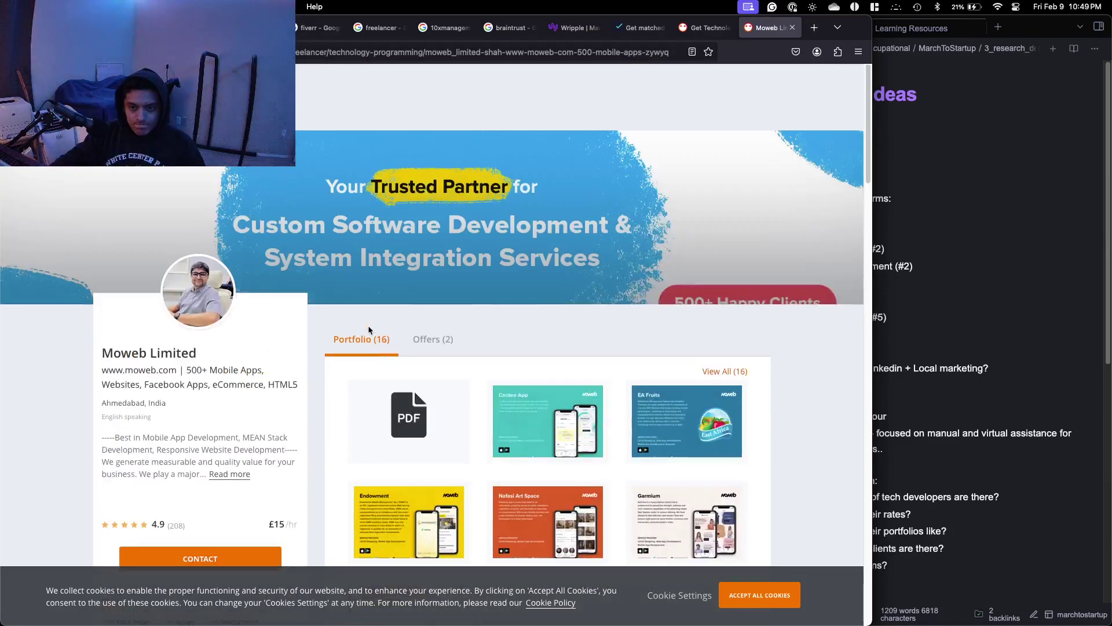
Show the profile's offers, check the Design App UI UX offer's price and sales, and go back to the profile.
click(368, 325)
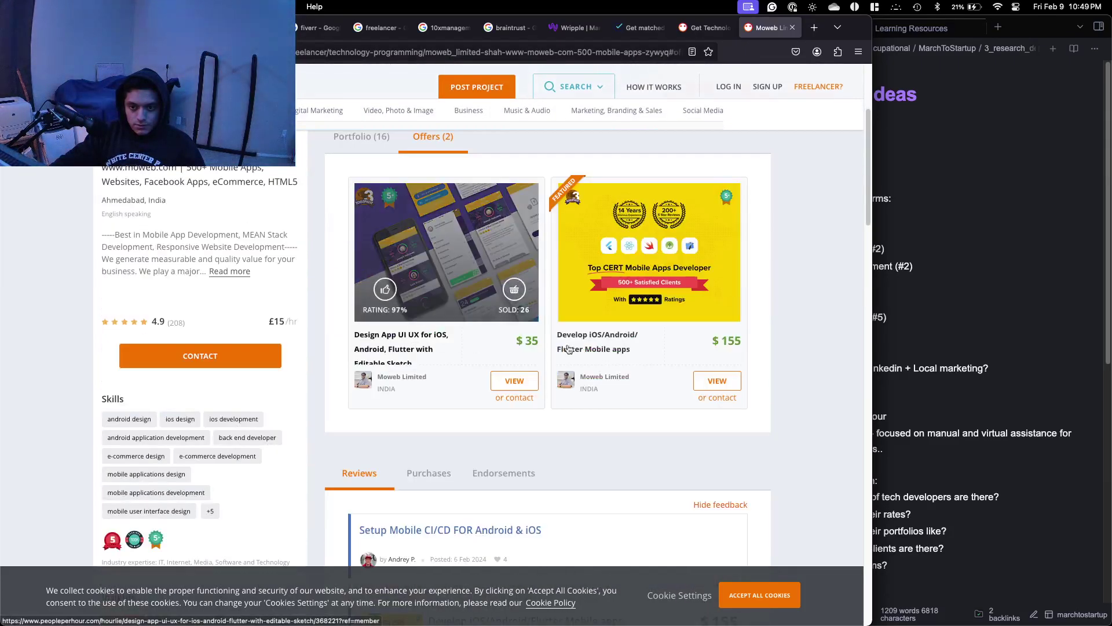
click(419, 340)
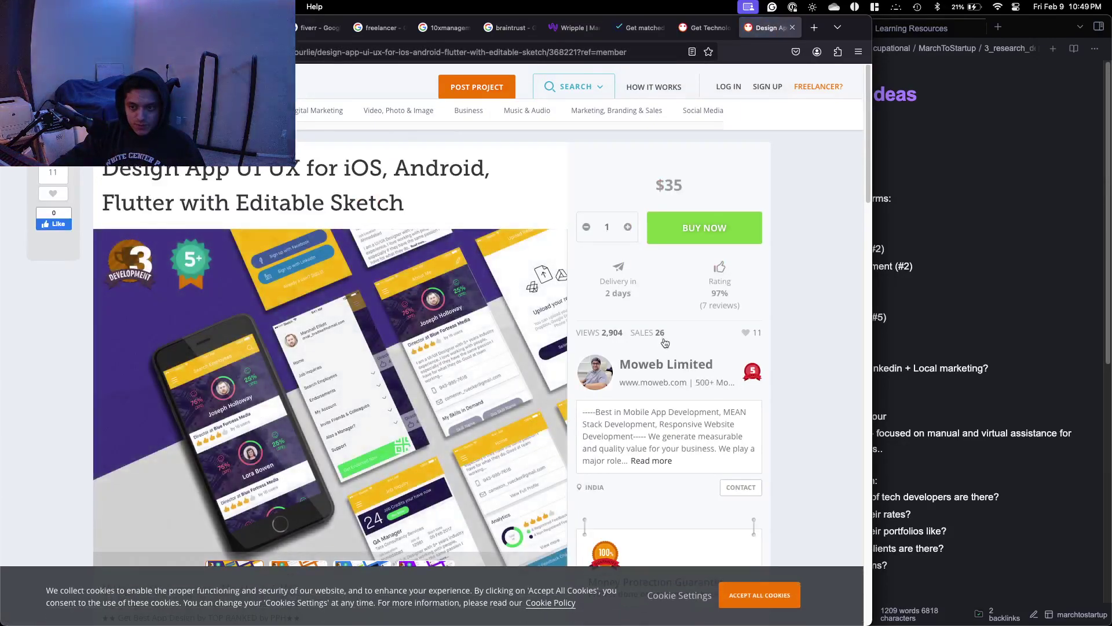
click(14, 52)
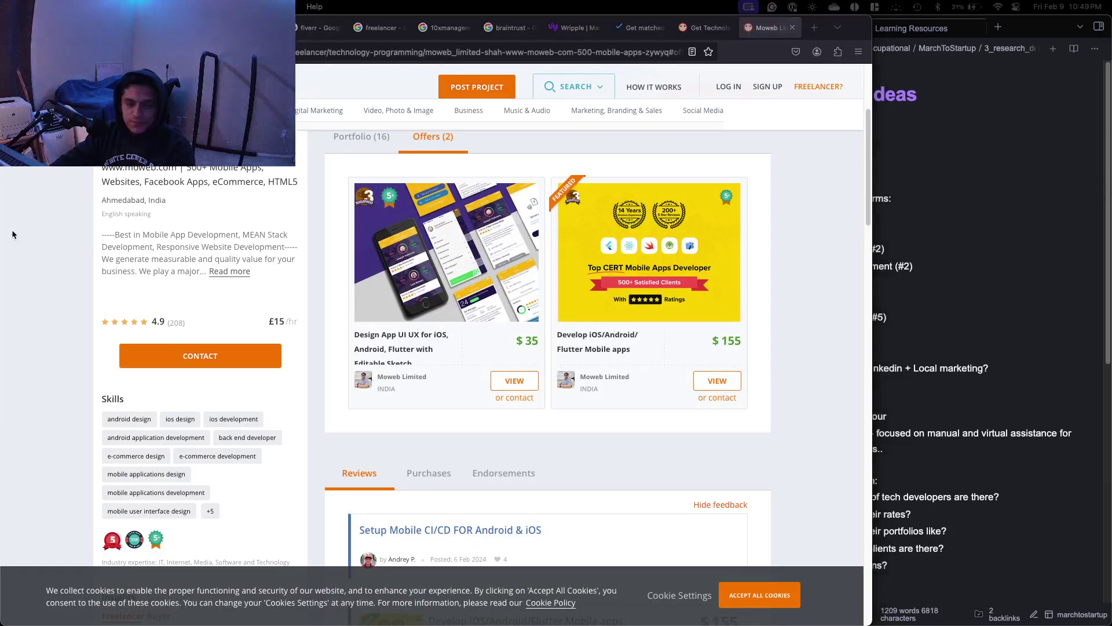
Open the Technology & Programming category page and look over its subcategories down to Game Development.
scroll(560, 342, up, 4)
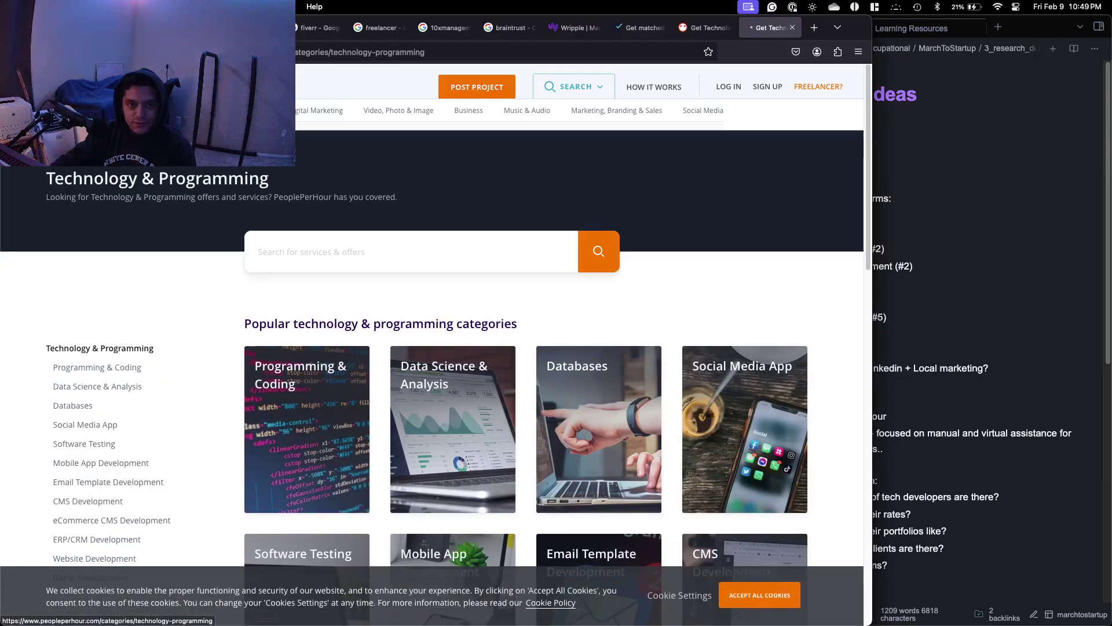
scroll(454, 252, down, 4)
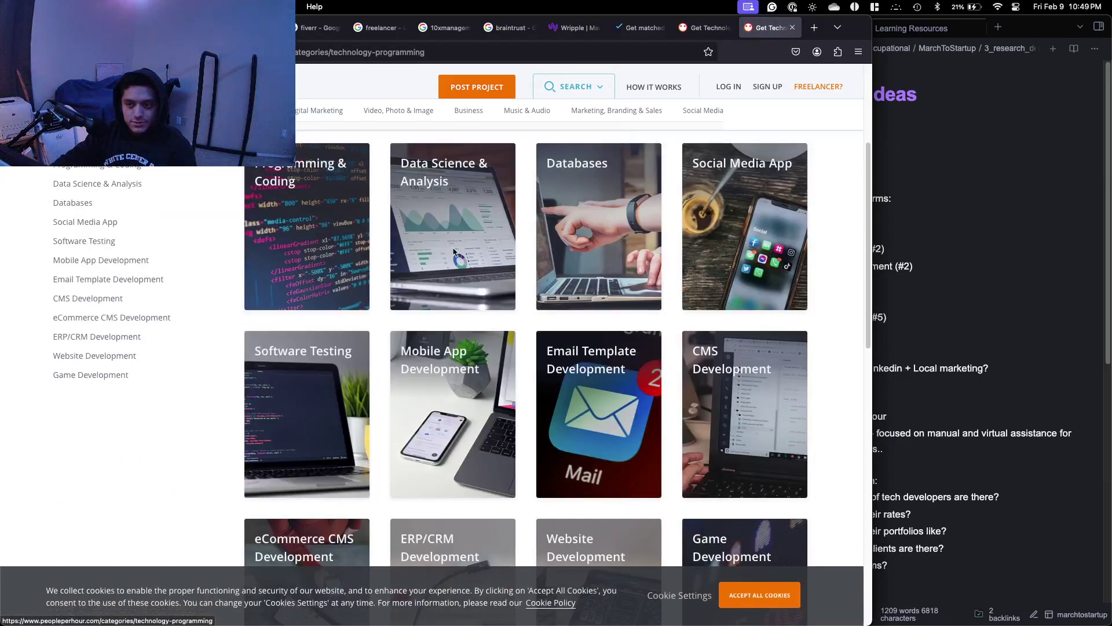
scroll(455, 252, down, 3)
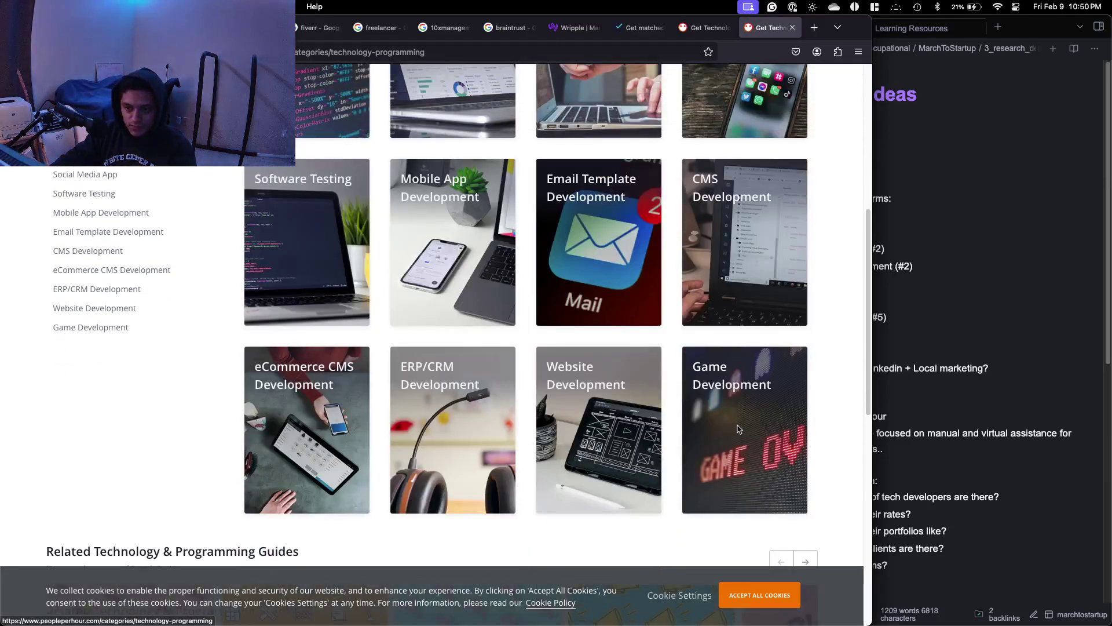
Open the Website Development subcategory and look over the services, prices and ratings on its first page of offers.
click(578, 381)
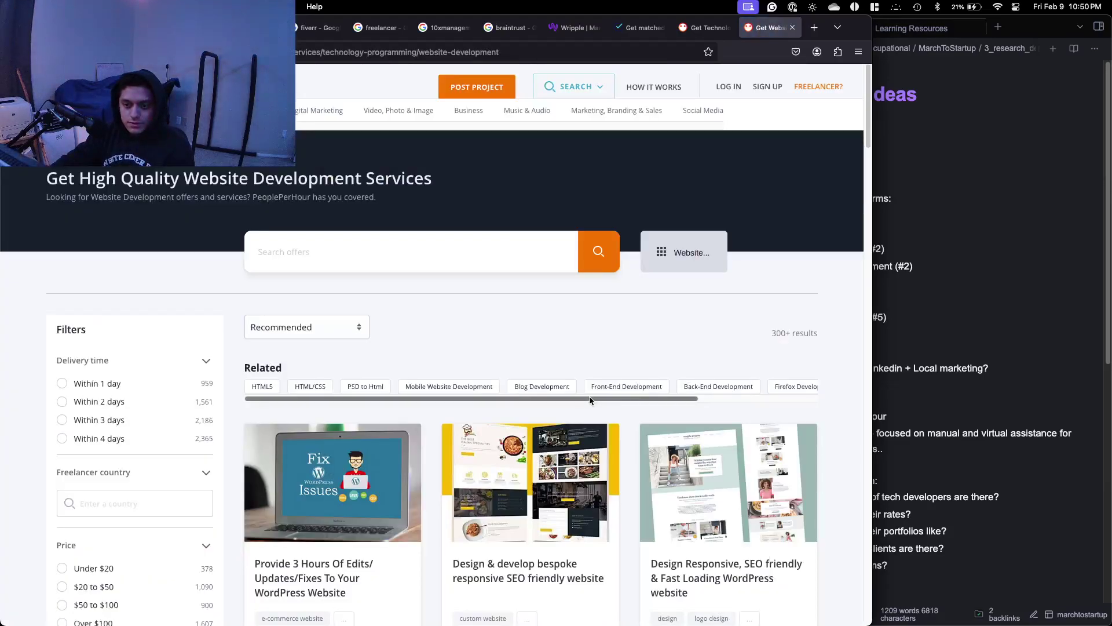
scroll(590, 399, down, 3)
scroll(590, 398, down, 5)
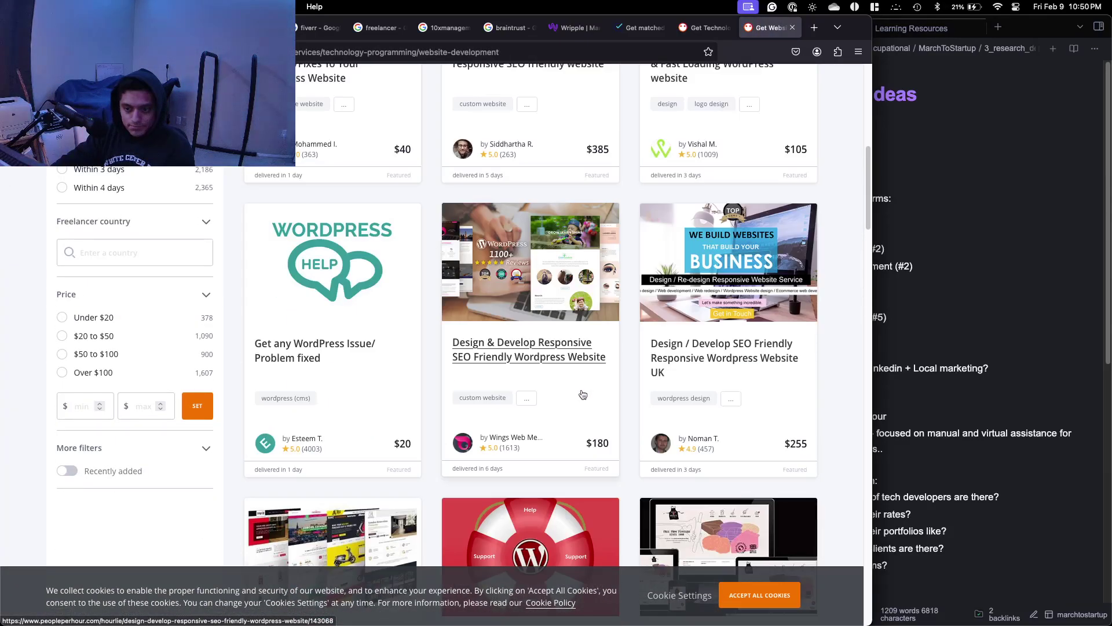
scroll(583, 394, down, 4)
scroll(583, 394, down, 4)
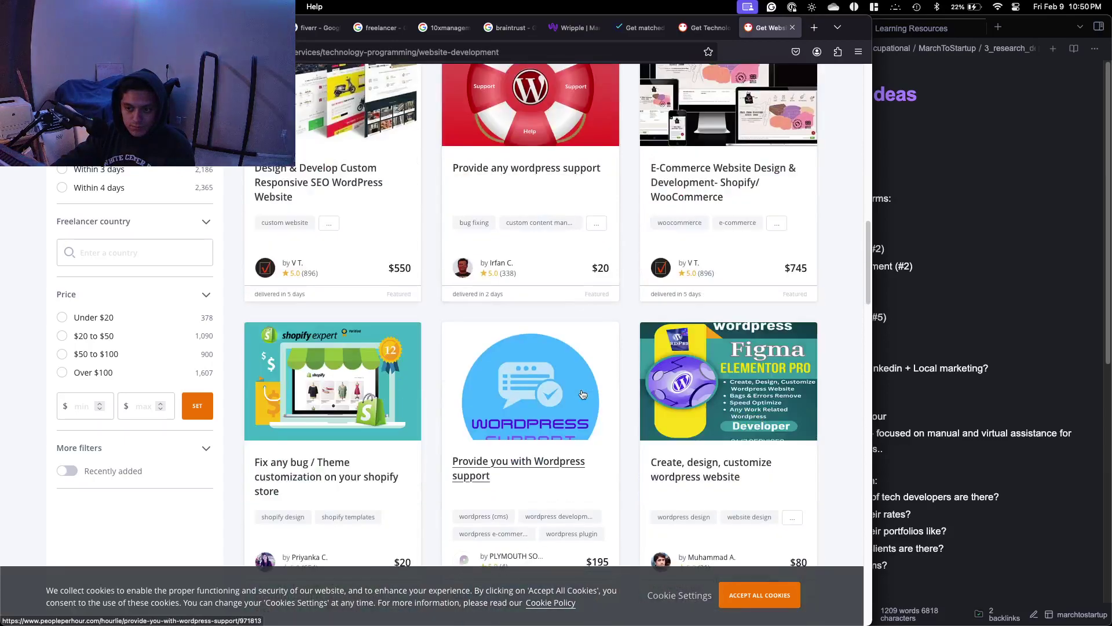
scroll(583, 394, down, 5)
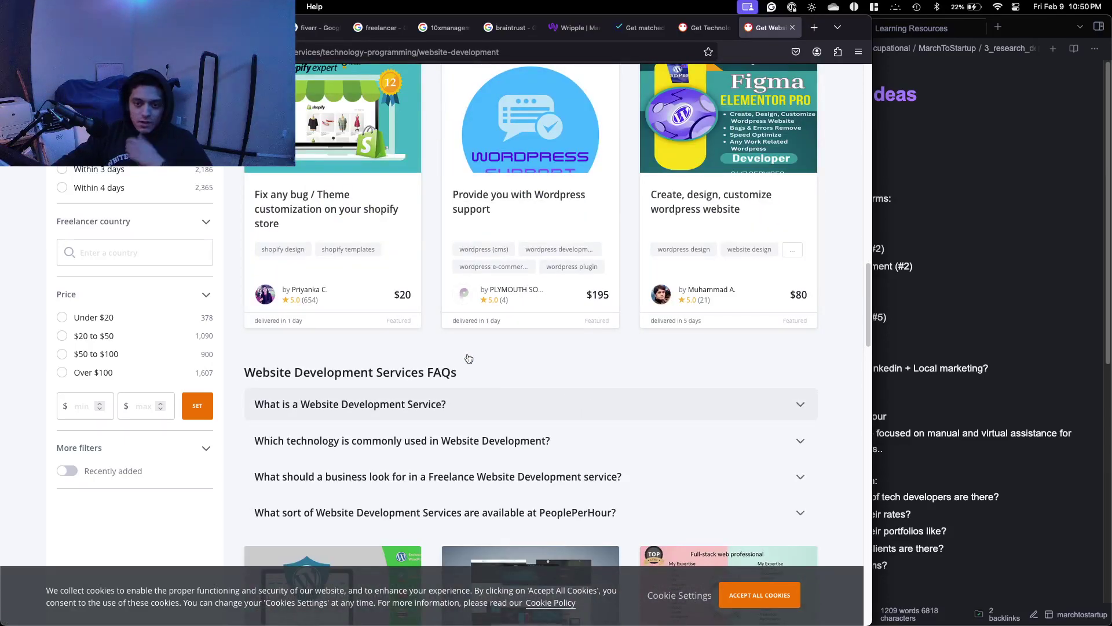
scroll(460, 355, down, 10)
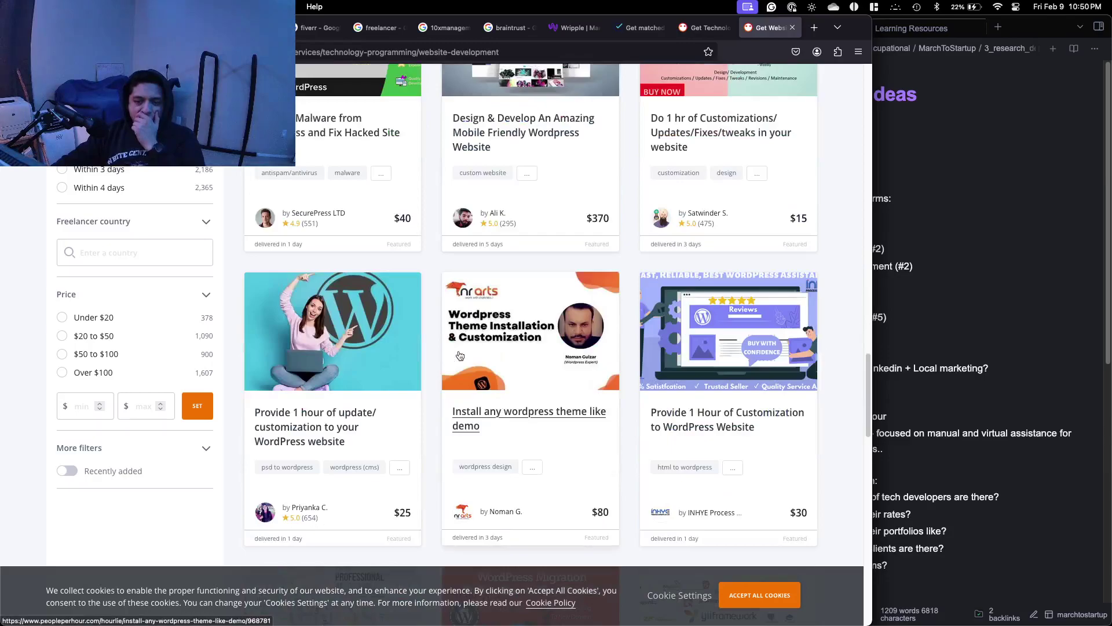
scroll(461, 356, down, 5)
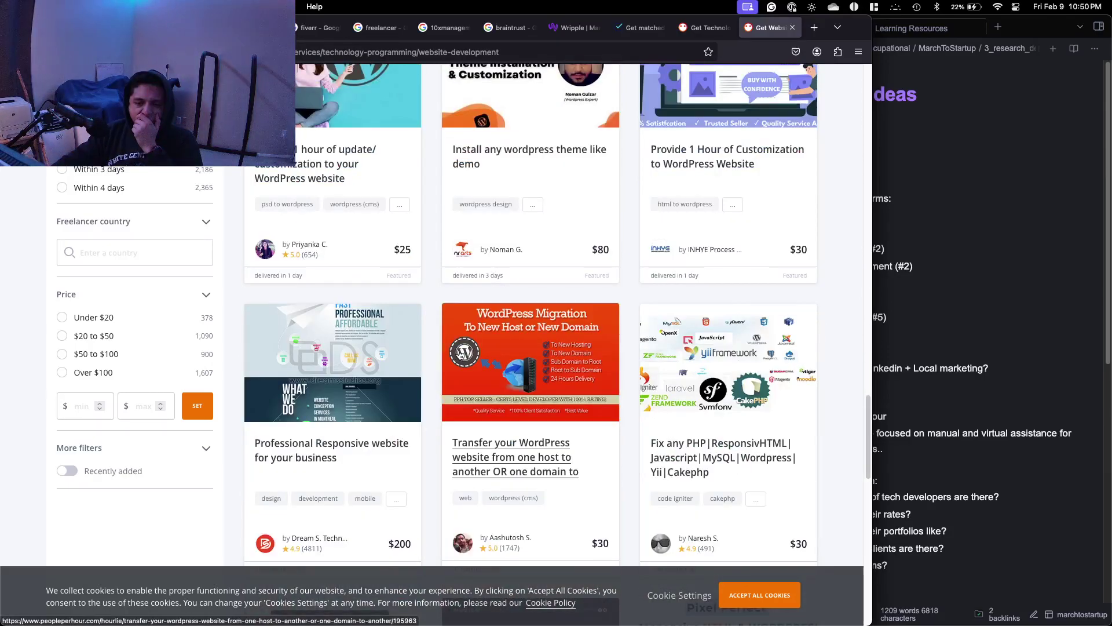
scroll(460, 356, down, 5)
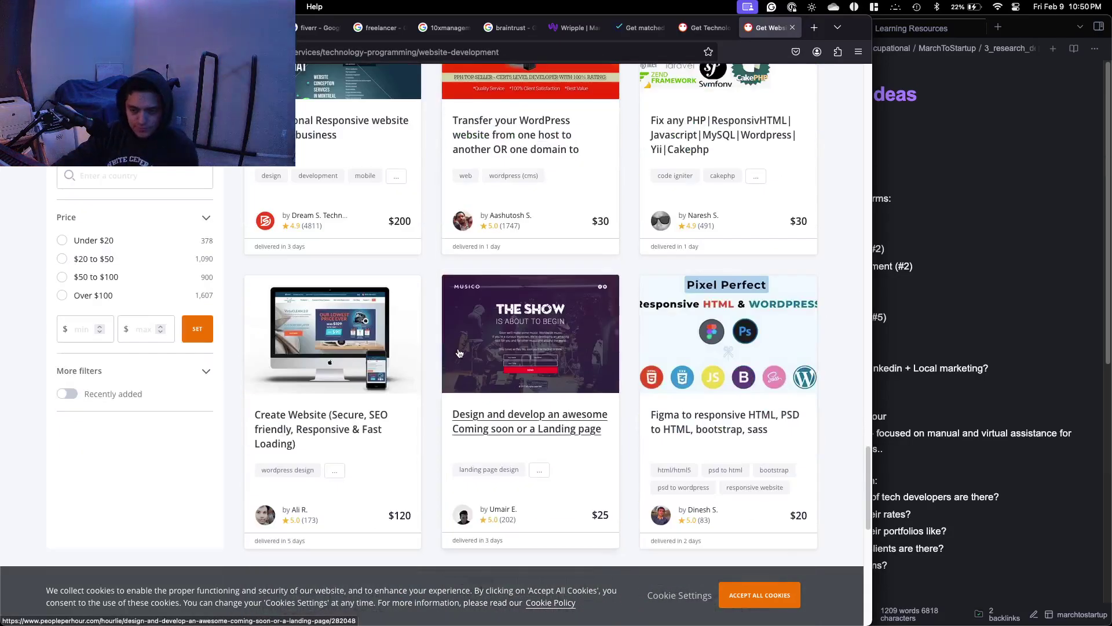
scroll(461, 355, down, 4)
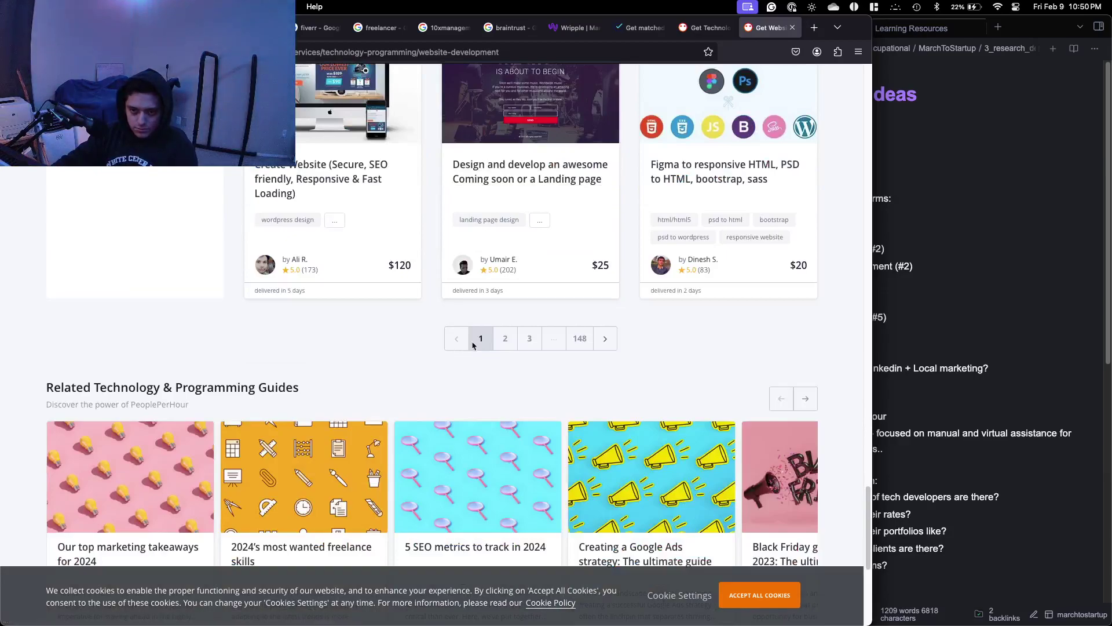
Go to page 2 of the Website Development offers and review the kinds of services, prices and freelancers listed.
click(503, 341)
scroll(500, 342, down, 7)
scroll(499, 342, down, 4)
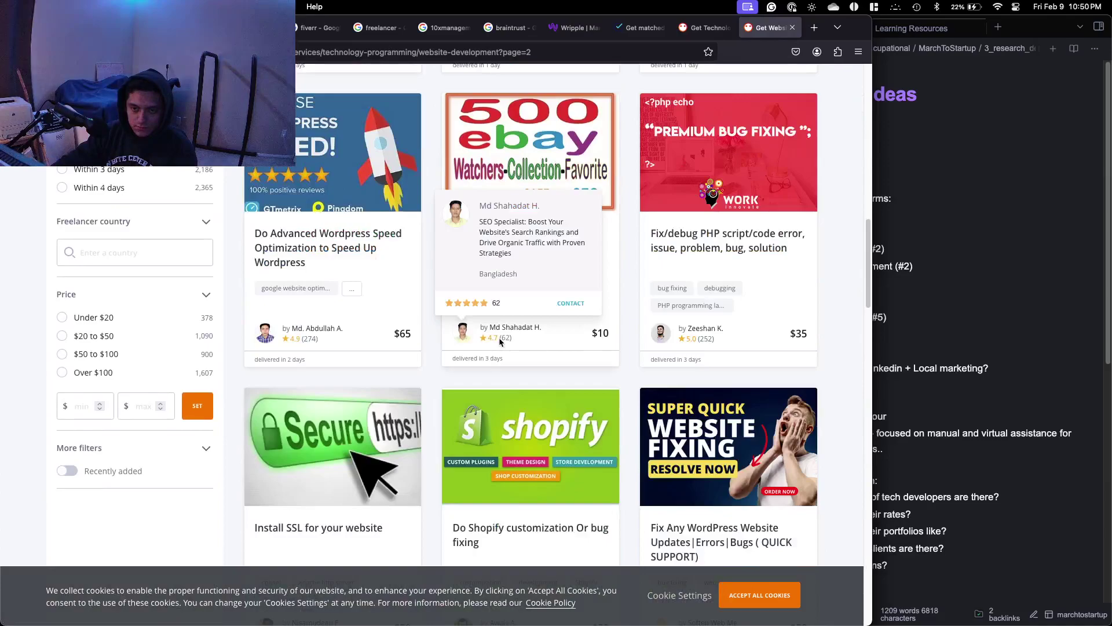
scroll(411, 356, down, 6)
scroll(411, 356, down, 9)
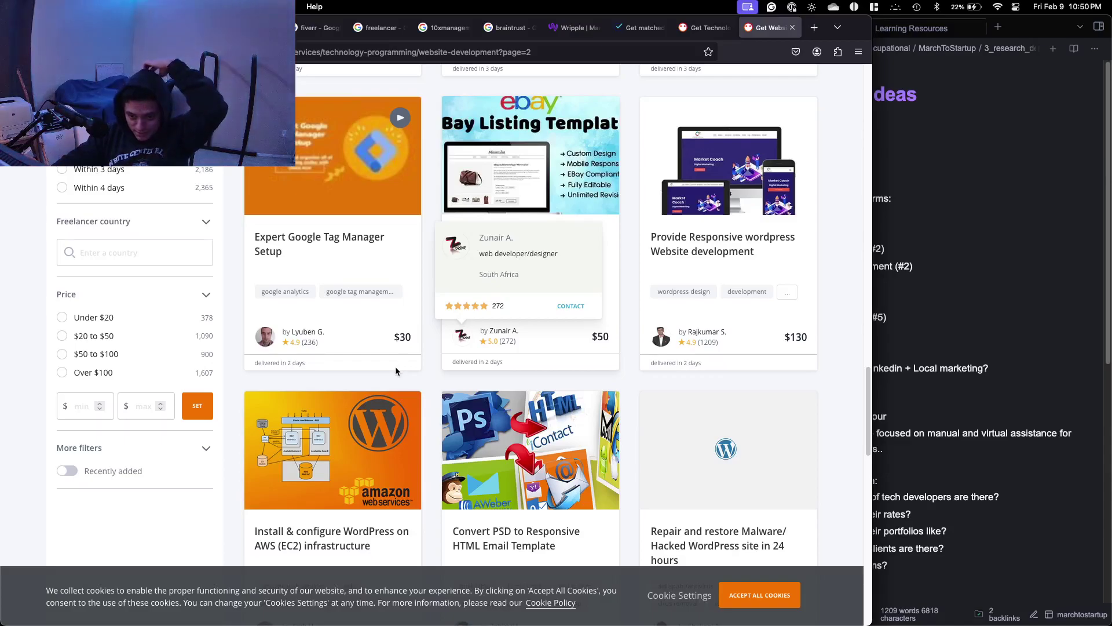
scroll(392, 371, down, 4)
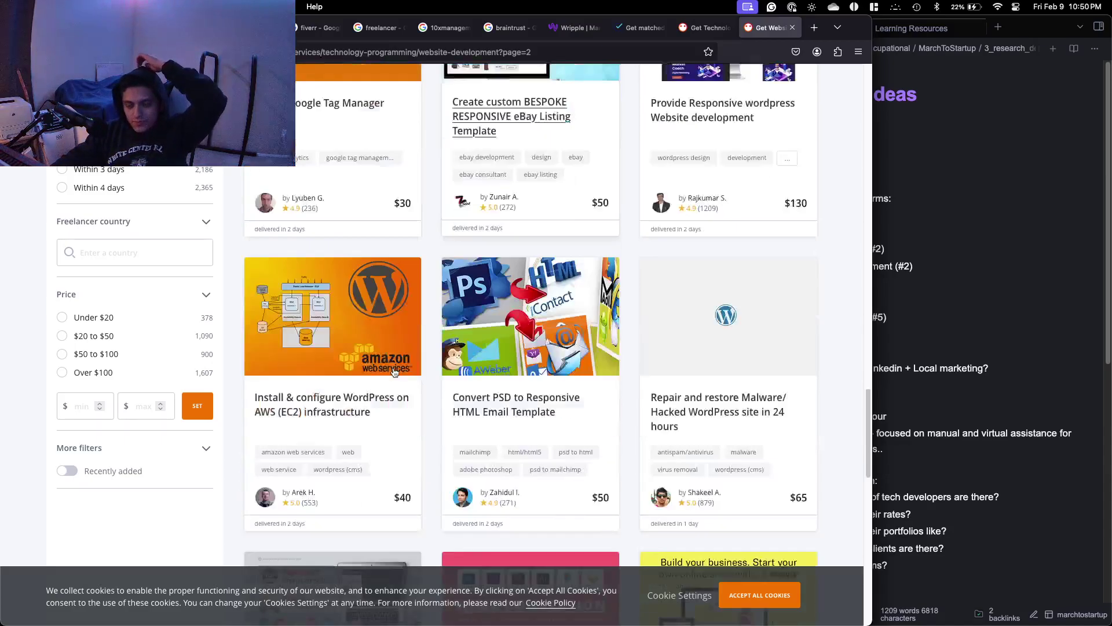
scroll(391, 358, up, 15)
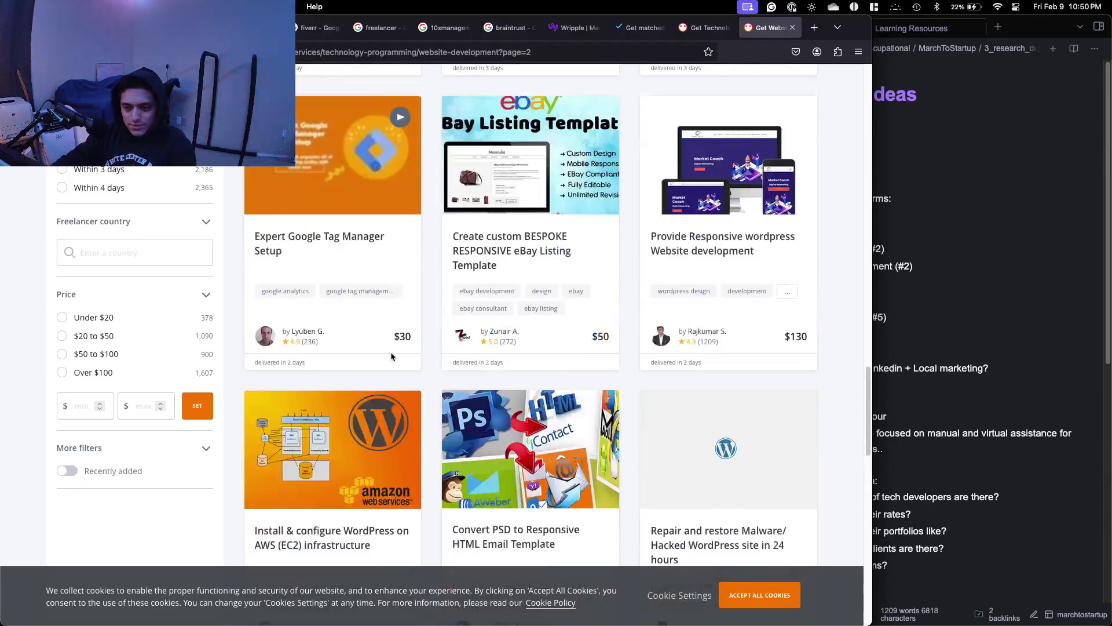
scroll(389, 365, down, 6)
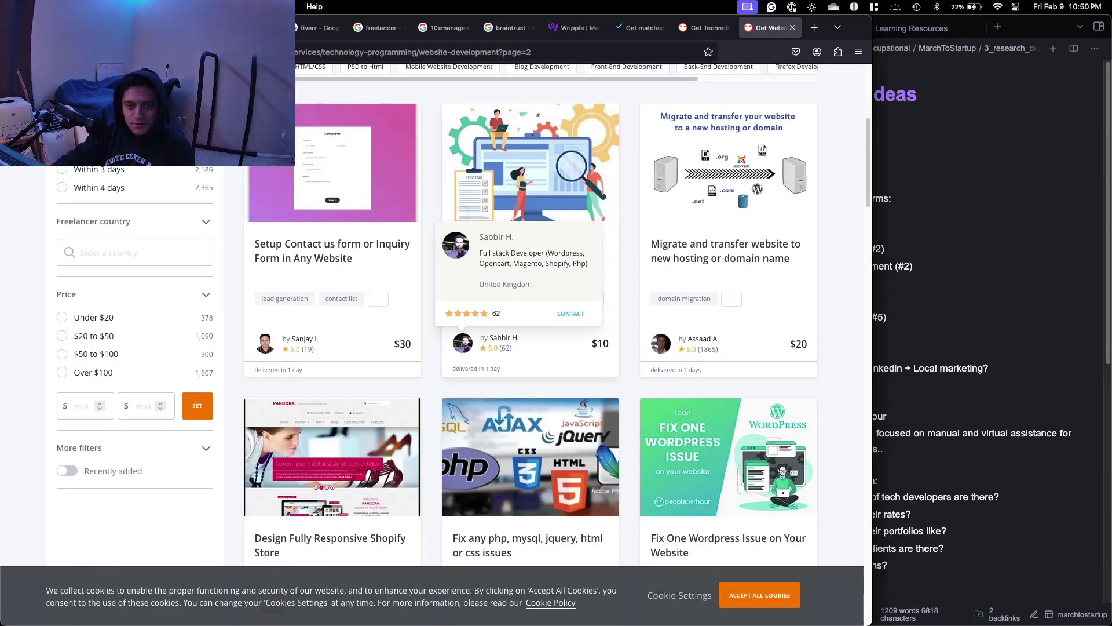
scroll(521, 347, up, 15)
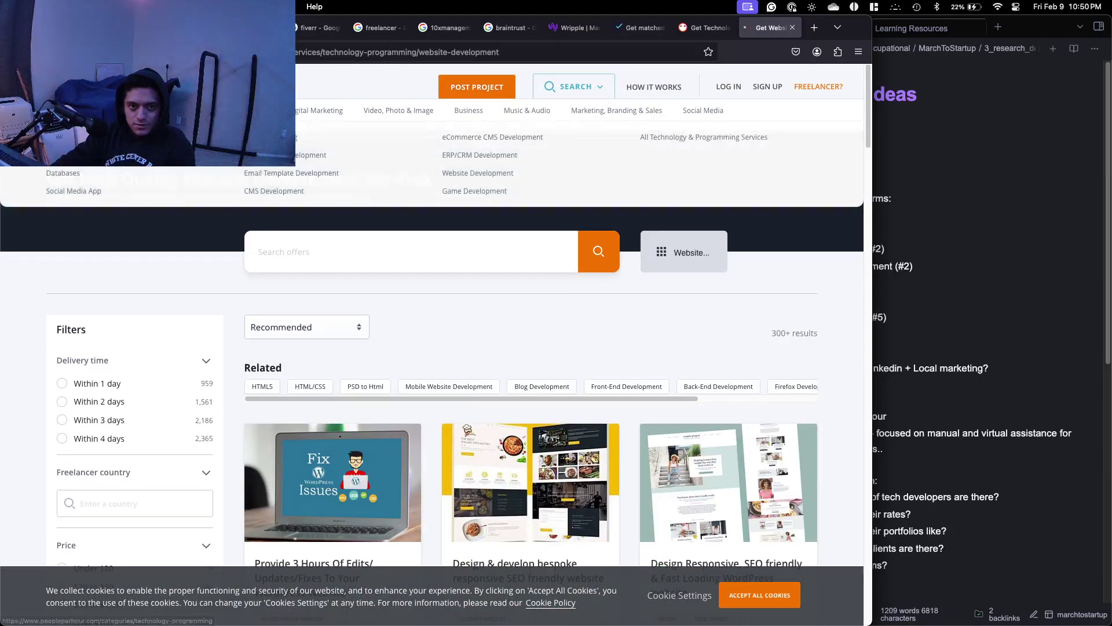
Return to the Technology & Programming category, open Programming & Coding and look over the types of offers and their prices.
click(90, 110)
scroll(411, 292, down, 1)
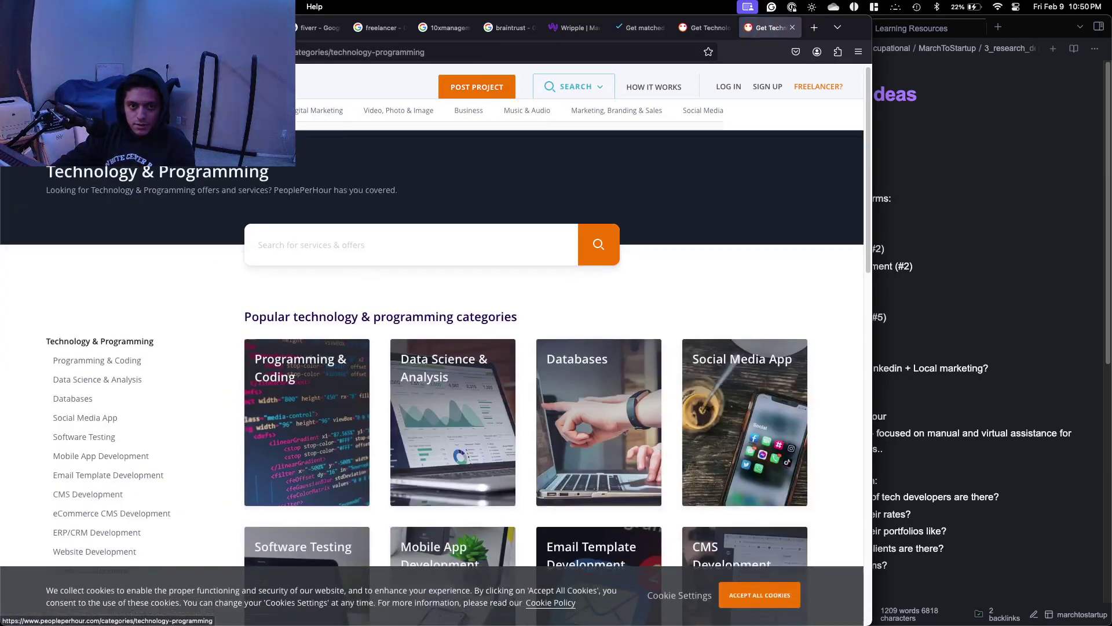
click(90, 110)
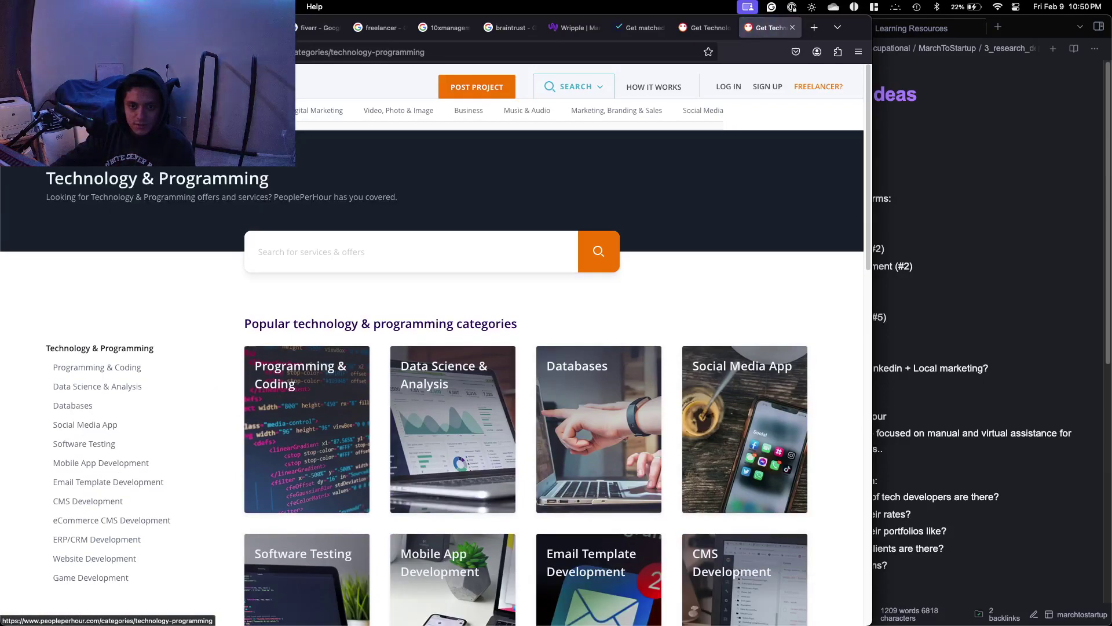
click(321, 400)
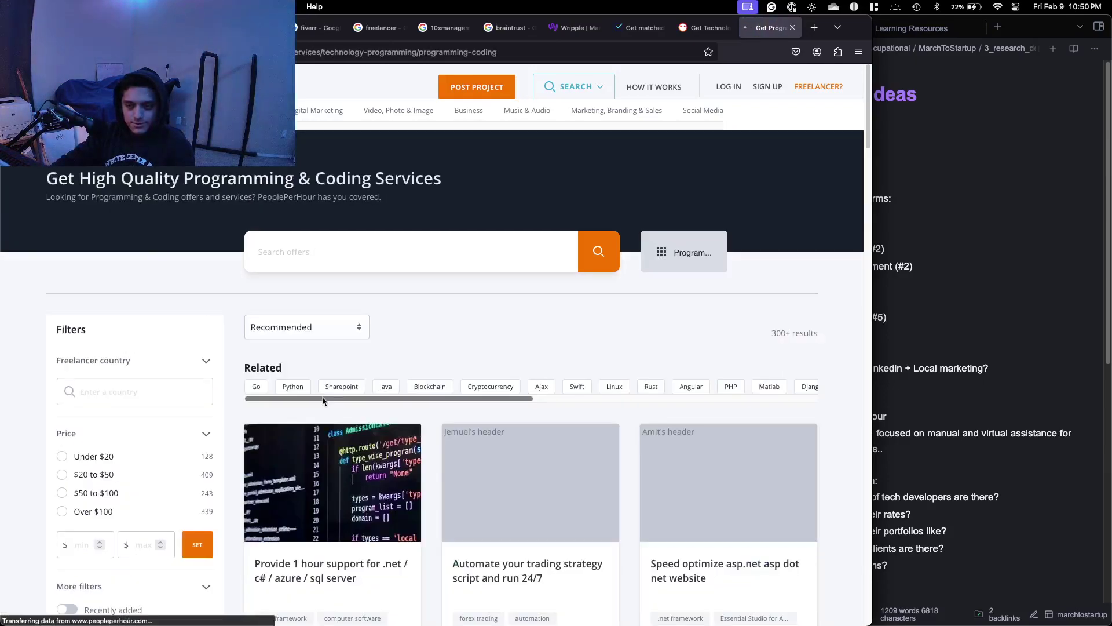
scroll(324, 400, down, 5)
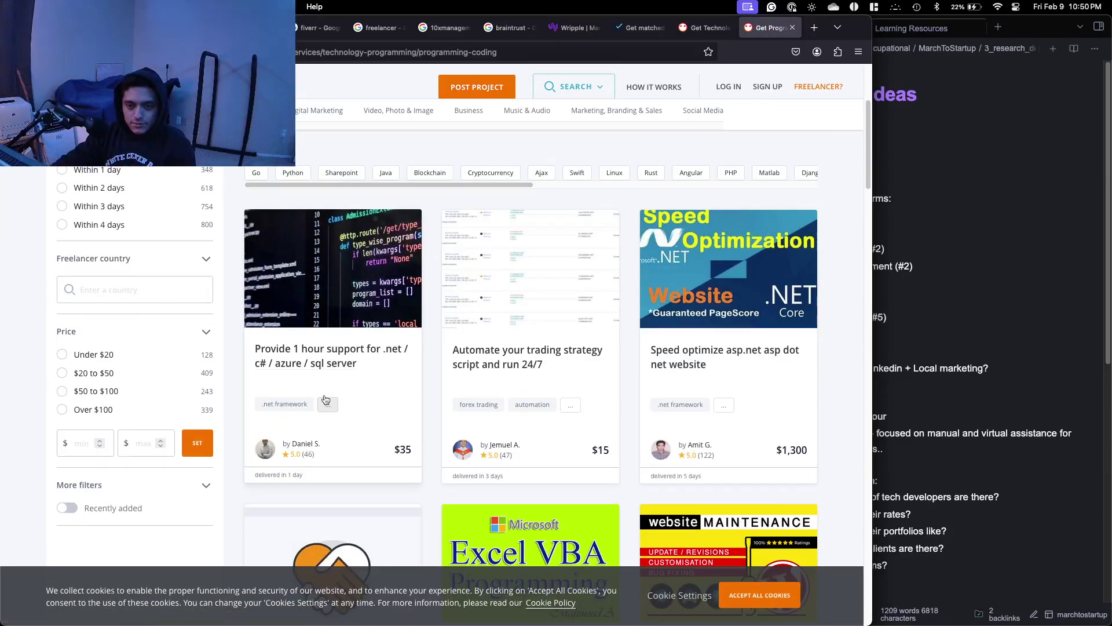
scroll(325, 399, down, 3)
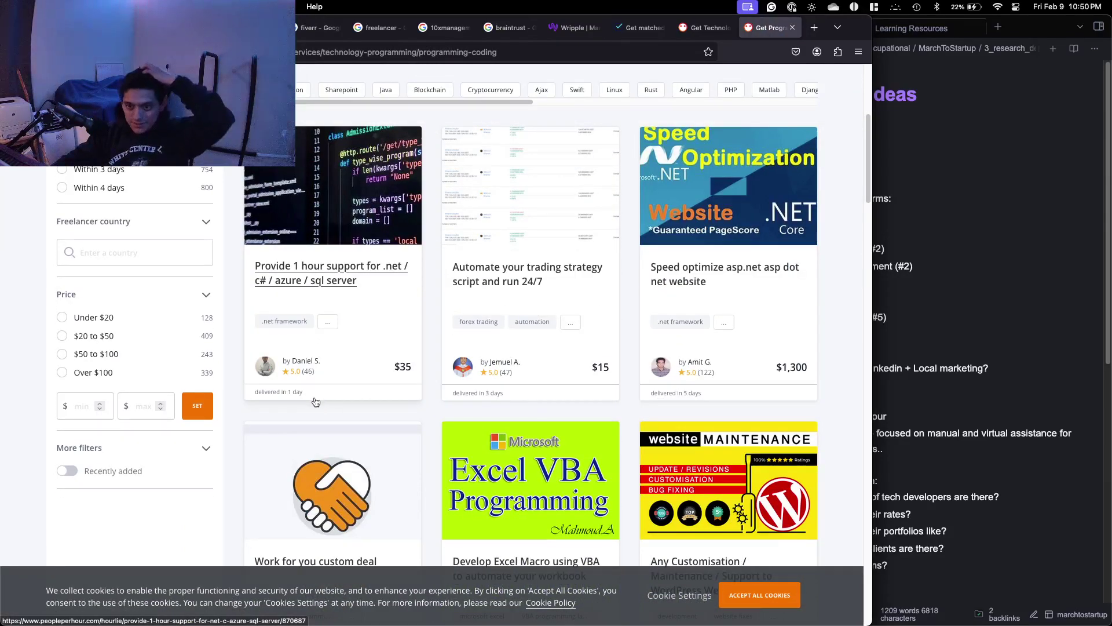
scroll(316, 402, down, 5)
scroll(315, 401, down, 10)
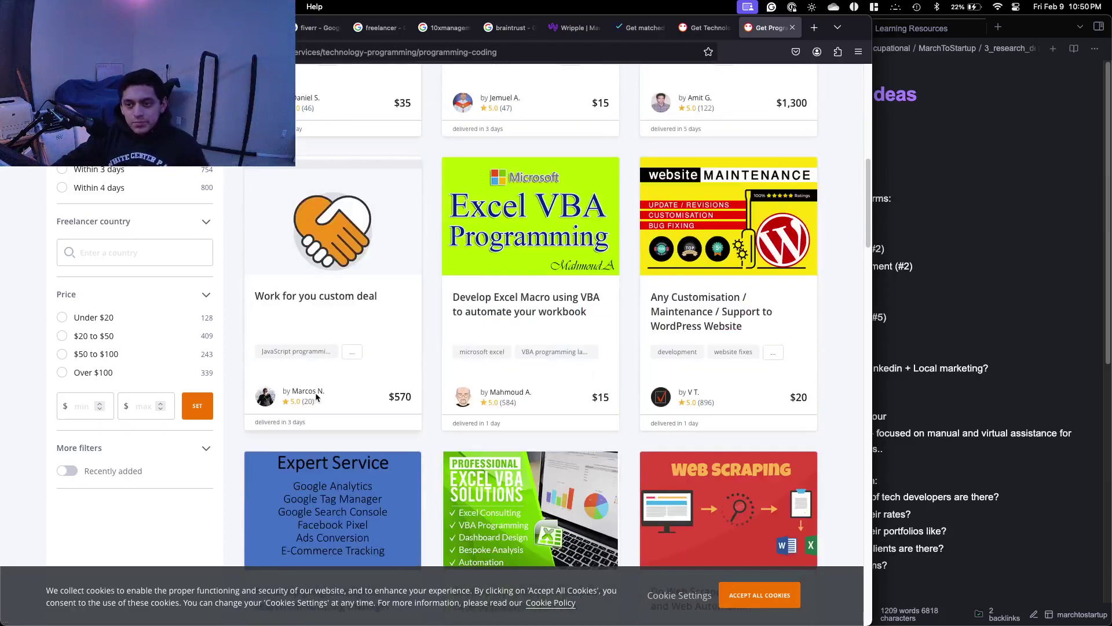
scroll(303, 385, down, 10)
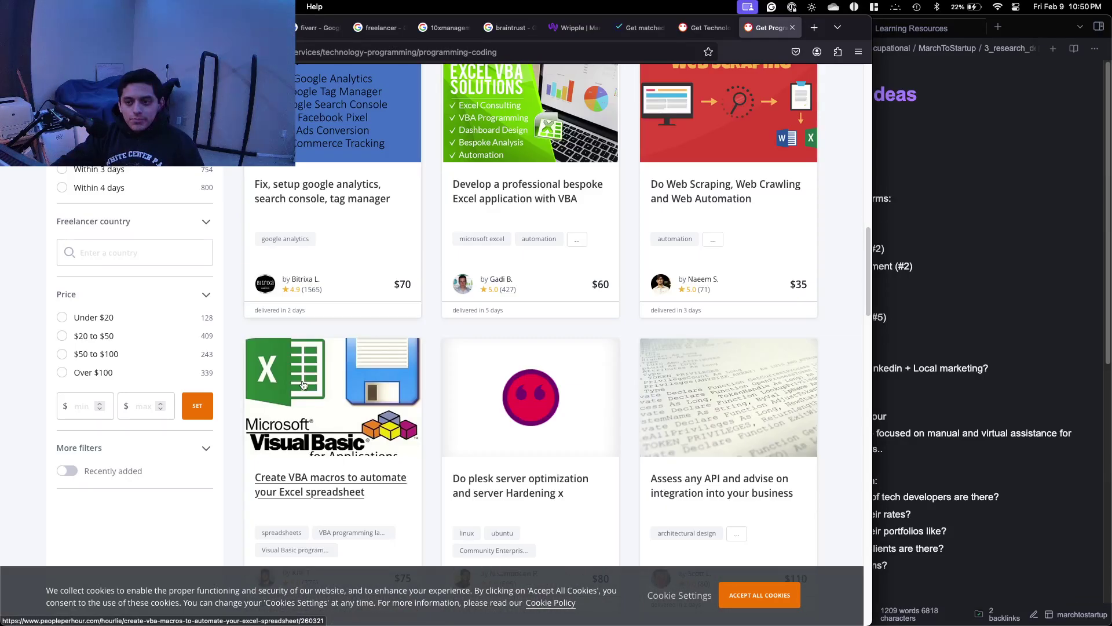
scroll(303, 385, down, 5)
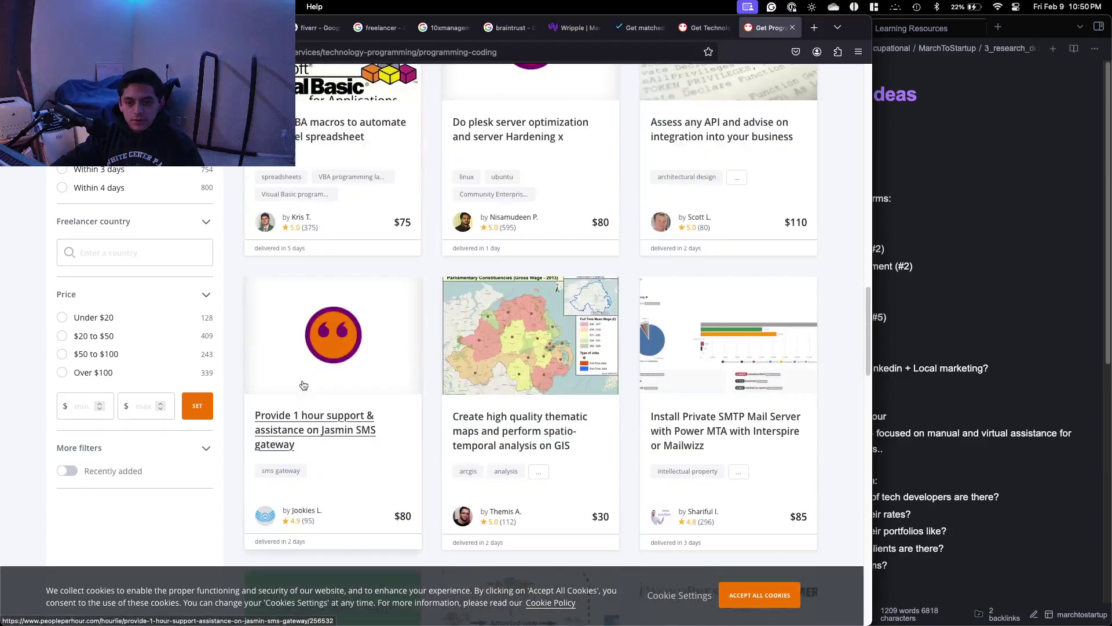
scroll(303, 384, down, 13)
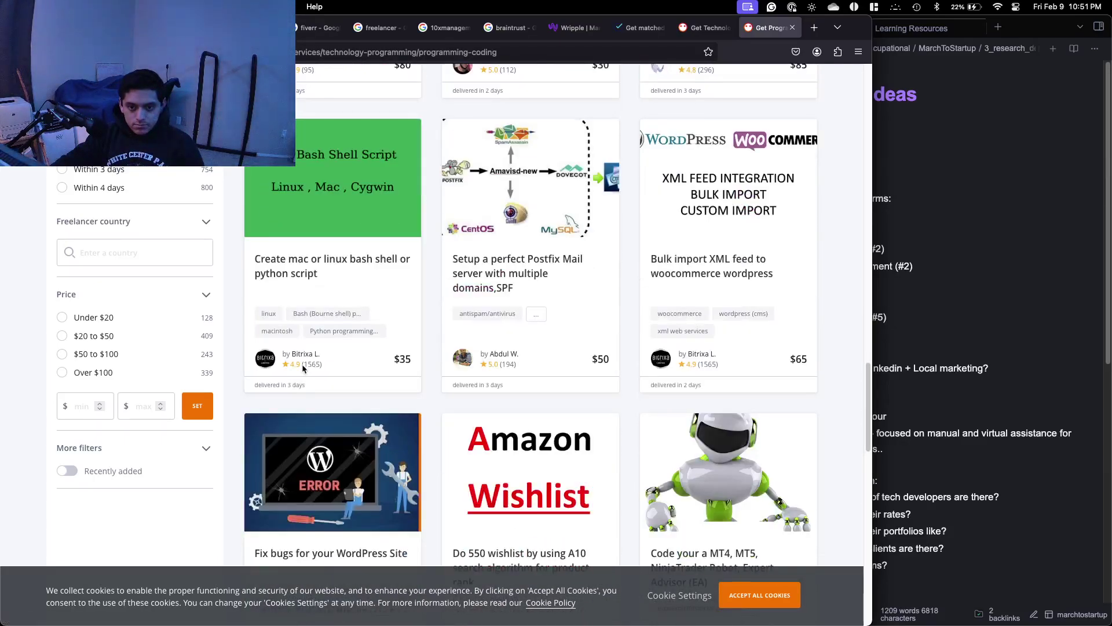
Open the mac or linux bash shell or python script offer, check its price and sales, and return to the listing.
click(300, 273)
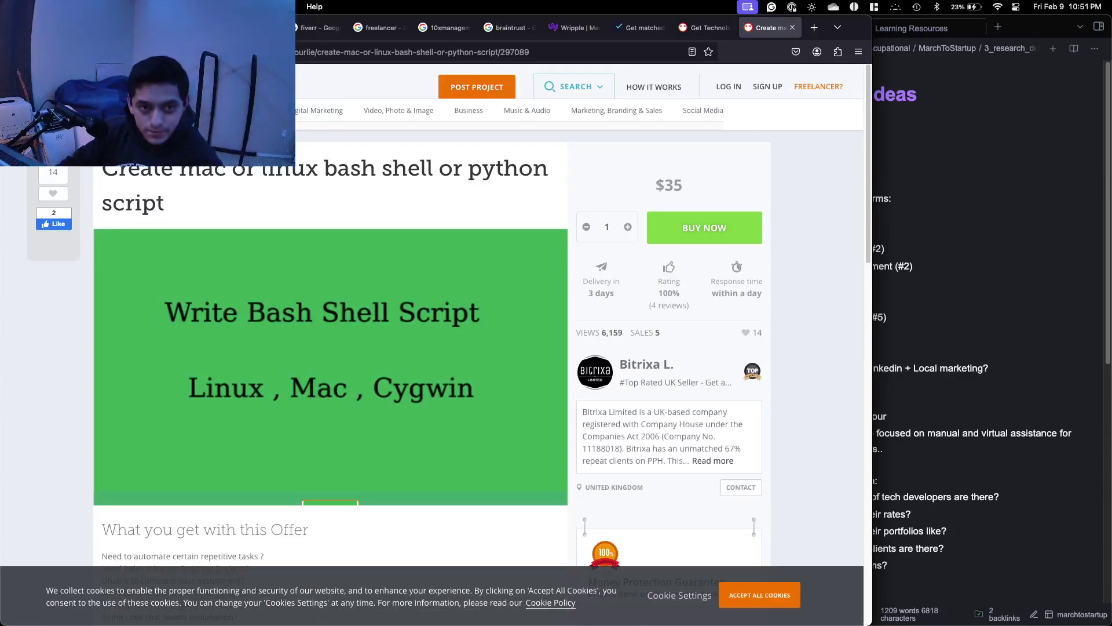
click(13, 52)
scroll(398, 251, down, 3)
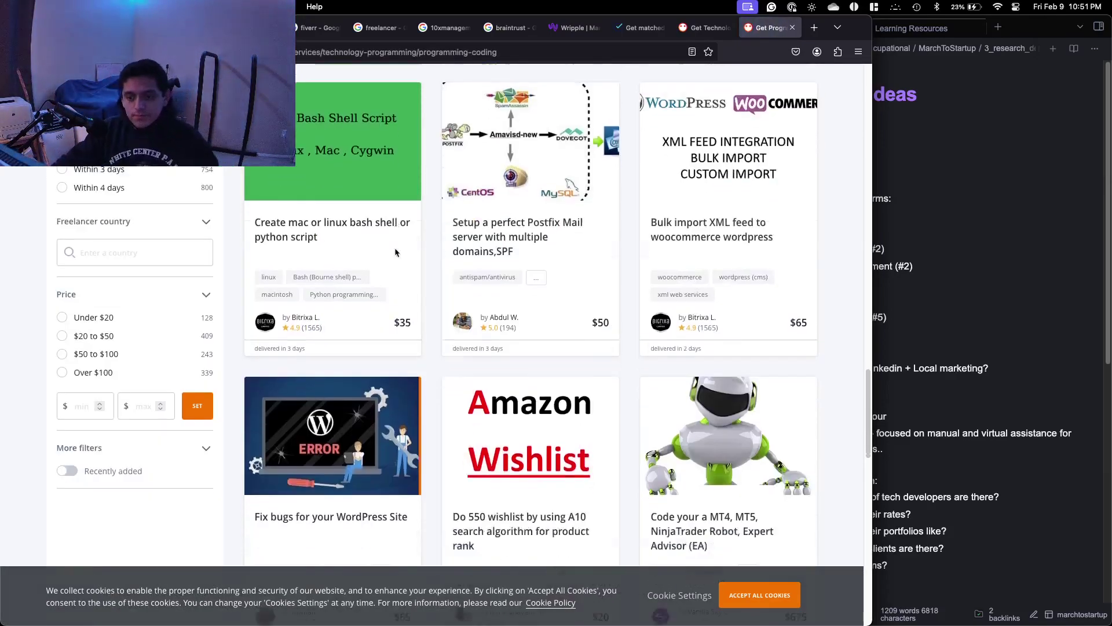
Look over the remaining Programming & Coding offers on the first page and go to page 2.
scroll(388, 322, down, 2)
scroll(387, 323, down, 3)
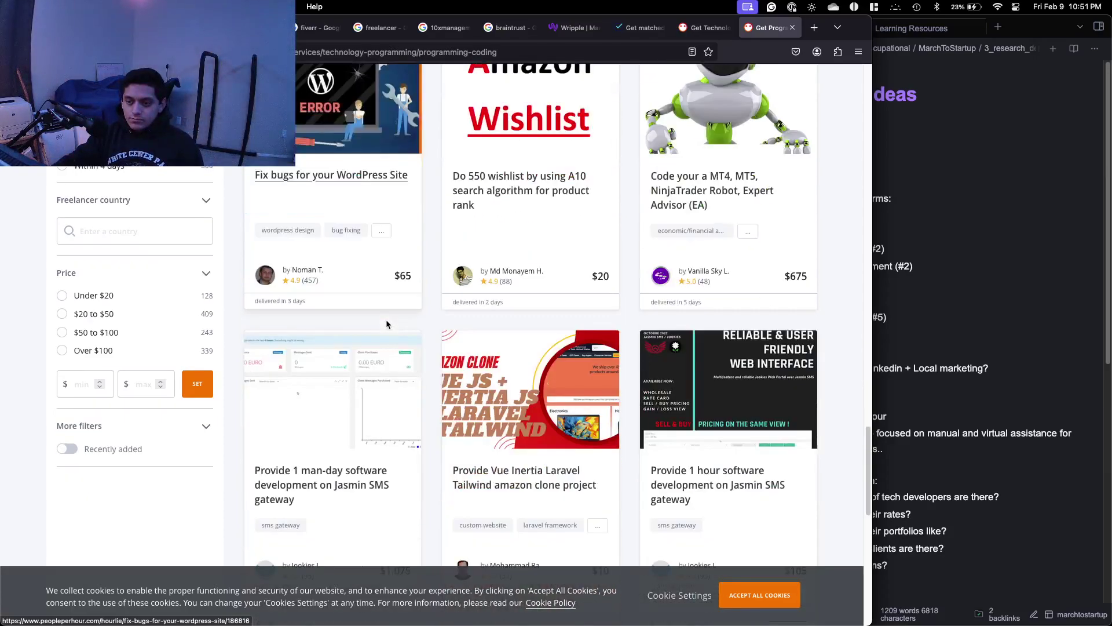
scroll(387, 324, down, 3)
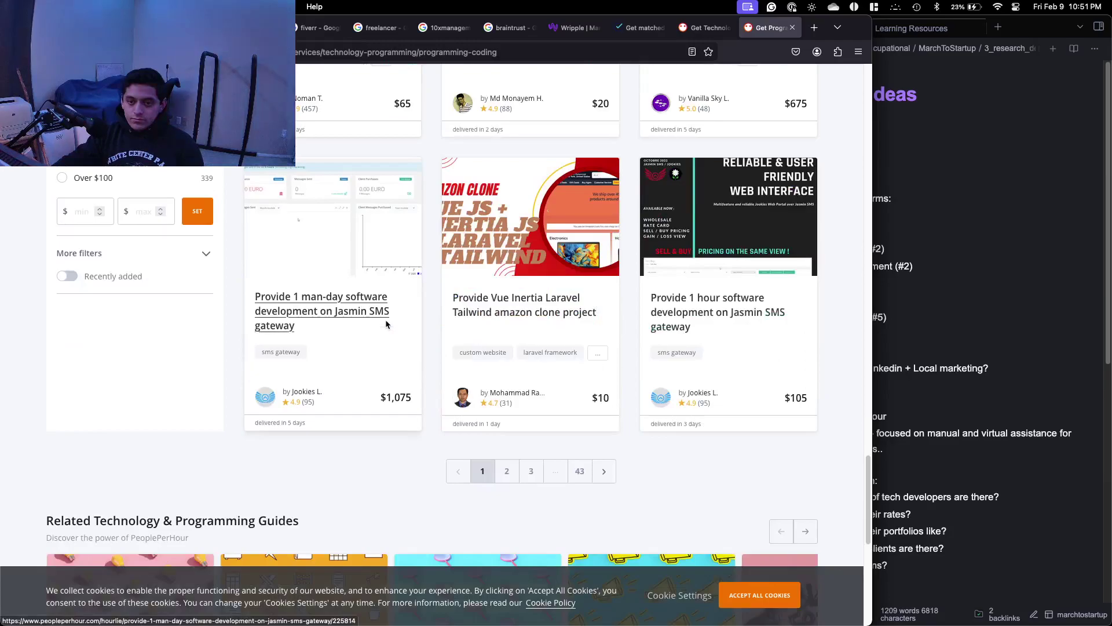
click(507, 471)
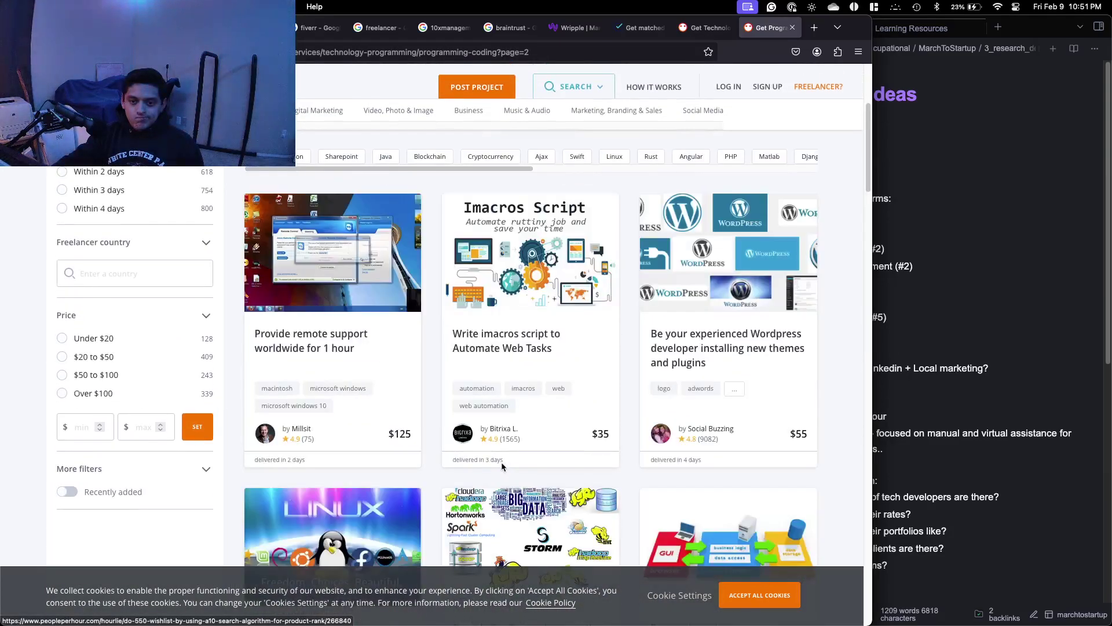
Check the platform lists in the Notes and Ideas note, close the extra Technology & Programming tab and show the Quickly Hire page.
click(1029, 261)
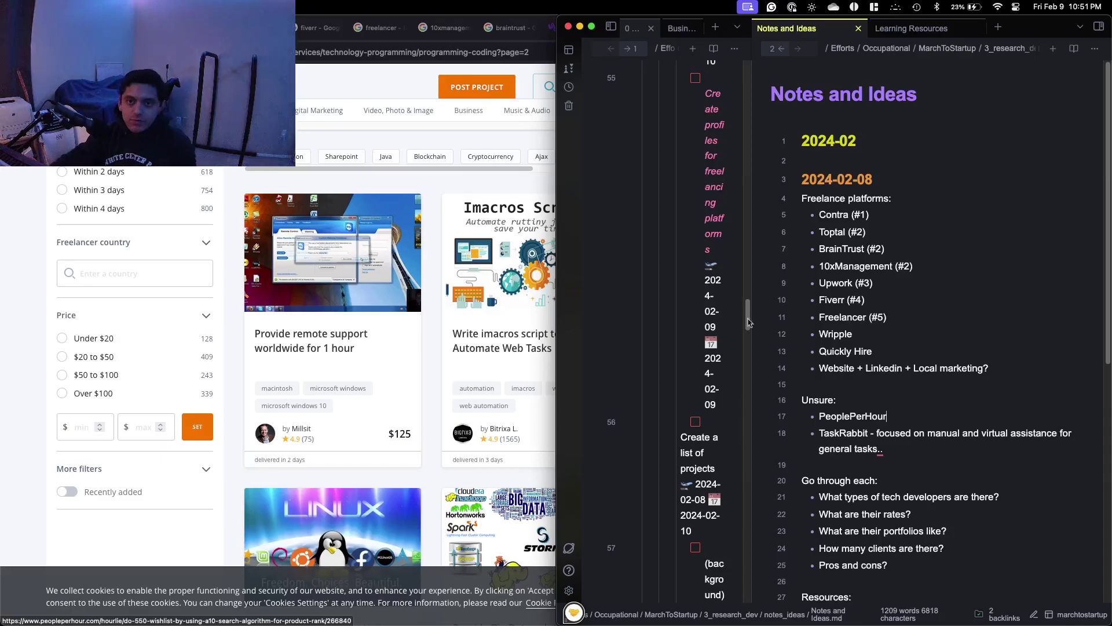
click(432, 261)
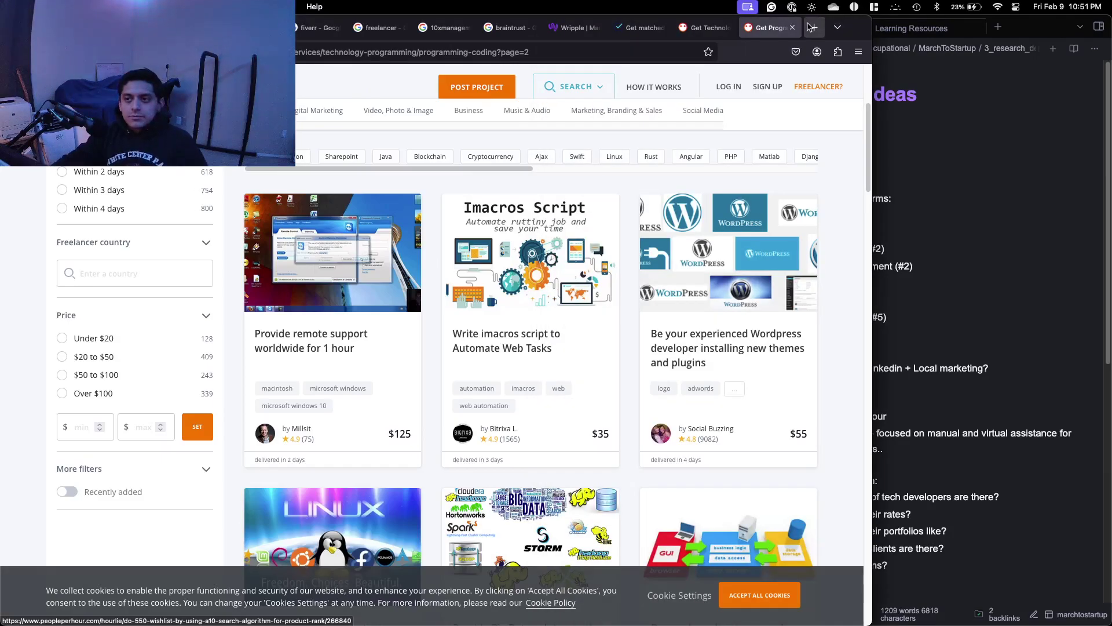
click(703, 27)
click(727, 27)
click(619, 30)
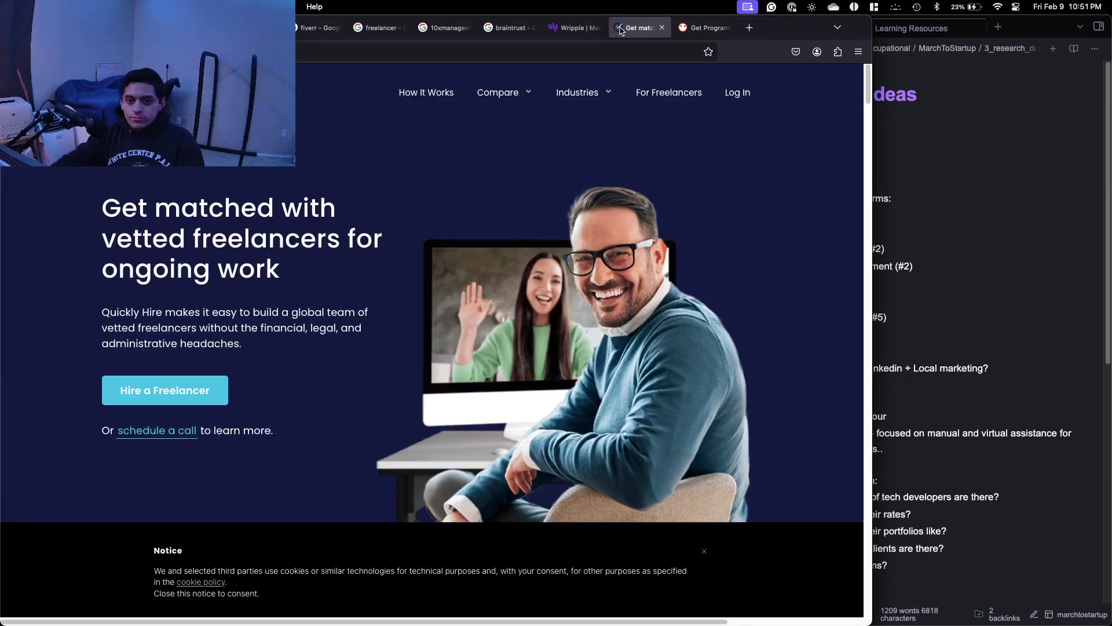
Search the web in a new tab for Reddit discussions about peopleperhour software developer.
click(751, 28)
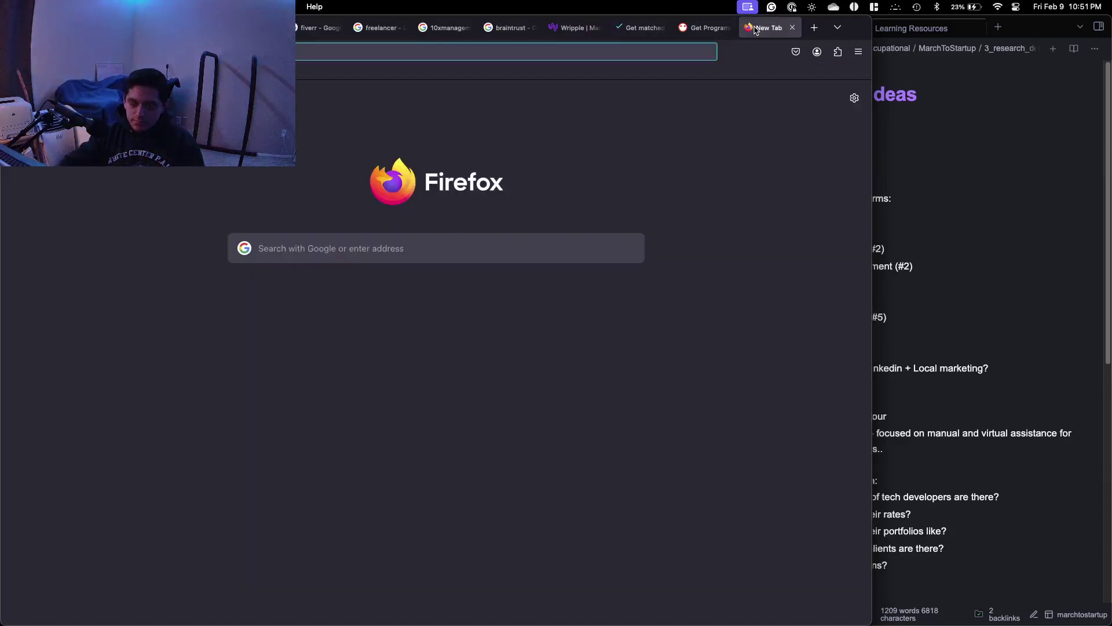
text(peoplep)
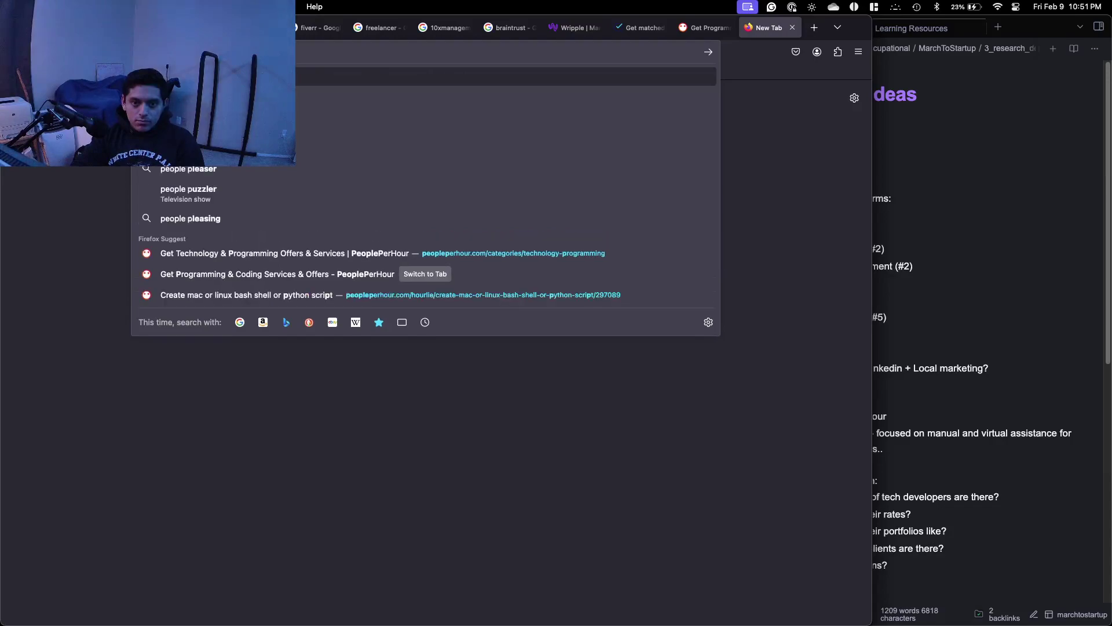
text(erhour)
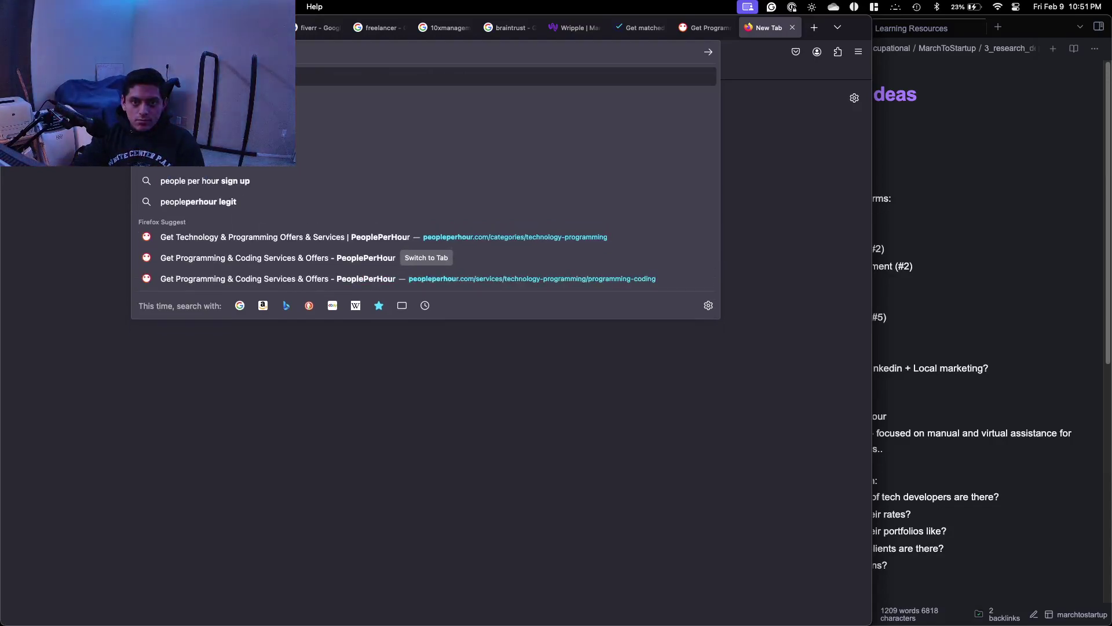
text( te)
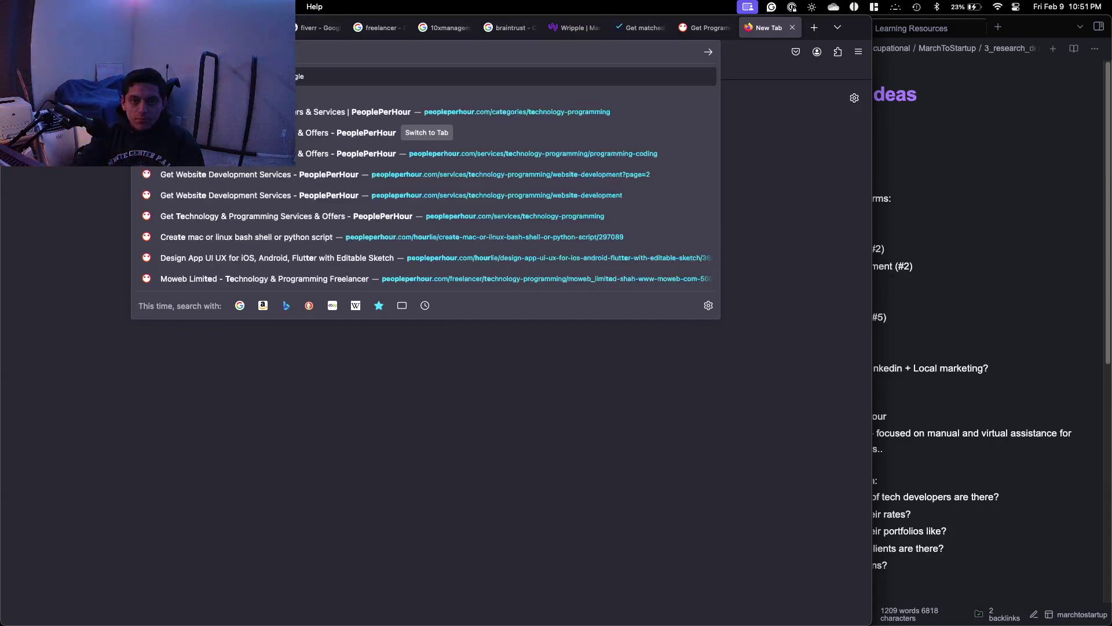
text(ch)
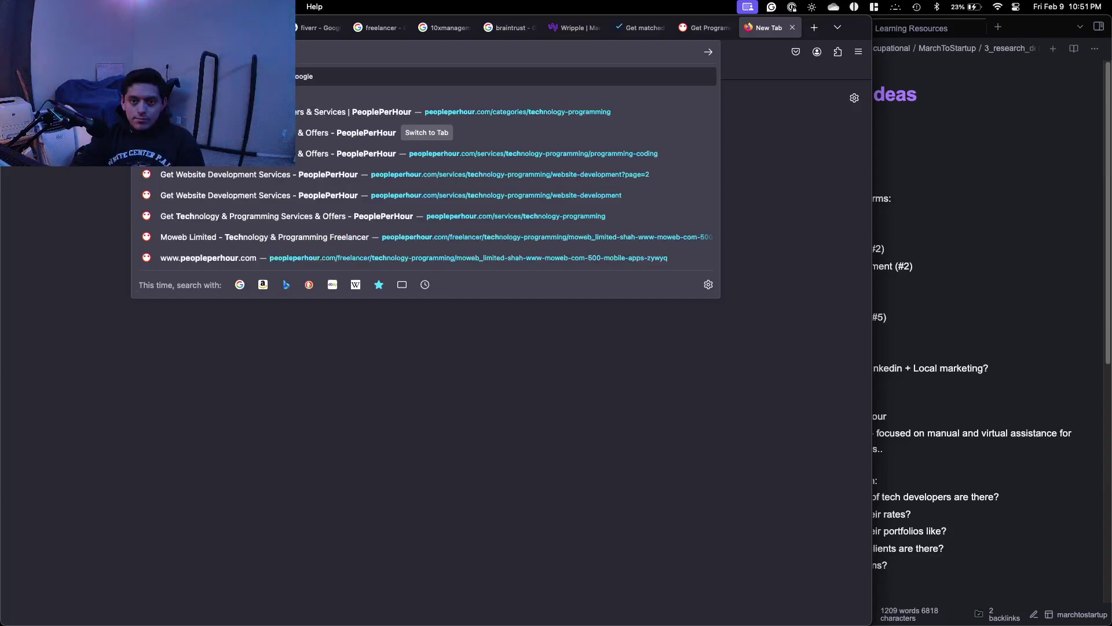
key(BackSpace)
key(BackSpace)
key(BackSpace)
key(BackSpace)
key(BackSpace)
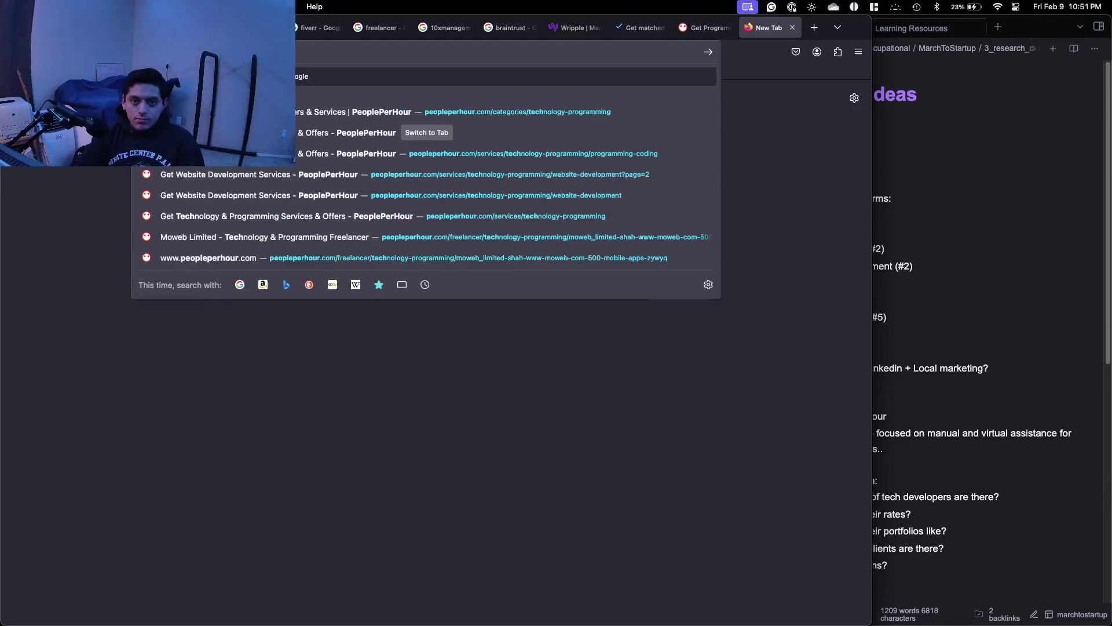
text(software developer)
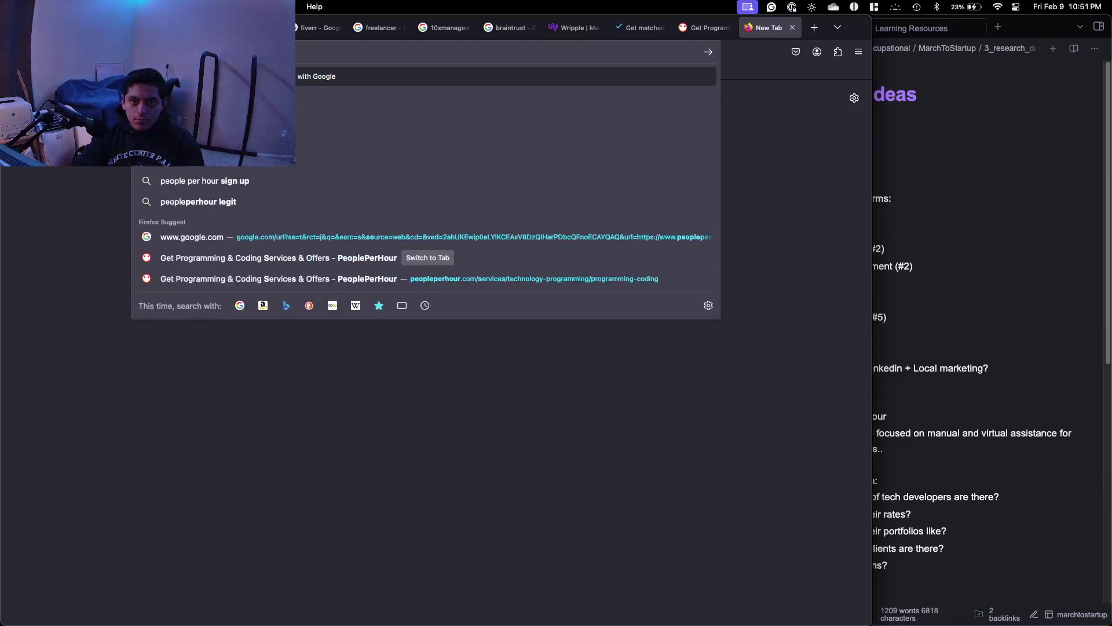
key(Return)
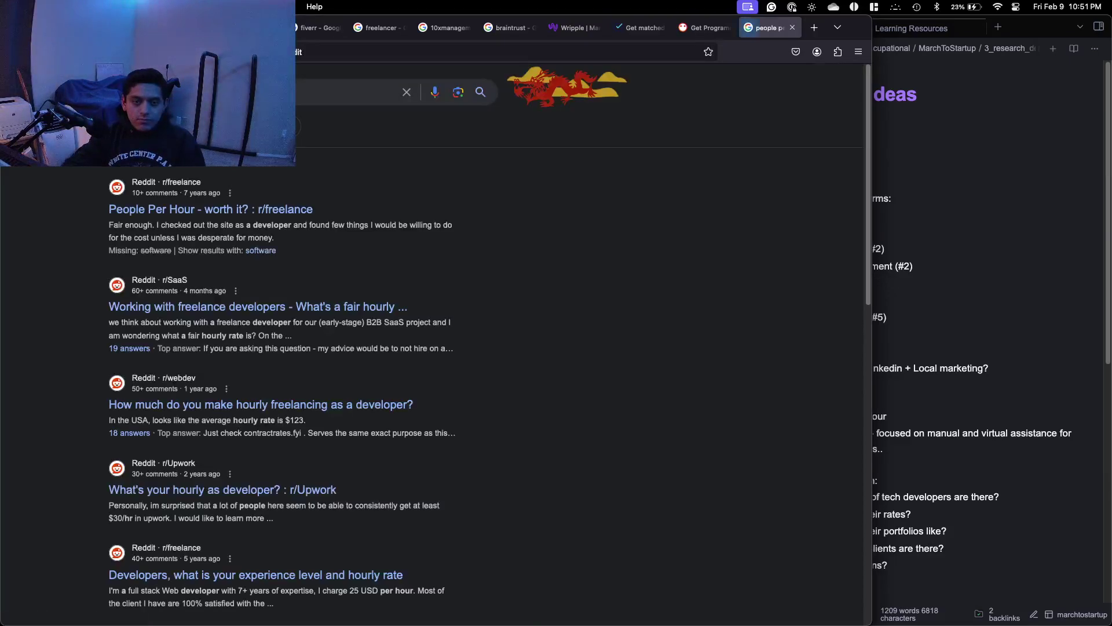
Open the r/freelance thread "People Per Hour - worth it?", dismiss the sign-in prompt, read the comments and return to the search results.
click(236, 210)
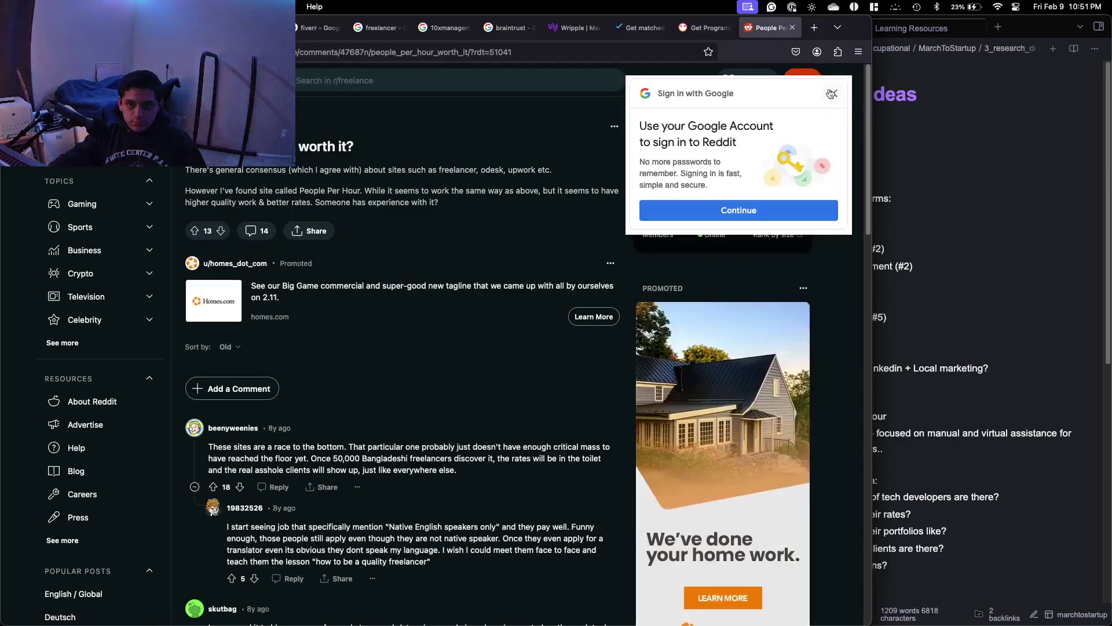
click(833, 93)
scroll(431, 201, down, 2)
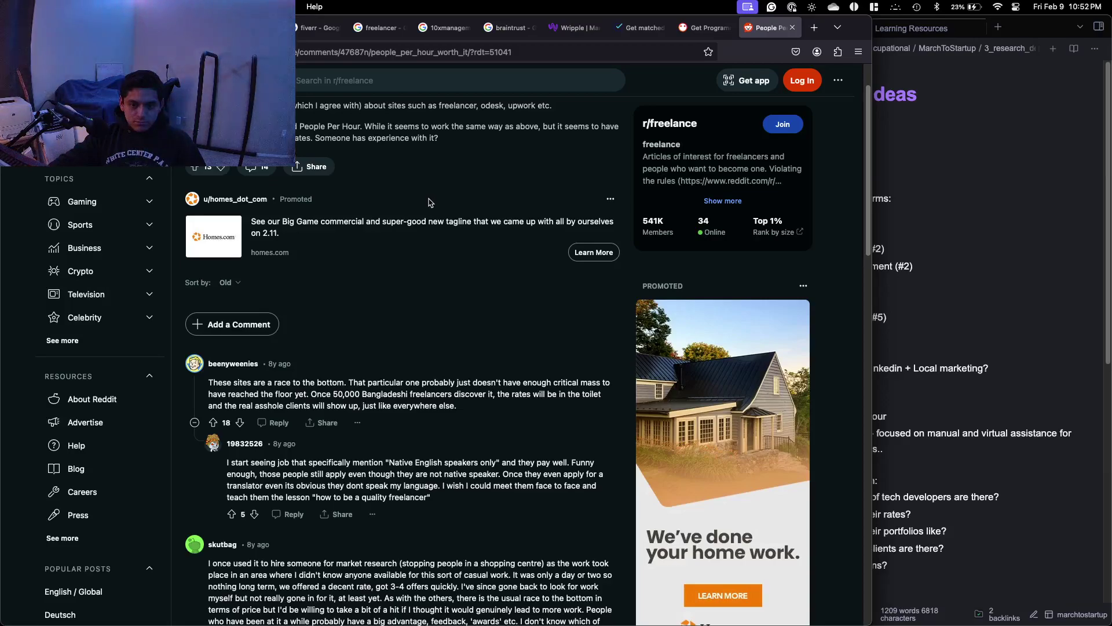
scroll(427, 204, down, 1)
scroll(409, 205, down, 15)
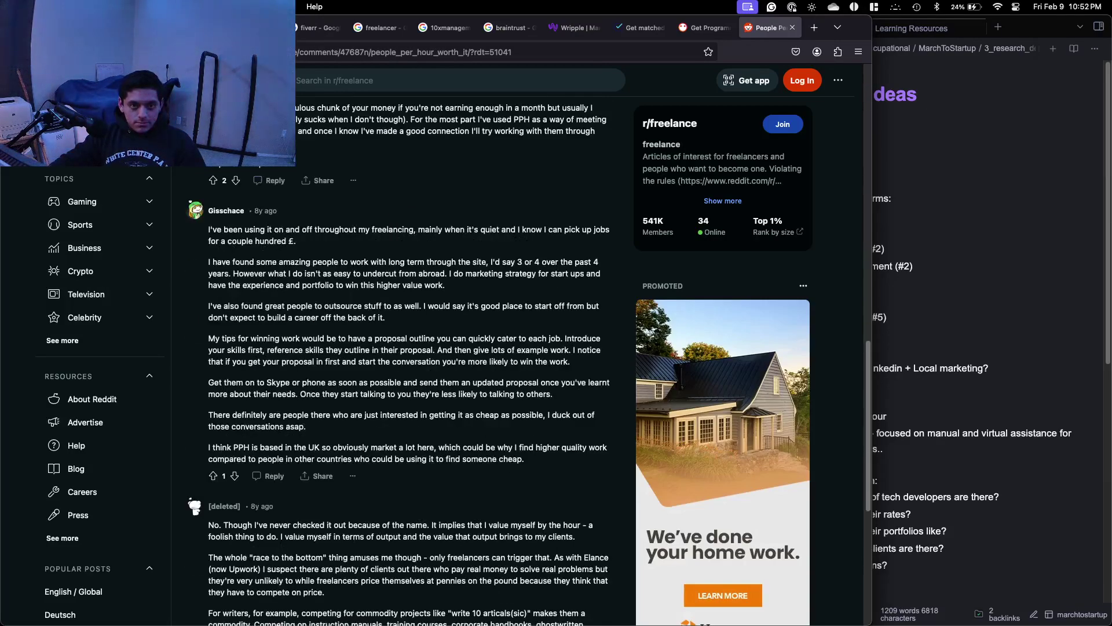
click(14, 52)
Read the r/SaaS thread on a fair hourly rate for freelance developers, expanding the replies about charging £75 per hour, and return to the results.
click(292, 306)
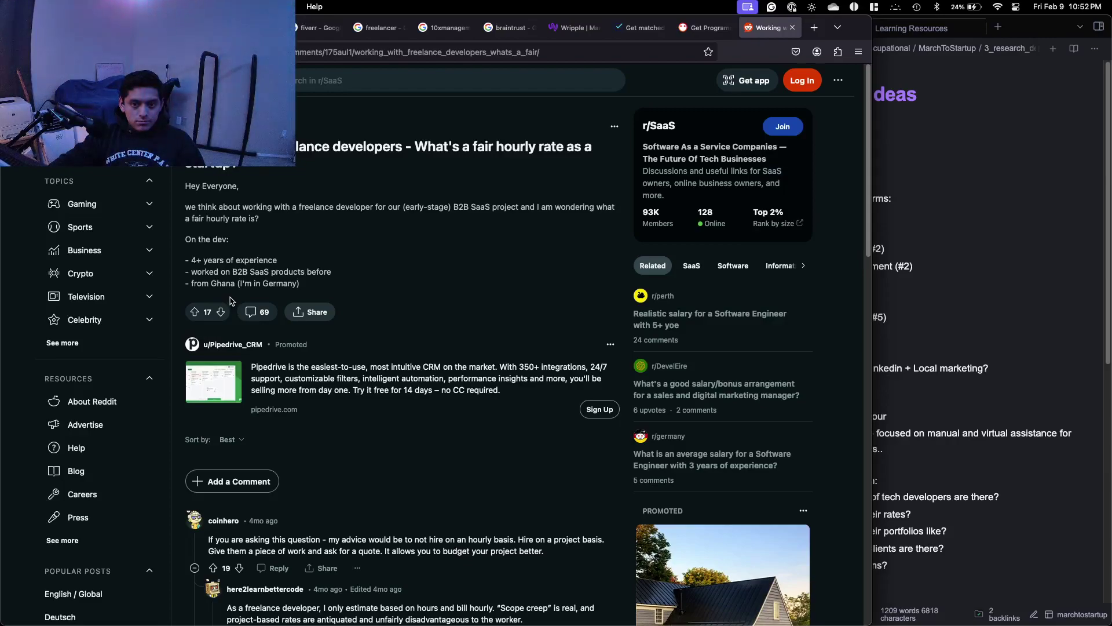
scroll(230, 301, down, 5)
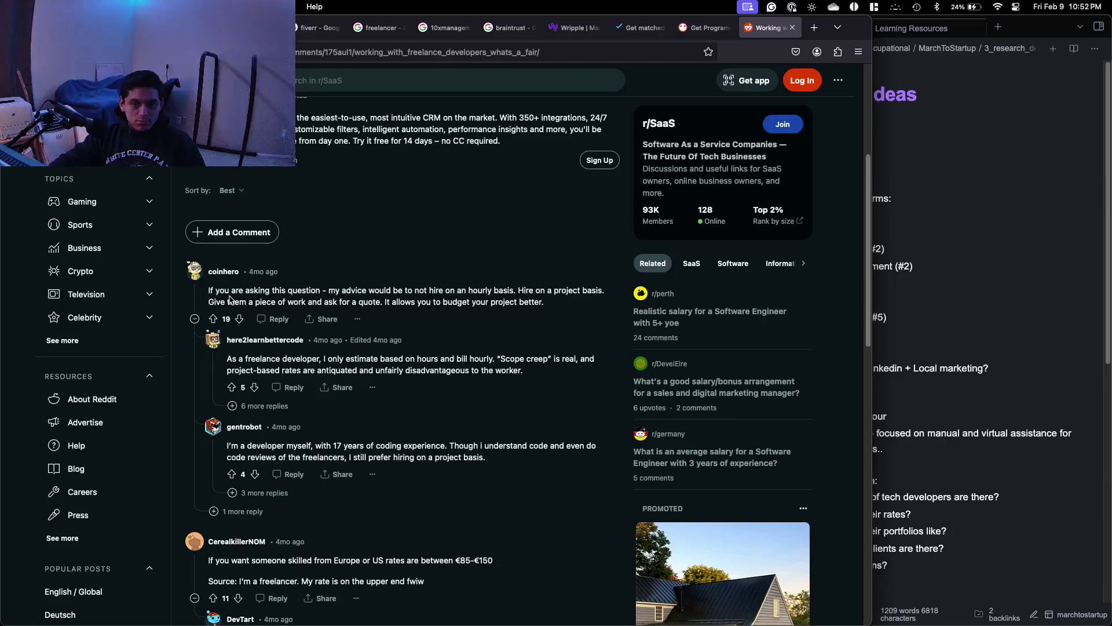
scroll(264, 288, down, 3)
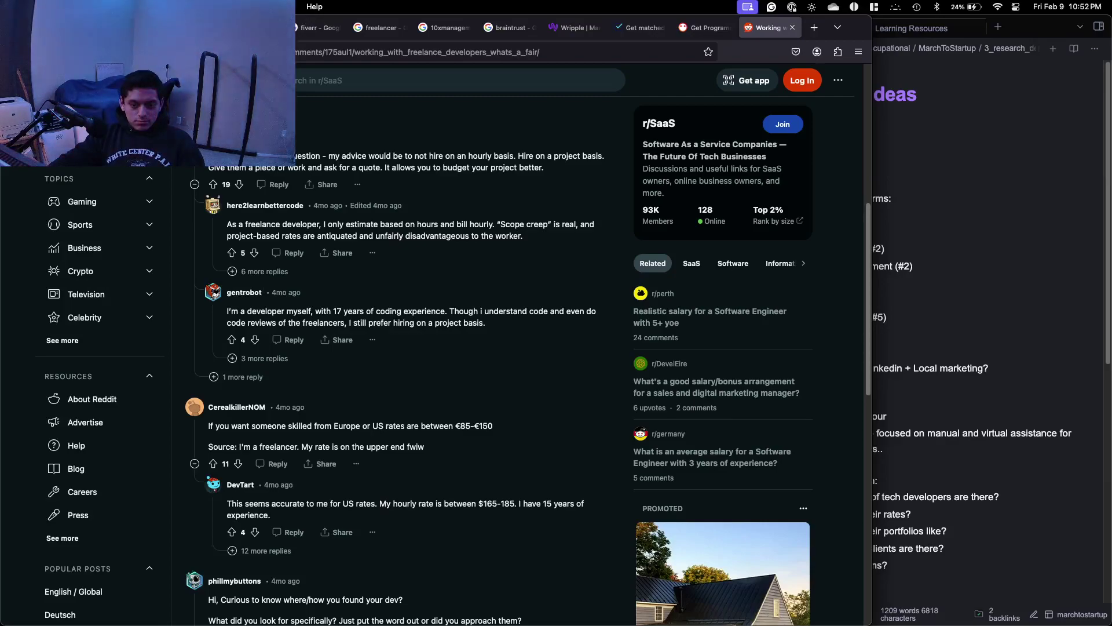
scroll(410, 221, down, 6)
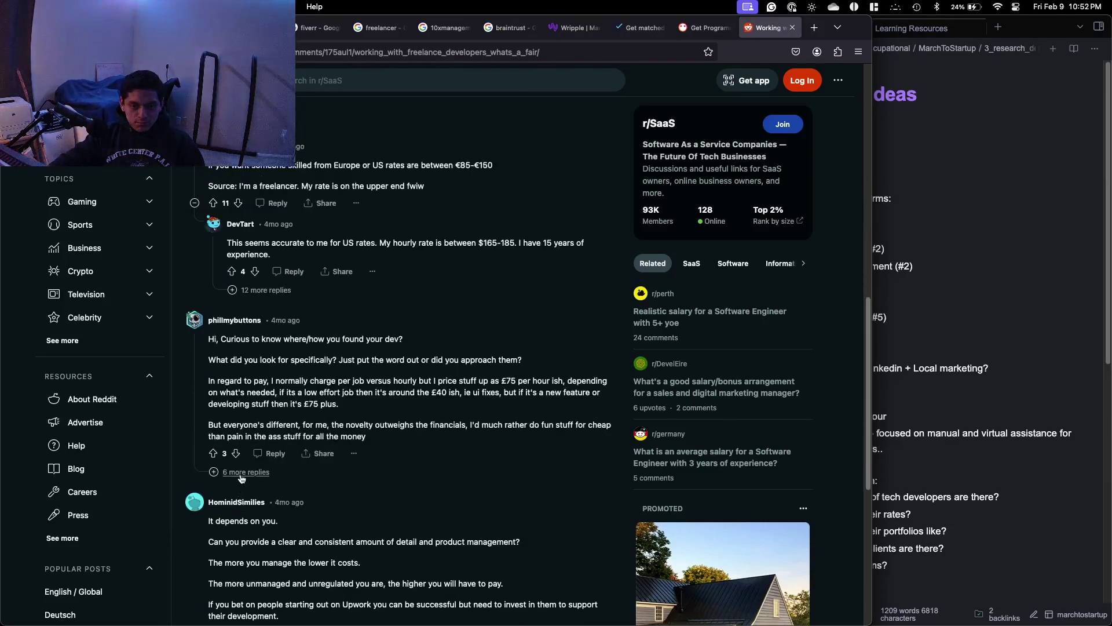
click(241, 472)
scroll(325, 434, down, 1)
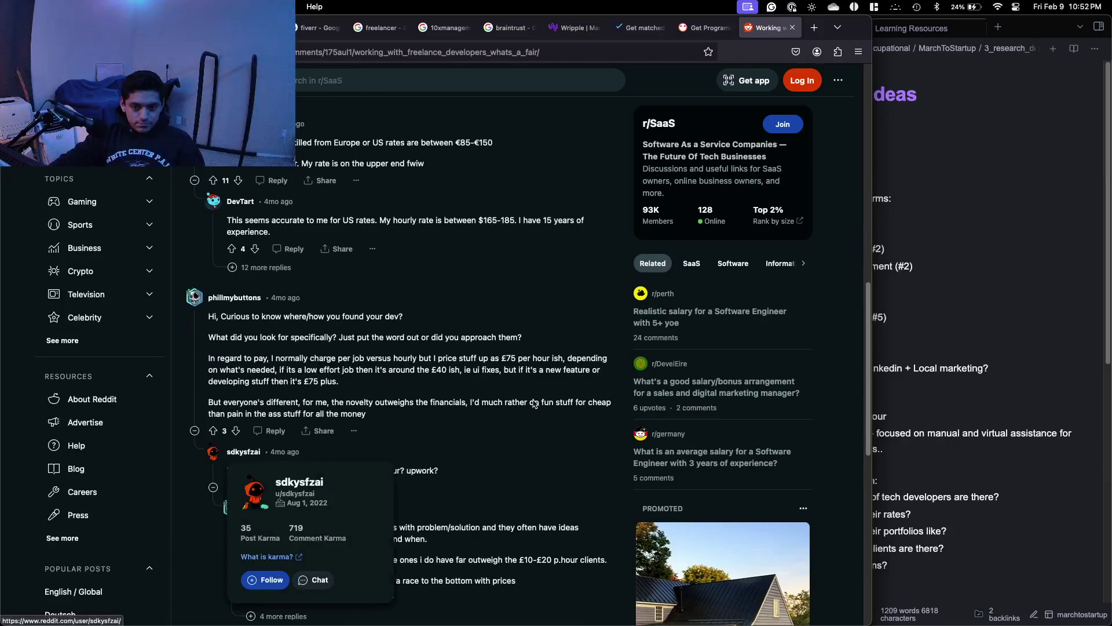
scroll(533, 403, down, 2)
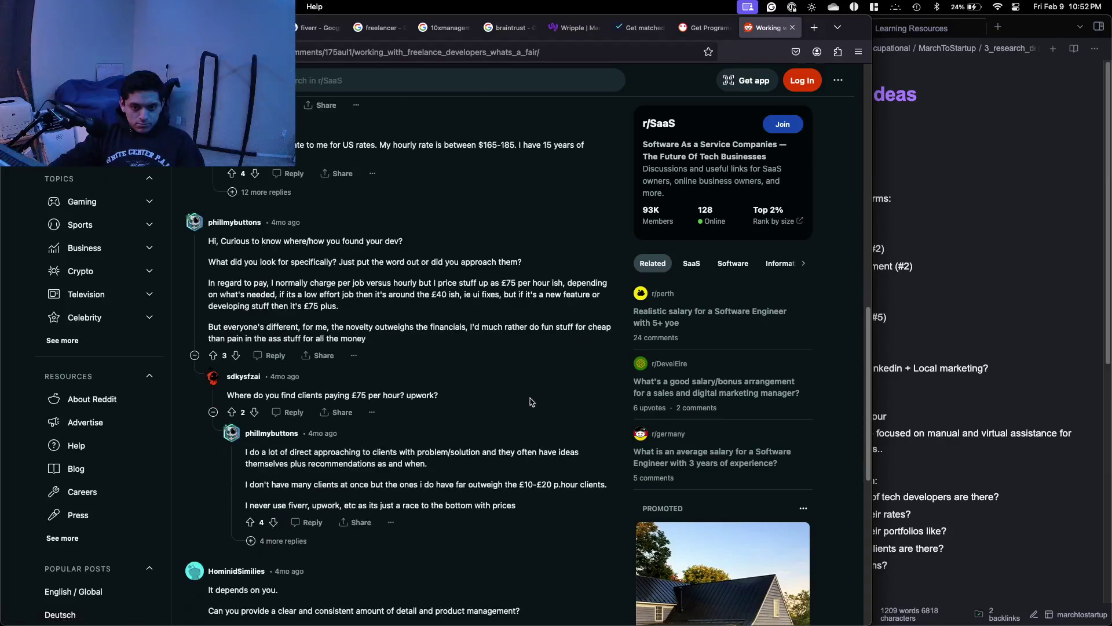
scroll(530, 401, down, 5)
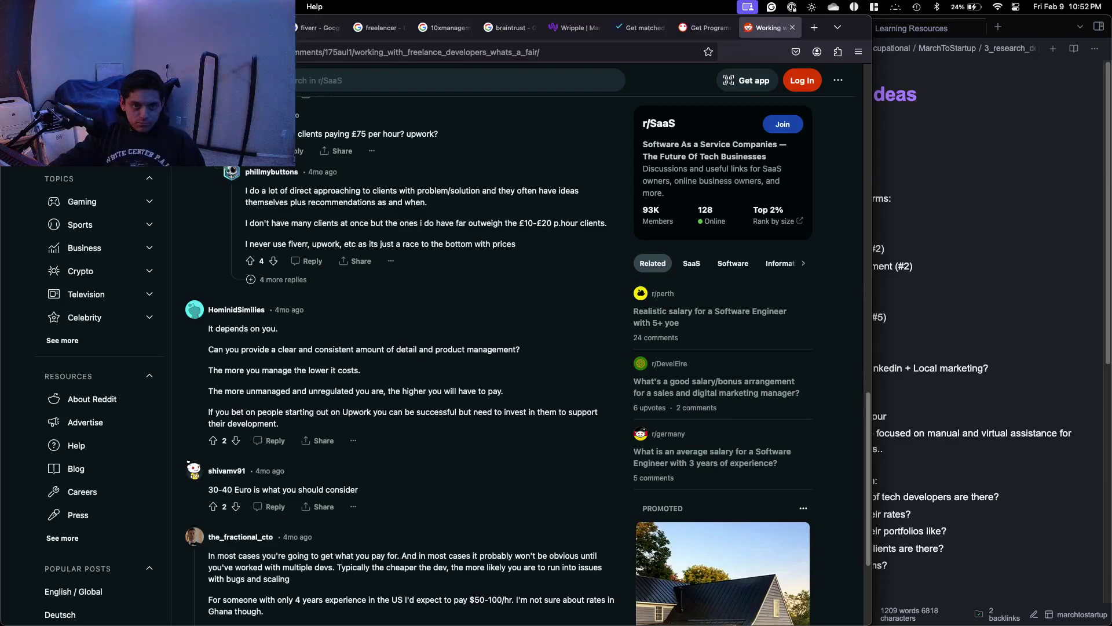
key(super+Left)
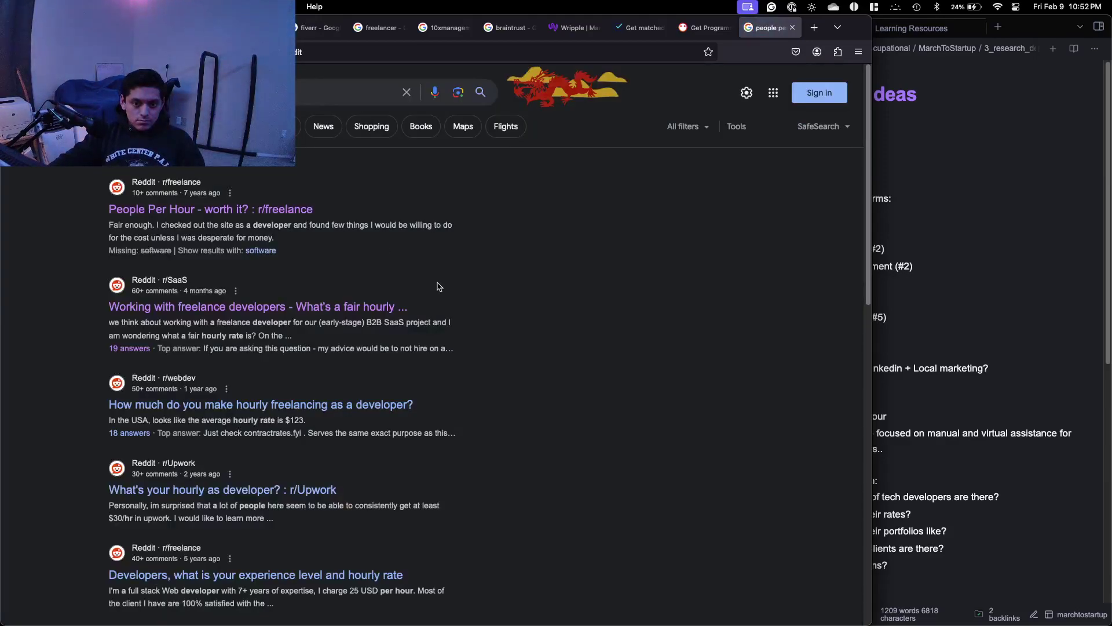
Open the r/webdev thread "How much do you make hourly freelancing as a developer?" and examine its poll and first comments.
scroll(439, 293, down, 3)
click(339, 222)
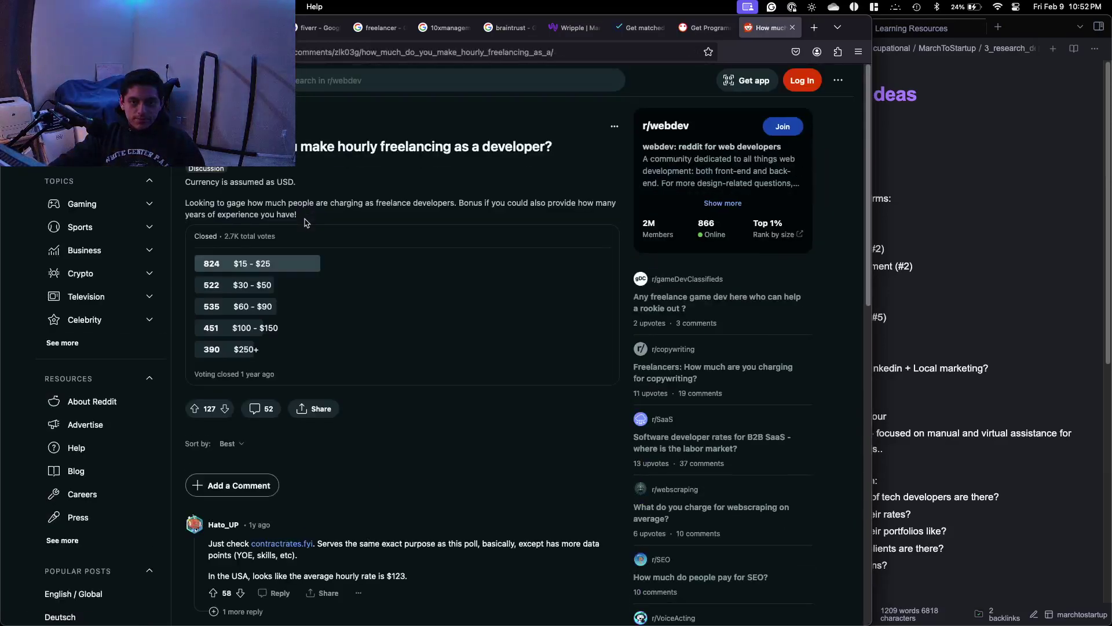
scroll(306, 222, down, 2)
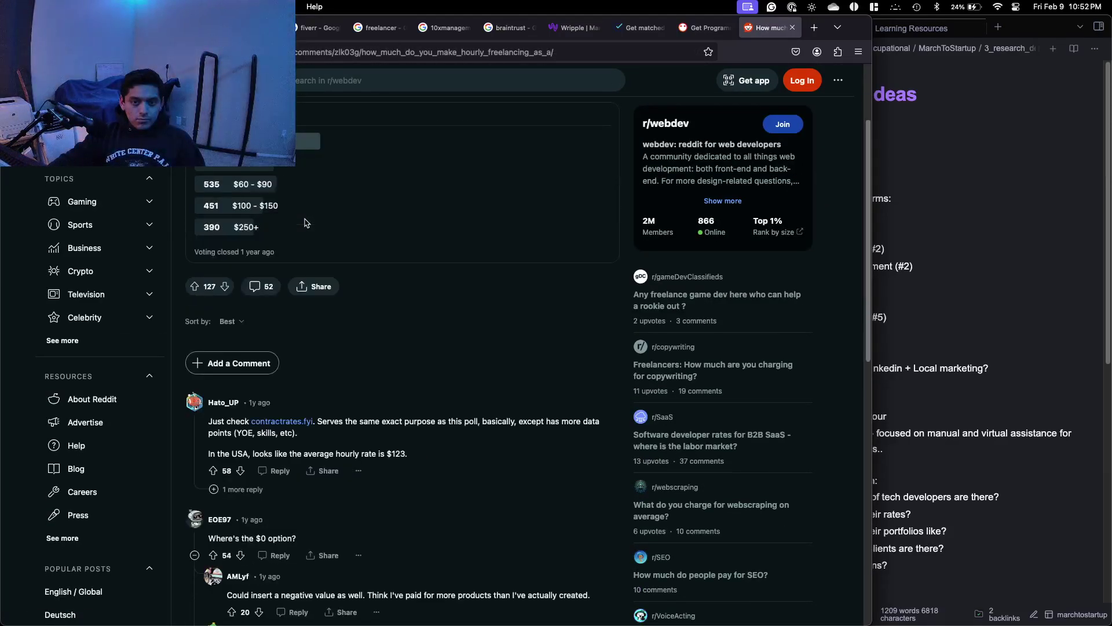
scroll(277, 215, down, 3)
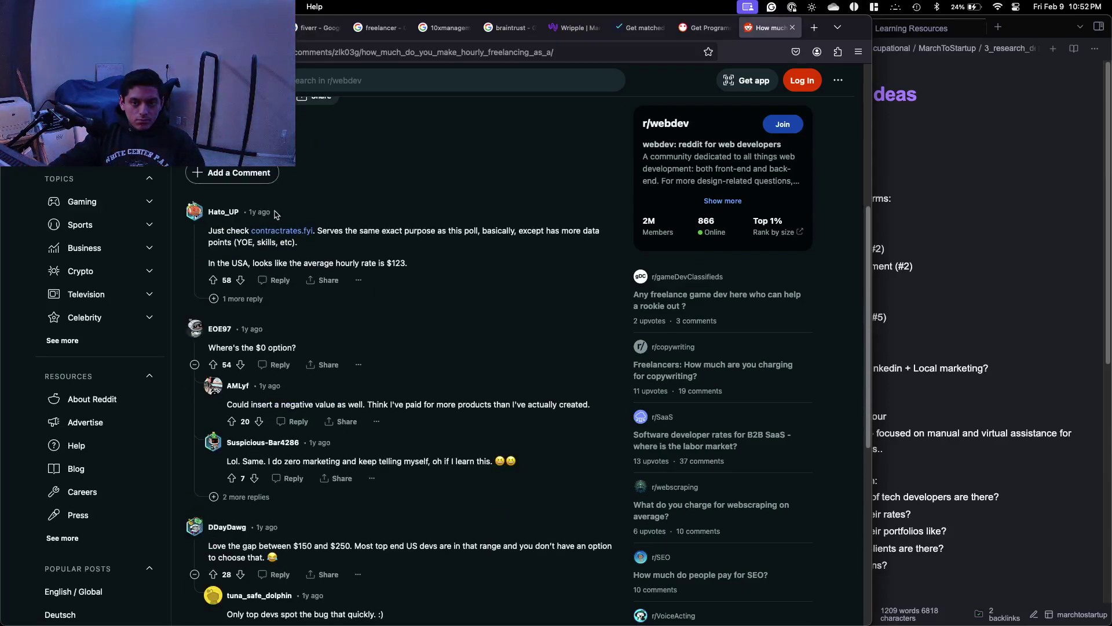
Follow the contractrates.fyi link in the comments, check the Fullstack Engineer hourly rates, select the page address, and close that tab.
click(287, 232)
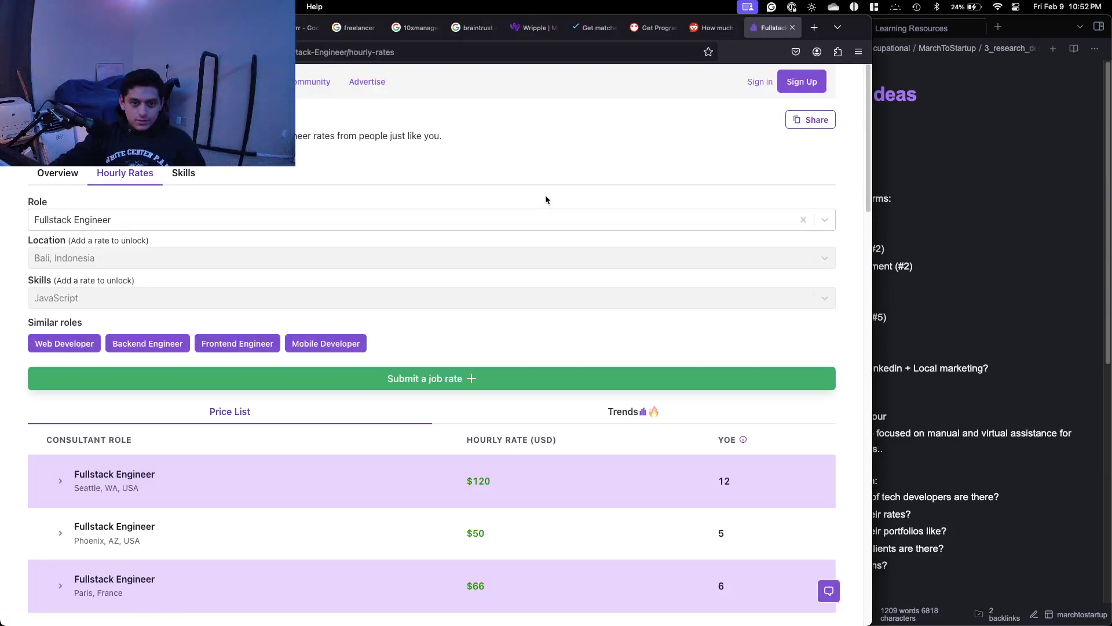
click(433, 53)
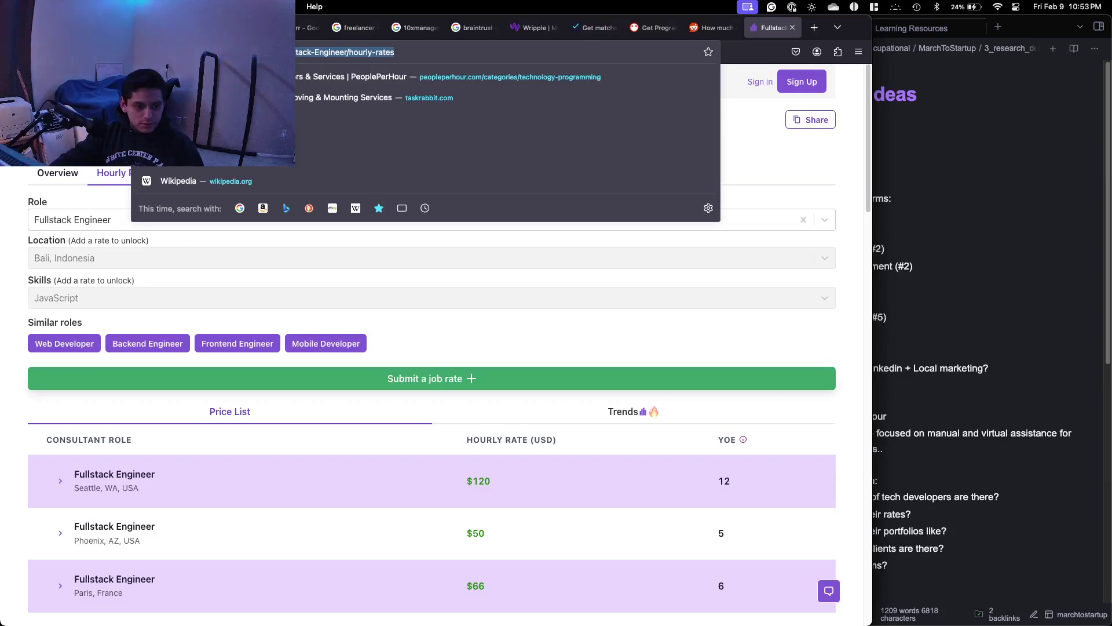
key(super+Tab)
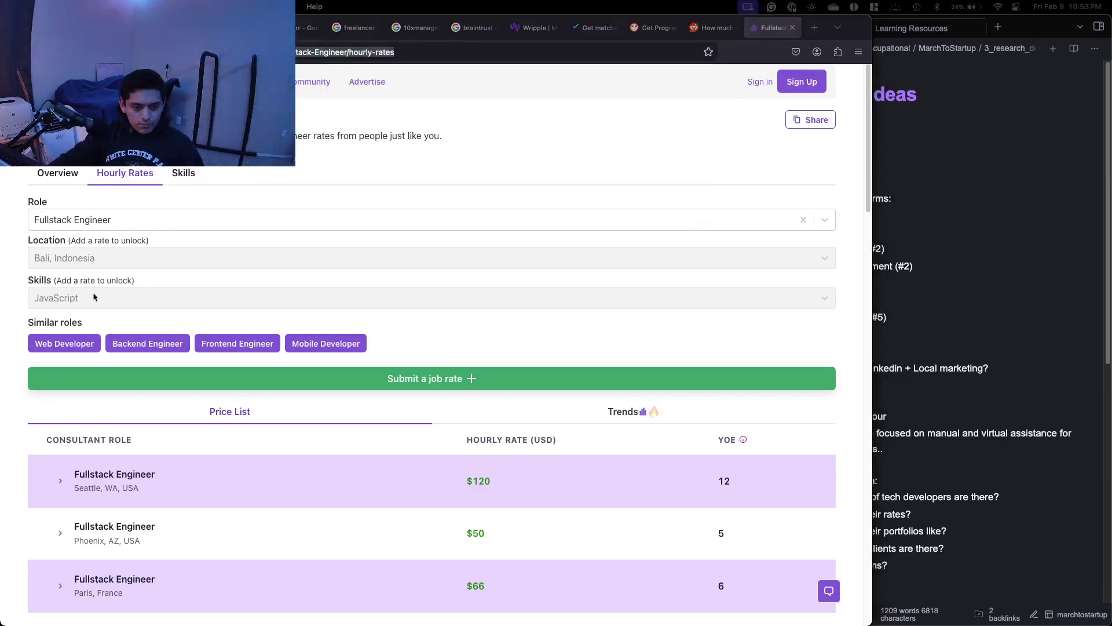
key(super+Tab)
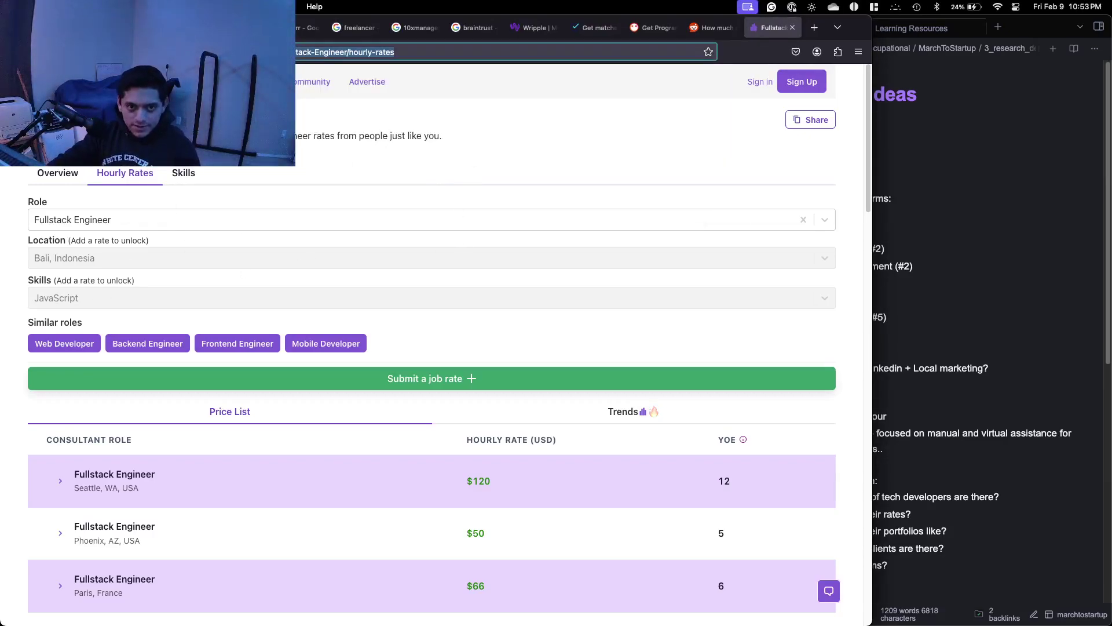
click(792, 27)
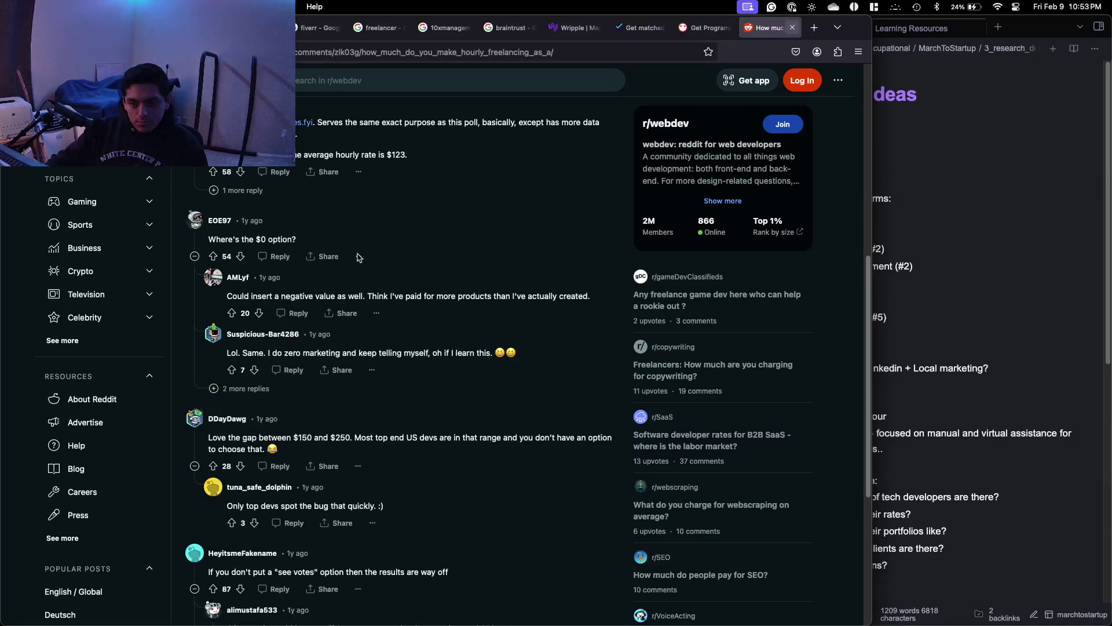
Review the webdev thread's rate poll and comments again, return to the search results and look over the remaining Reddit threads.
scroll(350, 257, up, 7)
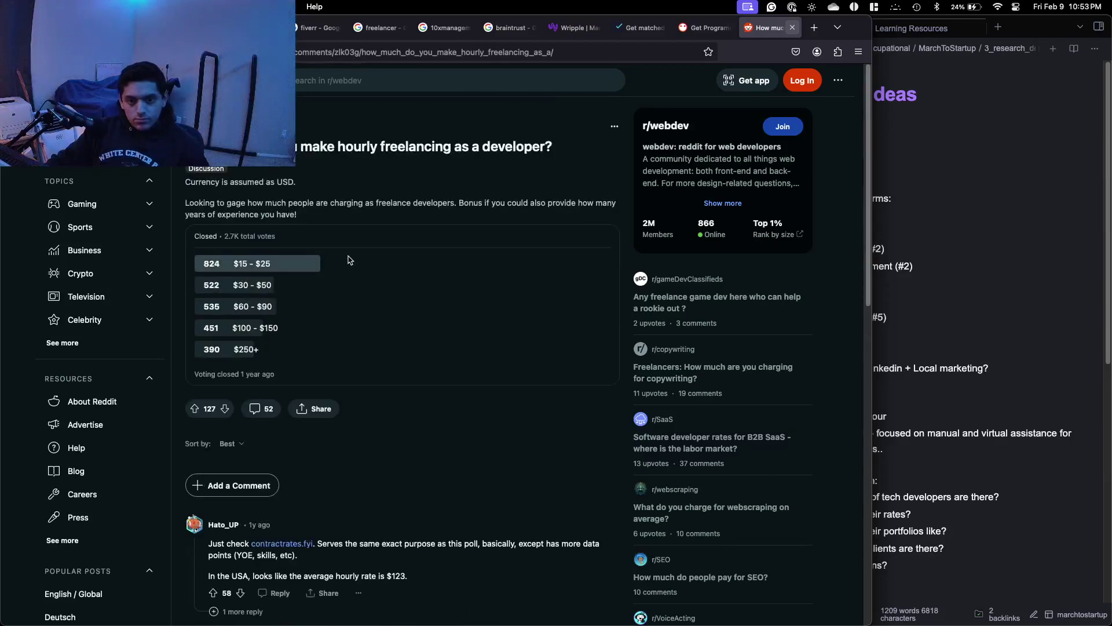
scroll(350, 259, down, 8)
scroll(351, 257, up, 8)
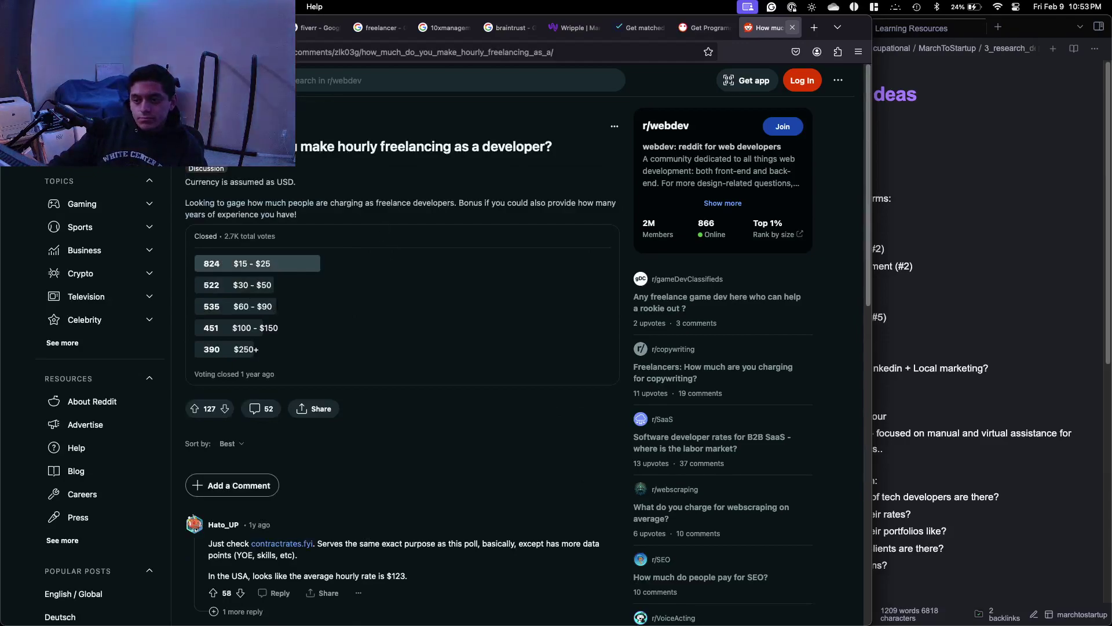
click(15, 52)
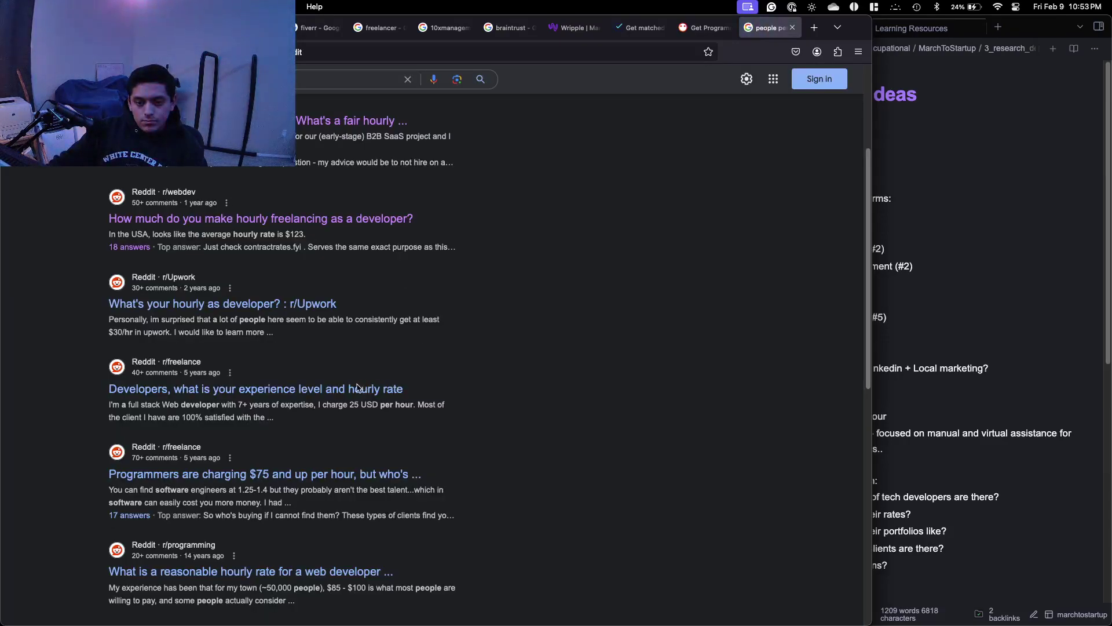
scroll(324, 354, down, 3)
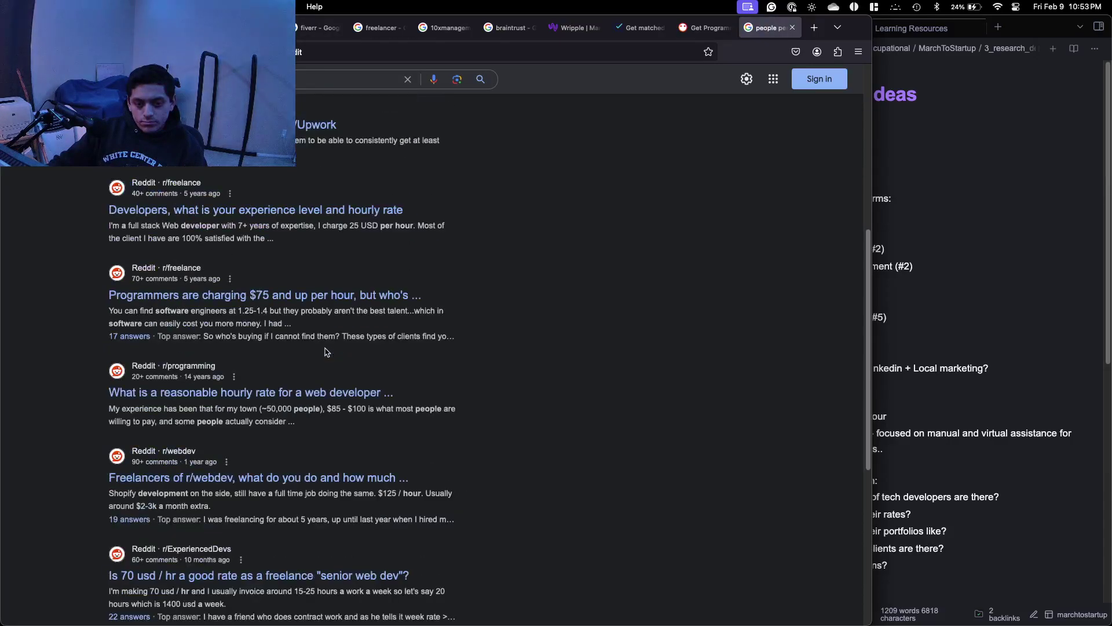
scroll(645, 313, up, 6)
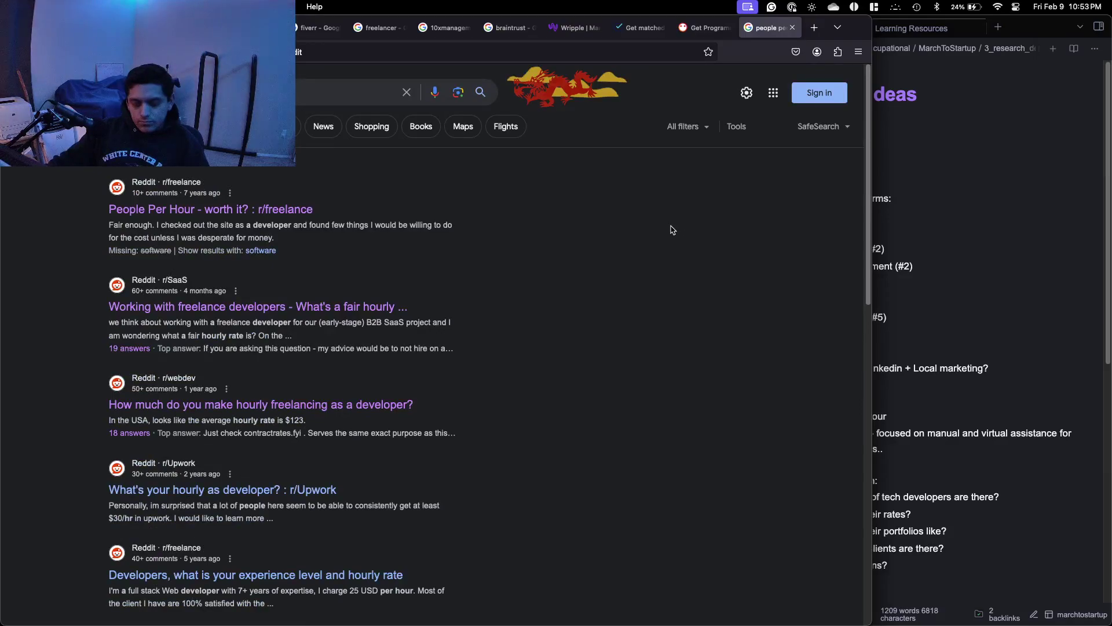
Close the Reddit search results and examine the prices of the programming offers on page 2 of PeoplePerHour.
key(super+w)
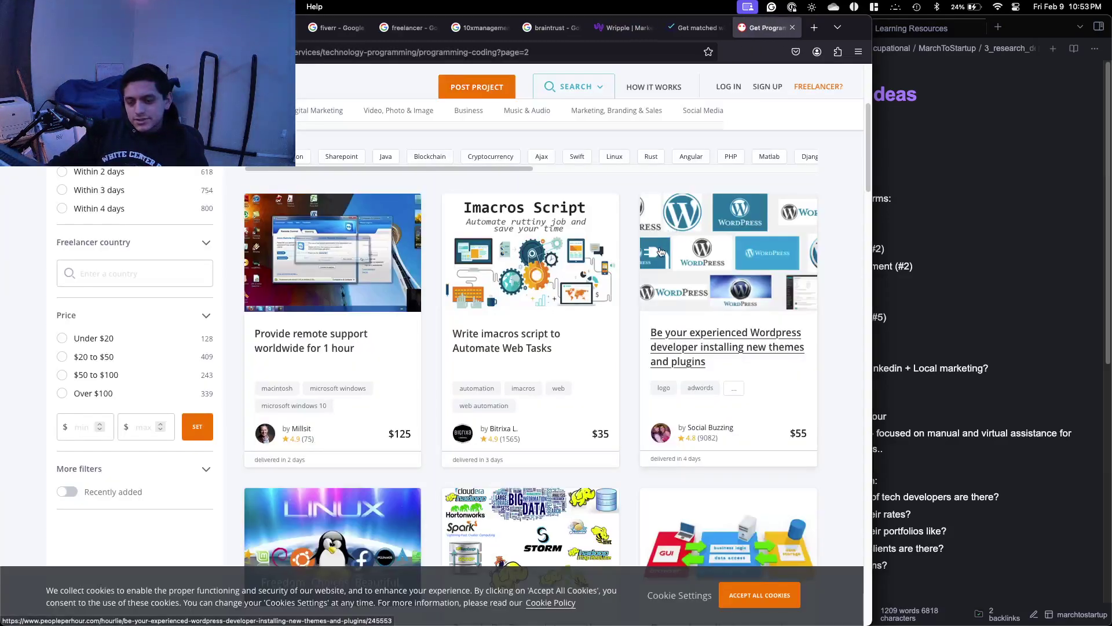
scroll(811, 292, down, 5)
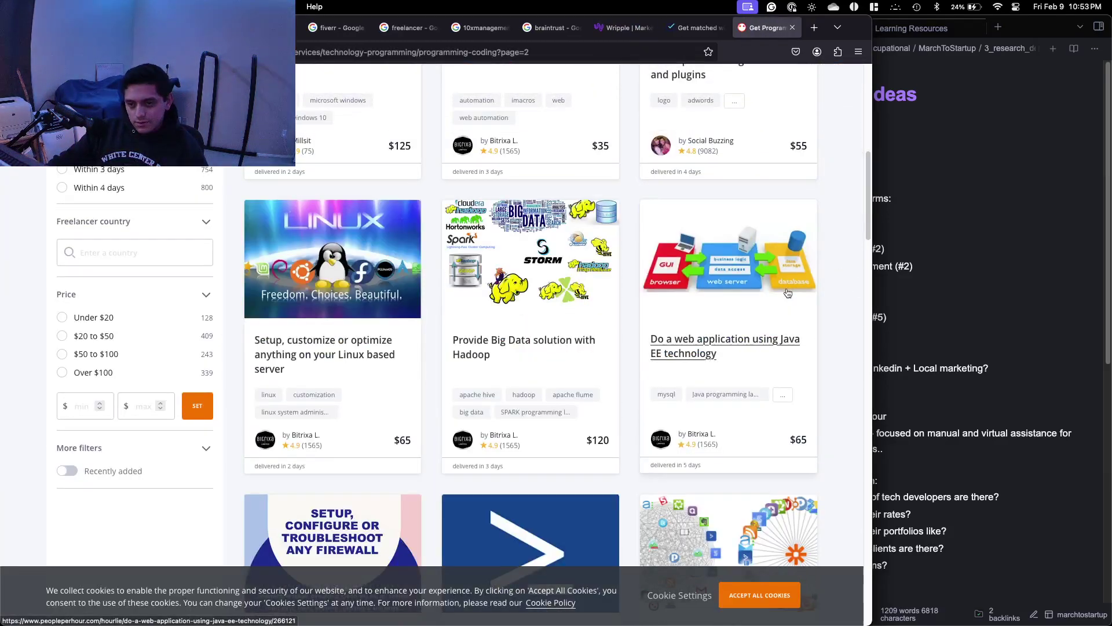
scroll(787, 292, down, 6)
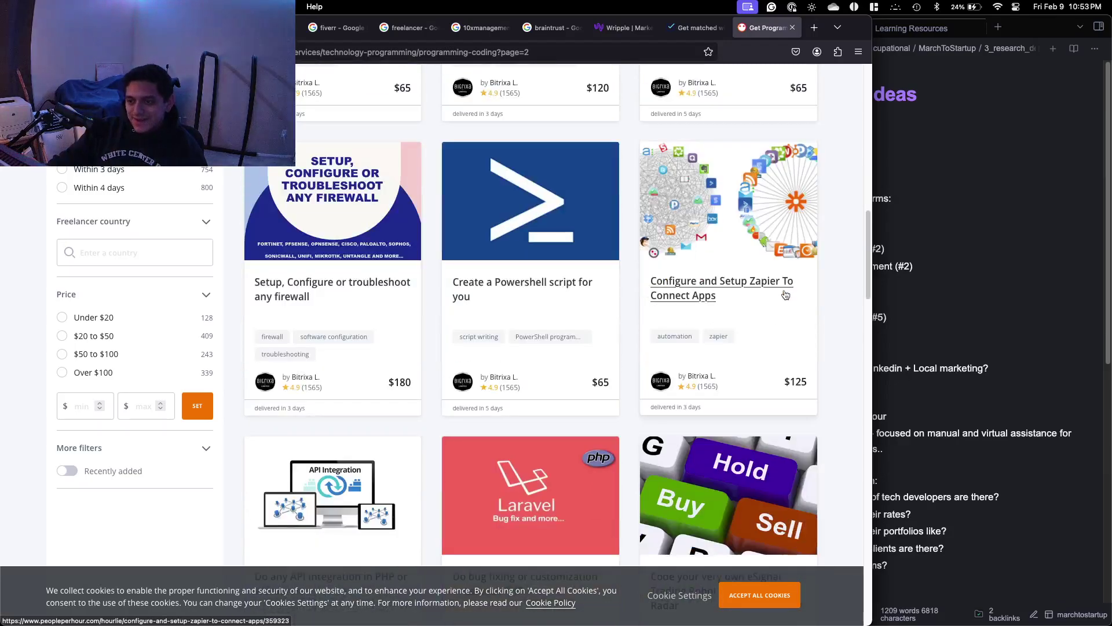
scroll(786, 296, down, 5)
scroll(765, 295, down, 1)
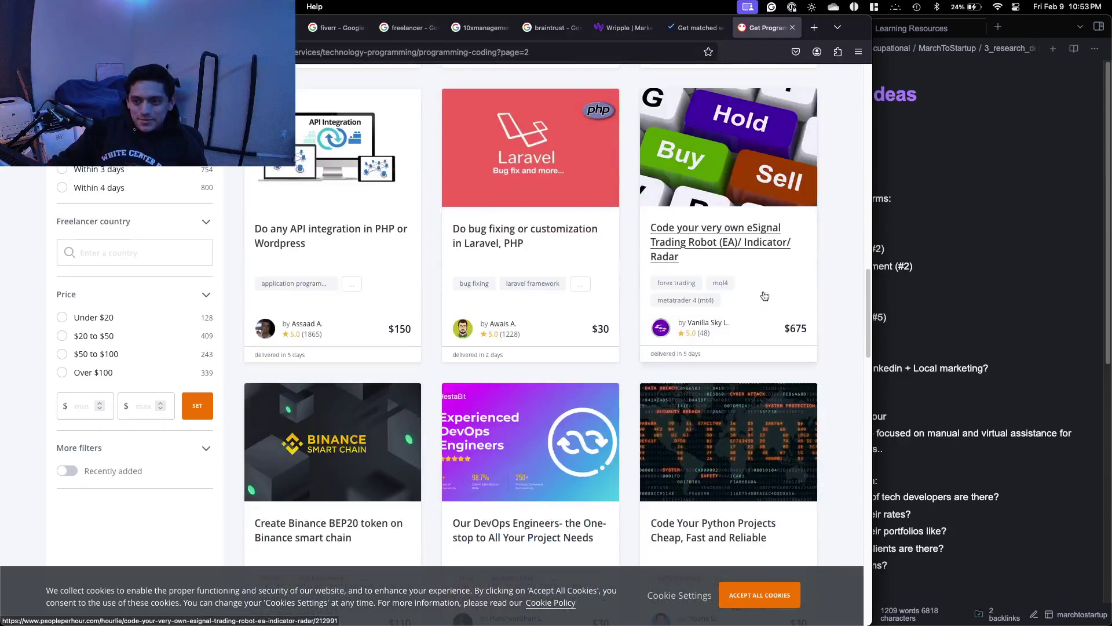
scroll(847, 303, down, 1)
scroll(848, 303, down, 3)
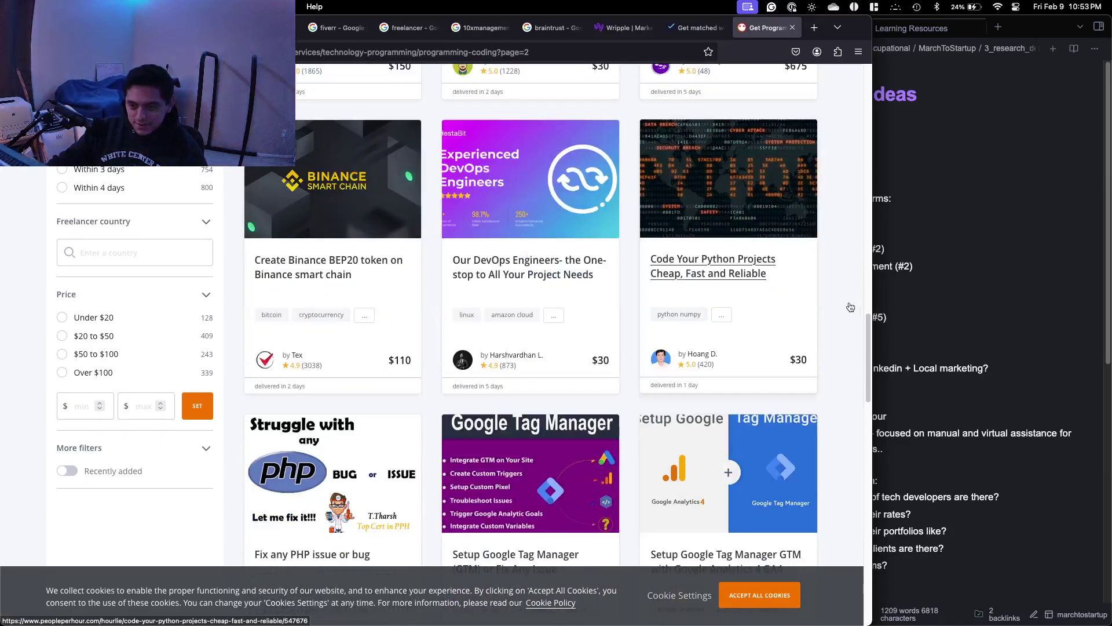
scroll(846, 307, down, 6)
scroll(840, 308, down, 8)
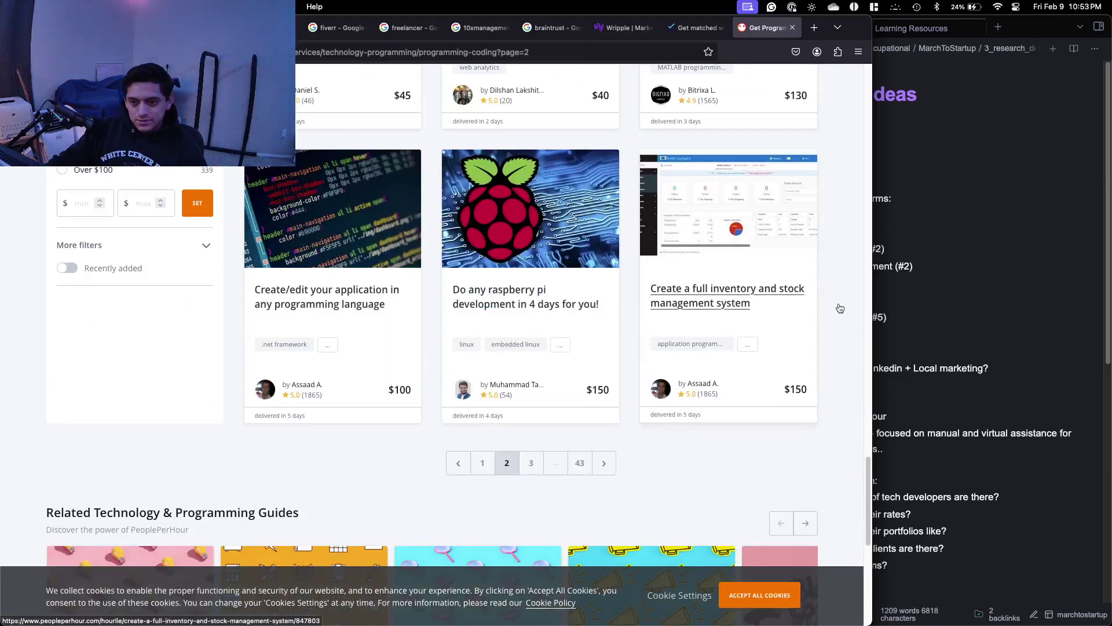
Open the PeoplePerHour offer for Raspberry Pi development in 4 days, check it, and close its tab.
click(565, 303)
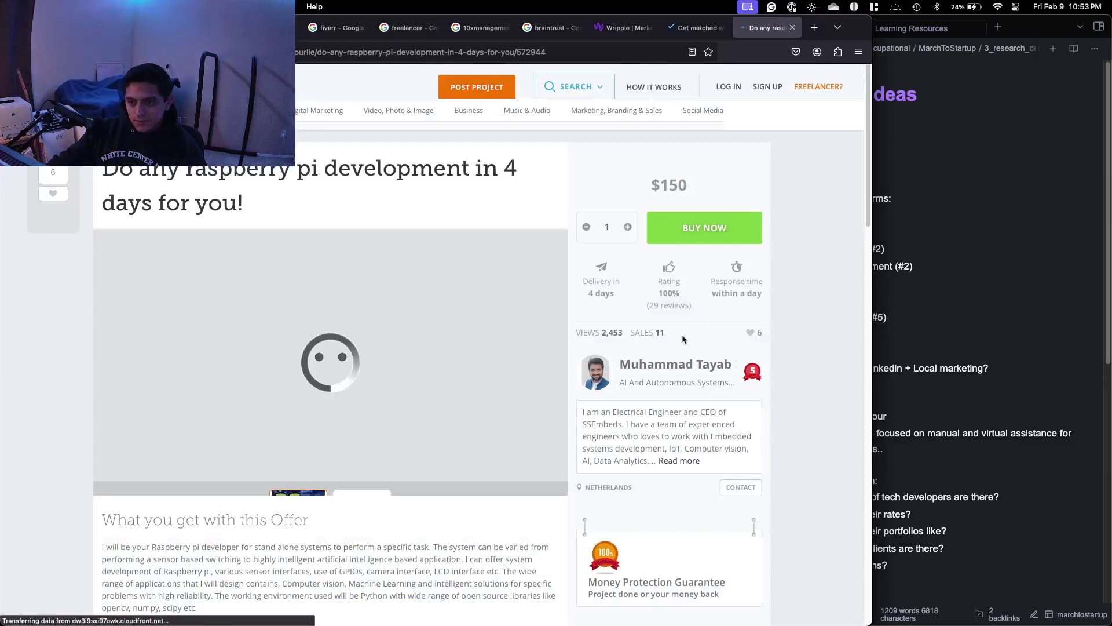
click(882, 264)
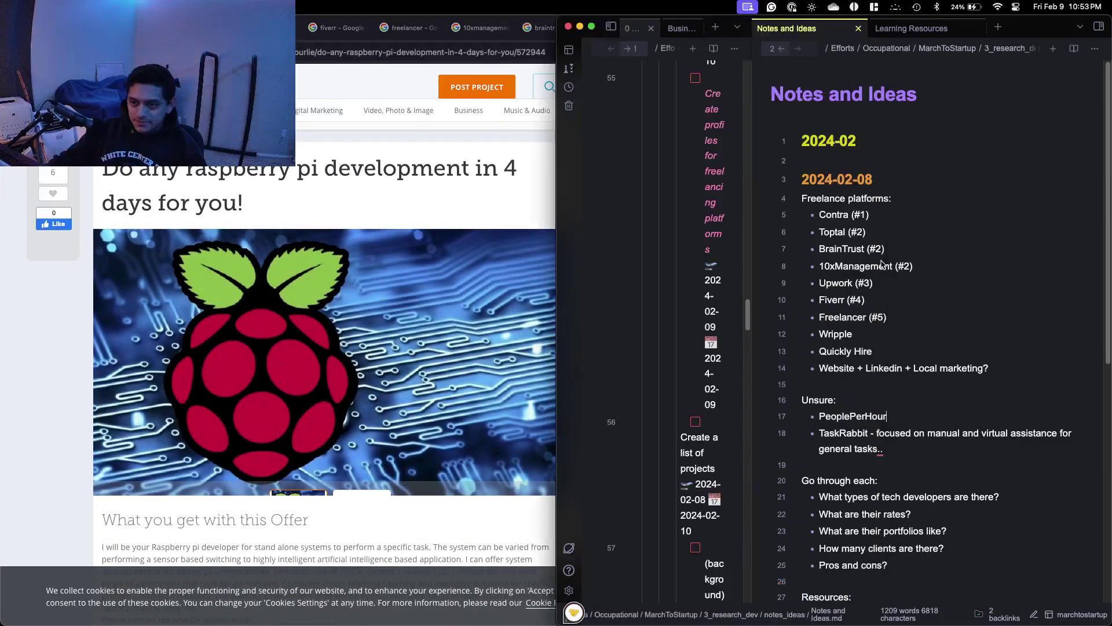
click(508, 181)
key(super+w)
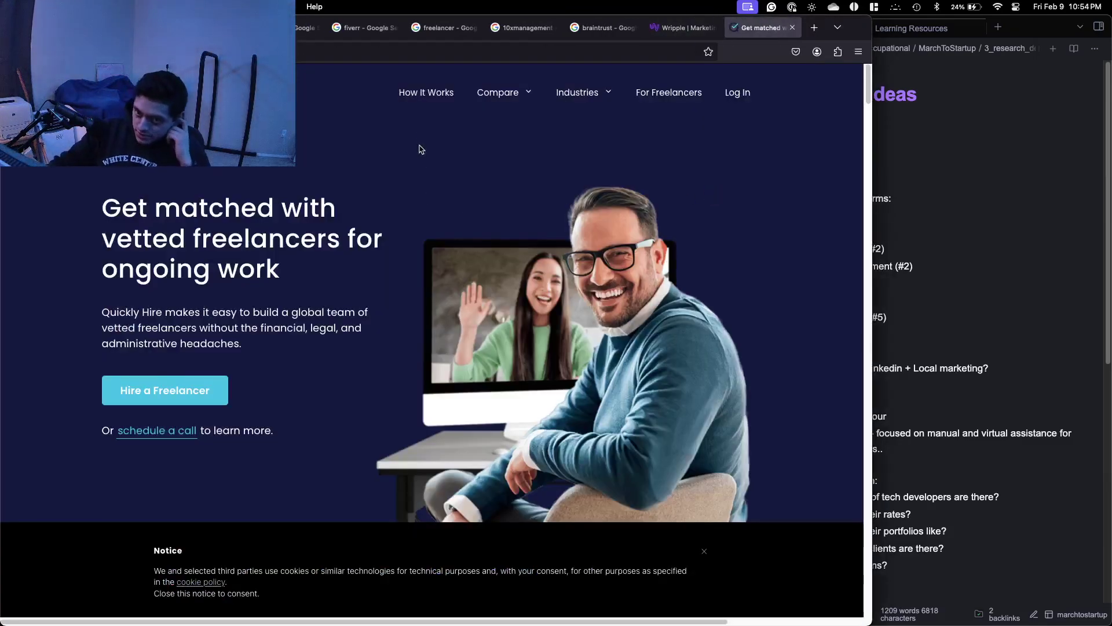
Add to the PeoplePerHour bullet in the note: "- seems to be flooded with cheap services and likely people looking for cheap solutions.".
click(923, 218)
click(917, 419)
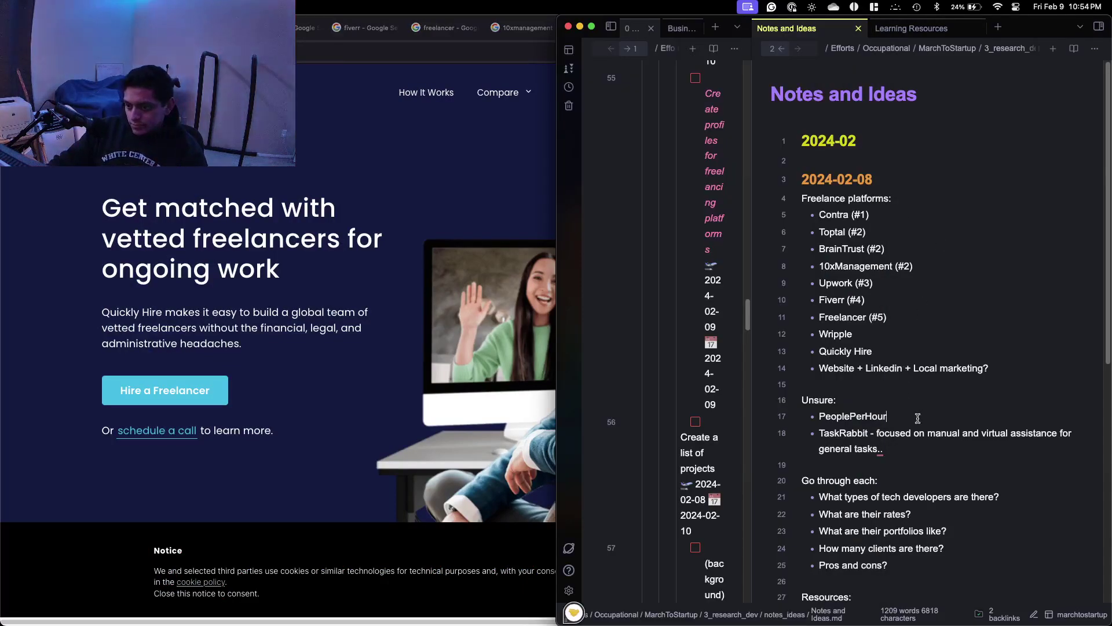
text(- s)
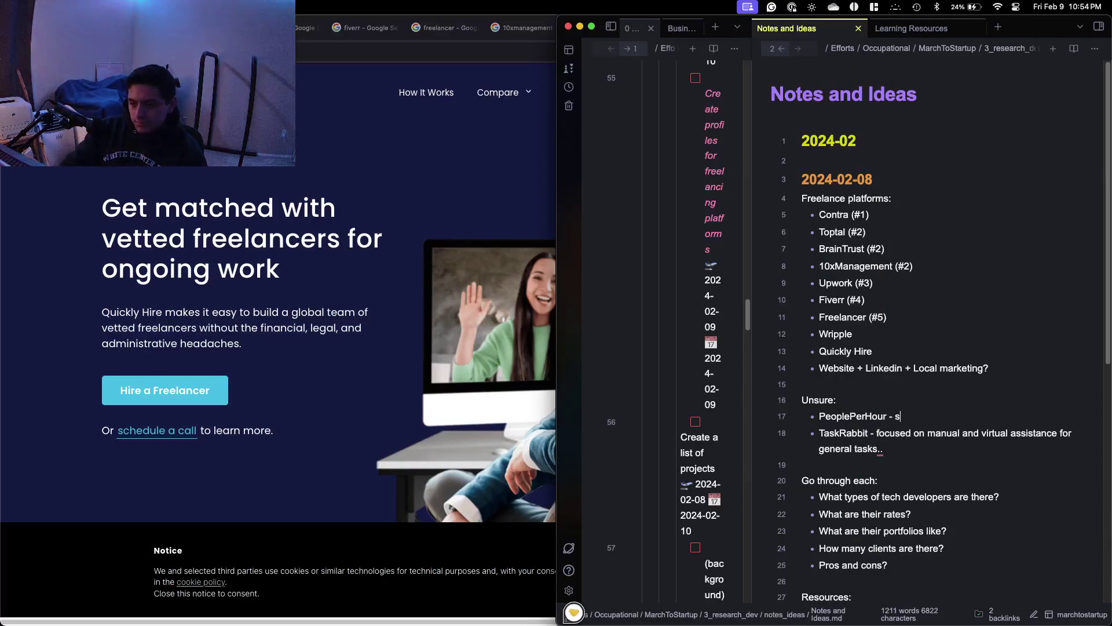
text(eems to be fo)
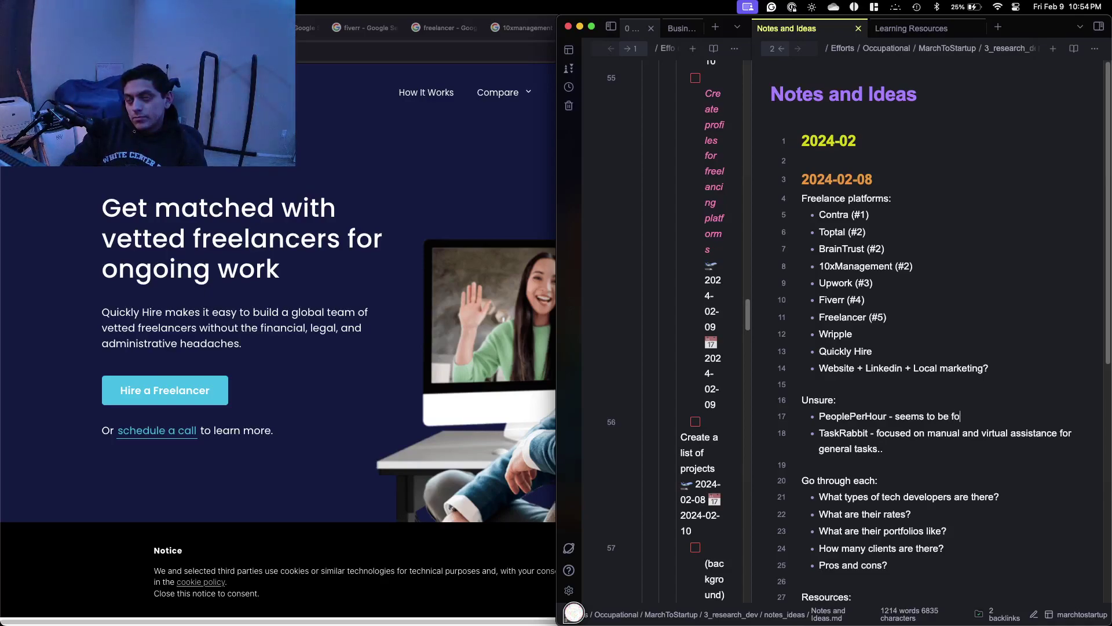
key(BackSpace)
key(BackSpace)
key(BackSpace)
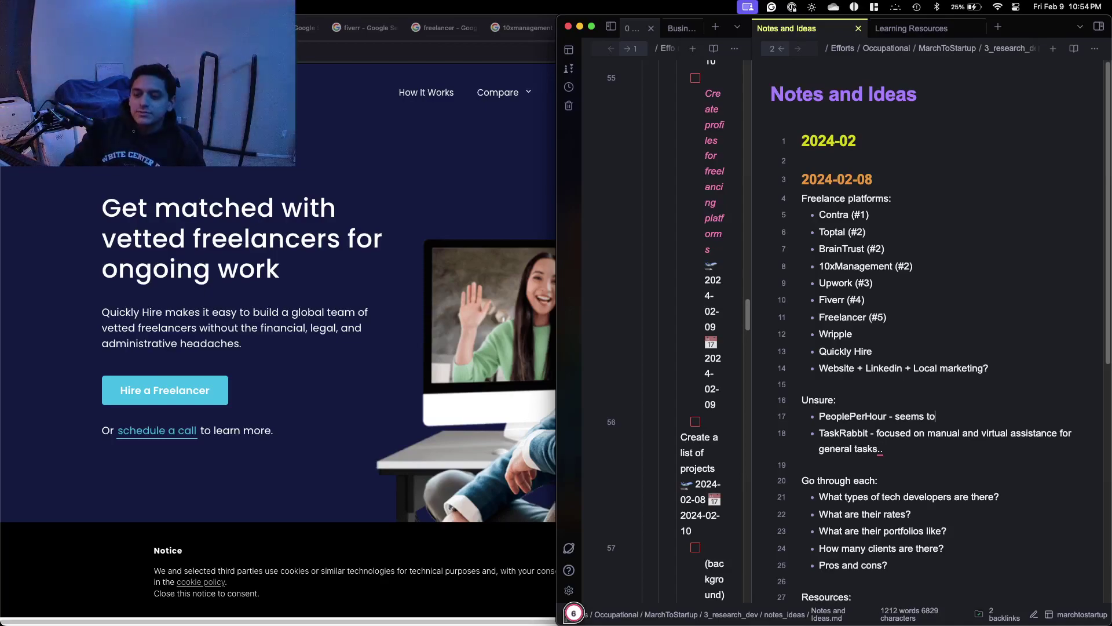
key(BackSpace)
text(o hav)
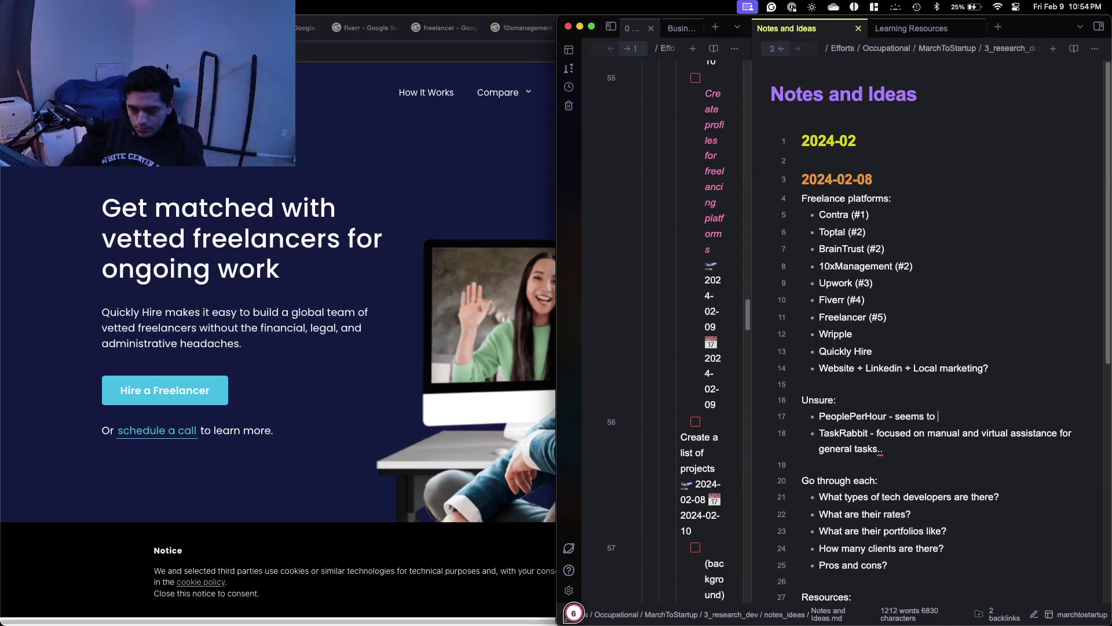
text(be floow)
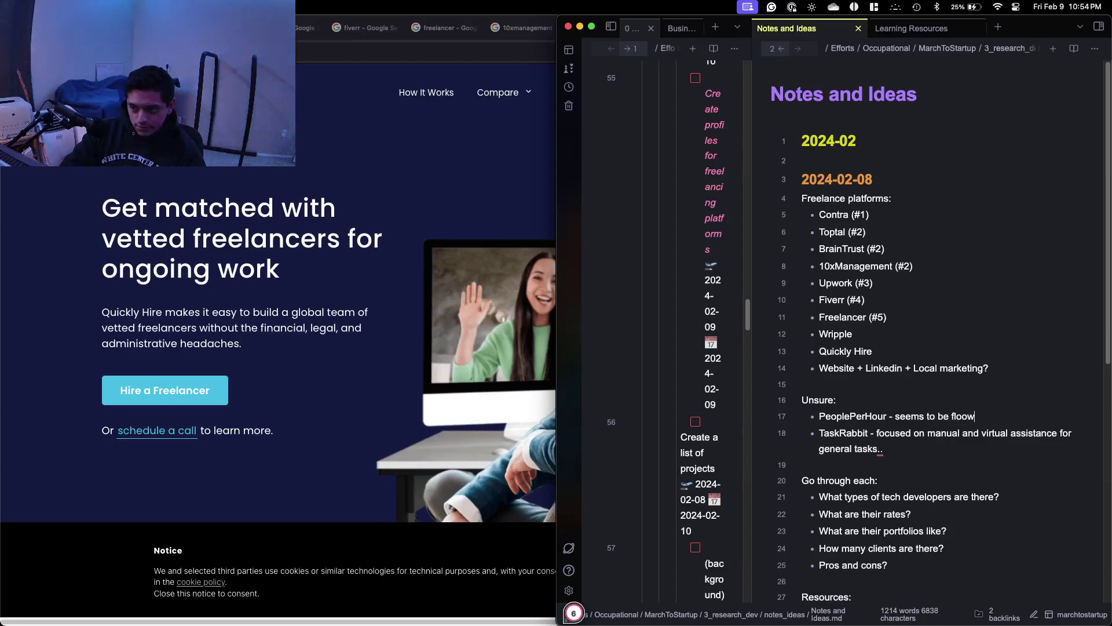
key(BackSpace)
text(ded with c)
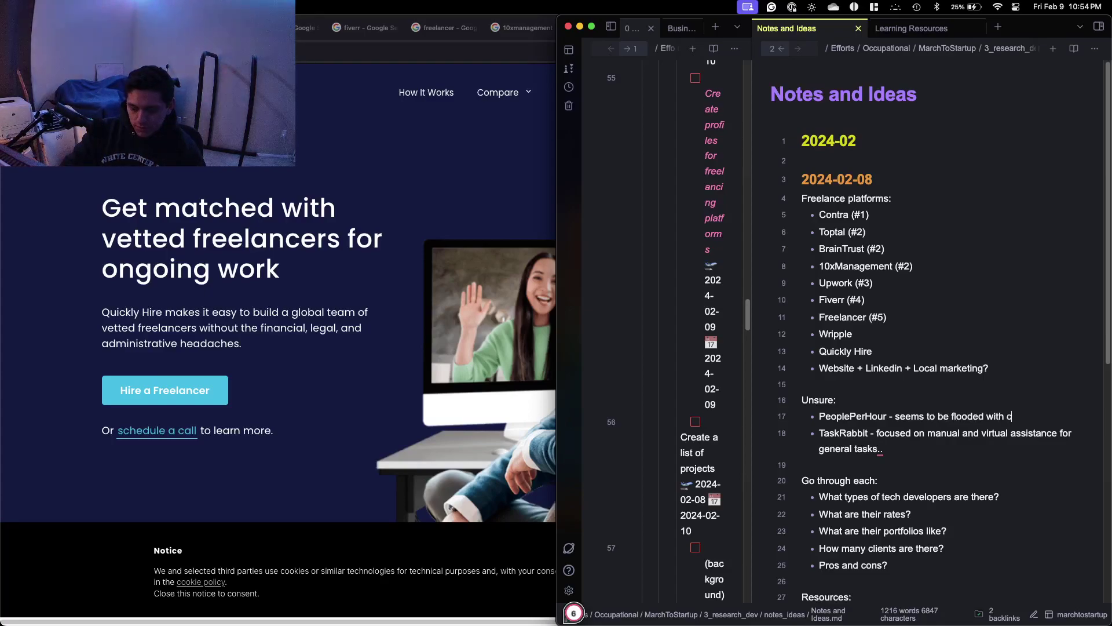
text(heap services )
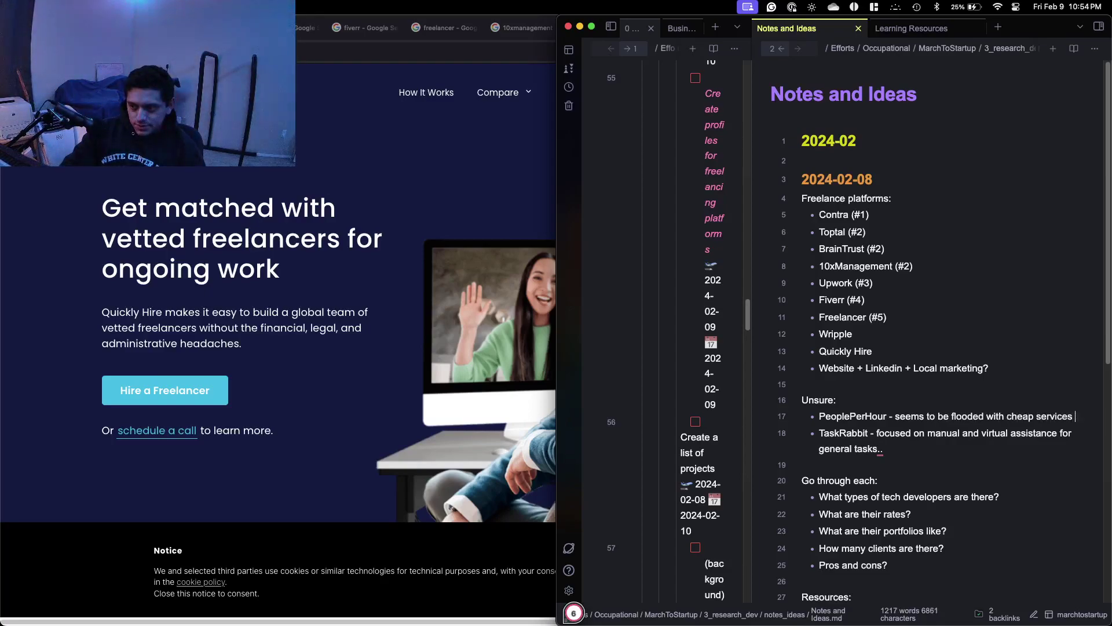
text(and likely people looking fo)
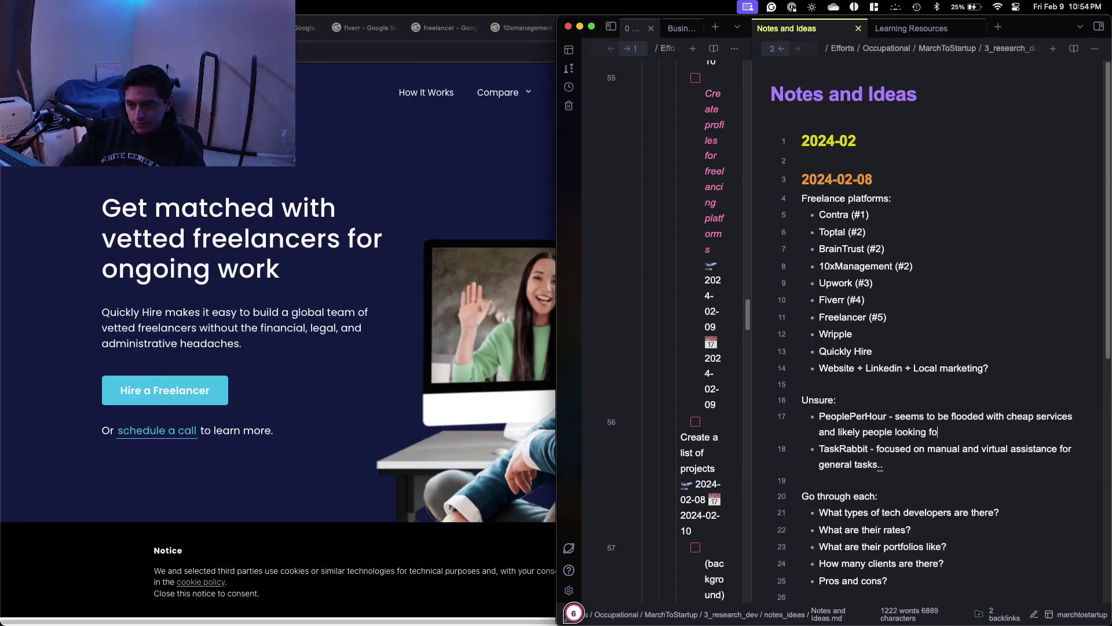
text(r chea)
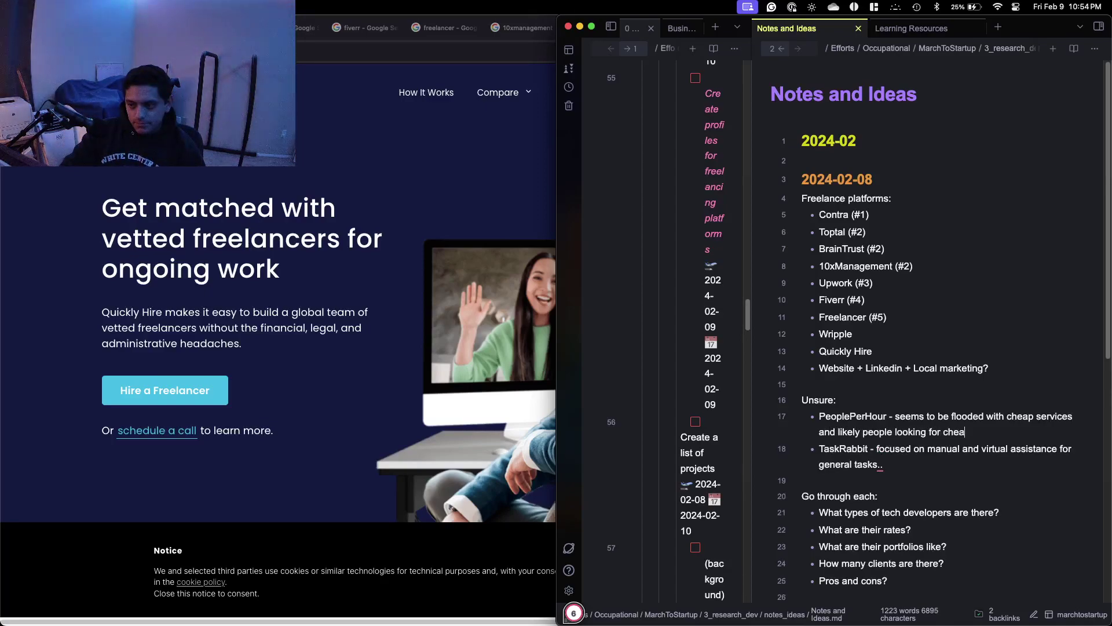
text(p solutions. )
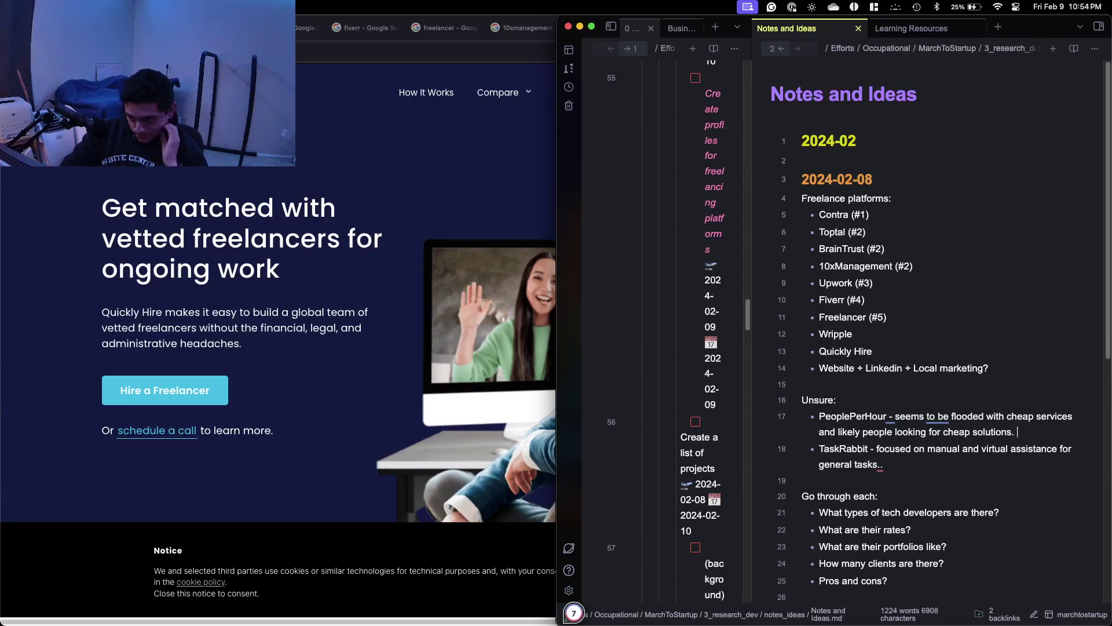
Extend the PeoplePerHour remark with "I'd want to put my time and effort where people are okay paying more.".
text(Want t)
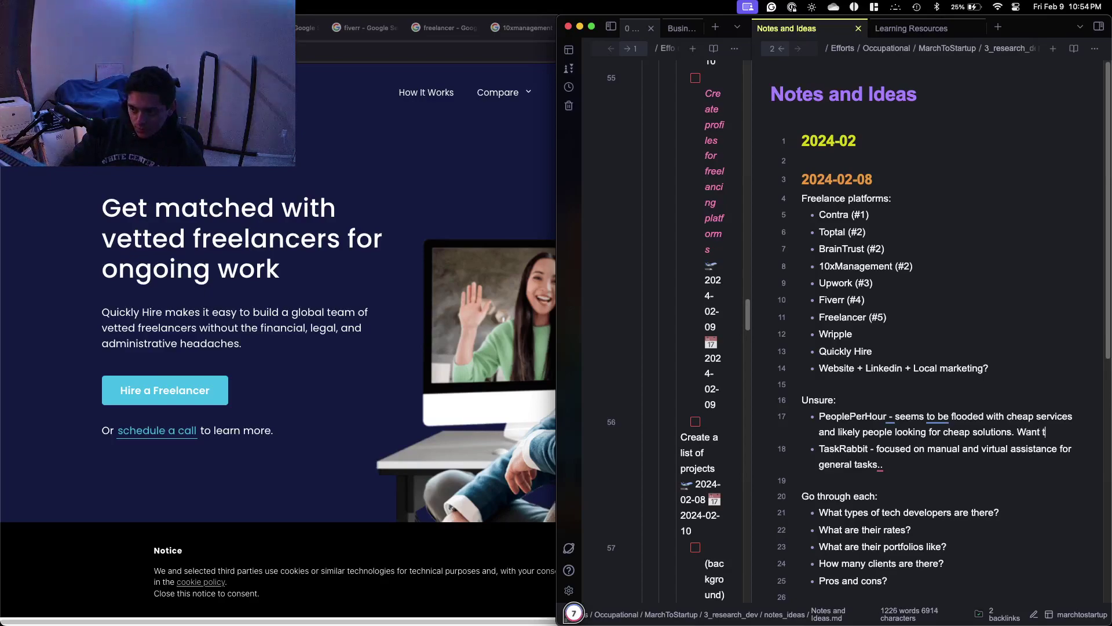
key(BackSpace)
key(BackSpace)
key(BackSpace)
key(BackSpace)
key(BackSpace)
key(BackSpace)
text(I'd w)
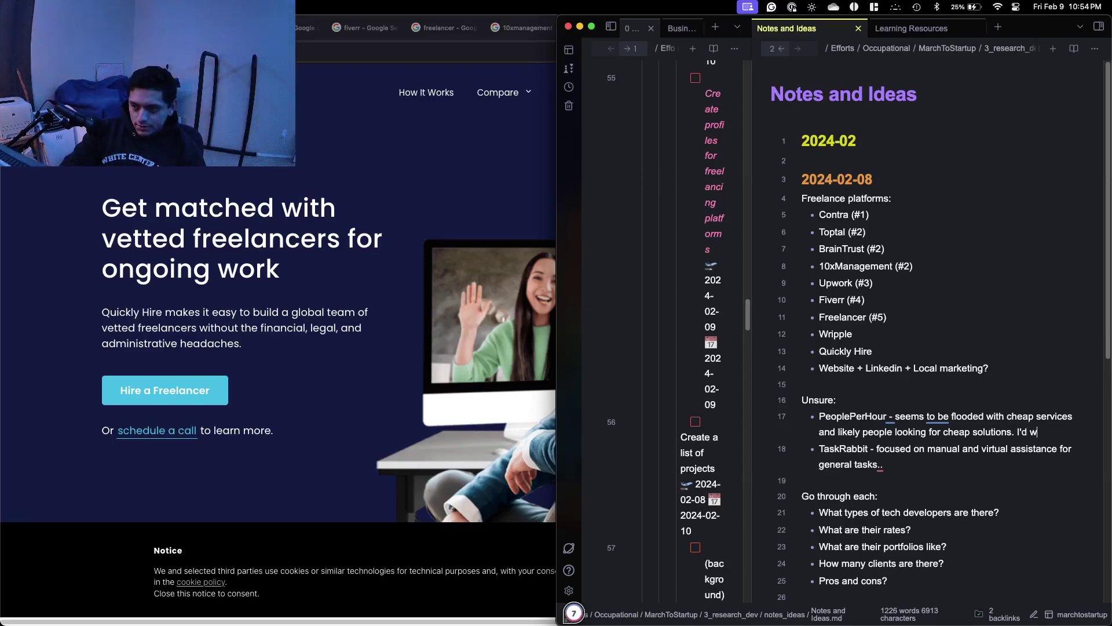
text(ant to put my)
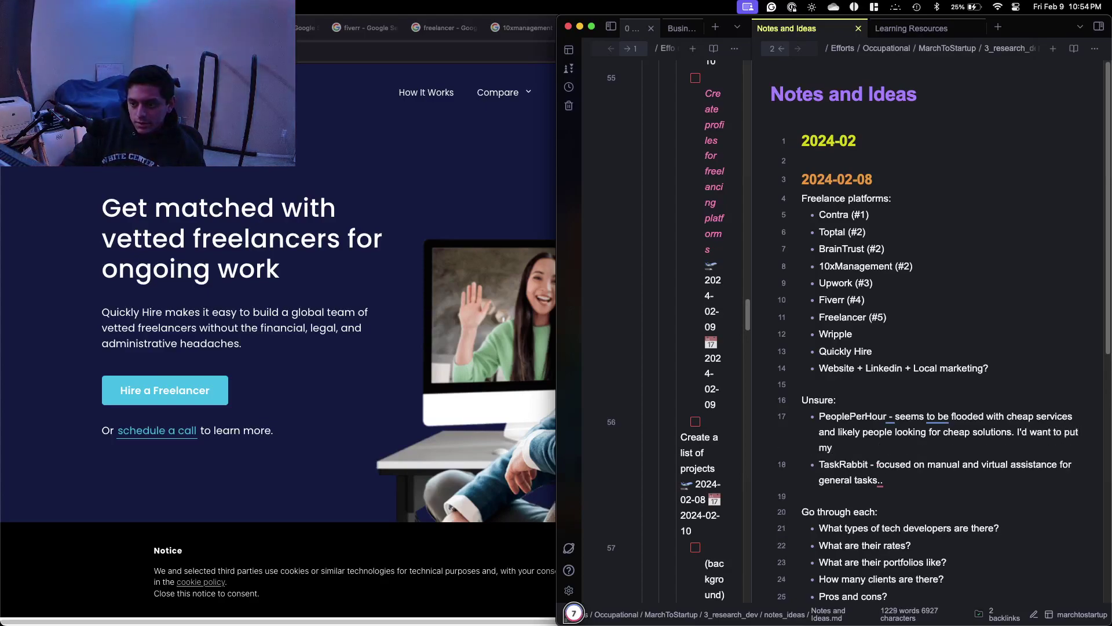
text( time and effort )
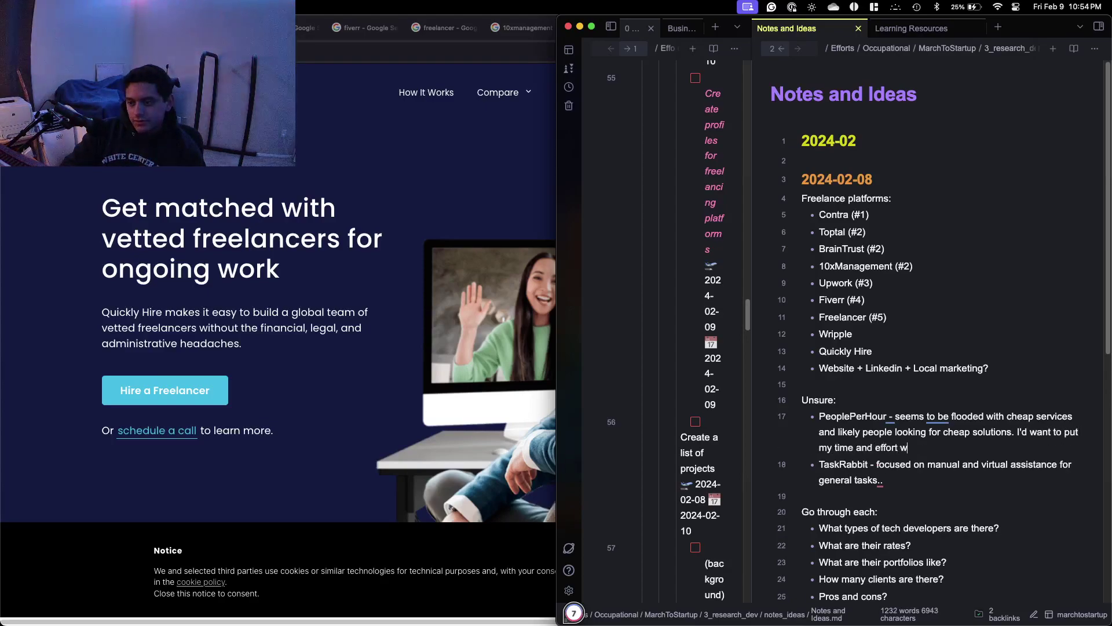
text(where people )
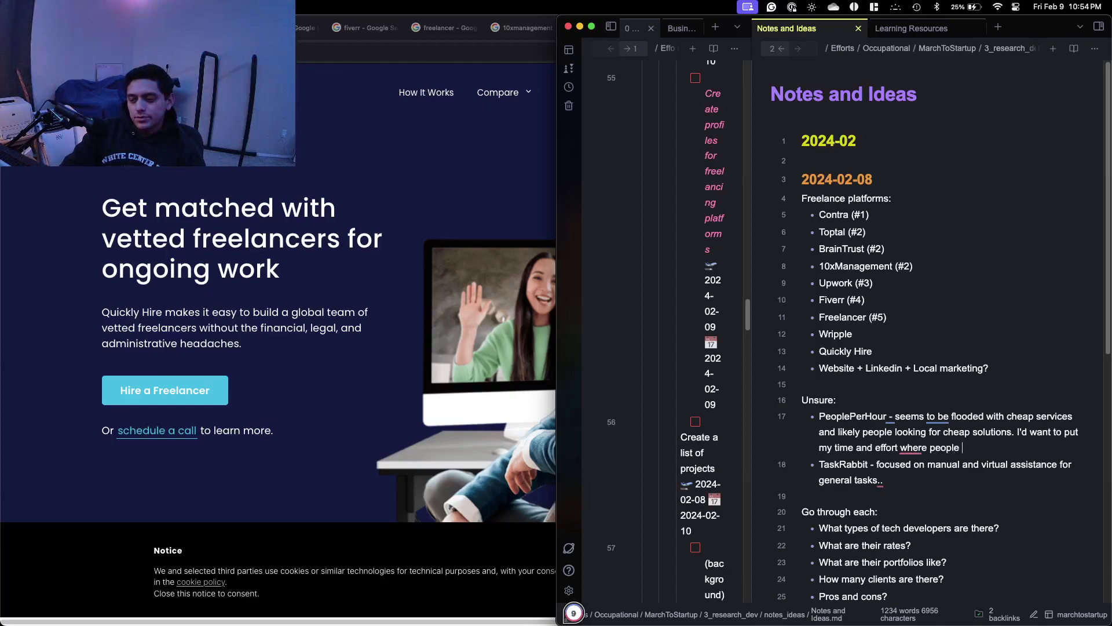
text(are okay paying more.)
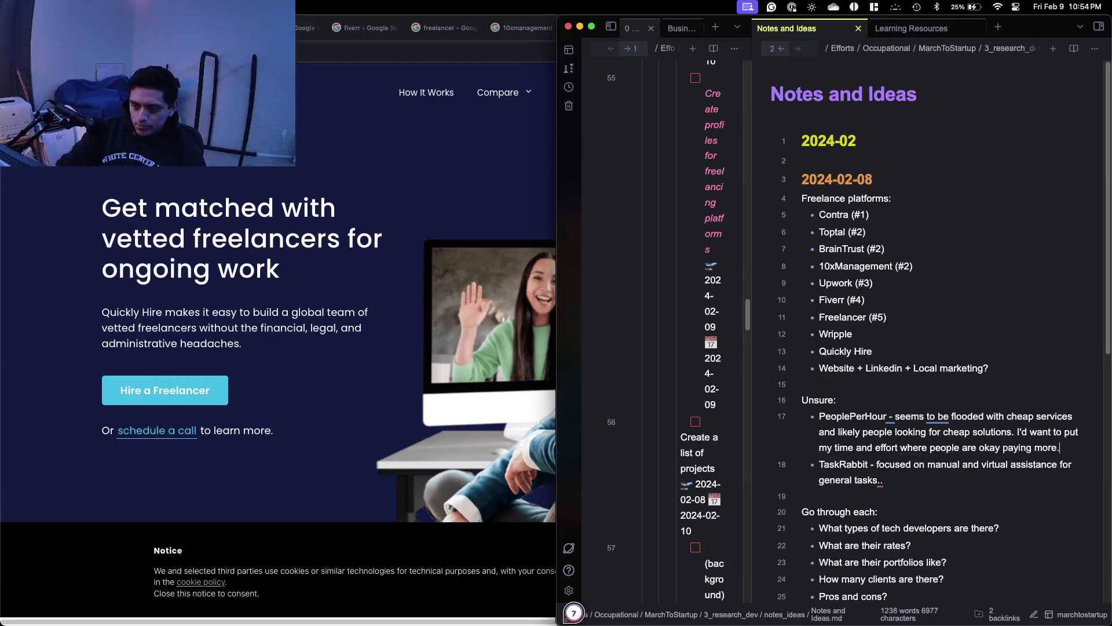
Check the developers' monthly starting rate on the Quickly Hire homepage, look at the developer hiring form, and return to the homepage.
click(440, 267)
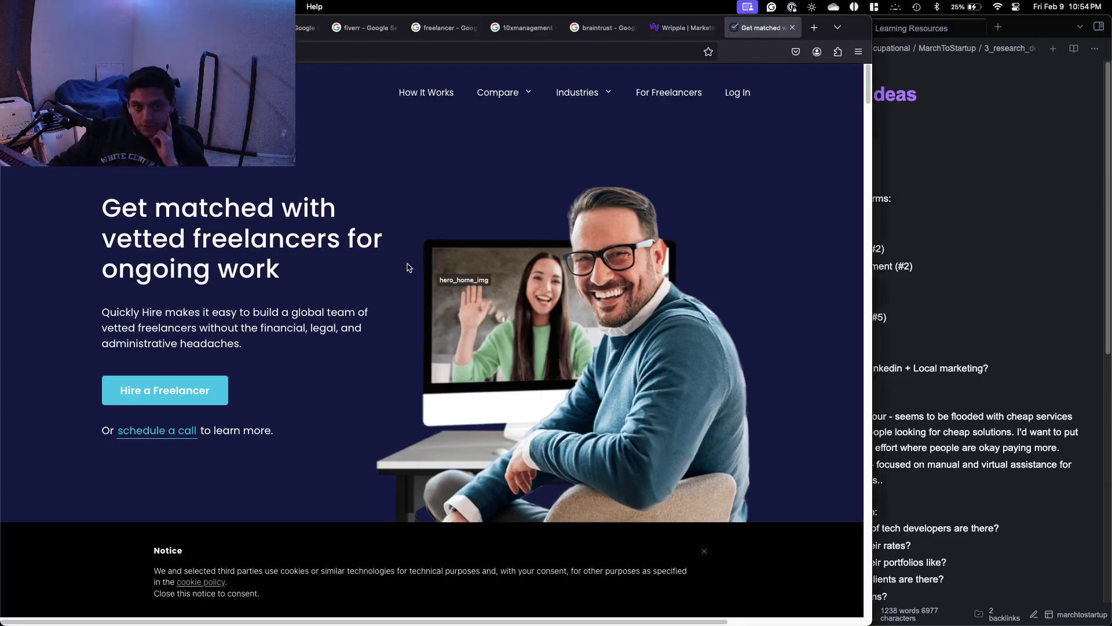
scroll(421, 252, down, 7)
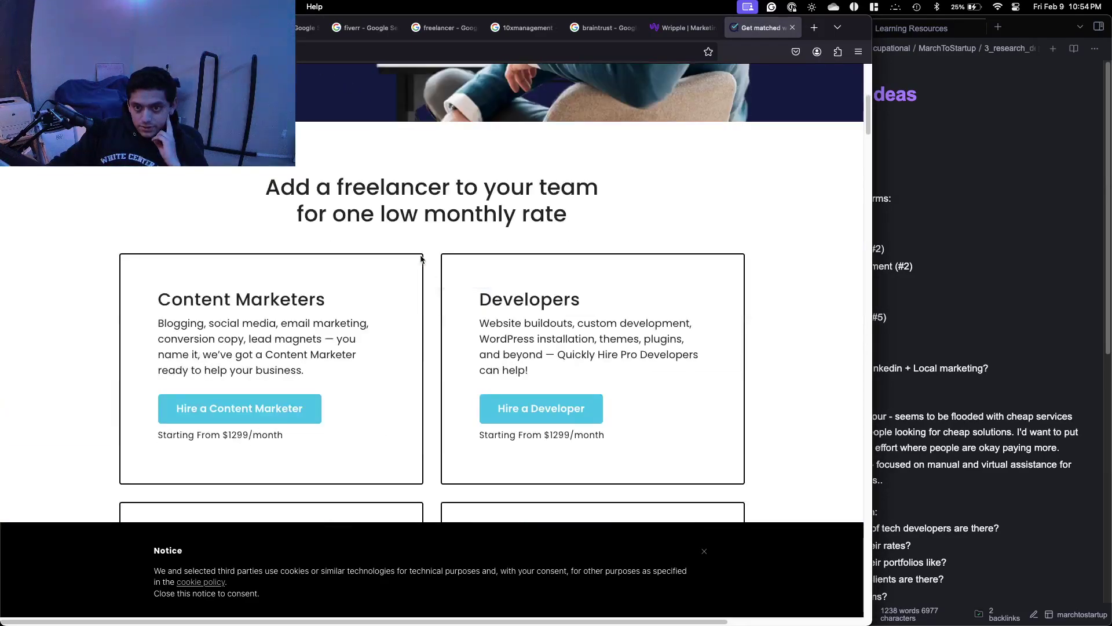
scroll(421, 259, down, 4)
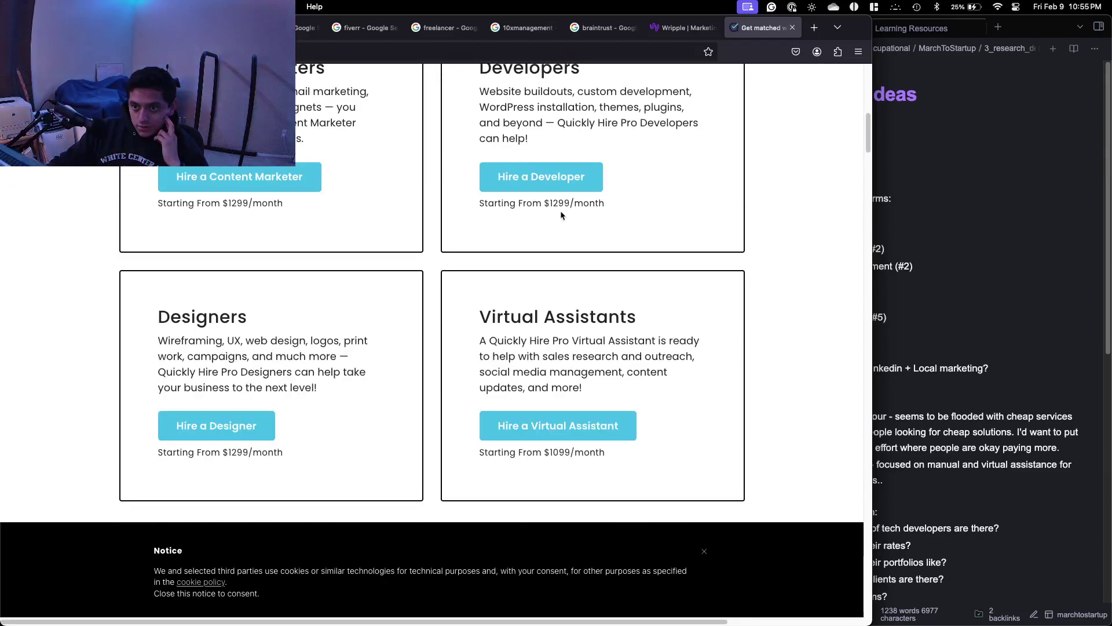
scroll(561, 215, up, 1)
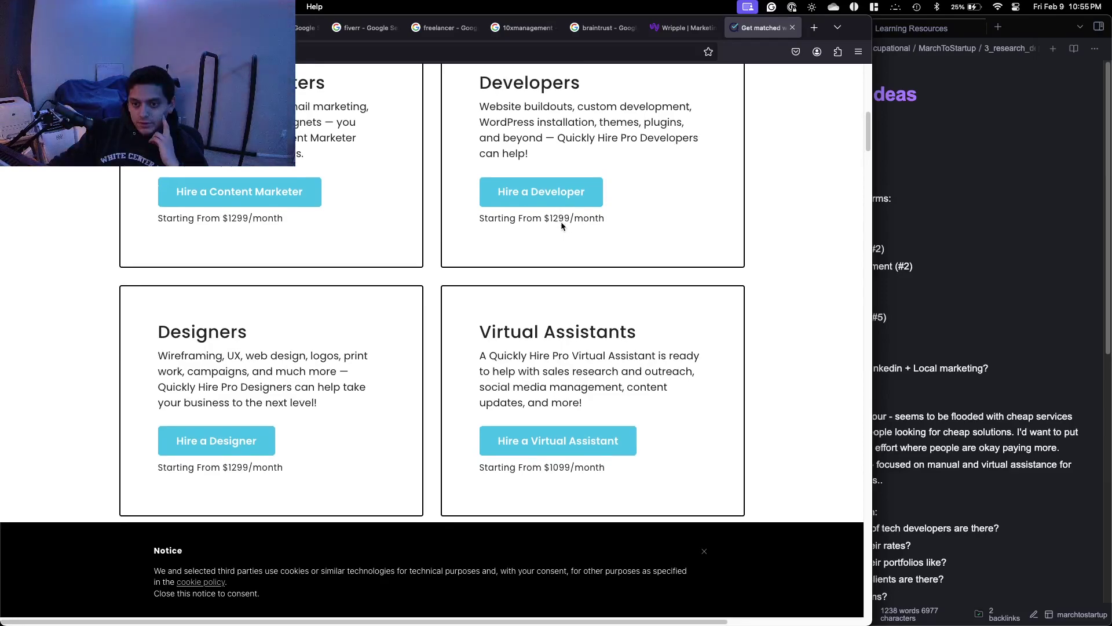
drag(553, 212, 630, 208)
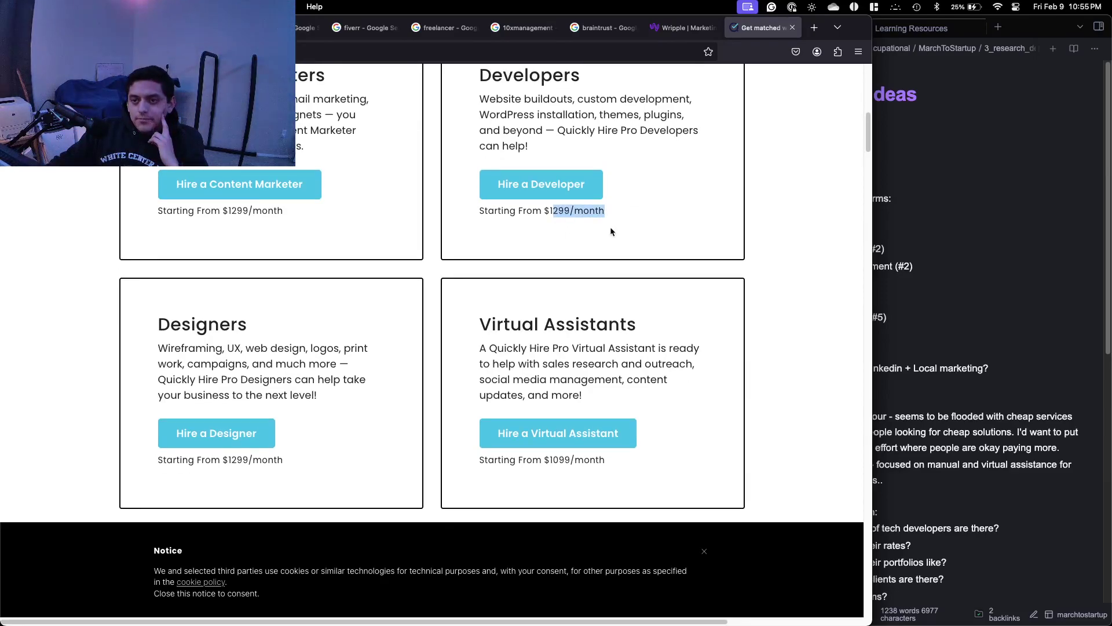
scroll(579, 208, up, 1)
click(559, 199)
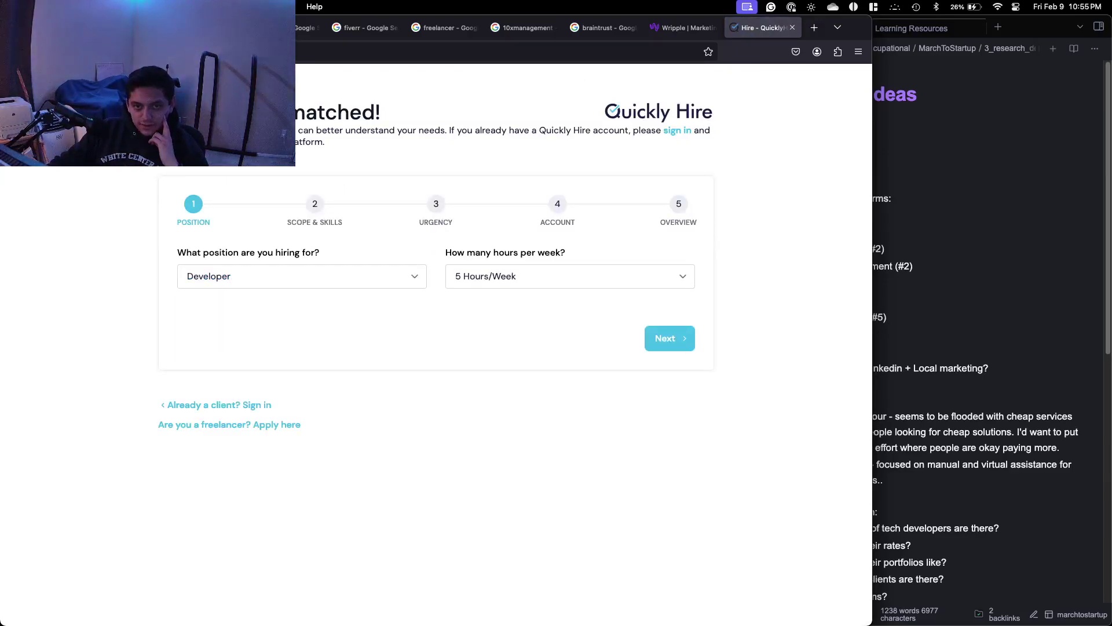
click(15, 52)
Look through Quickly Hire's freelancer profiles, client logos and testimonials, and open its footer comparison with freelance marketplaces.
scroll(282, 218, down, 3)
scroll(279, 212, down, 6)
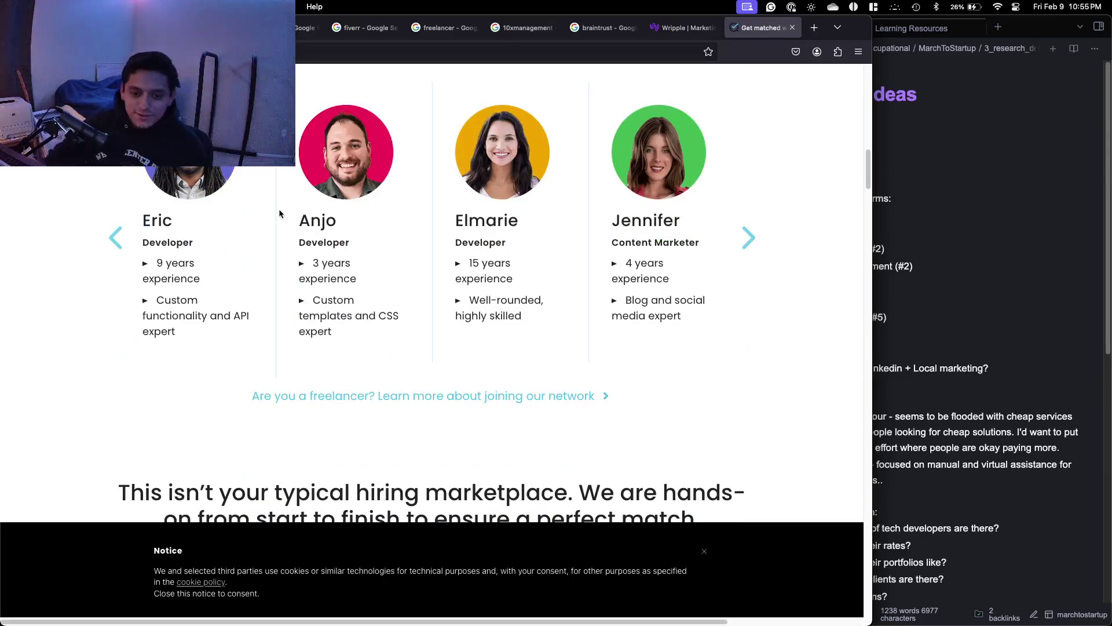
scroll(289, 235, down, 15)
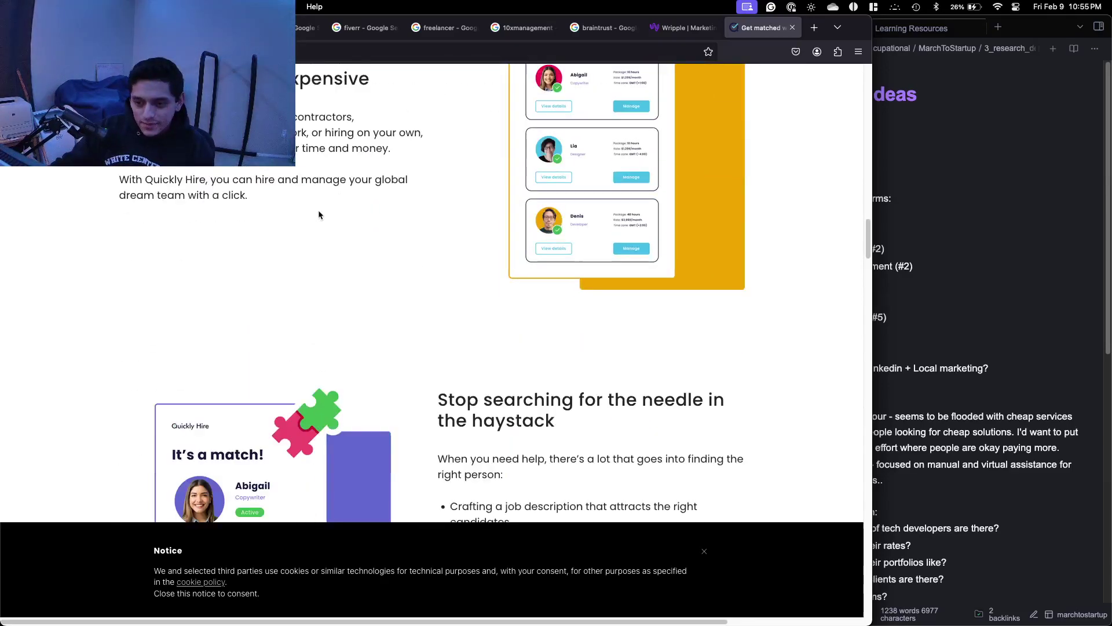
scroll(313, 289, down, 10)
scroll(307, 273, down, 9)
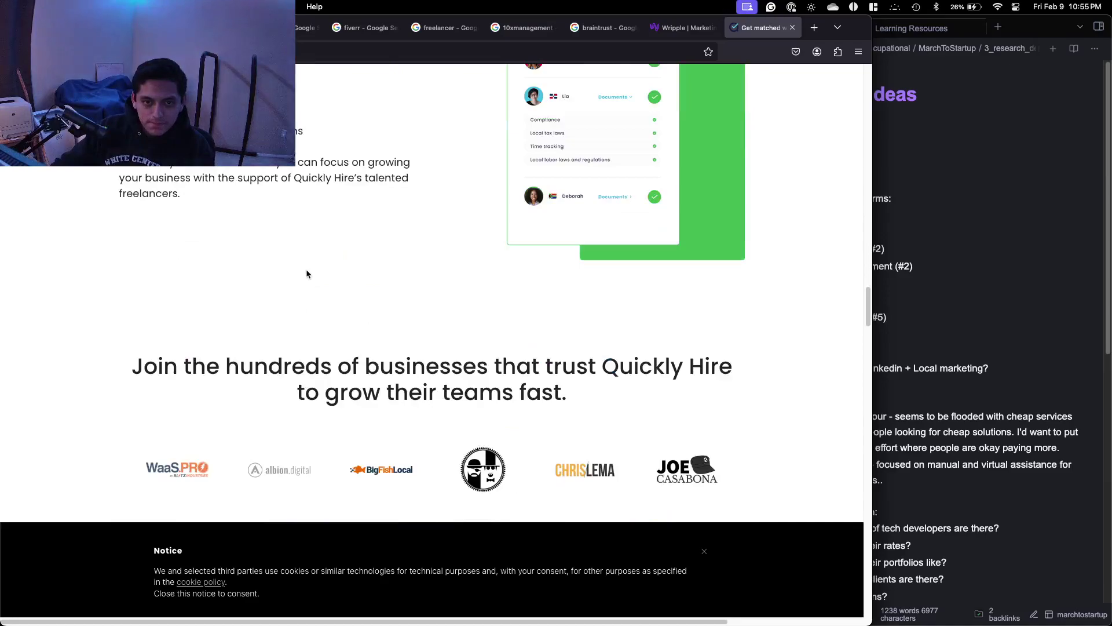
scroll(305, 270, up, 3)
scroll(303, 270, down, 10)
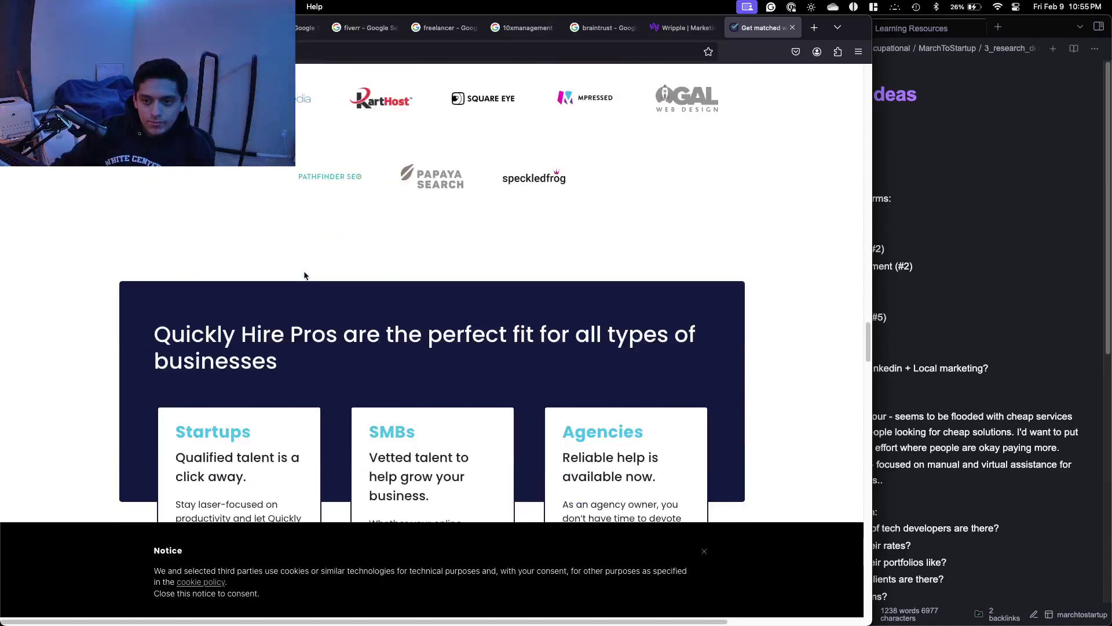
scroll(304, 270, down, 10)
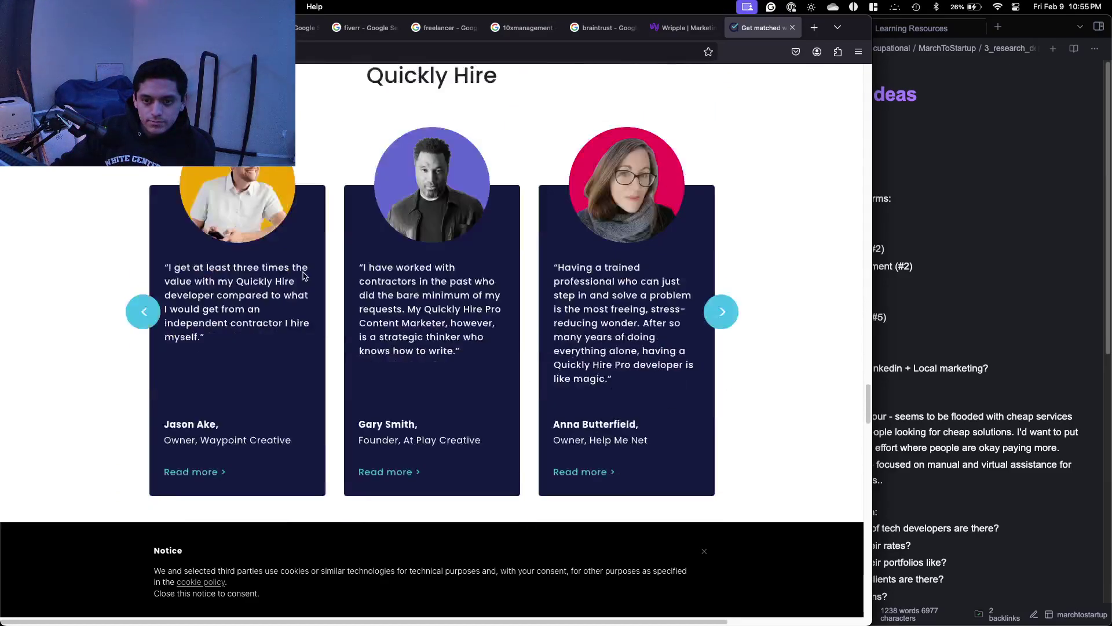
scroll(302, 274, up, 3)
scroll(301, 276, down, 5)
scroll(300, 277, down, 20)
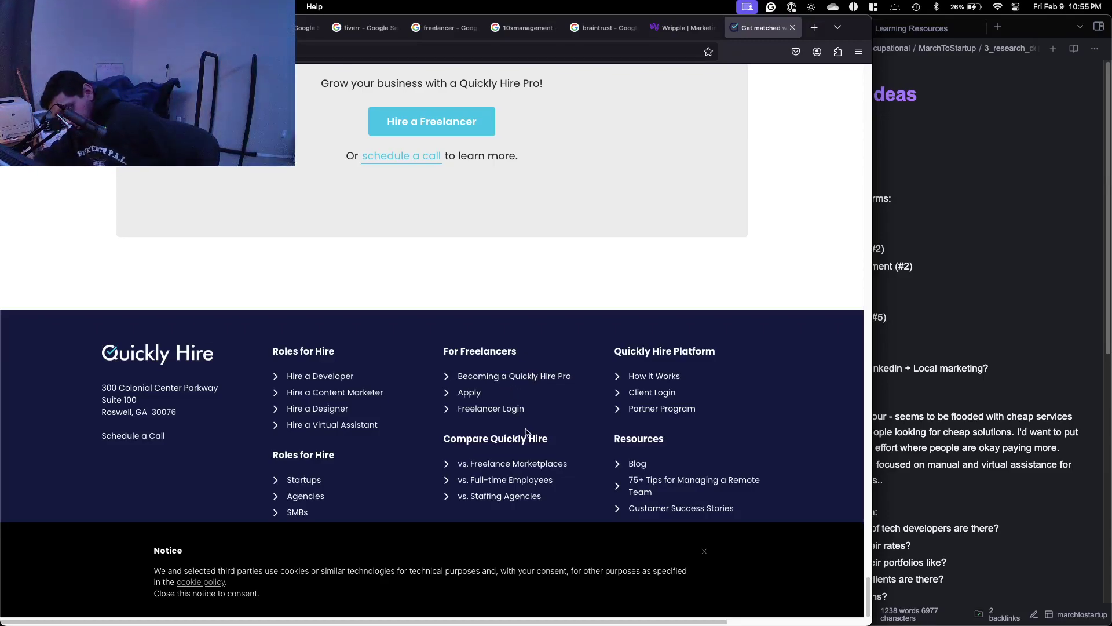
click(537, 464)
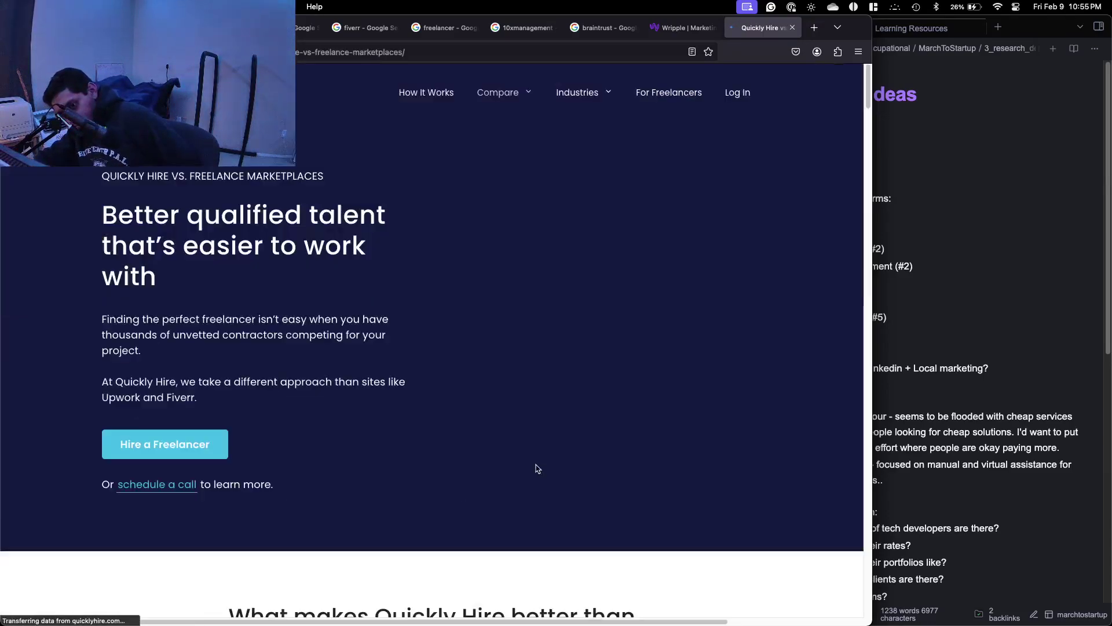
Review the Quickly Hire versus freelance marketplaces comparison page down to its footer and dismiss the cookie notice.
scroll(457, 442, down, 10)
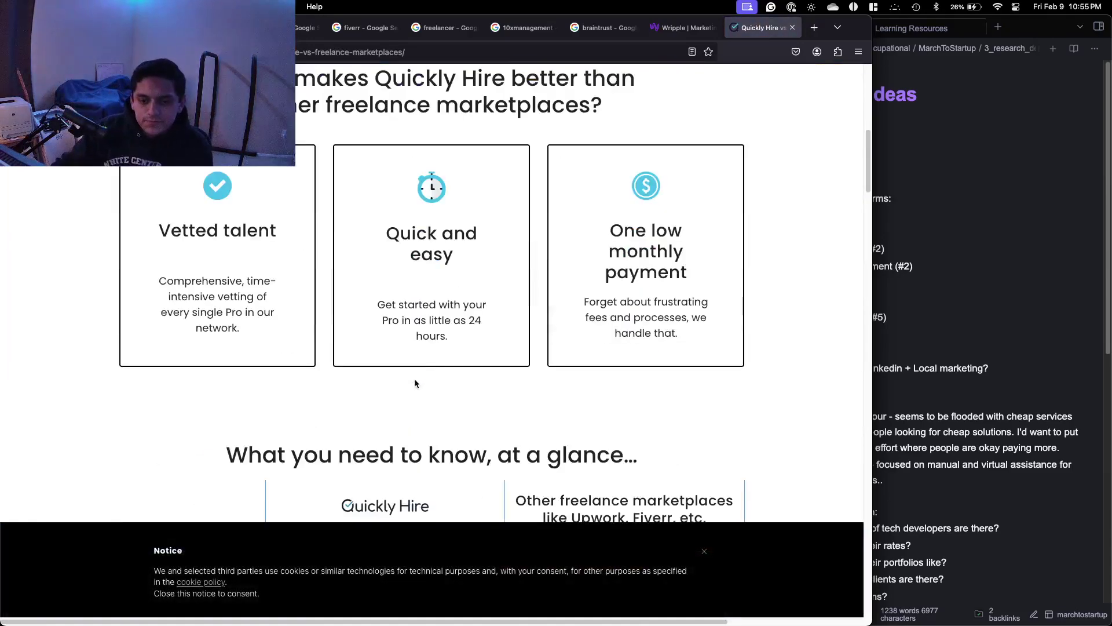
scroll(426, 374, down, 5)
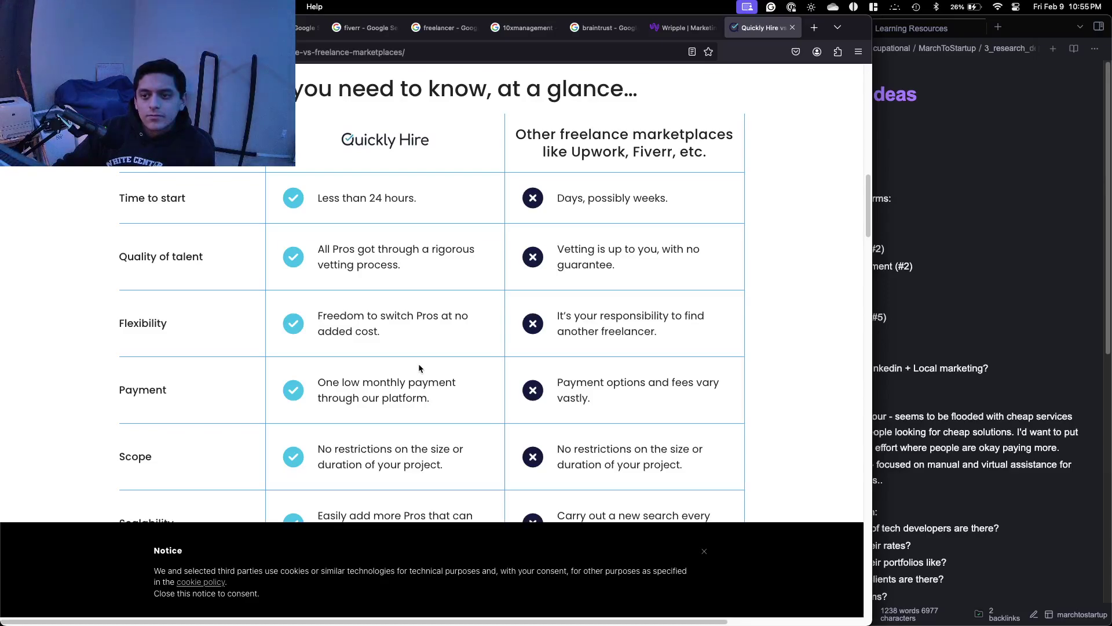
scroll(419, 368, down, 3)
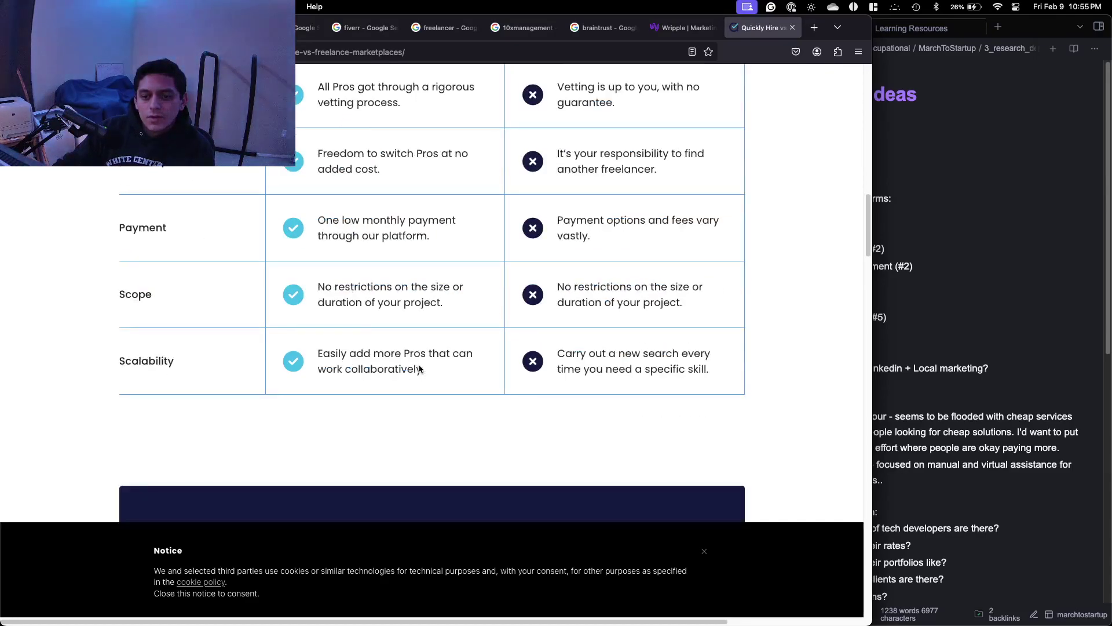
scroll(419, 369, up, 2)
scroll(420, 368, down, 15)
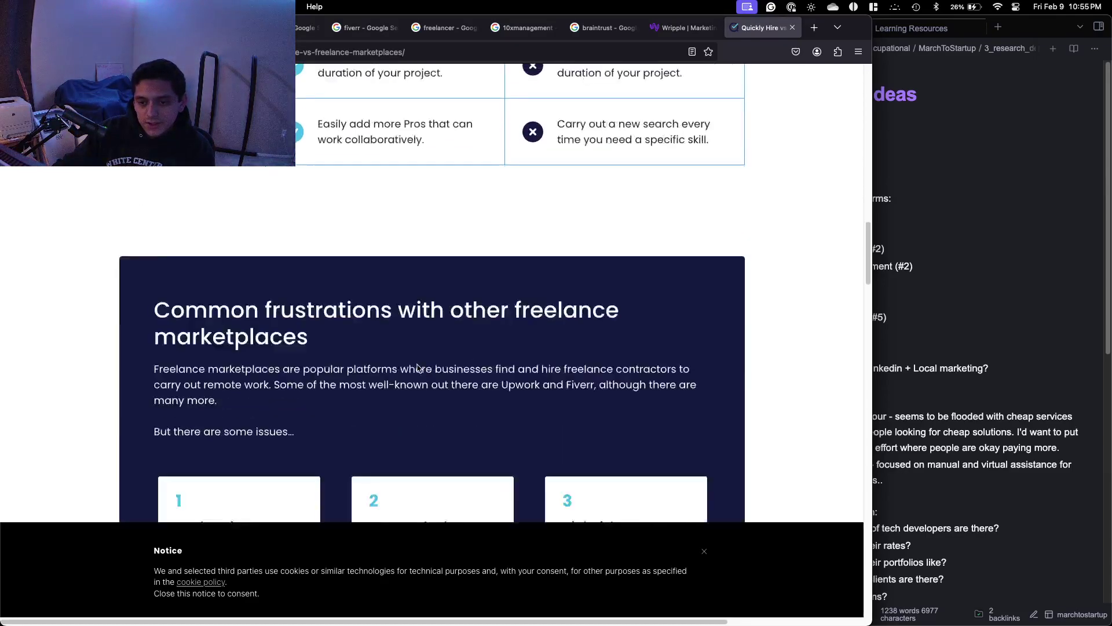
scroll(417, 369, up, 12)
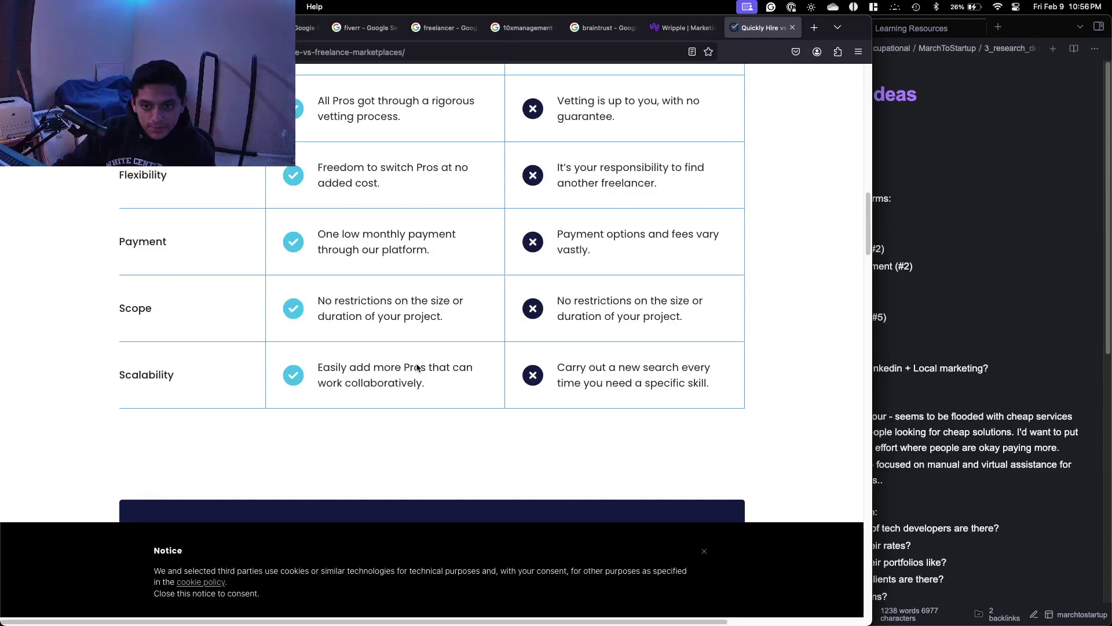
scroll(417, 368, down, 15)
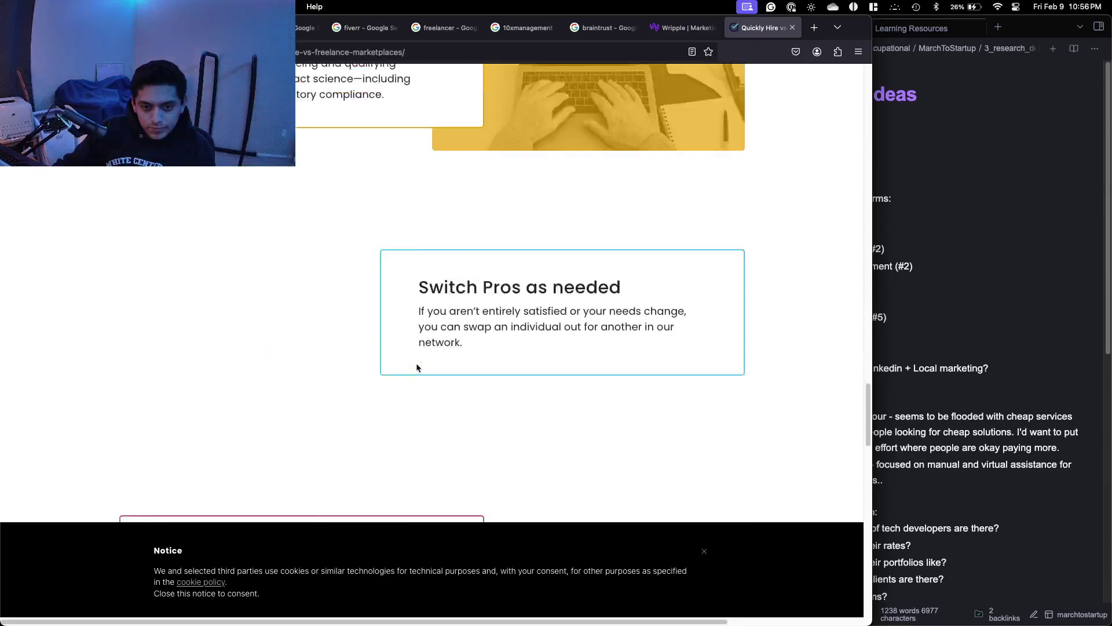
scroll(416, 367, down, 15)
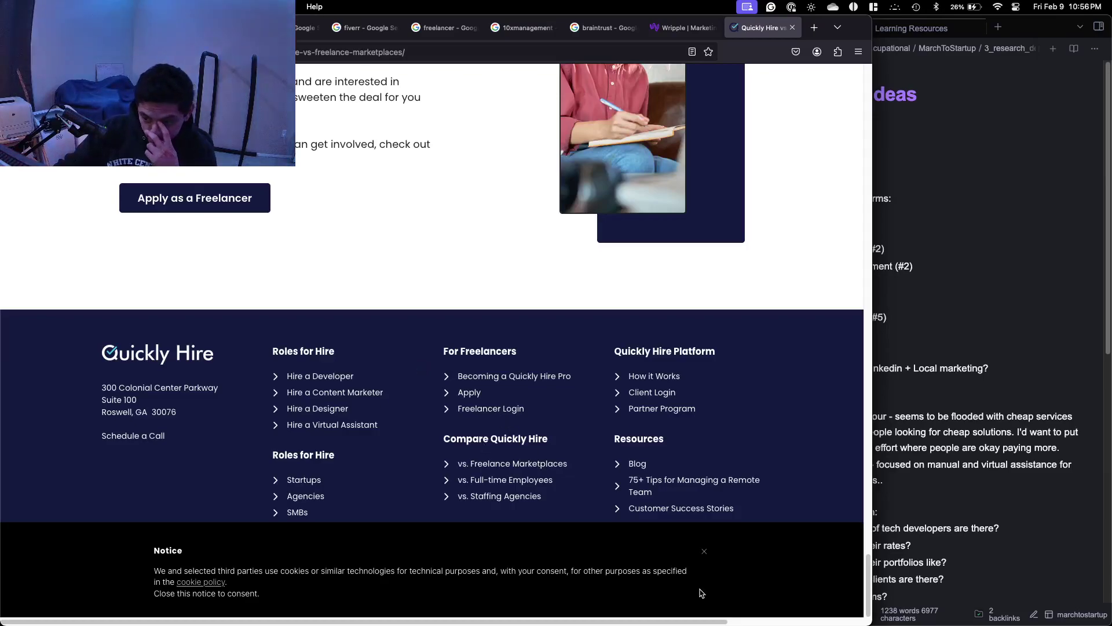
click(703, 551)
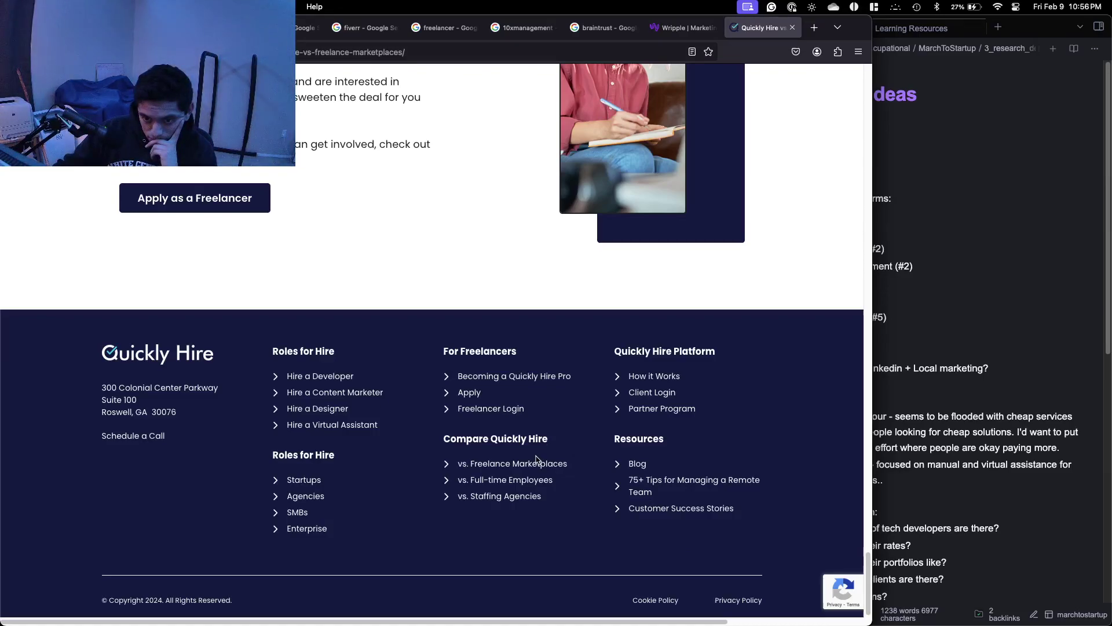
Open the freelancer application page from the footer and examine the Quickly Hire openings and freelancer testimonials.
click(480, 395)
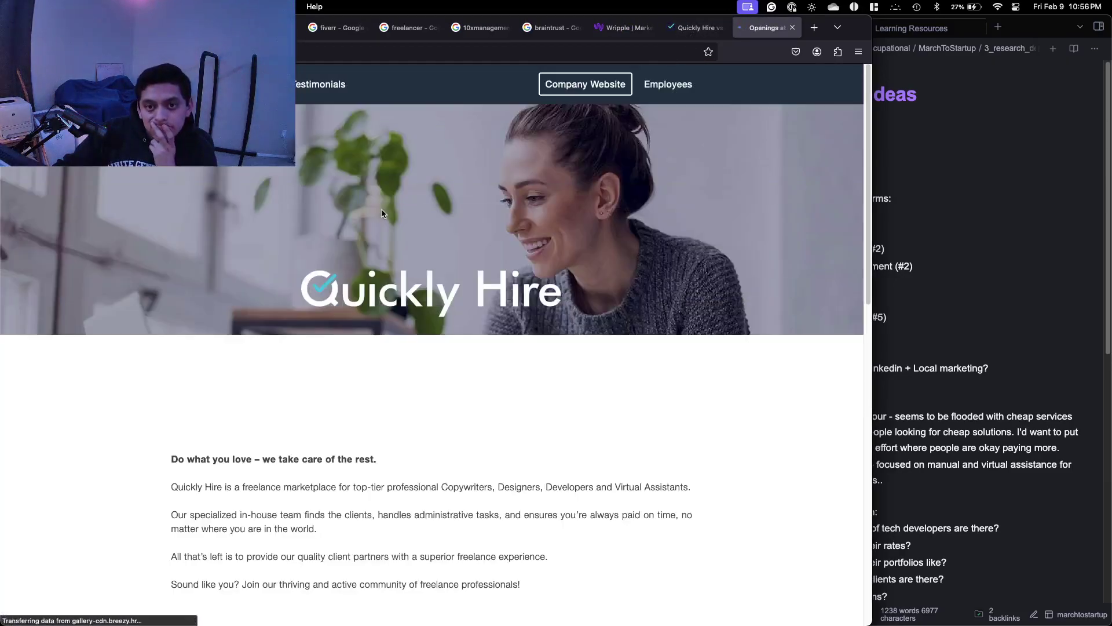
scroll(382, 213, down, 3)
scroll(381, 213, down, 3)
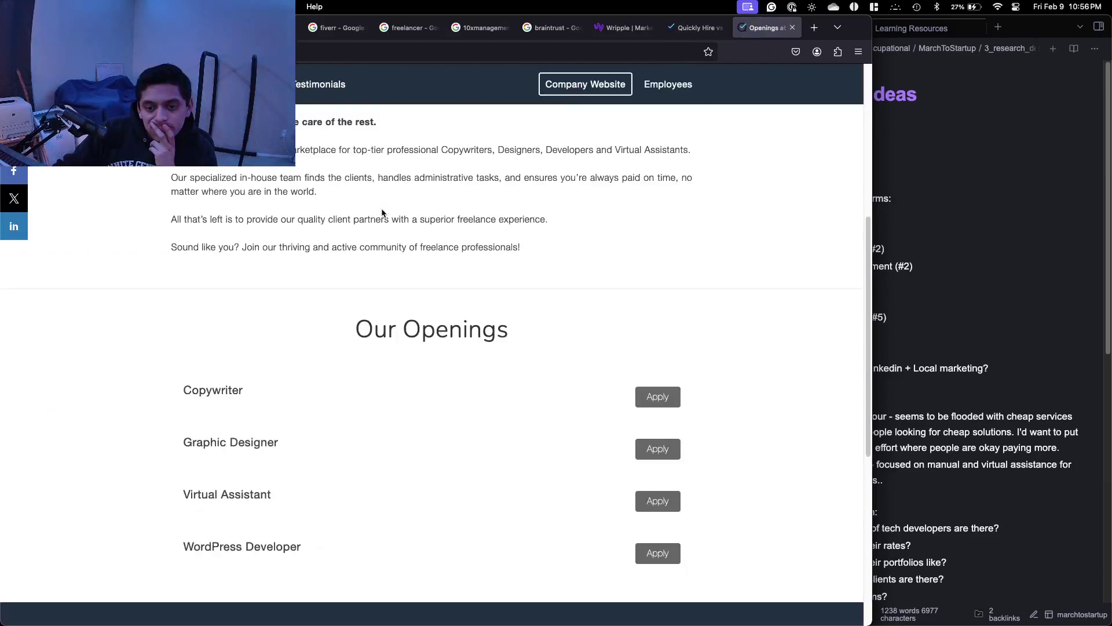
scroll(650, 405, down, 4)
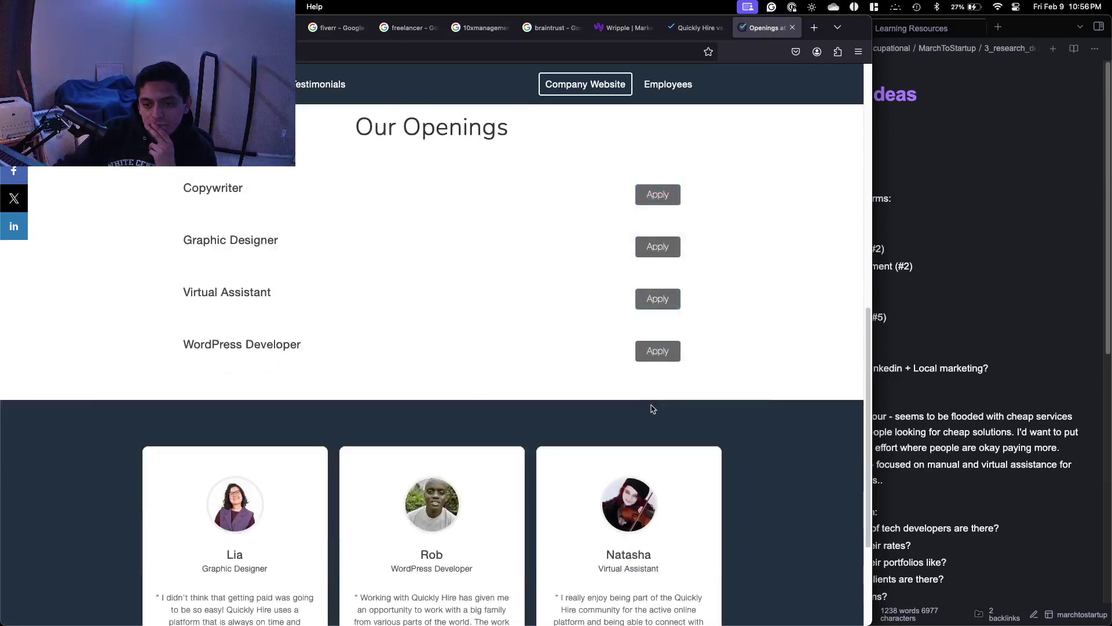
scroll(649, 407, up, 1)
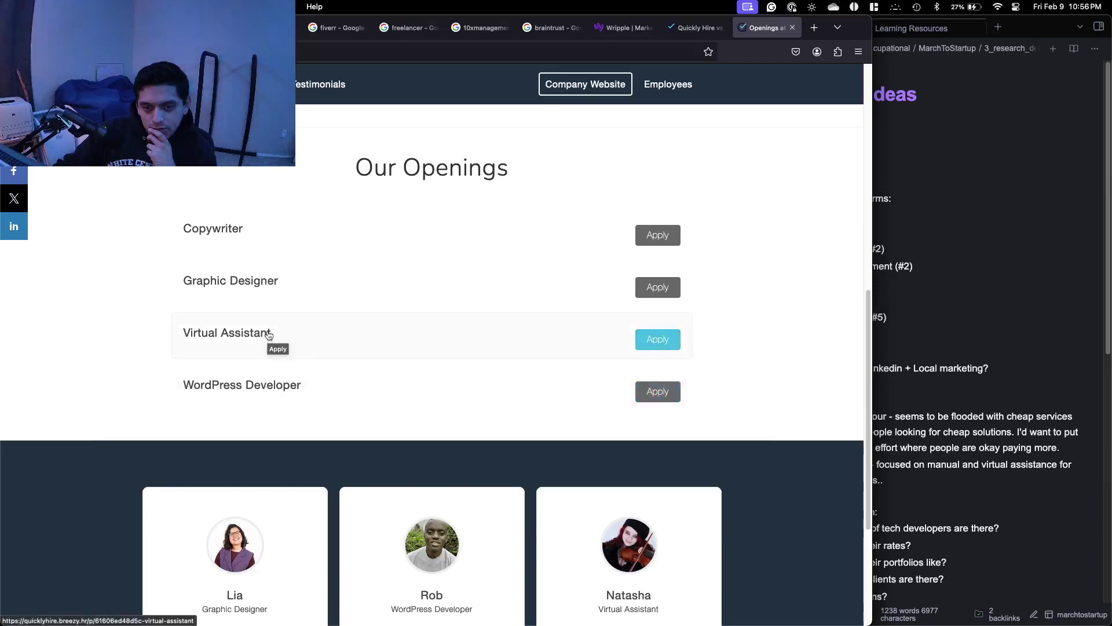
scroll(514, 286, down, 4)
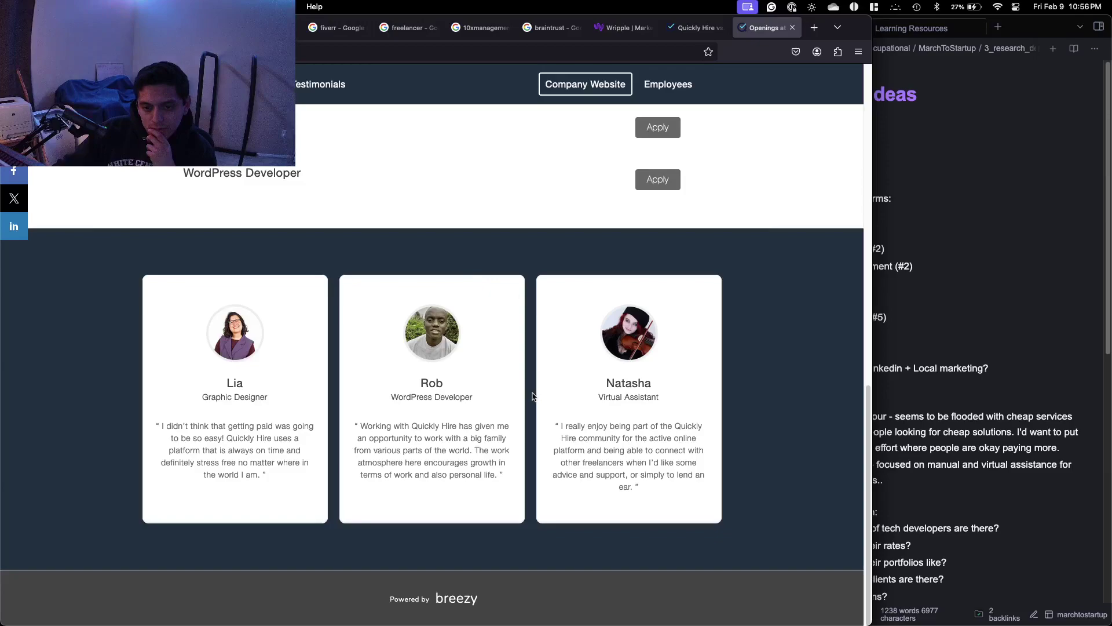
scroll(533, 410, up, 8)
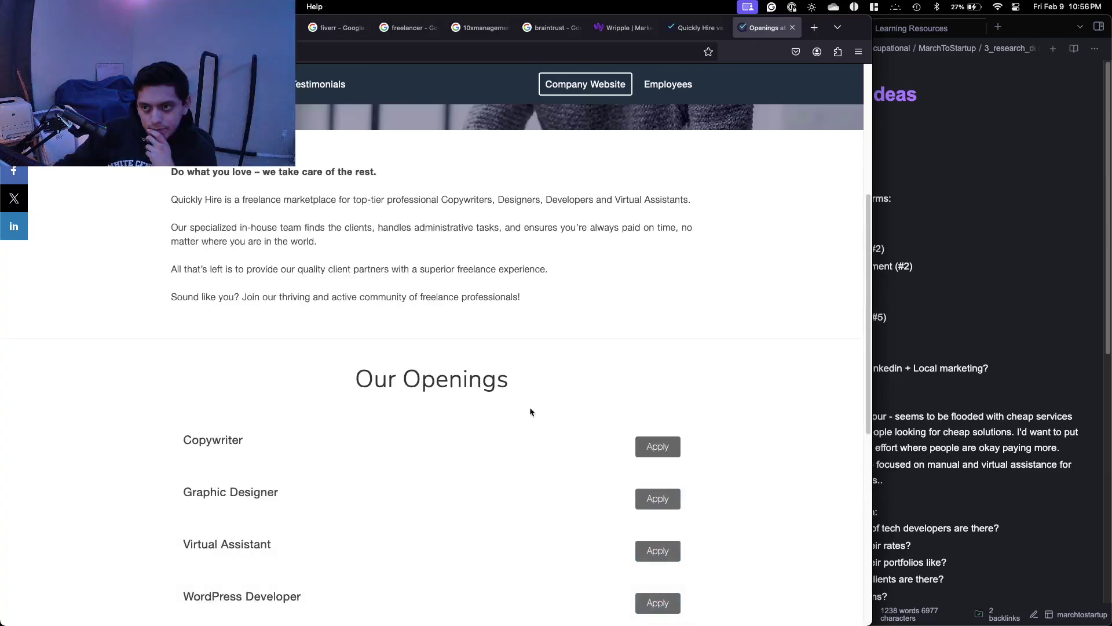
click(674, 89)
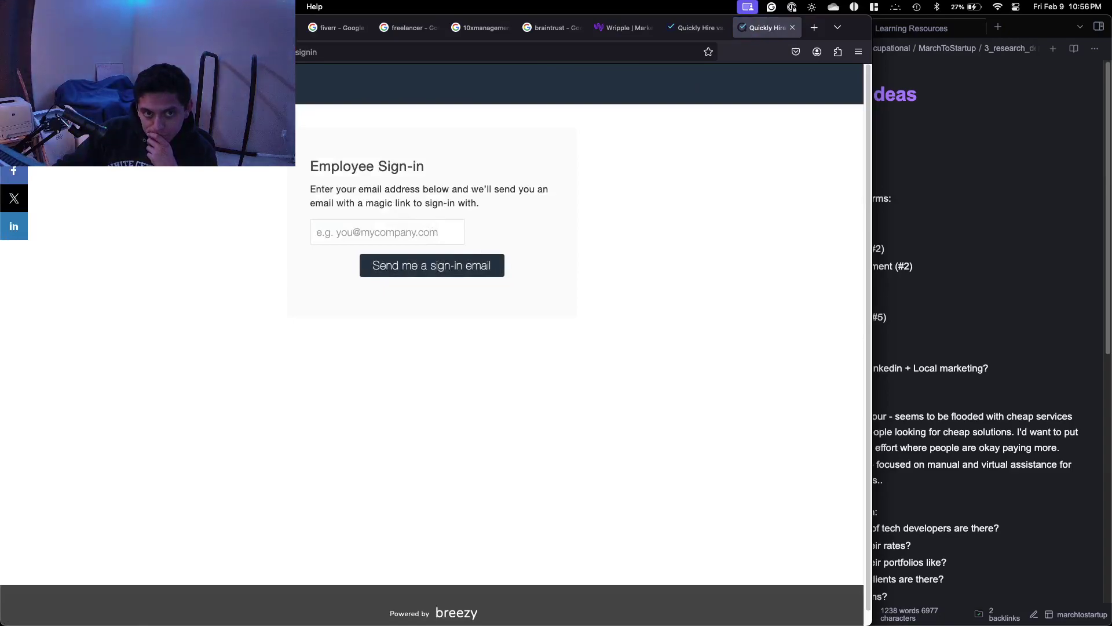
key(super+bracketleft)
scroll(592, 80, up, 4)
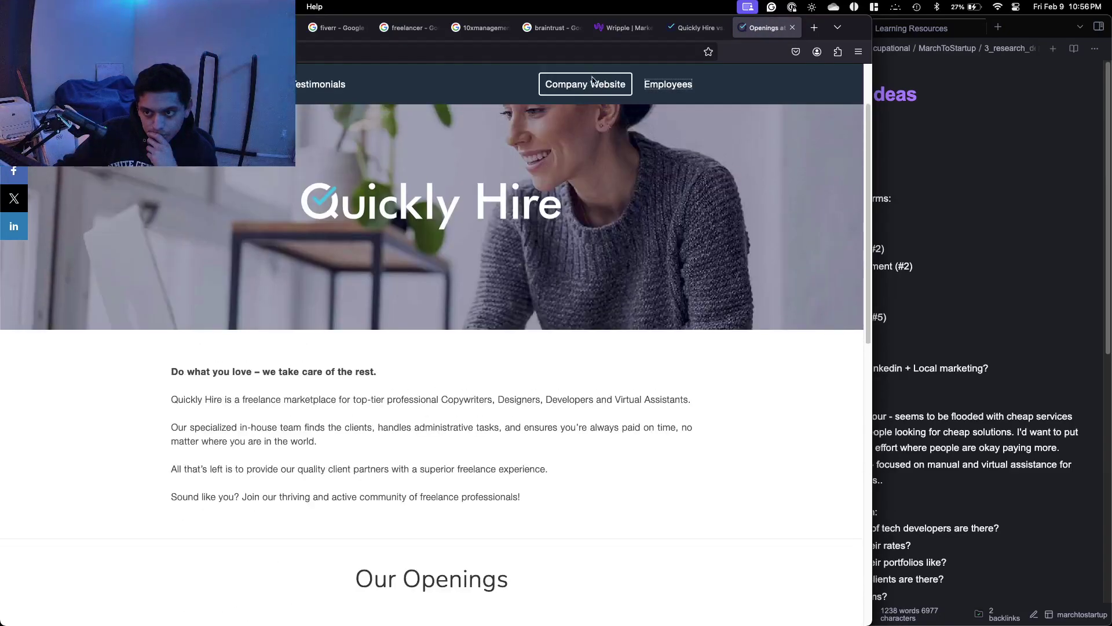
Go to the Quickly Hire company website and skim through its For Freelancers page.
click(592, 81)
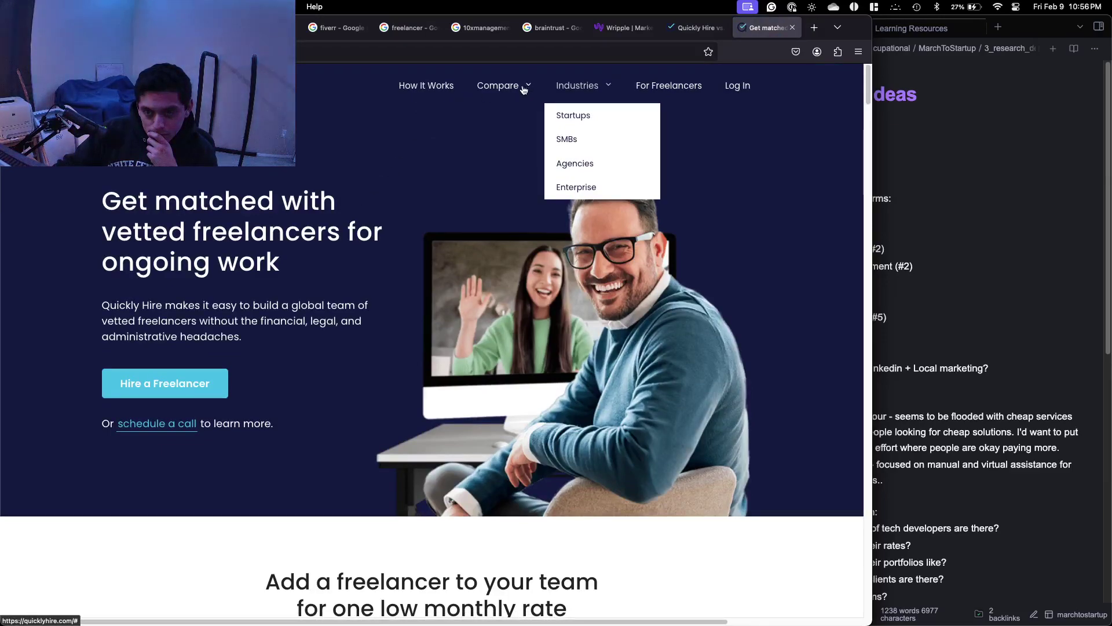
click(666, 87)
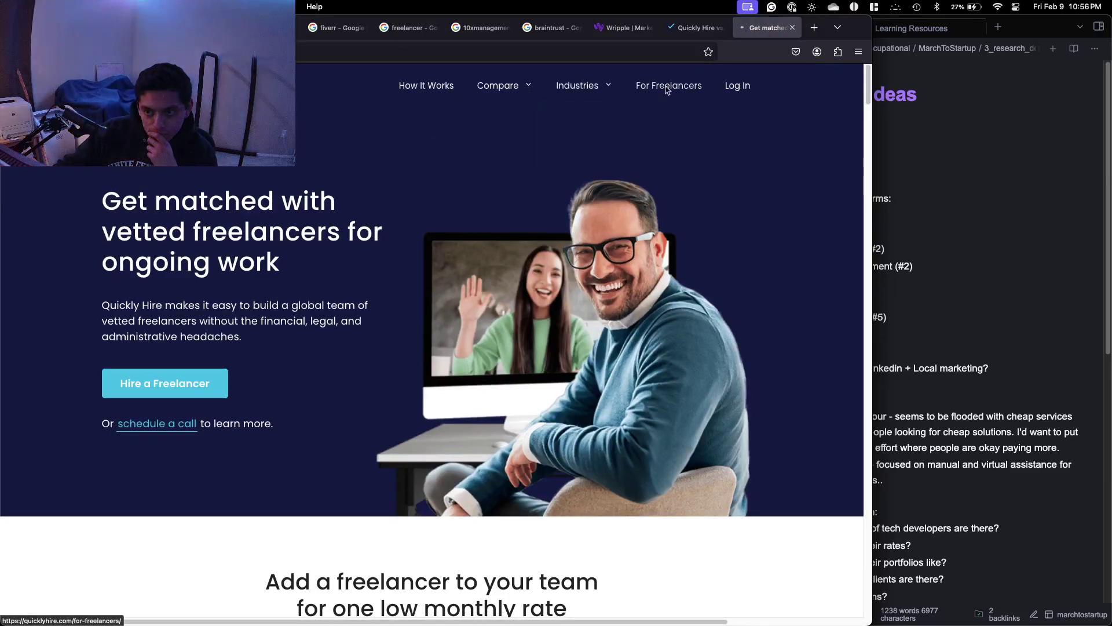
scroll(245, 175, down, 5)
scroll(245, 175, down, 15)
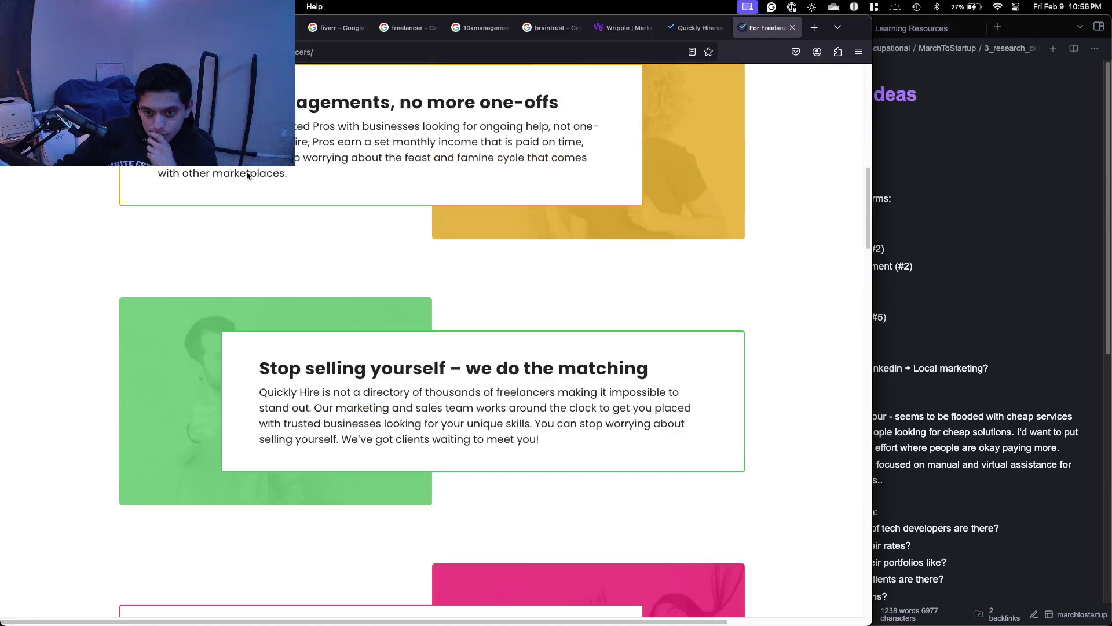
scroll(248, 172, down, 10)
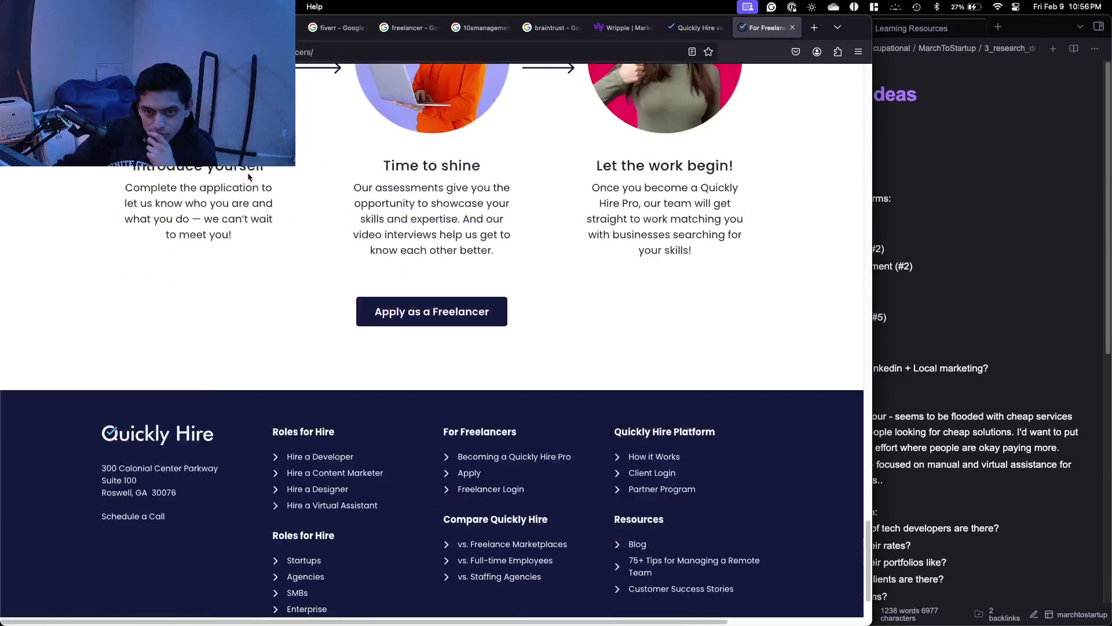
scroll(249, 172, up, 20)
In the Obsidian notes, remove TaskRabbit's extra period and append "- almost like a firm that hires people for different positions." to Quickly Hire.
click(953, 316)
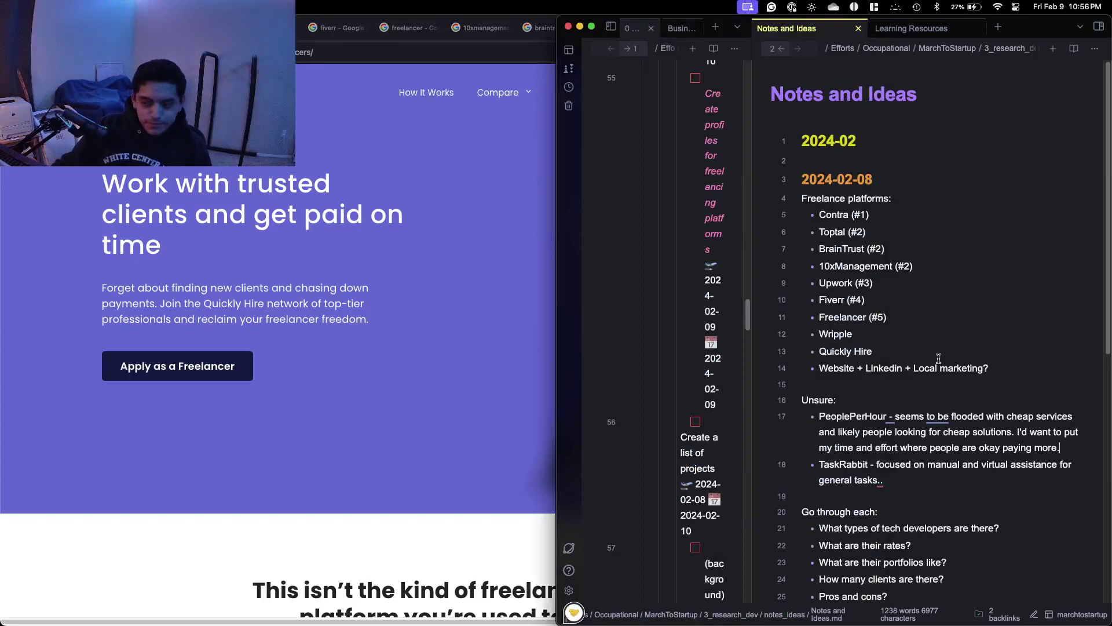
click(932, 479)
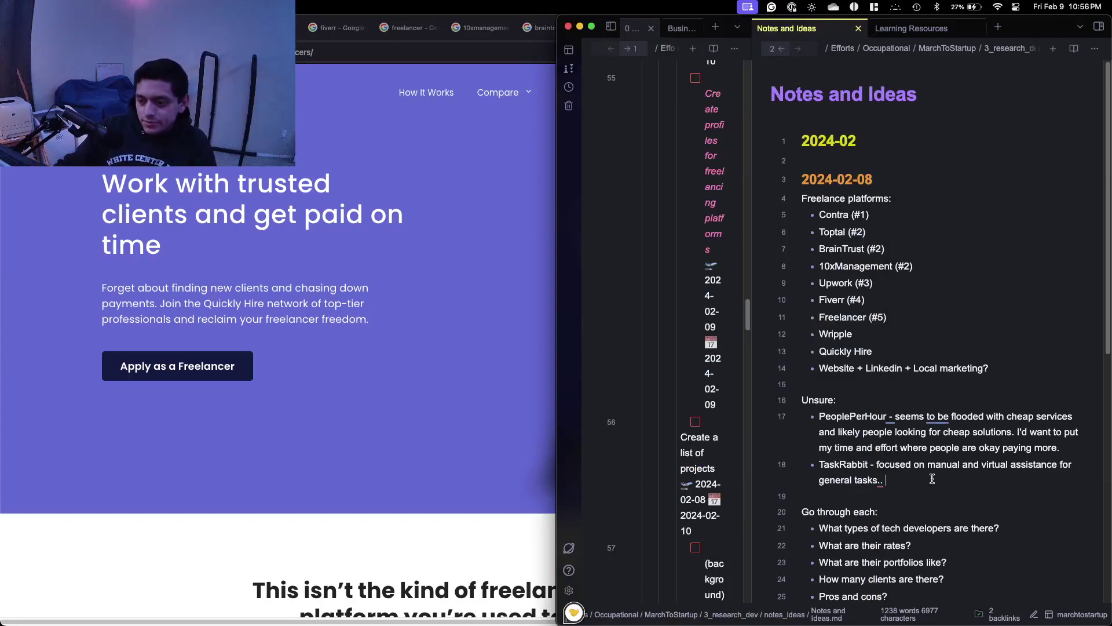
click(930, 354)
text(- almost like a firm )
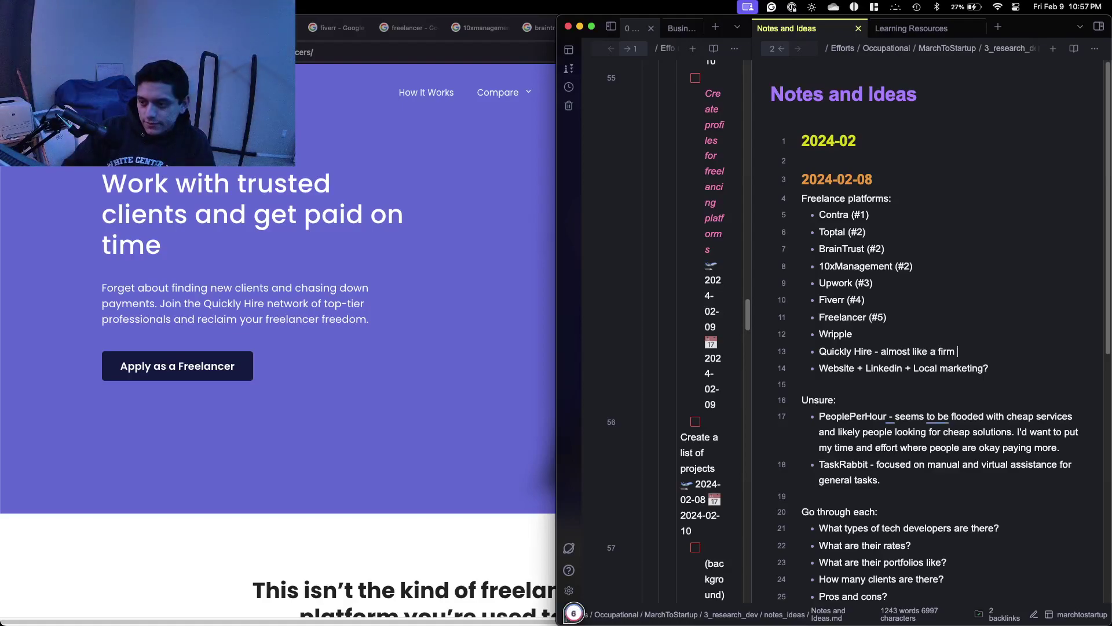
text(that hires peop)
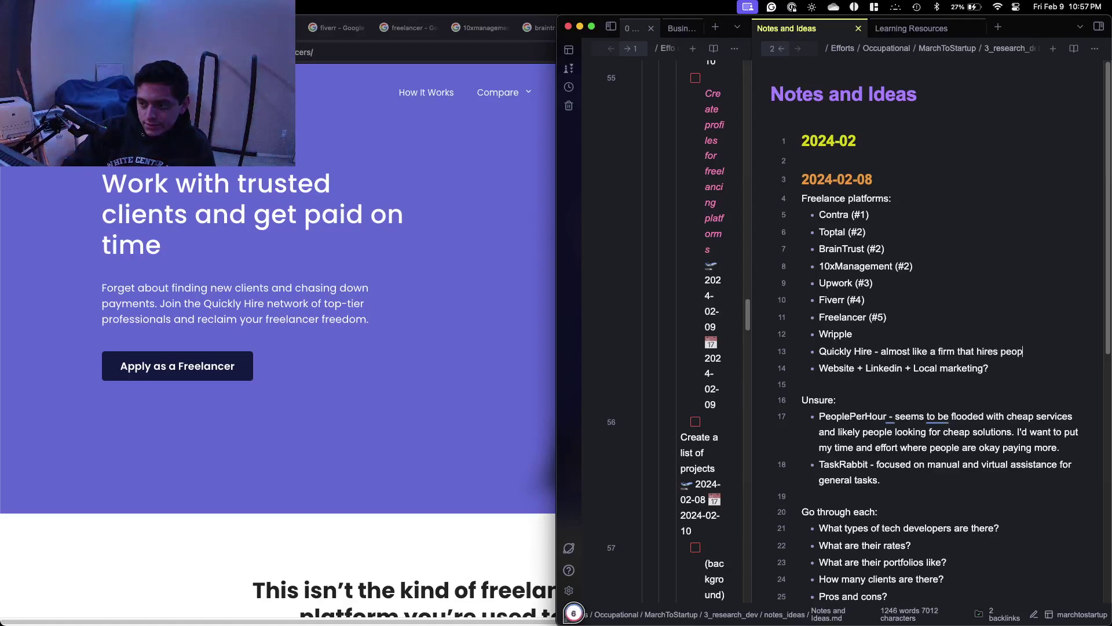
text(le for different p)
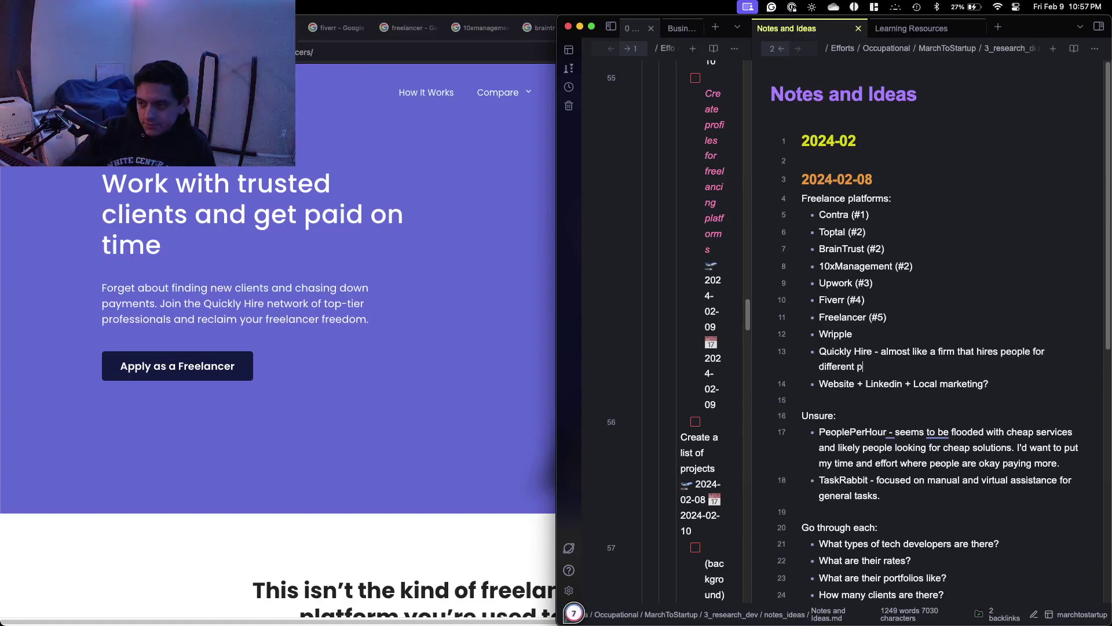
text(ositions. Only)
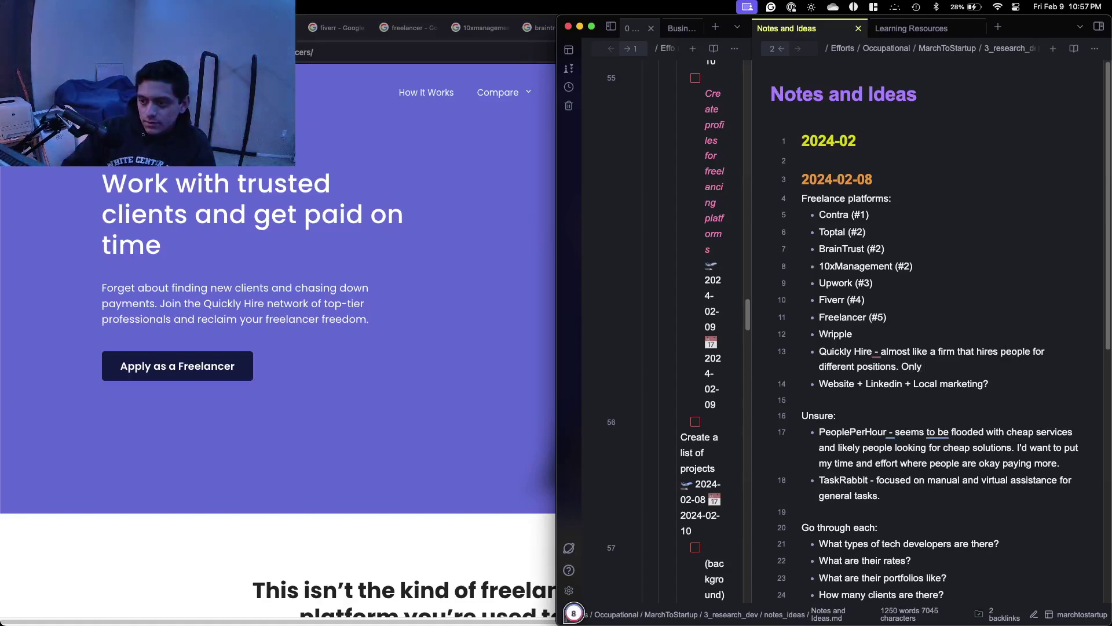
Finish the Quickly Hire note with the bold sentence "Only hires for open positions.".
key(BackSpace)
key(BackSpace)
key(BackSpace)
key(BackSpace)
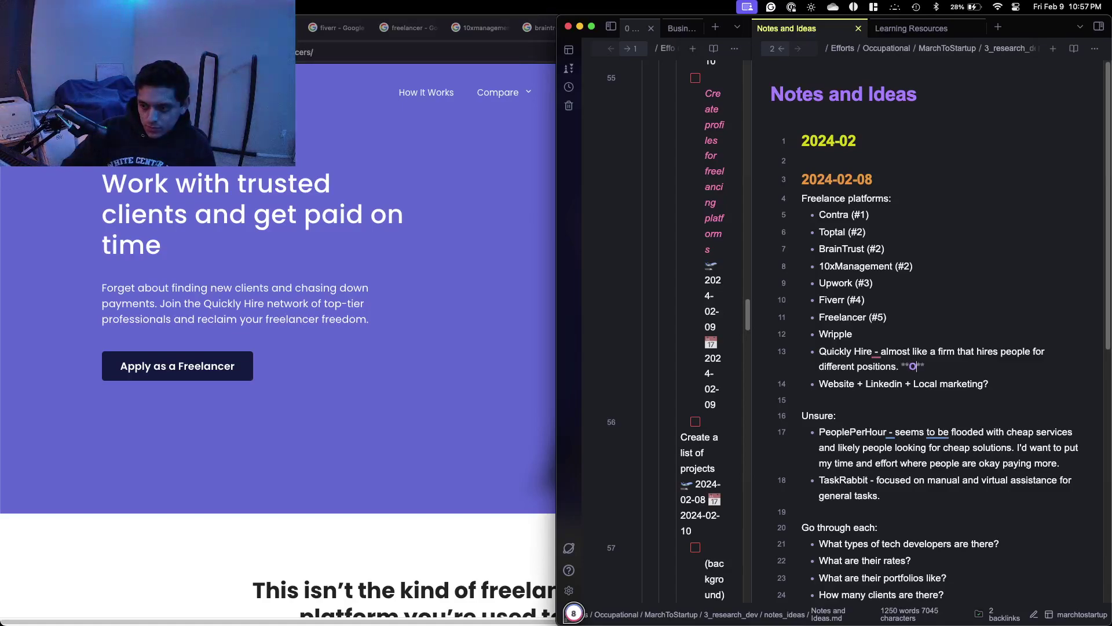
text(Only hires)
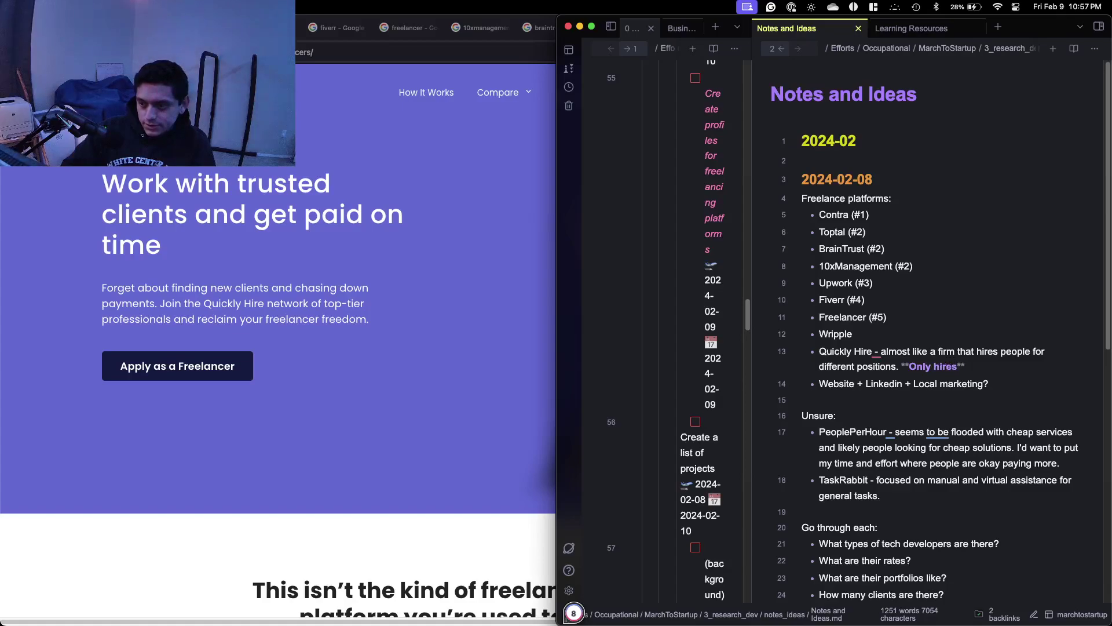
text( for open positions.)
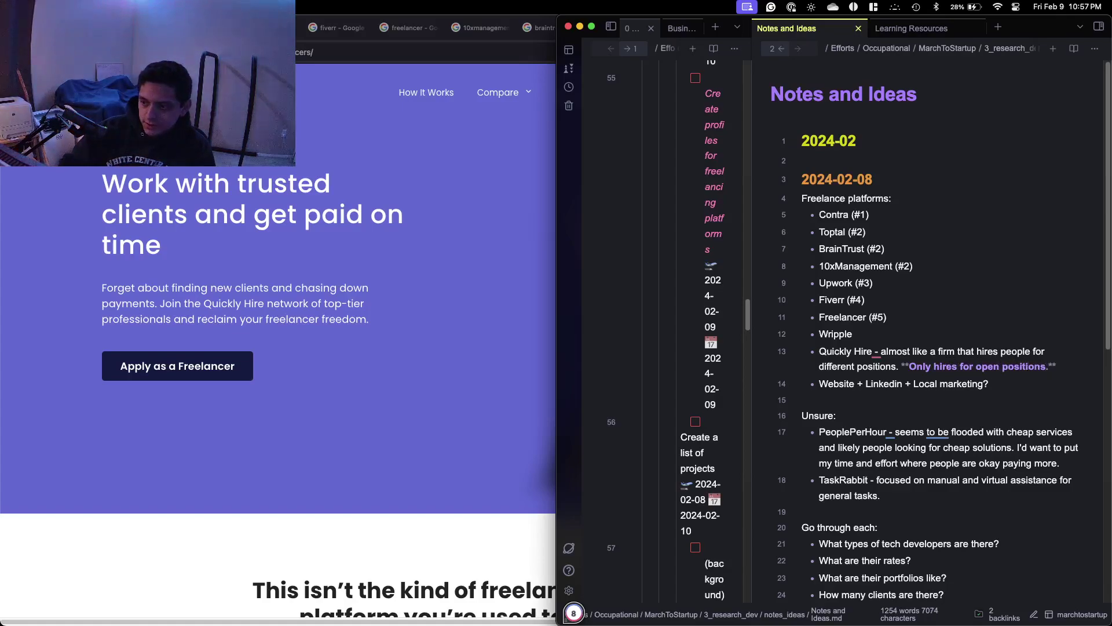
text(**)
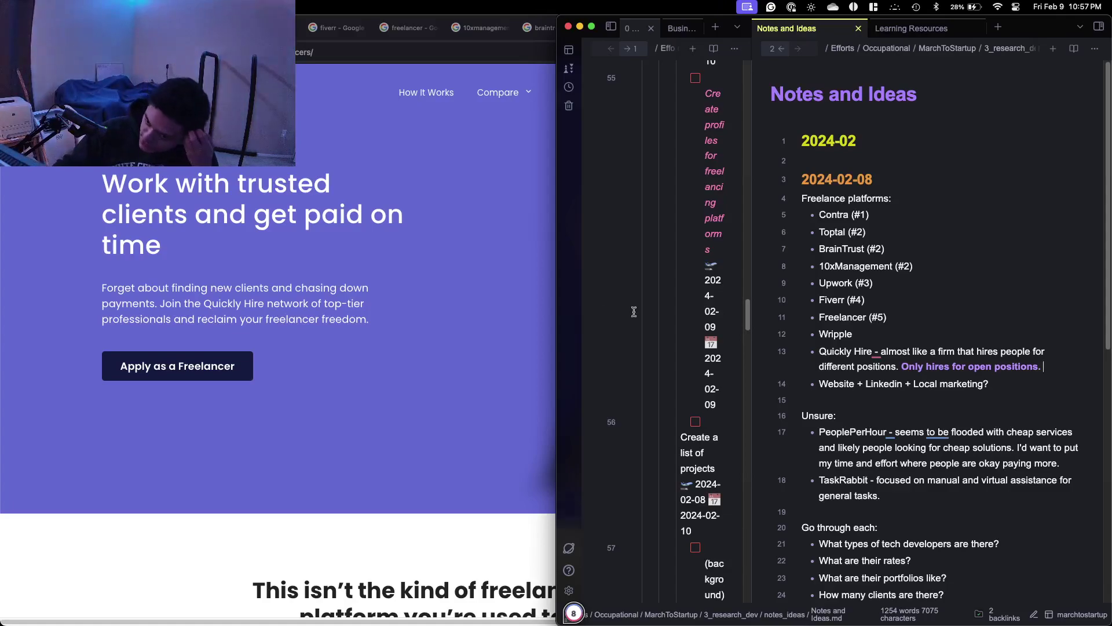
Return to the browser's For Freelancers page, dismiss the remote-team guide pop-up and browse the freelancer testimonials.
click(538, 308)
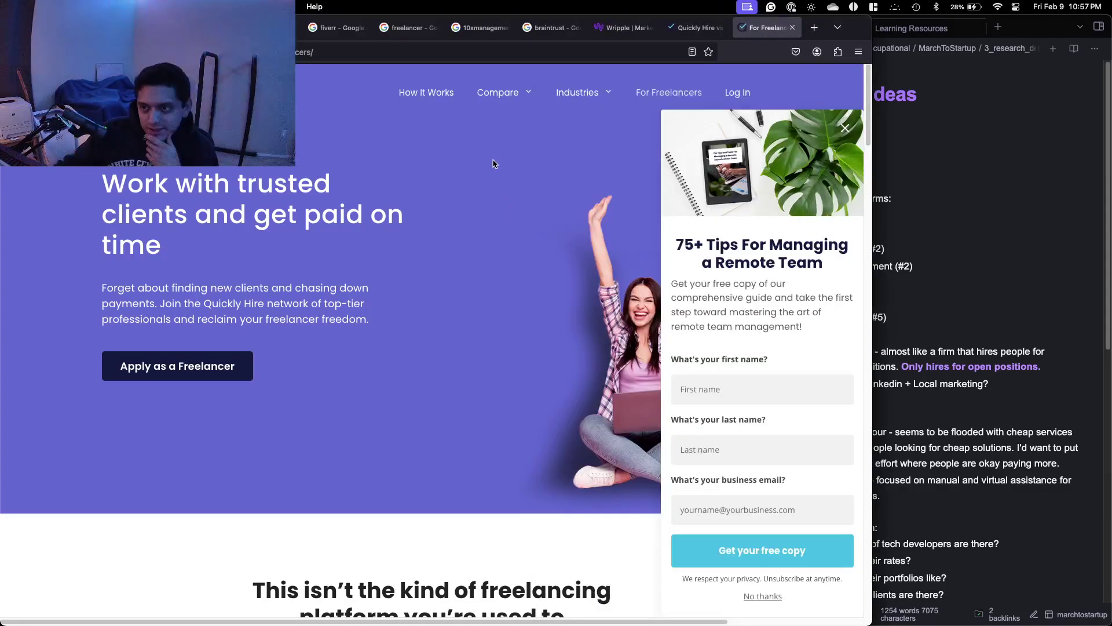
scroll(492, 168, down, 15)
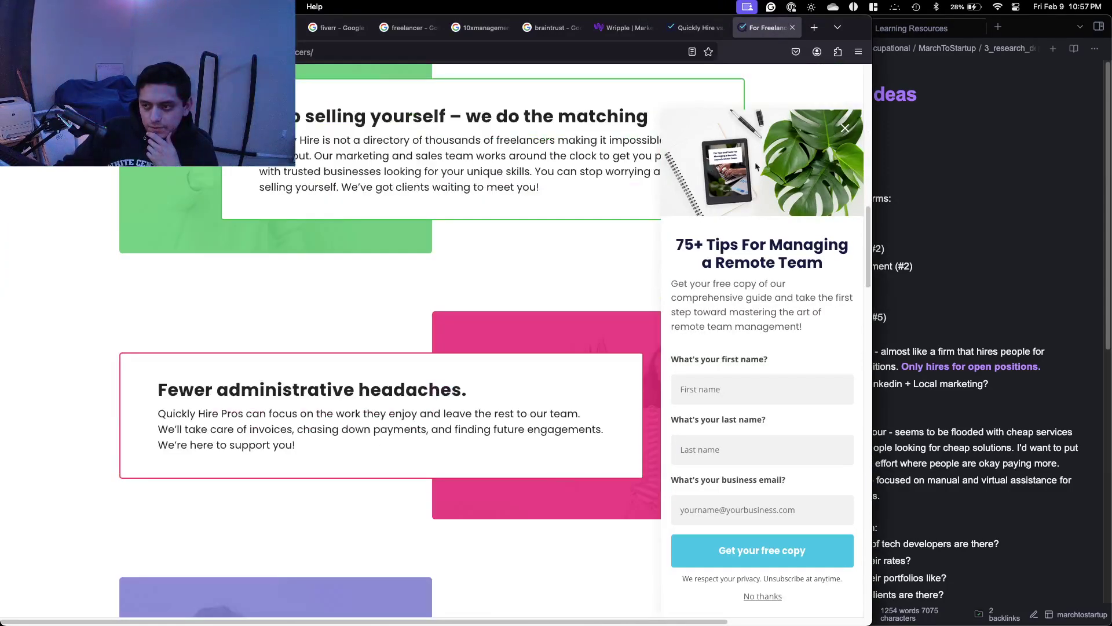
click(845, 128)
scroll(561, 207, down, 6)
scroll(561, 207, down, 5)
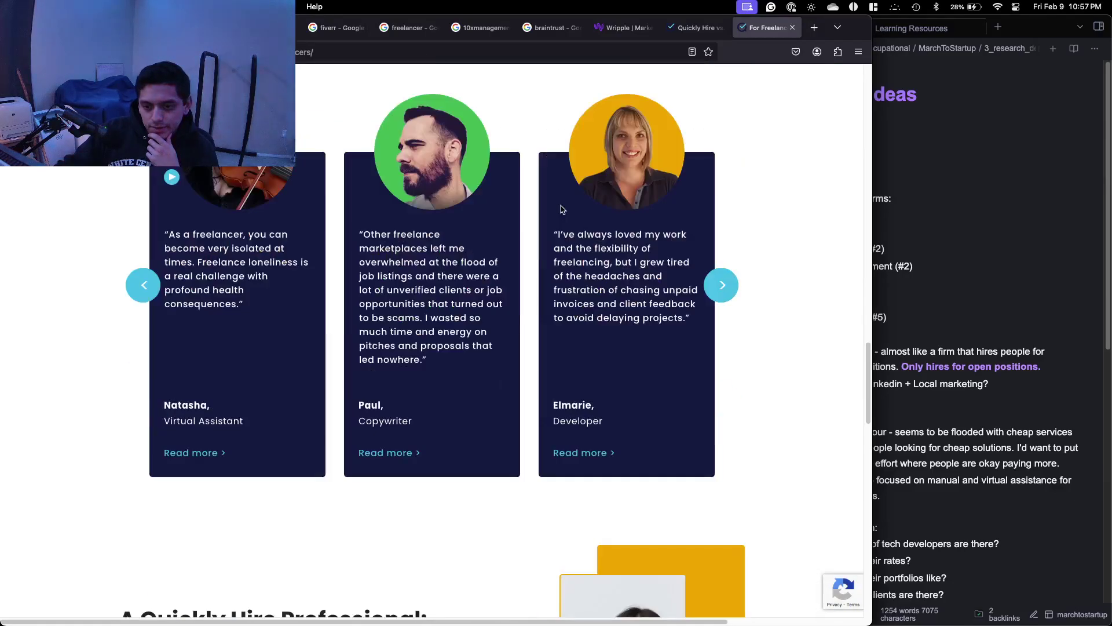
click(725, 286)
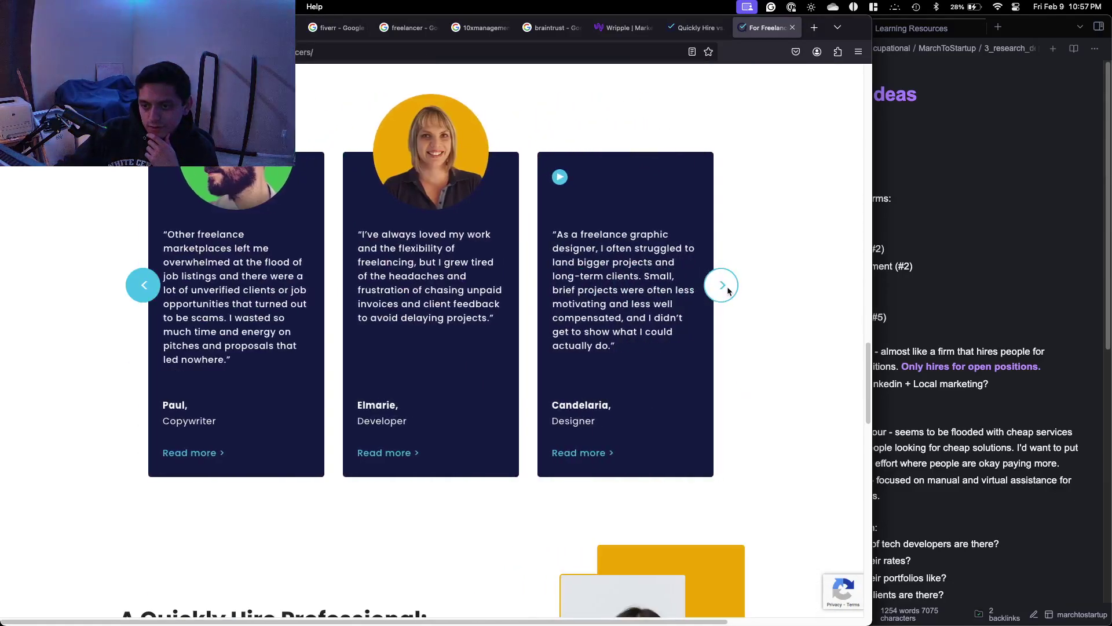
click(728, 289)
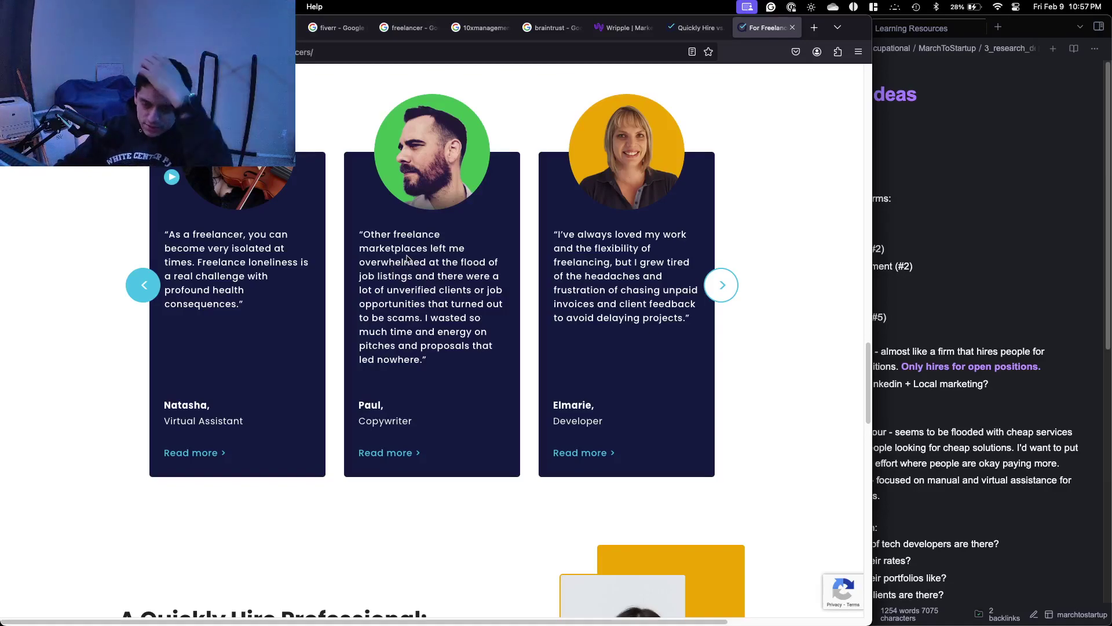
Skim the remainder of the For Freelancers page down to the footer, including the steps for becoming a Quickly Hire Pro.
scroll(408, 263, down, 10)
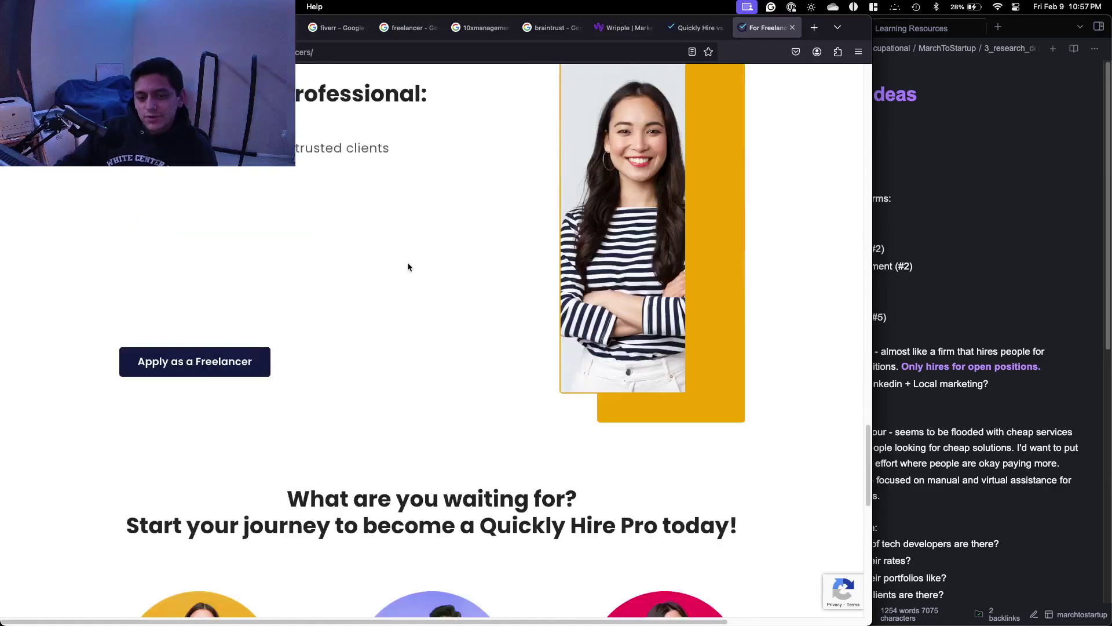
scroll(410, 270, down, 10)
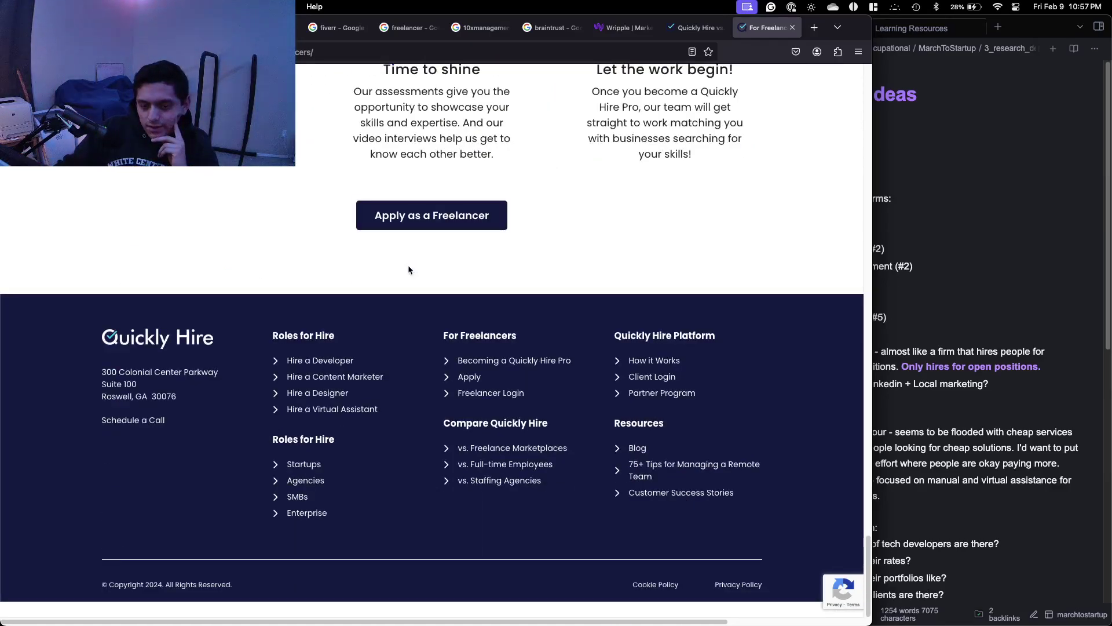
scroll(408, 270, up, 15)
scroll(408, 271, up, 8)
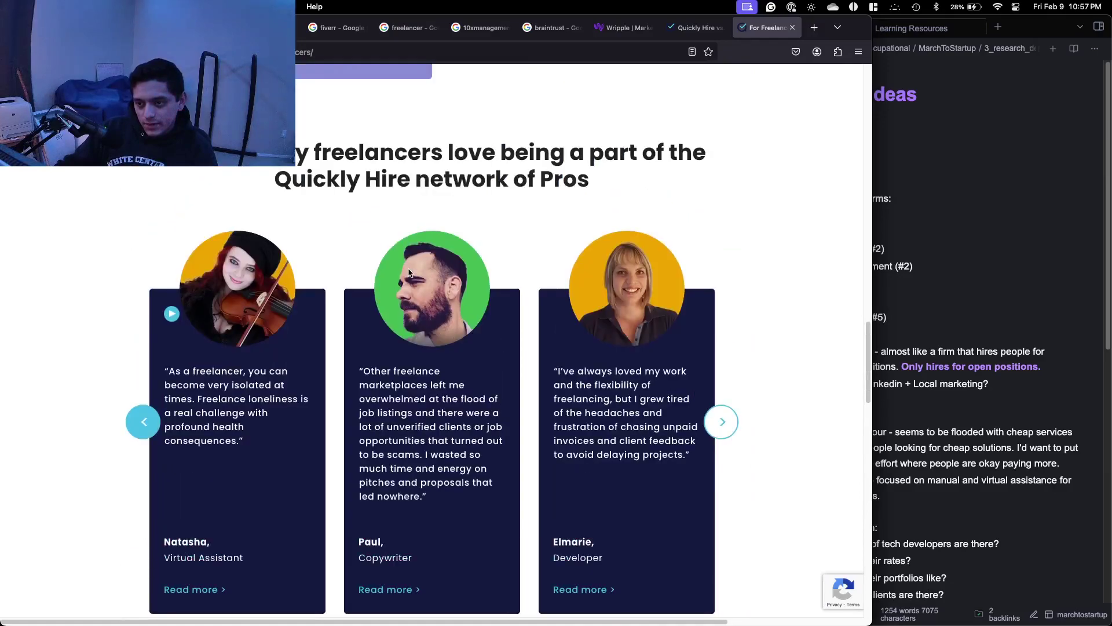
scroll(406, 273, up, 15)
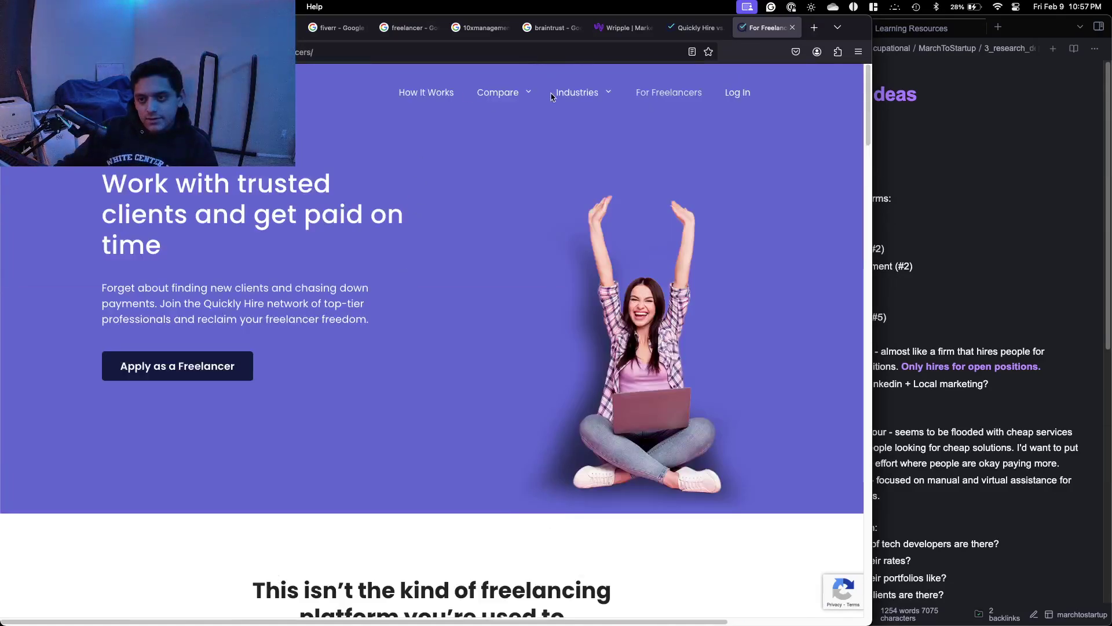
Go to Quickly Hire's How It Works page and skim the numbered hiring process from beginning to end.
click(422, 94)
scroll(409, 116, down, 9)
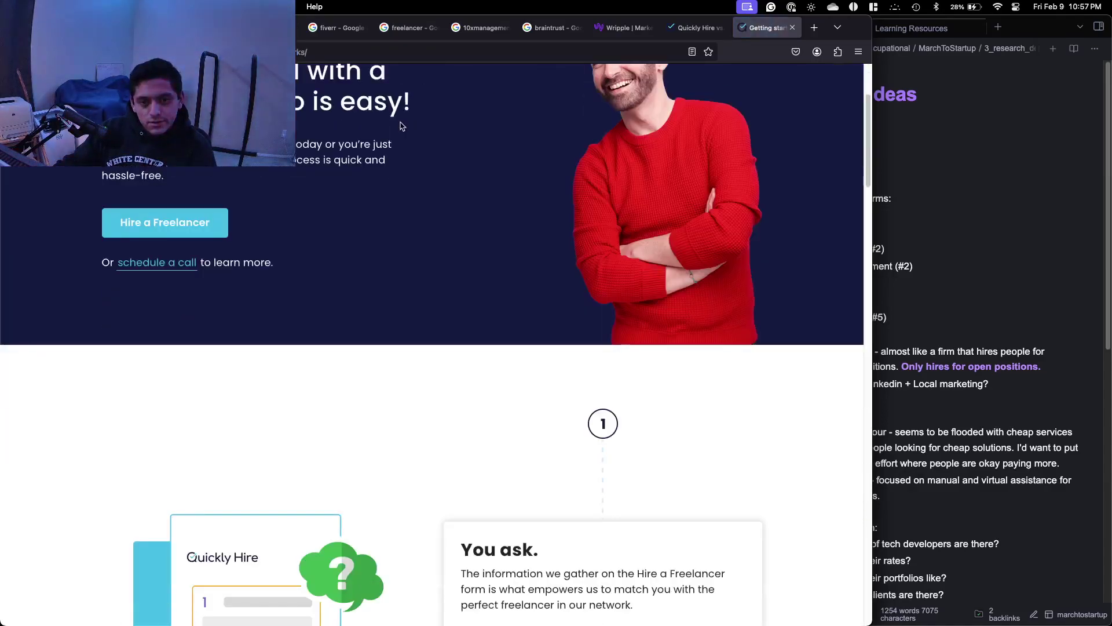
scroll(400, 125, down, 20)
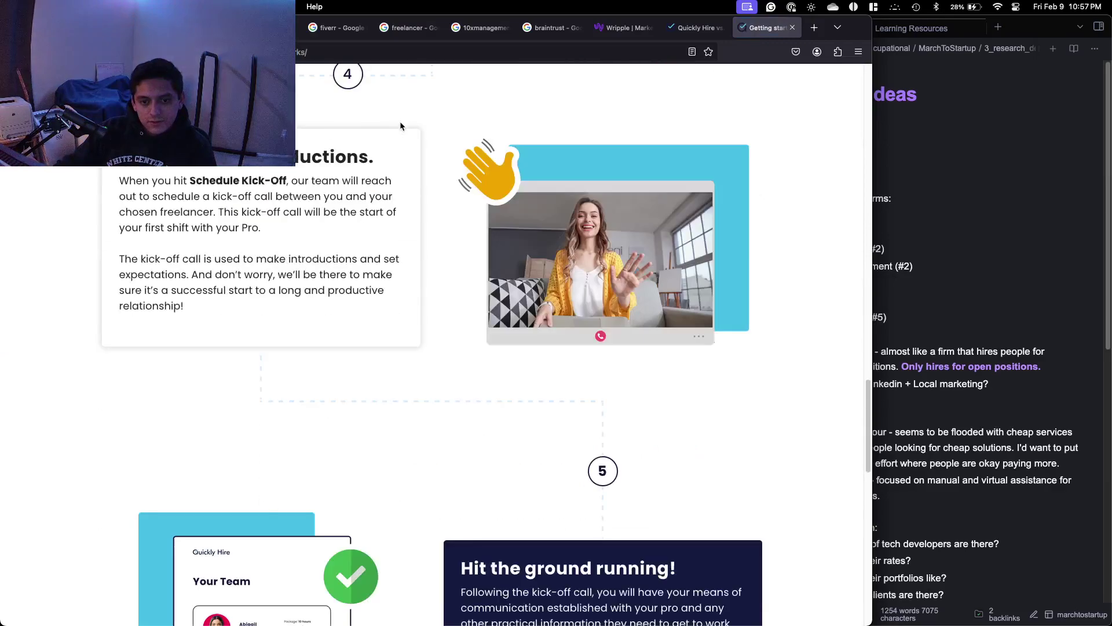
scroll(400, 126, down, 8)
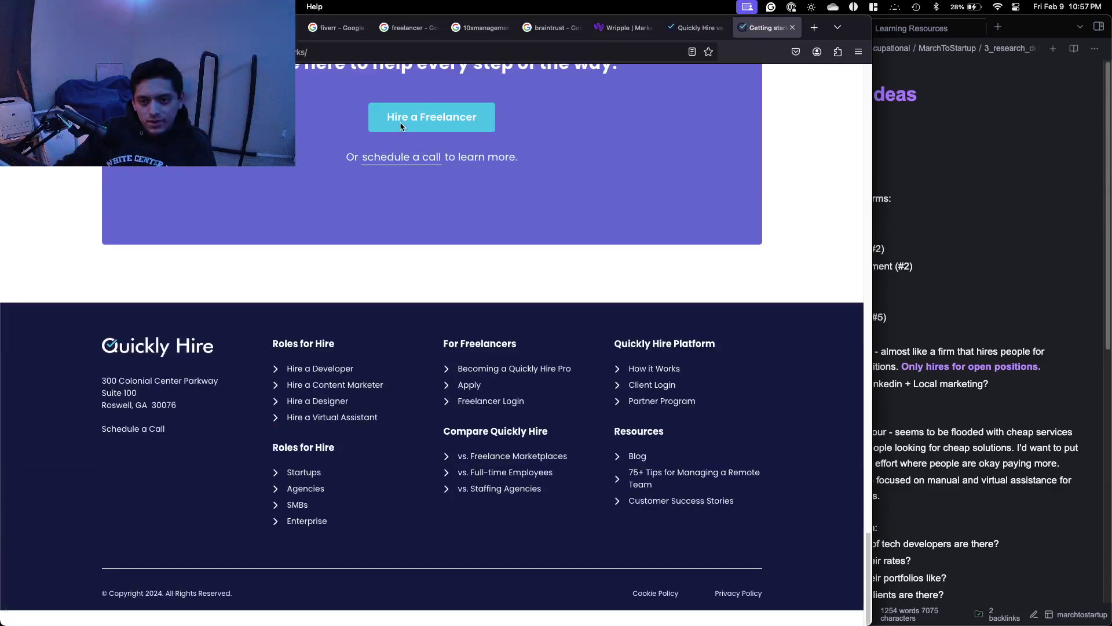
scroll(399, 130, up, 20)
scroll(399, 139, up, 15)
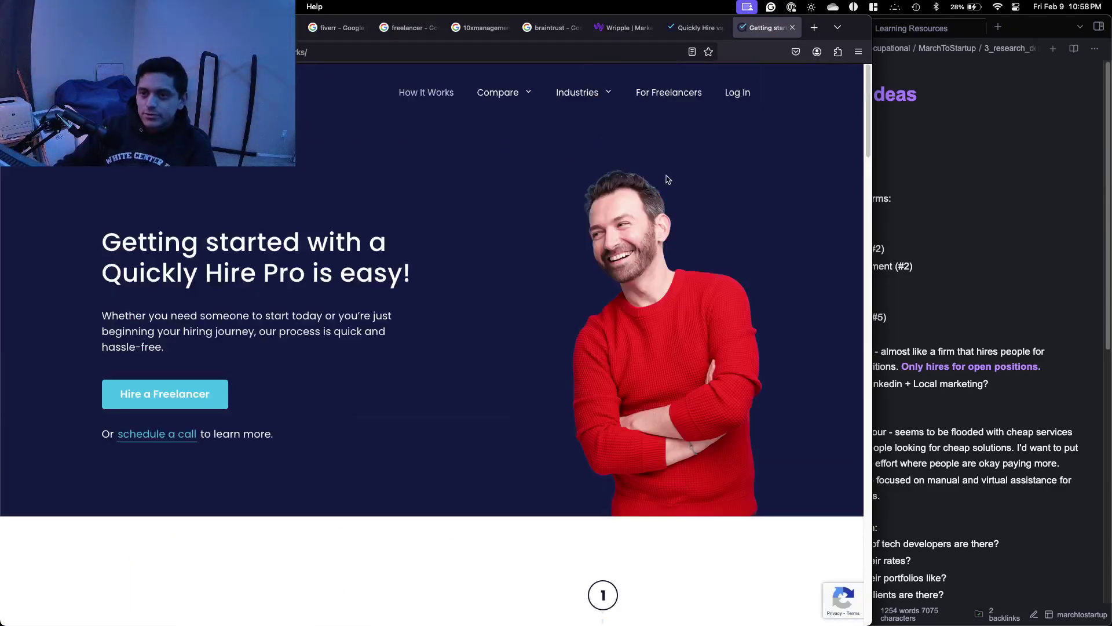
Go to Quickly Hire's Startups industry page and look over its introduction and benefits of hiring vetted freelancers.
click(586, 98)
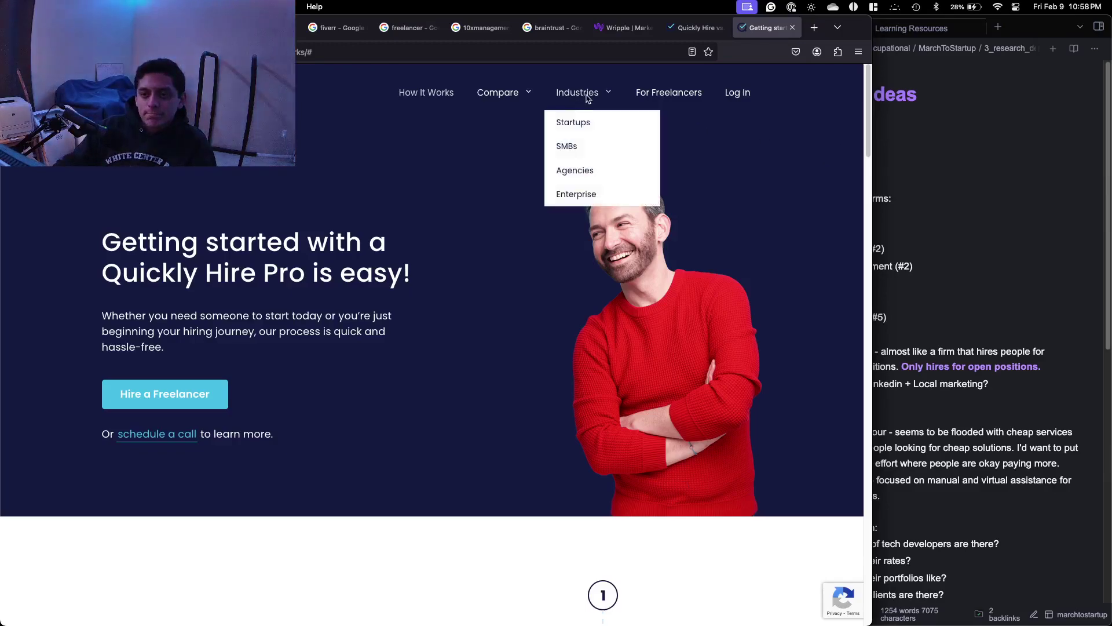
click(991, 290)
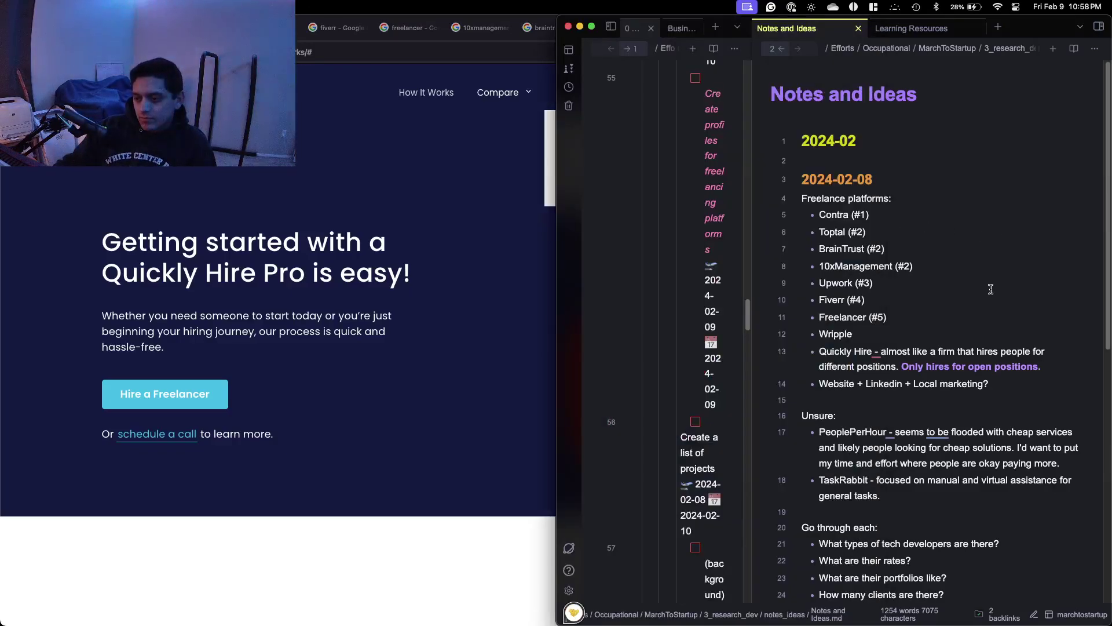
click(542, 281)
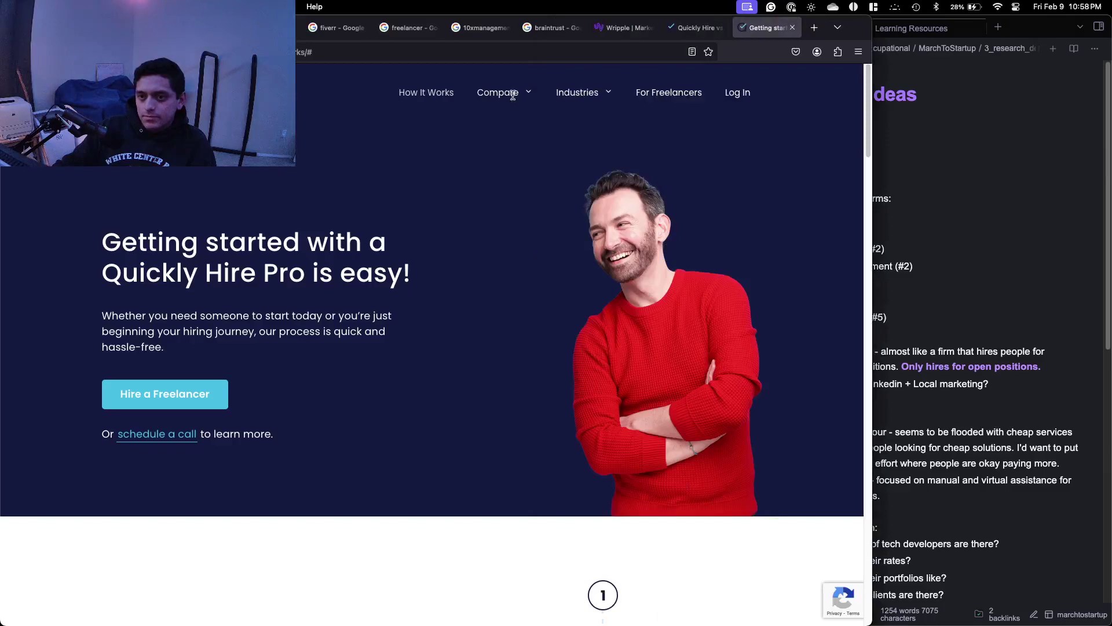
mouse_move(596, 95)
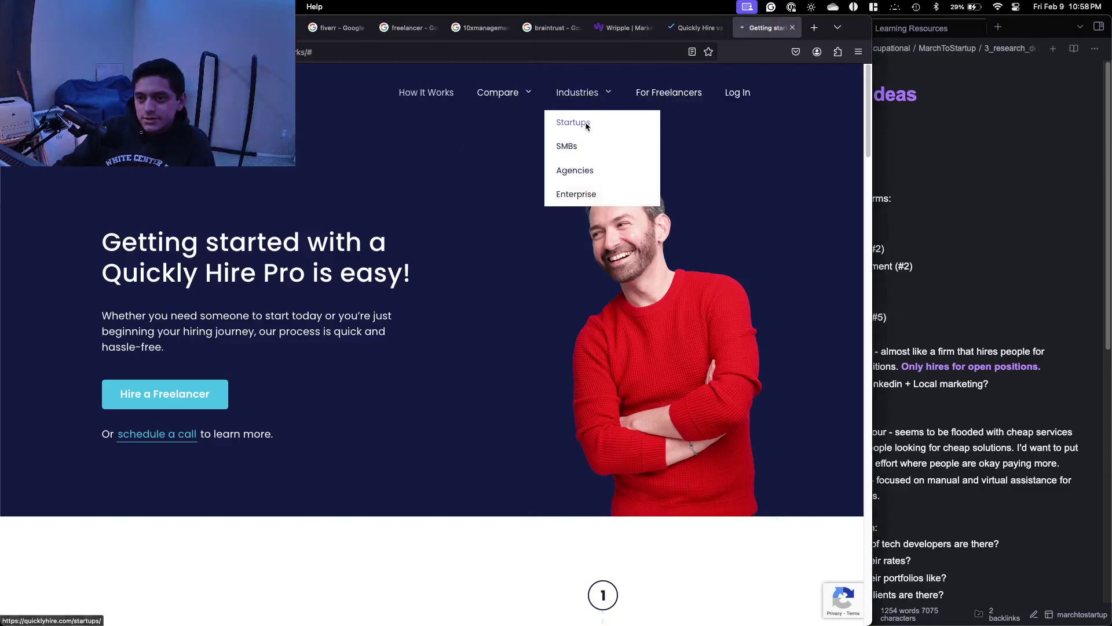
click(579, 122)
scroll(370, 227, down, 1)
scroll(370, 228, down, 8)
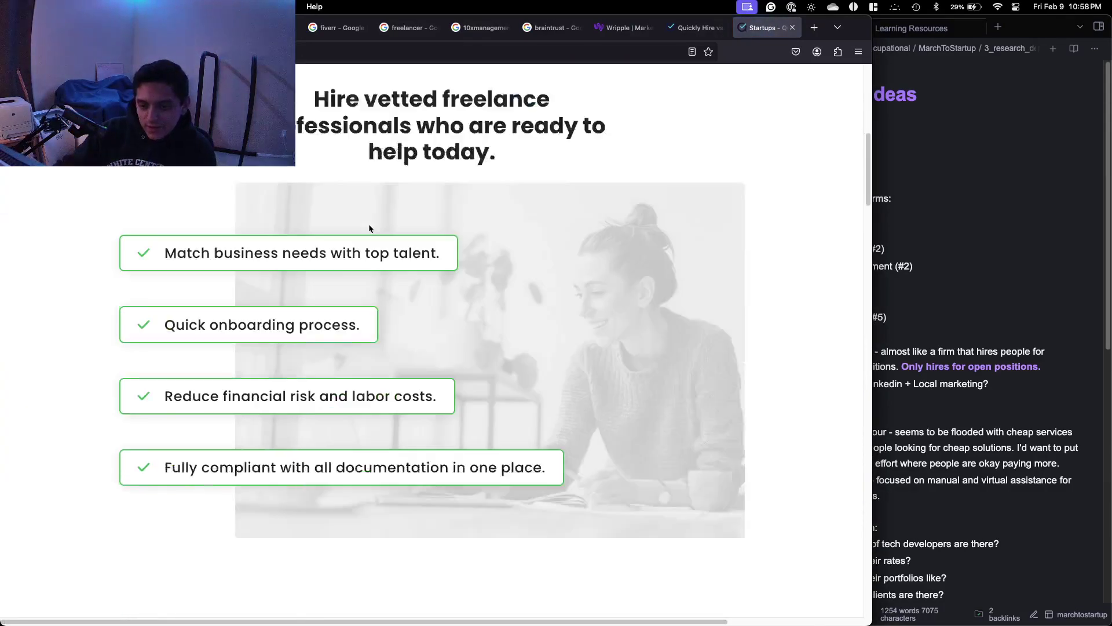
scroll(371, 228, up, 6)
scroll(371, 229, up, 3)
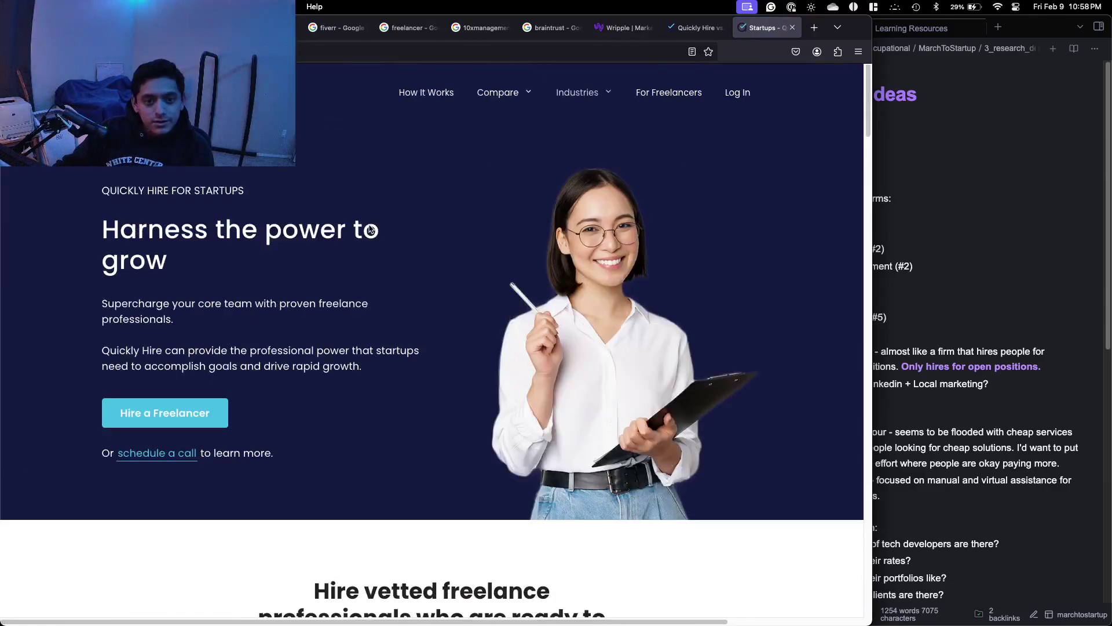
Read through the rest of the Startups page down to the footer and dismiss the remote-team guide pop-up.
scroll(333, 238, down, 6)
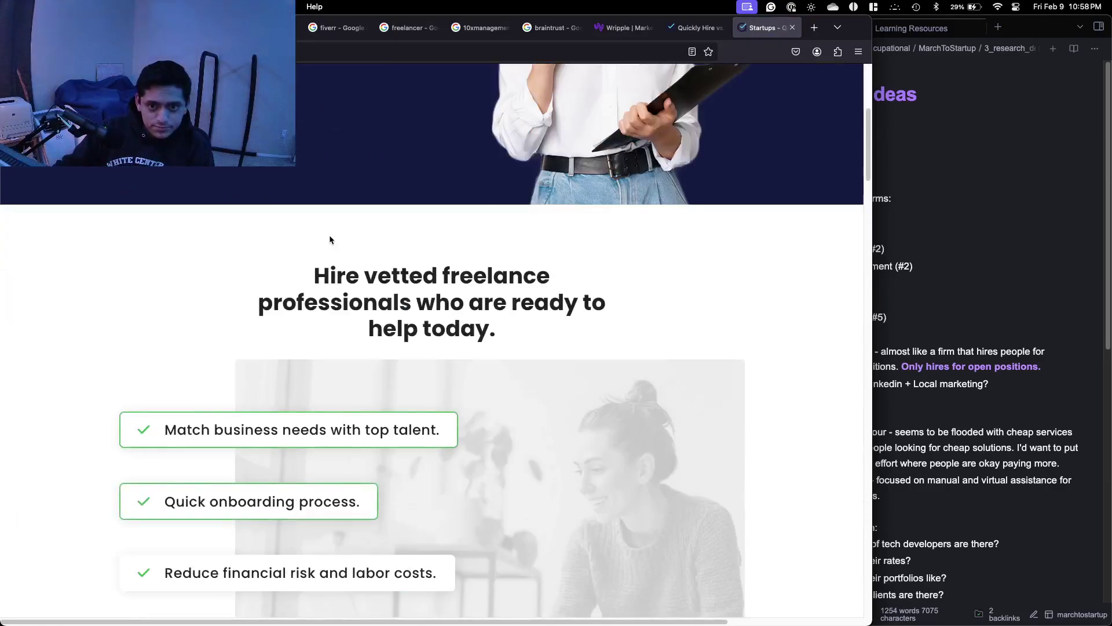
scroll(330, 239, down, 4)
scroll(259, 219, down, 12)
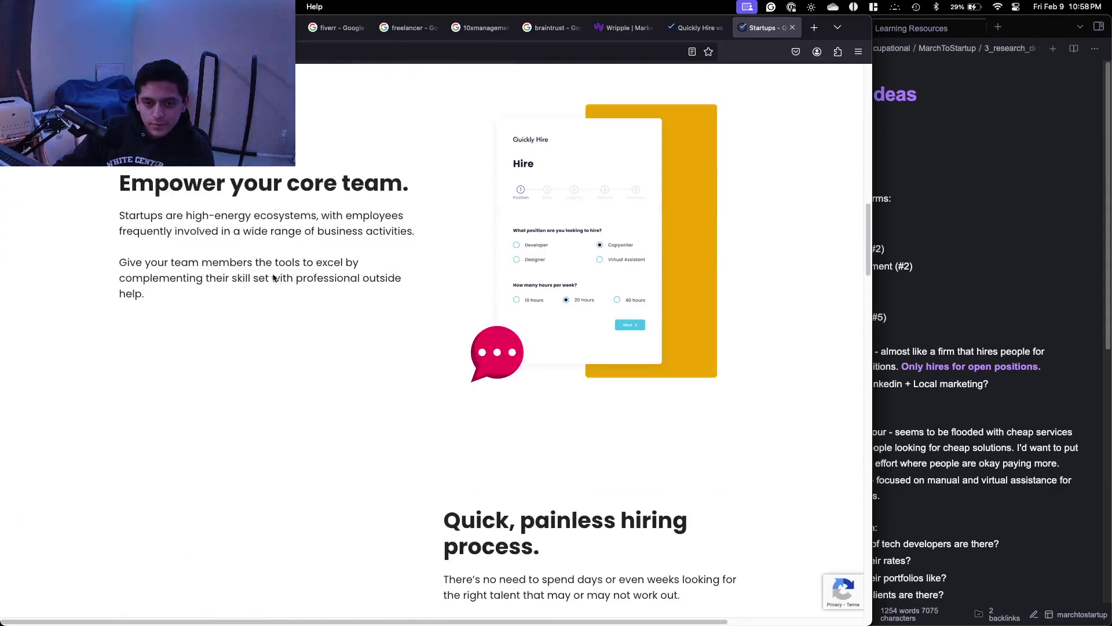
scroll(282, 264, up, 5)
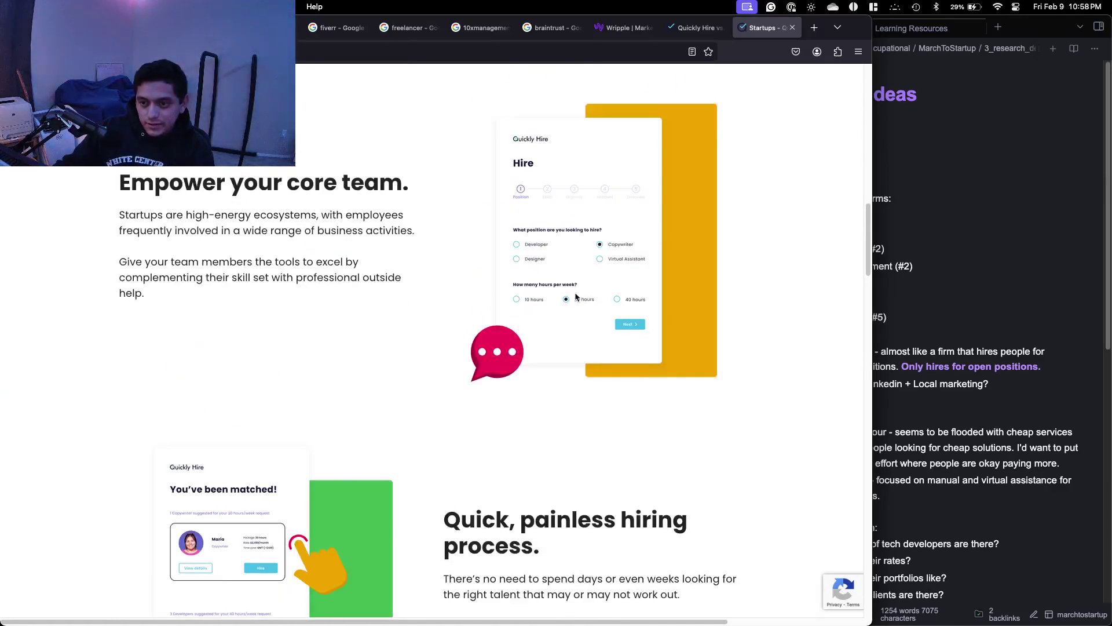
scroll(523, 265, down, 17)
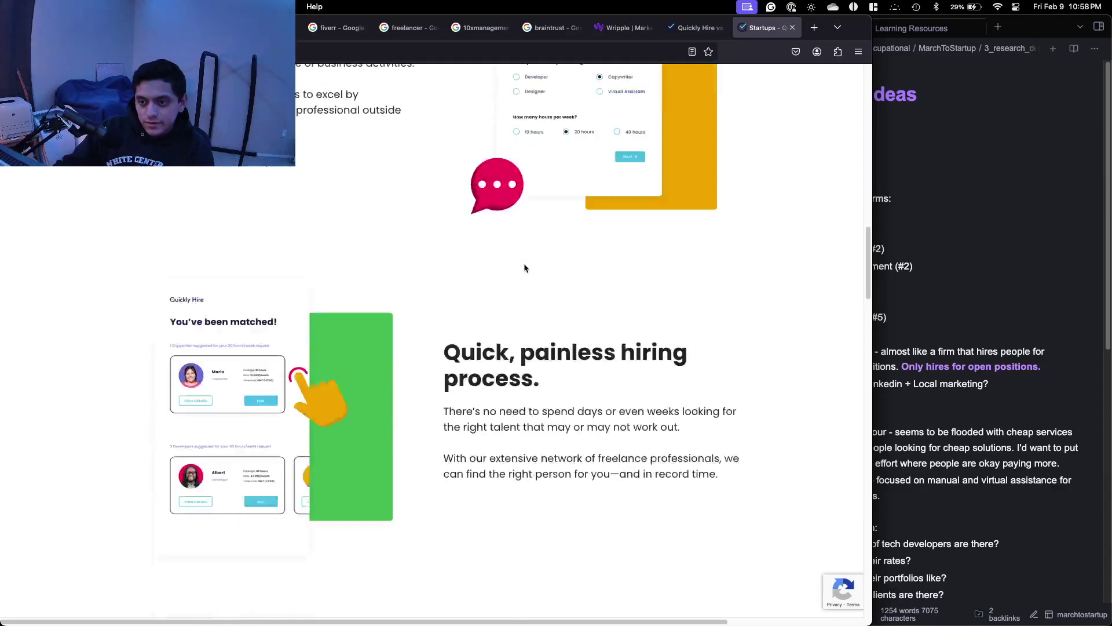
scroll(507, 276, down, 12)
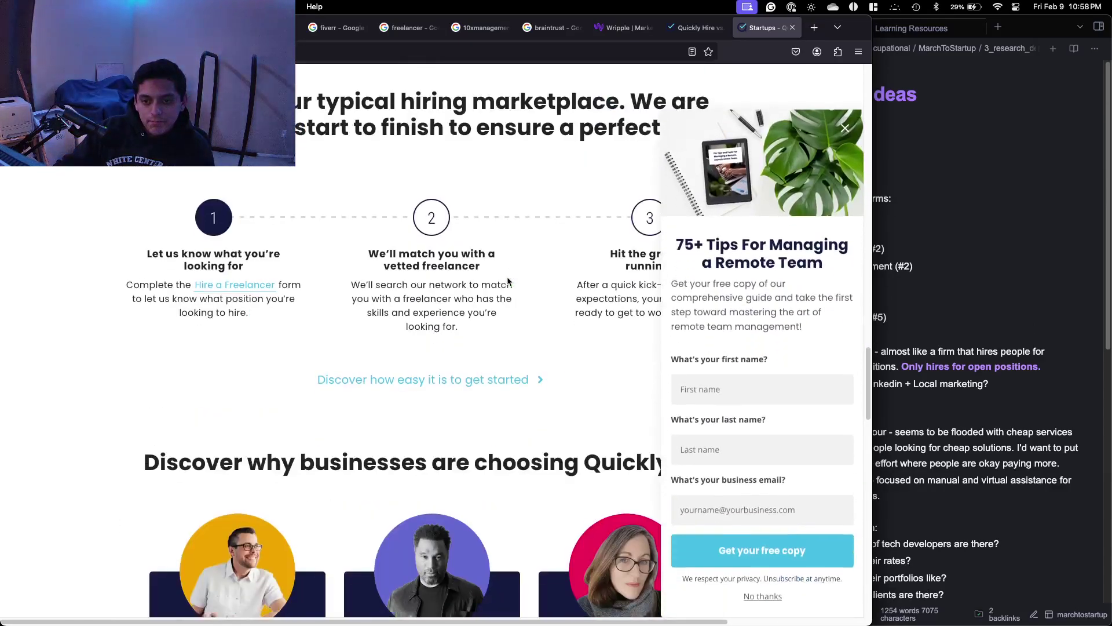
scroll(507, 282, down, 13)
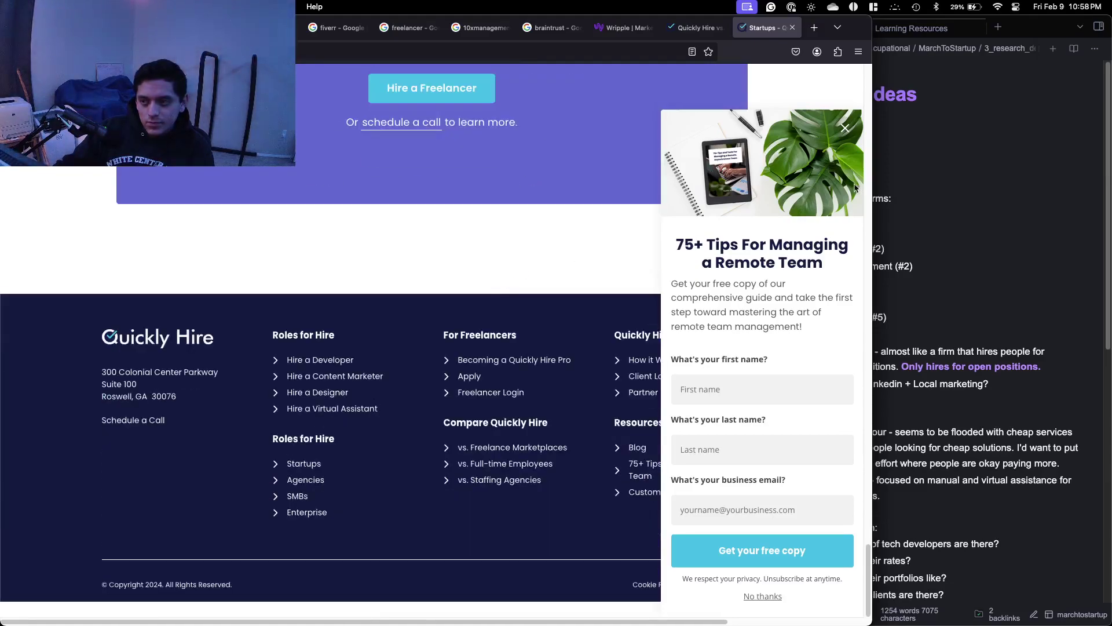
click(845, 128)
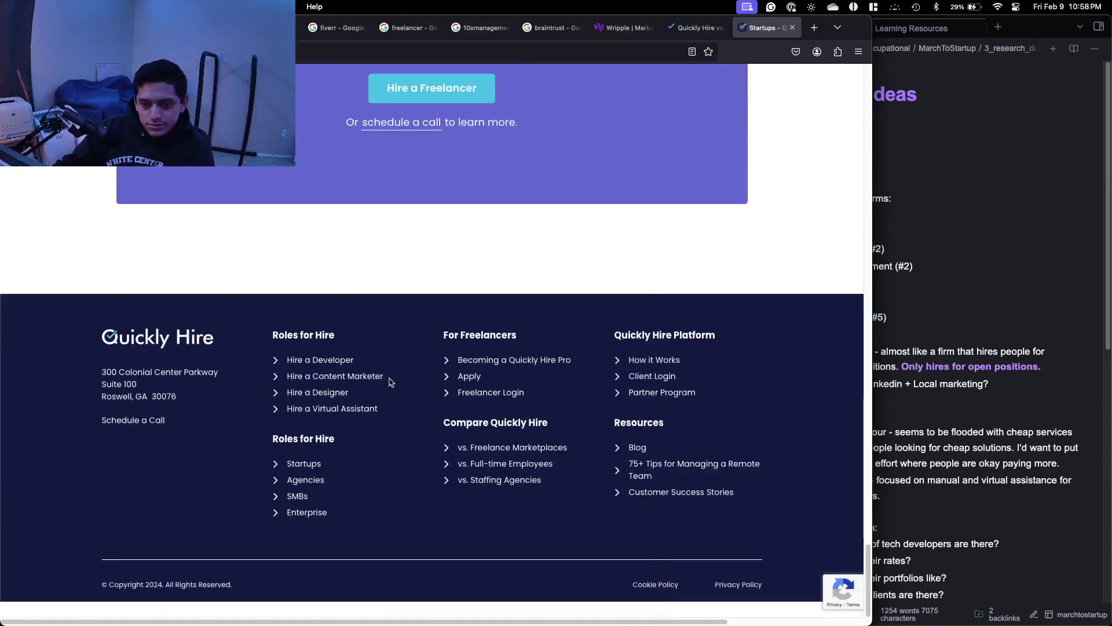
Start a Hire a Developer request with Developer as the position and 10 hours/week, and continue to Scope & Skills.
click(339, 360)
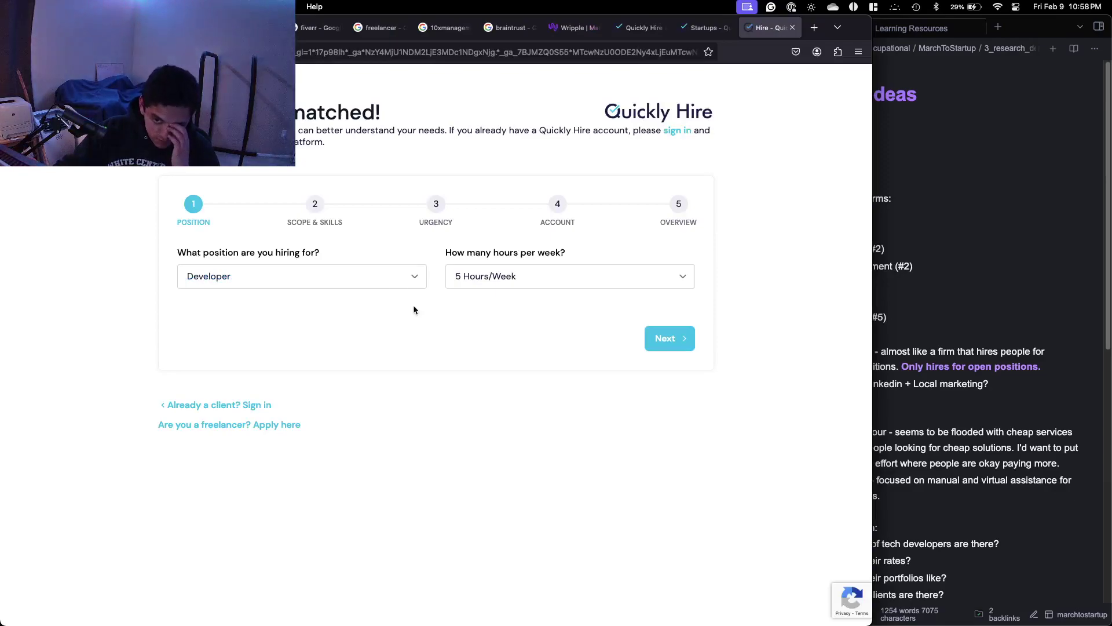
click(390, 277)
click(404, 277)
click(494, 278)
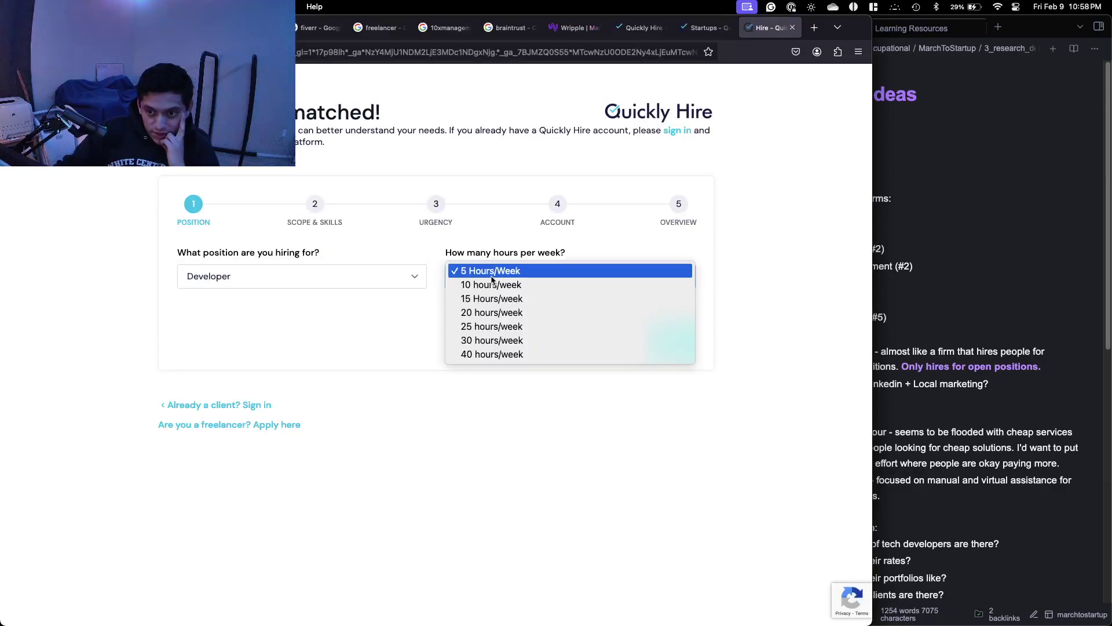
click(494, 284)
click(669, 337)
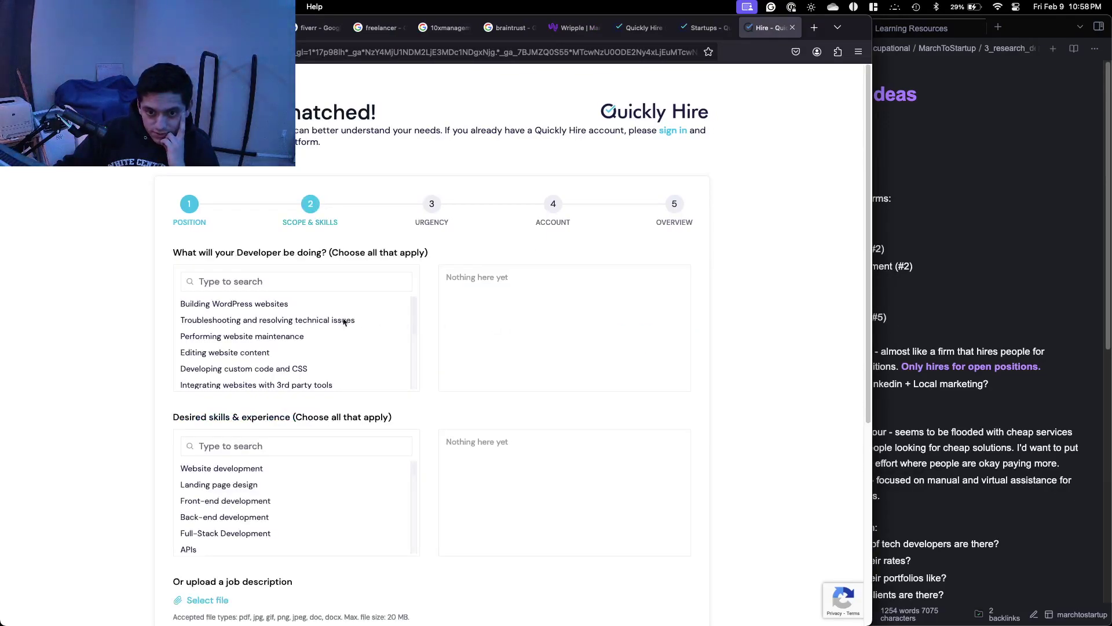
Review the full list of tasks offered under "What will your Developer be doing?".
scroll(293, 319, down, 1)
scroll(293, 320, up, 1)
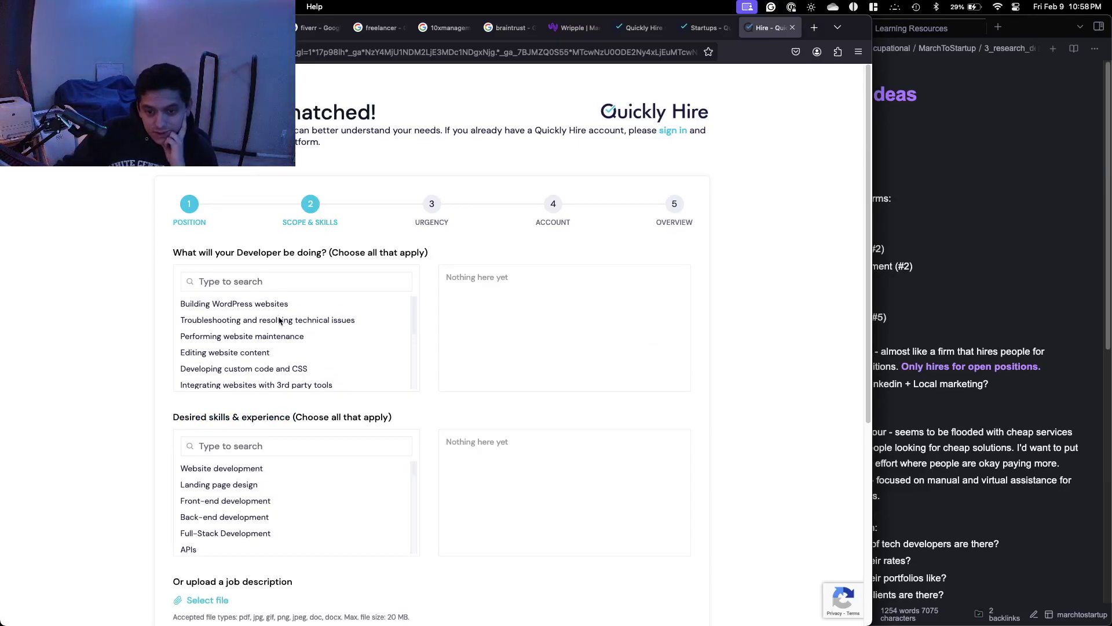
scroll(280, 321, down, 2)
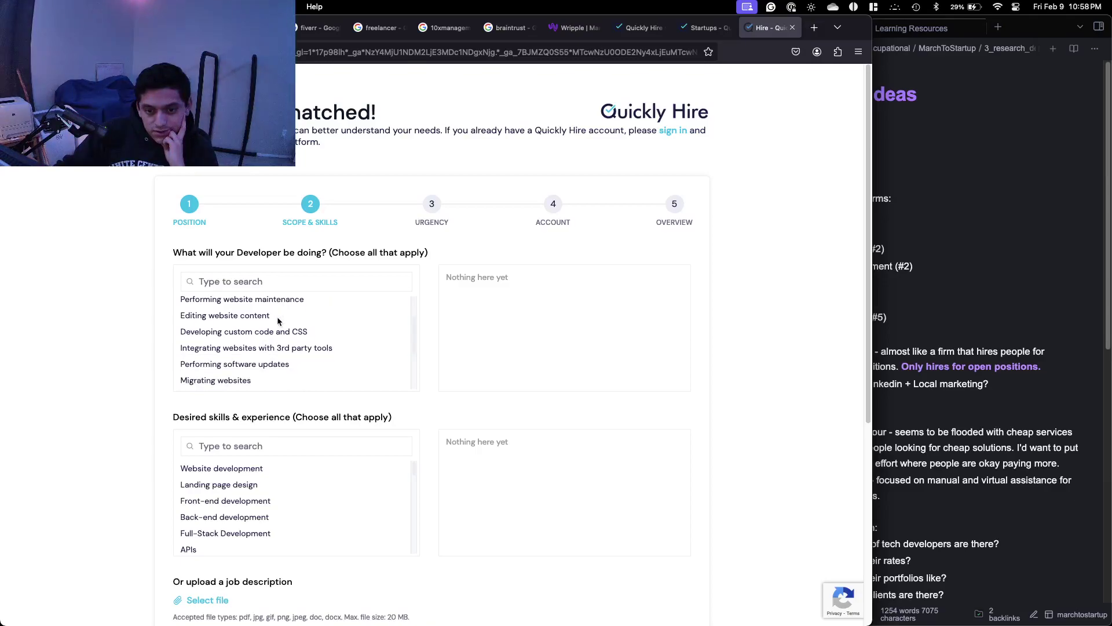
scroll(271, 318, down, 1)
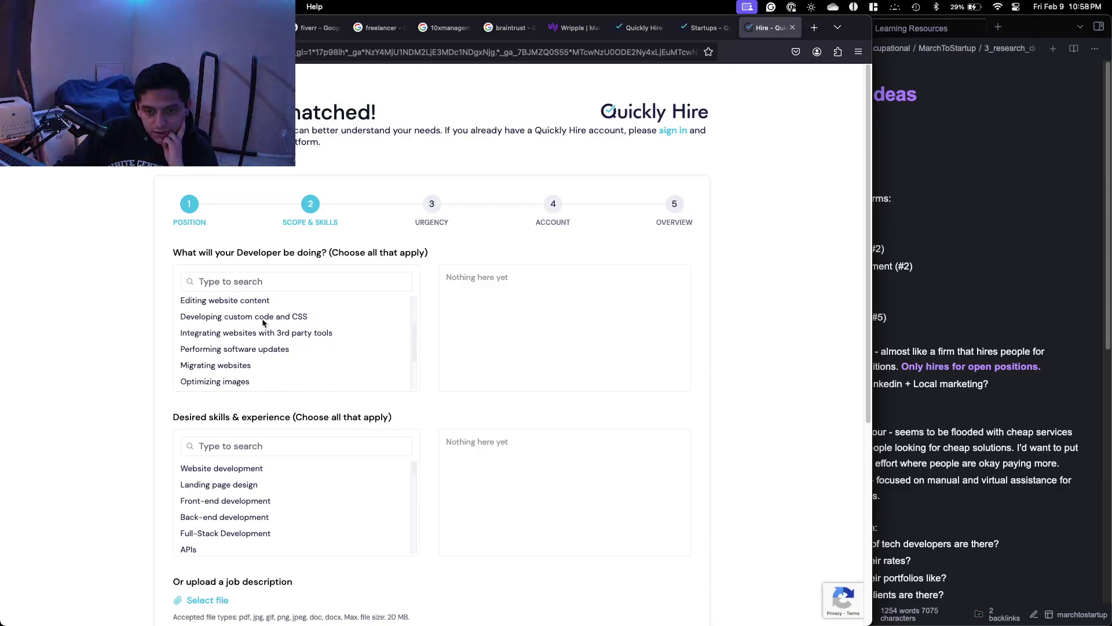
scroll(263, 323, down, 1)
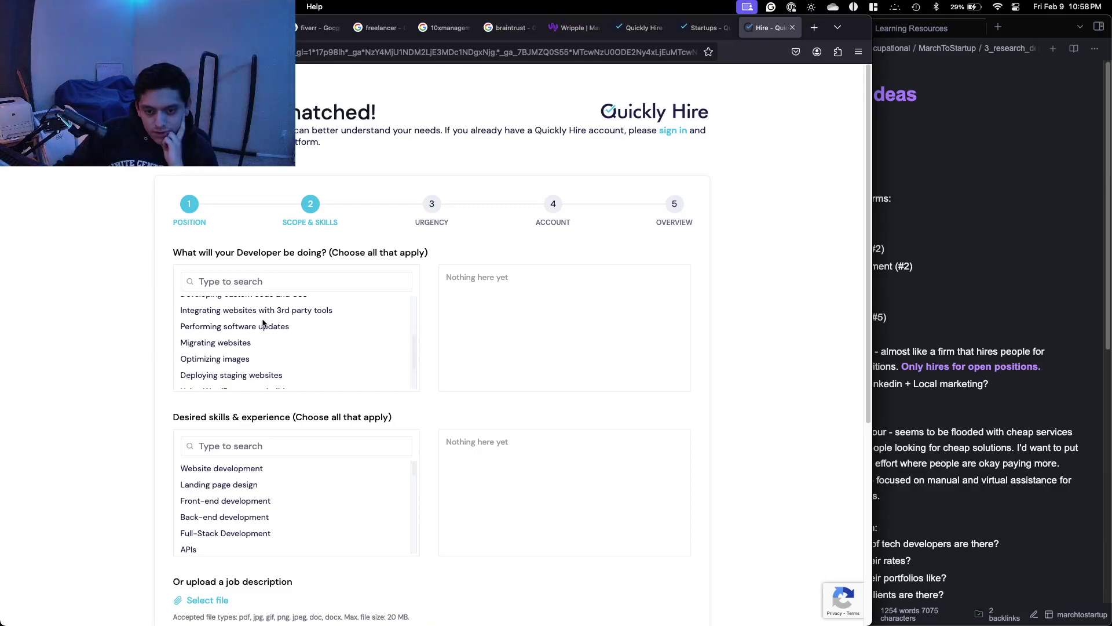
scroll(263, 323, down, 2)
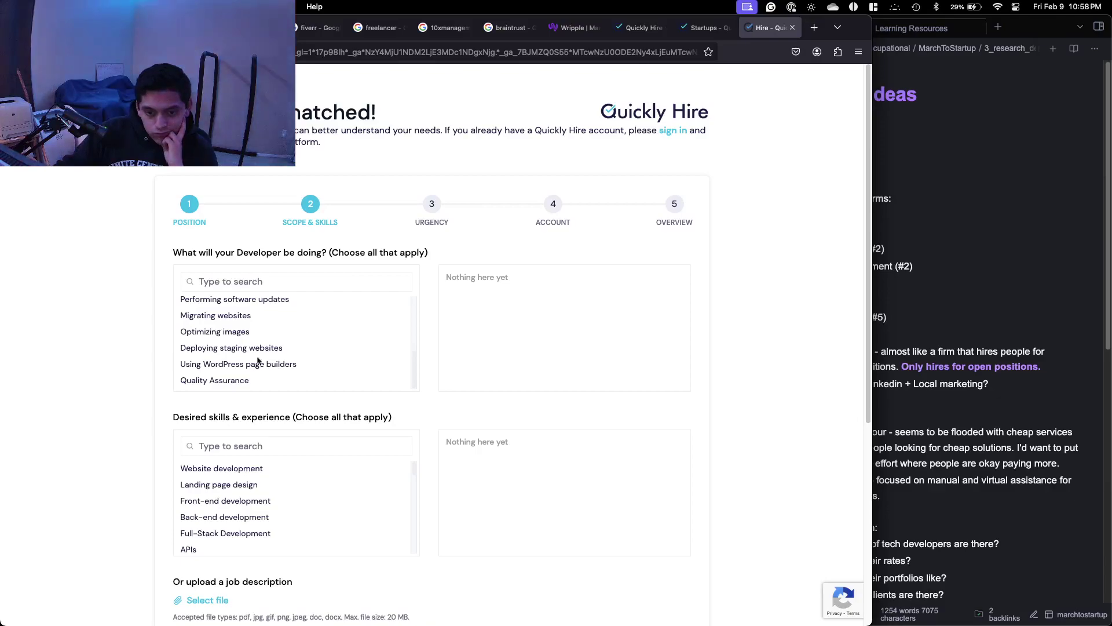
Review the full list of developer skills under "Desired skills & experience" and the remaining fields of the Scope & Skills page.
scroll(119, 427, down, 1)
scroll(265, 489, down, 1)
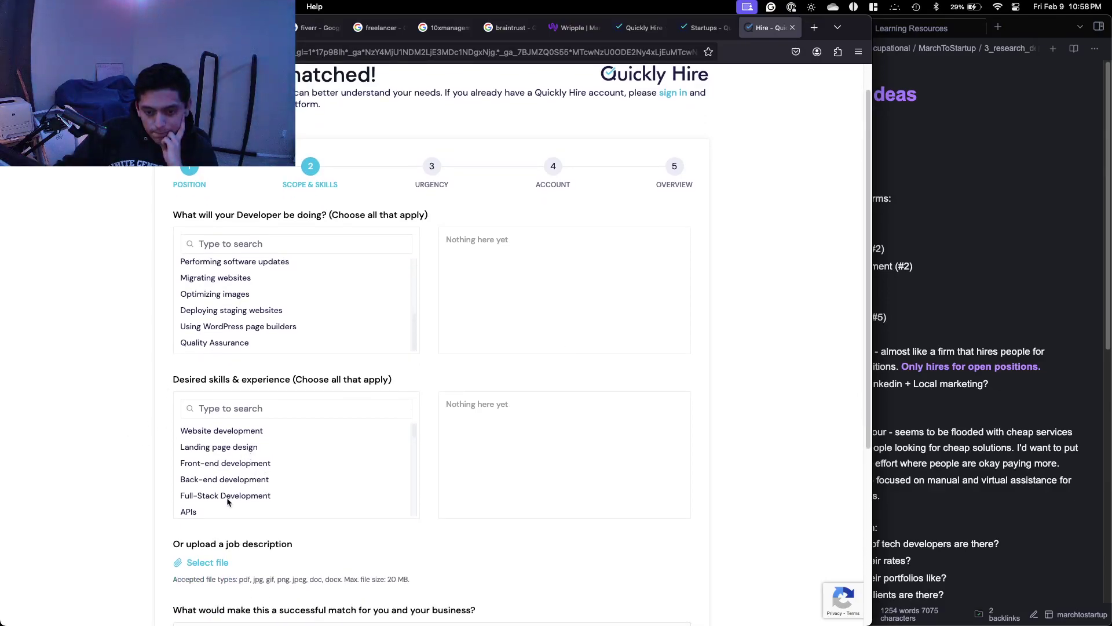
scroll(226, 502, down, 10)
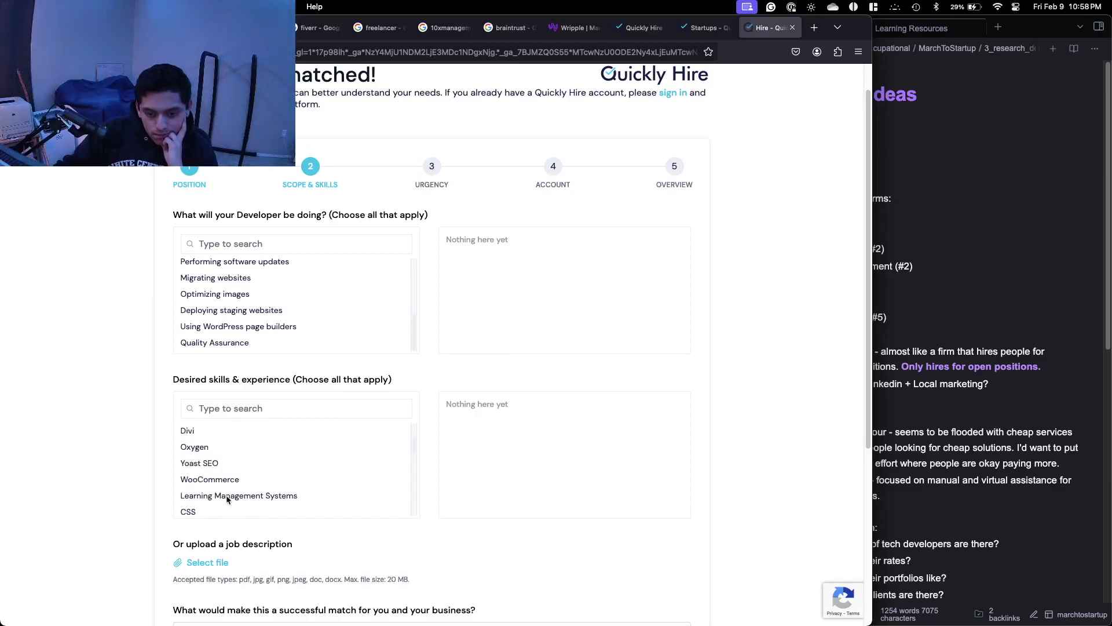
scroll(227, 501, down, 10)
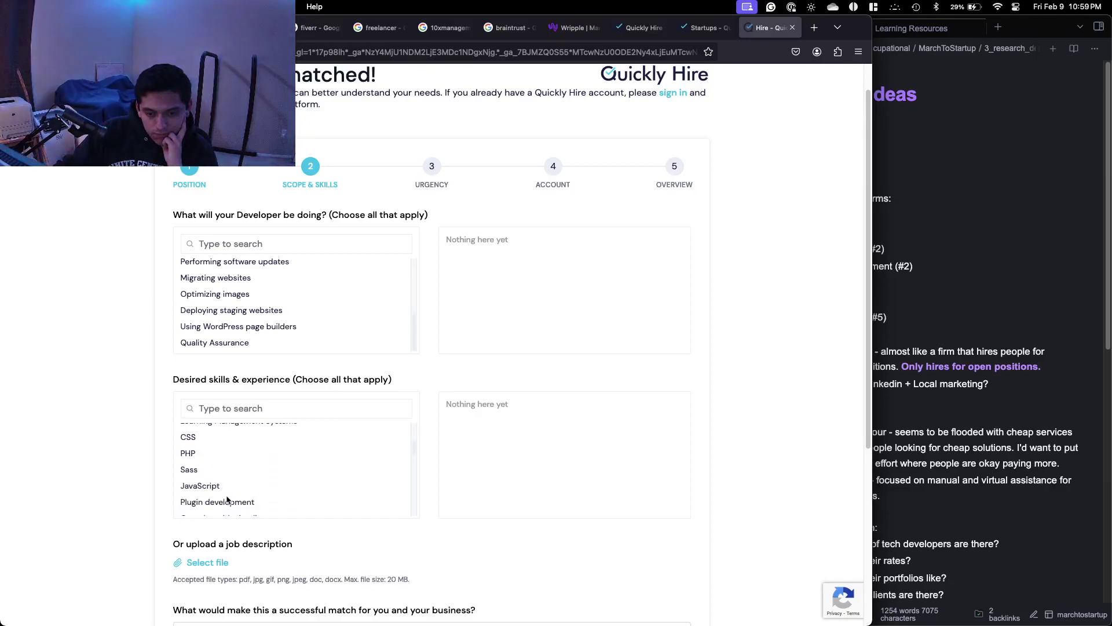
scroll(226, 499, down, 2)
scroll(227, 500, down, 8)
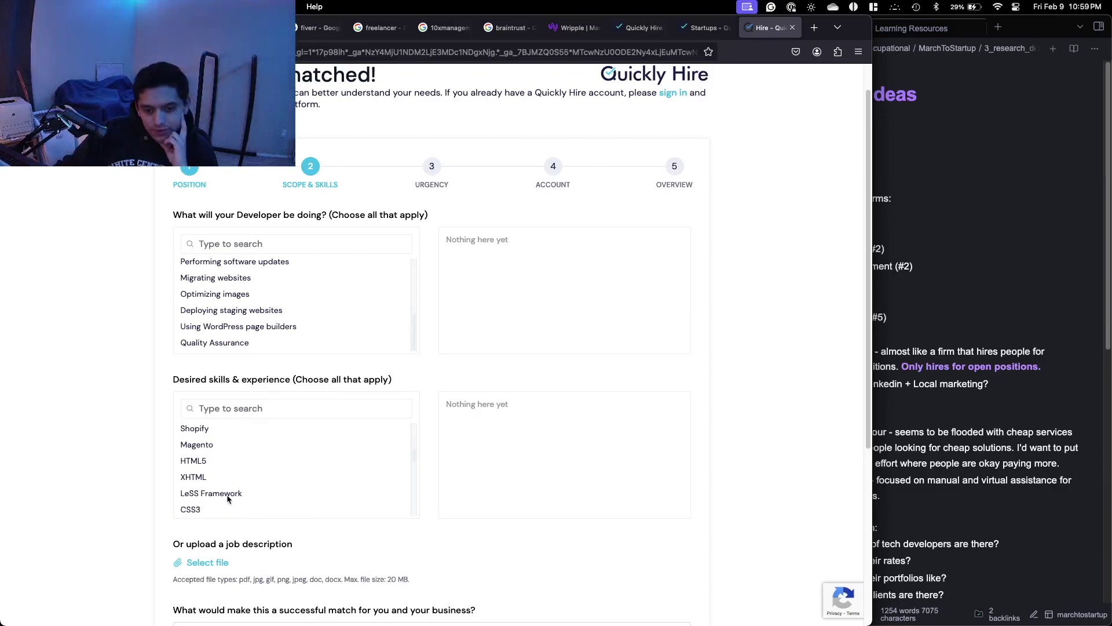
scroll(228, 499, down, 4)
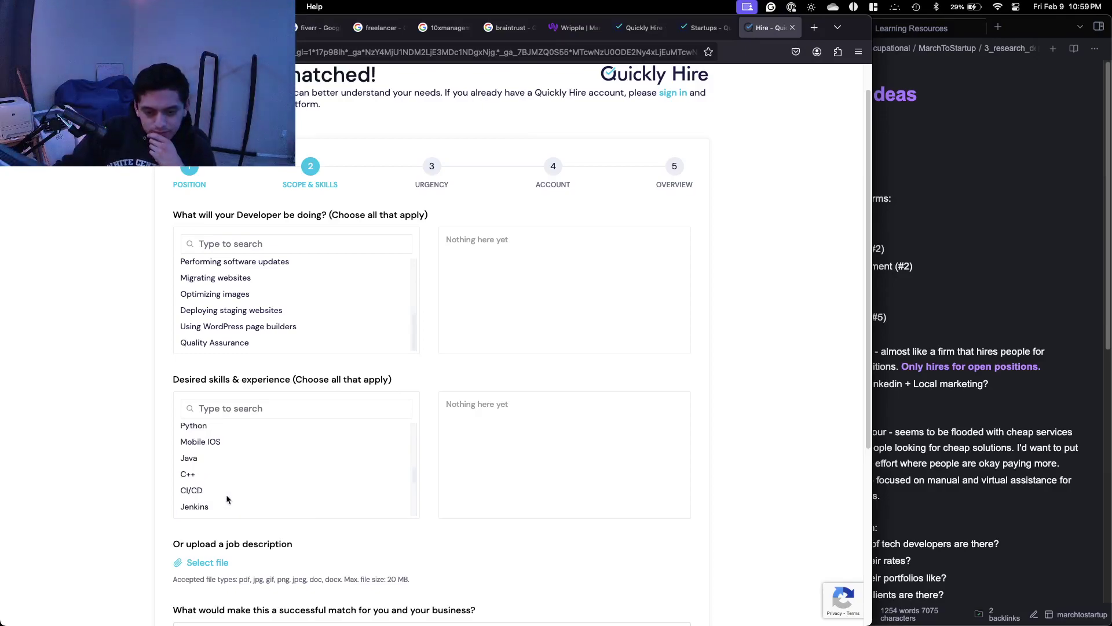
scroll(227, 499, down, 8)
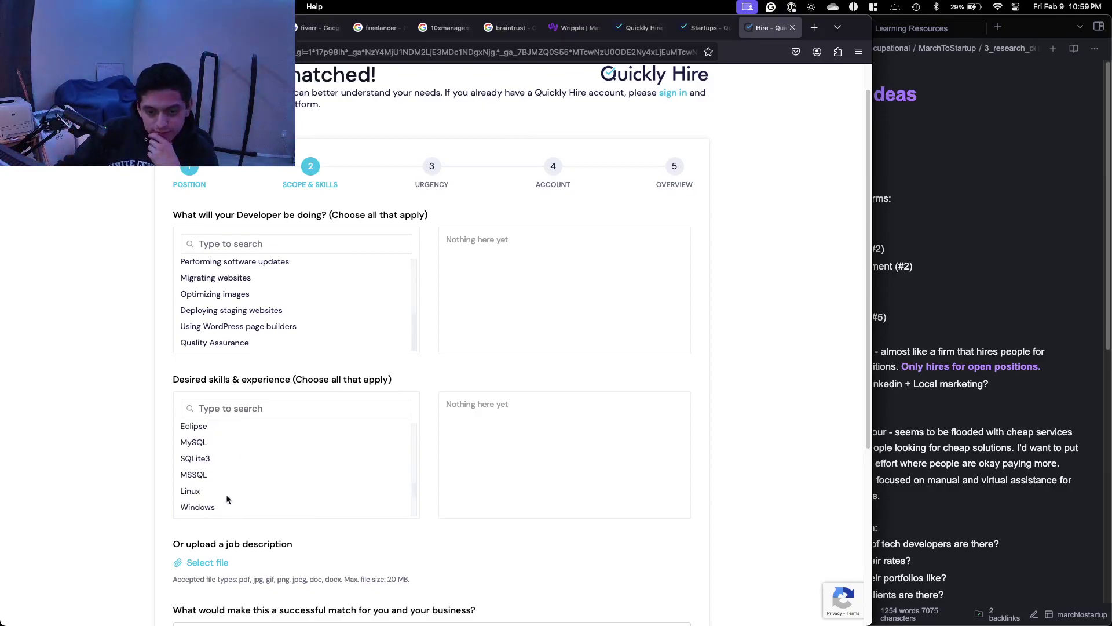
scroll(226, 499, down, 8)
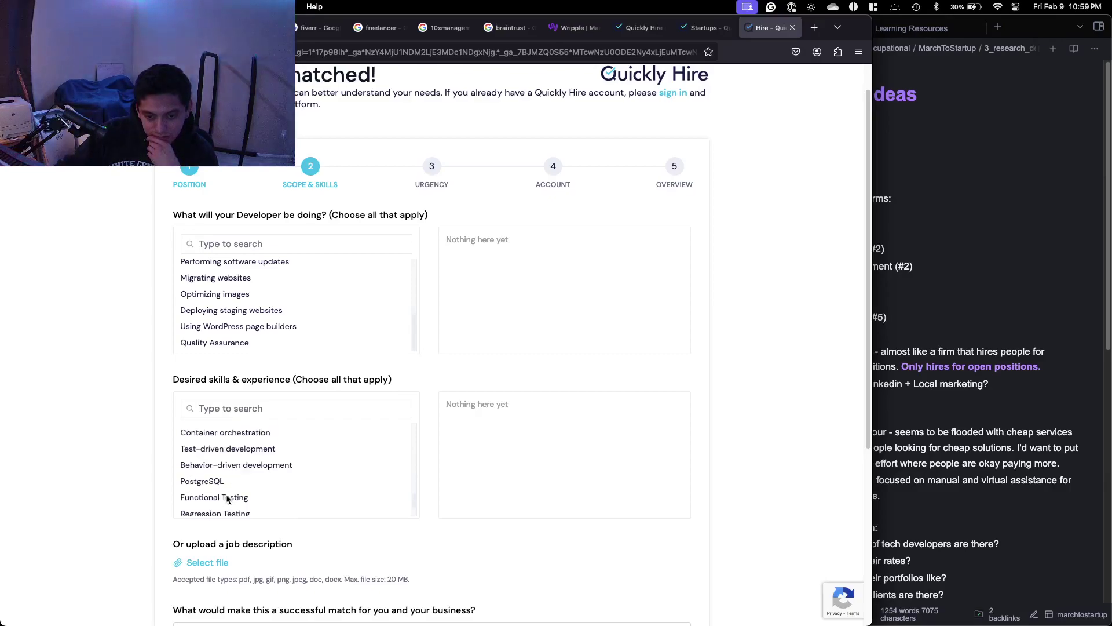
scroll(150, 504, down, 5)
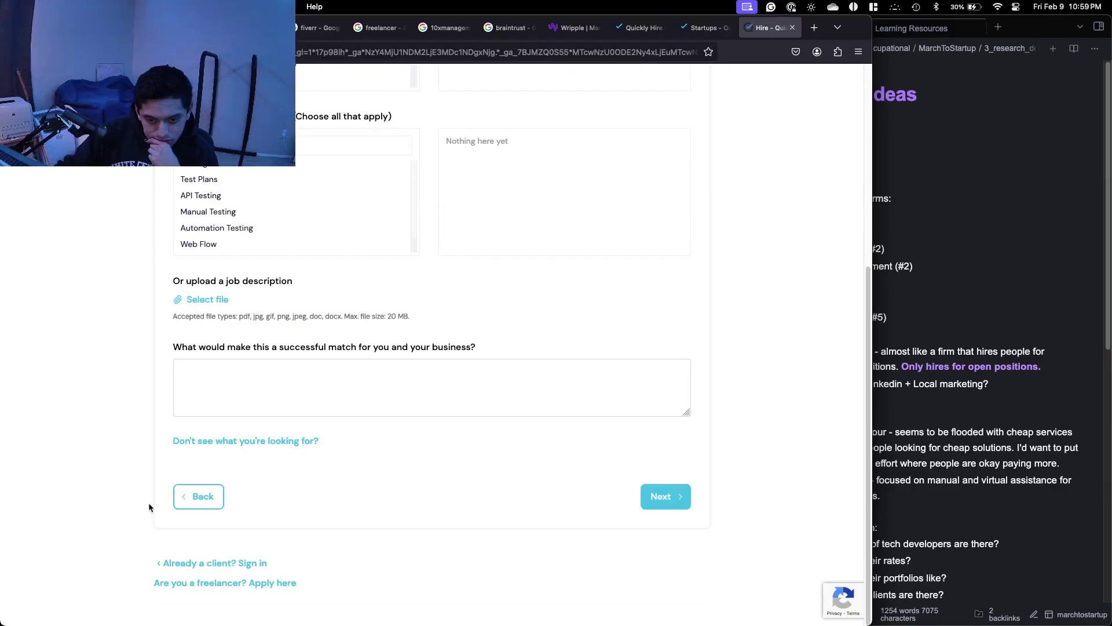
scroll(149, 508, up, 5)
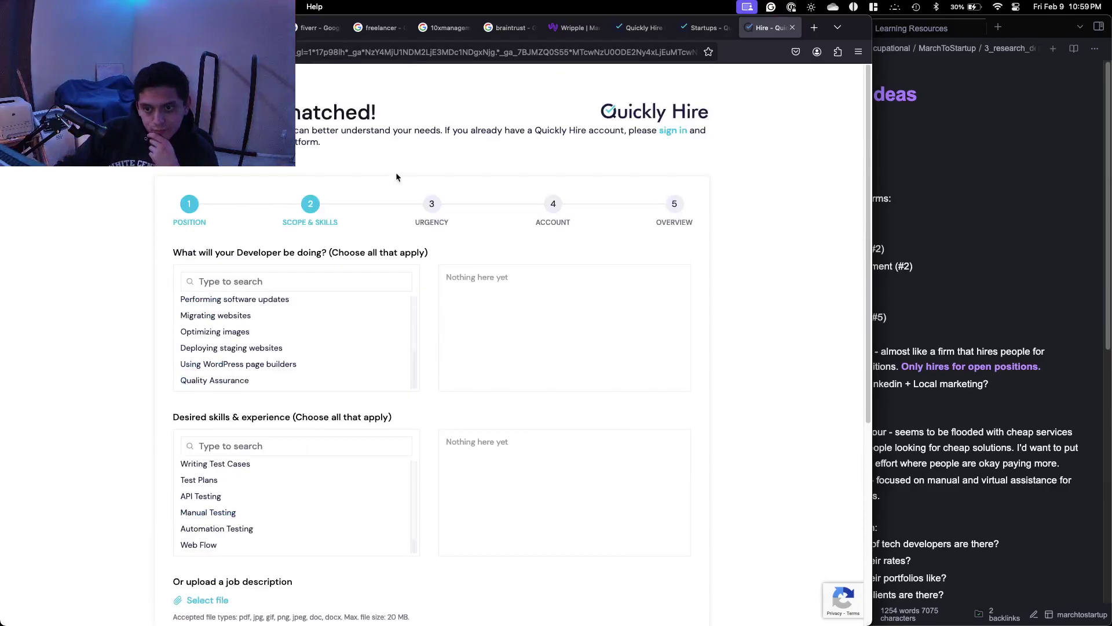
Close the Hire and Startups pages, skim the Freelance Marketplaces comparison page's navigation and footer links, and close that page too.
click(794, 28)
click(793, 28)
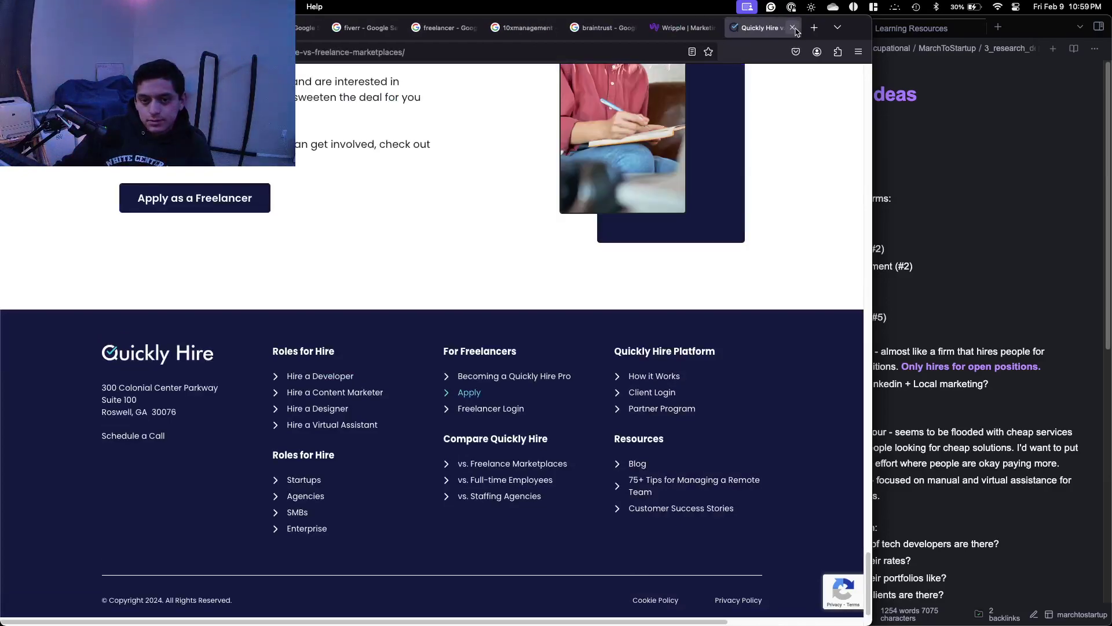
scroll(779, 82, up, 20)
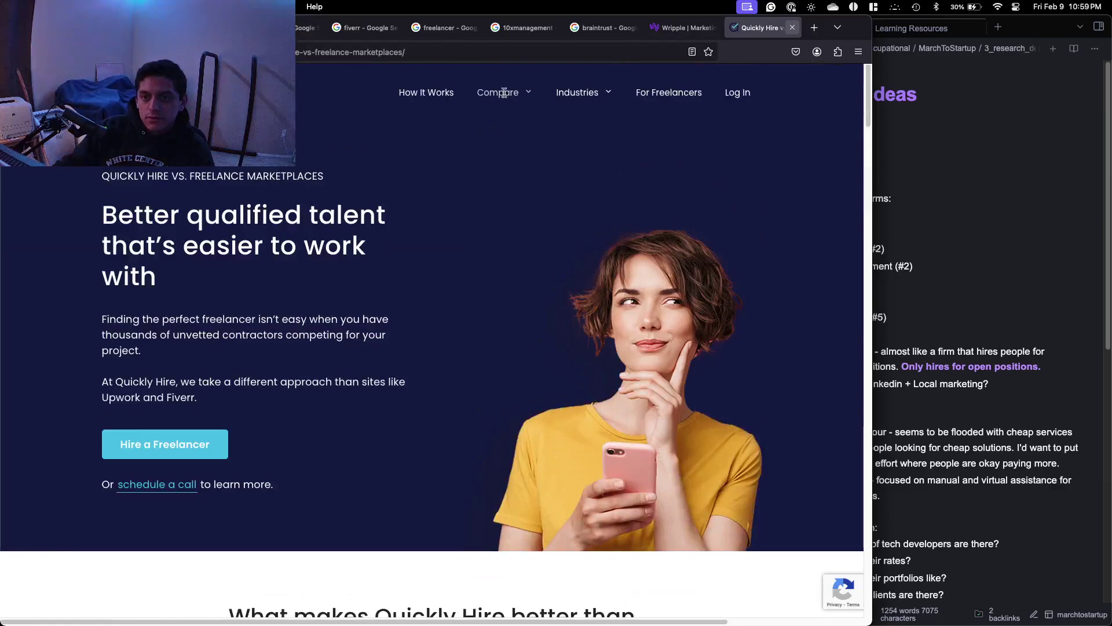
mouse_move(519, 98)
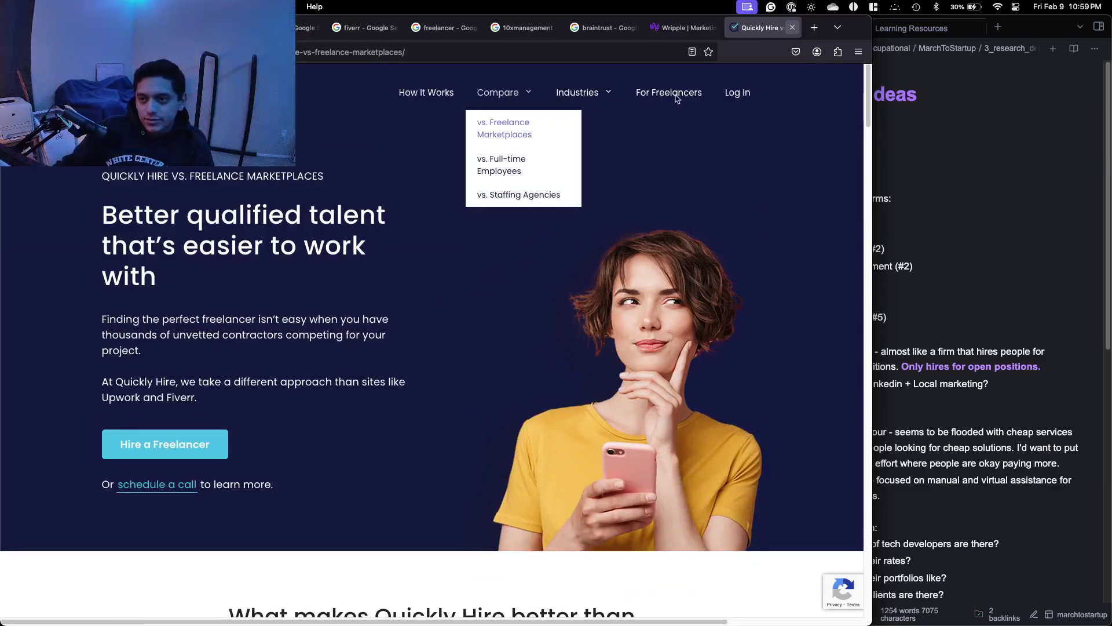
scroll(655, 198, down, 20)
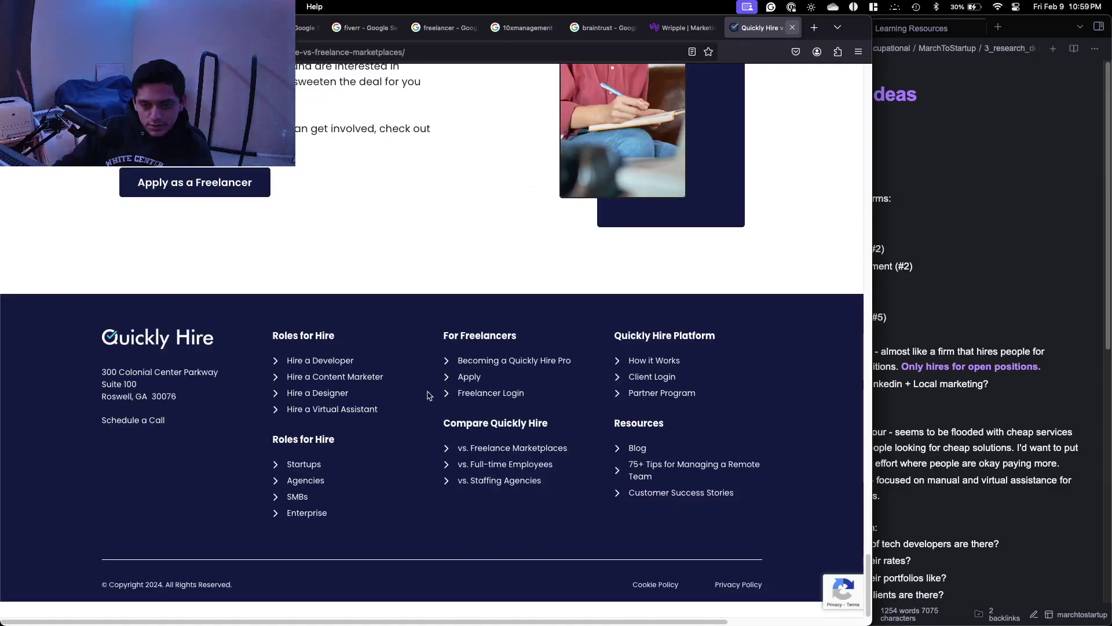
scroll(424, 396, up, 2)
scroll(424, 397, down, 3)
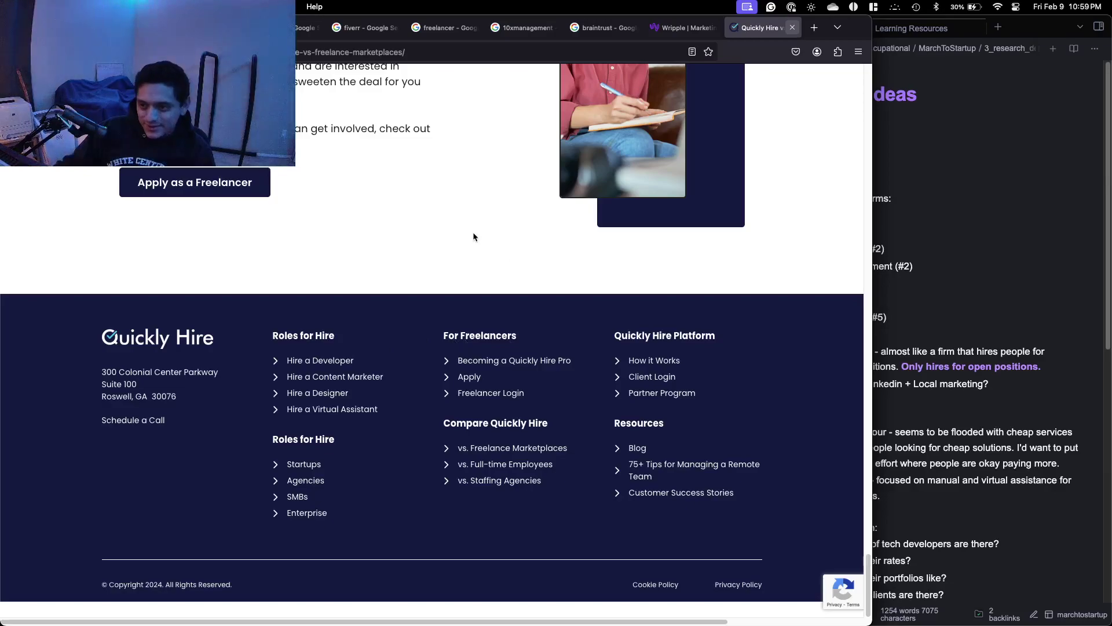
key(super+w)
Place the cursor at the end of the Wripple entry in the notes, and decline the cookies on Wripple's homepage.
click(988, 245)
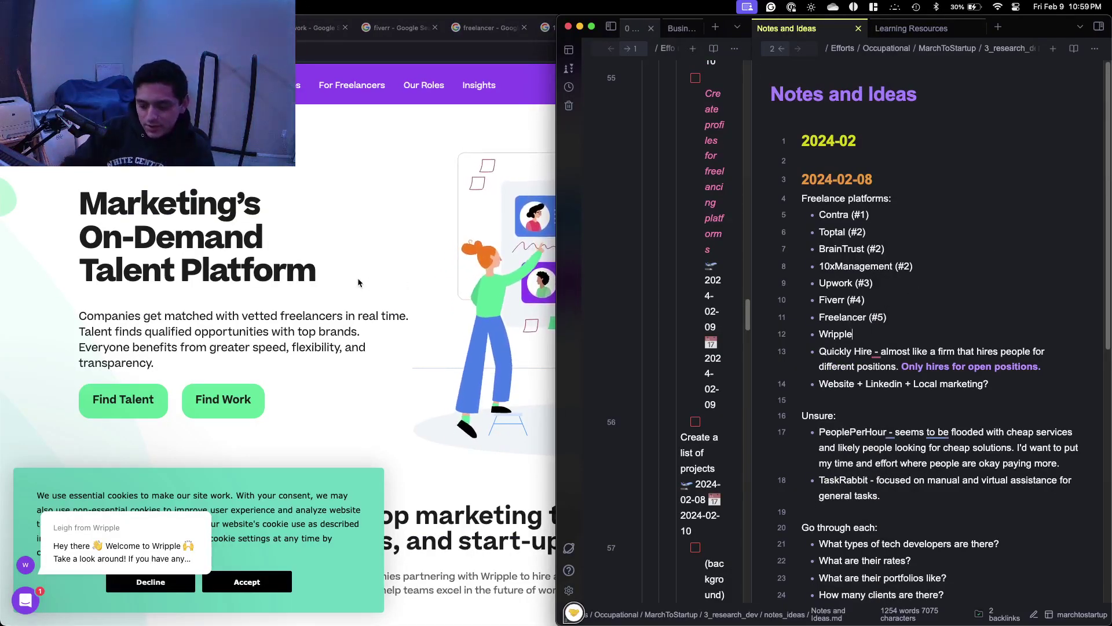
click(302, 190)
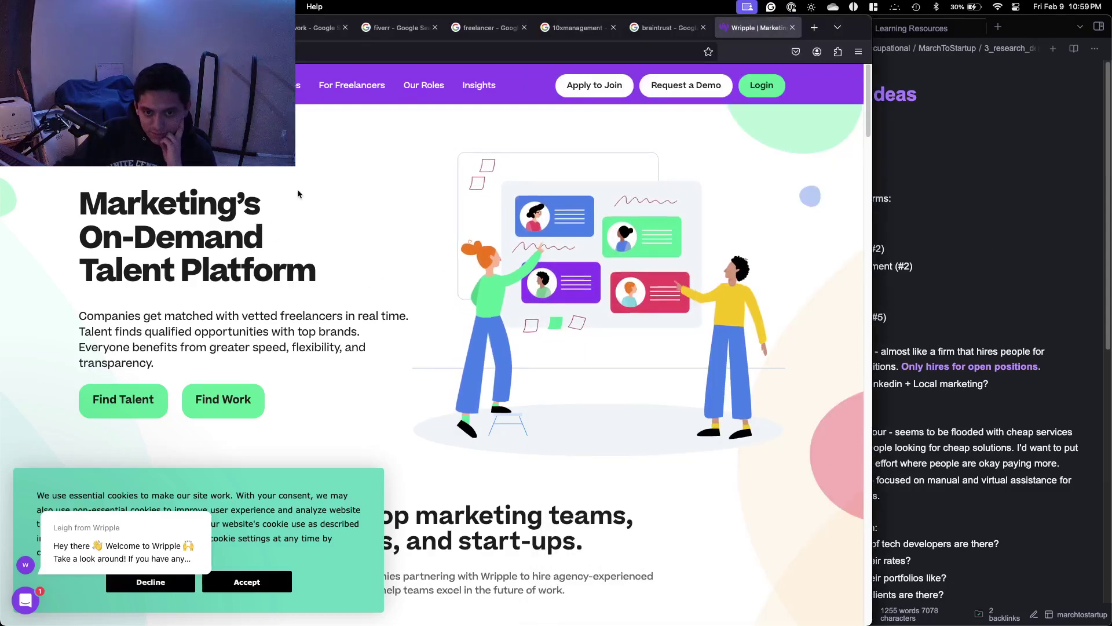
scroll(347, 347, down, 3)
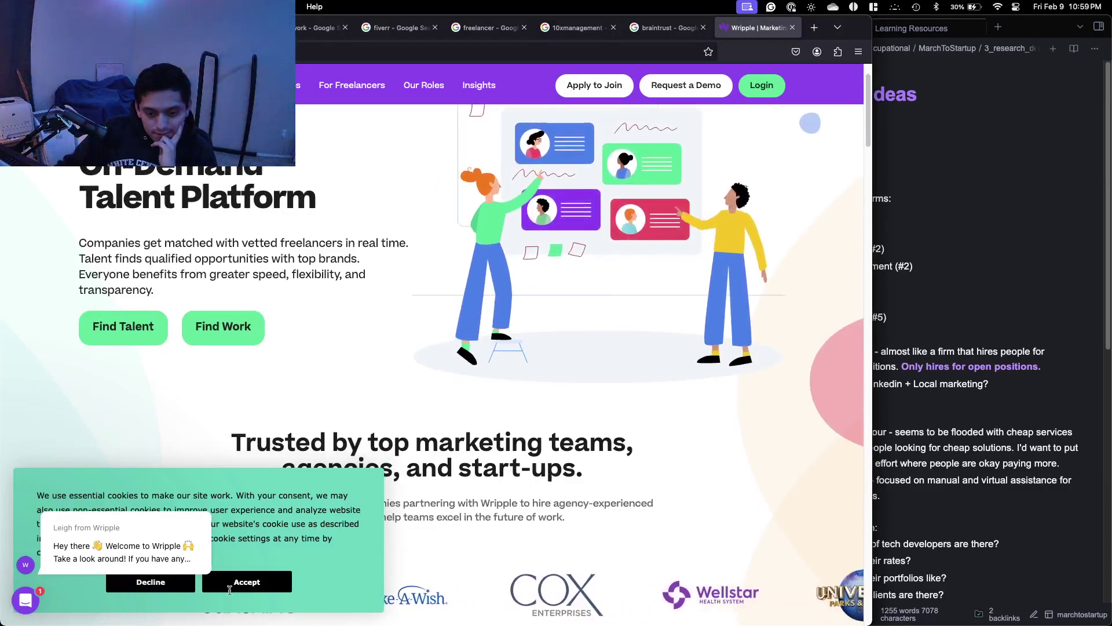
click(151, 581)
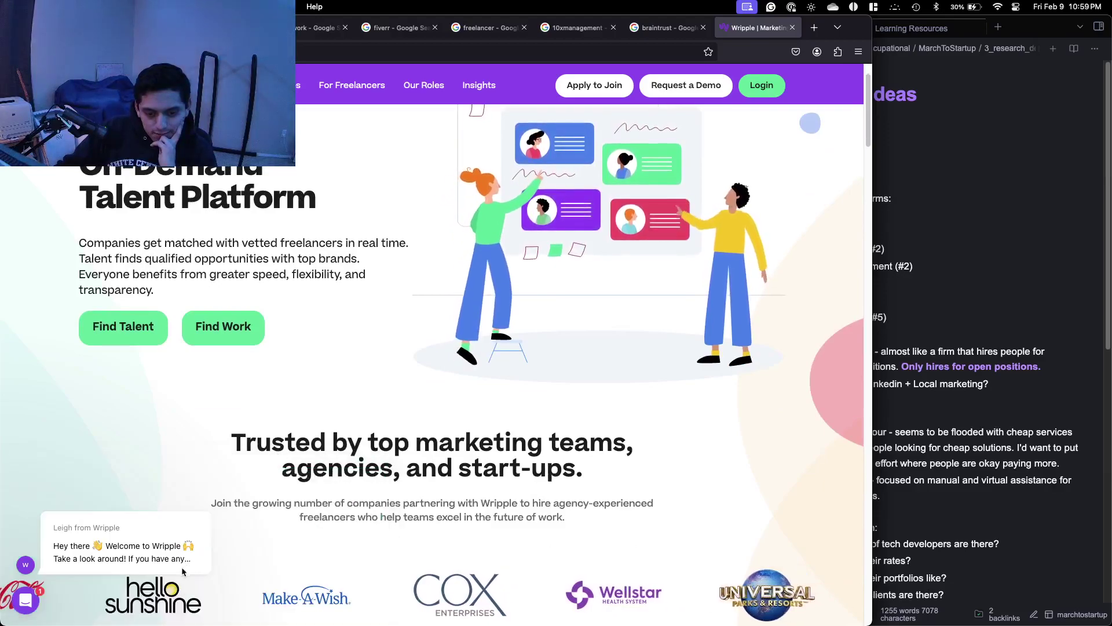
scroll(400, 248, up, 3)
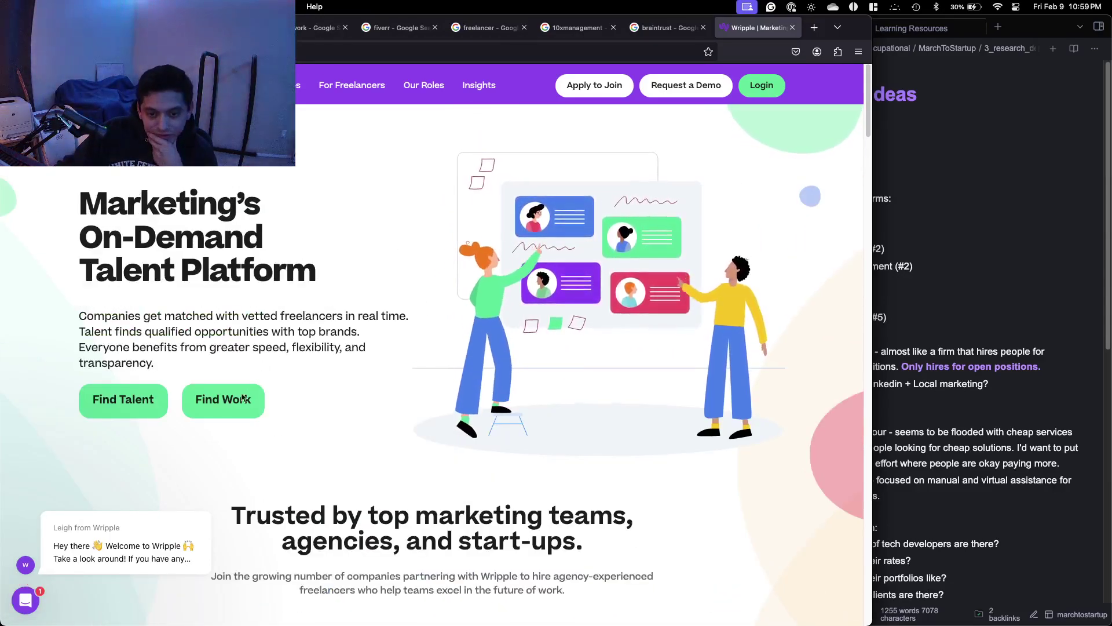
Go to Wripple's Find Work page for freelancers and read its introduction down to the explainer video.
click(209, 404)
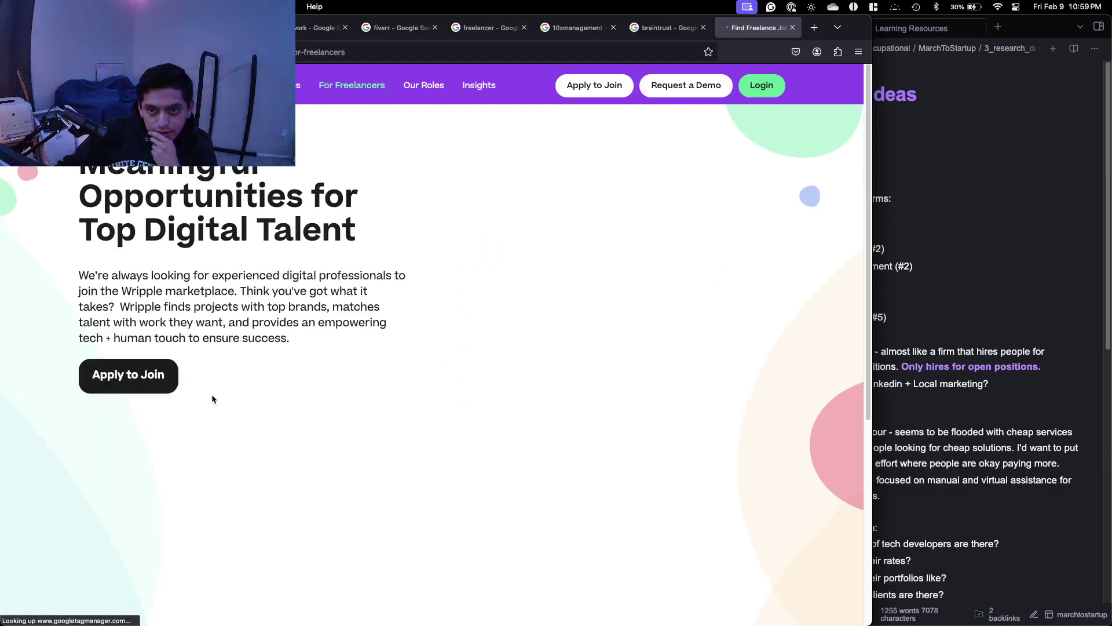
scroll(216, 394, down, 1)
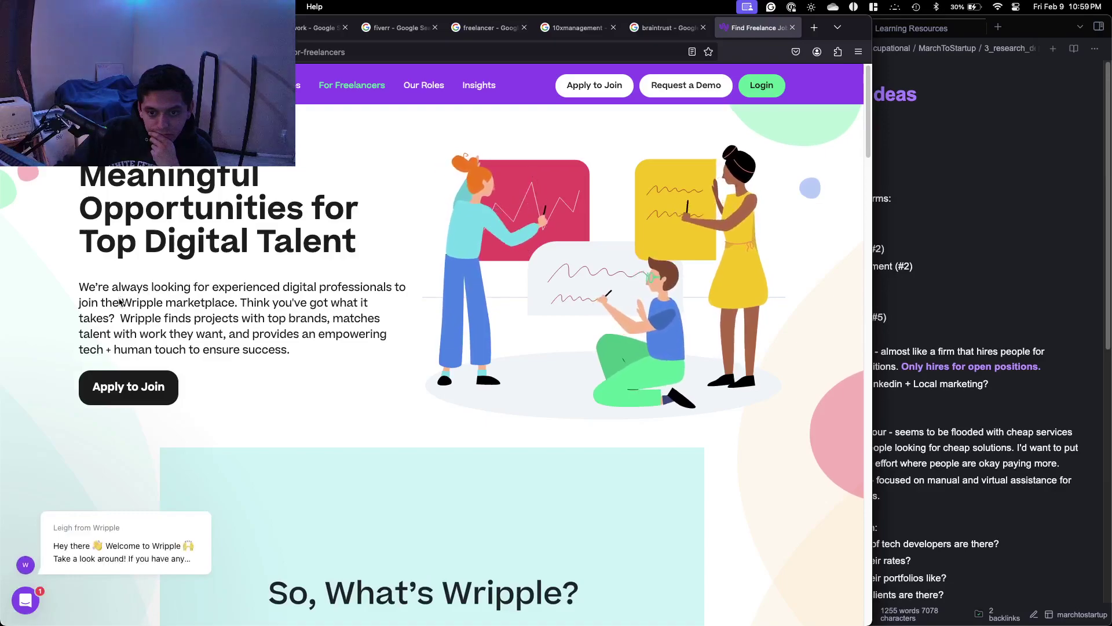
drag(120, 302, 343, 345)
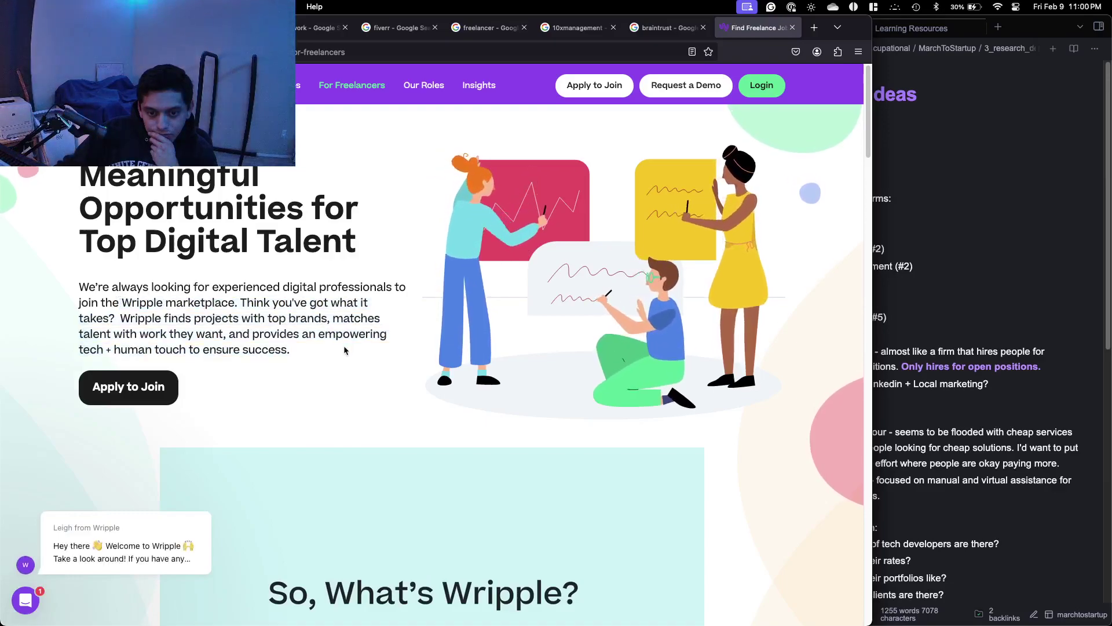
scroll(342, 345, down, 5)
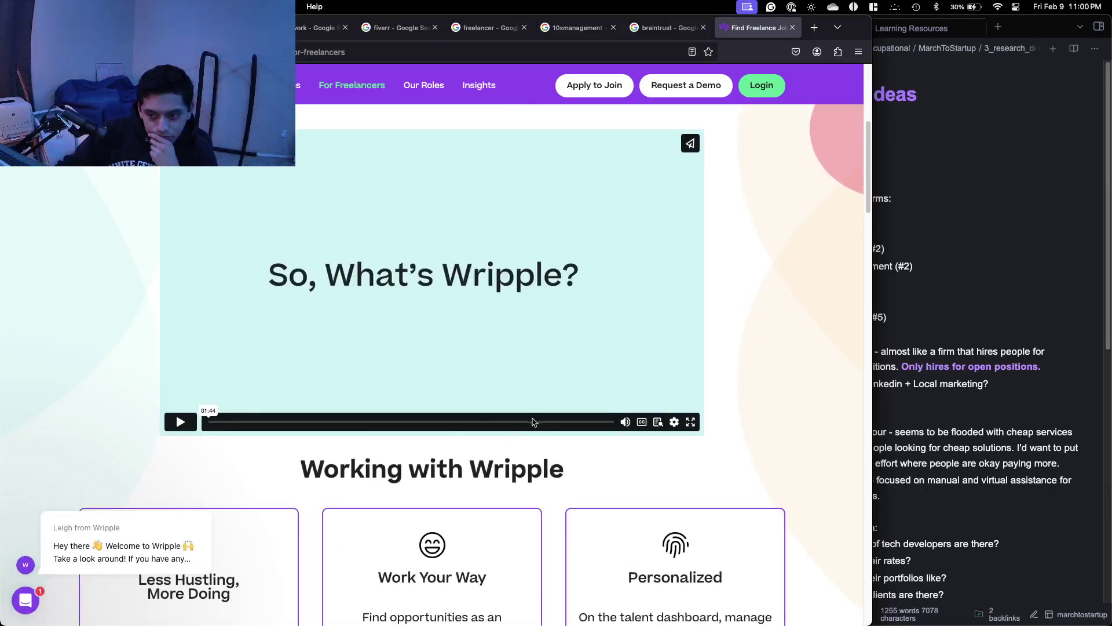
Play the "So, What's Wripple?" video and skip ahead through it to the steps for joining at about 01:31.
click(244, 399)
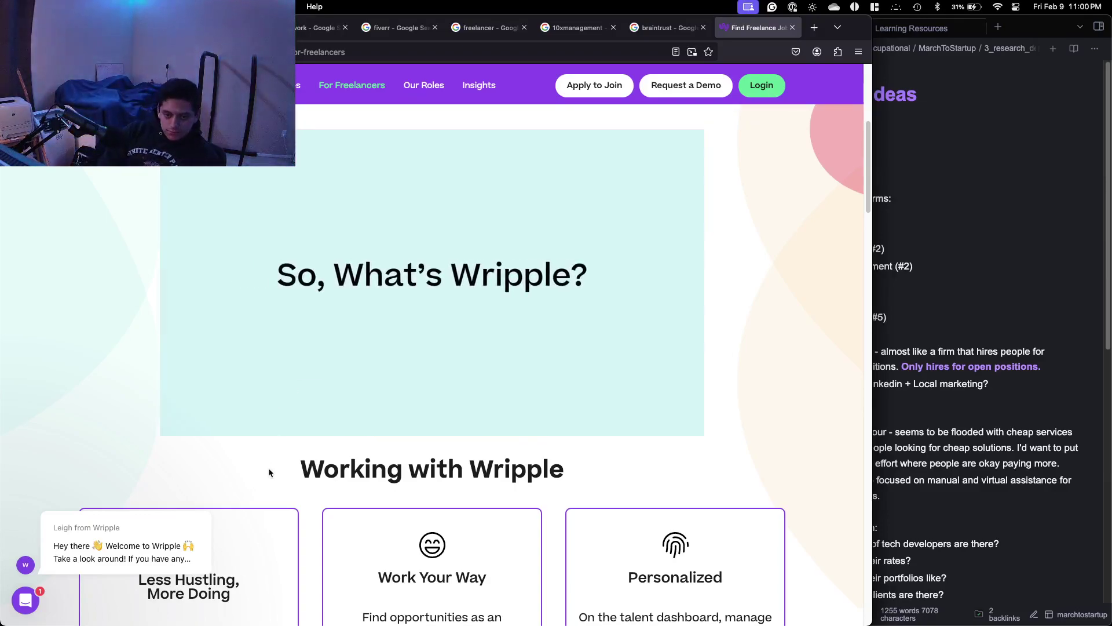
click(322, 383)
click(284, 398)
click(624, 423)
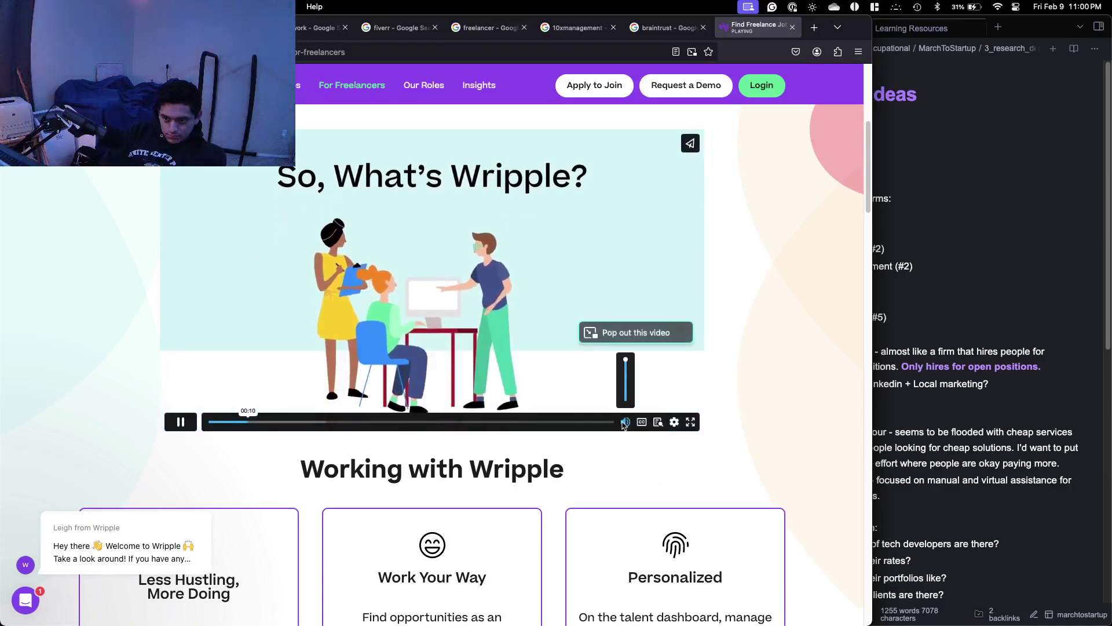
click(288, 422)
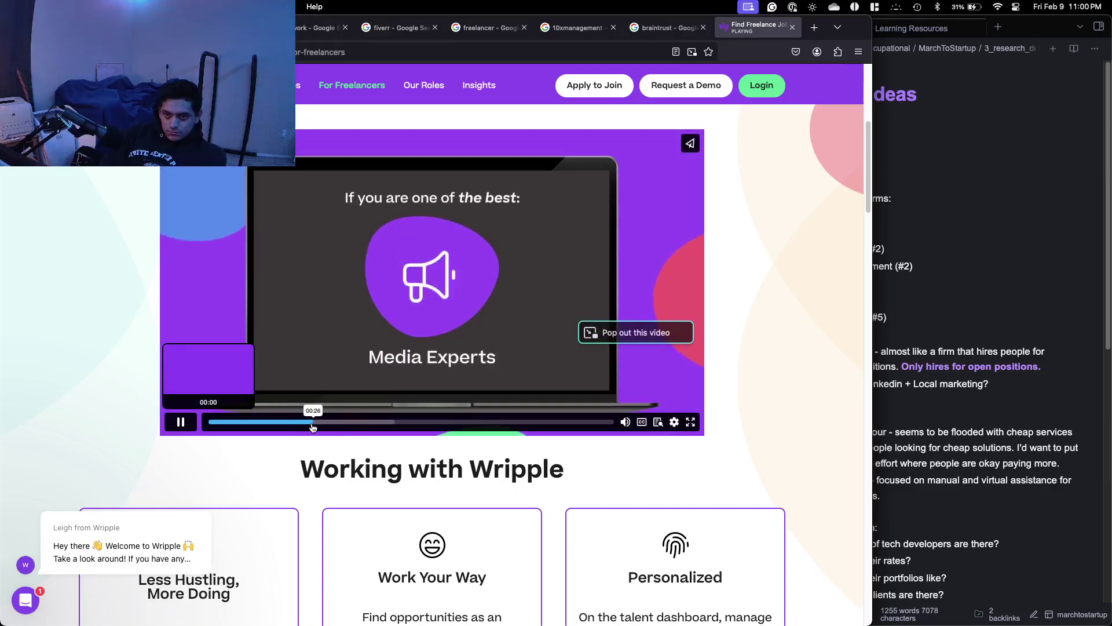
drag(363, 423, 404, 422)
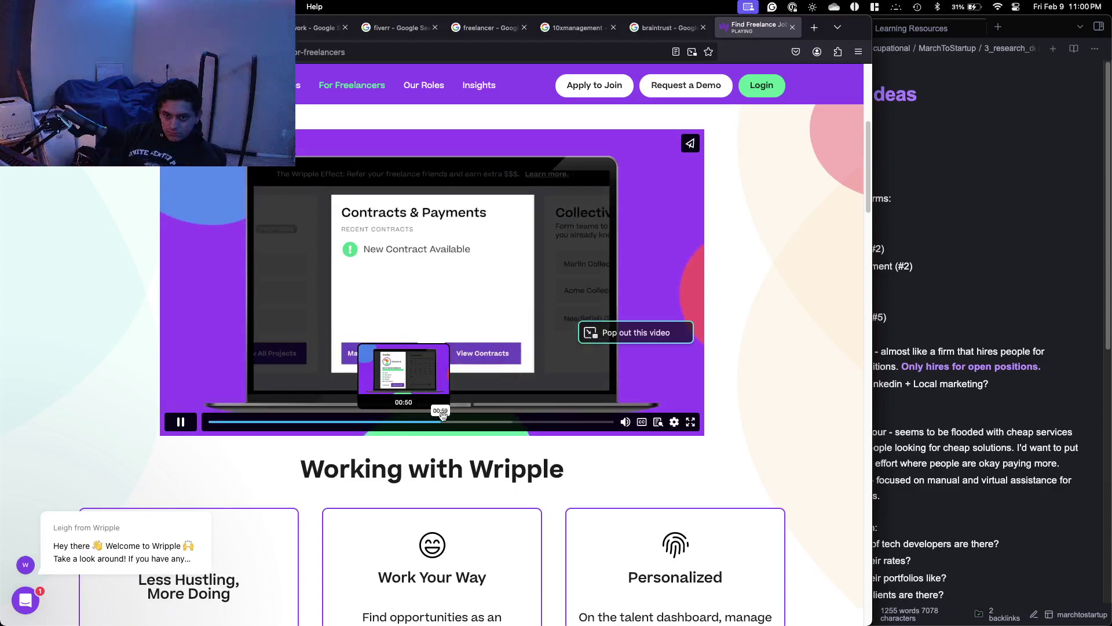
click(480, 420)
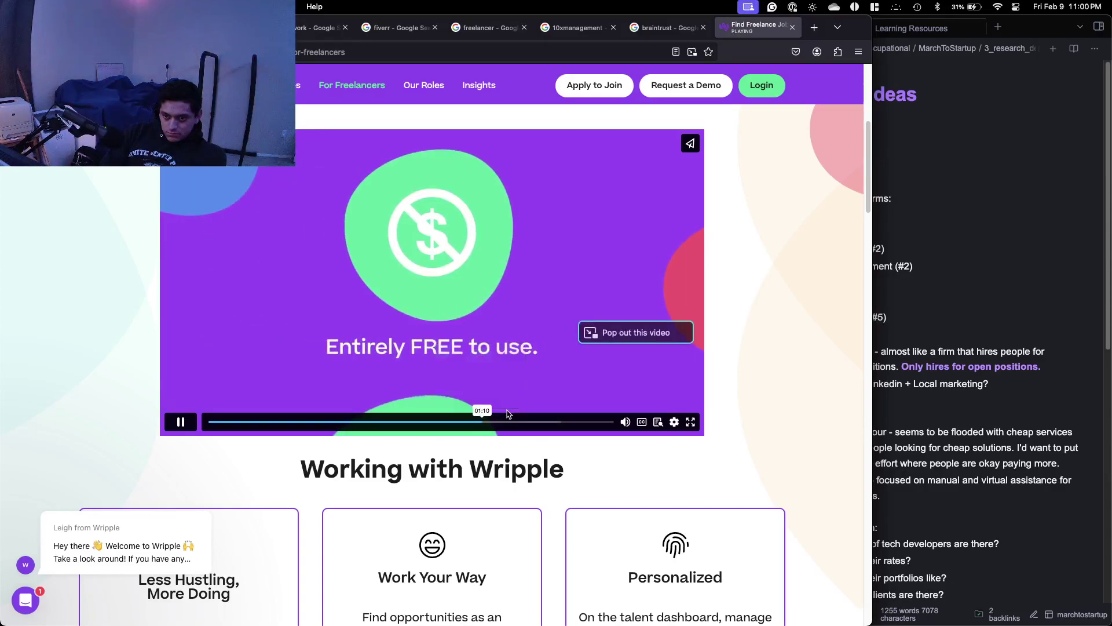
drag(525, 417, 541, 421)
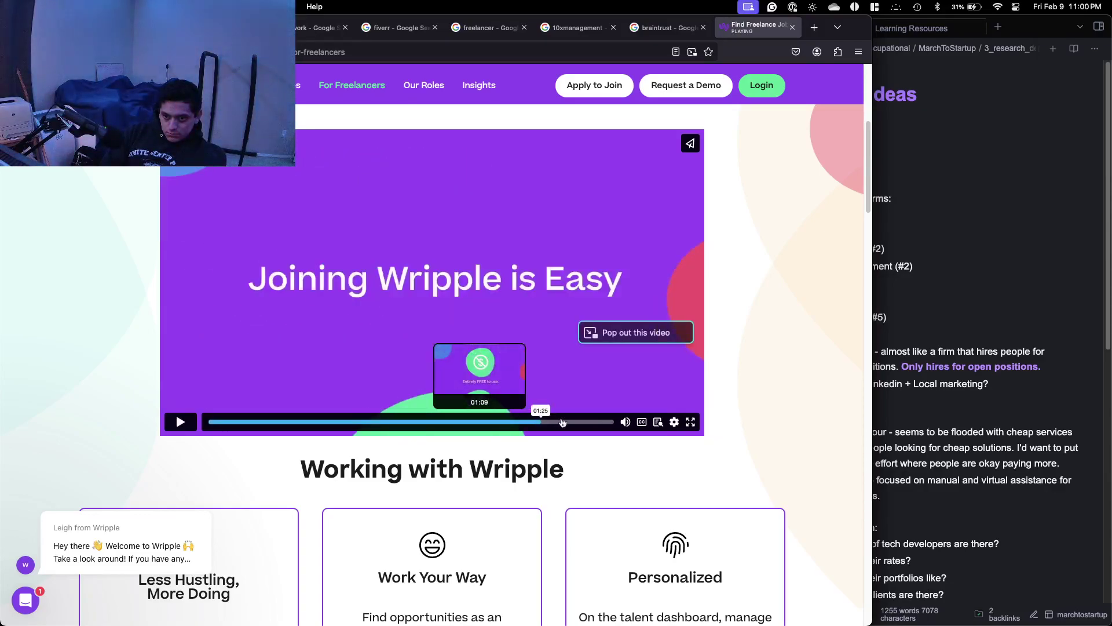
click(560, 422)
scroll(439, 253, down, 3)
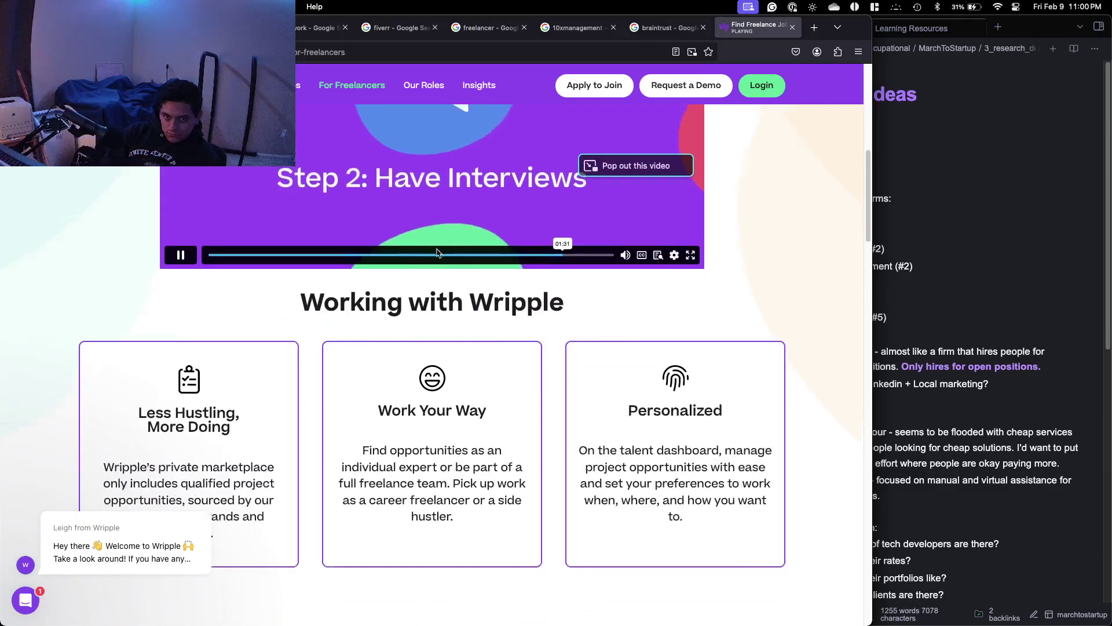
scroll(439, 252, up, 3)
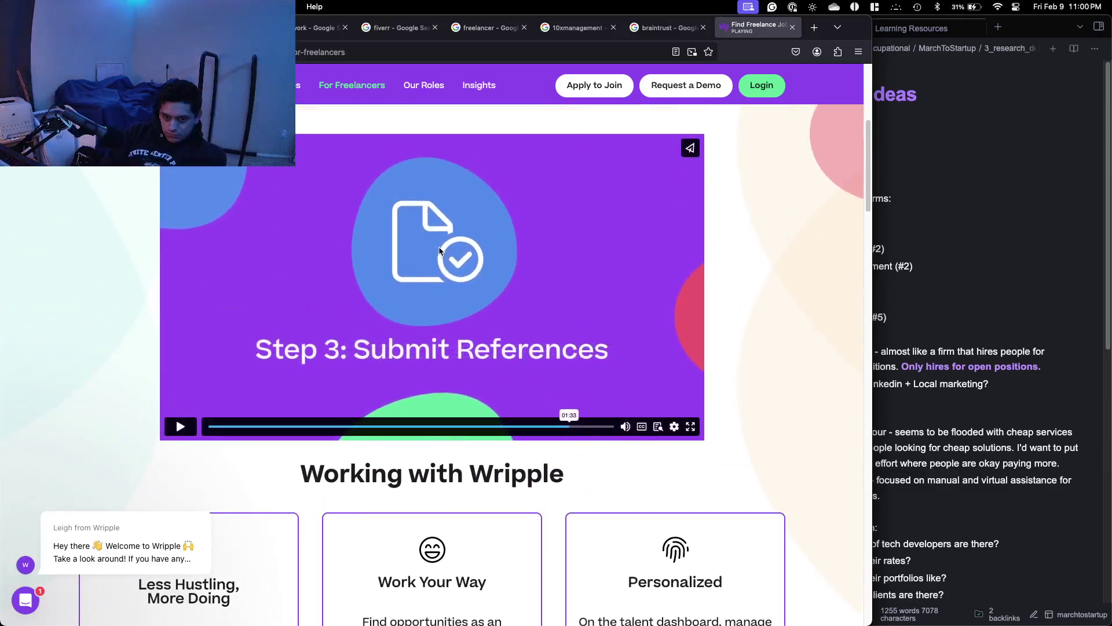
Read the Working with Wripple benefit cards and enlarge The Full Package card about costs and pay.
scroll(440, 250, down, 5)
scroll(439, 250, down, 5)
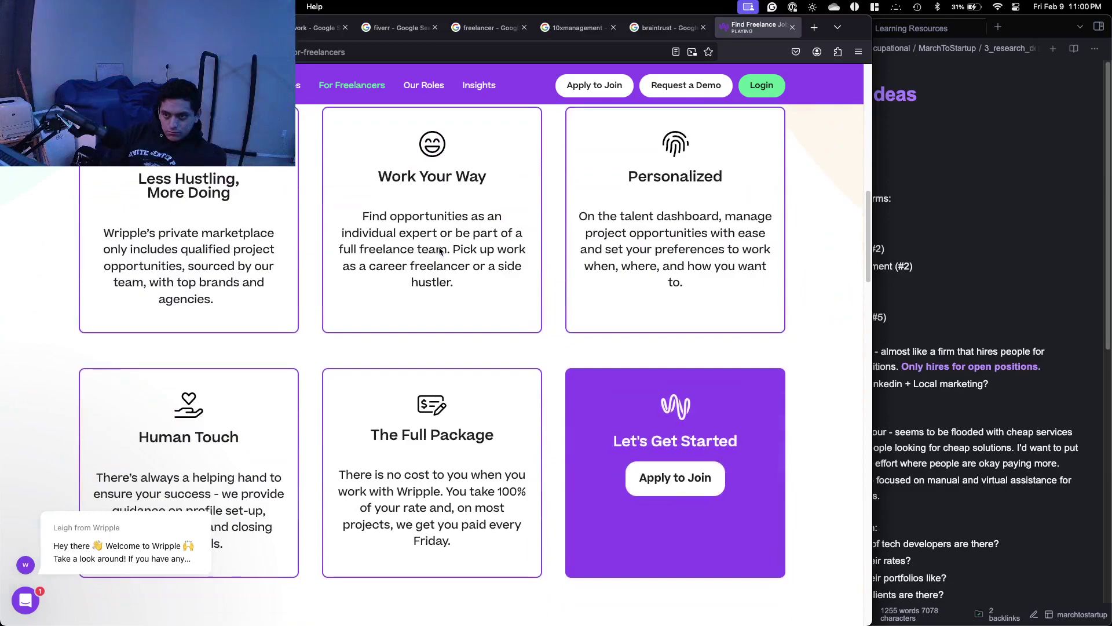
scroll(440, 250, down, 1)
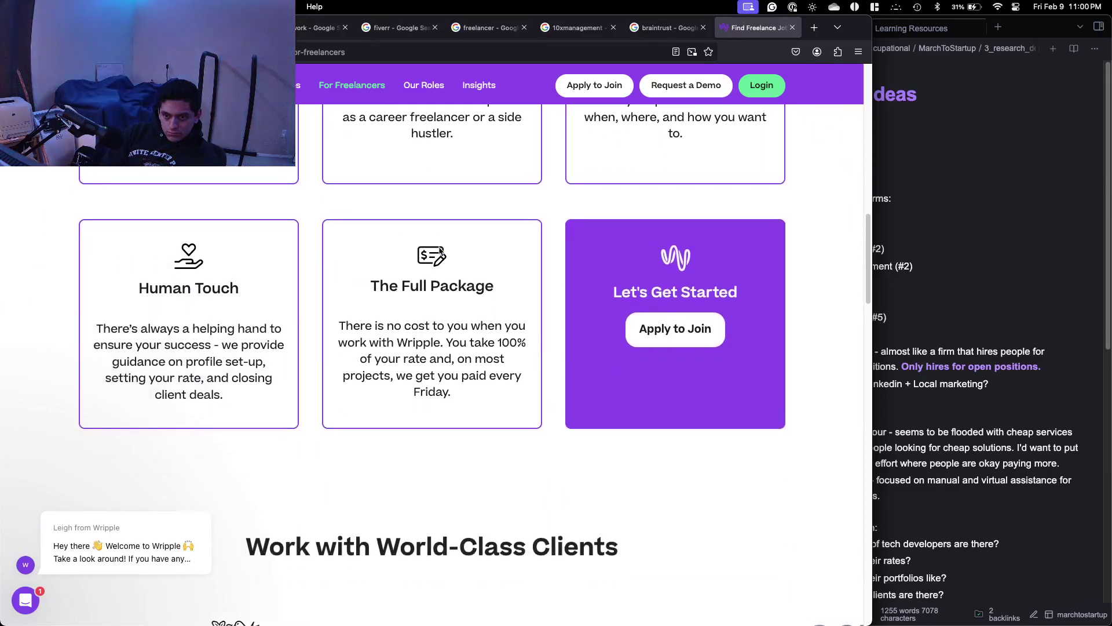
scroll(439, 250, down, 1)
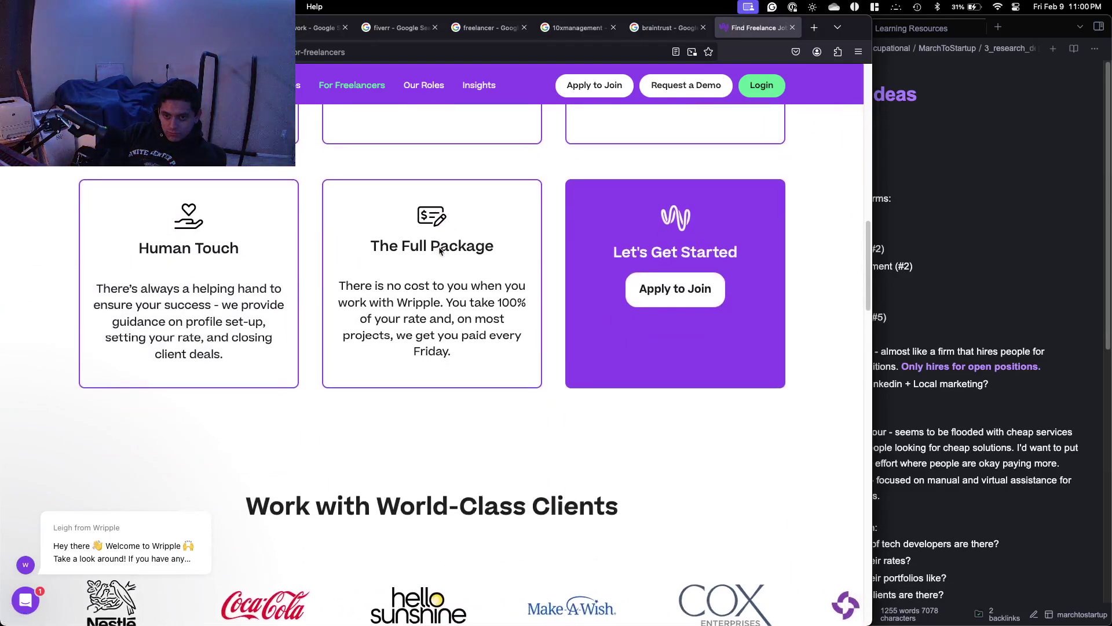
scroll(440, 251, up, 5)
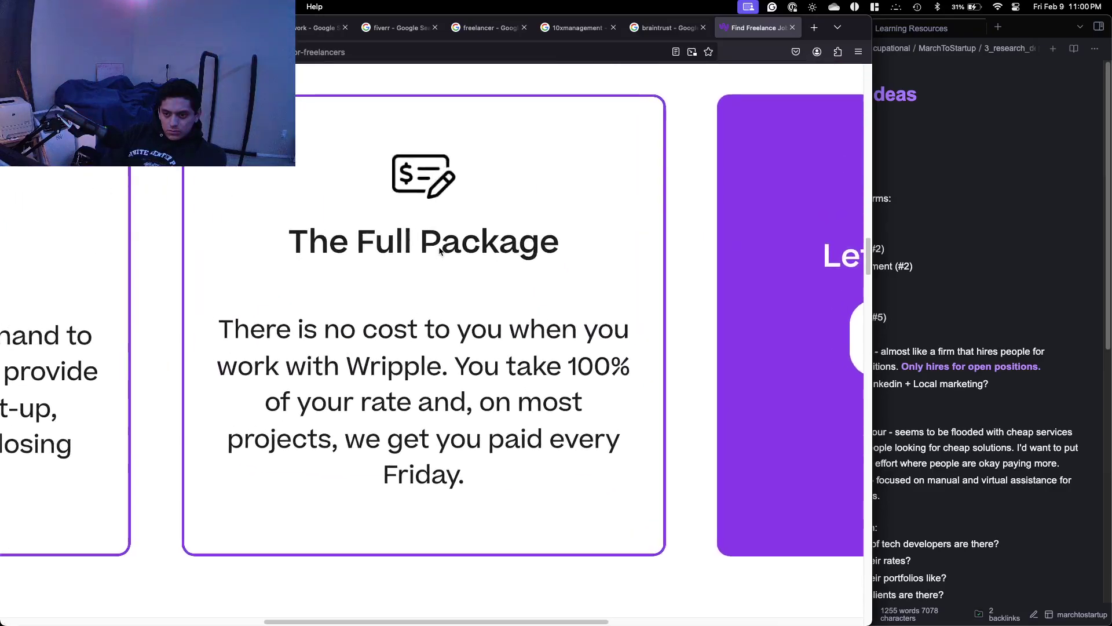
Read the rest of Wripple's freelancer page down to the Join Wripple section, then view and close its Apply to Join registration form.
scroll(440, 251, down, 5)
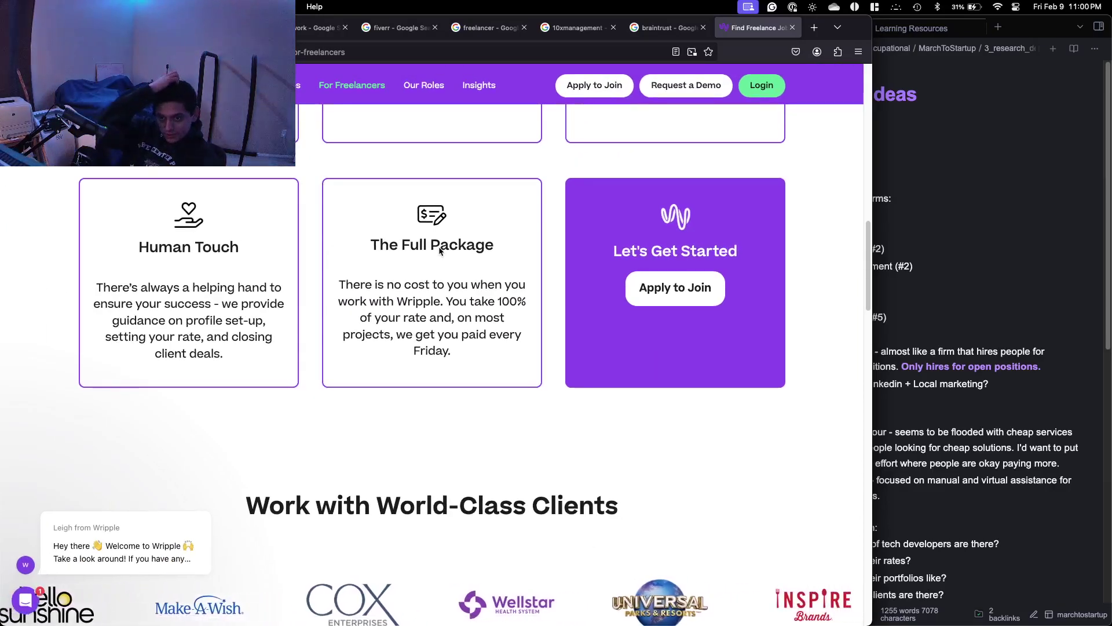
scroll(439, 250, down, 6)
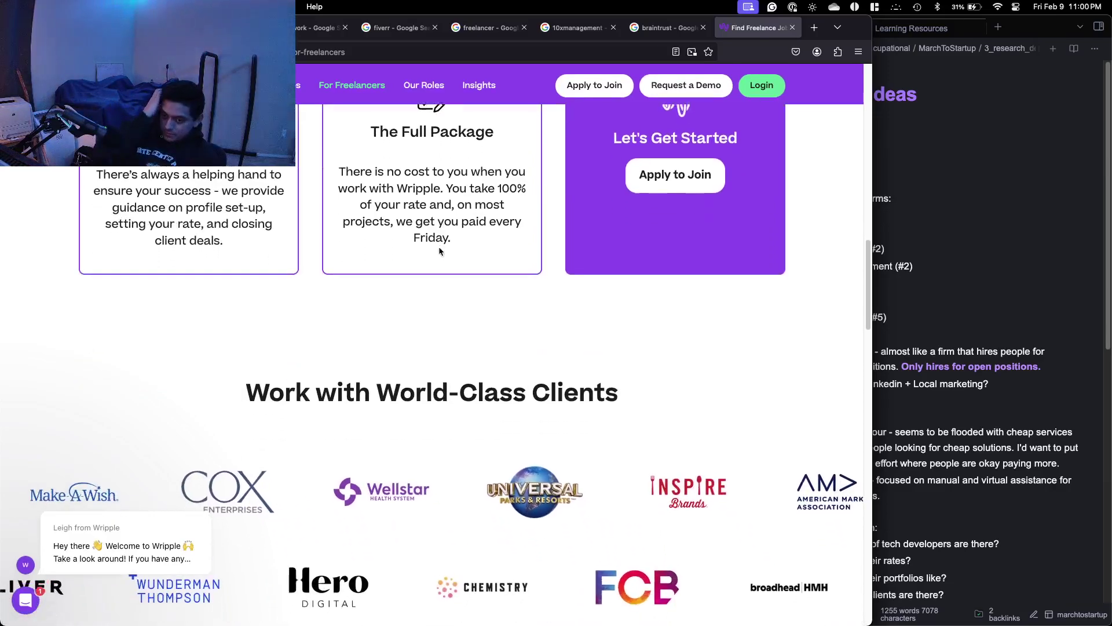
scroll(439, 251, down, 10)
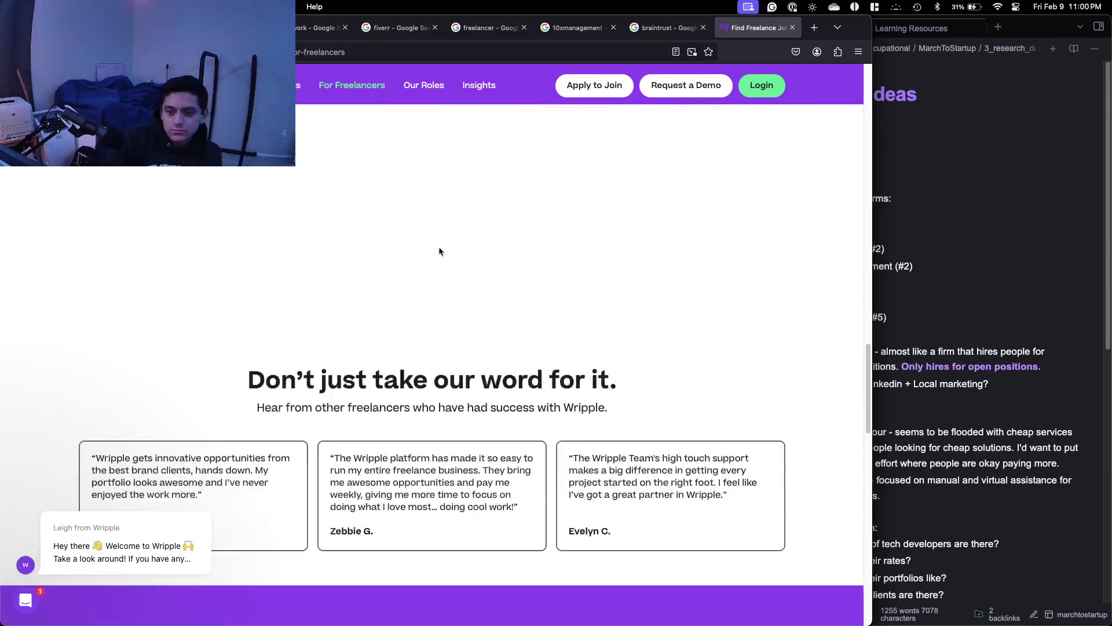
scroll(440, 250, down, 12)
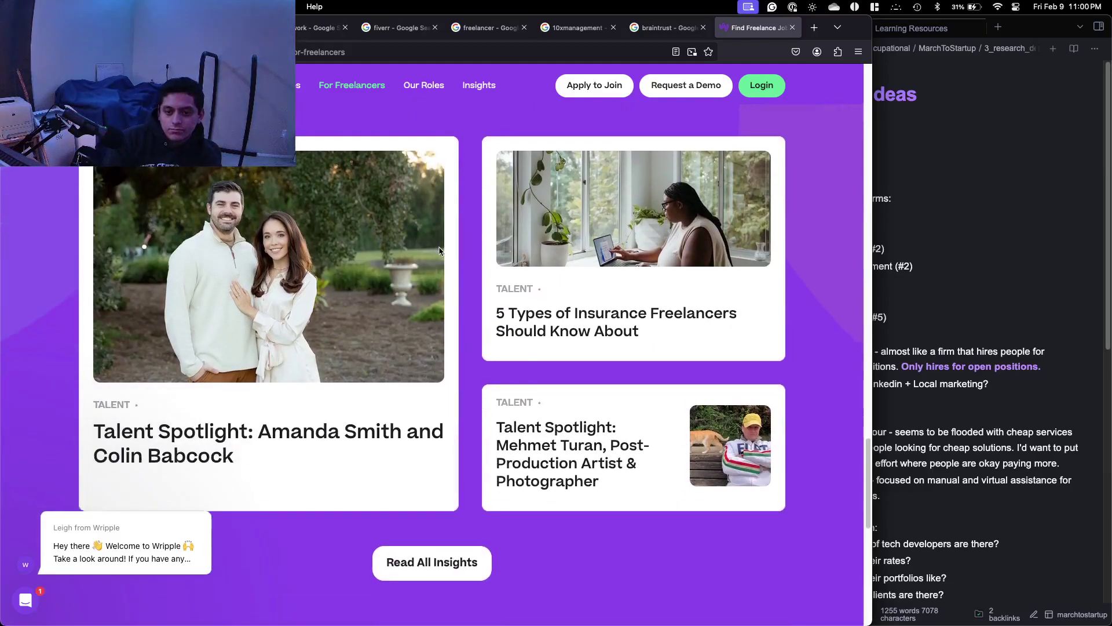
scroll(440, 250, down, 3)
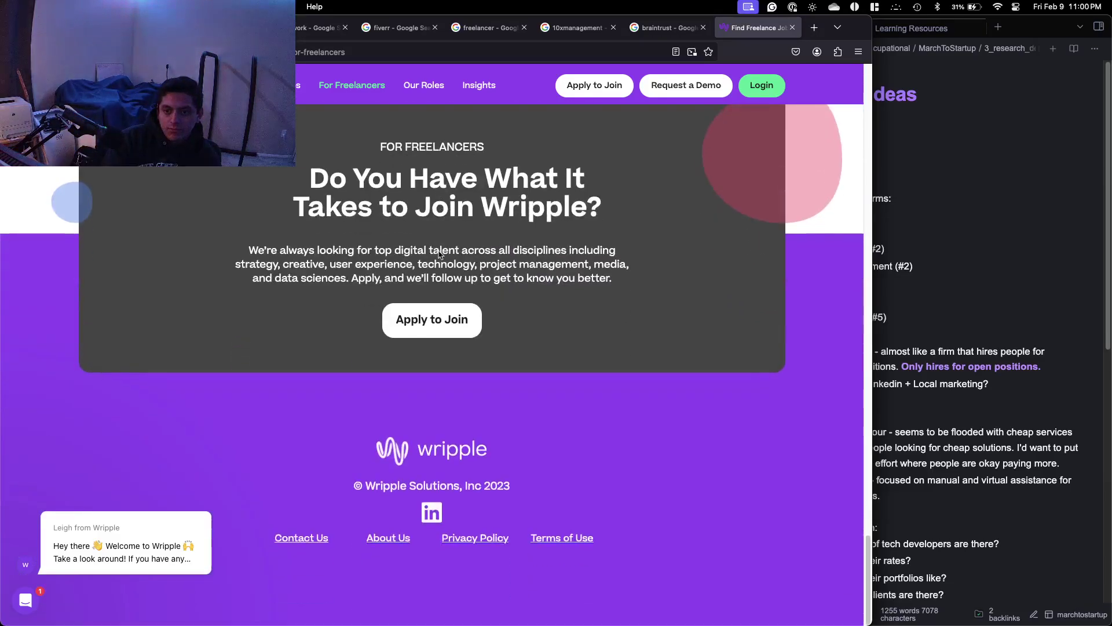
click(439, 316)
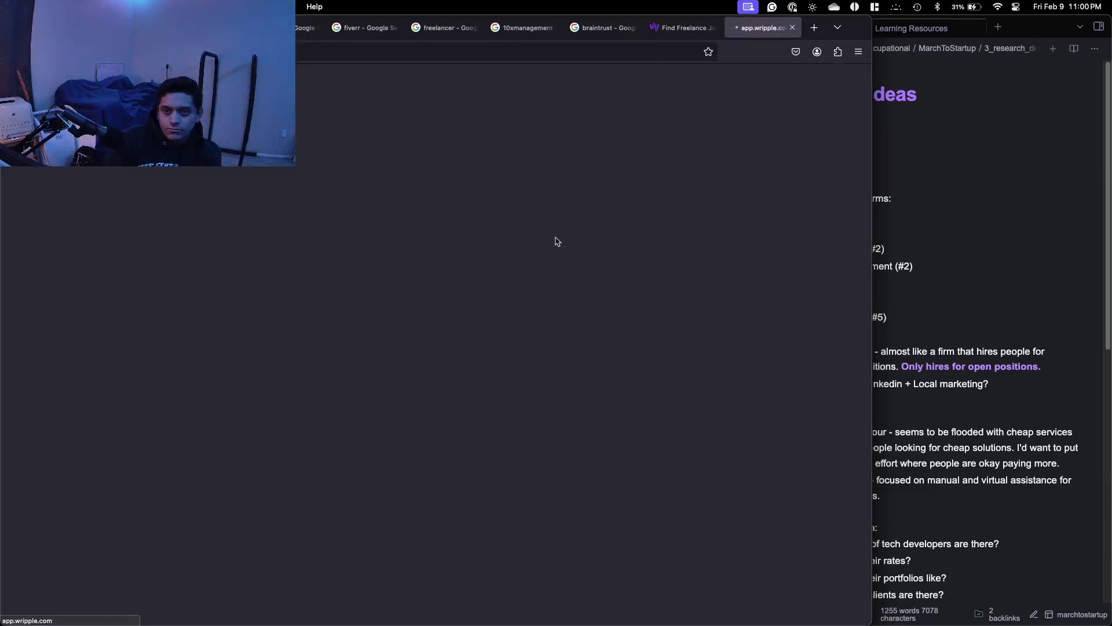
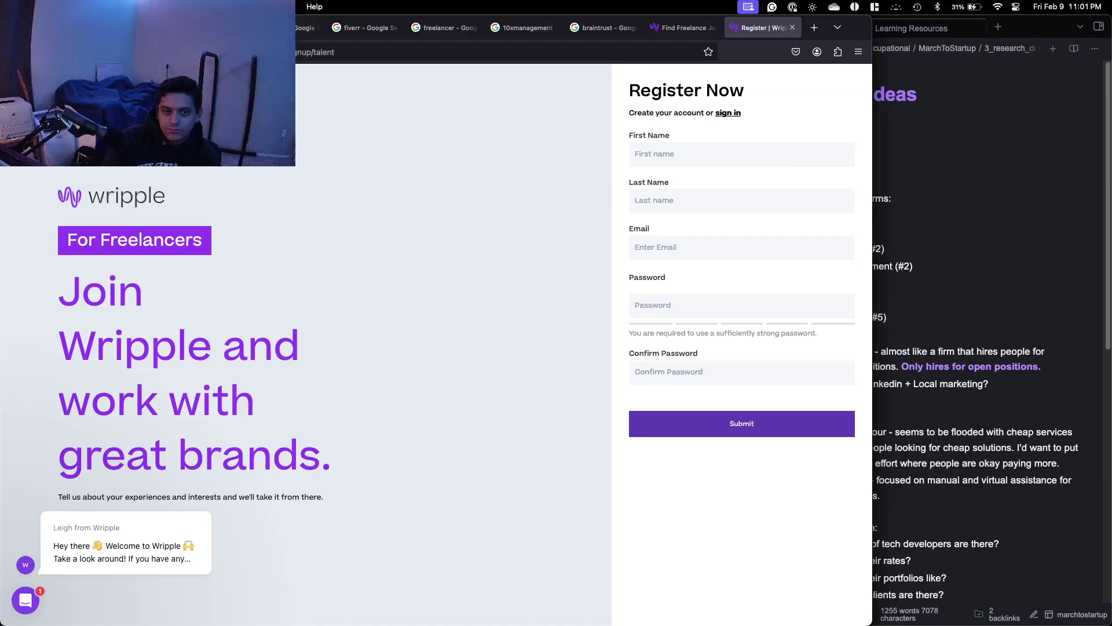
click(793, 28)
Search the web for "wripple reviews reddit".
click(637, 55)
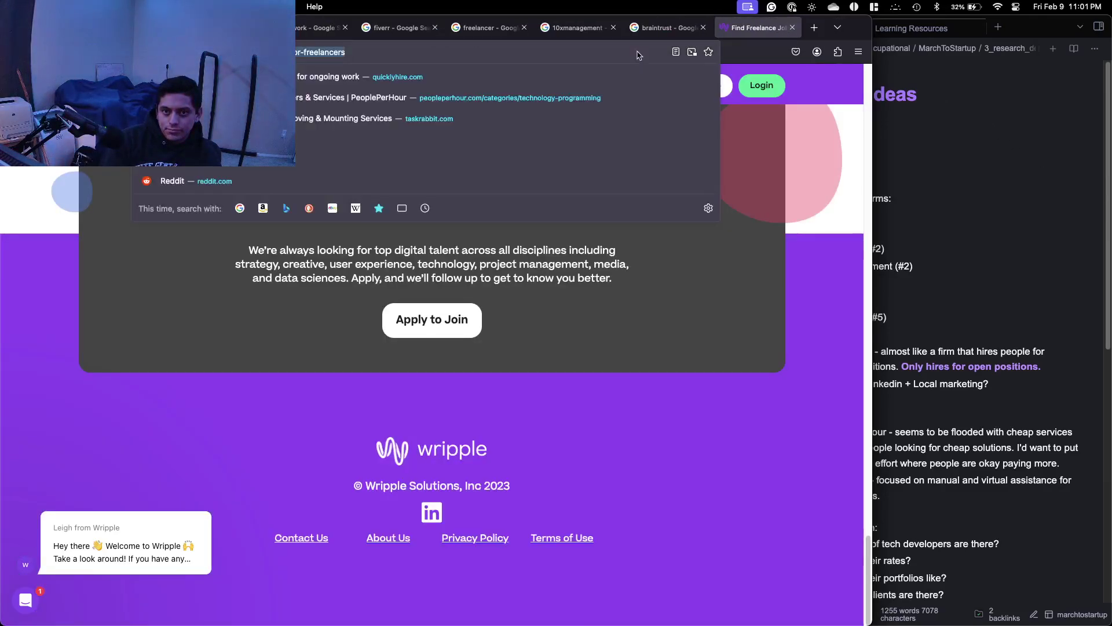
text(wripple)
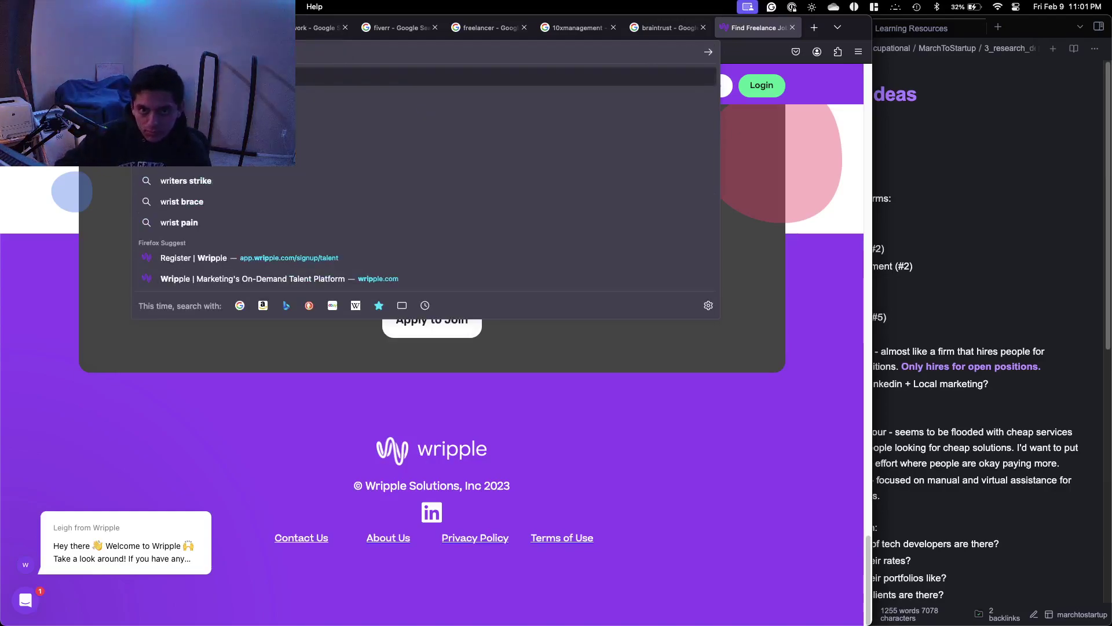
text(vi)
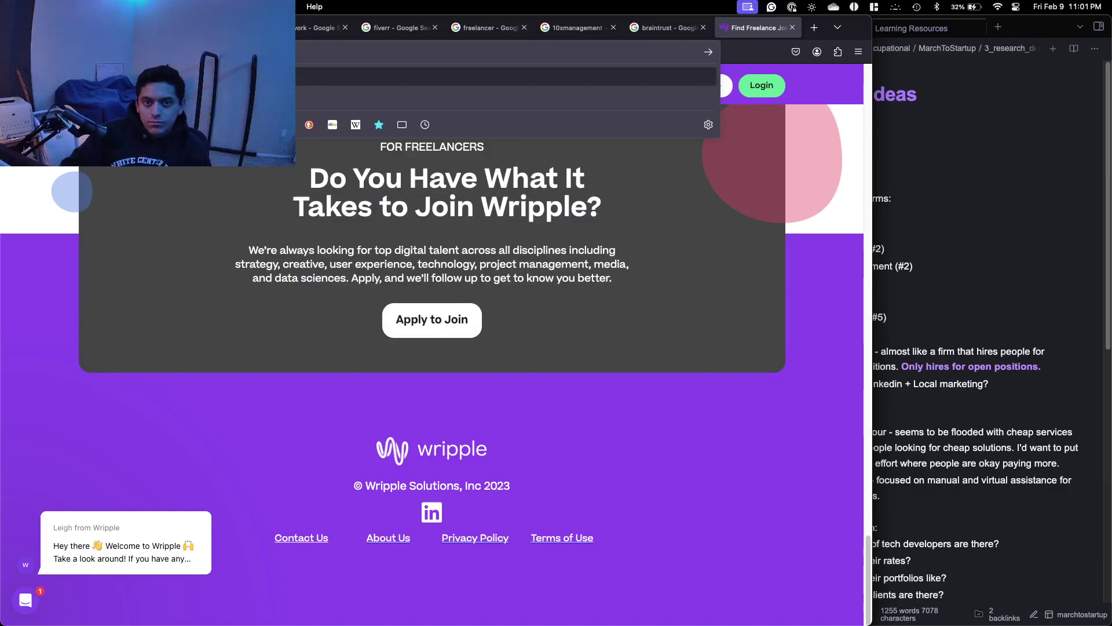
text(reviews reddit)
key(Return)
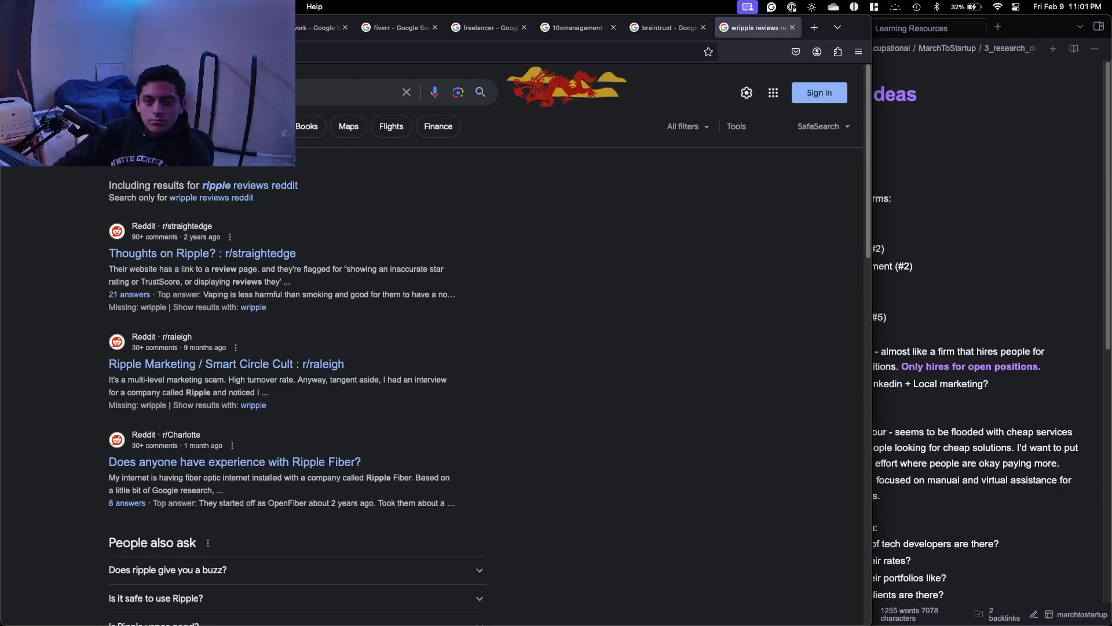
Refine the search to "wripple freelance reviews reddit", restrict it to that exact spelling, and scan the results for feedback on Wripple.
click(203, 92)
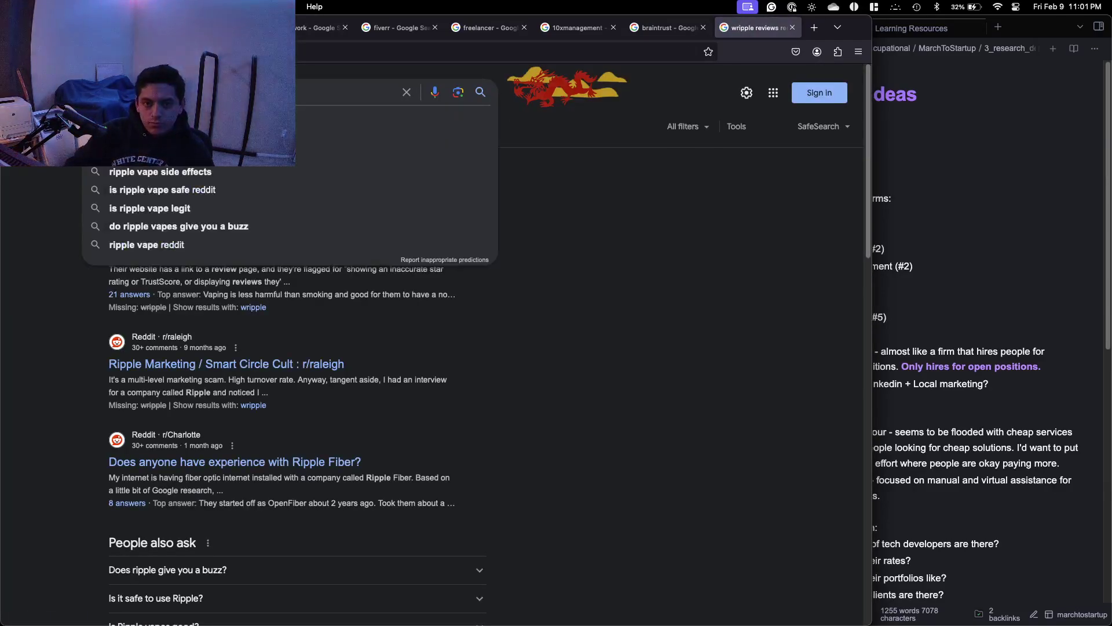
text(free)
key(Return)
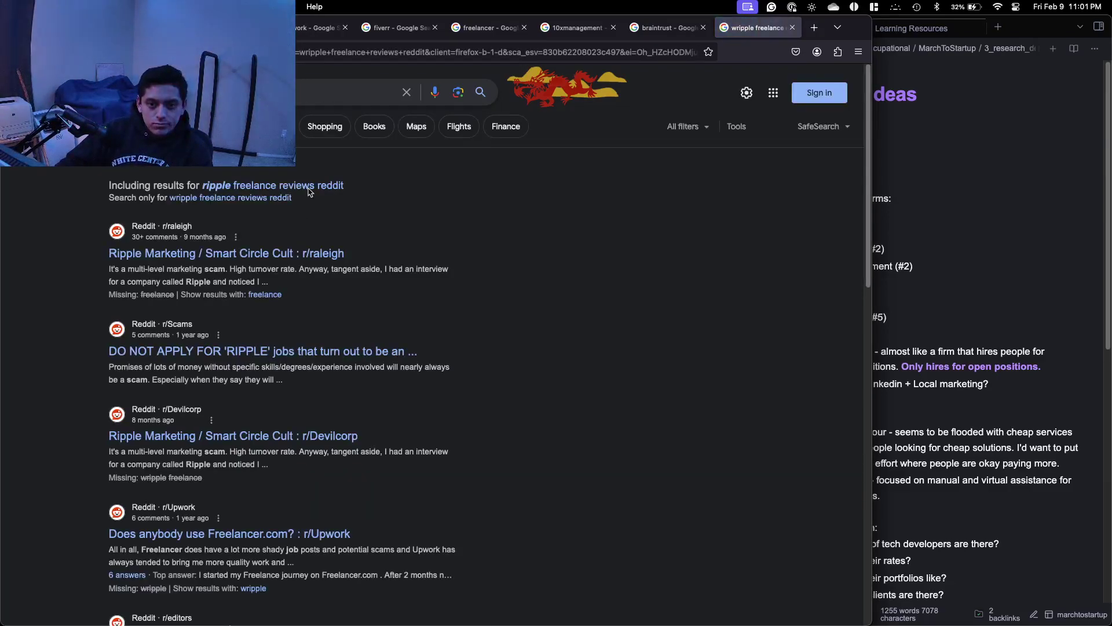
click(256, 199)
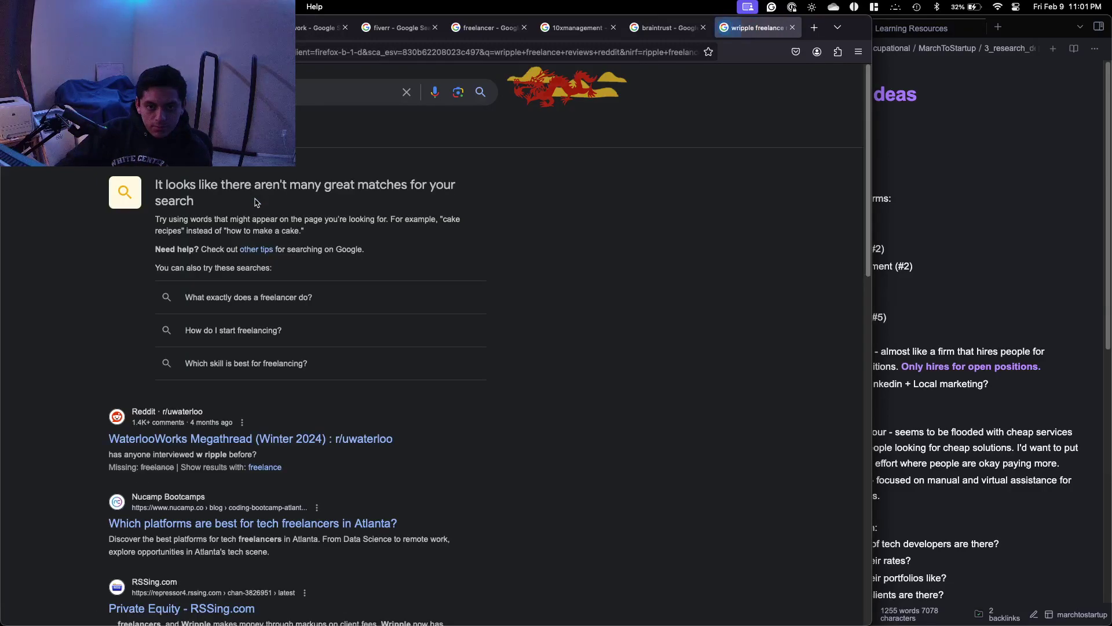
scroll(253, 208, down, 2)
scroll(253, 208, down, 10)
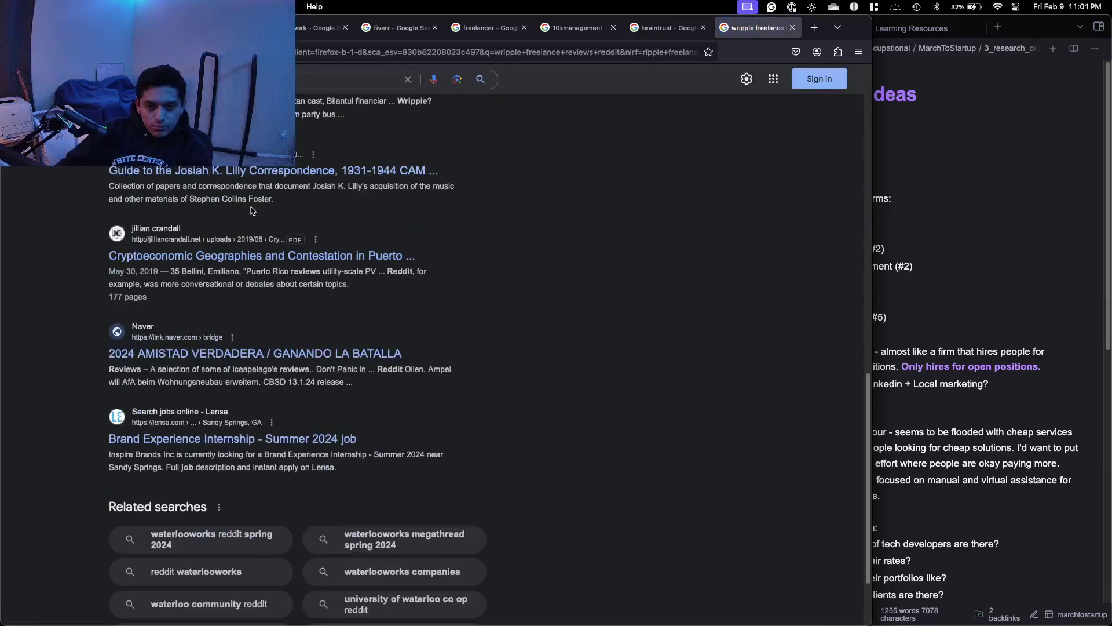
scroll(251, 209, down, 5)
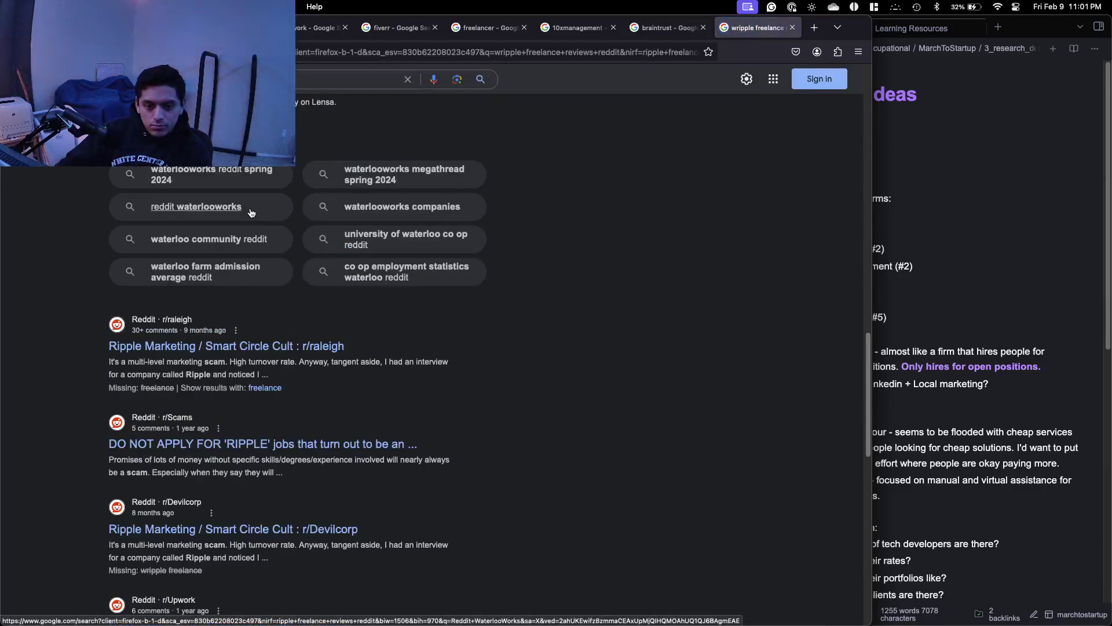
scroll(251, 213, up, 17)
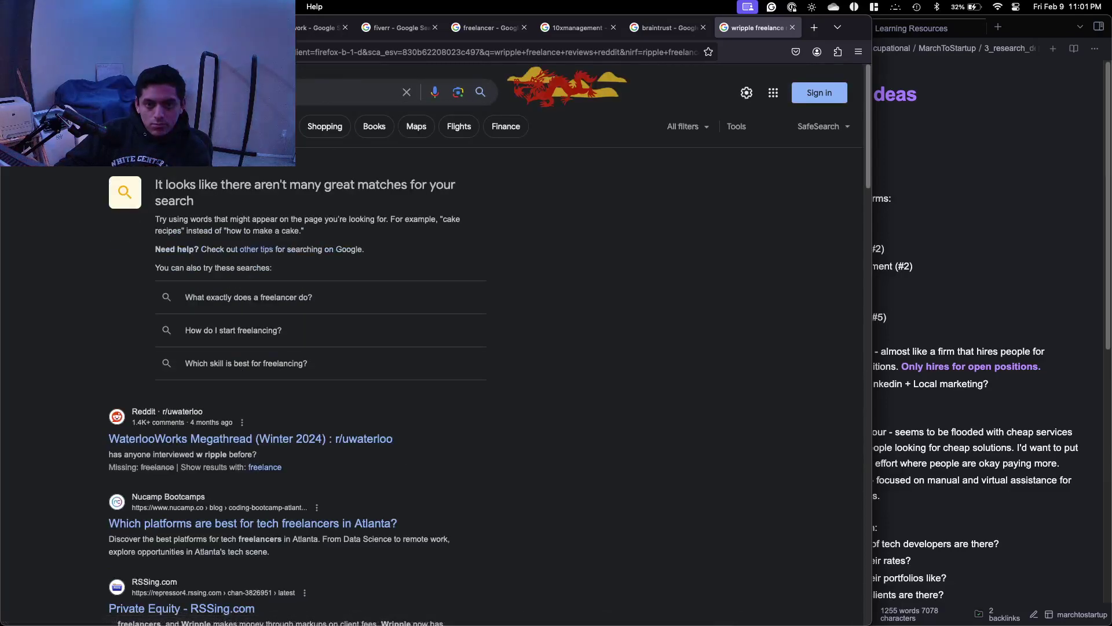
Shorten the search to "wripple freelancing" and look through the results.
click(243, 92)
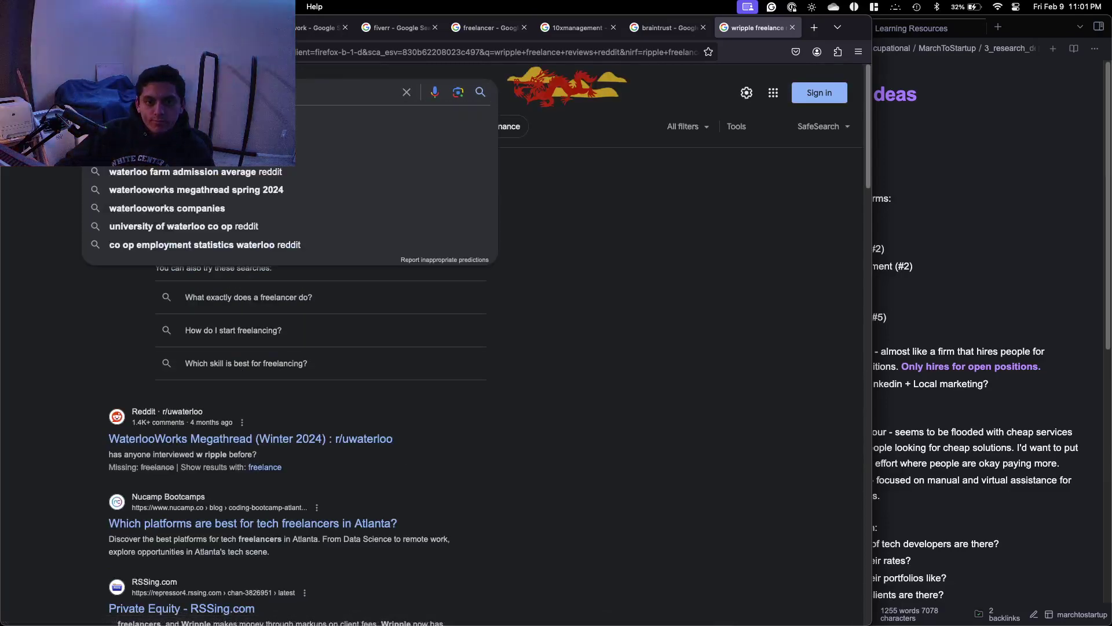
key(BackSpace)
key(BackSpace)
key(BackSpace)
key(BackSpace)
key(BackSpace)
key(BackSpace)
key(BackSpace)
key(BackSpace)
key(BackSpace)
key(BackSpace)
key(BackSpace)
key(BackSpace)
key(BackSpace)
key(BackSpace)
key(BackSpace)
key(BackSpace)
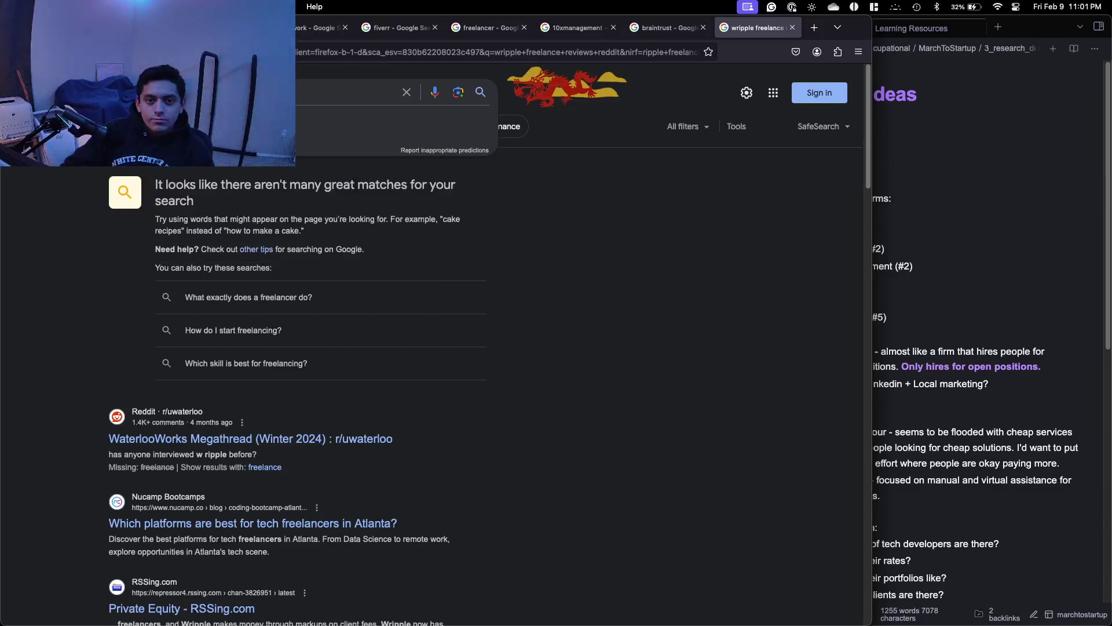
text(in)
key(Return)
scroll(319, 187, down, 5)
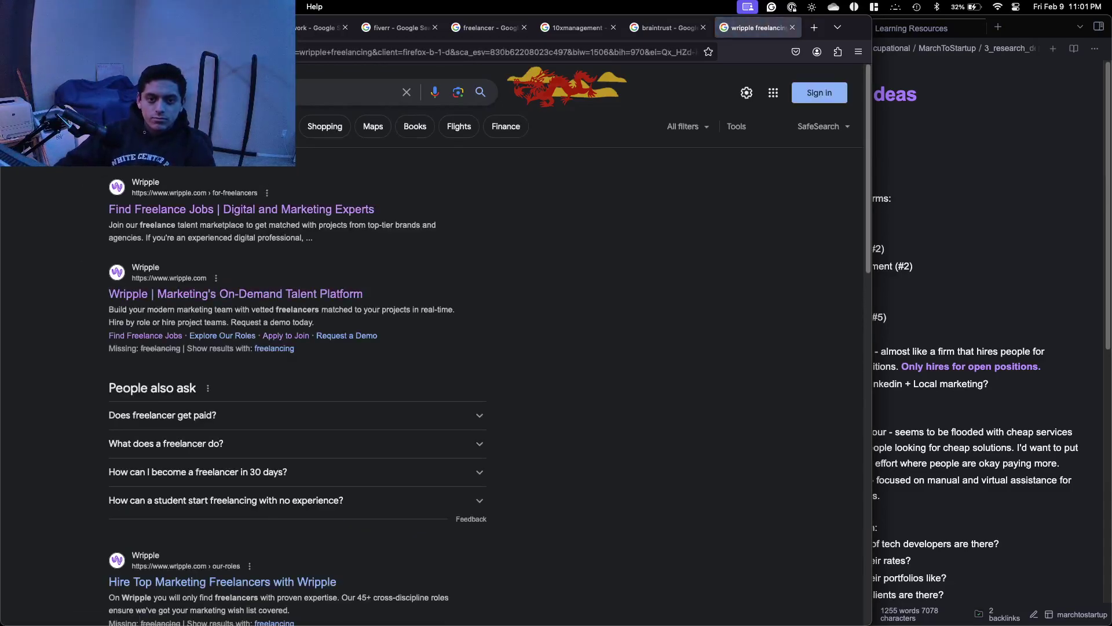
scroll(322, 191, down, 5)
scroll(323, 198, down, 5)
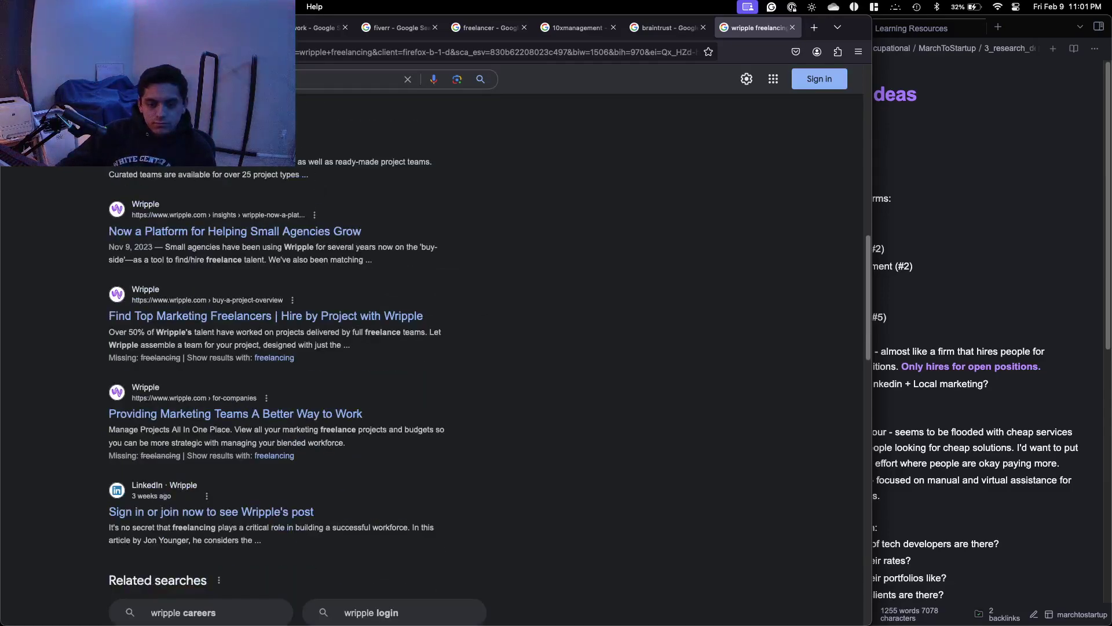
Search for "wripple freelancing reviews" and scan the results for independent reviews of the platform.
click(232, 79)
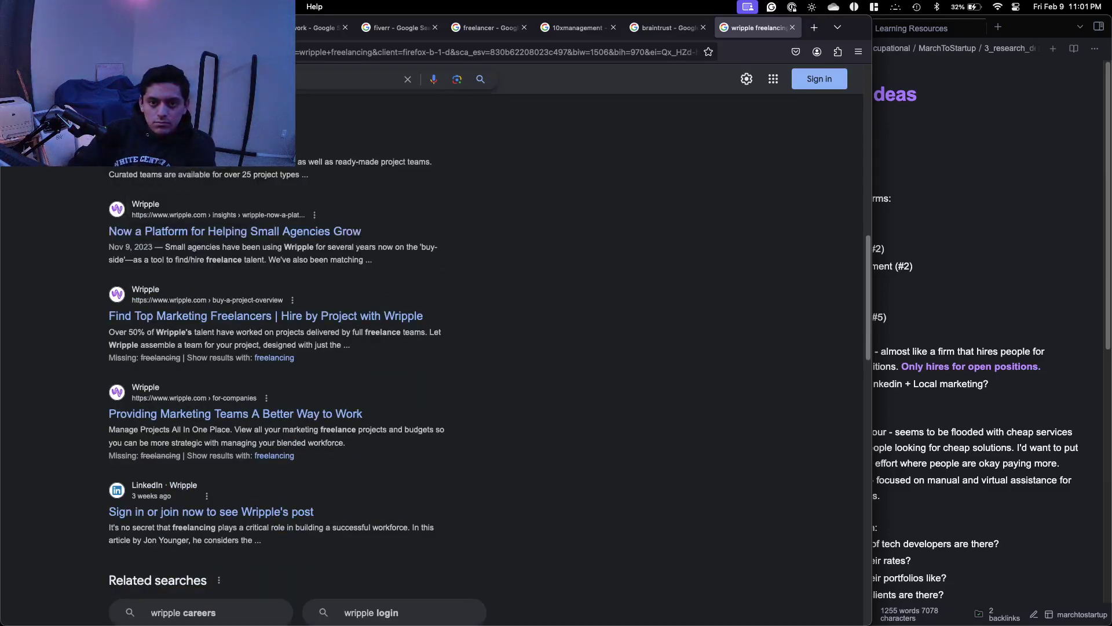
key(Return)
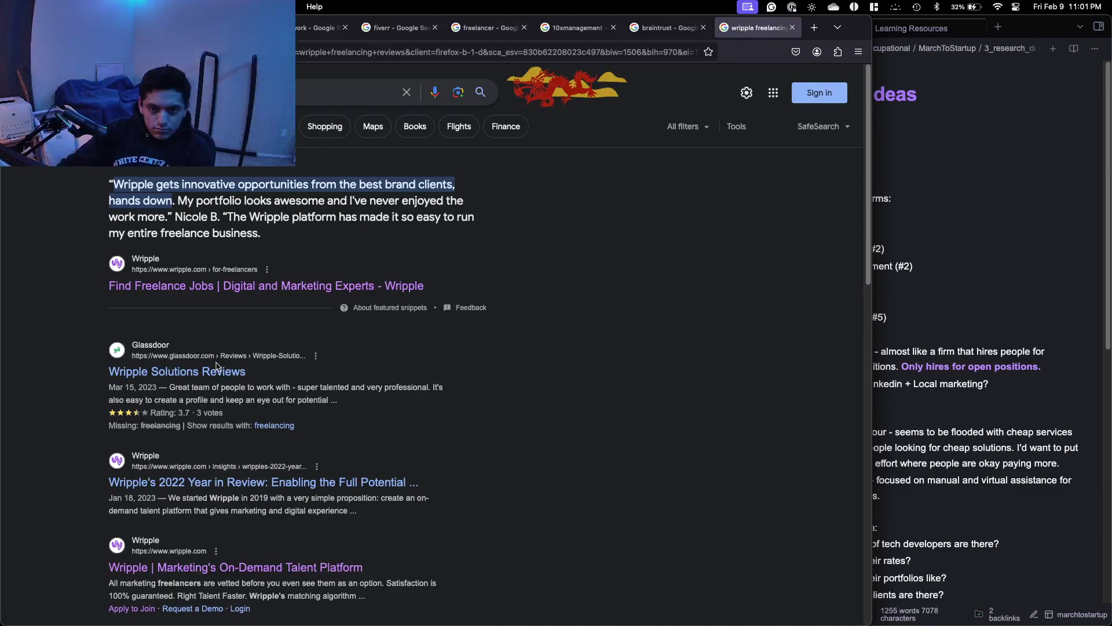
scroll(216, 366, down, 5)
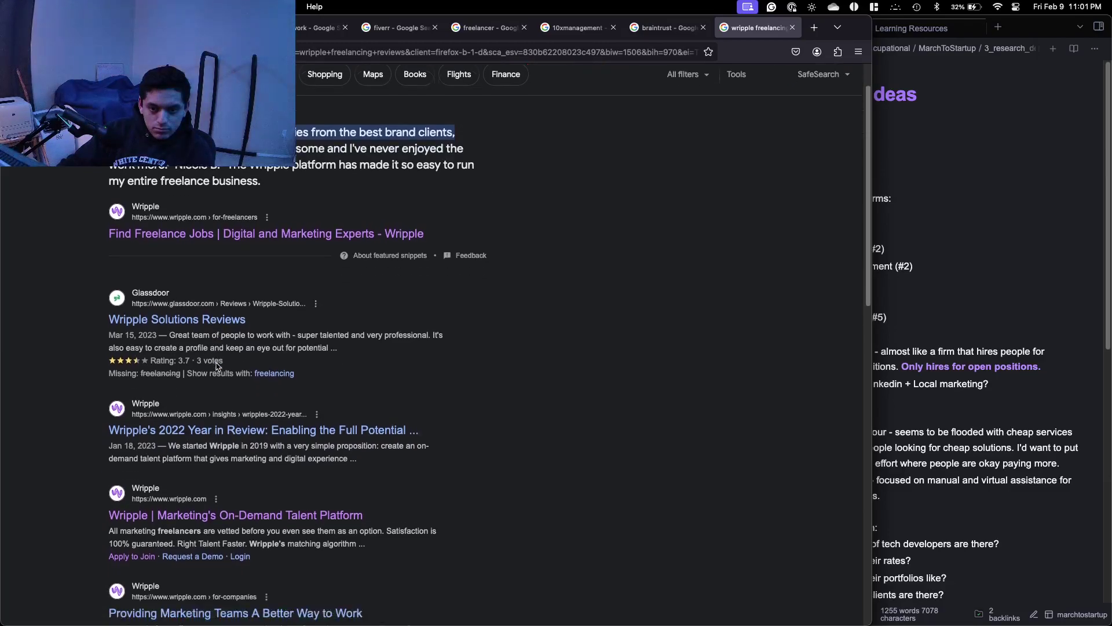
scroll(216, 366, down, 6)
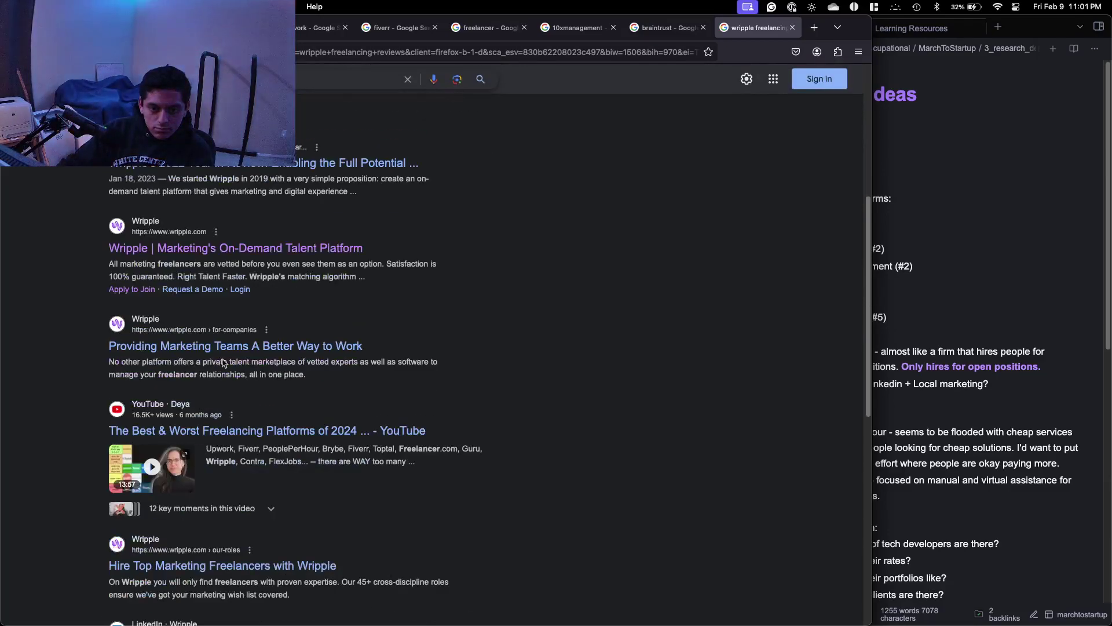
scroll(220, 363, down, 6)
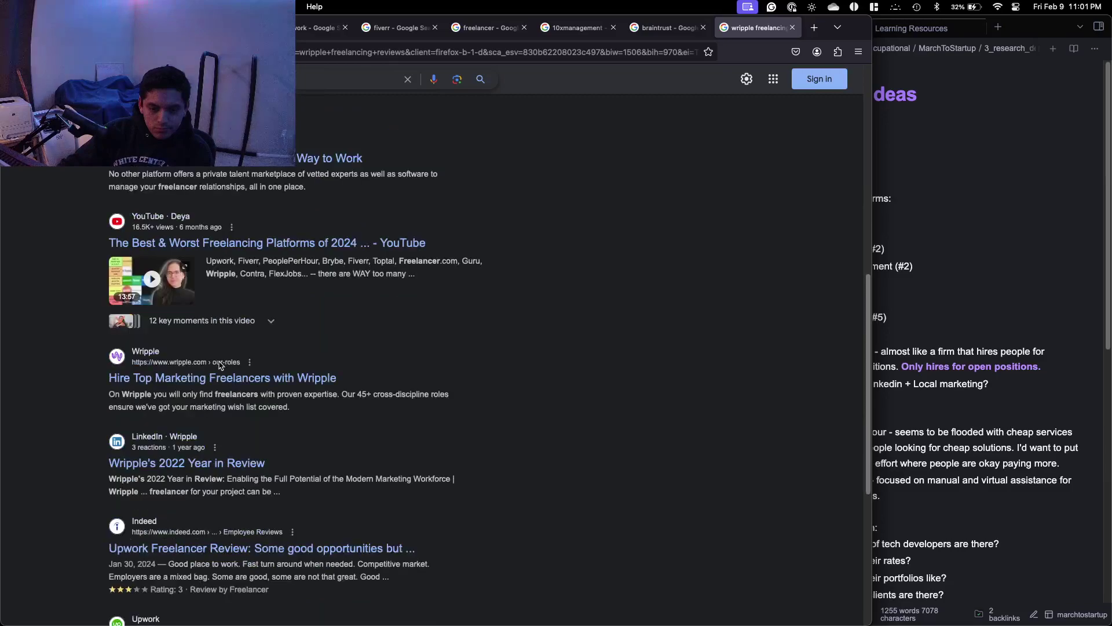
scroll(219, 365, down, 6)
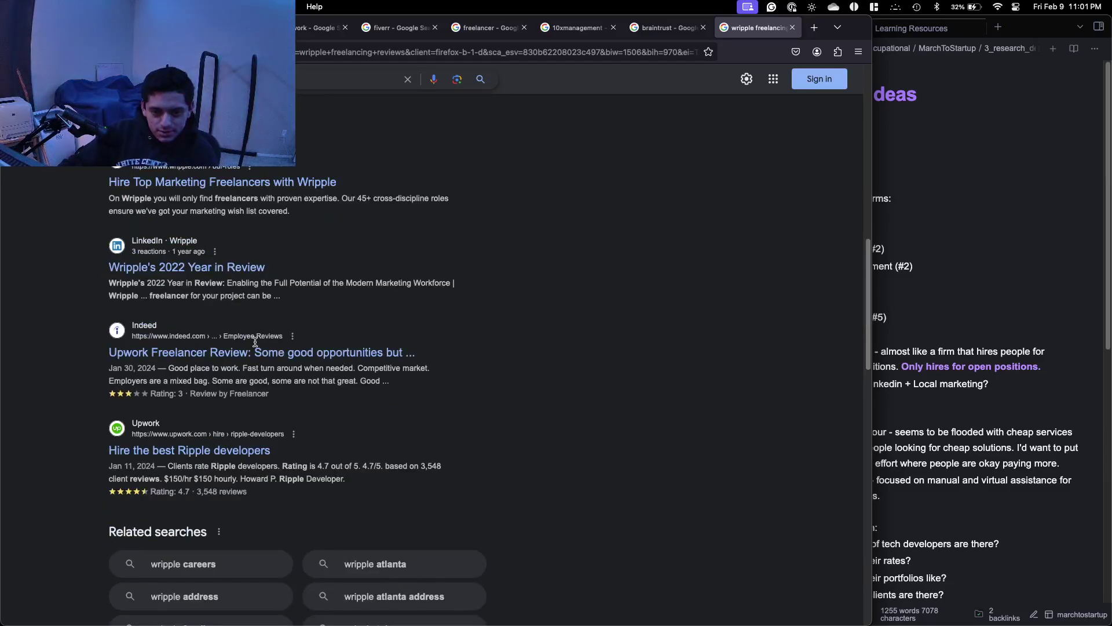
scroll(254, 340, down, 6)
scroll(255, 338, down, 6)
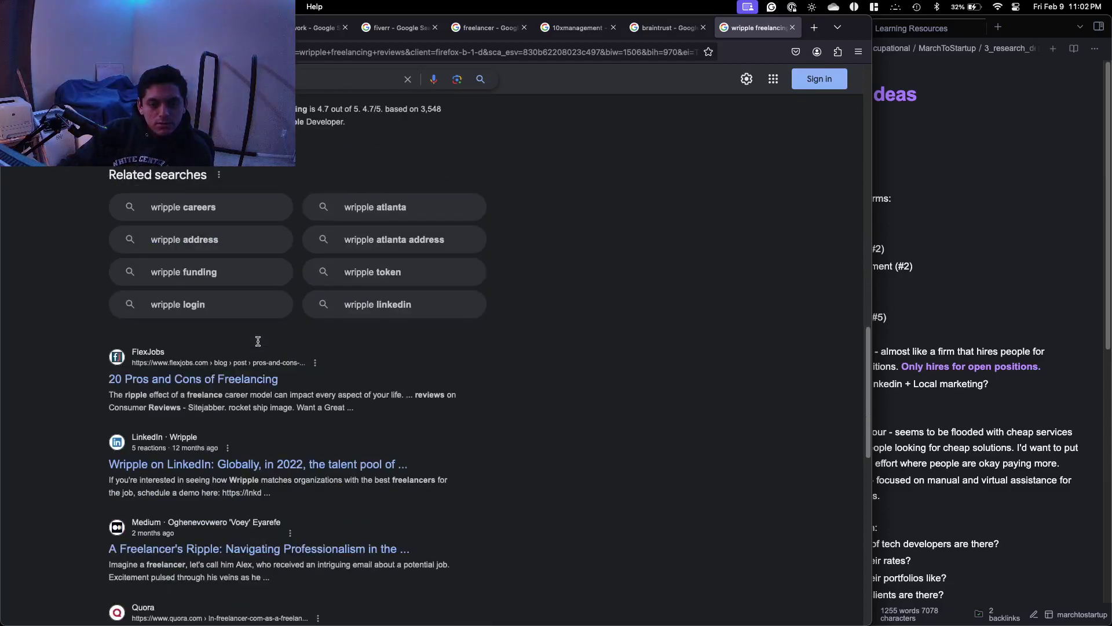
Open the Glassdoor Wripple Solutions Reviews result, read its ratings and individual reviews, and return to the search results.
scroll(258, 340, up, 20)
click(219, 373)
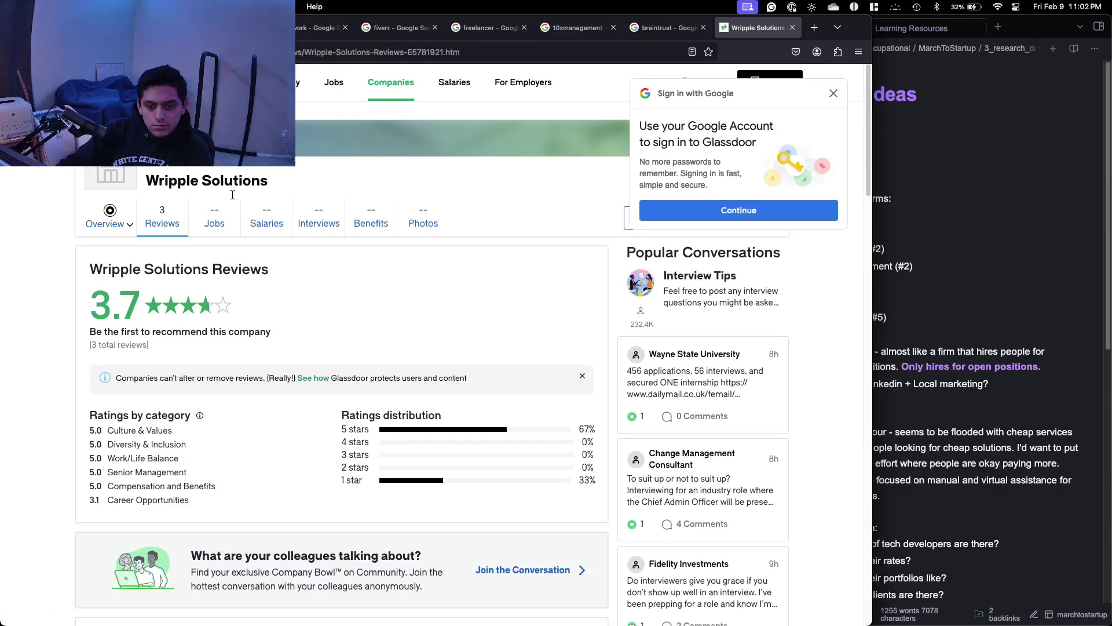
scroll(232, 194, down, 10)
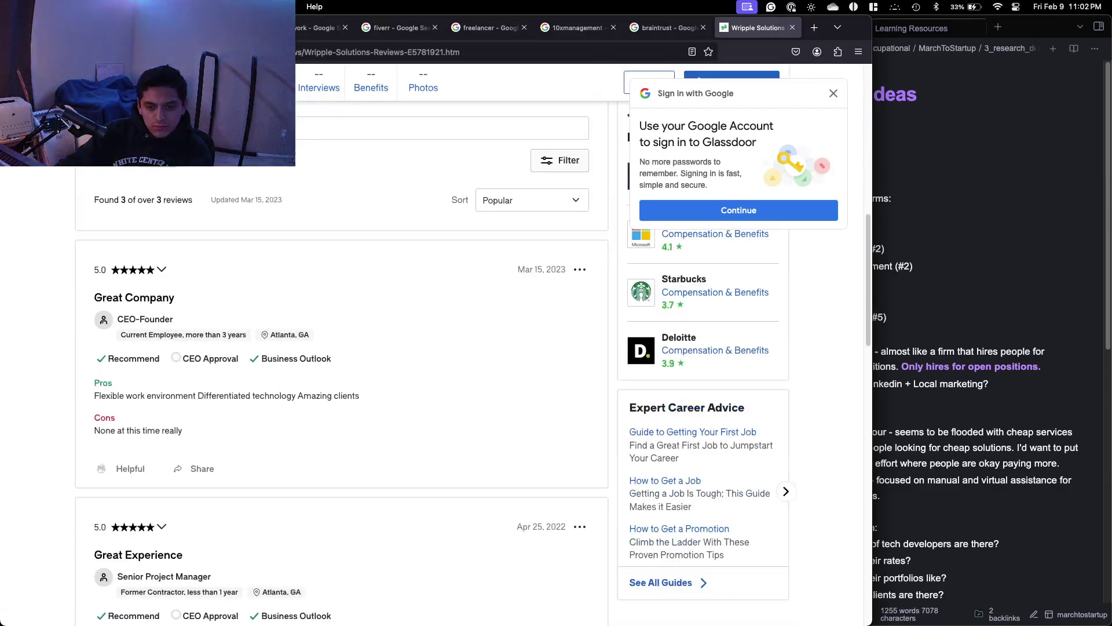
key(super+bracketleft)
Scan further down the "wripple freelancing reviews" results for other sources and go back to the first results.
scroll(430, 272, down, 15)
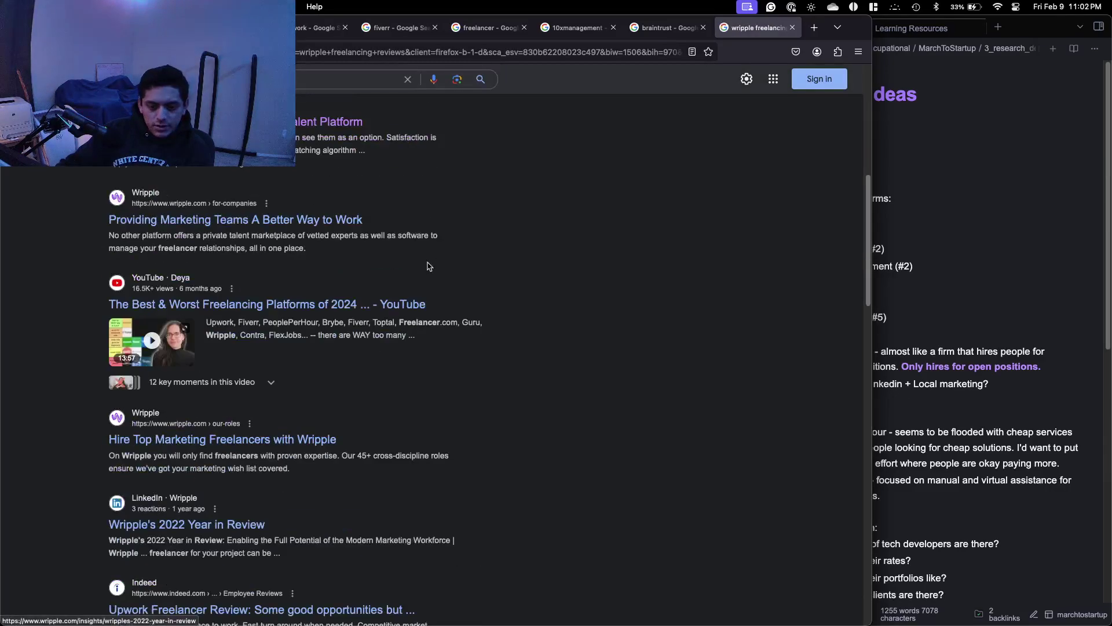
scroll(430, 274, down, 10)
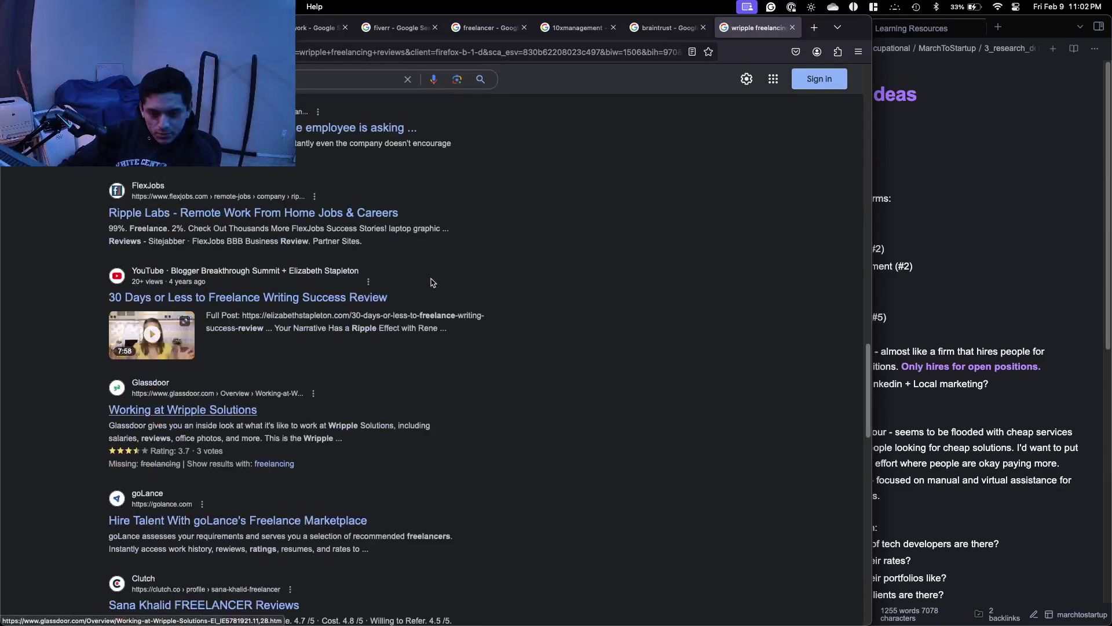
scroll(430, 275, up, 20)
key(ctrl+Up)
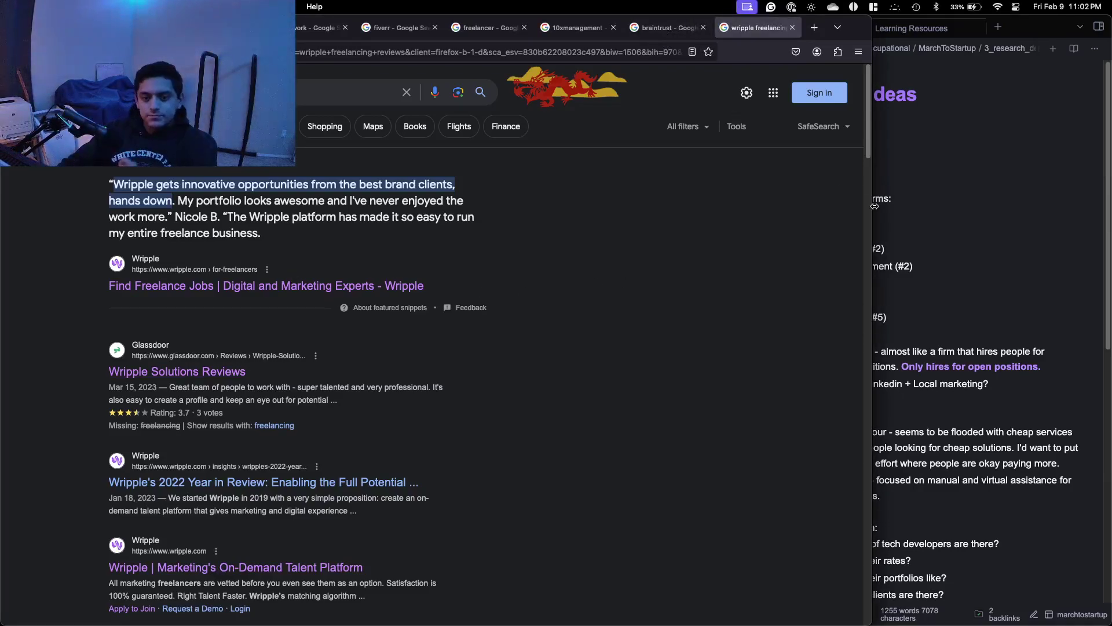
Search the web for "wripple", open the Explore Our Roles result, and view the sample vetted talent profiles.
click(632, 53)
text(wri)
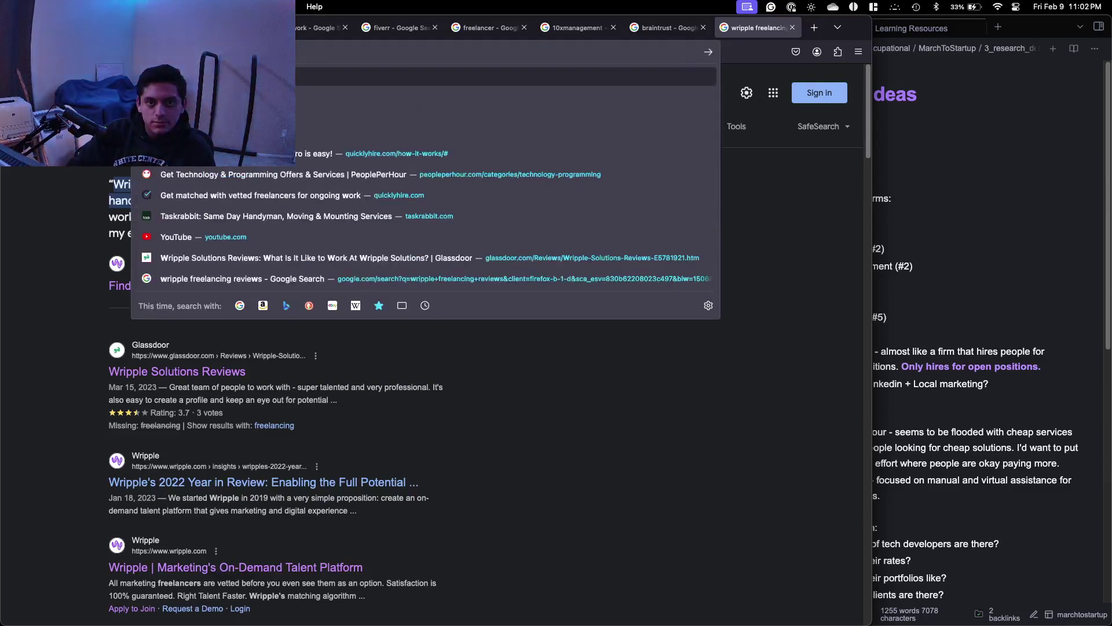
text(pple)
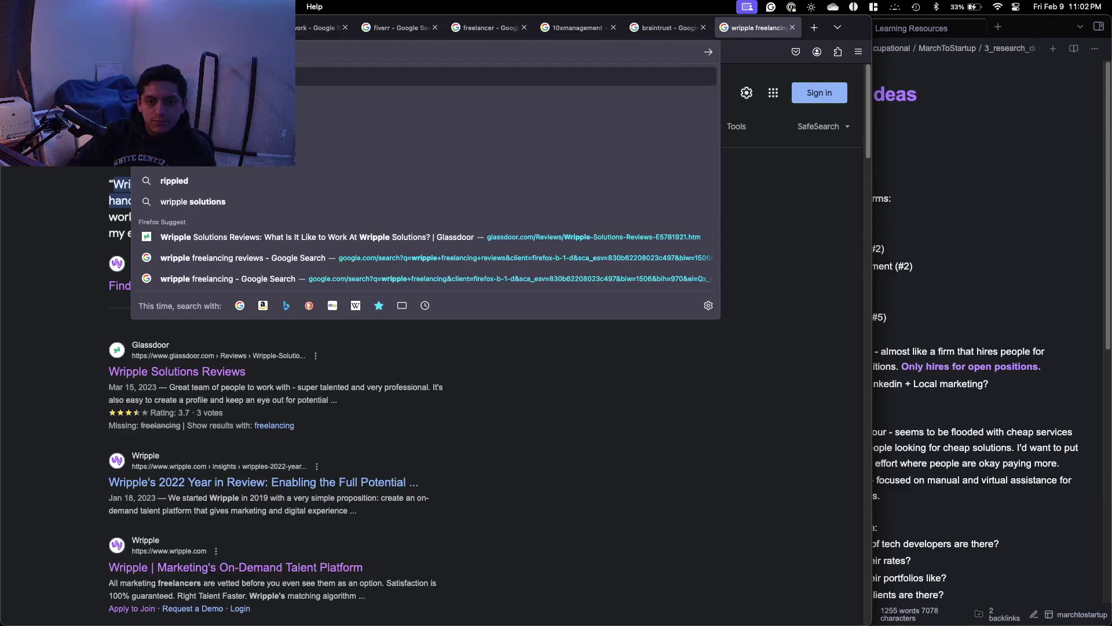
key(Return)
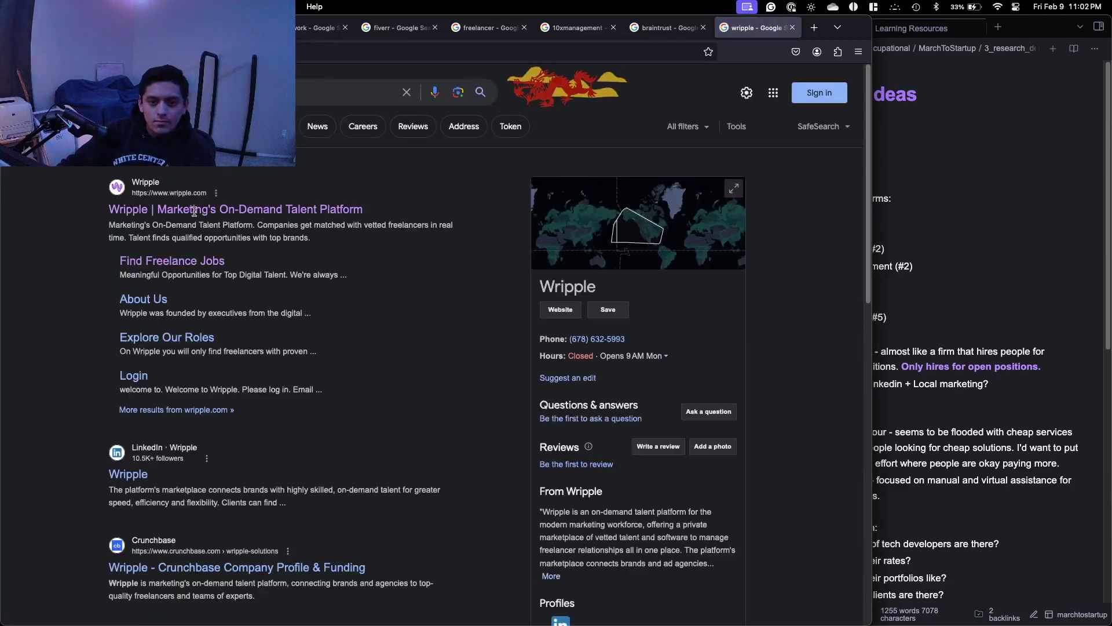
click(185, 338)
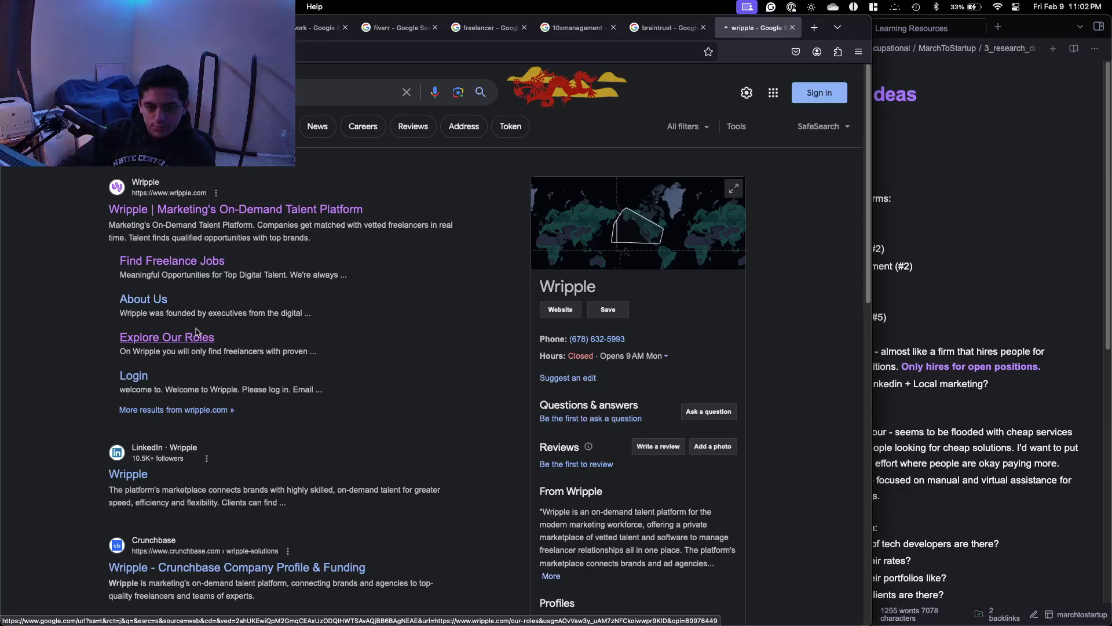
scroll(280, 318, down, 3)
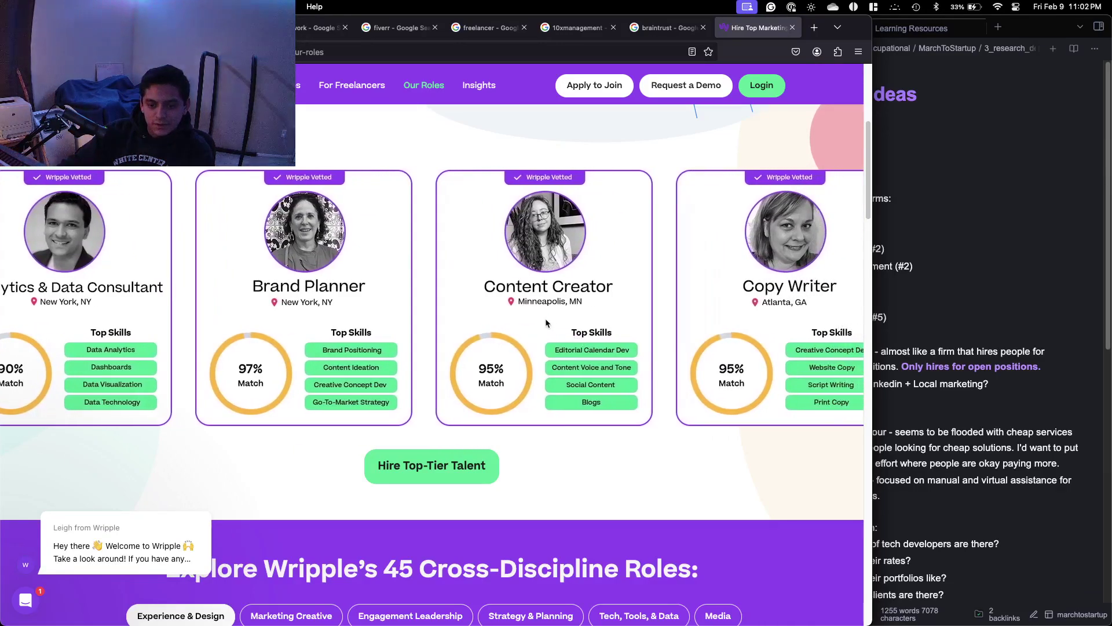
scroll(545, 322, down, 7)
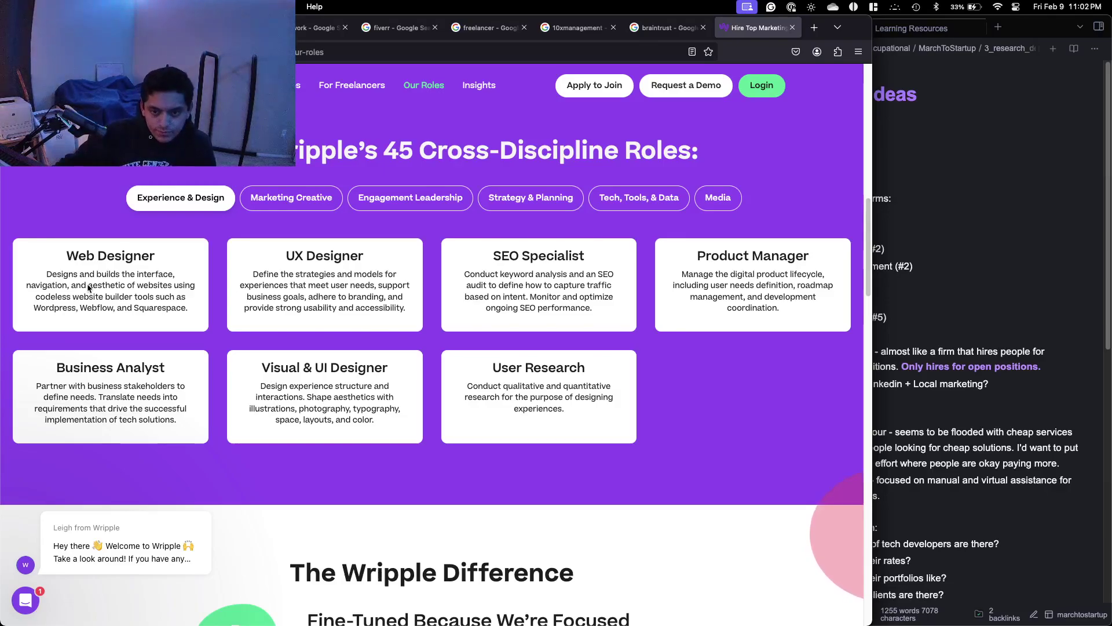
Compare the roles offered under Experience & Design, Marketing Creative, Engagement Leadership, Strategy & Planning, and Tech, Tools, & Data.
click(292, 198)
click(174, 200)
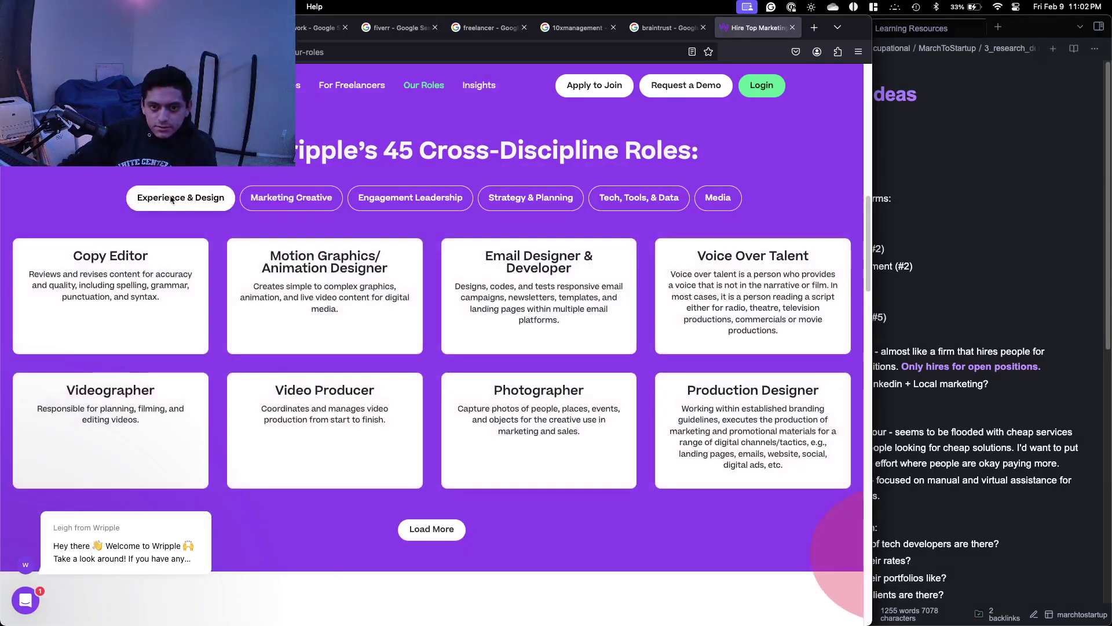
click(291, 198)
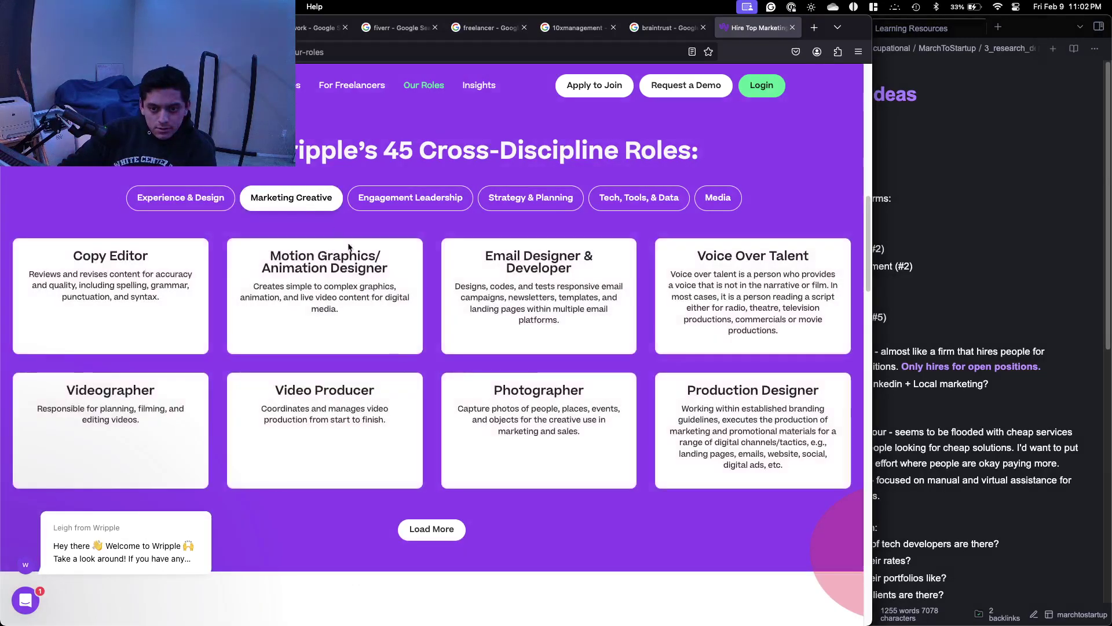
click(439, 203)
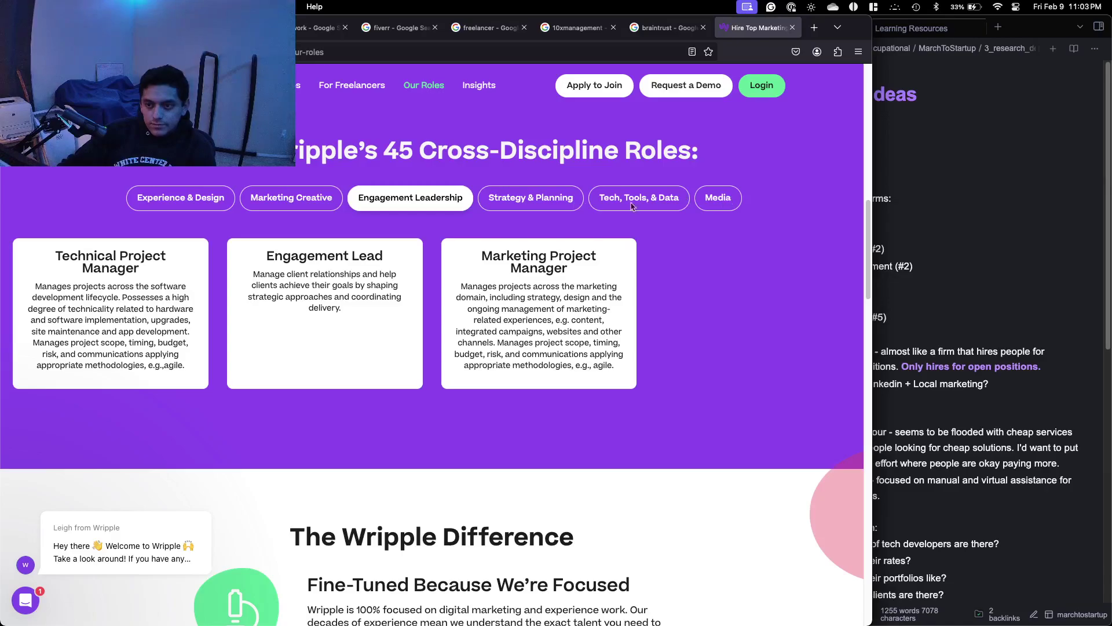
click(537, 201)
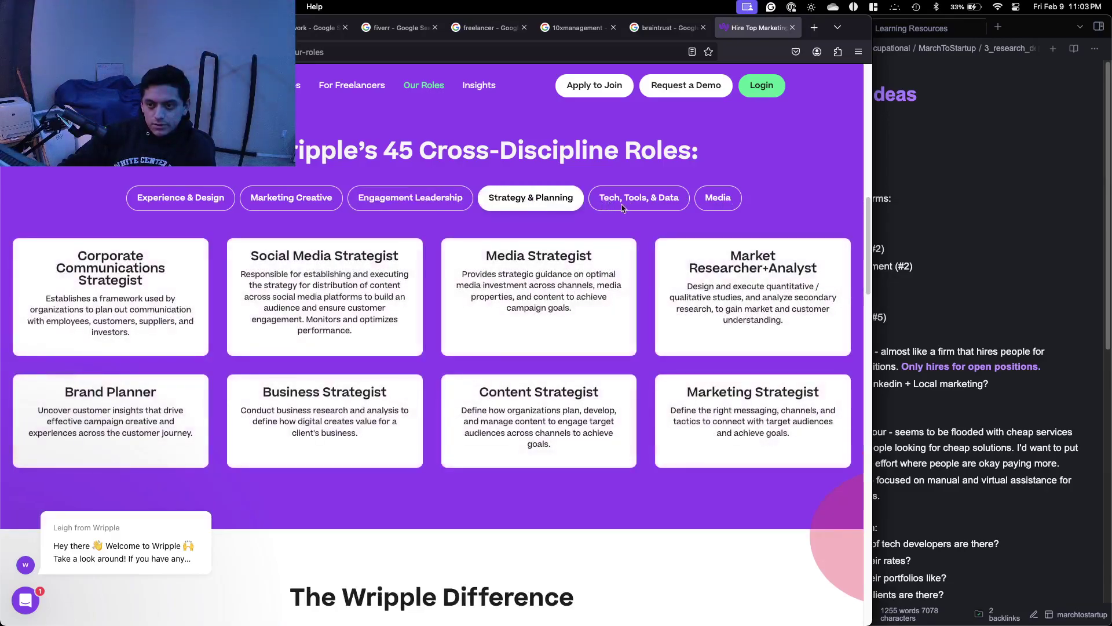
click(622, 206)
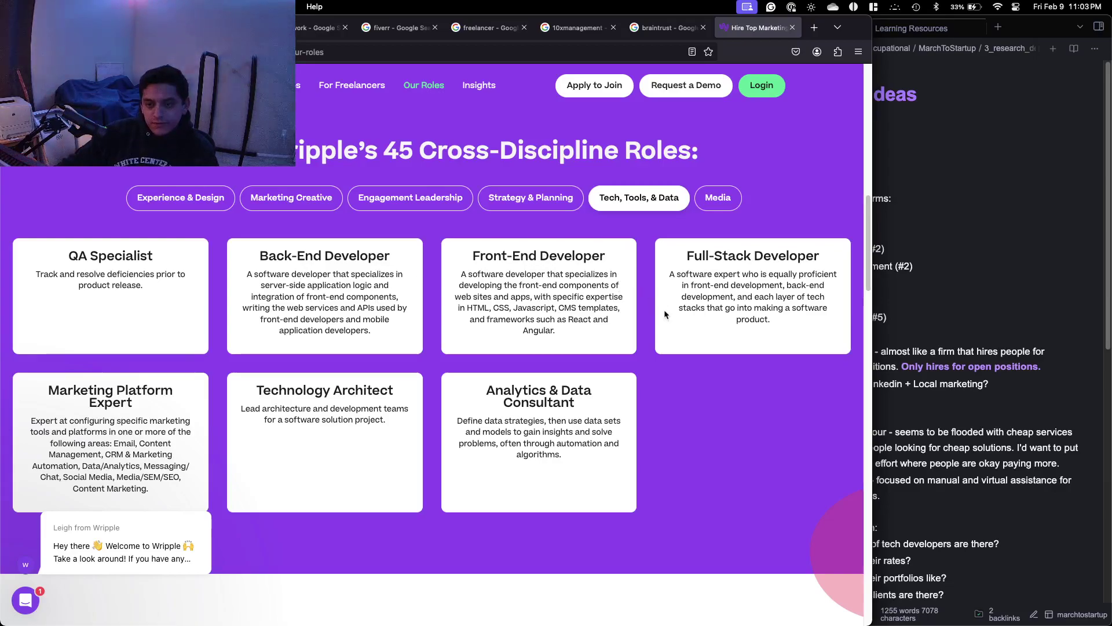
Read the rest of the Our Roles page, covering the Wripple Difference, the talent selection process and the hiring options.
scroll(252, 303, down, 5)
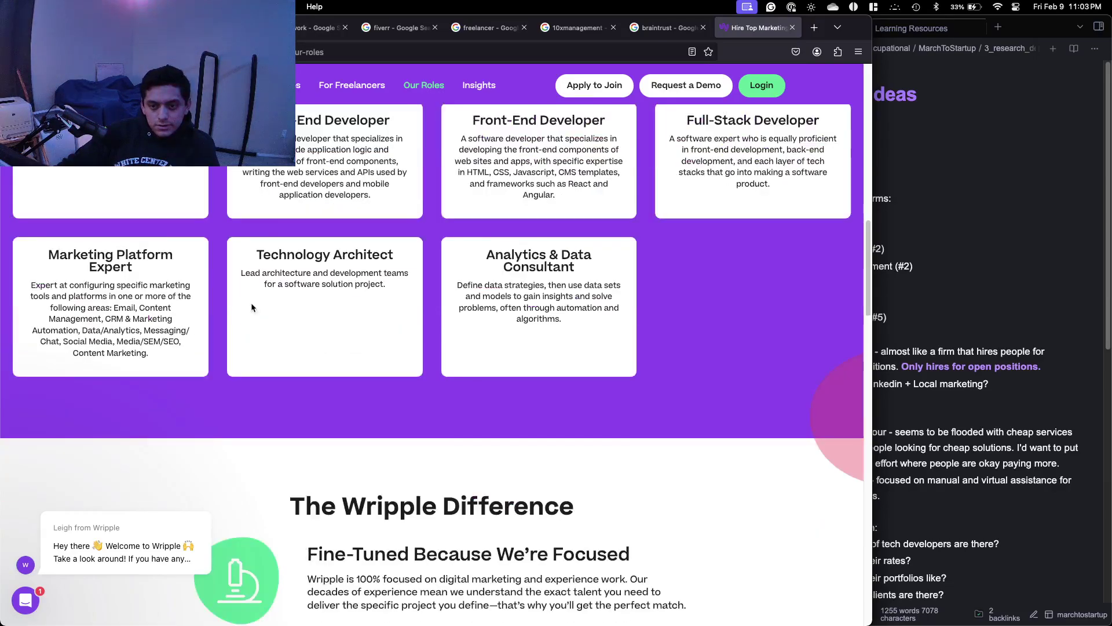
scroll(252, 302, down, 20)
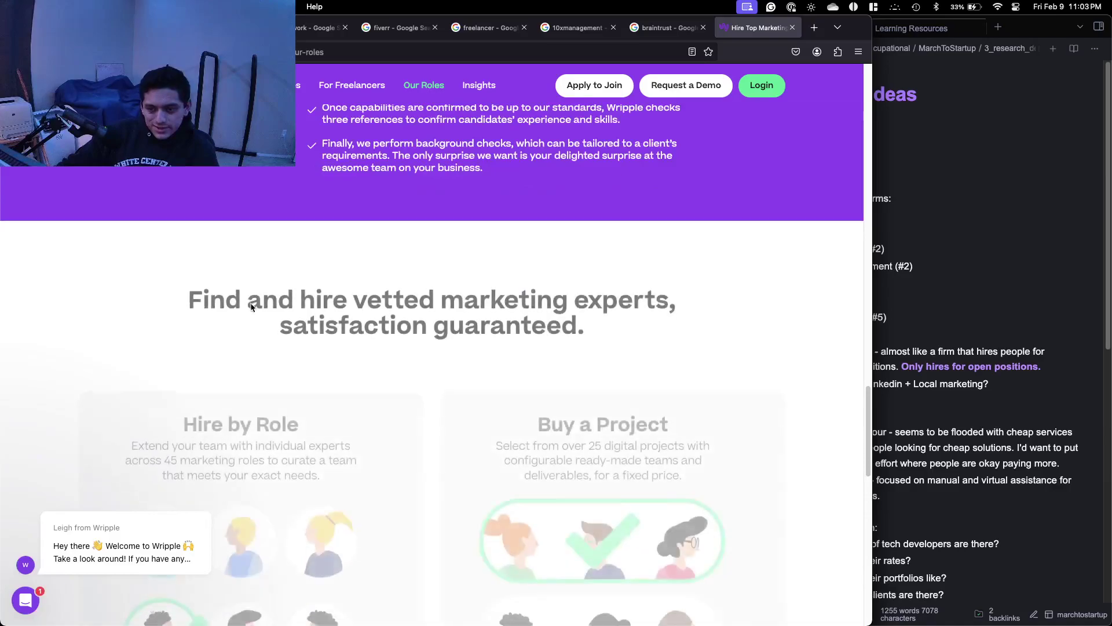
scroll(251, 307, down, 20)
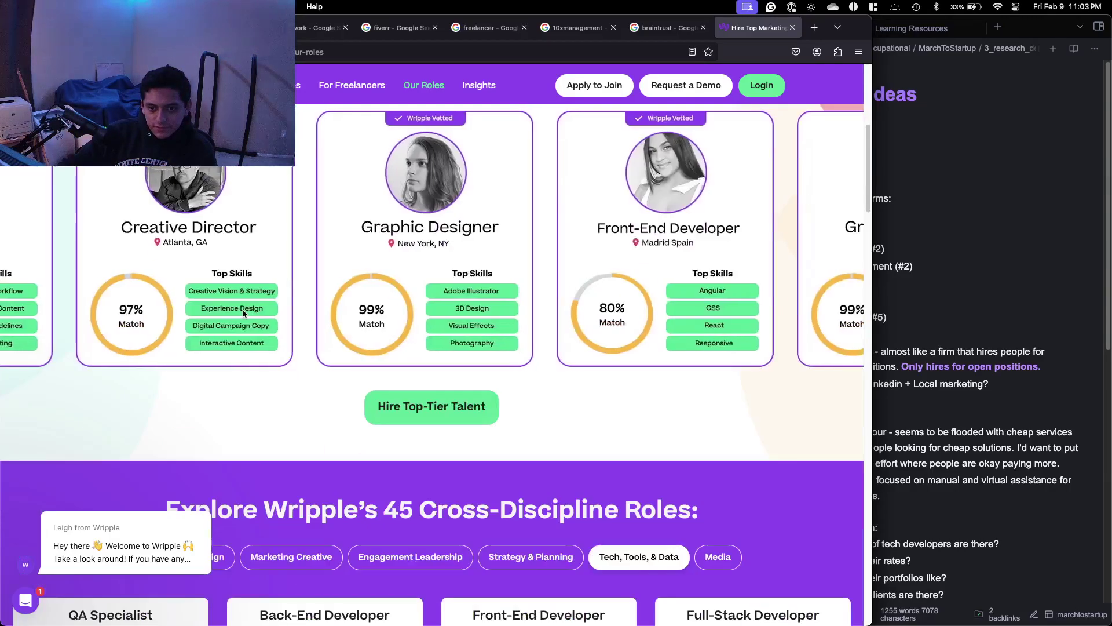
scroll(244, 313, down, 7)
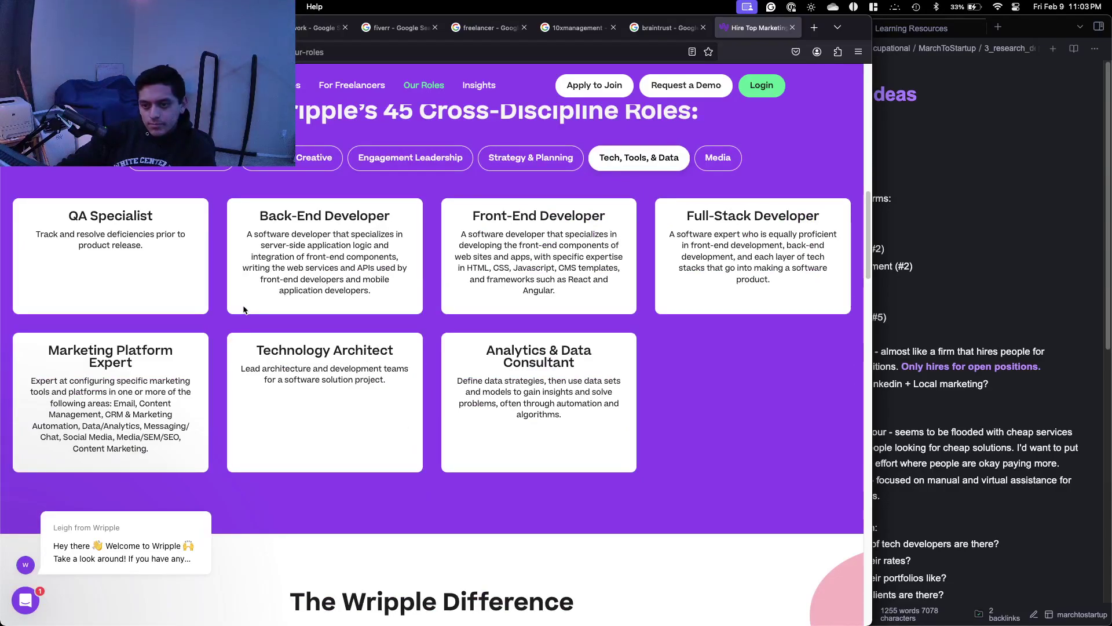
scroll(244, 310, down, 18)
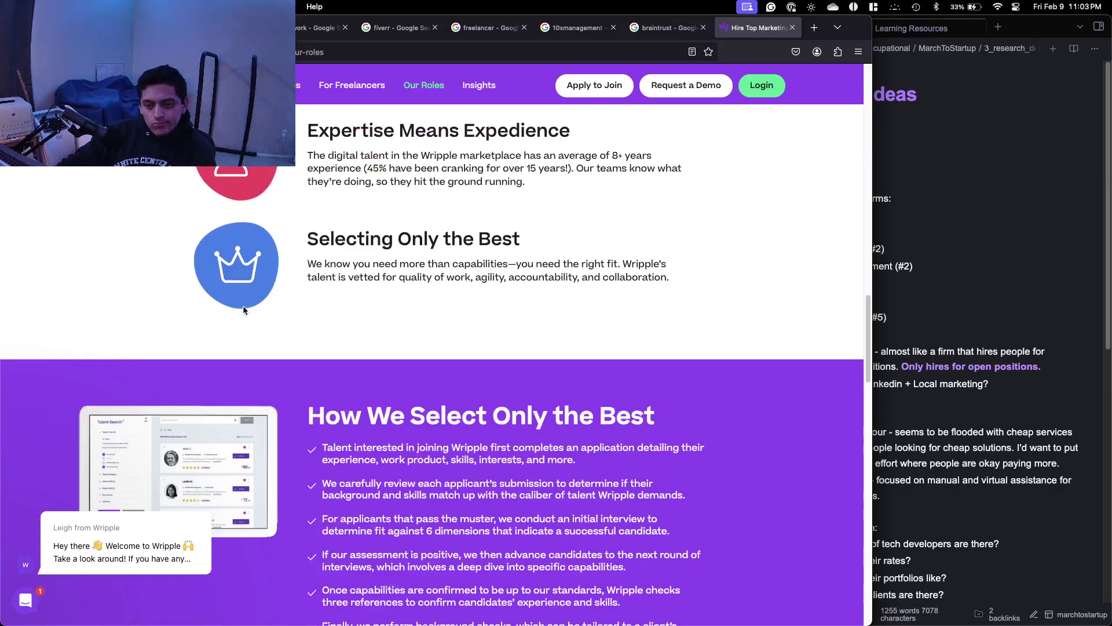
scroll(243, 310, down, 15)
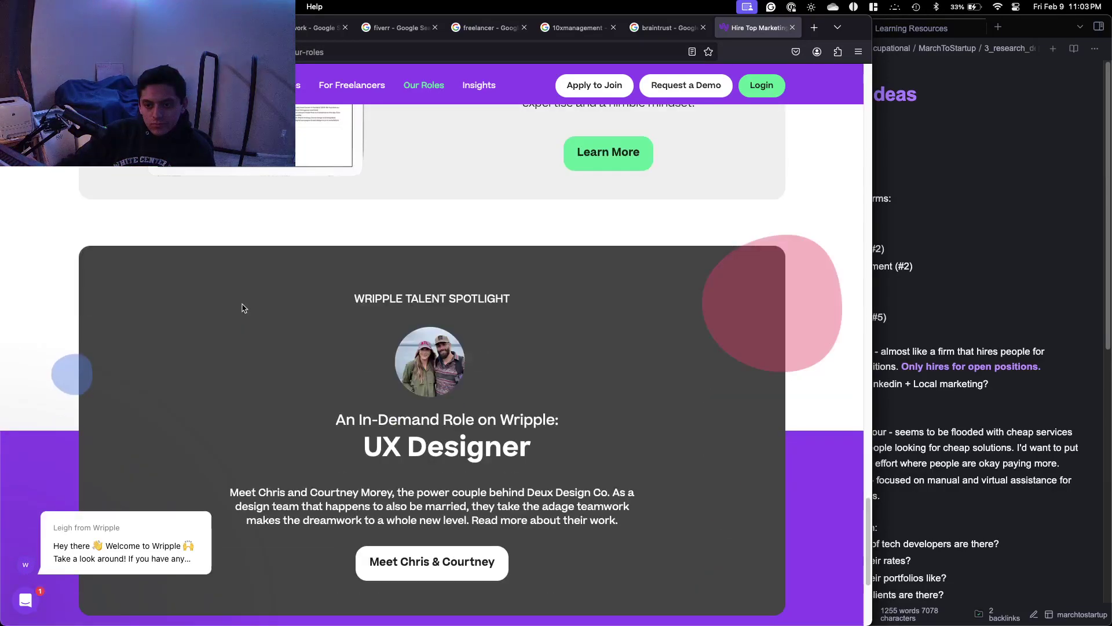
scroll(243, 308, up, 8)
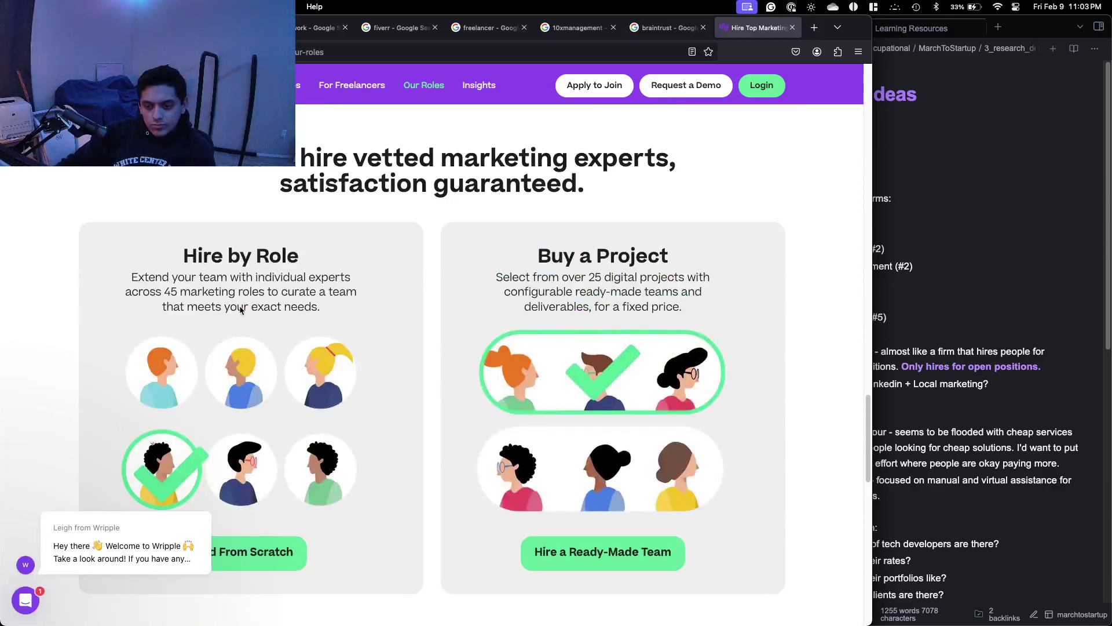
scroll(241, 309, up, 10)
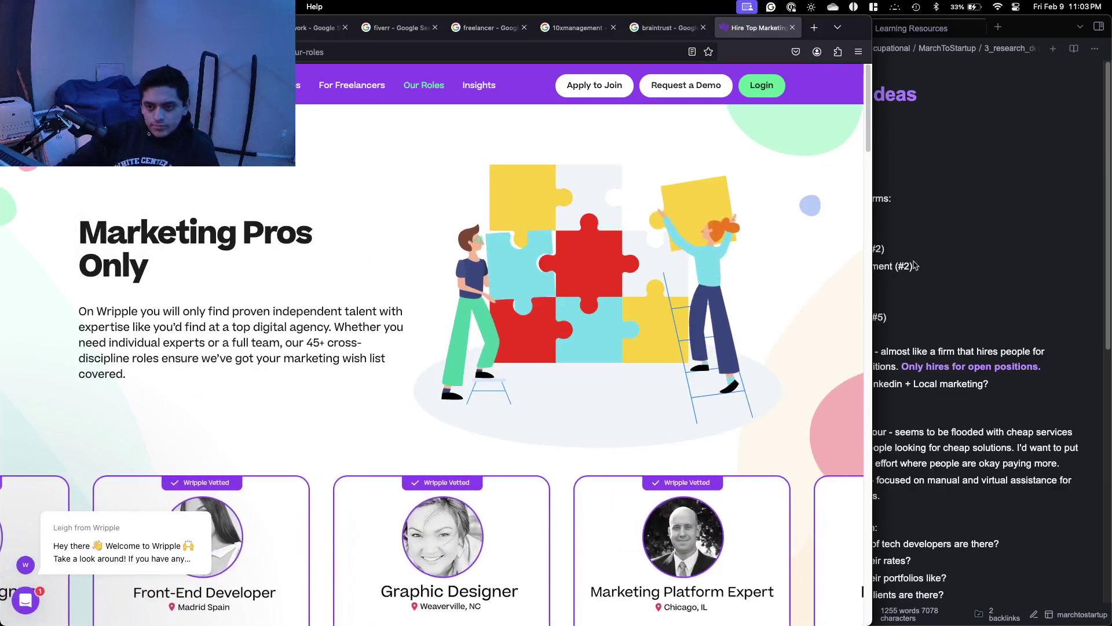
Describe Wripple in the freelance platforms list of Notes and Ideas as "vetted freelancing platform.".
click(972, 251)
click(928, 340)
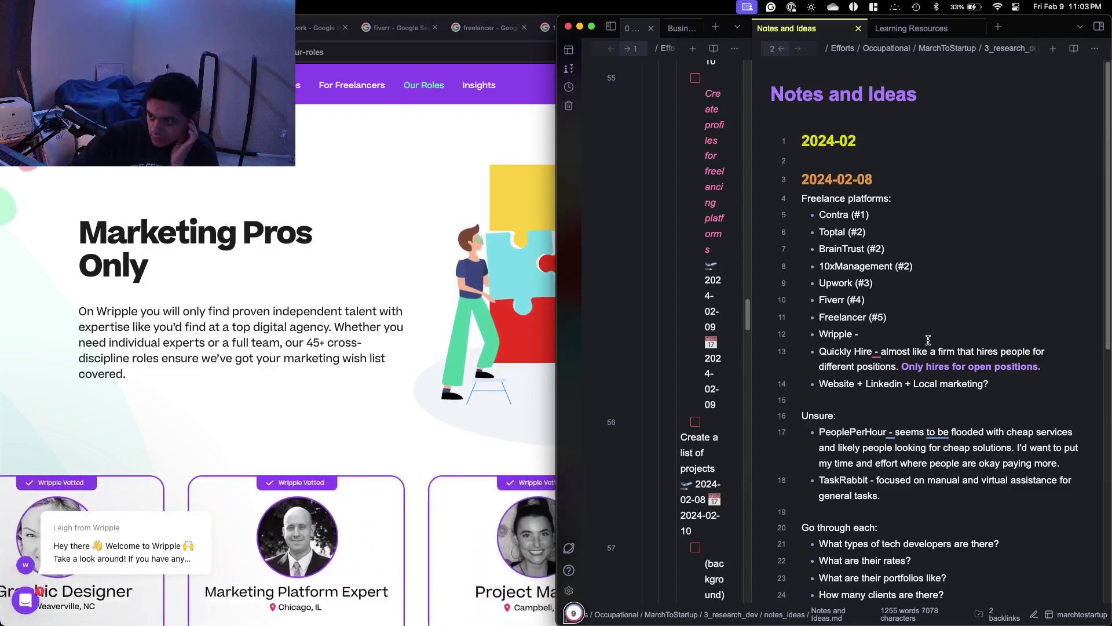
text(vette)
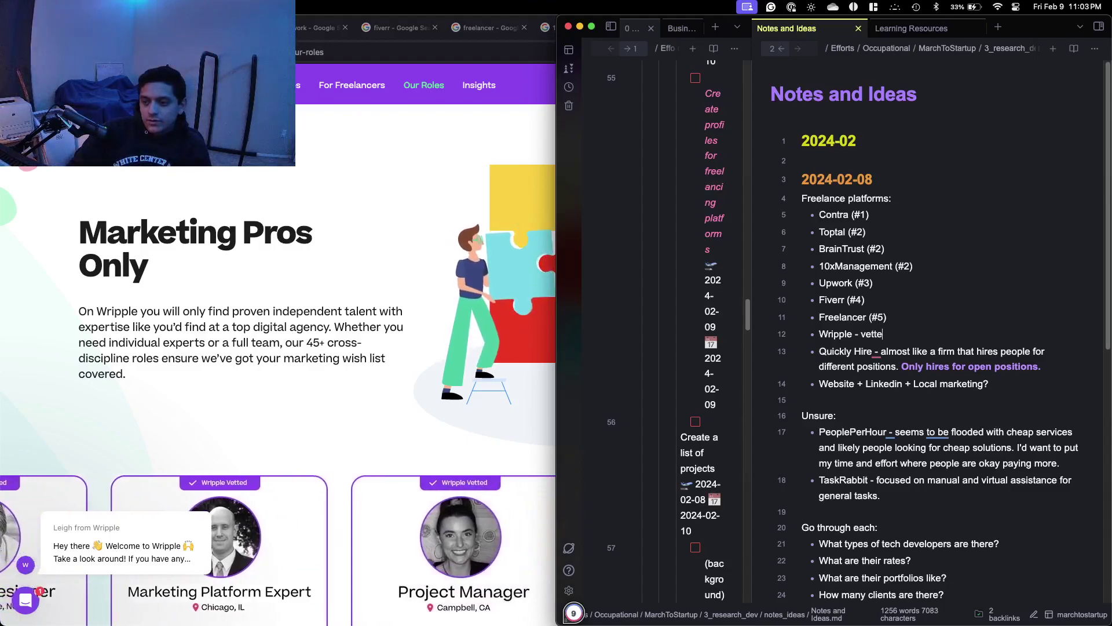
text(d freel)
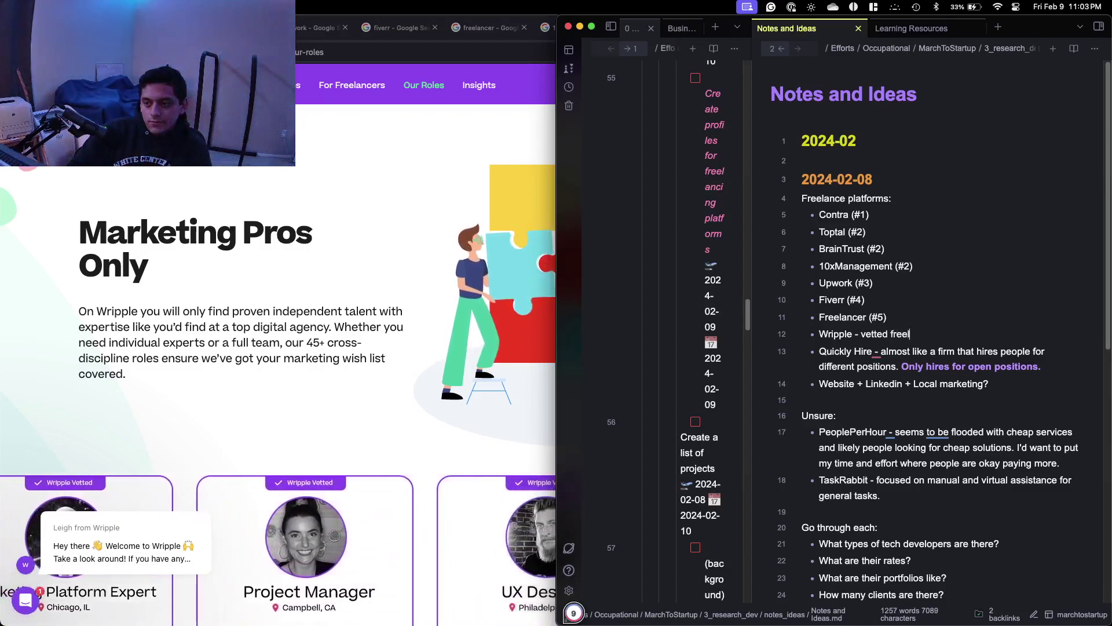
text(ancing plato)
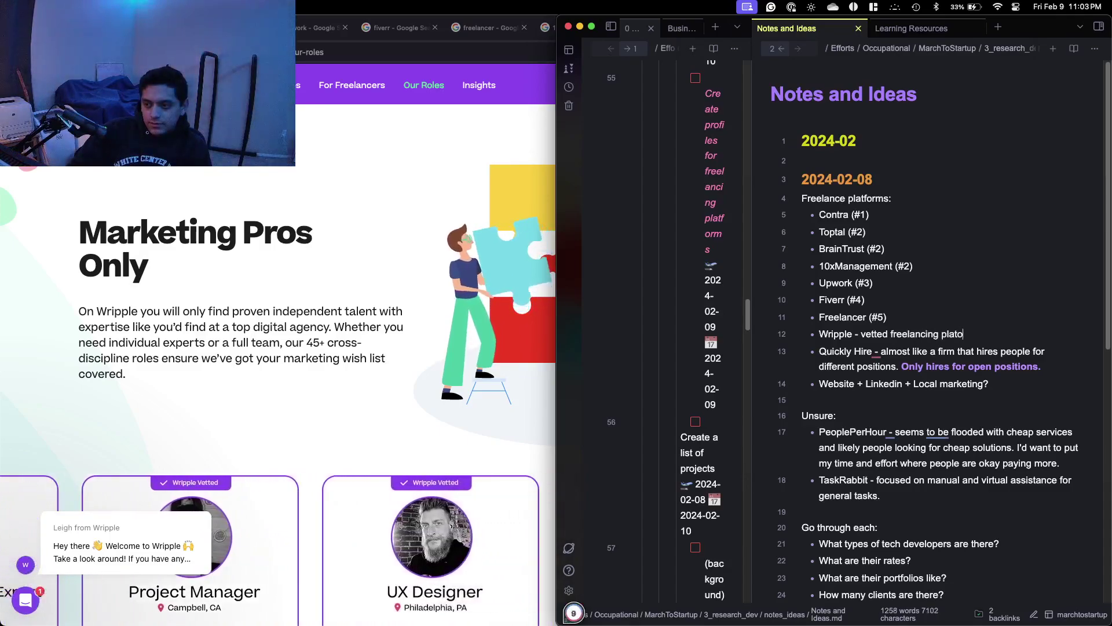
key(BackSpace)
text(form.)
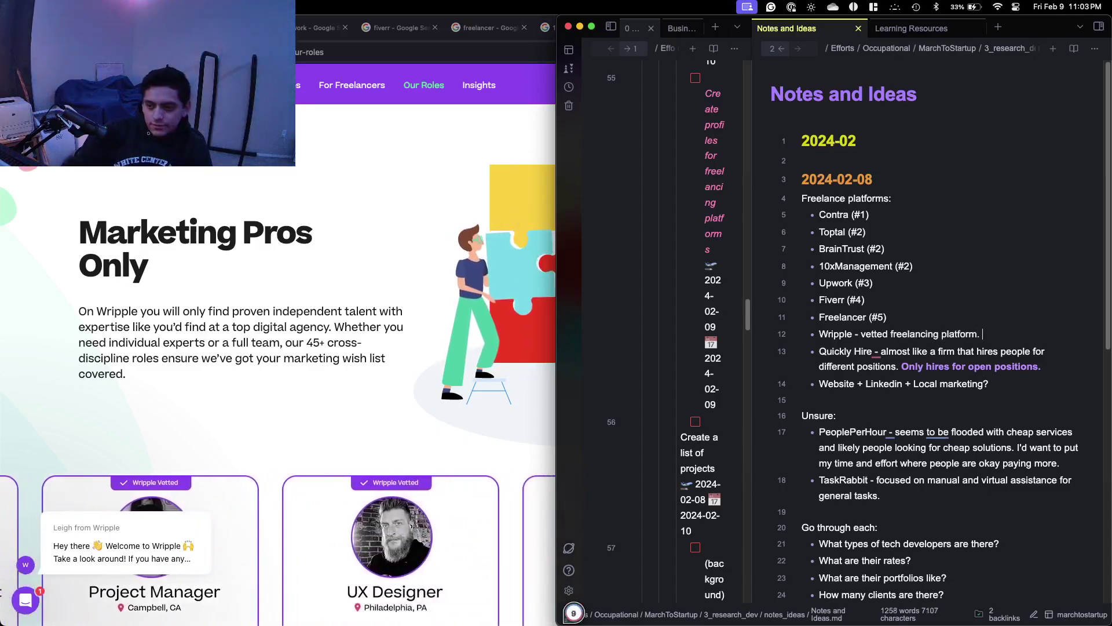
Return to Wripple's Our Roles page in the browser and review the Hire by Role, Buy a Project and Micro Agency options.
click(414, 285)
scroll(408, 291, down, 10)
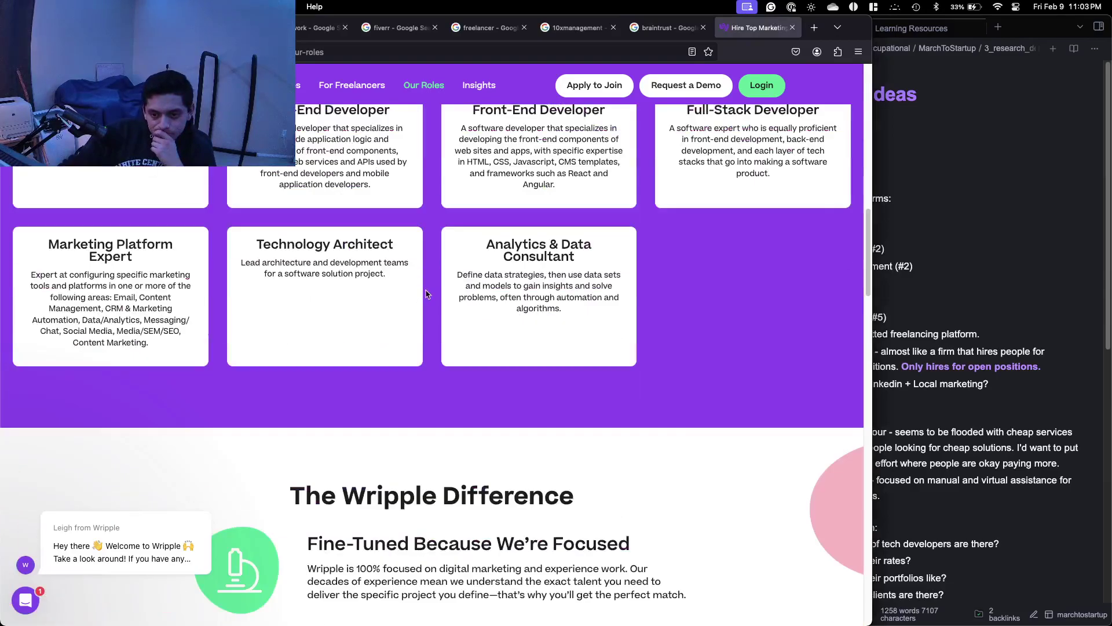
scroll(429, 295, up, 3)
scroll(430, 294, down, 10)
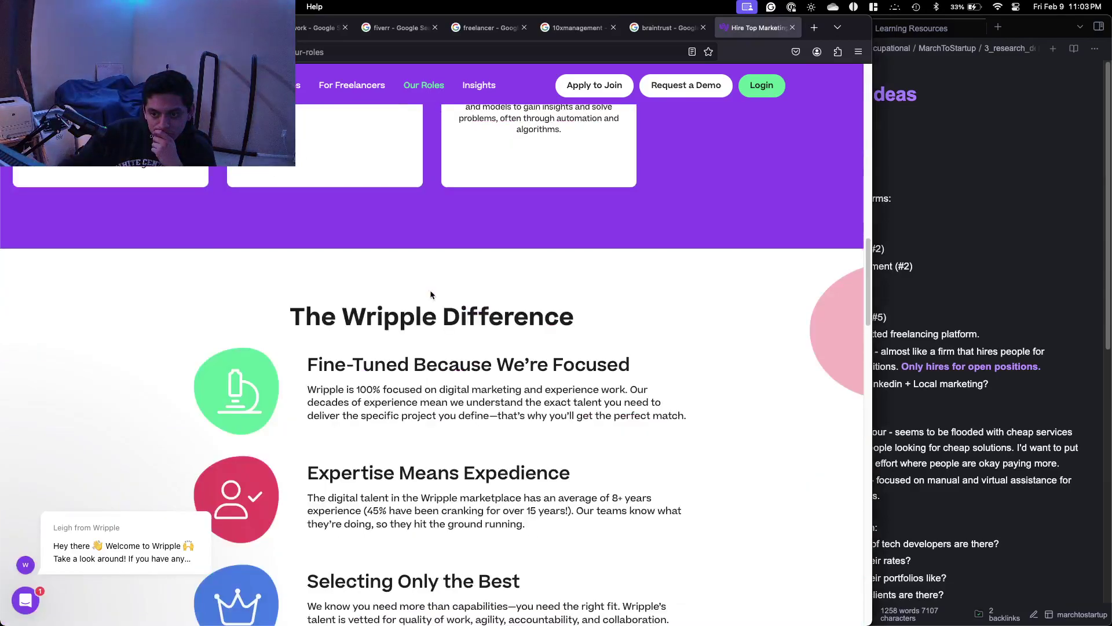
scroll(430, 294, down, 10)
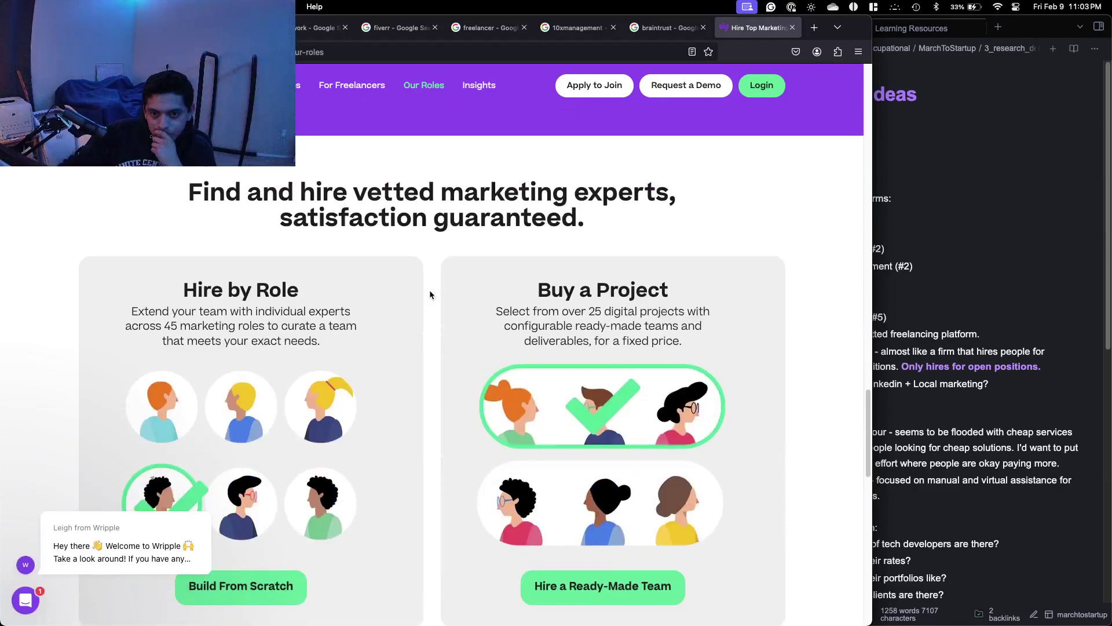
scroll(430, 294, up, 3)
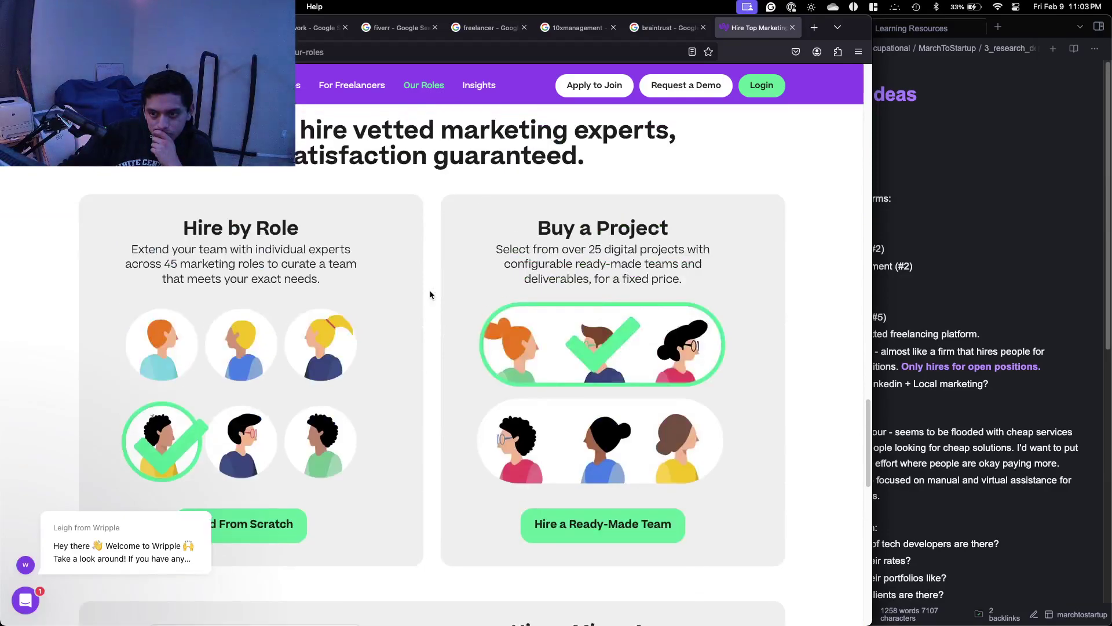
scroll(430, 294, down, 6)
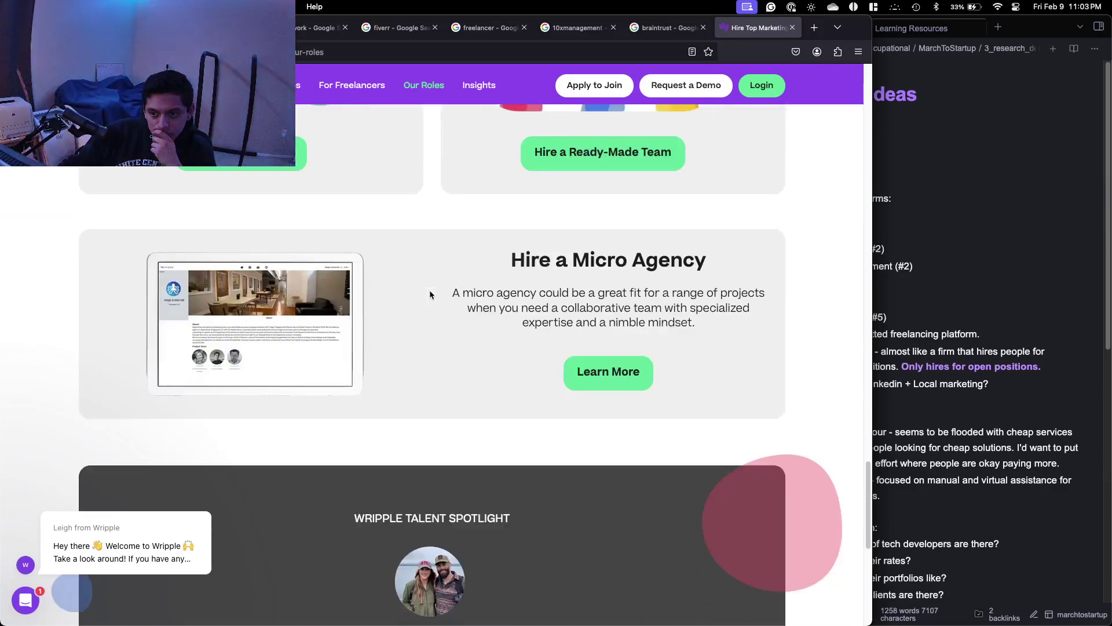
scroll(430, 294, up, 3)
Open the Buy a Project overview and read its project categories, client success stories and testimonials.
click(606, 297)
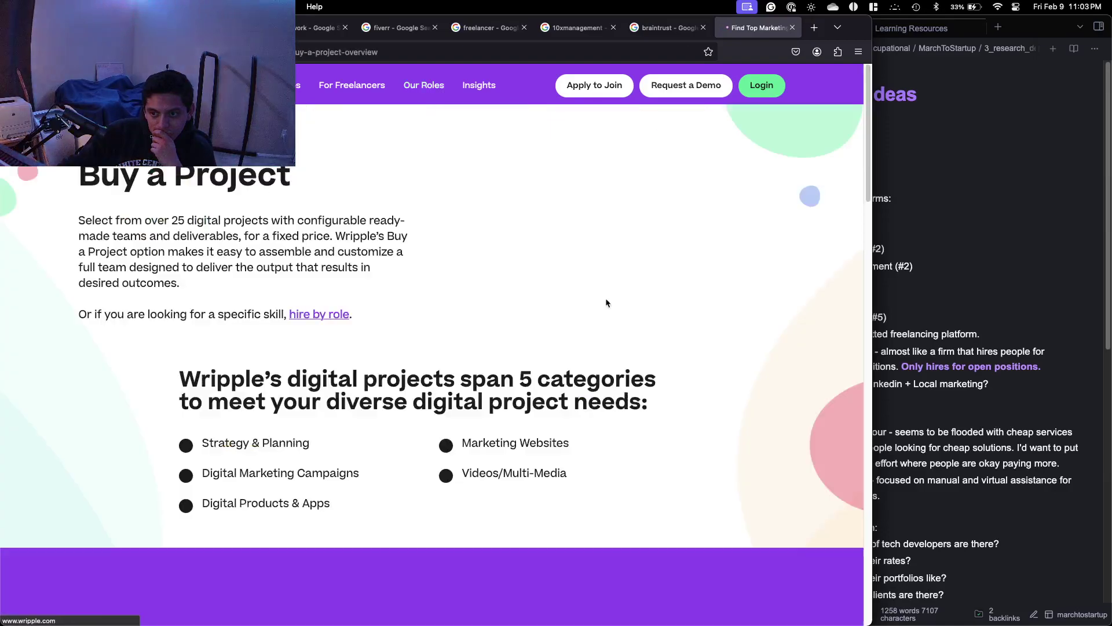
scroll(445, 308, down, 10)
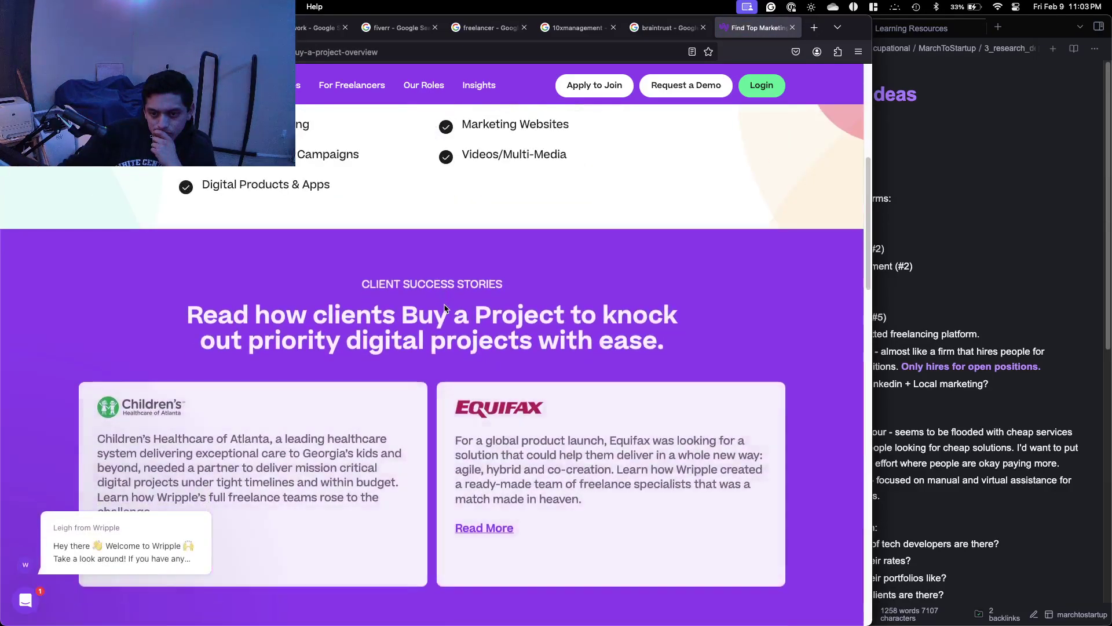
scroll(444, 304, up, 2)
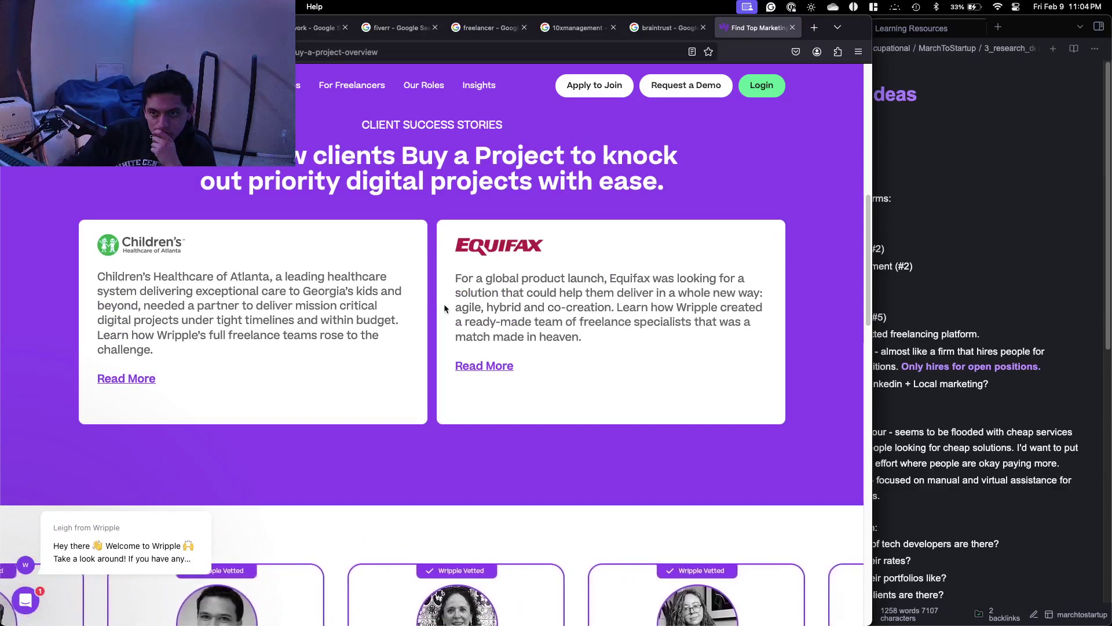
scroll(444, 303, down, 5)
scroll(443, 302, down, 13)
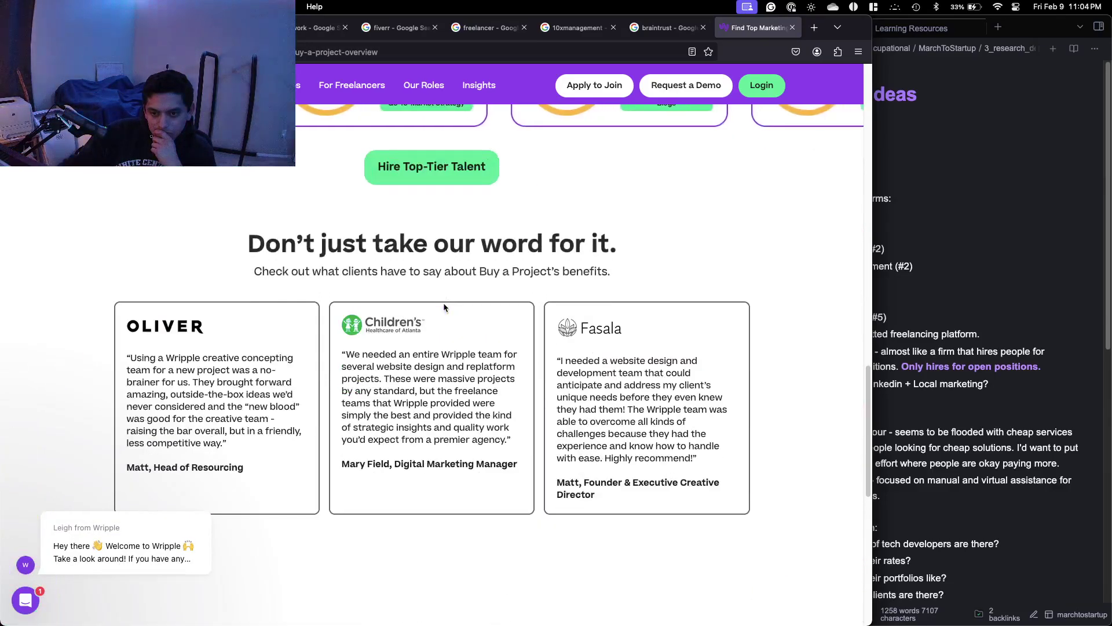
scroll(443, 302, up, 7)
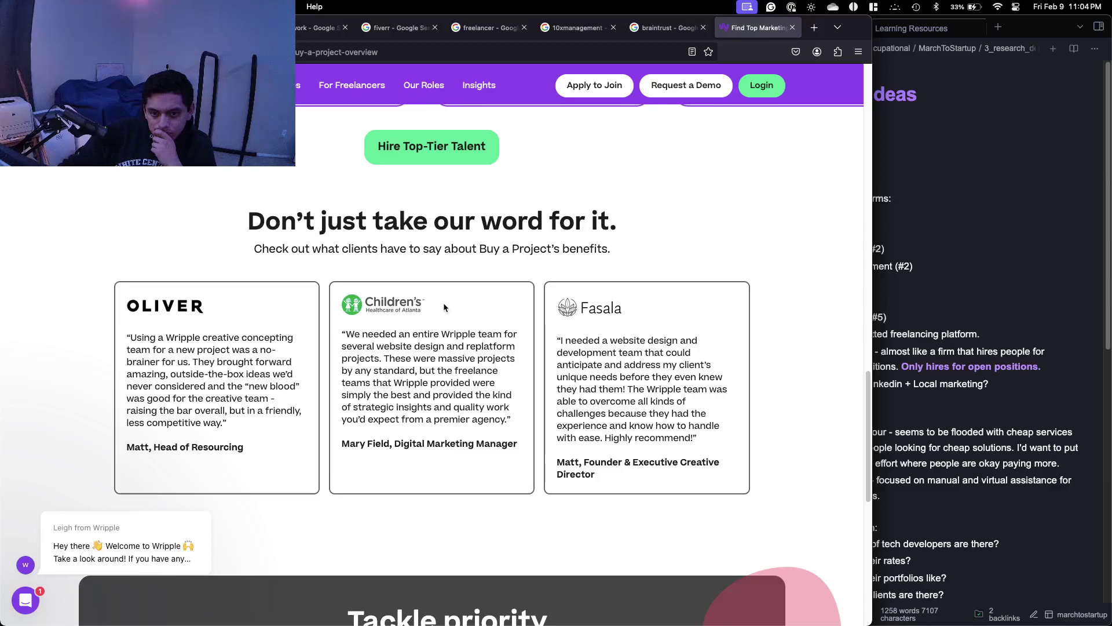
scroll(443, 303, down, 8)
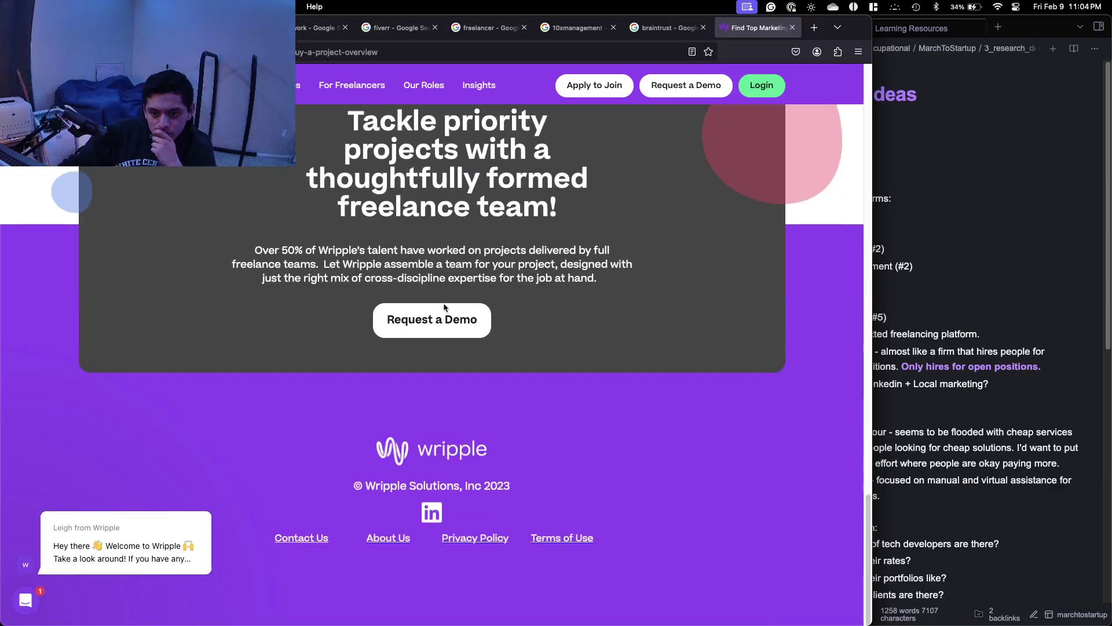
Extend the Wripple entry in Notes and Ideas with "Not sure if i'd freelance here or hire freelancers from here.".
scroll(443, 305, up, 20)
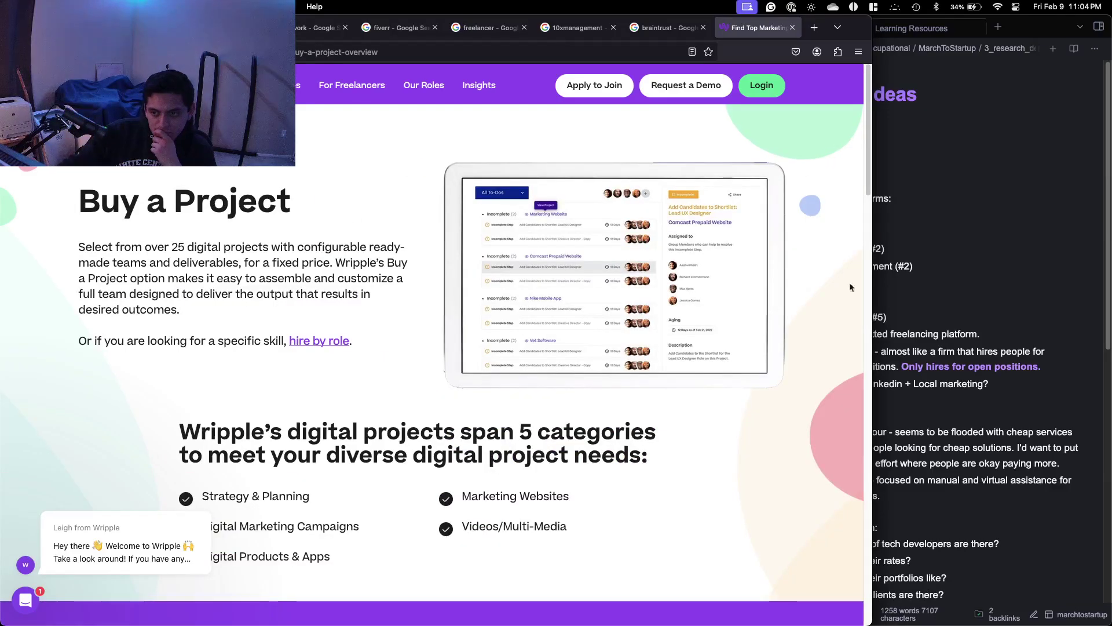
click(972, 275)
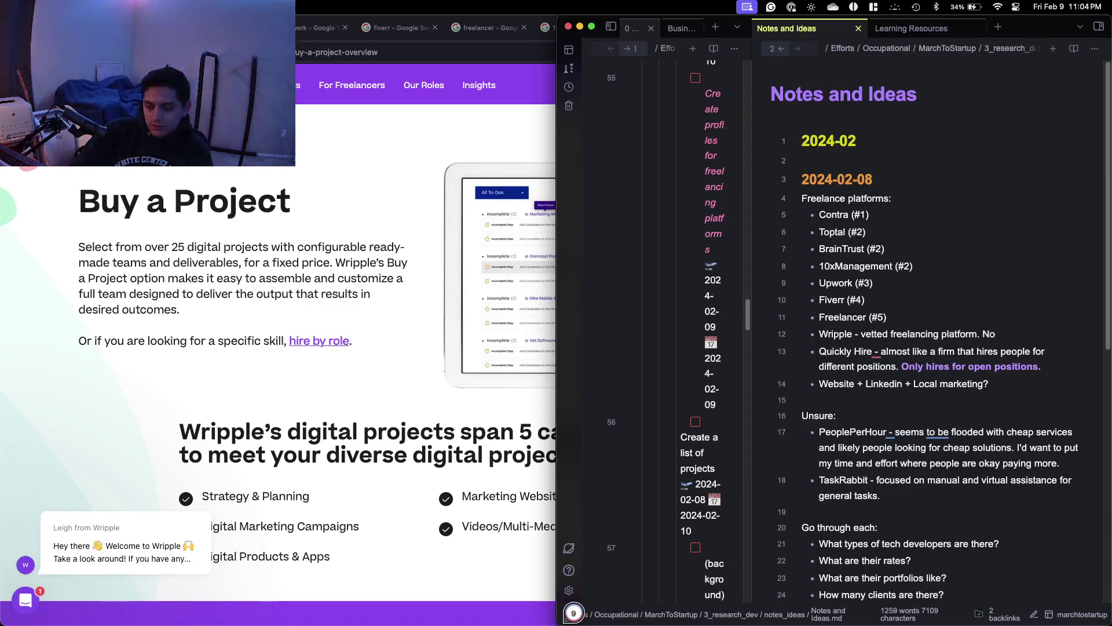
text(t sure i)
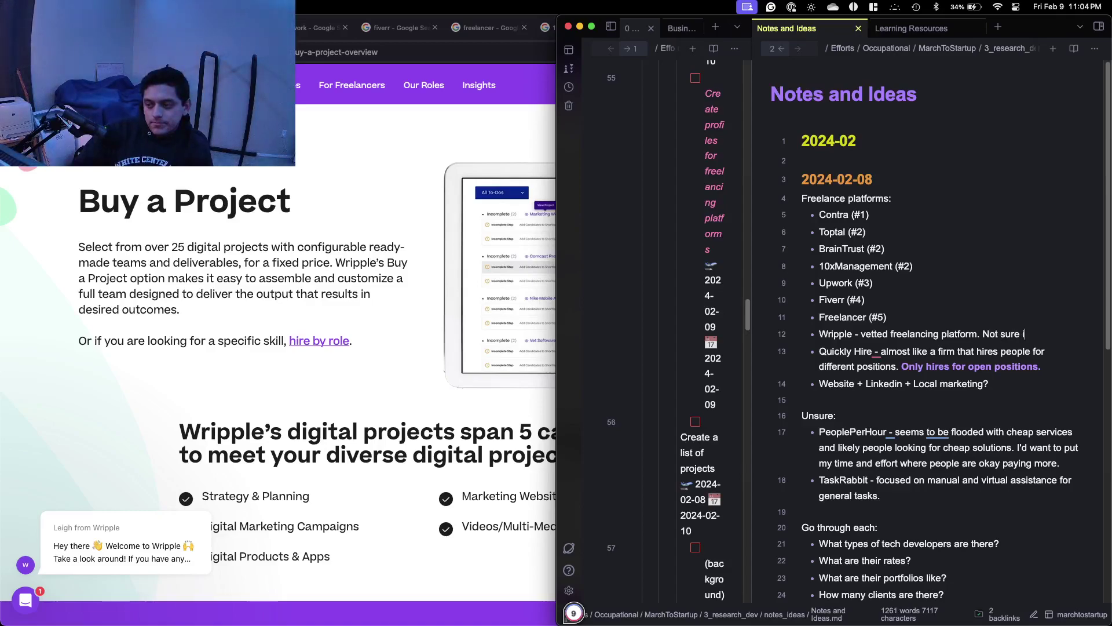
text(f i'd)
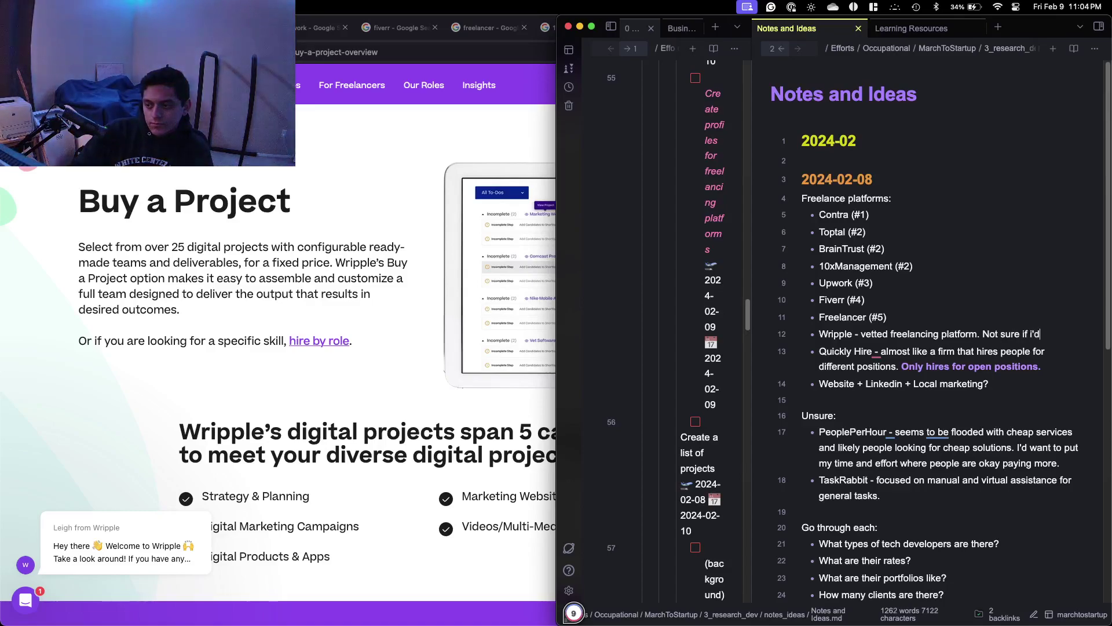
text( freelance here or)
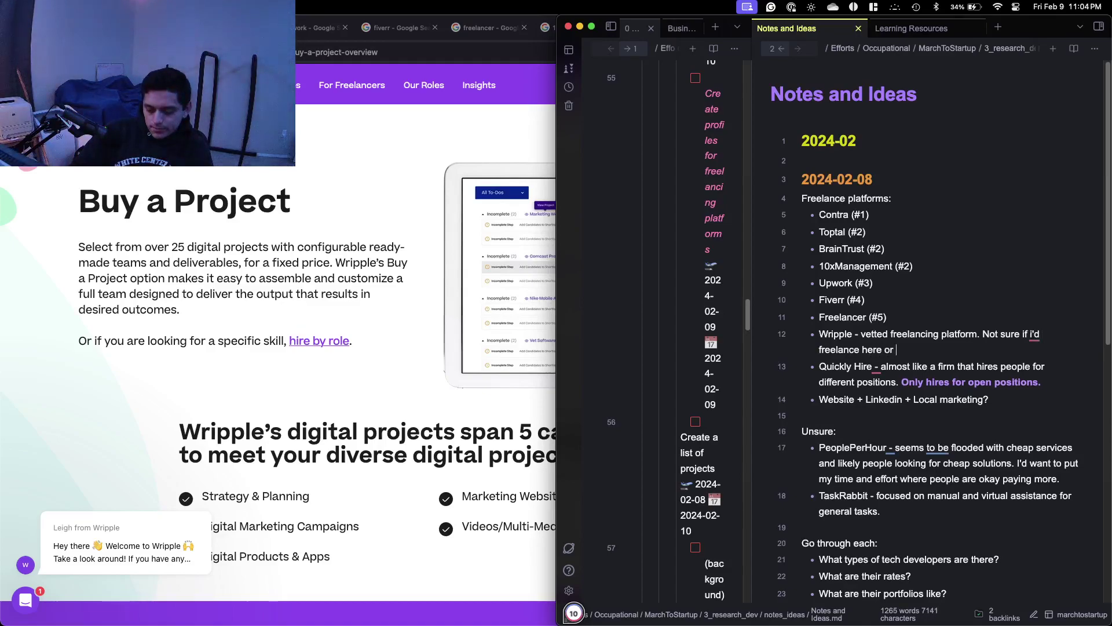
text( hire freelancers from )
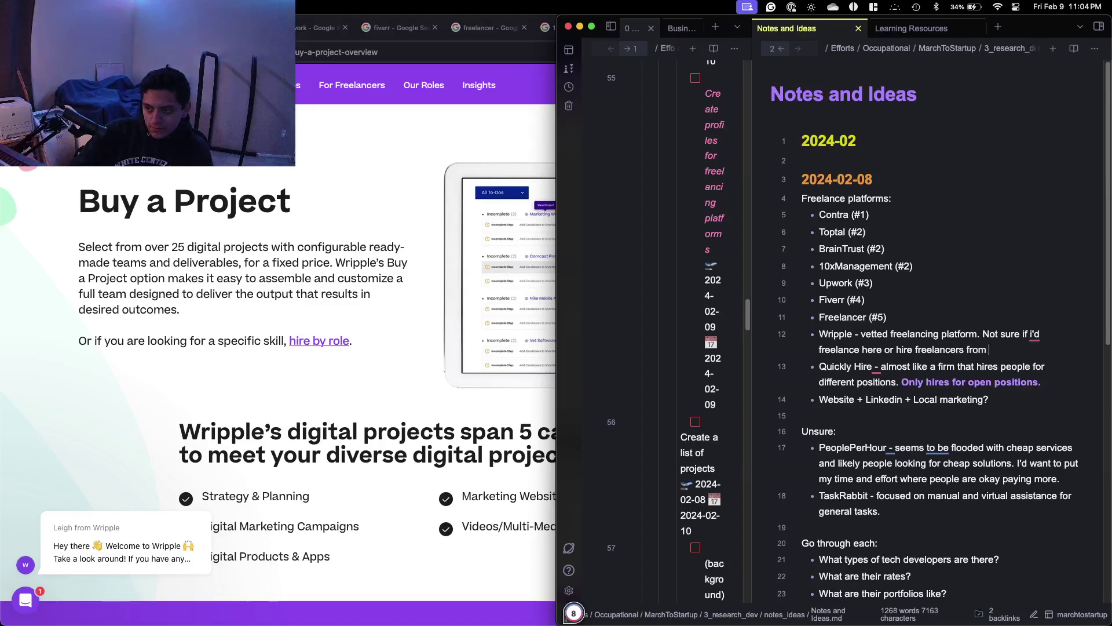
text(here.)
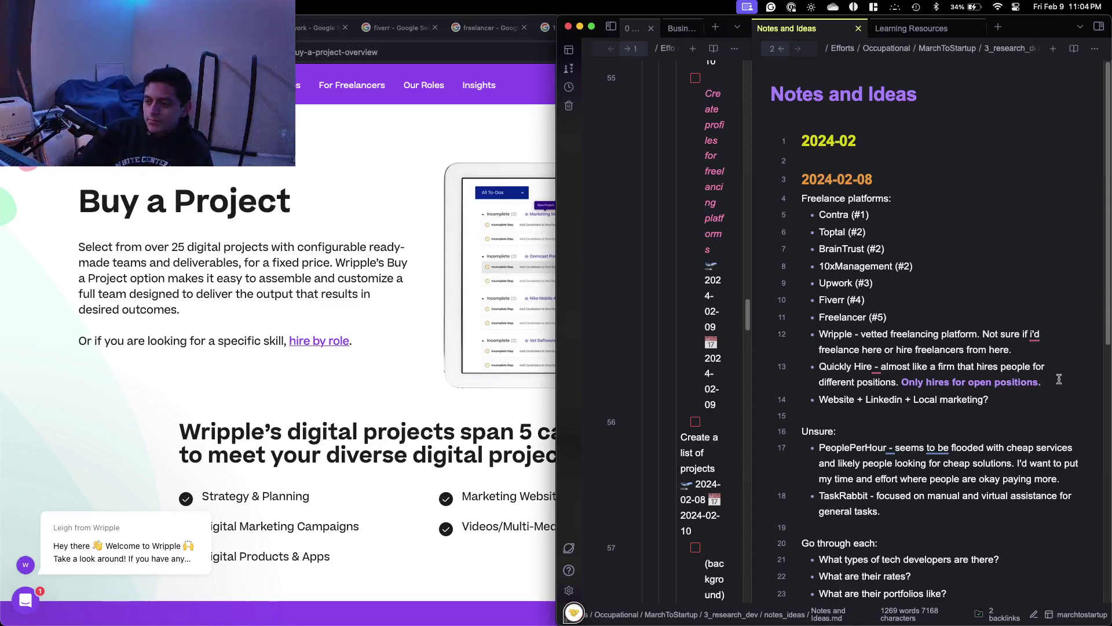
Extend the Quickly Hire entry with "Not sure if i'd hire freelancers from here either.".
text(if )
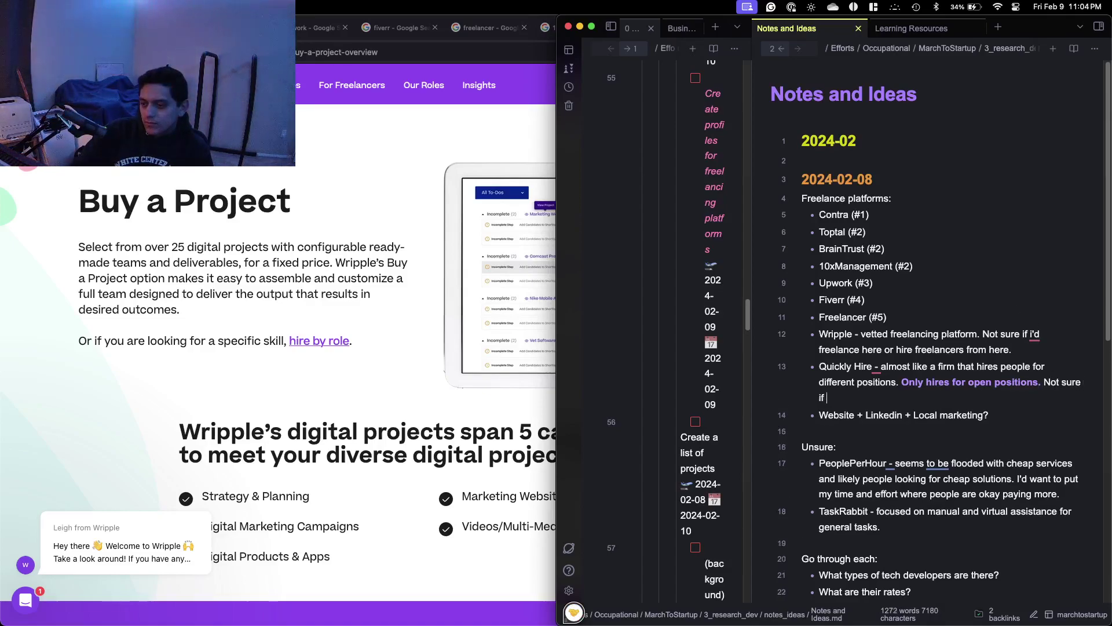
text(i'd hire)
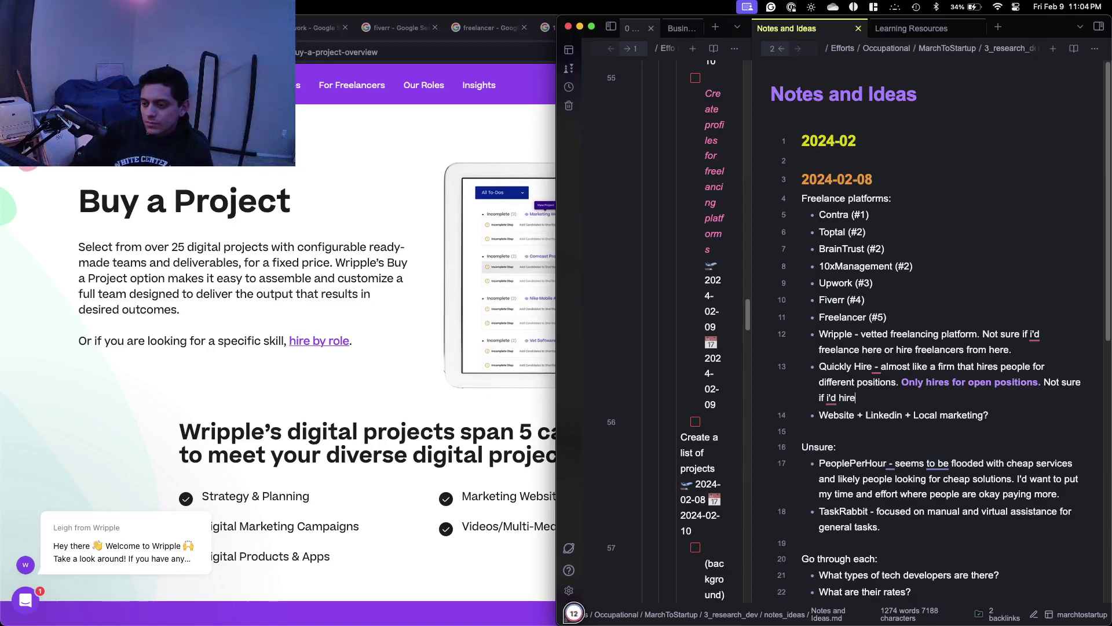
text( freelancers from here either.)
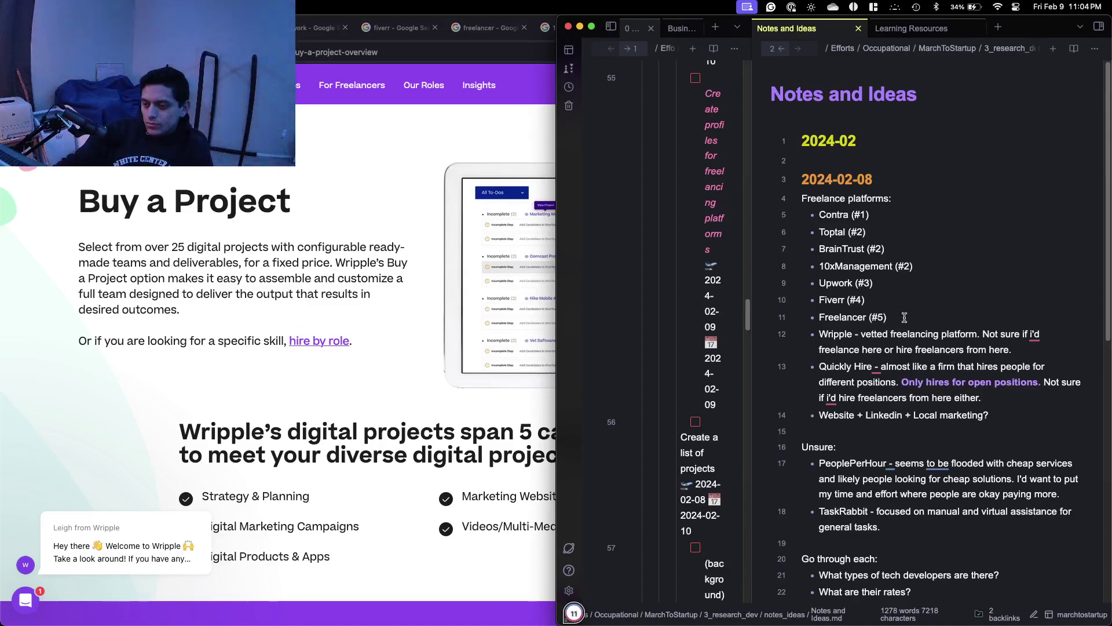
Close the Wripple page in the browser and reorder the remaining searches as 10xmanagement, braintrust, upwork, fiverr, freelancer to follow the notes' ranking.
click(442, 285)
key(super+w)
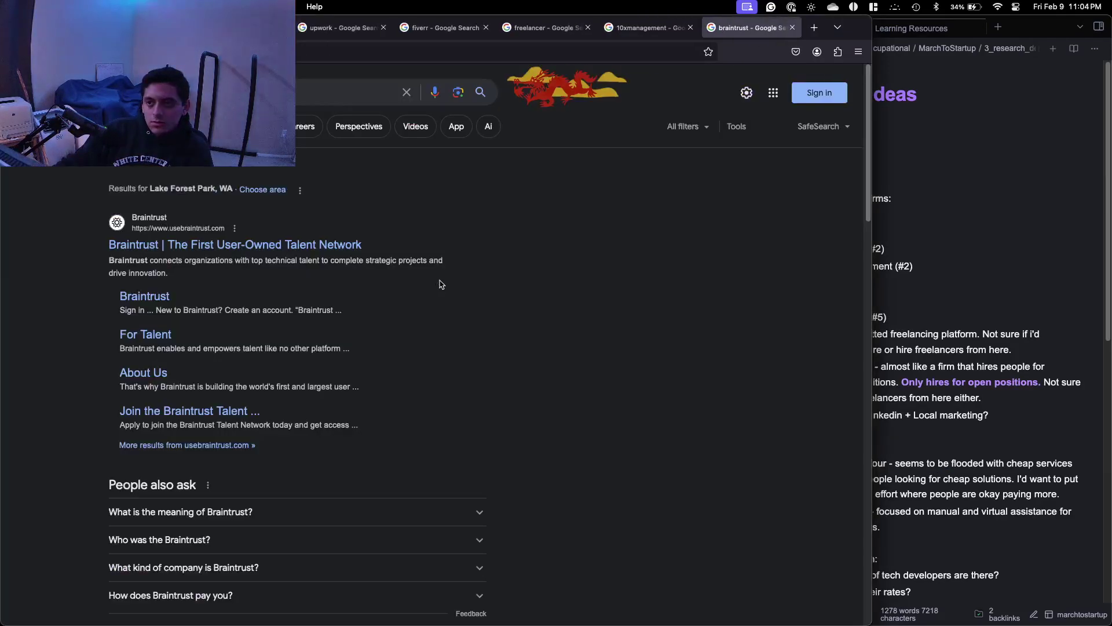
drag(549, 35, 742, 35)
click(1001, 219)
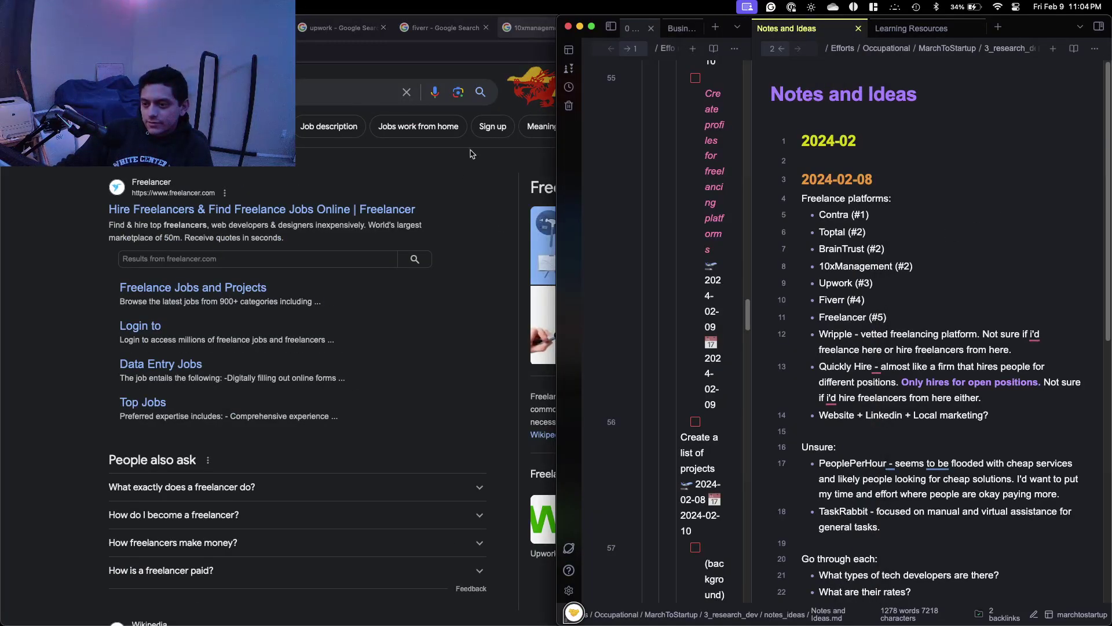
click(451, 104)
drag(459, 31, 673, 29)
drag(334, 26, 536, 34)
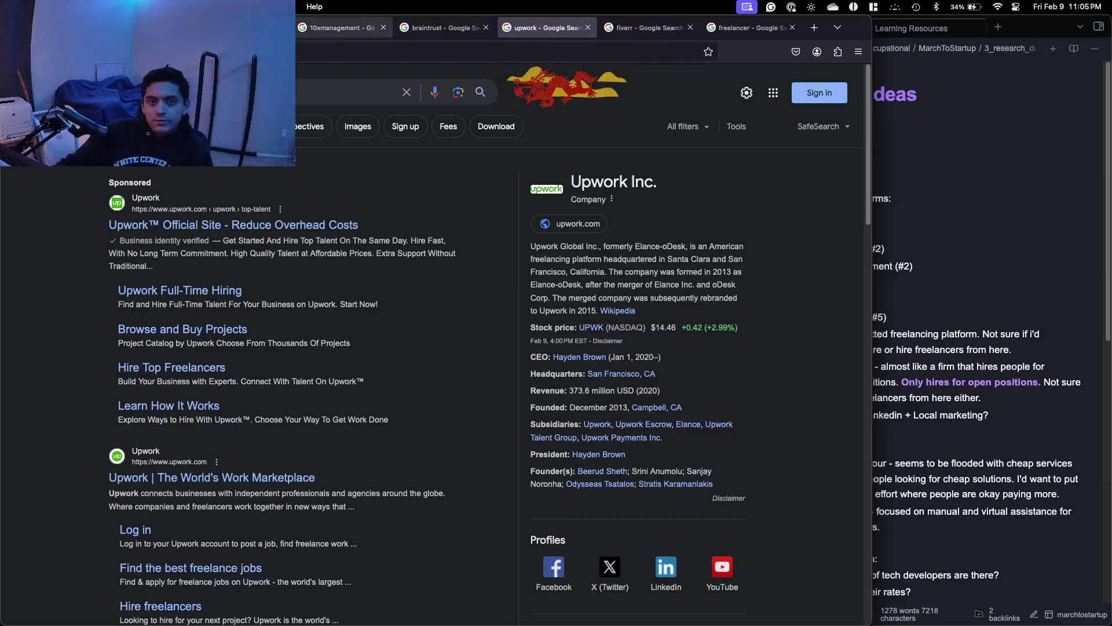
Open Freelancer's official site from its search results and skim the homepage's marketplace claims and project showcase.
click(740, 32)
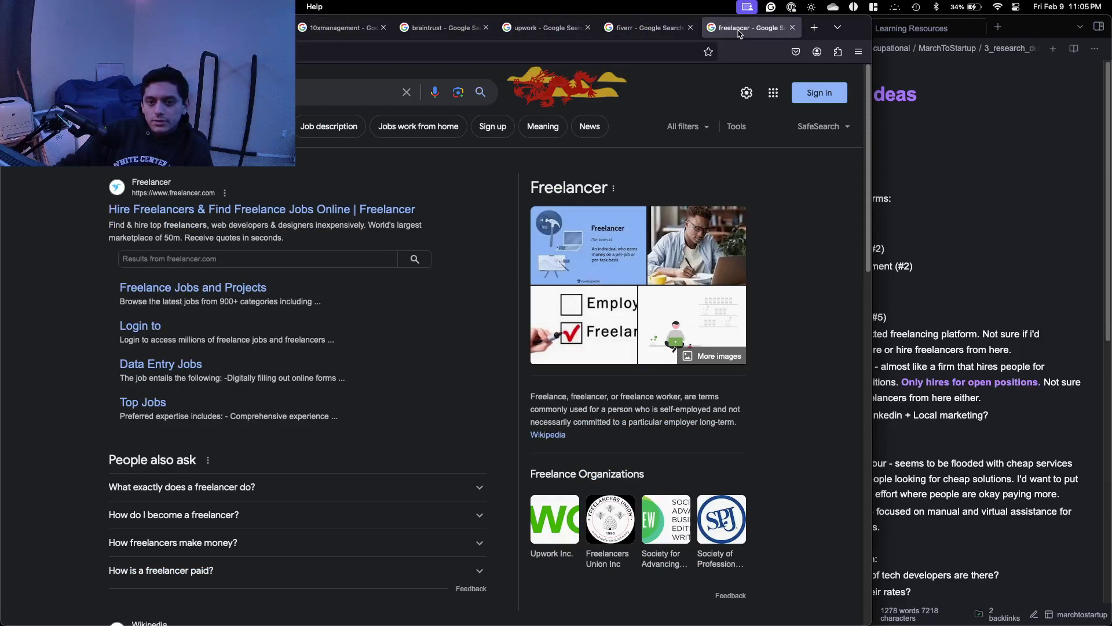
click(342, 208)
scroll(344, 216, down, 8)
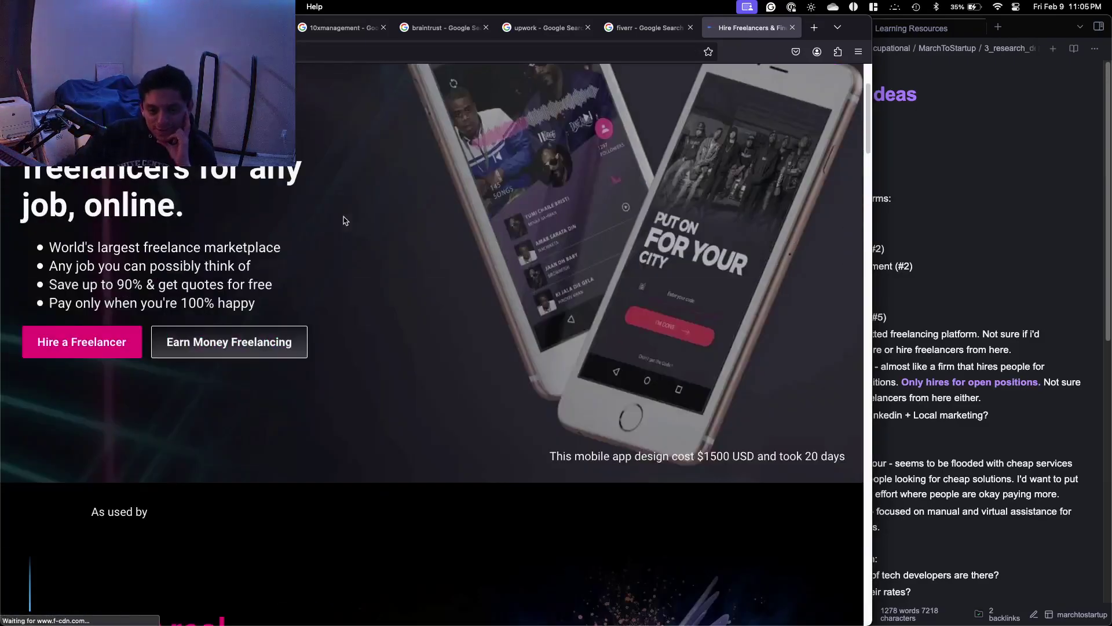
scroll(343, 230, down, 10)
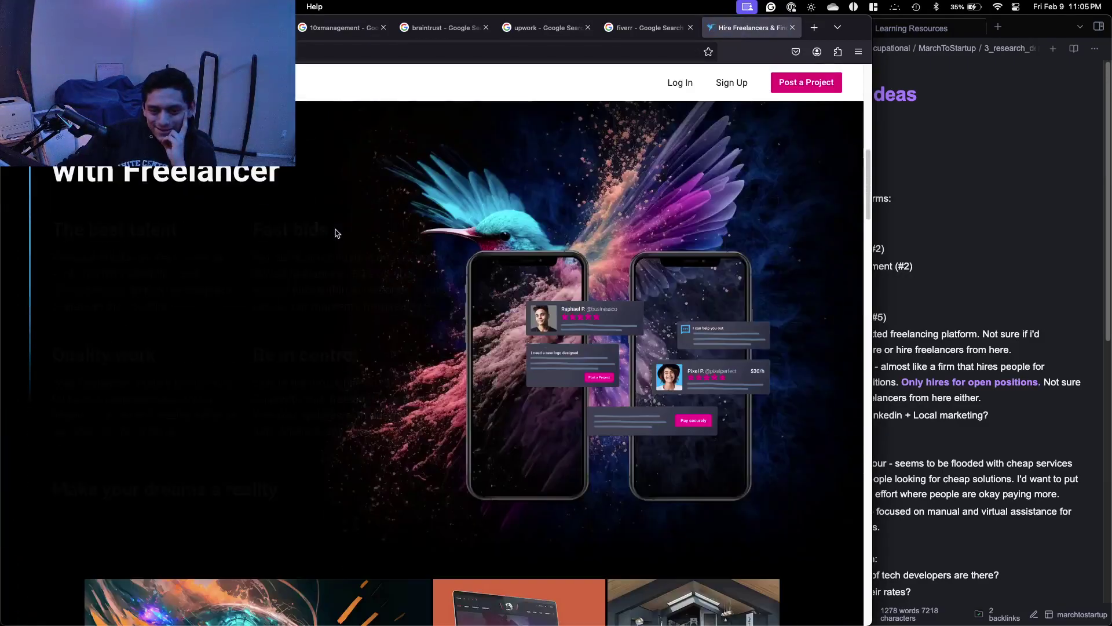
scroll(336, 234, up, 18)
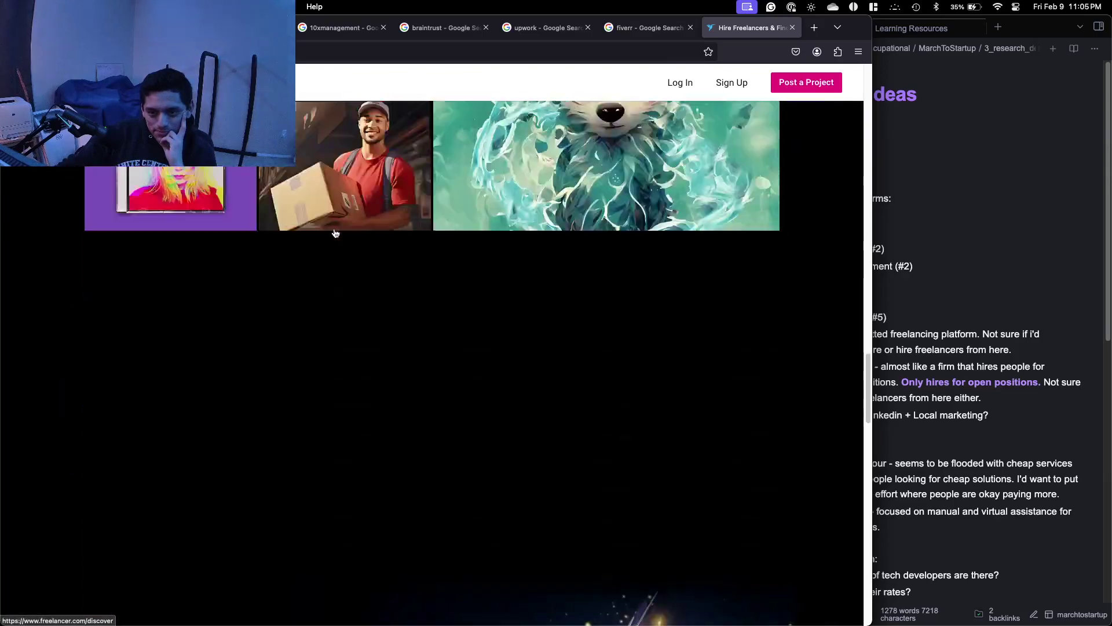
Open Freelancer's job listings and review the newest postings, their prices, bids and the available filters.
click(227, 82)
scroll(227, 83, down, 3)
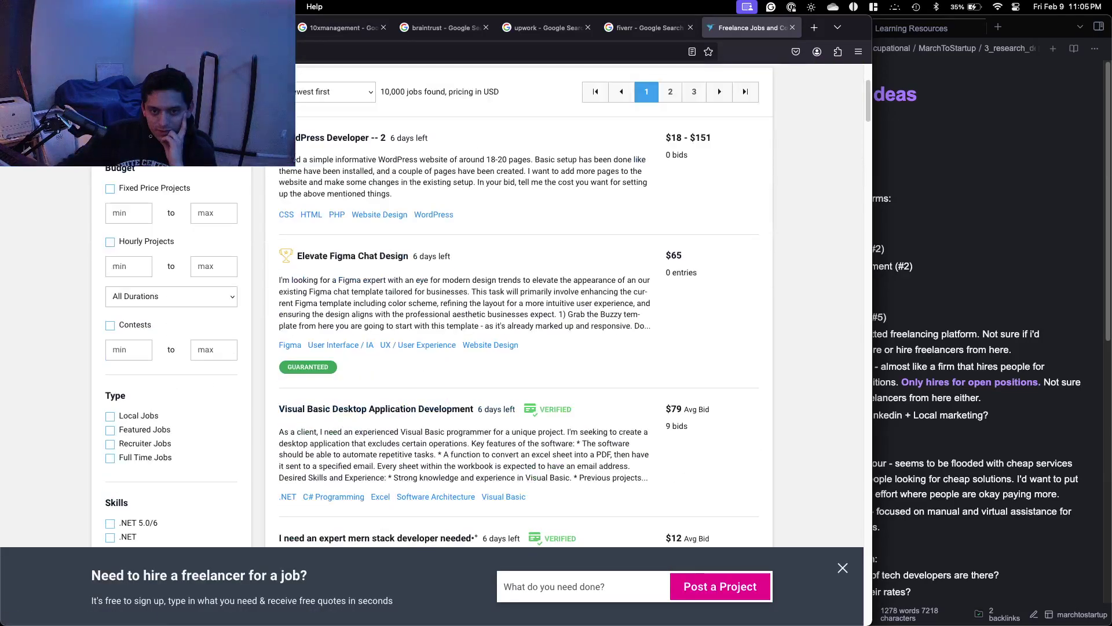
scroll(259, 172, down, 2)
scroll(259, 172, up, 5)
scroll(259, 171, down, 6)
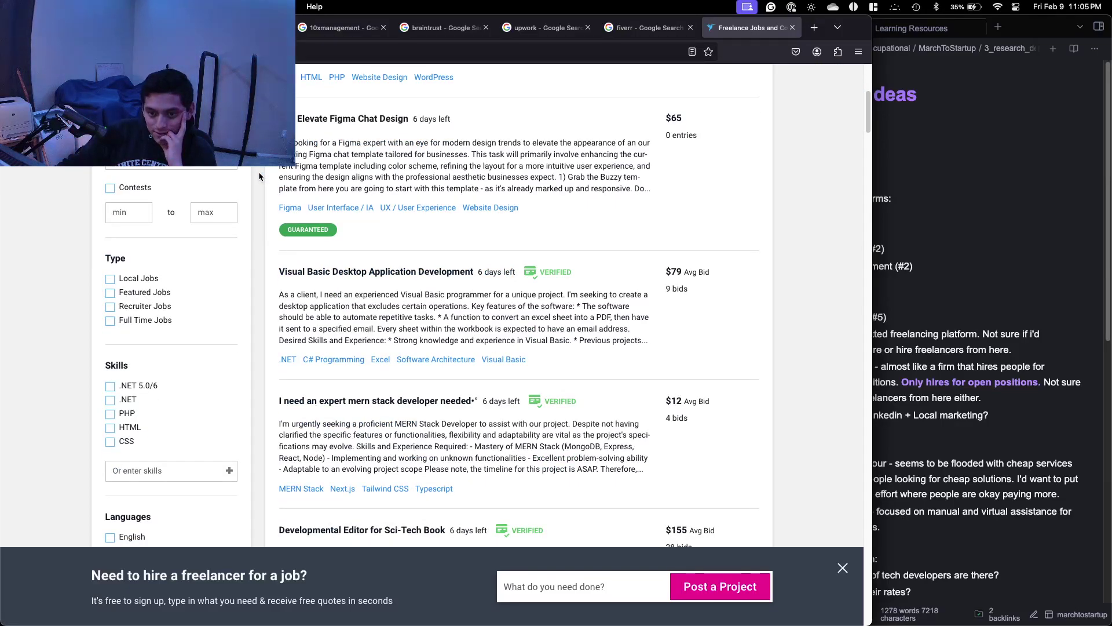
scroll(259, 176, up, 3)
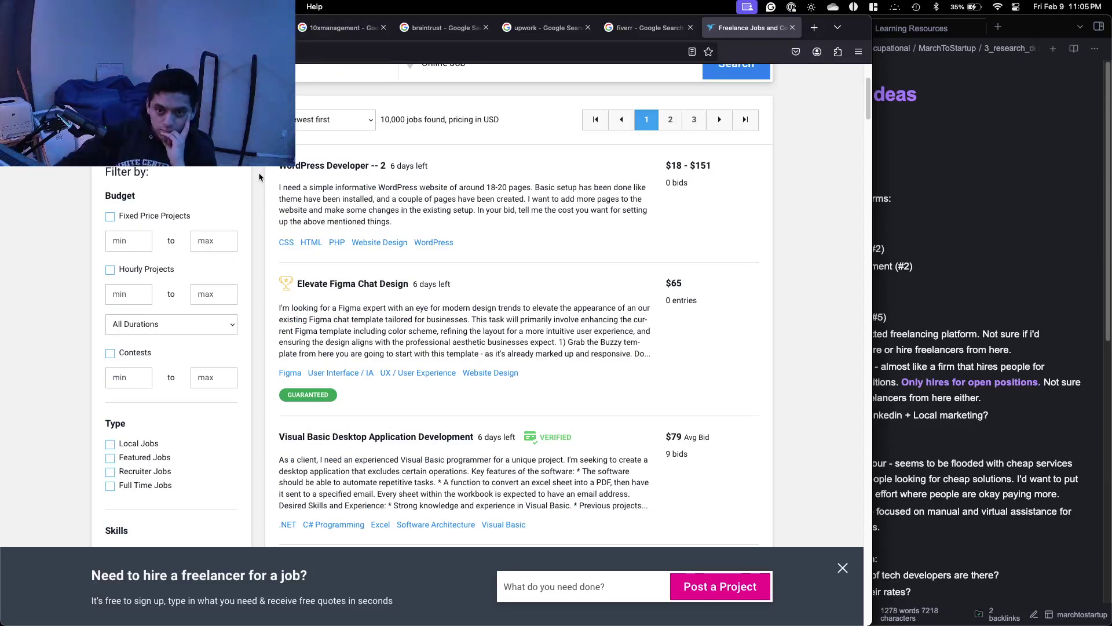
scroll(304, 163, down, 7)
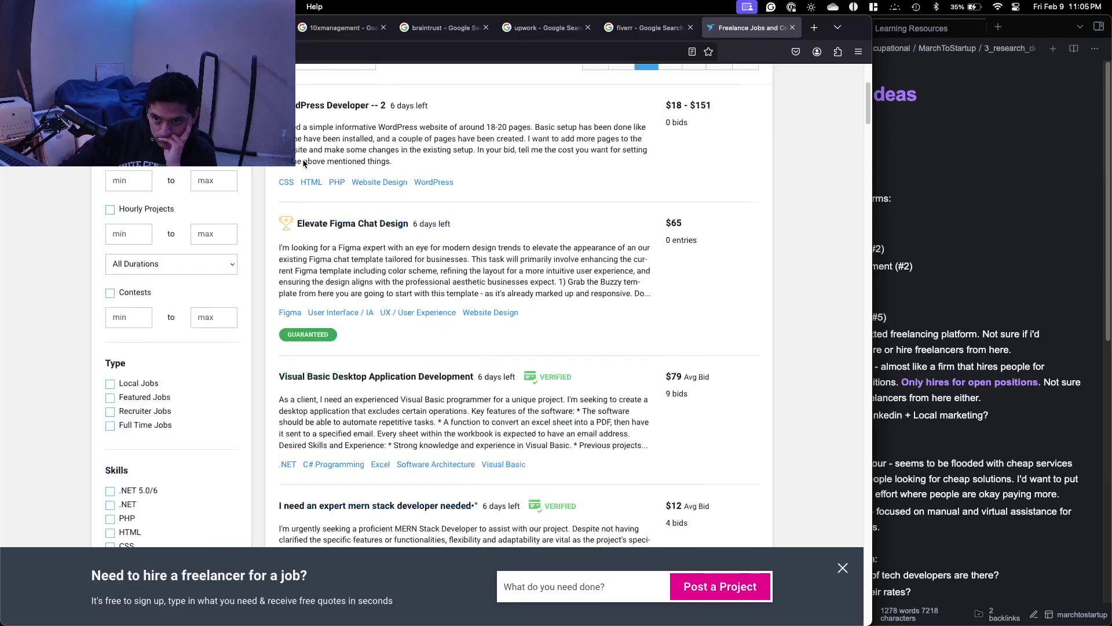
scroll(303, 164, down, 5)
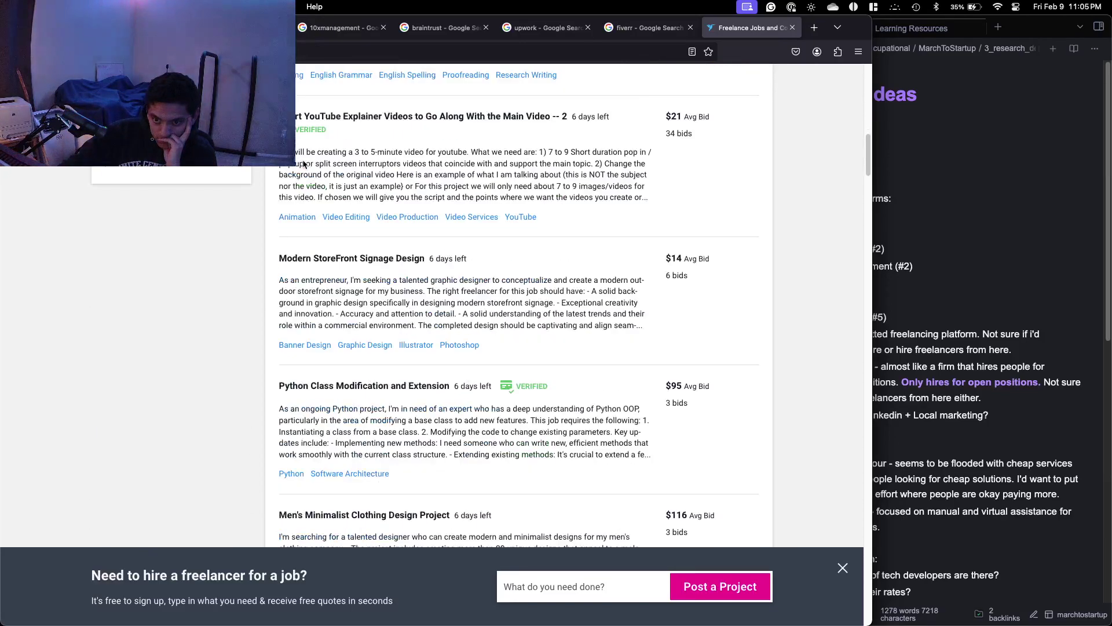
scroll(161, 303, up, 15)
scroll(160, 303, down, 2)
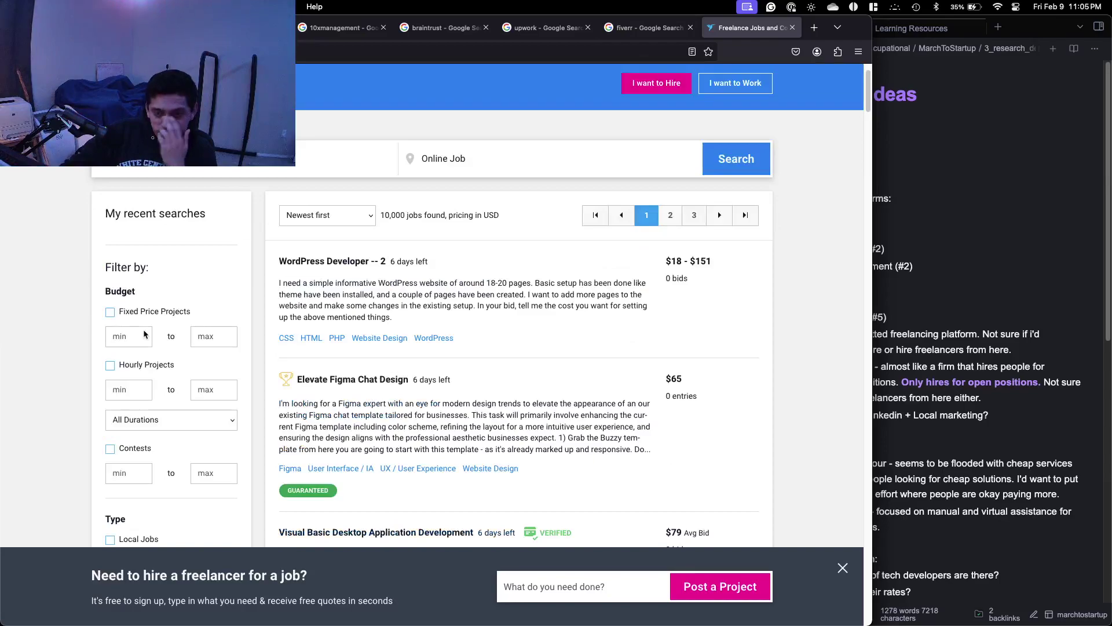
Filter Freelancer's job listings by the iOS Development skill.
click(500, 172)
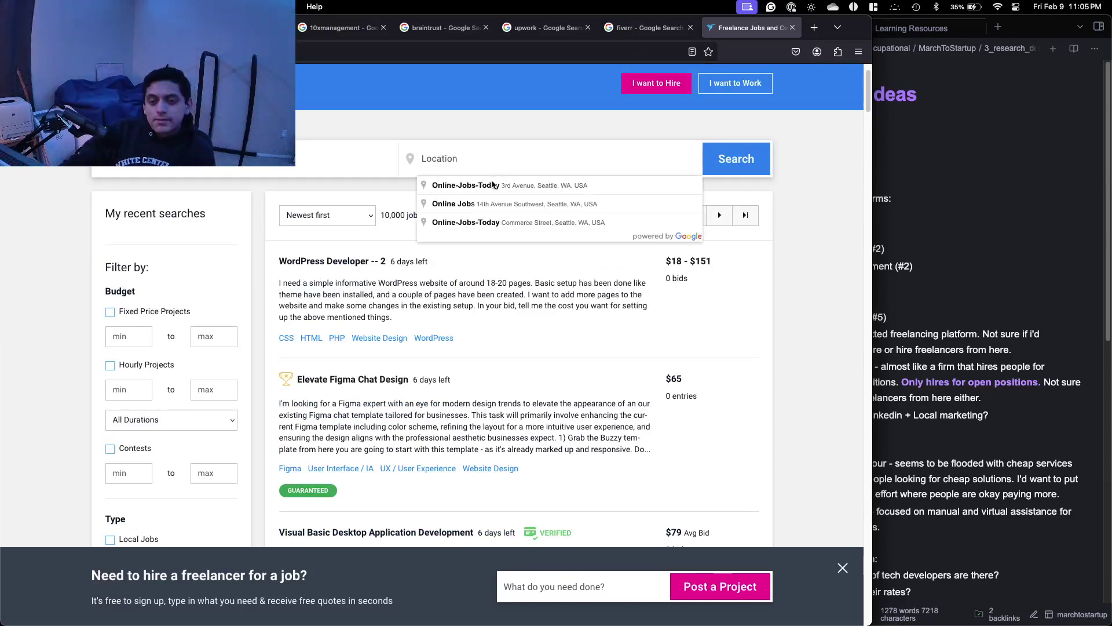
scroll(137, 266, down, 4)
scroll(75, 280, down, 5)
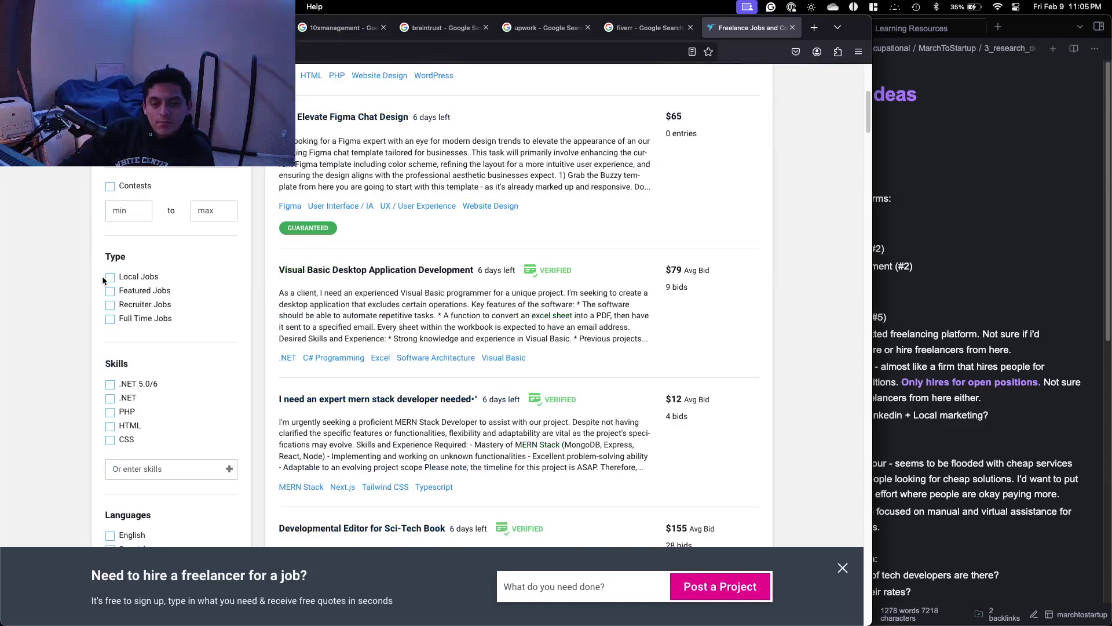
click(166, 293)
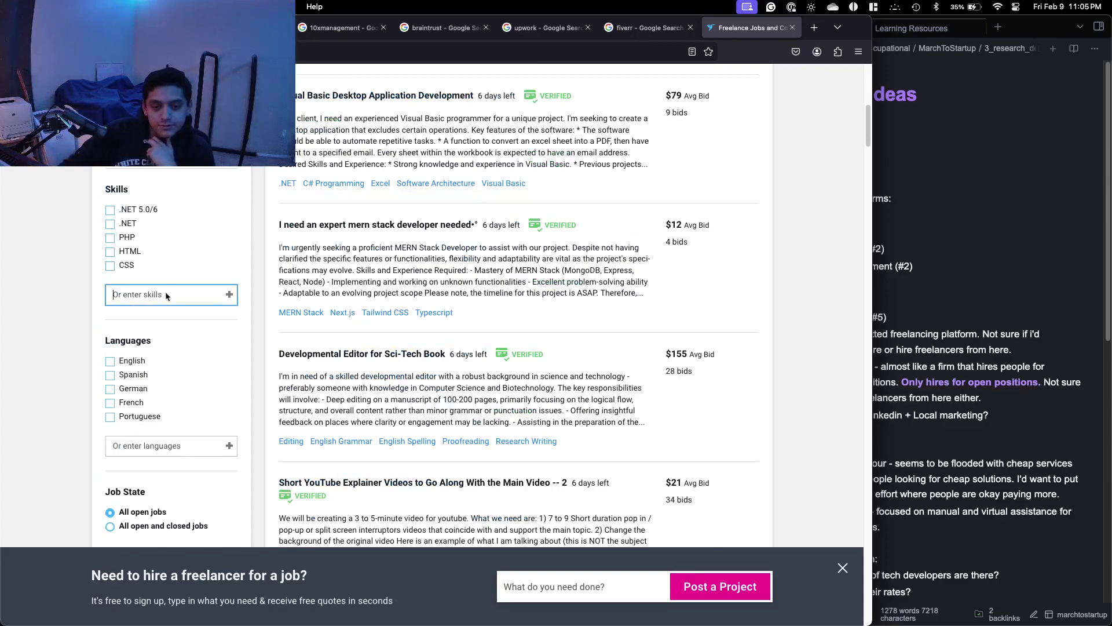
text(ios)
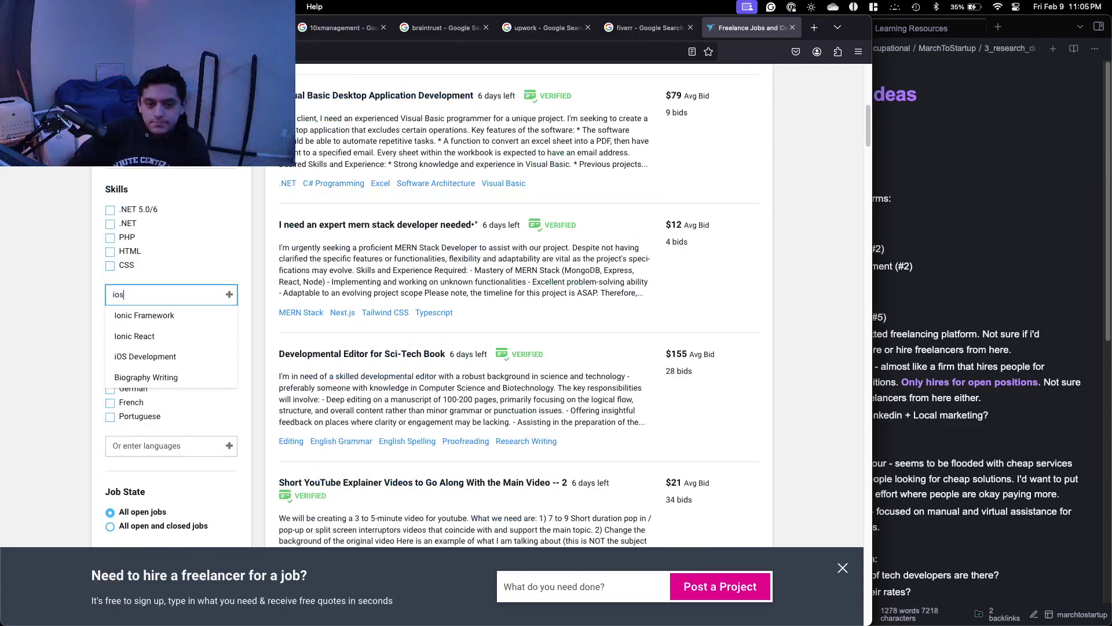
click(173, 316)
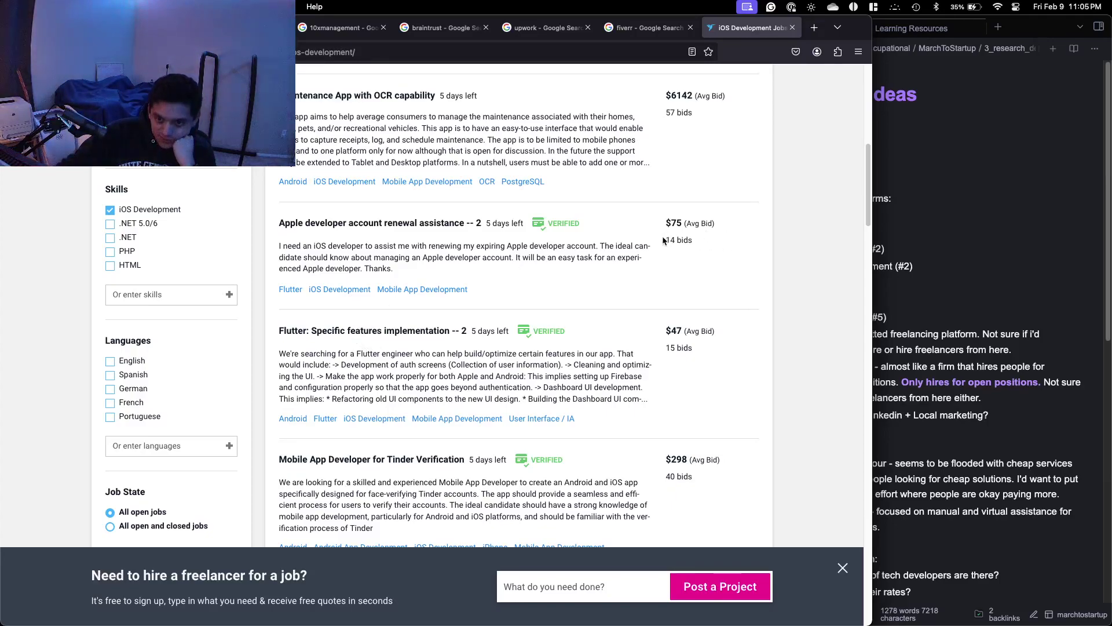
Read through the iOS Development job postings, comparing their descriptions, average bids and numbers of bidders.
scroll(650, 244, down, 3)
scroll(521, 289, down, 1)
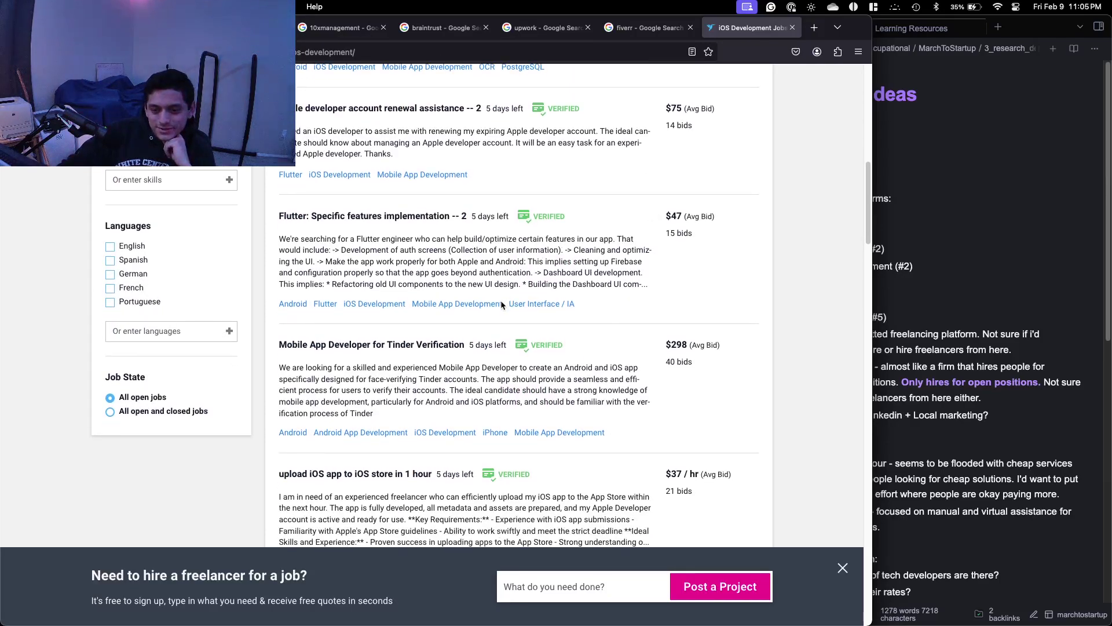
scroll(491, 304, down, 5)
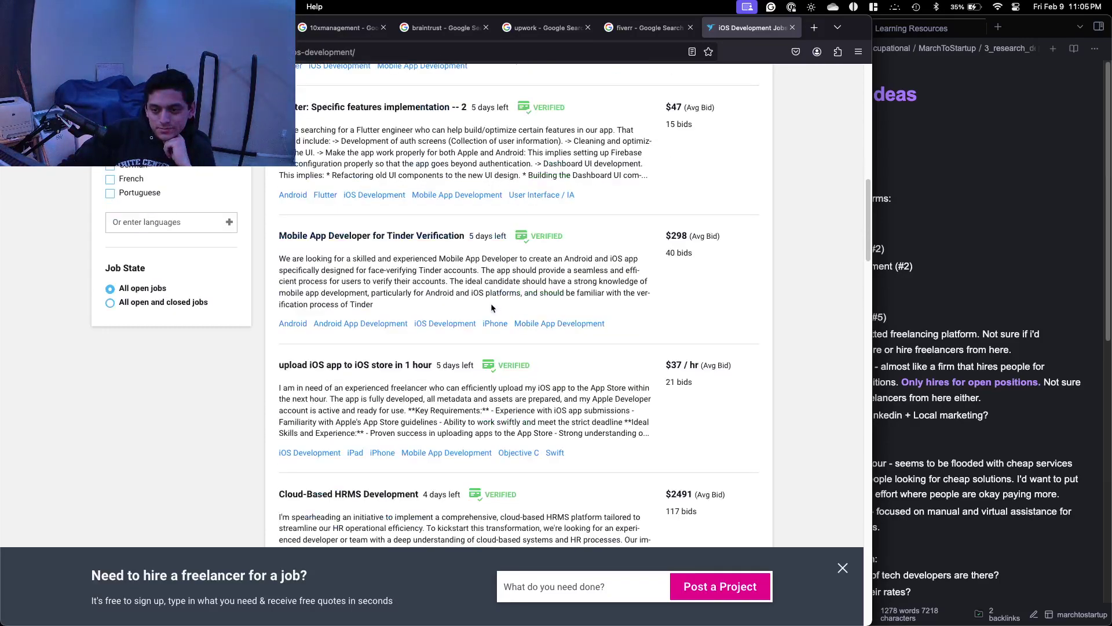
scroll(492, 307, down, 3)
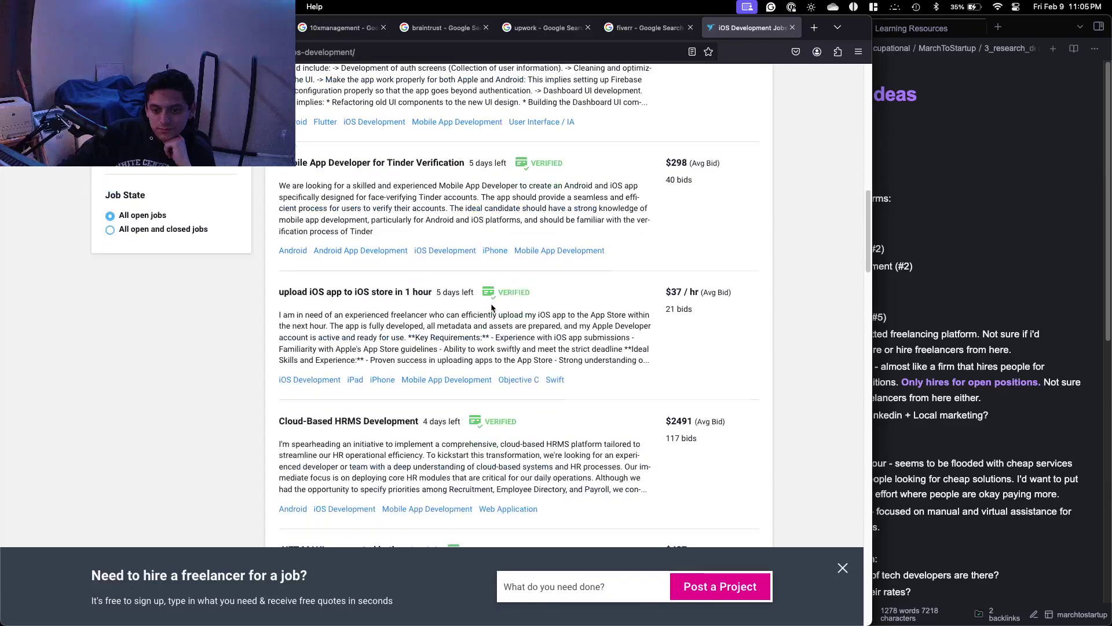
scroll(491, 307, down, 1)
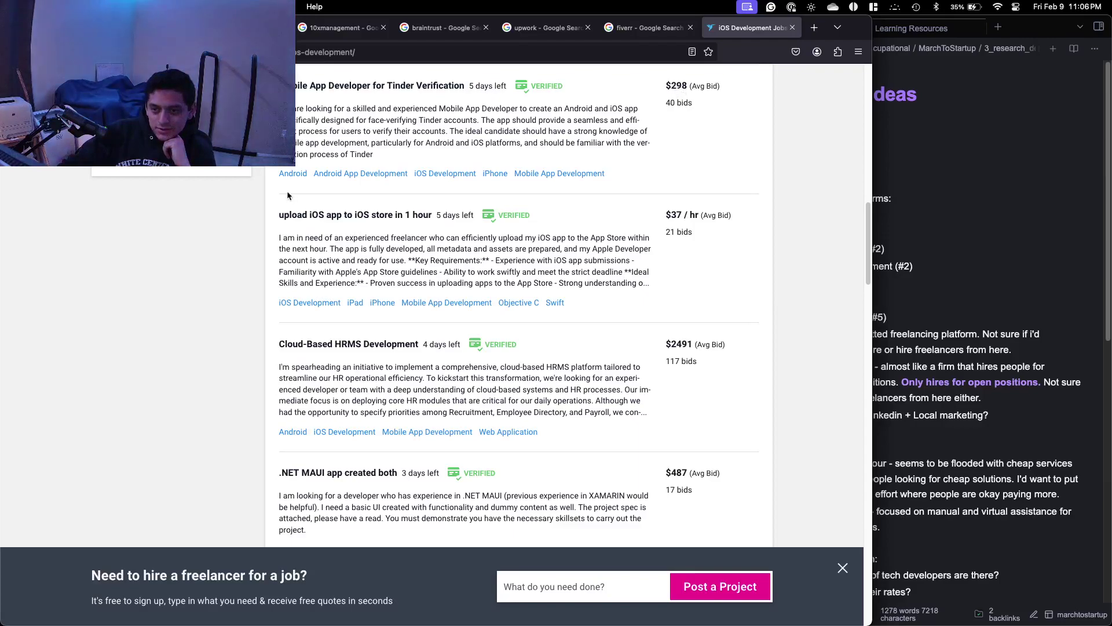
scroll(287, 195, down, 1)
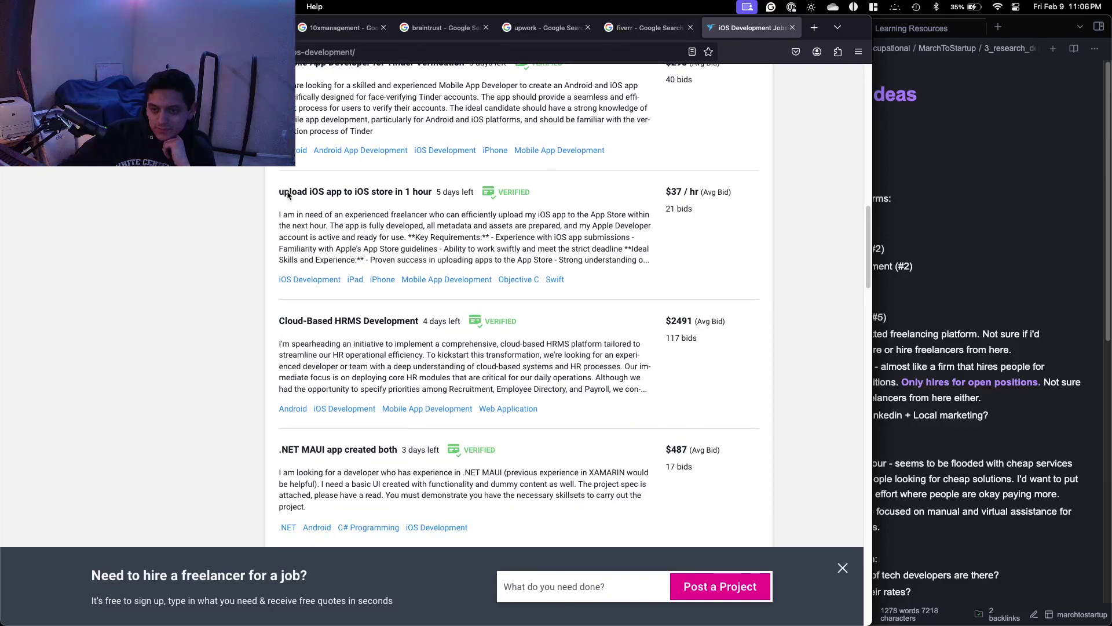
scroll(288, 195, down, 5)
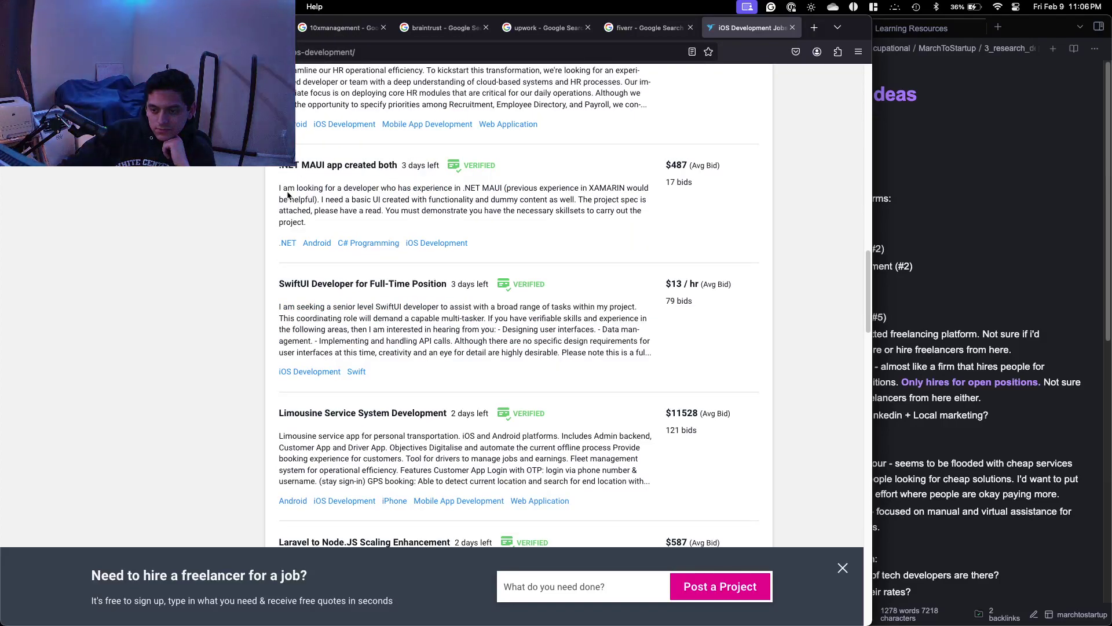
scroll(288, 195, down, 3)
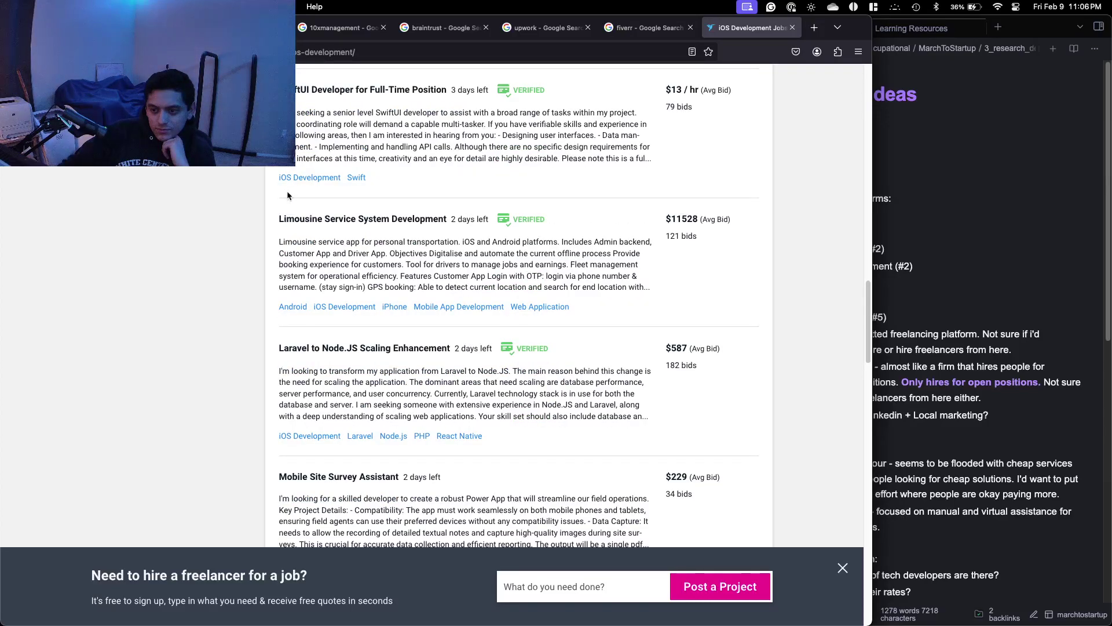
Read the remaining iOS Development postings to the end of the list and try to advance to the next results page.
scroll(288, 195, down, 3)
scroll(288, 195, down, 5)
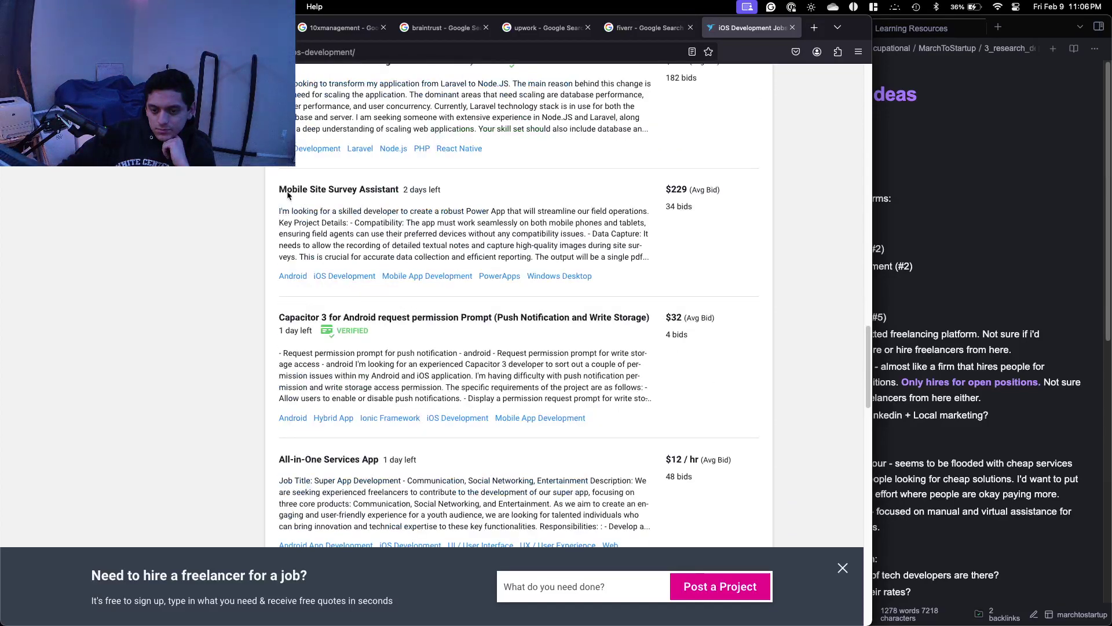
scroll(288, 195, down, 3)
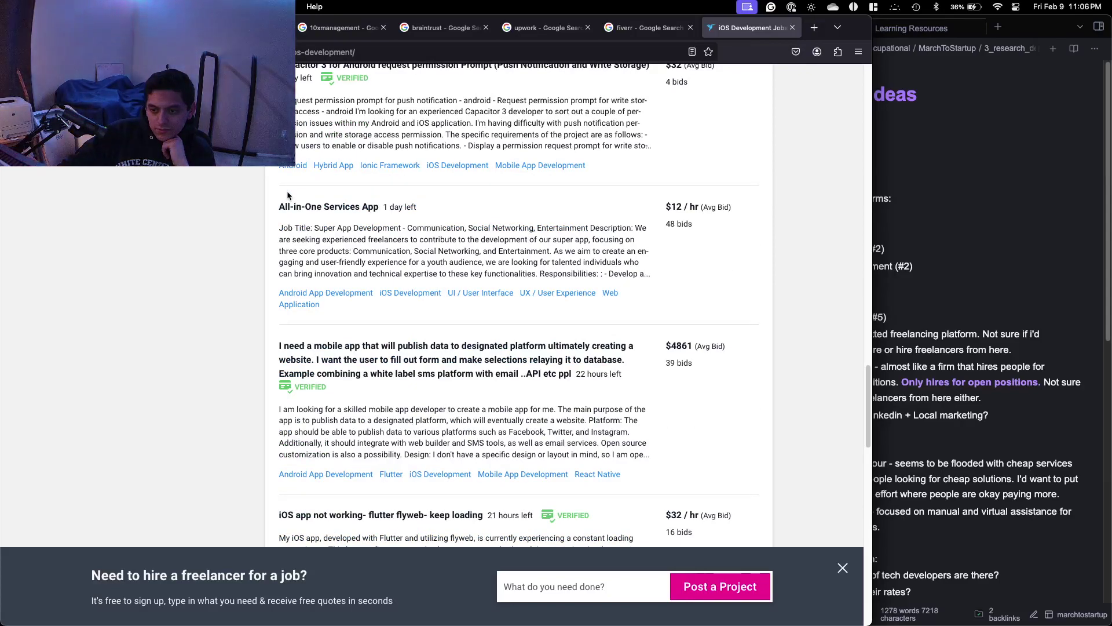
scroll(288, 196, down, 3)
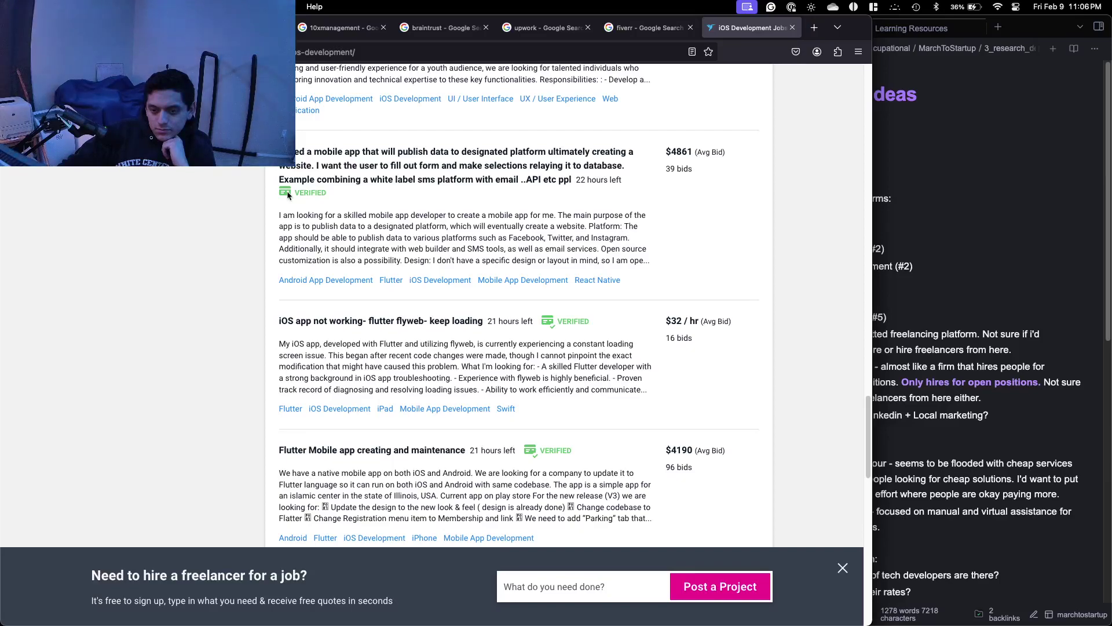
scroll(288, 195, down, 1)
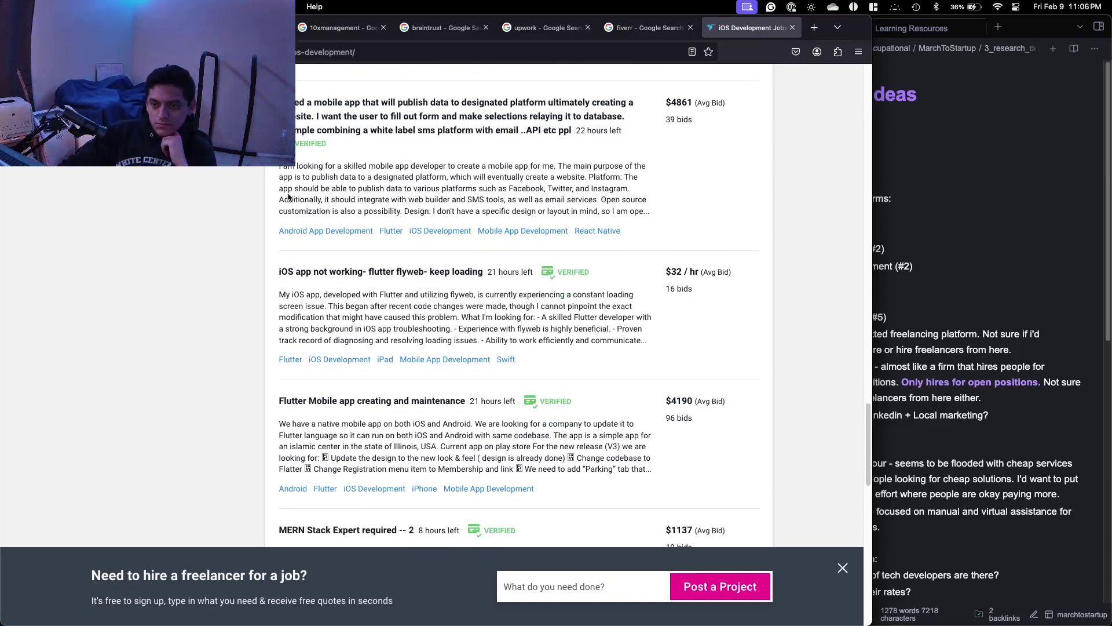
scroll(428, 284, down, 1)
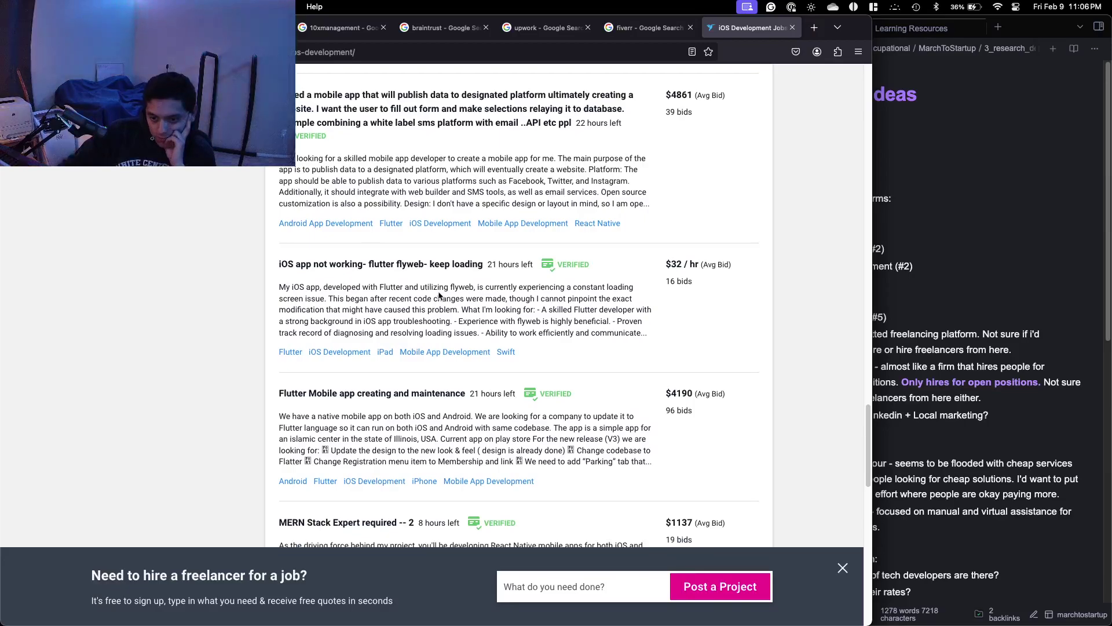
scroll(439, 295, down, 2)
scroll(439, 296, down, 6)
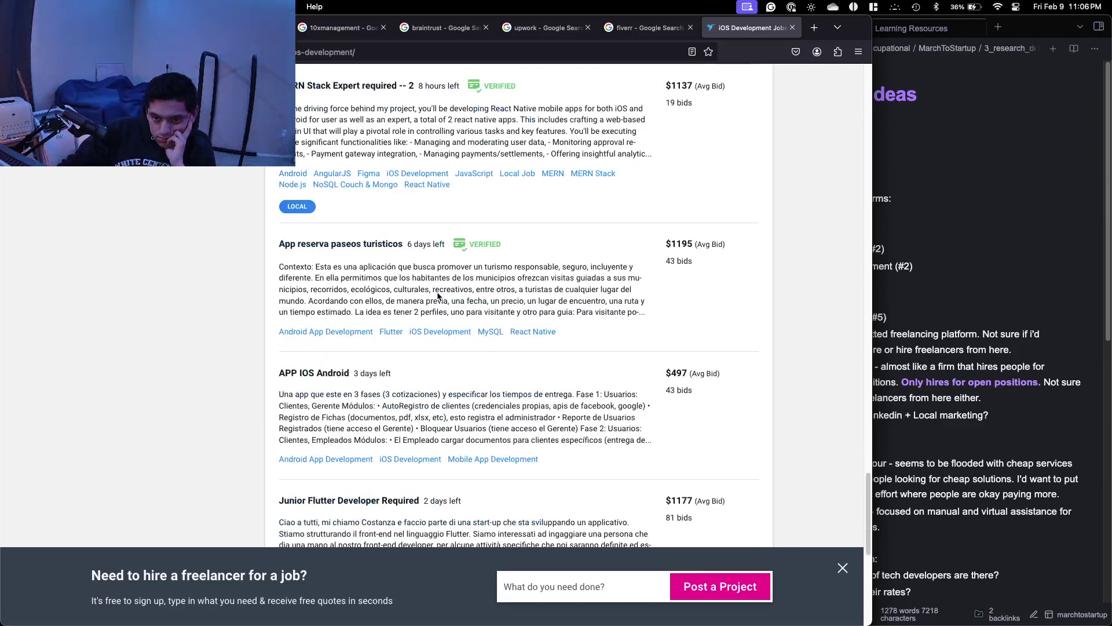
scroll(438, 296, down, 2)
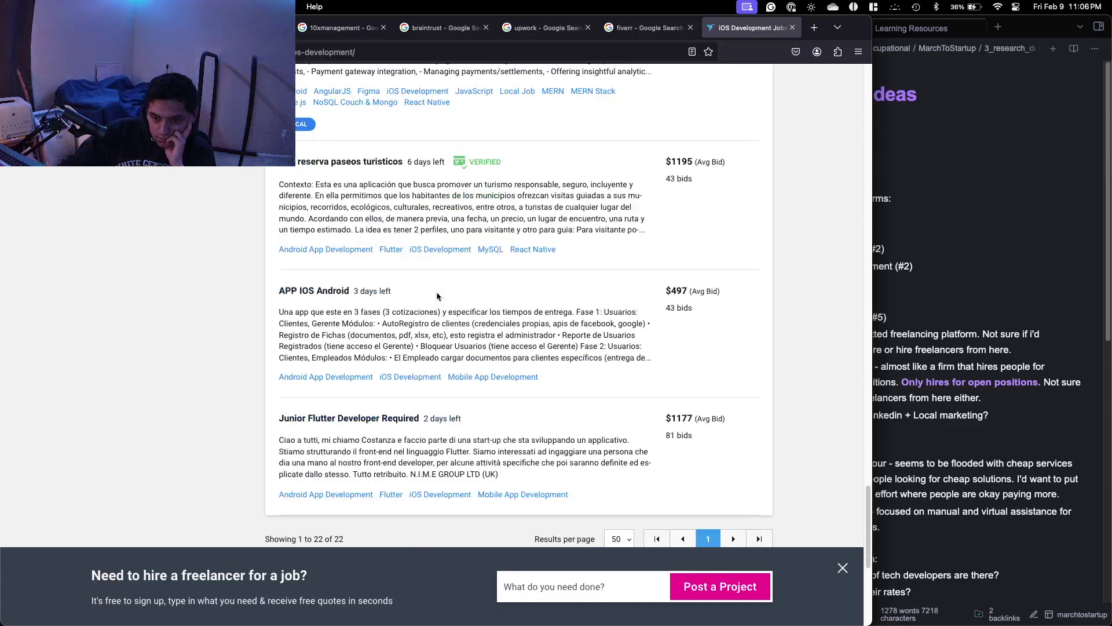
scroll(437, 296, down, 2)
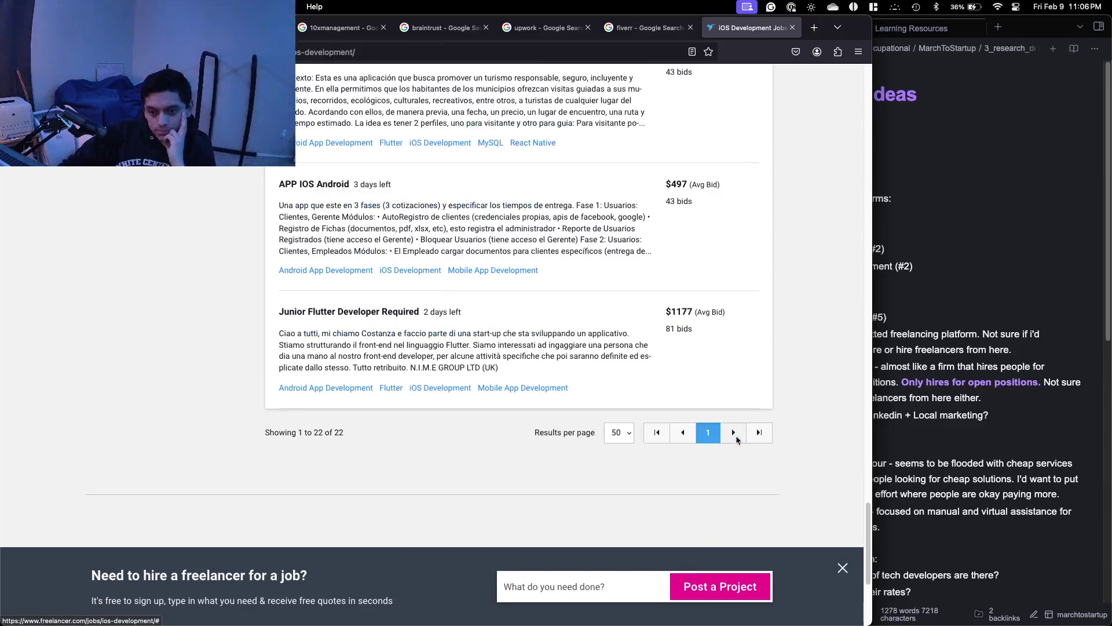
click(733, 432)
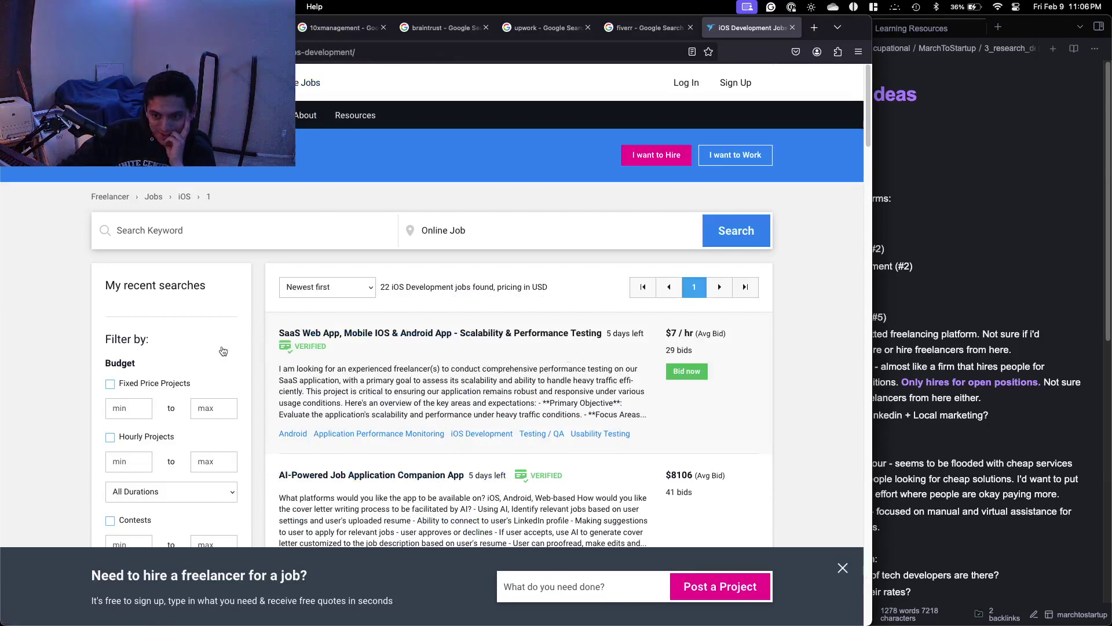
Look over the available job filters and sort the iOS Development jobs by highest budget first.
scroll(145, 350, down, 3)
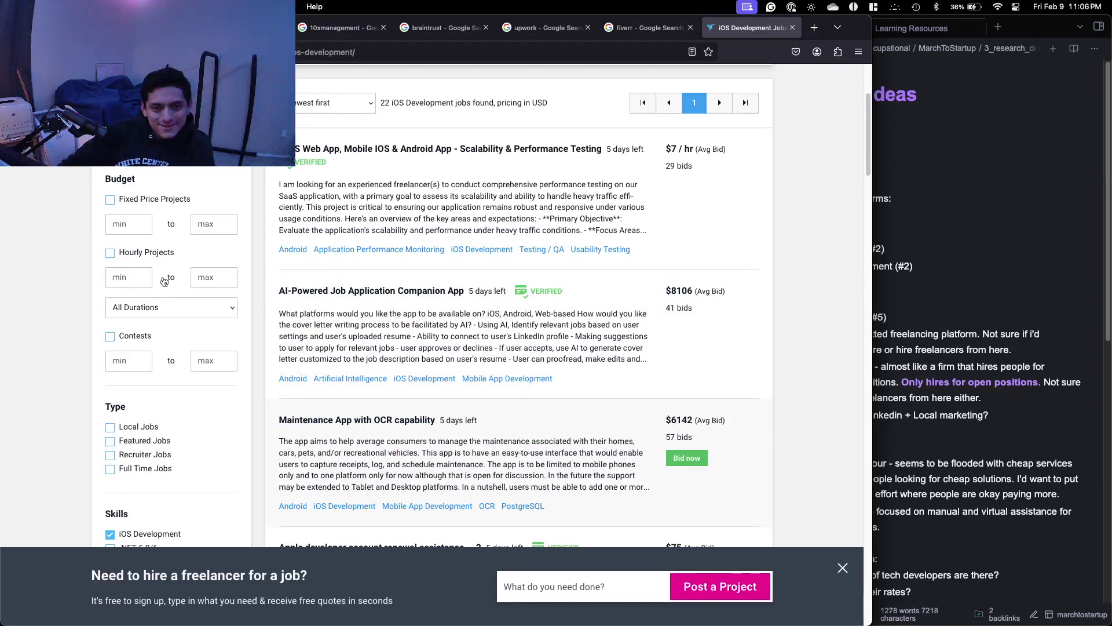
scroll(160, 253, down, 1)
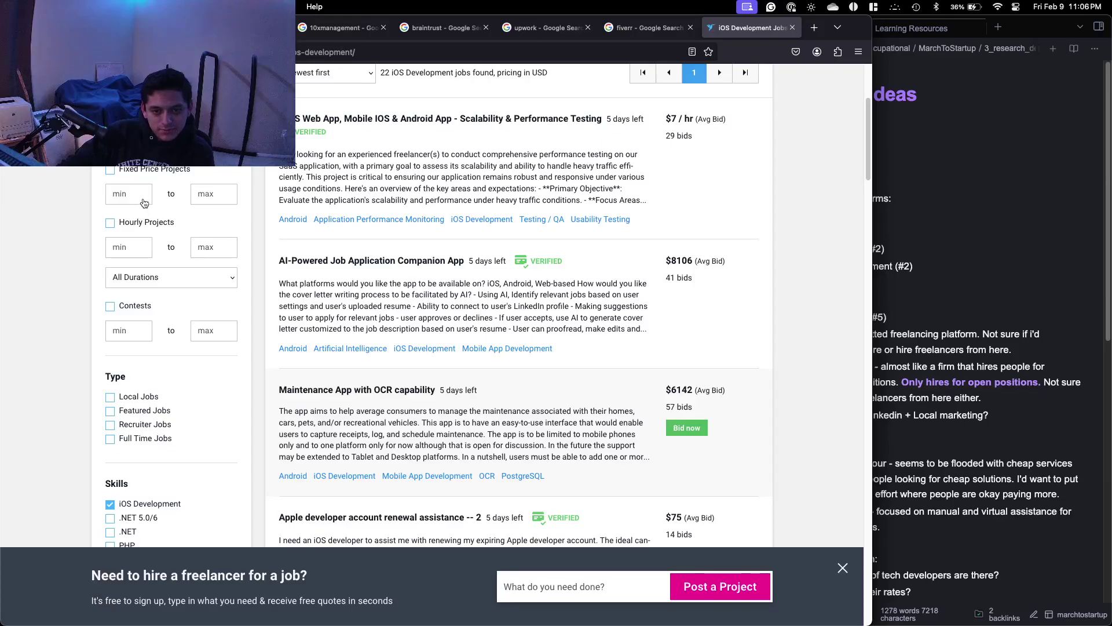
scroll(144, 202, down, 9)
scroll(137, 214, up, 10)
scroll(138, 214, down, 8)
scroll(246, 276, up, 4)
scroll(246, 276, up, 9)
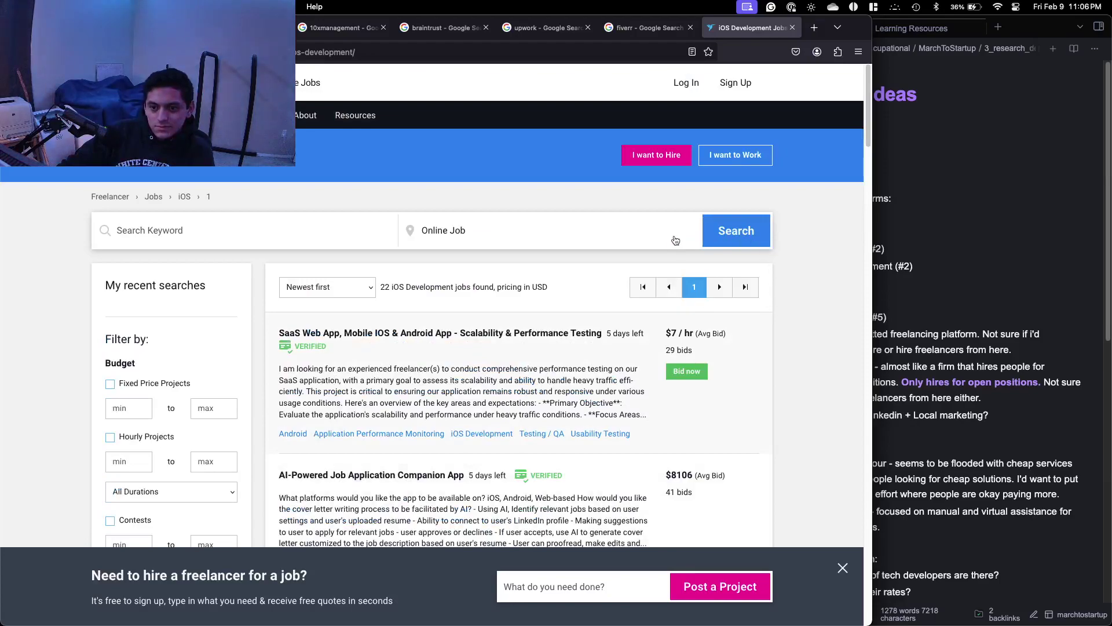
click(363, 292)
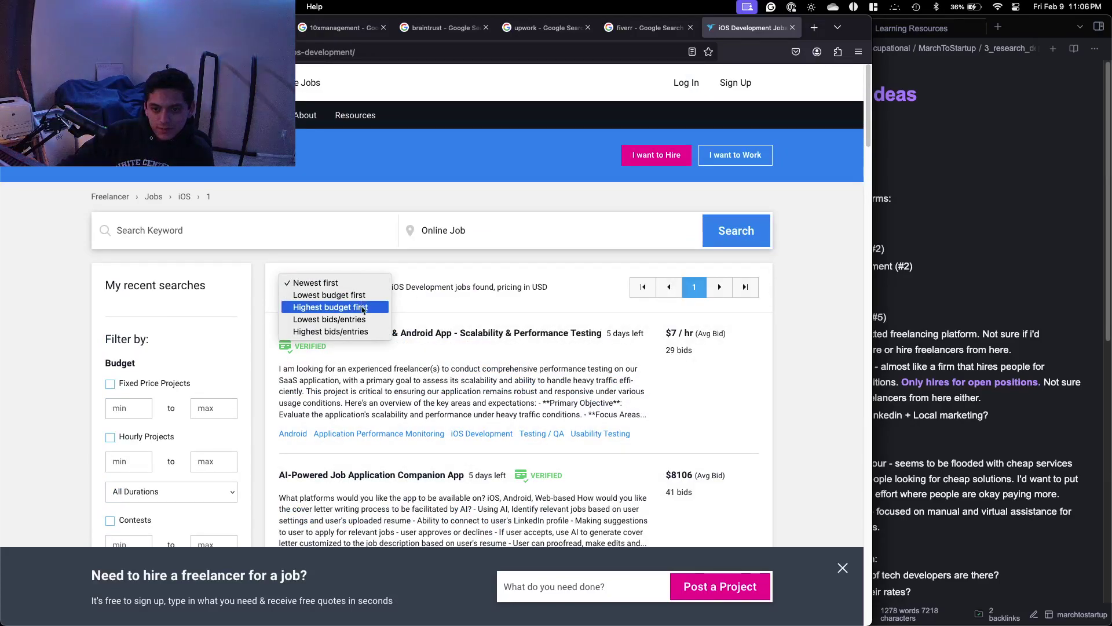
click(360, 308)
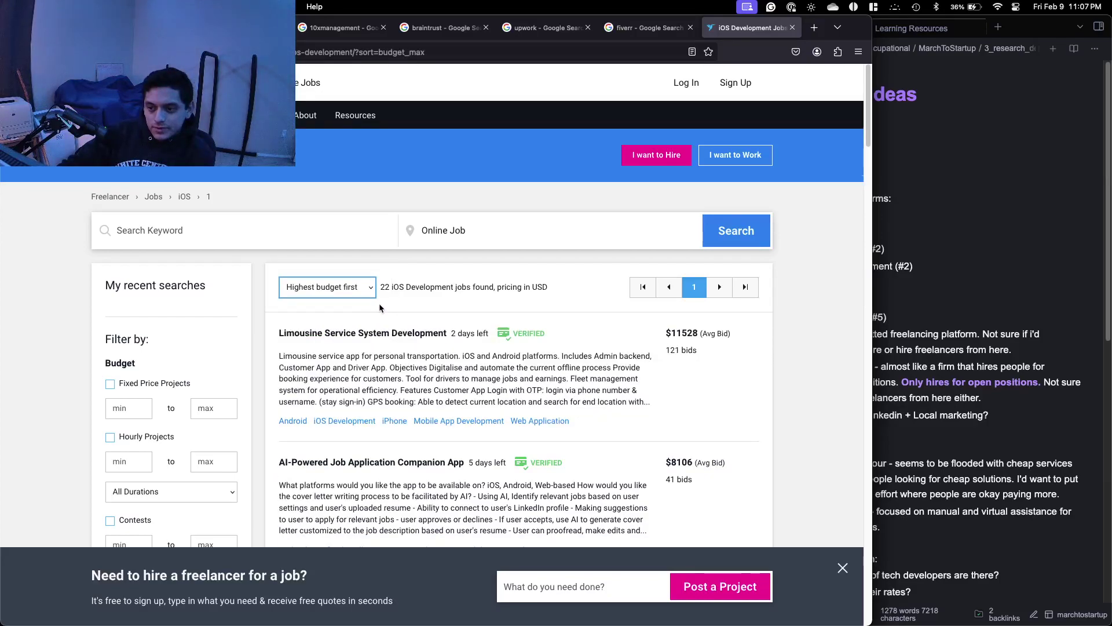
Review the highest-budget iOS postings and open the Maintenance App with OCR capability job.
scroll(381, 308, down, 2)
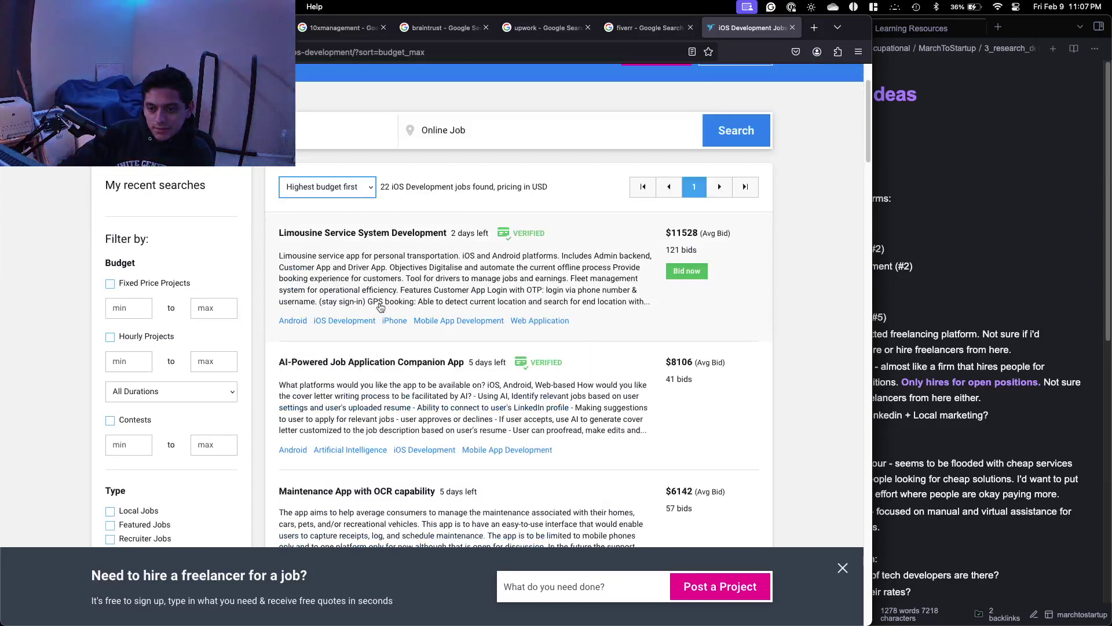
scroll(379, 311, down, 5)
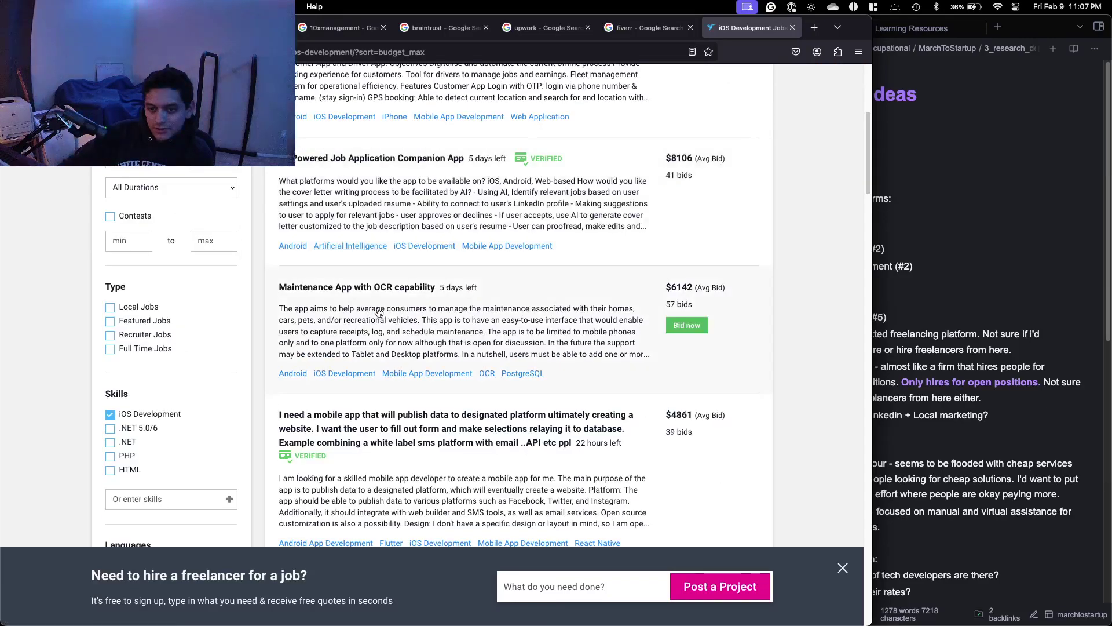
scroll(379, 313, down, 2)
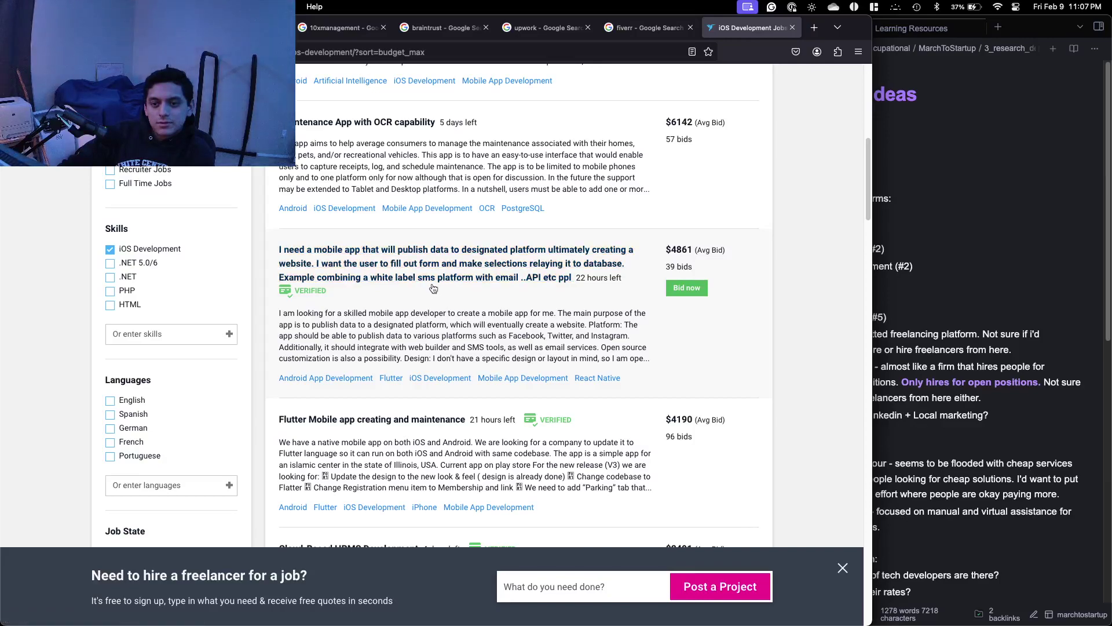
click(475, 183)
Examine the maintenance app job's freelancer bids, delivery times and ratings, along with its project description and client details.
scroll(364, 197, down, 5)
scroll(364, 197, down, 4)
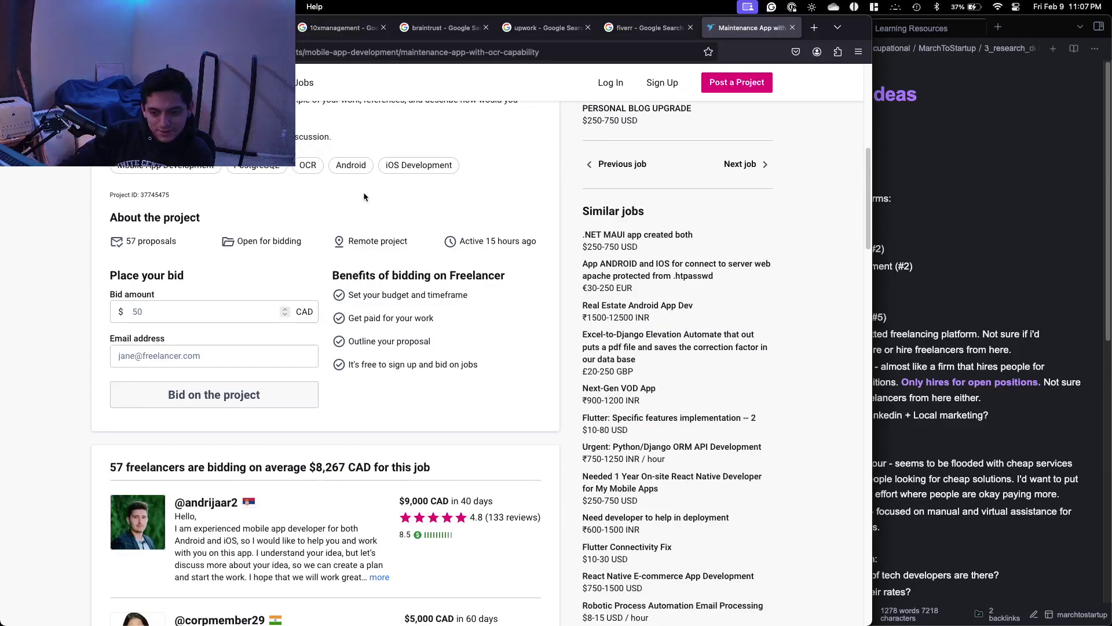
scroll(364, 196, down, 5)
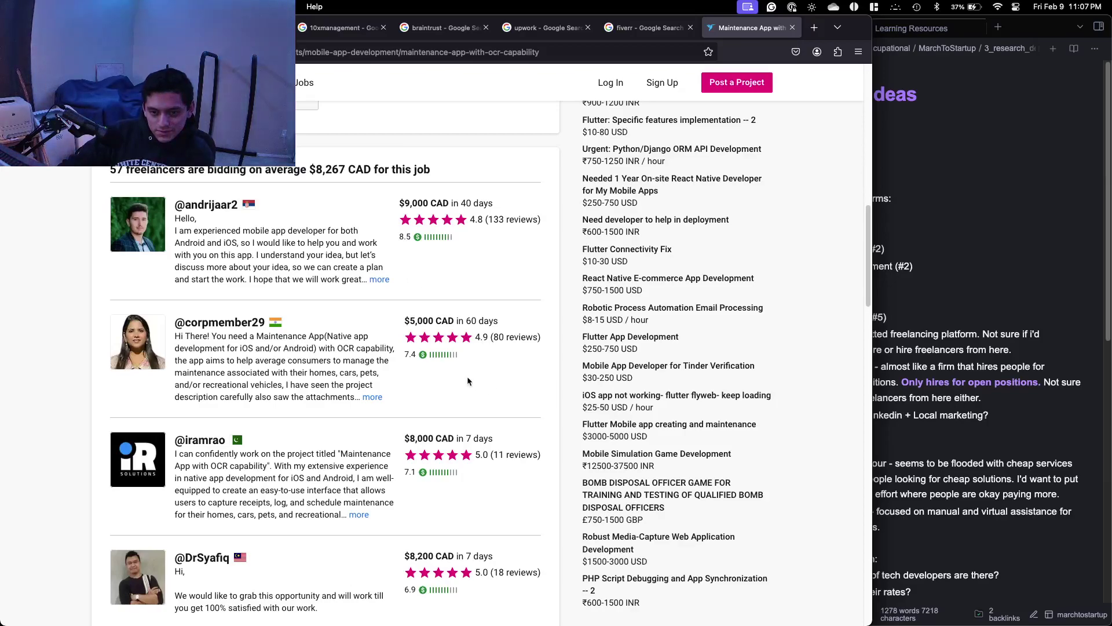
drag(407, 207, 448, 206)
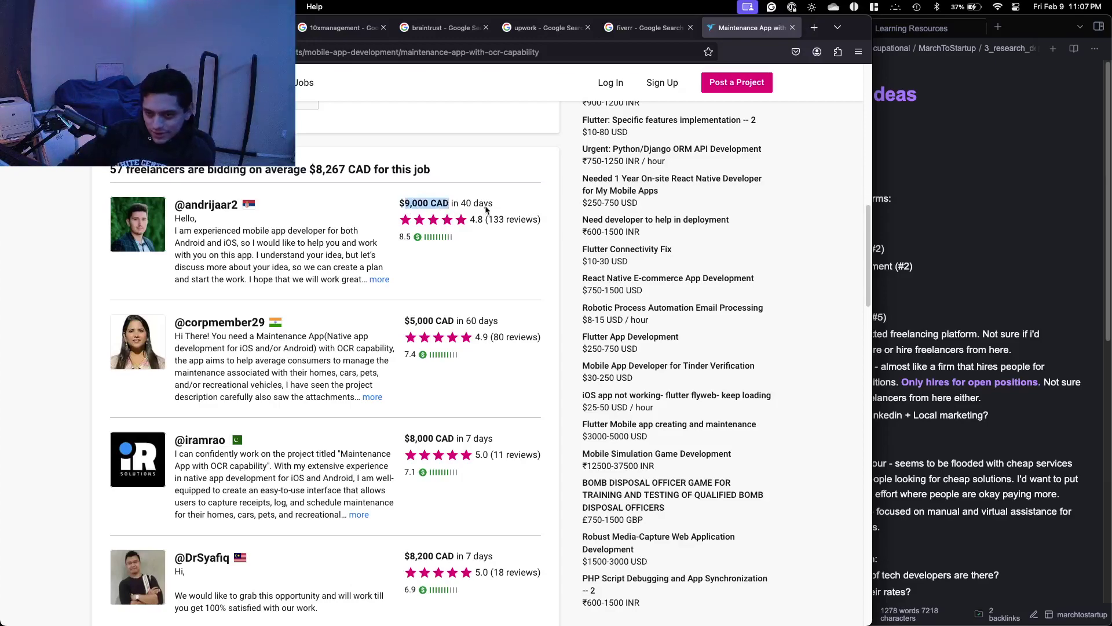
triple_click(475, 207)
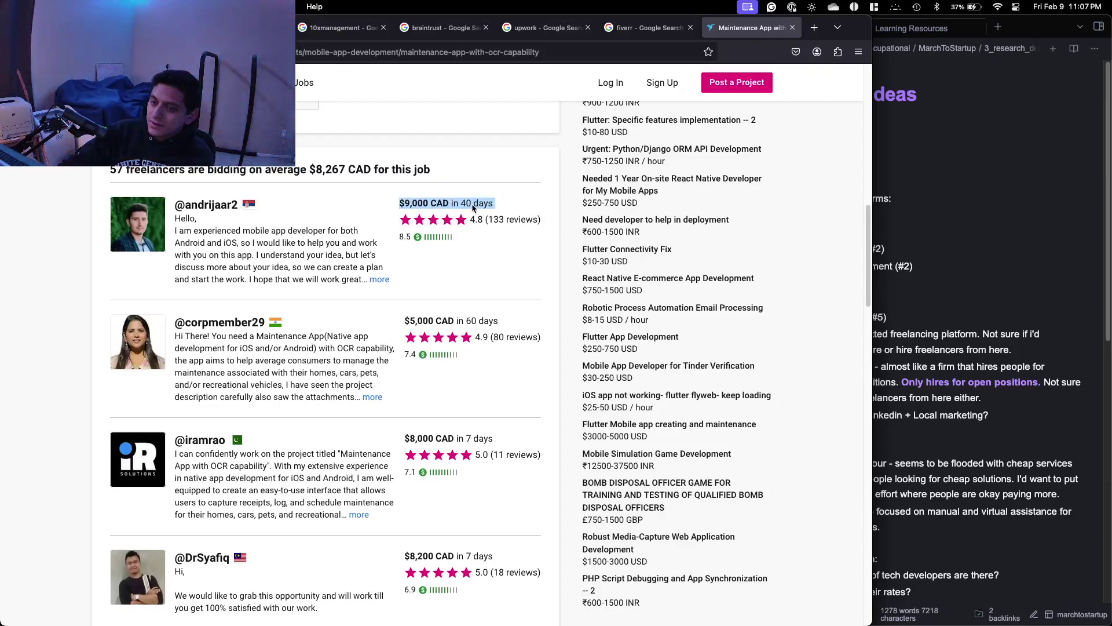
scroll(423, 314, down, 1)
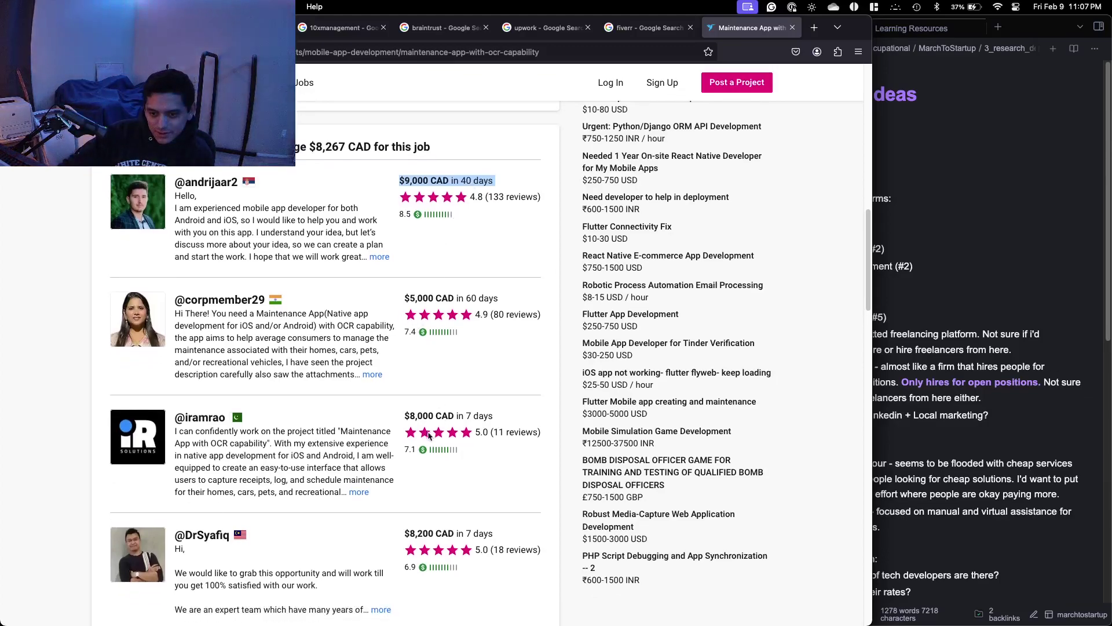
drag(415, 415, 503, 417)
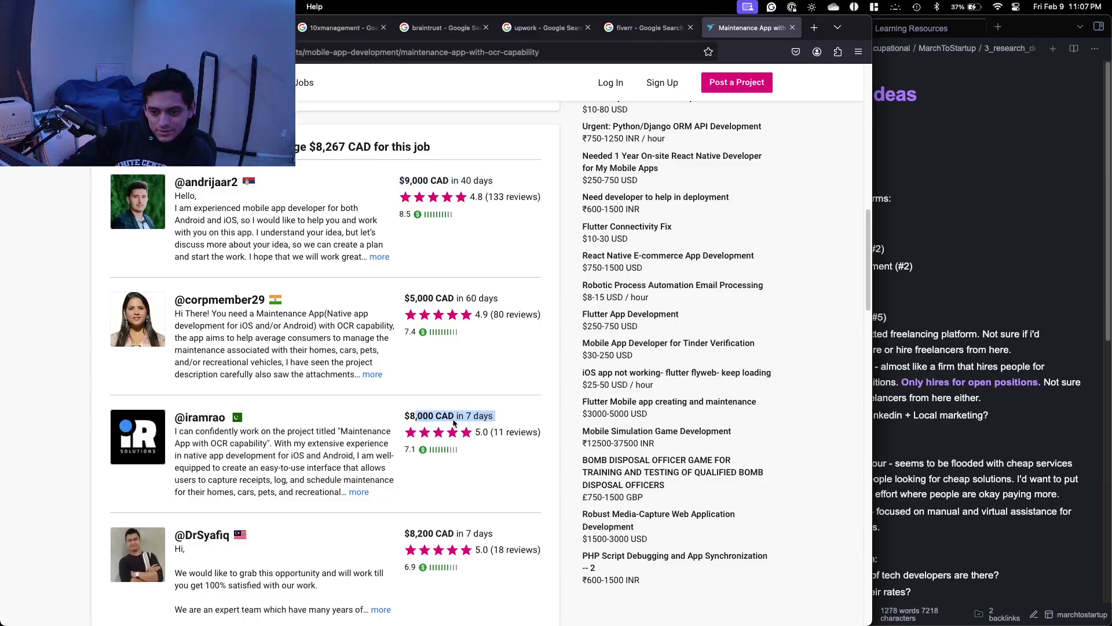
scroll(266, 390, down, 3)
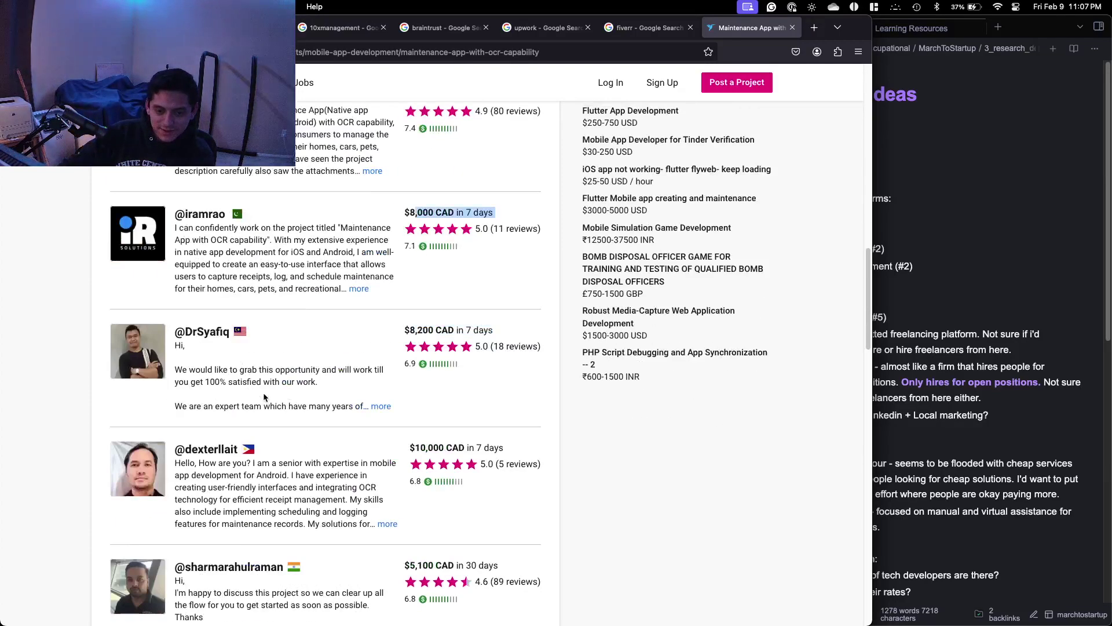
scroll(263, 390, up, 10)
scroll(263, 390, up, 5)
scroll(257, 404, down, 3)
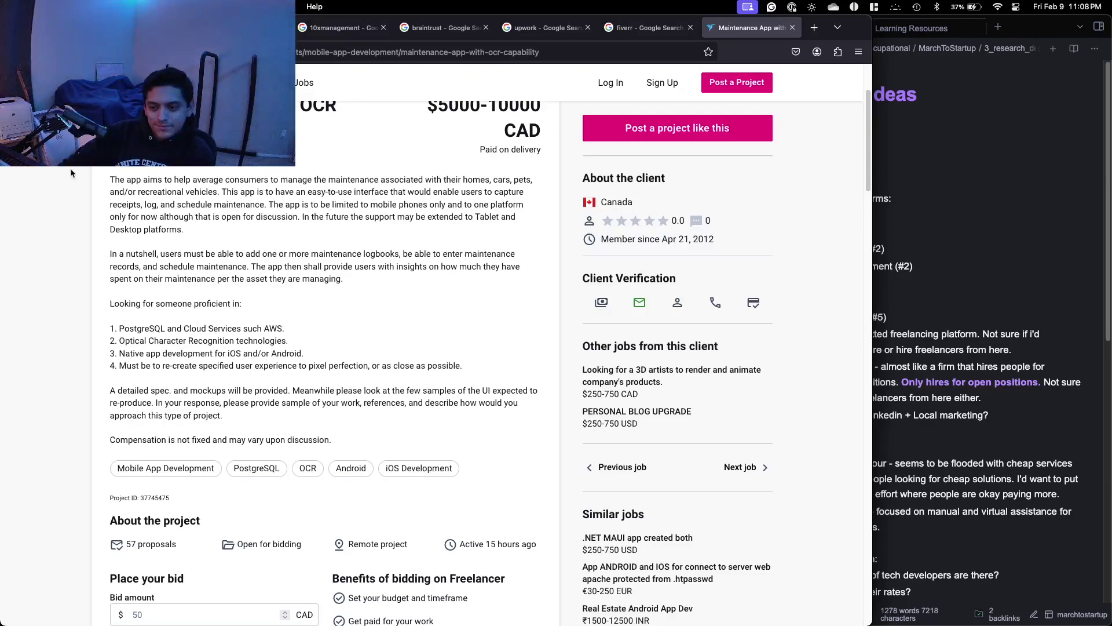
Return to the budget-sorted iOS Development listings and review the lower-budget and hourly postings with their average bids.
key(super+Left)
scroll(382, 296, down, 6)
scroll(383, 297, down, 5)
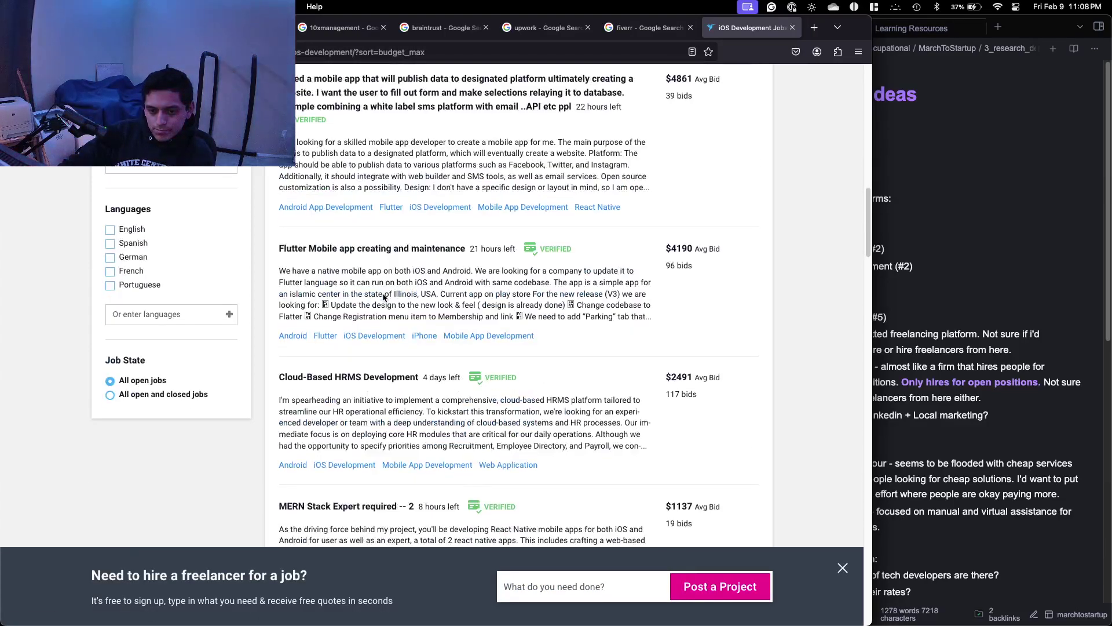
scroll(383, 297, down, 4)
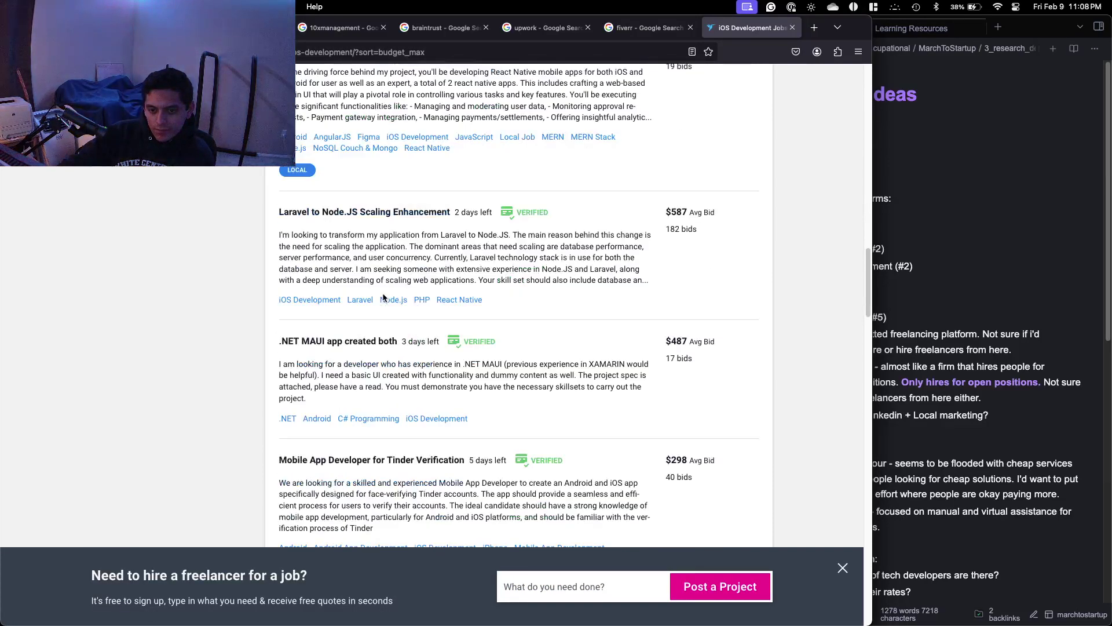
scroll(383, 297, down, 3)
scroll(382, 297, down, 3)
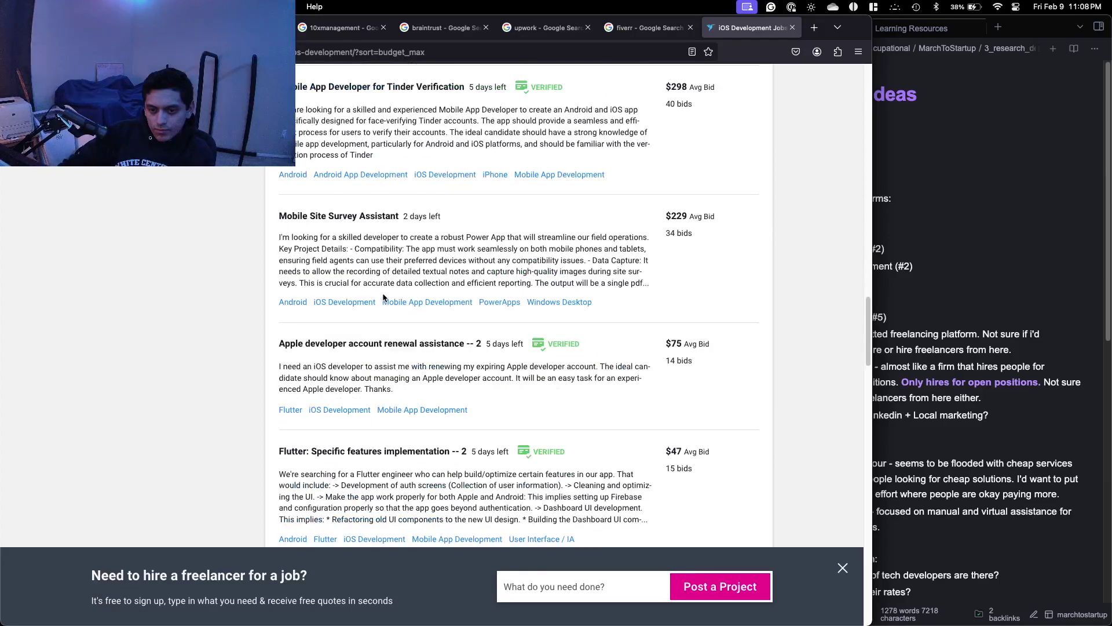
scroll(383, 297, down, 4)
scroll(383, 298, down, 1)
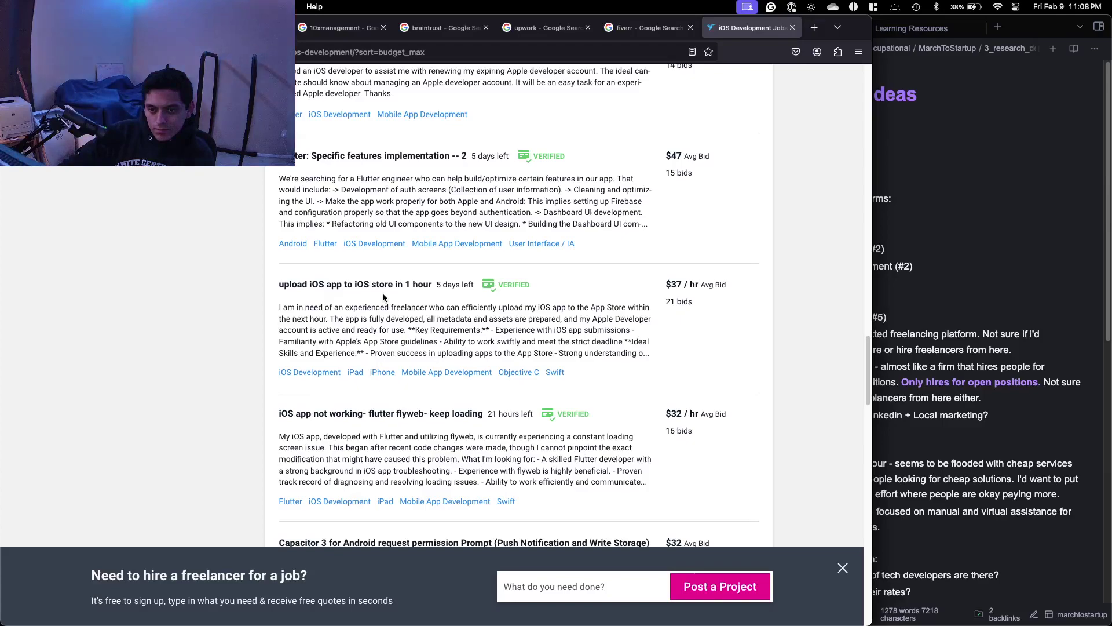
scroll(383, 297, down, 1)
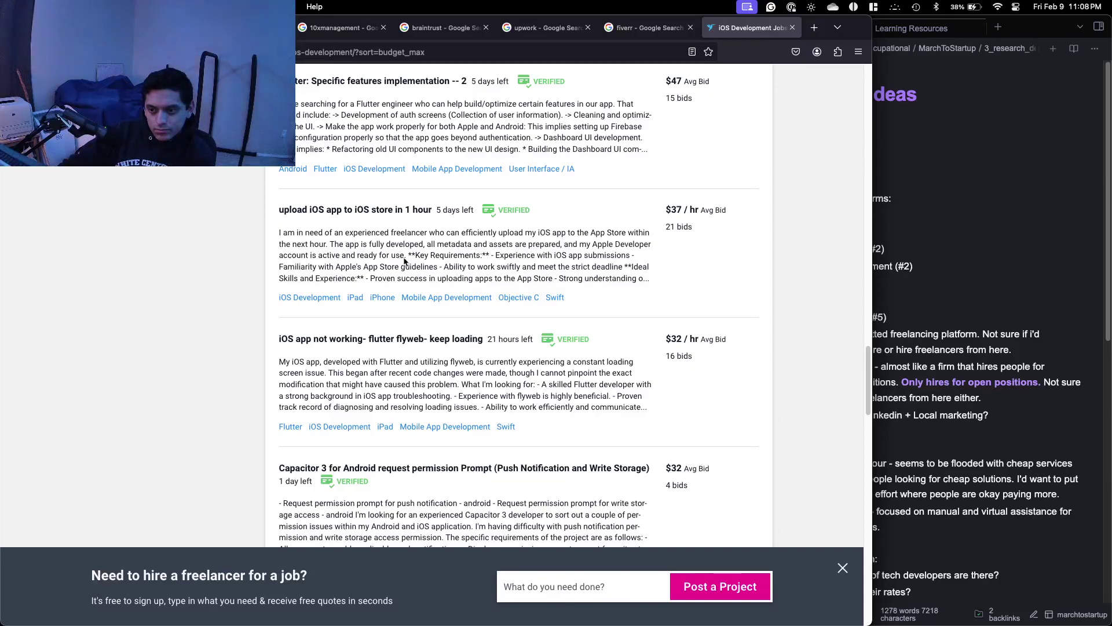
scroll(404, 262, down, 2)
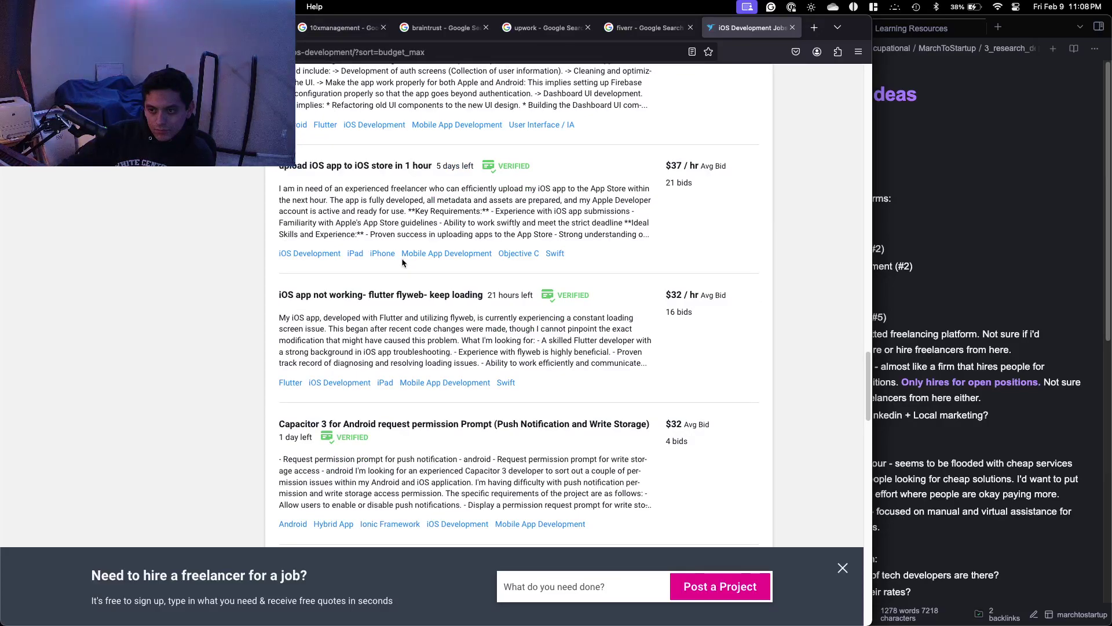
scroll(404, 262, down, 8)
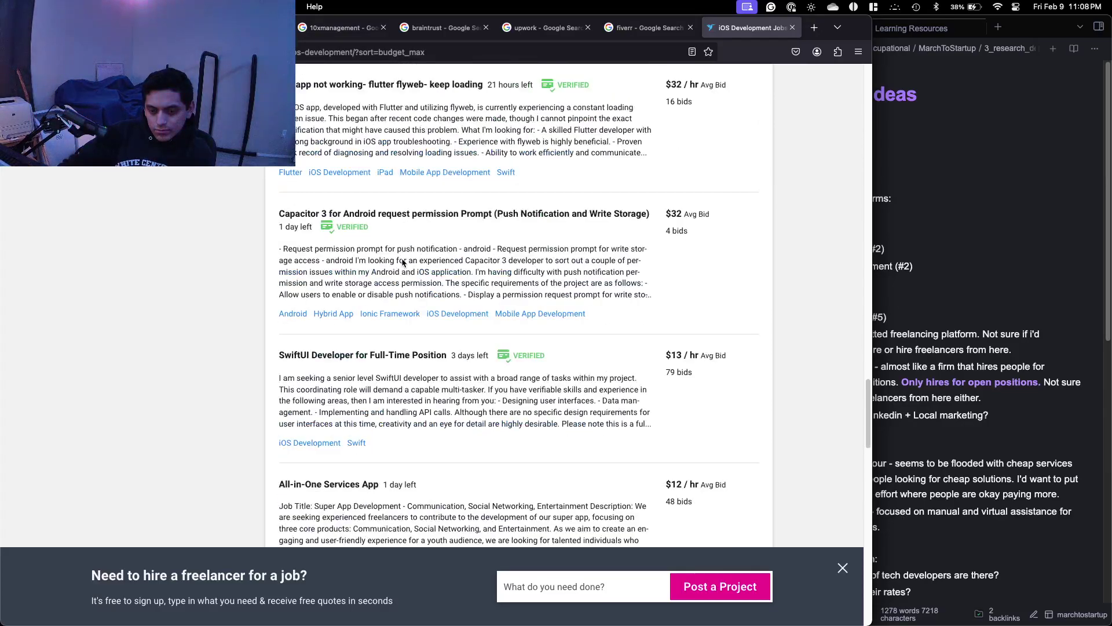
scroll(401, 259, down, 5)
scroll(387, 297, up, 20)
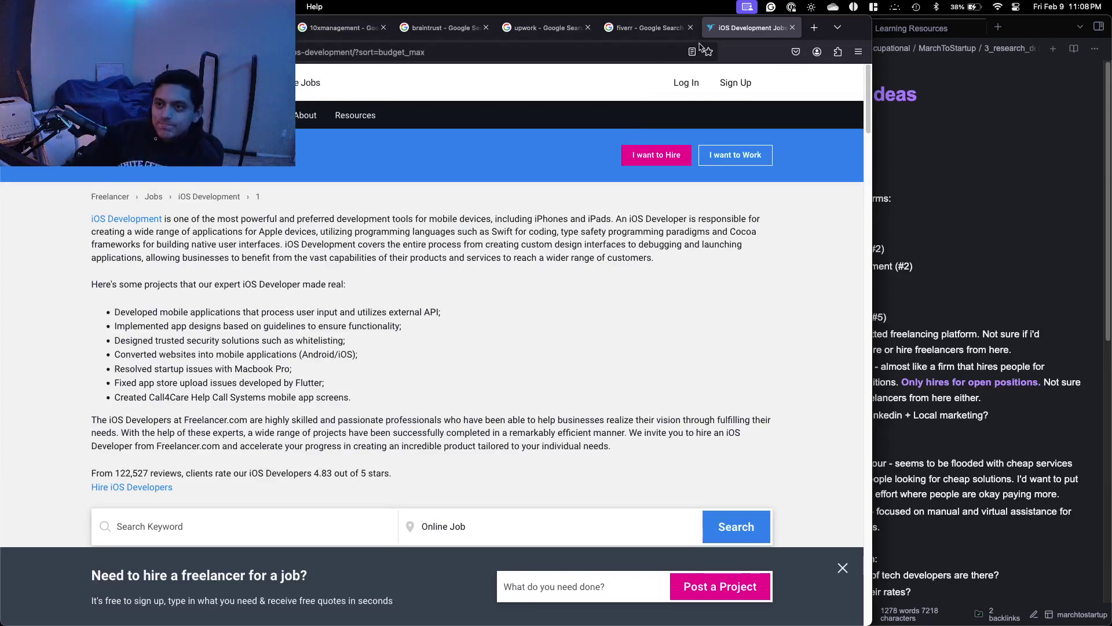
Switch to the Fiverr search results, open Fiverr's official site and skim its homepage services and selling points.
click(643, 36)
click(262, 213)
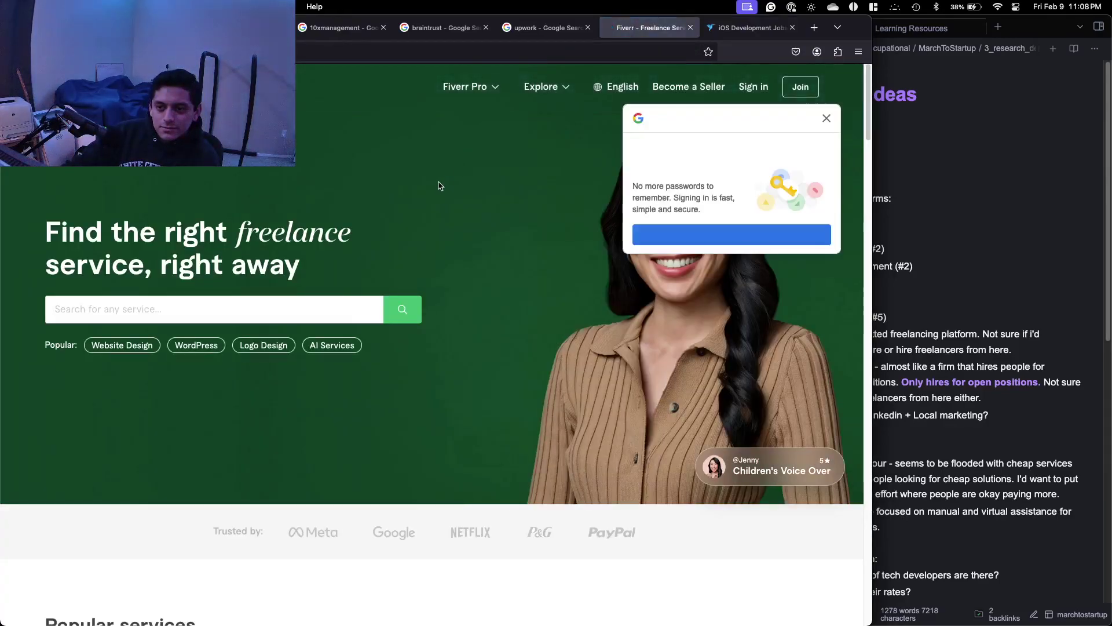
scroll(449, 172, down, 4)
scroll(449, 173, down, 4)
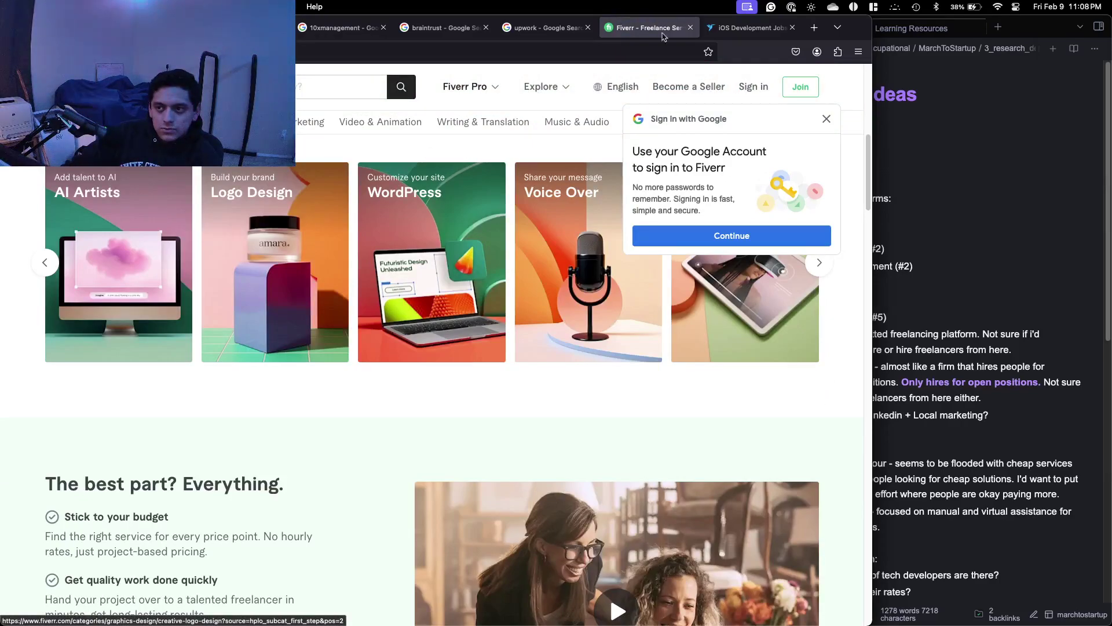
Open the official Upwork, Braintrust and 10x Management sites from their respective search results.
click(747, 33)
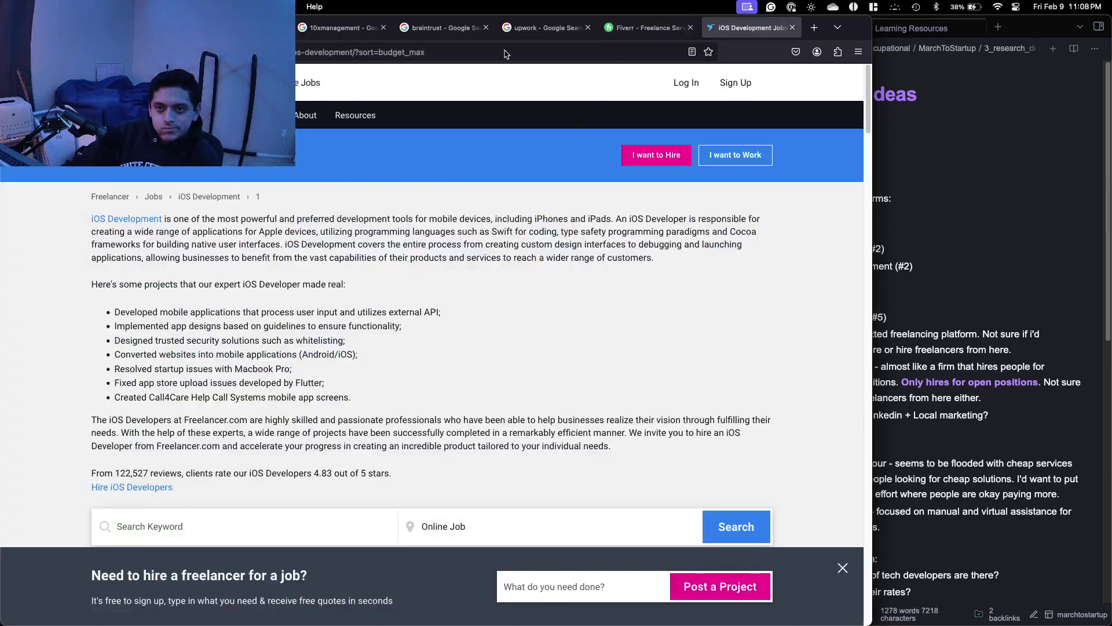
click(529, 35)
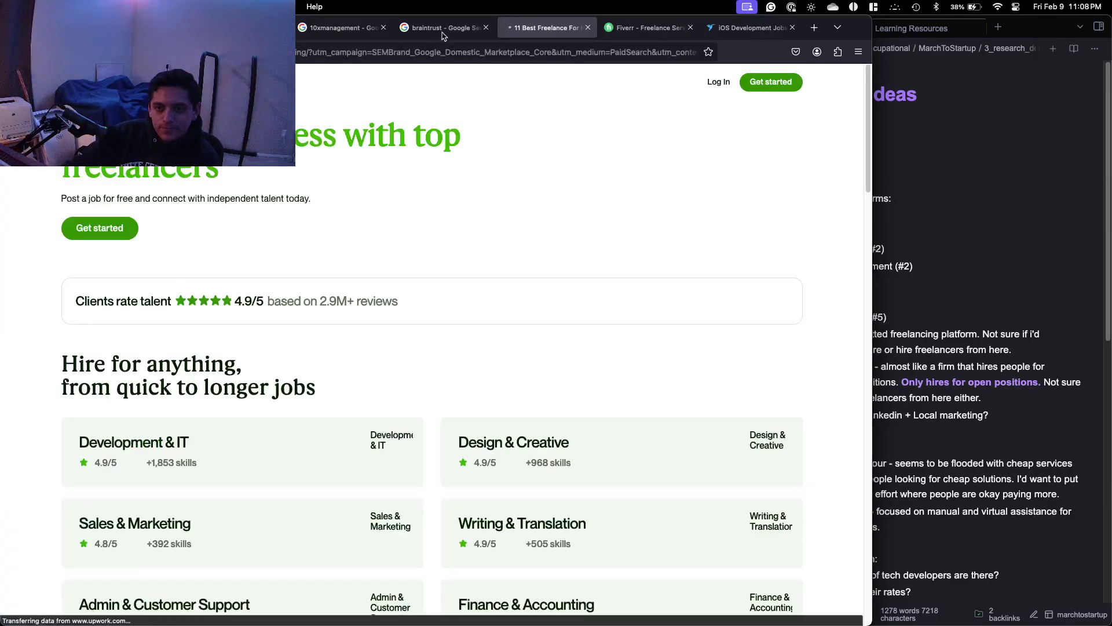
click(441, 34)
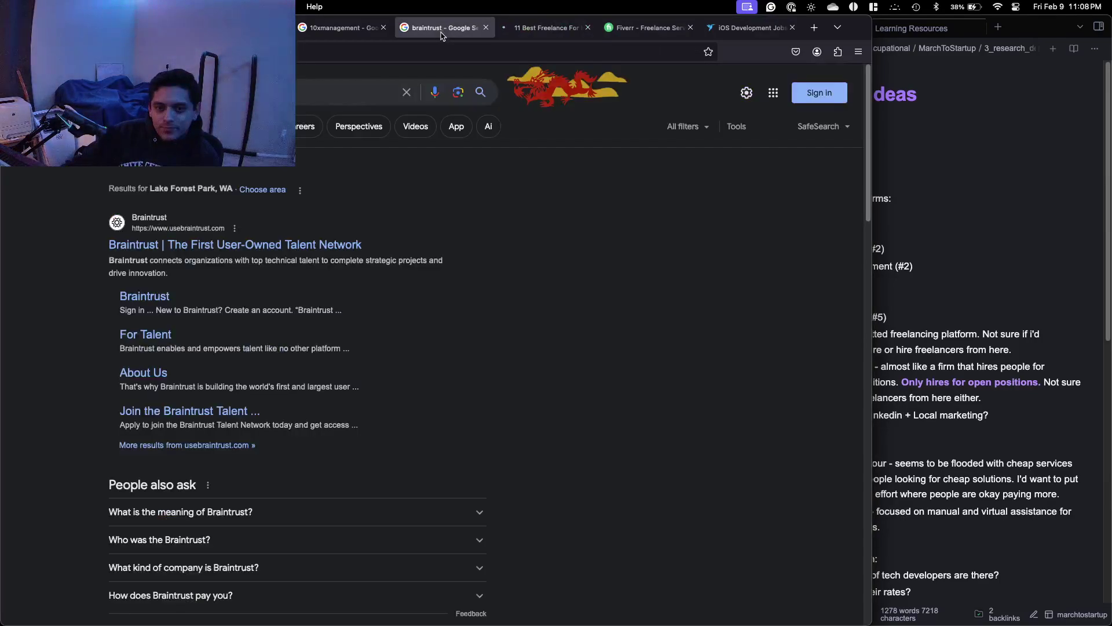
click(266, 244)
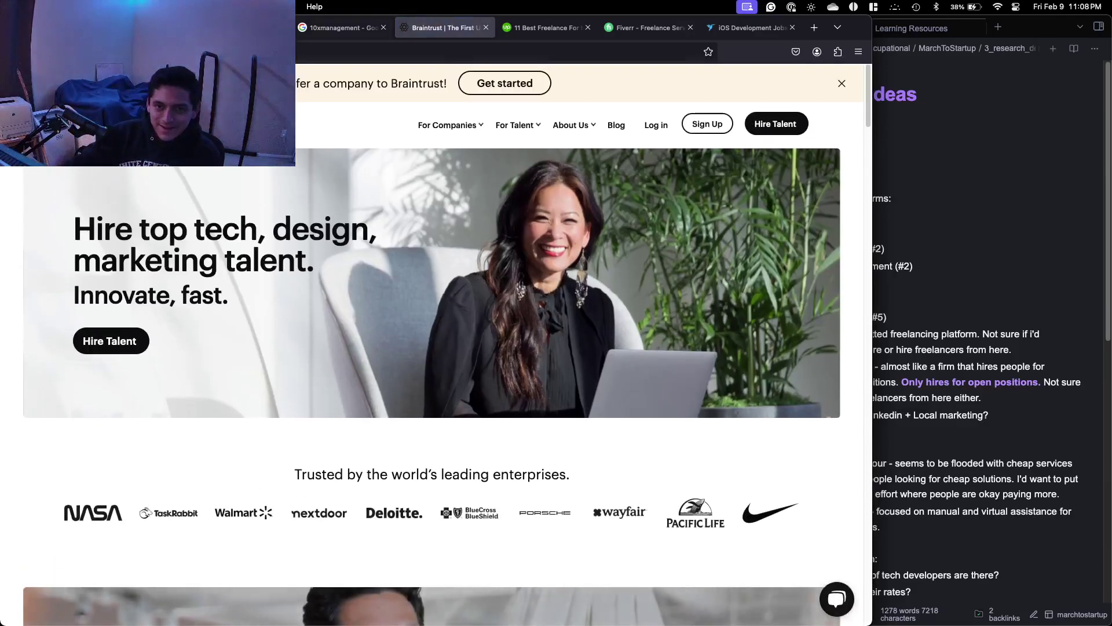
click(342, 28)
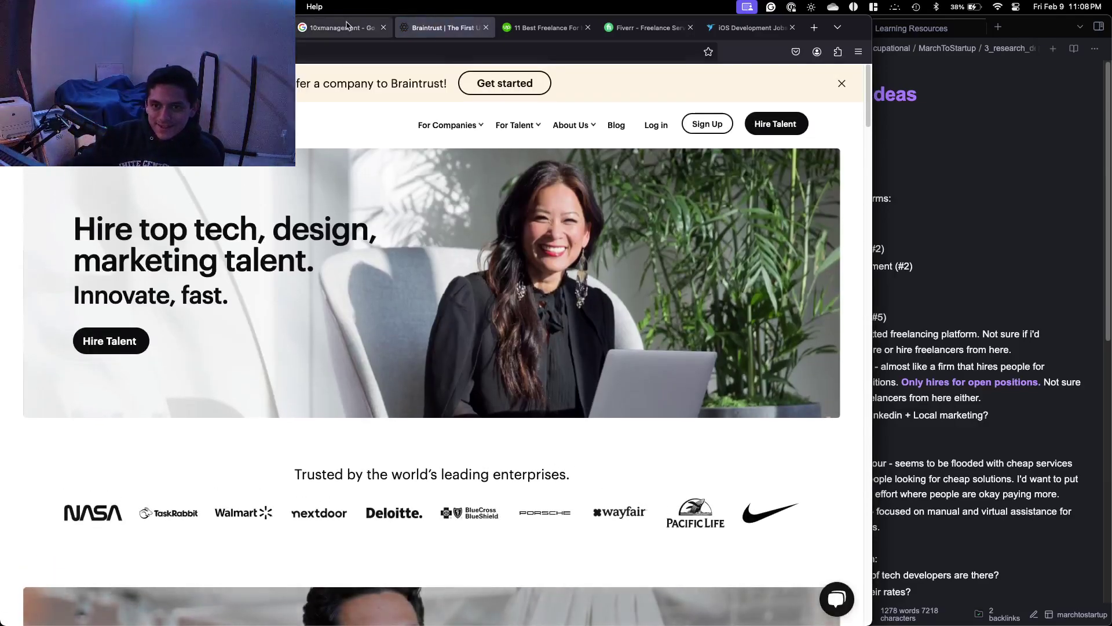
click(173, 275)
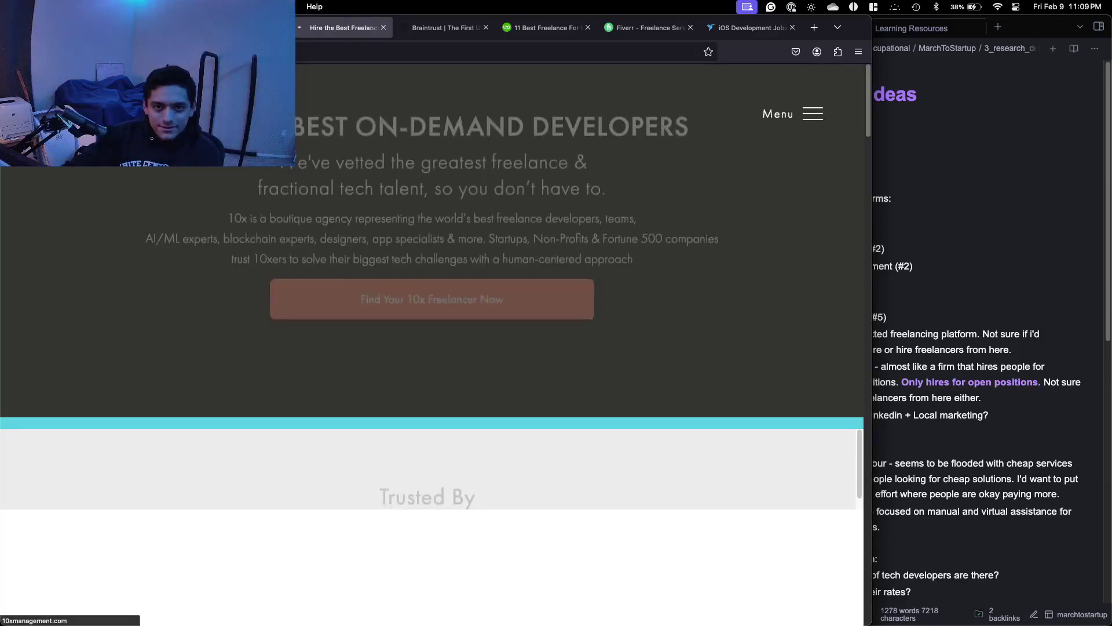
Switch to the Toptal search results, open Toptal's official site and skim its featured experts and talent categories.
key(super+Left)
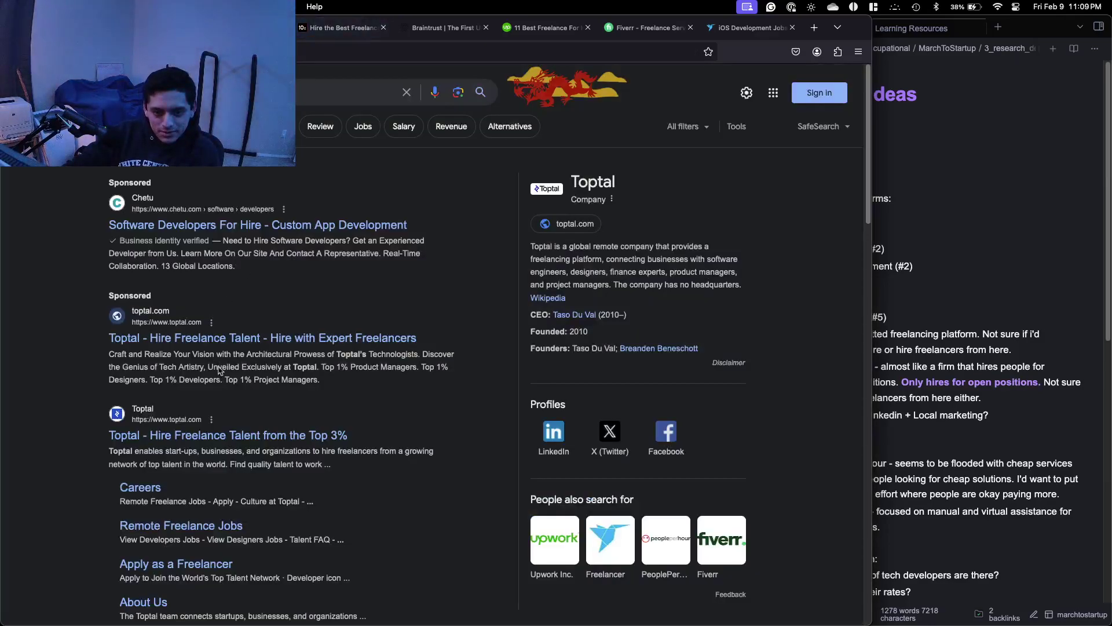
click(275, 438)
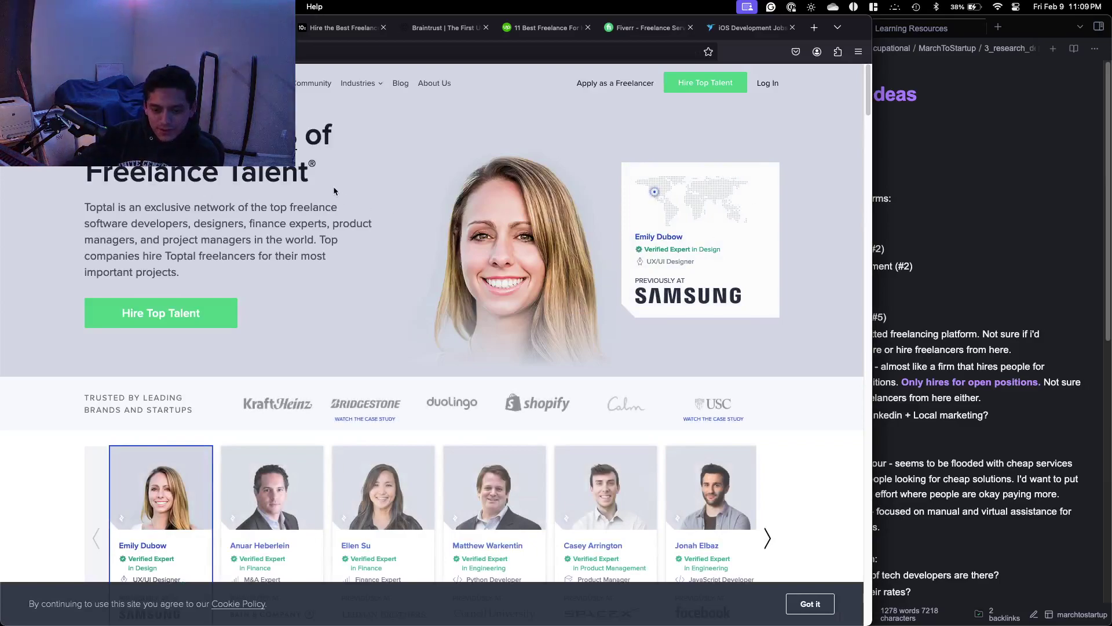
scroll(333, 185, down, 5)
scroll(332, 189, down, 3)
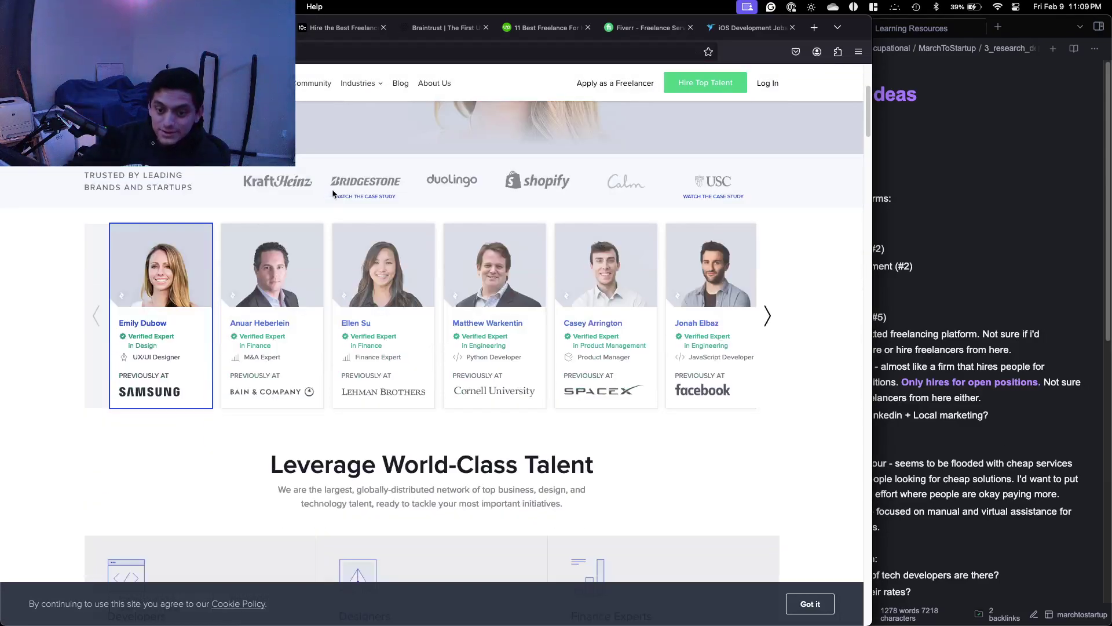
scroll(328, 203, down, 4)
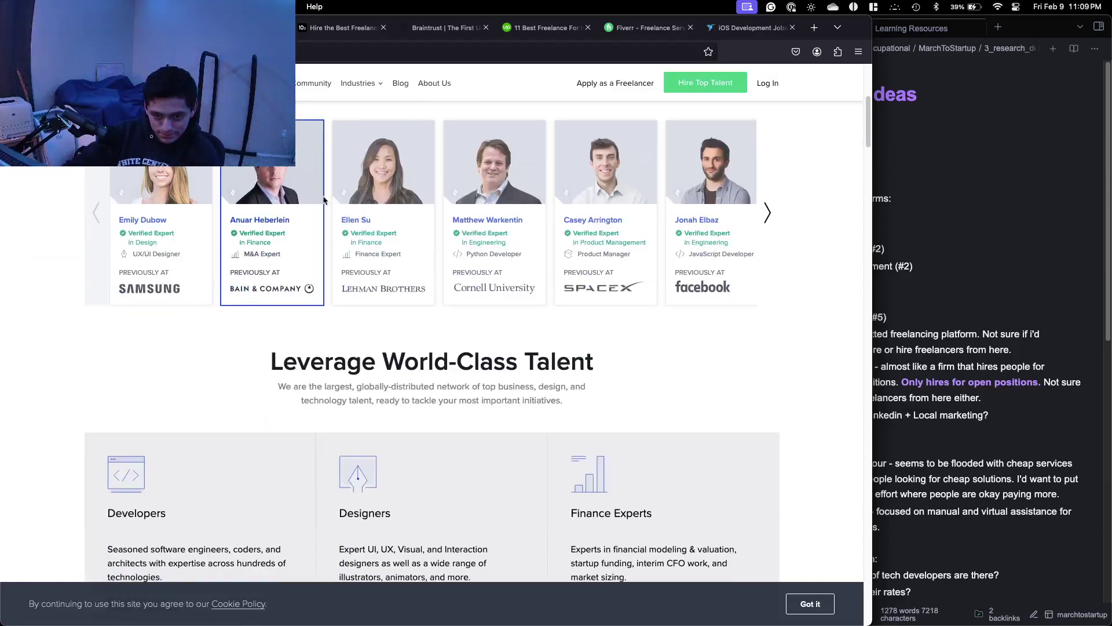
scroll(323, 206, down, 2)
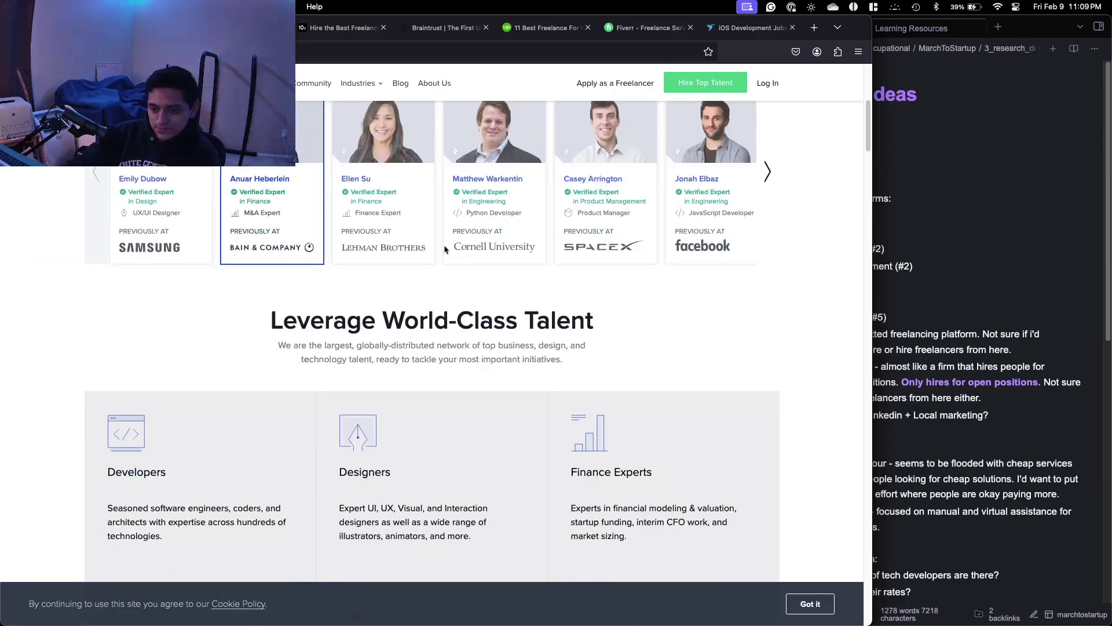
scroll(444, 248, down, 8)
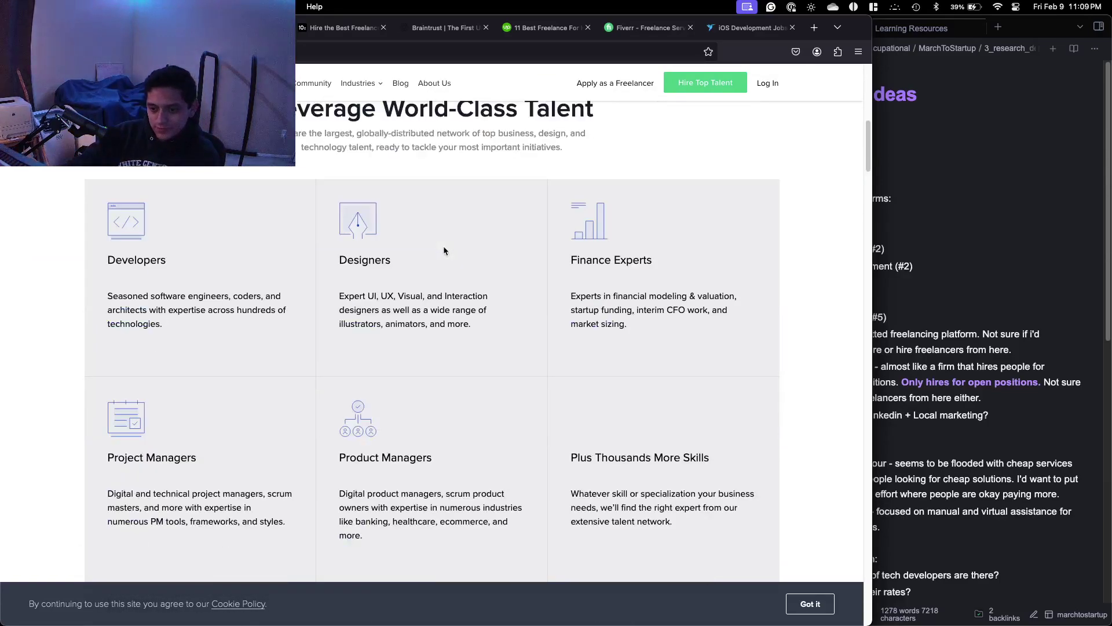
Switch to the Contra site and skim its hiring homepage, covering talent for popular projects, the Framer case study and client testimonials.
click(322, 29)
click(463, 30)
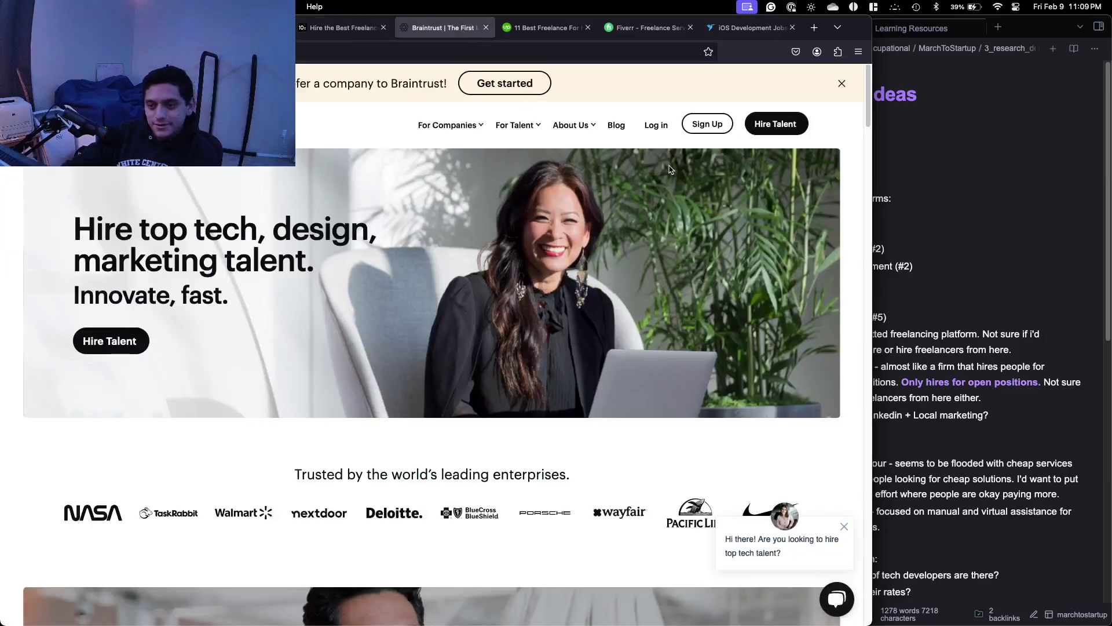
key(ctrl+shift+Tab)
key(ctrl+shift+Tab)
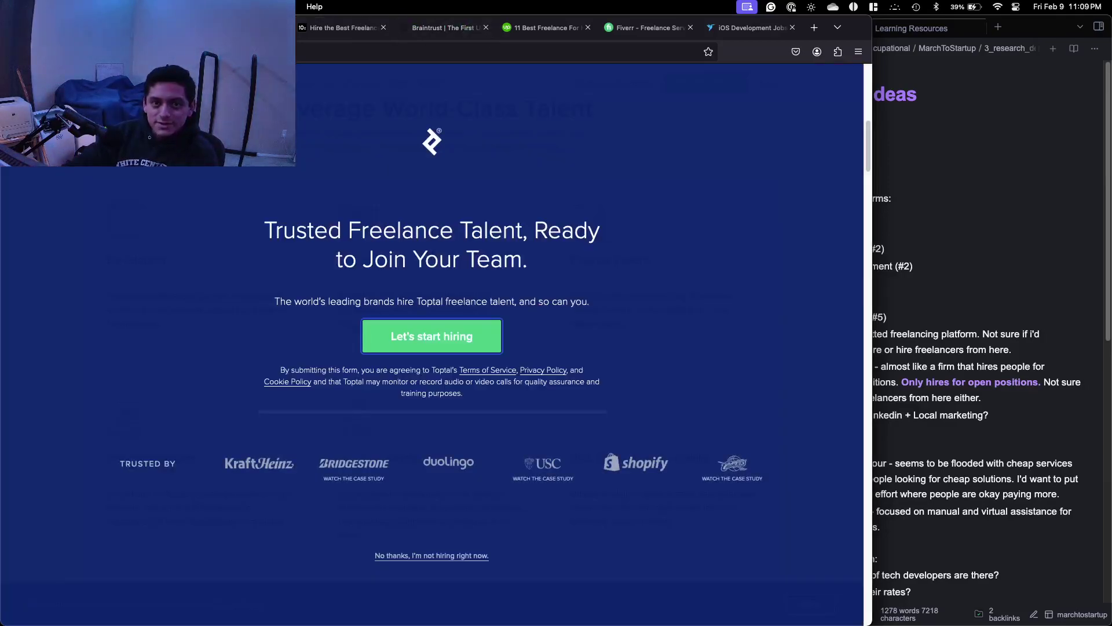
key(ctrl+shift+Tab)
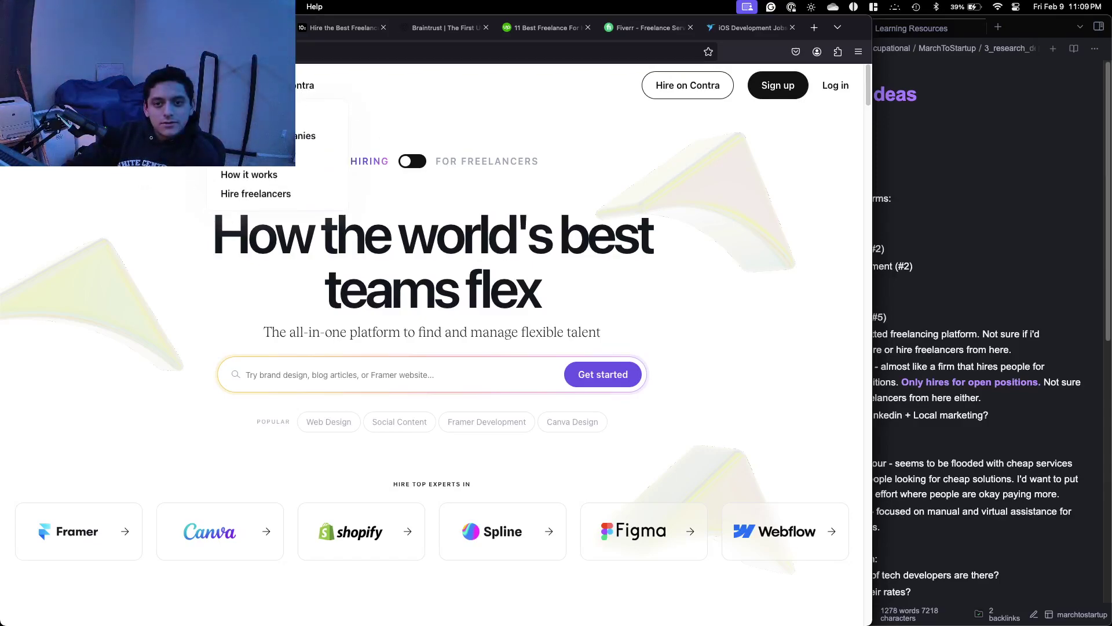
scroll(194, 204, down, 8)
scroll(298, 273, up, 3)
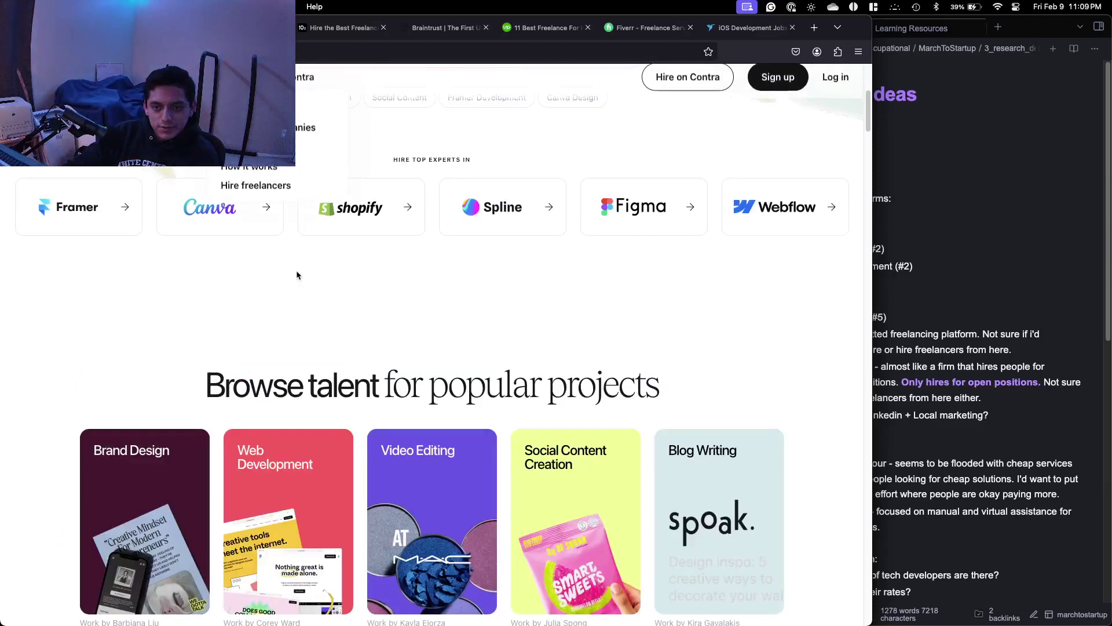
scroll(444, 307, down, 8)
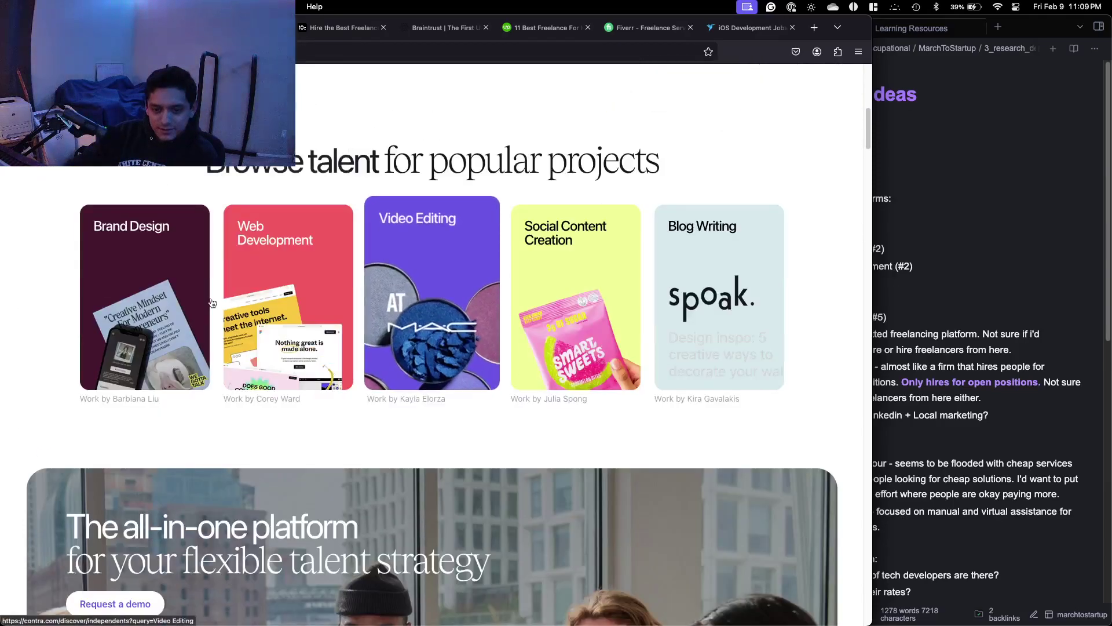
scroll(207, 302, down, 8)
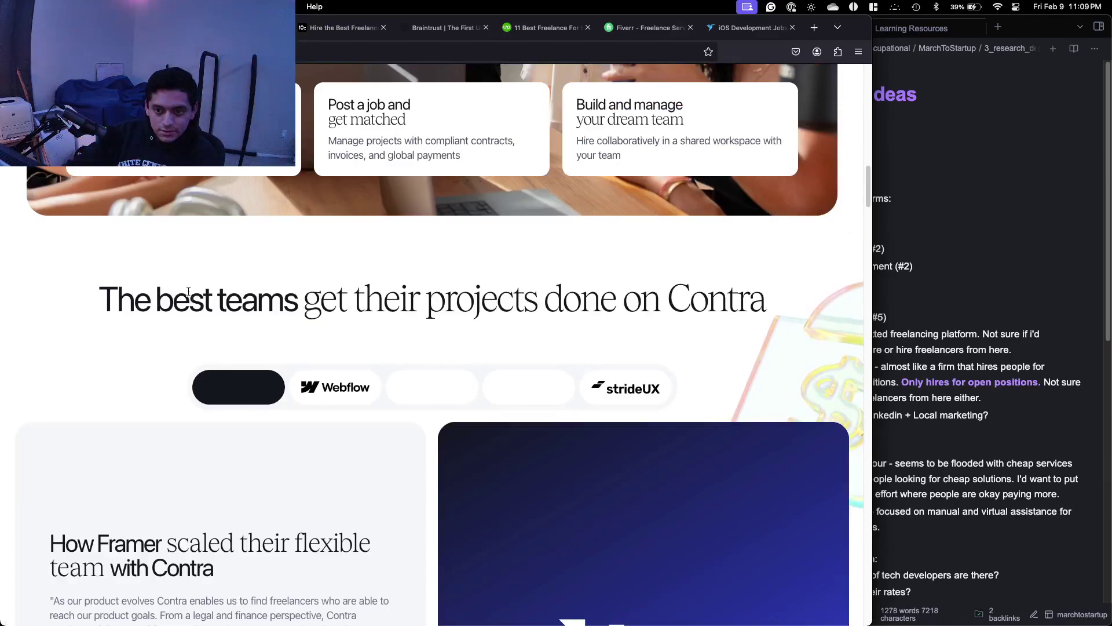
scroll(189, 295, down, 10)
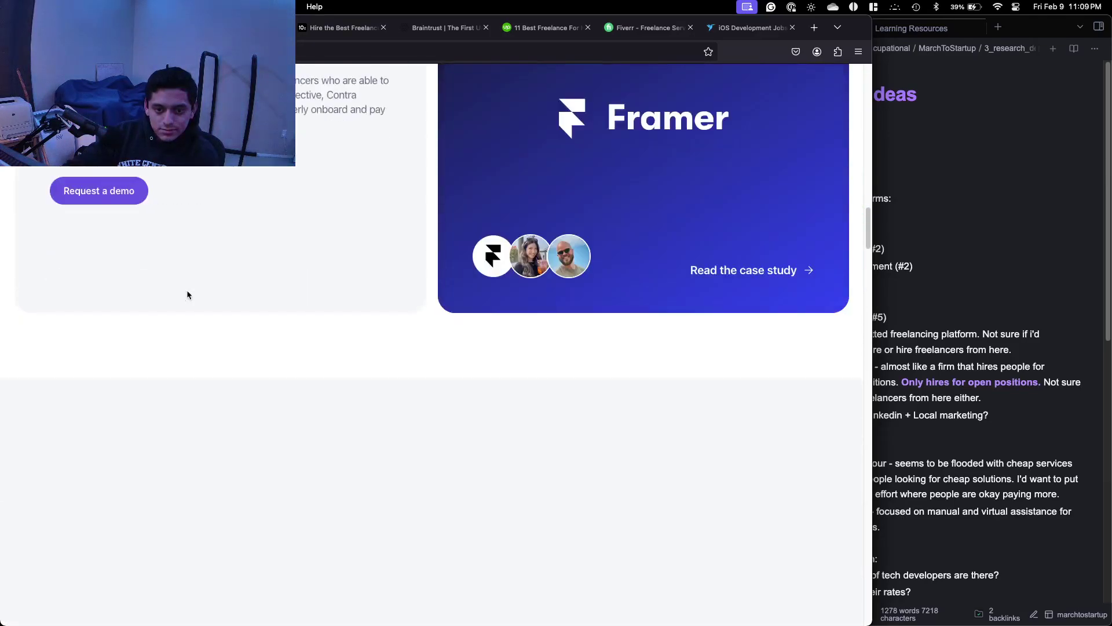
scroll(187, 295, down, 10)
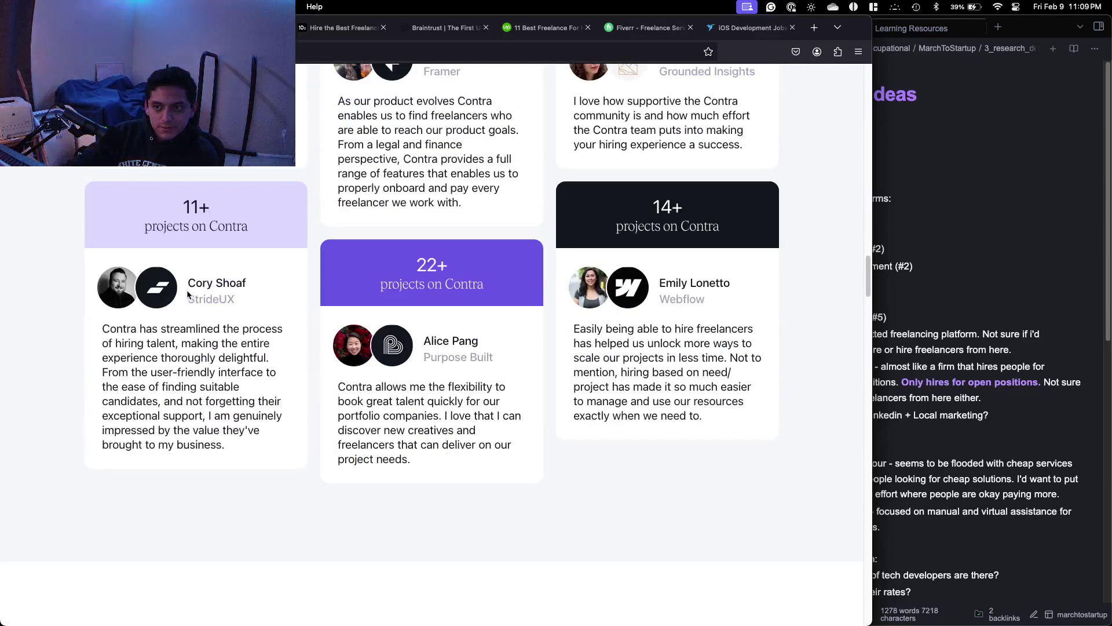
Review Contra's listed services and prices, popular projects, hiring features and freelancer earnings testimonials down to the page footer.
scroll(187, 295, down, 5)
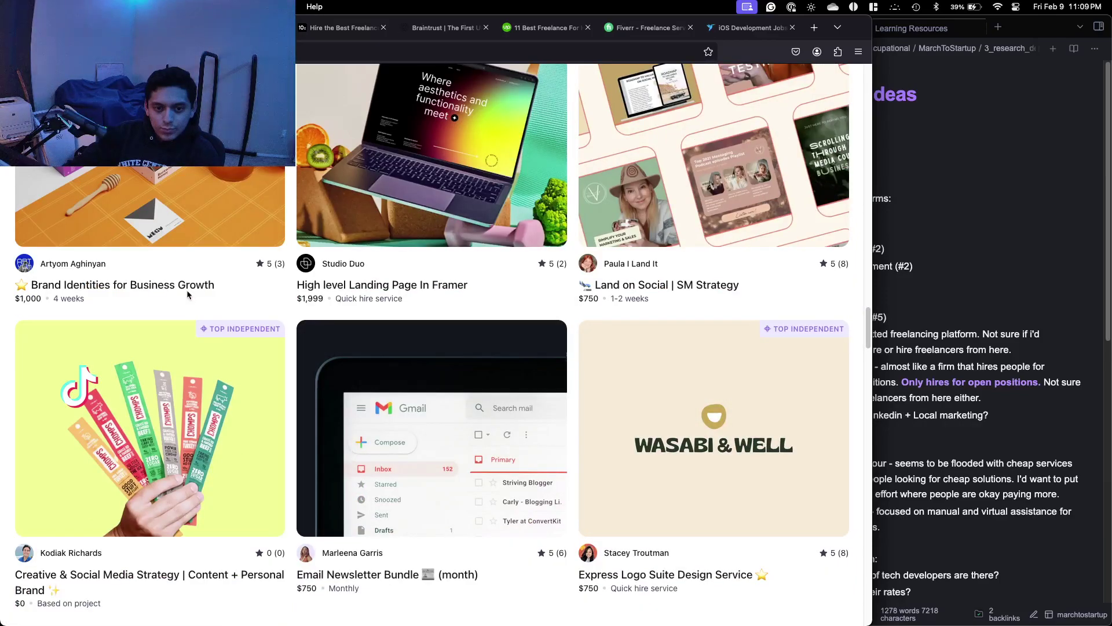
scroll(186, 294, down, 5)
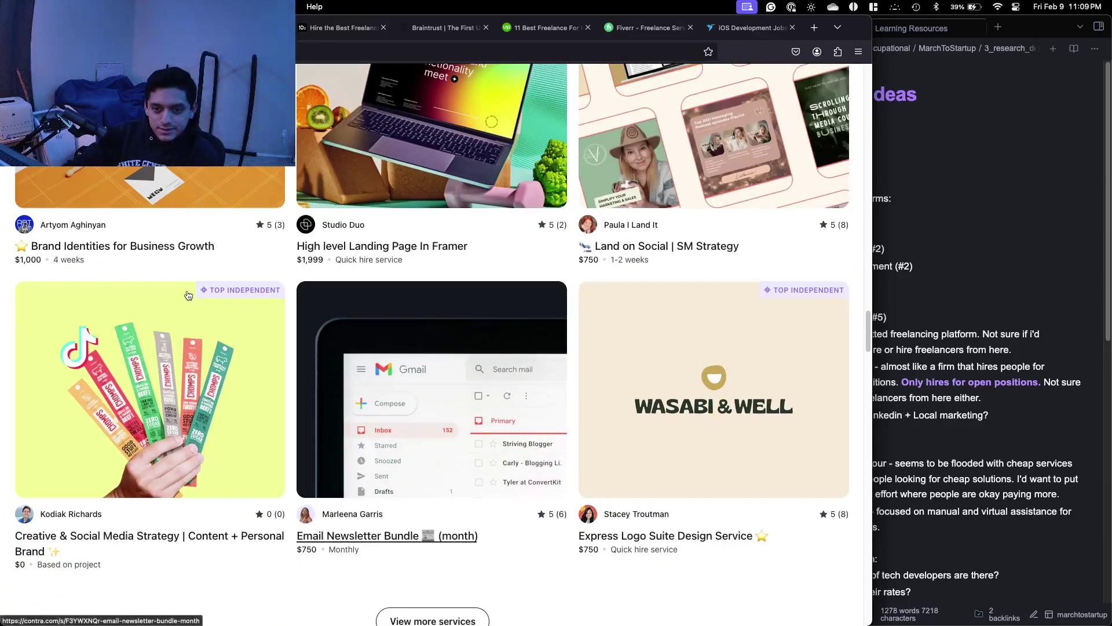
scroll(187, 295, down, 3)
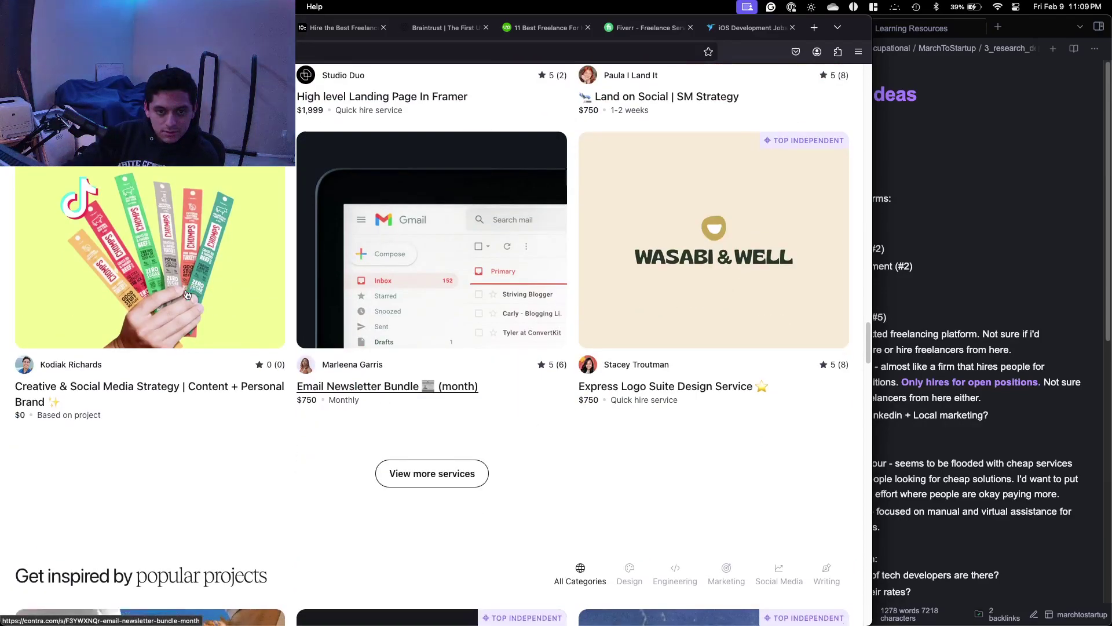
scroll(184, 295, down, 20)
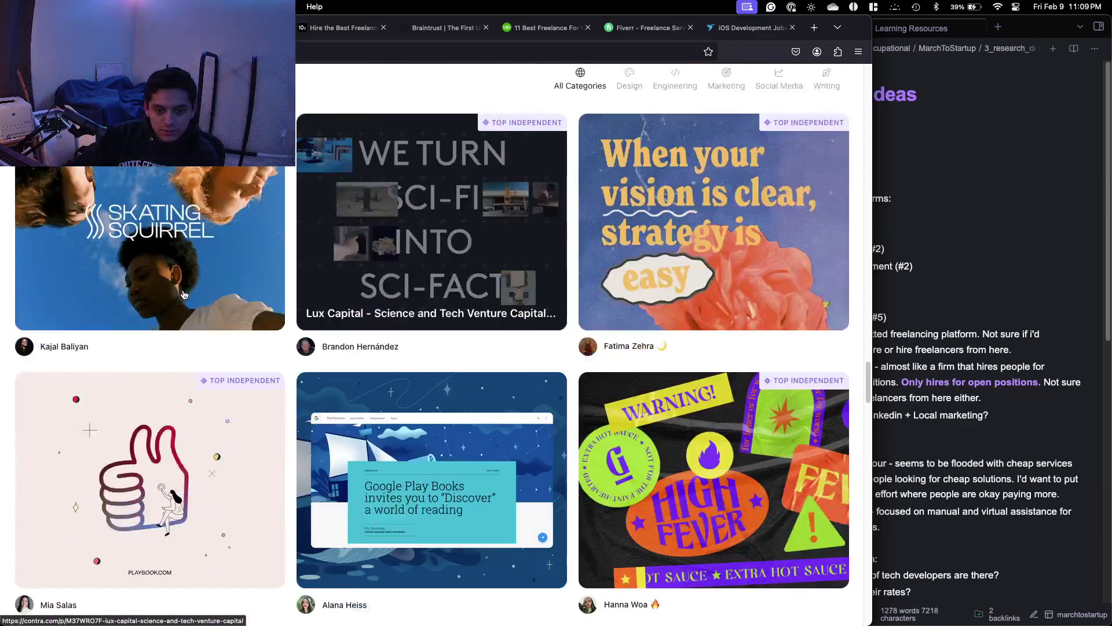
scroll(183, 294, down, 15)
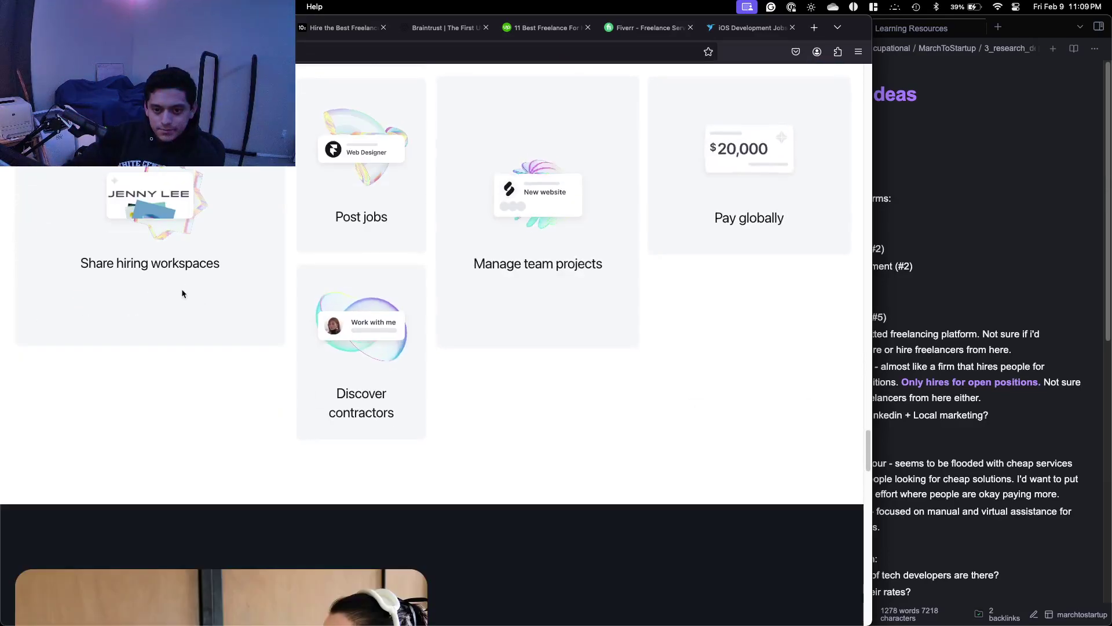
scroll(182, 294, down, 15)
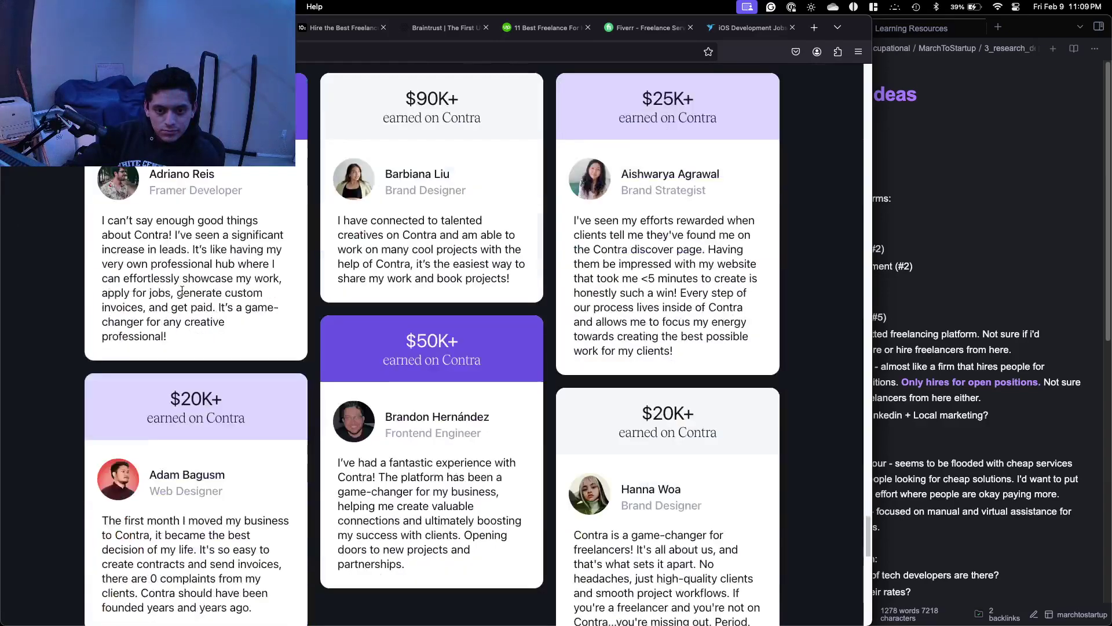
scroll(184, 294, up, 8)
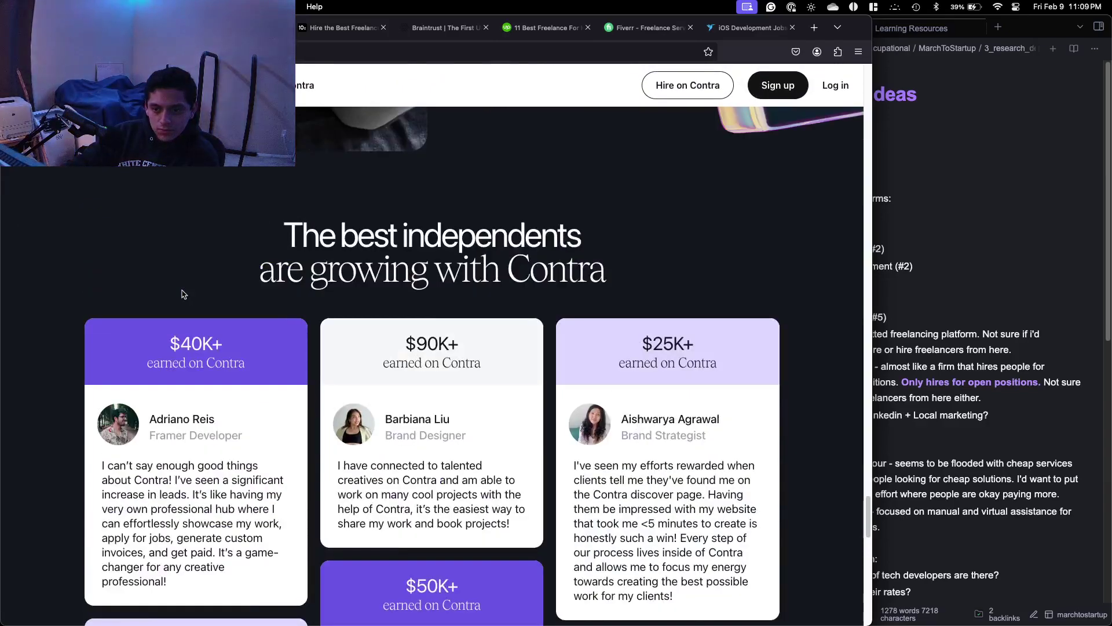
scroll(183, 294, down, 15)
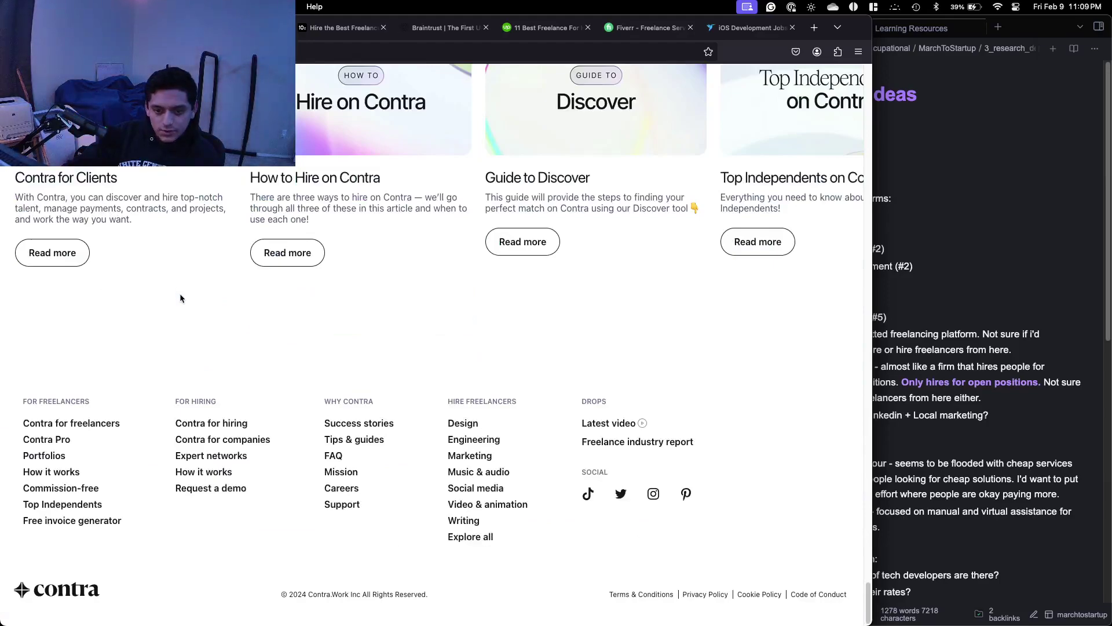
Open the Contra for freelancers page and review its workflow tools, freelancer earnings, commission fees, testimonials and Contra Pro pricing.
click(111, 426)
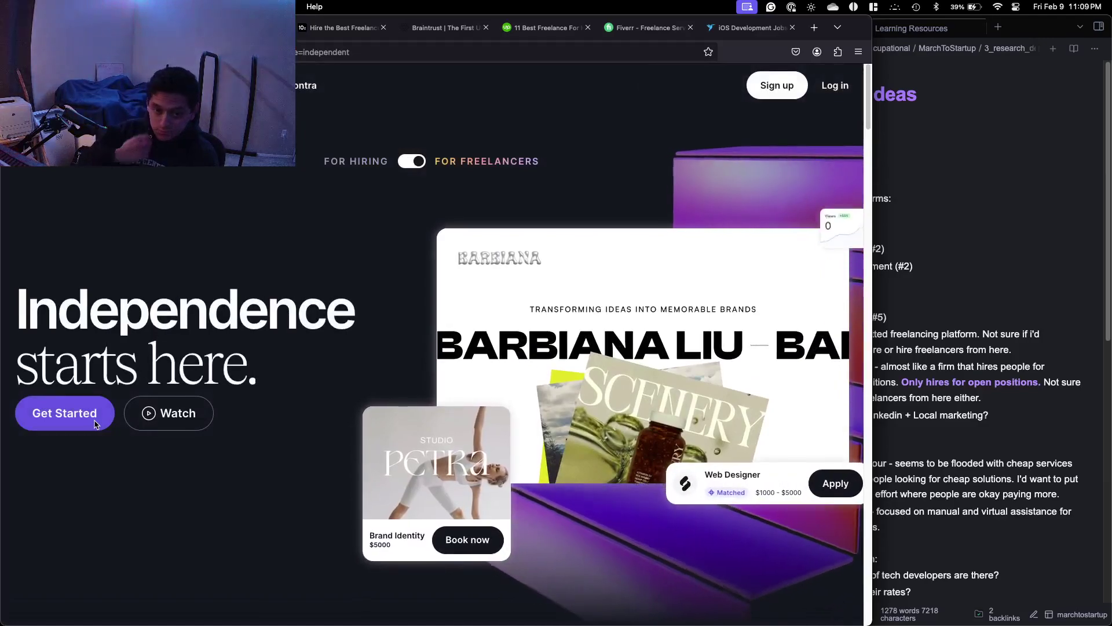
scroll(278, 367, down, 5)
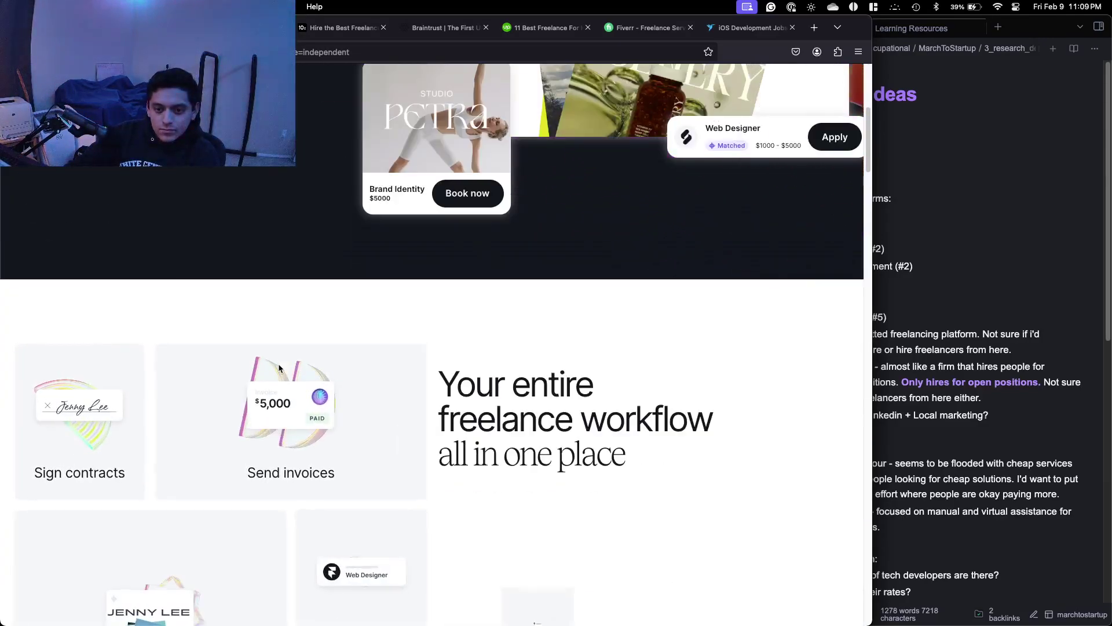
scroll(278, 369, down, 7)
scroll(278, 368, down, 8)
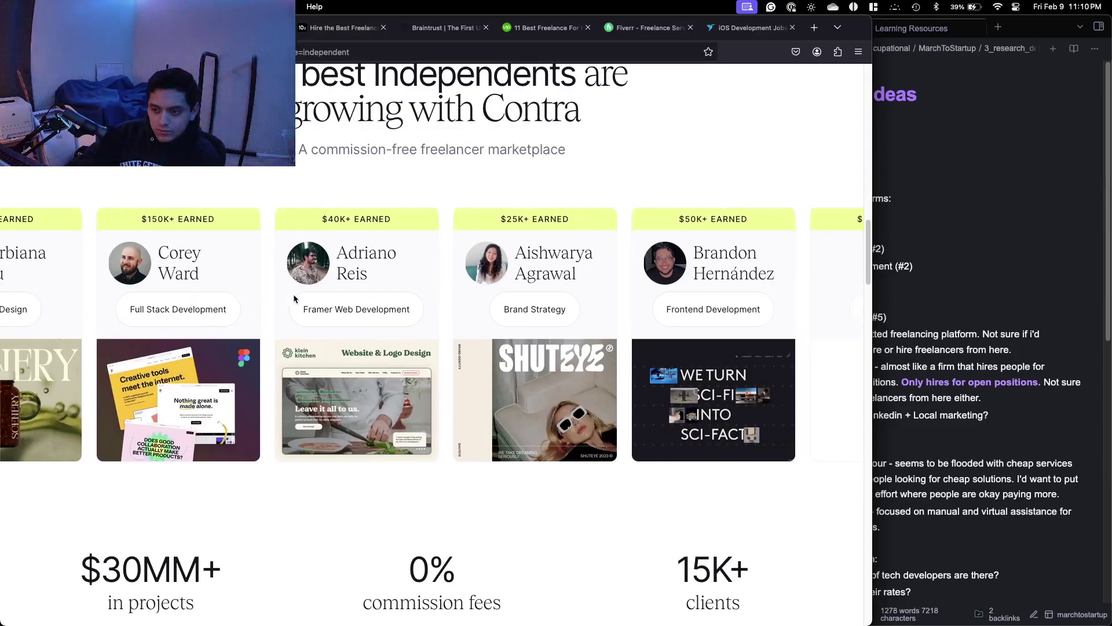
scroll(275, 319, down, 7)
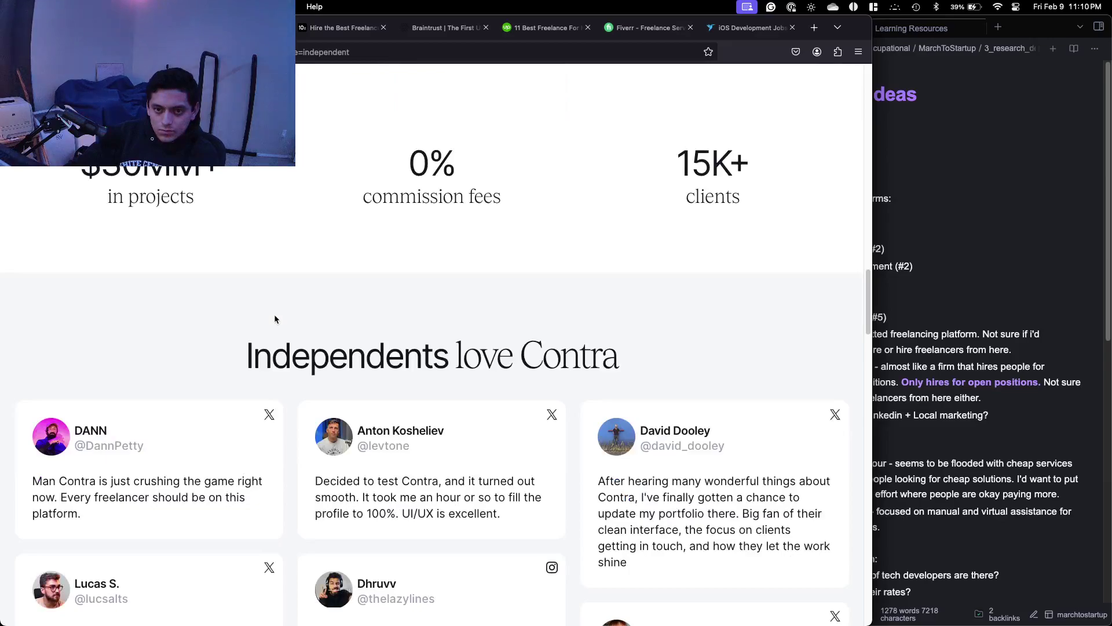
scroll(275, 318, down, 6)
scroll(274, 317, down, 14)
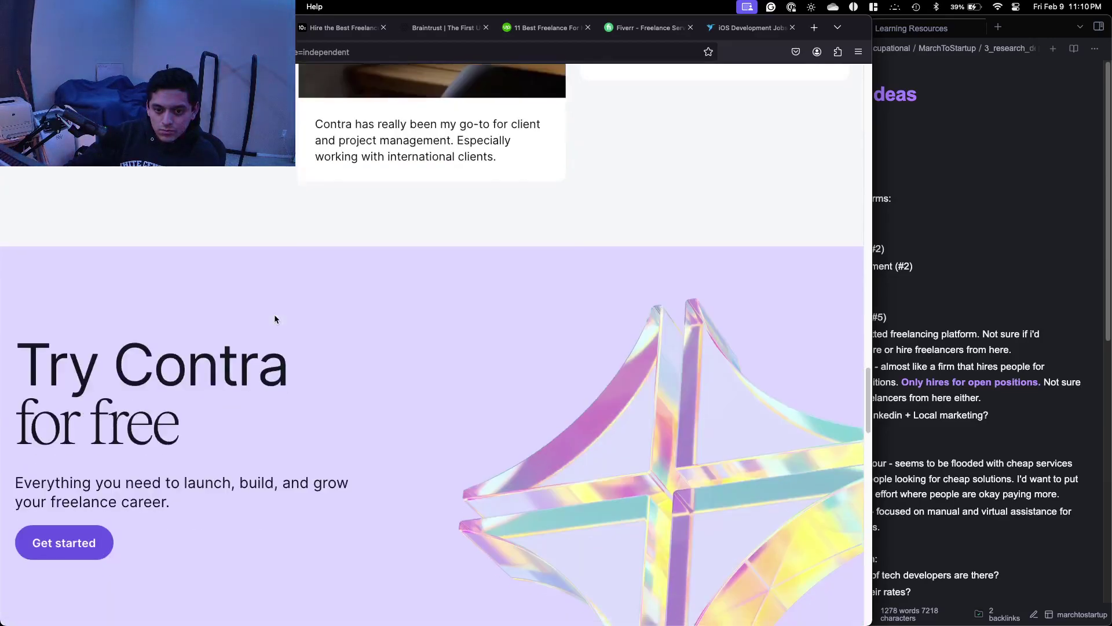
scroll(275, 319, down, 5)
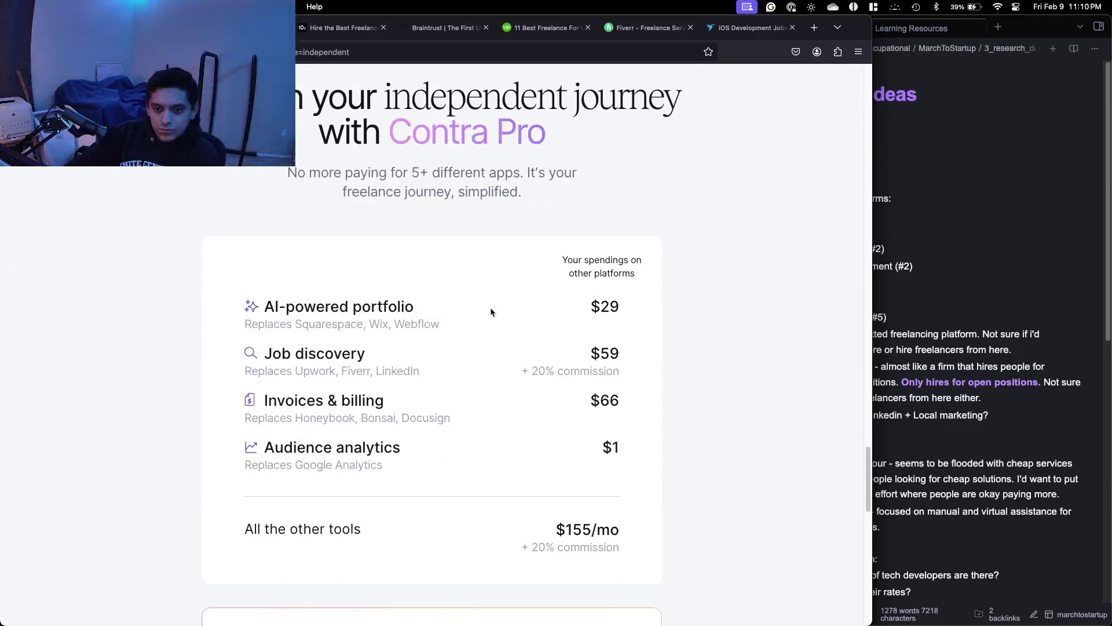
scroll(472, 310, down, 6)
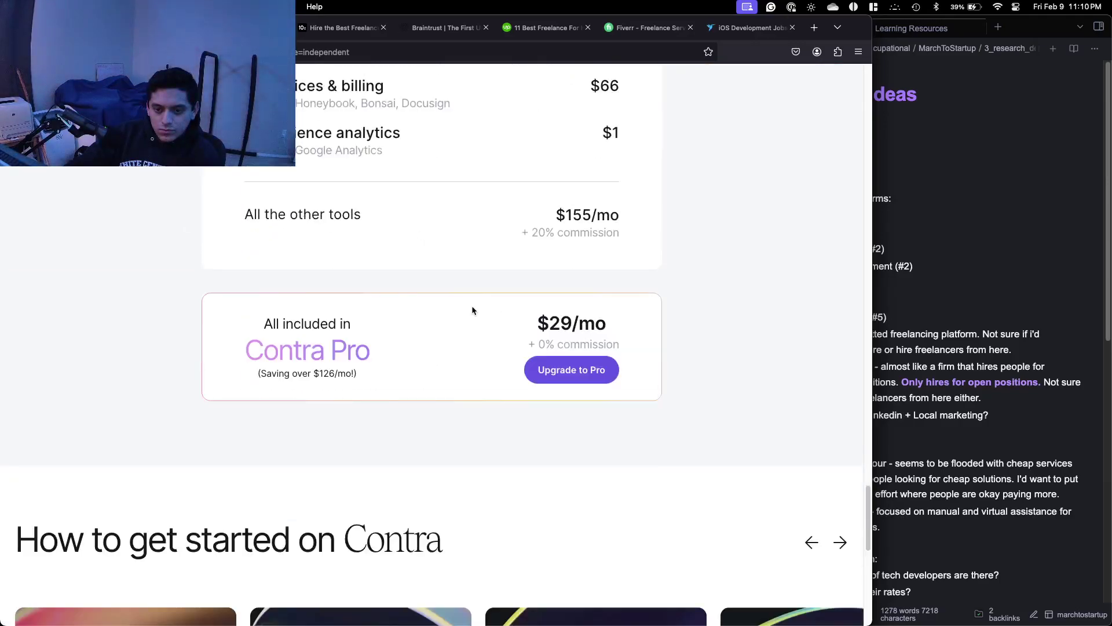
Open Contra's How it works page for freelancers and skim its portfolio-building and job opportunity sections.
scroll(472, 310, down, 5)
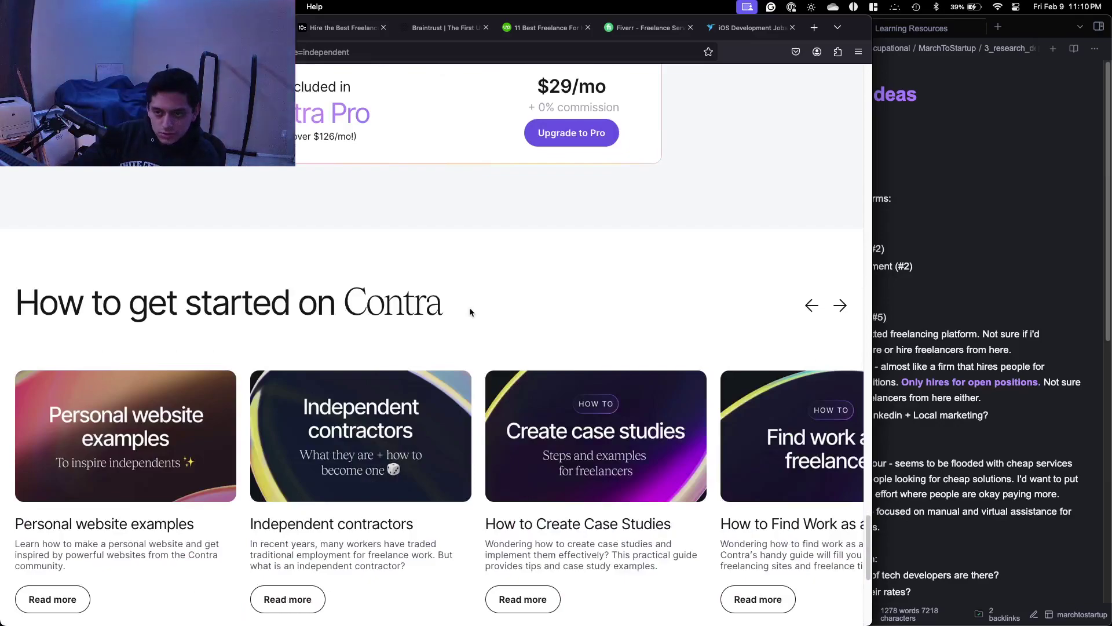
scroll(471, 312, down, 4)
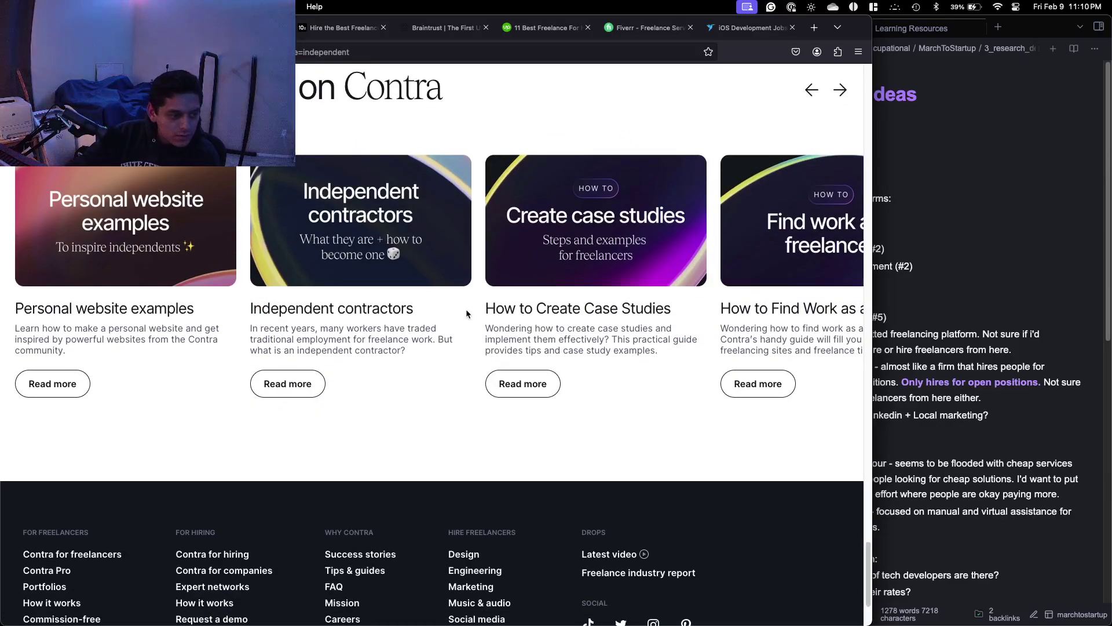
scroll(464, 313, down, 3)
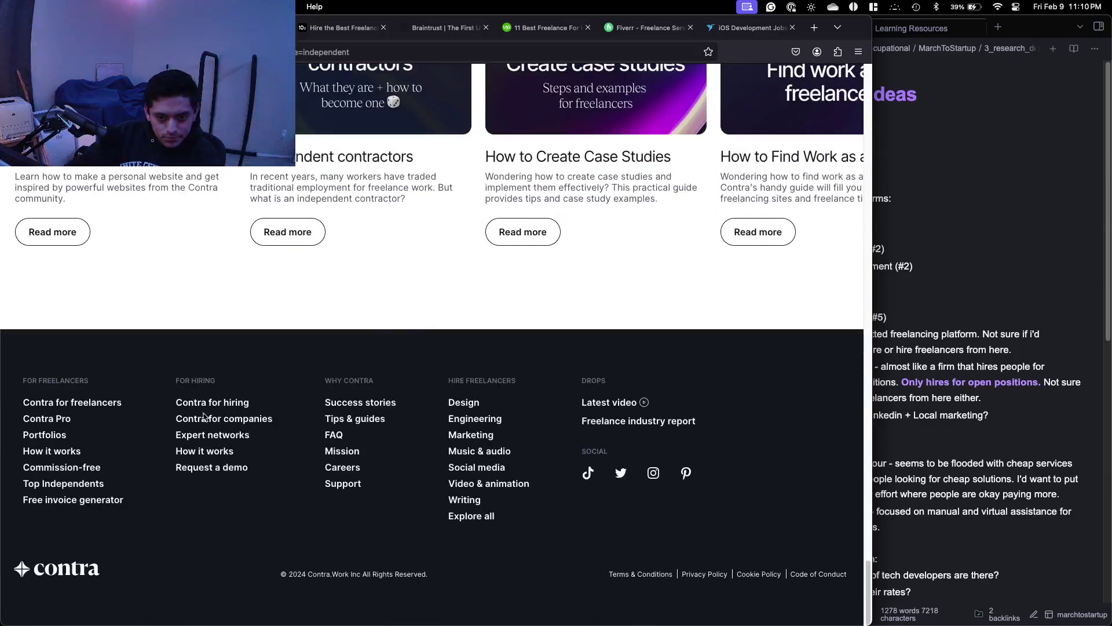
click(72, 456)
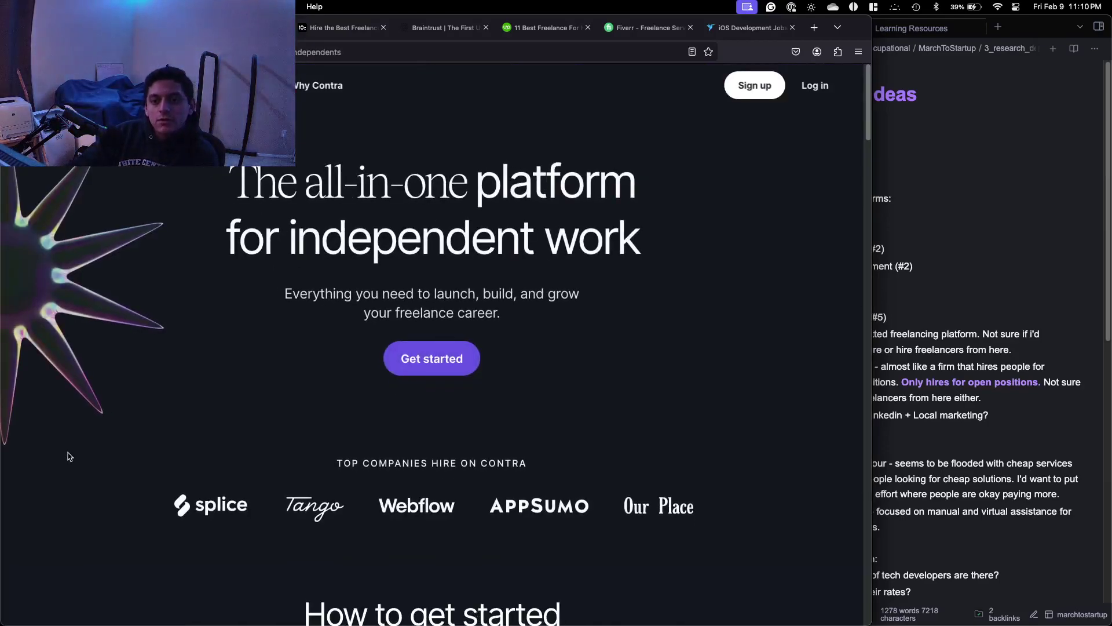
scroll(416, 336, down, 8)
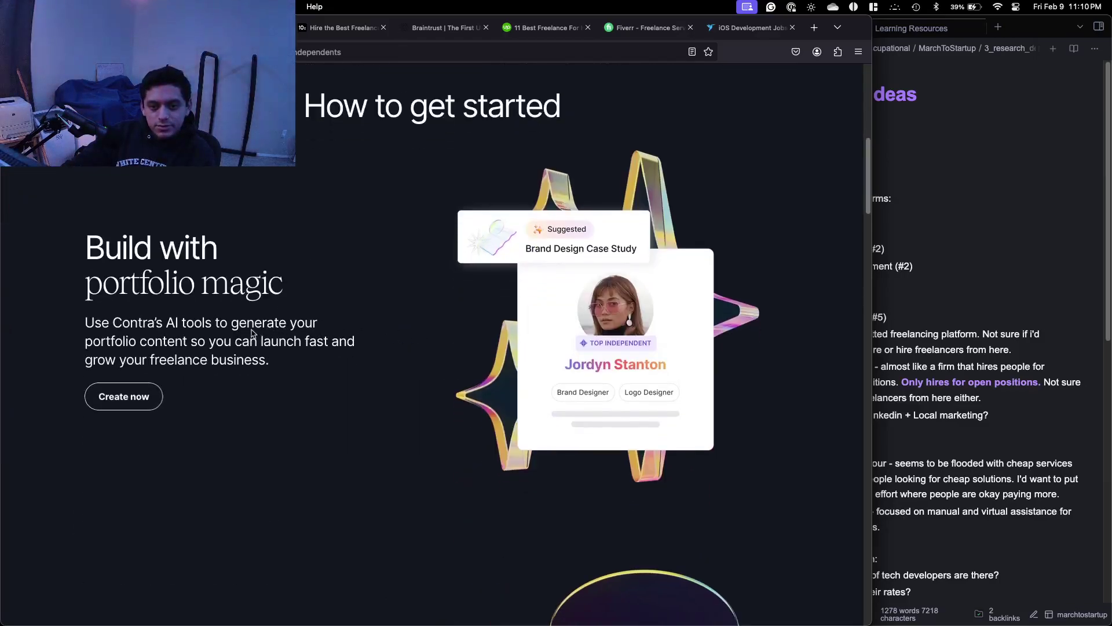
scroll(251, 330, down, 4)
scroll(250, 335, down, 1)
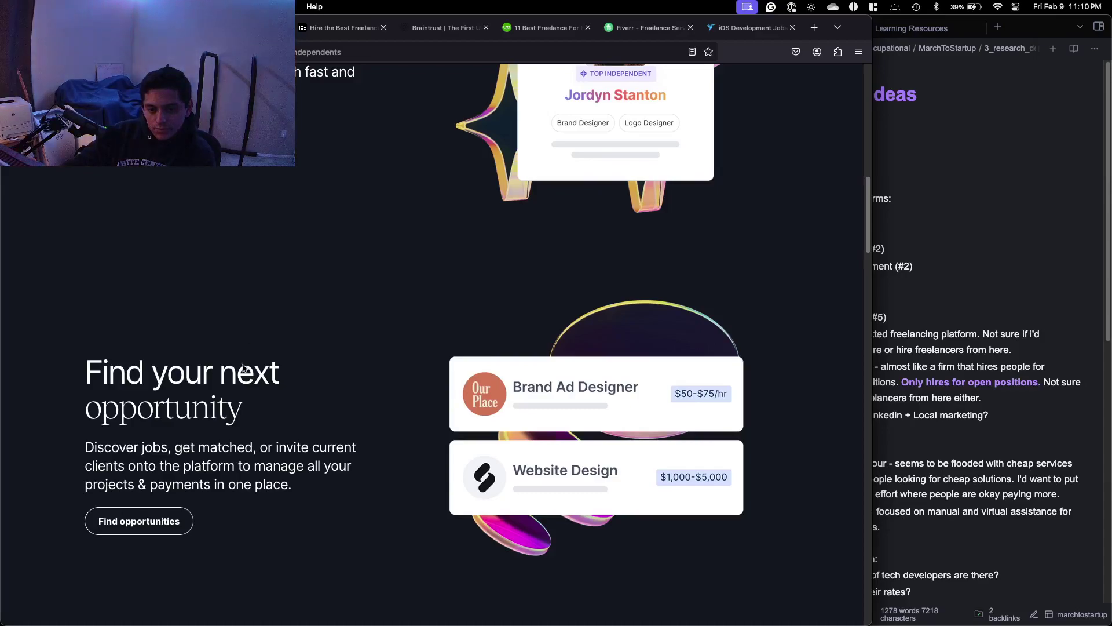
scroll(185, 487, down, 1)
Check Contra's Find opportunities sign-up as a freelancer and return to the How it works page.
click(153, 505)
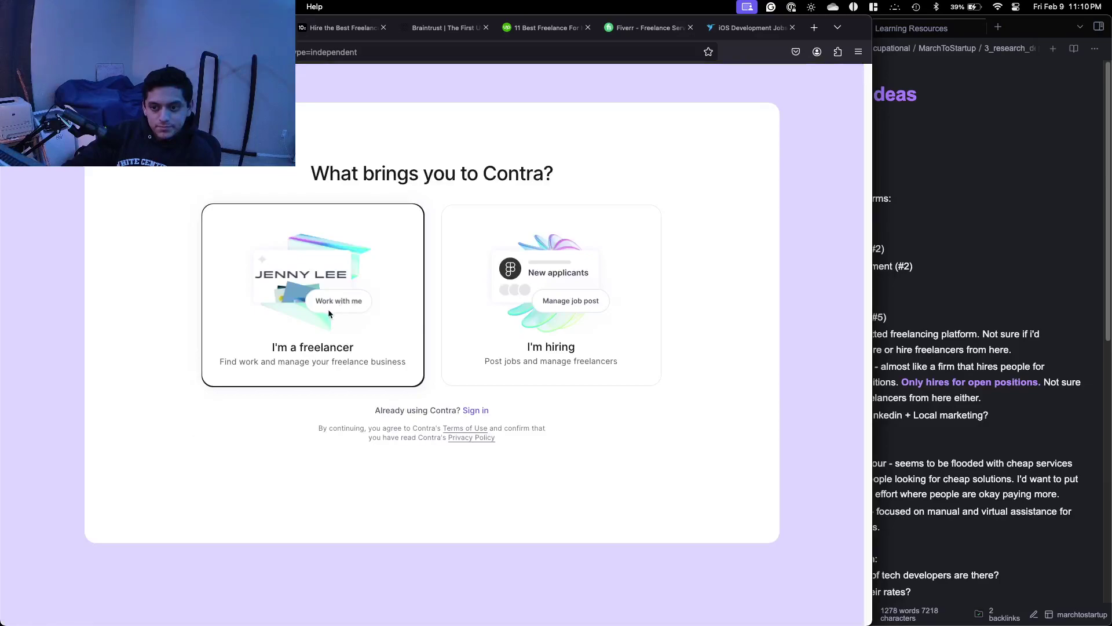
click(285, 315)
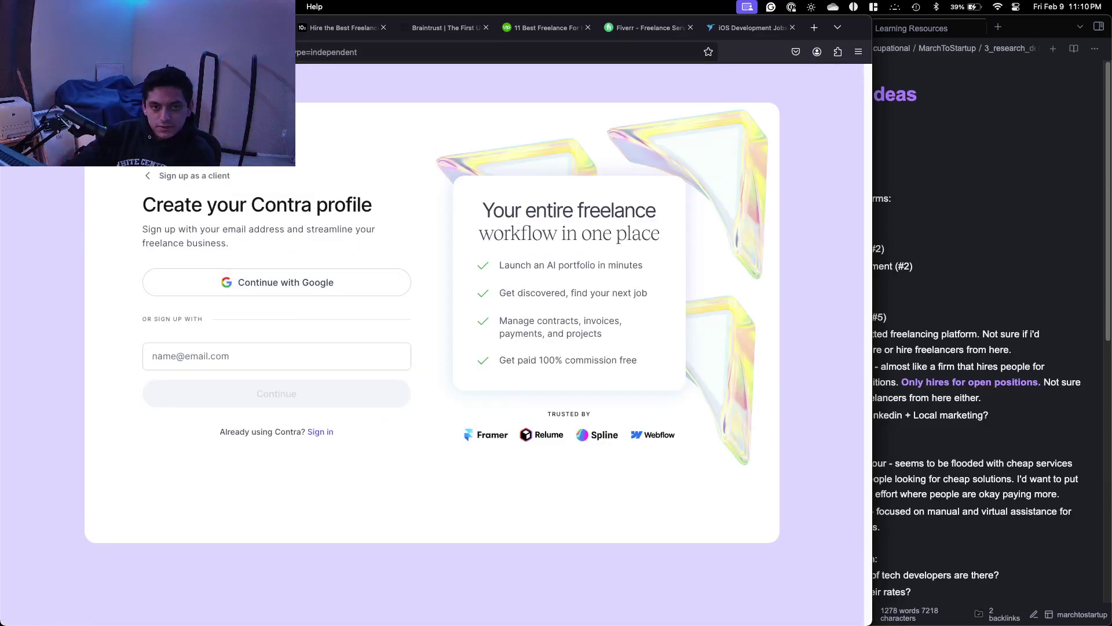
key(super+[)
key(super+[)
key(super+])
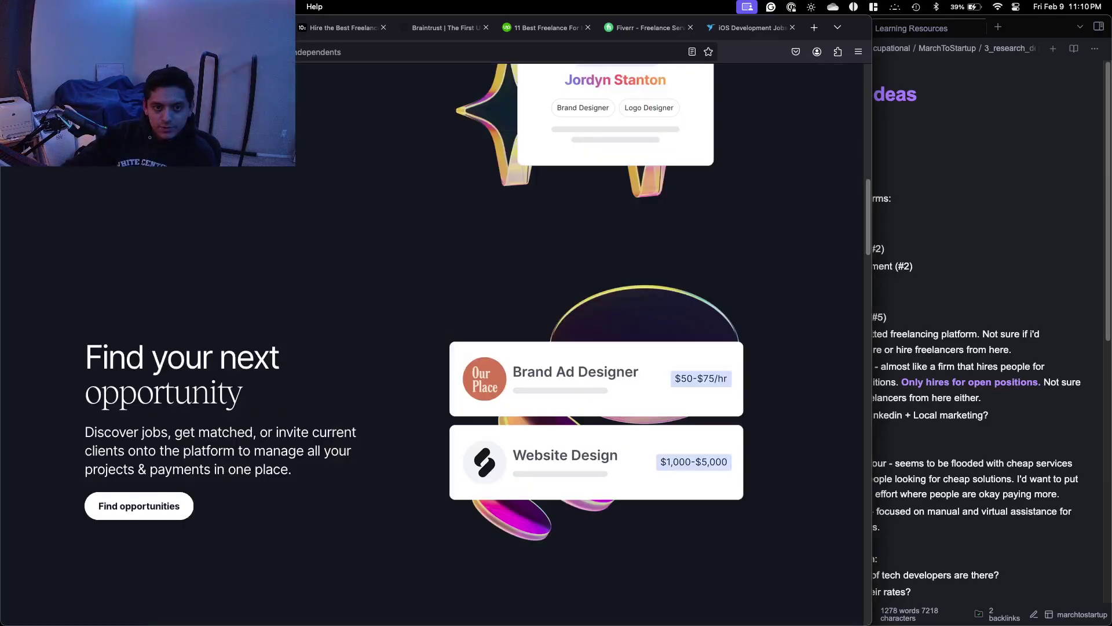
Review the How it works page's commission-free payment, built-in contract and Contra Pro sections down to the frequently asked questions.
scroll(397, 276, down, 5)
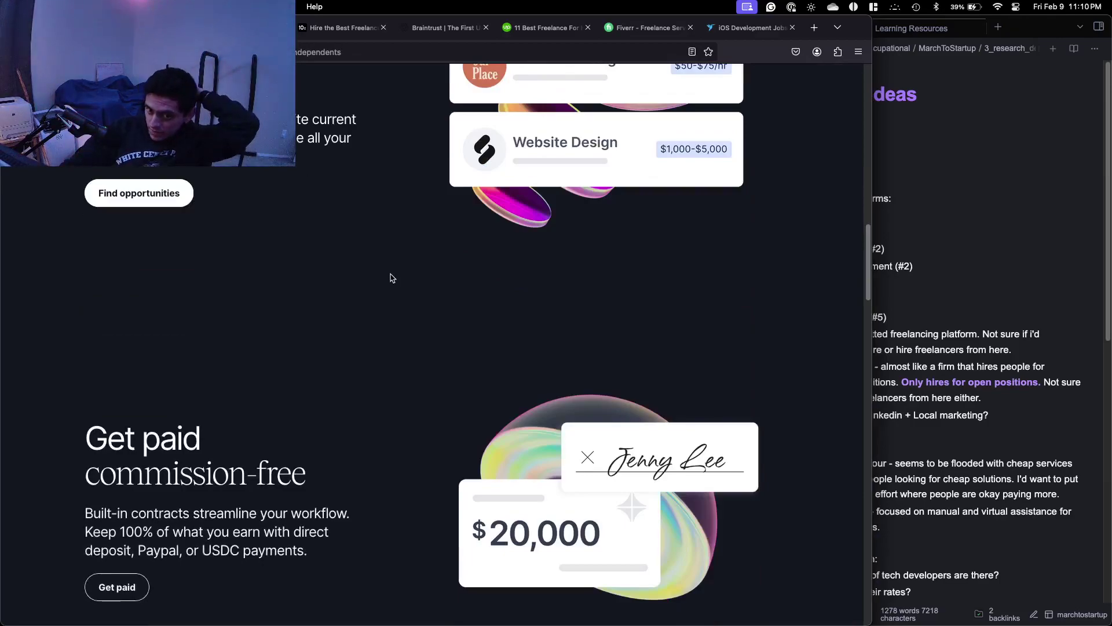
scroll(390, 278, down, 10)
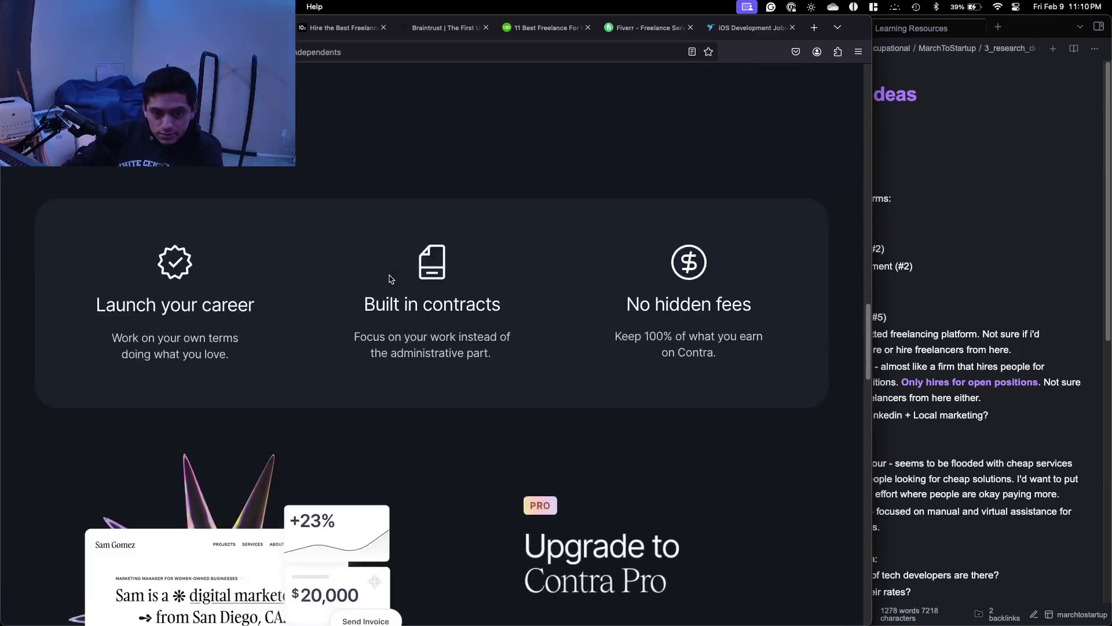
scroll(382, 296, down, 3)
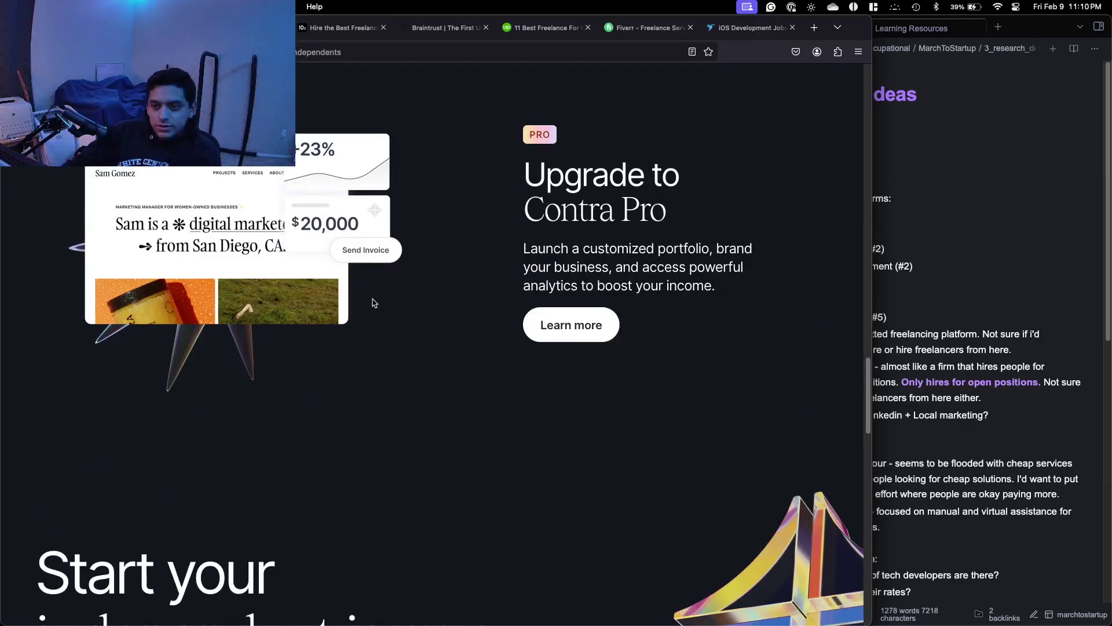
scroll(373, 303, down, 5)
scroll(374, 303, up, 5)
scroll(374, 303, down, 10)
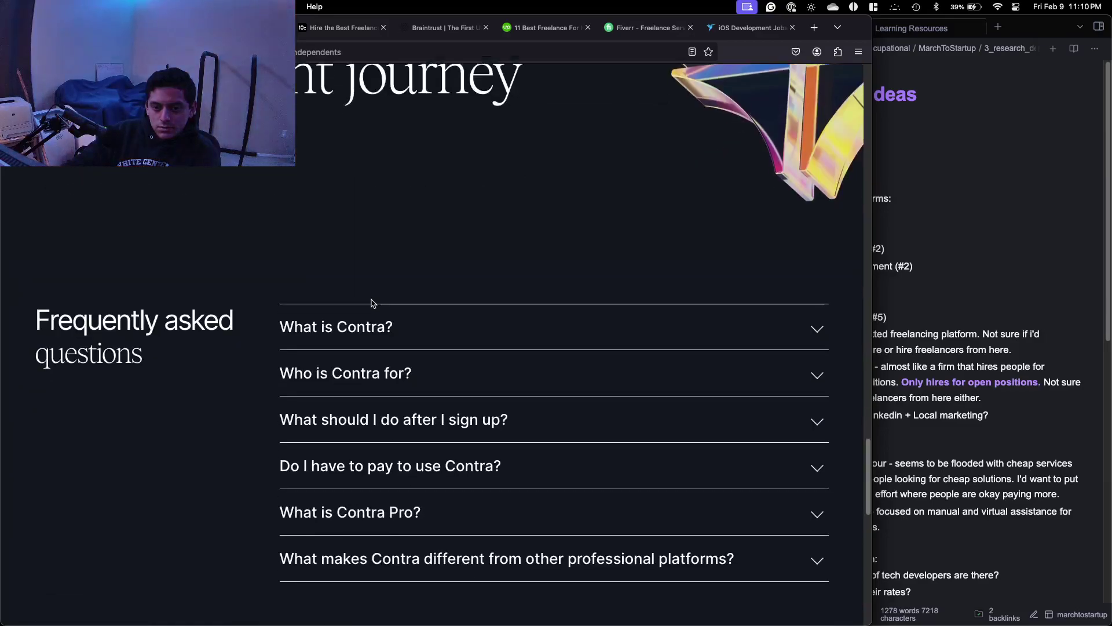
Read the FAQ answers on Contra Pro, paying to use Contra and what makes Contra different from other professional platforms.
click(394, 381)
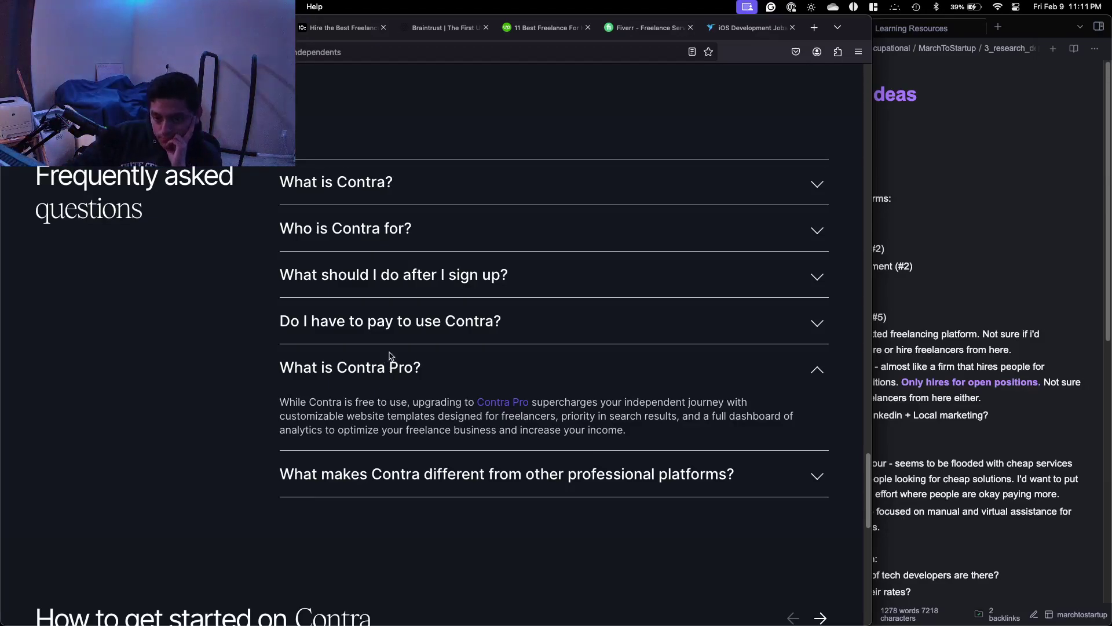
click(403, 324)
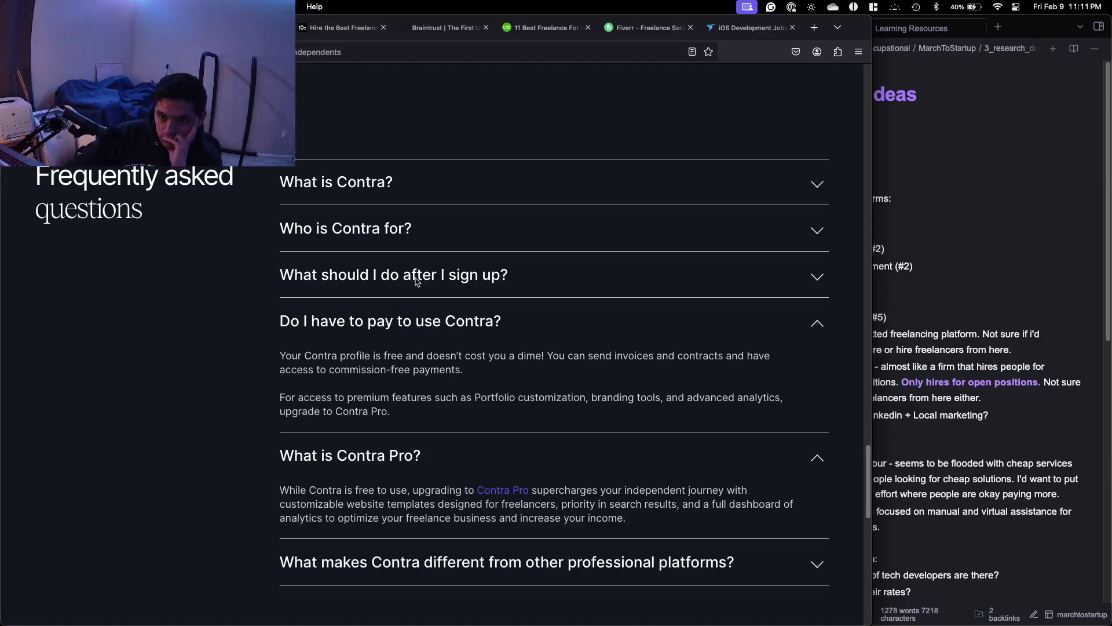
scroll(406, 260, down, 10)
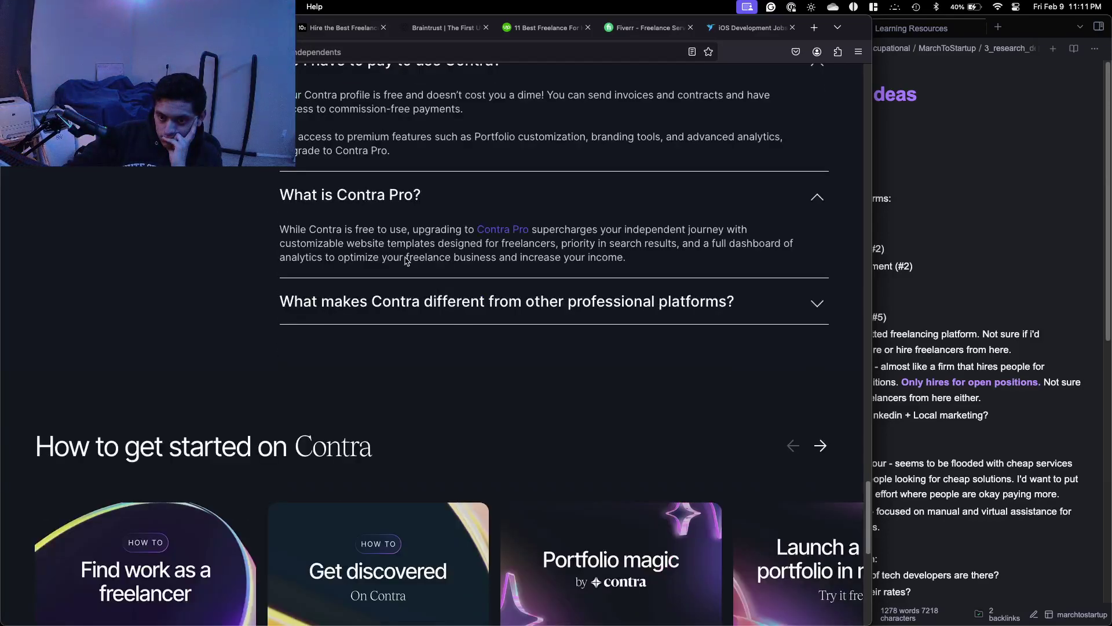
scroll(405, 261, up, 4)
click(518, 225)
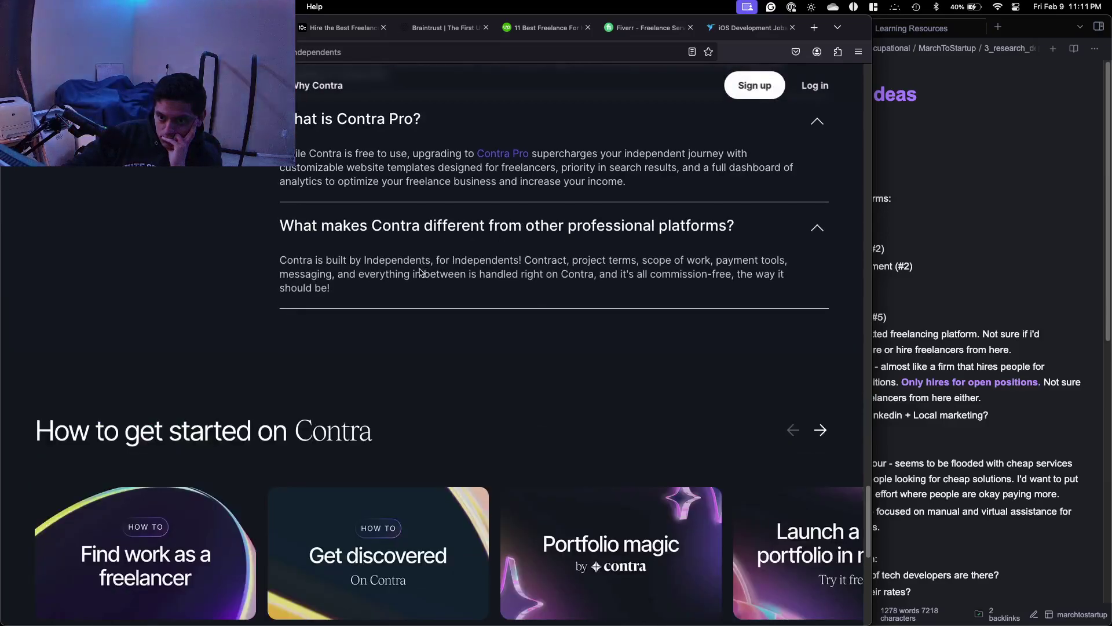
scroll(421, 273, down, 8)
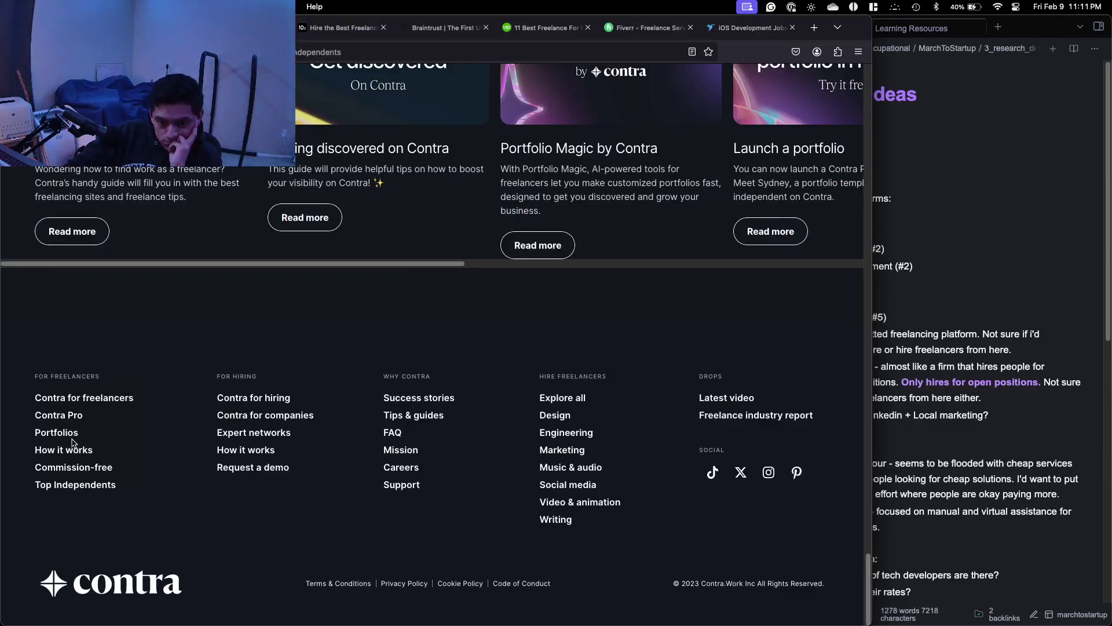
Open Contra's Commission-free page and skim its supported payout methods and earning details down to the footer.
scroll(115, 430, up, 15)
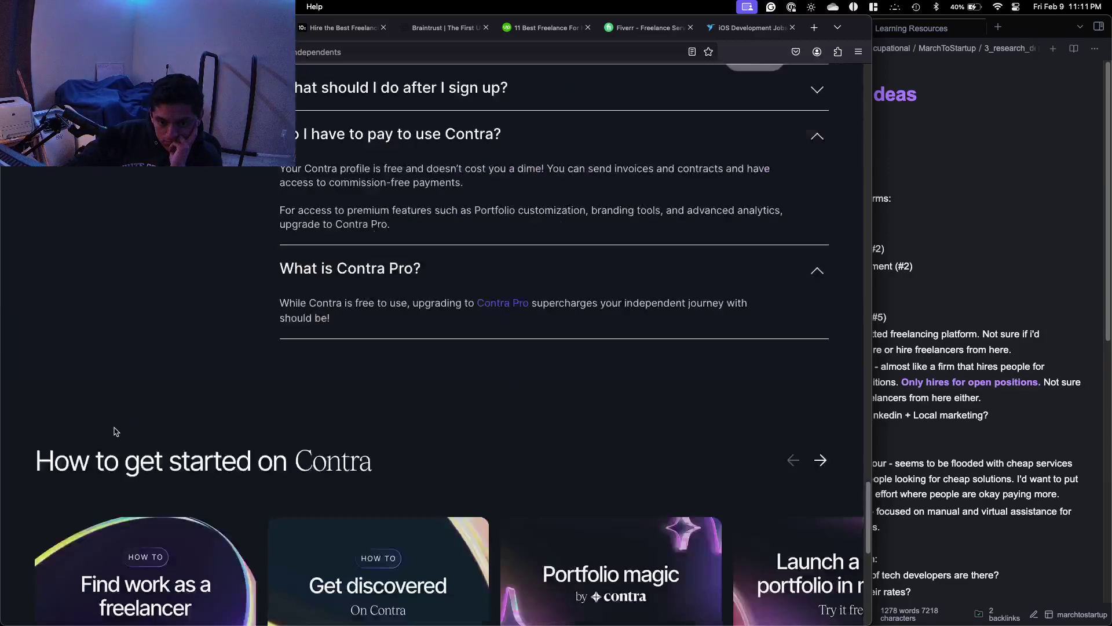
scroll(117, 433, up, 5)
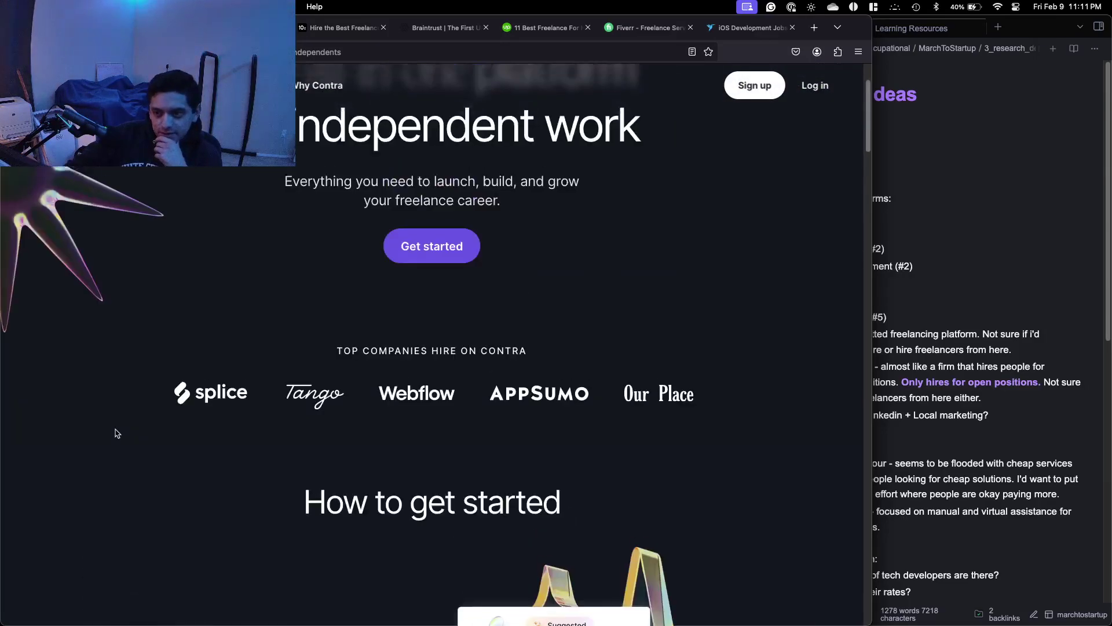
scroll(118, 431, down, 15)
scroll(118, 432, down, 10)
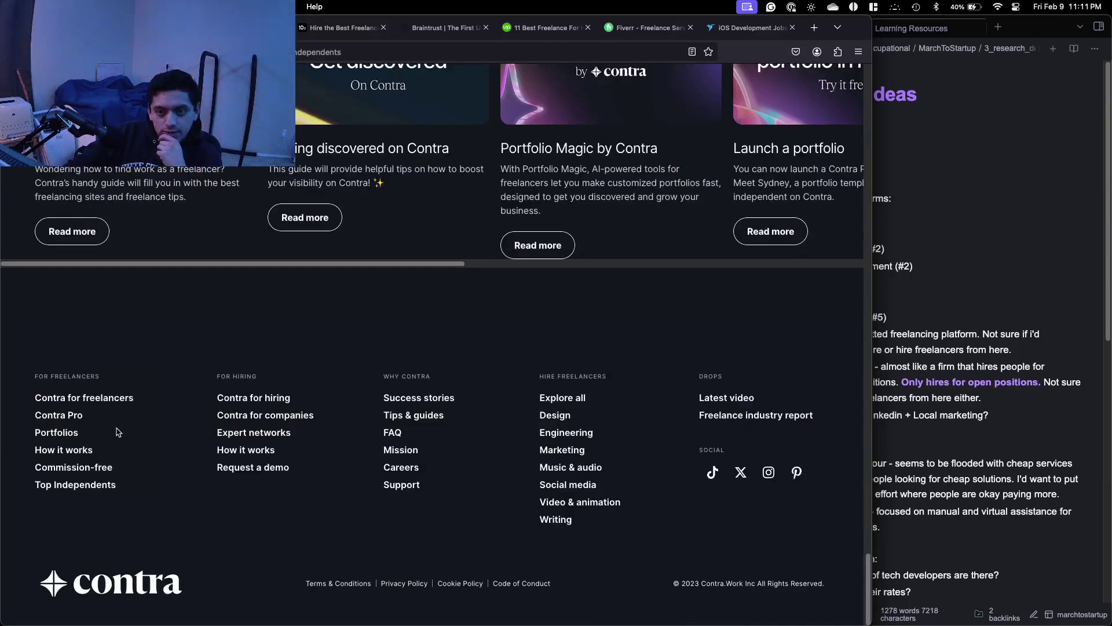
click(82, 467)
scroll(388, 393, down, 15)
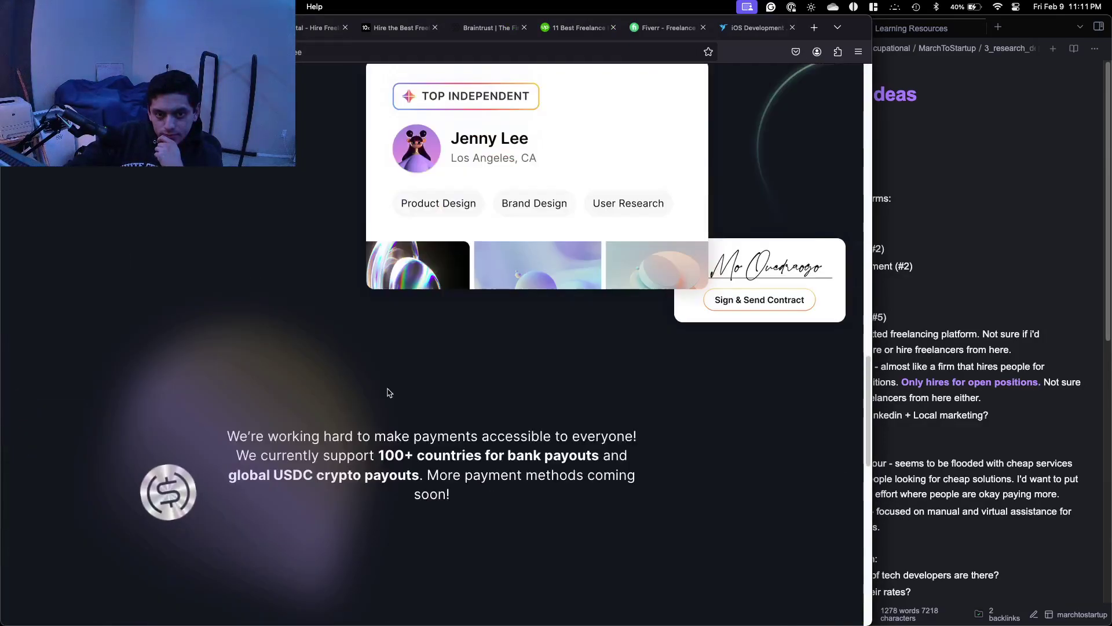
scroll(389, 392, down, 10)
scroll(388, 392, down, 3)
scroll(385, 390, up, 5)
scroll(385, 390, down, 5)
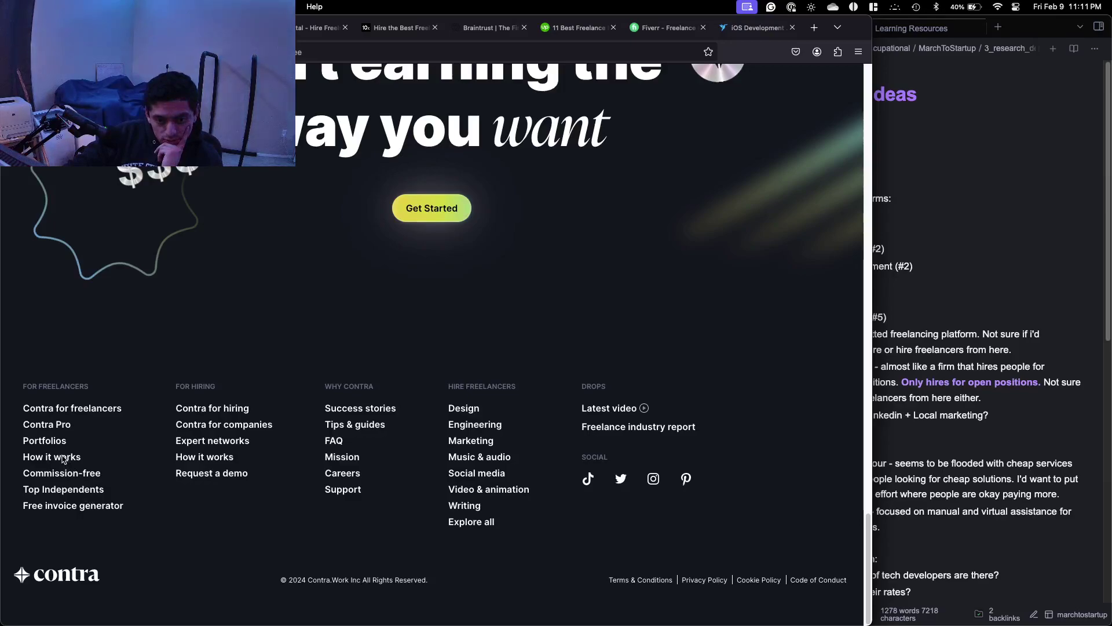
Open the Top Independents page and review its benefits, testimonials, badge tips and featured freelancers.
click(64, 489)
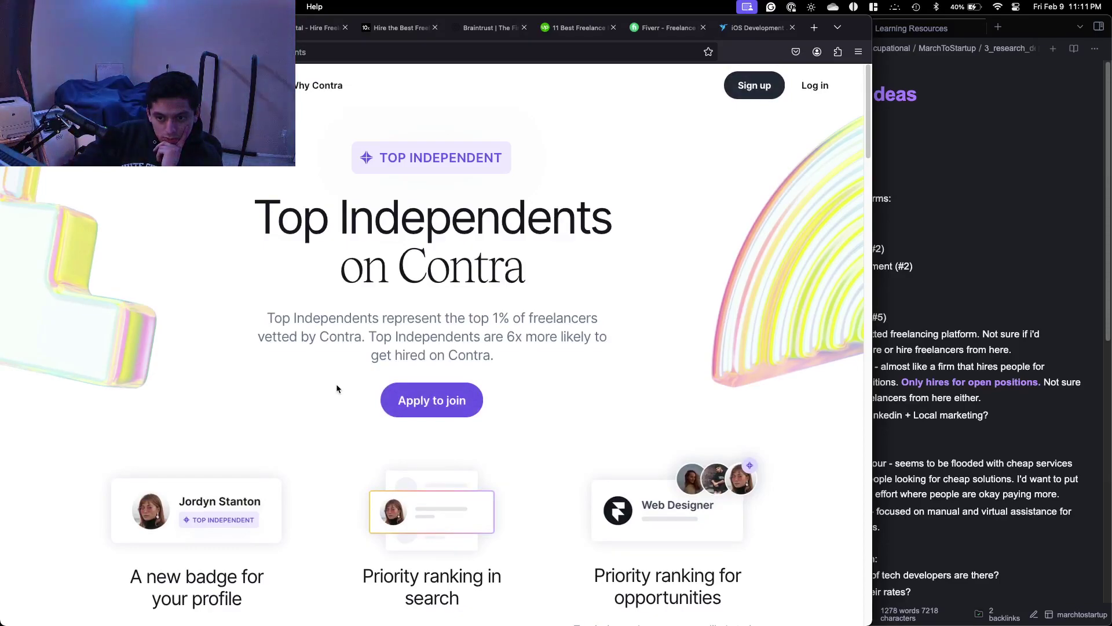
scroll(336, 383, down, 9)
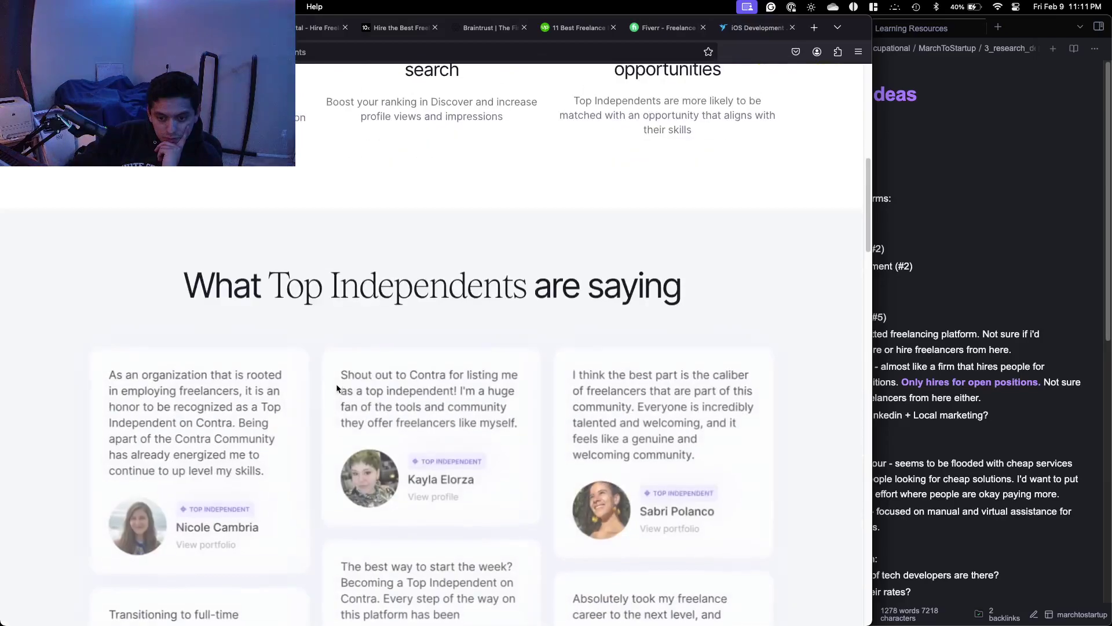
scroll(337, 387, up, 3)
scroll(337, 387, down, 6)
scroll(337, 388, down, 15)
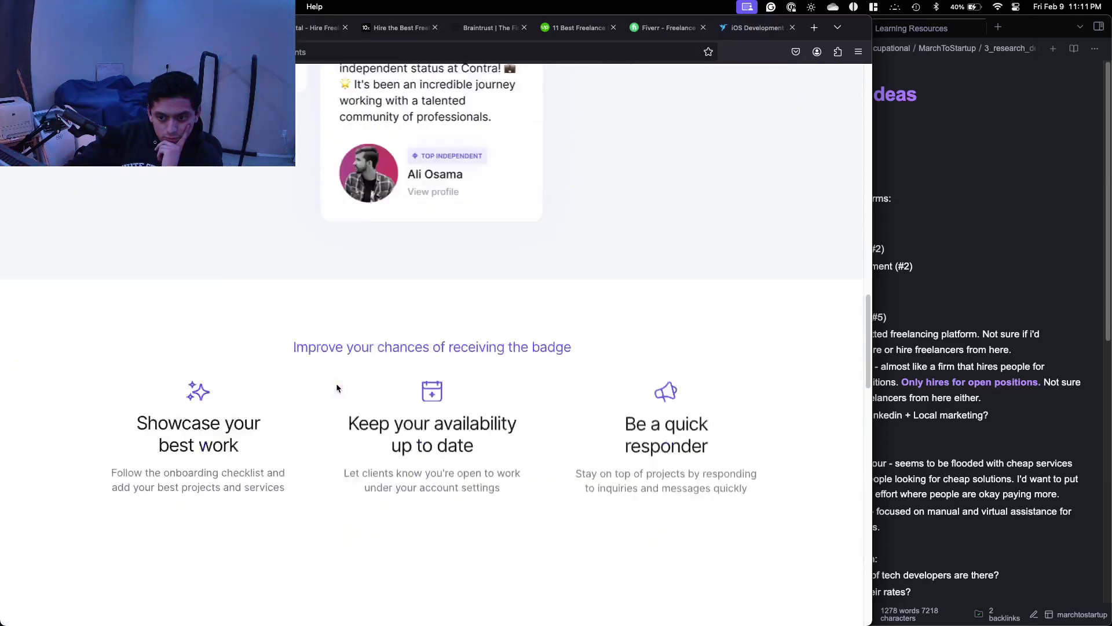
scroll(337, 389, down, 9)
scroll(338, 388, up, 3)
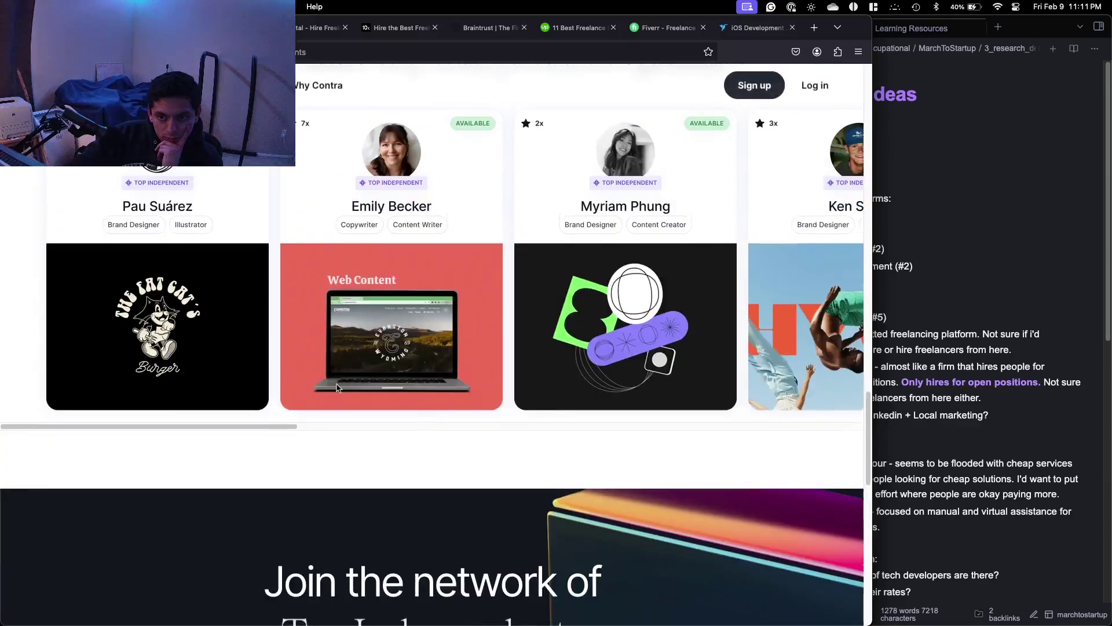
scroll(337, 388, down, 10)
scroll(337, 387, down, 4)
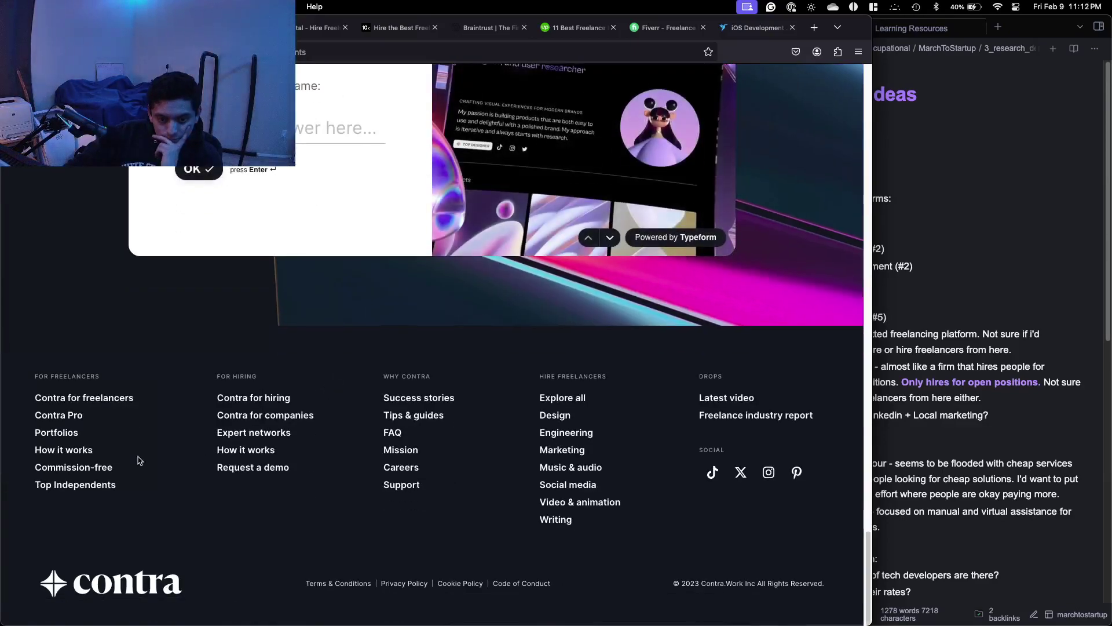
Reopen the How it works page for freelancers and skim it again from the opportunity section to the footer.
click(71, 451)
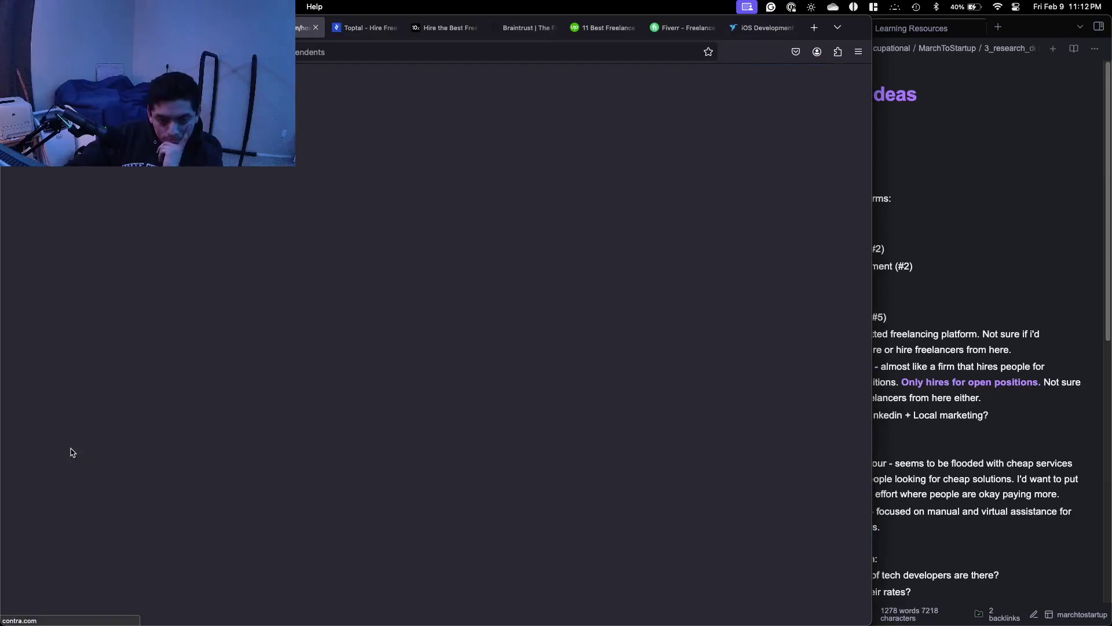
scroll(258, 414, down, 10)
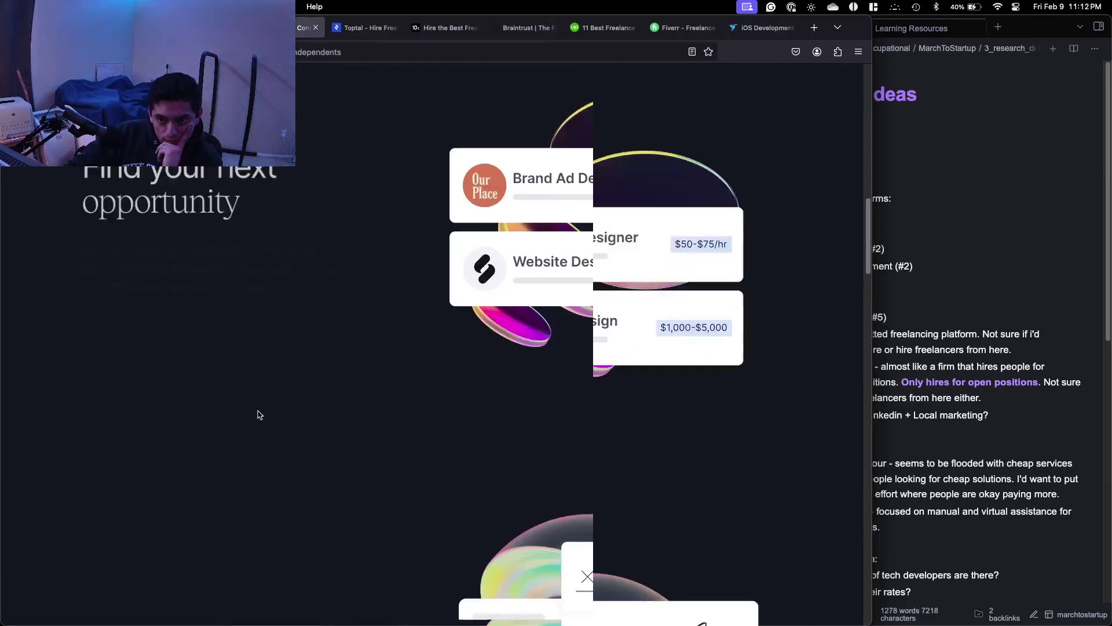
scroll(259, 414, down, 5)
scroll(259, 414, up, 5)
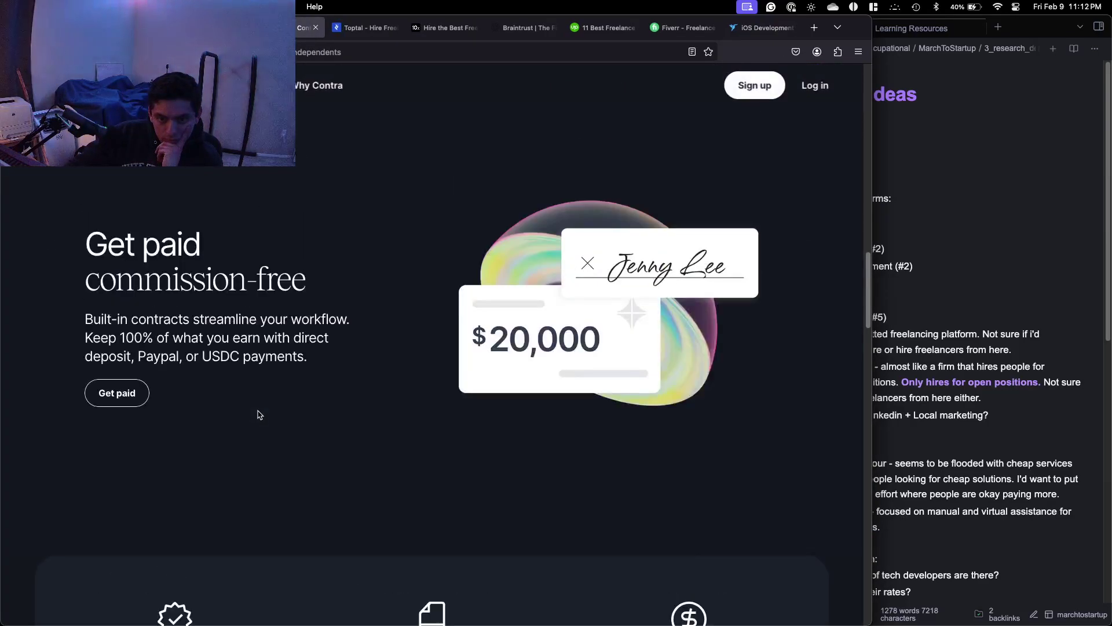
scroll(258, 415, down, 20)
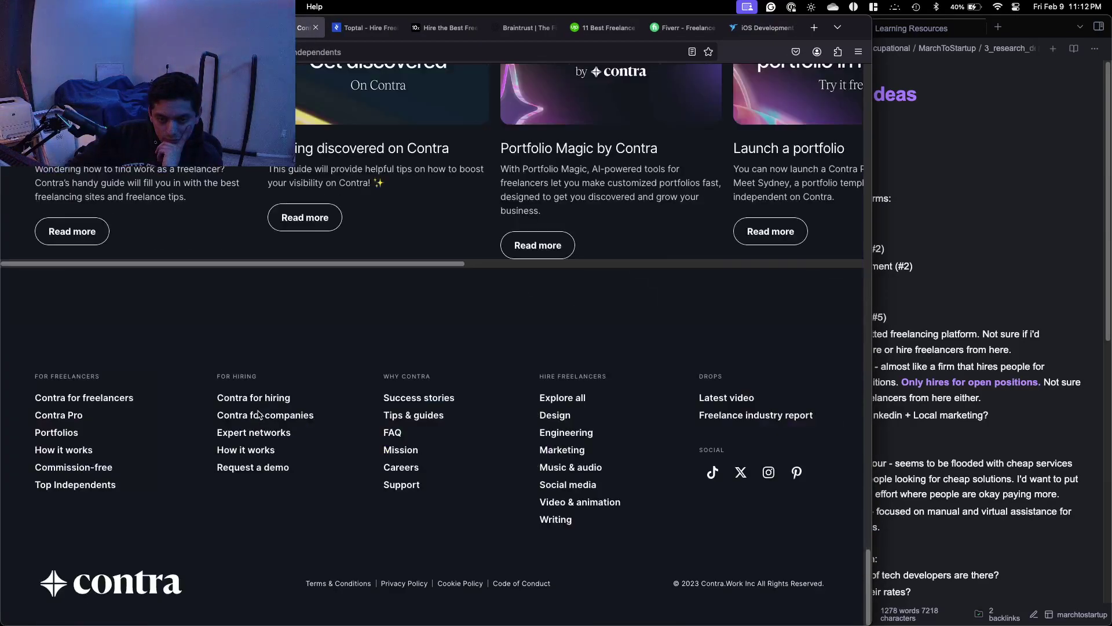
Open Contra's Portfolios page and skim its portfolio templates, business-building tools and discovery features.
click(68, 434)
scroll(362, 400, down, 5)
scroll(362, 399, down, 5)
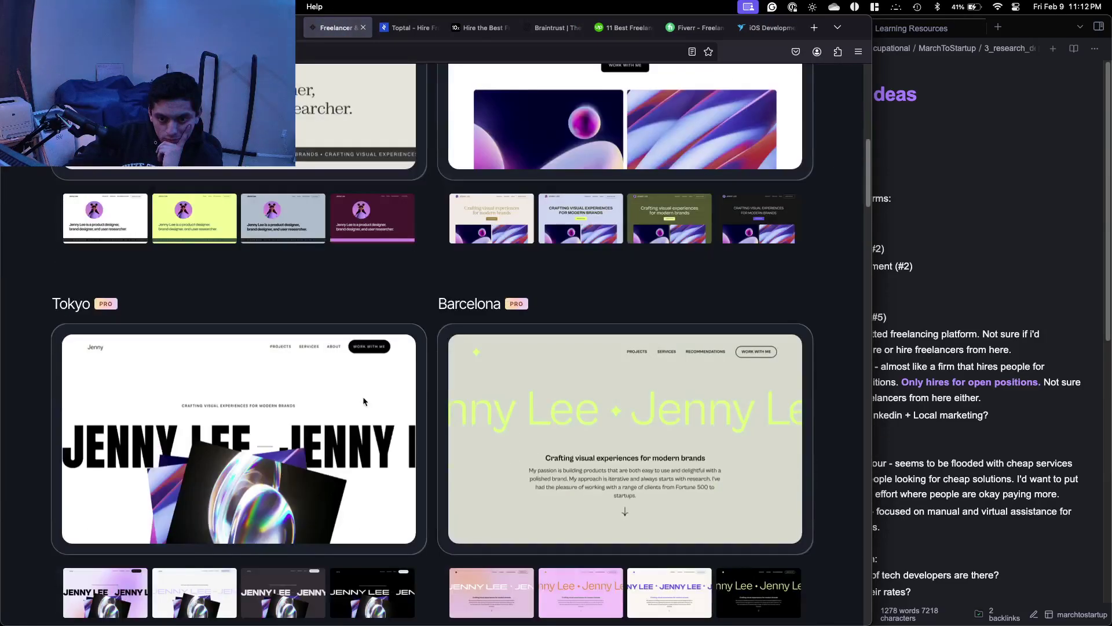
scroll(363, 400, down, 8)
scroll(362, 400, down, 10)
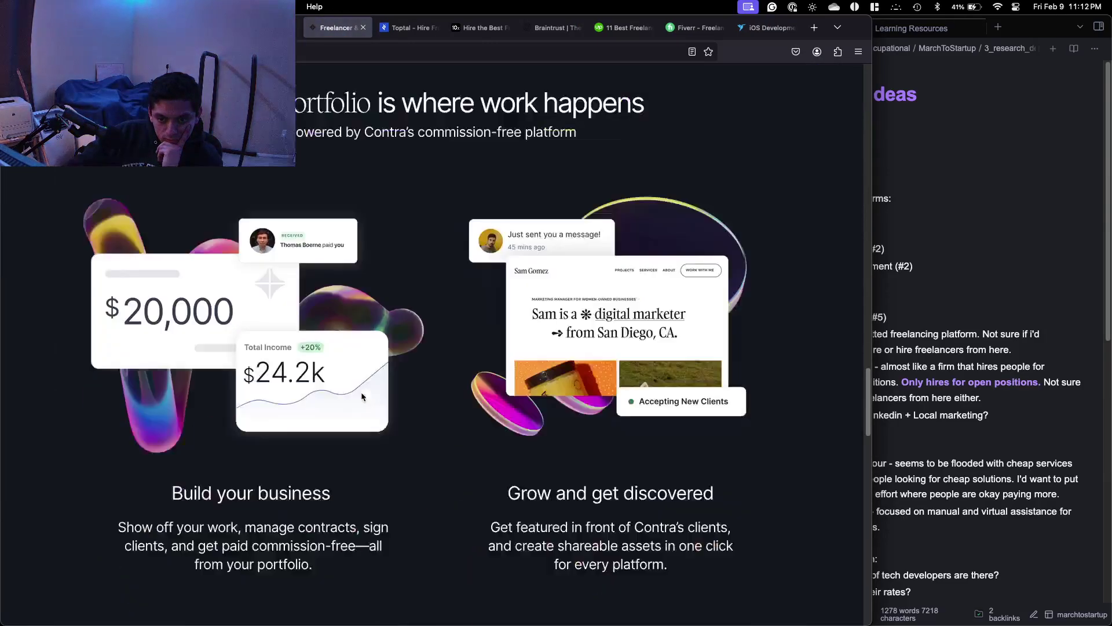
scroll(348, 399, down, 15)
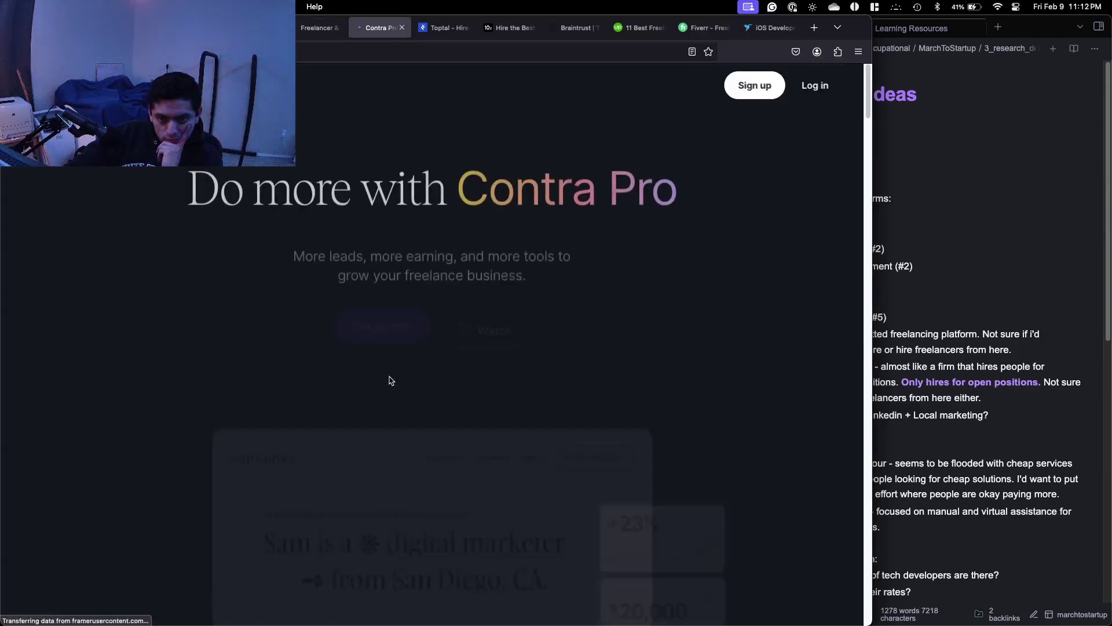
Skim the Contra Pro page and compare the features of the Always Free and Contra Pro plans.
scroll(386, 380, down, 7)
scroll(386, 380, down, 14)
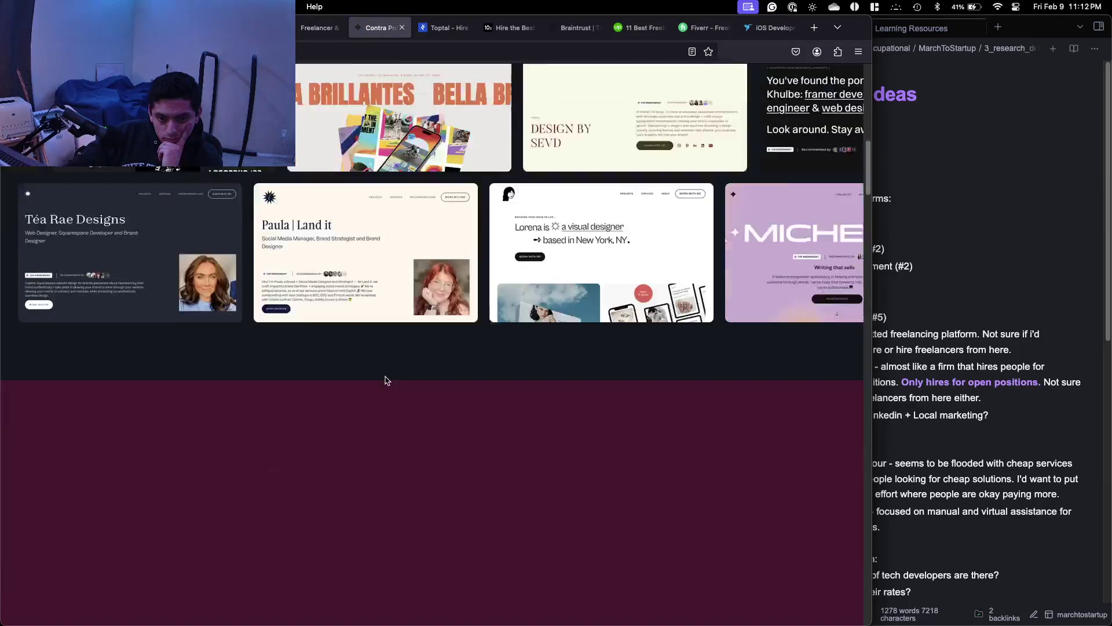
scroll(387, 380, up, 3)
scroll(386, 380, down, 10)
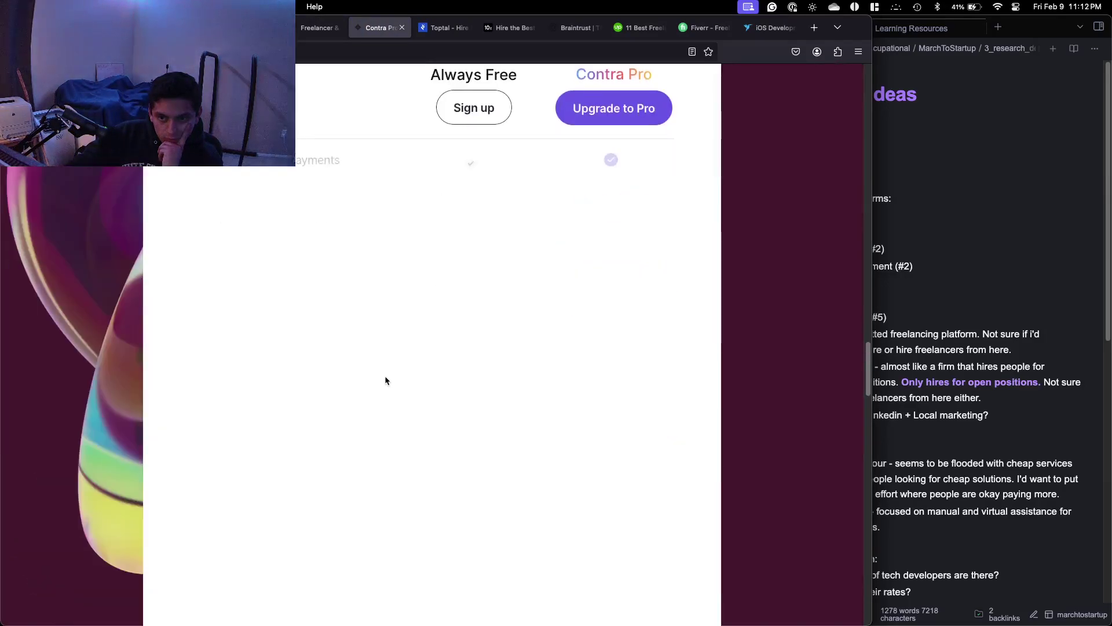
scroll(386, 380, up, 3)
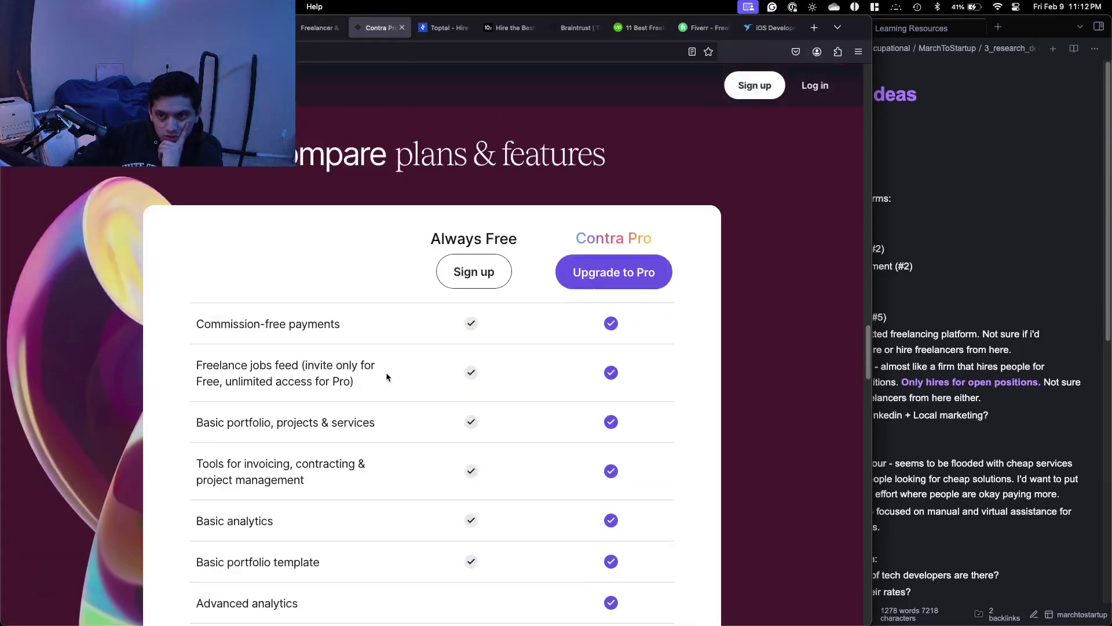
scroll(486, 288, down, 8)
scroll(478, 294, up, 1)
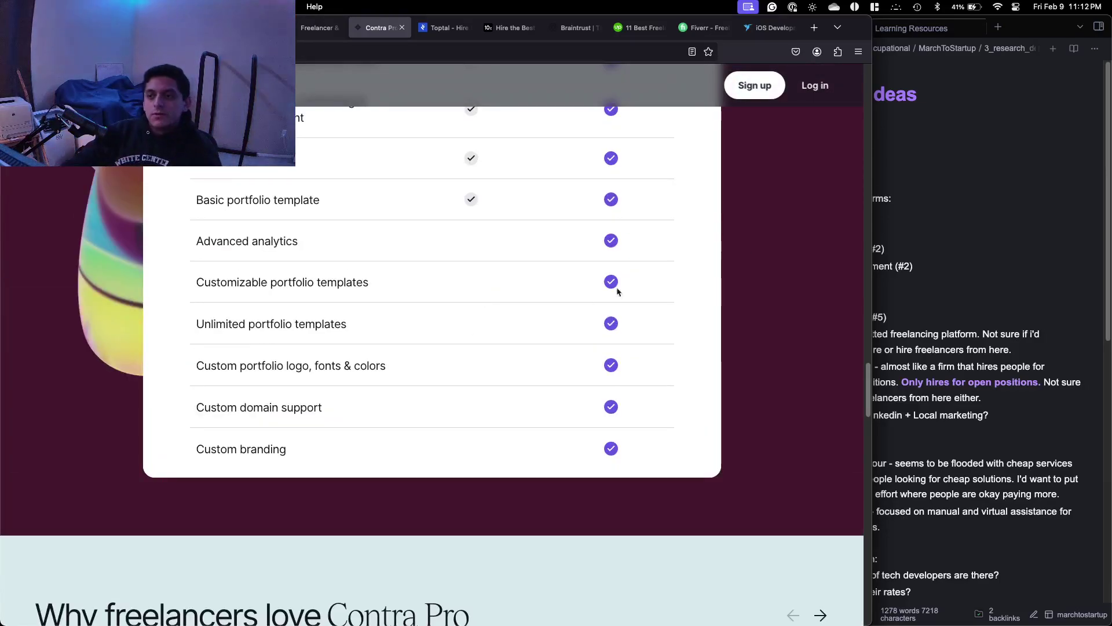
Add the remark "come back to once I have a portfolio (start of may)." to the Contra (#1) entry in Notes and Ideas.
click(927, 285)
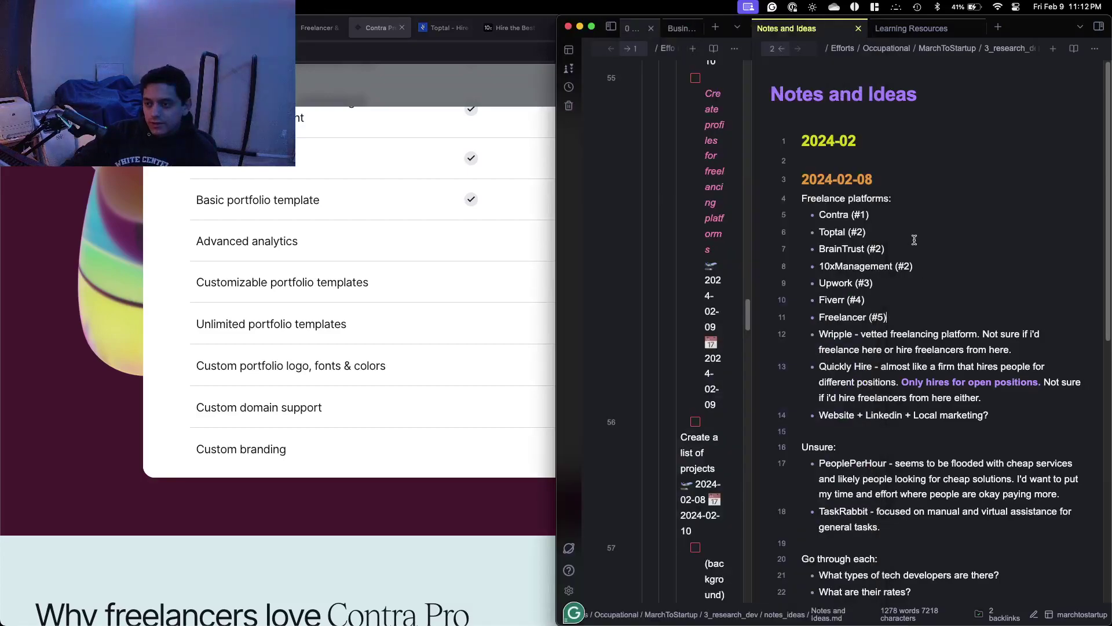
text(- )
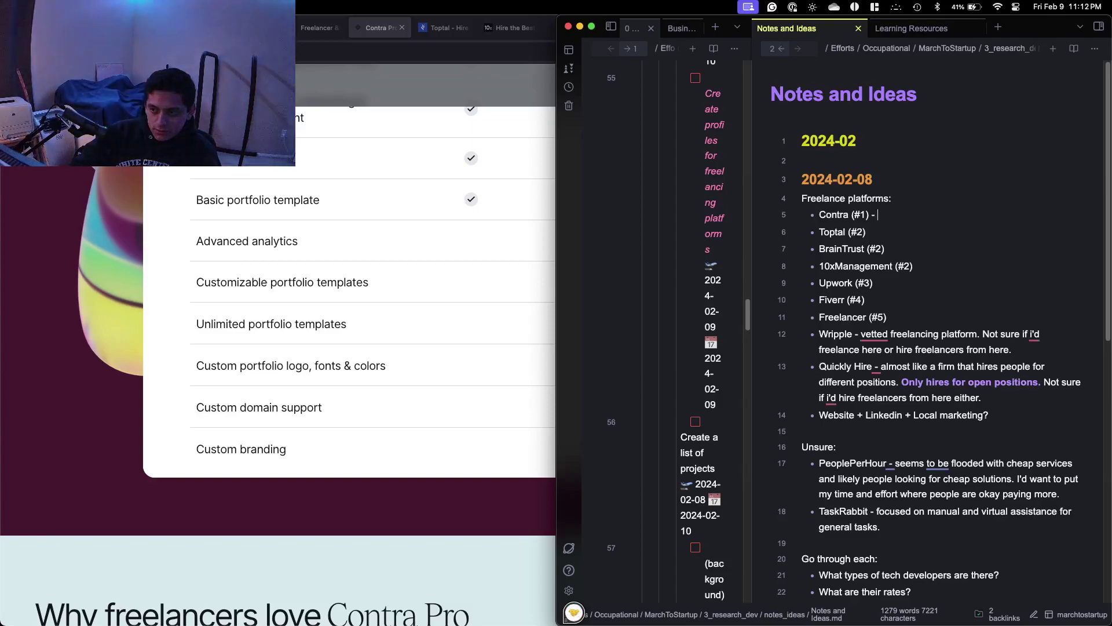
text(come back to once I have a)
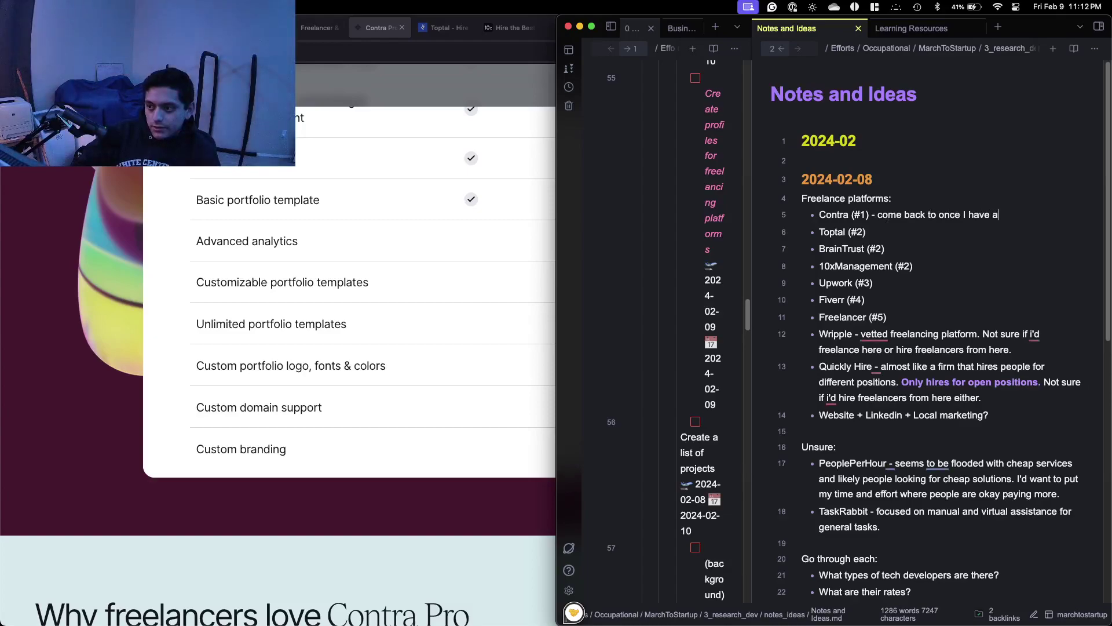
text( portfolio from)
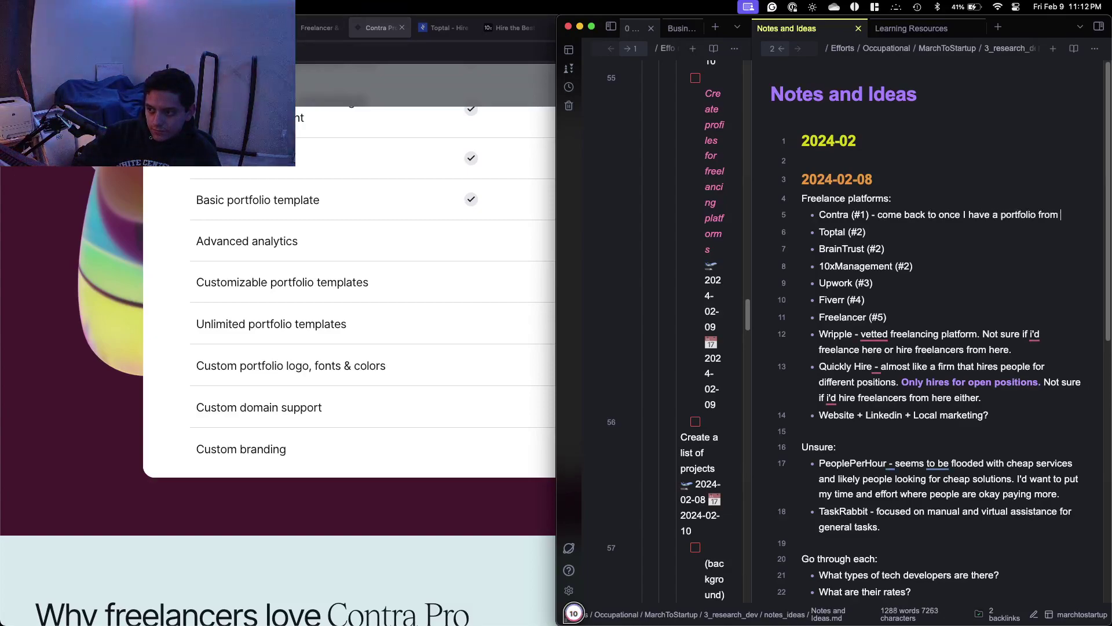
key(BackSpace)
key(BackSpace)
key(BackSpace)
key(BackSpace)
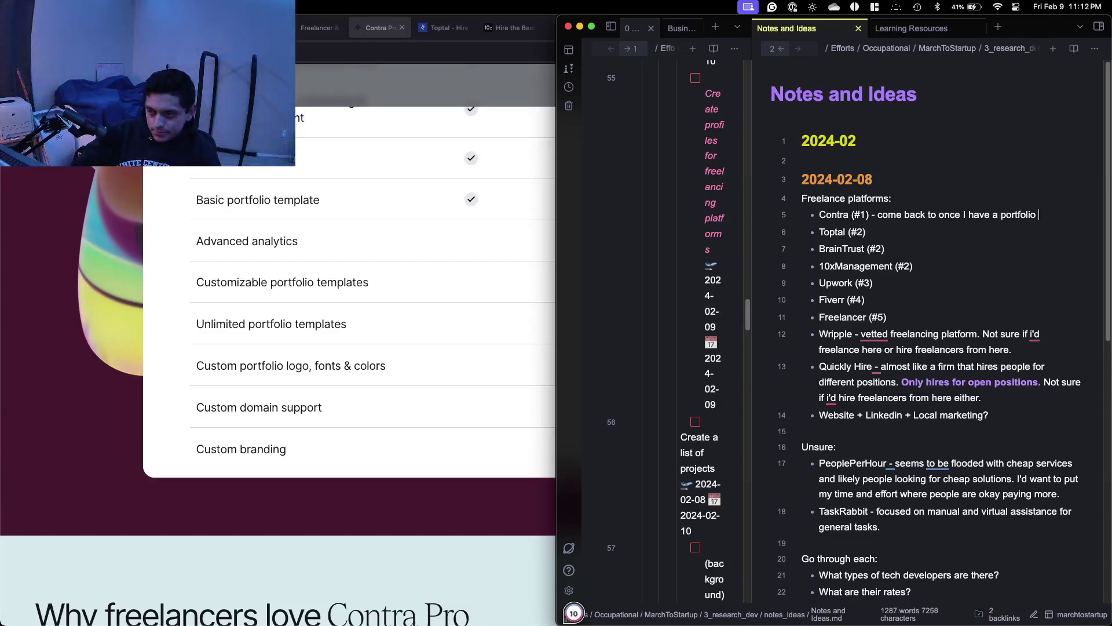
text(()
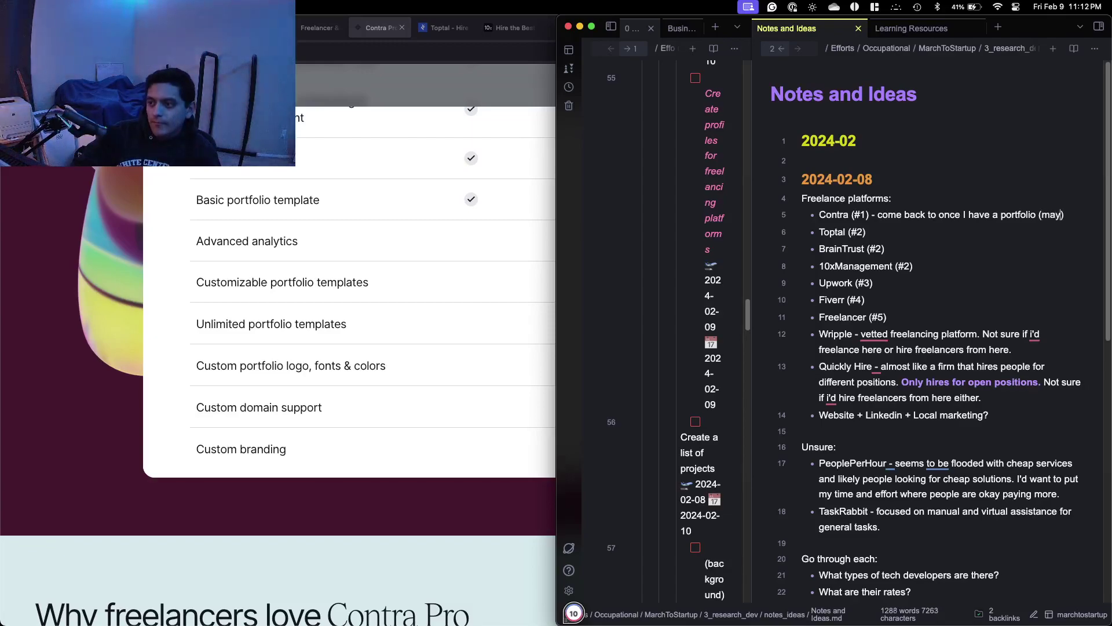
text(start of mauy)
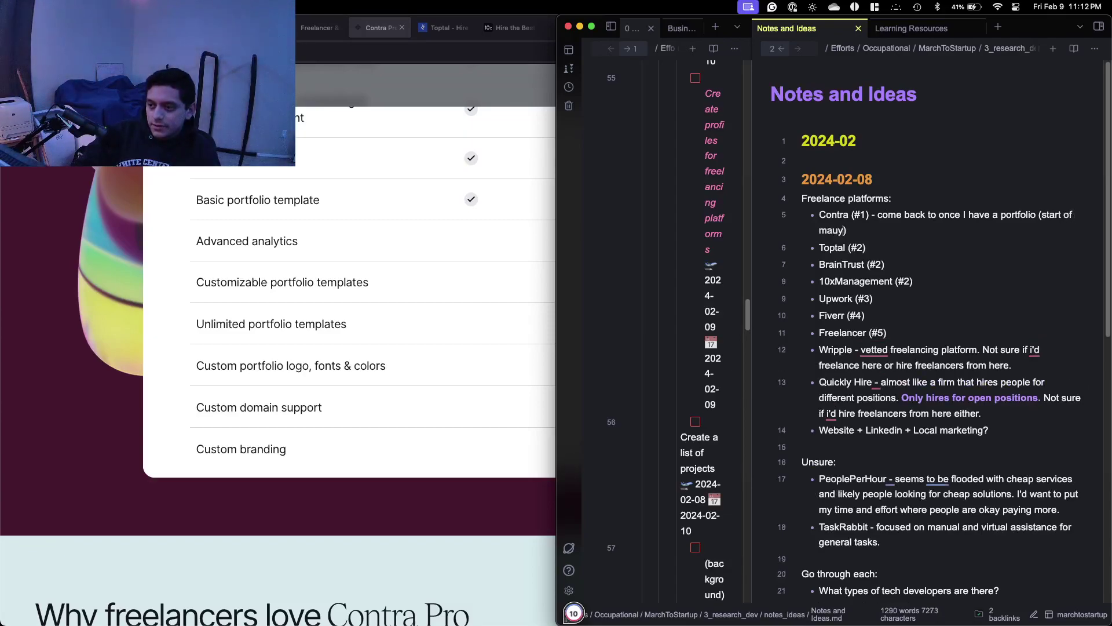
text(.)
Switch back to the browser and close the Contra pages, leaving Toptal's page in view.
click(376, 262)
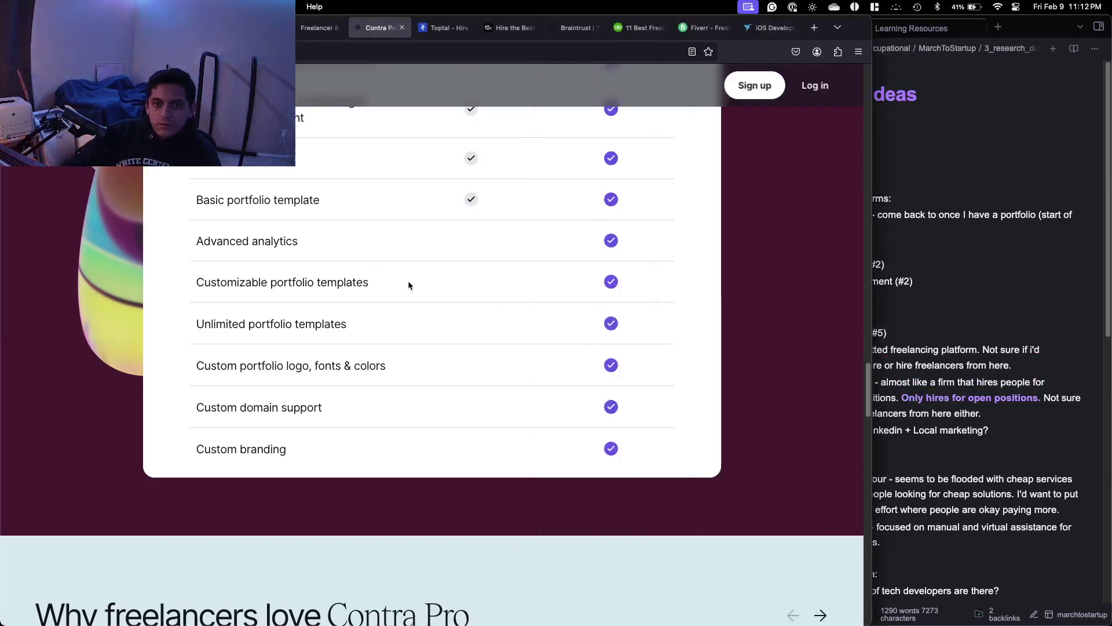
key(super+w)
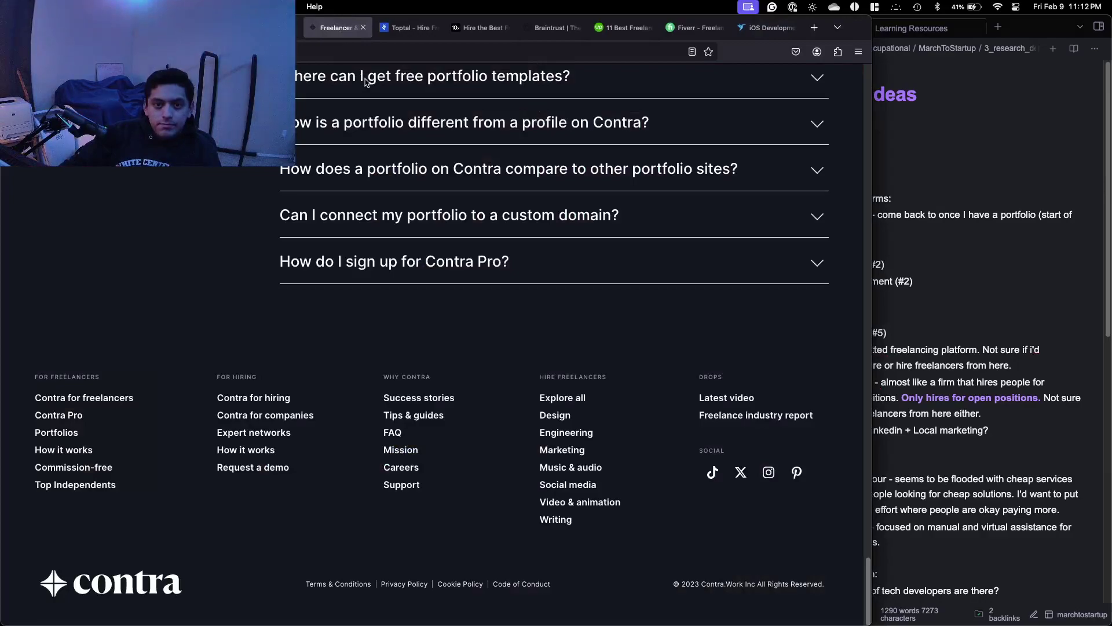
key(super+w)
key(ctrl+shift+Tab)
key(super+w)
key(ctrl+shift+Tab)
key(super+w)
key(ctrl+shift+Tab)
key(super+w)
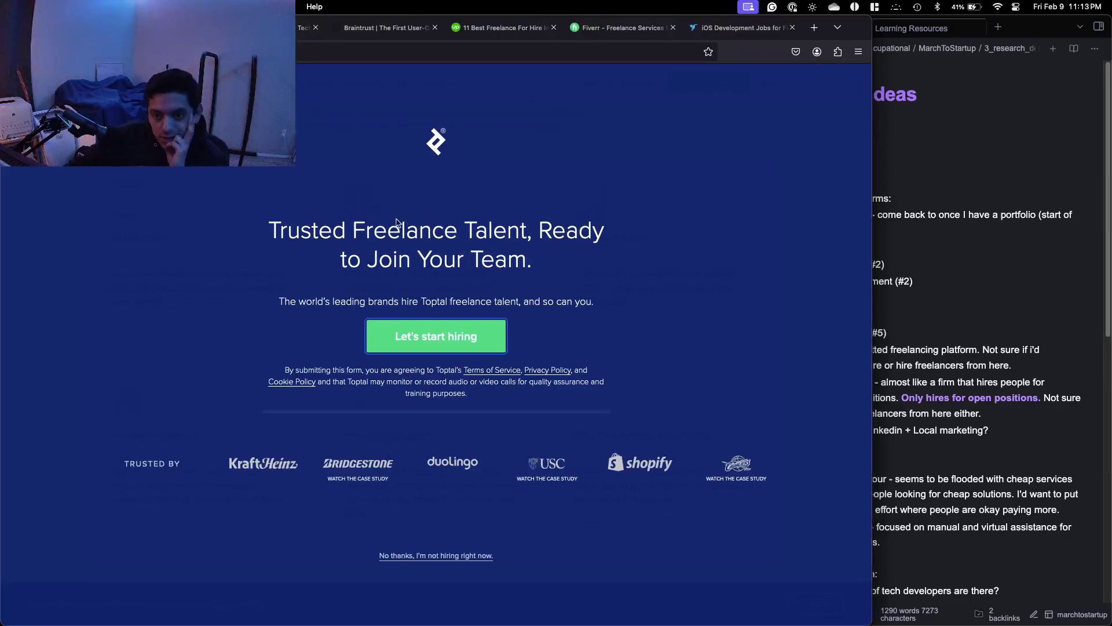
Decline Toptal's hiring prompt and return to the start of its homepage.
click(1055, 233)
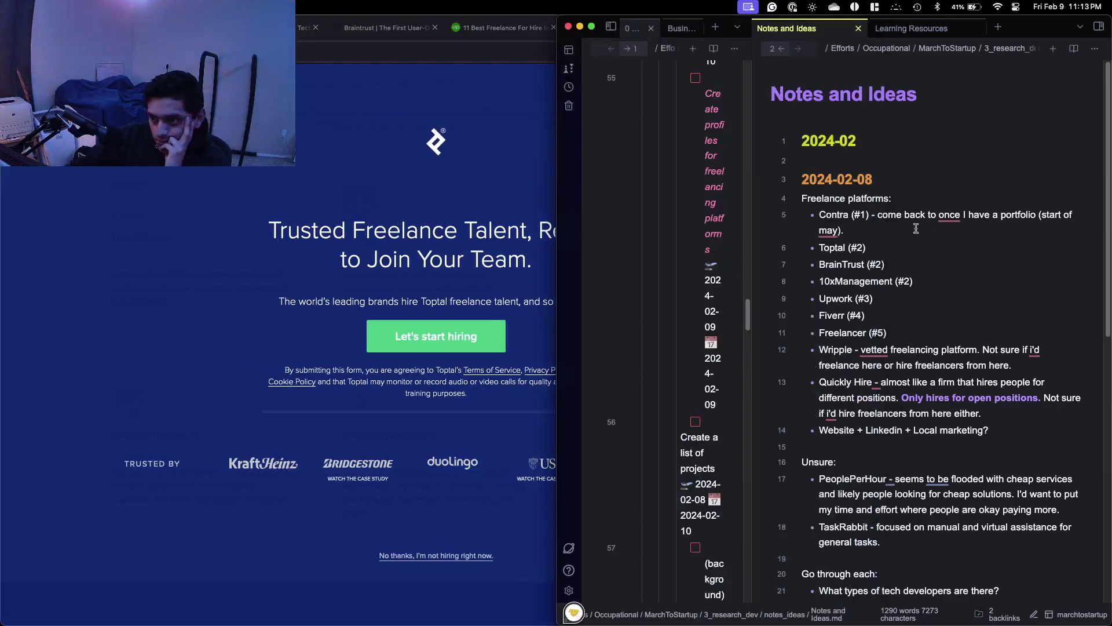
click(448, 231)
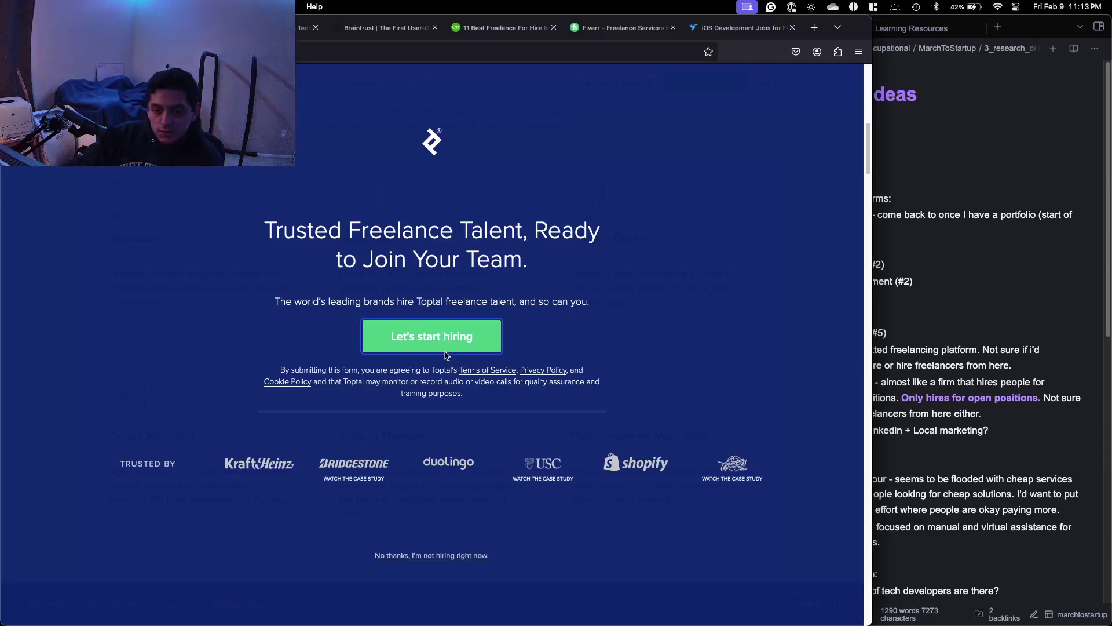
click(463, 555)
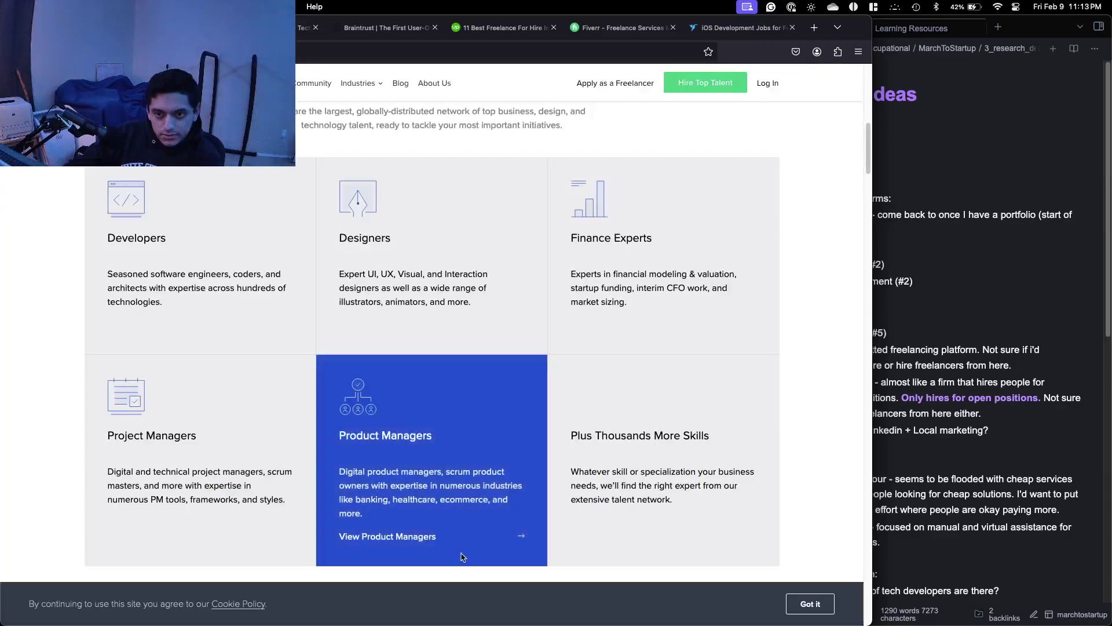
scroll(396, 241, up, 3)
scroll(398, 244, up, 2)
scroll(406, 248, up, 5)
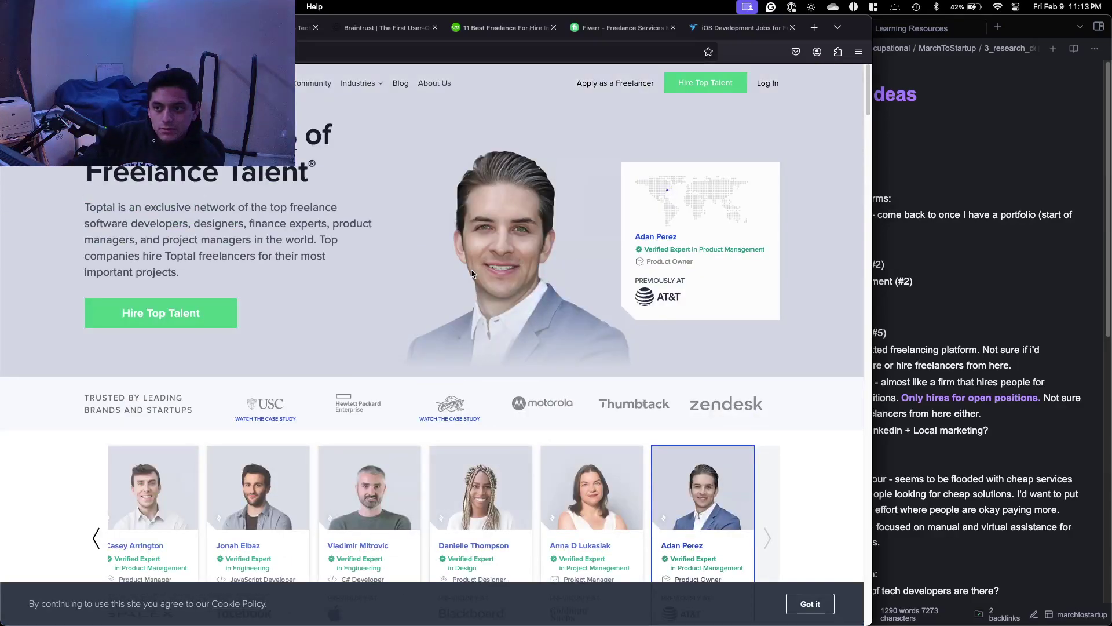
Look over Toptal's freelancer application form, accept the cookie notice and return to the homepage.
click(603, 82)
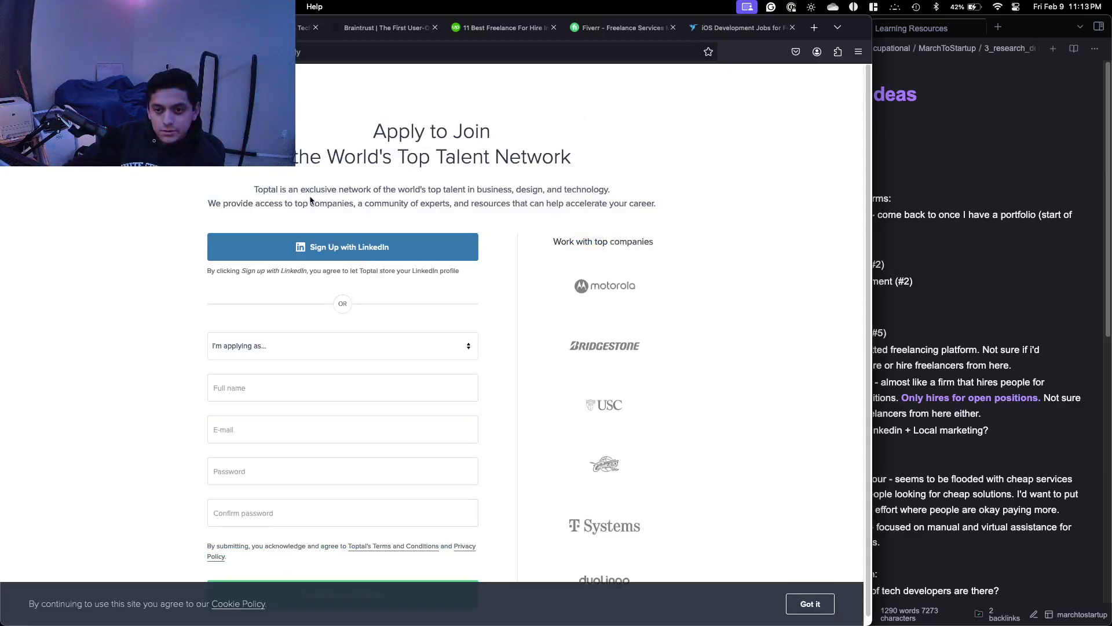
scroll(307, 200, down, 1)
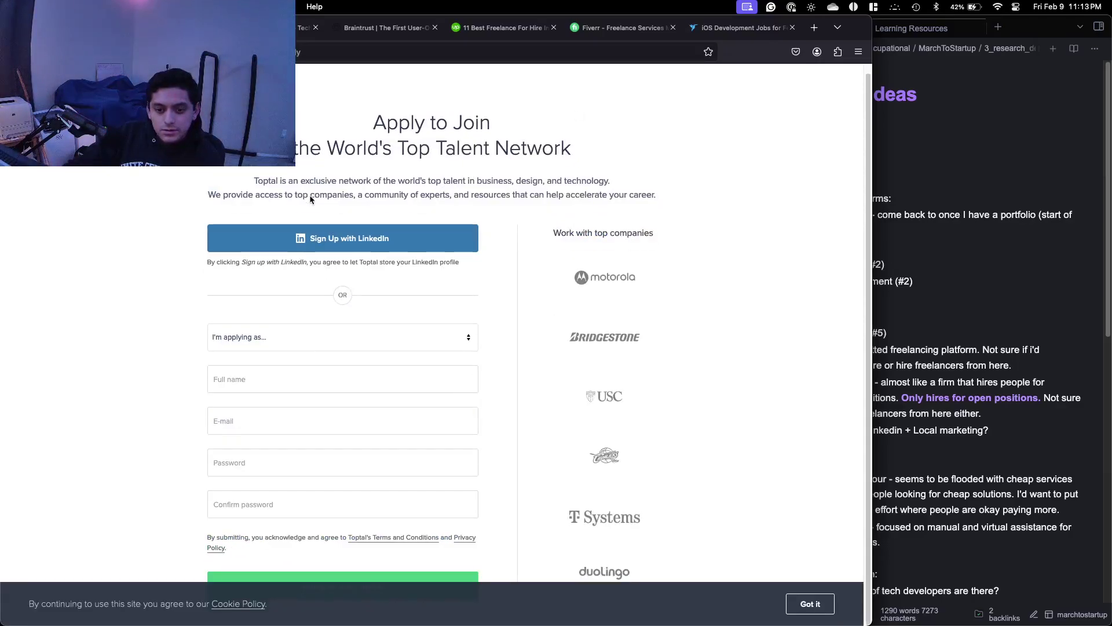
click(833, 612)
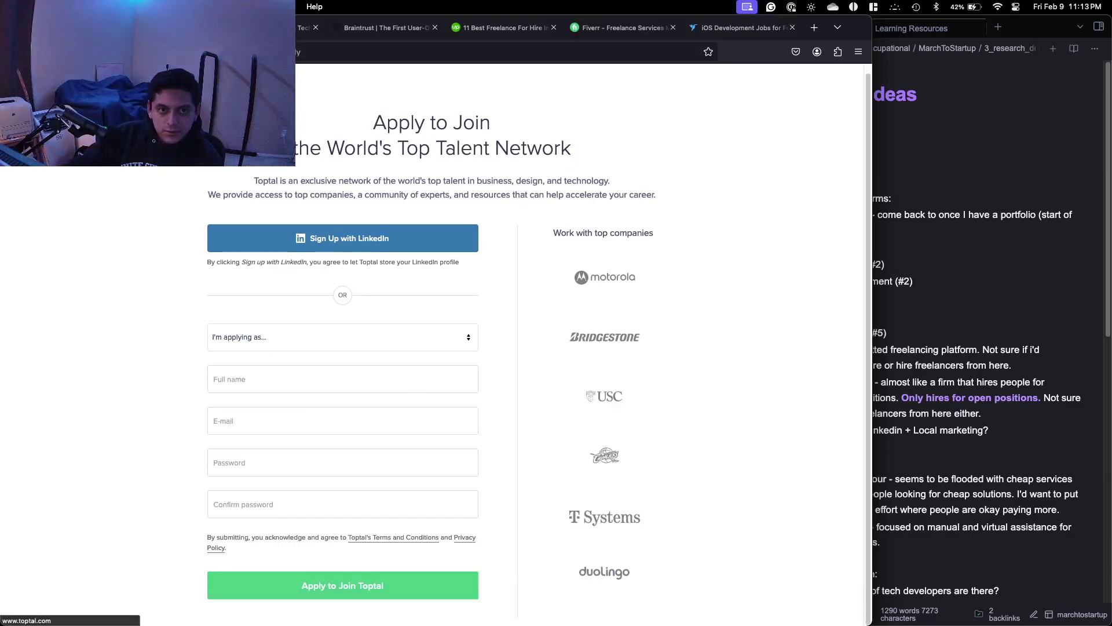
click(14, 52)
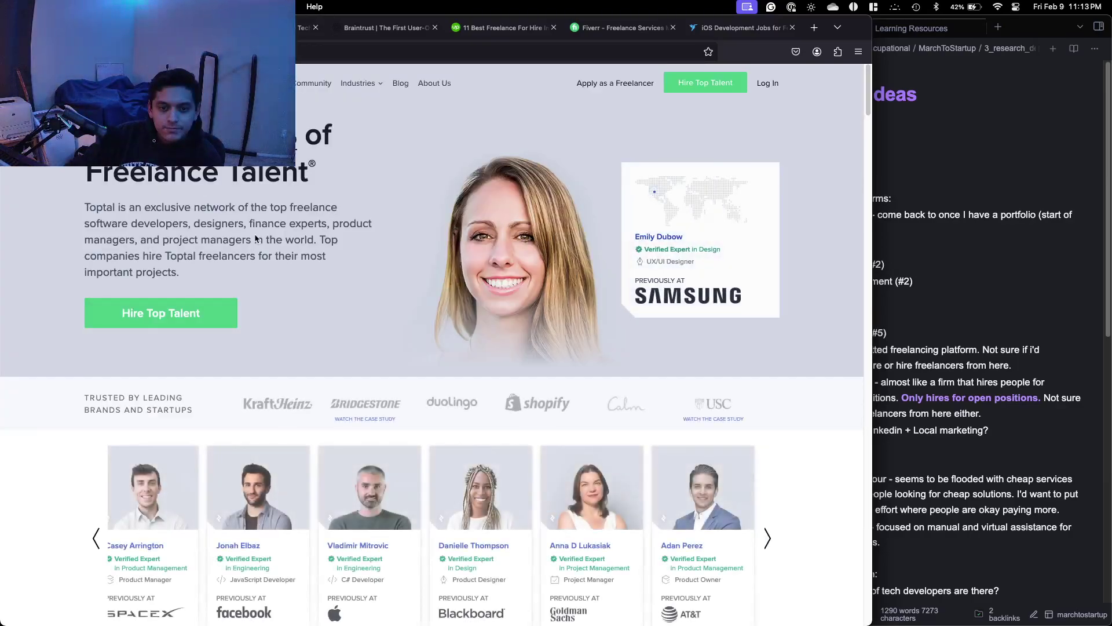
Skim Toptal's homepage, covering its talent categories, hiring process, network developers, partnerships and client reviews.
scroll(255, 236, down, 5)
scroll(255, 234, up, 3)
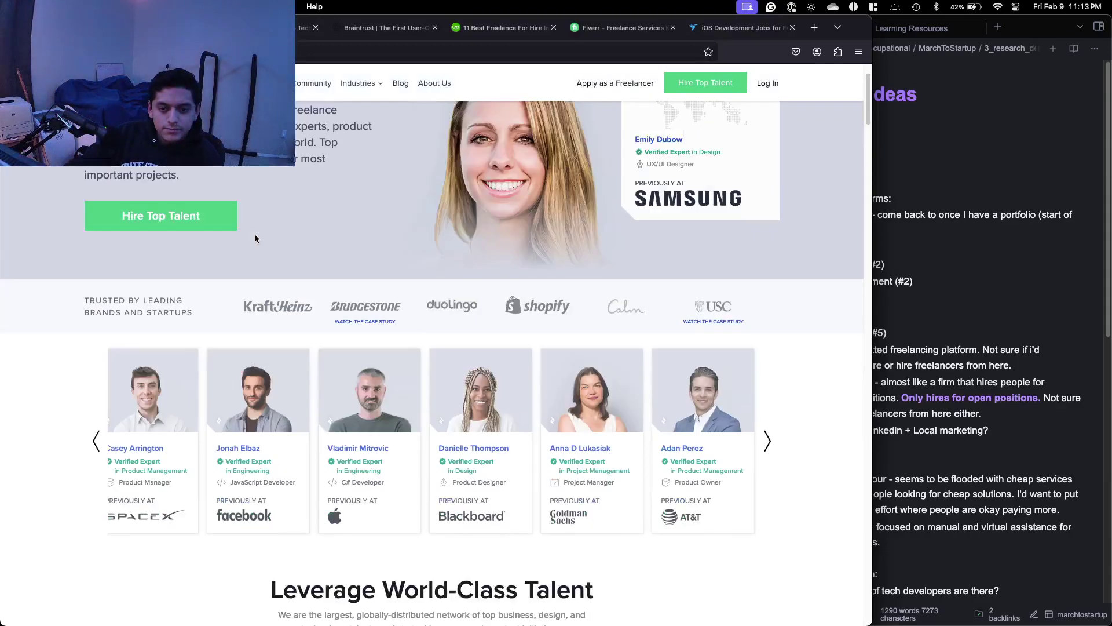
scroll(261, 220, up, 2)
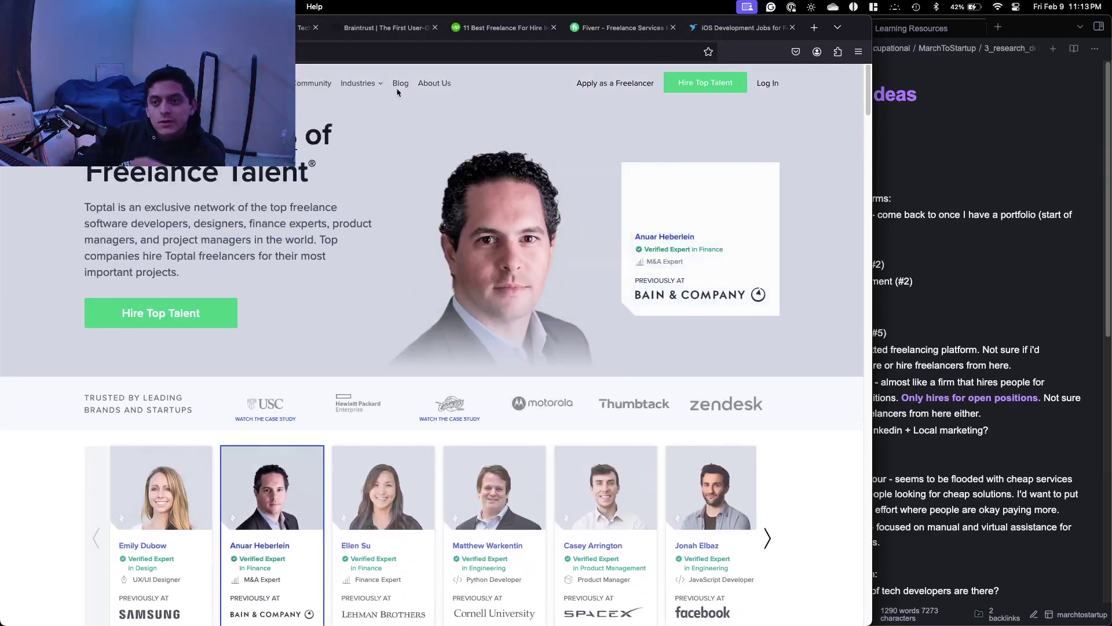
scroll(255, 238, down, 10)
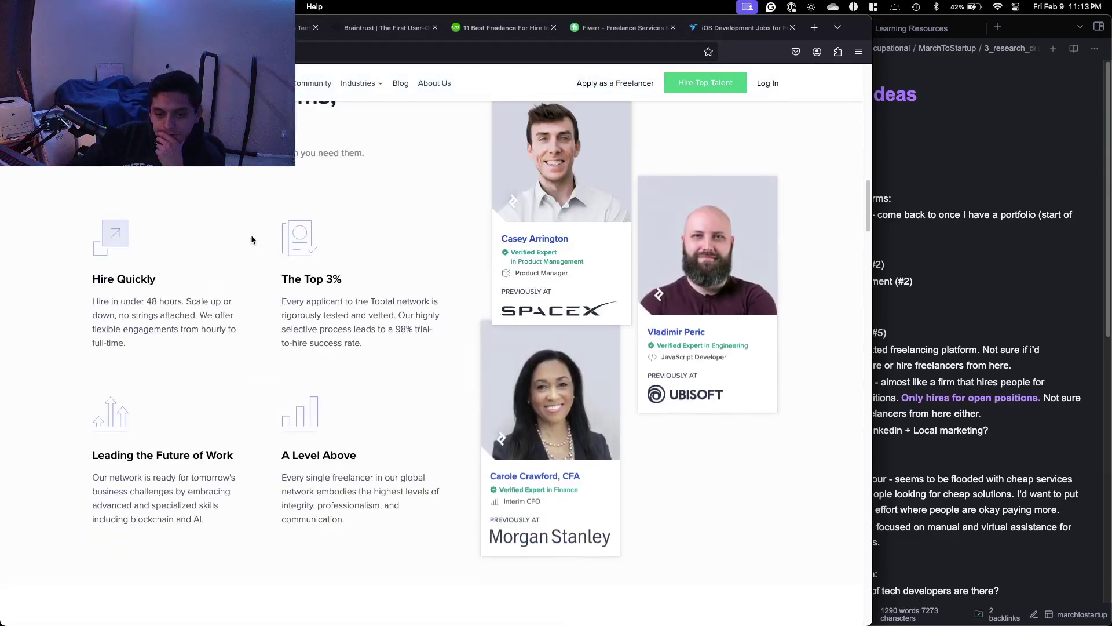
scroll(252, 235, down, 7)
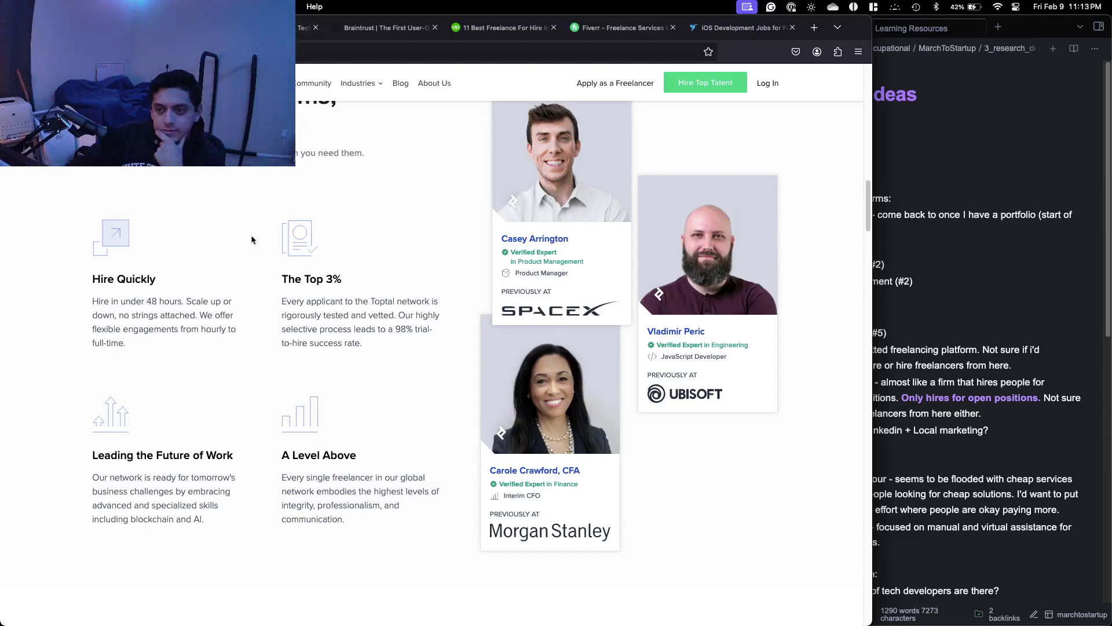
scroll(251, 240, down, 1)
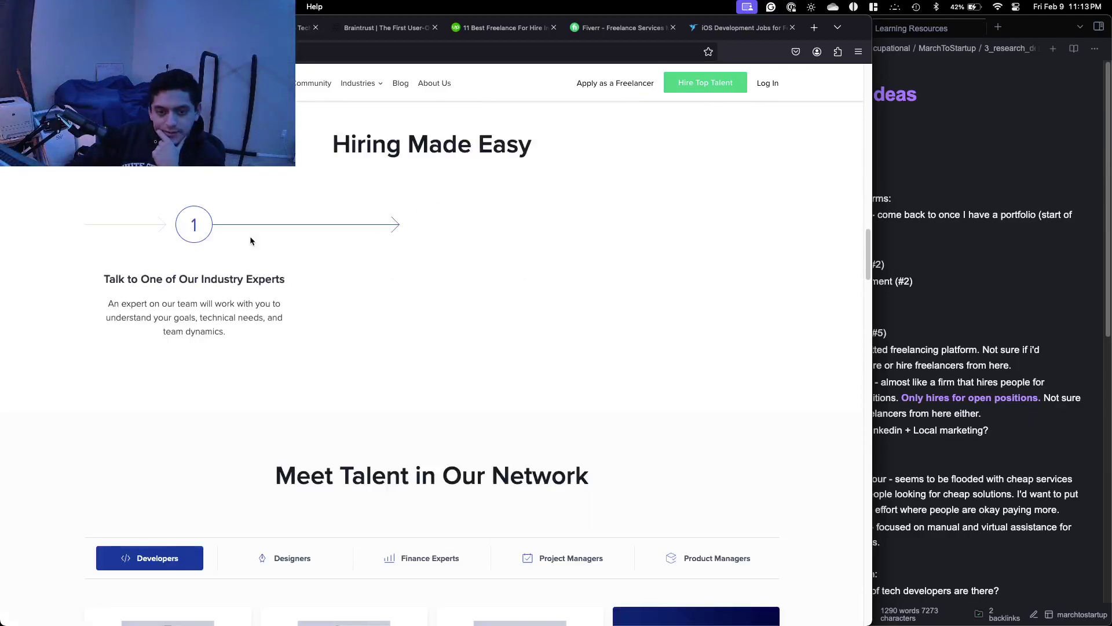
scroll(250, 241, down, 5)
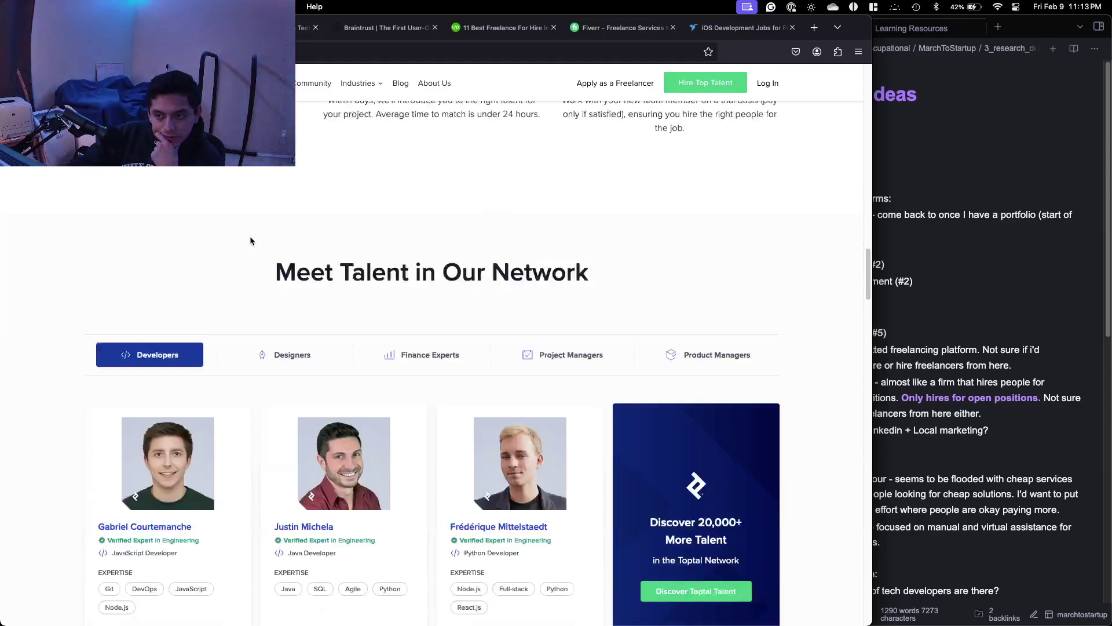
scroll(250, 241, down, 9)
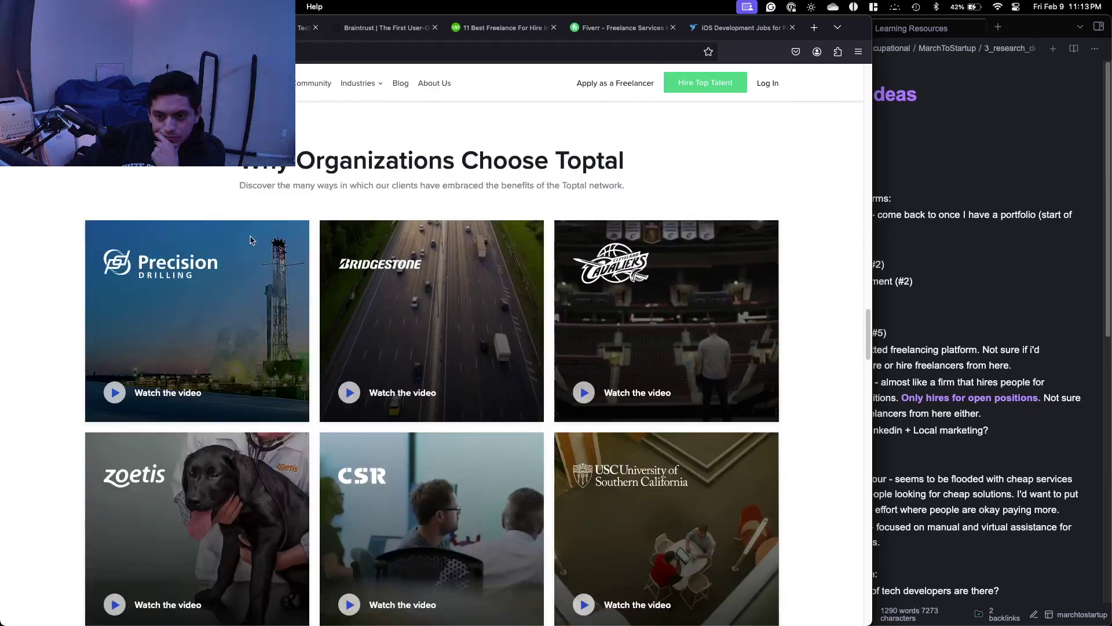
scroll(250, 241, down, 6)
scroll(250, 240, down, 5)
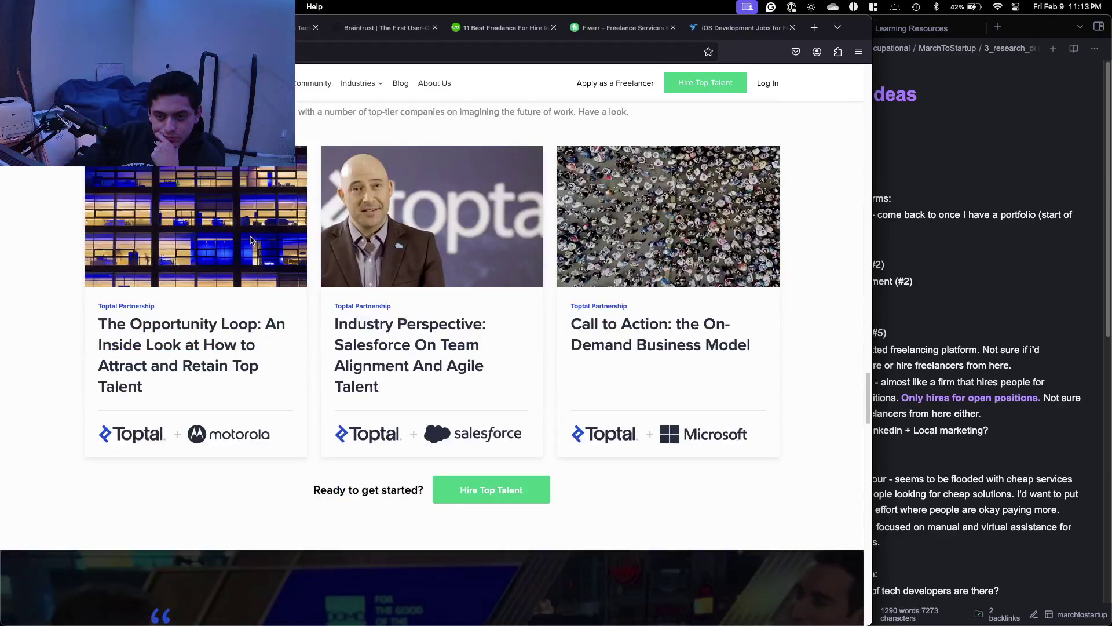
scroll(250, 241, down, 4)
scroll(250, 240, down, 11)
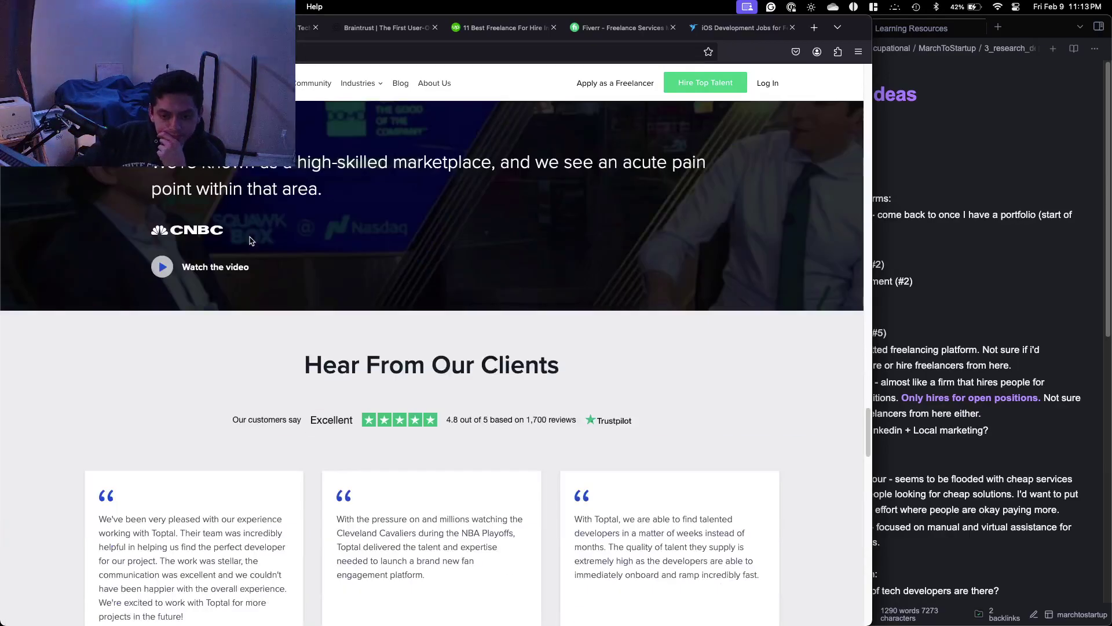
scroll(250, 241, up, 20)
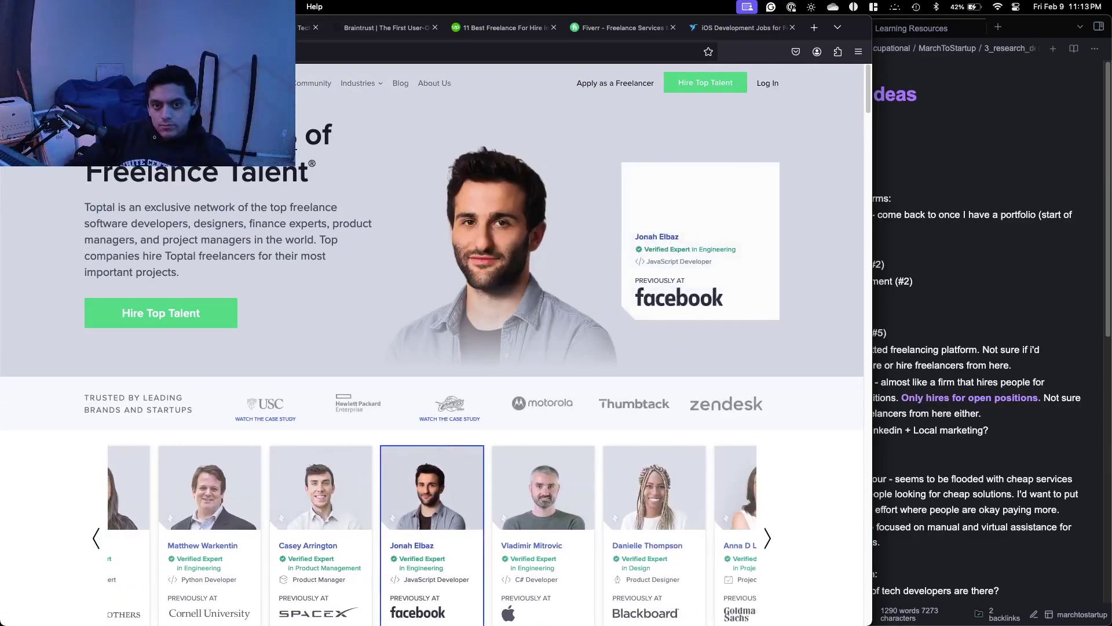
Open Toptal's top 3% page and examine the stages and pass rates of its screening process.
click(257, 206)
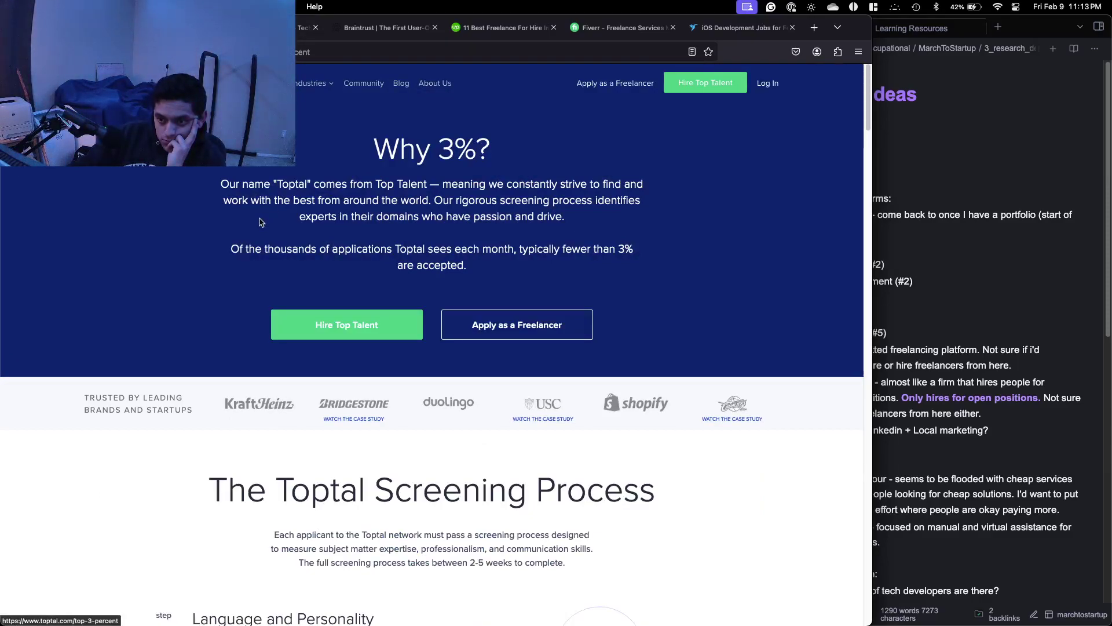
scroll(260, 222, down, 5)
scroll(260, 222, down, 2)
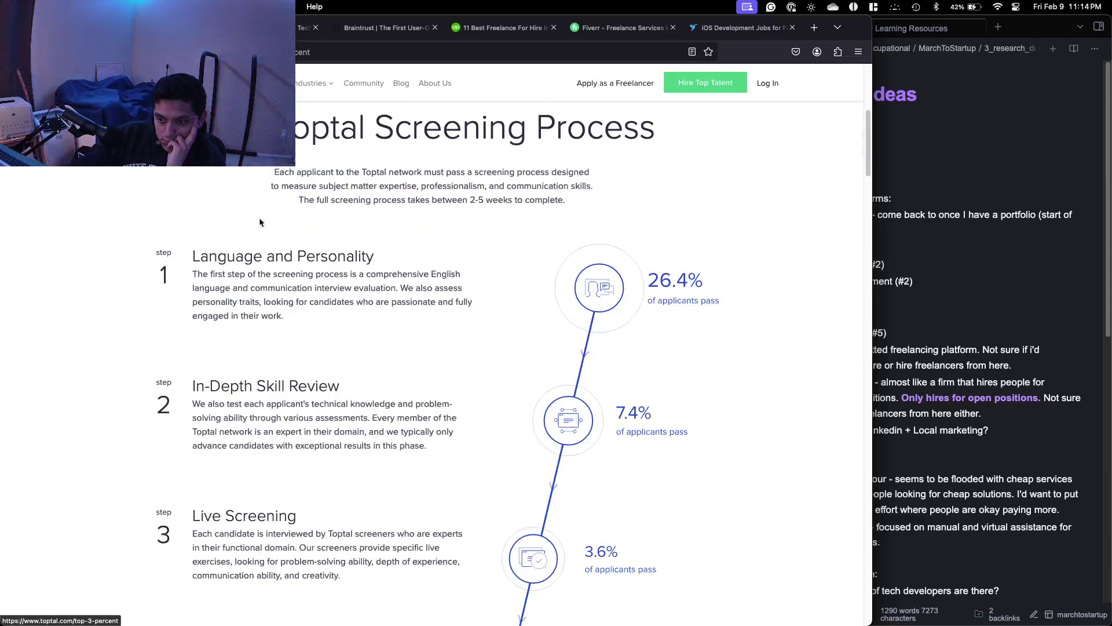
scroll(261, 222, down, 8)
scroll(260, 218, up, 9)
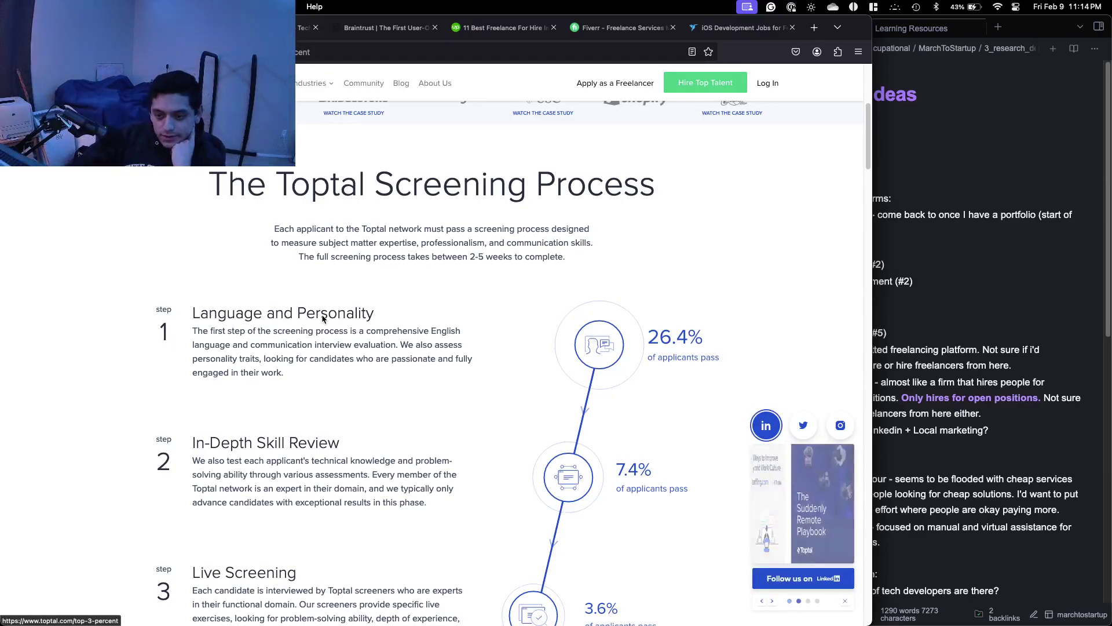
Read the skill review, live screening, test projects and continued excellence stages of Toptal's screening process.
scroll(323, 318, down, 5)
drag(281, 315, 402, 363)
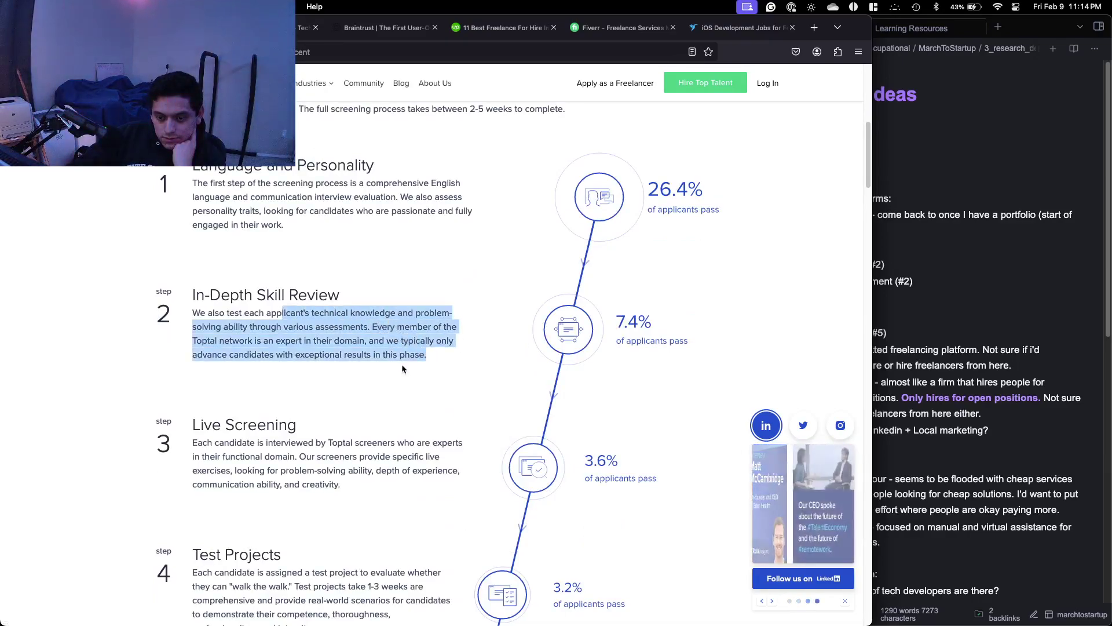
scroll(402, 364, down, 4)
click(377, 347)
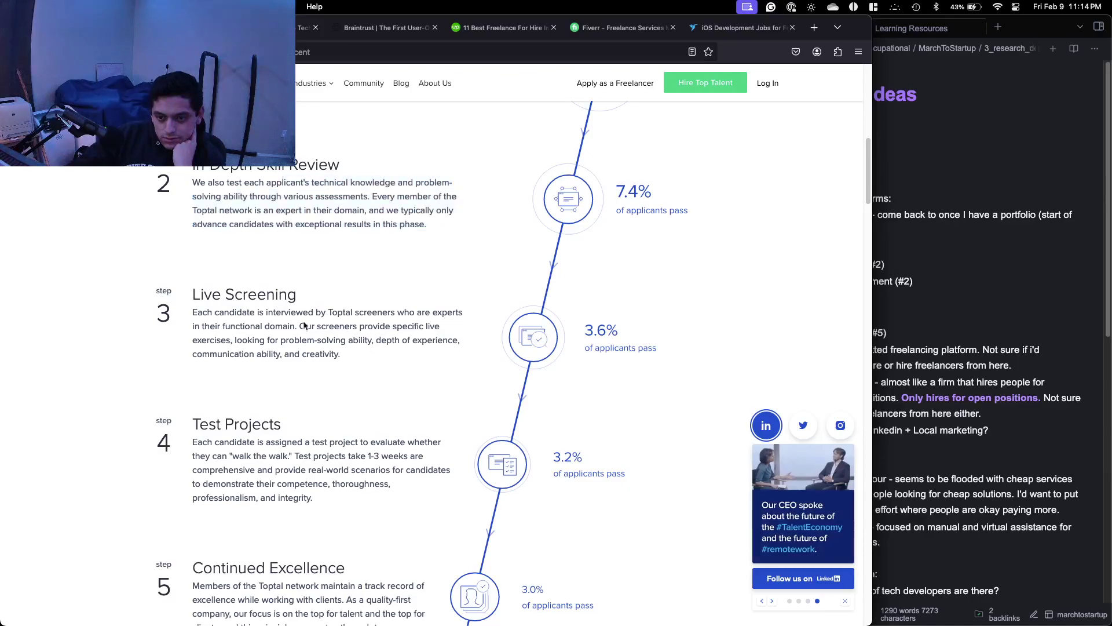
drag(215, 314, 347, 337)
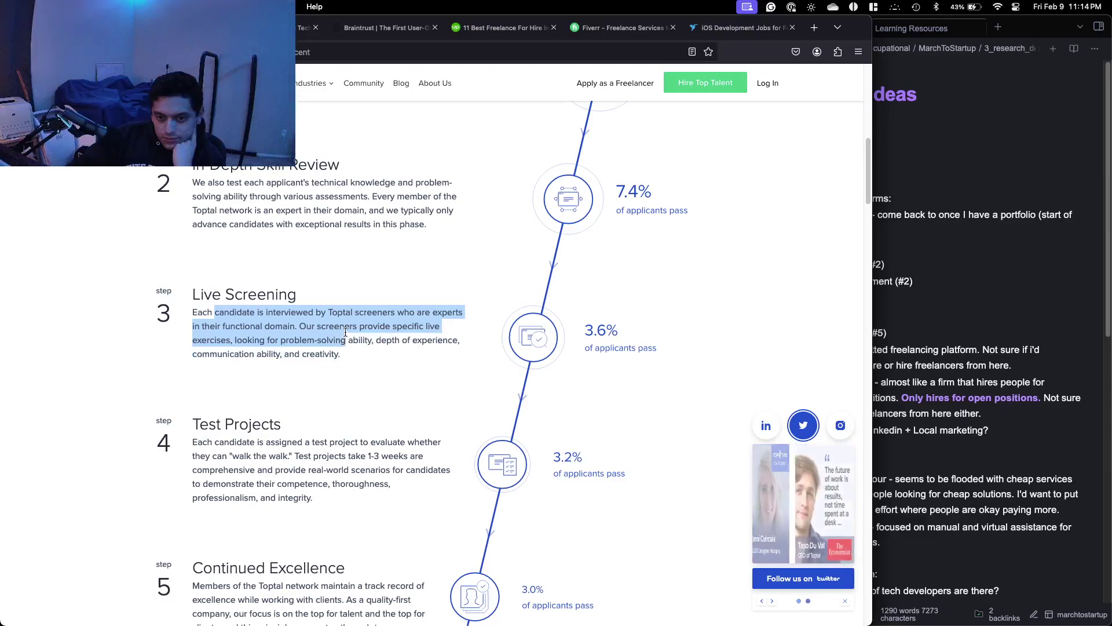
scroll(290, 376, down, 2)
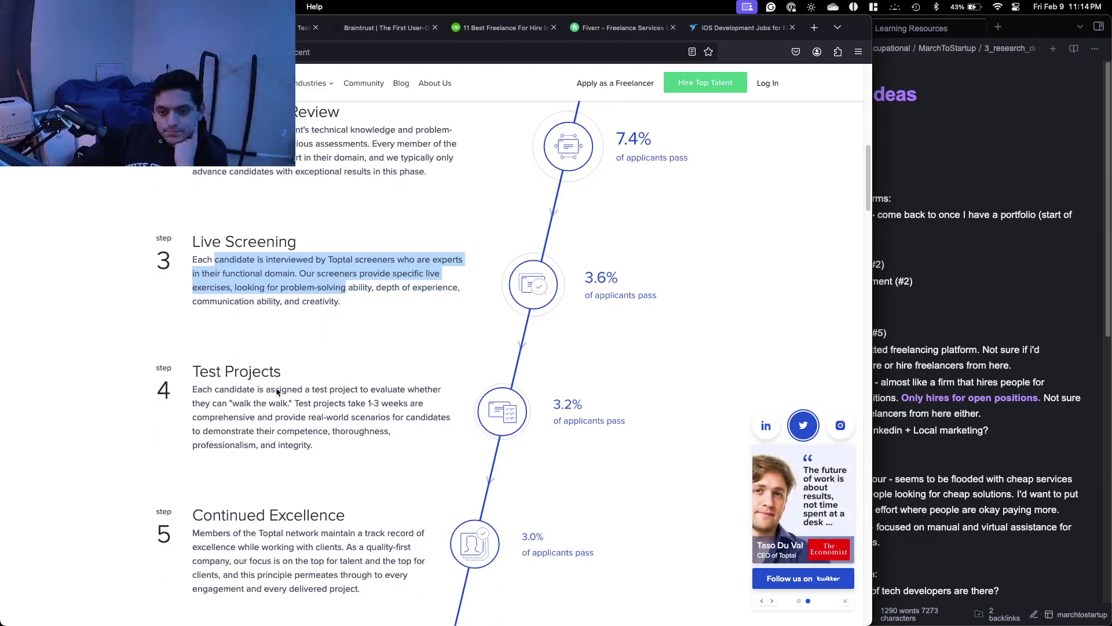
drag(272, 392, 358, 446)
scroll(358, 447, down, 7)
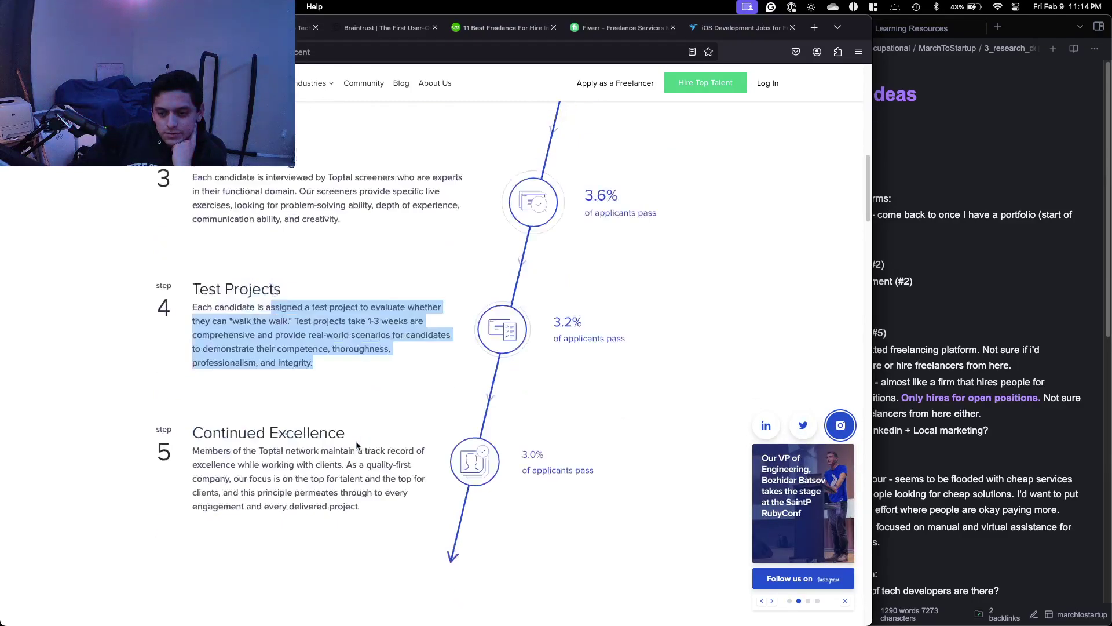
click(268, 357)
Open the Machine Learning Engineers category from the Toptal Developers list and browse its freelancer profiles.
scroll(269, 357, down, 7)
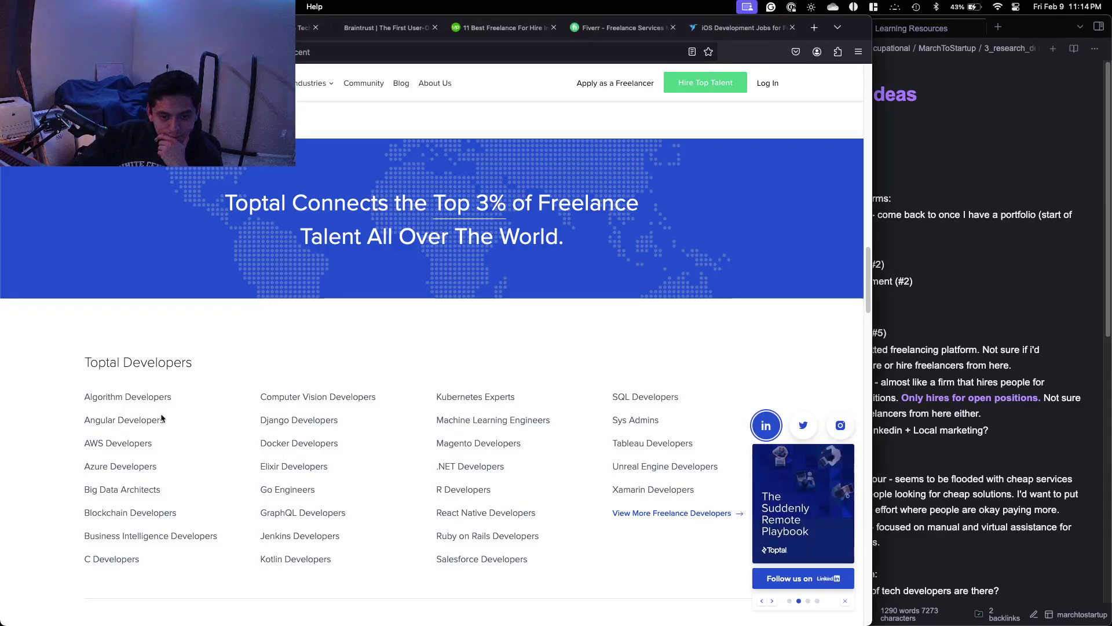
scroll(560, 405, down, 1)
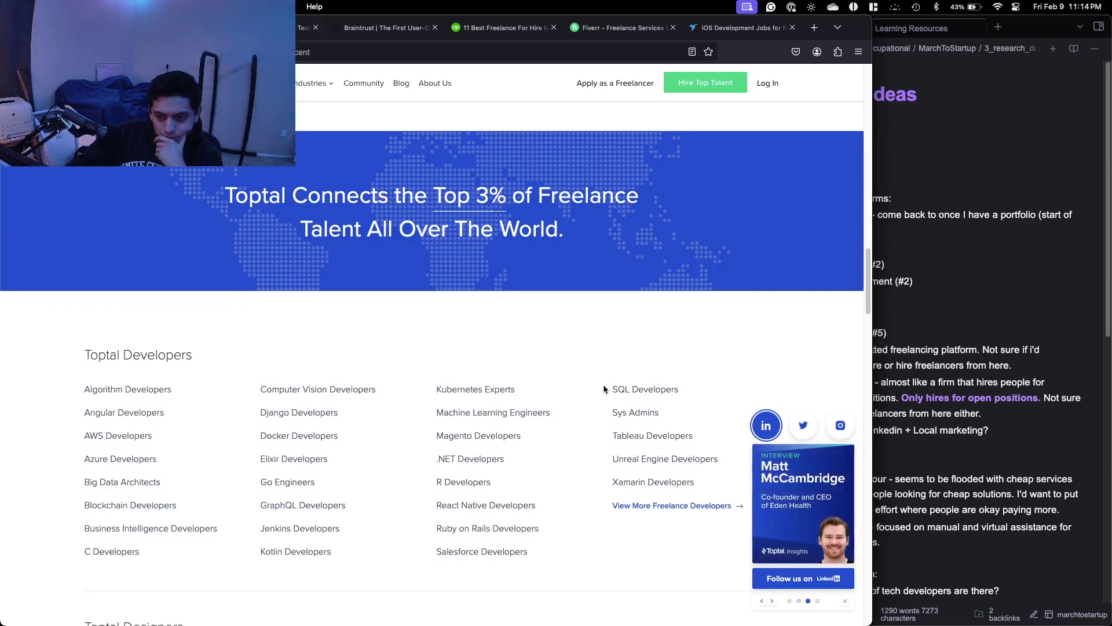
click(487, 398)
scroll(486, 401, down, 5)
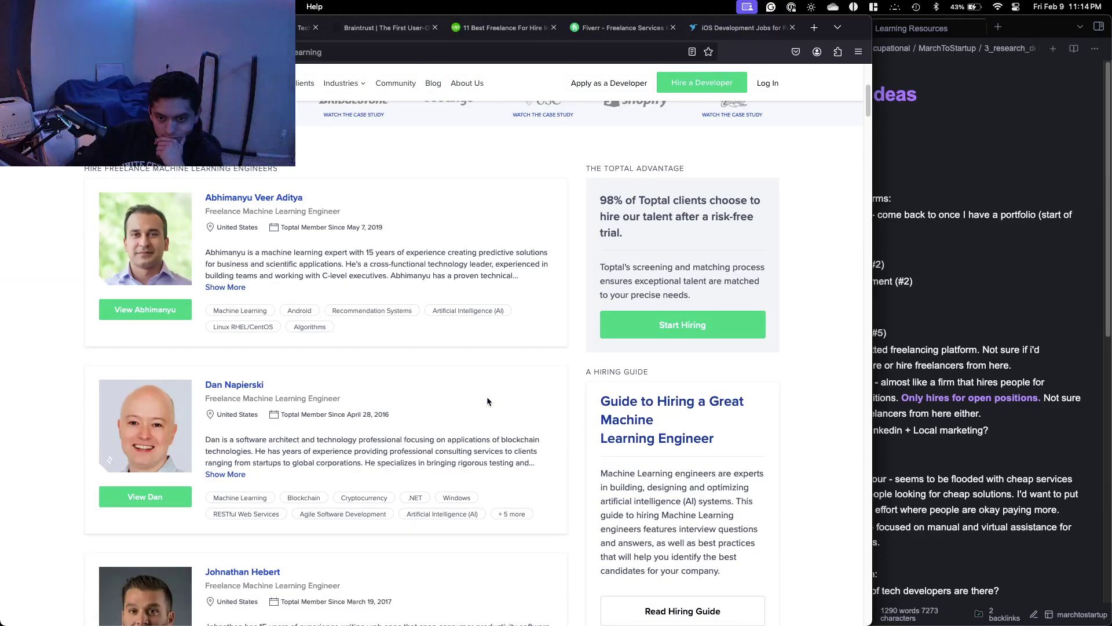
scroll(487, 401, down, 4)
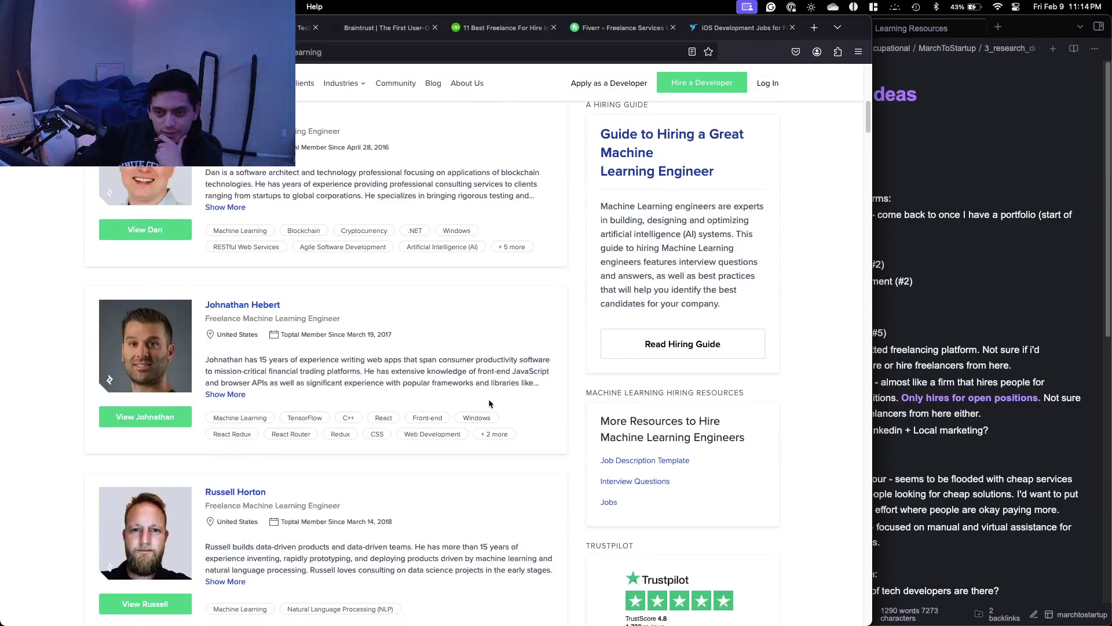
scroll(512, 386, down, 2)
scroll(512, 386, down, 5)
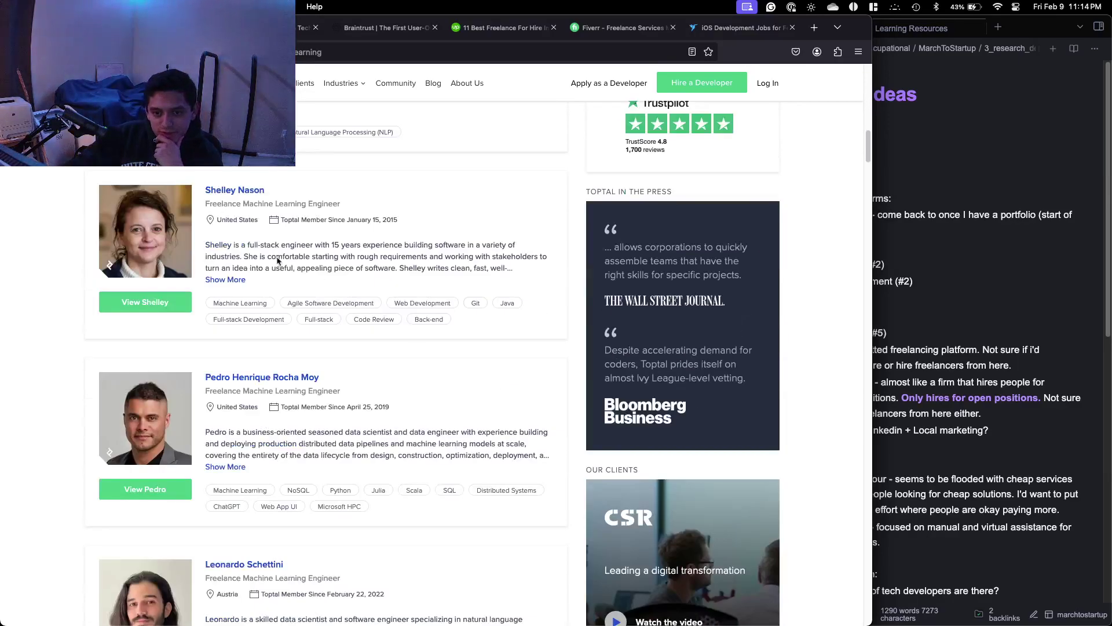
Open the profile of the machine learning engineer who joined on January 15, 2015 and examine the work experience and education.
click(243, 279)
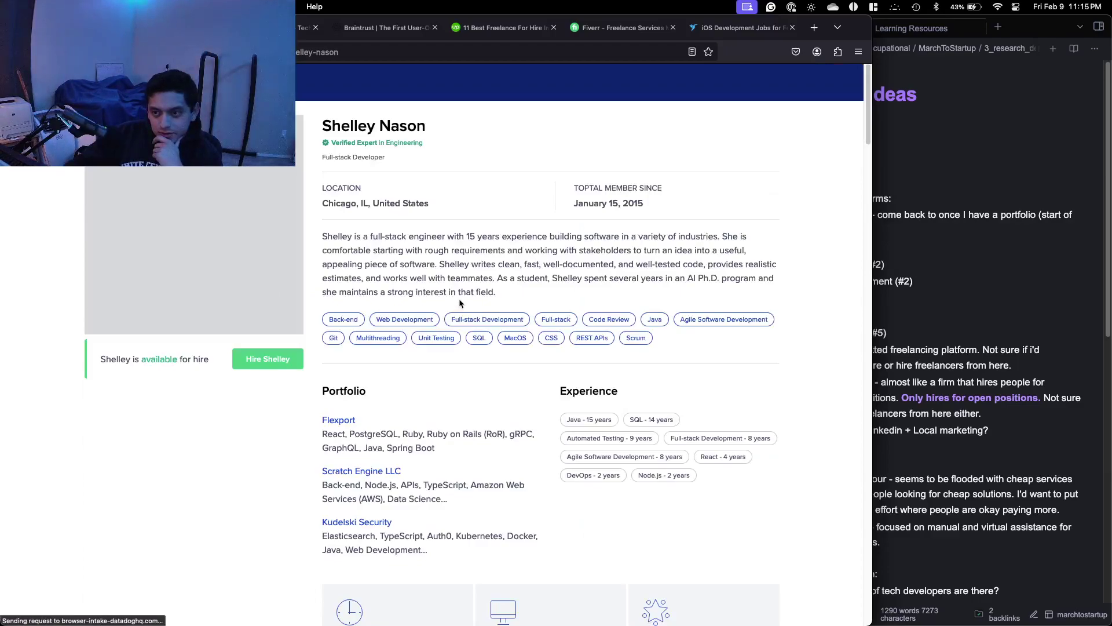
scroll(458, 297, down, 7)
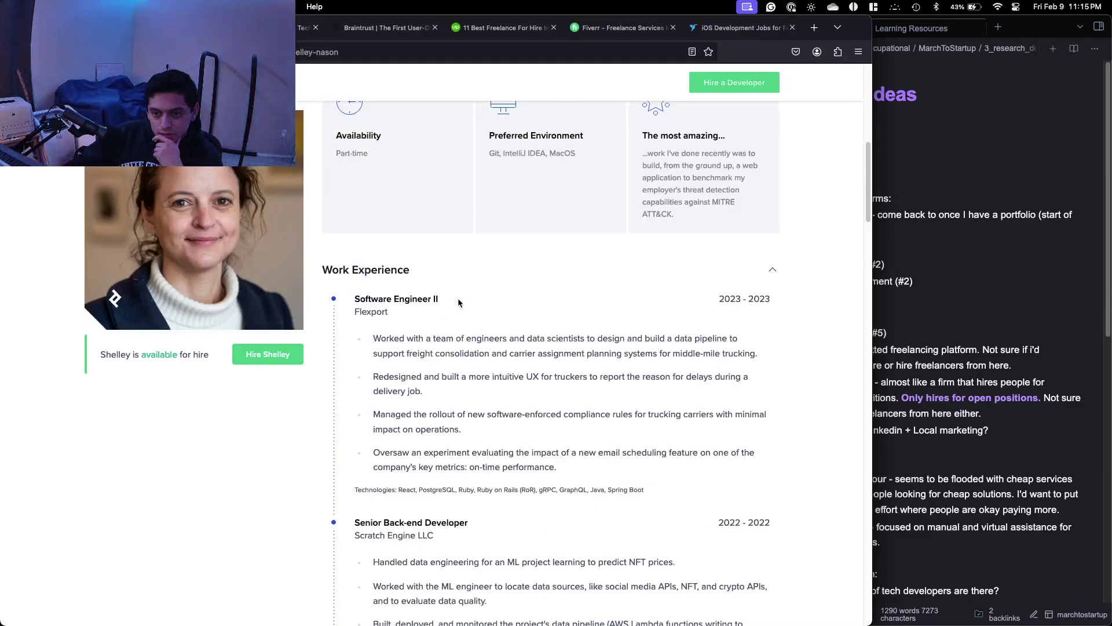
scroll(457, 298, down, 10)
scroll(458, 302, down, 15)
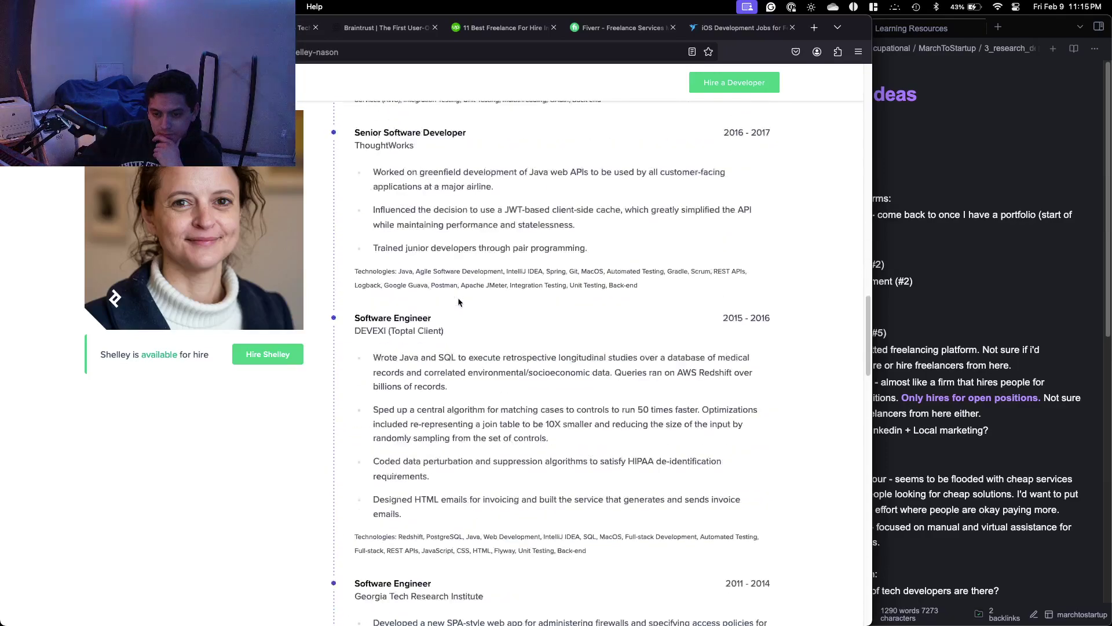
scroll(458, 302, up, 5)
scroll(452, 370, down, 5)
click(467, 381)
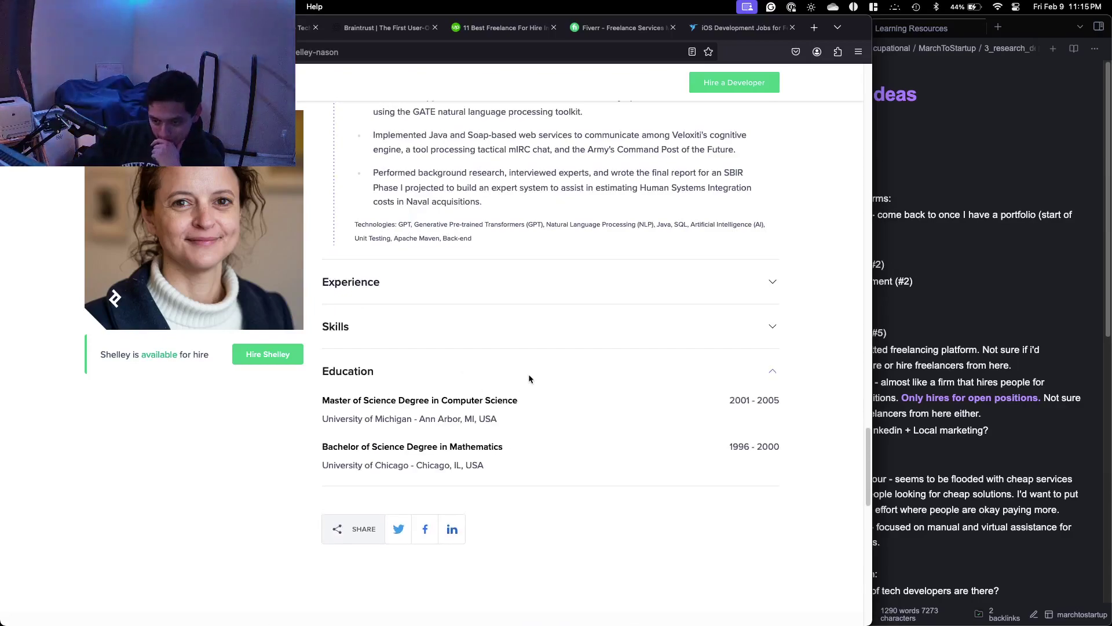
scroll(538, 389, up, 5)
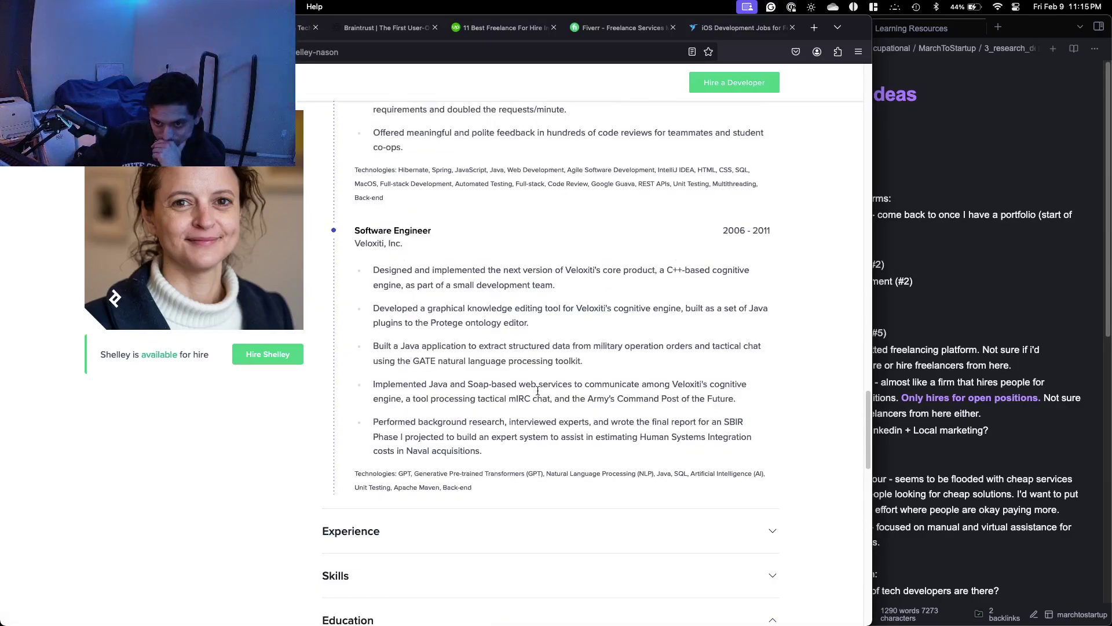
scroll(537, 391, down, 3)
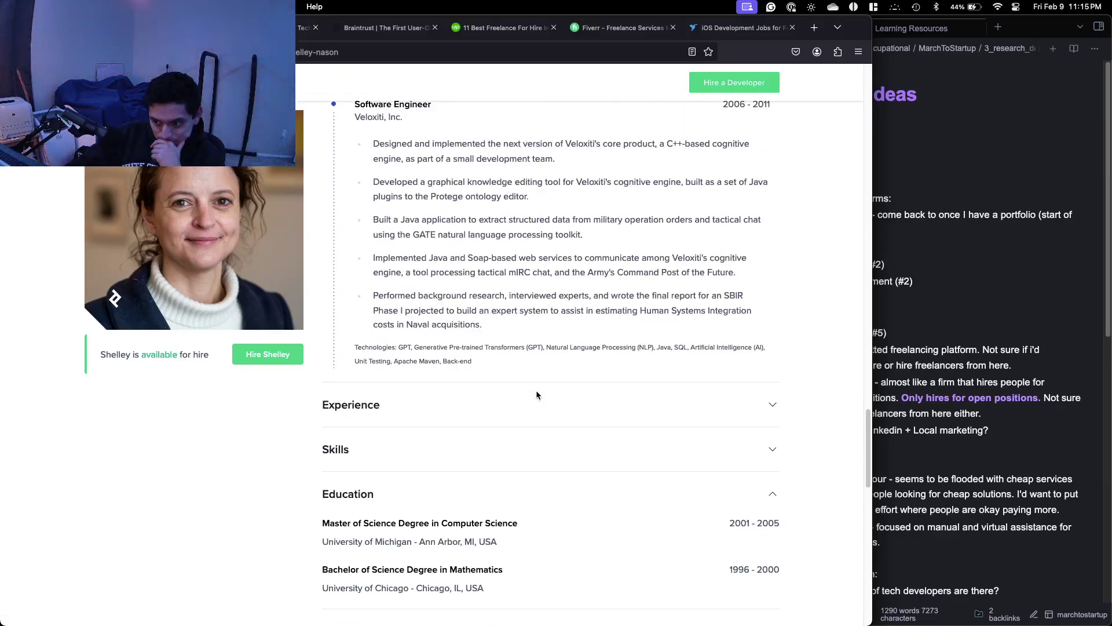
scroll(537, 395, up, 15)
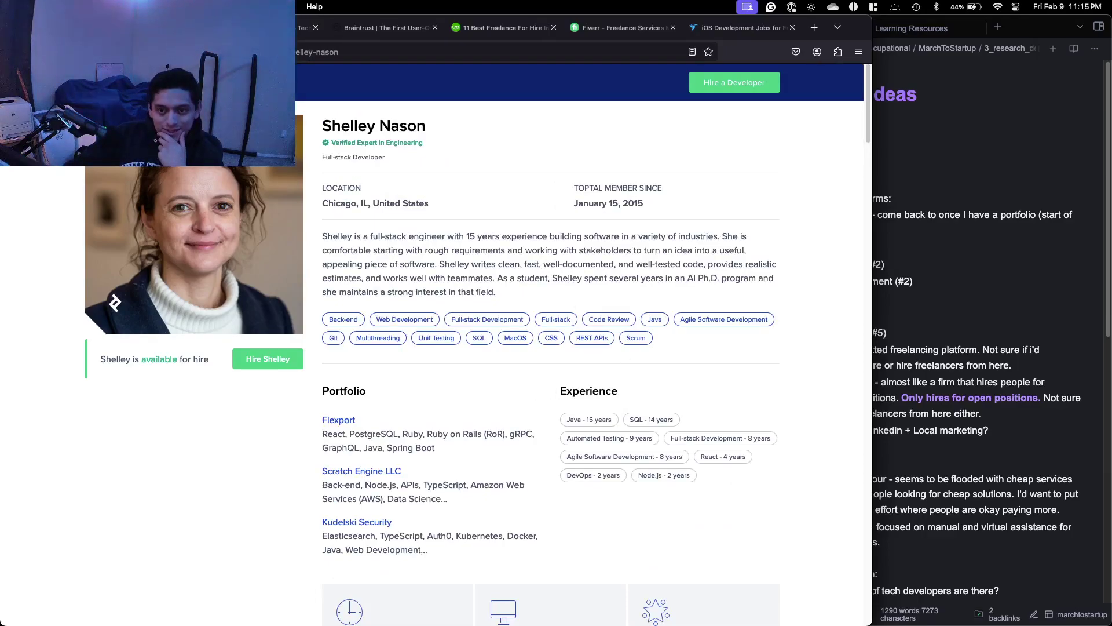
Return to the machine learning engineers listing and look over the remaining freelancer profiles.
click(14, 52)
scroll(397, 314, down, 10)
scroll(396, 315, down, 5)
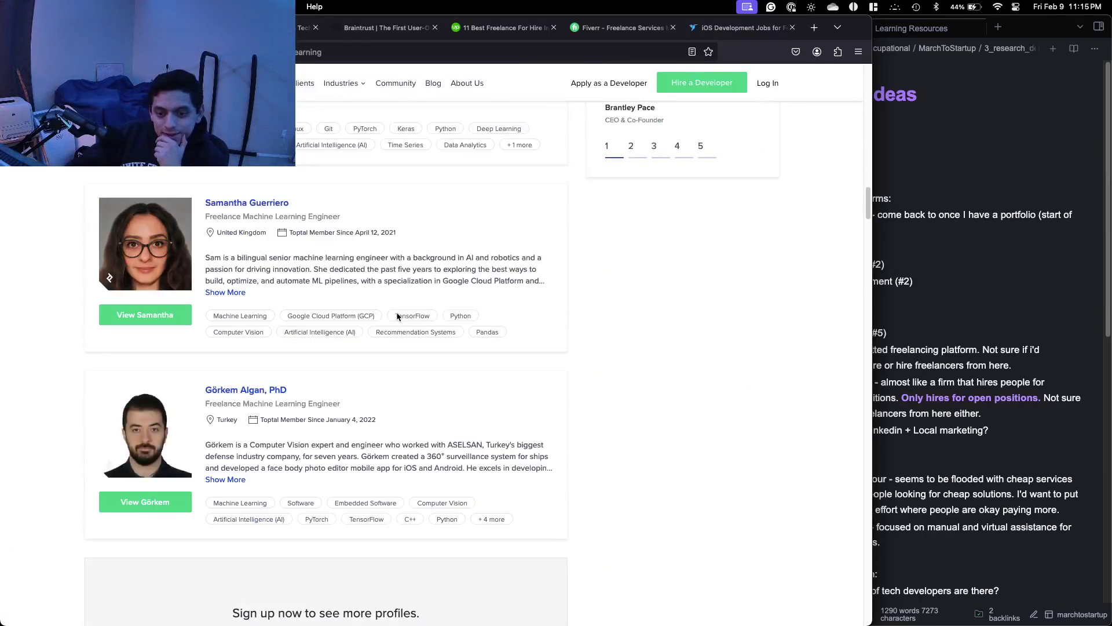
scroll(396, 314, down, 5)
scroll(396, 315, up, 6)
scroll(396, 314, up, 10)
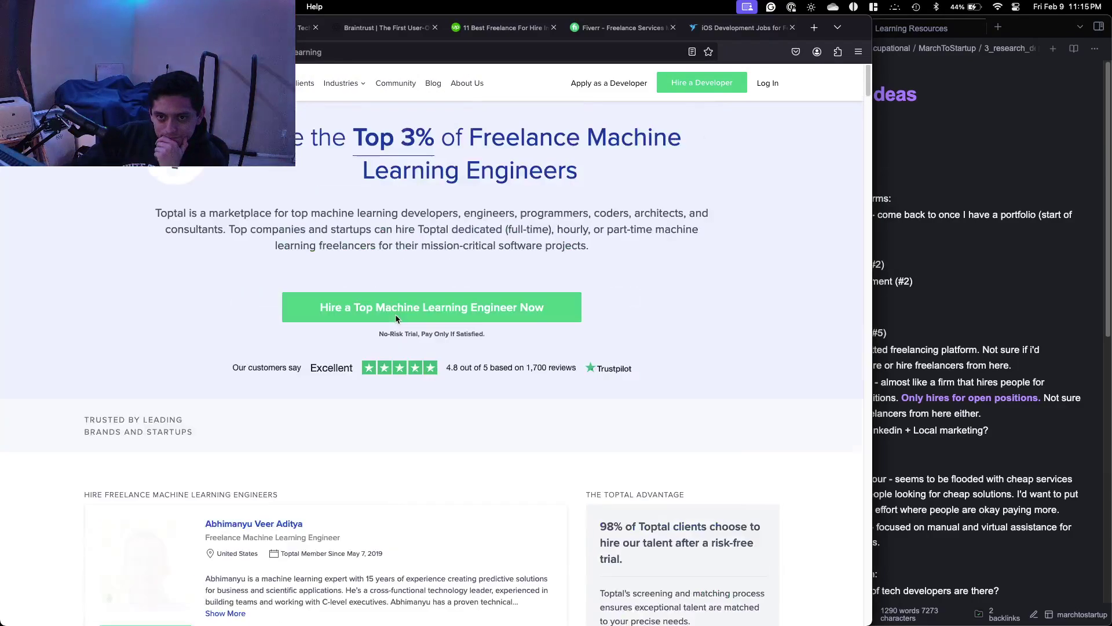
In Notes and Ideas, add "- probably would only apply if I plan to freelance for over 1-2 years." to the Toptal entry.
click(992, 285)
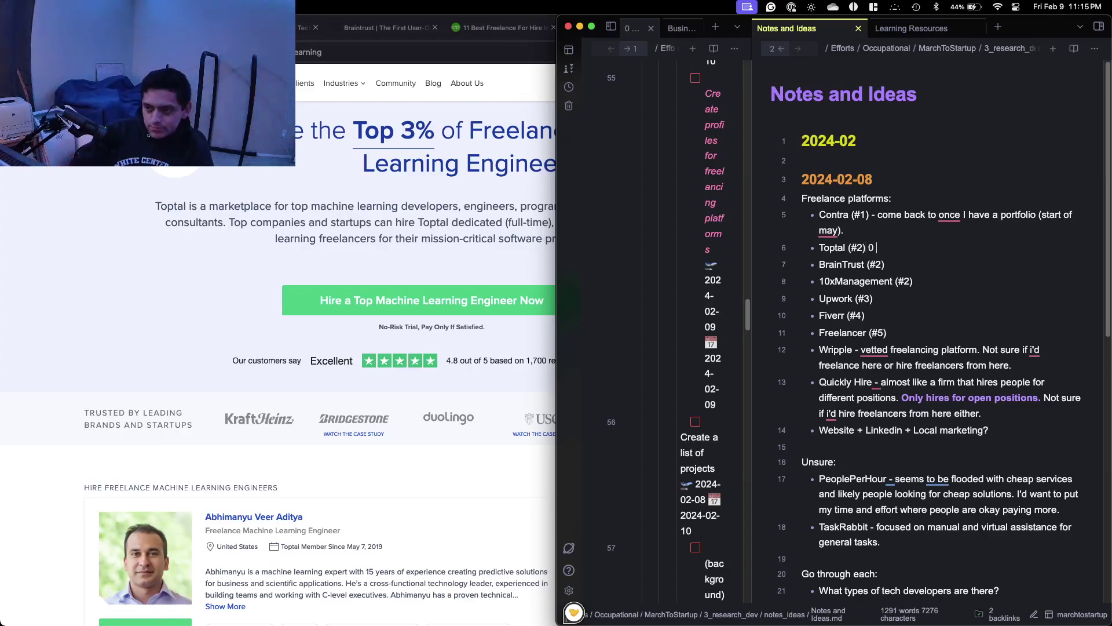
key(BackSpace)
key(BackSpace)
text(- proab)
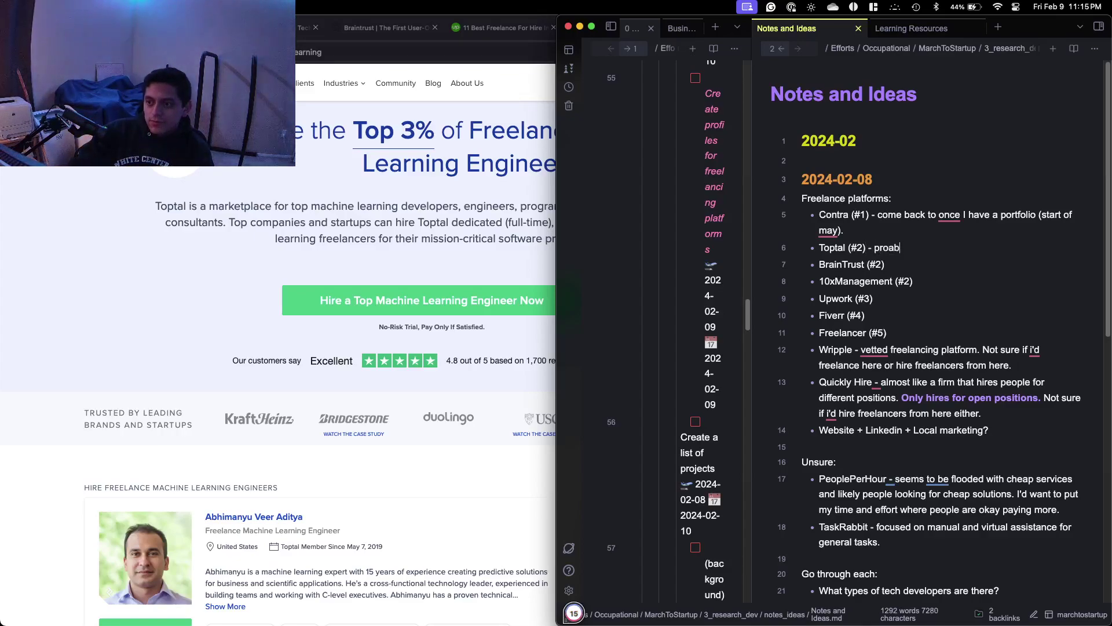
key(BackSpace)
key(BackSpace)
key(BackSpace)
text(ly would only)
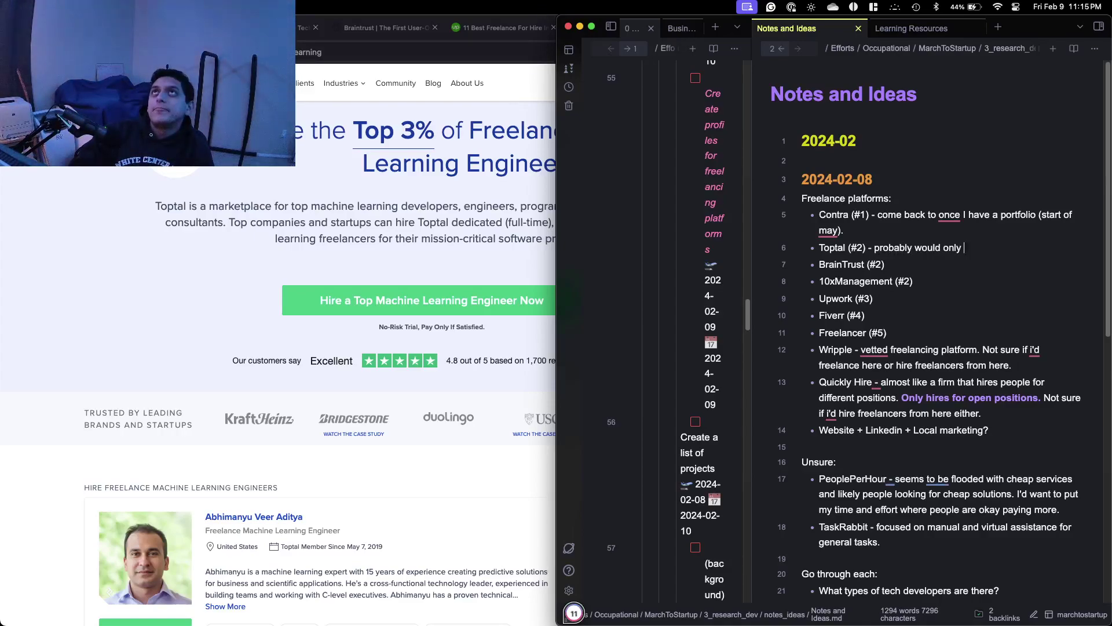
text( apply if I pla)
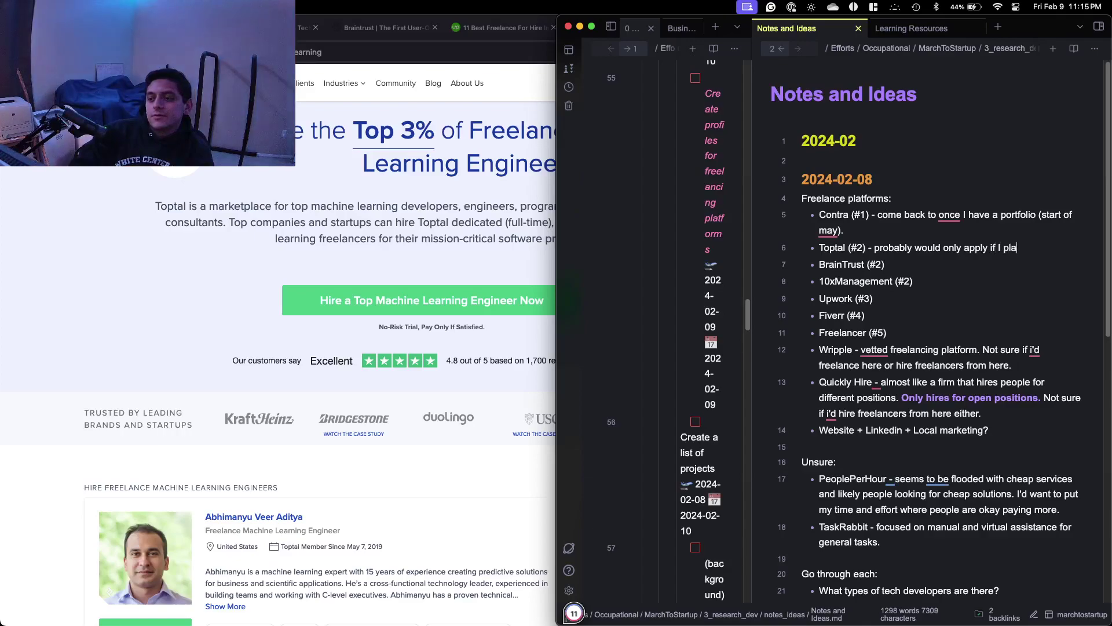
text(n to freel)
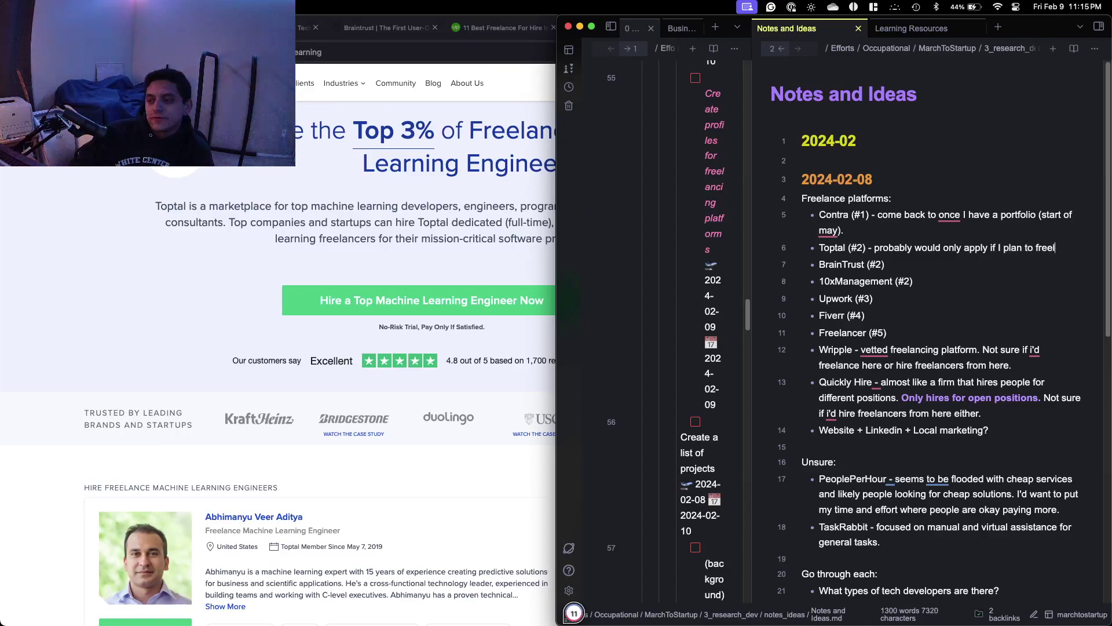
text(ance for ov)
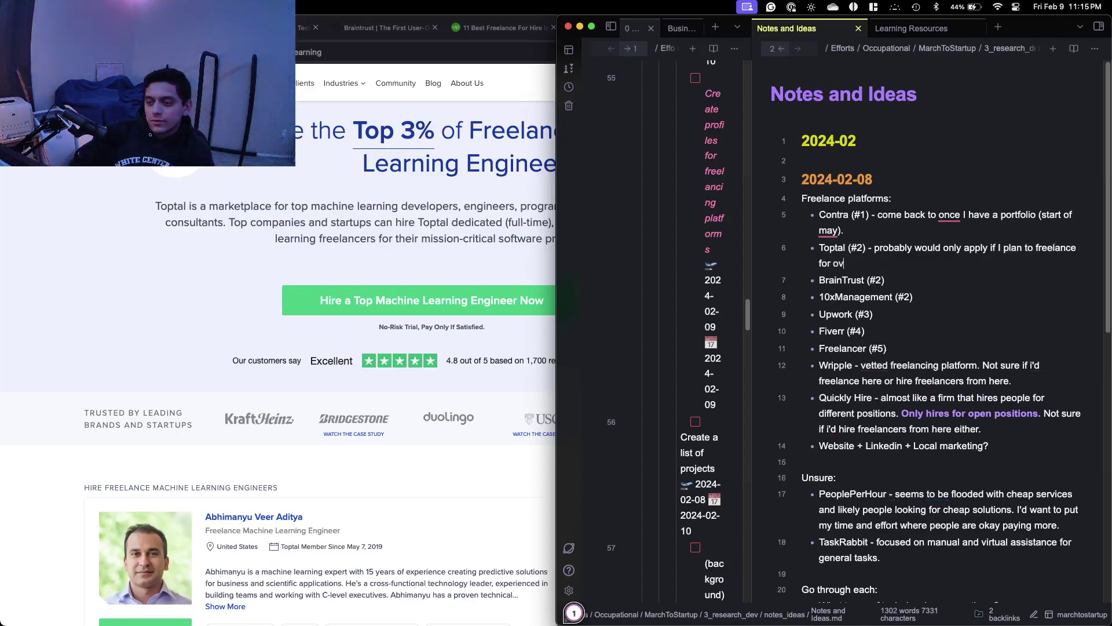
text(er 1-2 years. )
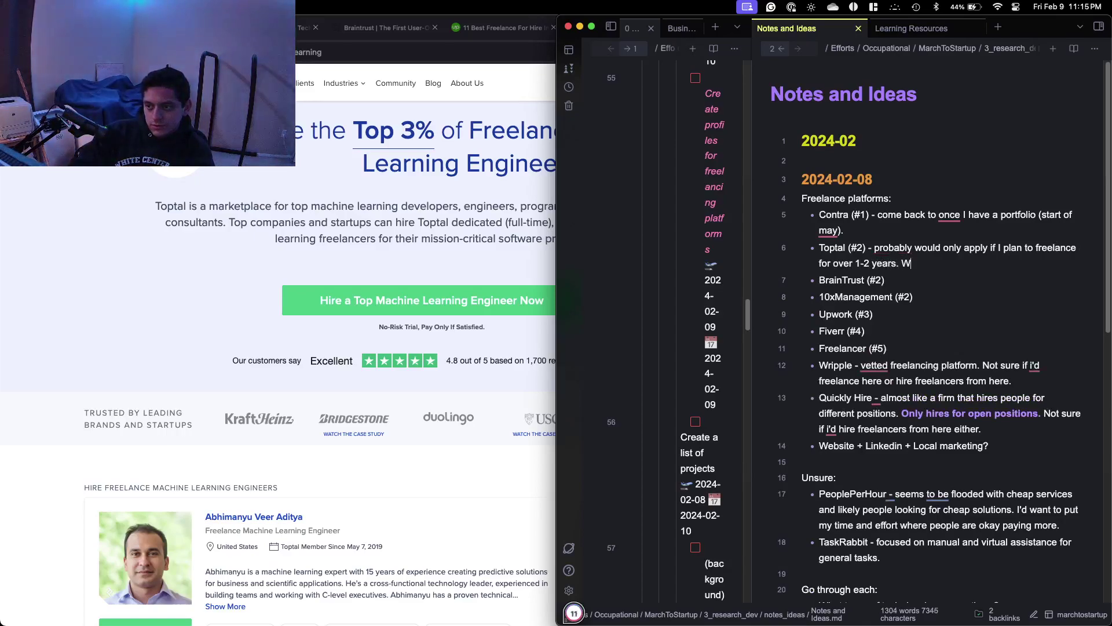
Continue the Toptal entry with "Would apply late in december after really hon".
text(Would apply I)
text(ate )
text(in dem)
text(em)
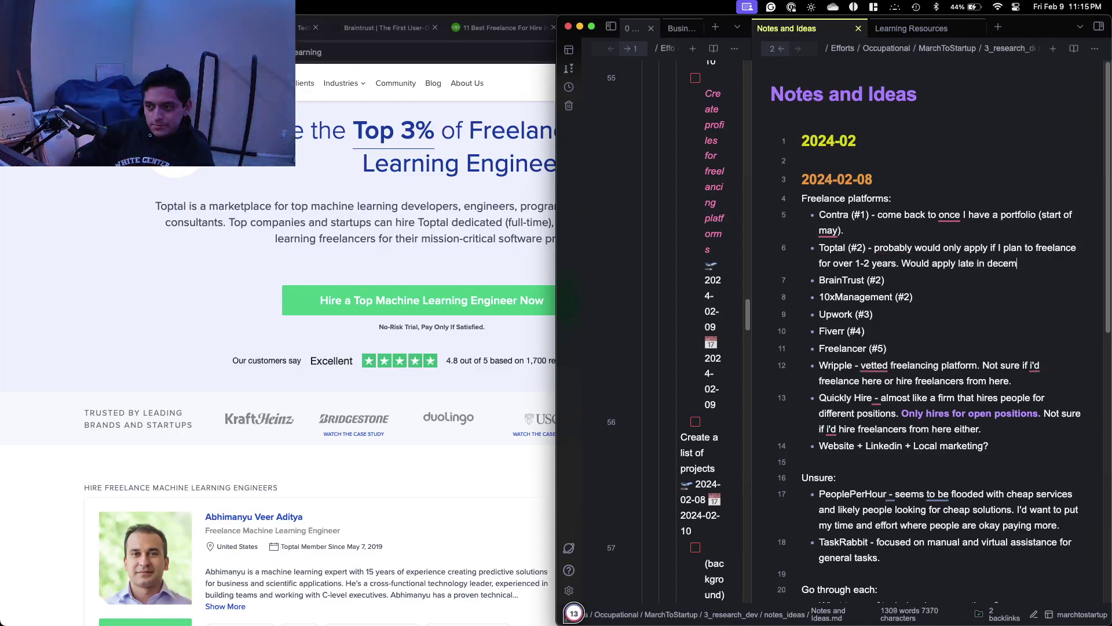
text(ber after )
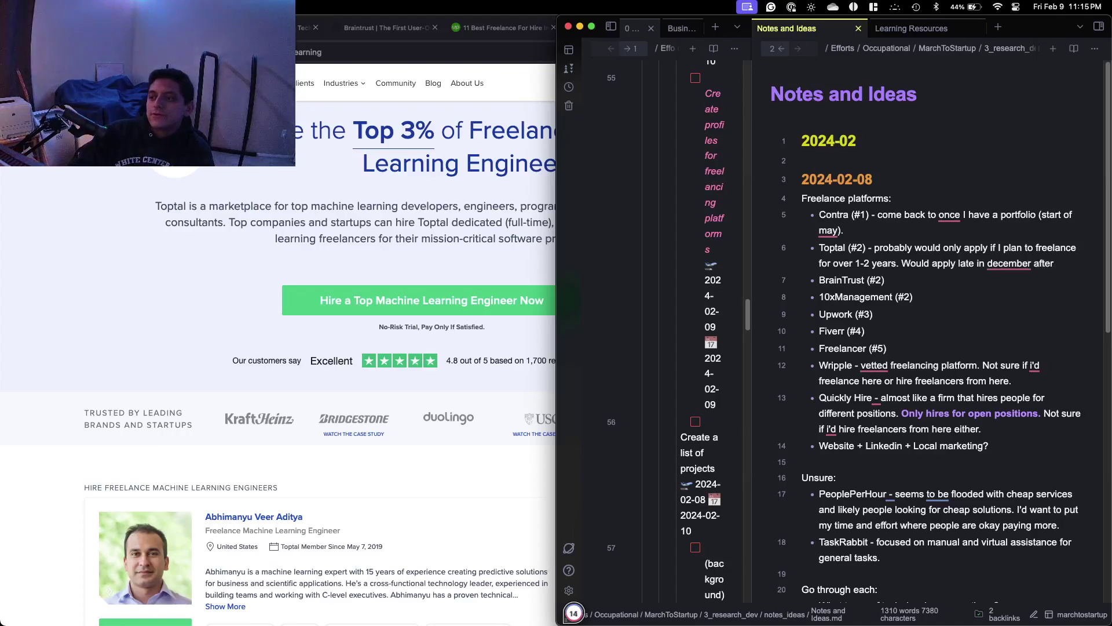
text(d)
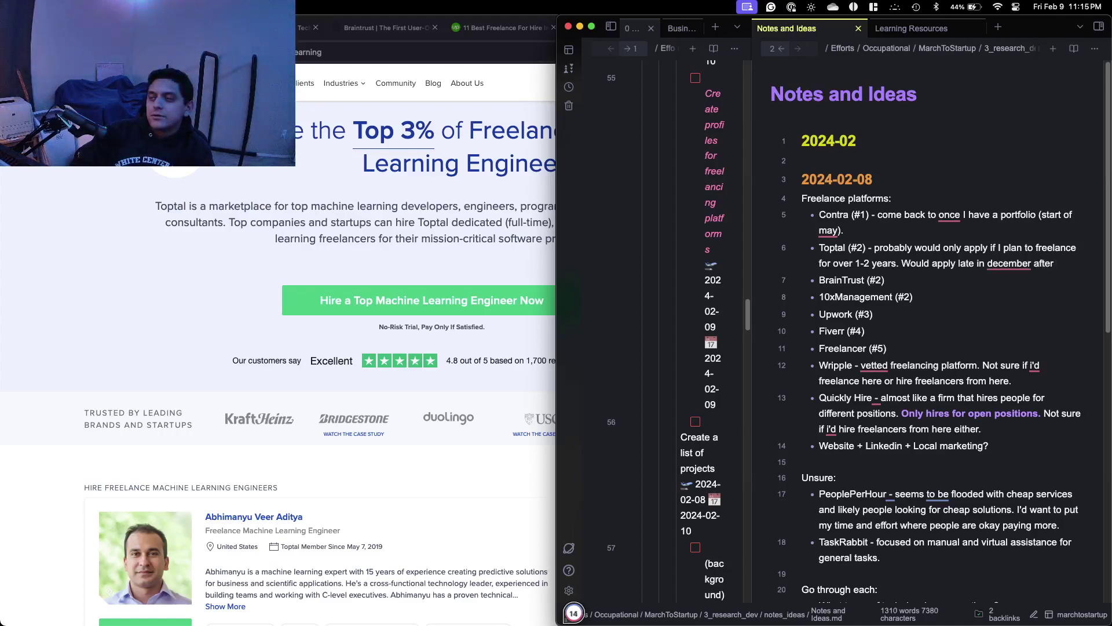
text(real)
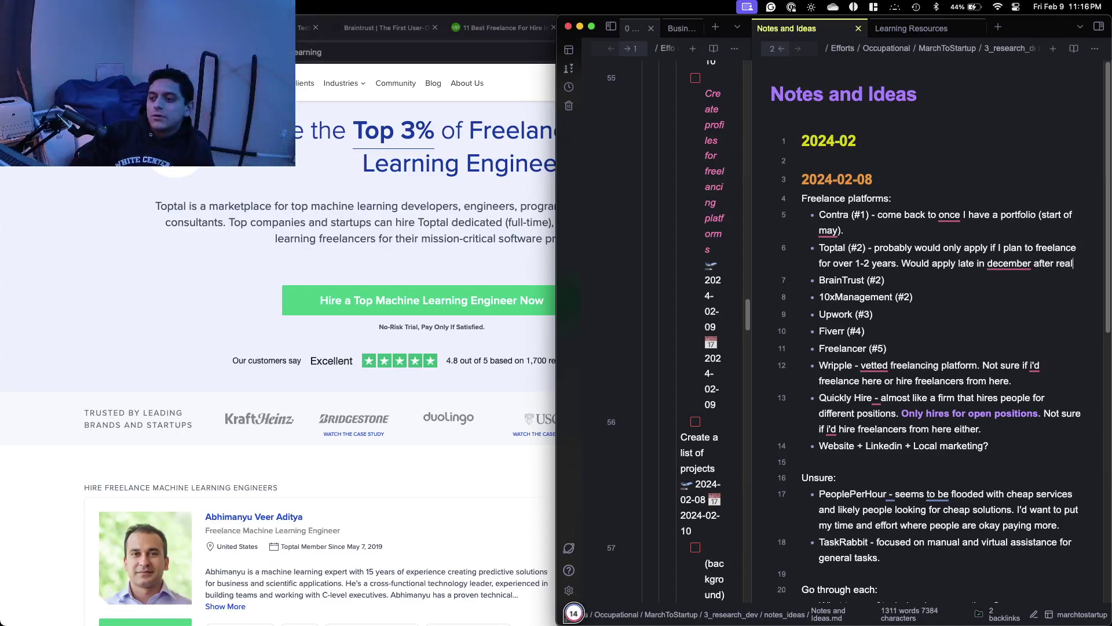
text(ly hon)
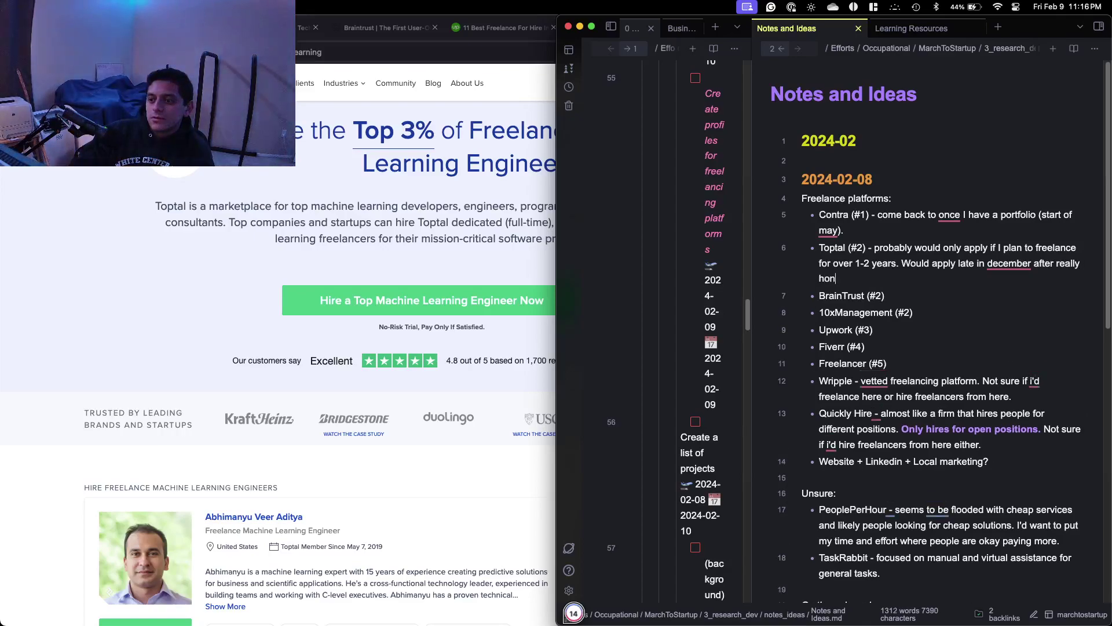
Complete the Toptal note so it ends with "honing in on 2-3 skills (e.g. ios app dev, andriod app dev, and figma).".
text(ing in on )
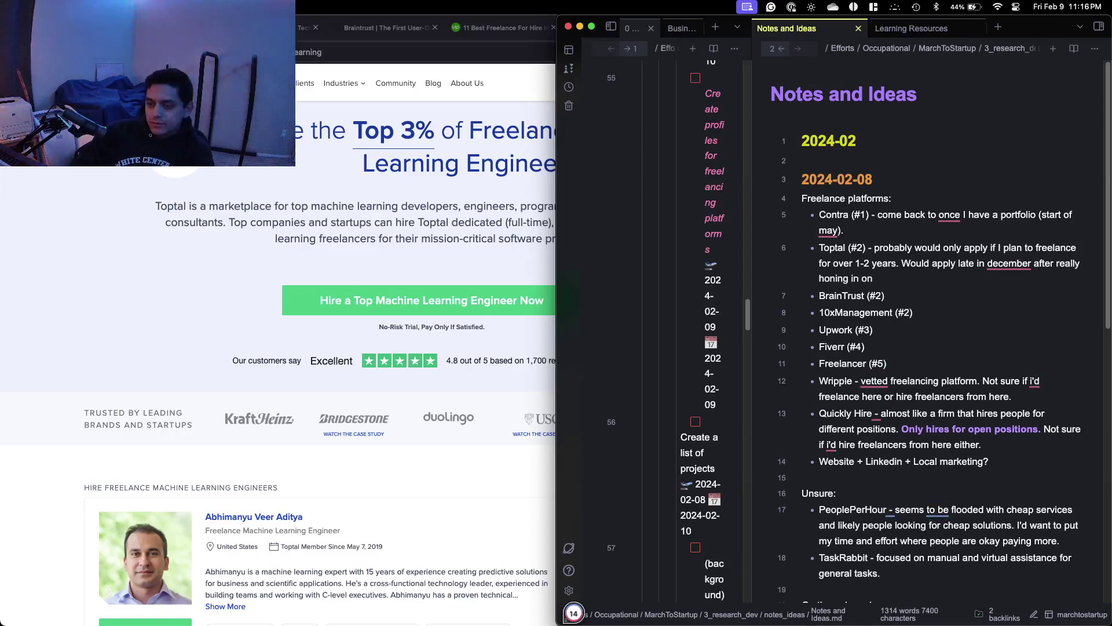
text(1-2)
text(-3 skills (e.g. a)
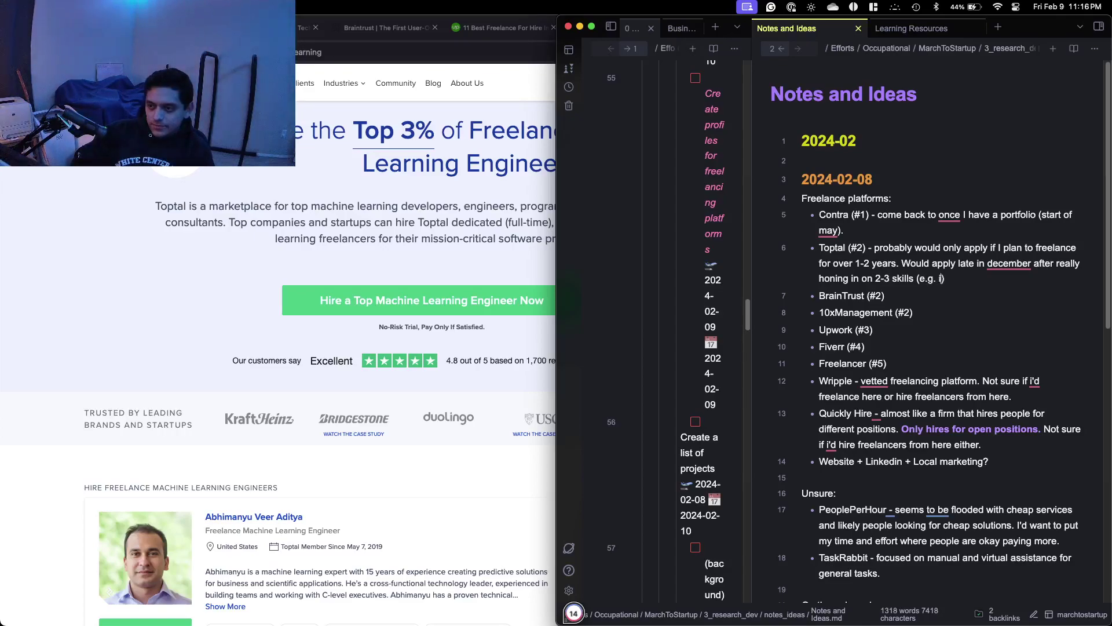
text(pp dev, an)
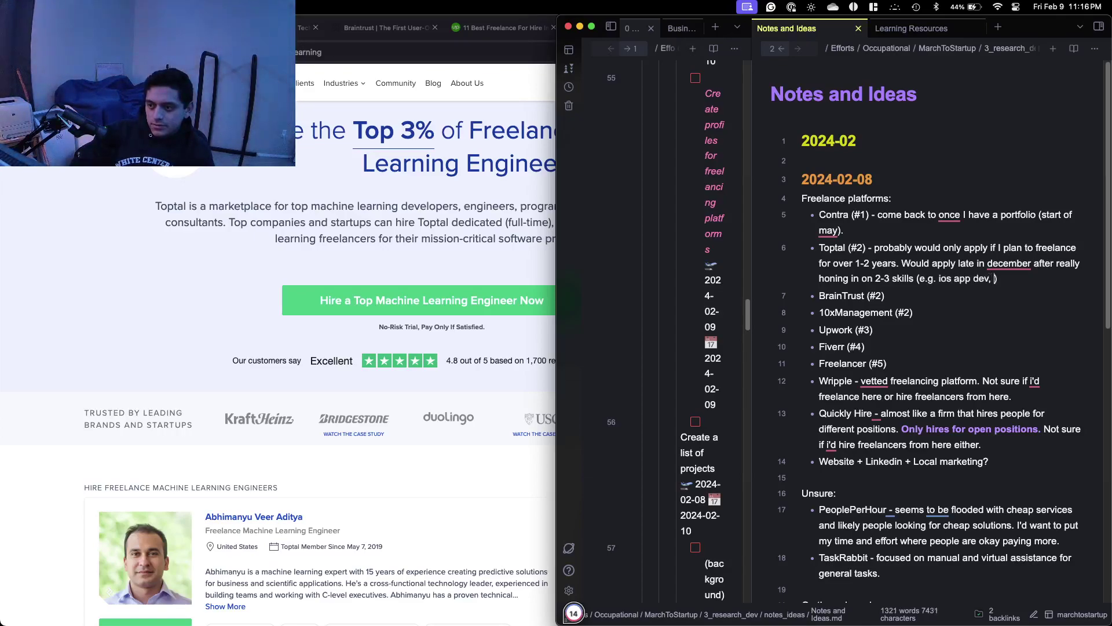
text(drop)
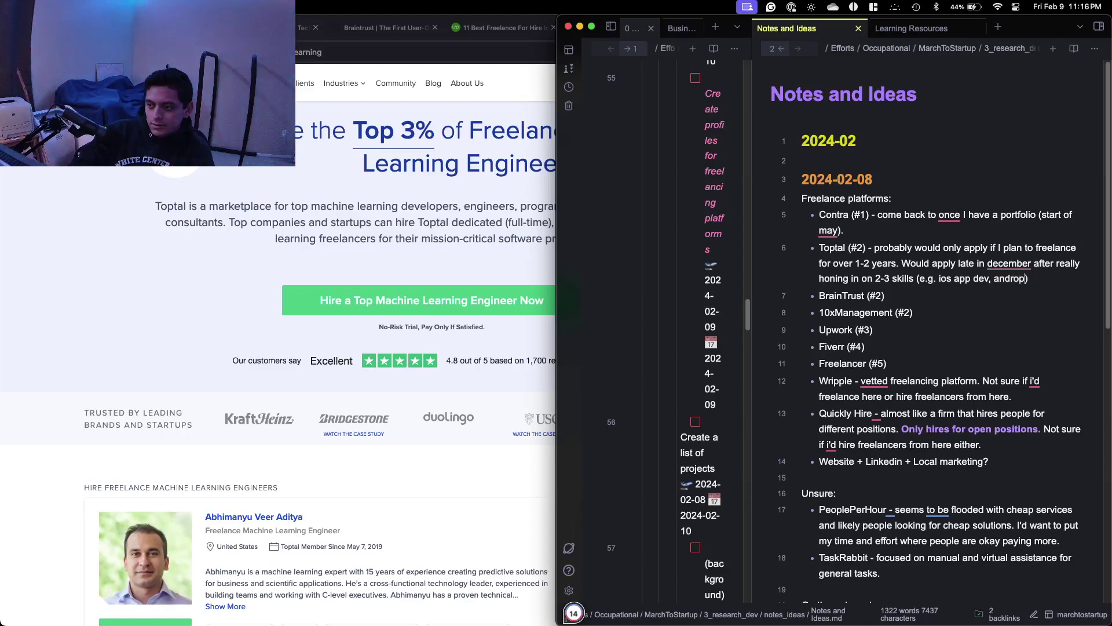
text(app d)
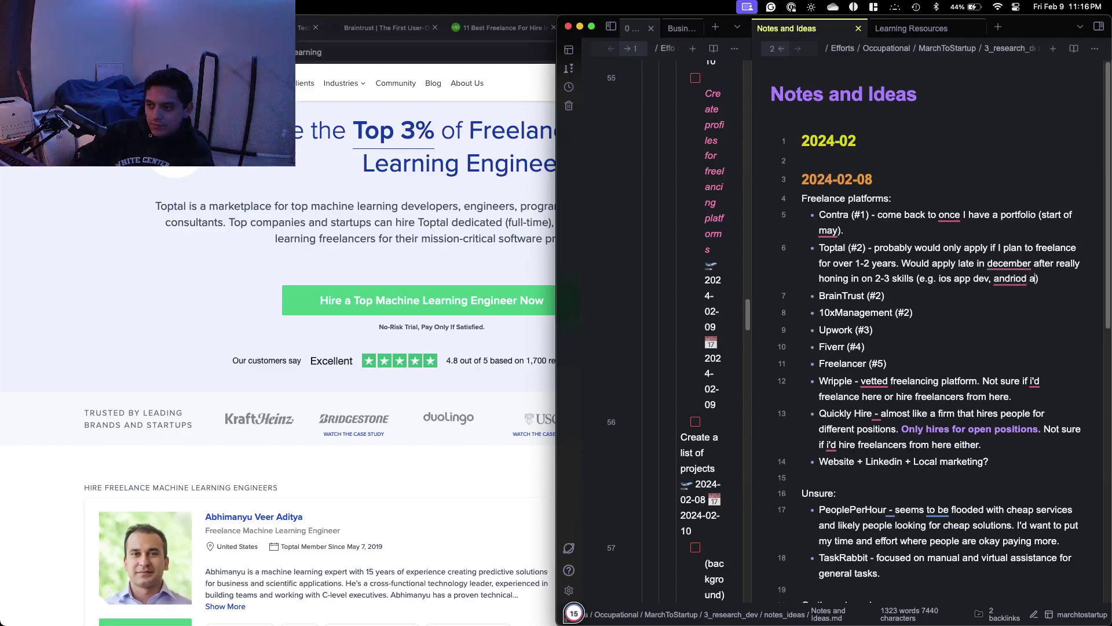
text(ev, and figma)
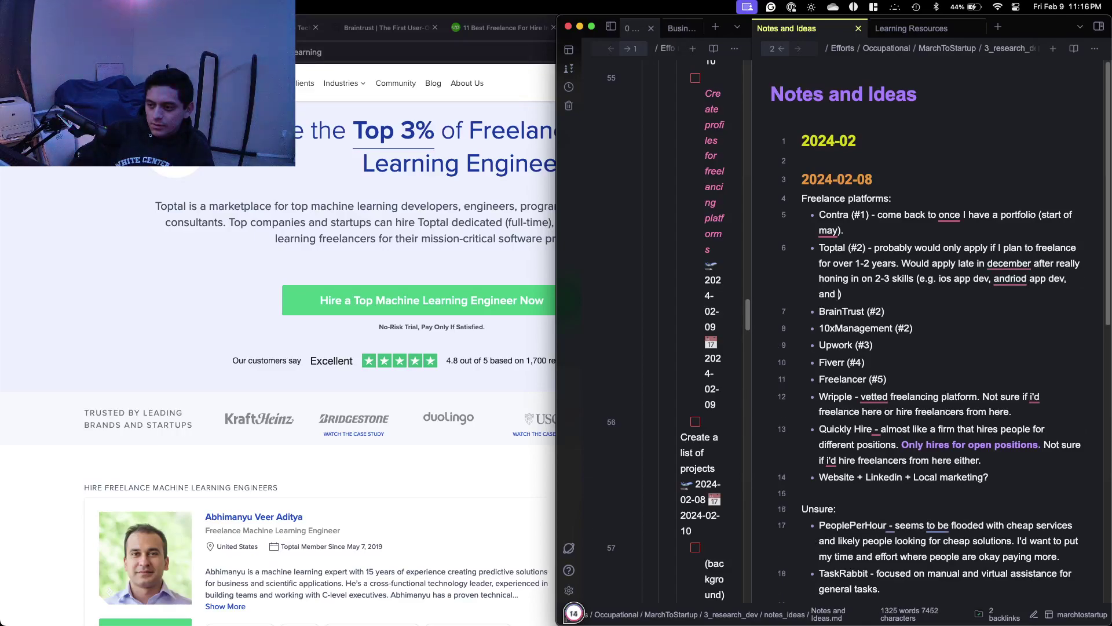
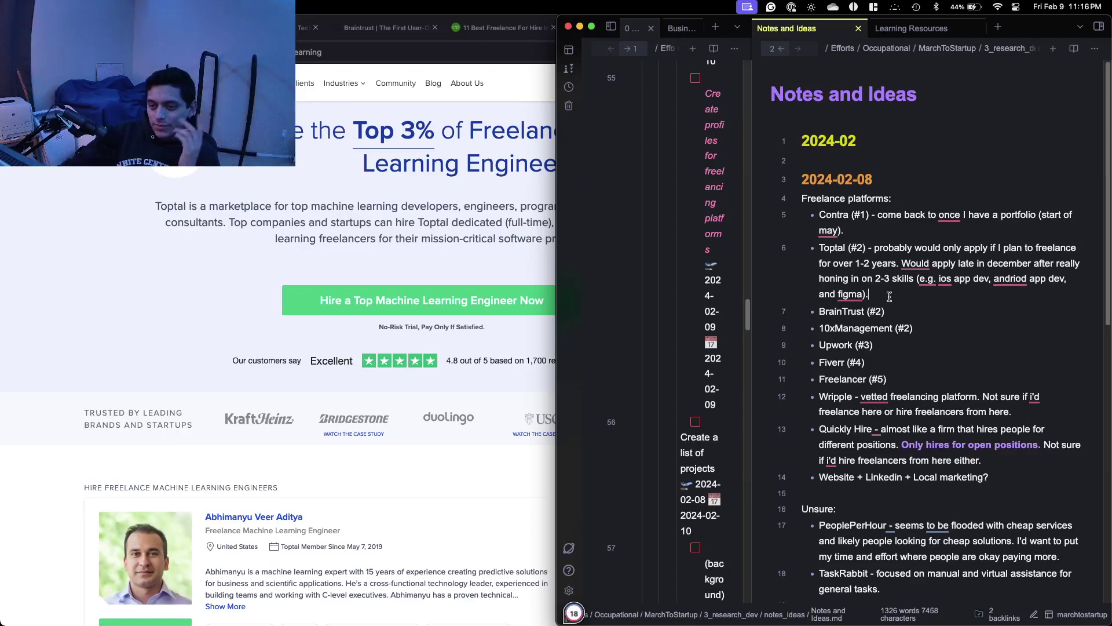
Move the Toptal bullet down the freelance platforms list so it sits directly below Freelancer.
click(478, 259)
click(945, 296)
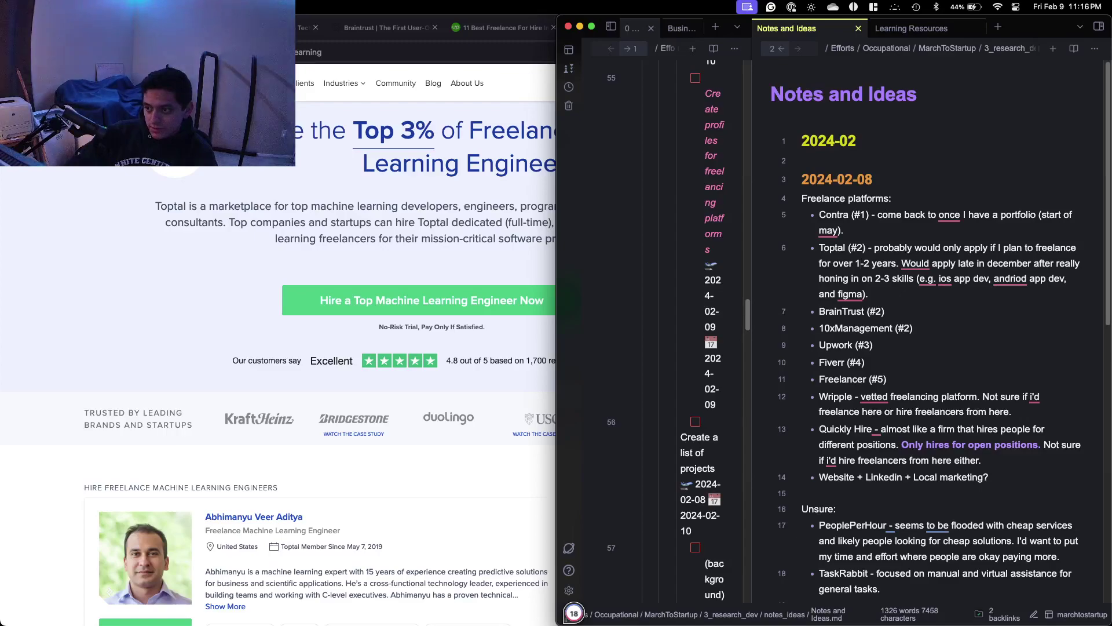
key(alt+Down)
key(alt+Down)
key(alt+Down)
key(alt+Down)
key(alt+Down)
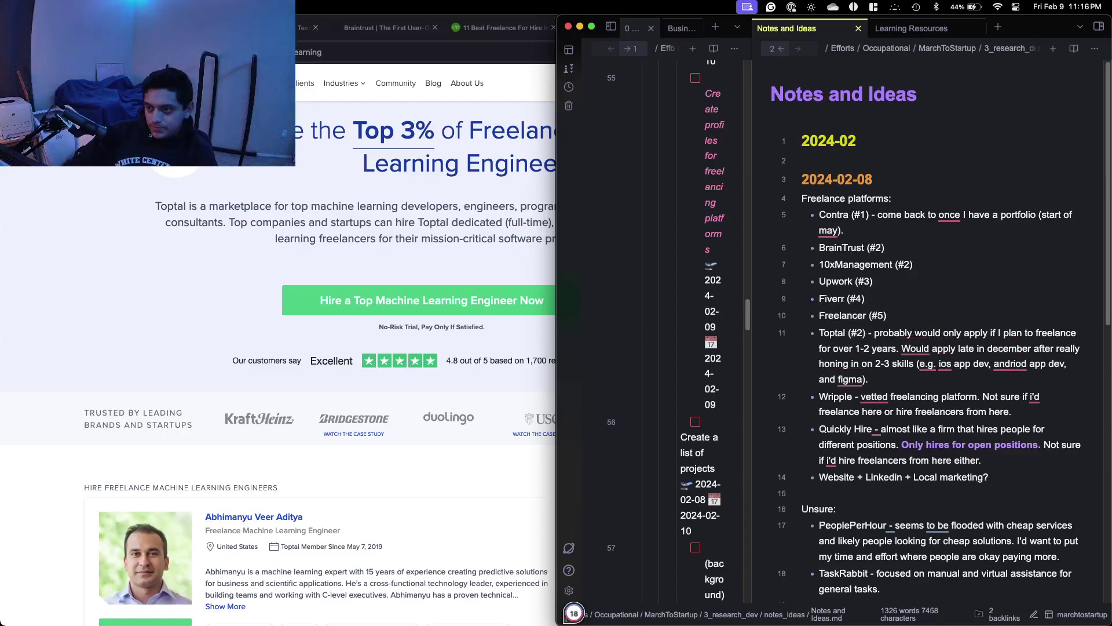
Move the Contra bullet down the freelance platforms list to between Freelancer and Toptal.
click(877, 212)
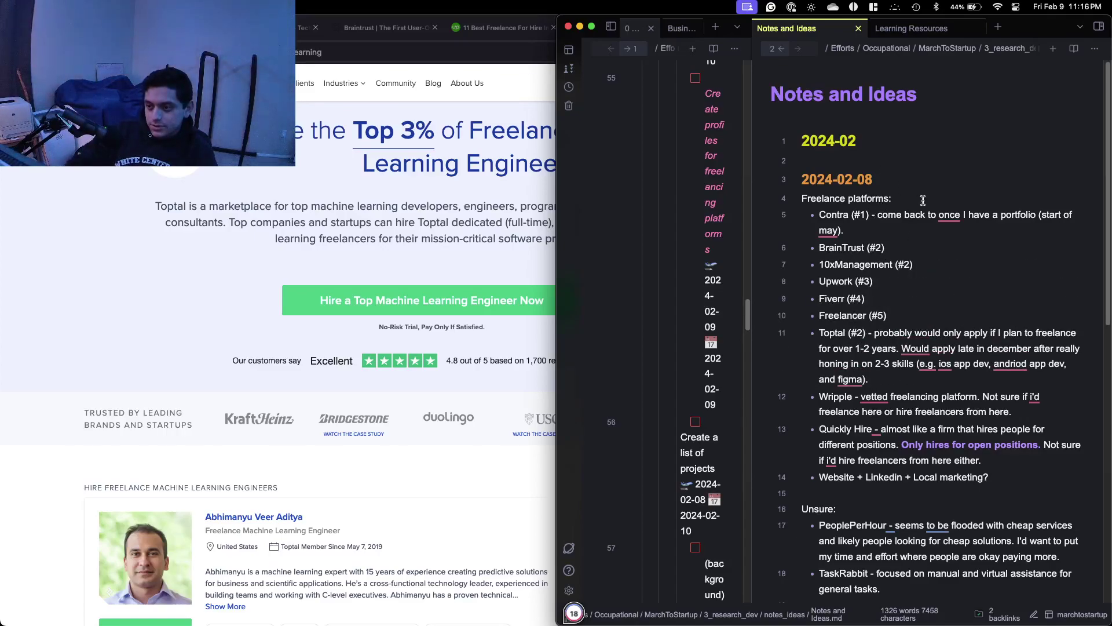
click(266, 190)
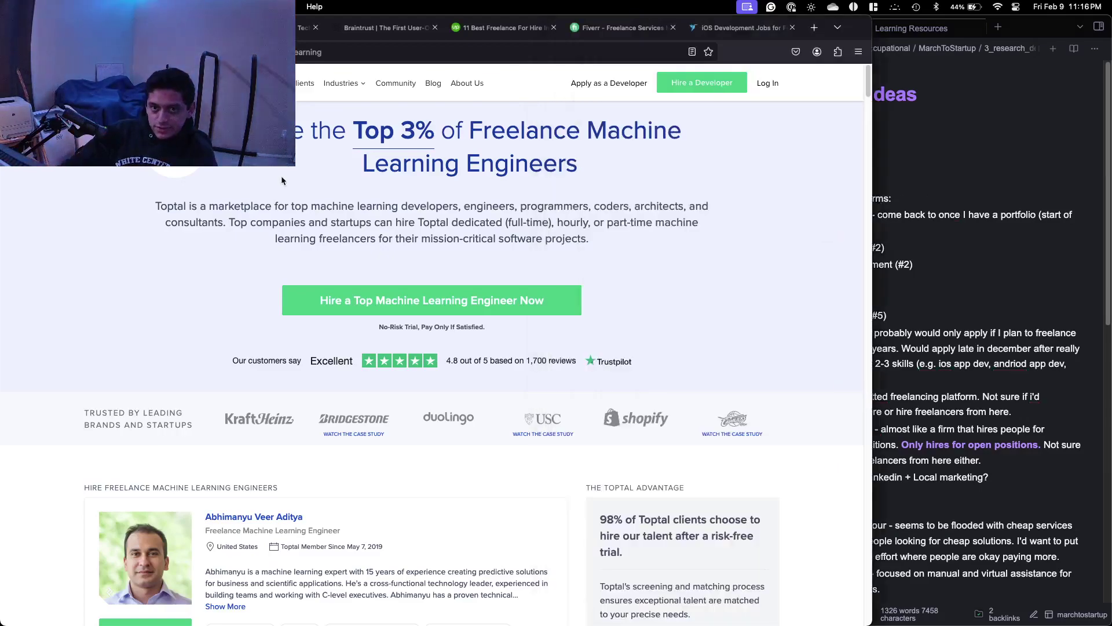
click(995, 204)
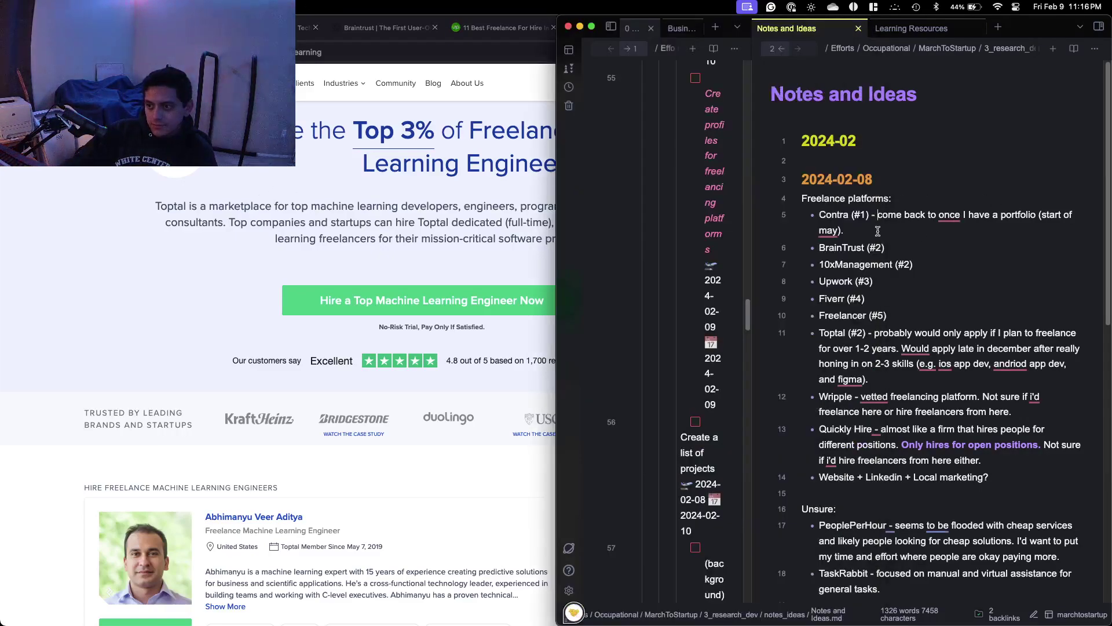
key(alt+Down)
key(alt+Down)
key(alt+Down)
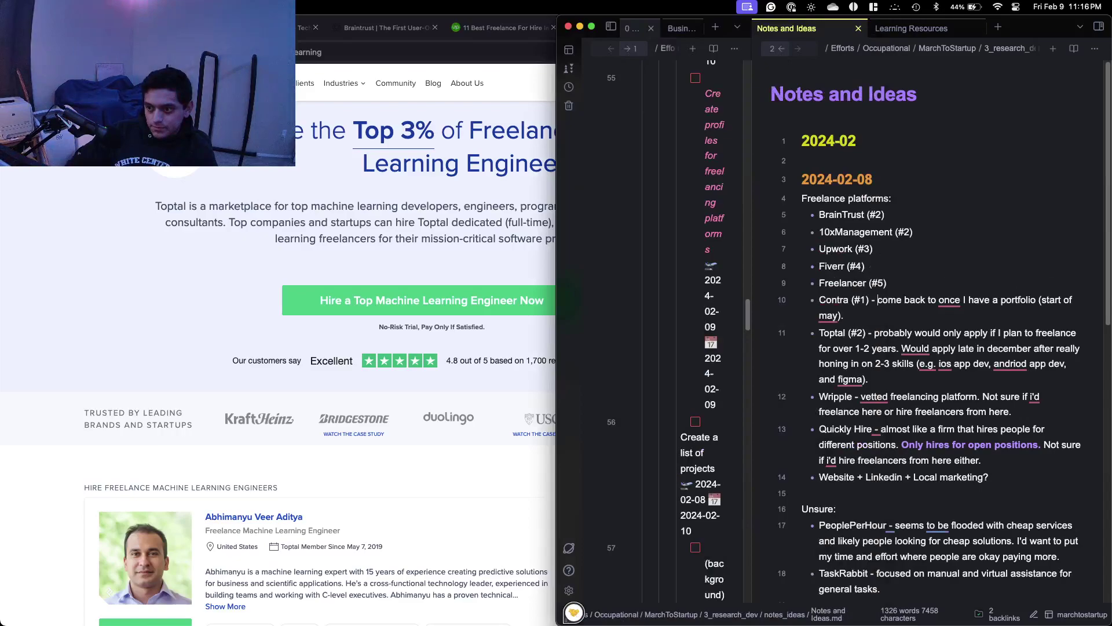
Switch to the browser, close the Toptal tab, and look through the Guides page of the 10x Management site.
click(343, 228)
key(super+w)
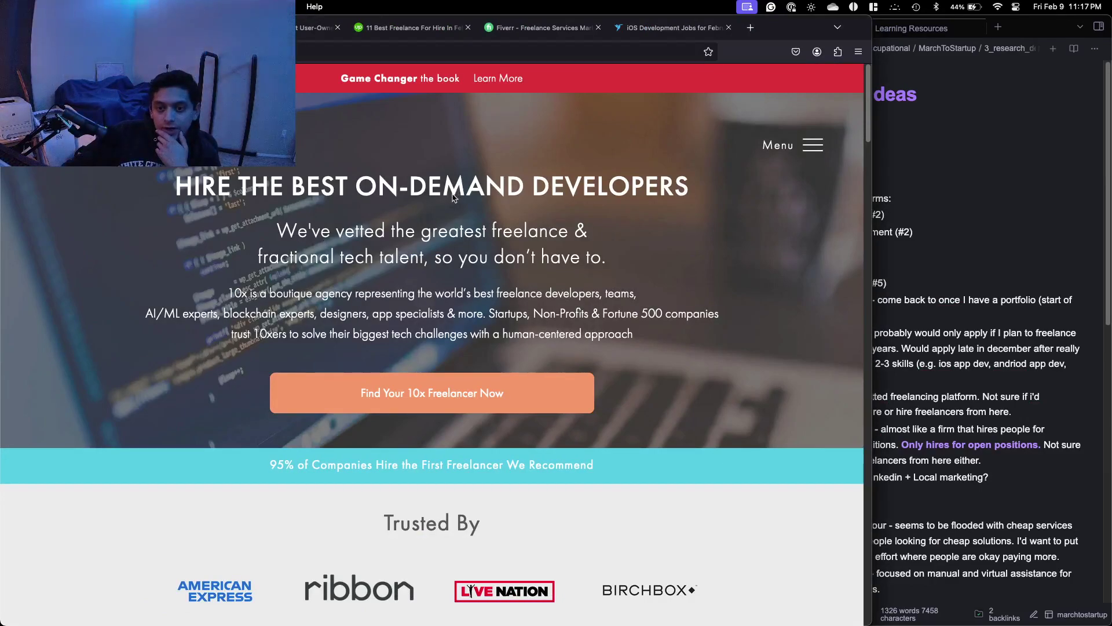
scroll(476, 204, down, 3)
scroll(476, 203, up, 3)
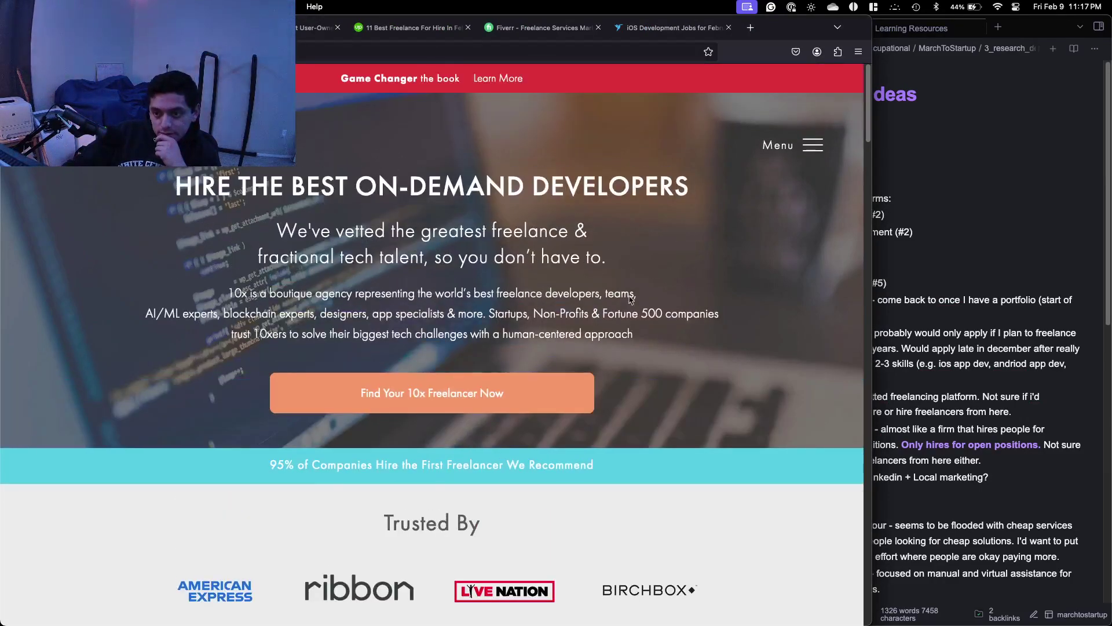
click(813, 146)
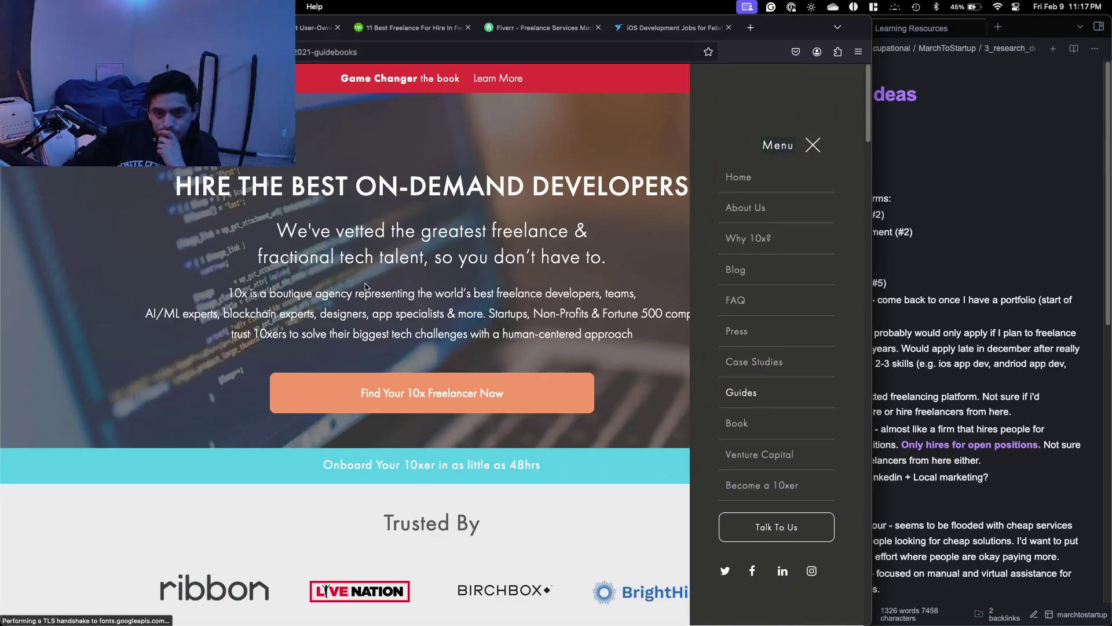
scroll(365, 286, down, 1)
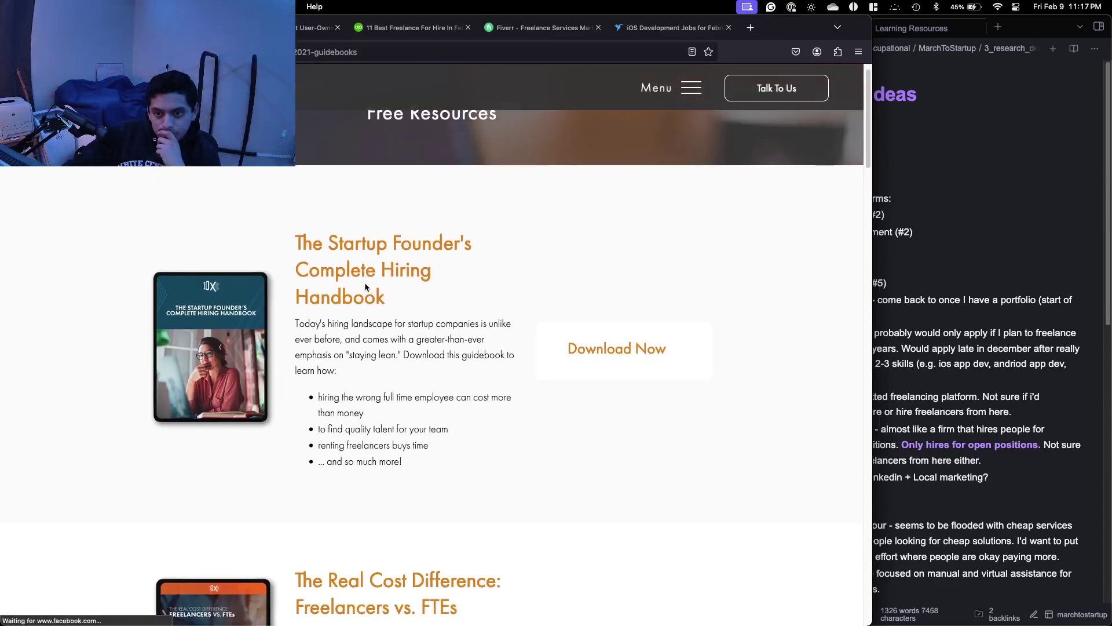
scroll(366, 288, down, 5)
scroll(366, 288, down, 5)
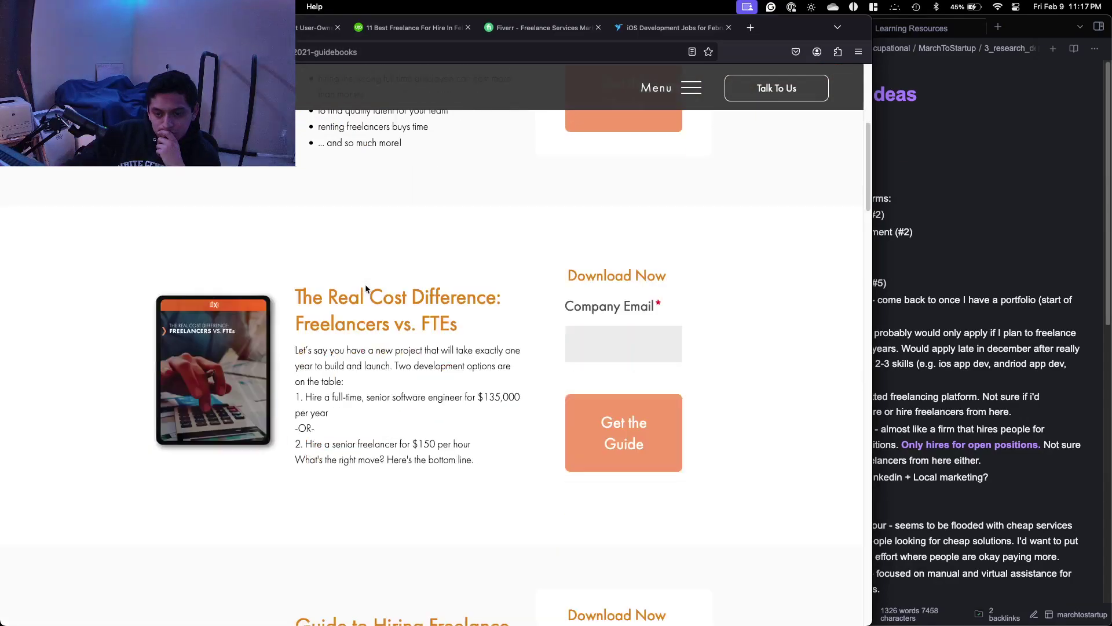
scroll(370, 294, down, 20)
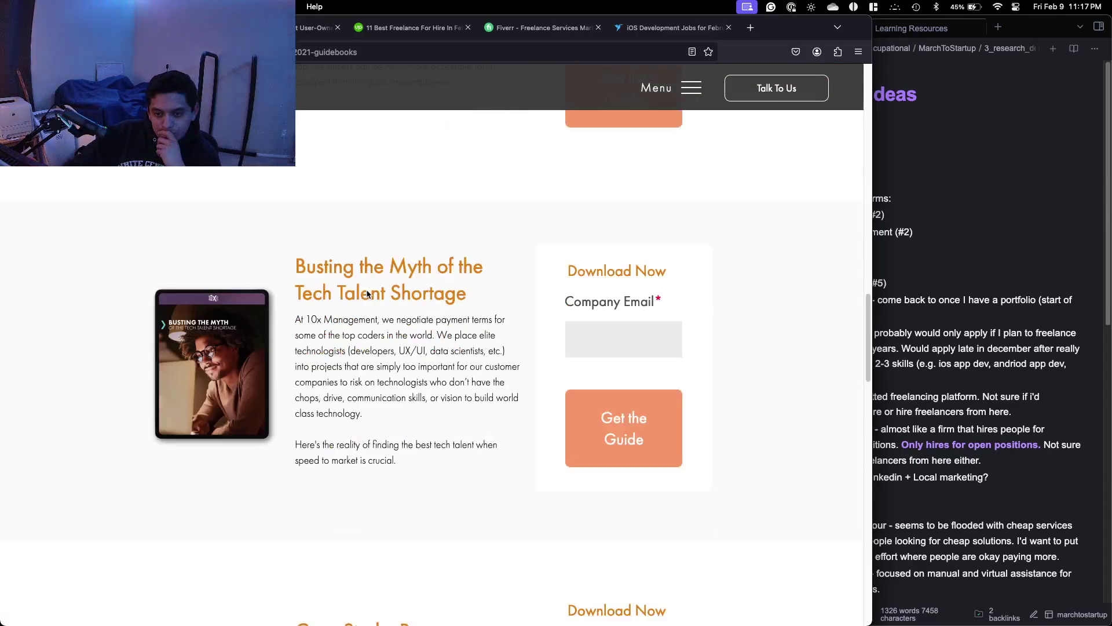
Switch to Obsidian and append "Would hire people once I have a startup." to the Toptal bullet.
click(895, 284)
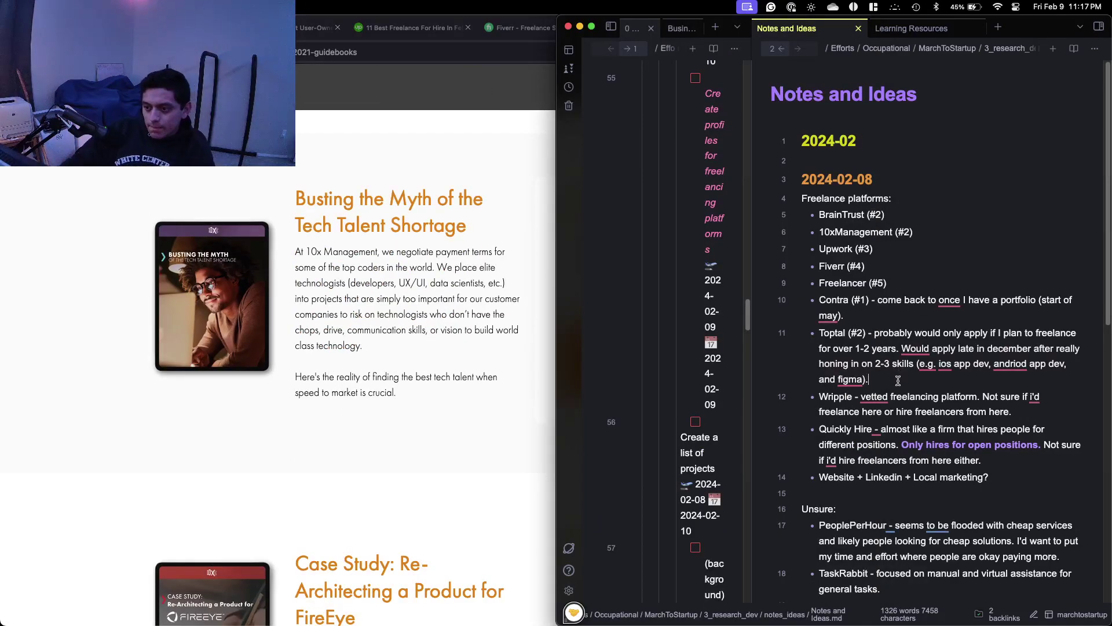
text(re people once I have a startup.)
Switch back to the browser, skim the rest of the Guides page, and return to the 10x Management home page.
click(329, 237)
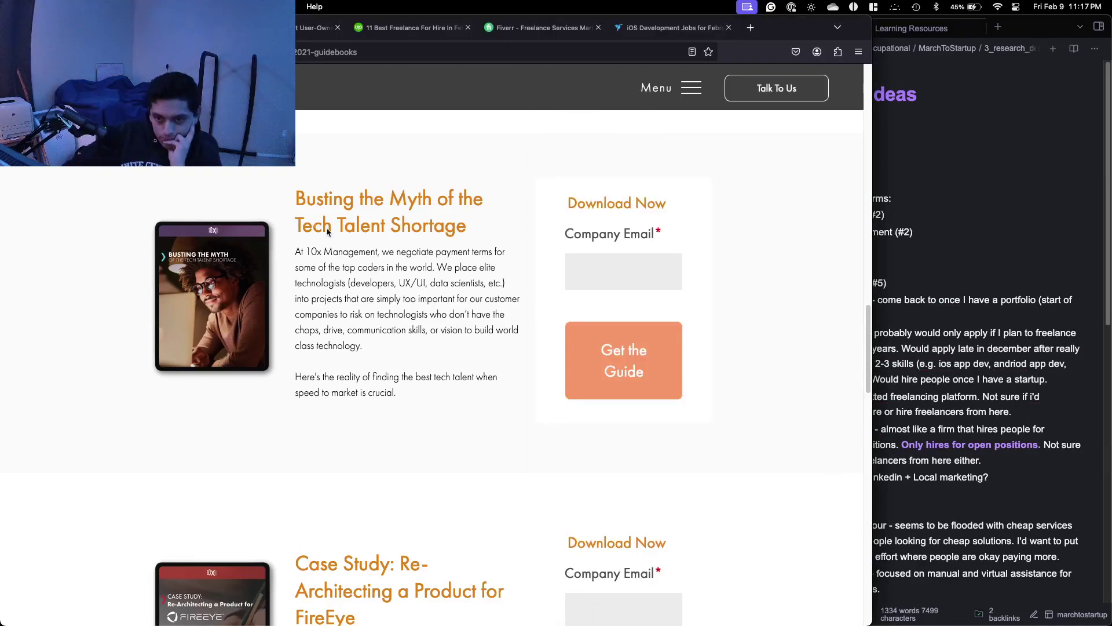
scroll(329, 238, down, 8)
scroll(329, 238, down, 10)
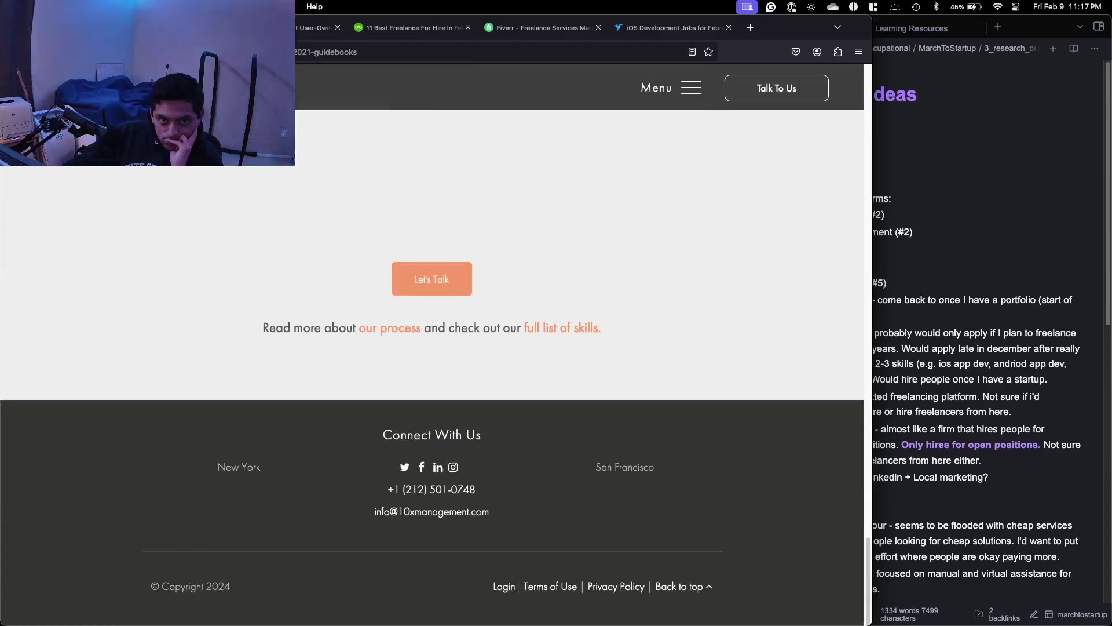
click(14, 52)
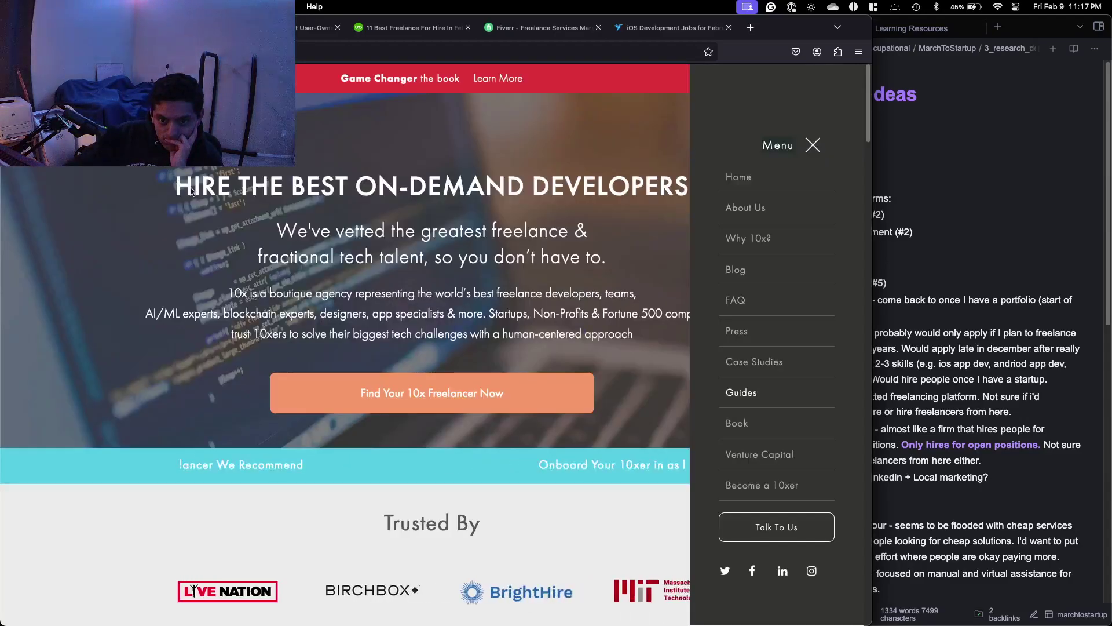
Examine the 10x Management home page, including its client logos, press coverage, customer praise, services and partial list of skills.
scroll(190, 198, down, 7)
scroll(190, 198, down, 5)
scroll(190, 198, up, 2)
scroll(526, 325, down, 3)
scroll(523, 332, up, 5)
scroll(557, 312, up, 4)
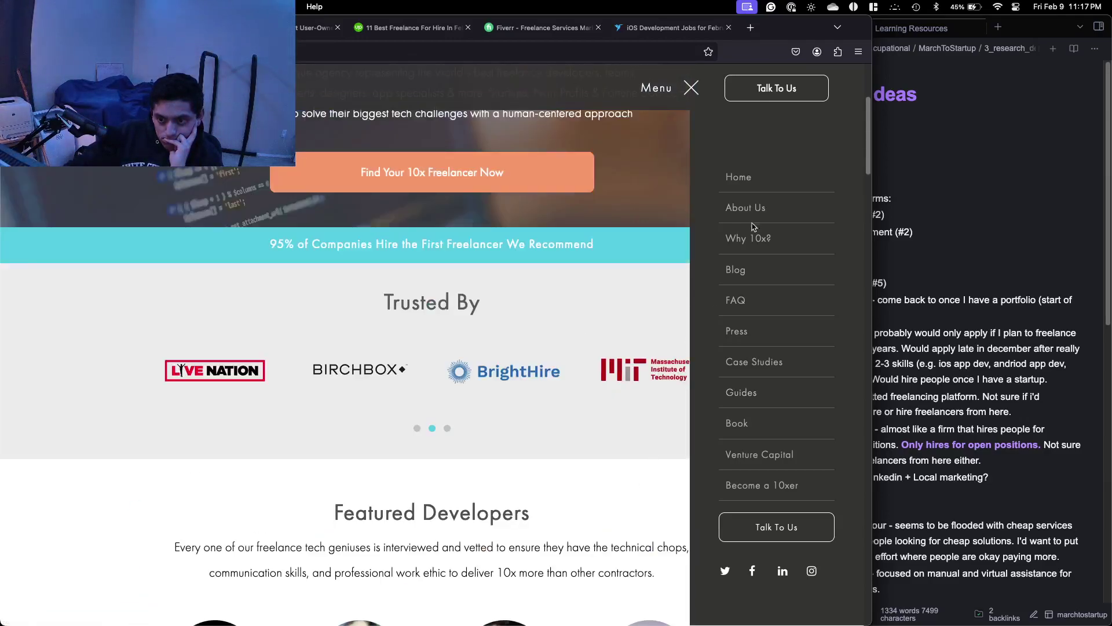
click(691, 88)
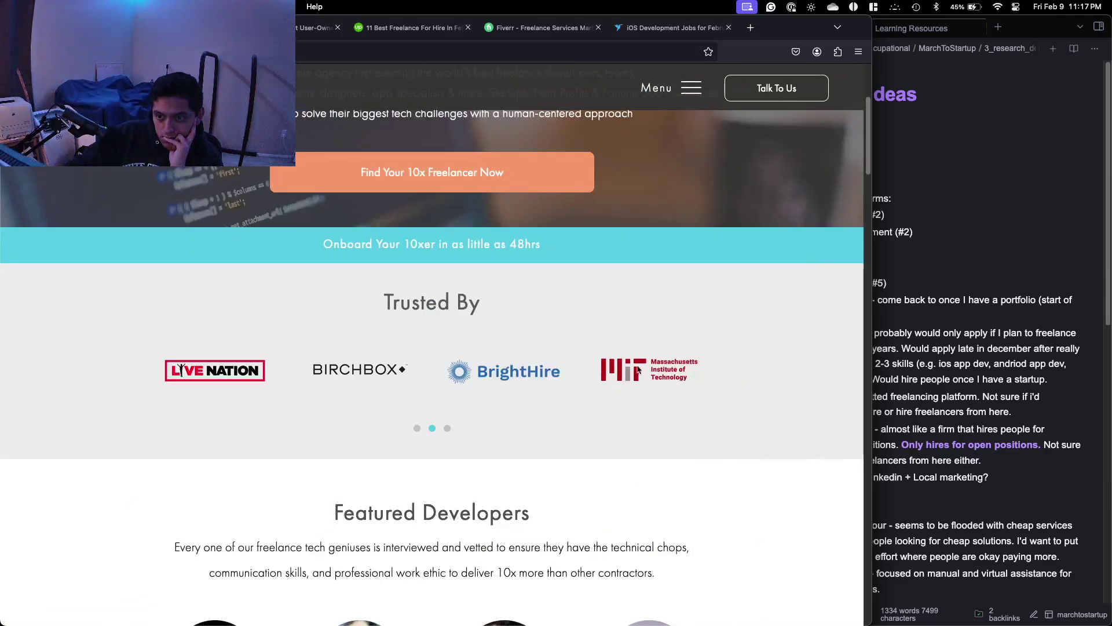
click(446, 428)
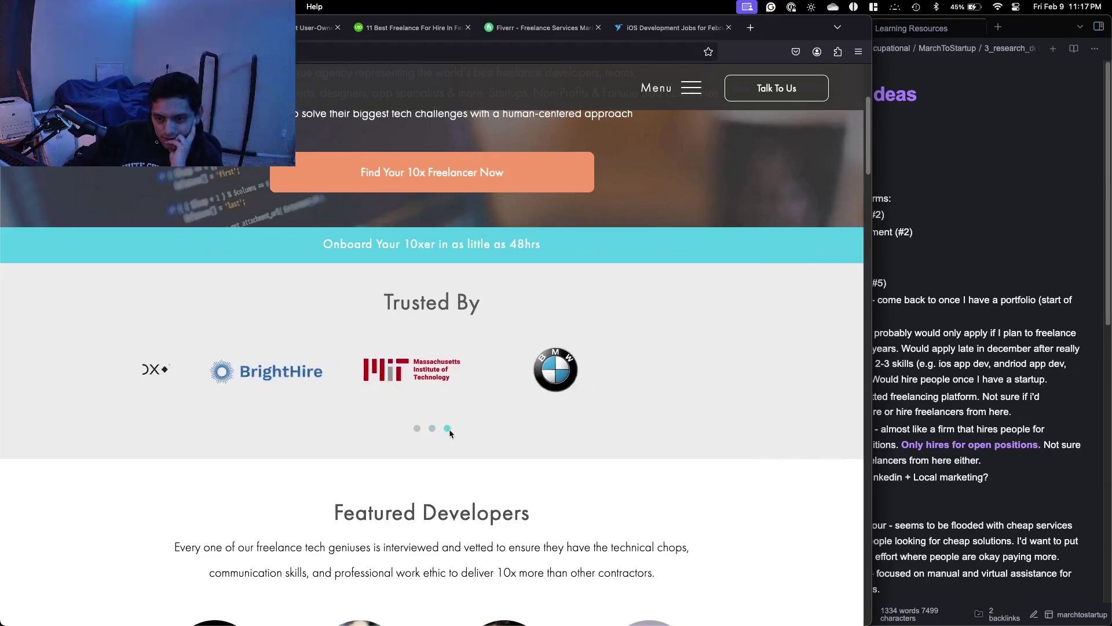
scroll(447, 429, down, 2)
scroll(447, 428, down, 20)
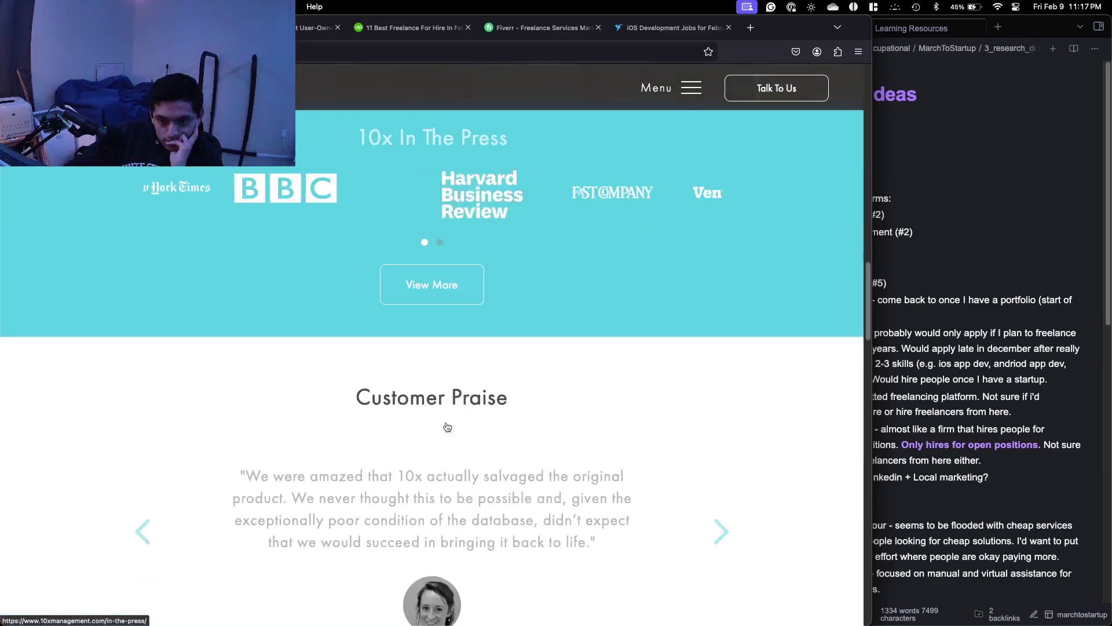
scroll(446, 426, down, 10)
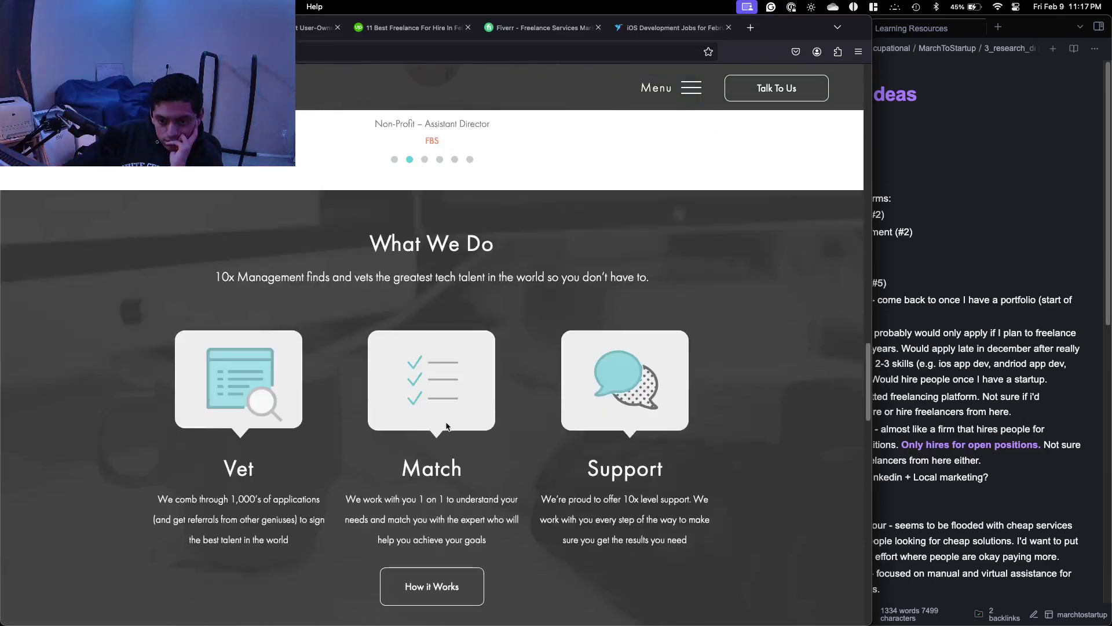
scroll(446, 424, down, 4)
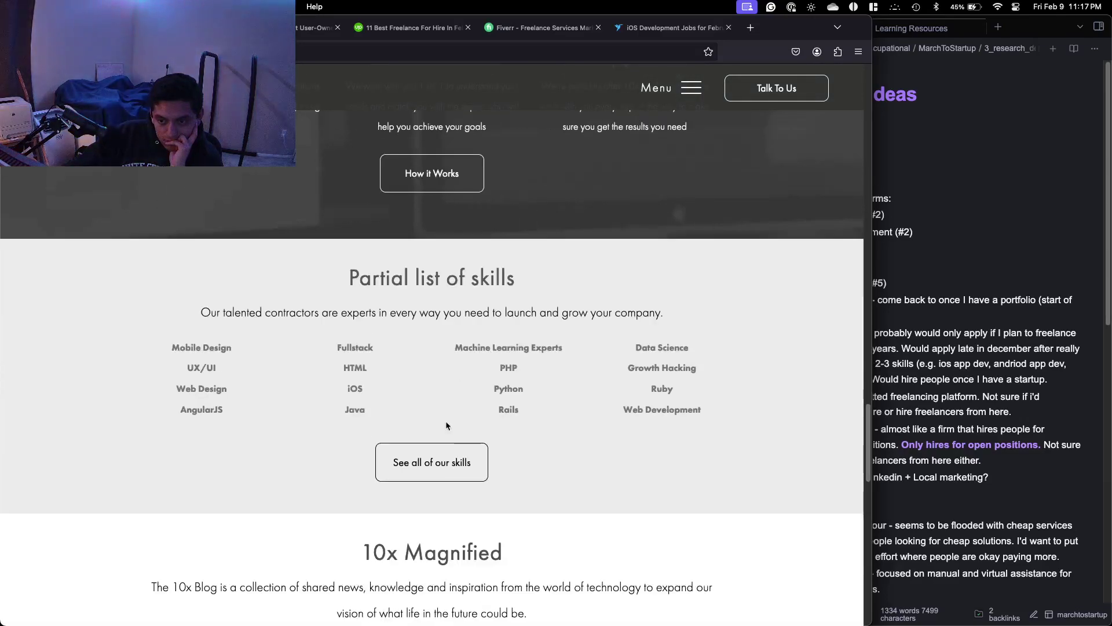
key(ctrl+Up)
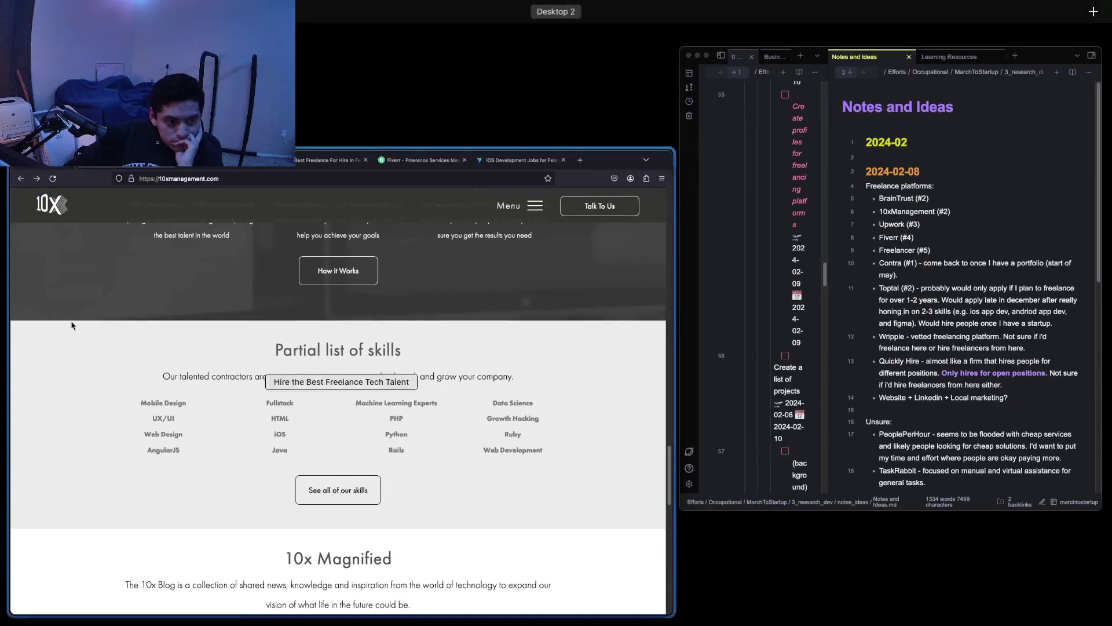
key(ctrl+Up)
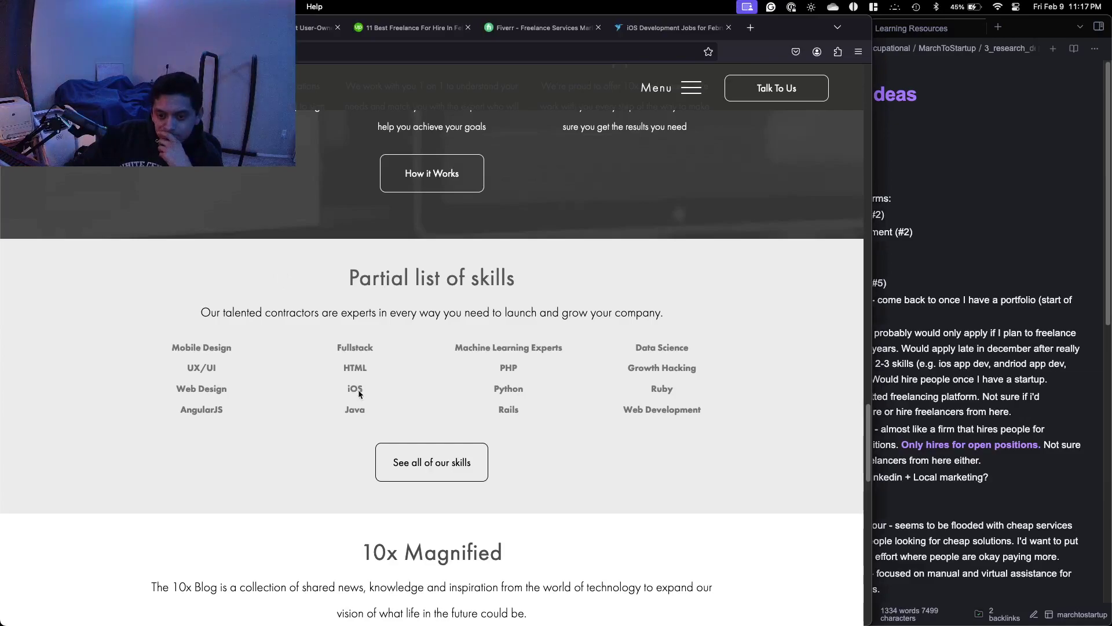
Read through the 10x Management iOS developers page and open its contact form for hiring a 10xer.
scroll(416, 449, down, 5)
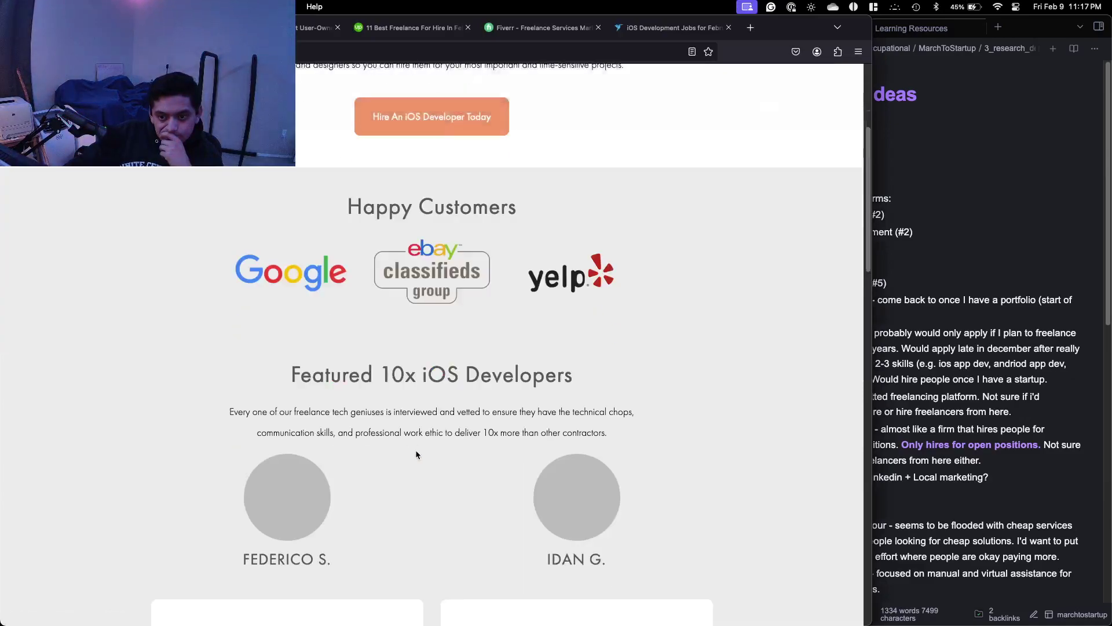
scroll(414, 452, down, 3)
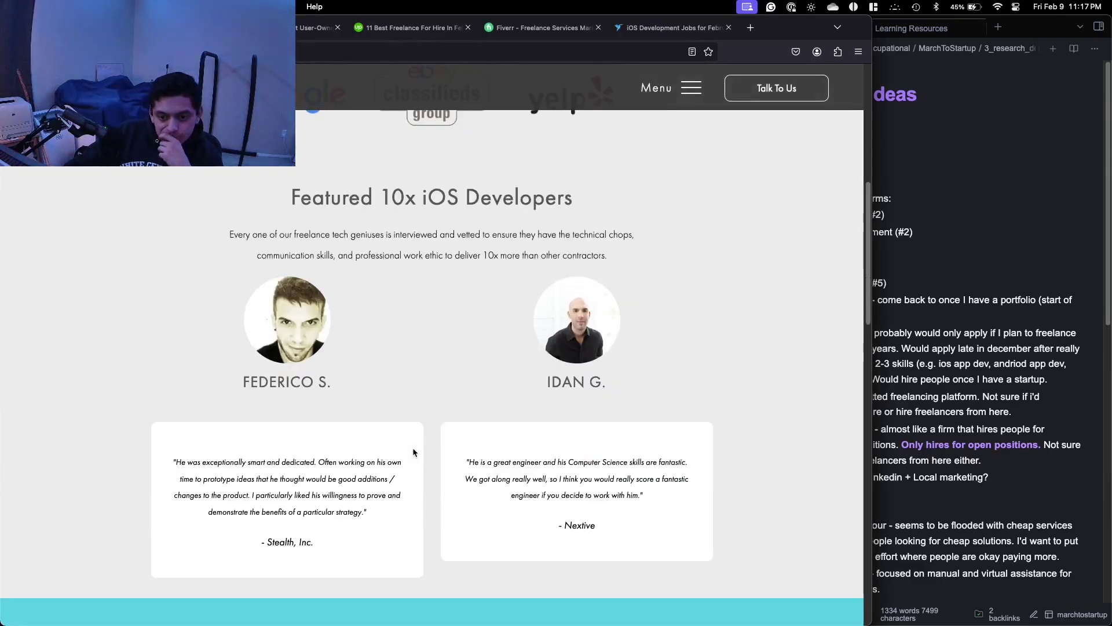
scroll(414, 452, down, 15)
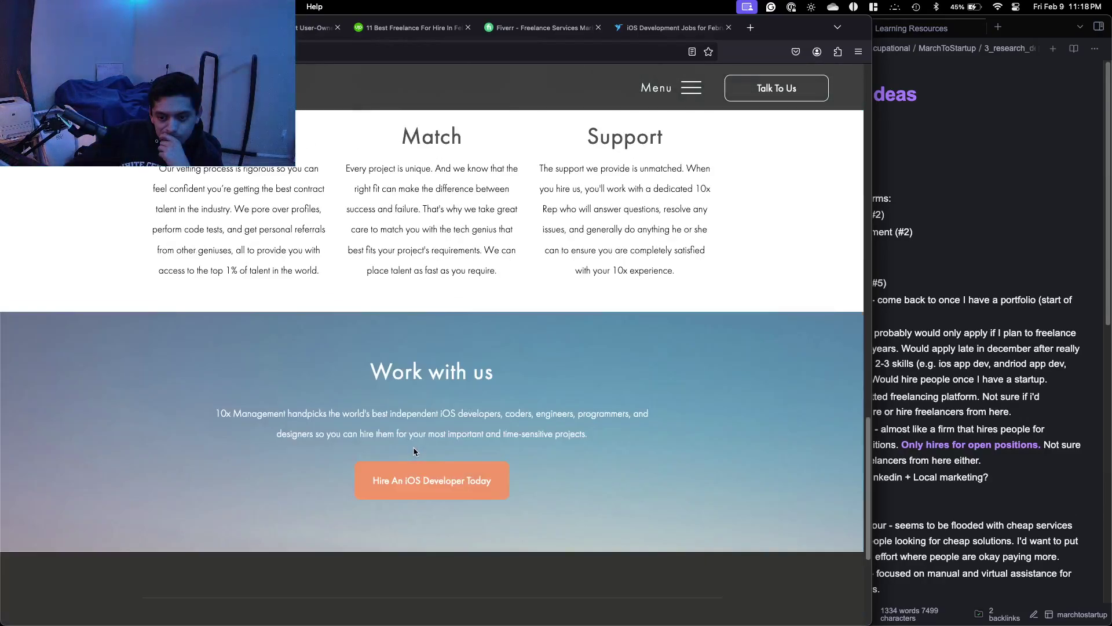
scroll(412, 447, down, 5)
click(436, 231)
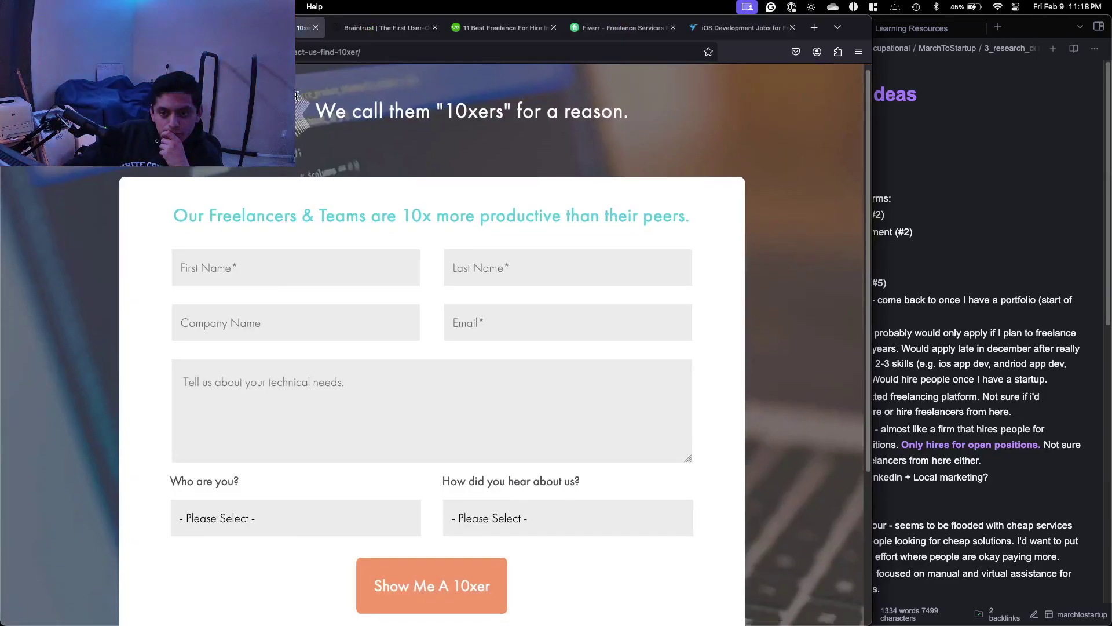
Close the contact form and search the web for the first featured iOS developer's name together with "ios development".
click(316, 27)
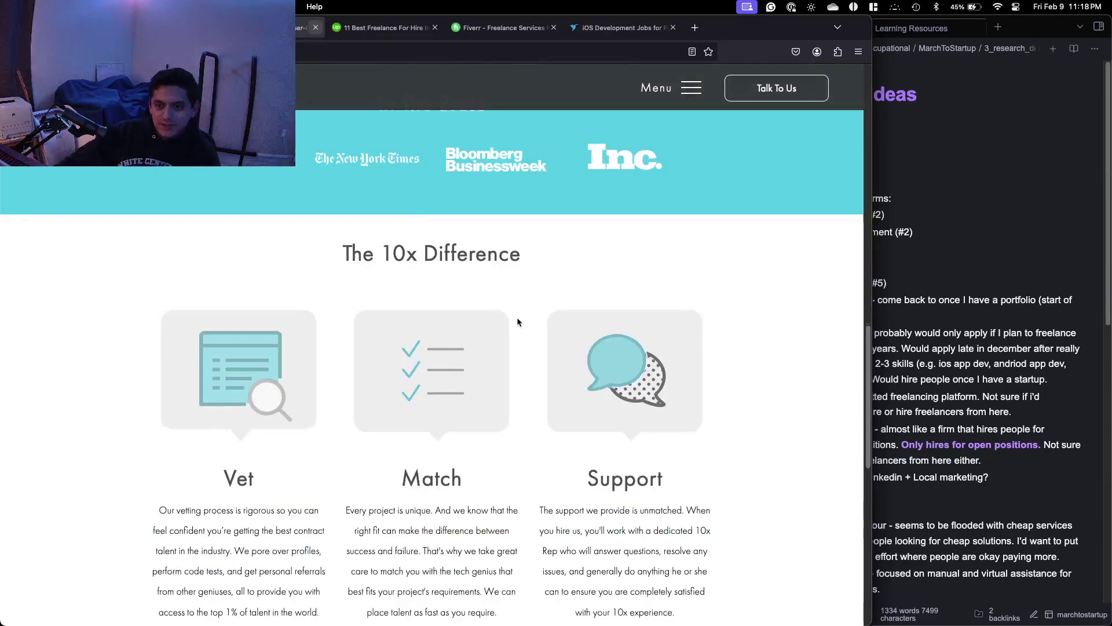
scroll(517, 316, up, 6)
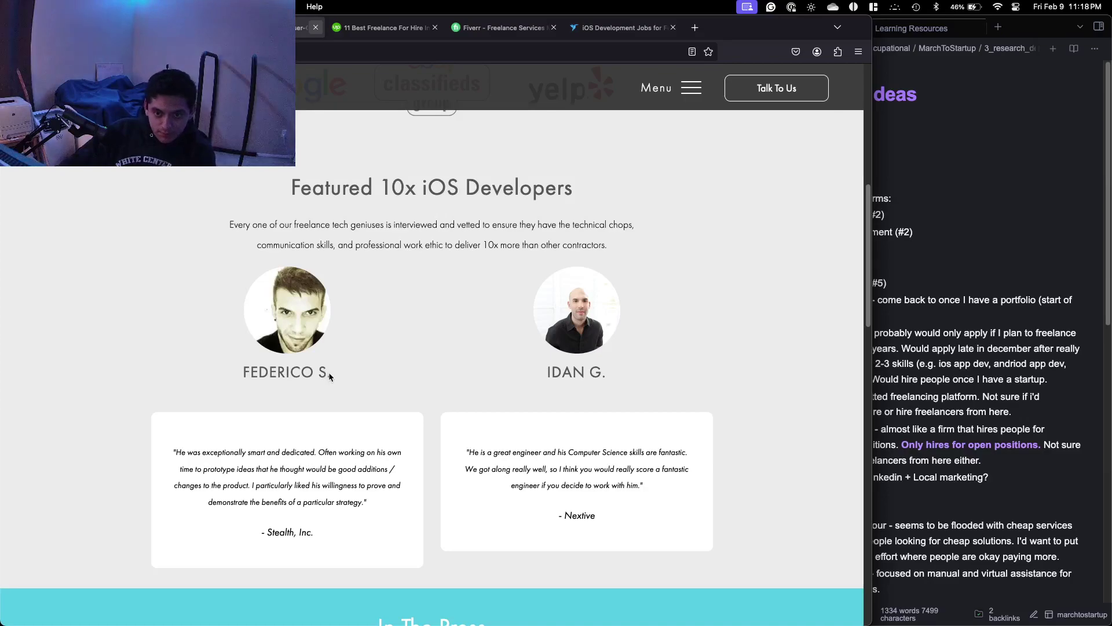
drag(329, 377, 243, 374)
key(super+c)
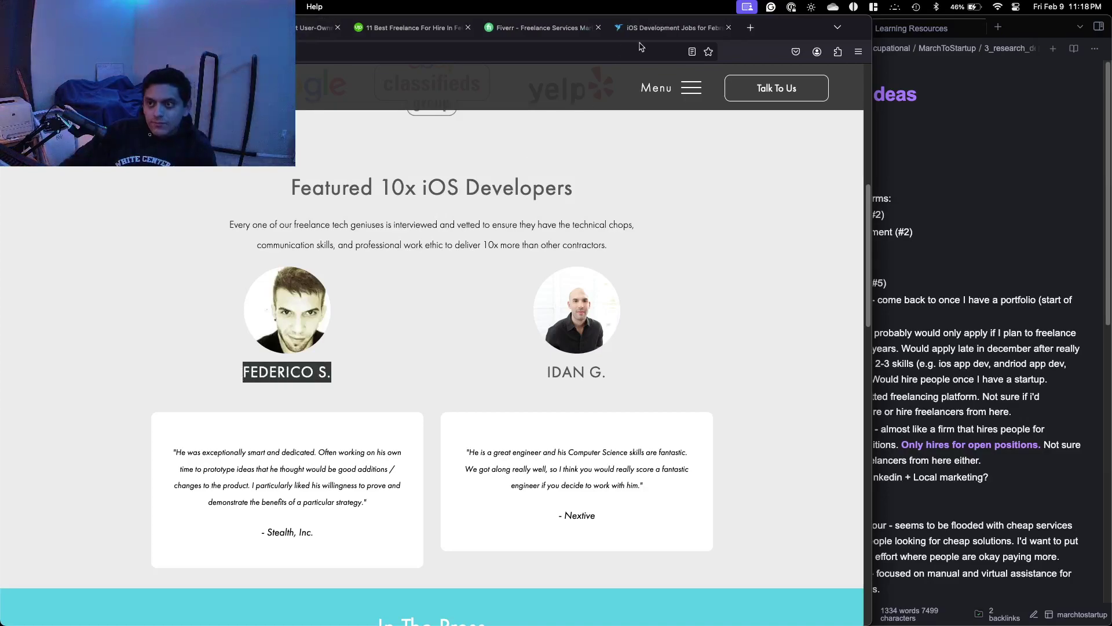
click(750, 28)
key(super+v)
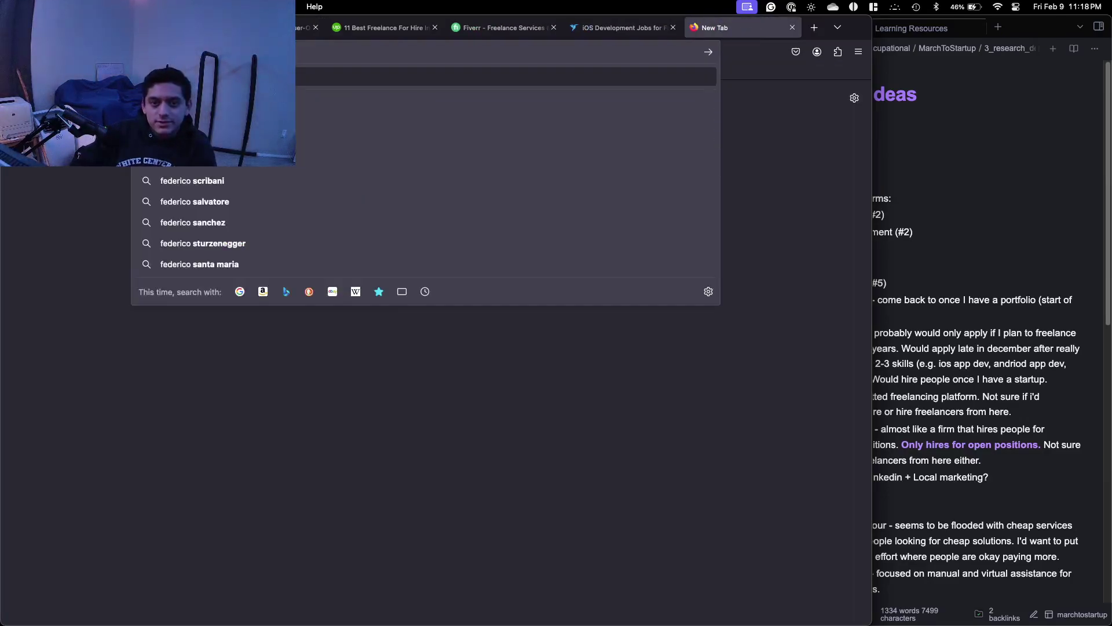
text(ios development)
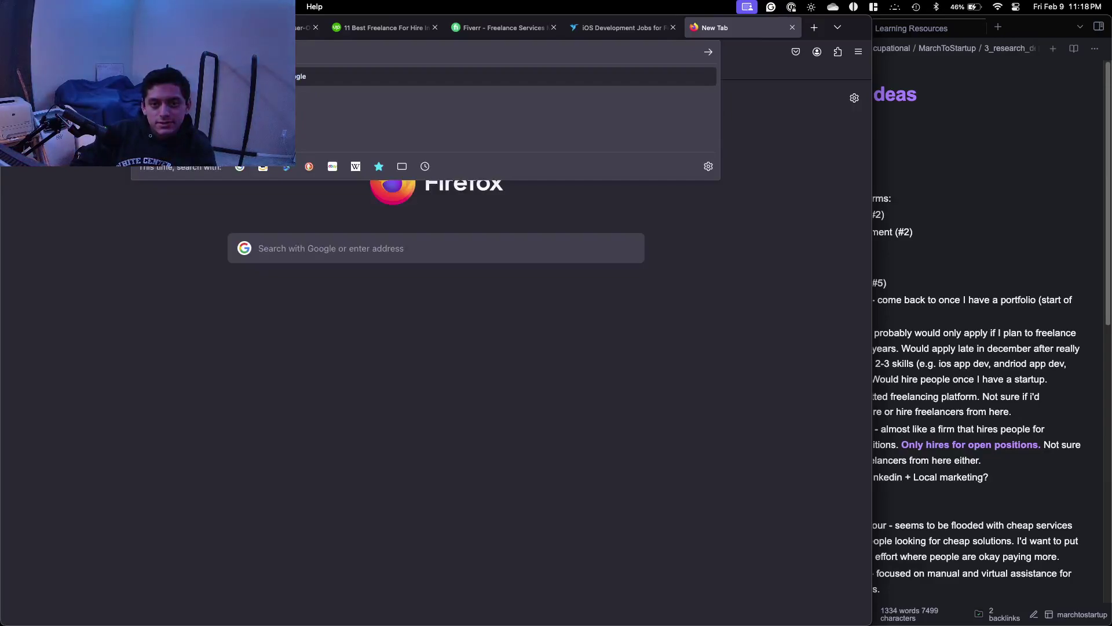
key(Return)
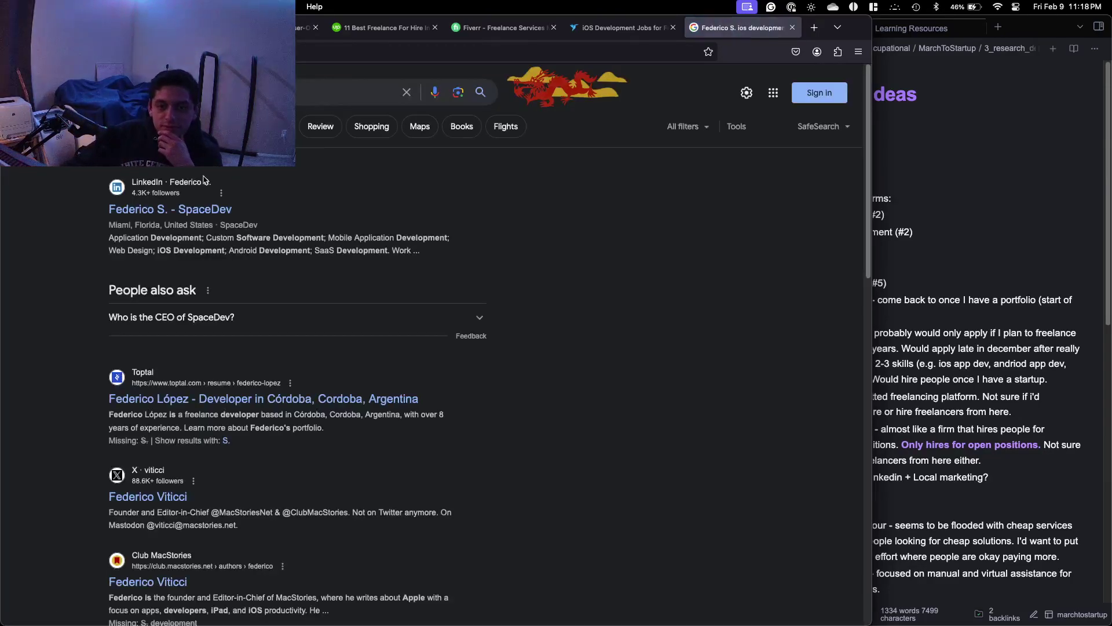
Open the SpaceDev LinkedIn result, dismiss the sign-in prompt, and skim the profile's services, contributions and activity.
click(205, 204)
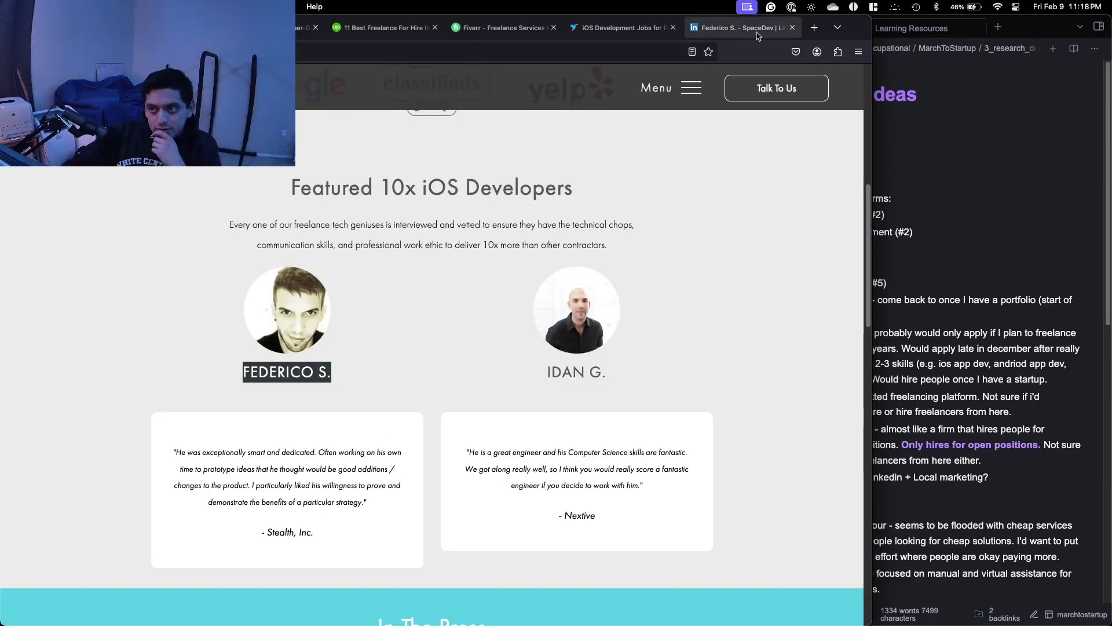
click(757, 34)
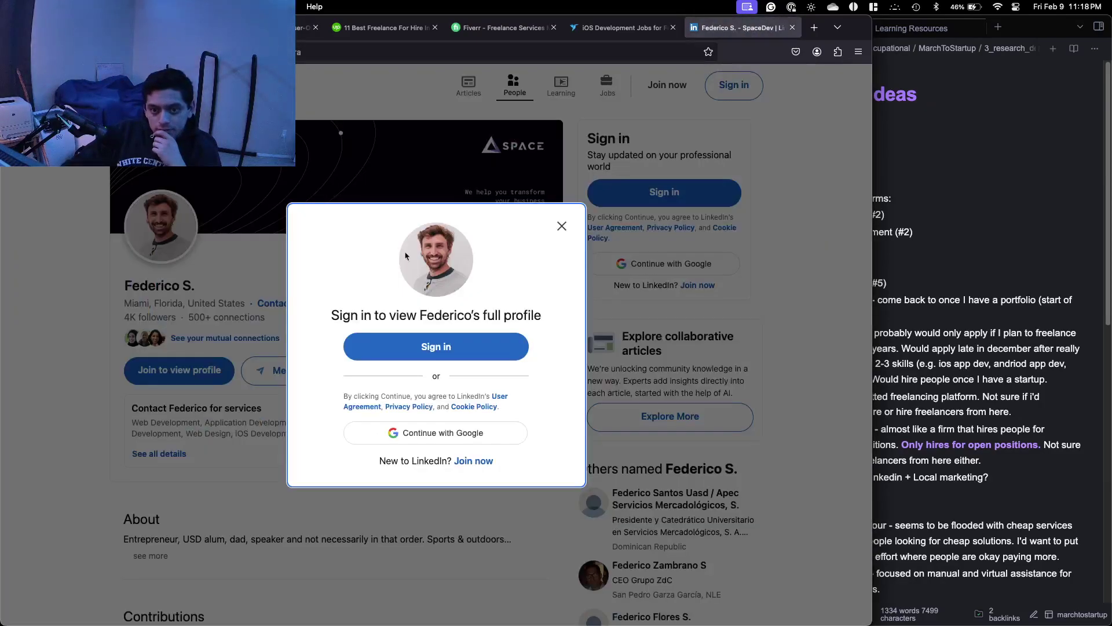
click(561, 226)
scroll(229, 266, down, 10)
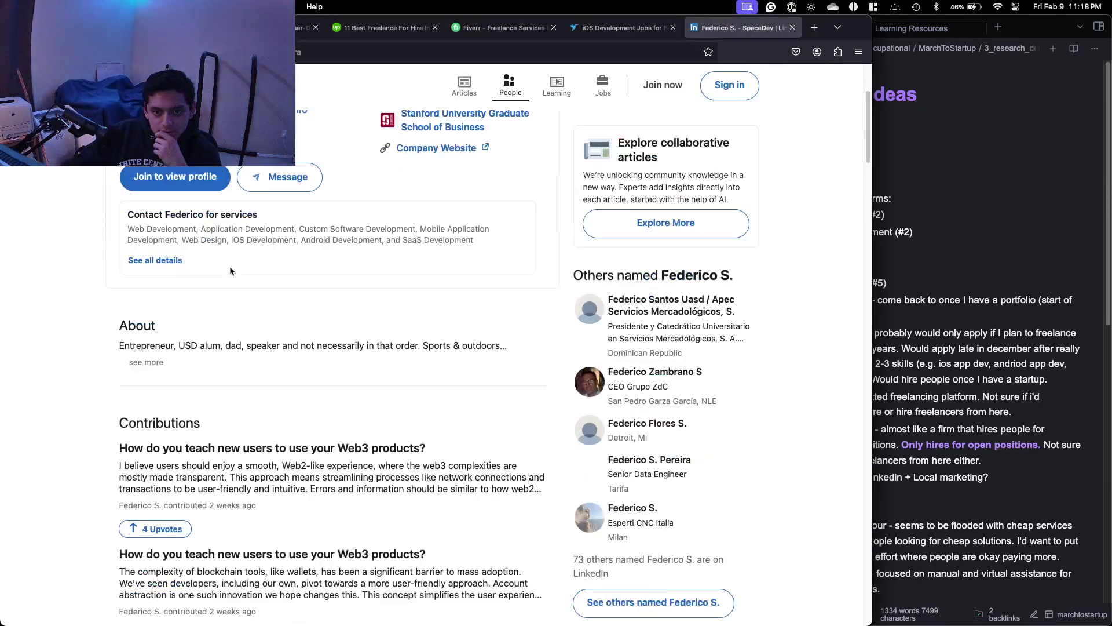
scroll(229, 265, down, 6)
scroll(229, 266, up, 1)
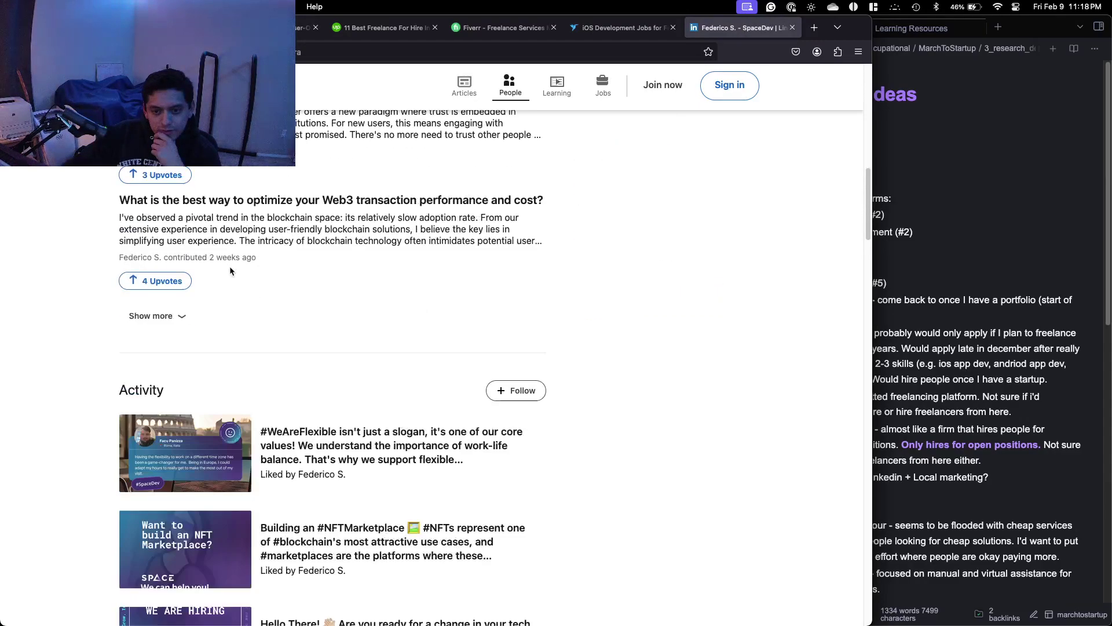
key(Home)
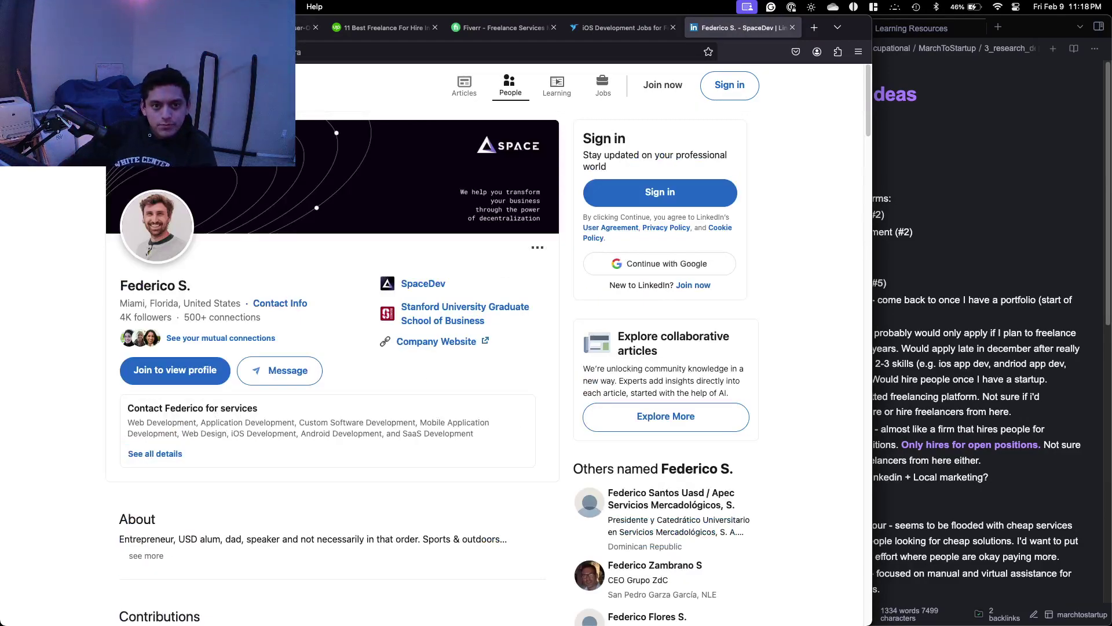
Return to the search results, add "10x" to the developer query, and rerun it without the period after the initial.
key(super+Left)
click(232, 92)
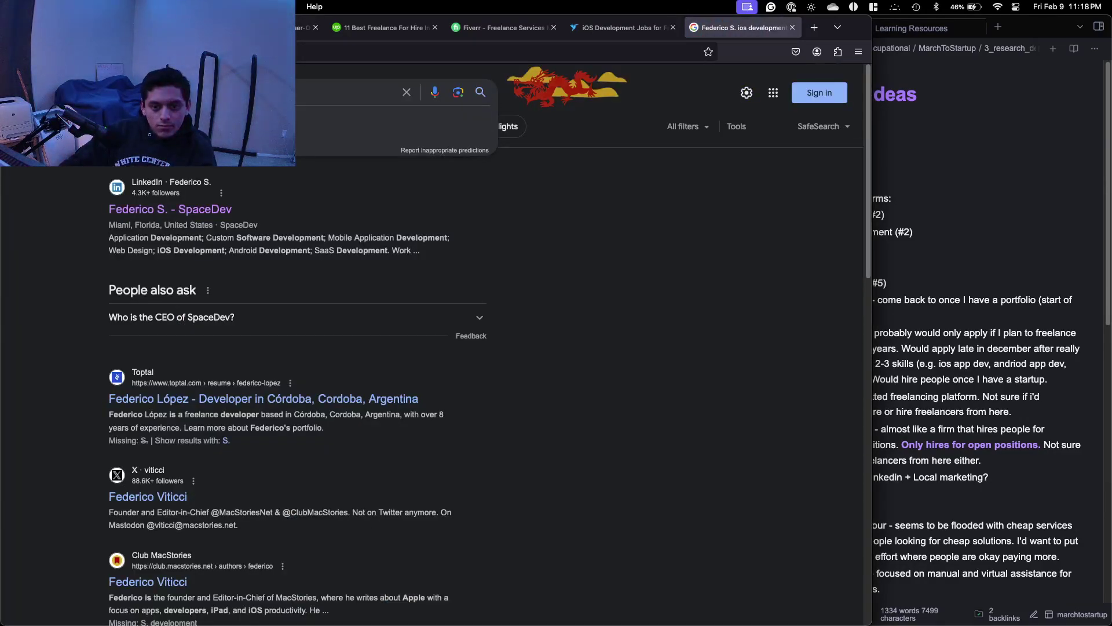
key(Escape)
key(Return)
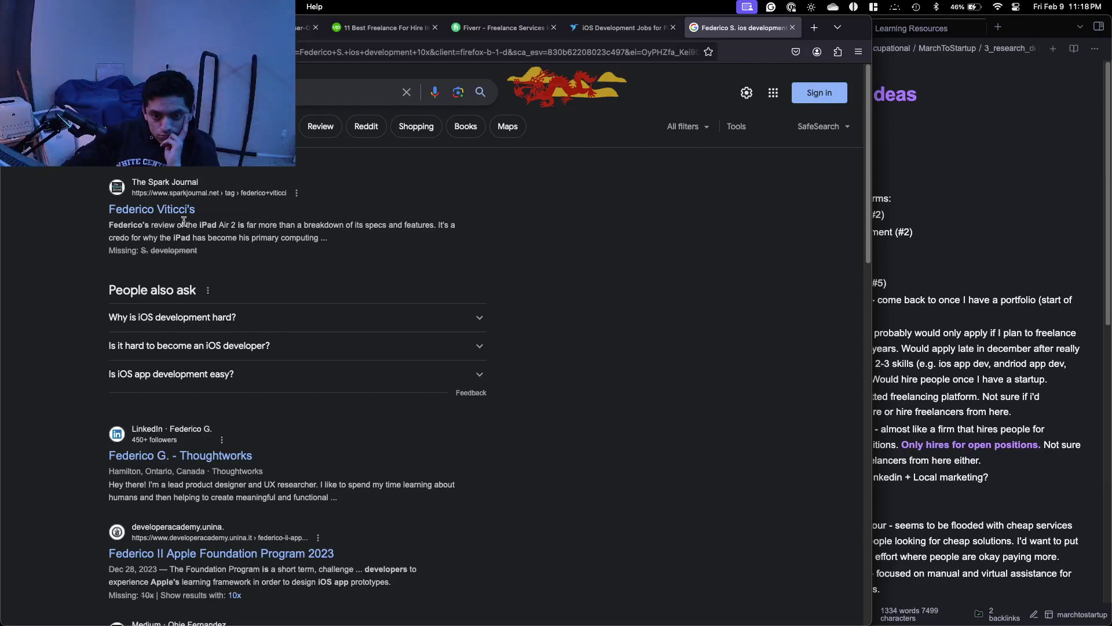
click(220, 92)
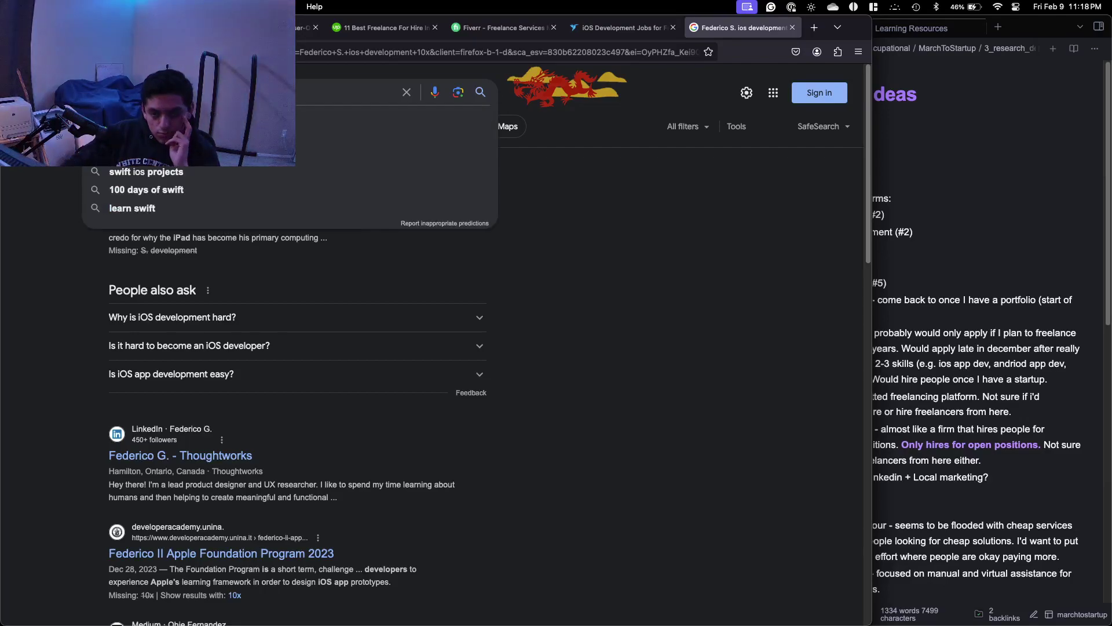
key(Return)
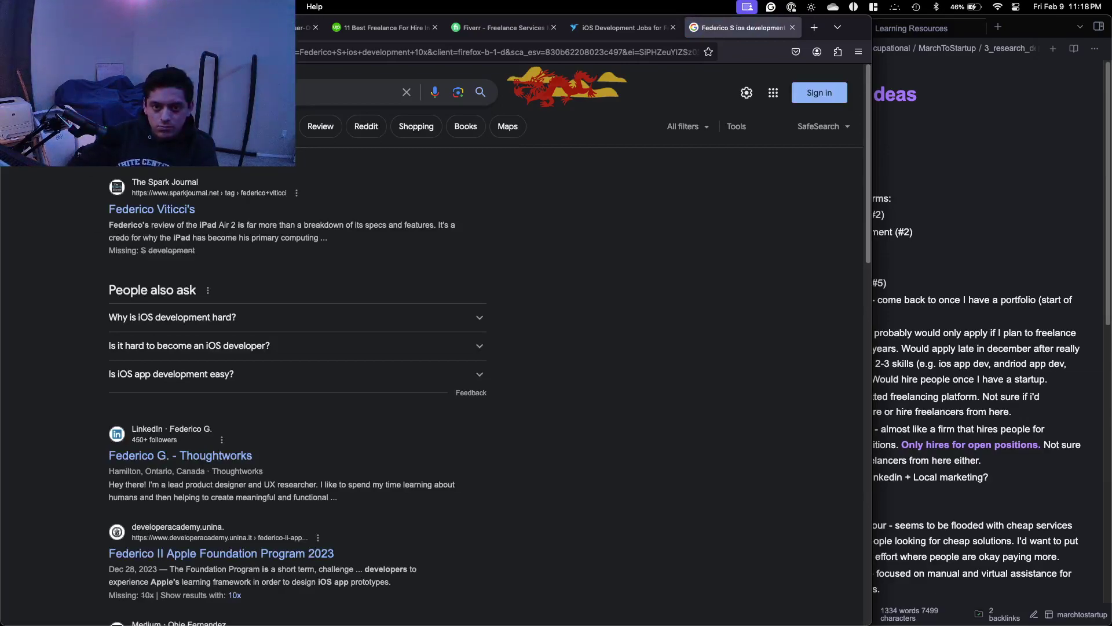
Recheck the featured developer on the 10x Management page, rerun the name search, and briefly open the Thoughtworks LinkedIn result.
key(ctrl+Tab)
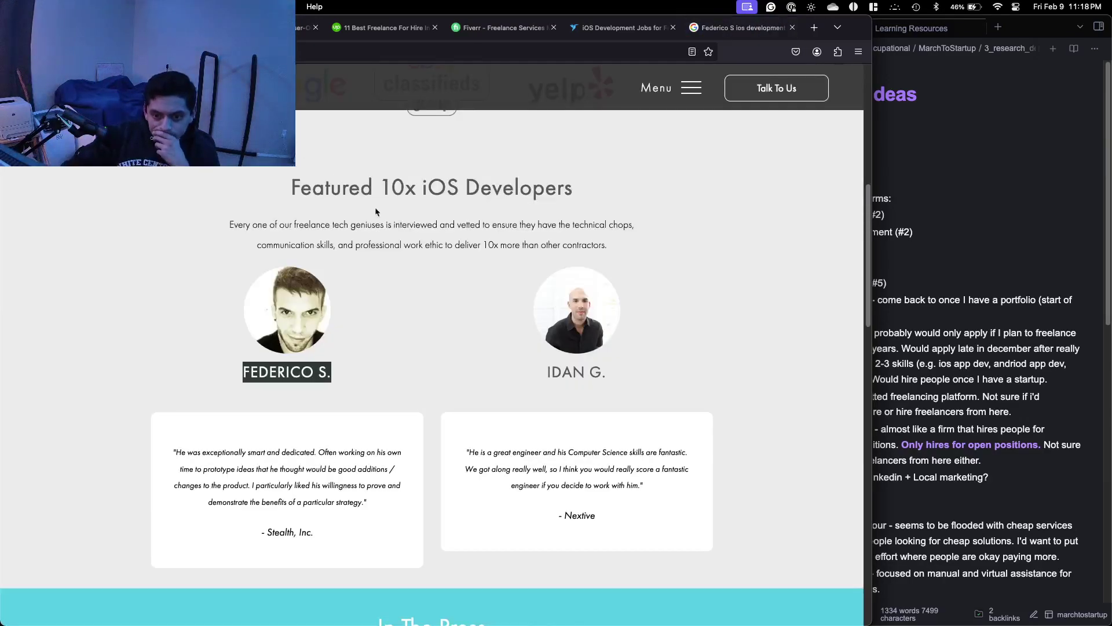
click(530, 305)
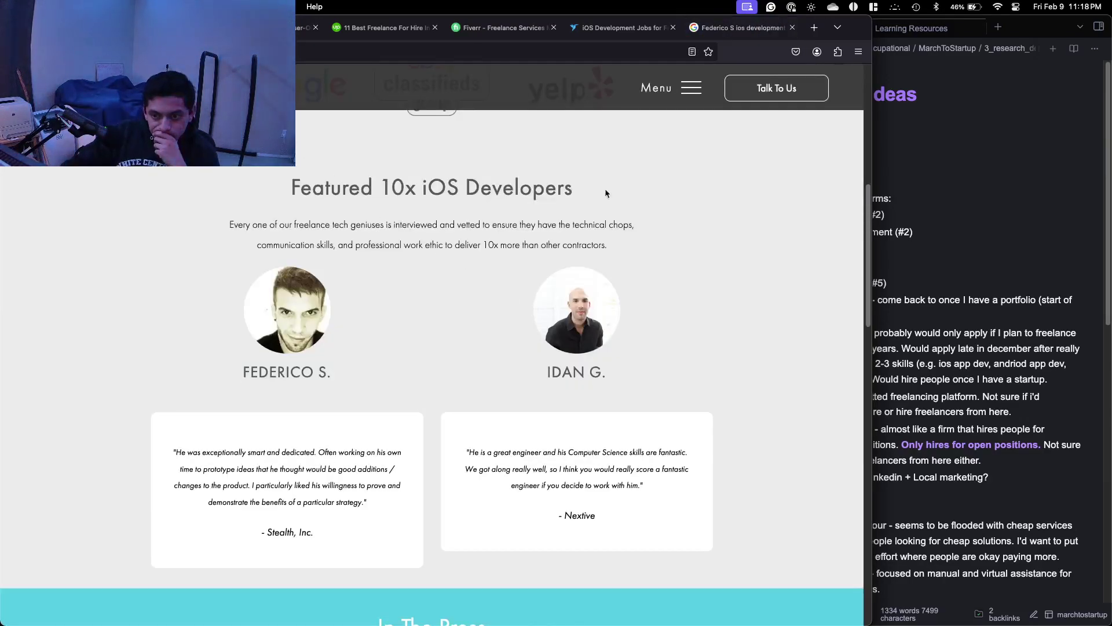
click(741, 29)
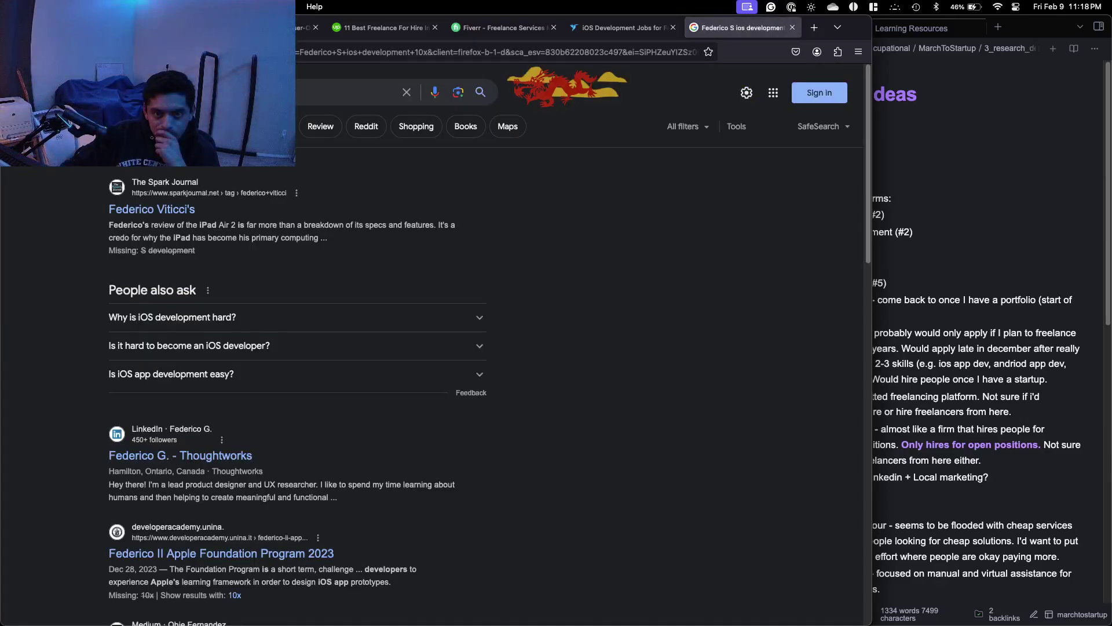
click(232, 92)
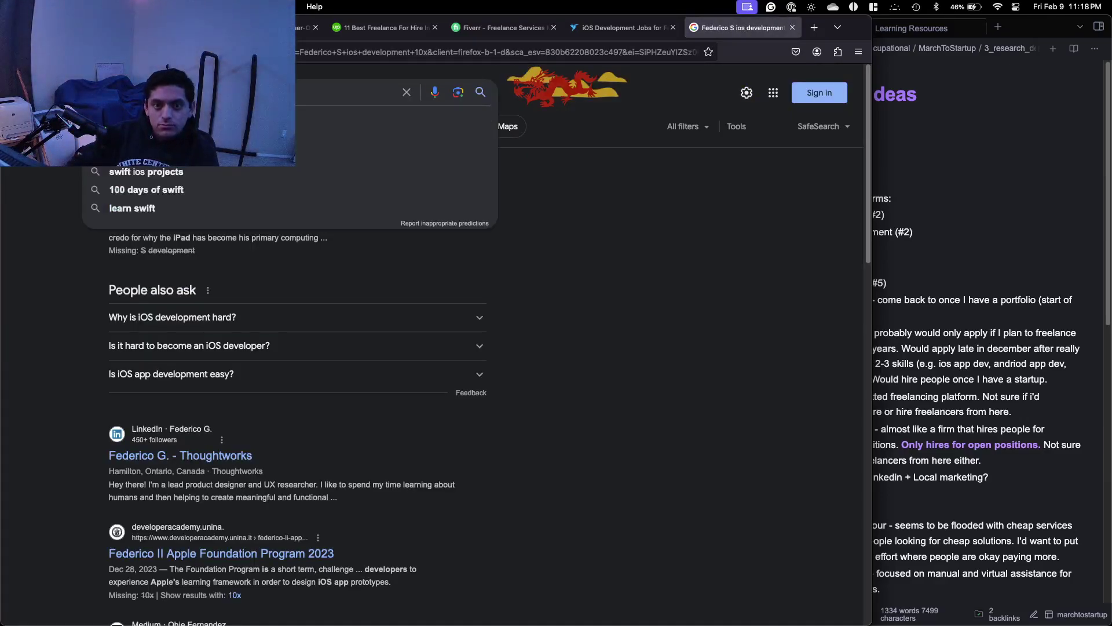
key(Return)
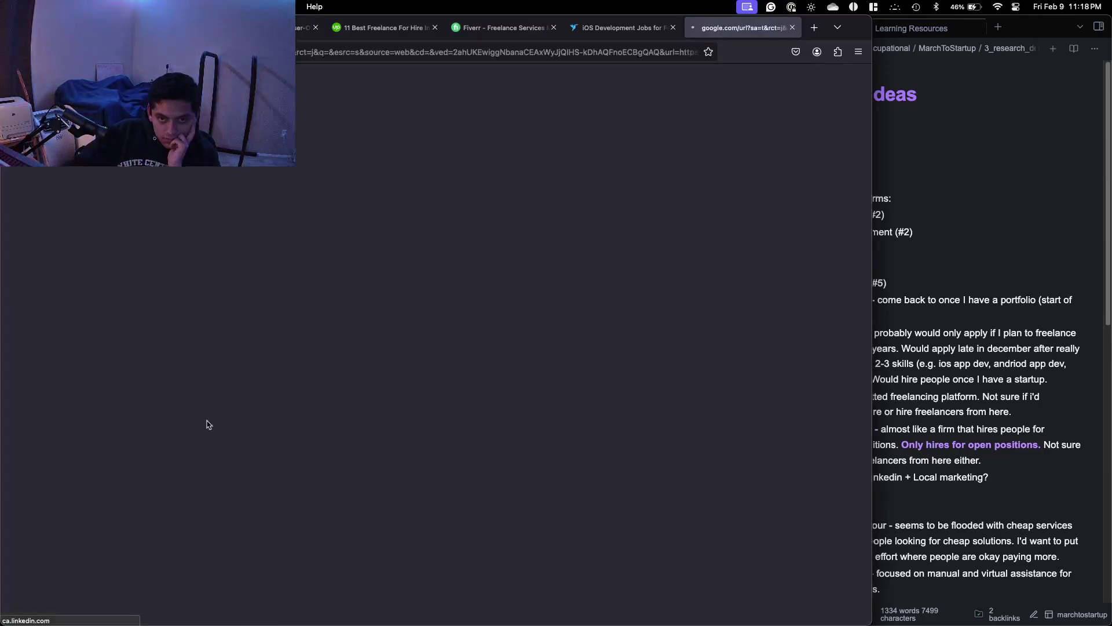
key(super+Left)
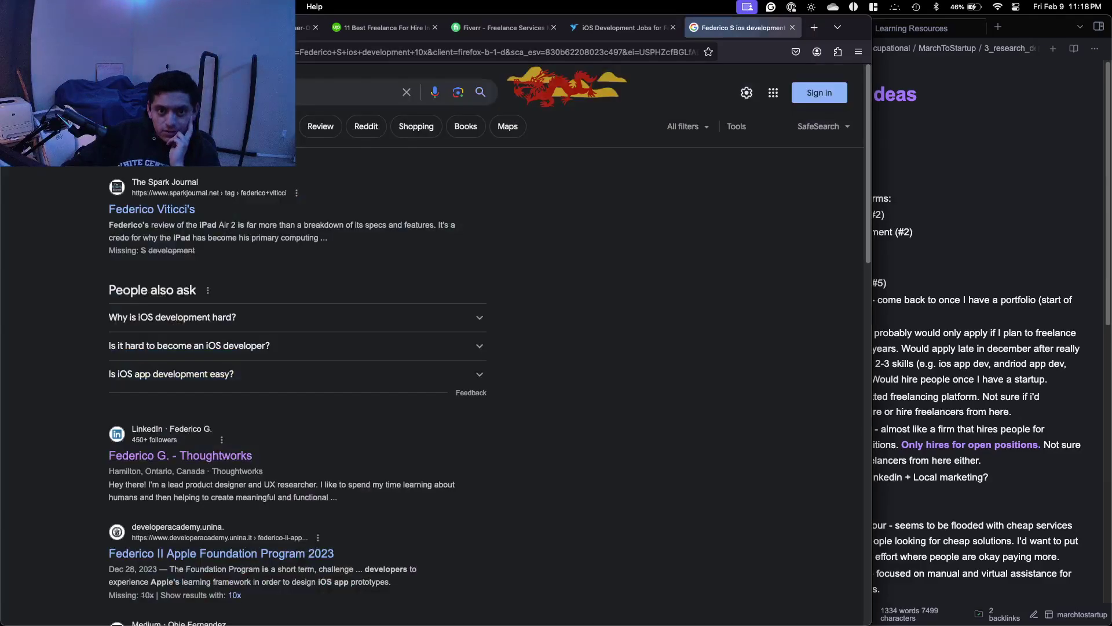
Browse the image results for the developer search and reduce the query to "ios development 10x".
click(131, 127)
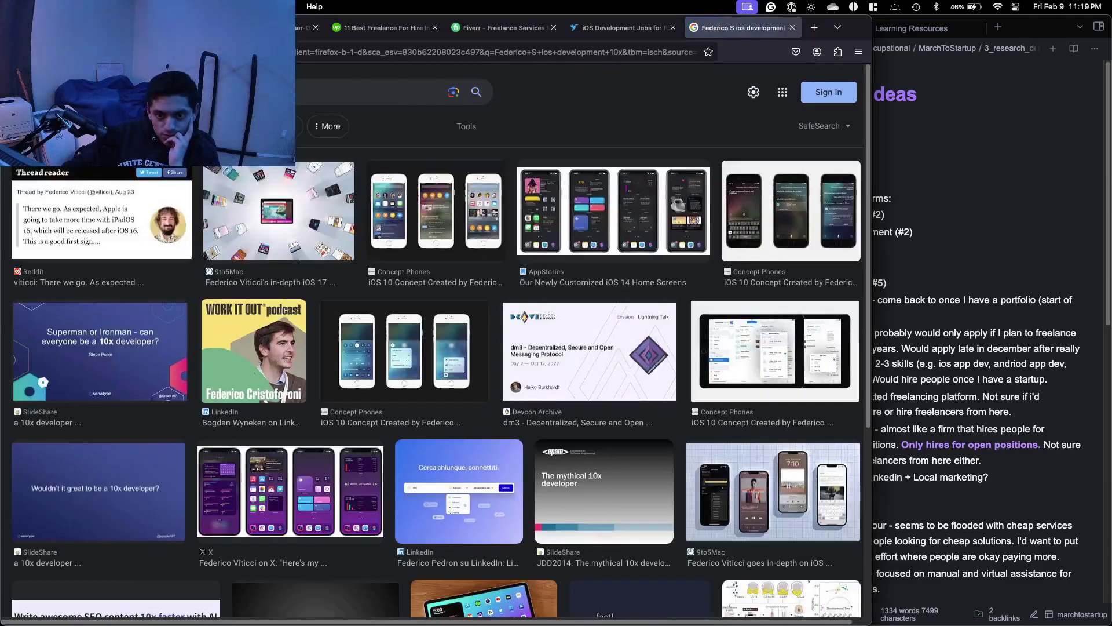
scroll(186, 168, down, 5)
scroll(186, 168, up, 5)
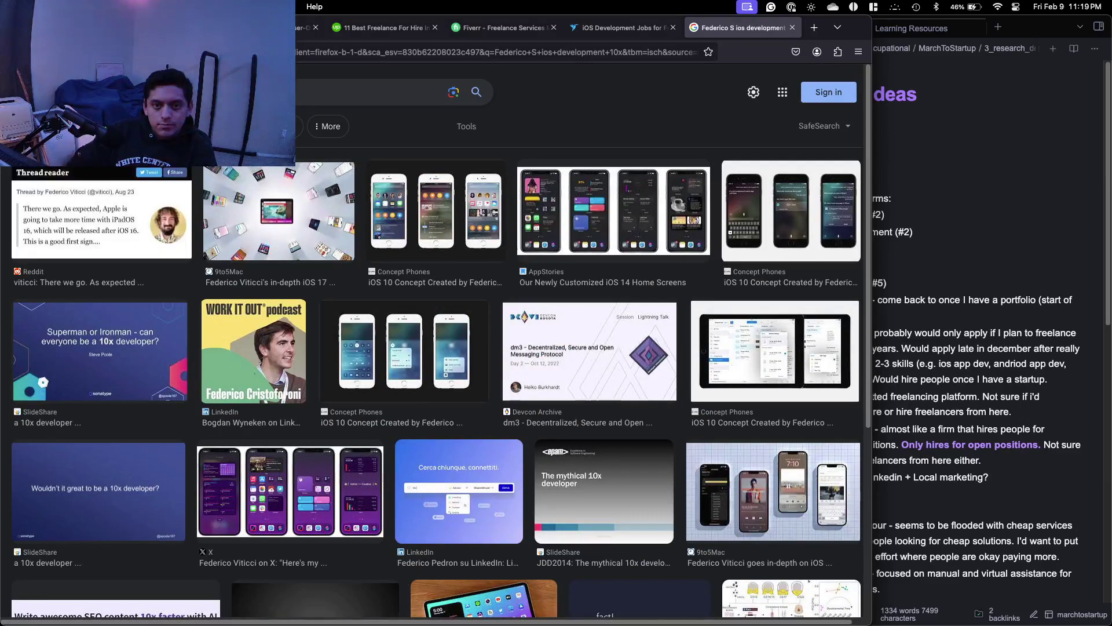
key(Return)
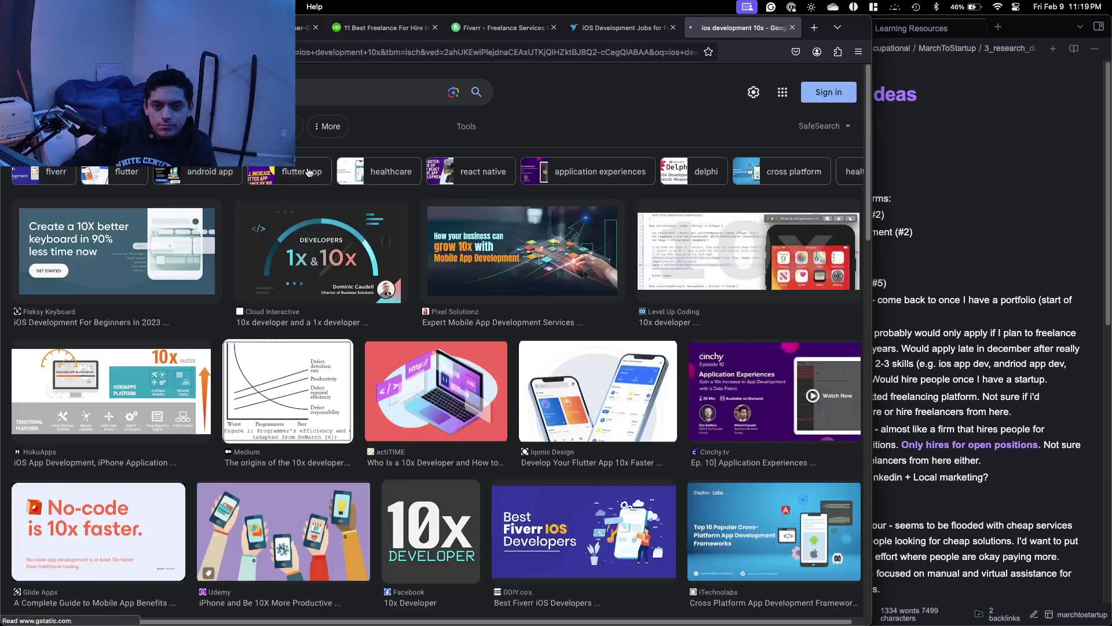
Go back to web results and read the comments in the Reddit thread "What makes for a 10x iOS engineer?".
click(123, 126)
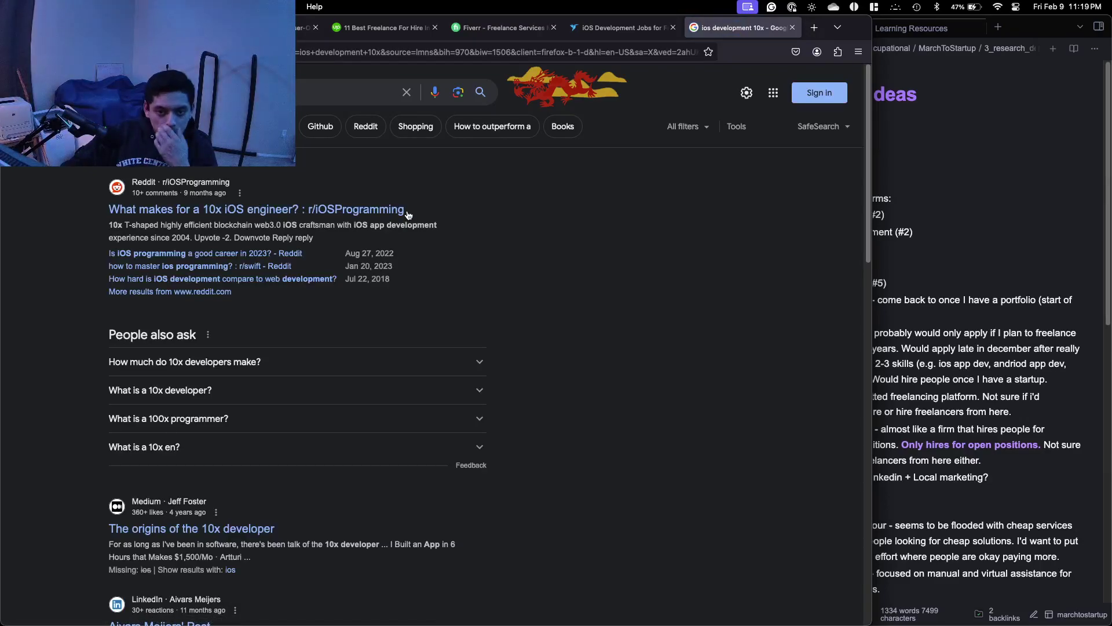
click(327, 209)
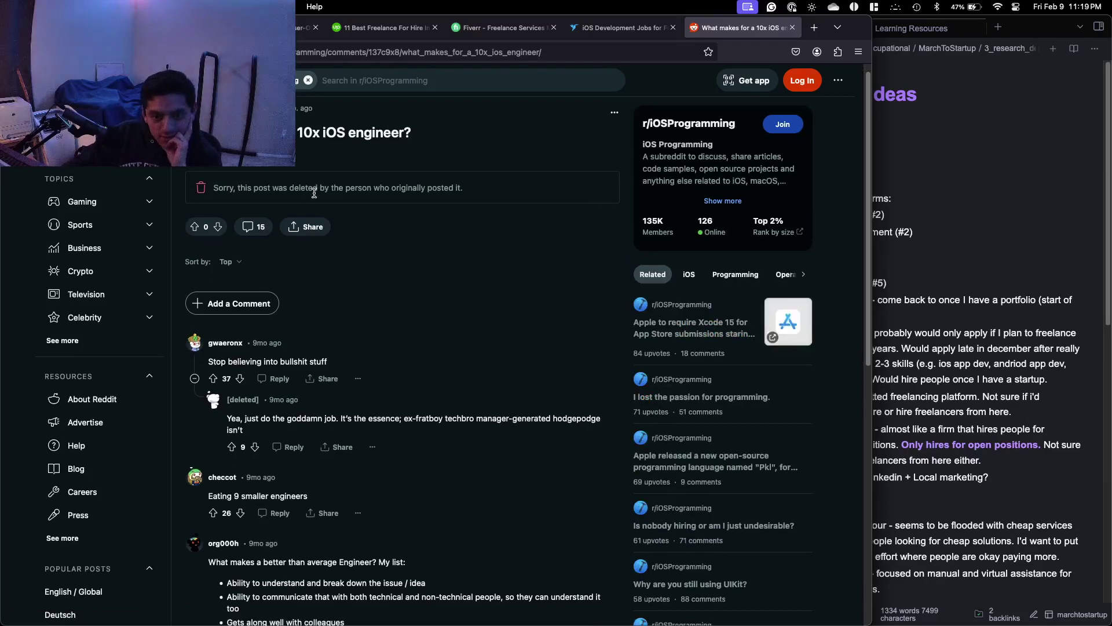
scroll(307, 203, down, 5)
scroll(304, 209, down, 1)
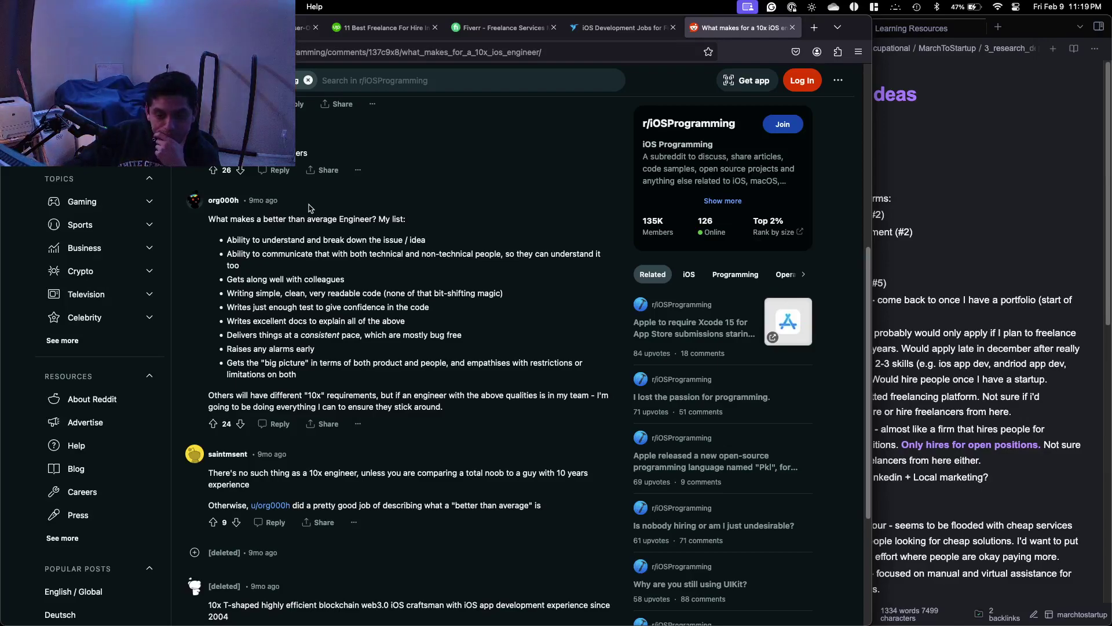
scroll(308, 208, down, 4)
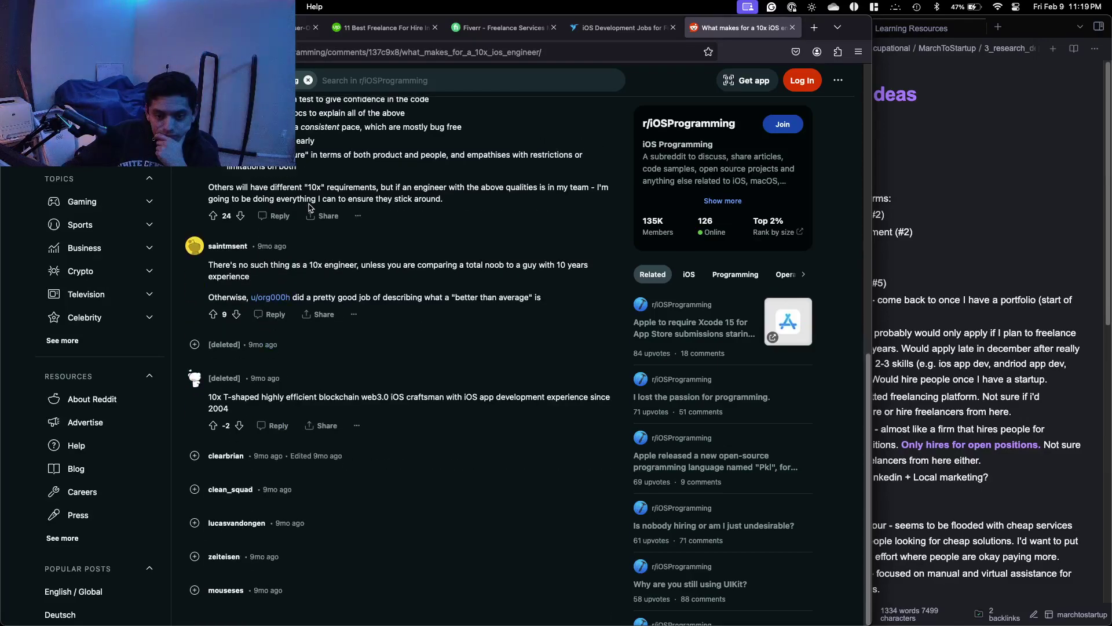
Return to the 10x Management iOS developers page and review its customers, featured developers, press and 10x Difference sections.
click(149, 27)
scroll(335, 226, up, 8)
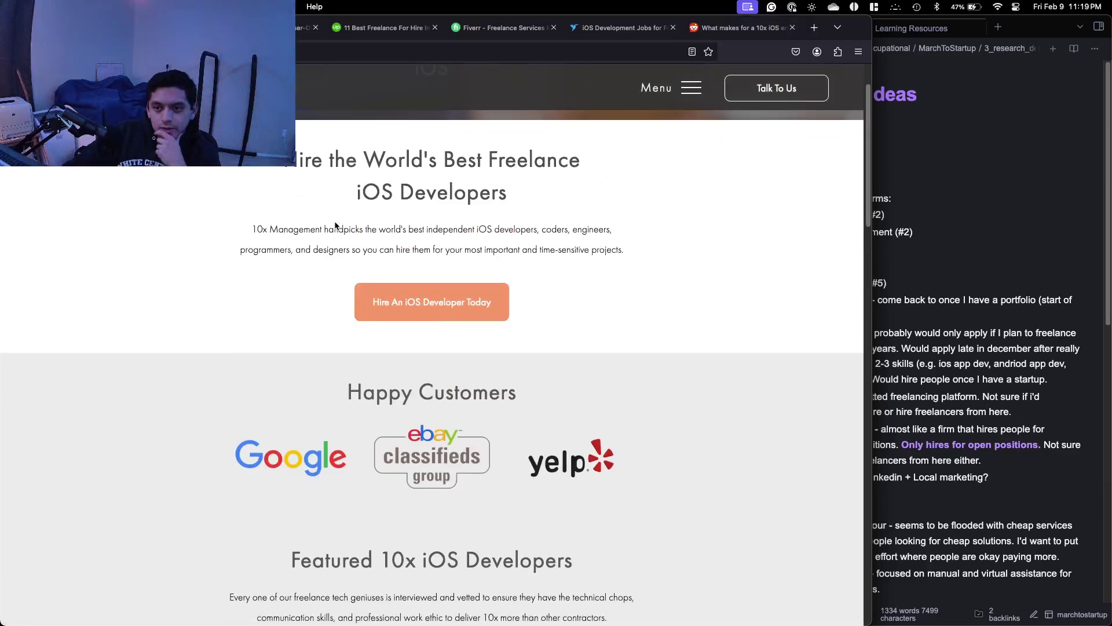
scroll(332, 226, down, 13)
scroll(331, 226, up, 12)
scroll(328, 225, down, 15)
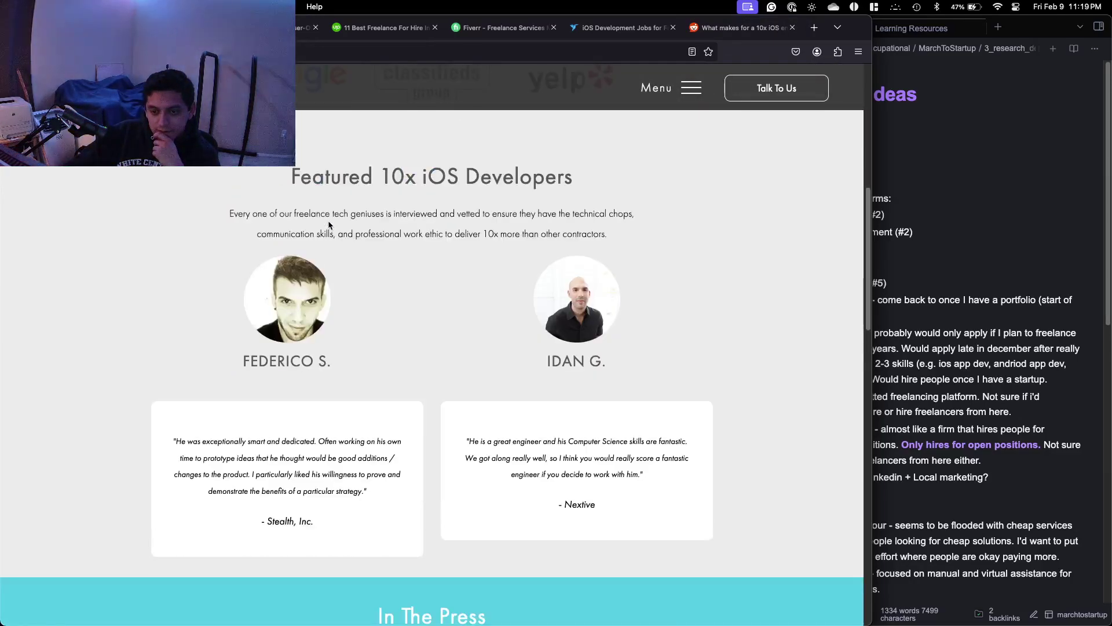
scroll(328, 225, up, 5)
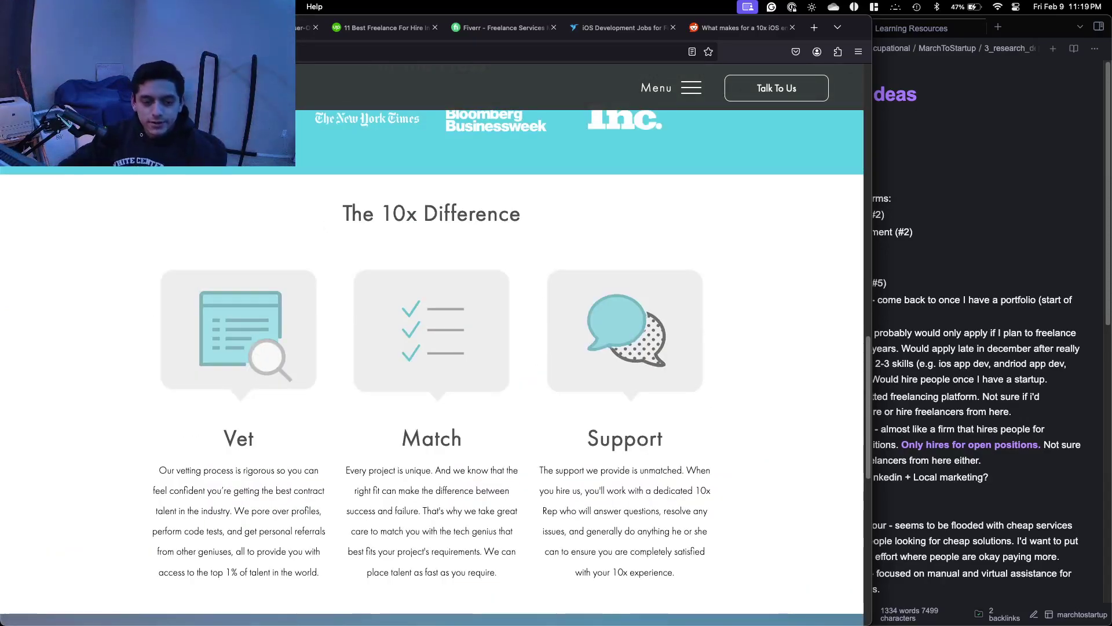
Open the Become a 10xer page and read its company background, benefits, sought skills and application form.
click(690, 89)
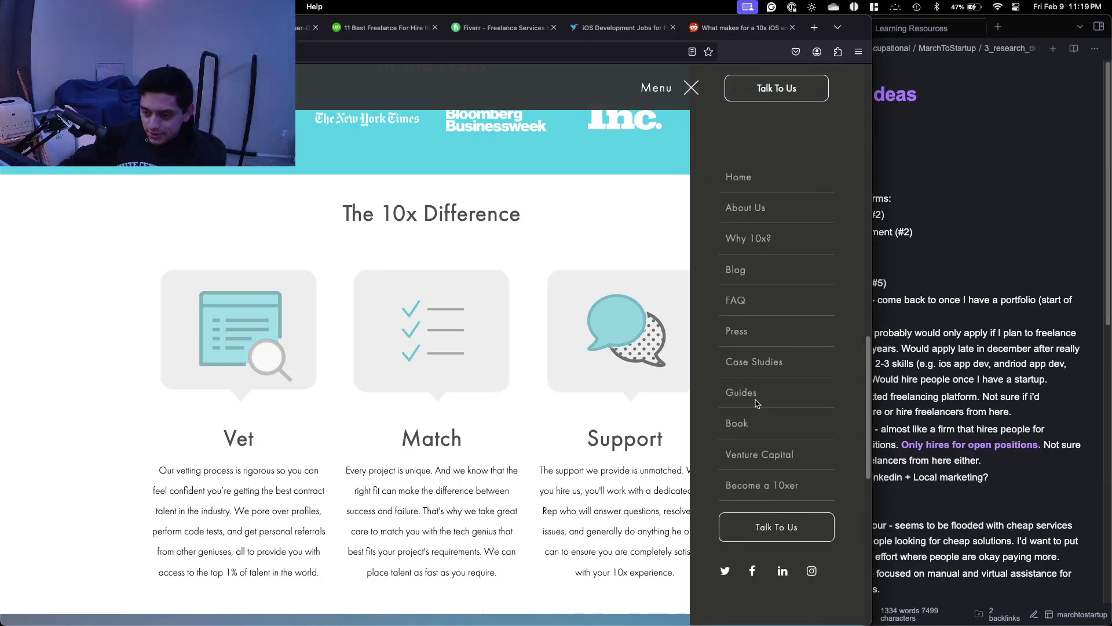
click(782, 487)
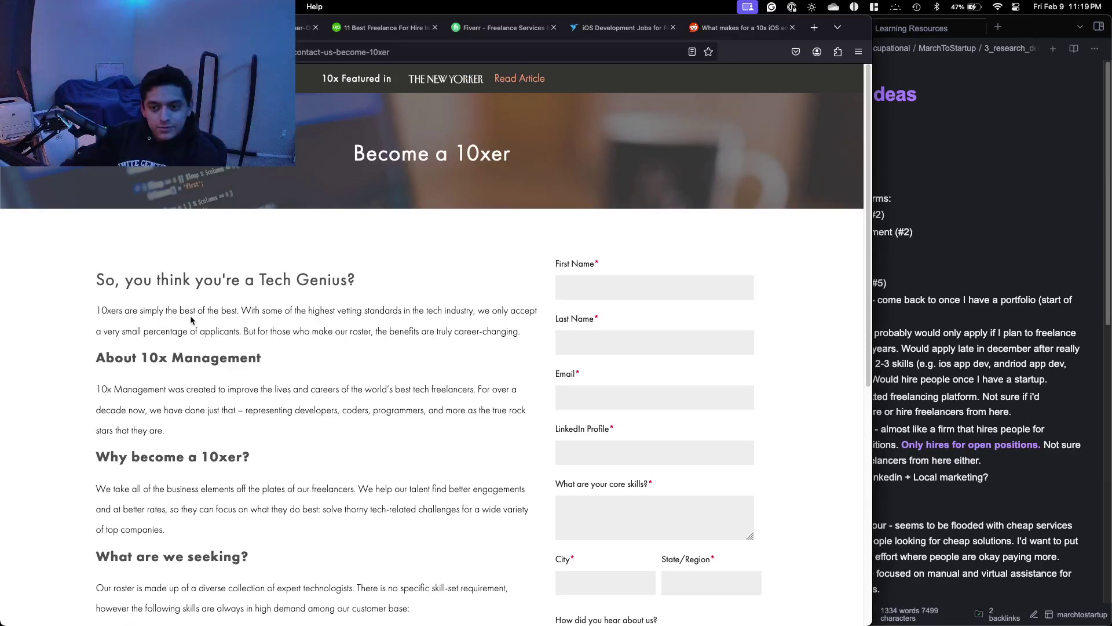
scroll(190, 317, down, 1)
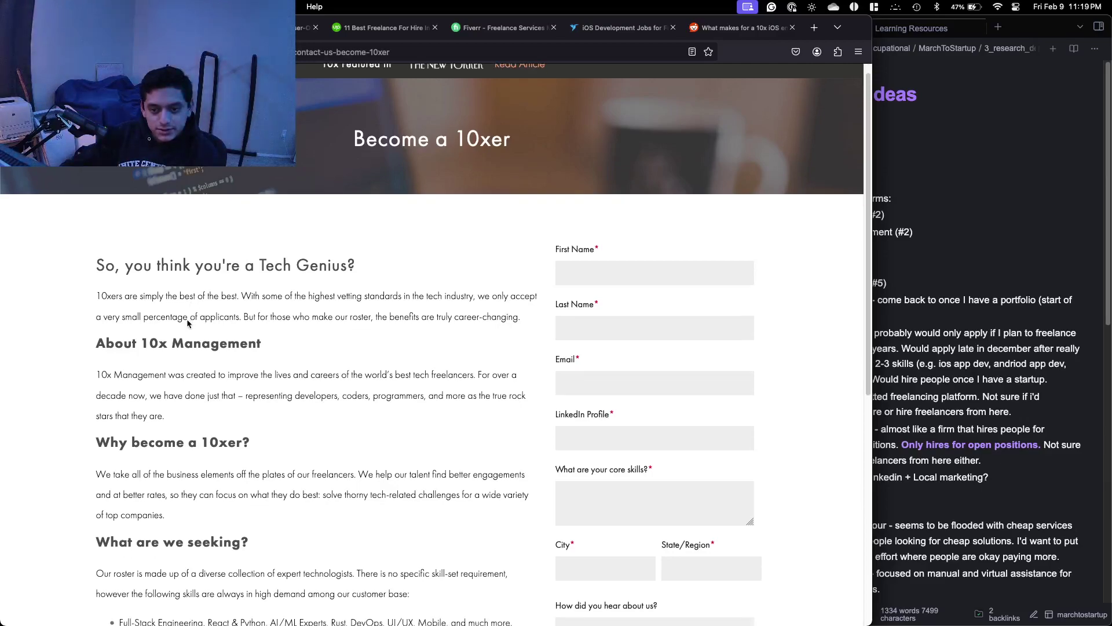
scroll(188, 323, down, 1)
scroll(187, 324, down, 1)
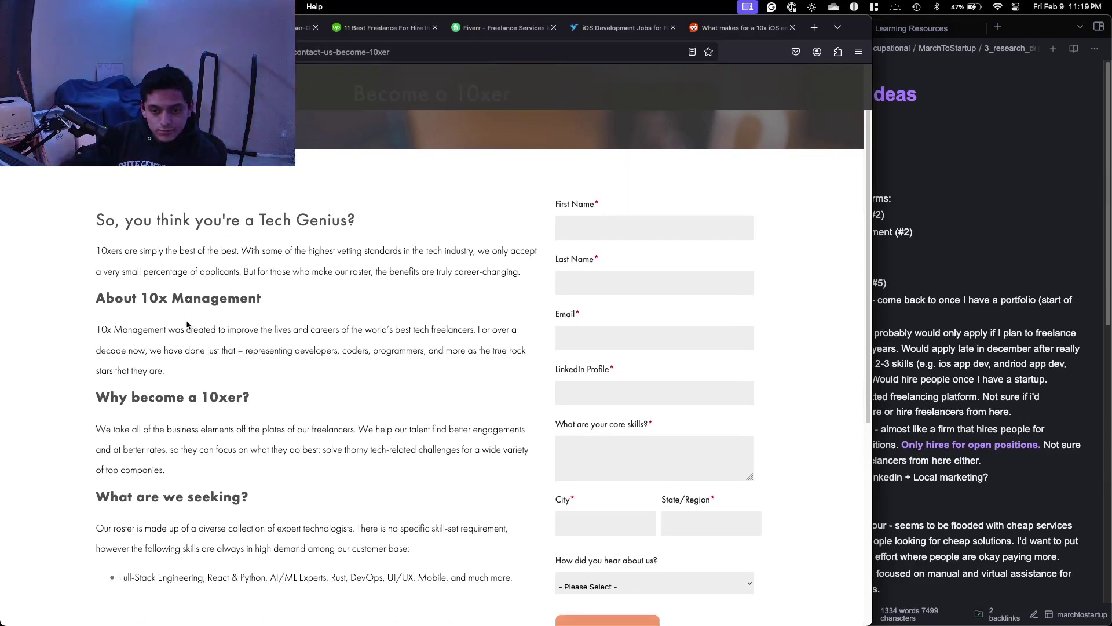
scroll(186, 325, down, 3)
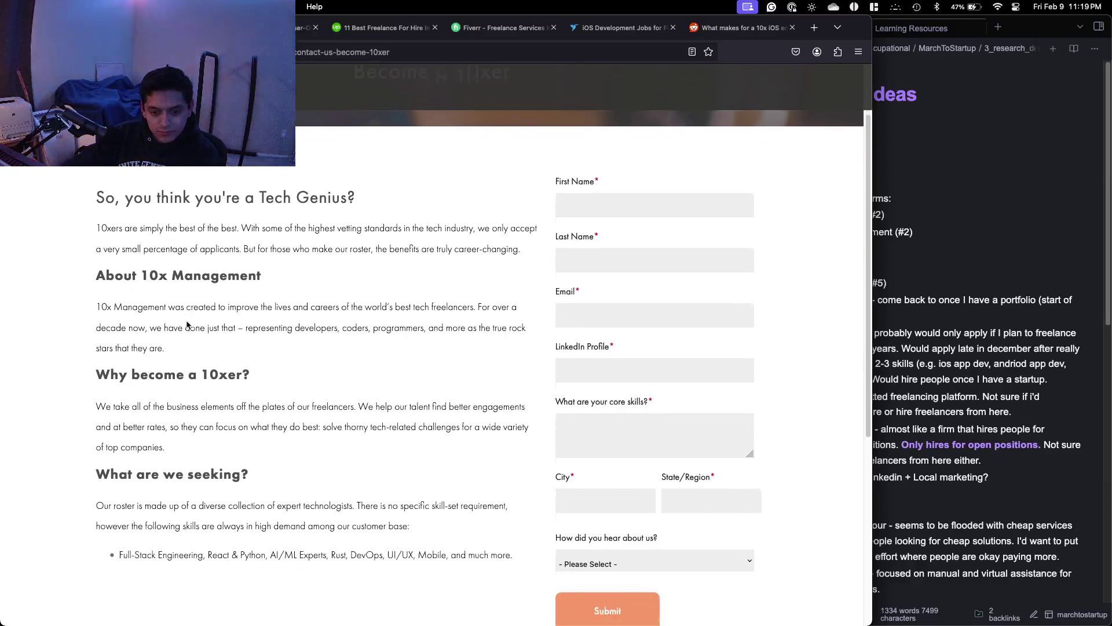
scroll(186, 324, down, 3)
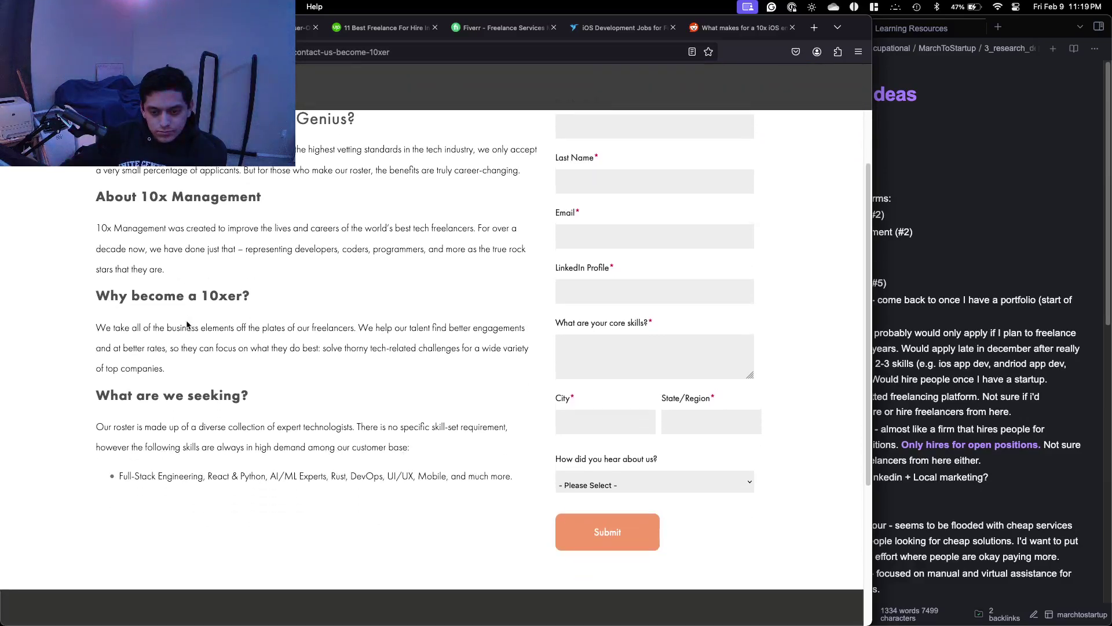
scroll(187, 325, down, 3)
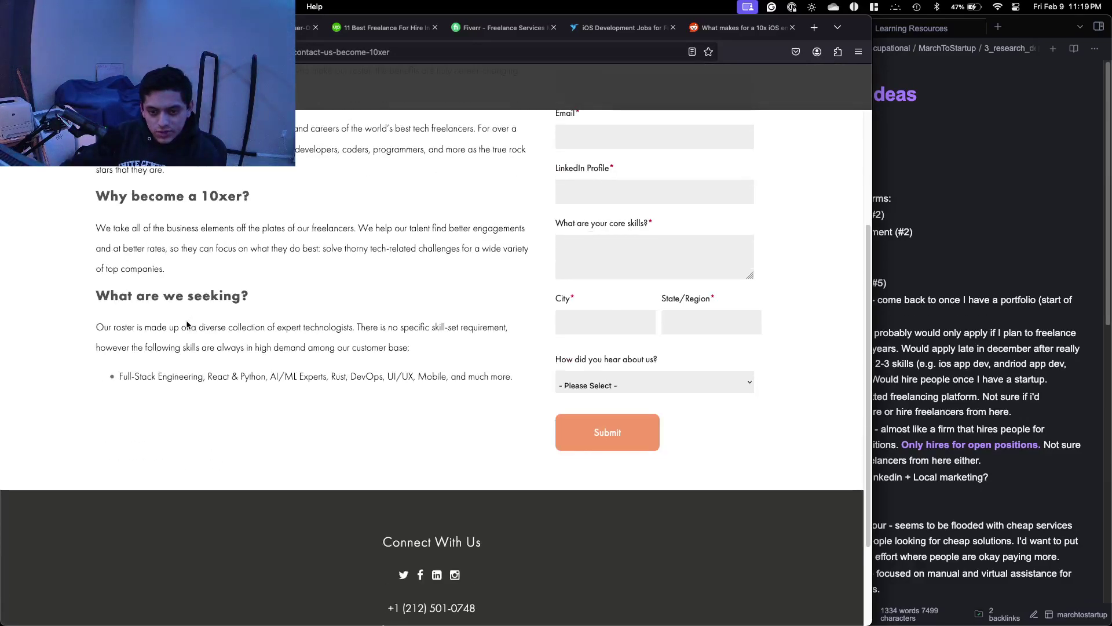
scroll(388, 342, down, 6)
scroll(371, 370, up, 10)
scroll(370, 370, down, 5)
scroll(370, 371, up, 5)
Glance at the Braintrust homepage, recheck the Become a 10xer page and return to the 10x iOS developers page.
click(261, 28)
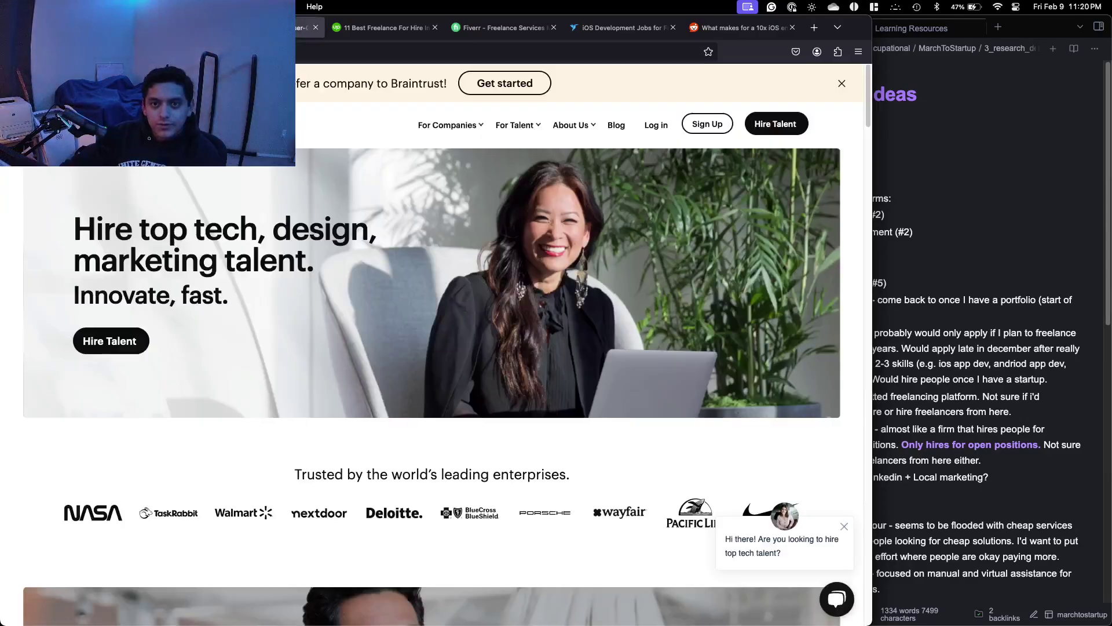
click(151, 28)
scroll(322, 250, down, 5)
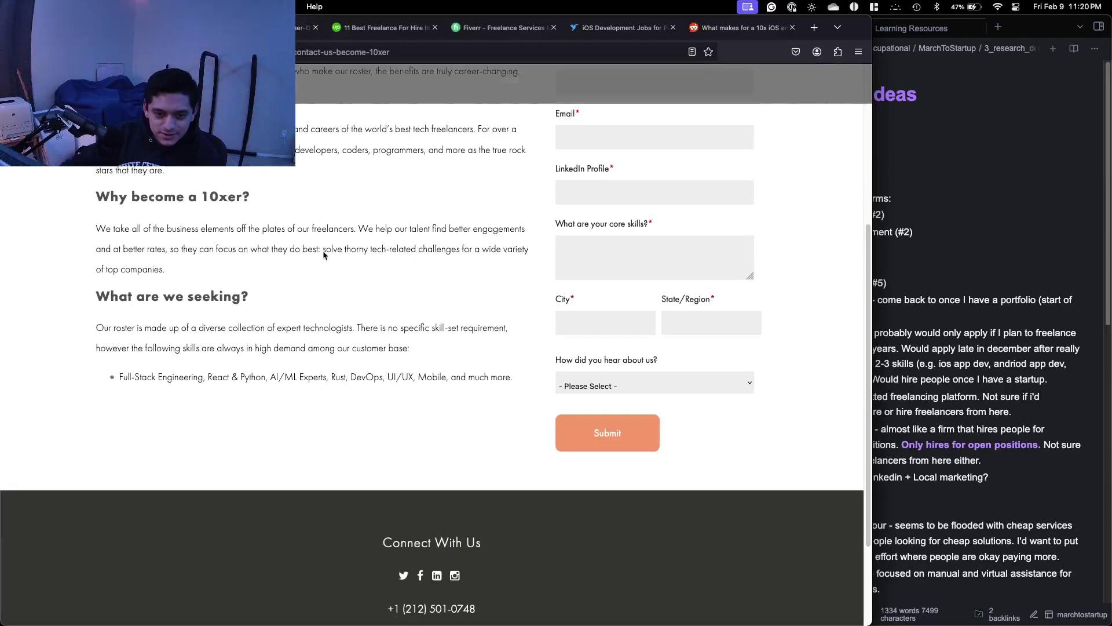
scroll(539, 244, down, 3)
scroll(538, 244, up, 7)
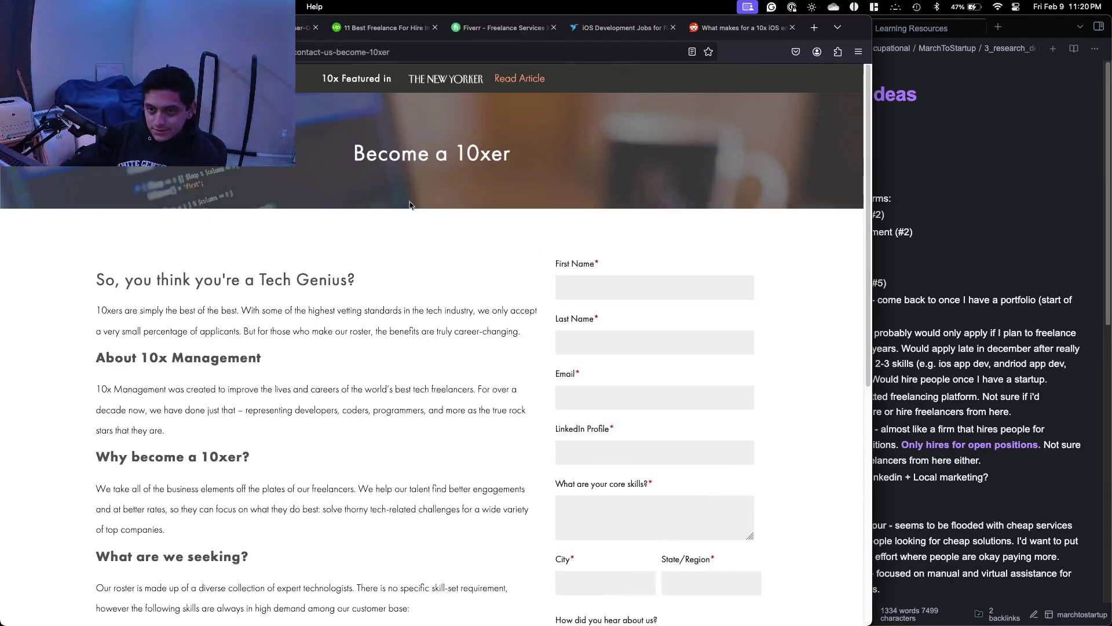
click(13, 52)
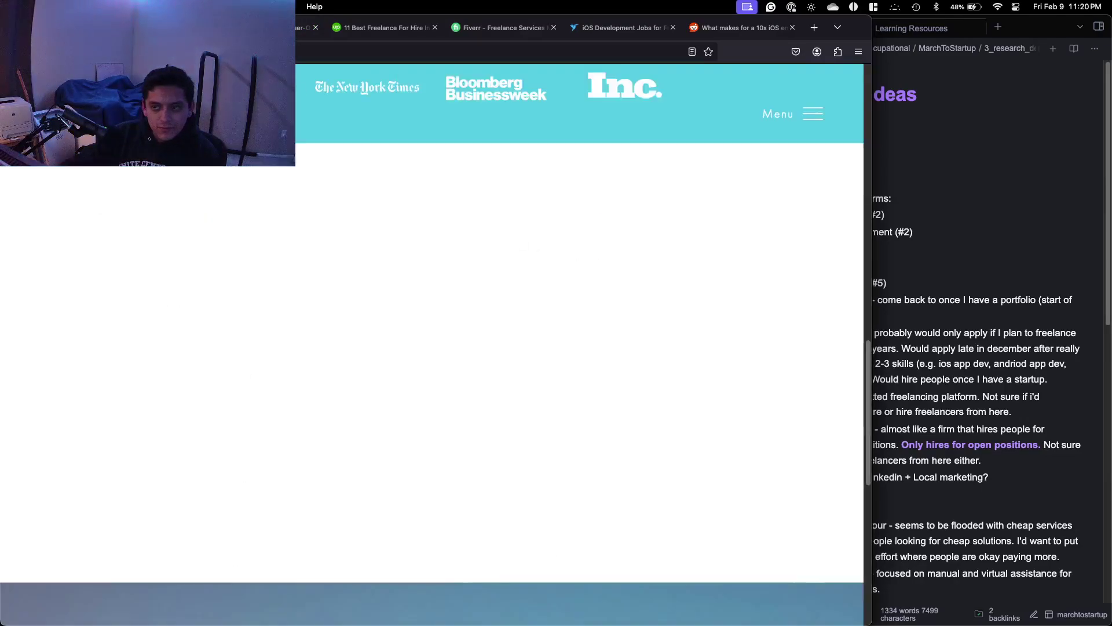
In the Notes and Ideas note, copy the Toptal entry's remarks and append them to the BrainTrust (#2) entry.
click(970, 206)
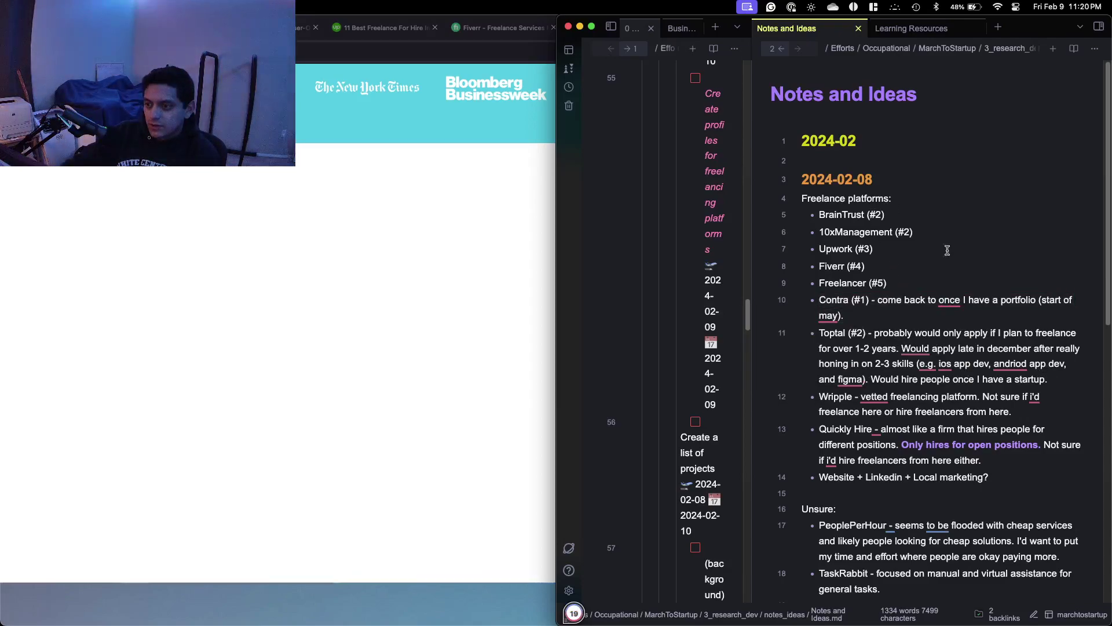
drag(1060, 376, 866, 333)
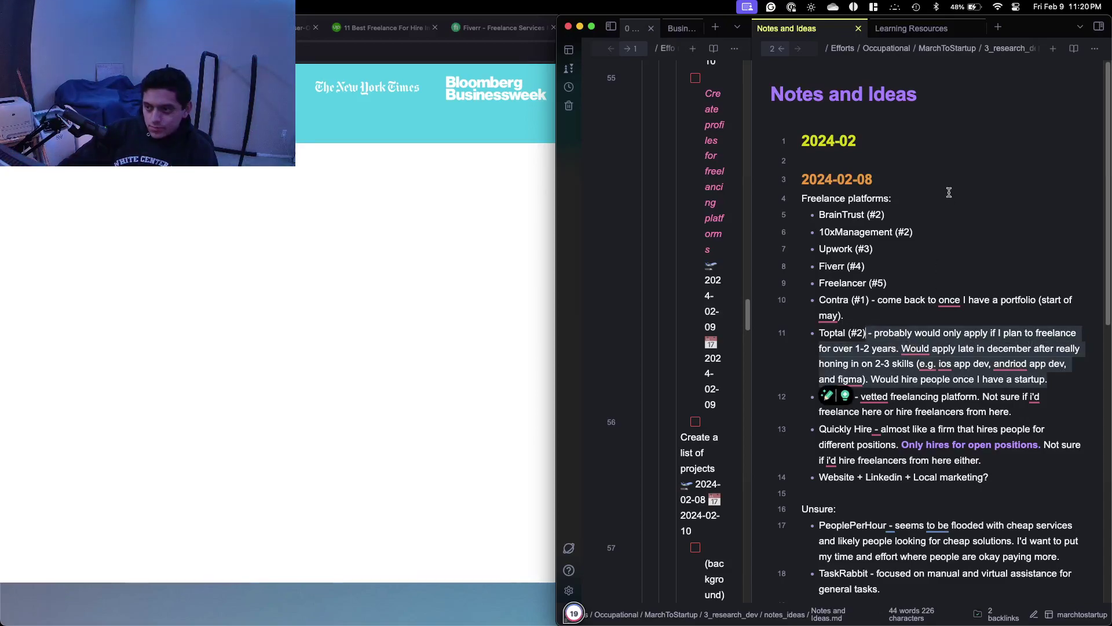
key(cmd+c)
click(976, 210)
key(cmd+v)
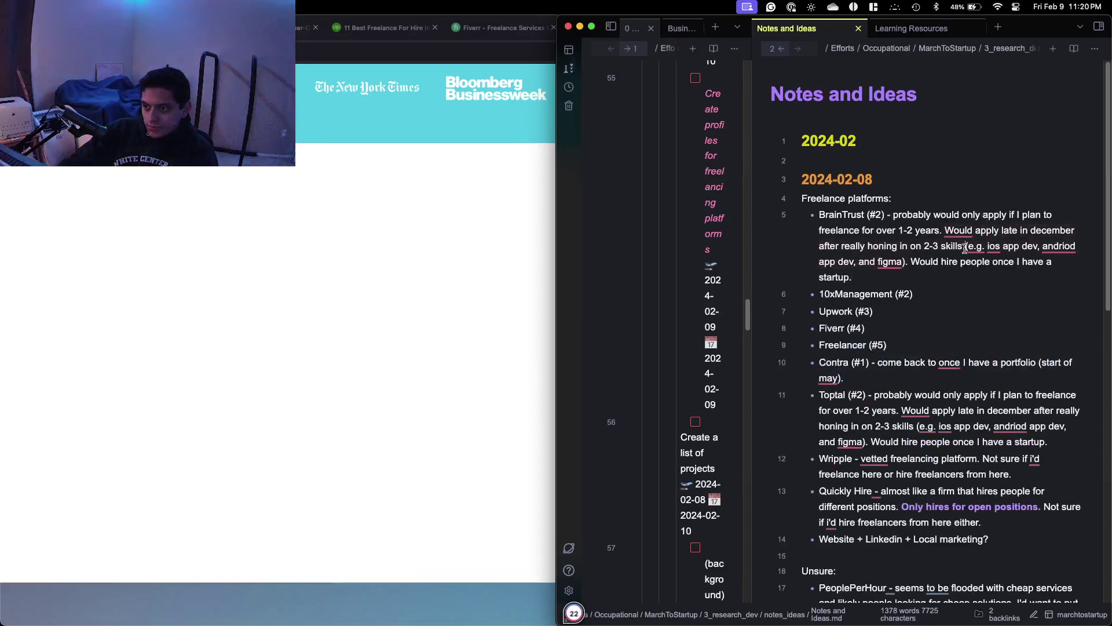
Move the BrainTrust entry down the freelance platforms list to sit directly above the Toptal entry.
key(alt+Down)
key(alt+Down)
key(alt+Down)
key(alt+Down)
key(alt+Down)
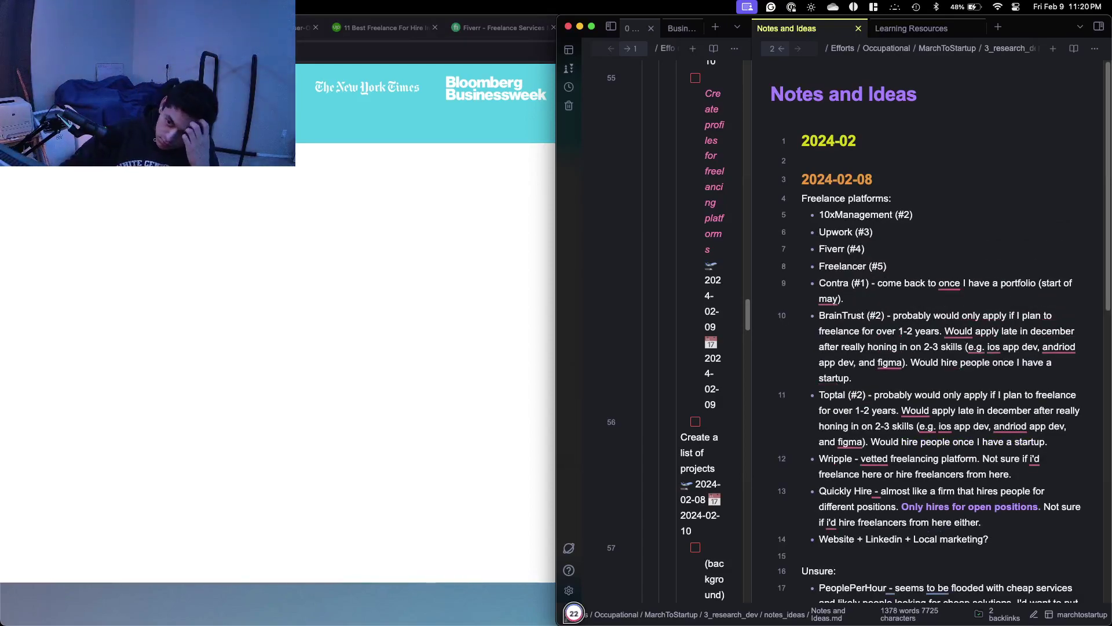
Close the 10x Management page in the browser and return to the Notes and Ideas note.
click(307, 242)
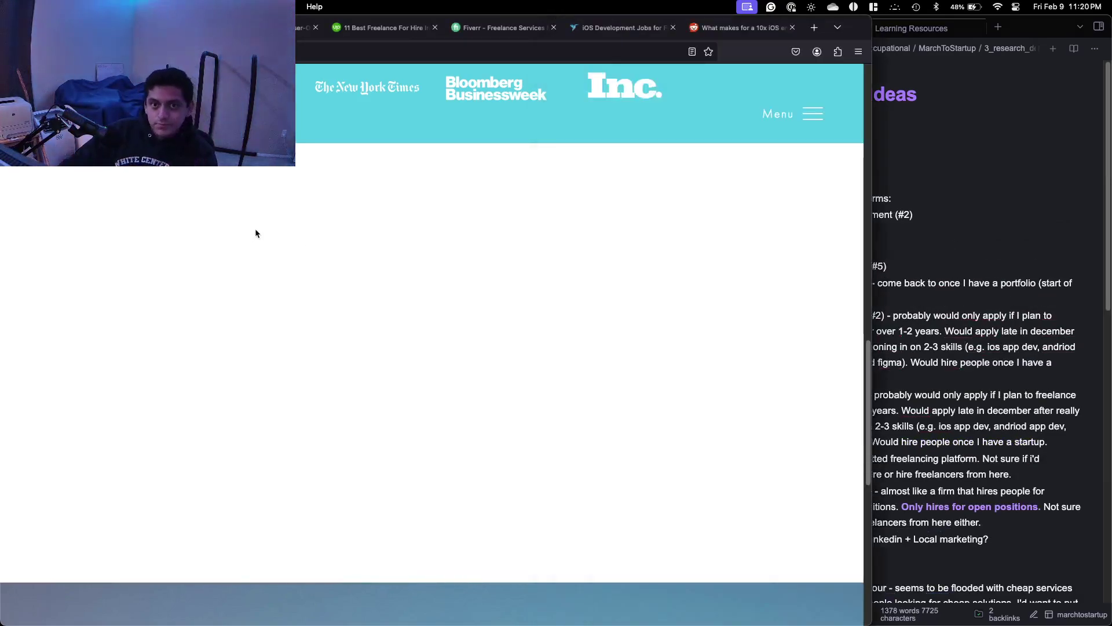
key(cmd+w)
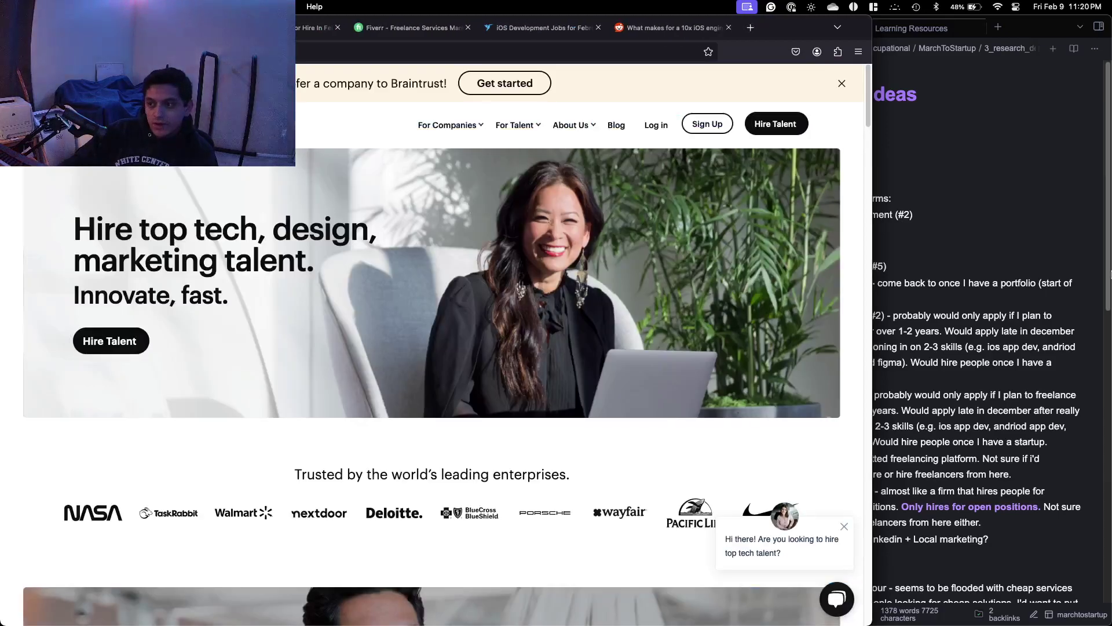
click(1002, 260)
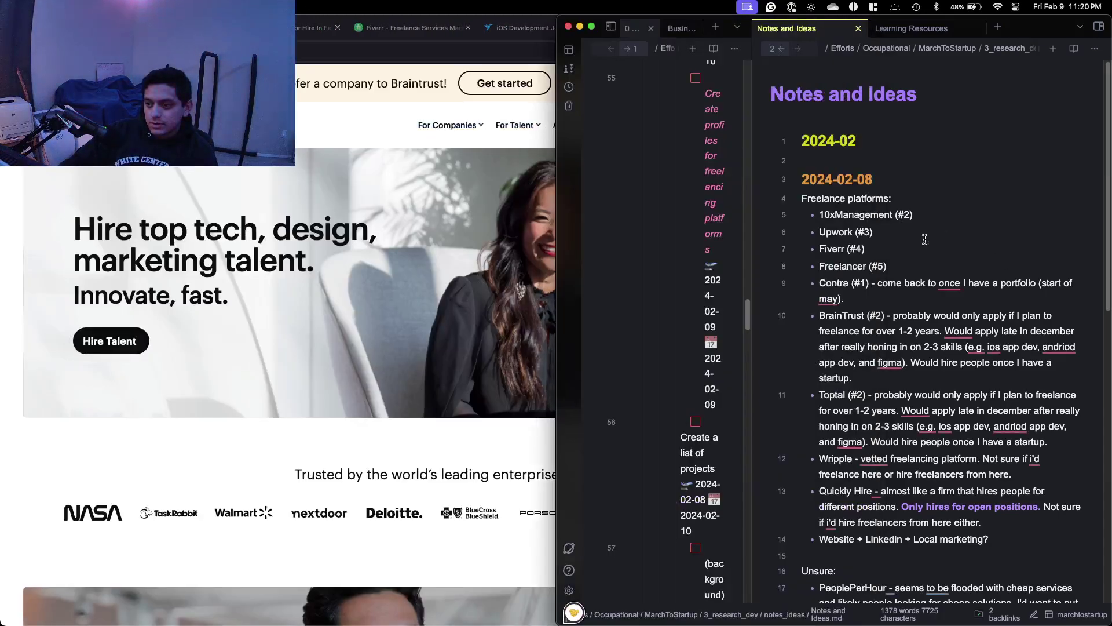
Copy the BrainTrust entry's remarks and move the entry back to the top of the freelance platforms list.
drag(858, 379, 888, 318)
key(super+c)
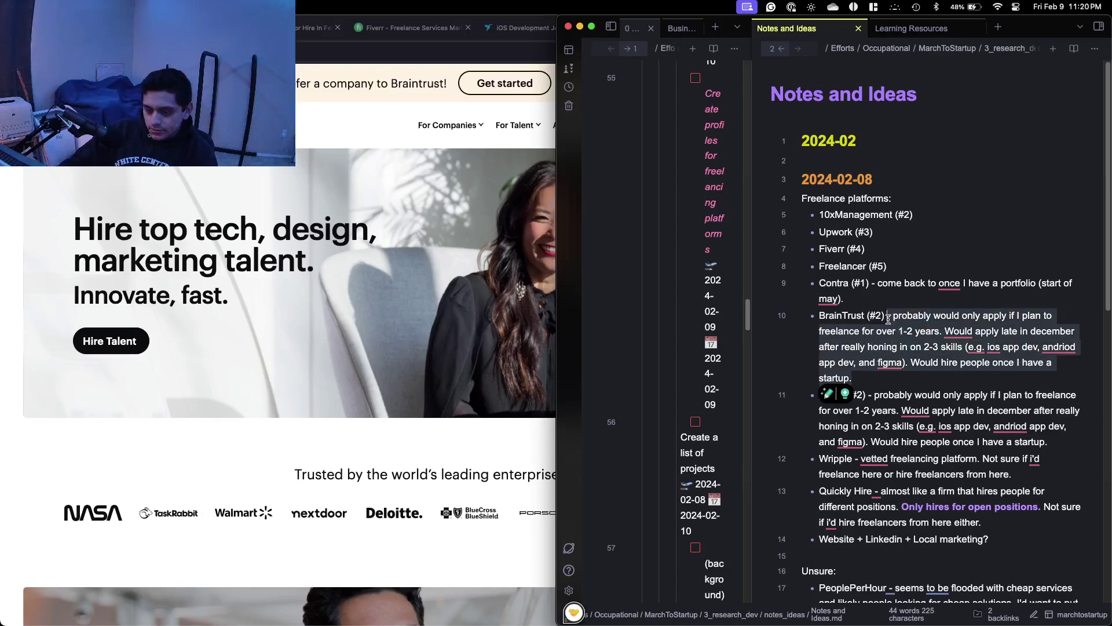
key(super+z)
key(alt+Up)
key(alt+Up)
key(alt+Up)
key(alt+Up)
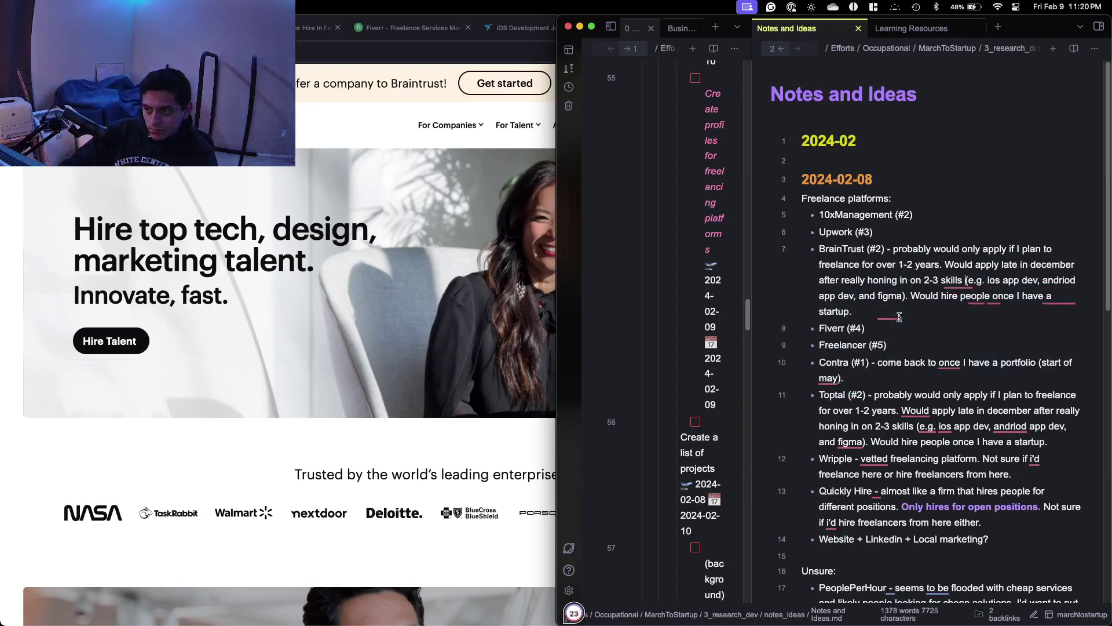
Transfer the remarks from the BrainTrust entry to the 10xManagement (#2) entry and move 10xManagement directly above Toptal.
drag(899, 282, 892, 221)
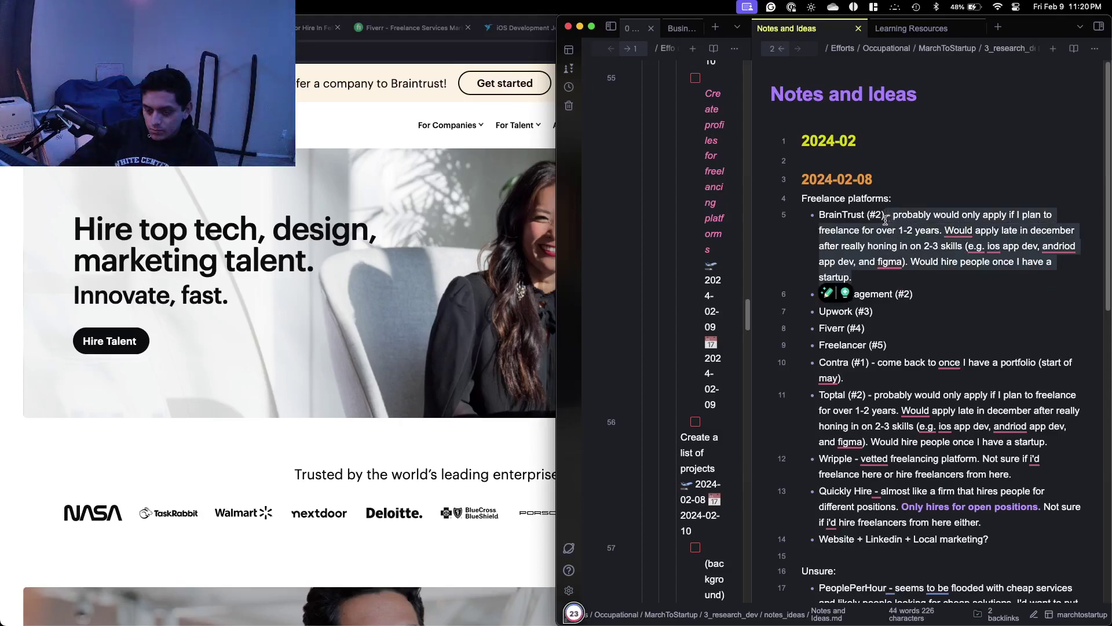
key(BackSpace)
key(super+v)
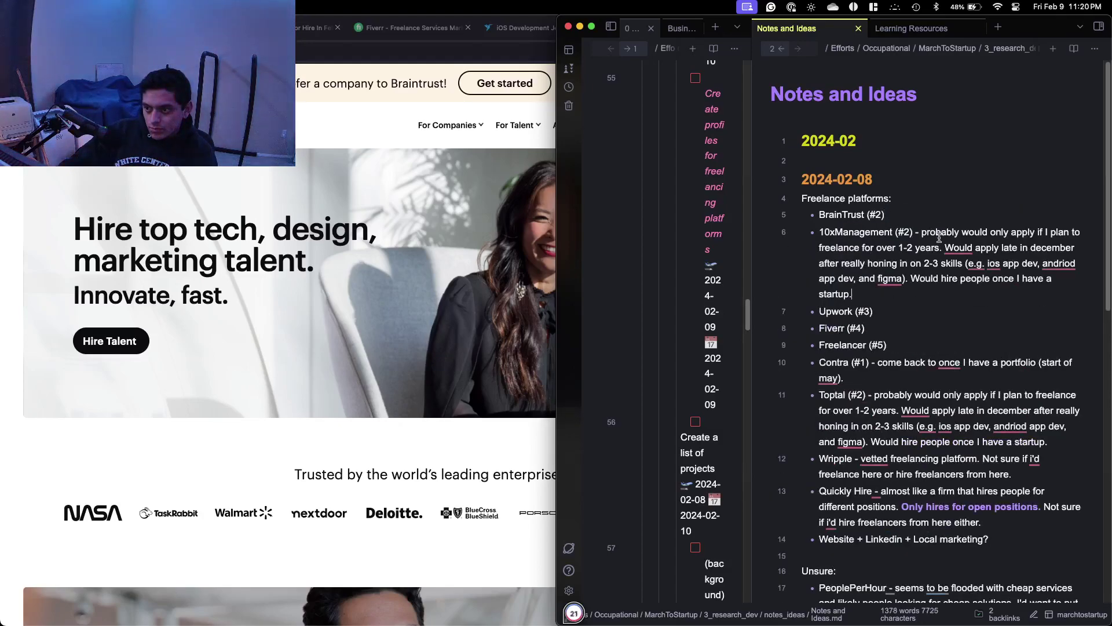
key(alt+Down)
key(alt+Down)
key(alt+Down)
key(alt+Down)
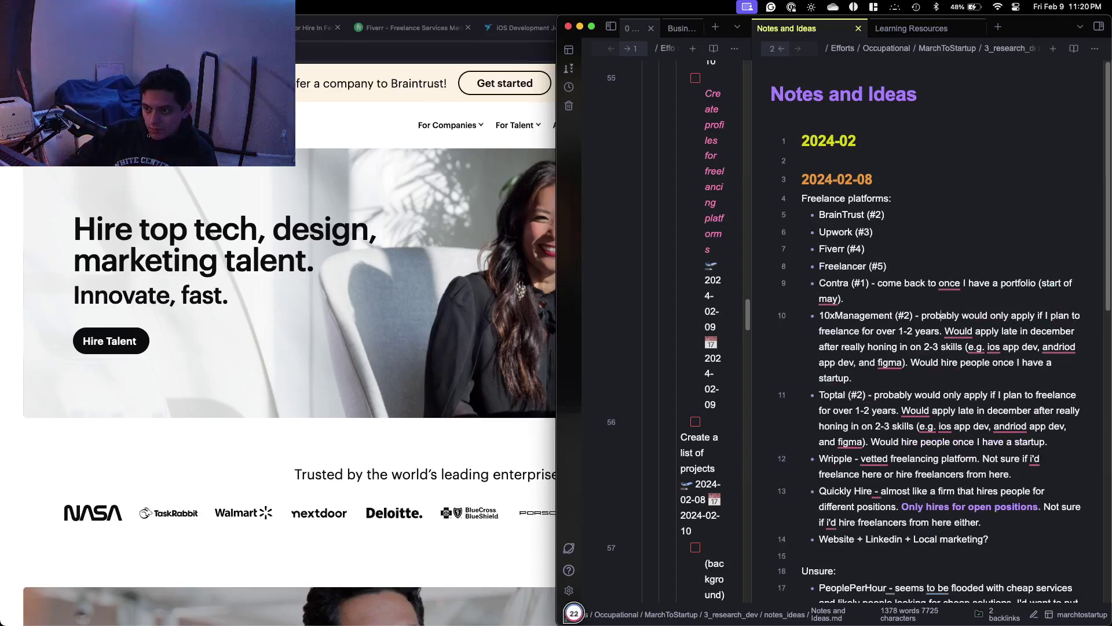
Switch to the browser, open Braintrust's For Talent page and review its Fortune 1,000 clients and talent benefits.
click(357, 278)
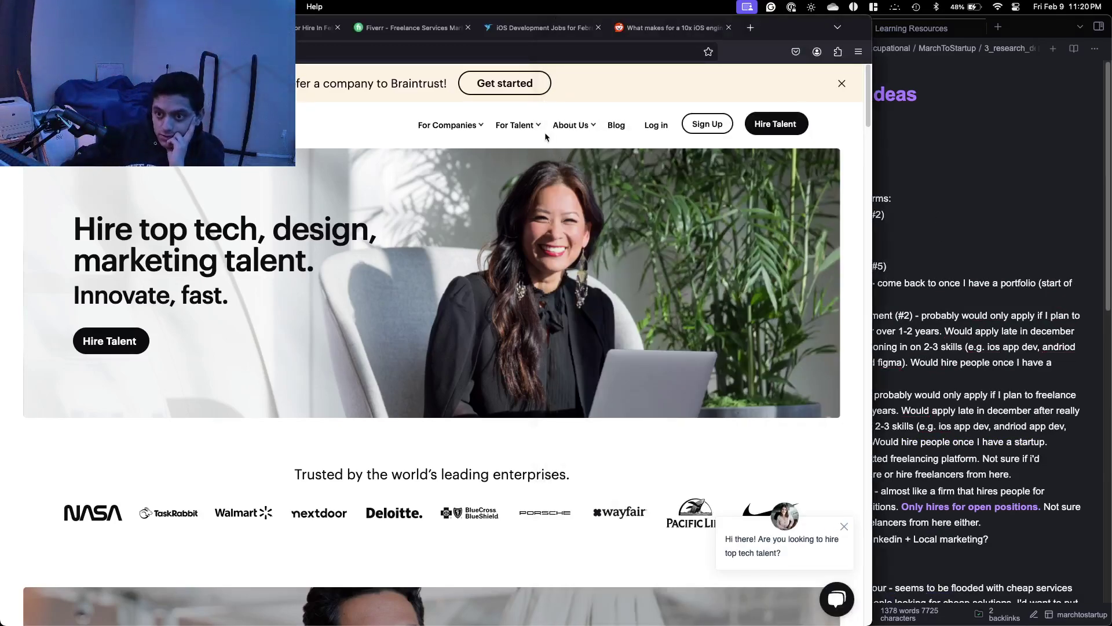
click(530, 127)
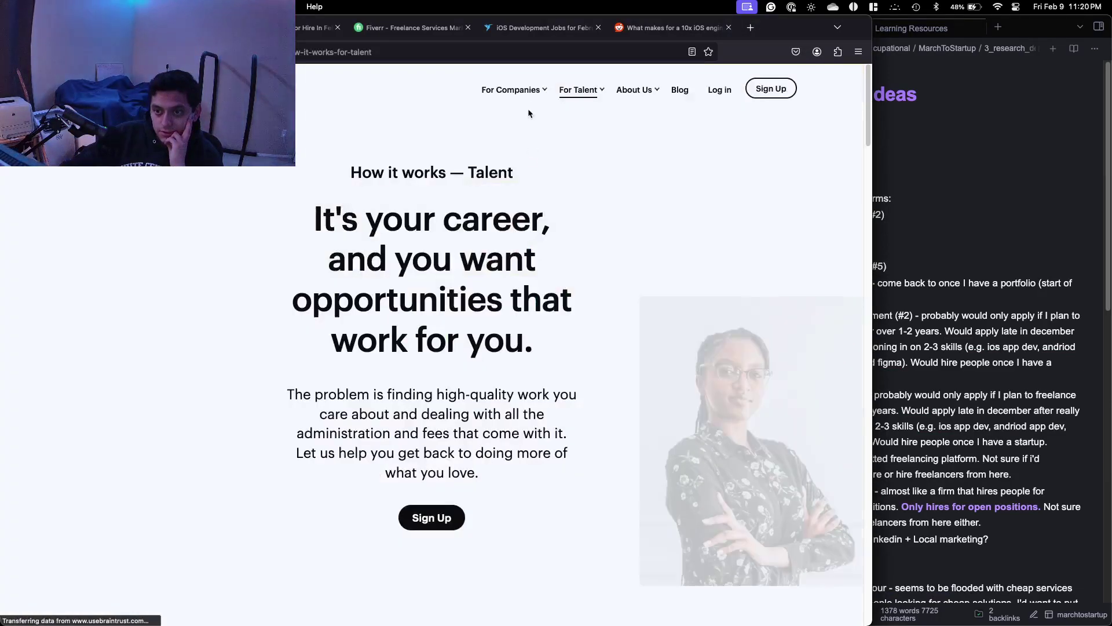
scroll(485, 226, down, 3)
scroll(486, 225, down, 8)
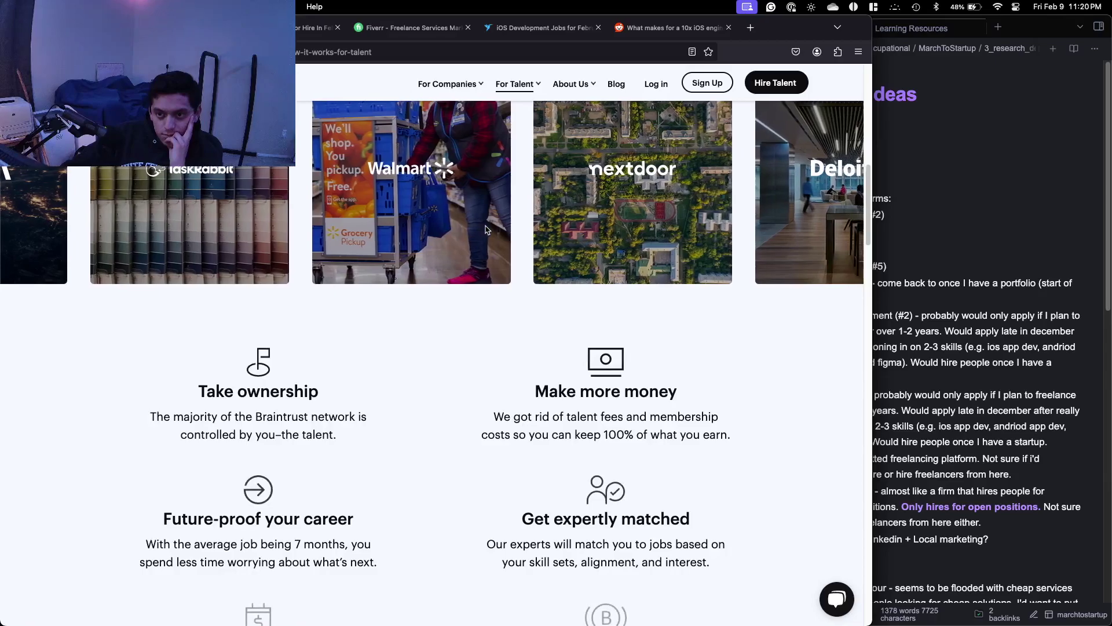
scroll(485, 226, down, 1)
scroll(485, 226, up, 4)
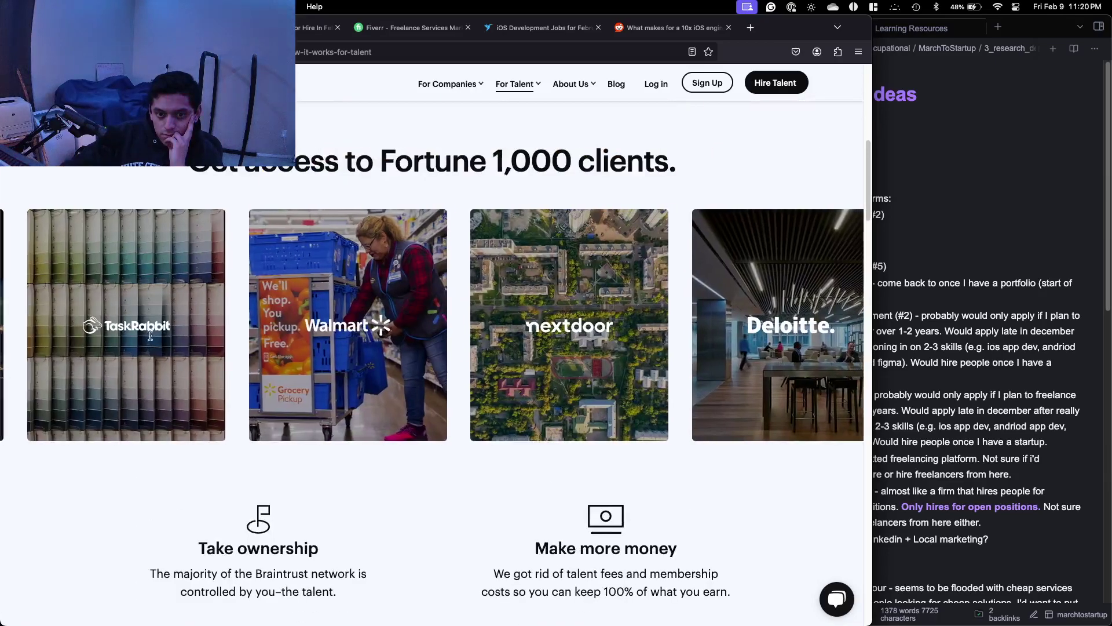
scroll(480, 335, down, 6)
scroll(479, 335, up, 3)
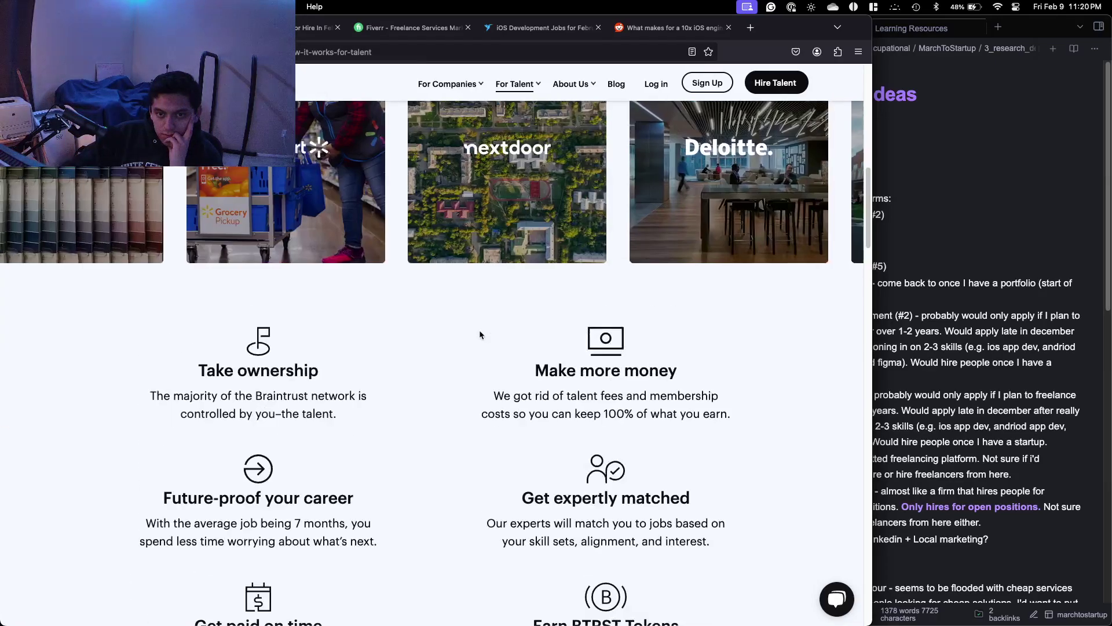
scroll(479, 334, up, 3)
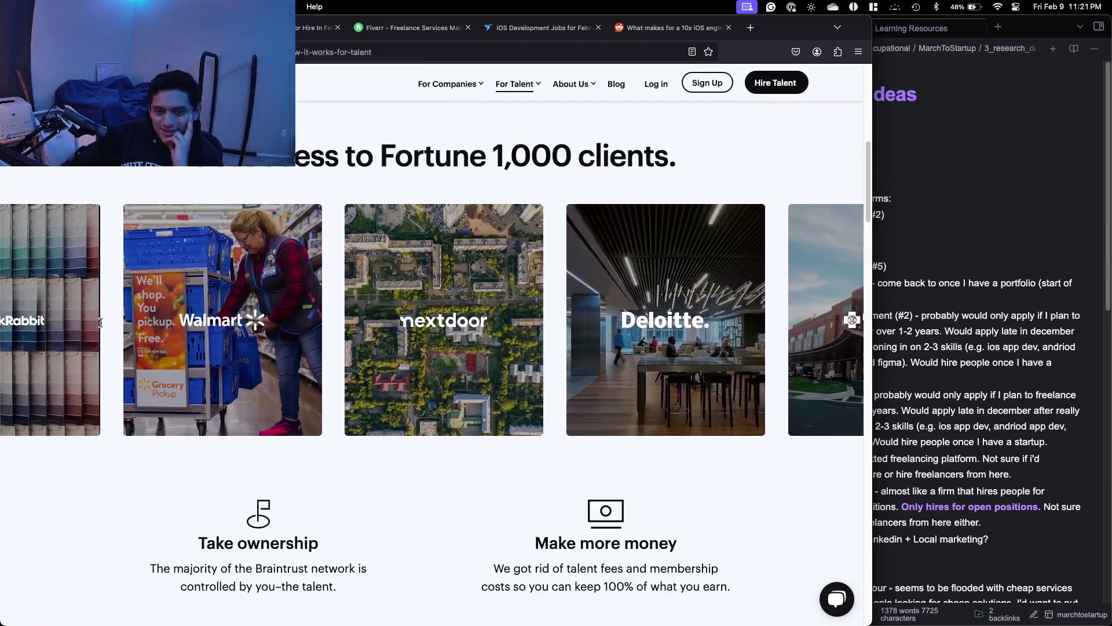
scroll(453, 186, down, 10)
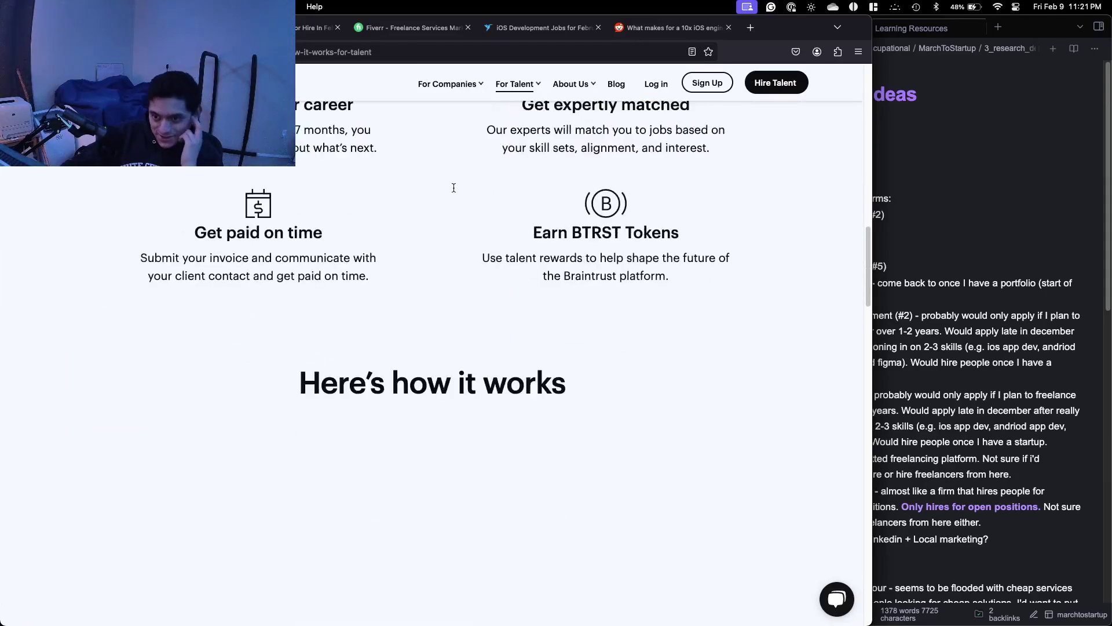
Read Braintrust's how-it-works stages, the talent testimonial and the "Is Braintrust right for you?" requirements.
scroll(454, 190, down, 5)
scroll(455, 191, down, 4)
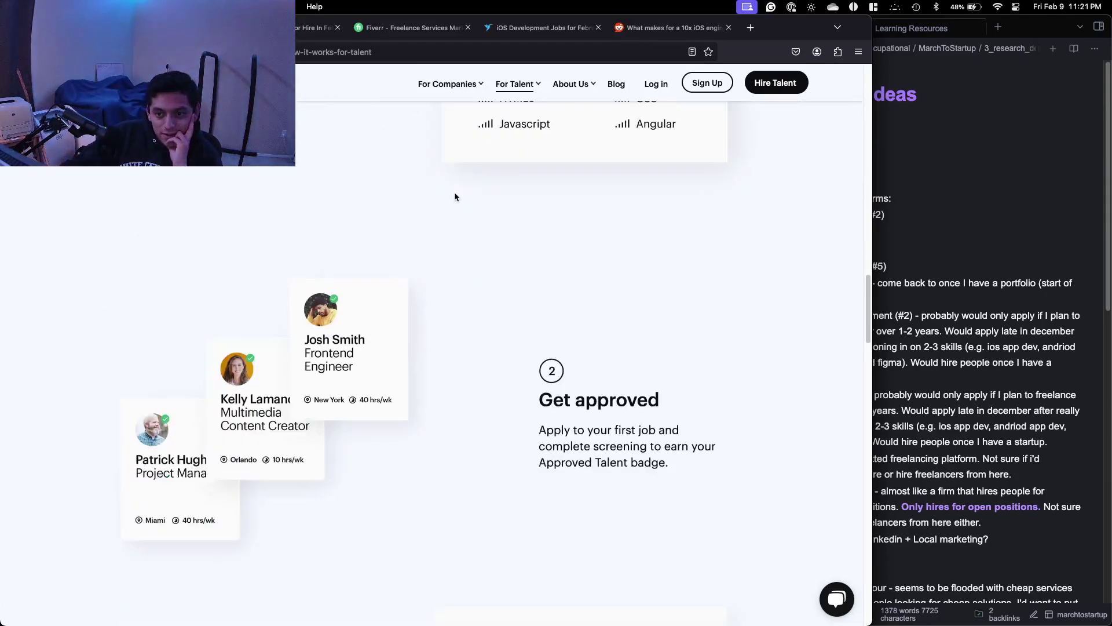
scroll(454, 197, down, 4)
scroll(455, 196, up, 3)
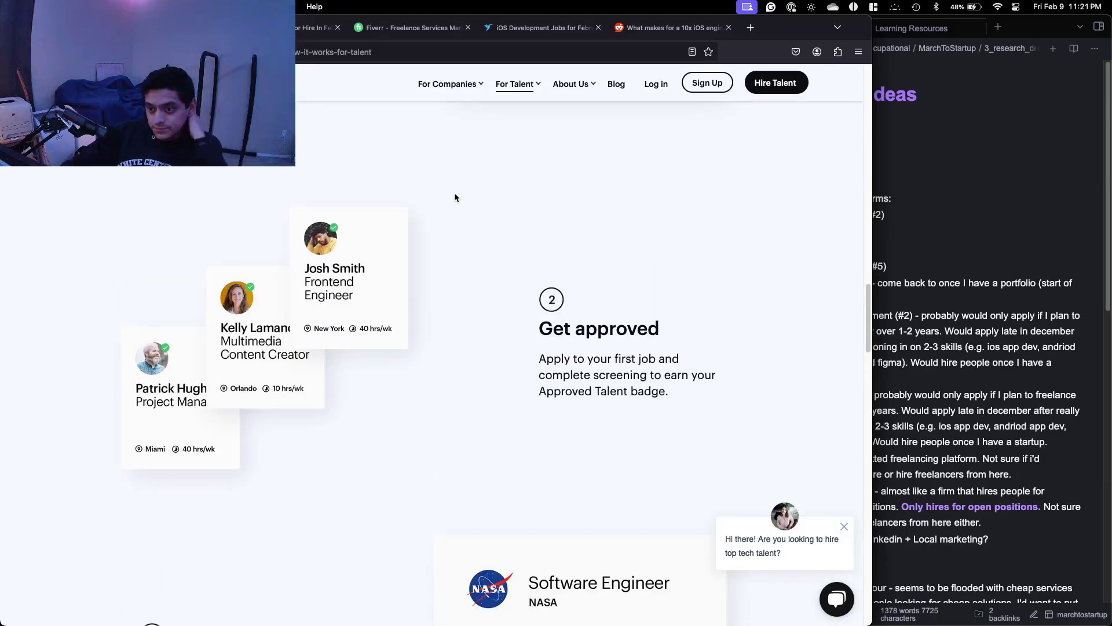
scroll(451, 197, down, 1)
scroll(450, 204, down, 5)
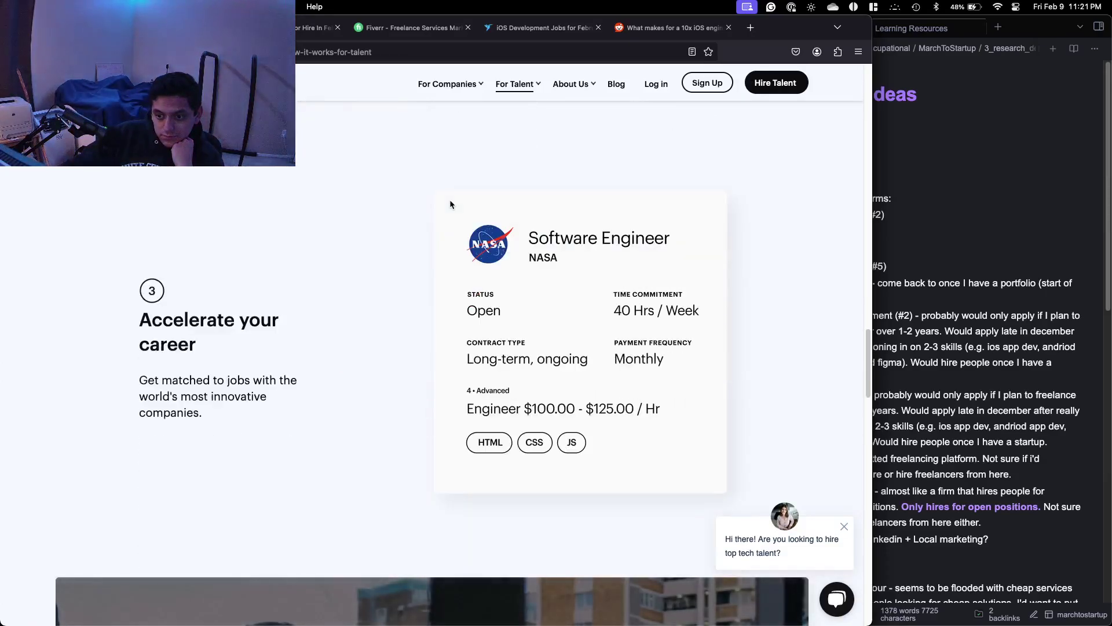
scroll(450, 204, down, 8)
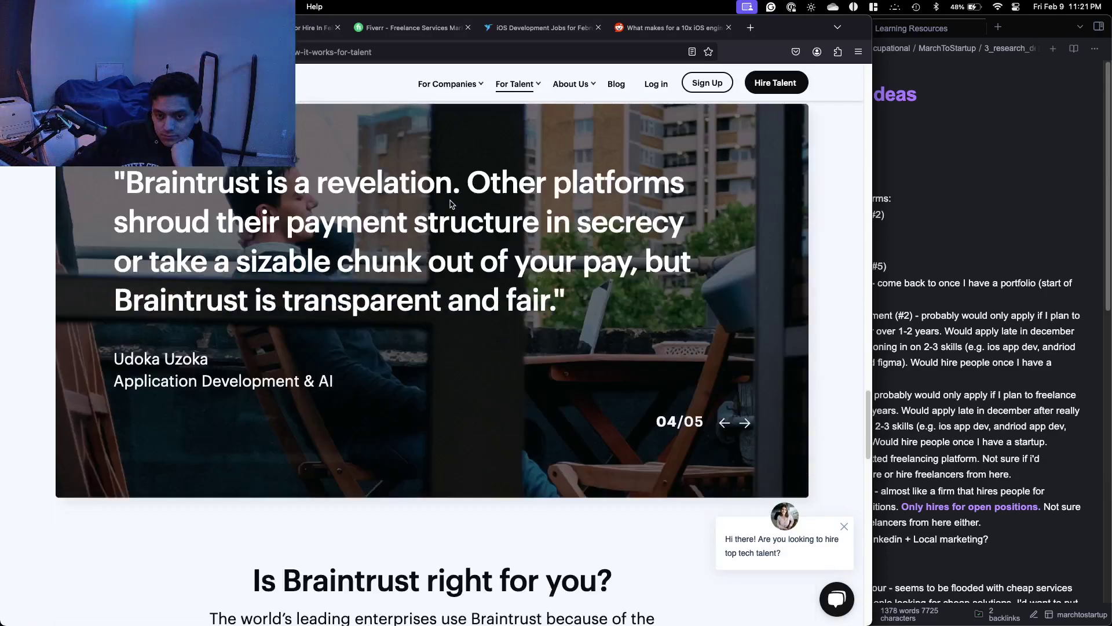
scroll(452, 204, down, 5)
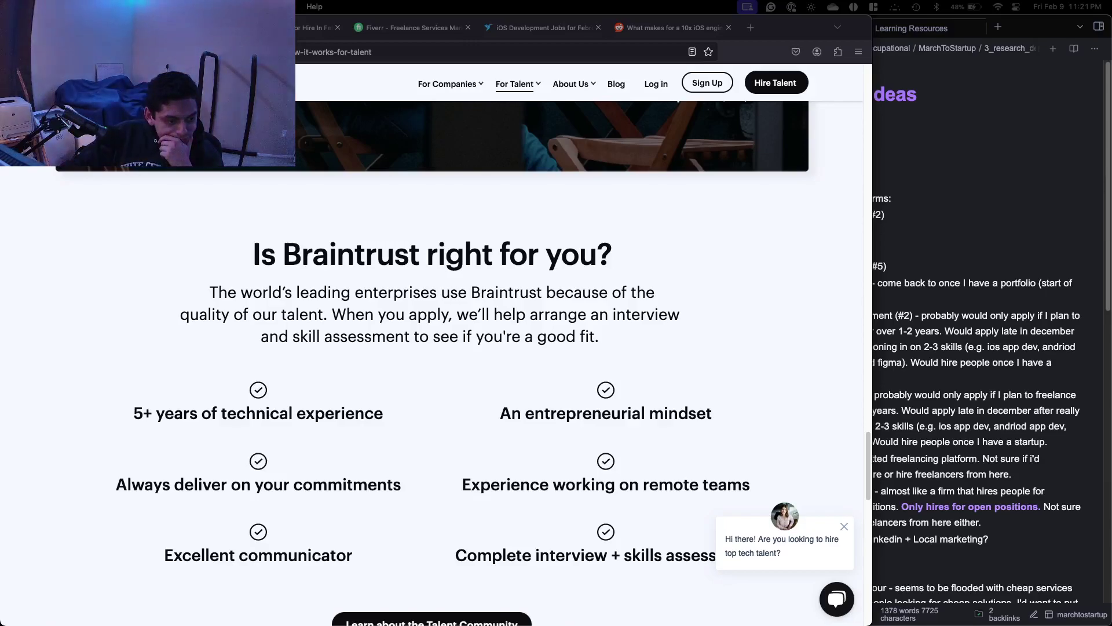
Read the rest of Braintrust's talent page, covering the skills it looks for and its payment terms.
scroll(178, 374, down, 10)
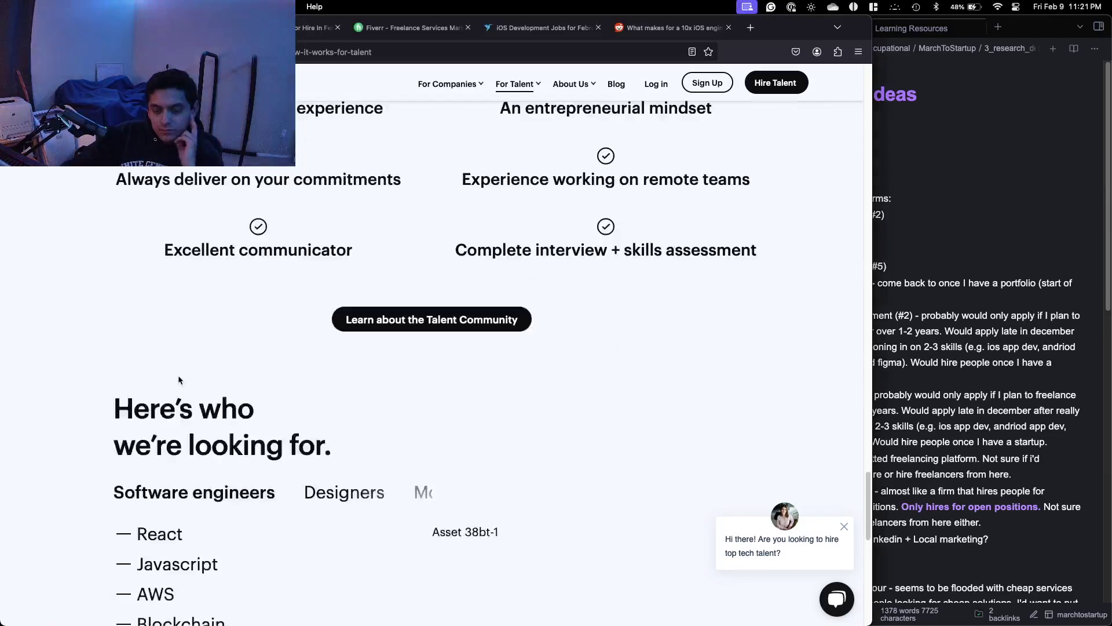
scroll(143, 423, down, 3)
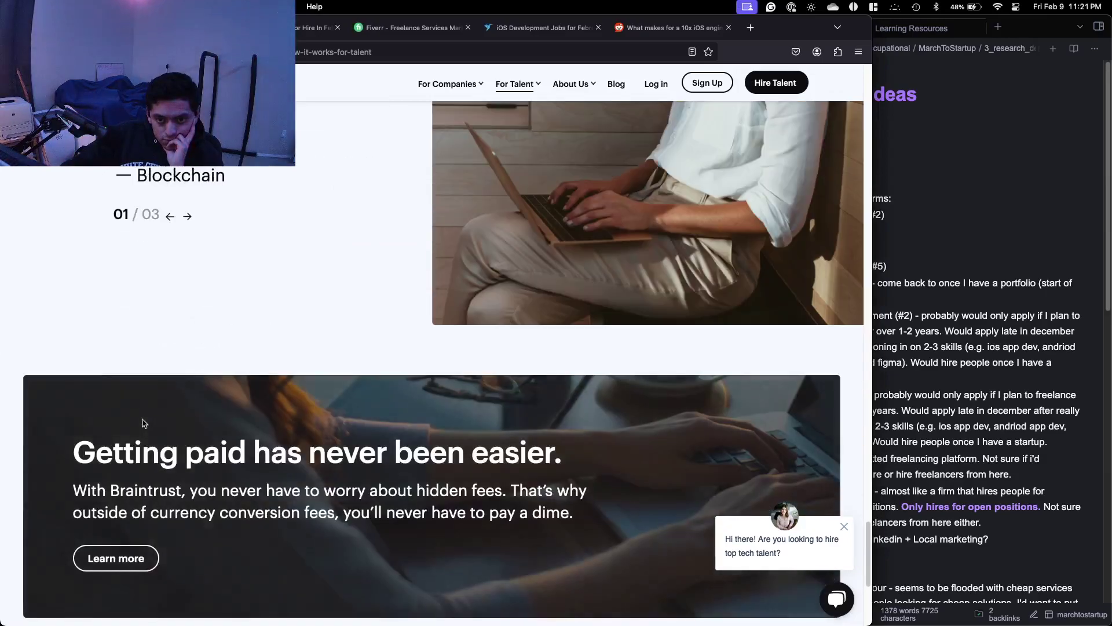
scroll(144, 423, down, 5)
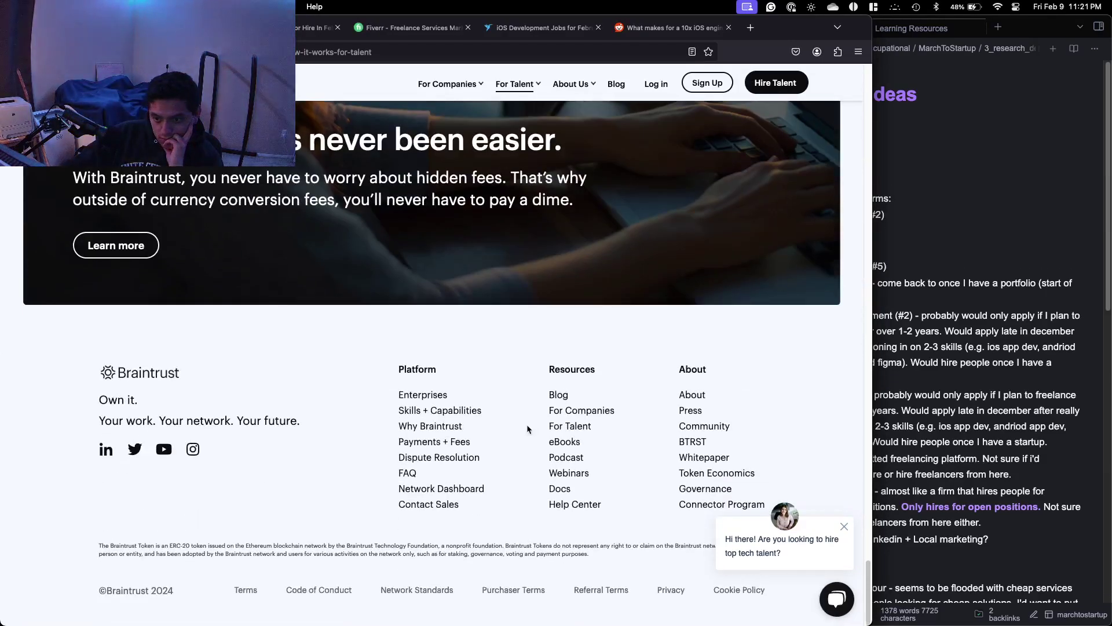
Reload Braintrust's For Talent page and reread its clients, talent benefits, average job length and profile creation stage.
click(570, 426)
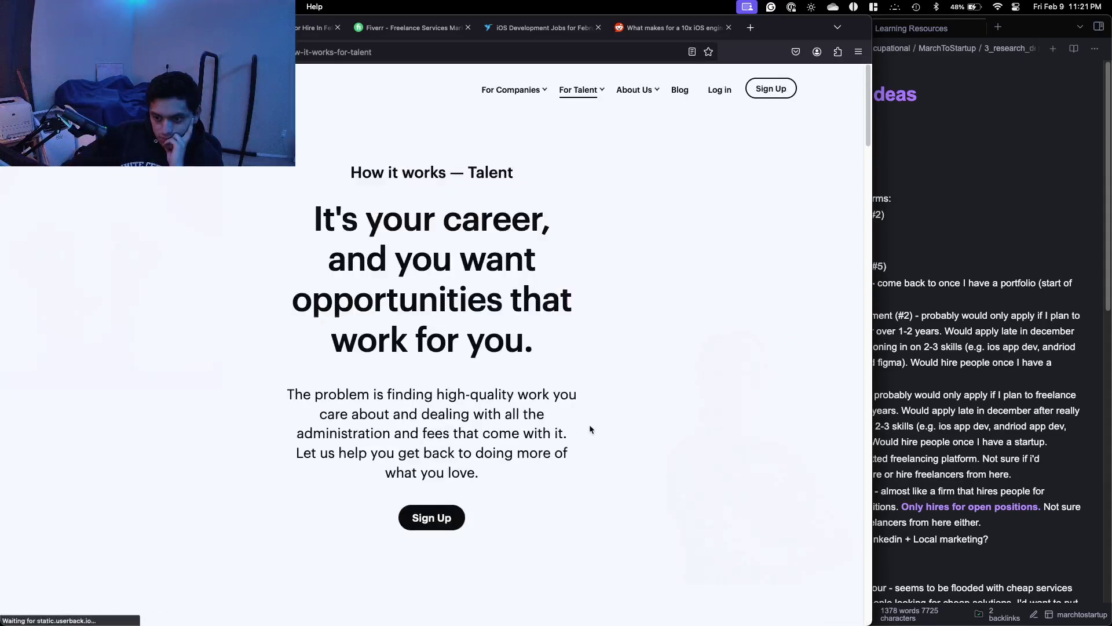
scroll(511, 424, down, 8)
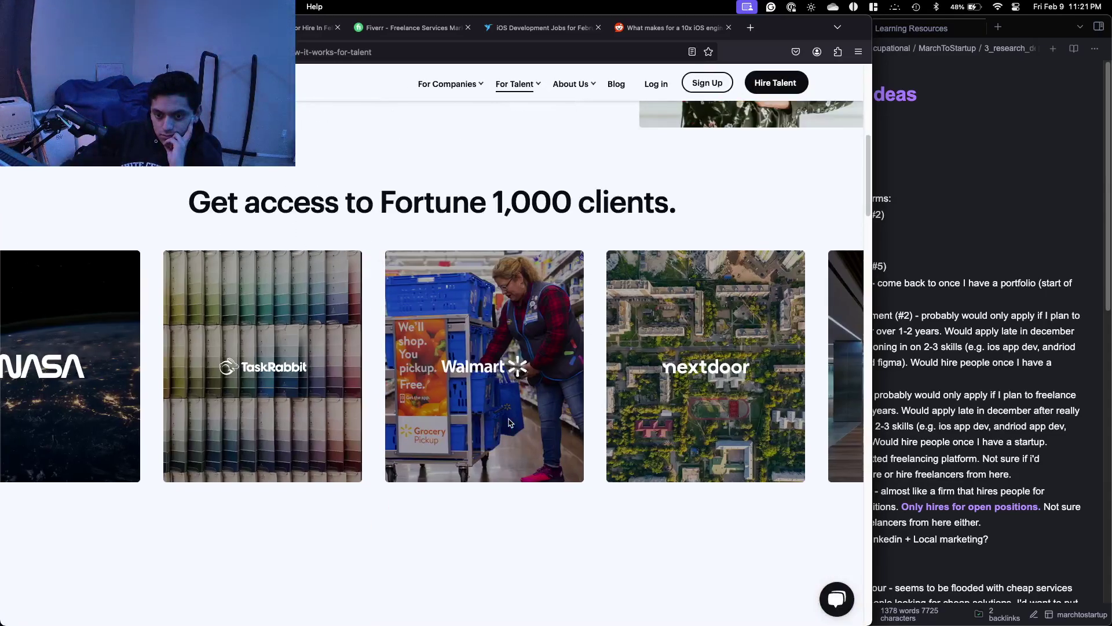
scroll(509, 423, down, 5)
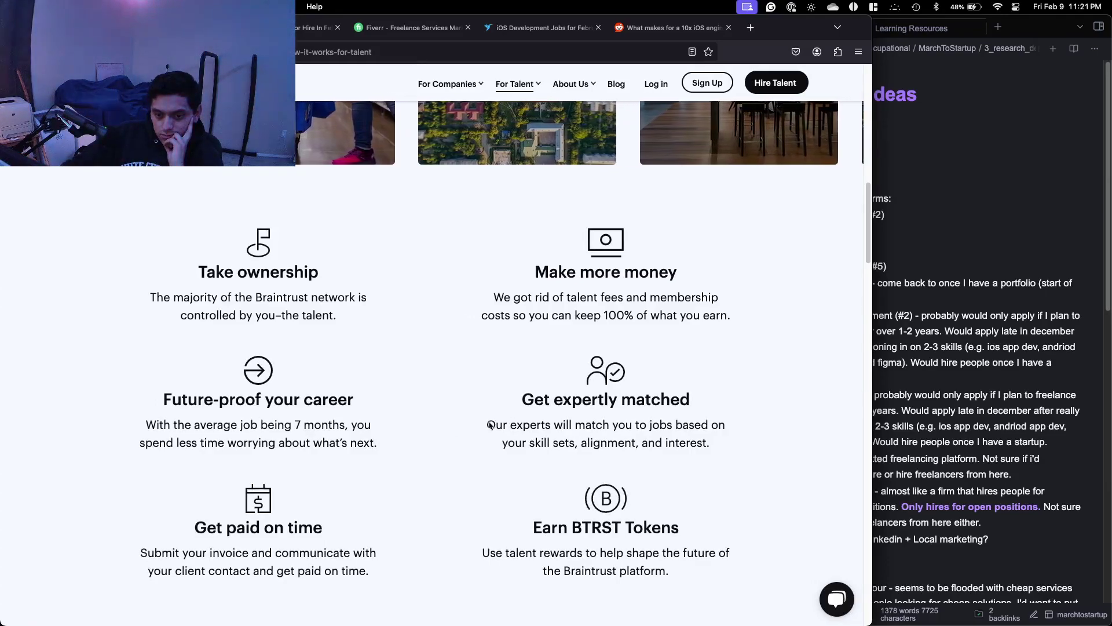
drag(196, 424, 339, 445)
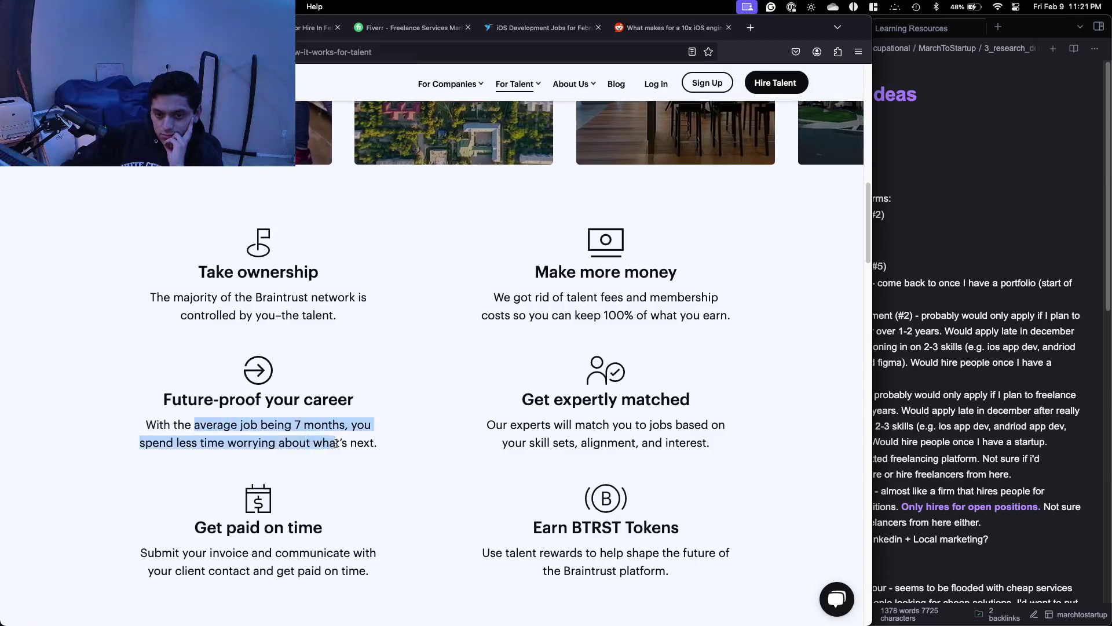
scroll(340, 444, down, 1)
scroll(341, 445, down, 2)
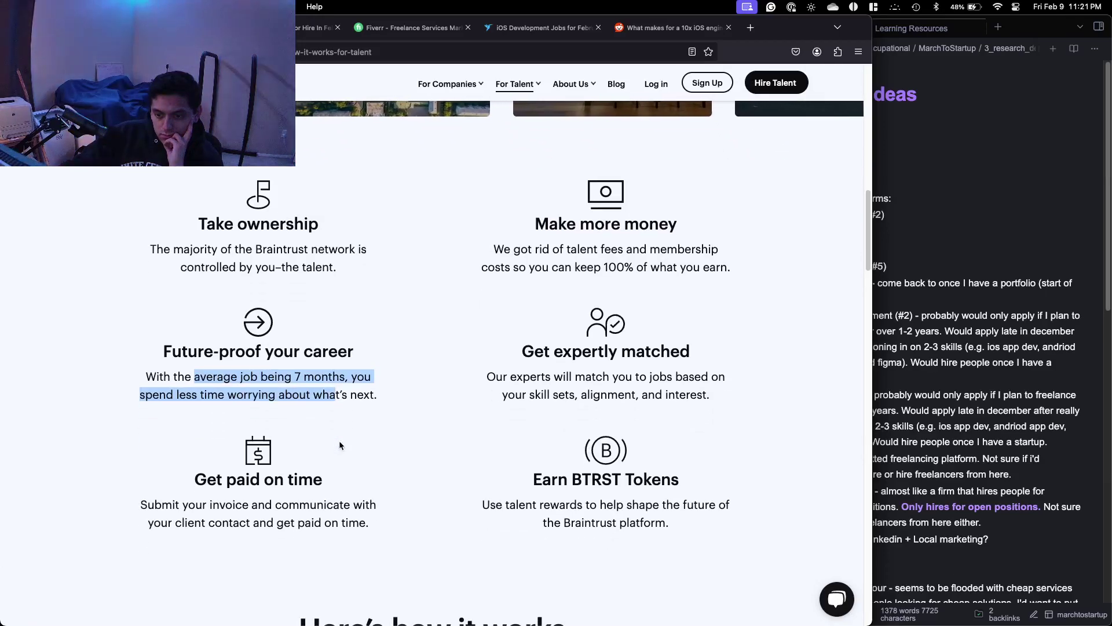
scroll(339, 443, down, 2)
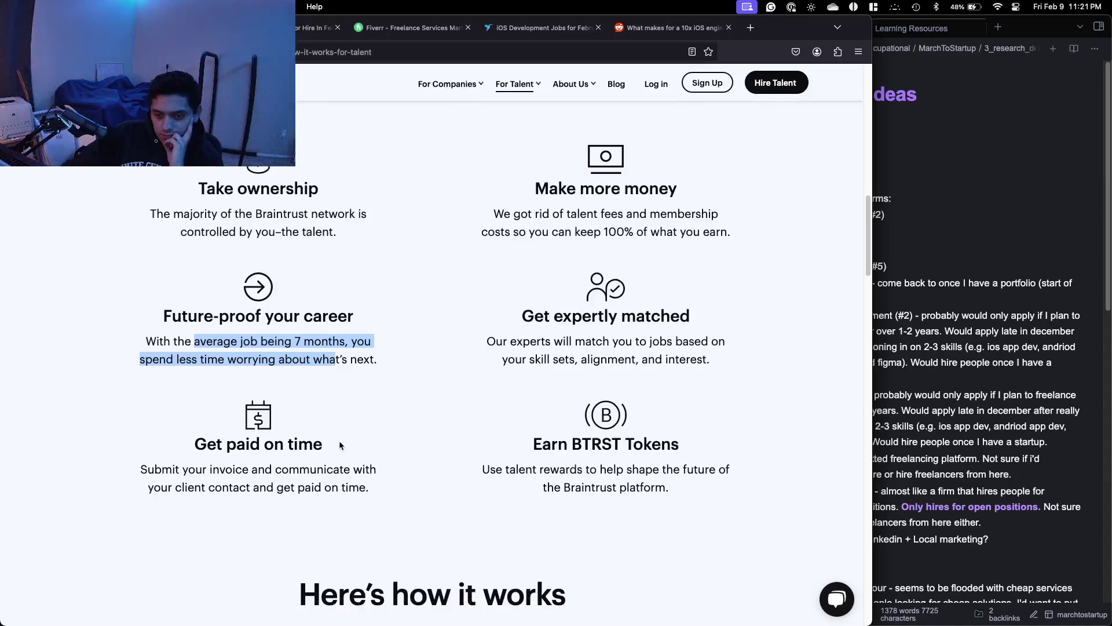
scroll(341, 445, down, 6)
scroll(341, 444, down, 3)
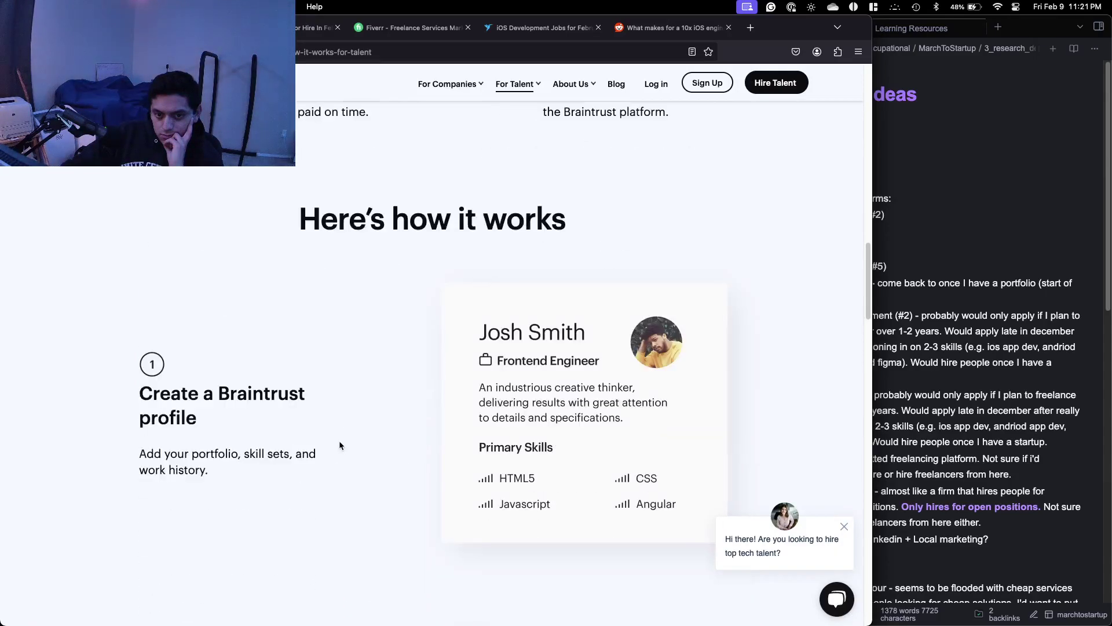
scroll(340, 444, down, 5)
scroll(339, 444, up, 15)
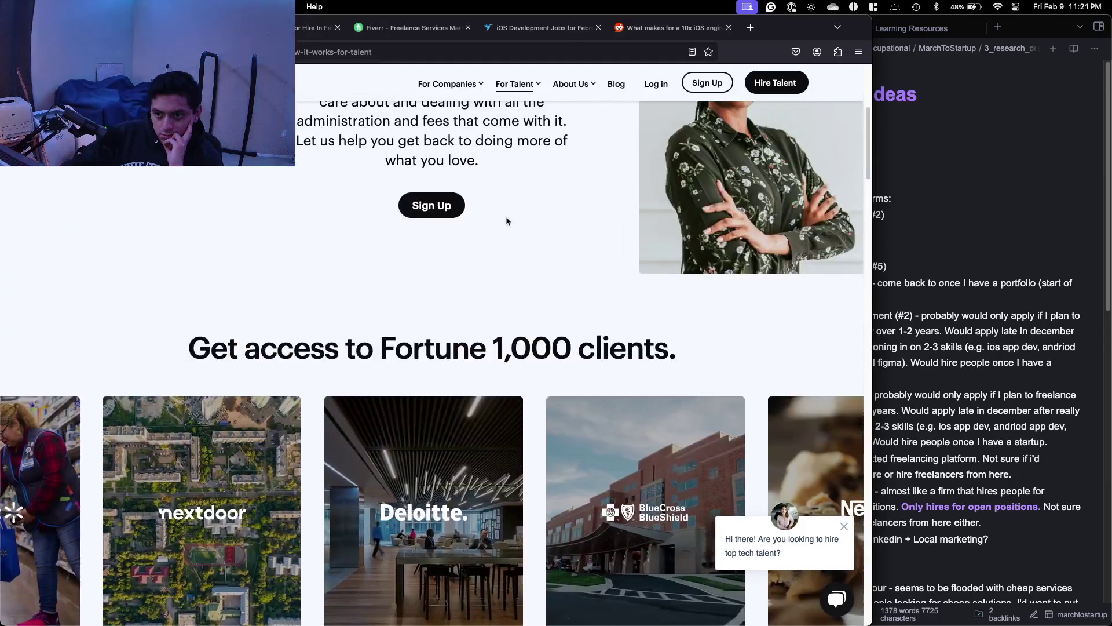
Open Braintrust's About page and its home page, and review the featured talent profiles against the platform notes.
click(570, 84)
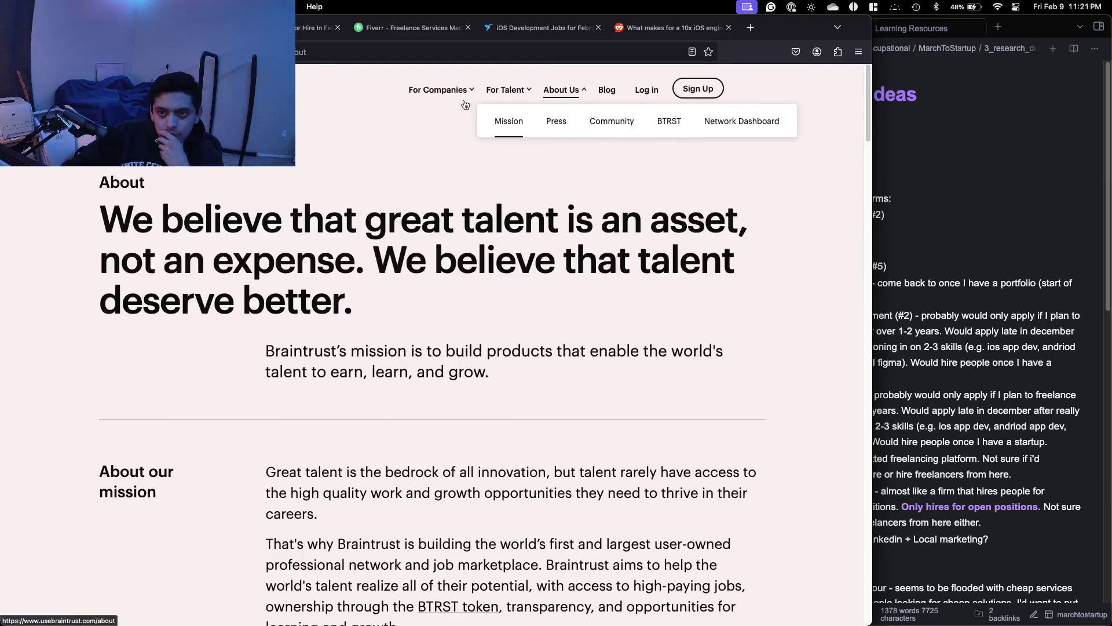
click(98, 88)
scroll(98, 89, down, 6)
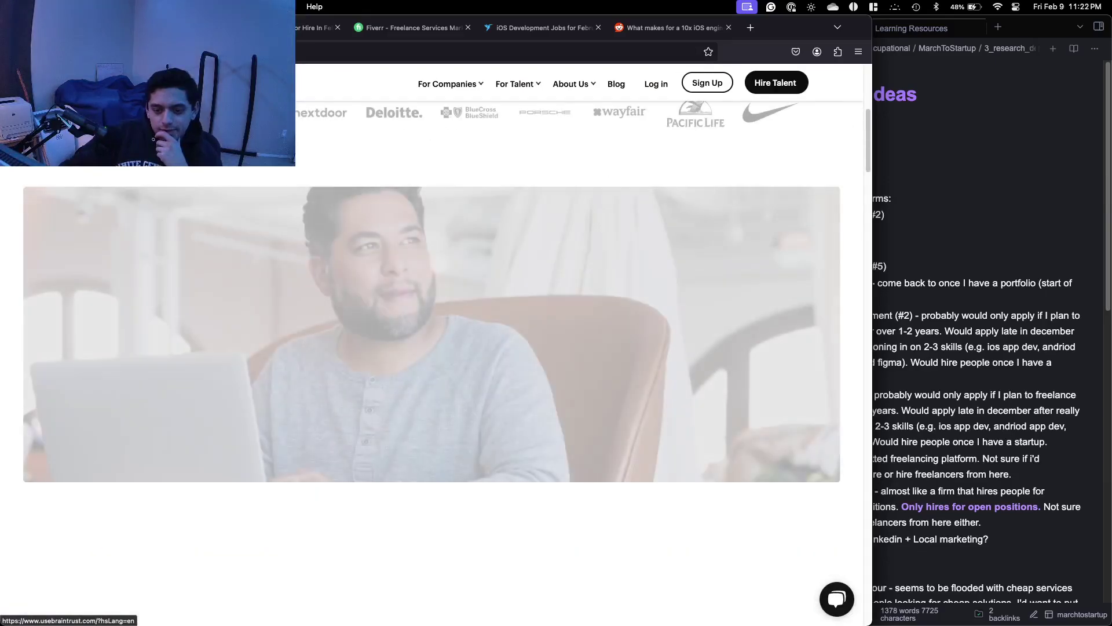
scroll(296, 244, down, 10)
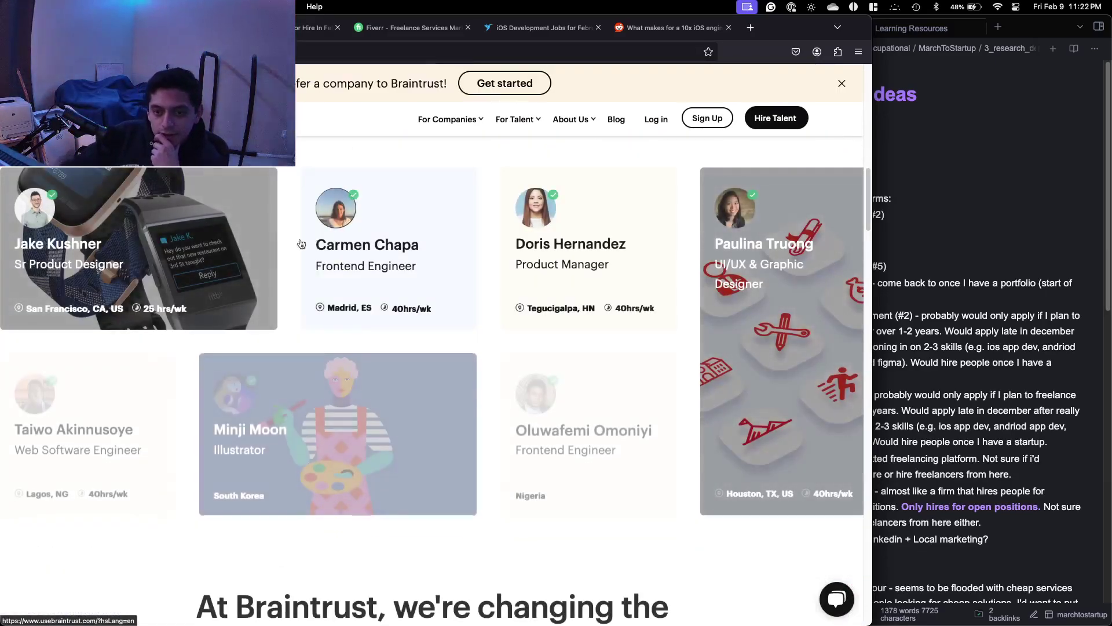
scroll(469, 266, down, 1)
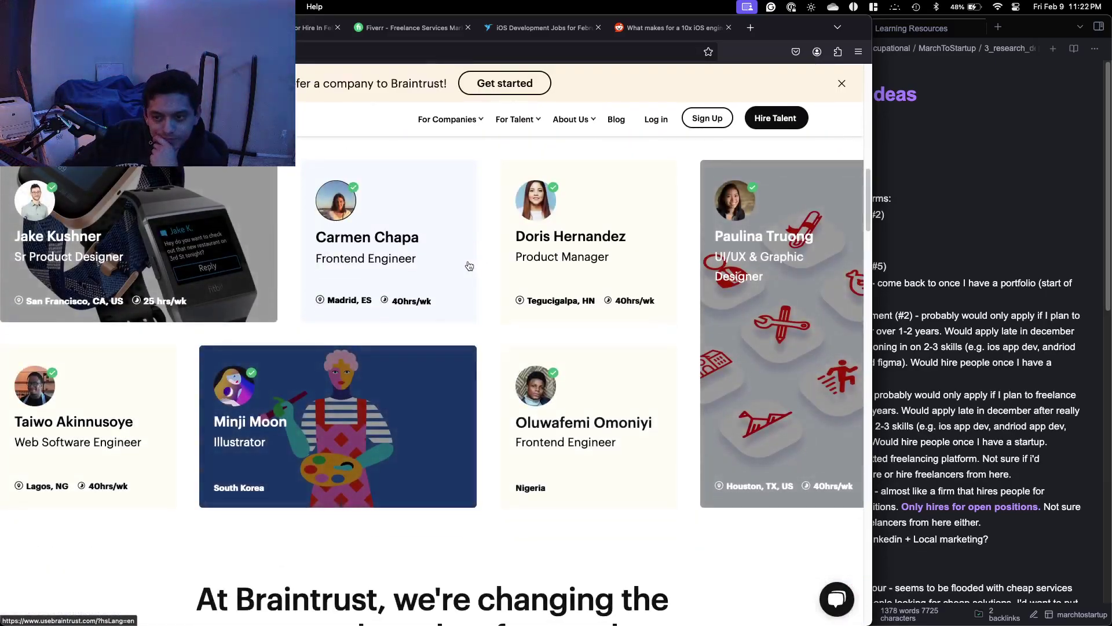
click(966, 269)
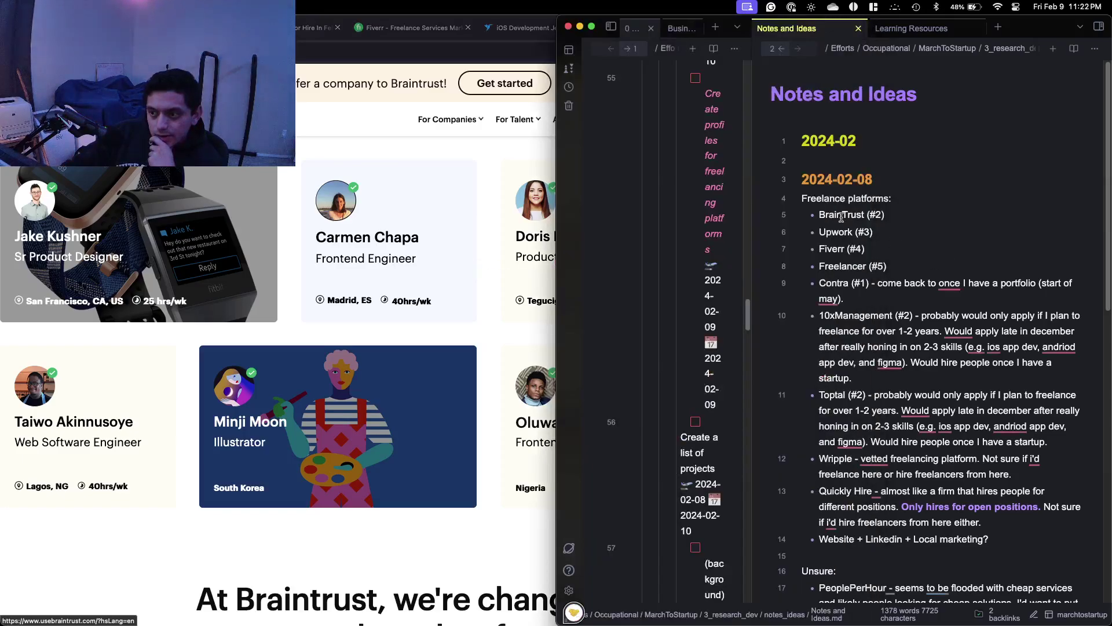
click(430, 301)
Read the Braintrust home page's hiring benefits, getting-started stages, developer testimonial, investors and footer links.
scroll(433, 302, down, 15)
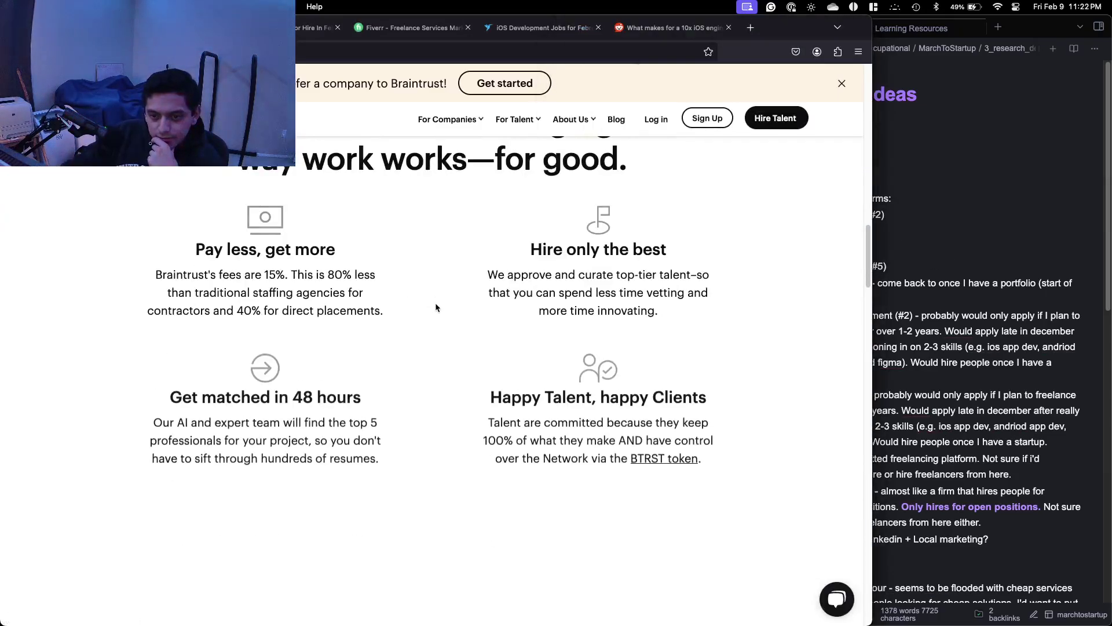
scroll(435, 307, up, 5)
scroll(435, 310, down, 3)
scroll(436, 312, down, 6)
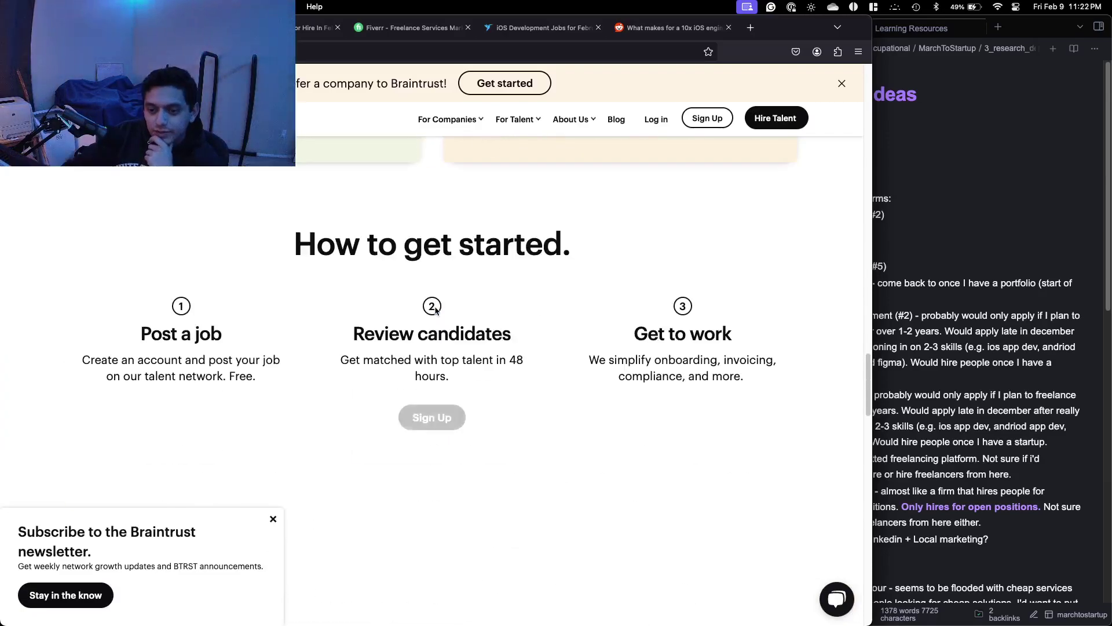
scroll(435, 313, down, 5)
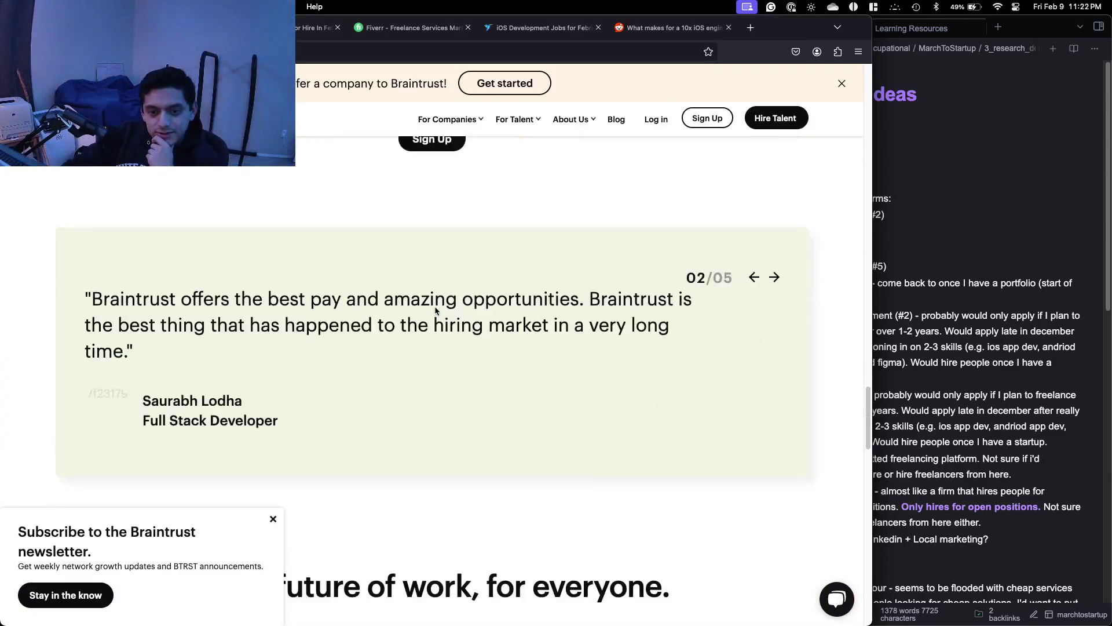
scroll(446, 301, up, 3)
scroll(452, 294, down, 15)
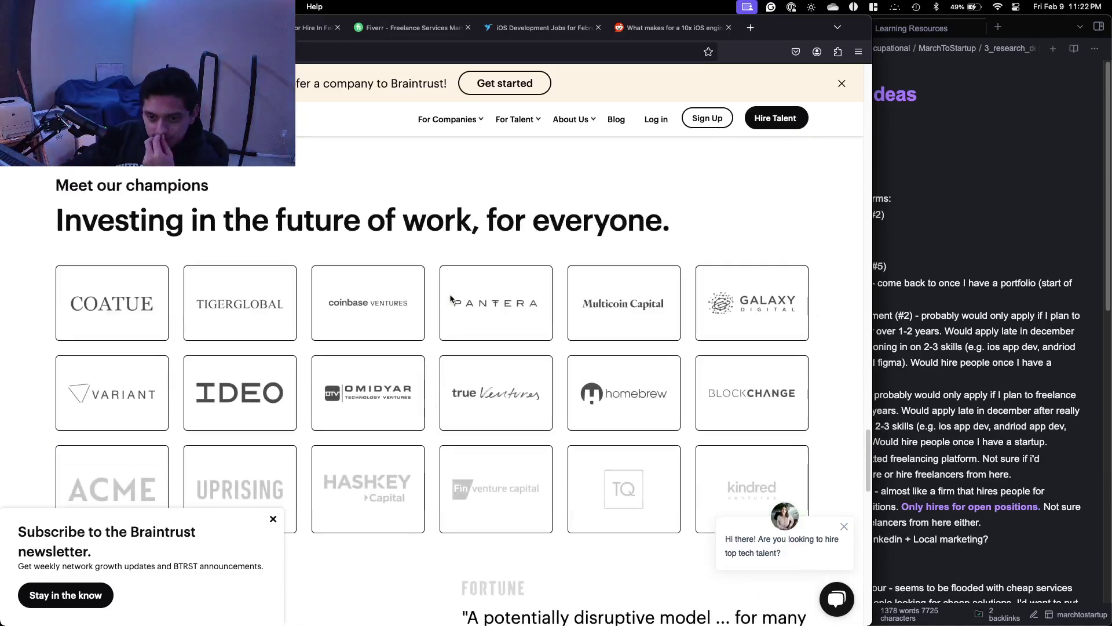
scroll(449, 299, down, 2)
scroll(449, 299, up, 2)
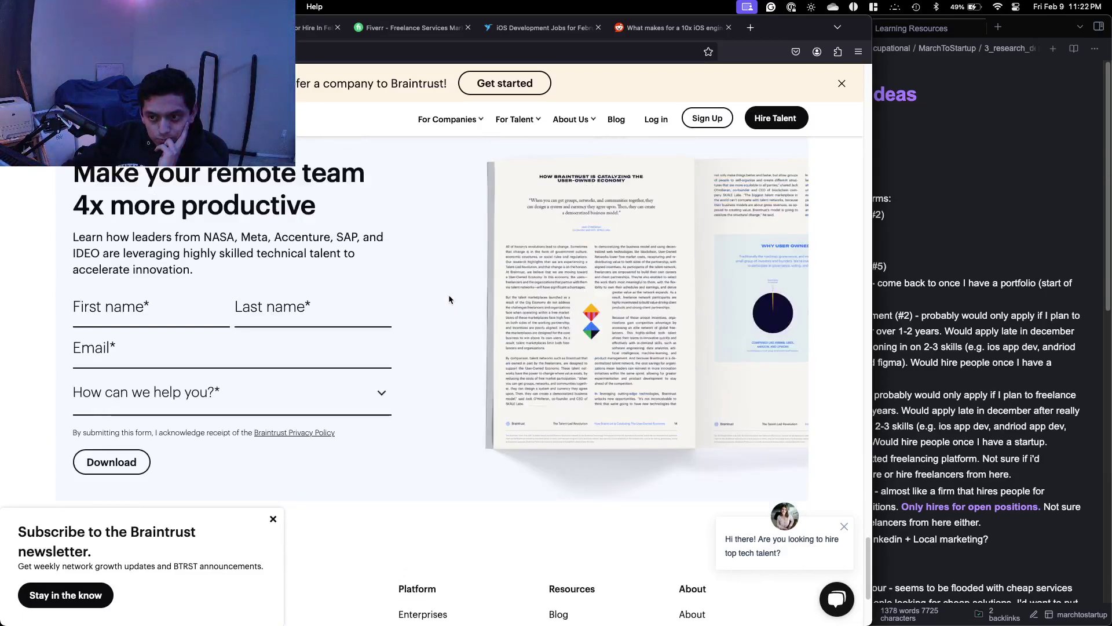
scroll(449, 299, down, 4)
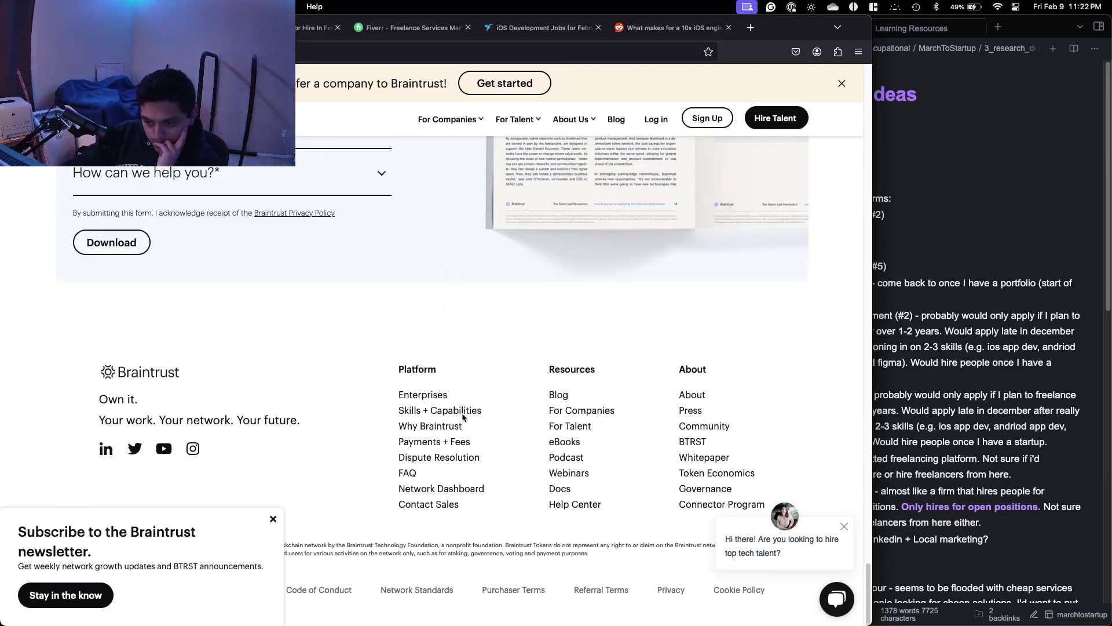
Copy Contra's remark "come back to once I have a portfolio (start of may)" to the BrainTrust entry and move BrainTrust directly above Contra.
click(977, 294)
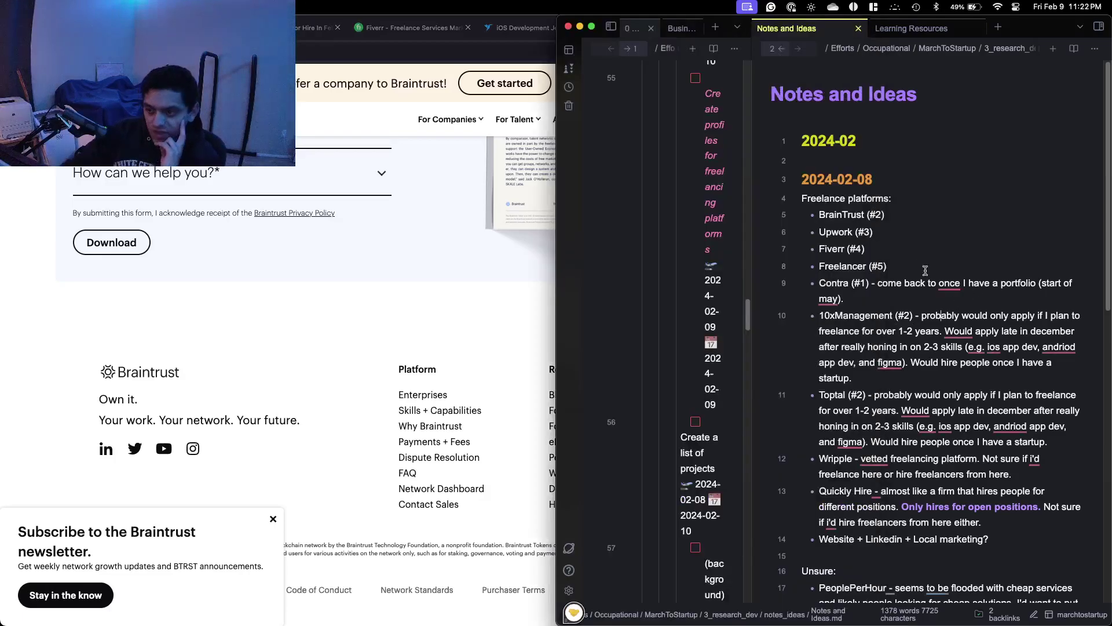
drag(896, 306, 870, 287)
key(super+c)
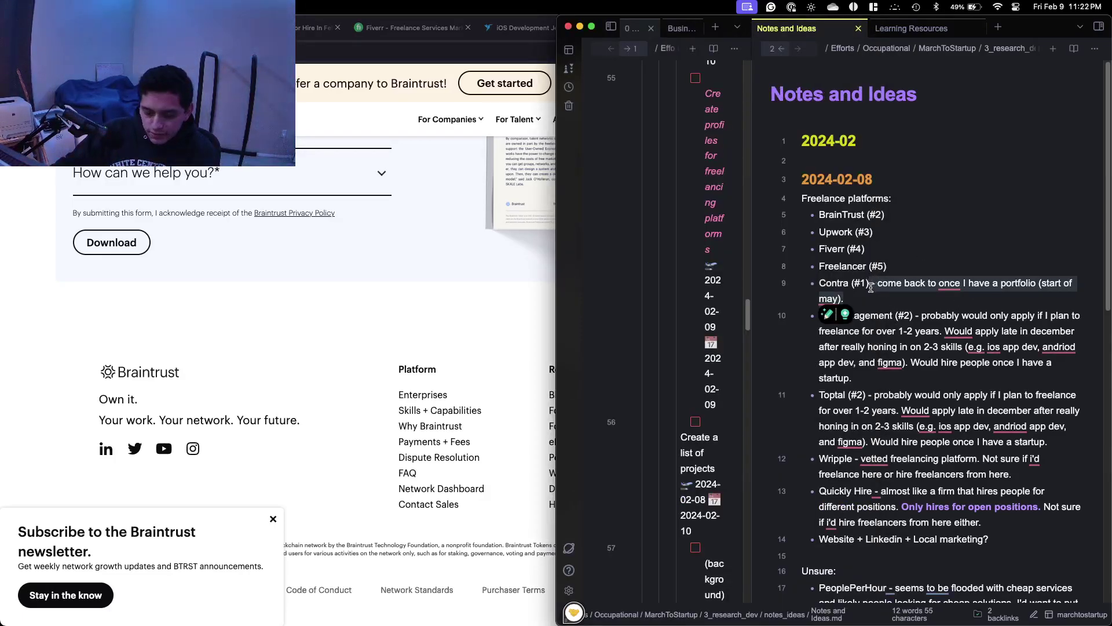
click(901, 218)
key(super+v)
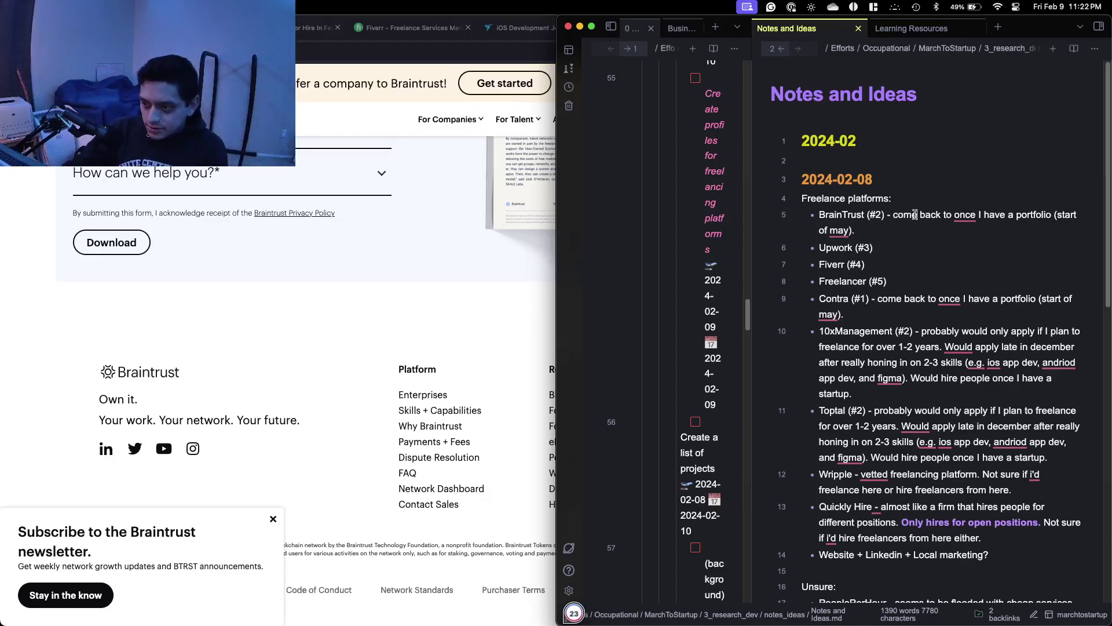
key(alt+Down)
key(alt+Down)
key(alt+Down)
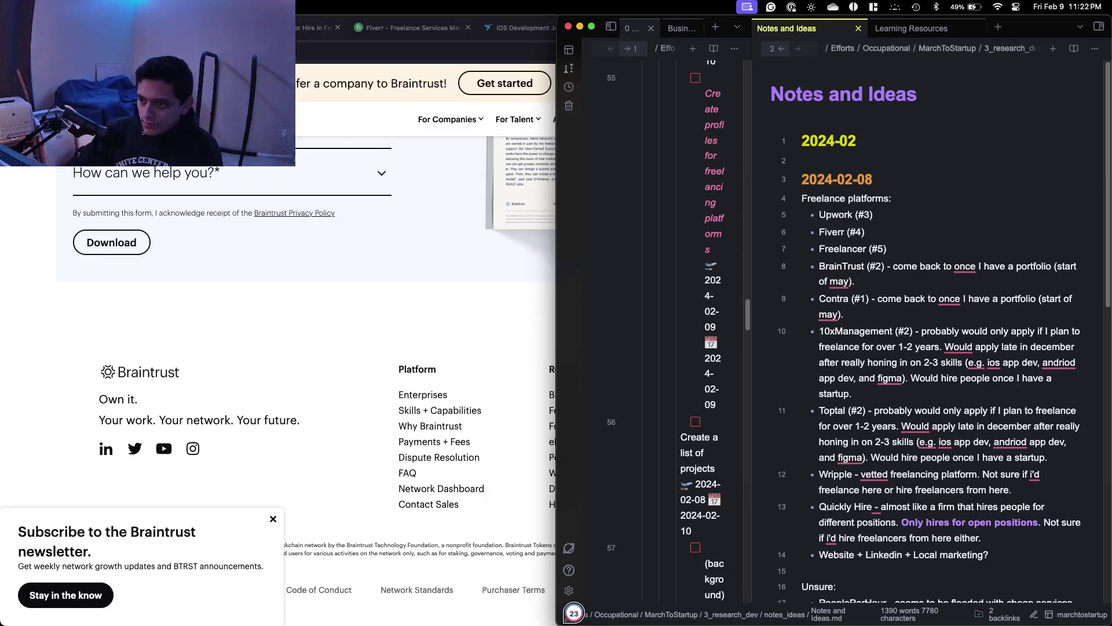
Switch to the browser, close the Braintrust and 10x iOS engineer pages, and dismiss Upwork's Google sign-in and newsletter pop-ups.
click(455, 288)
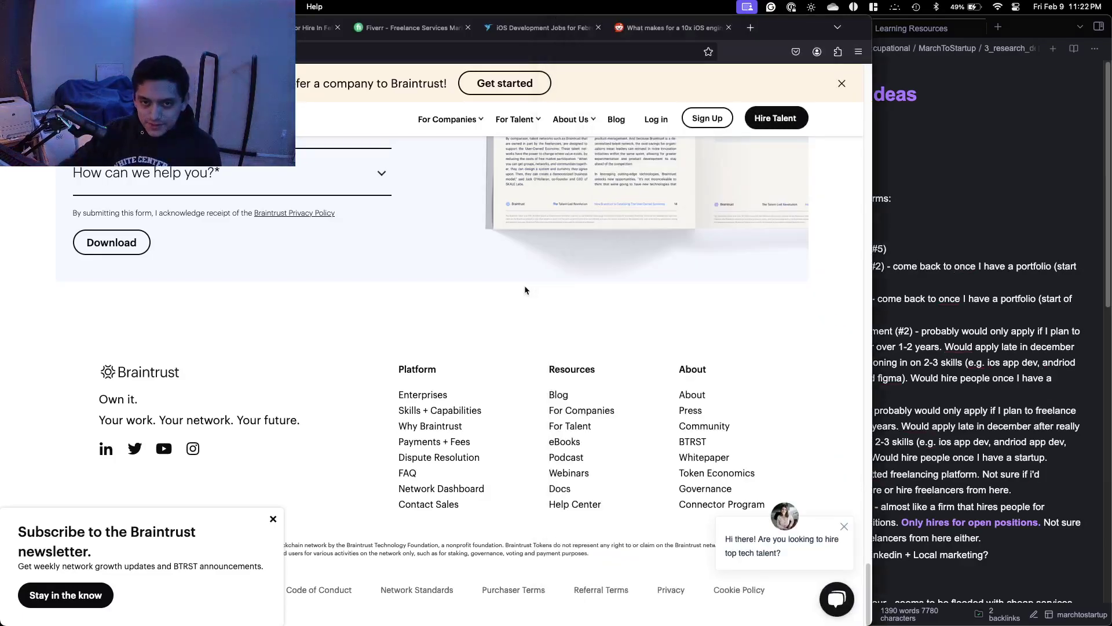
key(super+w)
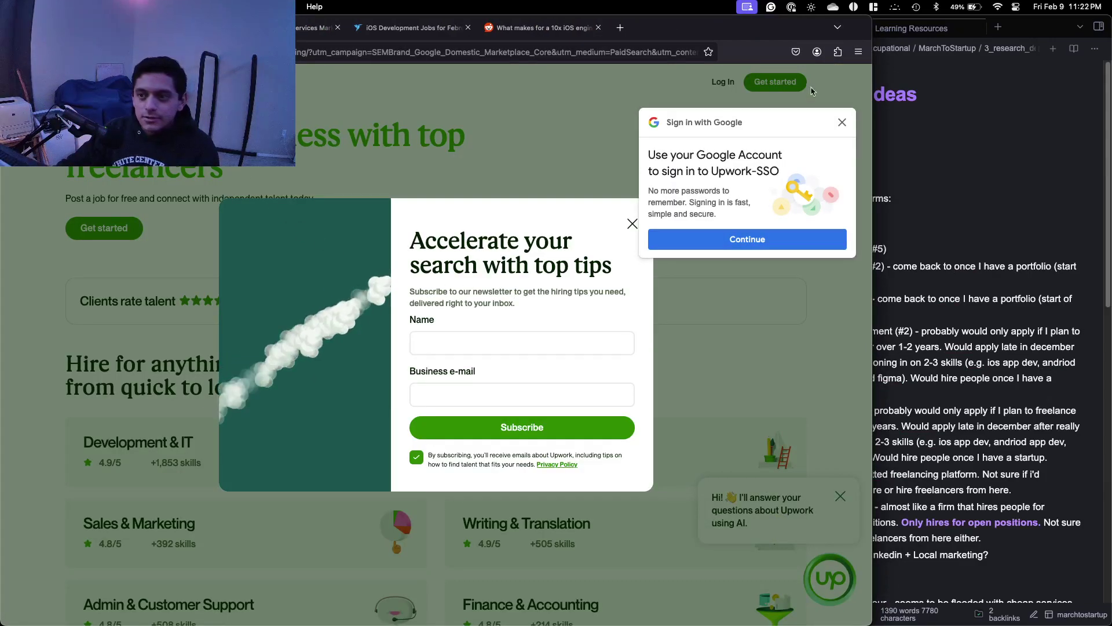
click(842, 123)
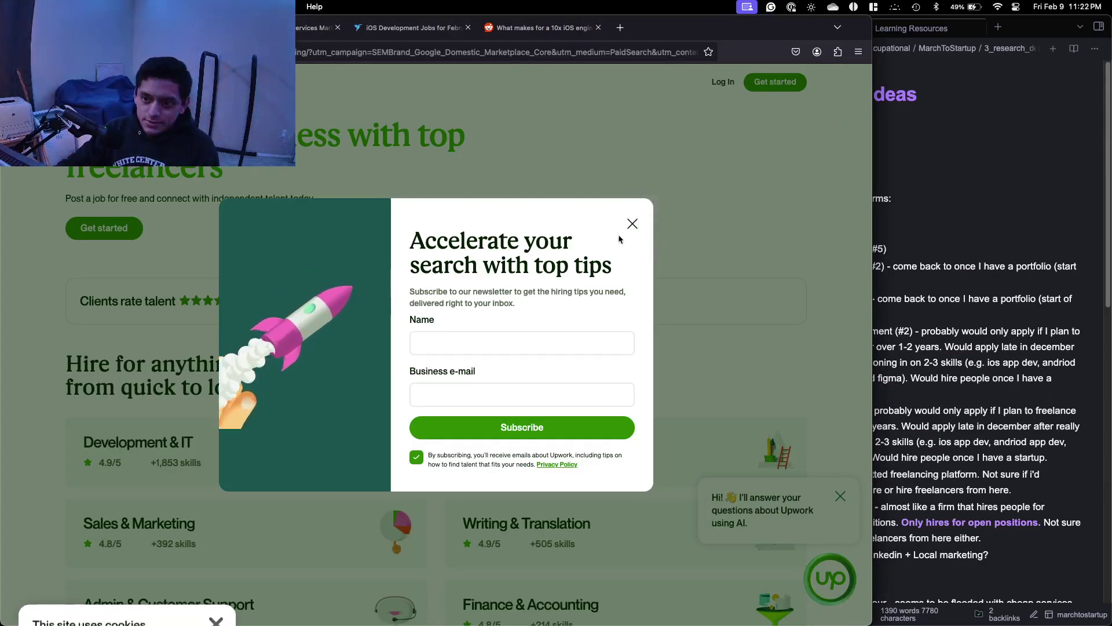
click(631, 228)
click(598, 28)
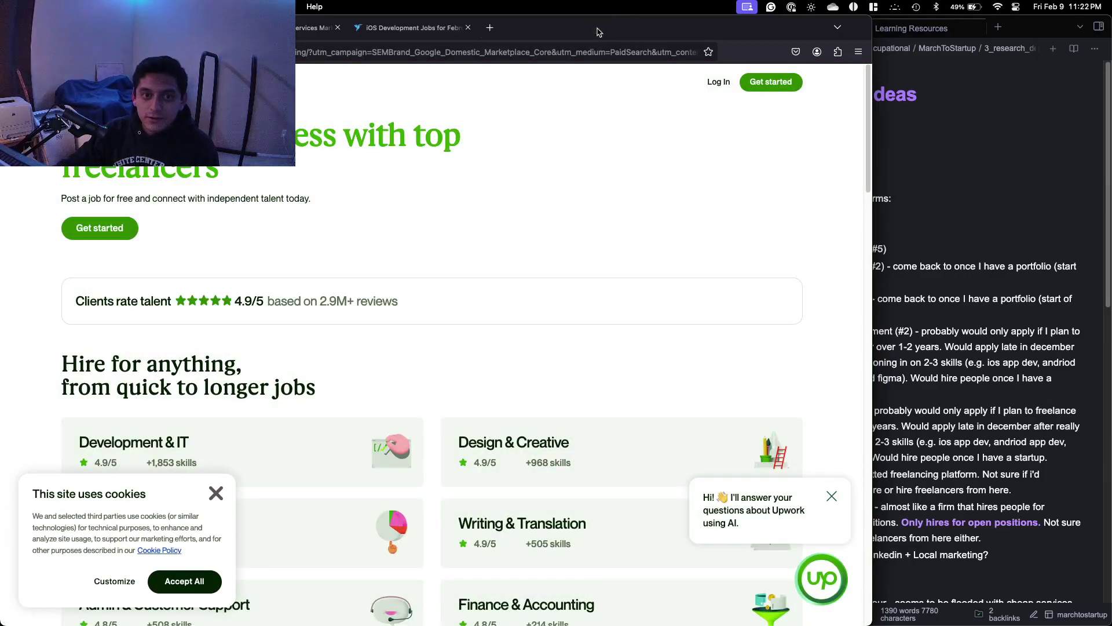
Read through Freelancer's iOS Development jobs page, covering the skill description and the listings sorted by highest budget.
click(400, 29)
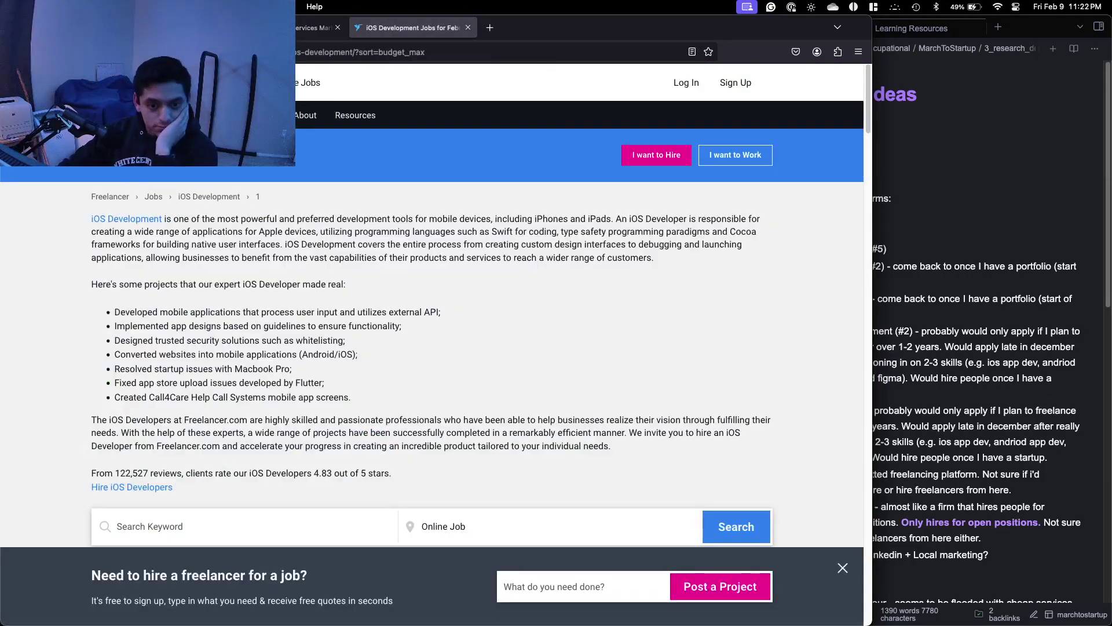
scroll(144, 234, down, 5)
scroll(144, 238, up, 5)
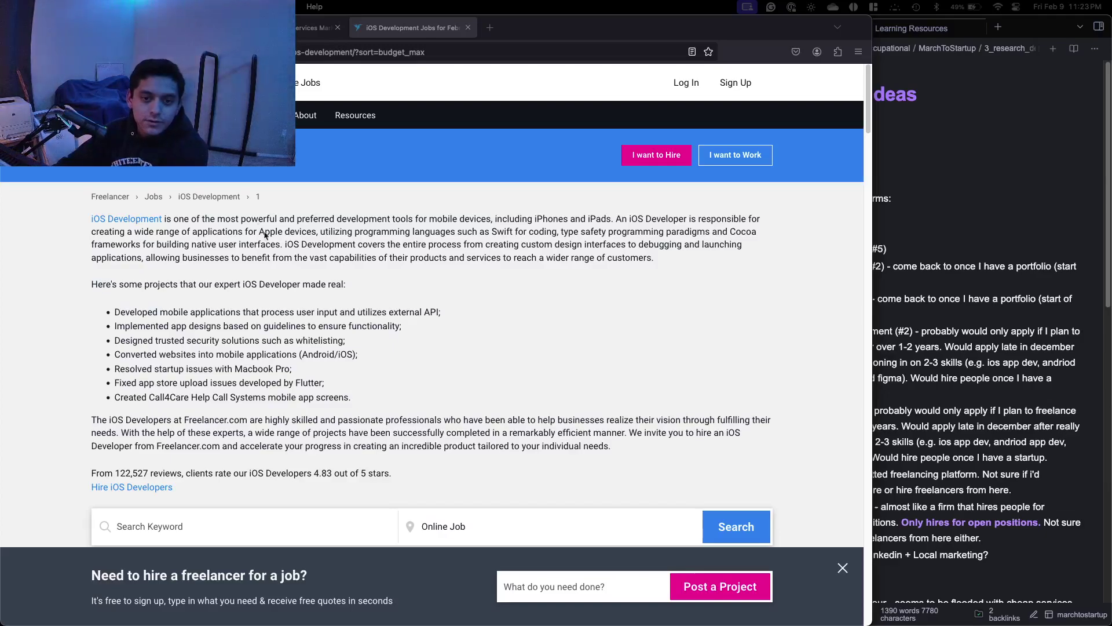
click(287, 296)
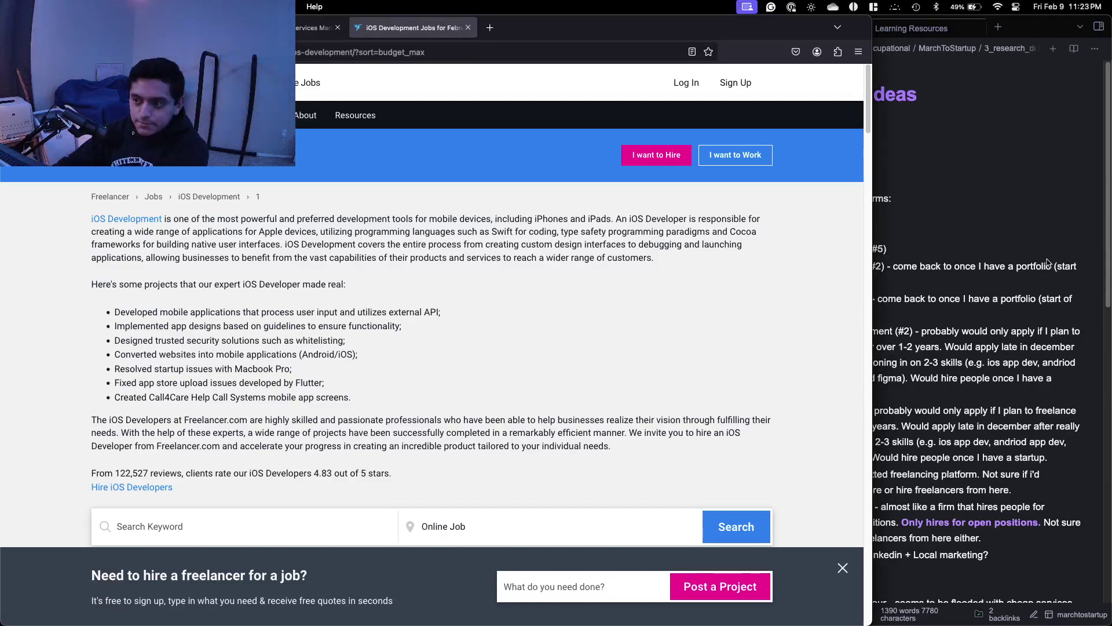
key(ctrl+Up)
click(544, 321)
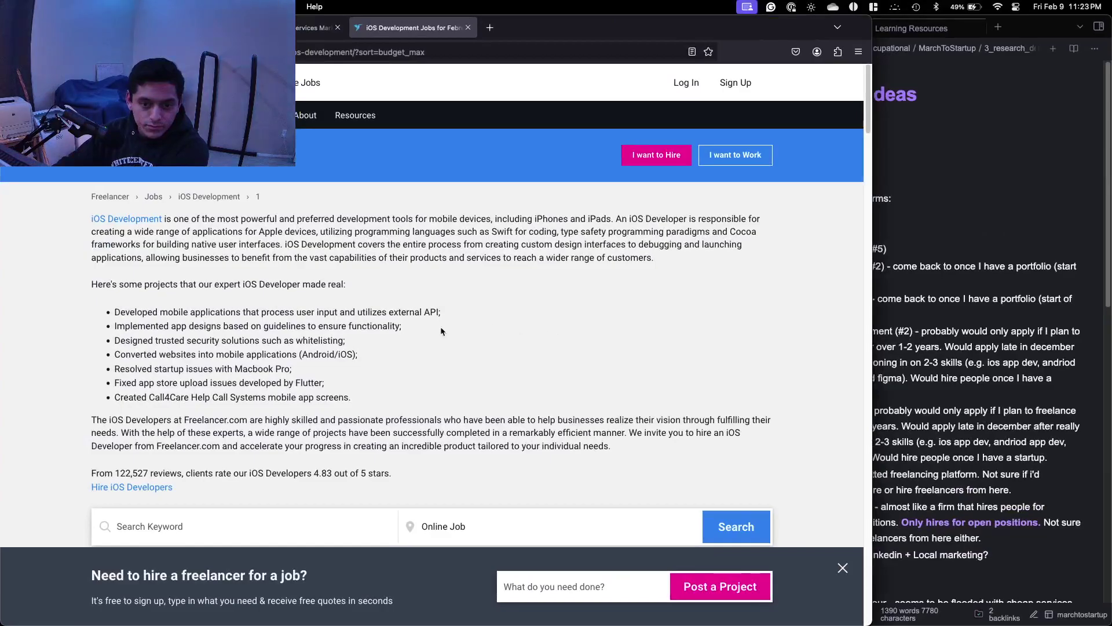
scroll(359, 317, down, 5)
Switch to Obsidian, enlarge its window, and widen the Timeline & Milestones pane to show the MarchToStartup tasks.
key(super+Tab)
key(ctrl+Up)
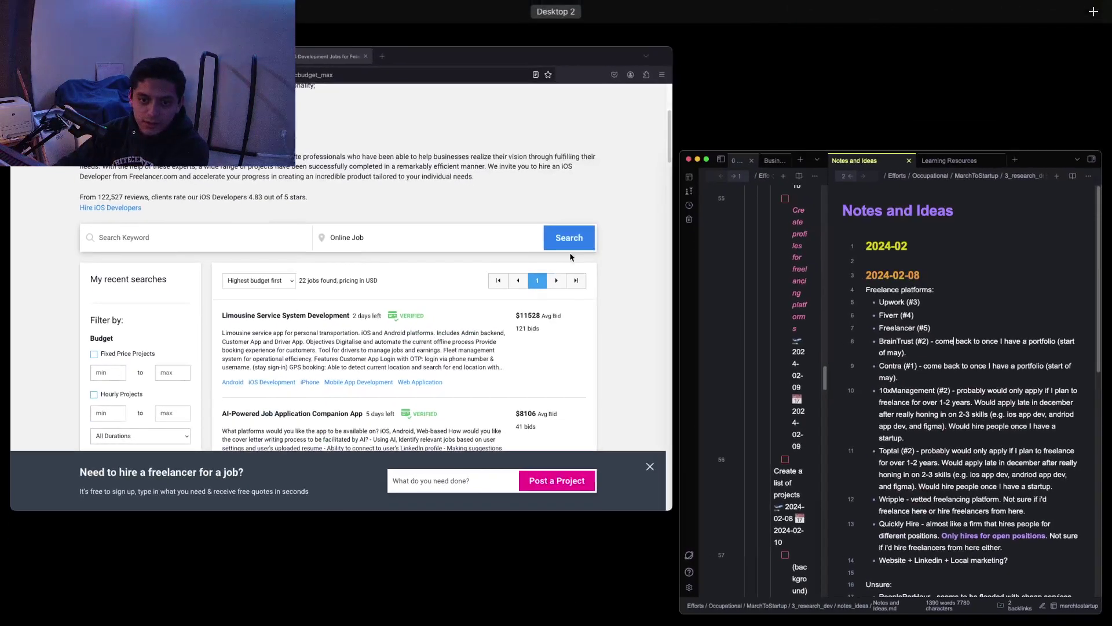
click(1018, 289)
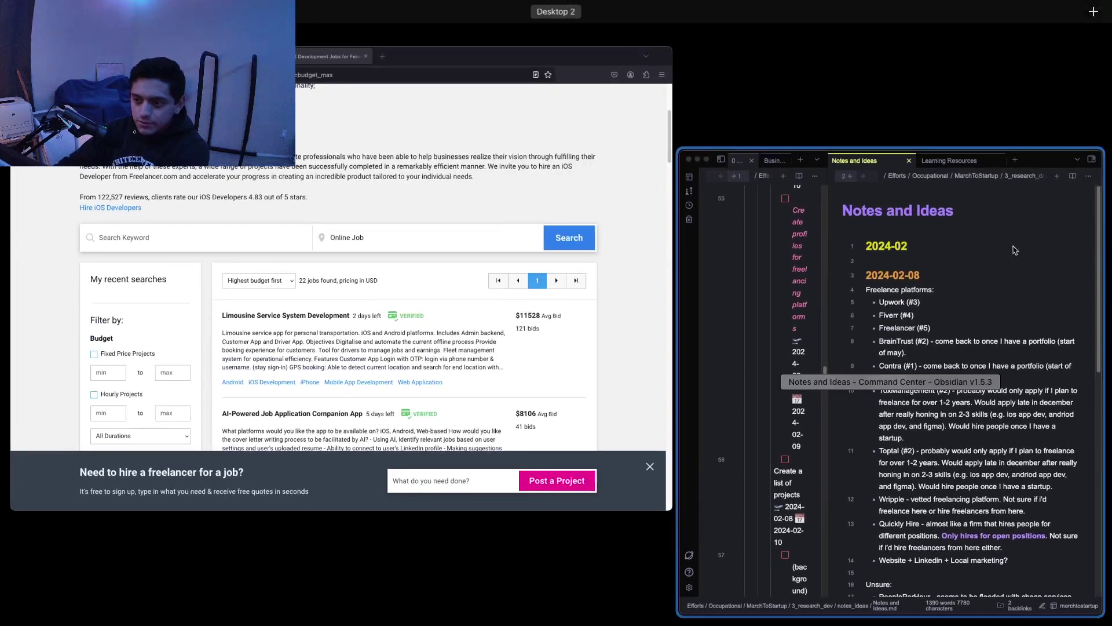
key(ctrl+alt+Return)
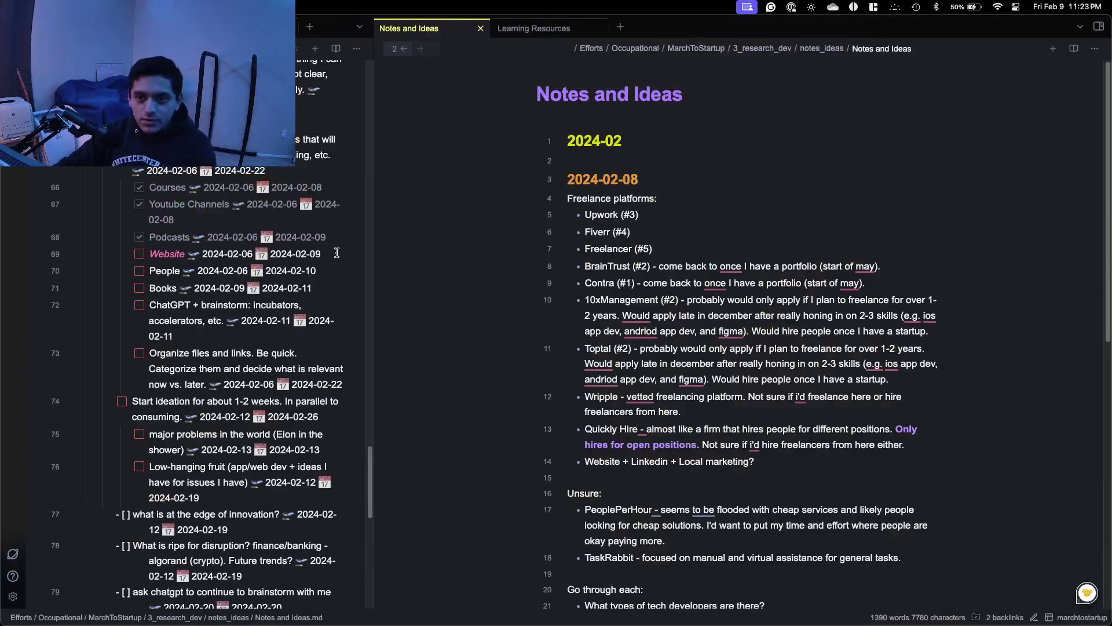
scroll(337, 253, up, 1)
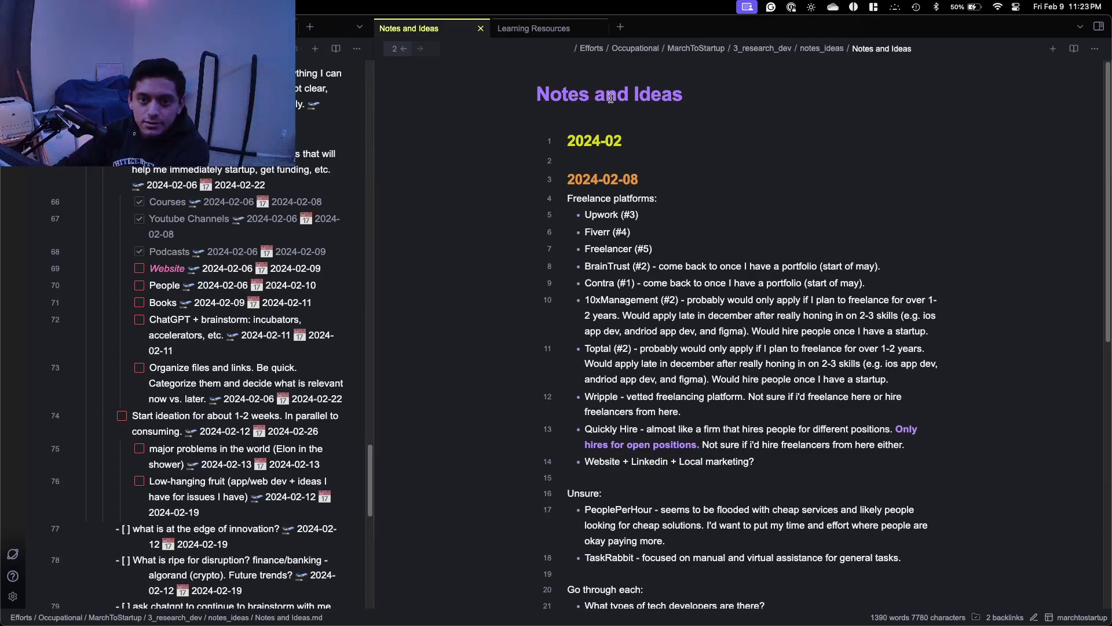
drag(374, 141, 669, 151)
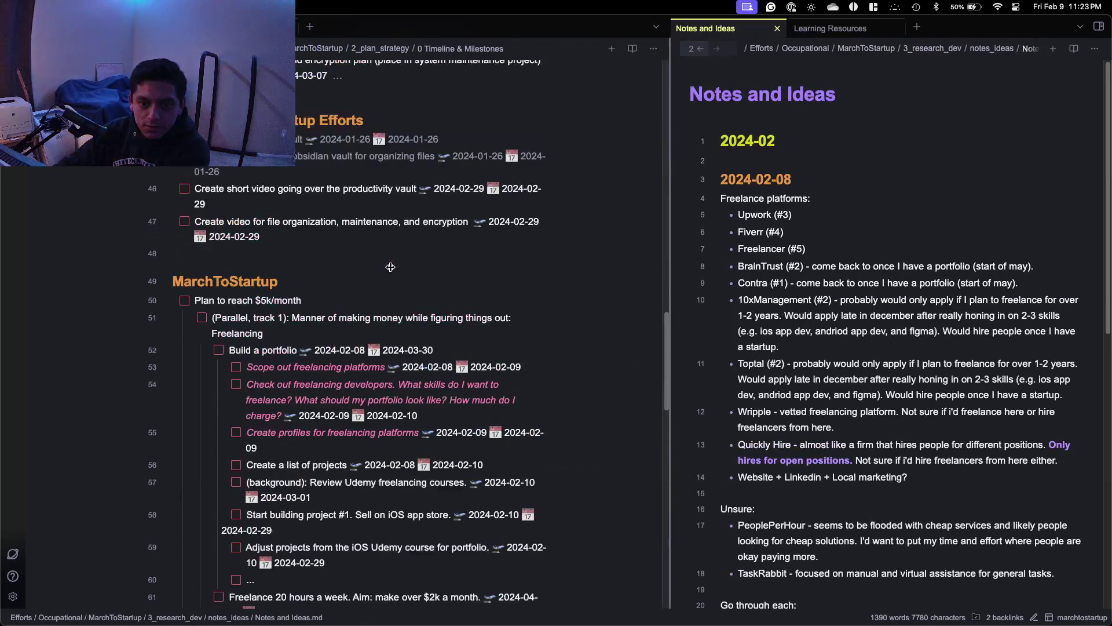
scroll(391, 267, down, 1)
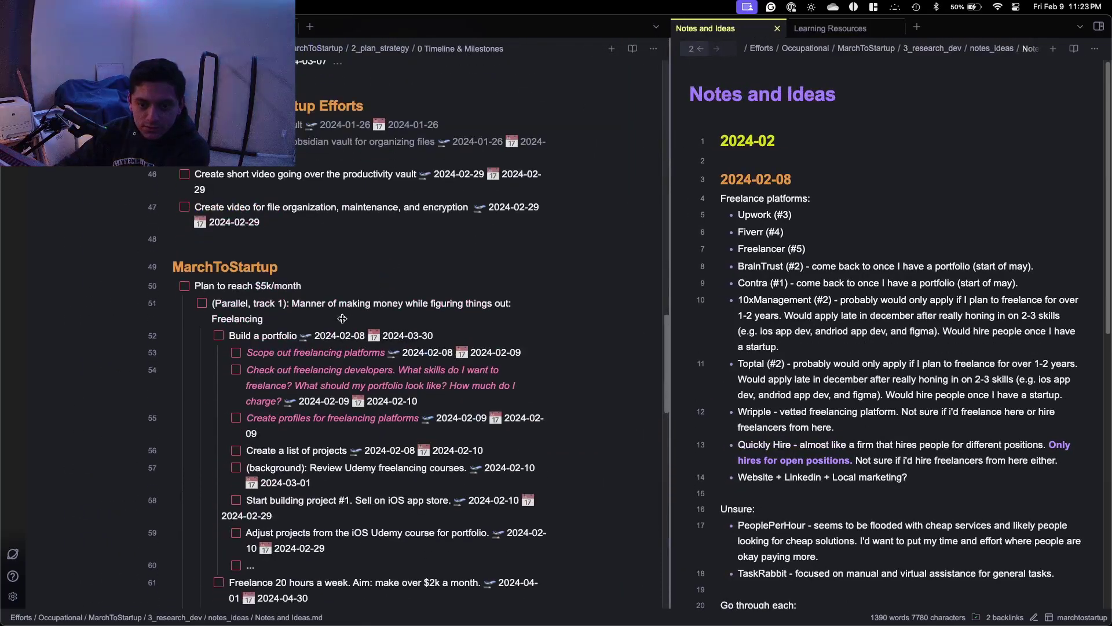
Mark the "Scope out freelancing platforms" task as done and remove its italic formatting.
click(237, 352)
click(379, 354)
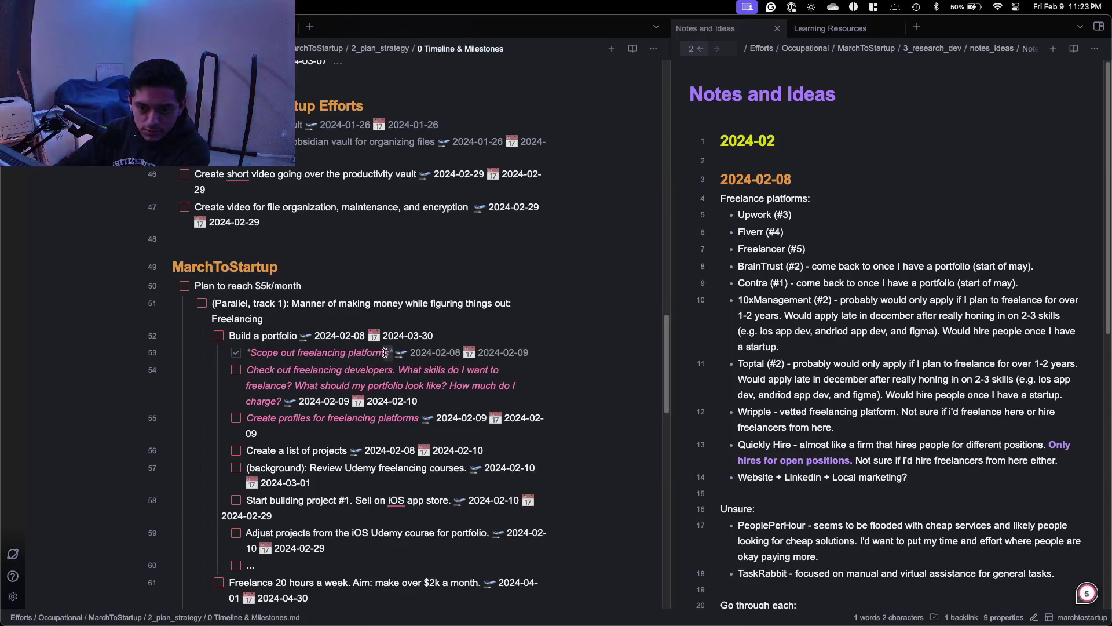
key(BackSpace)
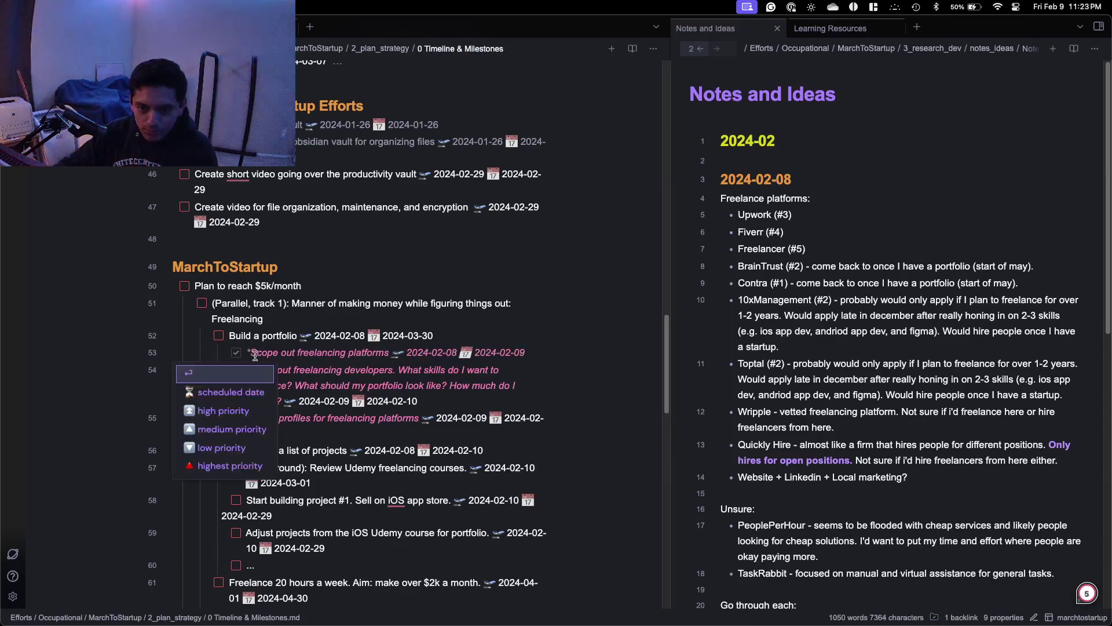
click(253, 353)
key(BackSpace)
key(Escape)
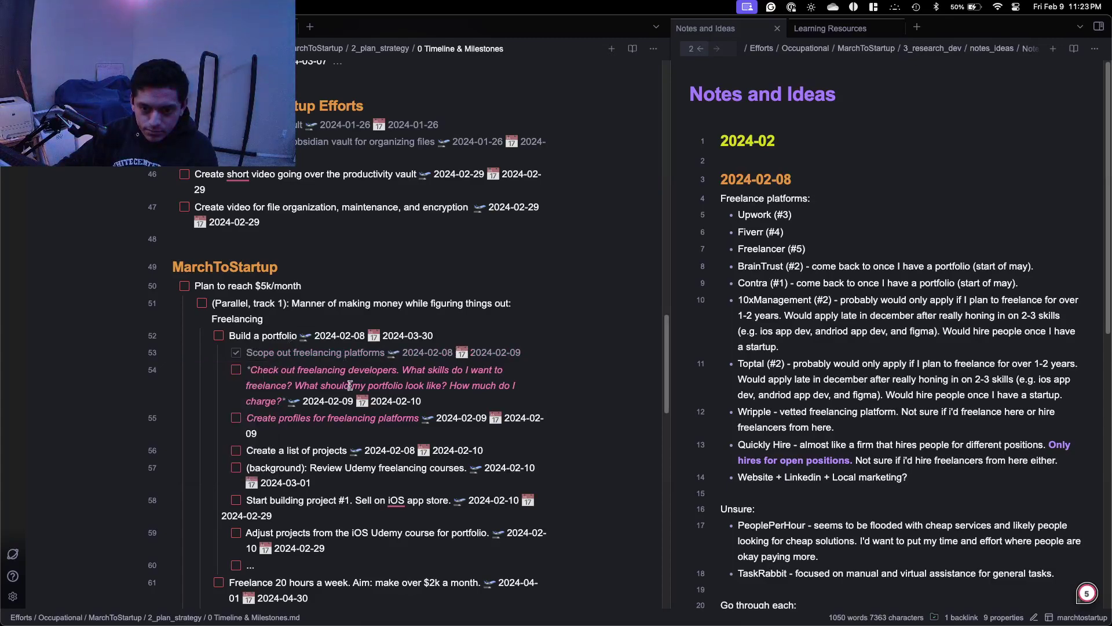
click(505, 411)
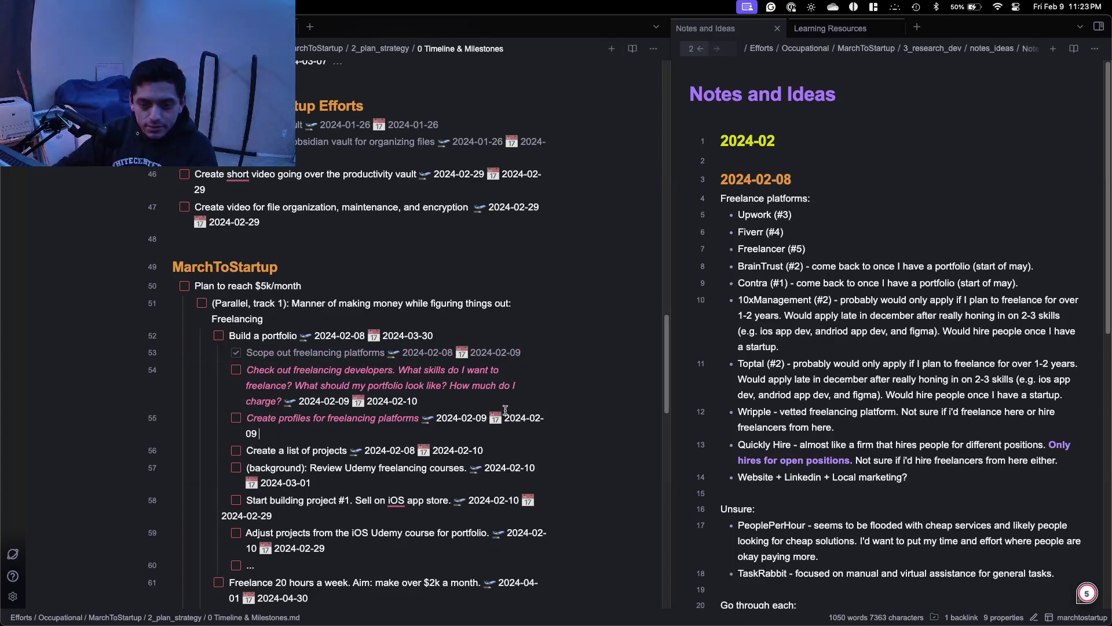
click(481, 401)
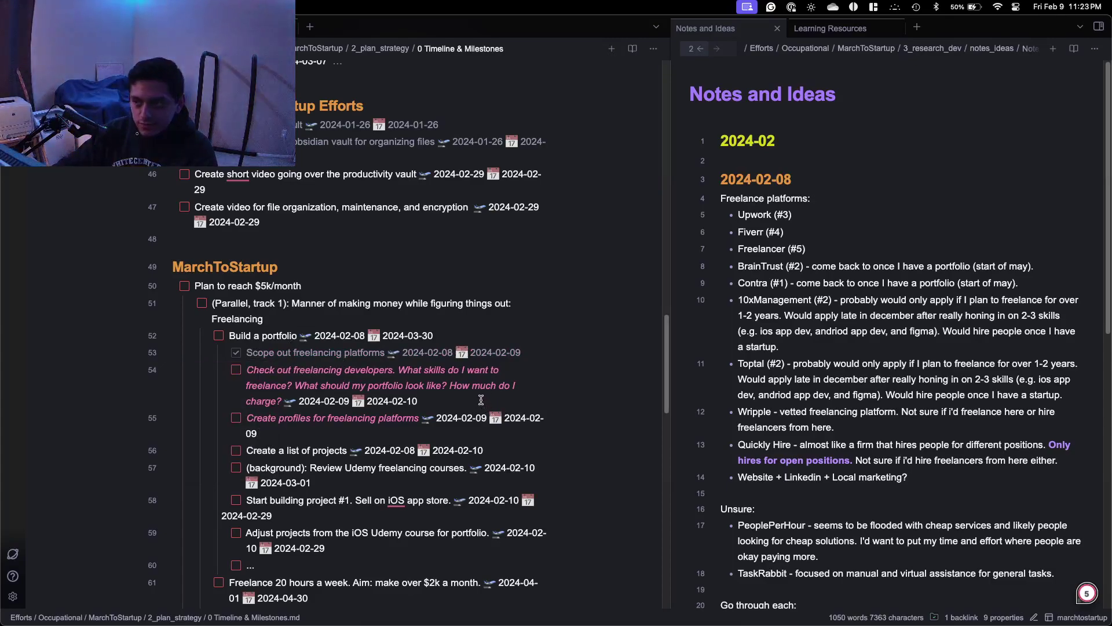
click(290, 431)
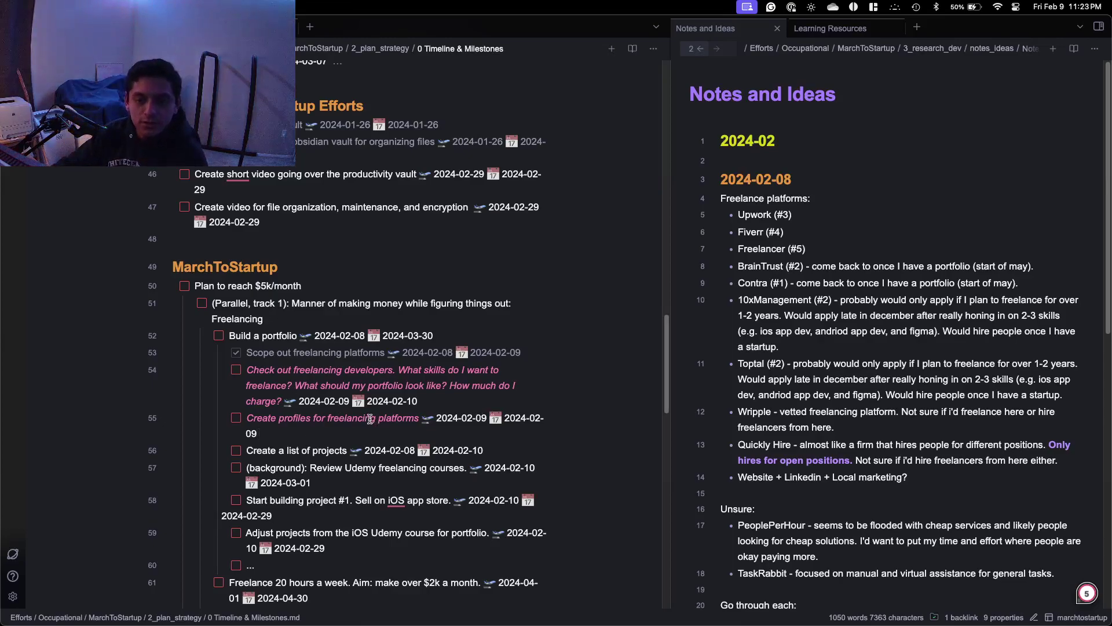
Switch to the browser, open Freelancer's Freelancers For Hire directory, and look over its categories of work.
key(ctrl+Up)
click(270, 261)
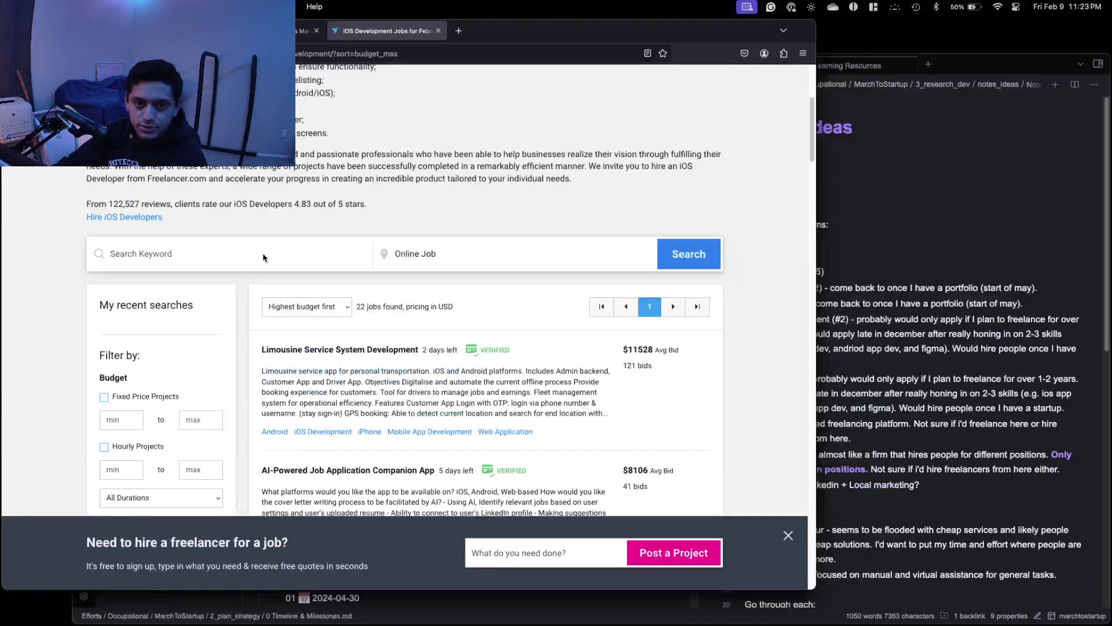
scroll(339, 334, up, 5)
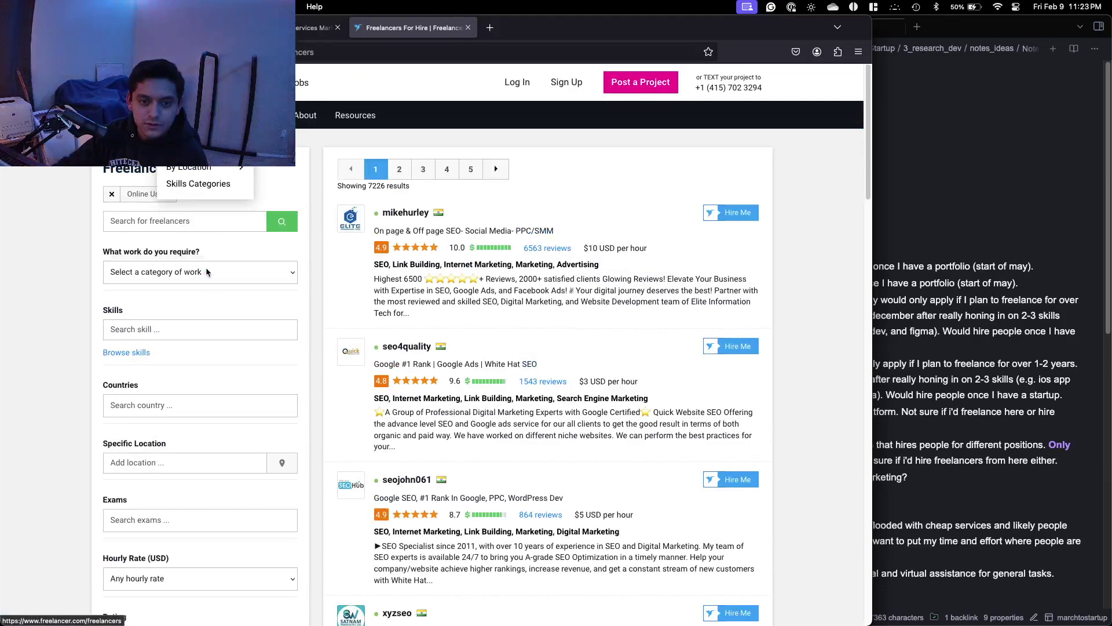
click(204, 271)
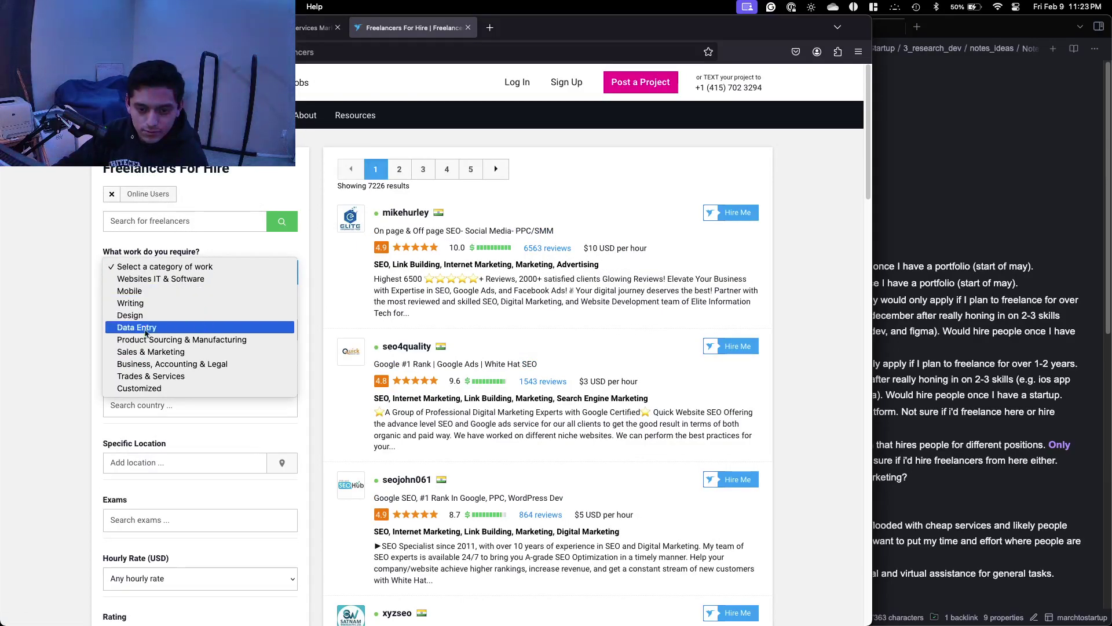
click(31, 348)
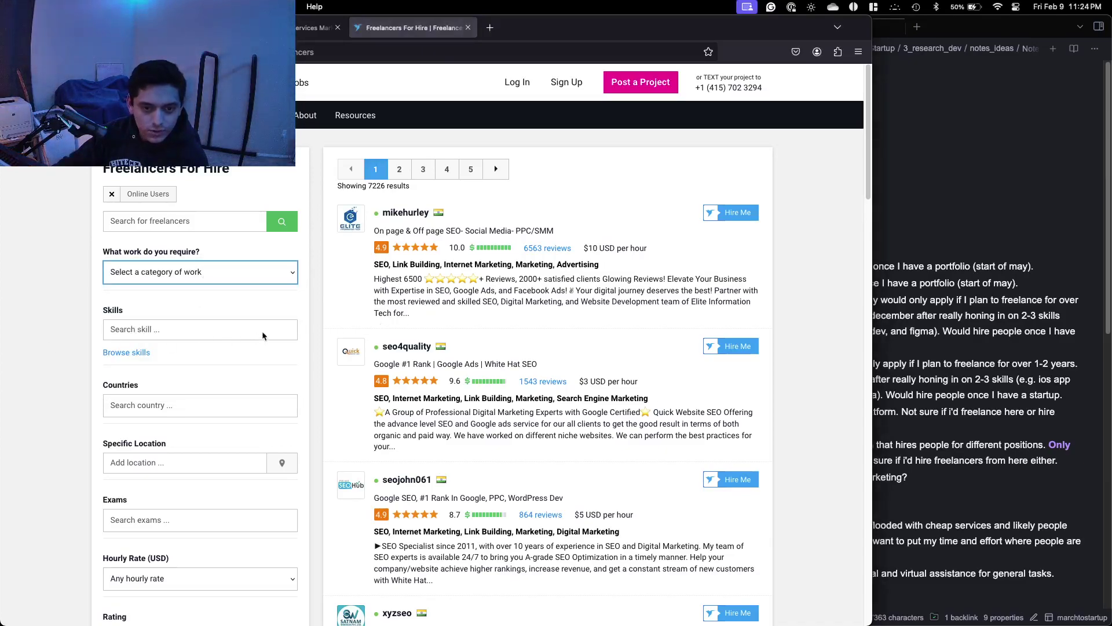
click(227, 273)
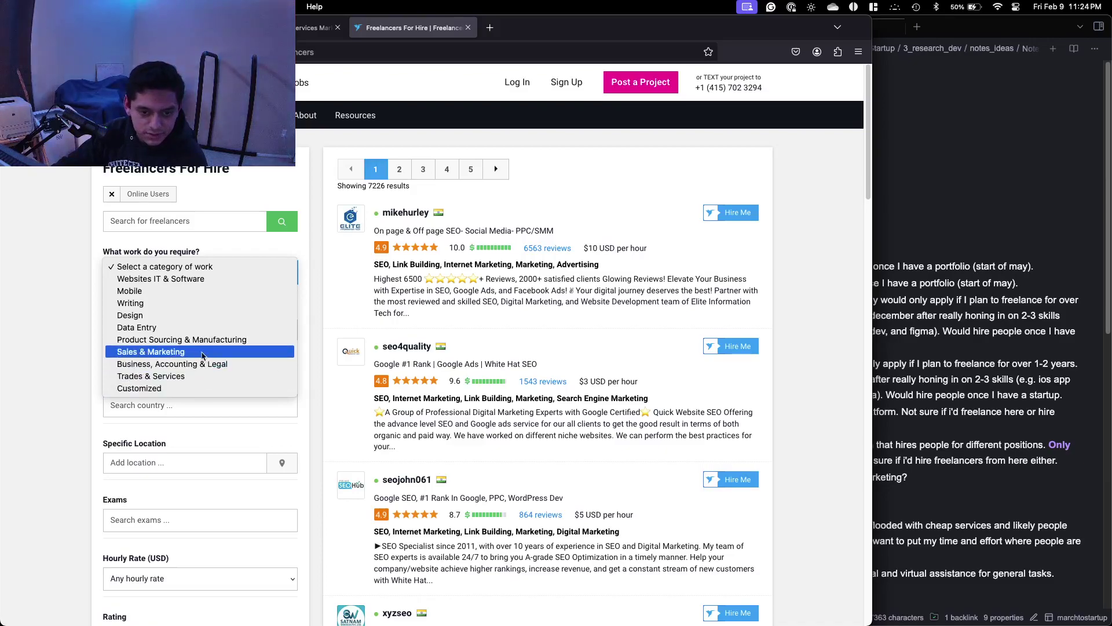
Switch back to the Notes and Ideas note and add a level-two heading with today's date, 2024-02-09, above the 2024-02-08 section.
click(950, 240)
scroll(926, 241, down, 3)
scroll(883, 226, up, 3)
scroll(827, 239, down, 5)
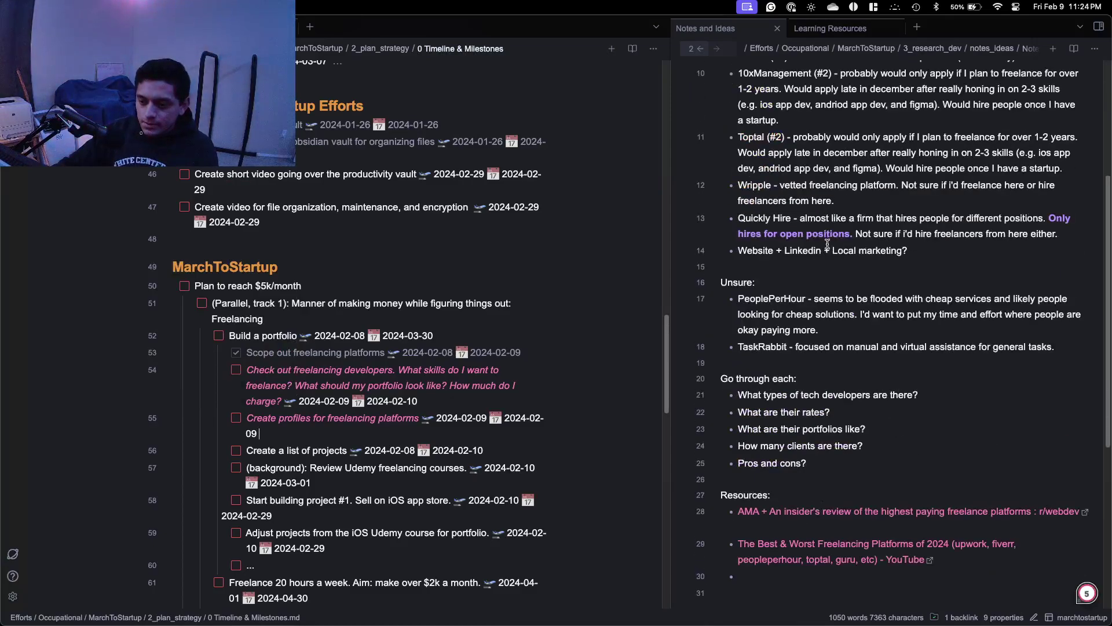
scroll(827, 258, up, 5)
click(809, 164)
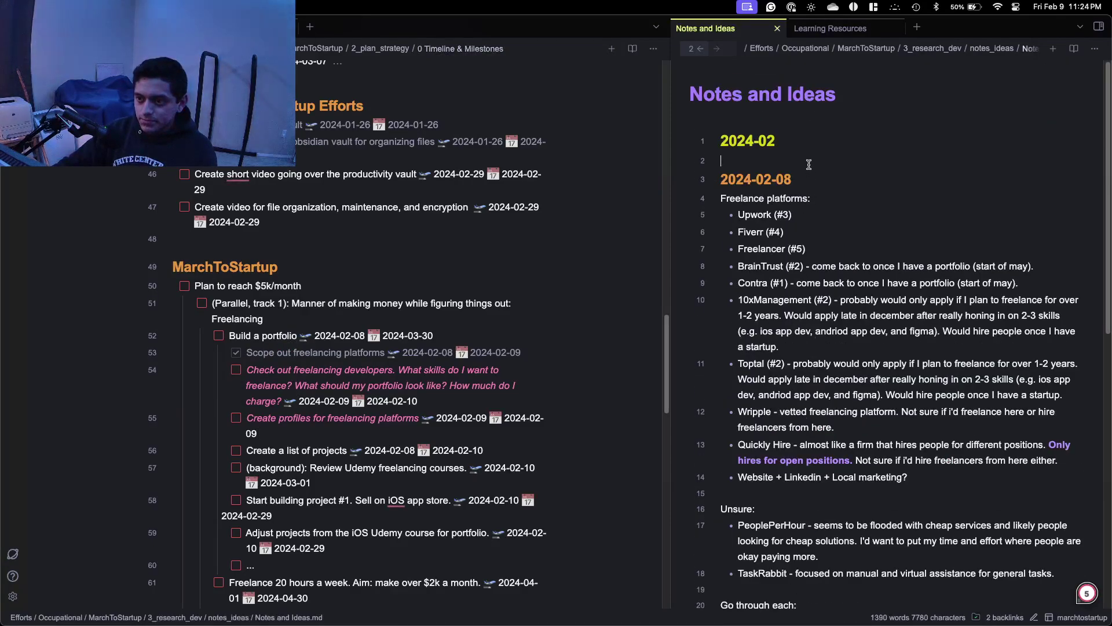
key(Return)
key(Return)
key(Return)
key(Up)
key(Up)
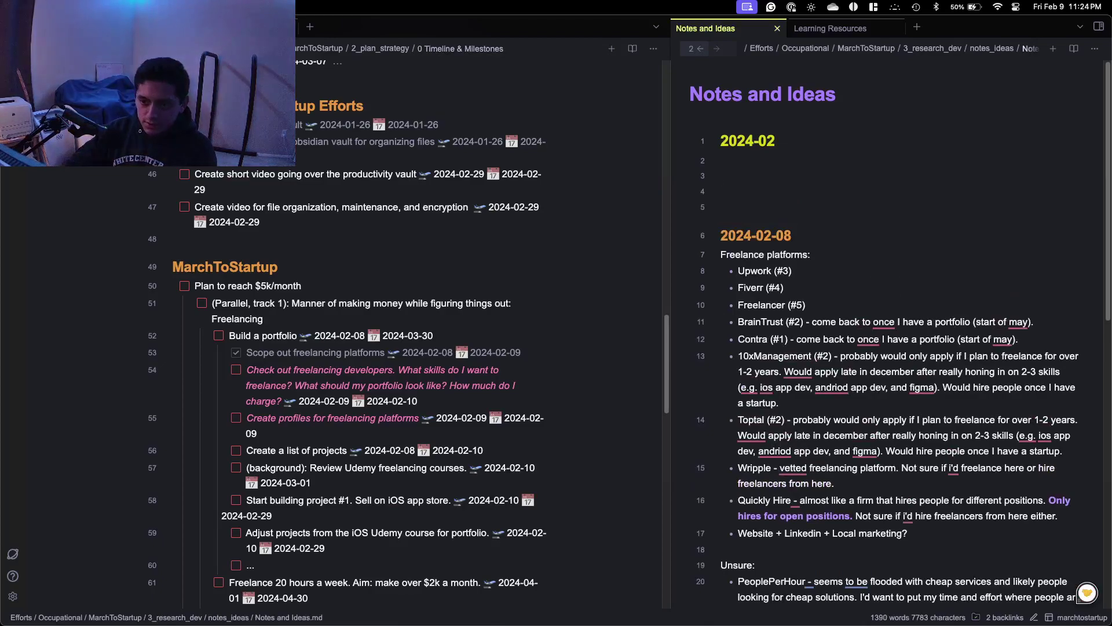
text(@to)
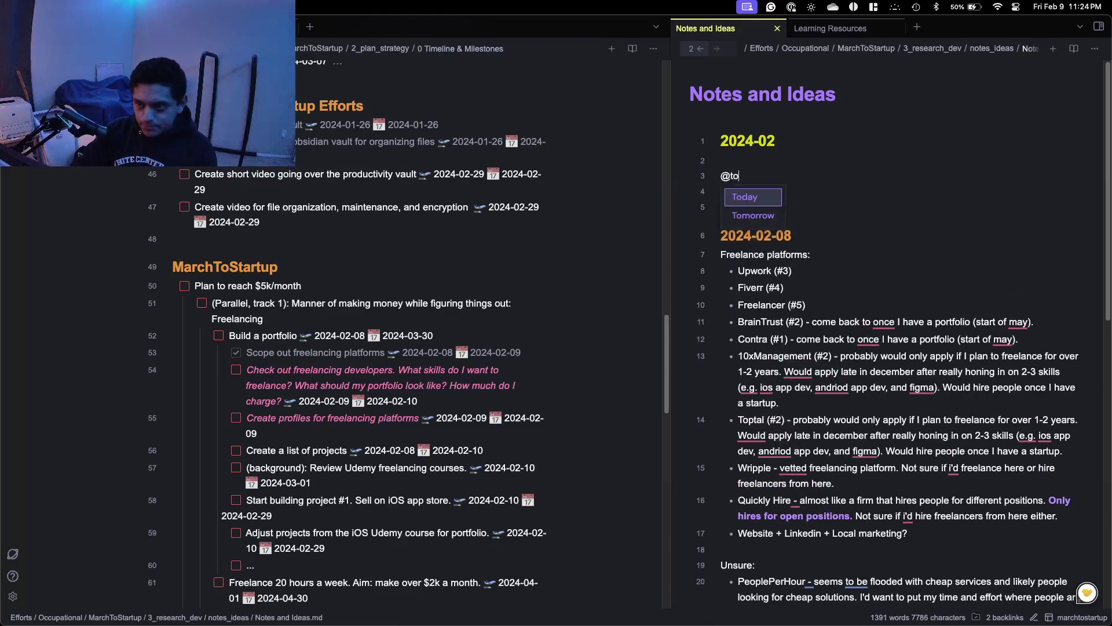
key(Return)
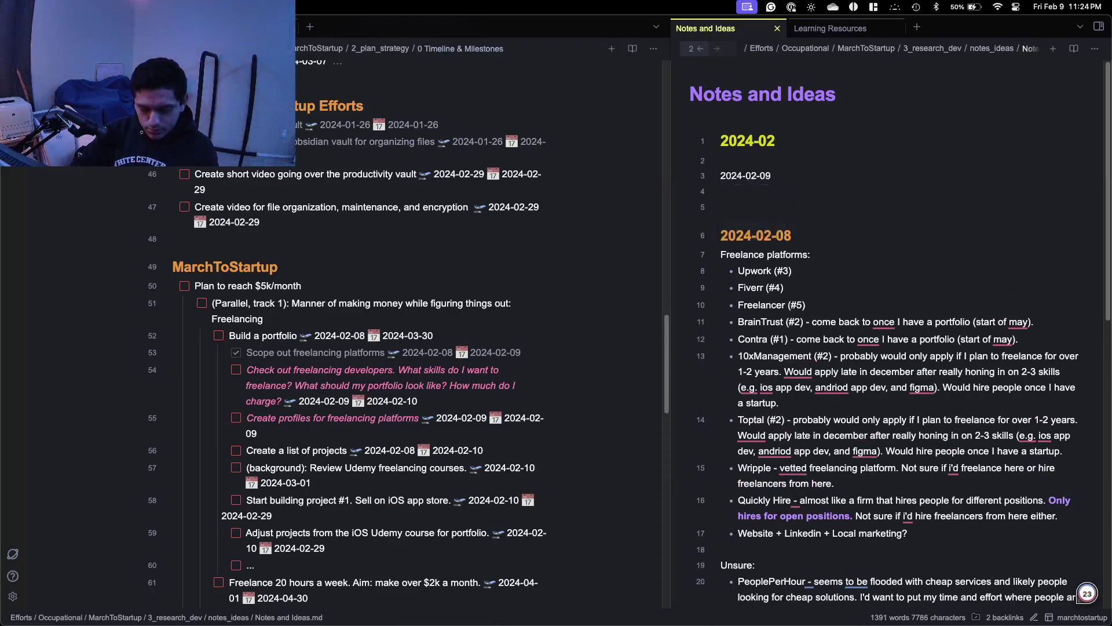
key(super+2)
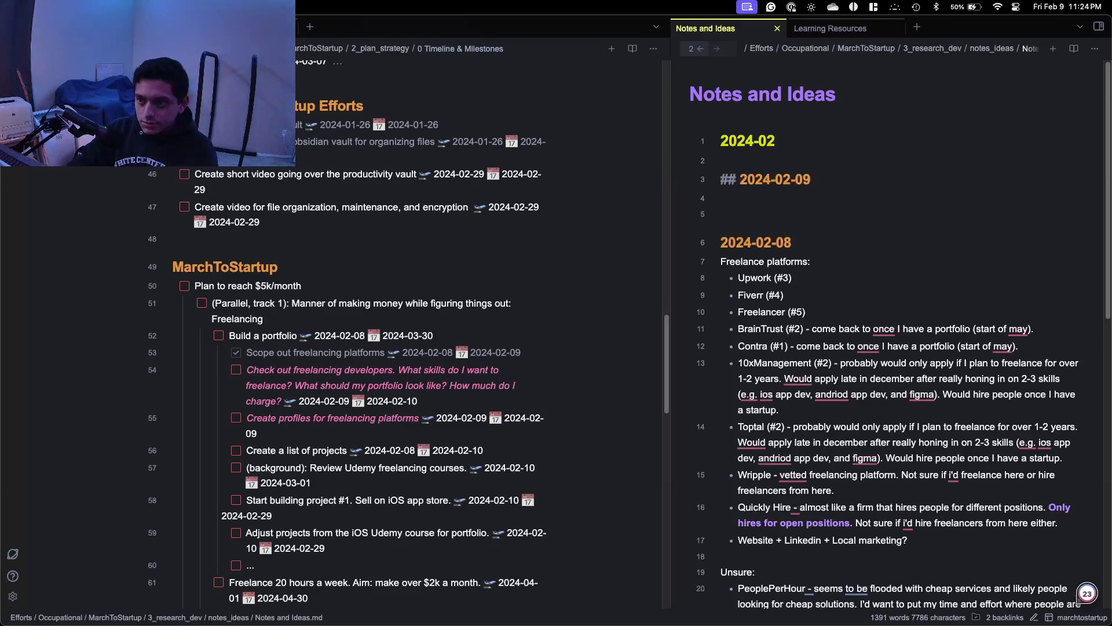
key(Down)
key(Up)
key(Down)
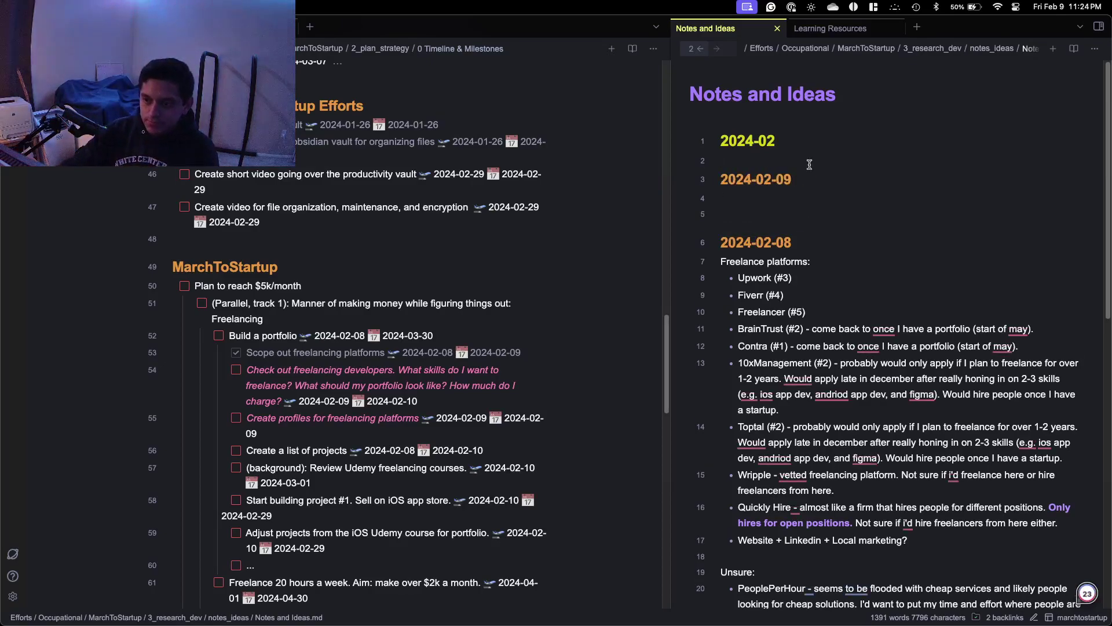
Copy the Upwork, Fiverr and Freelancer bullets under the 2024-02-09 heading and remove the rank numbers from the copies.
drag(809, 313, 716, 283)
key(super+c)
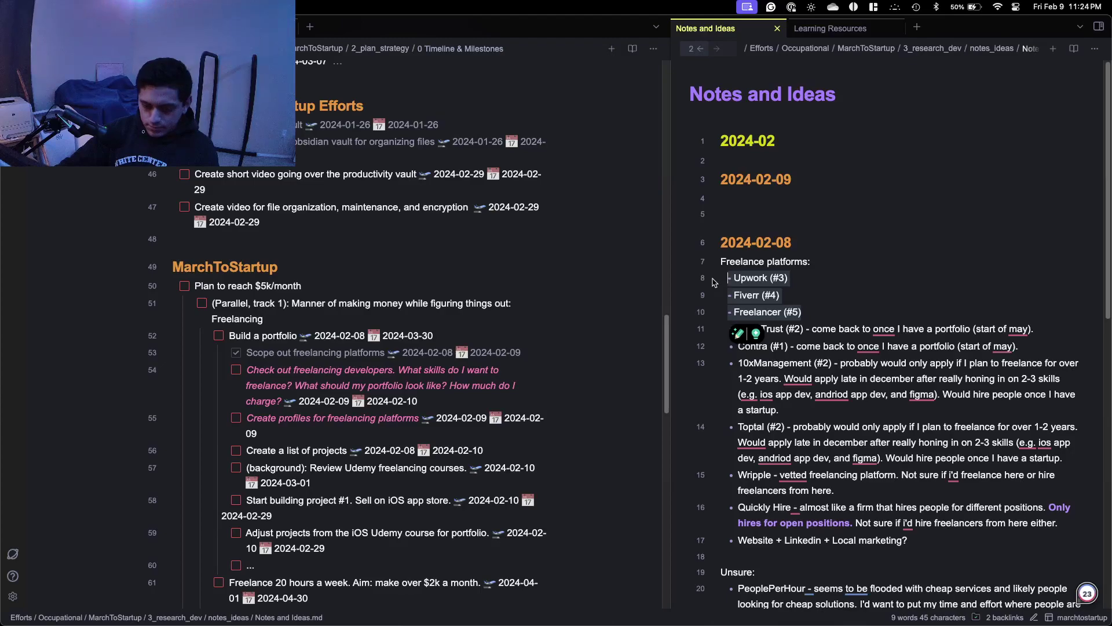
click(828, 198)
key(super+v)
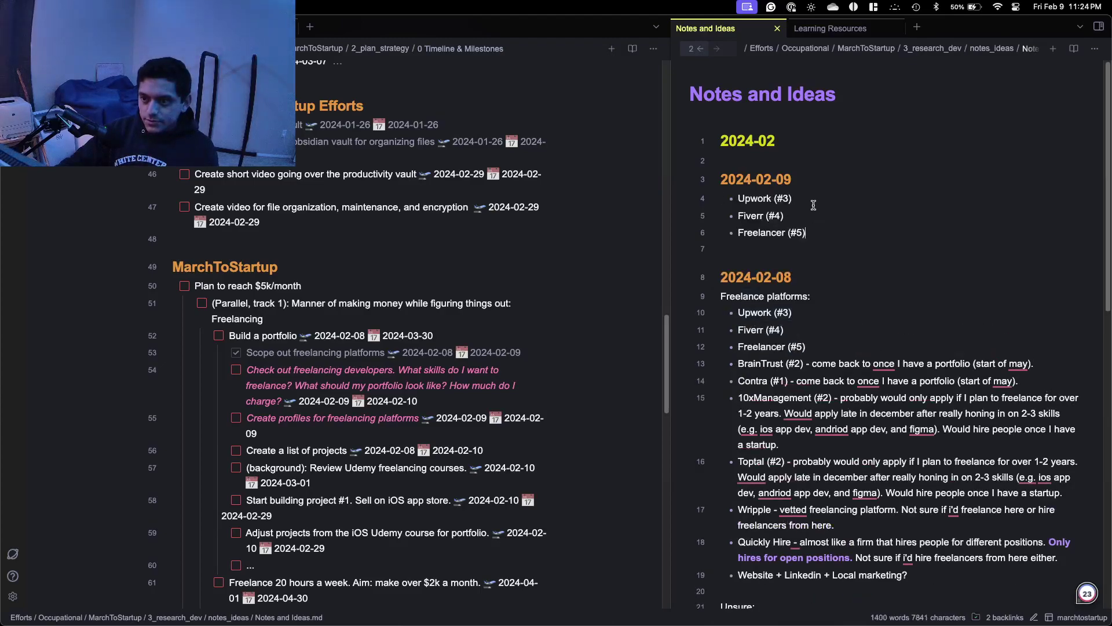
key(BackSpace)
key(BackSpace)
key(BackSpace)
key(BackSpace)
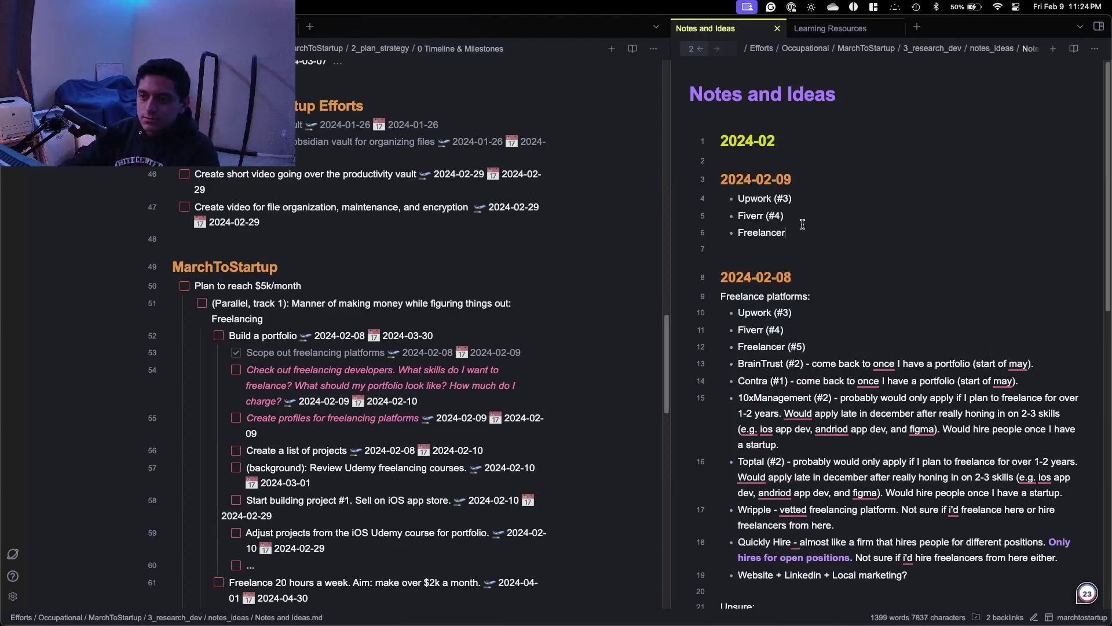
key(BackSpace)
key(BackSpace)
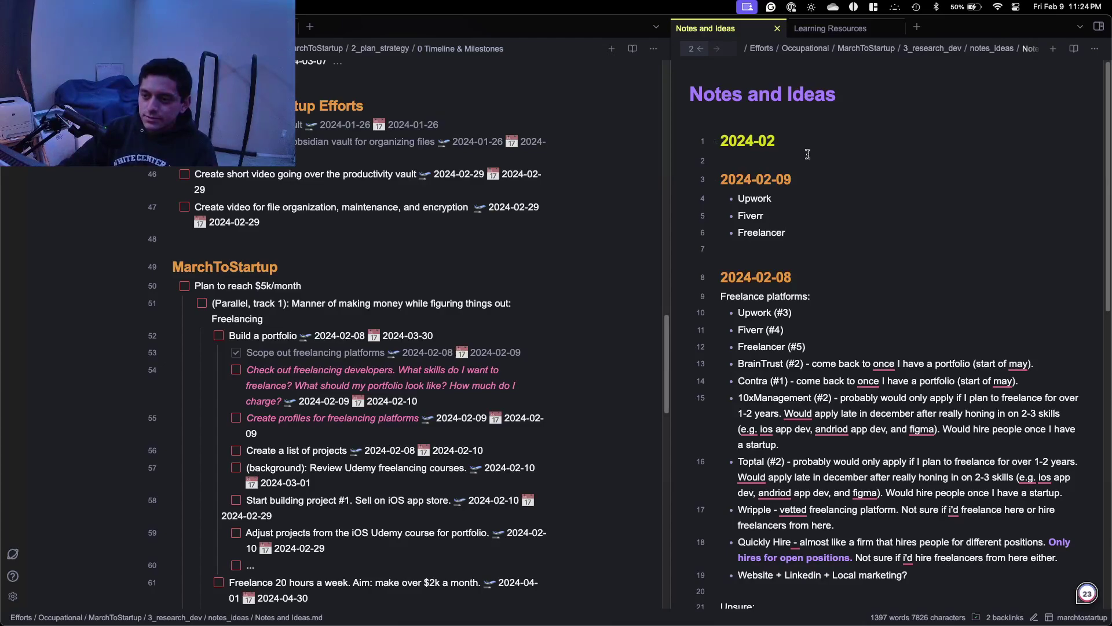
Add the question "What skills do I want to freelance?" directly under the 2024-02-09 heading, above the platform bullets.
click(805, 180)
key(Return)
key(Return)
key(Return)
key(Up)
text(What ski)
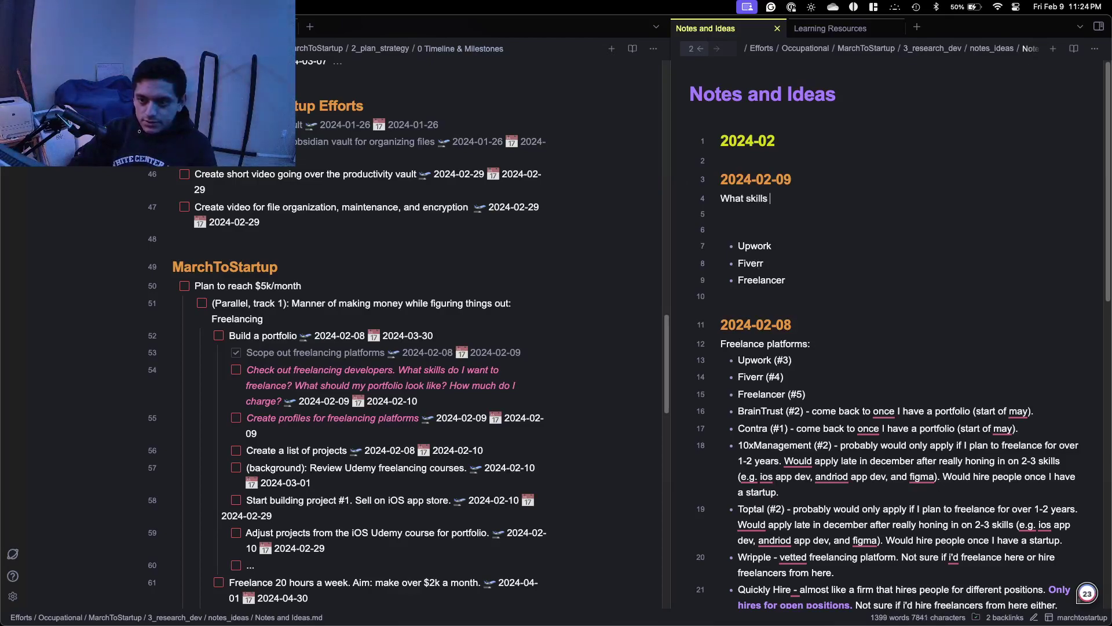
text(lls do I )
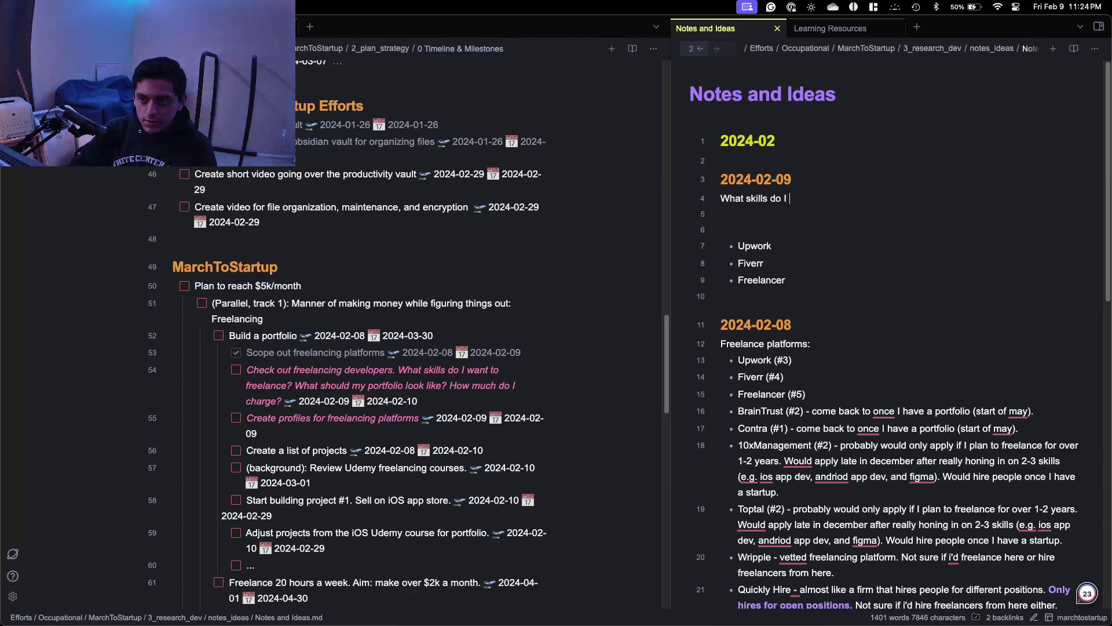
text( wnat to)
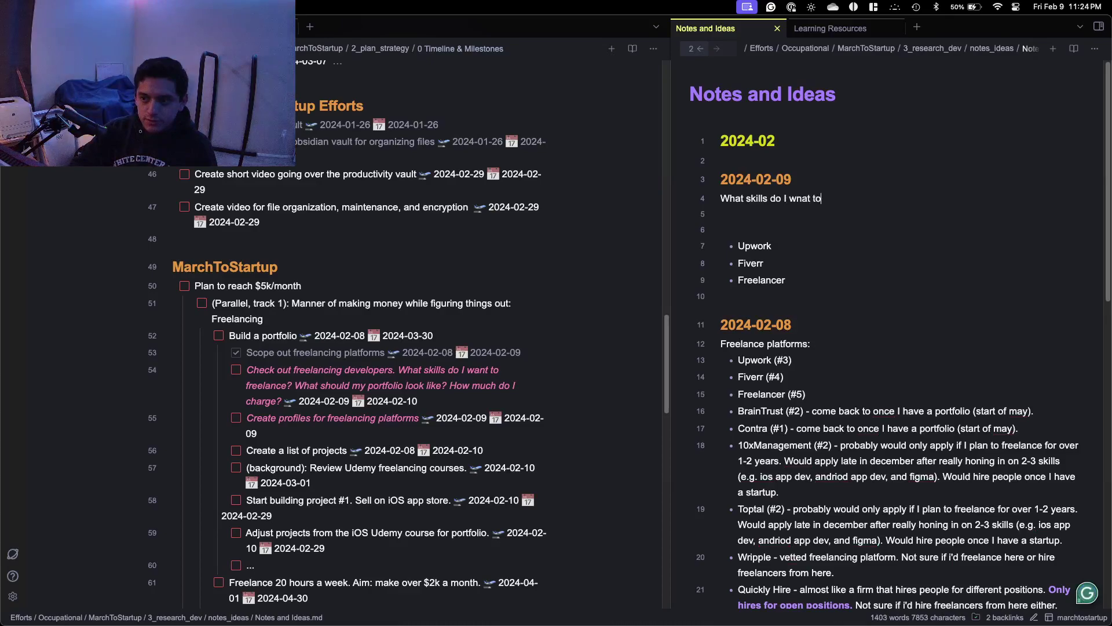
key(BackSpace)
key(BackSpace)
key(BackSpace)
key(BackSpace)
key(BackSpace)
key(BackSpace)
text(ant to fr)
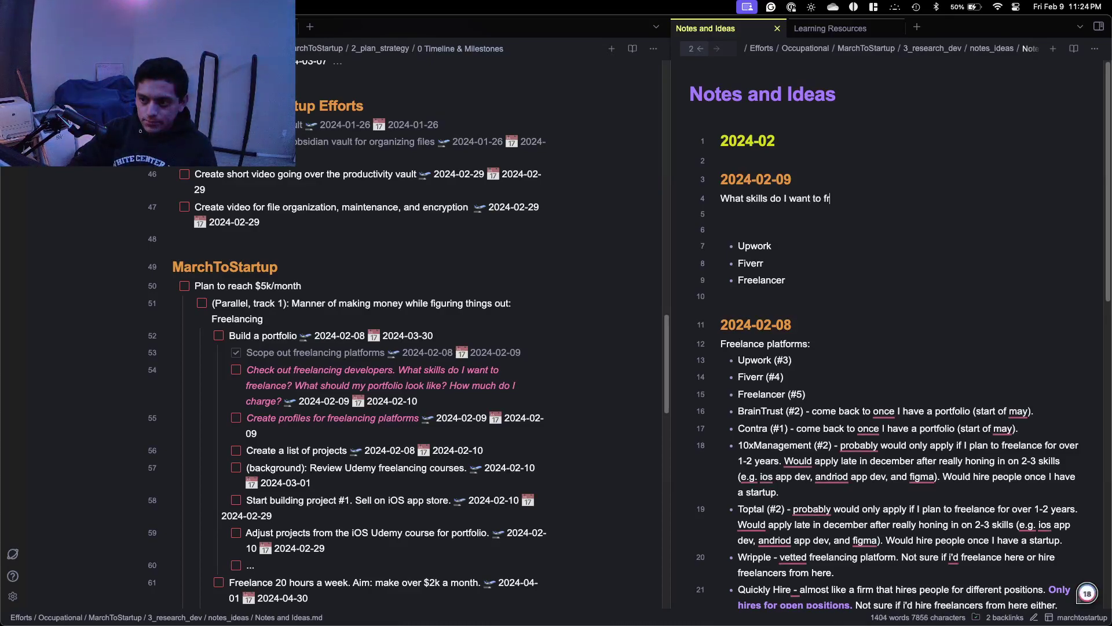
text(eelance?)
Add the question "What should my portfolio look like?" below the skills question, separated by a blank line.
key(Return)
key(Return)
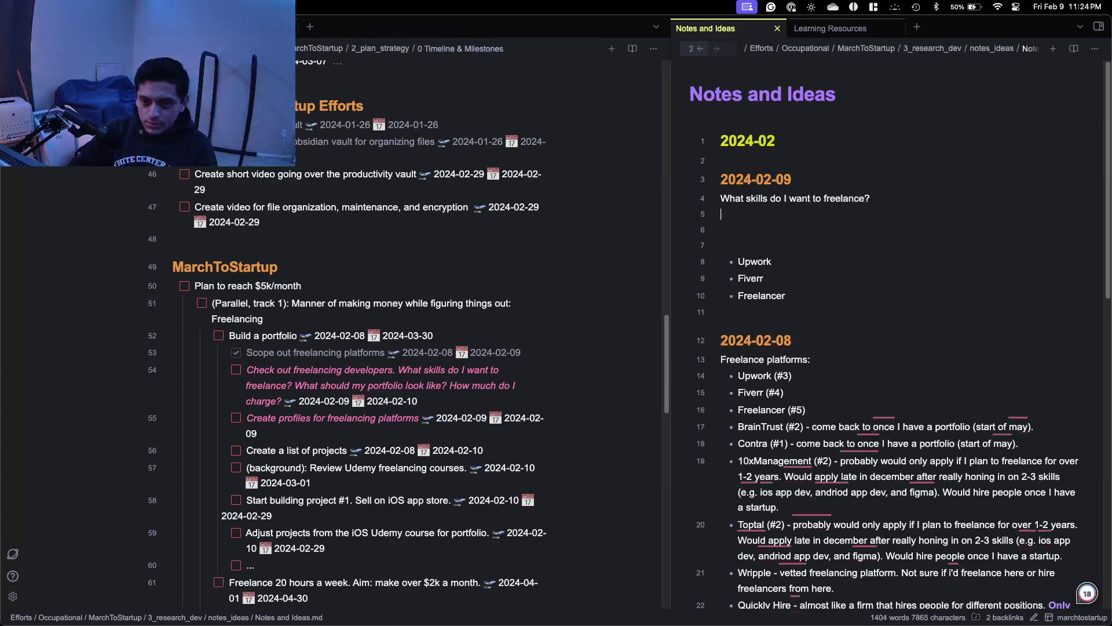
text(What s)
text(hould m)
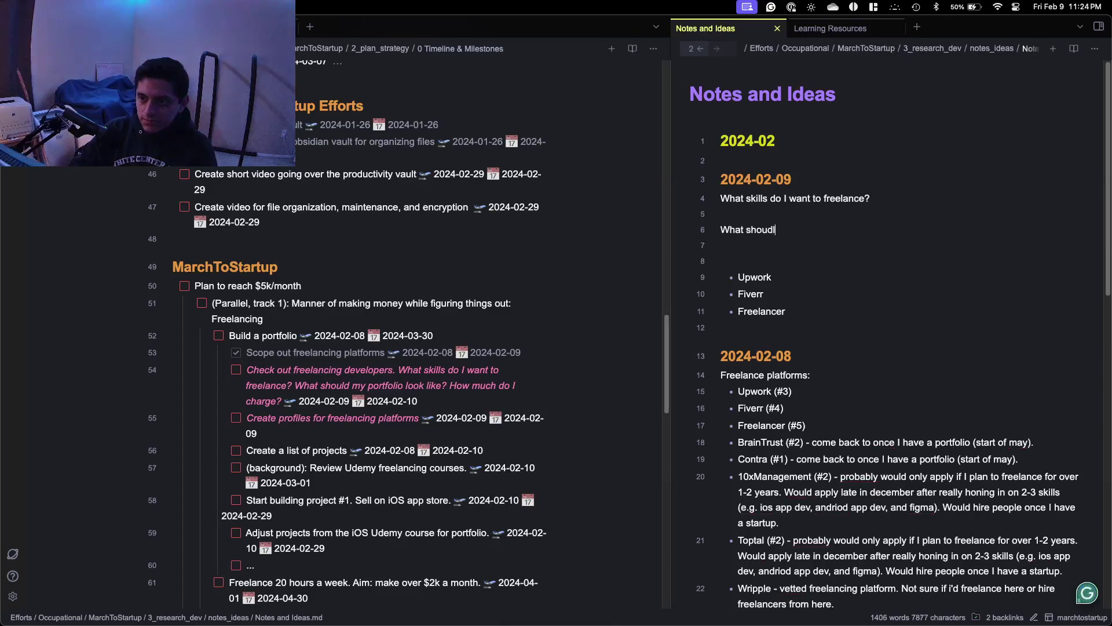
text(y )
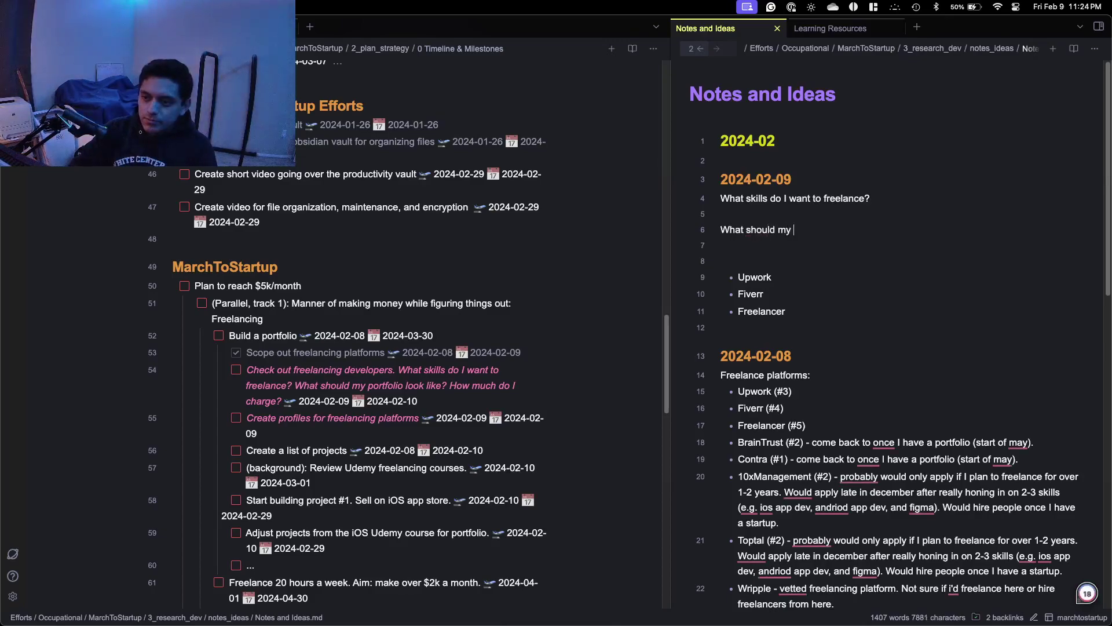
text(portfo)
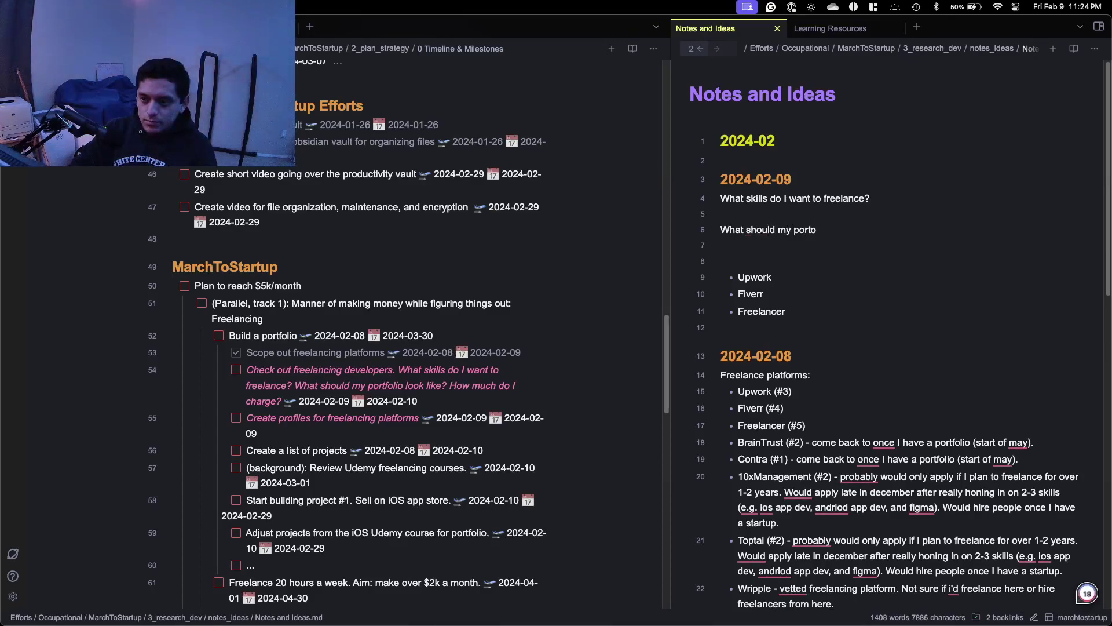
text(lio look like?)
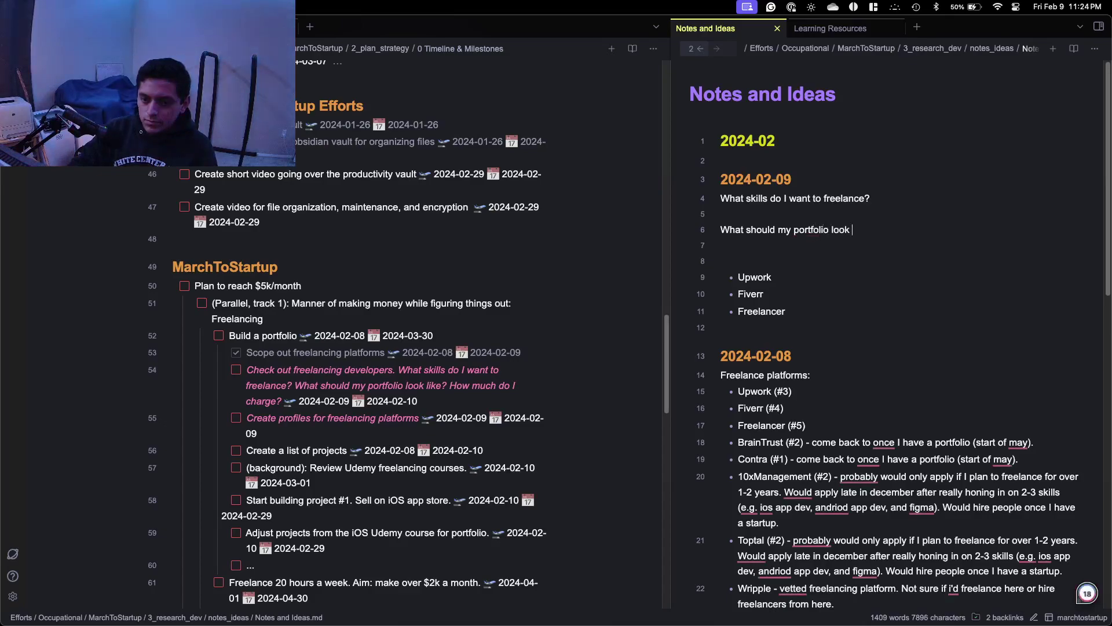
Add the question "How much do I charge?" below the portfolio question, separated by a blank line.
key(Return)
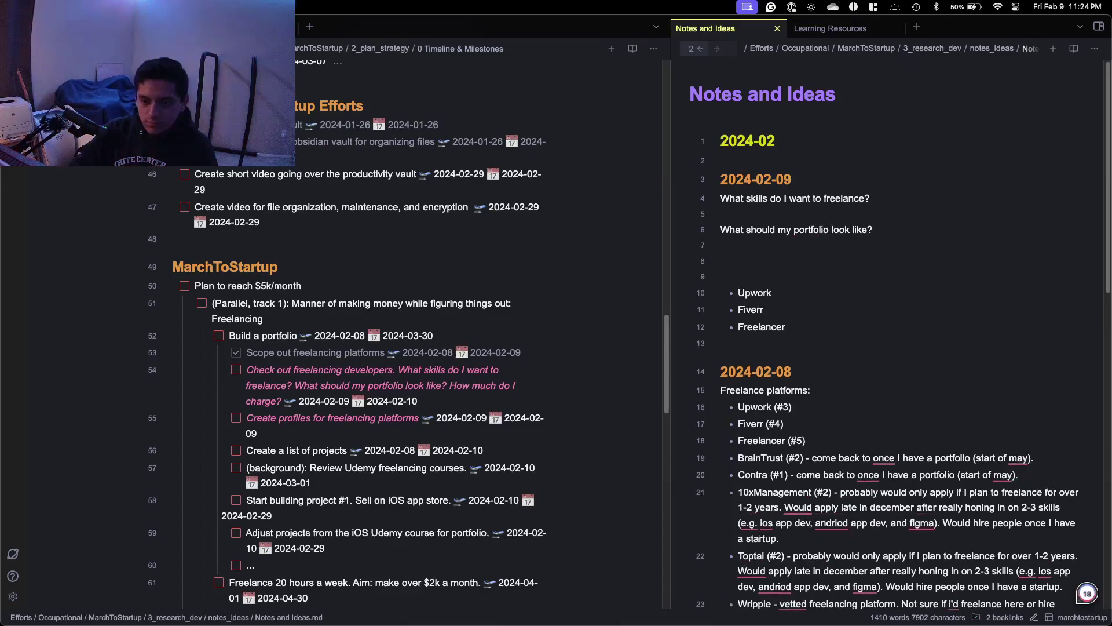
key(Return)
text(How much d)
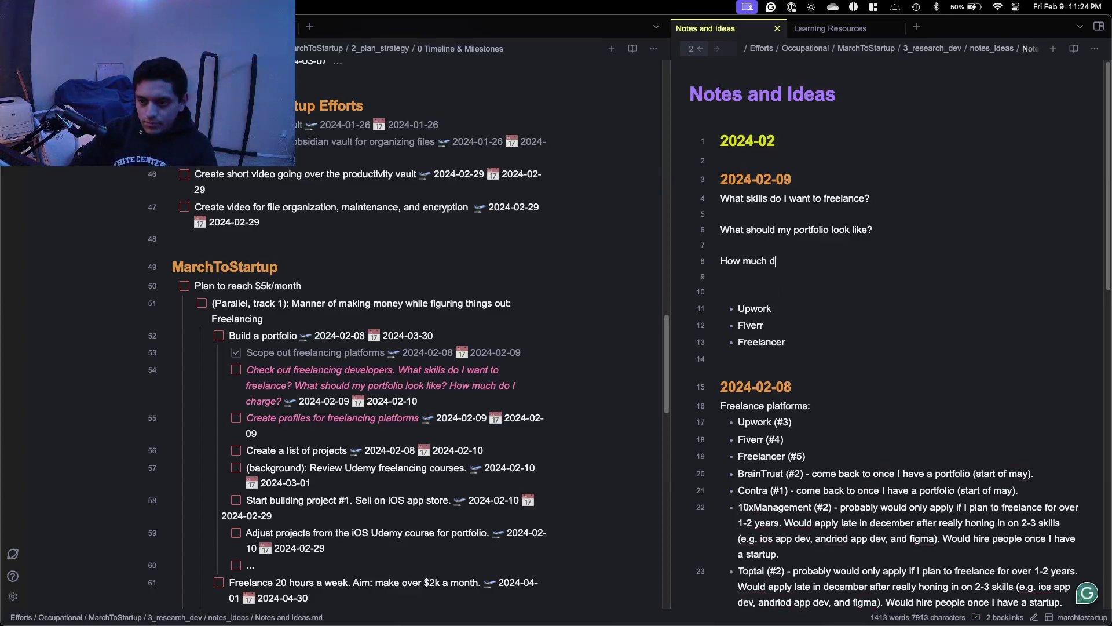
text(o I charge)
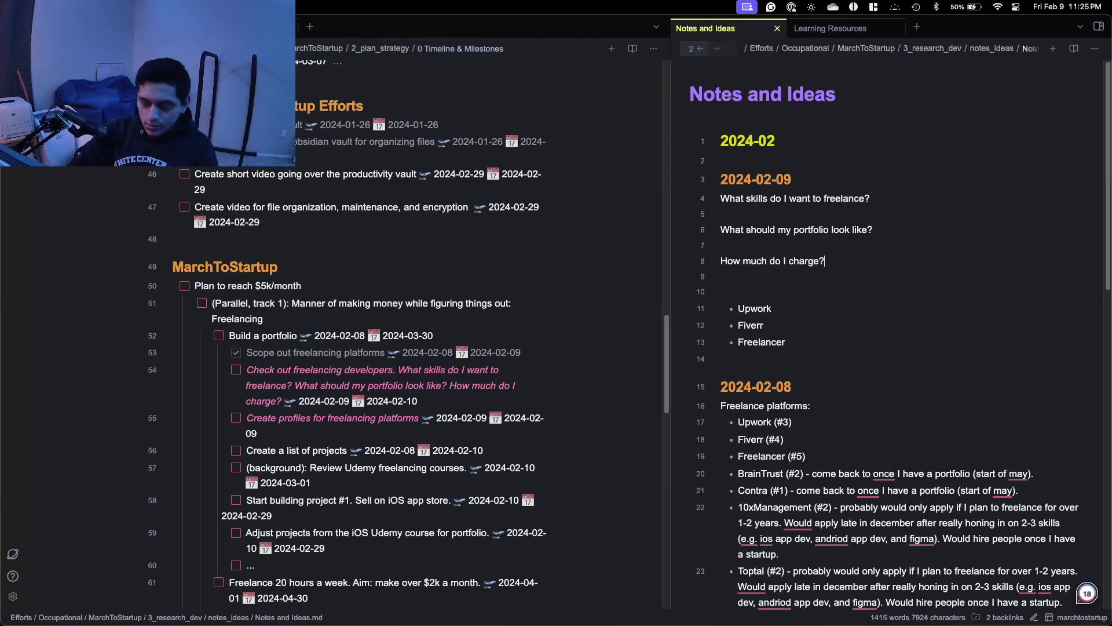
Add extra blank lines between the three questions and start an empty bullet under "What skills do I want to freelance?".
click(721, 214)
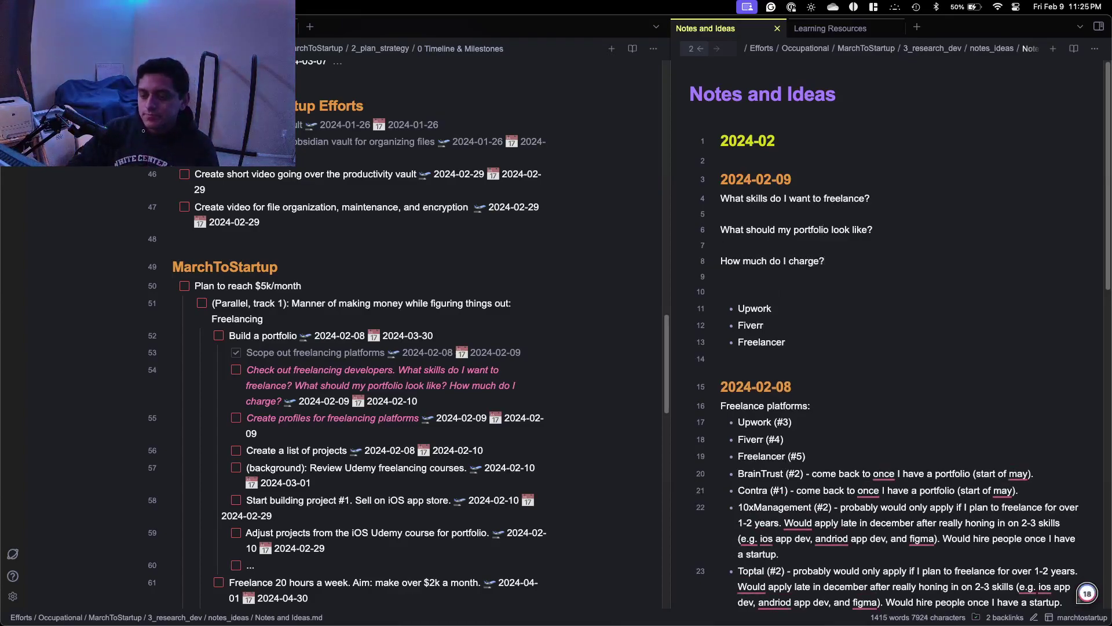
key(Return)
key(Down)
key(Down)
key(Return)
key(Up)
key(Up)
key(Up)
key(Up)
key(Up)
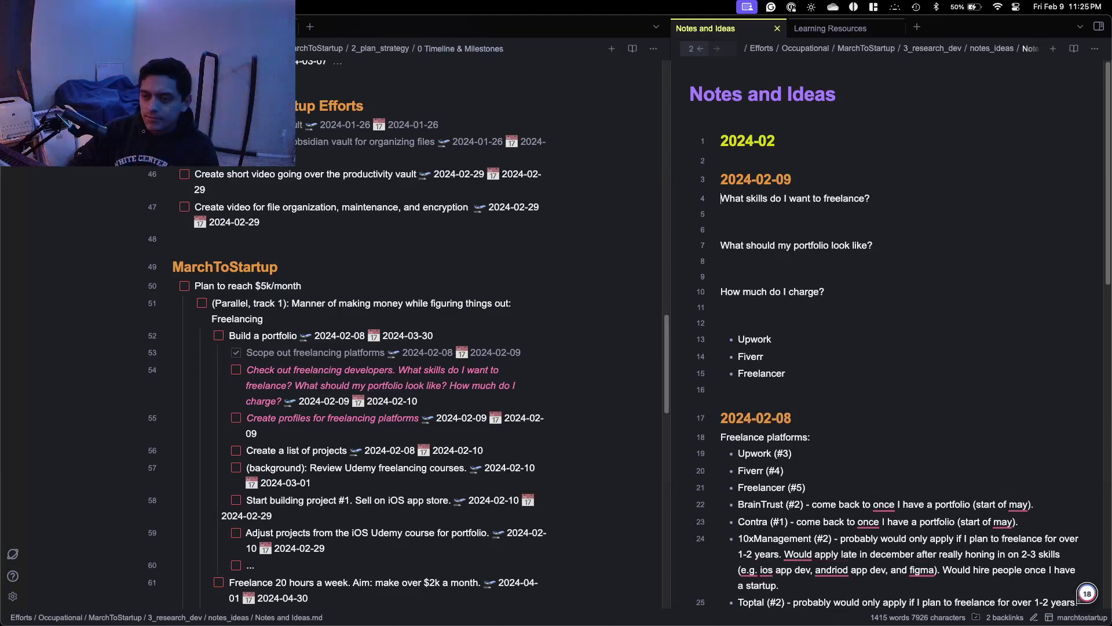
text(-)
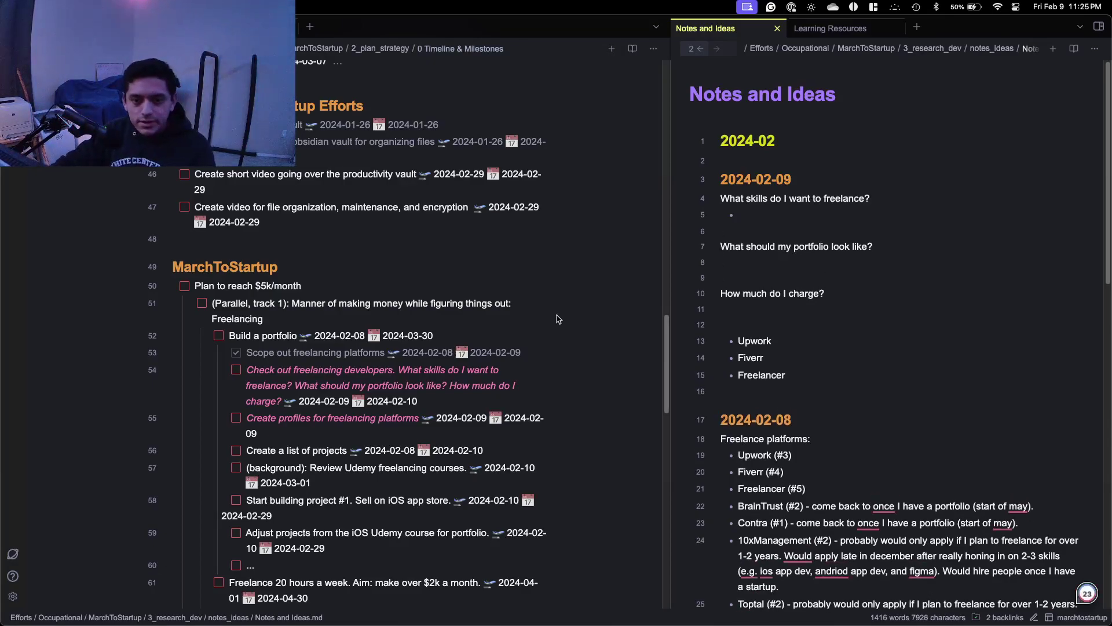
Switch to the browser and set the required work category on Freelancer to Websites IT & Software.
key(ctrl+Up)
click(247, 294)
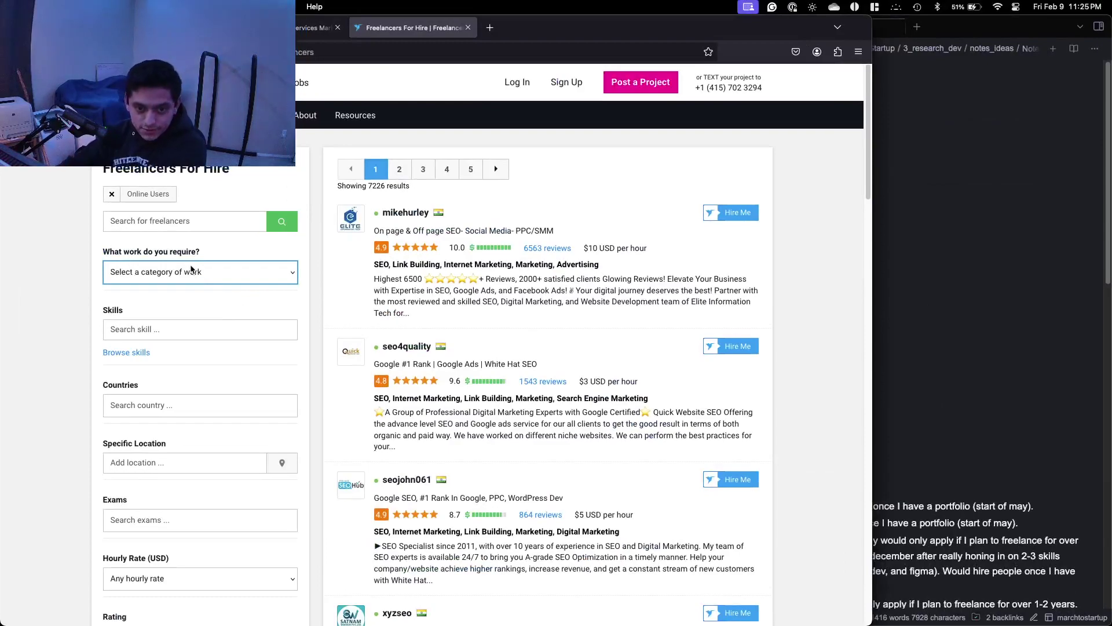
click(205, 276)
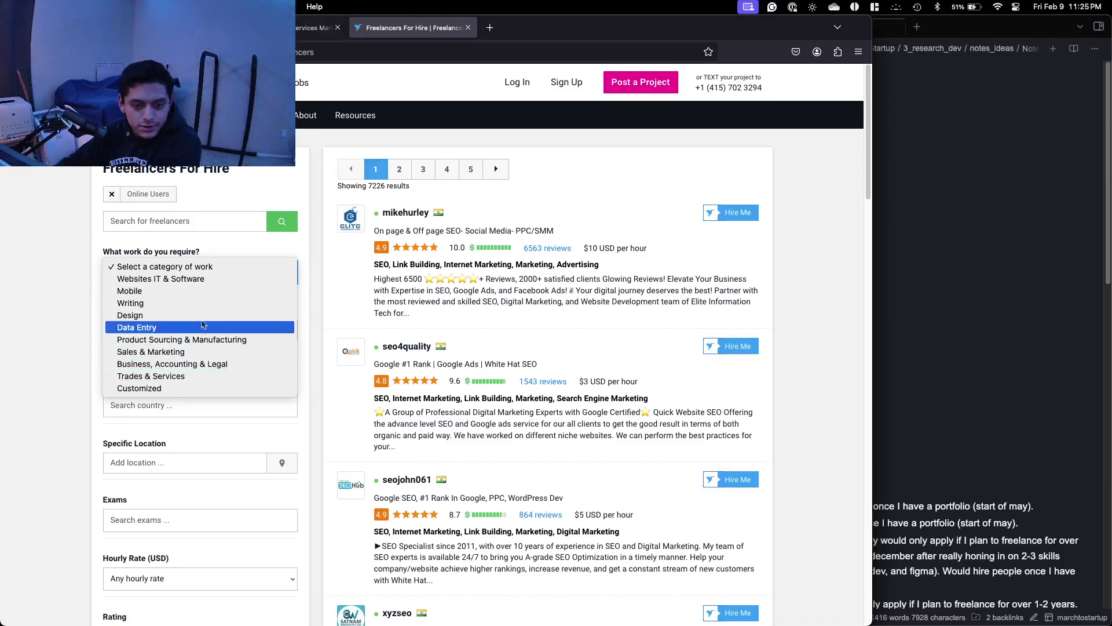
click(220, 280)
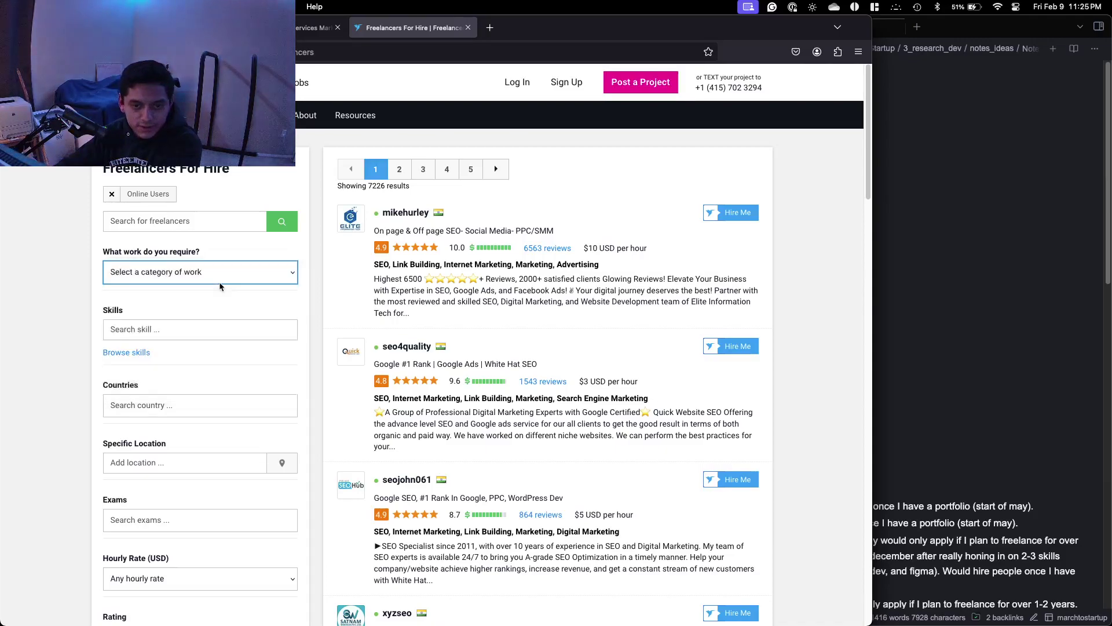
Look over the job types offered for Websites IT & Software and the other work categories.
click(219, 289)
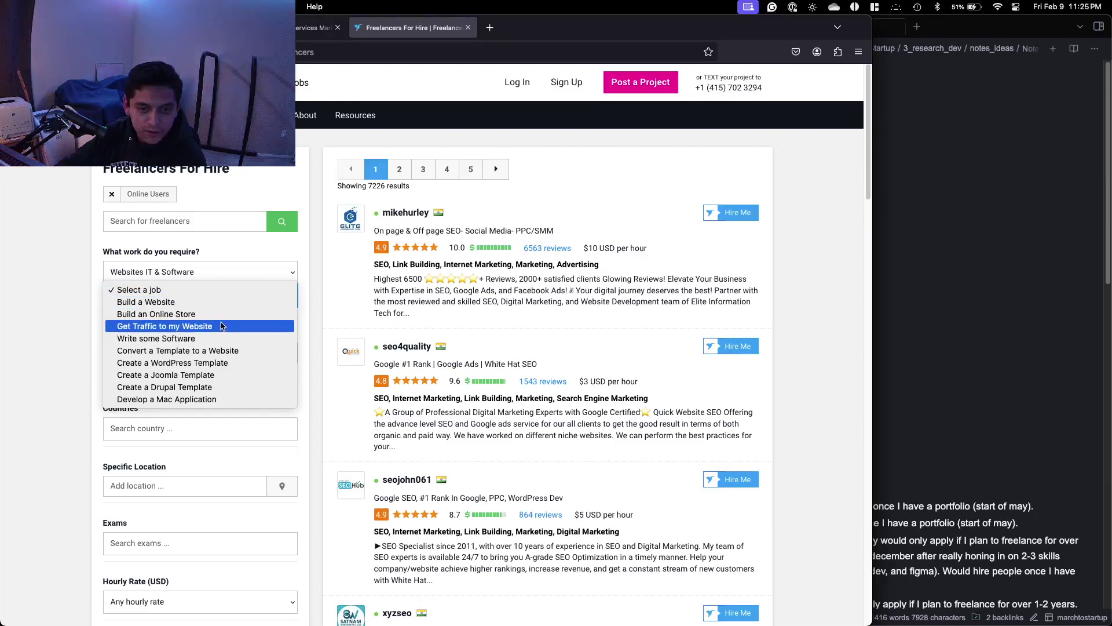
click(194, 276)
click(194, 276)
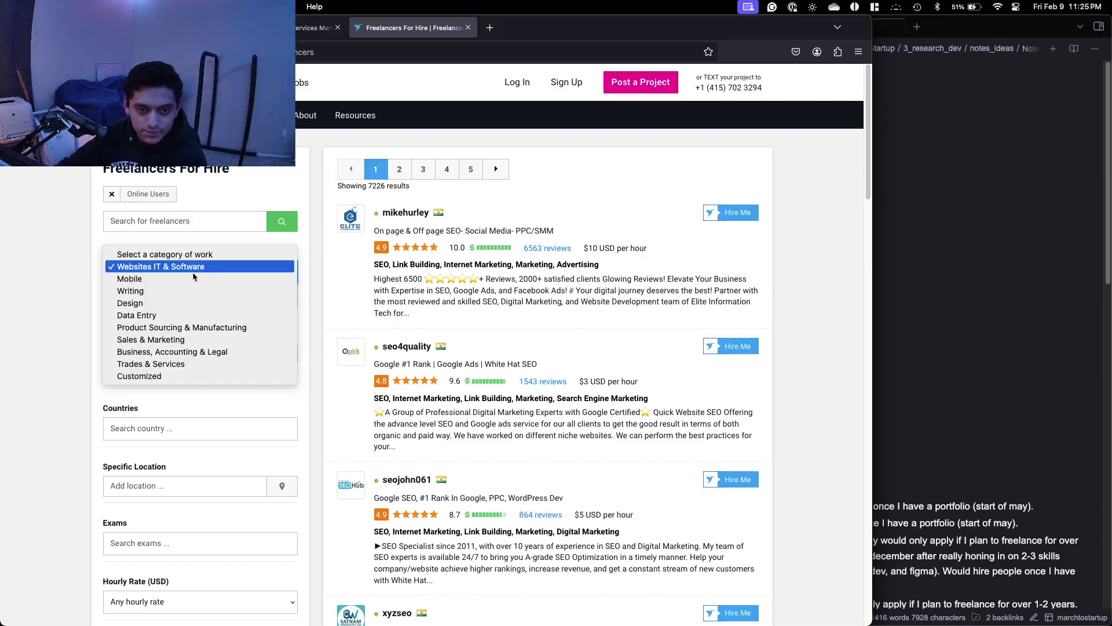
click(73, 287)
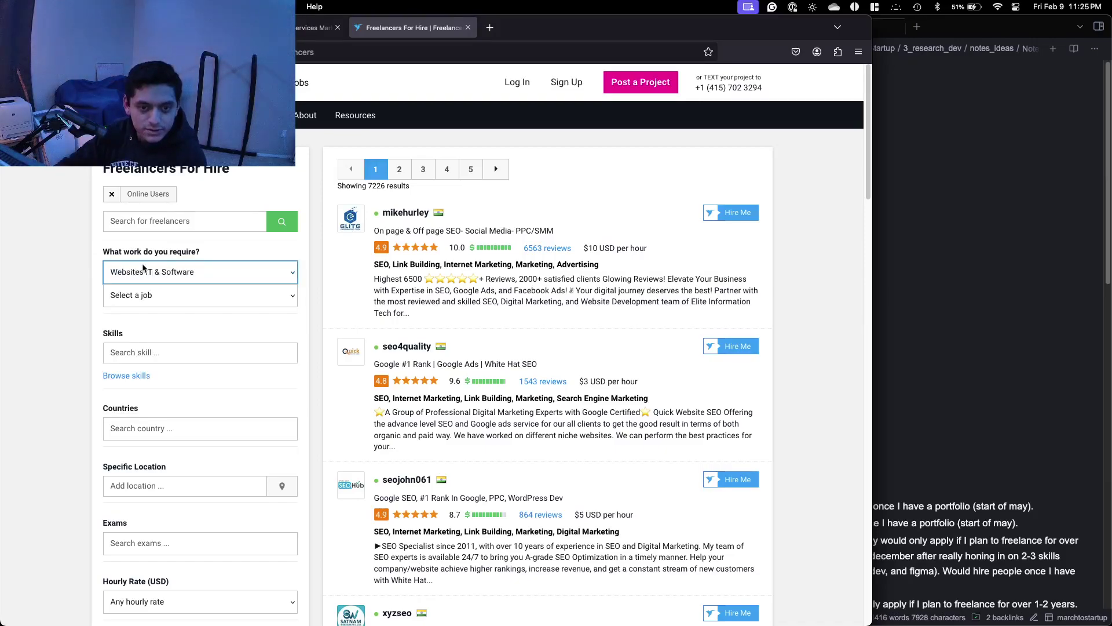
click(147, 293)
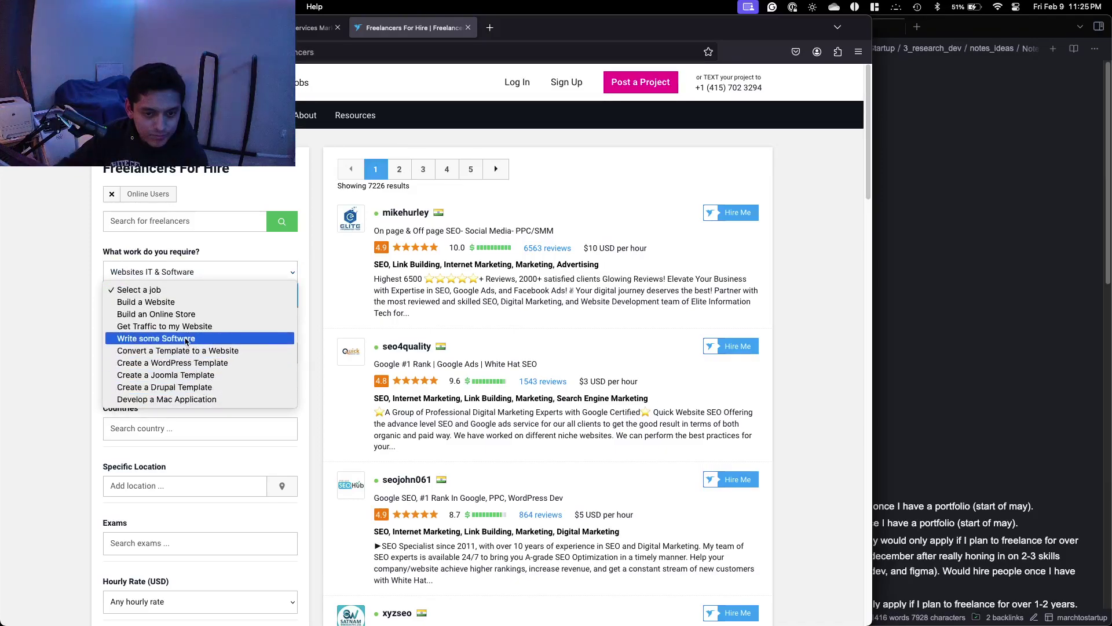
Switch back to the notes window, tile it to the right half of the screen, and widen the Notes and Ideas pane.
click(990, 297)
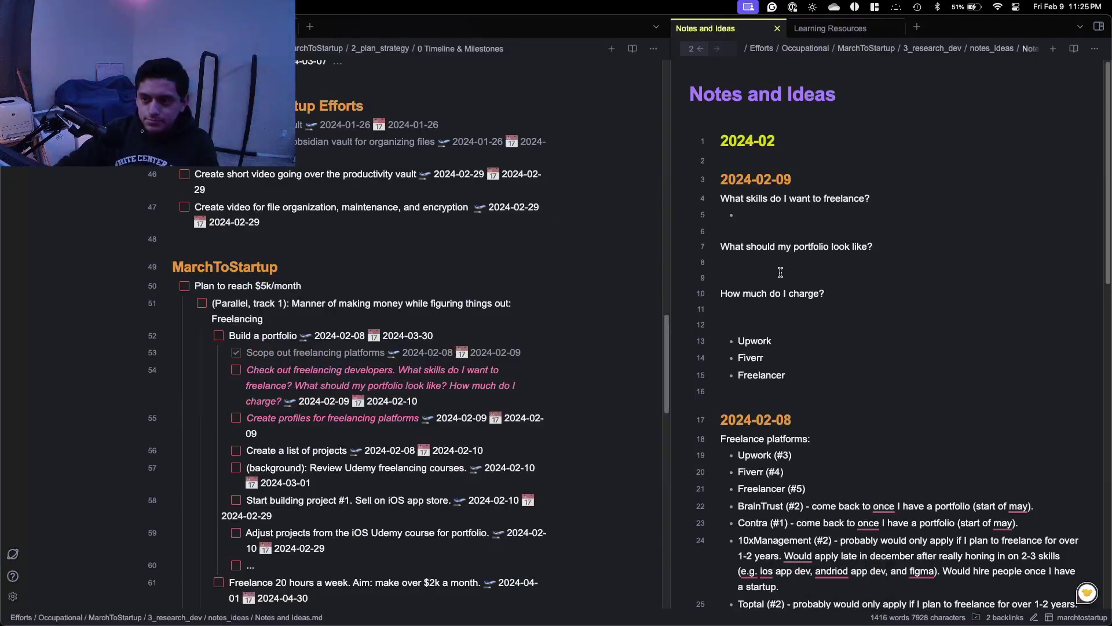
key(ctrl+alt+Right)
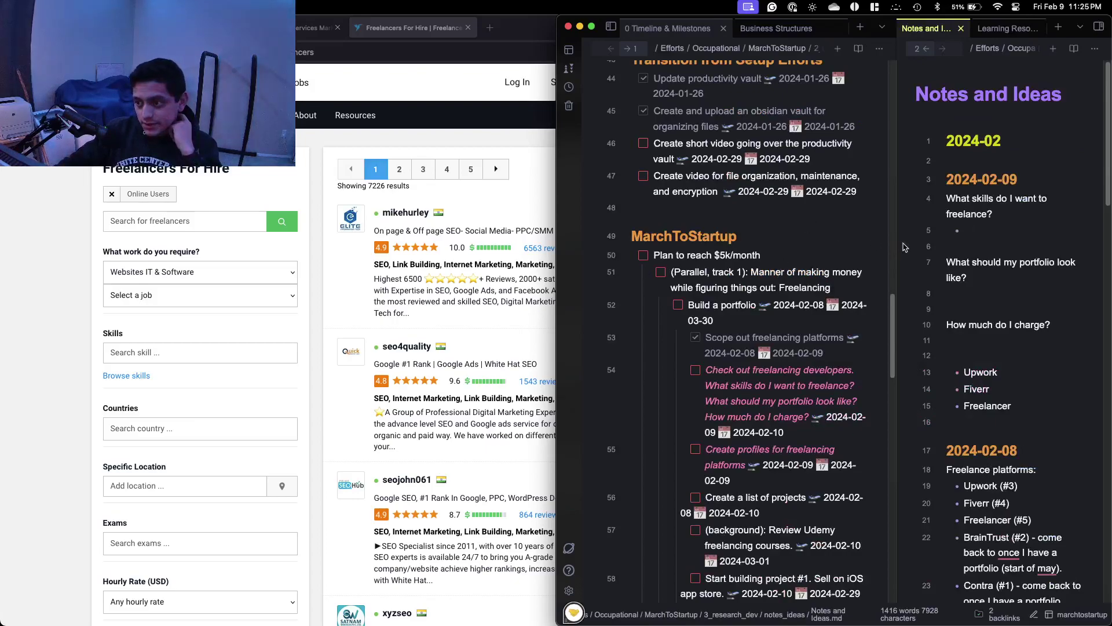
drag(898, 248, 698, 248)
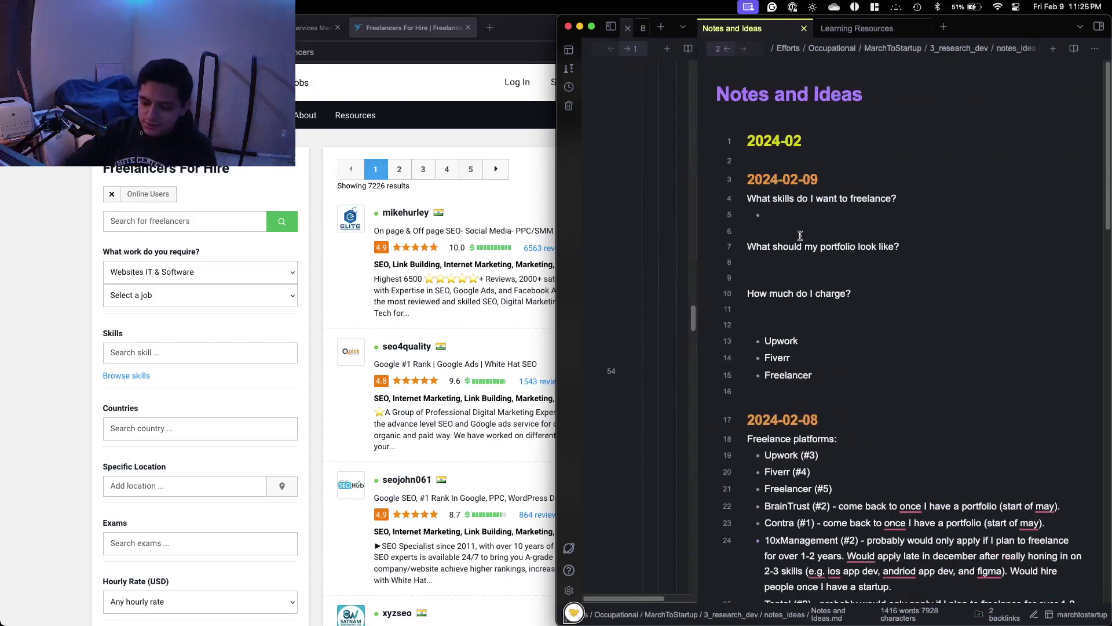
Fill the bullet under the skills question with "Would Have To Learn:".
key(BackSpace)
text(Learnign:)
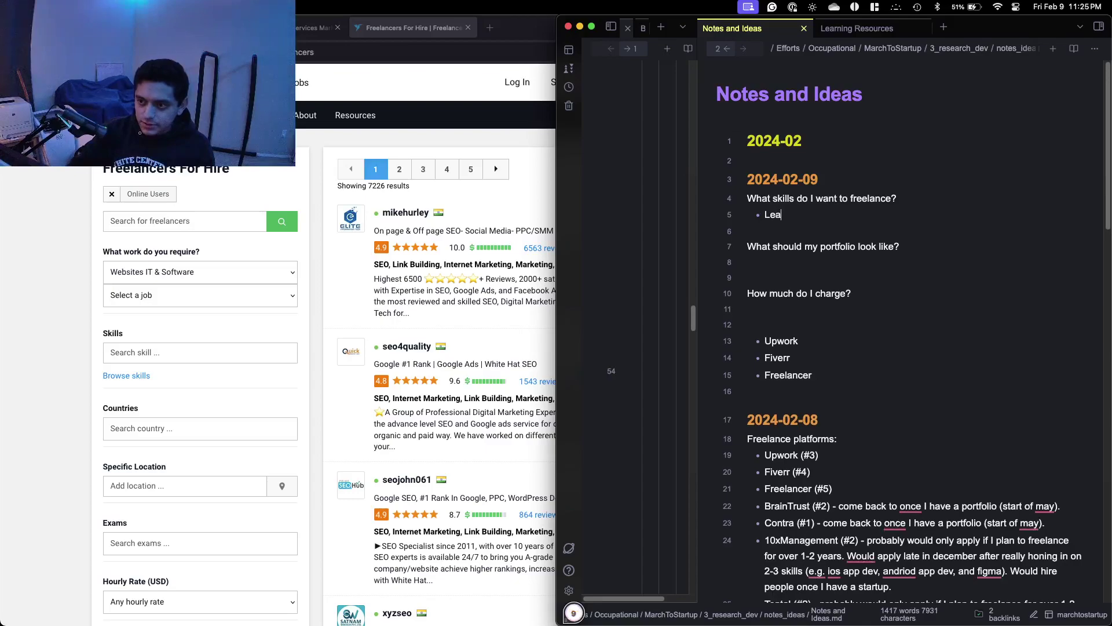
key(BackSpace)
key(BackSpace)
key(BackSpace)
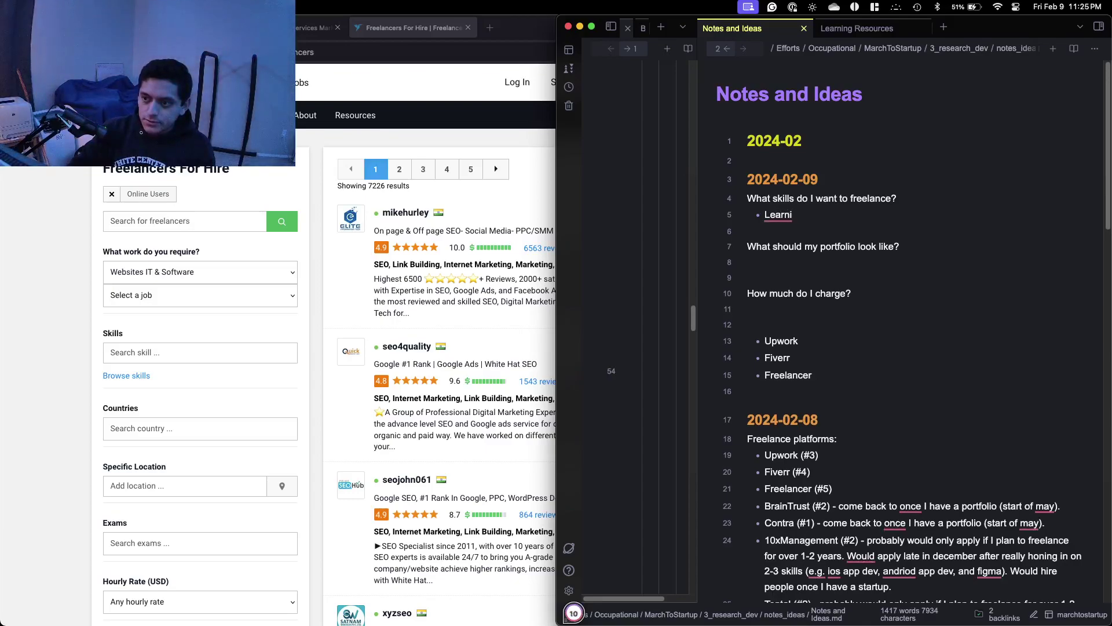
key(BackSpace)
key(BackSpace)
key(BackSpace)
key(BackSpace)
key(BackSpace)
text(Would Have )
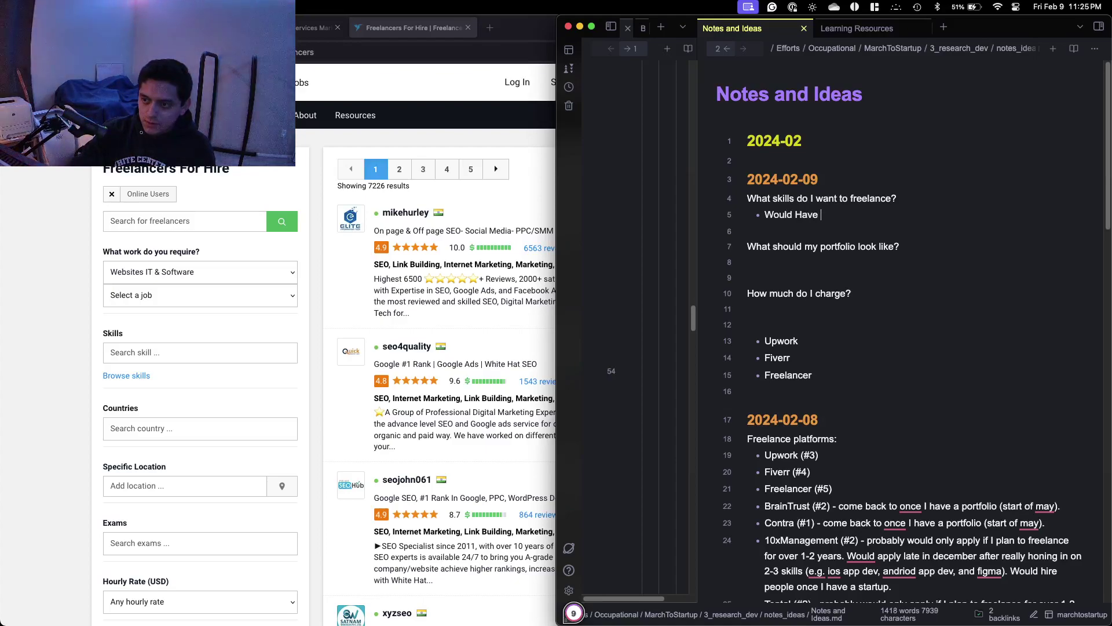
text(To Learn:)
Insert the bullet "Know To Some Extent:" above the "Would Have To Learn:" bullet.
key(Up)
key(Down)
key(super+Left)
key(Return)
key(Up)
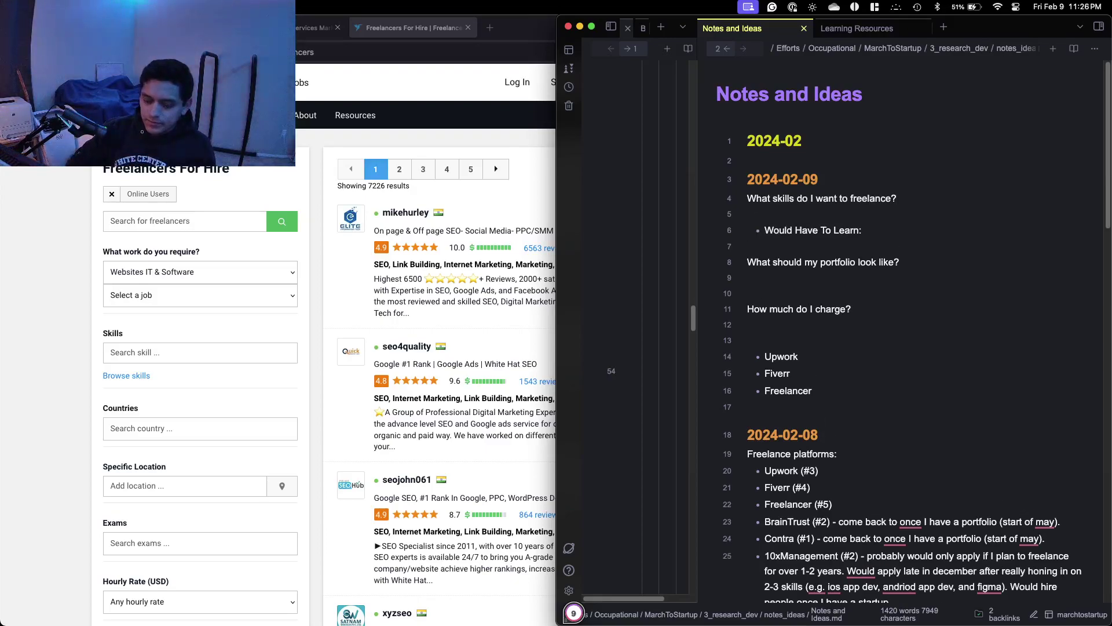
text(- )
text(Know)
text( To Some)
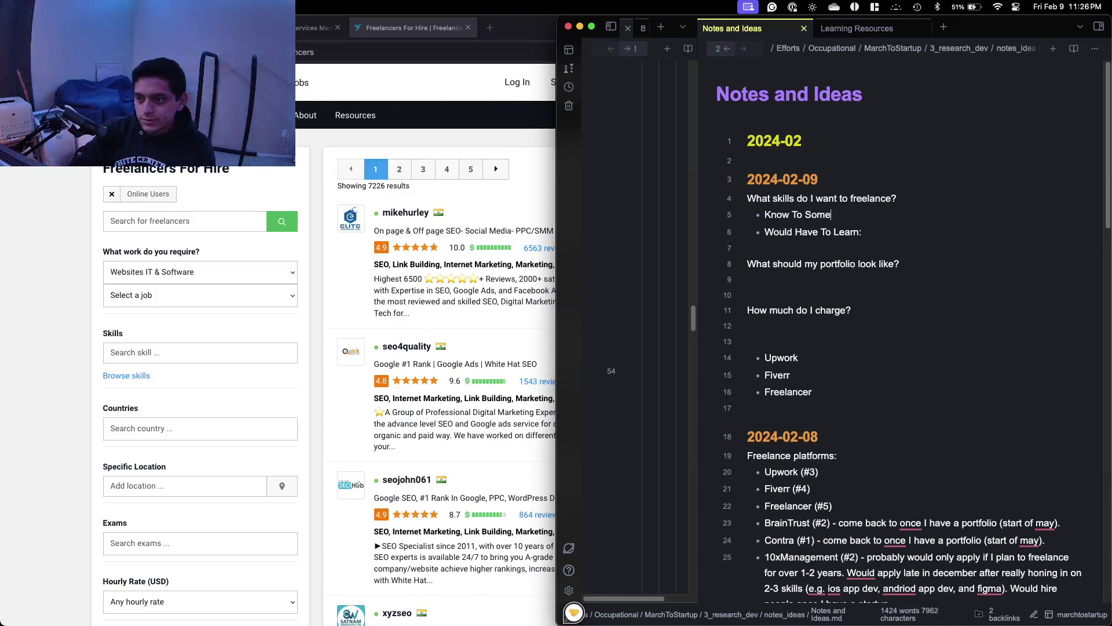
text( Extent:)
Add an empty nested bullet under "Know To Some Extent:" and leave blank lines before "Would Have To Learn:".
key(Return)
key(Return)
key(Return)
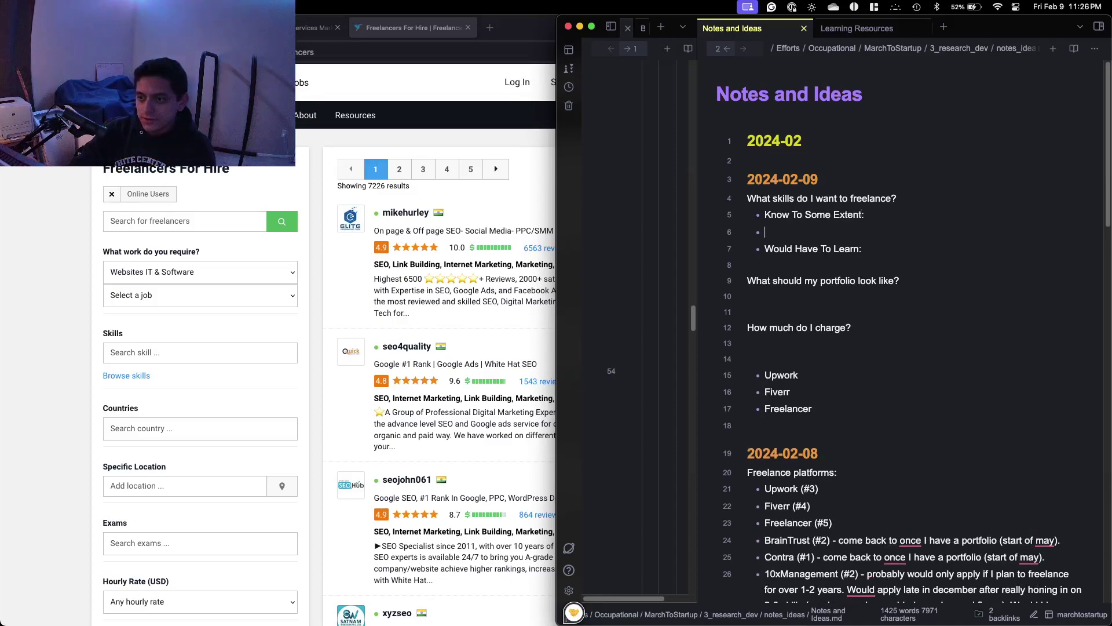
text(-)
key(Tab)
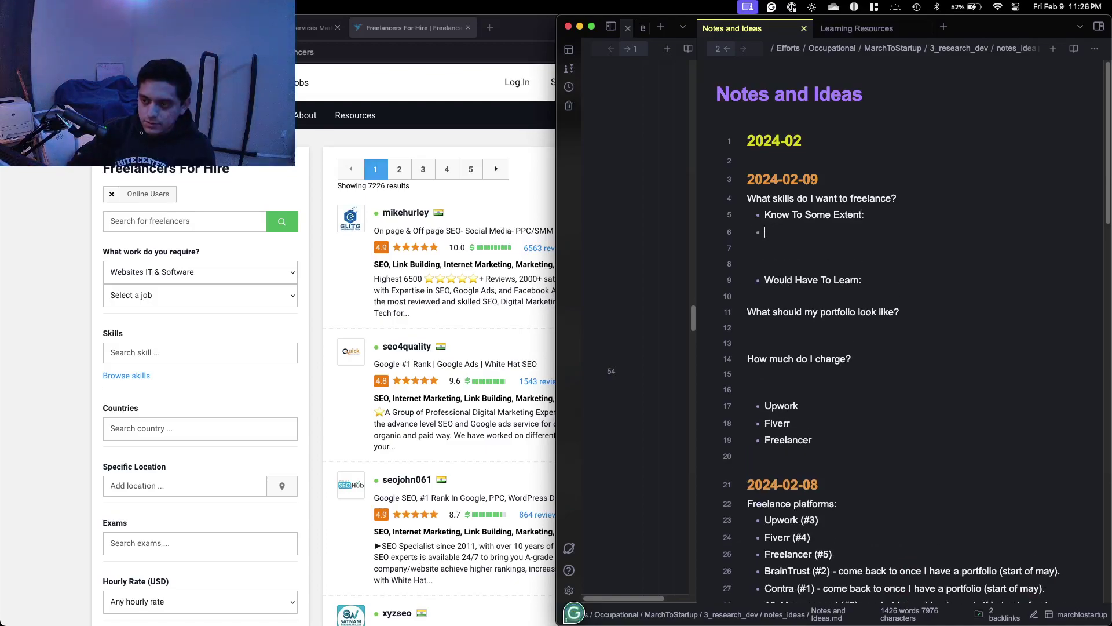
Tile the browser to the left half of the screen and look through the work categories and Websites IT & Software jobs.
click(285, 272)
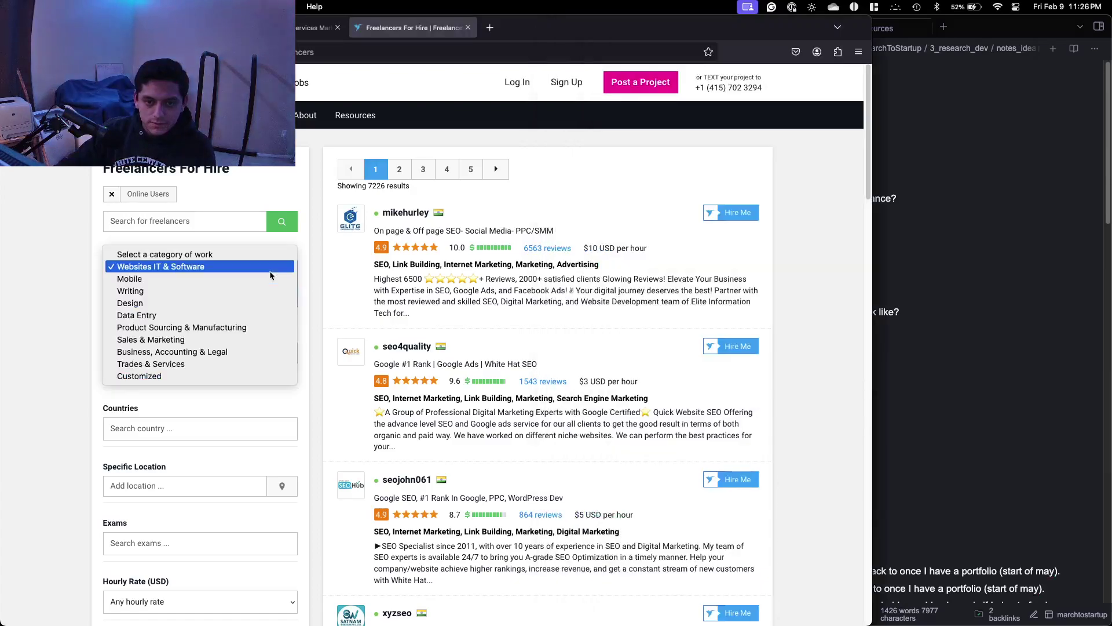
key(ctrl+alt+Left)
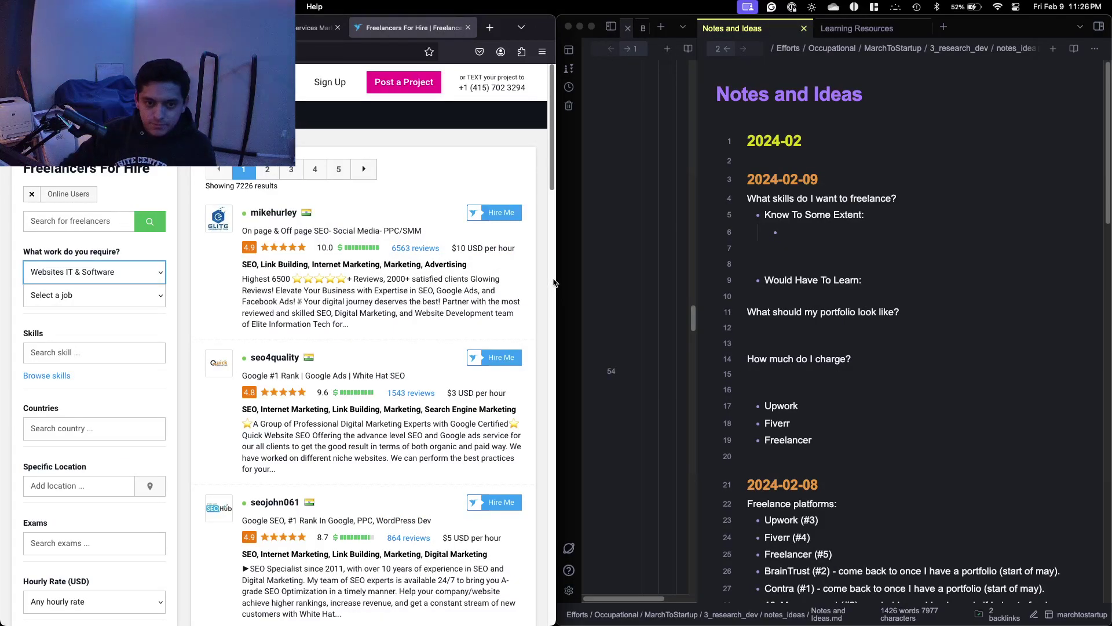
click(125, 282)
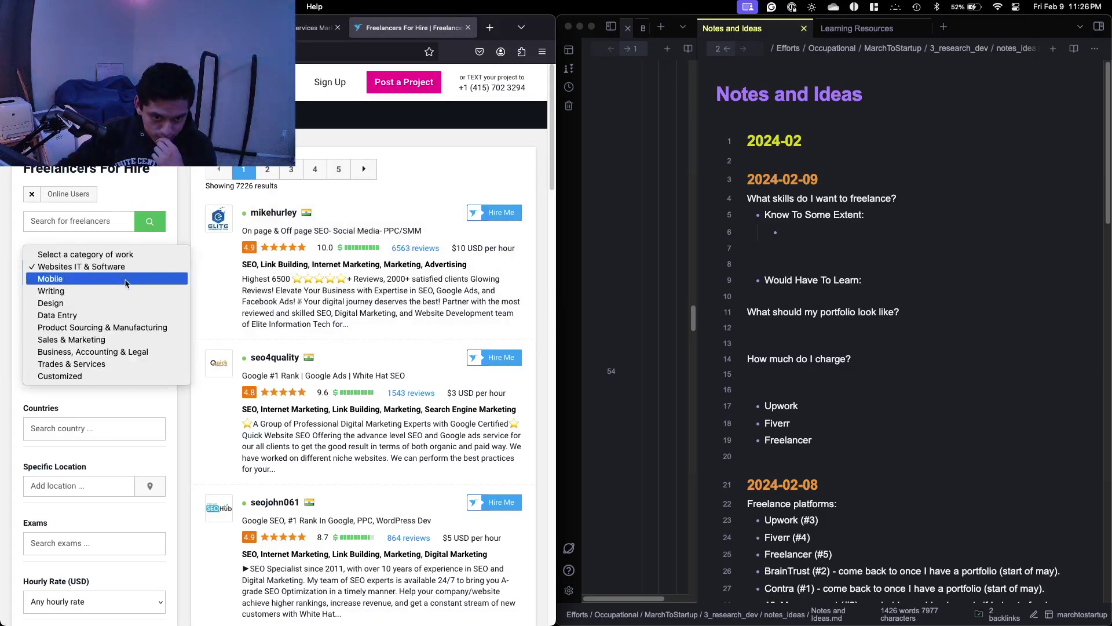
click(116, 267)
click(119, 278)
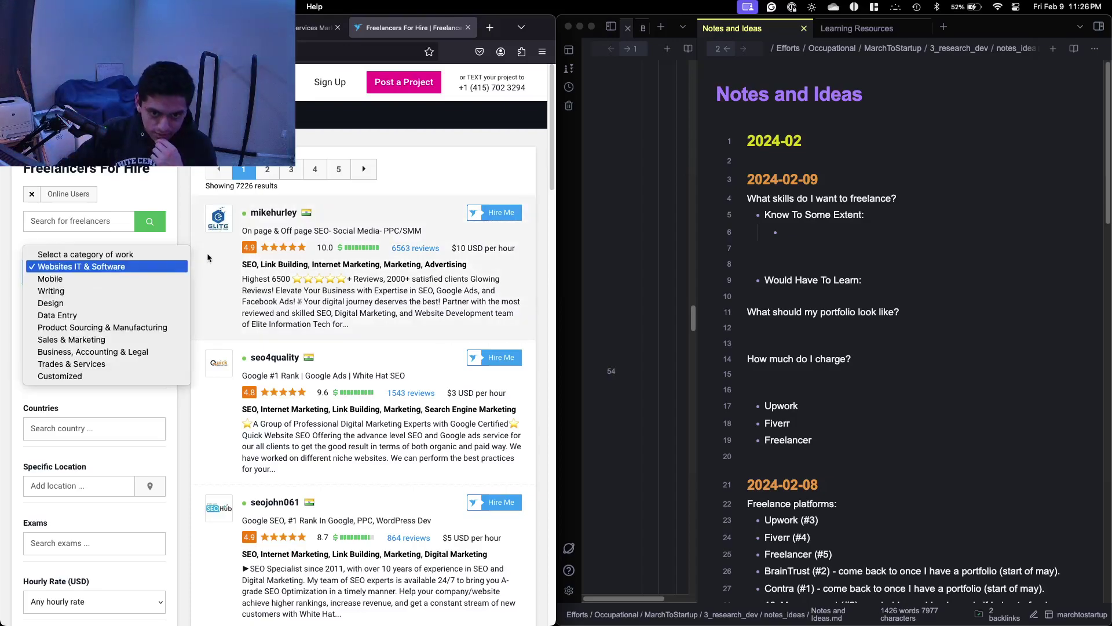
click(193, 235)
click(133, 272)
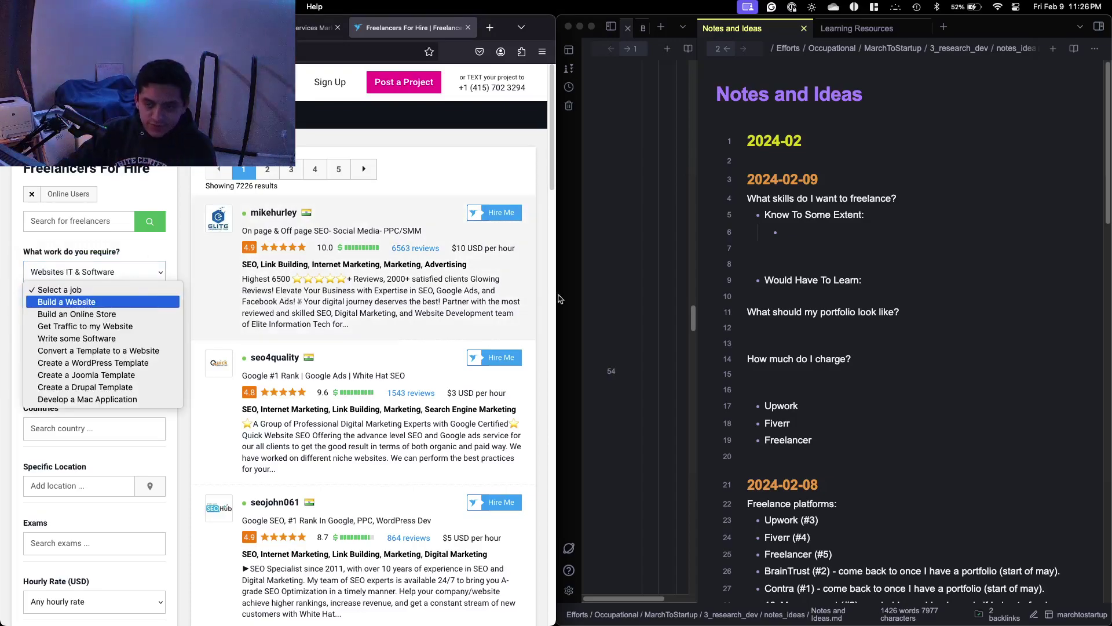
click(82, 295)
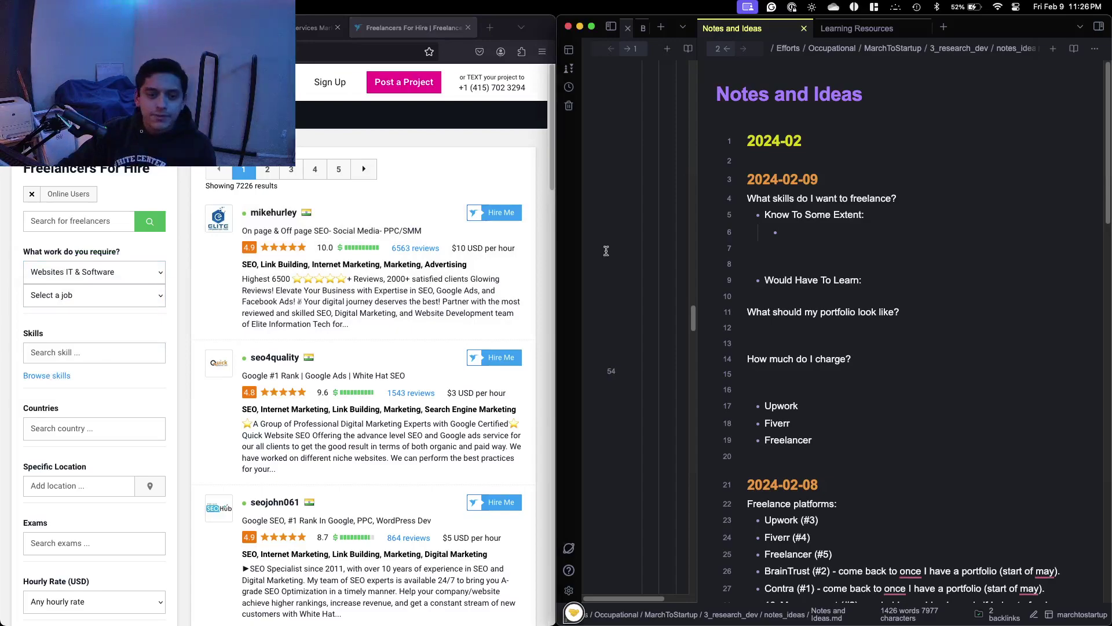
click(82, 295)
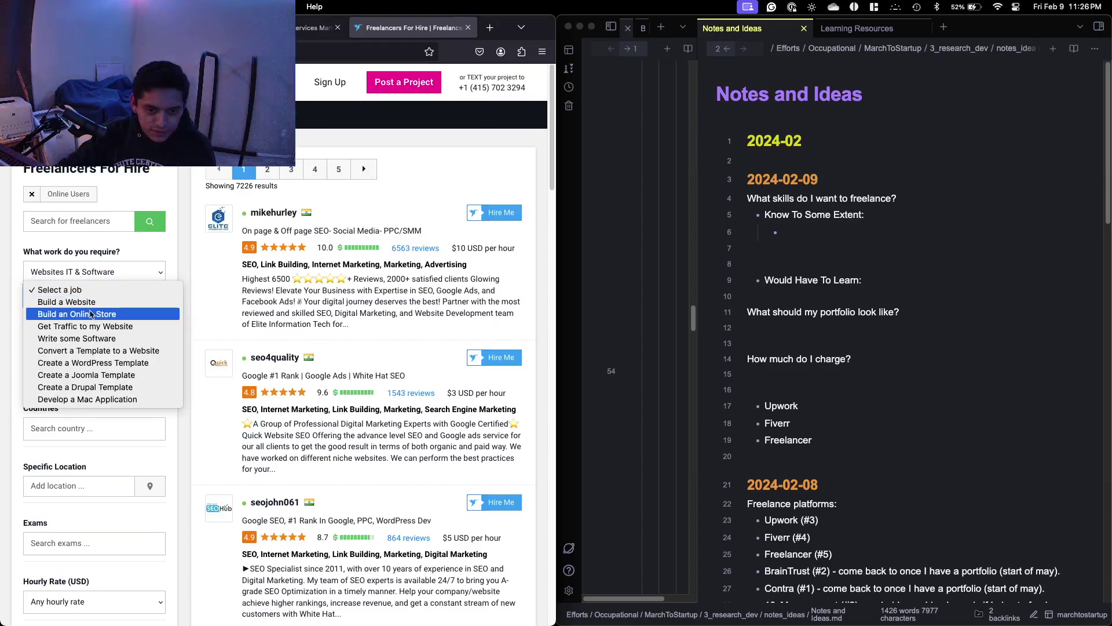
In the notes window, add the nested bullet "Website" under "Would Have To Learn:" with blank lines before the portfolio question.
click(900, 280)
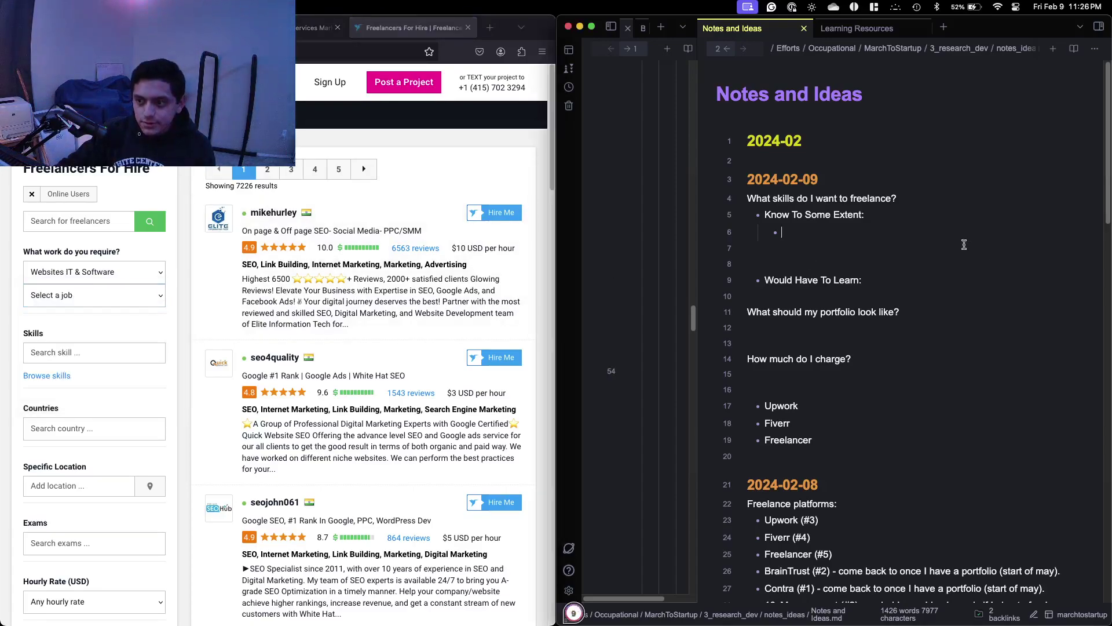
key(Return)
key(Return)
key(Up)
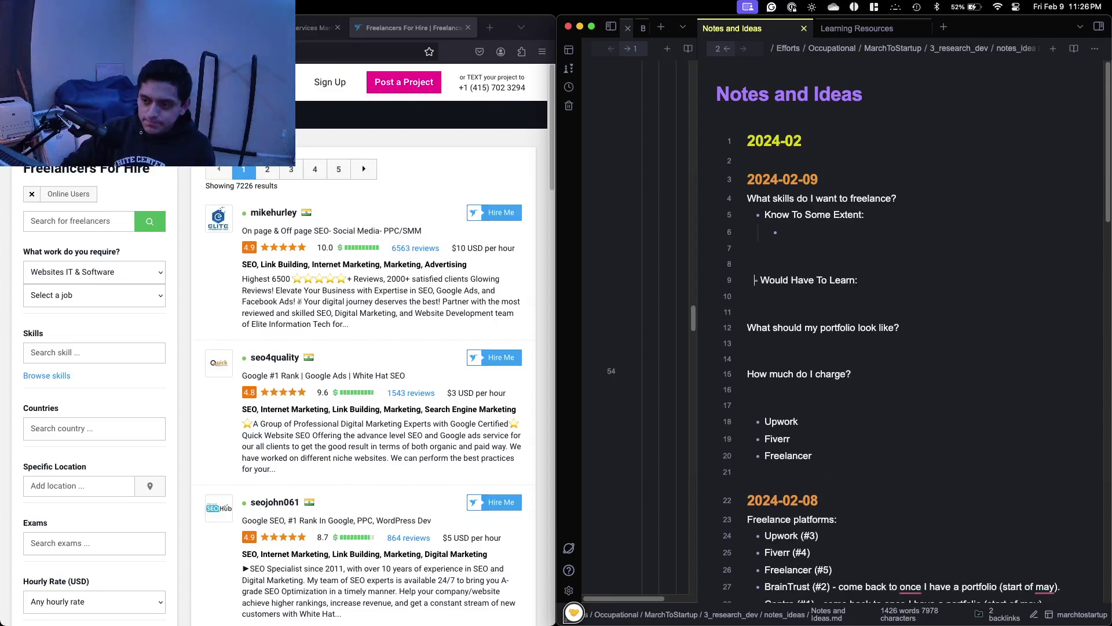
key(Down)
text(- )
text(Website)
key(Return)
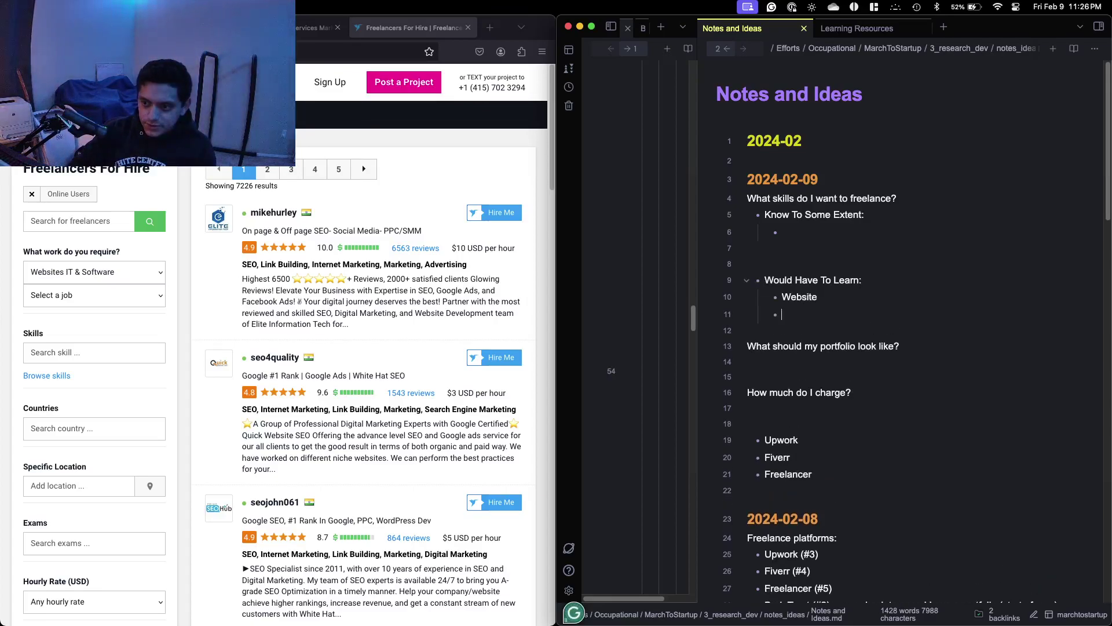
Add "Online store?" as a sub-bullet of "Website" and start an empty bullet at the "Website" level.
text(Online)
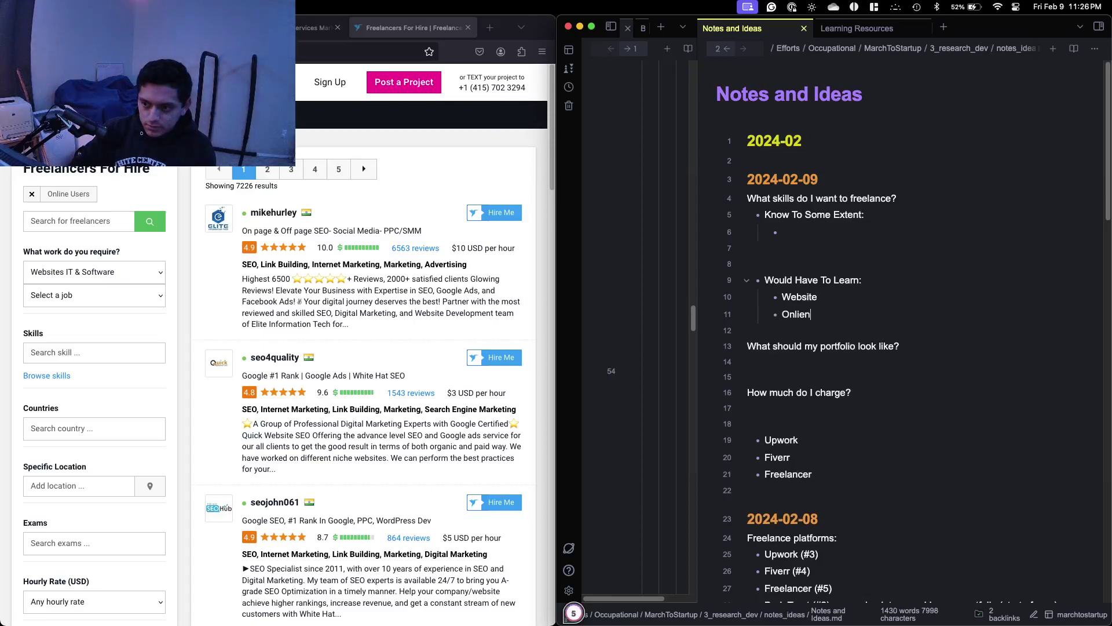
text( store?)
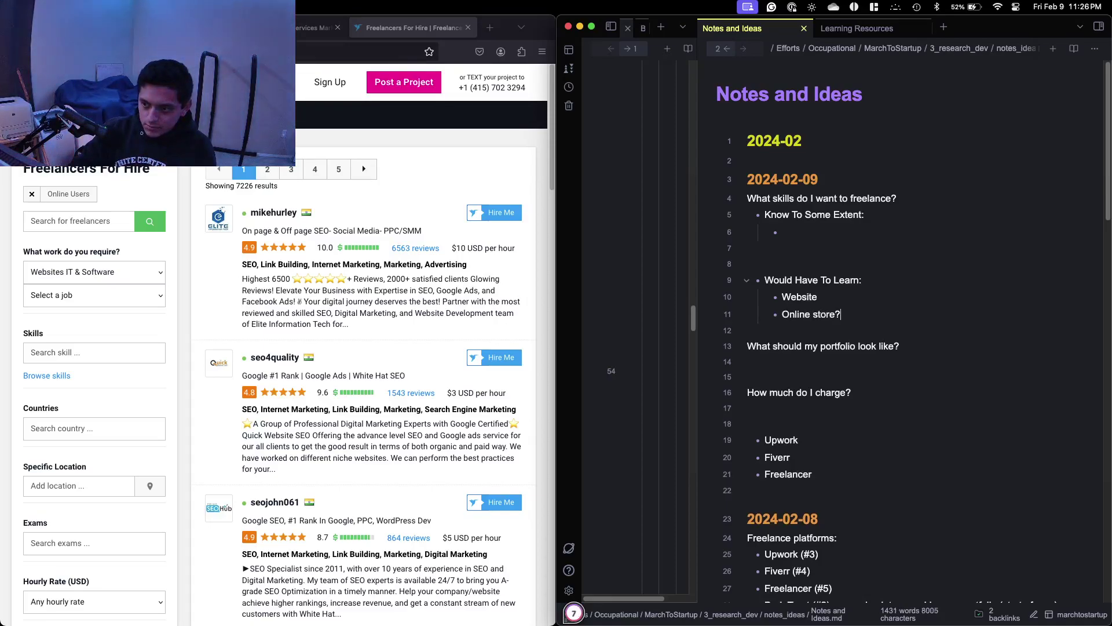
key(Tab)
key(Return)
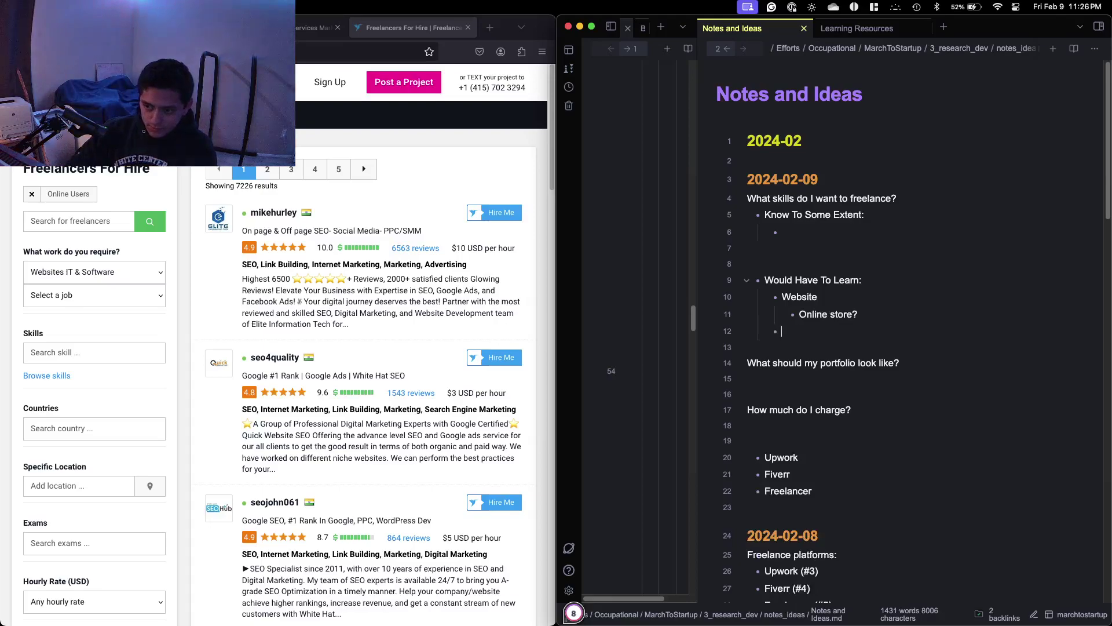
Check the Websites IT & Software jobs in the browser and add the bullet "Wordpress" under "Would Have To Learn:" in the notes.
click(112, 296)
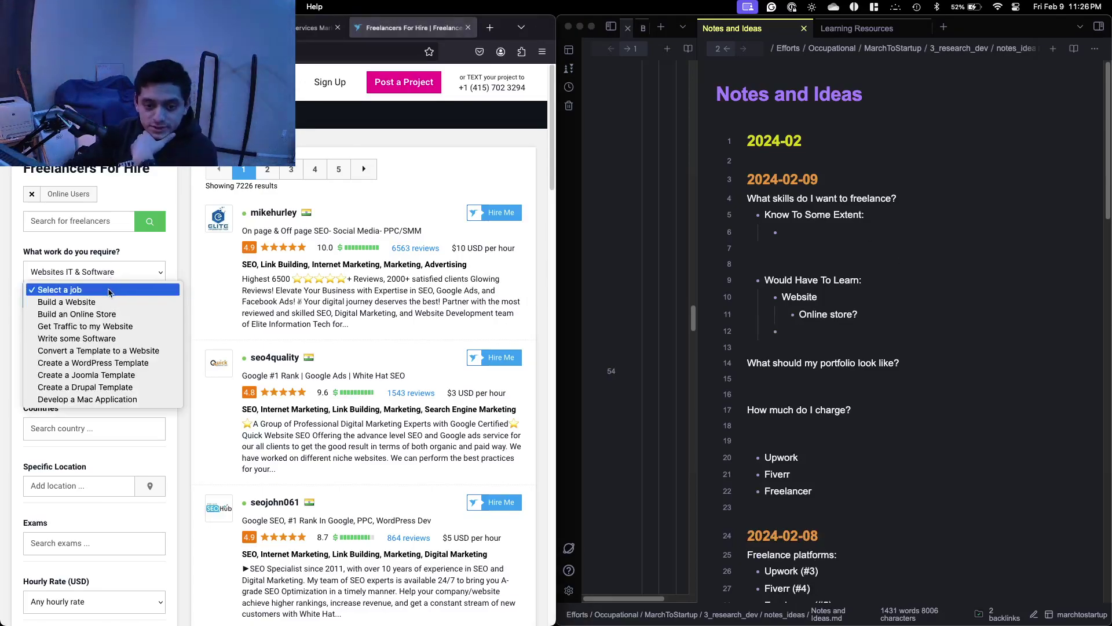
click(863, 321)
text(W)
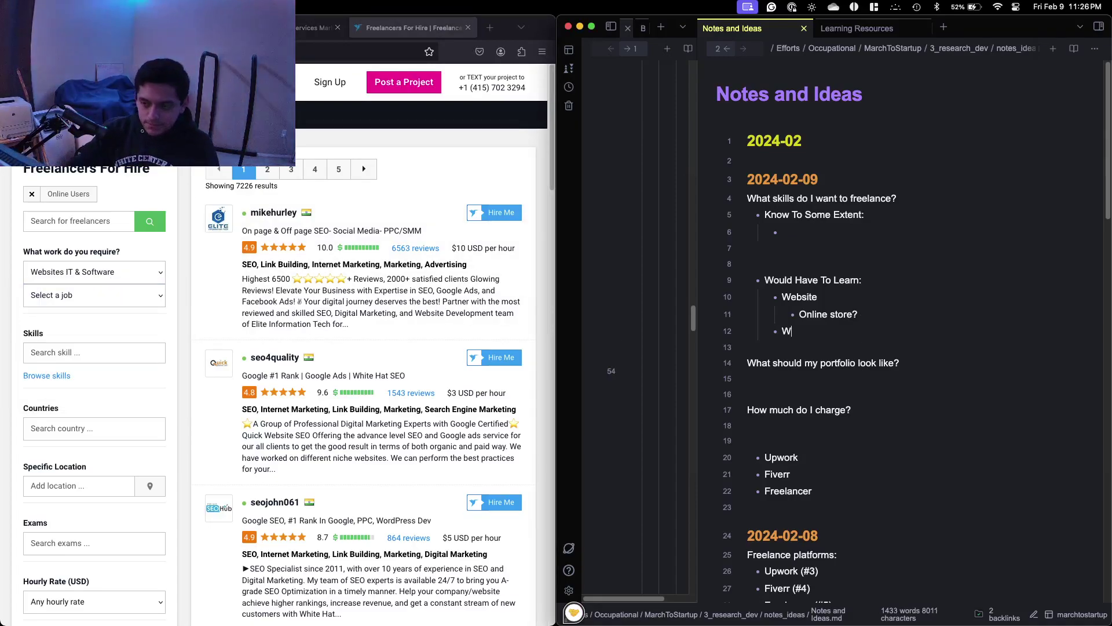
text(ordpress)
key(Return)
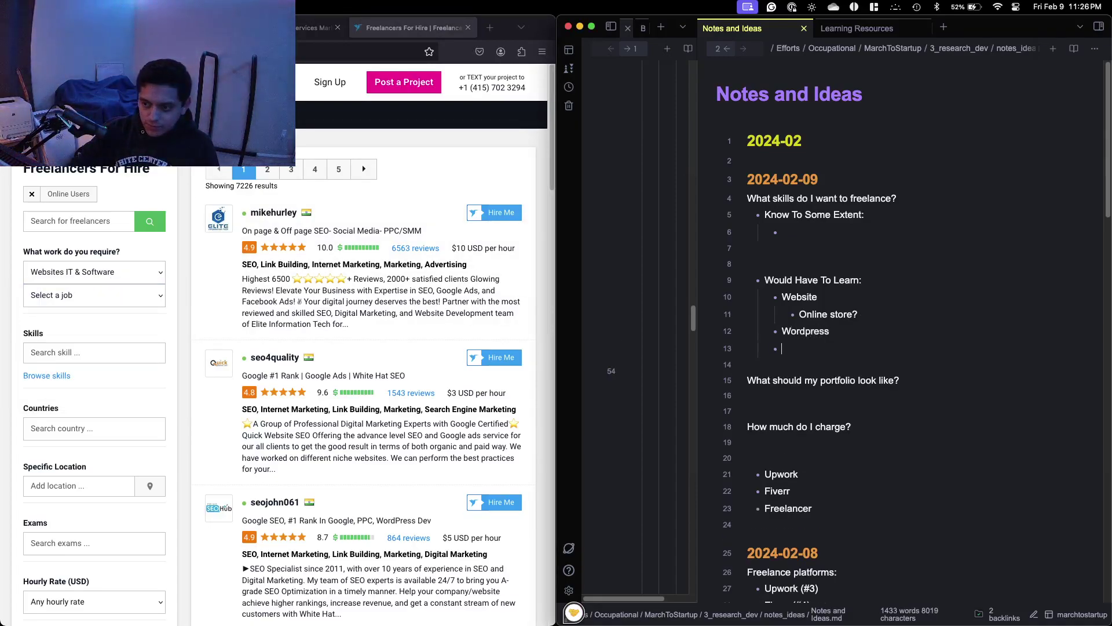
Set the work category to Mobile, review its jobs, and add the bullet "Mobile website" below "Wordpress" in the notes.
click(92, 272)
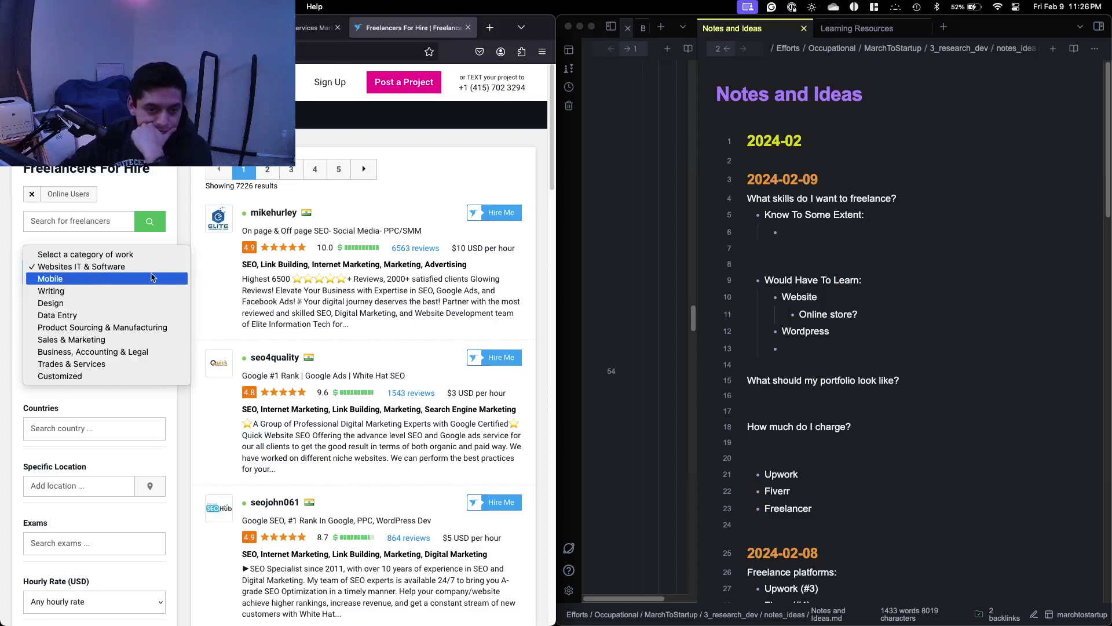
click(154, 281)
click(154, 287)
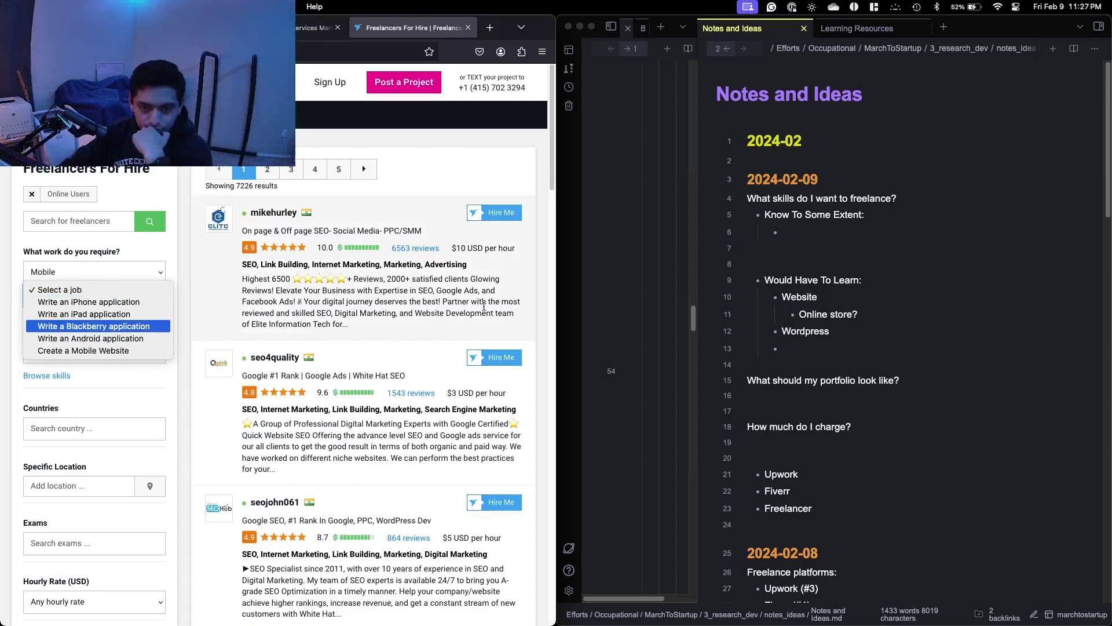
click(898, 242)
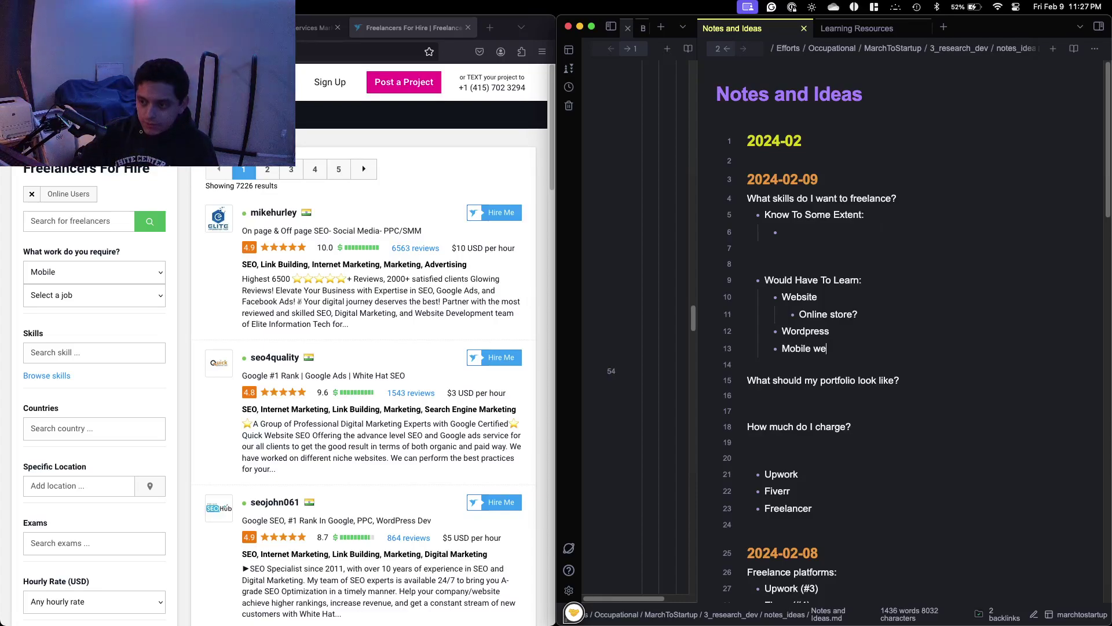
text(bsite)
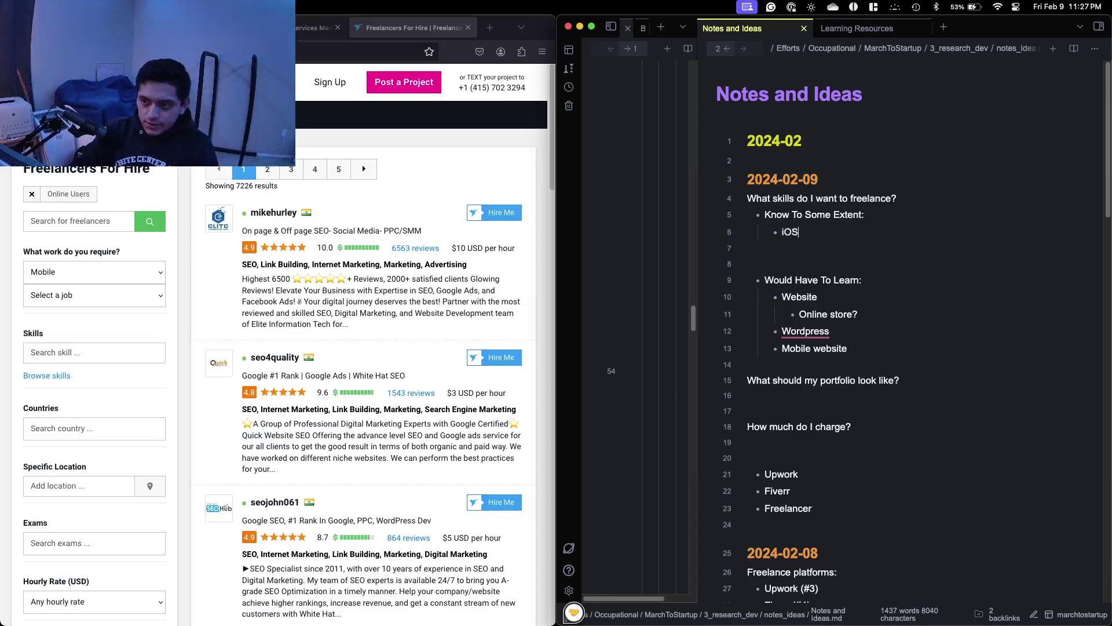
Fill the "Know To Some Extent:" bullet with "iOS App Dev" and insert "Andriod app dev" as the first "Would Have To Learn:" bullet.
text(App Dev)
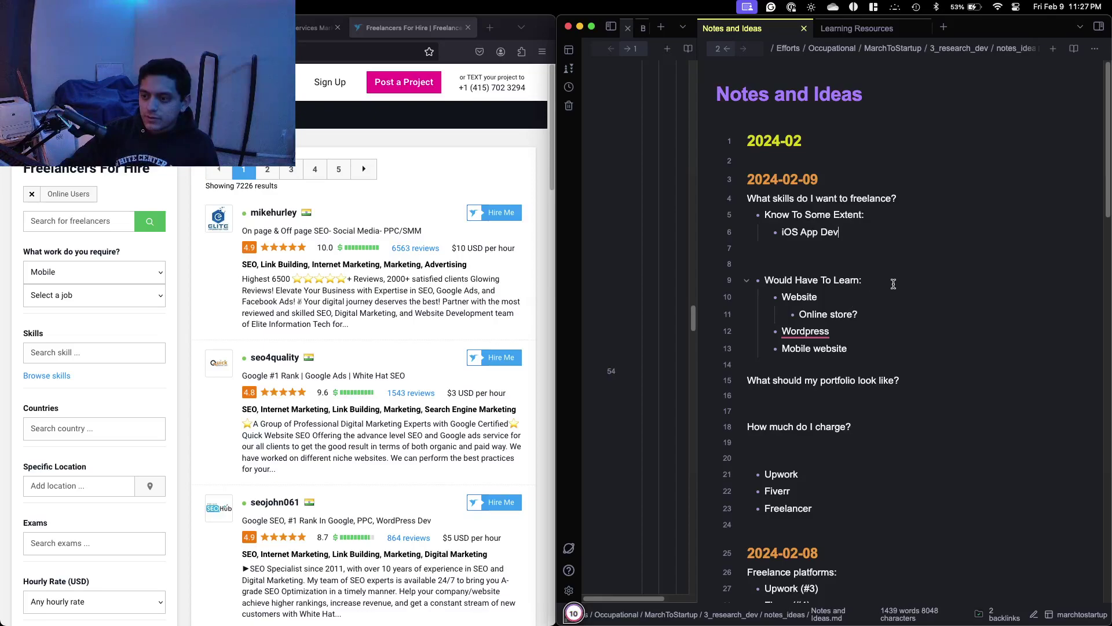
key(Return)
text(A)
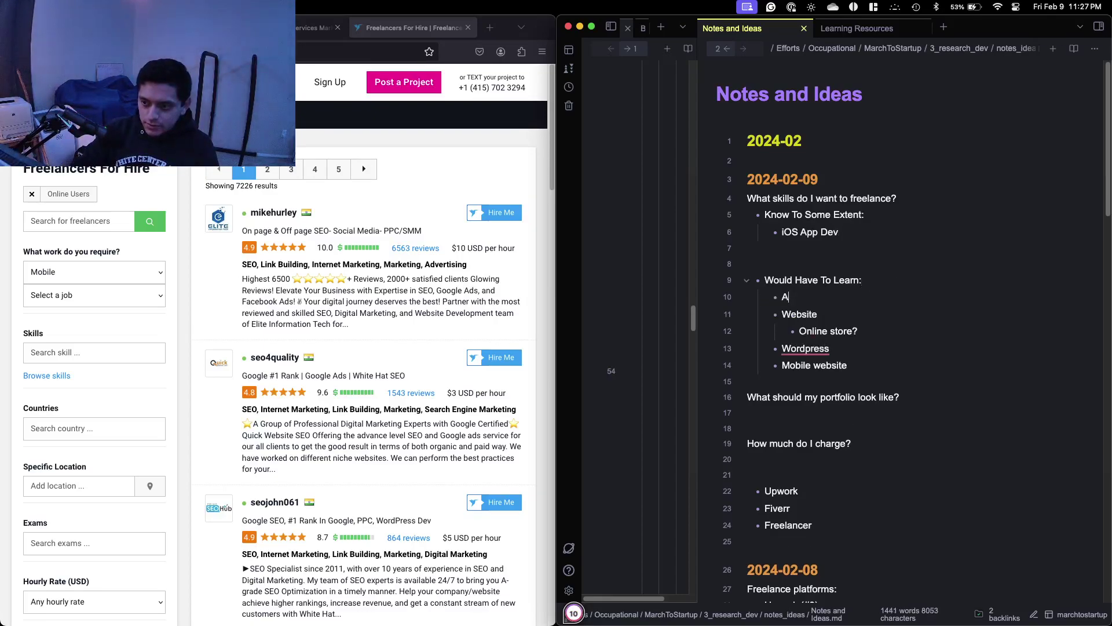
text(ndriod app dev)
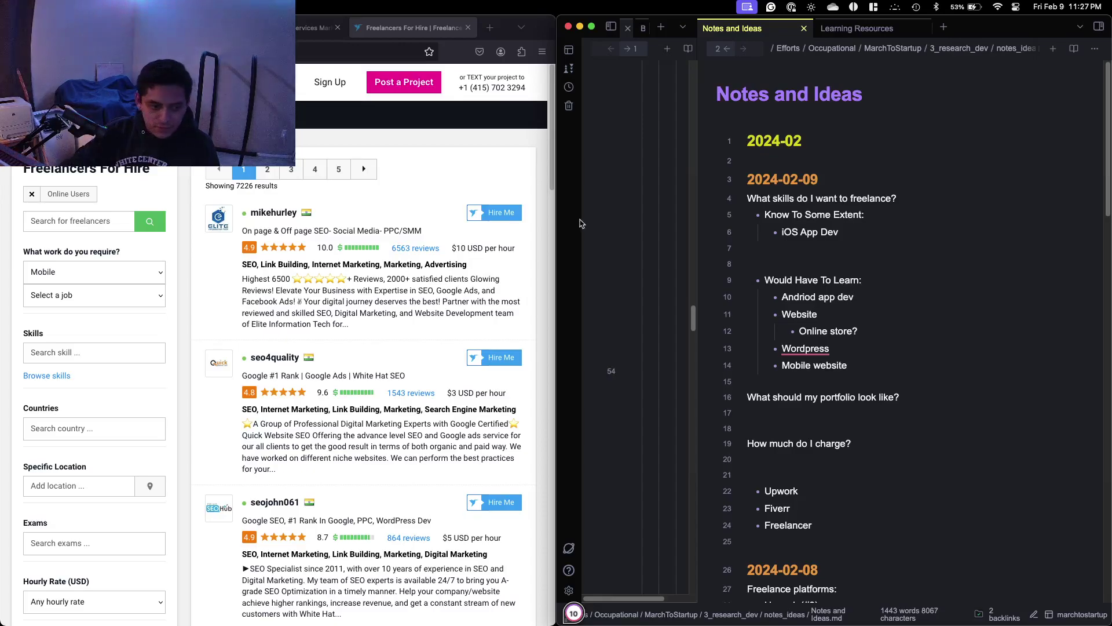
Return to the browser and look through the Mobile job options and the skills filter list.
key(ctrl+Up)
key(ctrl+Up)
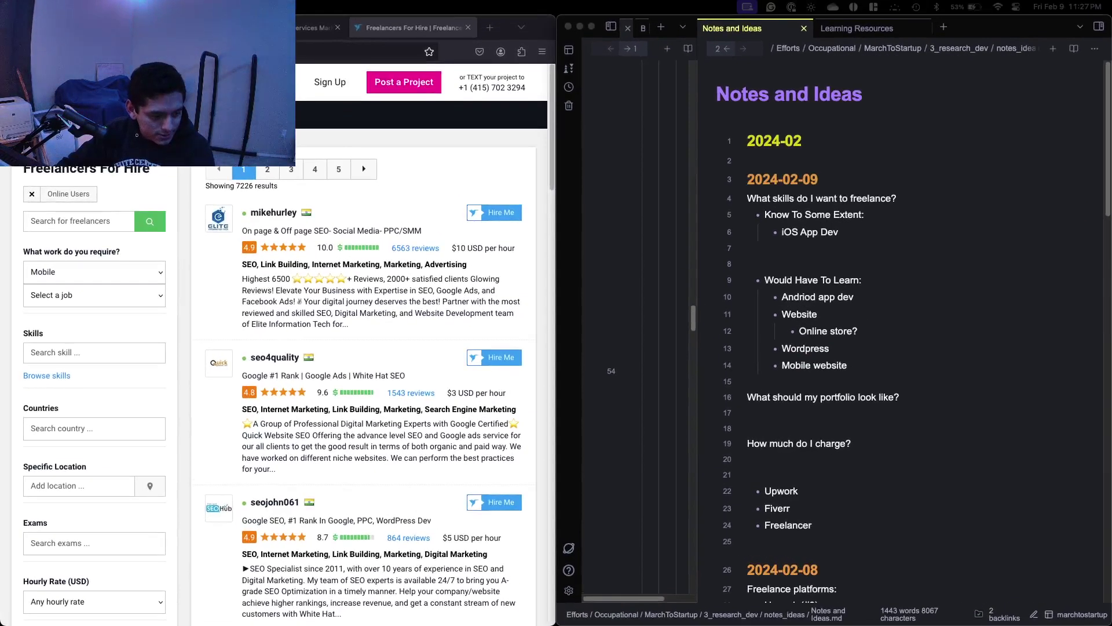
click(114, 295)
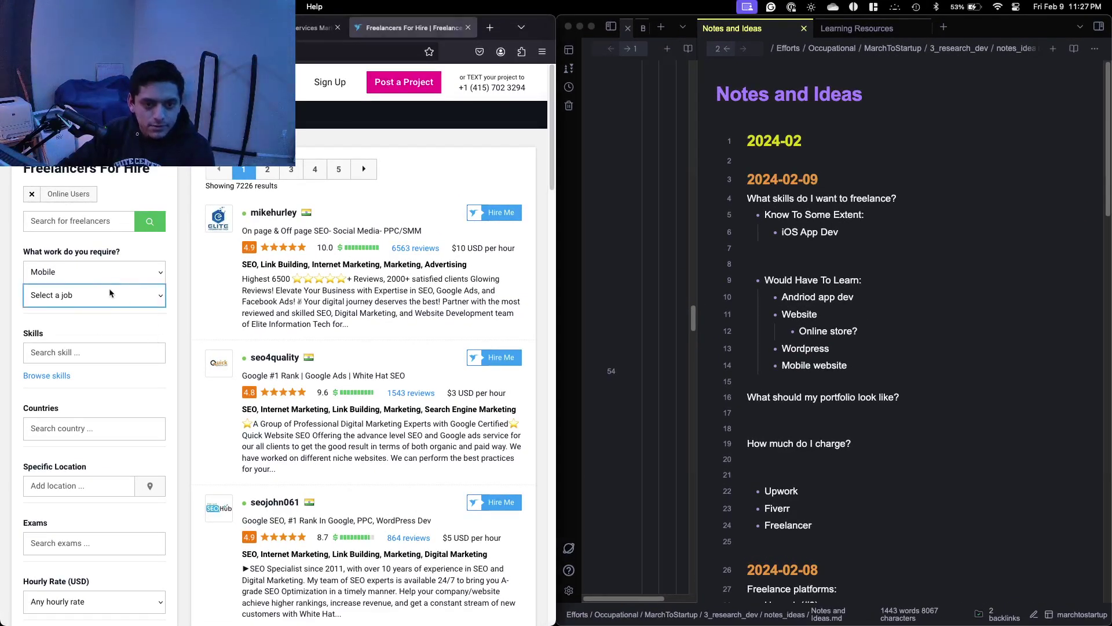
click(114, 295)
click(198, 338)
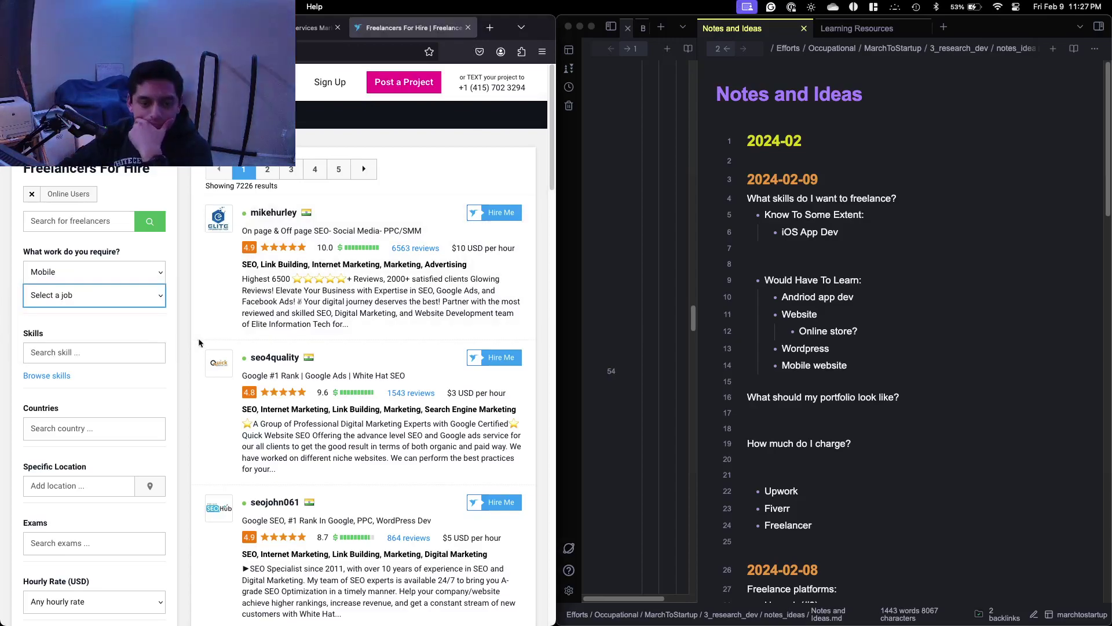
click(135, 352)
scroll(98, 325, down, 1)
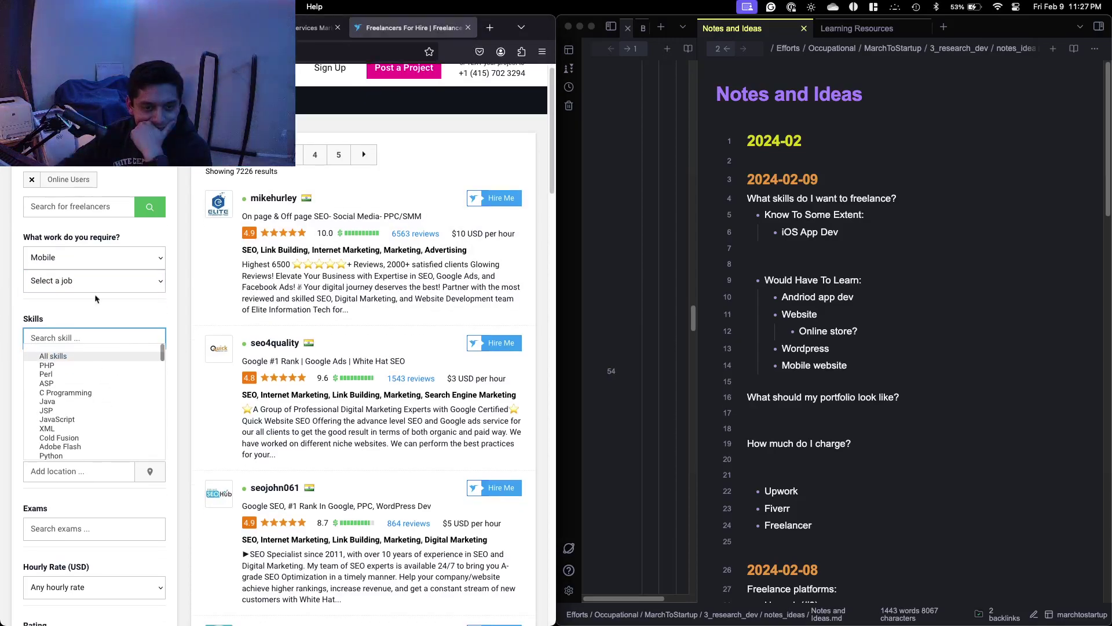
Switch the work category to Writing and review its job options.
click(105, 262)
click(99, 267)
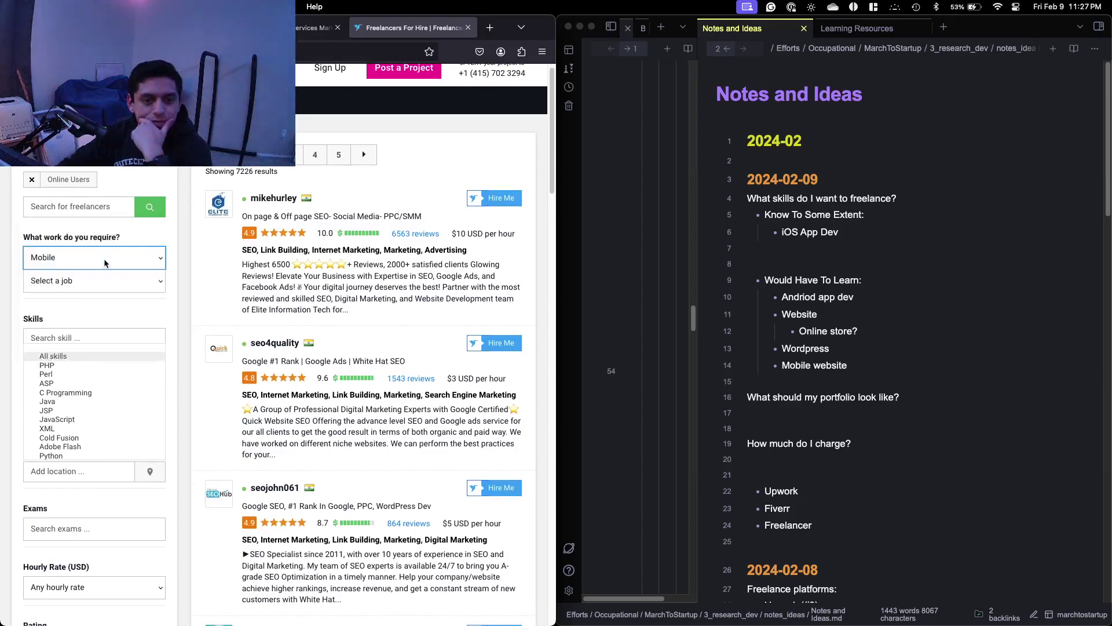
click(99, 282)
click(138, 259)
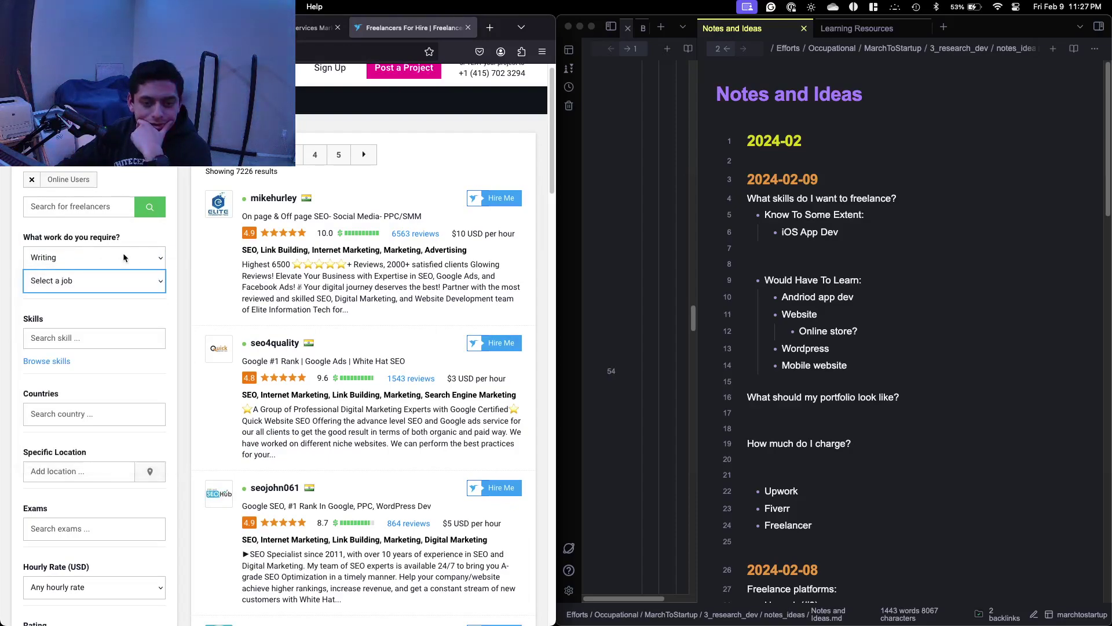
Set the work category to Design and look through its job options.
click(128, 258)
click(120, 263)
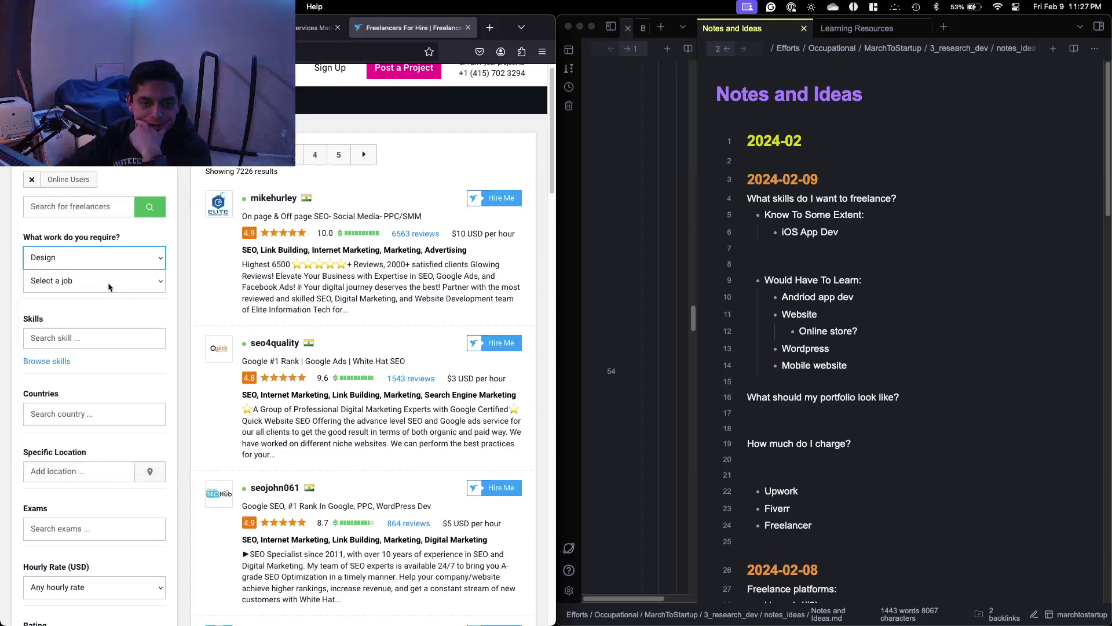
click(119, 282)
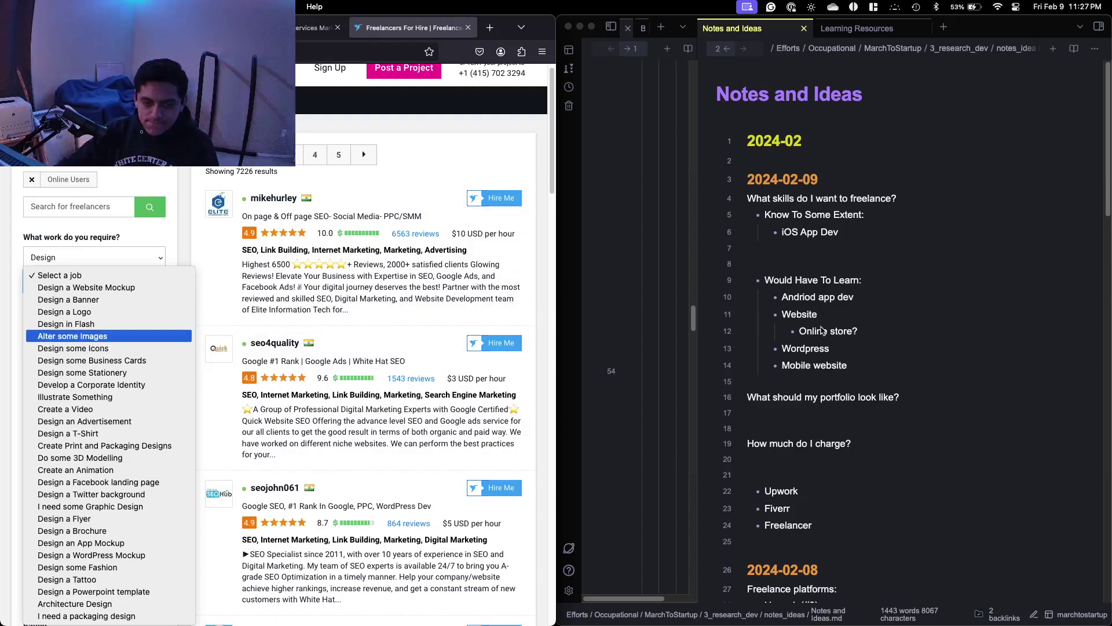
Add the bullet "Design (only Figma?)" below "Mobile website" in the notes and return to the browser.
click(869, 354)
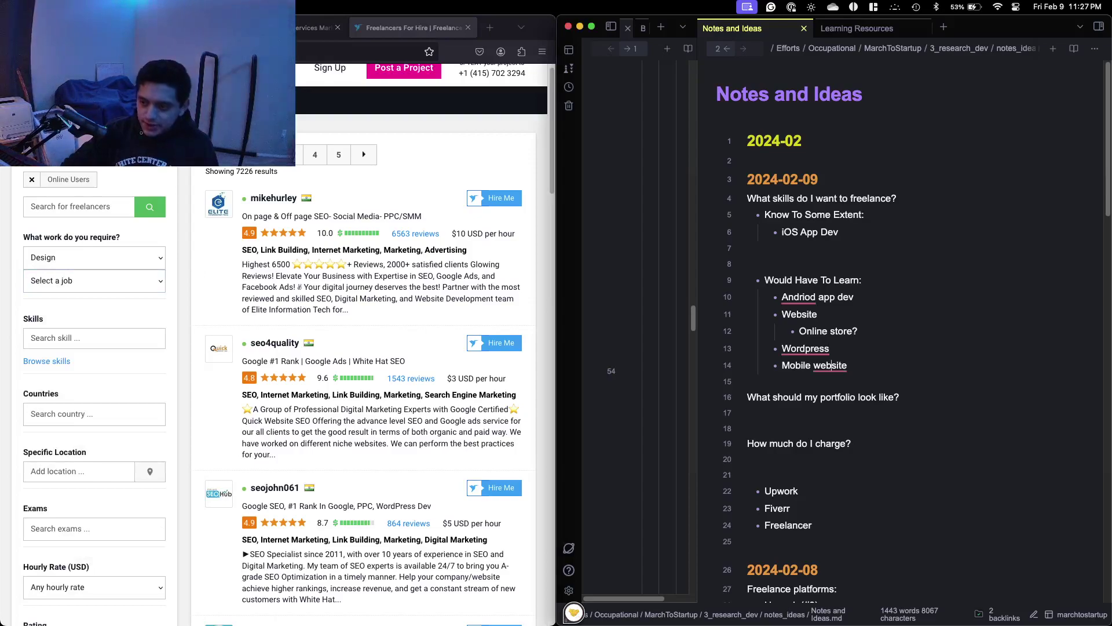
key(Return)
text(Des)
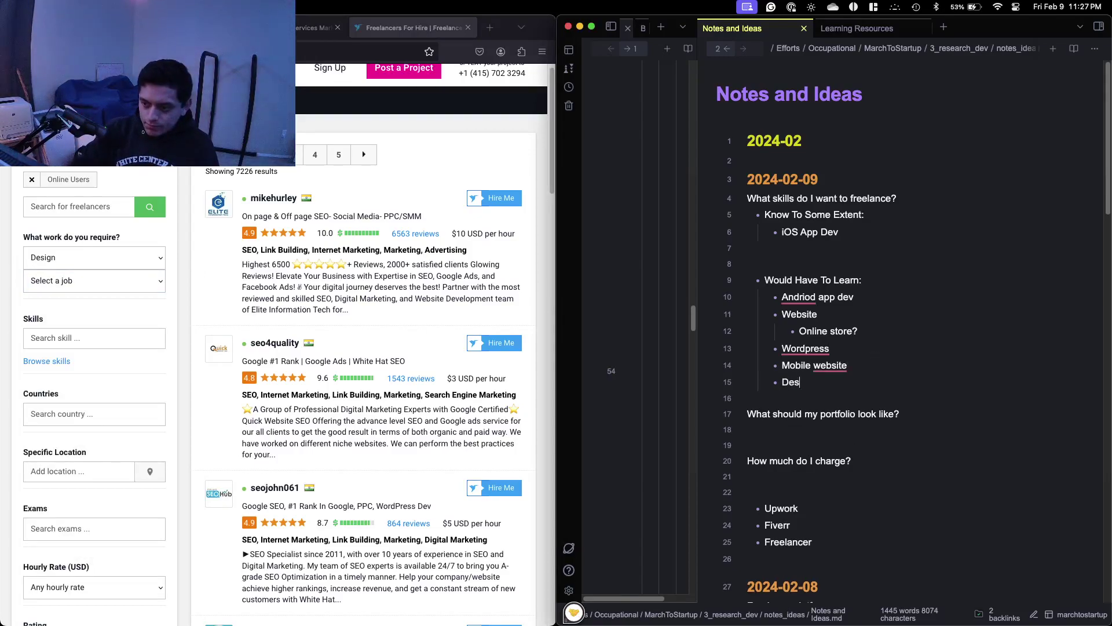
text(ign ()
text(F)
text(only F)
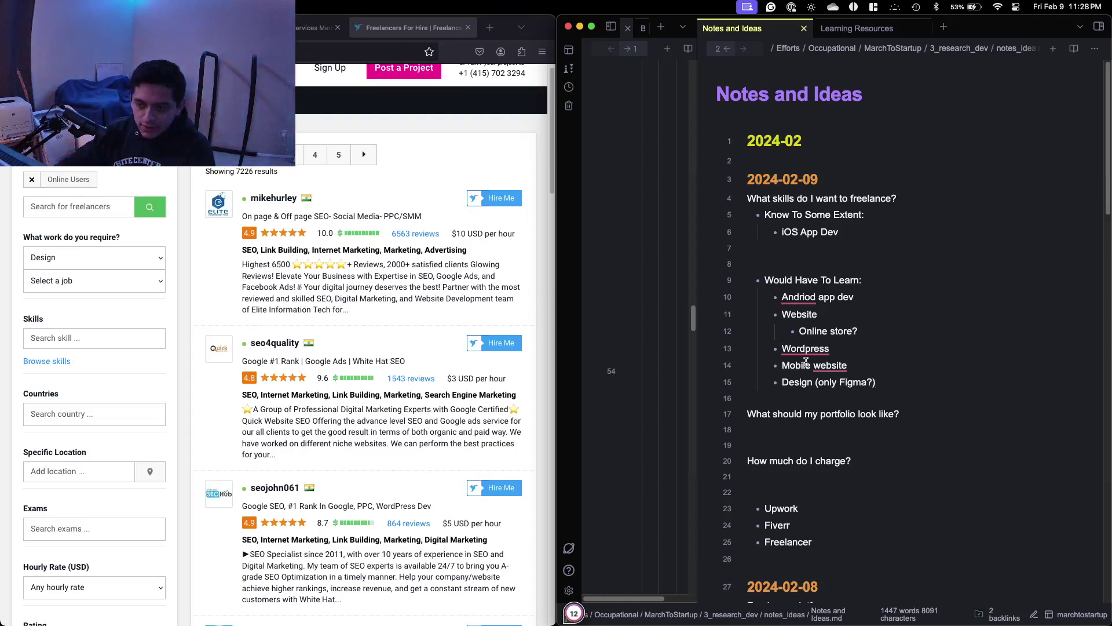
click(183, 372)
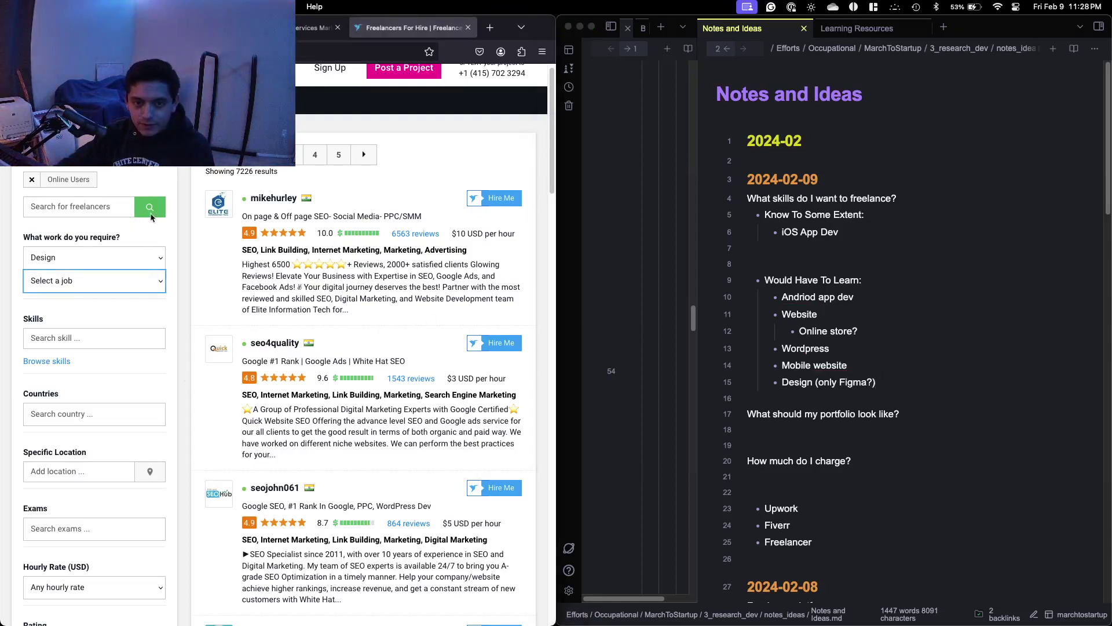
Recheck the Design job options, then set the work category to Data Entry and review its job options.
click(140, 282)
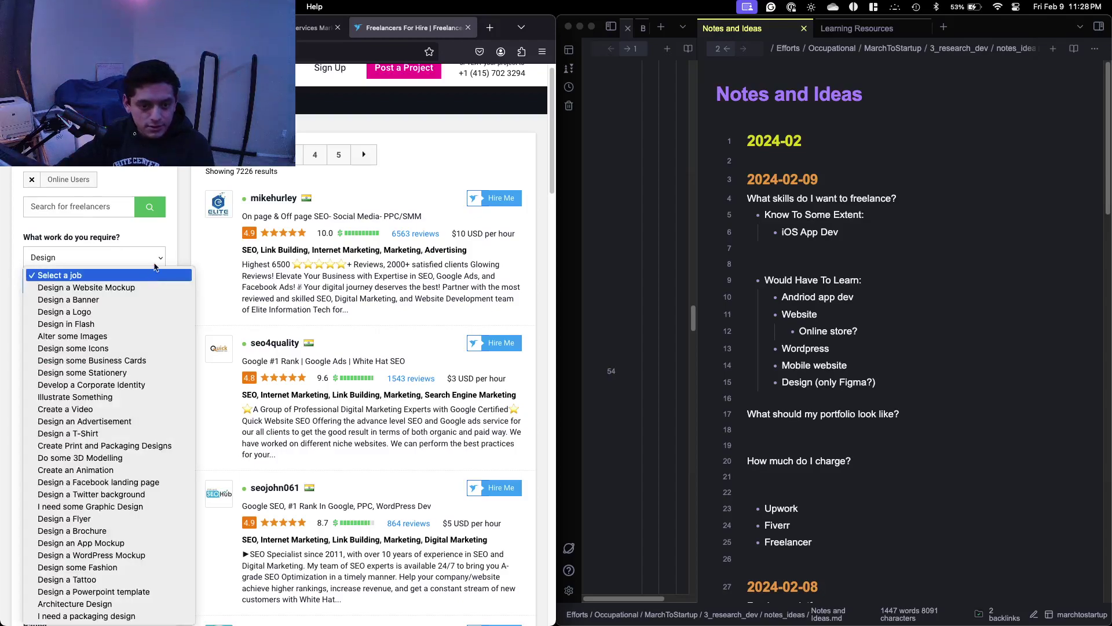
click(130, 261)
click(124, 259)
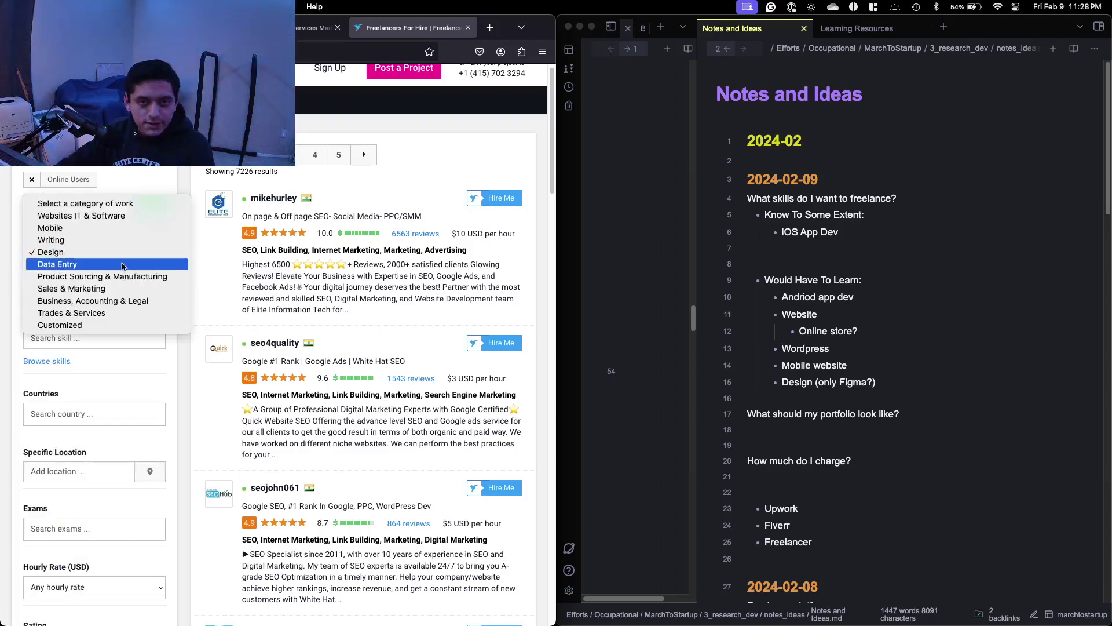
click(122, 265)
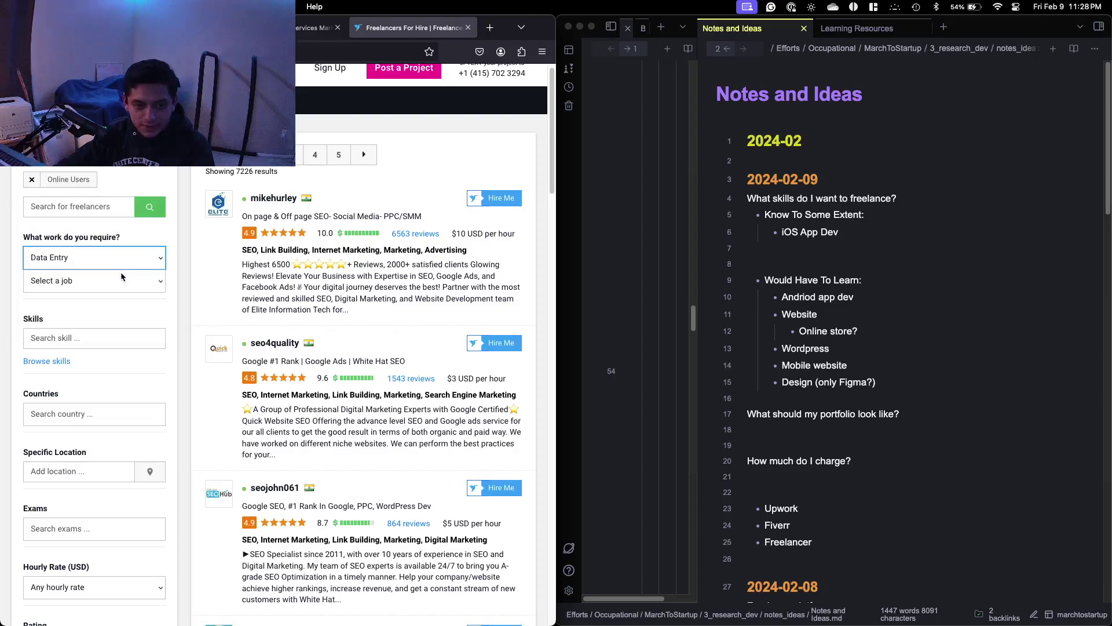
click(121, 276)
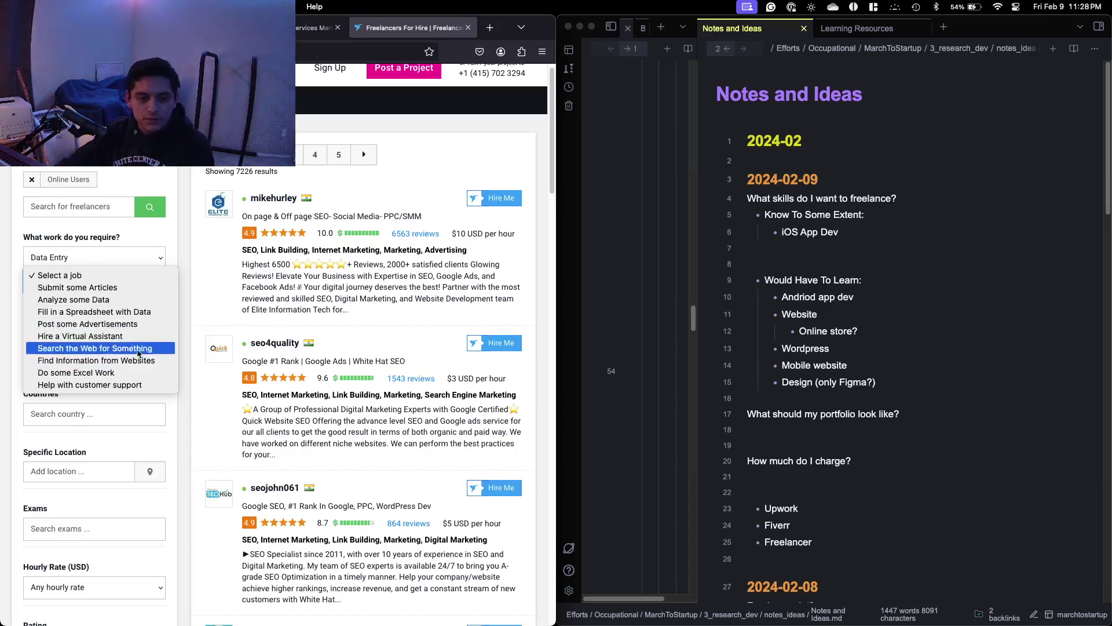
click(185, 258)
Switch the work category to Product Sourcing & Manufacturing and review its job options.
click(128, 263)
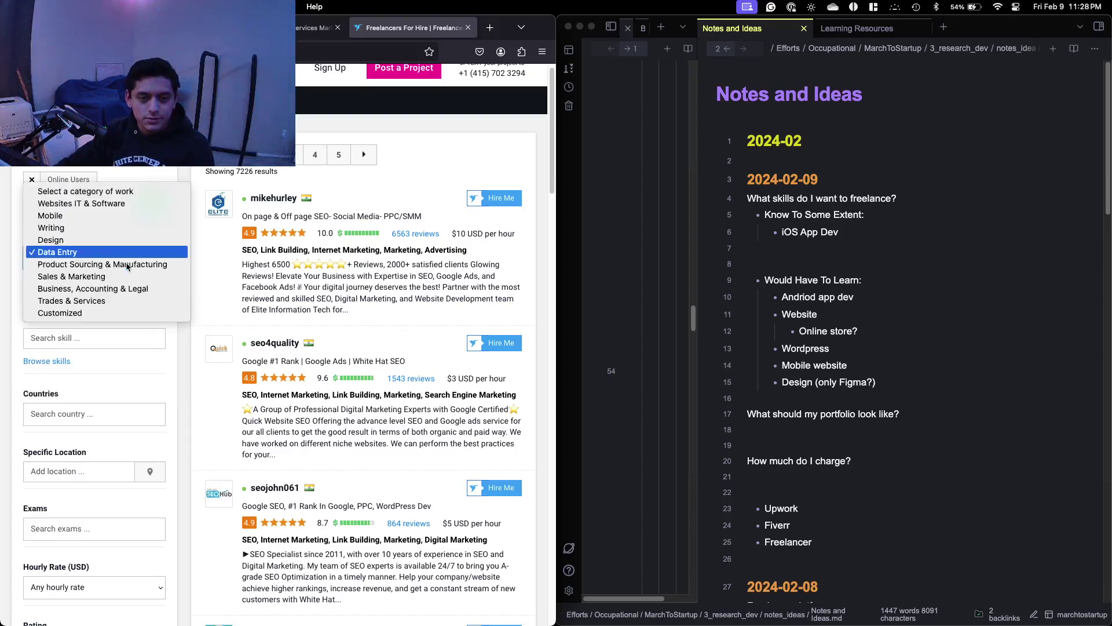
click(128, 264)
click(118, 276)
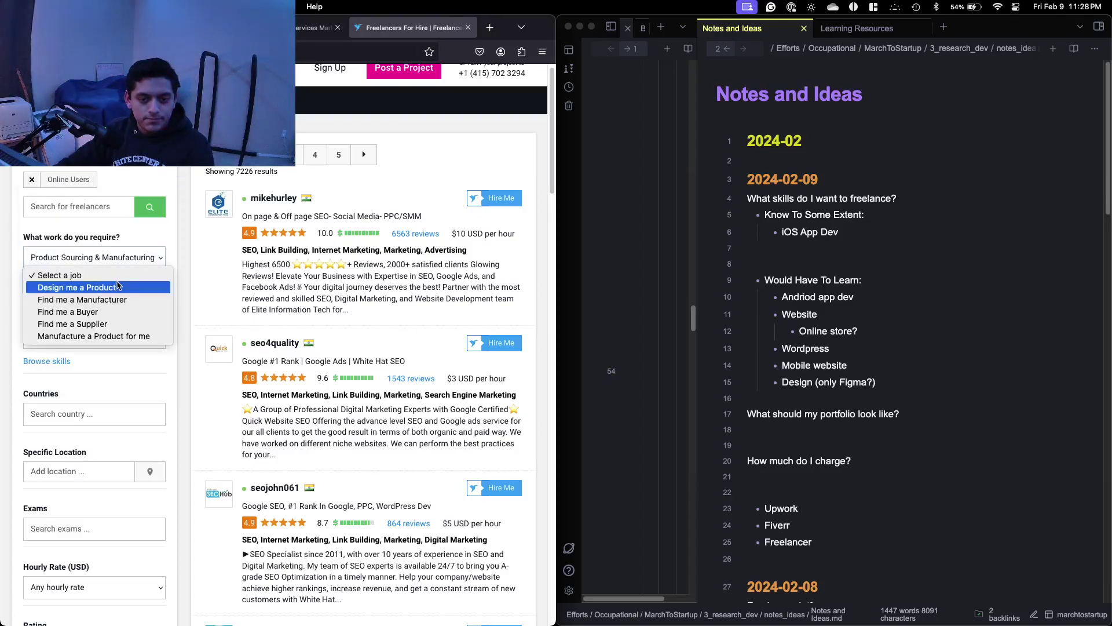
click(169, 237)
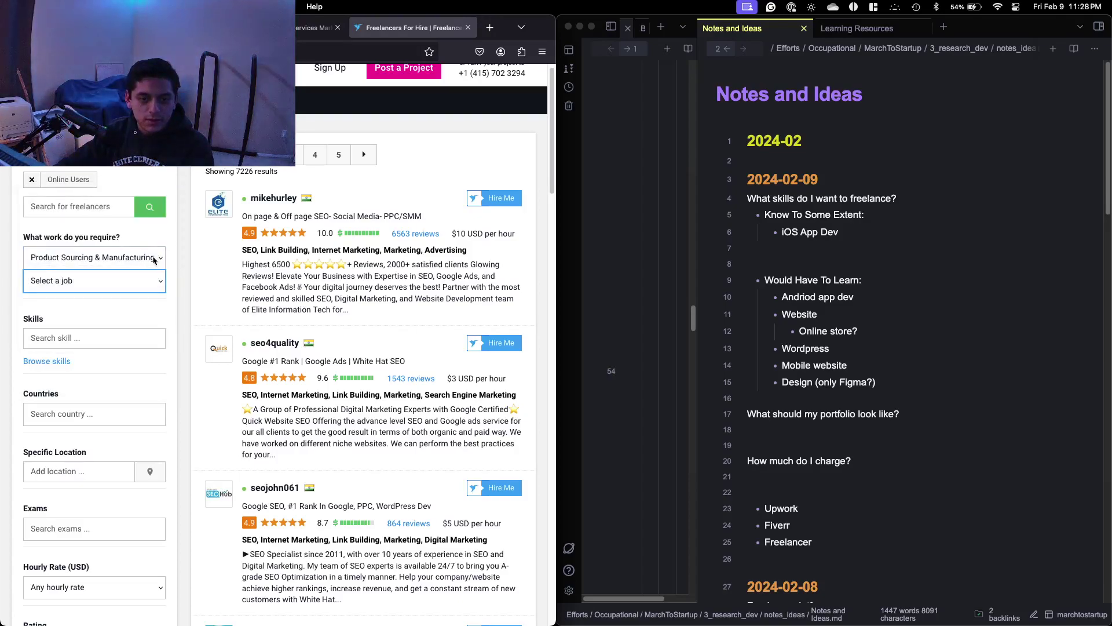
Change the work category to Sales & Marketing and look through its job options.
click(154, 260)
click(137, 265)
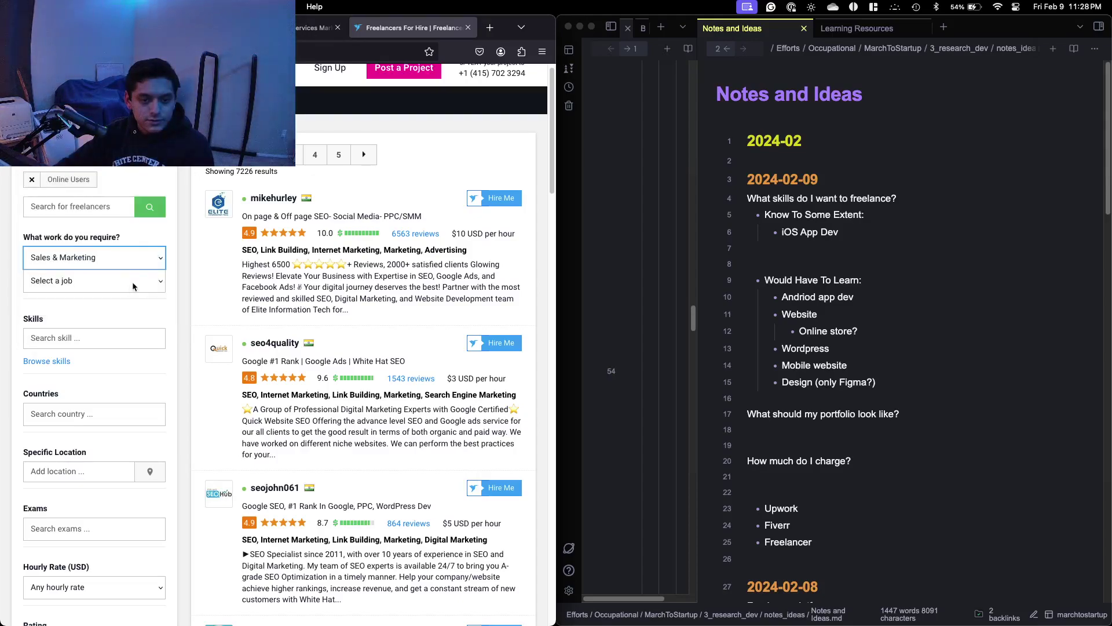
click(127, 286)
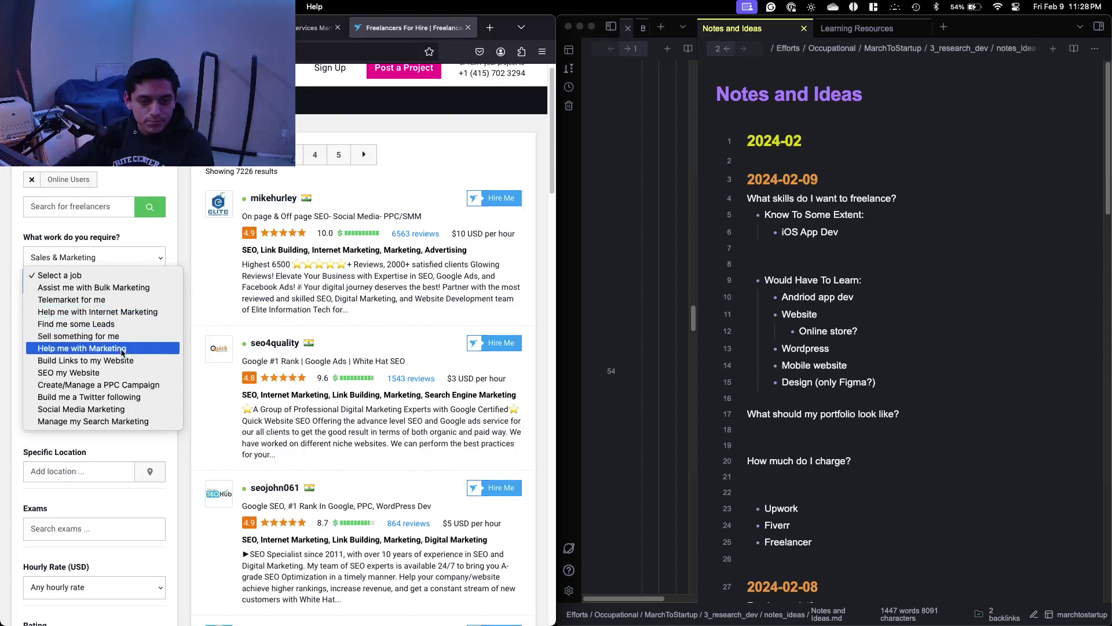
click(179, 241)
Set the work category to Customized and look through the Websites, IT & Software skills.
click(145, 257)
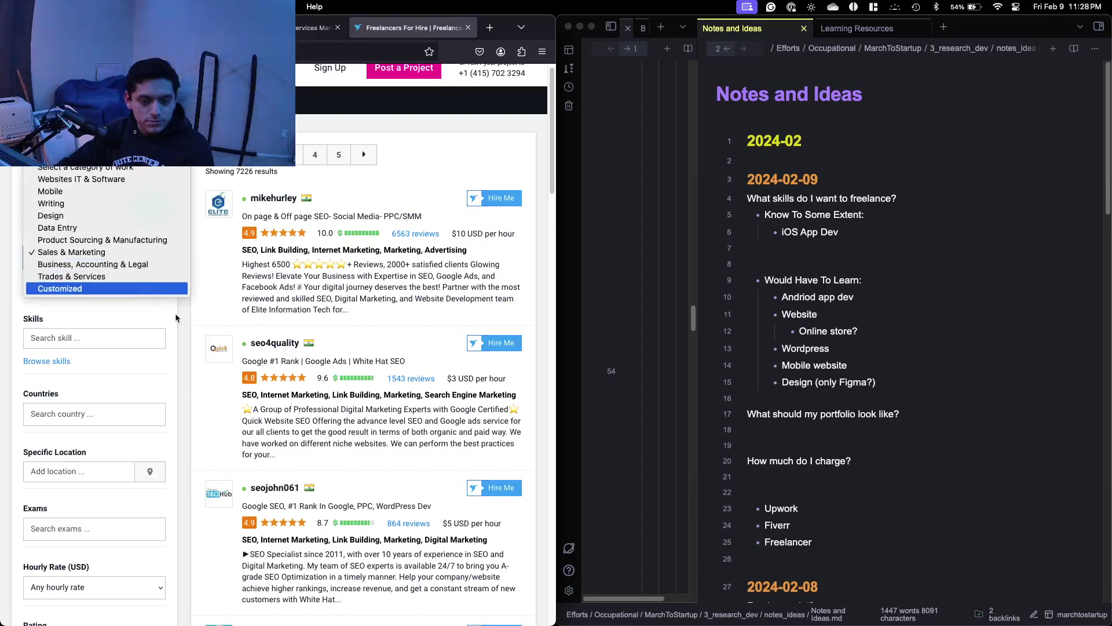
click(165, 290)
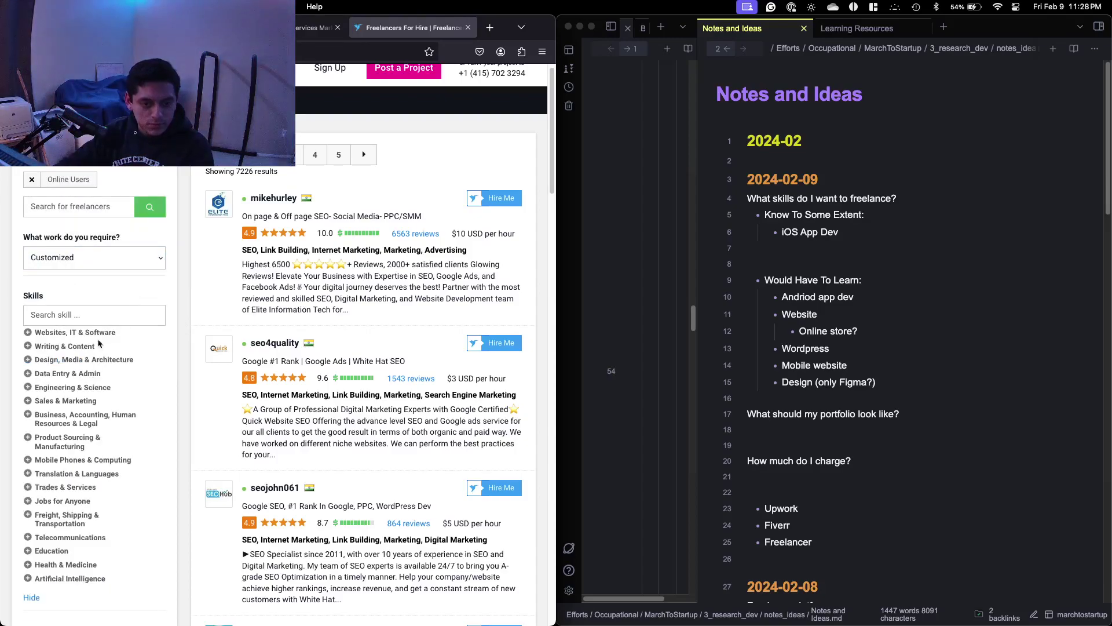
click(27, 332)
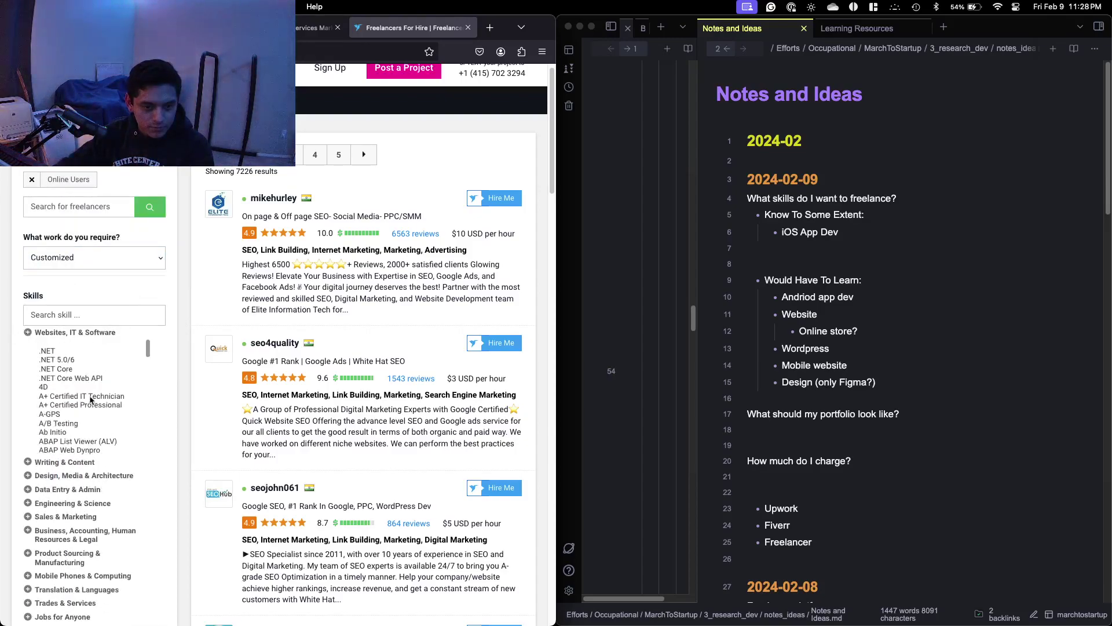
scroll(87, 348, down, 2)
drag(148, 280, 149, 378)
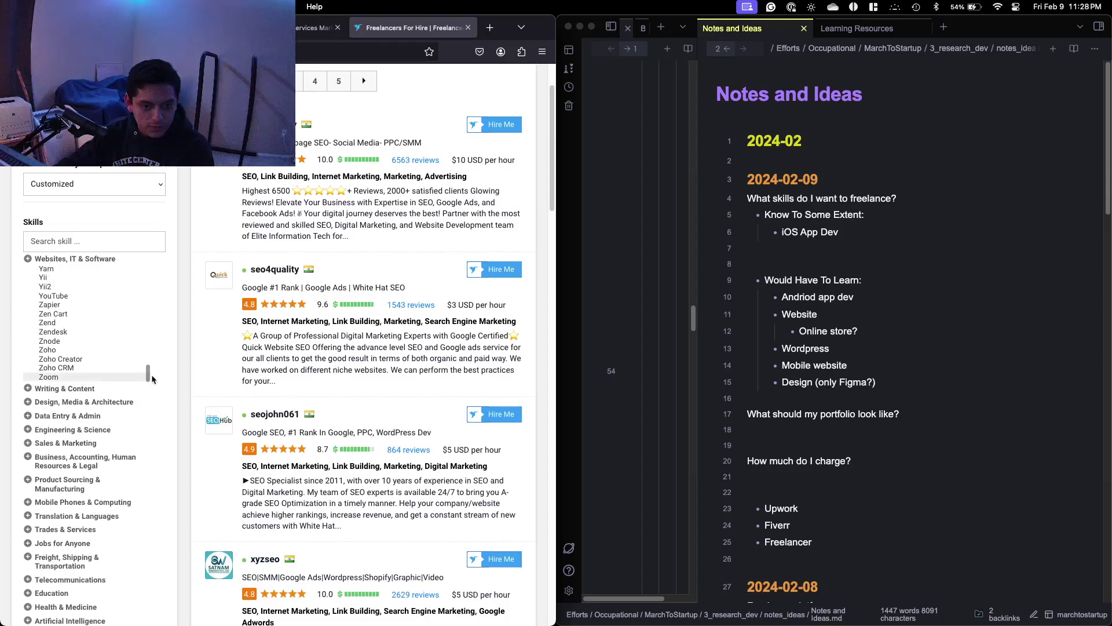
scroll(166, 344, down, 3)
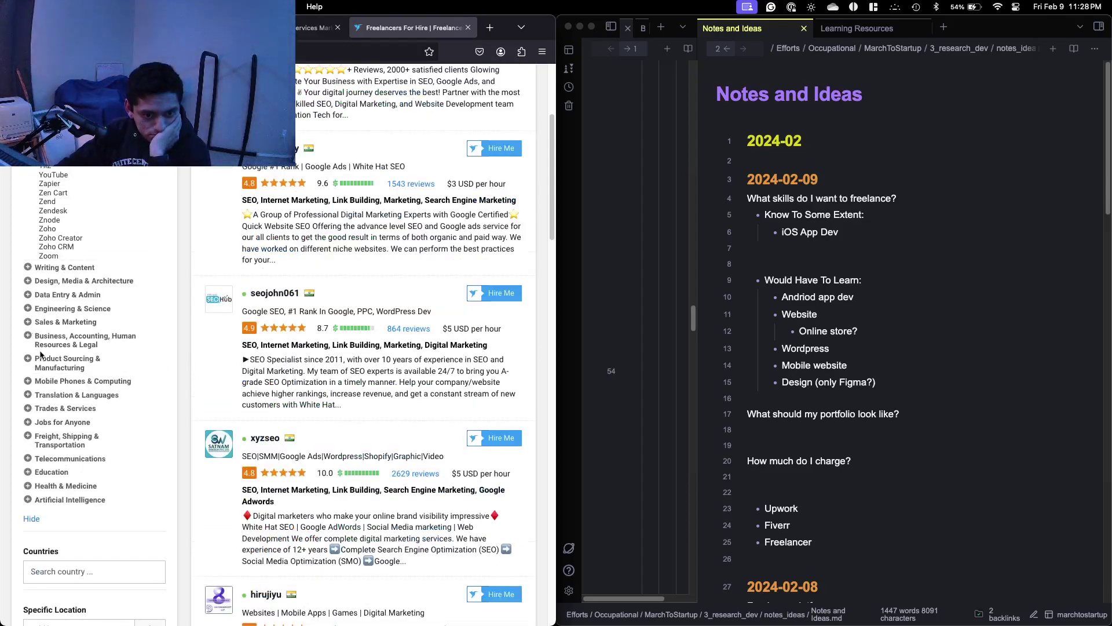
Expand the Mobile Phones & Computing skill group and look through its skills.
click(28, 382)
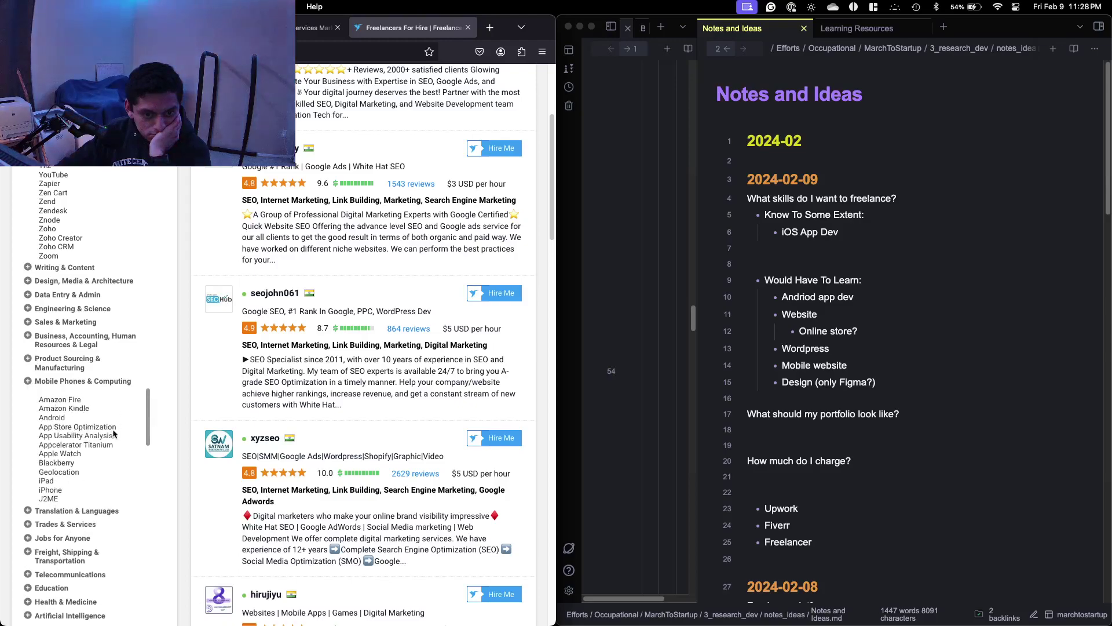
scroll(117, 421, down, 2)
drag(145, 359, 147, 387)
scroll(148, 402, down, 2)
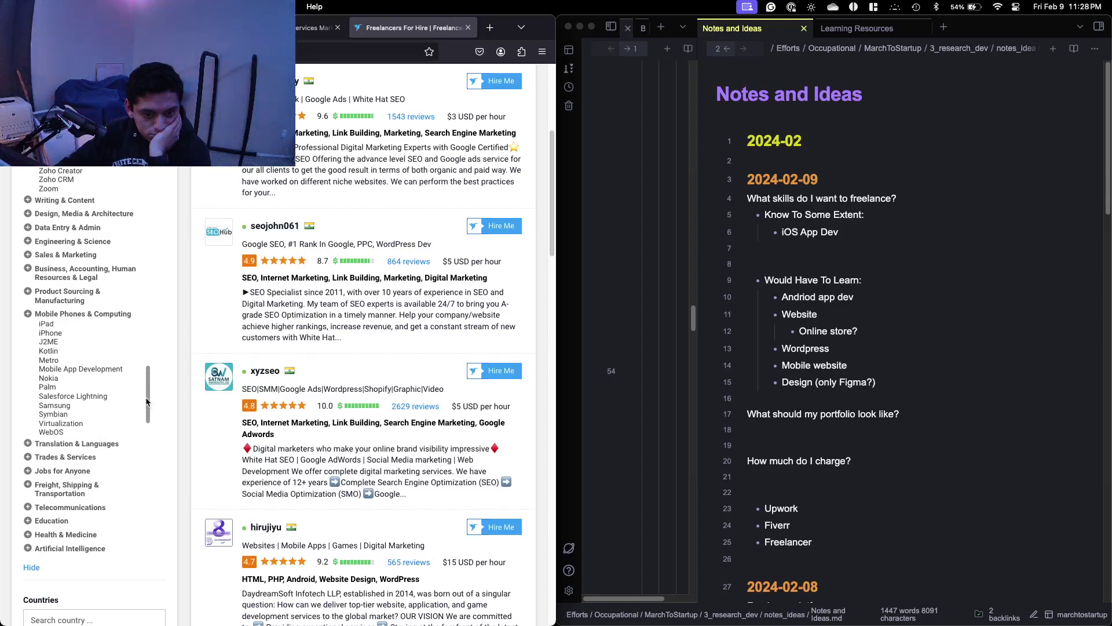
Filter the freelancers by the Zend skill and go back to the start of the Websites, IT & Software skills.
scroll(116, 347, up, 5)
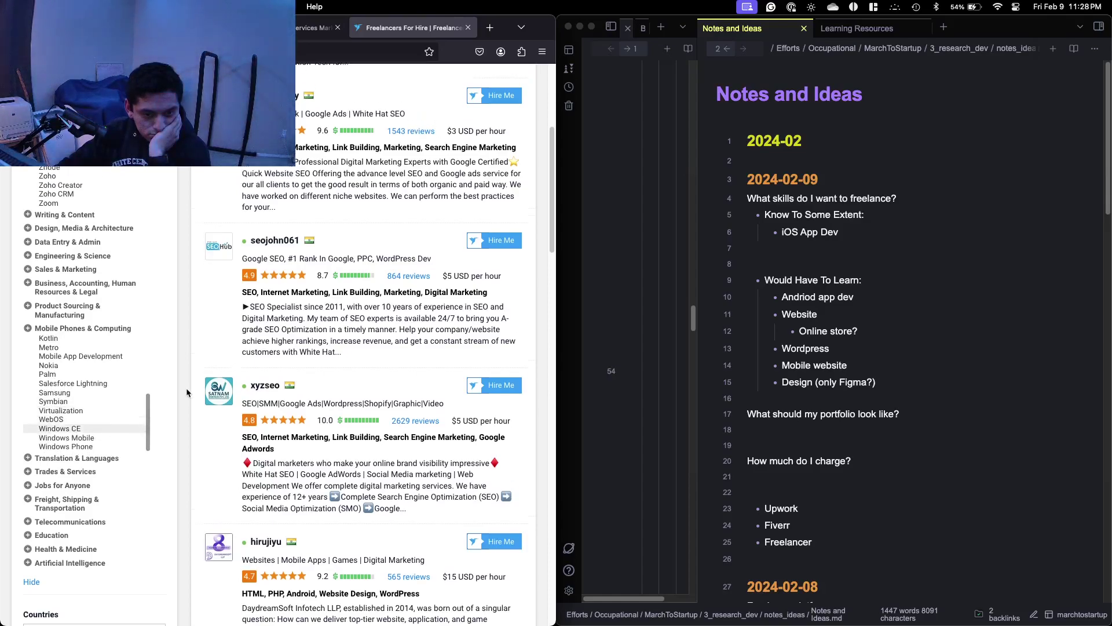
click(85, 267)
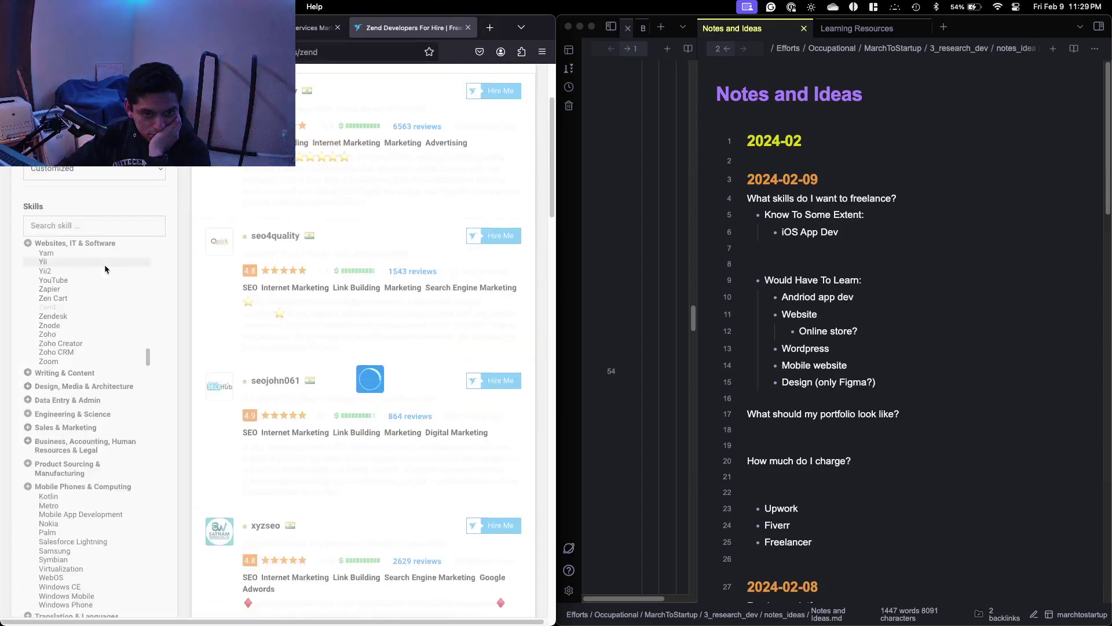
drag(148, 359, 153, 258)
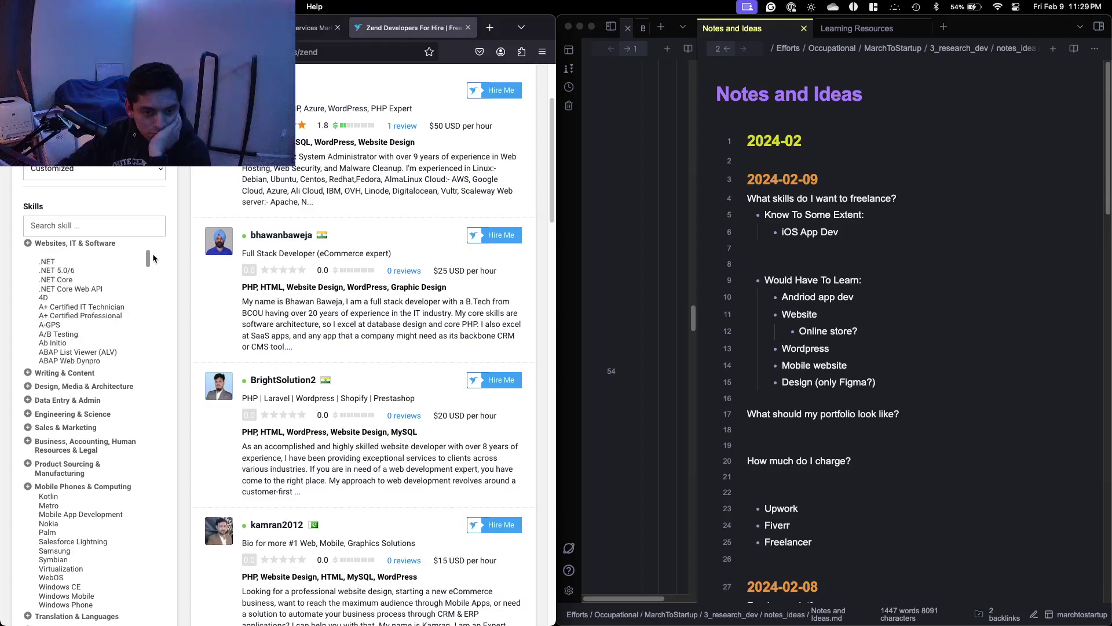
Add the bullet "Python" below "iOS App Dev" under "Know To Some Extent" in the notes.
click(835, 239)
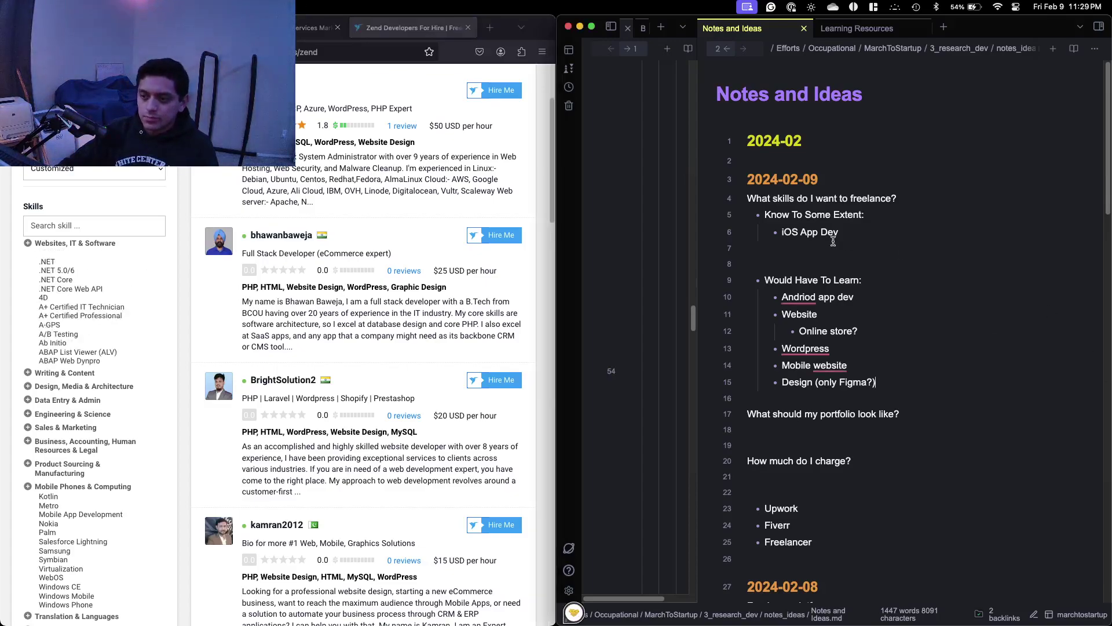
key(Return)
text(Pytho)
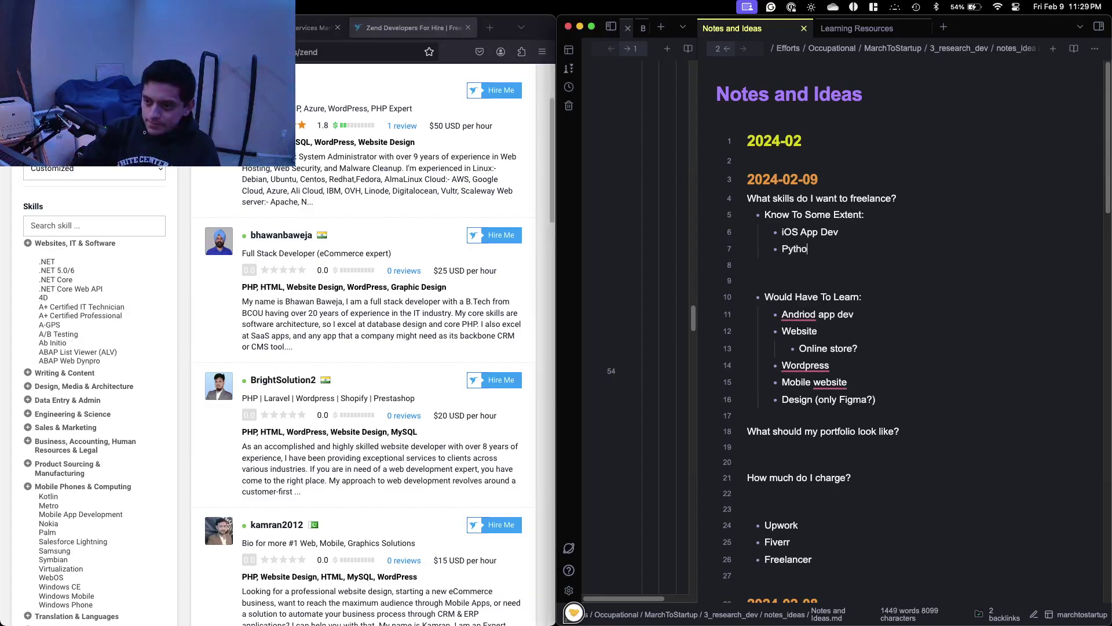
text(n)
key(Return)
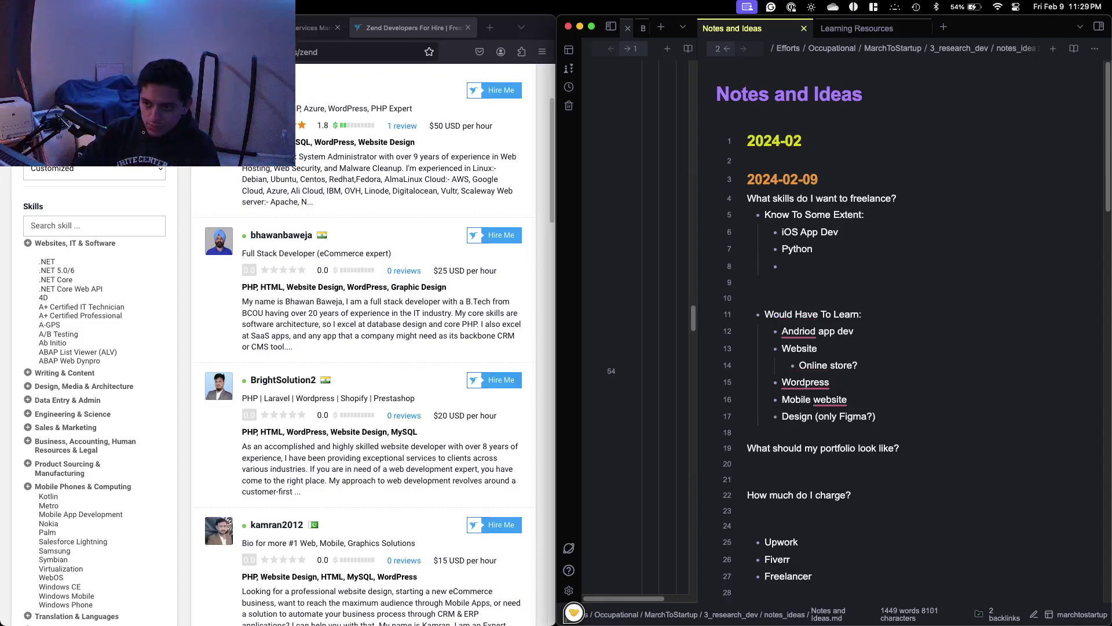
Add the bullets "Fundamental ML algorithms" and "Computer vision?" below "Python", leaving an empty bullet after them.
text(Fundame)
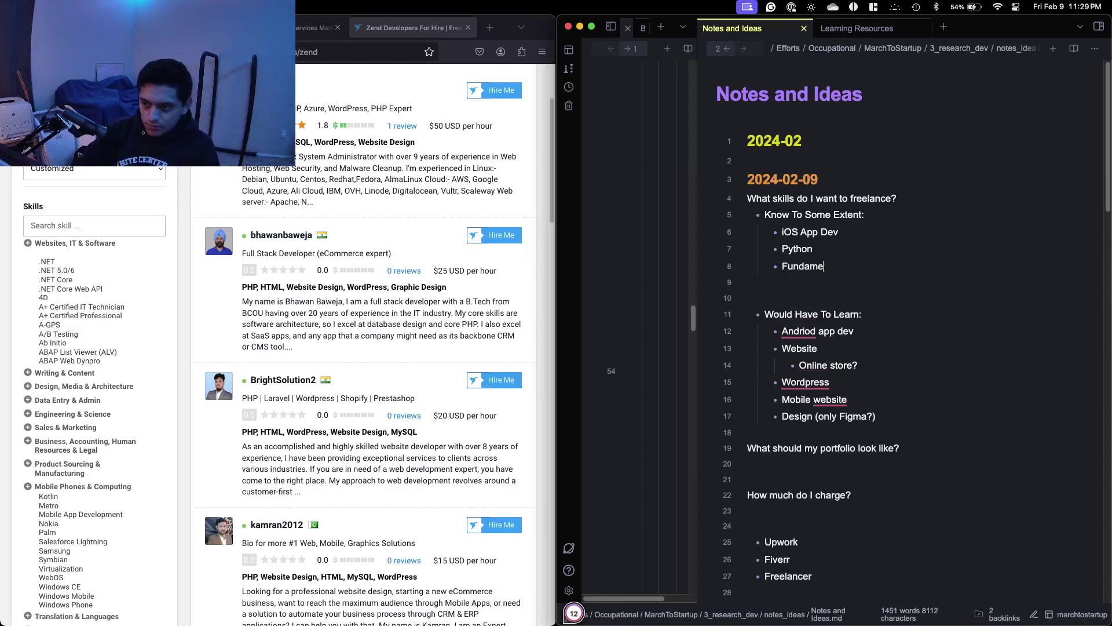
text(ntal ML a)
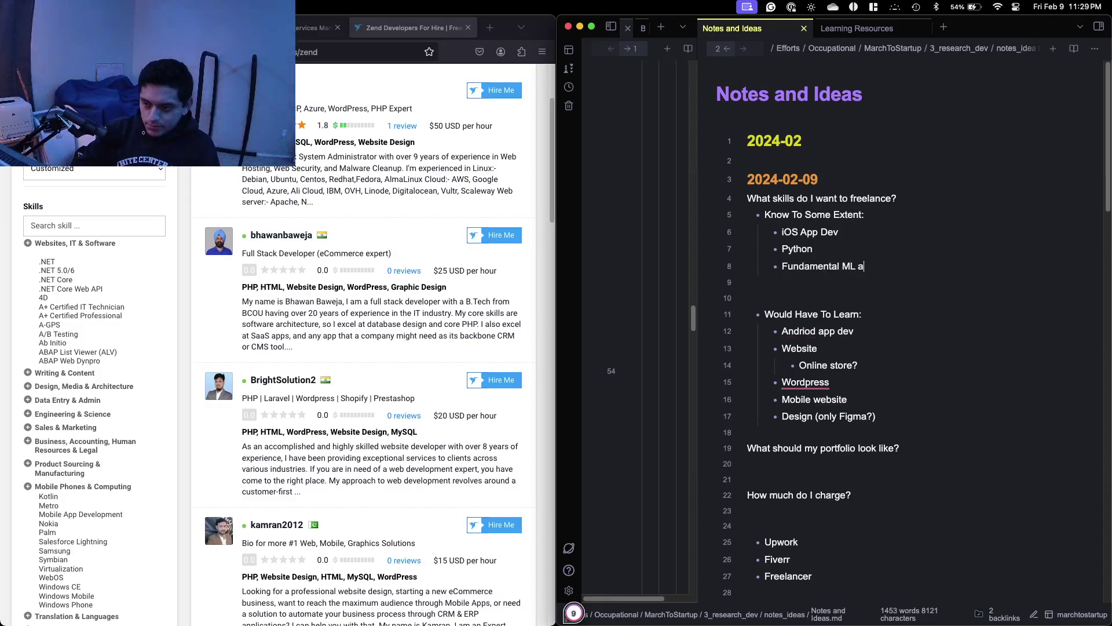
text(lgorithms)
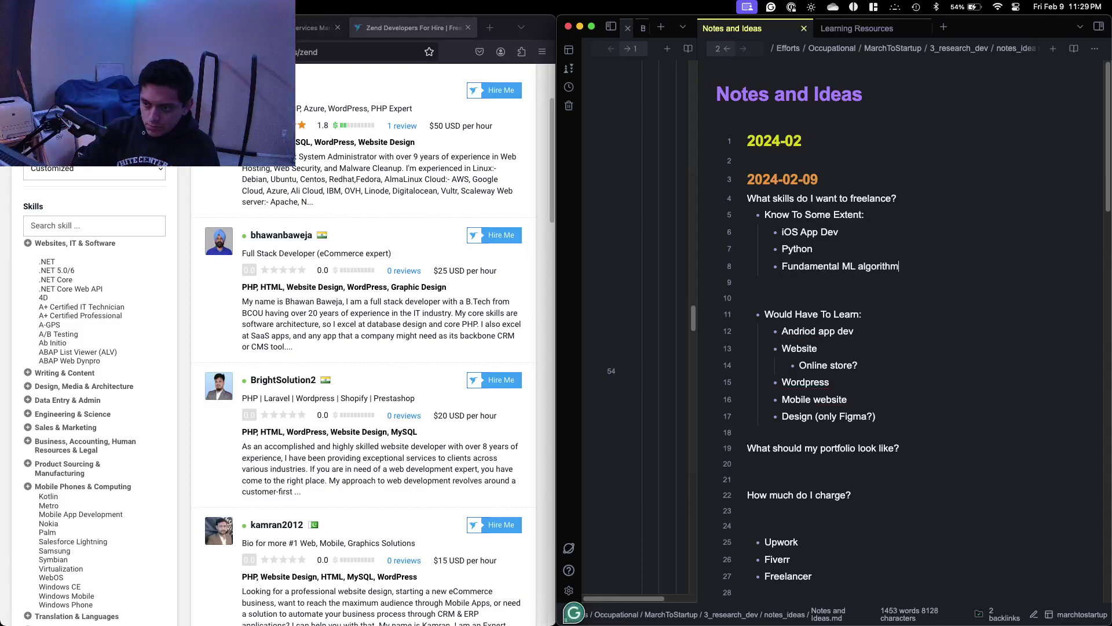
key(Return)
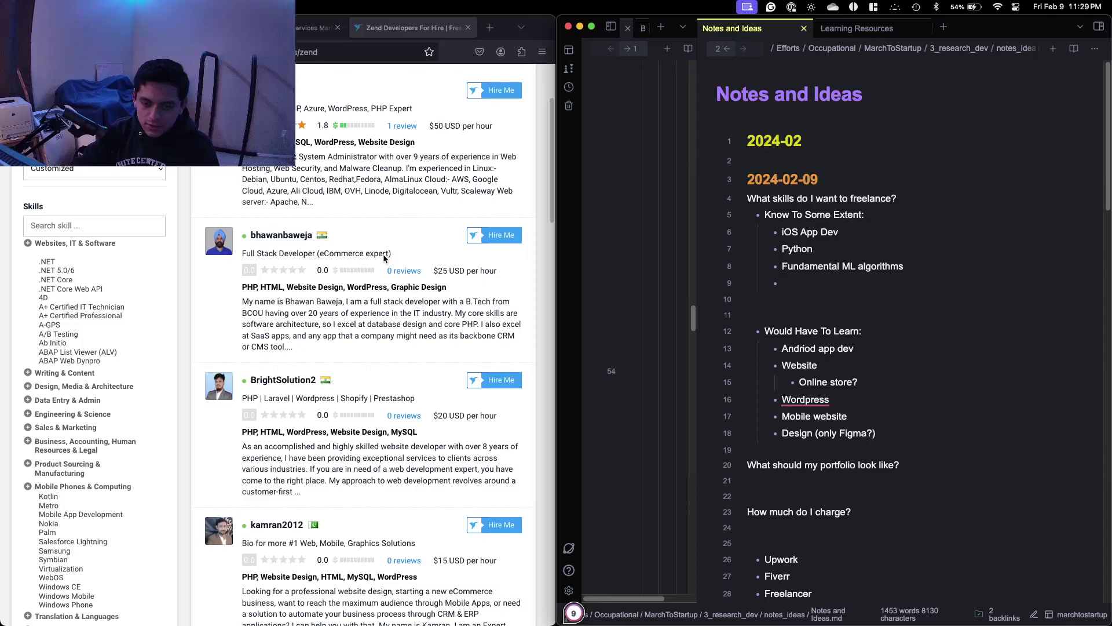
text(put)
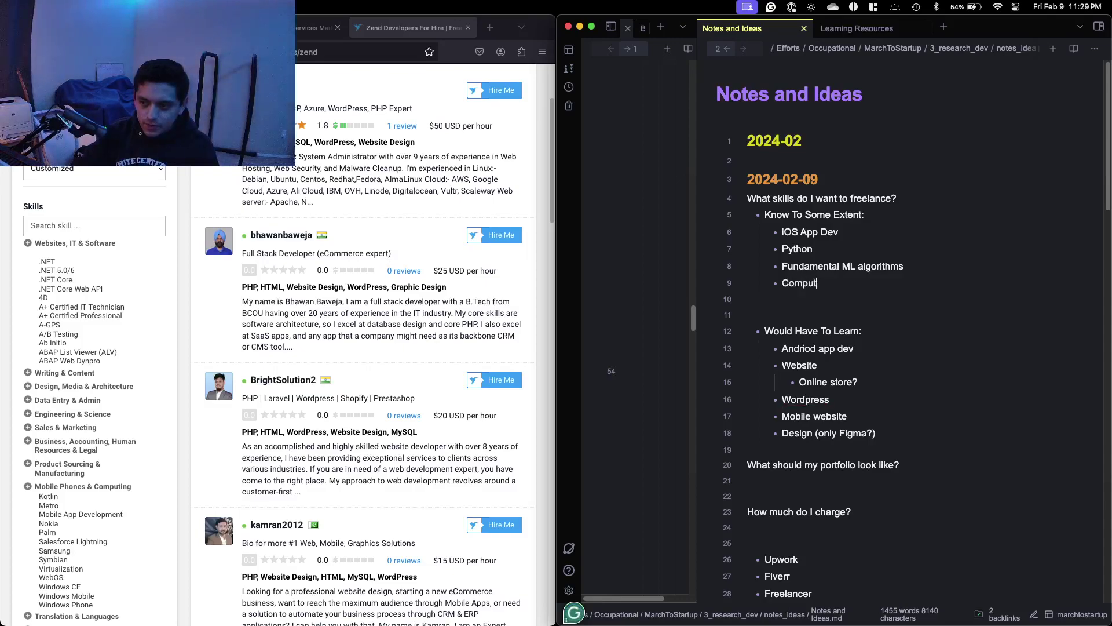
text(er vision?)
key(Return)
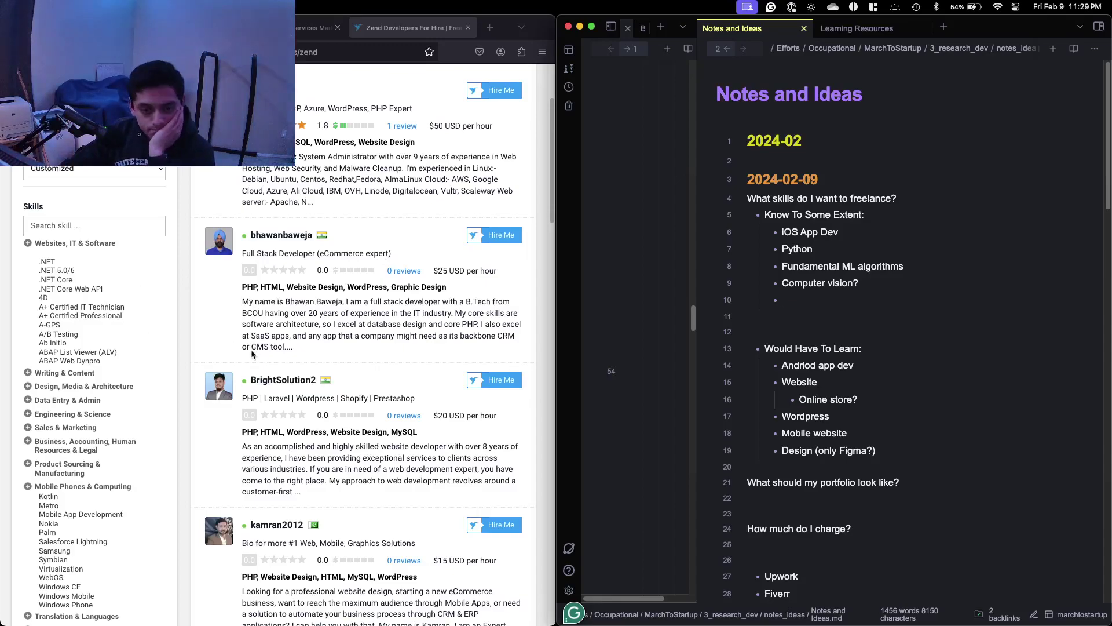
Return to the browser, switch to the Fiverr page and widen the browser window over part of the notes.
click(162, 320)
scroll(163, 321, up, 5)
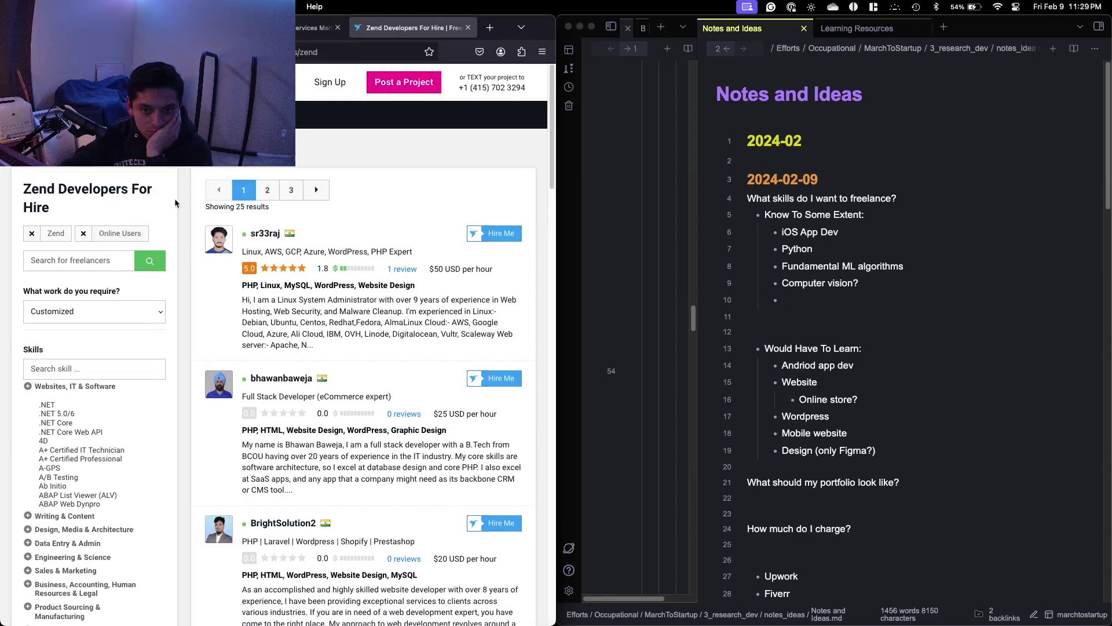
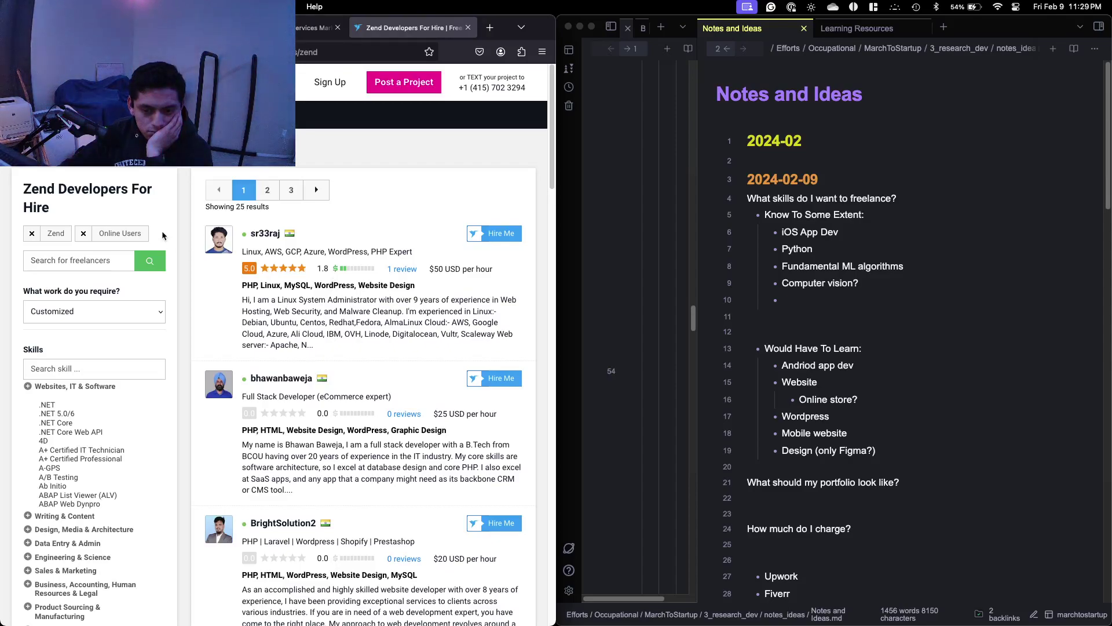
click(316, 27)
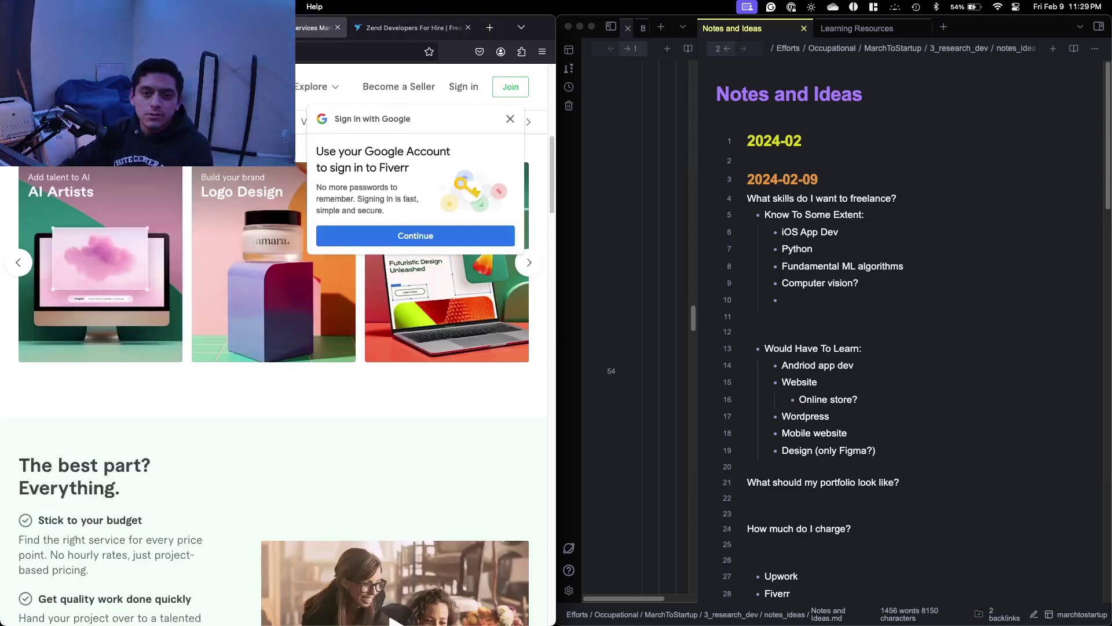
drag(557, 230, 796, 232)
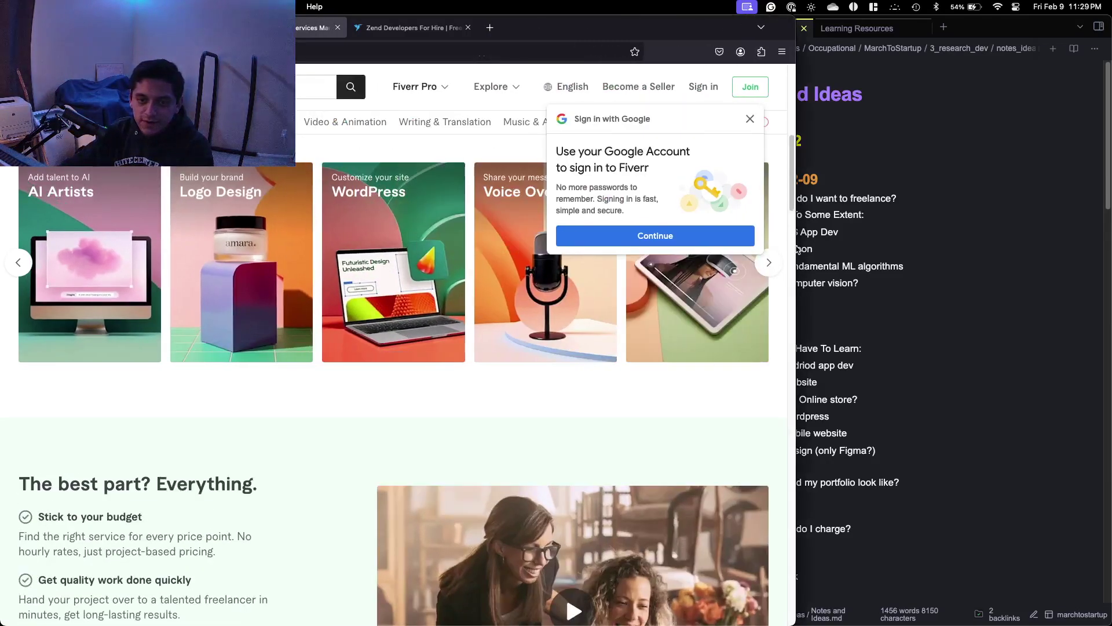
Dismiss the Google sign-in prompt on Fiverr and open the Graphics & Design category page.
mouse_move(255, 122)
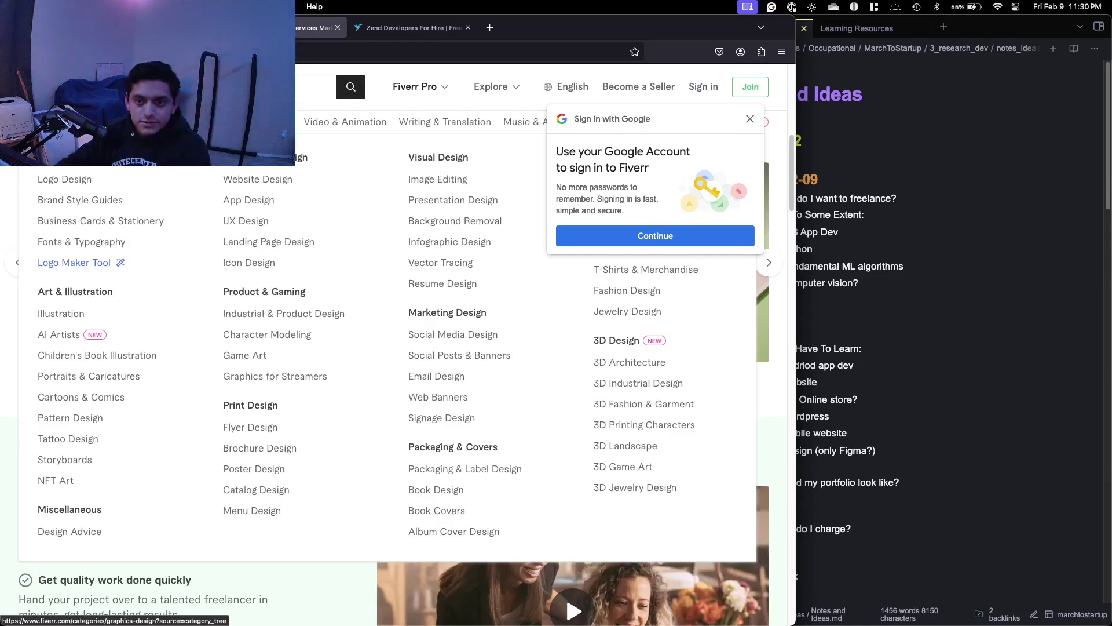
click(750, 119)
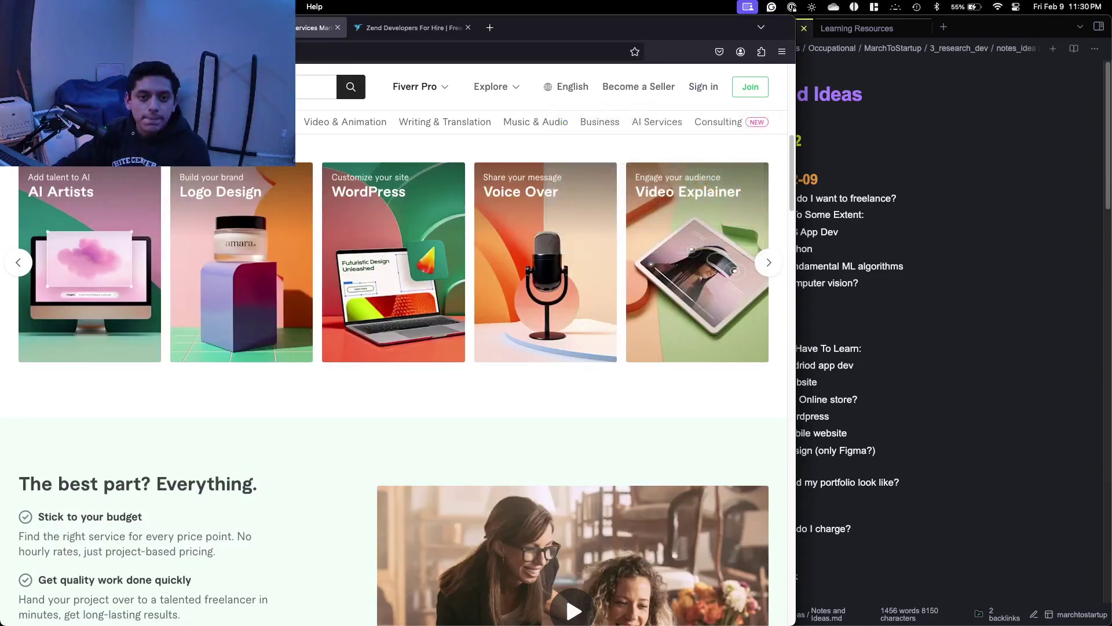
click(60, 121)
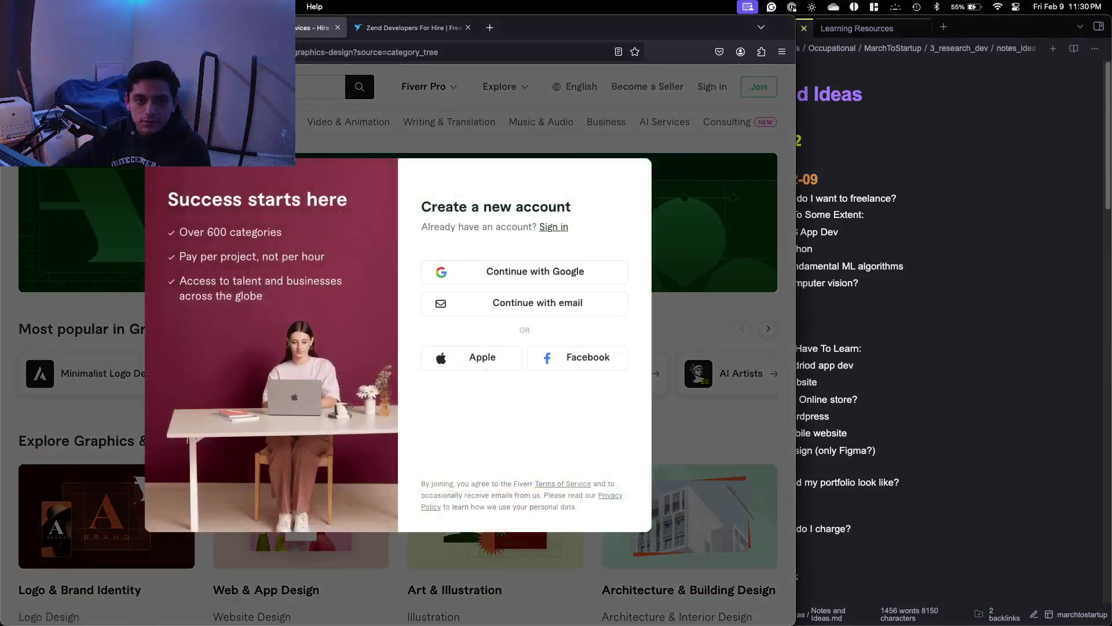
Dismiss the account sign-up prompt and review the subcategories on Fiverr's Graphics & Design page.
click(738, 320)
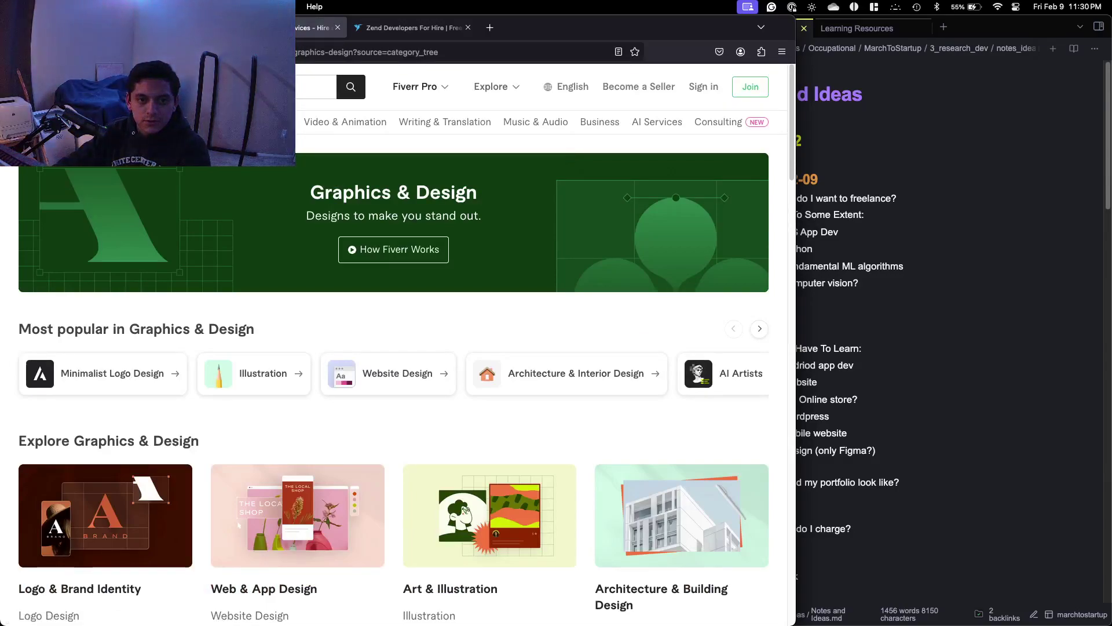
scroll(394, 348, down, 5)
scroll(307, 226, down, 1)
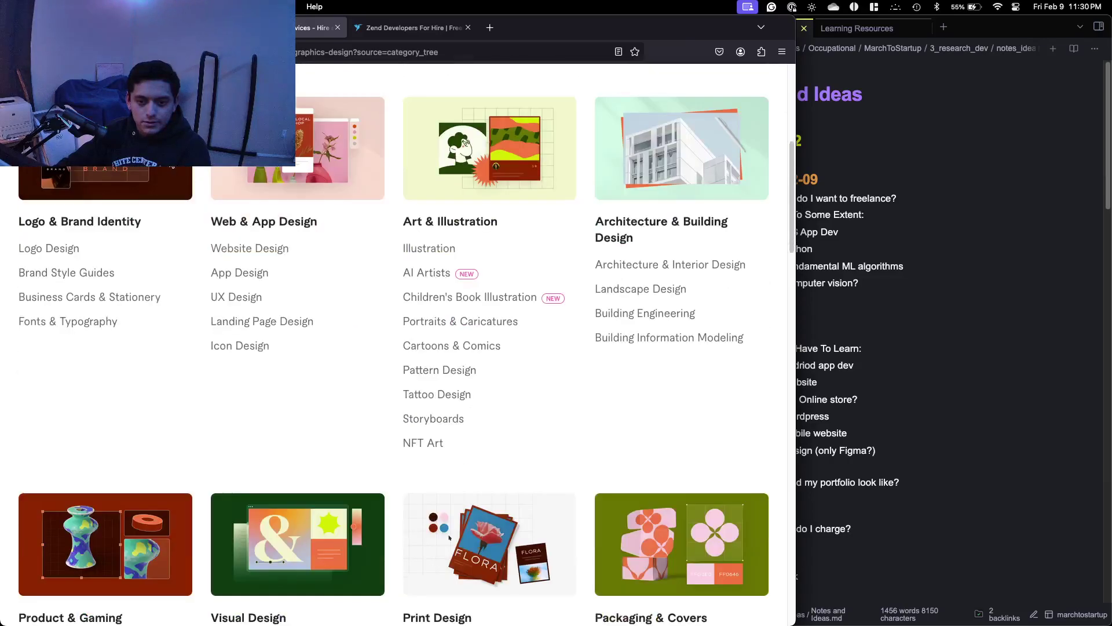
scroll(307, 228, down, 4)
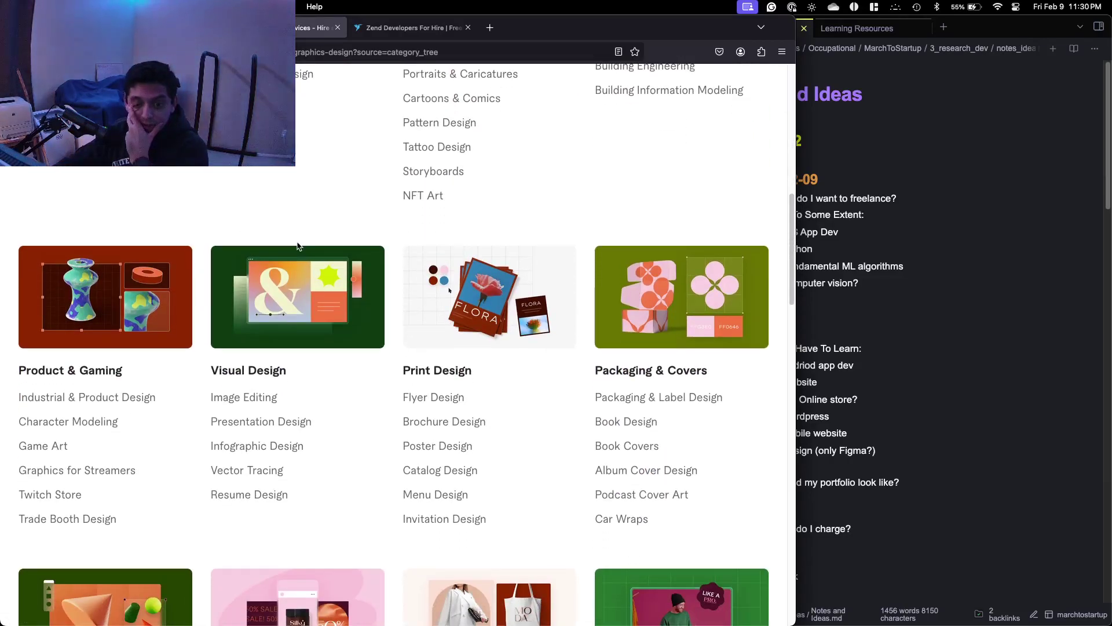
scroll(298, 246, down, 6)
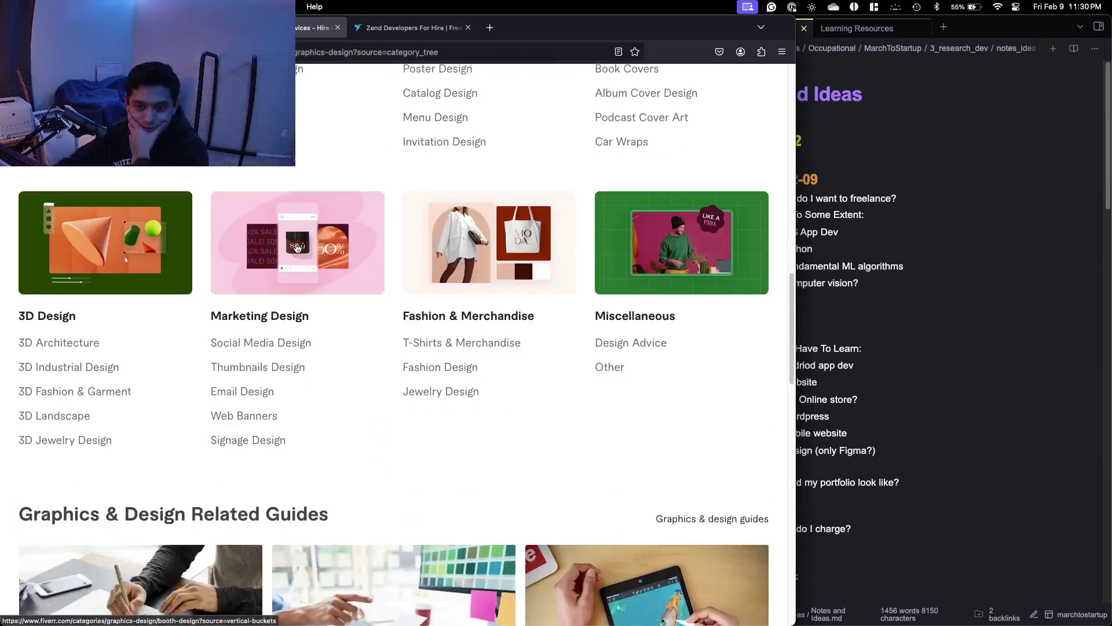
scroll(294, 247, up, 18)
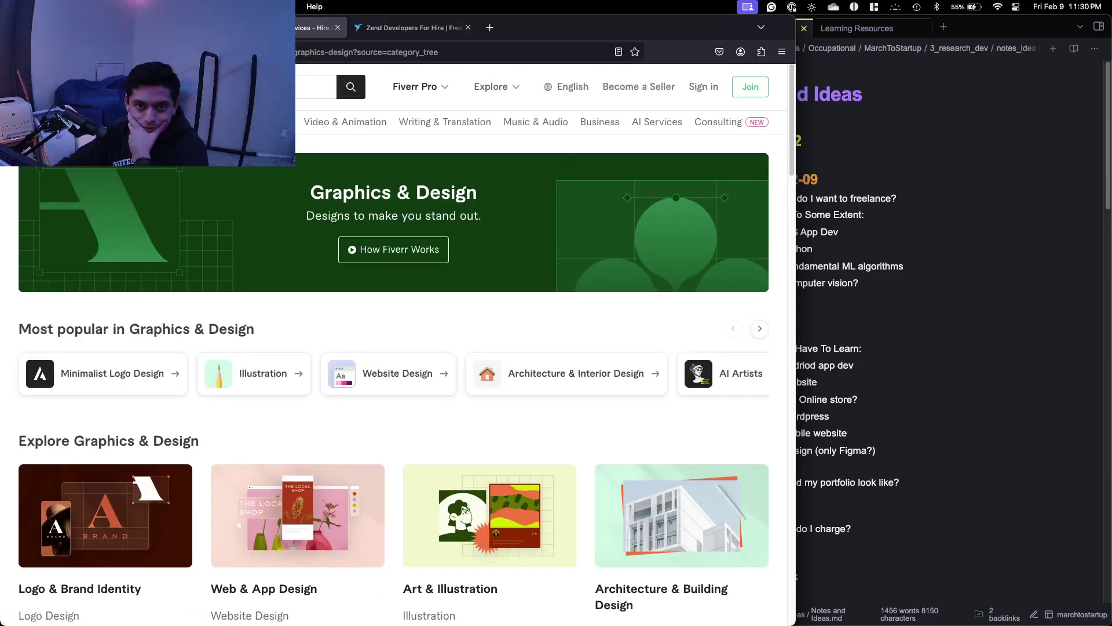
Open Fiverr's Programming & Tech category page and view its subcategories.
click(164, 122)
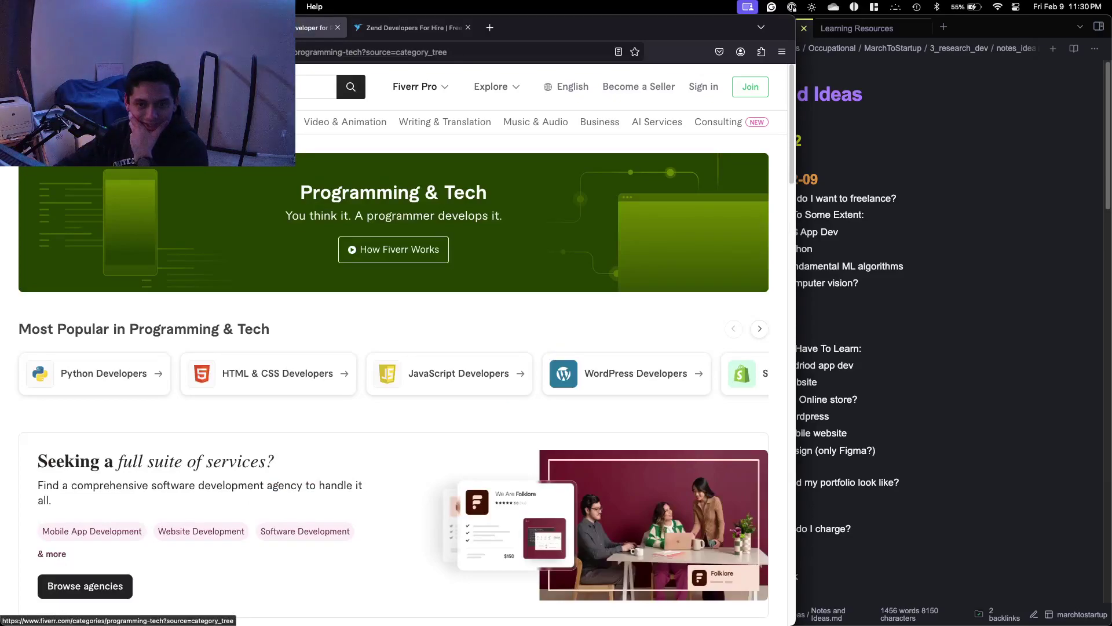
scroll(166, 390, down, 10)
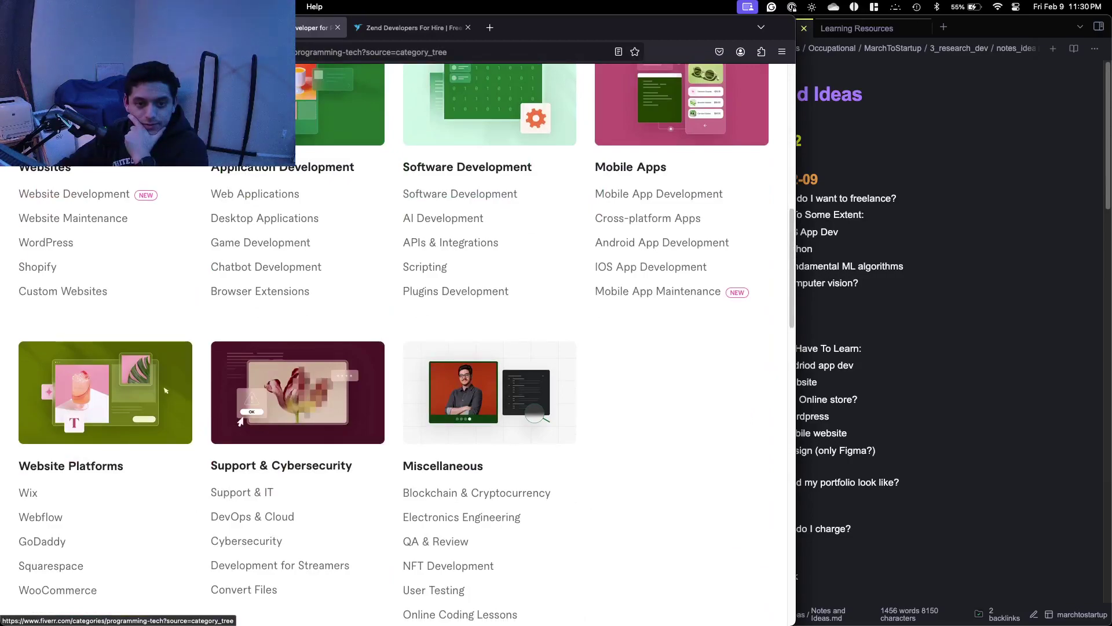
In the notes, nest "Wordpress" under "Website" and add the bullet "Shopify?" between "Online store?" and "Wordpress".
click(1058, 229)
scroll(855, 187, down, 1)
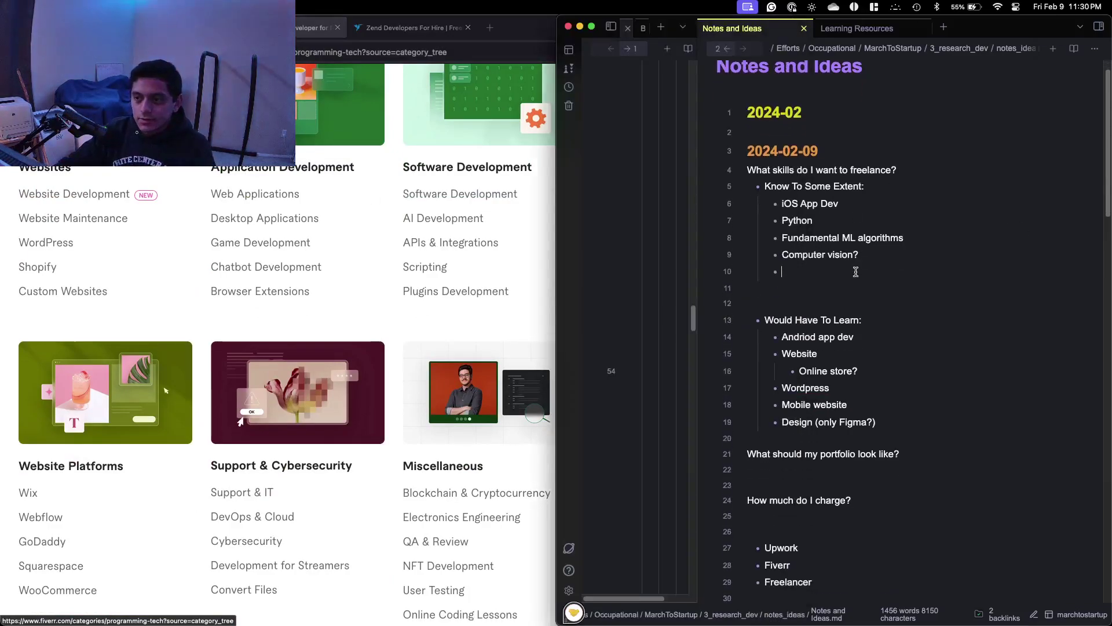
click(877, 376)
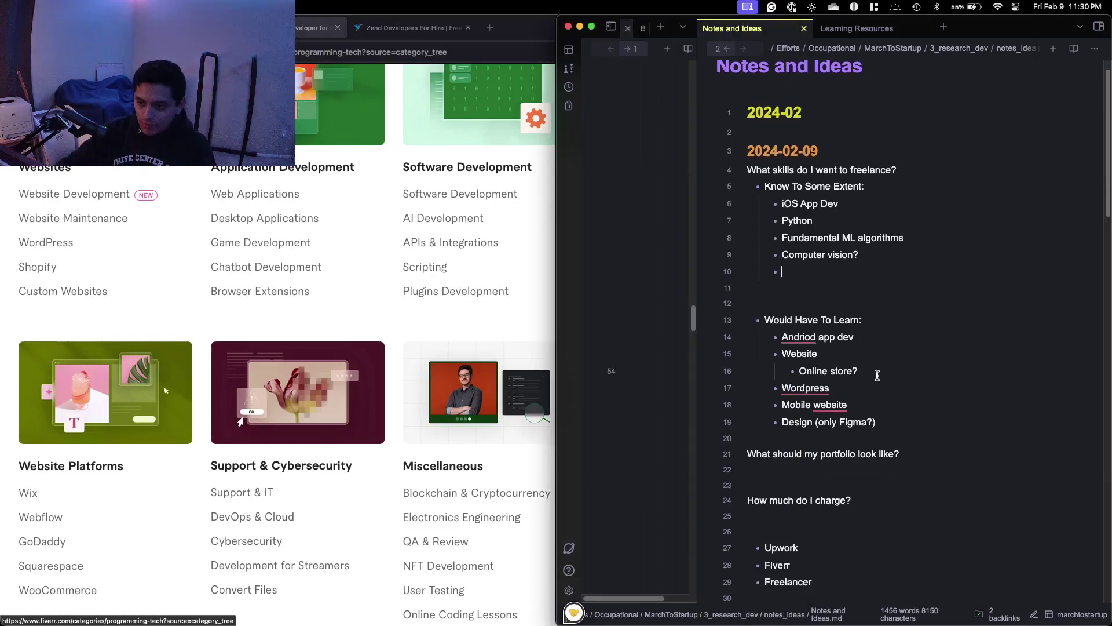
key(Down)
key(Tab)
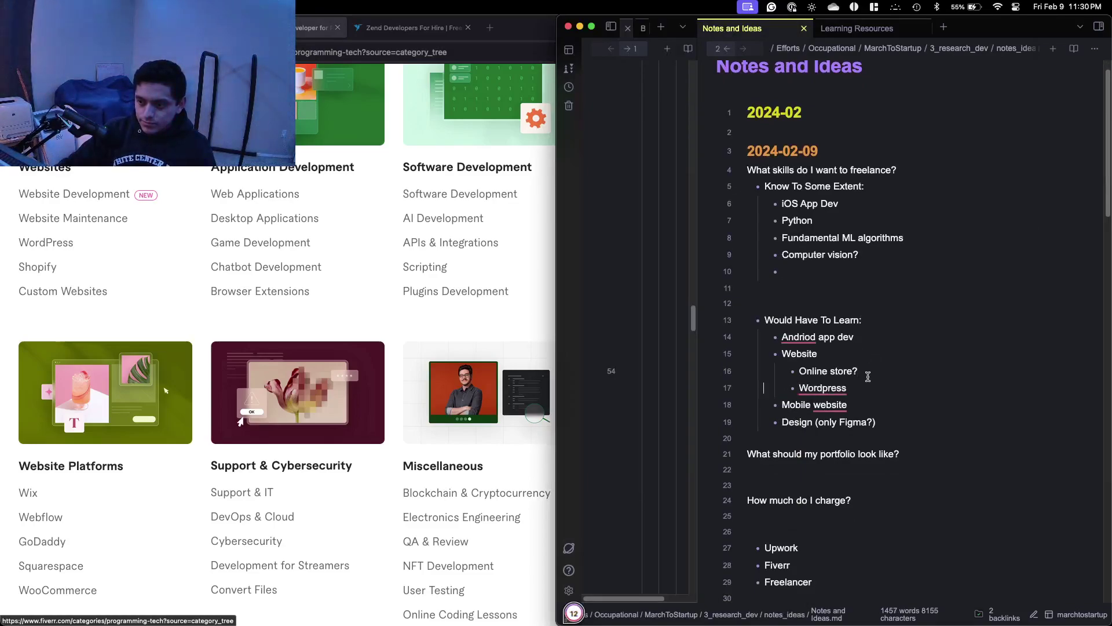
key(Return)
text(Shopify?)
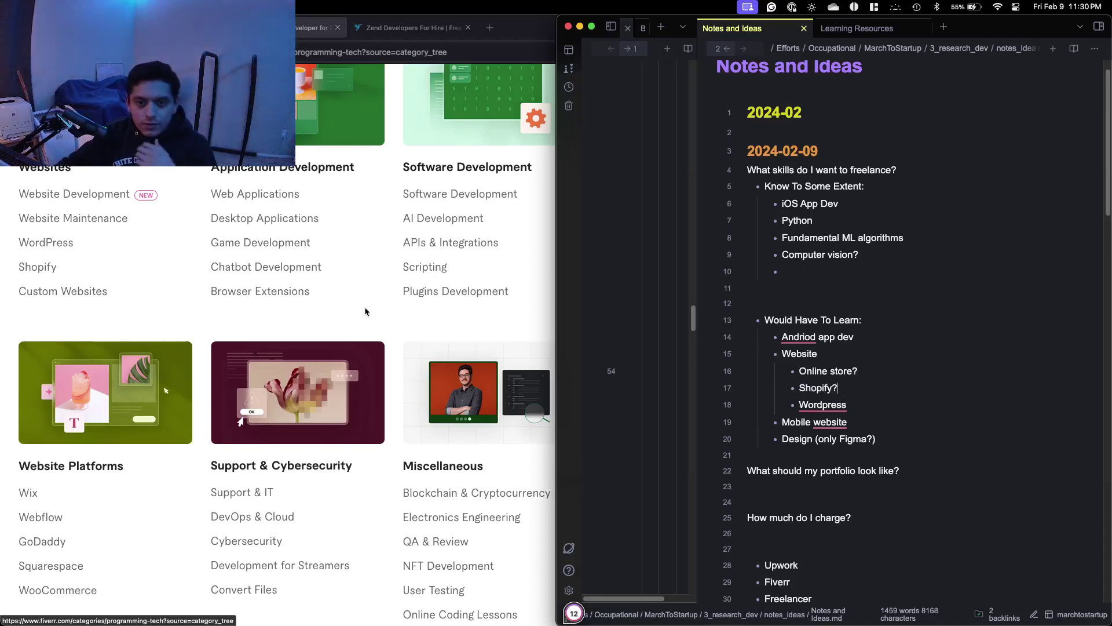
Return to the browser and examine the Programming & Tech subcategories, from Websites and Mobile Apps down to Miscellaneous, for further skills.
click(365, 311)
scroll(363, 312, up, 2)
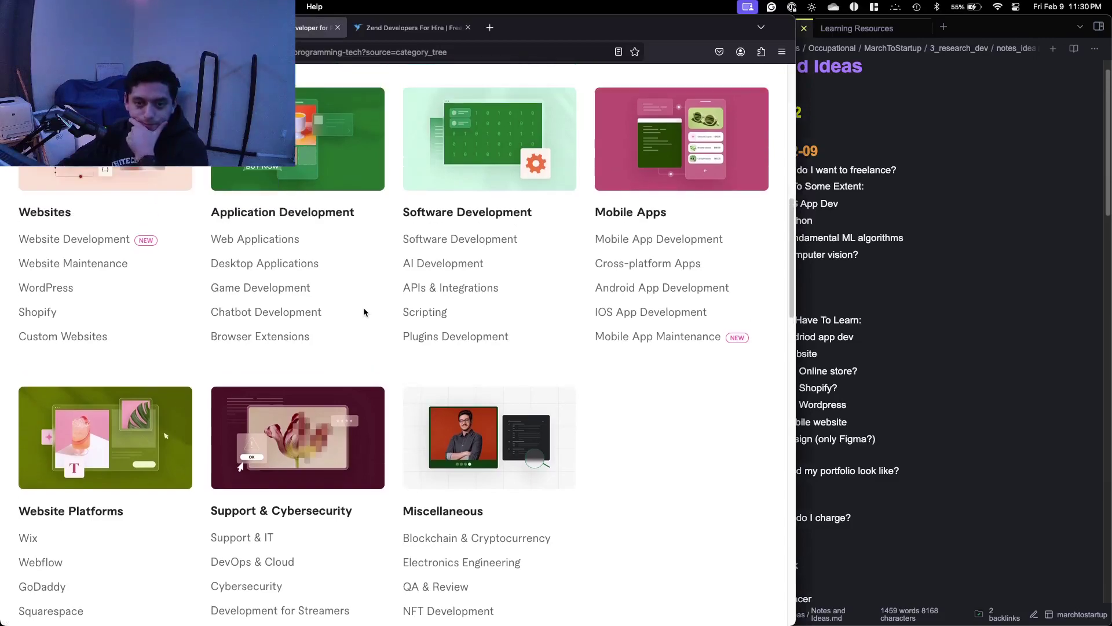
scroll(363, 313, up, 1)
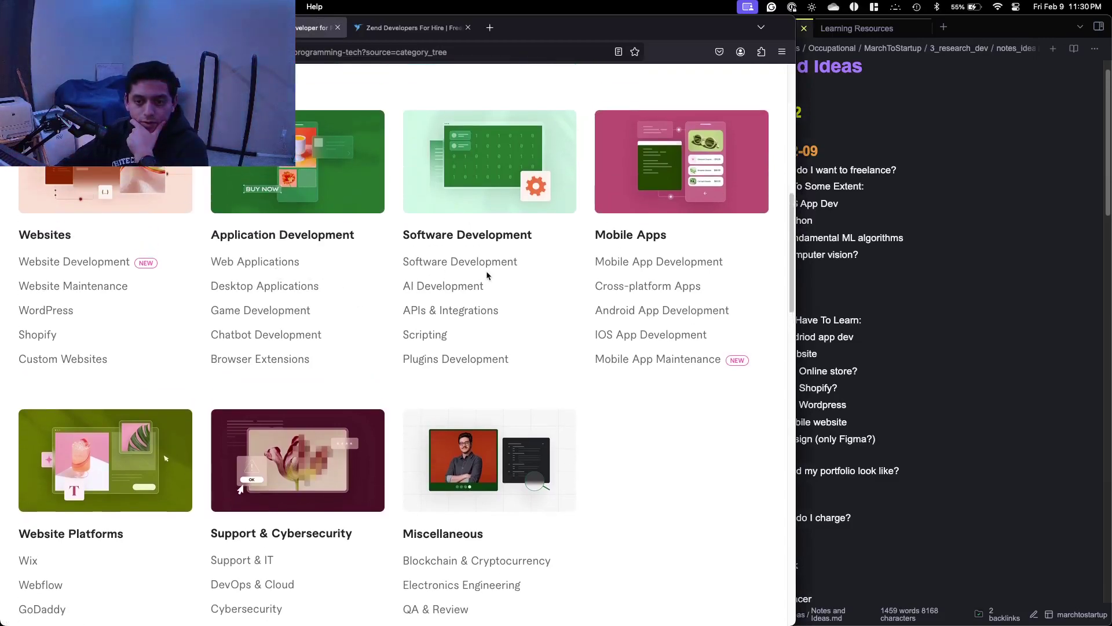
scroll(526, 318, down, 1)
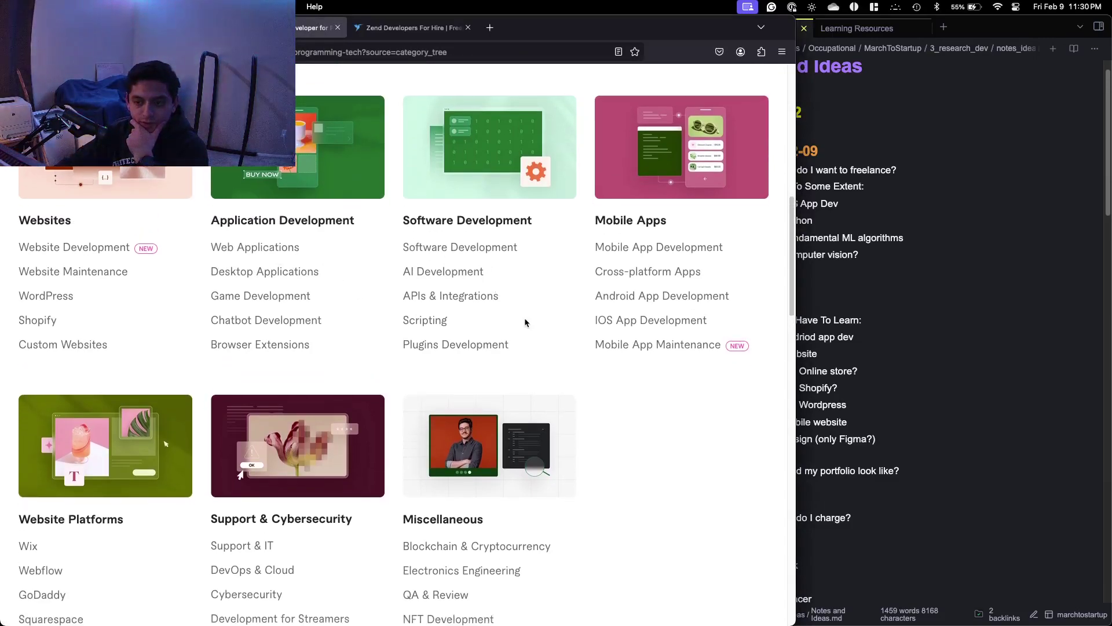
scroll(525, 323, down, 2)
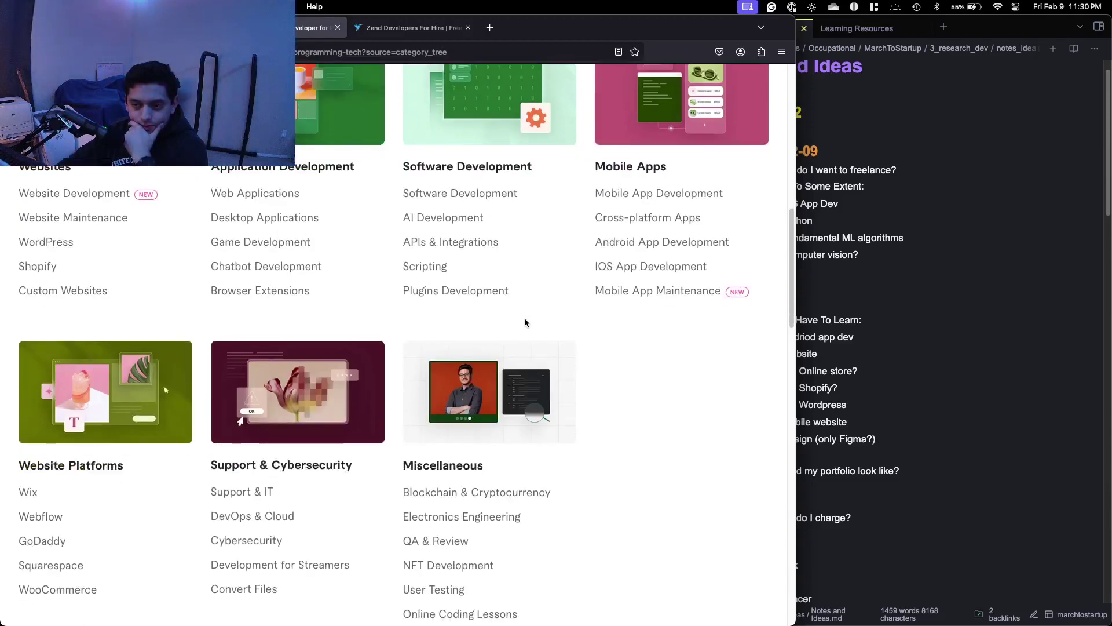
scroll(525, 322, down, 4)
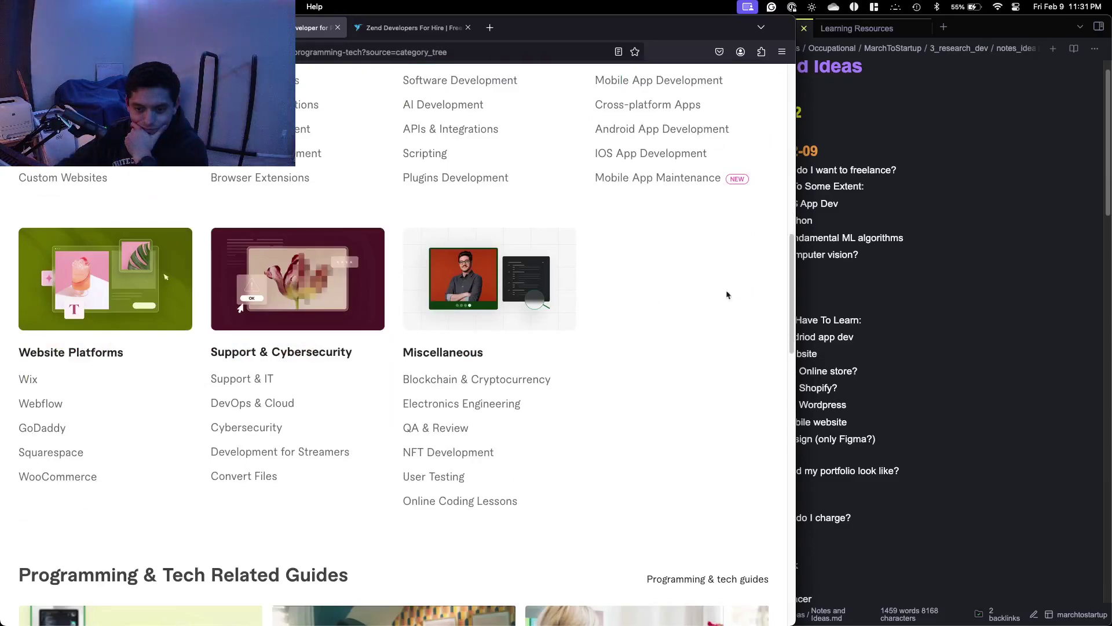
Switch to the notes and add the bullet "Blockchain and Cryptocurrency?" below "Design (only Figma?)" under "Would Have To Learn".
click(955, 291)
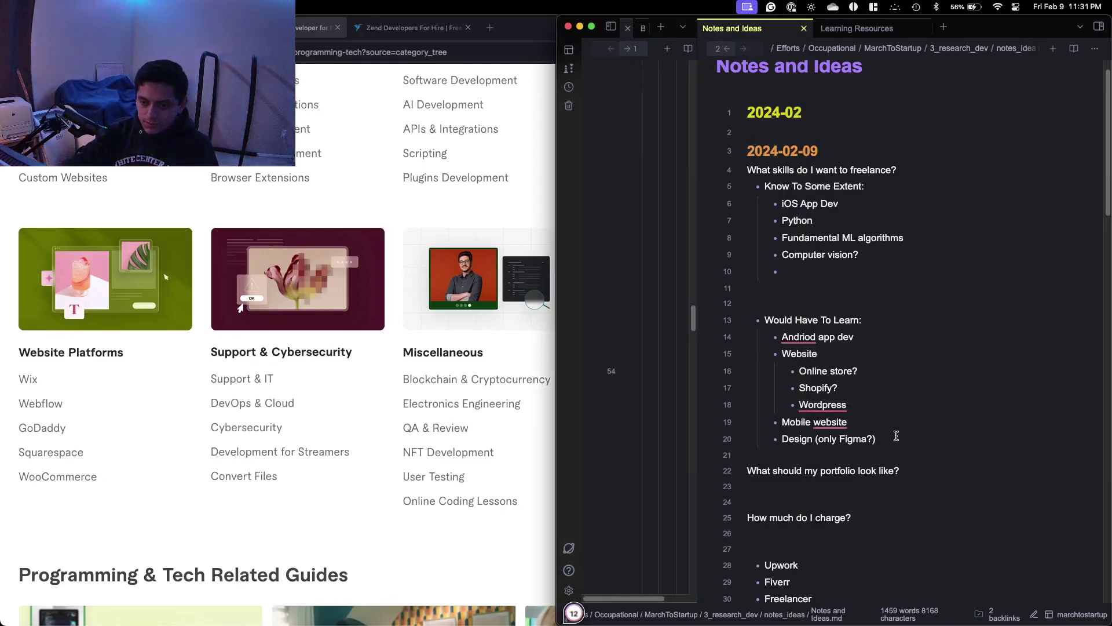
key(Return)
text(Blockchain and)
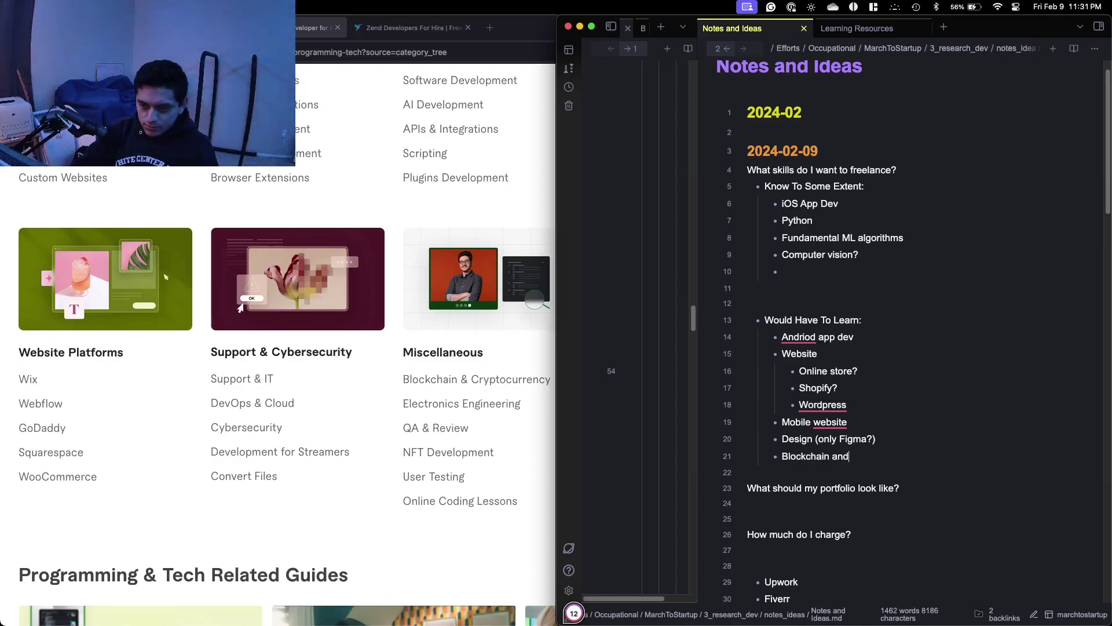
text( Crypto)
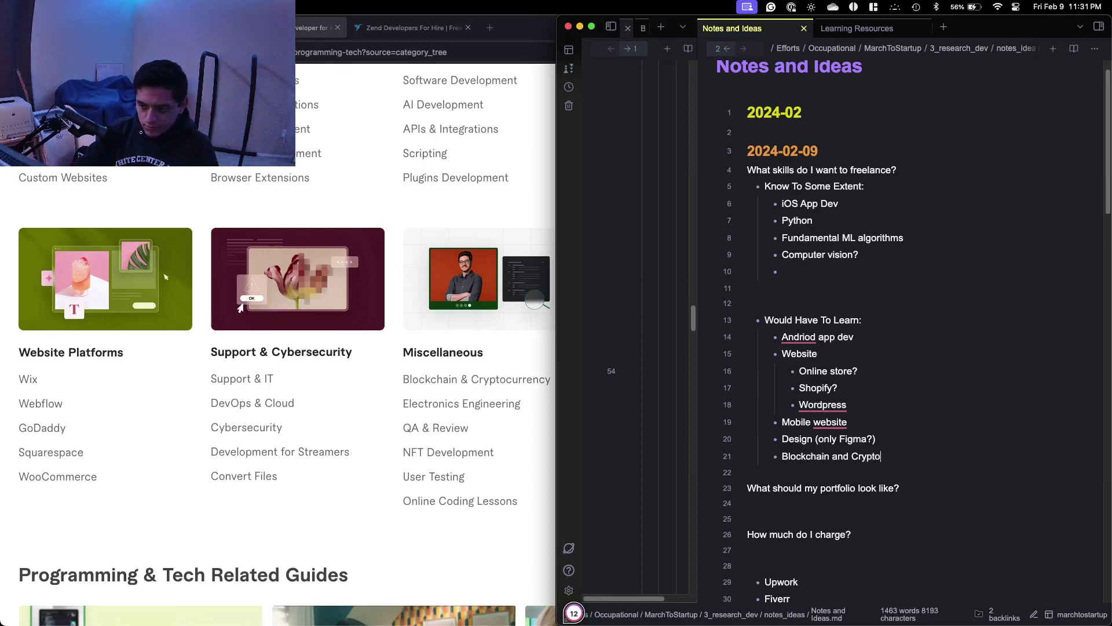
text(currency?)
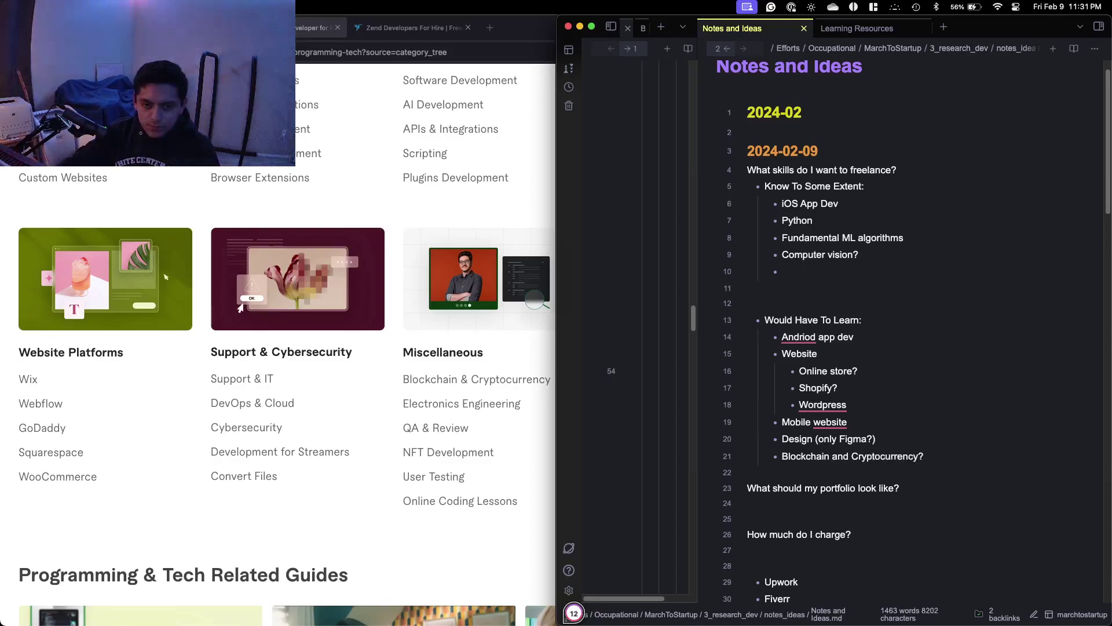
Go back to Fiverr in the browser, open the AI Services category page and review its subcategories.
click(336, 508)
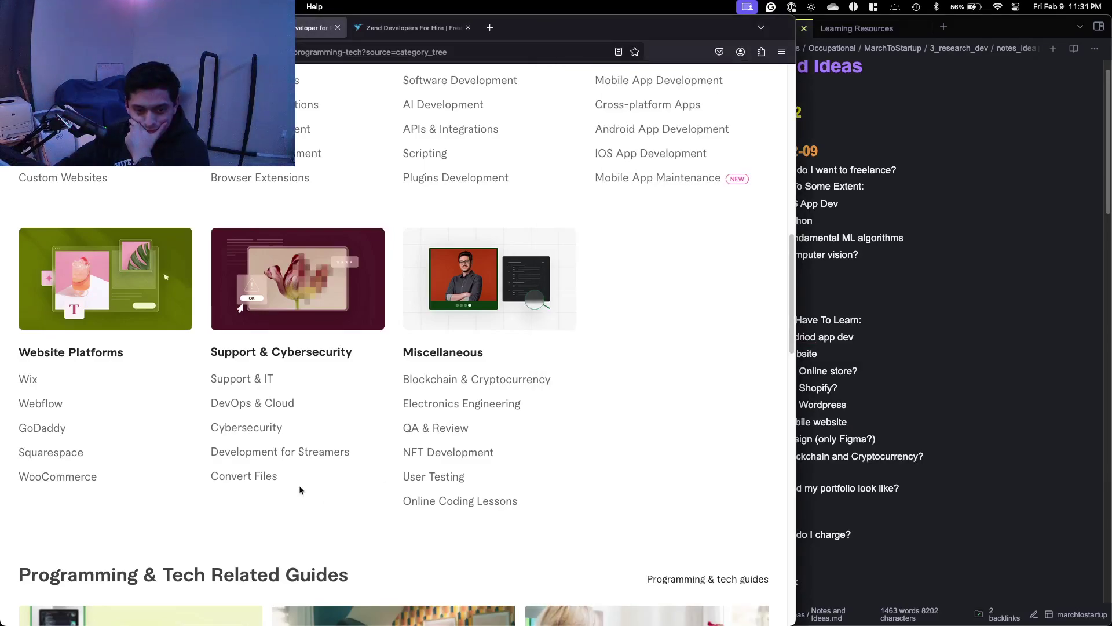
scroll(299, 485, up, 1)
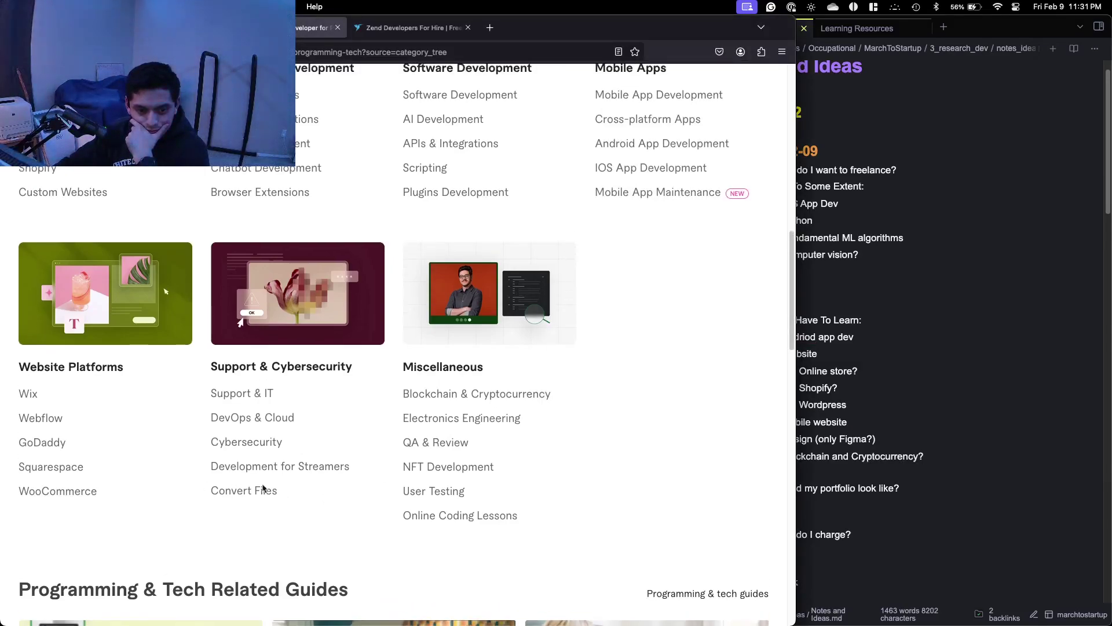
scroll(402, 481, up, 5)
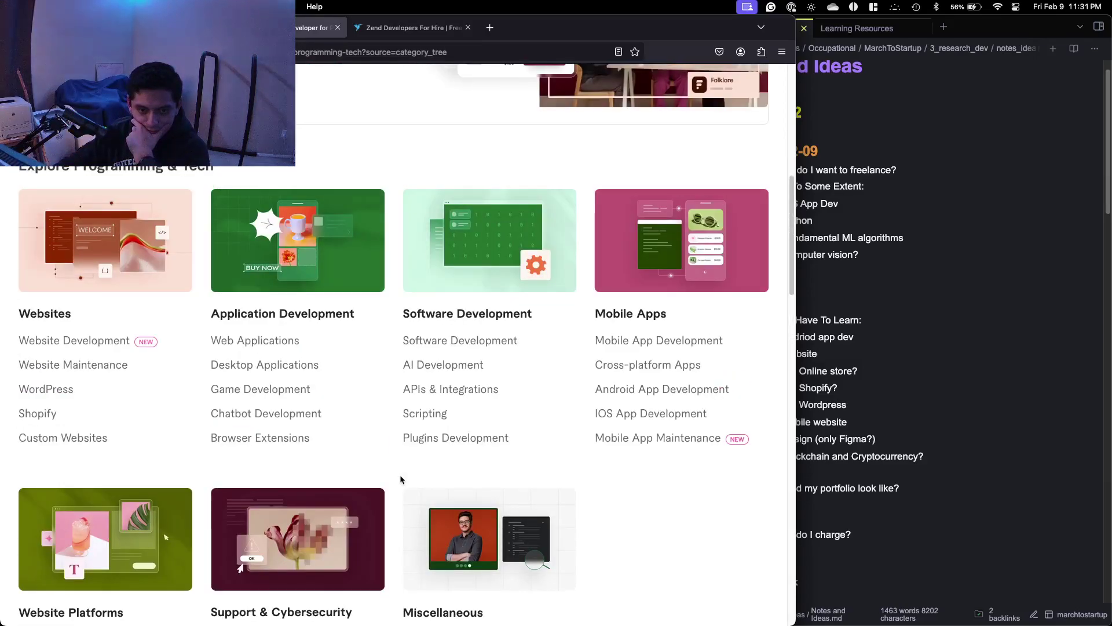
scroll(400, 477, up, 1)
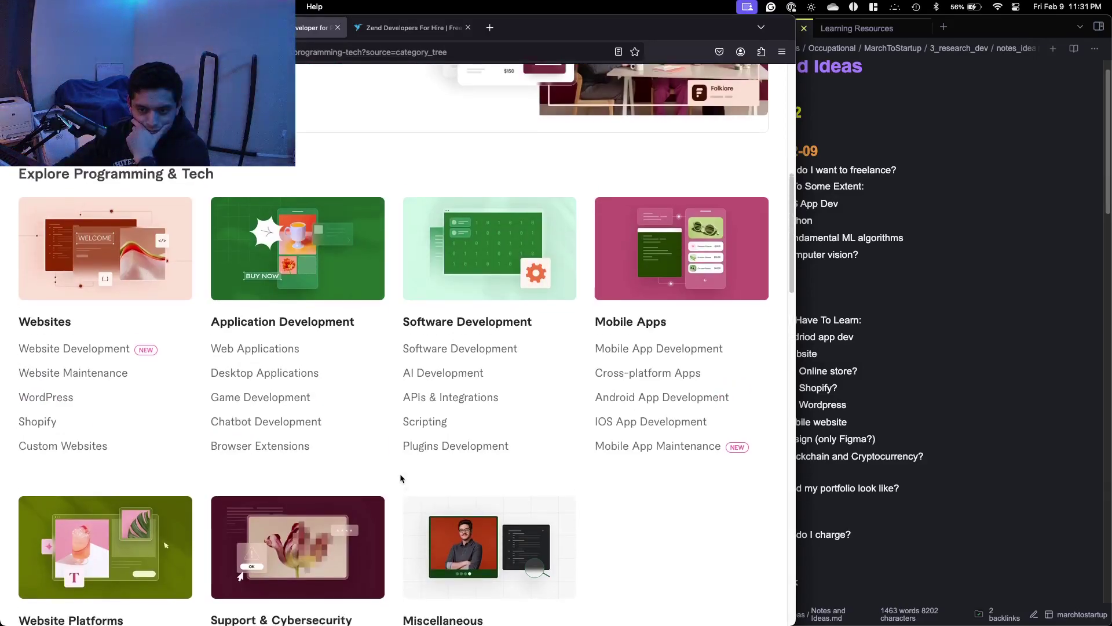
scroll(400, 474, up, 10)
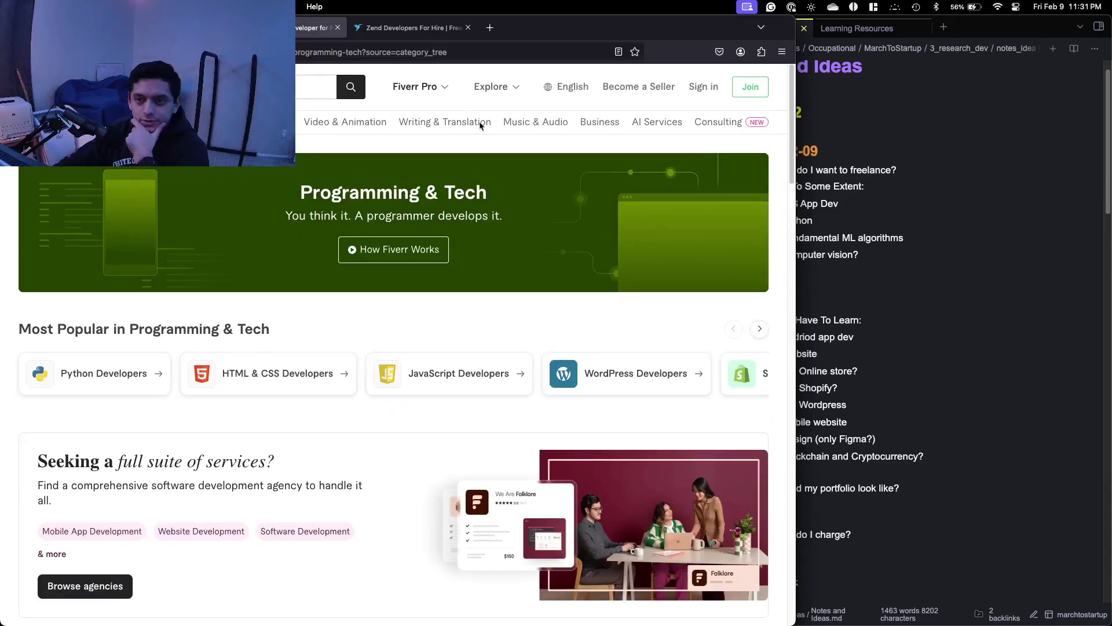
click(657, 122)
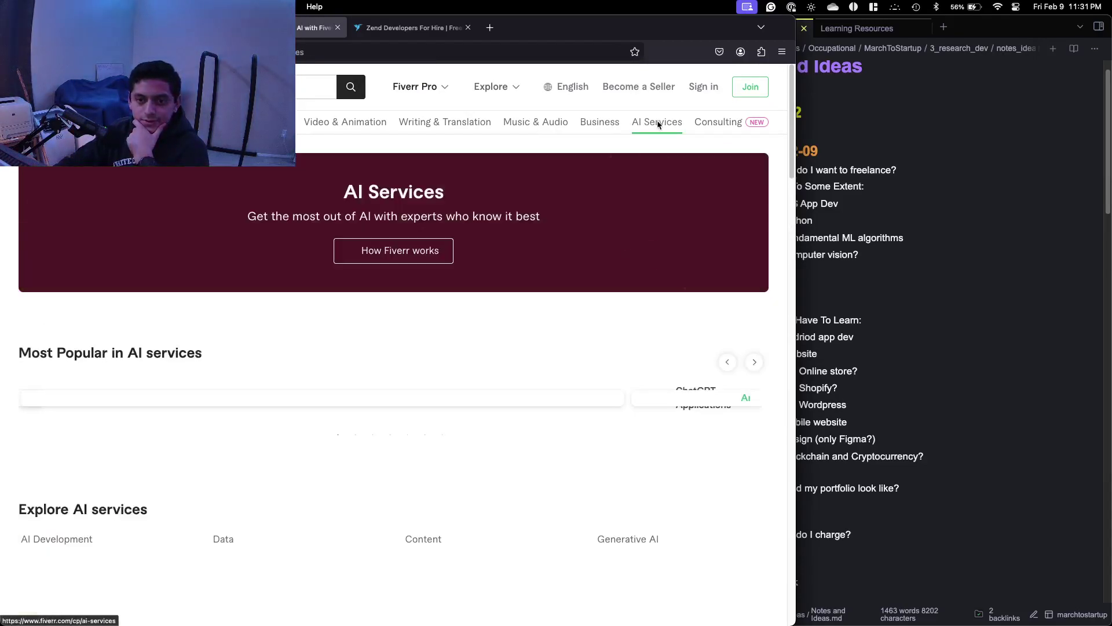
scroll(435, 281, down, 10)
scroll(432, 279, up, 4)
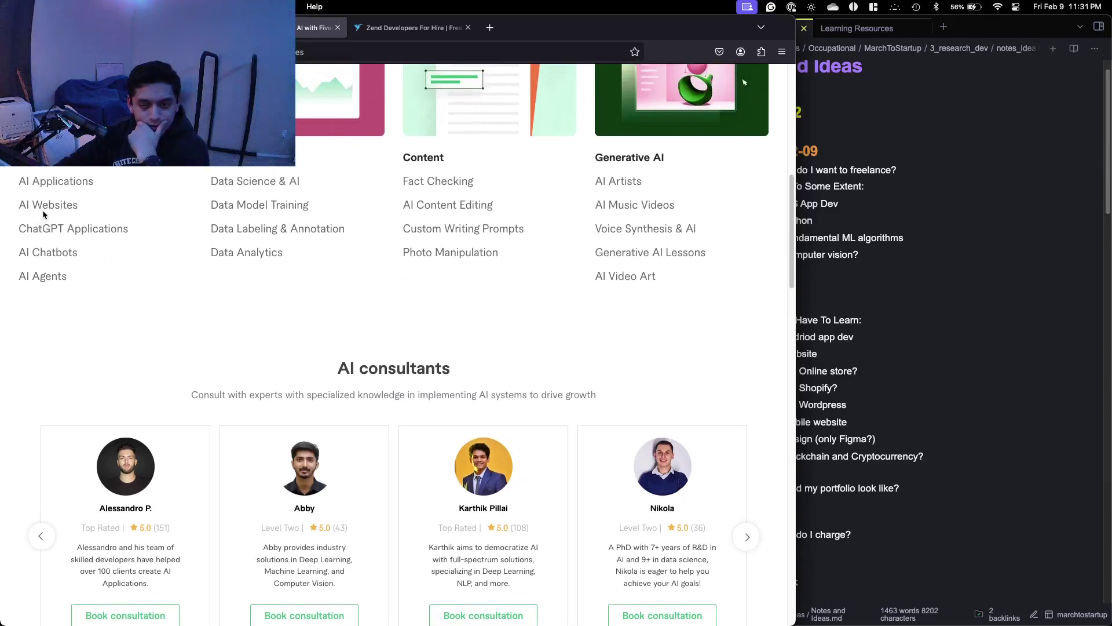
Switch to the notes and add the bullet "AI Development" below "Blockchain and Cryptocurrency?".
click(913, 307)
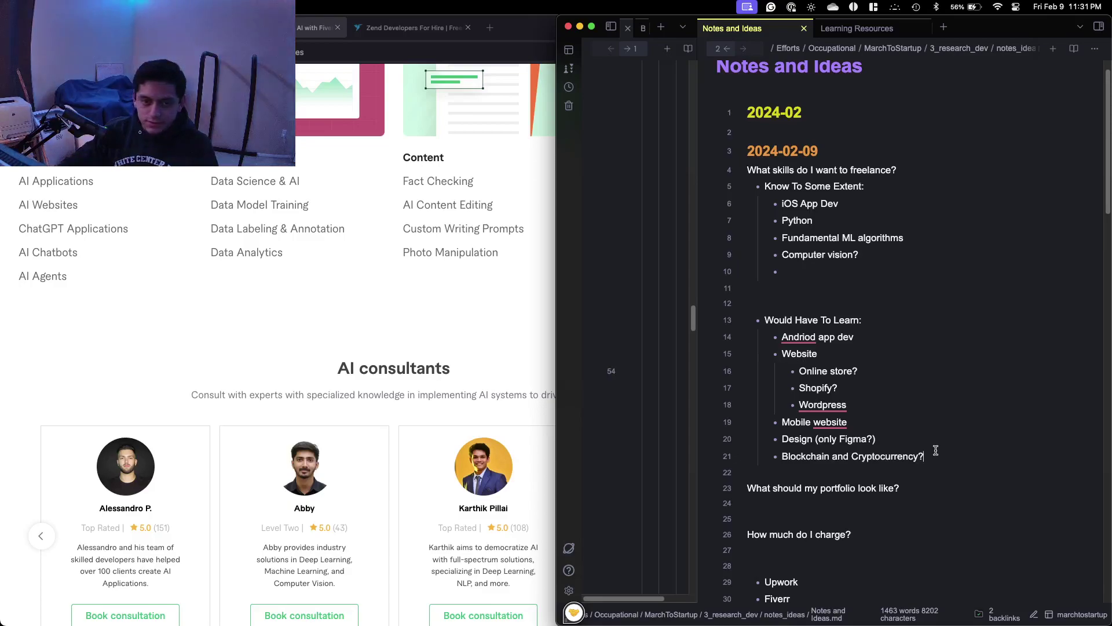
key(Return)
text(AI)
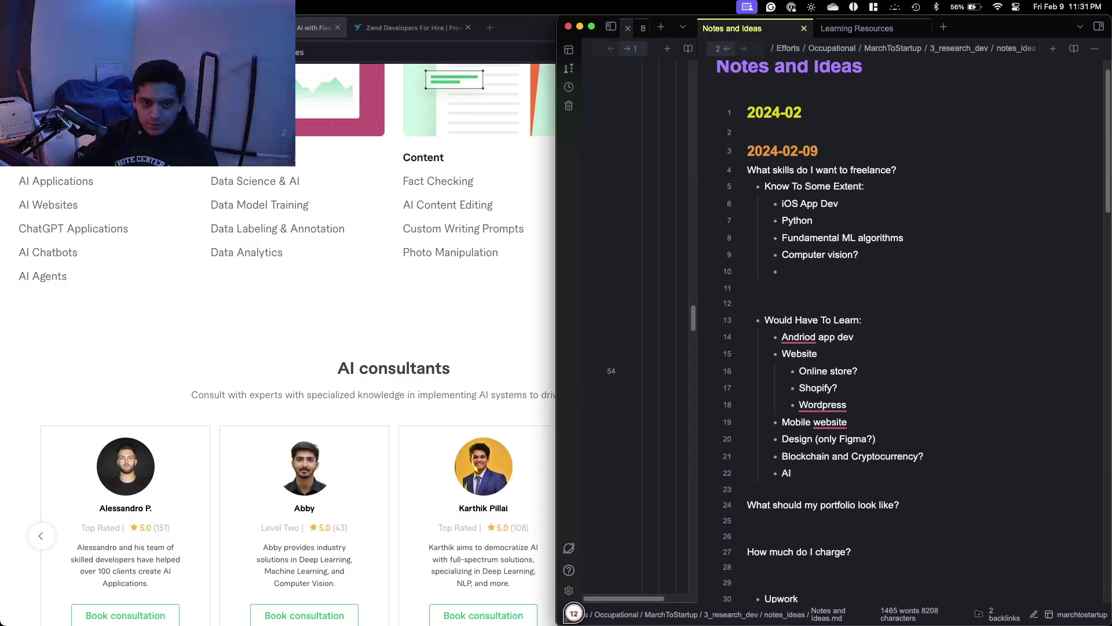
text( Development)
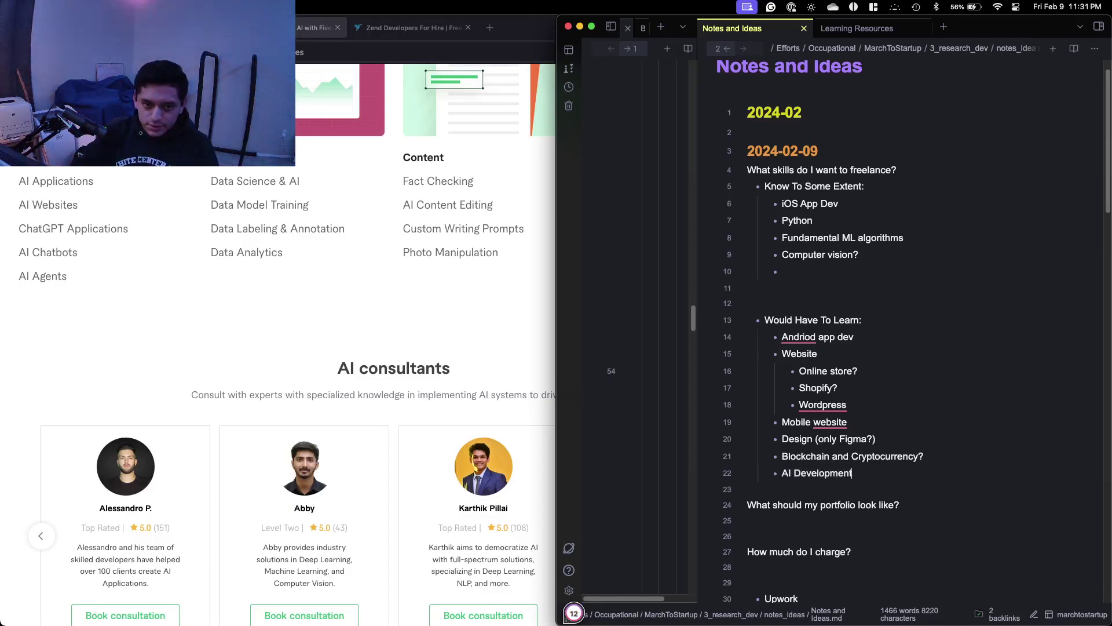
Return to Fiverr, browse the Data Science & AI listings and open the gig "I will do any machine learning task in python".
click(461, 342)
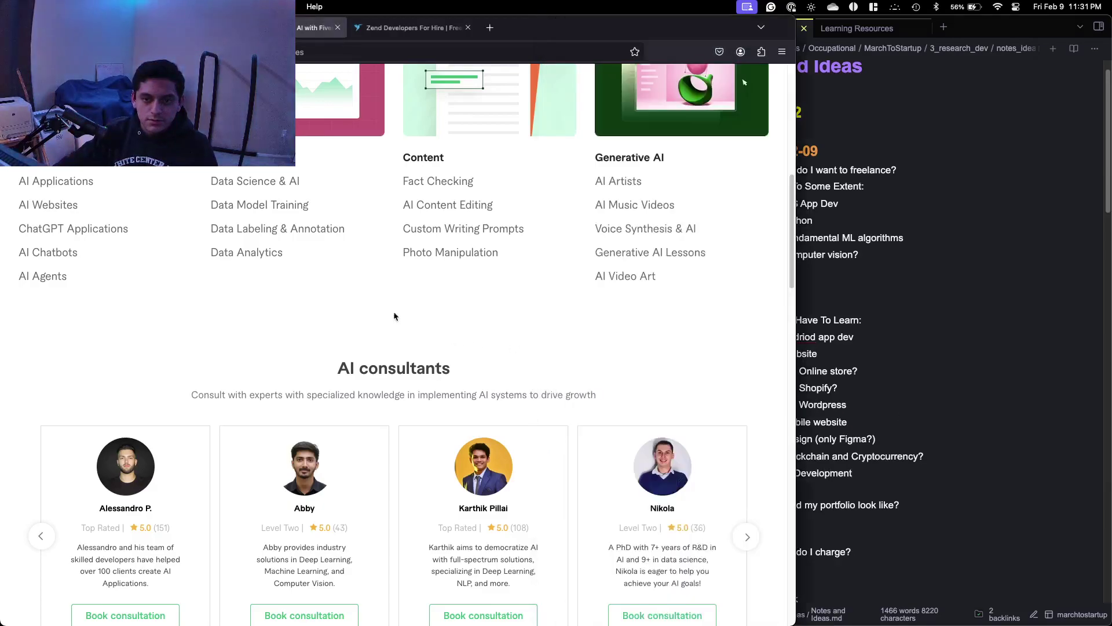
click(275, 185)
scroll(275, 185, down, 5)
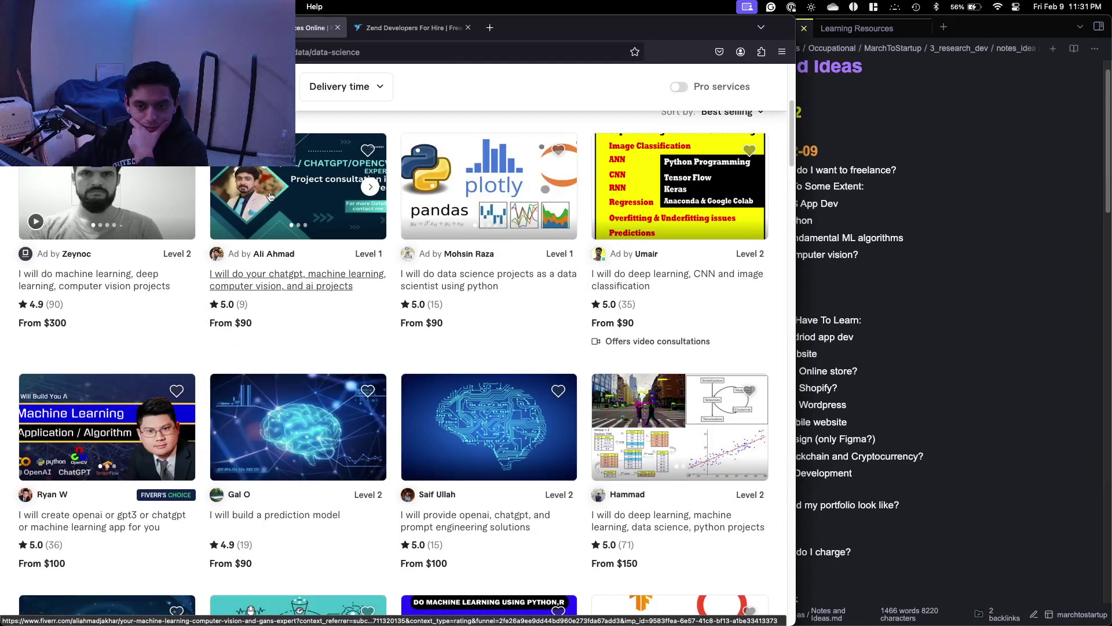
scroll(269, 196, down, 3)
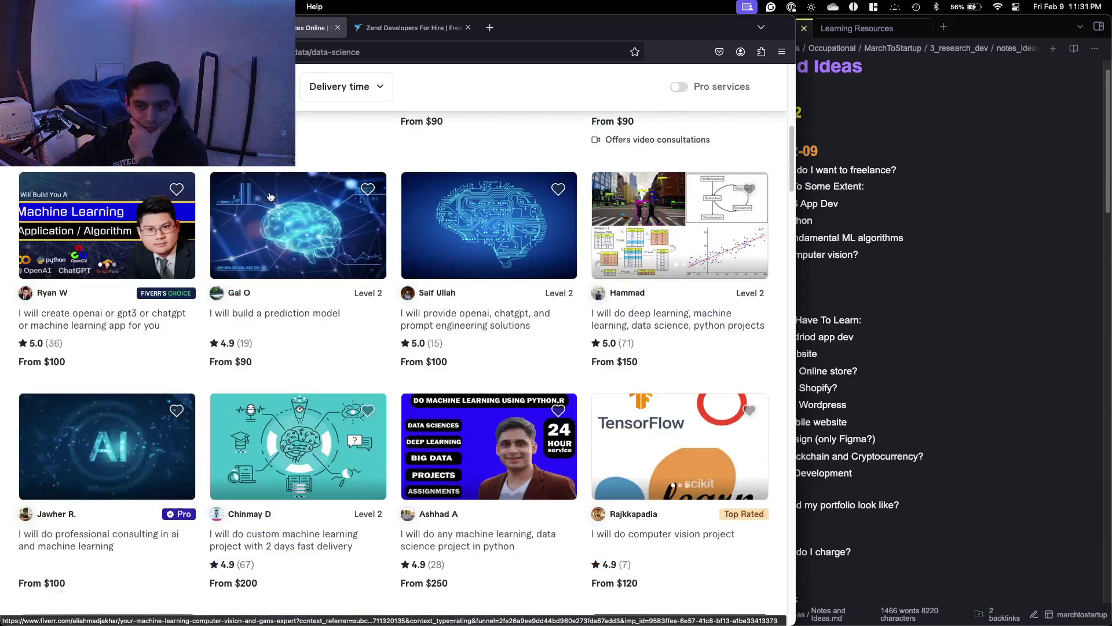
scroll(270, 196, down, 4)
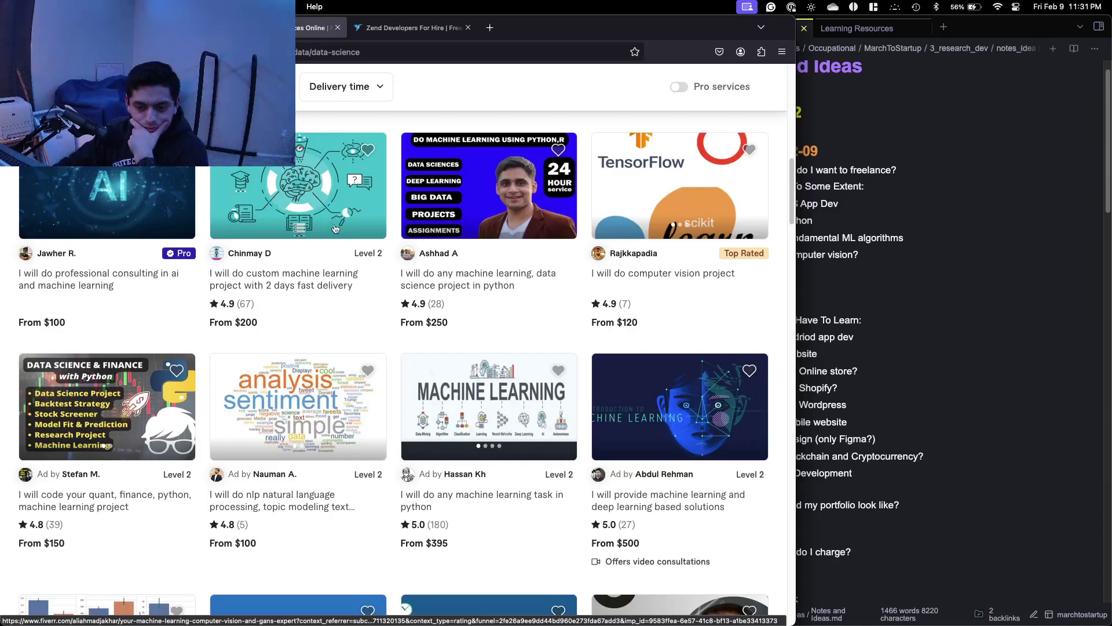
click(446, 413)
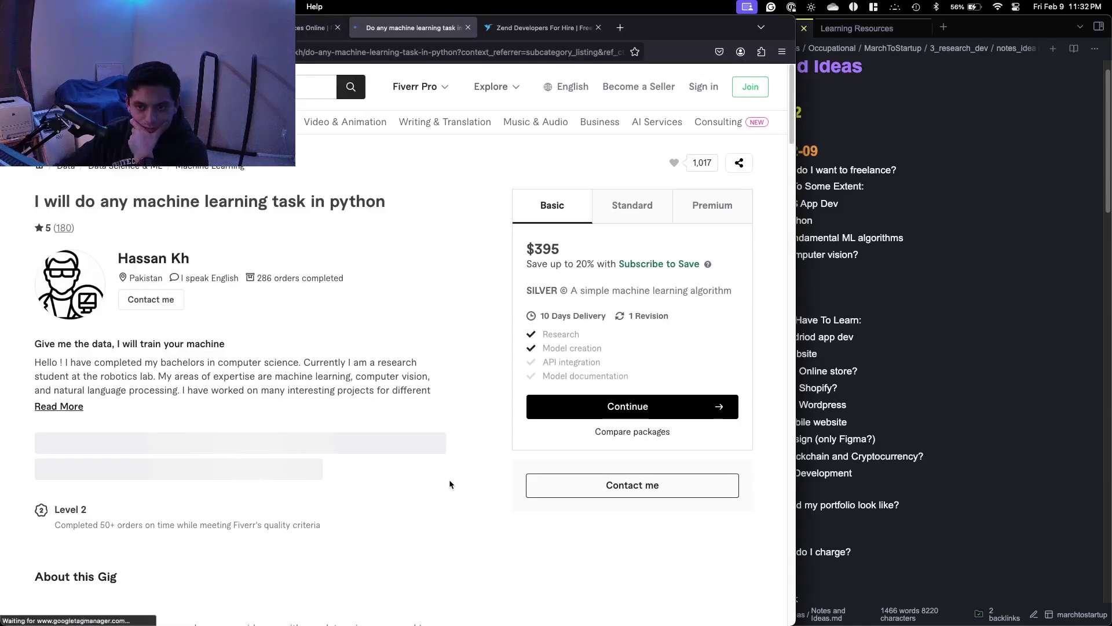
Examine the machine learning gig's seller summary, expertise, tools and the comparison of its Basic, Standard and Premium packages.
scroll(426, 319, down, 2)
scroll(424, 314, down, 6)
scroll(424, 315, up, 5)
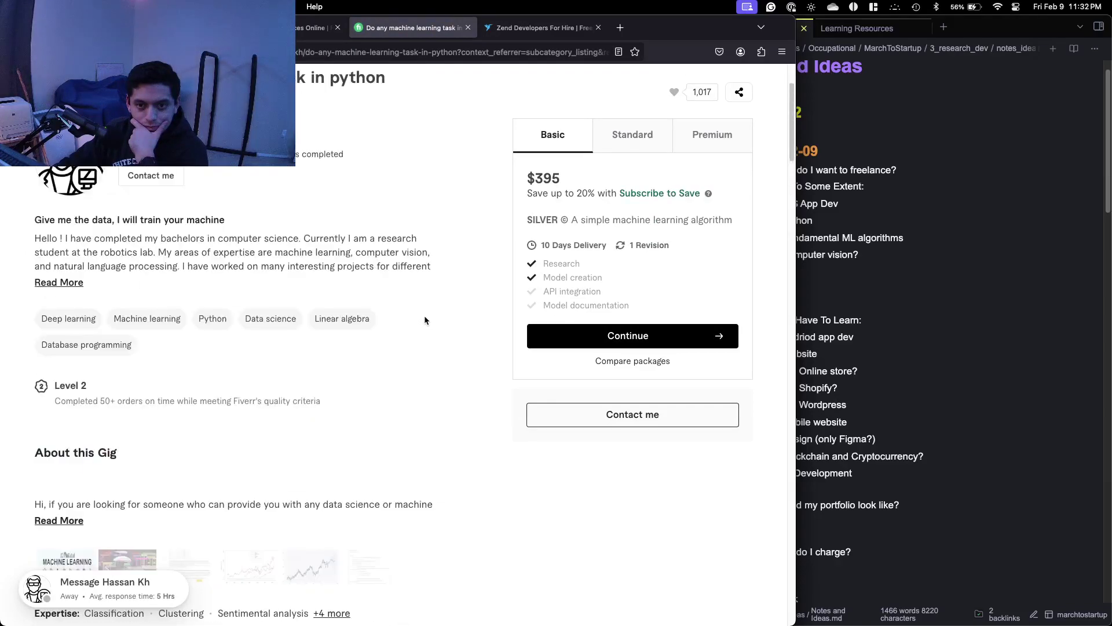
scroll(419, 321, down, 10)
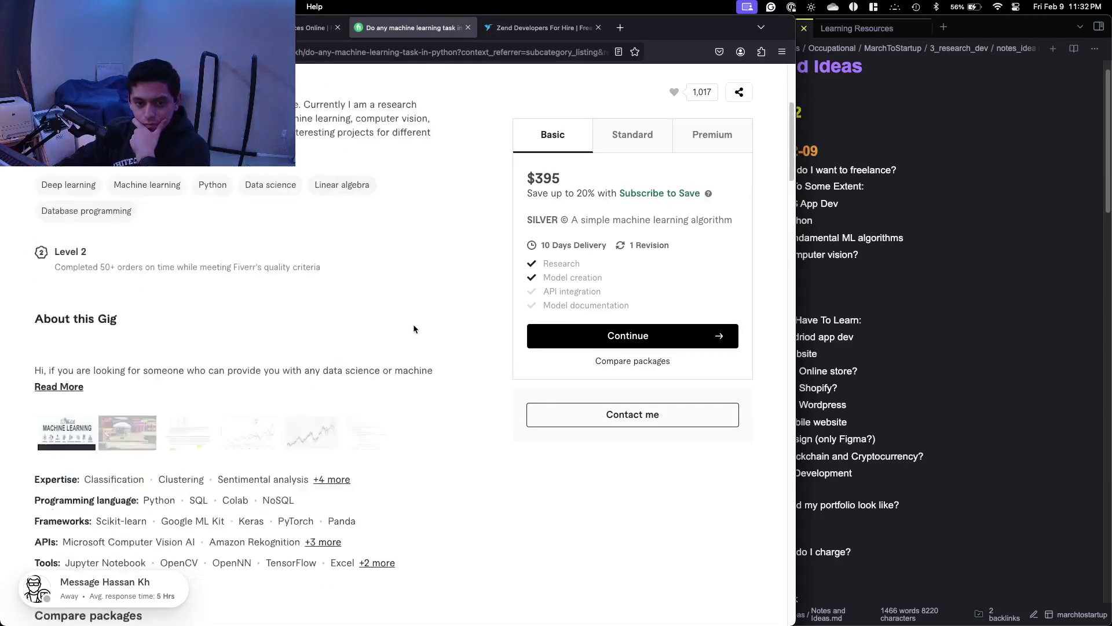
scroll(388, 329, down, 4)
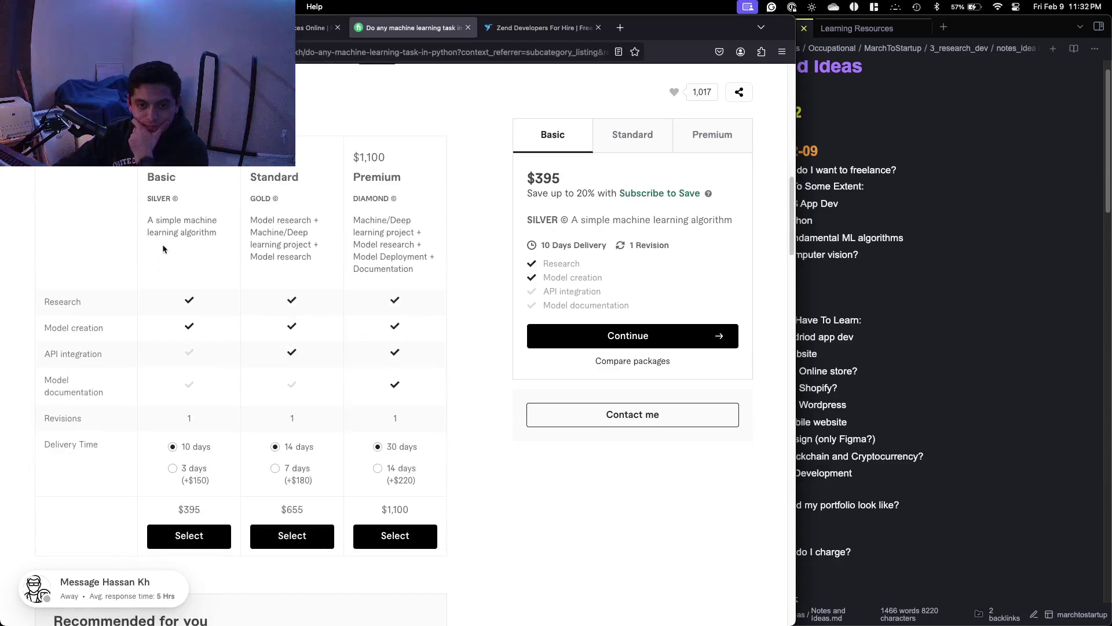
drag(162, 224, 185, 235)
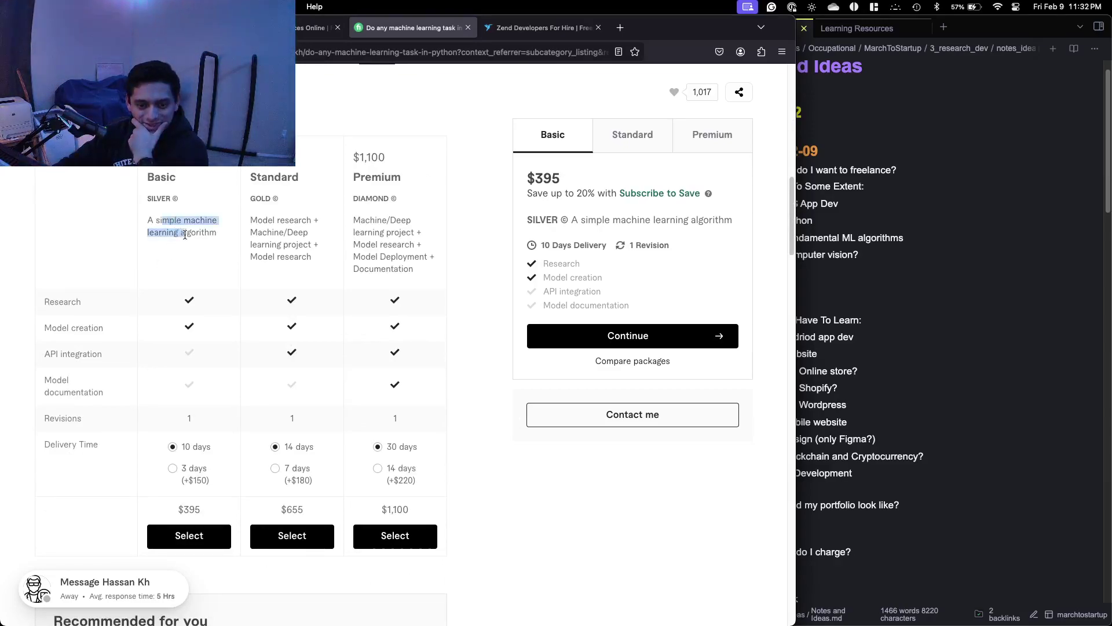
Read through the gig's FAQ, rating breakdown and customer reviews, returning to the gig title.
scroll(400, 348, down, 9)
scroll(614, 177, up, 1)
scroll(614, 177, down, 12)
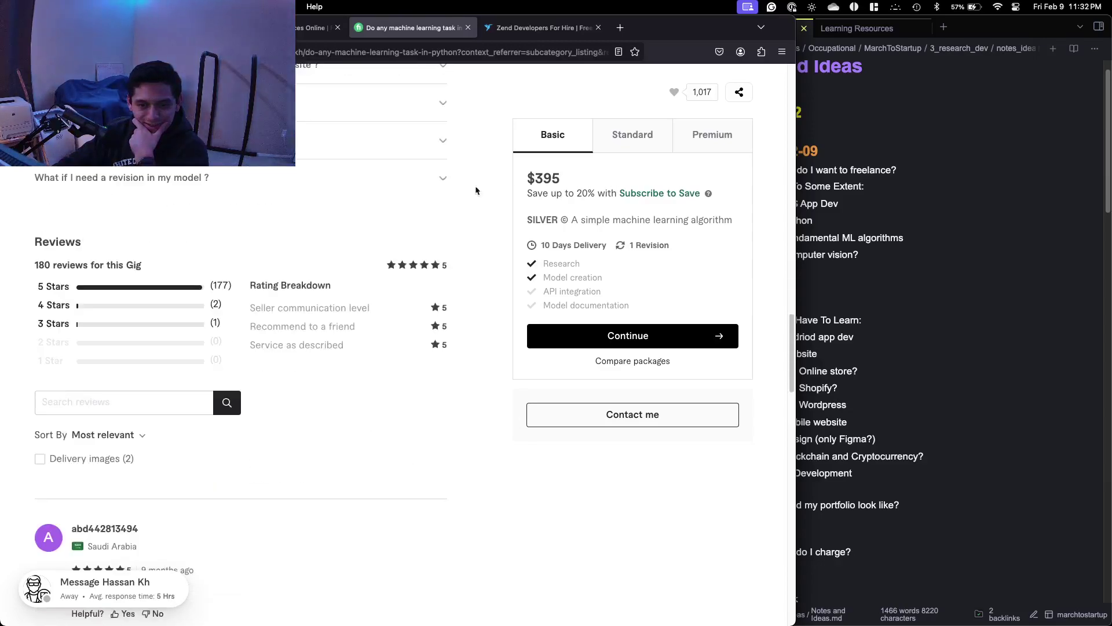
scroll(348, 191, down, 1)
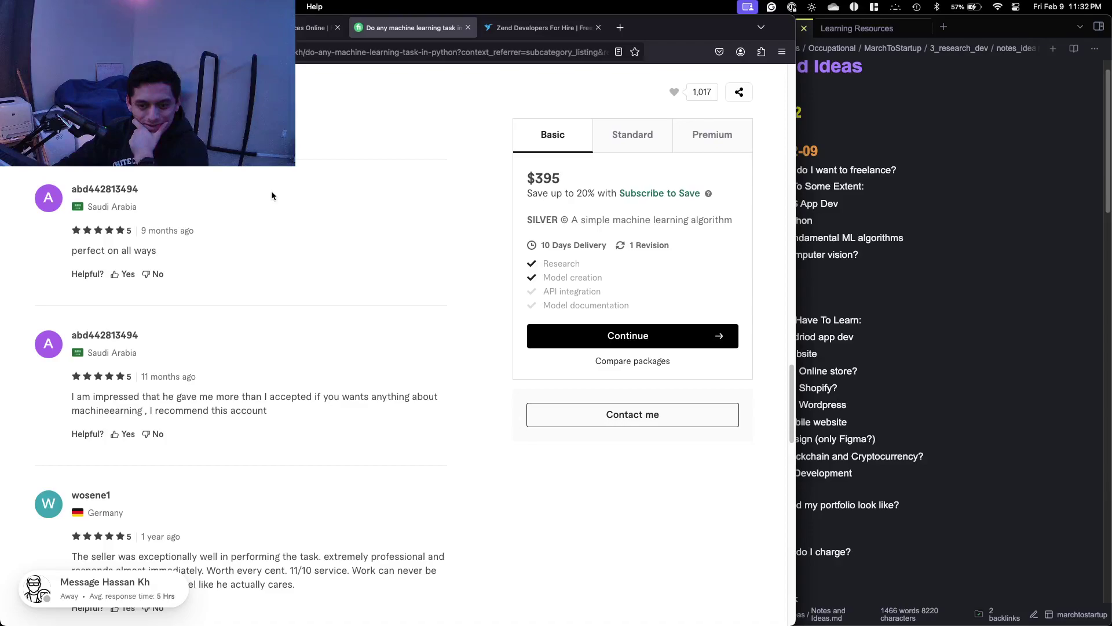
scroll(271, 195, down, 4)
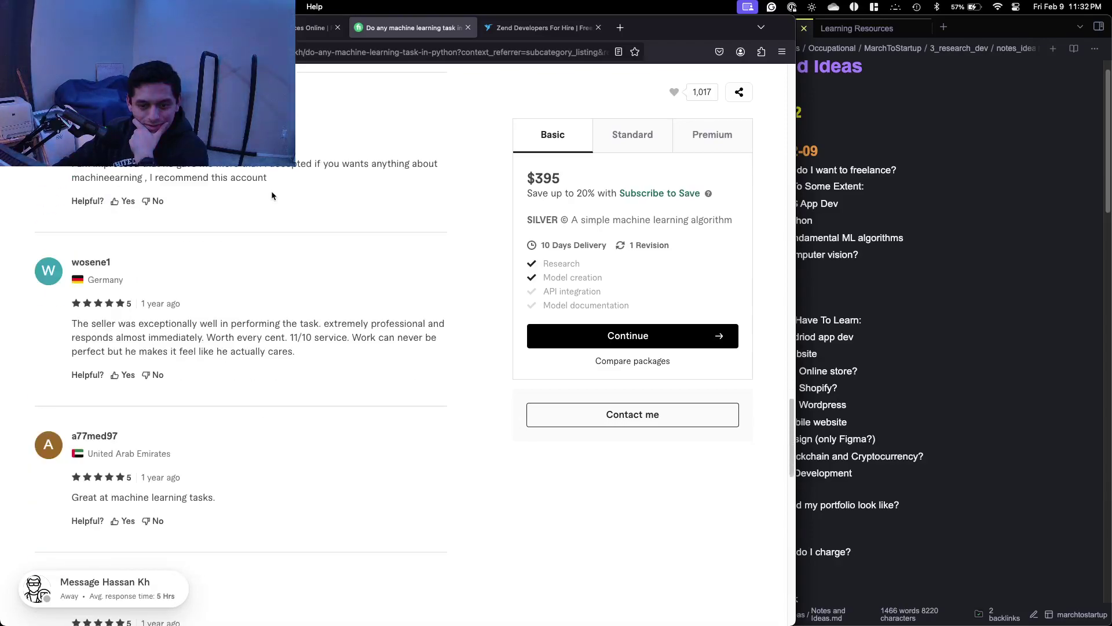
scroll(272, 195, down, 3)
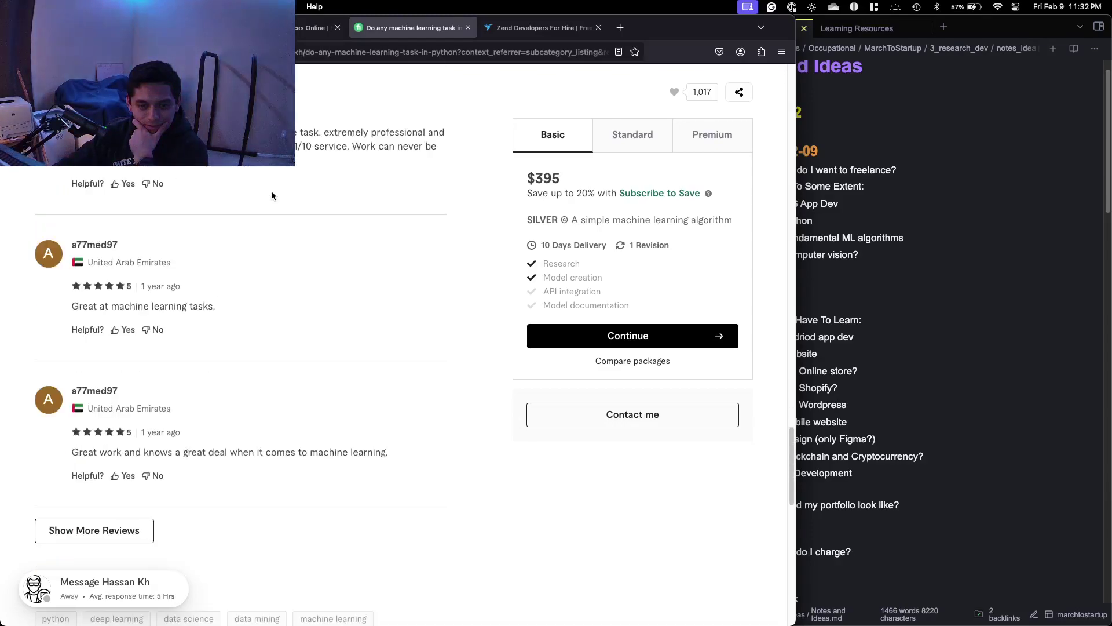
scroll(272, 196, down, 5)
scroll(271, 196, up, 15)
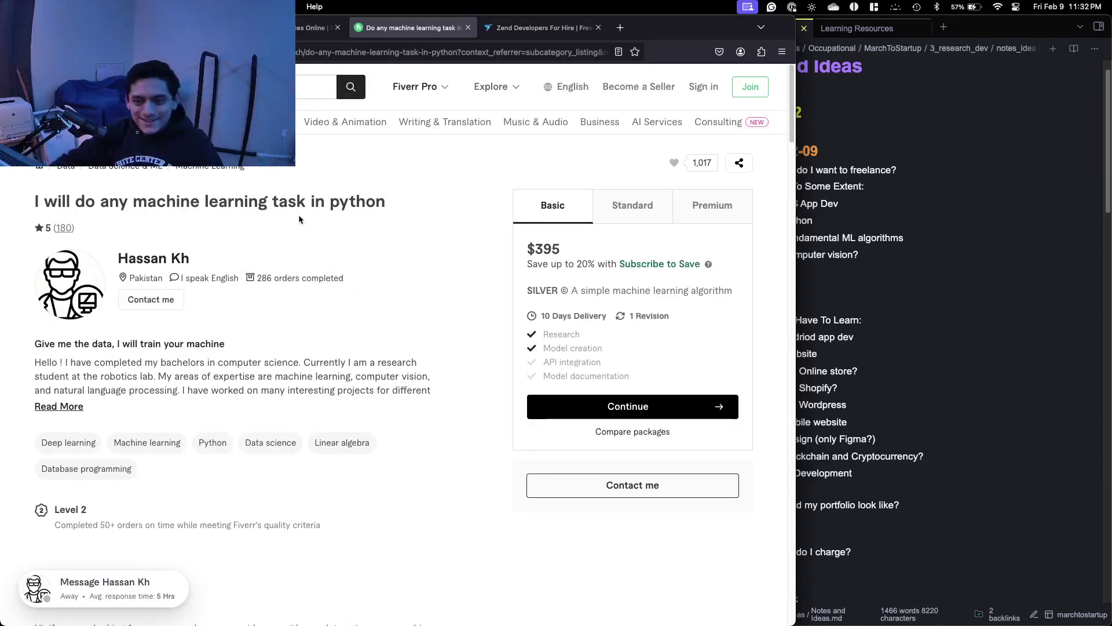
Go over the gig's package comparison and customer reviews once more, ending back at the seller's introduction.
scroll(286, 218, down, 1)
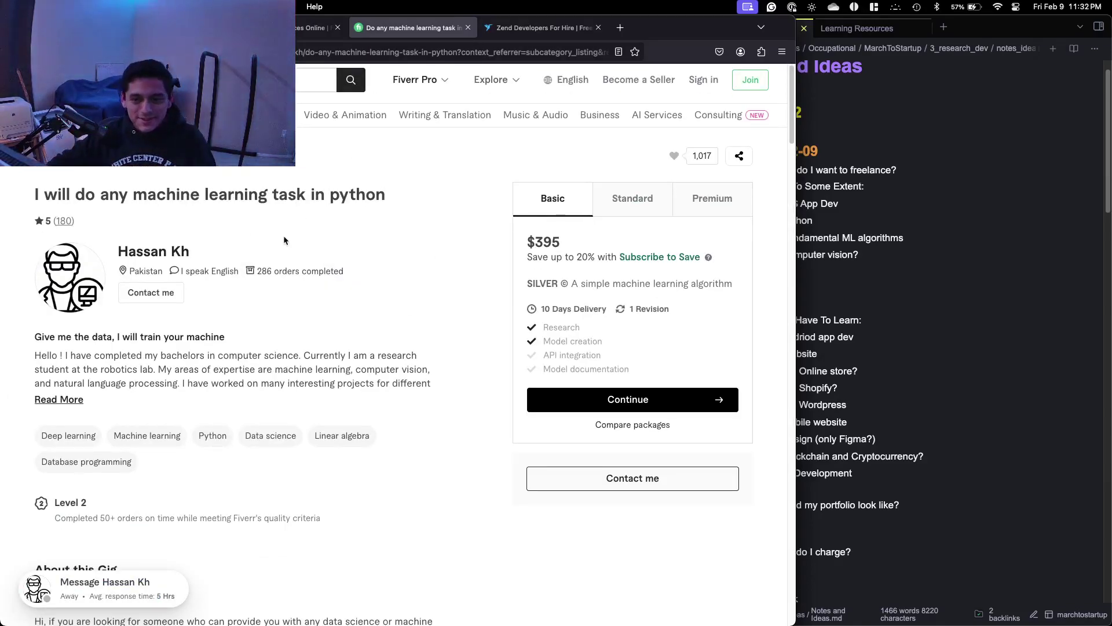
scroll(281, 237, down, 15)
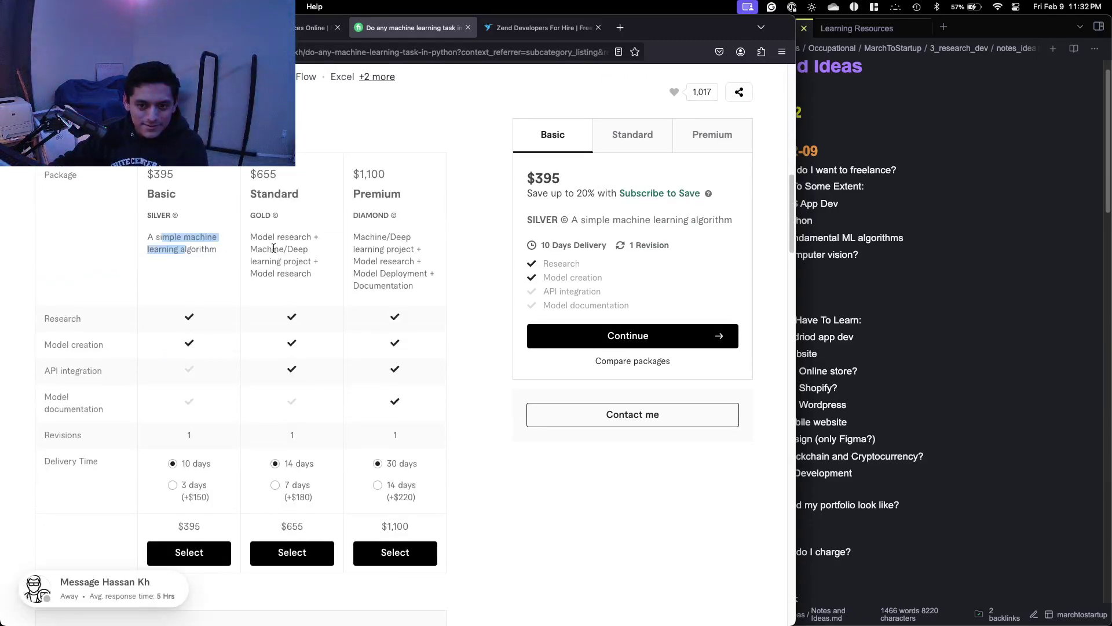
scroll(273, 248, down, 15)
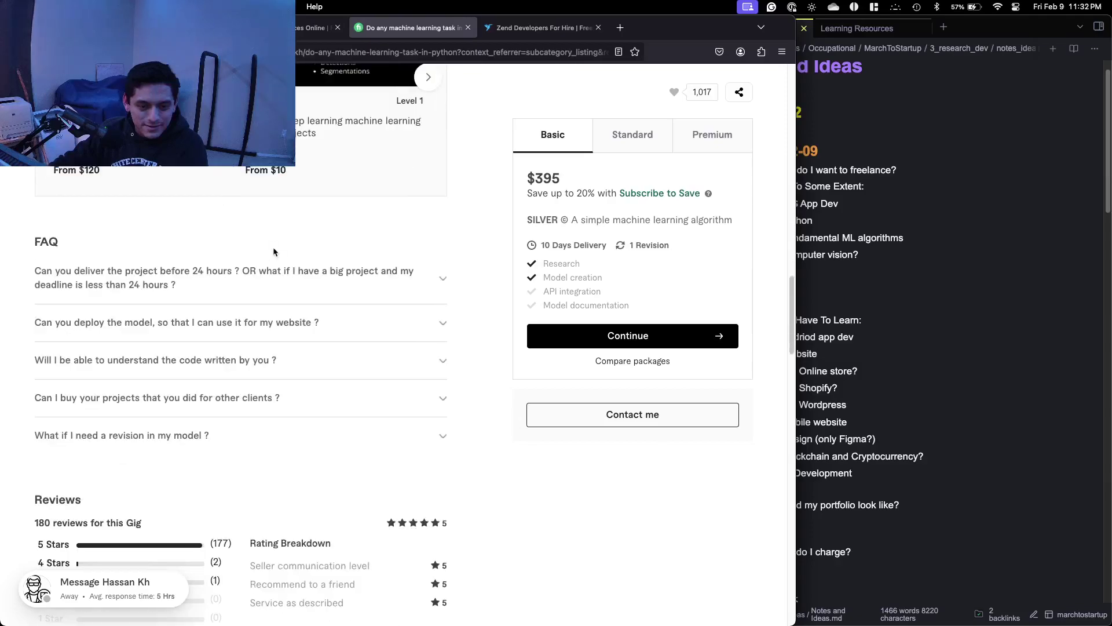
scroll(273, 247, down, 5)
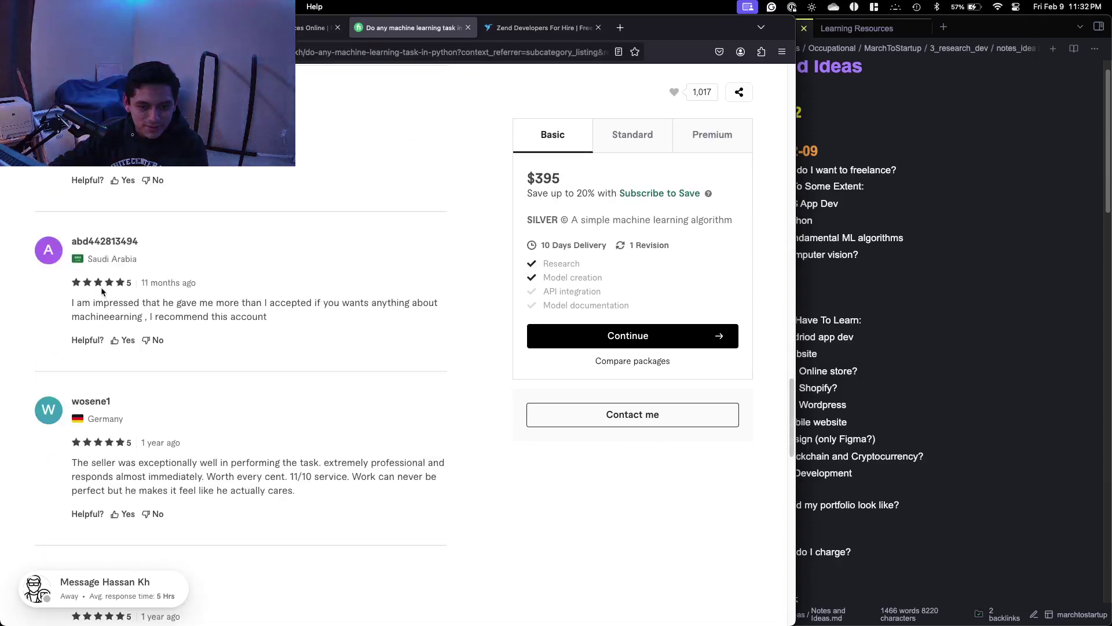
scroll(101, 287, down, 4)
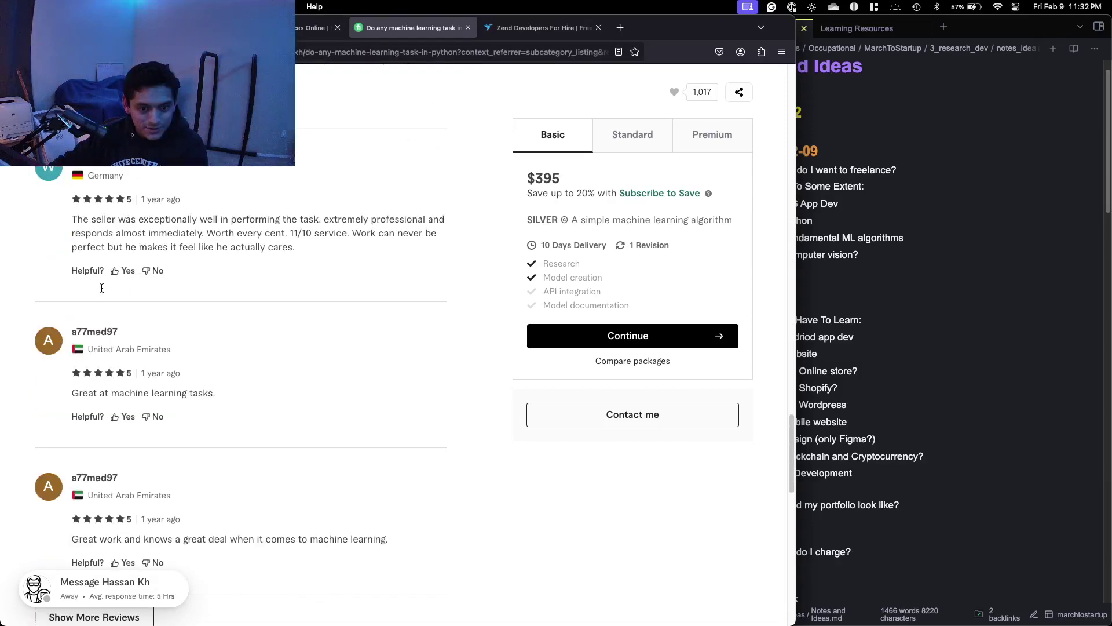
scroll(101, 288, down, 3)
scroll(103, 287, up, 7)
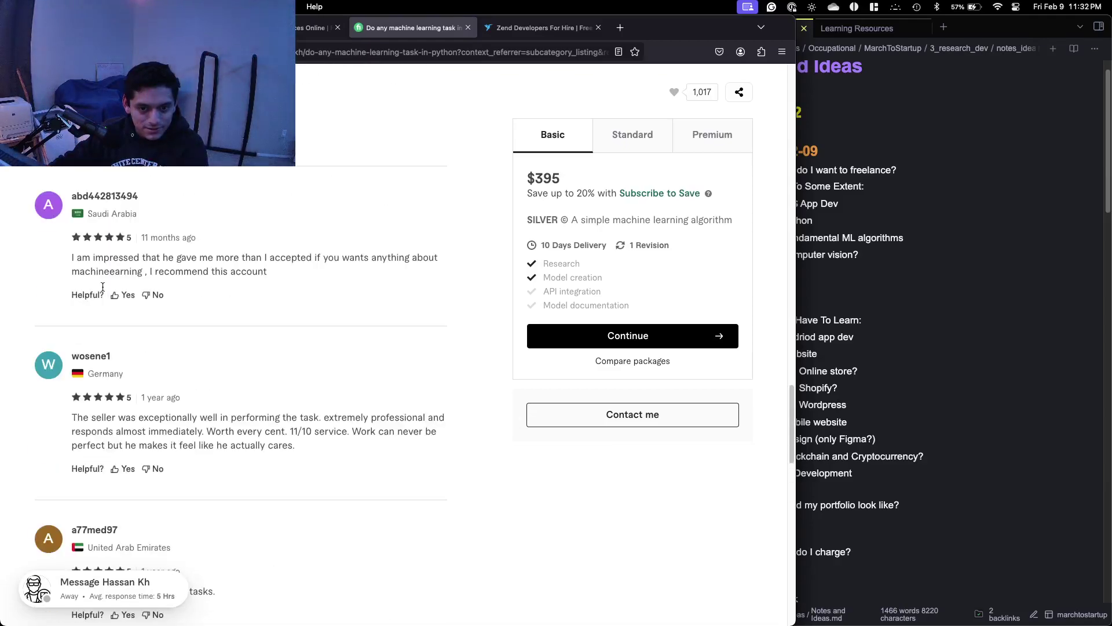
scroll(103, 286, up, 5)
scroll(102, 286, up, 12)
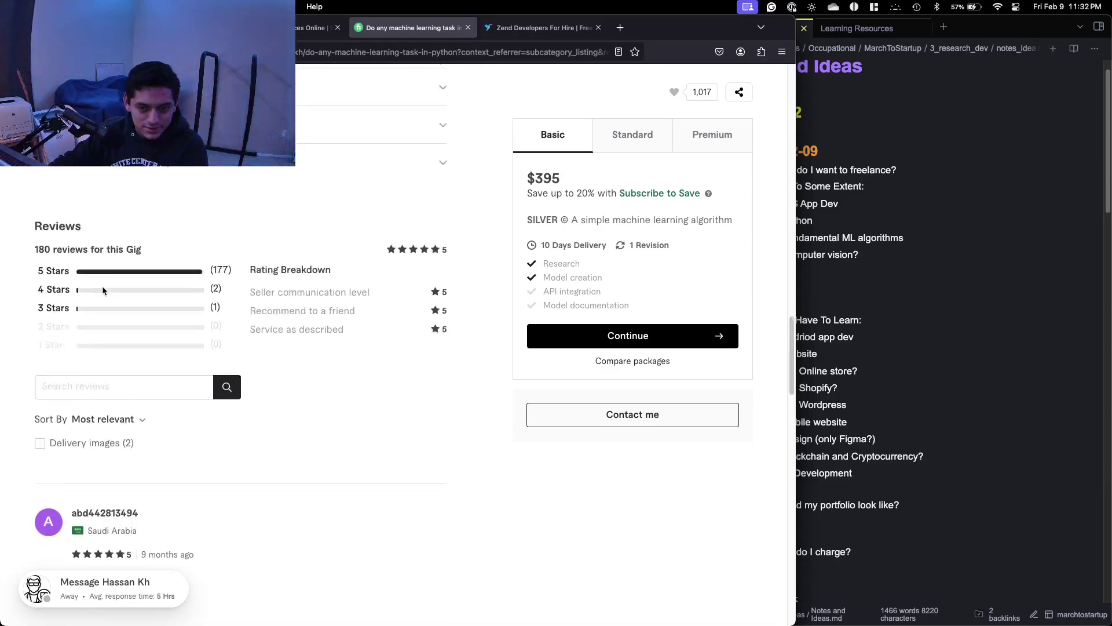
scroll(102, 287, up, 12)
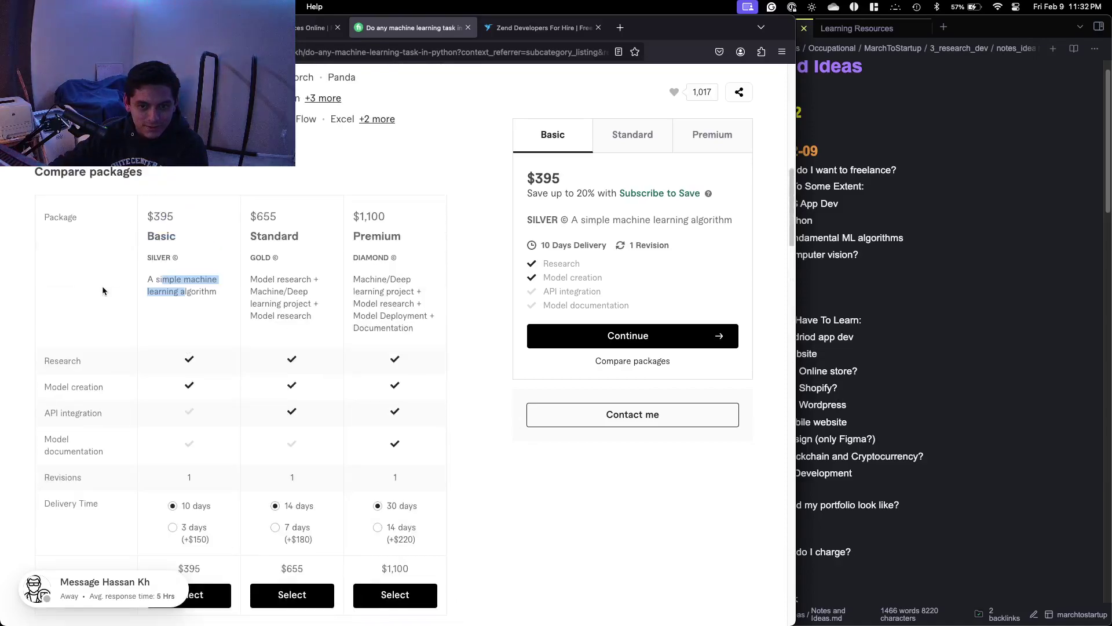
scroll(103, 291, up, 5)
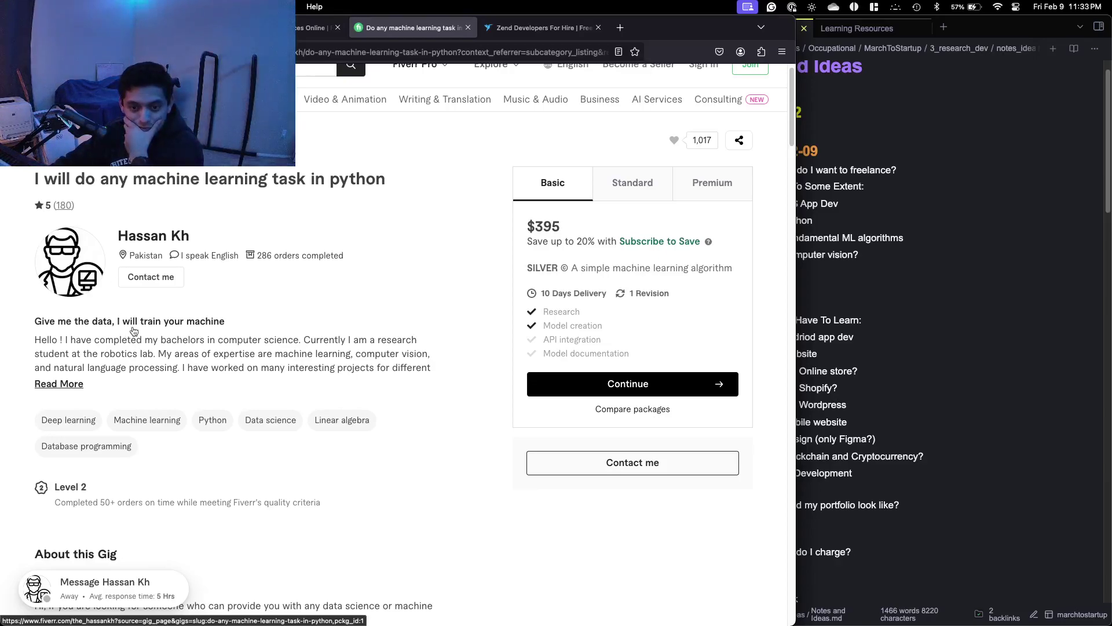
Expand the seller's introduction on the gig page to read the full text.
scroll(116, 347, down, 1)
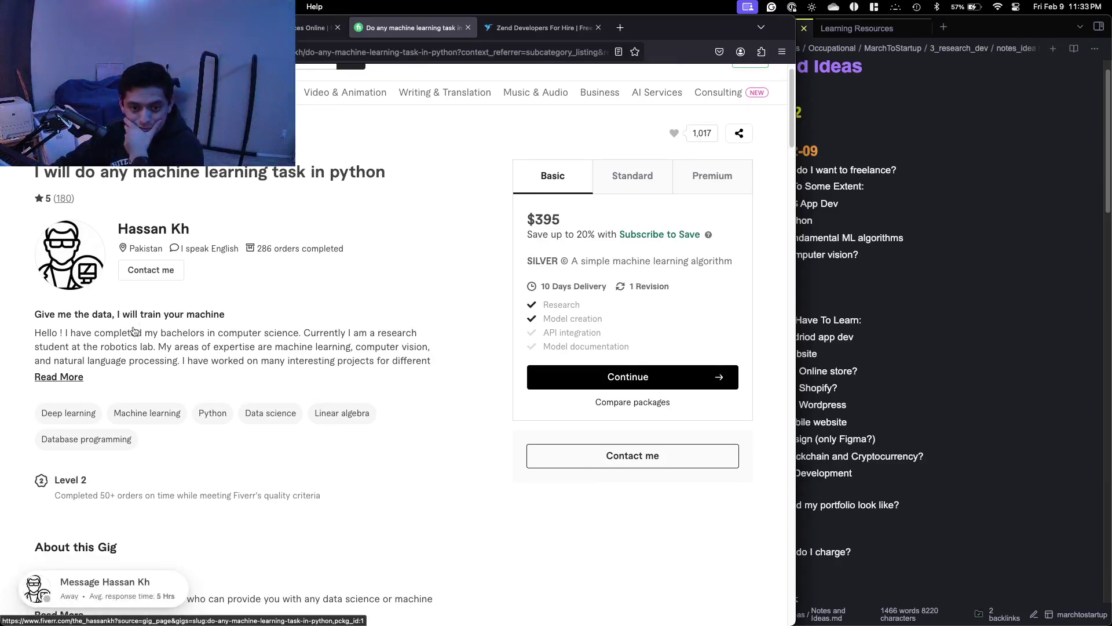
click(79, 376)
scroll(58, 200, down, 1)
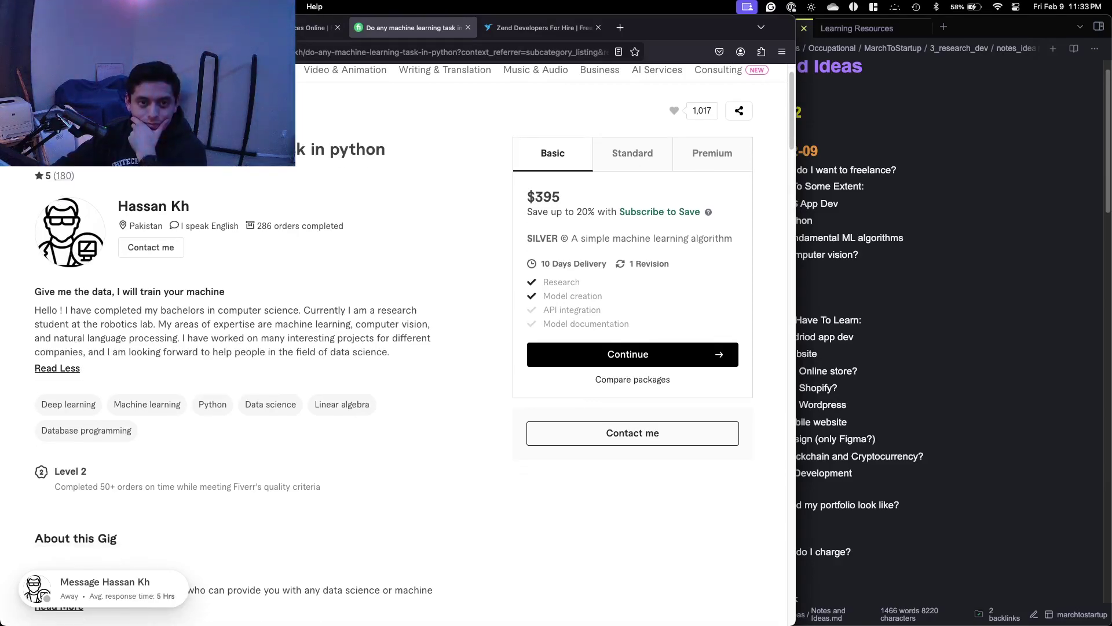
Close the machine learning gig page and return to the start of Fiverr's data science listings.
click(468, 27)
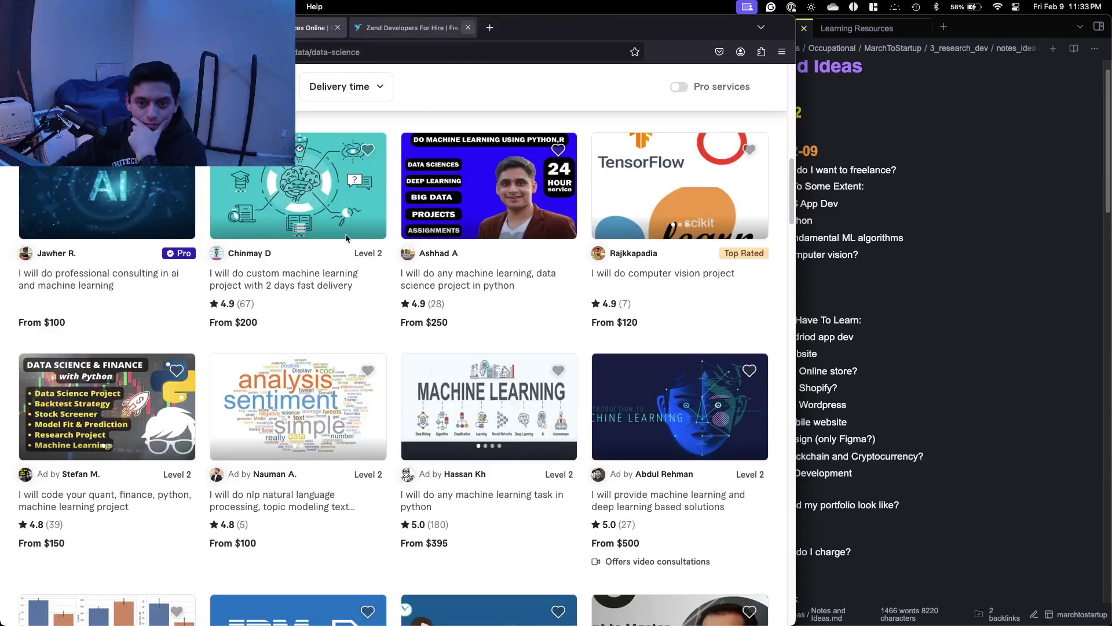
scroll(365, 87, up, 5)
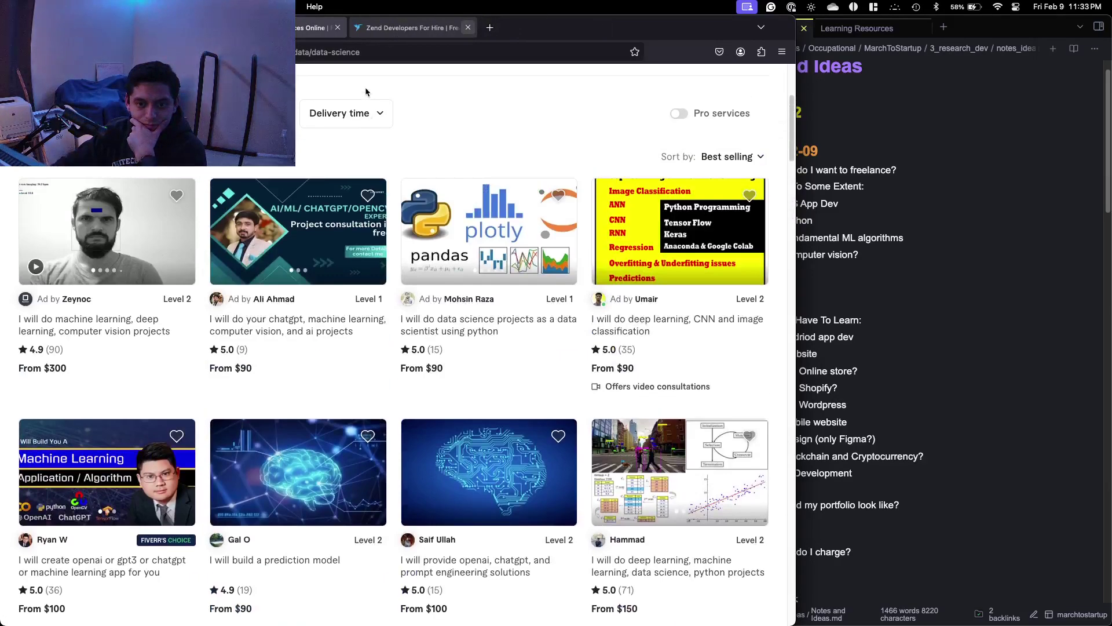
scroll(359, 97, up, 4)
Switch to the Upwork page for a quick look, and check the Zend developers page on Freelancer.
click(185, 28)
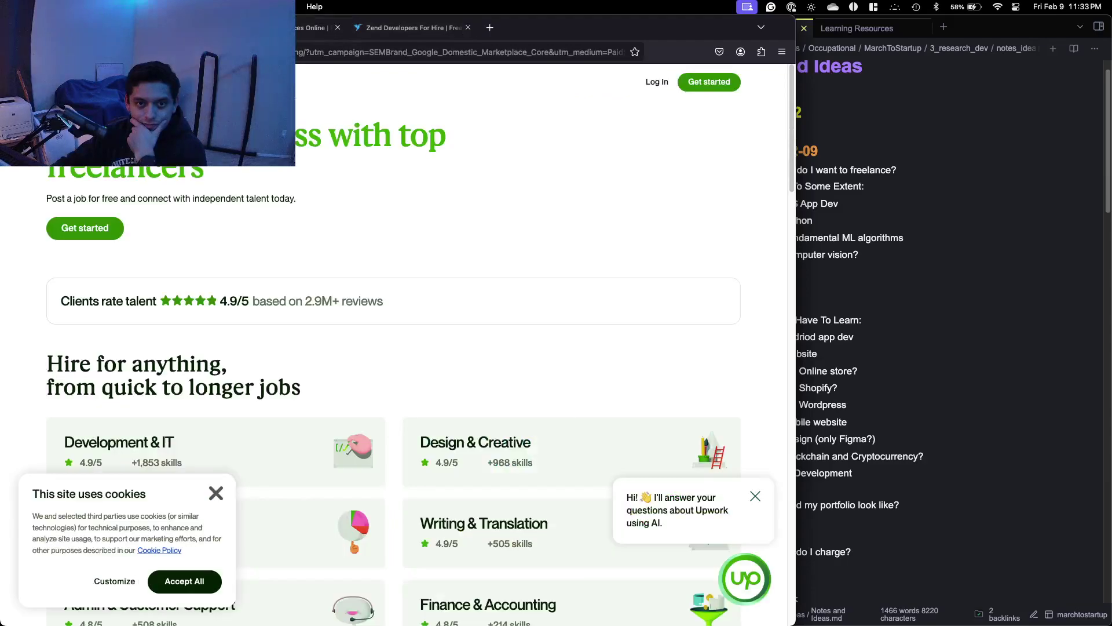
scroll(224, 179, down, 5)
scroll(224, 179, up, 5)
click(402, 27)
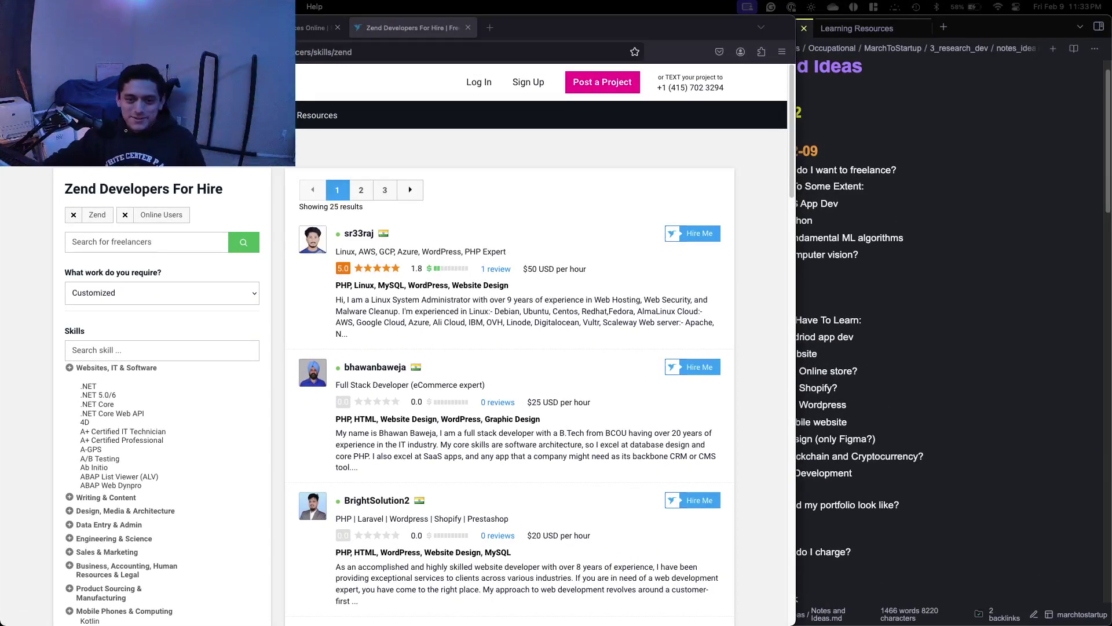
Return to Upwork, dismiss the cookie notice and review the featured freelancers' hourly rates, skills and the "How to hire on Upwork" section.
click(155, 27)
scroll(232, 289, down, 11)
scroll(232, 294, up, 3)
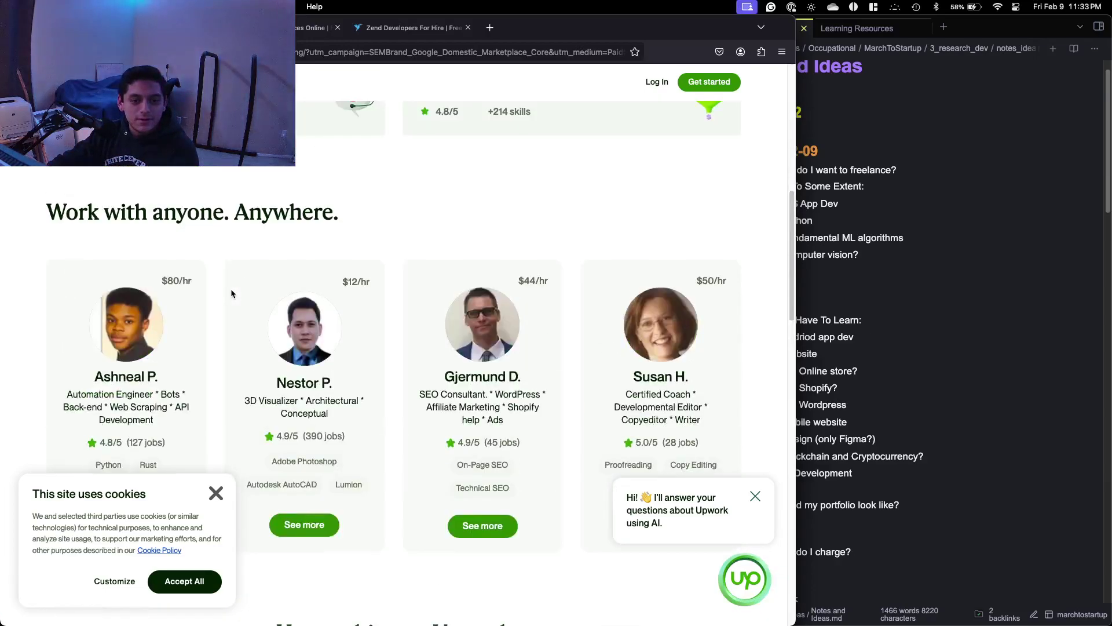
click(213, 493)
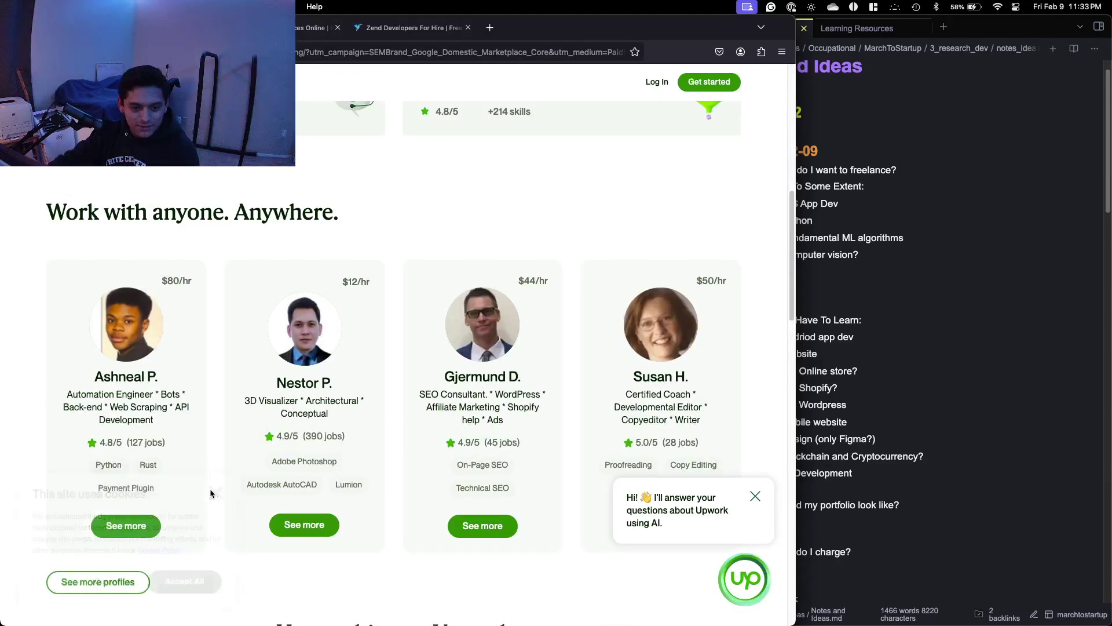
scroll(208, 492, down, 1)
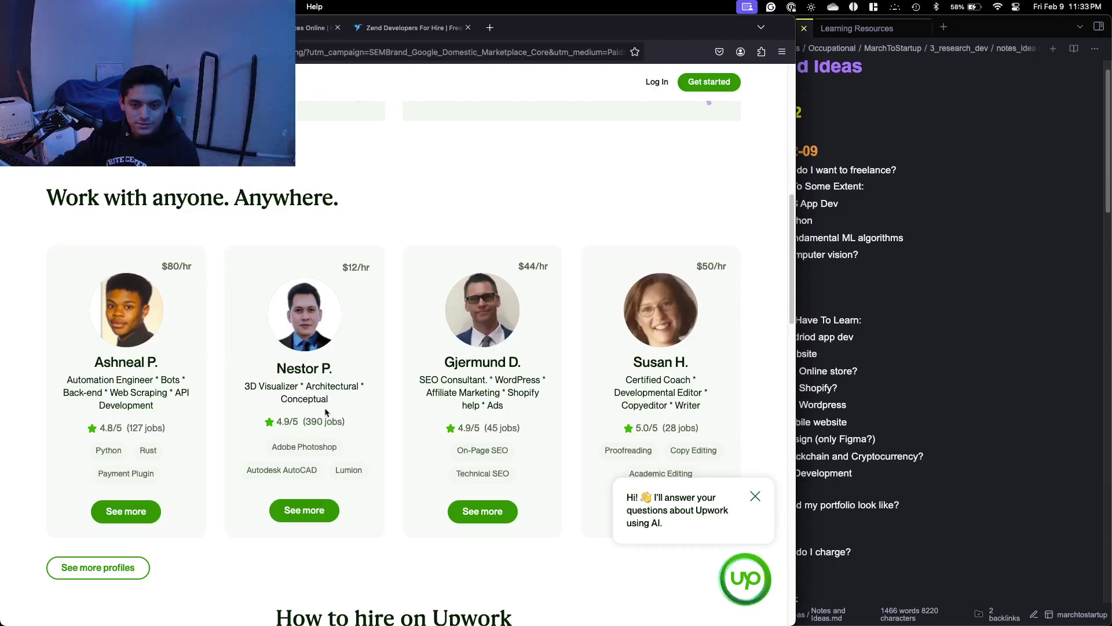
scroll(316, 411, down, 1)
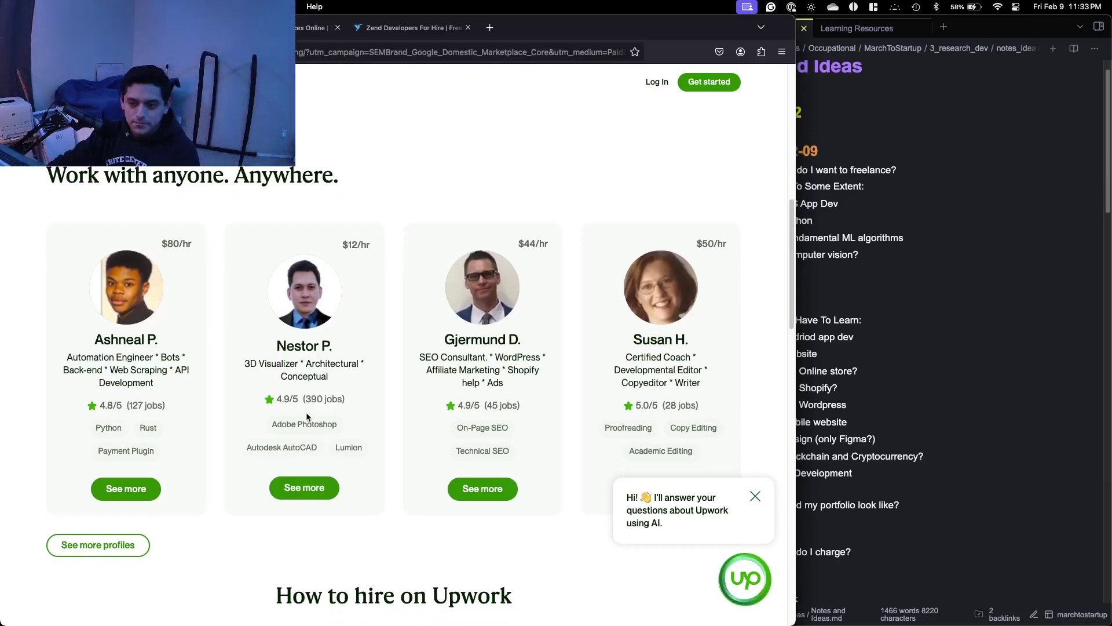
scroll(307, 416, down, 10)
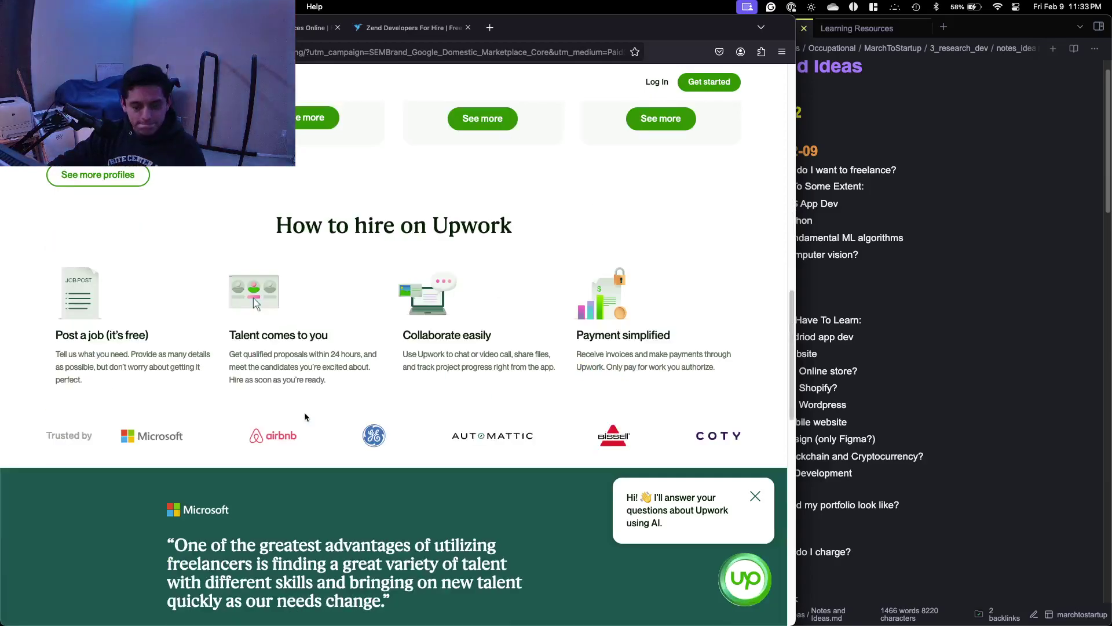
scroll(305, 417, up, 20)
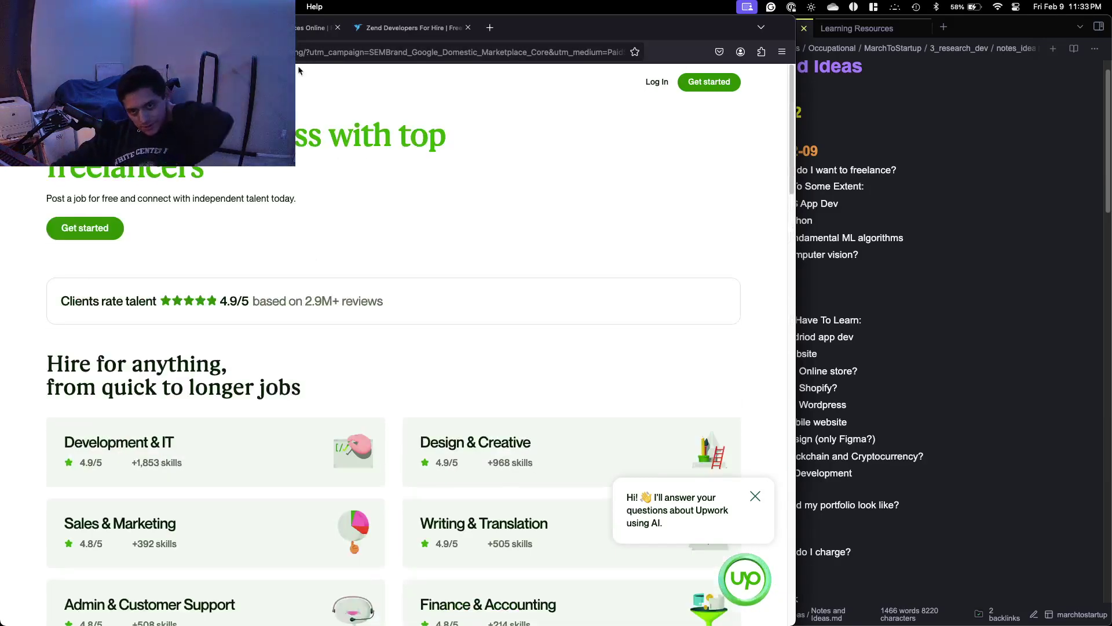
Go back to Fiverr's data science listings and browse the machine learning and computer vision gigs with their starting prices.
click(313, 27)
scroll(275, 259, down, 10)
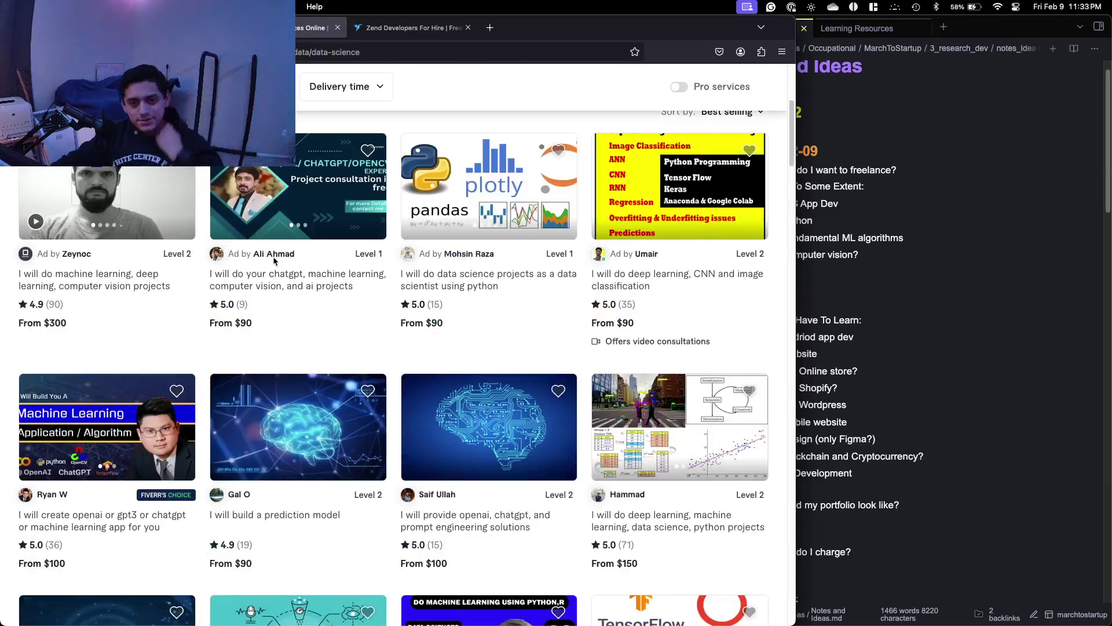
scroll(274, 263, down, 8)
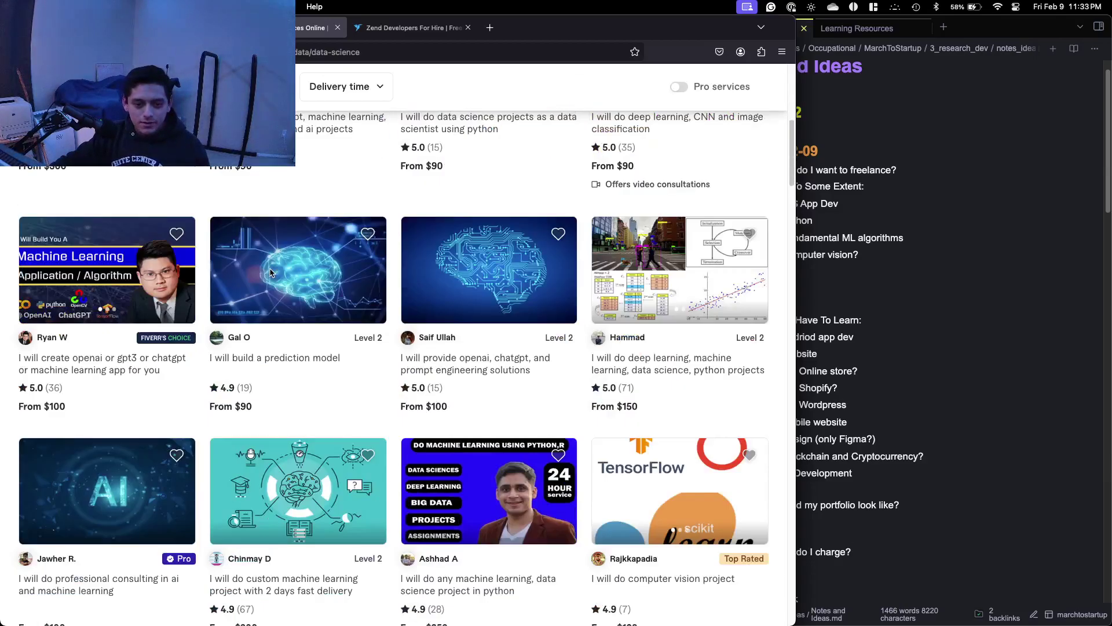
scroll(266, 273, down, 9)
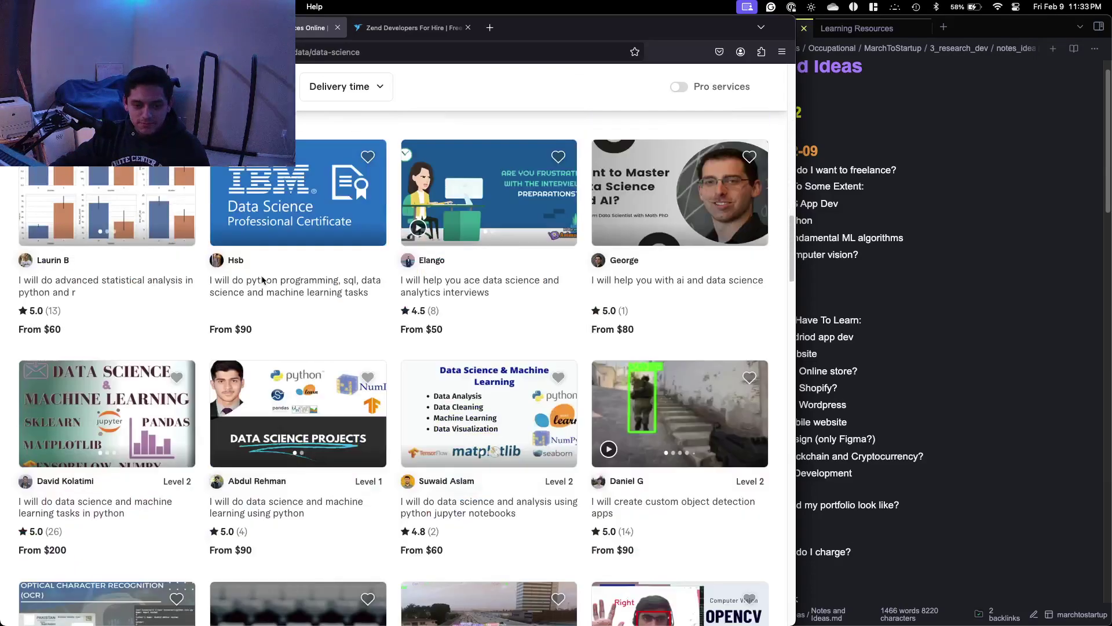
scroll(262, 280, down, 5)
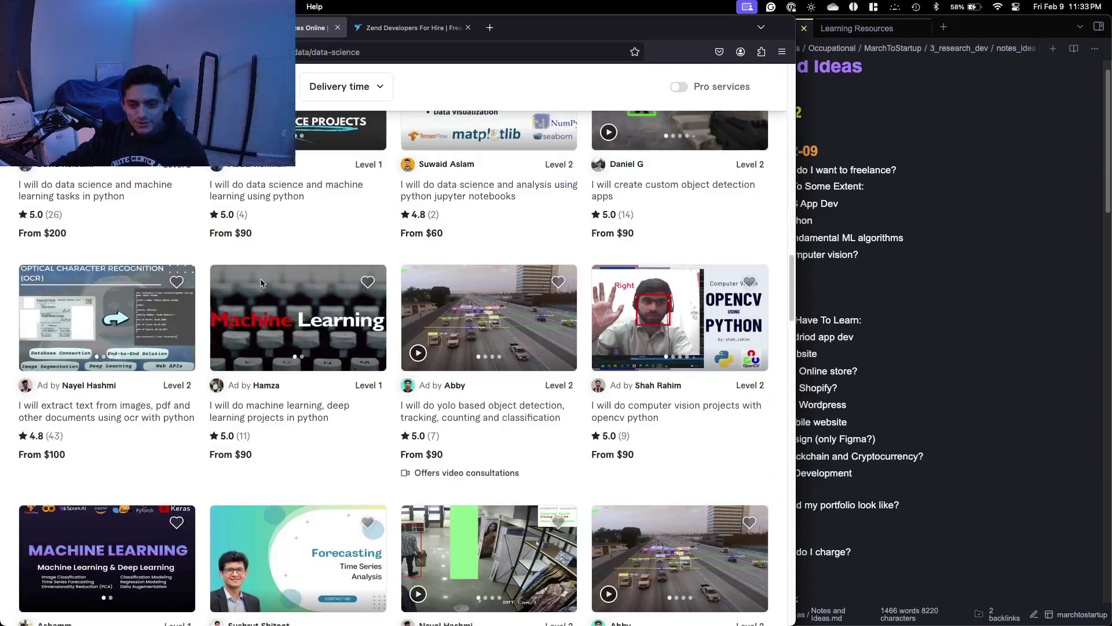
scroll(261, 283, down, 3)
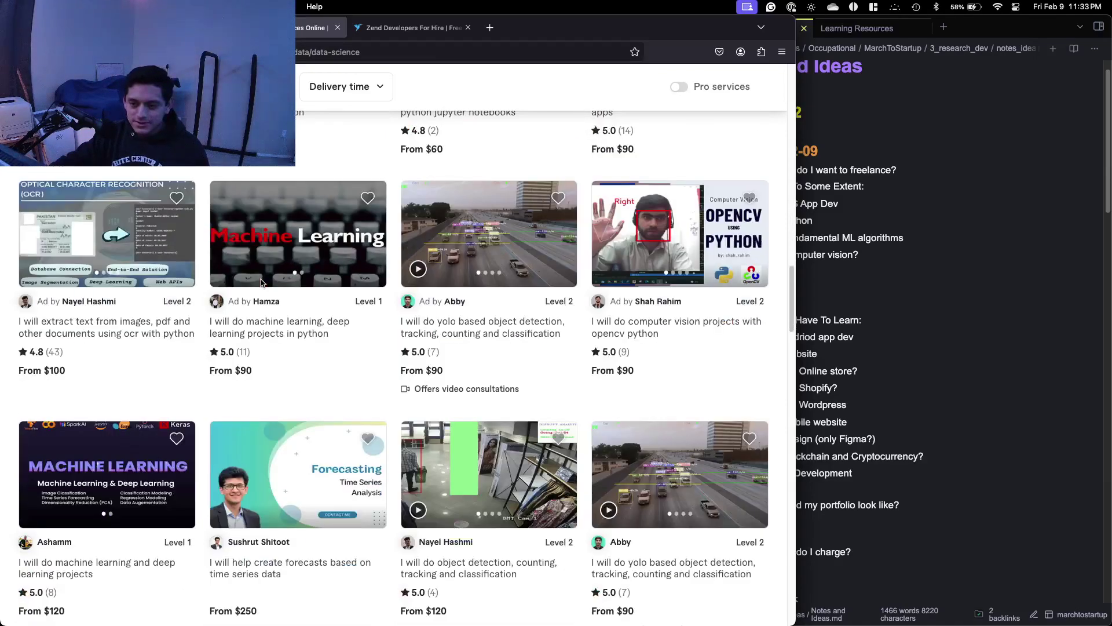
Browse further through Fiverr's data science listings and open the gig for image processing using OpenCV and Python.
scroll(262, 282, down, 5)
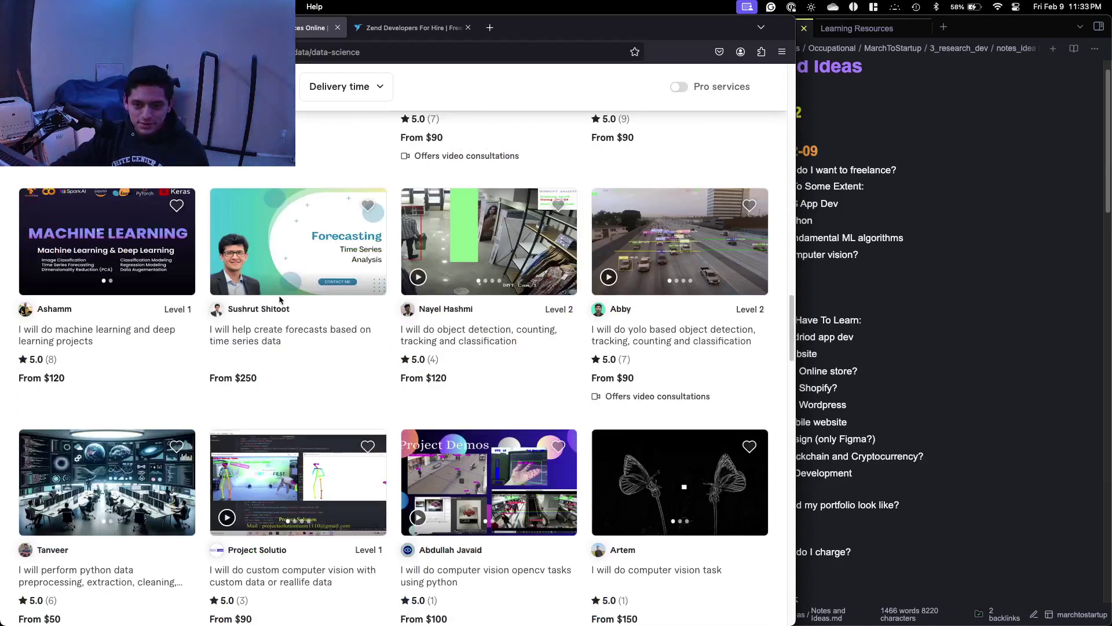
scroll(358, 363, down, 8)
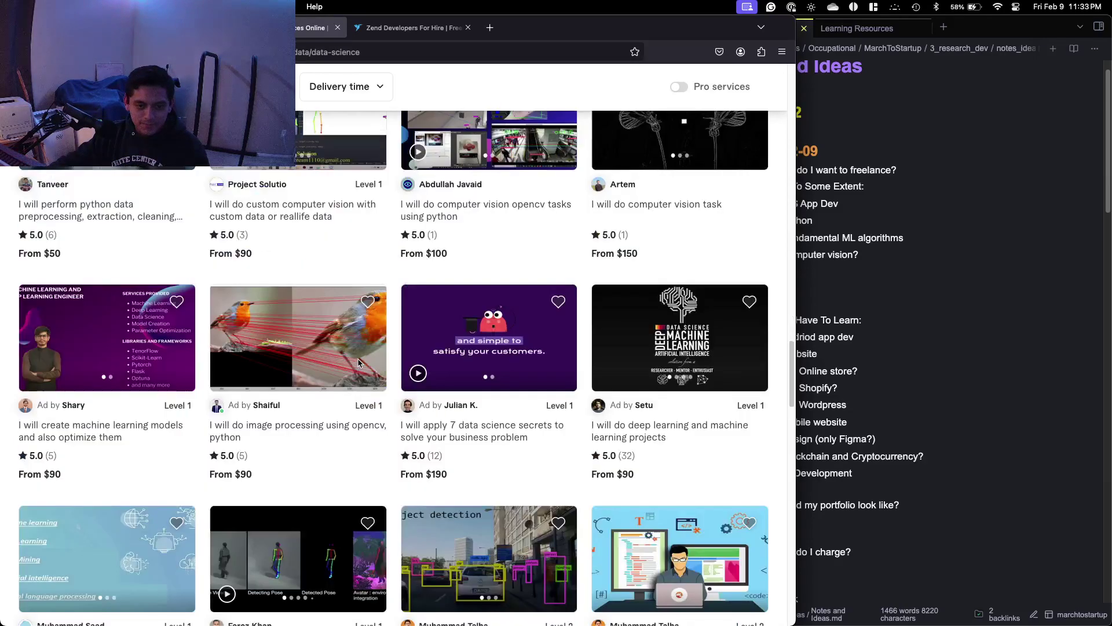
scroll(358, 363, up, 5)
scroll(358, 363, down, 3)
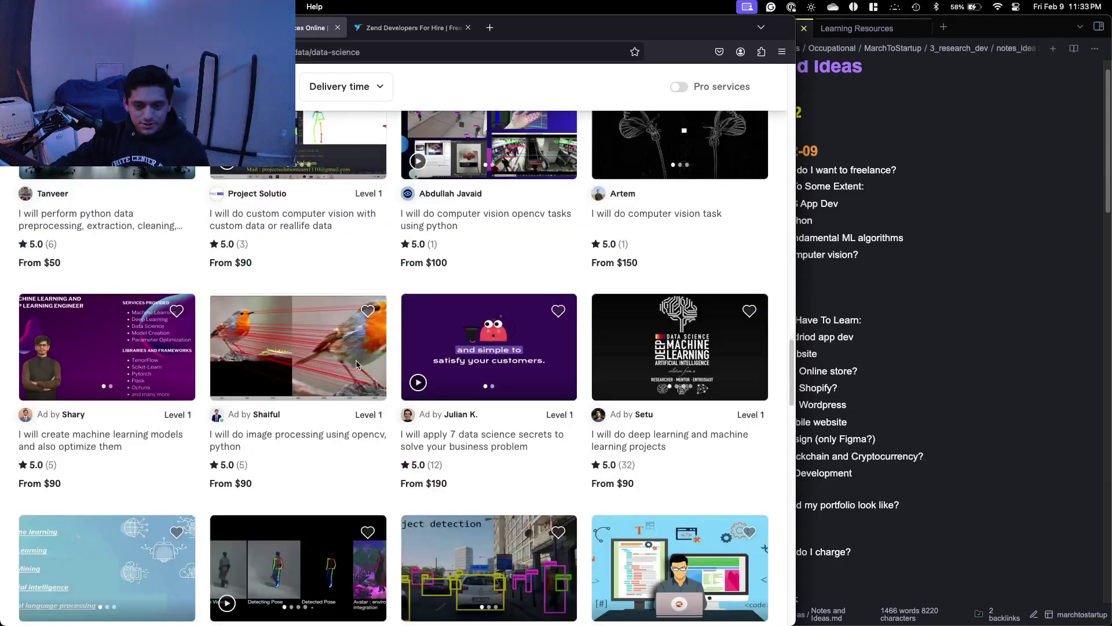
click(307, 441)
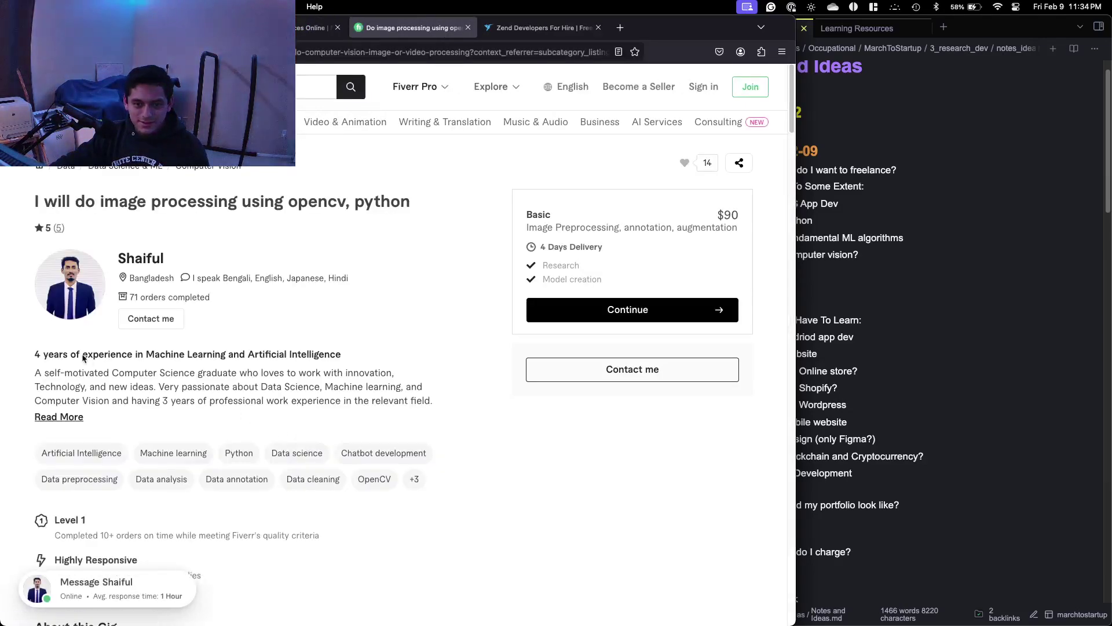
Review the image processing gig's seller skills, tools, frameworks and portfolio, and close its page.
scroll(87, 261, down, 8)
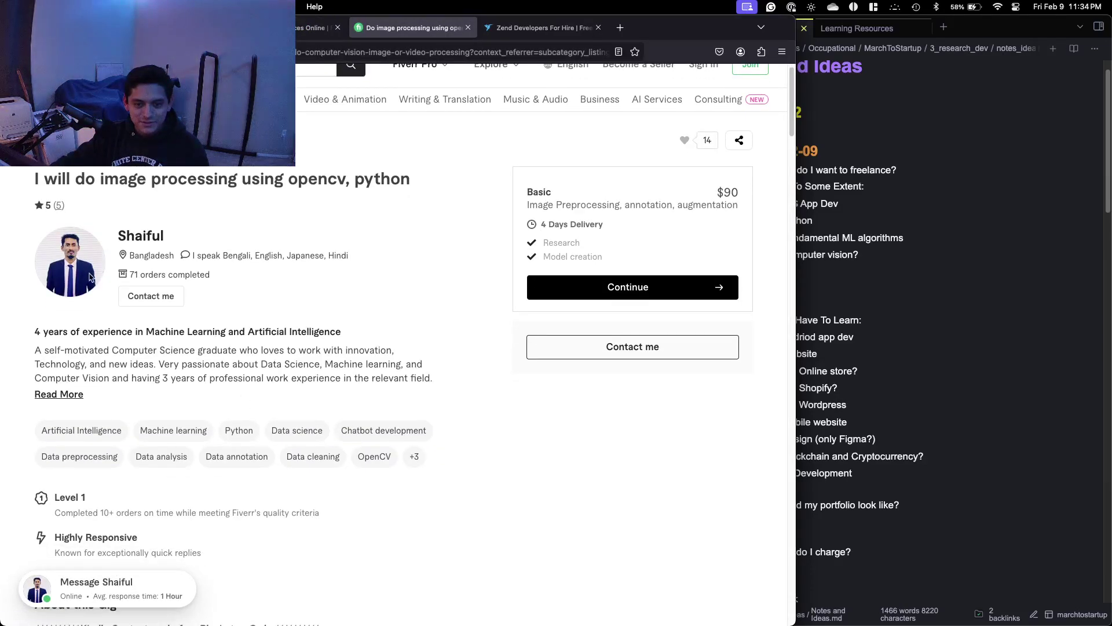
scroll(110, 285, down, 4)
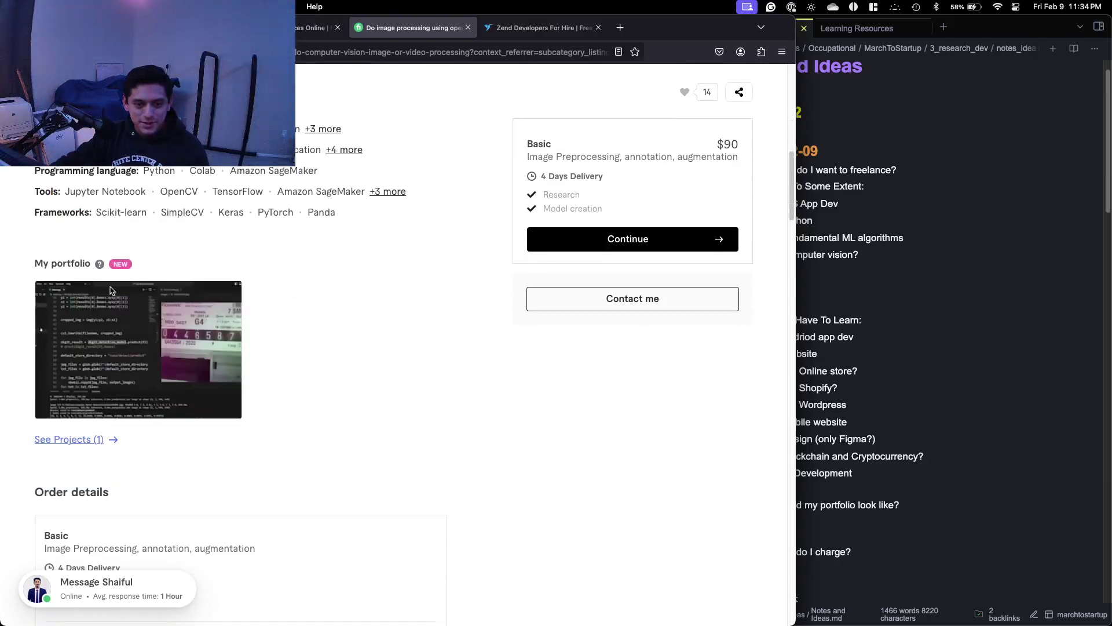
scroll(112, 290, down, 1)
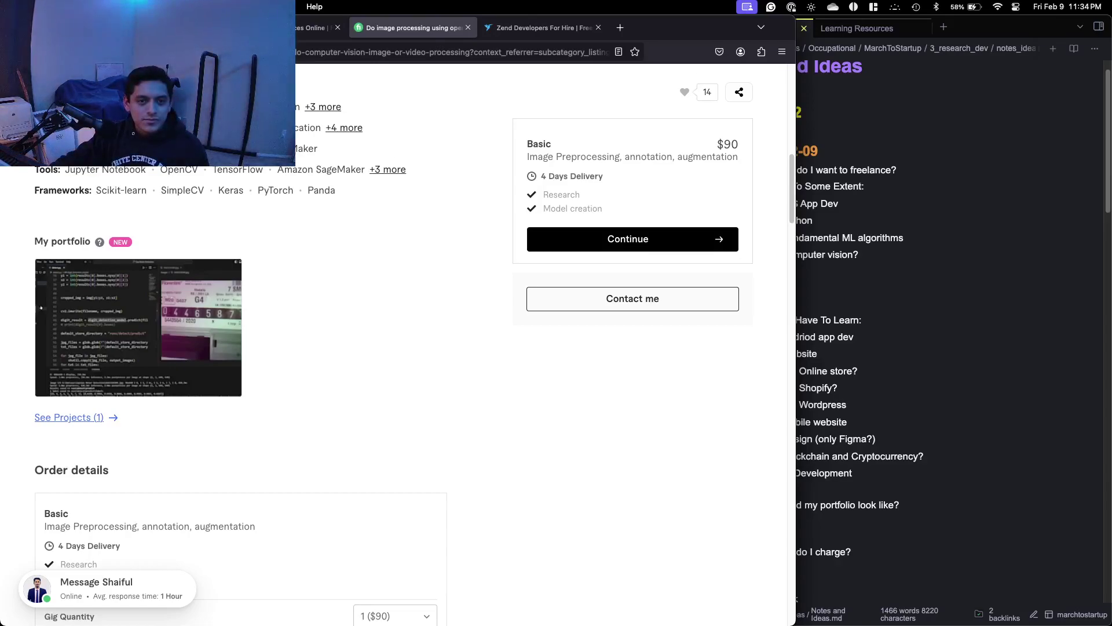
click(468, 28)
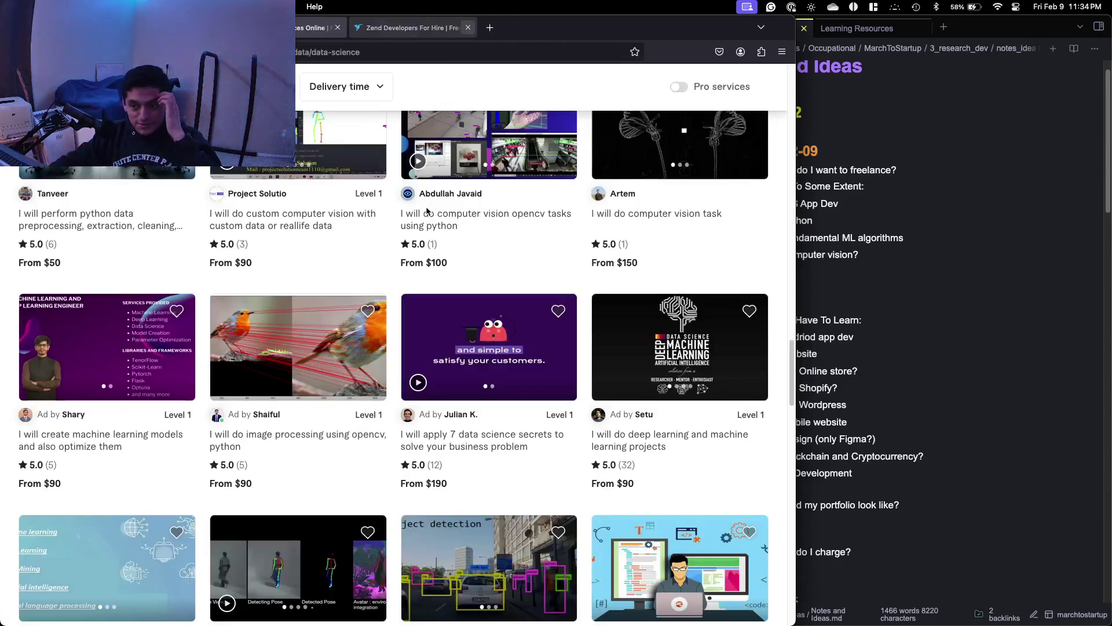
Browse the remaining gigs on the first results page, take a quick look at page 2 and return to page 1.
scroll(429, 211, down, 8)
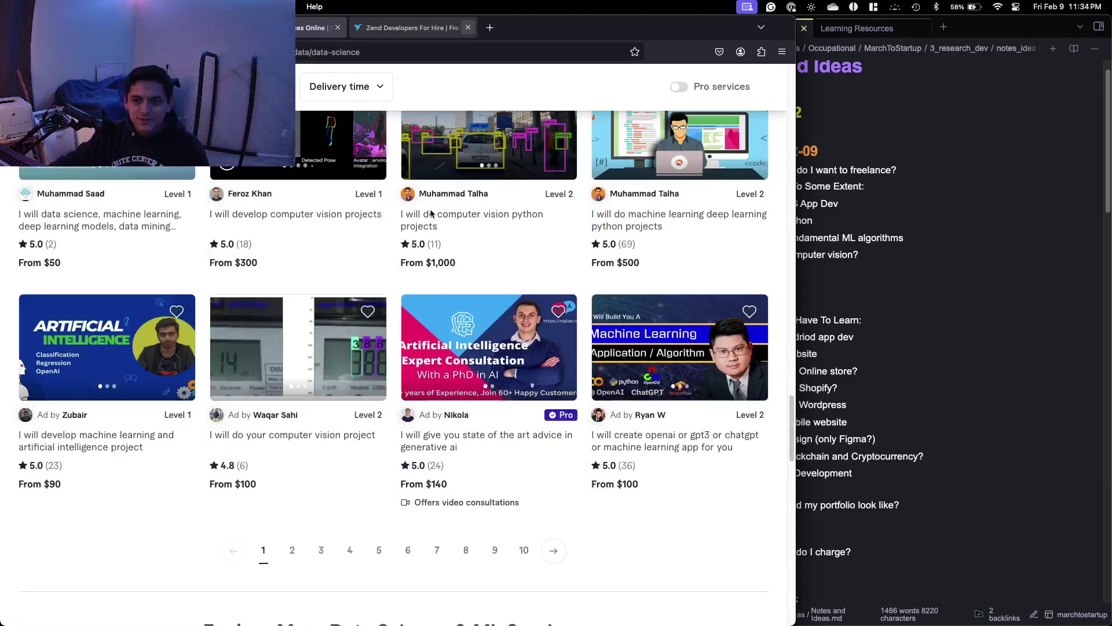
scroll(432, 215, down, 5)
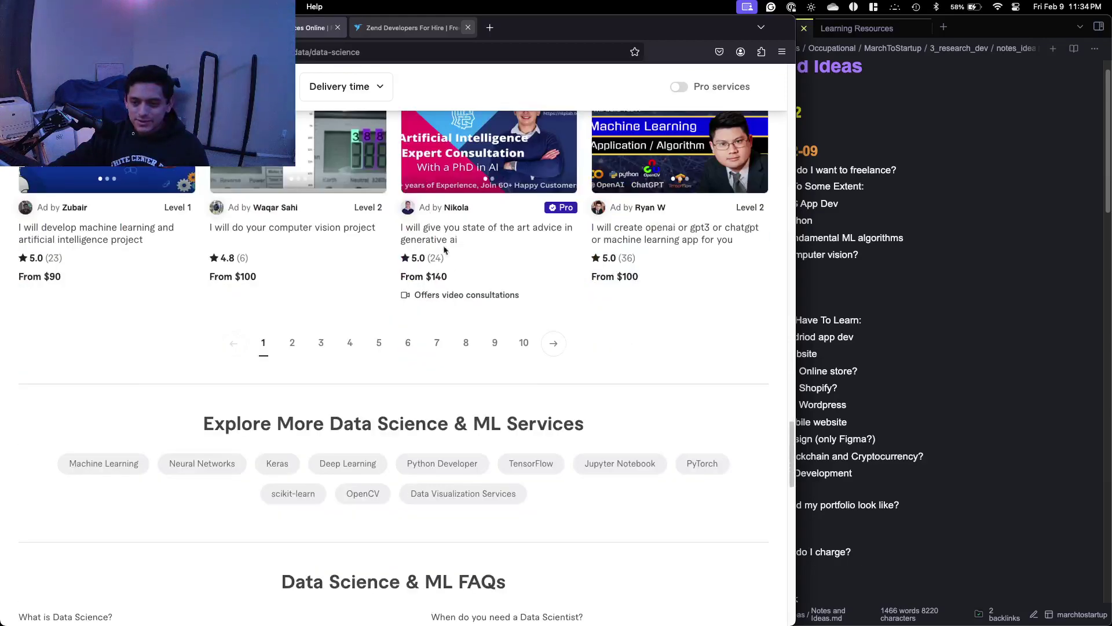
click(292, 343)
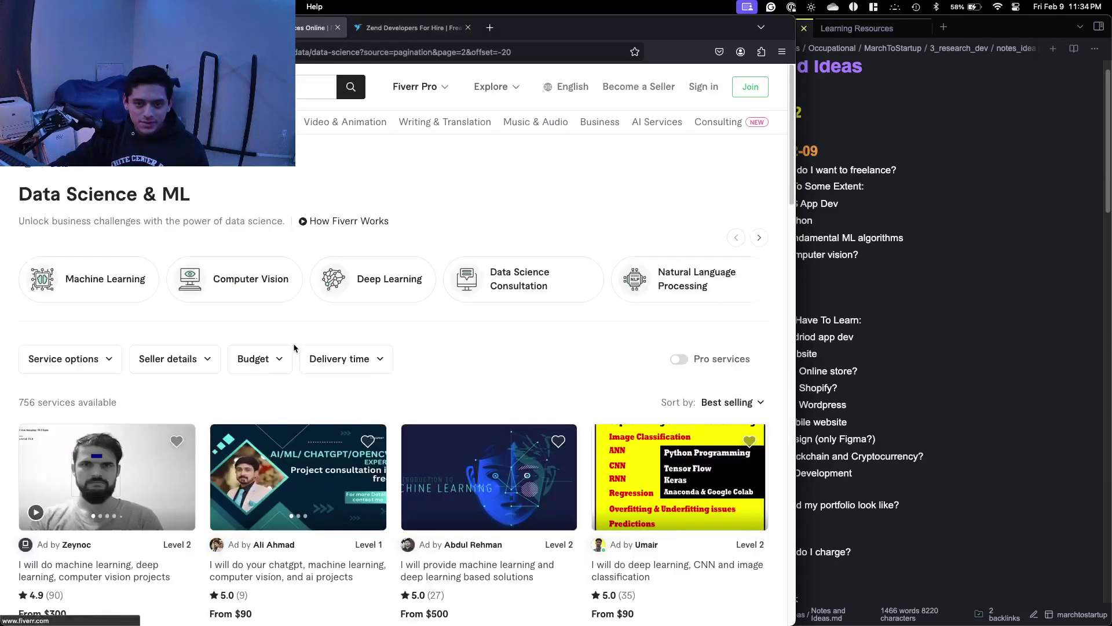
click(14, 52)
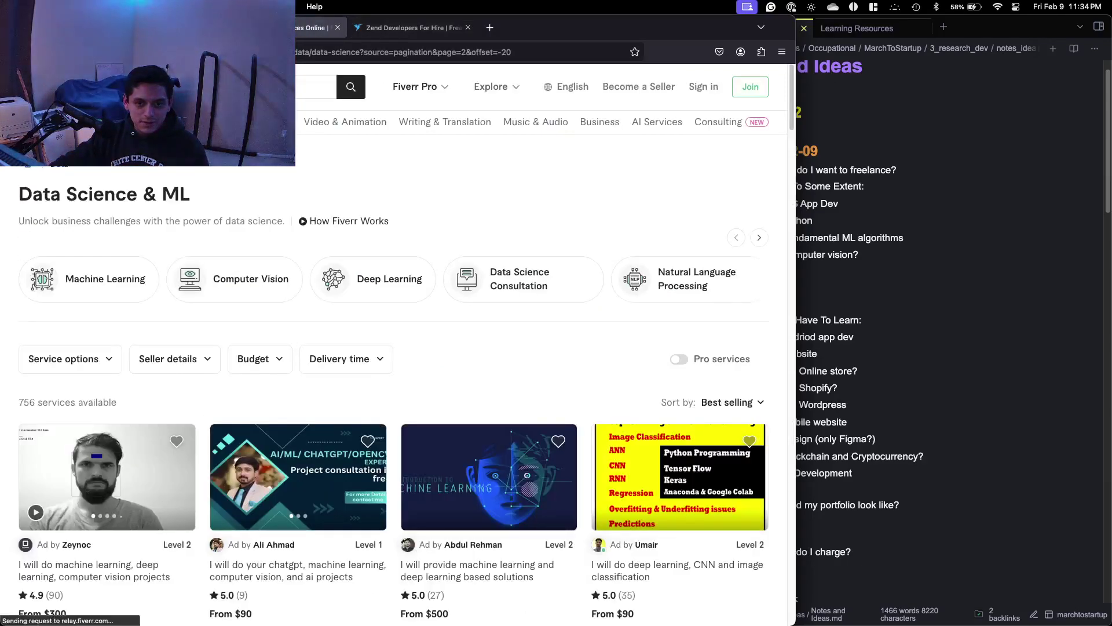
scroll(274, 285, up, 20)
scroll(275, 300, down, 4)
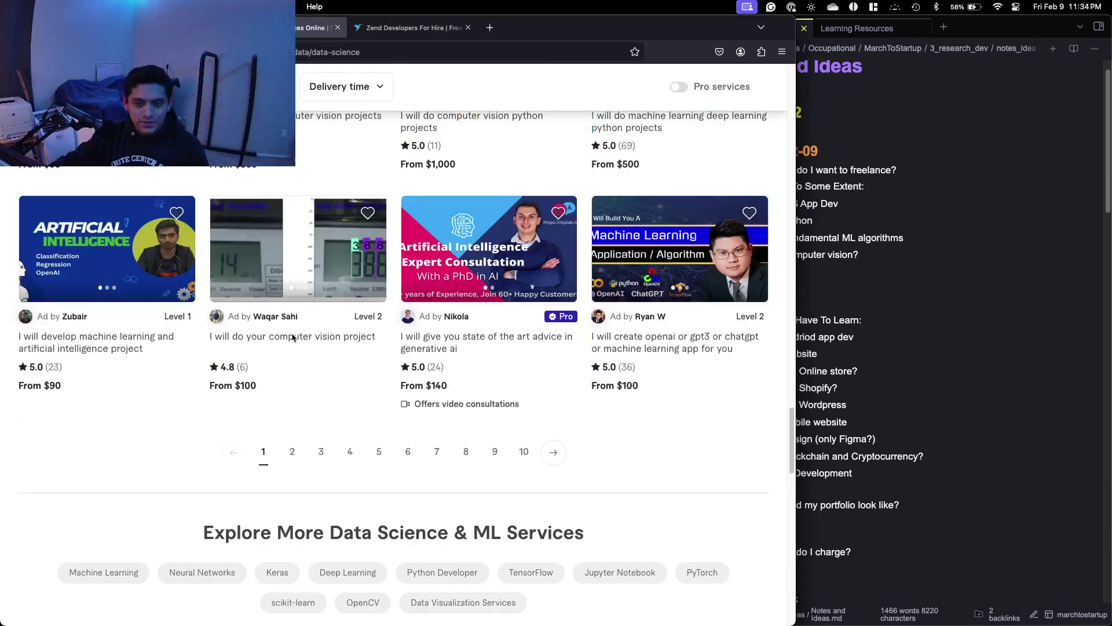
Open the "I will do your computer vision project" gig and review its seller description, expertise, tools and frameworks.
click(299, 336)
scroll(300, 329, down, 4)
scroll(299, 330, up, 3)
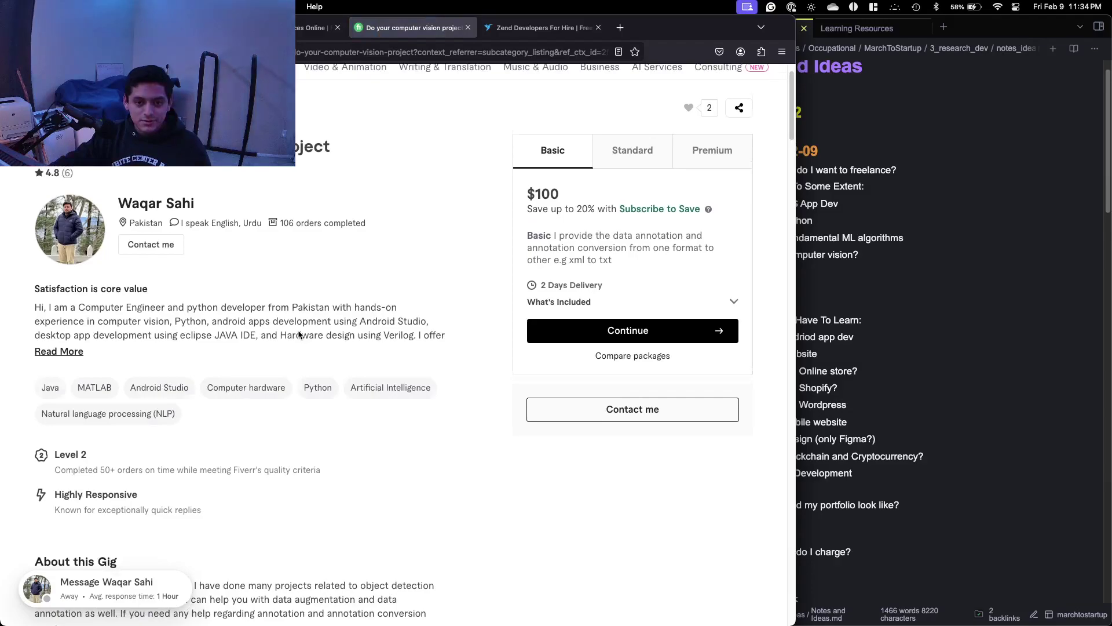
scroll(299, 335, down, 8)
scroll(298, 329, up, 5)
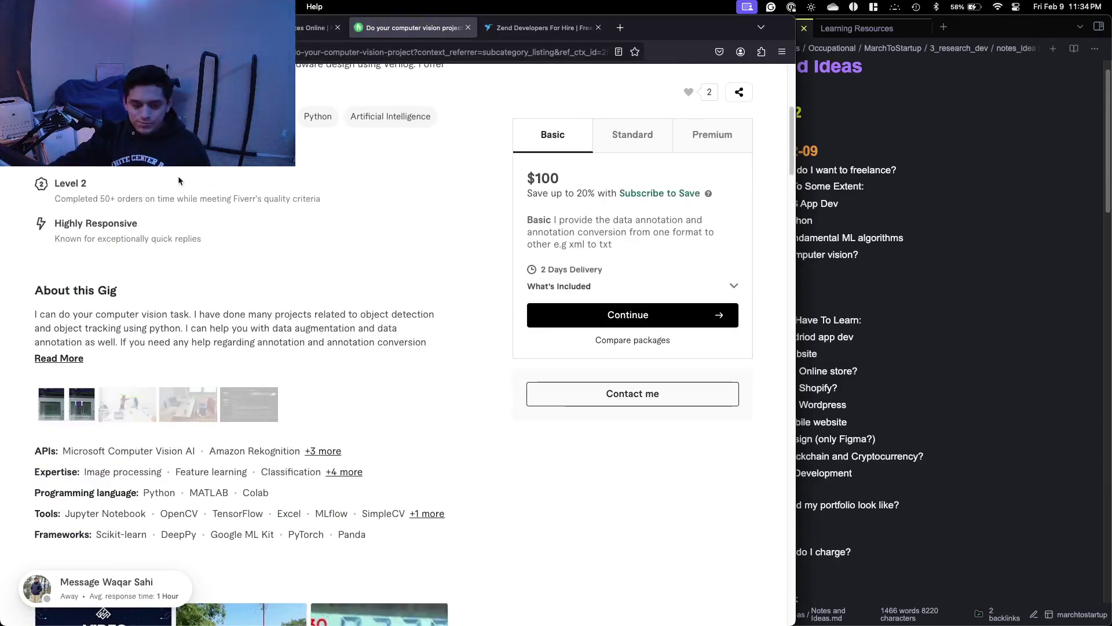
scroll(119, 321, down, 6)
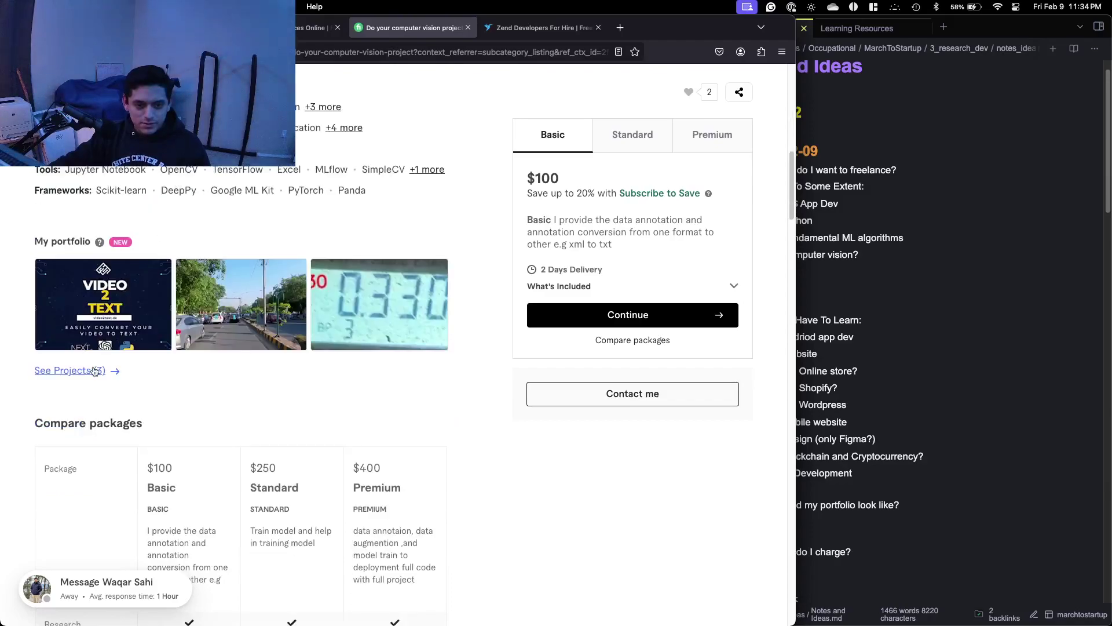
Open the seller's portfolio projects and skim through the demo video of the ANPR project.
click(95, 370)
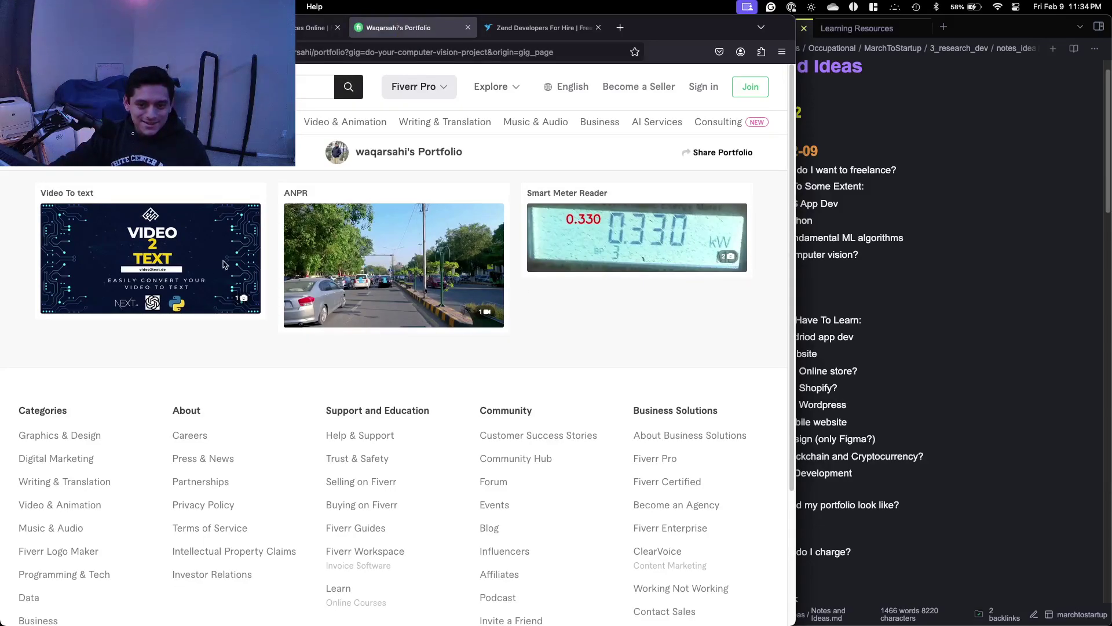
click(331, 254)
click(388, 484)
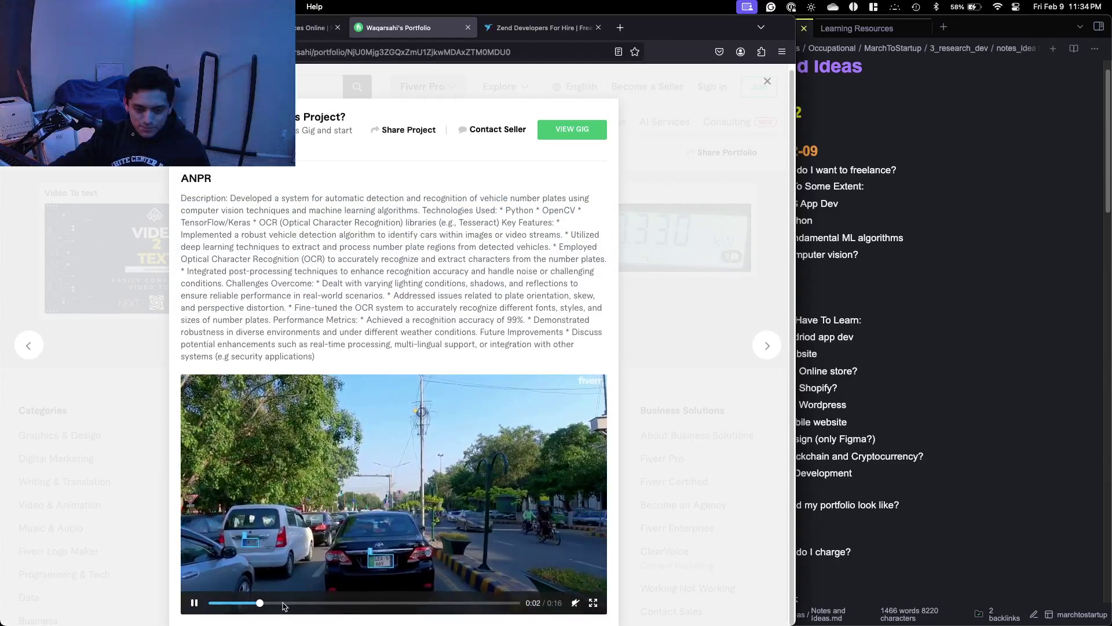
click(309, 603)
click(370, 602)
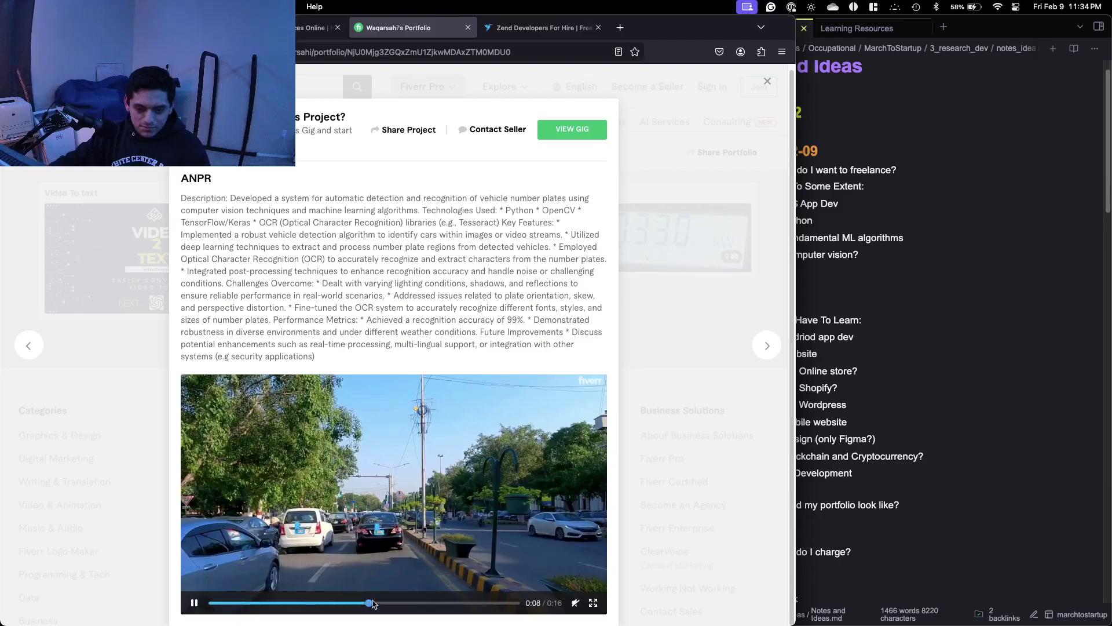
click(414, 603)
click(468, 603)
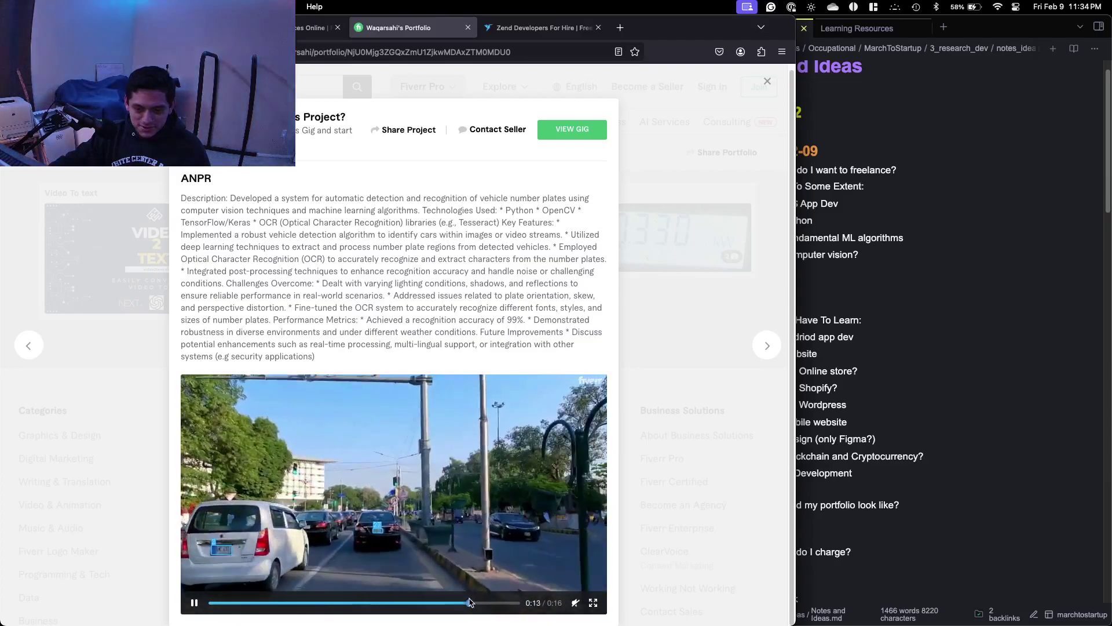
click(507, 603)
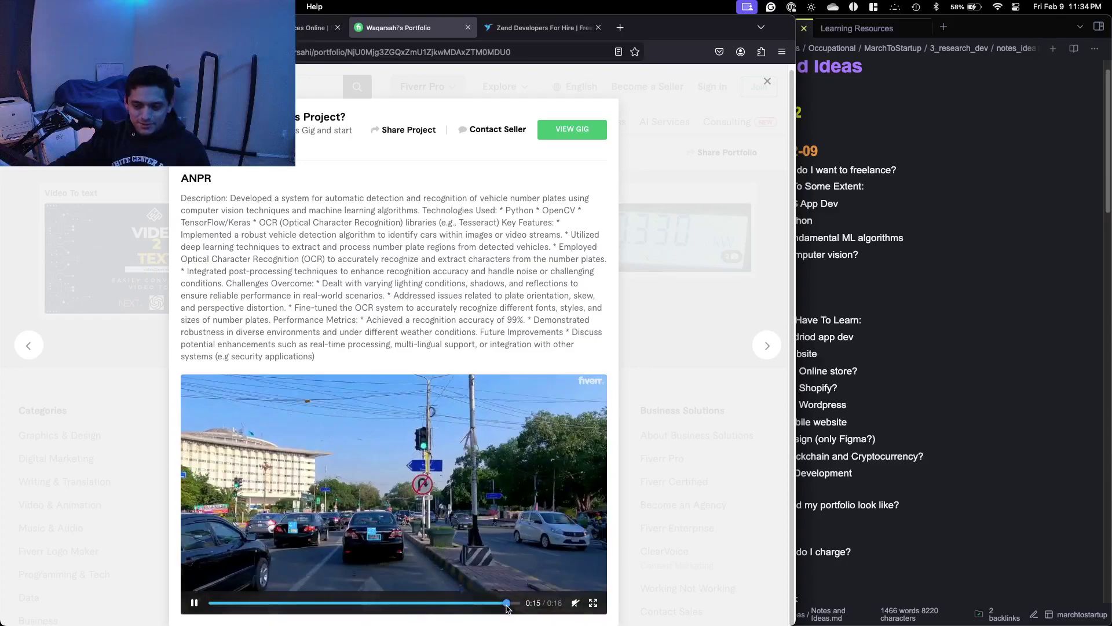
Close the ANPR project, return from the portfolio to the computer vision gig and look over its package comparison.
click(689, 346)
key(super+Left)
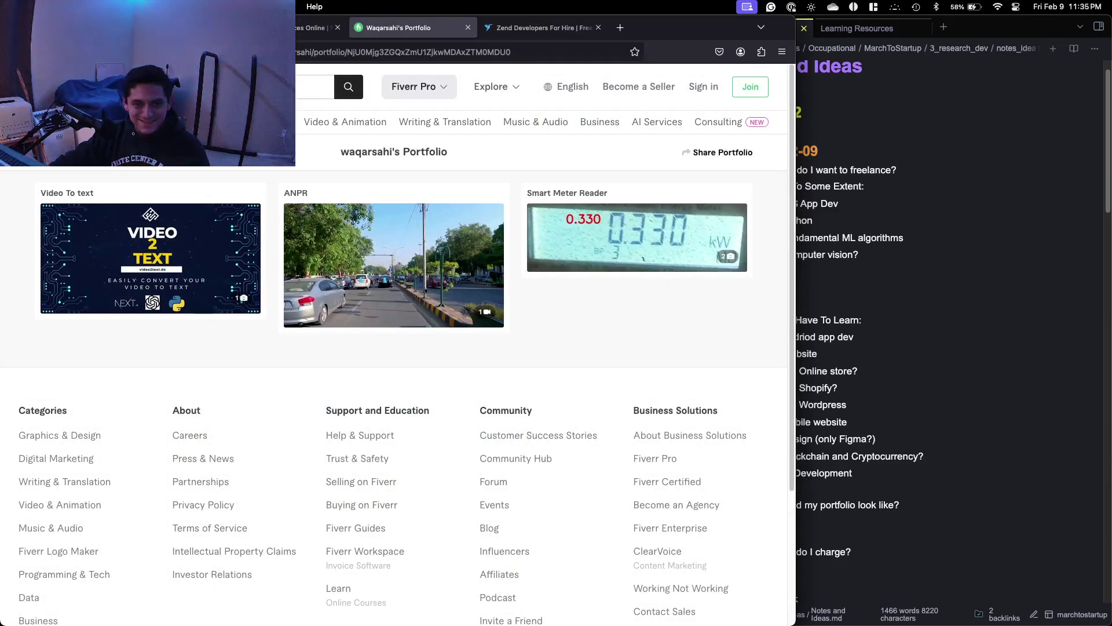
key(super+Left)
scroll(492, 206, down, 3)
scroll(493, 206, up, 3)
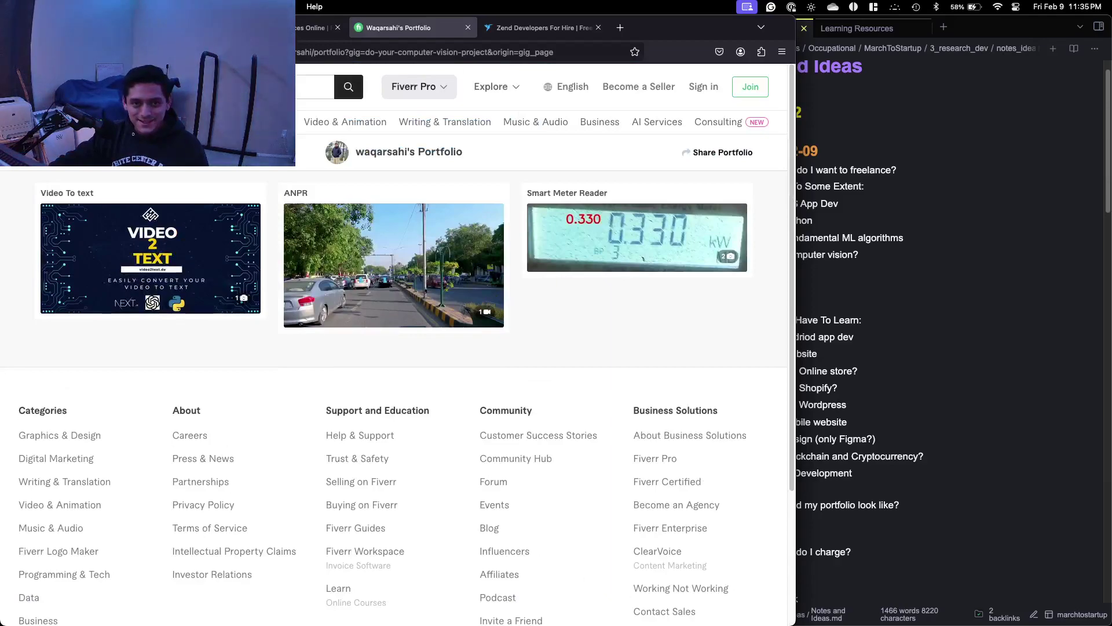
key(super+Left)
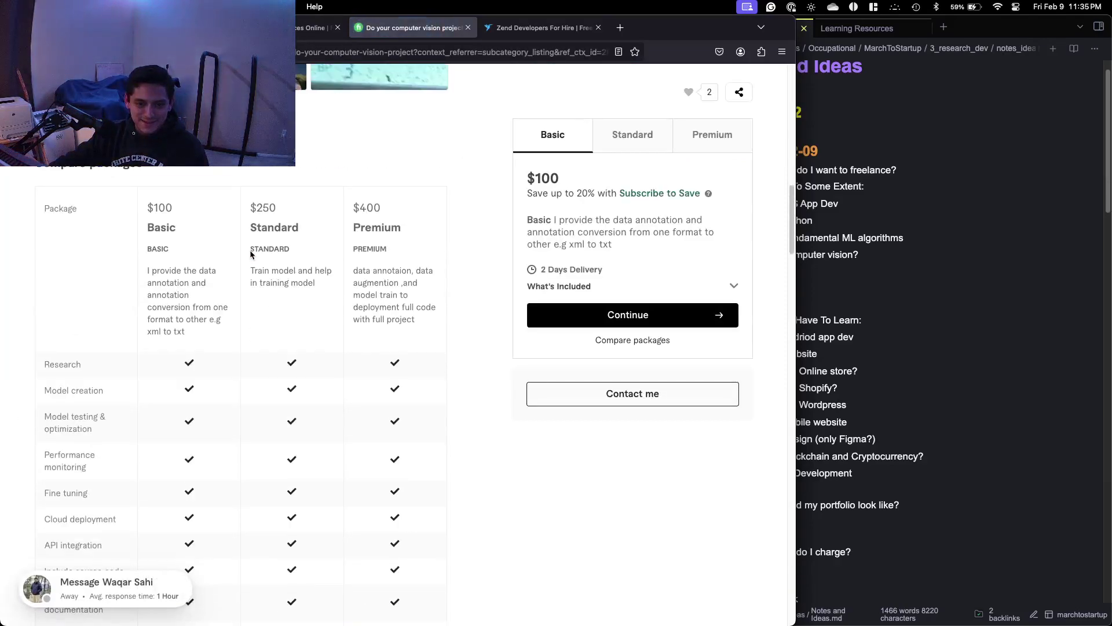
scroll(250, 253, up, 15)
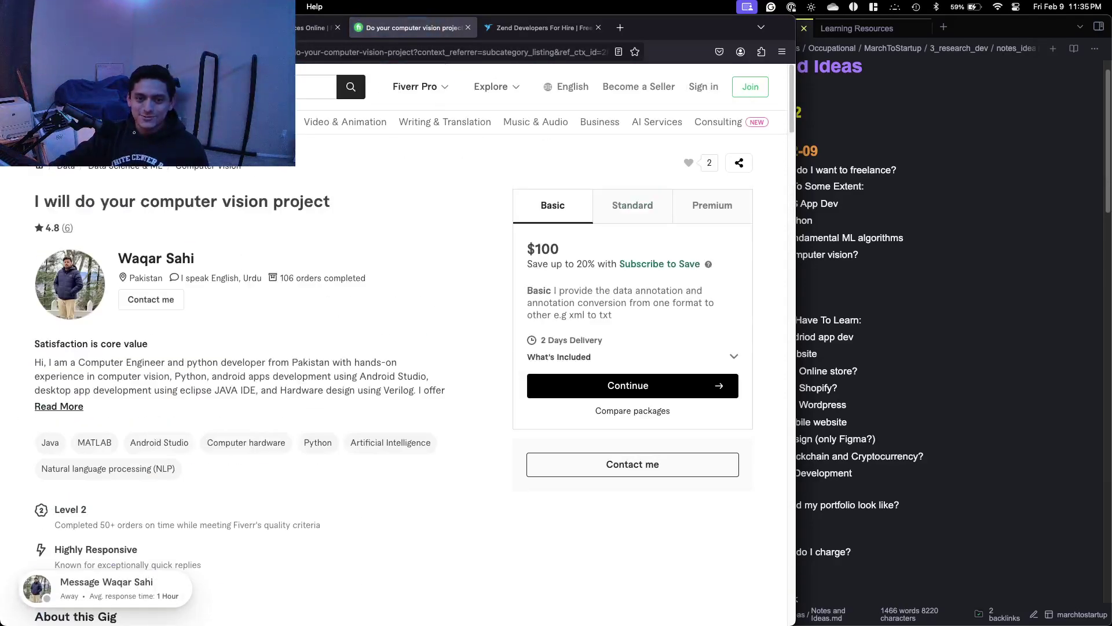
Return to the start of the data science listings and open the deep learning, CNN and image classification gig.
key(super+Left)
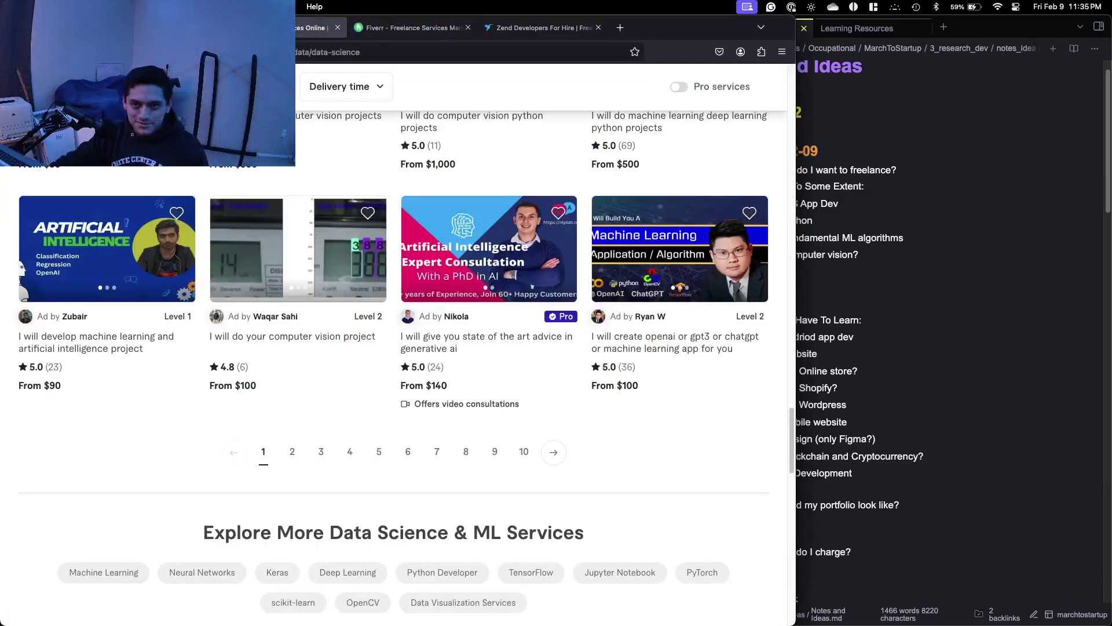
scroll(392, 176, up, 15)
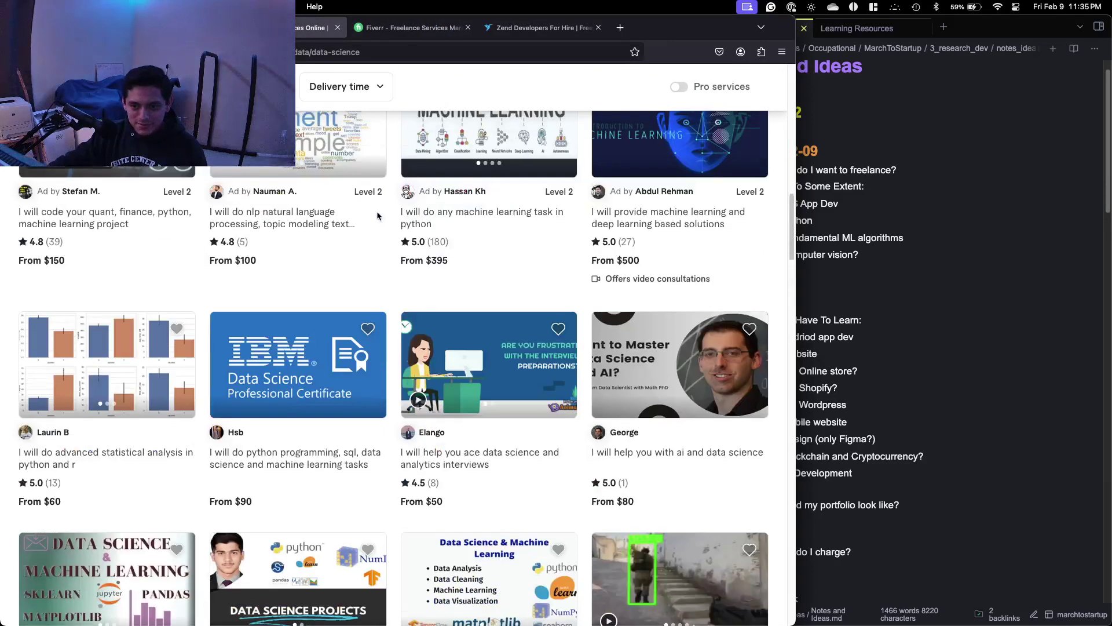
scroll(376, 216, up, 10)
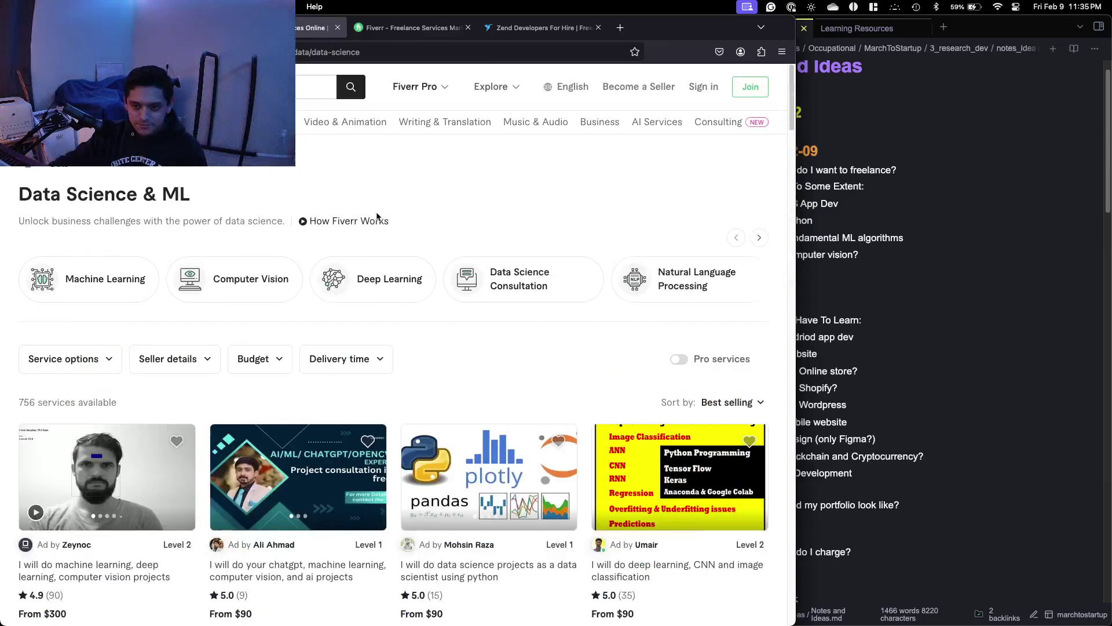
scroll(376, 216, down, 2)
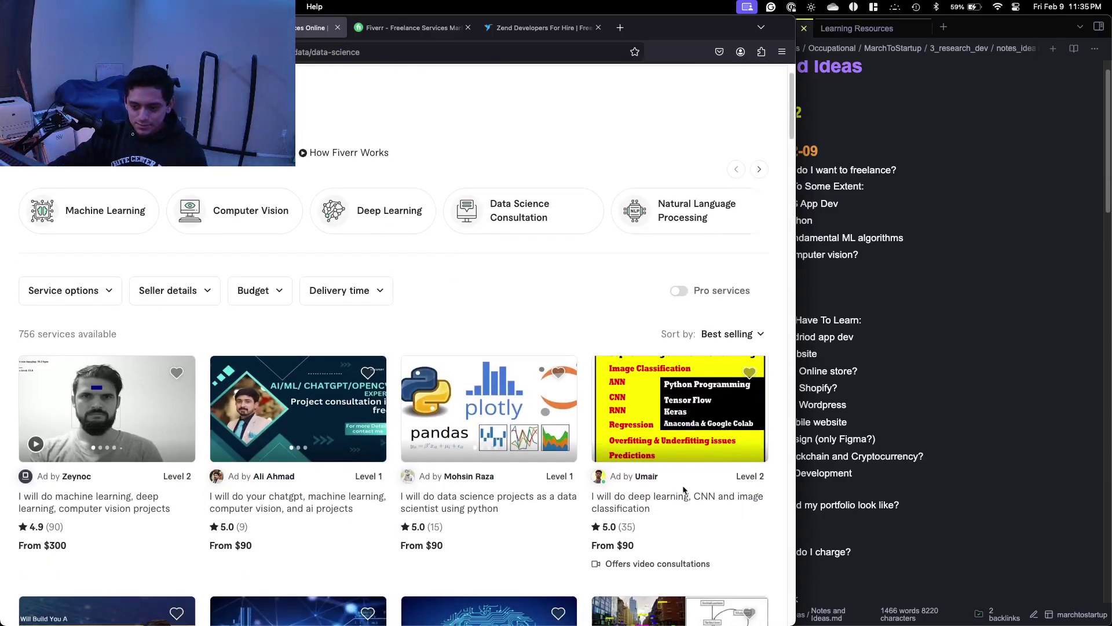
click(678, 500)
Examine the deep learning gig's expertise, programming languages, frameworks, APIs, tools and portfolio alongside the skills listed in the notes.
scroll(377, 278, down, 7)
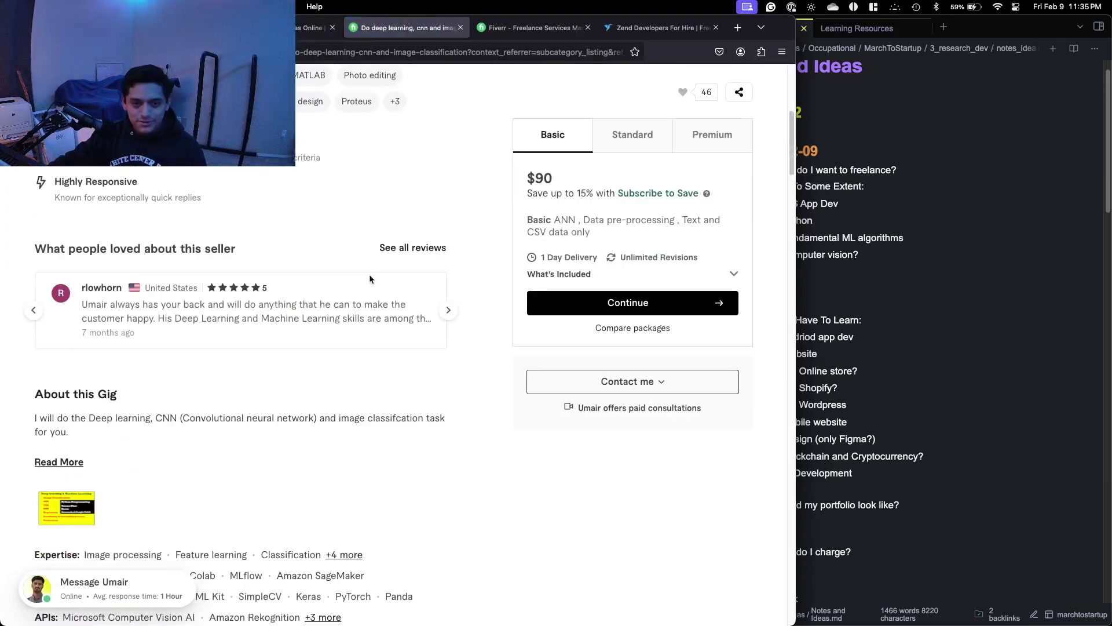
scroll(371, 279, down, 4)
click(869, 302)
scroll(313, 316, down, 4)
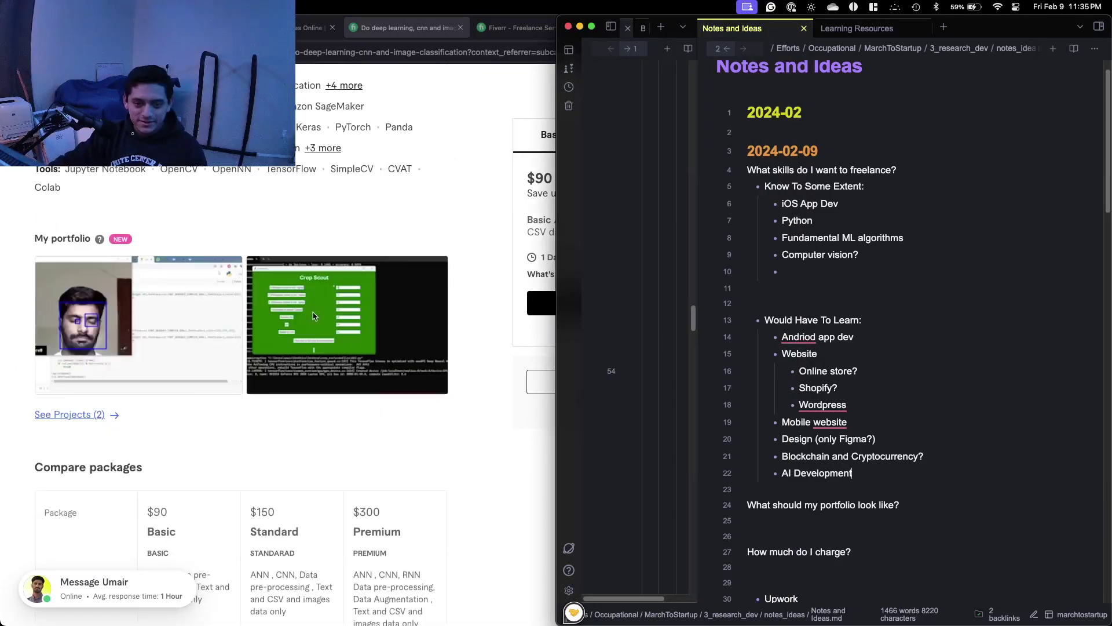
scroll(341, 284, up, 4)
click(132, 387)
drag(95, 408, 82, 319)
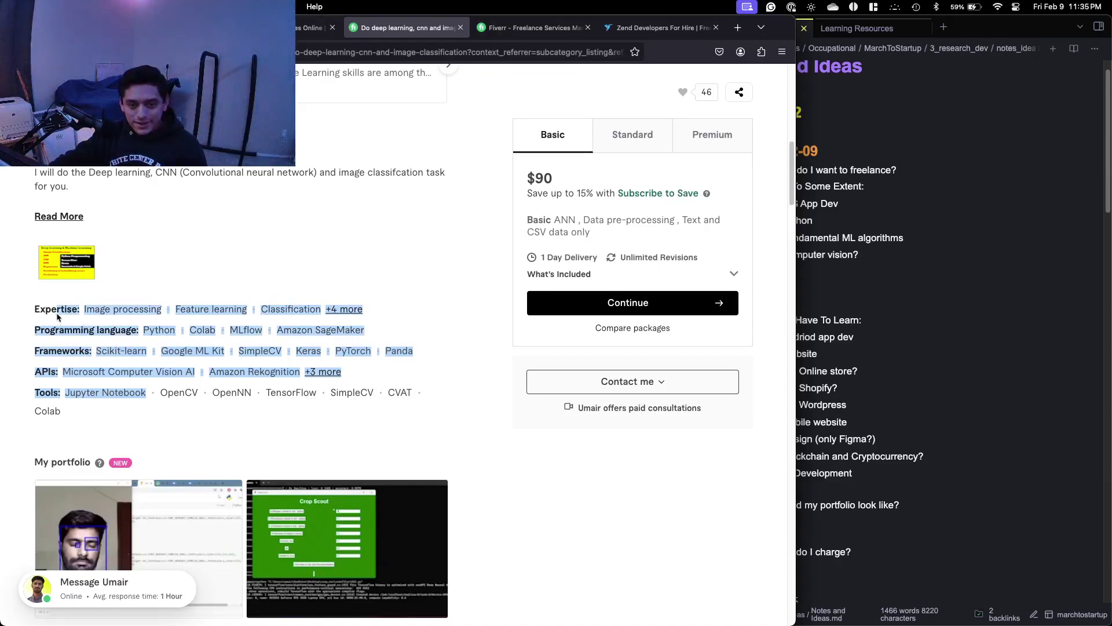
click(127, 347)
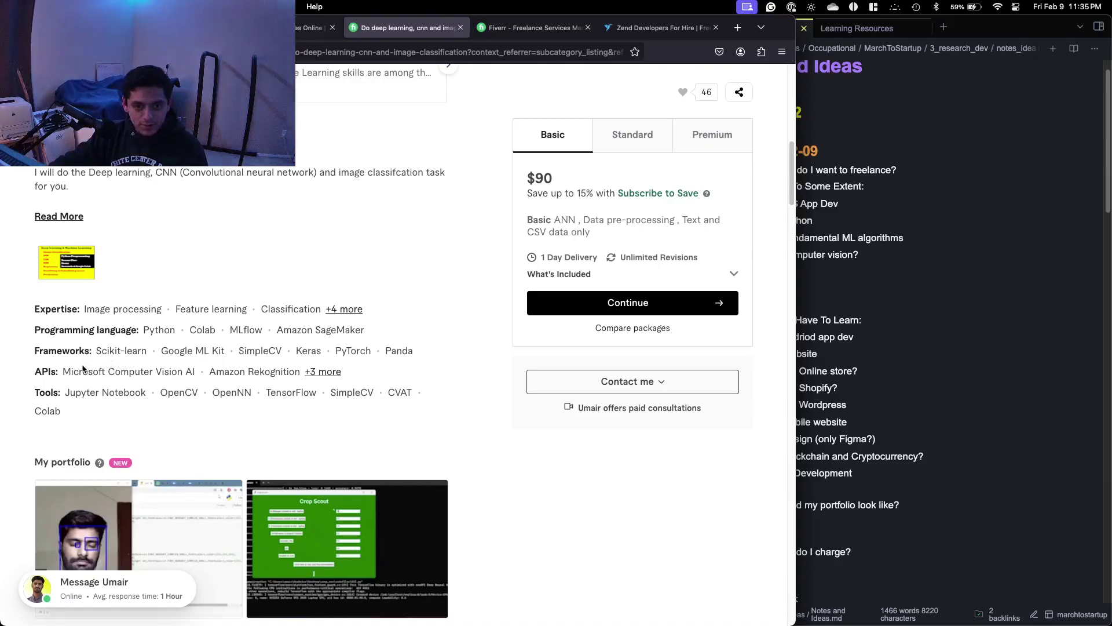
scroll(33, 369, down, 2)
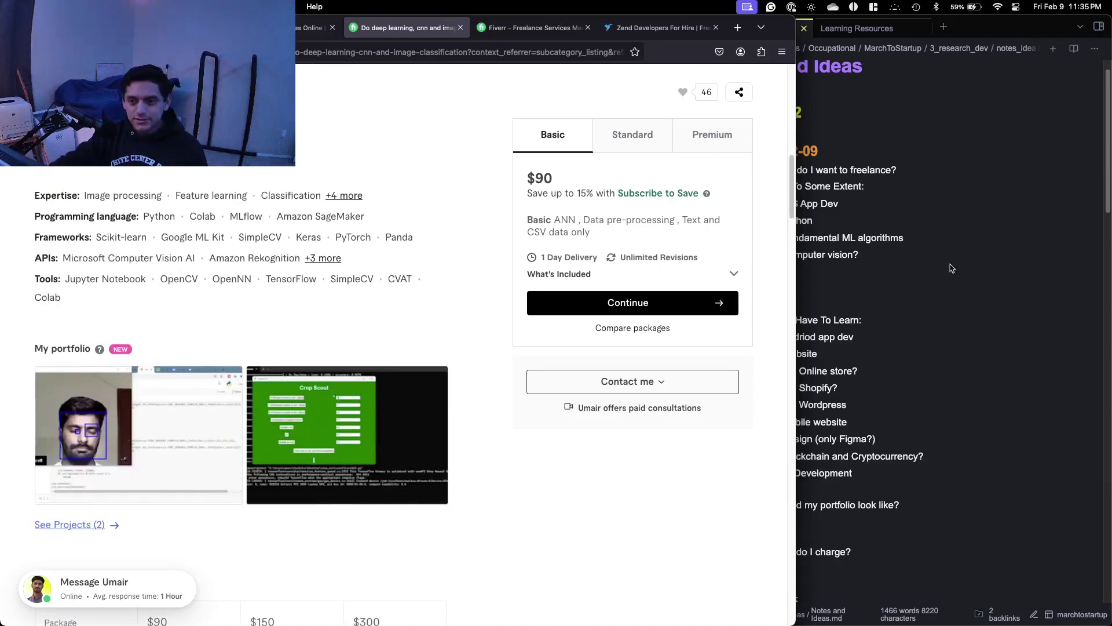
click(902, 271)
scroll(711, 316, down, 1)
click(284, 281)
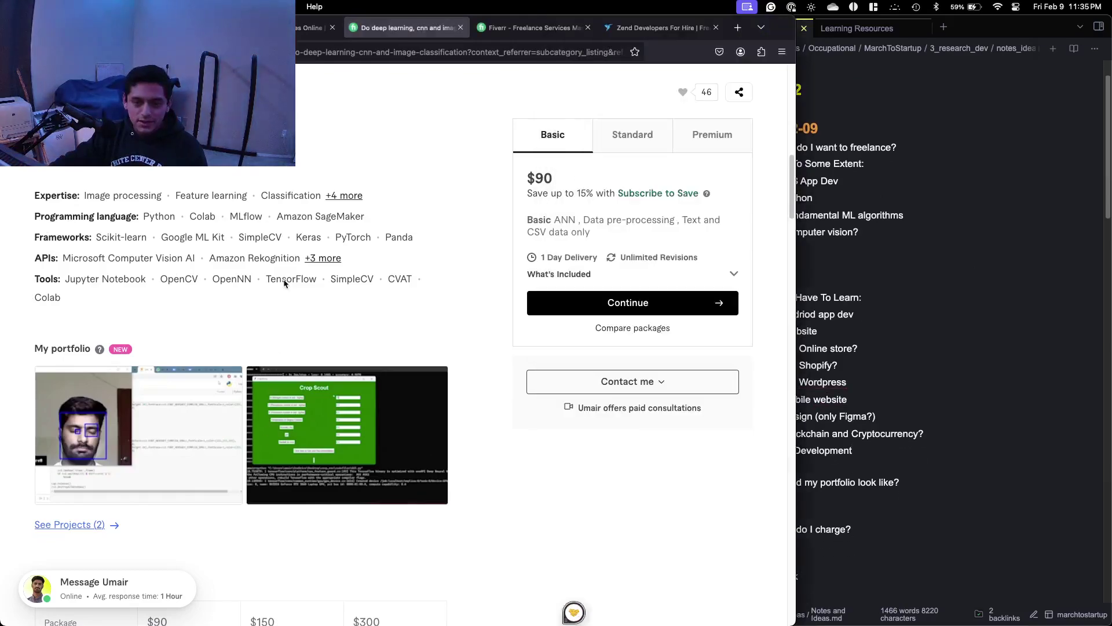
Compare the deep learning gig's Basic, Standard and Premium packages, and review the seller's profile and skill tags.
scroll(284, 282, down, 7)
scroll(301, 333, down, 2)
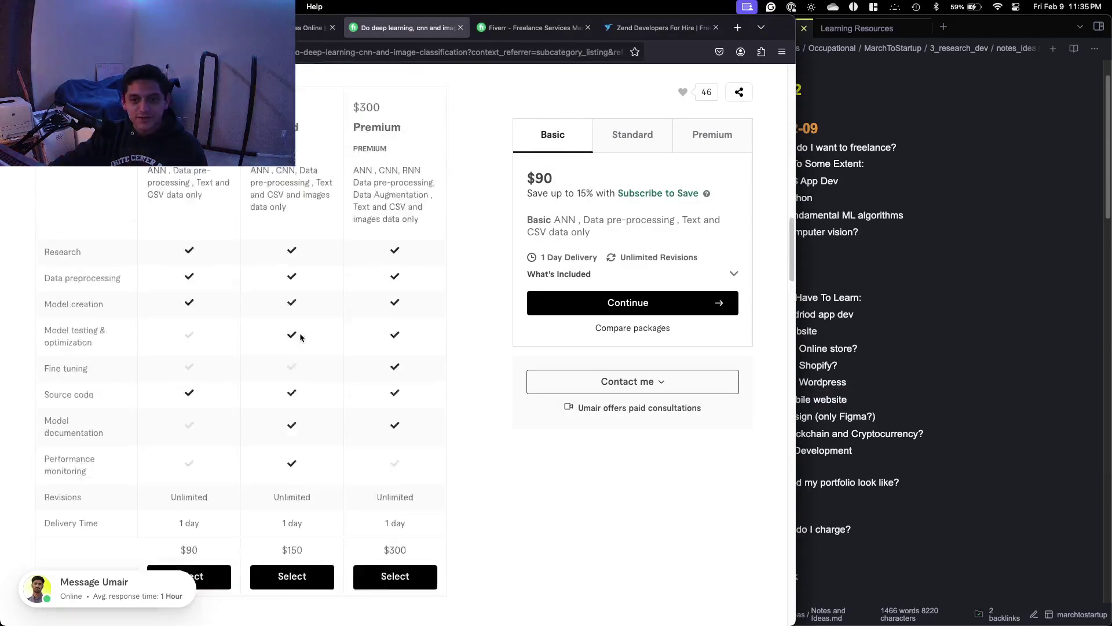
scroll(300, 335, up, 4)
scroll(300, 338, down, 2)
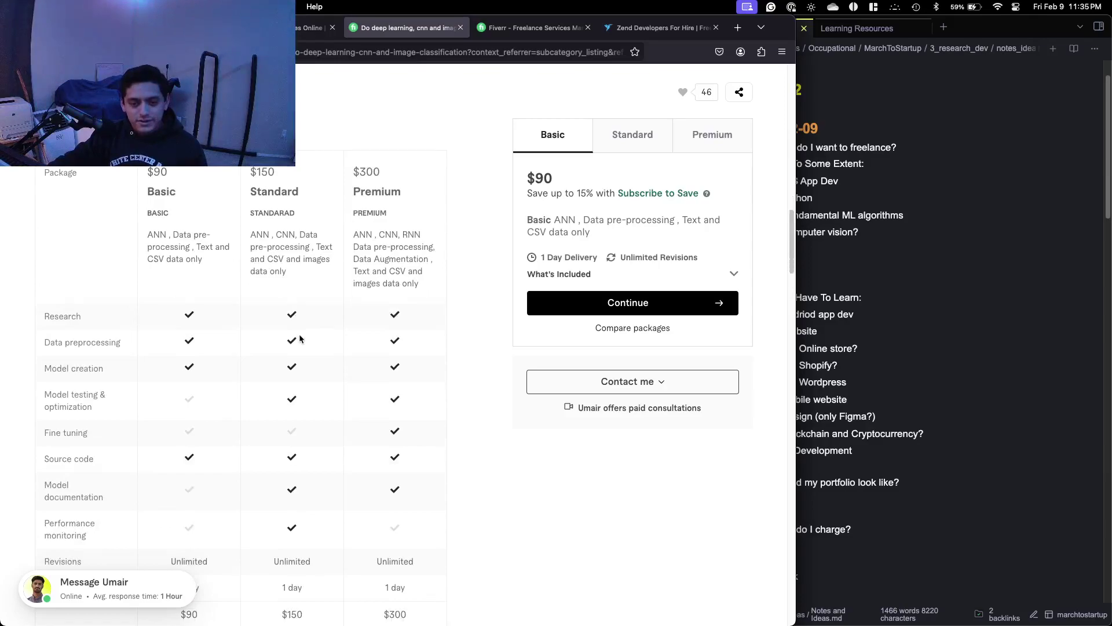
scroll(300, 338, down, 10)
scroll(300, 339, up, 8)
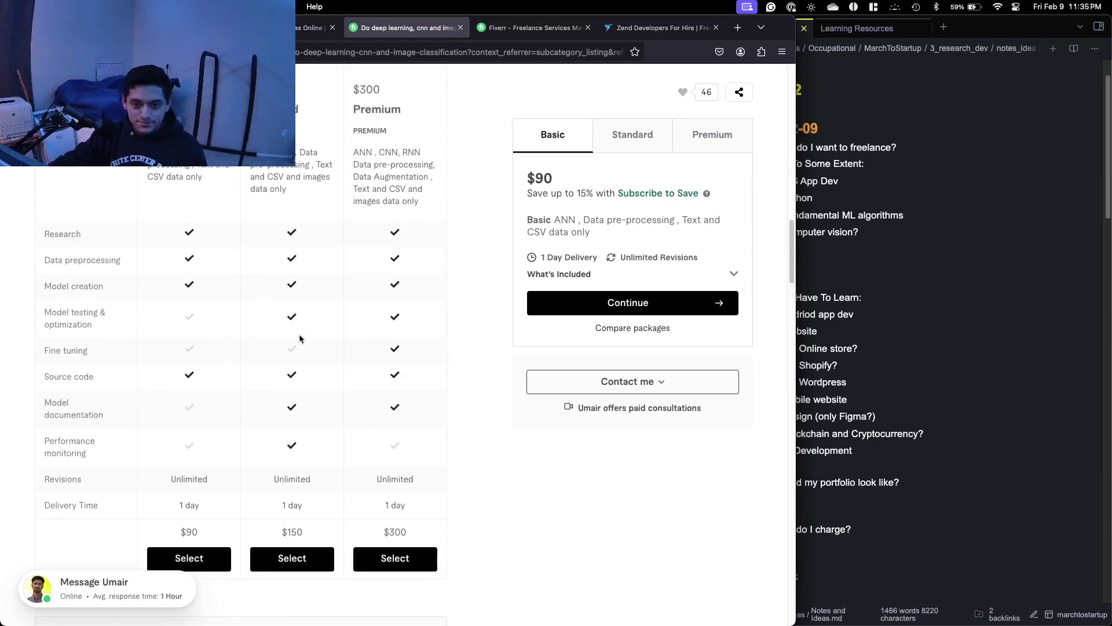
scroll(300, 339, up, 15)
scroll(294, 343, down, 3)
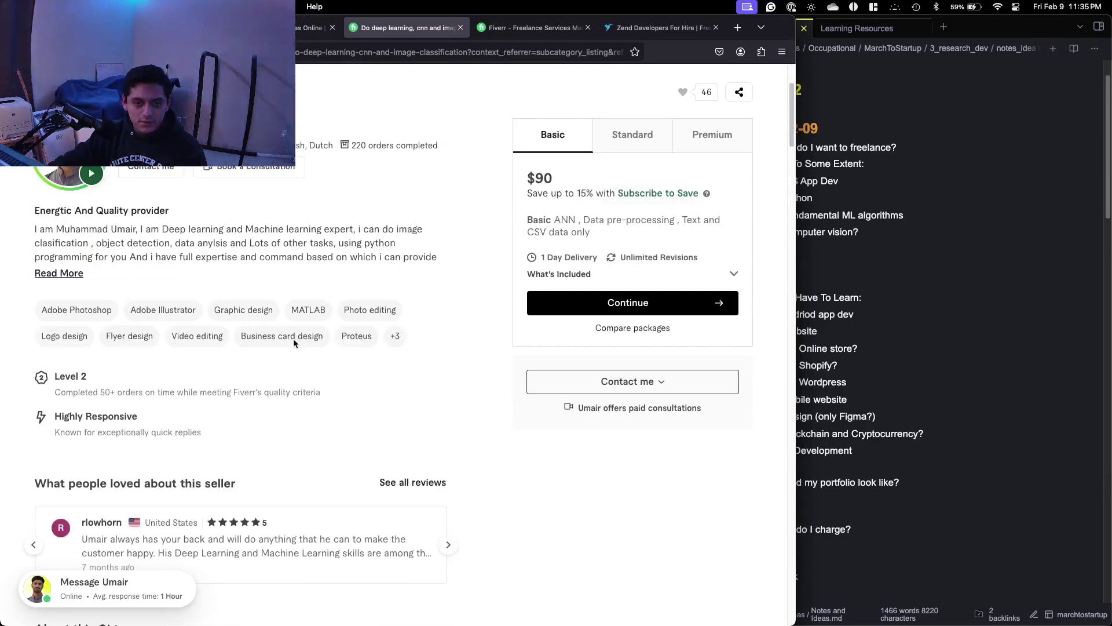